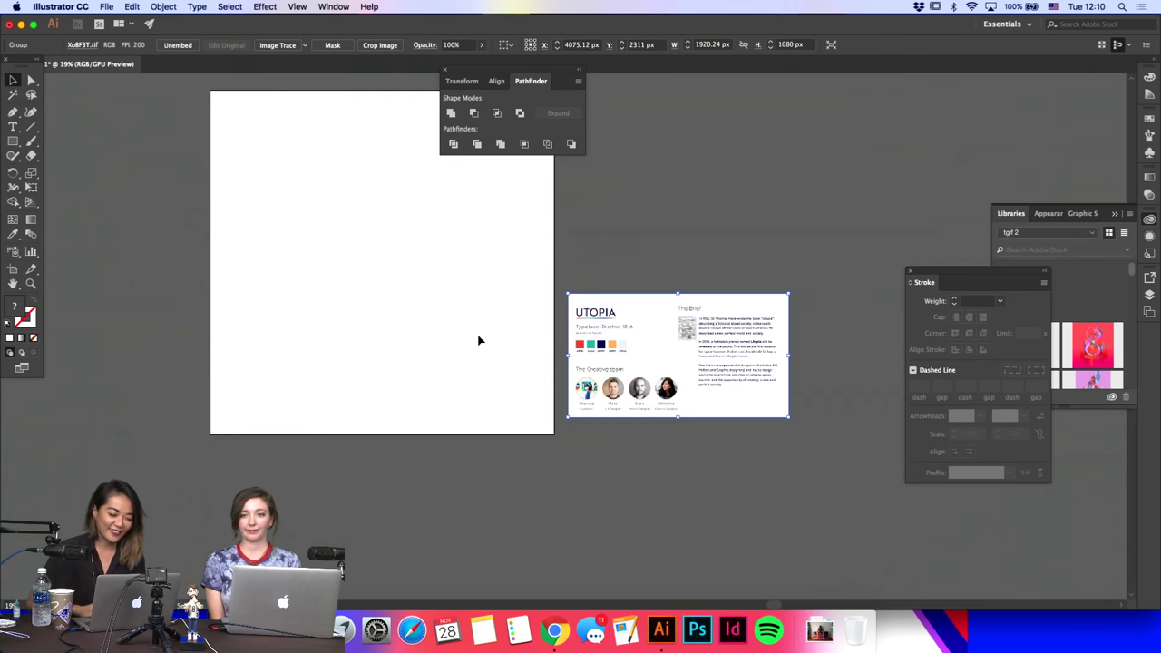
Step: Draw a square about 313 px wide above the brief card and fill it with the brief's red
{"action": "key", "text": "super+equal"}
{"action": "scroll", "coordinate": [481, 340], "scroll_direction": "up", "scroll_amount": 3}
{"action": "scroll", "coordinate": [481, 340], "scroll_direction": "left", "scroll_amount": 3}
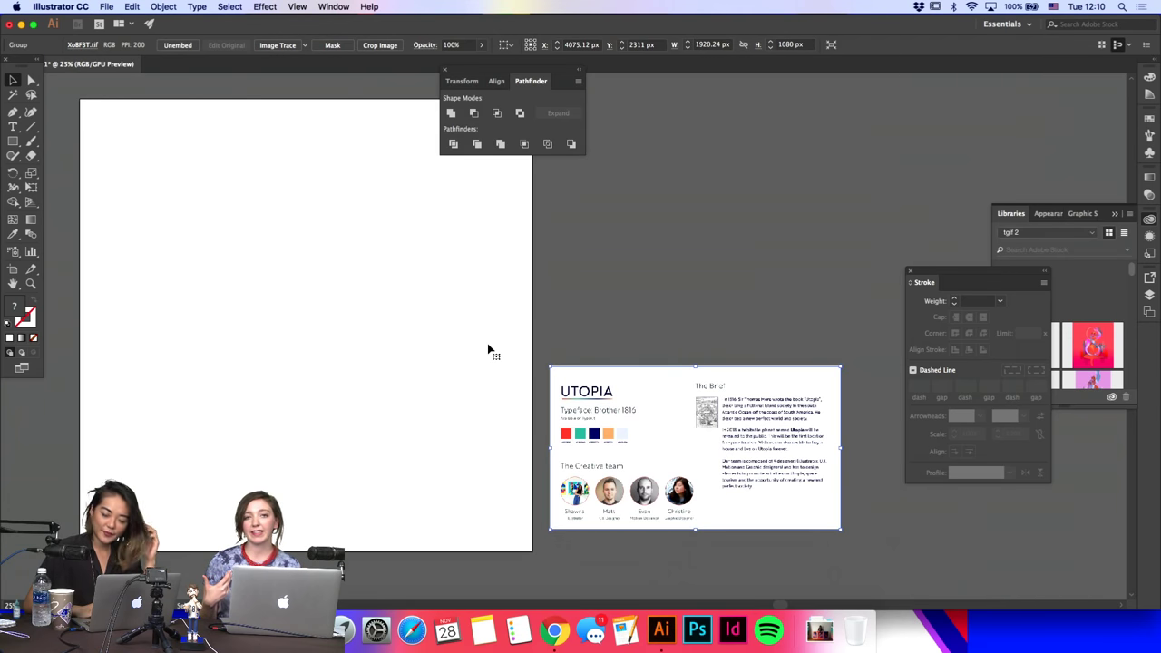
{"action": "scroll", "coordinate": [488, 350], "scroll_direction": "left", "scroll_amount": 3}
{"action": "scroll", "coordinate": [488, 350], "scroll_direction": "up", "scroll_amount": 1}
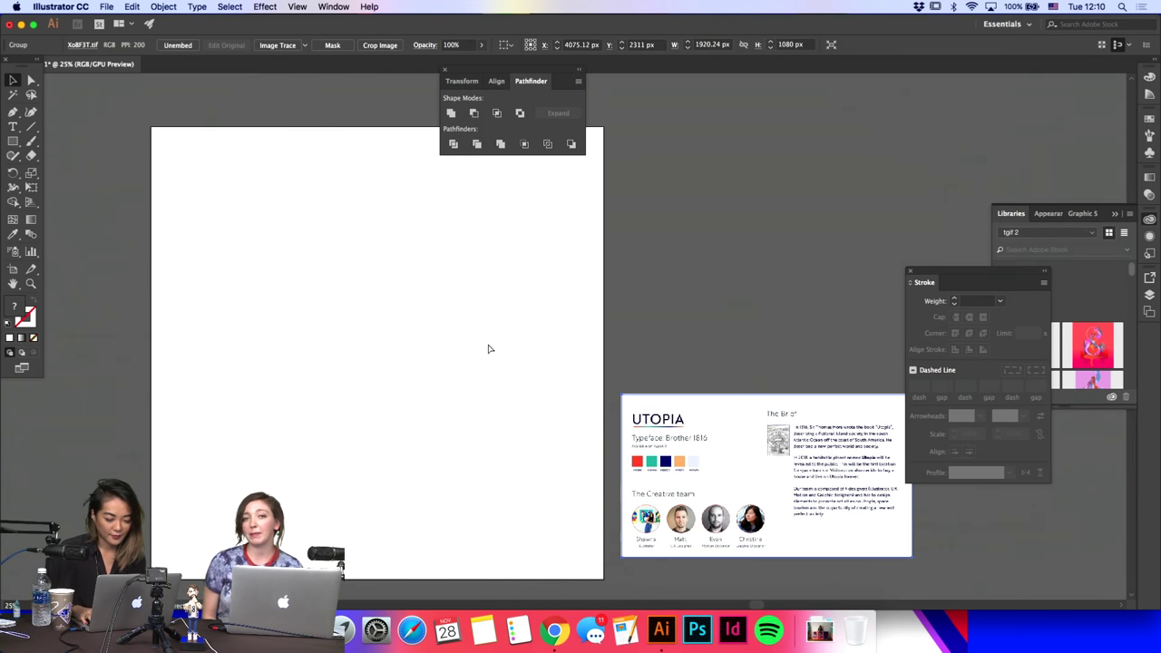
{"action": "key", "text": "super+equal"}
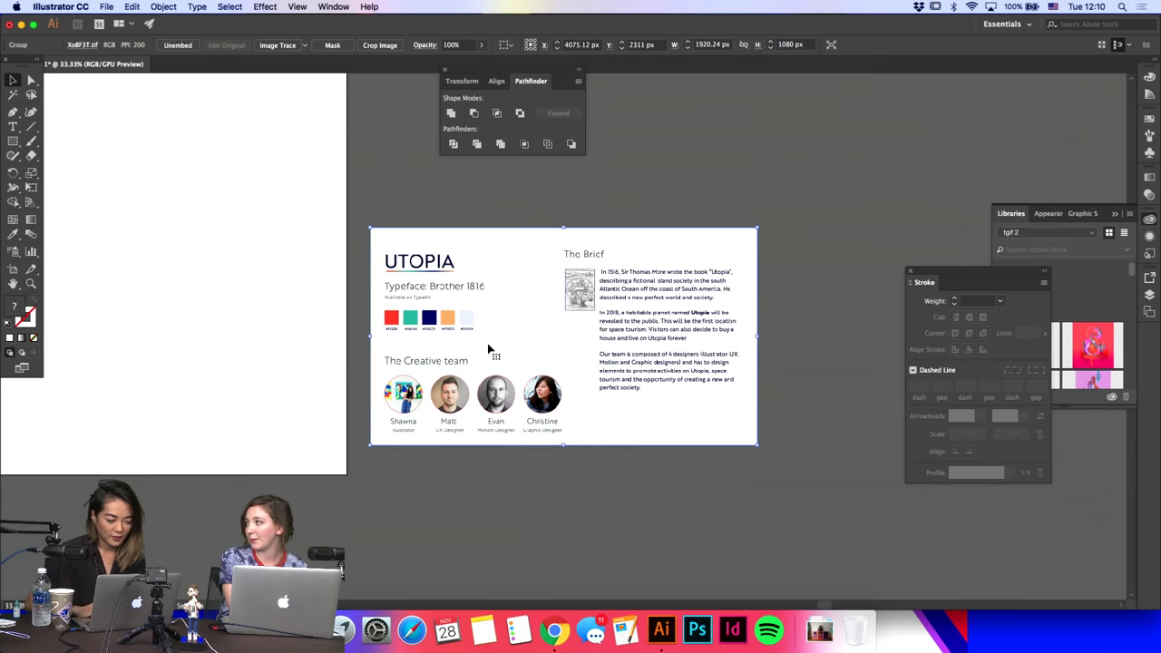
{"action": "scroll", "coordinate": [298, 274], "scroll_direction": "left", "scroll_amount": 2}
{"action": "scroll", "coordinate": [297, 274], "scroll_direction": "up", "scroll_amount": 1}
{"action": "left_click", "coordinate": [13, 141]}
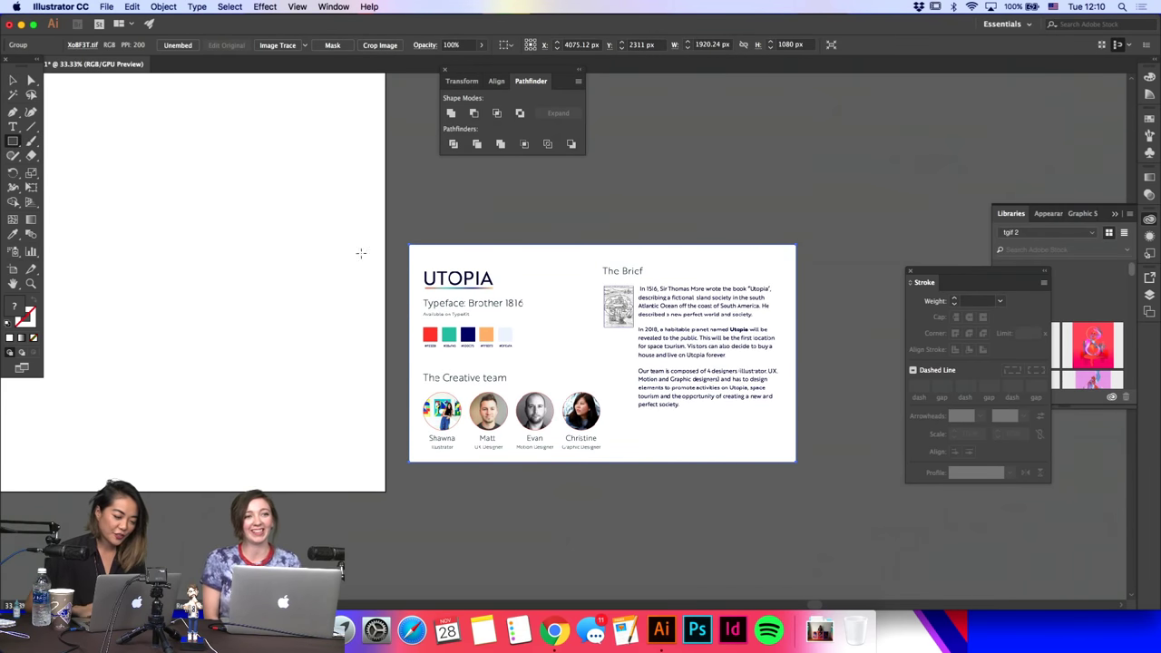
{"action": "scroll", "coordinate": [476, 202], "scroll_direction": "up", "scroll_amount": 5}
{"action": "scroll", "coordinate": [476, 202], "scroll_direction": "left", "scroll_amount": 1}
{"action": "left_click_drag", "start_coordinate": [460, 182], "coordinate": [523, 243]}
{"action": "left_click", "coordinate": [17, 238]}
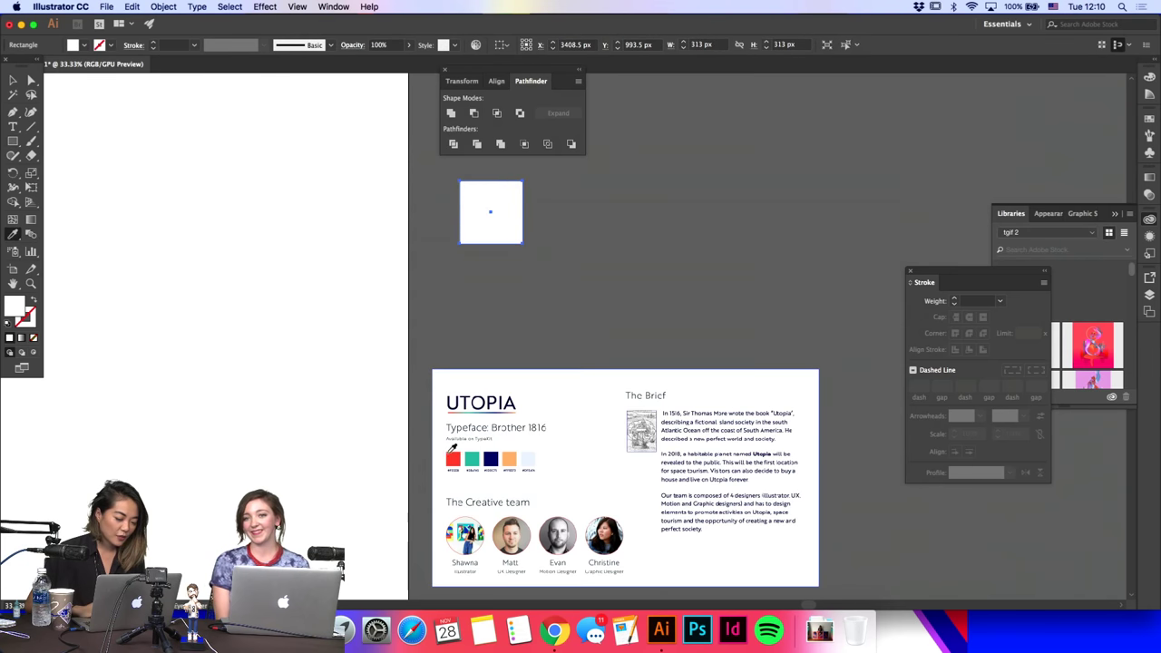
{"action": "left_click", "coordinate": [453, 461]}
Step: Duplicate the red square diagonally below itself and fill the copy with the brief's green
{"action": "left_click", "coordinate": [14, 81]}
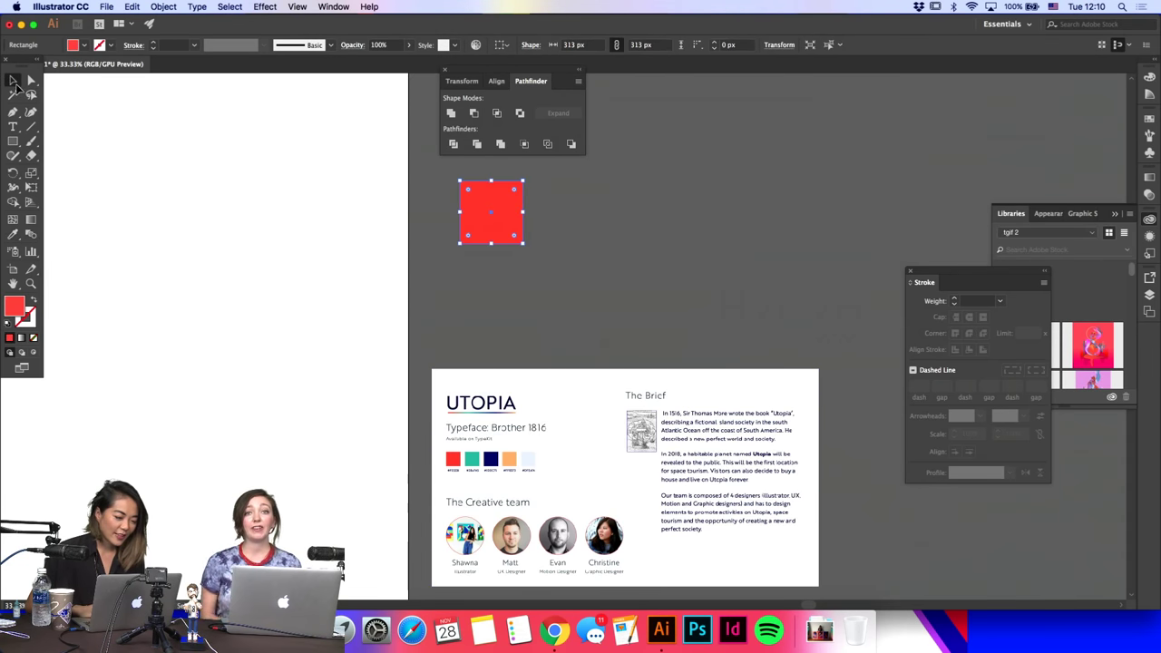
{"action": "left_click_drag", "start_coordinate": [498, 237], "coordinate": [524, 277]}
{"action": "left_click", "coordinate": [15, 233]}
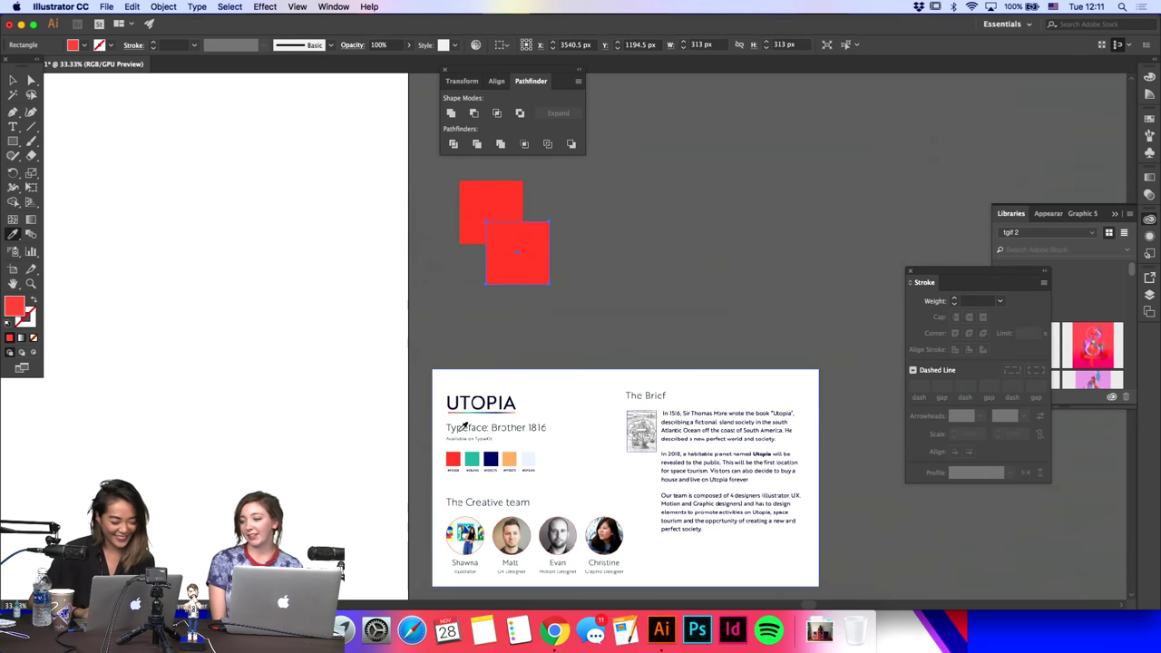
{"action": "left_click", "coordinate": [473, 455]}
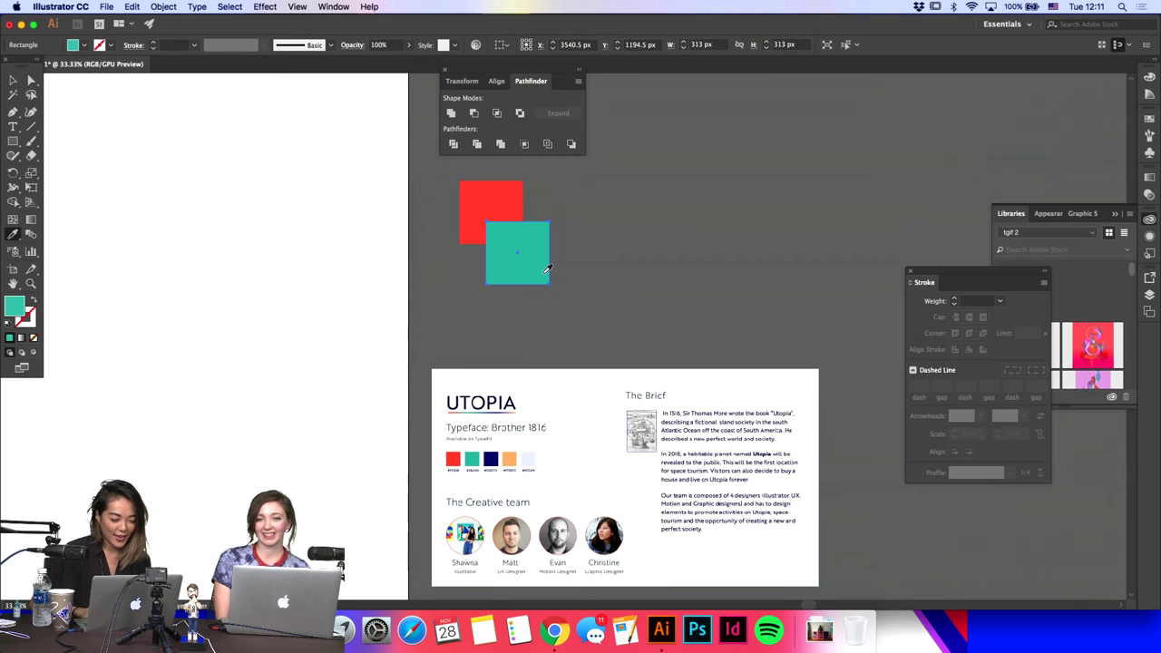
Step: Duplicate the green square up beside the red one and fill the copy with the brief's navy
{"action": "key", "text": "v"}
{"action": "left_click_drag", "start_coordinate": [533, 263], "coordinate": [579, 223]}
{"action": "left_click", "coordinate": [13, 233]}
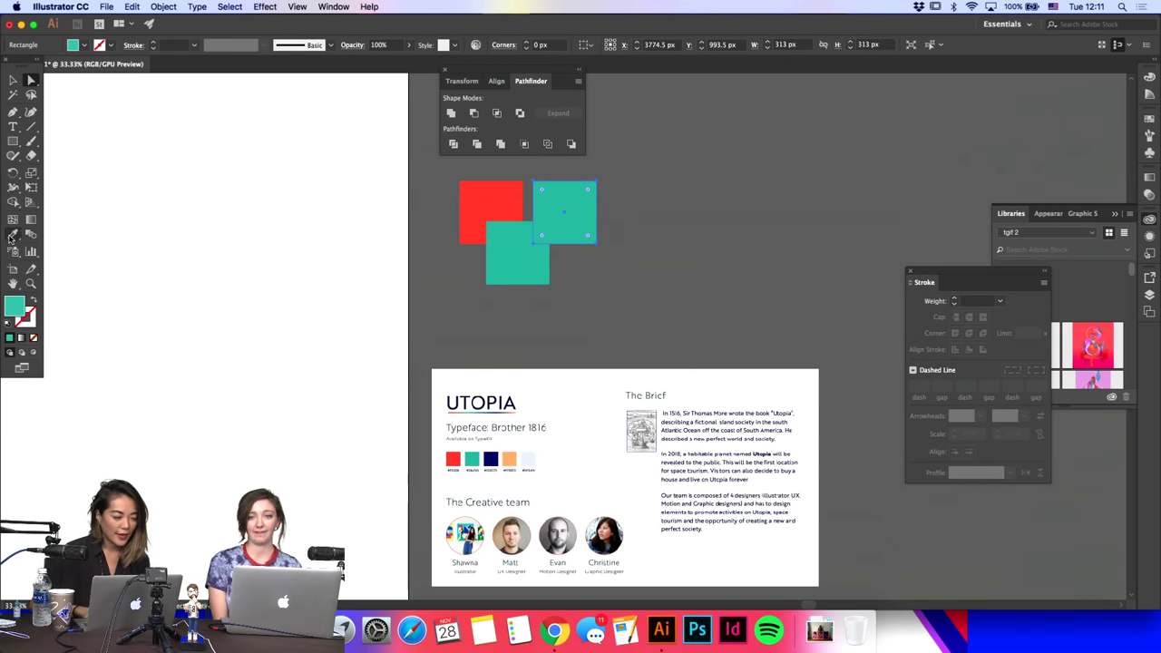
{"action": "left_click", "coordinate": [490, 458]}
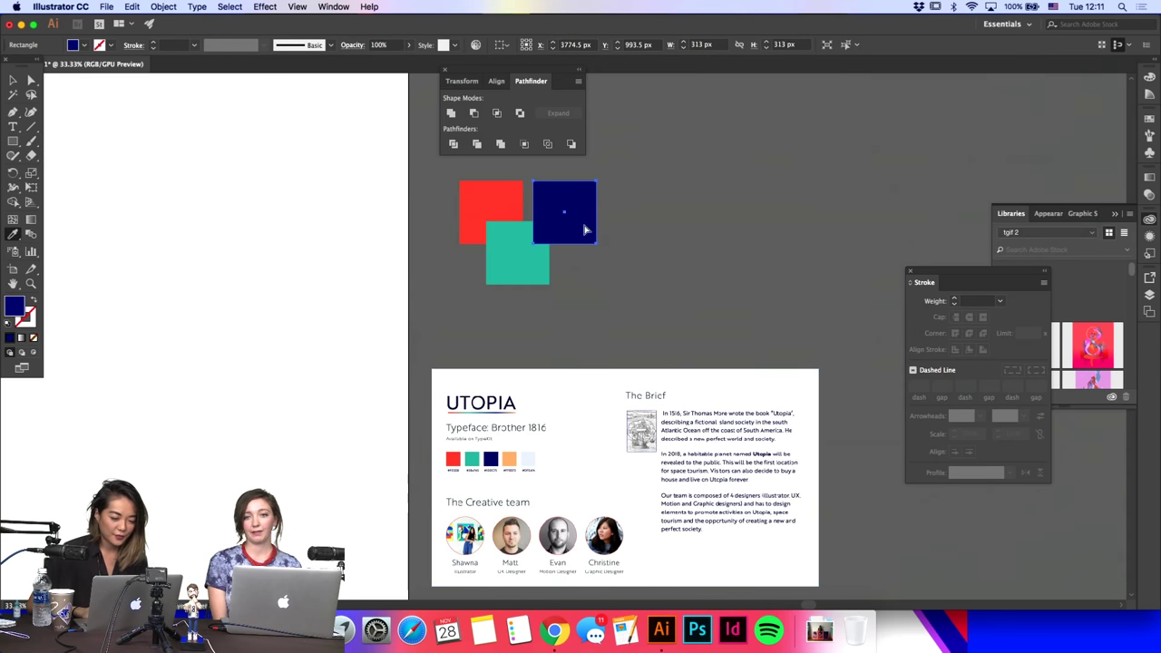
Step: Duplicate the navy square diagonally below itself and fill the copy with the brief's peach orange
{"action": "key", "text": "v"}
{"action": "left_click_drag", "start_coordinate": [585, 227], "coordinate": [627, 268]}
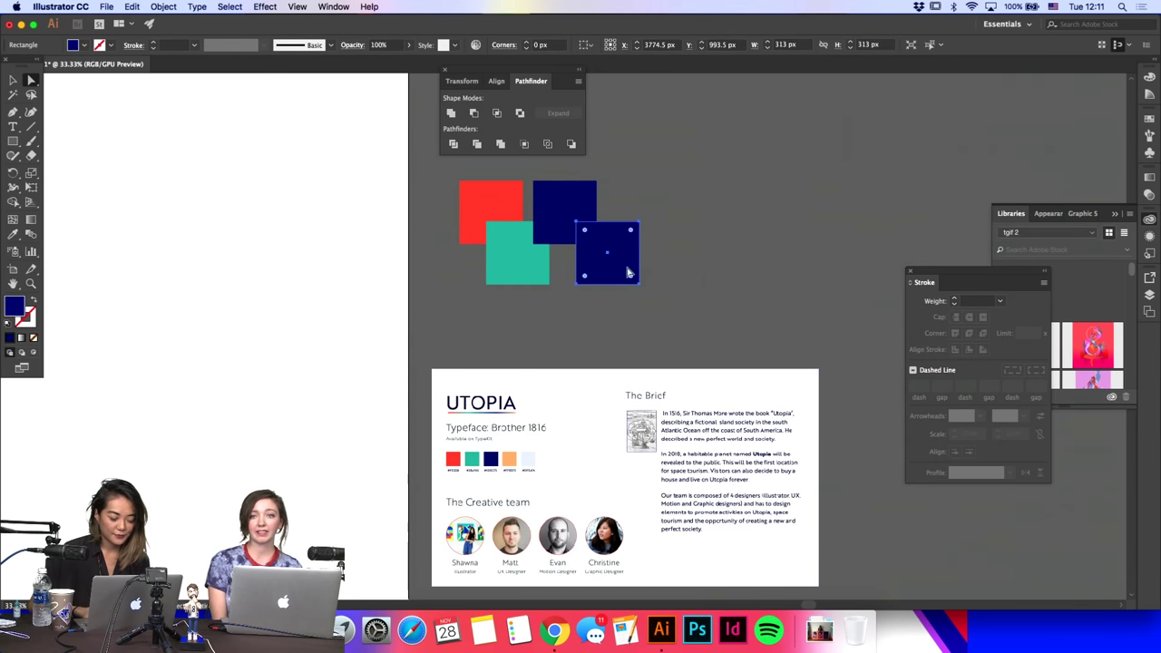
{"action": "left_click", "coordinate": [14, 233]}
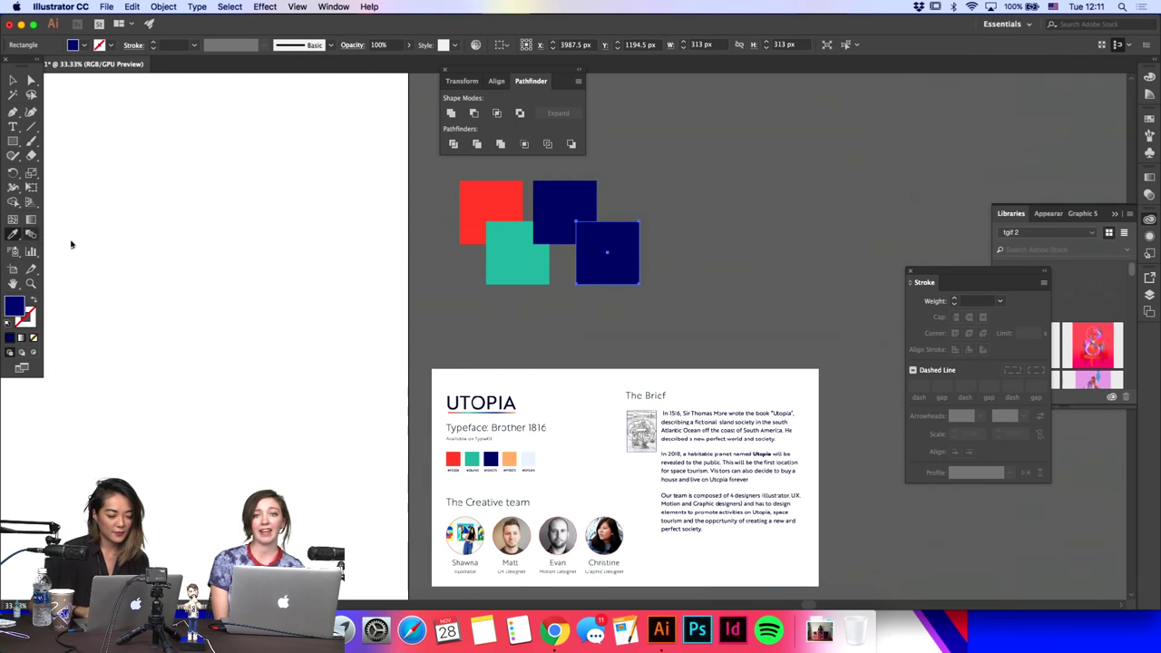
{"action": "left_click", "coordinate": [509, 458]}
Step: Duplicate the peach square up beside the navy one and fill the copy with the brief's pale blue
{"action": "key", "text": "v"}
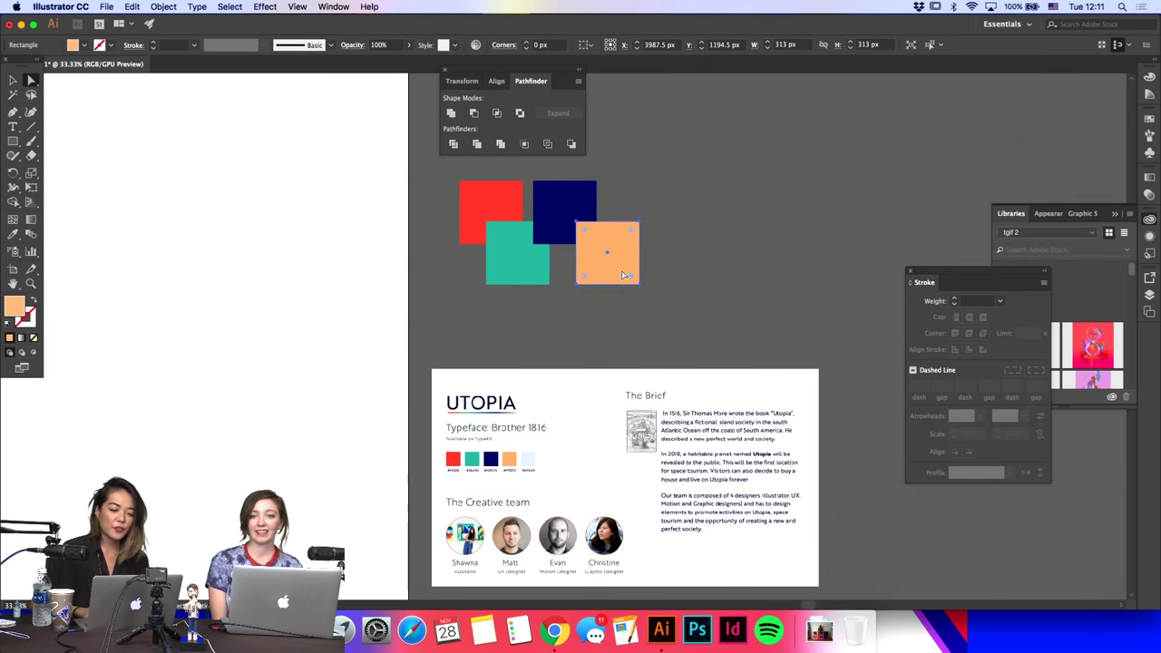
{"action": "left_click_drag", "start_coordinate": [623, 274], "coordinate": [669, 233]}
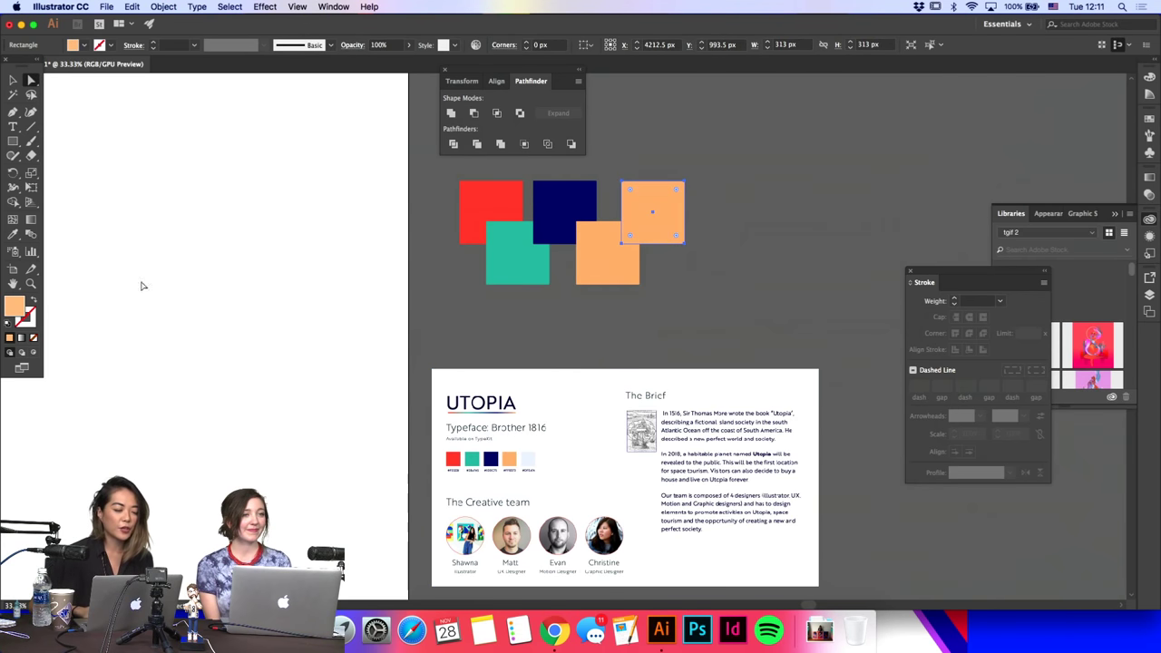
{"action": "left_click", "coordinate": [13, 233]}
{"action": "left_click", "coordinate": [528, 458]}
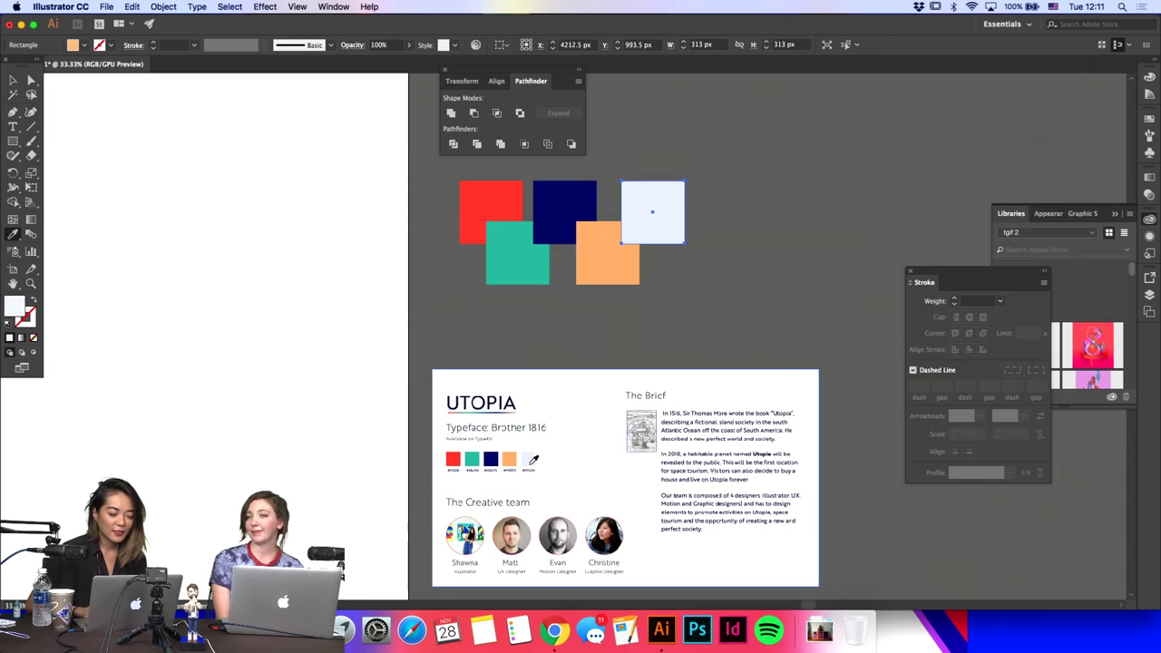
Step: Save the red square's fill as a new RGB process swatch and add it to the tgif 2 library
{"action": "key", "text": "a"}
{"action": "left_click", "coordinate": [510, 216]}
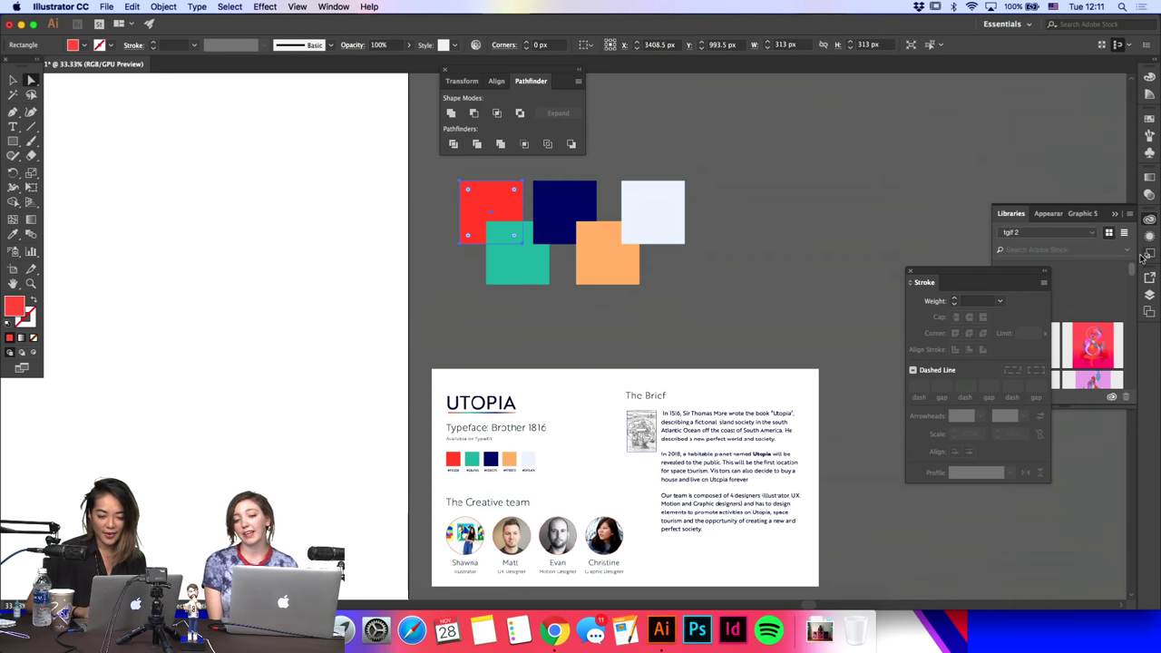
{"action": "left_click", "coordinate": [1150, 297]}
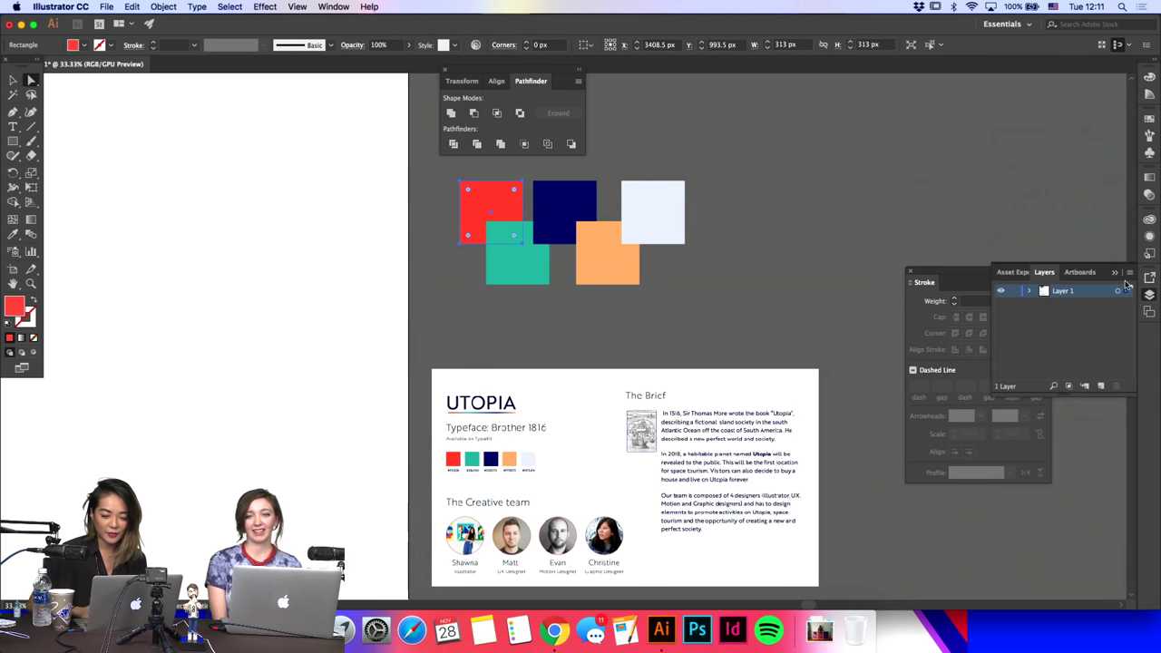
{"action": "left_click", "coordinate": [1150, 121]}
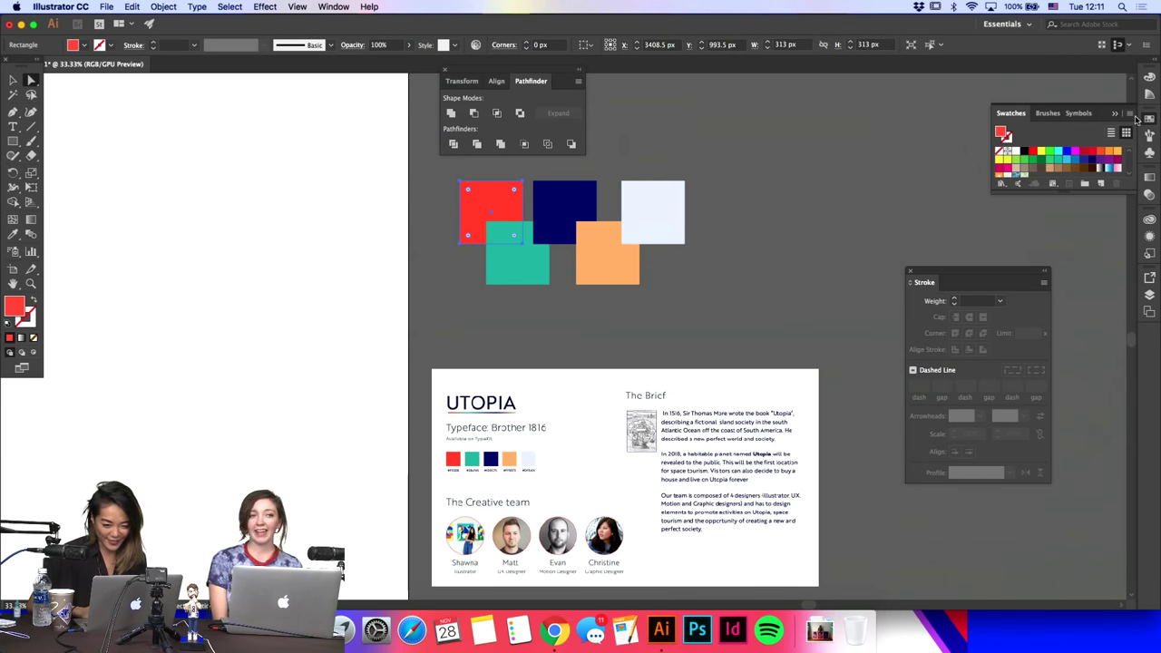
{"action": "left_click", "coordinate": [1131, 114]}
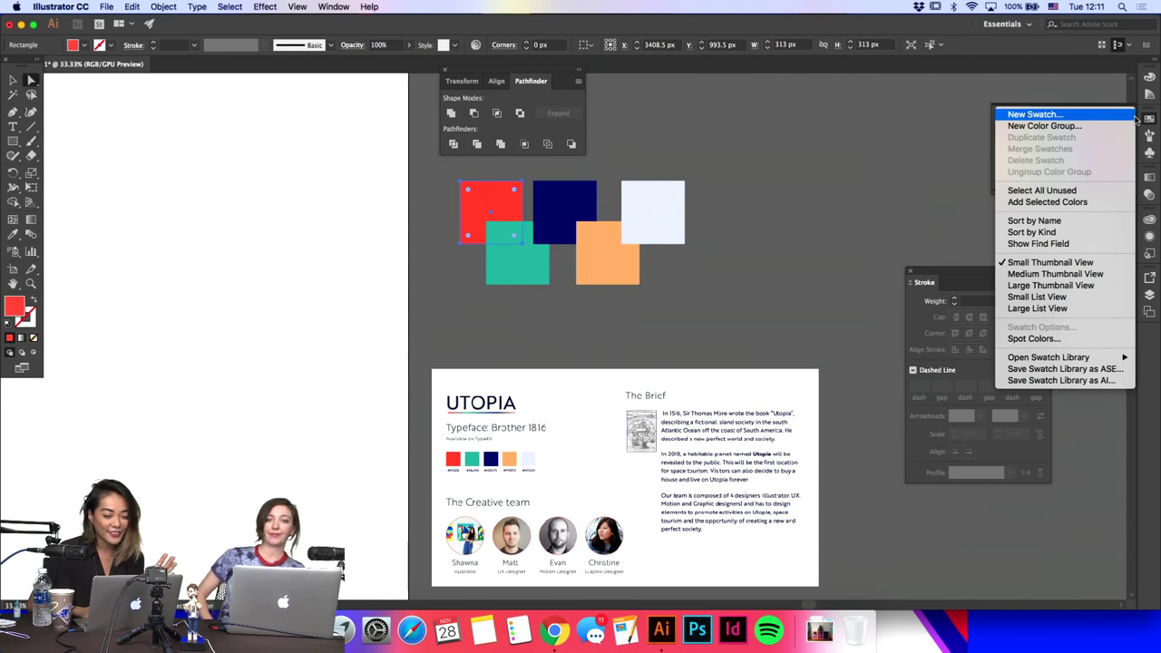
{"action": "left_click", "coordinate": [1132, 115]}
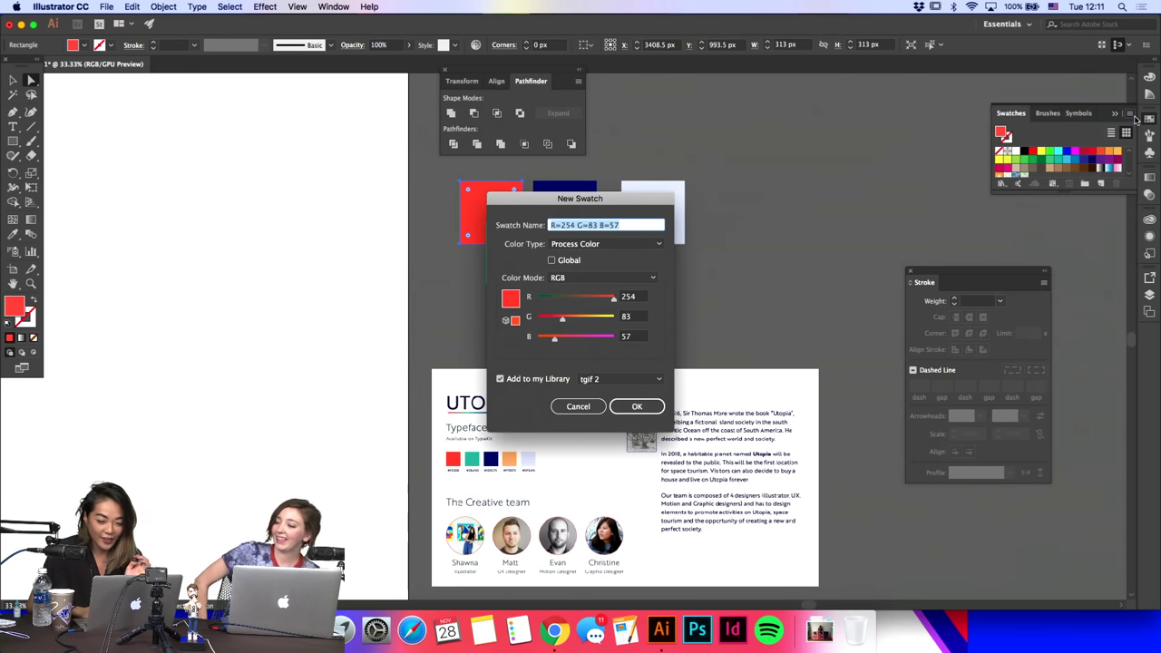
{"action": "key", "text": "Return"}
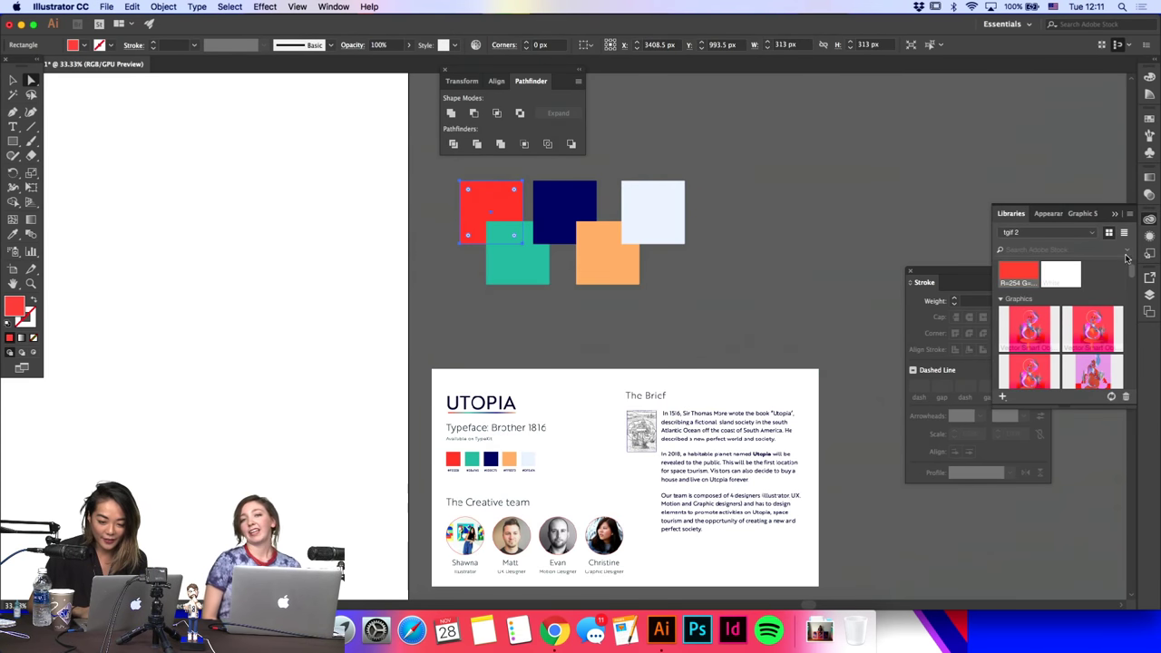
Step: Create a color group named utopia from the selected red square artwork, including swatches for tints
{"action": "left_click", "coordinate": [1148, 123]}
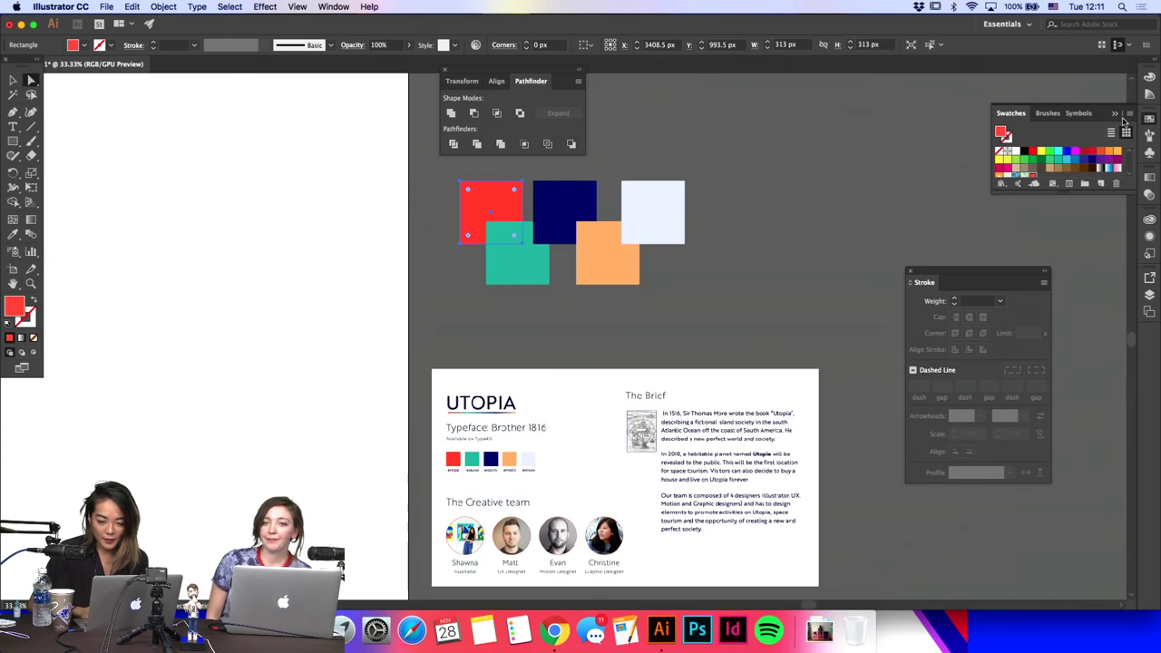
{"action": "left_click", "coordinate": [1126, 114]}
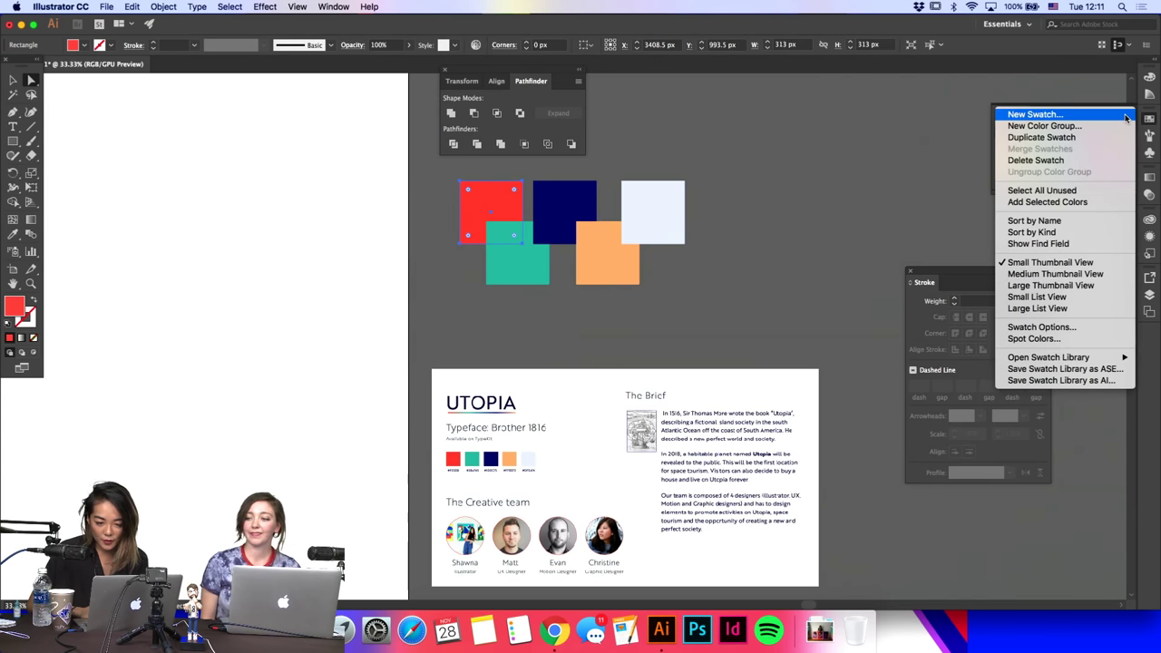
{"action": "left_click", "coordinate": [1124, 126]}
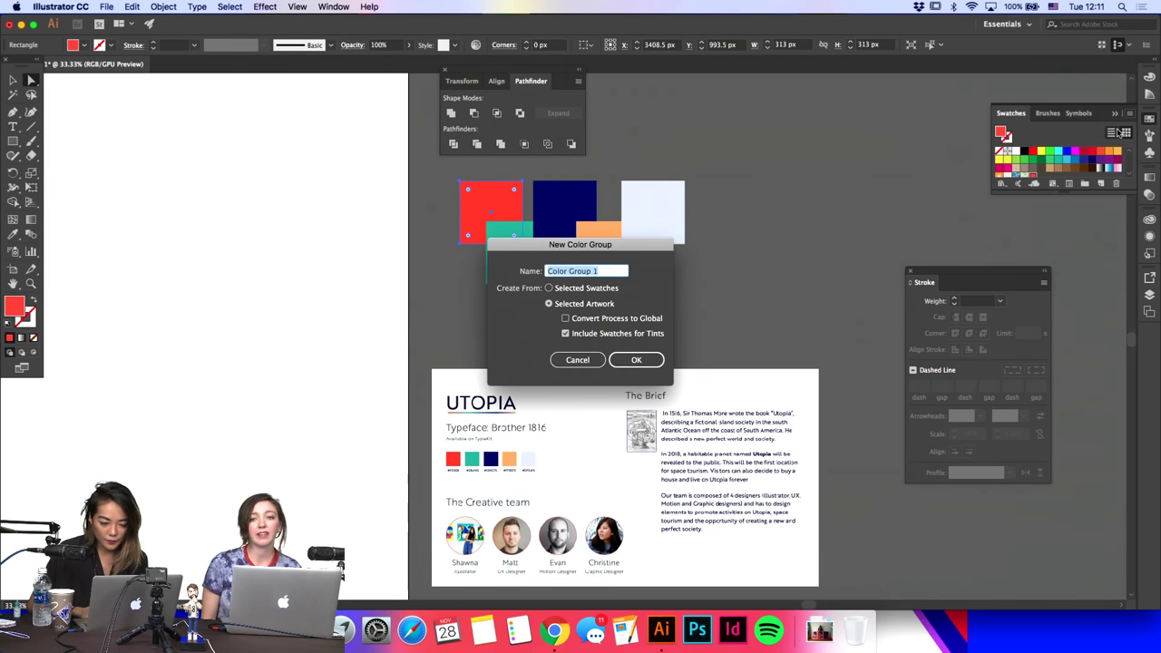
{"action": "type", "text": "utopia"}
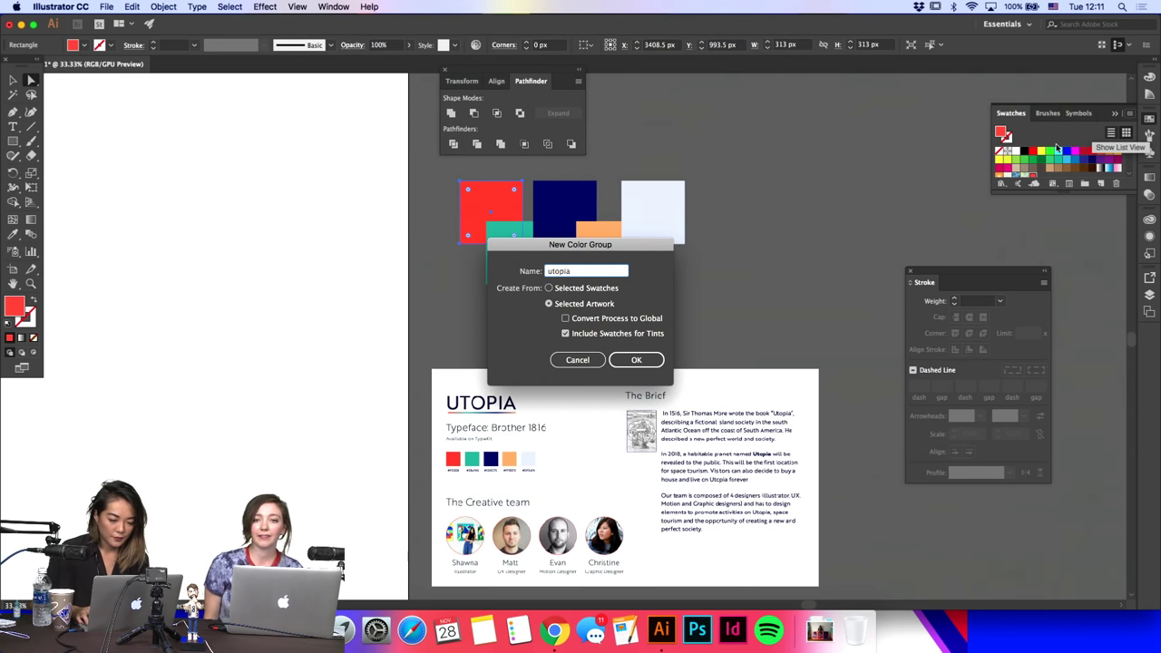
{"action": "key", "text": "Return"}
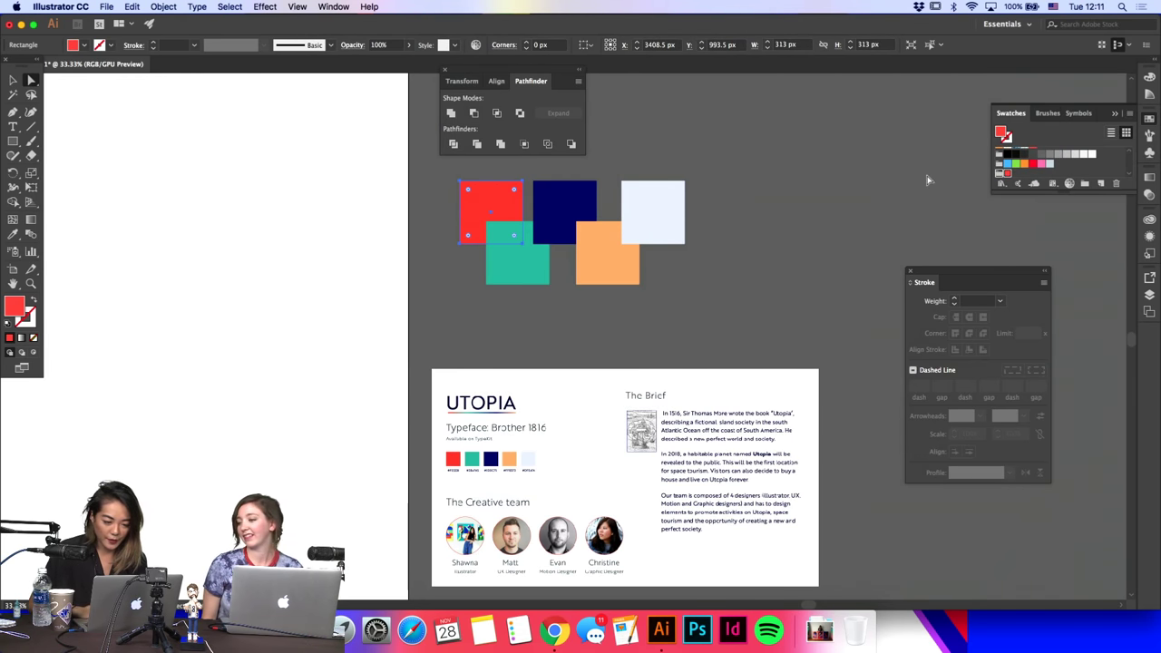
Step: Add the navy square's fill to the document swatches and enlarge the swatch list to show every group
{"action": "left_click", "coordinate": [550, 200]}
{"action": "scroll", "coordinate": [1014, 170], "scroll_direction": "up", "scroll_amount": 1}
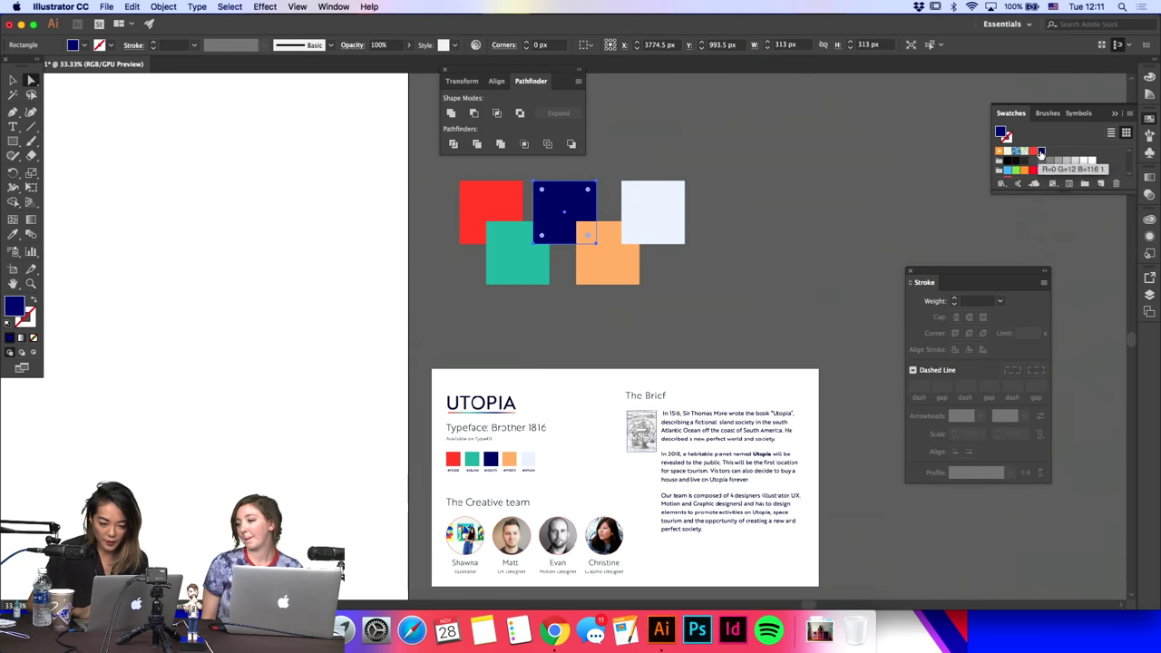
{"action": "scroll", "coordinate": [1030, 174], "scroll_direction": "down", "scroll_amount": 1}
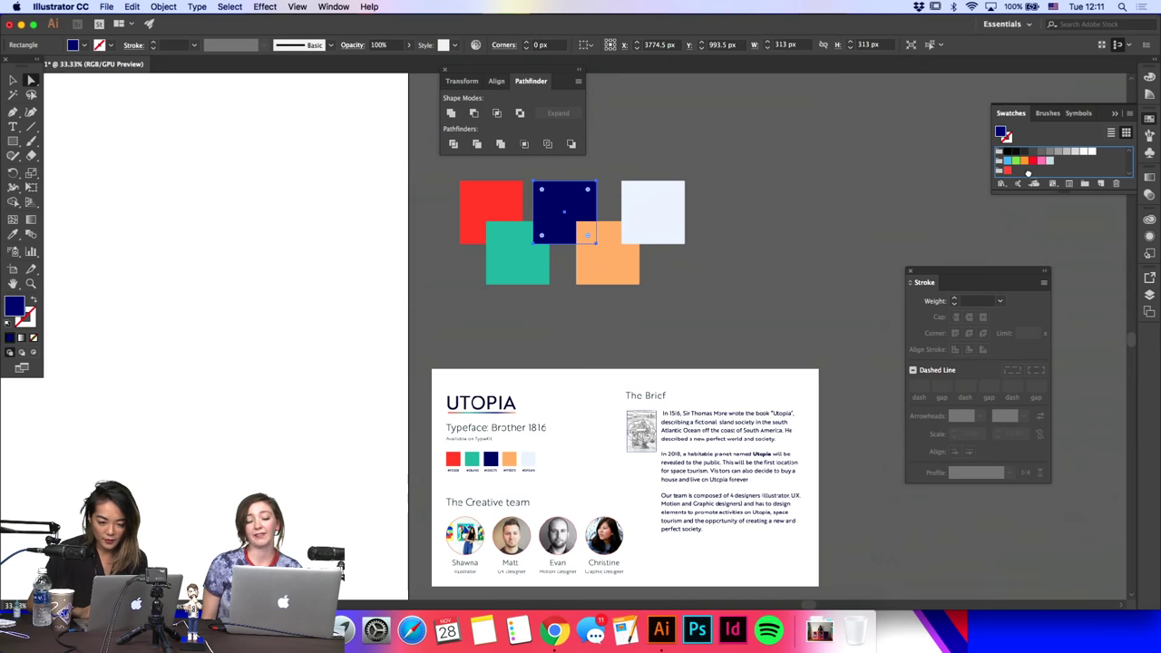
{"action": "scroll", "coordinate": [1028, 173], "scroll_direction": "up", "scroll_amount": 1}
{"action": "left_click_drag", "start_coordinate": [1128, 190], "coordinate": [1131, 335]}
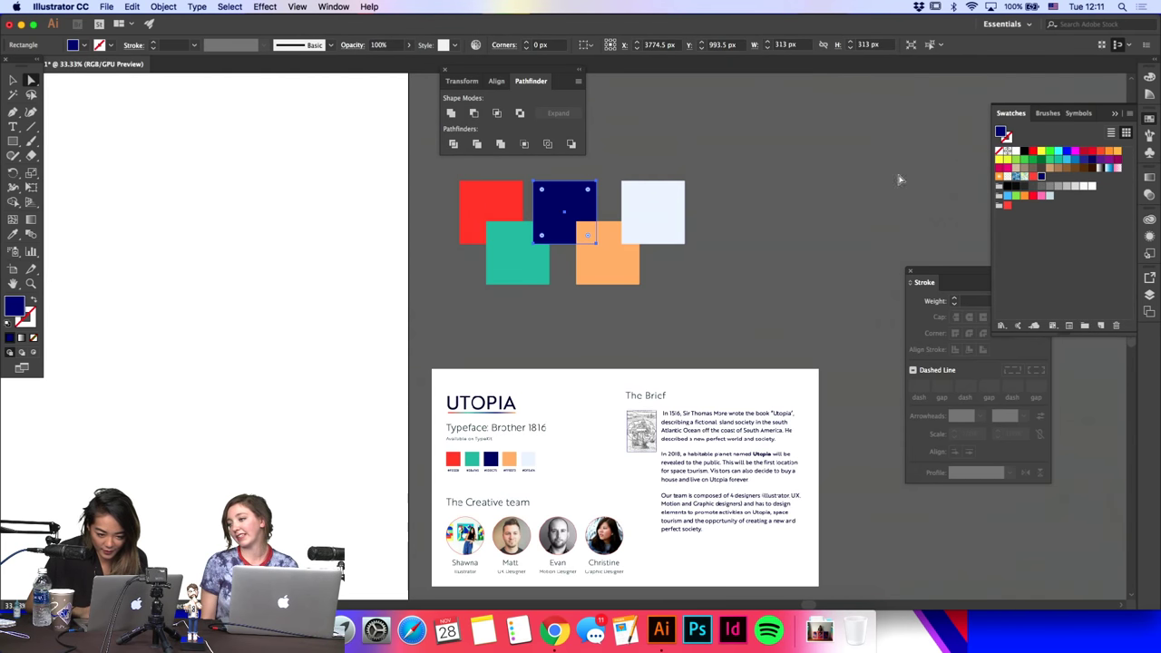
Step: Add the fills of the green, peach and pale blue squares to the document swatches
{"action": "left_click", "coordinate": [533, 269]}
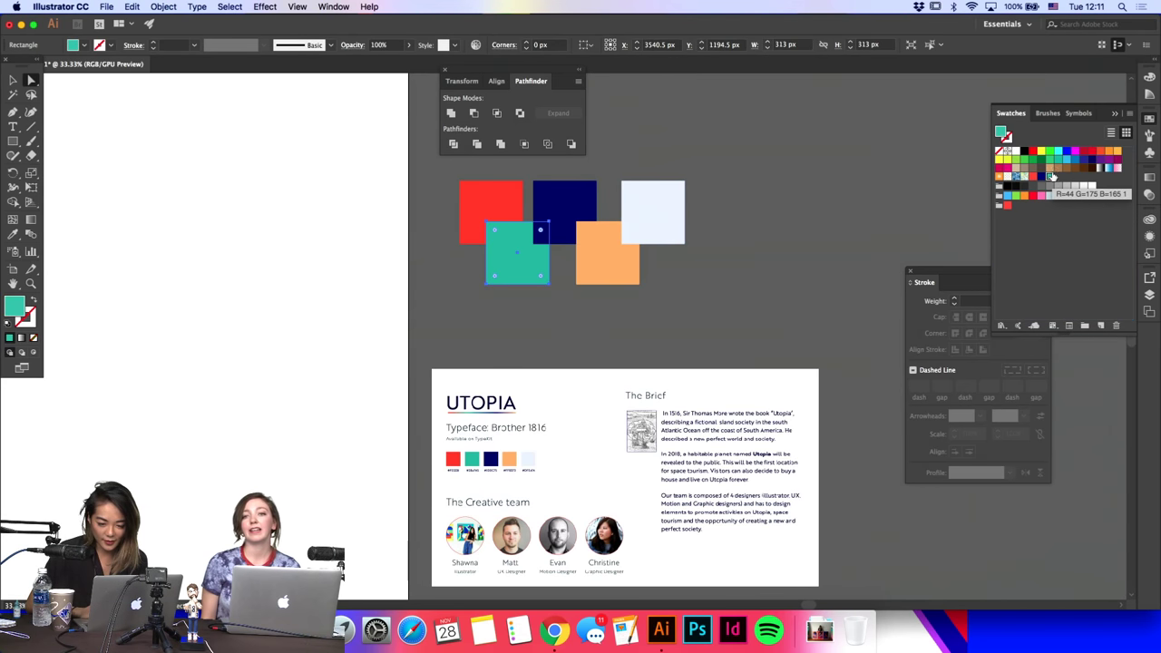
{"action": "left_click", "coordinate": [608, 260]}
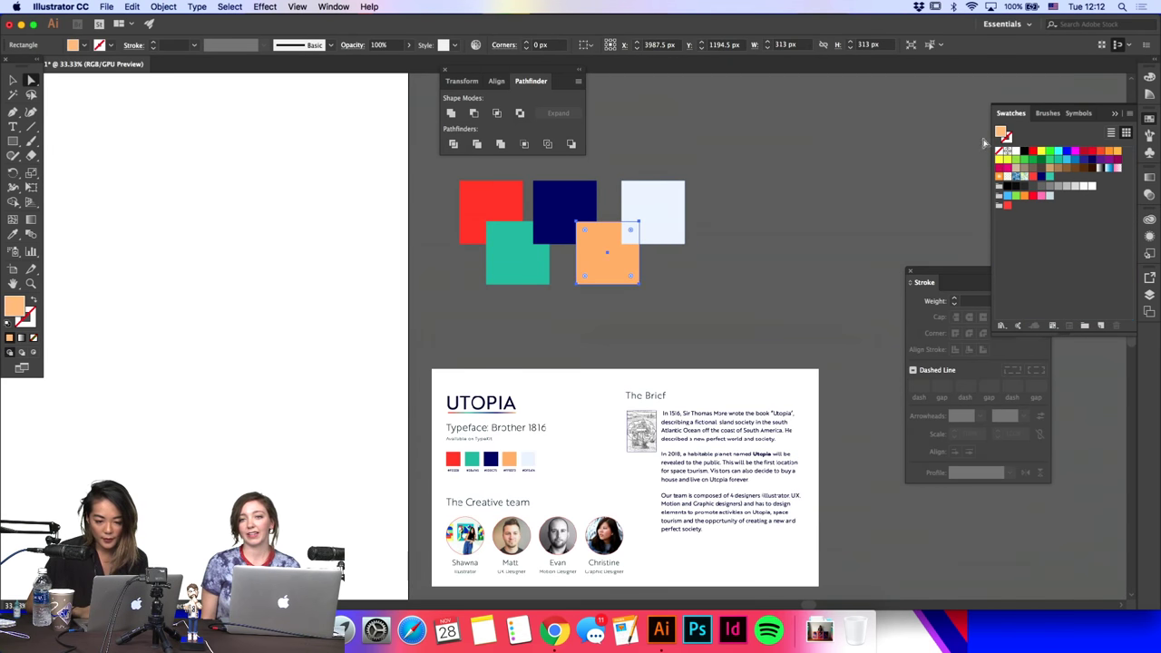
{"action": "left_click_drag", "start_coordinate": [998, 136], "coordinate": [1053, 223]}
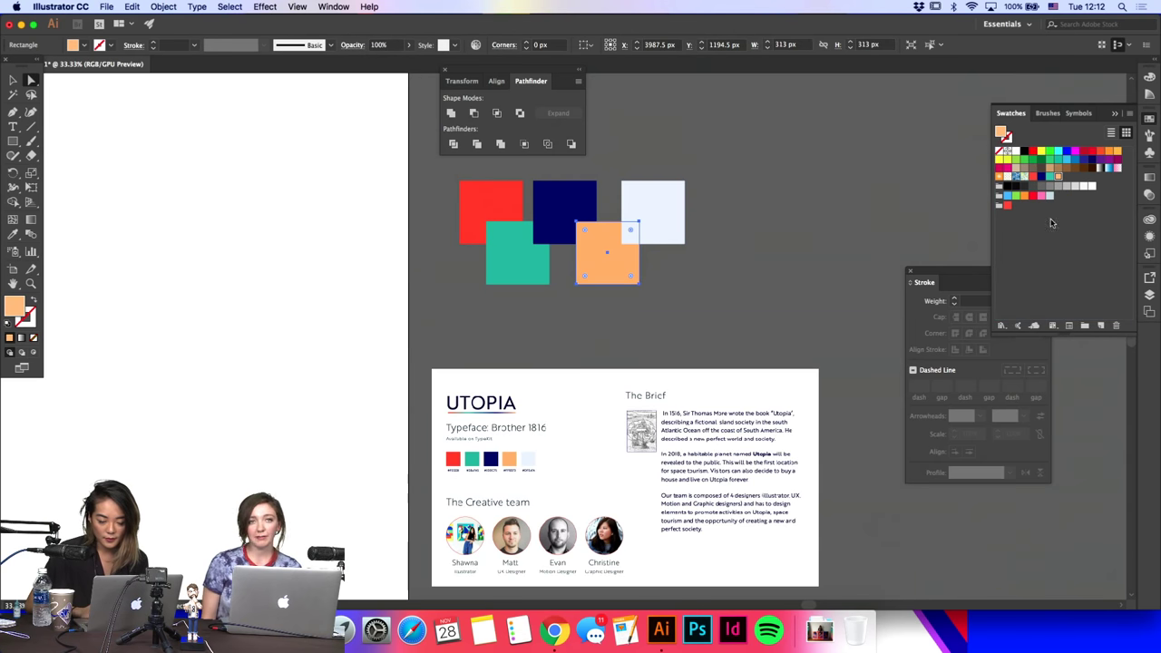
{"action": "left_click", "coordinate": [653, 207]}
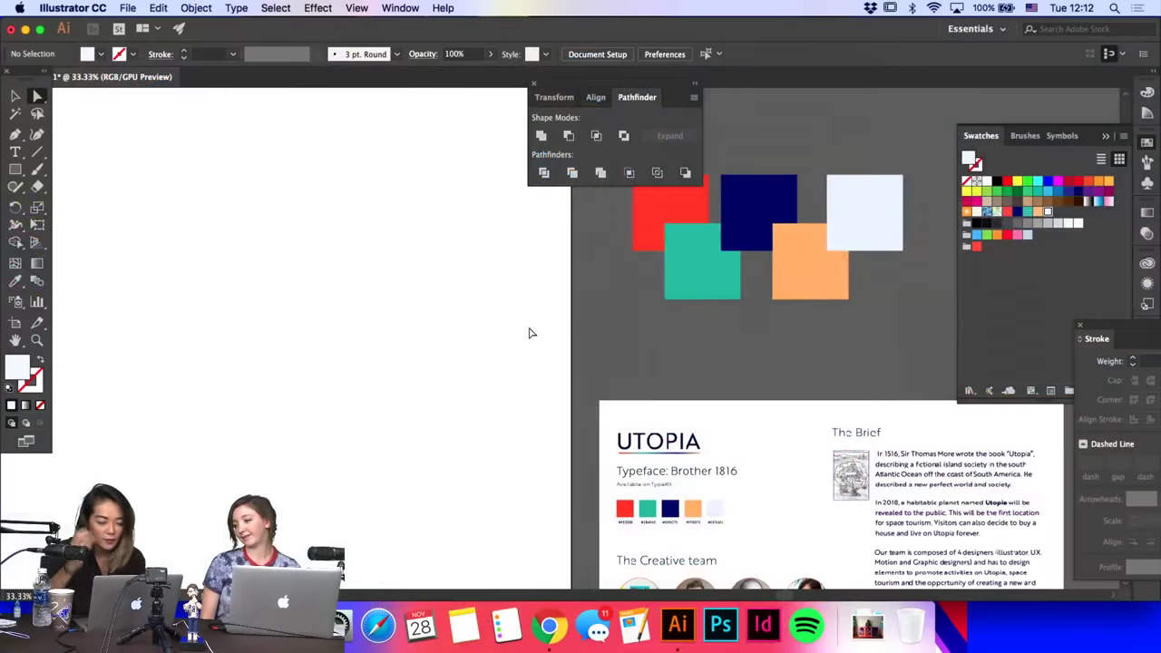
Step: Draw a 3000 × 3000 px square covering the whole artboard and fill it with the navy swatch
{"action": "scroll", "coordinate": [529, 328], "scroll_direction": "left", "scroll_amount": 3}
{"action": "key", "text": "super+minus"}
{"action": "key", "text": "super+minus"}
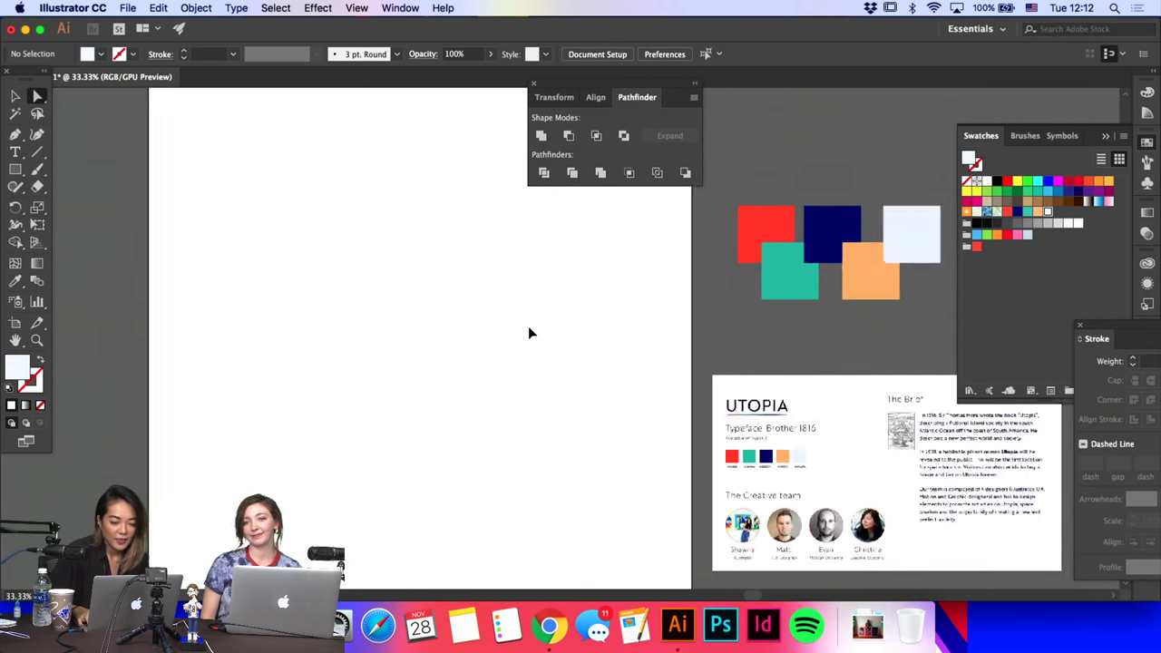
{"action": "left_click", "coordinate": [14, 169]}
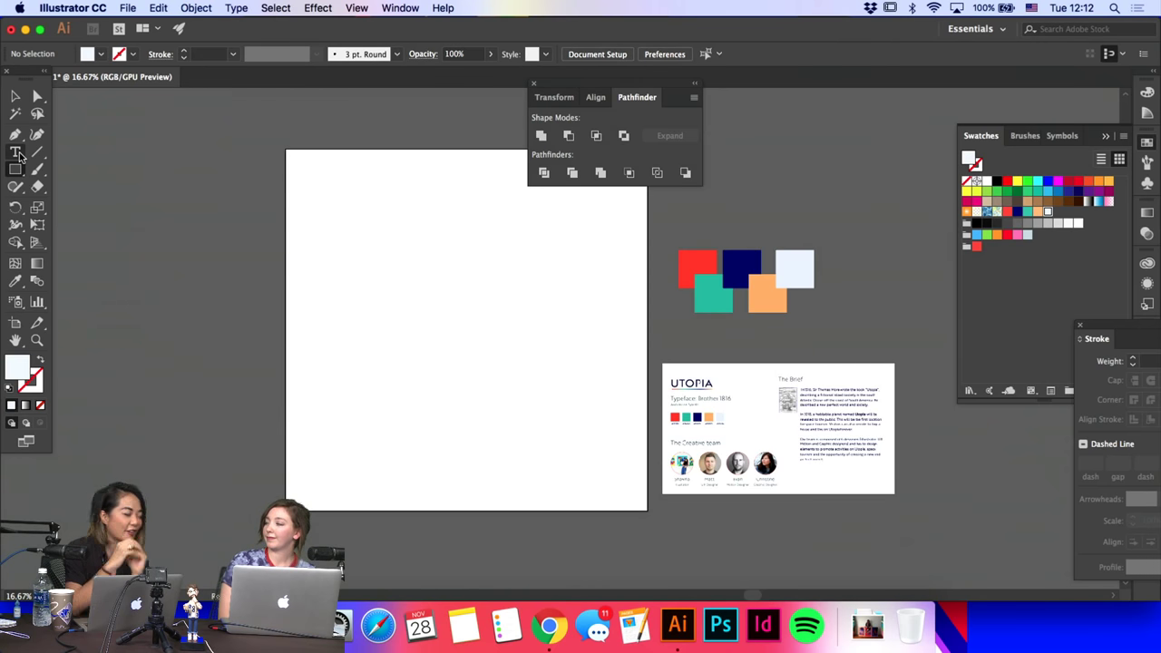
{"action": "left_click", "coordinate": [15, 168]}
{"action": "scroll", "coordinate": [303, 220], "scroll_direction": "right", "scroll_amount": 3}
{"action": "scroll", "coordinate": [303, 220], "scroll_direction": "up", "scroll_amount": 2}
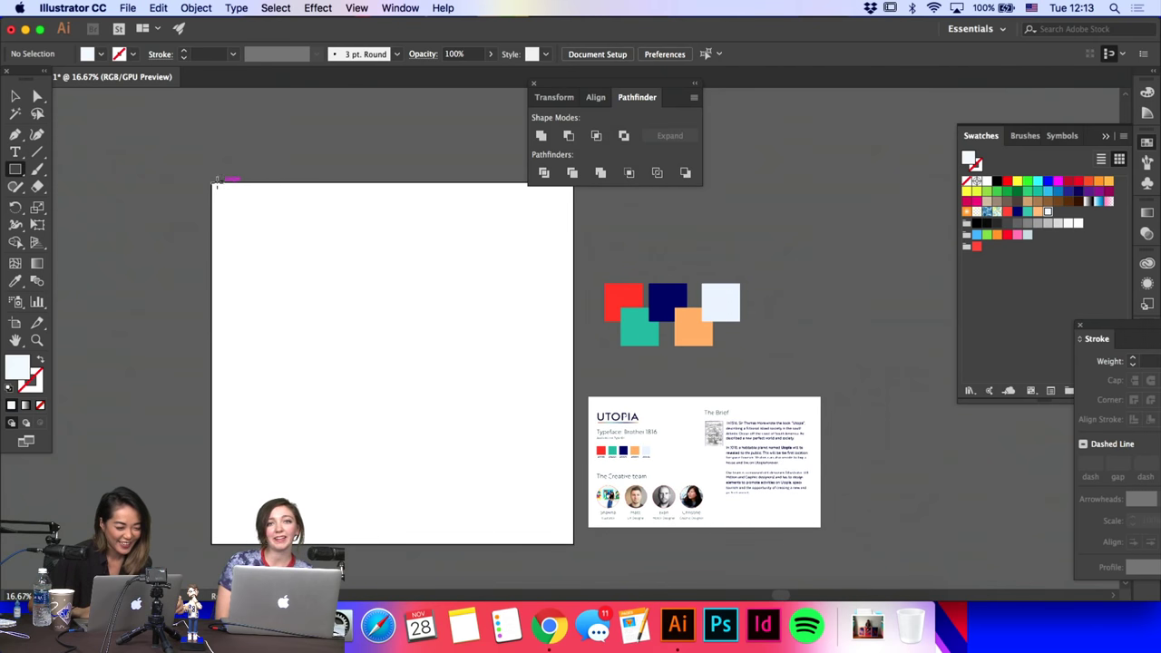
{"action": "mouse_move", "coordinate": [211, 182]}
{"action": "left_mouse_down"}
{"action": "mouse_move", "coordinate": [575, 520]}
{"action": "mouse_move", "coordinate": [575, 543]}
{"action": "left_mouse_up"}
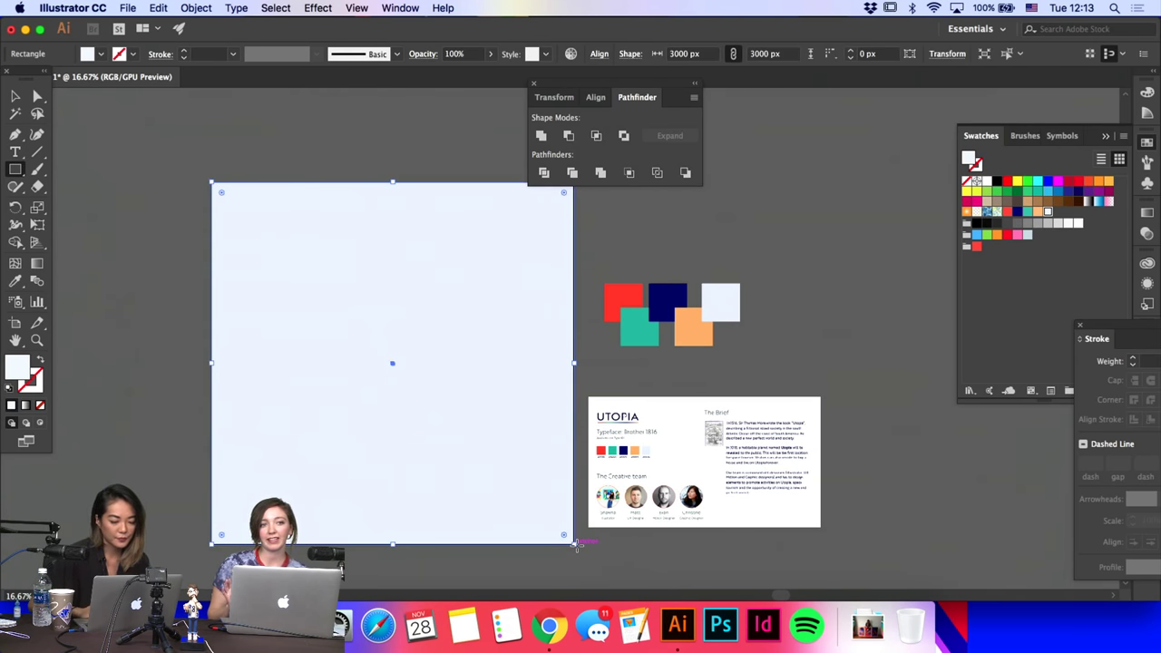
{"action": "left_click", "coordinate": [1008, 212]}
{"action": "left_click", "coordinate": [1017, 212]}
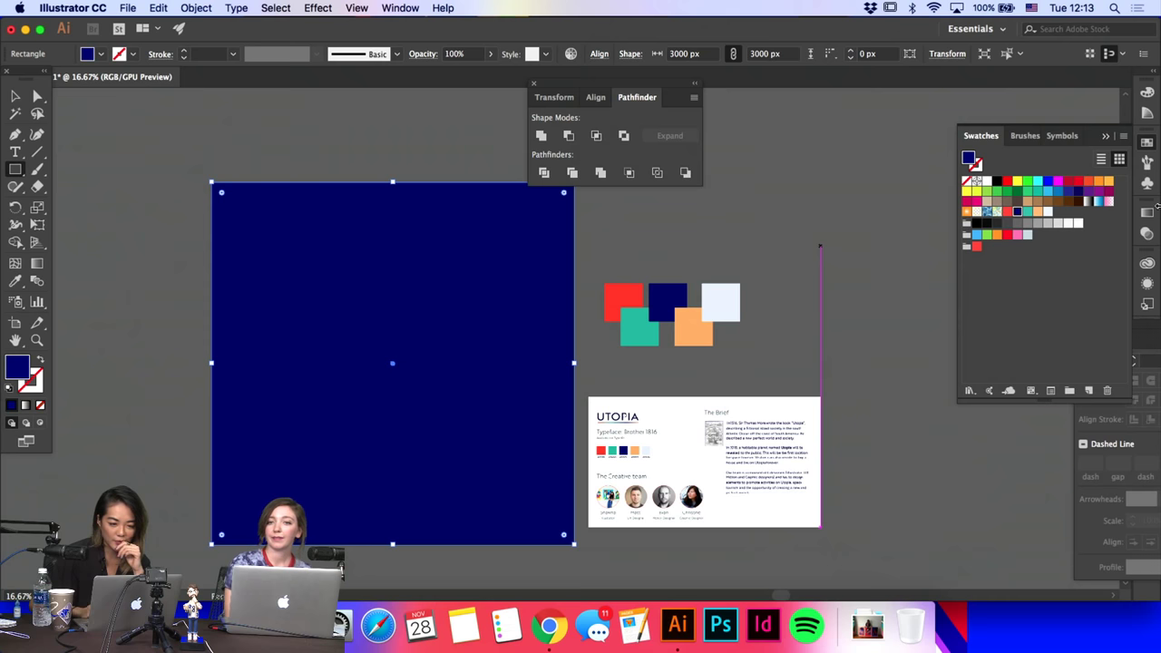
Step: Show the document's layers and add a new empty layer above the navy square's layer
{"action": "left_click", "coordinate": [400, 8]}
{"action": "left_click", "coordinate": [409, 489]}
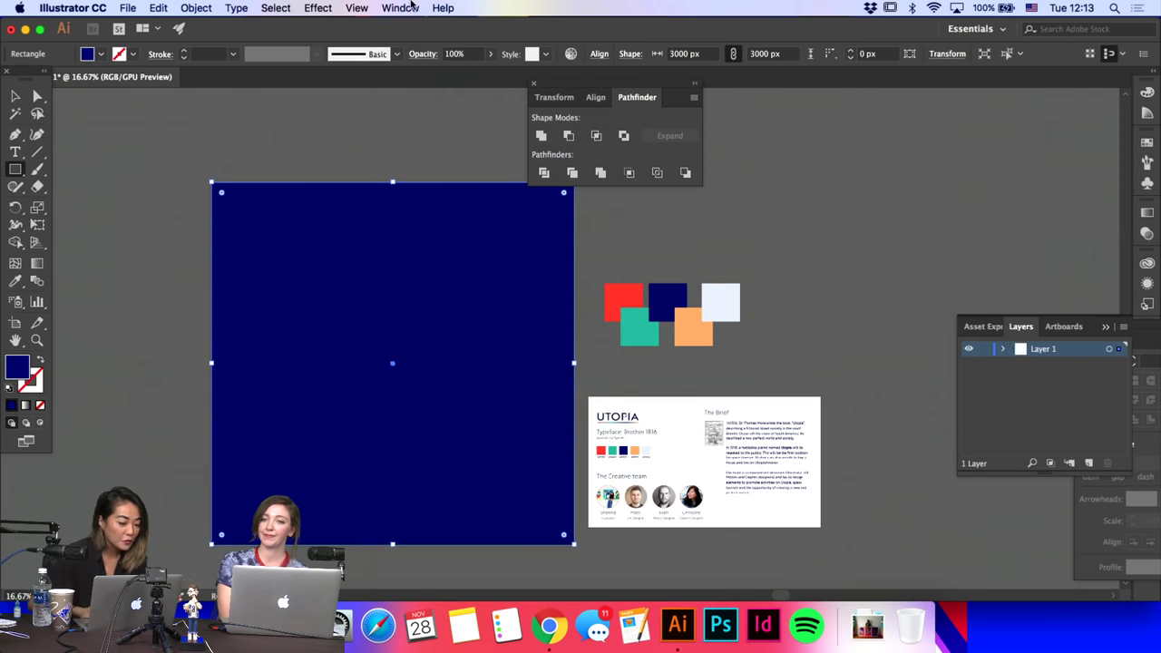
{"action": "left_click", "coordinate": [1088, 463]}
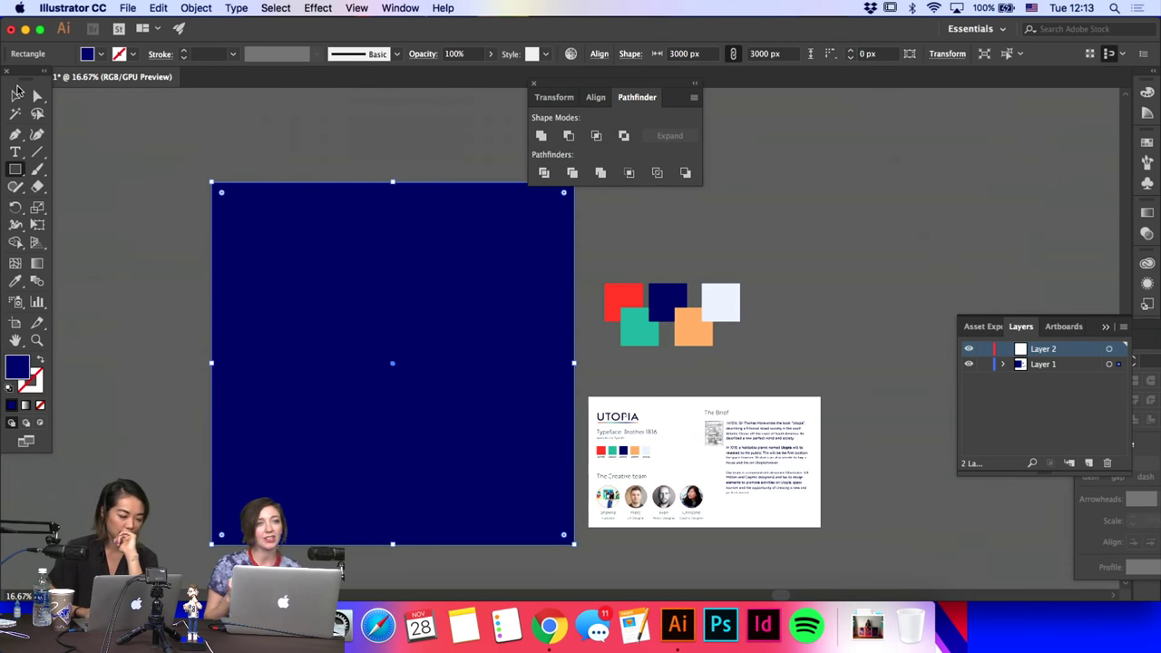
Step: Add an anchor point on the navy square's left edge at about Y 2187 px with the Pen tool and deselect the square
{"action": "left_click", "coordinate": [15, 134]}
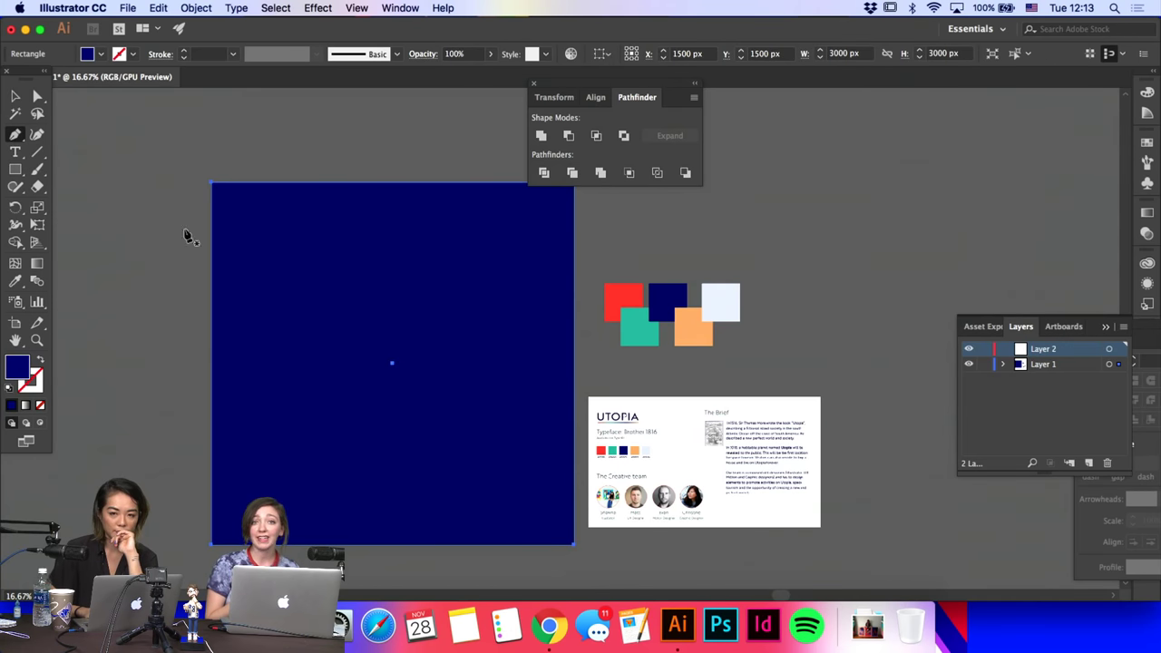
{"action": "left_click", "coordinate": [212, 447]}
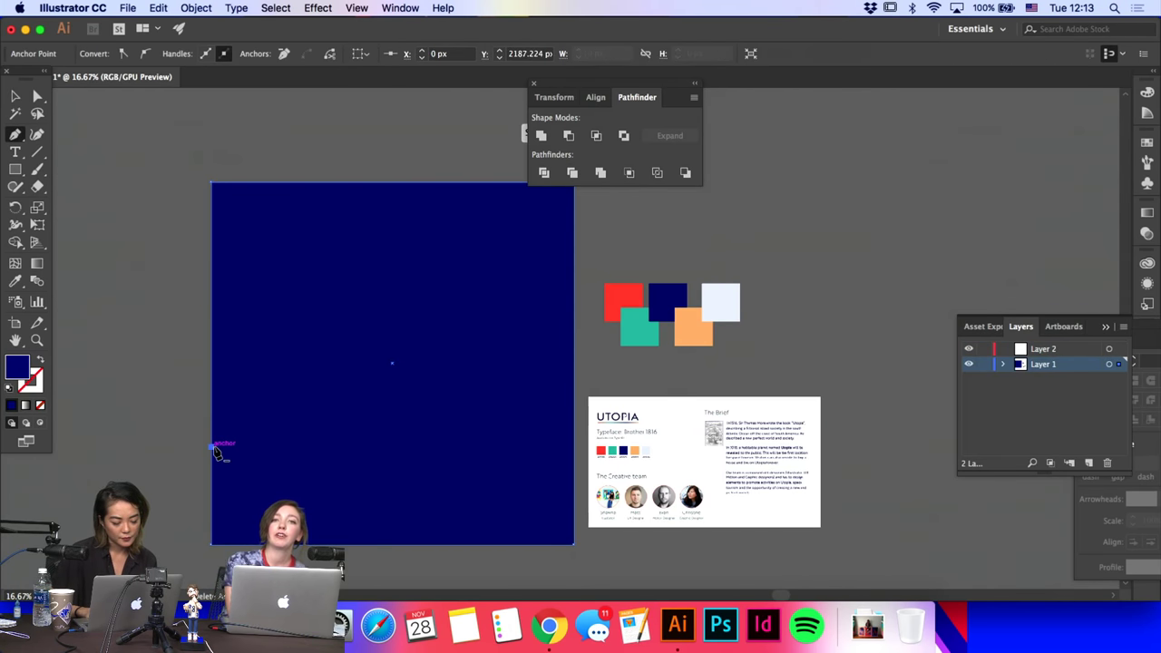
{"action": "key", "text": "a"}
{"action": "left_click", "coordinate": [153, 445]}
{"action": "left_click", "coordinate": [299, 482]}
{"action": "left_click", "coordinate": [165, 331]}
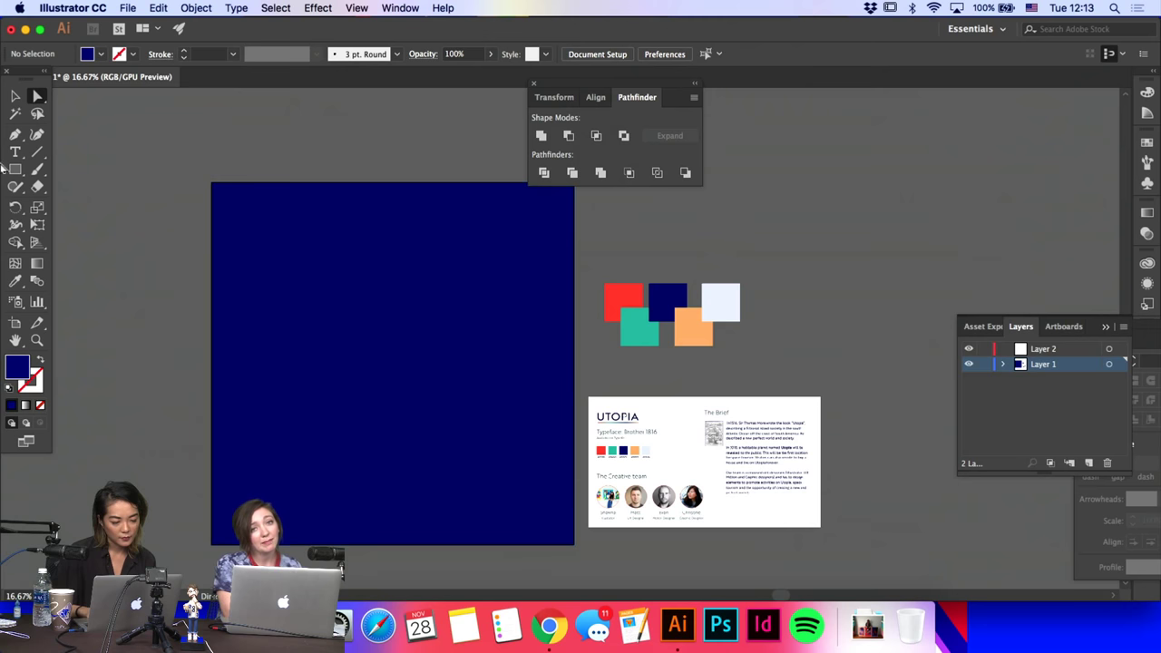
Step: Move the navy square onto Layer 2 in the same position and lock that layer beneath a new empty layer
{"action": "left_click", "coordinate": [318, 259]}
{"action": "left_click", "coordinate": [970, 350]}
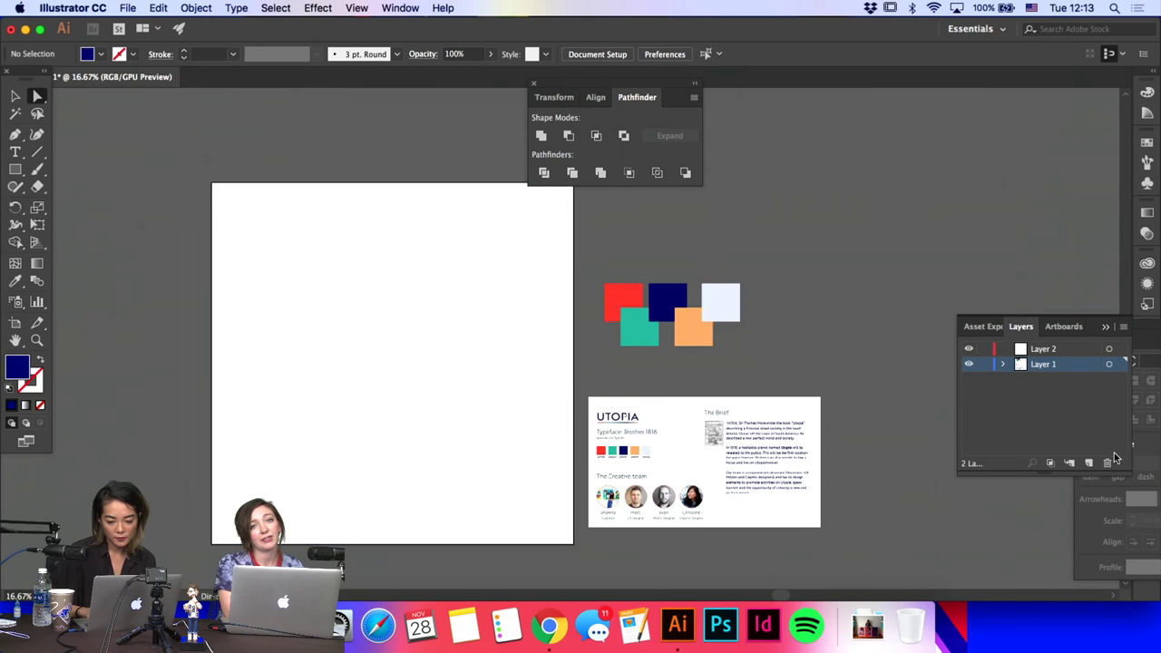
{"action": "left_click", "coordinate": [1078, 358]}
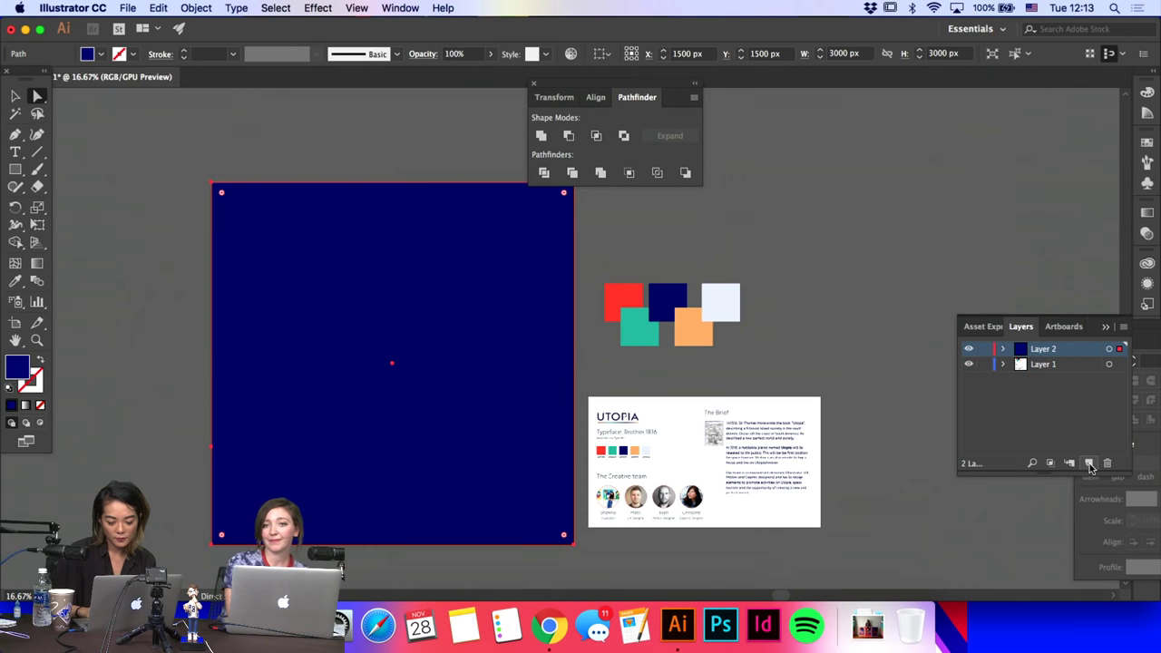
{"action": "left_click", "coordinate": [1088, 463]}
{"action": "left_click", "coordinate": [984, 364]}
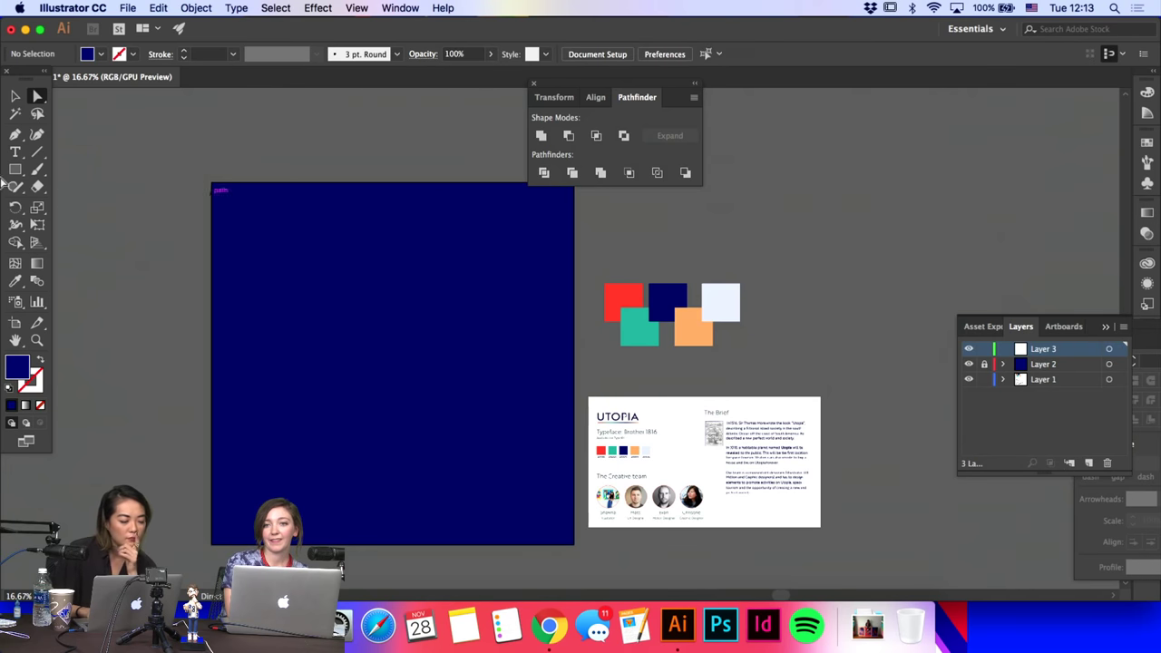
Step: Draw a closed Pen shape over the artboard's lower part, its upper edge slanting from about Y 1833 px at left to 304 px at right
{"action": "key", "text": "p"}
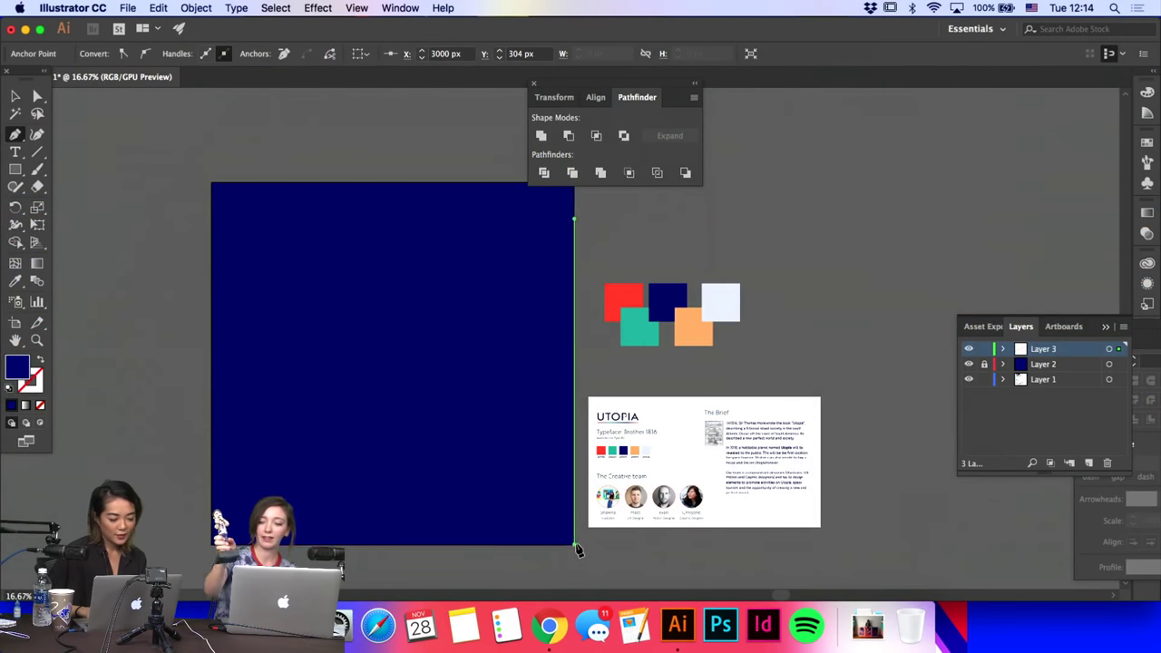
{"action": "left_click", "coordinate": [574, 544]}
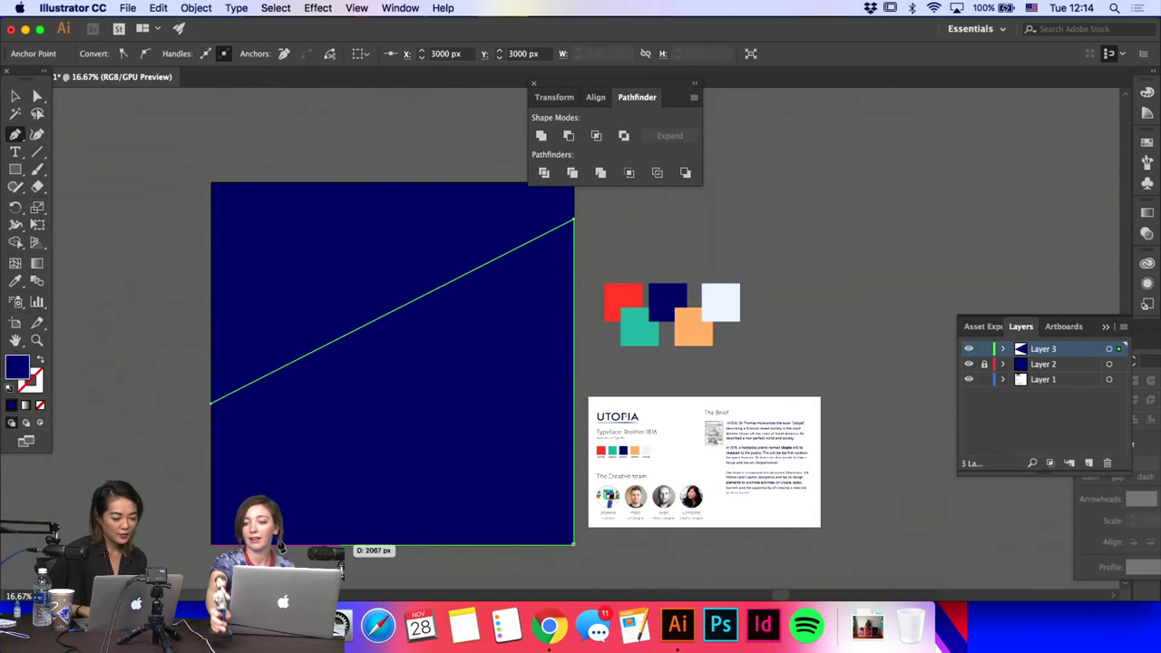
{"action": "left_click", "coordinate": [211, 545]}
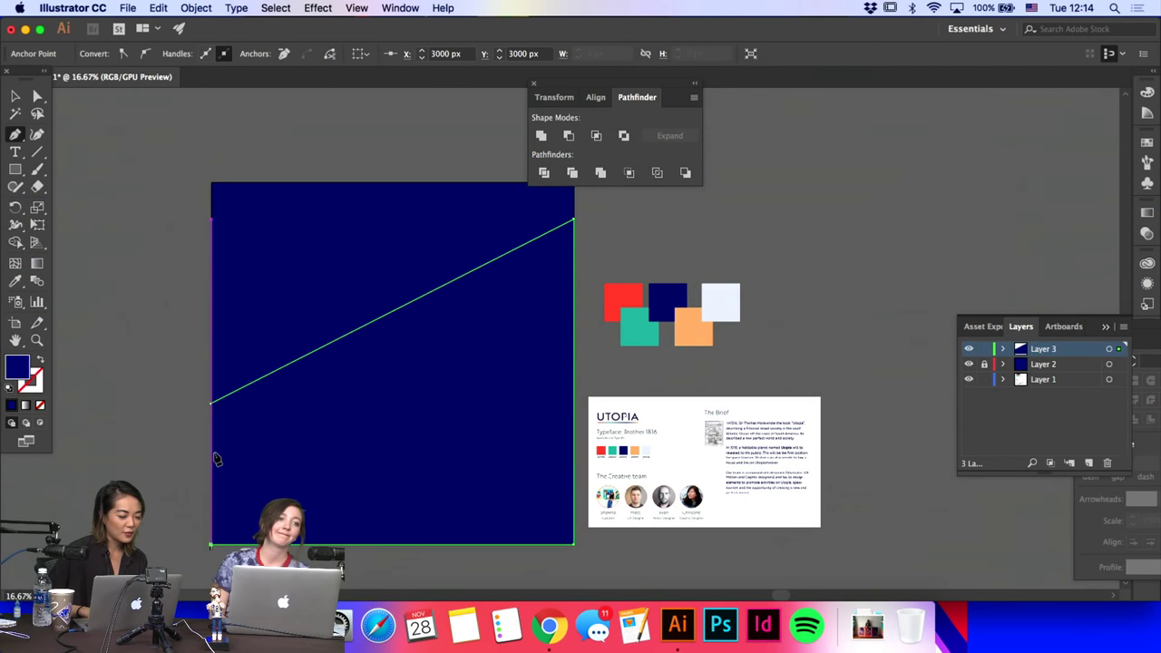
{"action": "left_click", "coordinate": [212, 405]}
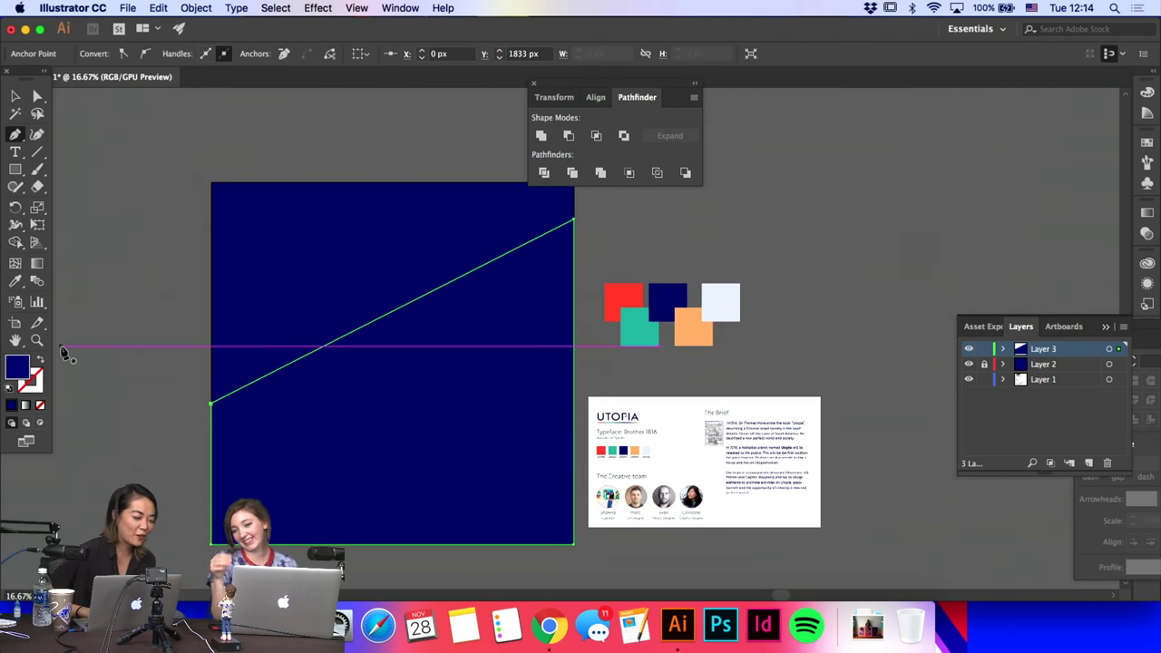
Step: Try the red and green squares' fills on the slanted shape using the Eyedropper
{"action": "left_click", "coordinate": [15, 282]}
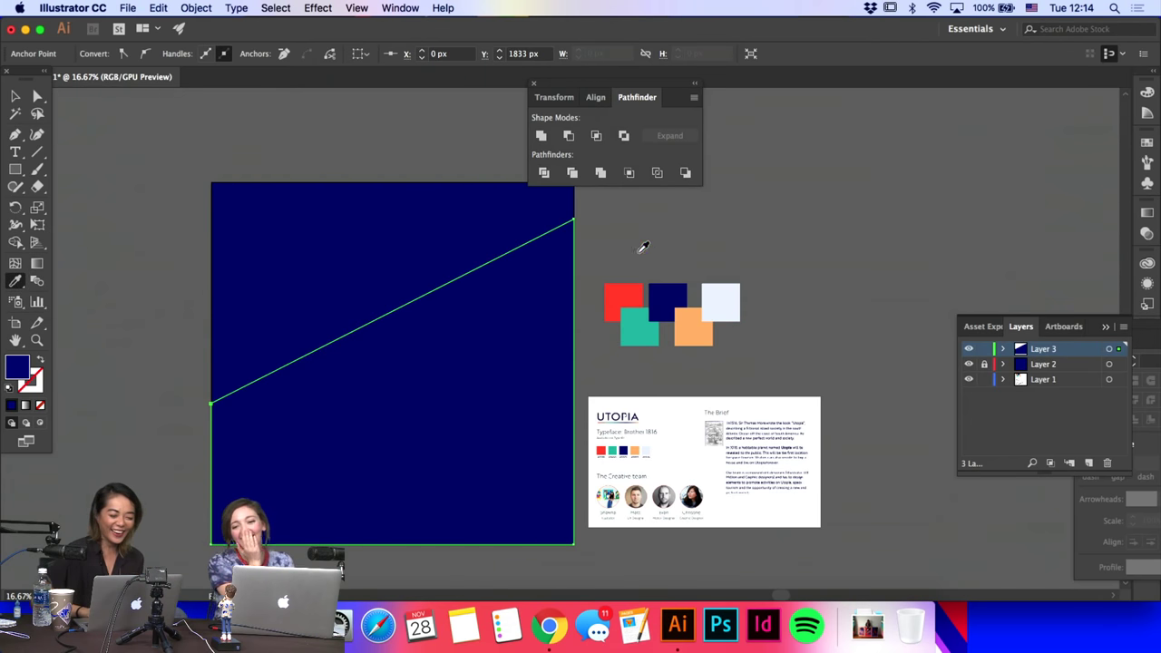
{"action": "left_click", "coordinate": [626, 295]}
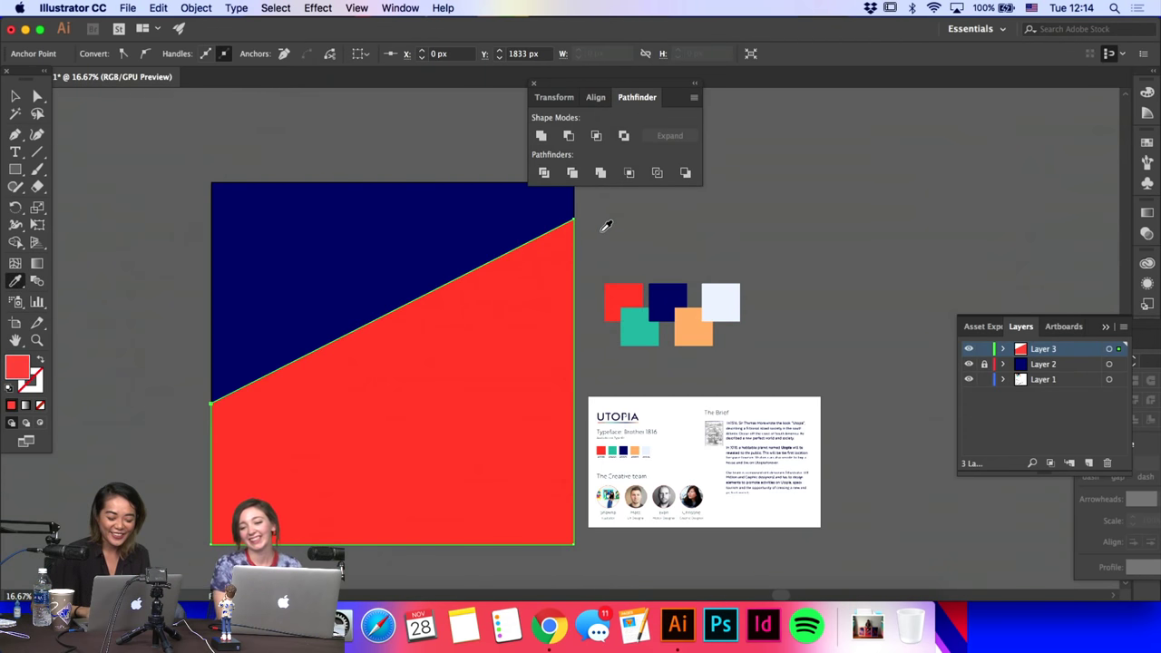
{"action": "left_click", "coordinate": [634, 335]}
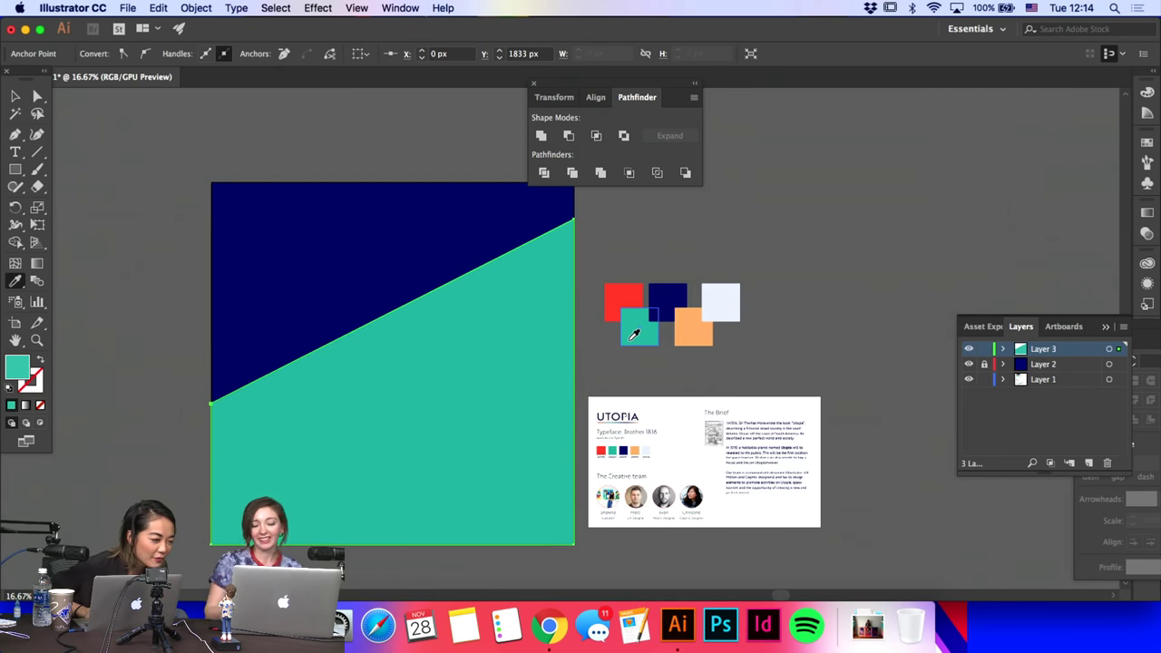
{"action": "key", "text": "a"}
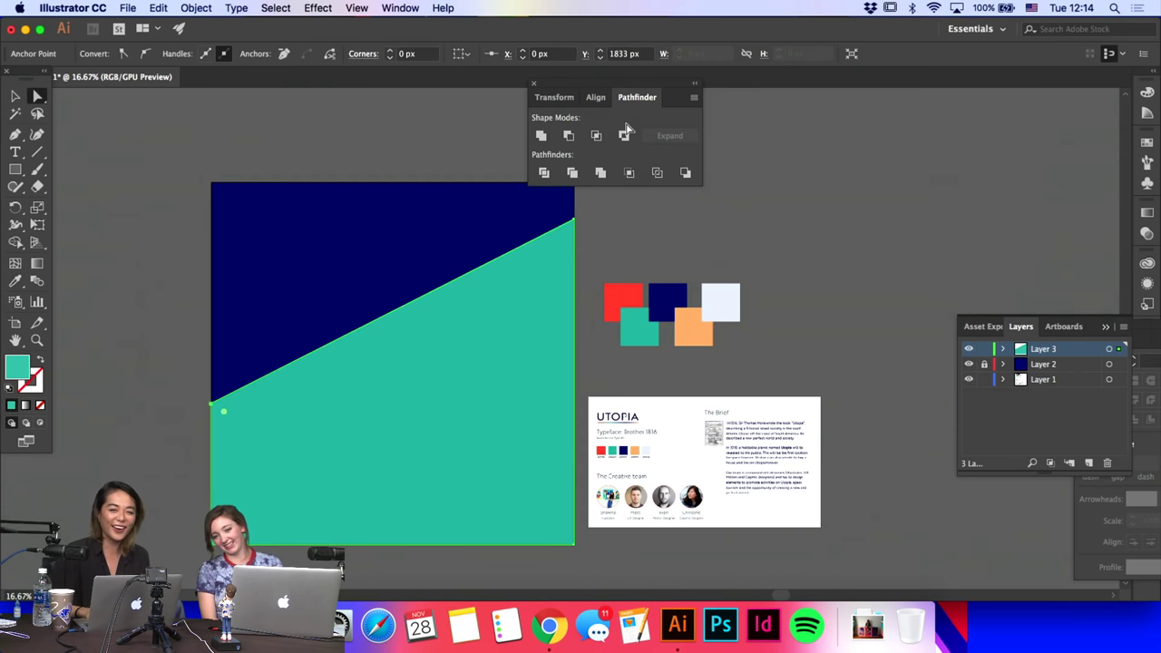
Step: Fill the slanted shape with the peach square's colour using the Eyedropper and deselect it
{"action": "left_click", "coordinate": [14, 283]}
{"action": "left_click", "coordinate": [692, 326]}
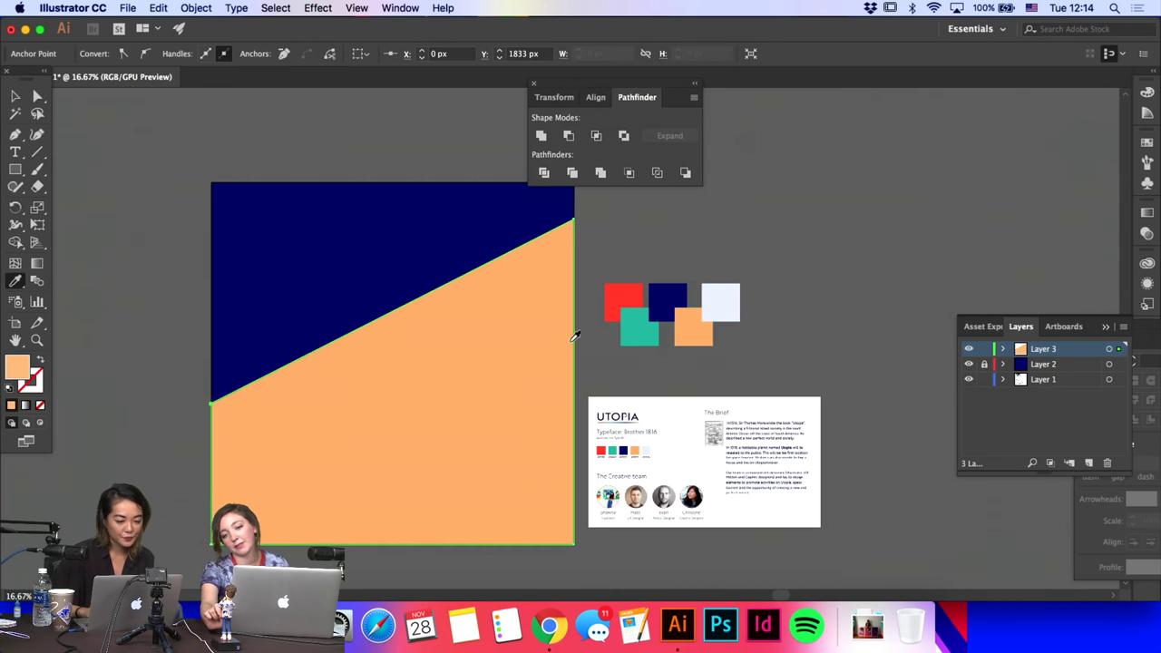
{"action": "key", "text": "a"}
{"action": "left_click", "coordinate": [106, 202]}
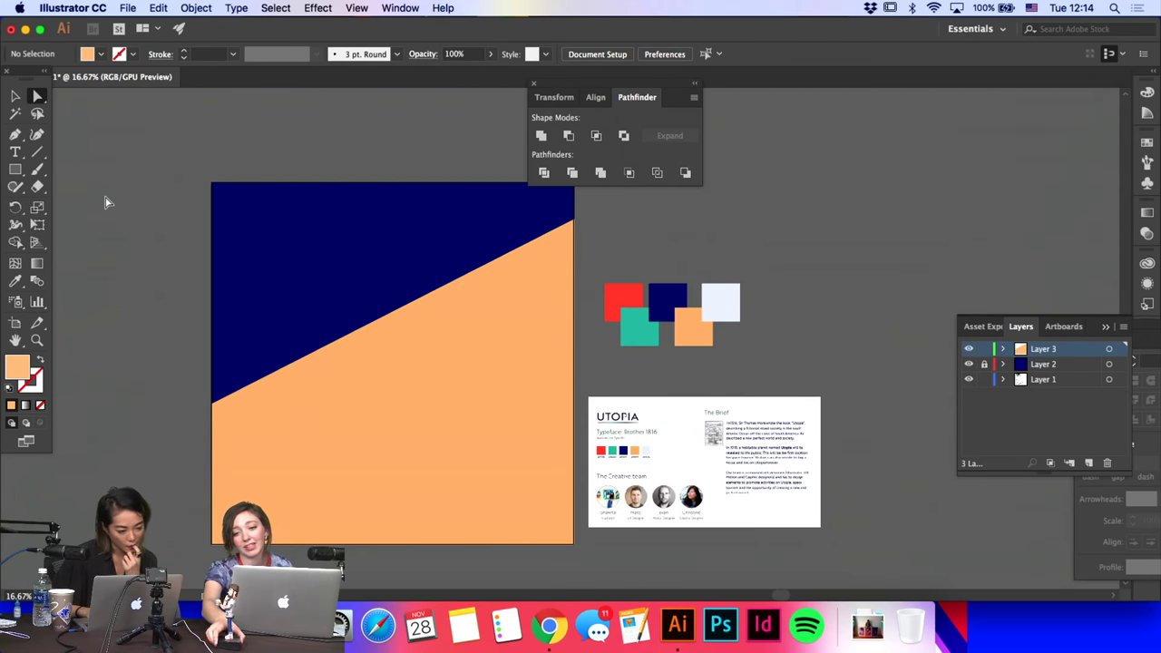
Step: Lower the peach shape's upper-left corner to about Y 2361 px and round its slanted edge into a hill from an added anchor point
{"action": "left_click", "coordinate": [13, 135]}
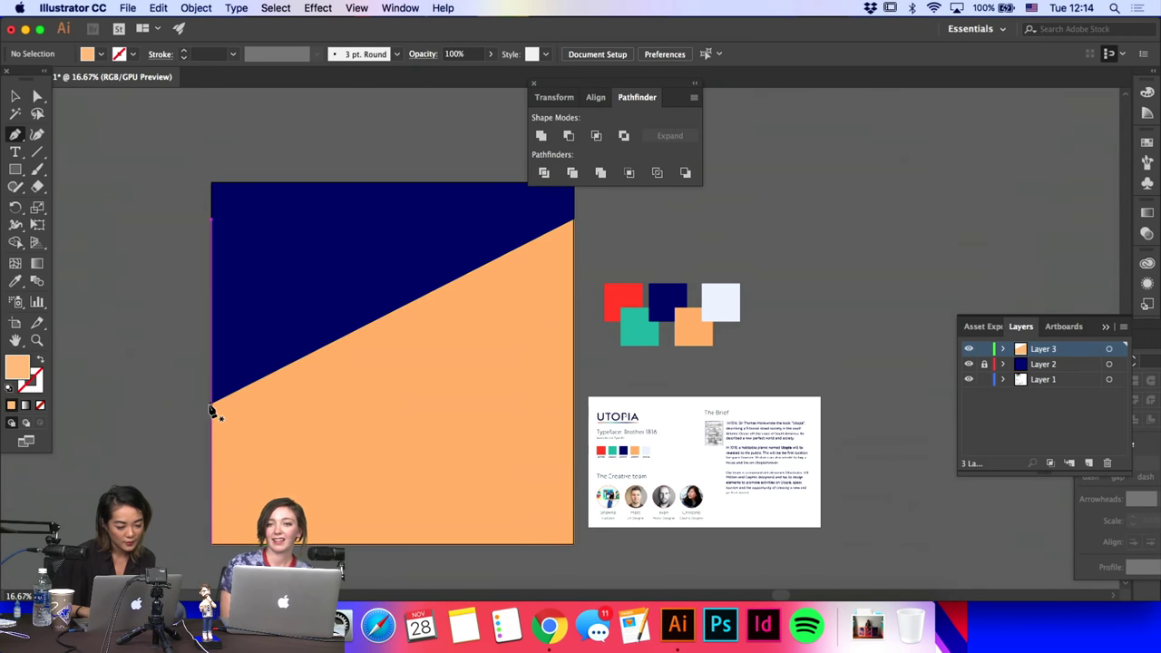
{"action": "left_click_drag", "start_coordinate": [211, 401], "coordinate": [213, 470]}
{"action": "key", "text": "p"}
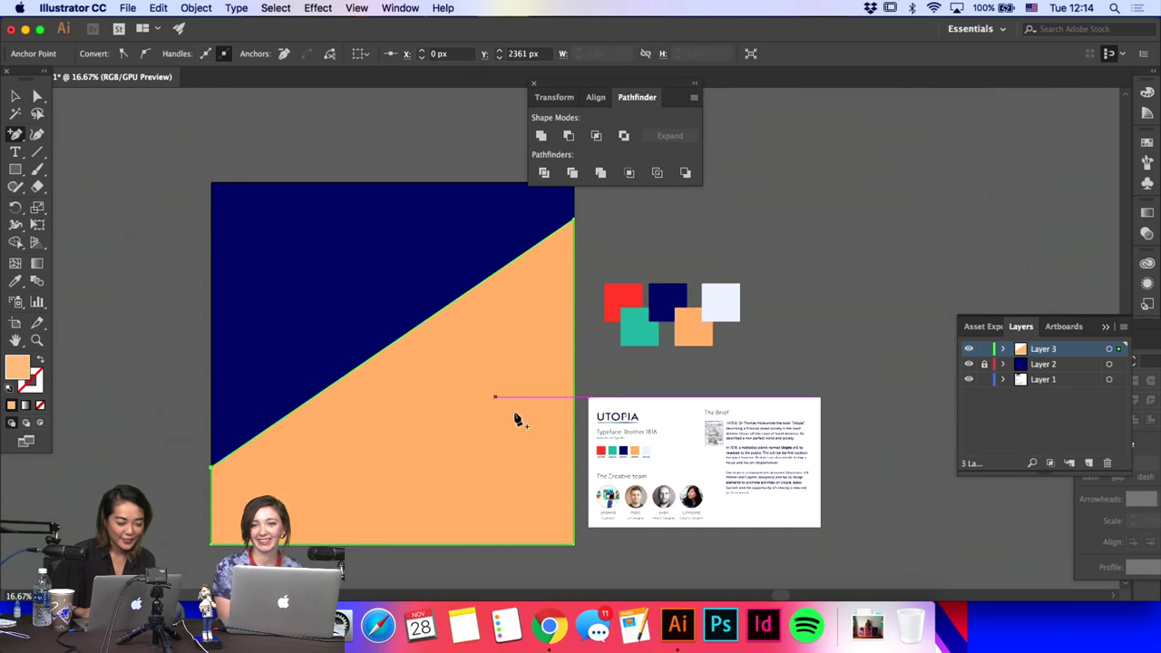
{"action": "left_click", "coordinate": [377, 363]}
{"action": "left_click_drag", "start_coordinate": [377, 362], "coordinate": [517, 522]}
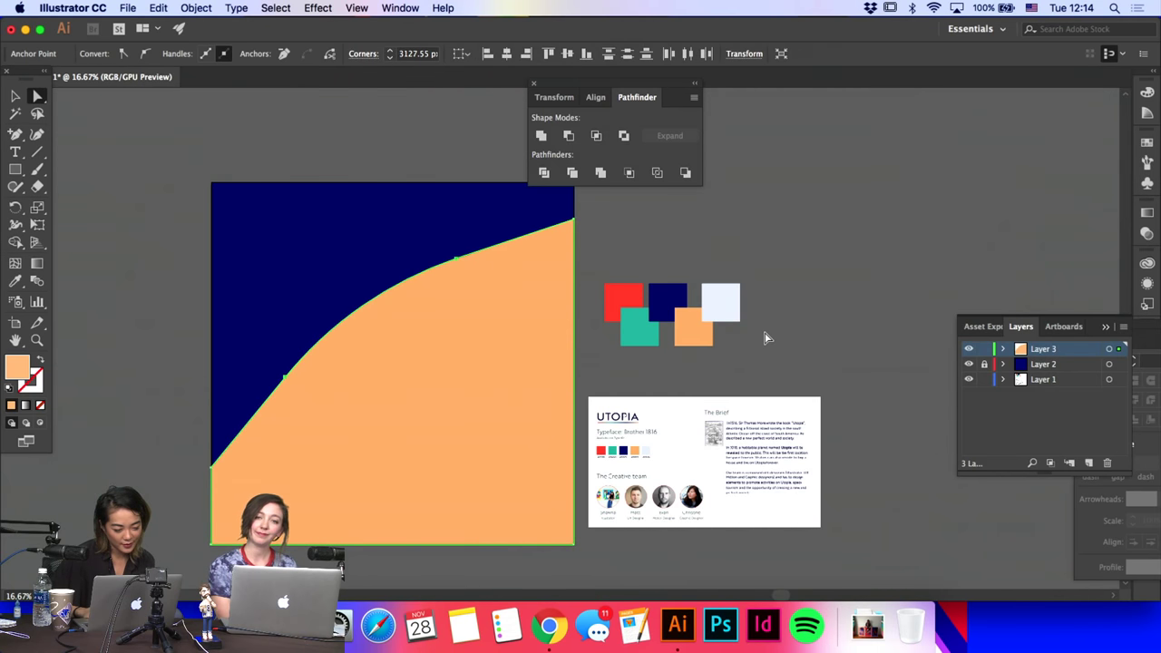
{"action": "left_click", "coordinate": [286, 380]}
Step: Draw a closed navy Pen shape on Layer 1 with two rounded peaks above the peach hill, the valley between them at about X 1395, Y 688 px
{"action": "left_click", "coordinate": [668, 317]}
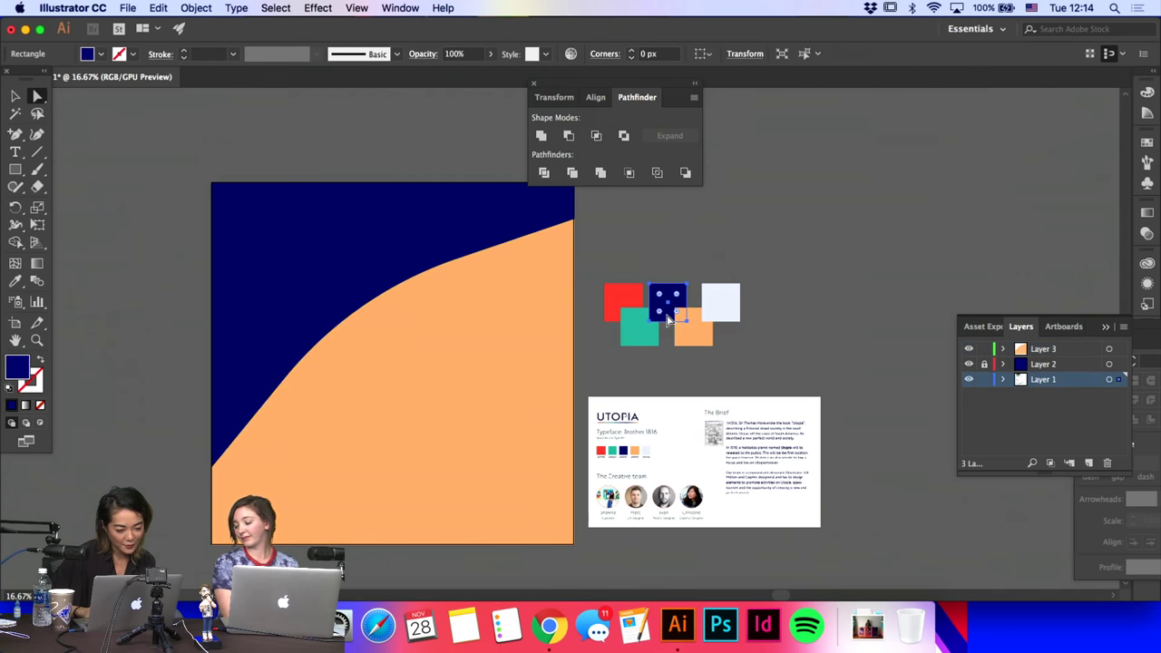
{"action": "left_click", "coordinate": [15, 133]}
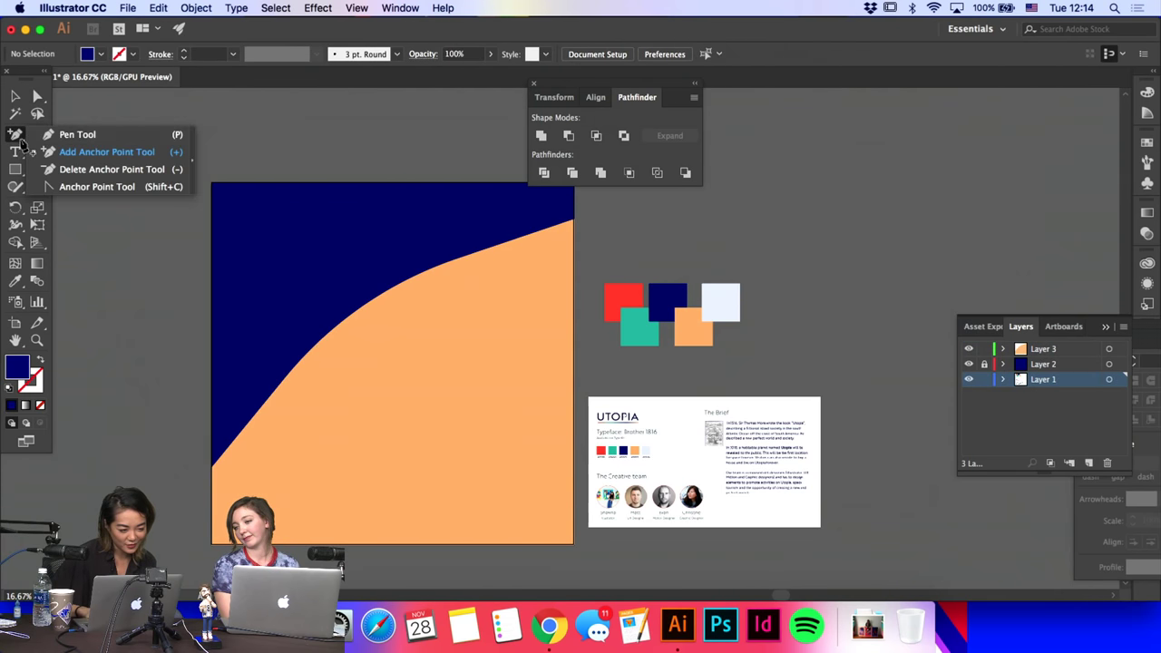
{"action": "left_click", "coordinate": [72, 130]}
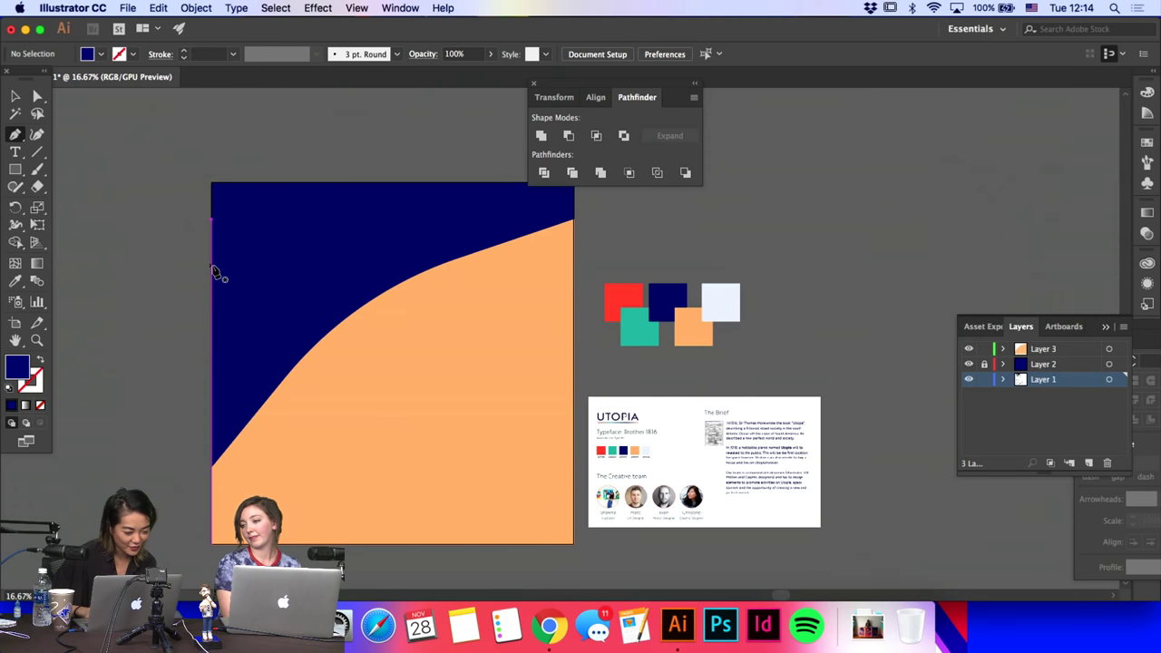
{"action": "left_click", "coordinate": [212, 331]}
{"action": "left_click_drag", "start_coordinate": [284, 251], "coordinate": [286, 248]}
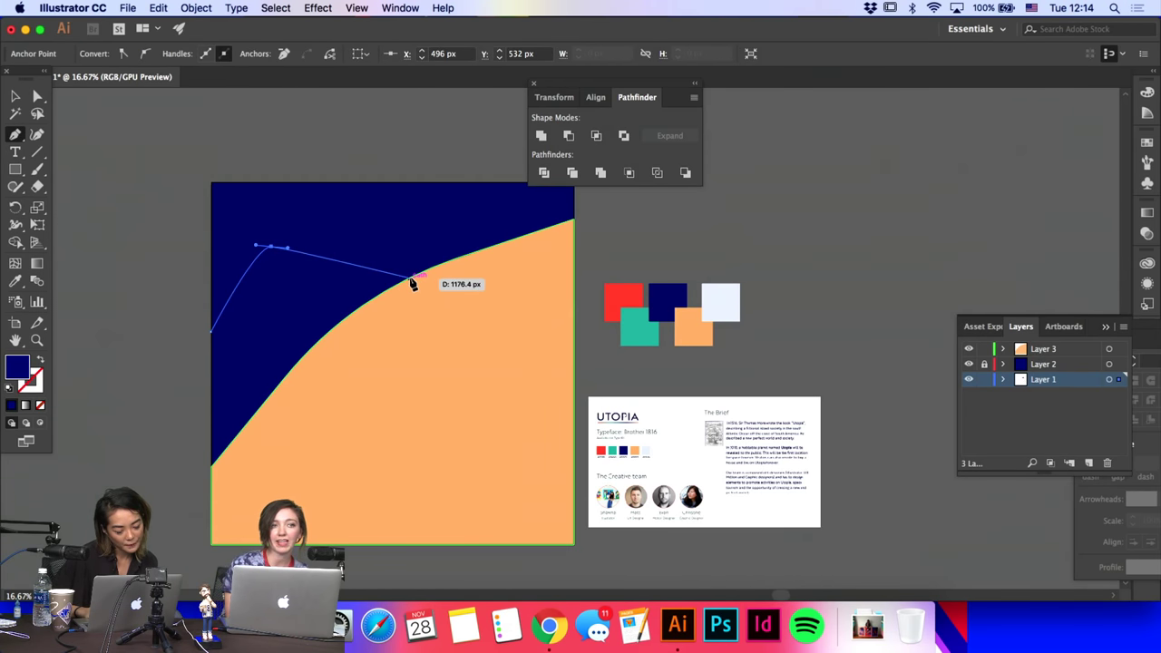
{"action": "left_click", "coordinate": [410, 282]}
{"action": "left_click", "coordinate": [381, 269], "text": "super"}
{"action": "left_click_drag", "start_coordinate": [399, 268], "coordinate": [402, 265]}
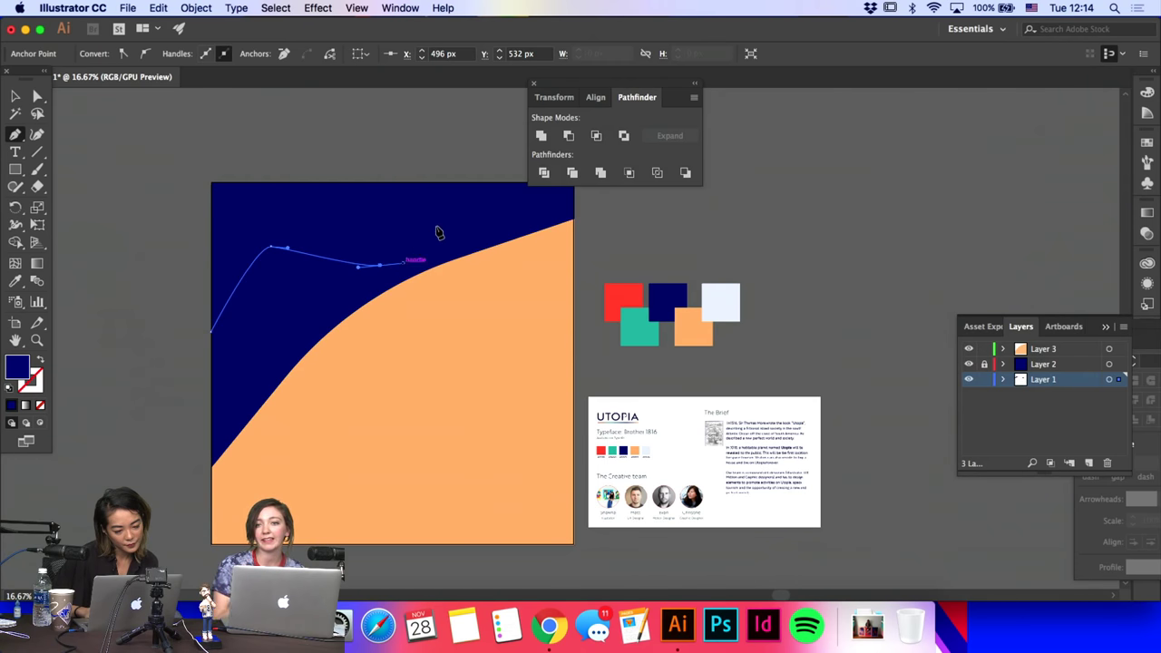
{"action": "left_click_drag", "start_coordinate": [447, 214], "coordinate": [468, 217]}
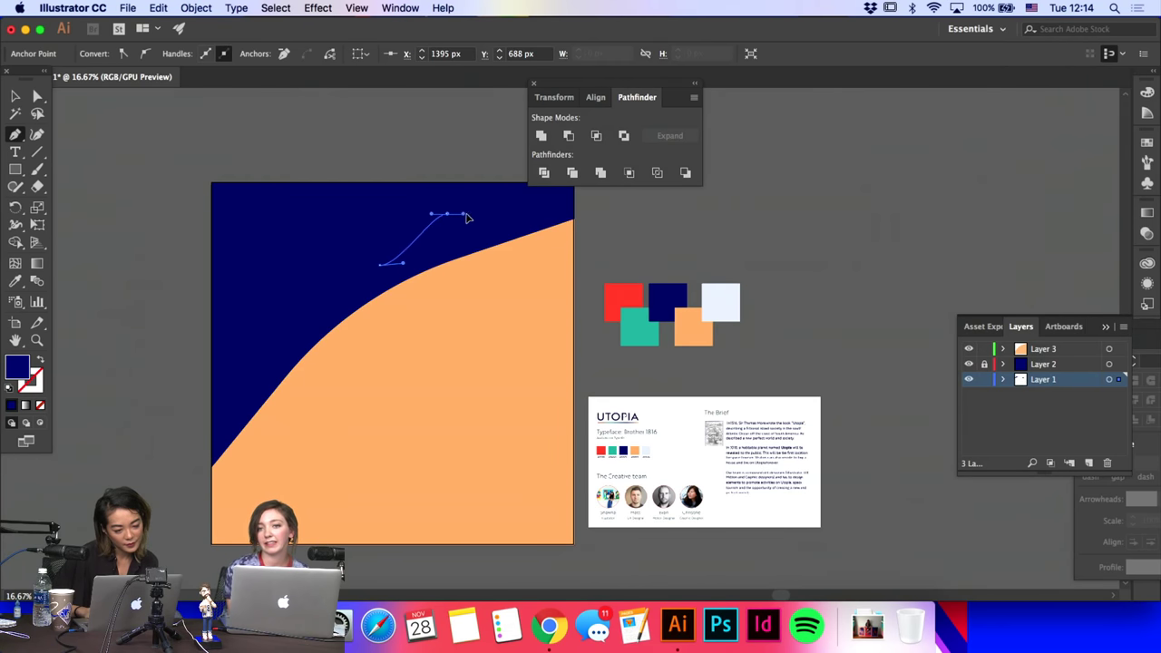
{"action": "left_click", "coordinate": [522, 236]}
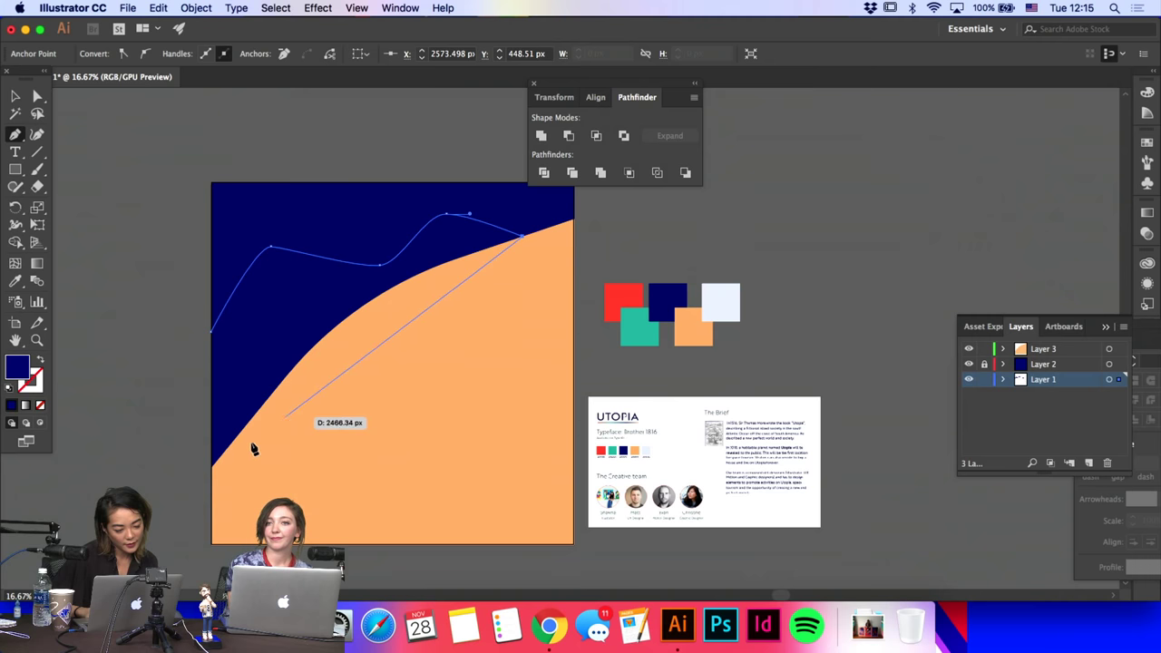
{"action": "left_click", "coordinate": [212, 469]}
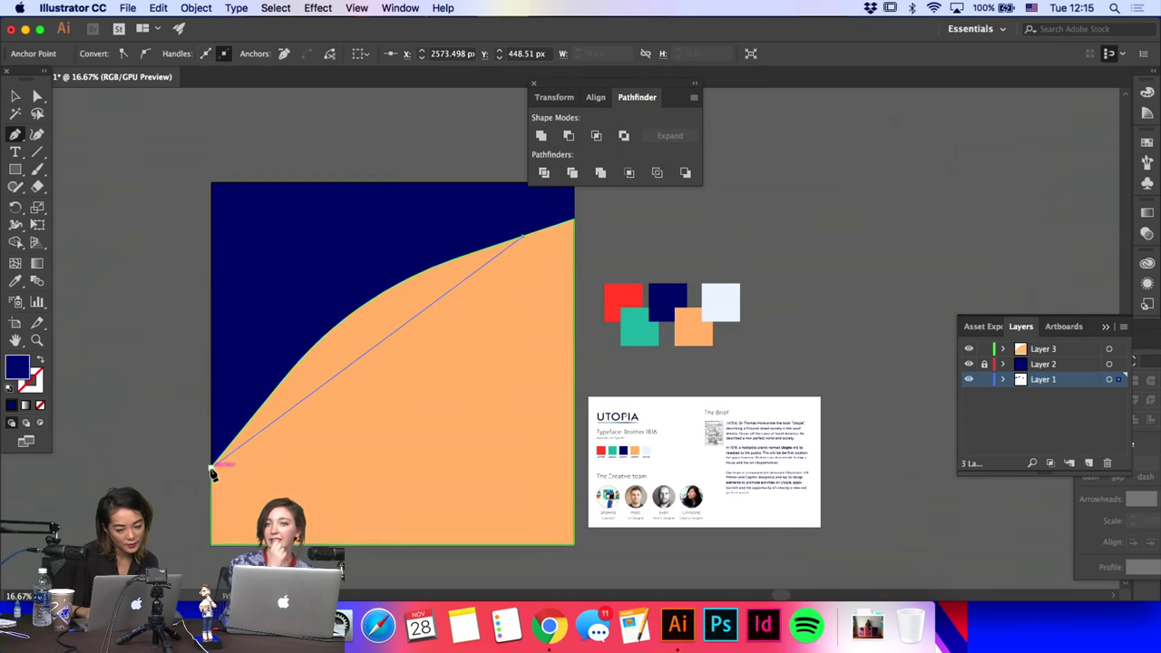
{"action": "left_click", "coordinate": [212, 332]}
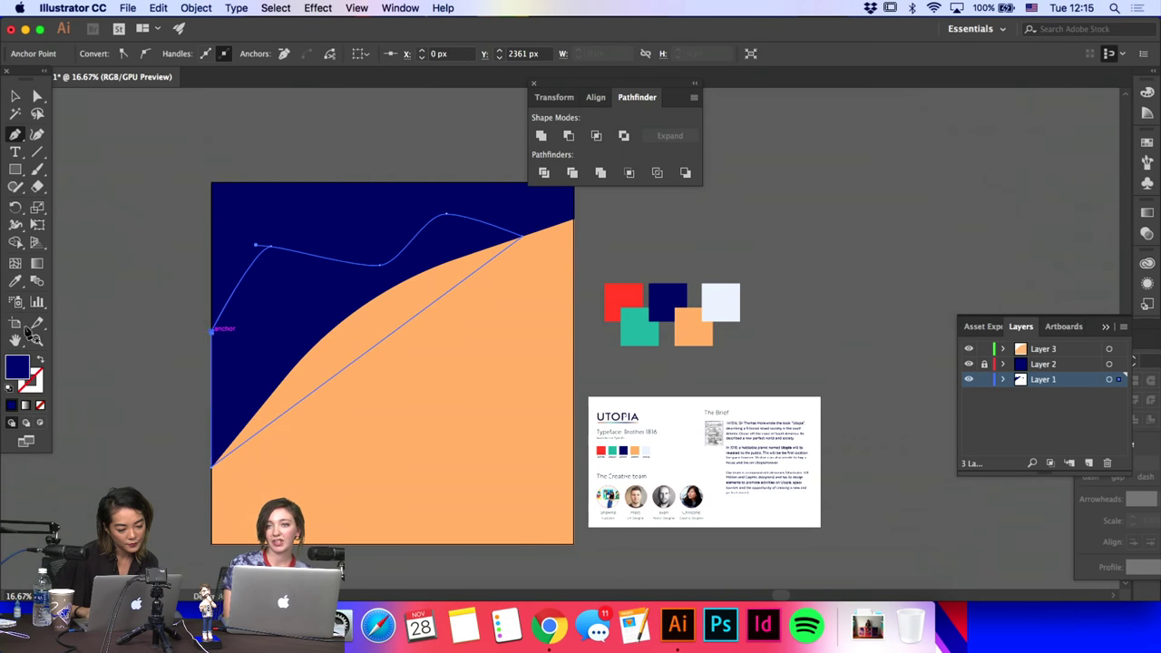
Step: Fill the two-peaked mountain shape with the green square's colour using the Eyedropper
{"action": "key", "text": "i"}
{"action": "left_click", "coordinate": [643, 310]}
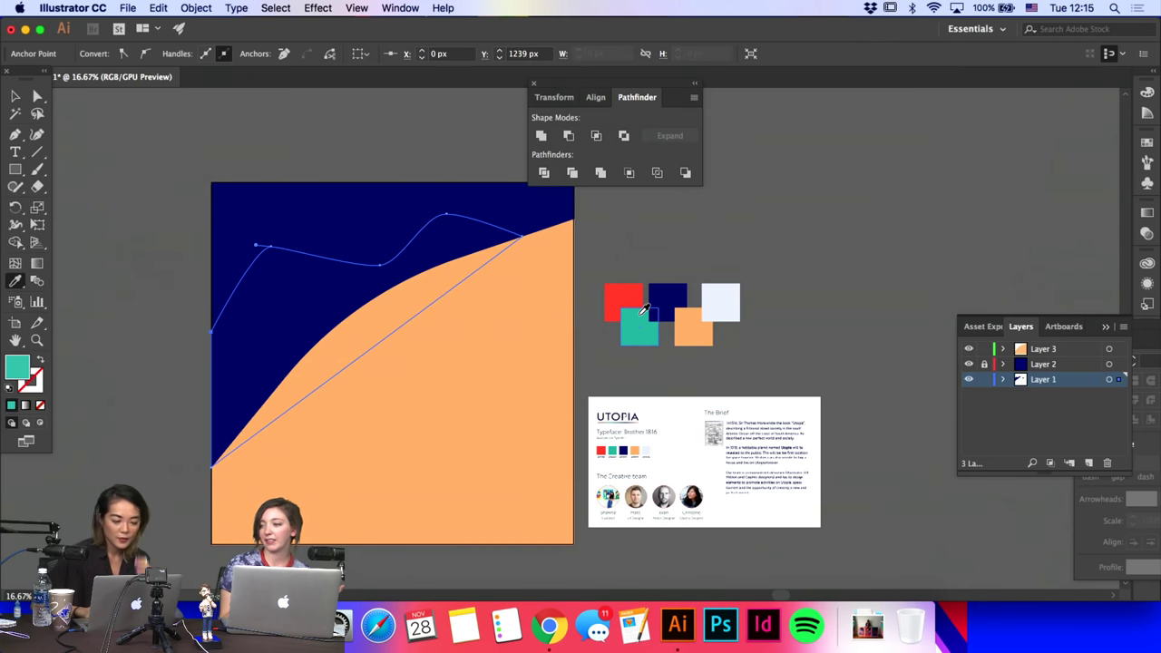
{"action": "left_click", "coordinate": [15, 96]}
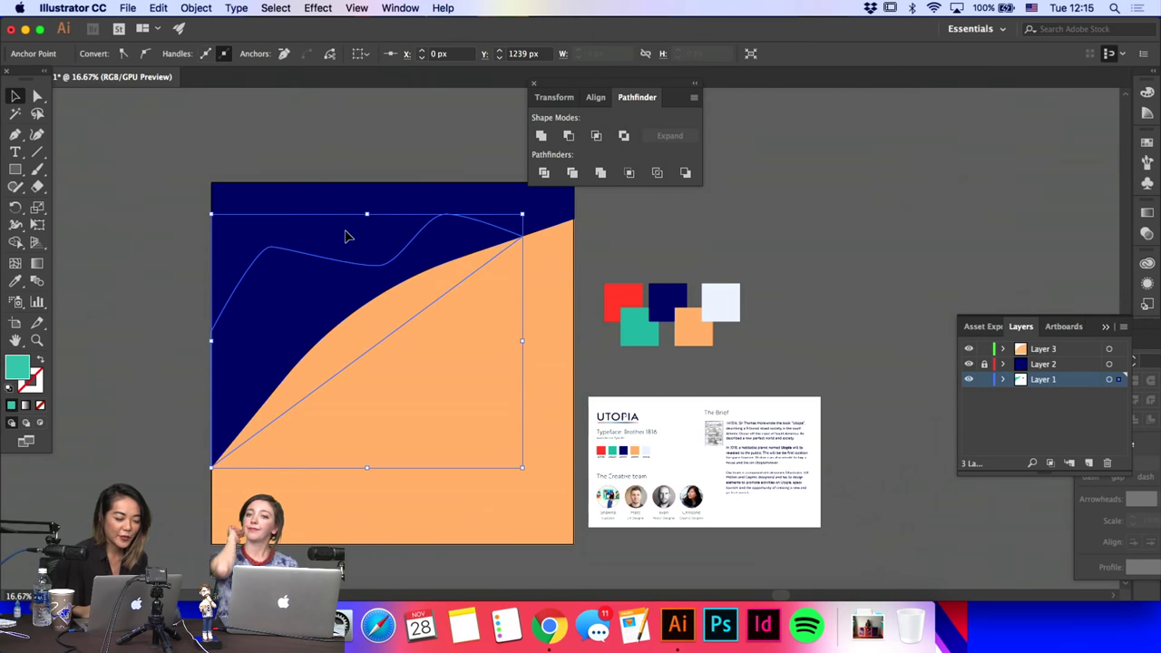
{"action": "key", "text": "super+z"}
{"action": "key", "text": "super+z"}
{"action": "key", "text": "super+shift+z"}
{"action": "key", "text": "super+shift+z"}
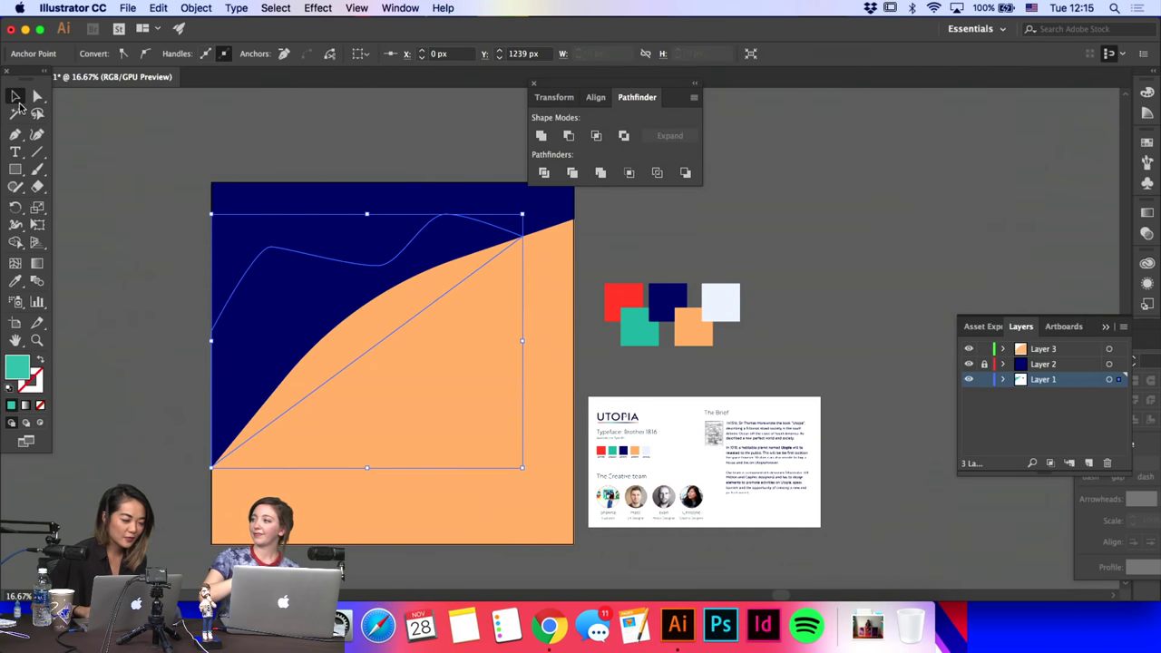
Step: Move the green mountain onto a new layer above the navy Layer 2 and below the peach hill's Layer 3
{"action": "left_click", "coordinate": [136, 224]}
{"action": "left_click", "coordinate": [265, 277]}
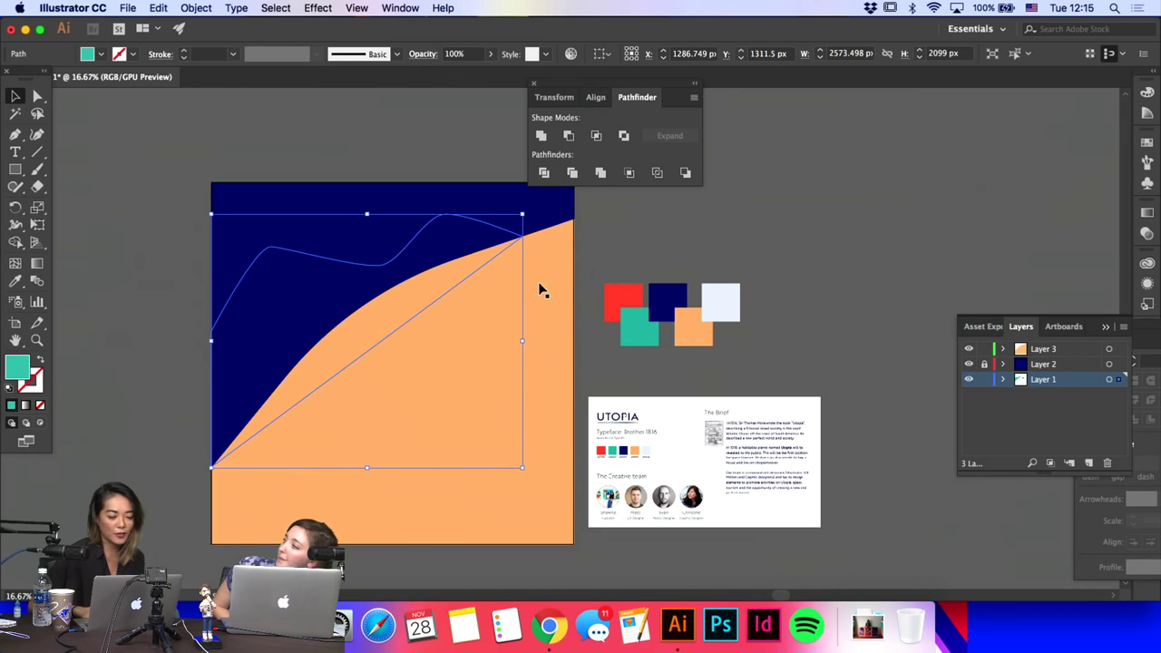
{"action": "left_click", "coordinate": [251, 284]}
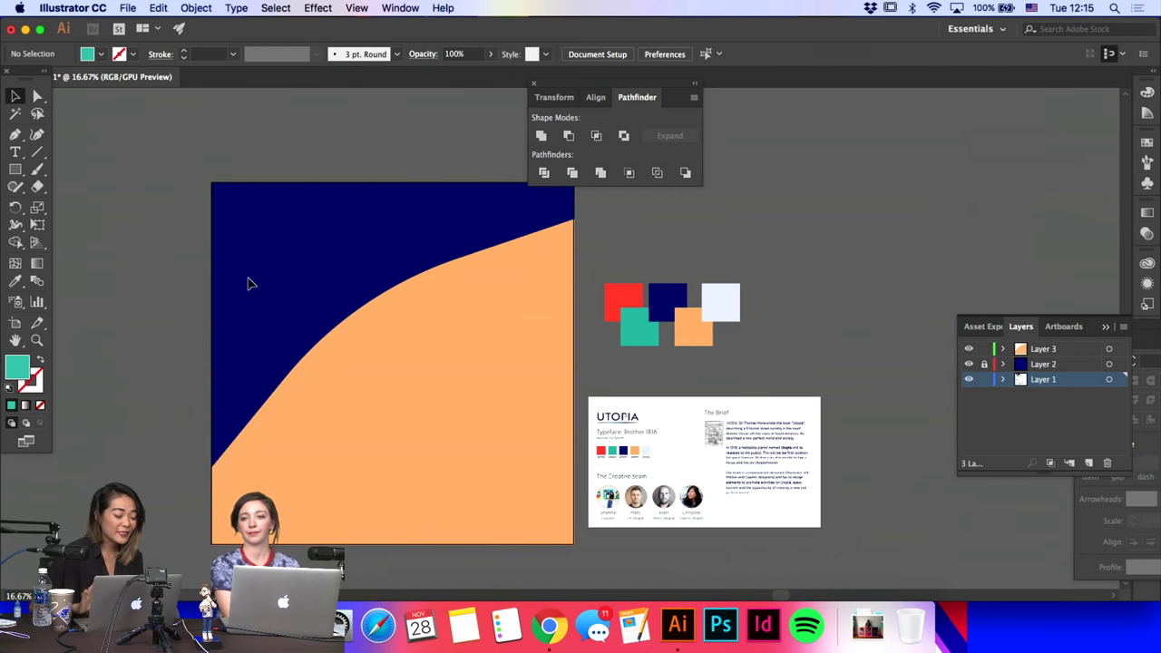
{"action": "left_click", "coordinate": [1035, 366]}
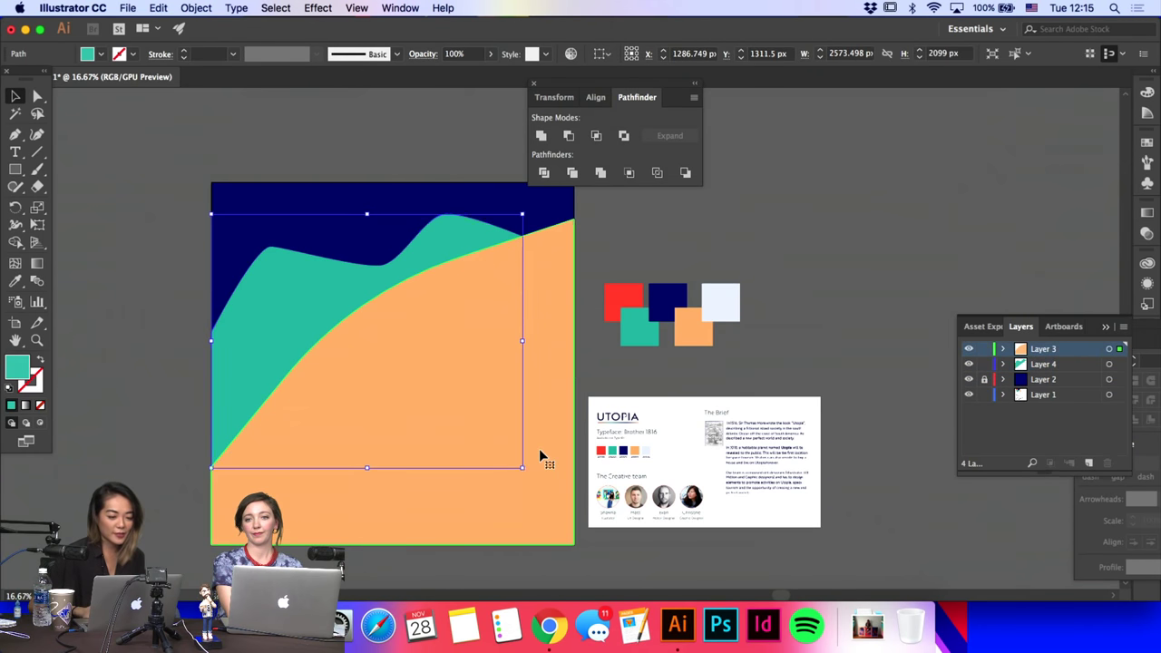
{"action": "left_click", "coordinate": [541, 459]}
{"action": "left_click", "coordinate": [776, 205]}
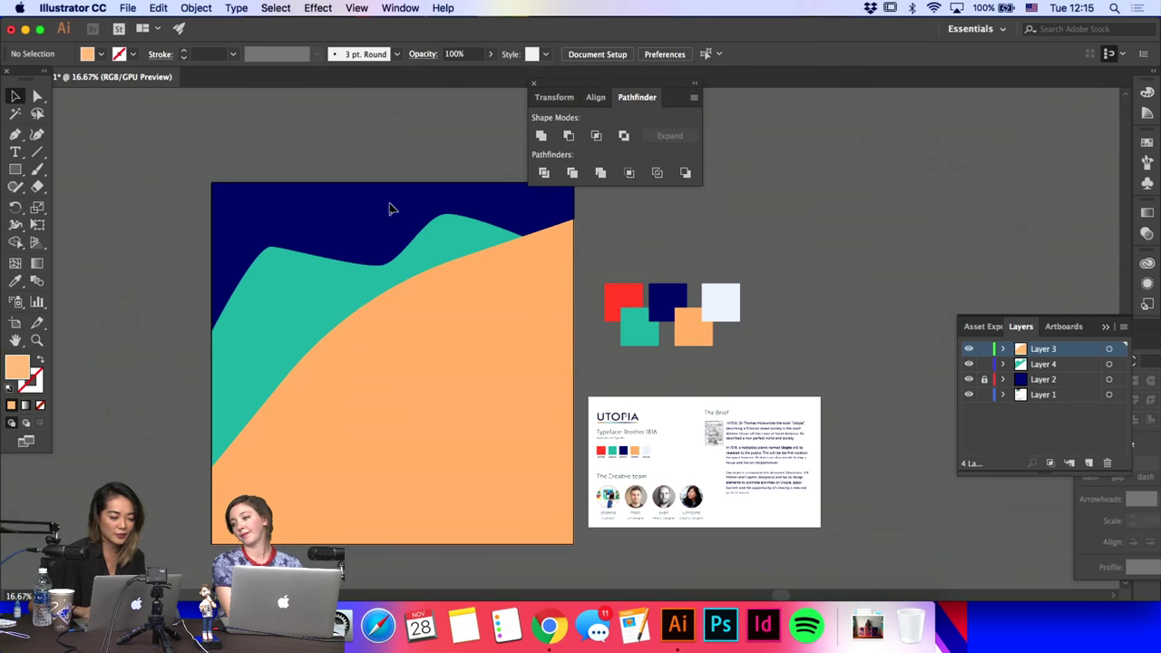
Step: Extend the green mountain's lower end point beside the right peak further behind the peach hill and deselect it
{"action": "key", "text": "a"}
{"action": "left_click", "coordinate": [436, 237]}
{"action": "left_click_drag", "start_coordinate": [517, 241], "coordinate": [560, 239]}
{"action": "left_click", "coordinate": [646, 237]}
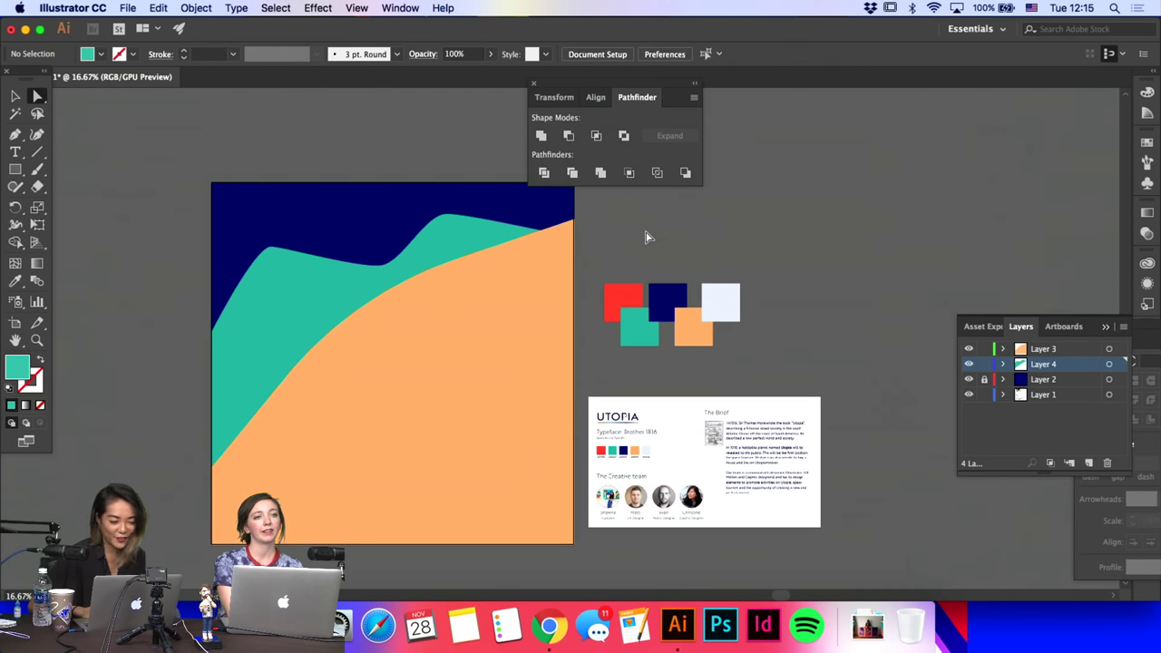
Step: Delete the green mountain and the peach hill from the navy artboard
{"action": "left_click", "coordinate": [14, 133]}
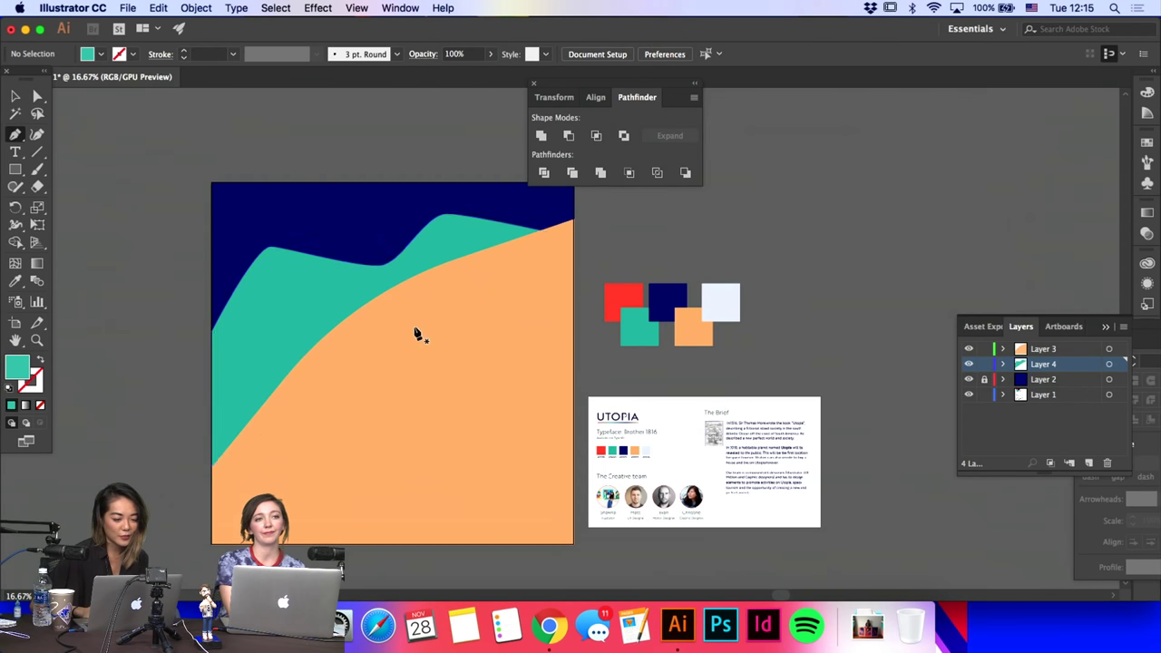
{"action": "key", "text": "a"}
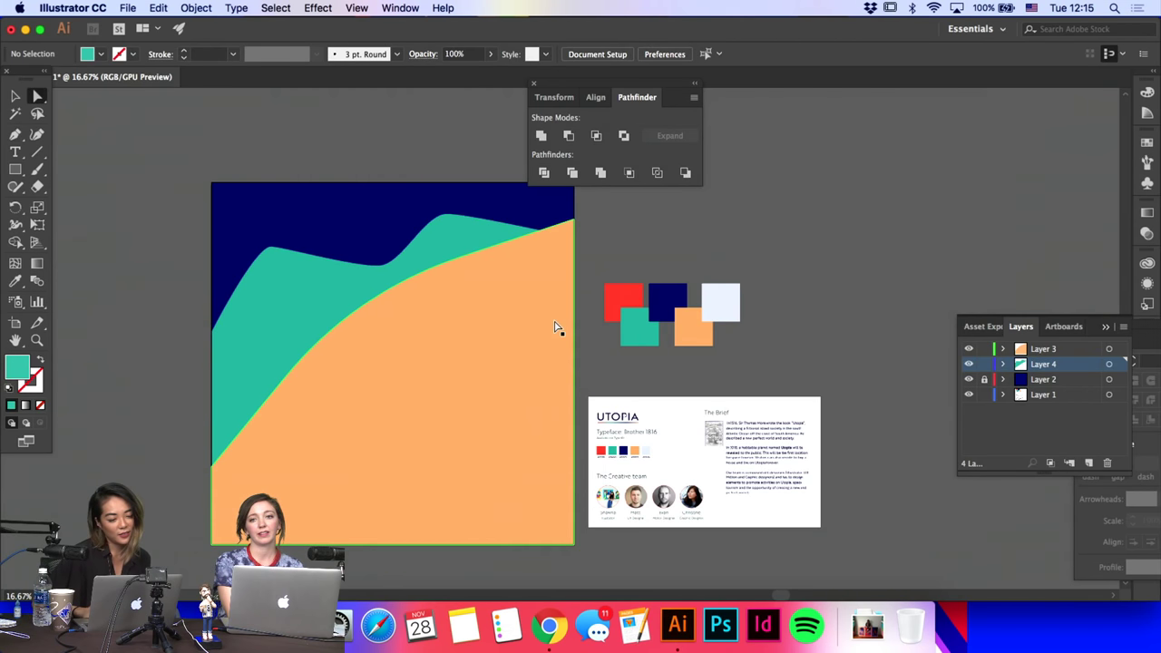
{"action": "left_click", "coordinate": [293, 275]}
{"action": "key", "text": "Delete"}
{"action": "left_click", "coordinate": [431, 369]}
{"action": "key", "text": "Delete"}
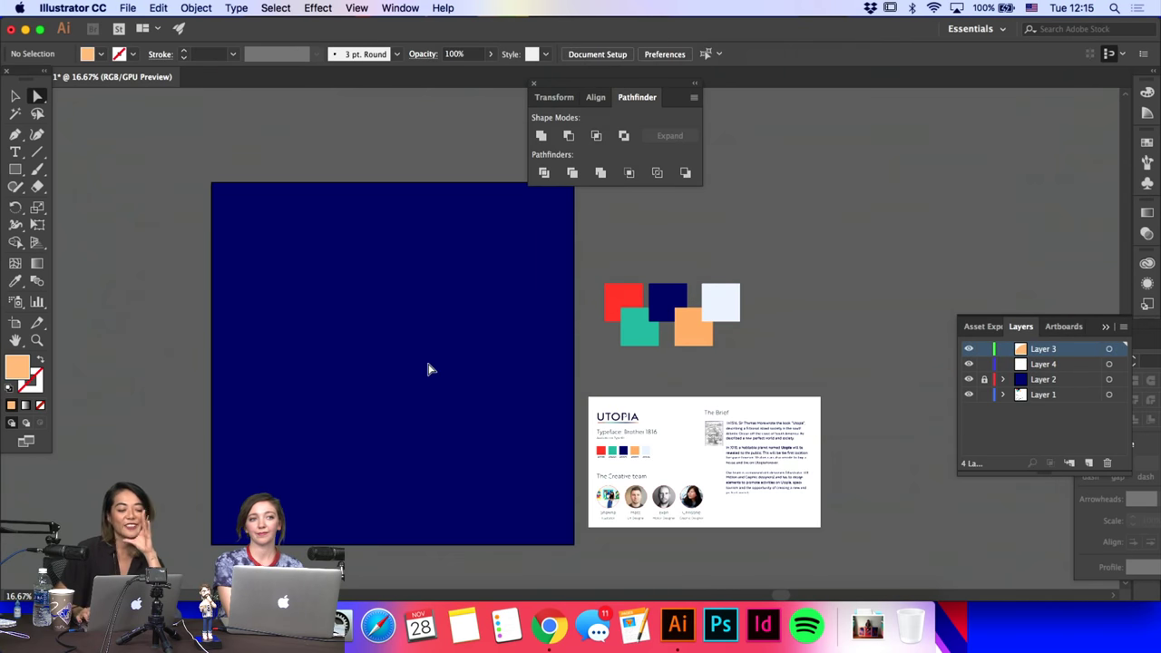
Step: Draw a 288 px circle on Layer 3 in the upper part of the artboard and fill it with the red square's colour
{"action": "left_click", "coordinate": [14, 136]}
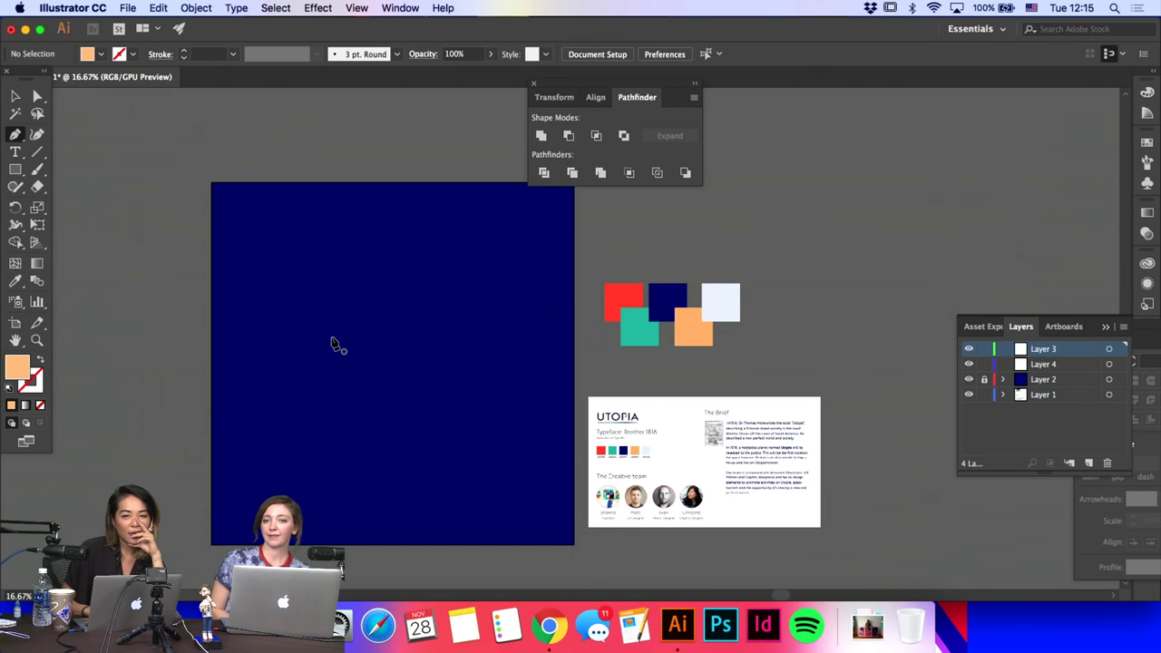
{"action": "left_click", "coordinate": [14, 171]}
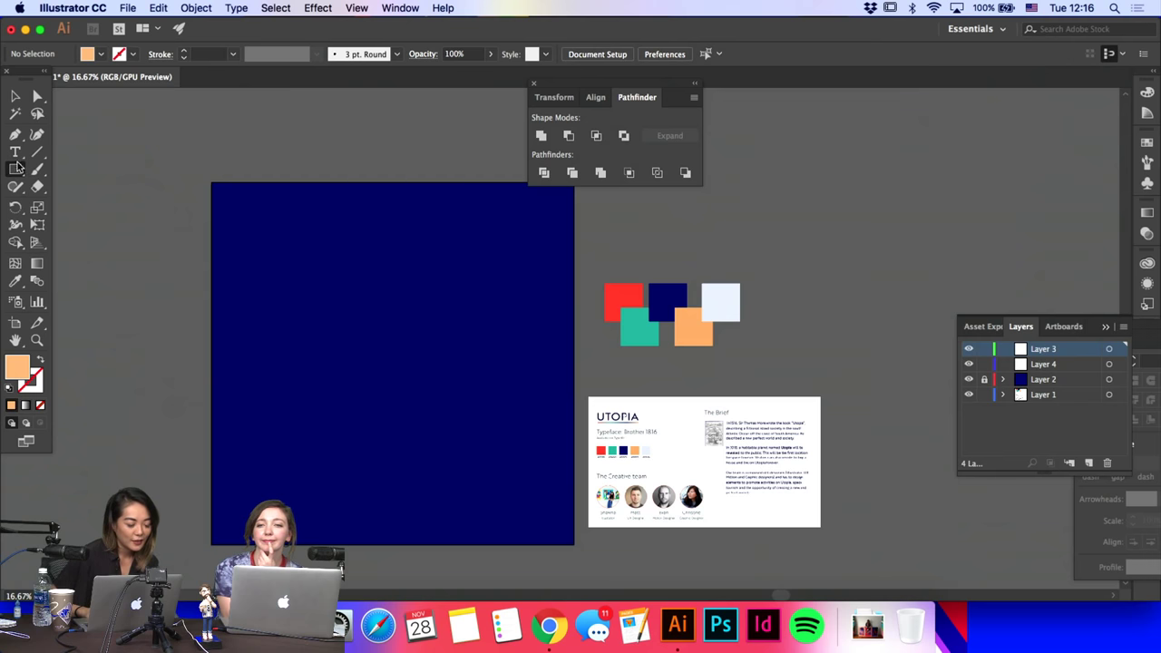
{"action": "left_click_drag", "start_coordinate": [19, 166], "coordinate": [77, 209]}
{"action": "left_click_drag", "start_coordinate": [337, 240], "coordinate": [367, 269]}
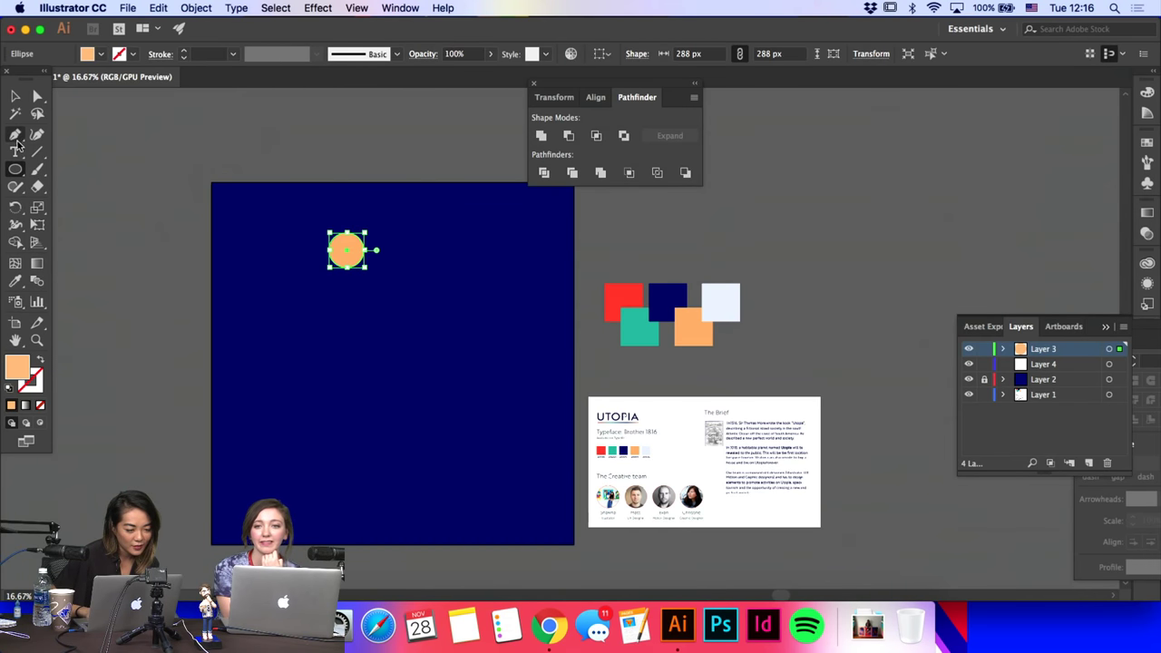
{"action": "left_click", "coordinate": [15, 281]}
{"action": "left_click", "coordinate": [620, 289]}
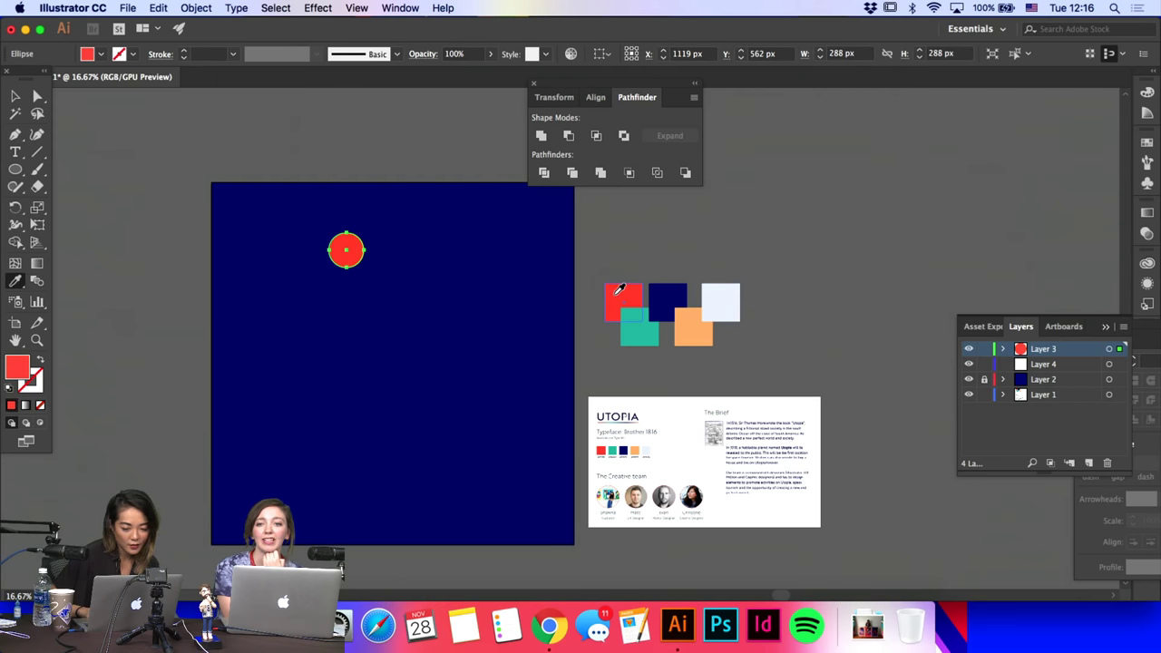
{"action": "key", "text": "a"}
{"action": "left_click", "coordinate": [744, 273]}
Step: Draw a closed, curved red Pen tail from the circle's edge to a tip at about X 772, Y 993 px
{"action": "left_click", "coordinate": [20, 135]}
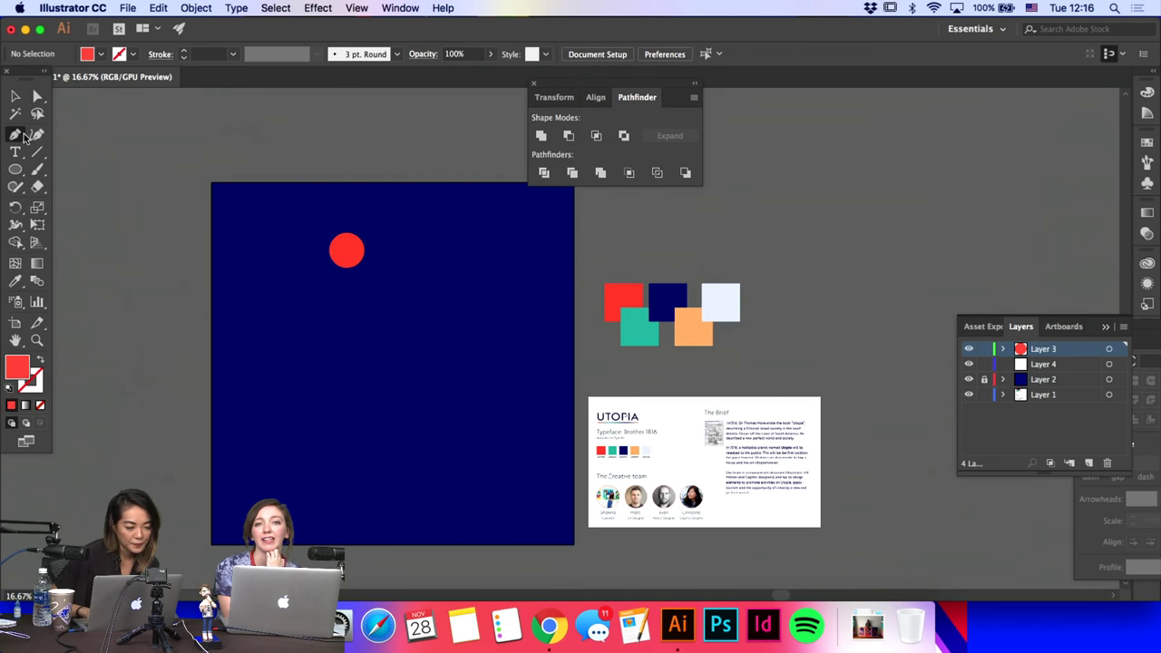
{"action": "left_click", "coordinate": [305, 302]}
{"action": "left_click_drag", "start_coordinate": [336, 235], "coordinate": [361, 220]}
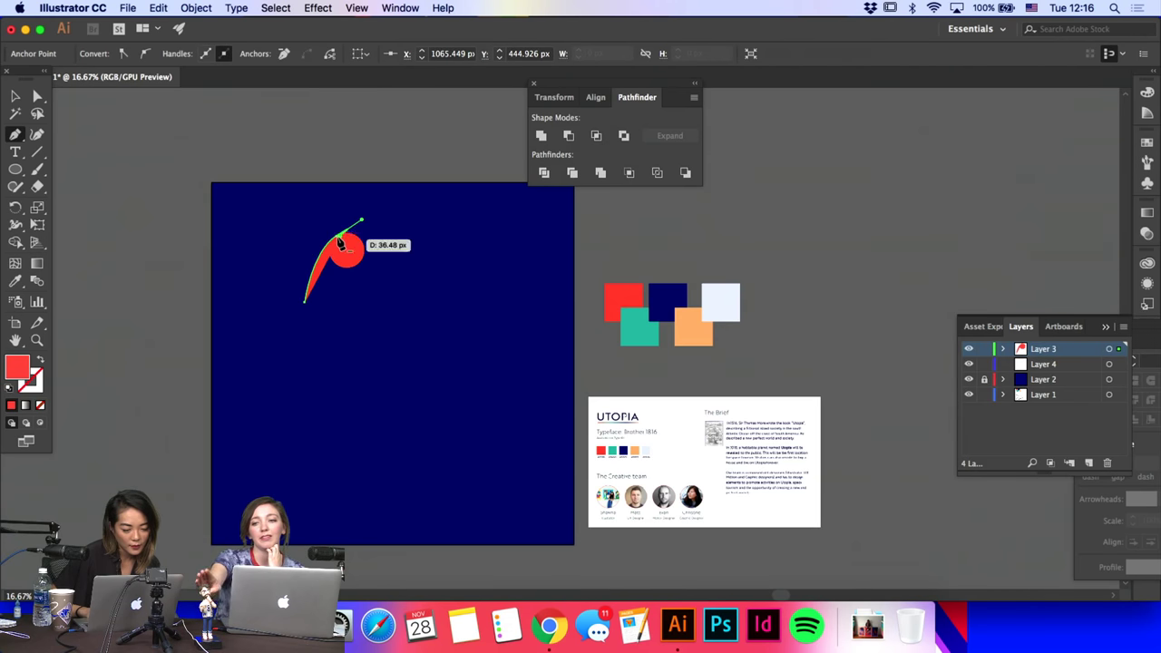
{"action": "left_click", "coordinate": [337, 236]}
{"action": "left_click_drag", "start_coordinate": [359, 277], "coordinate": [304, 306]}
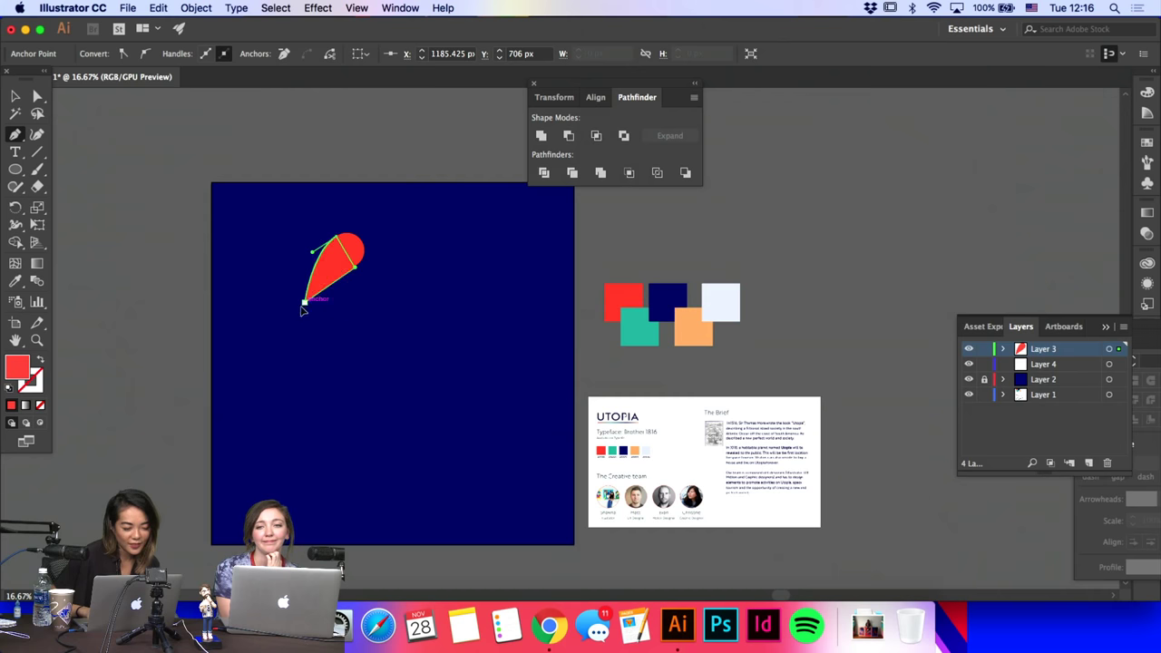
{"action": "left_click_drag", "start_coordinate": [282, 343], "coordinate": [280, 343]}
{"action": "key", "text": "a"}
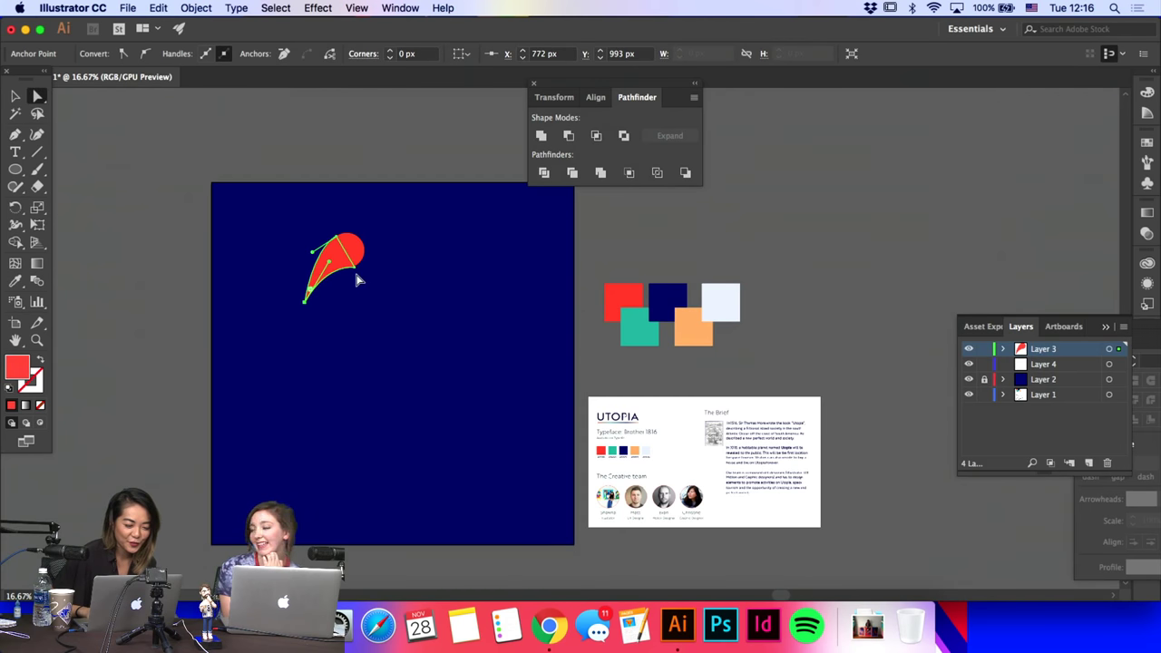
{"action": "left_click", "coordinate": [354, 267]}
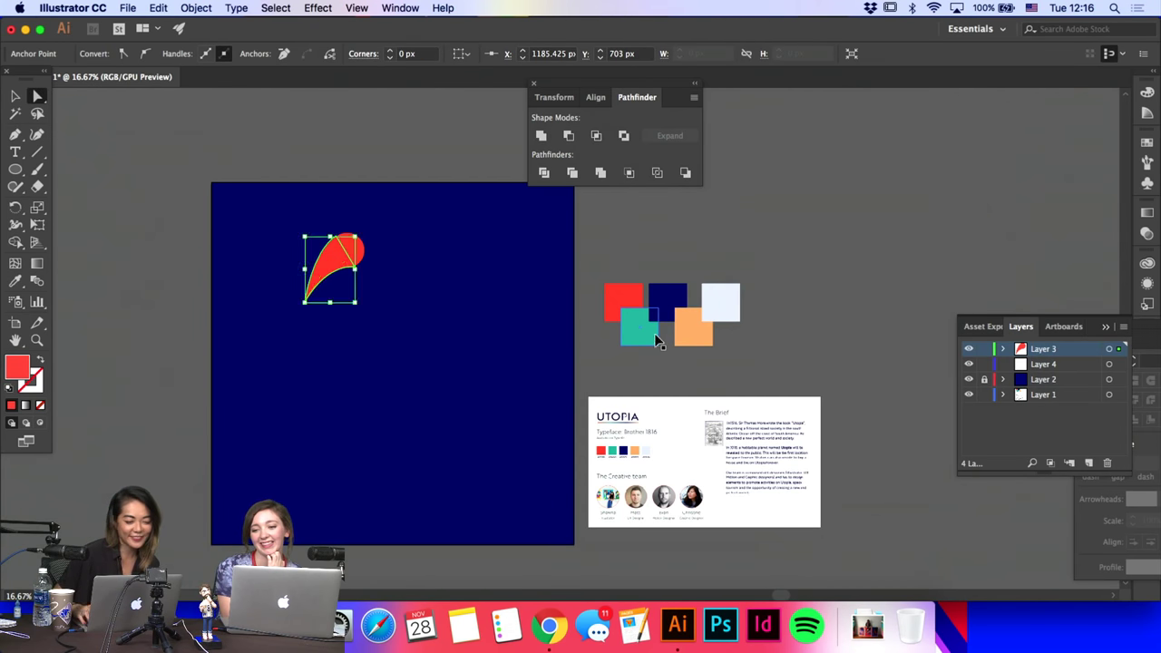
Step: Make an enlarged 472 px copy of the red circle around the original
{"action": "key", "text": "super+equal"}
{"action": "left_click", "coordinate": [564, 313]}
{"action": "left_click_drag", "start_coordinate": [571, 316], "coordinate": [430, 289]}
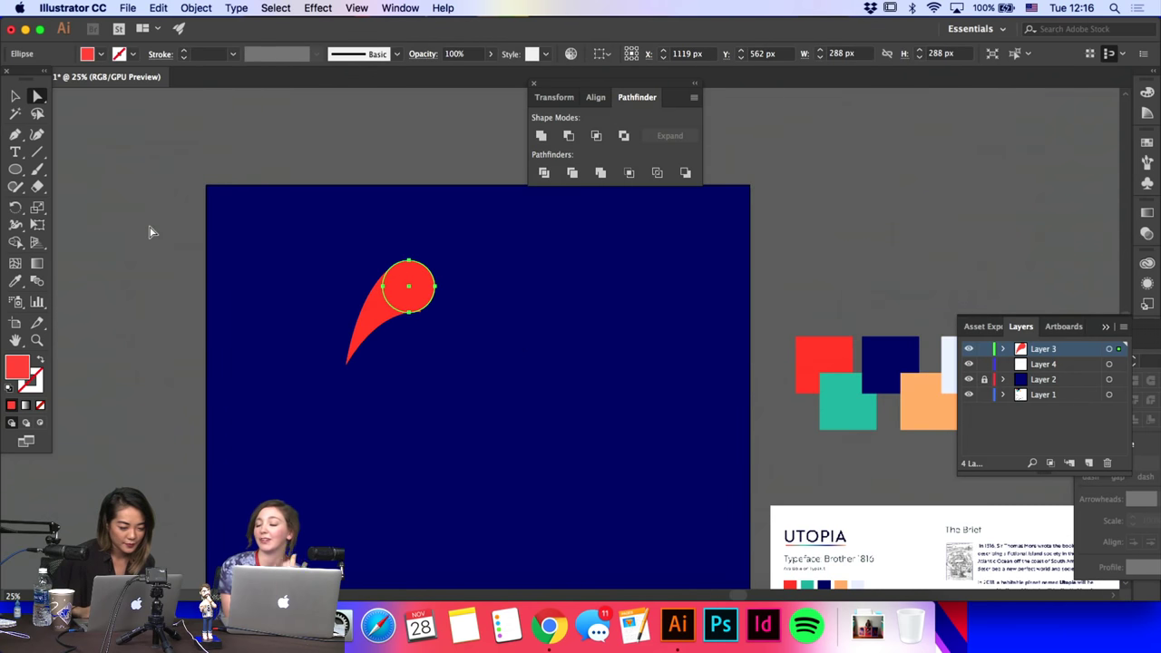
{"action": "left_click", "coordinate": [413, 282]}
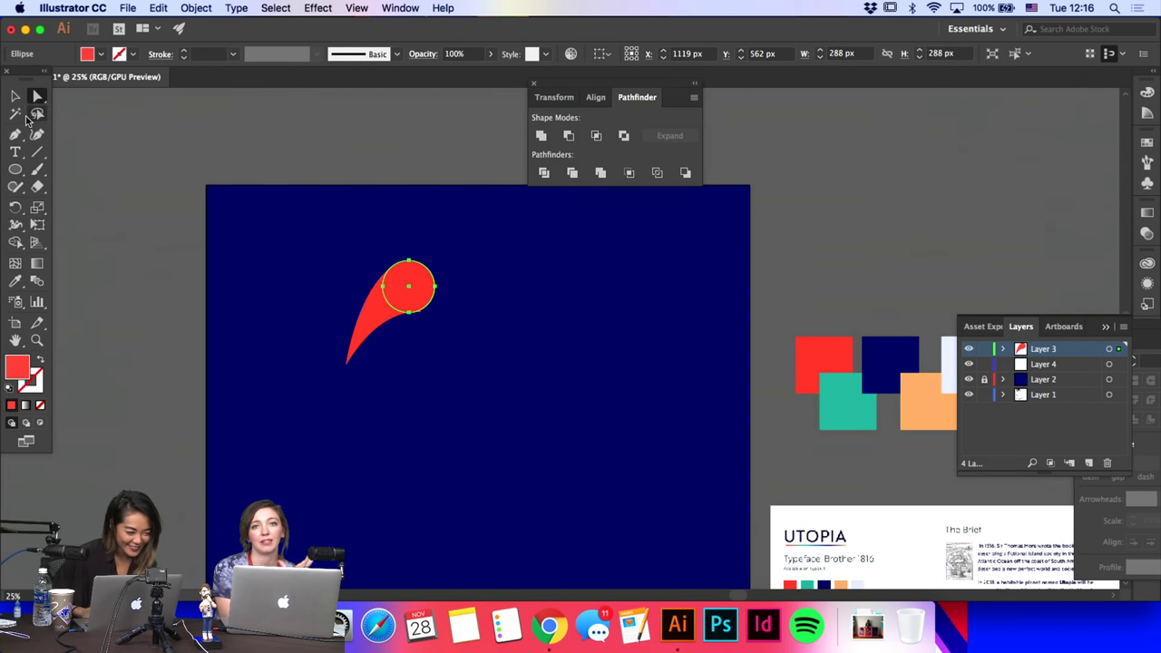
{"action": "key", "text": "v"}
{"action": "mouse_move", "coordinate": [435, 313]}
{"action": "left_mouse_down"}
{"action": "mouse_move", "coordinate": [472, 322]}
{"action": "mouse_move", "coordinate": [474, 350]}
{"action": "mouse_move", "coordinate": [407, 297]}
{"action": "mouse_move", "coordinate": [419, 304]}
{"action": "left_mouse_up"}
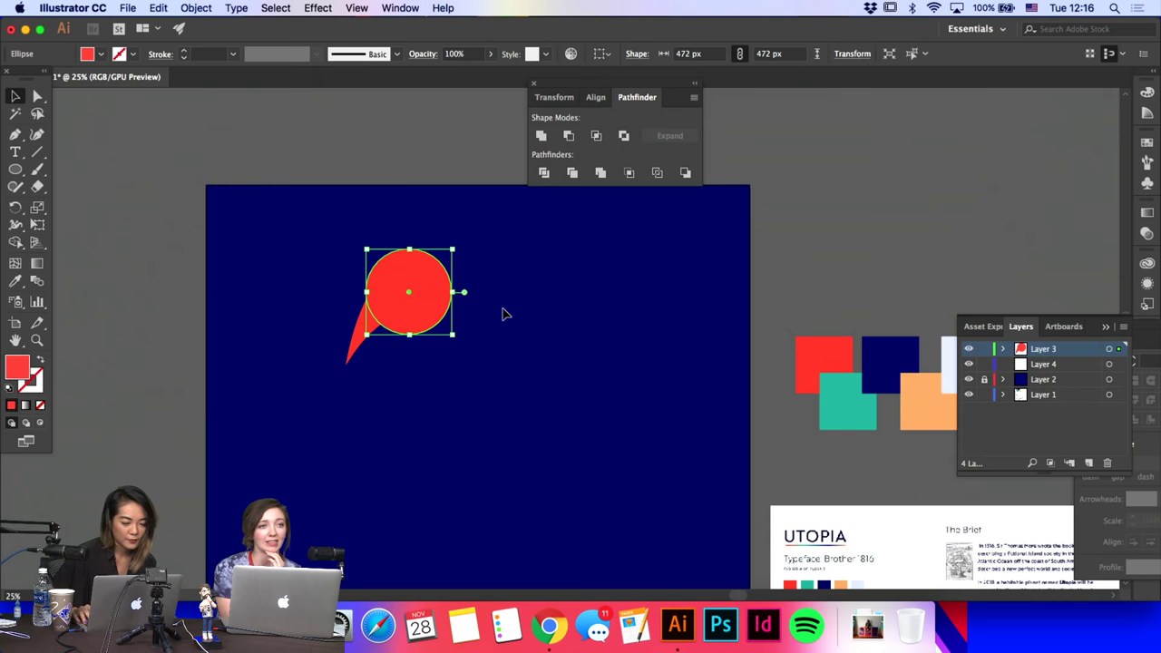
Step: Fill the 472 px circle with the peach square's colour using the Eyedropper and deselect it
{"action": "left_click", "coordinate": [16, 282]}
{"action": "scroll", "coordinate": [744, 403], "scroll_direction": "right", "scroll_amount": 3}
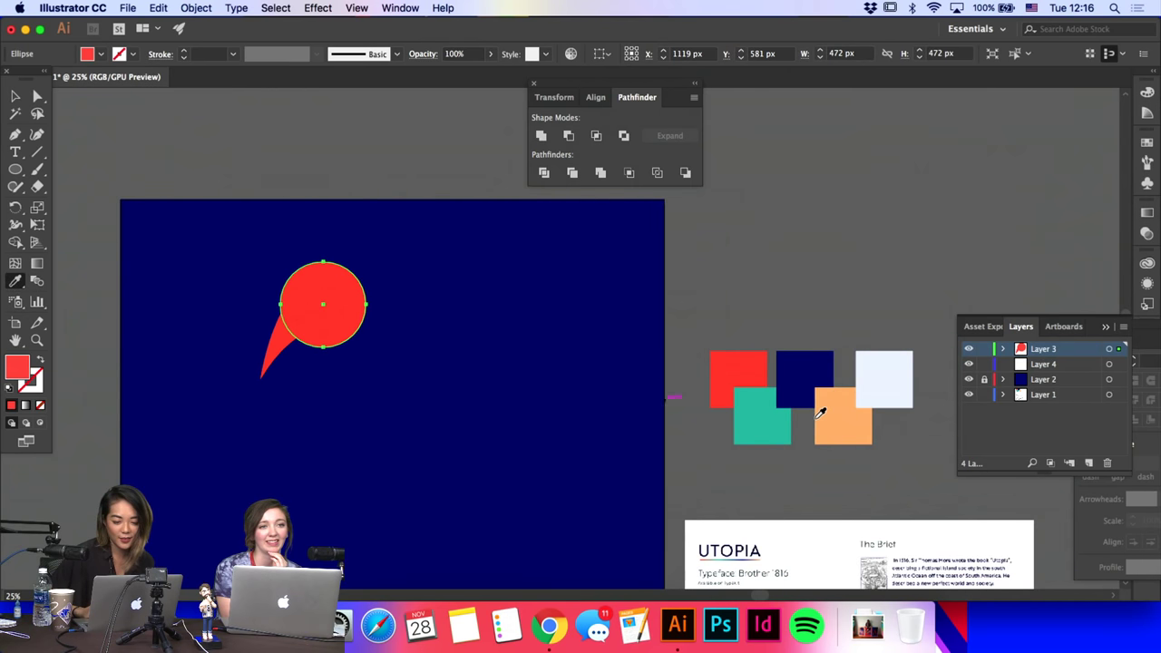
{"action": "left_click", "coordinate": [824, 411]}
{"action": "key", "text": "a"}
{"action": "left_click", "coordinate": [704, 280]}
Step: Nudge the red tail's lower anchor point slightly left along the inner circle's edge and deselect it
{"action": "left_click", "coordinate": [308, 327]}
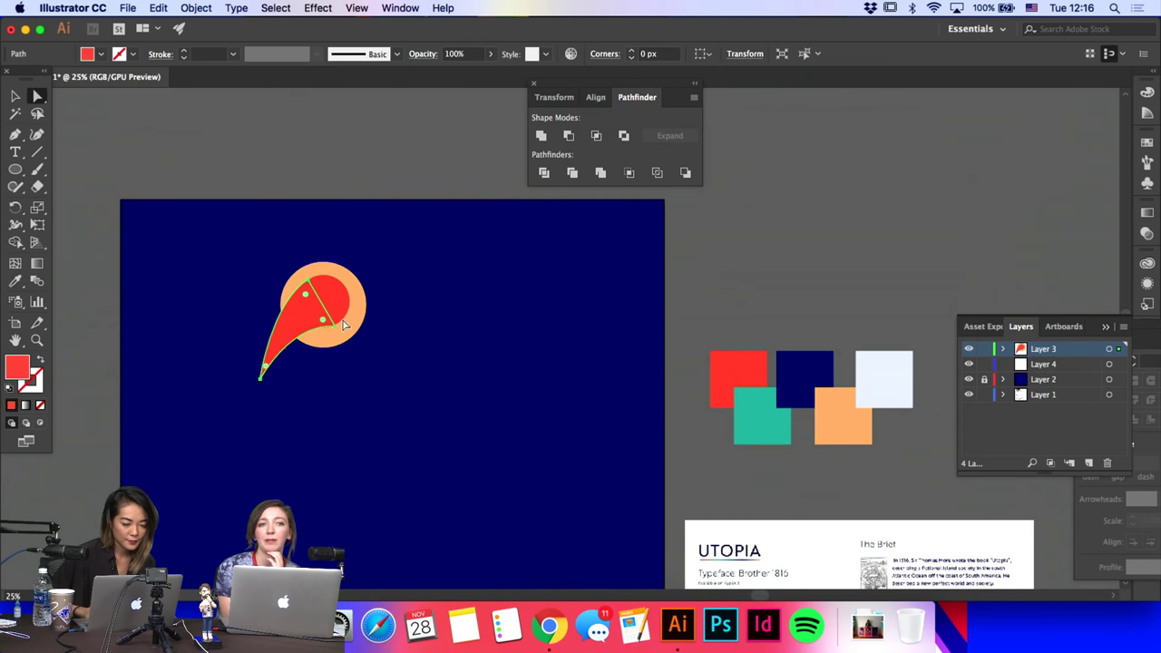
{"action": "left_click", "coordinate": [335, 326]}
{"action": "key", "text": "shift+Left"}
{"action": "key", "text": "shift+Down"}
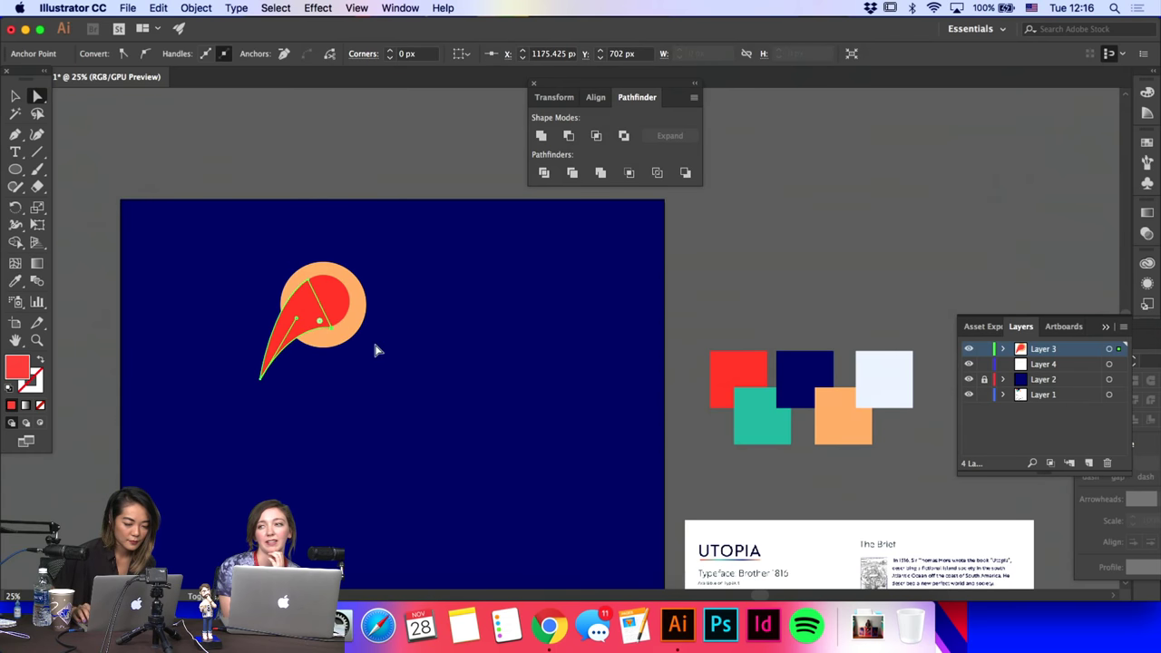
{"action": "key", "text": "shift+Left"}
{"action": "left_click", "coordinate": [372, 339]}
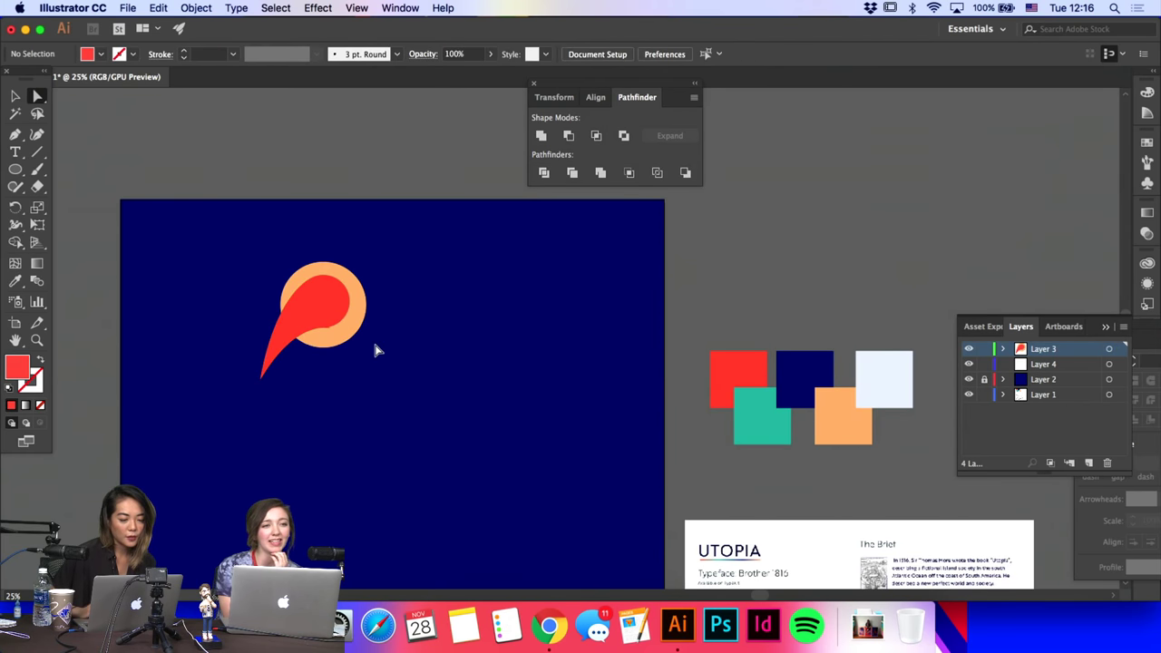
Step: Lengthen the red tail by pulling its tip further down, and fit its lower anchor point to the inner circle's edge
{"action": "key", "text": "super+equal"}
{"action": "key", "text": "super+equal"}
{"action": "scroll", "coordinate": [343, 336], "scroll_direction": "left", "scroll_amount": 4}
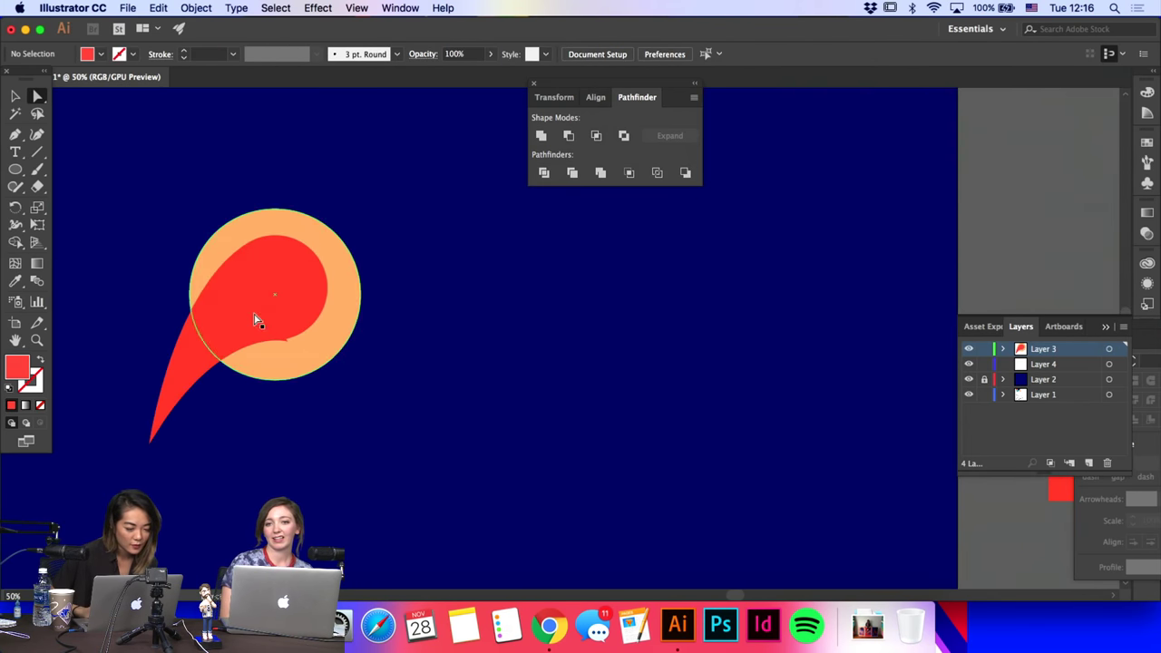
{"action": "left_click", "coordinate": [254, 316]}
{"action": "left_click_drag", "start_coordinate": [209, 361], "coordinate": [210, 372]}
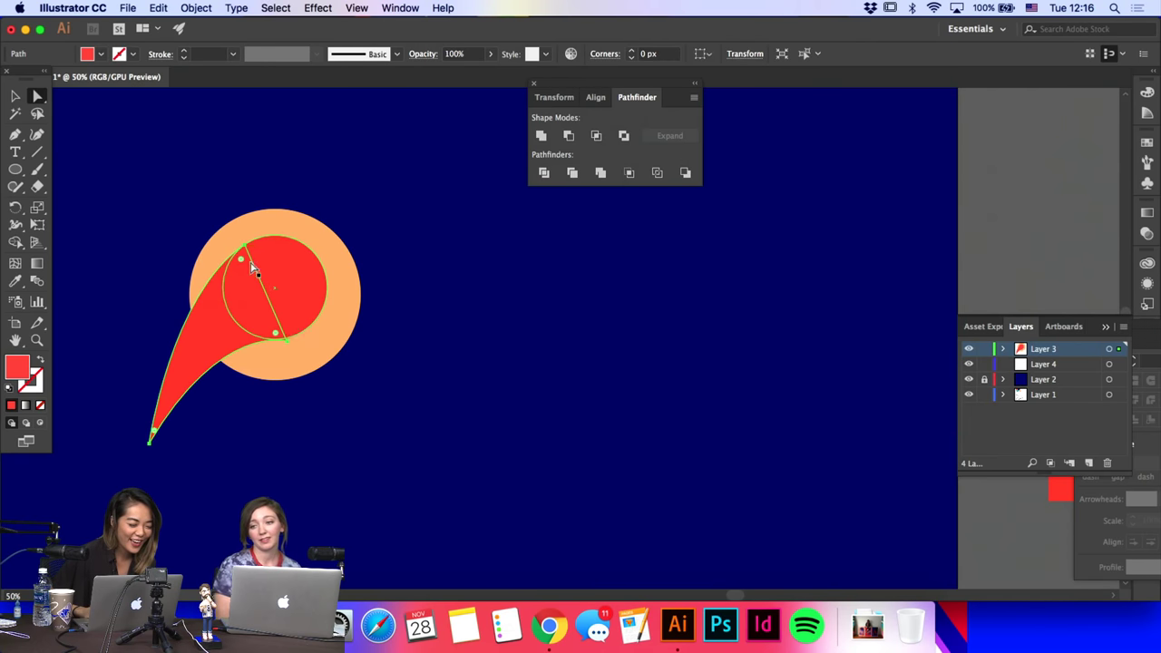
{"action": "left_click_drag", "start_coordinate": [147, 443], "coordinate": [164, 520]}
{"action": "left_click_drag", "start_coordinate": [290, 344], "coordinate": [299, 336]}
{"action": "left_click", "coordinate": [473, 316]}
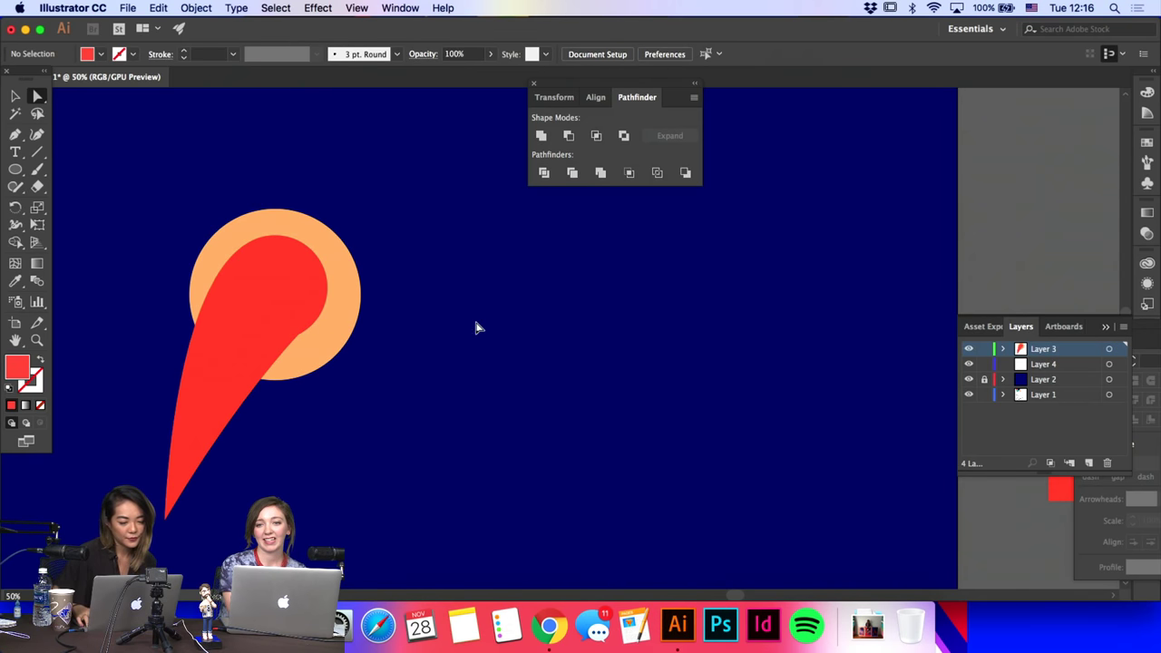
Step: Recolour the 288 px inner circle with the brighter red swatch and deselect it
{"action": "key", "text": "super+minus"}
{"action": "key", "text": "super+minus"}
{"action": "key", "text": "super+minus"}
{"action": "left_click", "coordinate": [465, 329]}
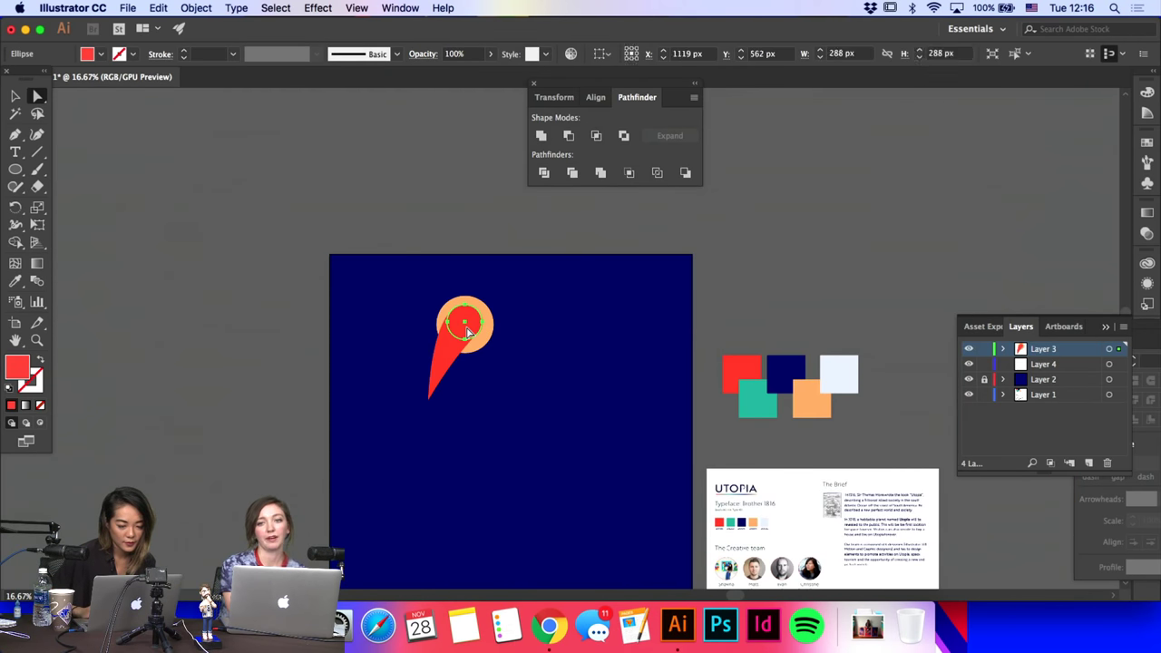
{"action": "key", "text": "BackSpace"}
{"action": "key", "text": "super+z"}
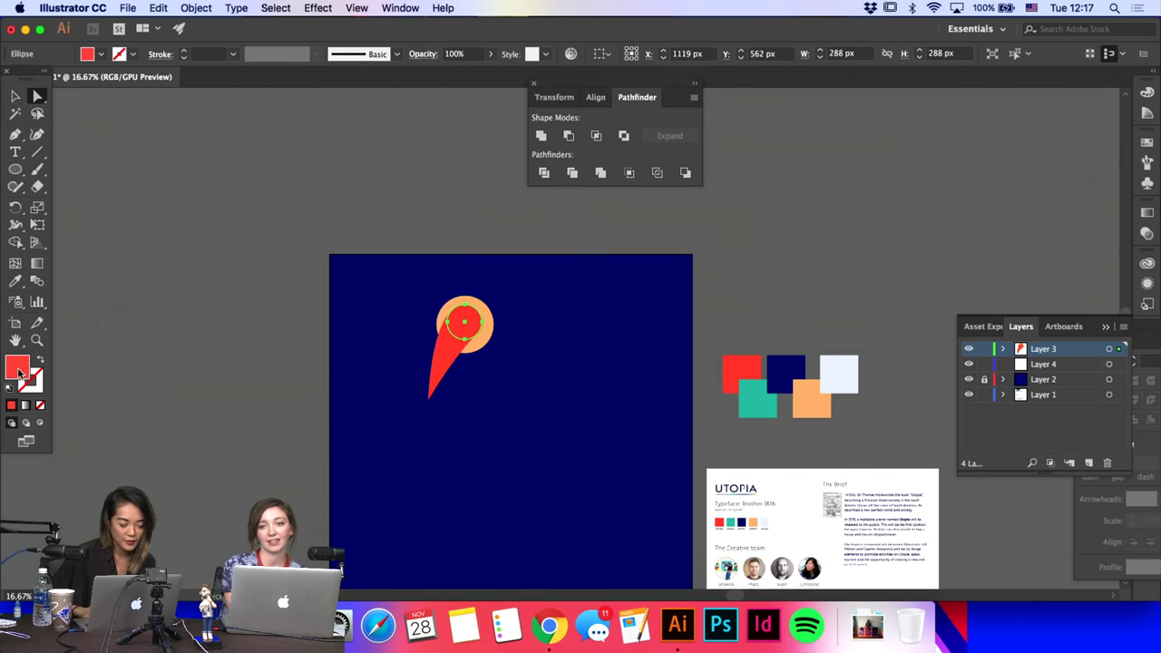
{"action": "left_click", "coordinate": [1146, 211]}
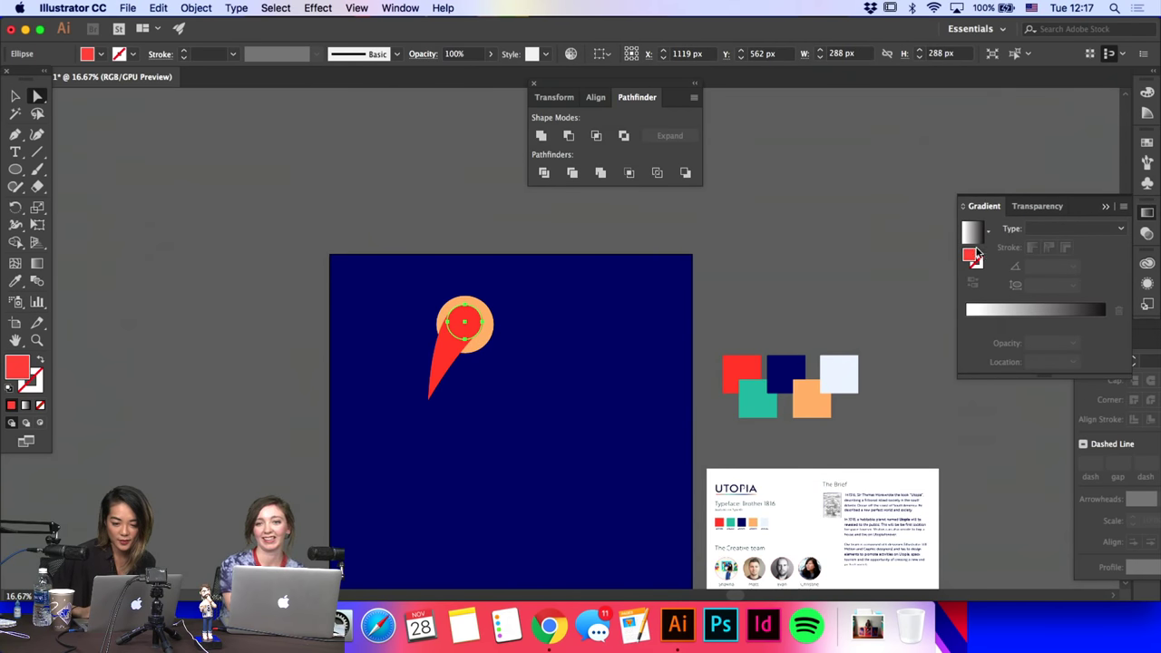
{"action": "left_click", "coordinate": [1145, 144]}
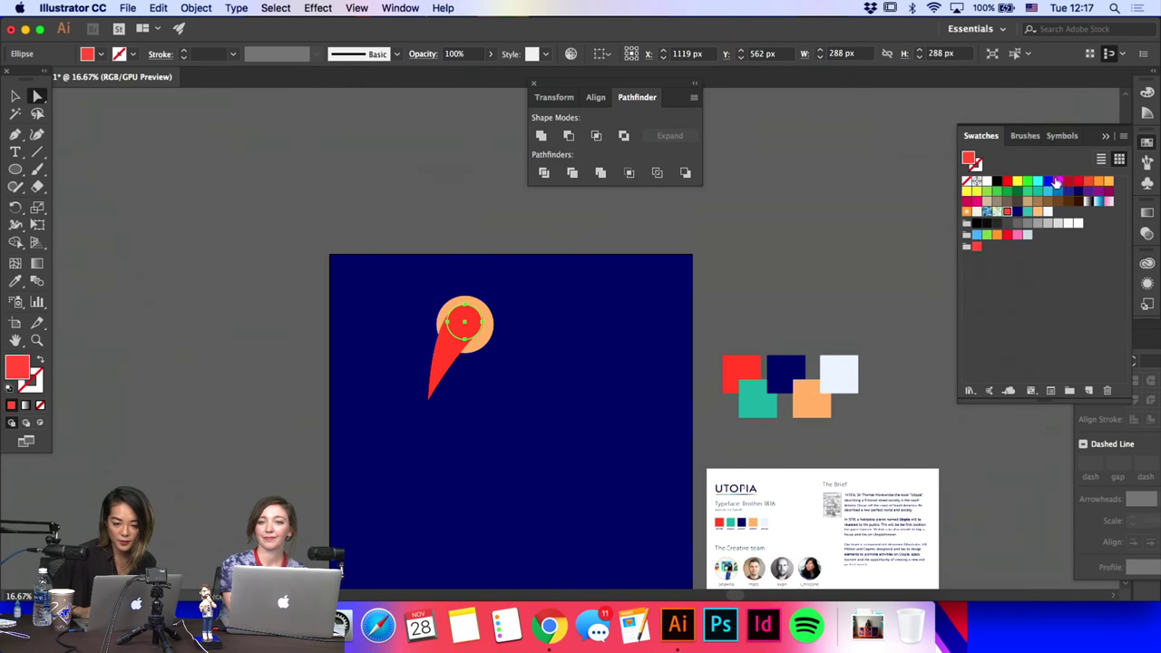
{"action": "left_click", "coordinate": [1006, 236]}
{"action": "left_click", "coordinate": [826, 272]}
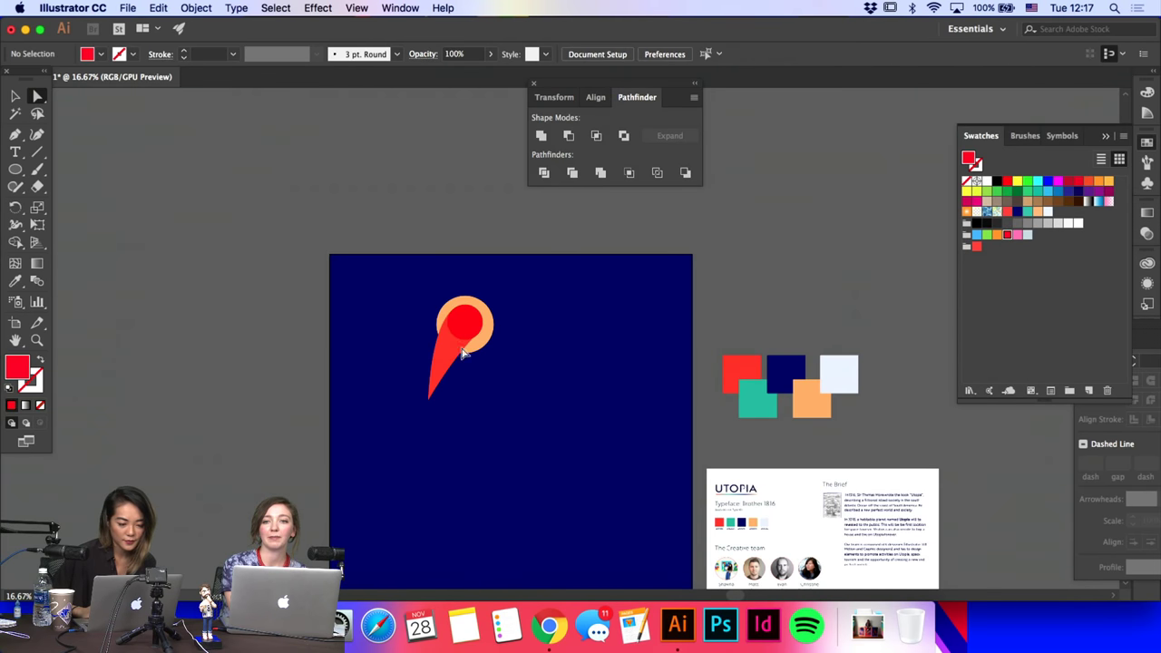
Step: Adjust the curve handle at the red tail's upper anchor point to reshape the tail's outer edge, and deselect it
{"action": "left_click", "coordinate": [434, 390]}
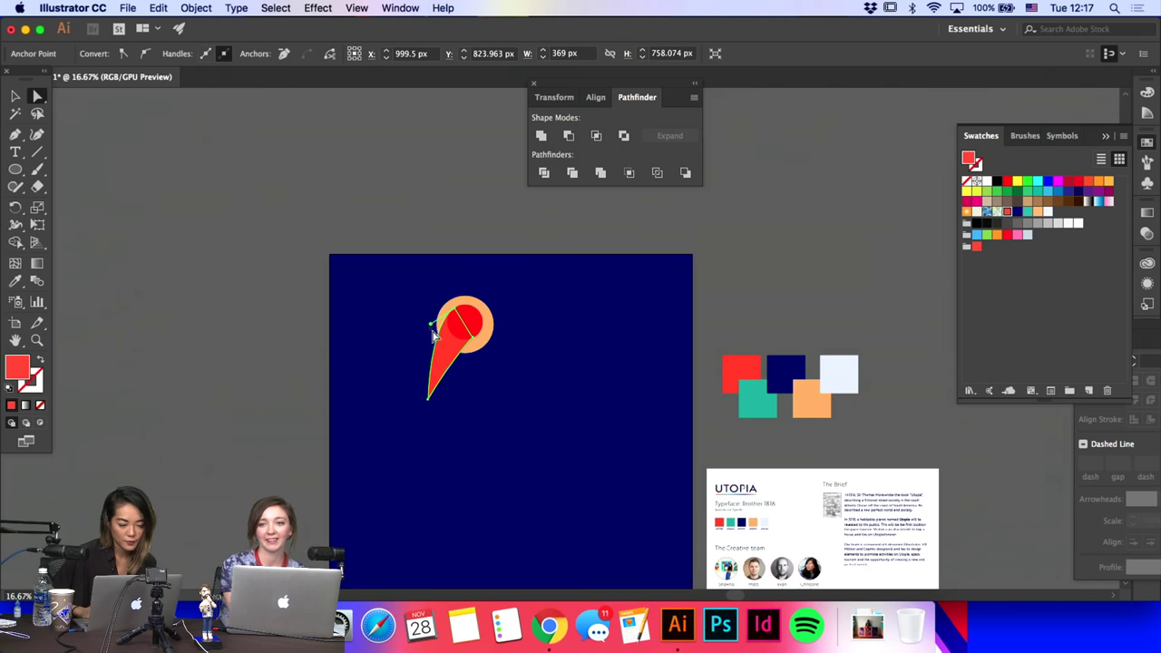
{"action": "left_click", "coordinate": [433, 333]}
{"action": "left_click", "coordinate": [445, 344]}
{"action": "left_click", "coordinate": [455, 311]}
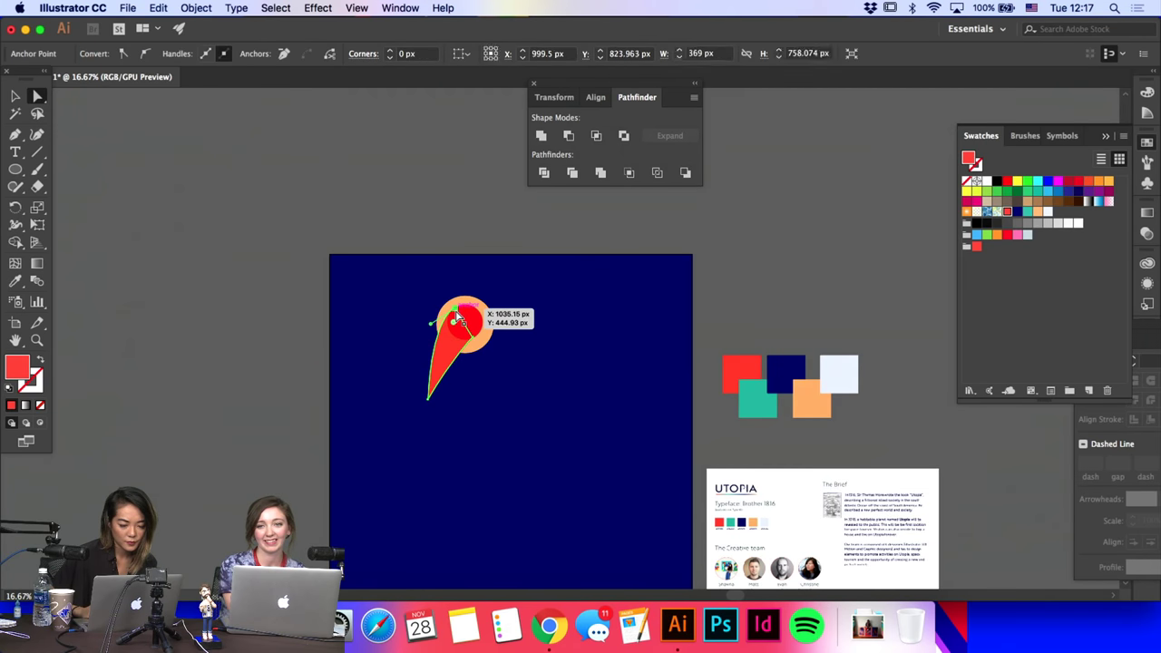
{"action": "left_click_drag", "start_coordinate": [458, 317], "coordinate": [458, 318]}
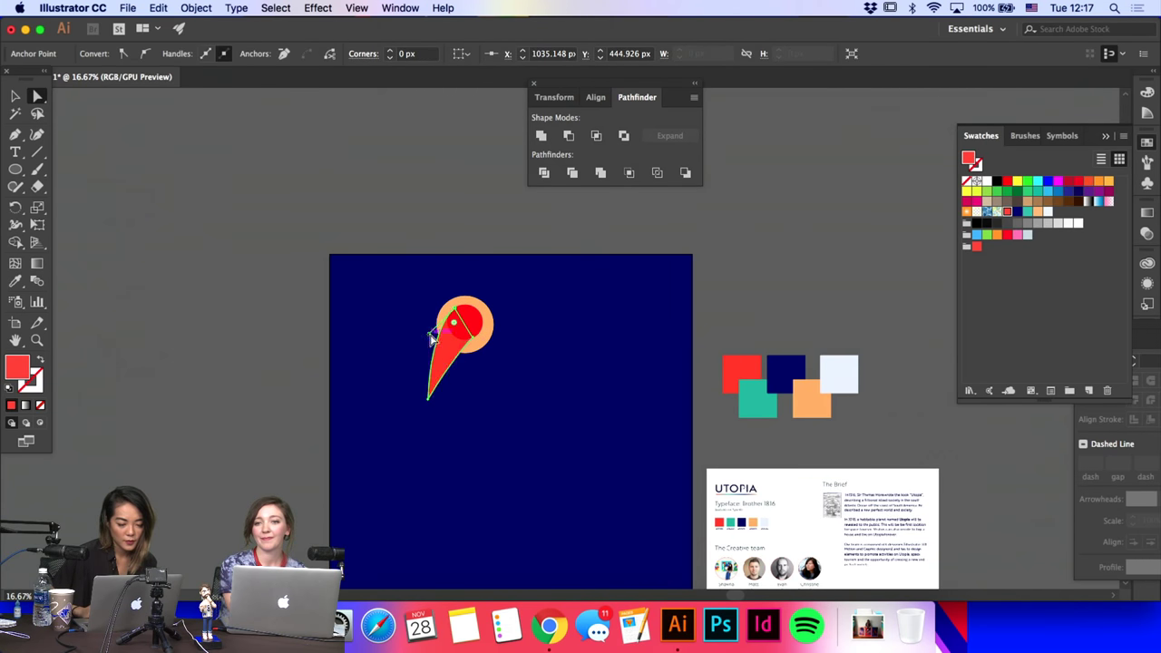
{"action": "left_click", "coordinate": [433, 241]}
Step: Rotate the whole comet, both circles and the tail, clockwise so its tail points toward the lower left, and deselect it
{"action": "scroll", "coordinate": [363, 272], "scroll_direction": "right", "scroll_amount": 5}
{"action": "scroll", "coordinate": [363, 272], "scroll_direction": "down", "scroll_amount": 2}
{"action": "left_click", "coordinate": [16, 99]}
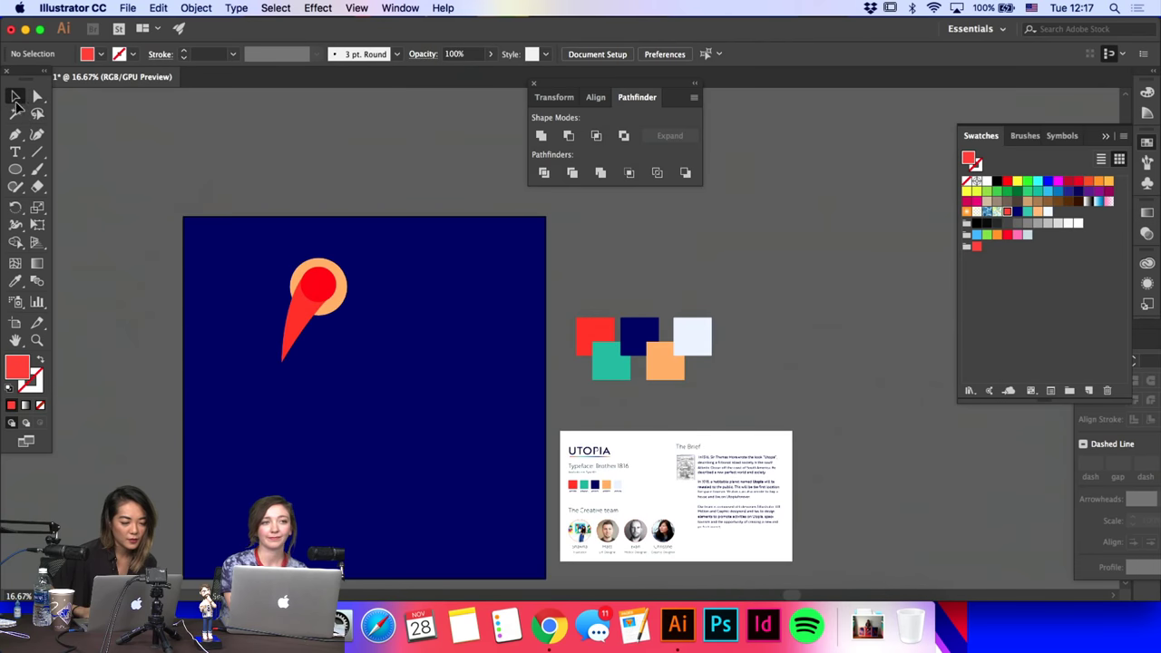
{"action": "left_click_drag", "start_coordinate": [293, 274], "coordinate": [369, 263]}
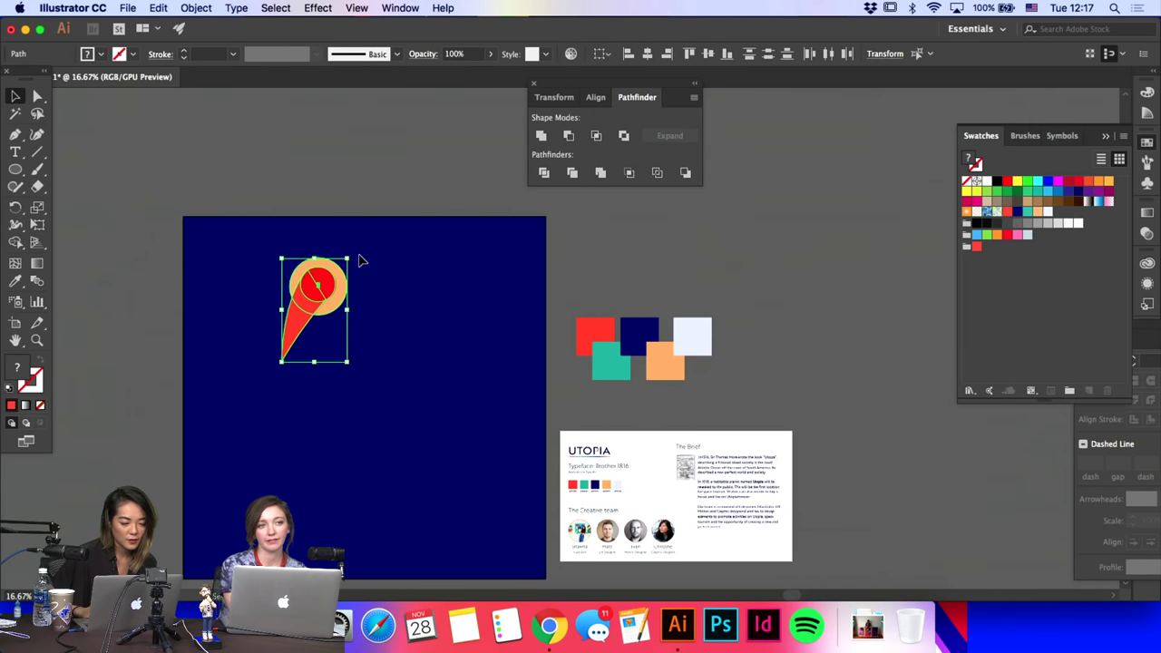
{"action": "left_click_drag", "start_coordinate": [356, 254], "coordinate": [401, 299]}
{"action": "left_click", "coordinate": [423, 287]}
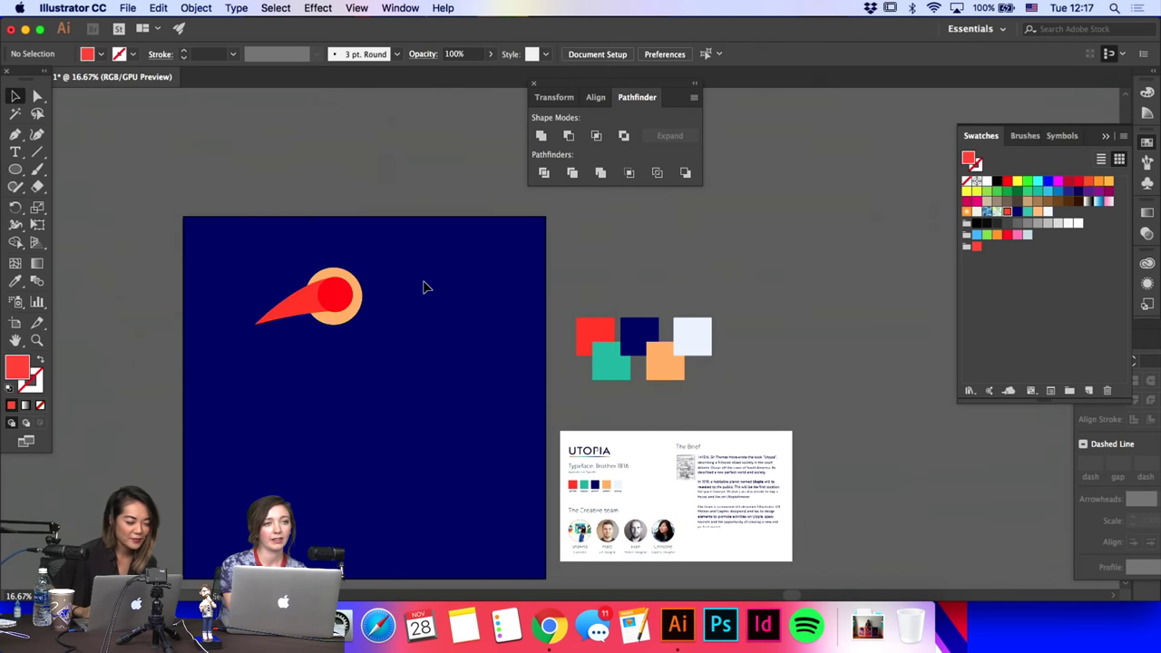
Step: Move the red tail's tip down and slightly right, and curve its lower edge inward toward the circle
{"action": "key", "text": "a"}
{"action": "key", "text": "super+equal"}
{"action": "scroll", "coordinate": [252, 371], "scroll_direction": "left", "scroll_amount": 5}
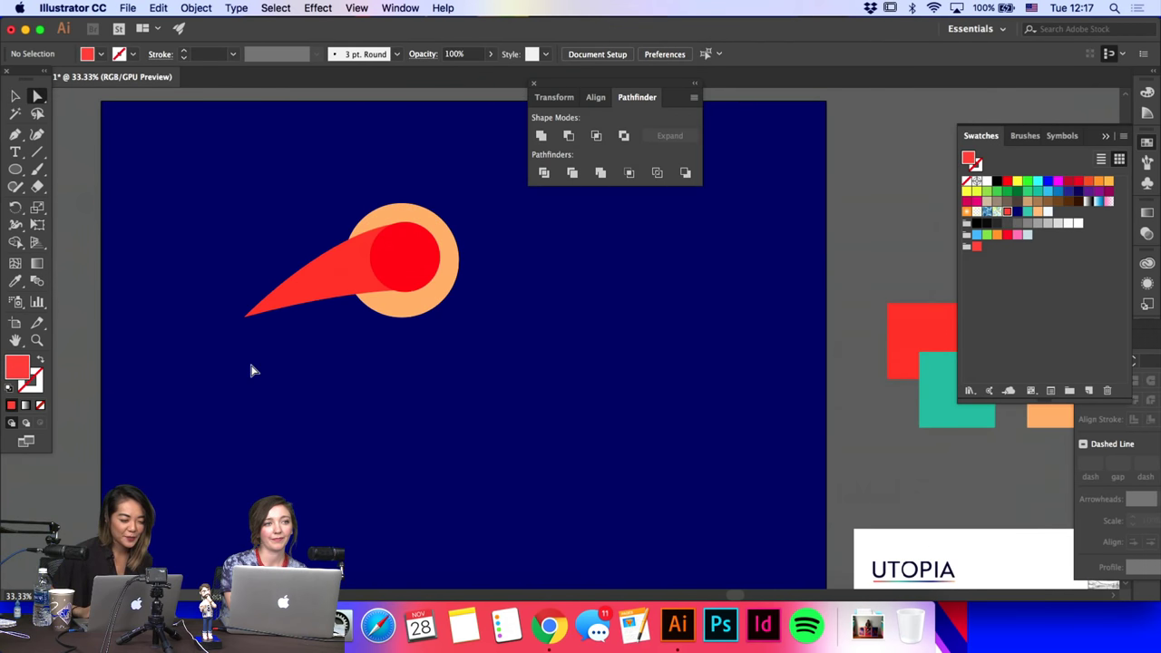
{"action": "left_click_drag", "start_coordinate": [246, 320], "coordinate": [270, 345]}
{"action": "left_click_drag", "start_coordinate": [356, 320], "coordinate": [349, 269]}
{"action": "left_click", "coordinate": [556, 293]}
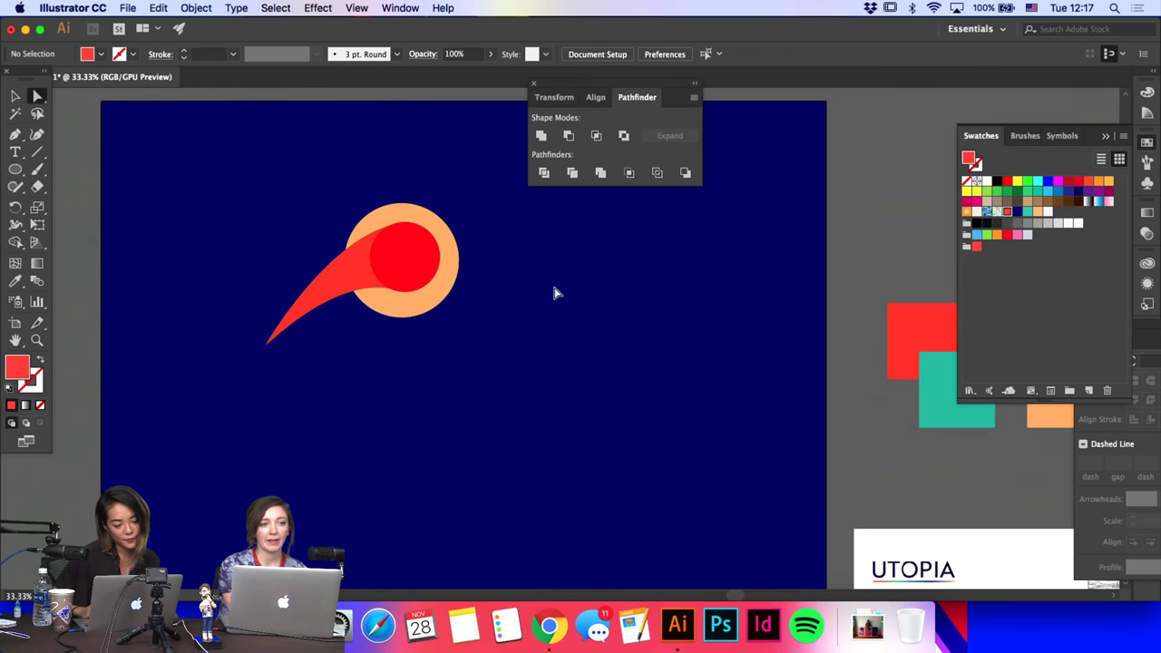
Step: Duplicate the red tail and inner circle without the peach circle to the original's lower right, rotated counterclockwise so the tail points downward
{"action": "left_click", "coordinate": [15, 95]}
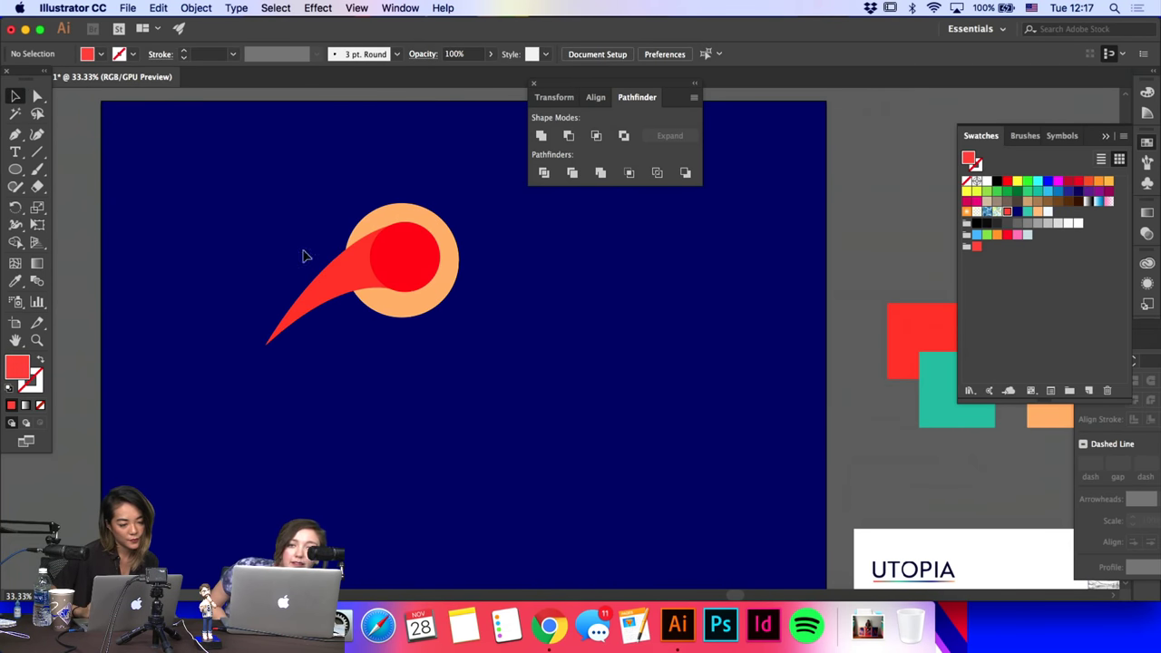
{"action": "left_click", "coordinate": [347, 289]}
{"action": "left_click", "coordinate": [425, 257]}
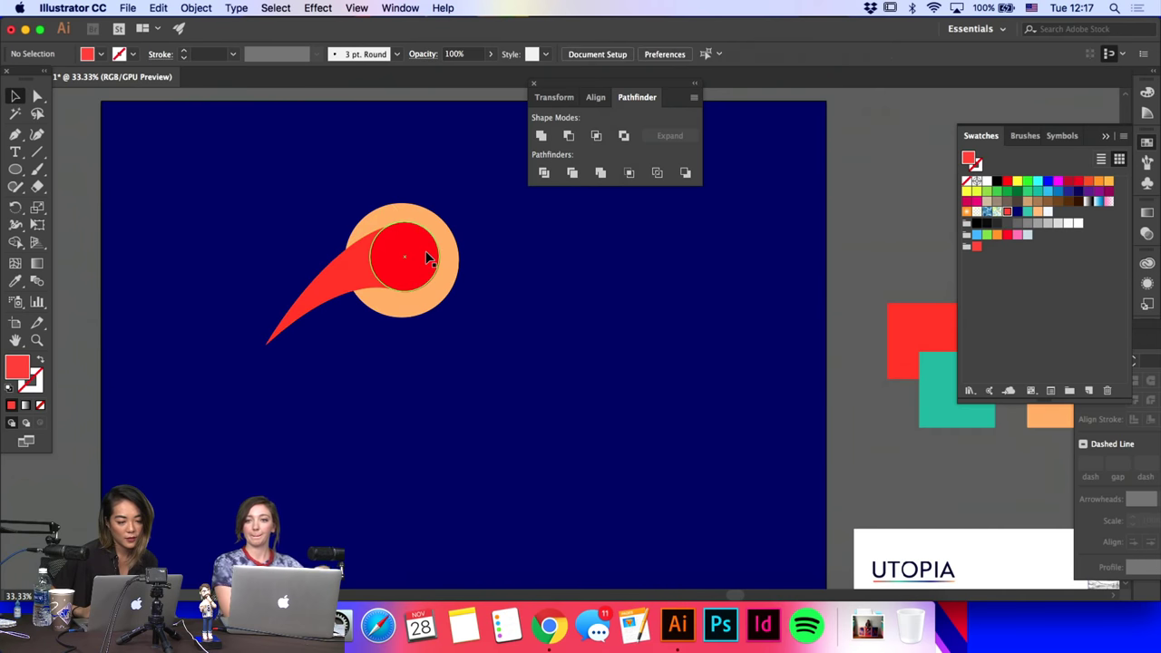
{"action": "left_click", "coordinate": [358, 283], "text": "shift"}
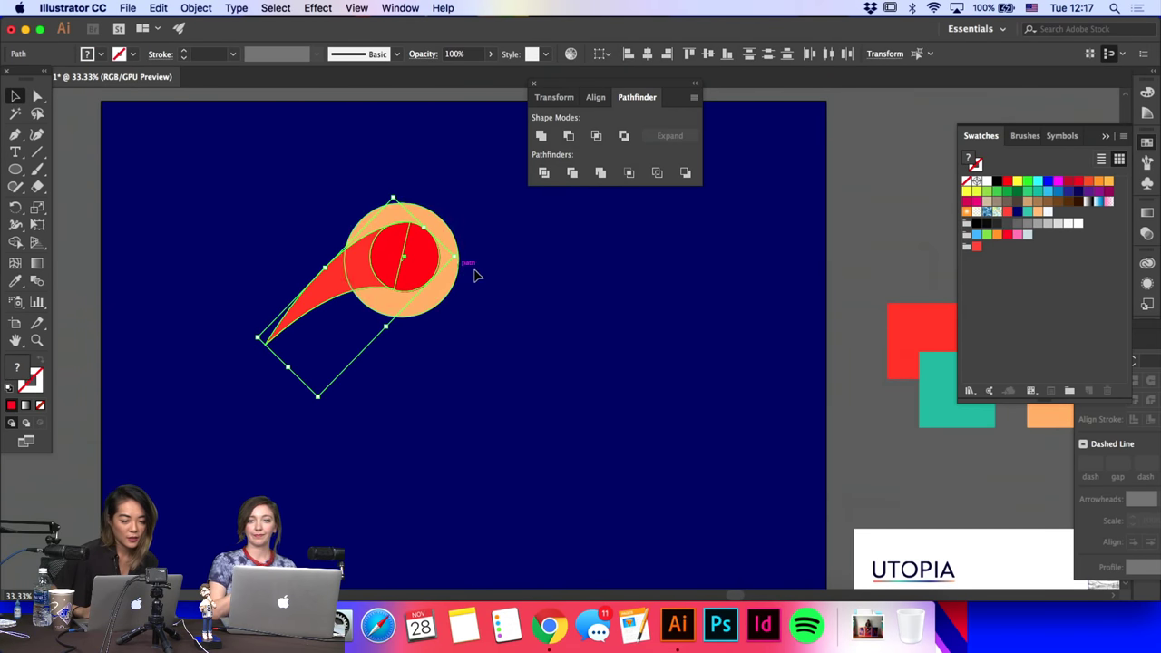
{"action": "left_click_drag", "start_coordinate": [461, 253], "coordinate": [424, 176]}
{"action": "left_click_drag", "start_coordinate": [397, 224], "coordinate": [536, 330]}
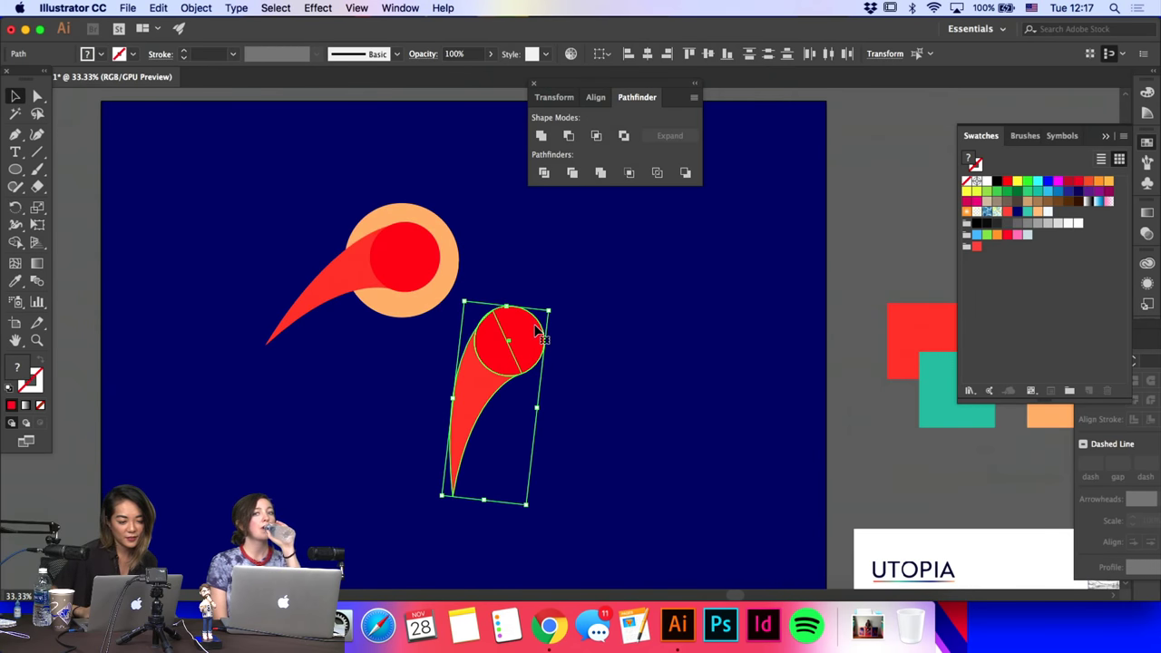
Step: Shorten the copied tail by moving its tip up and slightly left, and bow its outer edge outward
{"action": "key", "text": "a"}
{"action": "left_click_drag", "start_coordinate": [451, 496], "coordinate": [436, 446]}
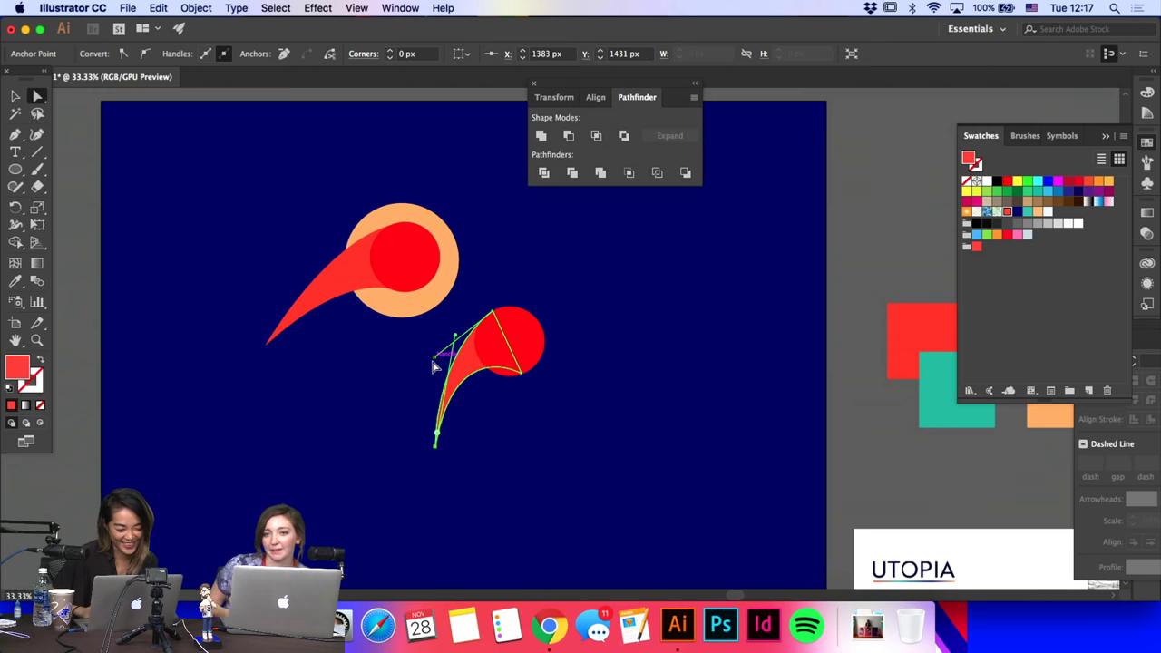
{"action": "left_click_drag", "start_coordinate": [434, 358], "coordinate": [407, 367]}
{"action": "left_click", "coordinate": [556, 435]}
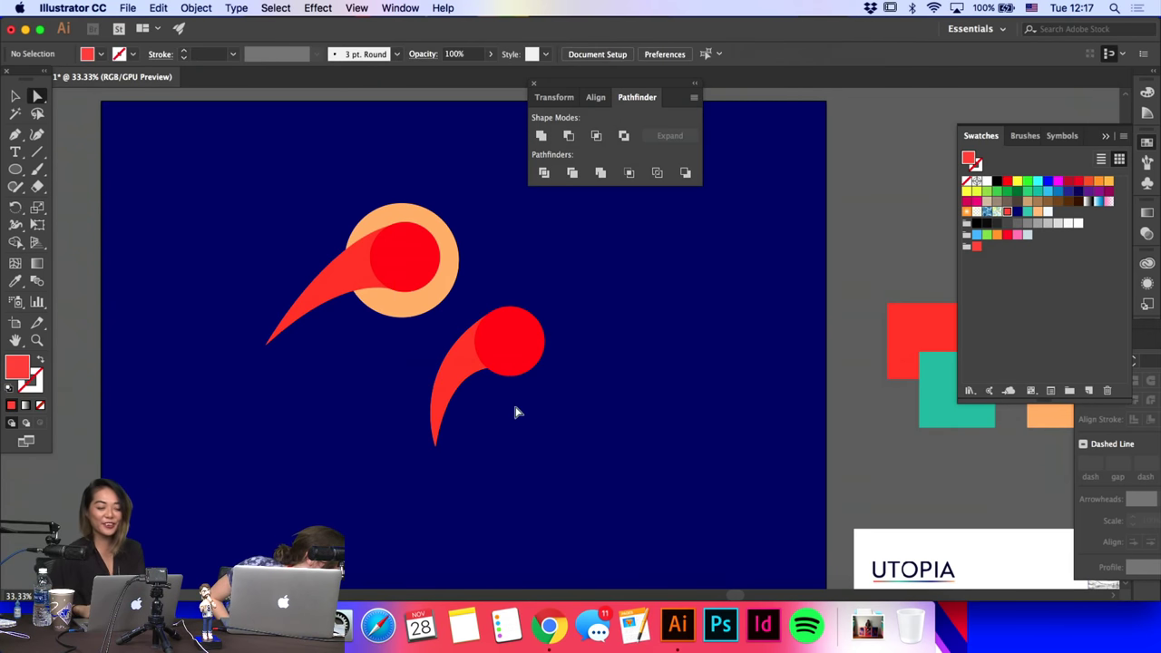
Step: Adjust the curve handle at the copied tail's tip to make the inner edge bend less and the tail fuller
{"action": "left_click", "coordinate": [436, 443]}
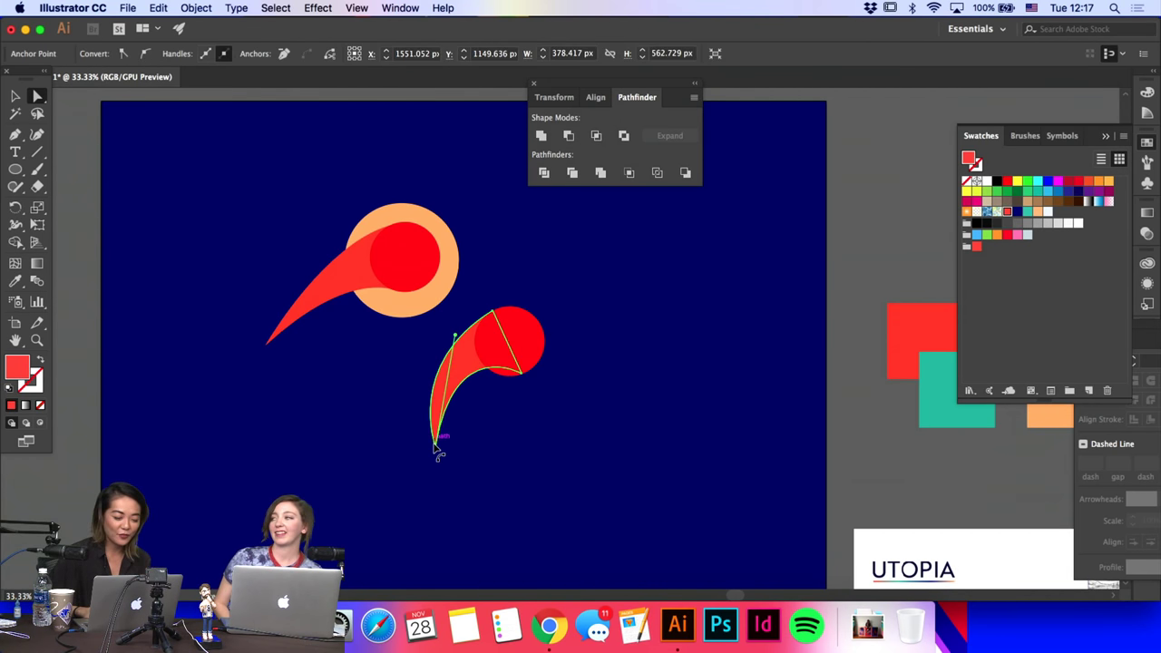
{"action": "left_click", "coordinate": [455, 338]}
{"action": "left_click", "coordinate": [549, 428]}
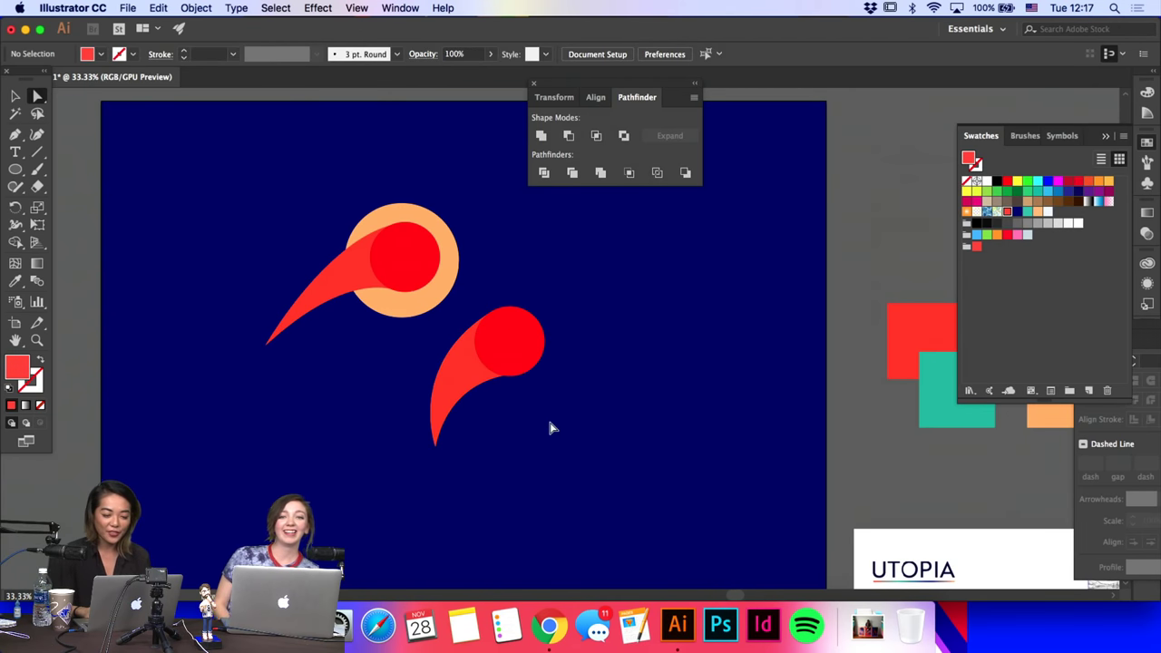
Step: Split the copied tail lengthwise with the Scissors tool at the midpoint of its straight end and at its tip
{"action": "left_click", "coordinate": [470, 390]}
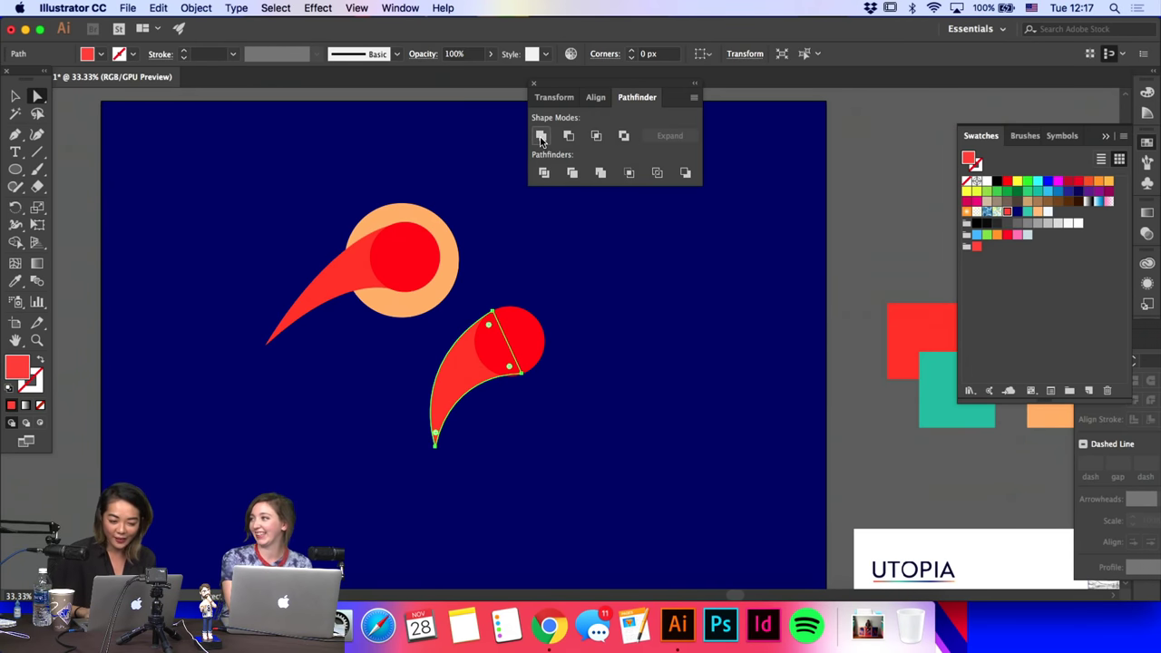
{"action": "key", "text": "c"}
{"action": "left_click", "coordinate": [504, 338]}
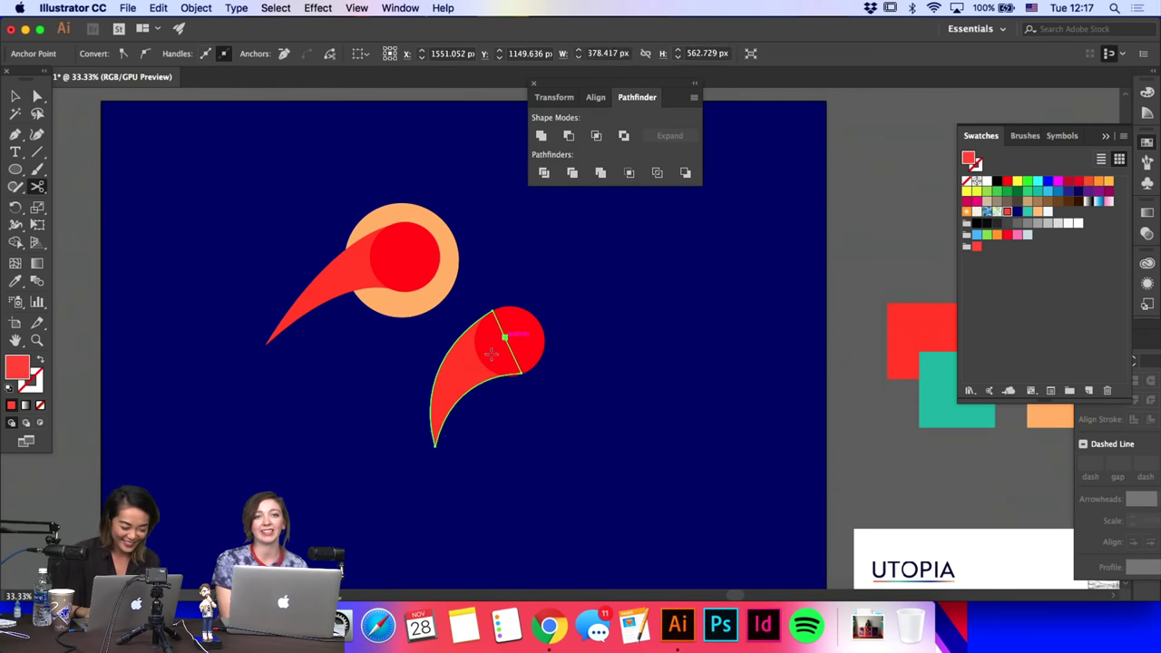
{"action": "left_click", "coordinate": [431, 447]}
{"action": "key", "text": "Return"}
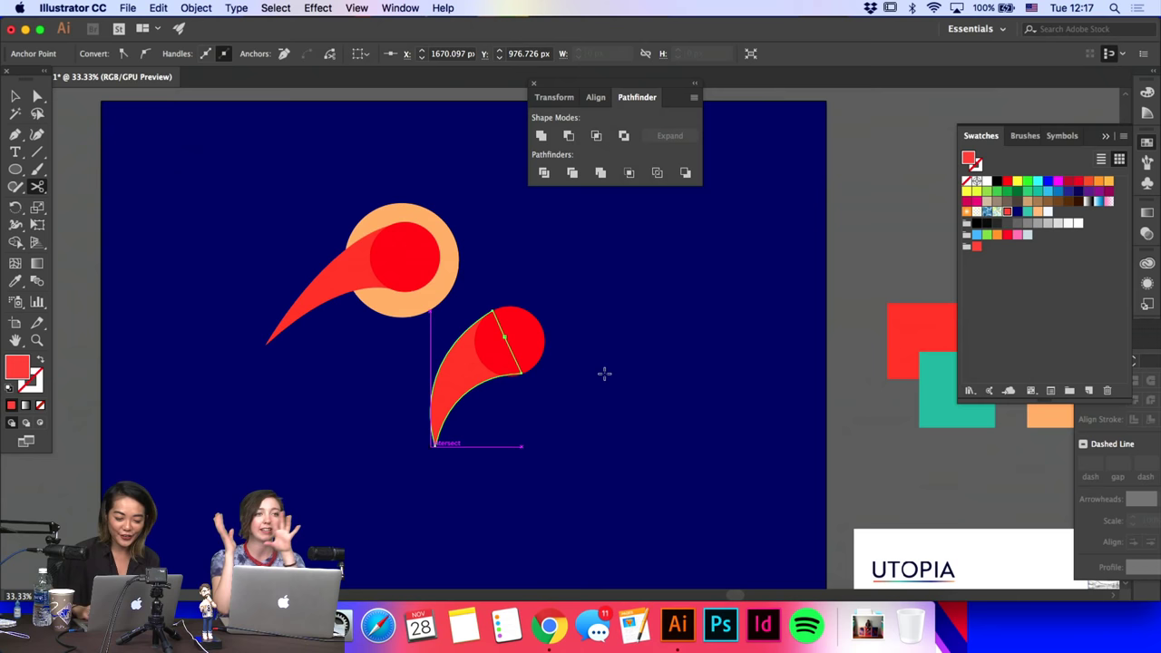
{"action": "left_click", "coordinate": [434, 445]}
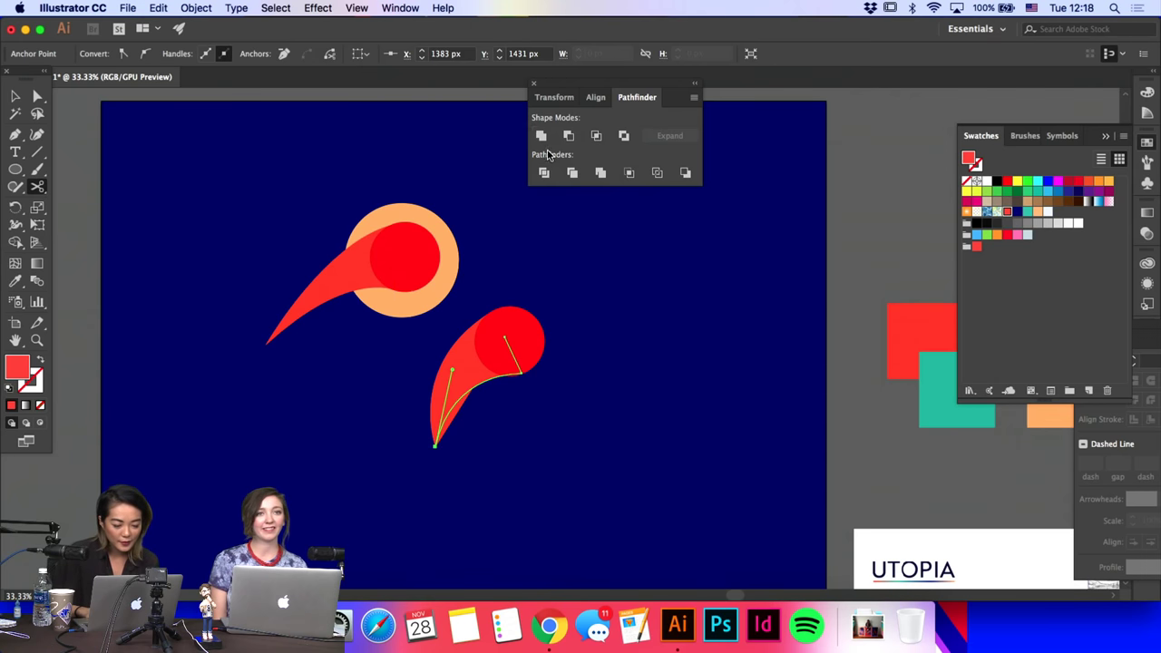
Step: Apply Pathfinder Unite to each half of the split tail and fill the upper half with the peach swatch
{"action": "left_click", "coordinate": [542, 136]}
{"action": "key", "text": "a"}
{"action": "left_click", "coordinate": [473, 392]}
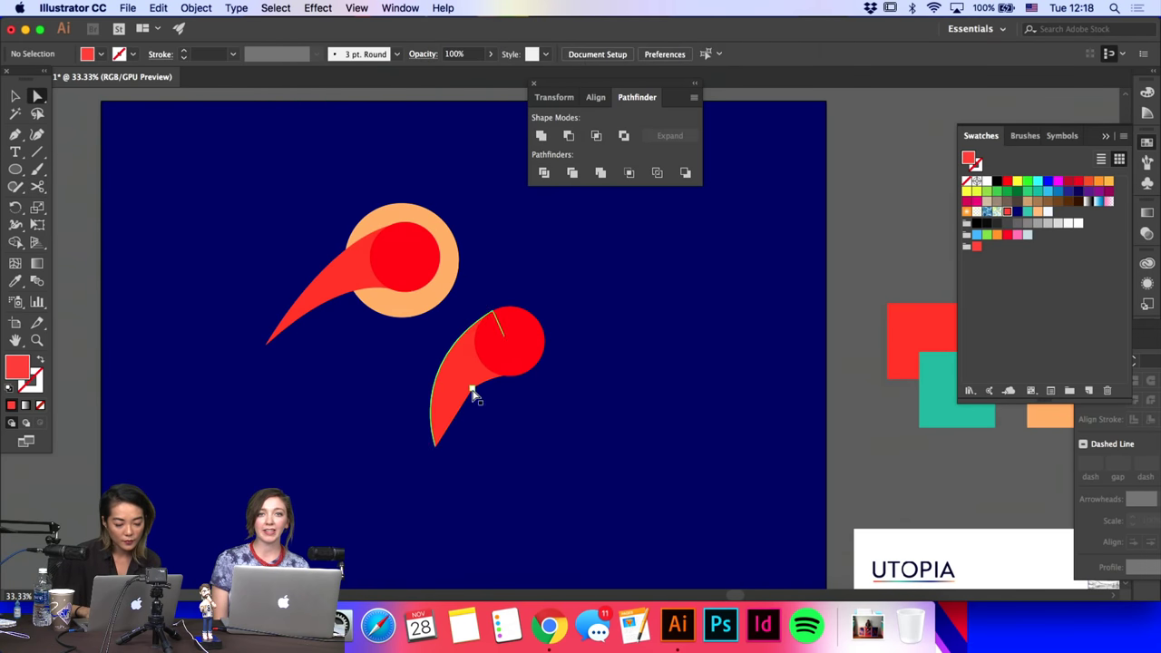
{"action": "left_click", "coordinate": [472, 393]}
{"action": "left_click", "coordinate": [540, 137]}
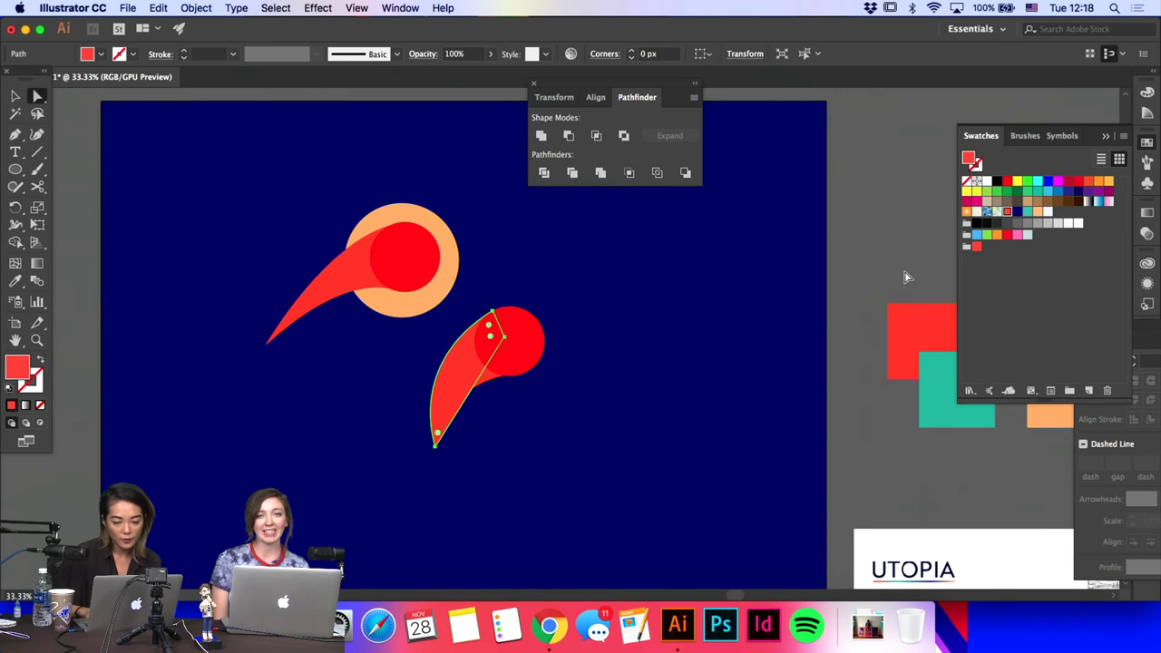
{"action": "left_click", "coordinate": [1041, 211]}
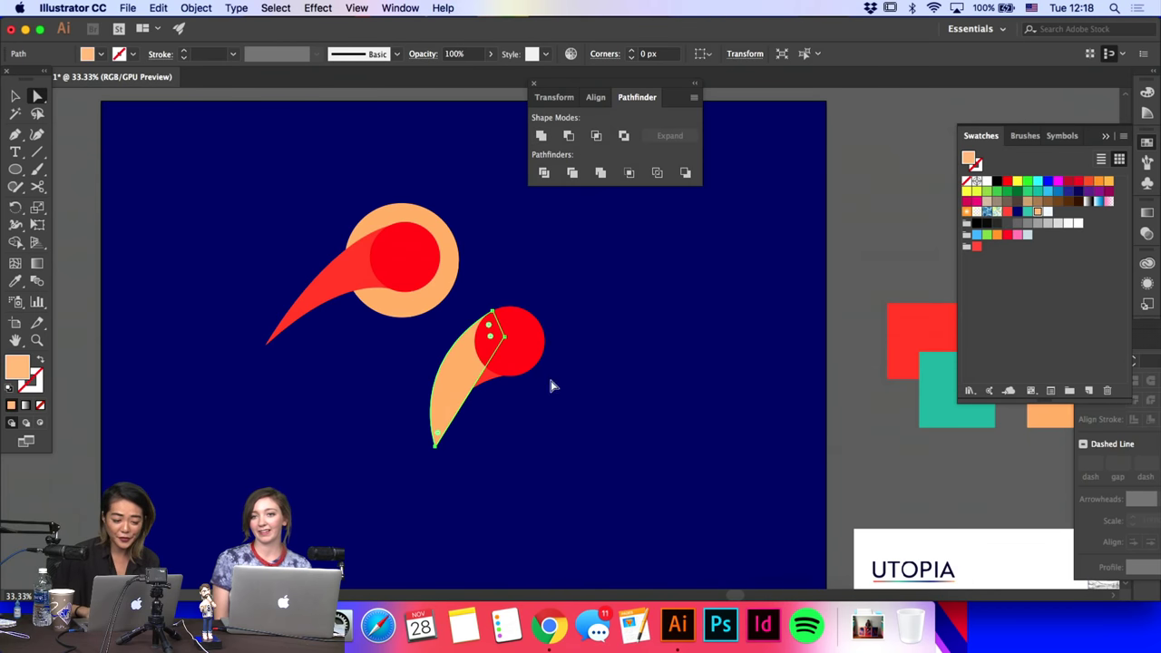
Step: Bend the peach half's straight inner edge into a curve that follows its outer edge
{"action": "left_click", "coordinate": [484, 388]}
{"action": "left_click", "coordinate": [485, 383]}
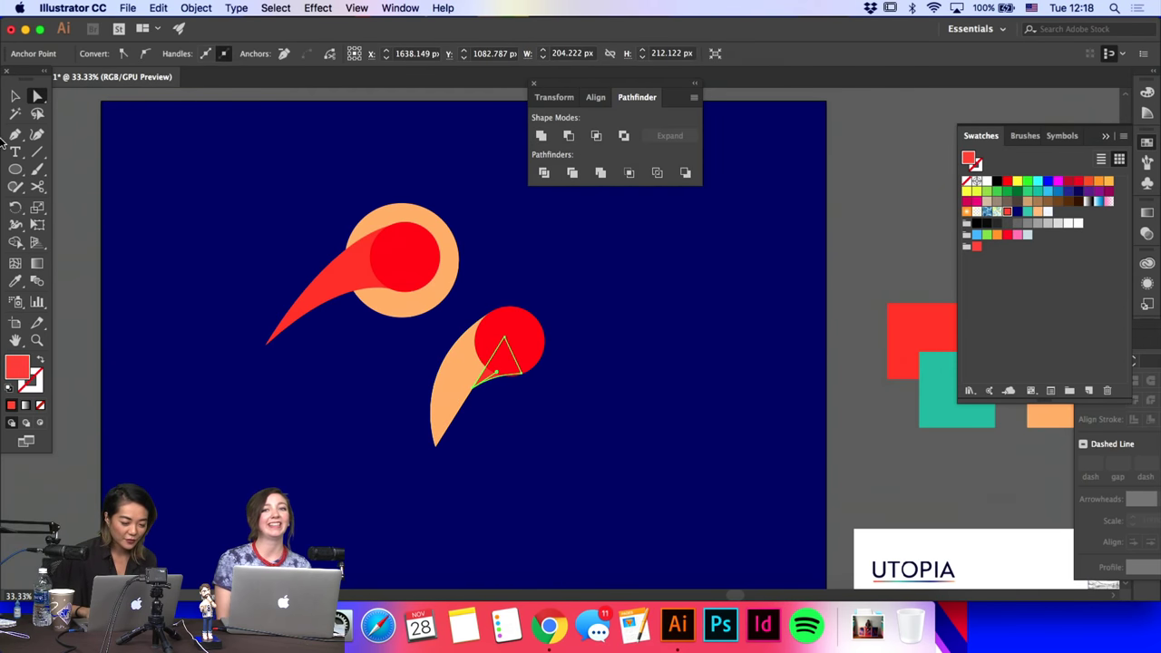
{"action": "left_click", "coordinate": [474, 413]}
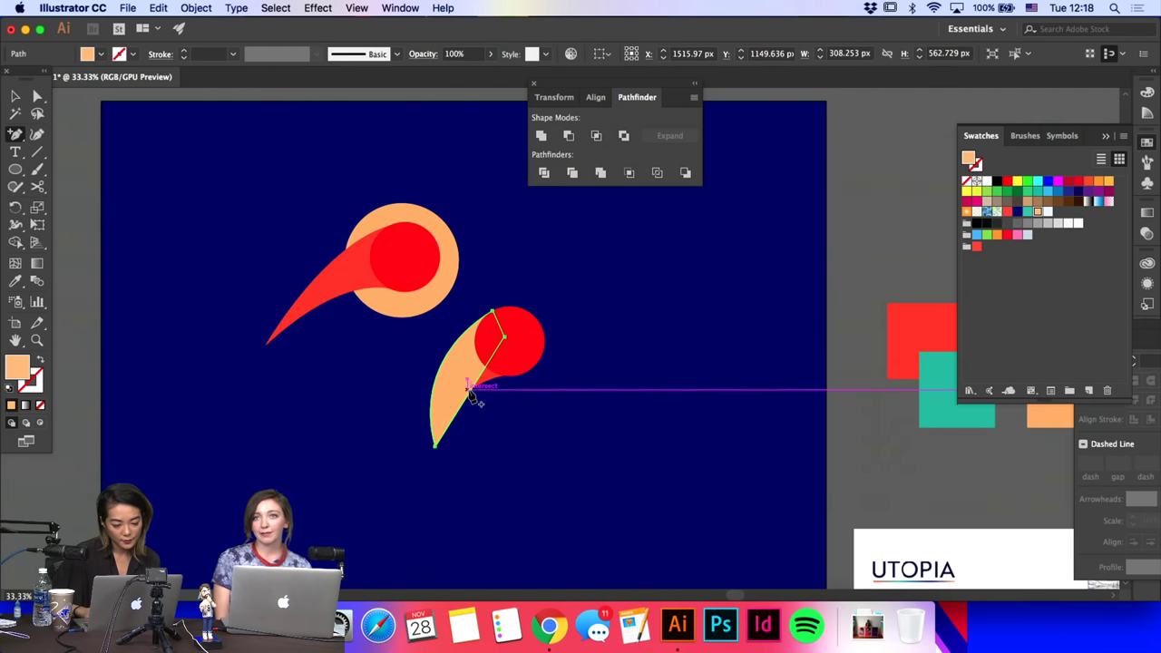
{"action": "left_click_drag", "start_coordinate": [467, 374], "coordinate": [580, 458]}
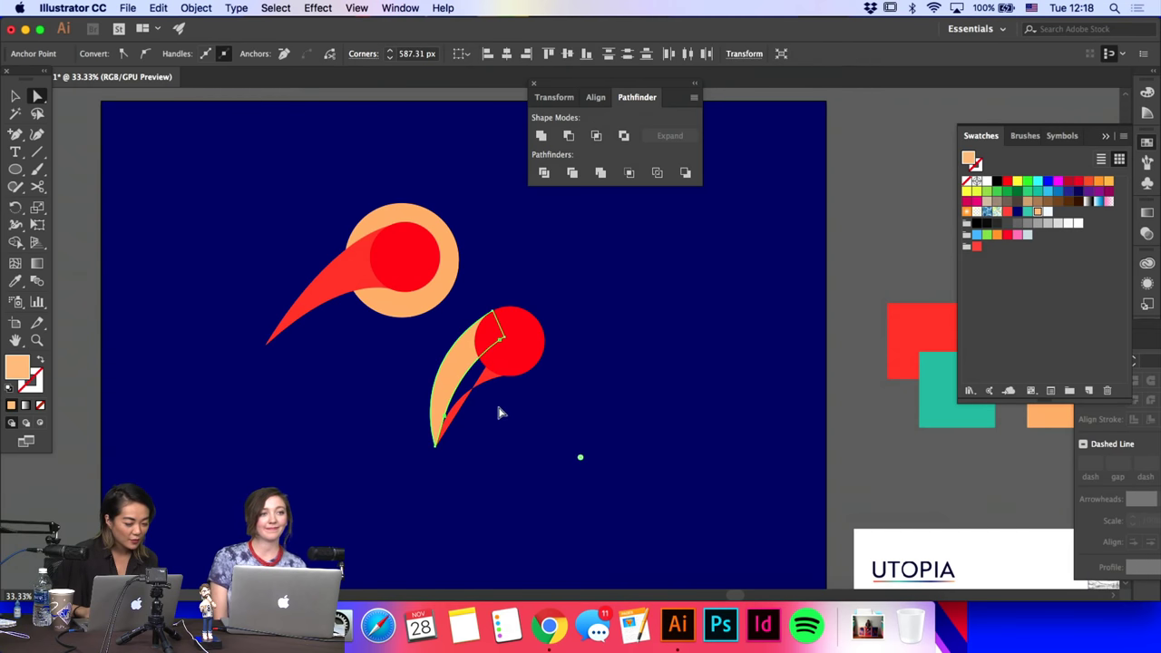
Step: Delete the leftover red half of the split tail beside the peach strip
{"action": "left_click", "coordinate": [465, 399]}
{"action": "key", "text": "BackSpace"}
{"action": "key", "text": "BackSpace"}
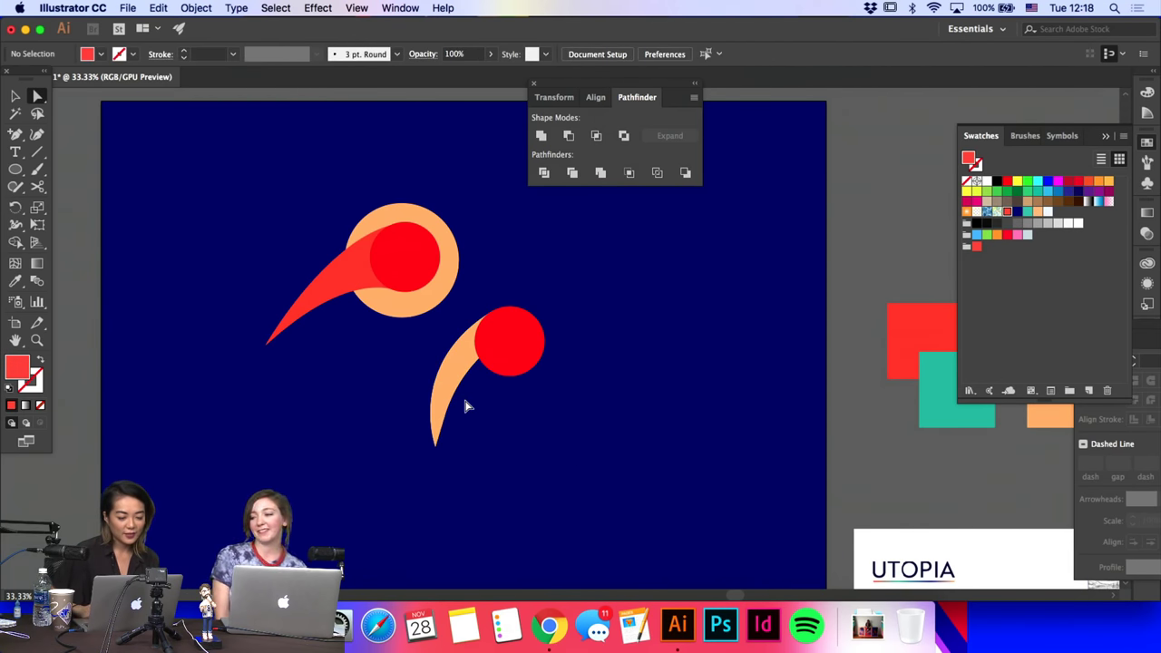
Step: Slim the peach strip by pulling in the curve handle of its outer edge, and deselect it
{"action": "left_click", "coordinate": [448, 385]}
{"action": "left_click", "coordinate": [434, 451]}
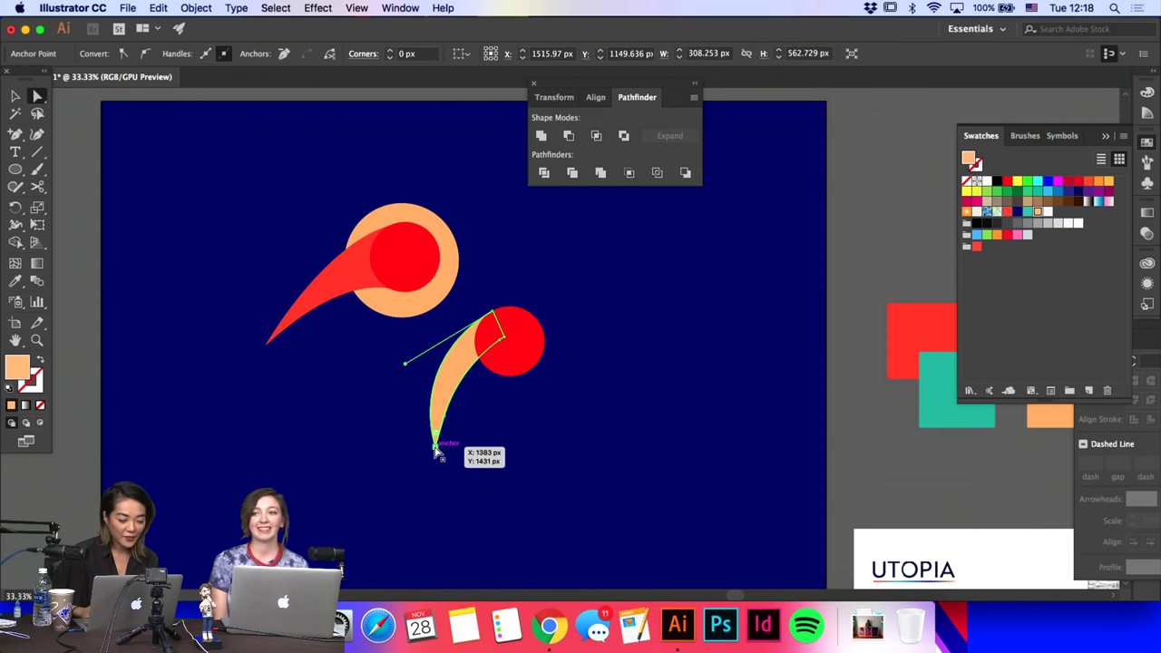
{"action": "left_click_drag", "start_coordinate": [408, 367], "coordinate": [429, 365]}
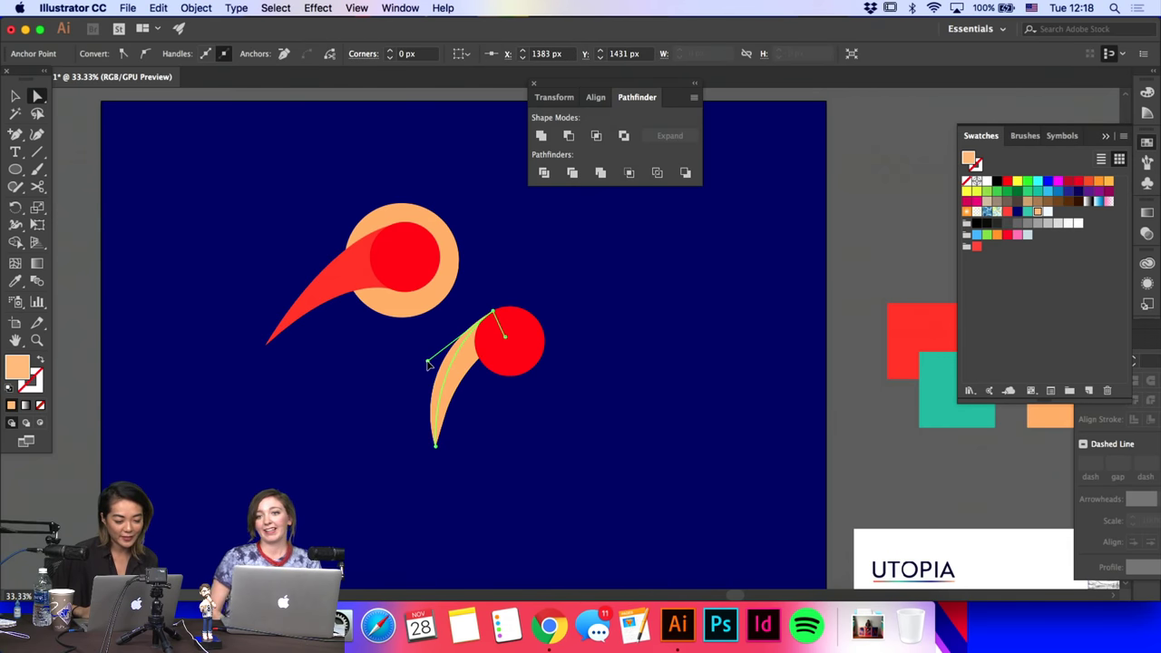
{"action": "left_click", "coordinate": [499, 273]}
Step: Duplicate the peach strip directly below itself and fill the copy with the brand red swatch
{"action": "left_click", "coordinate": [463, 364]}
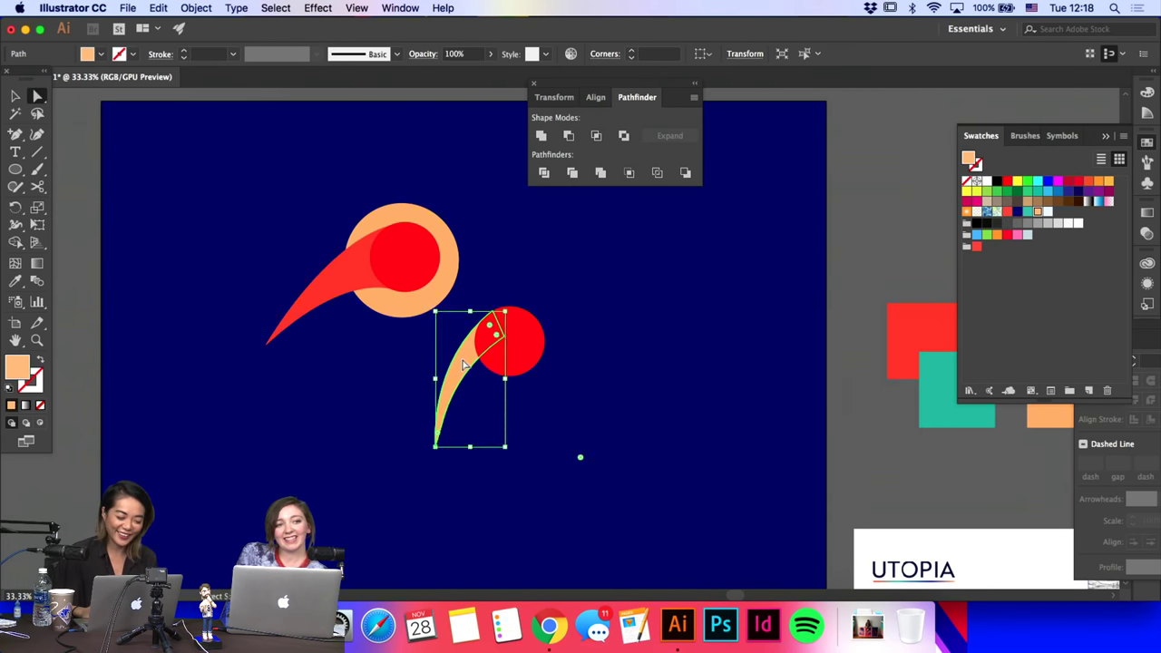
{"action": "left_click_drag", "start_coordinate": [463, 365], "coordinate": [464, 400]}
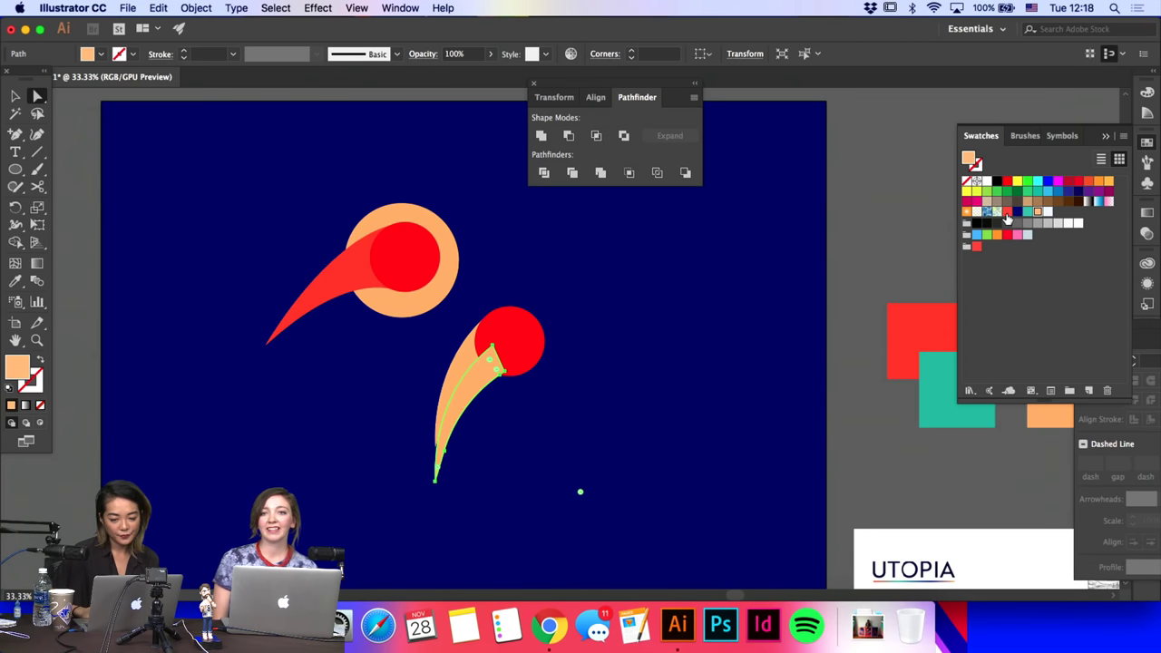
{"action": "left_click", "coordinate": [1007, 212]}
Step: Cut the second comet's red circle and paste it in front of the tail strips
{"action": "left_click", "coordinate": [517, 337]}
{"action": "key", "text": "super+x"}
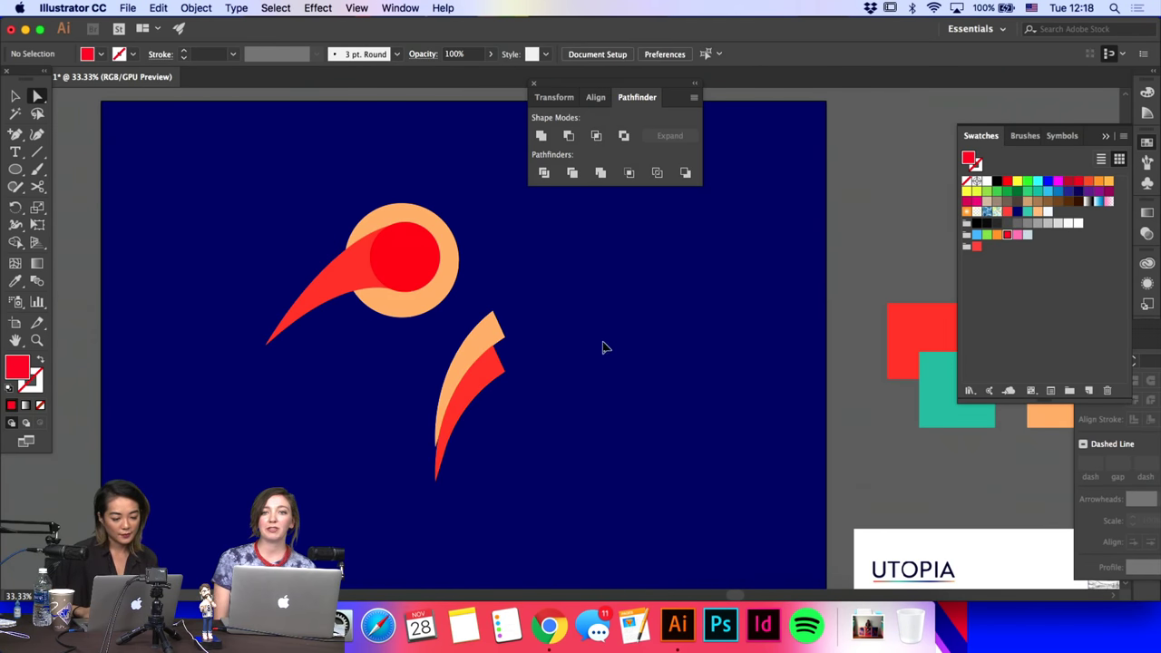
{"action": "key", "text": "super+f"}
{"action": "left_click", "coordinate": [600, 337]}
Step: Duplicate the peach strip to the inner side of the red strip and scale the copy down
{"action": "left_click", "coordinate": [463, 365]}
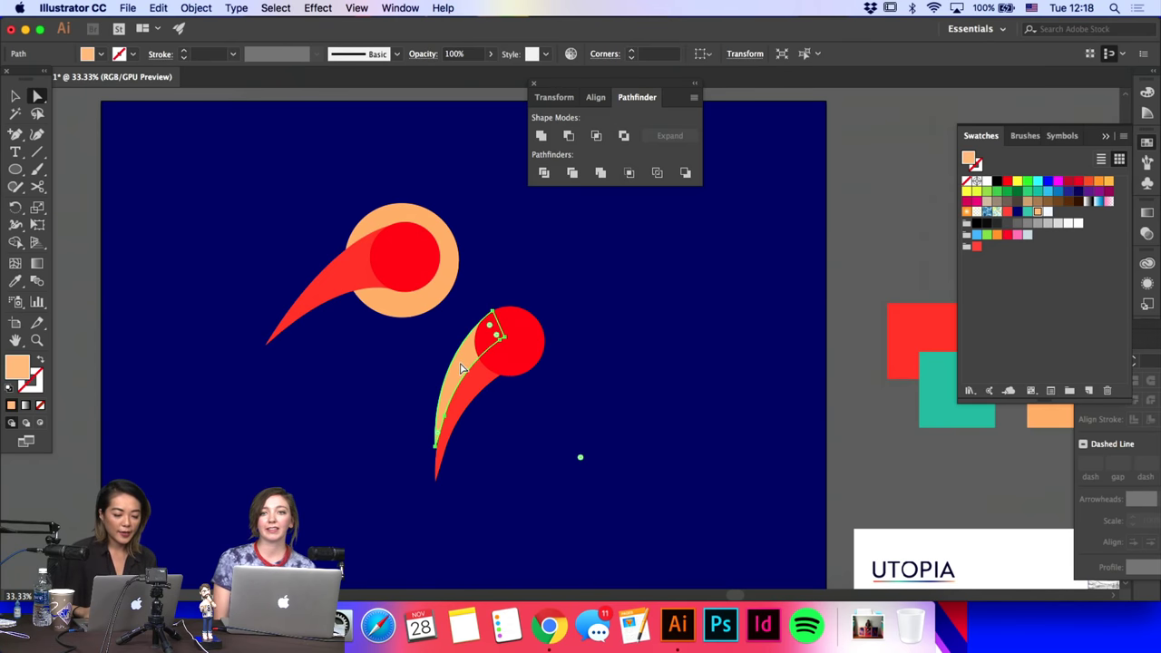
{"action": "left_click_drag", "start_coordinate": [464, 365], "coordinate": [479, 393]}
{"action": "left_click", "coordinate": [15, 95]}
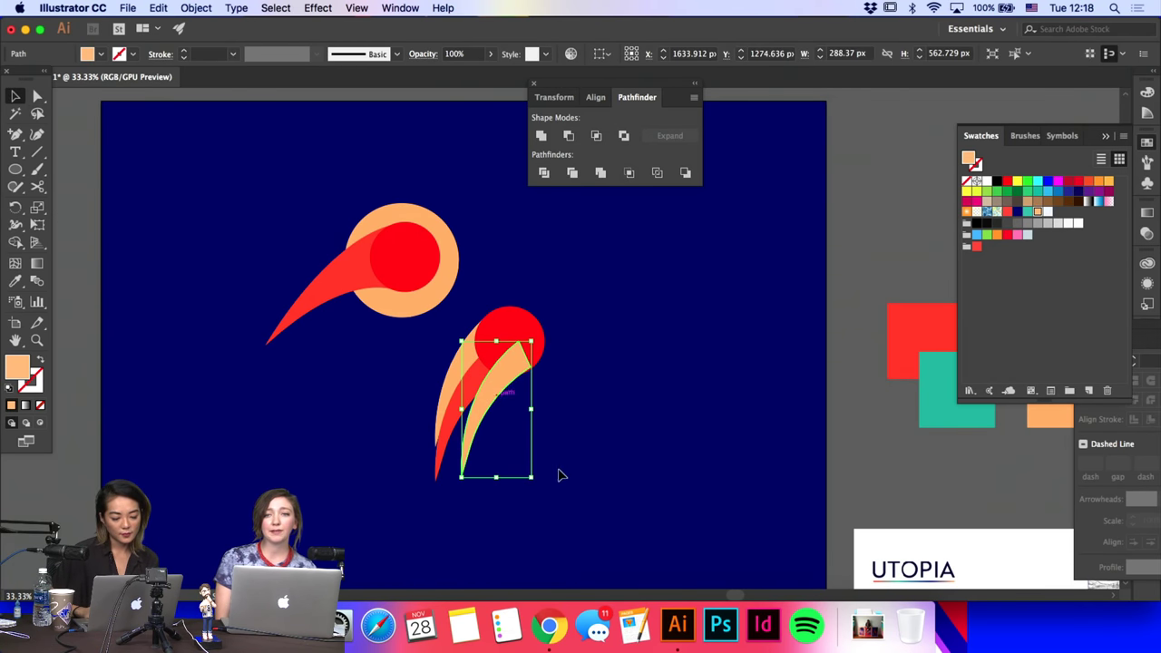
{"action": "left_click_drag", "start_coordinate": [533, 477], "coordinate": [513, 442]}
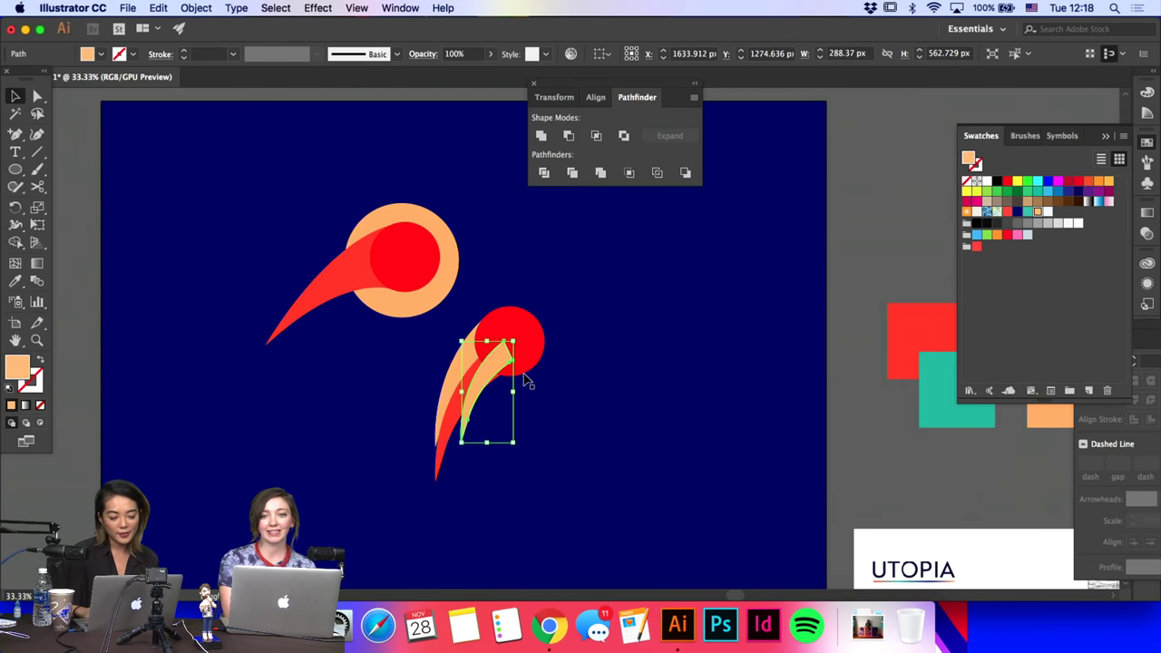
Step: Rotate the small peach strip and place it along the inner edge of the red strip, tucked behind the second comet's circle
{"action": "left_click_drag", "start_coordinate": [521, 336], "coordinate": [503, 358]}
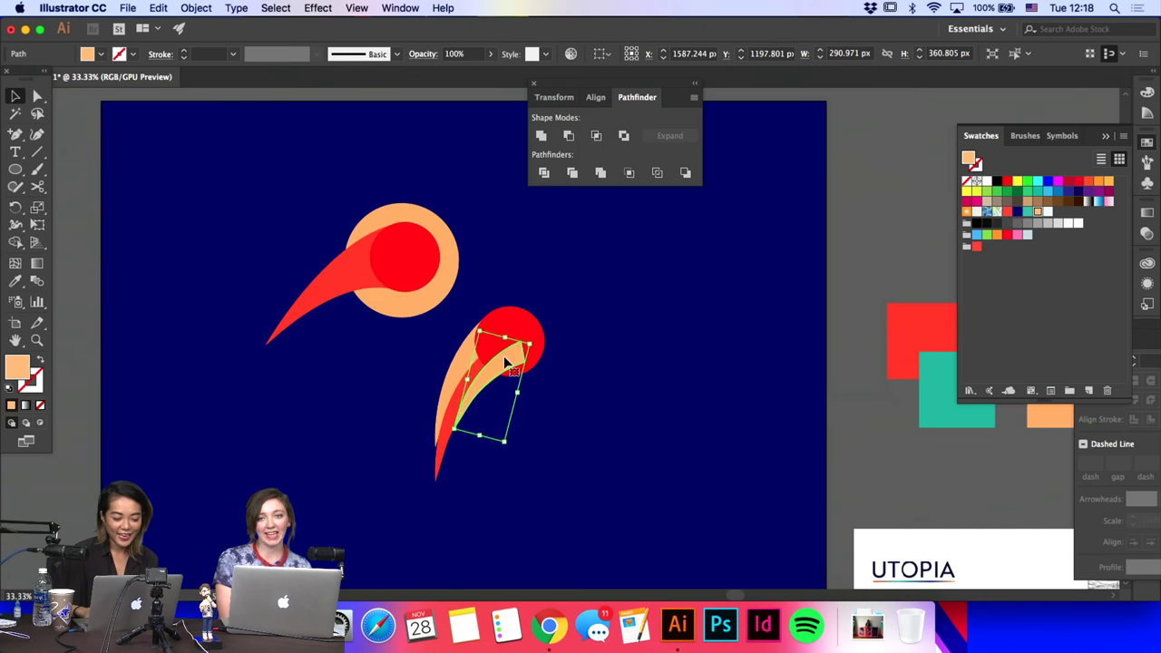
{"action": "key", "text": "shift+Right"}
{"action": "key", "text": "shift+Right"}
{"action": "key", "text": "shift+Right"}
{"action": "key", "text": "shift+Right"}
{"action": "key", "text": "shift+Right"}
{"action": "key", "text": "shift+Right"}
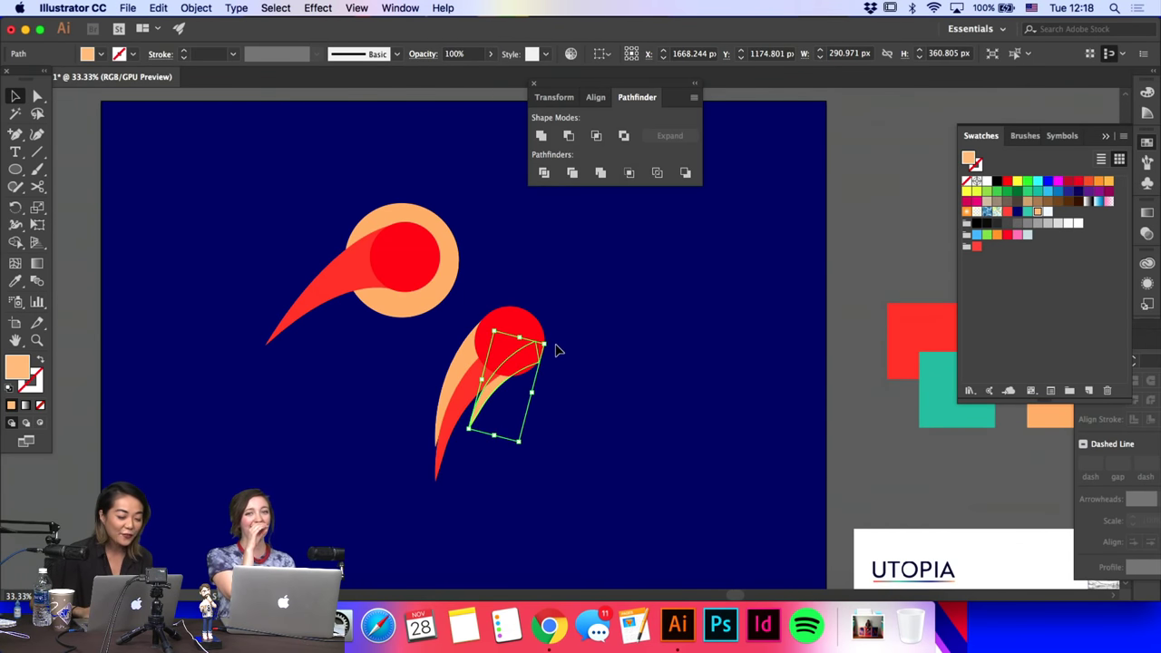
{"action": "left_click_drag", "start_coordinate": [551, 343], "coordinate": [550, 352]}
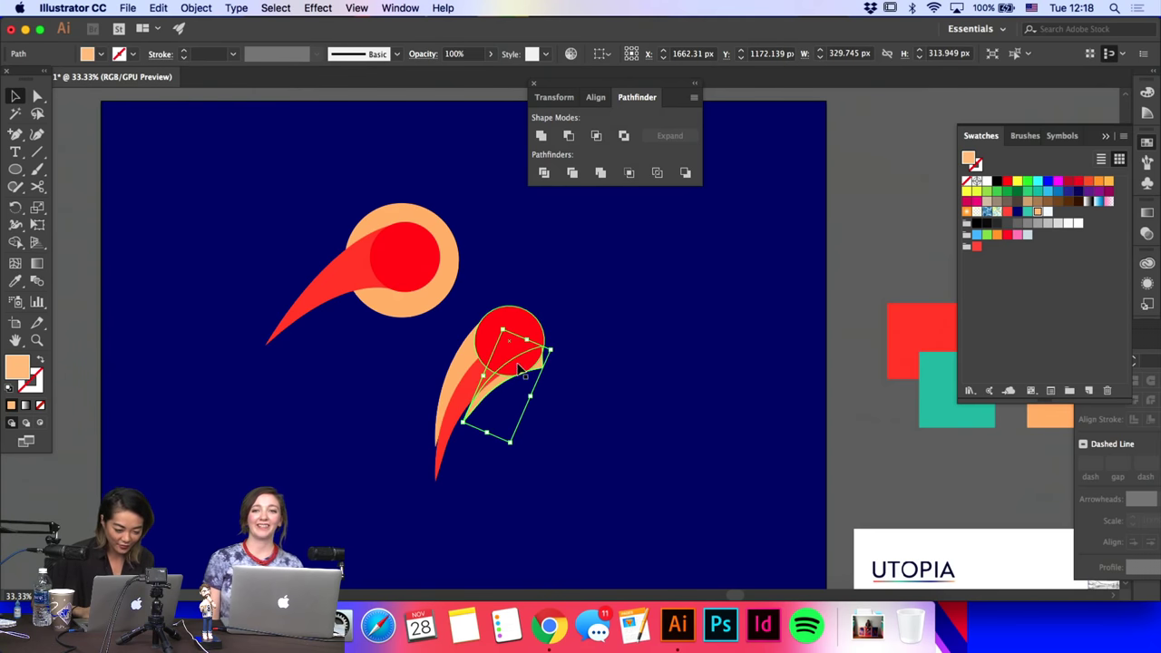
{"action": "left_click_drag", "start_coordinate": [494, 391], "coordinate": [476, 402]}
Step: Adjust the anchor point at the small peach strip's wide end to tuck it closer to the circle, and deselect it
{"action": "key", "text": "a"}
{"action": "left_click", "coordinate": [524, 377]}
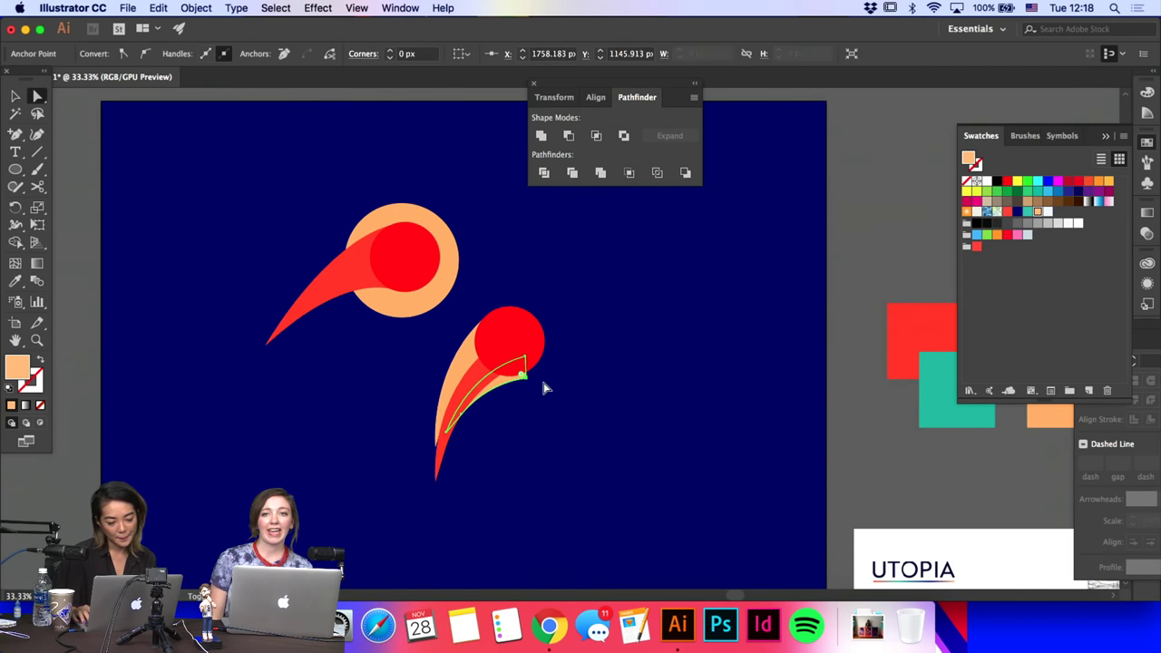
{"action": "key", "text": "p"}
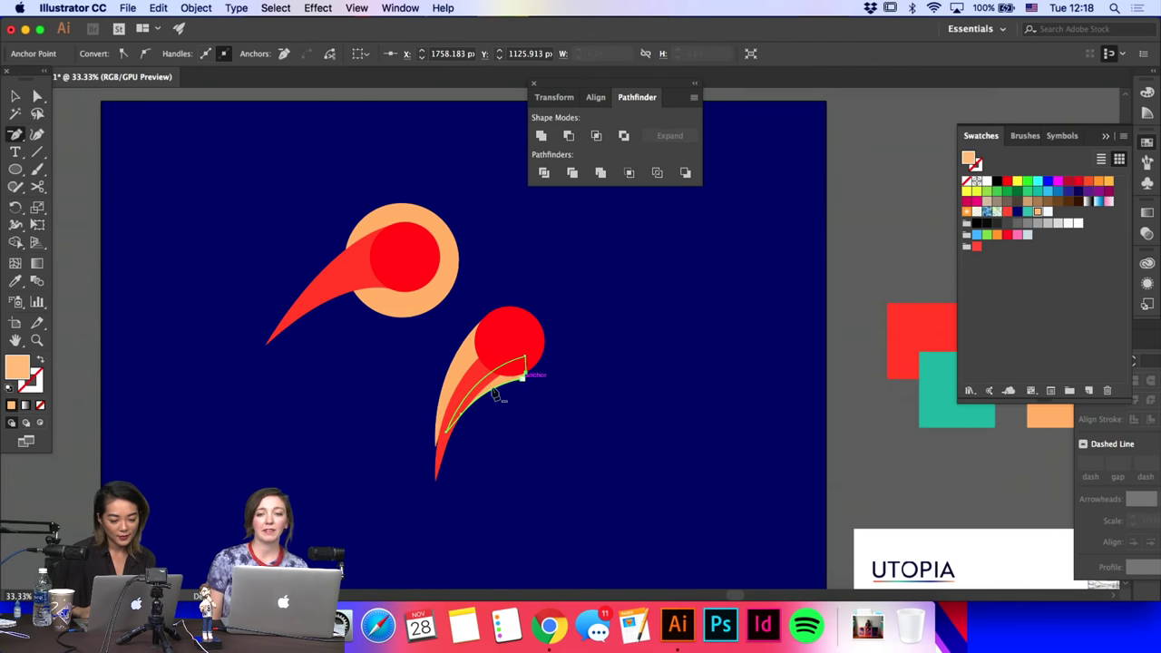
{"action": "key", "text": "a"}
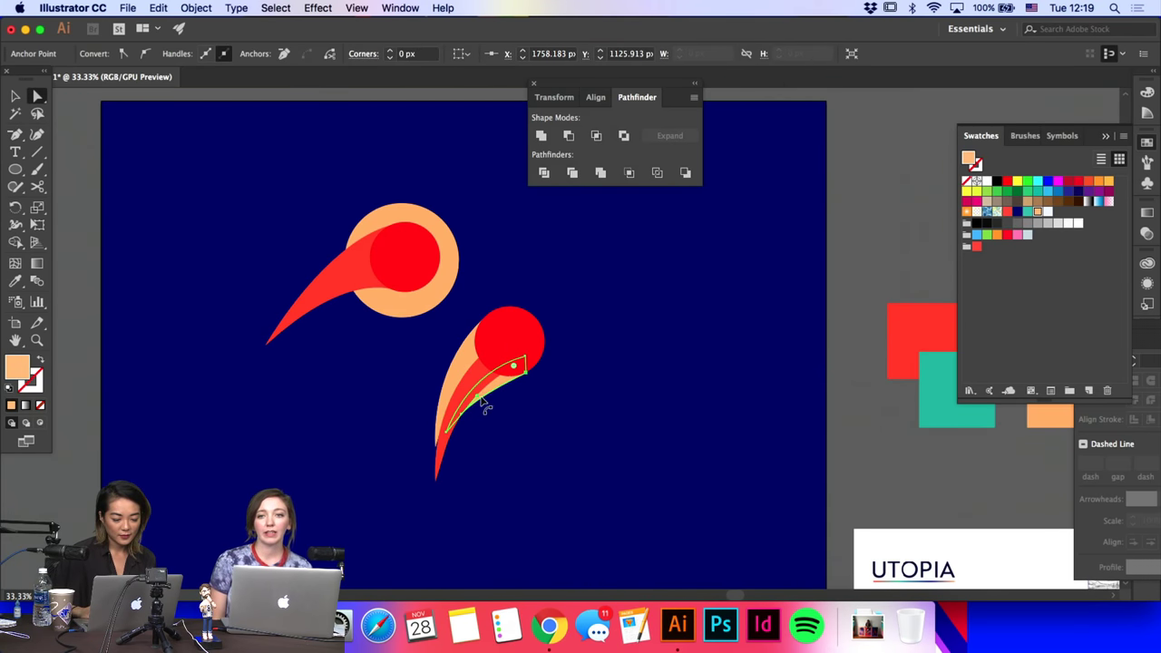
{"action": "left_click", "coordinate": [554, 416]}
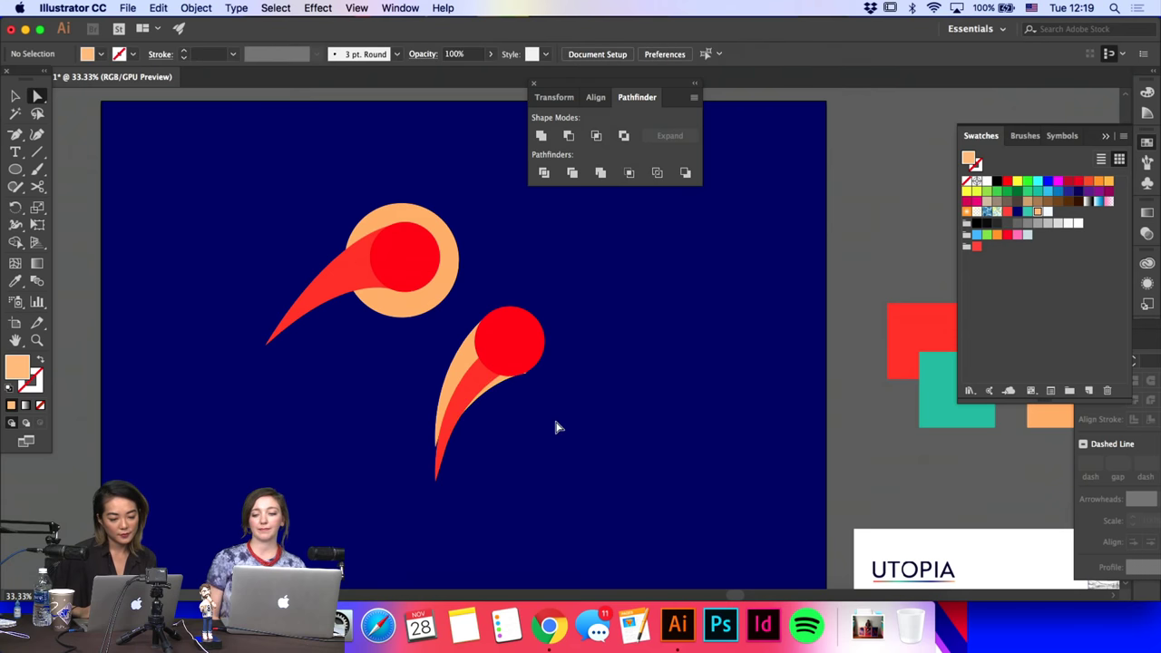
Step: Shift the second comet's circle slightly away from the tail and move the outer peach strip's upper anchor point to meet its edge
{"action": "left_click_drag", "start_coordinate": [508, 337], "coordinate": [514, 335]}
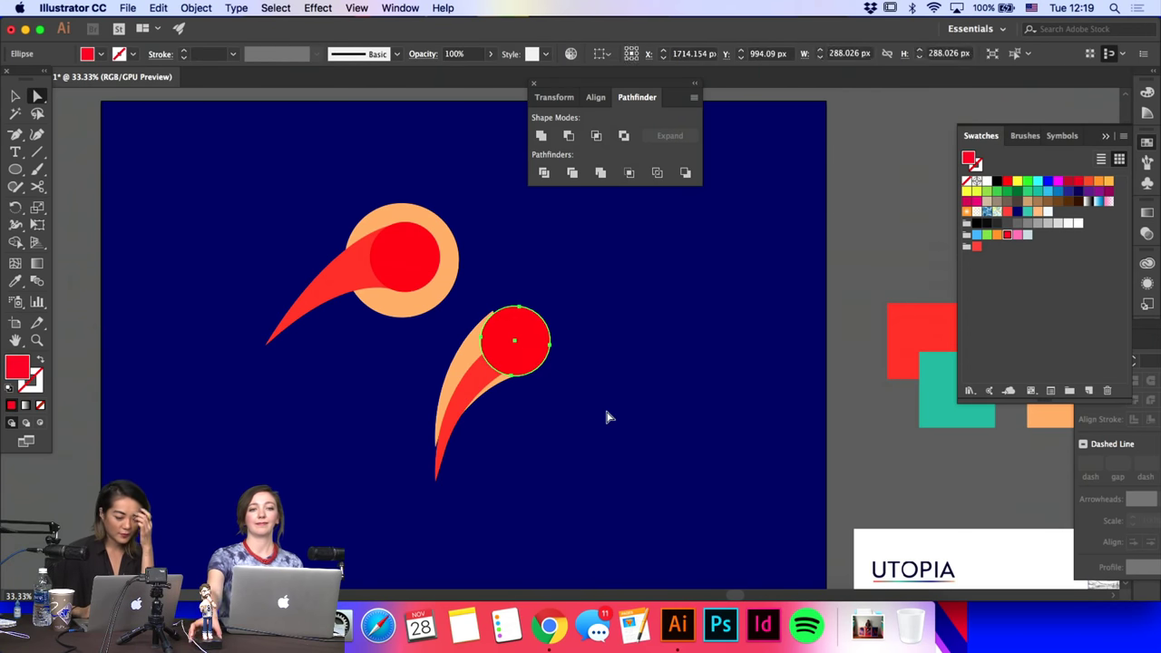
{"action": "left_click", "coordinate": [608, 417]}
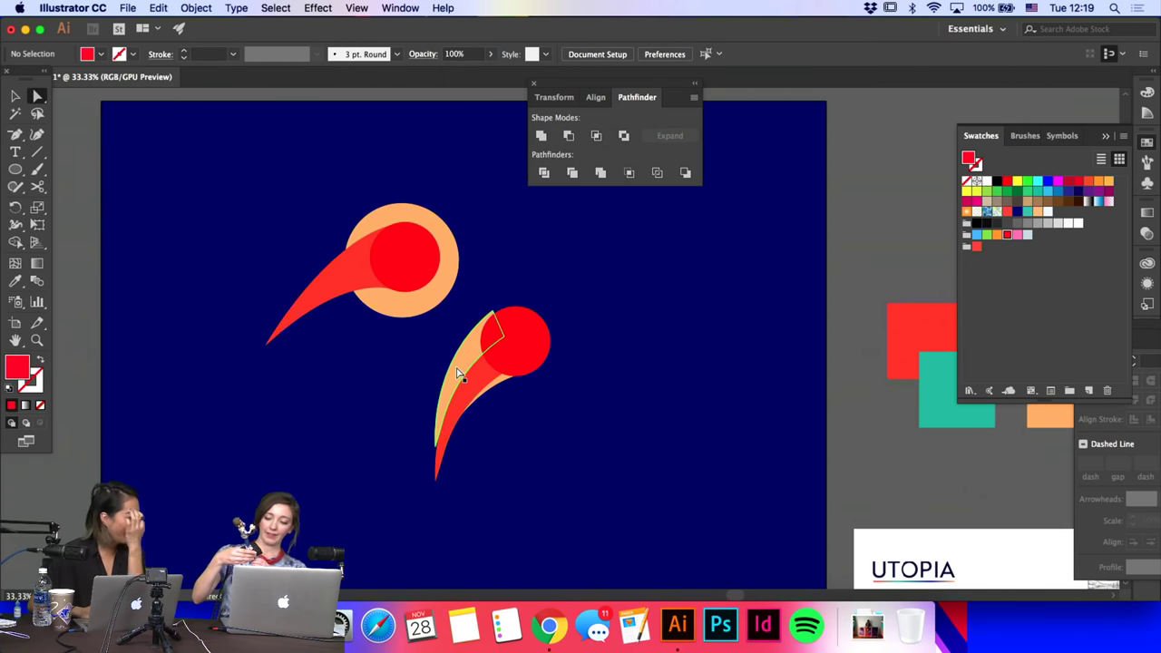
{"action": "left_click", "coordinate": [491, 315]}
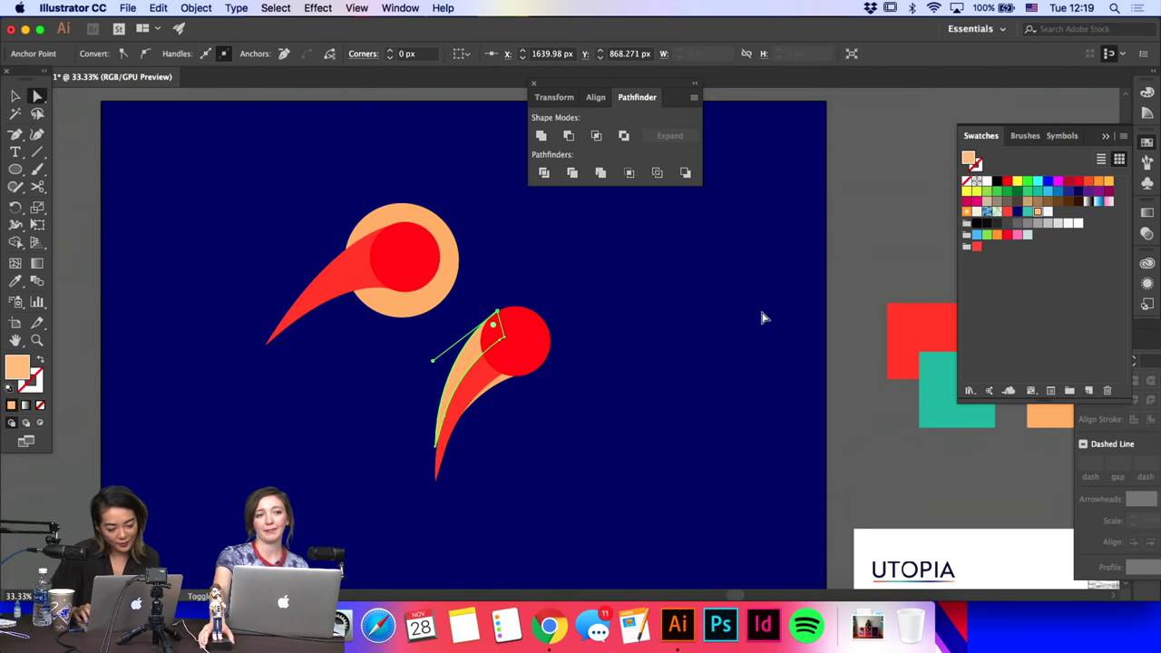
{"action": "left_click", "coordinate": [648, 441]}
Step: Refine the lower tip of the outer peach strip so that it blends into the red strip's edge
{"action": "key", "text": "super+minus"}
{"action": "key", "text": "super+minus"}
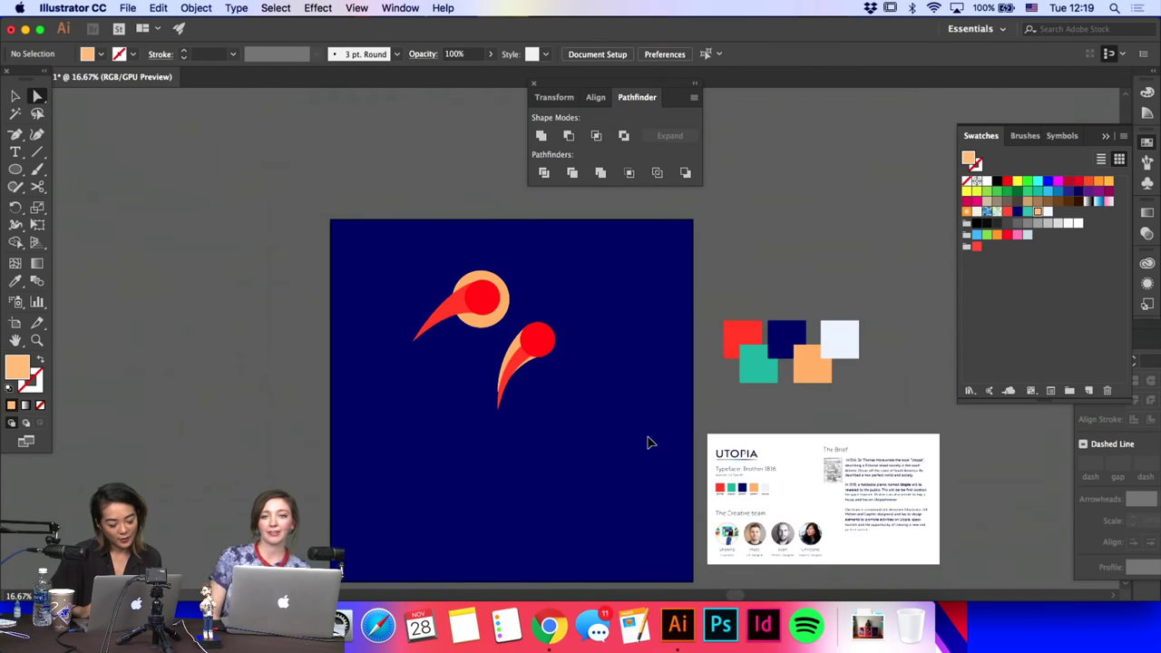
{"action": "key", "text": "super+equal"}
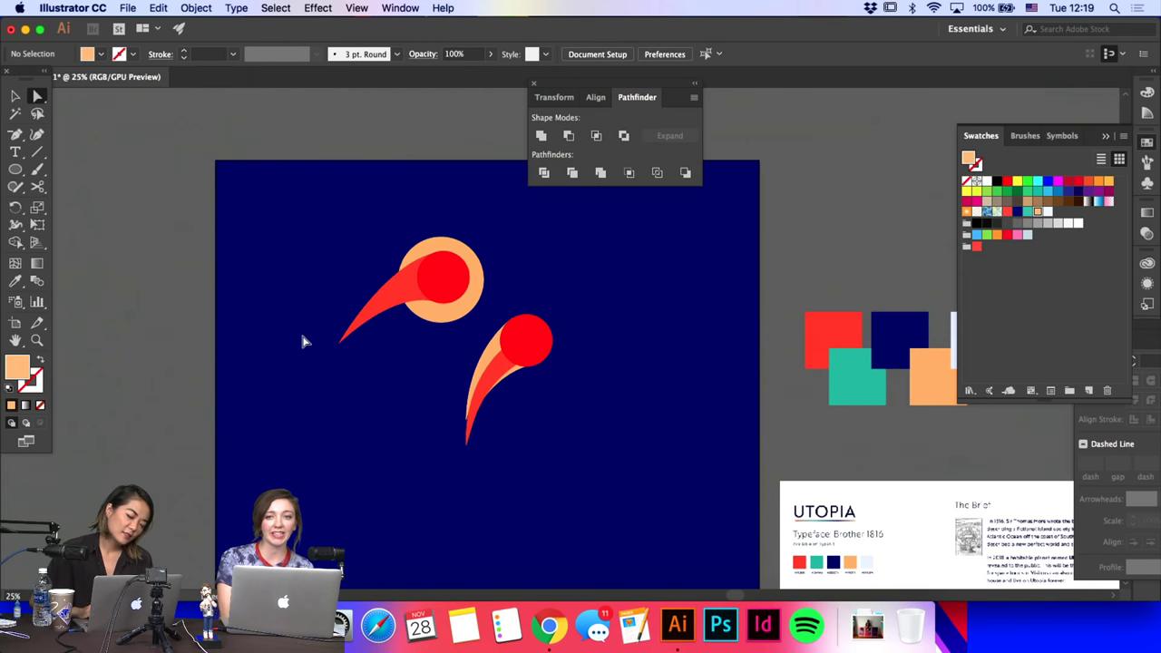
{"action": "key", "text": "super+equal"}
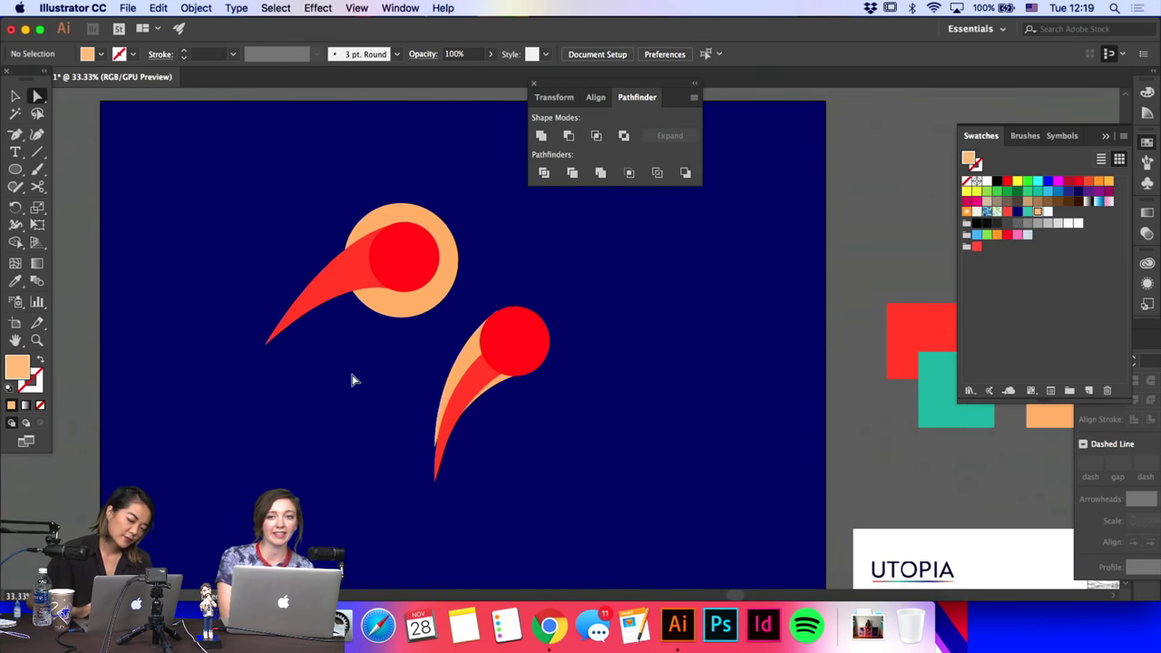
{"action": "left_click", "coordinate": [439, 406]}
{"action": "left_click", "coordinate": [436, 446]}
{"action": "left_click", "coordinate": [473, 477]}
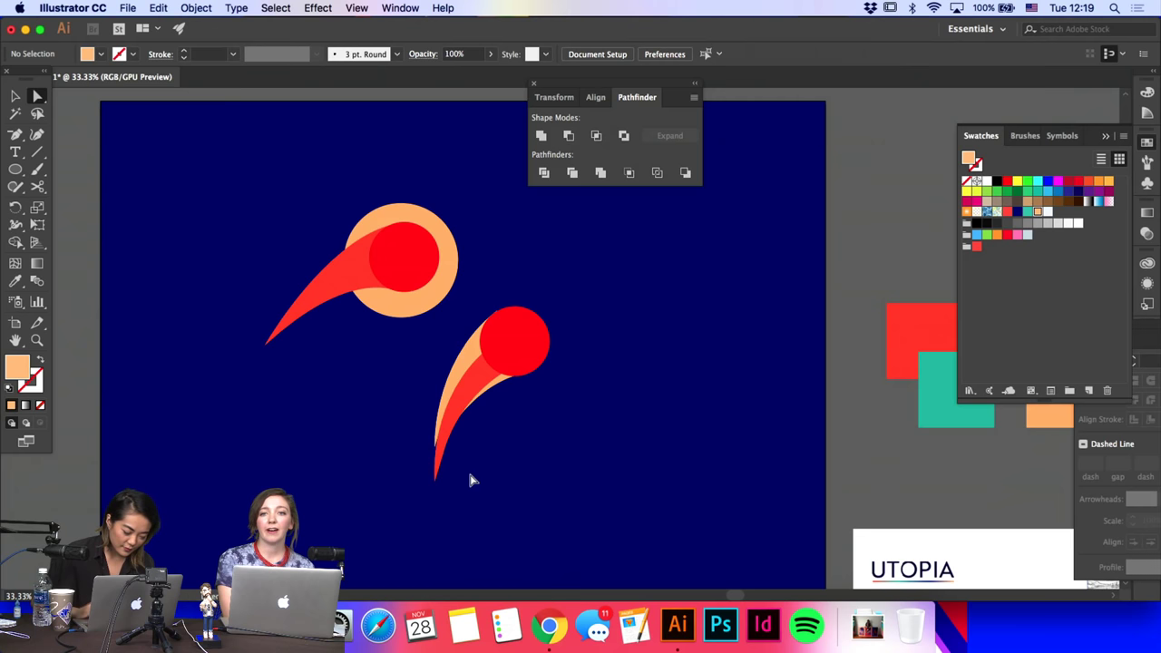
{"action": "left_click", "coordinate": [434, 444]}
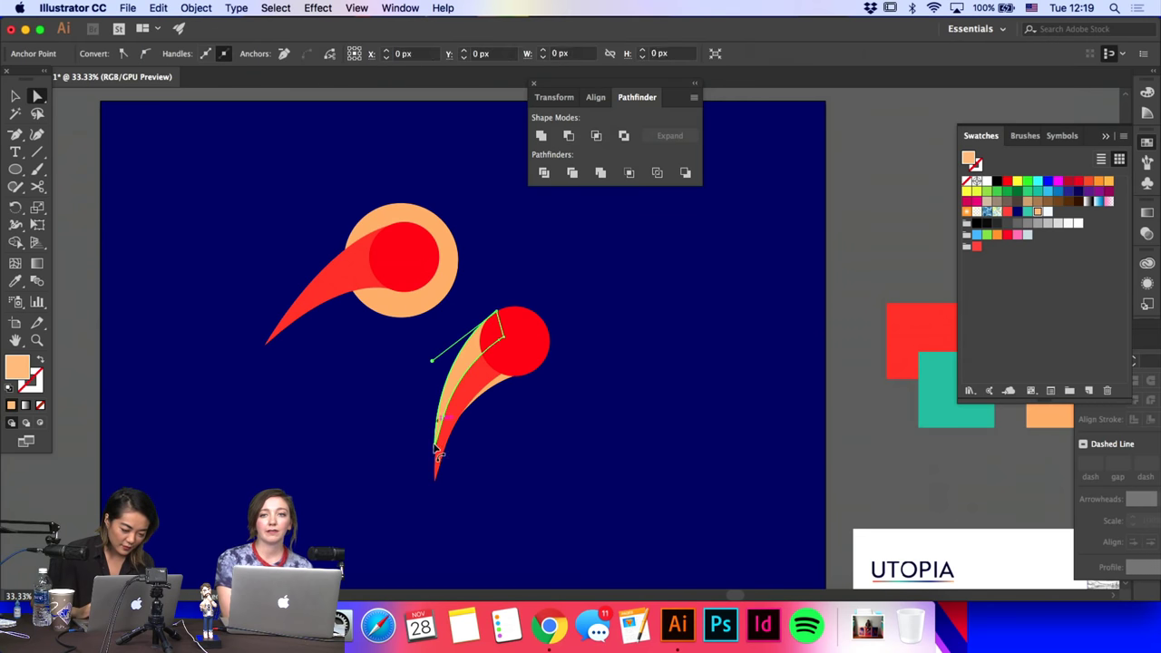
{"action": "left_click", "coordinate": [541, 504]}
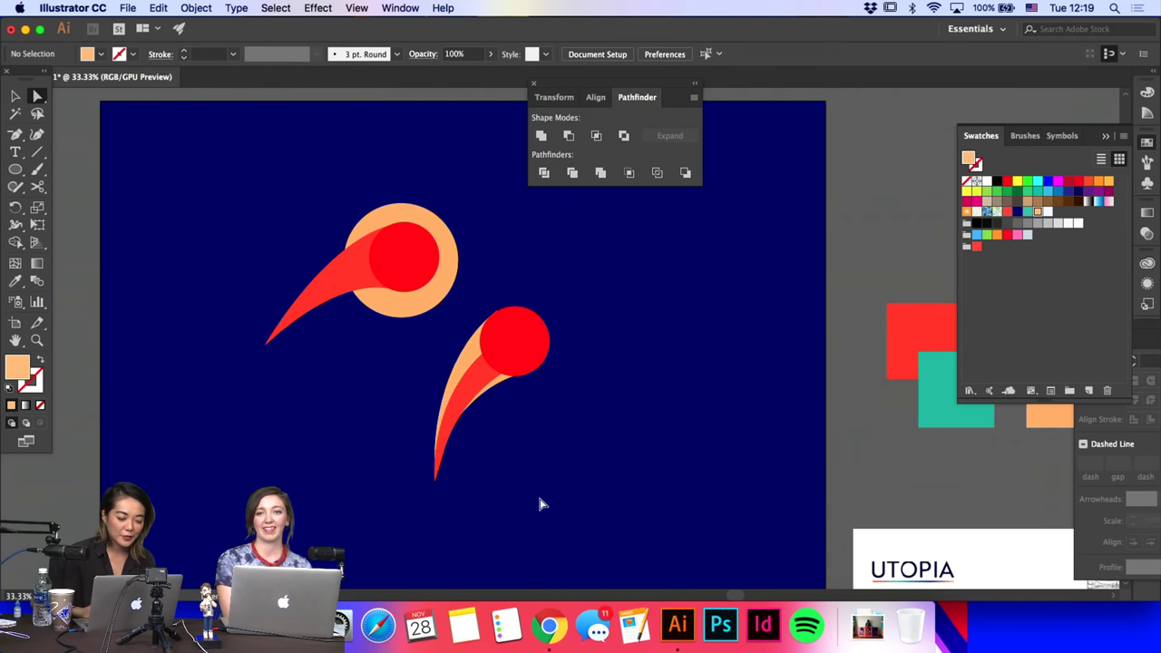
Step: Duplicate the second comet's circle as a centred copy about 182 px wide and fill it with the first comet's tail colour
{"action": "left_click", "coordinate": [12, 96]}
{"action": "left_click", "coordinate": [514, 338]}
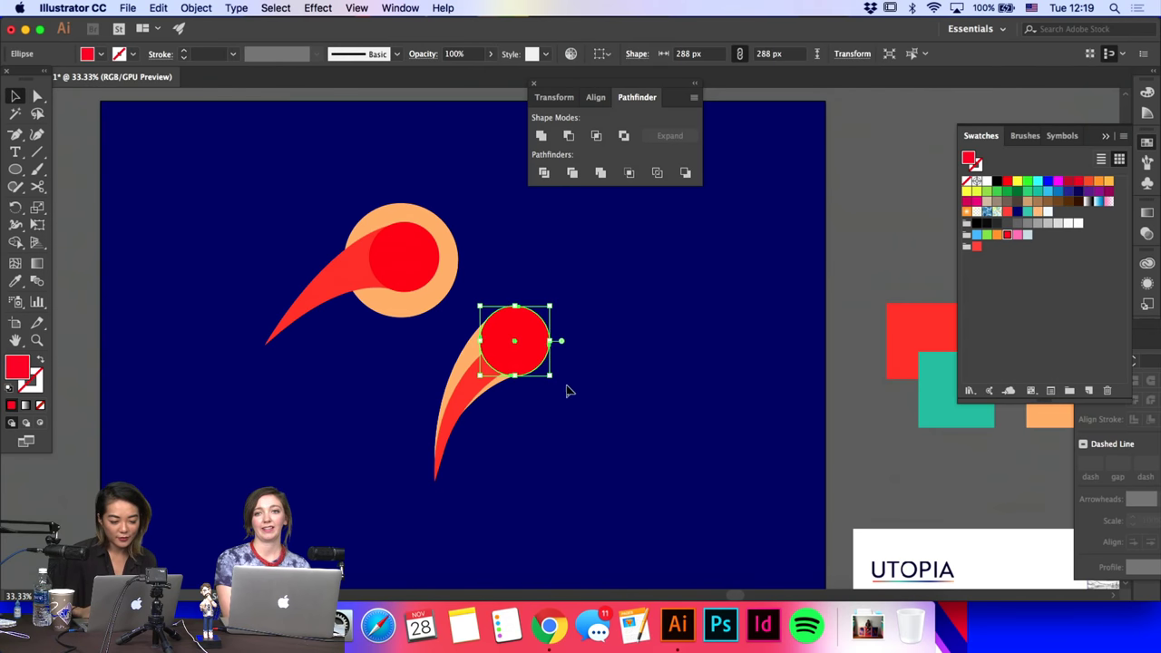
{"action": "left_click_drag", "start_coordinate": [553, 379], "coordinate": [531, 352]}
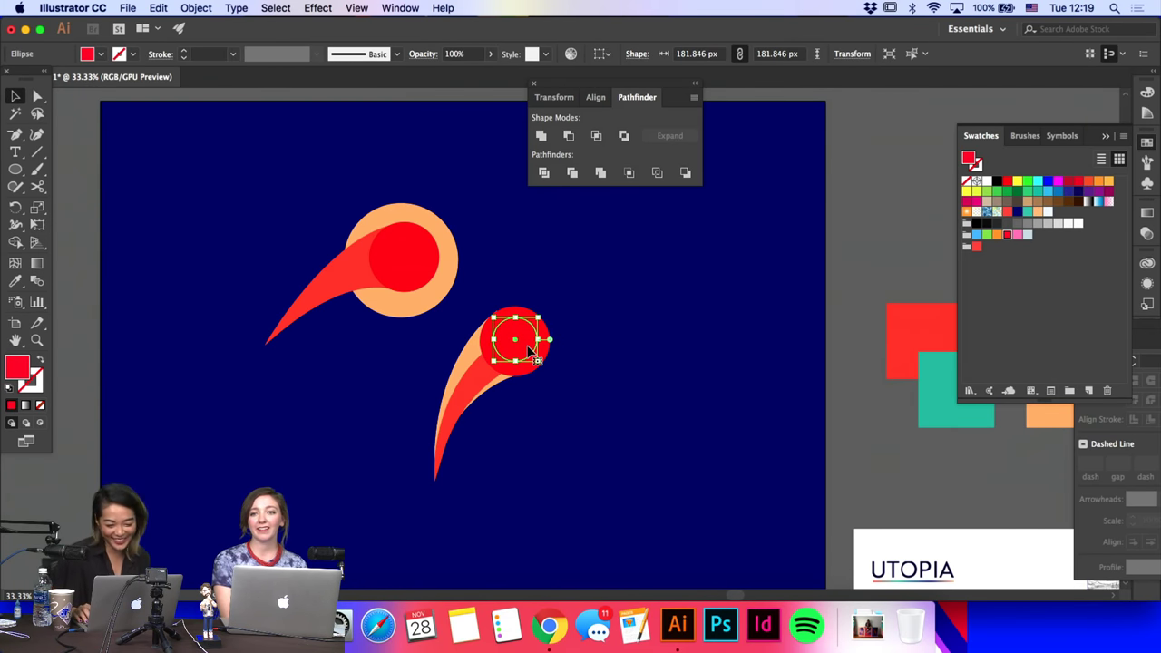
{"action": "key", "text": "shift+Right"}
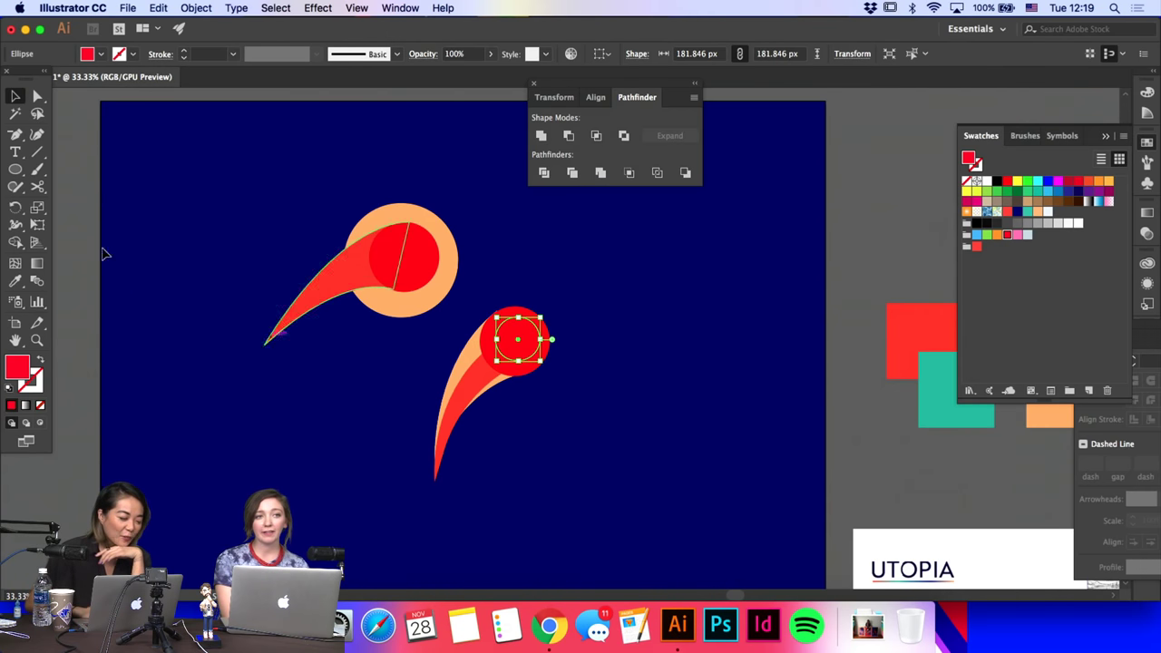
{"action": "left_click", "coordinate": [16, 281]}
{"action": "left_click", "coordinate": [345, 290]}
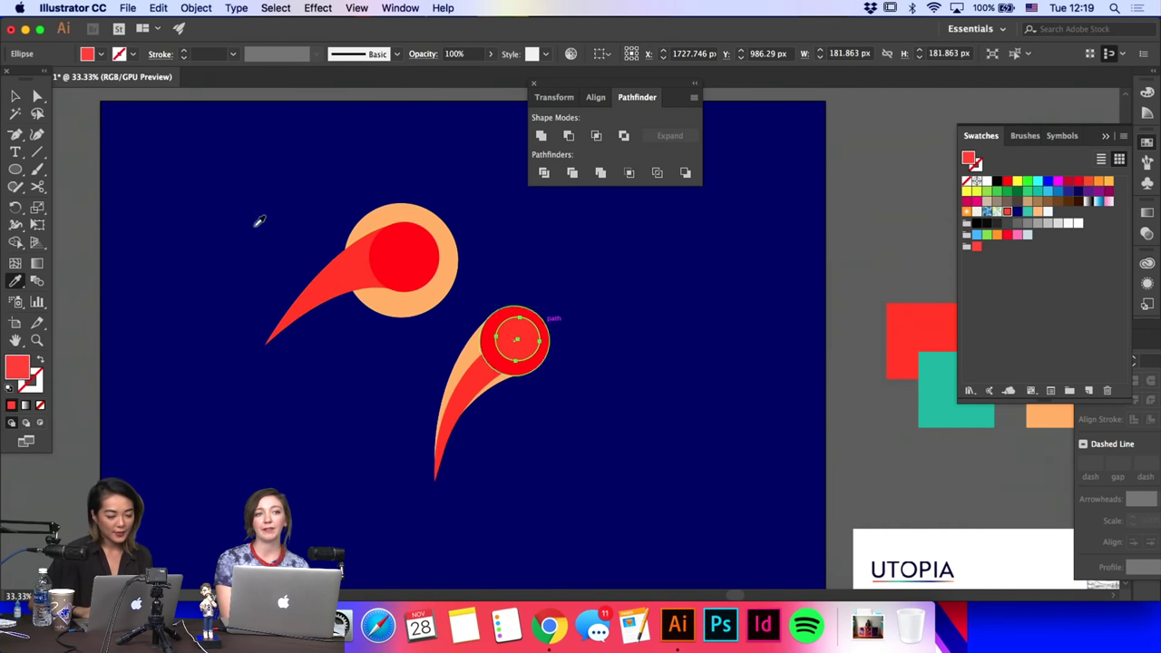
{"action": "key", "text": "v"}
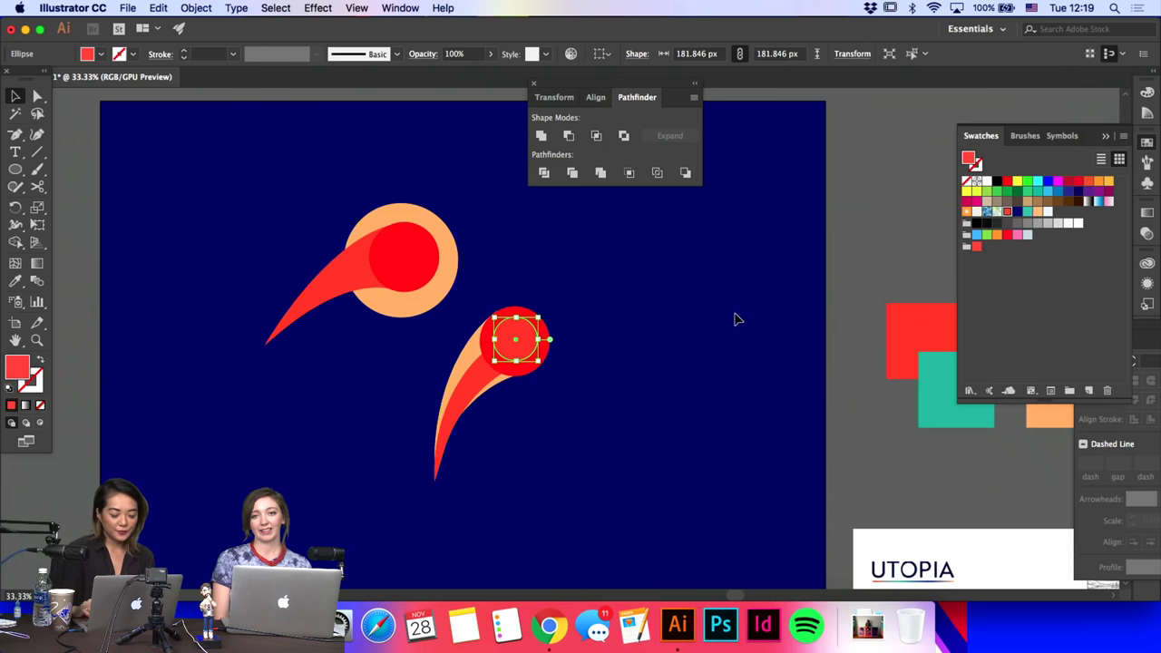
{"action": "left_click", "coordinate": [735, 319]}
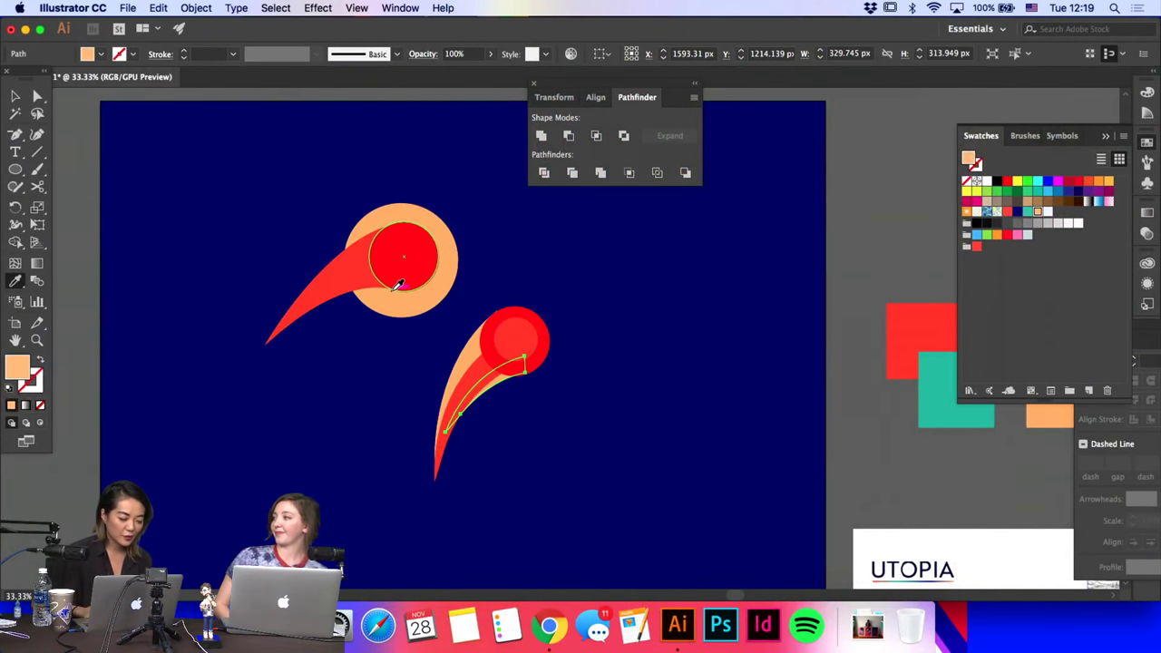
Step: Fill the small inner peach strip with the bright red sampled from the first comet's circle, and deselect it
{"action": "left_click", "coordinate": [396, 287]}
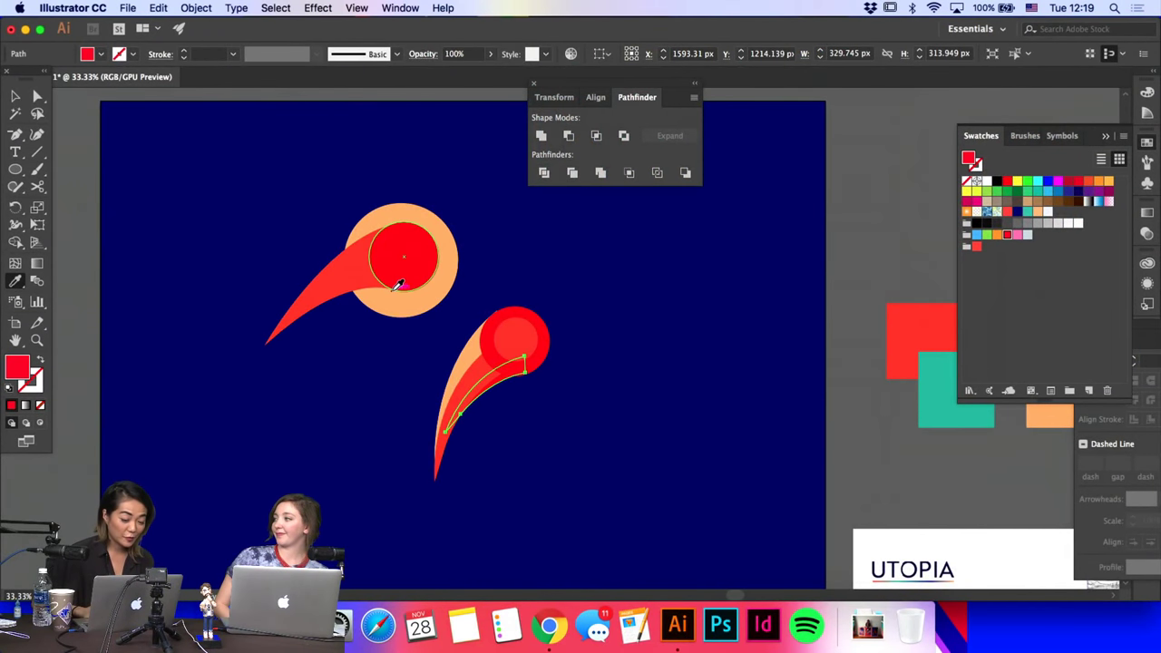
{"action": "key", "text": "v"}
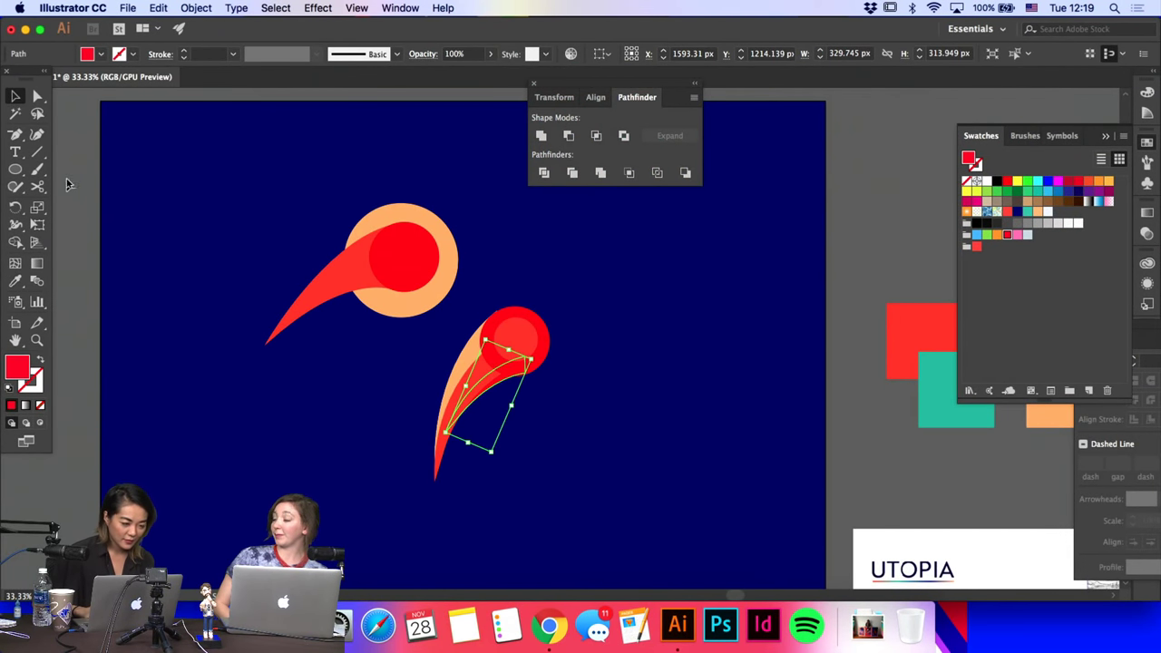
{"action": "key", "text": "super+shift+a"}
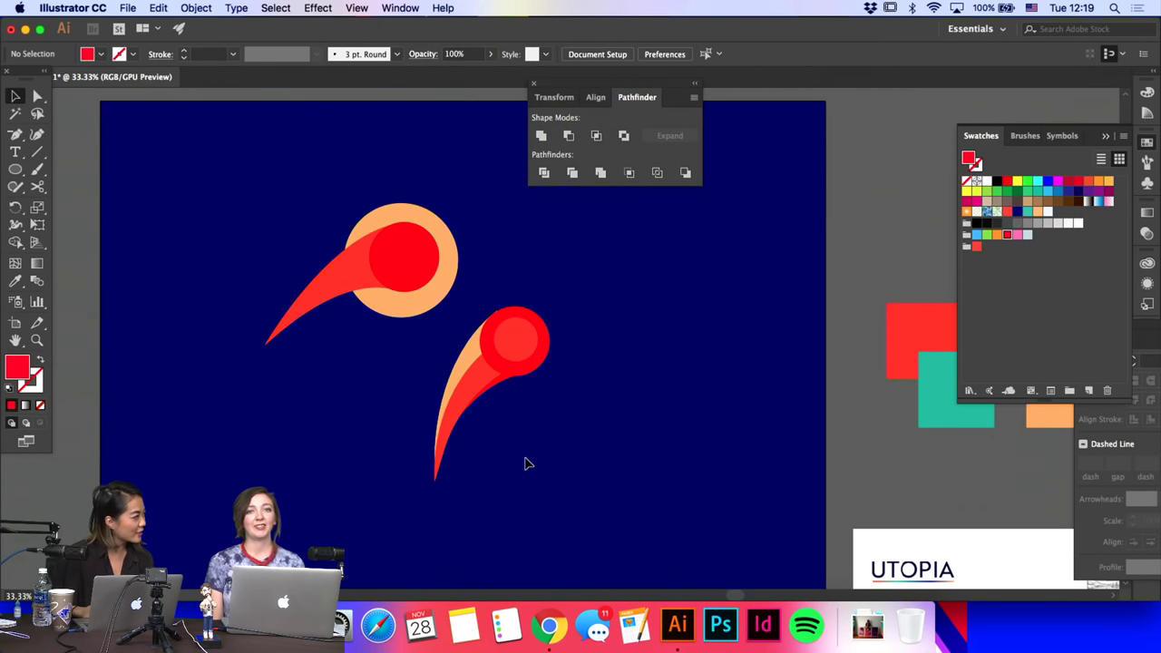
Step: Rotate the whole second comet clockwise and move it to the empty area below the first comet
{"action": "left_click_drag", "start_coordinate": [559, 454], "coordinate": [513, 345]}
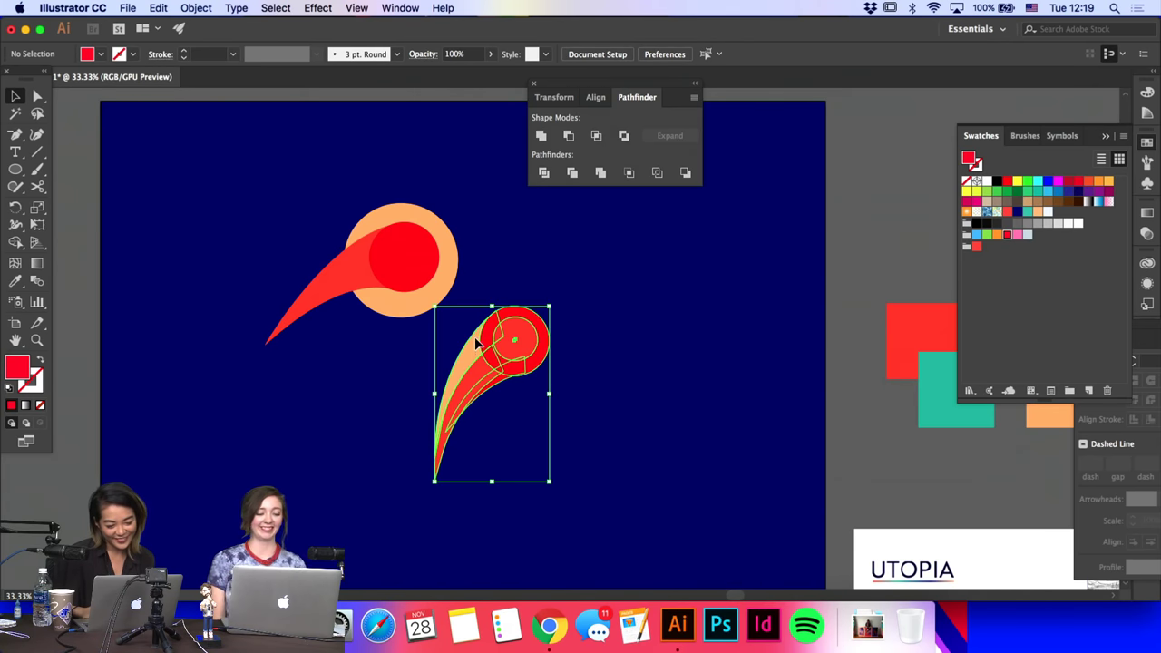
{"action": "left_click_drag", "start_coordinate": [559, 305], "coordinate": [653, 332]}
{"action": "left_click", "coordinate": [650, 336]}
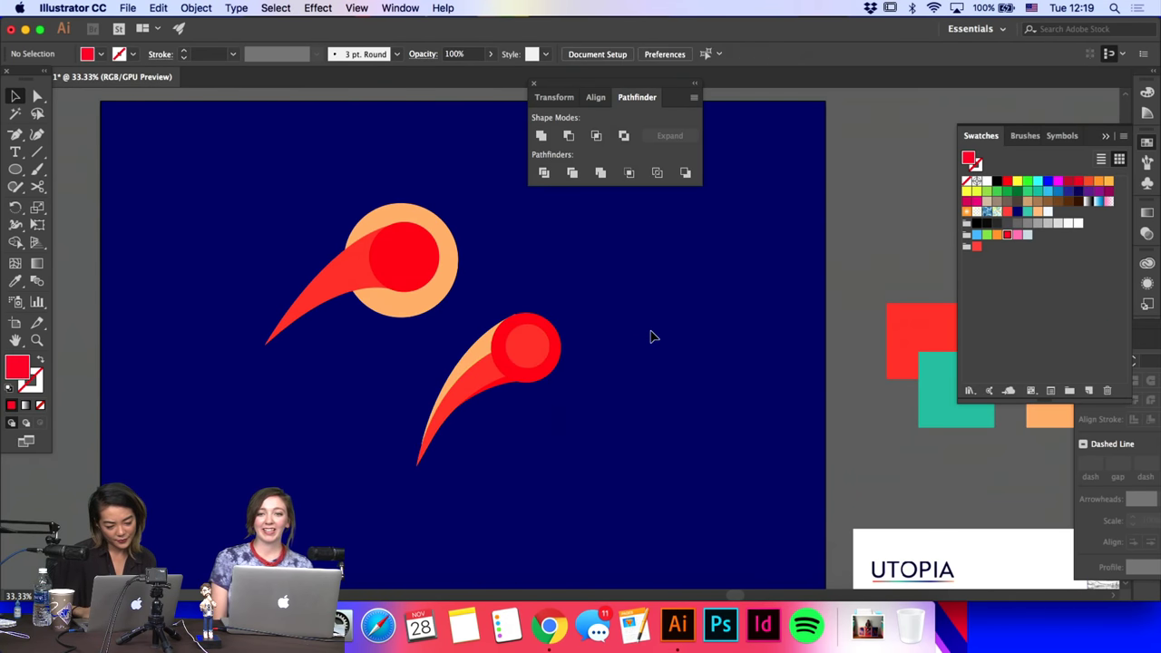
{"action": "left_click", "coordinate": [495, 403]}
{"action": "left_click_drag", "start_coordinate": [541, 375], "coordinate": [373, 477]}
{"action": "left_click", "coordinate": [461, 417]}
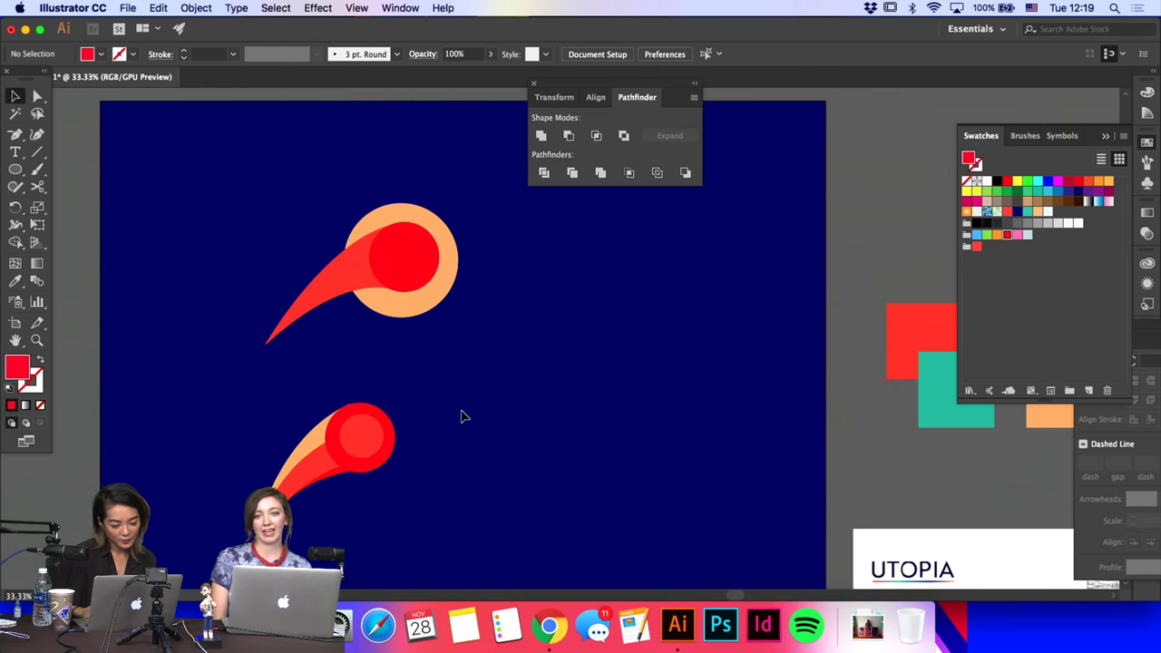
Step: Draw a bright red circle 270 px in diameter just above and to the right of the second comet
{"action": "left_click", "coordinate": [16, 169]}
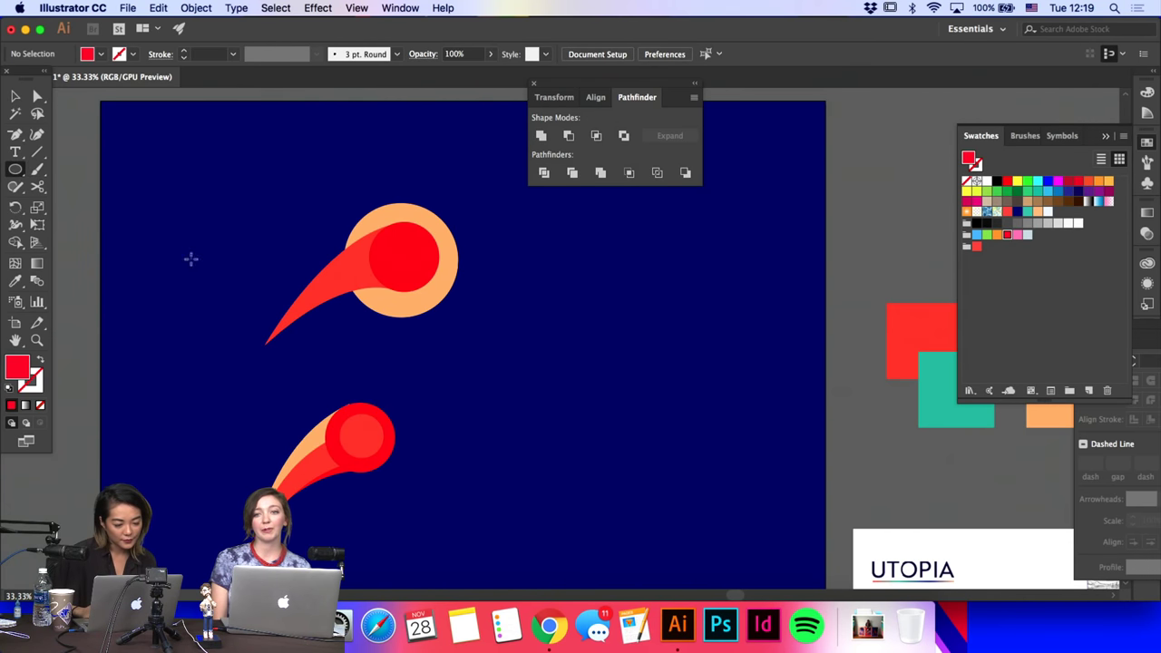
{"action": "left_click_drag", "start_coordinate": [402, 367], "coordinate": [466, 433]}
{"action": "key", "text": "a"}
Step: Draw a broad S-curved tail from the new circle to the artboard's upper edge with the Pen tool, and widen its upper end
{"action": "left_click", "coordinate": [15, 134]}
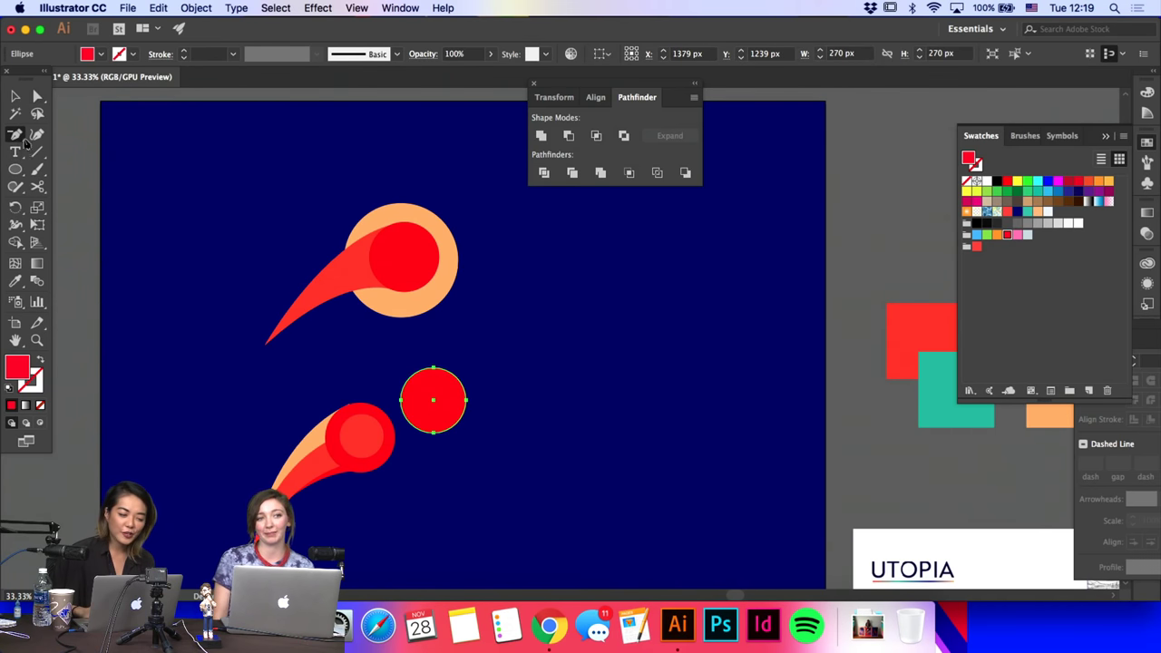
{"action": "left_click", "coordinate": [497, 251]}
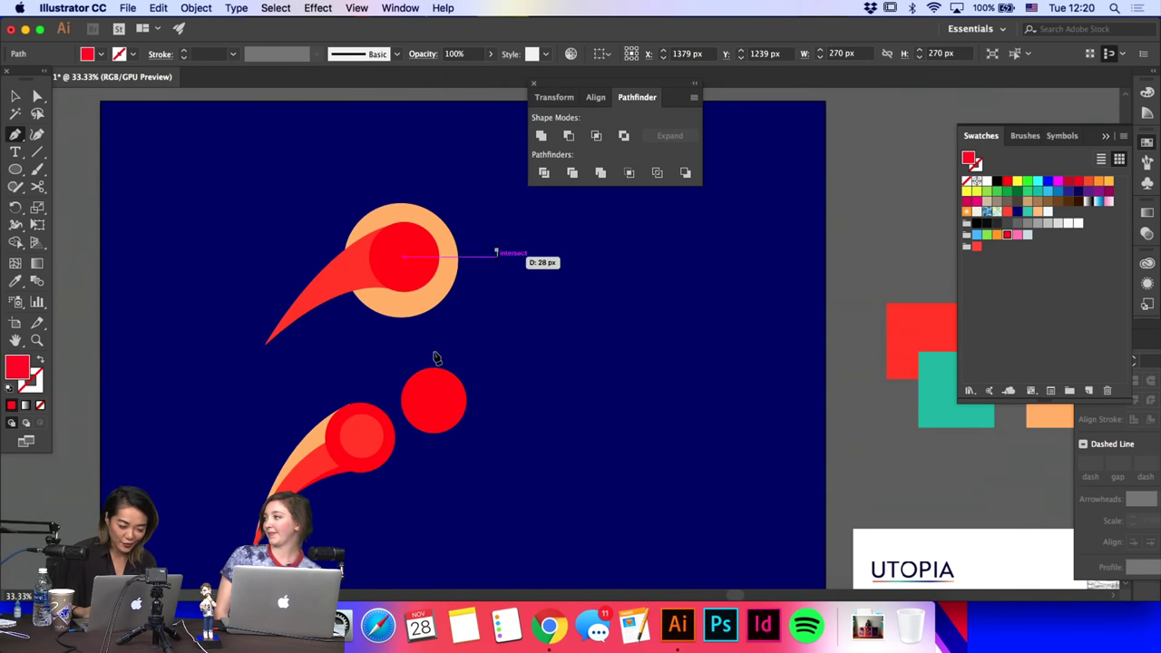
{"action": "left_click_drag", "start_coordinate": [414, 373], "coordinate": [461, 429]}
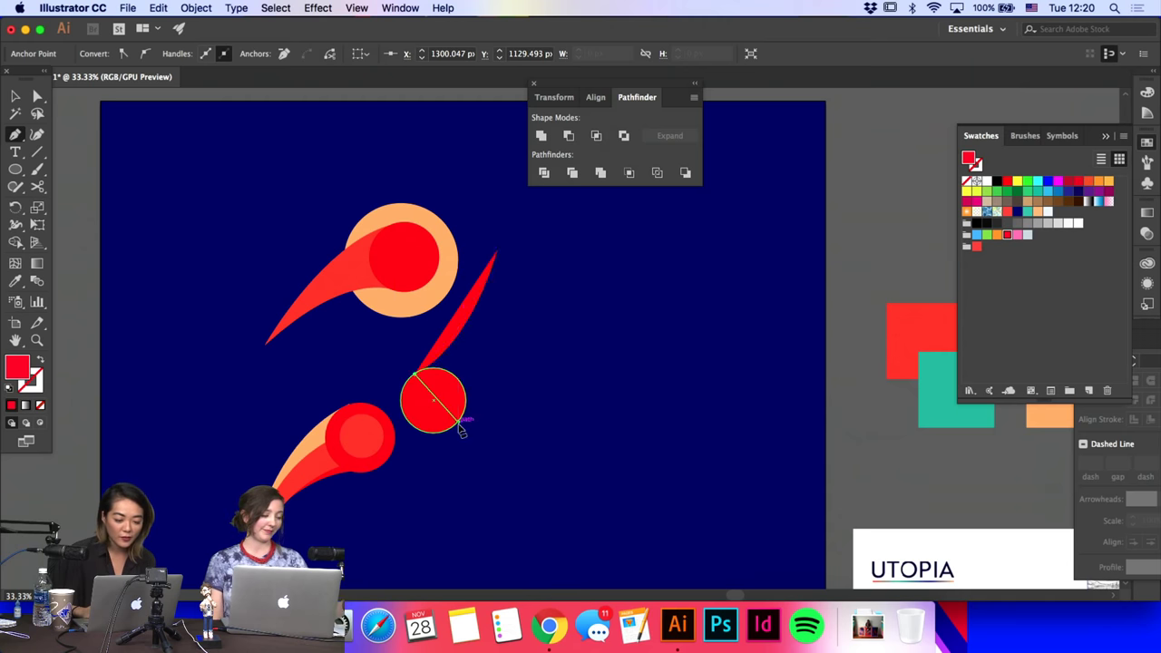
{"action": "left_click_drag", "start_coordinate": [563, 315], "coordinate": [534, 172]}
{"action": "key", "text": "super+z"}
{"action": "scroll", "coordinate": [557, 266], "scroll_direction": "up", "scroll_amount": 5}
{"action": "scroll", "coordinate": [557, 266], "scroll_direction": "right", "scroll_amount": 5}
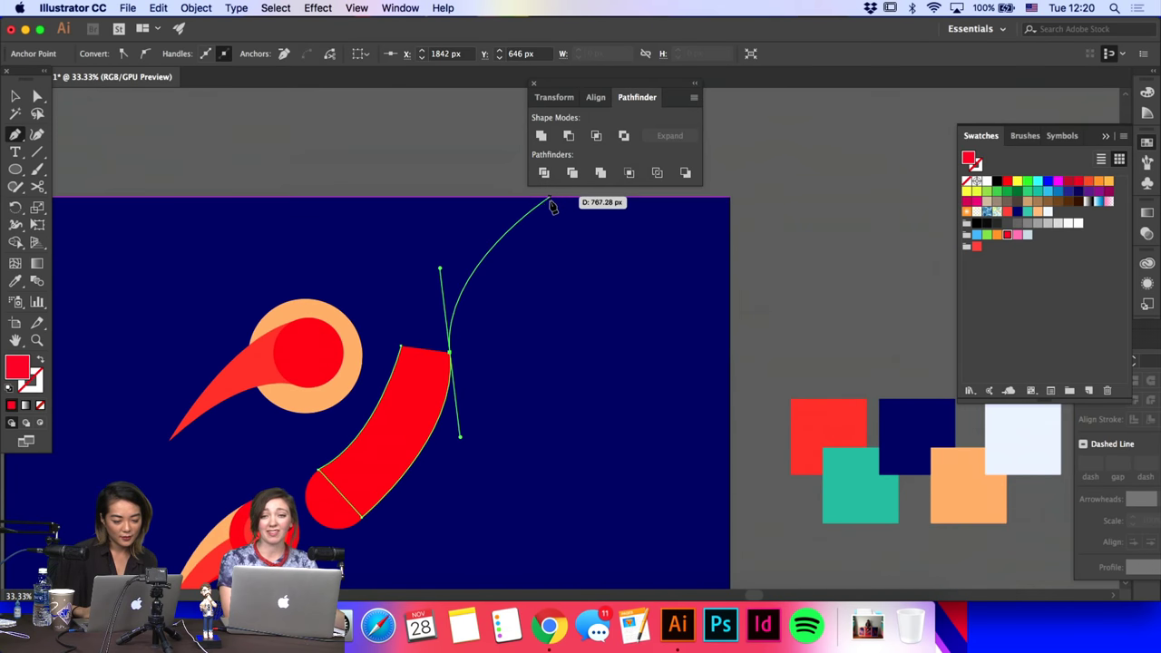
{"action": "left_click_drag", "start_coordinate": [549, 200], "coordinate": [410, 481]}
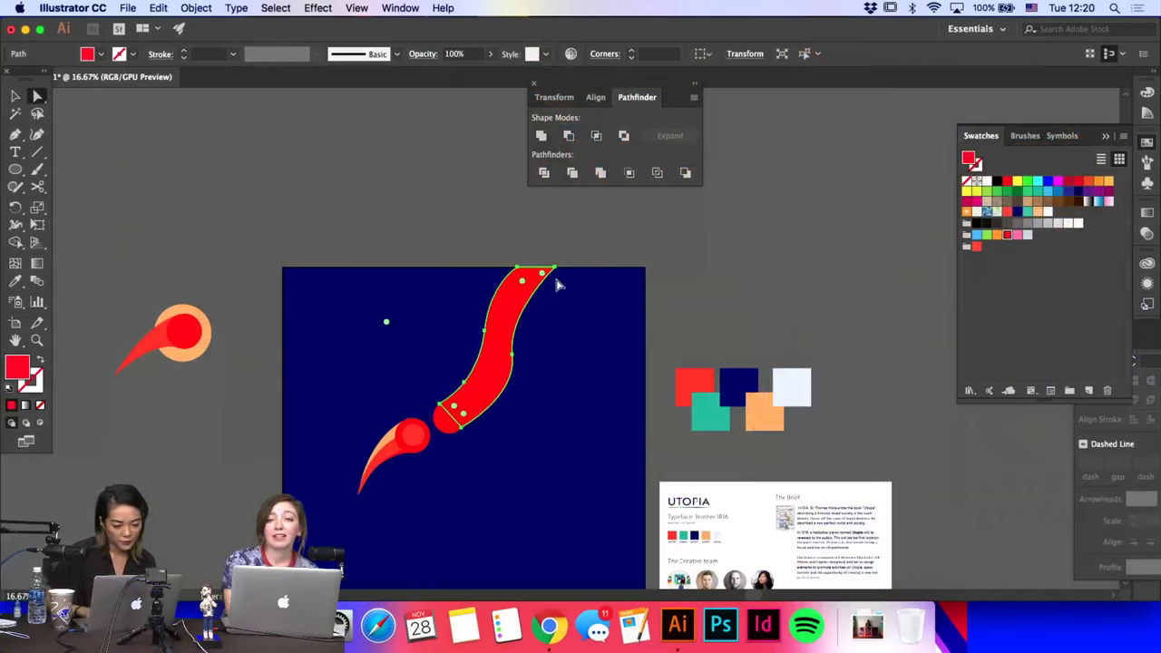
{"action": "left_click", "coordinate": [560, 269]}
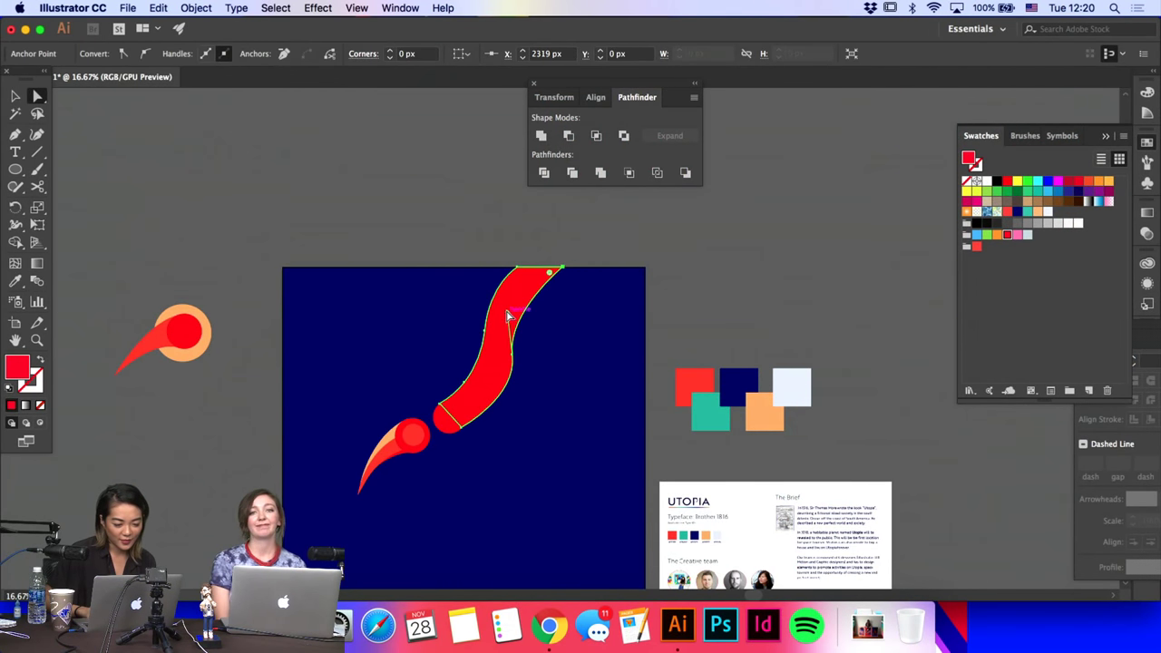
Step: Adjust the curvature of the red S-curved tail on the artboard and deselect it
{"action": "left_click_drag", "start_coordinate": [507, 312], "coordinate": [514, 285]}
{"action": "left_click", "coordinate": [594, 356]}
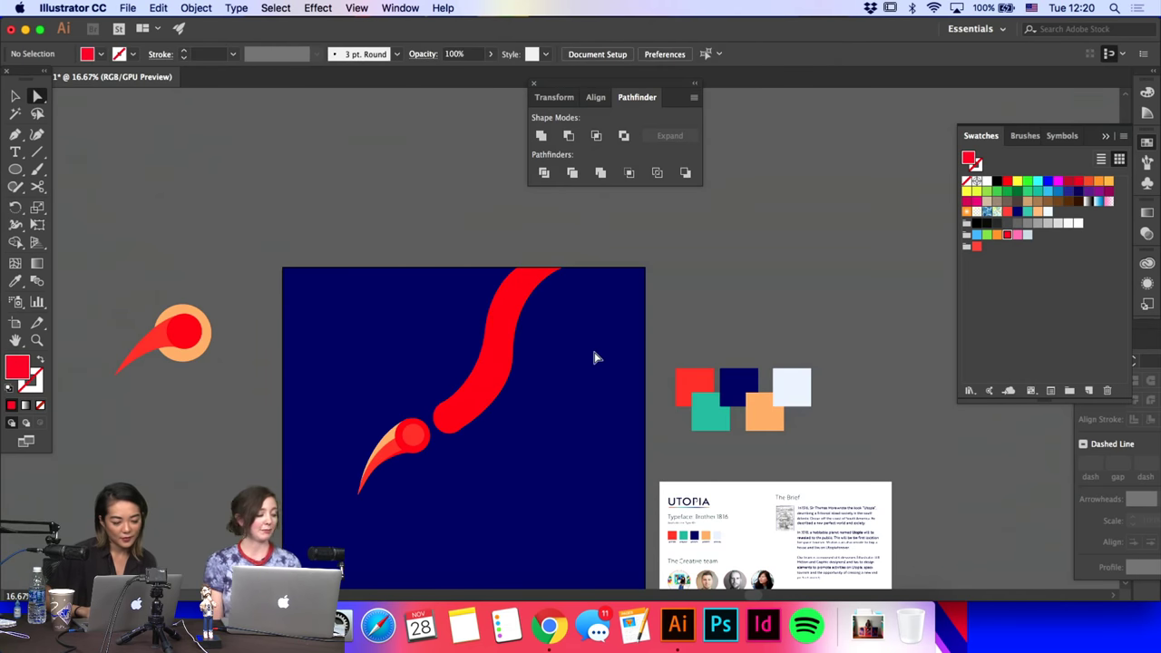
Step: Rotate the second comet slightly so its tail points more steeply downward, and deselect it
{"action": "scroll", "coordinate": [594, 356], "scroll_direction": "down", "scroll_amount": 5}
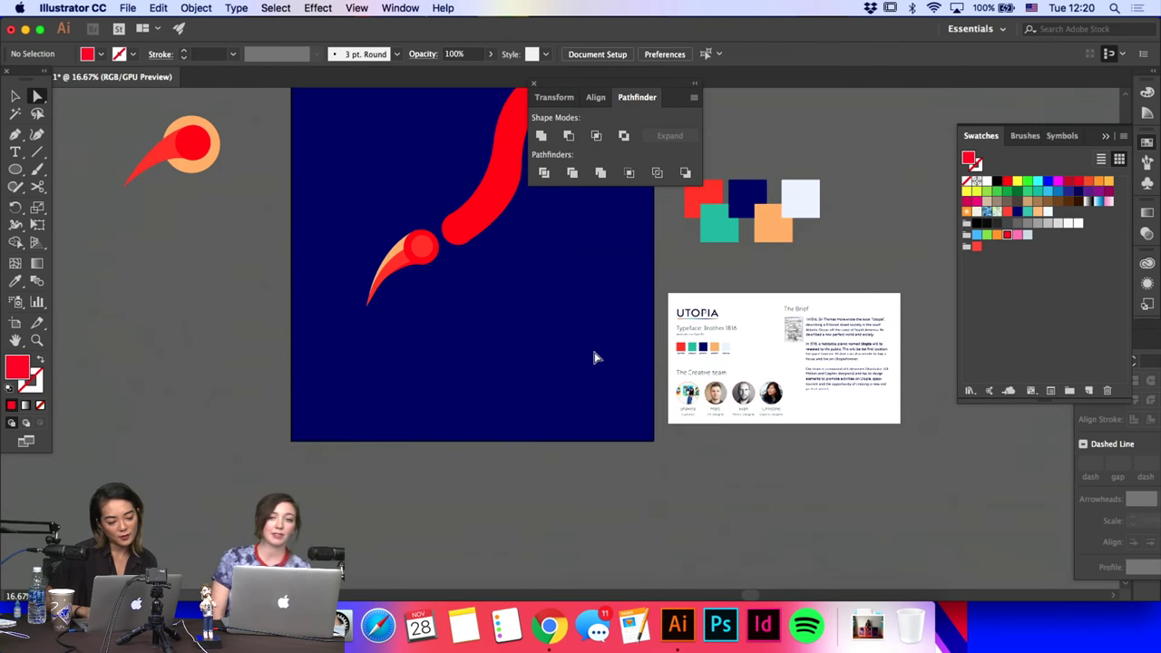
{"action": "left_click", "coordinate": [15, 98]}
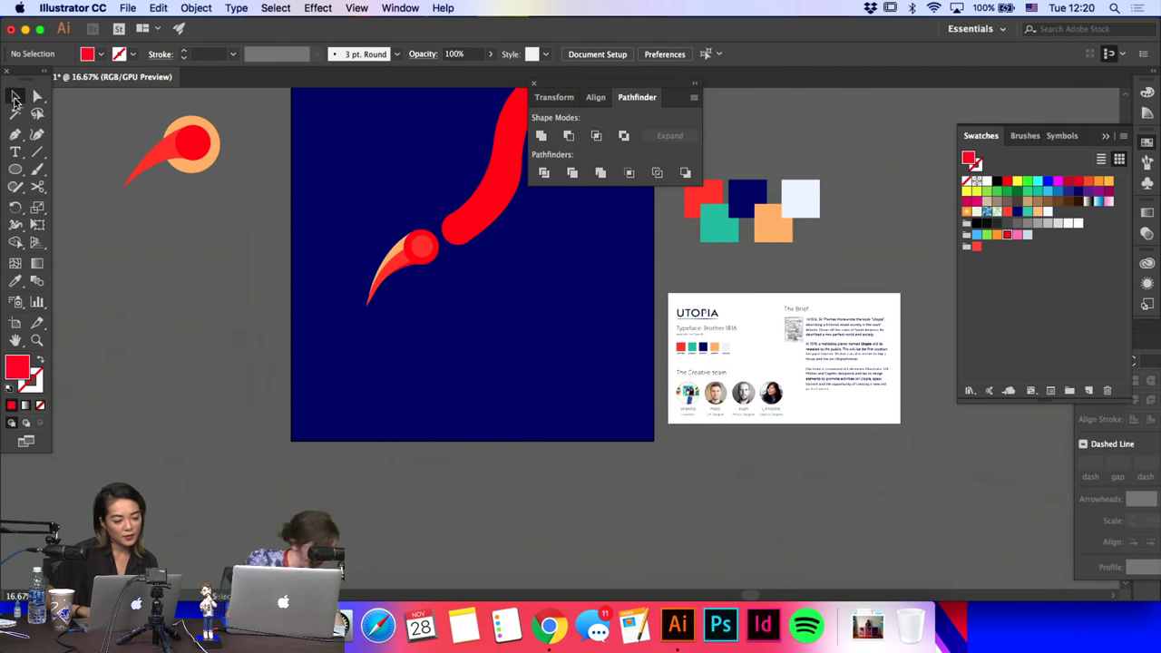
{"action": "left_click", "coordinate": [422, 252]}
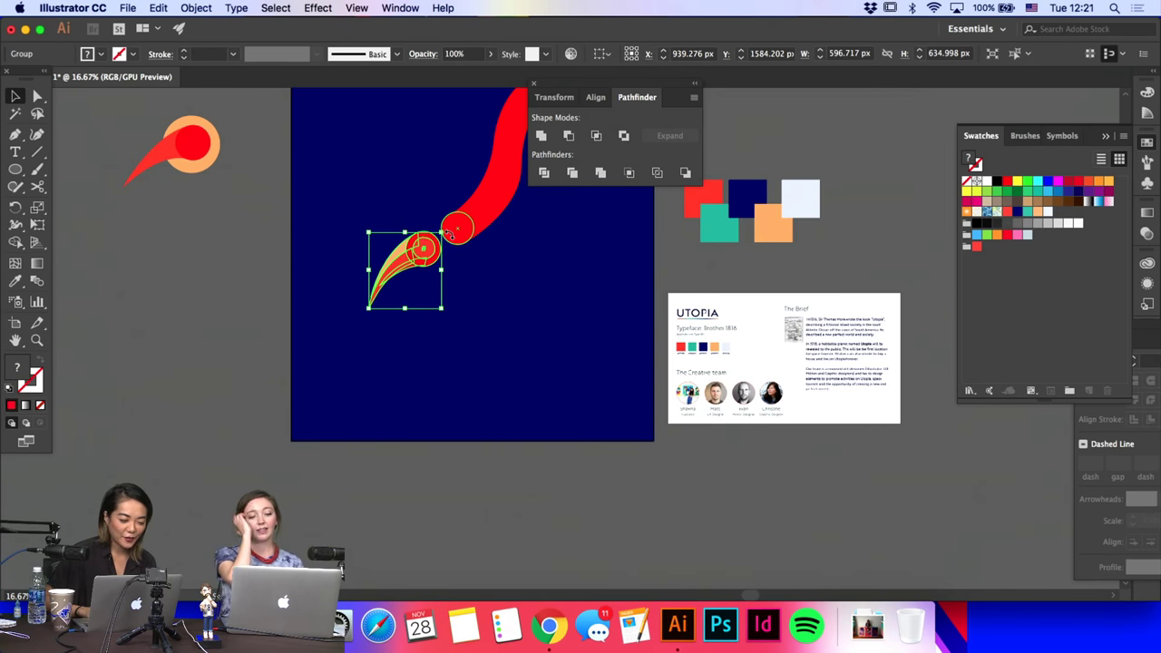
{"action": "mouse_move", "coordinate": [449, 234]}
{"action": "left_mouse_down"}
{"action": "mouse_move", "coordinate": [465, 224]}
{"action": "mouse_move", "coordinate": [447, 242]}
{"action": "left_mouse_up"}
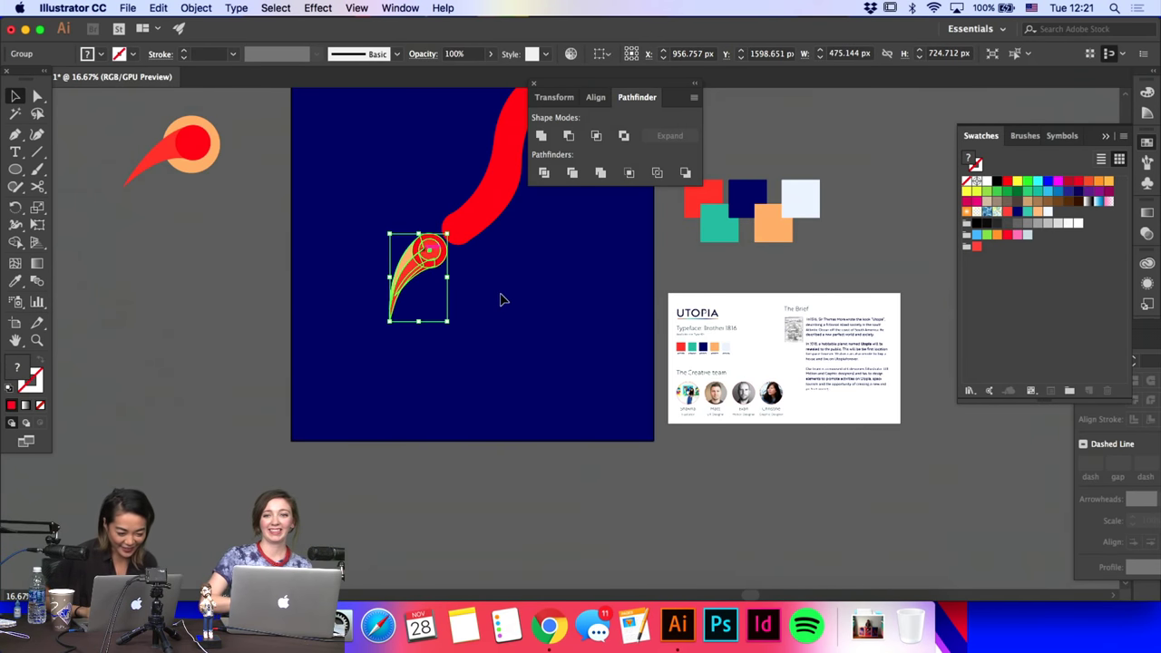
{"action": "left_click", "coordinate": [503, 299]}
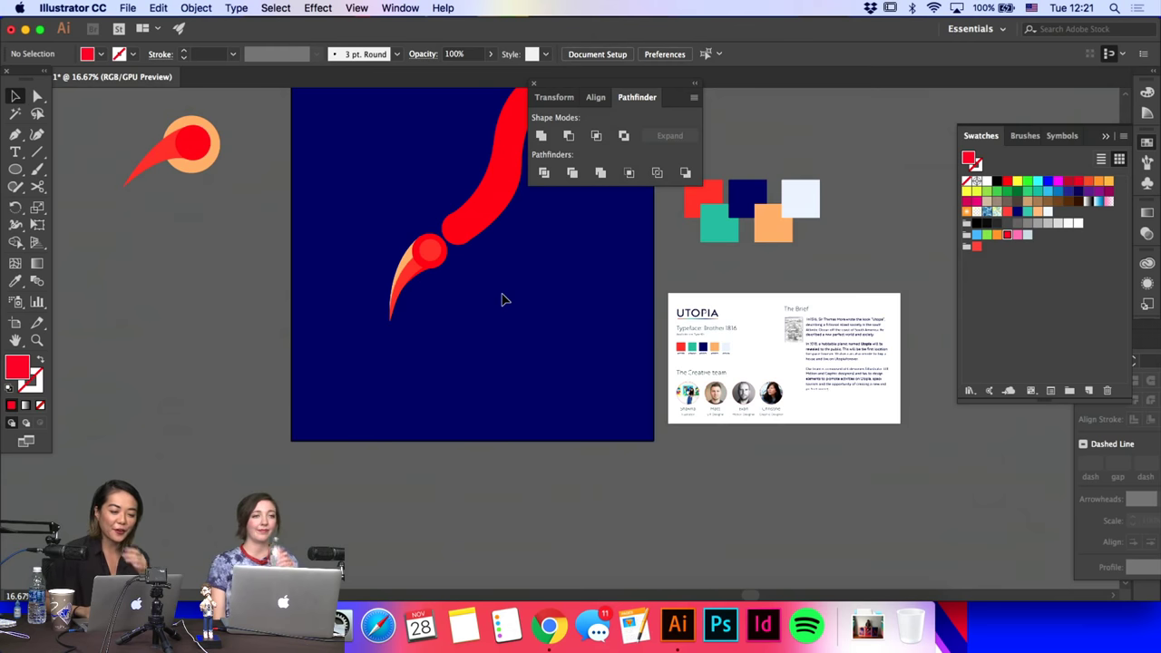
Step: Examine the Utopia brief's text, typeface and colour palette, and compare them with the whole illustration
{"action": "scroll", "coordinate": [756, 354], "scroll_direction": "right", "scroll_amount": 4}
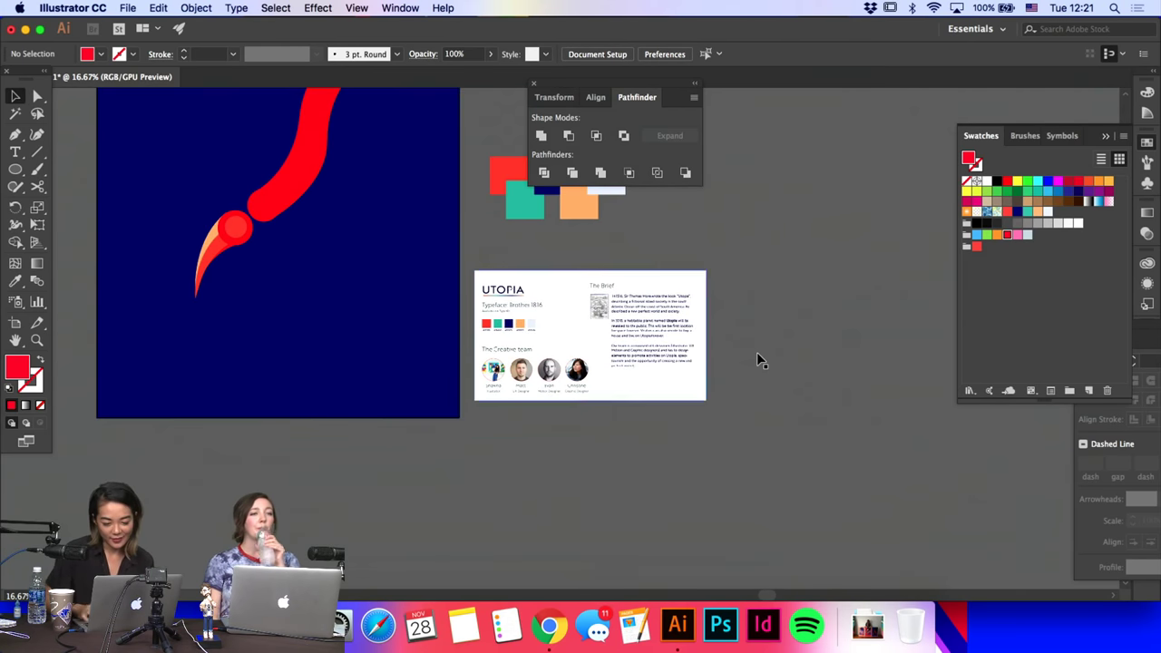
{"action": "key", "text": "super+="}
{"action": "key", "text": "super+="}
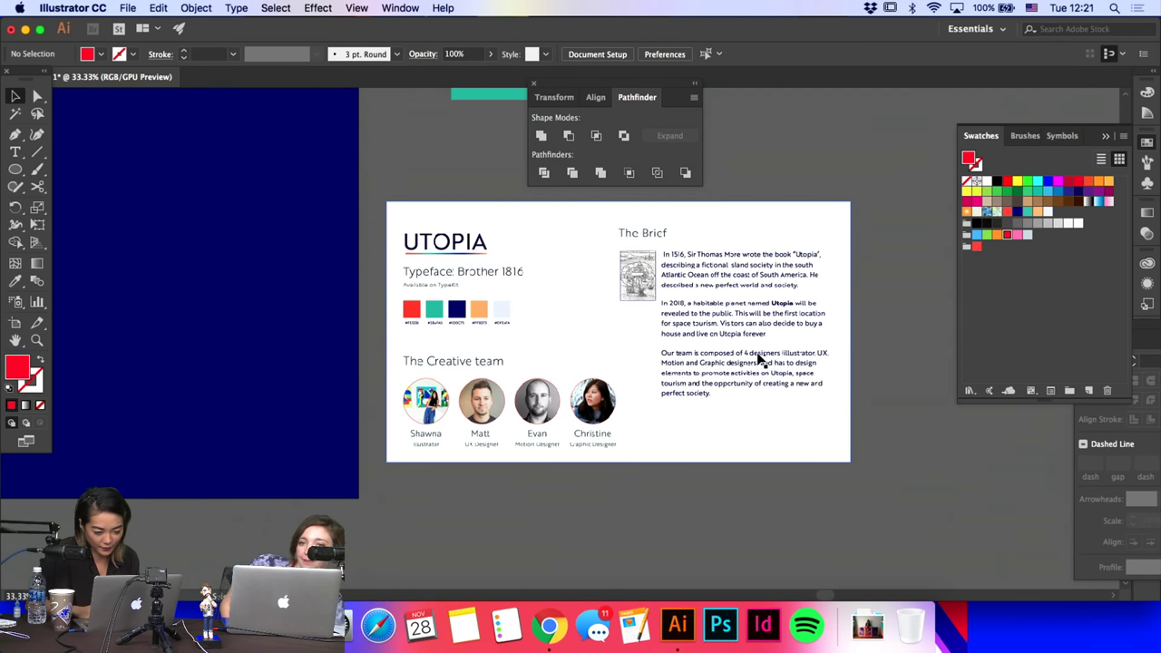
{"action": "scroll", "coordinate": [760, 360], "scroll_direction": "left", "scroll_amount": 4}
{"action": "scroll", "coordinate": [760, 360], "scroll_direction": "up", "scroll_amount": 1}
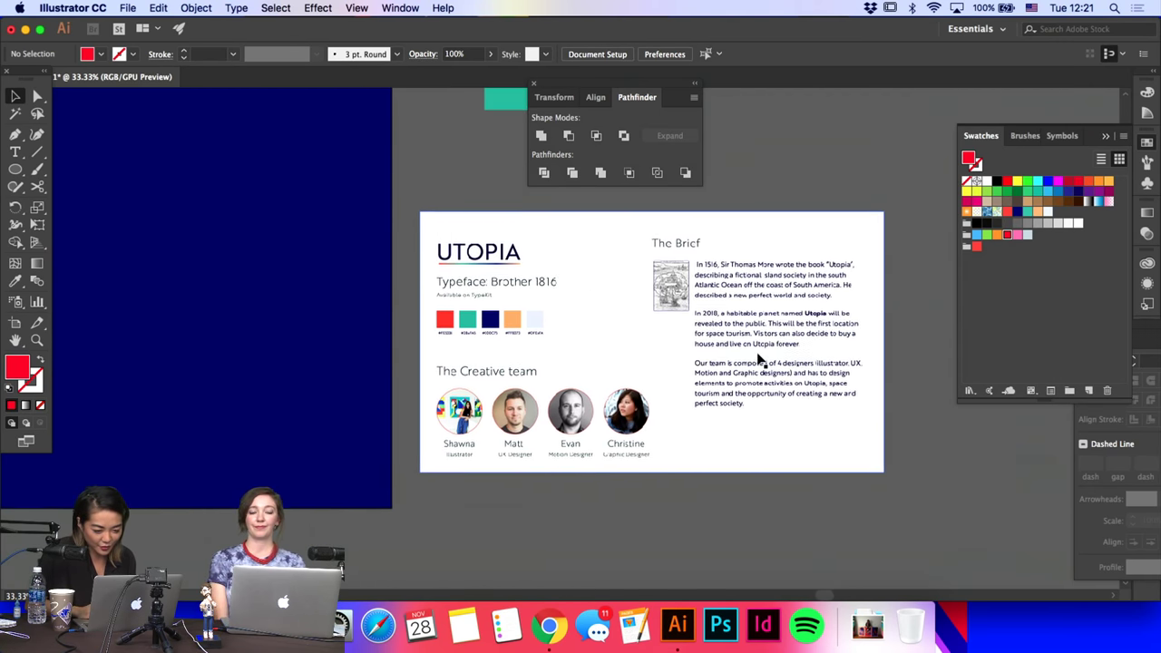
{"action": "scroll", "coordinate": [760, 360], "scroll_direction": "left", "scroll_amount": 10}
{"action": "scroll", "coordinate": [761, 360], "scroll_direction": "up", "scroll_amount": 4}
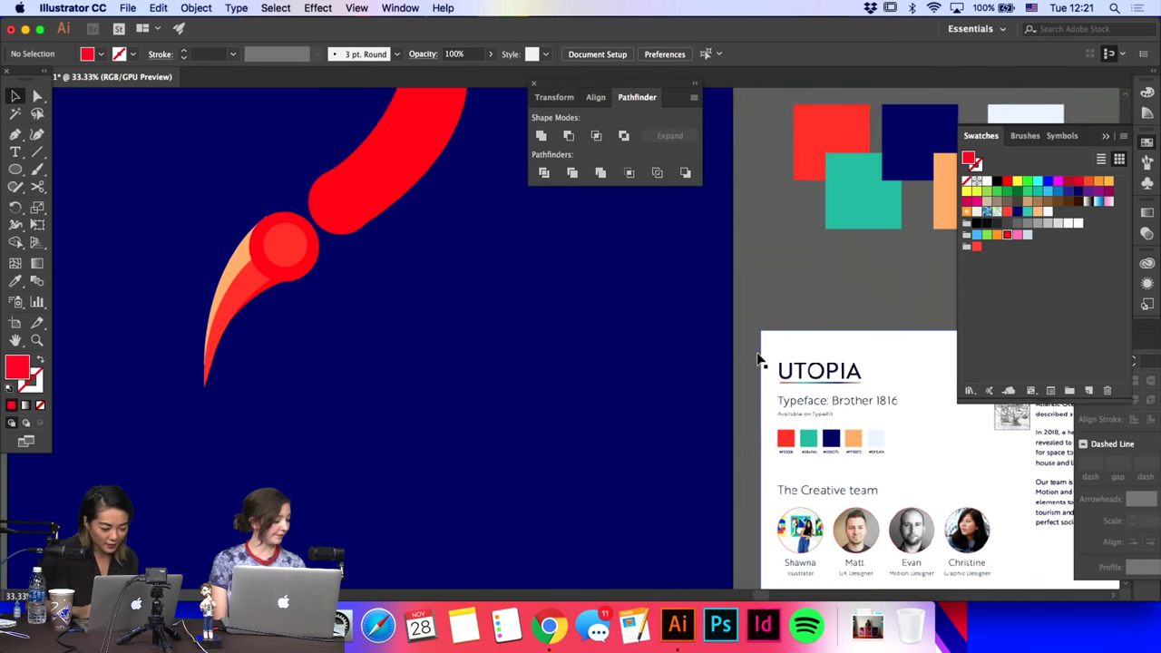
{"action": "scroll", "coordinate": [760, 360], "scroll_direction": "right", "scroll_amount": 2}
{"action": "key", "text": "super+minus"}
{"action": "key", "text": "super+minus"}
{"action": "key", "text": "super+minus"}
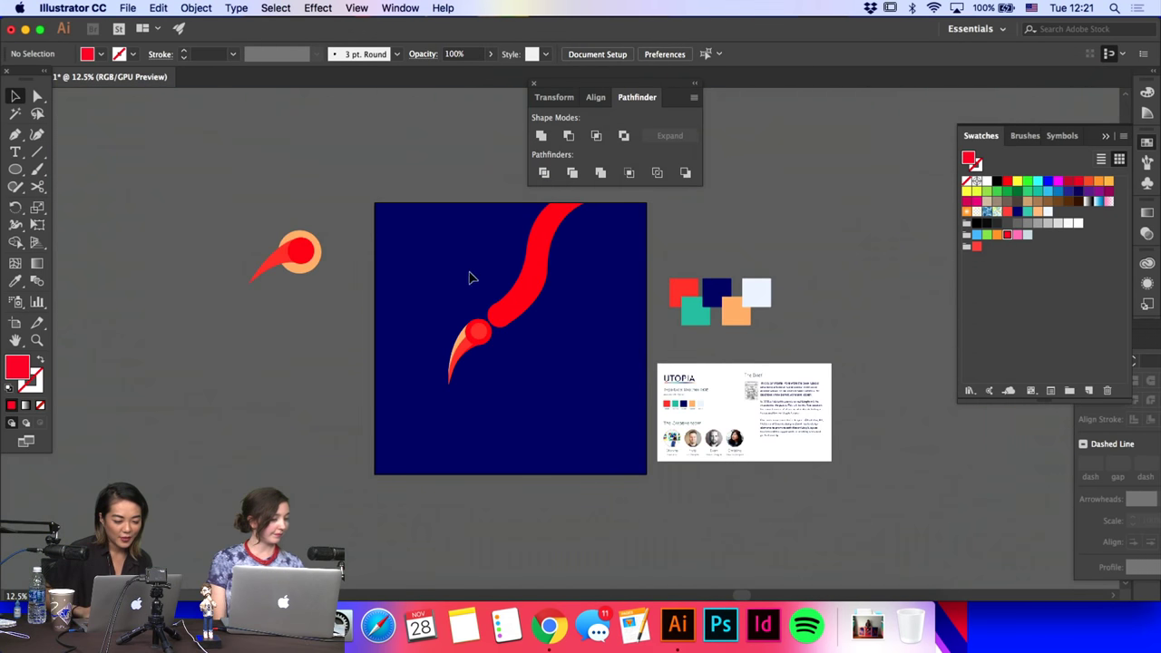
Step: Join the second comet to the S-curved tail so that the comet's head overlaps the tail's lower end
{"action": "key", "text": "super+plus"}
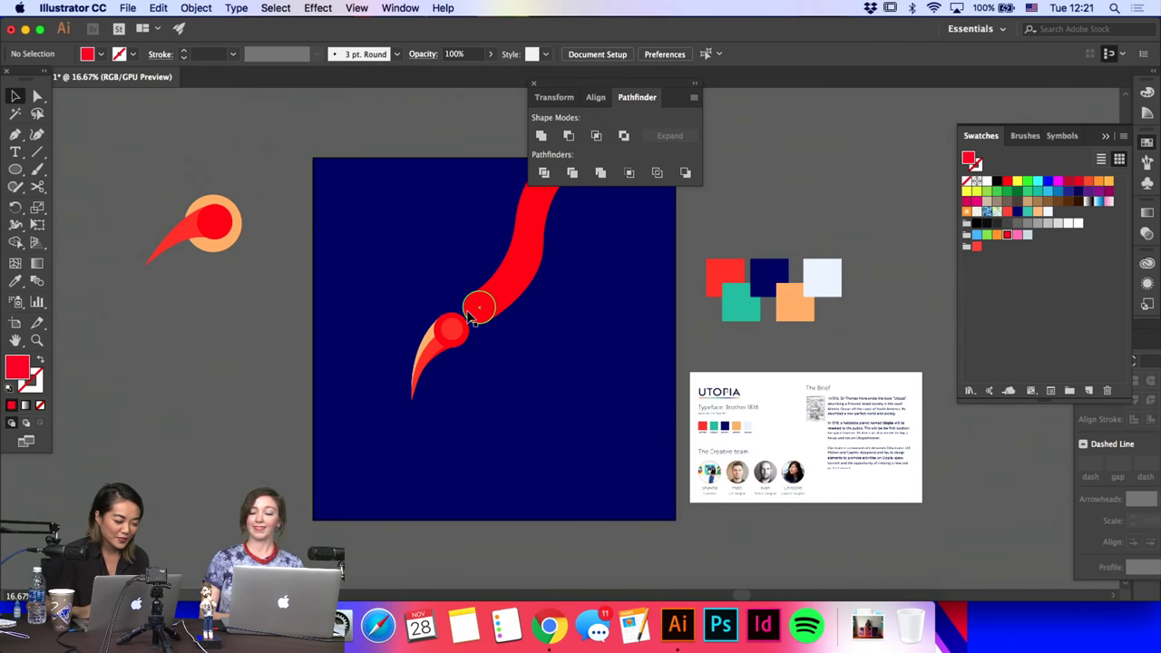
{"action": "key", "text": "super+plus"}
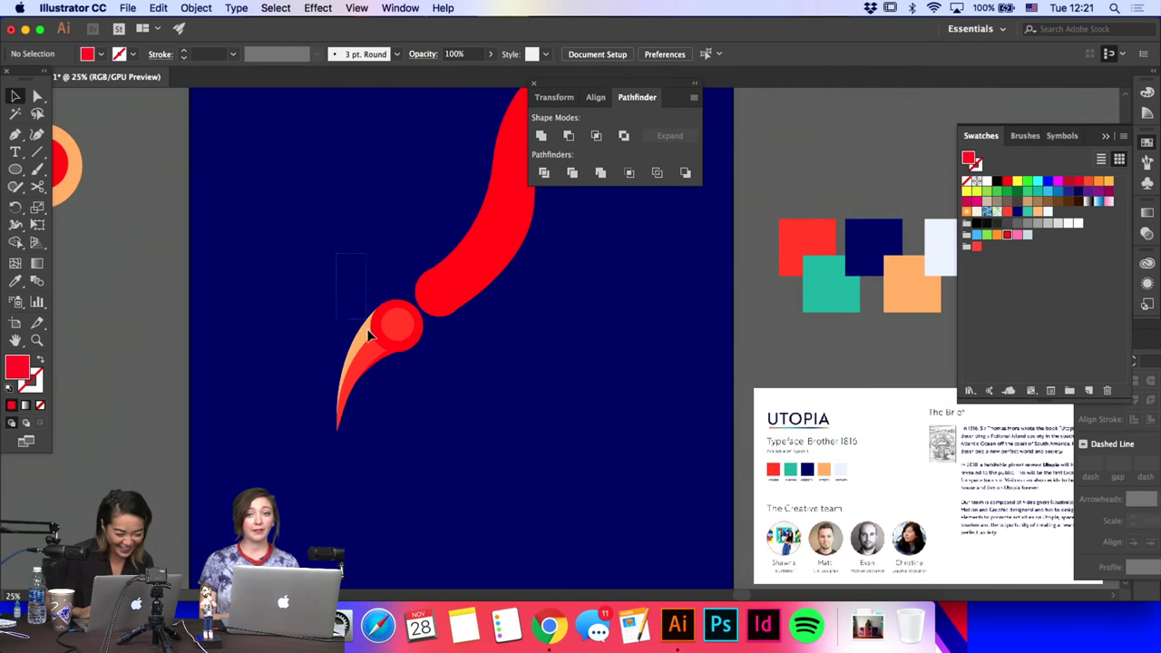
{"action": "left_click", "coordinate": [369, 336]}
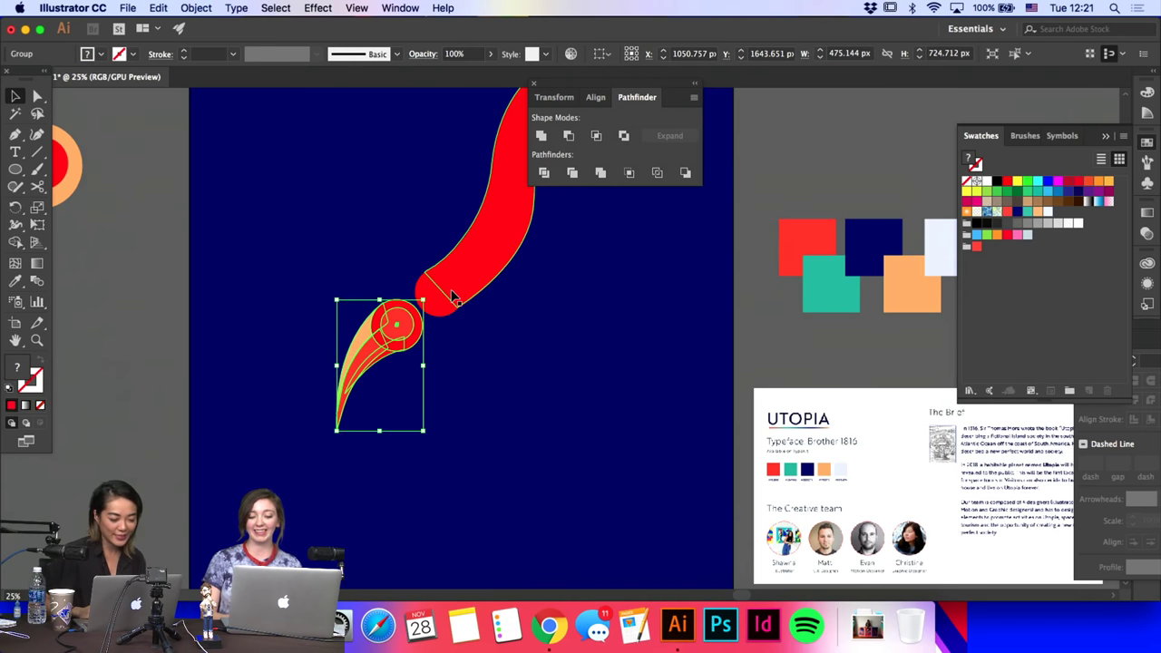
{"action": "left_click", "coordinate": [472, 337]}
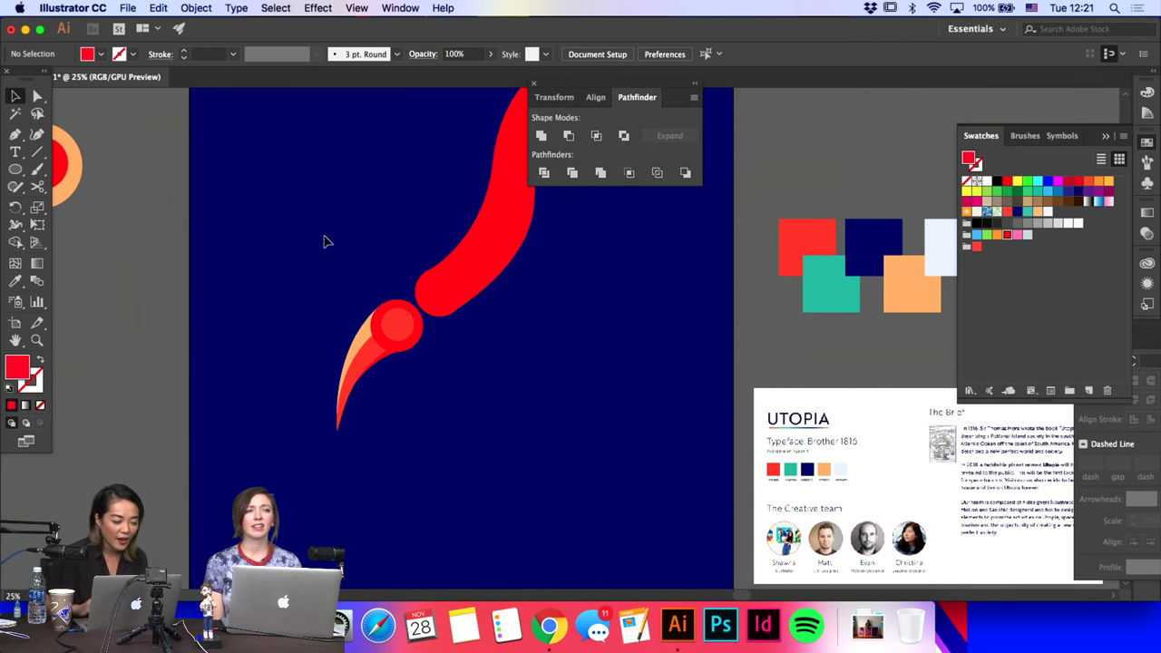
{"action": "left_click_drag", "start_coordinate": [409, 383], "coordinate": [447, 352]}
{"action": "left_click", "coordinate": [505, 375]}
{"action": "scroll", "coordinate": [311, 269], "scroll_direction": "right", "scroll_amount": 5}
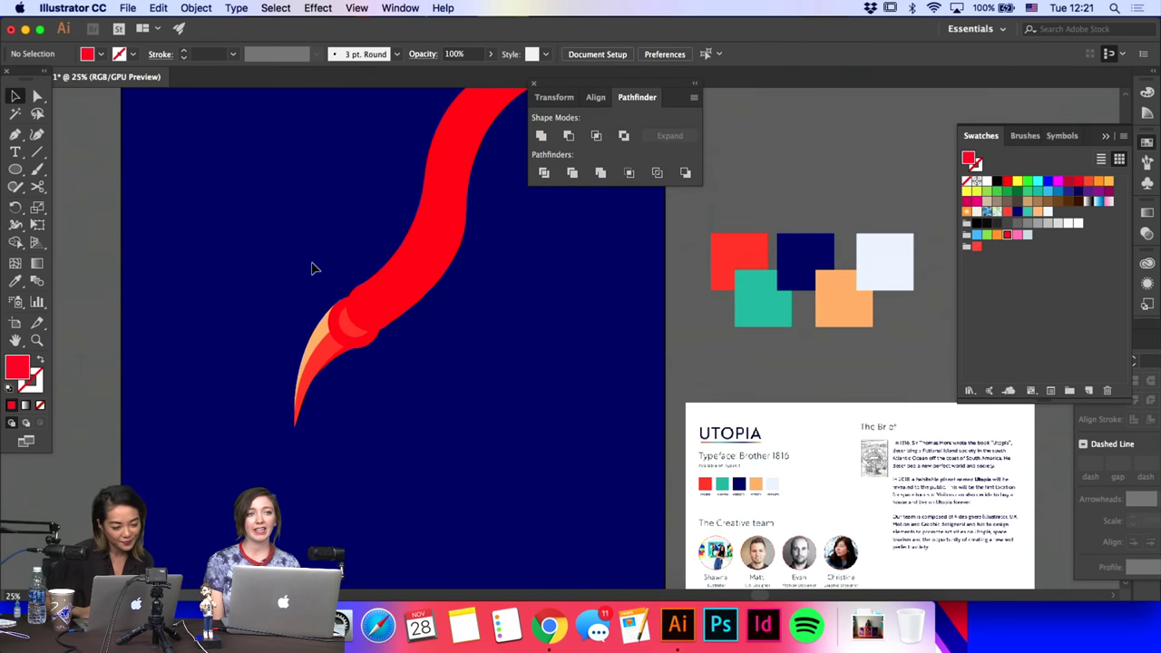
{"action": "left_click", "coordinate": [374, 349]}
{"action": "scroll", "coordinate": [375, 350], "scroll_direction": "right", "scroll_amount": 5}
{"action": "left_click", "coordinate": [436, 353]}
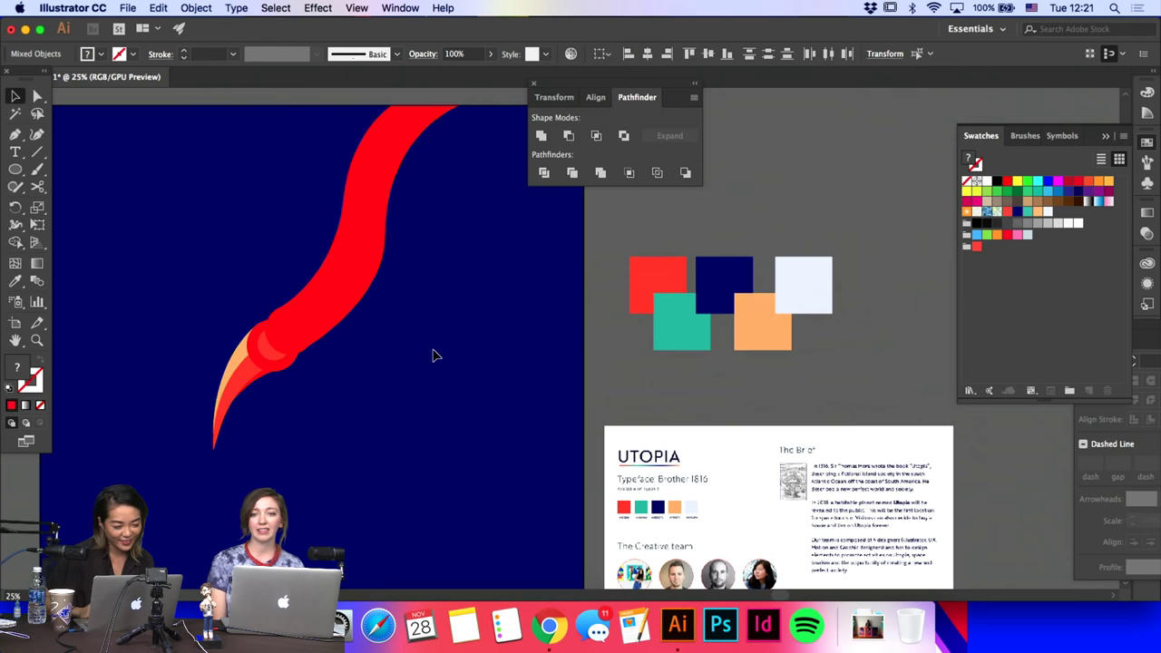
Step: Move the joined comet and S-curved tail off the artboard to the empty area beyond the first comet, and deselect them
{"action": "left_click", "coordinate": [14, 134]}
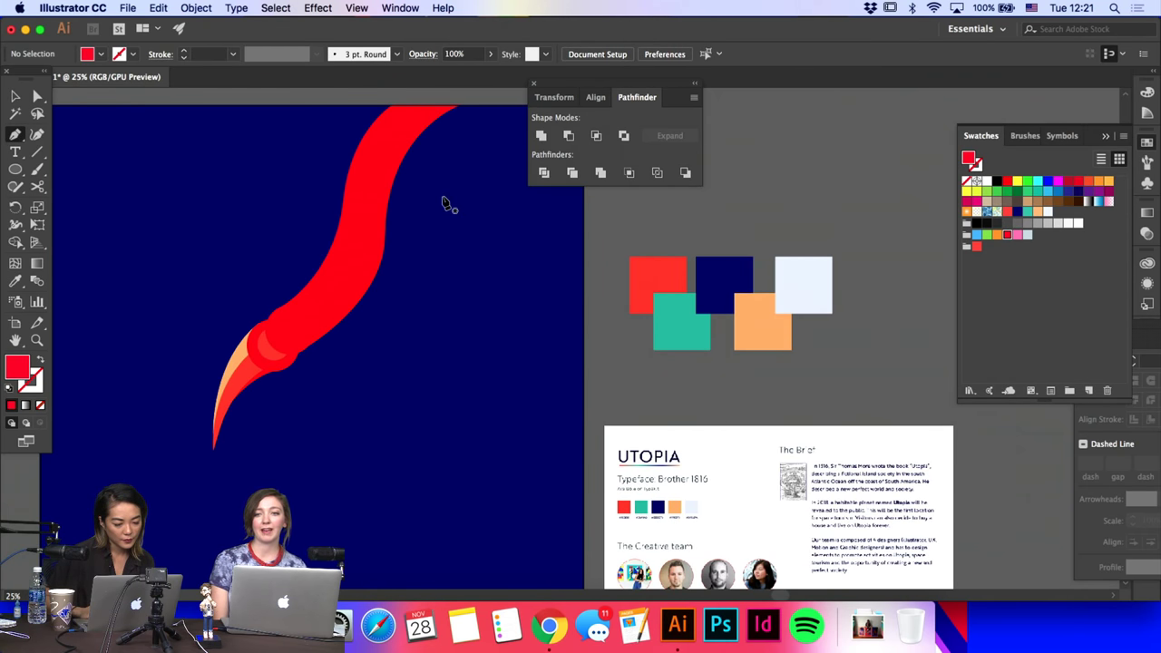
{"action": "scroll", "coordinate": [481, 240], "scroll_direction": "down", "scroll_amount": 5}
{"action": "scroll", "coordinate": [481, 241], "scroll_direction": "left", "scroll_amount": 4}
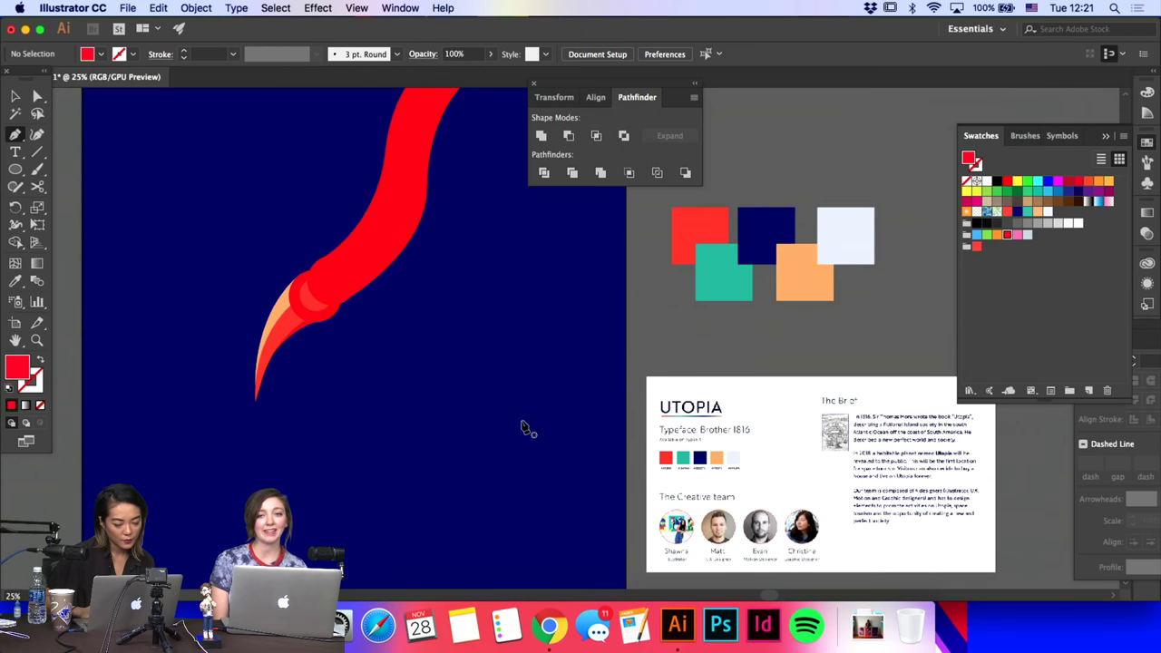
{"action": "key", "text": "super+minus"}
{"action": "key", "text": "super+minus"}
{"action": "key", "text": "super+minus"}
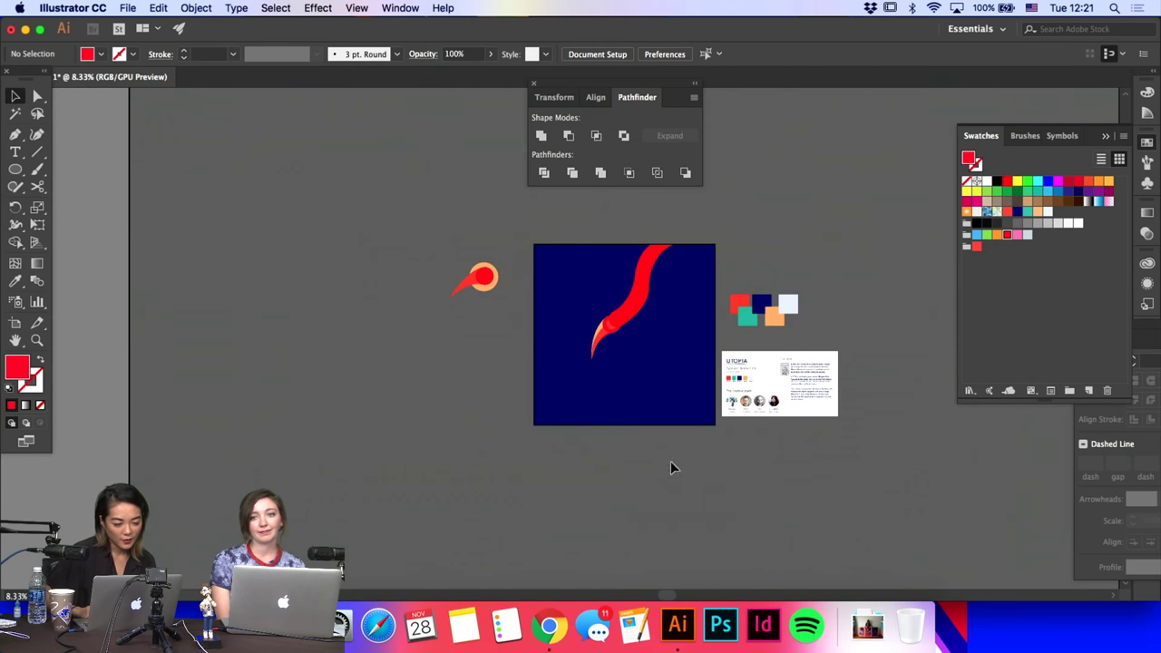
{"action": "left_click_drag", "start_coordinate": [635, 324], "coordinate": [431, 266]}
{"action": "left_click", "coordinate": [437, 332]}
{"action": "key", "text": "super+equal"}
{"action": "key", "text": "super+equal"}
{"action": "key", "text": "super+equal"}
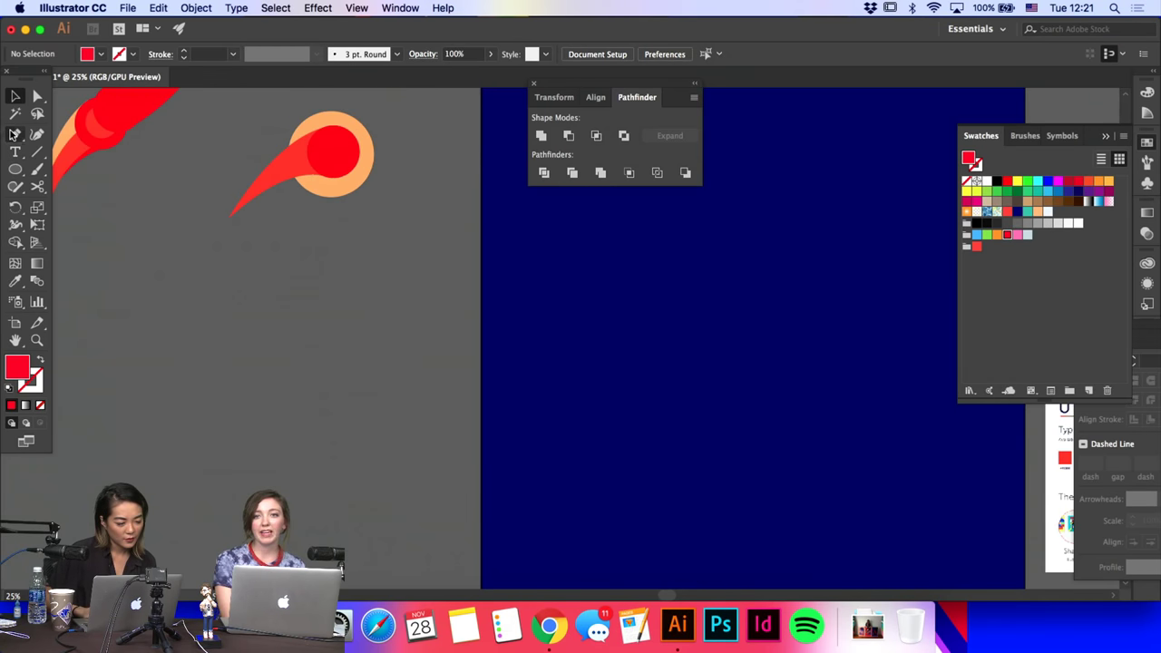
{"action": "key", "text": "p"}
{"action": "scroll", "coordinate": [458, 317], "scroll_direction": "right", "scroll_amount": 5}
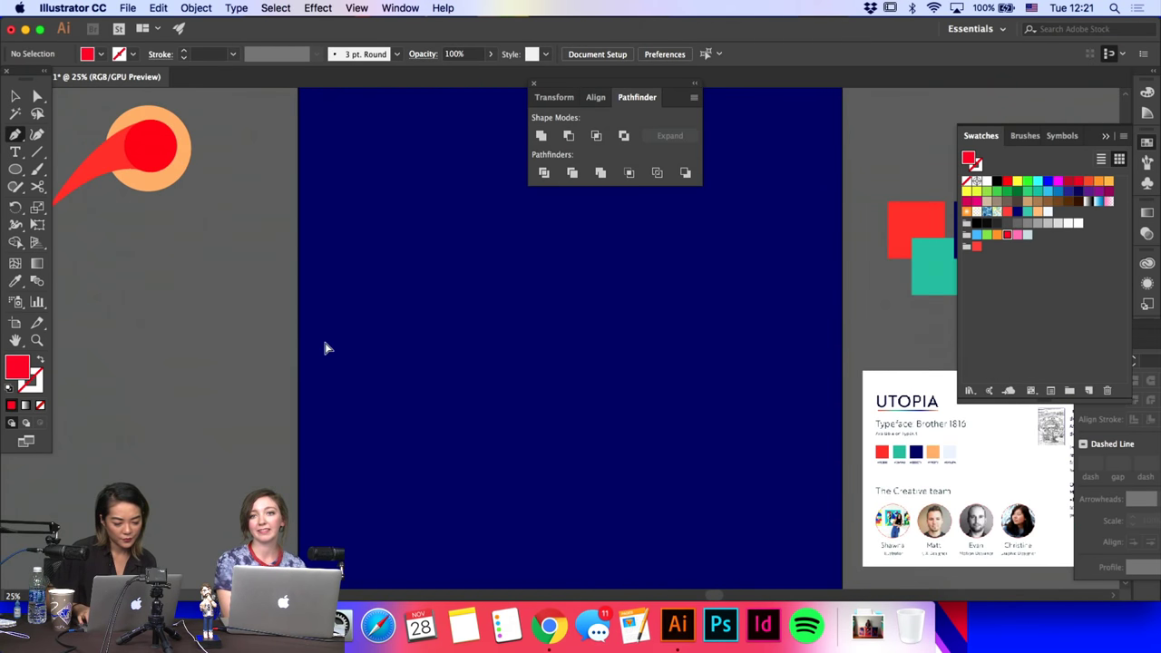
{"action": "key", "text": "super+minus"}
{"action": "key", "text": "super+minus"}
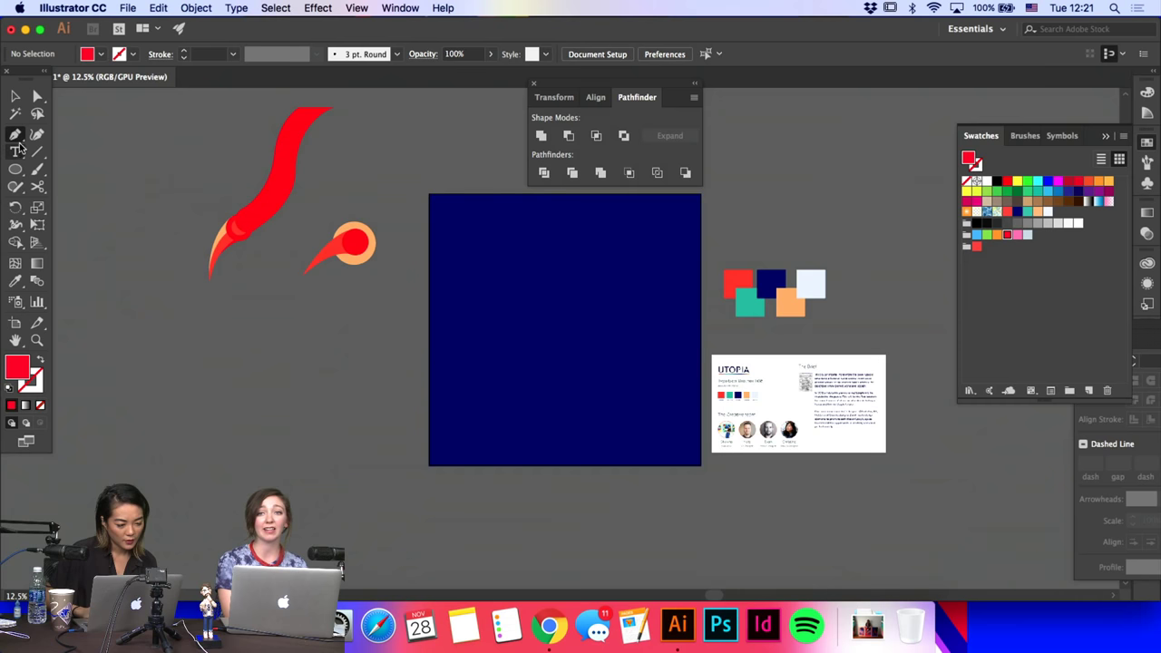
{"action": "left_click", "coordinate": [428, 340]}
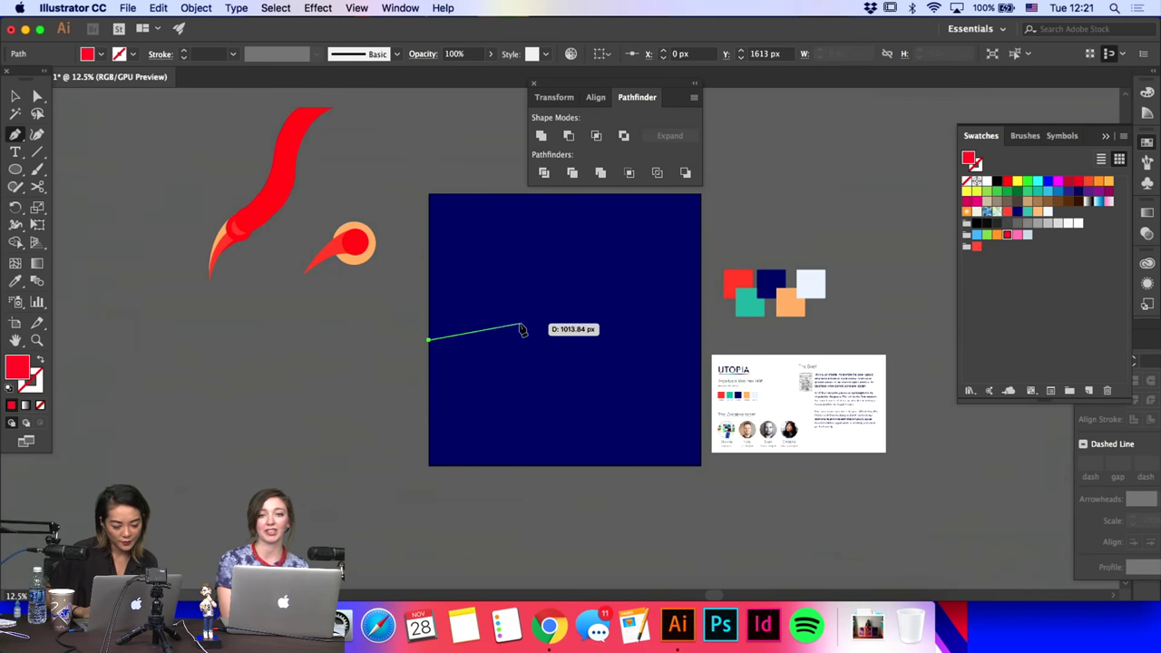
{"action": "key", "text": "Escape"}
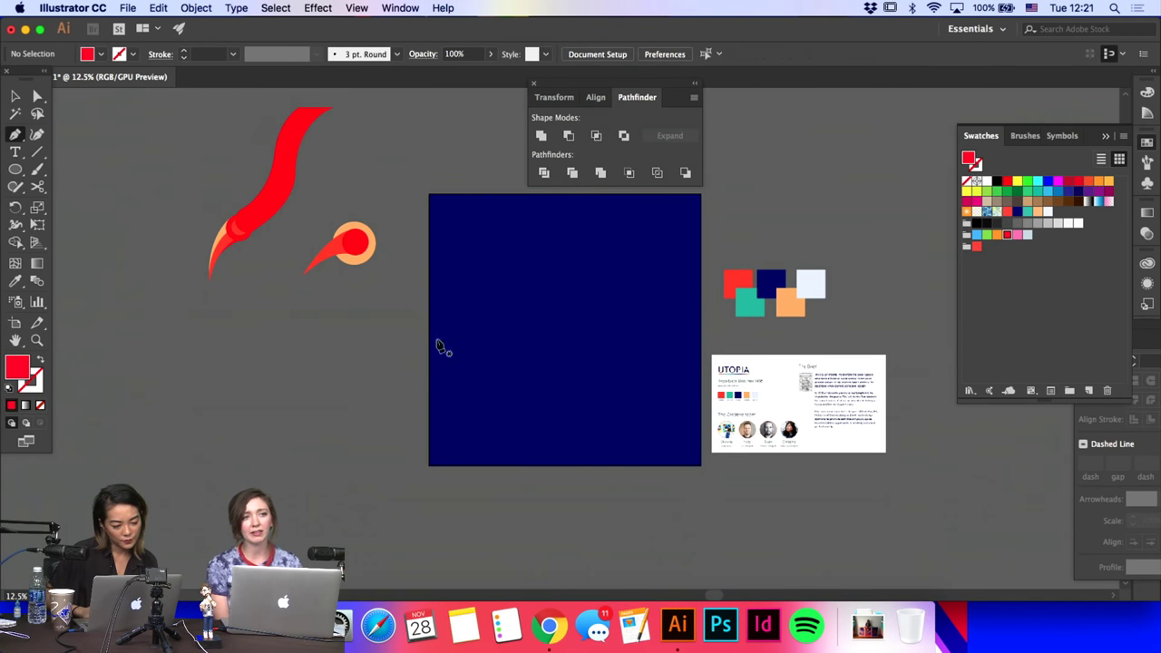
Step: Draw a circle 666 px in diameter on the empty canvas below the first comet
{"action": "key", "text": "super+equal"}
{"action": "key", "text": "super+equal"}
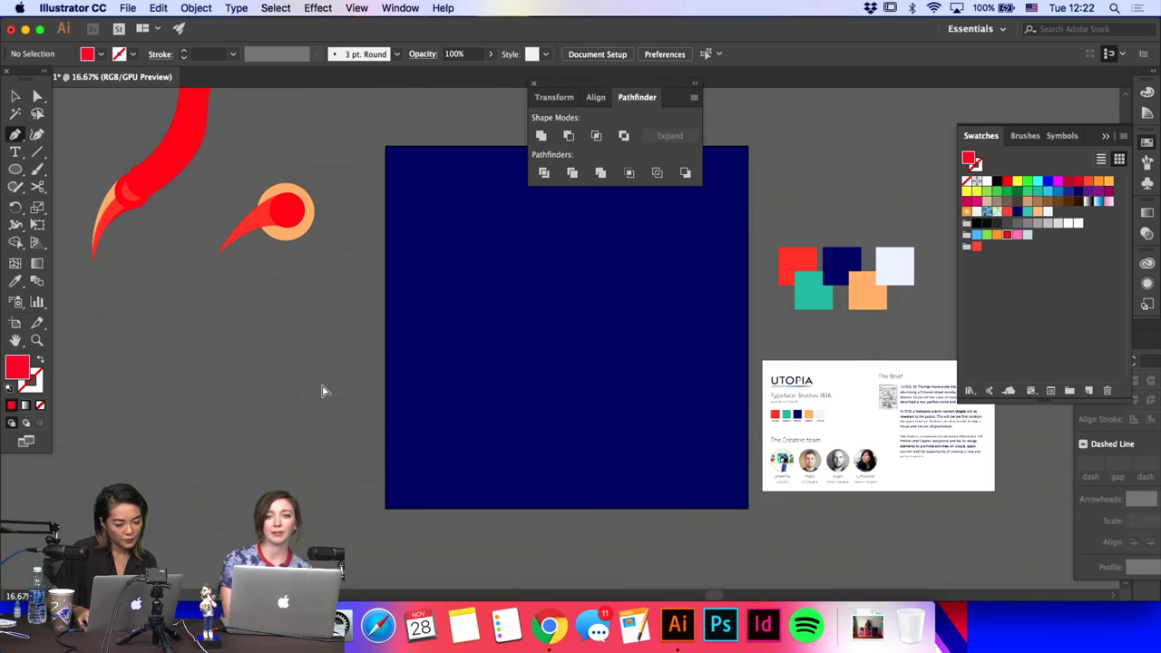
{"action": "key", "text": "l"}
{"action": "left_click_drag", "start_coordinate": [114, 275], "coordinate": [246, 396]}
{"action": "scroll", "coordinate": [247, 395], "scroll_direction": "left", "scroll_amount": 5}
Step: Fill the new circle with the peach sampled from the first comet's outer ring, and deselect it
{"action": "key", "text": "i"}
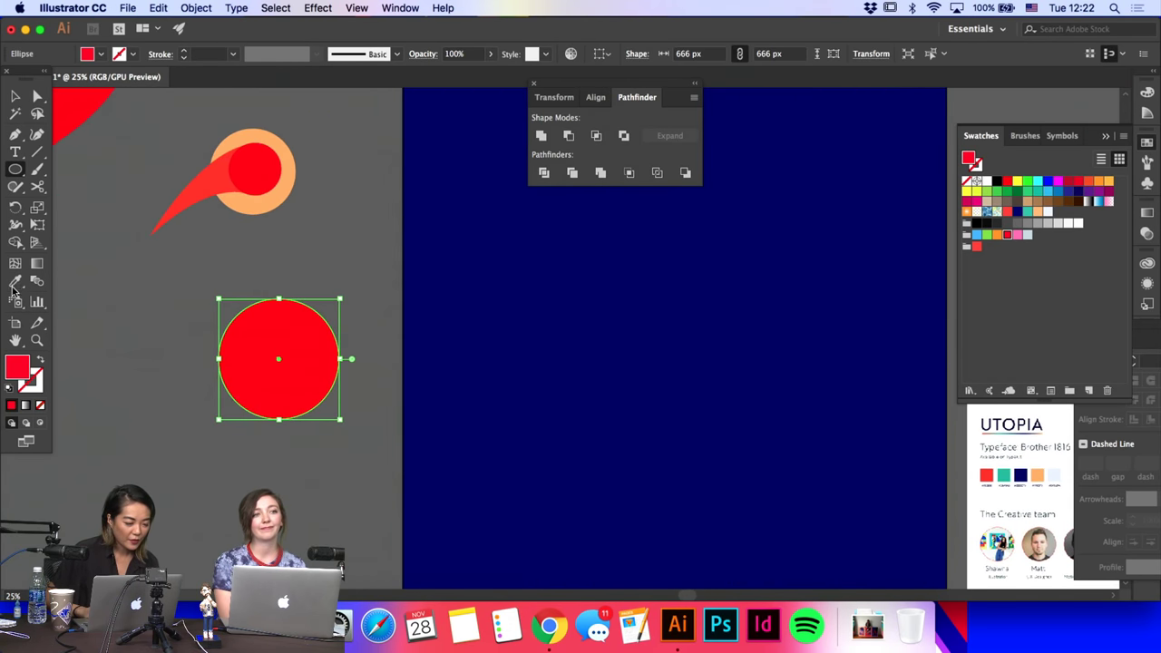
{"action": "scroll", "coordinate": [200, 212], "scroll_direction": "right", "scroll_amount": 5}
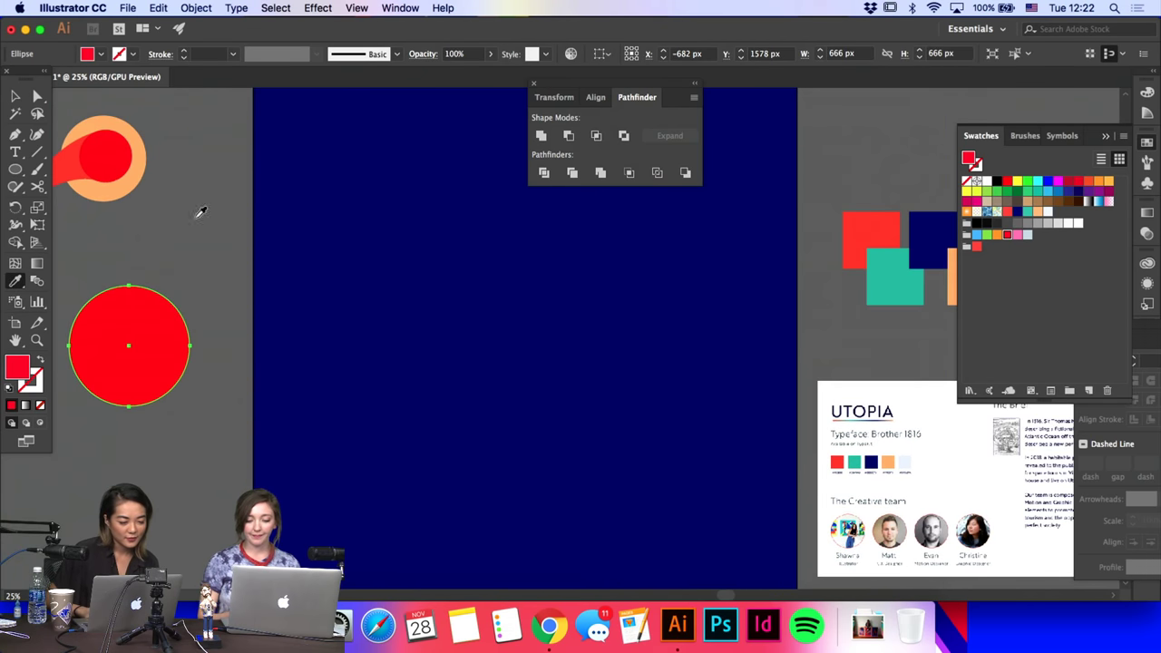
{"action": "left_click", "coordinate": [135, 188]}
{"action": "key", "text": "a"}
{"action": "left_click", "coordinate": [228, 257]}
{"action": "scroll", "coordinate": [227, 257], "scroll_direction": "left", "scroll_amount": 5}
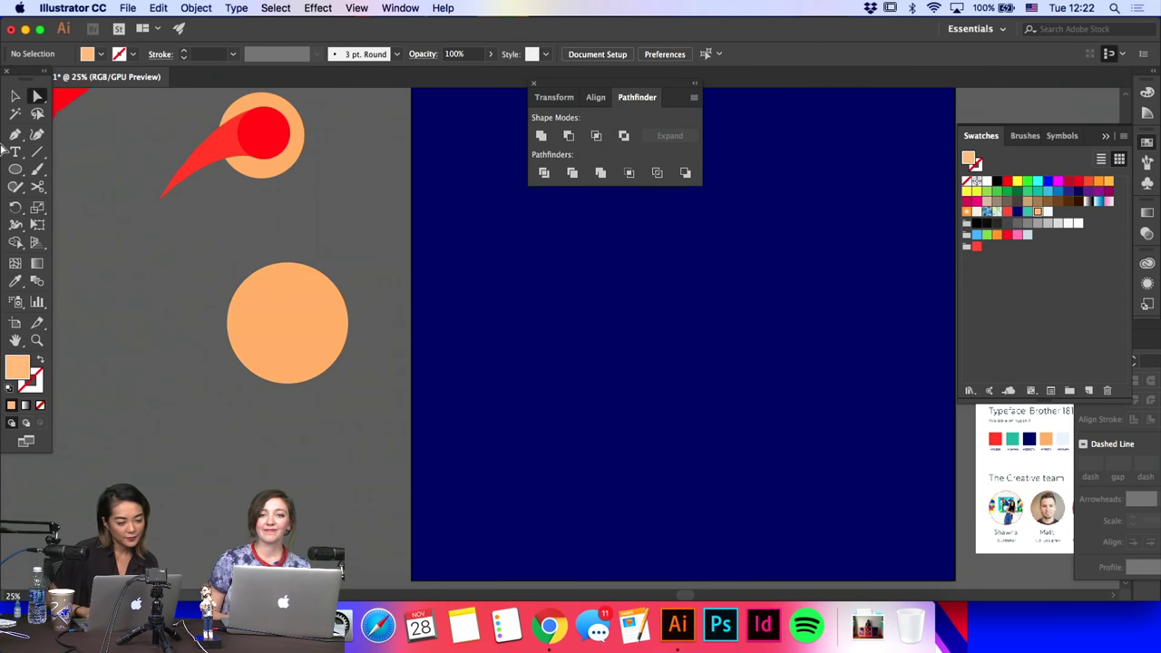
Step: Draw a closed, hook-shaped peach tail curving down from the lowest point of the peach circle with the Pen tool
{"action": "left_click", "coordinate": [16, 169]}
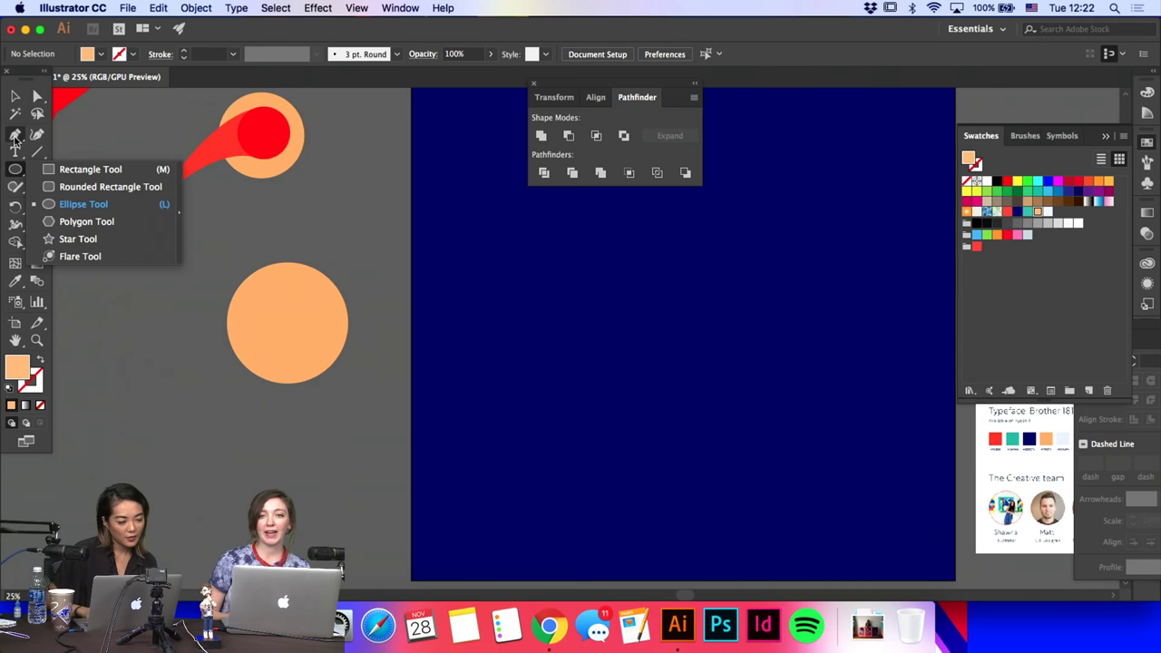
{"action": "left_click", "coordinate": [15, 133]}
{"action": "left_click", "coordinate": [288, 384]}
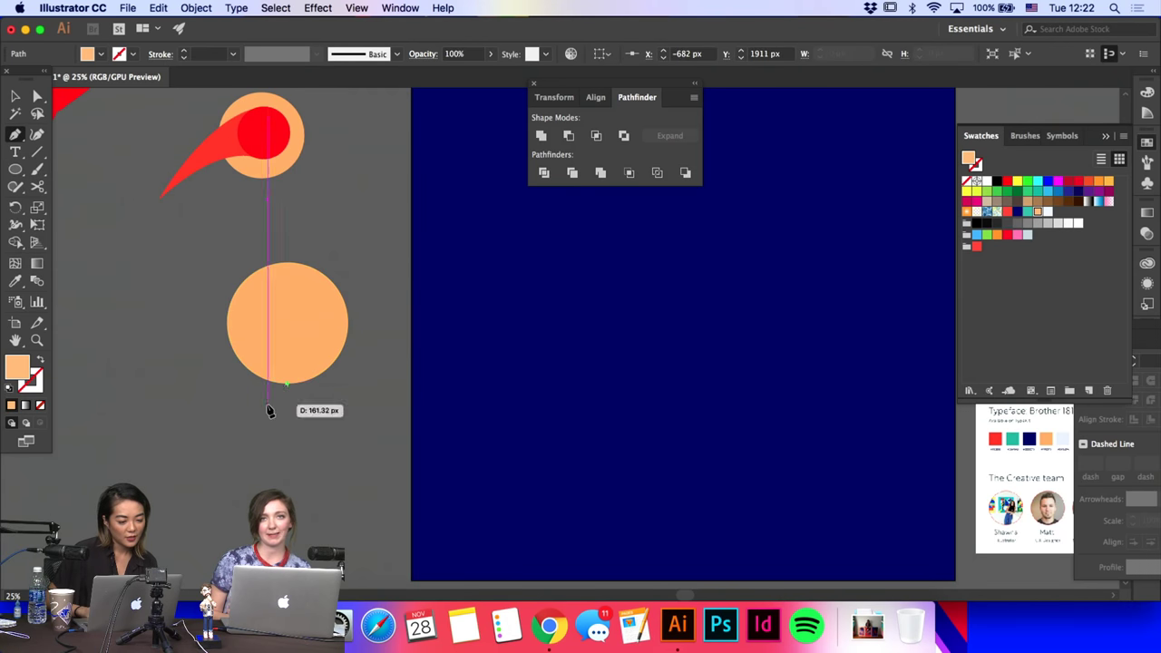
{"action": "left_click_drag", "start_coordinate": [267, 405], "coordinate": [238, 430]}
{"action": "left_click", "coordinate": [238, 424]}
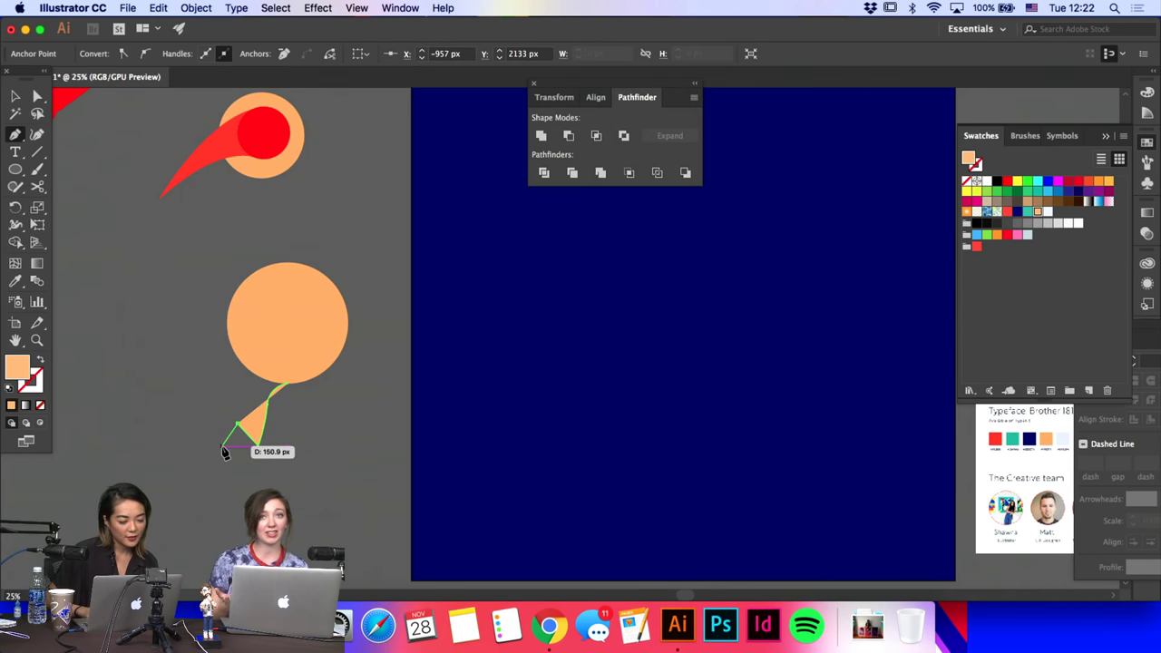
{"action": "left_click", "coordinate": [223, 444]}
{"action": "left_click", "coordinate": [243, 475]}
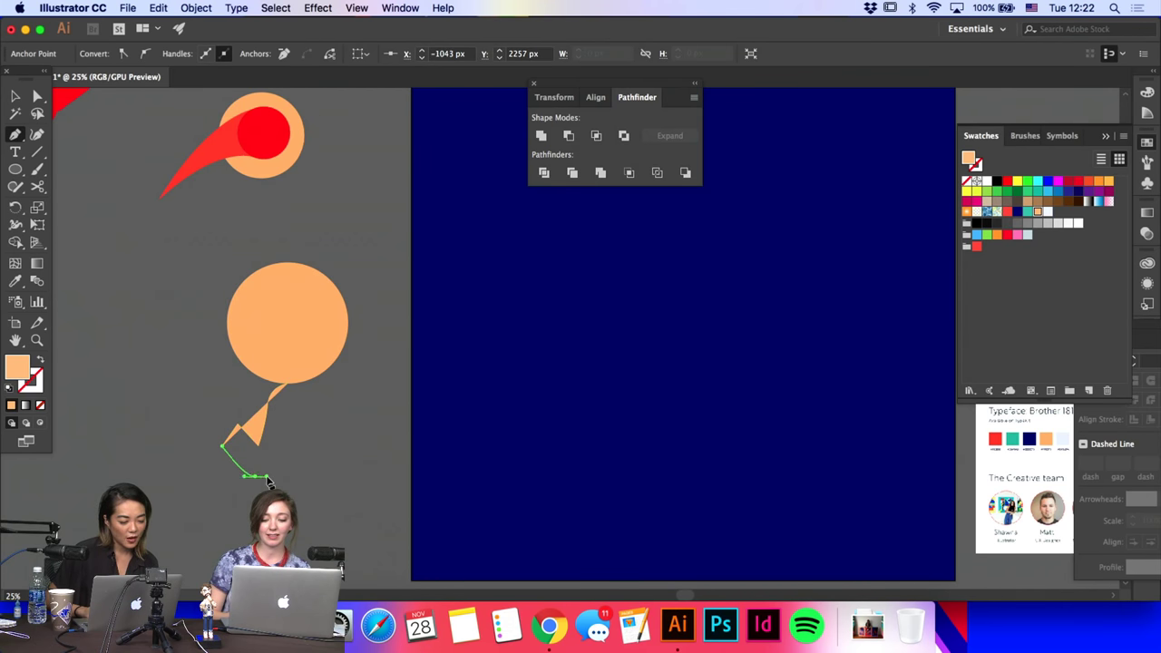
{"action": "left_click", "coordinate": [267, 475]}
{"action": "key", "text": "super+z"}
{"action": "left_click_drag", "start_coordinate": [272, 479], "coordinate": [300, 476]}
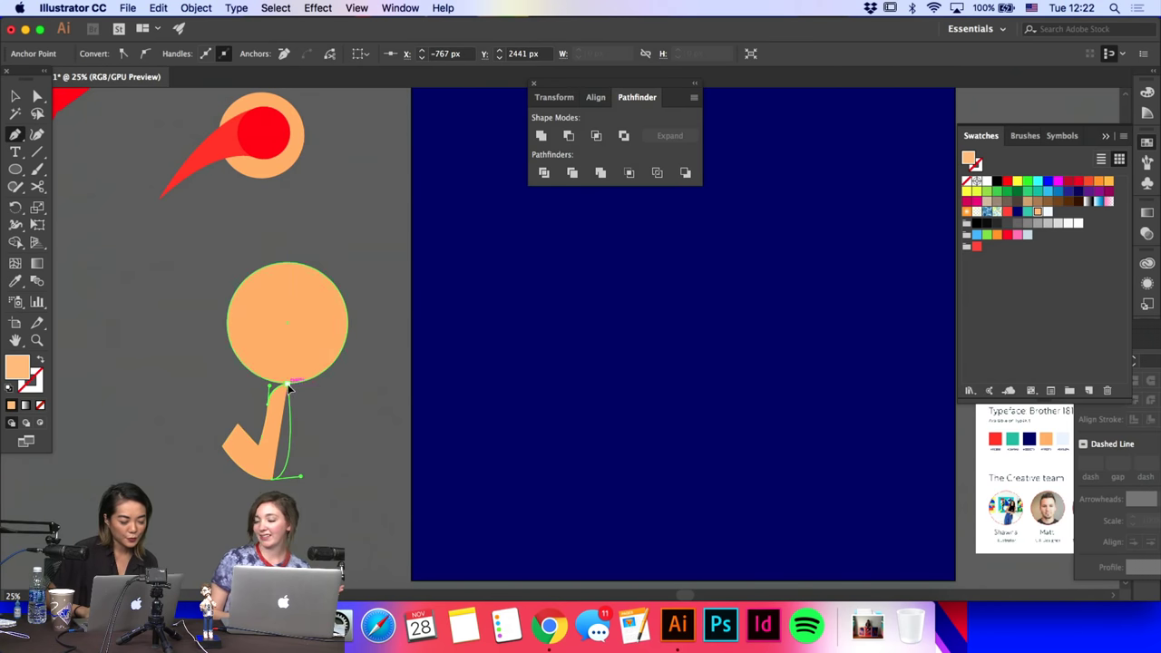
{"action": "left_click_drag", "start_coordinate": [287, 385], "coordinate": [254, 383]}
{"action": "key", "text": "a"}
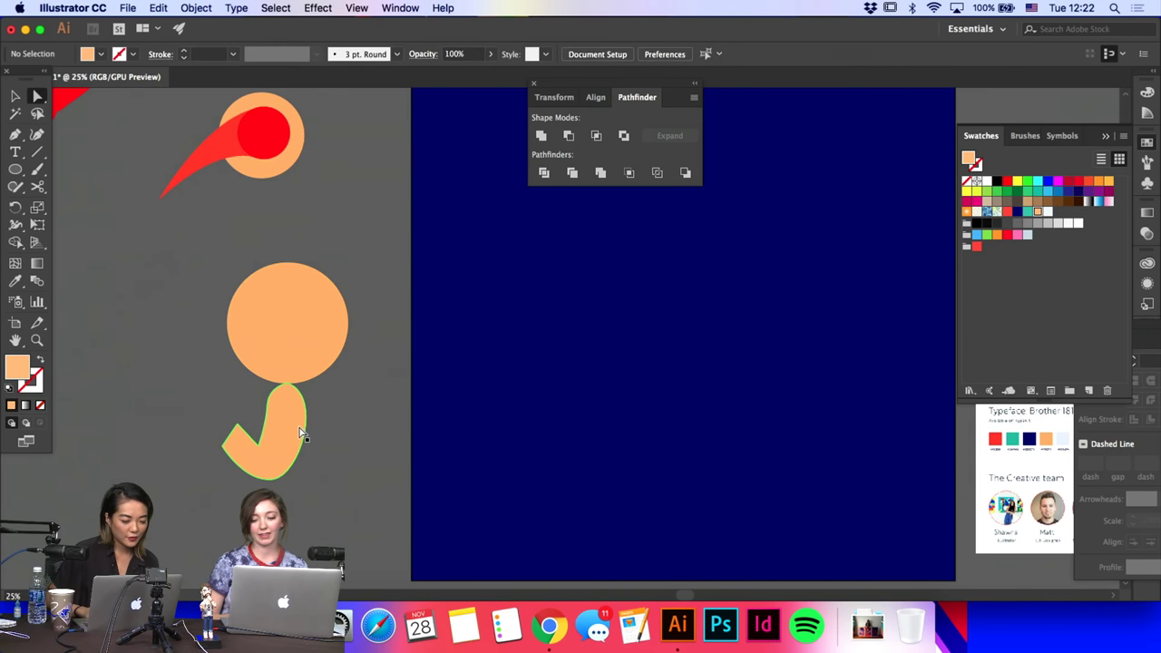
Step: Move the hook-shaped peach piece up against the lower-left edge of the peach circle to act as an arm, and deselect it
{"action": "left_click_drag", "start_coordinate": [299, 428], "coordinate": [262, 420]}
{"action": "left_click", "coordinate": [329, 457]}
{"action": "left_click", "coordinate": [265, 381]}
{"action": "left_click", "coordinate": [311, 425]}
{"action": "left_click", "coordinate": [315, 440]}
Step: Start a torso outline with the Pen tool below the circle, with a straight slanted back edge and a curved bottom edge
{"action": "left_click", "coordinate": [14, 133]}
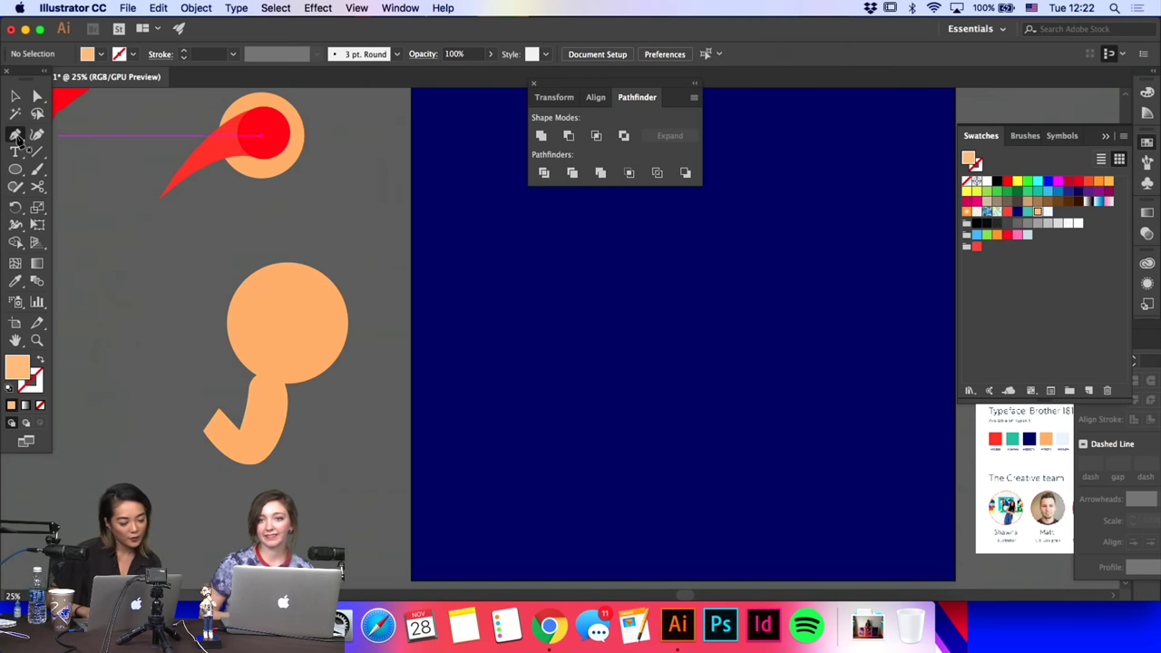
{"action": "left_click", "coordinate": [262, 411]}
{"action": "left_click", "coordinate": [290, 498]}
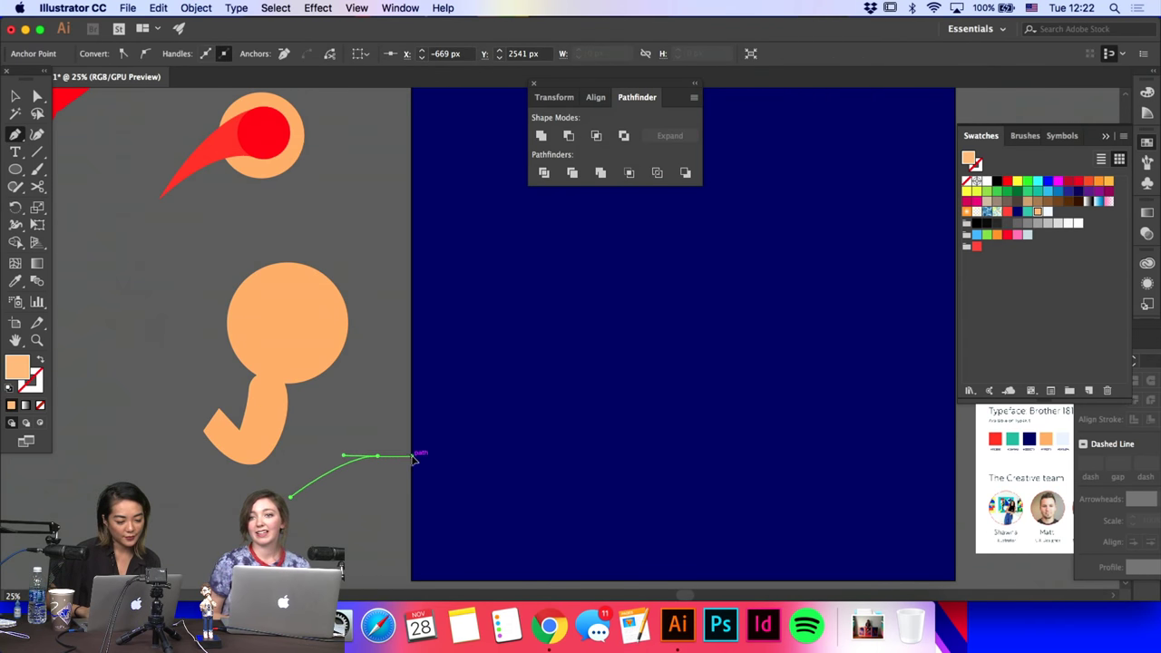
{"action": "mouse_move", "coordinate": [370, 454]}
{"action": "left_mouse_down"}
{"action": "mouse_move", "coordinate": [419, 453]}
{"action": "mouse_move", "coordinate": [381, 461]}
{"action": "left_mouse_up"}
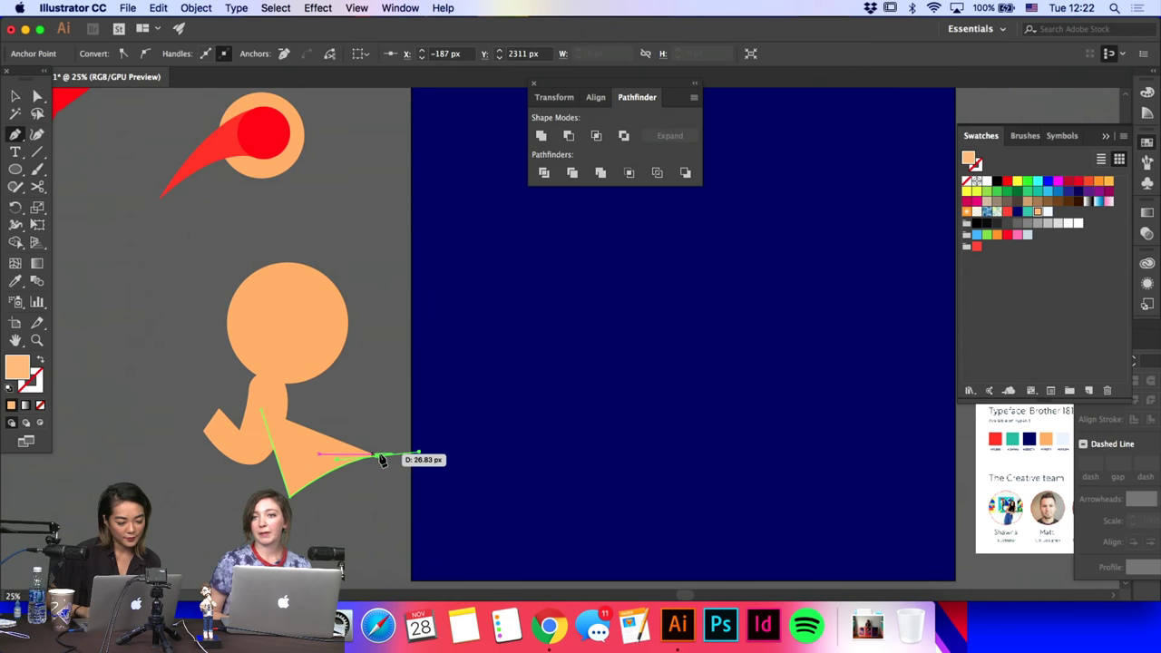
{"action": "left_click", "coordinate": [340, 356]}
{"action": "left_click", "coordinate": [265, 379]}
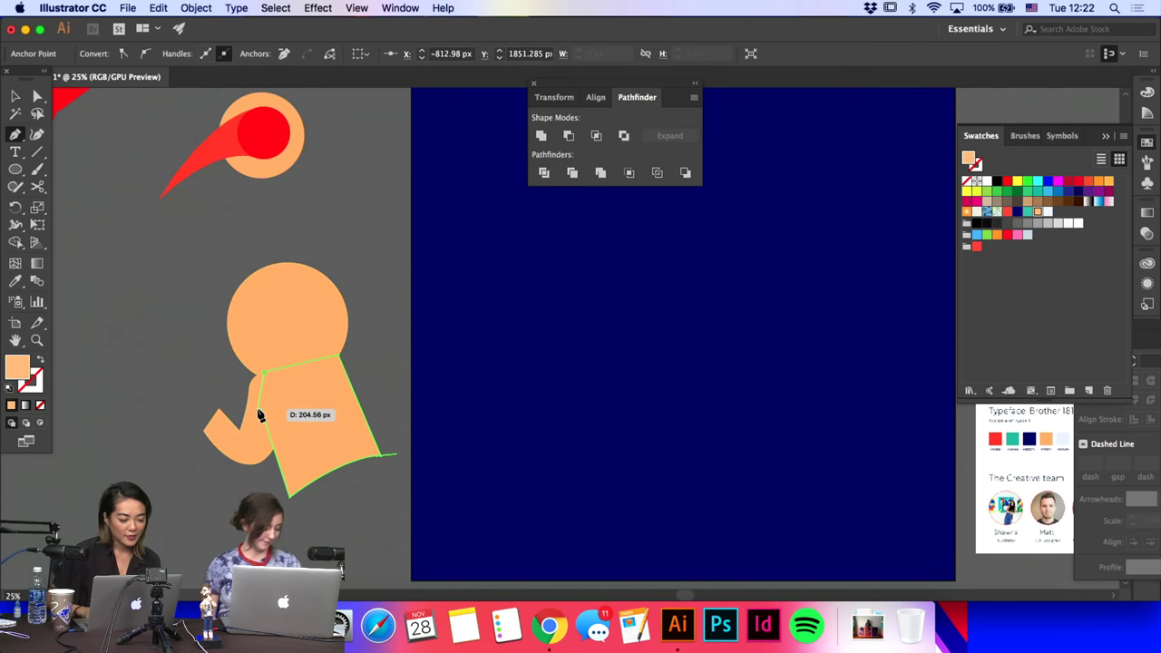
{"action": "key", "text": "super+z"}
{"action": "key", "text": "super+z"}
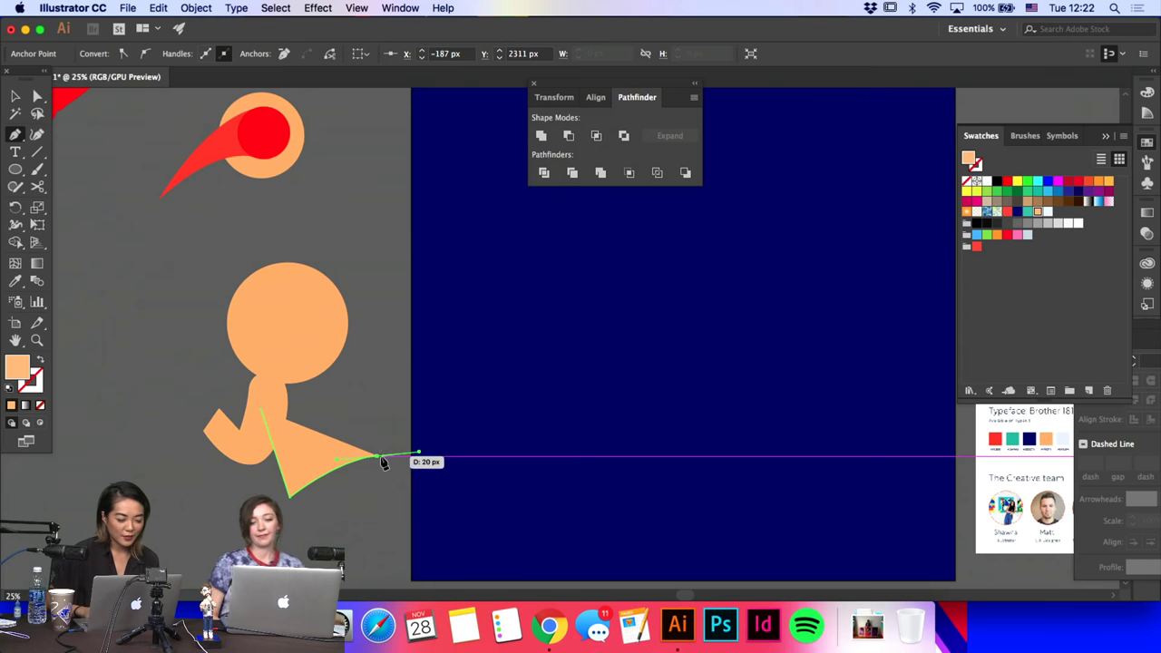
Step: Complete the torso outline with a straight slanted right side and a curved top edge tucked under the circle
{"action": "left_click", "coordinate": [379, 455]}
{"action": "left_click", "coordinate": [335, 360]}
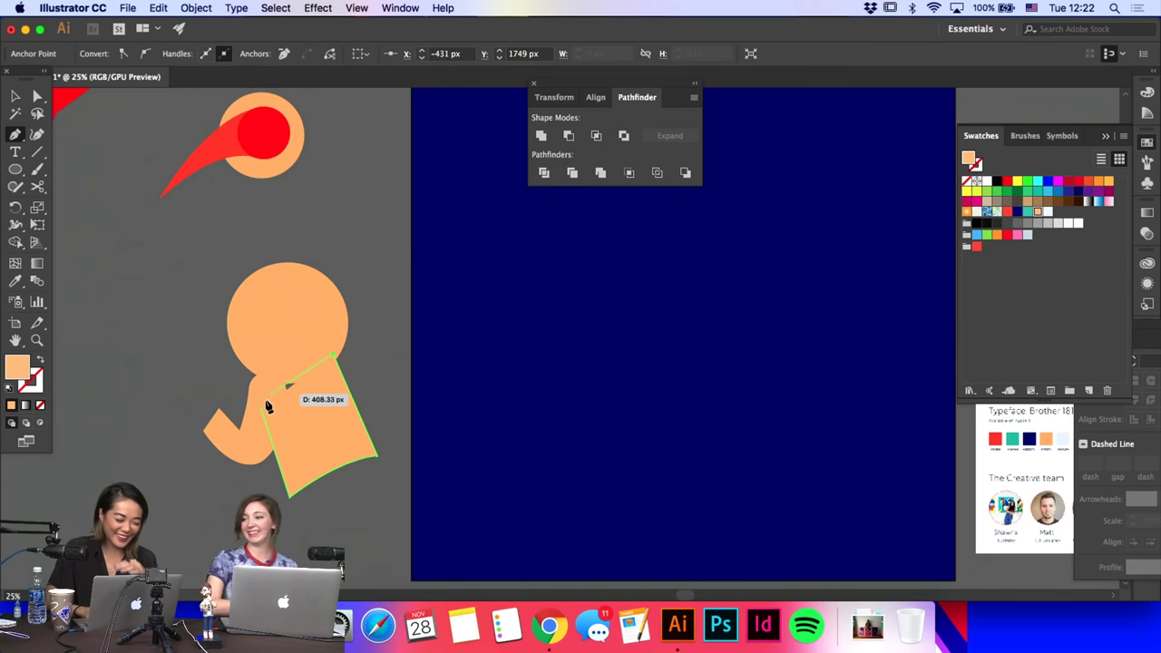
{"action": "left_click_drag", "start_coordinate": [262, 411], "coordinate": [263, 468]}
Step: Fill the hook-shaped arm with the red sampled from the first comet's tail, and deselect it
{"action": "key", "text": "a"}
{"action": "left_click", "coordinate": [258, 449]}
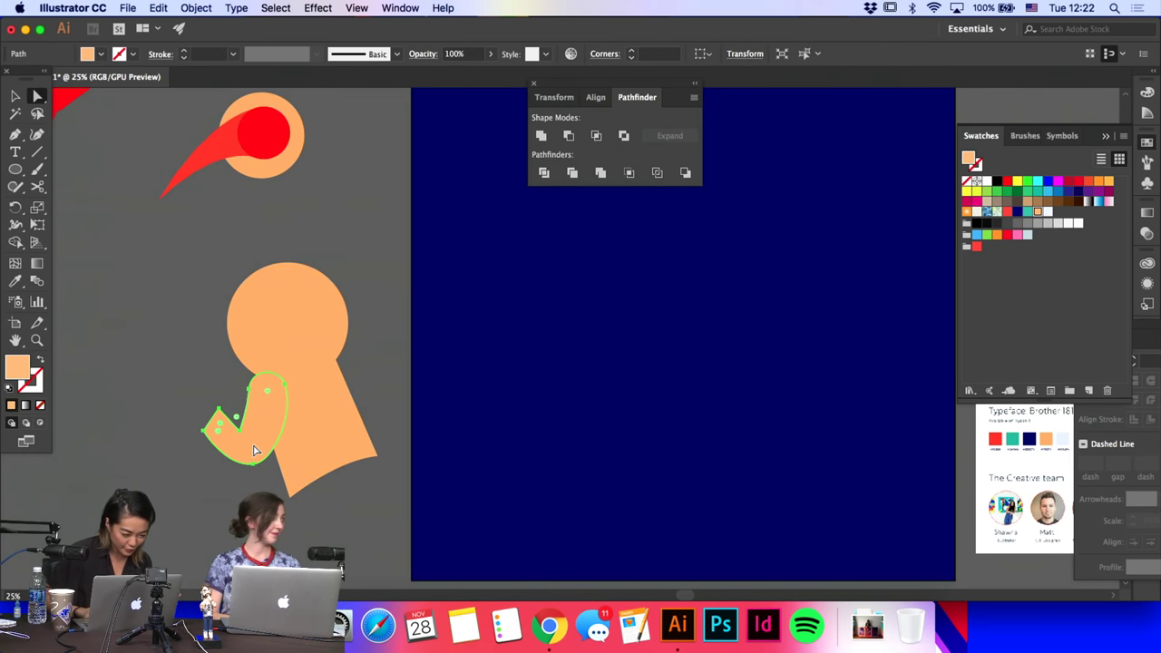
{"action": "left_click", "coordinate": [15, 283]}
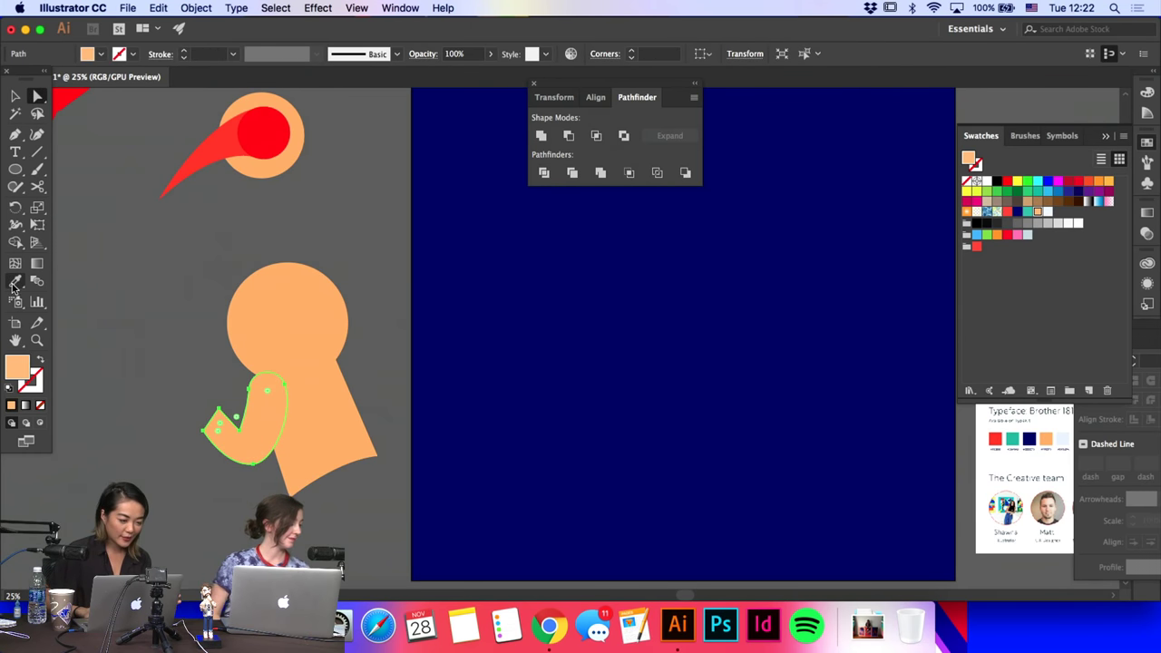
{"action": "left_click", "coordinate": [191, 170]}
{"action": "key", "text": "Delete"}
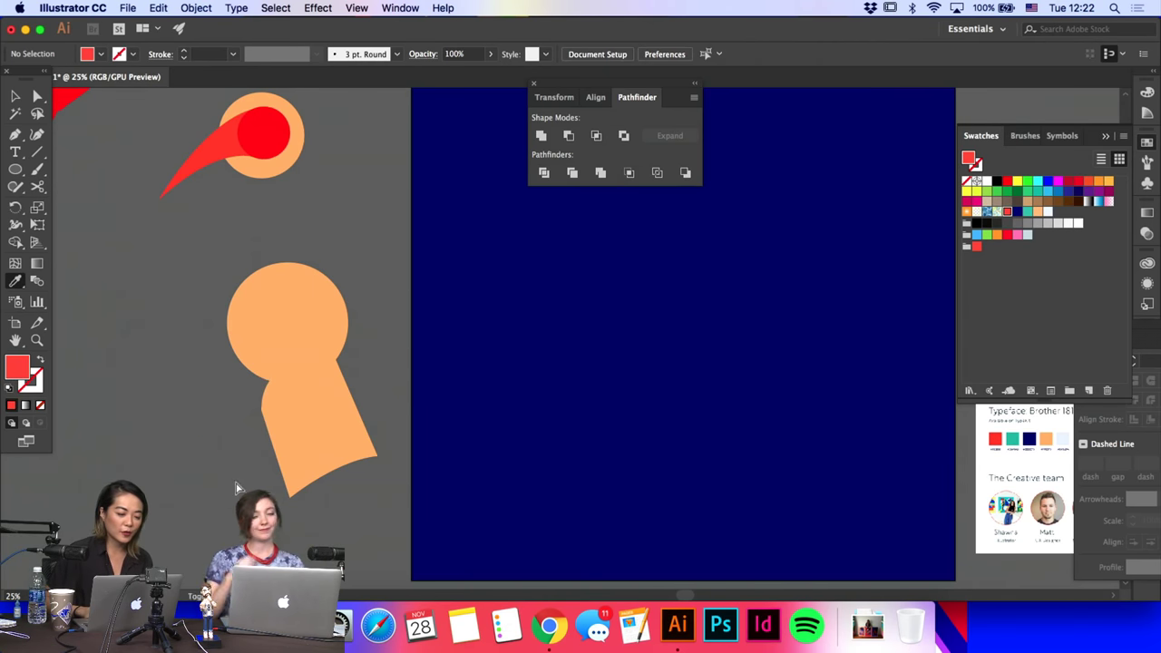
{"action": "key", "text": "super+z"}
{"action": "key", "text": "a"}
{"action": "left_click", "coordinate": [176, 363]}
Step: Shift the red arm slightly right so it overlaps more of the peach torso, and deselect it
{"action": "left_click", "coordinate": [273, 405]}
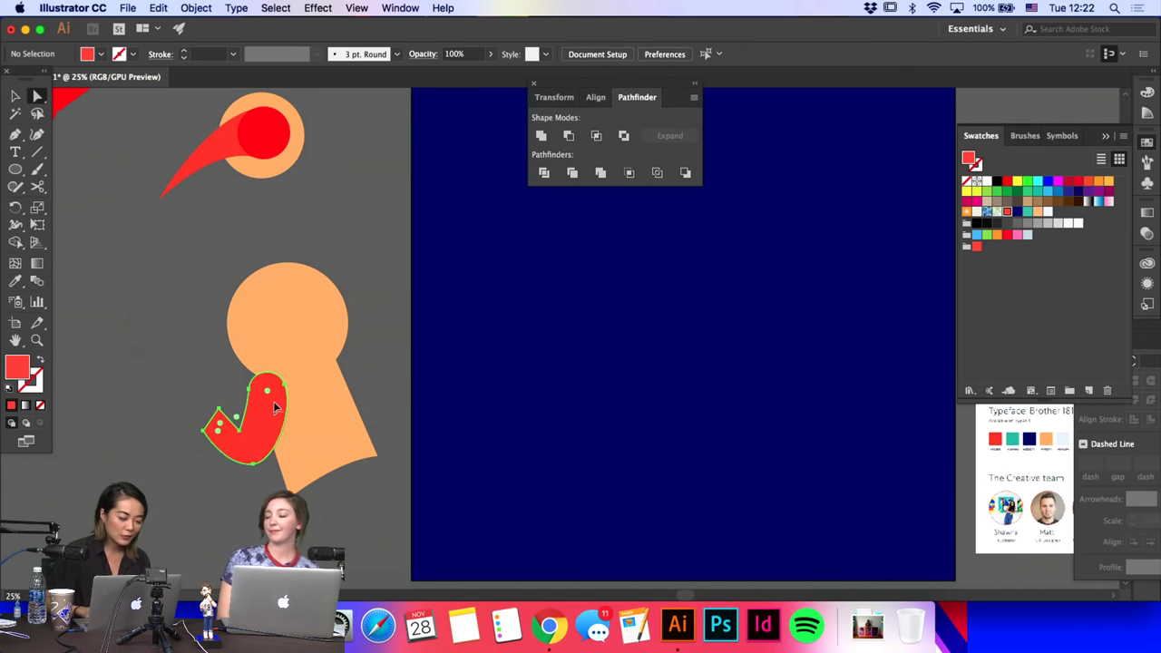
{"action": "left_click", "coordinate": [275, 406]}
{"action": "left_click_drag", "start_coordinate": [275, 406], "coordinate": [284, 409]}
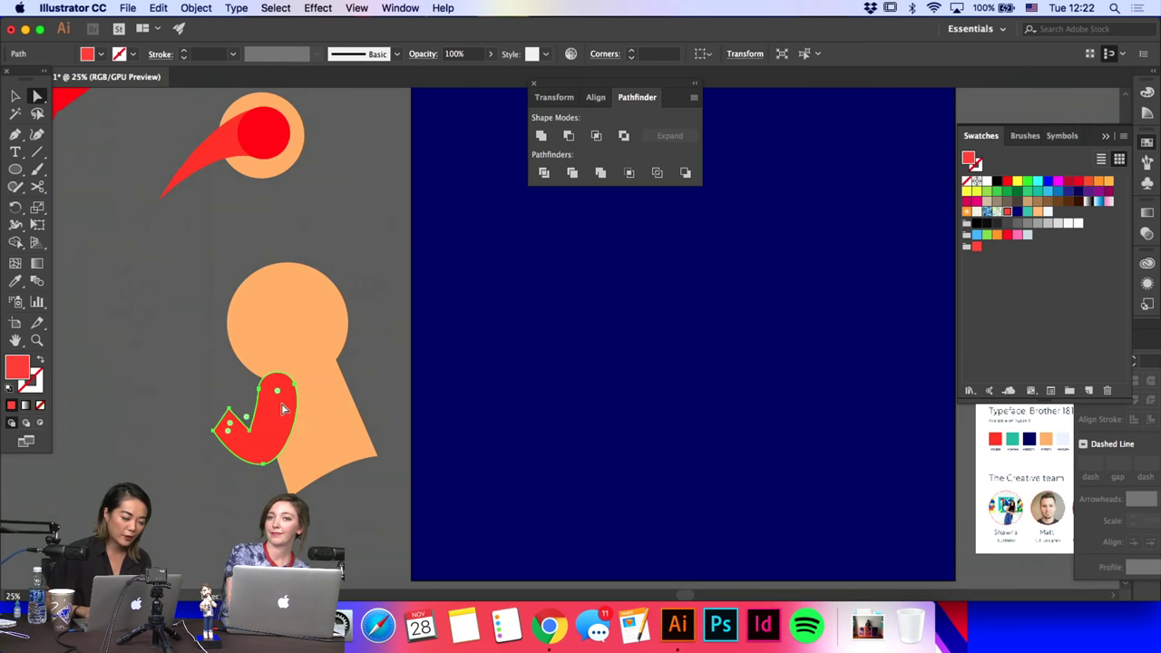
{"action": "left_click", "coordinate": [156, 313]}
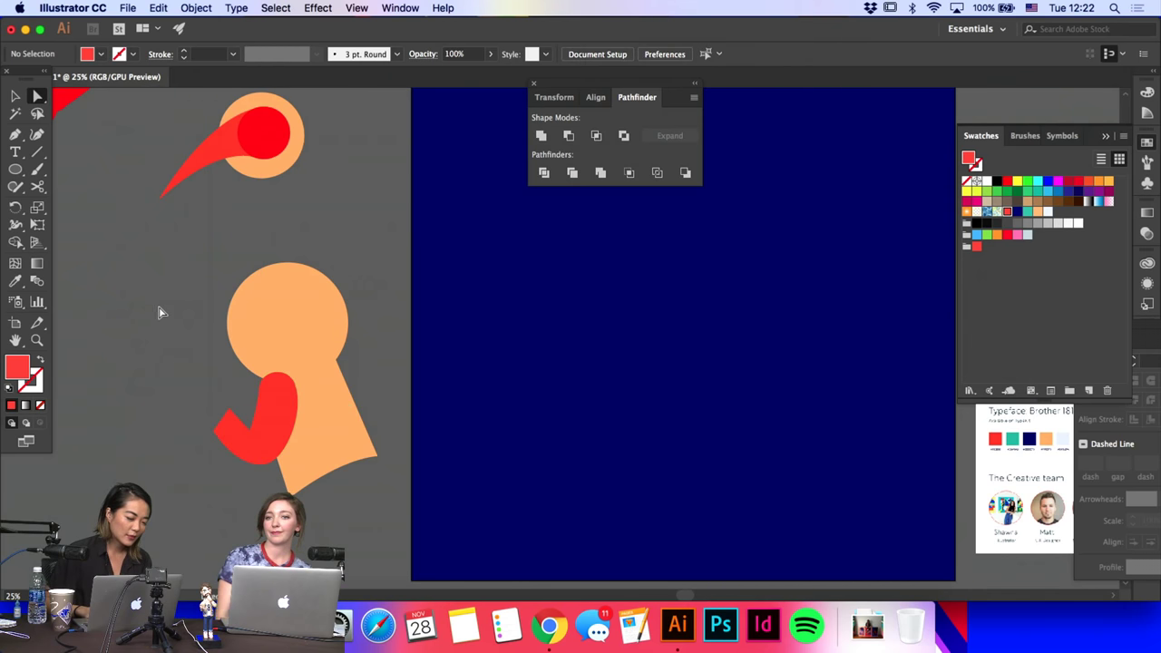
Step: Fill the head circle with the teal sampled from the colour block beyond the artboard's right side
{"action": "left_click", "coordinate": [268, 324]}
{"action": "left_click", "coordinate": [15, 281]}
{"action": "scroll", "coordinate": [230, 290], "scroll_direction": "right", "scroll_amount": 3}
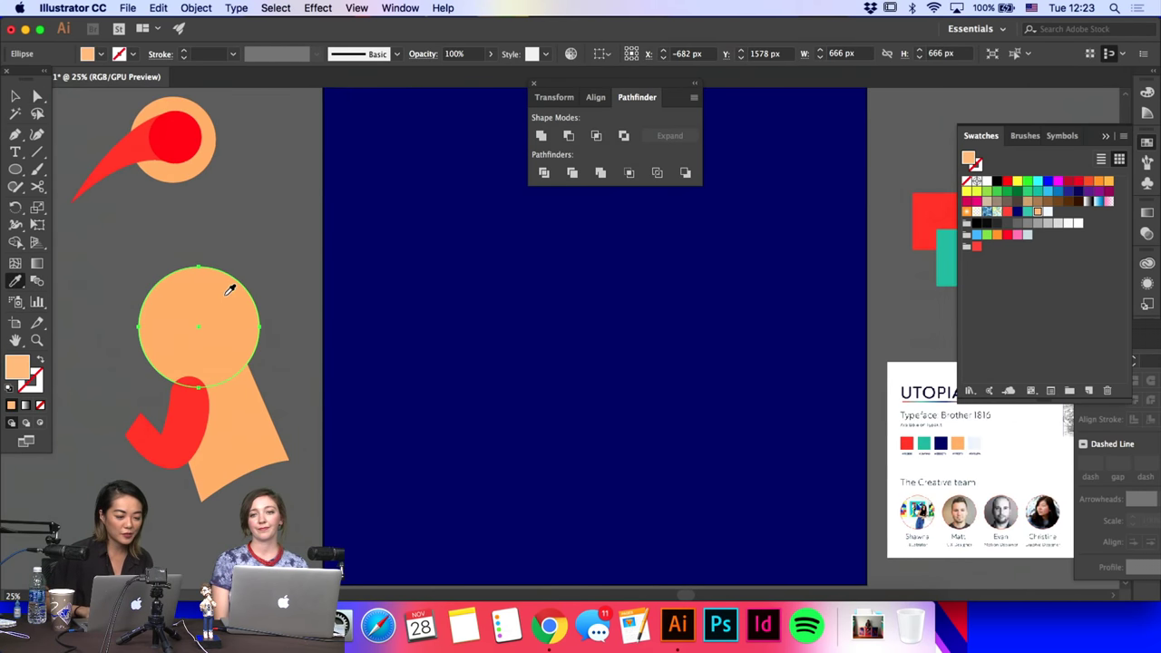
{"action": "scroll", "coordinate": [230, 290], "scroll_direction": "right", "scroll_amount": 3}
{"action": "left_click", "coordinate": [842, 243]}
{"action": "scroll", "coordinate": [402, 336], "scroll_direction": "left", "scroll_amount": 5}
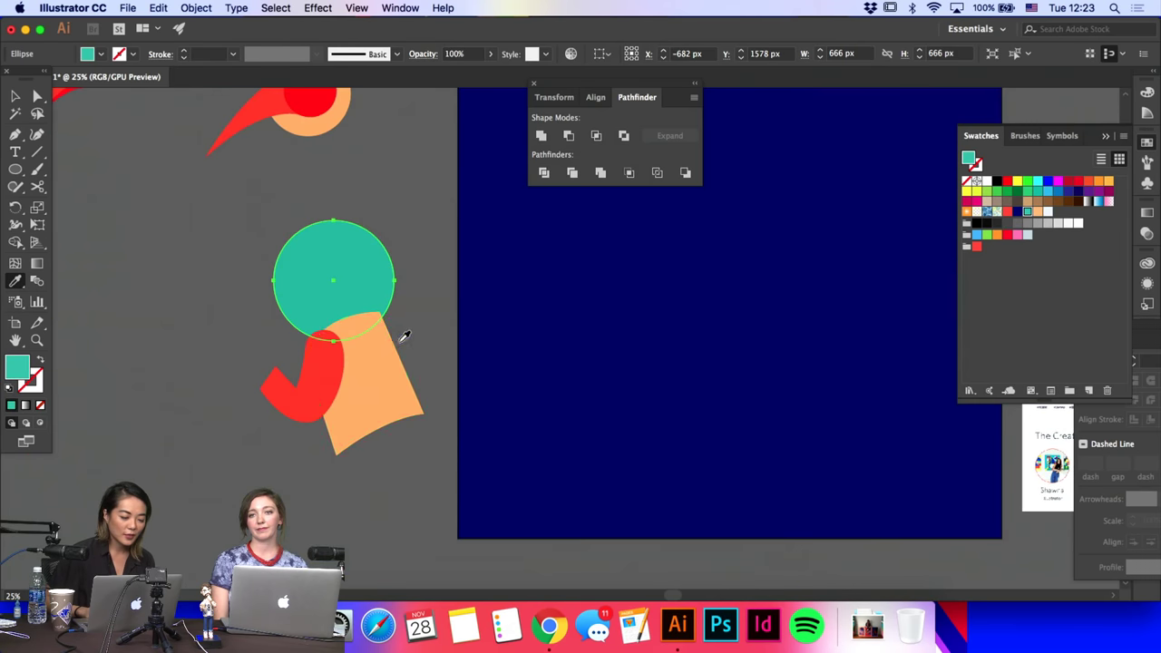
Step: Nudge the teal head slightly left and the peach torso slightly right, and deselect them
{"action": "key", "text": "a"}
{"action": "key", "text": "shift+Left"}
{"action": "key", "text": "shift+Left"}
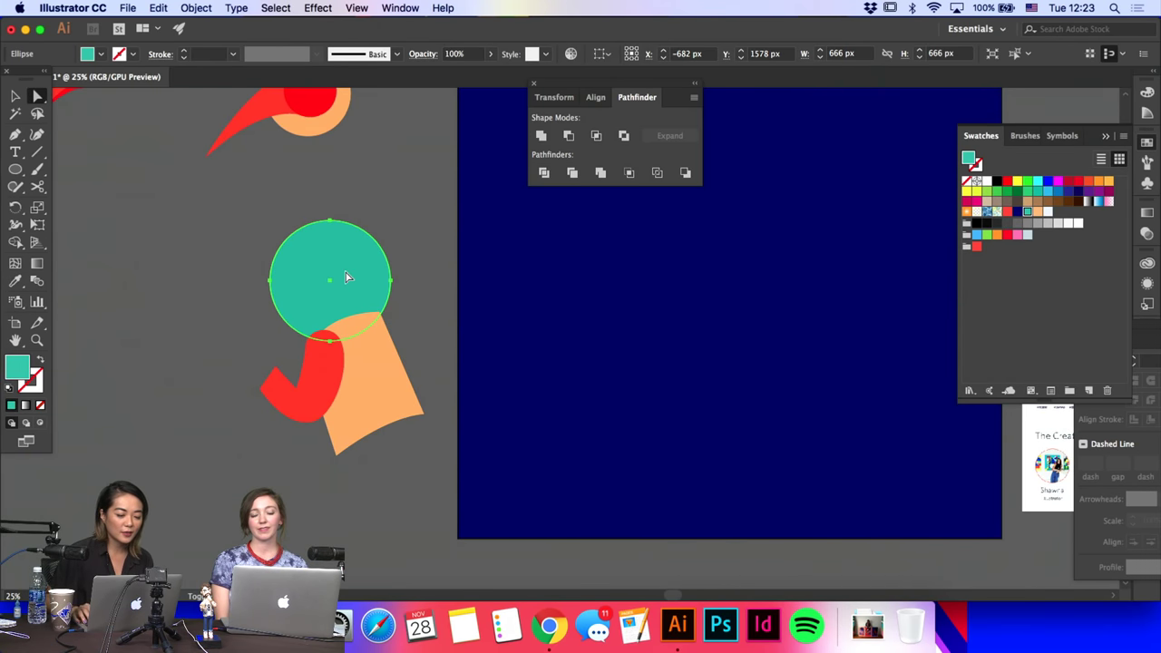
{"action": "left_click", "coordinate": [387, 365]}
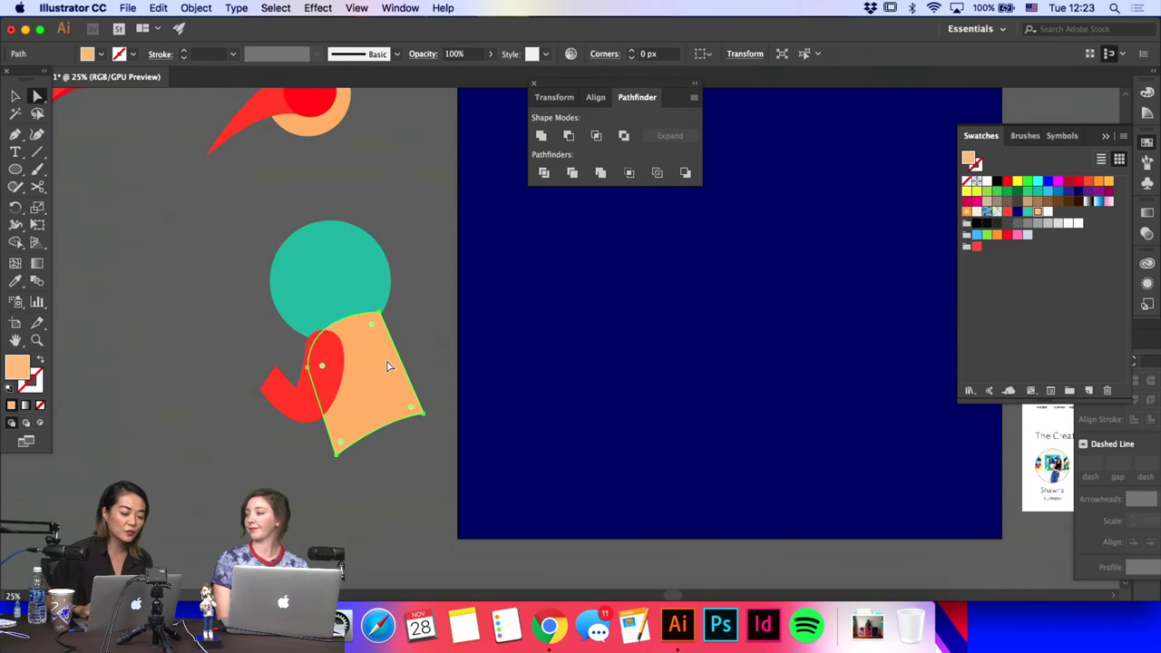
{"action": "left_click", "coordinate": [424, 343]}
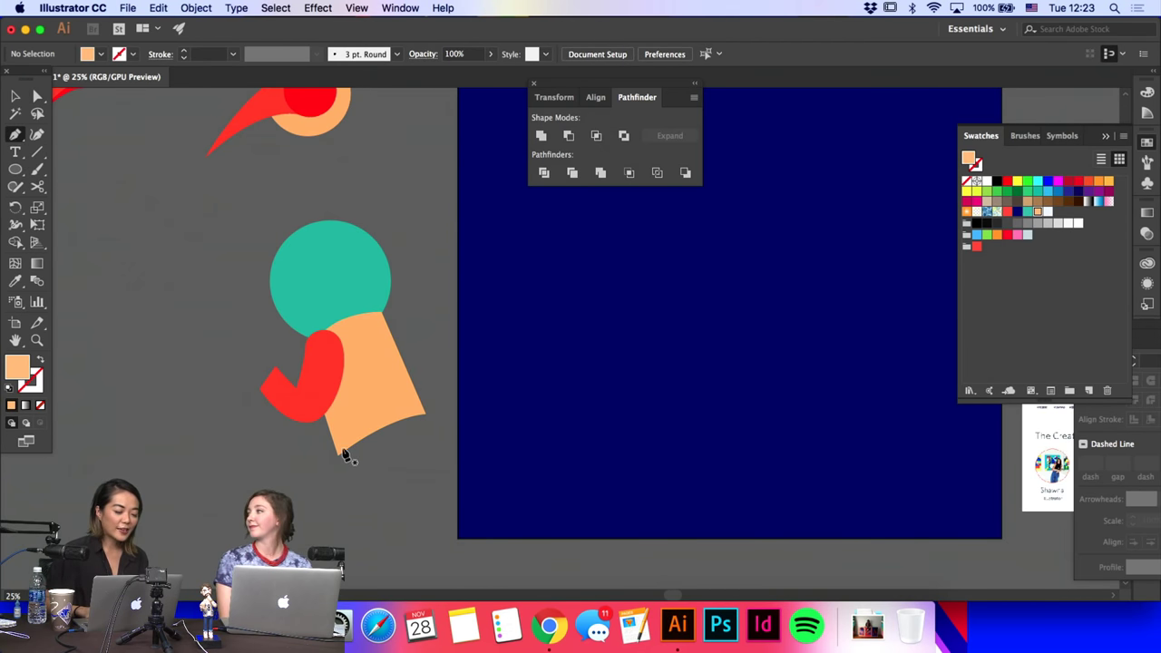
Step: Draw a peach ellipse about 549 × 281 px at the torso's lower end, then rotate and move it to follow the torso's slant
{"action": "left_click", "coordinate": [15, 170]}
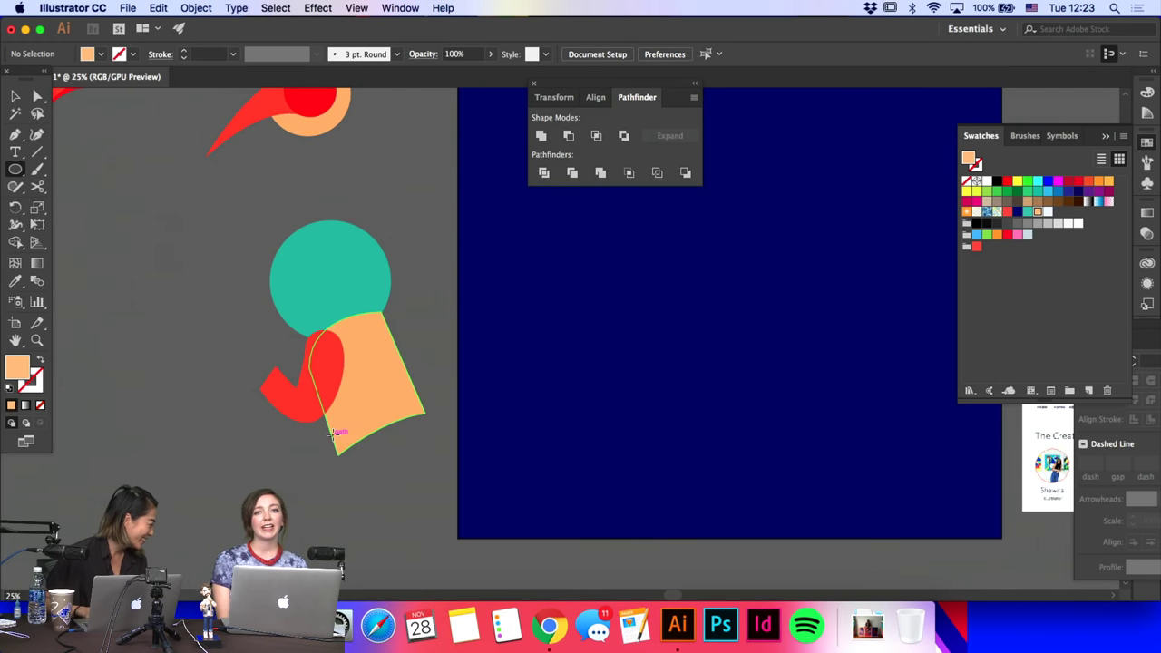
{"action": "mouse_move", "coordinate": [334, 434]}
{"action": "left_mouse_down"}
{"action": "mouse_move", "coordinate": [415, 461]}
{"action": "mouse_move", "coordinate": [430, 485]}
{"action": "left_mouse_up"}
{"action": "key", "text": "v"}
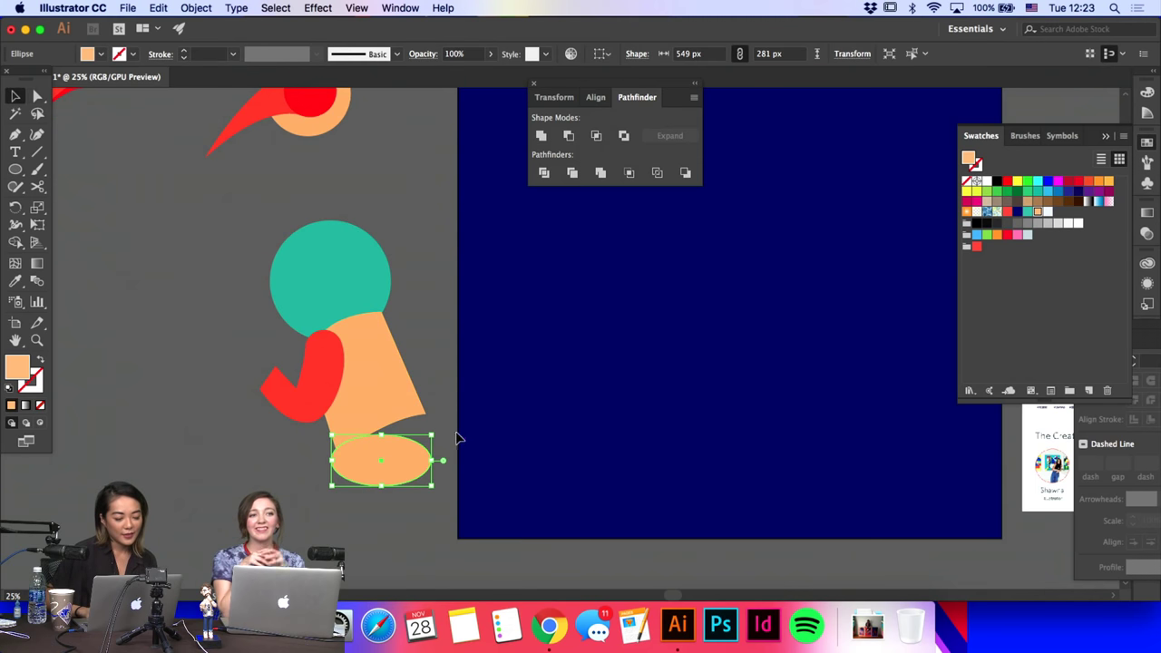
{"action": "left_click_drag", "start_coordinate": [453, 436], "coordinate": [422, 411]}
{"action": "left_click_drag", "start_coordinate": [405, 469], "coordinate": [408, 451]}
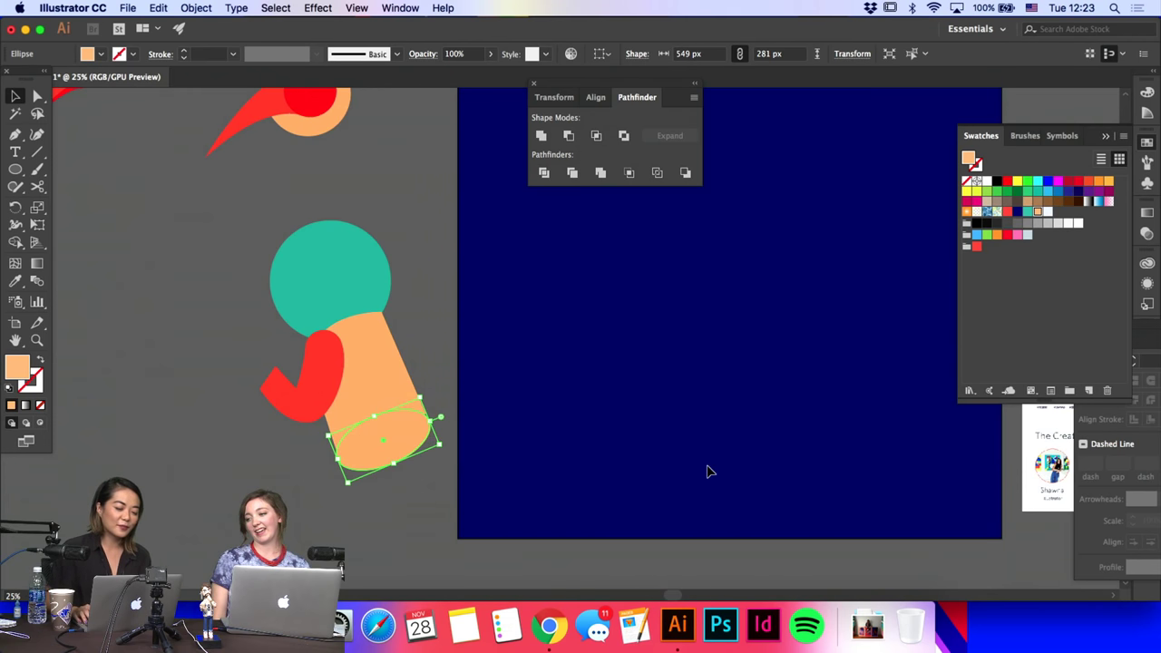
Step: Nudge the tilted ellipse upward until it fits into the torso's lower end
{"action": "key", "text": "shift+Right"}
{"action": "key", "text": "shift+Up"}
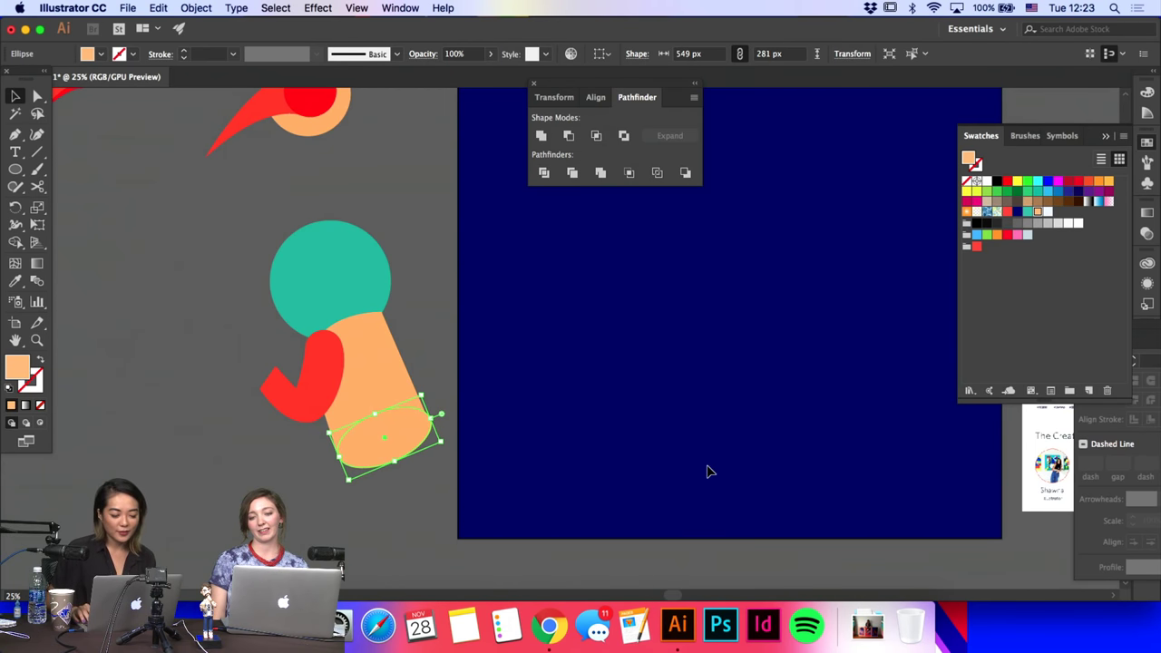
{"action": "key", "text": "shift+Up"}
{"action": "key", "text": "shift+Left"}
{"action": "key", "text": "shift+Up"}
{"action": "key", "text": "shift+Up"}
{"action": "key", "text": "shift+Up"}
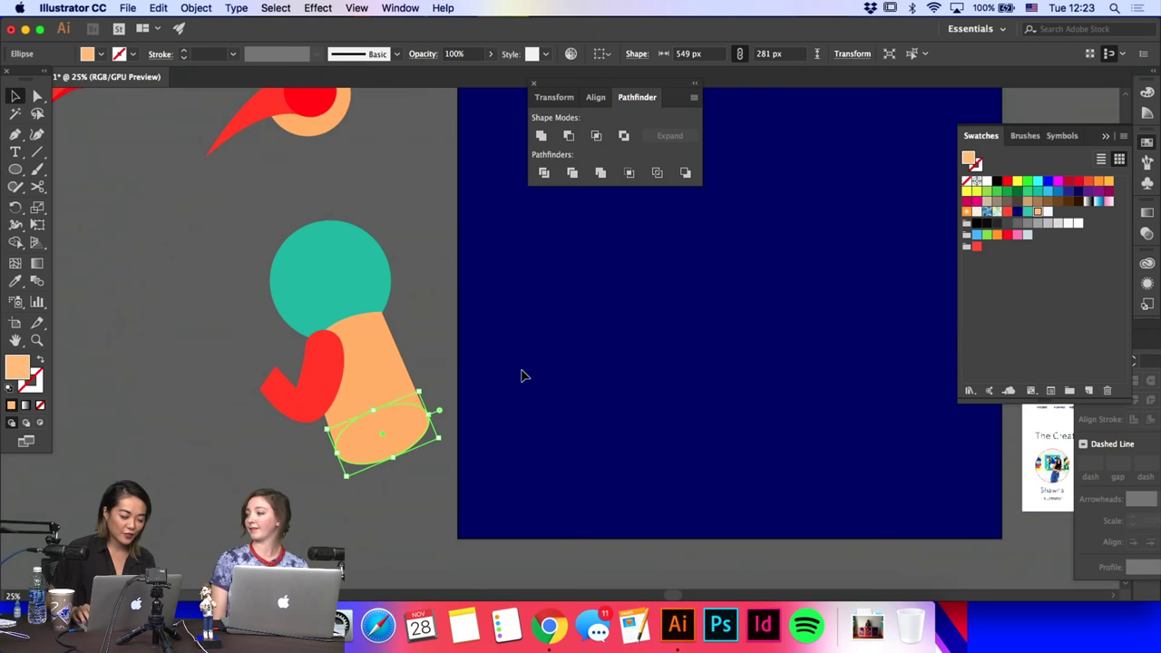
Step: Select only the anchor point at the torso's lower-right corner
{"action": "key", "text": "a"}
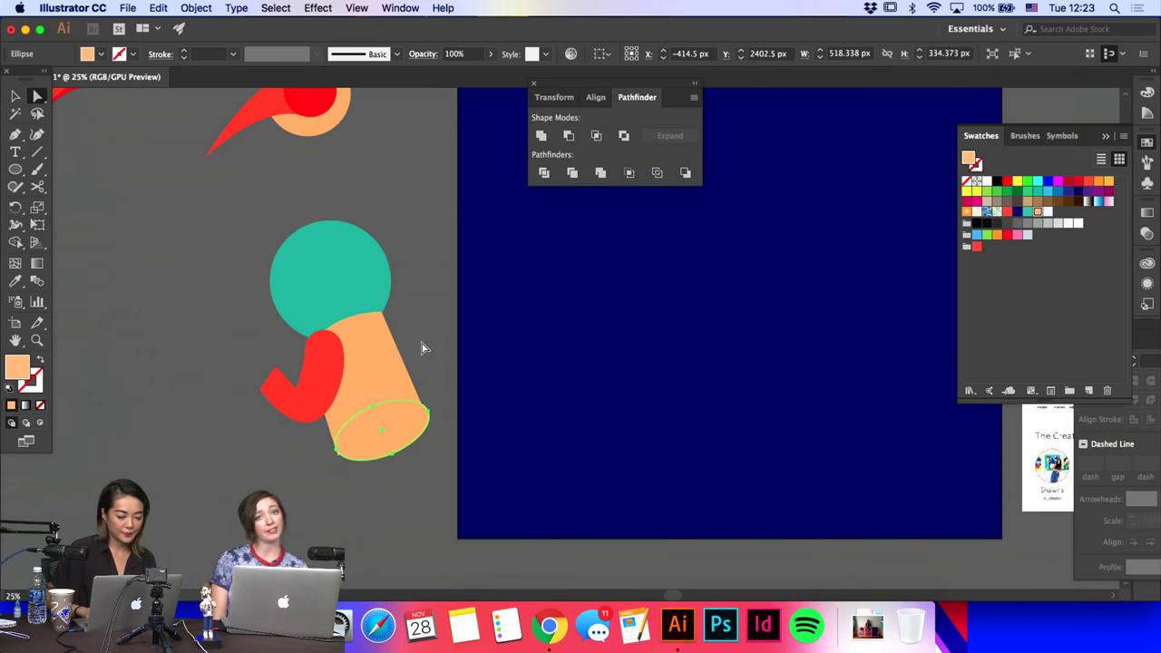
{"action": "left_click", "coordinate": [388, 363]}
{"action": "left_click", "coordinate": [430, 418]}
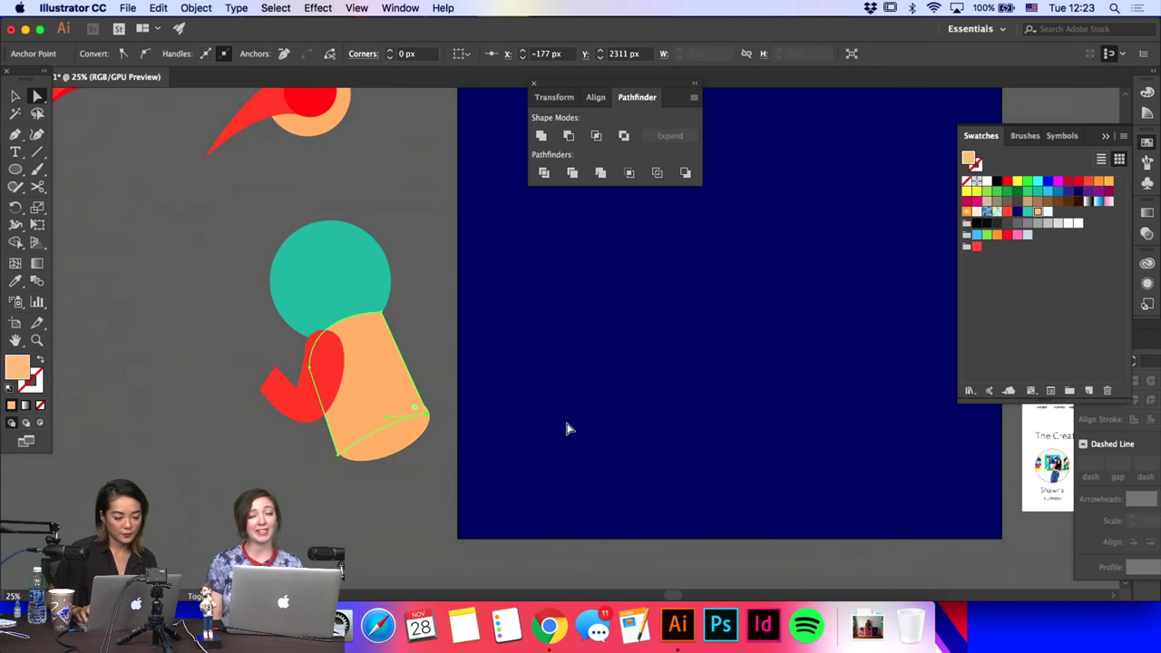
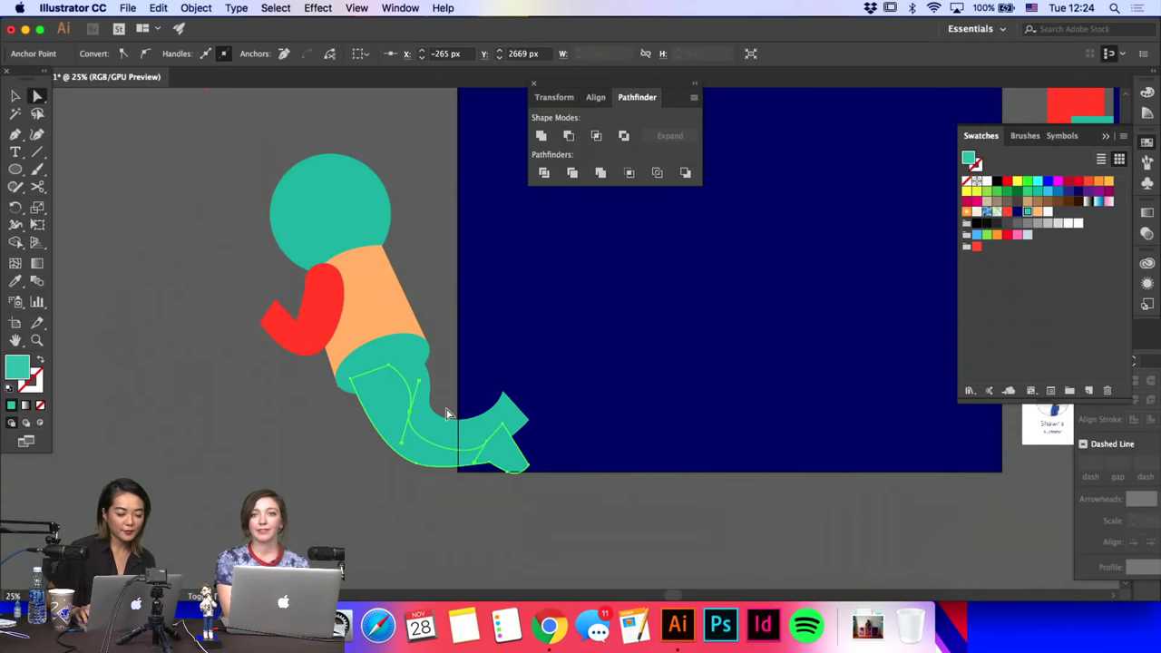
Step: Adjust the knee and upper thigh anchor points along the inner edge of the lower teal leg
{"action": "left_click", "coordinate": [414, 413]}
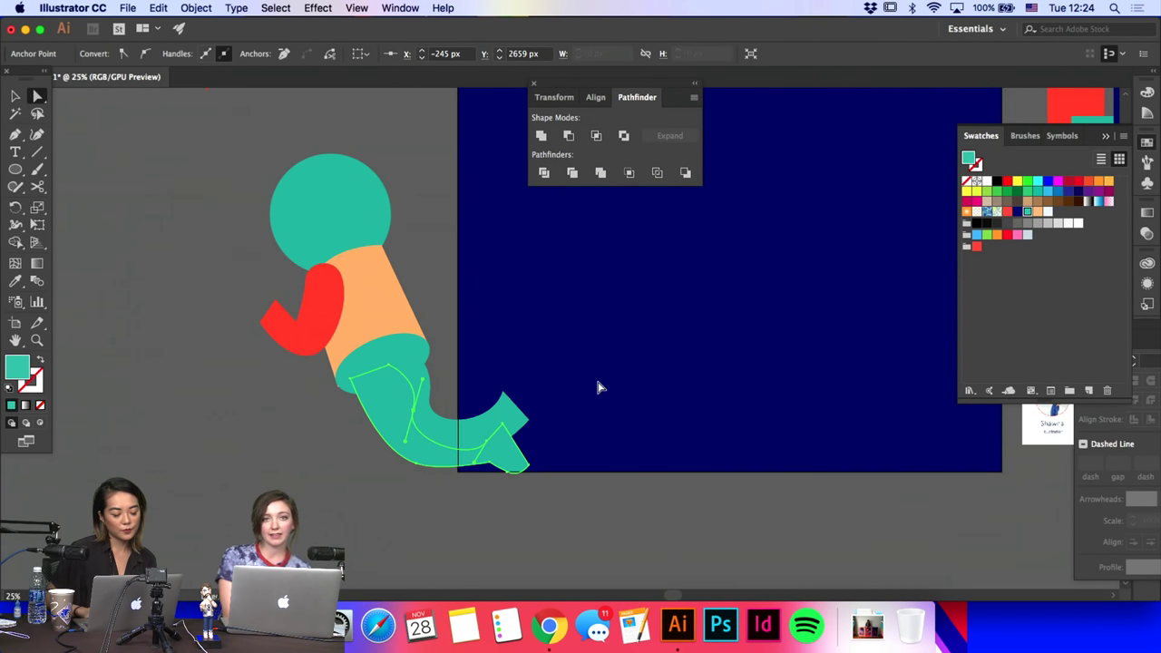
{"action": "left_click", "coordinate": [387, 369]}
{"action": "left_click_drag", "start_coordinate": [387, 369], "coordinate": [423, 379]}
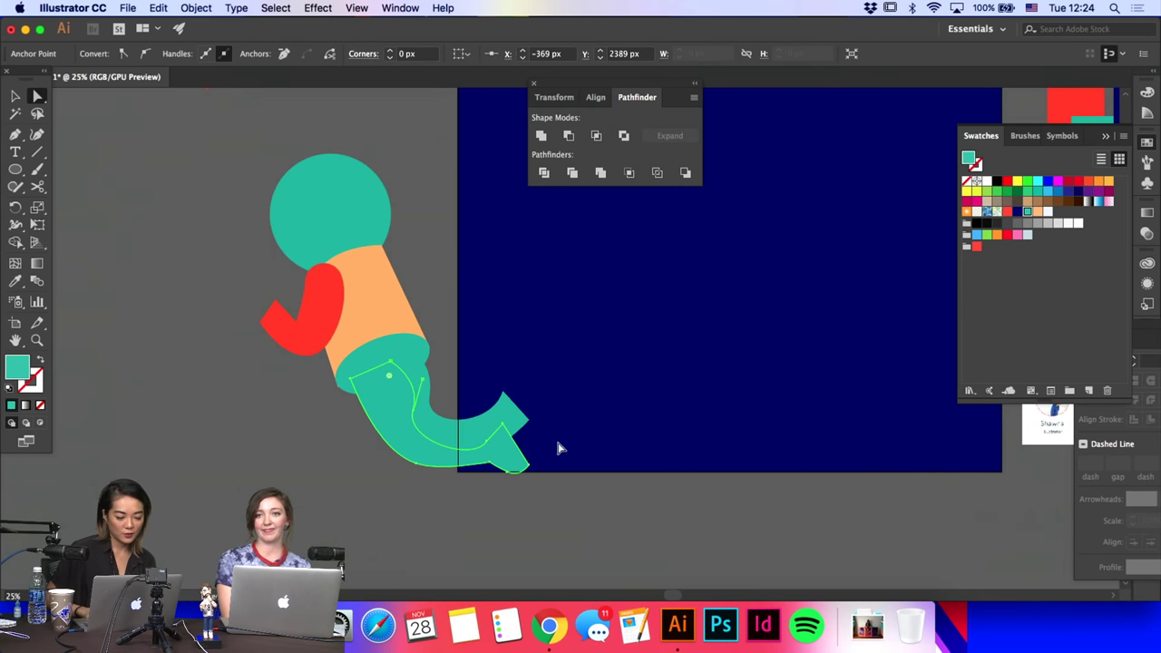
Step: Add two anchor points along the underside of the upper teal leg's foot and shift the ankle point inward
{"action": "left_click", "coordinate": [511, 422]}
{"action": "left_click", "coordinate": [529, 419]}
{"action": "key", "text": "plus"}
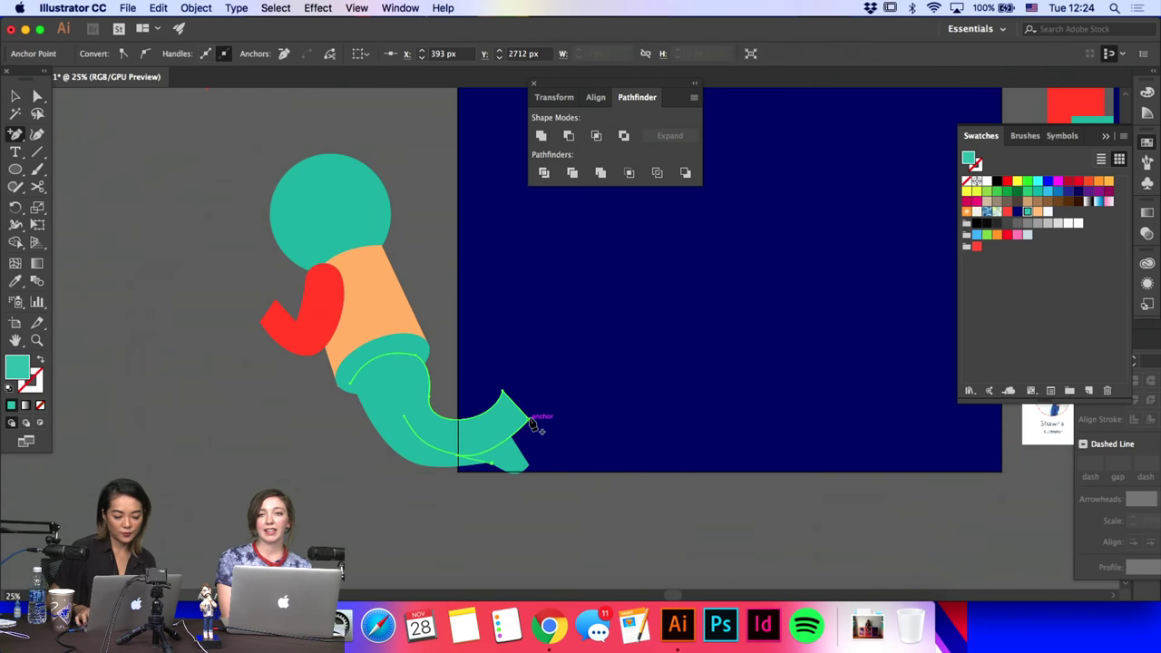
{"action": "left_click", "coordinate": [519, 437]}
{"action": "key", "text": "Return"}
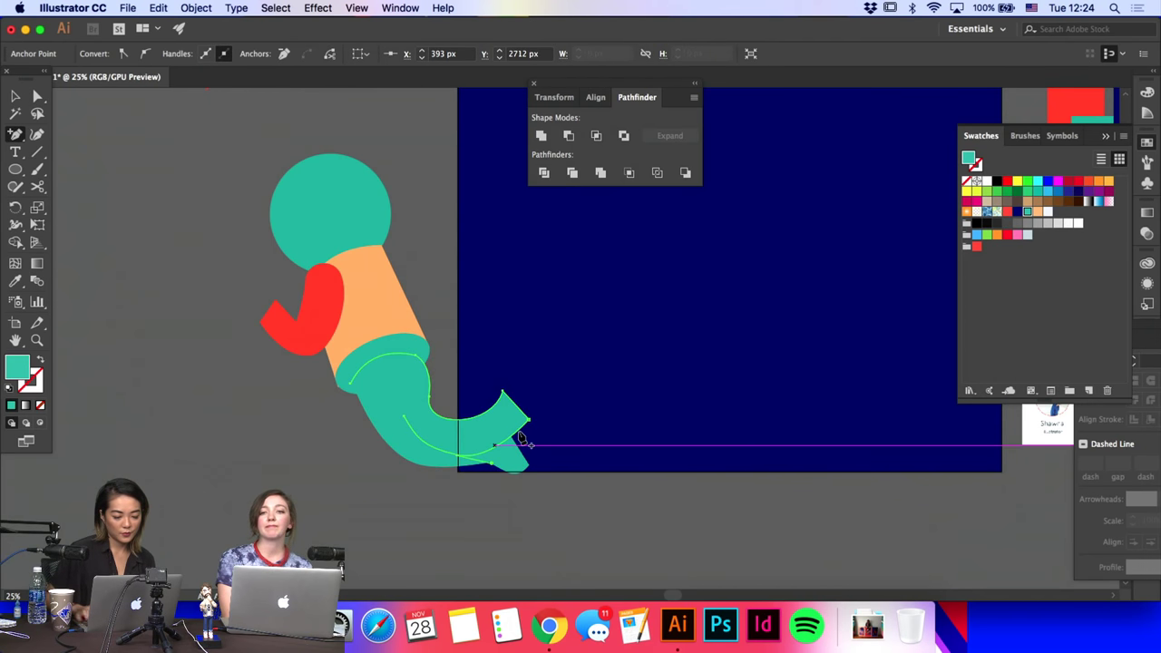
{"action": "left_click", "coordinate": [517, 432]}
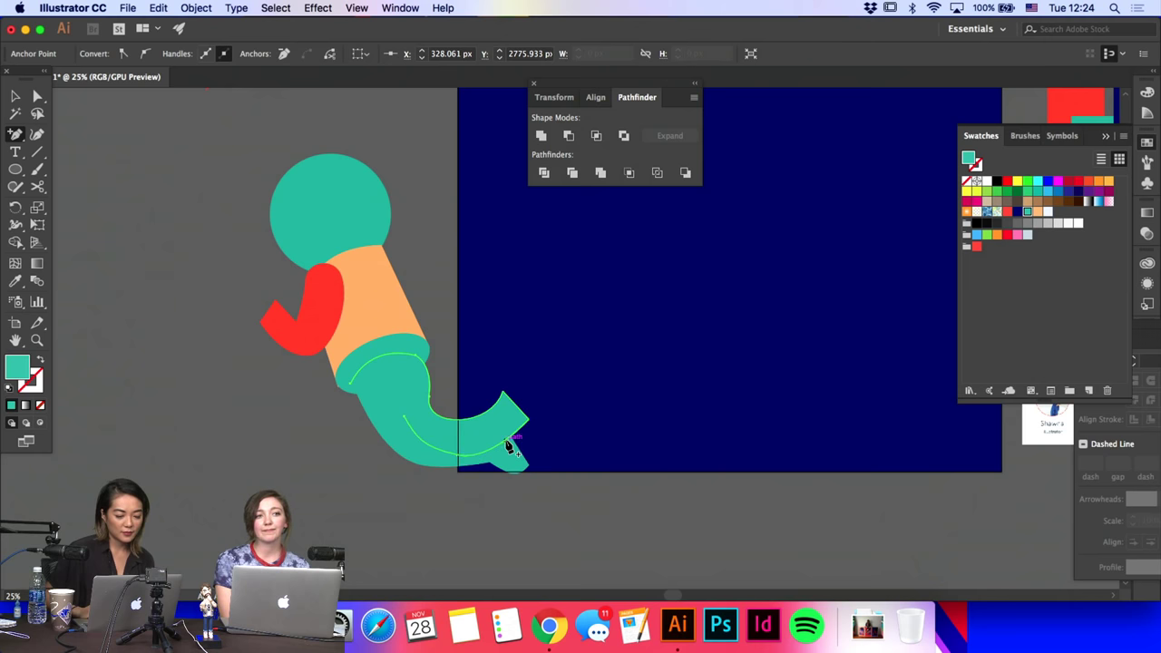
{"action": "left_click", "coordinate": [510, 444]}
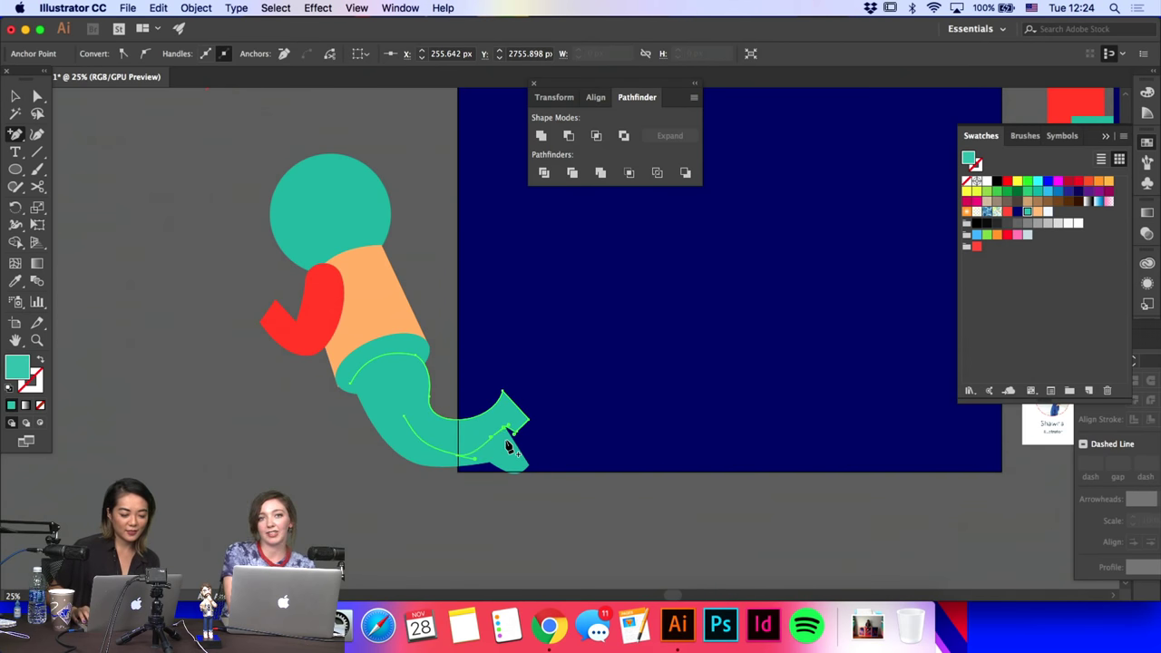
Step: Reshape the upper teal leg's foot by pulling its toe end outward and down into a longer, rounded tip
{"action": "key", "text": "a"}
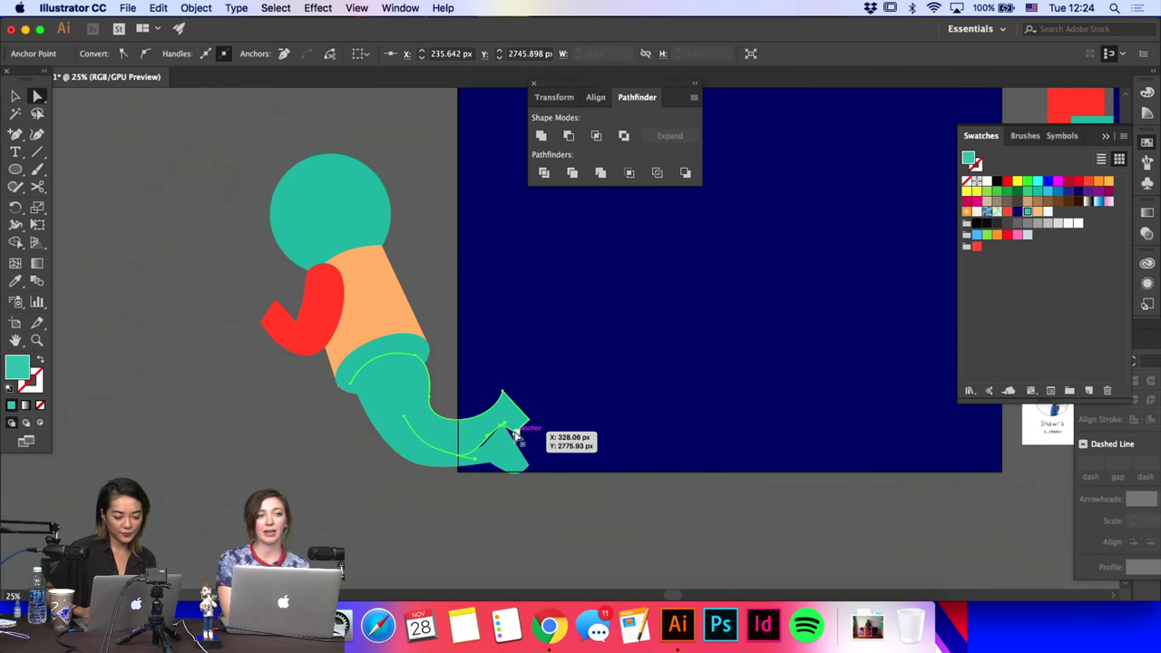
{"action": "left_click", "coordinate": [532, 428]}
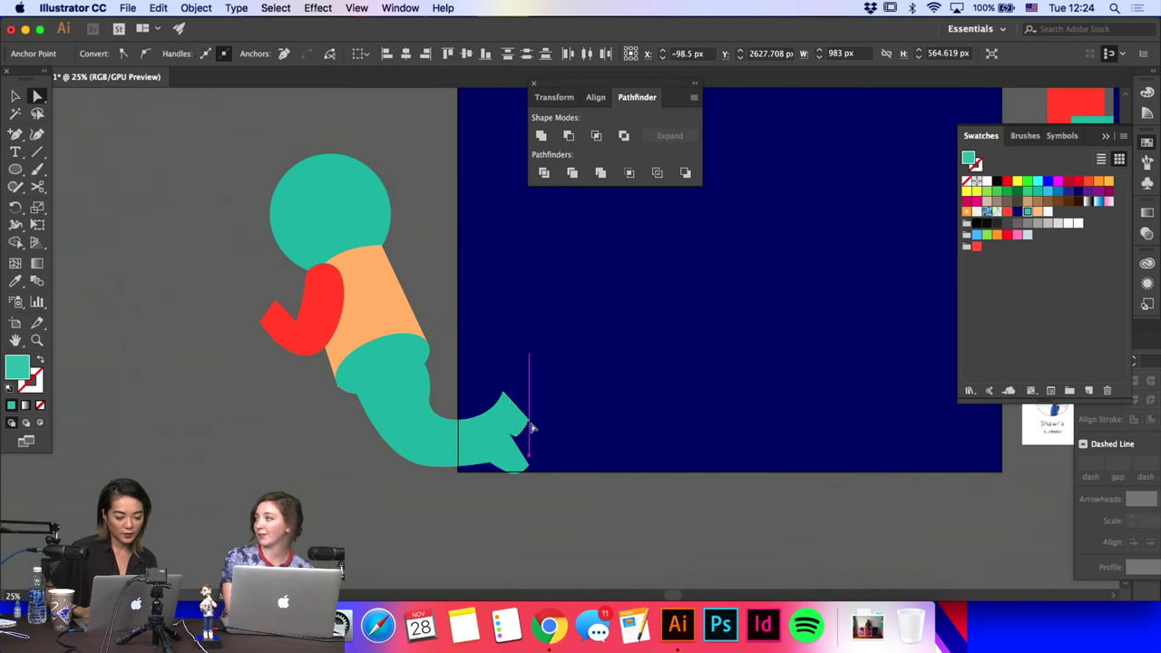
{"action": "left_click", "coordinate": [533, 426]}
{"action": "left_click_drag", "start_coordinate": [503, 391], "coordinate": [539, 437]}
{"action": "left_click", "coordinate": [533, 425]}
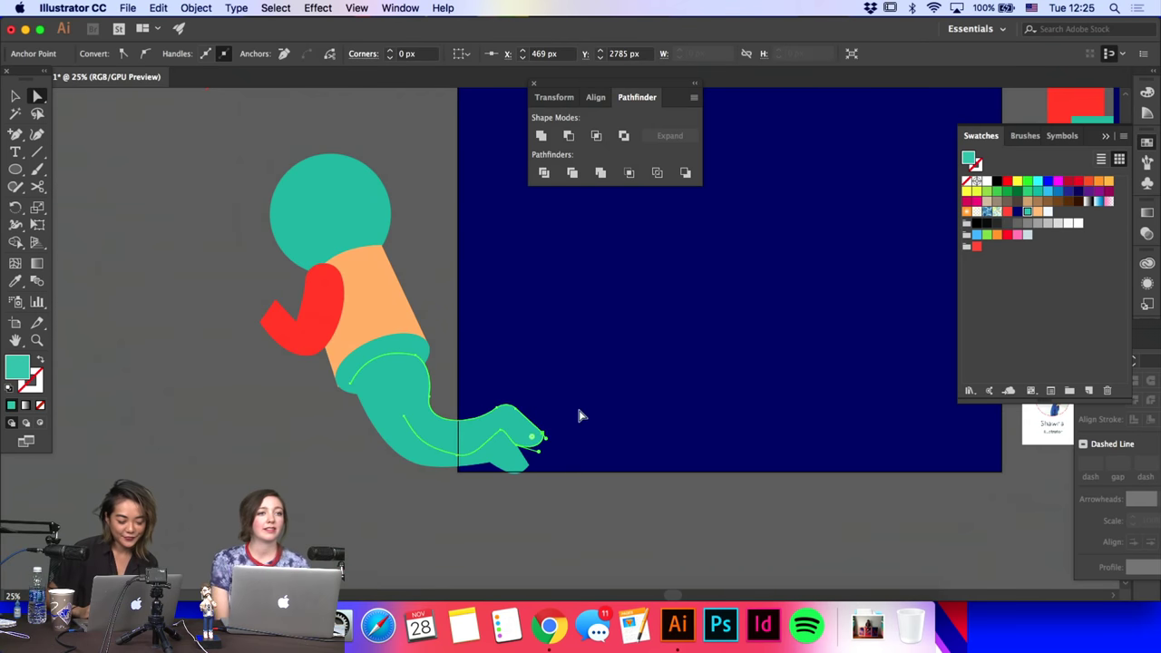
Step: Adjust the heel and inner ankle anchor points on the upper teal leg's foot
{"action": "left_click", "coordinate": [516, 408]}
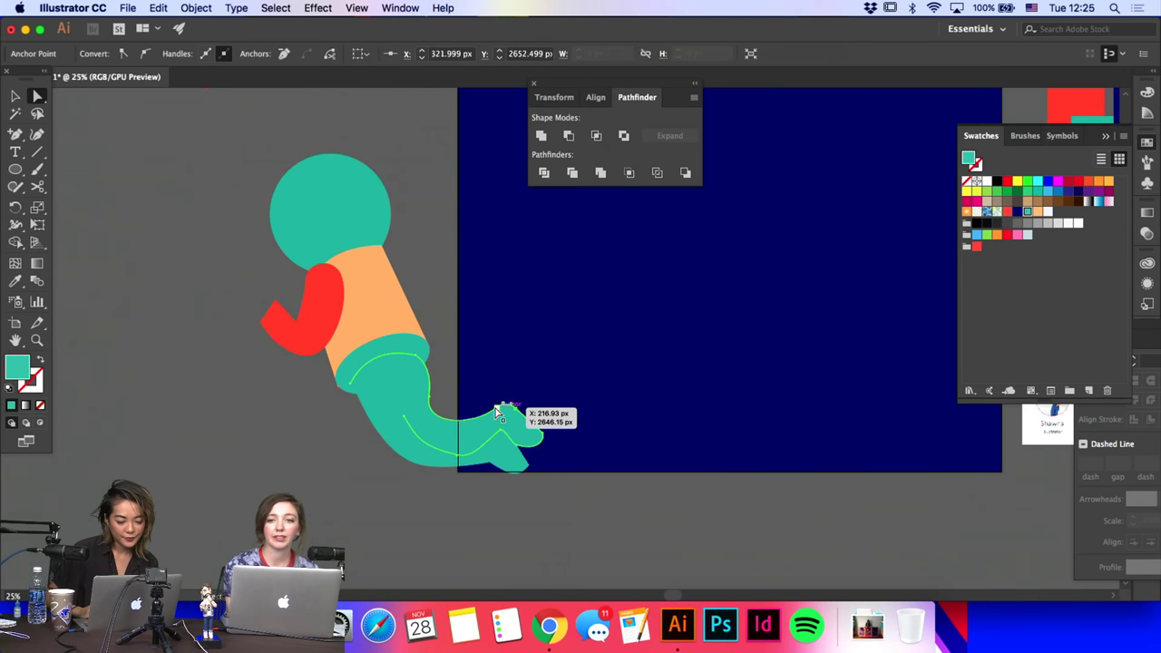
{"action": "left_click", "coordinate": [497, 408]}
{"action": "left_click", "coordinate": [502, 410]}
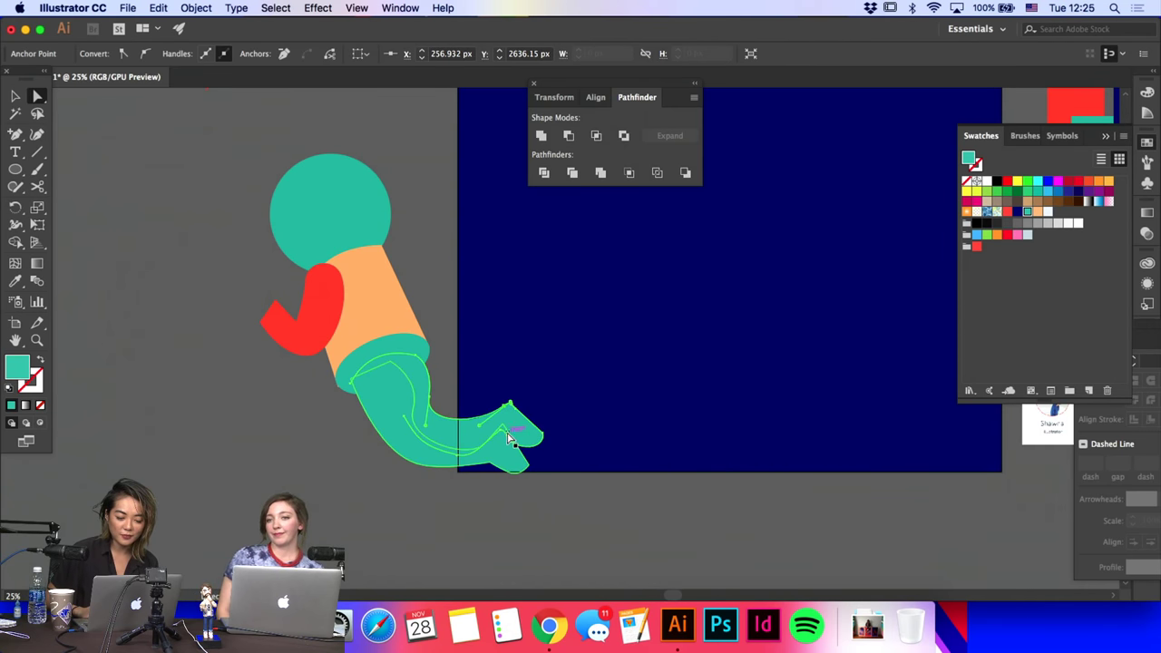
{"action": "left_click", "coordinate": [501, 432]}
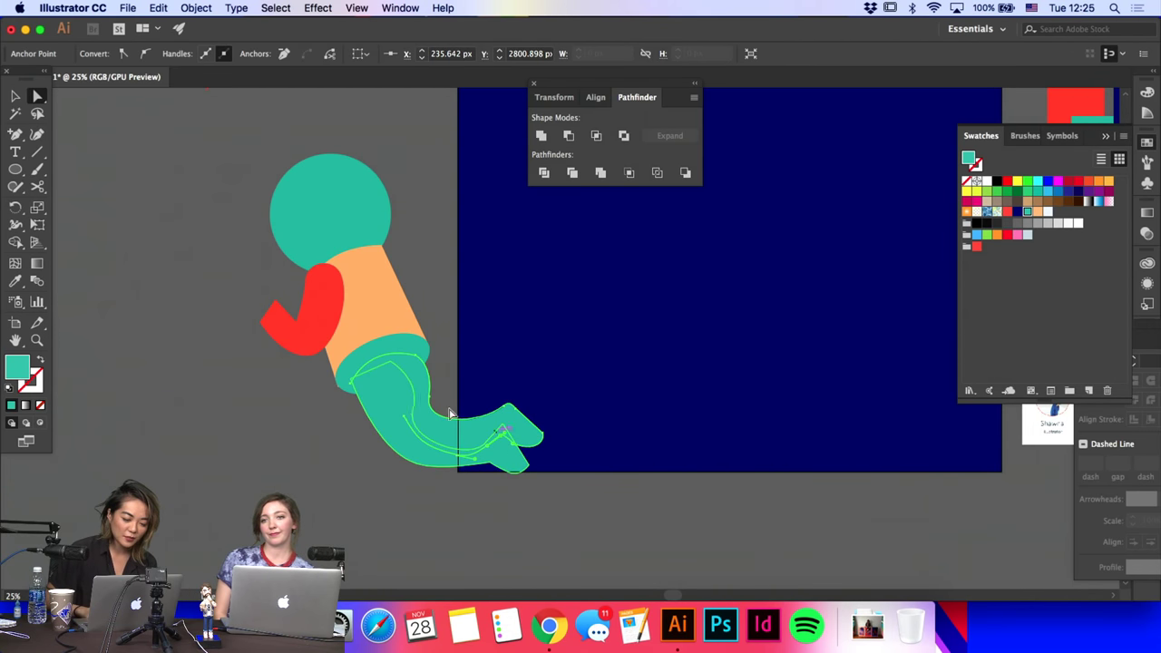
Step: Add an anchor point to the lower teal leg's top edge, raise it slightly and round its corner to about 282 px
{"action": "left_click", "coordinate": [392, 402]}
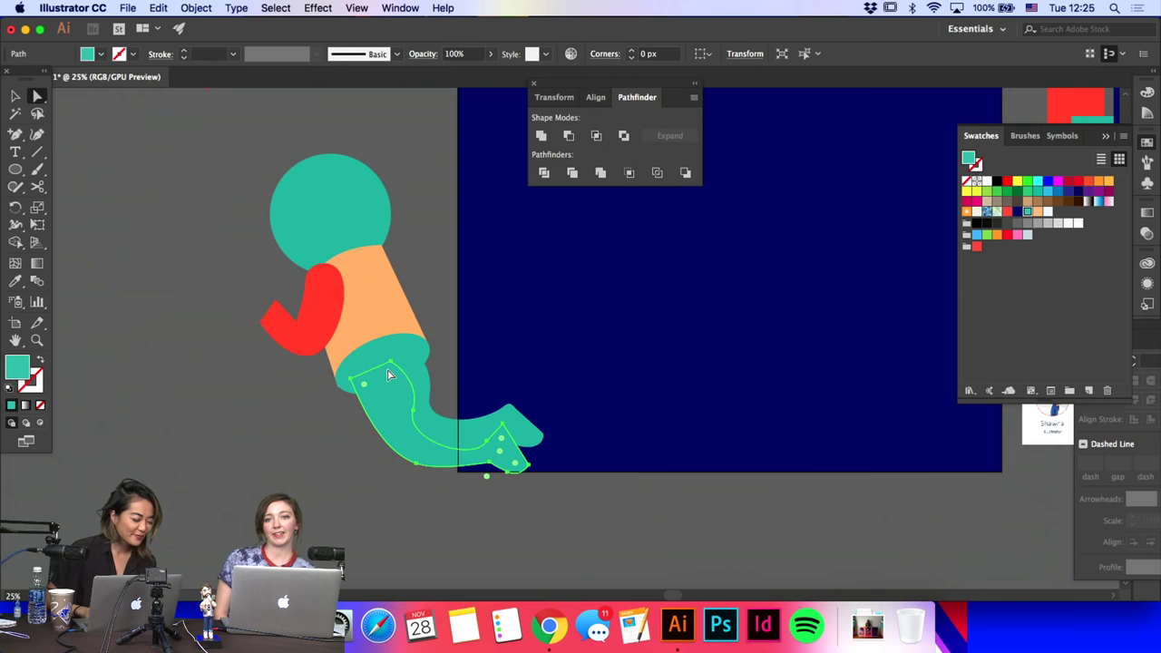
{"action": "key", "text": "p"}
{"action": "left_click", "coordinate": [378, 374]}
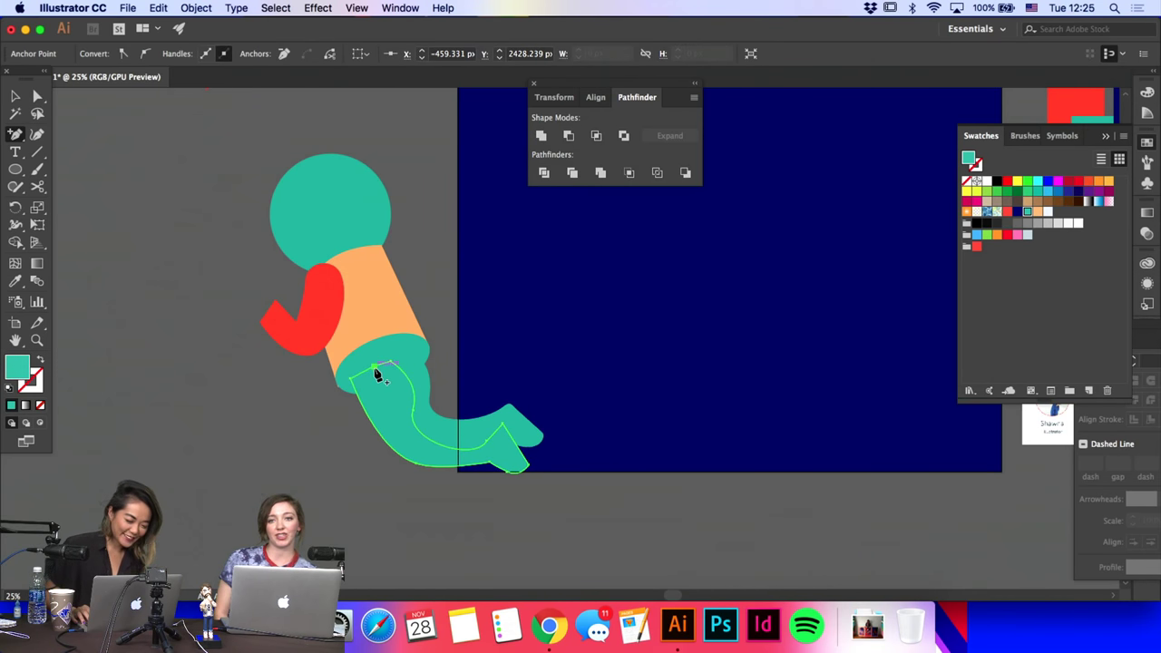
{"action": "key", "text": "a"}
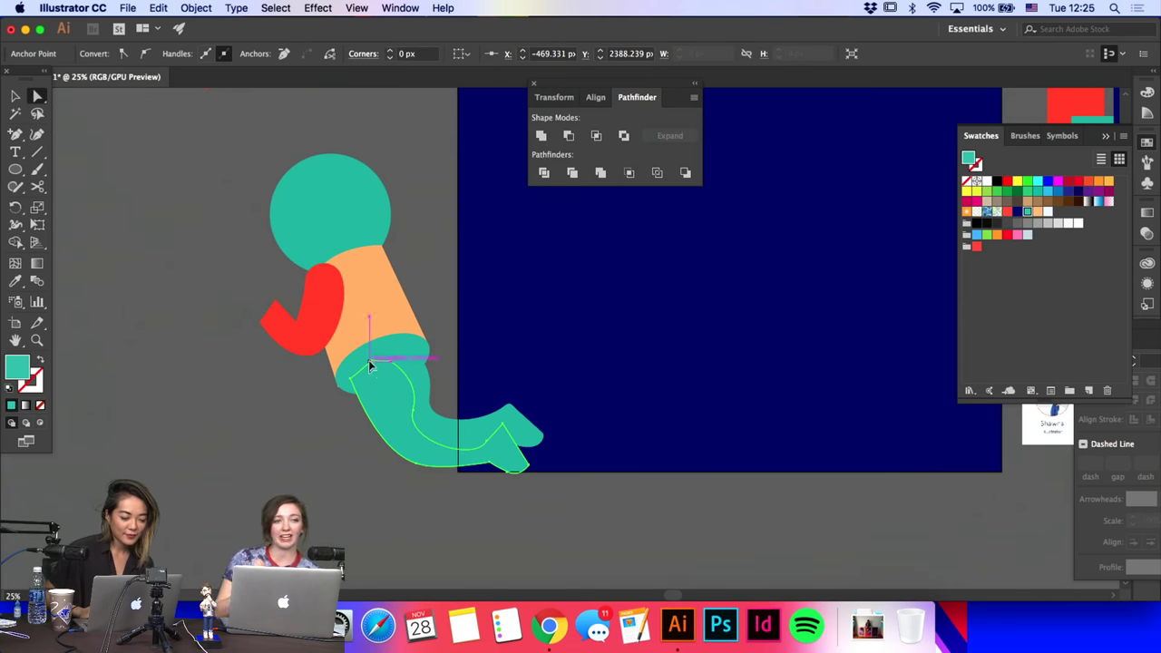
{"action": "left_click", "coordinate": [384, 399]}
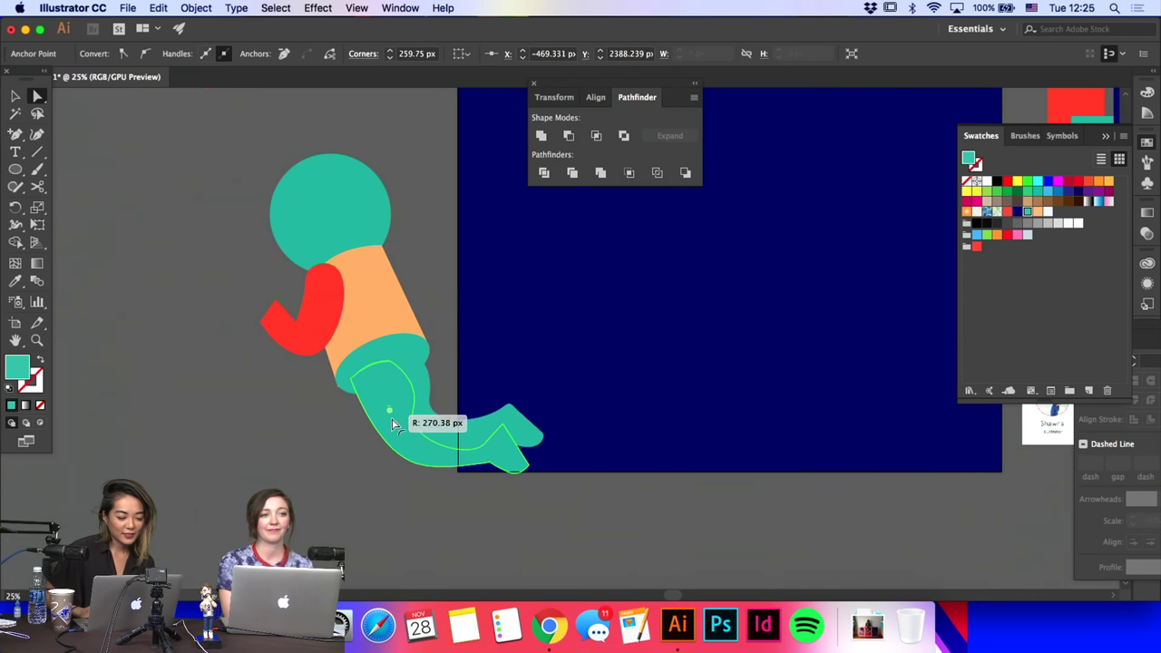
Step: Nudge the lower leg's top inner anchor point 40 px up and 40 px to the right
{"action": "left_click", "coordinate": [391, 366]}
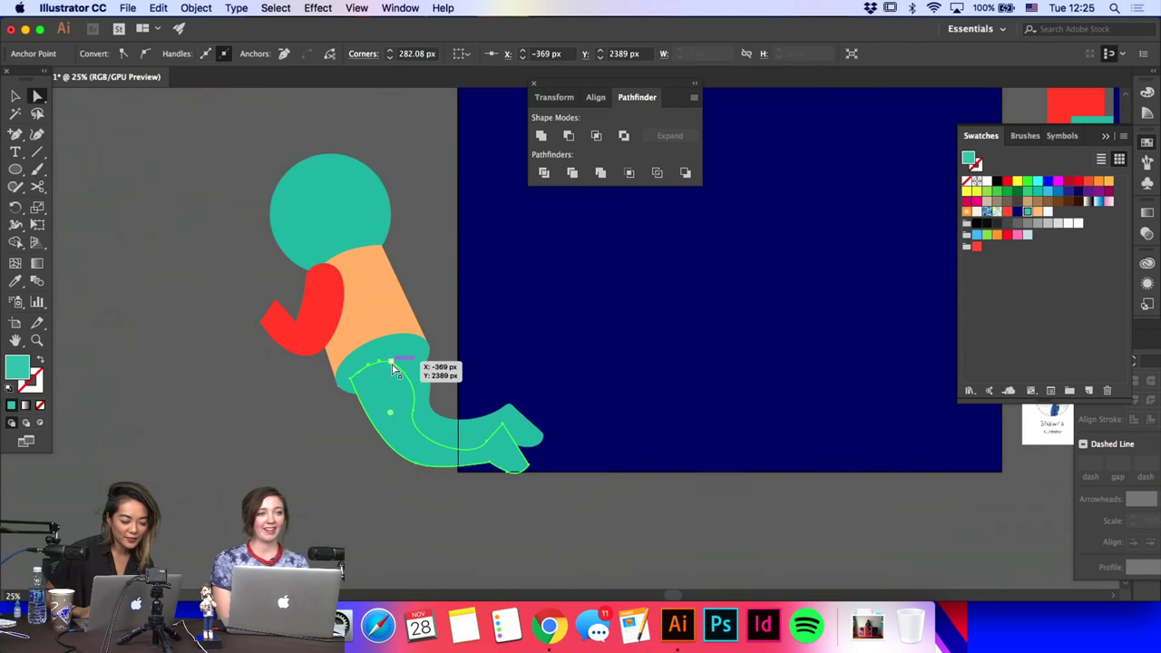
{"action": "key", "text": "shift+Right"}
{"action": "key", "text": "shift+Right"}
{"action": "key", "text": "shift+Right"}
{"action": "key", "text": "shift+Right"}
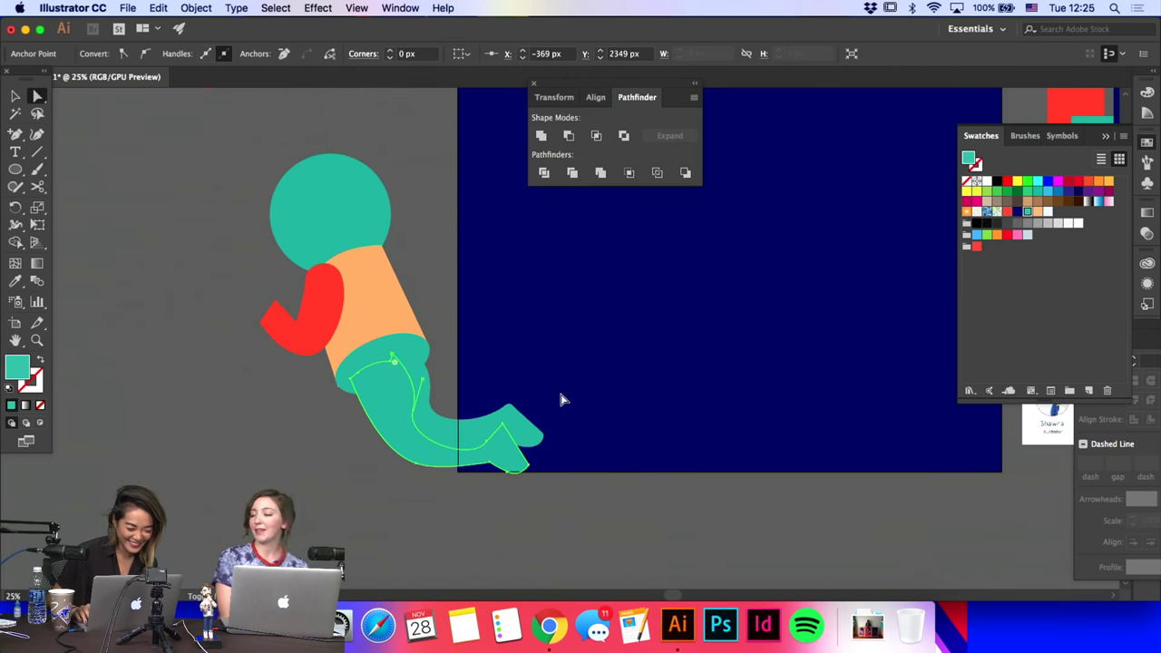
Step: Round the lower leg's top inner corner to about 193 px and adjust the upper leg's top anchor point
{"action": "key", "text": "minus"}
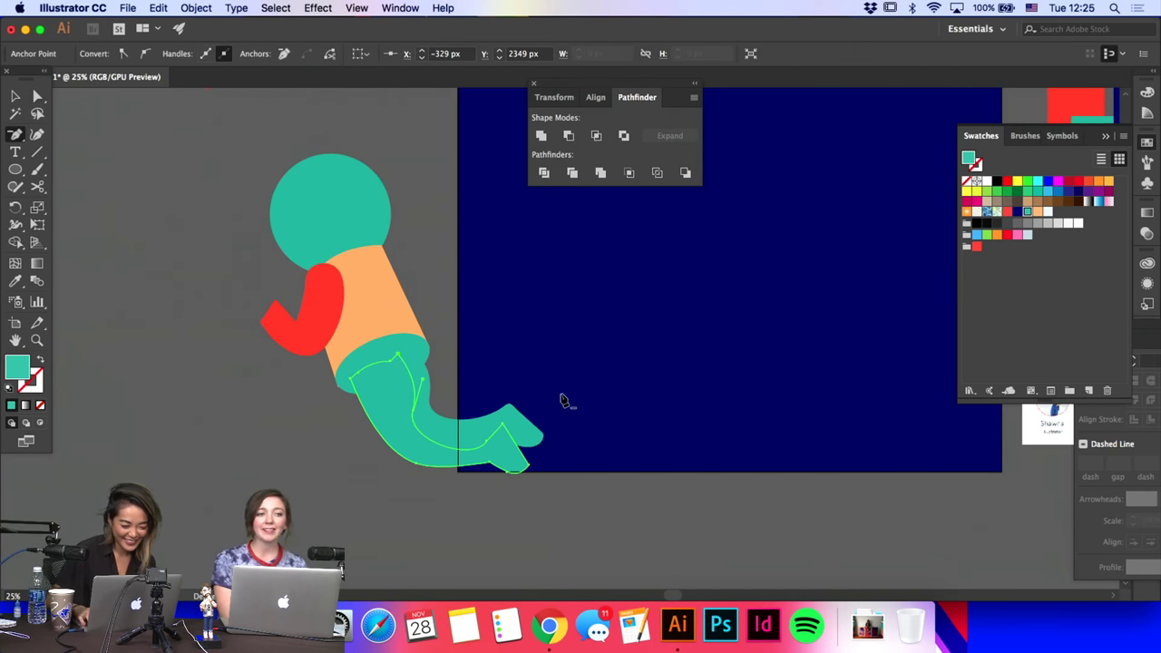
{"action": "key", "text": "a"}
{"action": "left_click", "coordinate": [404, 357]}
{"action": "left_click", "coordinate": [396, 364]}
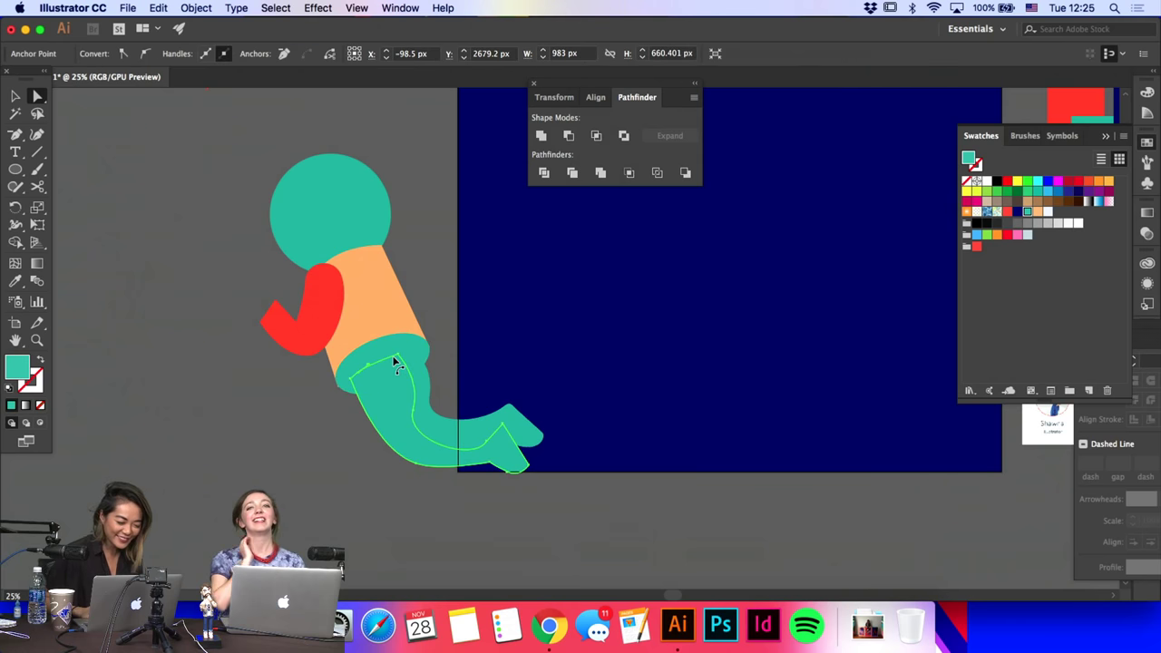
{"action": "left_click", "coordinate": [398, 357]}
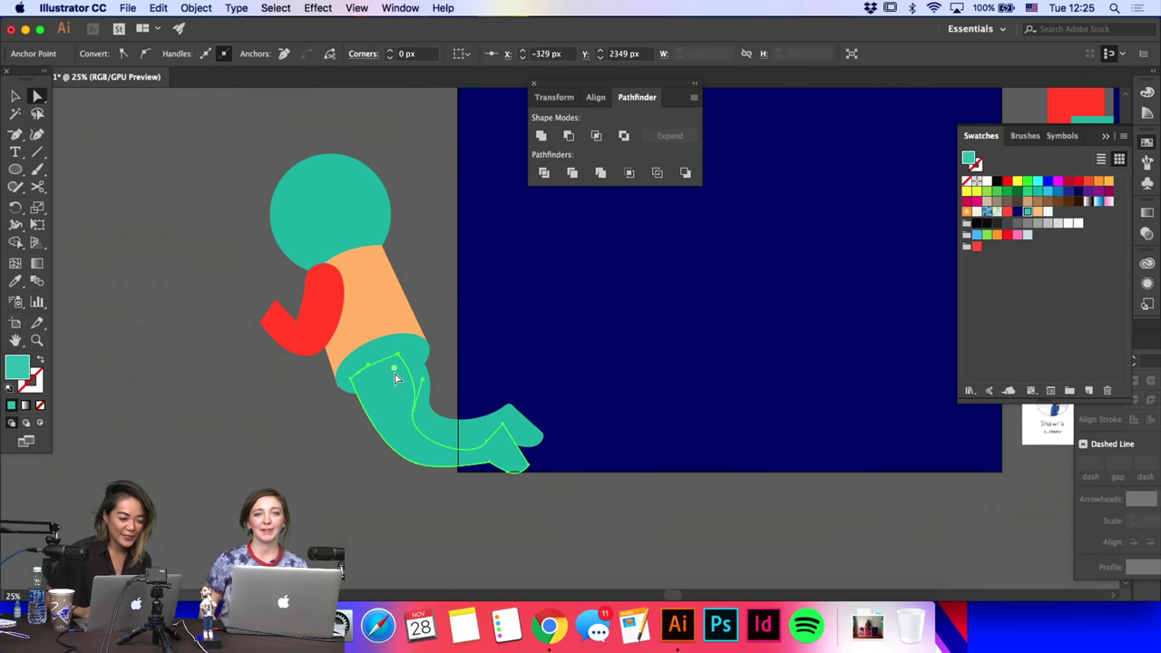
{"action": "left_click_drag", "start_coordinate": [395, 369], "coordinate": [388, 409]}
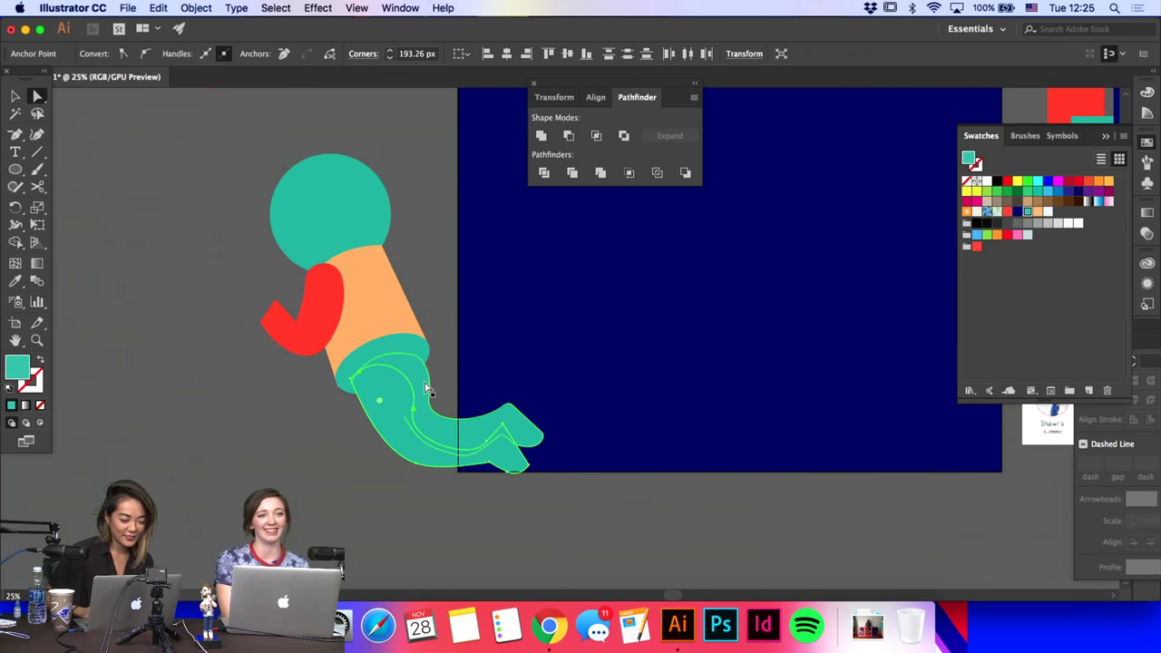
{"action": "left_click", "coordinate": [423, 384]}
{"action": "left_click_drag", "start_coordinate": [420, 367], "coordinate": [433, 364]}
Step: Shift the red arm slightly toward the torso and adjust its inner elbow and hand anchor points
{"action": "left_click", "coordinate": [320, 328]}
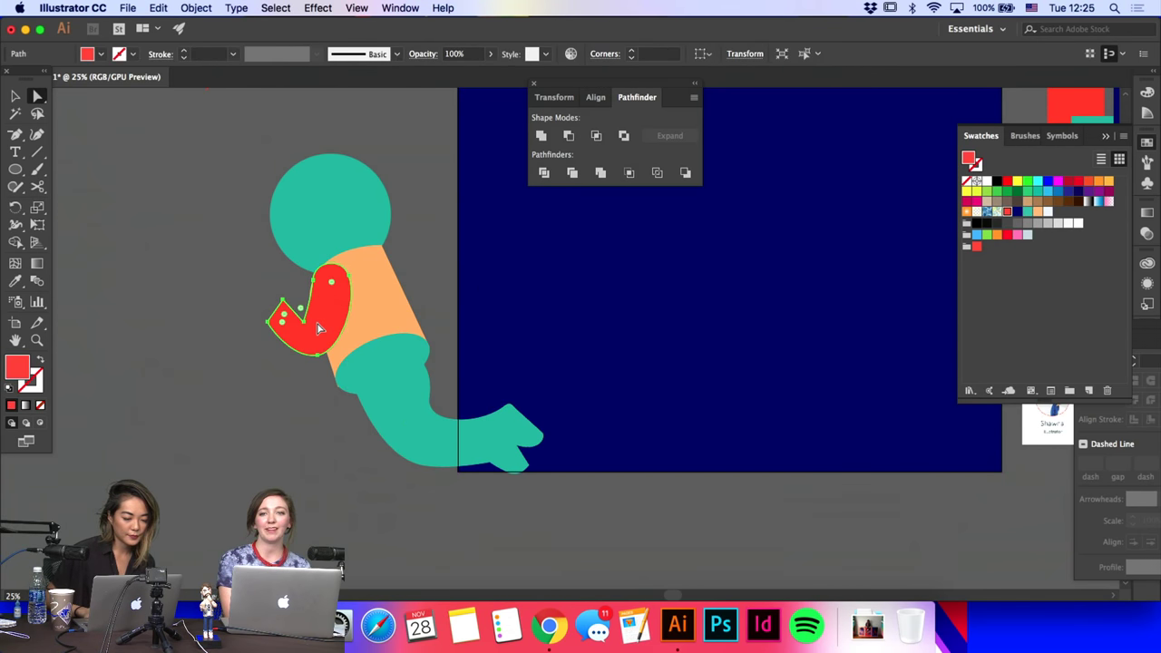
{"action": "left_click_drag", "start_coordinate": [319, 329], "coordinate": [307, 324]}
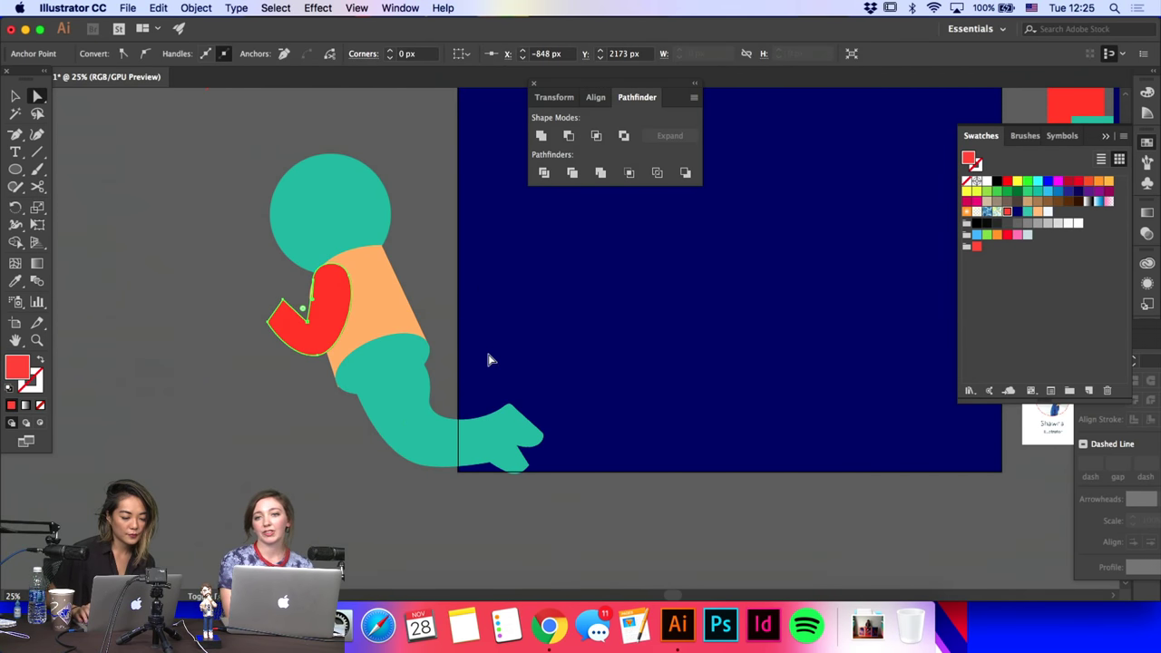
{"action": "left_click", "coordinate": [283, 305]}
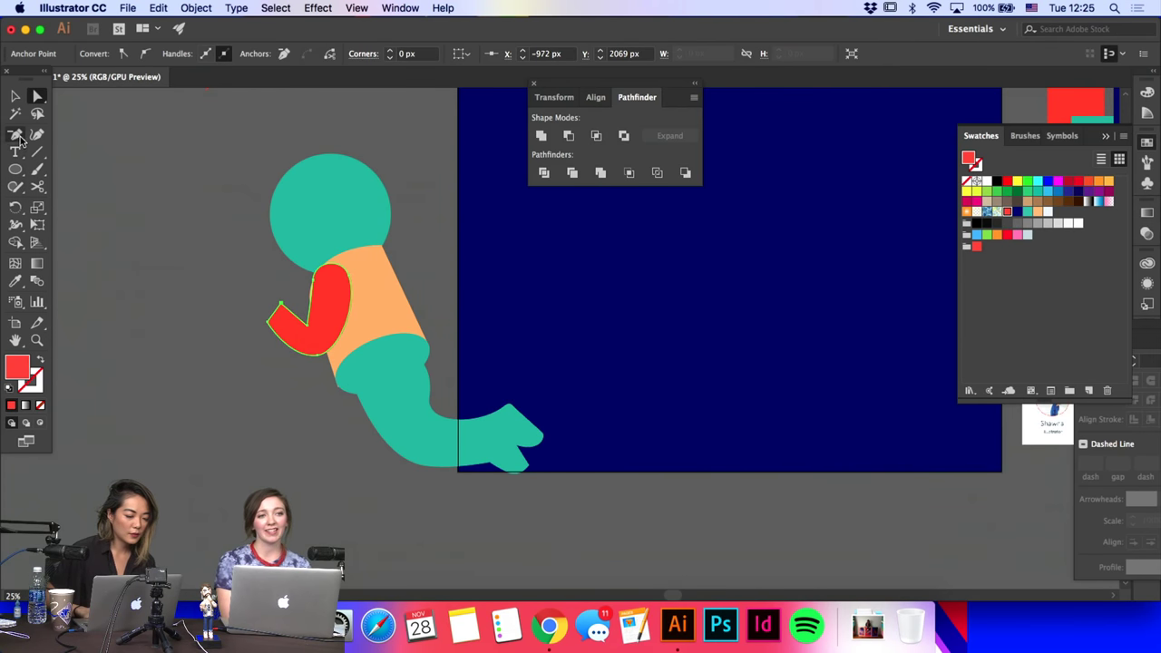
{"action": "left_click_drag", "start_coordinate": [20, 138], "coordinate": [91, 166]}
{"action": "left_click", "coordinate": [377, 272]}
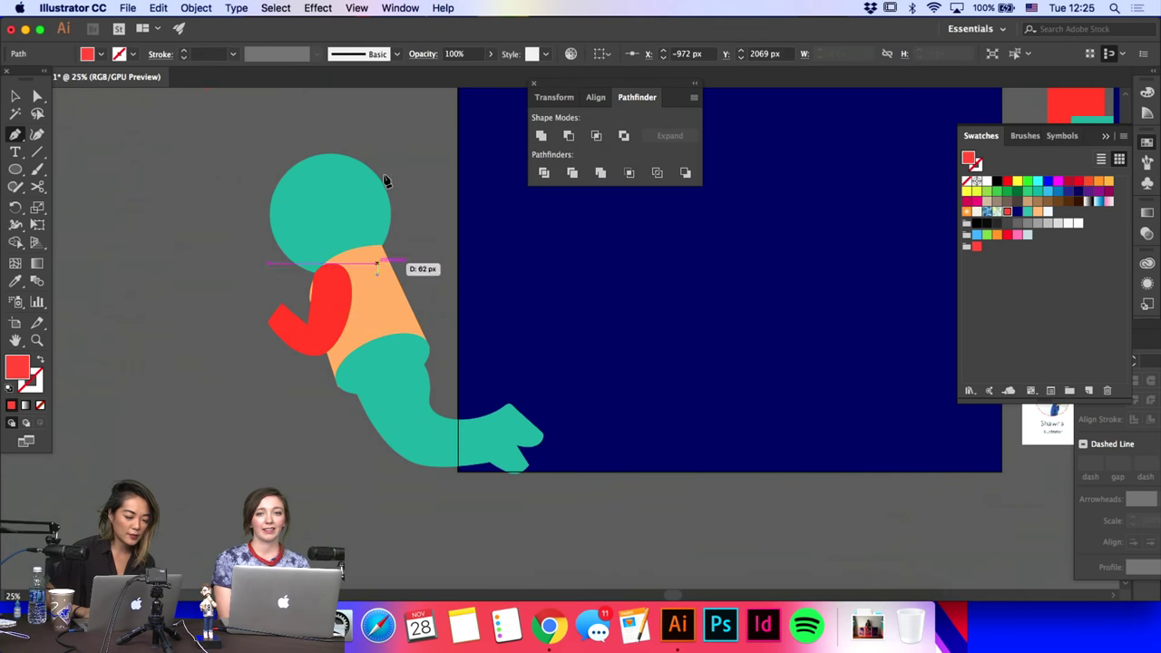
{"action": "left_click_drag", "start_coordinate": [371, 144], "coordinate": [354, 133]}
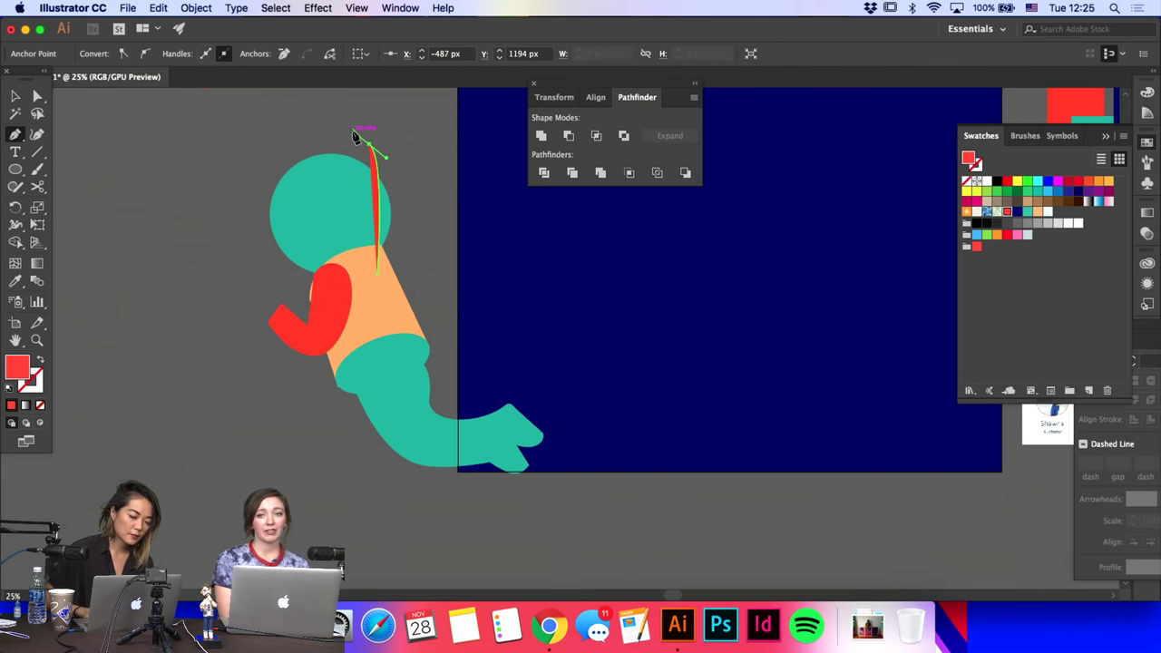
{"action": "key", "text": "super+z"}
{"action": "key", "text": "super+z"}
Step: Draw a straight four-sided red arm with the Pen tool, running from the shoulder diagonally across the head, about 857 by 720 px overall
{"action": "left_click", "coordinate": [352, 264]}
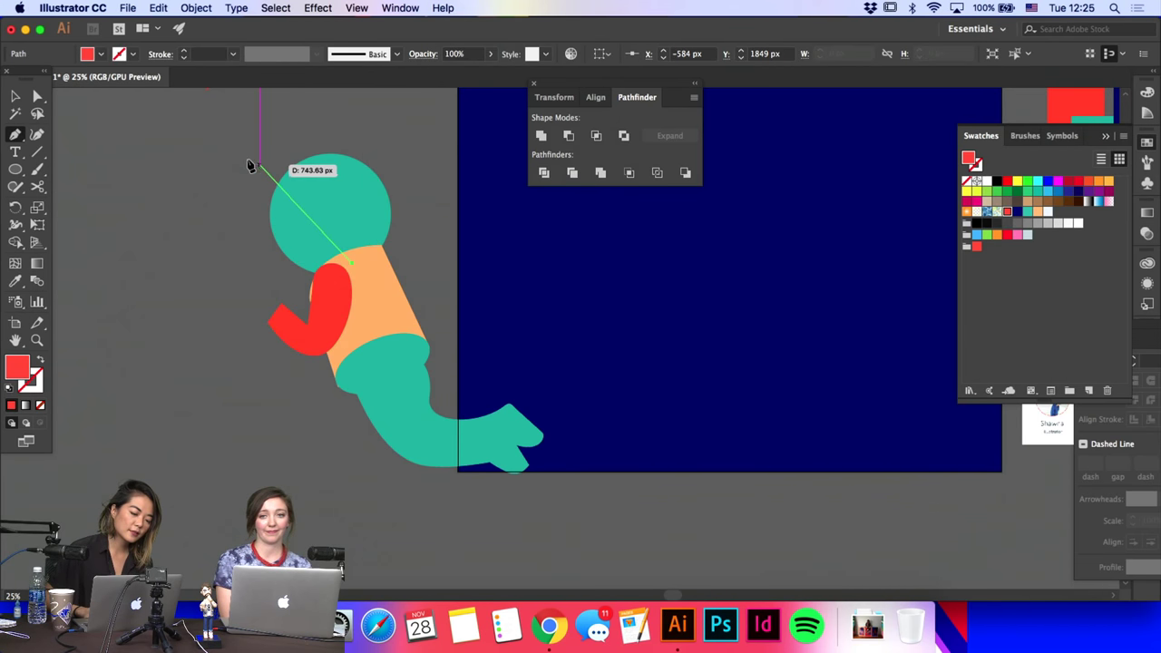
{"action": "left_click", "coordinate": [227, 161]}
{"action": "left_click", "coordinate": [251, 137]}
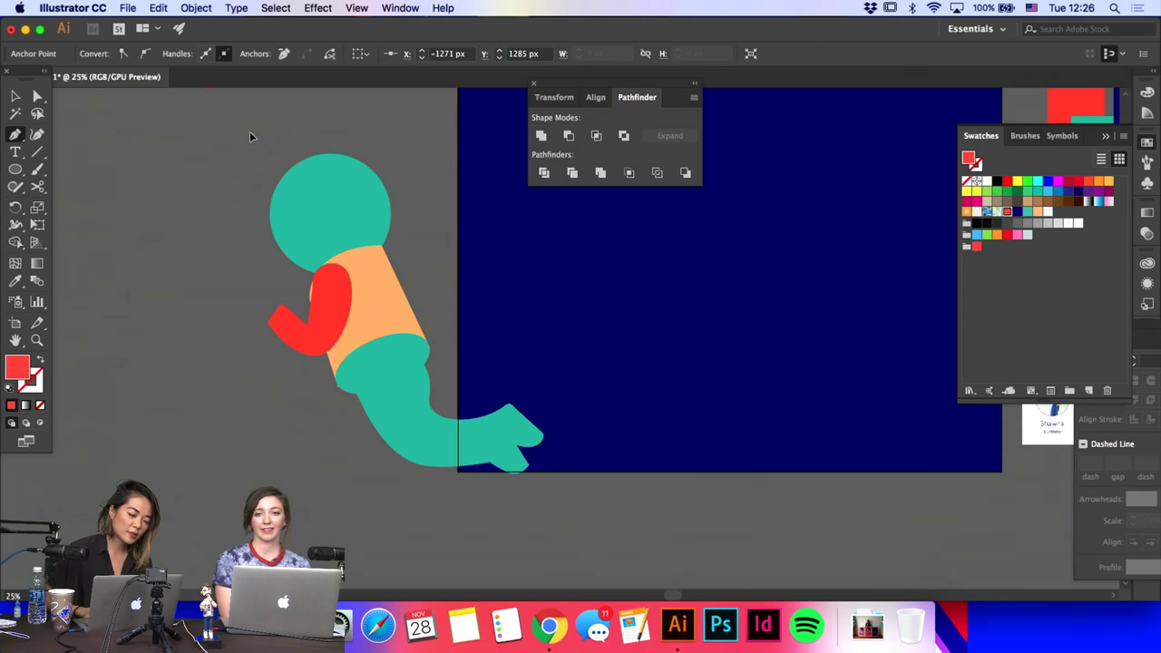
{"action": "left_click", "coordinate": [252, 136]}
{"action": "left_click", "coordinate": [385, 245]}
{"action": "left_click", "coordinate": [366, 262]}
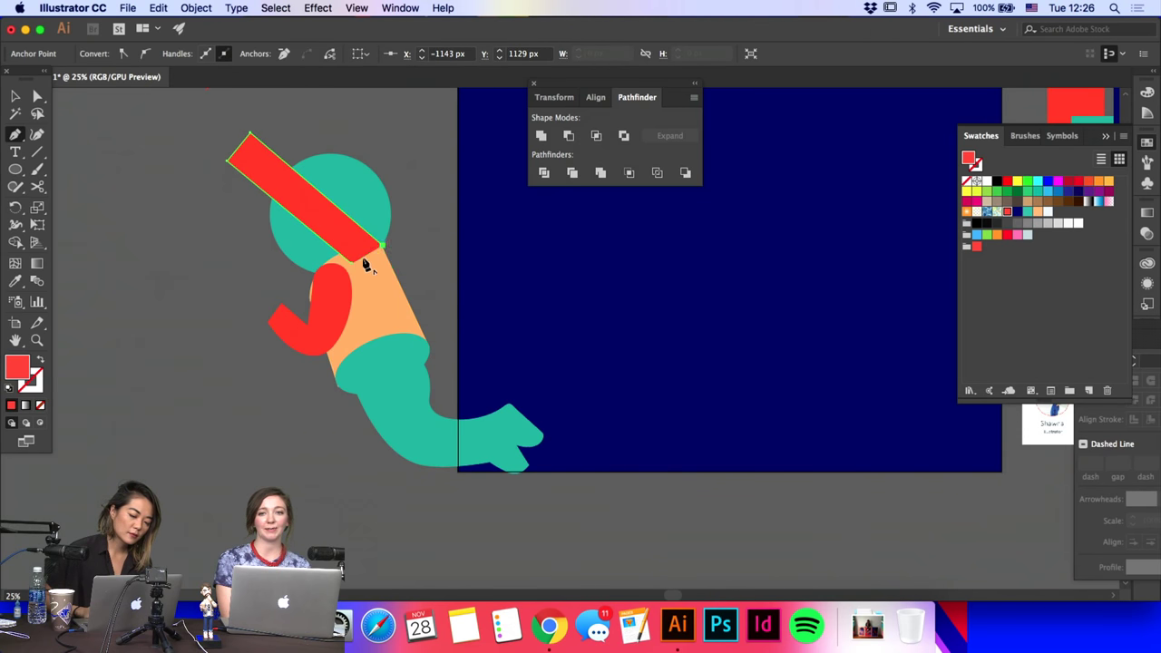
Step: Send the straight red arm behind the head and torso and shift it slightly to the left
{"action": "key", "text": "v"}
{"action": "key", "text": "super+bracketleft"}
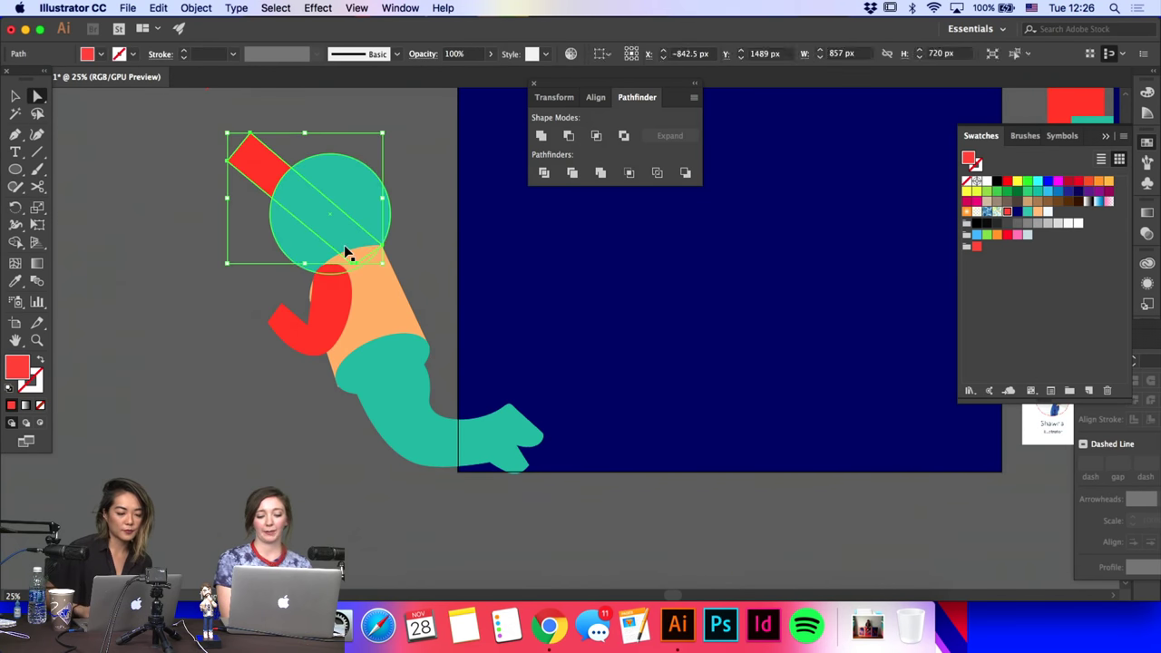
{"action": "left_click", "coordinate": [450, 233]}
{"action": "left_click_drag", "start_coordinate": [260, 166], "coordinate": [250, 166]}
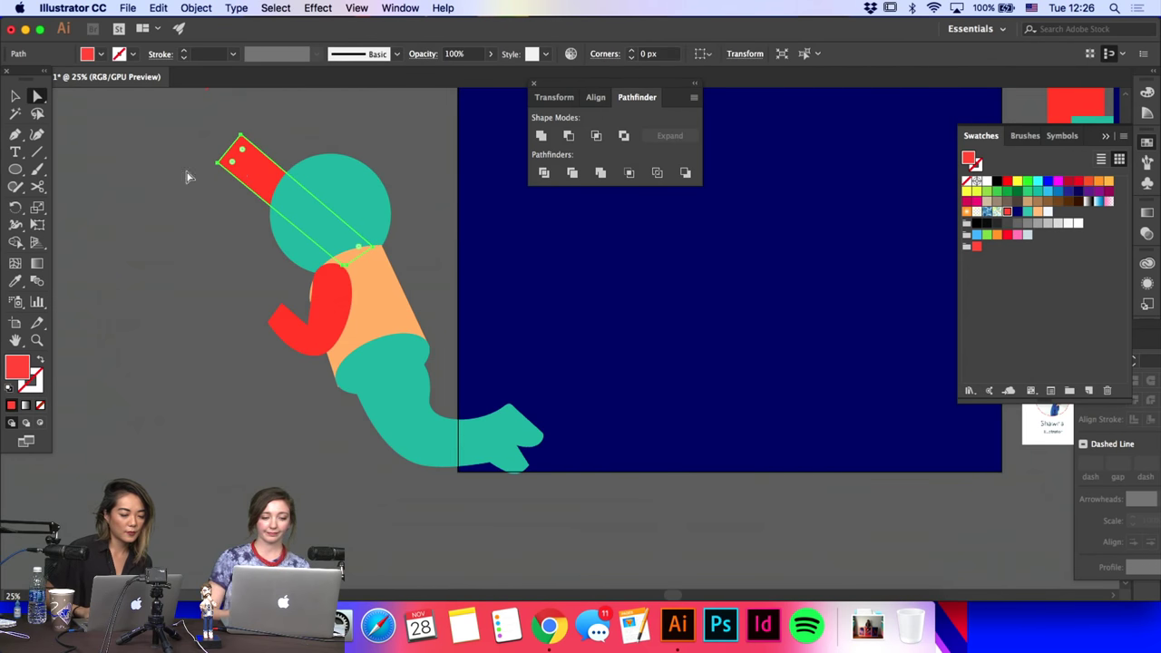
{"action": "left_click", "coordinate": [144, 160]}
Step: Try to recolour the lower teal leg with the torso's orange using the Eyedropper
{"action": "left_click", "coordinate": [15, 134]}
{"action": "scroll", "coordinate": [397, 478], "scroll_direction": "up", "scroll_amount": 1}
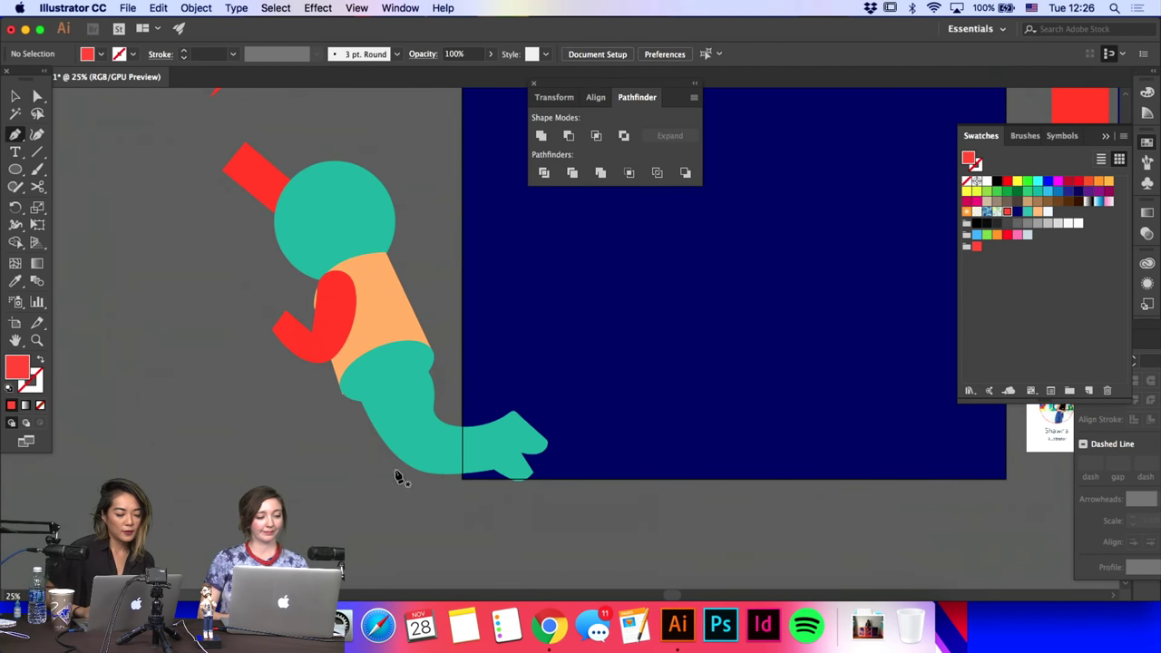
{"action": "key", "text": "v"}
{"action": "left_click", "coordinate": [399, 415]}
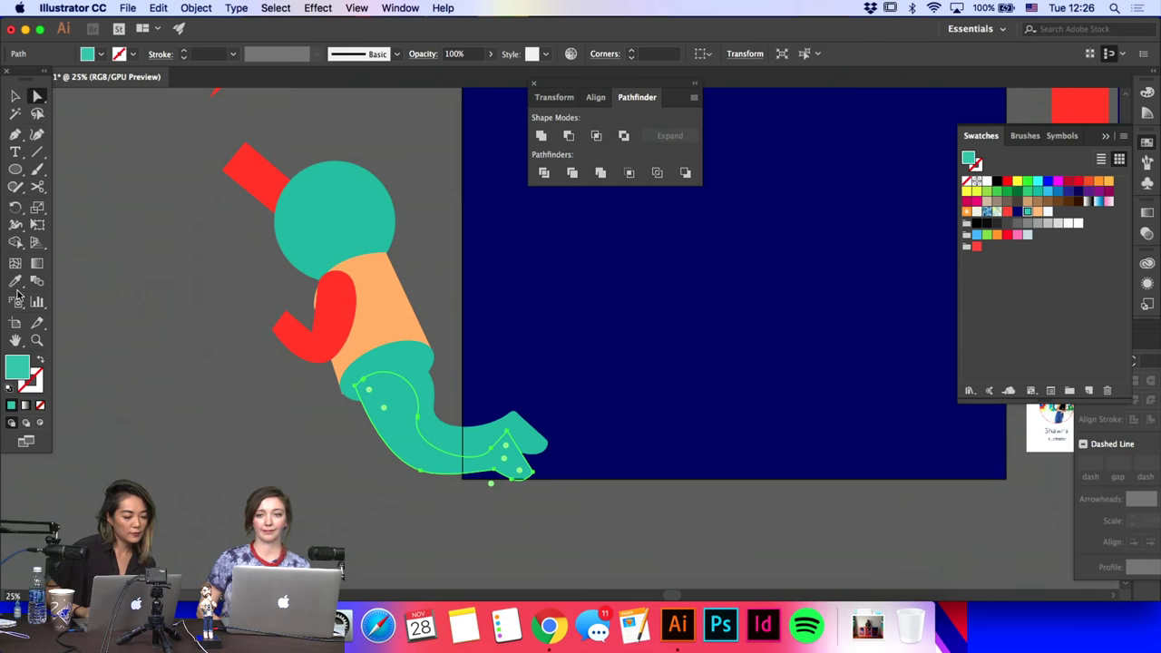
{"action": "left_click", "coordinate": [16, 282]}
{"action": "left_click", "coordinate": [388, 300]}
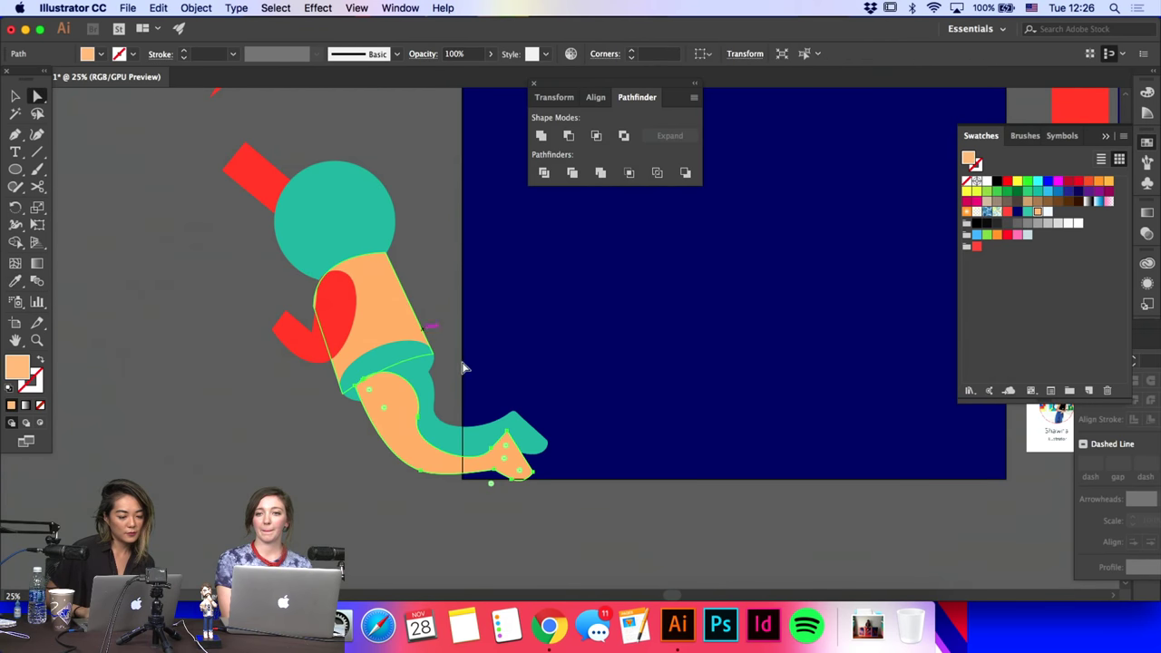
Step: Switch the document to Outline view
{"action": "left_click", "coordinate": [358, 7]}
{"action": "left_click", "coordinate": [386, 21]}
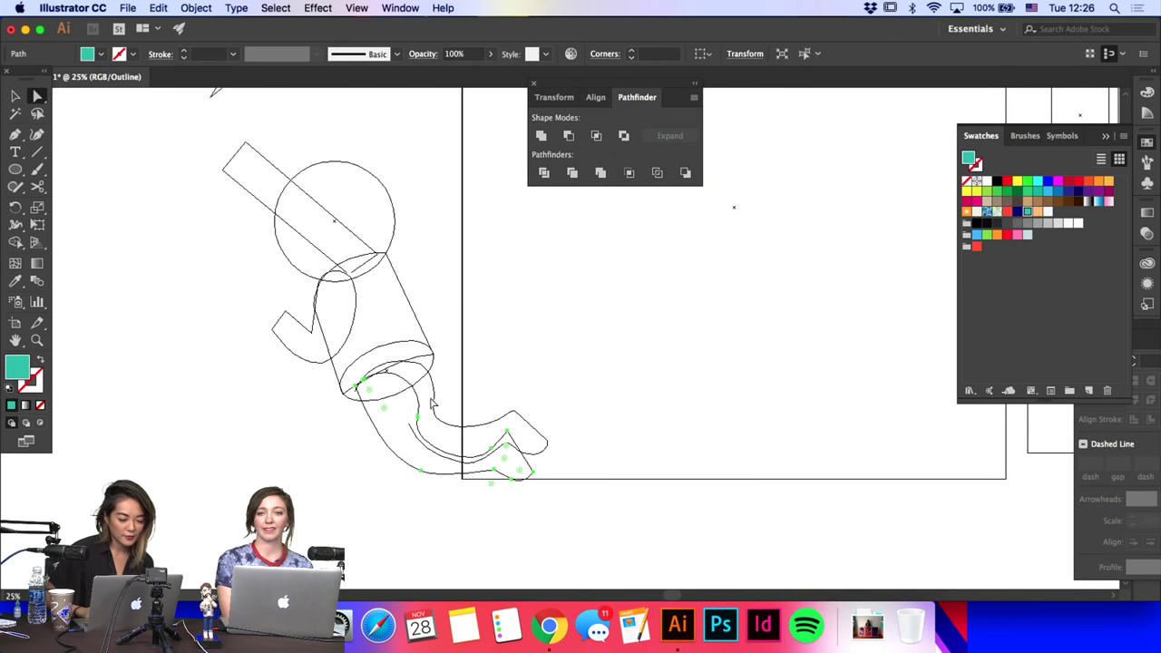
Step: Try to delete the anchor point on the lower leg's upper inner edge
{"action": "left_click_drag", "start_coordinate": [420, 417], "coordinate": [514, 413]}
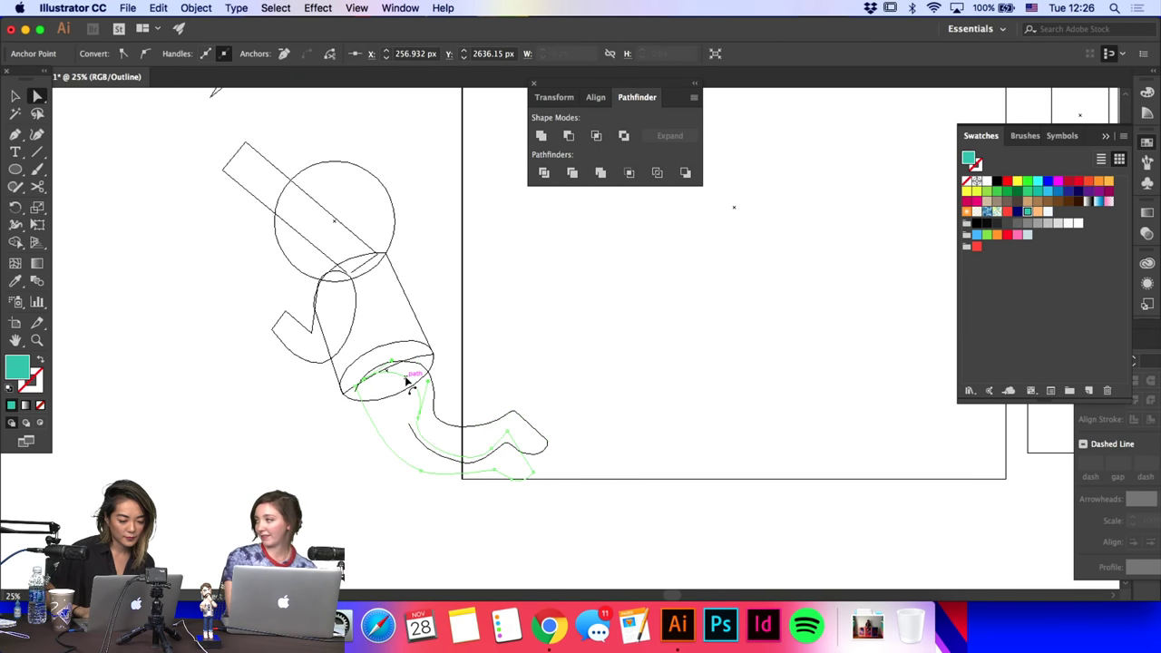
{"action": "left_click", "coordinate": [396, 382]}
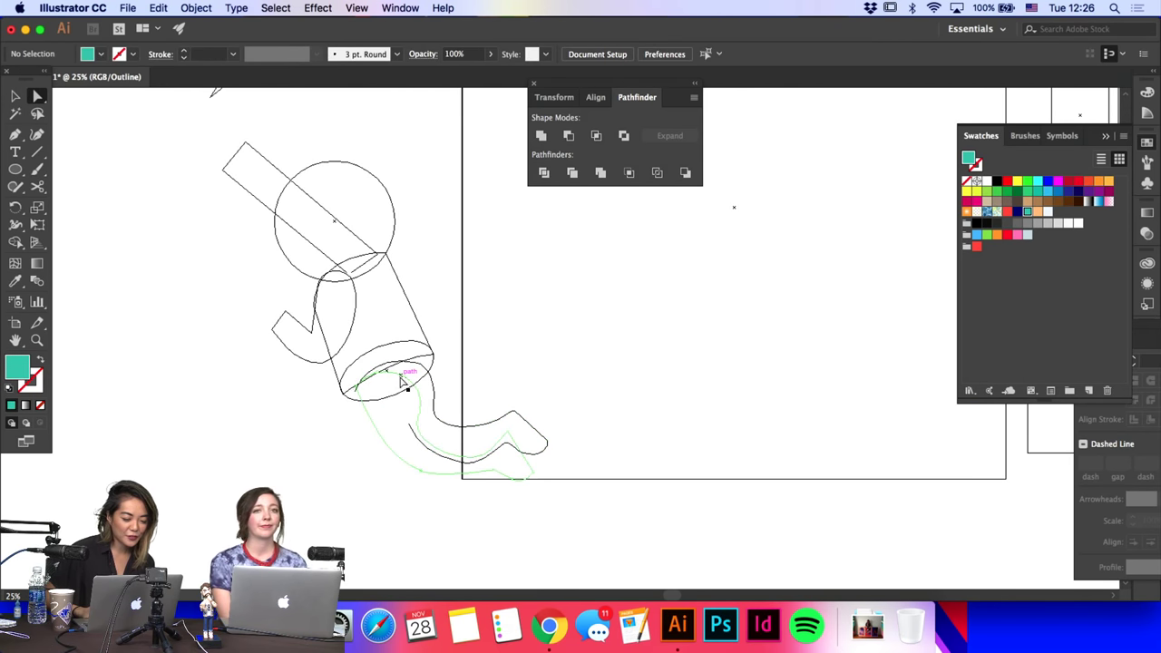
{"action": "left_click", "coordinate": [406, 381]}
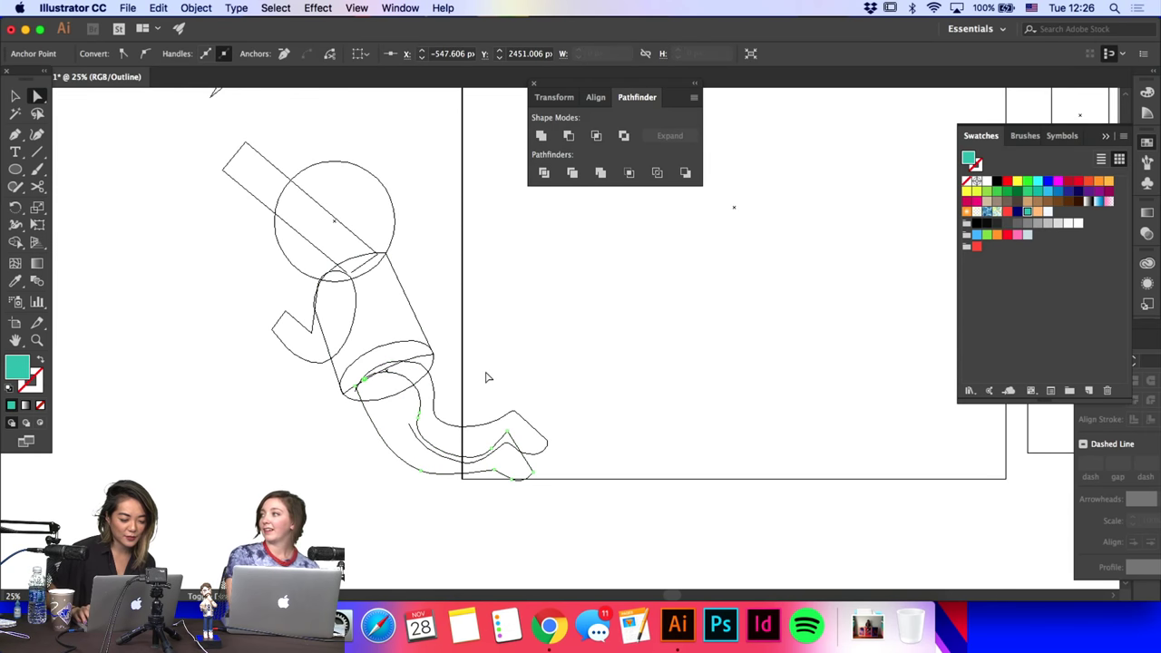
{"action": "key", "text": "Delete"}
{"action": "key", "text": "super+z"}
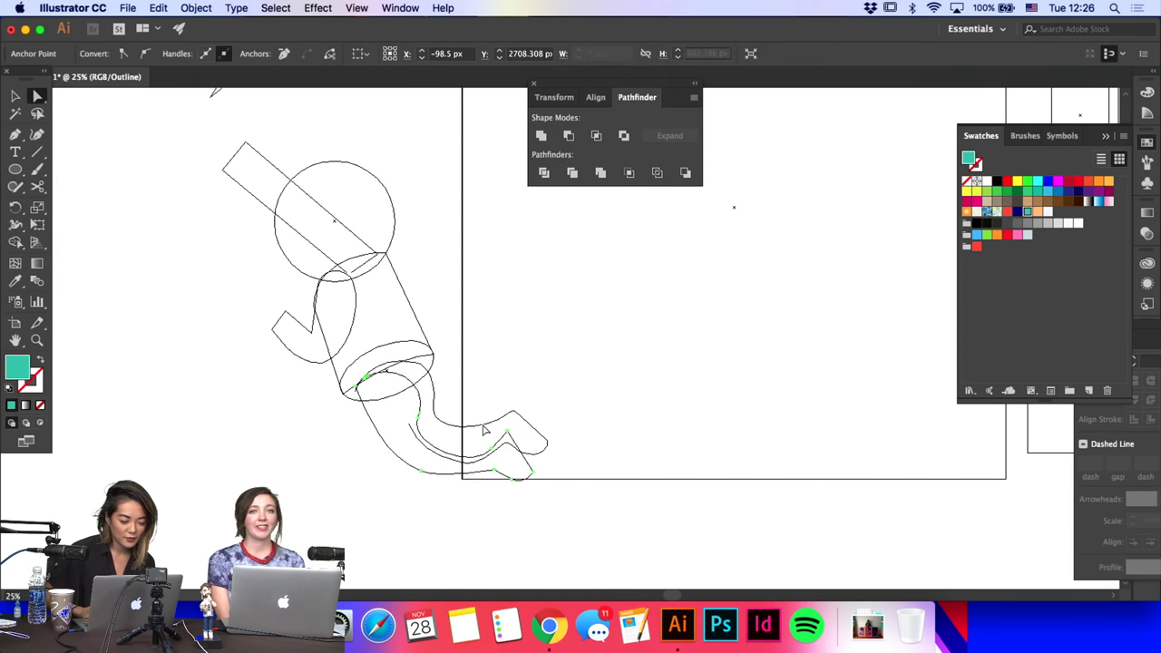
Step: Try to unite the upper leg's open path using the Pathfinder
{"action": "left_click", "coordinate": [470, 461]}
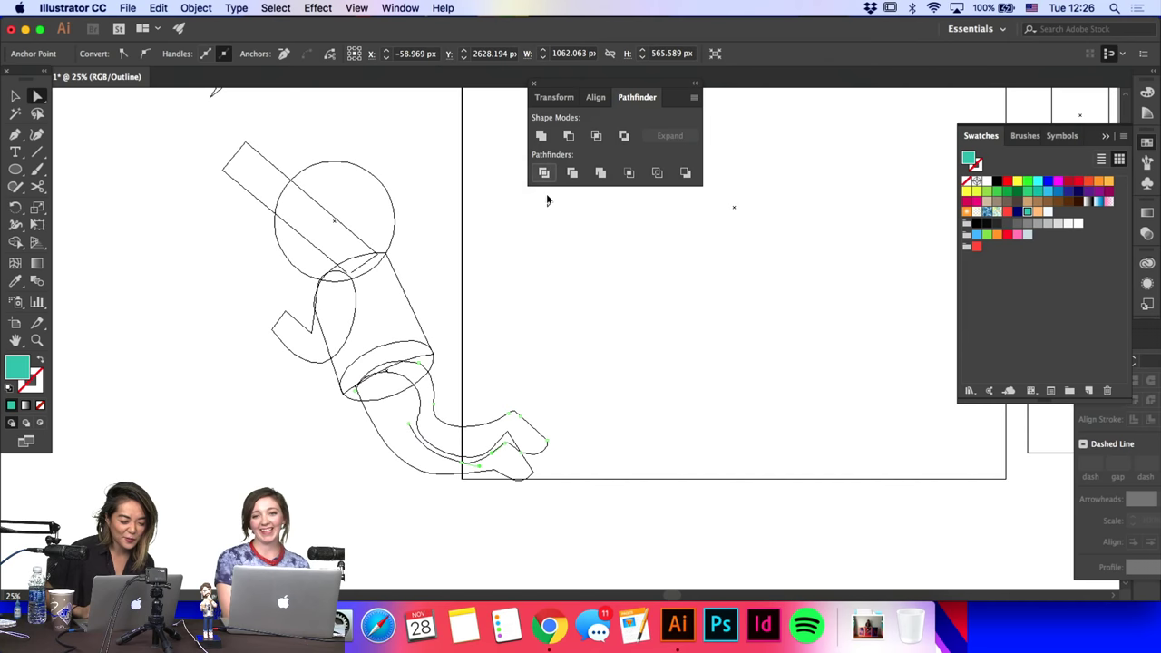
{"action": "left_click", "coordinate": [545, 135]}
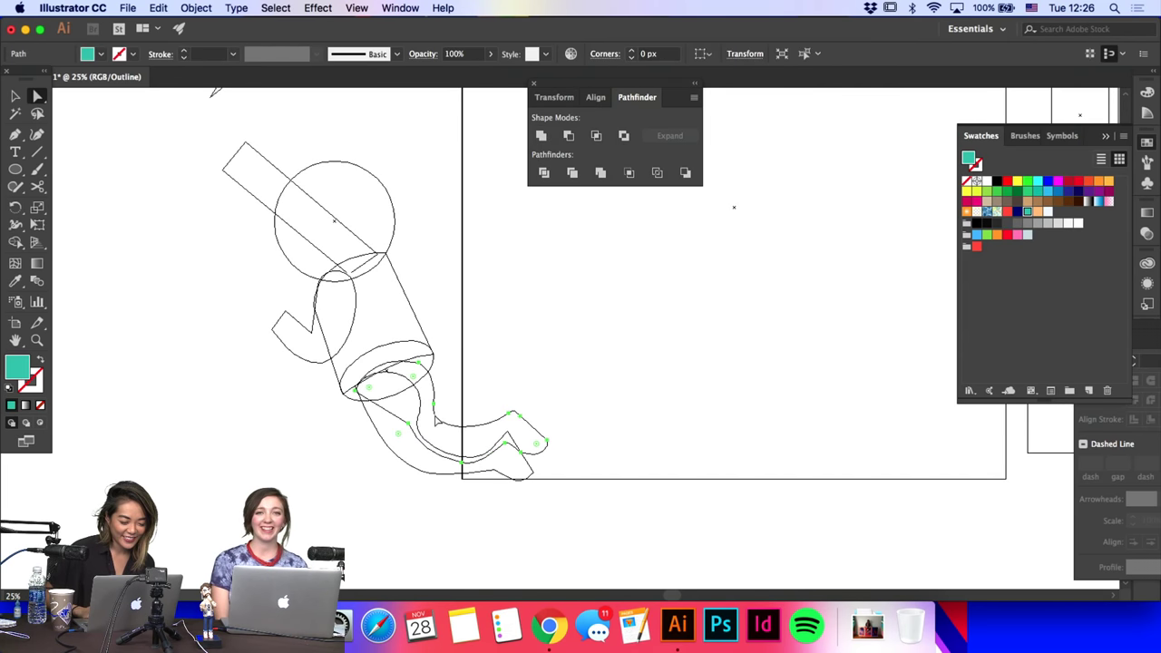
{"action": "left_click", "coordinate": [408, 435]}
{"action": "left_click", "coordinate": [408, 434]}
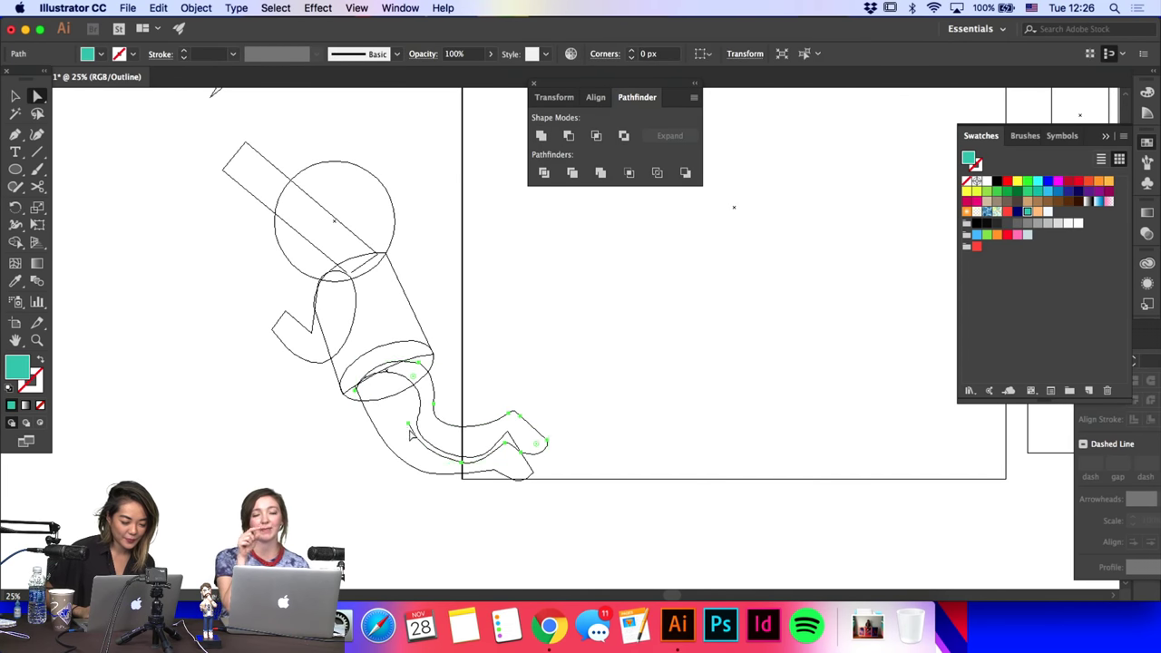
{"action": "left_click", "coordinate": [444, 436]}
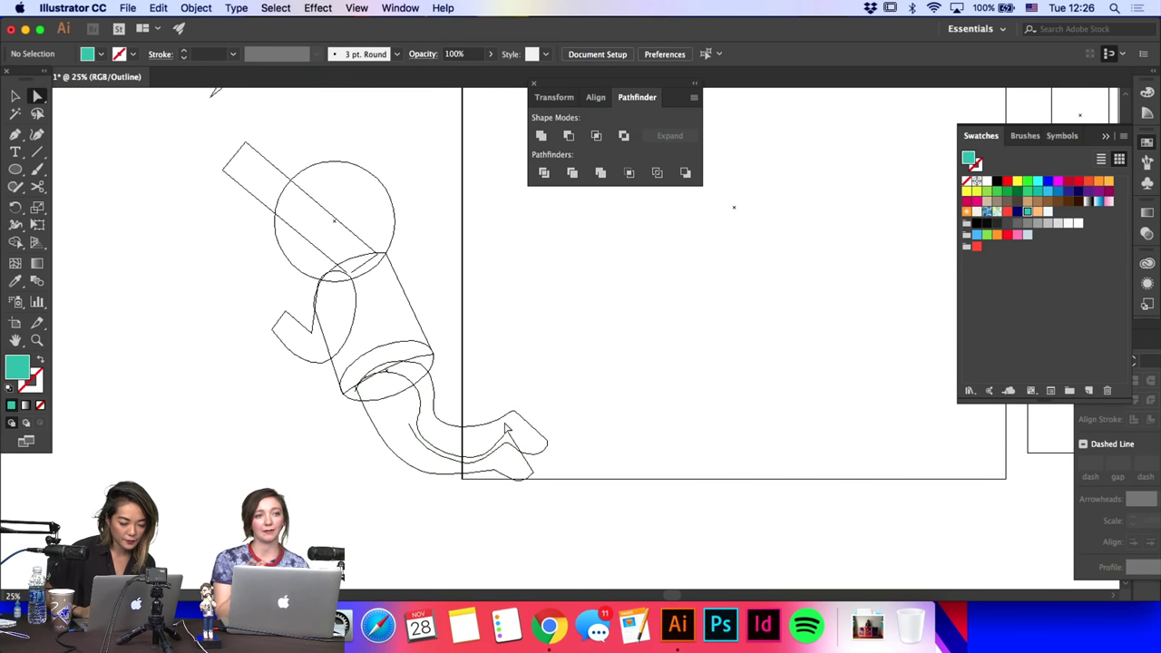
Step: Delete the extra anchor point beside the upper leg's heel and reshape the remaining heel point into a cleaner corner
{"action": "left_click", "coordinate": [513, 412]}
{"action": "mouse_move", "coordinate": [513, 413]}
{"action": "left_mouse_down"}
{"action": "mouse_move", "coordinate": [530, 416]}
{"action": "mouse_move", "coordinate": [519, 432]}
{"action": "left_mouse_up"}
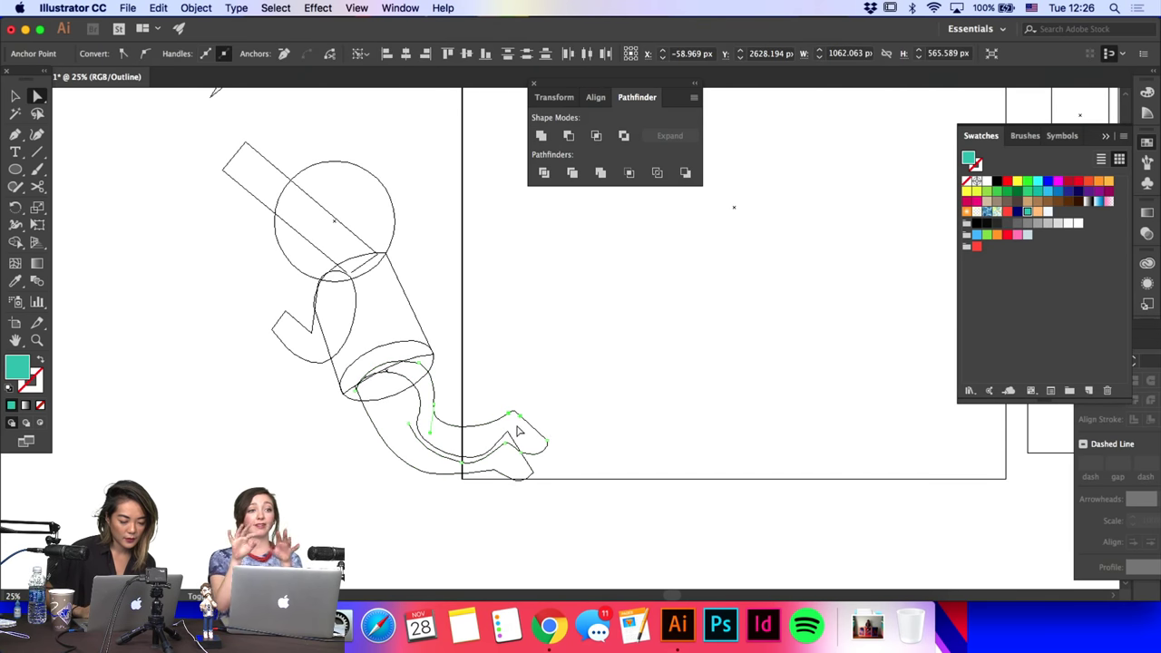
{"action": "left_click", "coordinate": [520, 416]}
{"action": "key", "text": "p"}
{"action": "left_click", "coordinate": [520, 417]}
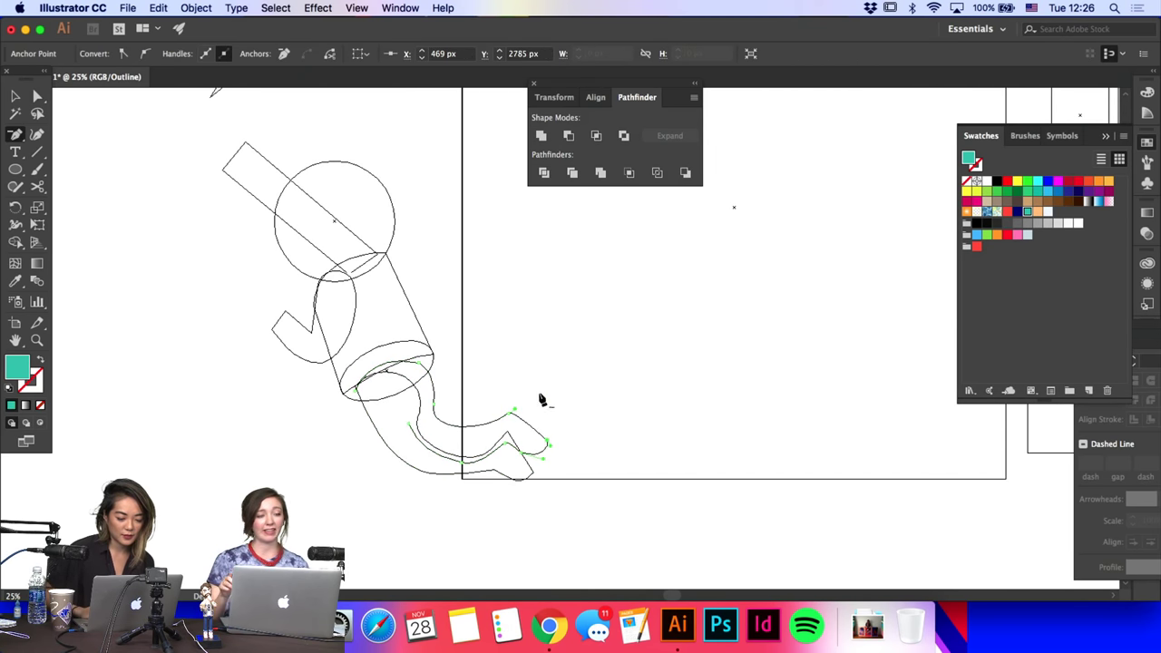
{"action": "key", "text": "a"}
{"action": "left_click_drag", "start_coordinate": [510, 415], "coordinate": [492, 435]}
{"action": "key", "text": "shift+c"}
{"action": "key", "text": "a"}
{"action": "left_click", "coordinate": [599, 408]}
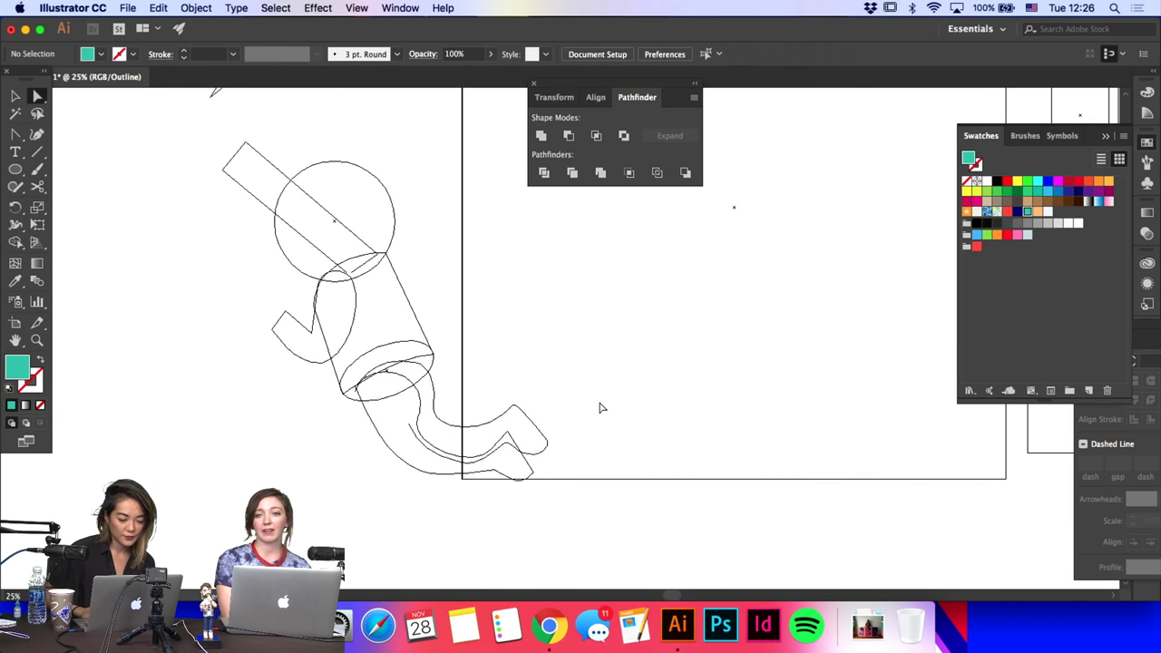
Step: Reposition the lower foot's toe and heel anchor points and bend the lower leg's underside into a smoother, fuller curve
{"action": "left_click", "coordinate": [534, 478]}
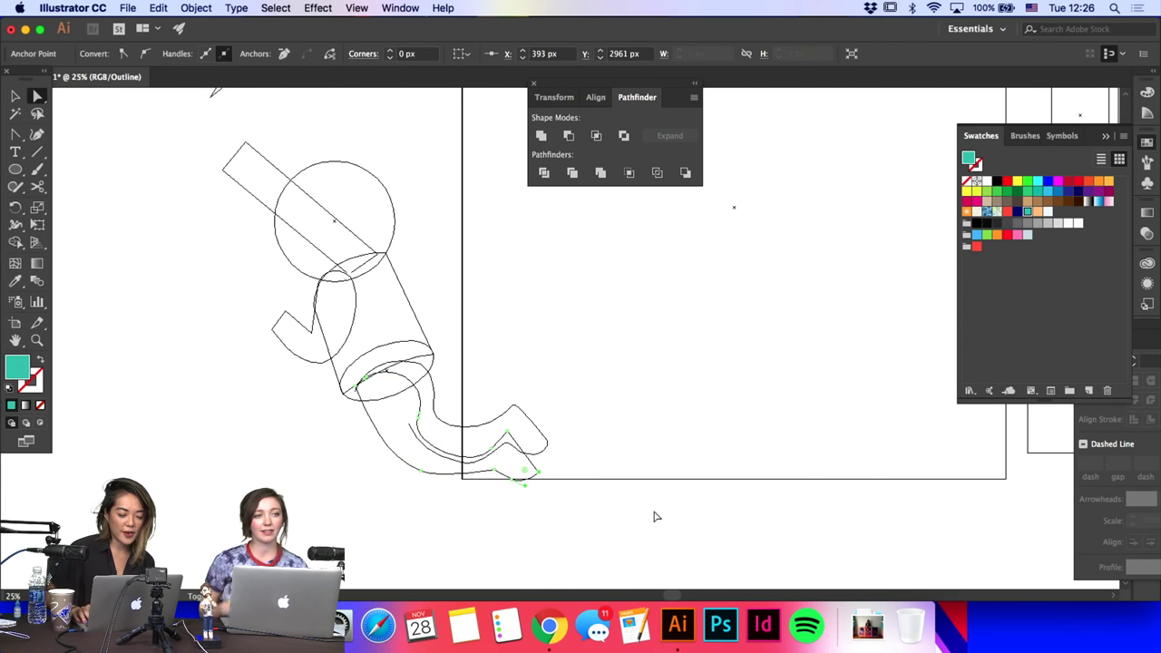
{"action": "left_click_drag", "start_coordinate": [502, 482], "coordinate": [518, 488]}
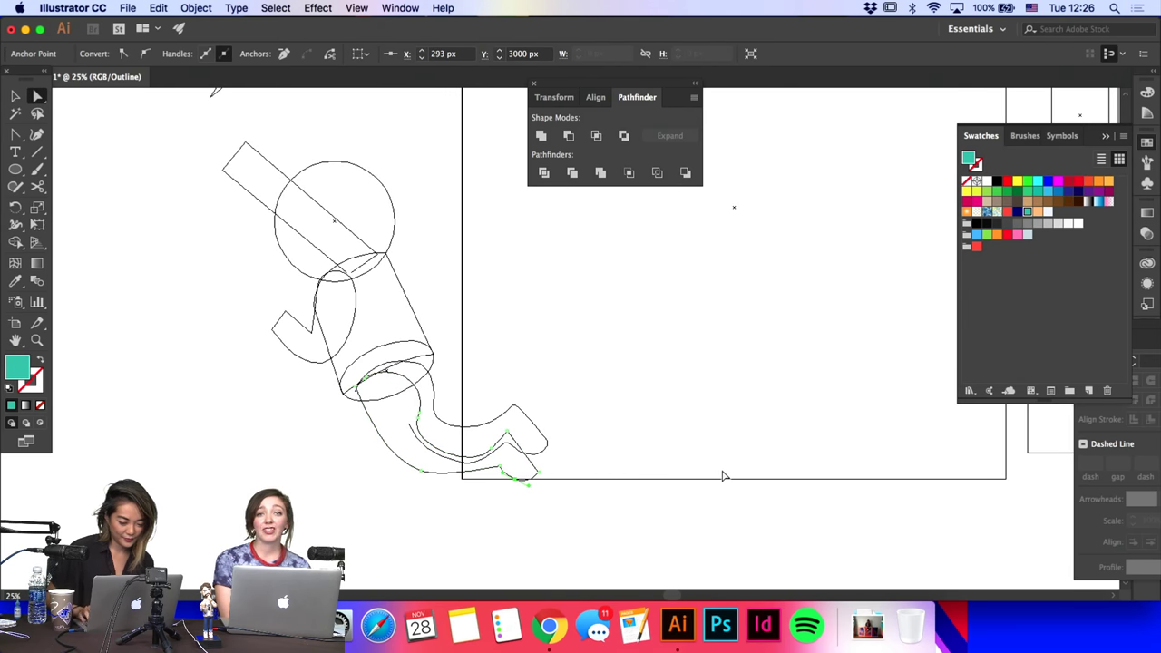
{"action": "left_click_drag", "start_coordinate": [421, 471], "coordinate": [373, 466]}
{"action": "left_click_drag", "start_coordinate": [448, 487], "coordinate": [469, 493]}
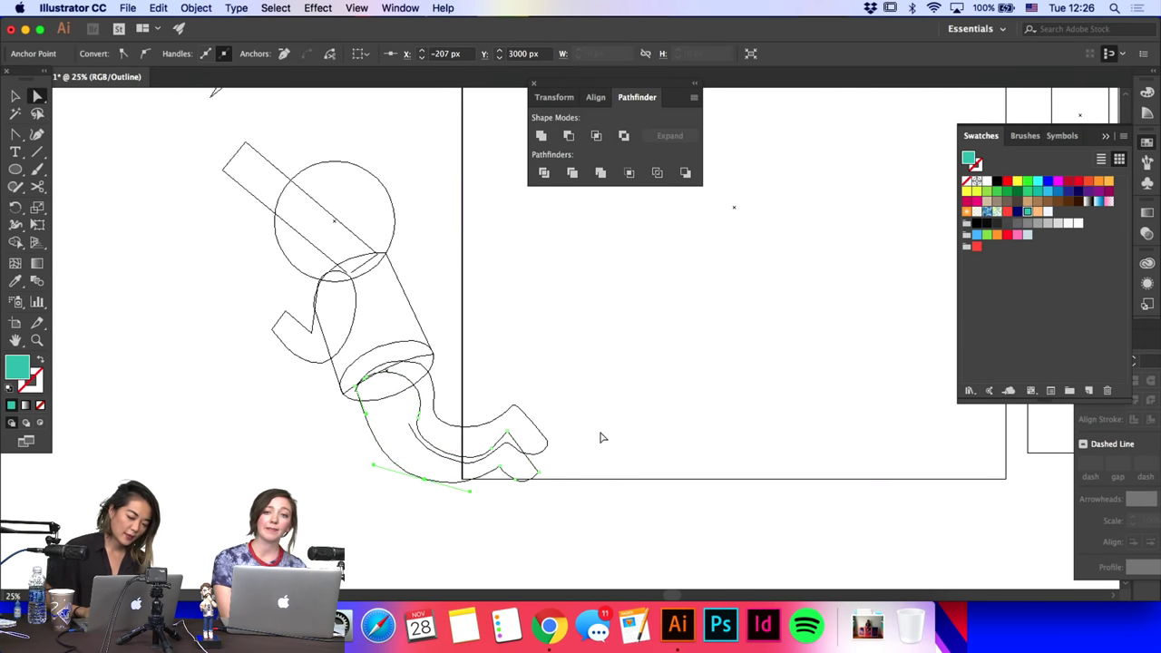
{"action": "left_click", "coordinate": [585, 400]}
Step: Deselect the leg paths and switch the document from Outline view back to the colour preview
{"action": "left_click", "coordinate": [409, 423]}
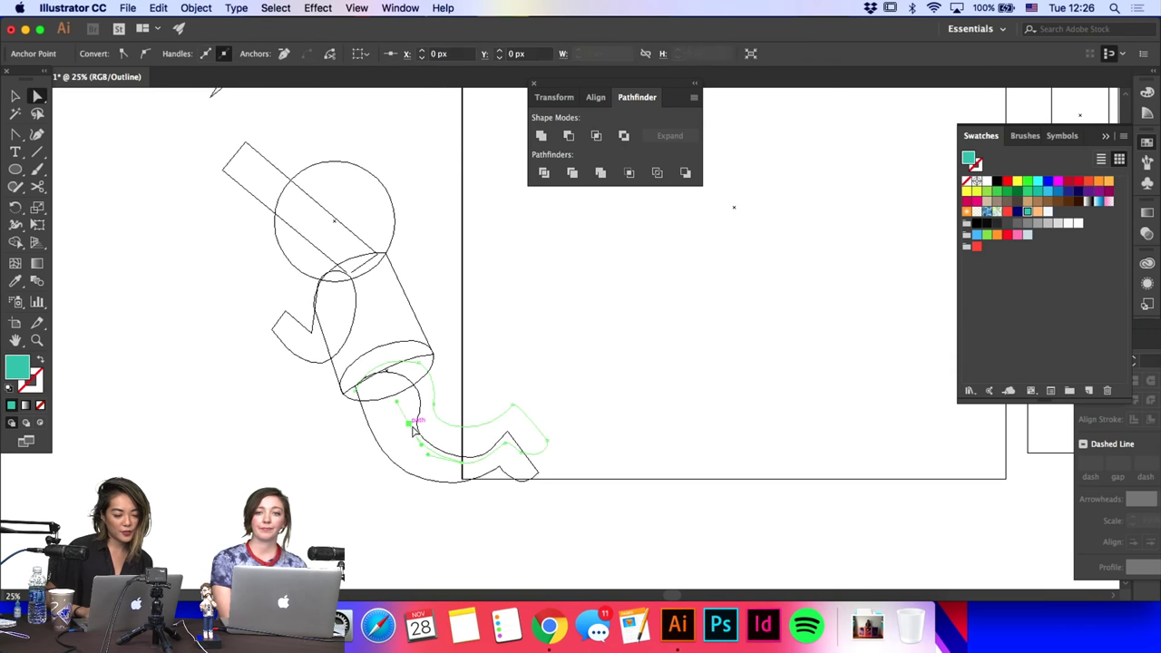
{"action": "left_click", "coordinate": [539, 365]}
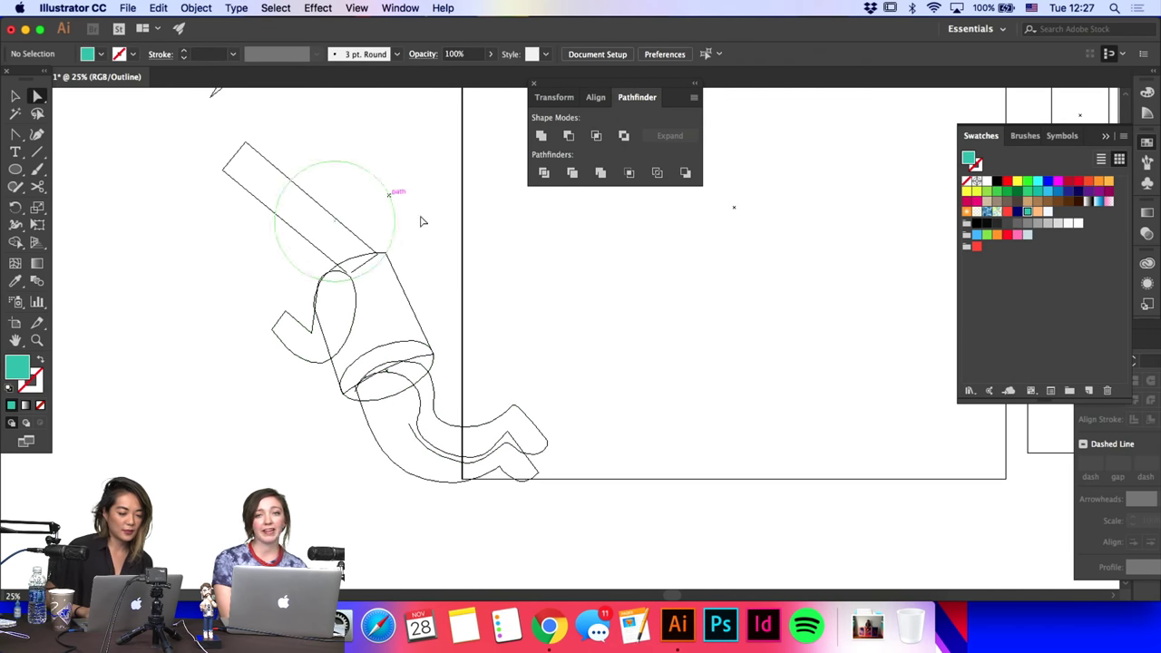
{"action": "left_click", "coordinate": [15, 134]}
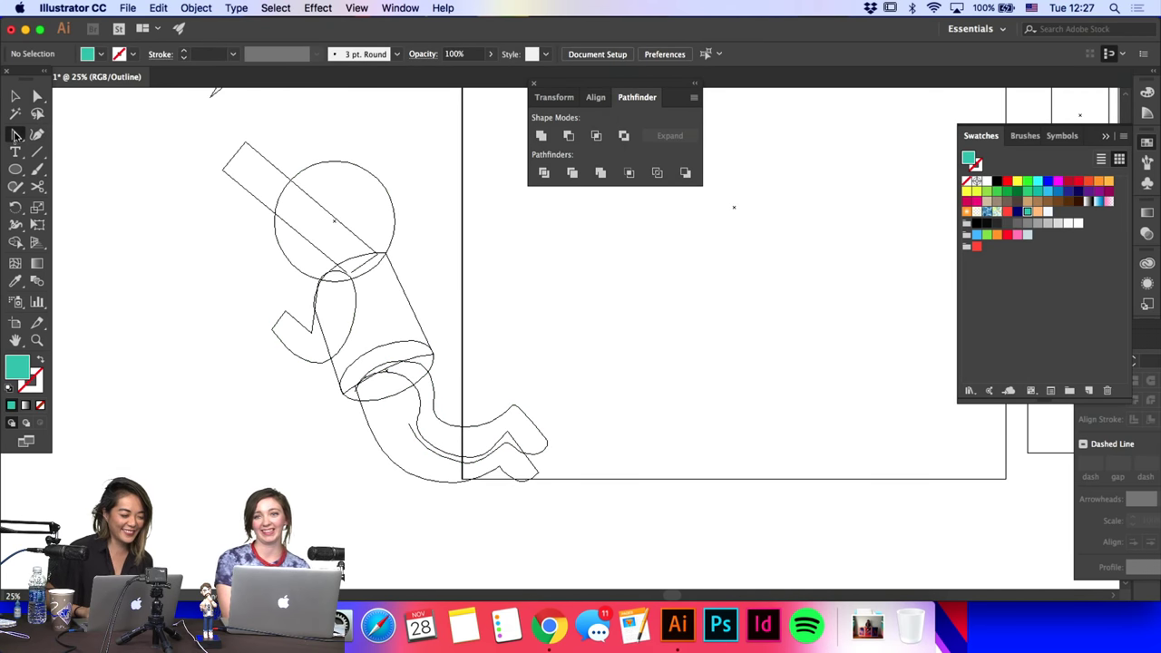
{"action": "left_click_drag", "start_coordinate": [16, 134], "coordinate": [108, 189]}
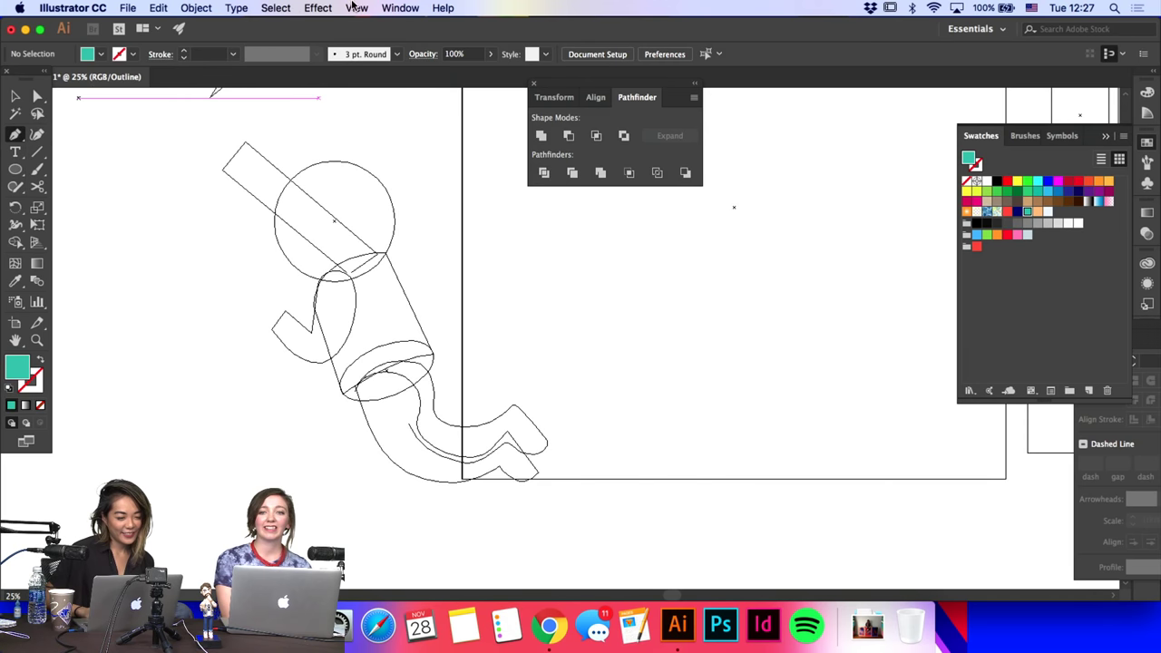
{"action": "left_click", "coordinate": [357, 7]}
{"action": "left_click", "coordinate": [356, 26]}
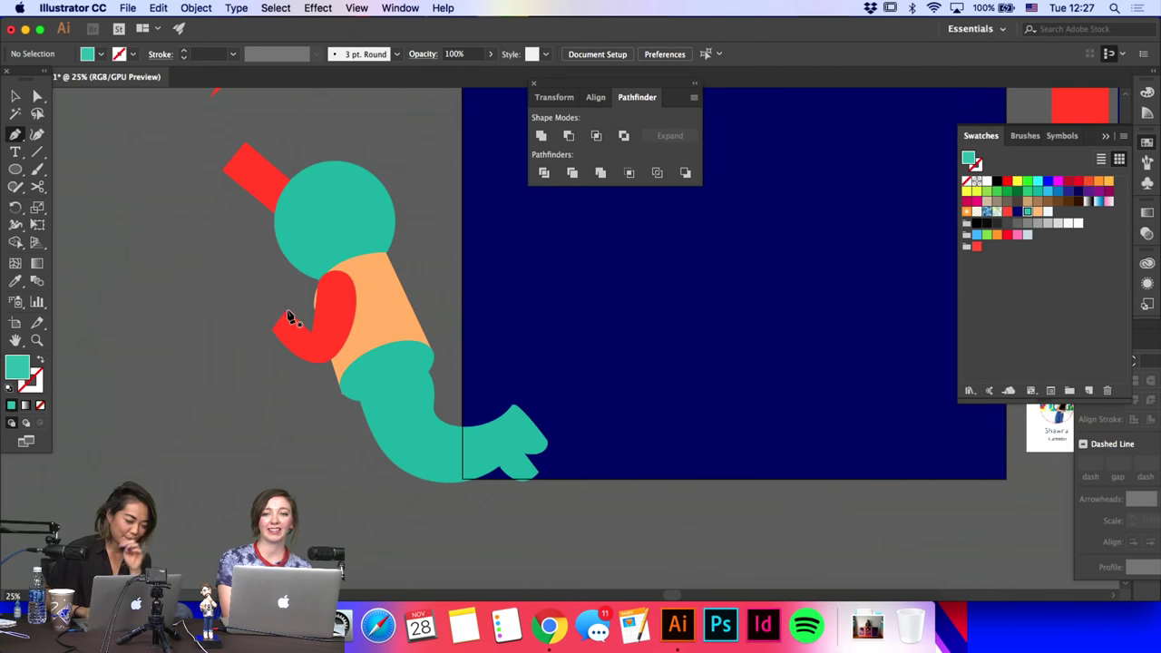
{"action": "left_click", "coordinate": [284, 311]}
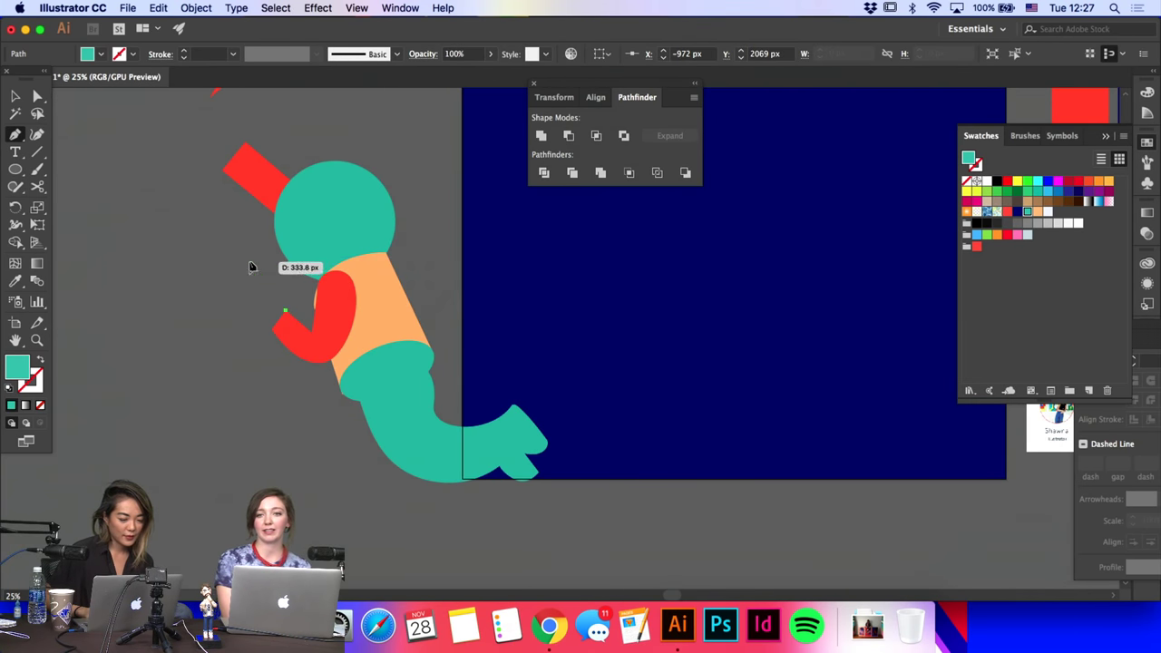
{"action": "key", "text": "super+z"}
{"action": "key", "text": "a"}
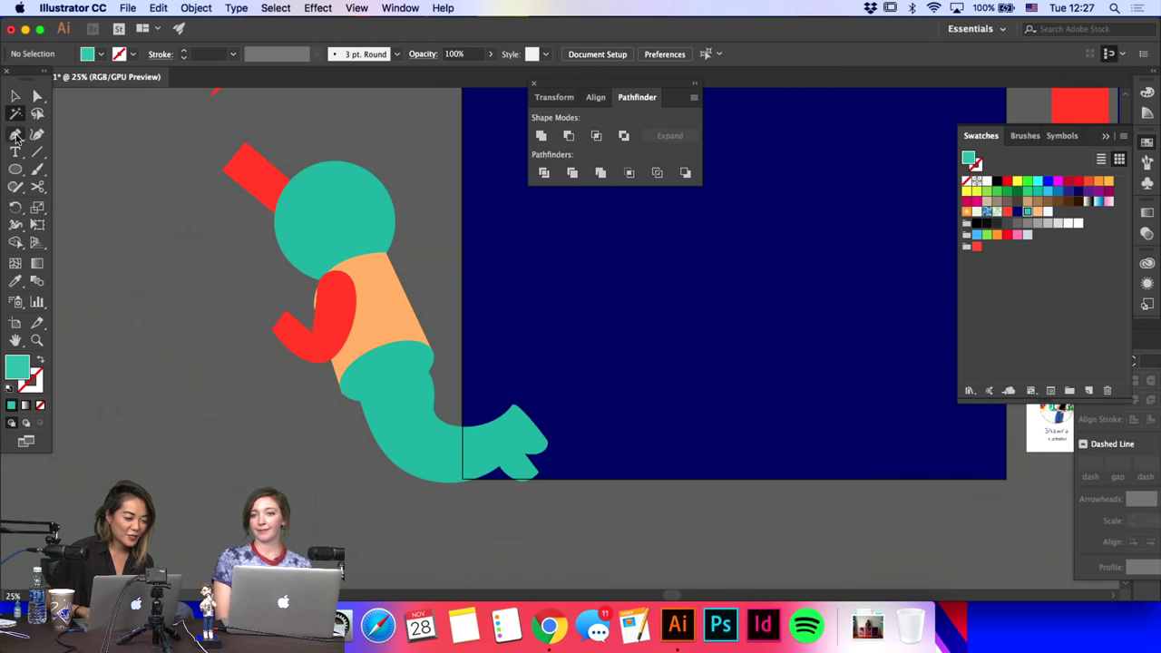
{"action": "left_click", "coordinate": [16, 134]}
Step: Shorten the straight red arm by moving its free end closer to the head
{"action": "key", "text": "a"}
{"action": "left_click_drag", "start_coordinate": [270, 171], "coordinate": [284, 183]}
{"action": "left_click", "coordinate": [260, 154]}
{"action": "left_click_drag", "start_coordinate": [261, 156], "coordinate": [258, 190]}
{"action": "left_click", "coordinate": [298, 132]}
Step: Round the torso's shoulder corner behind the bent red arm to about 303 px
{"action": "left_click", "coordinate": [363, 318]}
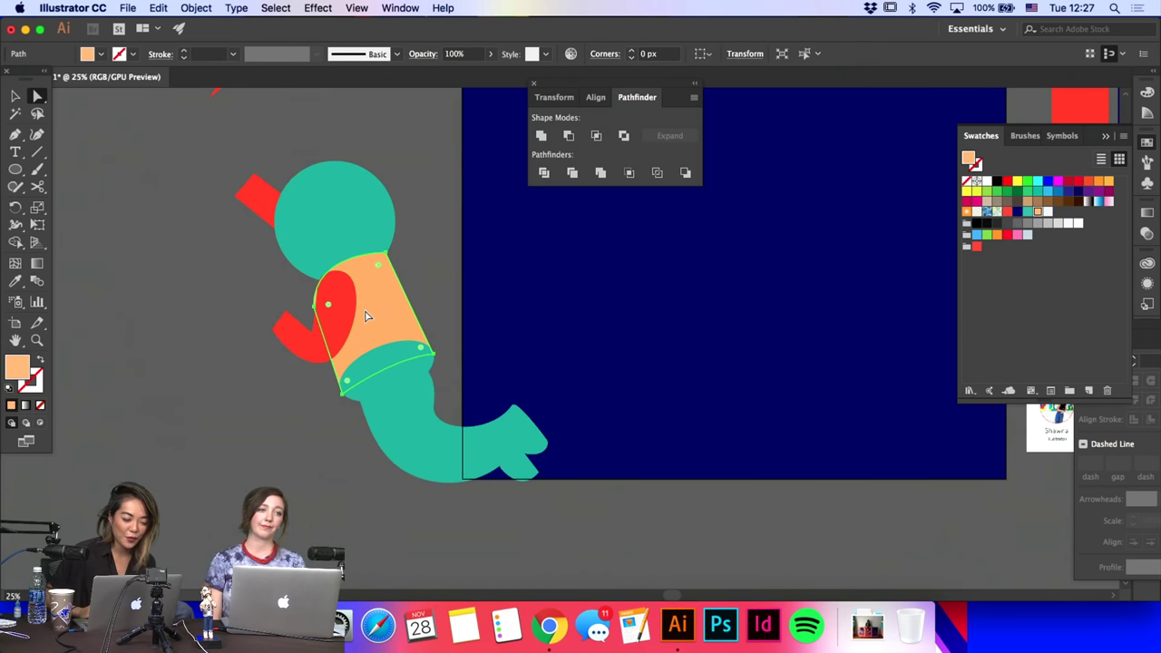
{"action": "left_click", "coordinate": [307, 310]}
{"action": "left_click", "coordinate": [314, 307]}
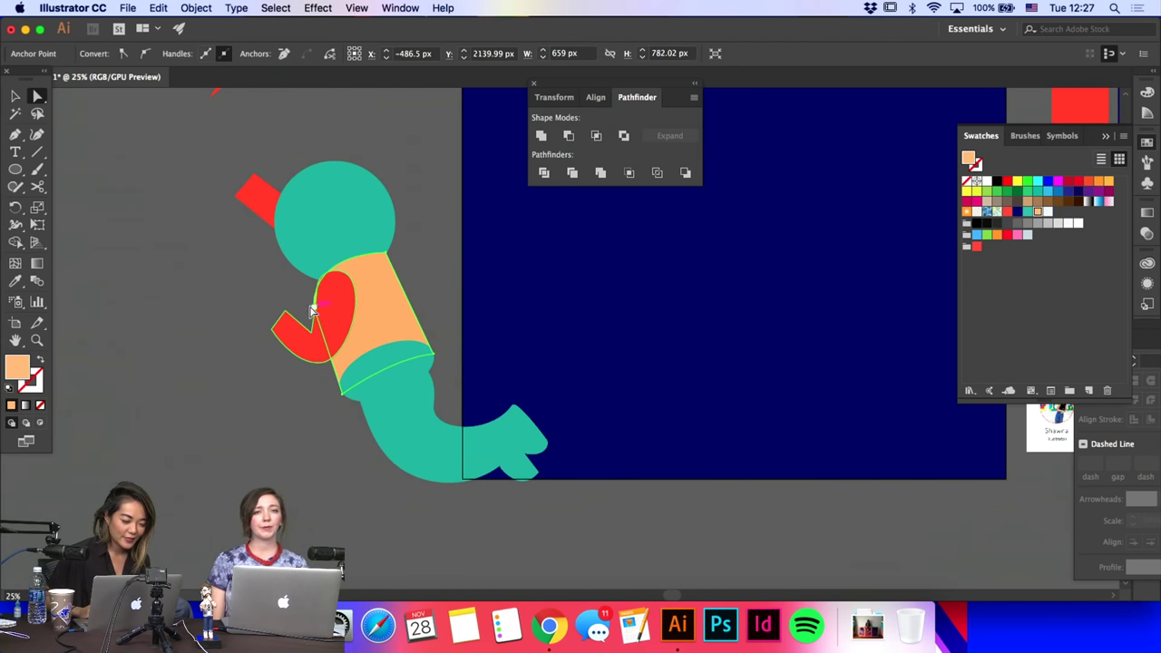
{"action": "left_click", "coordinate": [310, 307]}
{"action": "left_click", "coordinate": [315, 306]}
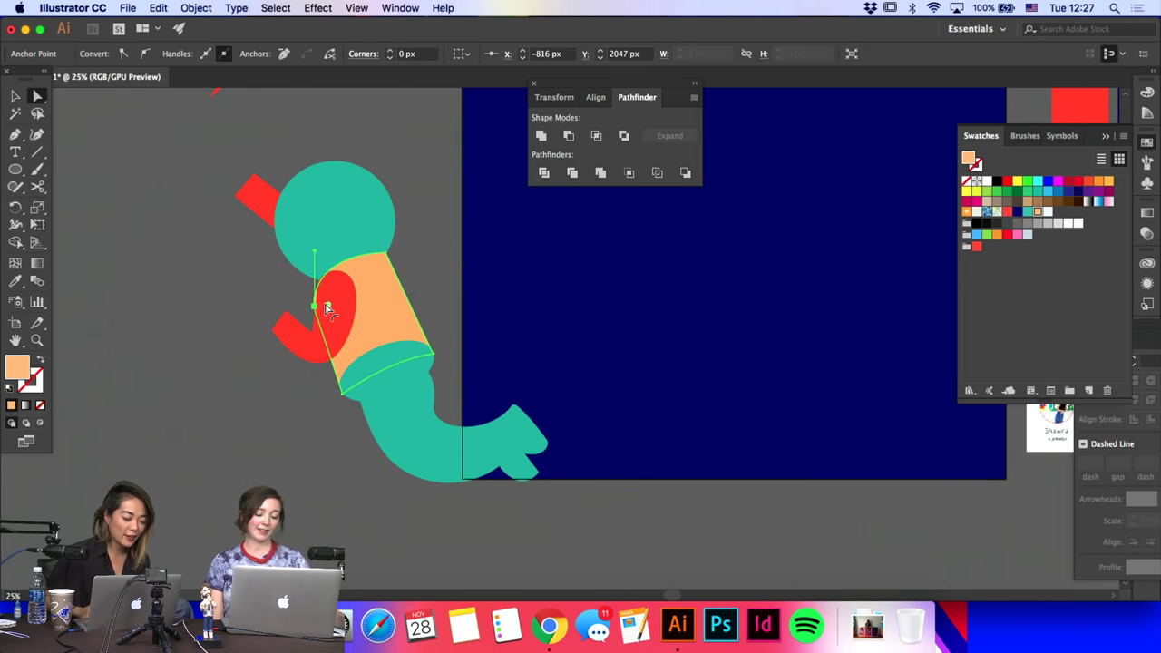
{"action": "left_click_drag", "start_coordinate": [327, 309], "coordinate": [367, 328]}
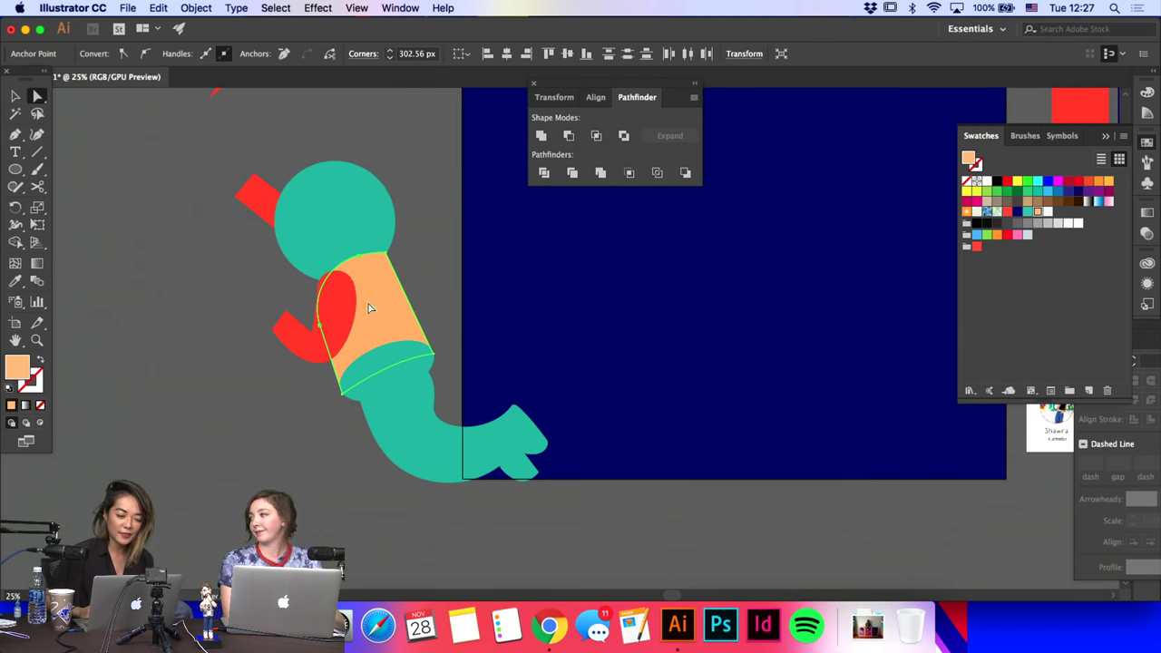
{"action": "left_click", "coordinate": [408, 291]}
Step: Delete the extra anchor point on the bent arm's inner edge and nudge its shoulder point slightly right
{"action": "left_click", "coordinate": [330, 303]}
{"action": "left_click", "coordinate": [319, 288]}
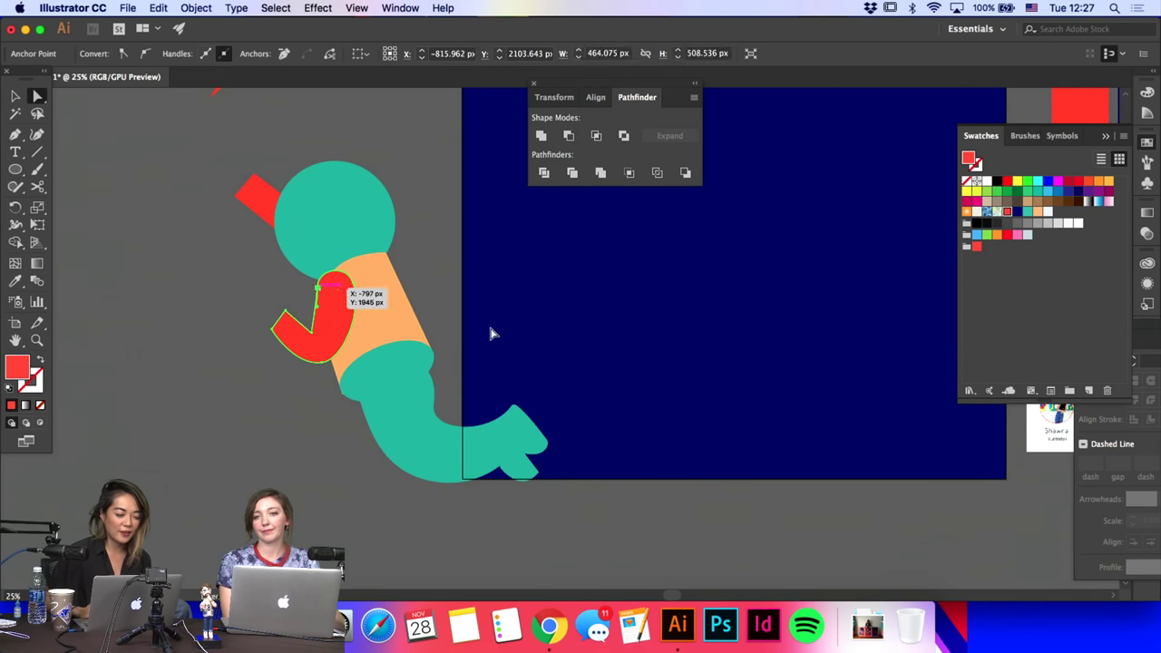
{"action": "key", "text": "p"}
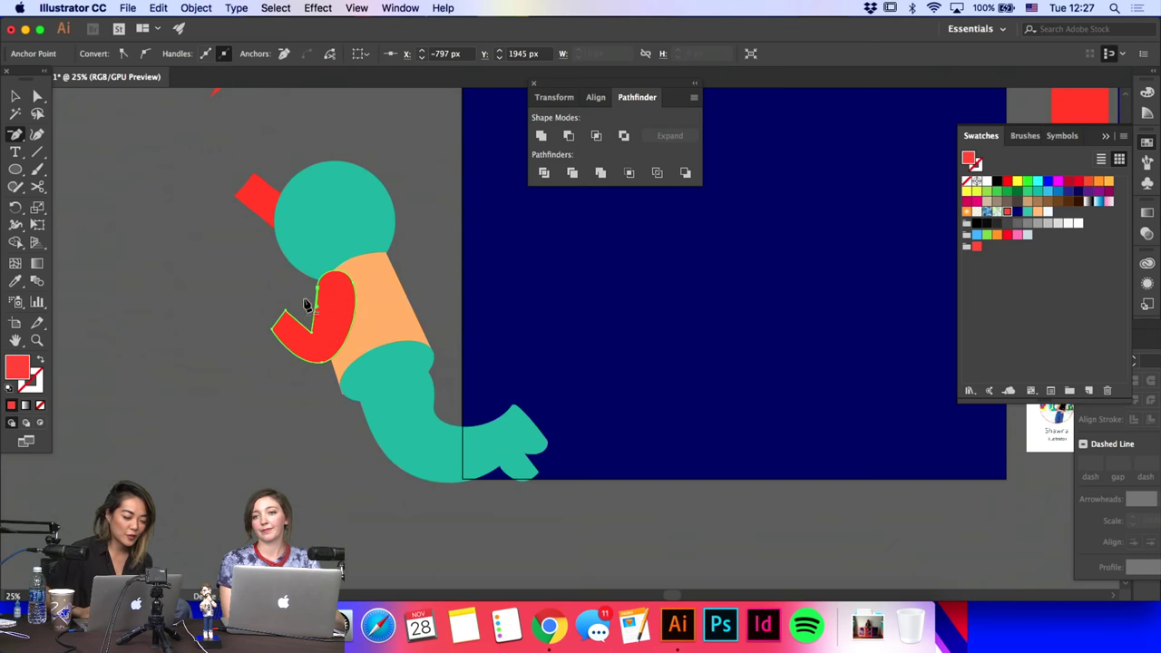
{"action": "left_click", "coordinate": [318, 291]}
{"action": "key", "text": "a"}
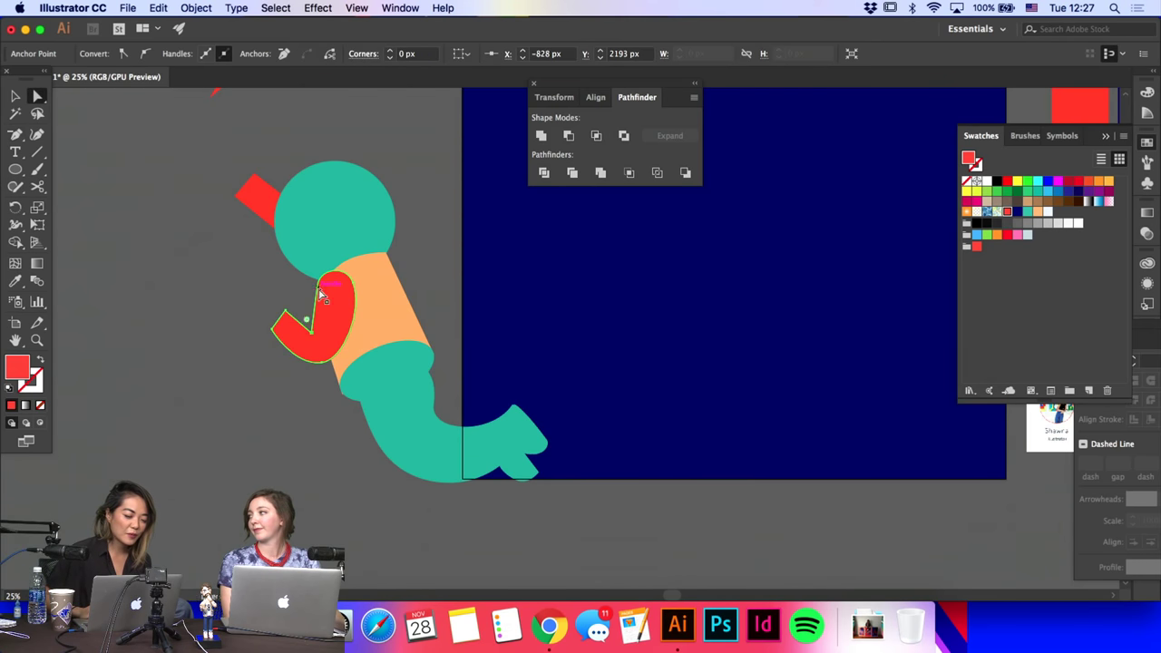
{"action": "left_click", "coordinate": [318, 287]}
{"action": "key", "text": "shift+Right"}
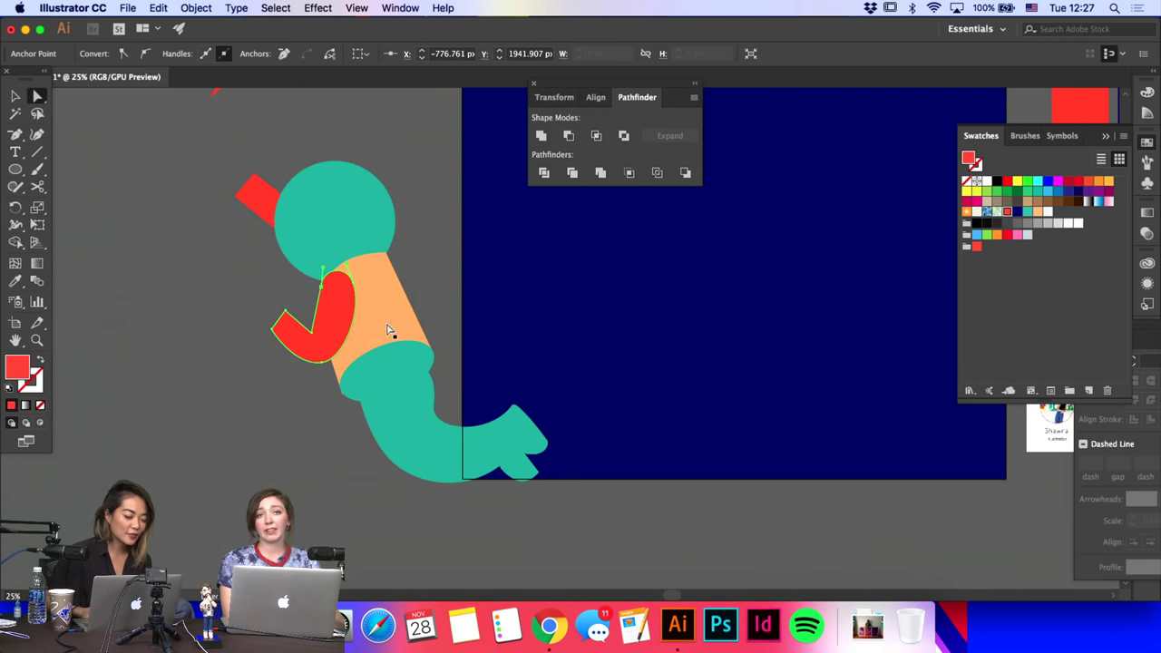
Step: Round the bent arm's inner elbow corner to about 58 px and raise the outer elbow point to slim it
{"action": "left_click", "coordinate": [317, 333]}
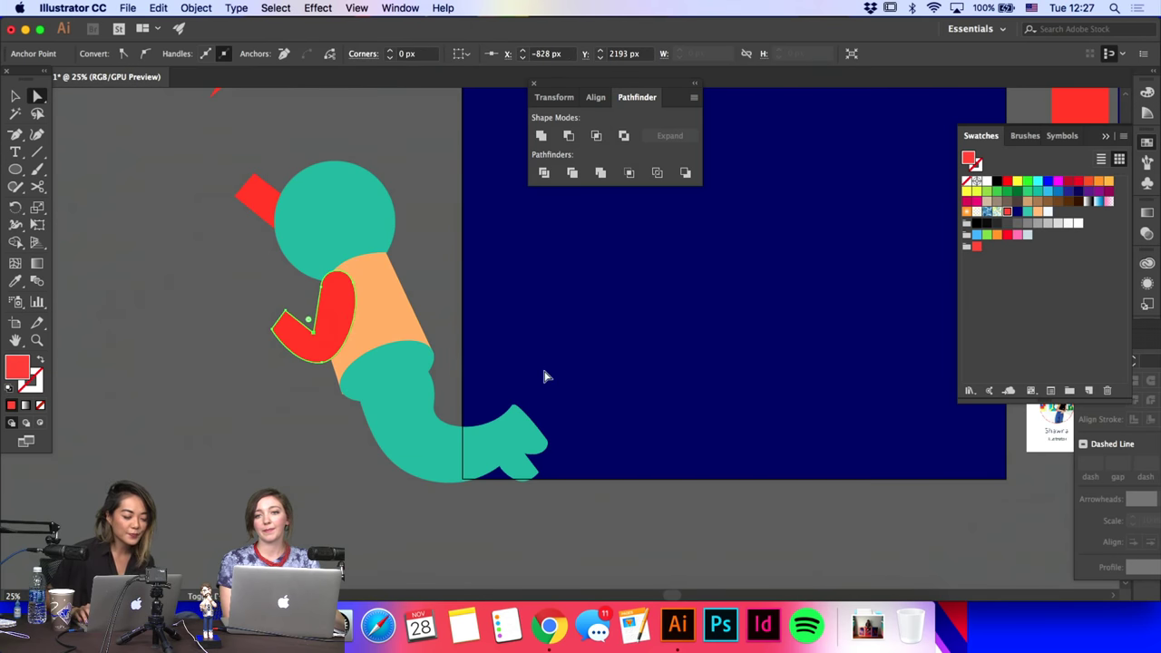
{"action": "left_click_drag", "start_coordinate": [310, 322], "coordinate": [305, 320]}
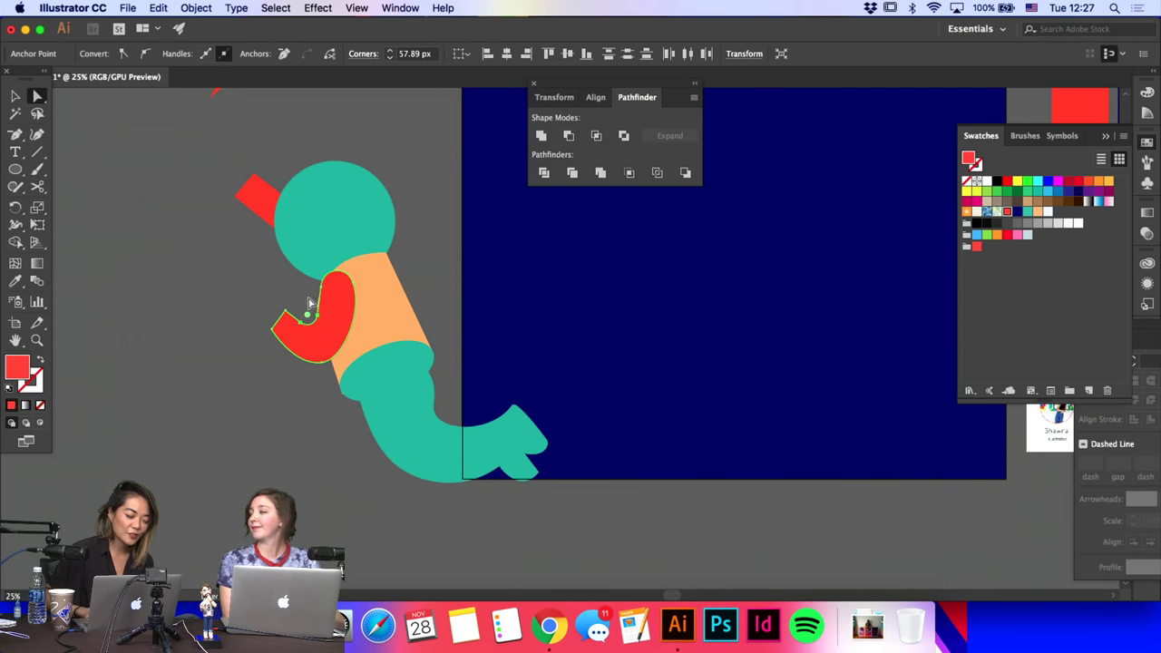
{"action": "left_click", "coordinate": [322, 365]}
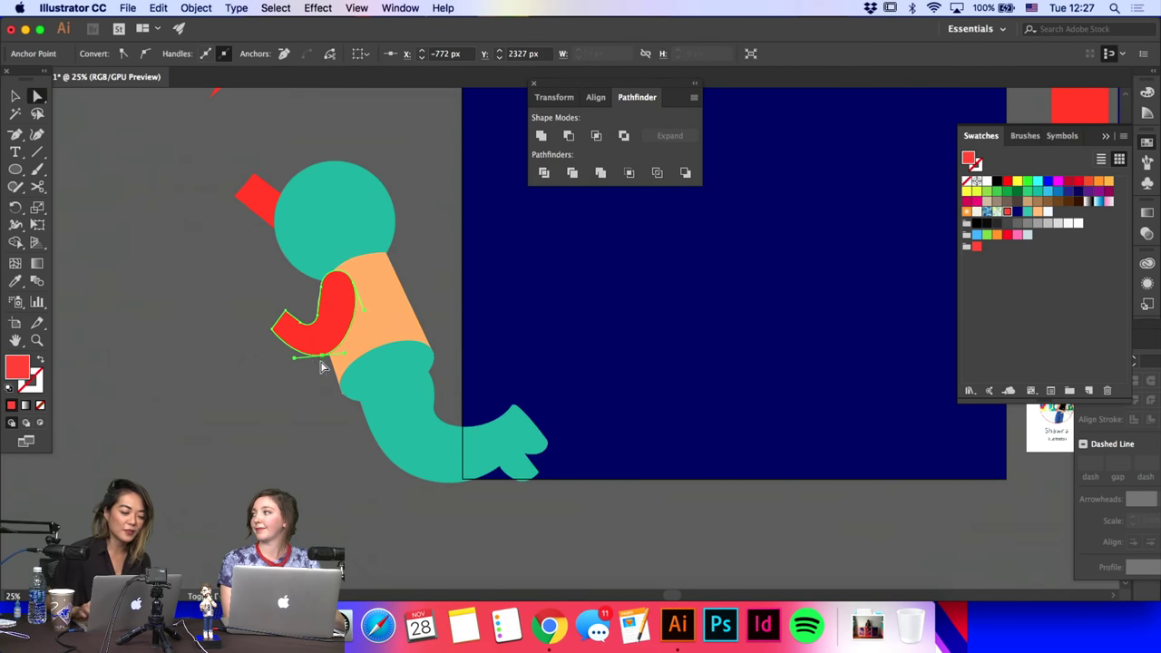
Step: Shift the whole bent red arm slightly to the left
{"action": "left_click", "coordinate": [243, 275]}
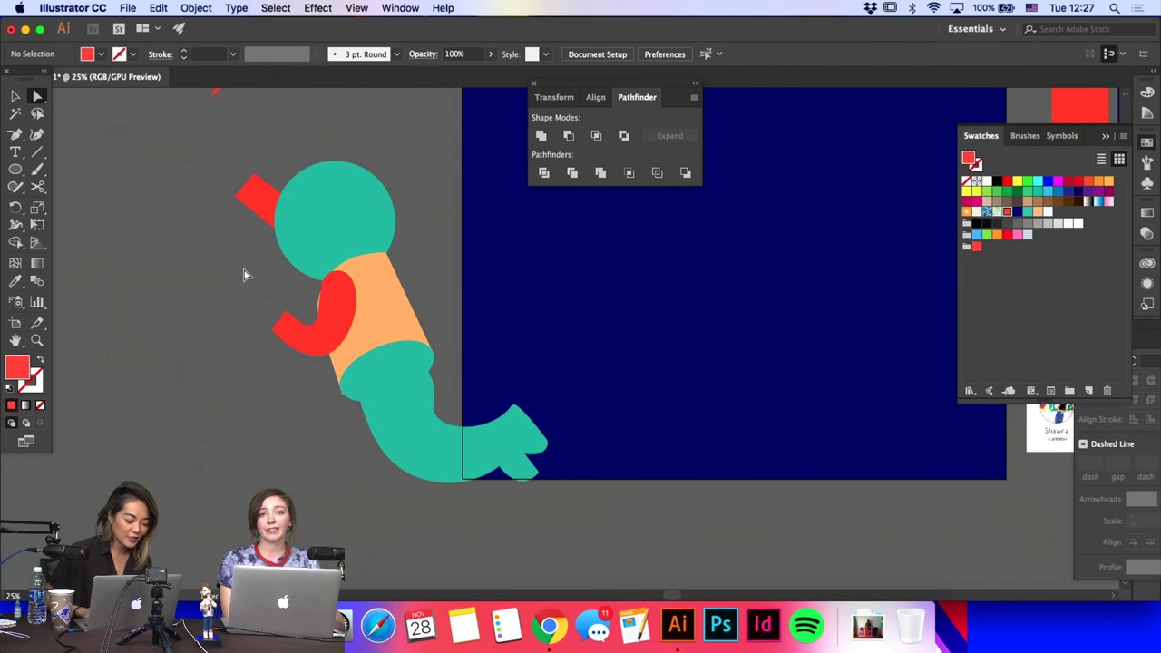
{"action": "left_click", "coordinate": [317, 333]}
Step: Recolour the lower leg with a slightly lighter teal using the Color Picker
{"action": "left_click", "coordinate": [408, 421]}
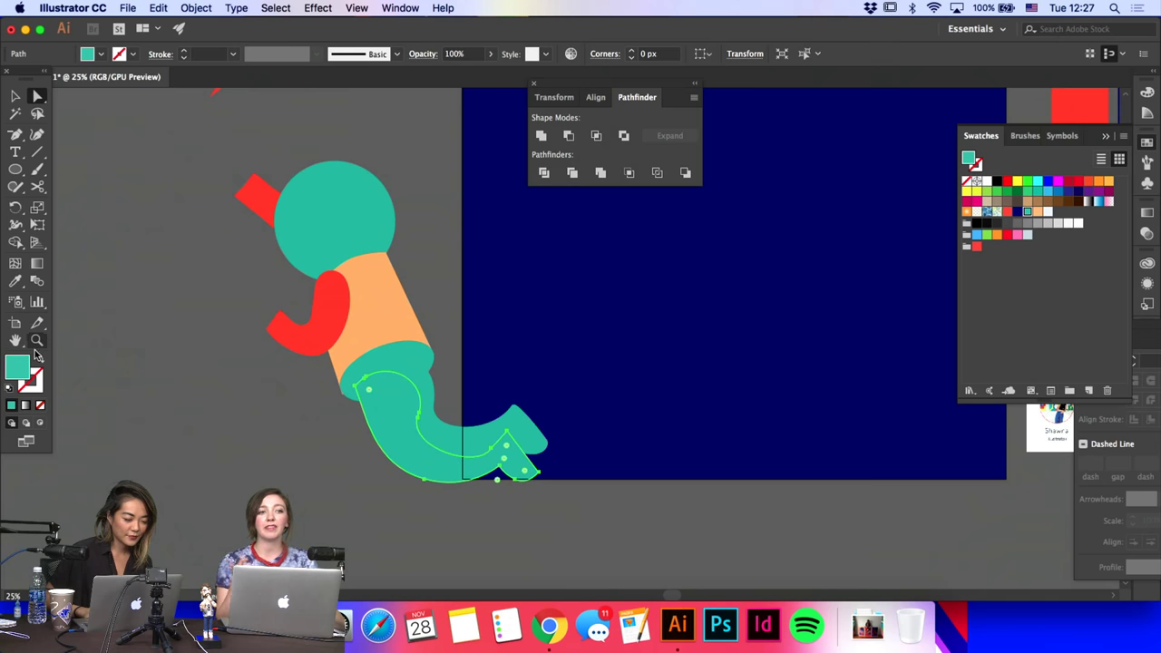
{"action": "double_click", "coordinate": [14, 369]}
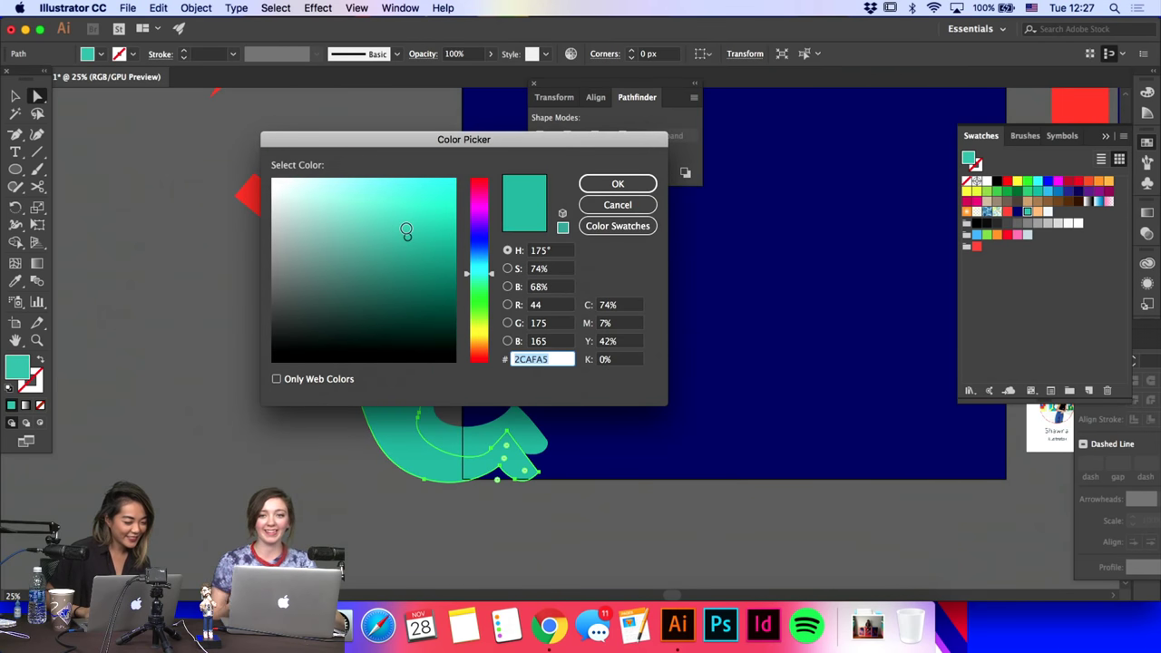
{"action": "left_click", "coordinate": [405, 229]}
{"action": "key", "text": "Return"}
{"action": "left_click", "coordinate": [461, 247]}
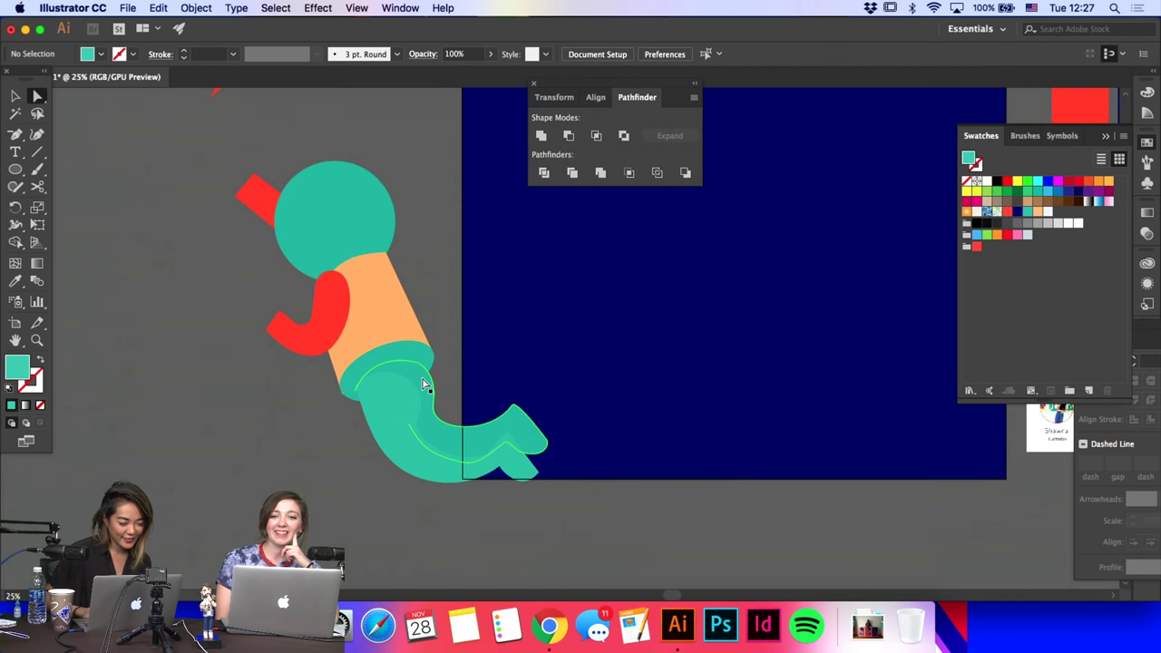
Step: Recolour the teal hip ellipse with the torso's orange using the Eyedropper
{"action": "left_click", "coordinate": [485, 435]}
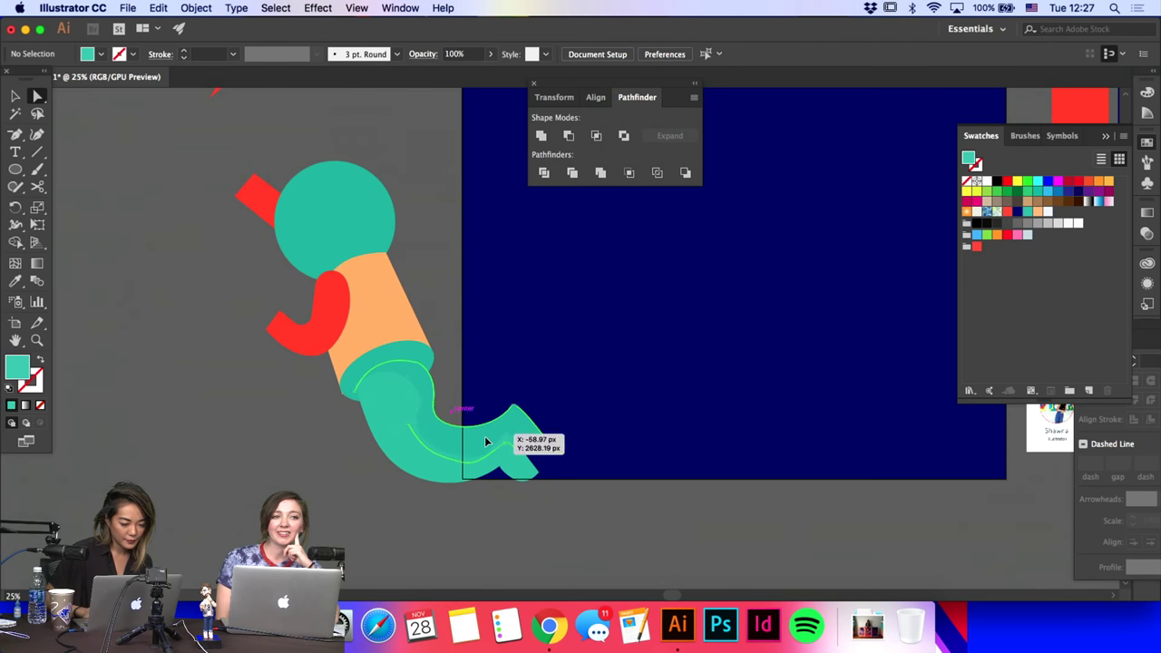
{"action": "left_click", "coordinate": [384, 352]}
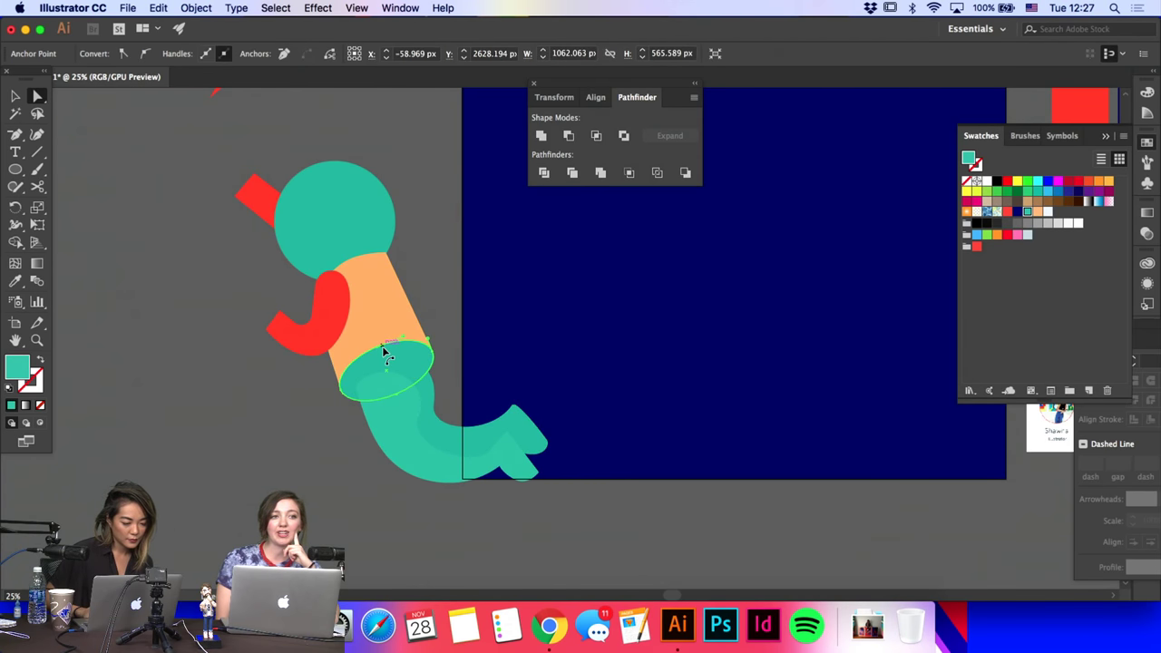
{"action": "left_click", "coordinate": [16, 281]}
{"action": "left_click", "coordinate": [361, 299]}
{"action": "key", "text": "v"}
{"action": "left_click", "coordinate": [439, 291]}
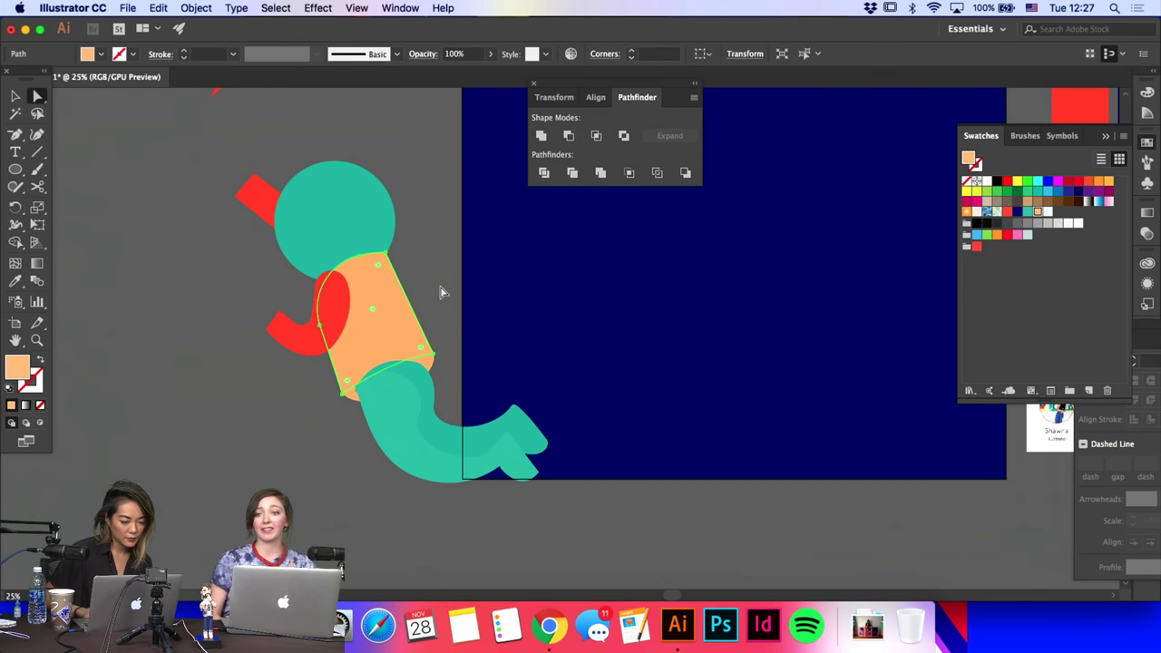
Step: Recolour the hip ellipse with a darker orange using the Color Picker
{"action": "left_click", "coordinate": [413, 346]}
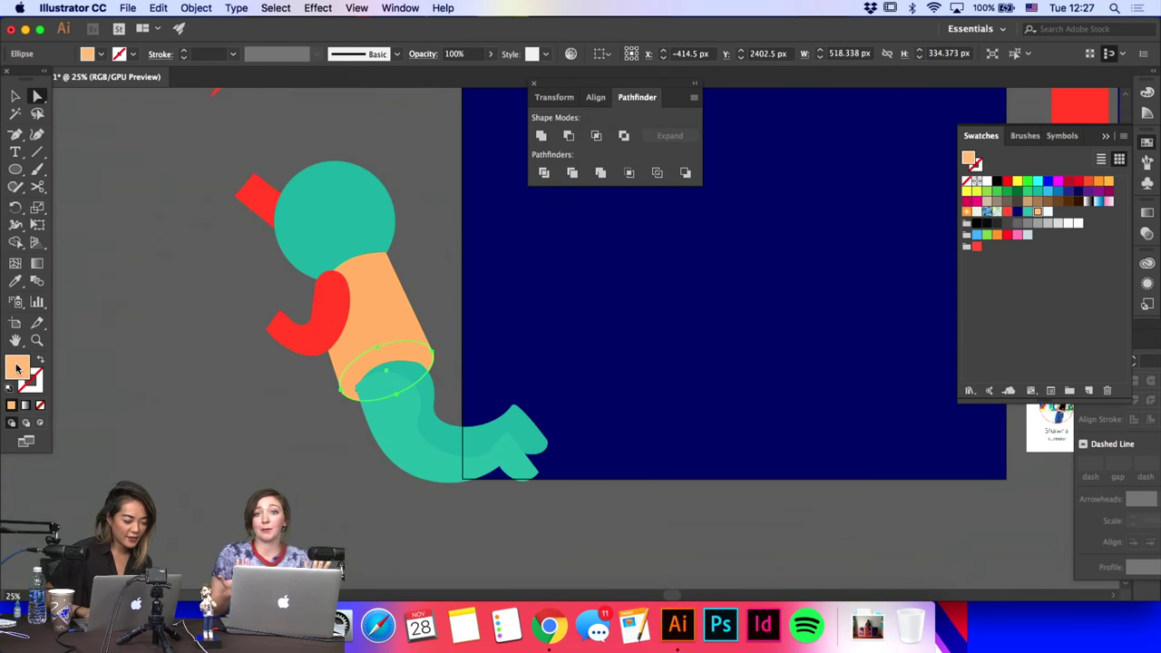
{"action": "double_click", "coordinate": [17, 367]}
{"action": "left_click", "coordinate": [396, 192]}
{"action": "key", "text": "Return"}
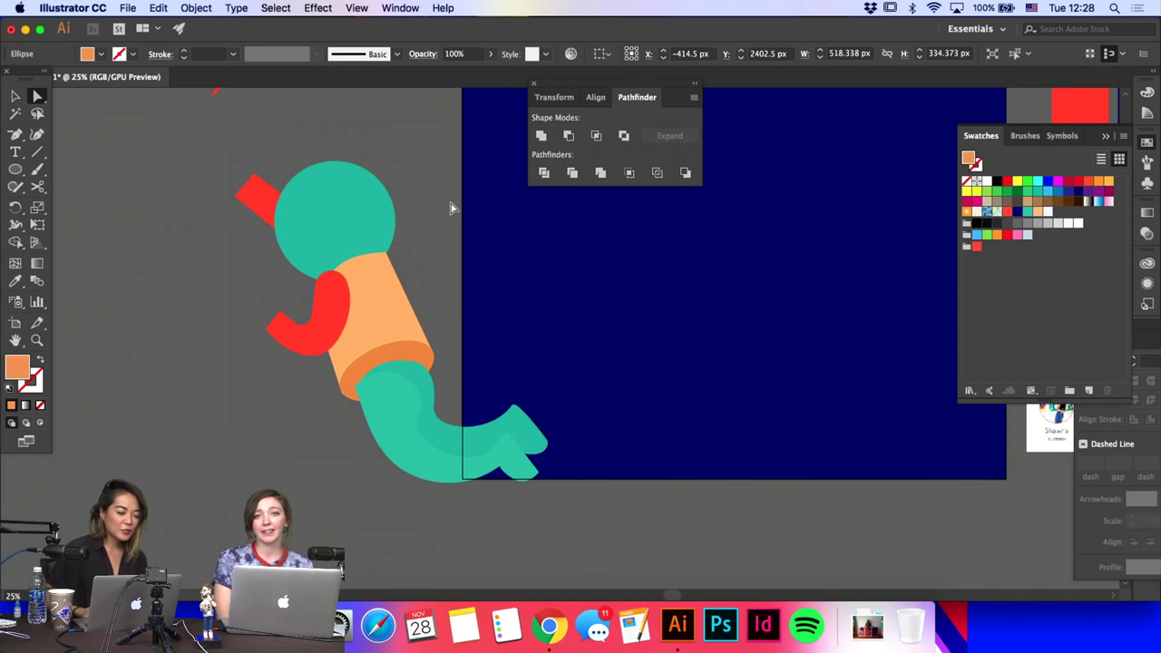
{"action": "left_click", "coordinate": [451, 207]}
Step: Round off the upper-right corner of the orange torso
{"action": "left_click", "coordinate": [388, 283]}
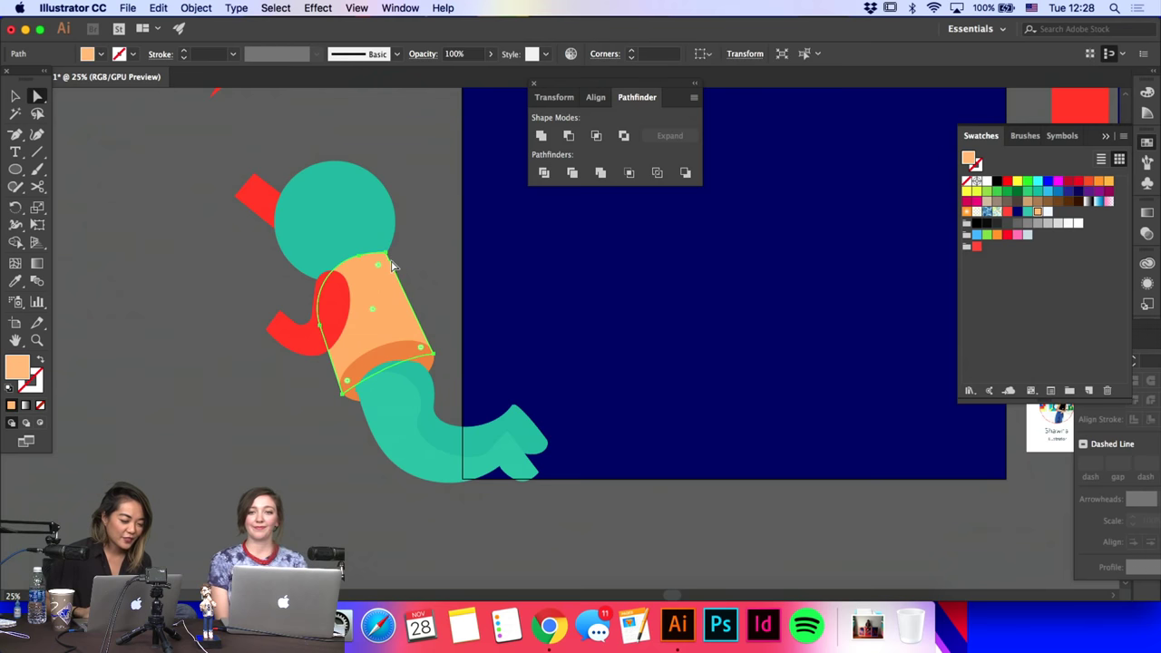
{"action": "left_click_drag", "start_coordinate": [394, 254], "coordinate": [404, 328]}
{"action": "left_click", "coordinate": [432, 261]}
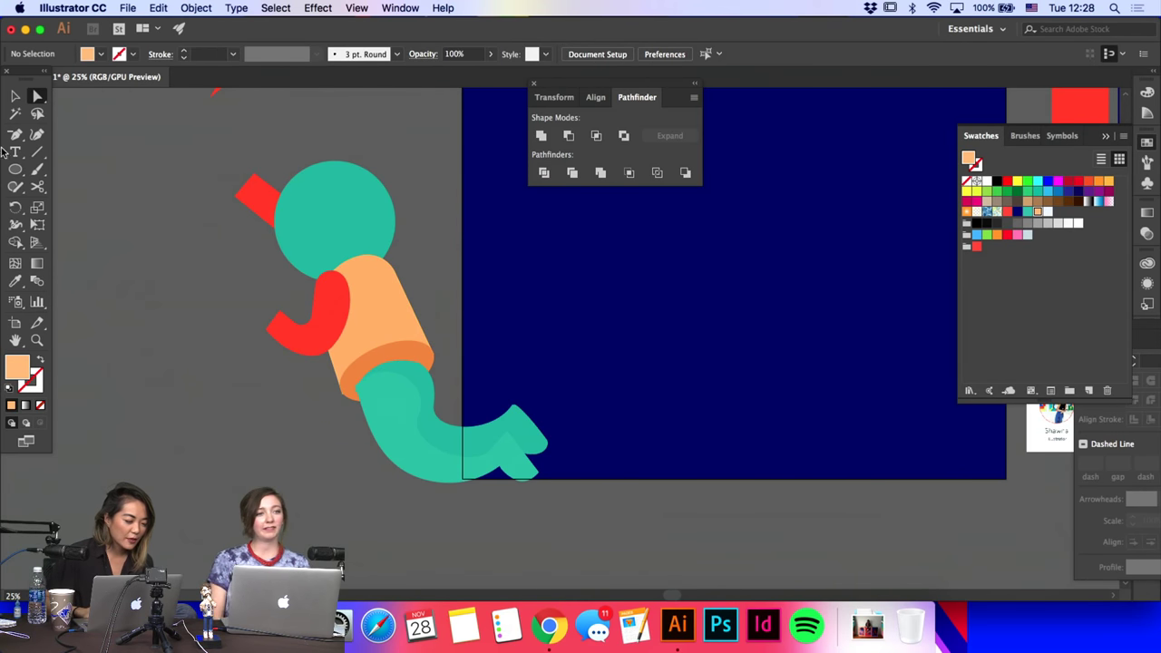
Step: Draw a closed, rounded shape over the right side of the torso's back with the Pen tool
{"action": "left_click_drag", "start_coordinate": [14, 133], "coordinate": [71, 138]}
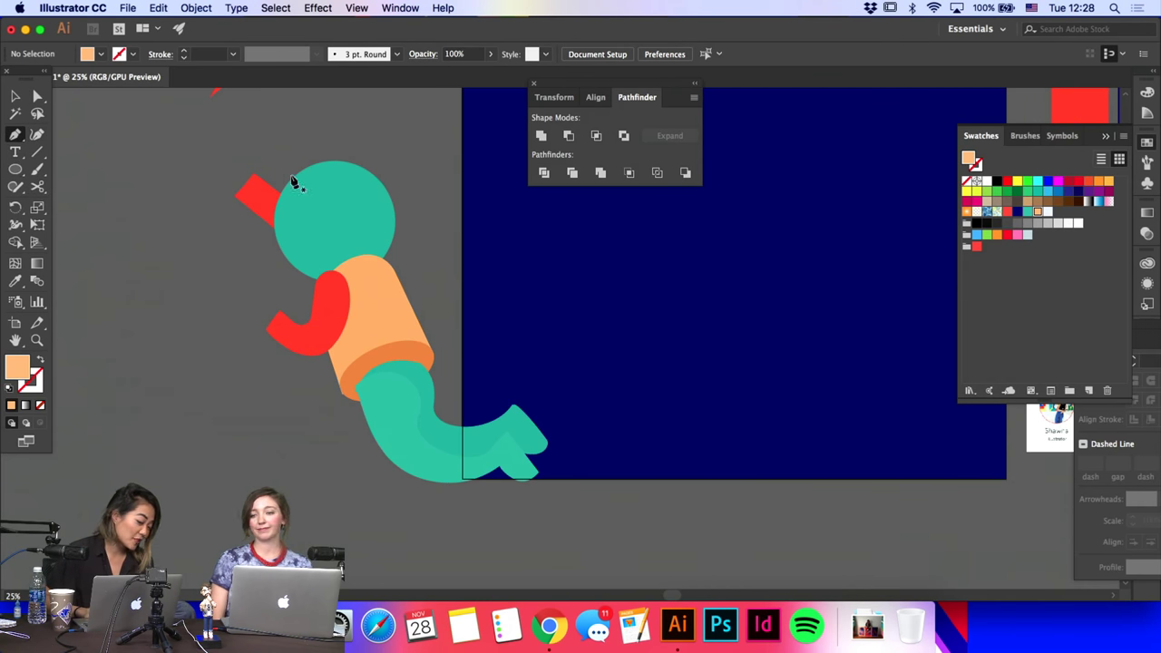
{"action": "left_click", "coordinate": [382, 271]}
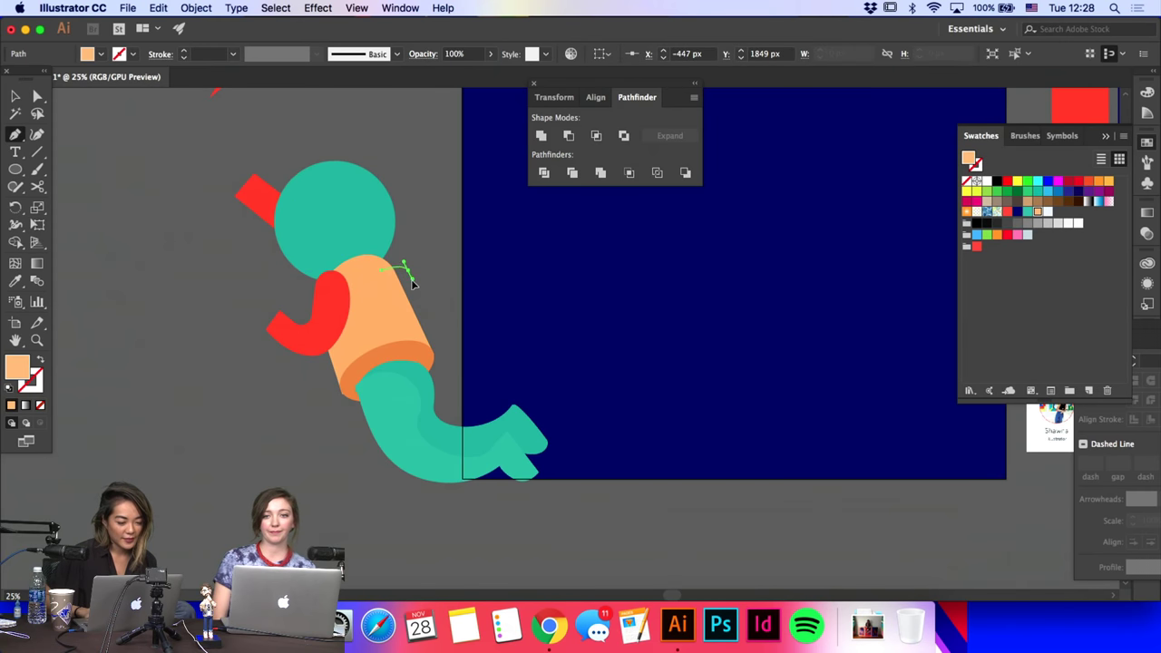
{"action": "left_click", "coordinate": [434, 341]}
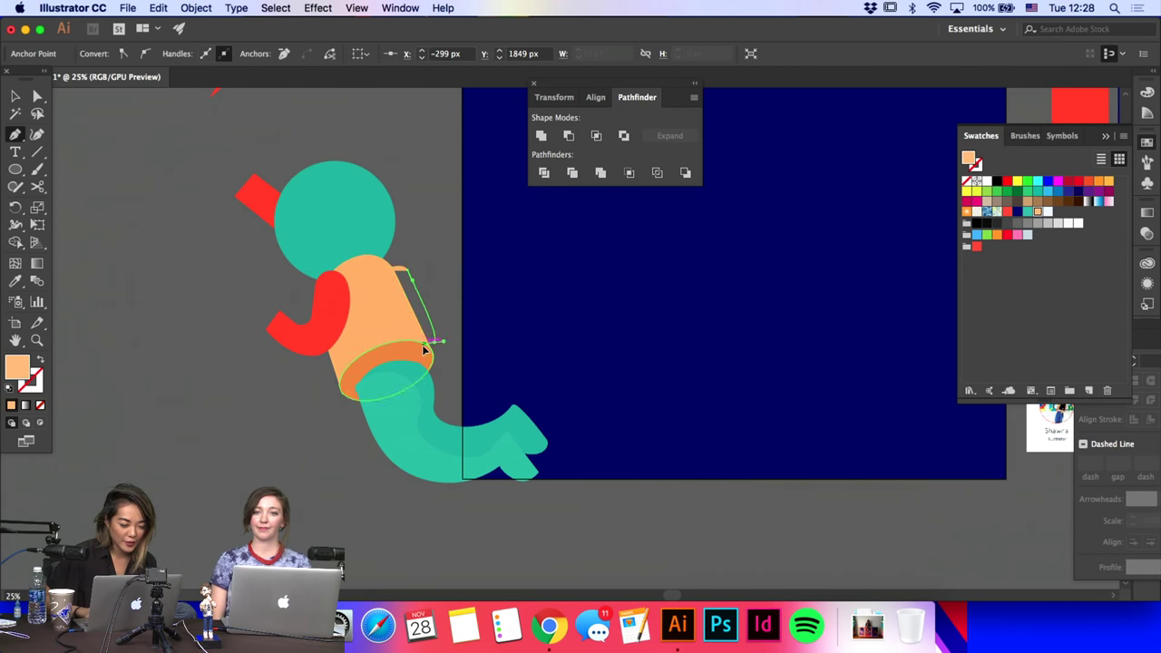
{"action": "left_click_drag", "start_coordinate": [424, 349], "coordinate": [378, 323]}
{"action": "left_click", "coordinate": [426, 324]}
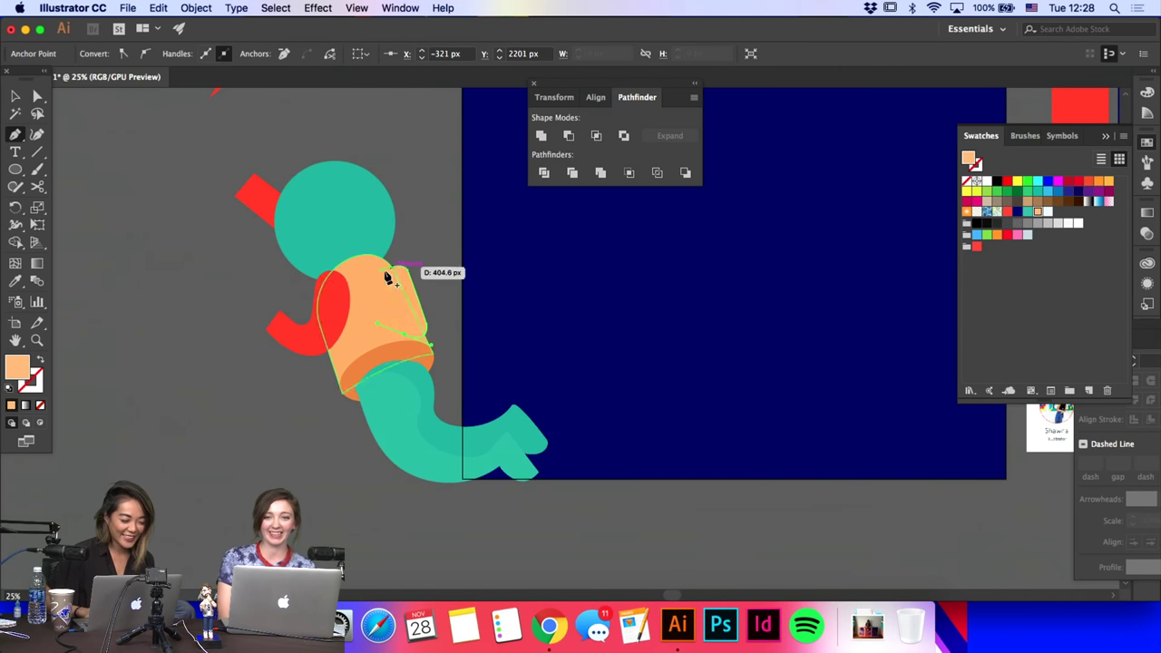
{"action": "left_click_drag", "start_coordinate": [387, 278], "coordinate": [380, 272]}
{"action": "key", "text": "a"}
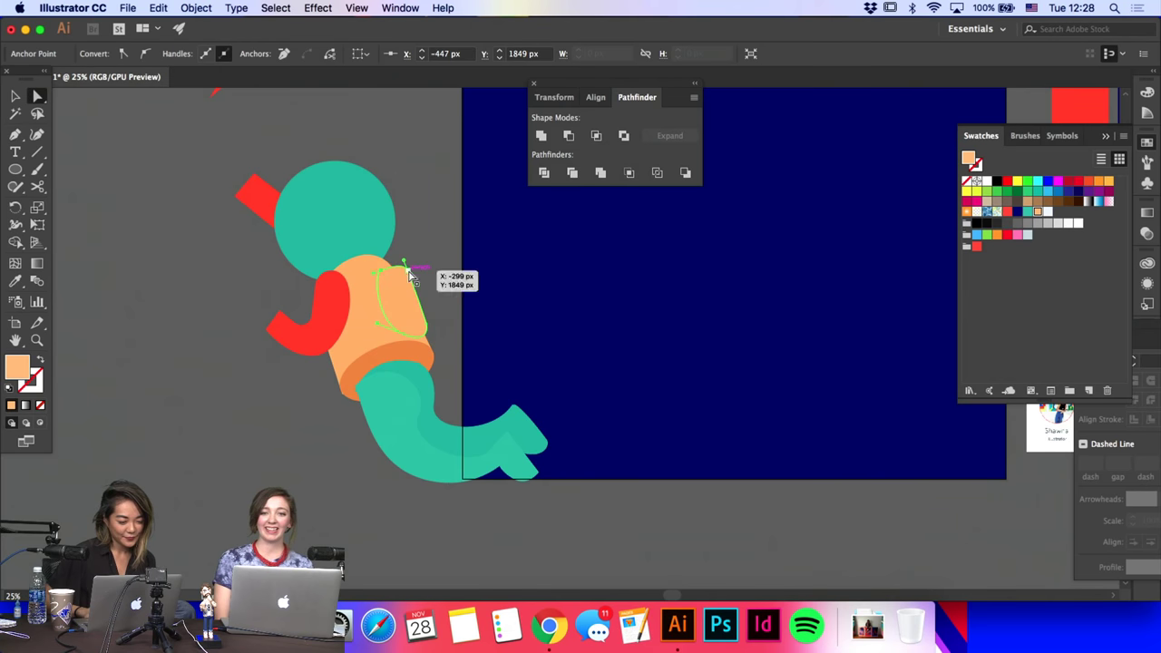
Step: Reshape the new rounded back shape by adjusting its anchor points, widening it slightly and shifting it left
{"action": "left_click", "coordinate": [398, 263]}
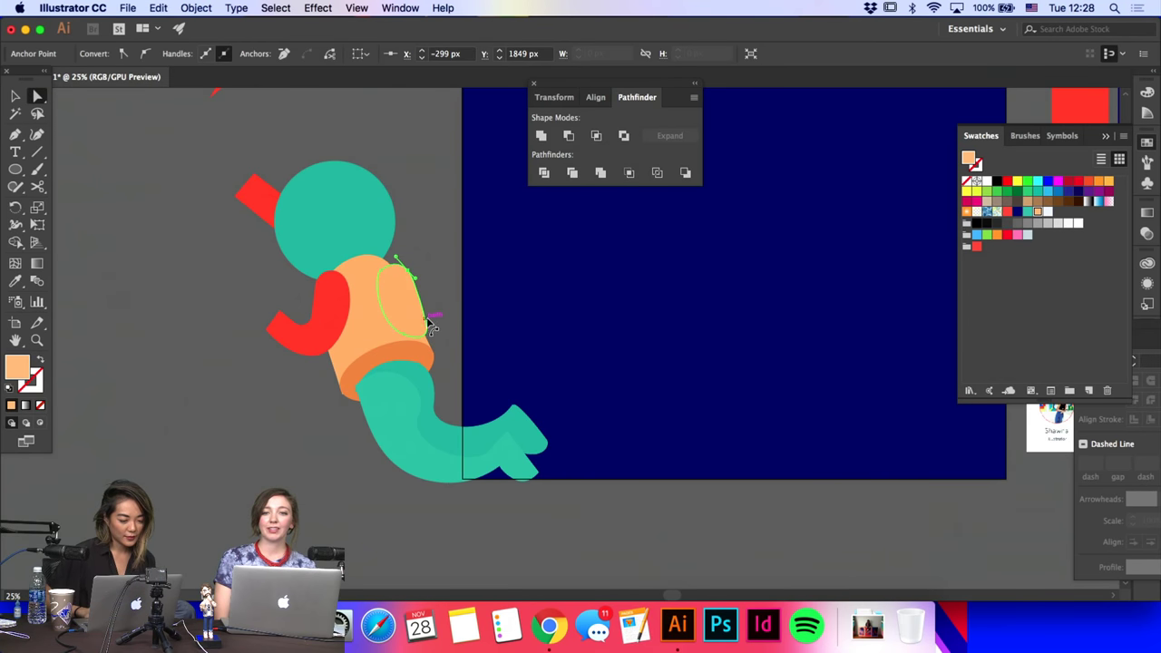
{"action": "left_click_drag", "start_coordinate": [401, 338], "coordinate": [396, 339]}
{"action": "left_click_drag", "start_coordinate": [380, 271], "coordinate": [374, 270]}
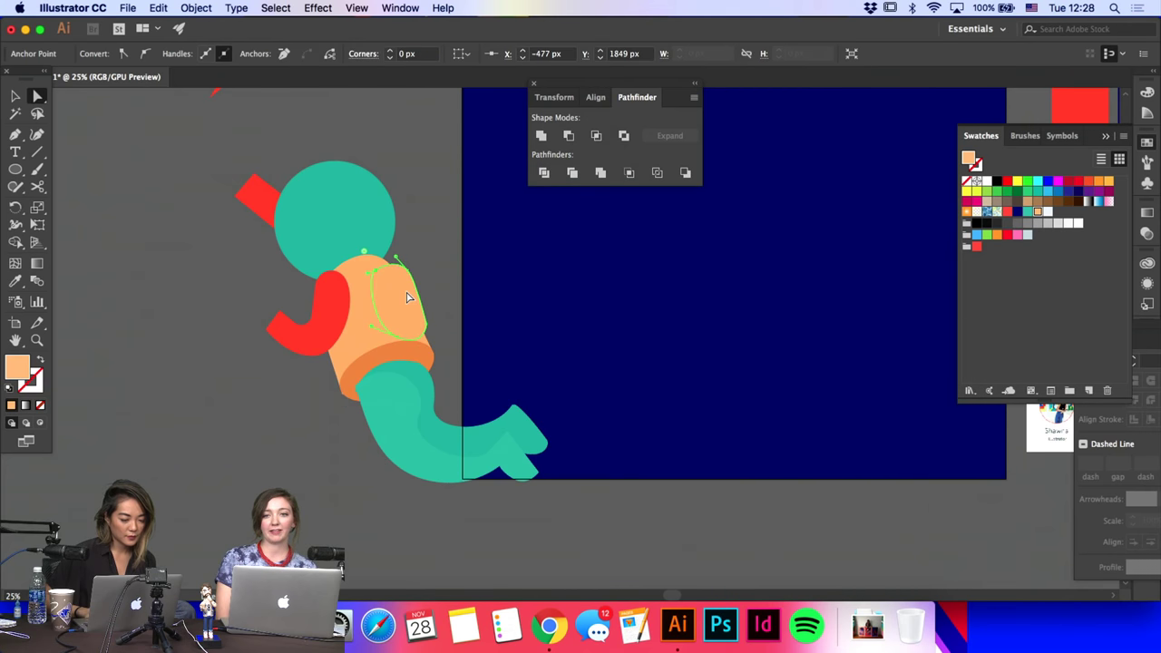
{"action": "left_click", "coordinate": [406, 293]}
{"action": "left_click", "coordinate": [427, 324]}
{"action": "left_click_drag", "start_coordinate": [412, 325], "coordinate": [396, 302]}
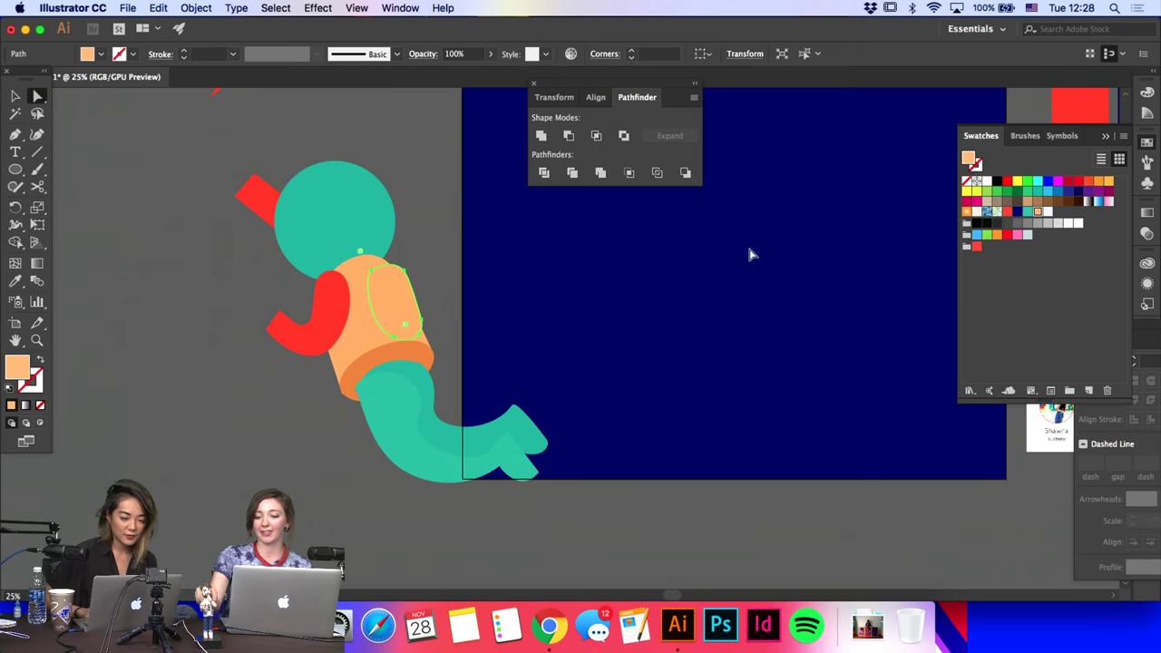
Step: Recolour the rounded back shape with the arm's red using the Eyedropper and move it slightly upward
{"action": "left_click", "coordinate": [15, 280]}
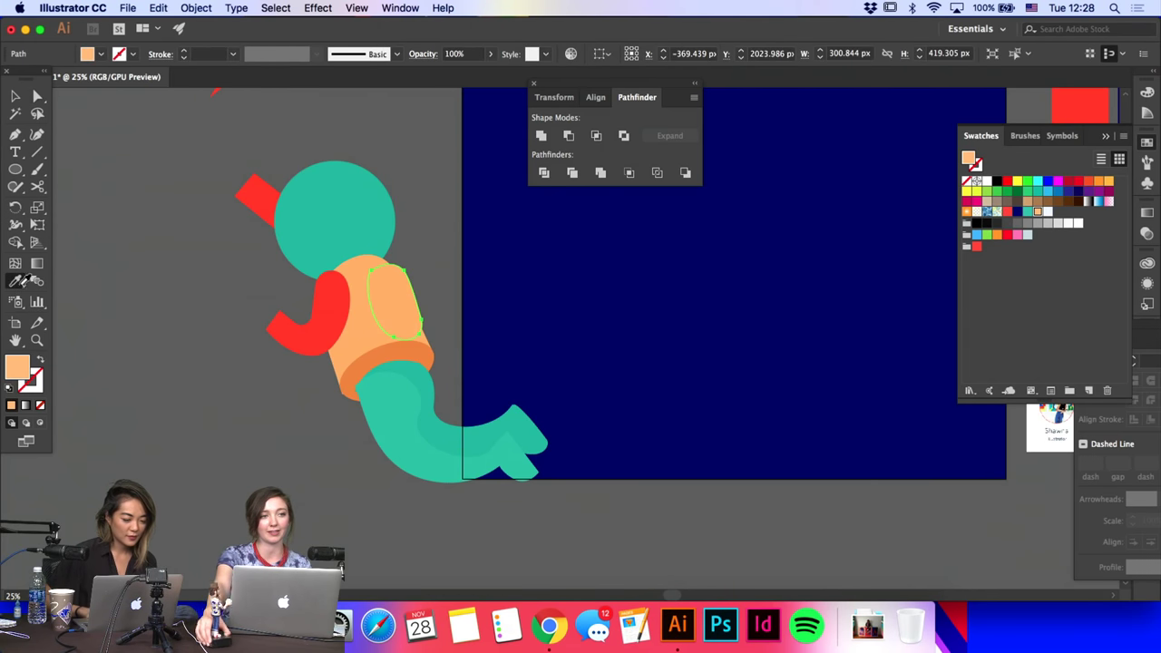
{"action": "left_click", "coordinate": [340, 293]}
{"action": "key", "text": "a"}
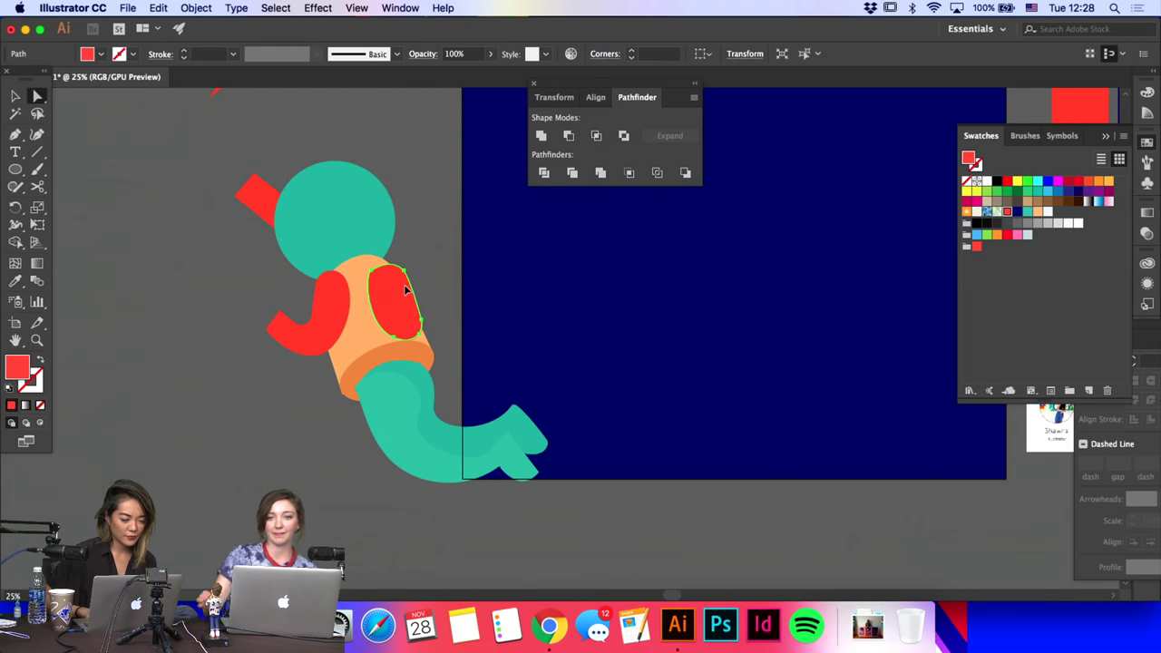
{"action": "left_click_drag", "start_coordinate": [406, 289], "coordinate": [406, 280]}
{"action": "left_click", "coordinate": [410, 265]}
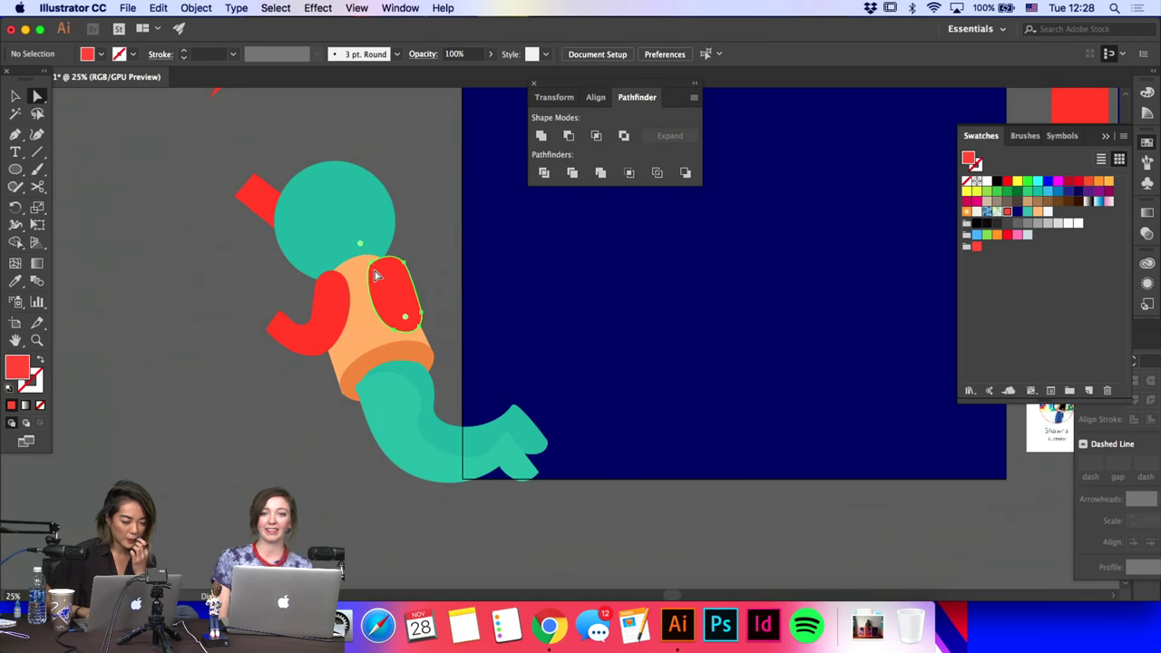
Step: Smooth the red back shape's upper-right edge by adjusting its anchor points
{"action": "left_click", "coordinate": [404, 267]}
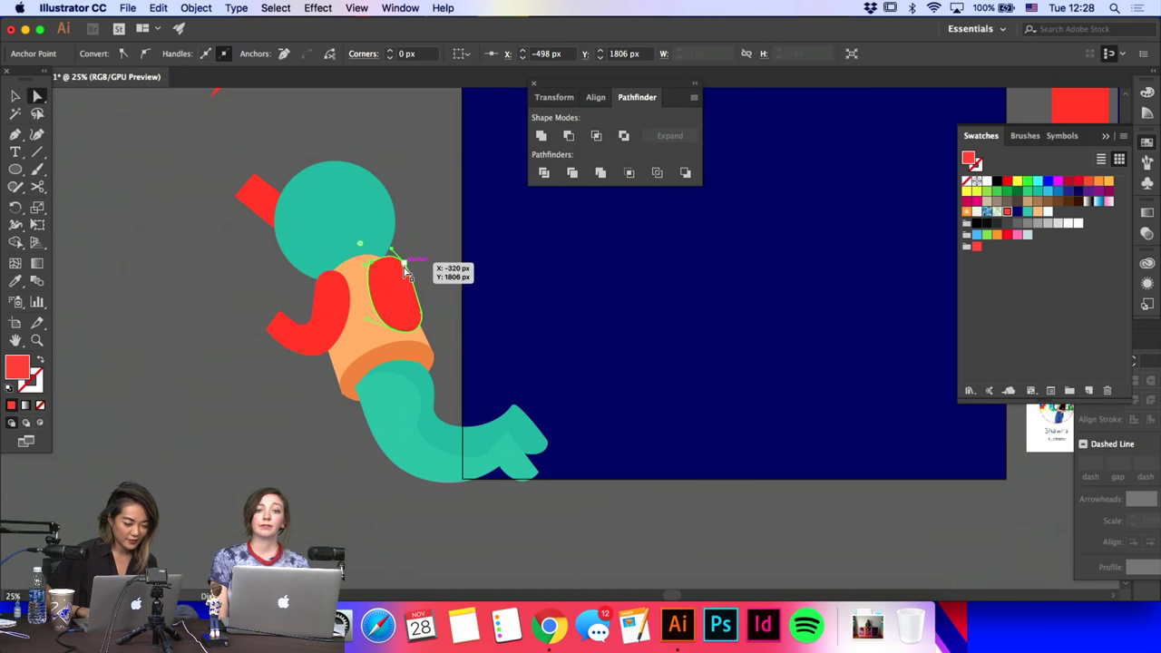
{"action": "left_click", "coordinate": [433, 303]}
{"action": "left_click", "coordinate": [407, 291]}
{"action": "left_click", "coordinate": [405, 267]}
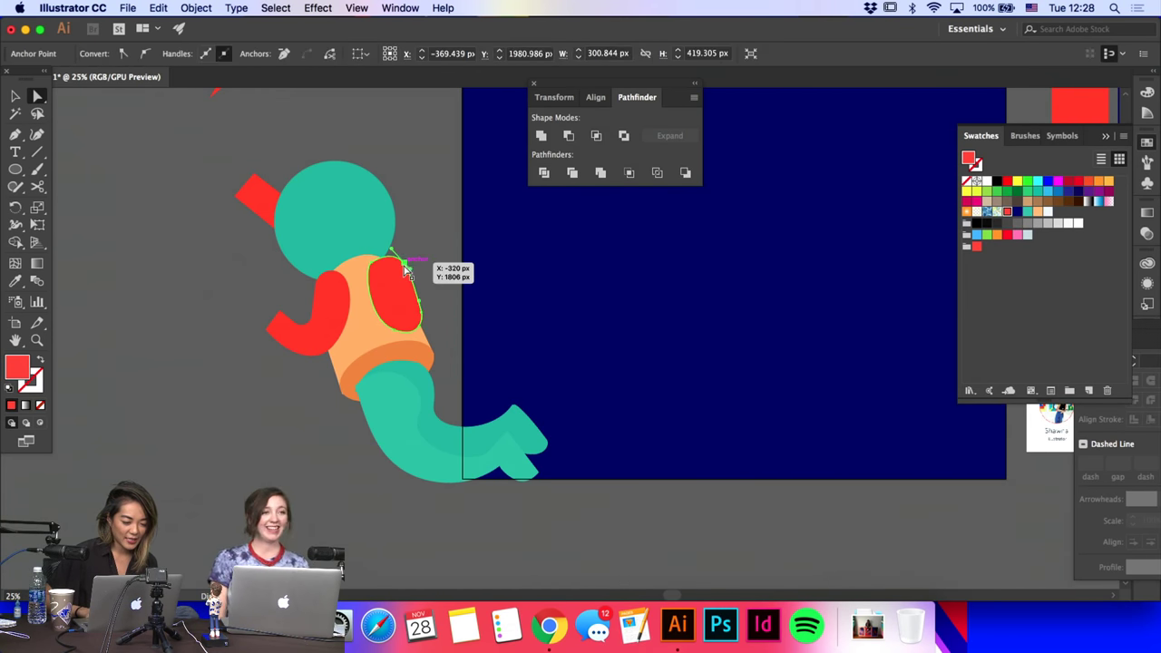
{"action": "left_click", "coordinate": [431, 305]}
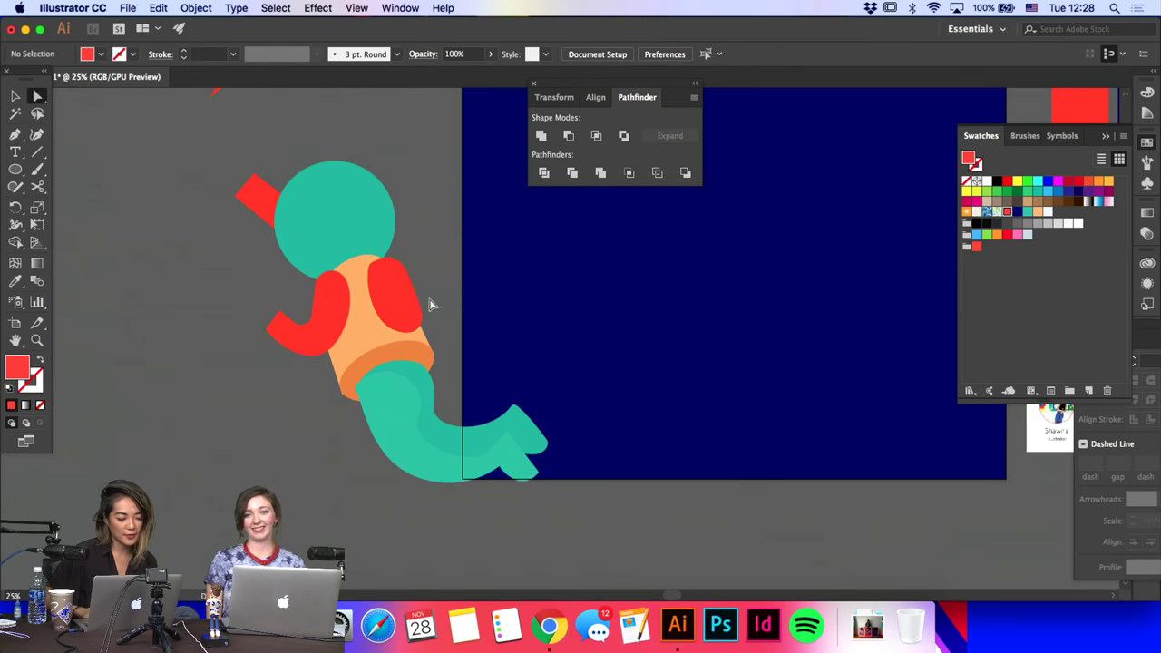
{"action": "left_click", "coordinate": [379, 274]}
{"action": "left_click", "coordinate": [372, 265]}
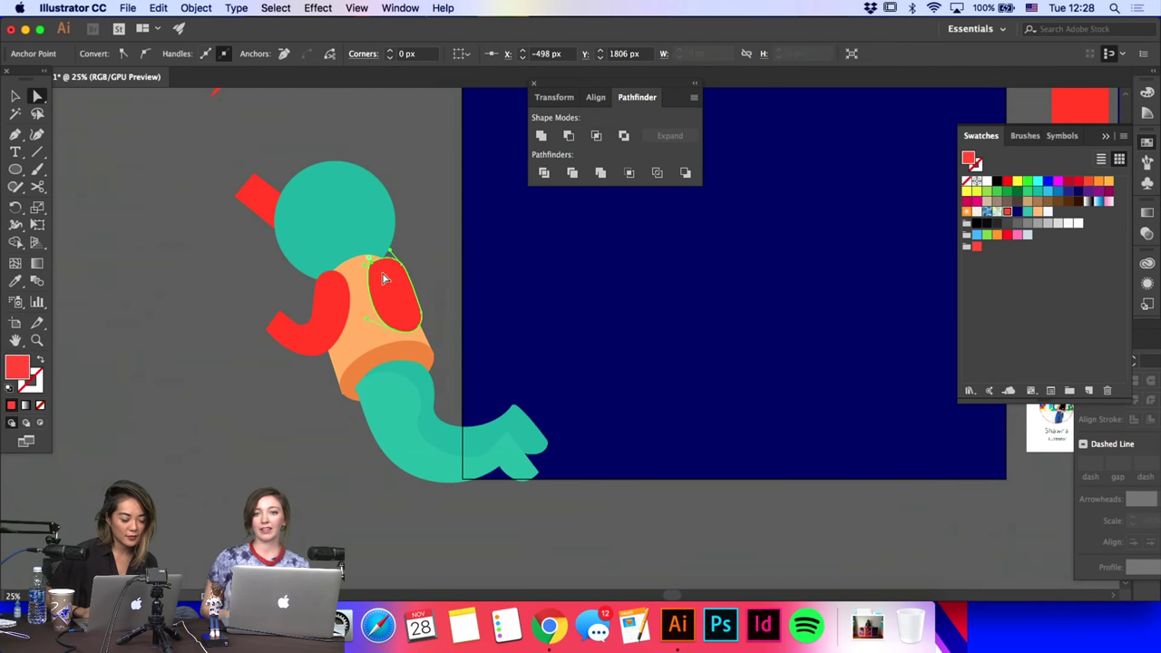
Step: Duplicate the red back shape in place and scale the copy down to about 228 × 349 px against its right edge
{"action": "left_click", "coordinate": [387, 298]}
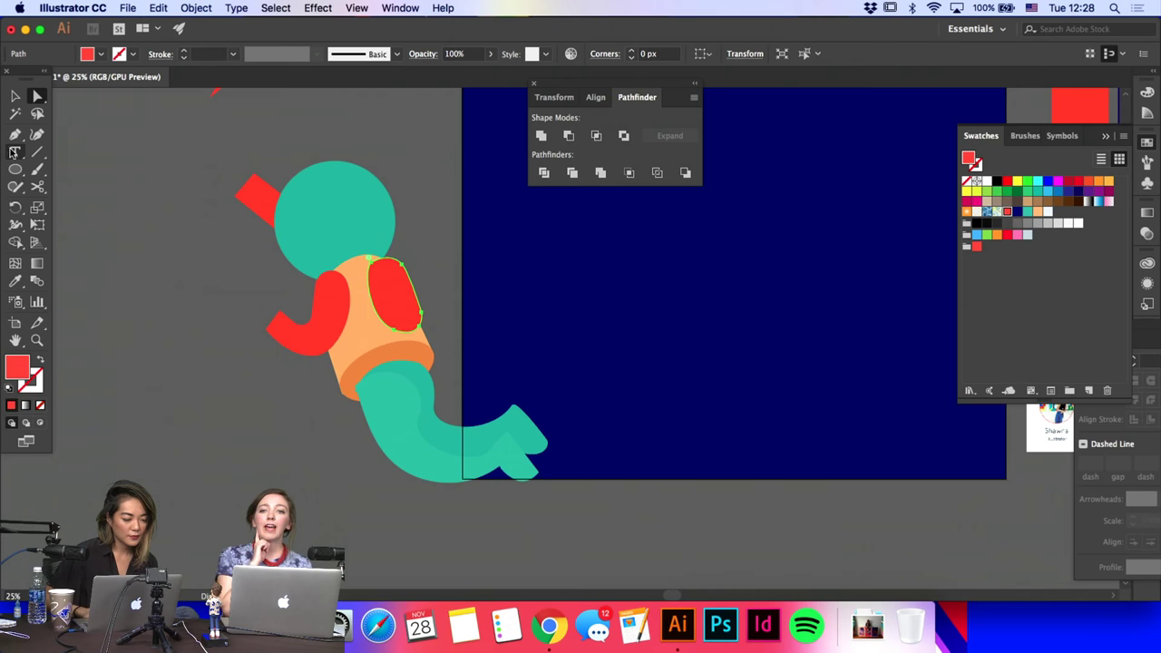
{"action": "left_click", "coordinate": [15, 96]}
{"action": "left_click_drag", "start_coordinate": [372, 330], "coordinate": [381, 324]}
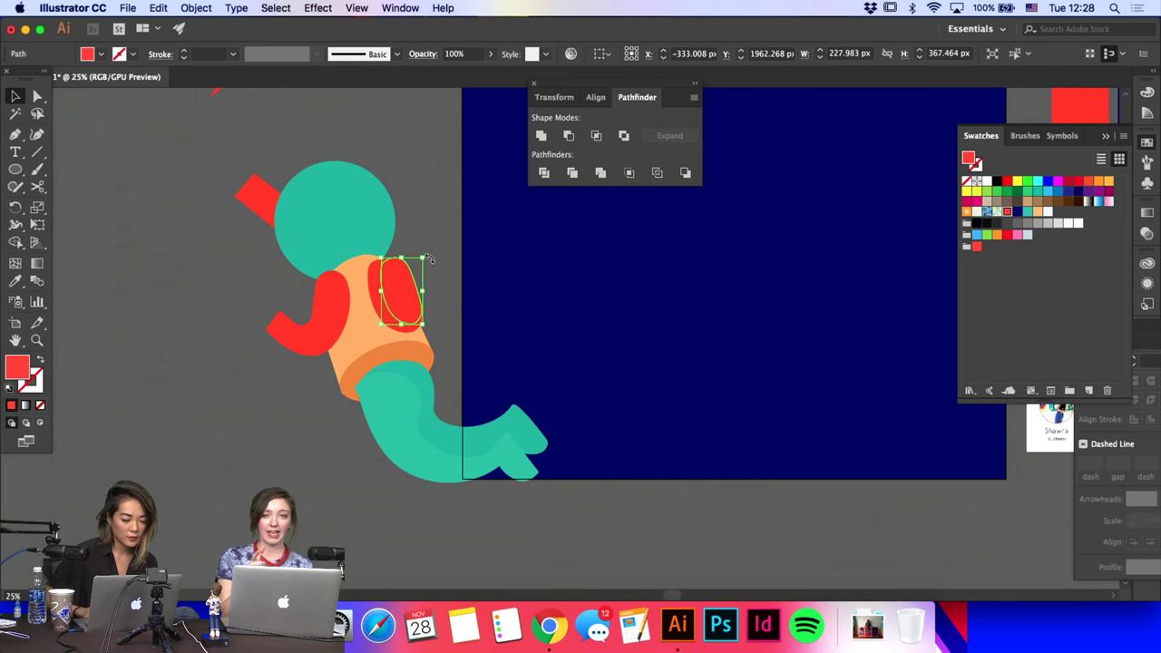
{"action": "left_click_drag", "start_coordinate": [425, 258], "coordinate": [423, 263]}
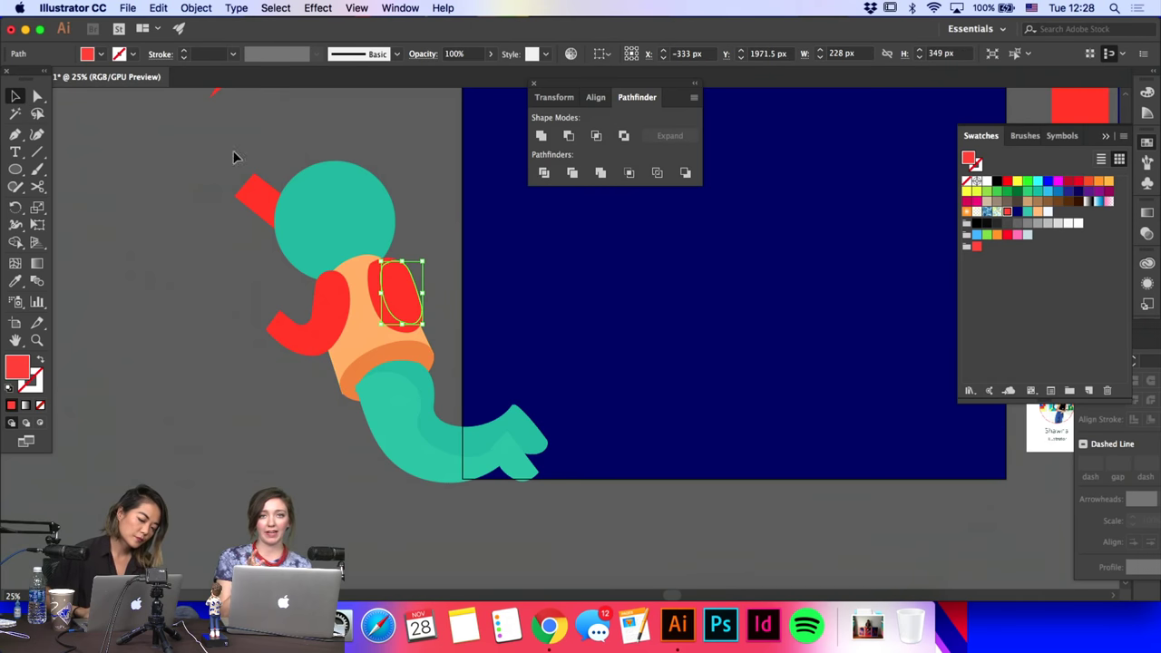
Step: Recolour the smaller inner copy with the torso's orange using the Eyedropper
{"action": "left_click", "coordinate": [16, 281]}
{"action": "left_click", "coordinate": [363, 318]}
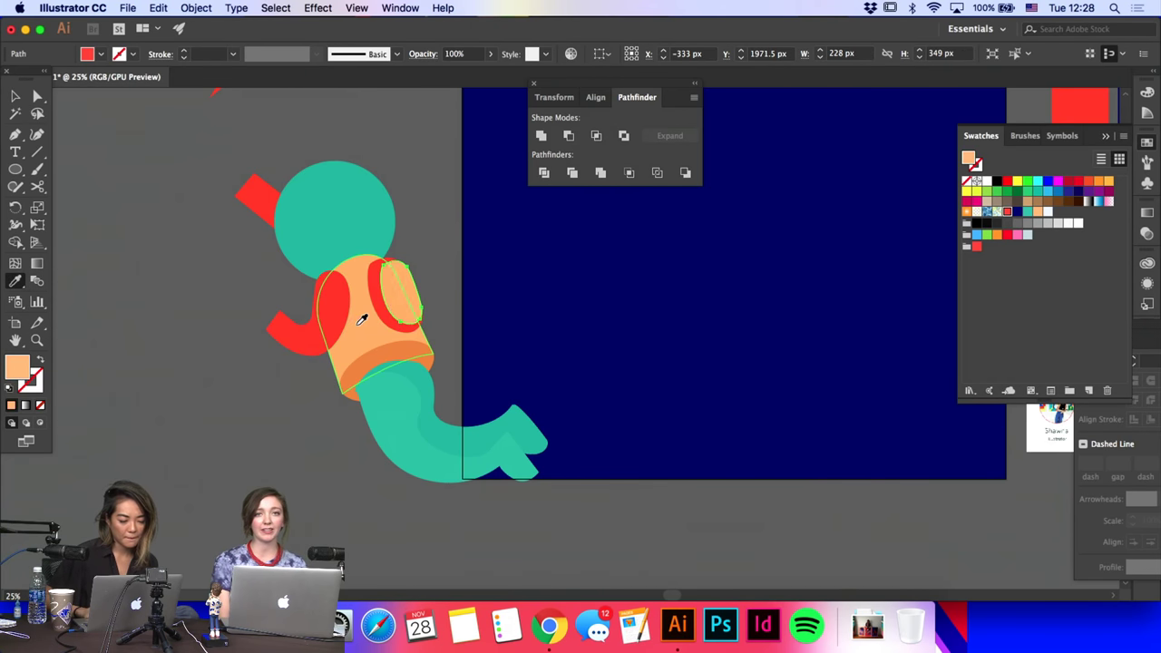
{"action": "key", "text": "a"}
Step: Round the upper-left corners of the orange inner copy and the red shape around it
{"action": "left_click", "coordinate": [388, 276]}
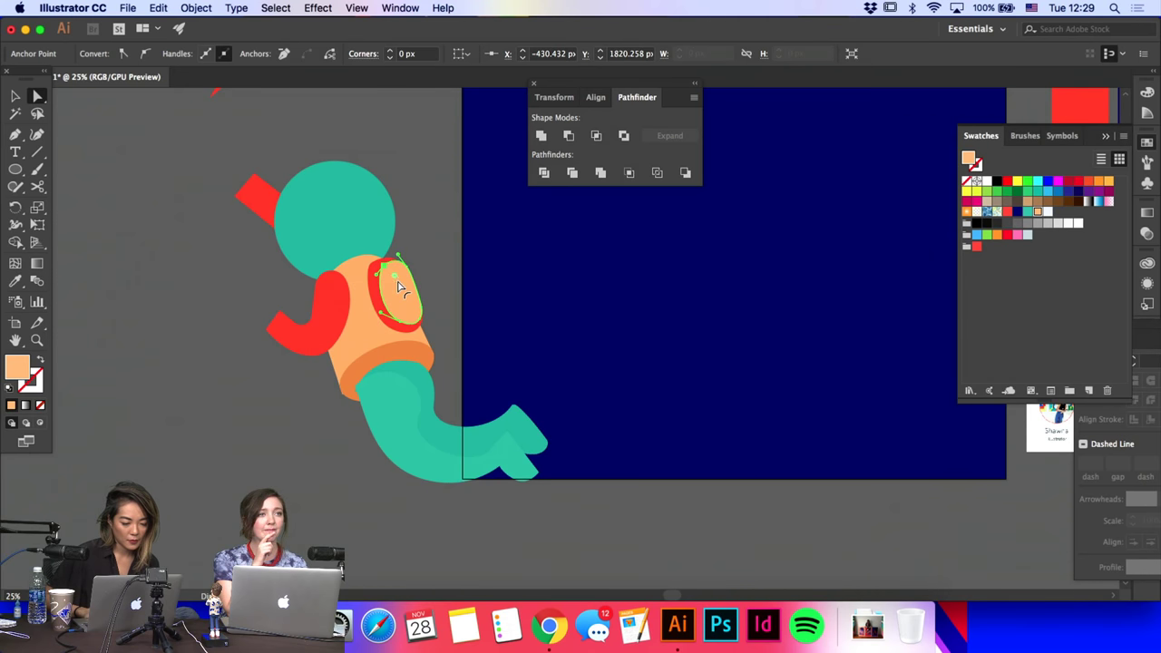
{"action": "left_click_drag", "start_coordinate": [398, 280], "coordinate": [392, 276]}
{"action": "left_click", "coordinate": [470, 285]}
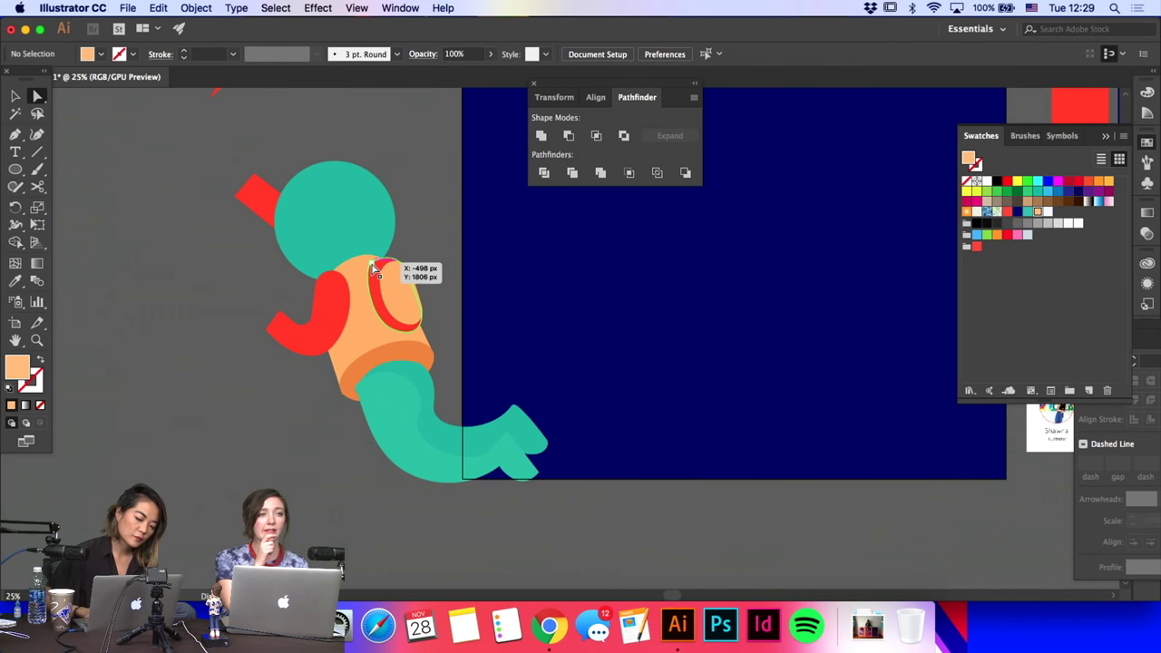
{"action": "left_click", "coordinate": [374, 267]}
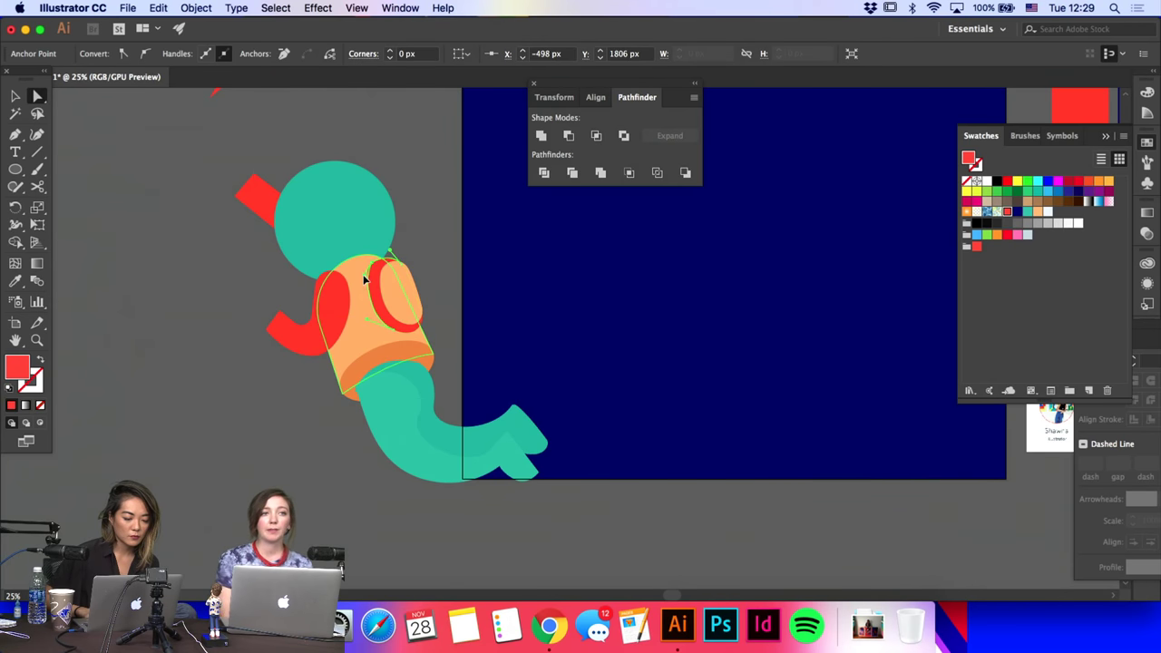
{"action": "left_click", "coordinate": [456, 249]}
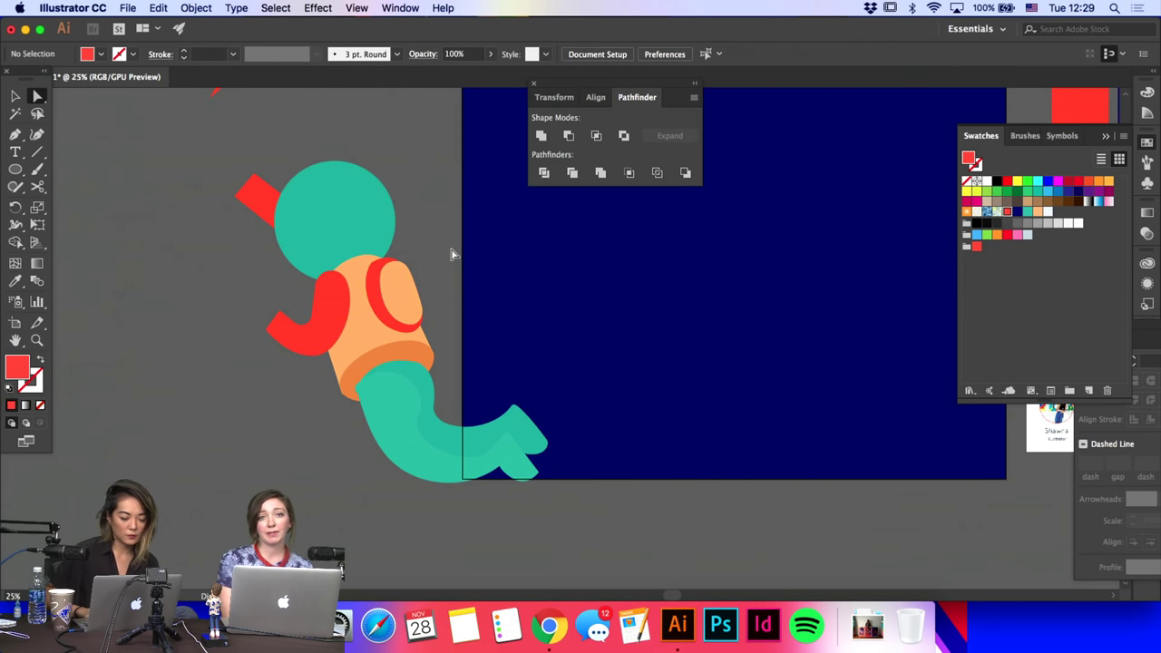
Step: Resample the fill of the orange inner copy with the Eyedropper
{"action": "left_click", "coordinate": [404, 310]}
{"action": "left_click", "coordinate": [16, 281]}
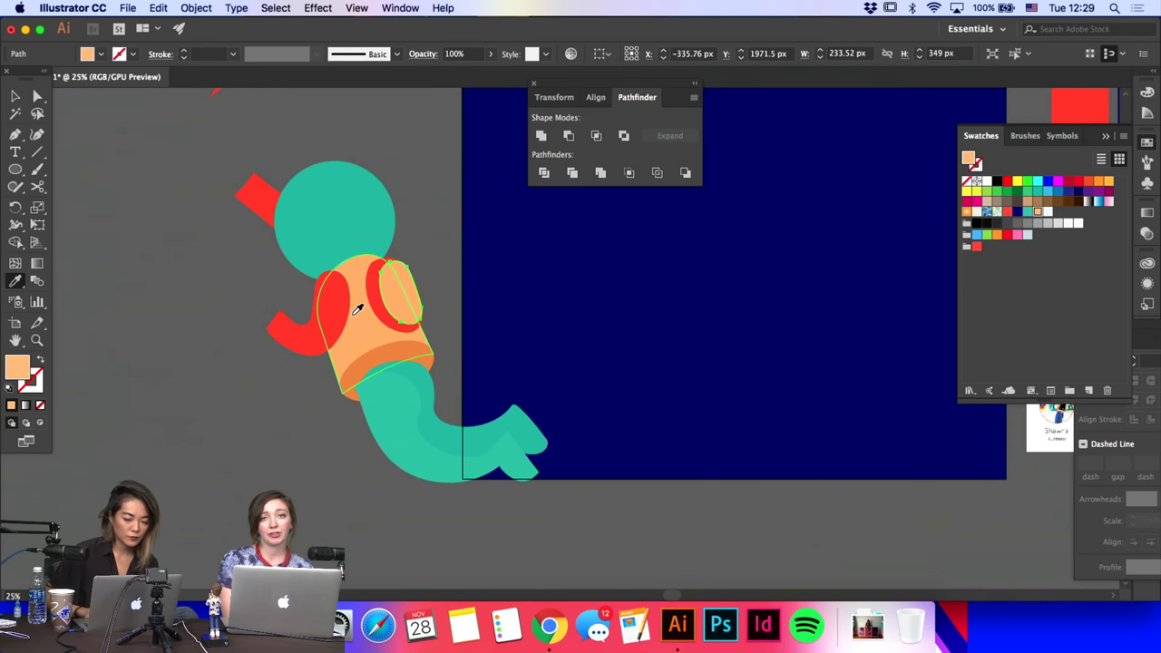
{"action": "left_click", "coordinate": [407, 290]}
{"action": "key", "text": "a"}
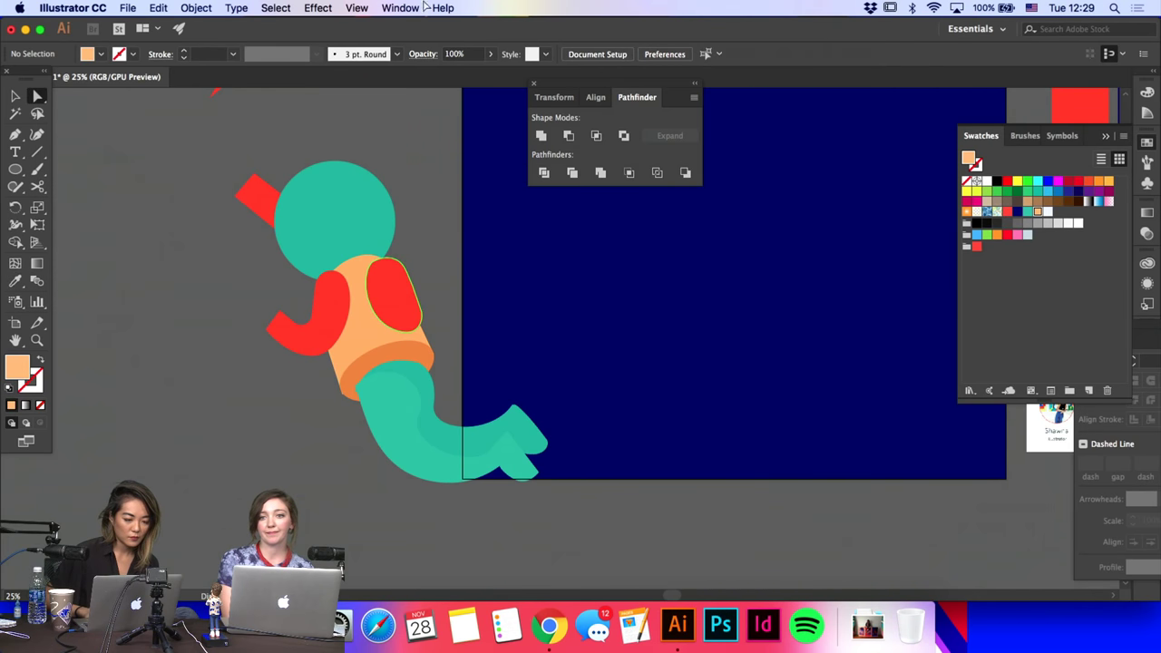
Step: Switch to Outline view and lengthen the bent arm's forearm up and to the left by moving its end
{"action": "left_click", "coordinate": [357, 7]}
{"action": "left_click", "coordinate": [381, 25]}
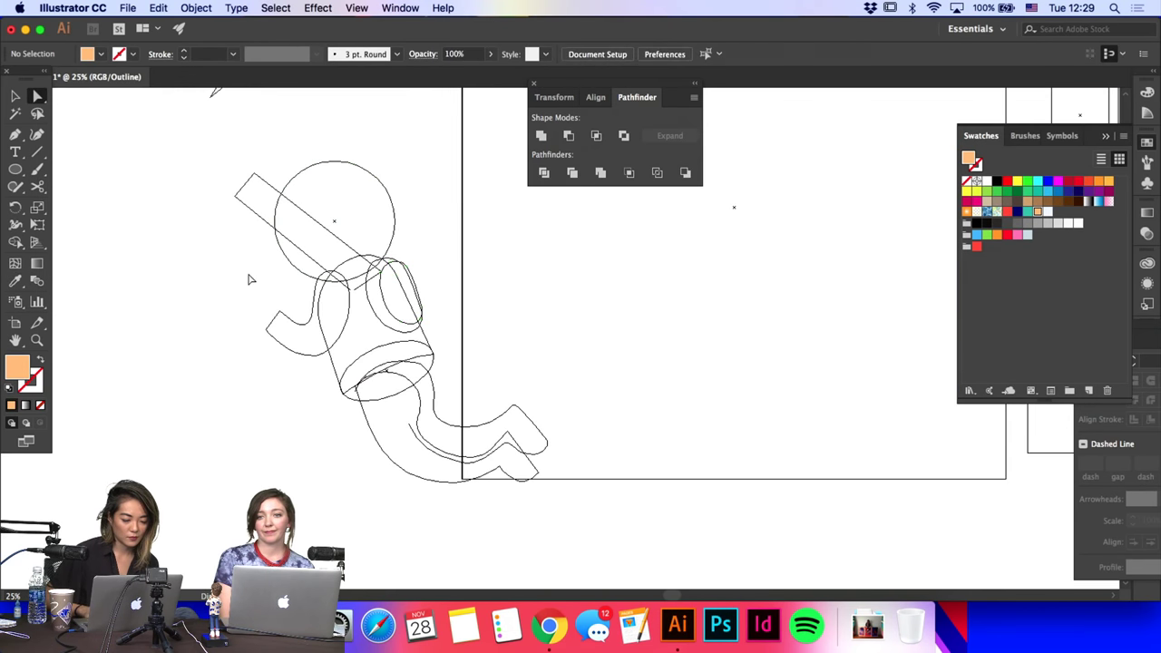
{"action": "key", "text": "super+minus"}
{"action": "key", "text": "super+minus"}
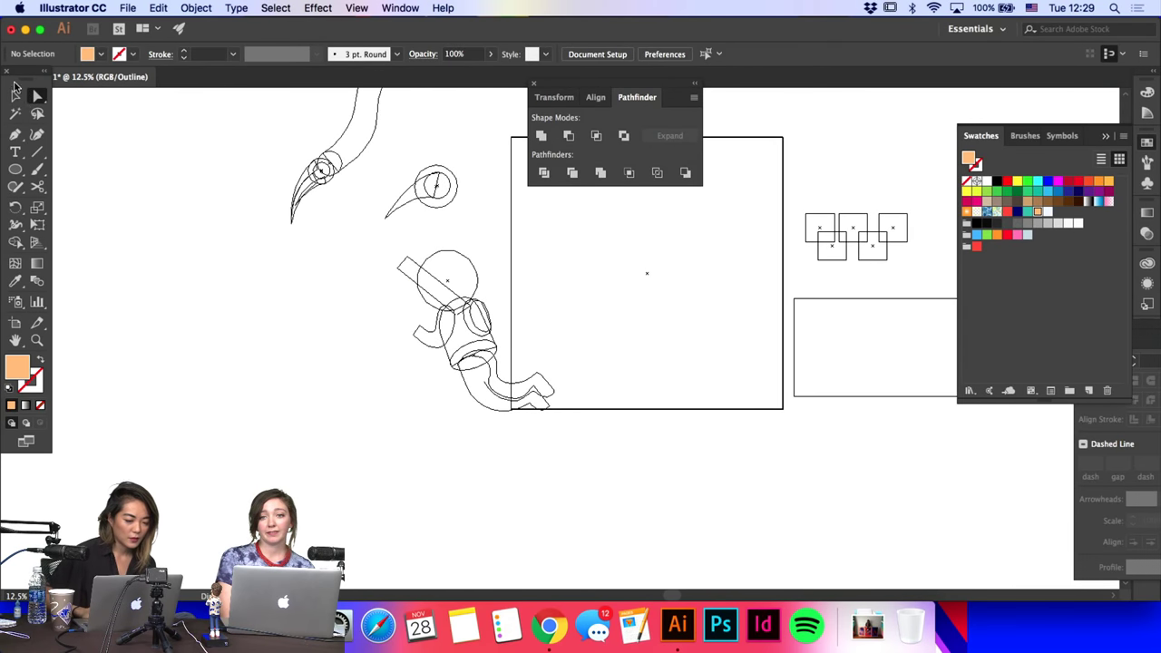
{"action": "key", "text": "super+plus"}
{"action": "key", "text": "super+plus"}
{"action": "key", "text": "super+plus"}
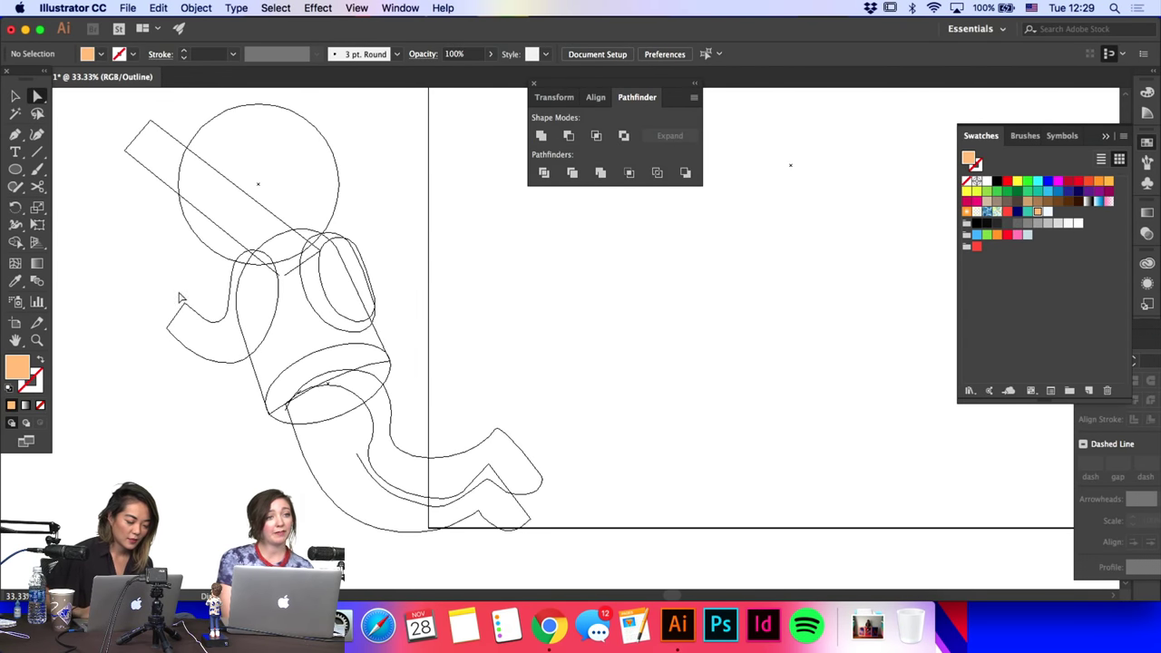
{"action": "left_click_drag", "start_coordinate": [182, 302], "coordinate": [136, 313]}
{"action": "left_click", "coordinate": [139, 219]}
Step: Delete the straight rectangular arm behind the figure's head
{"action": "key", "text": "v"}
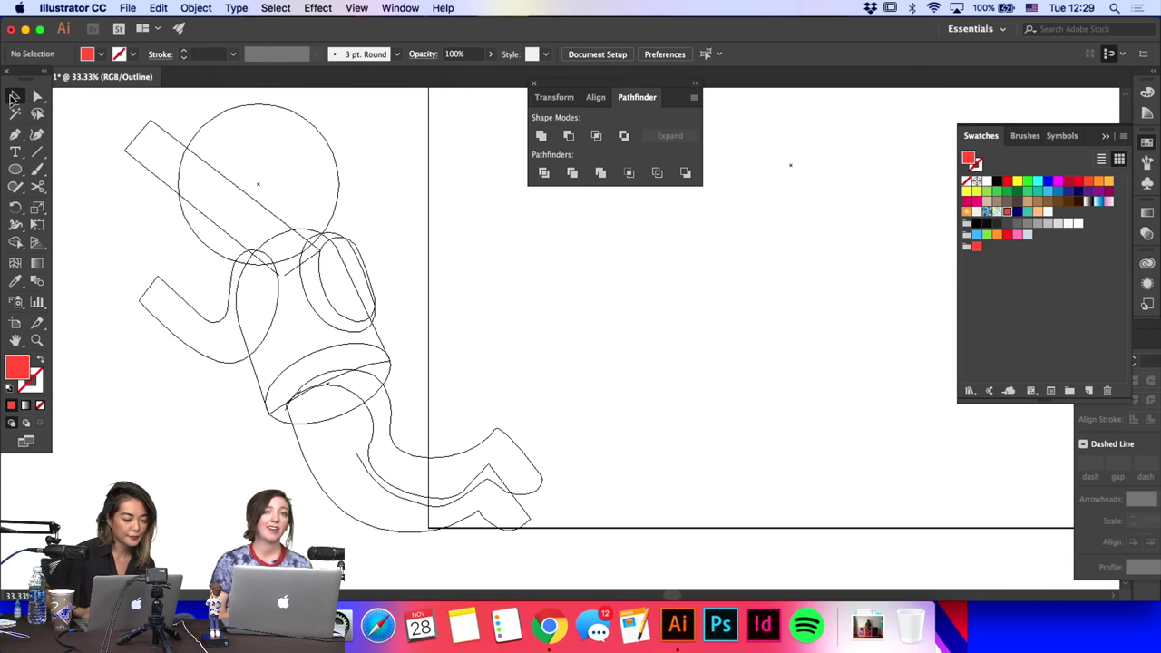
{"action": "left_click", "coordinate": [148, 121]}
{"action": "key", "text": "Delete"}
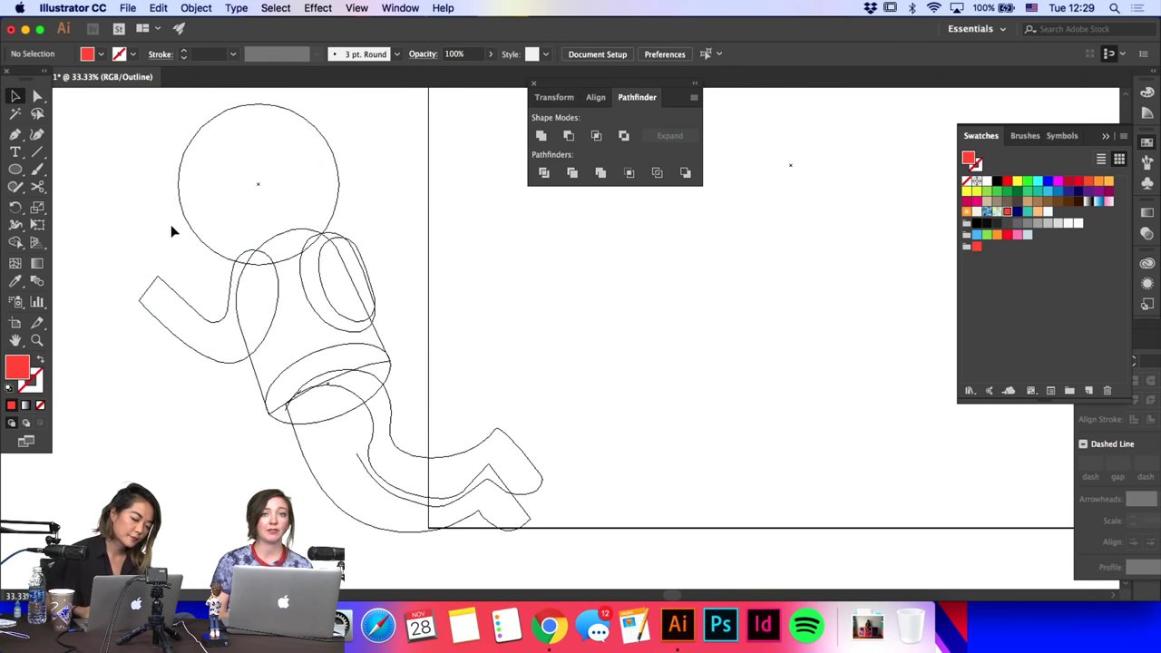
{"action": "key", "text": "a"}
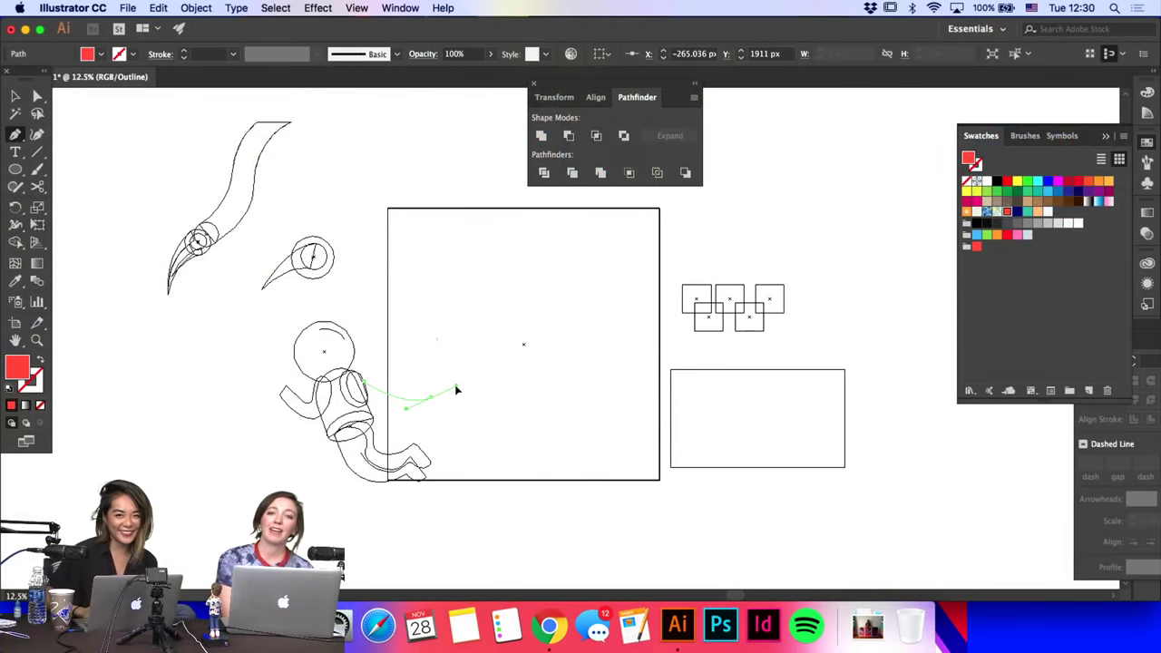
Step: Draw the first wavy edge of a long hose-like shape with the Pen tool, from the figure's shoulder up into the artboard
{"action": "left_click", "coordinate": [457, 388]}
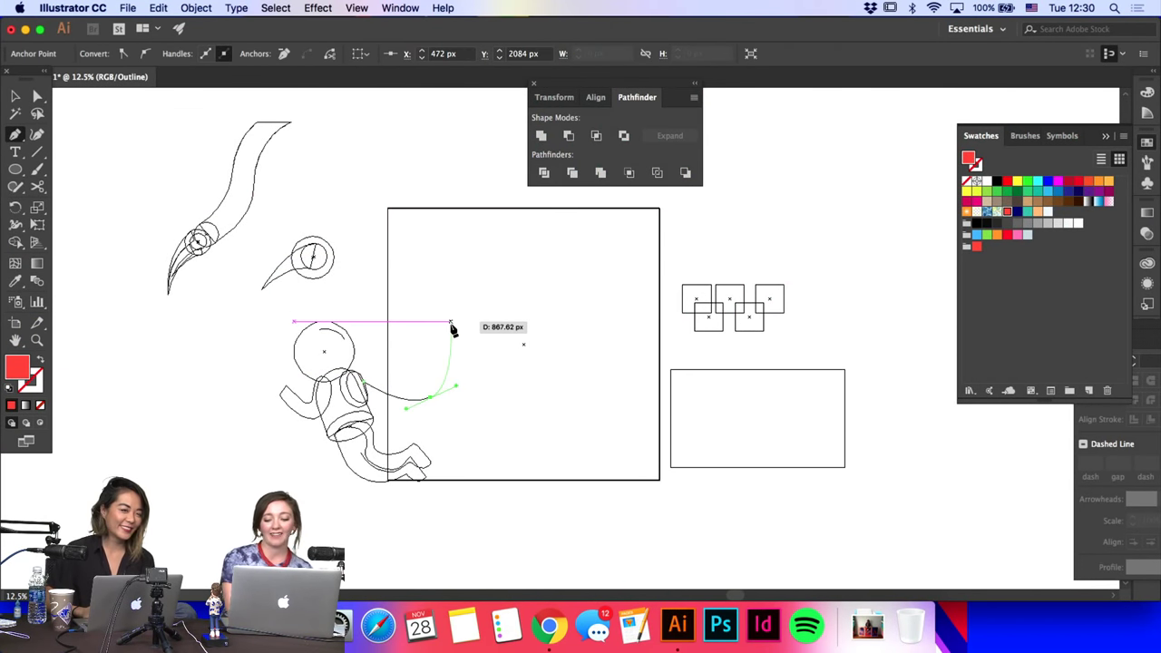
{"action": "left_click_drag", "start_coordinate": [451, 323], "coordinate": [482, 309]}
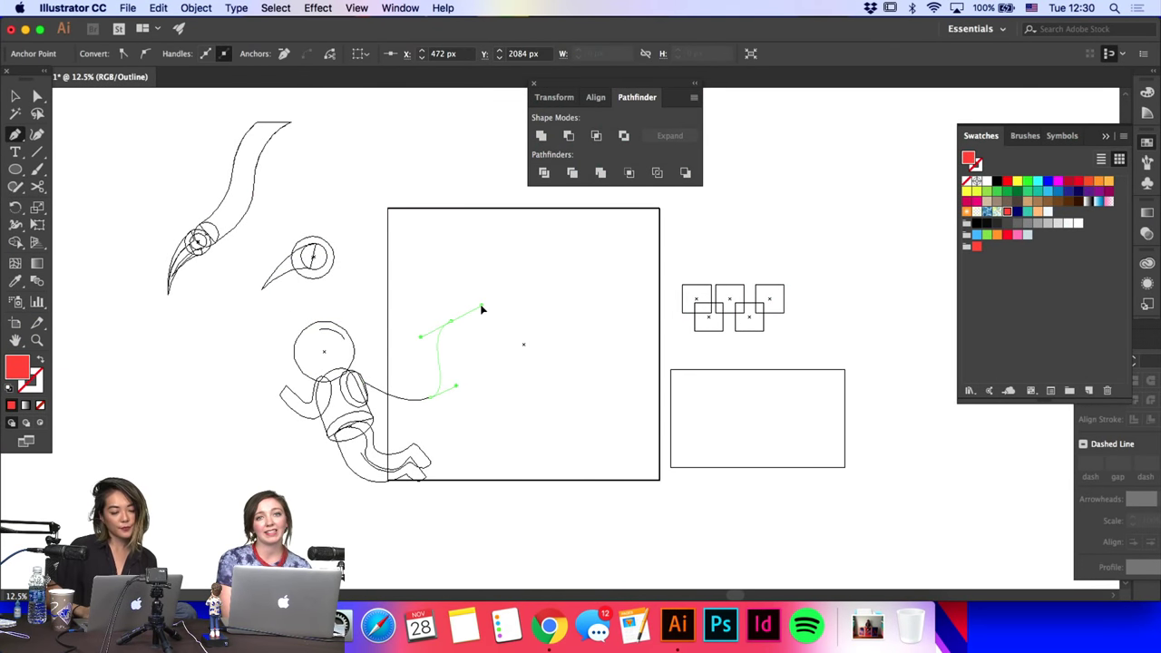
{"action": "left_click_drag", "start_coordinate": [492, 255], "coordinate": [482, 228]}
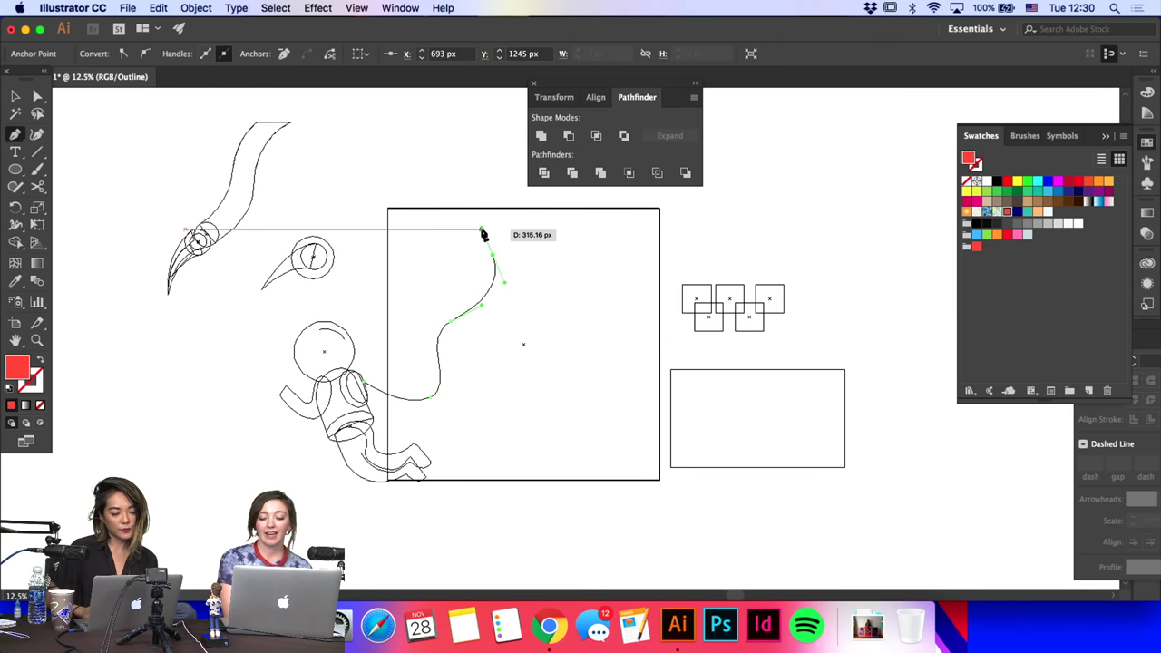
{"action": "left_click", "coordinate": [493, 255]}
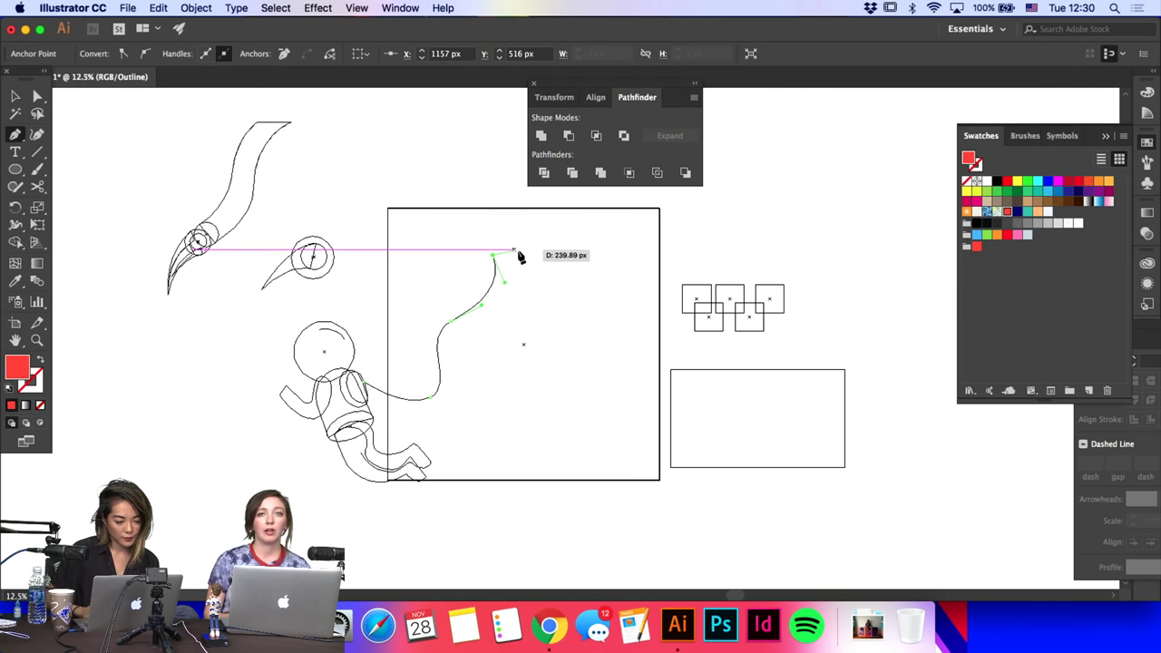
{"action": "left_click", "coordinate": [518, 252]}
{"action": "left_click_drag", "start_coordinate": [509, 317], "coordinate": [460, 363]}
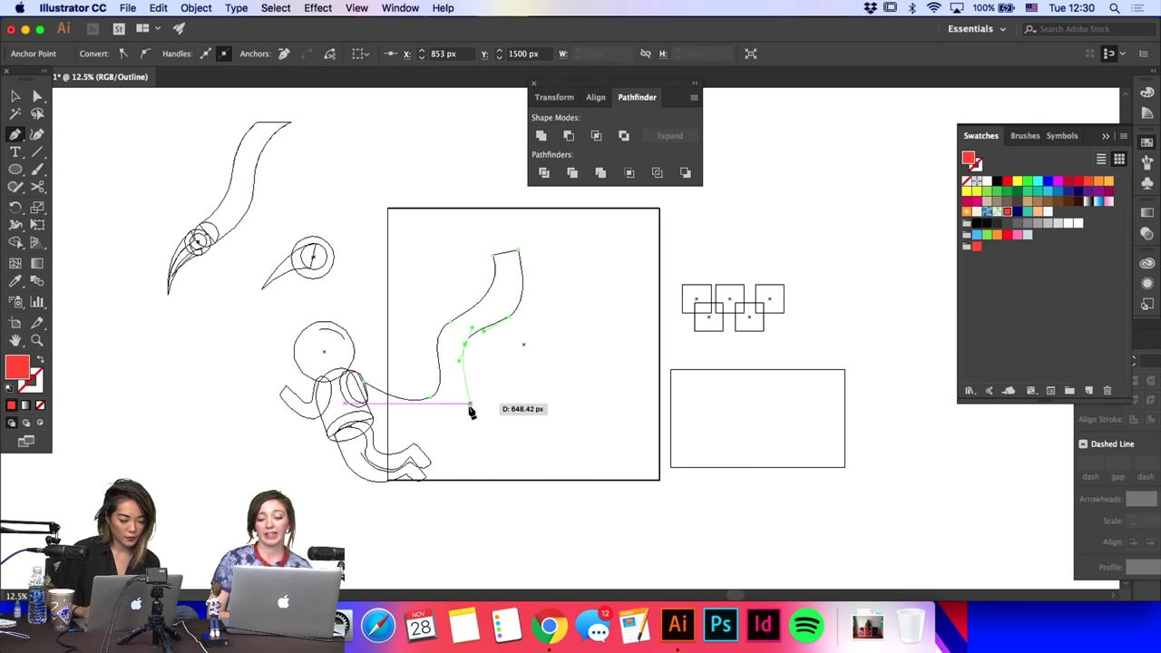
{"action": "left_click_drag", "start_coordinate": [464, 419], "coordinate": [441, 427]}
{"action": "key", "text": "super+z"}
{"action": "key", "text": "super+z"}
{"action": "key", "text": "super+z"}
{"action": "key", "text": "super+z"}
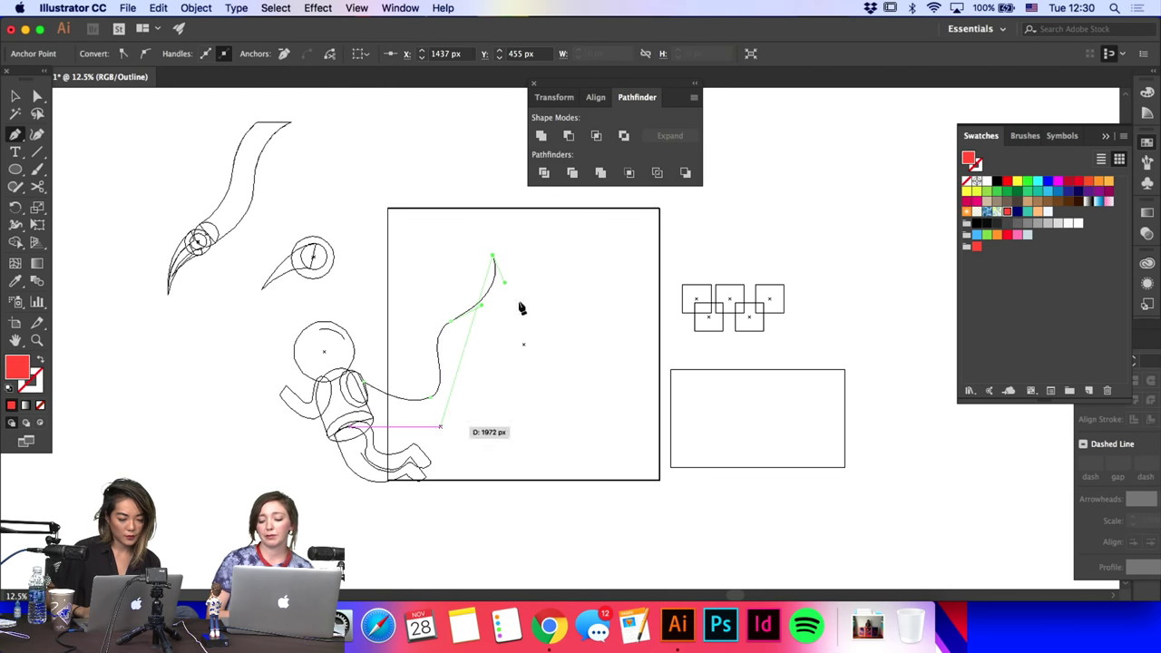
Step: Add a narrow end and a parallel wavy return edge, closing the slim curved shape at the figure's shoulder
{"action": "left_click_drag", "start_coordinate": [521, 308], "coordinate": [454, 358]}
{"action": "left_click_drag", "start_coordinate": [448, 400], "coordinate": [423, 407]}
{"action": "key", "text": "super+z"}
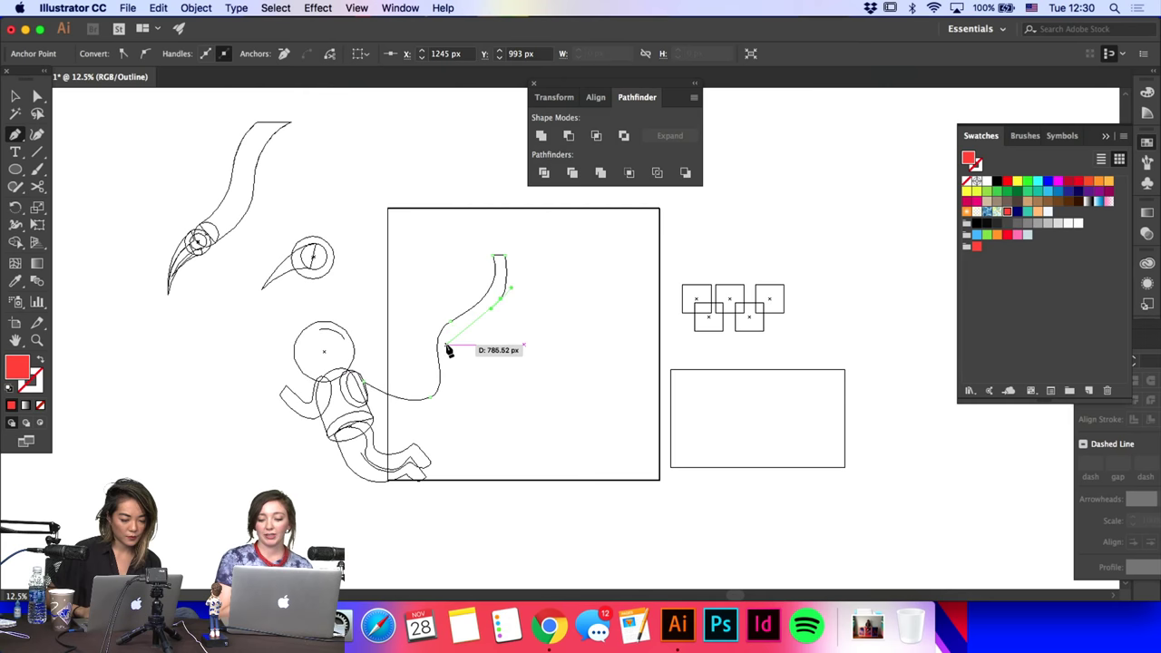
{"action": "left_click_drag", "start_coordinate": [445, 359], "coordinate": [448, 361]}
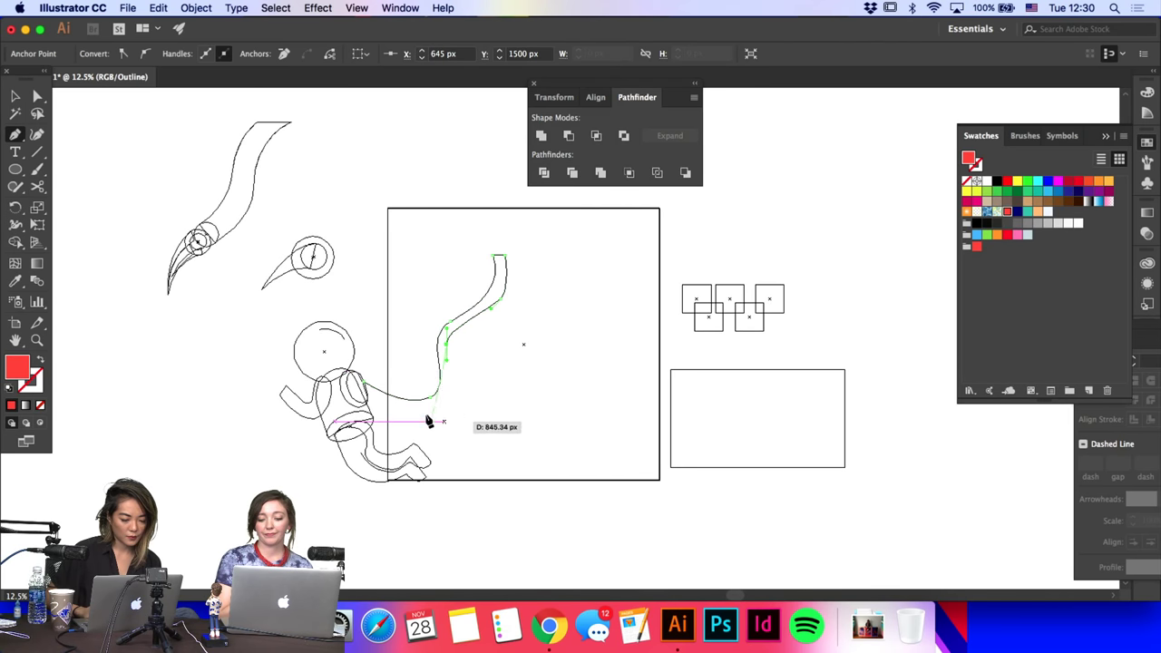
{"action": "left_click_drag", "start_coordinate": [431, 411], "coordinate": [361, 393]}
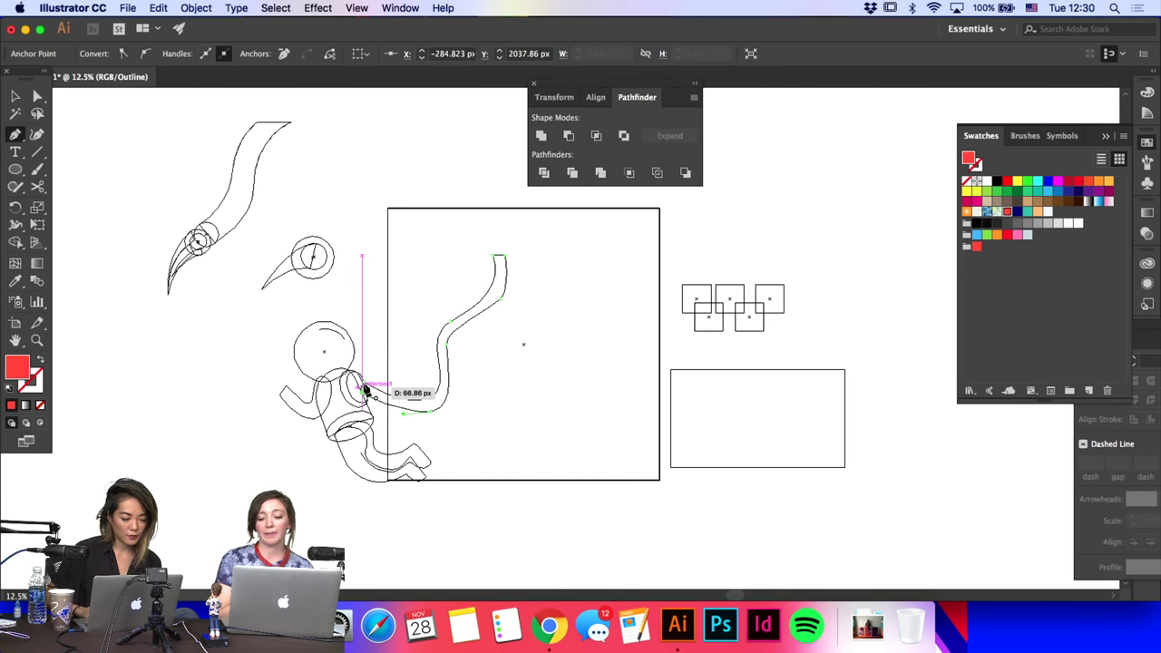
{"action": "left_click", "coordinate": [363, 381]}
{"action": "key", "text": "a"}
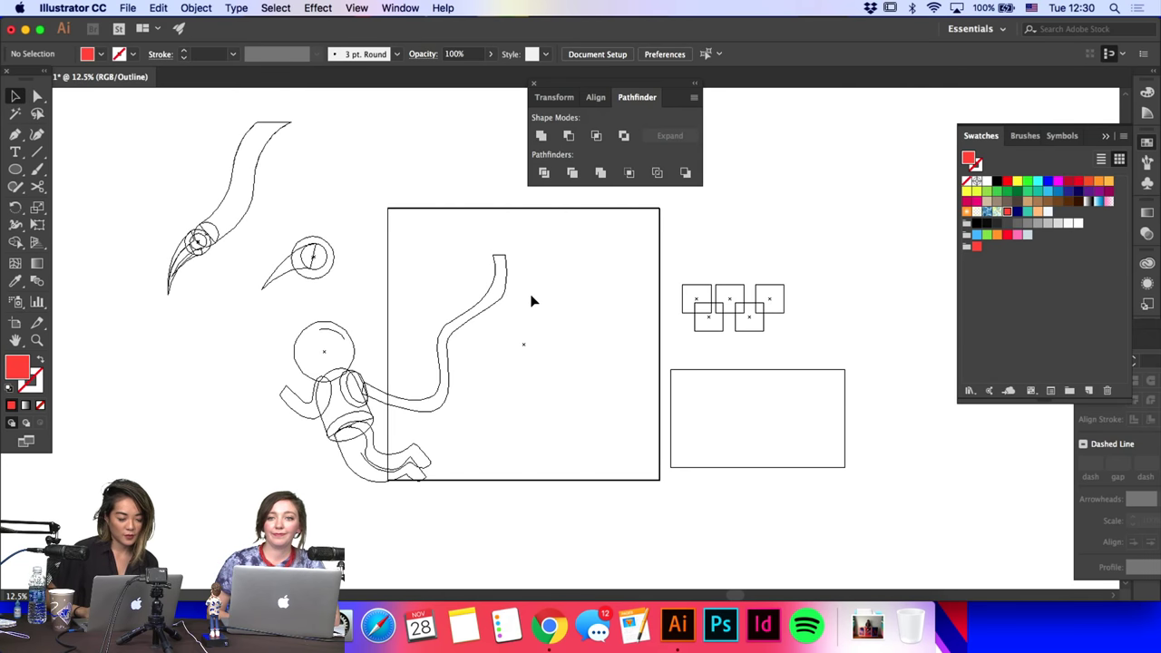
Step: Replace the figure's round head and its highlight arc with a 580 px square, tilted slightly counterclockwise to follow the torso
{"action": "left_click_drag", "start_coordinate": [258, 312], "coordinate": [319, 372]}
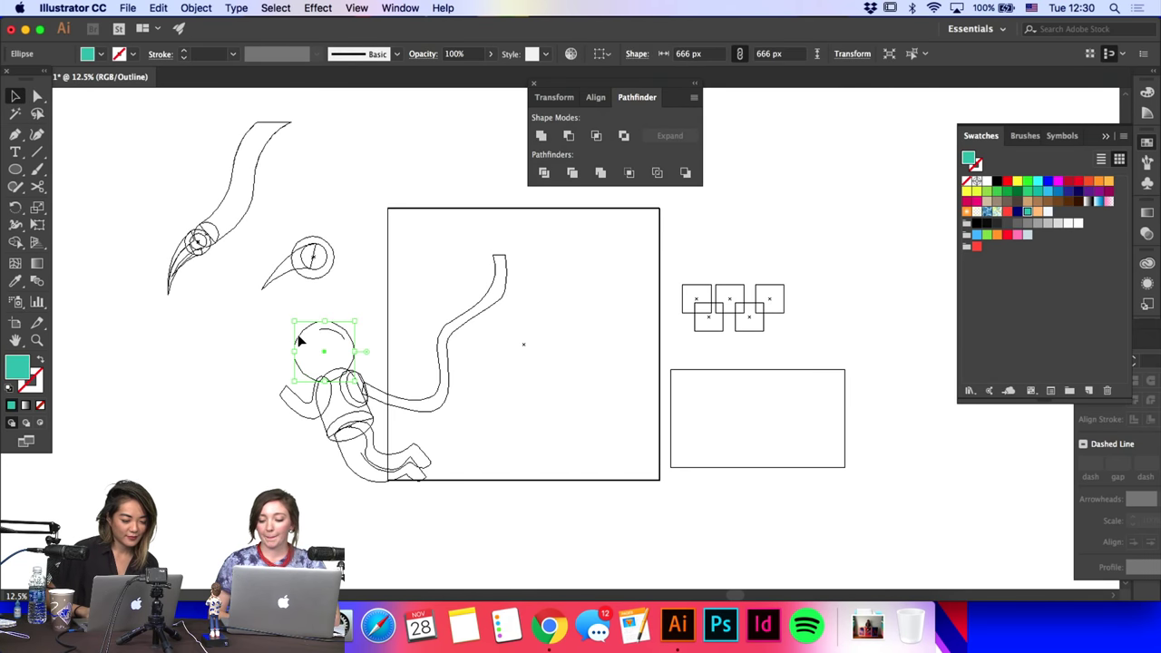
{"action": "key", "text": "Delete"}
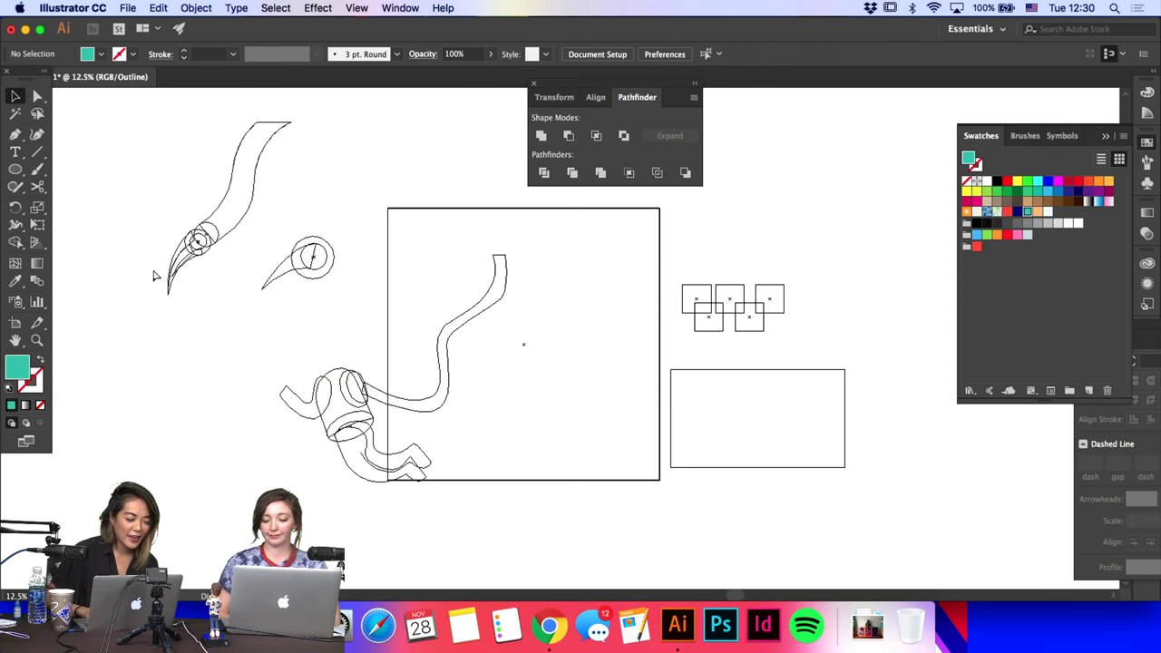
{"action": "left_click_drag", "start_coordinate": [6, 170], "coordinate": [87, 169]}
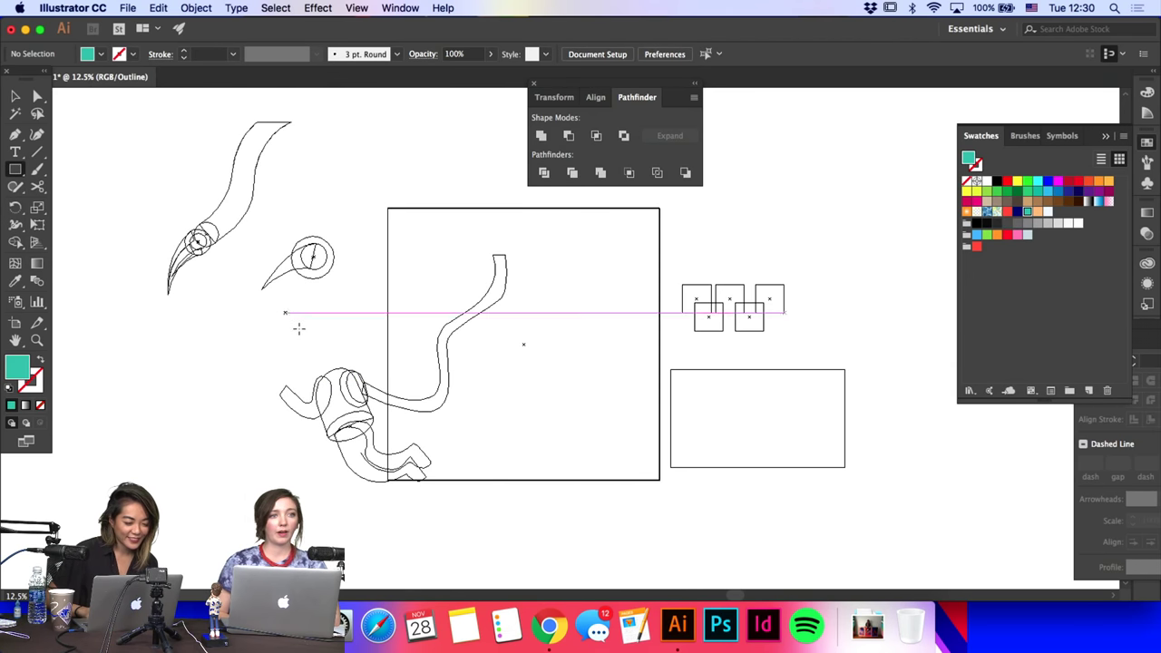
{"action": "left_click_drag", "start_coordinate": [297, 324], "coordinate": [351, 374]}
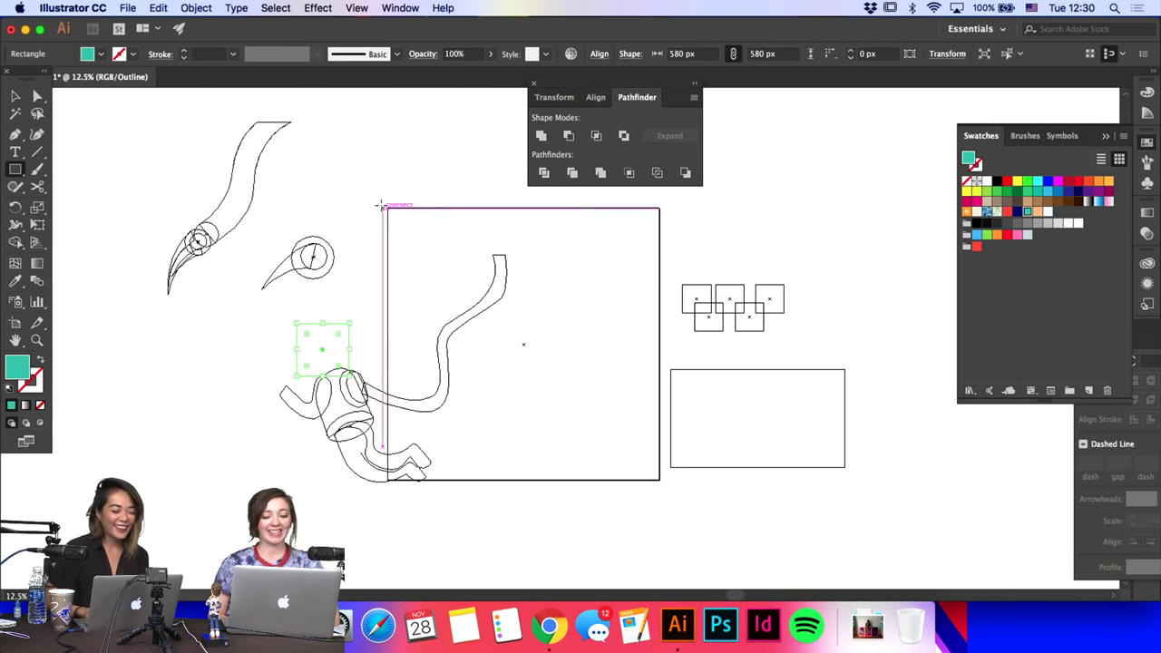
{"action": "left_click", "coordinate": [14, 96]}
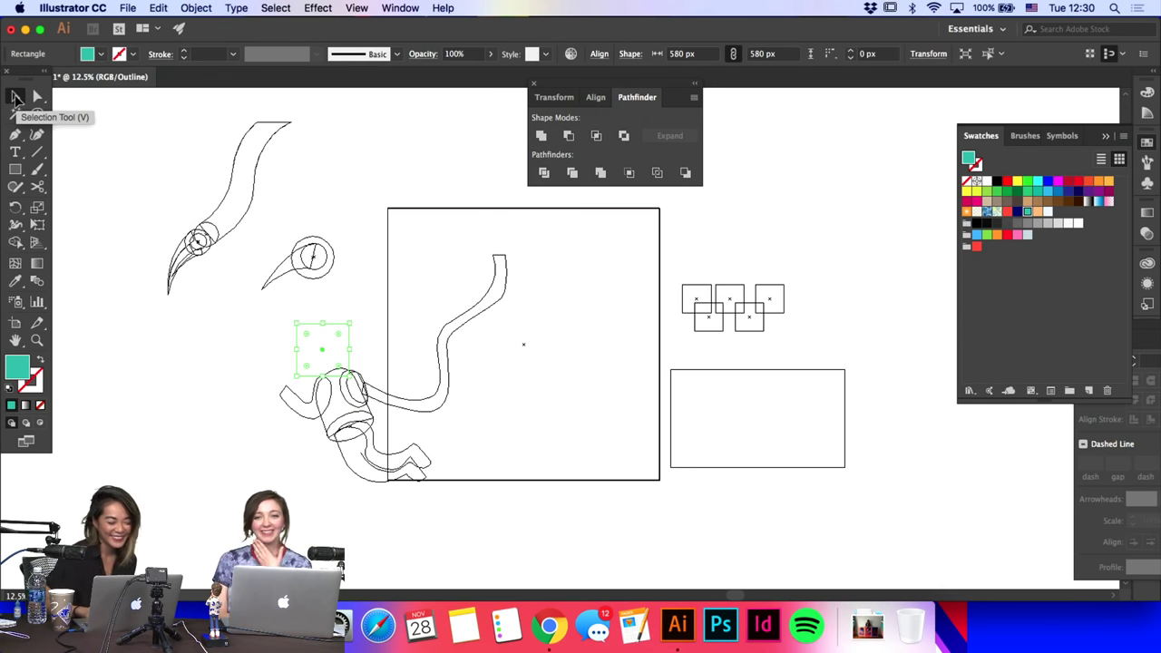
{"action": "mouse_move", "coordinate": [352, 318]}
{"action": "left_mouse_down"}
{"action": "mouse_move", "coordinate": [341, 301]}
{"action": "mouse_move", "coordinate": [372, 316]}
{"action": "mouse_move", "coordinate": [345, 311]}
{"action": "left_mouse_up"}
{"action": "left_click", "coordinate": [381, 315]}
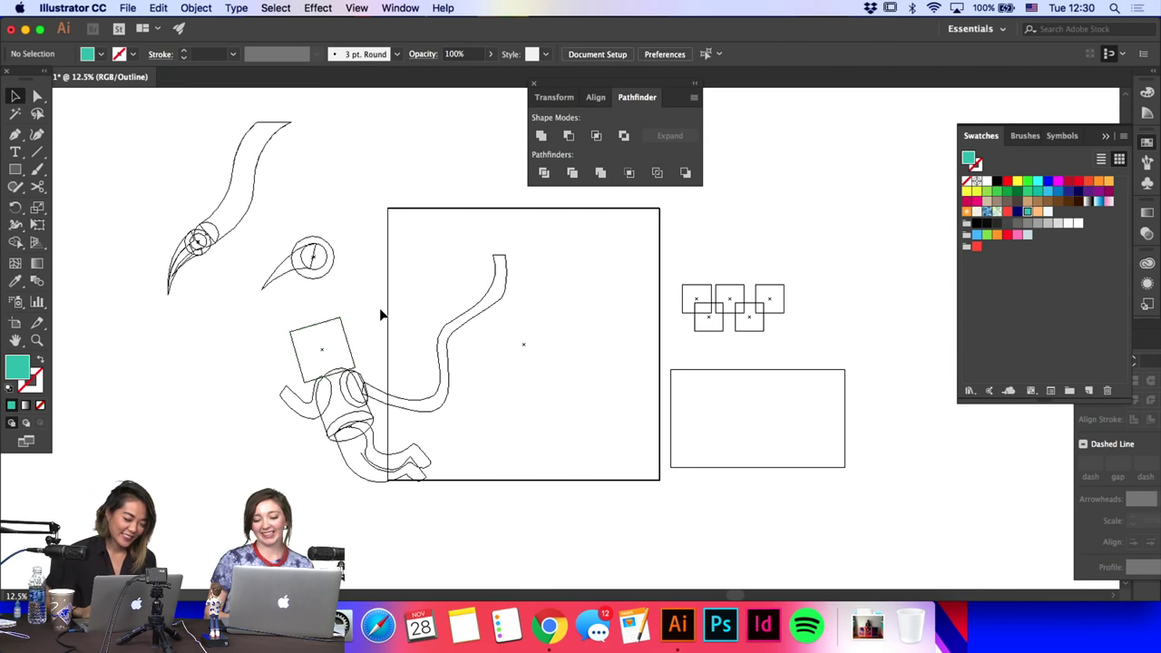
Step: Begin a Pen tool path inside the tilted square head, heading for its upper-left corner
{"action": "left_click", "coordinate": [15, 152]}
{"action": "left_click", "coordinate": [14, 133]}
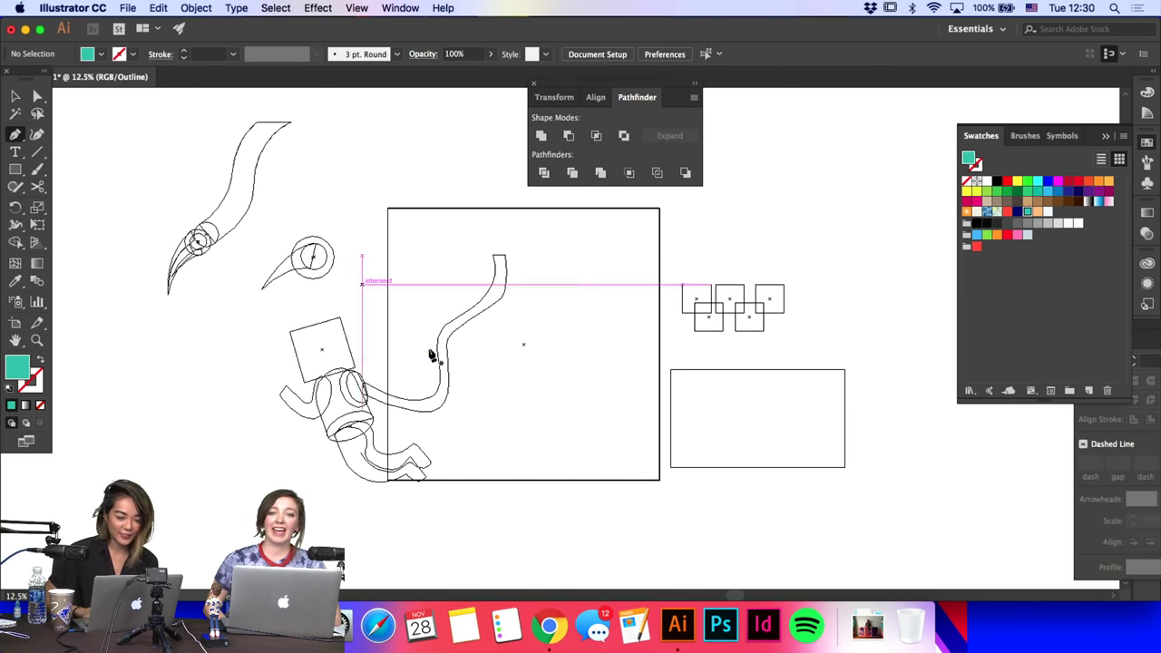
{"action": "left_click", "coordinate": [320, 339]}
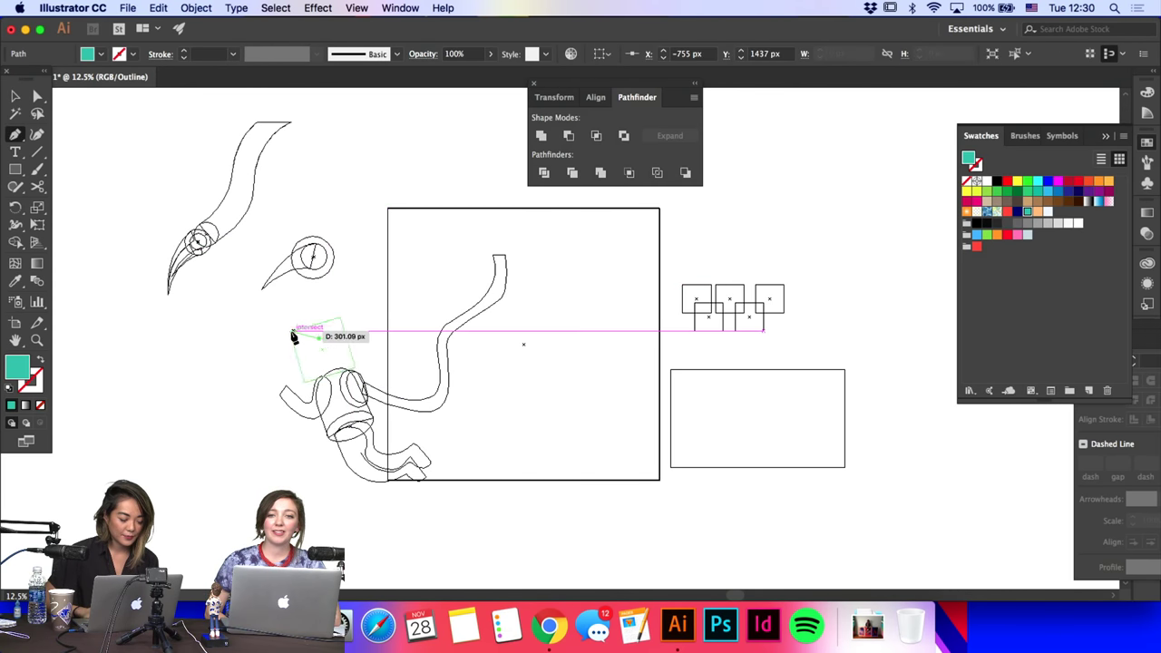
Step: Finish the triangular flap along the top edge of the tilted square head, with its tip inside the square
{"action": "left_click", "coordinate": [290, 332]}
{"action": "left_click_drag", "start_coordinate": [337, 326], "coordinate": [359, 338]}
{"action": "key", "text": "a"}
{"action": "left_click", "coordinate": [357, 333]}
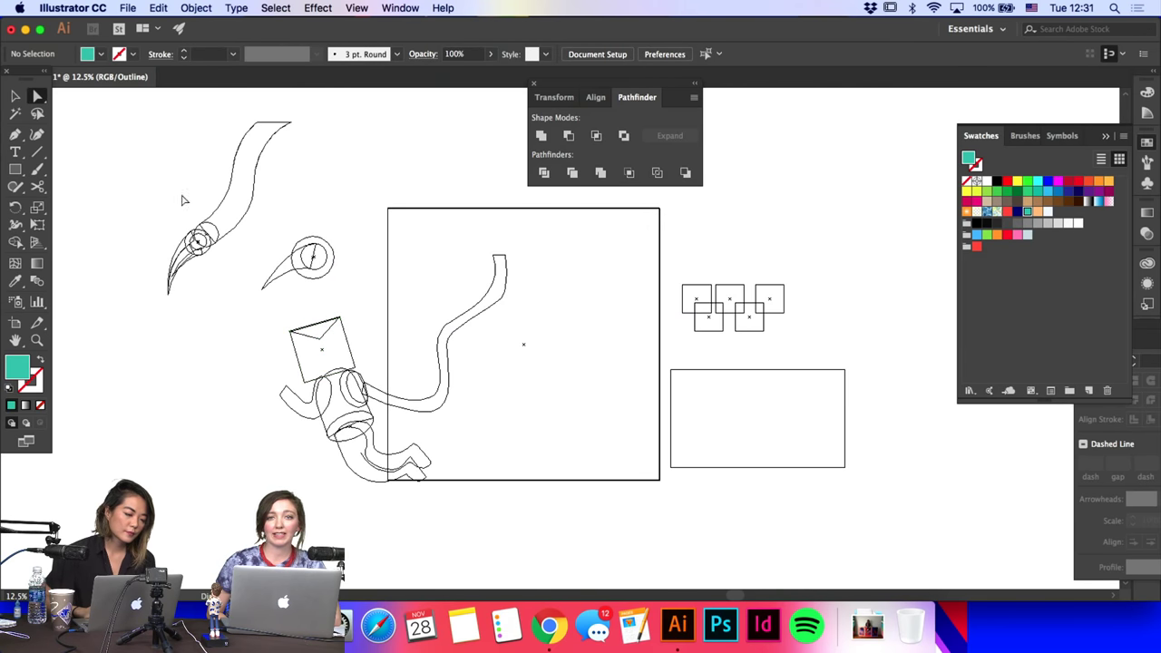
Step: Draw a four-sided side panel on the box head with the Pen tool, from the flap's tip down to the lower edge
{"action": "left_click", "coordinate": [14, 137]}
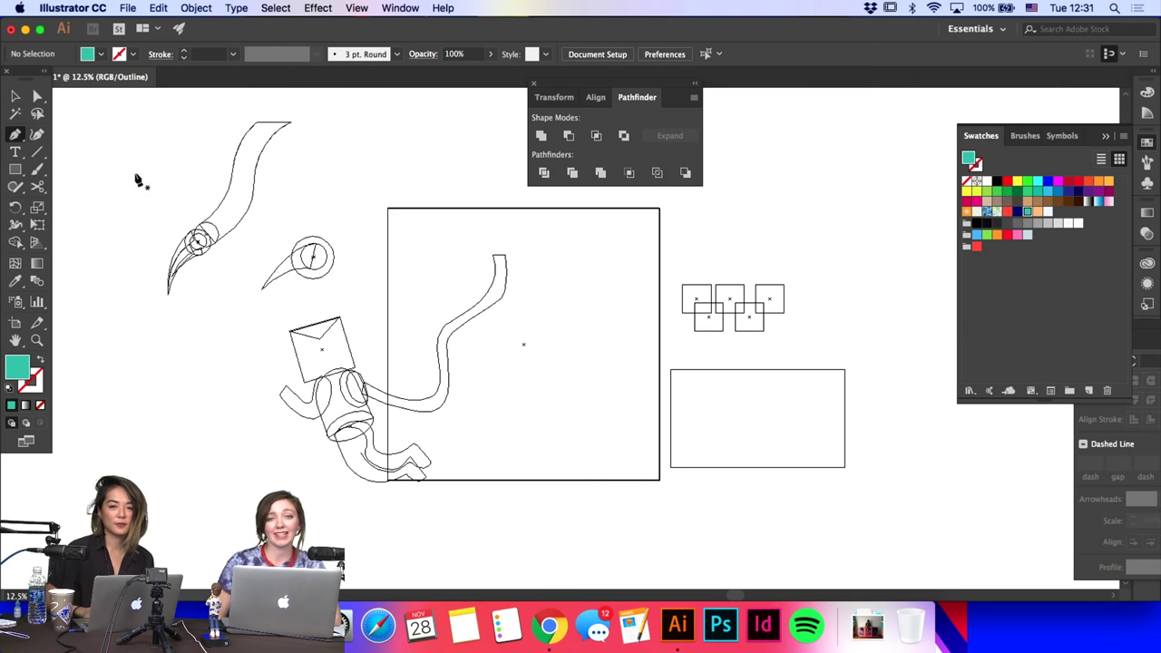
{"action": "left_click", "coordinate": [340, 318]}
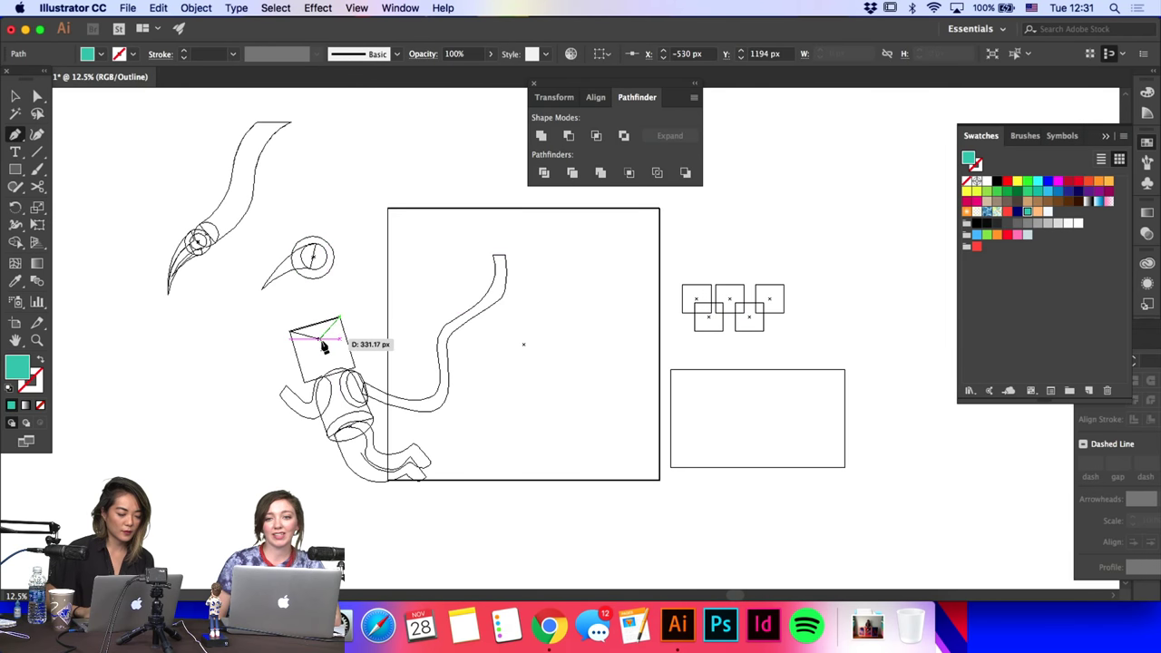
{"action": "left_click", "coordinate": [320, 337]}
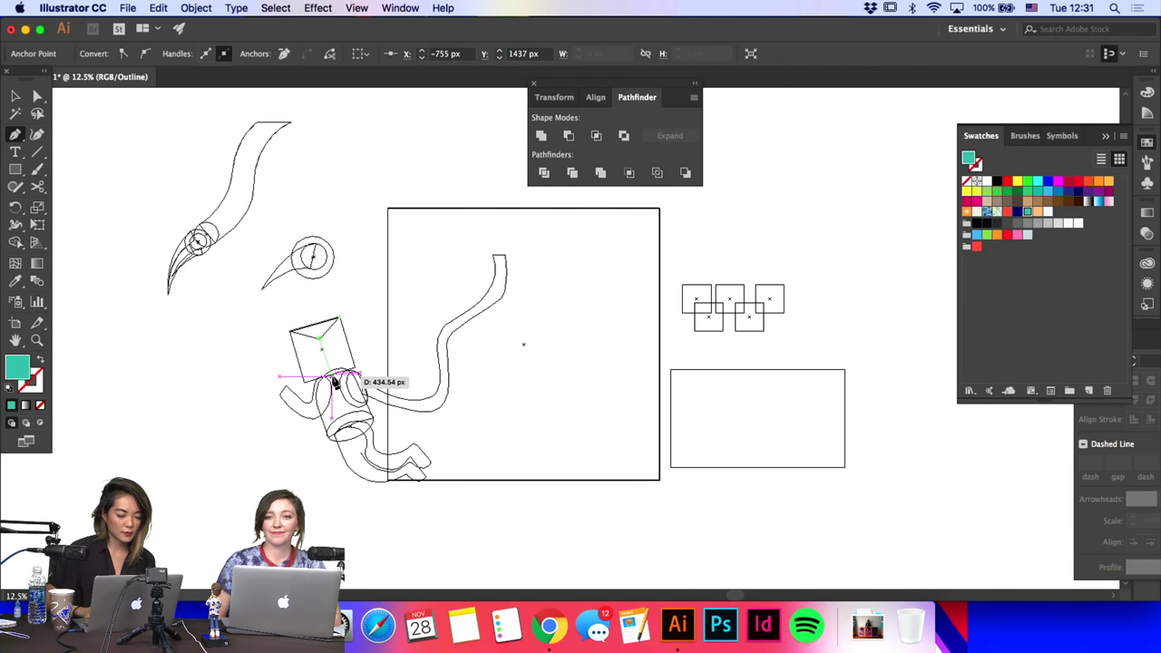
{"action": "left_click", "coordinate": [331, 376]}
{"action": "left_click", "coordinate": [352, 369]}
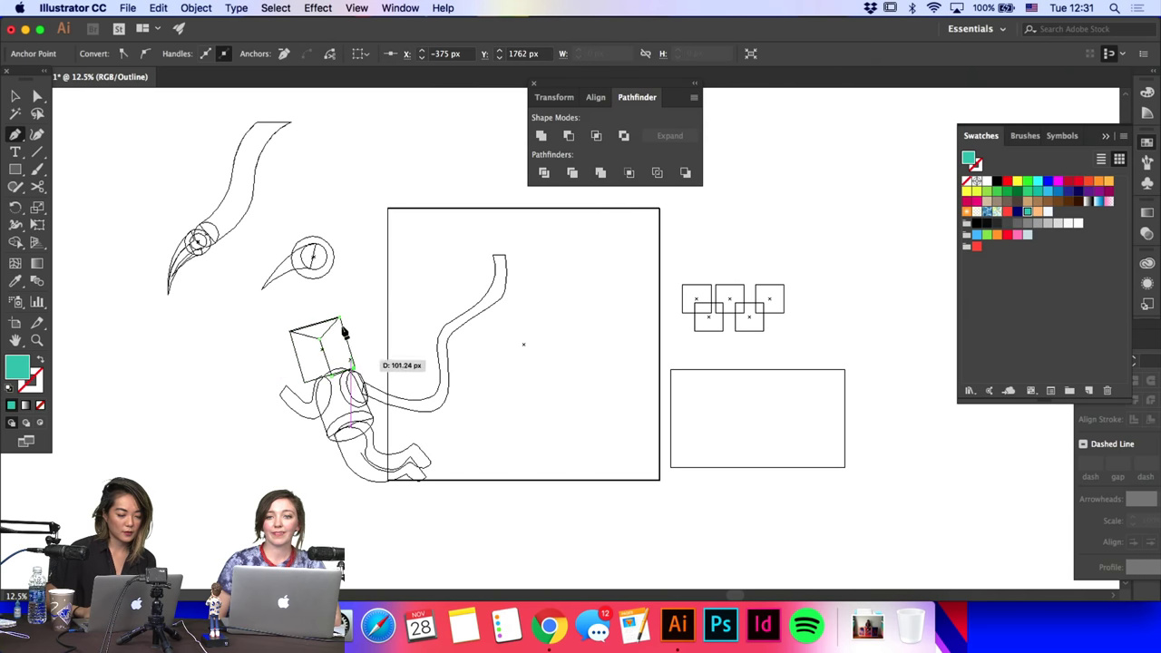
{"action": "left_click", "coordinate": [339, 319]}
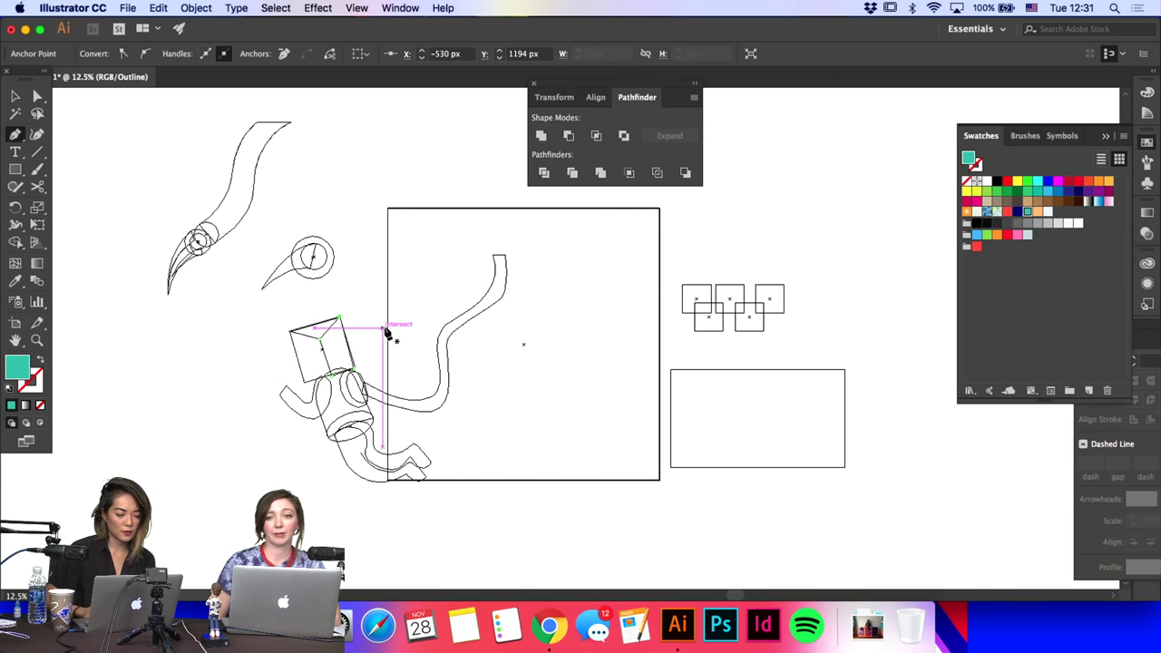
{"action": "key", "text": "a"}
{"action": "left_click", "coordinate": [385, 330]}
{"action": "left_click", "coordinate": [353, 369]}
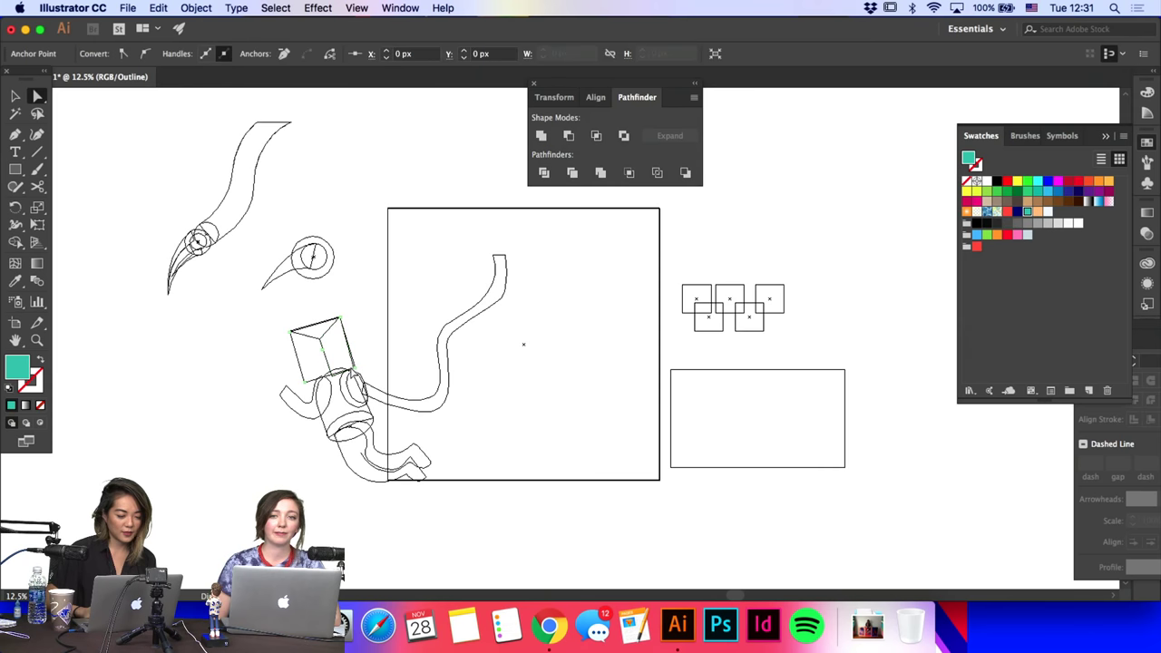
{"action": "left_click", "coordinate": [378, 361]}
Step: Draw a closed, rounded hand shape at the end of the figure's raised arm with the Pen tool
{"action": "left_click", "coordinate": [14, 133]}
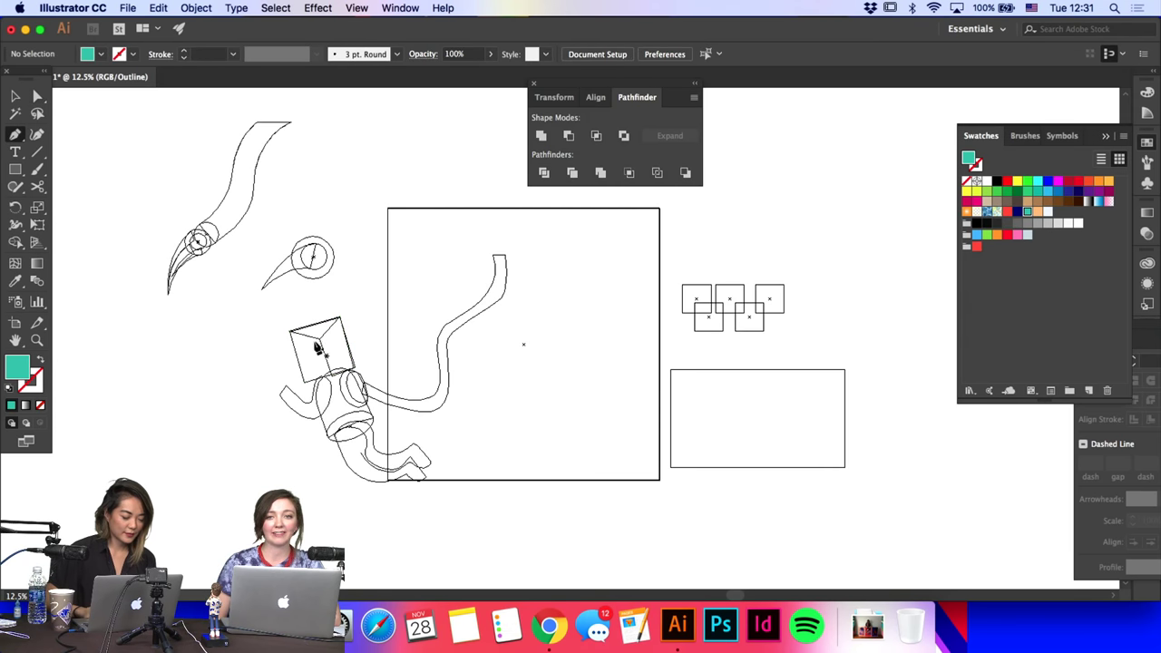
{"action": "left_click", "coordinate": [277, 365]}
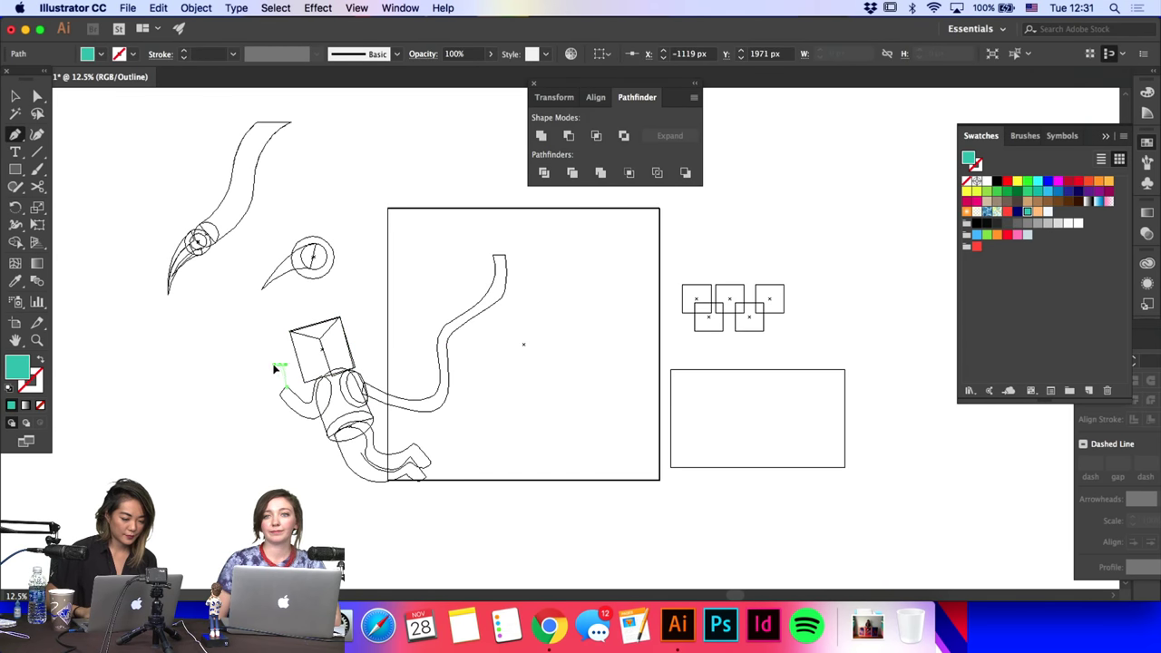
{"action": "left_click", "coordinate": [255, 359]}
{"action": "left_click_drag", "start_coordinate": [249, 363], "coordinate": [318, 416]}
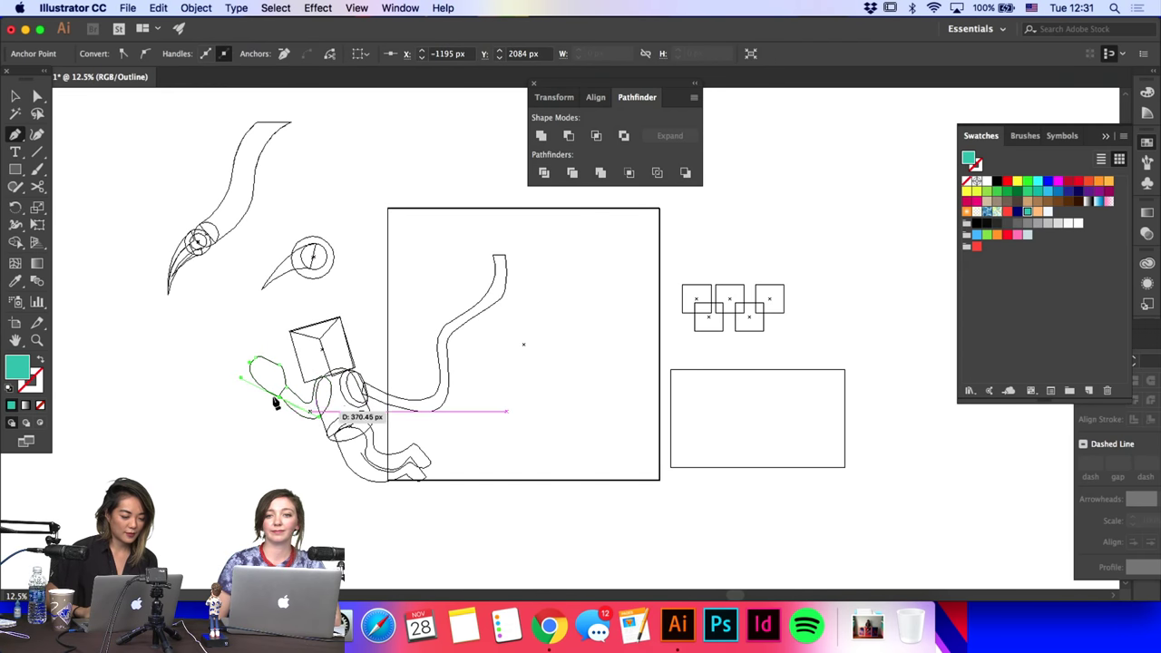
{"action": "key", "text": "super+equal"}
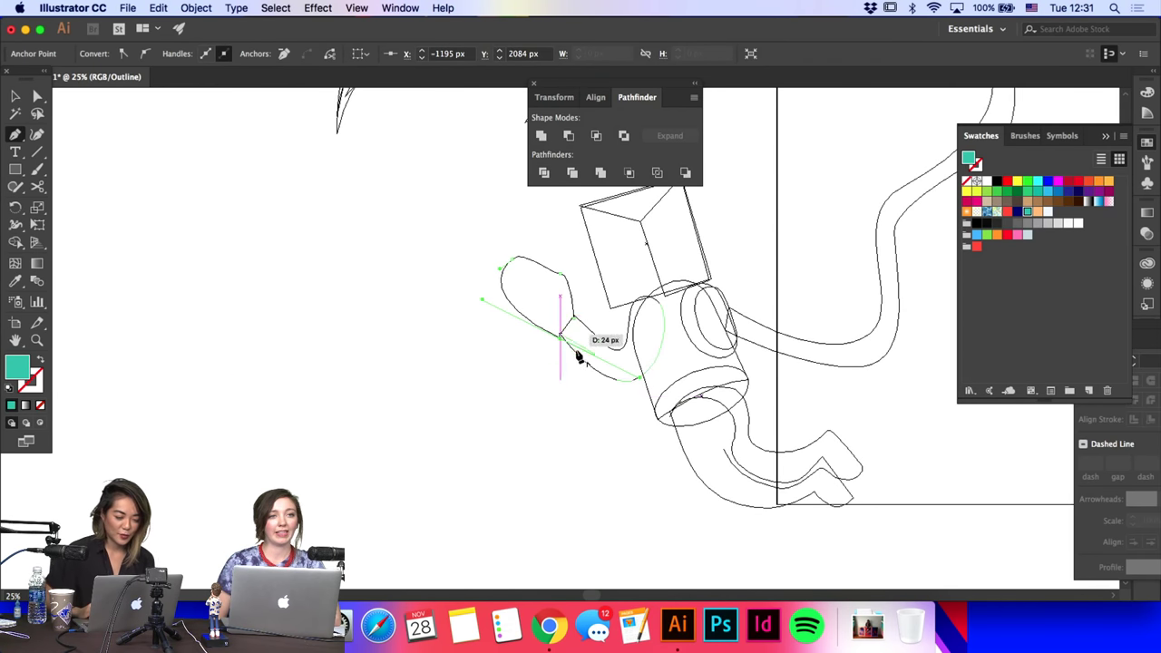
{"action": "key", "text": "super+z"}
{"action": "mouse_move", "coordinate": [563, 340]}
{"action": "left_mouse_down"}
{"action": "mouse_move", "coordinate": [620, 354]}
{"action": "mouse_move", "coordinate": [565, 336]}
{"action": "mouse_move", "coordinate": [578, 324]}
{"action": "left_mouse_up"}
{"action": "left_click", "coordinate": [575, 318]}
{"action": "key", "text": "a"}
{"action": "left_click", "coordinate": [590, 303]}
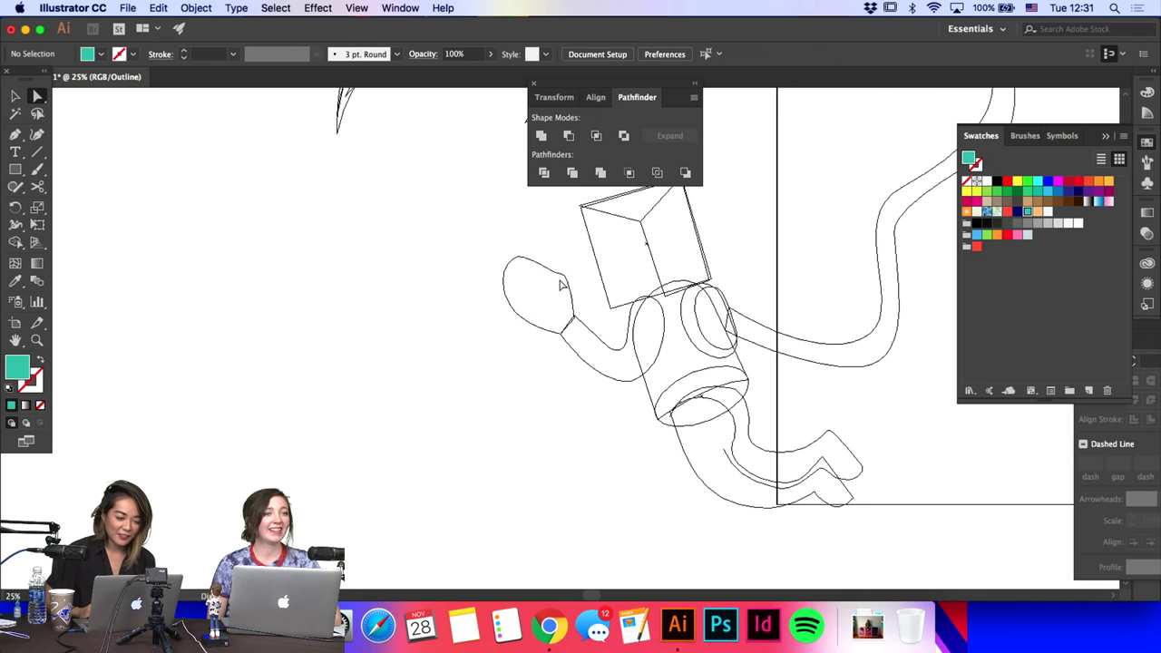
Step: Reshape the hand's upper curve by adjusting its anchor points and handles to form a thumb
{"action": "left_click", "coordinate": [555, 273]}
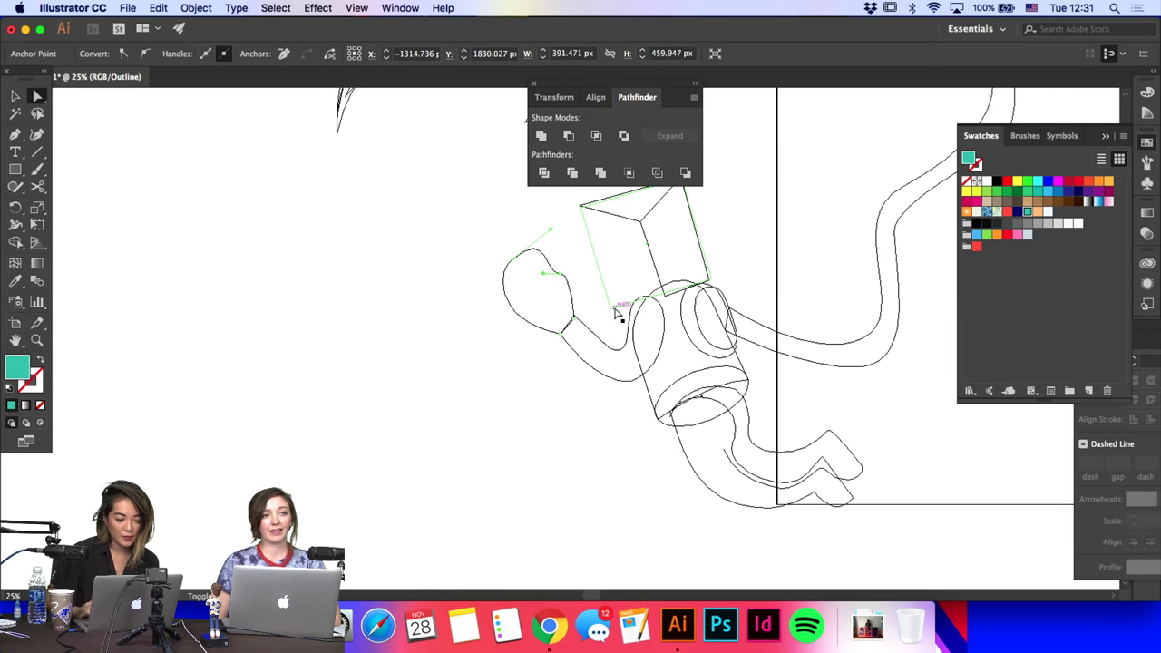
{"action": "left_click", "coordinate": [568, 283]}
{"action": "mouse_move", "coordinate": [564, 278]}
{"action": "left_mouse_down"}
{"action": "mouse_move", "coordinate": [566, 297]}
{"action": "mouse_move", "coordinate": [577, 277]}
{"action": "left_mouse_up"}
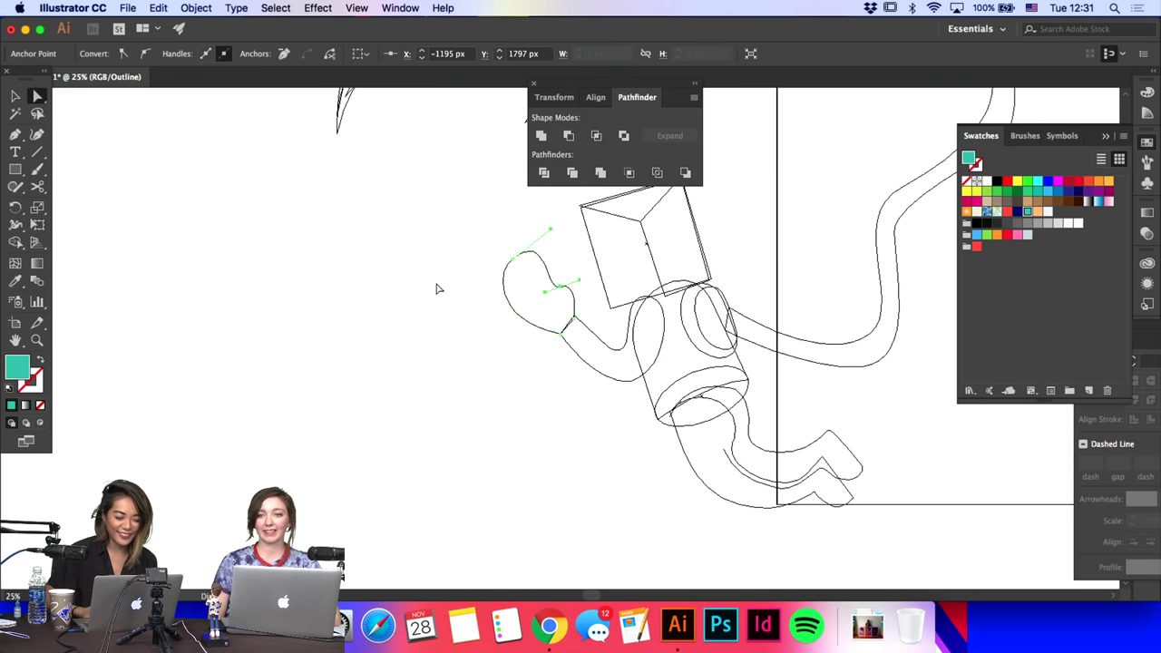
{"action": "left_click", "coordinate": [437, 284]}
Step: Draw a flat ellipse about 1044 by 275 px in the empty area beside the raised hand
{"action": "scroll", "coordinate": [437, 284], "scroll_direction": "right", "scroll_amount": 1}
{"action": "scroll", "coordinate": [435, 288], "scroll_direction": "right", "scroll_amount": 1}
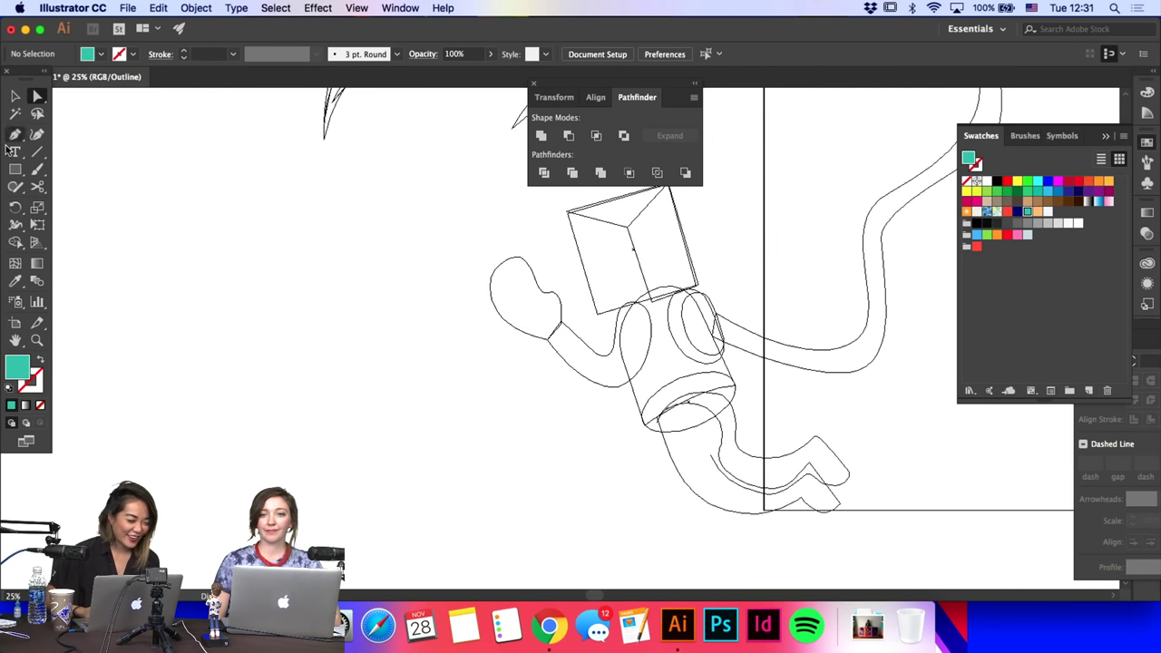
{"action": "left_click_drag", "start_coordinate": [16, 168], "coordinate": [100, 201]}
{"action": "left_click_drag", "start_coordinate": [251, 242], "coordinate": [443, 292]}
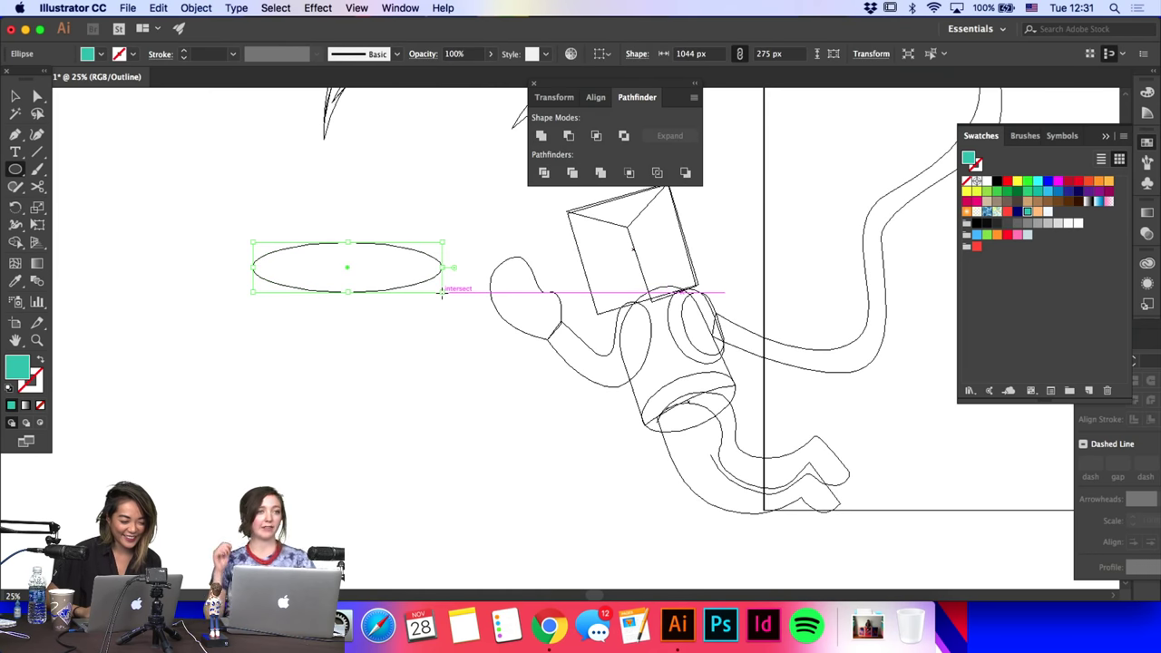
Step: Draw a closed pie-slice wedge from the ellipse's centre to its lower edge with the Pen tool, curving its outer side
{"action": "left_click", "coordinate": [16, 134]}
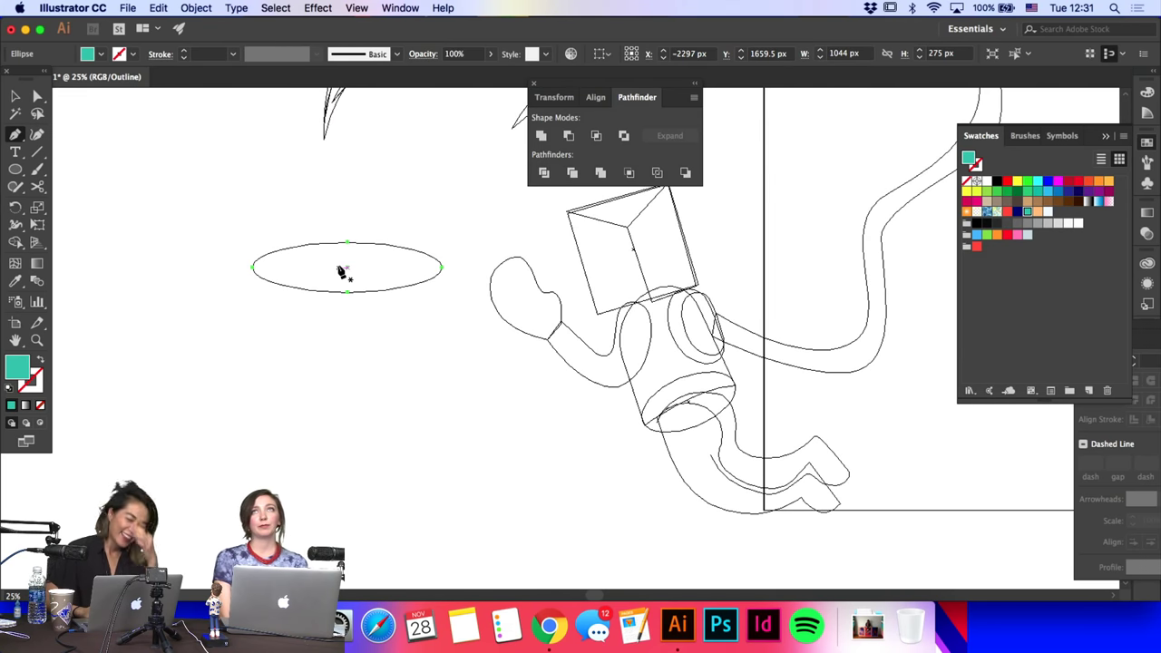
{"action": "left_click", "coordinate": [14, 168]}
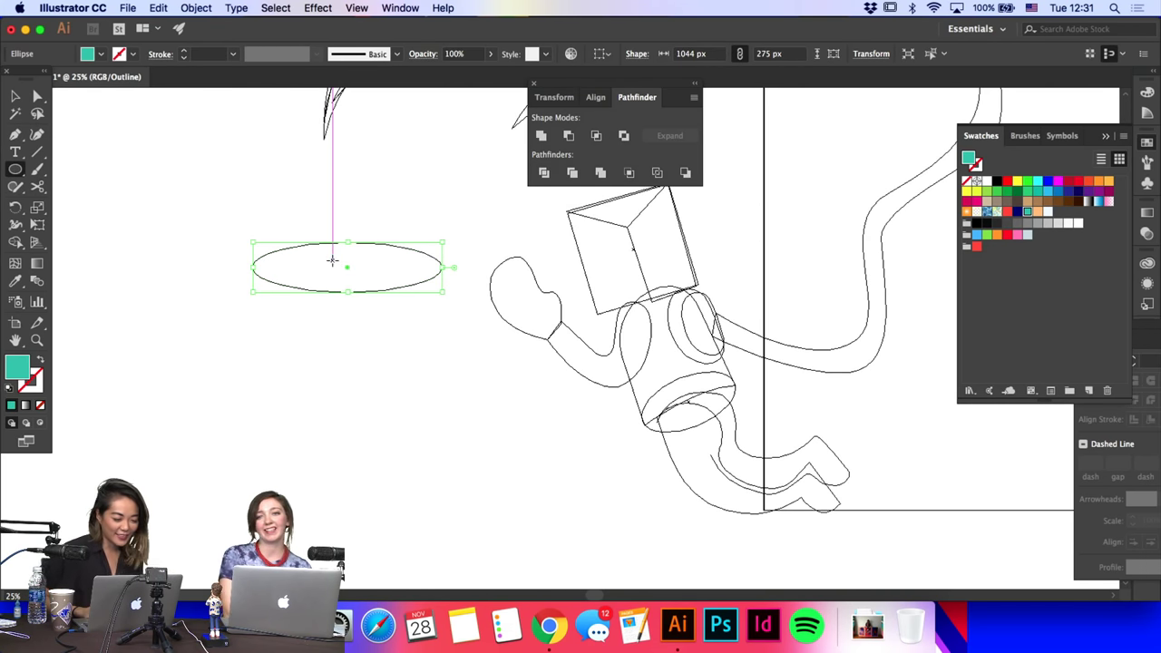
{"action": "left_click", "coordinate": [14, 134]}
{"action": "left_click", "coordinate": [349, 270]}
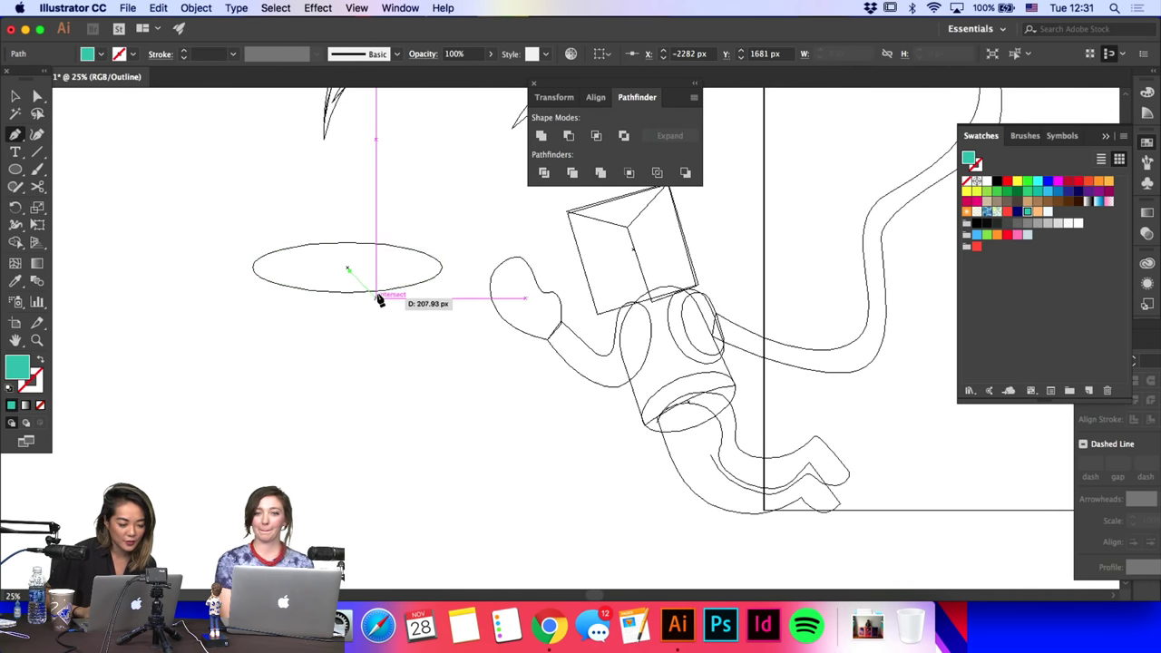
{"action": "left_click", "coordinate": [376, 291]}
{"action": "left_click_drag", "start_coordinate": [437, 285], "coordinate": [354, 280]}
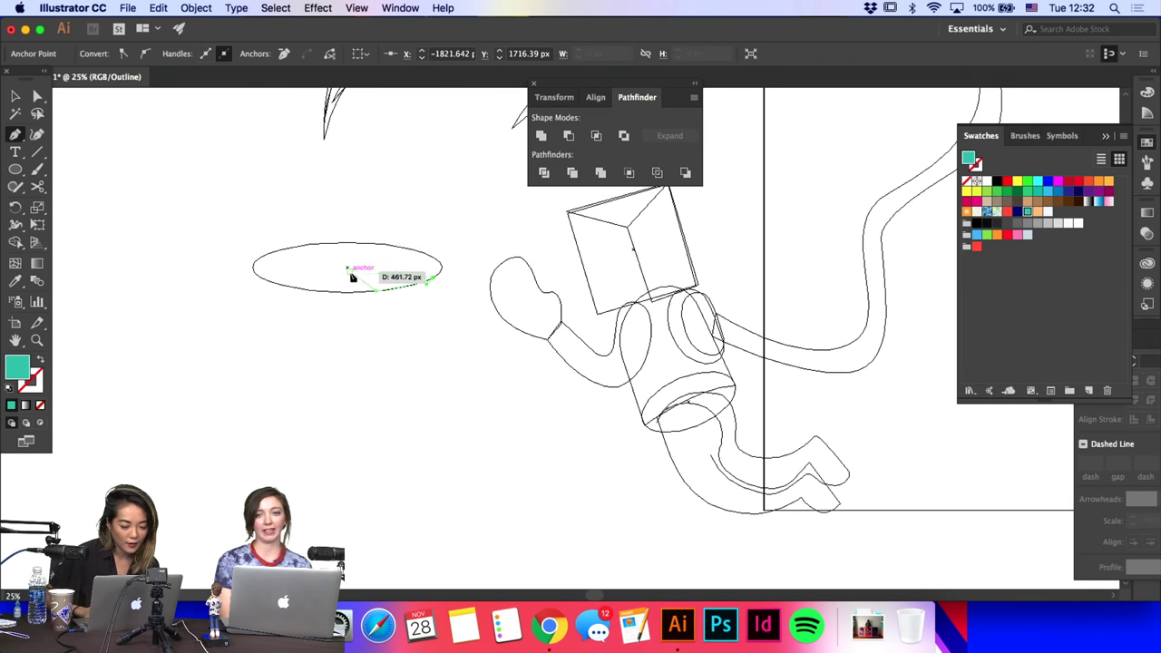
{"action": "left_click", "coordinate": [351, 272]}
{"action": "key", "text": "a"}
{"action": "left_click", "coordinate": [397, 352]}
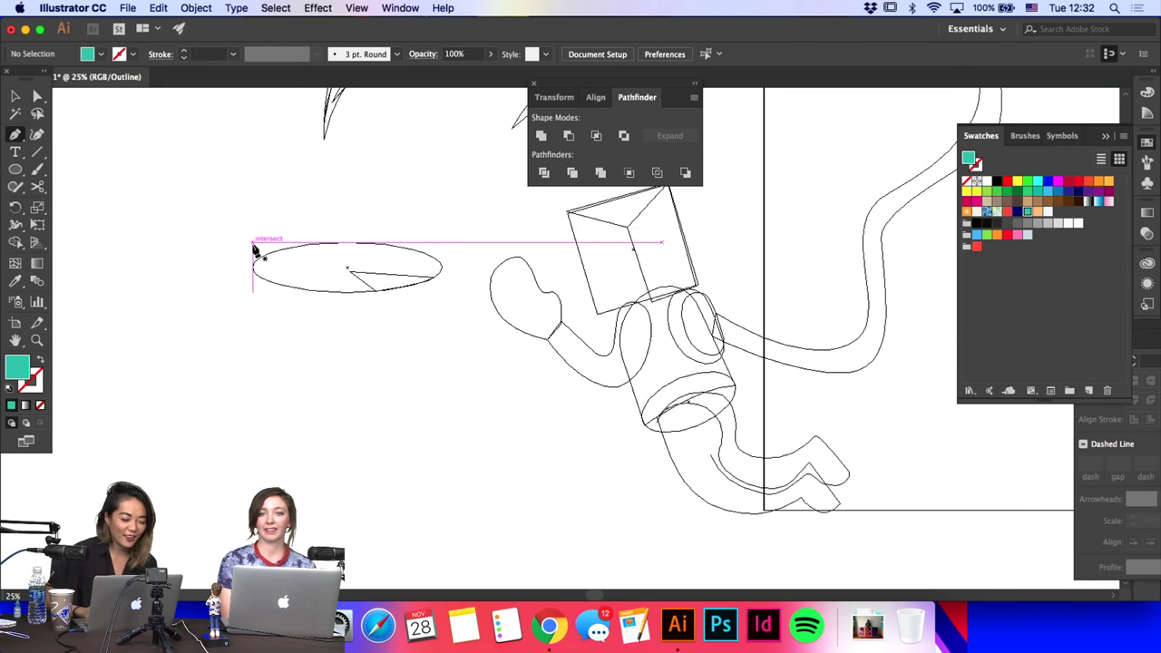
Step: Place a copy of the ellipse slightly below the original
{"action": "key", "text": "v"}
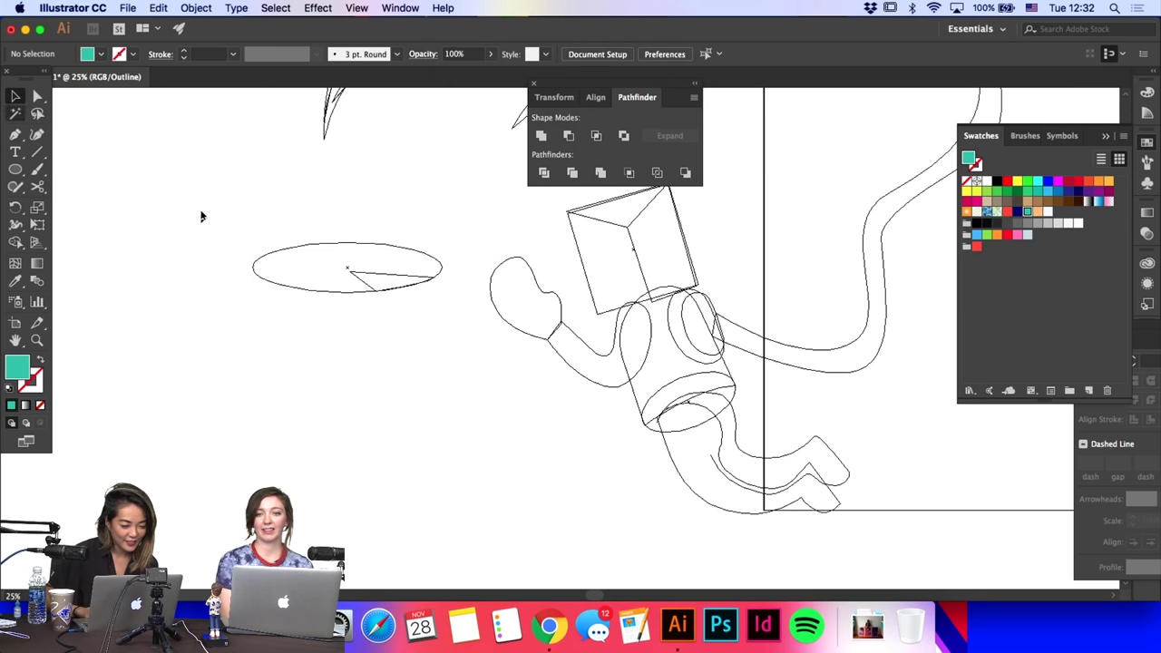
{"action": "left_click", "coordinate": [293, 288]}
{"action": "left_click_drag", "start_coordinate": [319, 291], "coordinate": [326, 321]}
Step: Draw a rectangle about 1044 by 215 px across the full width of the two ellipses
{"action": "left_click_drag", "start_coordinate": [20, 170], "coordinate": [91, 168]}
{"action": "key", "text": "super+equal"}
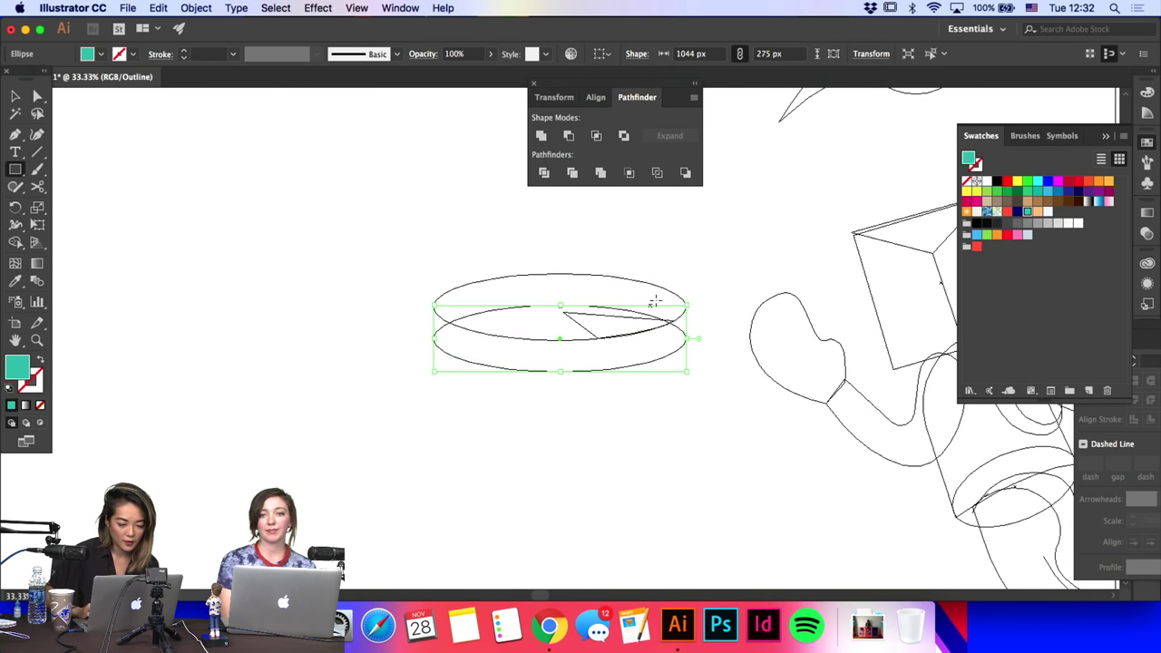
{"action": "left_click_drag", "start_coordinate": [434, 289], "coordinate": [687, 339]}
Step: Lower the rectangle's two upper corners to the side points of the upper ellipse
{"action": "key", "text": "a"}
{"action": "left_click", "coordinate": [687, 289]}
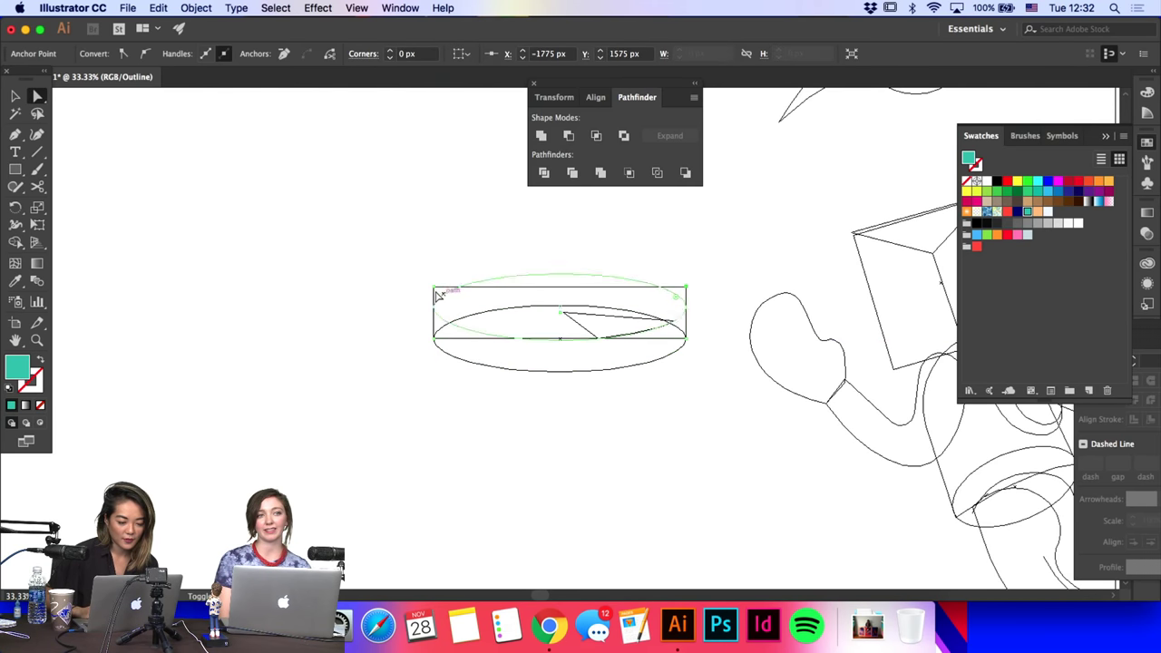
{"action": "left_click_drag", "start_coordinate": [434, 309], "coordinate": [437, 309]}
{"action": "key", "text": "super+z"}
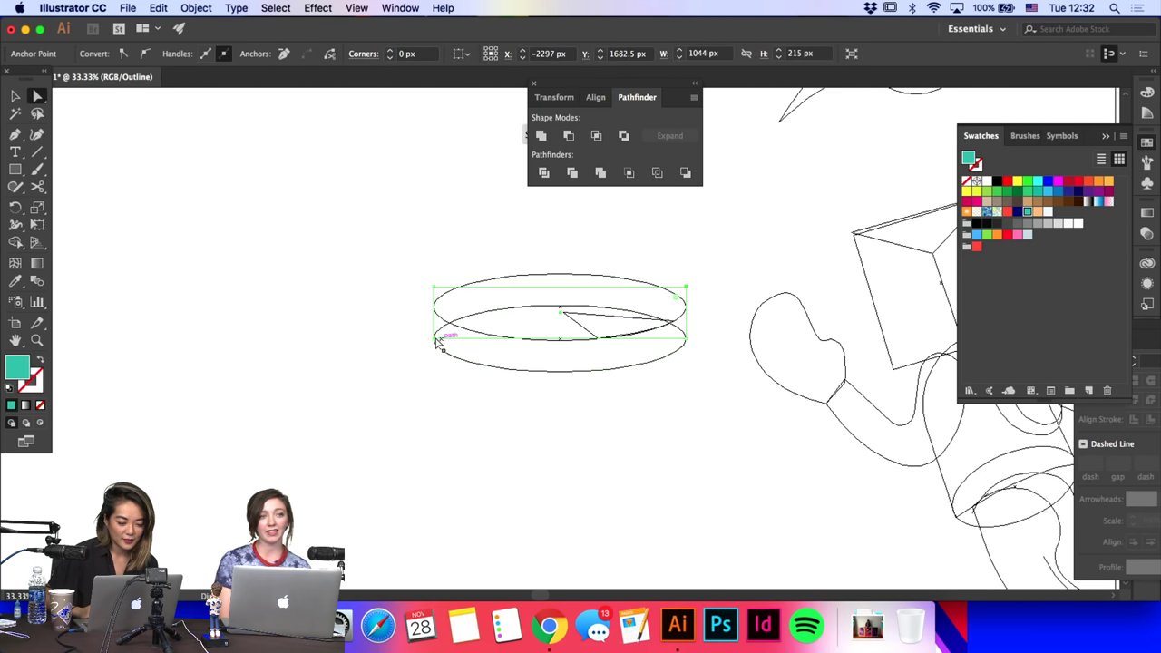
{"action": "left_click", "coordinate": [433, 337]}
{"action": "left_click", "coordinate": [433, 289]}
{"action": "left_click", "coordinate": [434, 286]}
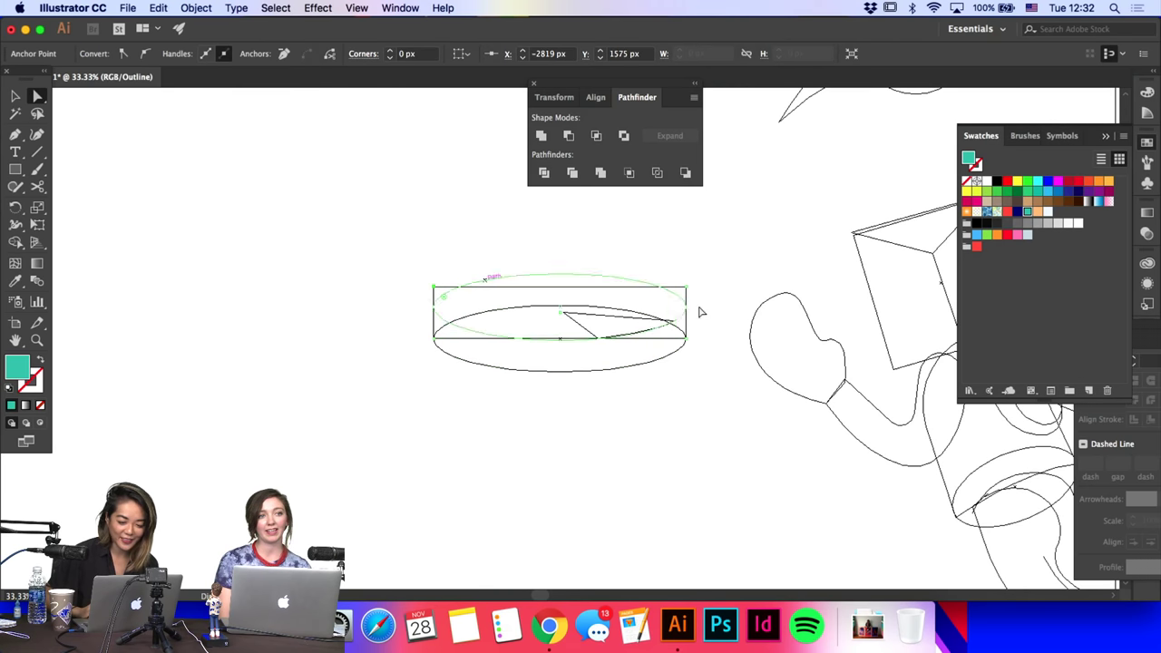
{"action": "left_click_drag", "start_coordinate": [684, 288], "coordinate": [687, 309]}
{"action": "left_click", "coordinate": [699, 296]}
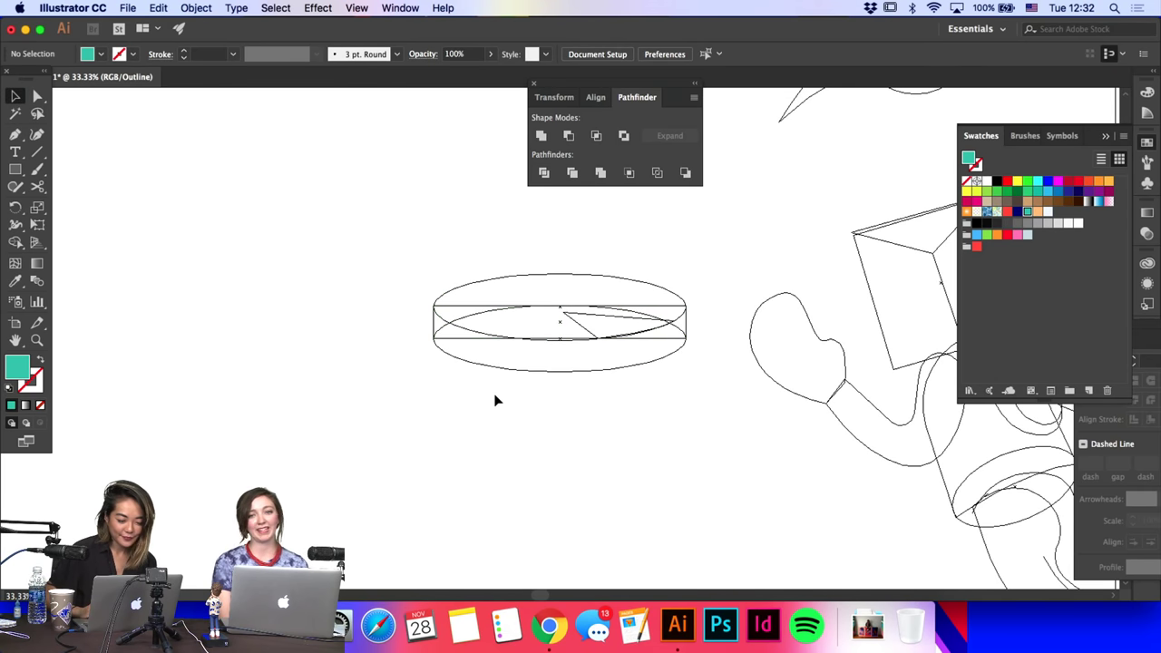
Step: Unite the rectangle and the lower ellipse into one shape for the disc's side
{"action": "mouse_move", "coordinate": [433, 343]}
{"action": "left_mouse_down"}
{"action": "mouse_move", "coordinate": [432, 363]}
{"action": "mouse_move", "coordinate": [446, 337]}
{"action": "left_mouse_up"}
{"action": "left_click", "coordinate": [541, 136]}
{"action": "left_click", "coordinate": [421, 227]}
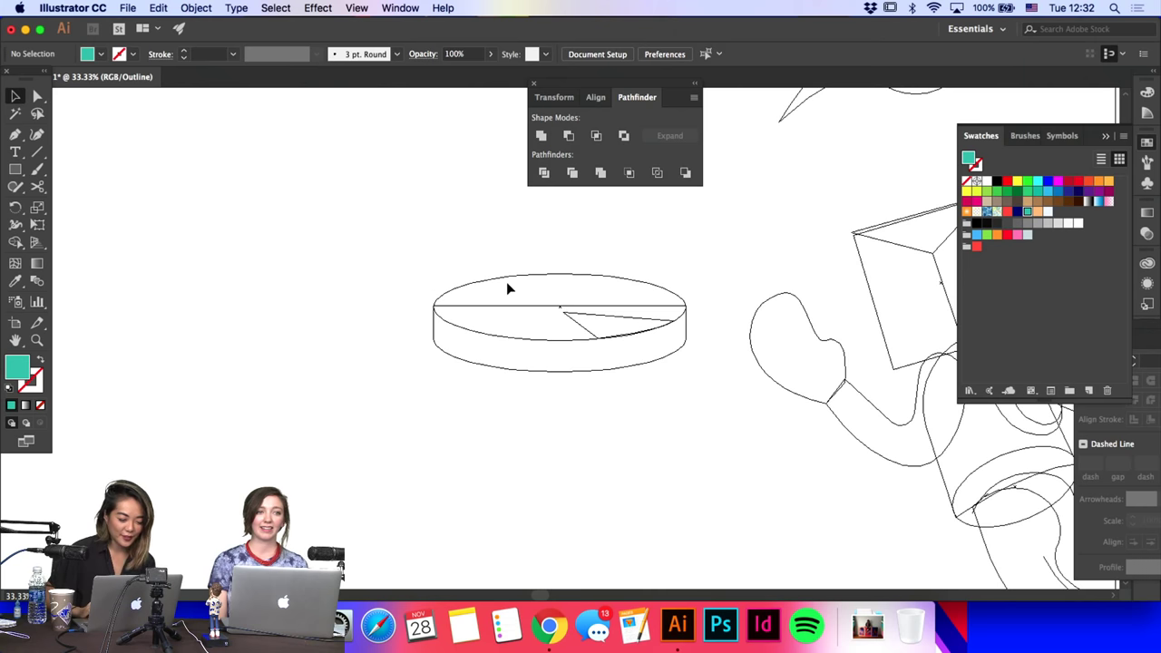
Step: Draw the slice's closed side panel with the Pen tool, following the disc's lower edge beneath the wedge
{"action": "left_click", "coordinate": [599, 339]}
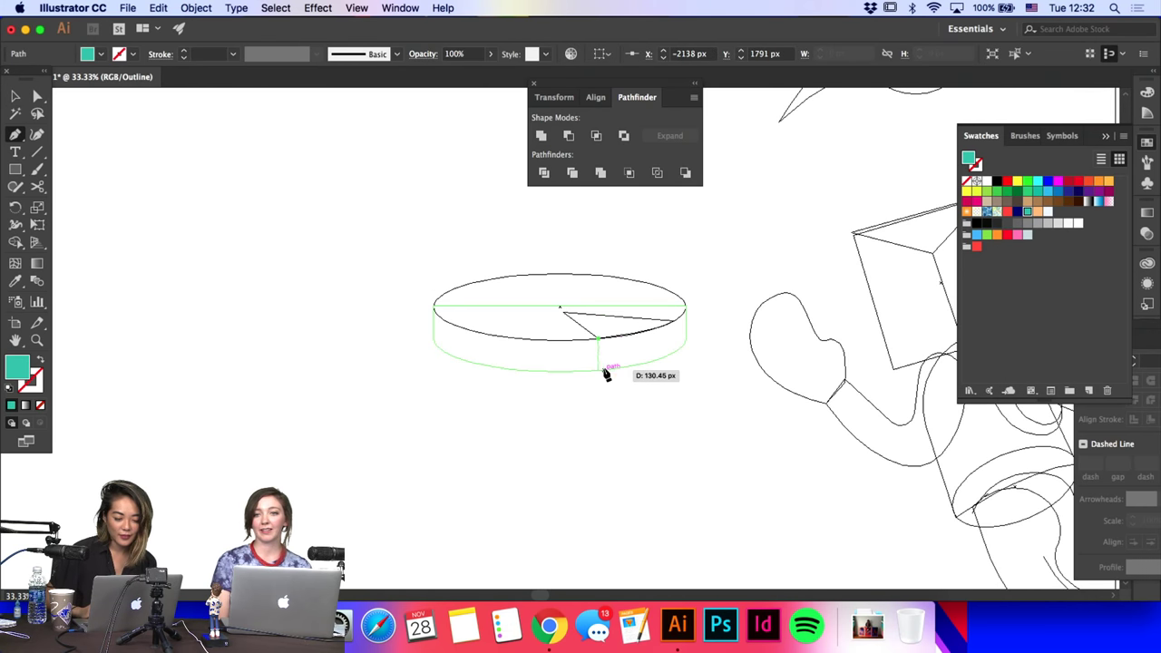
{"action": "left_click", "coordinate": [600, 371]}
{"action": "left_click", "coordinate": [680, 350]}
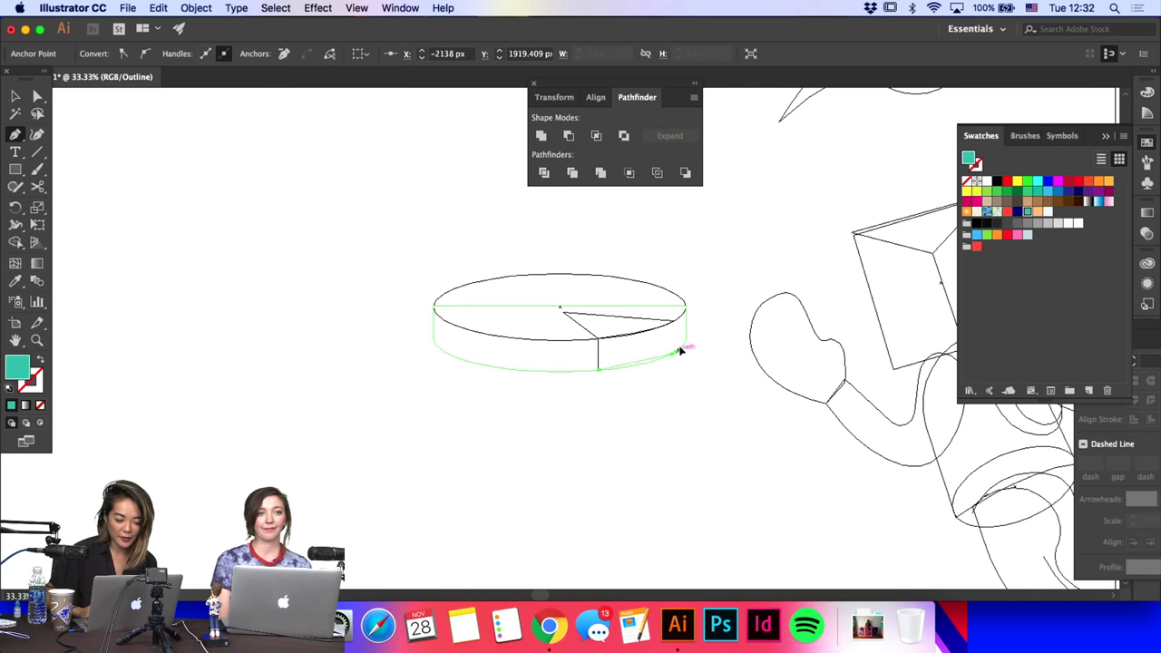
{"action": "left_click", "coordinate": [691, 340]}
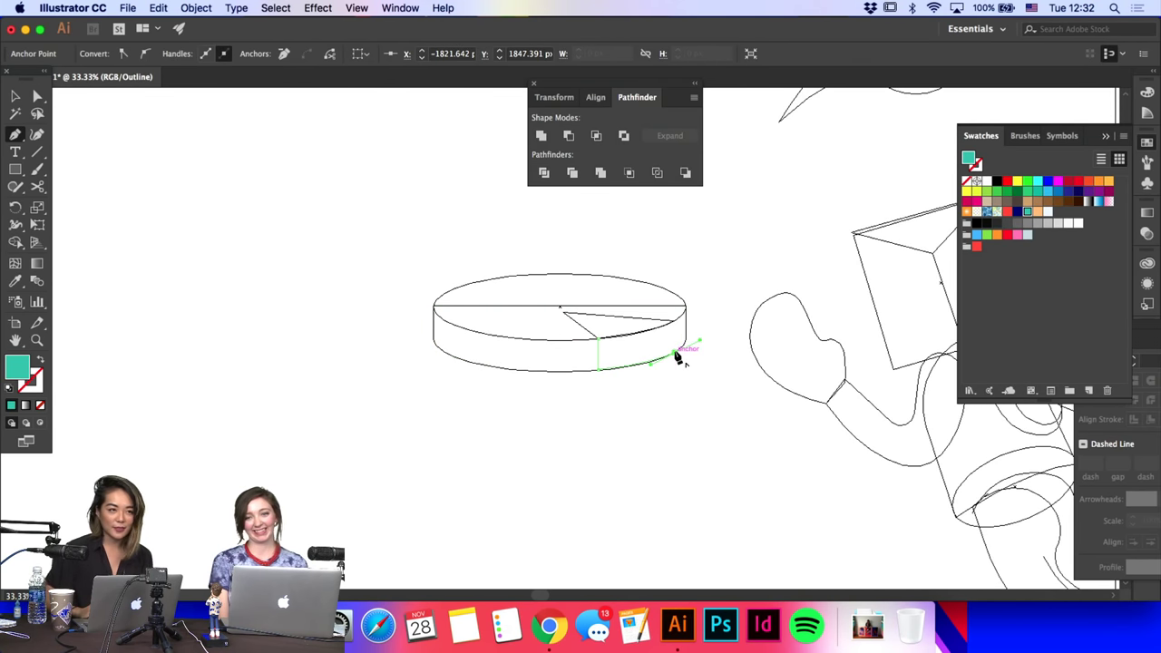
{"action": "left_click", "coordinate": [675, 353]}
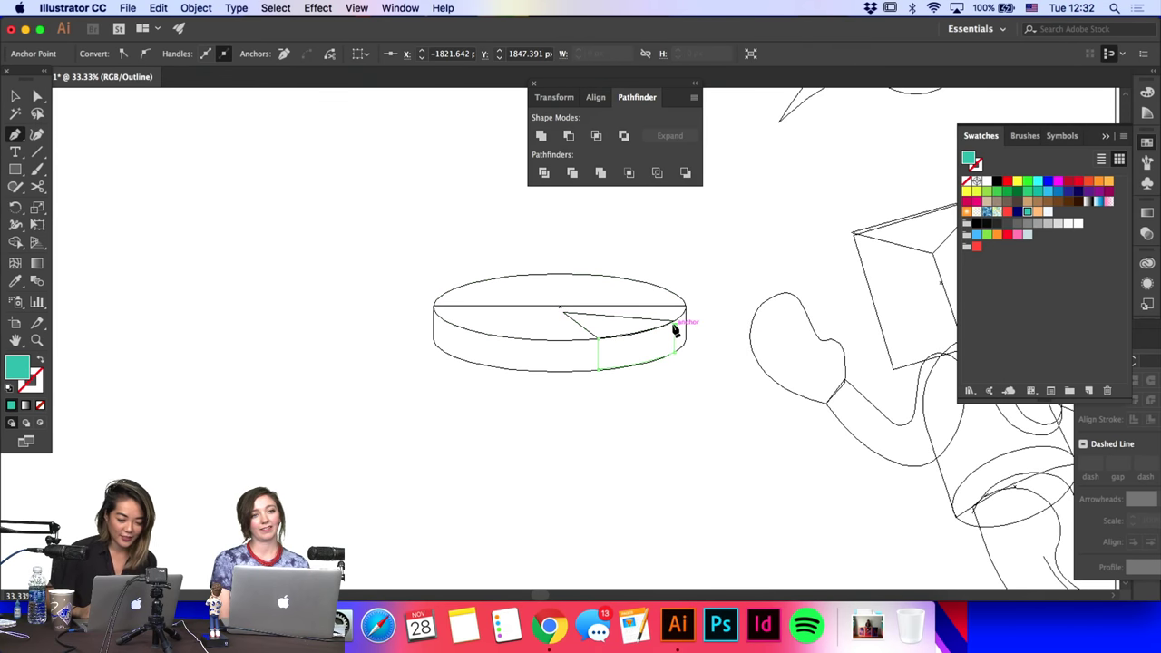
{"action": "left_click", "coordinate": [676, 324]}
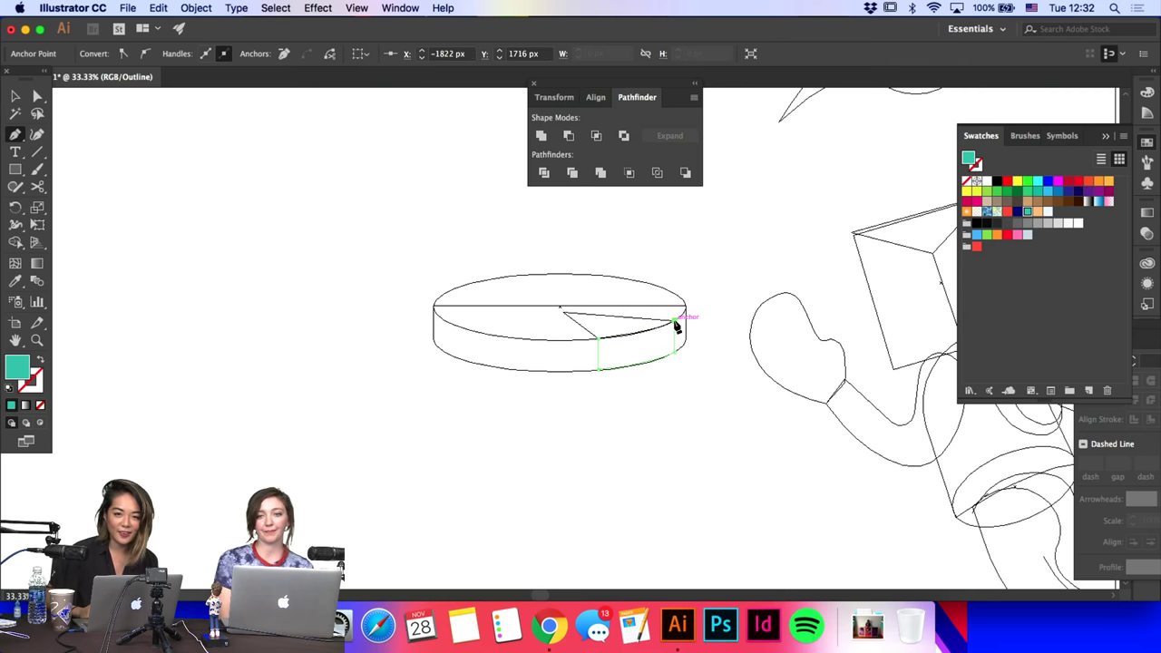
{"action": "key", "text": "a"}
{"action": "left_click", "coordinate": [622, 260]}
Step: Fill the slice's top wedge and side panel with the light orange swatch
{"action": "scroll", "coordinate": [622, 259], "scroll_direction": "right", "scroll_amount": 3}
{"action": "key", "text": "super+equal"}
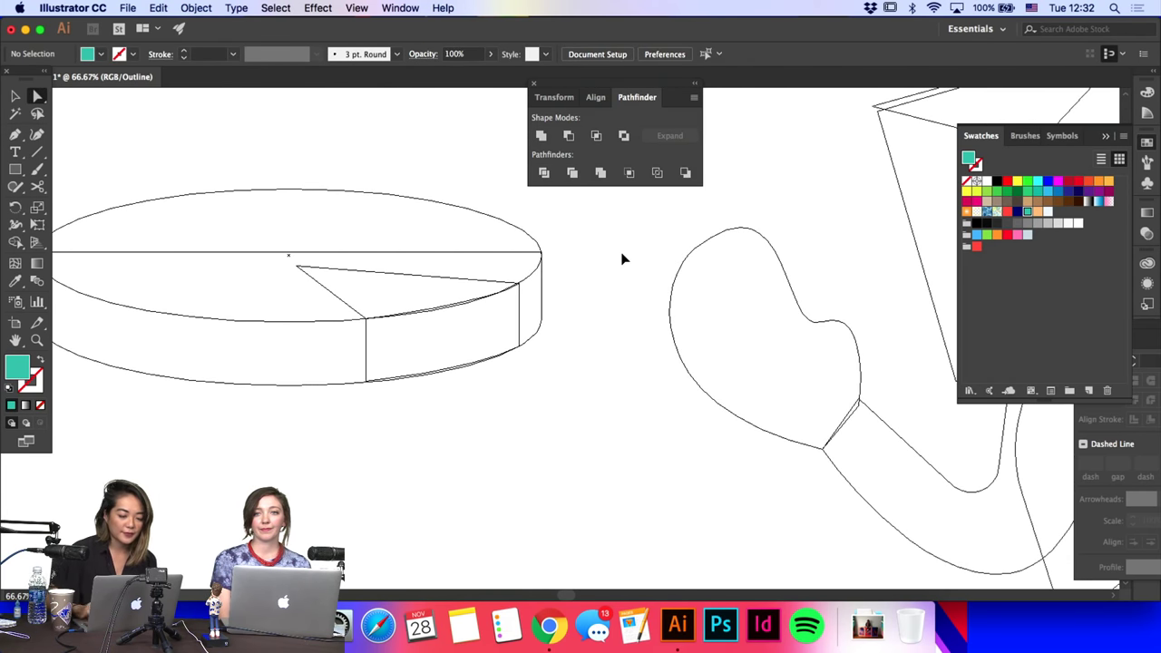
{"action": "left_click", "coordinate": [368, 344]}
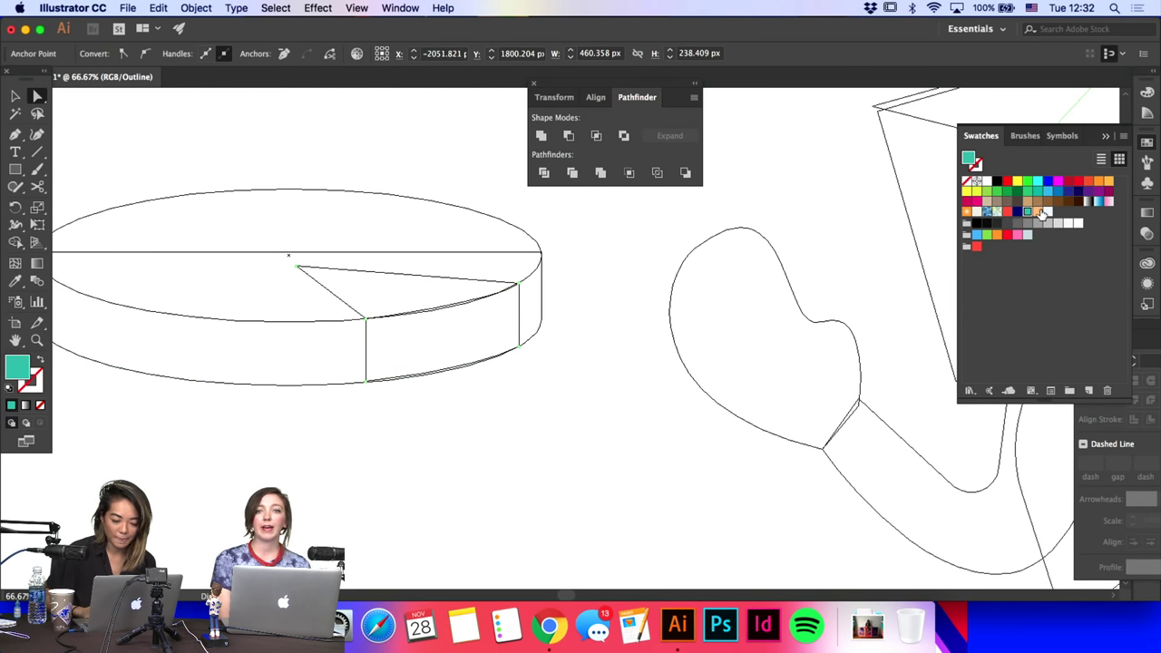
{"action": "left_click", "coordinate": [1039, 212]}
Step: Cut the slice's top wedge and paste it in front so it stacks above the side panel
{"action": "left_click", "coordinate": [15, 96]}
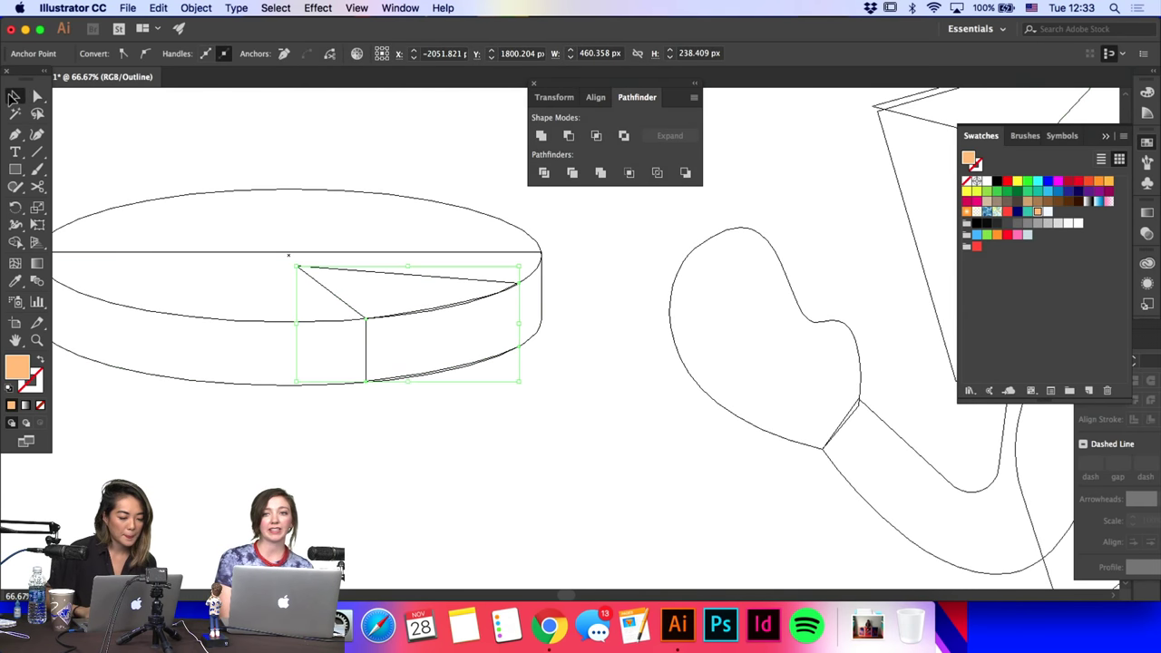
{"action": "left_click", "coordinate": [368, 345], "text": "shift"}
{"action": "key", "text": "super+x"}
{"action": "key", "text": "super+f"}
{"action": "left_click", "coordinate": [434, 484]}
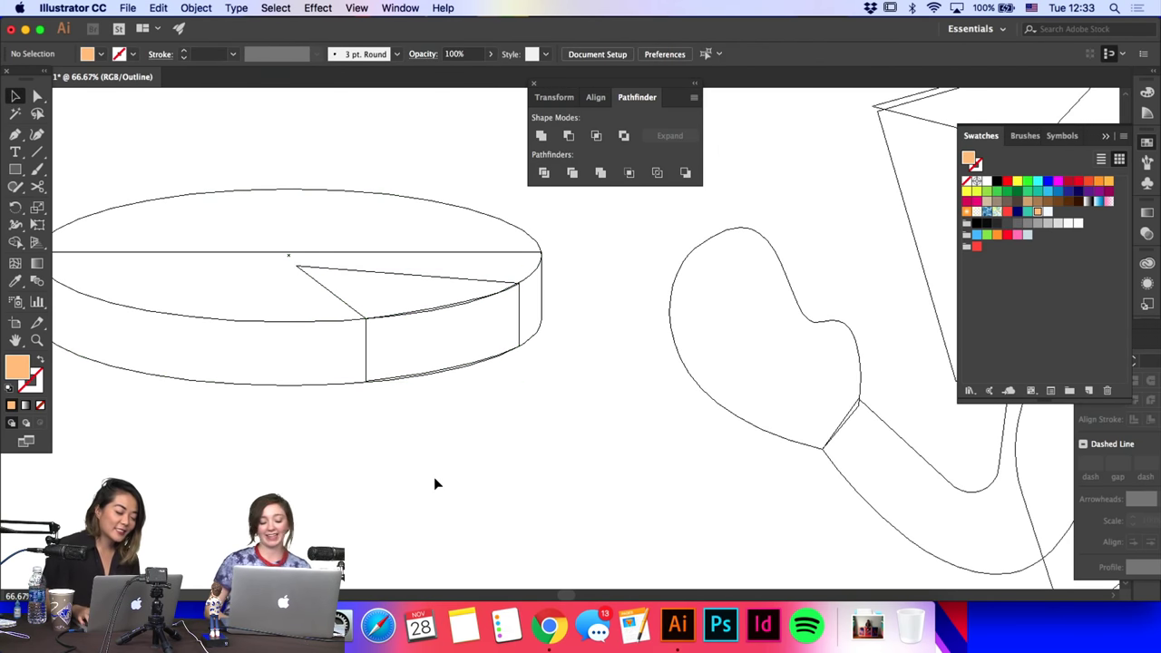
Step: Nudge the wedge's inner tip up to the centre point of the disc's top ellipse
{"action": "key", "text": "super+minus"}
{"action": "key", "text": "super+minus"}
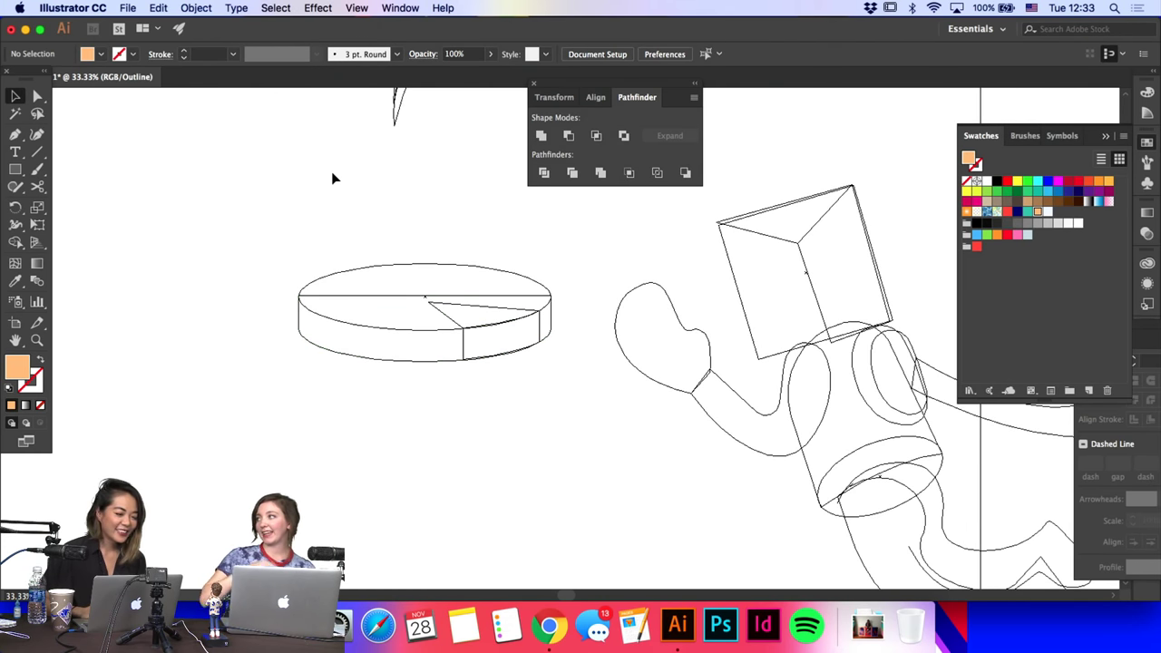
{"action": "key", "text": "a"}
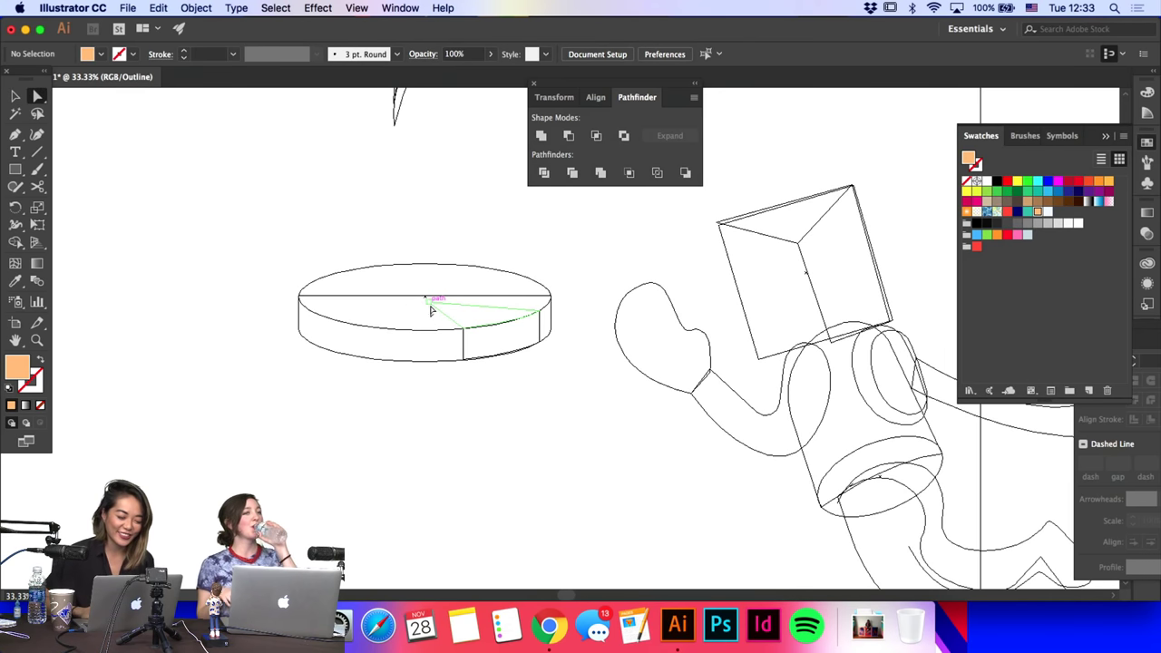
{"action": "left_click", "coordinate": [431, 302]}
{"action": "key", "text": "shift+Up"}
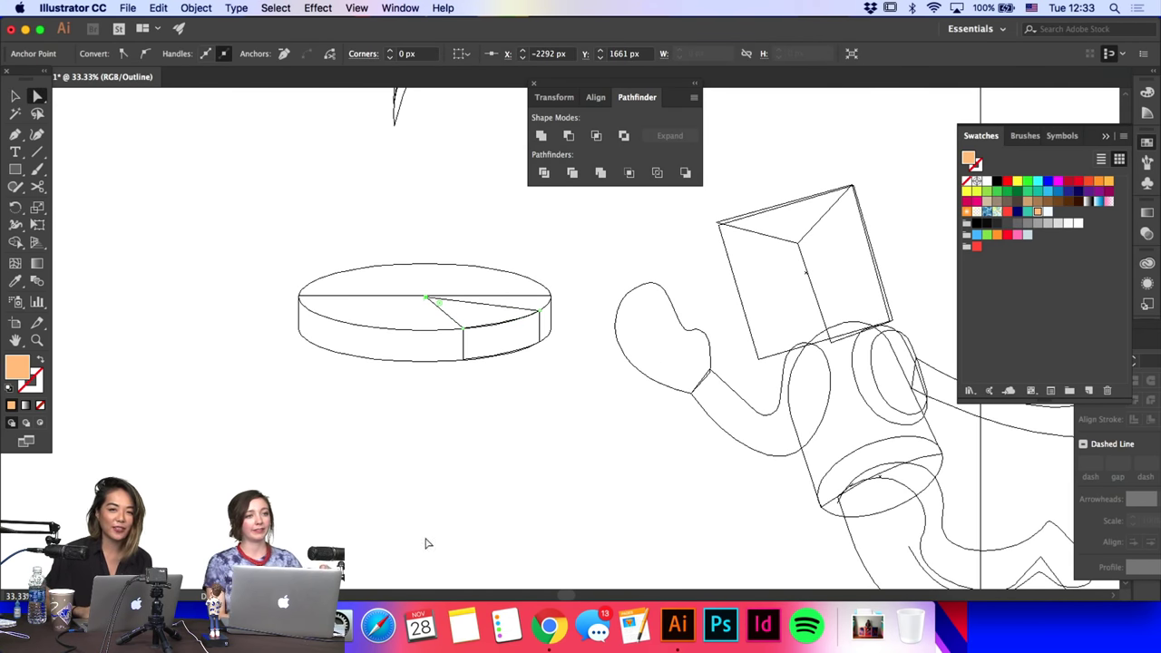
{"action": "left_click", "coordinate": [361, 549]}
Step: Draw a circle about 91 px in diameter just above the centre point of the disc's top
{"action": "scroll", "coordinate": [361, 550], "scroll_direction": "right", "scroll_amount": 3}
{"action": "key", "text": "super+minus"}
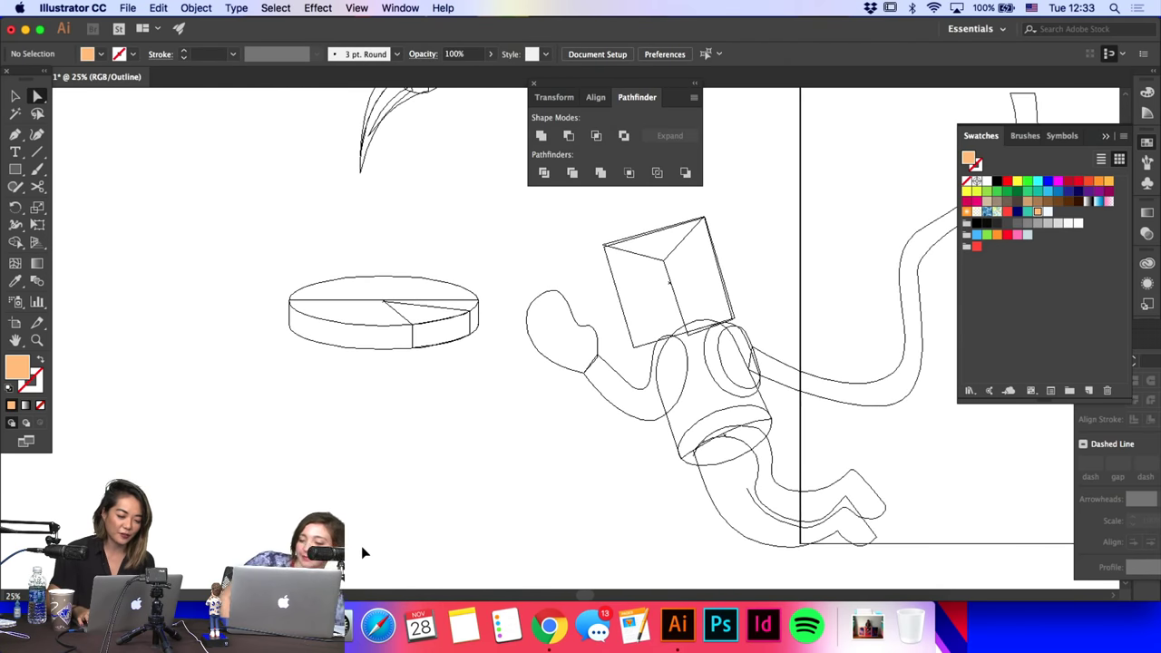
{"action": "key", "text": "super+equal"}
{"action": "key", "text": "super+equal"}
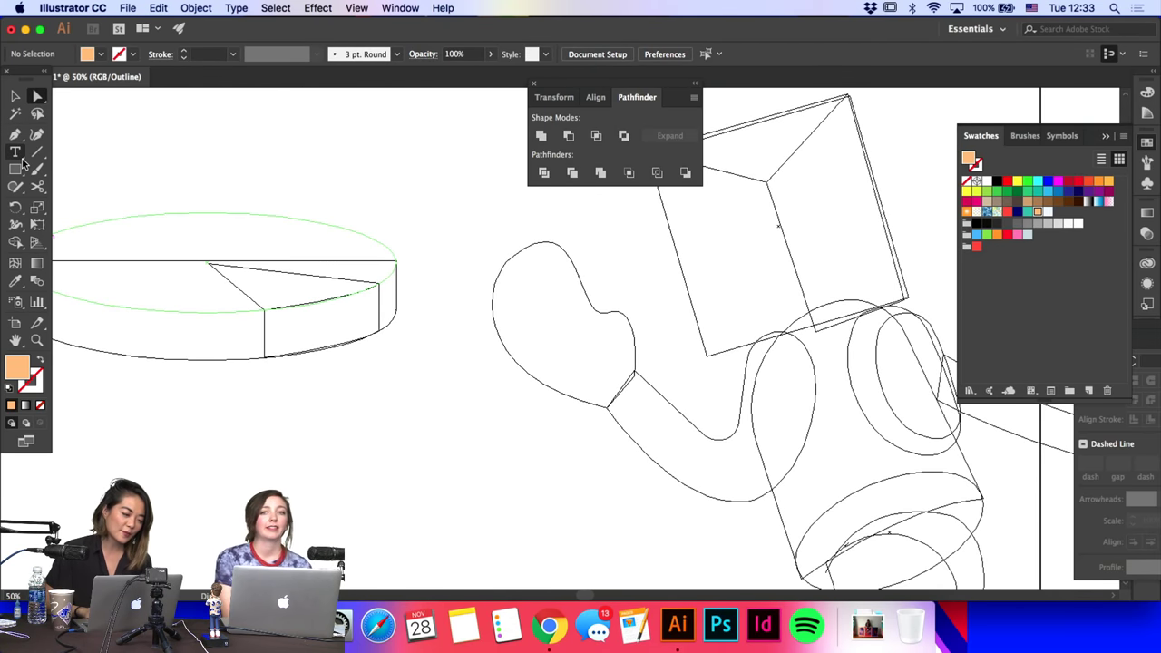
{"action": "left_click_drag", "start_coordinate": [23, 161], "coordinate": [63, 205]}
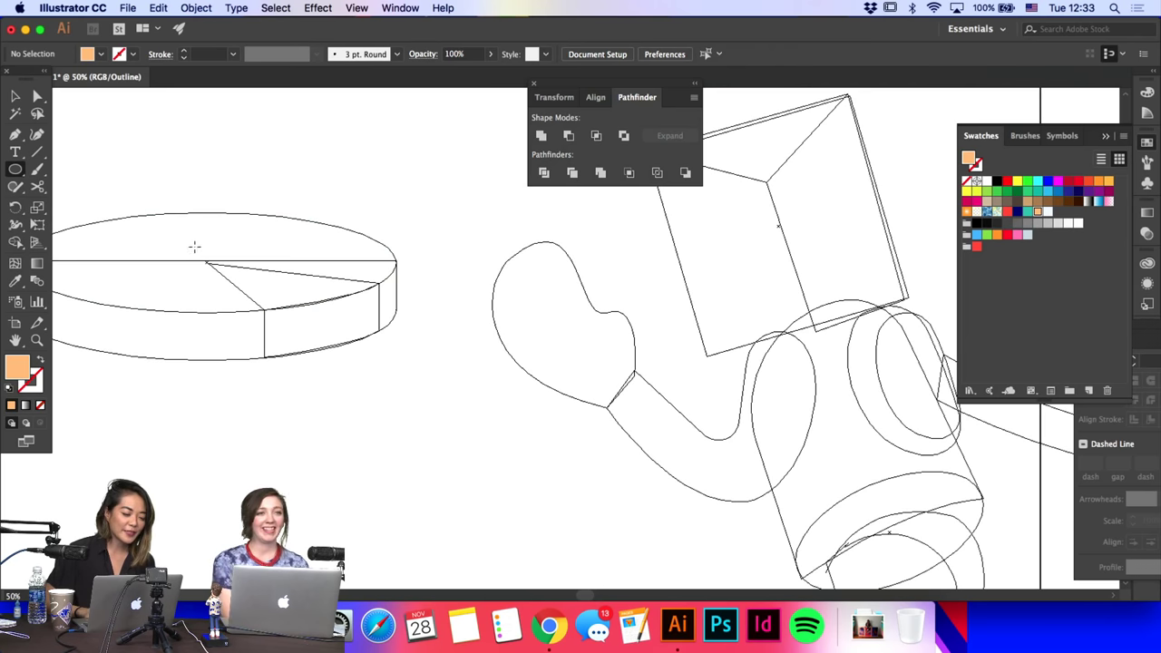
{"action": "mouse_move", "coordinate": [195, 246]}
{"action": "left_mouse_down"}
{"action": "mouse_move", "coordinate": [231, 280]}
{"action": "mouse_move", "coordinate": [217, 230]}
{"action": "left_mouse_up"}
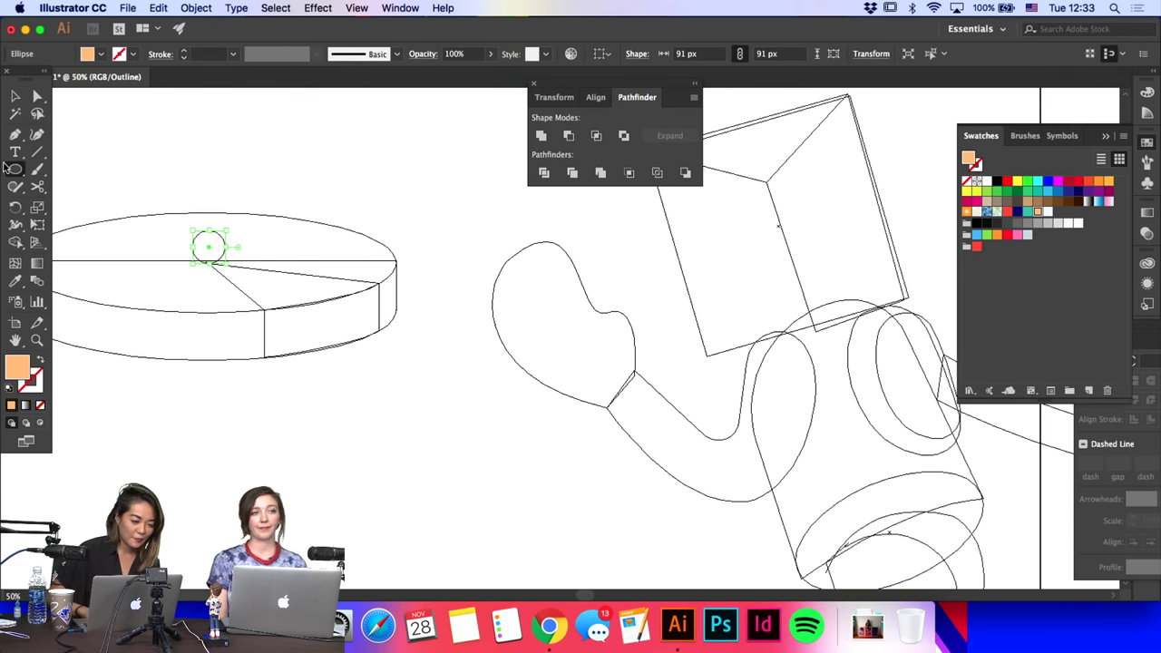
{"action": "left_click", "coordinate": [14, 95]}
{"action": "left_click", "coordinate": [161, 153]}
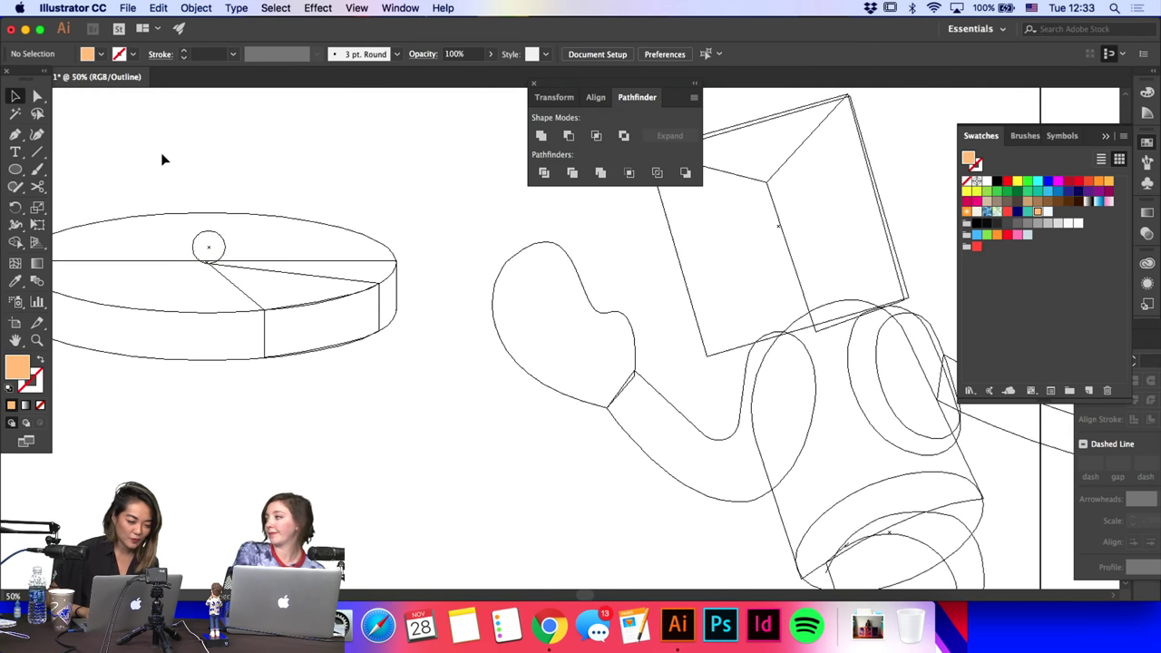
Step: Nudge the small circle down until it is centred over the tip of the disc's wedge
{"action": "left_click", "coordinate": [223, 244]}
{"action": "key", "text": "shift+Down"}
{"action": "key", "text": "shift+Down"}
{"action": "key", "text": "shift+Down"}
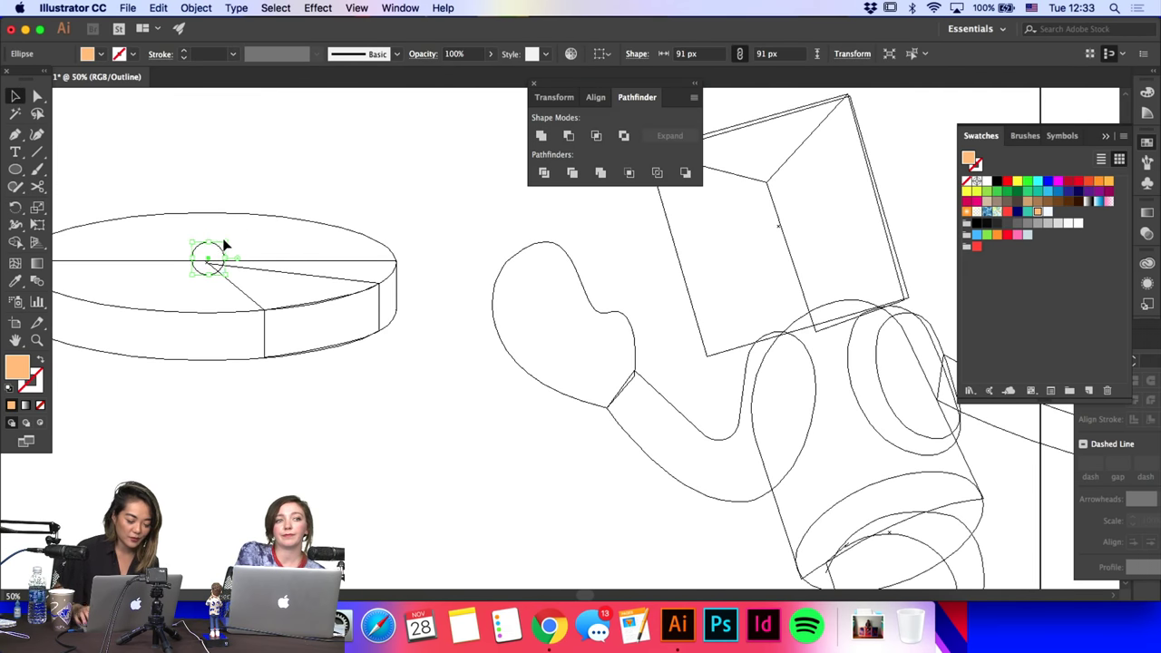
{"action": "key", "text": "super+minus"}
{"action": "left_click", "coordinate": [503, 402]}
{"action": "scroll", "coordinate": [504, 401], "scroll_direction": "right", "scroll_amount": 3}
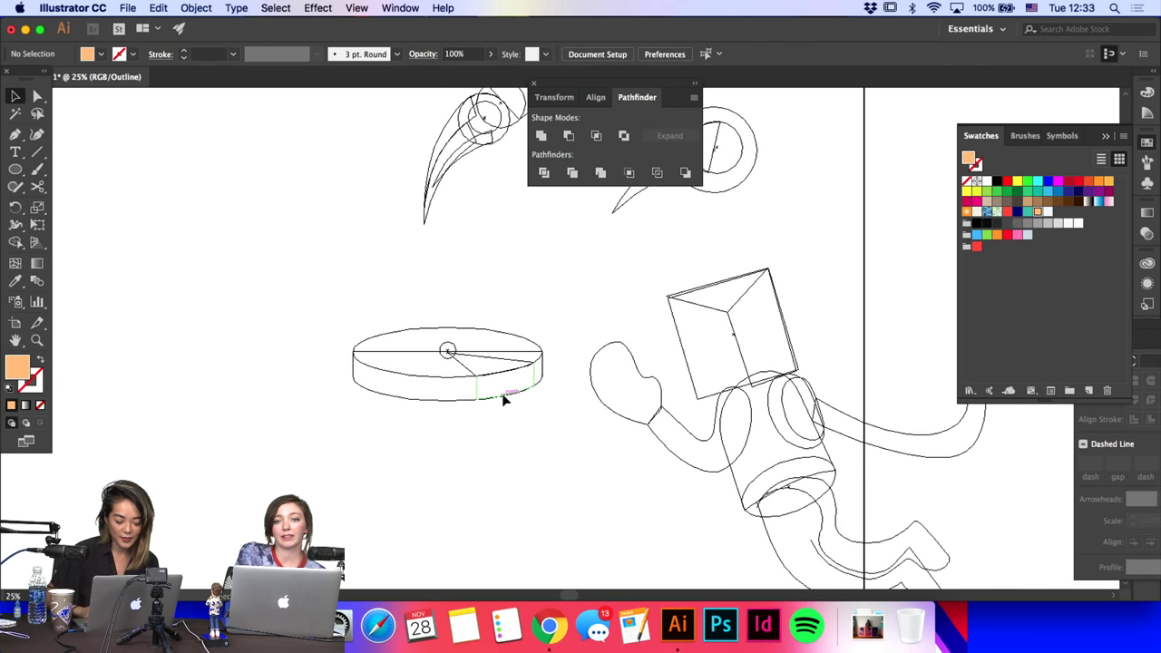
{"action": "left_click_drag", "start_coordinate": [354, 308], "coordinate": [514, 409]}
{"action": "left_click", "coordinate": [520, 441]}
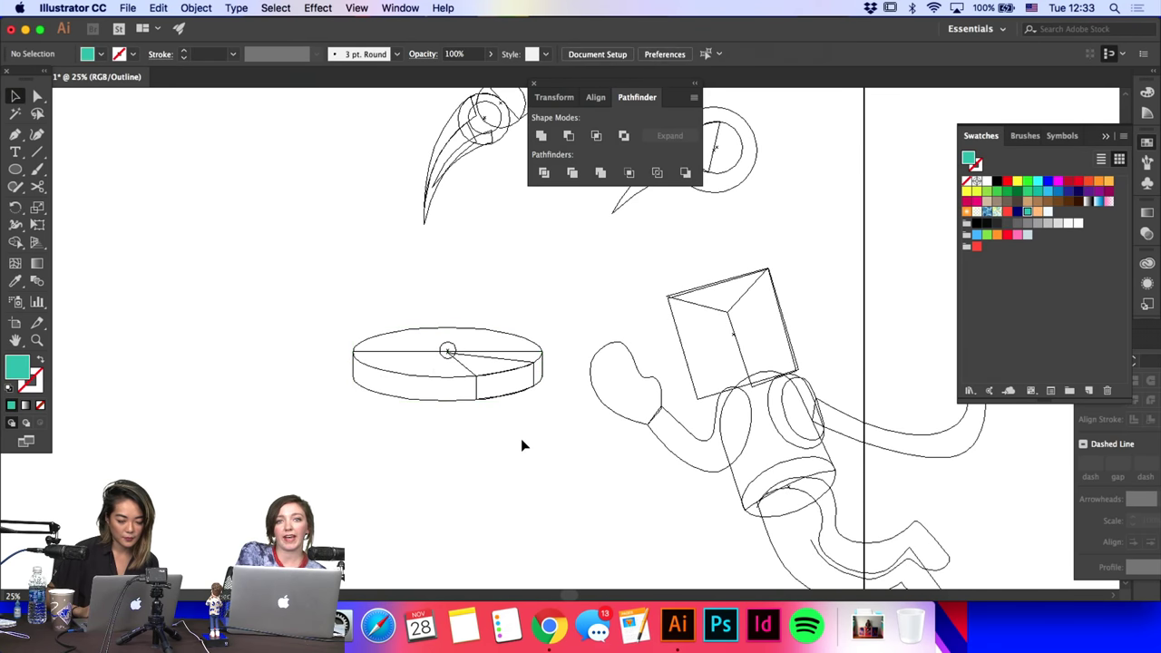
Step: Shift the figure's raised hand slightly so that it overlaps the wrist end of the arm
{"action": "scroll", "coordinate": [522, 445], "scroll_direction": "right", "scroll_amount": 5}
{"action": "scroll", "coordinate": [521, 445], "scroll_direction": "up", "scroll_amount": 2}
{"action": "scroll", "coordinate": [522, 445], "scroll_direction": "right", "scroll_amount": 3}
{"action": "scroll", "coordinate": [522, 445], "scroll_direction": "down", "scroll_amount": 1}
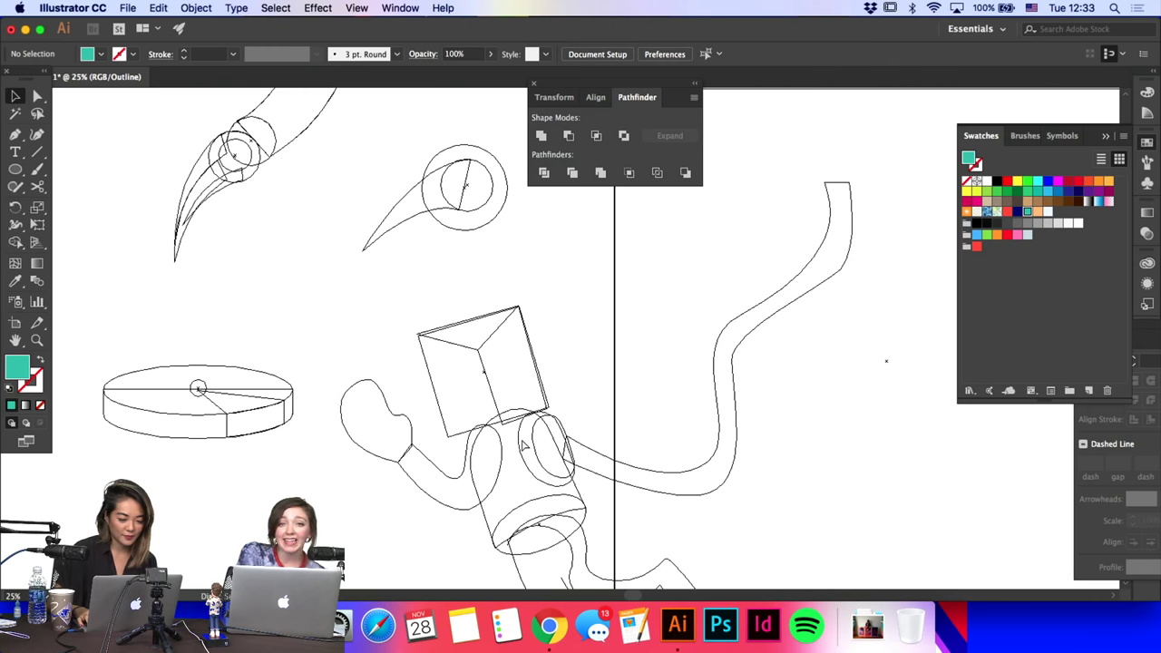
{"action": "left_click_drag", "start_coordinate": [413, 438], "coordinate": [417, 448]}
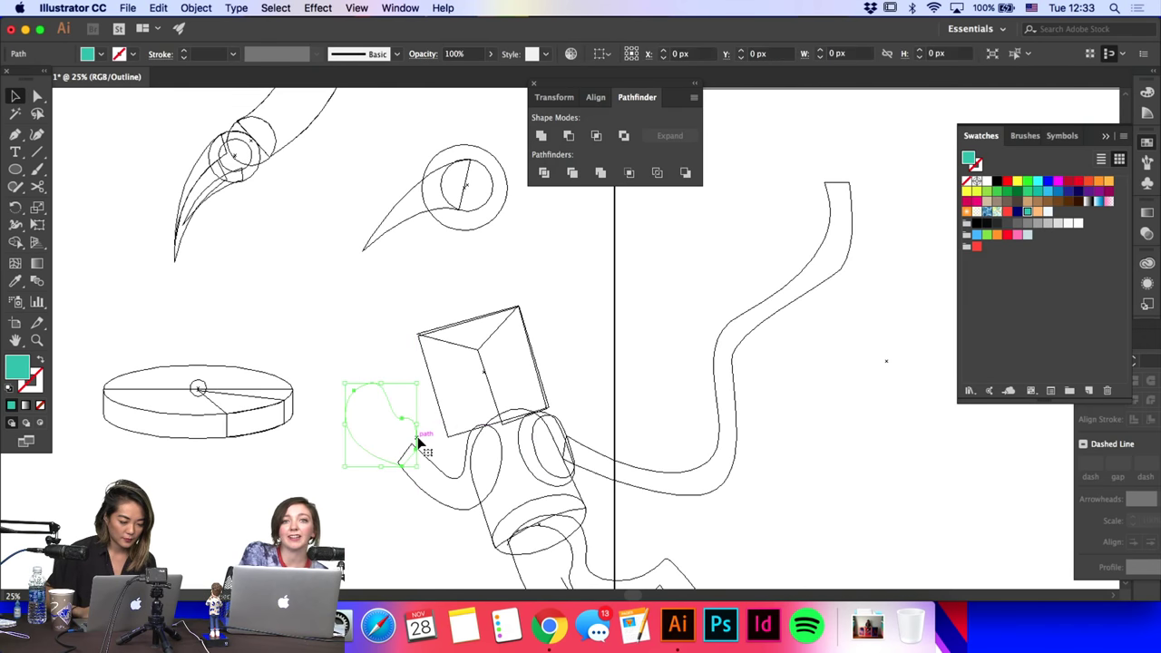
{"action": "left_click", "coordinate": [207, 437]}
{"action": "left_click", "coordinate": [125, 270]}
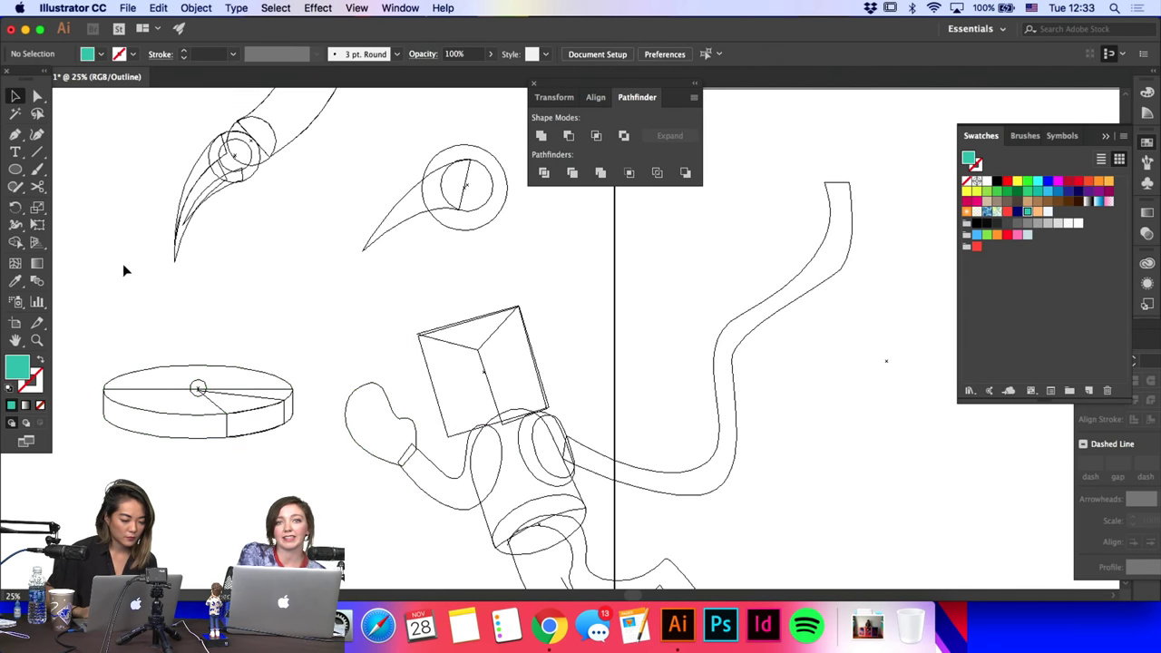
Step: Draw a closed slice shape with the Pen tool above the raised hand, with a pointed tip, straight vertical sides and a curved lower edge
{"action": "left_click", "coordinate": [292, 270]}
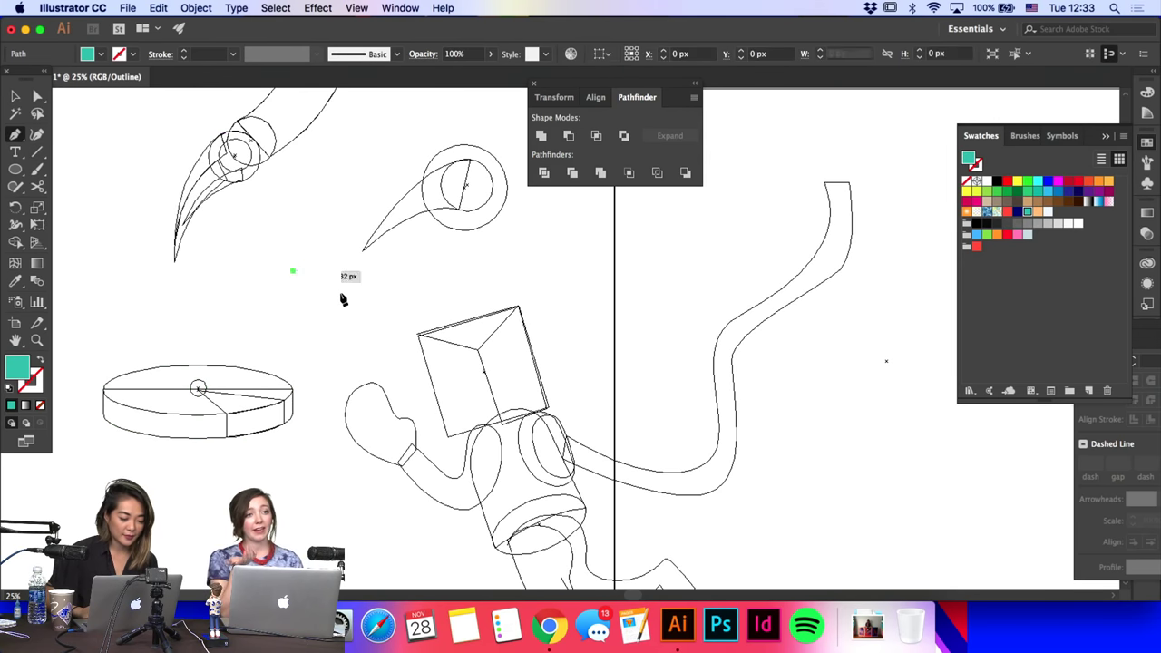
{"action": "left_click", "coordinate": [353, 297]}
{"action": "left_click", "coordinate": [354, 333]}
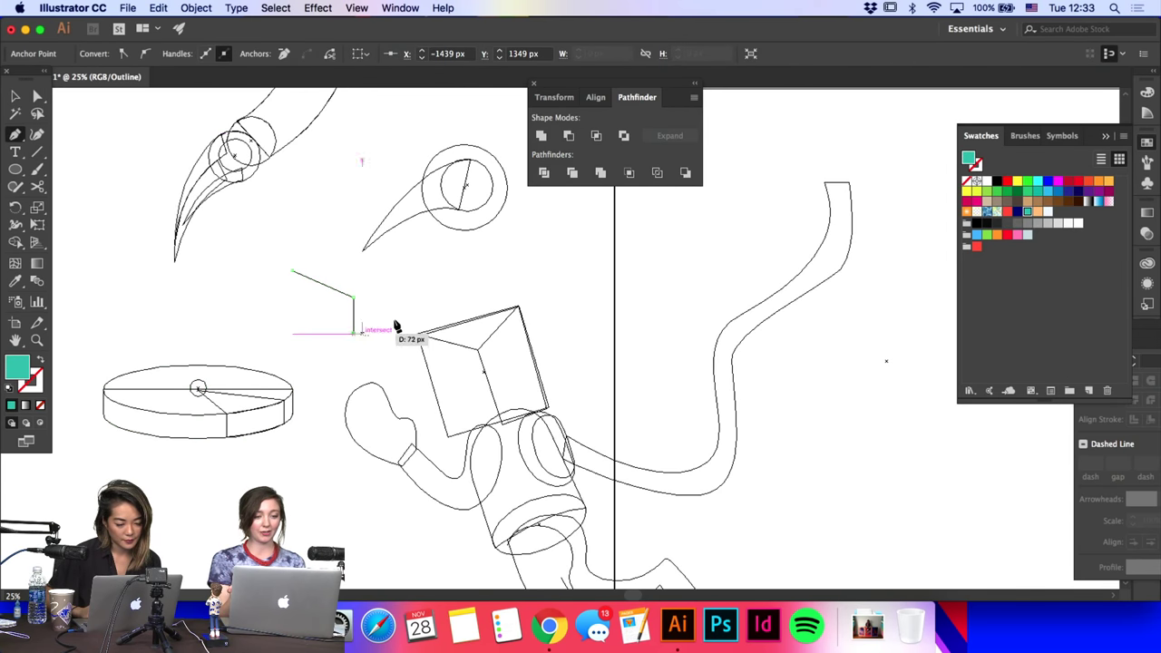
{"action": "left_click_drag", "start_coordinate": [400, 330], "coordinate": [407, 285]}
{"action": "left_click", "coordinate": [407, 311]}
{"action": "left_click", "coordinate": [406, 283]}
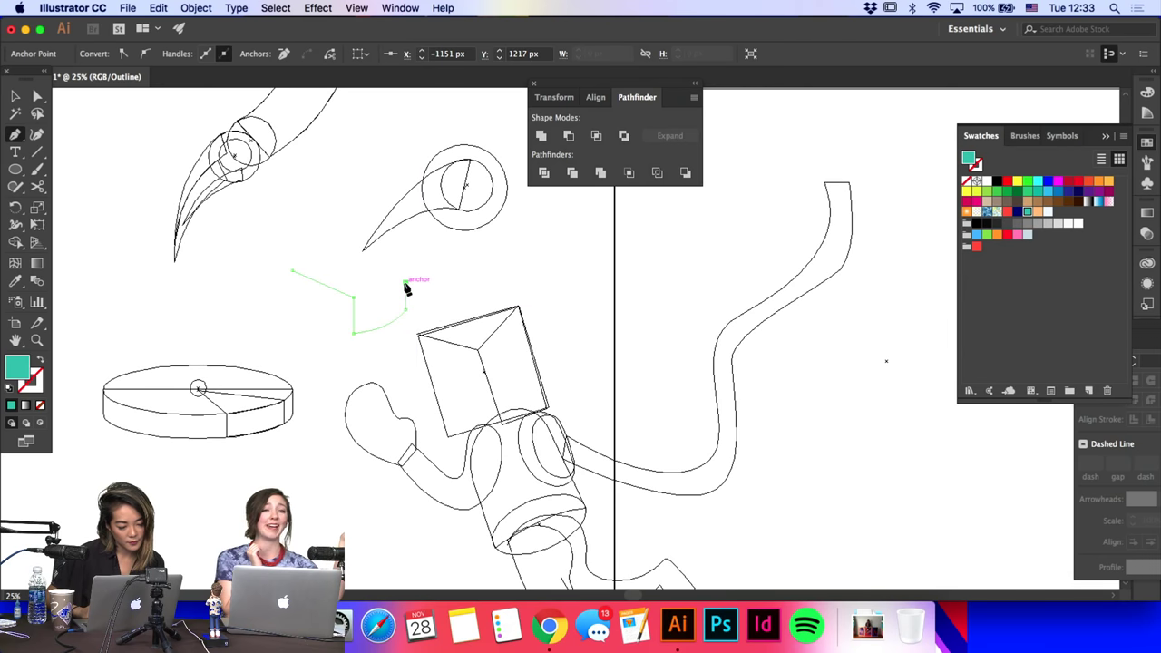
{"action": "left_click", "coordinate": [292, 271]}
{"action": "left_click", "coordinate": [134, 229], "text": "super"}
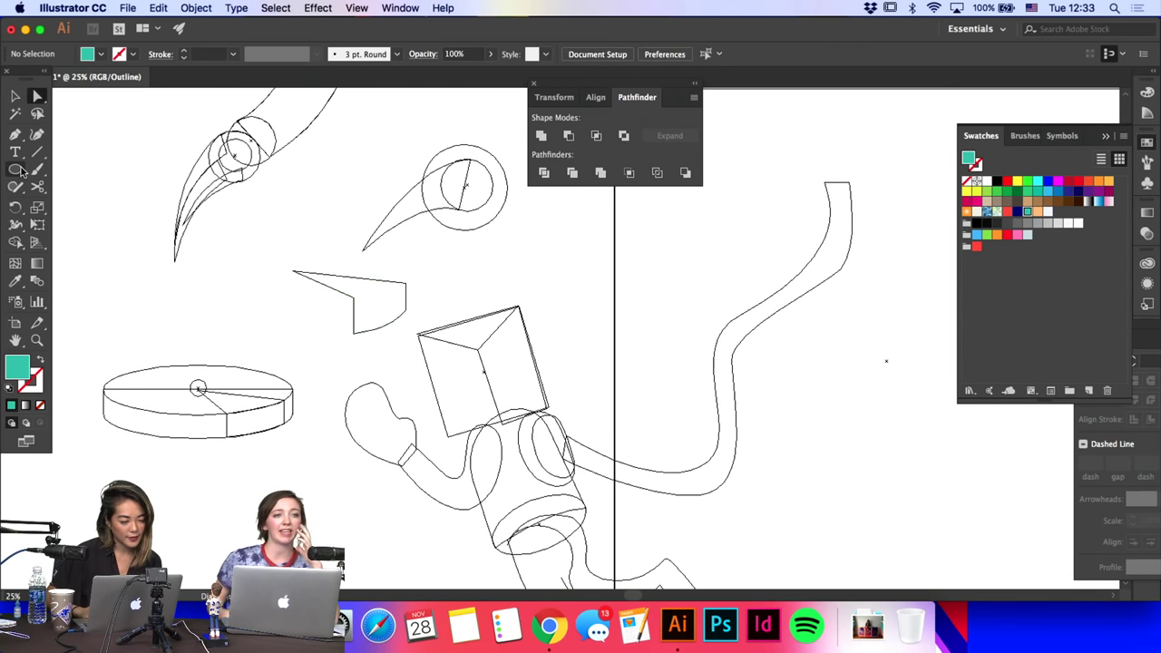
Step: Draw the new slice's cut face as a closed four-sided panel running from its pointed tip to its front vertical edge
{"action": "left_click", "coordinate": [15, 133]}
{"action": "mouse_move", "coordinate": [296, 273]}
{"action": "left_mouse_down"}
{"action": "mouse_move", "coordinate": [356, 341]}
{"action": "mouse_move", "coordinate": [361, 306]}
{"action": "mouse_move", "coordinate": [294, 275]}
{"action": "left_mouse_up"}
{"action": "left_click", "coordinate": [308, 261], "text": "super"}
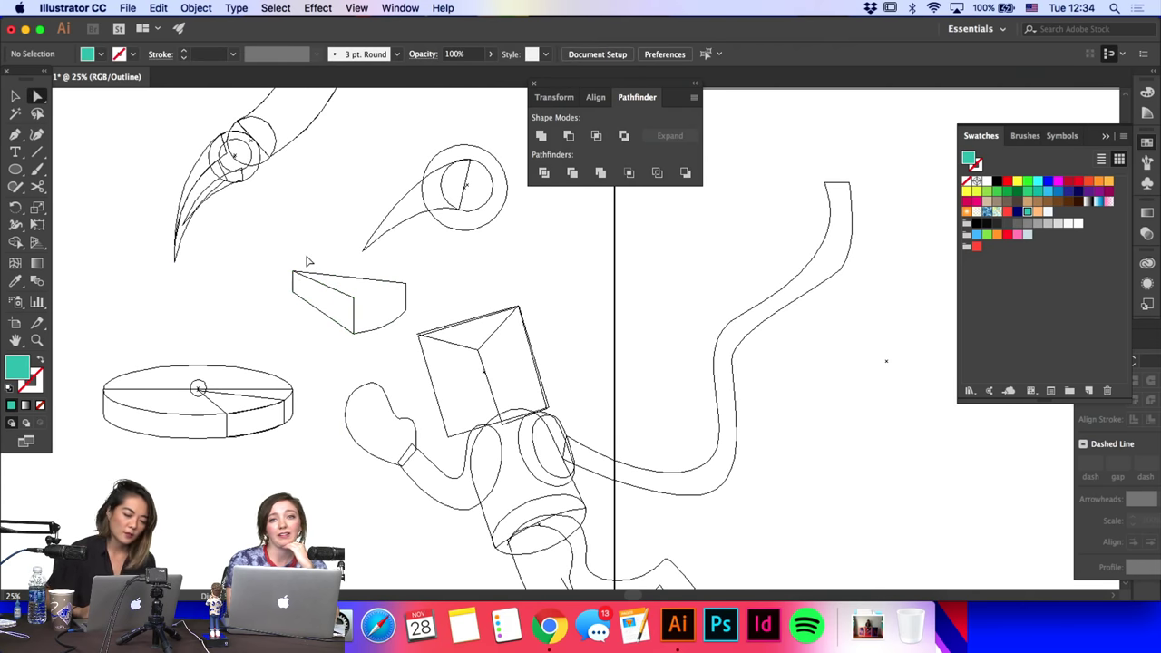
{"action": "scroll", "coordinate": [324, 272], "scroll_direction": "right", "scroll_amount": 5}
{"action": "scroll", "coordinate": [325, 271], "scroll_direction": "down", "scroll_amount": 1}
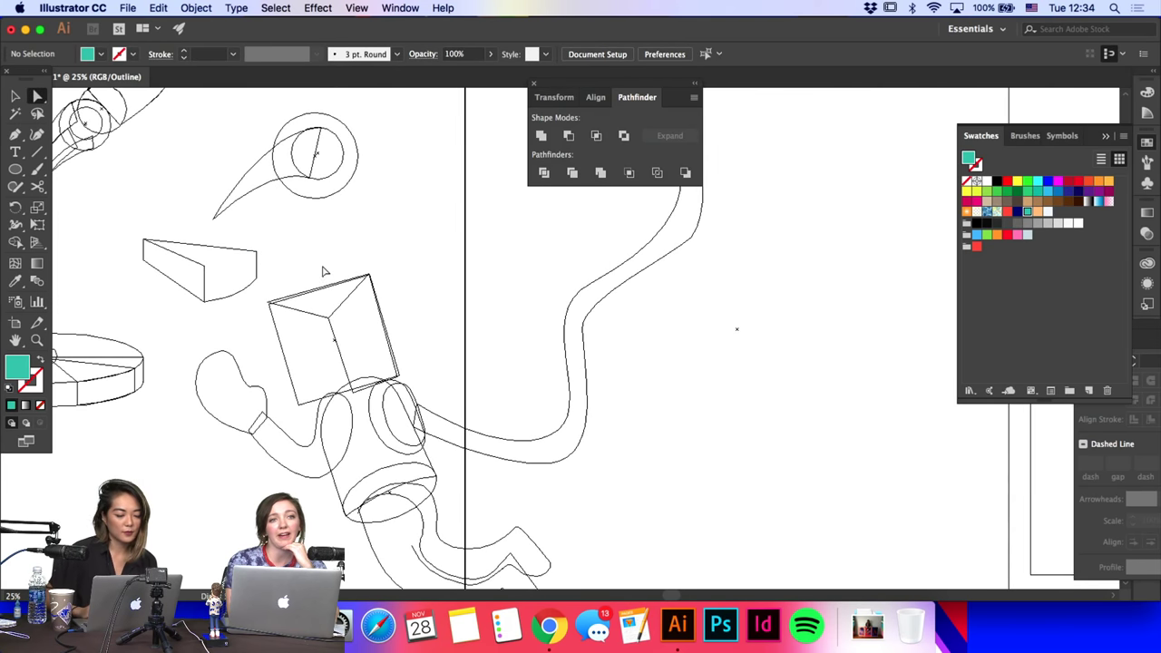
{"action": "left_click", "coordinate": [17, 96]}
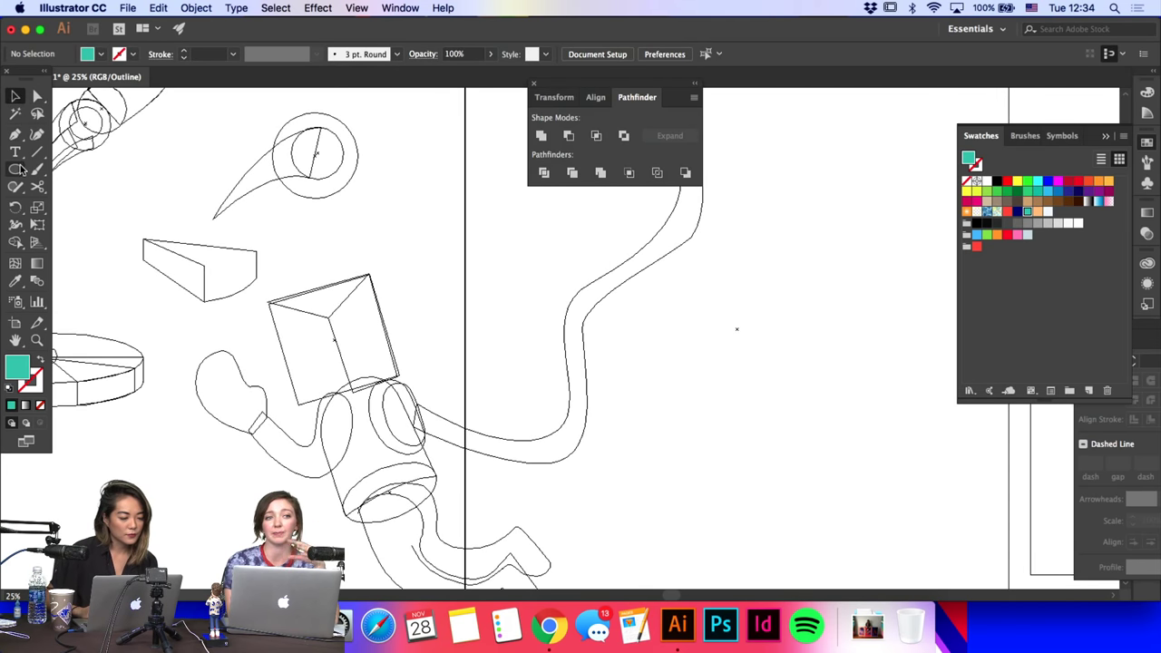
{"action": "key", "text": "super+minus"}
{"action": "left_click", "coordinate": [15, 133]}
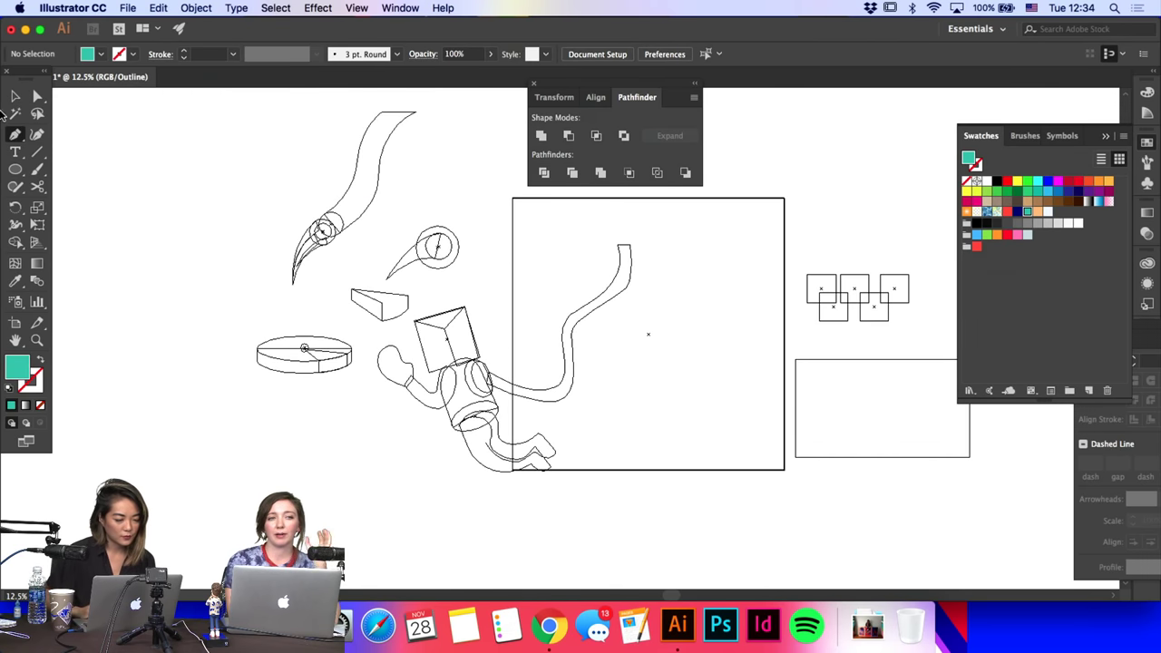
{"action": "left_click", "coordinate": [16, 168]}
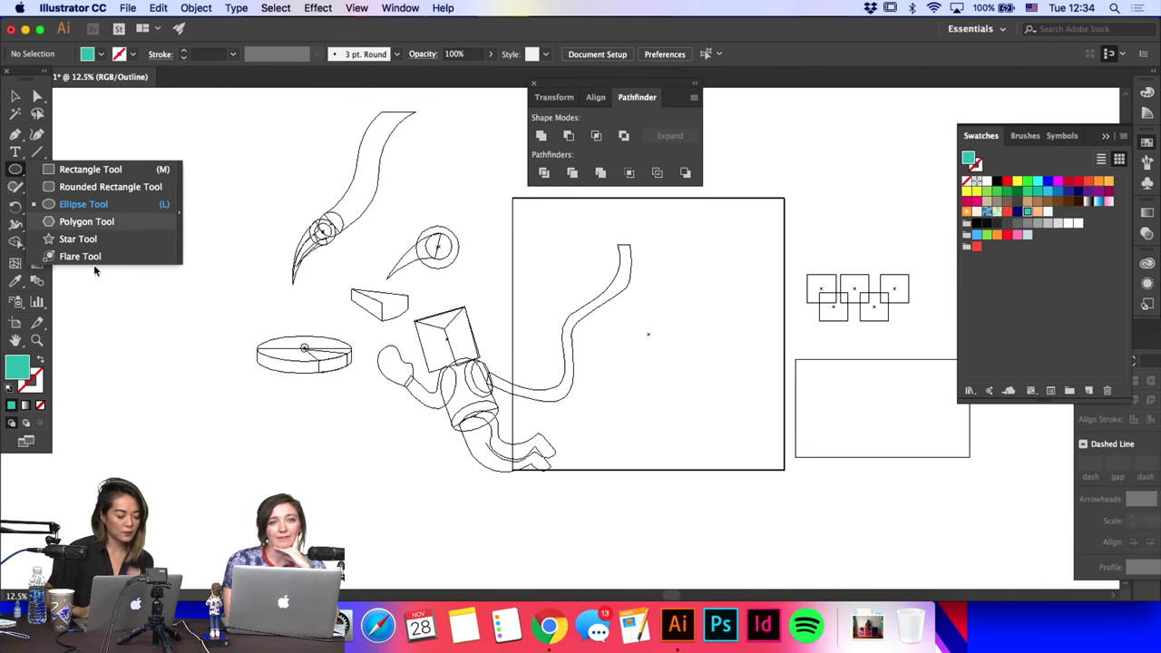
{"action": "left_click", "coordinate": [148, 389]}
{"action": "key", "text": "Escape"}
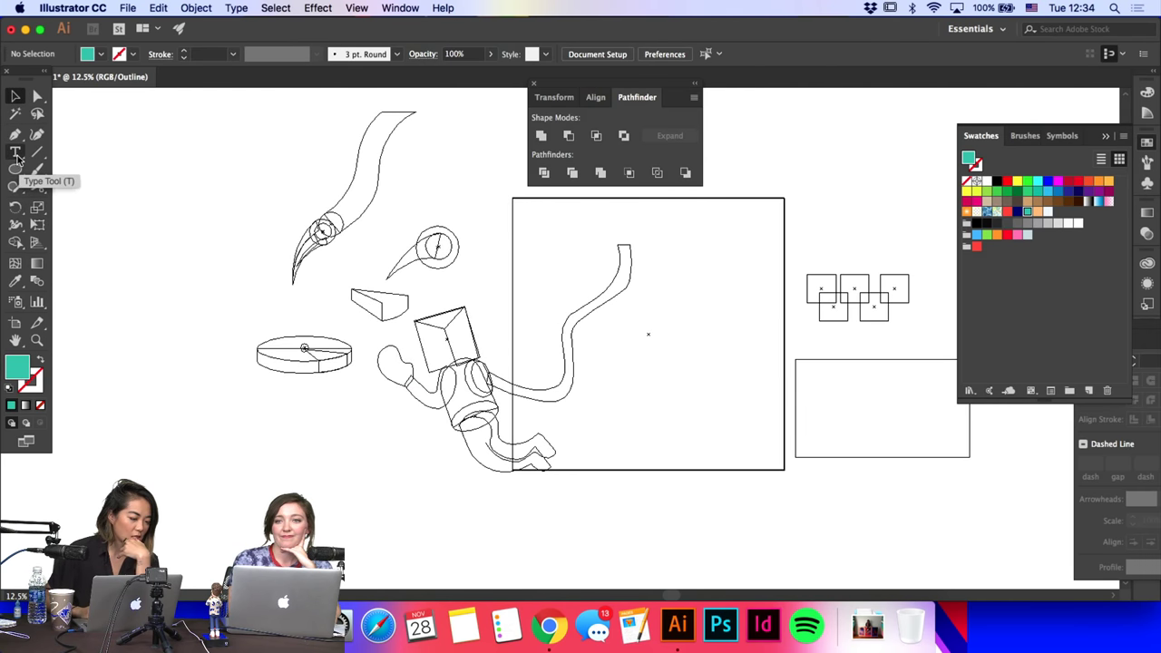
{"action": "left_click", "coordinate": [17, 136]}
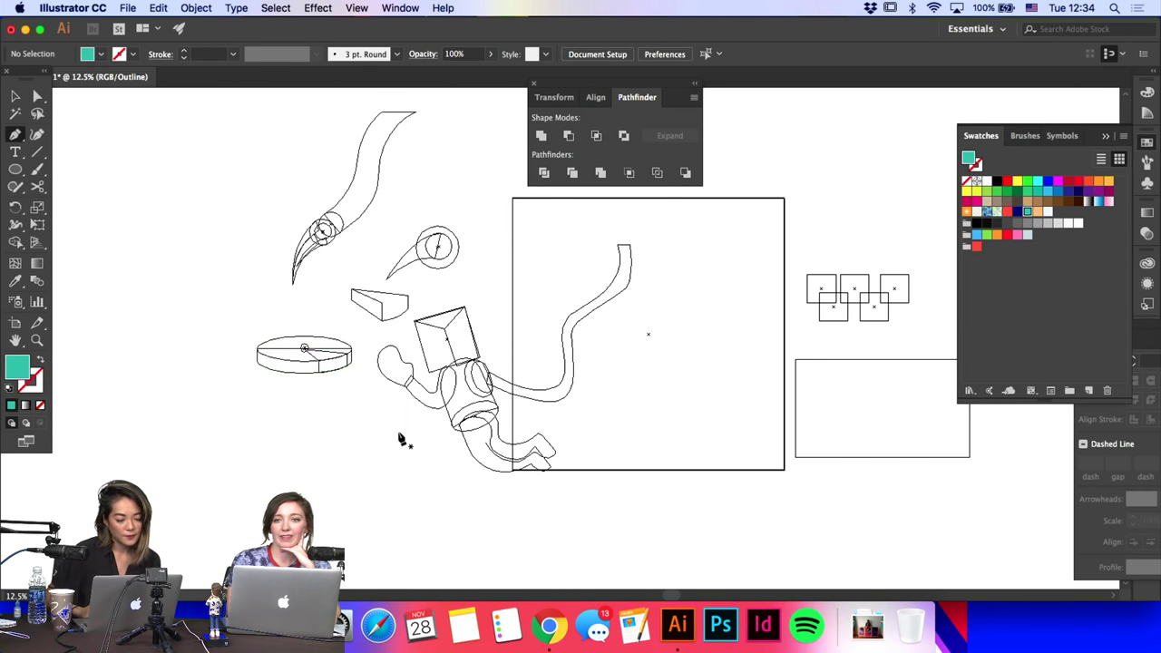
Step: Move both pieces of the separate slice down onto the figure's raised hand
{"action": "key", "text": "super+equal"}
{"action": "scroll", "coordinate": [401, 427], "scroll_direction": "left", "scroll_amount": 3}
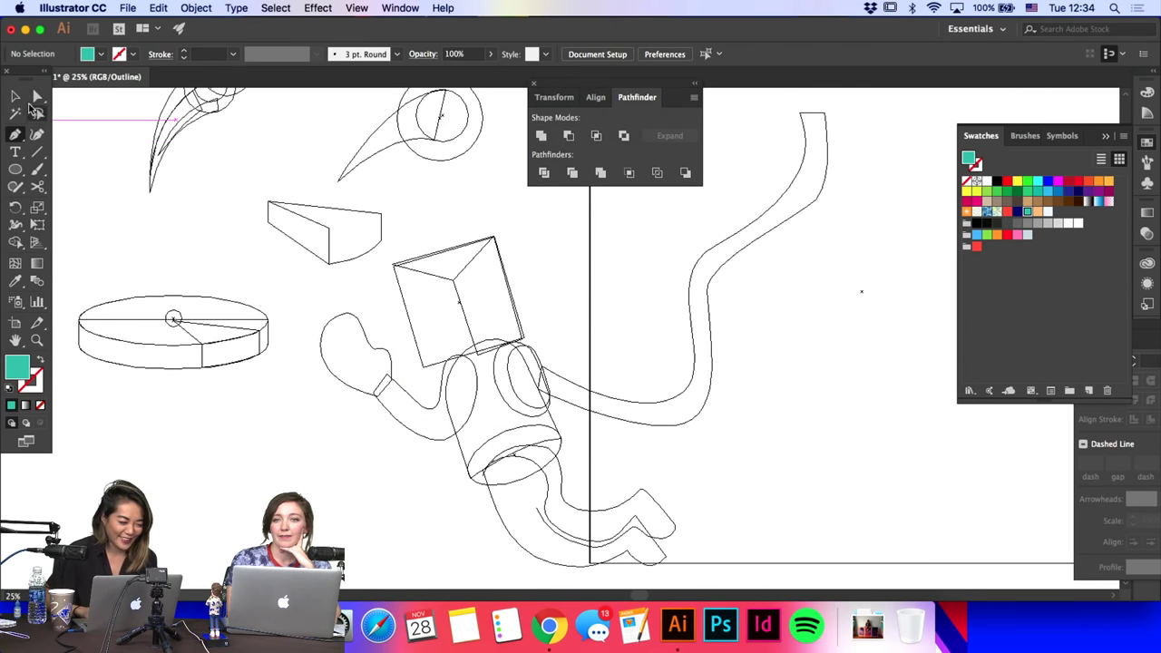
{"action": "left_click", "coordinate": [17, 97]}
{"action": "left_click", "coordinate": [279, 229]}
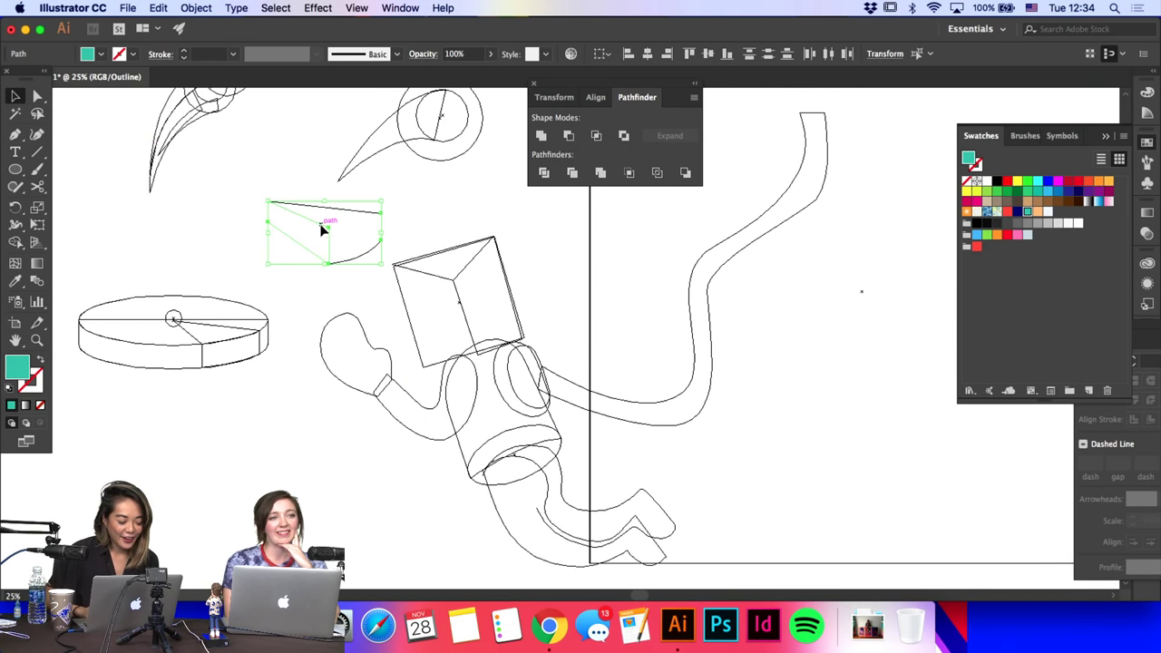
{"action": "left_click_drag", "start_coordinate": [324, 229], "coordinate": [351, 311]}
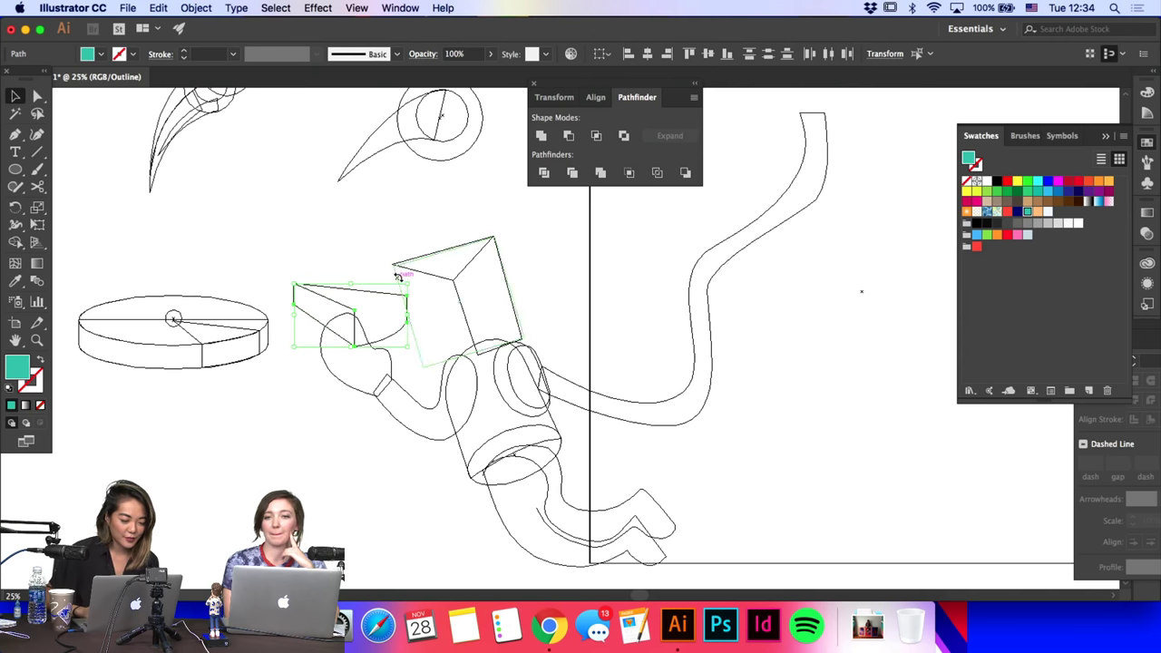
{"action": "left_click", "coordinate": [392, 372]}
{"action": "left_click", "coordinate": [371, 436]}
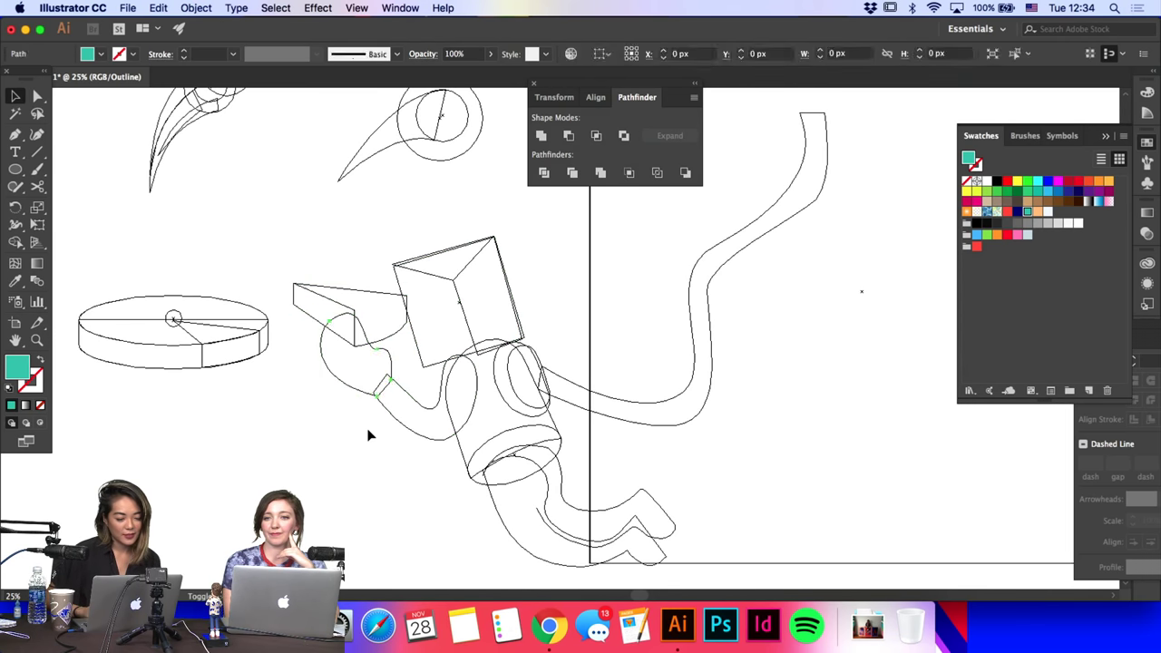
{"action": "mouse_move", "coordinate": [275, 257]}
{"action": "left_mouse_down"}
{"action": "mouse_move", "coordinate": [313, 309]}
{"action": "mouse_move", "coordinate": [276, 251]}
{"action": "left_mouse_up"}
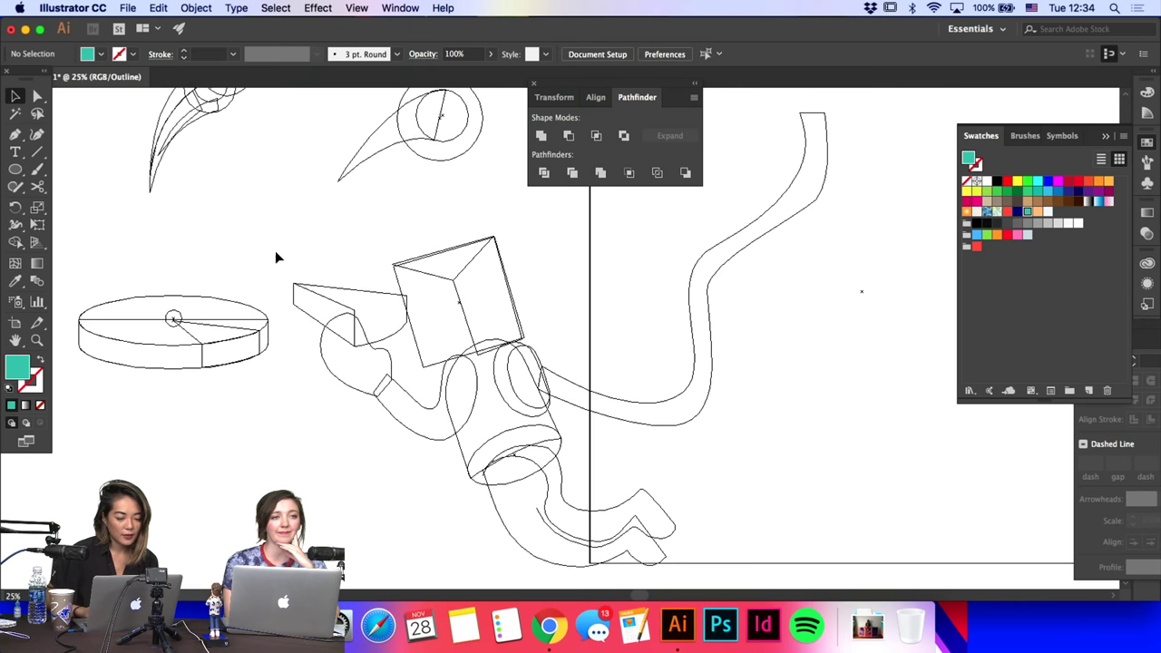
Step: Add an anchor point midway along the upper edge of the head's top triangle and move it up to form the cube's top face
{"action": "key", "text": "a"}
{"action": "left_click", "coordinate": [442, 254]}
{"action": "key", "text": "plus"}
{"action": "left_click", "coordinate": [443, 251]}
{"action": "key", "text": "a"}
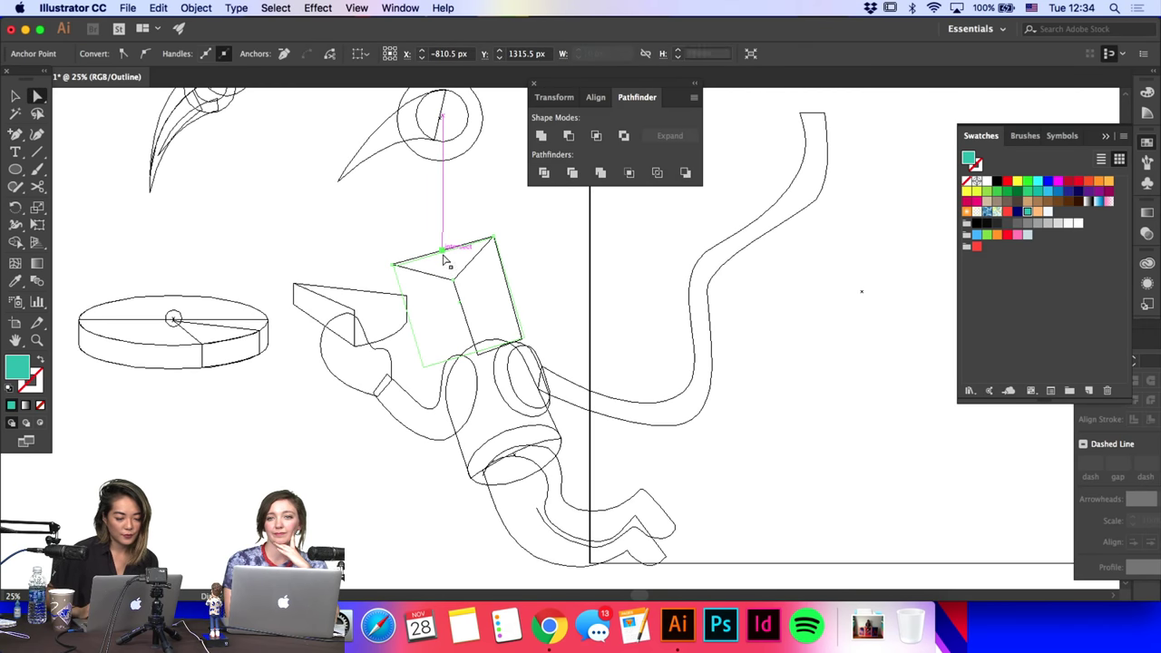
{"action": "left_click_drag", "start_coordinate": [445, 257], "coordinate": [440, 228]}
Step: Raise the outer lower corner of the head's right face to match the cube's perspective and delete the original square outline
{"action": "left_click", "coordinate": [519, 330]}
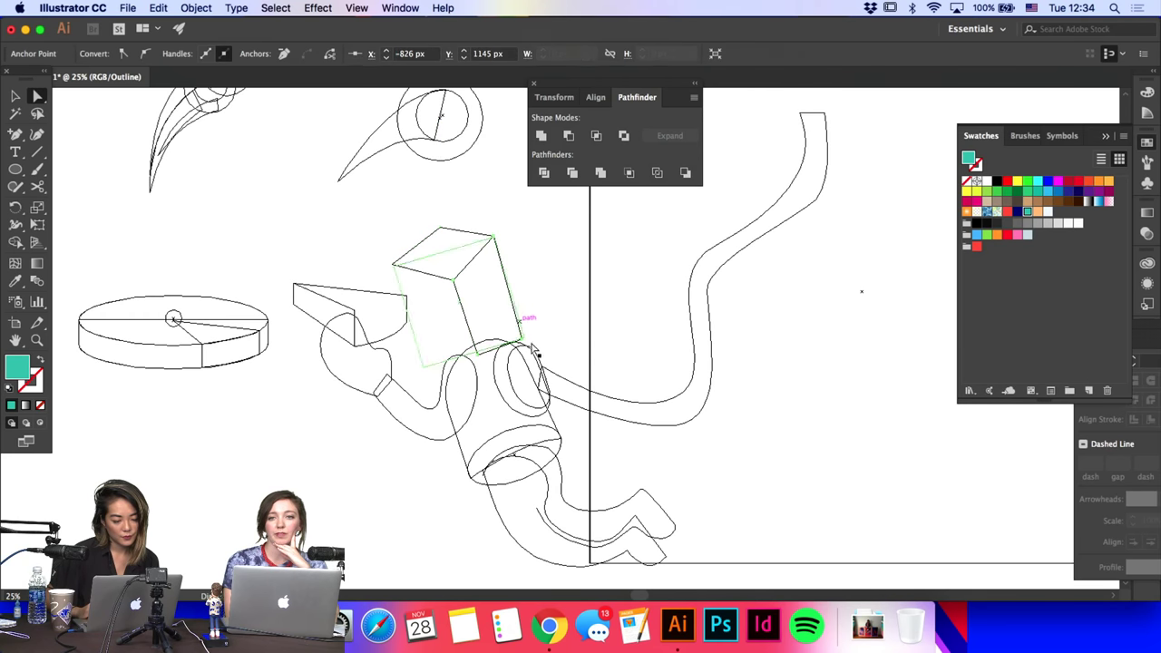
{"action": "mouse_move", "coordinate": [525, 342]}
{"action": "left_mouse_down"}
{"action": "mouse_move", "coordinate": [465, 322]}
{"action": "mouse_move", "coordinate": [524, 318]}
{"action": "mouse_move", "coordinate": [515, 315]}
{"action": "mouse_move", "coordinate": [526, 339]}
{"action": "left_mouse_up"}
{"action": "key", "text": "BackSpace"}
{"action": "key", "text": "BackSpace"}
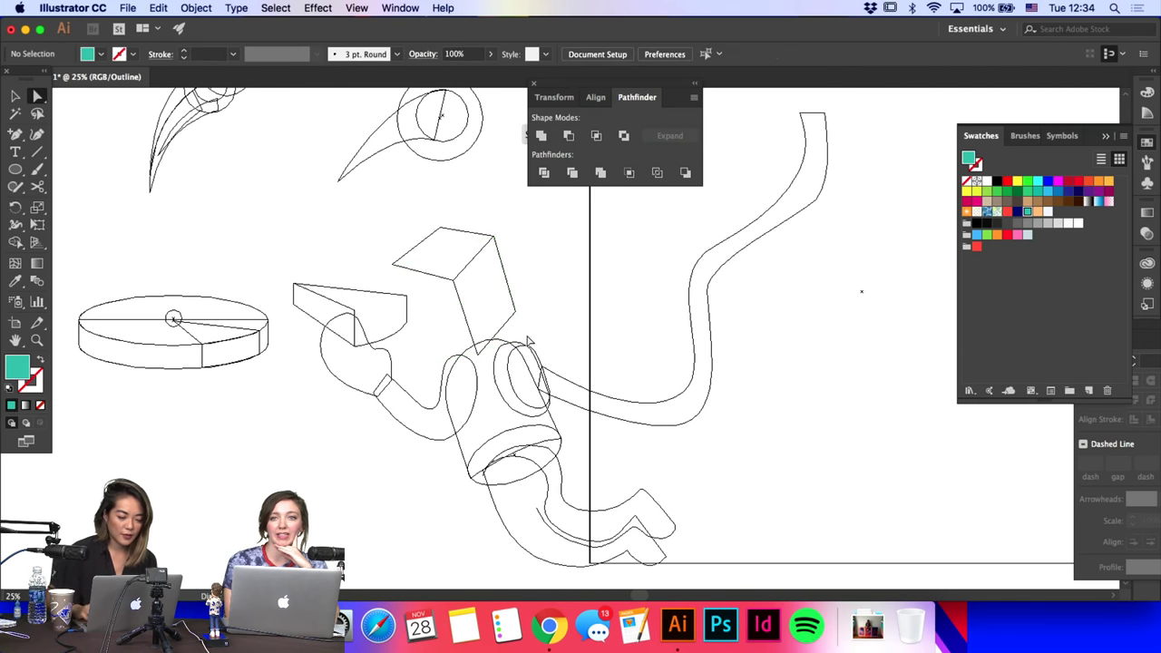
{"action": "left_click", "coordinate": [11, 137]}
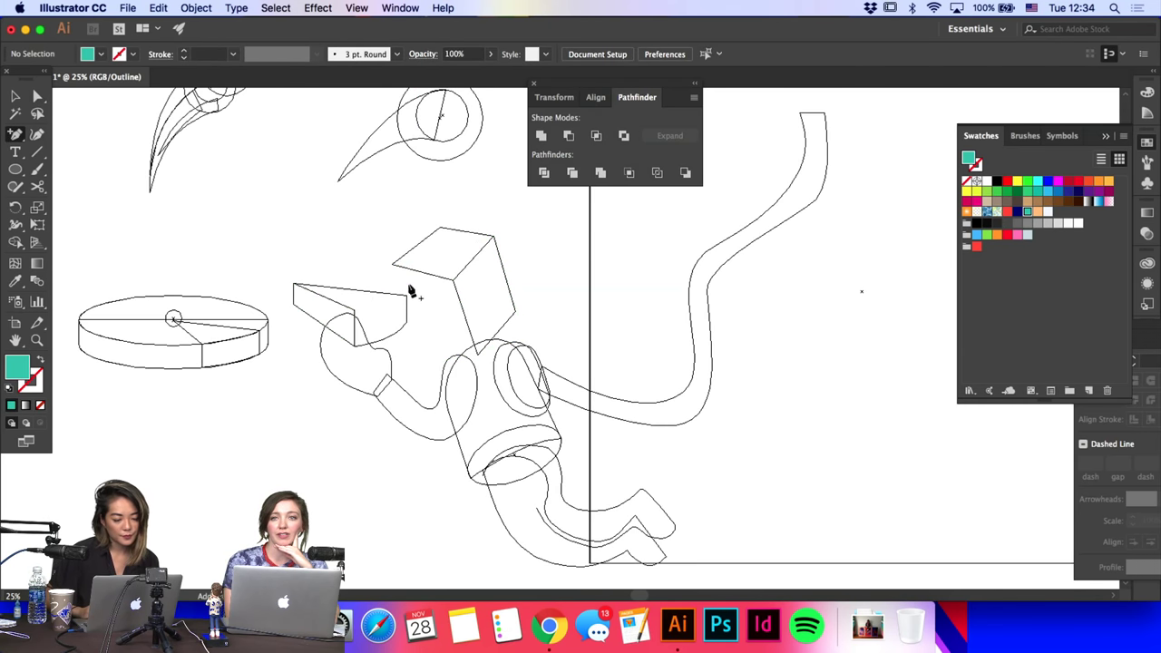
{"action": "left_click", "coordinate": [397, 263]}
{"action": "key", "text": "Return"}
{"action": "key", "text": "a"}
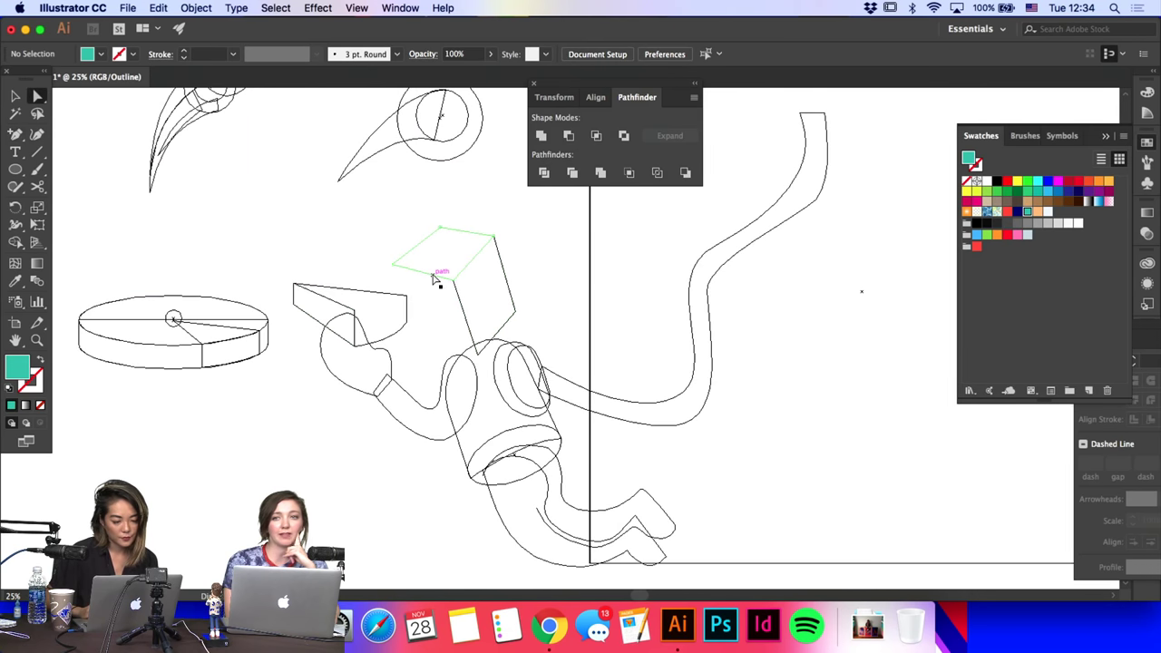
{"action": "left_click", "coordinate": [434, 275]}
{"action": "left_click", "coordinate": [541, 136]}
{"action": "left_click", "coordinate": [310, 231]}
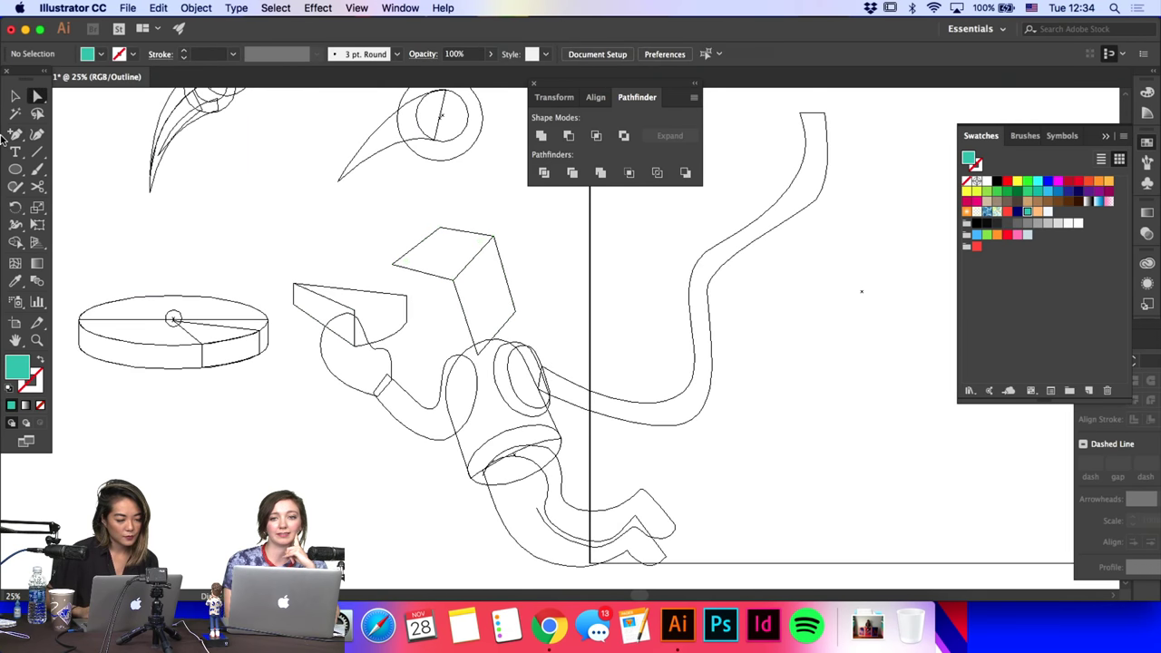
Step: Draw the cube head's left face with the Pen tool as a closed four-sided panel meeting the corners of the top and right faces
{"action": "left_click", "coordinate": [14, 134]}
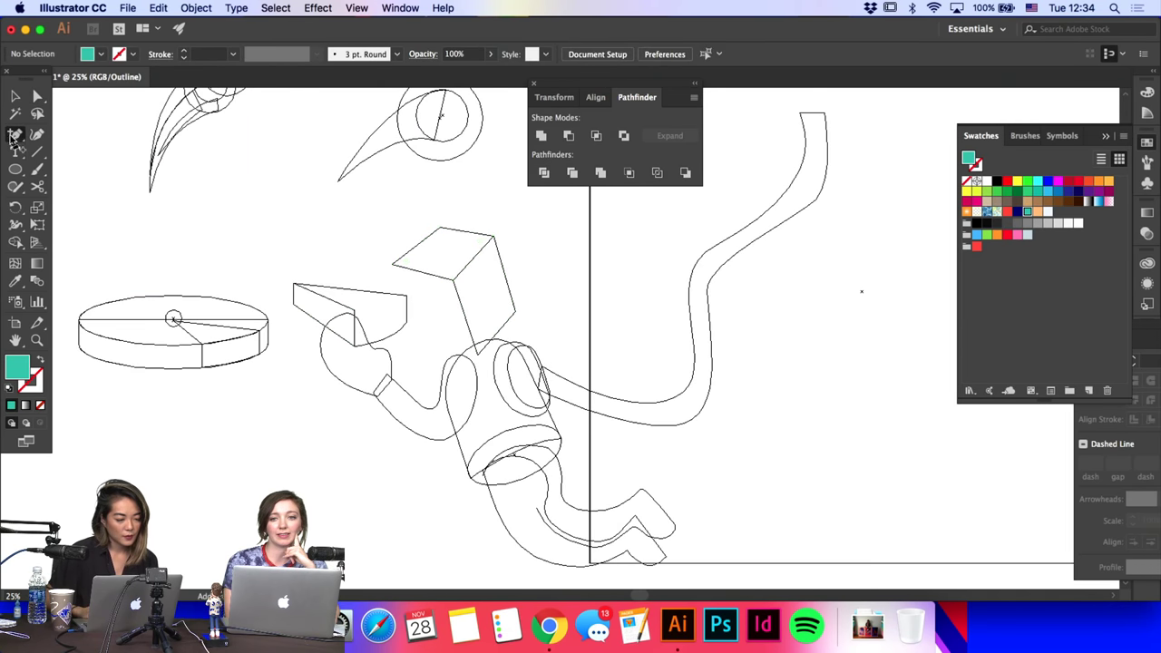
{"action": "left_click", "coordinate": [393, 265]}
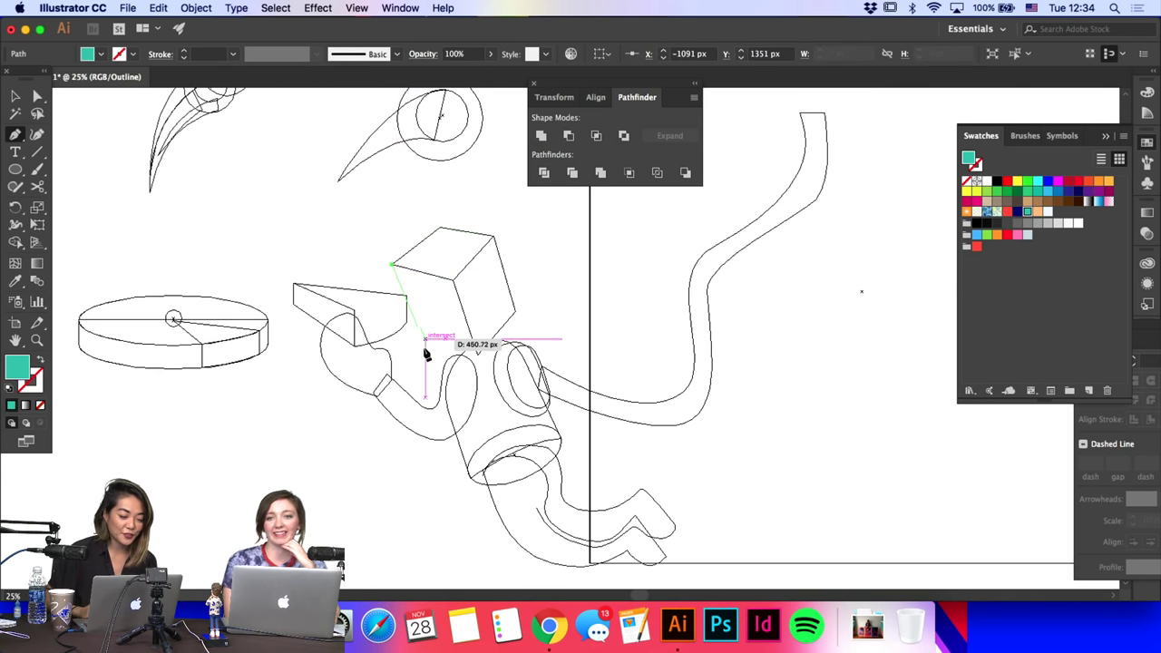
{"action": "left_click", "coordinate": [416, 346]}
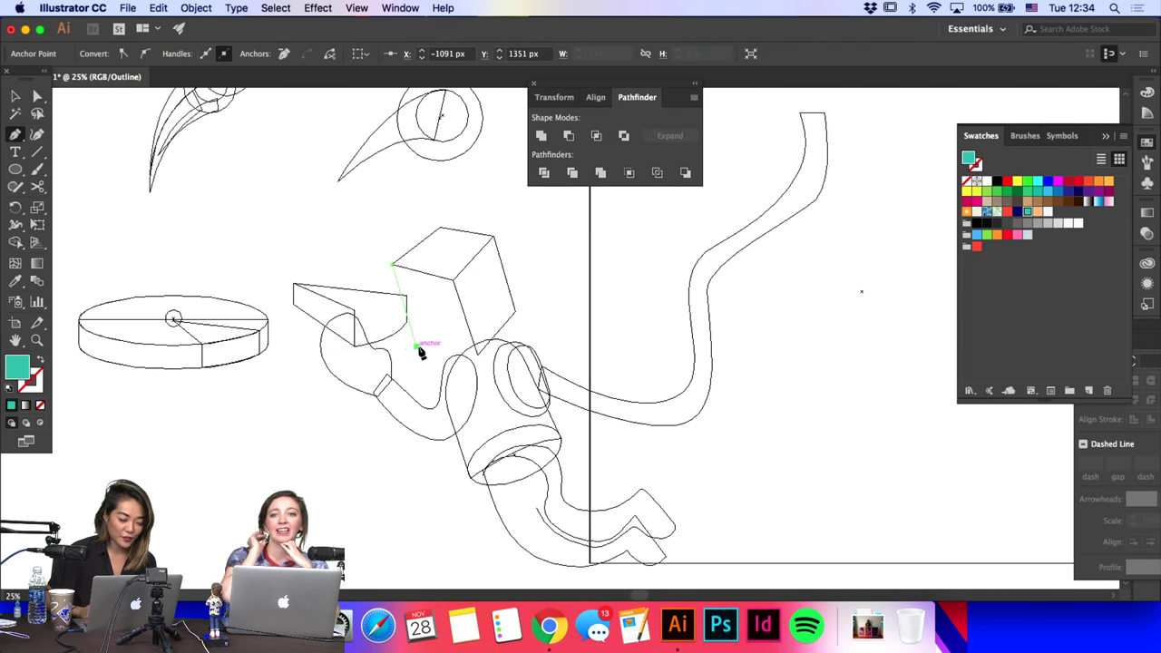
{"action": "left_click", "coordinate": [480, 354]}
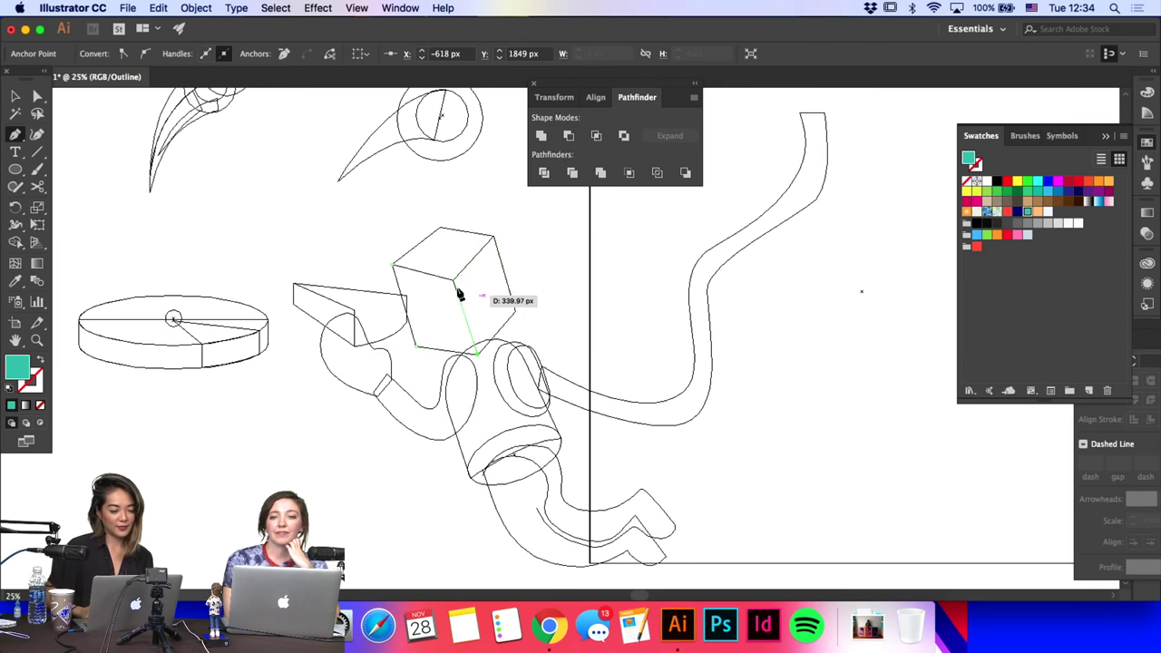
{"action": "left_click", "coordinate": [452, 282]}
{"action": "left_click", "coordinate": [393, 265]}
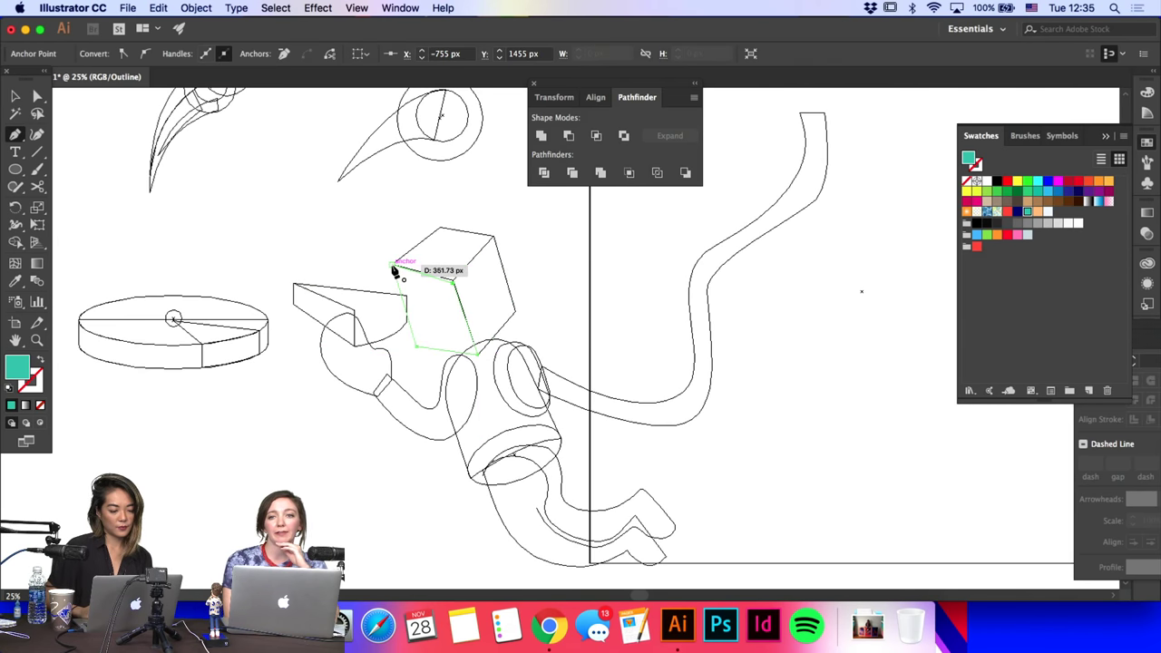
{"action": "key", "text": "a"}
{"action": "left_click", "coordinate": [454, 289]}
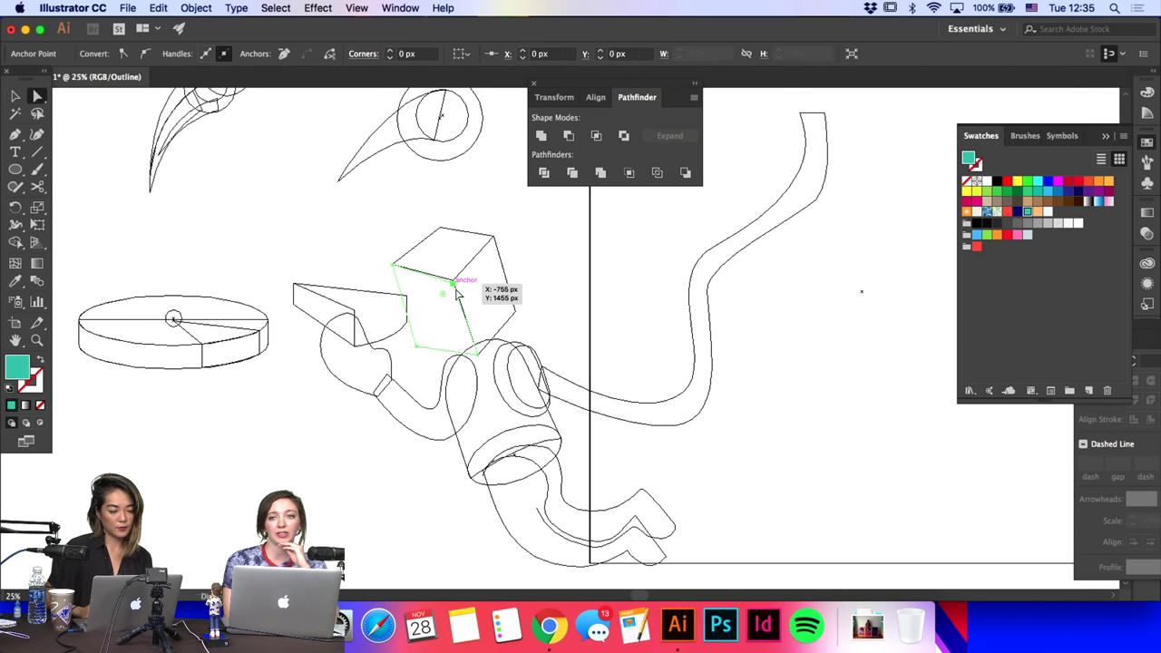
{"action": "left_click", "coordinate": [633, 284]}
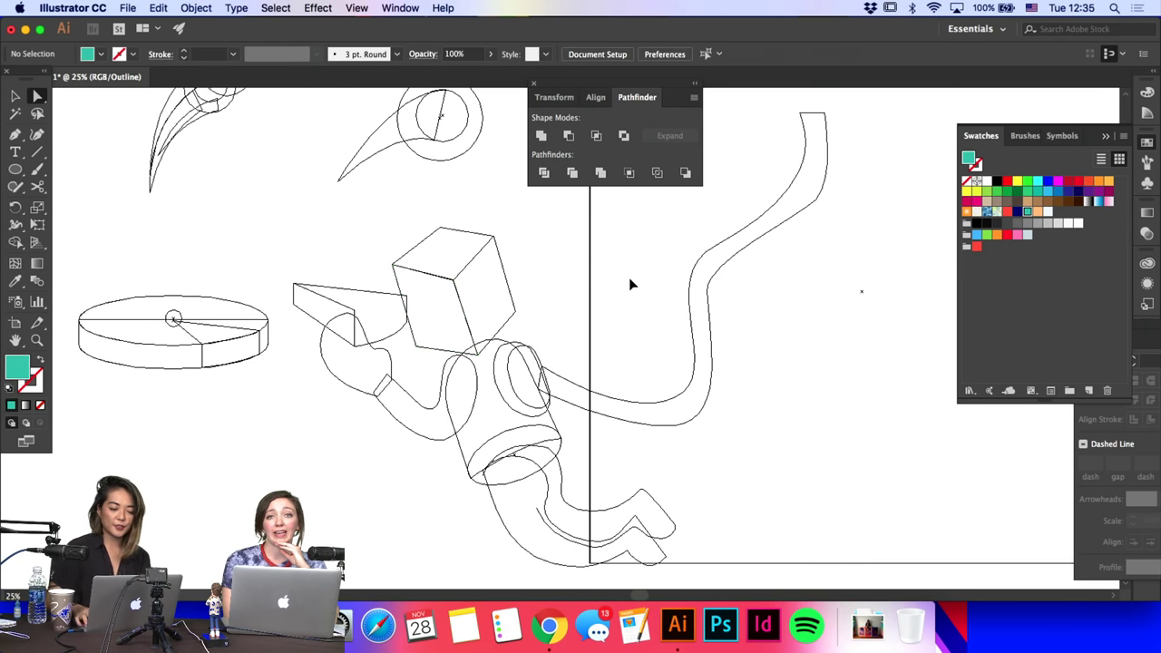
{"action": "key", "text": "super+minus"}
{"action": "left_click", "coordinate": [16, 97]}
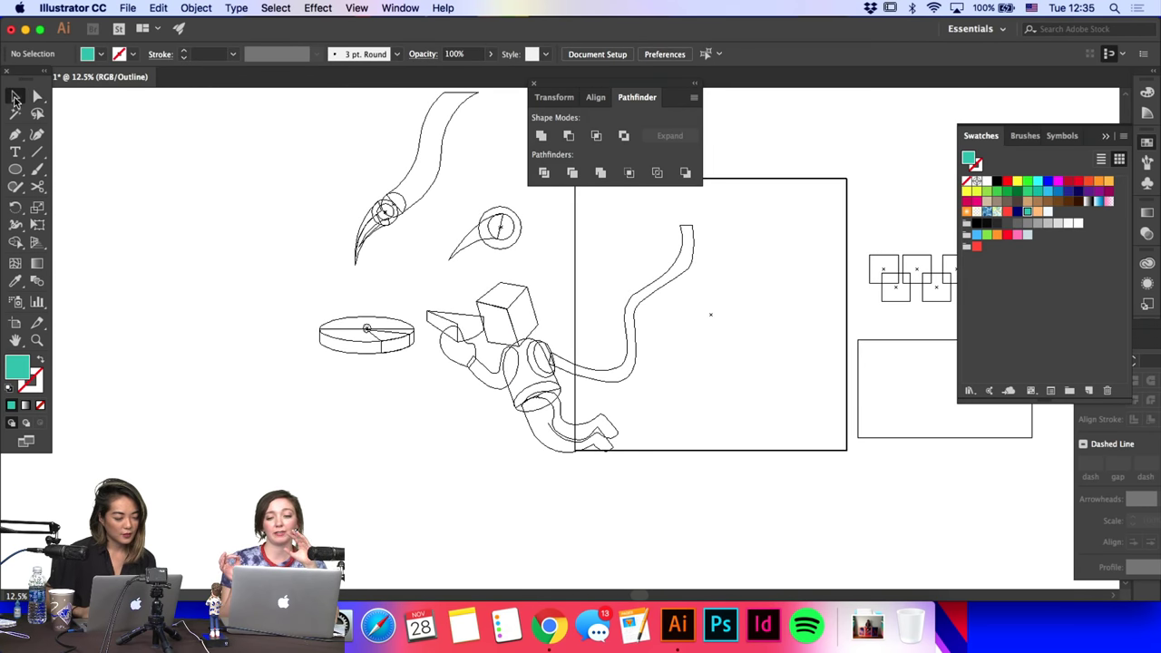
{"action": "left_click_drag", "start_coordinate": [15, 166], "coordinate": [61, 176]}
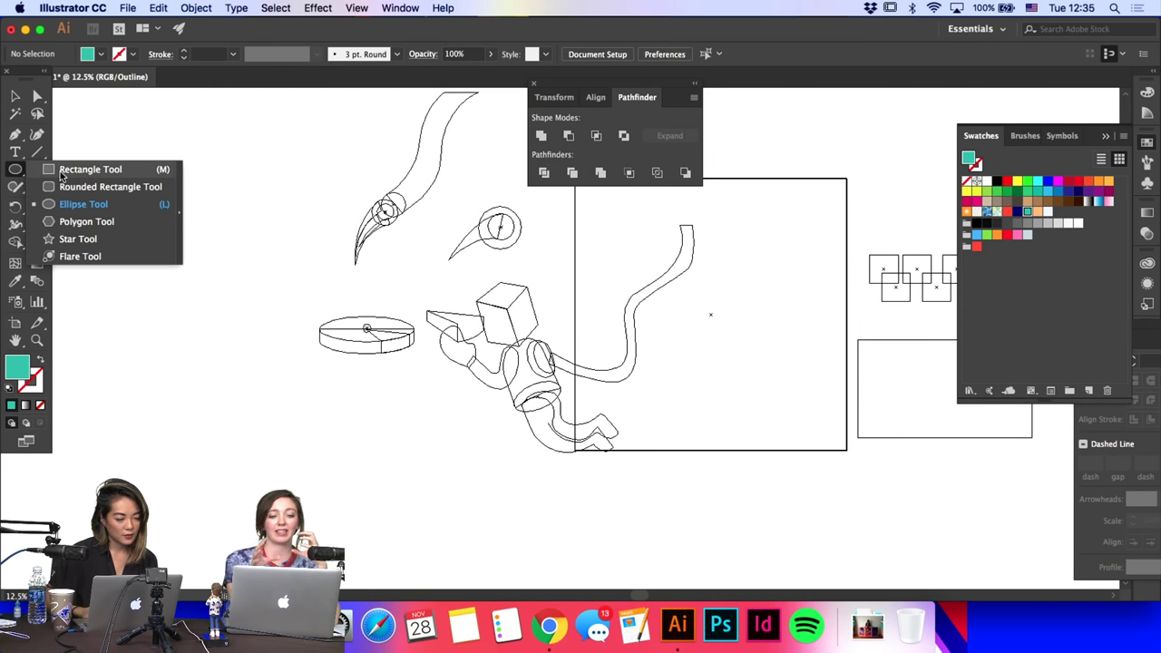
{"action": "left_click", "coordinate": [62, 176]}
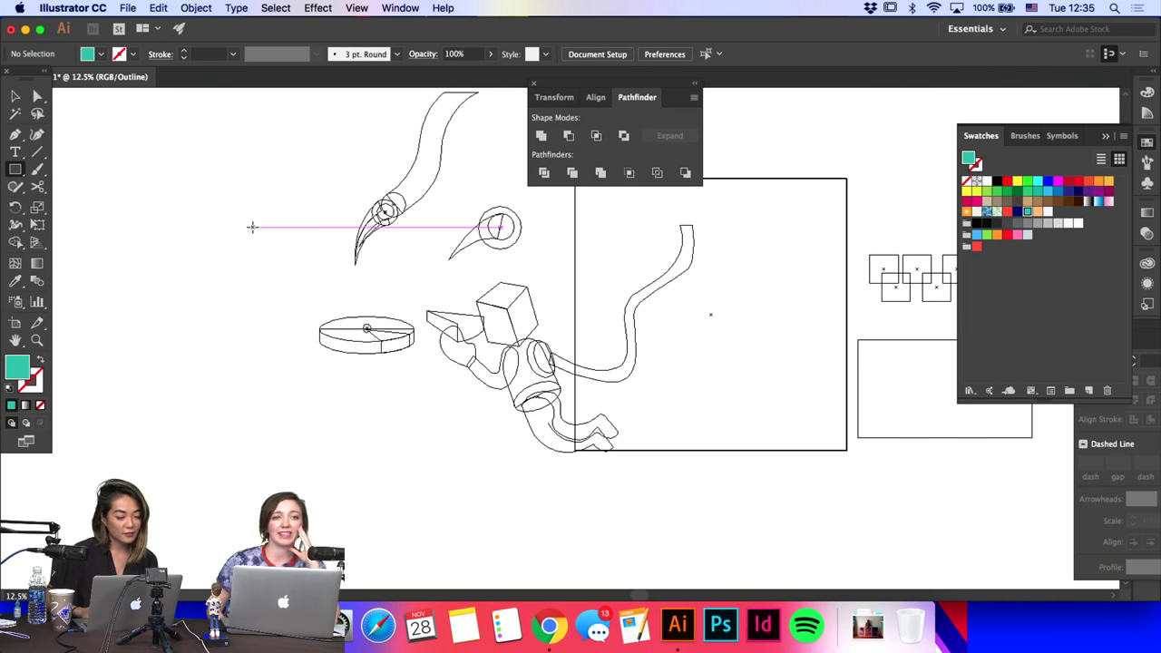
{"action": "key", "text": "a"}
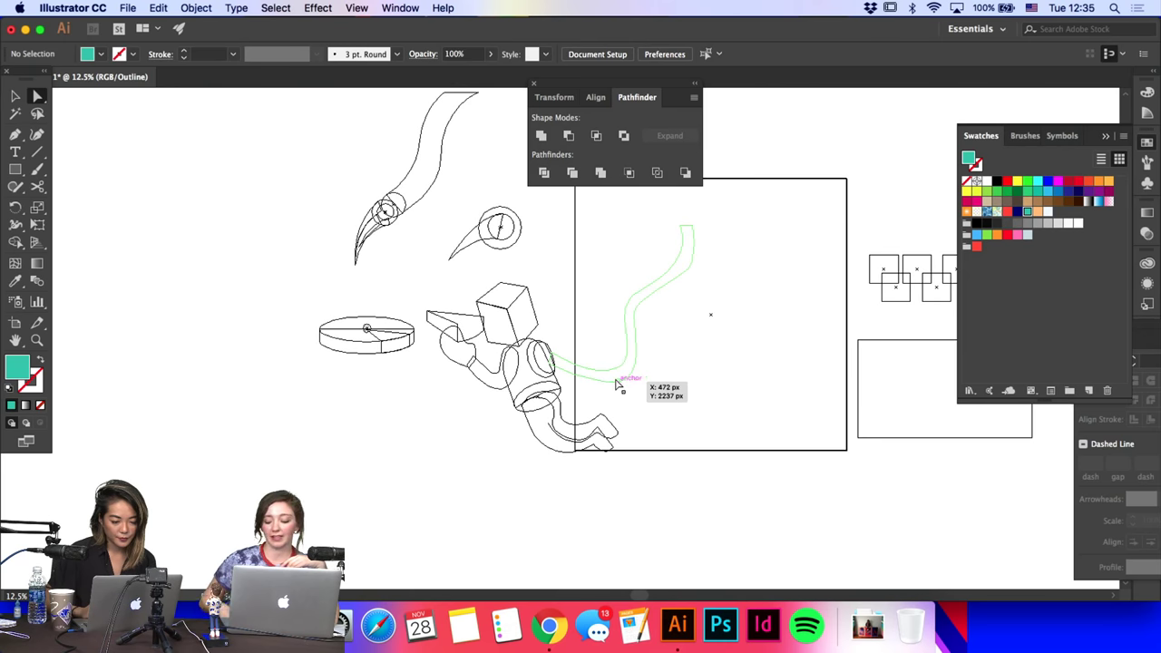
Step: Draw a circle about 1386 px wide above the figure with the long arm's red fill and move it up over the artboard's upper-left corner
{"action": "left_click", "coordinate": [615, 388]}
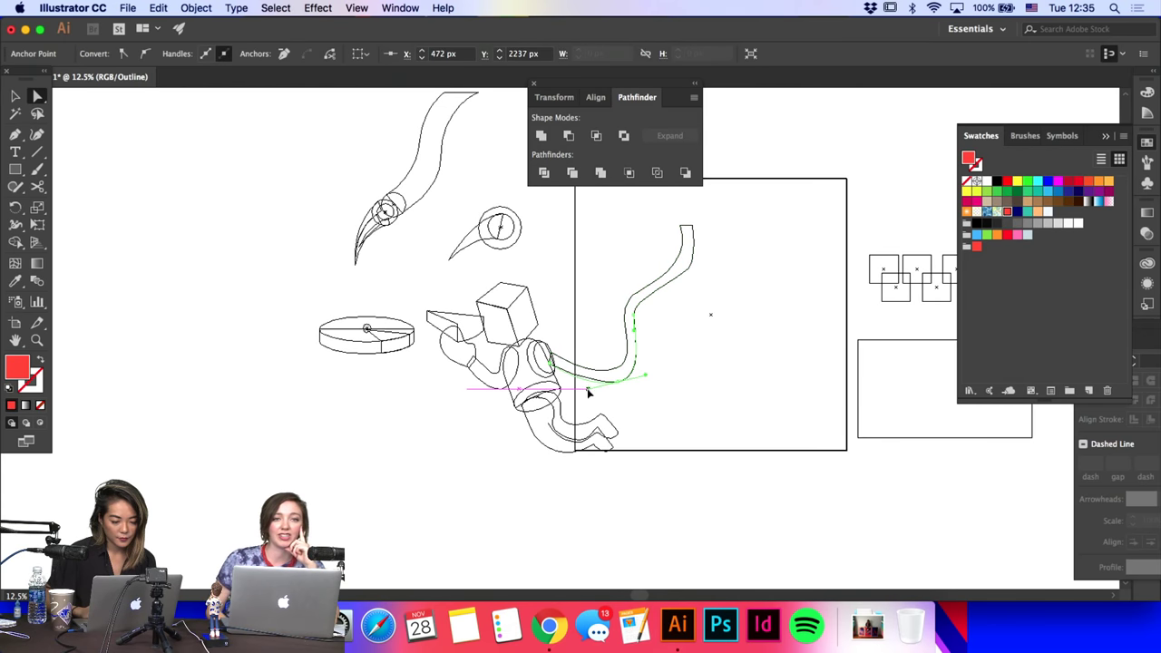
{"action": "left_click", "coordinate": [692, 393]}
{"action": "scroll", "coordinate": [693, 394], "scroll_direction": "right", "scroll_amount": 5}
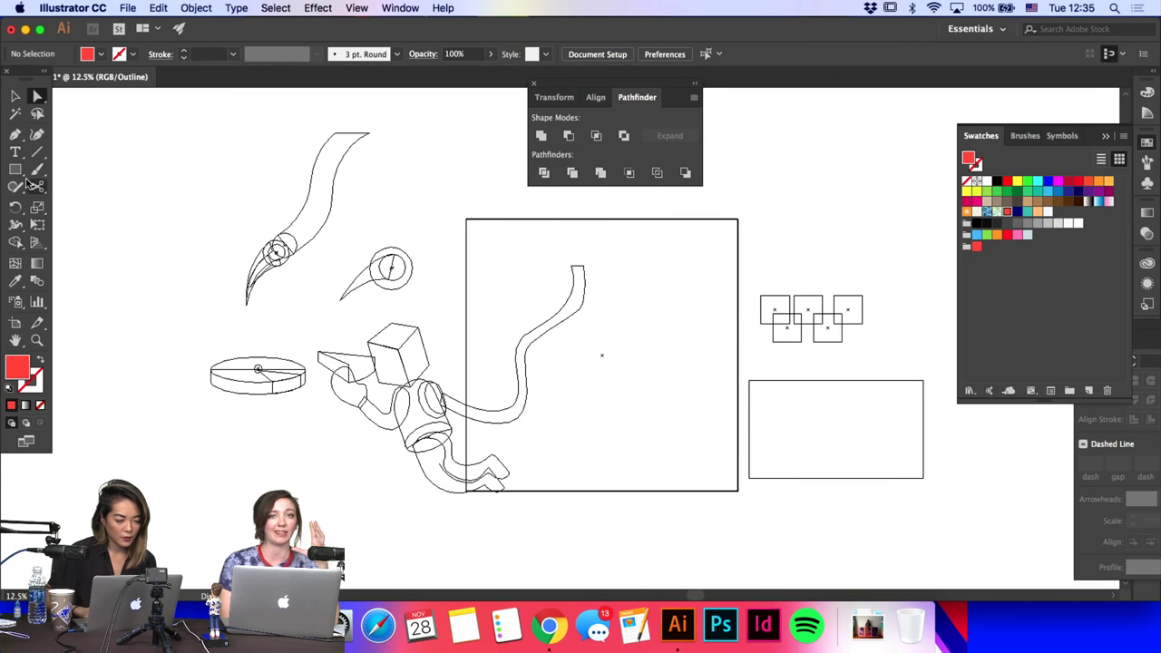
{"action": "left_click_drag", "start_coordinate": [15, 169], "coordinate": [91, 204]}
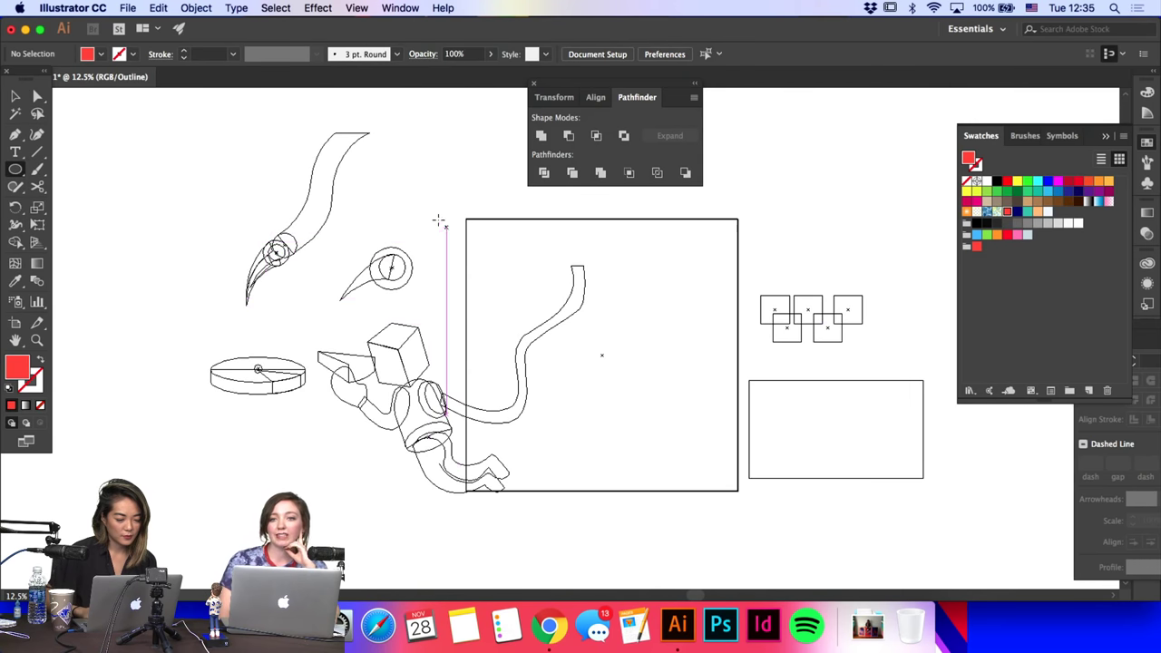
{"action": "left_click_drag", "start_coordinate": [439, 221], "coordinate": [568, 345]}
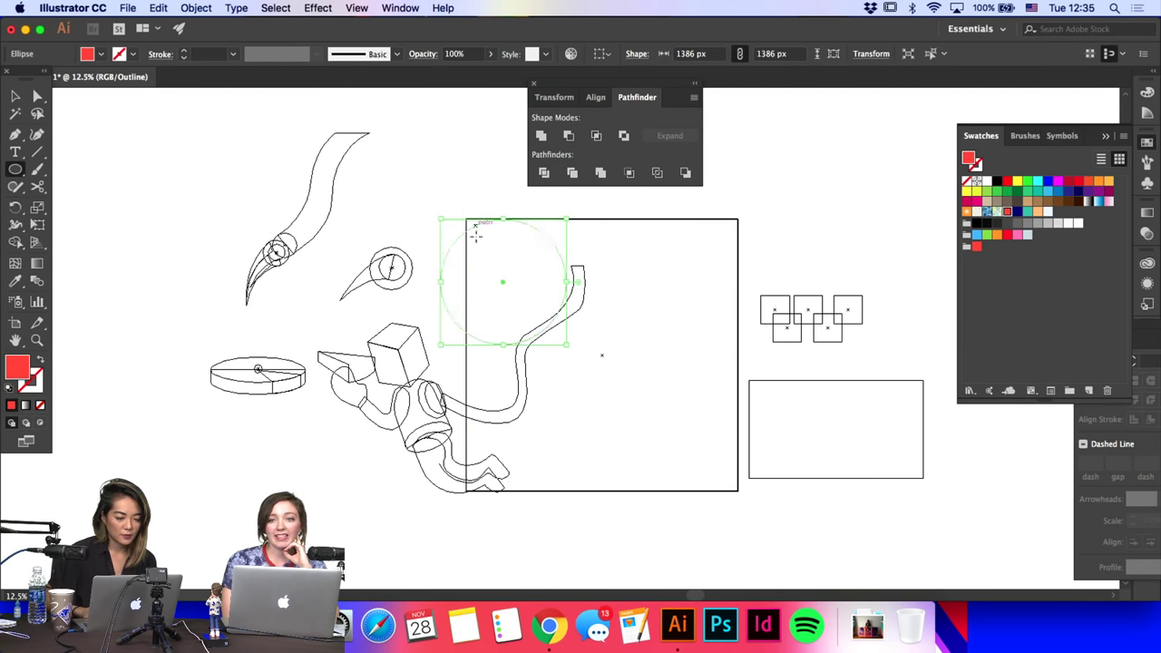
{"action": "left_click", "coordinate": [14, 97]}
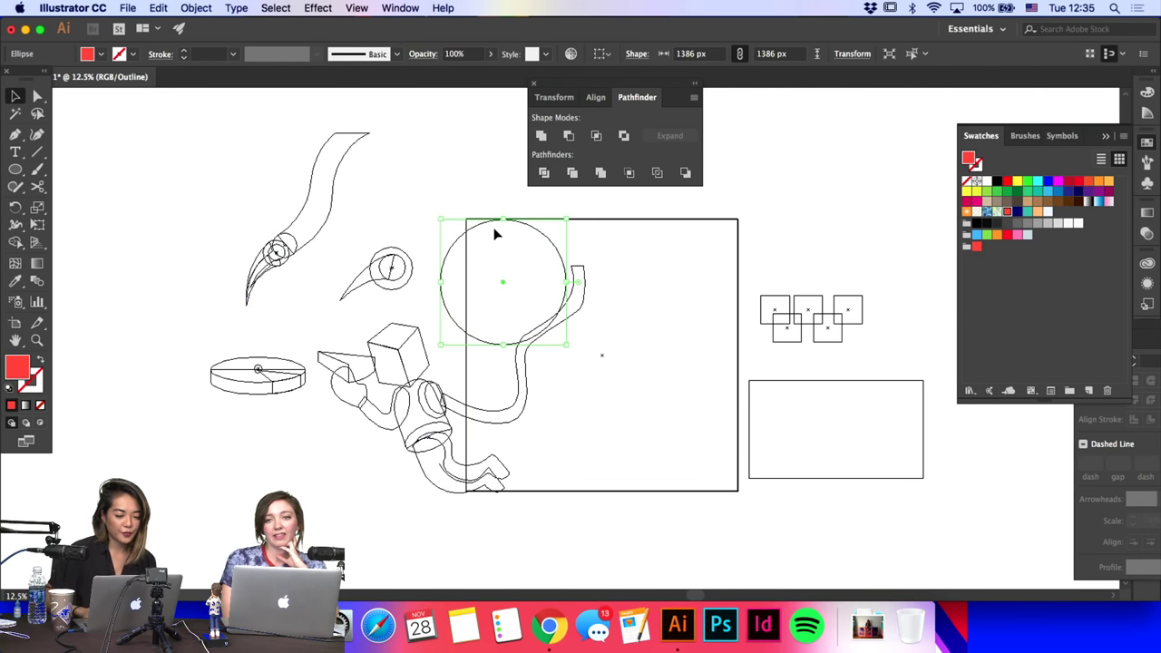
{"action": "mouse_move", "coordinate": [489, 224]}
{"action": "left_mouse_down"}
{"action": "mouse_move", "coordinate": [480, 181]}
{"action": "mouse_move", "coordinate": [505, 238]}
{"action": "mouse_move", "coordinate": [535, 257]}
{"action": "mouse_move", "coordinate": [510, 271]}
{"action": "left_mouse_up"}
Step: Draw a circle about 691 px wide inside the large one and add a copy about 592 px wide sharing its upper-left edges
{"action": "left_click", "coordinate": [15, 169]}
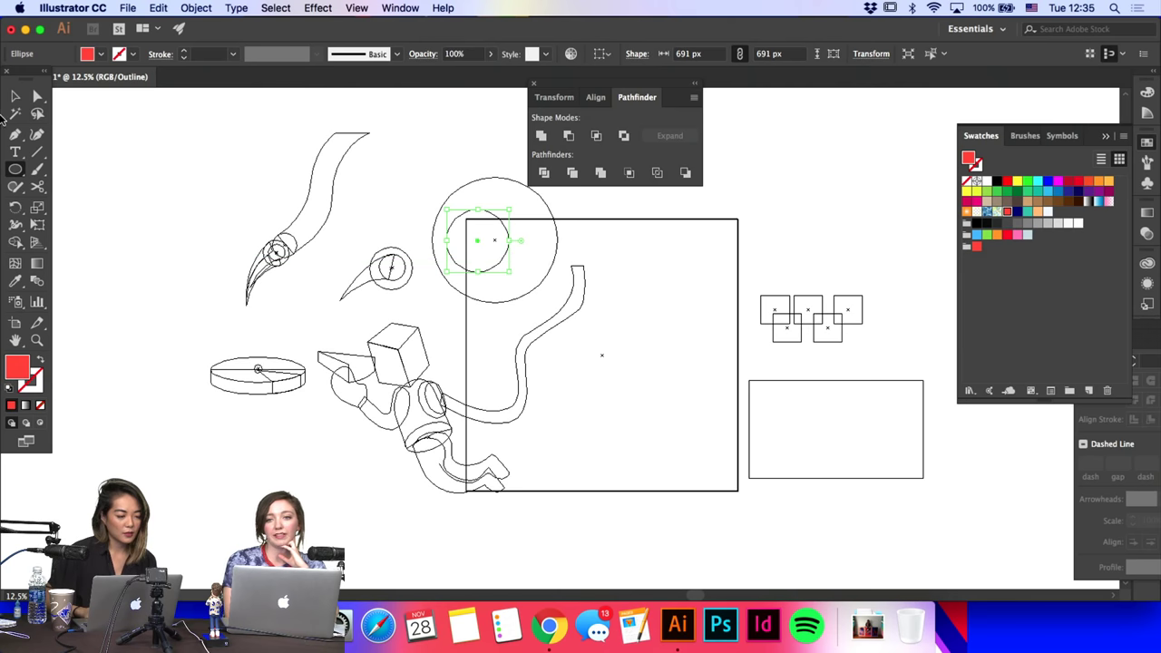
{"action": "left_click", "coordinate": [15, 97]}
{"action": "key", "text": "super+equal"}
{"action": "key", "text": "super+equal"}
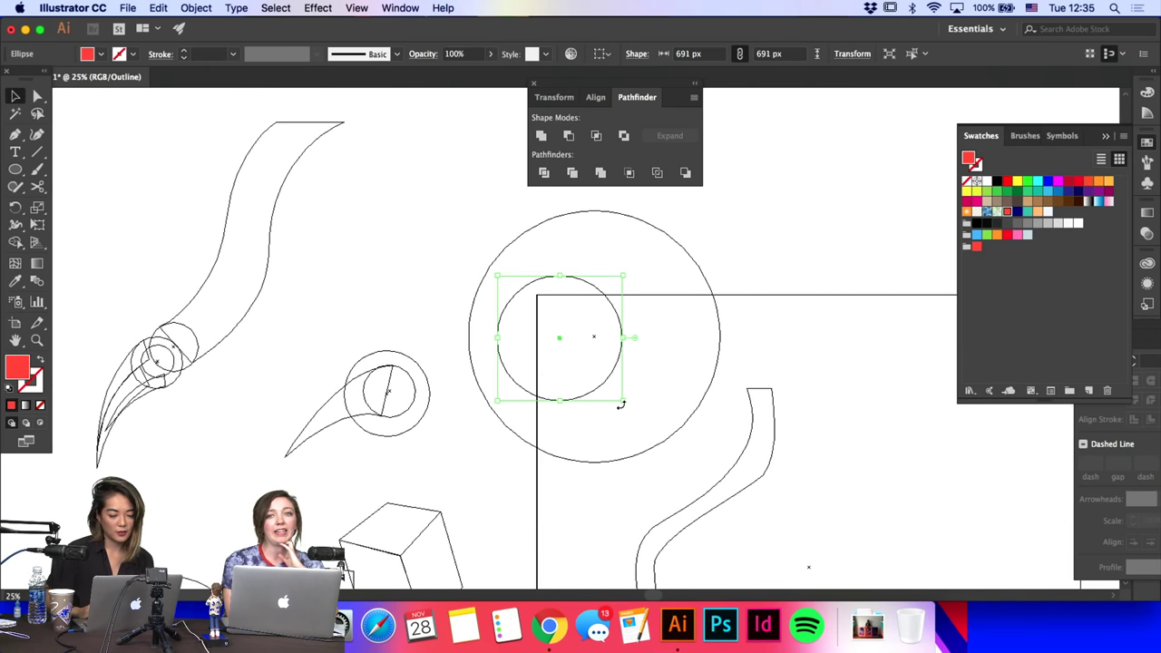
{"action": "left_click_drag", "start_coordinate": [621, 403], "coordinate": [606, 384]}
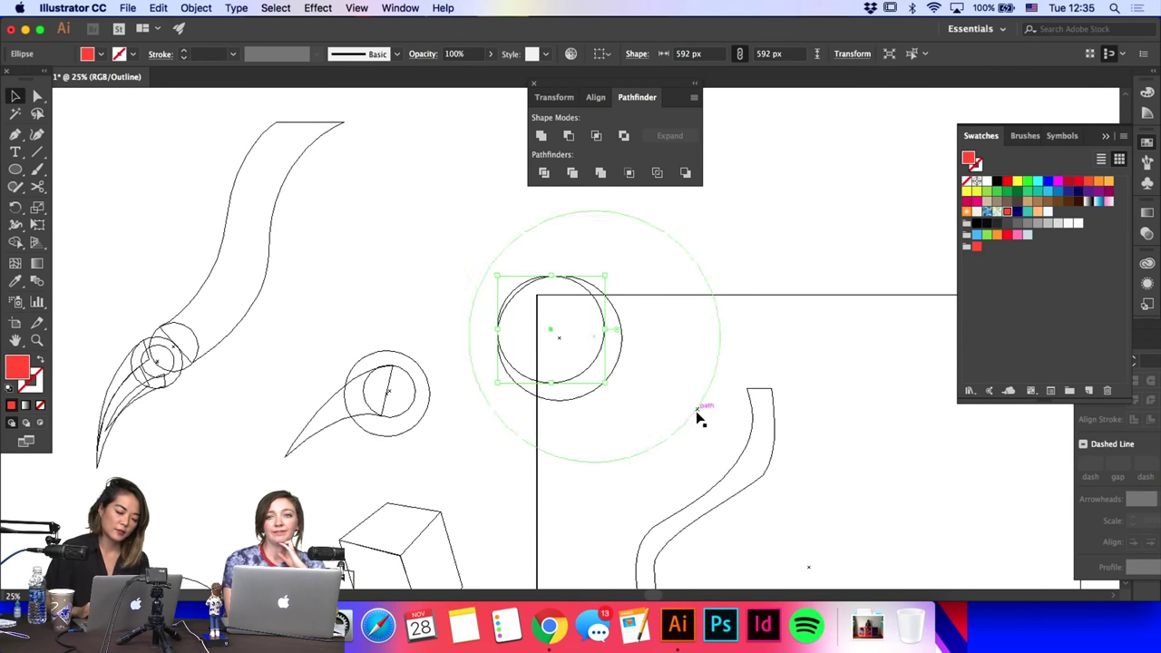
Step: Nudge the large circle down slightly and scale both inner circles down together so that the smaller one is about 445 px wide
{"action": "left_click", "coordinate": [695, 420]}
{"action": "left_click", "coordinate": [692, 432]}
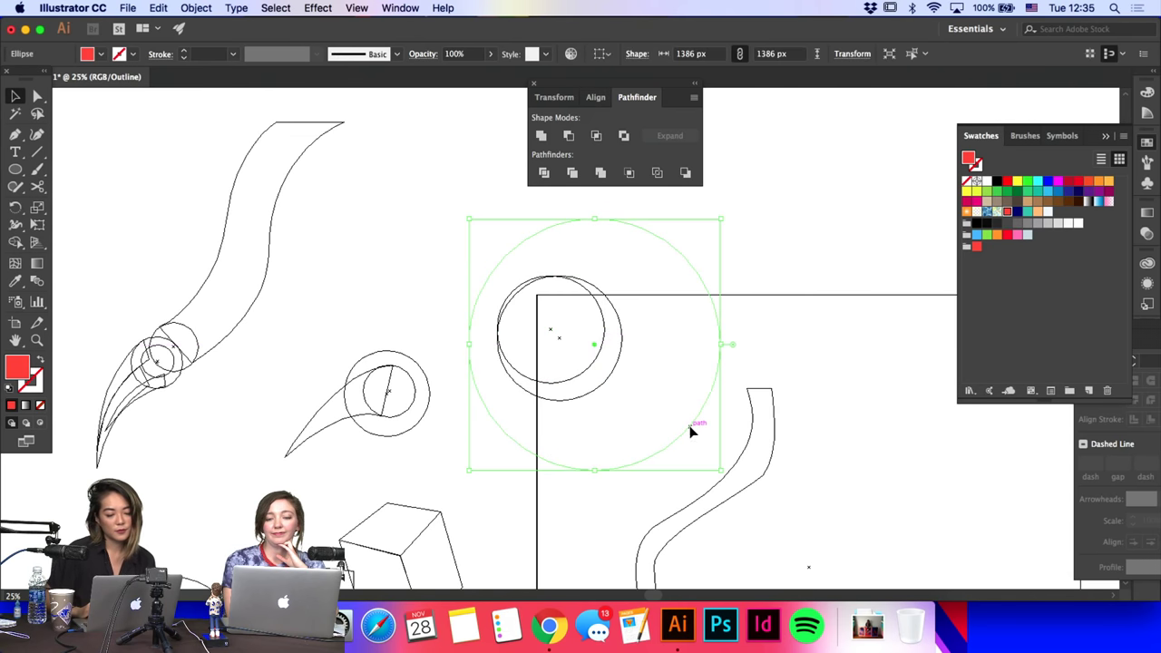
{"action": "left_click", "coordinate": [617, 372], "text": "shift"}
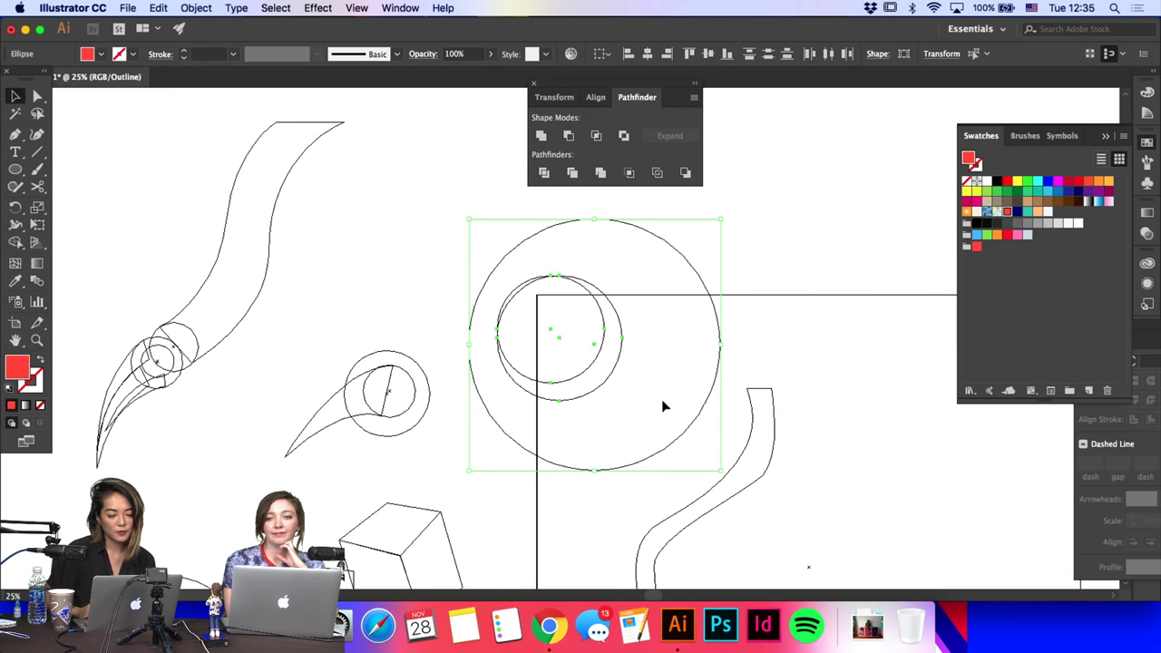
{"action": "left_click", "coordinate": [712, 397], "text": "shift"}
{"action": "left_click_drag", "start_coordinate": [626, 403], "coordinate": [592, 369]}
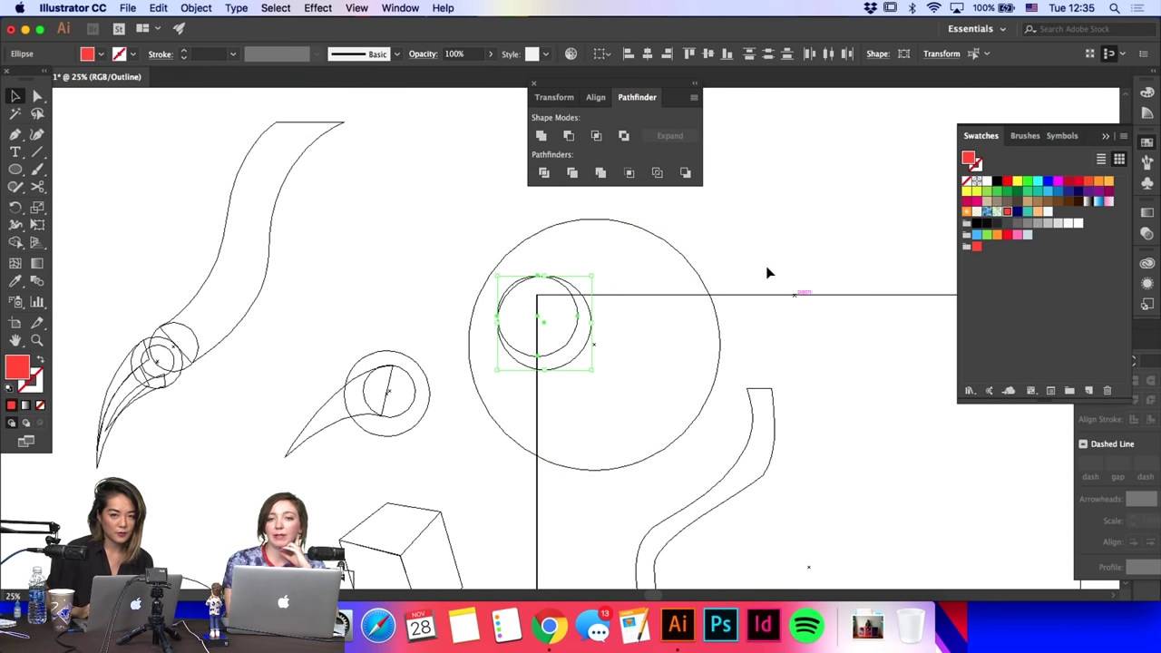
{"action": "left_click", "coordinate": [760, 262]}
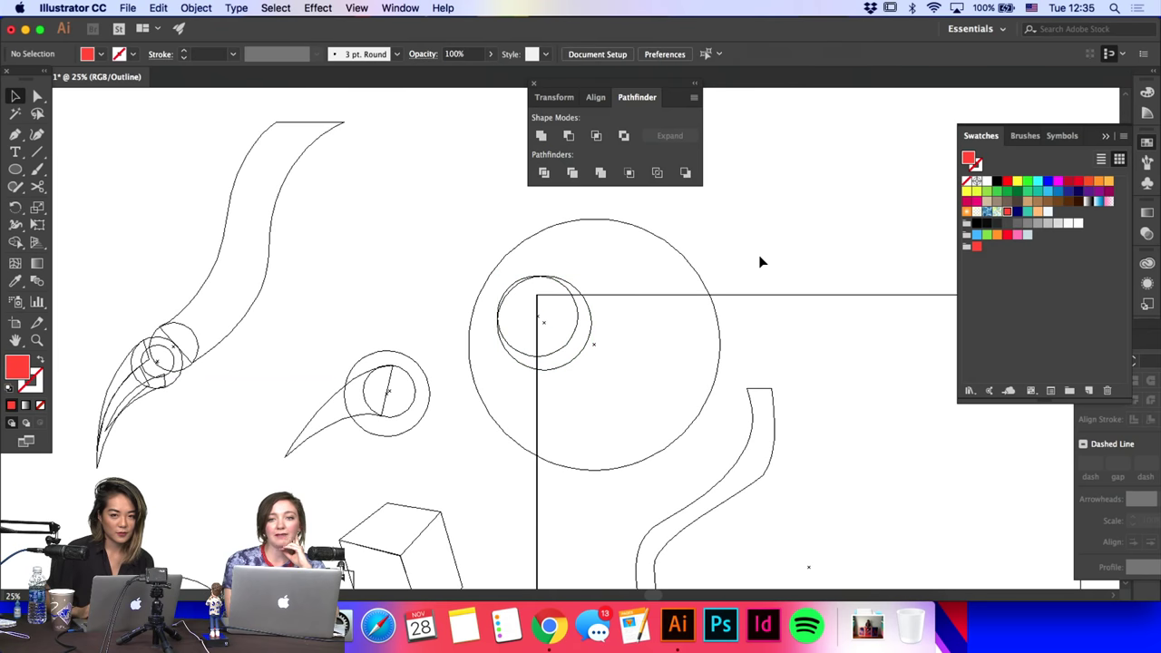
{"action": "left_click", "coordinate": [573, 341]}
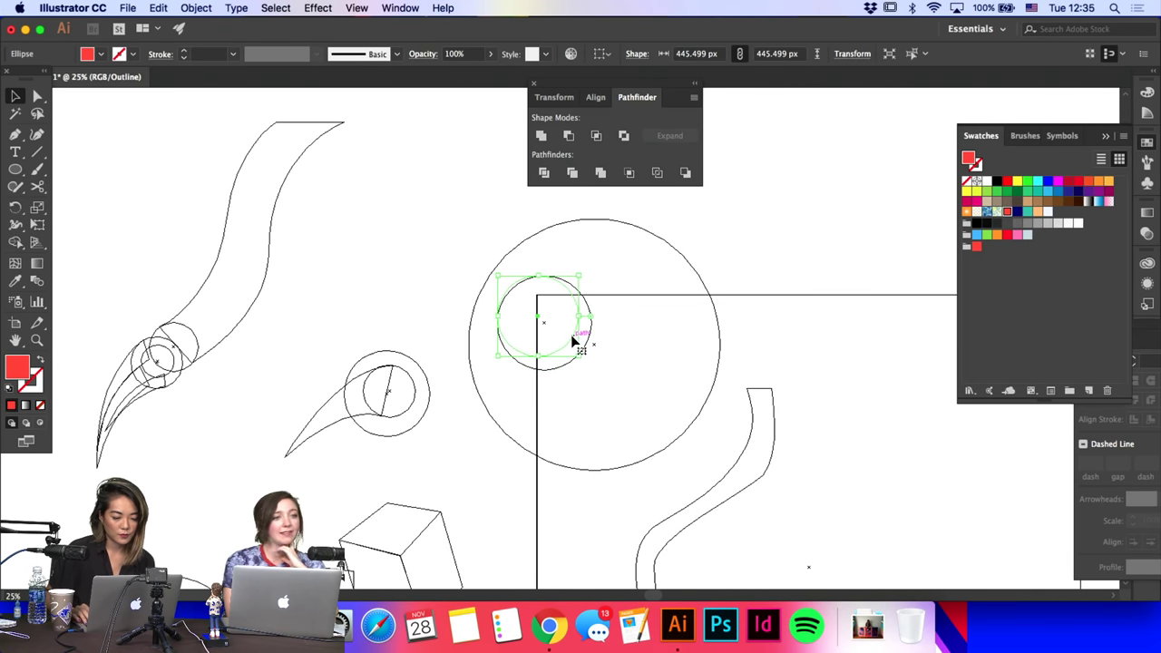
Step: Draw a flat horizontal ellipse about 1980 px wide and 350 px high across the large circle as a planet ring
{"action": "key", "text": "super+minus"}
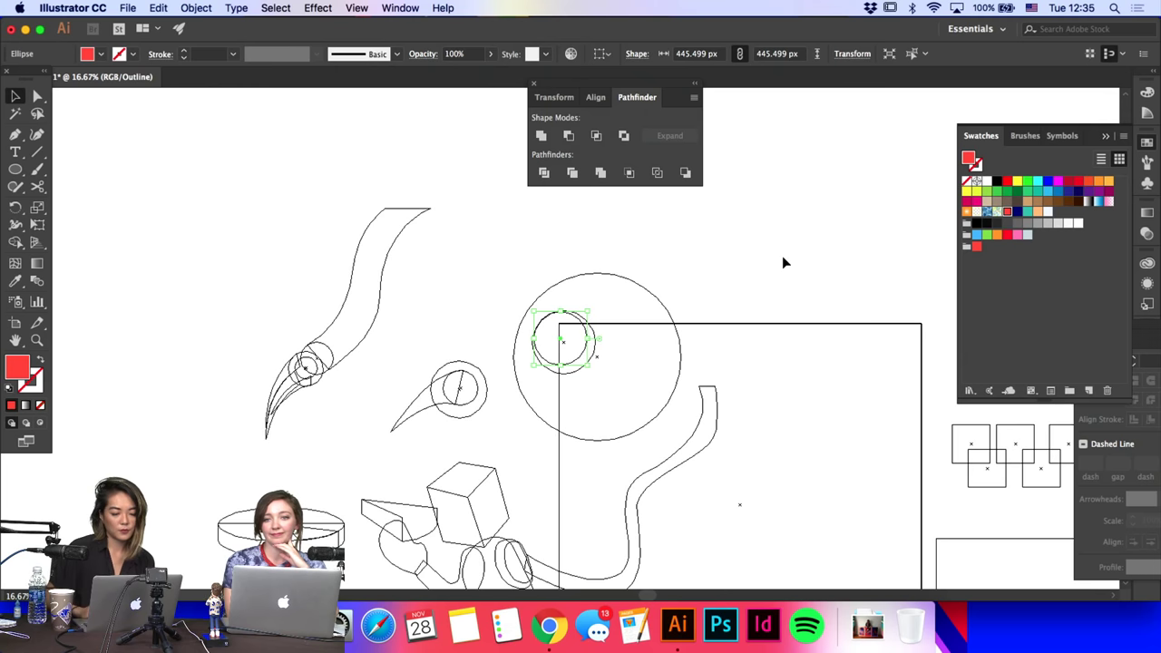
{"action": "left_click", "coordinate": [785, 263]}
{"action": "left_click", "coordinate": [17, 170]}
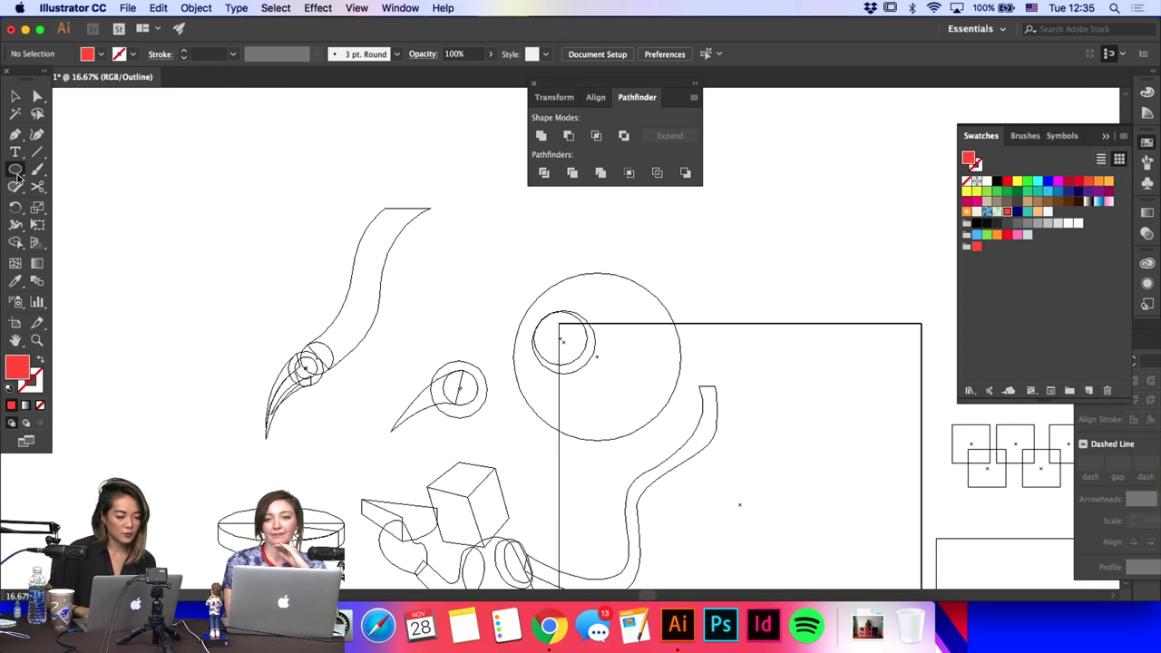
{"action": "left_click_drag", "start_coordinate": [478, 336], "coordinate": [718, 370]}
Step: Cut the ring with the Scissors tool where its upper edge crosses both sides of the large circle and delete the segment between the cuts
{"action": "key", "text": "c"}
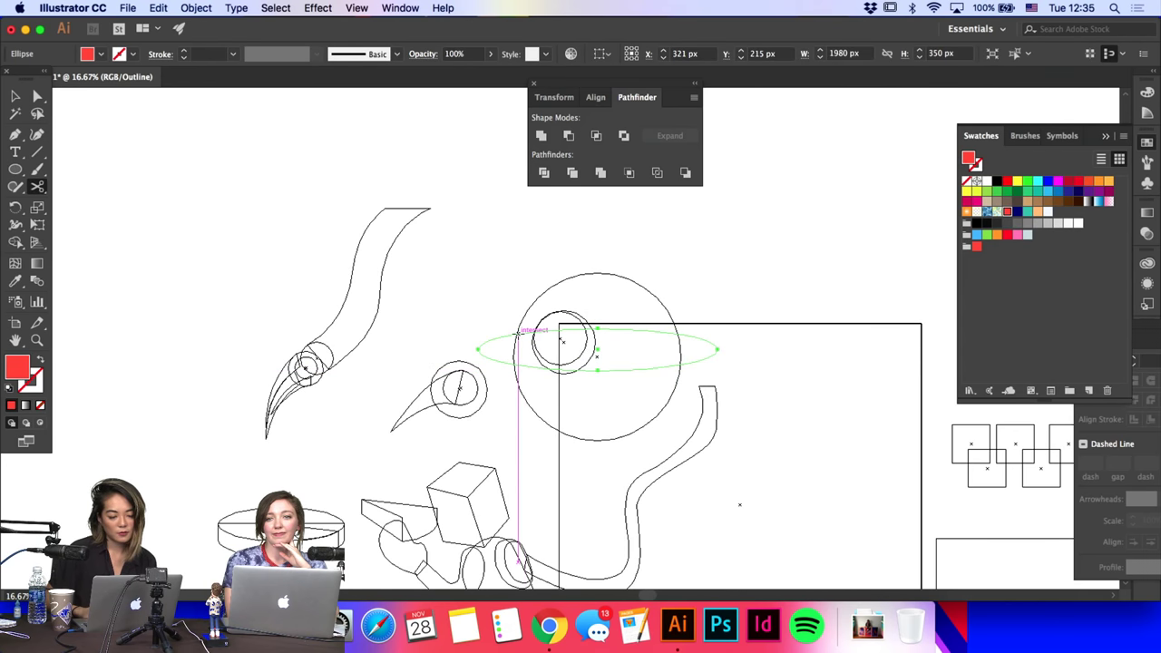
{"action": "left_click", "coordinate": [516, 333]}
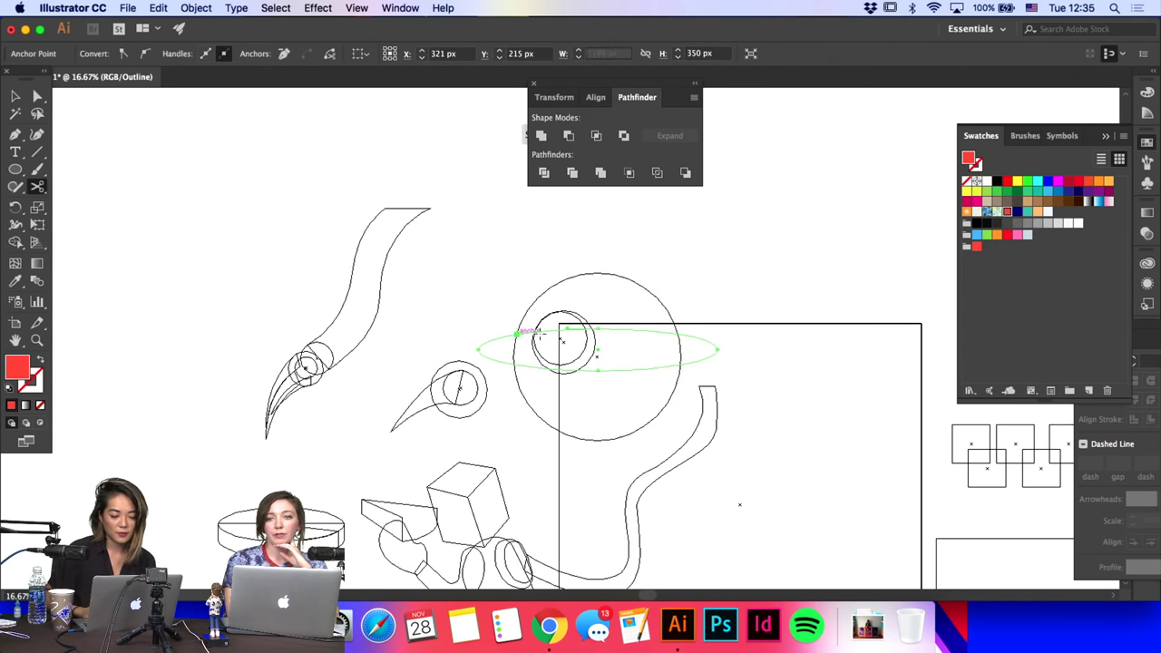
{"action": "left_click", "coordinate": [682, 334]}
{"action": "key", "text": "a"}
{"action": "left_click", "coordinate": [652, 338]}
{"action": "key", "text": "Delete"}
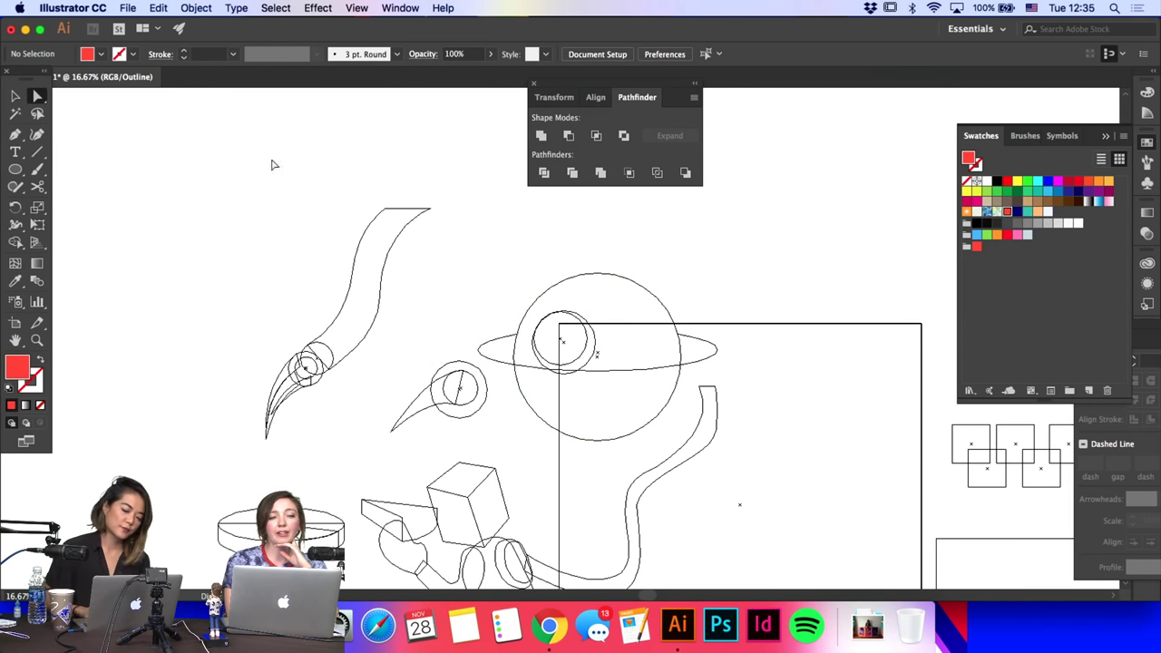
Step: Move the open planet ring down slightly so that it sits lower across the large circle
{"action": "left_click", "coordinate": [16, 94]}
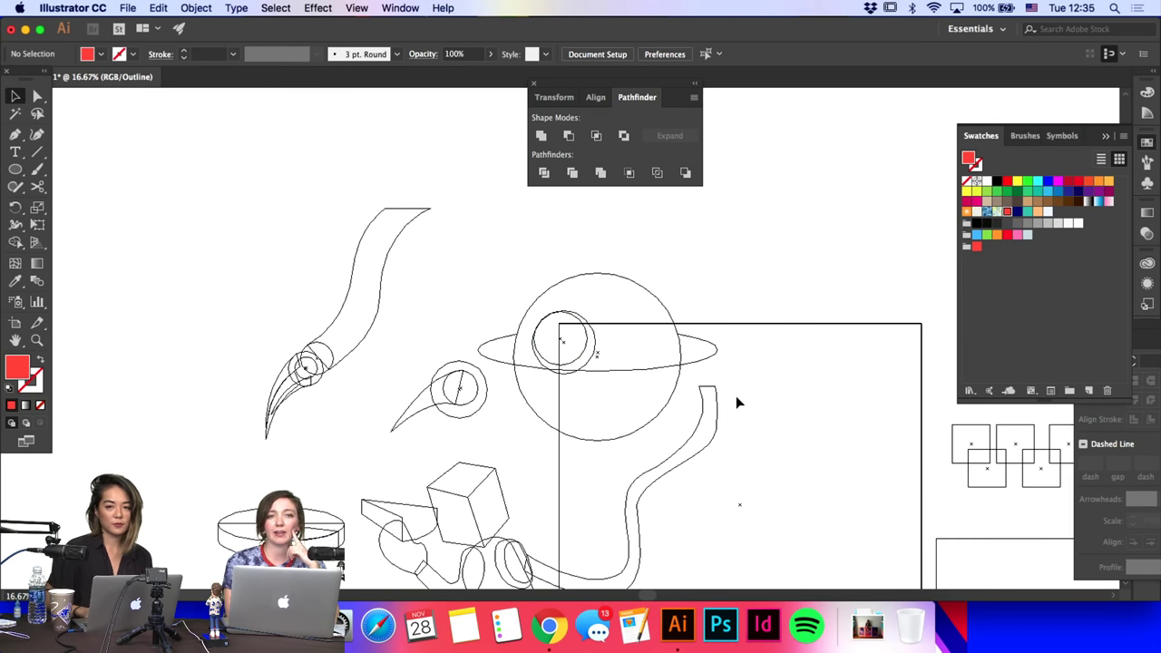
{"action": "scroll", "coordinate": [712, 416], "scroll_direction": "down", "scroll_amount": 2}
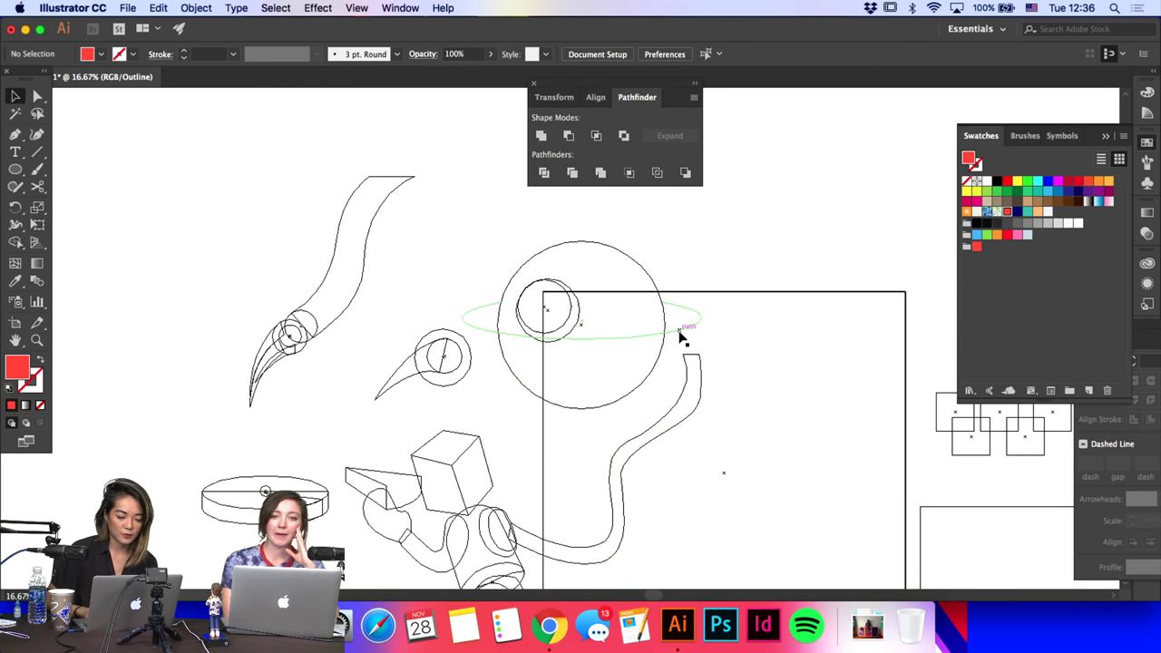
{"action": "left_click_drag", "start_coordinate": [679, 343], "coordinate": [757, 354]}
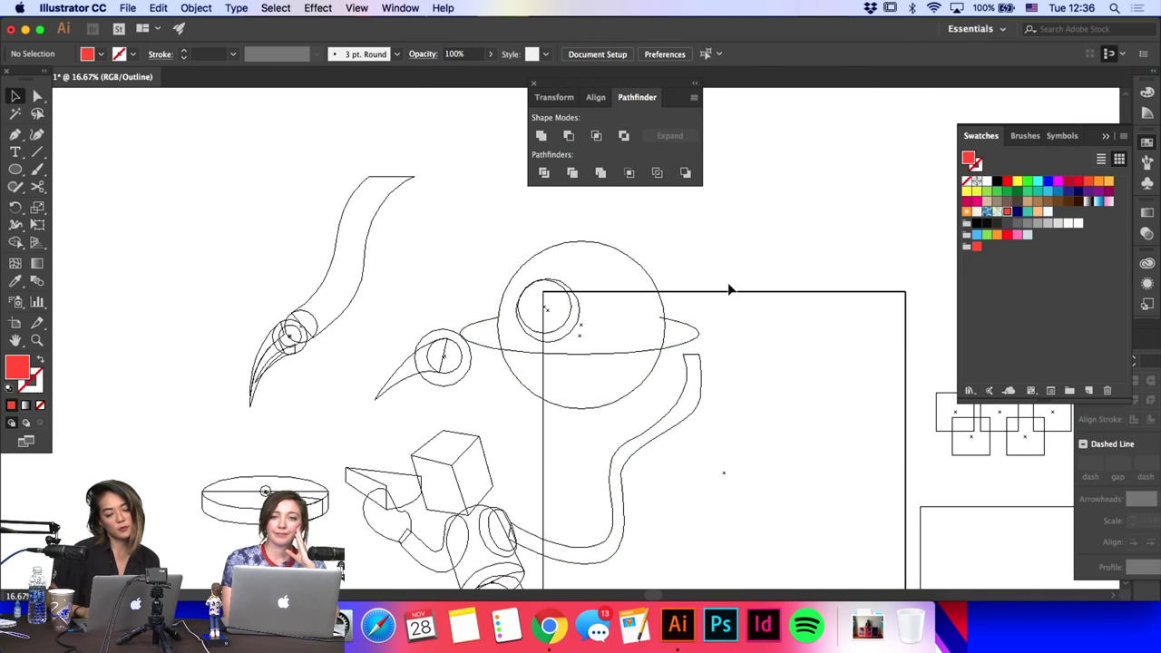
Step: Scale the whole ringed planet to about three quarters of its size and place it above the artboard's upper-right part
{"action": "left_click", "coordinate": [510, 350]}
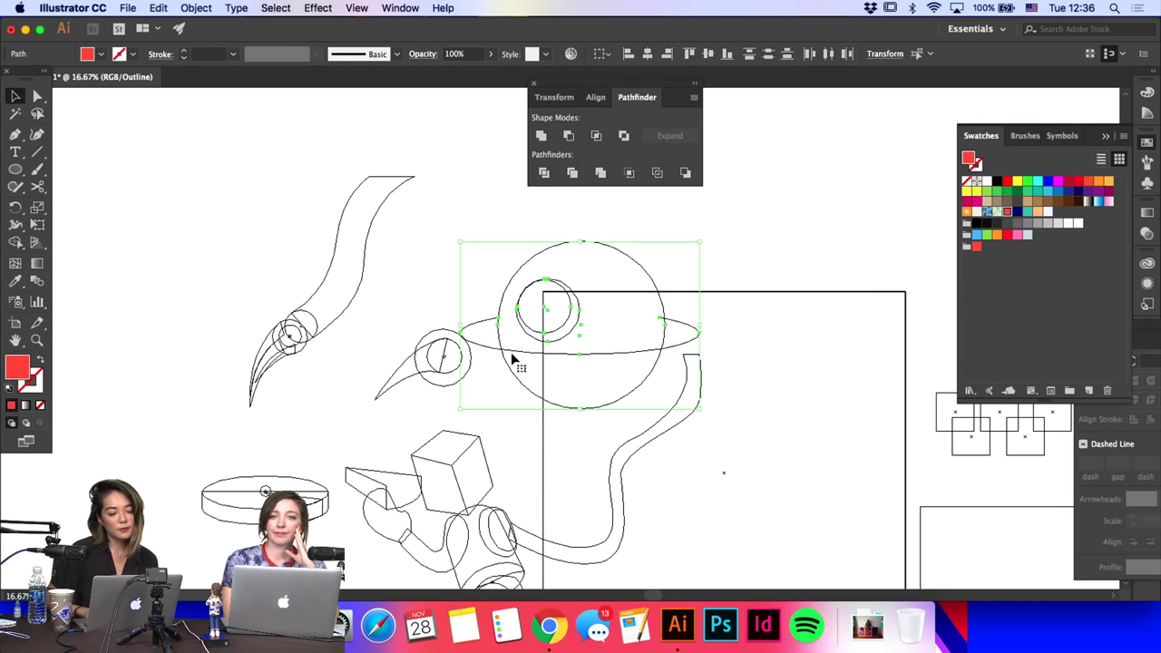
{"action": "left_click_drag", "start_coordinate": [512, 359], "coordinate": [731, 306]}
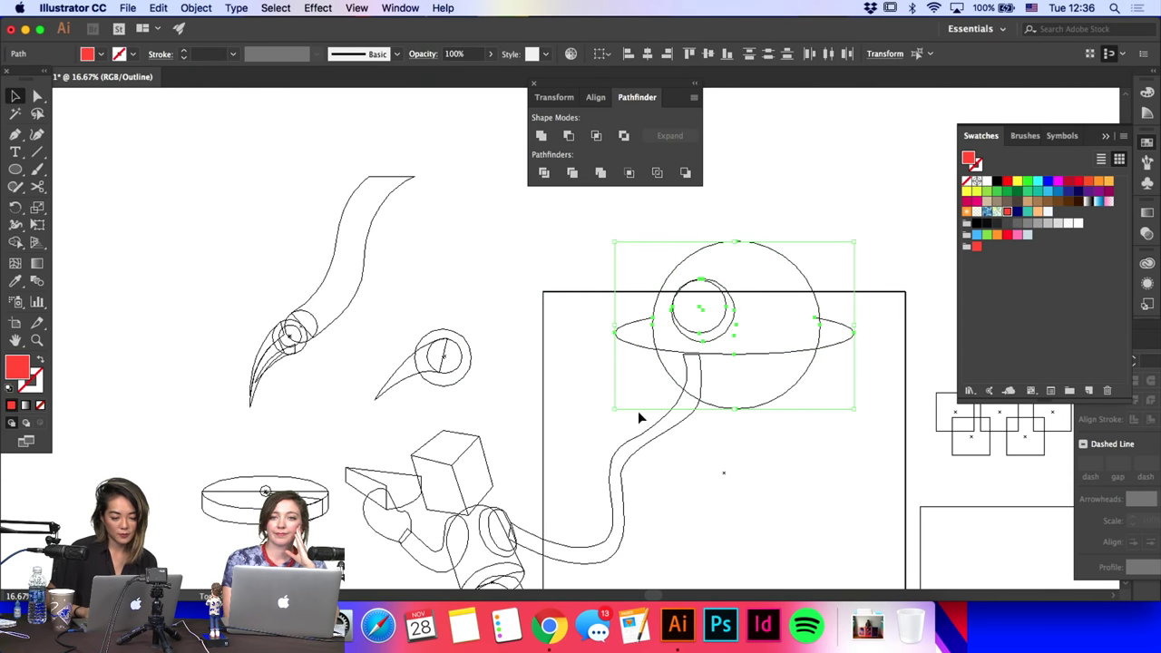
{"action": "left_click_drag", "start_coordinate": [619, 411], "coordinate": [675, 366]}
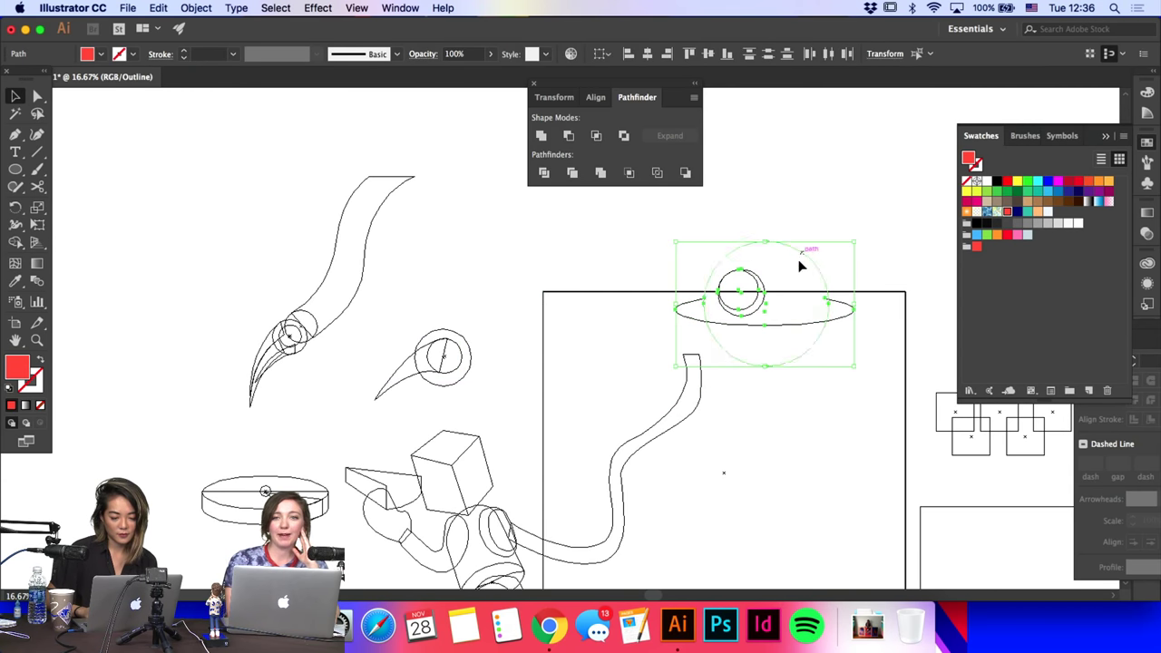
{"action": "left_click_drag", "start_coordinate": [767, 288], "coordinate": [803, 202]}
{"action": "left_click", "coordinate": [682, 307]}
{"action": "scroll", "coordinate": [681, 307], "scroll_direction": "down", "scroll_amount": 5}
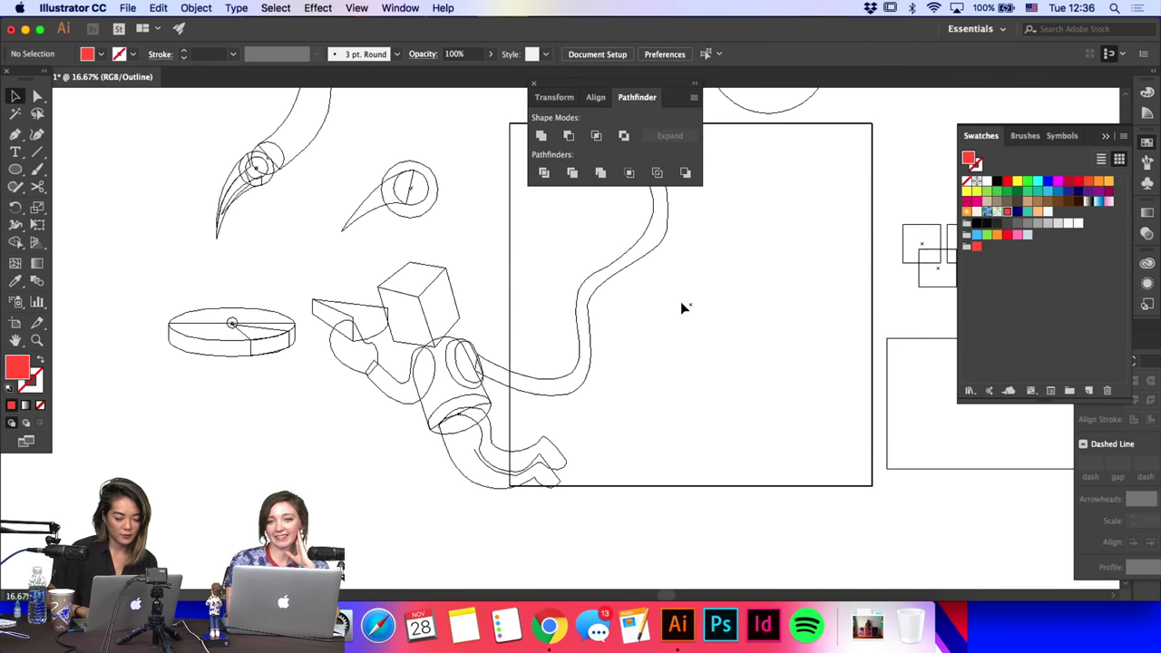
{"action": "scroll", "coordinate": [683, 308], "scroll_direction": "up", "scroll_amount": 5}
{"action": "scroll", "coordinate": [682, 309], "scroll_direction": "left", "scroll_amount": 1}
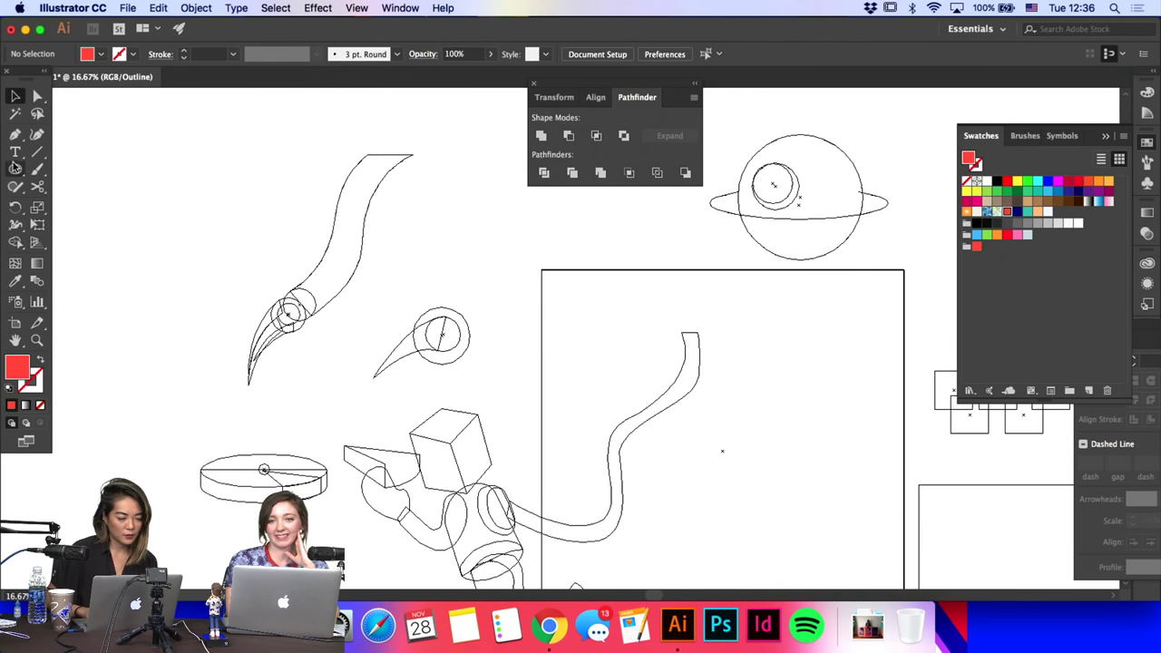
{"action": "left_click", "coordinate": [14, 134]}
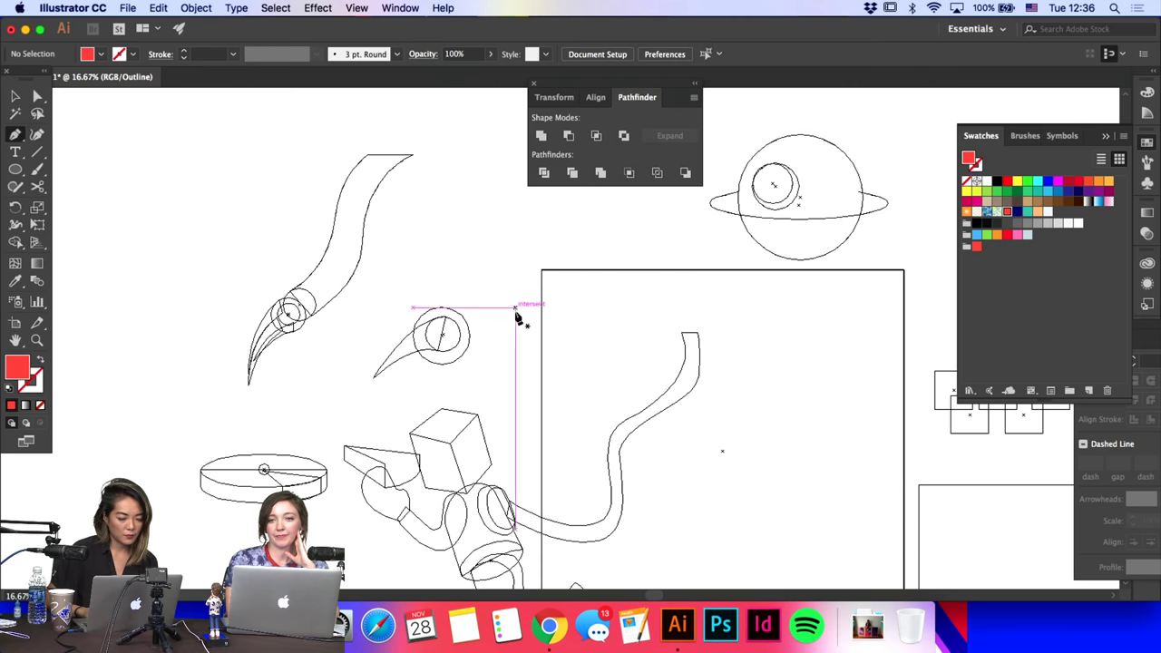
{"action": "left_click", "coordinate": [470, 307]}
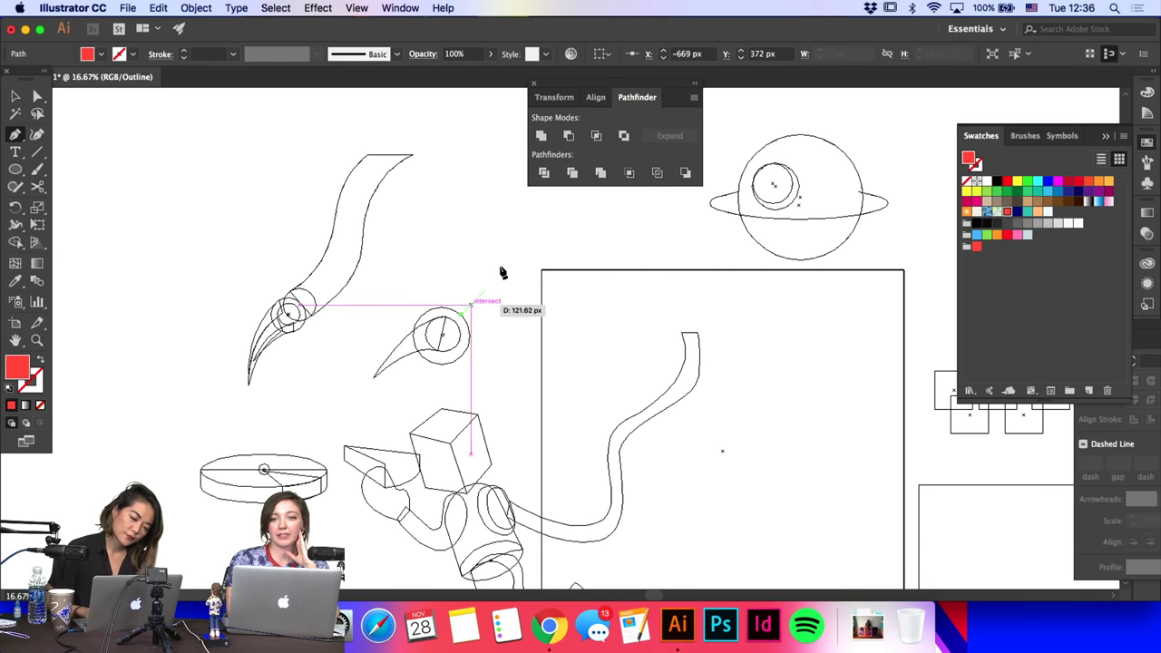
{"action": "left_click_drag", "start_coordinate": [501, 259], "coordinate": [520, 264]}
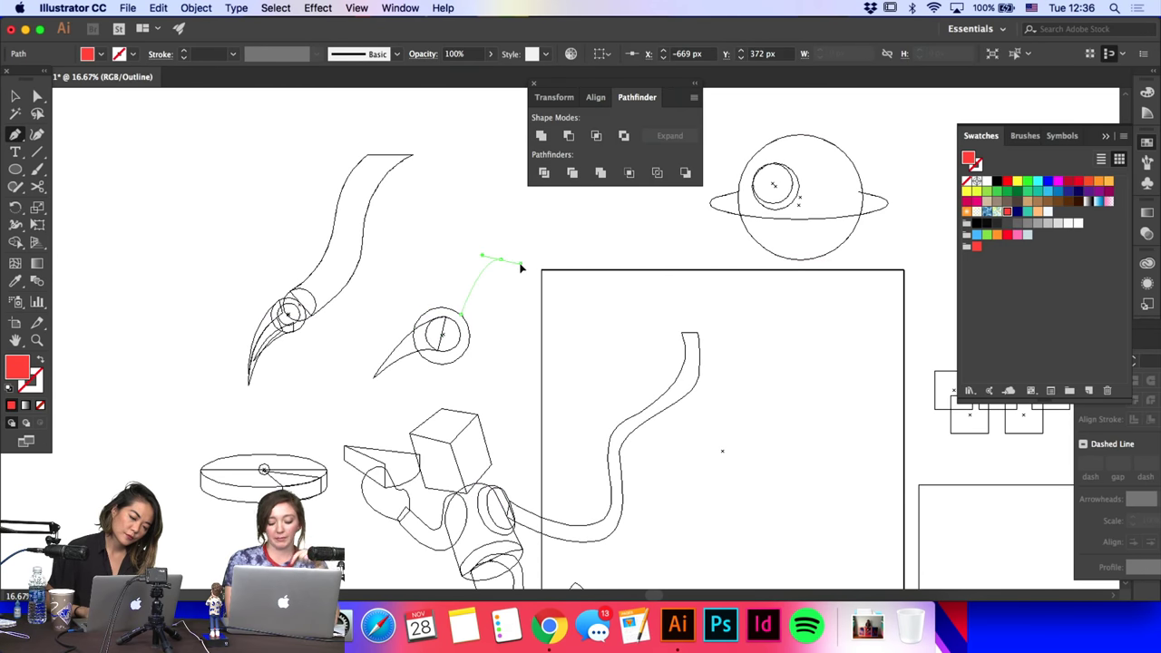
{"action": "key", "text": "super+z"}
{"action": "key", "text": "super+z"}
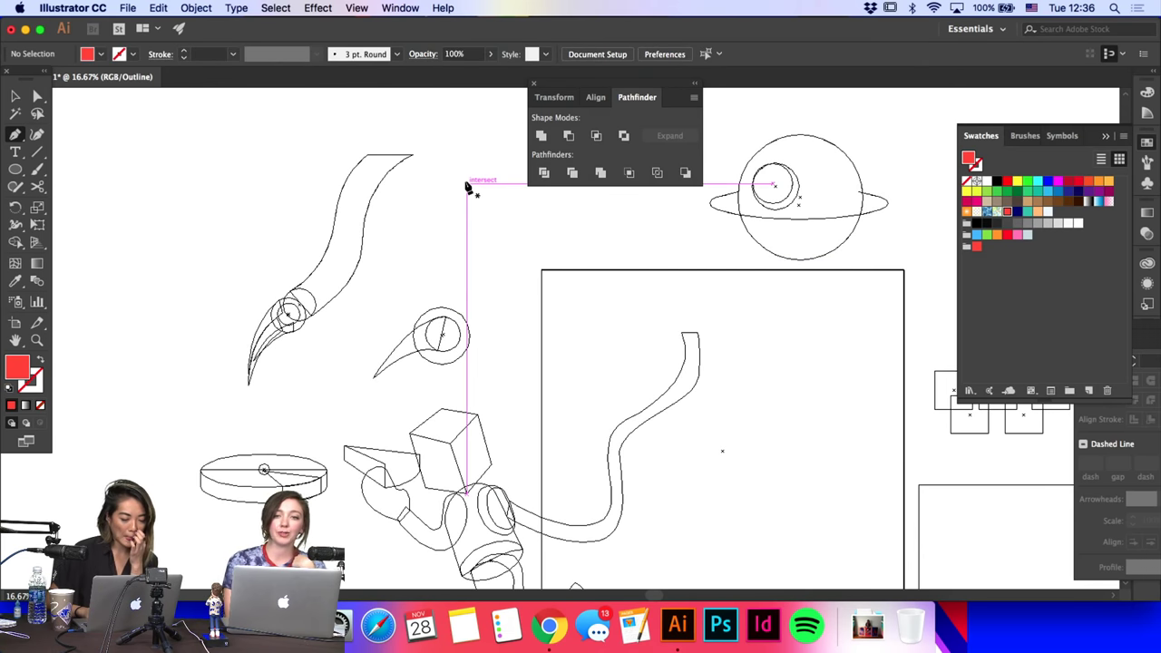
Step: Try to move the comet's outer circle and to rotate the whole comet
{"action": "scroll", "coordinate": [467, 187], "scroll_direction": "down", "scroll_amount": 6}
{"action": "scroll", "coordinate": [467, 188], "scroll_direction": "right", "scroll_amount": 5}
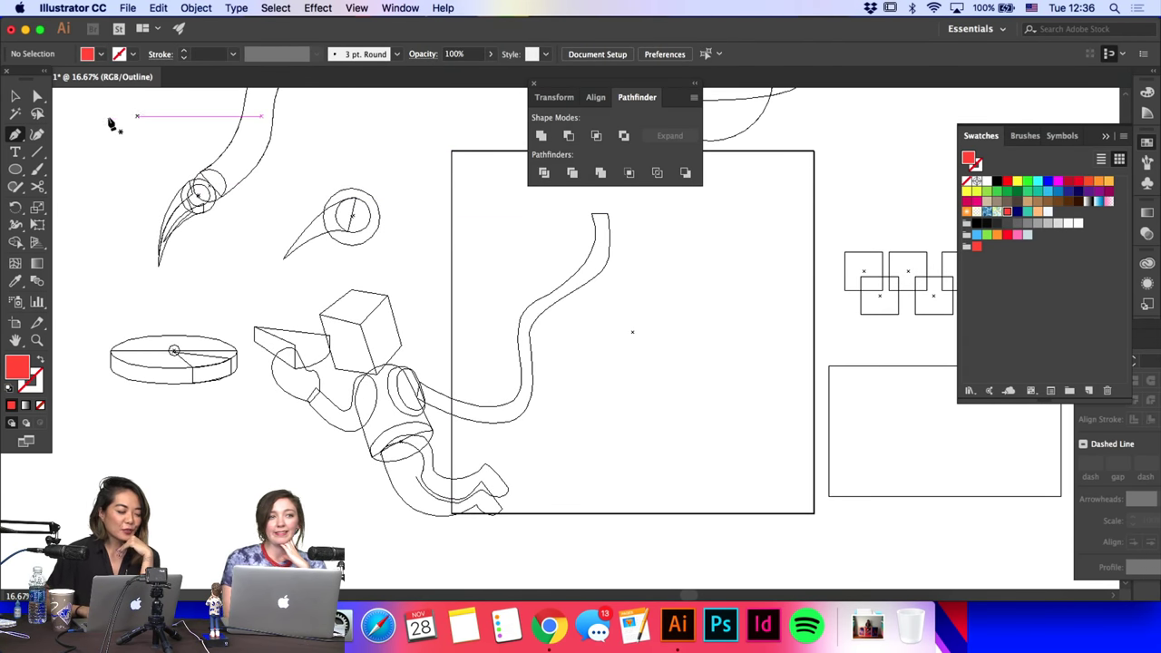
{"action": "left_click", "coordinate": [14, 95]}
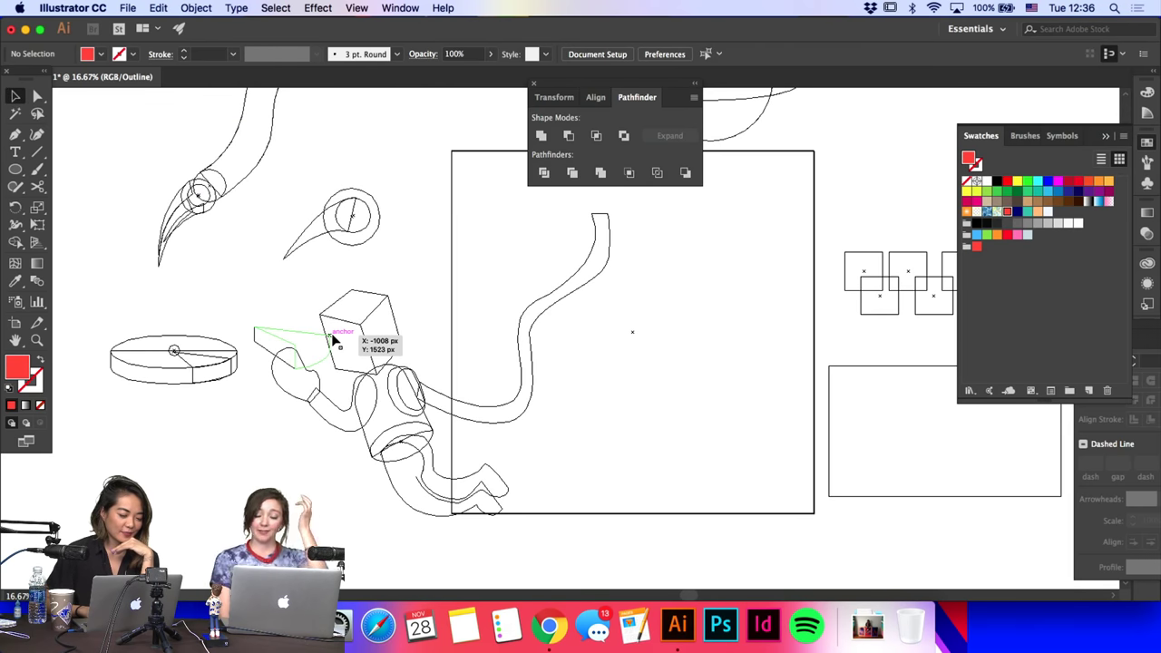
{"action": "left_click_drag", "start_coordinate": [334, 337], "coordinate": [334, 338]}
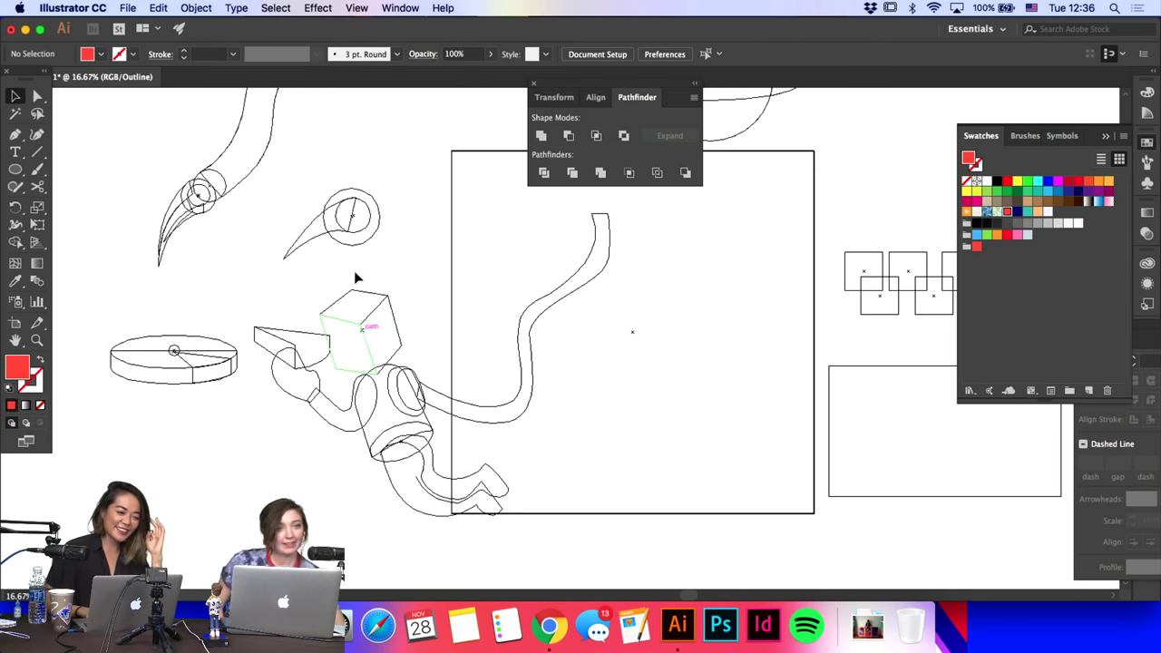
{"action": "left_click_drag", "start_coordinate": [336, 201], "coordinate": [314, 195]}
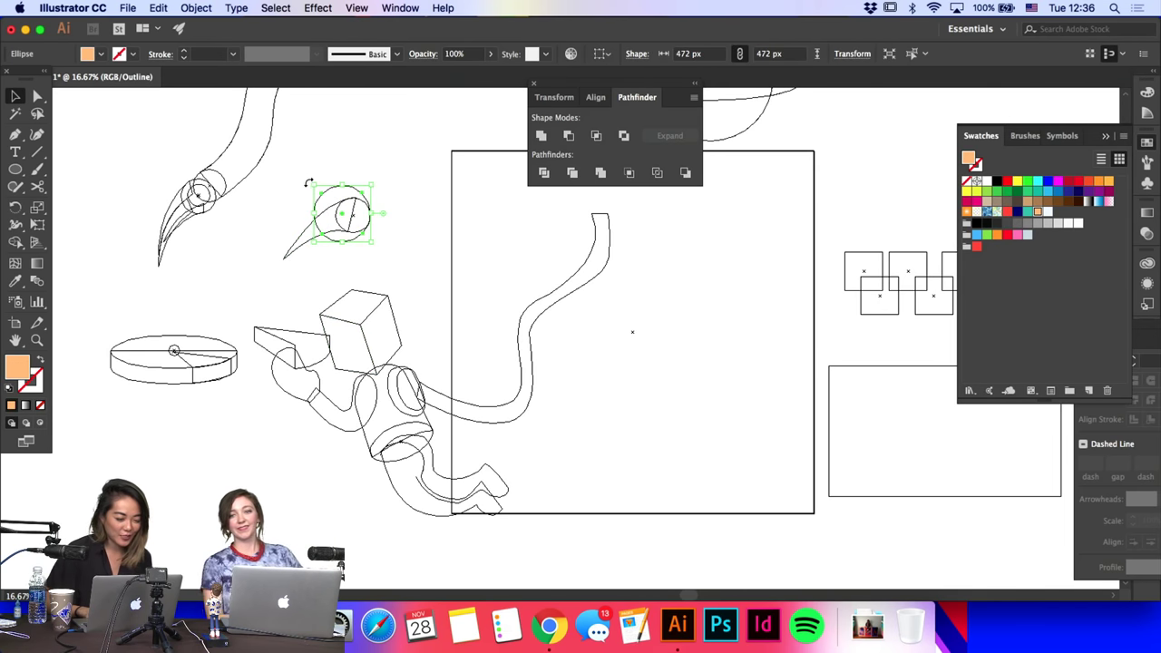
{"action": "left_click", "coordinate": [364, 239]}
{"action": "left_click", "coordinate": [408, 247]}
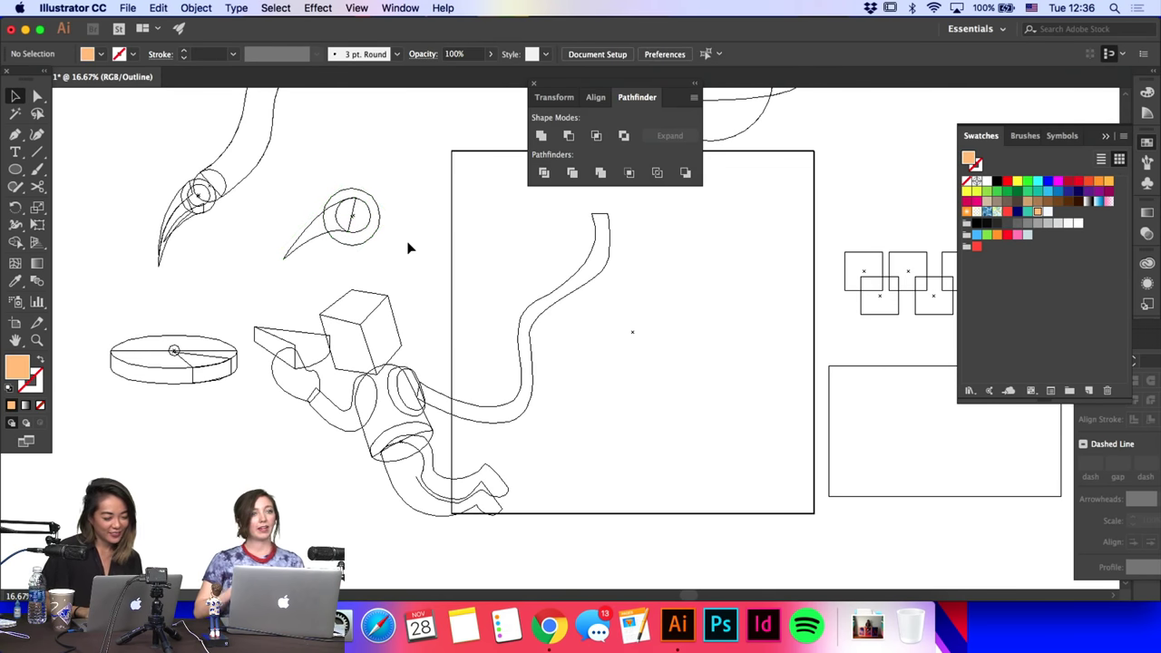
{"action": "left_click", "coordinate": [324, 198]}
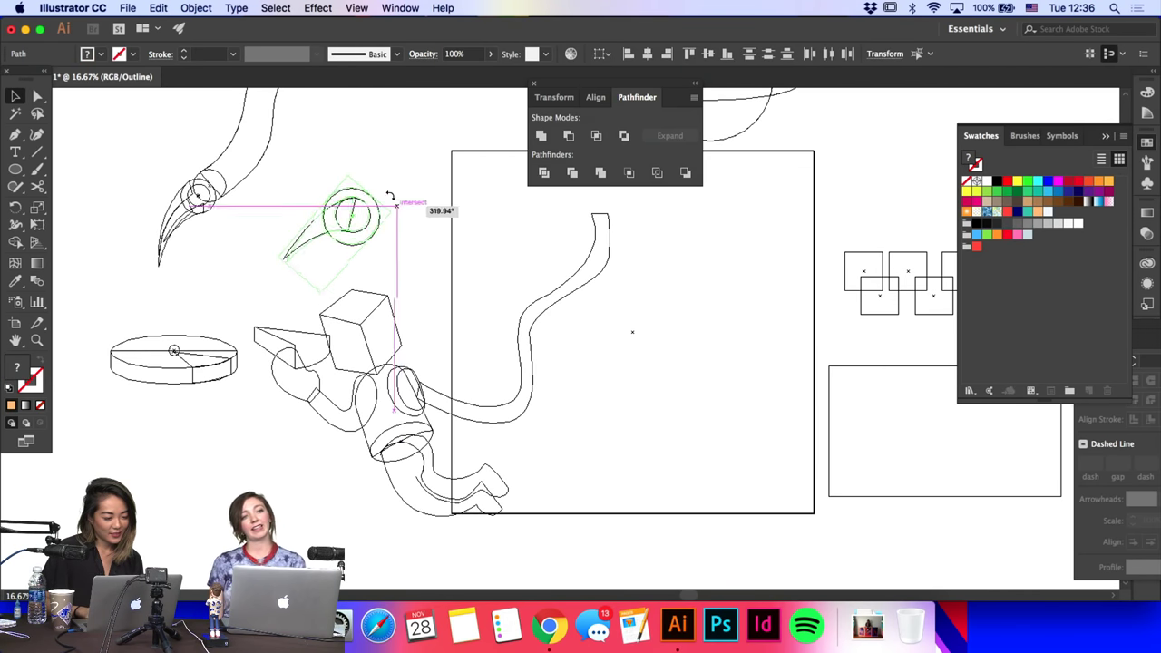
Step: Switch the document from outline view to GPU Preview and clear the selection
{"action": "left_click", "coordinate": [357, 8]}
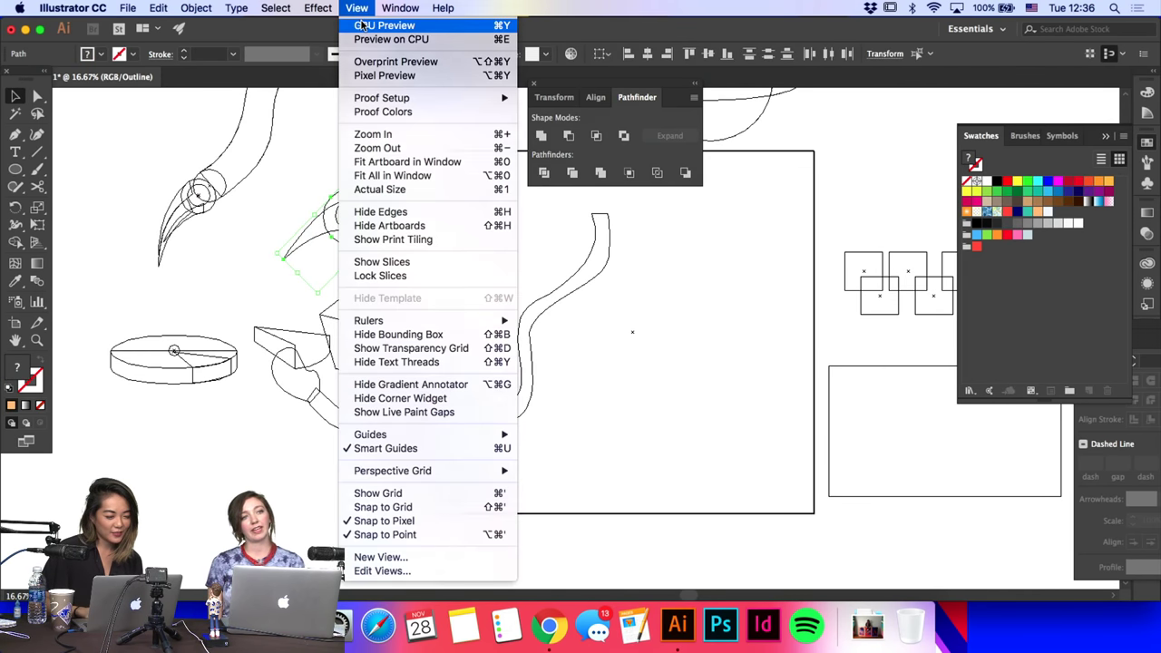
{"action": "left_click", "coordinate": [365, 25]}
{"action": "left_click", "coordinate": [422, 208]}
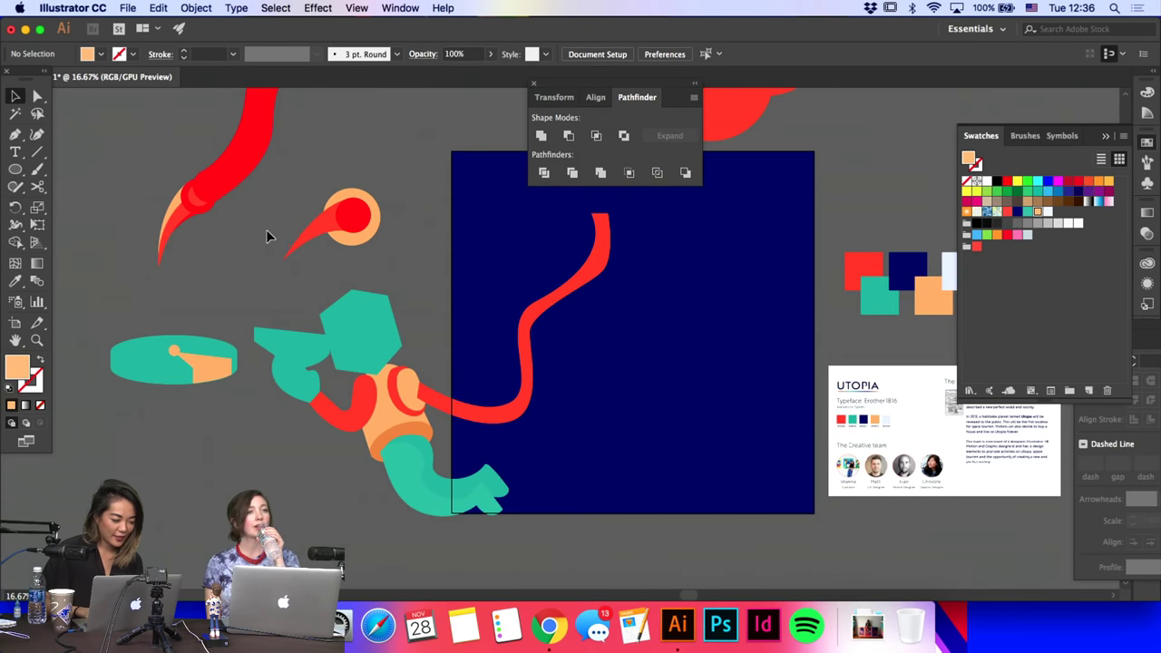
Step: Fill the top face of the held pie slice with the light orange sampled from the disc's wedge
{"action": "scroll", "coordinate": [267, 230], "scroll_direction": "right", "scroll_amount": 3}
{"action": "key", "text": "a"}
{"action": "left_click", "coordinate": [216, 357]}
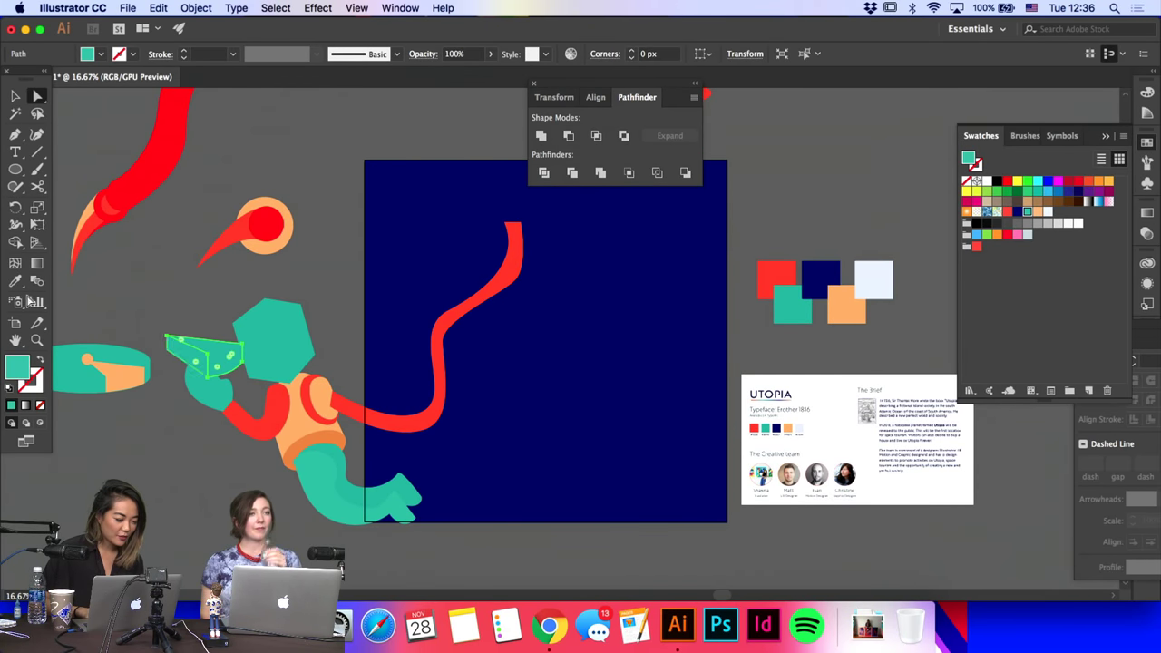
{"action": "left_click", "coordinate": [14, 281]}
{"action": "left_click", "coordinate": [128, 368]}
{"action": "key", "text": "a"}
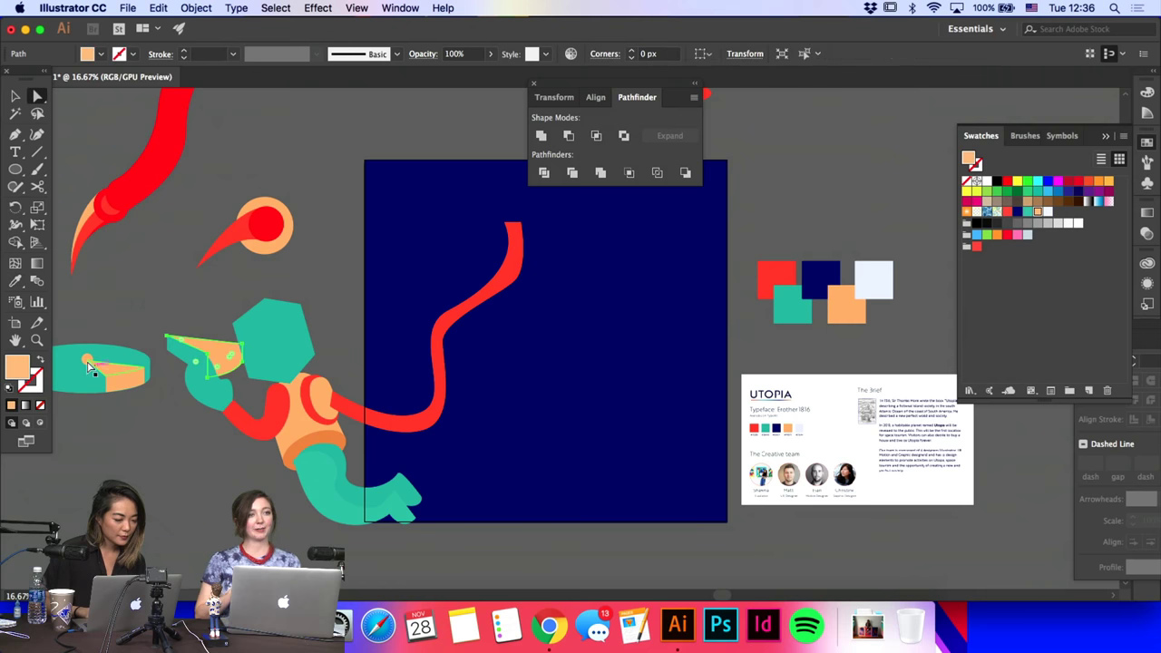
Step: Fill the small circle on the pie-chart disc with the bright red sampled from the large tentacle
{"action": "left_click", "coordinate": [88, 364]}
{"action": "left_click", "coordinate": [88, 365], "text": "super"}
{"action": "left_click", "coordinate": [163, 181]}
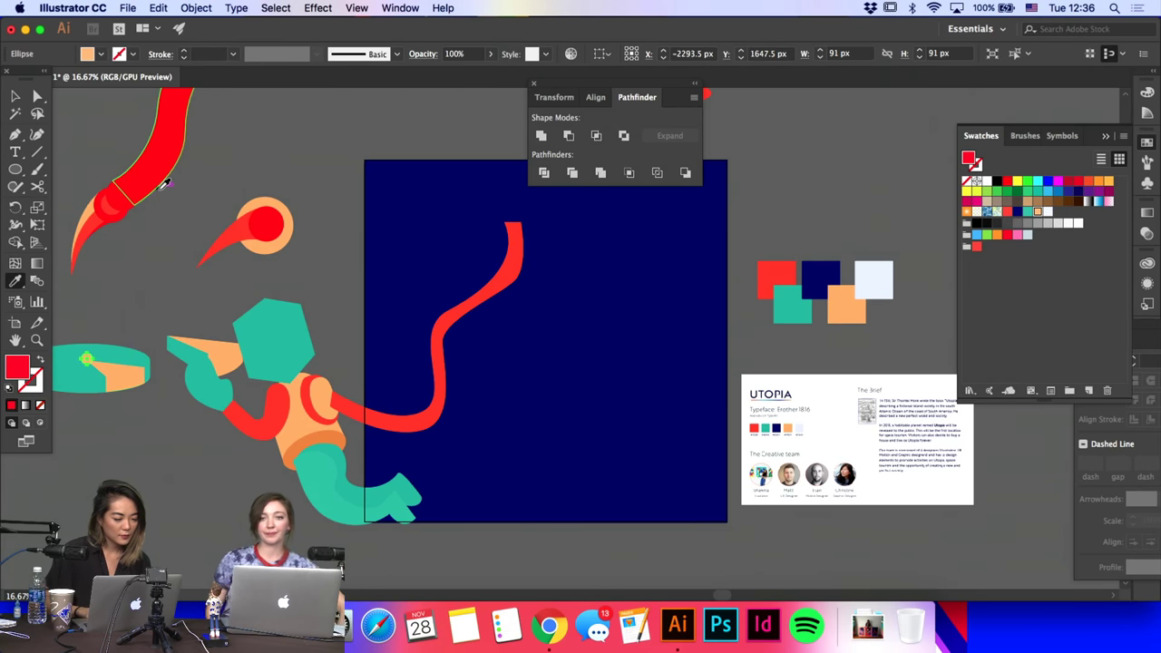
{"action": "key", "text": "a"}
{"action": "left_click", "coordinate": [177, 246]}
Step: Fill the orange inner shape of the figure's right shoulder with red sampled from the comet
{"action": "scroll", "coordinate": [177, 246], "scroll_direction": "right", "scroll_amount": 3}
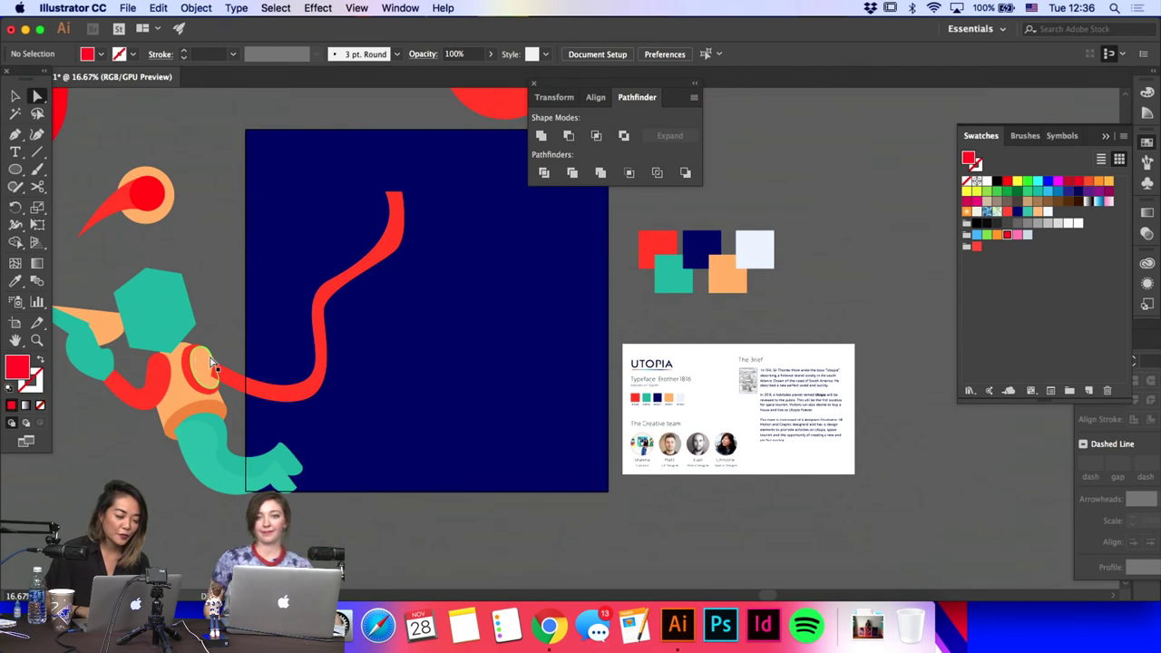
{"action": "left_click", "coordinate": [197, 357]}
{"action": "left_click", "coordinate": [17, 282]}
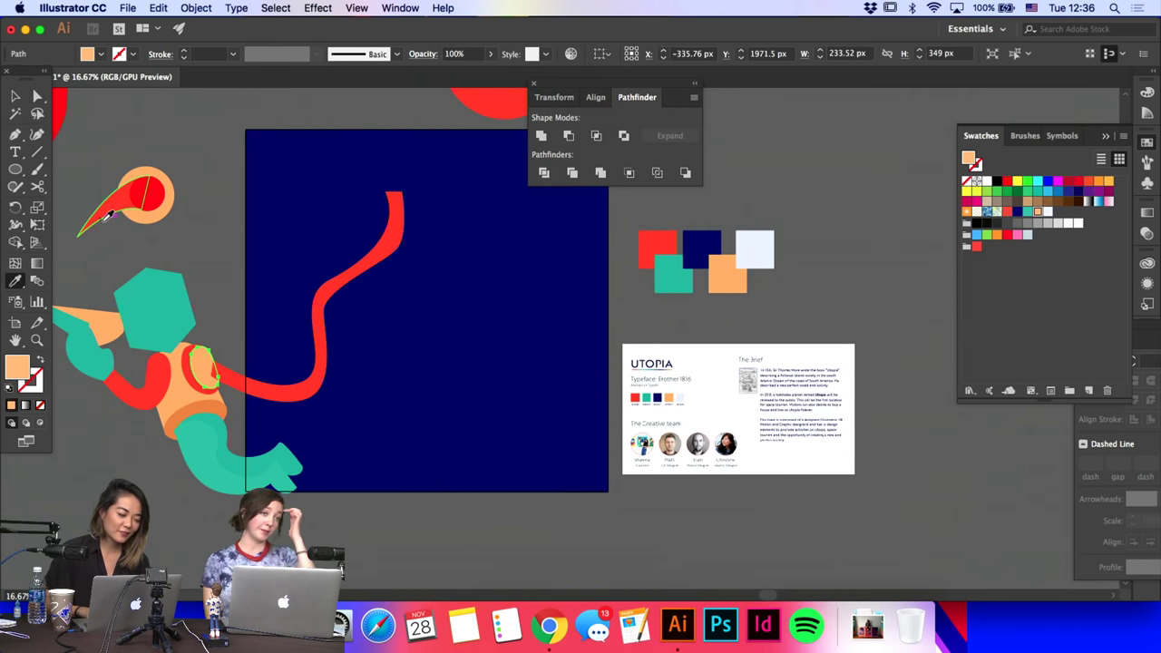
{"action": "left_click", "coordinate": [145, 193]}
{"action": "key", "text": "a"}
{"action": "left_click", "coordinate": [205, 276]}
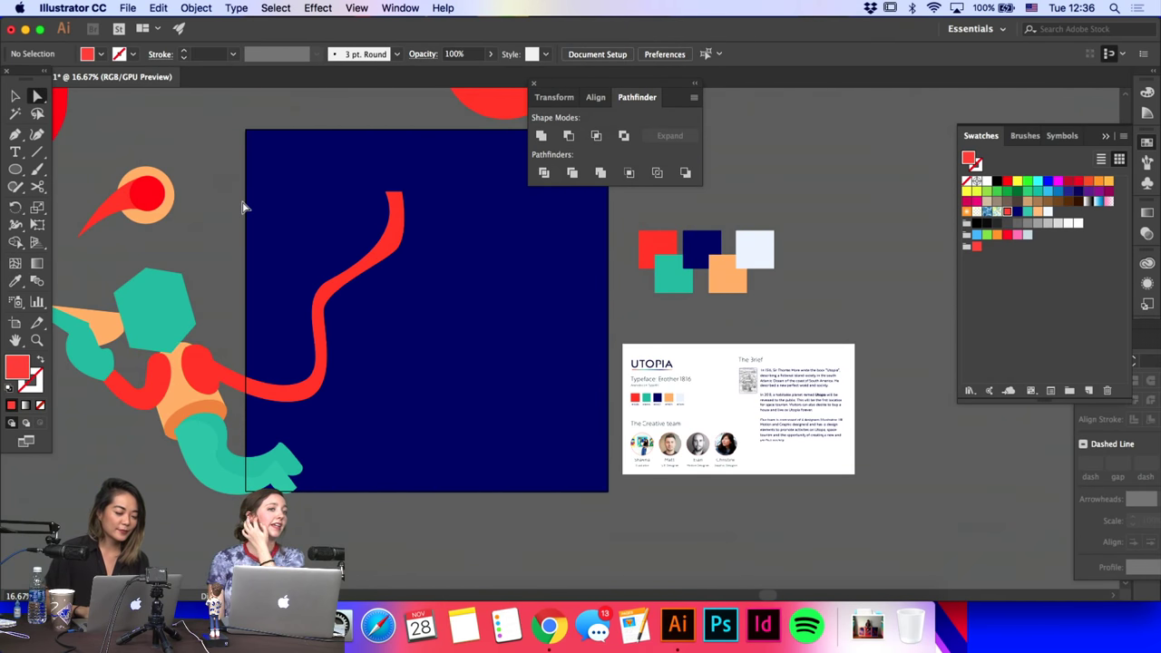
Step: Fill the right face of the cube head with the red sampled from the comet's tail
{"action": "left_click", "coordinate": [174, 323]}
{"action": "left_click", "coordinate": [17, 282]}
{"action": "left_click", "coordinate": [100, 226]}
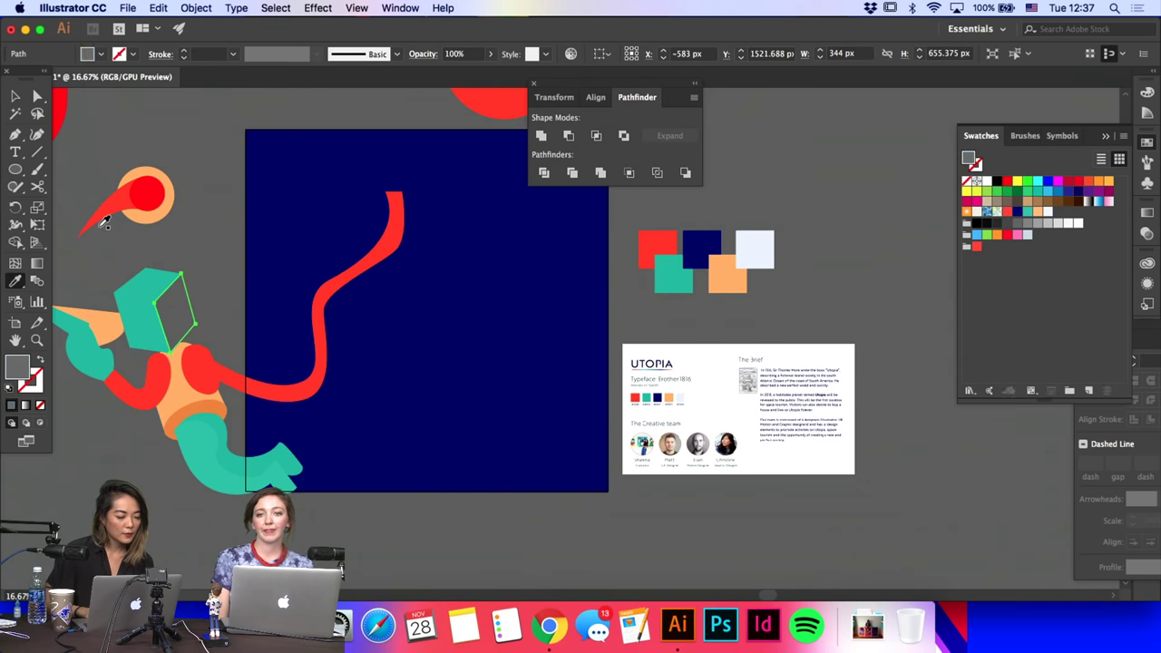
{"action": "left_click", "coordinate": [102, 215]}
{"action": "key", "text": "a"}
Step: Fill the top face of the cube head with the light orange sampled from the comet's circle
{"action": "left_click", "coordinate": [137, 292]}
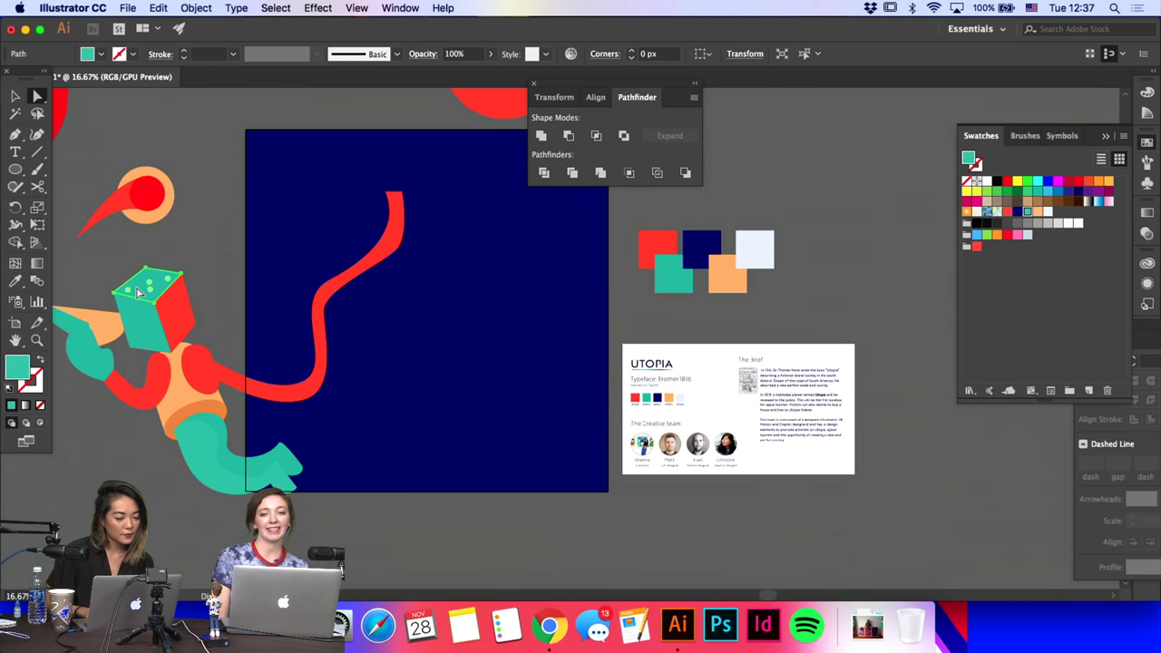
{"action": "left_click", "coordinate": [16, 281]}
{"action": "left_click", "coordinate": [142, 216]}
{"action": "key", "text": "a"}
{"action": "left_click", "coordinate": [194, 246]}
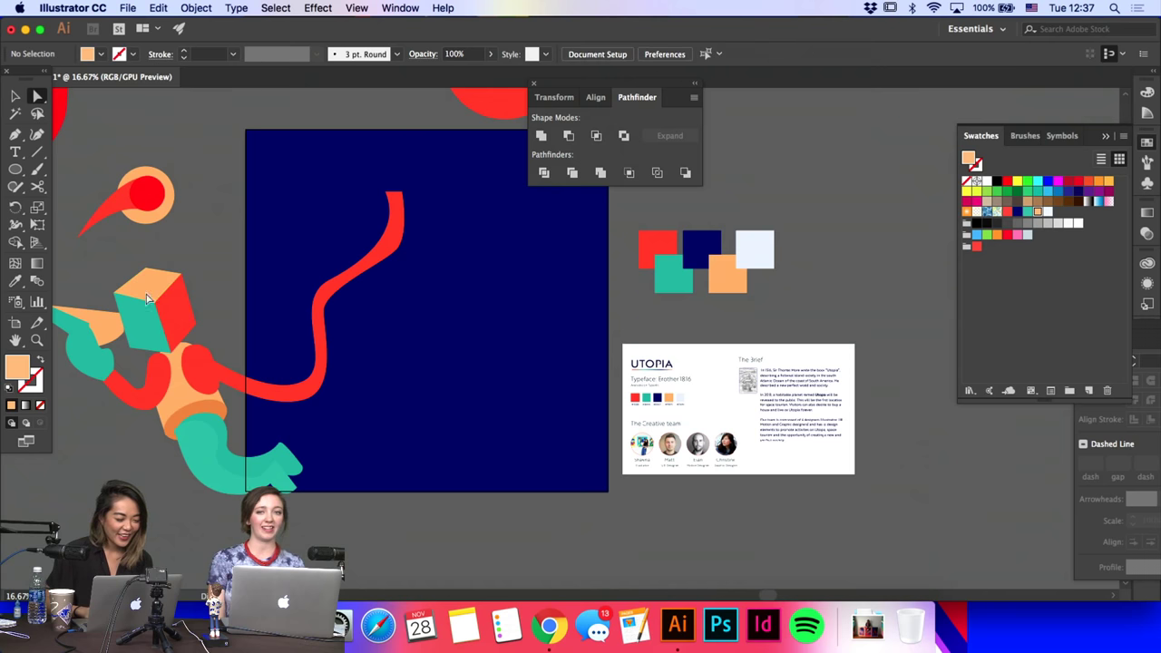
Step: Fill the top face of the held pie slice with the pale blue-white sampled from the palette squares
{"action": "left_click", "coordinate": [113, 339]}
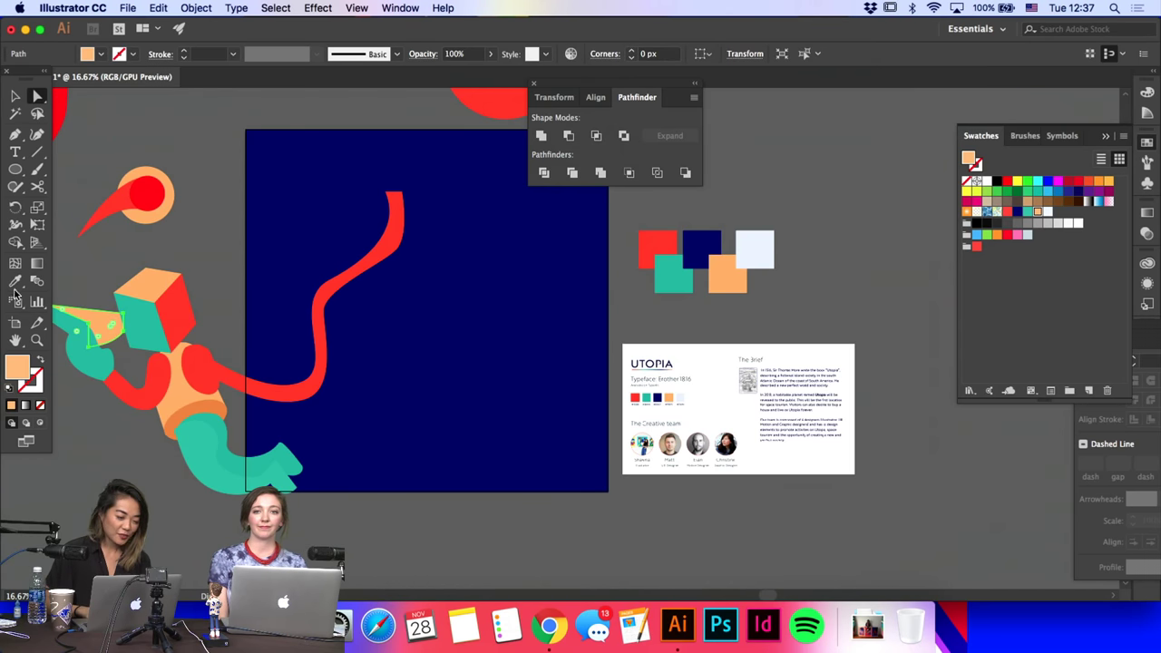
{"action": "left_click", "coordinate": [13, 281]}
{"action": "left_click", "coordinate": [746, 251]}
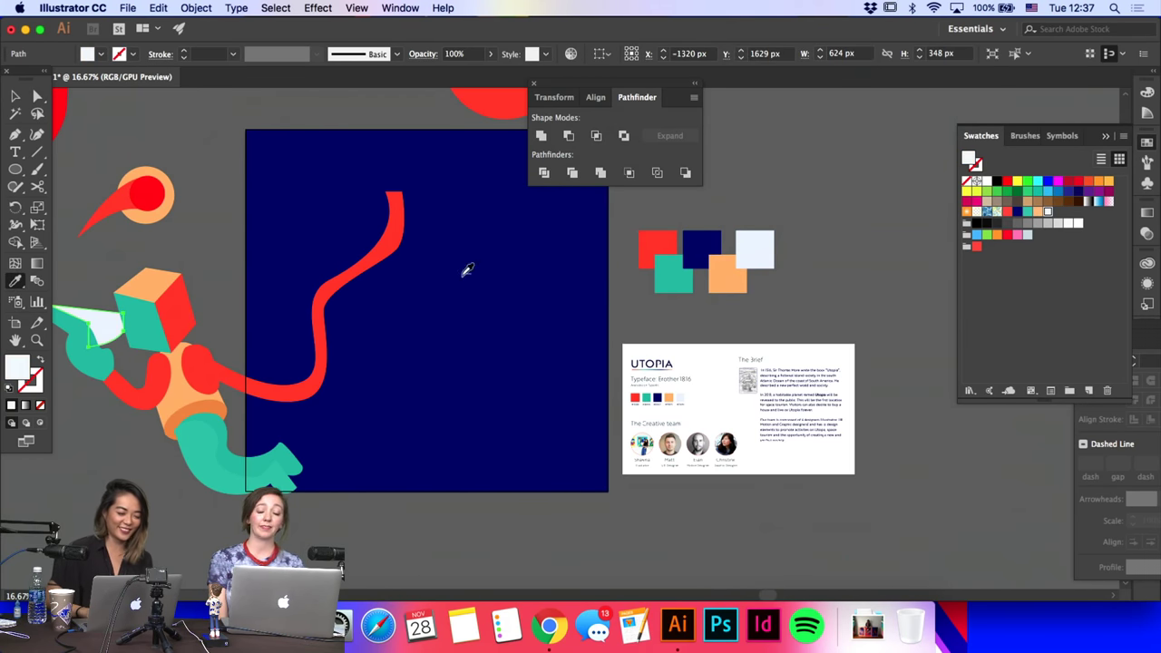
{"action": "key", "text": "a"}
{"action": "left_click", "coordinate": [467, 268]}
Step: Fill the side face of the held pie slice with the navy sampled from the palette squares
{"action": "left_click", "coordinate": [102, 322]}
{"action": "left_click", "coordinate": [63, 326]}
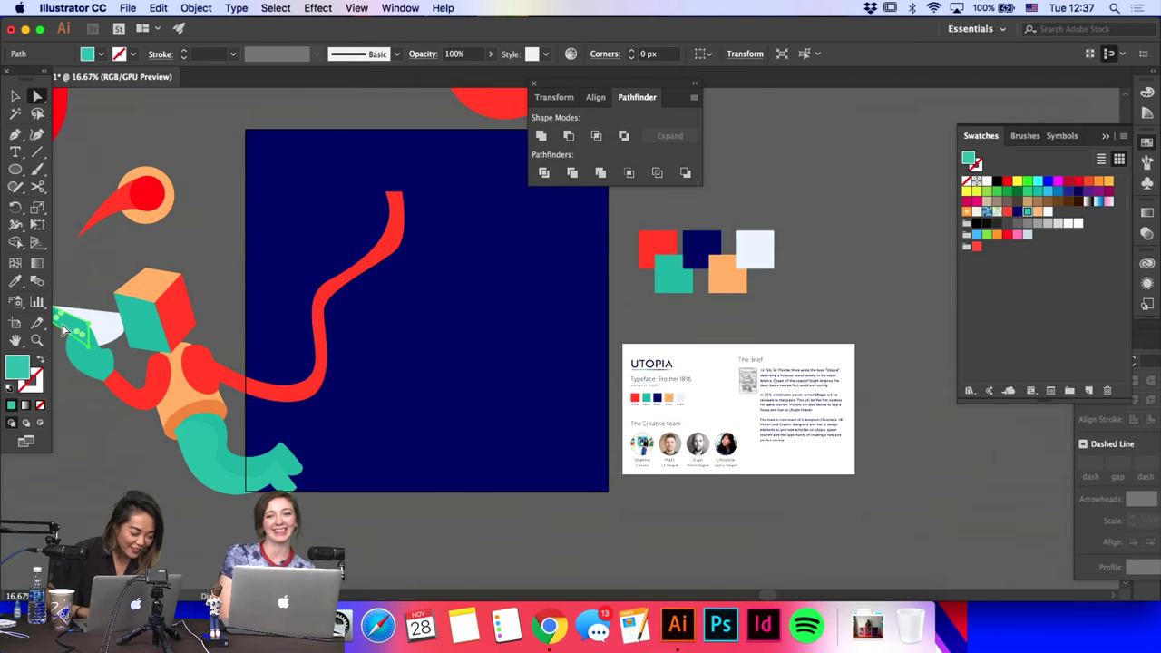
{"action": "left_click", "coordinate": [14, 281]}
{"action": "left_click", "coordinate": [705, 245]}
{"action": "key", "text": "a"}
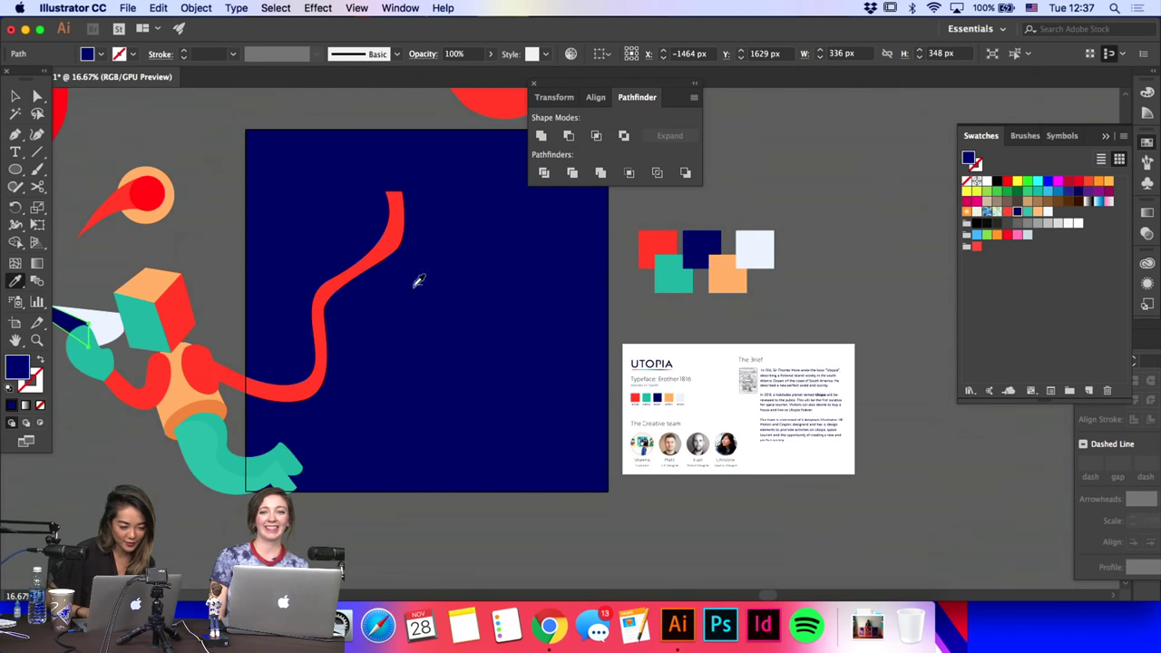
{"action": "left_click", "coordinate": [415, 278]}
Step: Fill the pie-chart disc with the pale blue-white sampled from the top face of the held pie slice
{"action": "scroll", "coordinate": [415, 277], "scroll_direction": "left", "scroll_amount": 5}
{"action": "scroll", "coordinate": [415, 277], "scroll_direction": "up", "scroll_amount": 2}
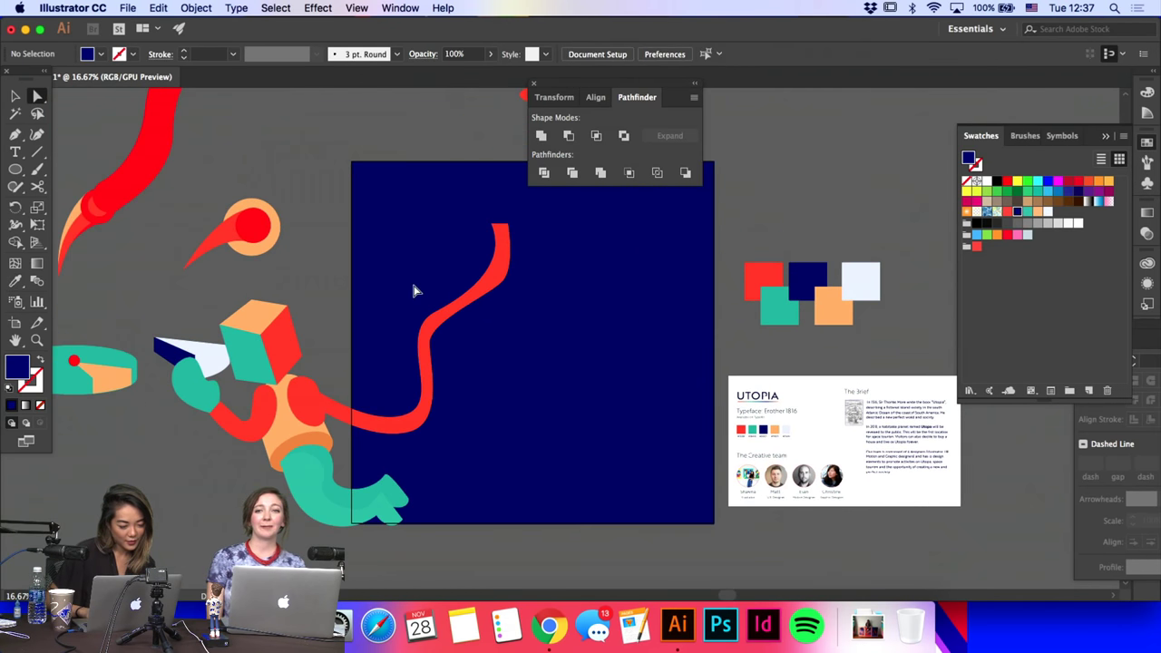
{"action": "left_click", "coordinate": [105, 363]}
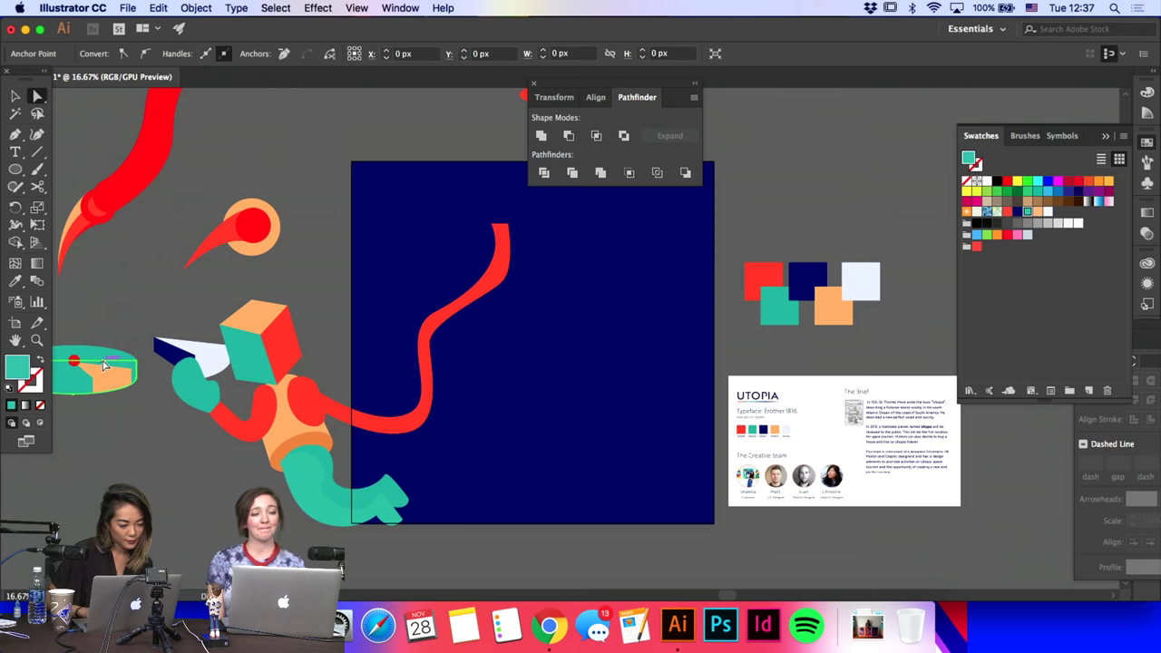
{"action": "left_click", "coordinate": [14, 283]}
{"action": "left_click", "coordinate": [207, 355]}
{"action": "key", "text": "a"}
{"action": "left_click", "coordinate": [186, 325]}
{"action": "scroll", "coordinate": [186, 324], "scroll_direction": "left", "scroll_amount": 3}
{"action": "scroll", "coordinate": [186, 324], "scroll_direction": "up", "scroll_amount": 1}
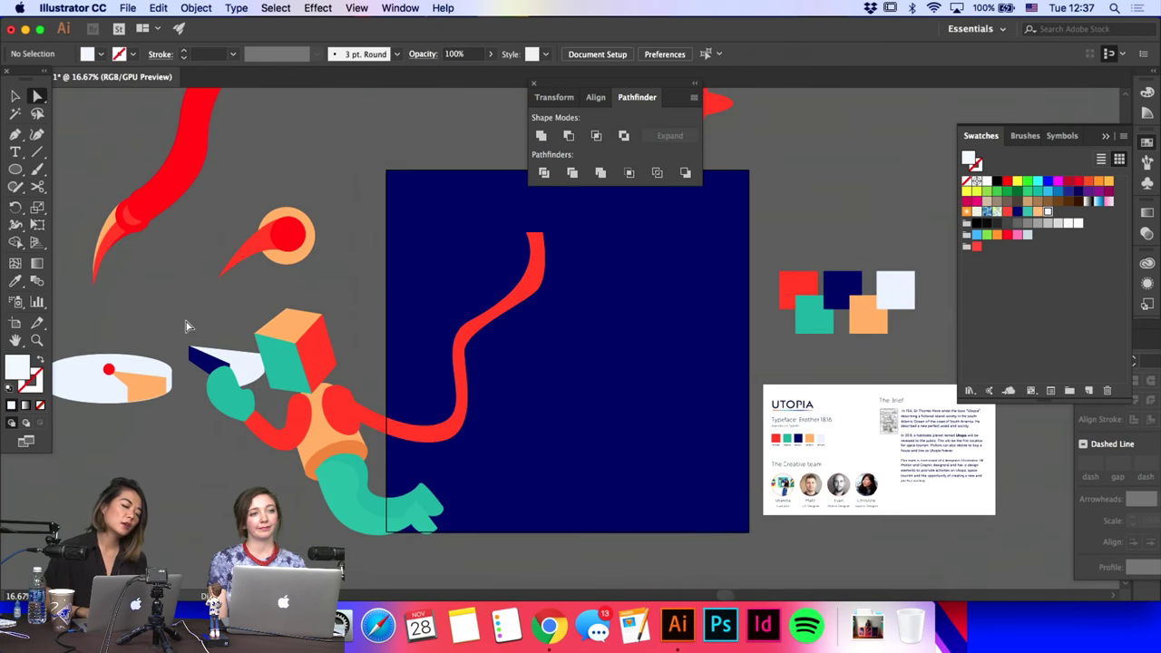
Step: Fill the orange wedge cut-out in the disc with the navy sampled from the held pie slice's side face
{"action": "scroll", "coordinate": [186, 327], "scroll_direction": "left", "scroll_amount": 2}
{"action": "scroll", "coordinate": [186, 326], "scroll_direction": "up", "scroll_amount": 1}
{"action": "left_click", "coordinate": [181, 393]}
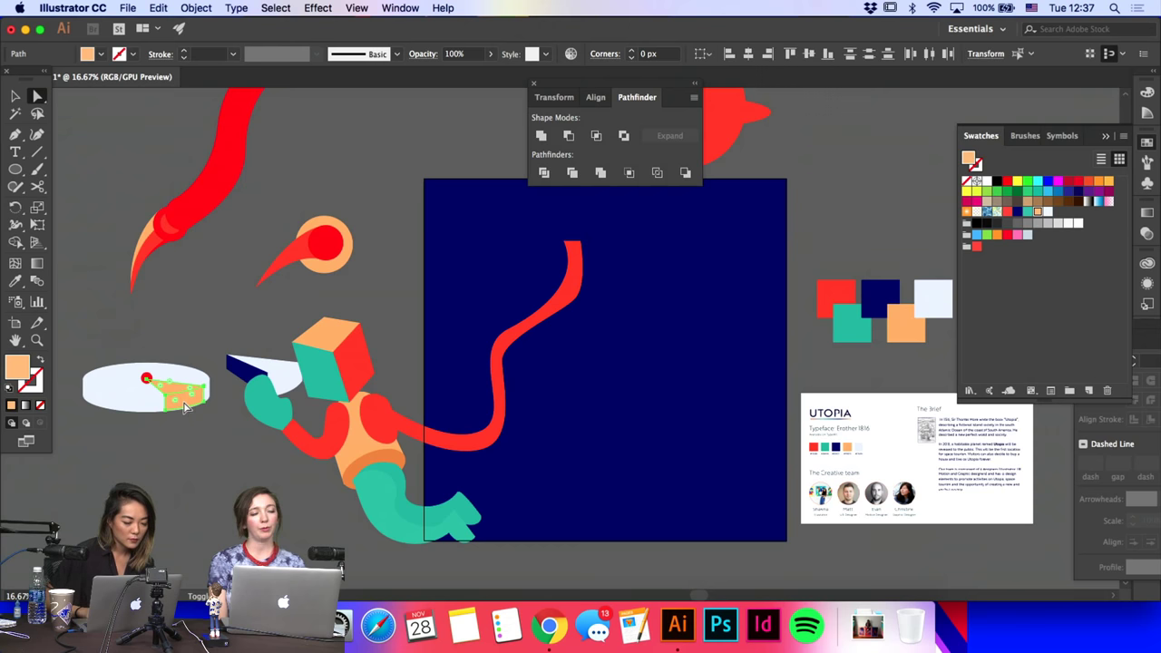
{"action": "left_click", "coordinate": [15, 282]}
{"action": "left_click", "coordinate": [251, 369]}
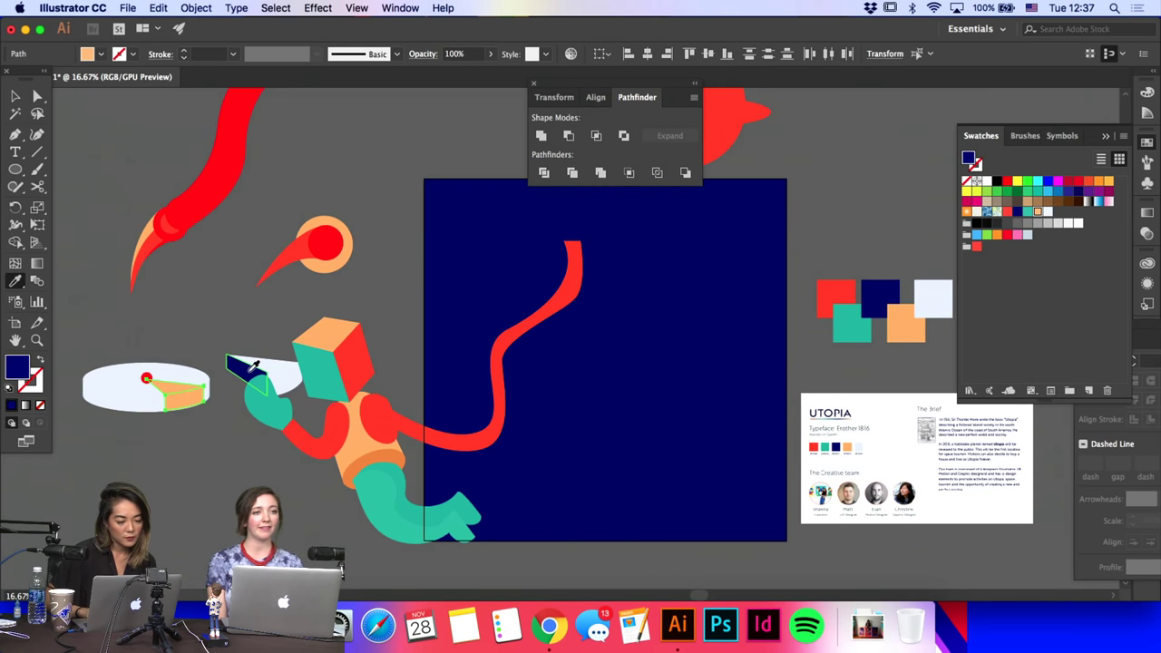
{"action": "key", "text": "a"}
{"action": "left_click", "coordinate": [200, 337]}
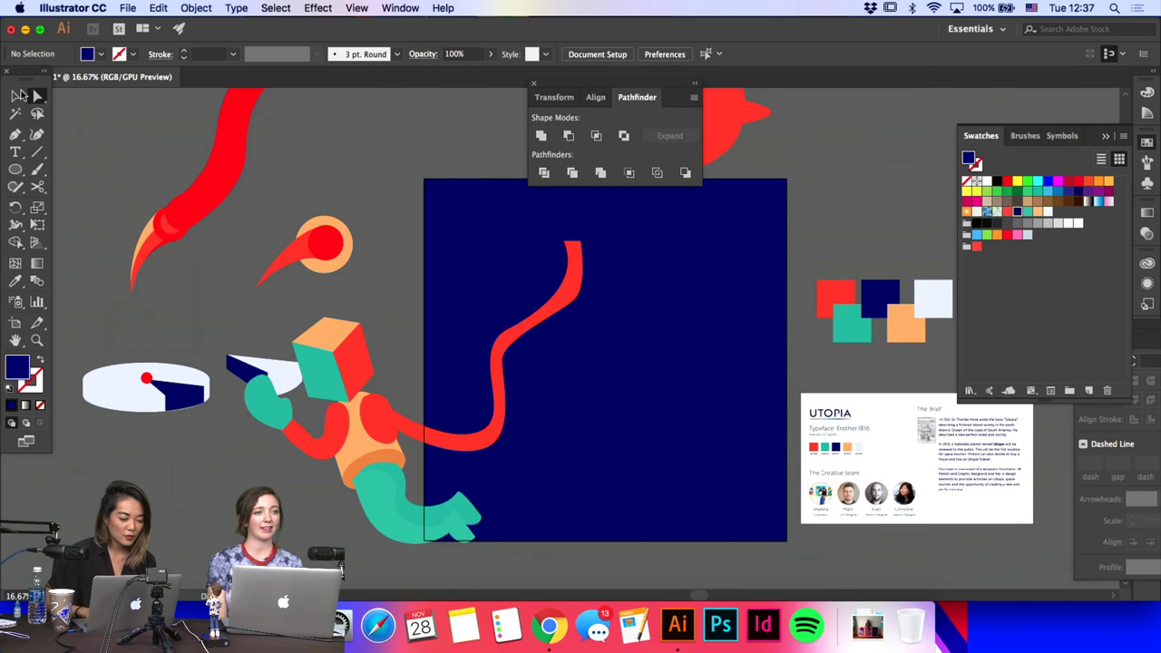
Step: Enlarge the small red circle at the disc's centre into a ball about 517 px across
{"action": "left_click", "coordinate": [15, 96]}
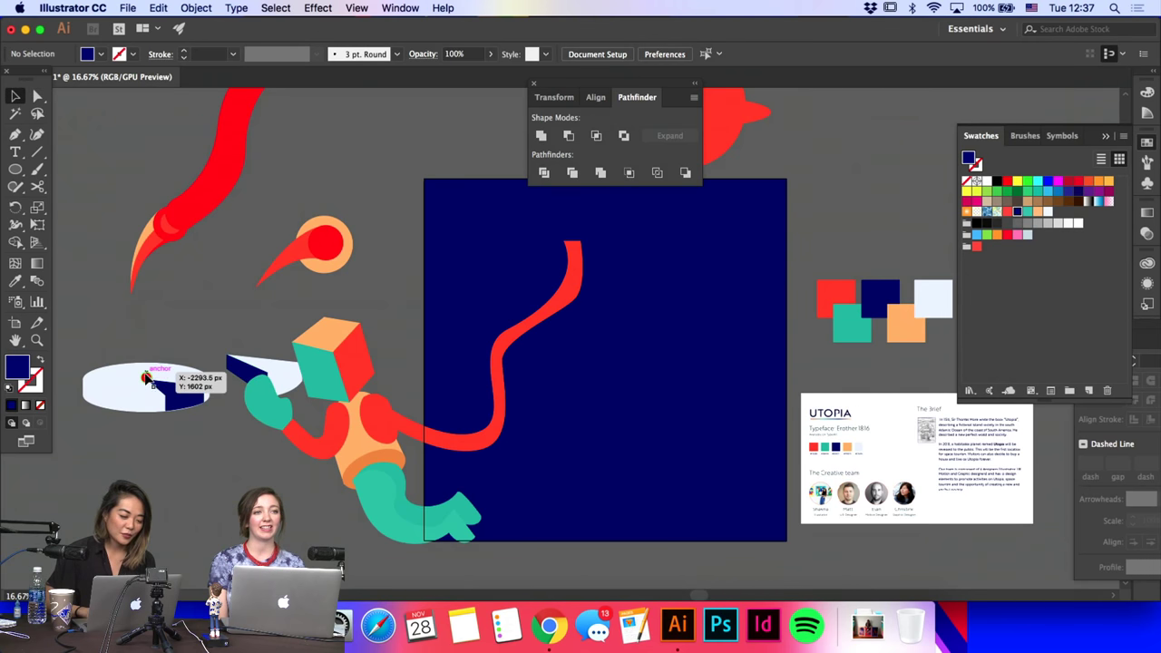
{"action": "left_click", "coordinate": [148, 375]}
{"action": "mouse_move", "coordinate": [160, 360]}
{"action": "left_mouse_down"}
{"action": "mouse_move", "coordinate": [205, 318]}
{"action": "mouse_move", "coordinate": [147, 338]}
{"action": "mouse_move", "coordinate": [175, 350]}
{"action": "left_mouse_up"}
{"action": "left_click", "coordinate": [224, 315]}
{"action": "left_click", "coordinate": [213, 327]}
Step: Add anchor points along the curved lower edge of the navy cut-out face on the disc
{"action": "key", "text": "super+plus"}
{"action": "key", "text": "super+plus"}
{"action": "scroll", "coordinate": [212, 323], "scroll_direction": "left", "scroll_amount": 7}
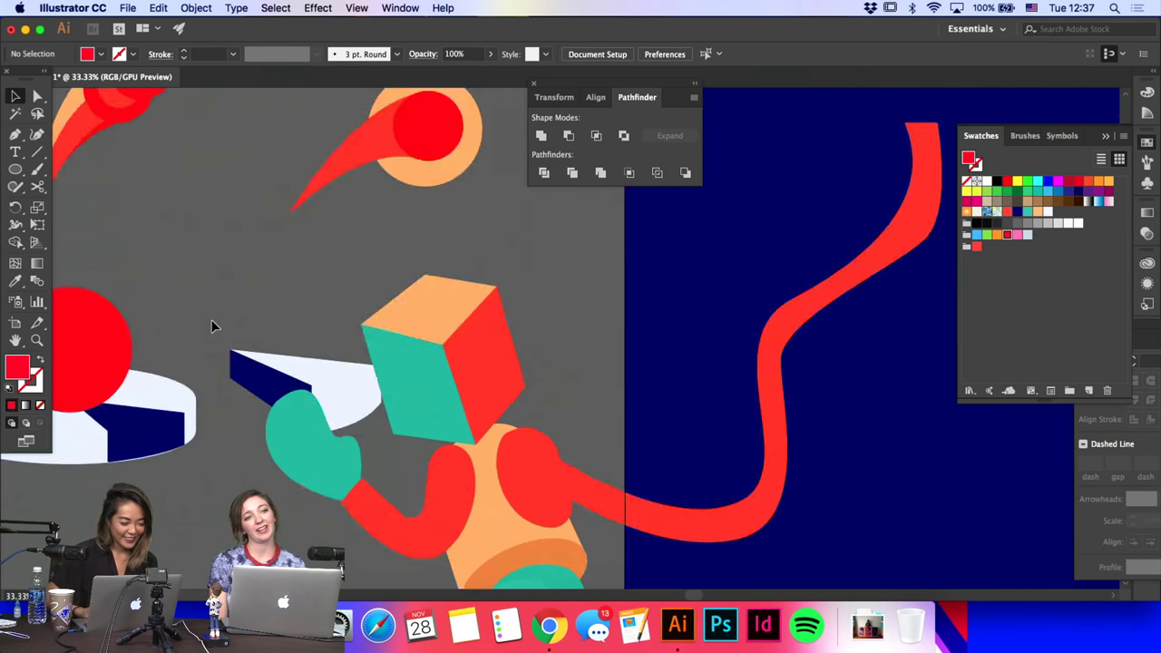
{"action": "left_click", "coordinate": [487, 404]}
{"action": "key", "text": "p"}
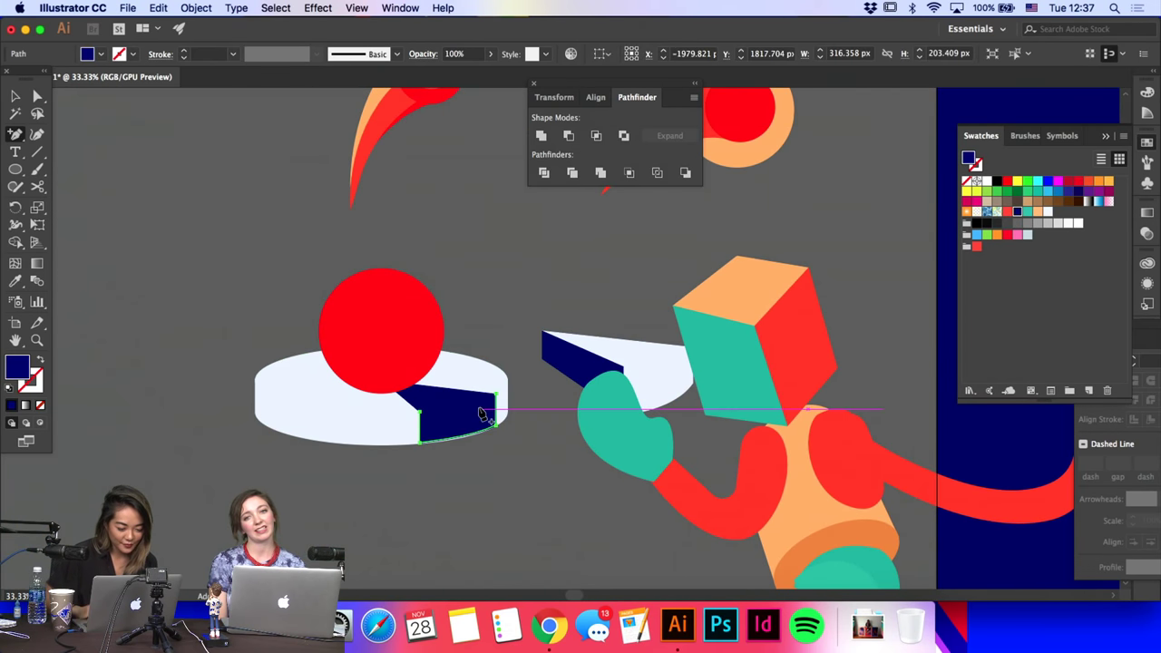
{"action": "left_click", "coordinate": [458, 442]}
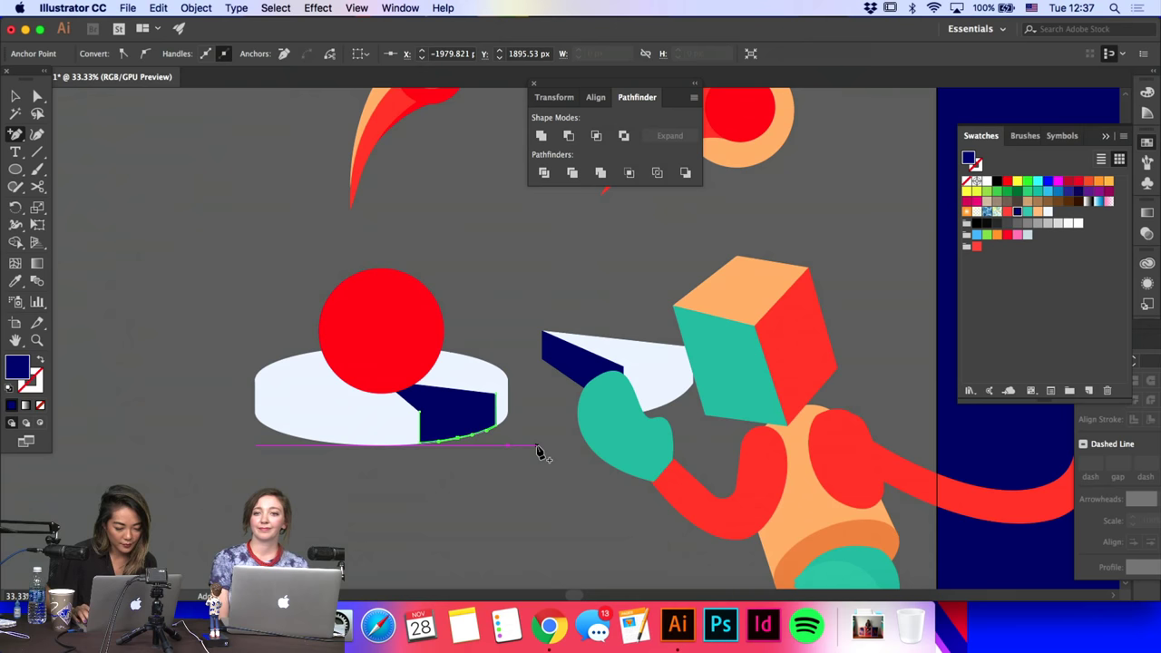
{"action": "left_click", "coordinate": [538, 454], "text": "super"}
Step: Draw a circle about 102 px wide on the upper left of the red ball and reshape its anchors into a dome with an indented base
{"action": "key", "text": "l"}
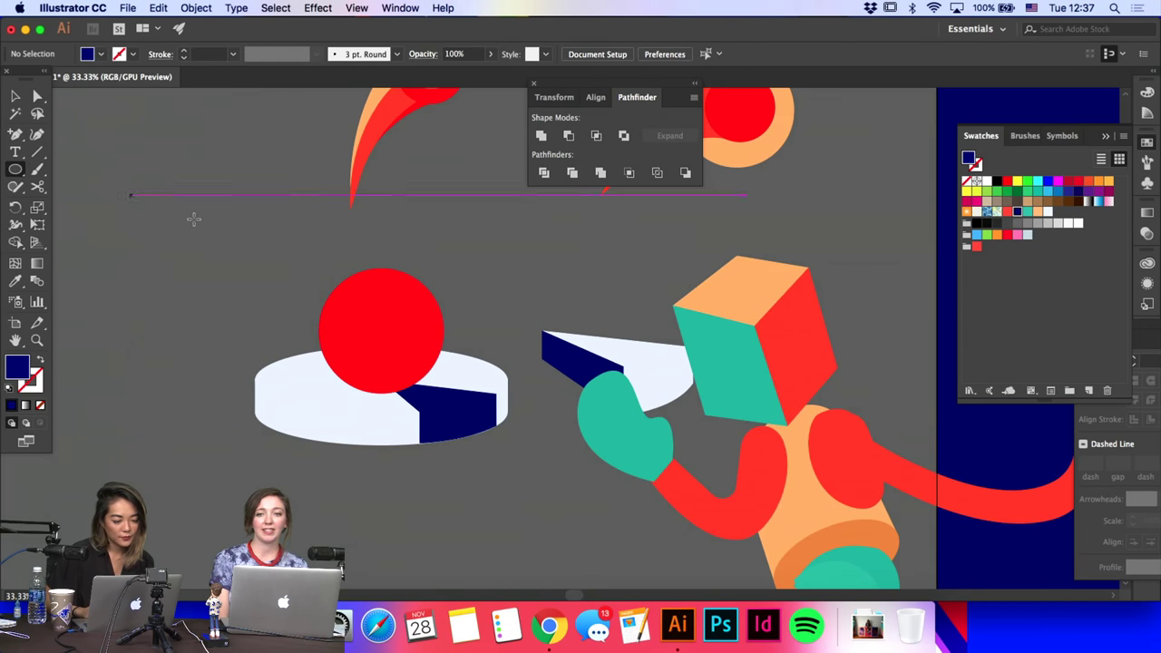
{"action": "left_click_drag", "start_coordinate": [344, 293], "coordinate": [374, 324]}
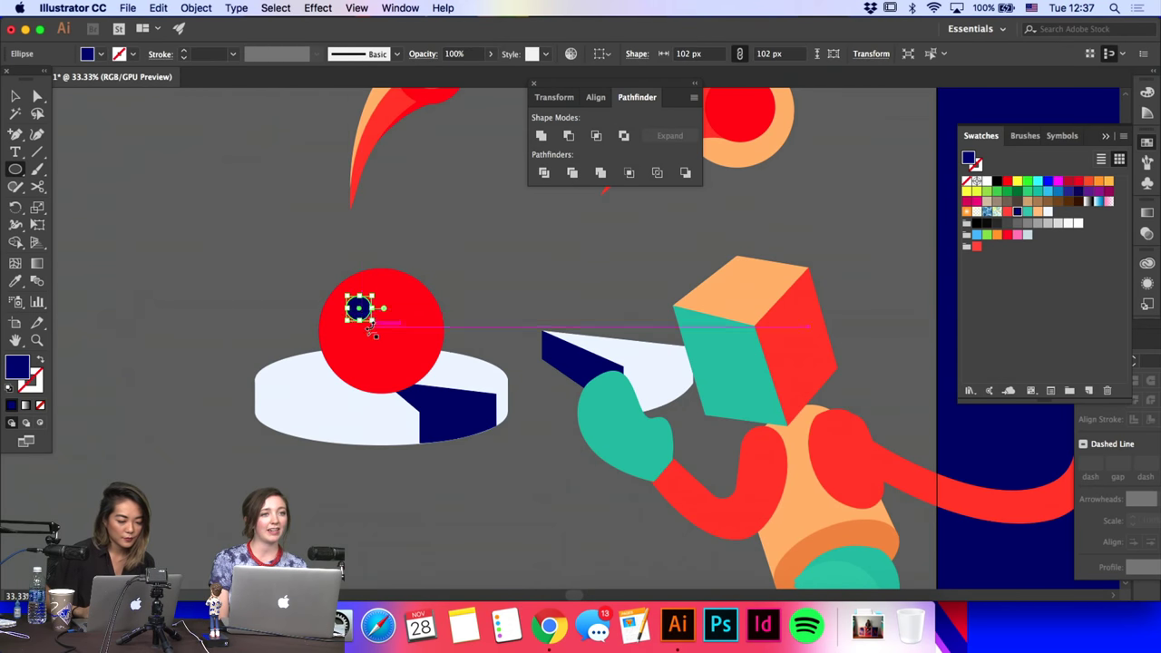
{"action": "key", "text": "a"}
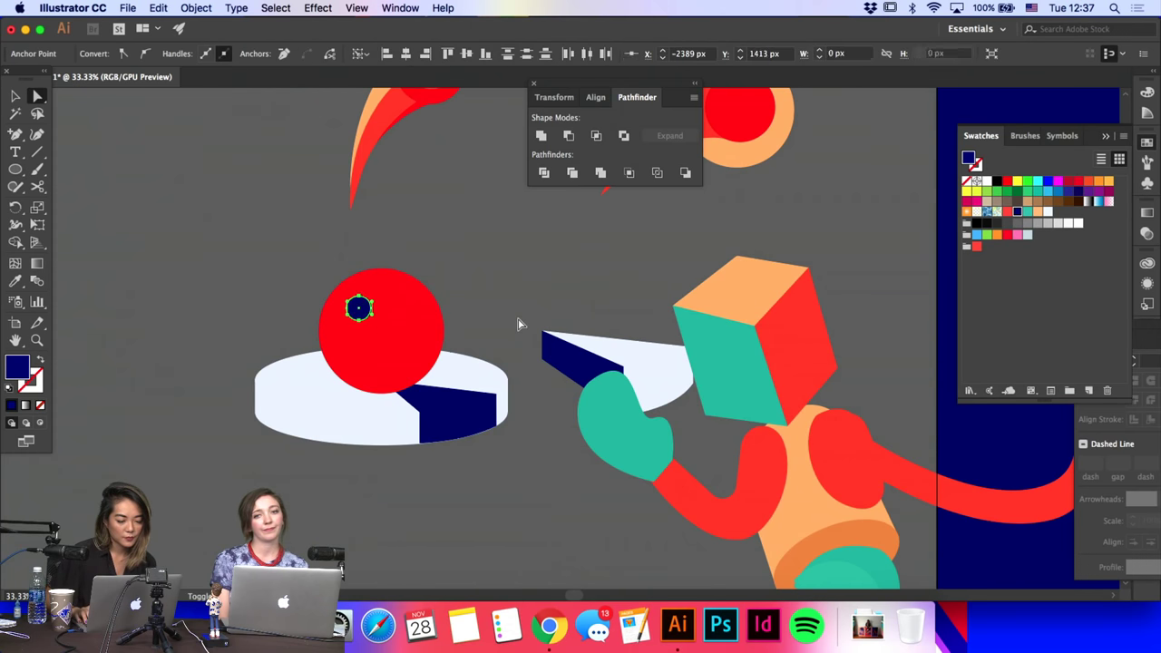
{"action": "key", "text": "shift+Up"}
{"action": "key", "text": "shift+Up"}
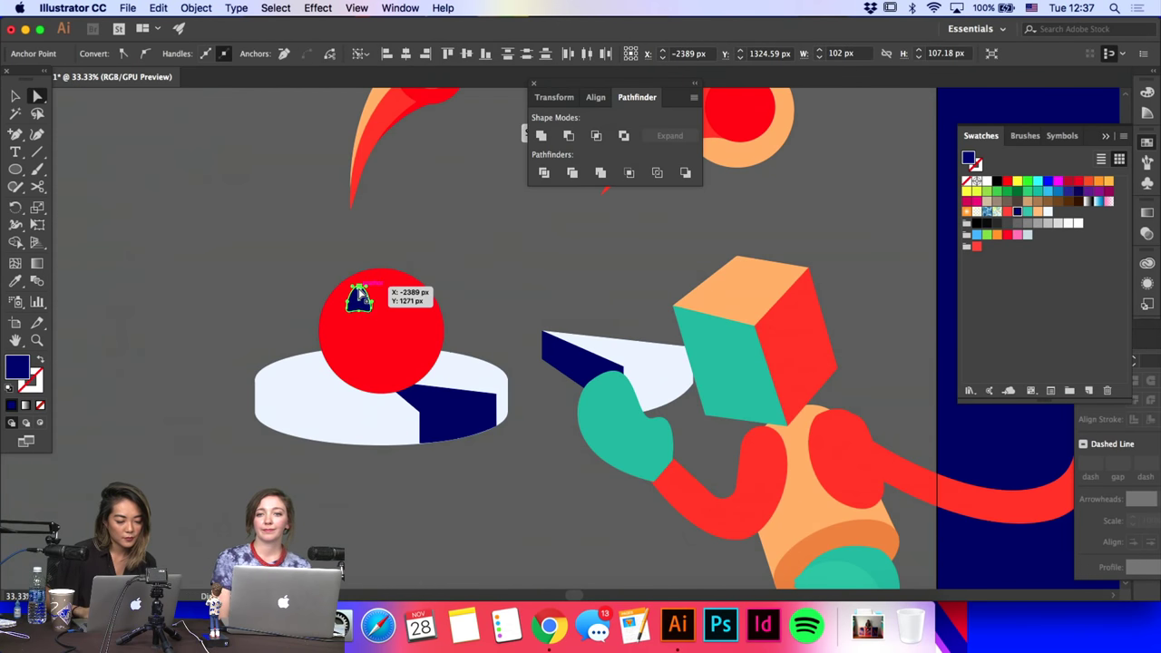
{"action": "left_click", "coordinate": [358, 287]}
{"action": "key", "text": "shift+Down"}
{"action": "left_click", "coordinate": [467, 318]}
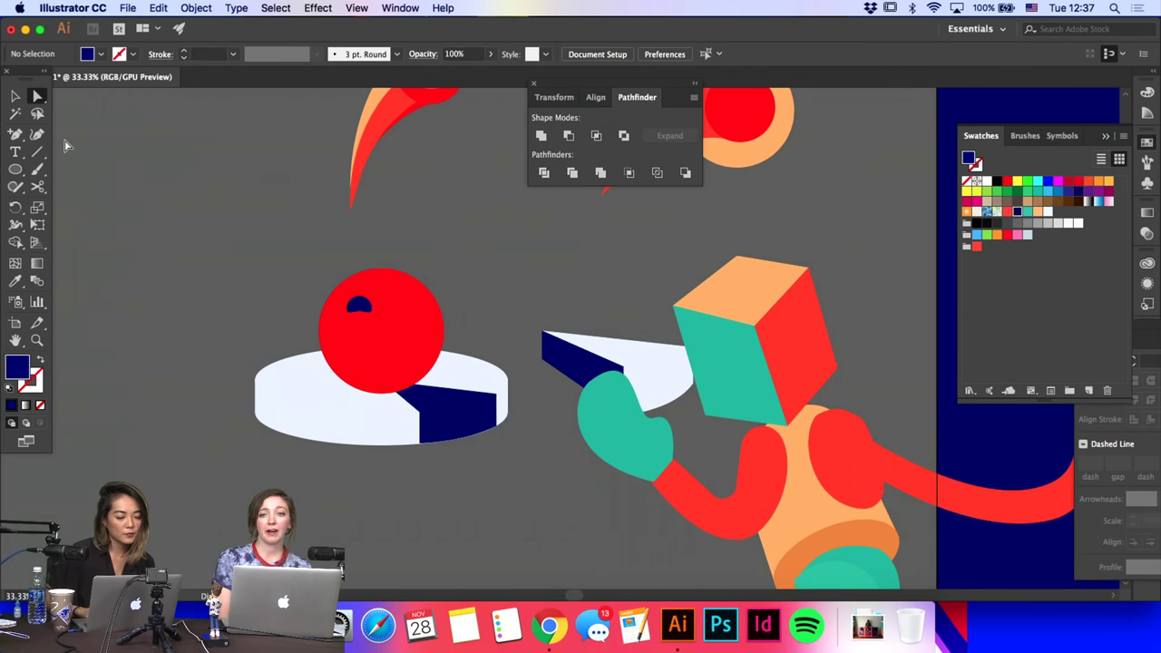
Step: Rotate the navy dome shape to follow the ball's upper-left curve and enlarge it to about 147 by 152 px
{"action": "key", "text": "v"}
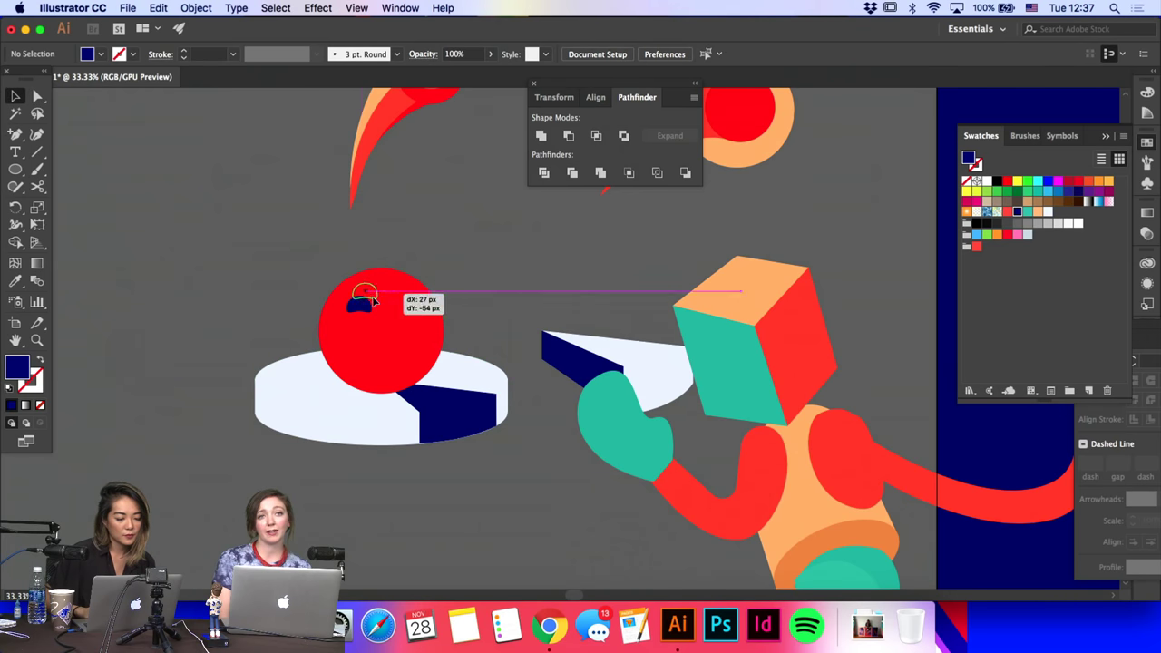
{"action": "left_click_drag", "start_coordinate": [371, 296], "coordinate": [331, 318]}
{"action": "left_click_drag", "start_coordinate": [381, 288], "coordinate": [367, 275]}
Step: Fill the curved highlight on the ball with the lighter red sampled from the comet's tail
{"action": "left_click", "coordinate": [15, 283]}
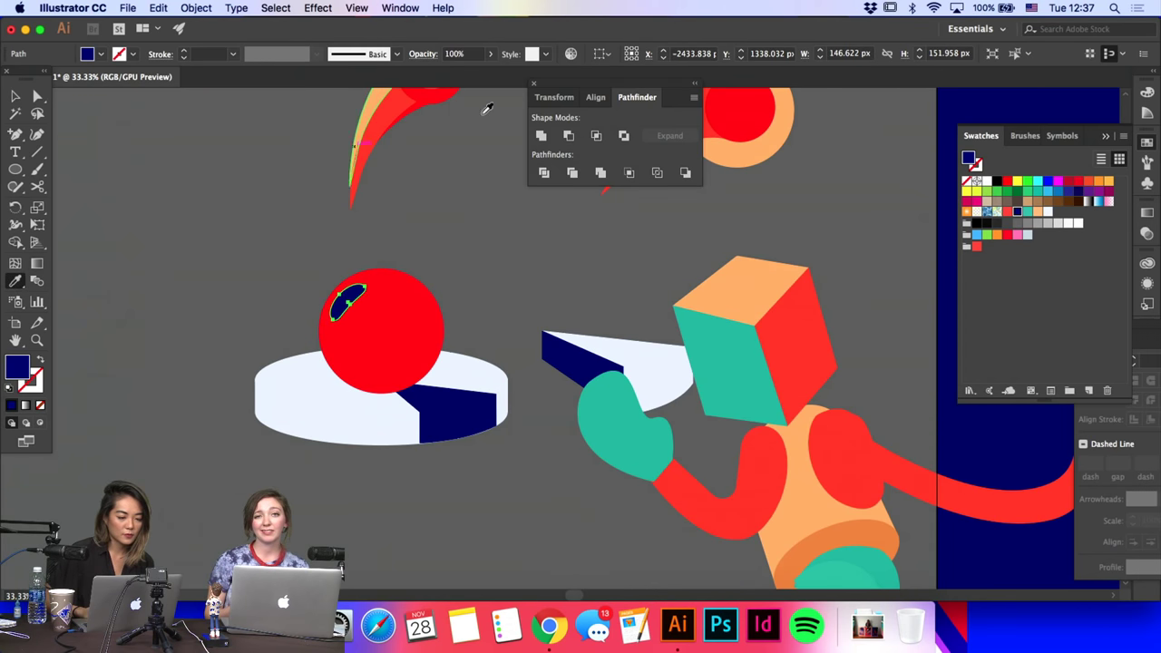
{"action": "left_click", "coordinate": [399, 101]}
{"action": "key", "text": "a"}
{"action": "left_click", "coordinate": [441, 190]}
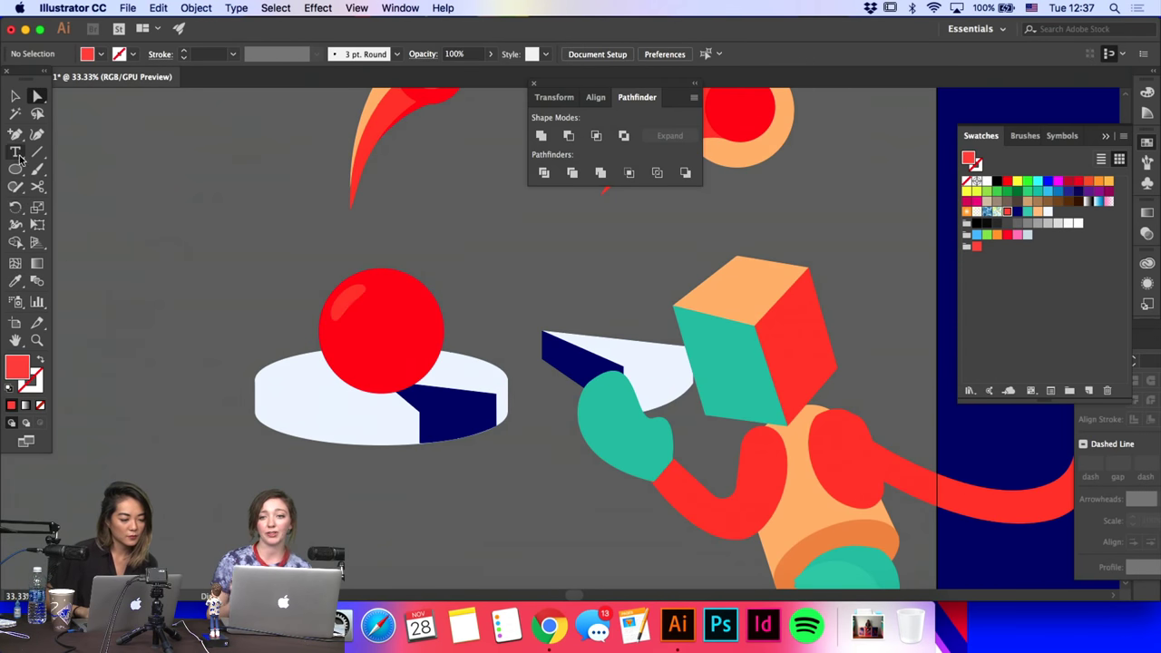
Step: Draw a curved stem rising from the top of the red ball with the Pen tool and shift it slightly left
{"action": "left_click_drag", "start_coordinate": [16, 133], "coordinate": [56, 134]}
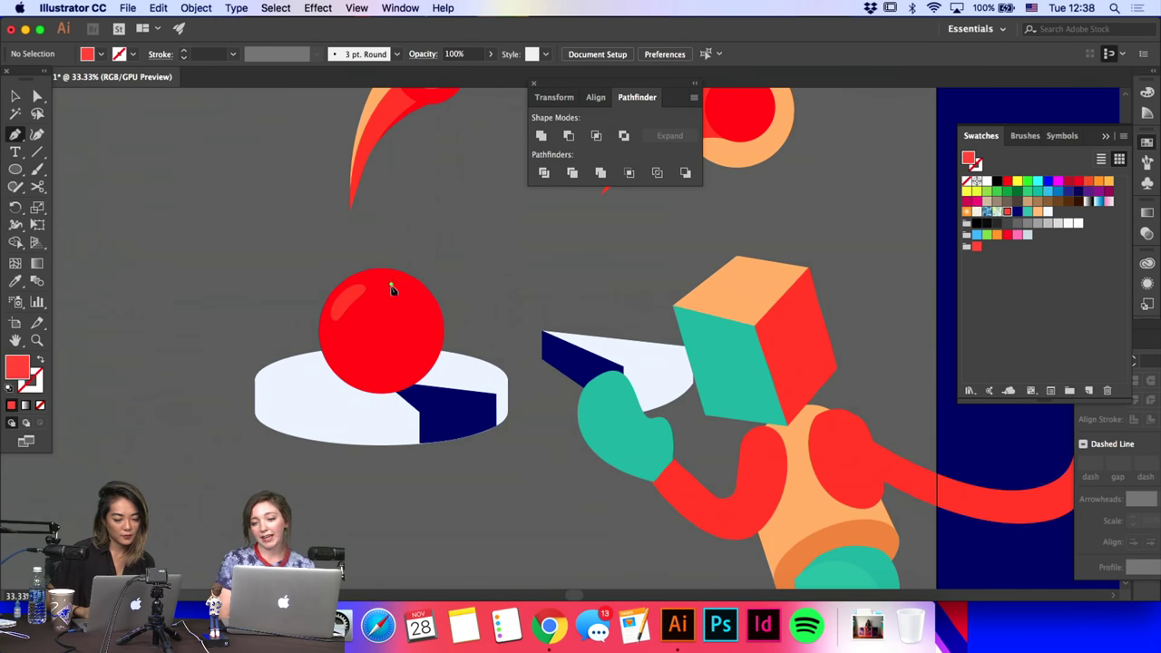
{"action": "left_click_drag", "start_coordinate": [391, 285], "coordinate": [409, 290]}
{"action": "mouse_move", "coordinate": [451, 246]}
{"action": "left_mouse_down"}
{"action": "mouse_move", "coordinate": [482, 246]}
{"action": "mouse_move", "coordinate": [456, 251]}
{"action": "mouse_move", "coordinate": [440, 229]}
{"action": "left_mouse_up"}
{"action": "left_click", "coordinate": [435, 223]}
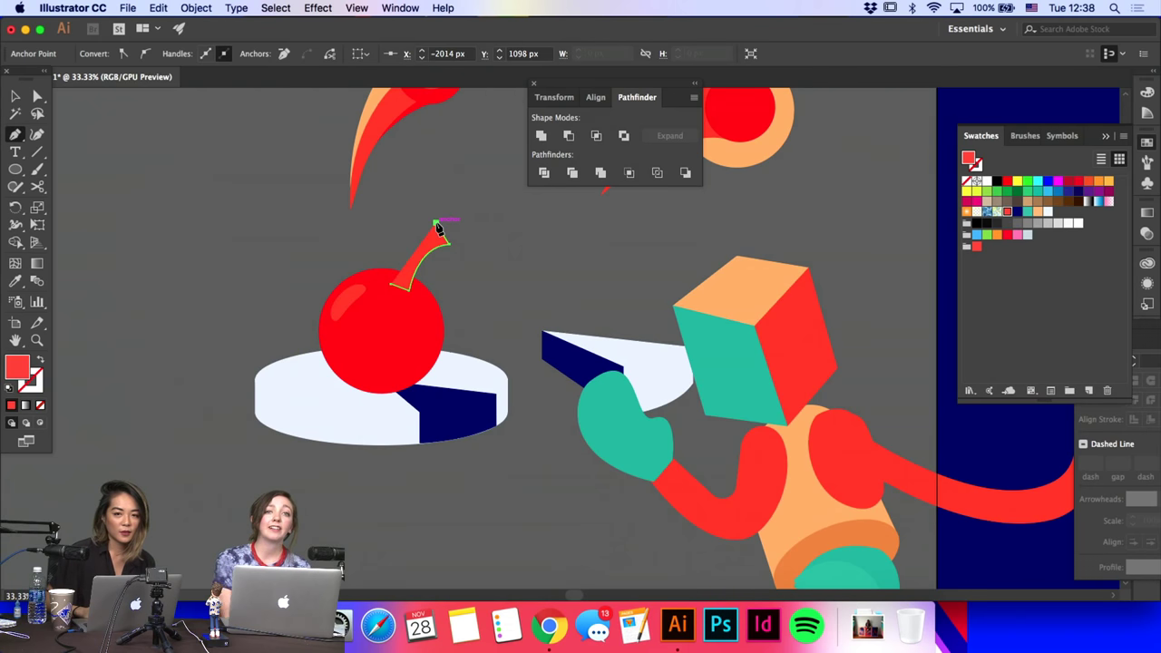
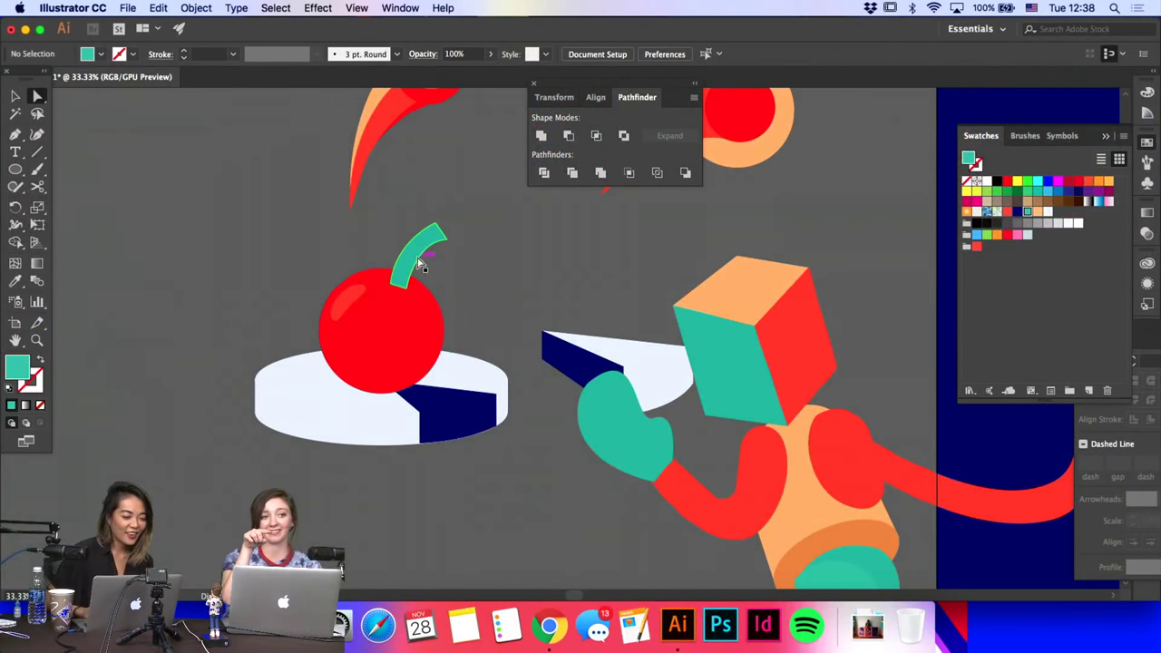
{"action": "left_click_drag", "start_coordinate": [411, 256], "coordinate": [398, 255]}
{"action": "left_click", "coordinate": [495, 280]}
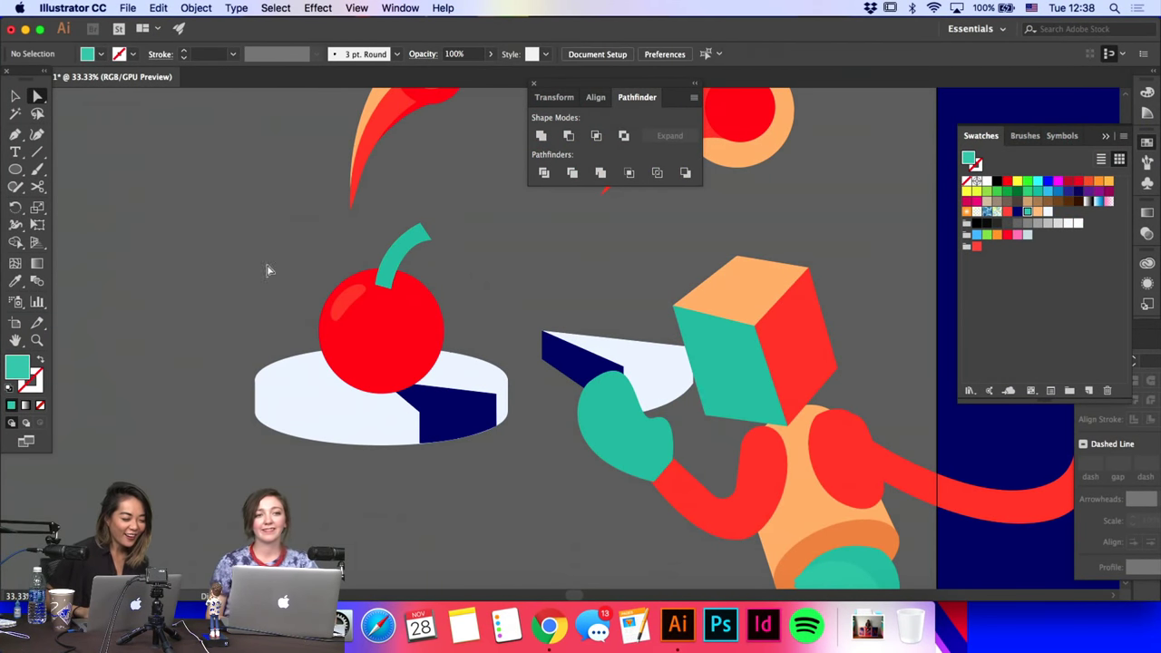
Step: Draw a closed shape with a curved upper edge and pointed bottom over the stem's base using the Pen tool
{"action": "left_click", "coordinate": [16, 136]}
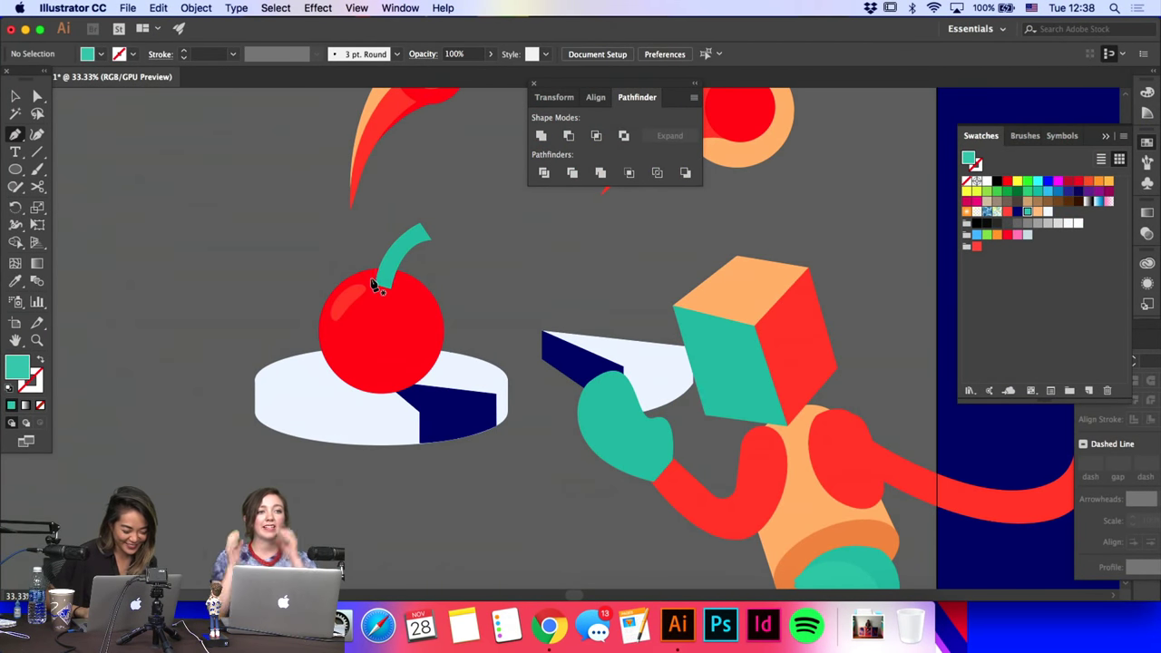
{"action": "left_click_drag", "start_coordinate": [372, 280], "coordinate": [418, 305]}
{"action": "left_click", "coordinate": [415, 300]}
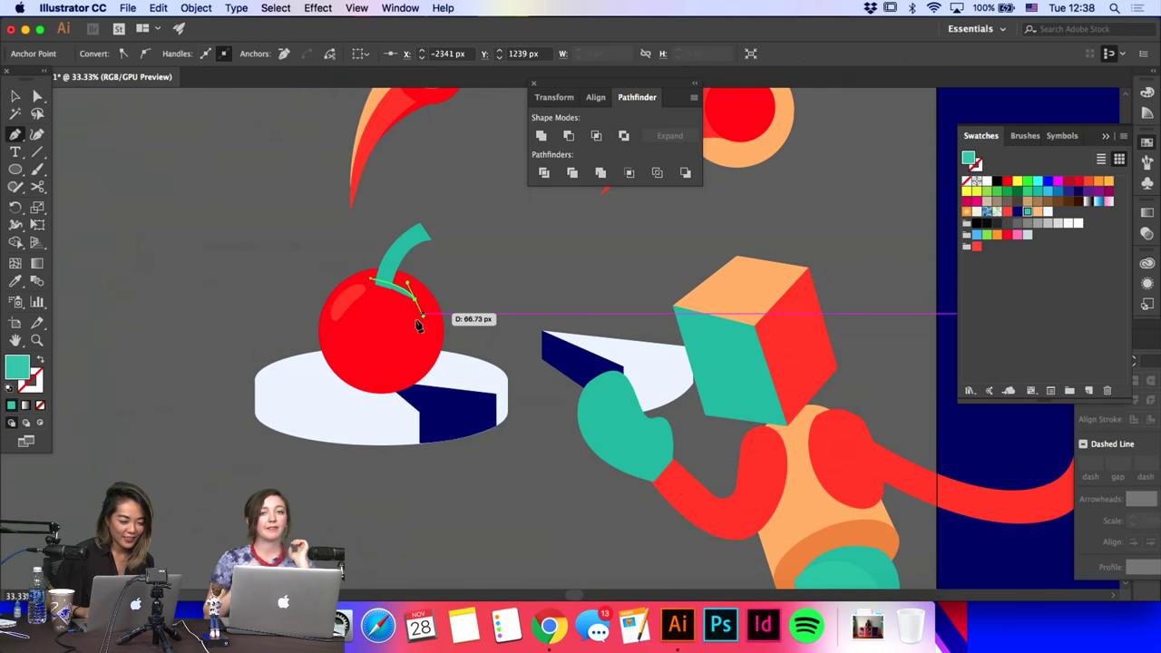
{"action": "left_click", "coordinate": [383, 331]}
{"action": "left_click", "coordinate": [373, 278]}
{"action": "left_click_drag", "start_coordinate": [384, 269], "coordinate": [382, 263]}
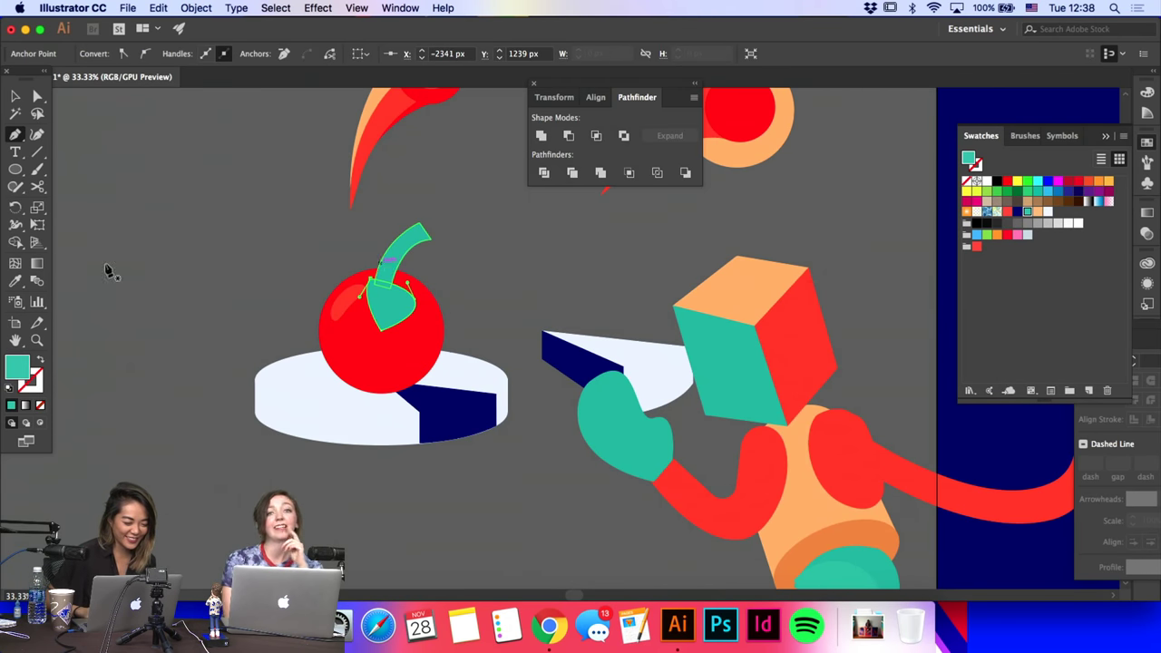
Step: Fill the pointed shape over the stem's base with the red sampled from the ball
{"action": "left_click", "coordinate": [14, 281]}
{"action": "left_click", "coordinate": [353, 349]}
{"action": "key", "text": "a"}
{"action": "left_click", "coordinate": [445, 293]}
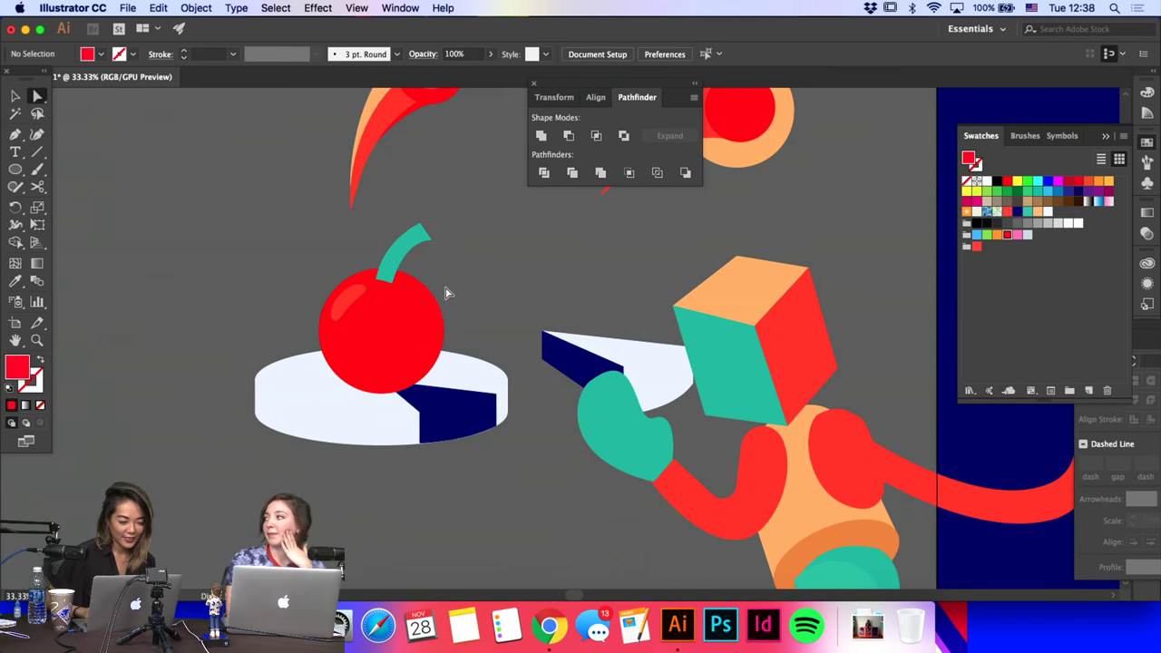
Step: Shift the stem slightly right on the ball and move the lower corner anchor at its tip about 10 px up and left
{"action": "left_click_drag", "start_coordinate": [402, 258], "coordinate": [412, 260]}
{"action": "left_click", "coordinate": [466, 284]}
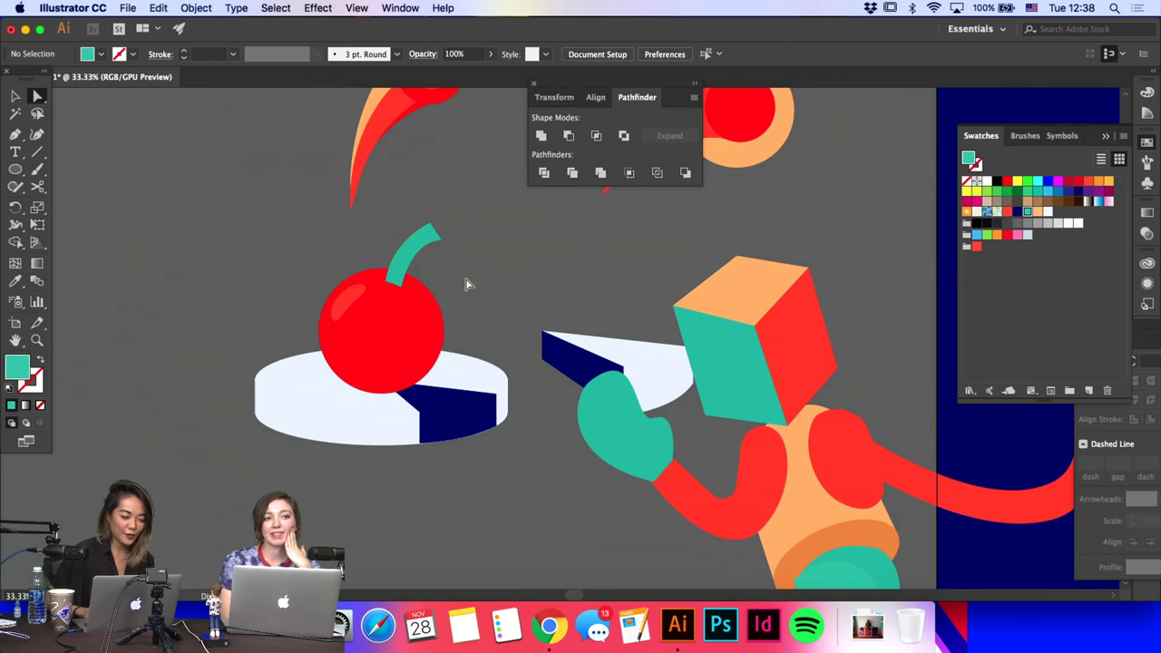
{"action": "left_click", "coordinate": [440, 240]}
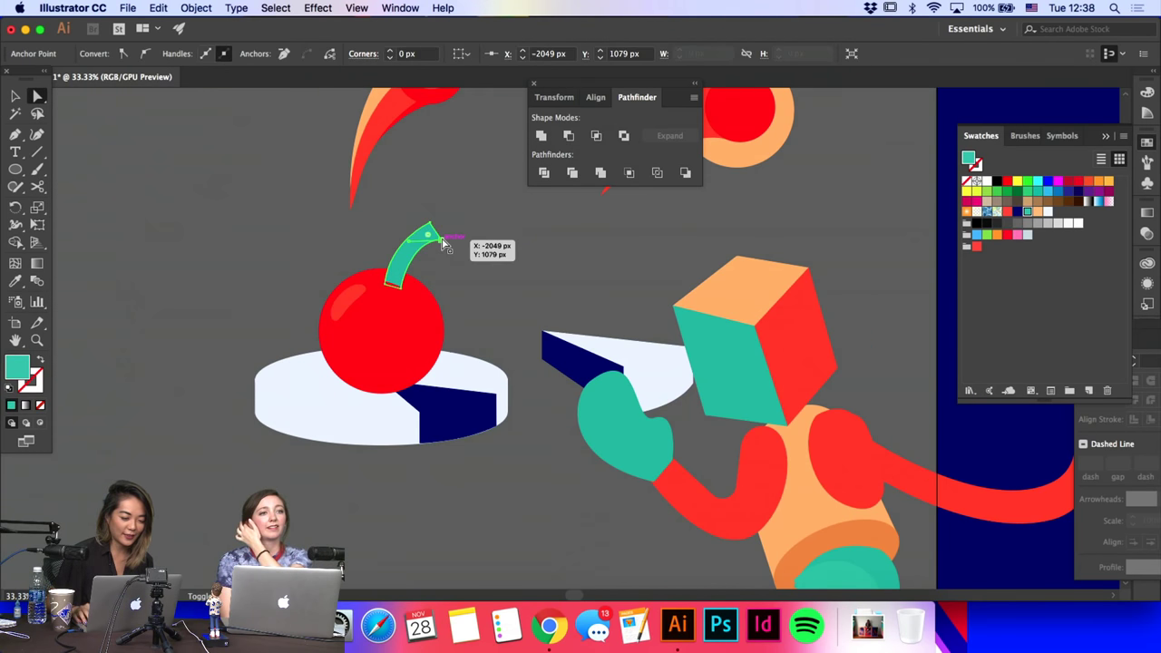
{"action": "key", "text": "super+0"}
{"action": "scroll", "coordinate": [442, 244], "scroll_direction": "down", "scroll_amount": 2}
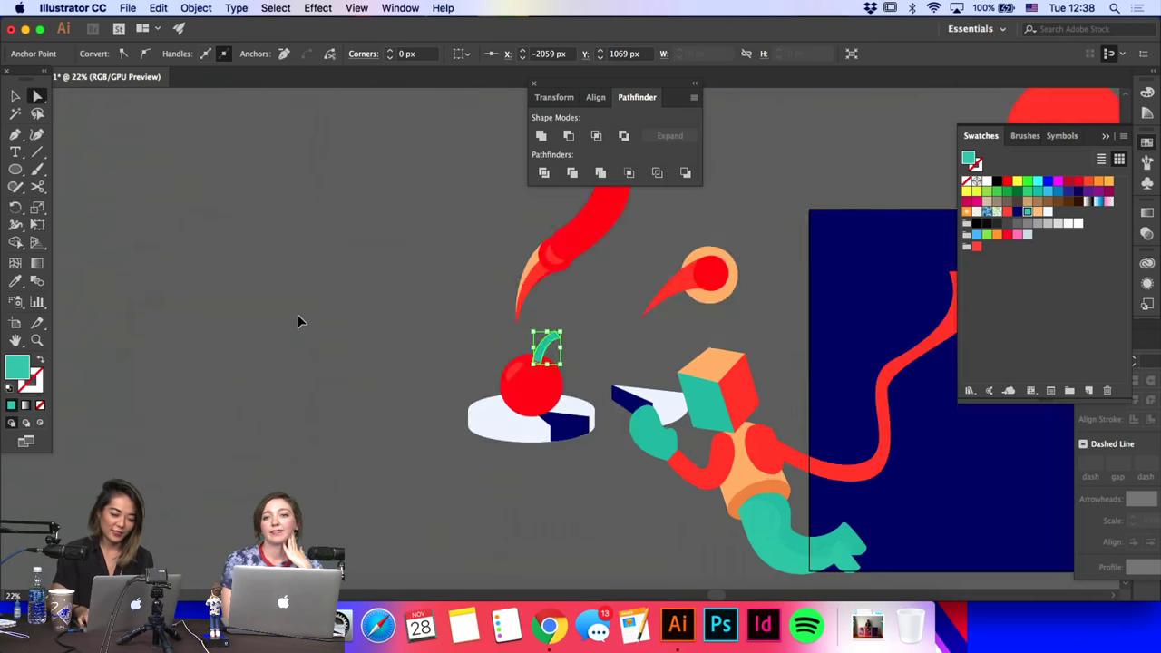
{"action": "scroll", "coordinate": [299, 314], "scroll_direction": "down", "scroll_amount": 2}
{"action": "left_click", "coordinate": [215, 374]}
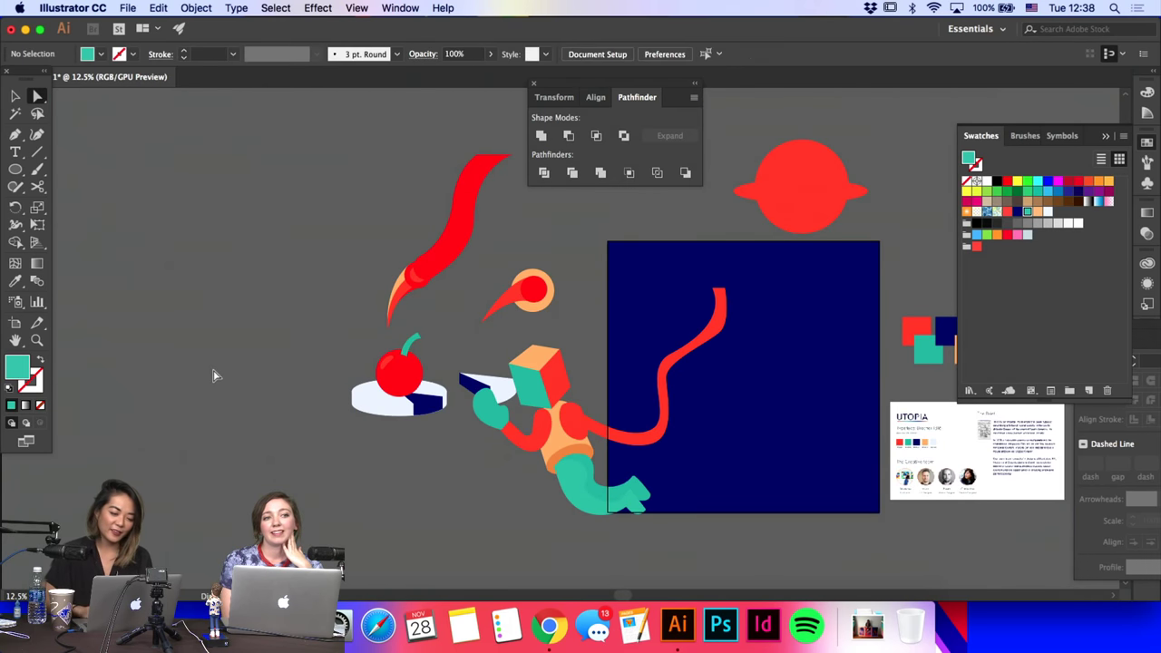
Step: Add anchor points to the red ball's upper edge beside the stem and reshape its right side into a rounded cherry shoulder
{"action": "left_click", "coordinate": [16, 94]}
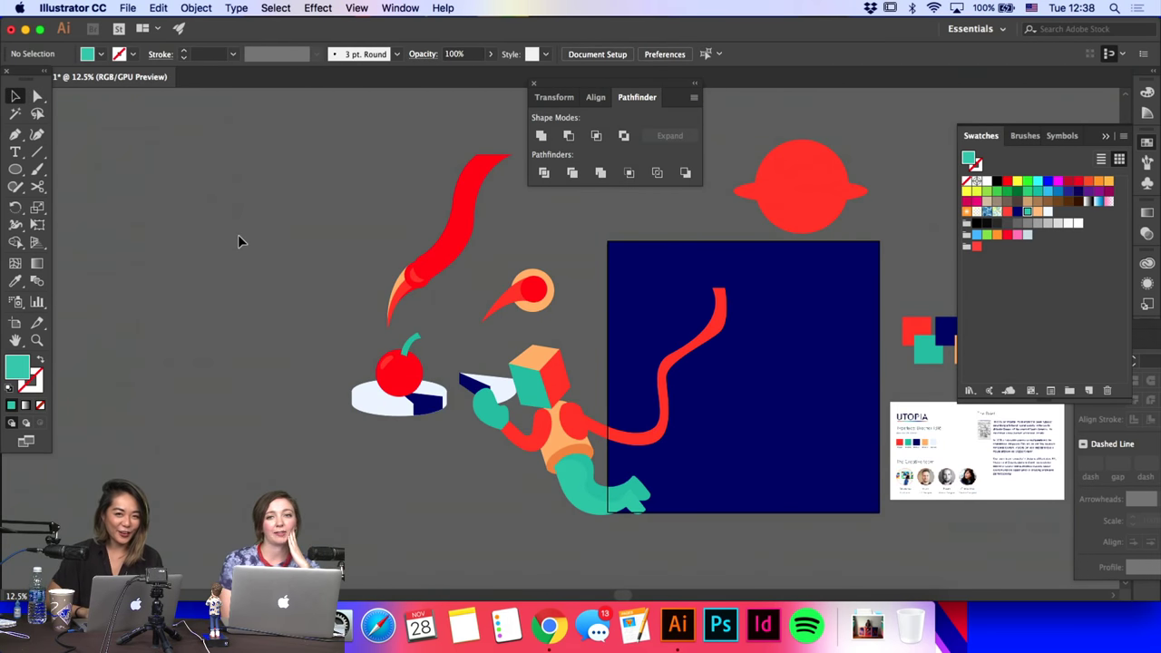
{"action": "key", "text": "super+equal"}
{"action": "key", "text": "super+equal"}
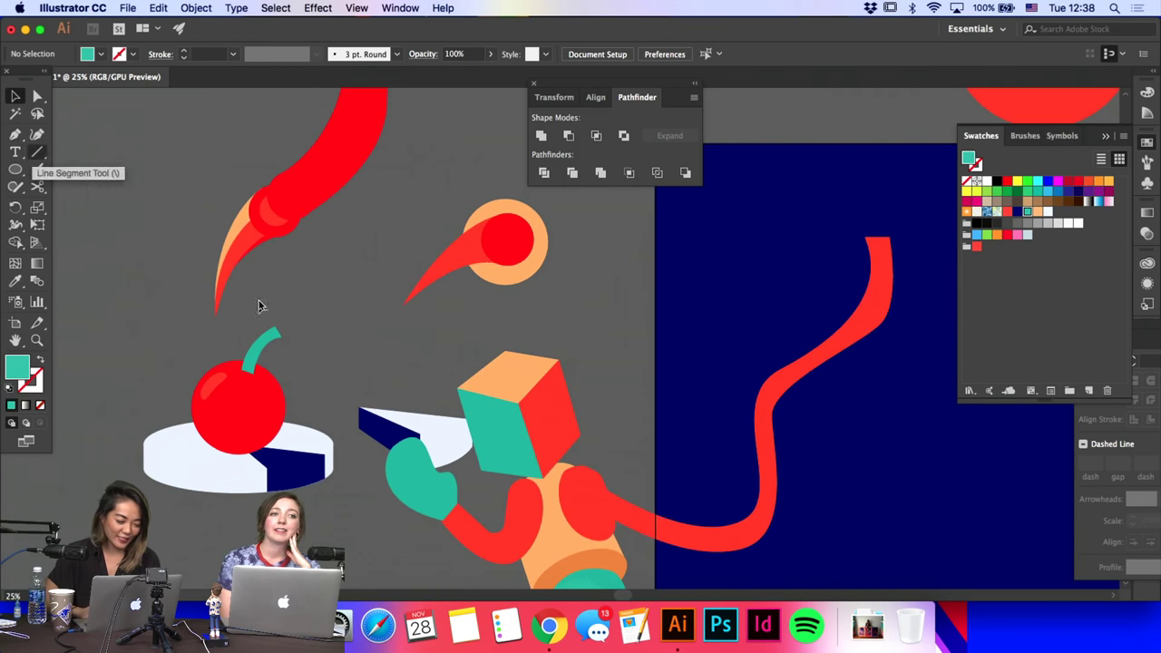
{"action": "left_click", "coordinate": [262, 382]}
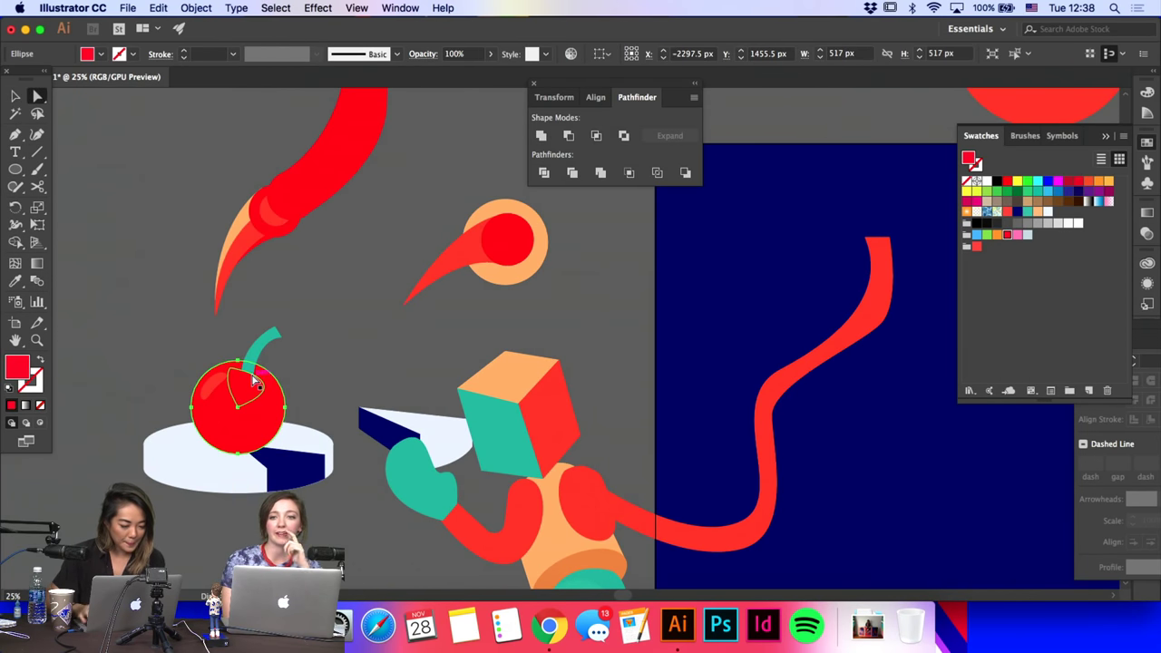
{"action": "key", "text": "p"}
{"action": "left_click", "coordinate": [269, 375]}
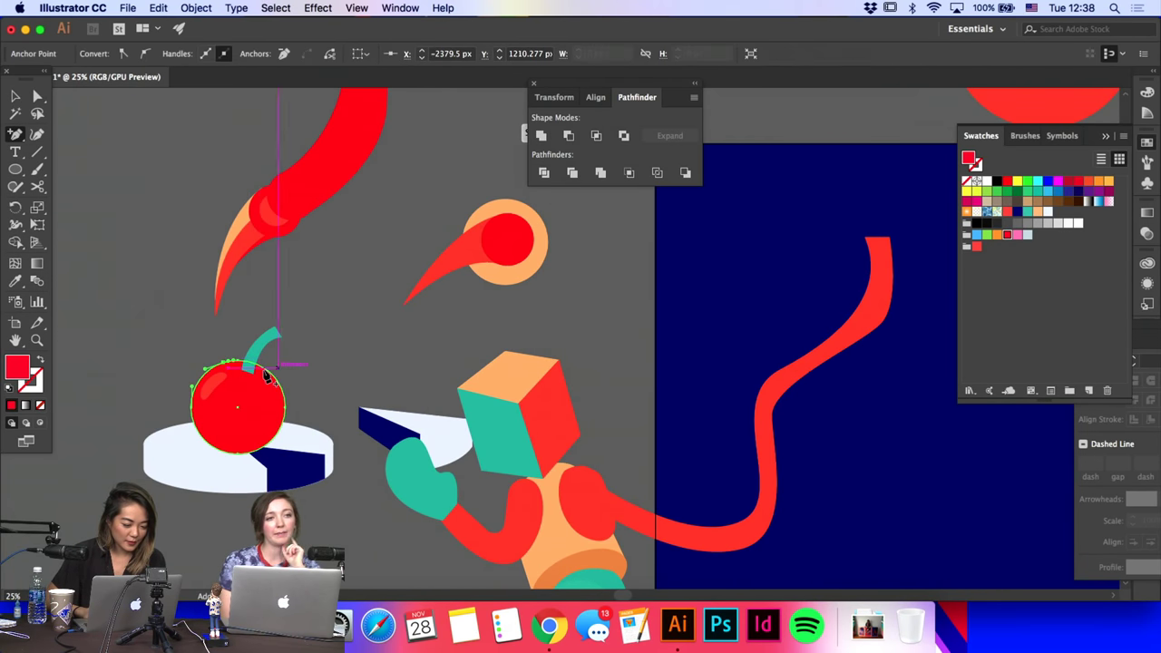
{"action": "key", "text": "a"}
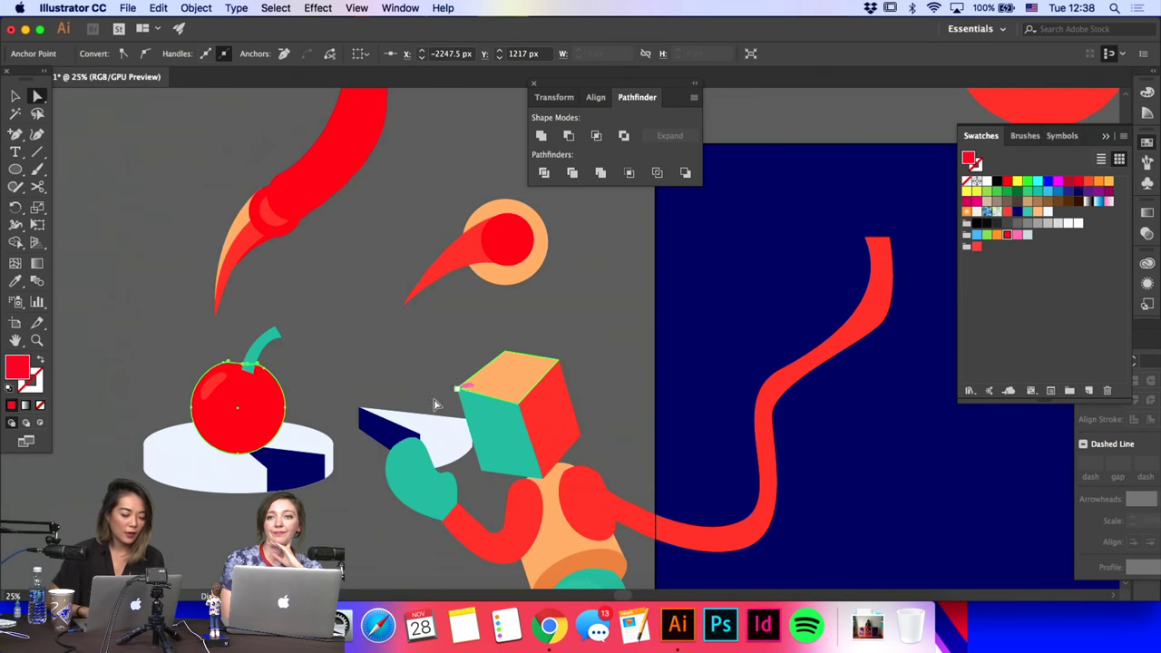
{"action": "left_click", "coordinate": [268, 373]}
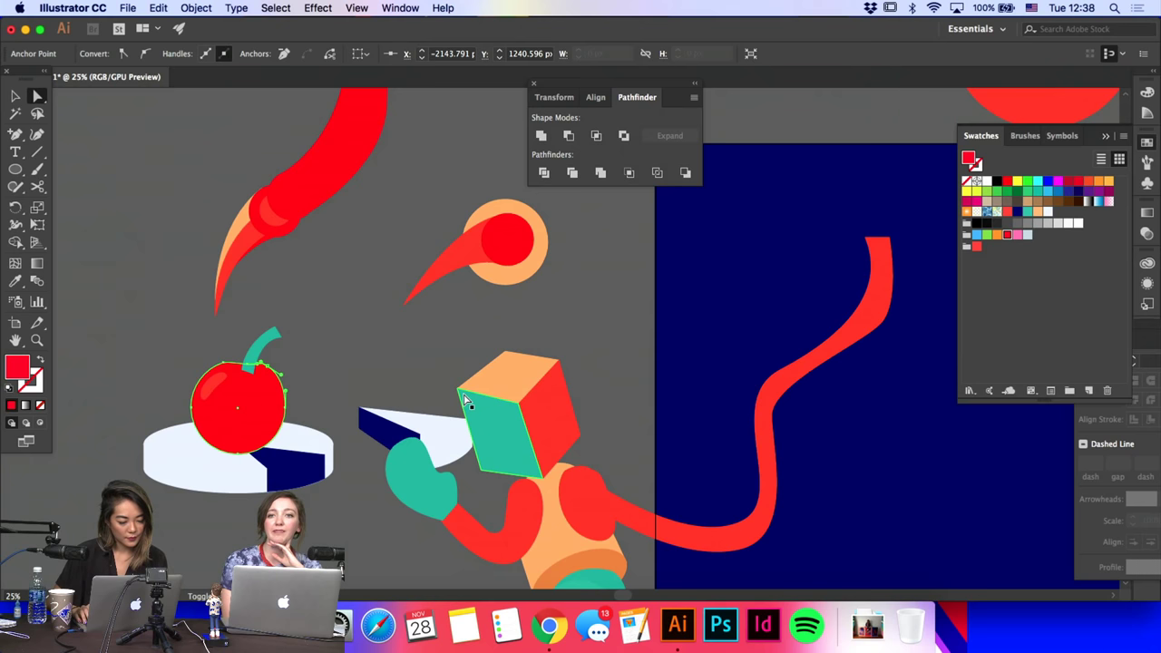
{"action": "left_click", "coordinate": [223, 366]}
{"action": "left_click", "coordinate": [251, 368]}
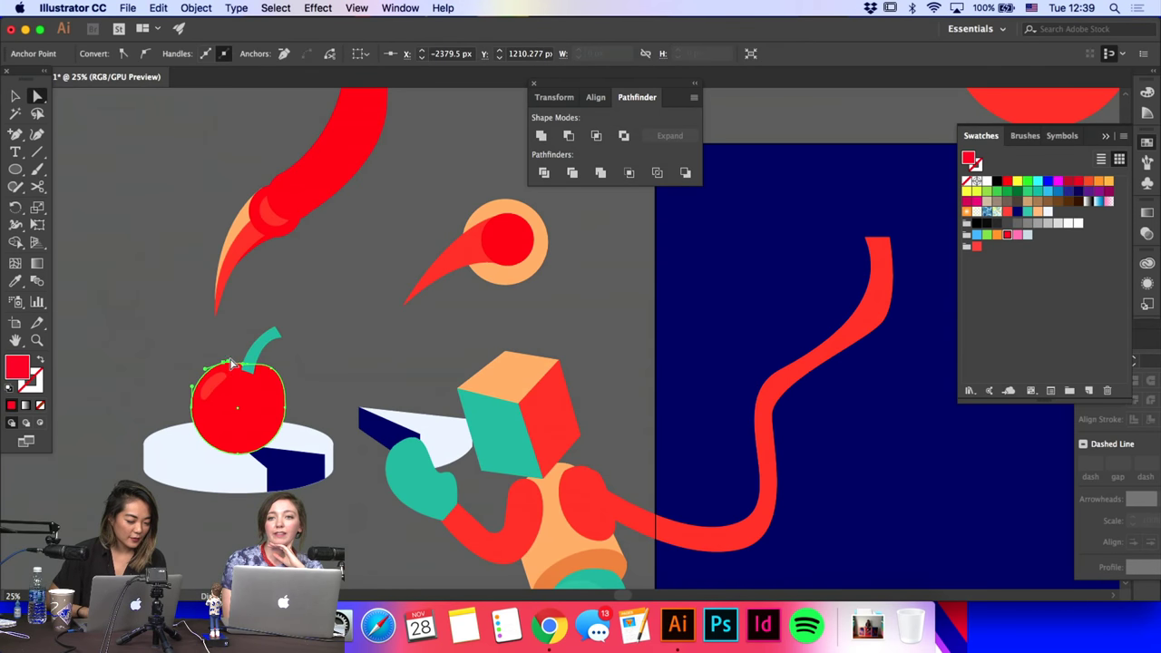
Step: Shift the upper edge anchor just left of the stem further outward to round the cherry's left shoulder
{"action": "left_click_drag", "start_coordinate": [232, 365], "coordinate": [223, 368]}
{"action": "key", "text": "shift+Left"}
{"action": "key", "text": "shift+Up"}
{"action": "left_click", "coordinate": [208, 340]}
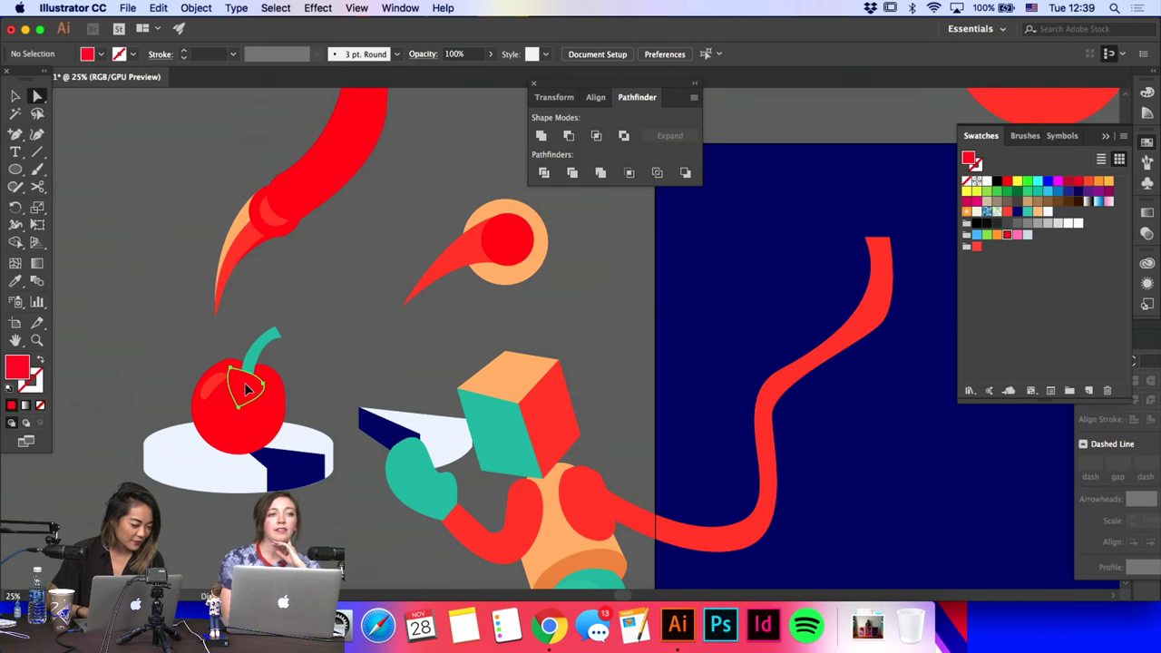
Step: Draw a small closed red shape with curved edges over the cherry's upper right, beside the stem's base, using the Pen tool
{"action": "left_click", "coordinate": [247, 389]}
{"action": "left_click", "coordinate": [344, 358]}
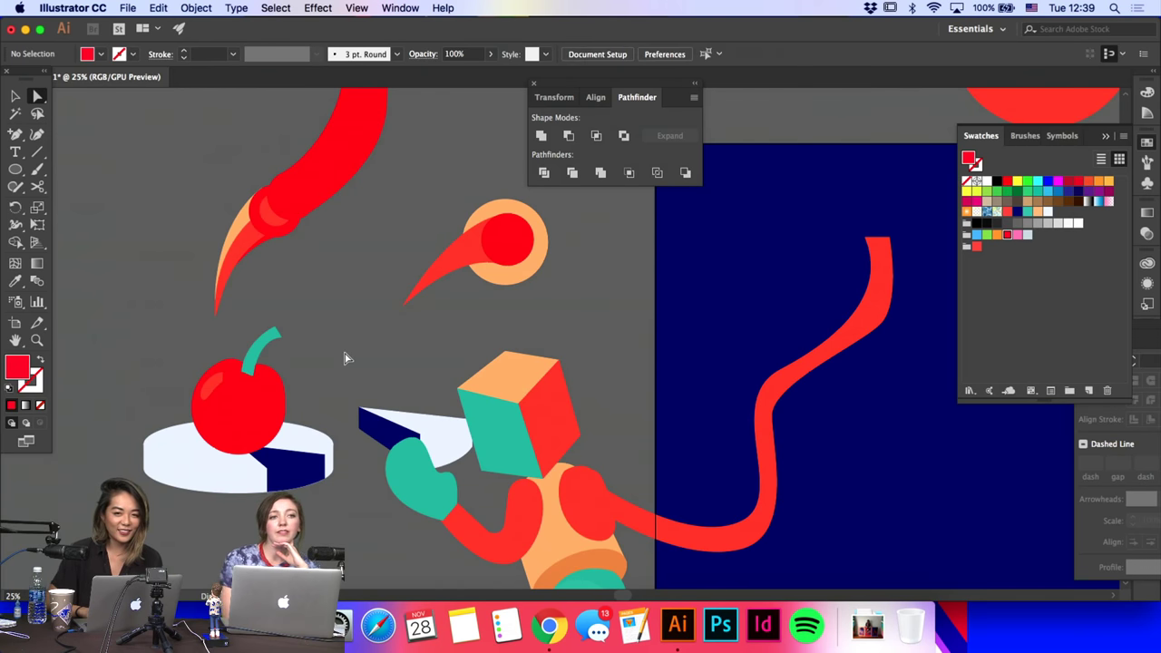
{"action": "left_click_drag", "start_coordinate": [14, 136], "coordinate": [68, 136]}
{"action": "left_click", "coordinate": [243, 390]}
{"action": "left_click_drag", "start_coordinate": [281, 372], "coordinate": [290, 376]}
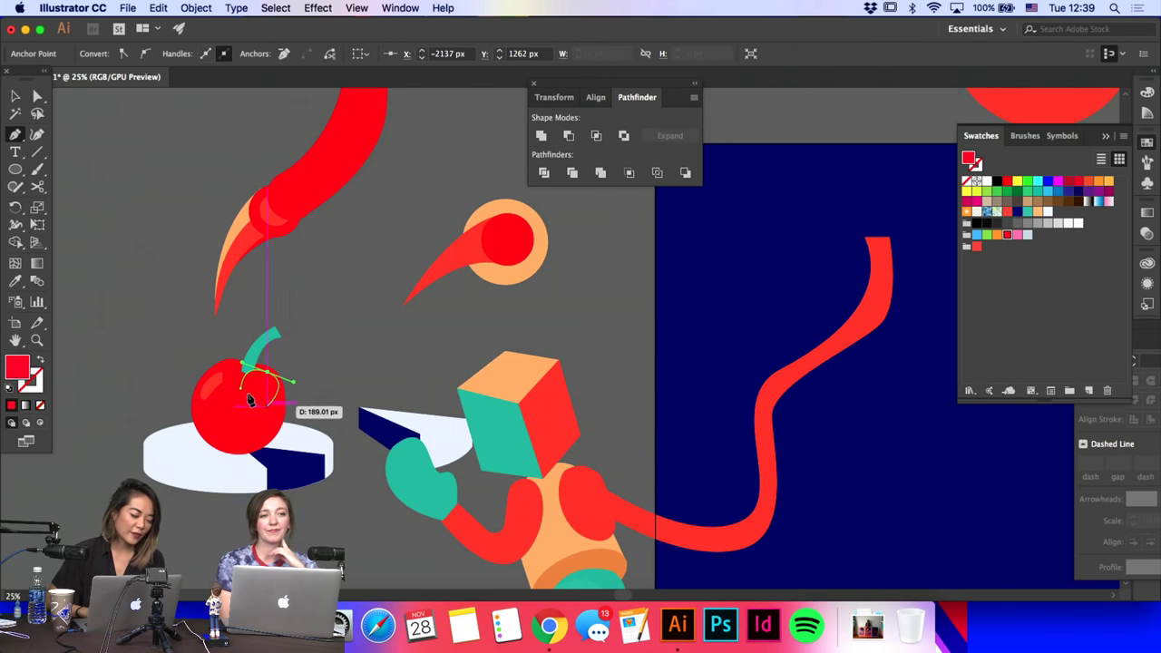
{"action": "left_click_drag", "start_coordinate": [243, 390], "coordinate": [237, 368]}
{"action": "key", "text": "a"}
{"action": "left_click", "coordinate": [334, 405]}
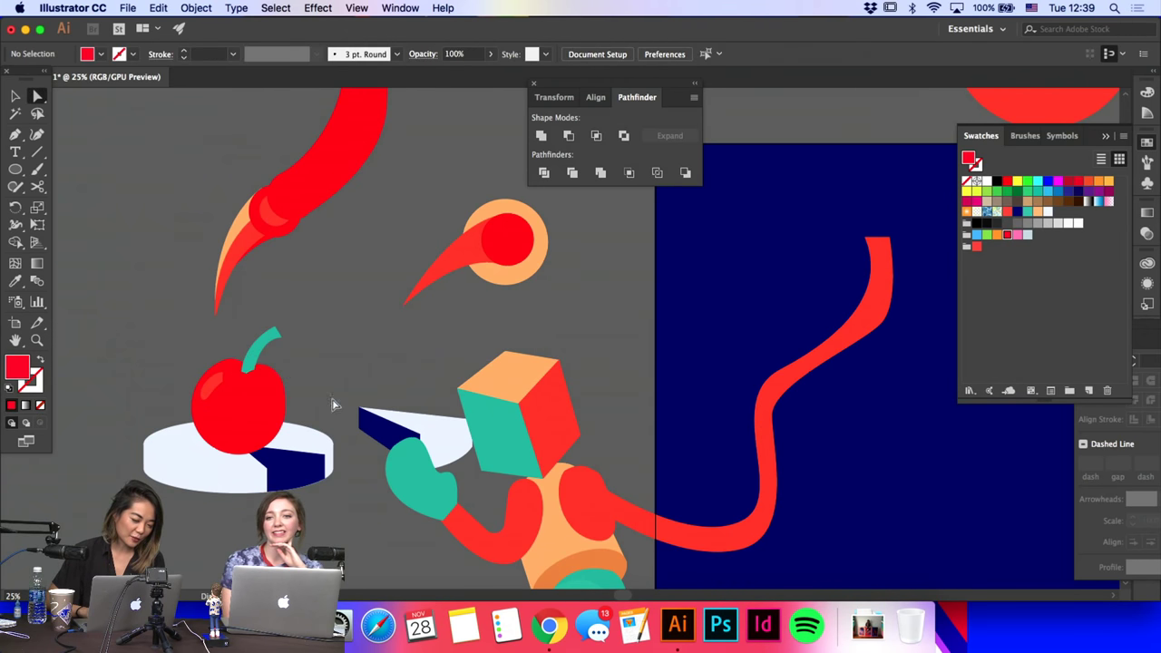
Step: Lower the green stem's tip slightly and round off the corners at its end
{"action": "left_click", "coordinate": [258, 352]}
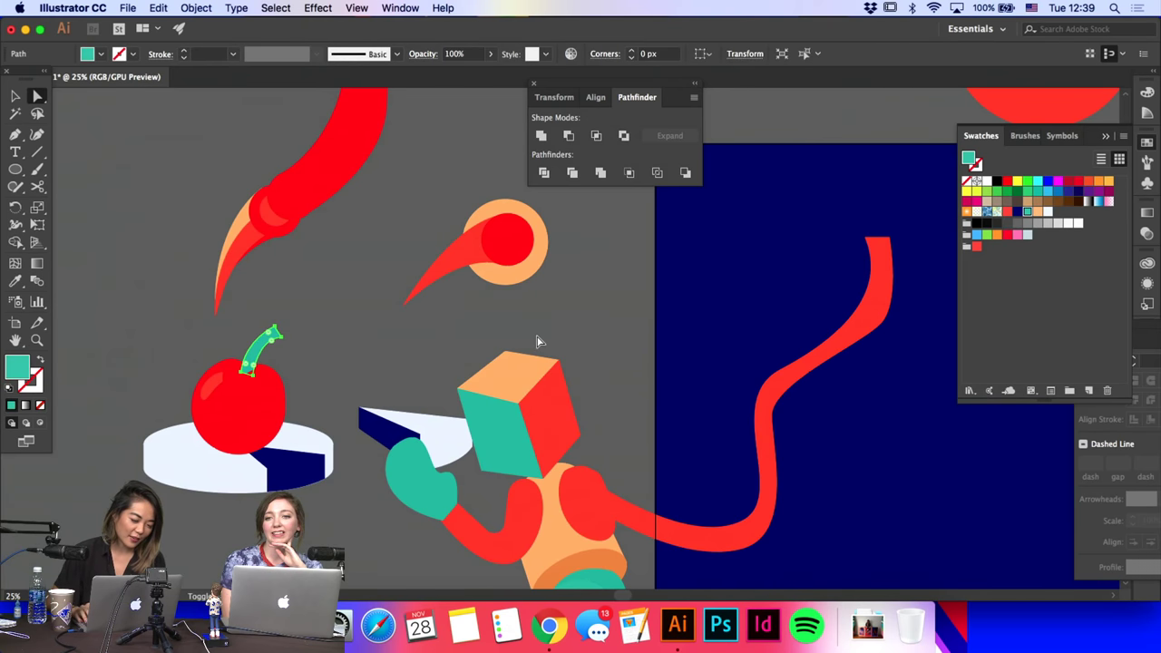
{"action": "left_click", "coordinate": [436, 371]}
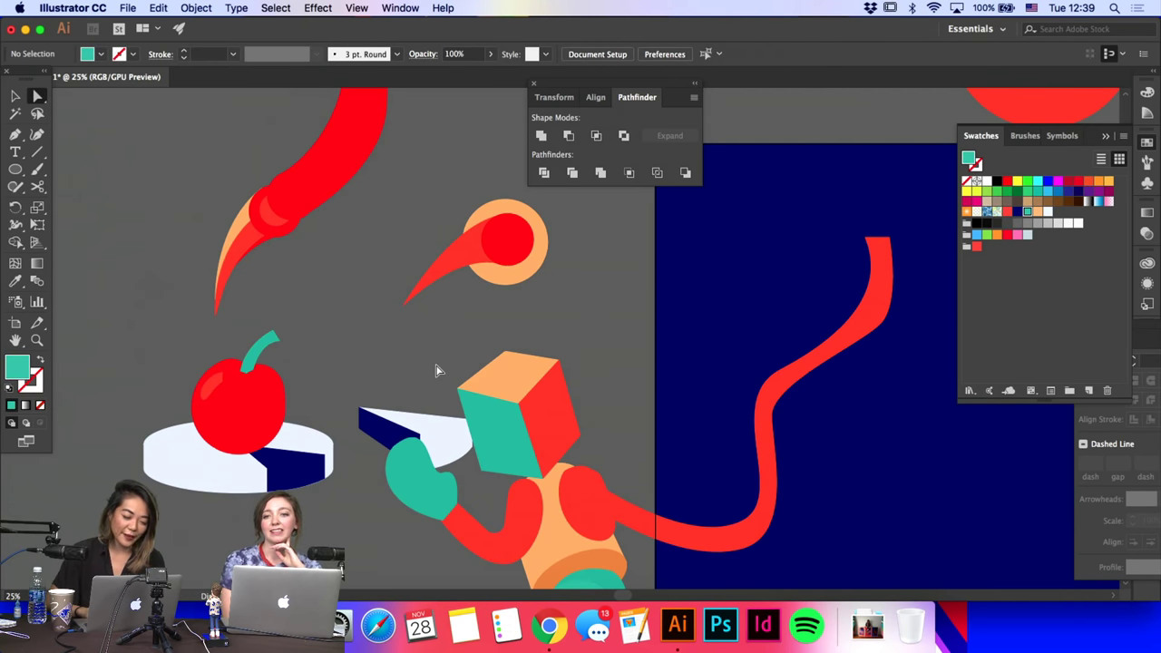
{"action": "left_click", "coordinate": [270, 338]}
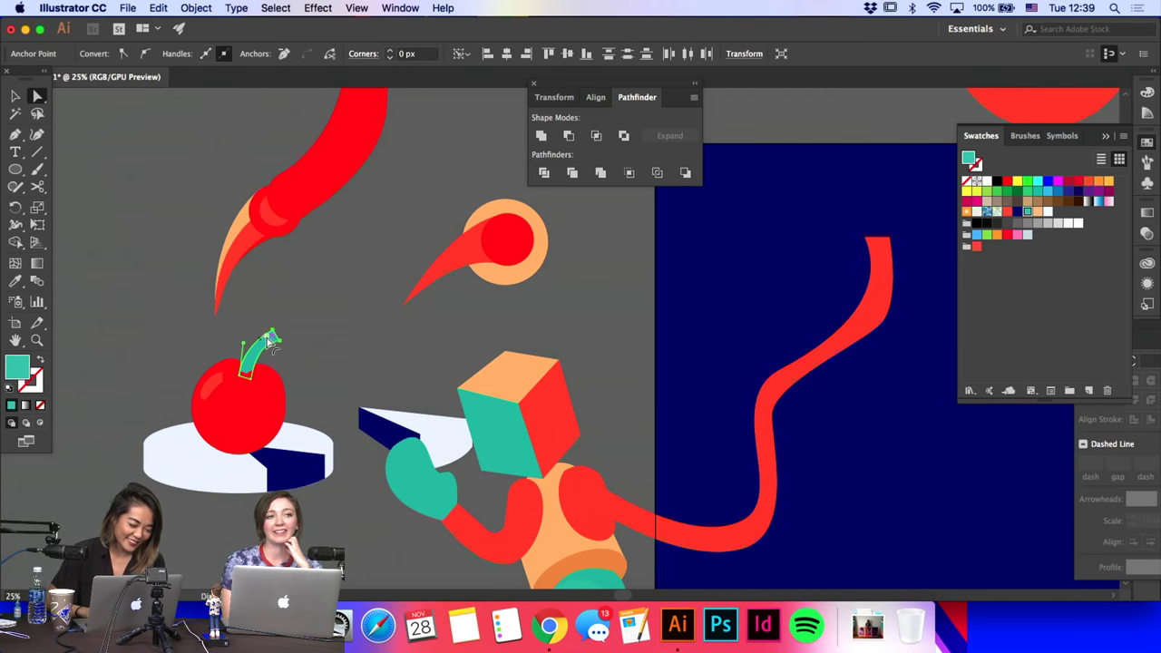
{"action": "left_click_drag", "start_coordinate": [271, 339], "coordinate": [272, 334]}
{"action": "left_click", "coordinate": [316, 341]}
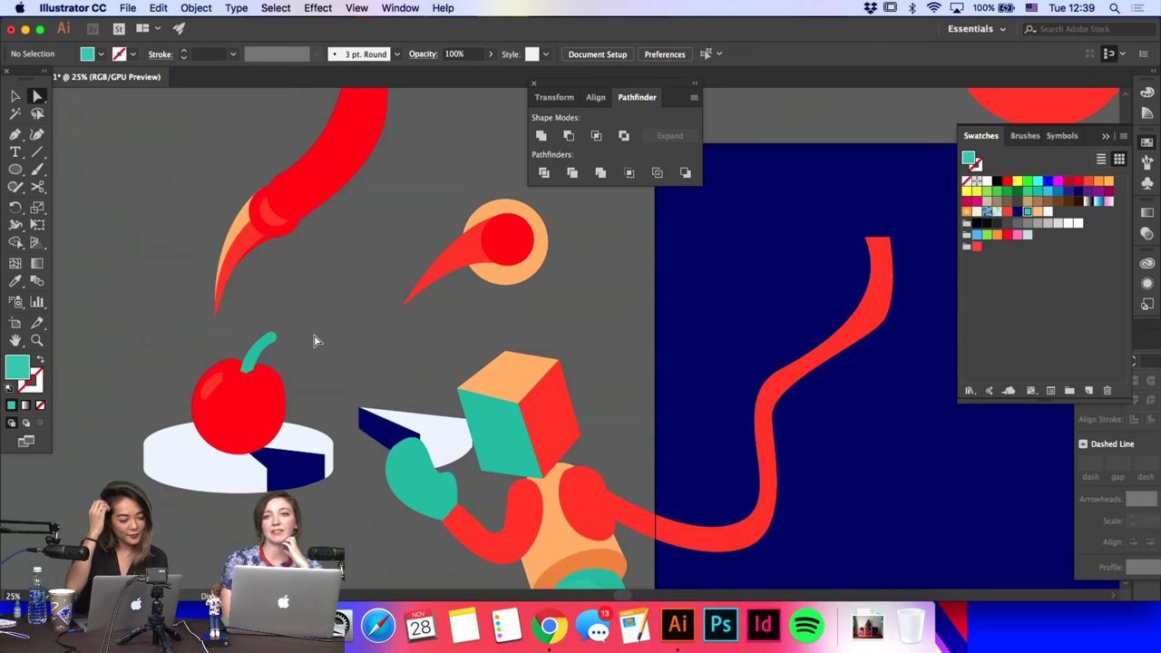
Step: Create a mirrored copy of the whole cherry with its stem and place it to the right, slightly lower than the original
{"action": "left_click", "coordinate": [233, 356]}
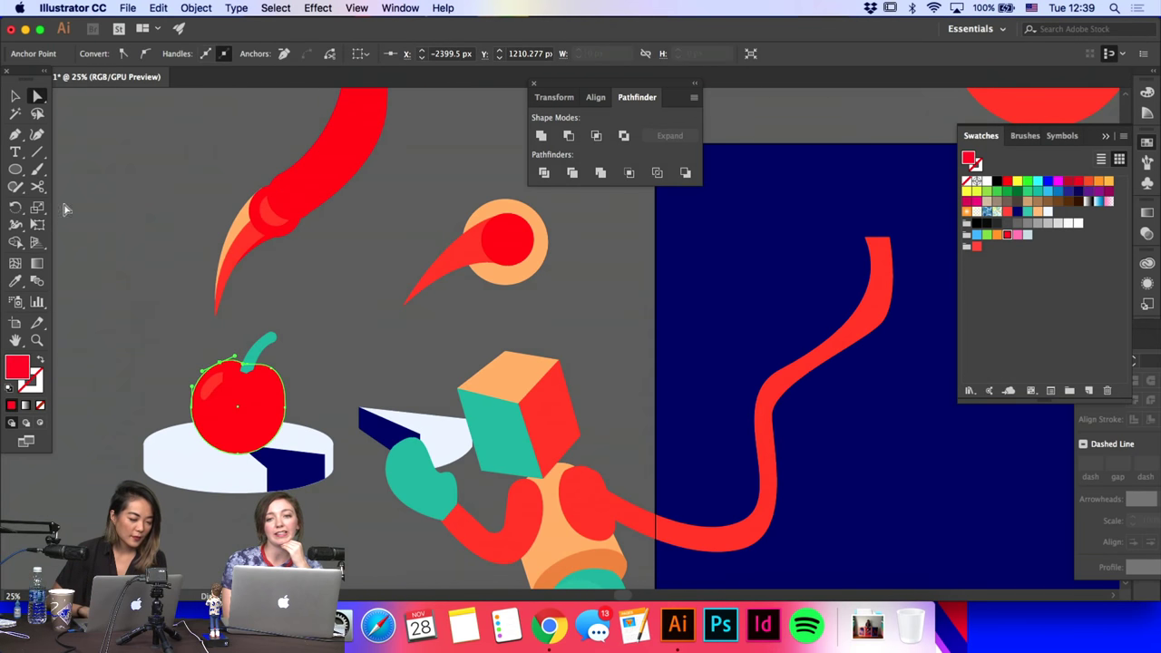
{"action": "double_click", "coordinate": [15, 95]}
{"action": "key", "text": "Escape"}
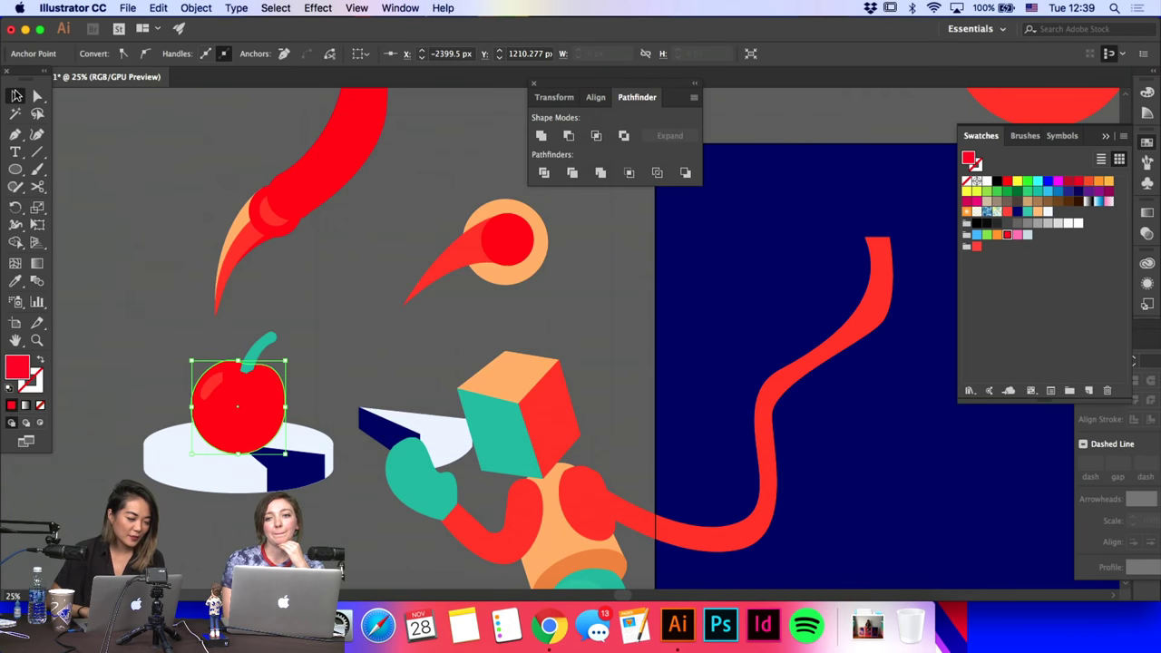
{"action": "left_click_drag", "start_coordinate": [293, 396], "coordinate": [286, 390]}
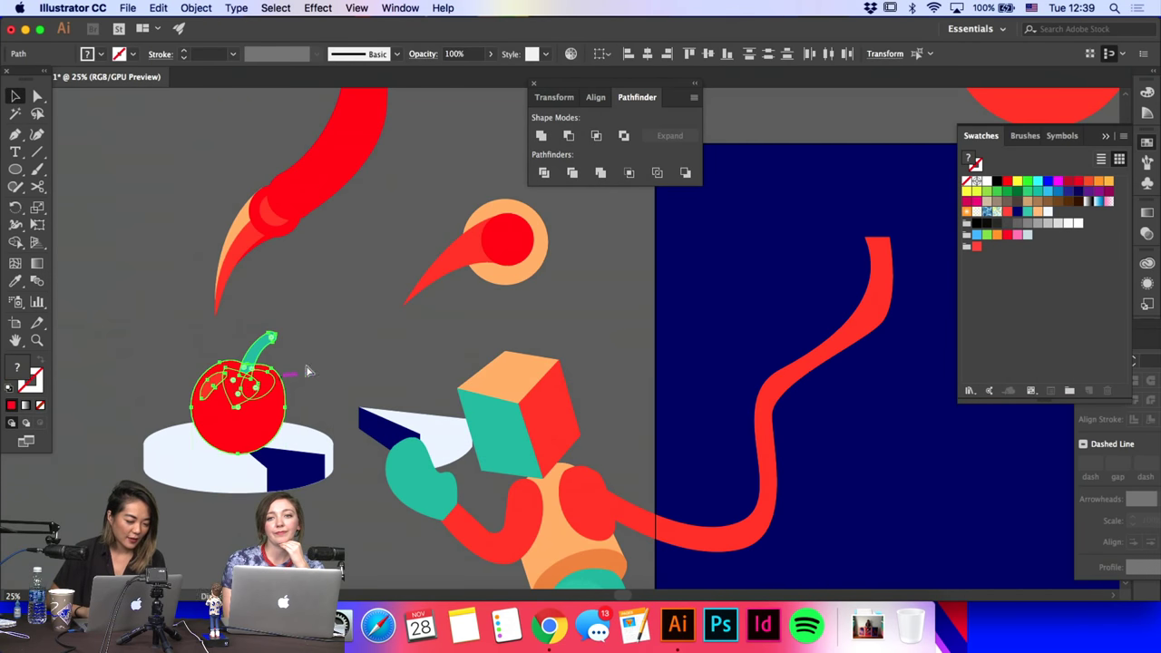
{"action": "left_click", "coordinate": [262, 7]}
{"action": "mouse_move", "coordinate": [214, 25]}
{"action": "left_click", "coordinate": [376, 80]}
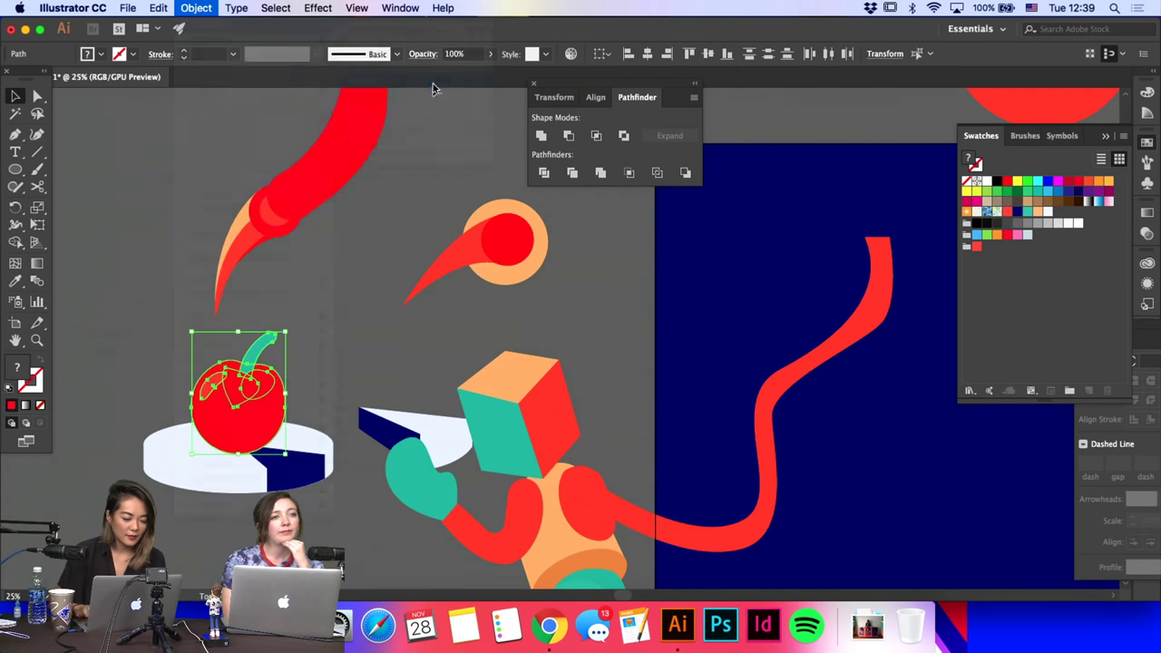
{"action": "left_click_drag", "start_coordinate": [264, 424], "coordinate": [343, 408]}
{"action": "left_click", "coordinate": [283, 329]}
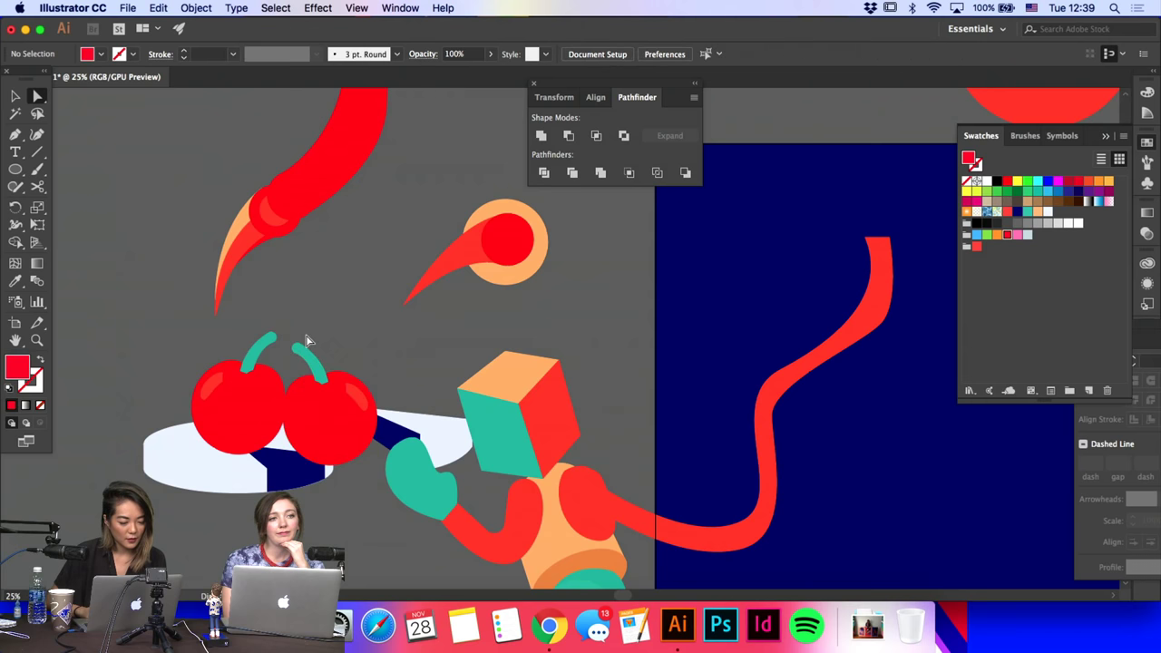
Step: Extend the left cherry's stem tip up and to the right, and add an anchor point on its lower edge to smooth the curve
{"action": "left_click_drag", "start_coordinate": [293, 362], "coordinate": [290, 366]}
{"action": "left_click_drag", "start_coordinate": [264, 327], "coordinate": [286, 355]}
{"action": "key", "text": "shift+Right"}
{"action": "key", "text": "shift+Right"}
{"action": "key", "text": "shift+Up"}
{"action": "key", "text": "shift+Up"}
{"action": "key", "text": "shift+Up"}
{"action": "key", "text": "shift+Right"}
{"action": "key", "text": "shift+Up"}
{"action": "key", "text": "shift+Right"}
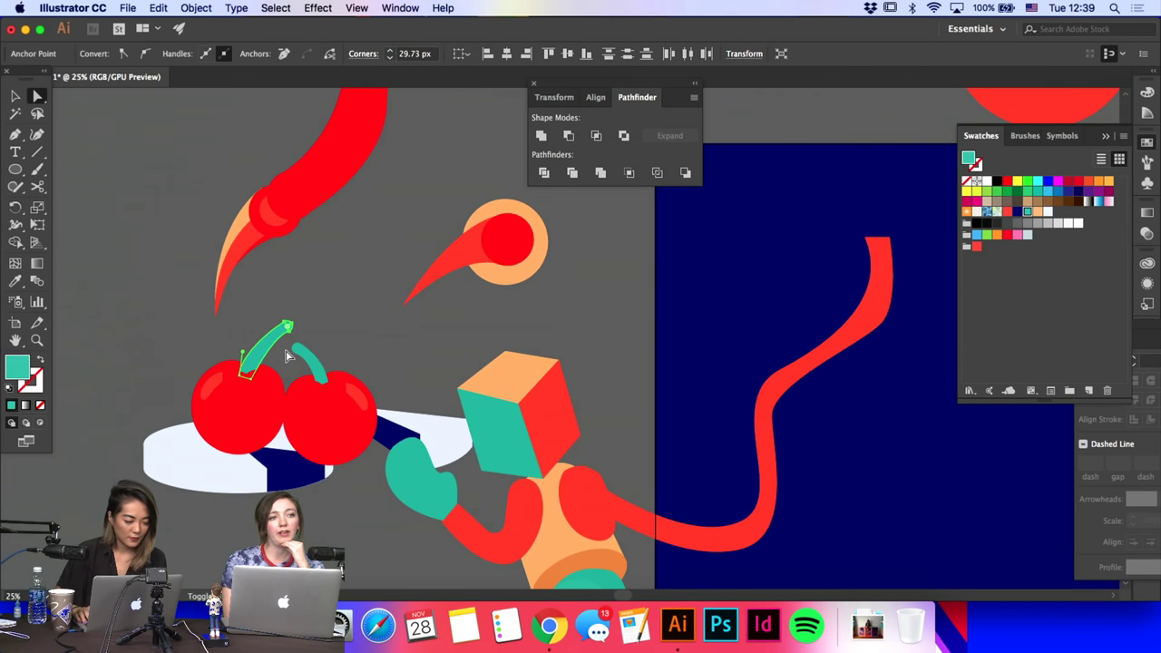
{"action": "left_click_drag", "start_coordinate": [251, 383], "coordinate": [250, 381]}
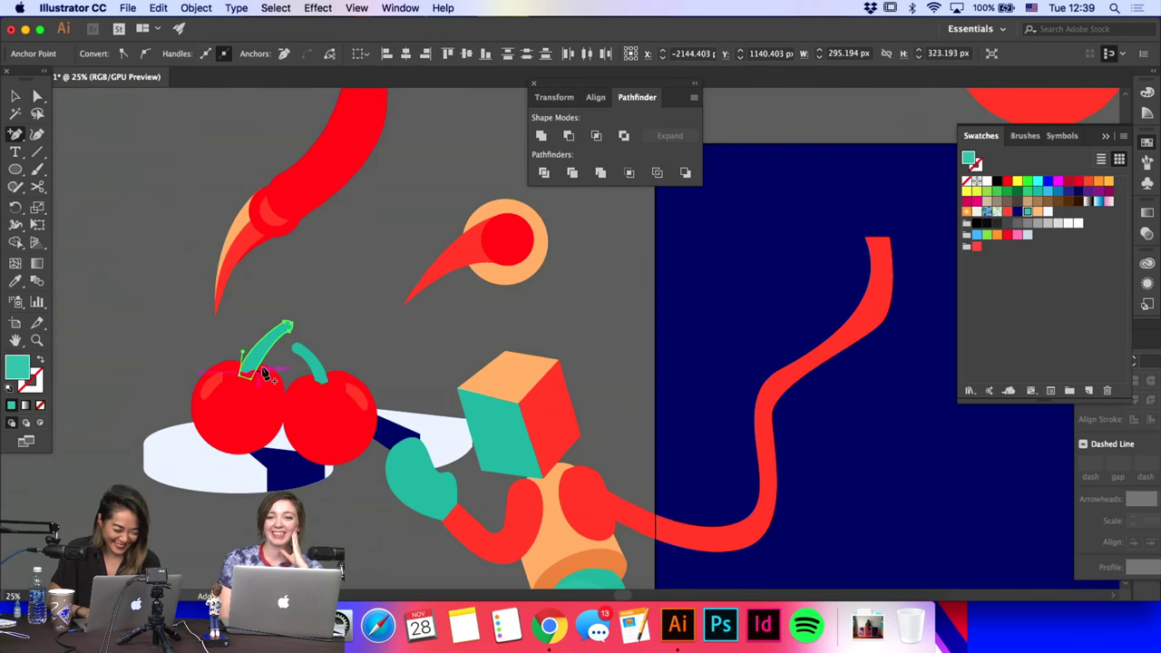
{"action": "key", "text": "p"}
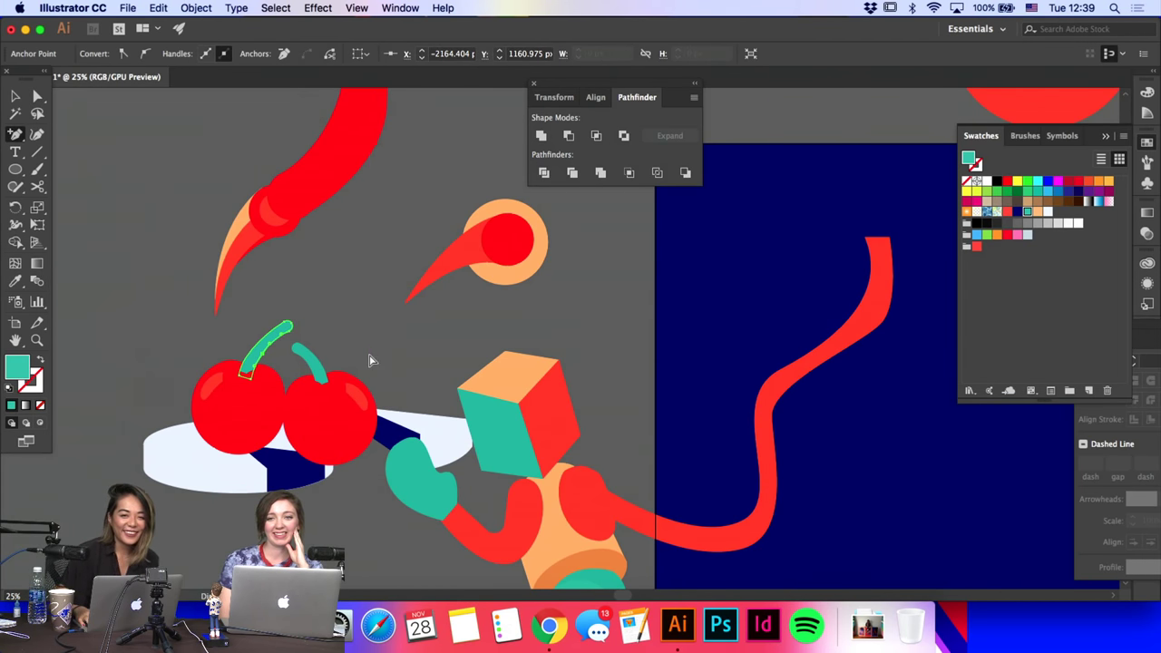
Step: Move the tip of the right cherry's stem up and left so it meets the left stem's tip
{"action": "key", "text": "super+equal"}
{"action": "key", "text": "a"}
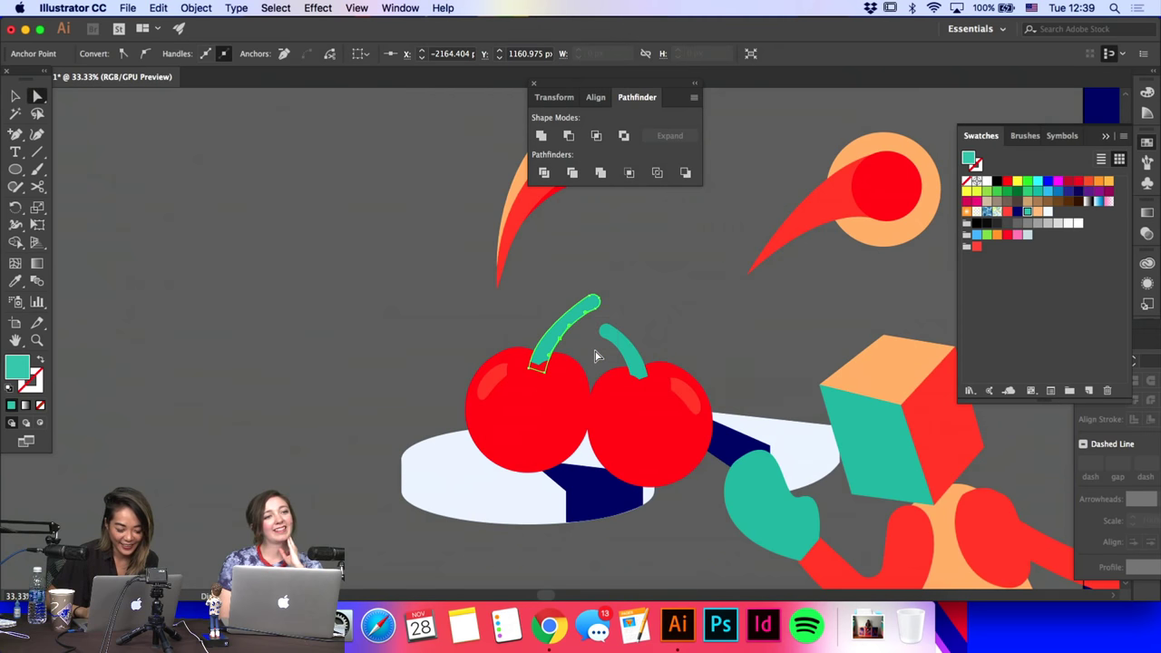
{"action": "key", "text": "super+z"}
{"action": "key", "text": "super+z"}
{"action": "key", "text": "super+z"}
{"action": "key", "text": "super+z"}
{"action": "key", "text": "super+z"}
{"action": "key", "text": "super+z"}
{"action": "key", "text": "super+z"}
{"action": "key", "text": "super+z"}
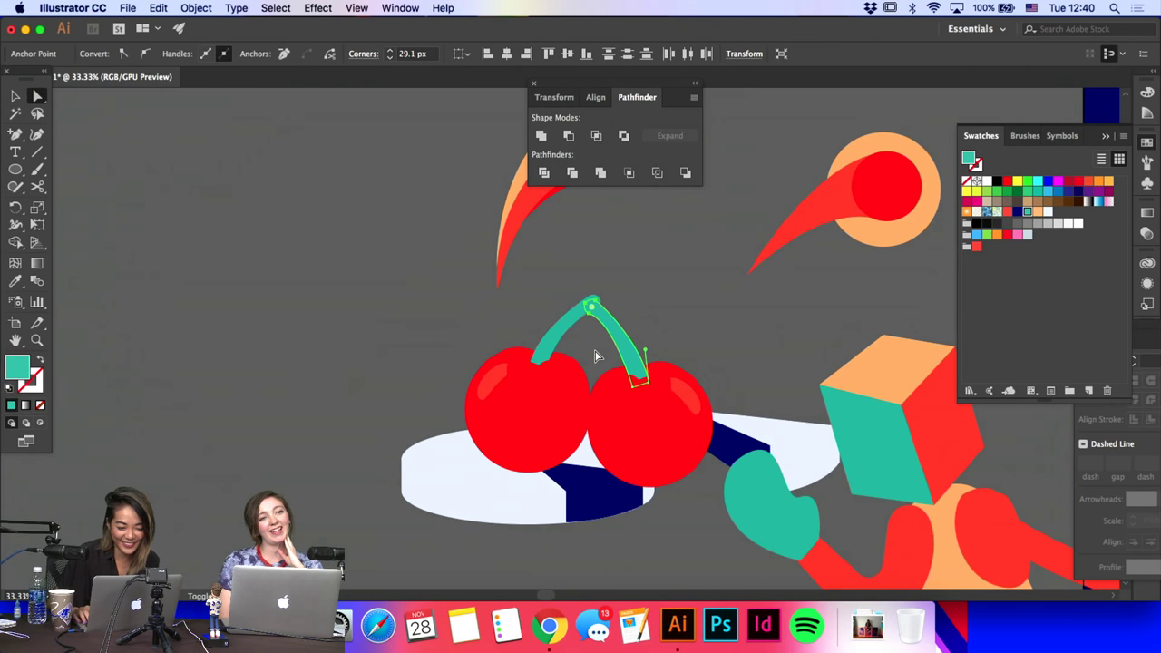
{"action": "key", "text": "shift+Right"}
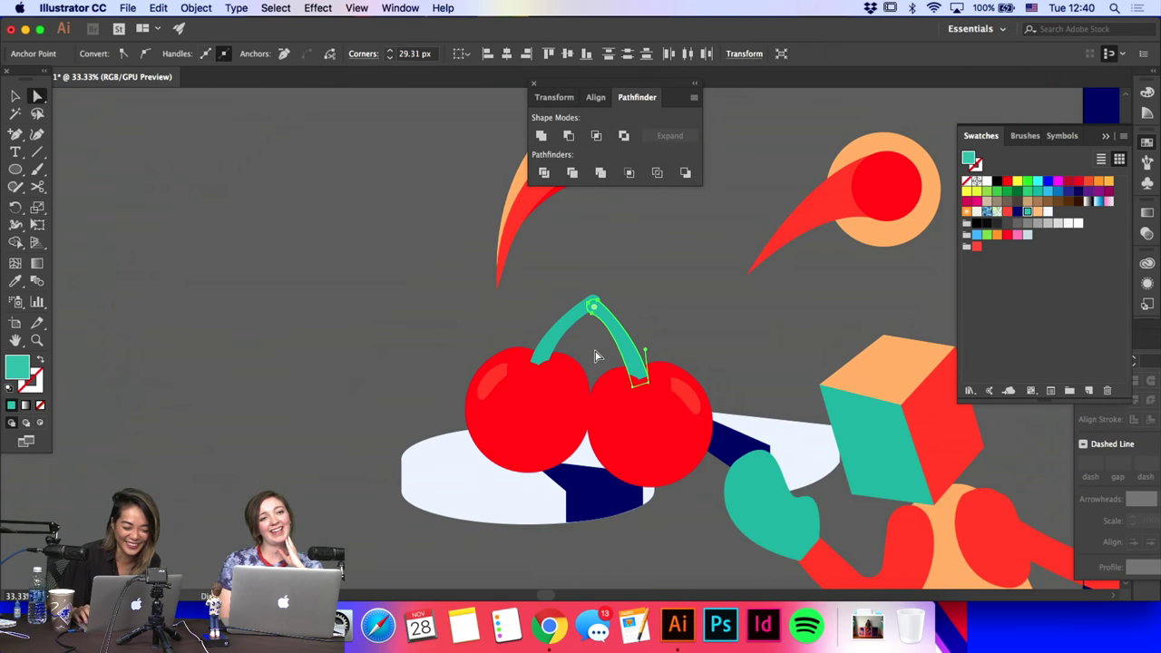
Step: Reflect the right cherry's body horizontally without its stem and rotate it slightly counter-clockwise
{"action": "left_click", "coordinate": [15, 97]}
{"action": "left_click", "coordinate": [646, 406], "text": "shift"}
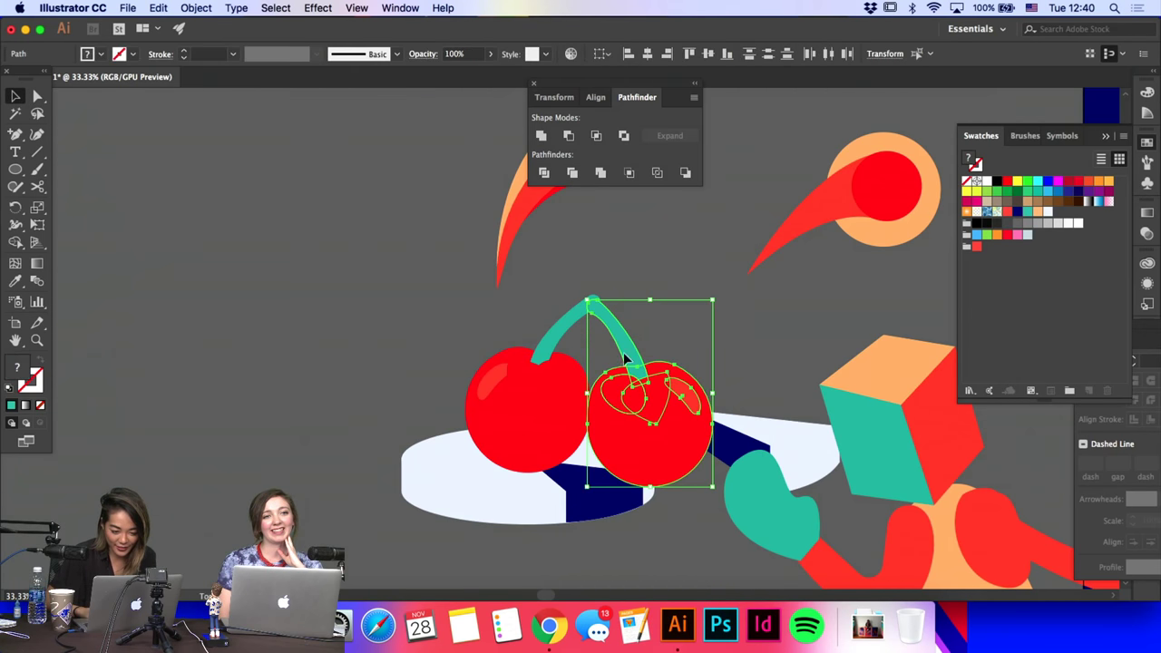
{"action": "left_click", "coordinate": [604, 332], "text": "shift"}
{"action": "left_click", "coordinate": [196, 7]}
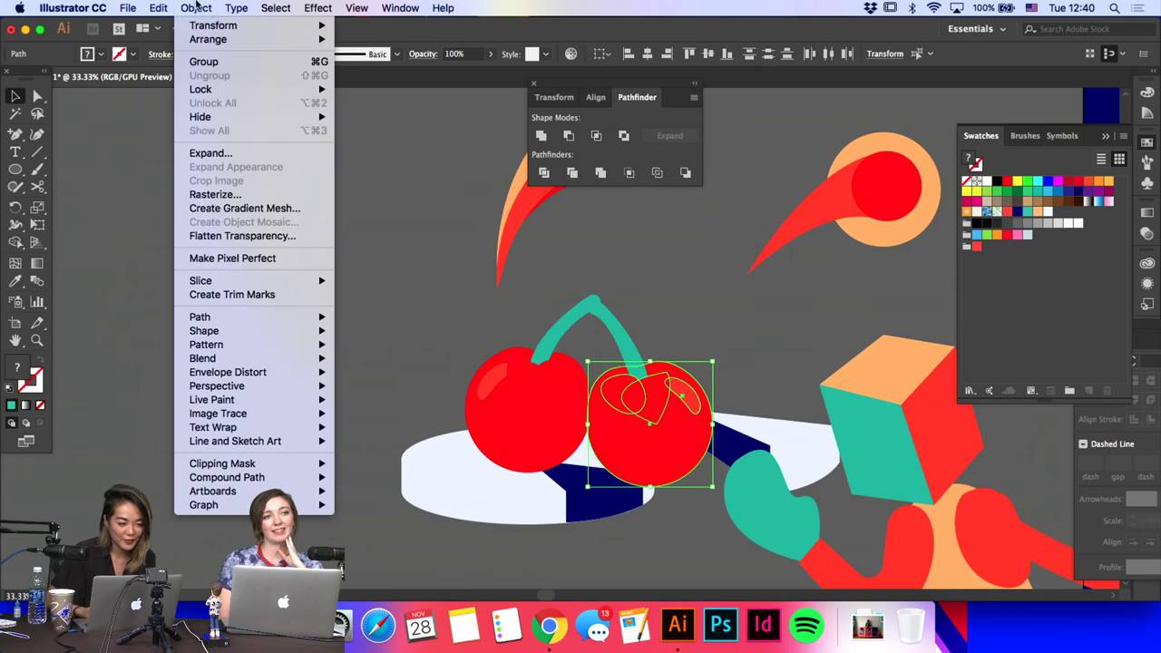
{"action": "mouse_move", "coordinate": [202, 25]}
{"action": "left_click", "coordinate": [388, 79]}
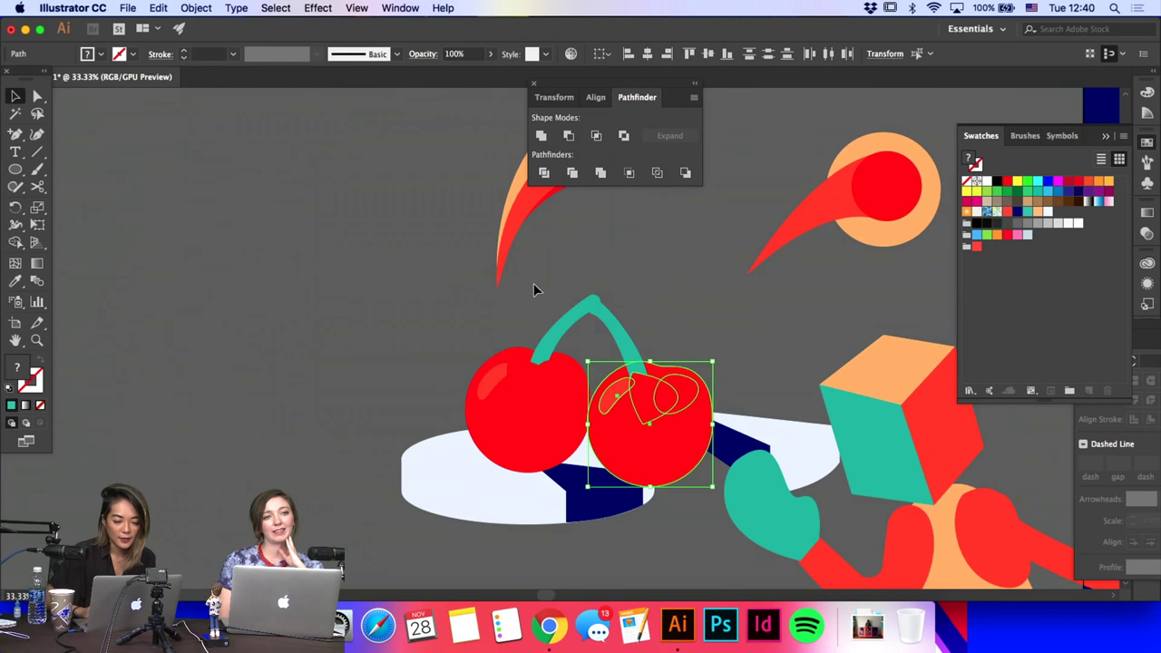
{"action": "left_click_drag", "start_coordinate": [721, 356], "coordinate": [712, 363]}
{"action": "left_click", "coordinate": [723, 364]}
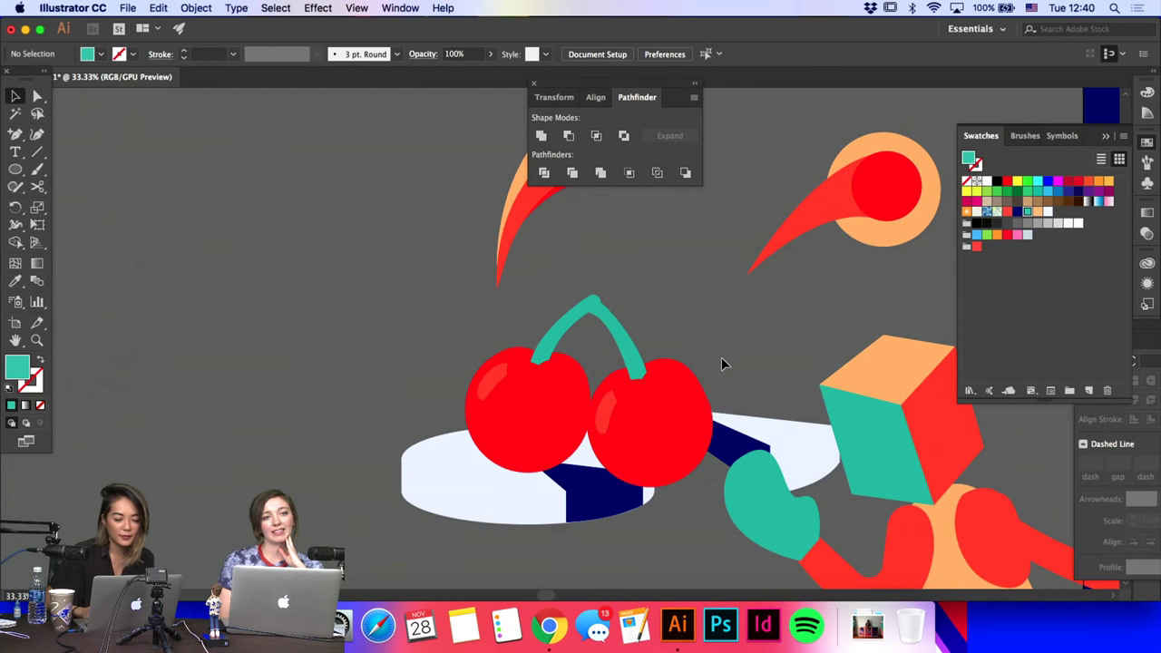
Step: Refine the anchor points at the tip of the right cherry's stem where the two stems join
{"action": "key", "text": "a"}
{"action": "left_click", "coordinate": [600, 299]}
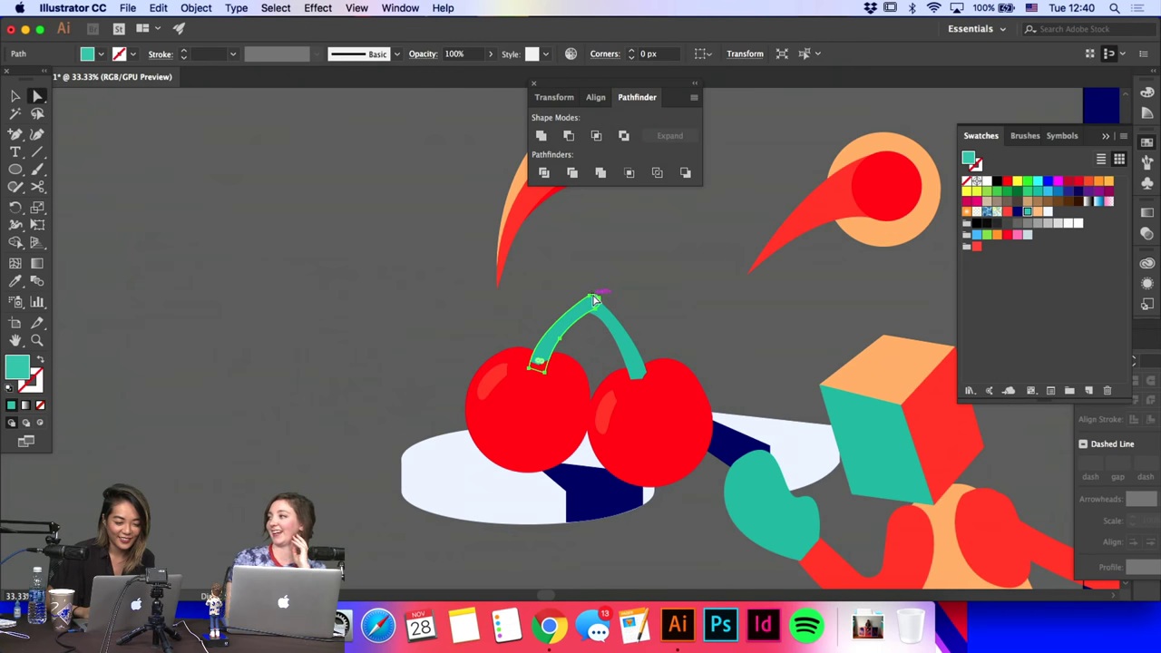
{"action": "left_click", "coordinate": [596, 302]}
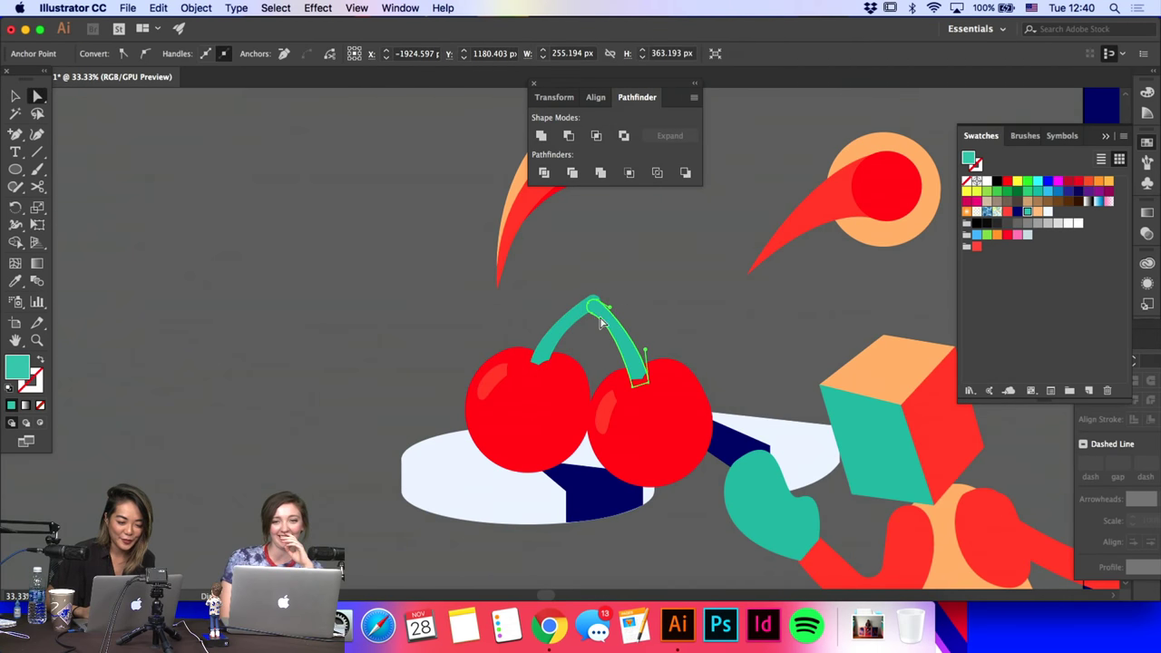
{"action": "left_click", "coordinate": [593, 311]}
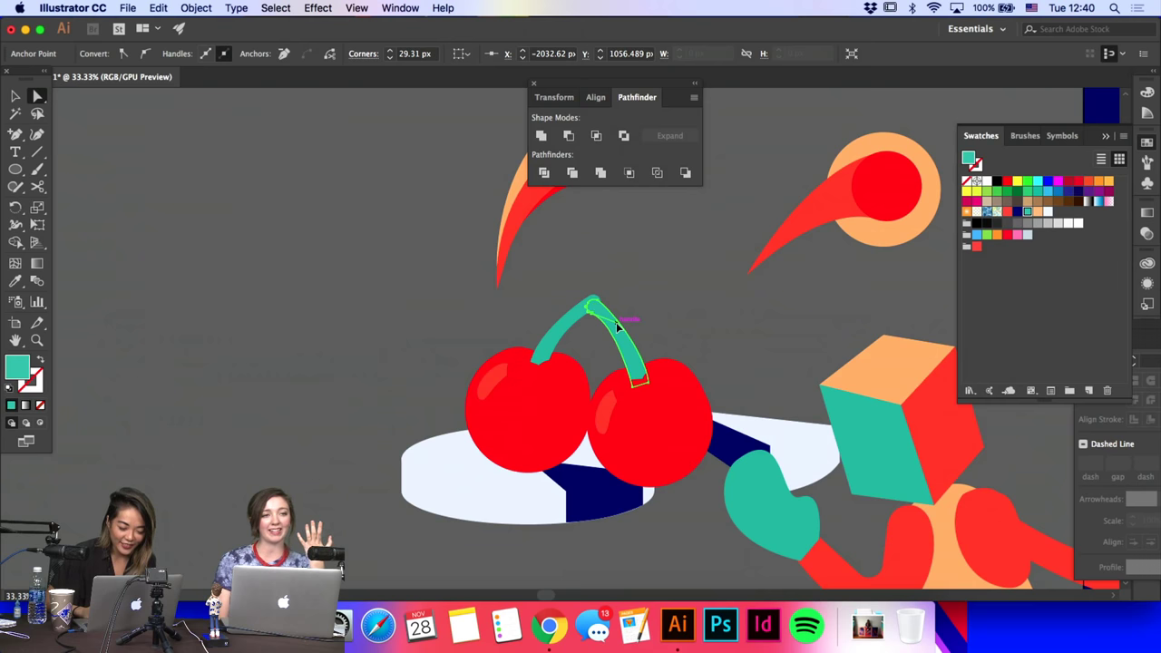
{"action": "left_click", "coordinate": [663, 307]}
{"action": "key", "text": "super+minus"}
{"action": "key", "text": "super+minus"}
{"action": "key", "text": "super+minus"}
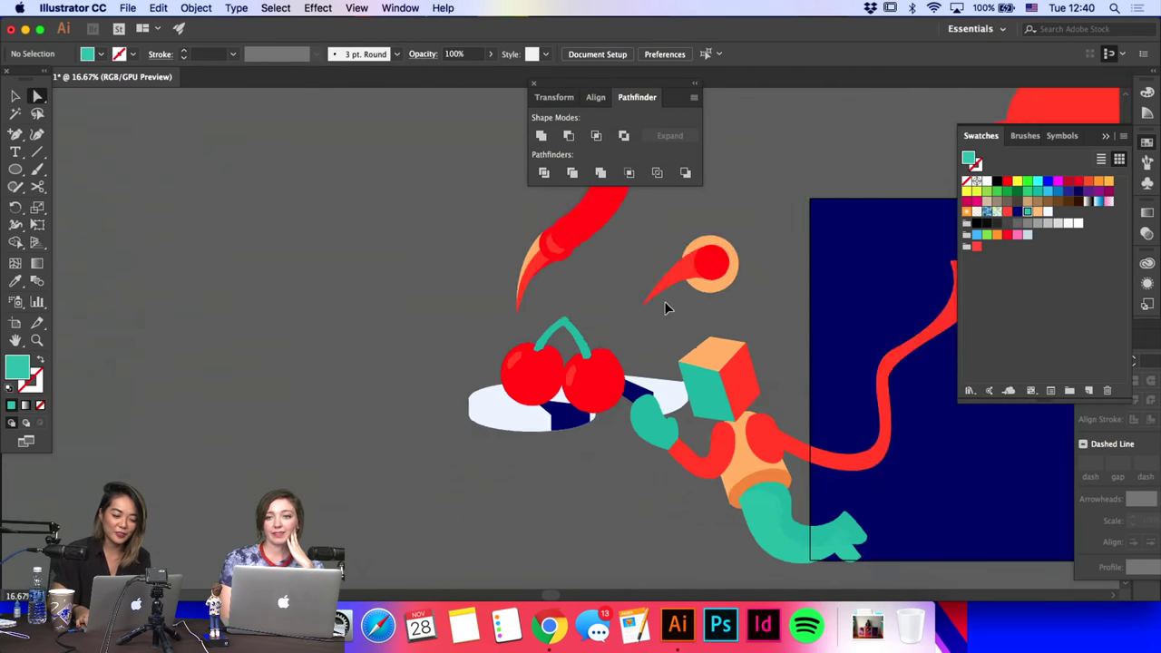
{"action": "left_click", "coordinate": [16, 98]}
{"action": "left_click", "coordinate": [17, 98]}
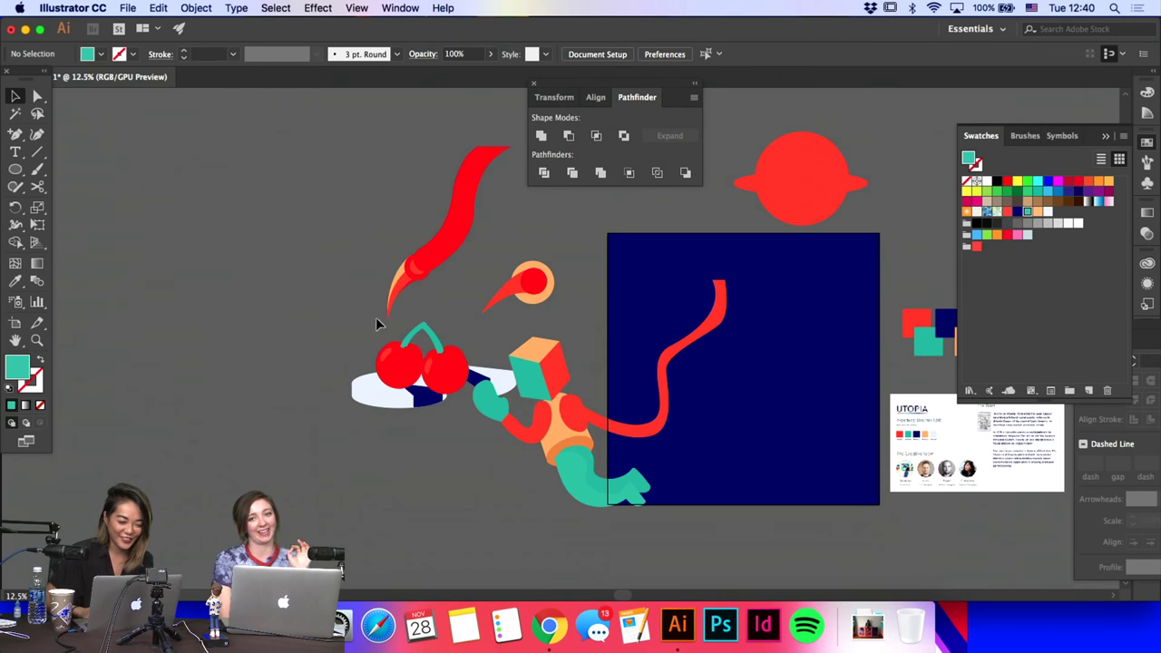
Step: Try placing the joined cherries beside the pie-chart disc and back on it, rotating the pair counter-clockwise
{"action": "left_click_drag", "start_coordinate": [439, 361], "coordinate": [341, 317]}
{"action": "left_click", "coordinate": [421, 273], "text": "shift"}
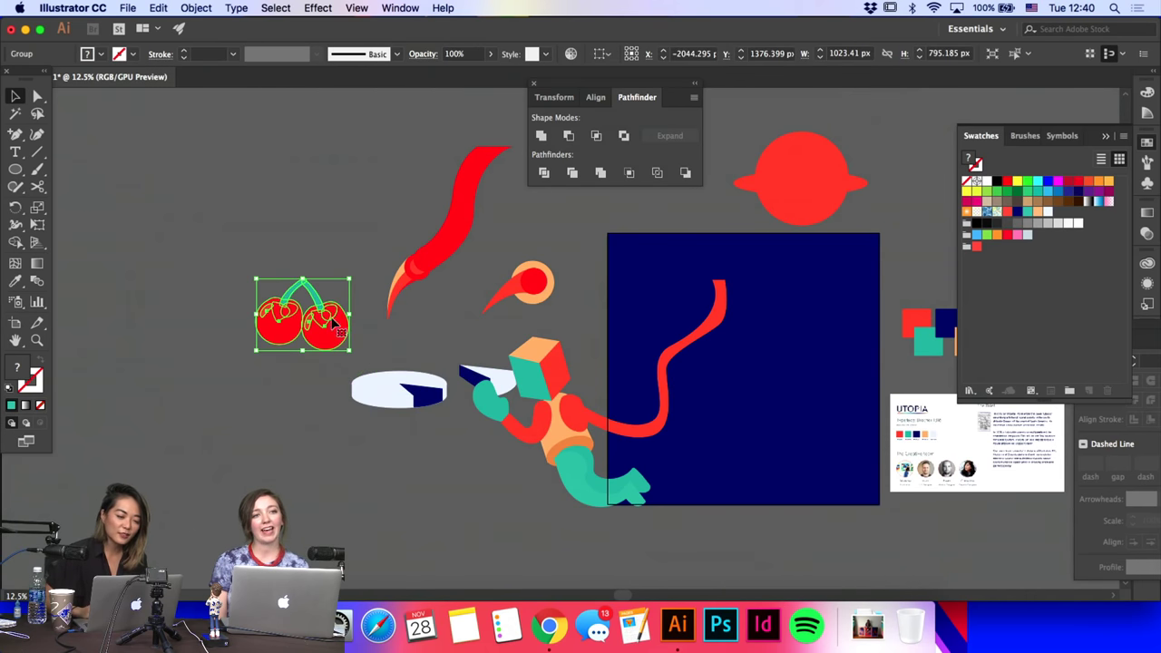
{"action": "left_click", "coordinate": [433, 342]}
{"action": "scroll", "coordinate": [435, 342], "scroll_direction": "right", "scroll_amount": 3}
{"action": "scroll", "coordinate": [435, 342], "scroll_direction": "down", "scroll_amount": 2}
{"action": "left_click_drag", "start_coordinate": [239, 254], "coordinate": [363, 295]}
{"action": "left_click_drag", "start_coordinate": [393, 259], "coordinate": [370, 242]}
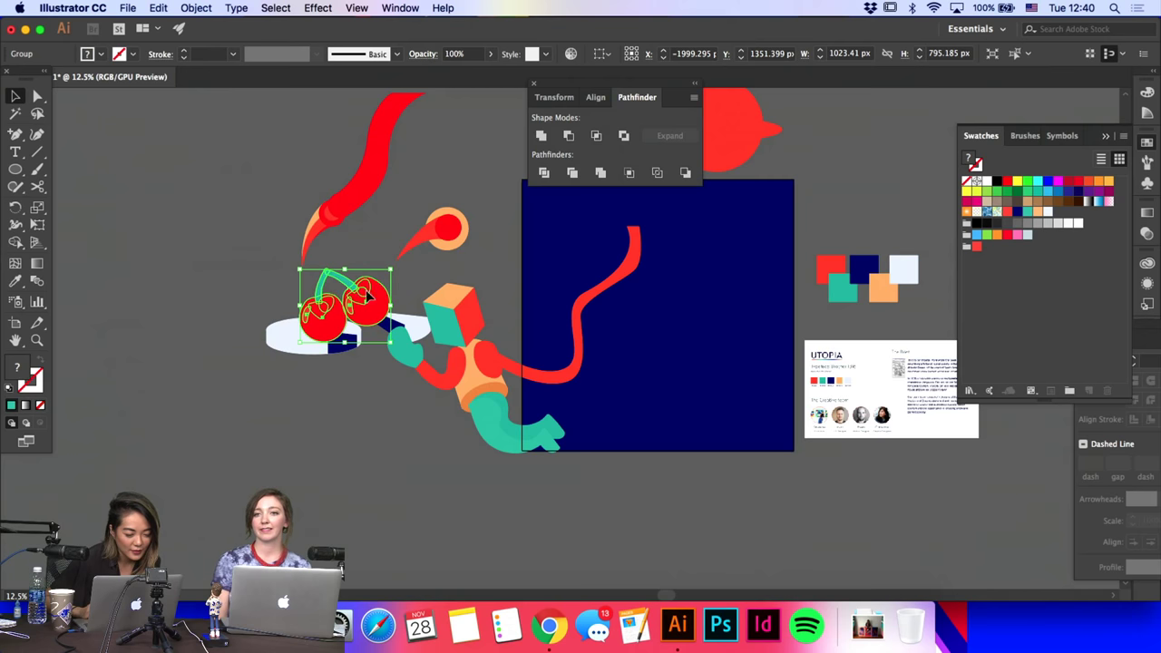
{"action": "left_click_drag", "start_coordinate": [369, 296], "coordinate": [349, 290]}
{"action": "left_click", "coordinate": [408, 304]}
{"action": "key", "text": "ctrl+z"}
{"action": "key", "text": "ctrl+z"}
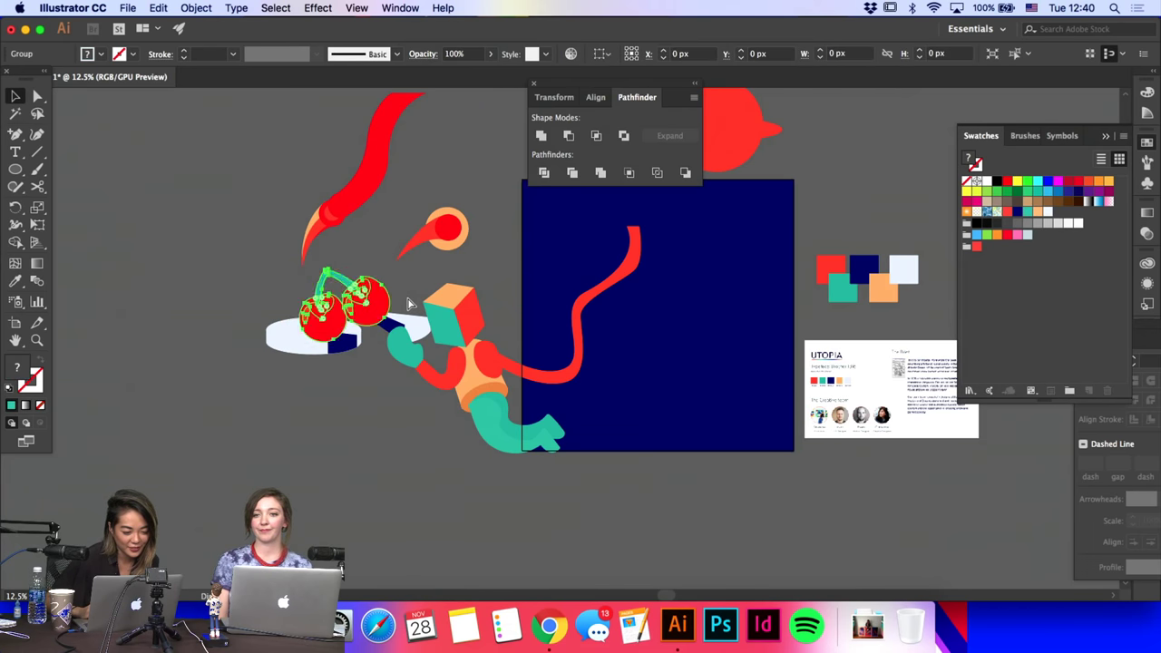
Step: Copy the left cherry from the joined pair, move the pair off the disc, and paste the single cherry onto the disc
{"action": "double_click", "coordinate": [367, 313]}
{"action": "left_click", "coordinate": [382, 287]}
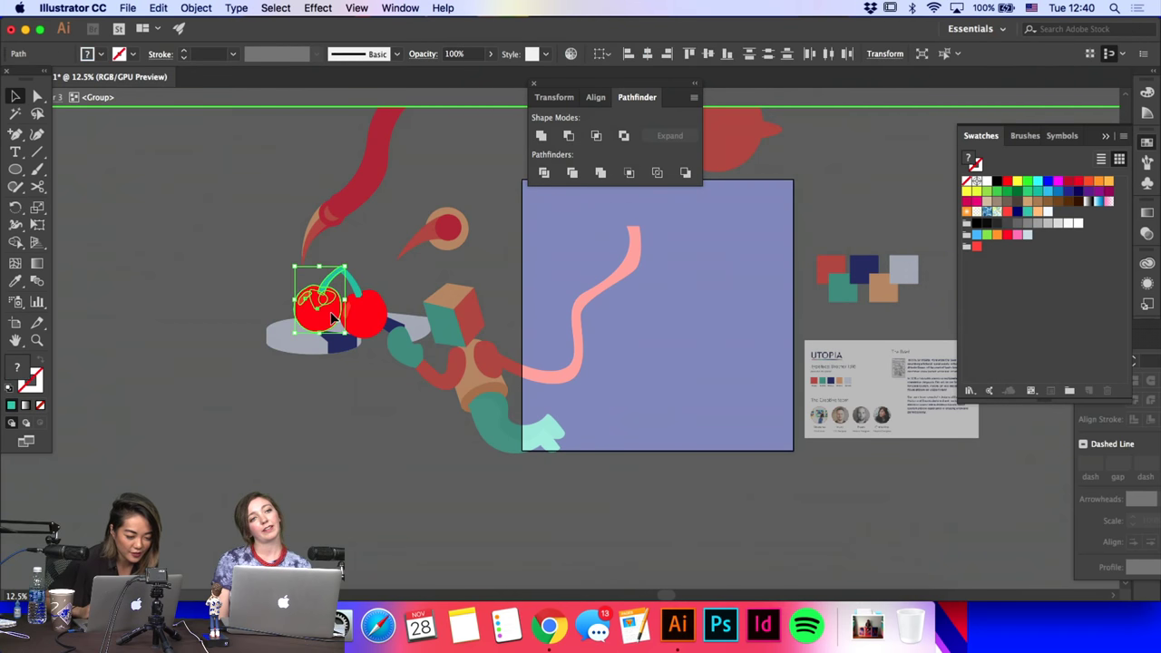
{"action": "double_click", "coordinate": [426, 263]}
{"action": "left_click_drag", "start_coordinate": [373, 307], "coordinate": [195, 211]}
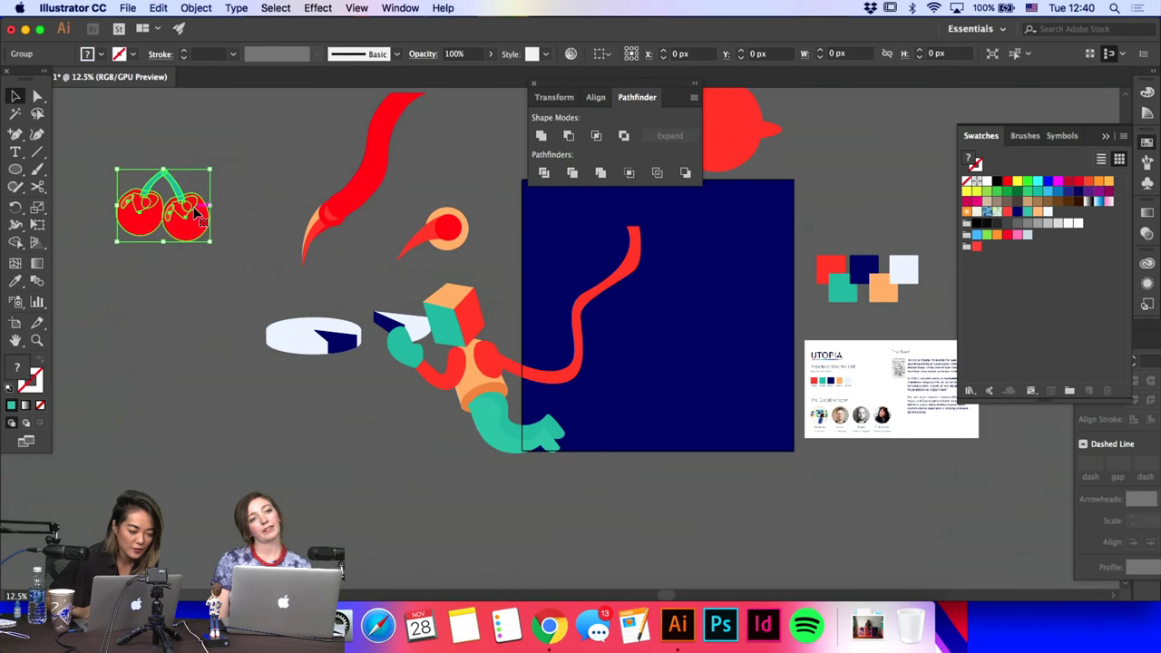
{"action": "key", "text": "super+f"}
{"action": "left_click", "coordinate": [249, 382]}
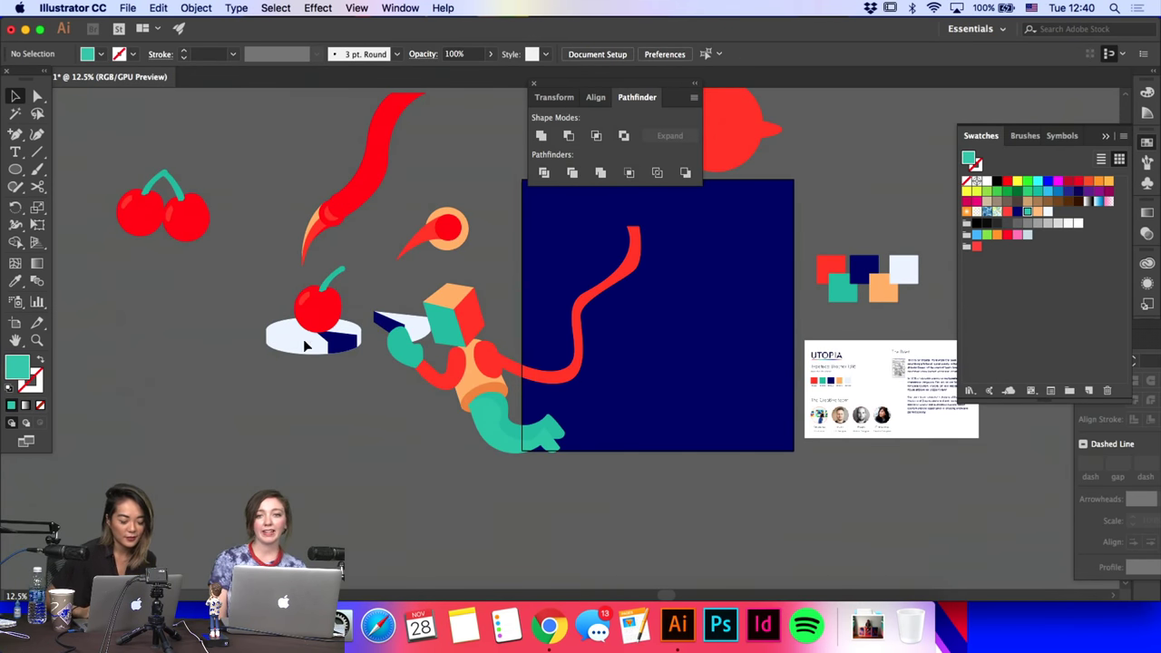
Step: Rotate the single cherry counter-clockwise and settle it at the centre of the pie-chart disc
{"action": "left_click", "coordinate": [333, 300]}
{"action": "left_click", "coordinate": [360, 281]}
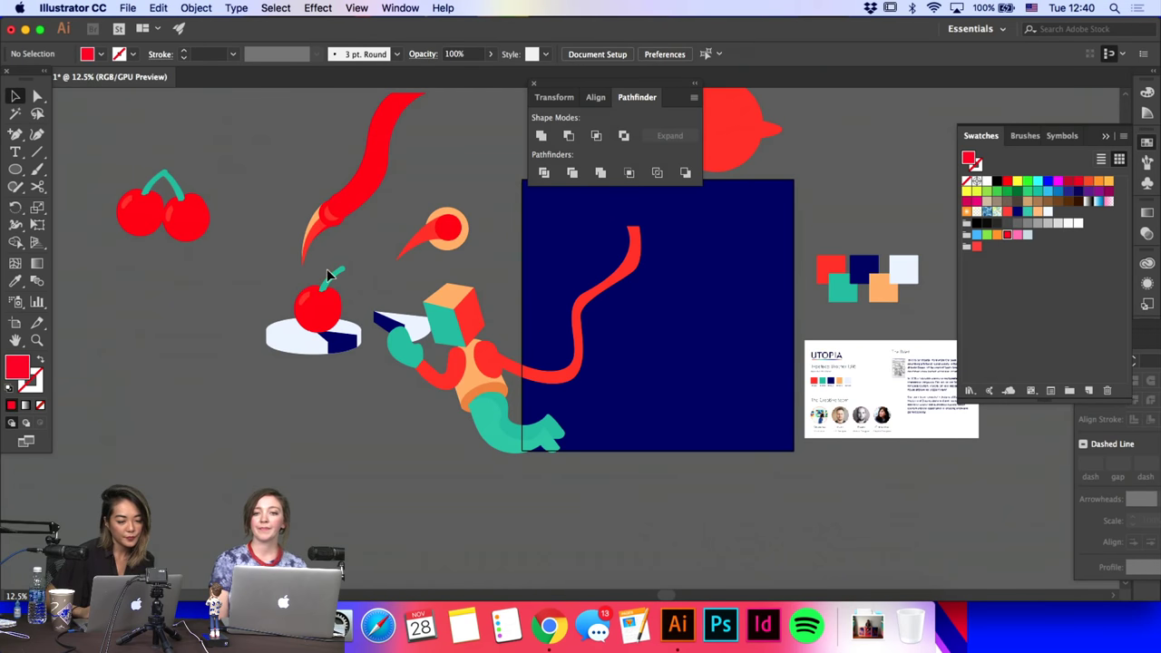
{"action": "left_click", "coordinate": [338, 314]}
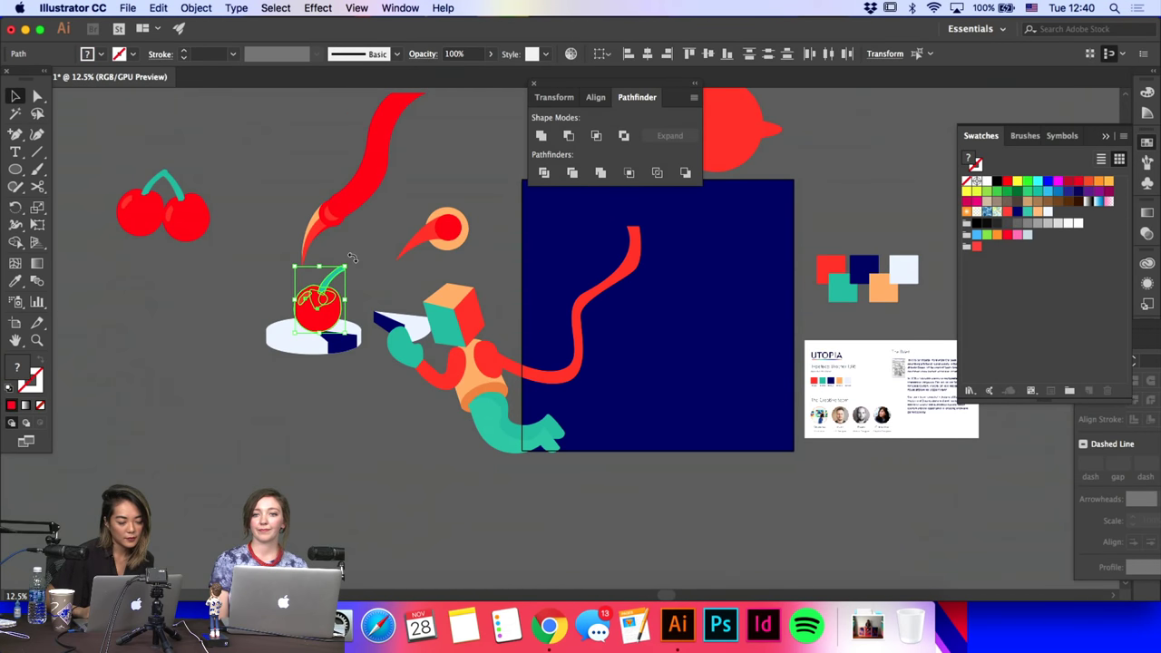
{"action": "left_click_drag", "start_coordinate": [352, 259], "coordinate": [337, 287]}
{"action": "left_click", "coordinate": [337, 286]}
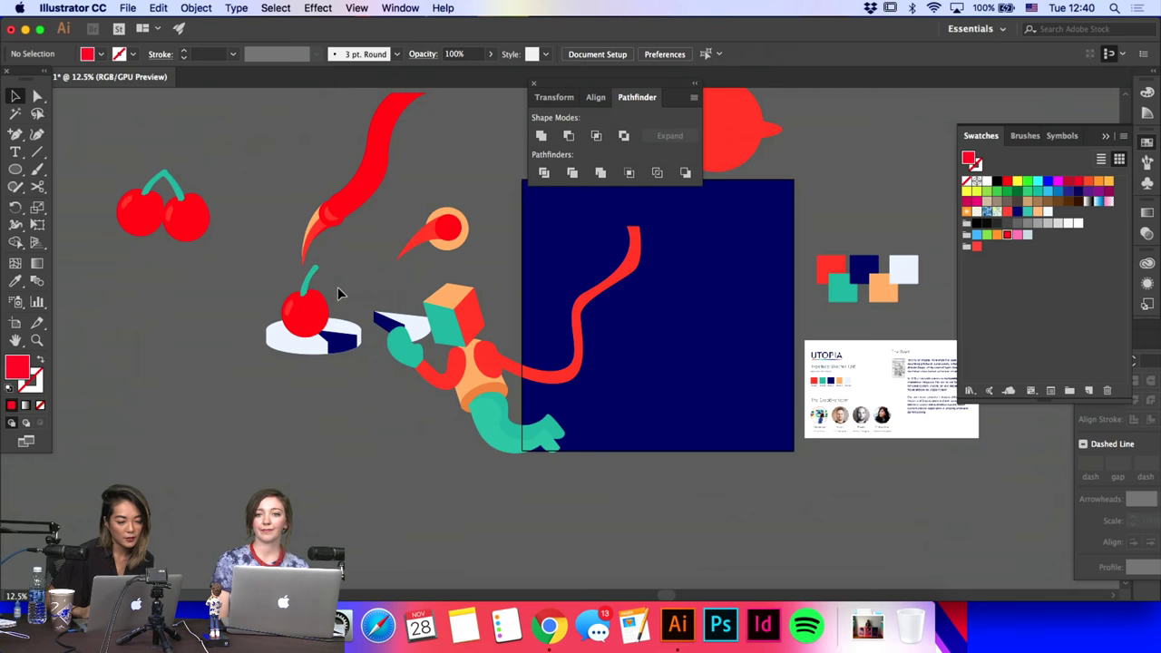
Step: Fill the two overlapping crater circles on the planet with the brighter red
{"action": "scroll", "coordinate": [337, 291], "scroll_direction": "right", "scroll_amount": 5}
{"action": "scroll", "coordinate": [337, 290], "scroll_direction": "up", "scroll_amount": 3}
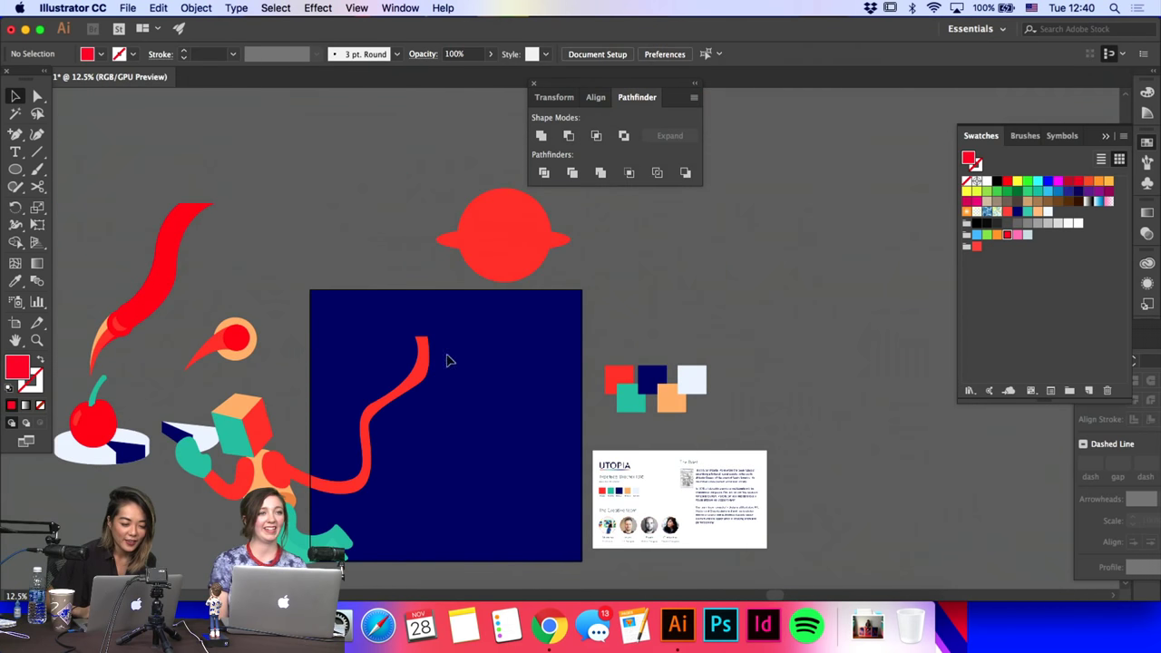
{"action": "key", "text": "a"}
{"action": "left_click_drag", "start_coordinate": [431, 363], "coordinate": [419, 403]}
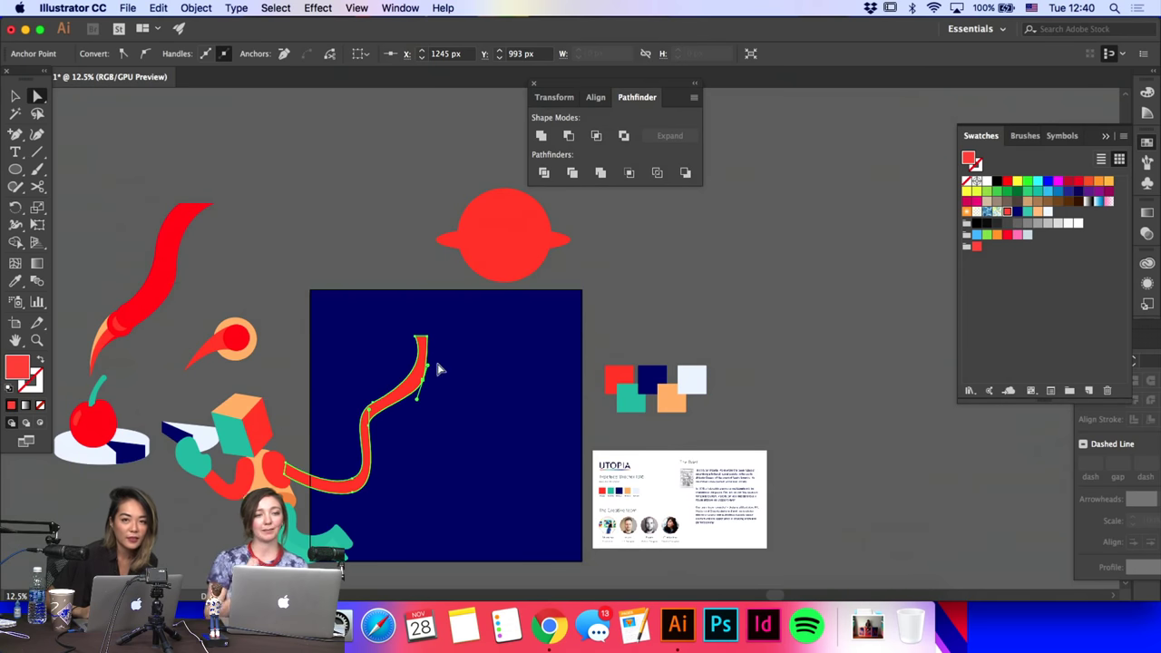
{"action": "left_click", "coordinate": [453, 283]}
{"action": "left_click", "coordinate": [495, 234]}
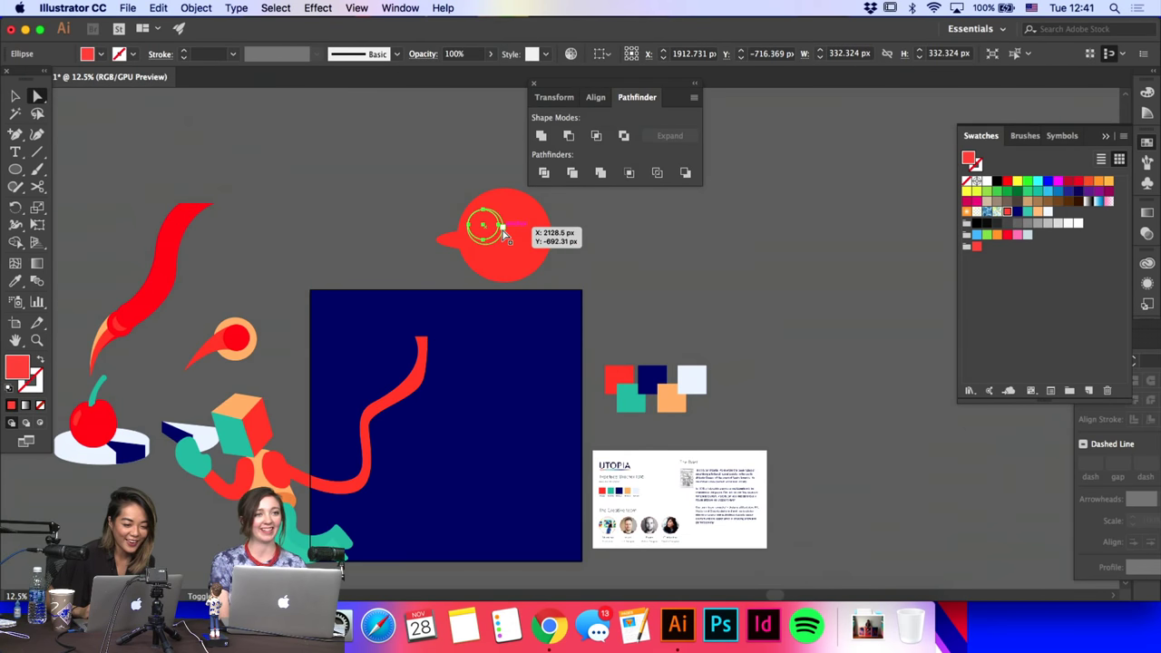
{"action": "left_click_drag", "start_coordinate": [506, 236], "coordinate": [508, 234]}
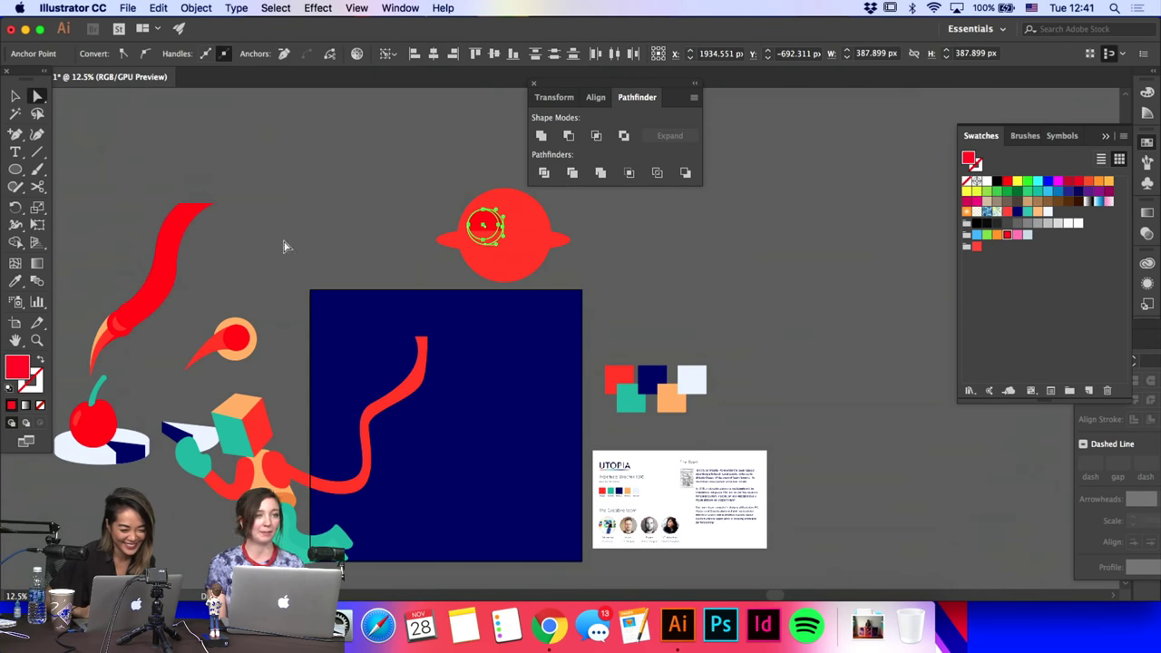
Step: Fill the planet's inner crater circle with the navy sampled from the artboard background
{"action": "left_click", "coordinate": [286, 246]}
{"action": "left_click", "coordinate": [482, 227]}
{"action": "left_click", "coordinate": [16, 282]}
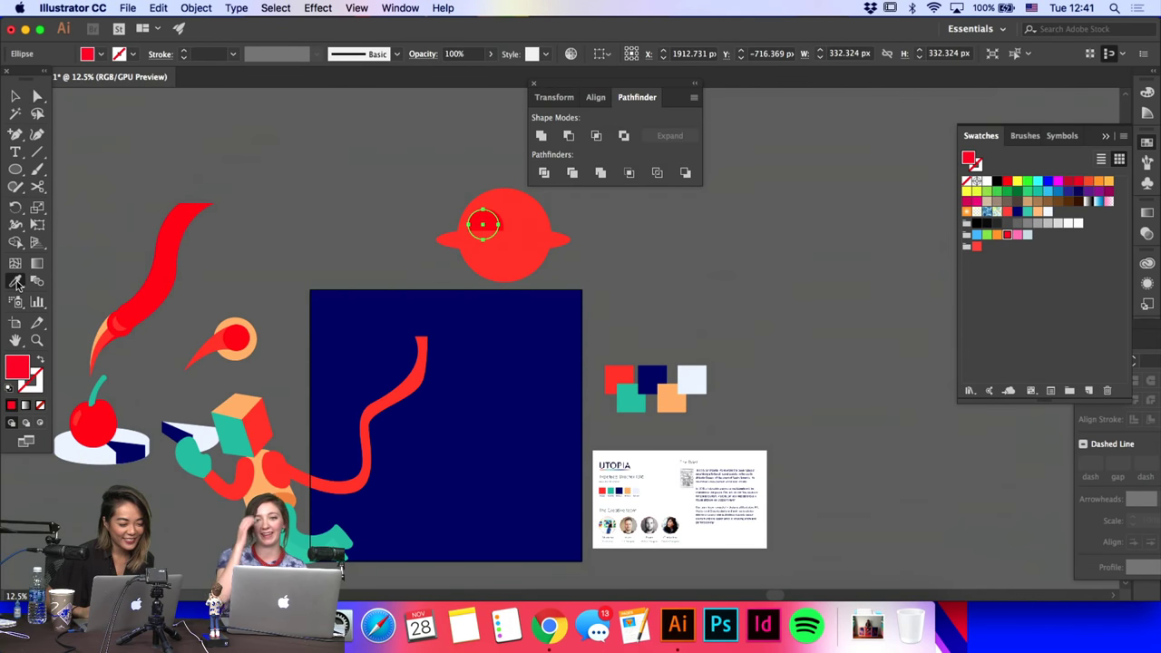
{"action": "left_click", "coordinate": [451, 300]}
{"action": "key", "text": "a"}
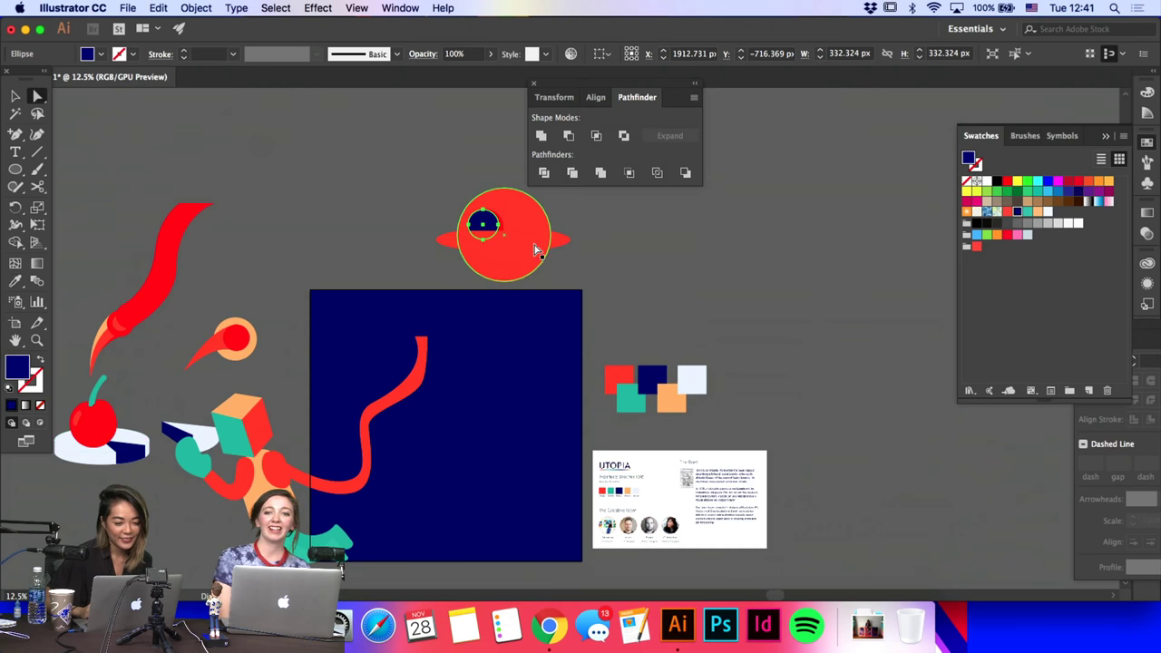
Step: Turn the planet's ring into an unfilled 6 pt stroke in the pale colour sampled from the pie-chart disc
{"action": "left_click", "coordinate": [555, 240]}
{"action": "left_click", "coordinate": [17, 281]}
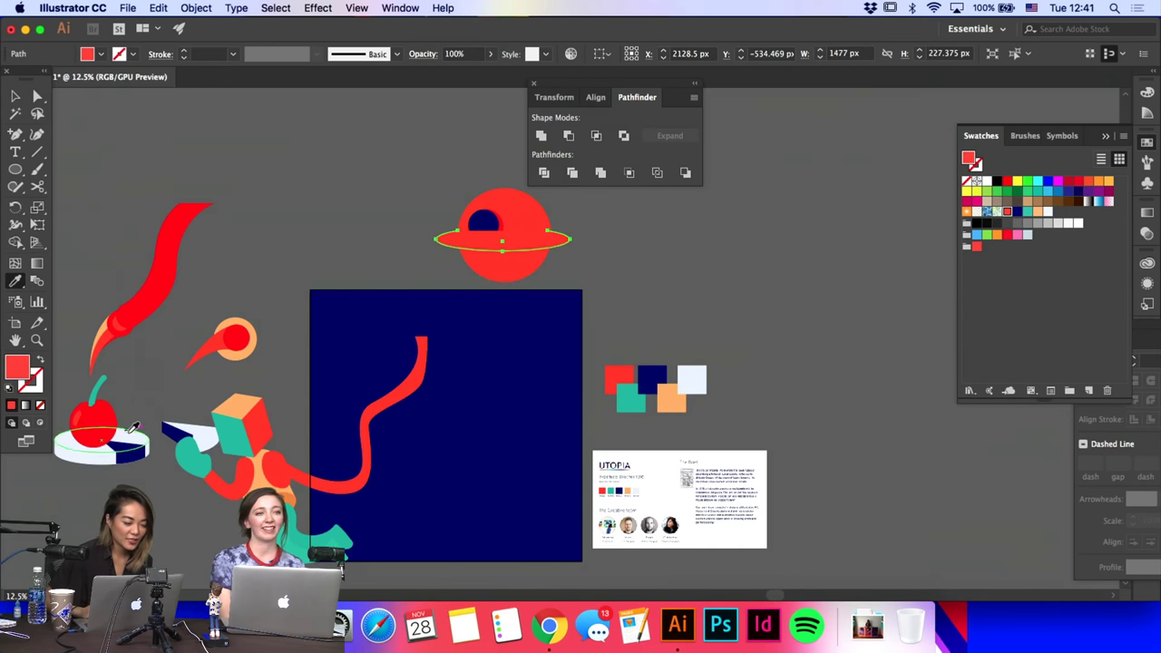
{"action": "left_click", "coordinate": [133, 431]}
{"action": "left_click", "coordinate": [38, 361]}
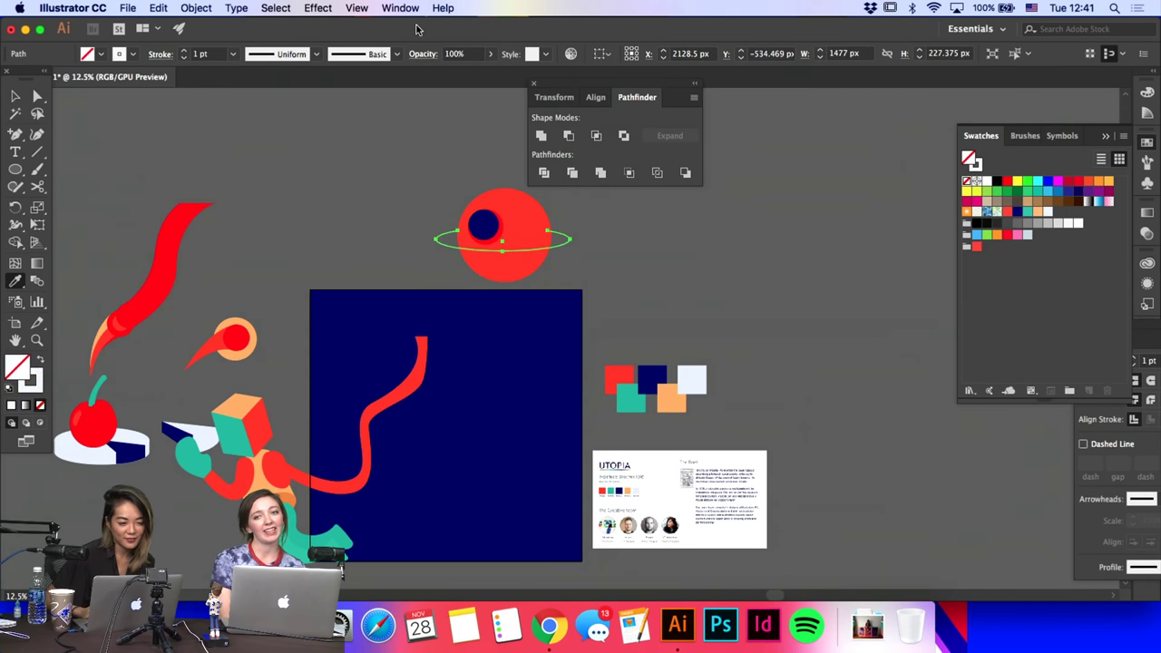
{"action": "left_click", "coordinate": [233, 53]}
{"action": "left_click", "coordinate": [252, 197]}
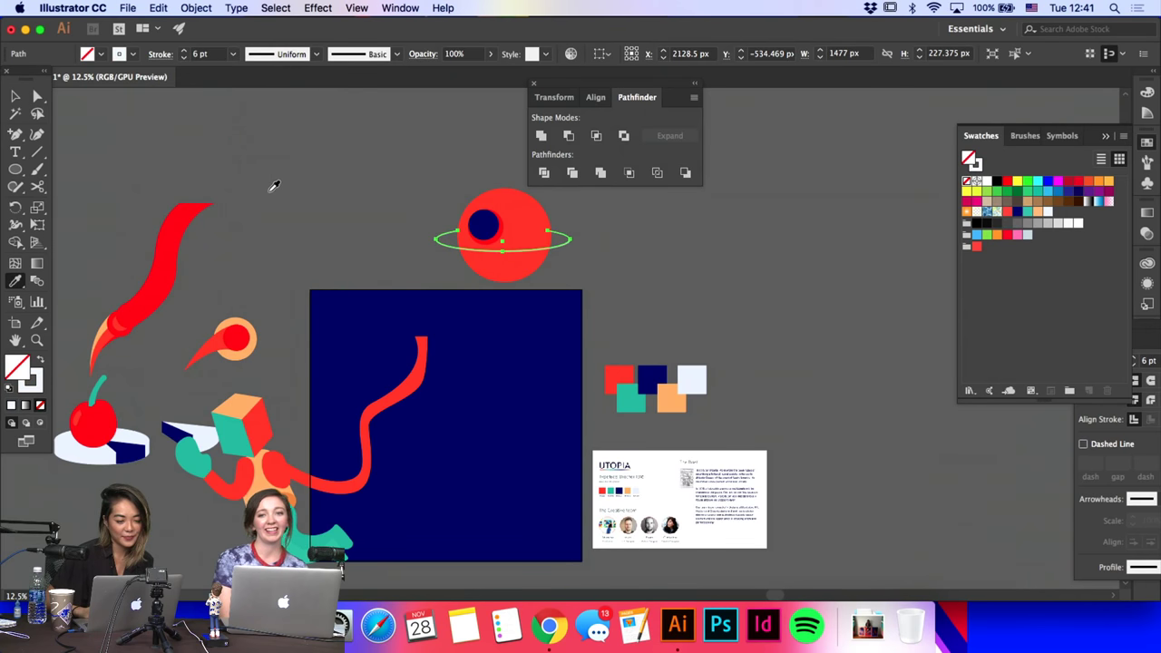
{"action": "key", "text": "a"}
{"action": "left_click", "coordinate": [321, 236]}
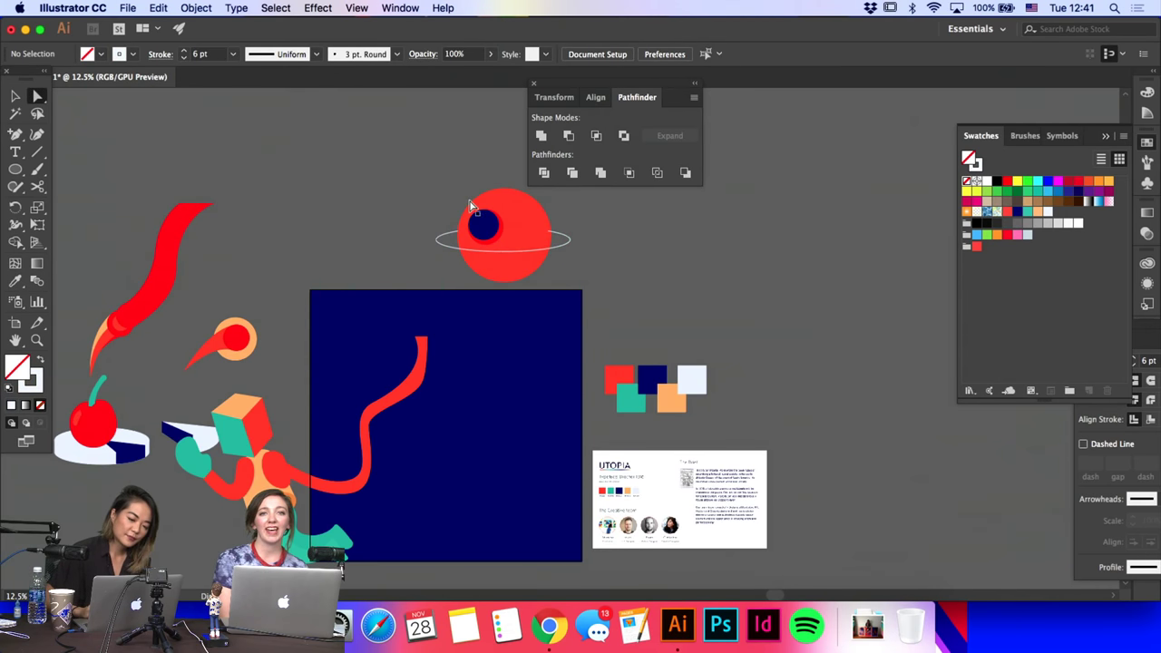
Step: Apply the large round calligraphic brush to the stroke of the planet's ring
{"action": "left_click", "coordinate": [559, 249]}
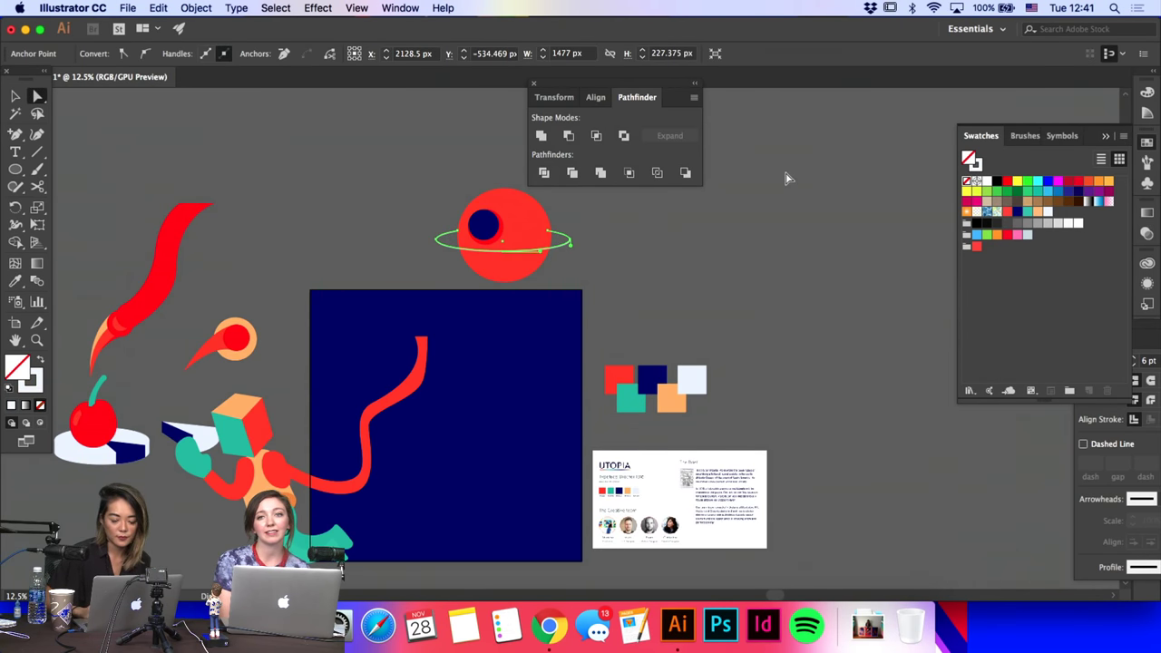
{"action": "left_click", "coordinate": [1147, 162]}
{"action": "left_click", "coordinate": [833, 227]}
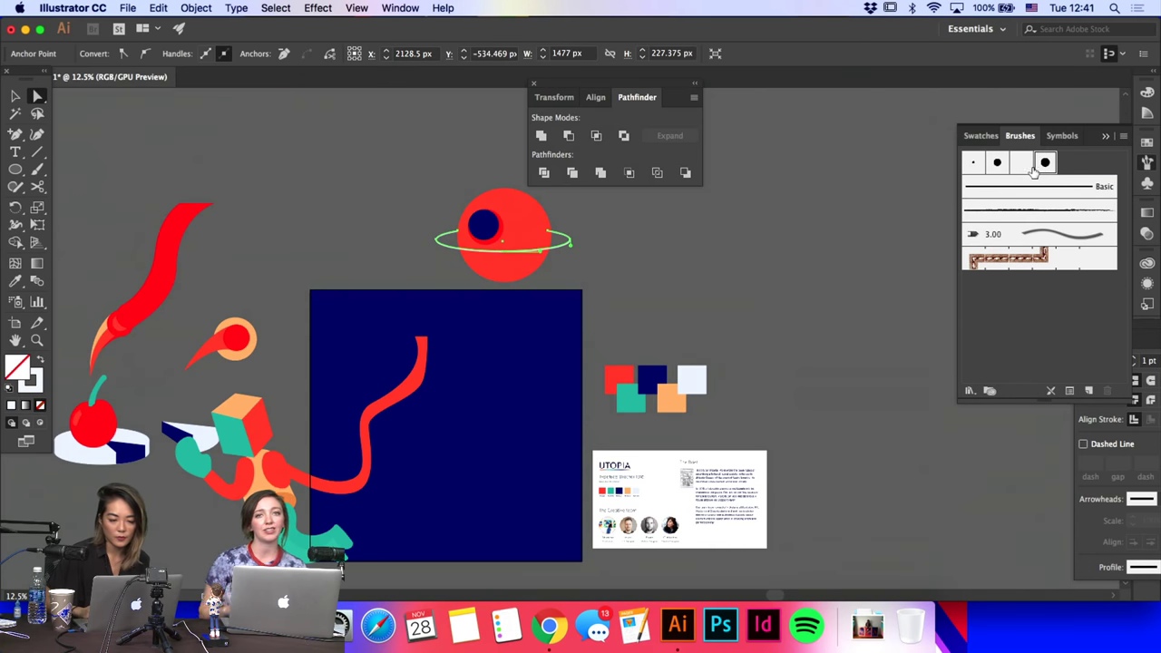
{"action": "left_click", "coordinate": [558, 256]}
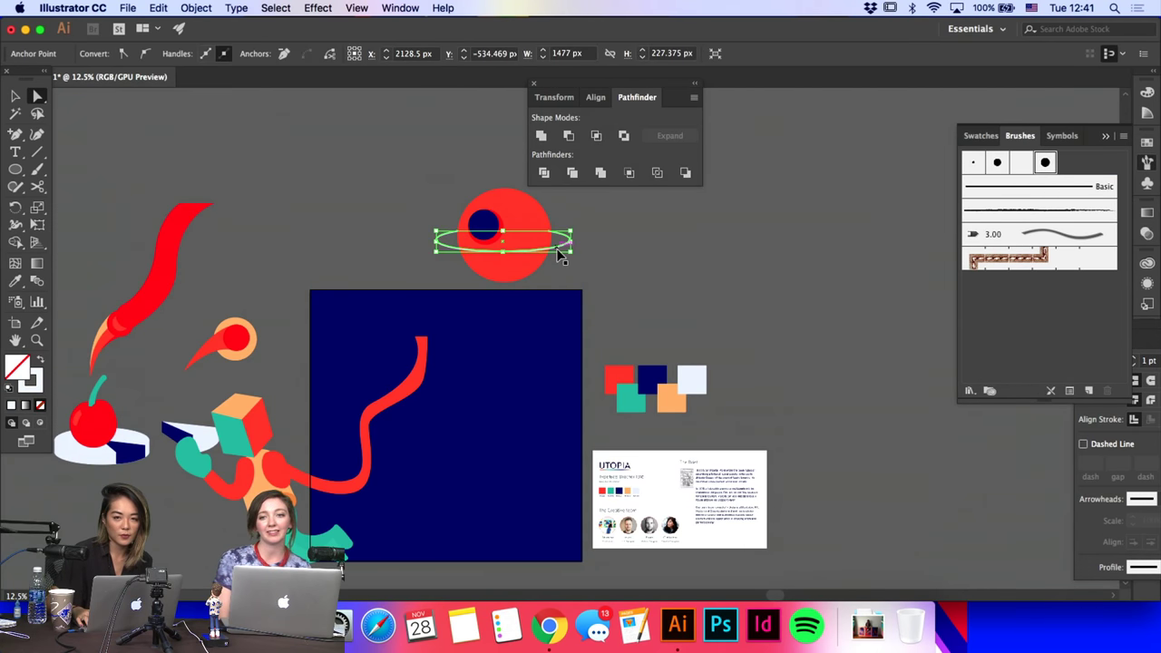
{"action": "key", "text": "super+equal"}
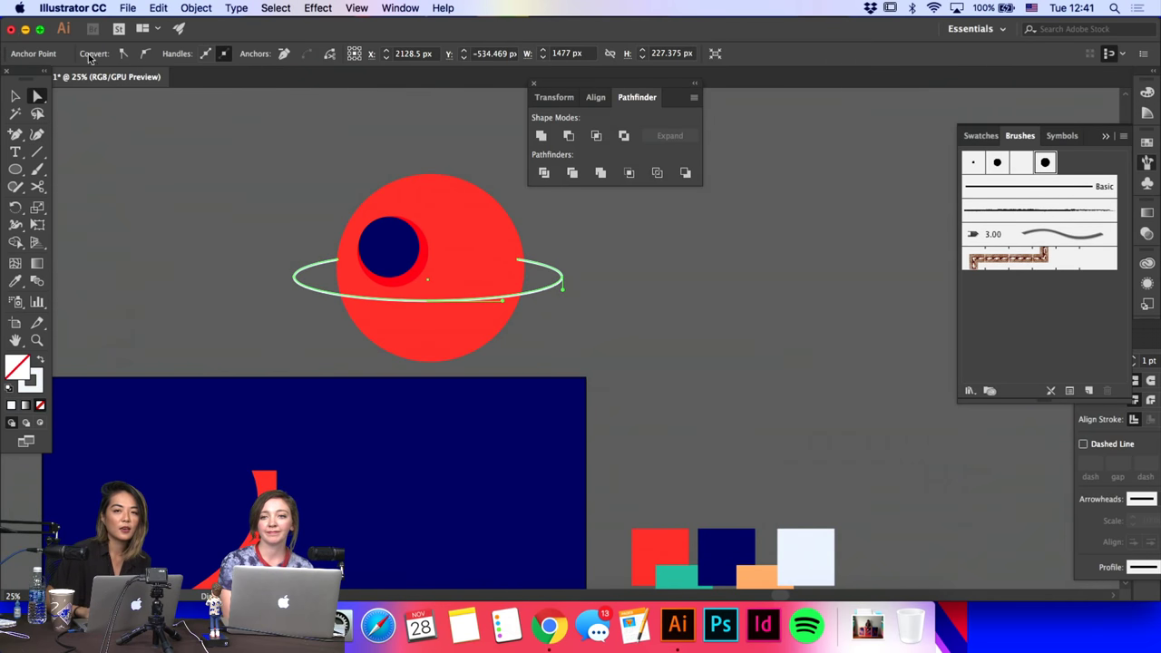
{"action": "key", "text": "super+minus"}
{"action": "key", "text": "super+minus"}
{"action": "key", "text": "super+minus"}
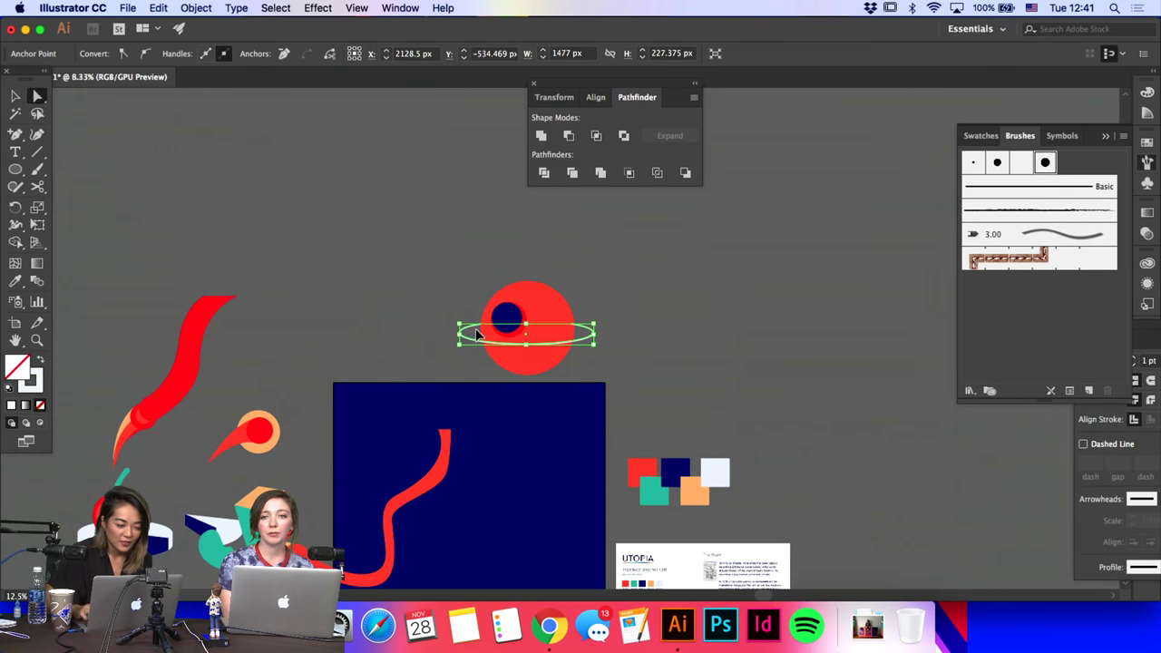
{"action": "key", "text": "super+equal"}
{"action": "left_click_drag", "start_coordinate": [15, 134], "coordinate": [48, 141]}
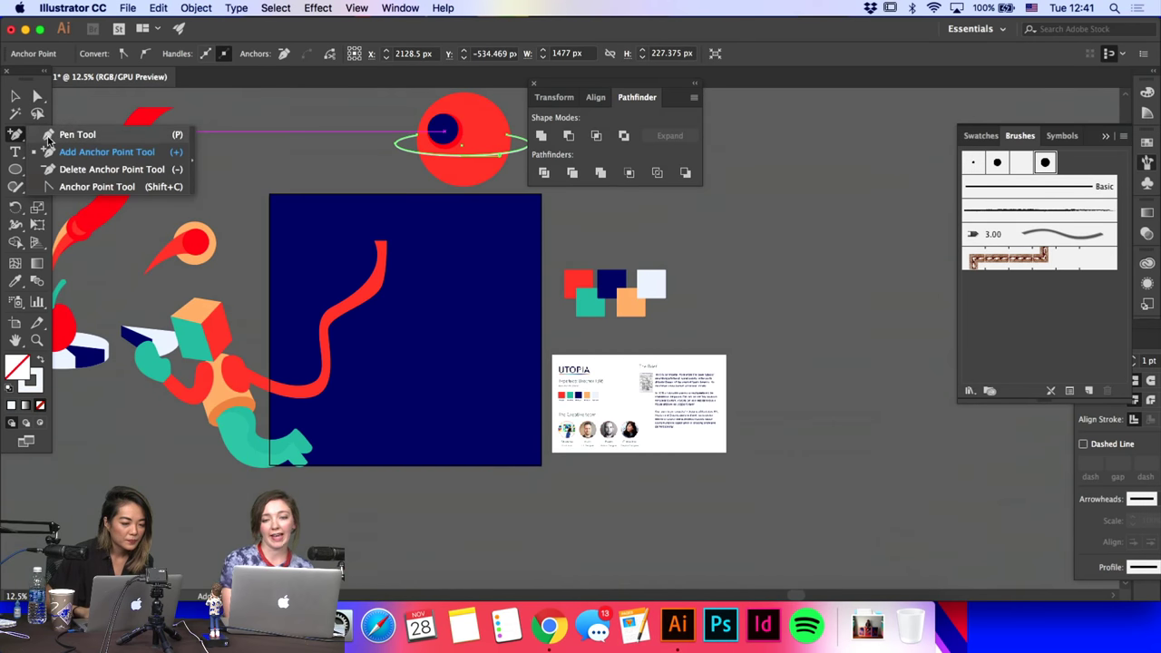
{"action": "left_click", "coordinate": [23, 95]}
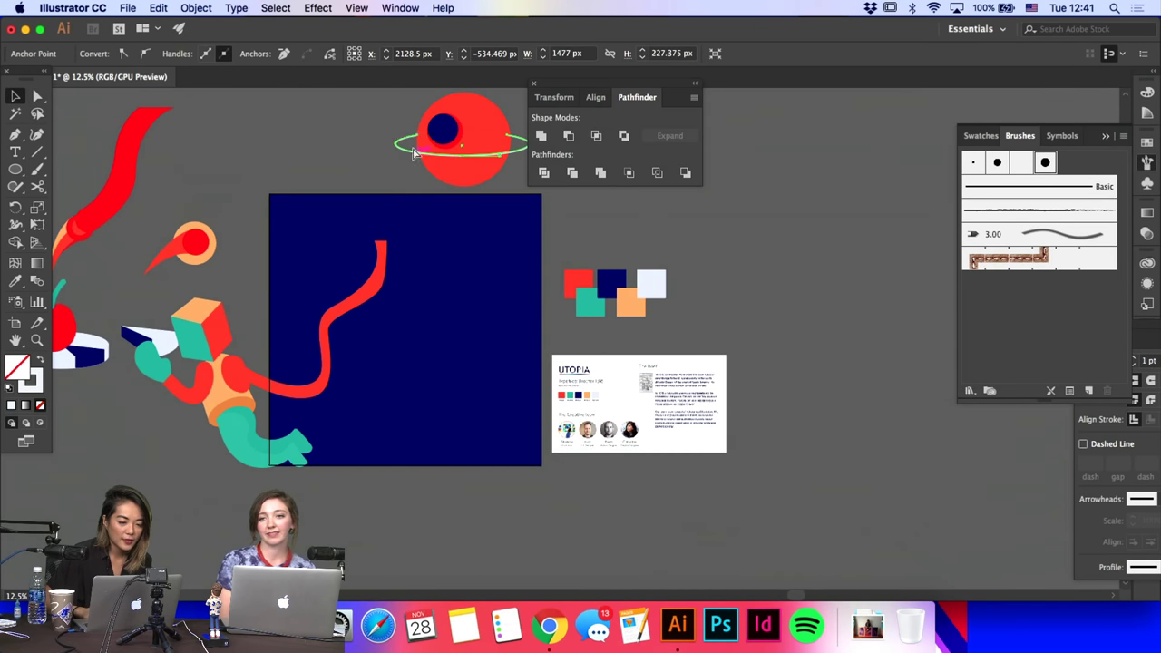
{"action": "key", "text": "a"}
{"action": "left_click", "coordinate": [451, 134]}
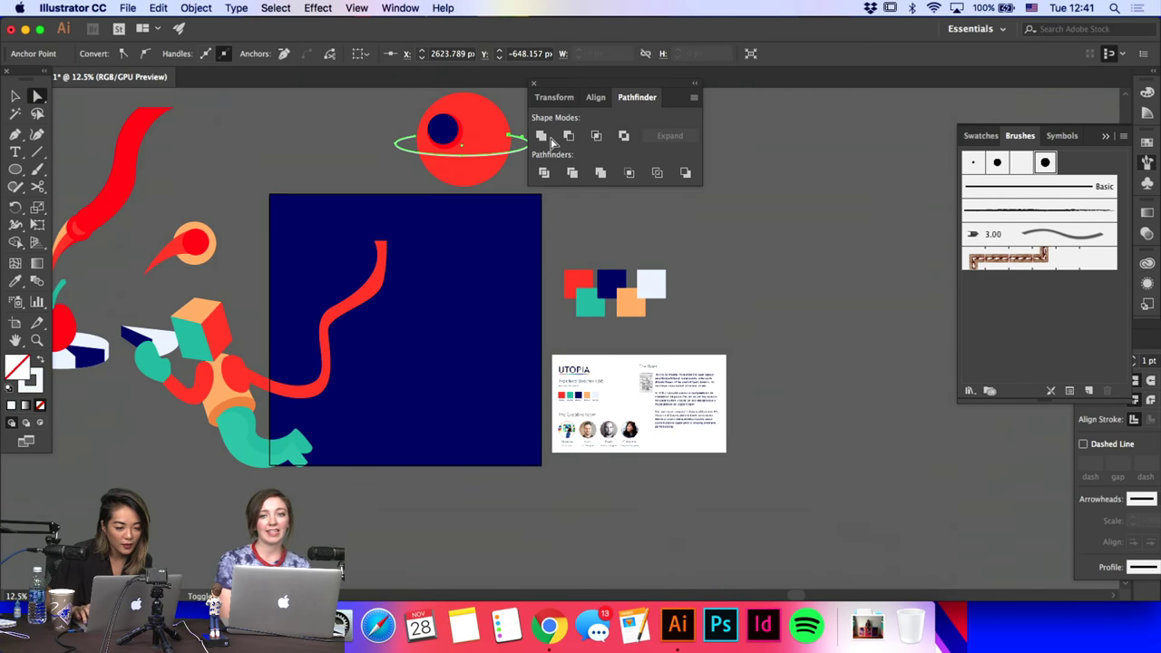
{"action": "left_click", "coordinate": [612, 283]}
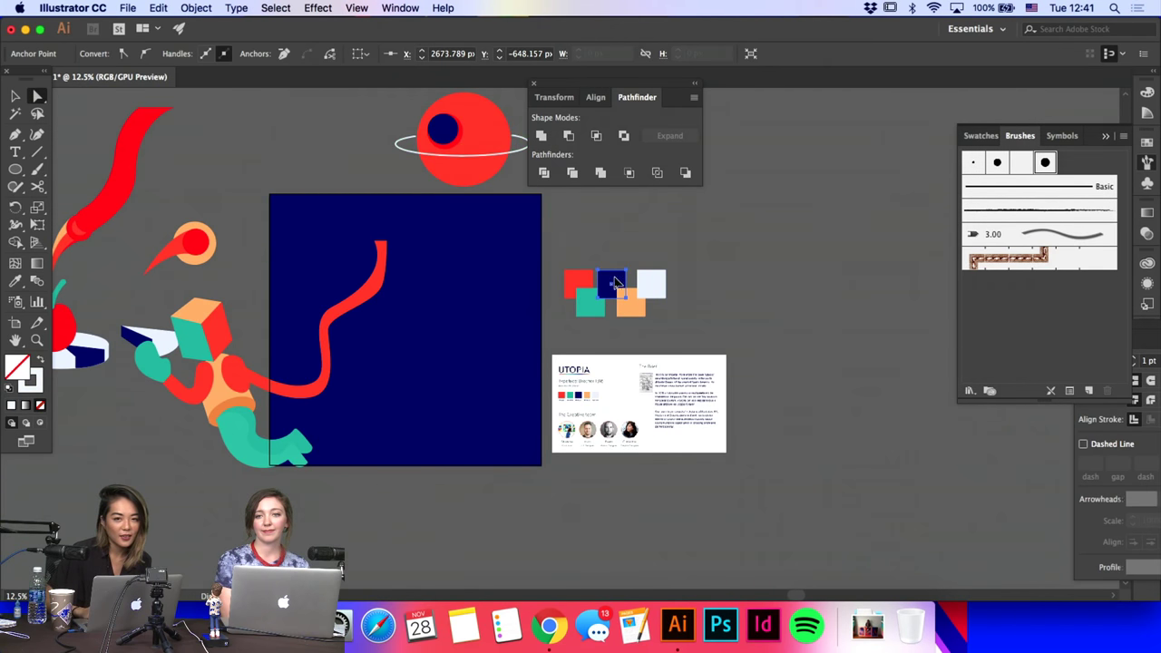
{"action": "left_click", "coordinate": [464, 155]}
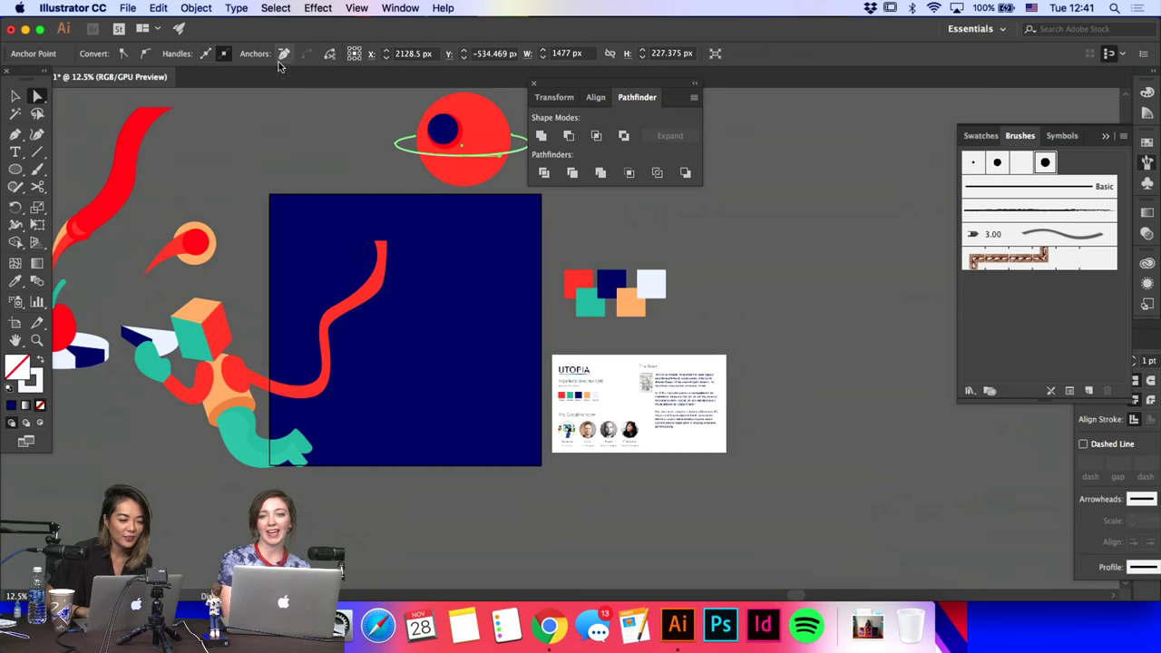
{"action": "left_click", "coordinate": [14, 100]}
{"action": "left_click", "coordinate": [136, 121]}
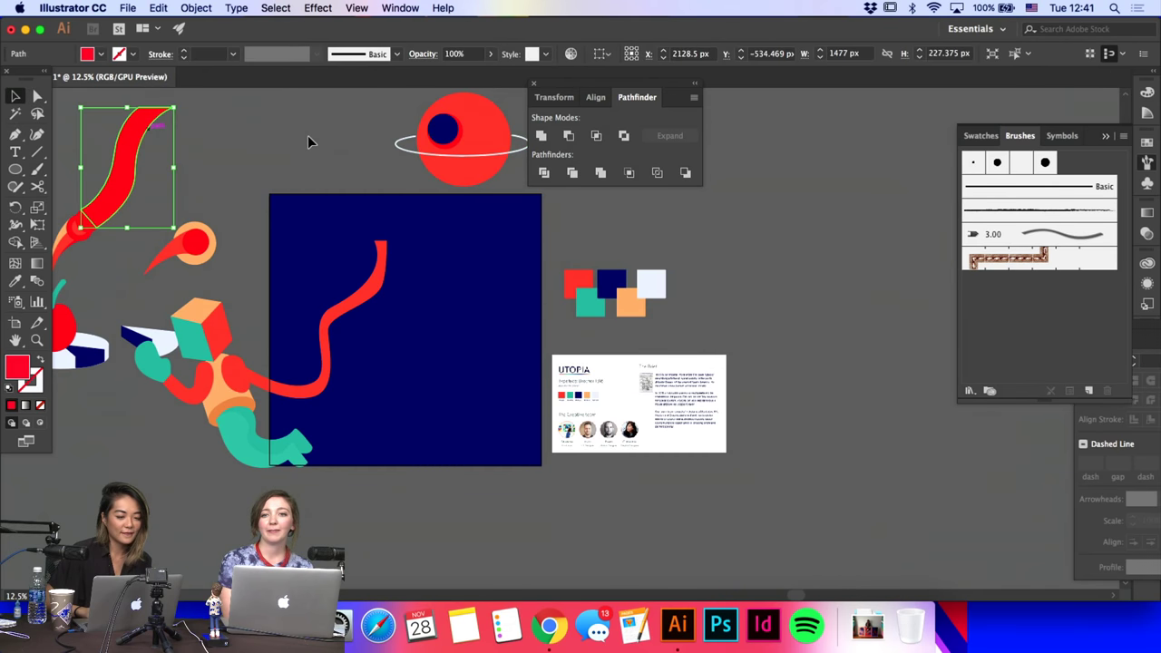
Step: Try heavier stroke weights on the planet's ring, including 10 pt, and undo them
{"action": "left_click", "coordinate": [398, 145]}
{"action": "left_click", "coordinate": [200, 54]}
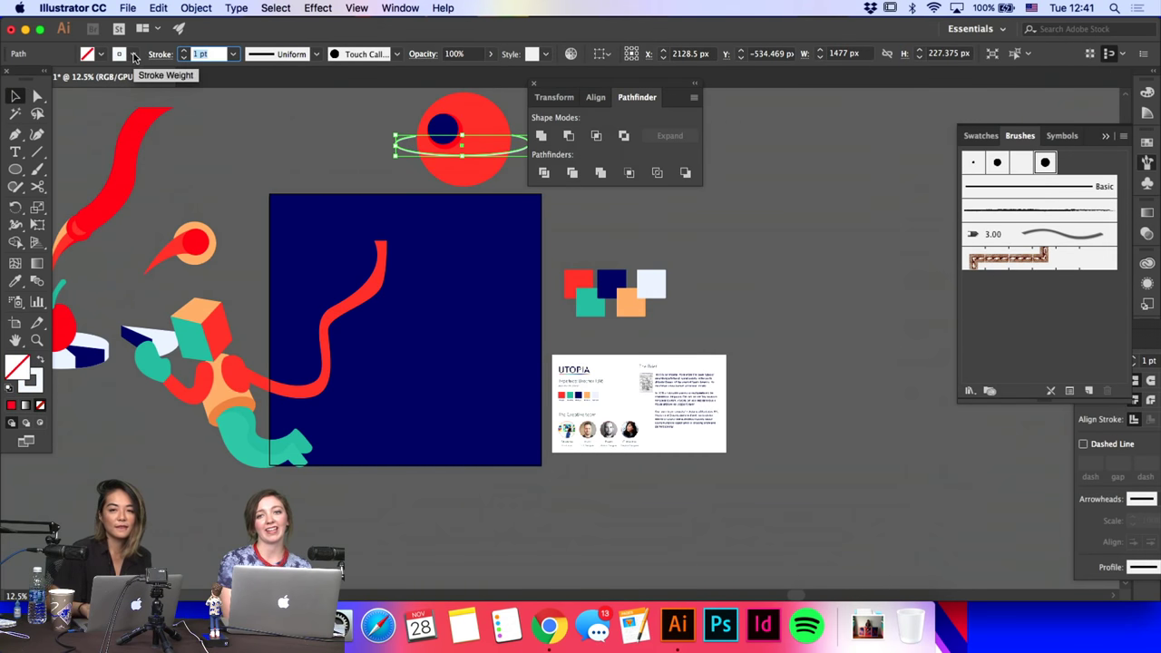
{"action": "type", "text": "120"}
{"action": "key", "text": "Return"}
{"action": "key", "text": "super+z"}
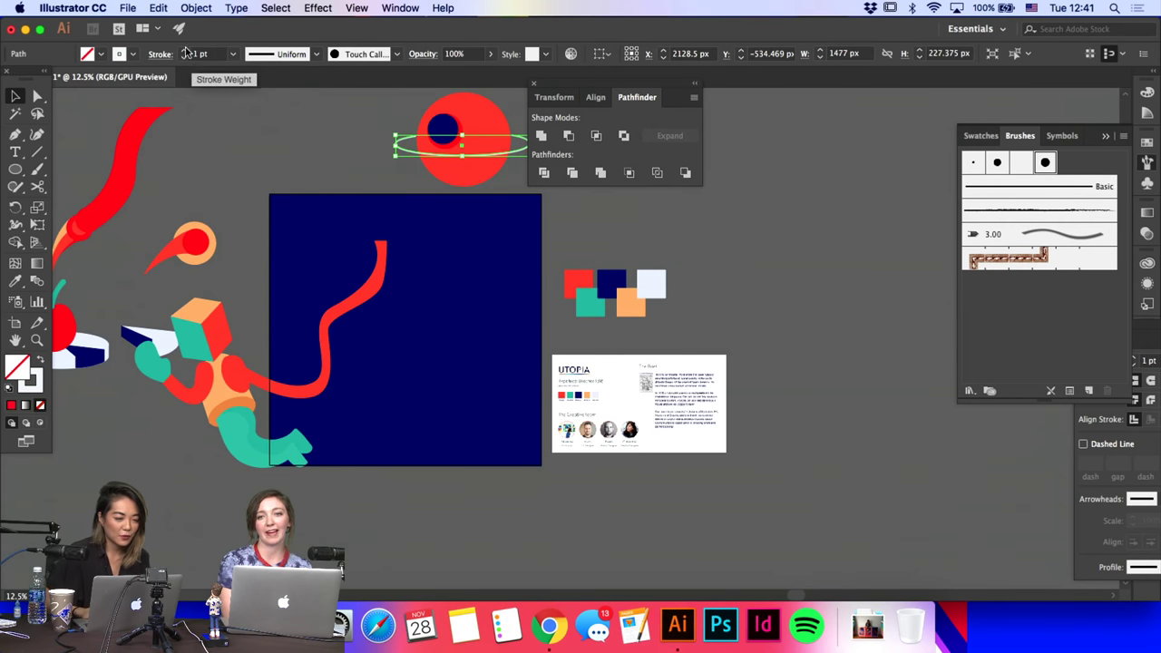
{"action": "left_click", "coordinate": [193, 53]}
{"action": "type", "text": "50"}
{"action": "key", "text": "Return"}
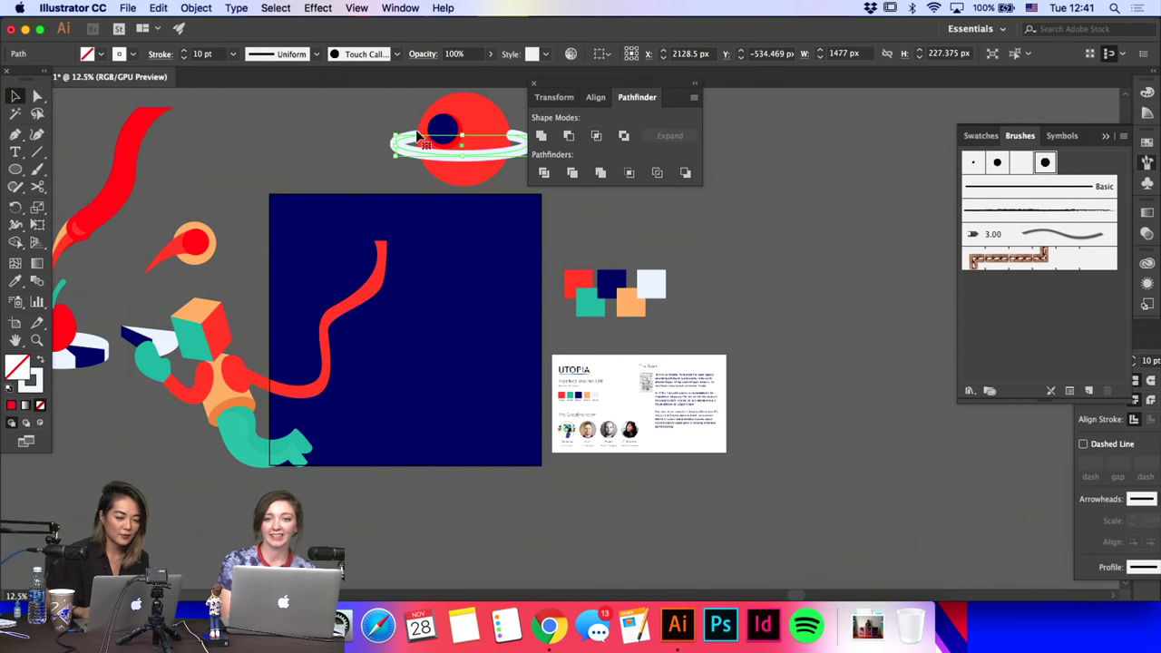
{"action": "key", "text": "super+z"}
Step: Set the stroke weight of the planet's ring to 4 pt and deselect it
{"action": "left_click", "coordinate": [210, 54]}
{"action": "type", "text": "4"}
{"action": "key", "text": "Return"}
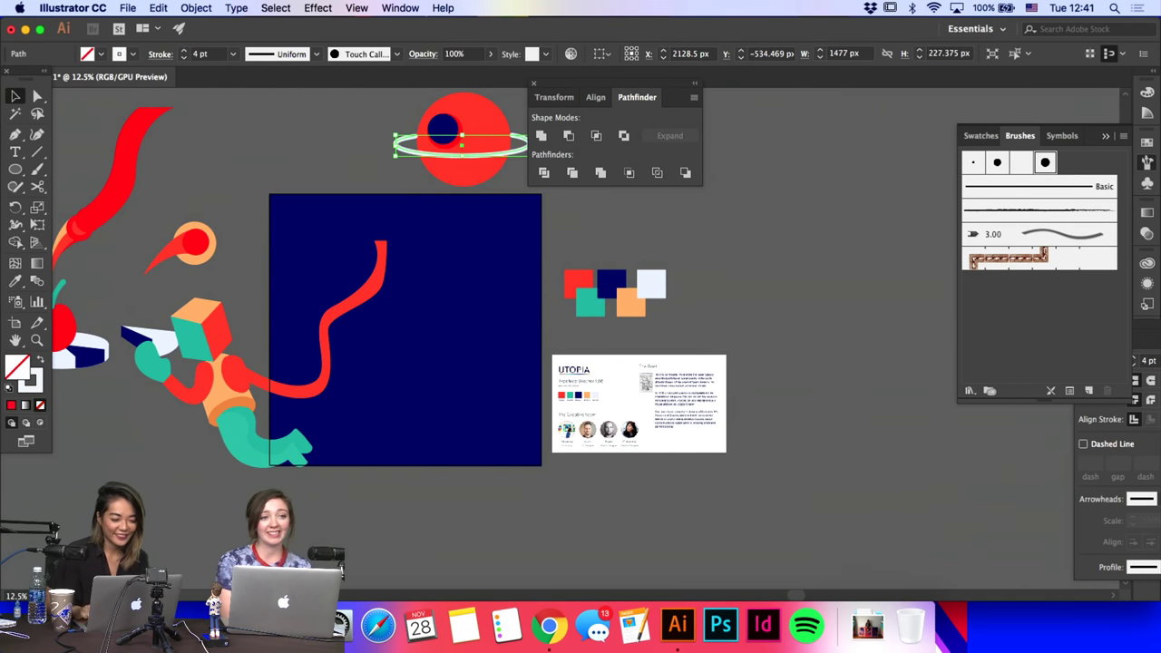
{"action": "left_click", "coordinate": [365, 175]}
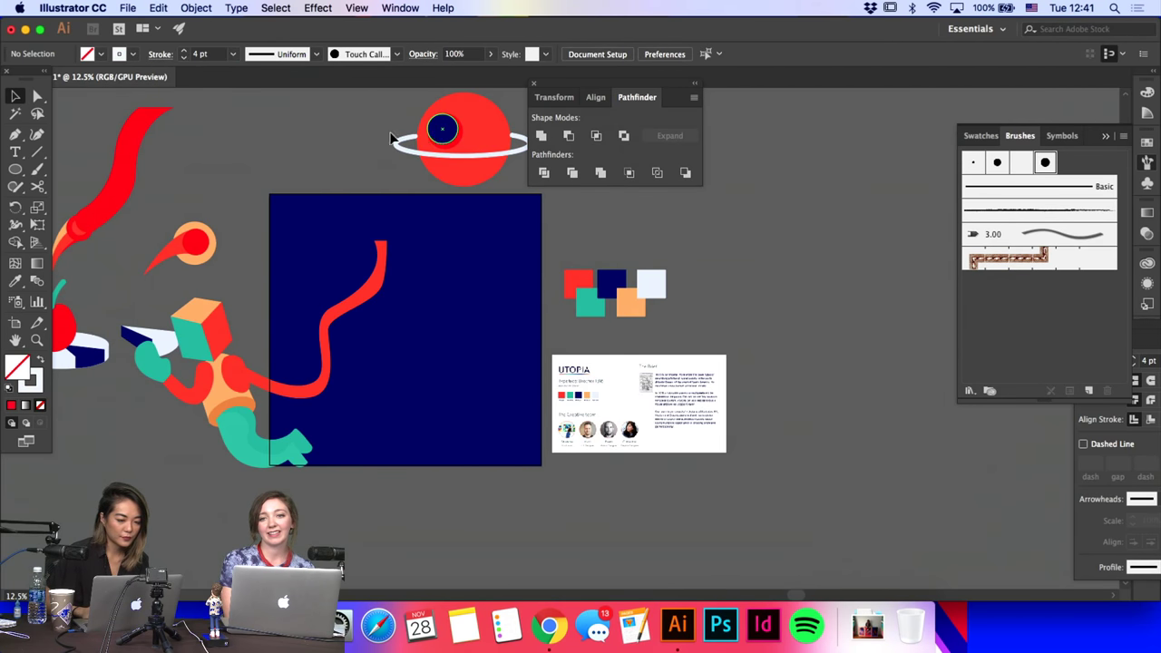
Step: Scale down and tilt the ringed planet, place it in the navy artboard's upper-right corner, and delete the figure's long red arm
{"action": "left_click", "coordinate": [500, 168]}
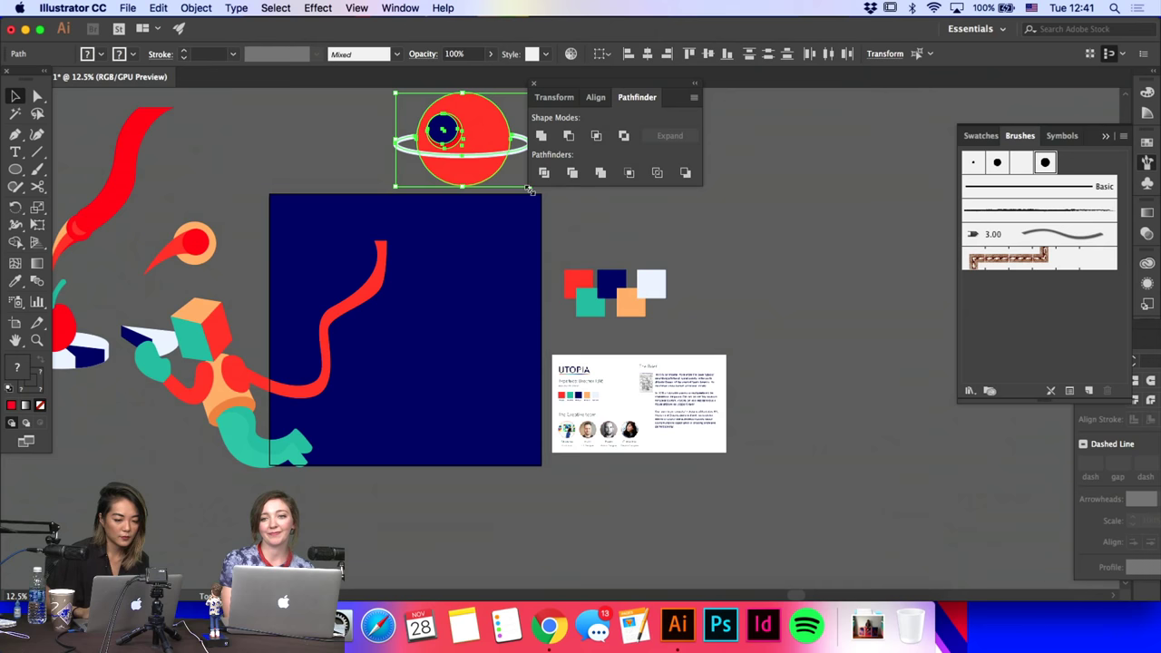
{"action": "left_click_drag", "start_coordinate": [531, 189], "coordinate": [500, 247]}
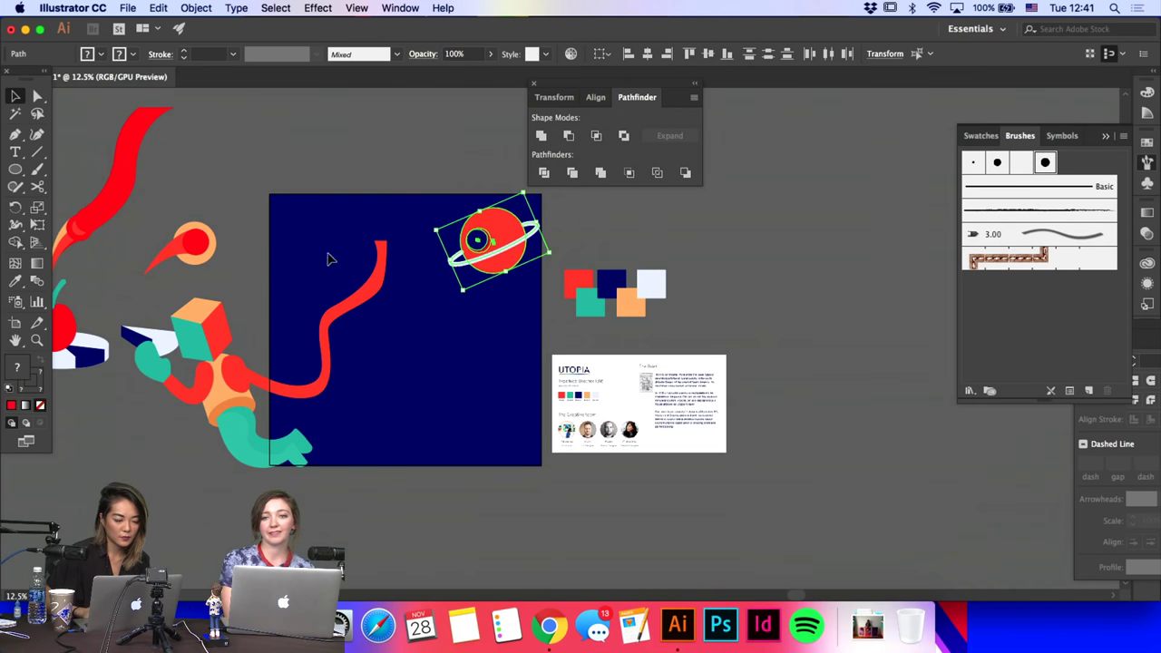
{"action": "left_click", "coordinate": [361, 288]}
{"action": "key", "text": "Delete"}
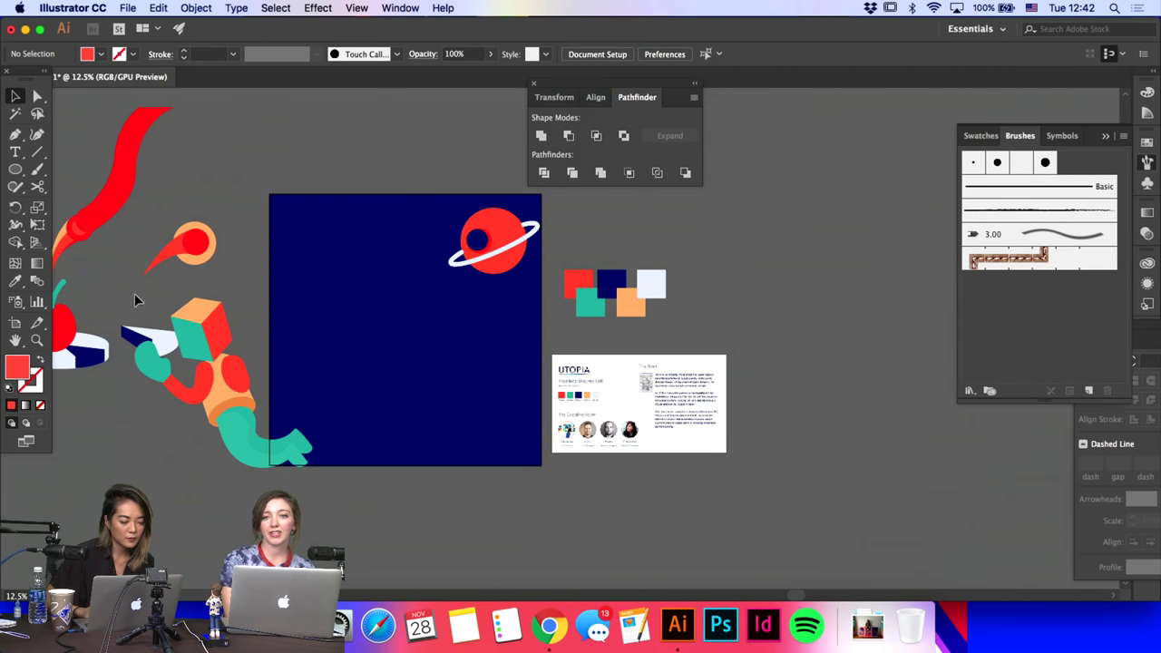
Step: Move the cube-headed figure with its pie slice onto the navy artboard, below and beside the planet
{"action": "left_click_drag", "start_coordinate": [207, 349], "coordinate": [416, 316]}
{"action": "key", "text": "super+z"}
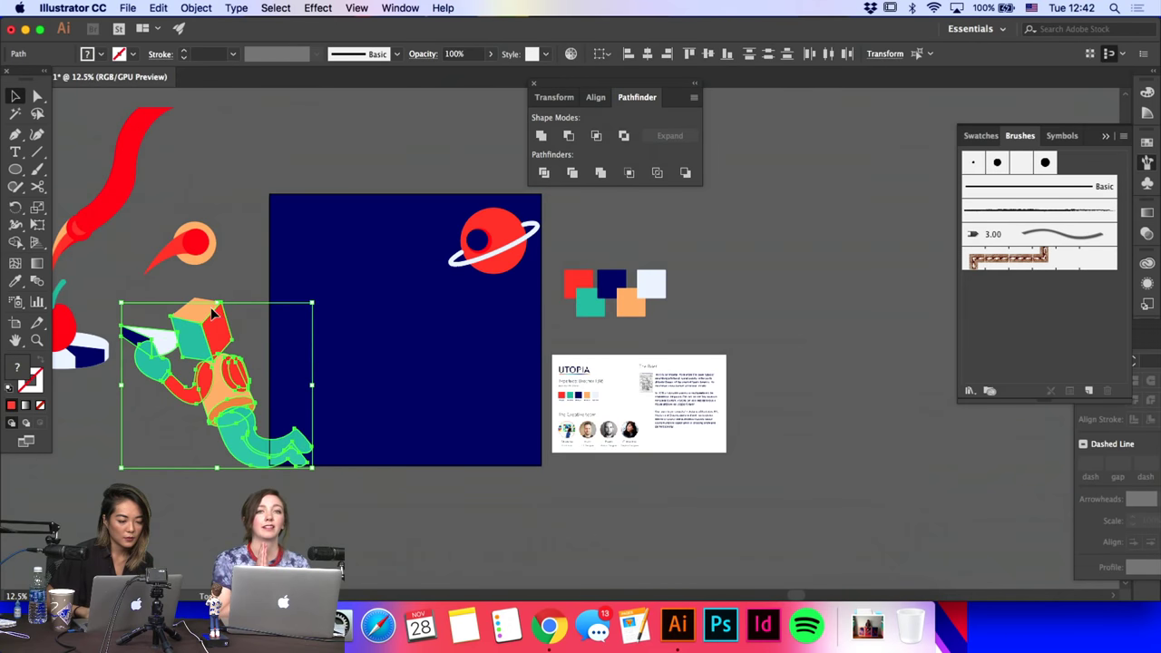
{"action": "left_click_drag", "start_coordinate": [212, 313], "coordinate": [429, 272]}
{"action": "left_click", "coordinate": [391, 163]}
{"action": "left_click_drag", "start_coordinate": [430, 361], "coordinate": [442, 338]}
{"action": "key", "text": "a"}
{"action": "left_click", "coordinate": [296, 368]}
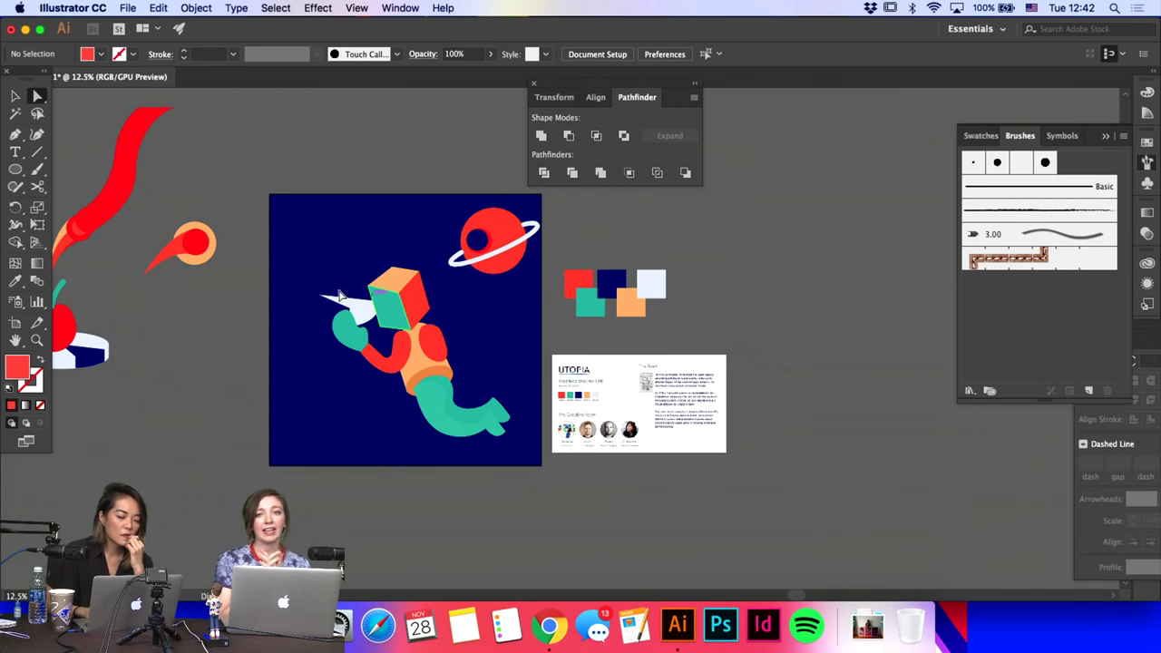
Step: Recolour the navy side of the pie slice in the figure's hand with the sampled peach colour
{"action": "left_click", "coordinate": [329, 310]}
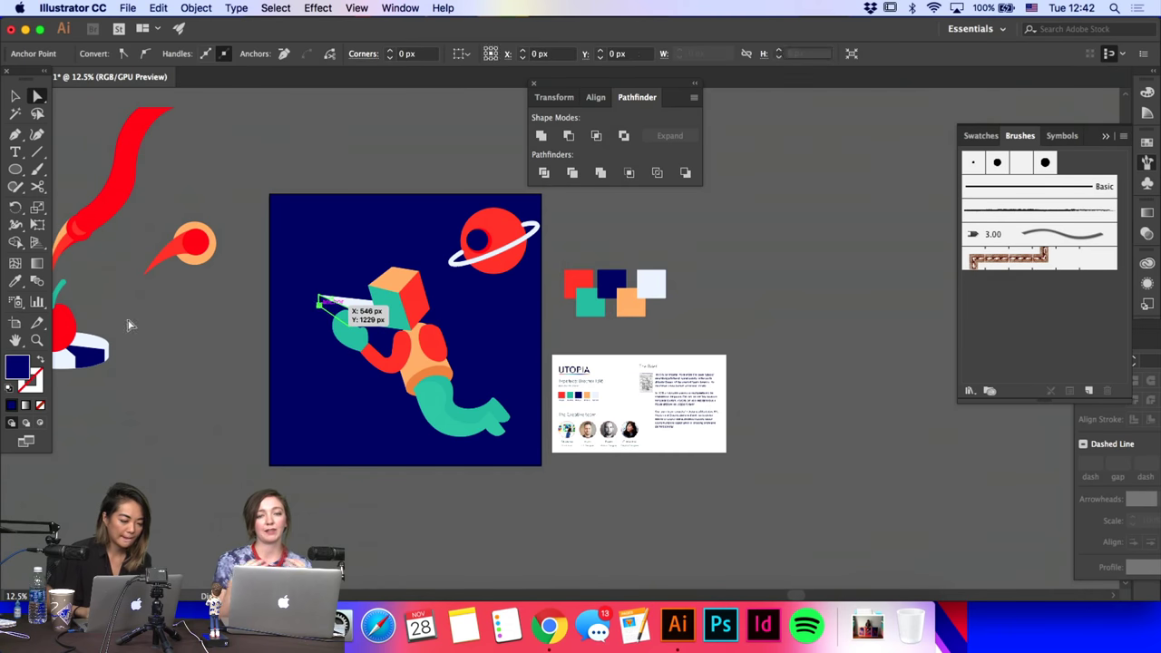
{"action": "left_click", "coordinate": [15, 282]}
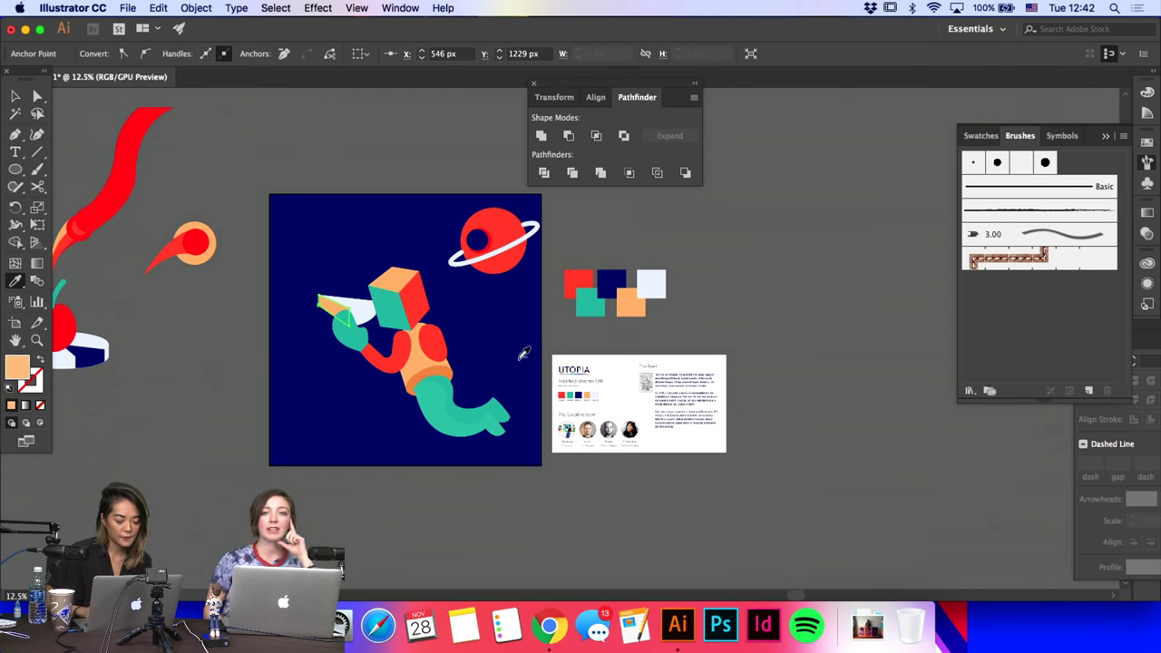
{"action": "key", "text": "a"}
{"action": "left_click", "coordinate": [519, 363]}
Step: Draw a wavy peach arm with the Pen tool, running between the planet's dark crater and the figure's shoulder
{"action": "left_click", "coordinate": [26, 134]}
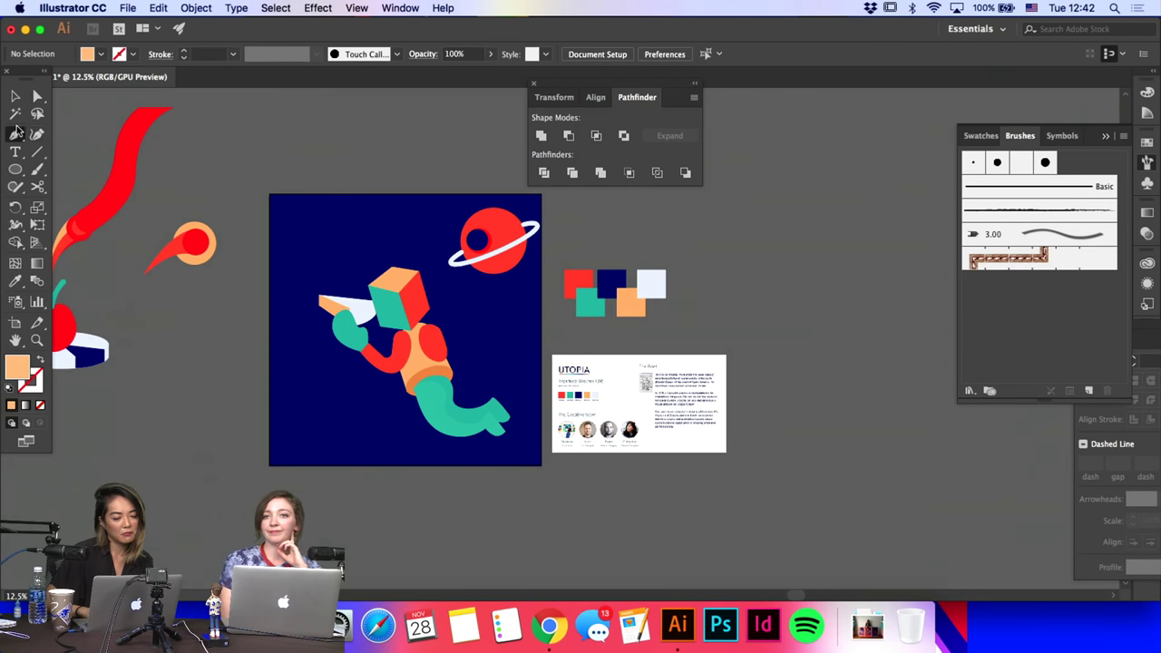
{"action": "left_click_drag", "start_coordinate": [478, 237], "coordinate": [433, 255]}
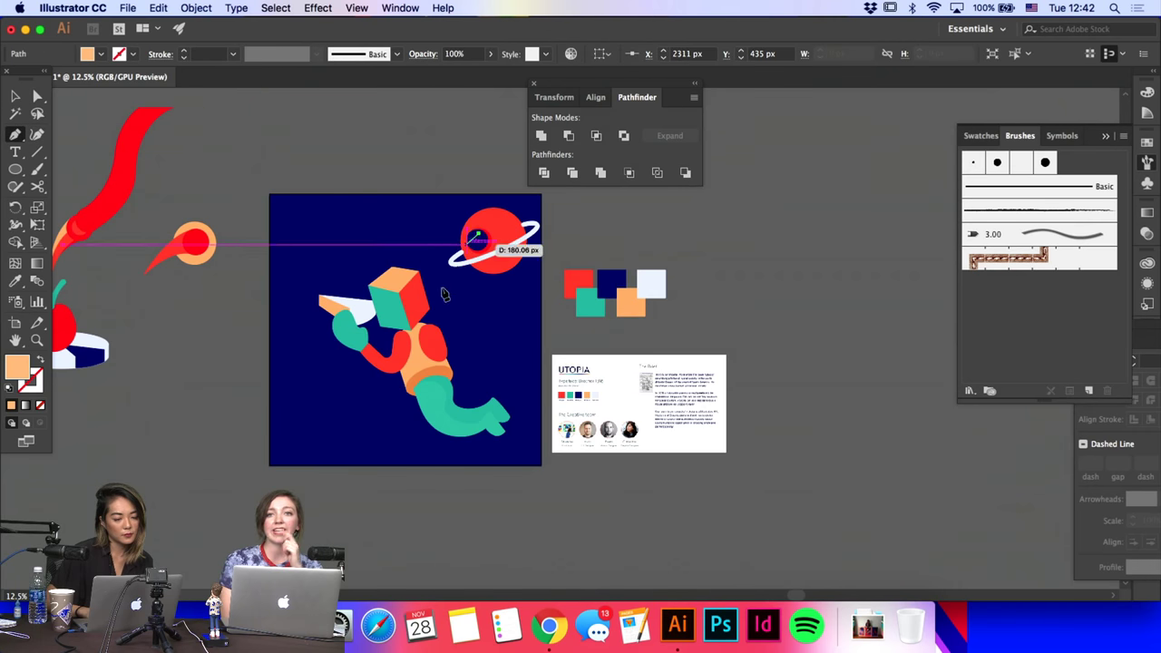
{"action": "left_click_drag", "start_coordinate": [453, 323], "coordinate": [457, 335]}
{"action": "key", "text": "super+z"}
{"action": "left_click_drag", "start_coordinate": [453, 235], "coordinate": [440, 354]}
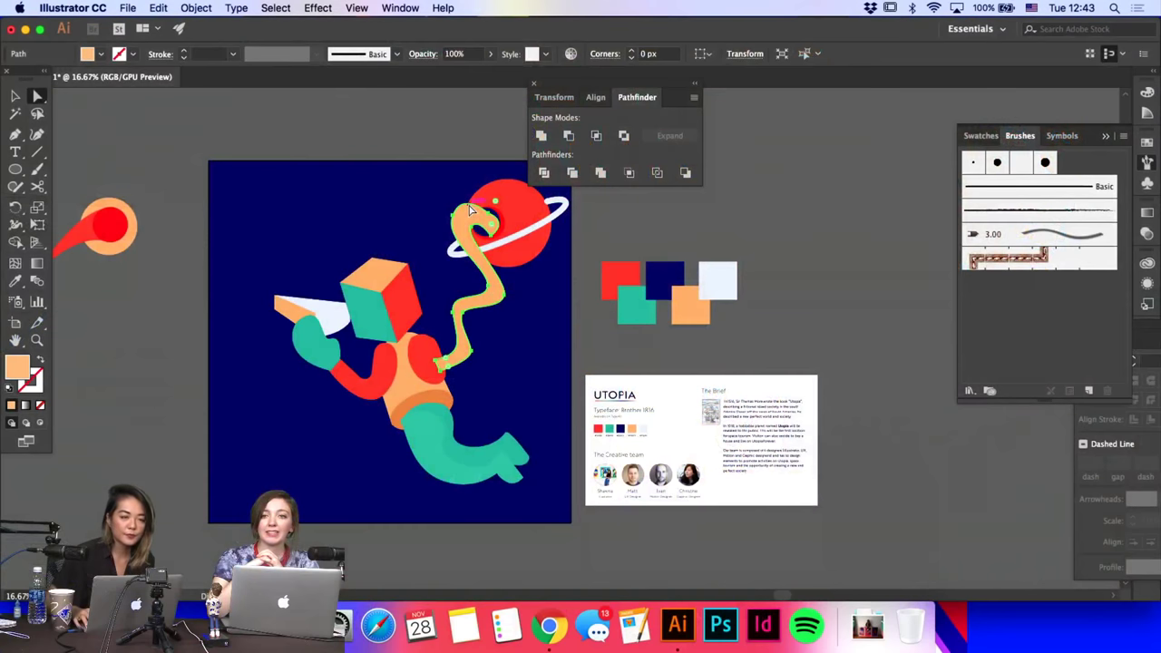
Step: Clean up the hooked end of the peach arm at the crater by deleting surplus anchor points
{"action": "left_click", "coordinate": [482, 216]}
{"action": "key", "text": "minus"}
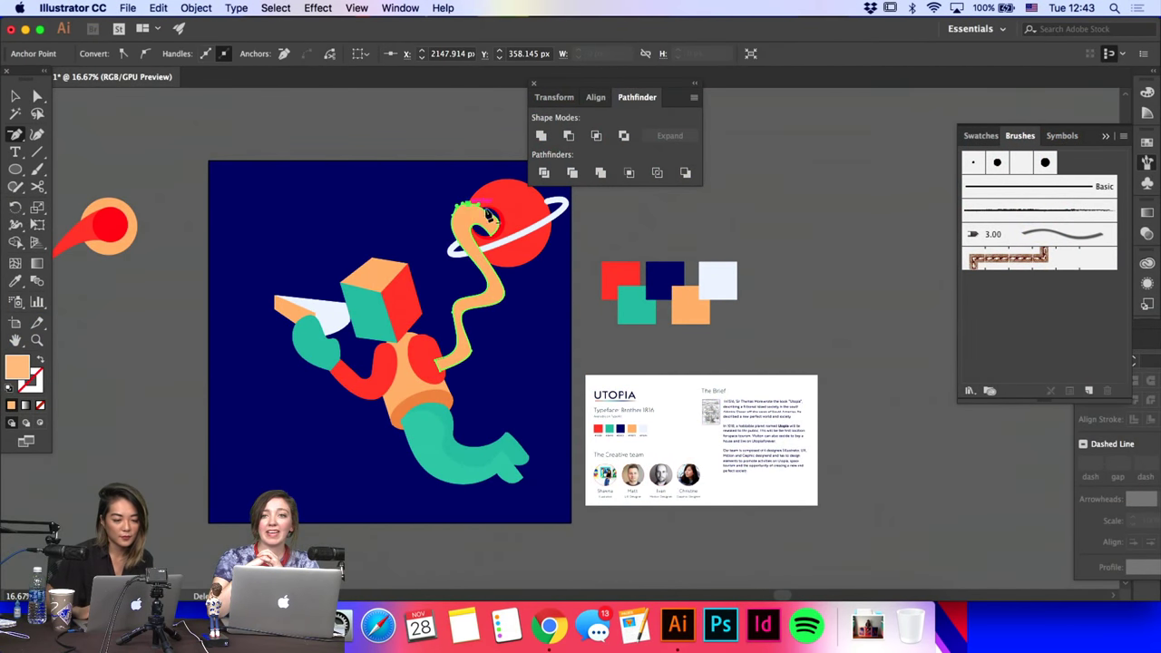
{"action": "left_click", "coordinate": [495, 222]}
{"action": "left_click_drag", "start_coordinate": [573, 234], "coordinate": [515, 237]}
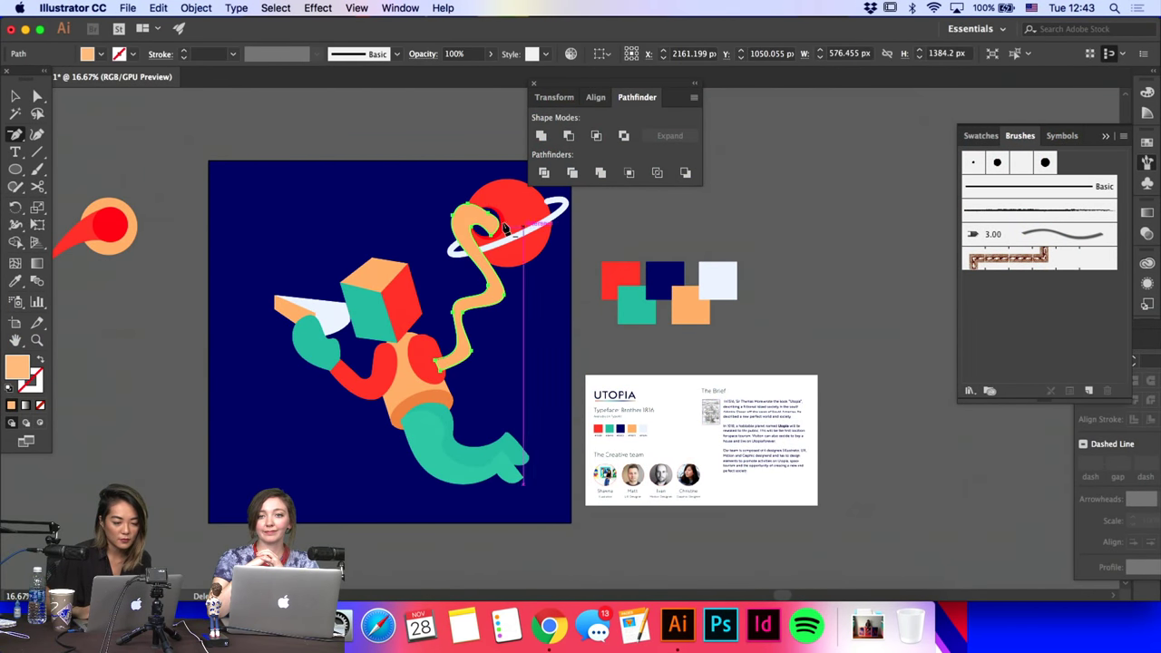
{"action": "left_click", "coordinate": [503, 227]}
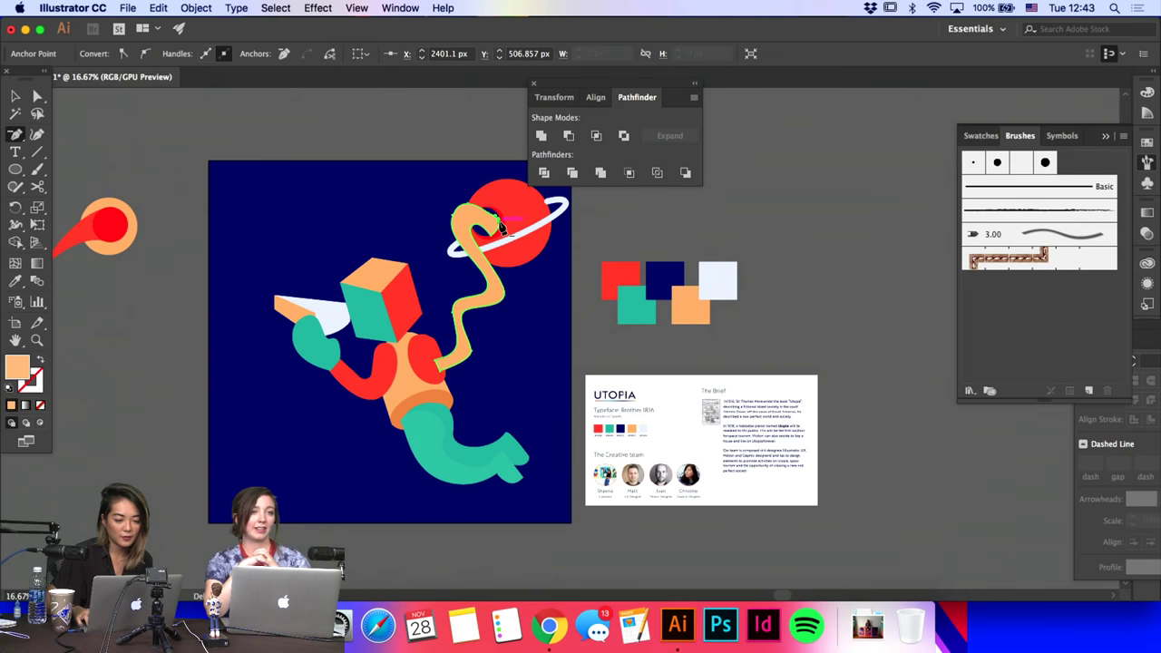
{"action": "left_click", "coordinate": [585, 225], "text": "super"}
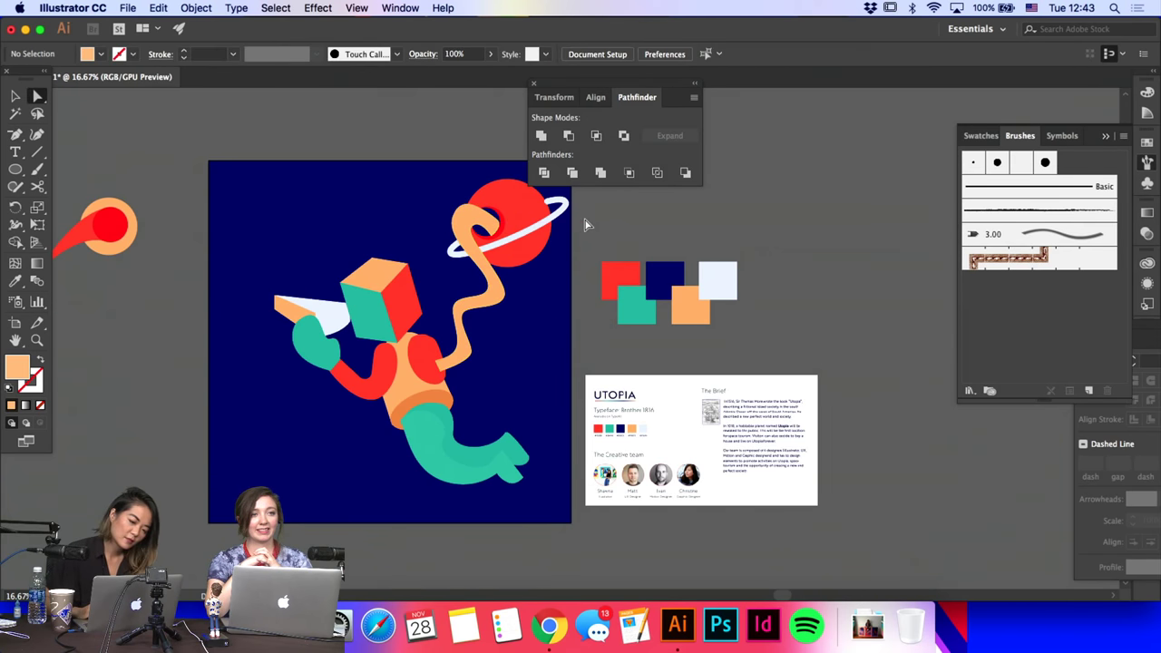
{"action": "left_click", "coordinate": [478, 232]}
{"action": "left_click", "coordinate": [466, 321]}
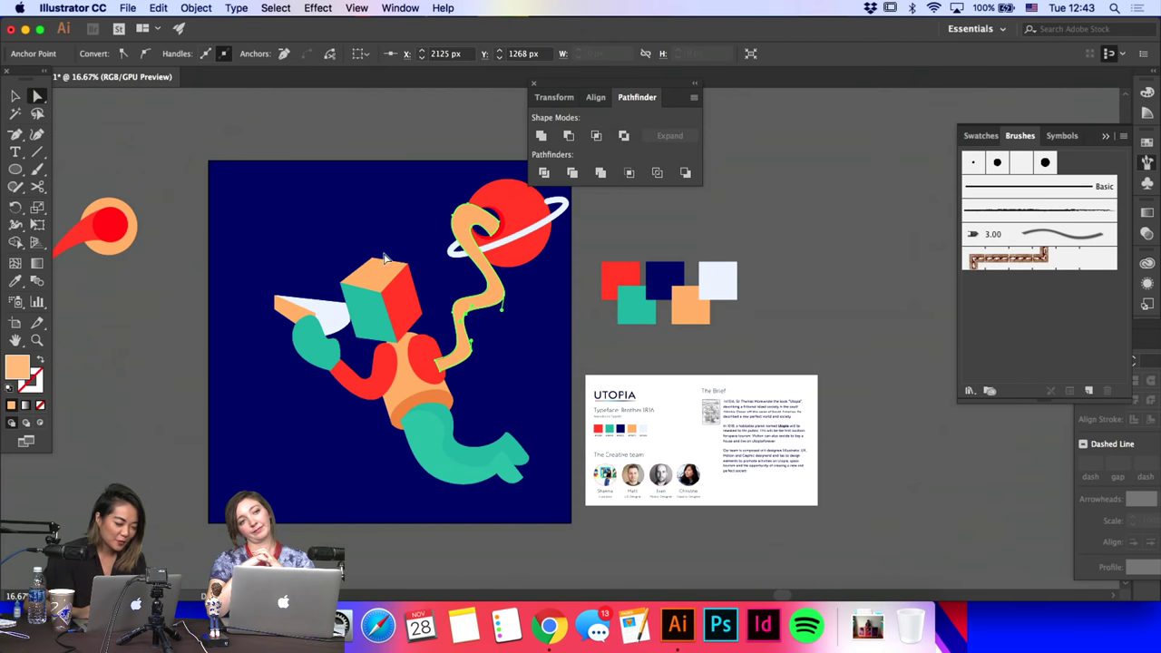
{"action": "left_click", "coordinate": [280, 225]}
Step: Scale down the figure together with its peach arm and reposition both so the arm still hooks into the planet's crater
{"action": "left_click", "coordinate": [14, 96]}
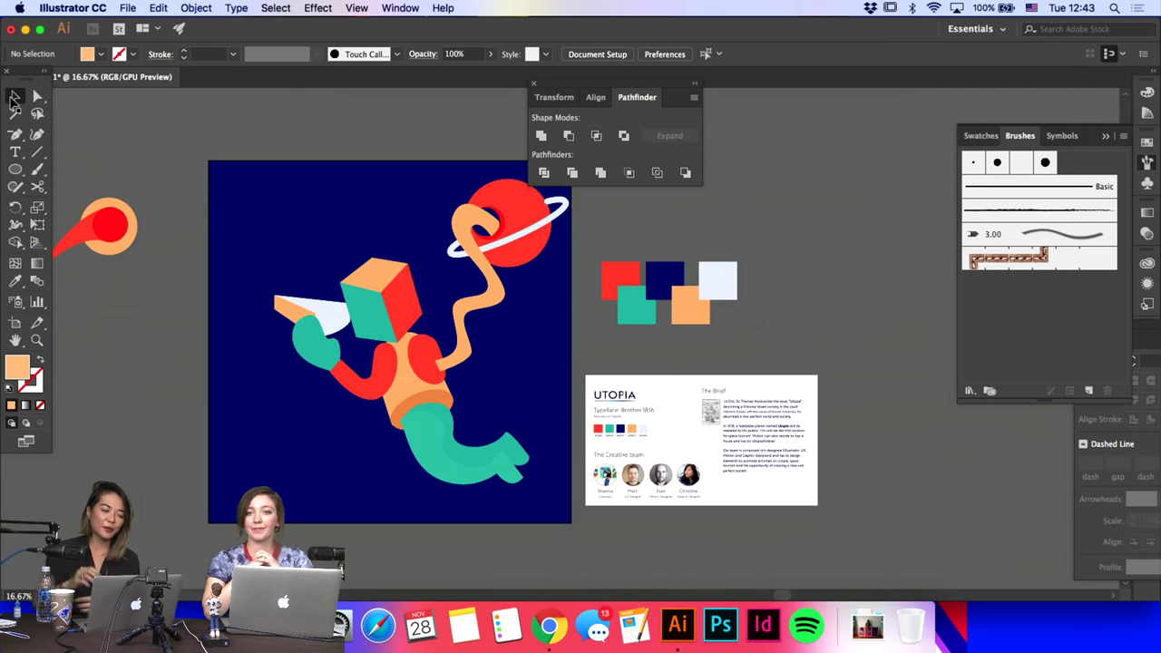
{"action": "left_click", "coordinate": [306, 289]}
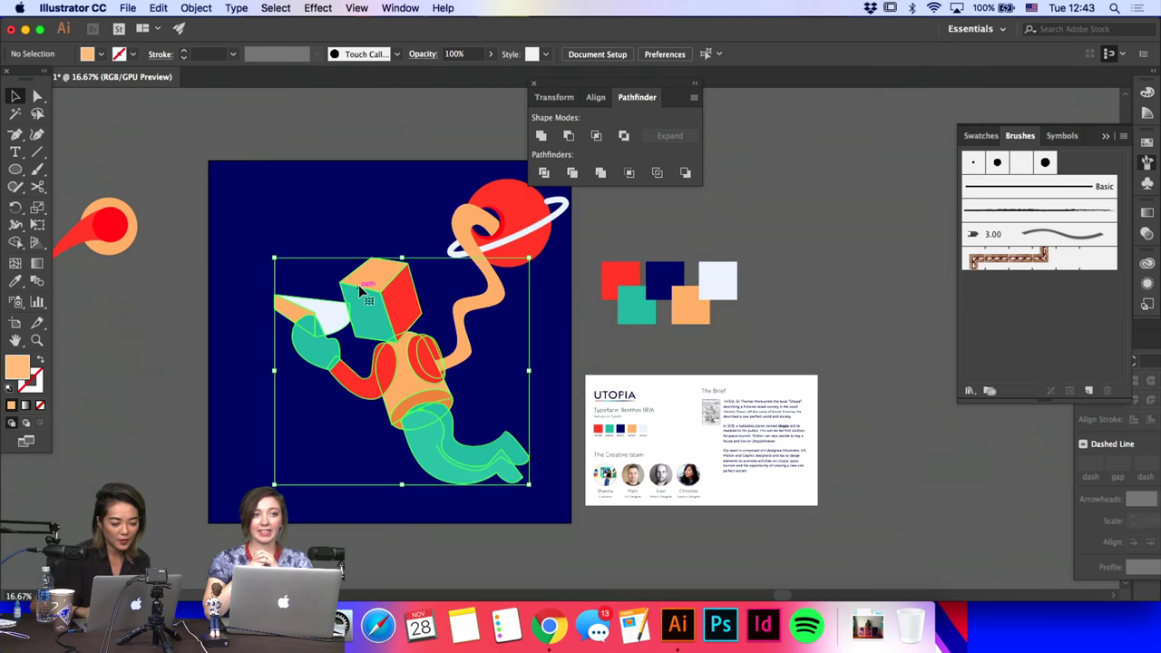
{"action": "left_click", "coordinate": [470, 337], "text": "shift"}
{"action": "left_click_drag", "start_coordinate": [274, 485], "coordinate": [334, 419]}
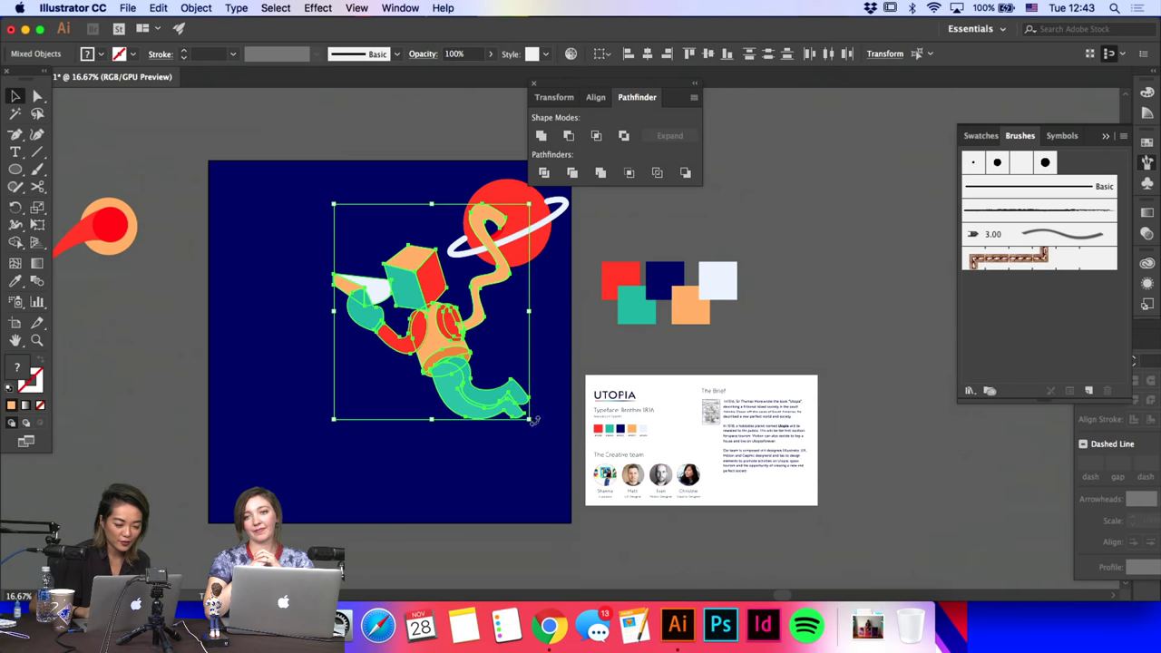
{"action": "left_click_drag", "start_coordinate": [533, 422], "coordinate": [497, 383]}
{"action": "left_click_drag", "start_coordinate": [425, 290], "coordinate": [451, 299]}
{"action": "left_click", "coordinate": [444, 433]}
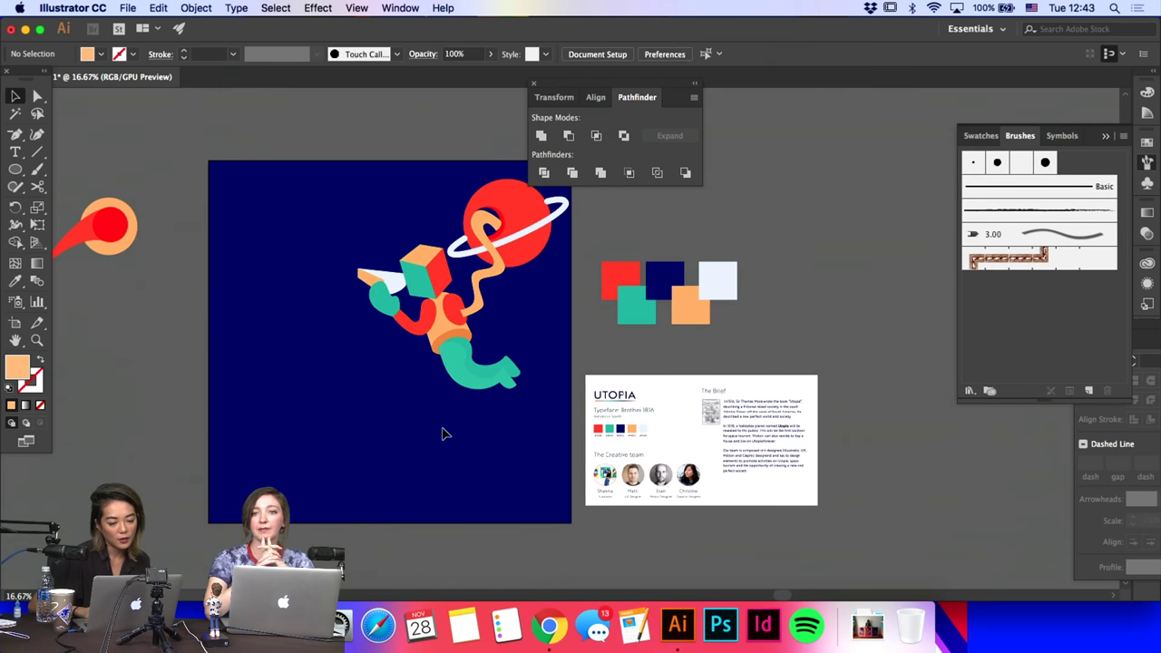
Step: Nudge the anchor point at the left end of the planet's ring to the left and 10 px down
{"action": "left_click", "coordinate": [550, 212]}
{"action": "key", "text": "a"}
{"action": "left_click", "coordinate": [550, 207]}
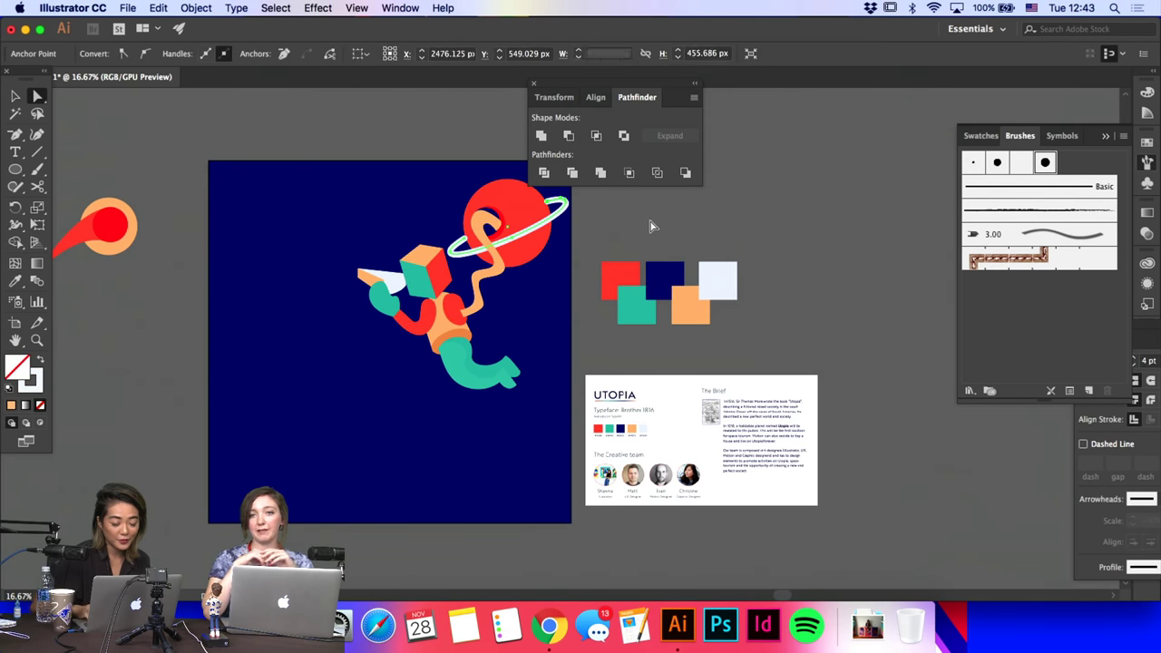
{"action": "left_click", "coordinate": [464, 240]}
{"action": "key", "text": "shift+Left"}
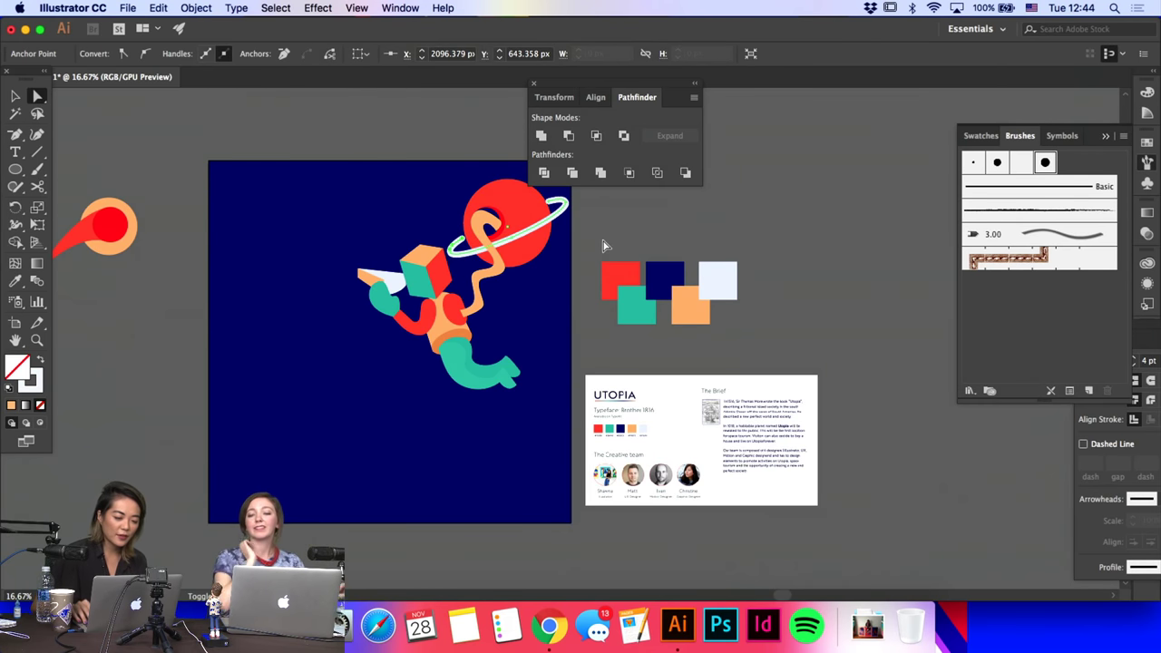
{"action": "key", "text": "shift+Down"}
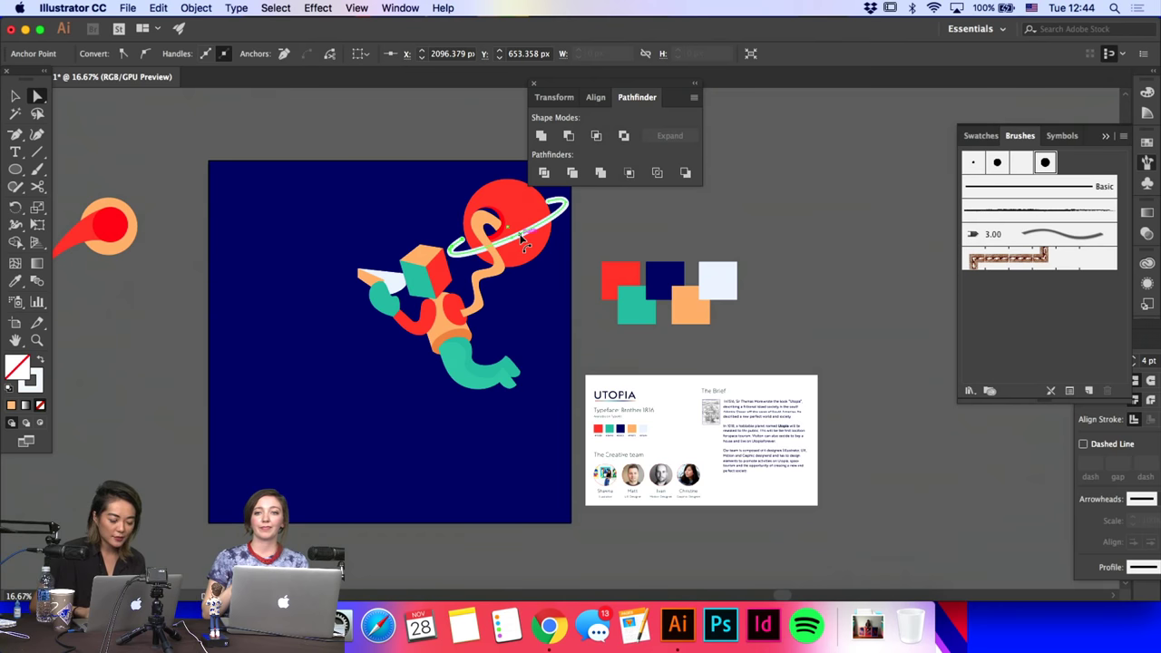
{"action": "left_click", "coordinate": [573, 417]}
Step: Rotate the figure and its peach arm clockwise and move them so the arm's end stays in the planet's crater
{"action": "left_click", "coordinate": [13, 96]}
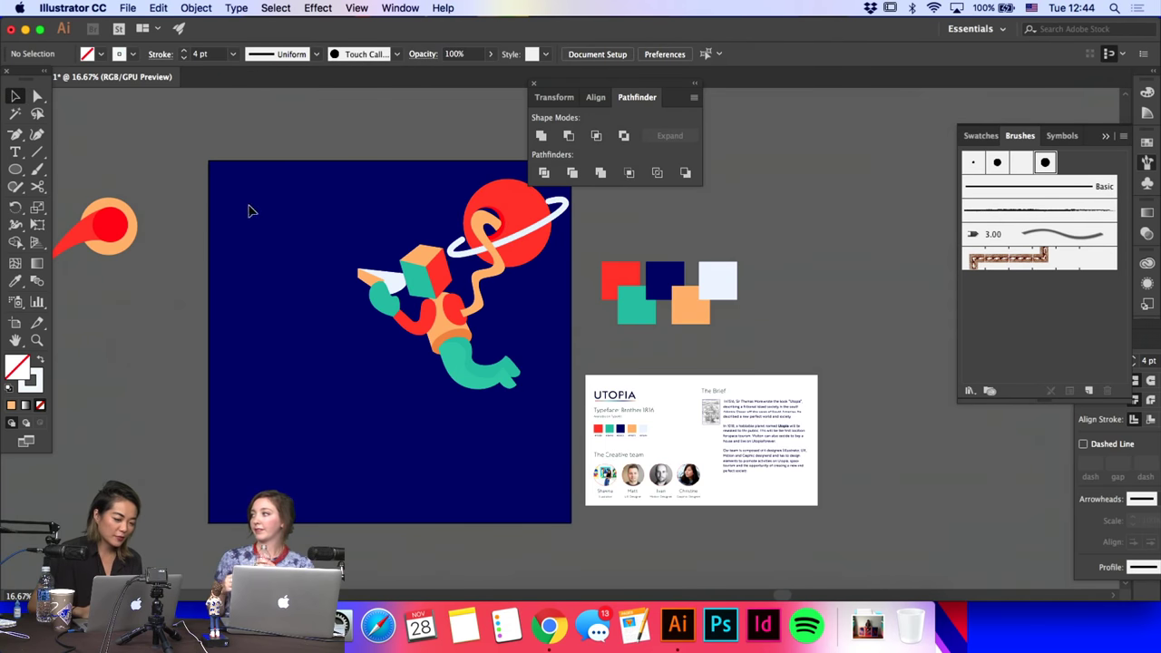
{"action": "left_click", "coordinate": [411, 319]}
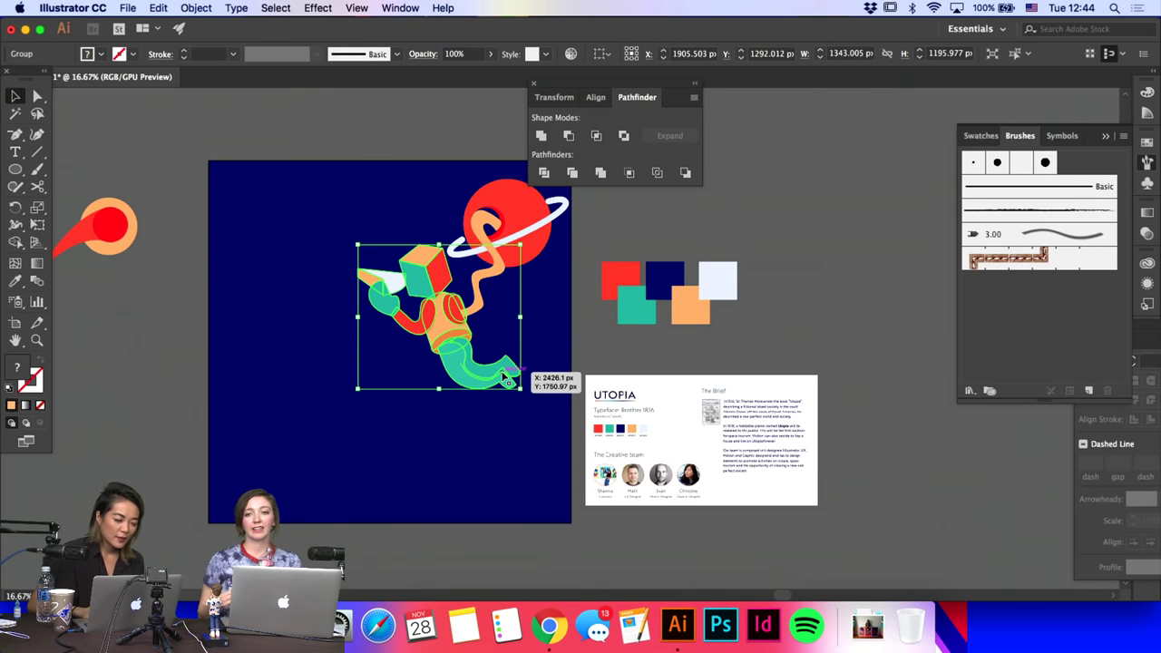
{"action": "left_click", "coordinate": [487, 222], "text": "shift"}
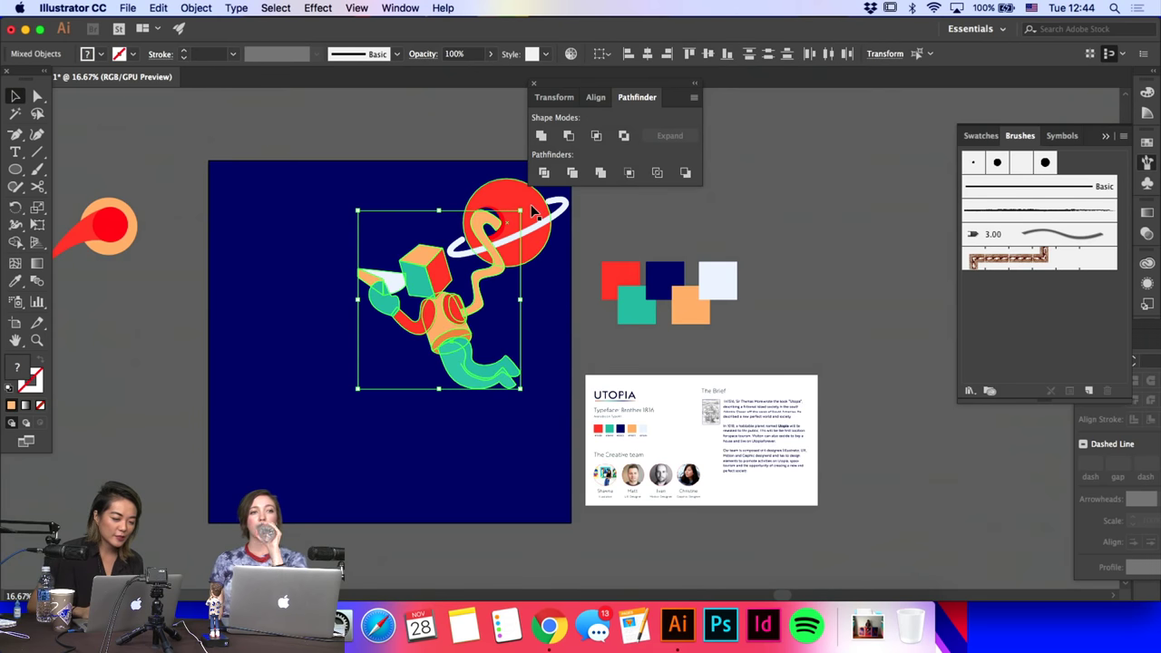
{"action": "left_click_drag", "start_coordinate": [528, 205], "coordinate": [499, 251]}
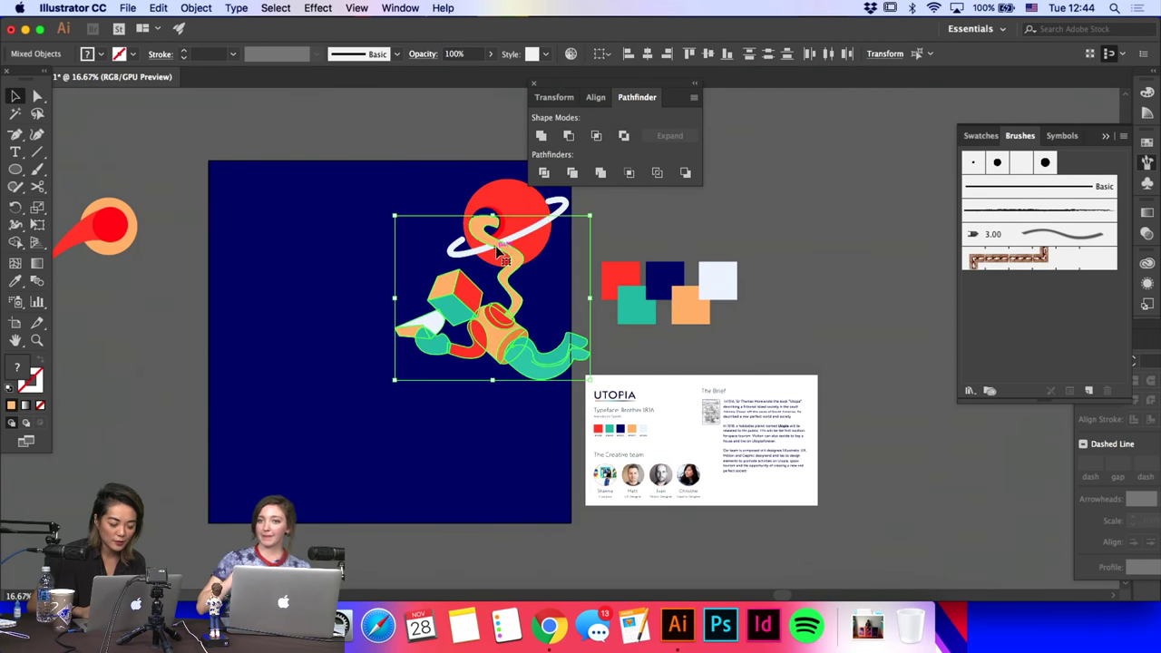
{"action": "left_click", "coordinate": [633, 236]}
Step: Reshape the lower bends of the peach arm between the planet and the shoulder by adjusting its anchor points
{"action": "key", "text": "a"}
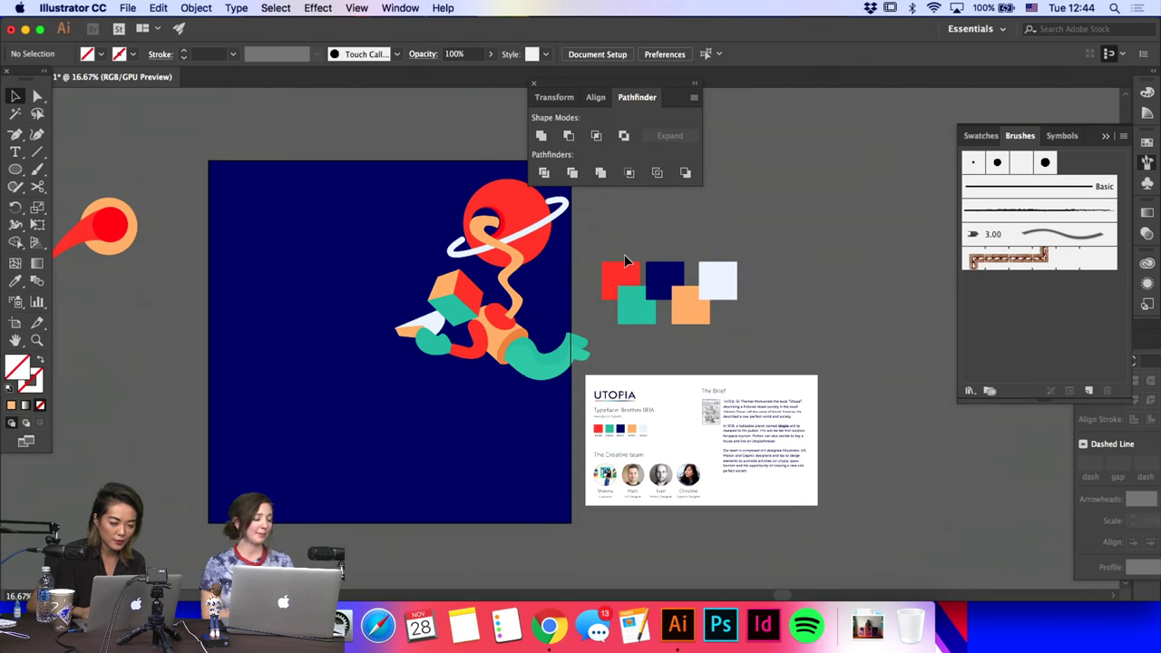
{"action": "left_click", "coordinate": [523, 303]}
{"action": "left_click", "coordinate": [507, 281]}
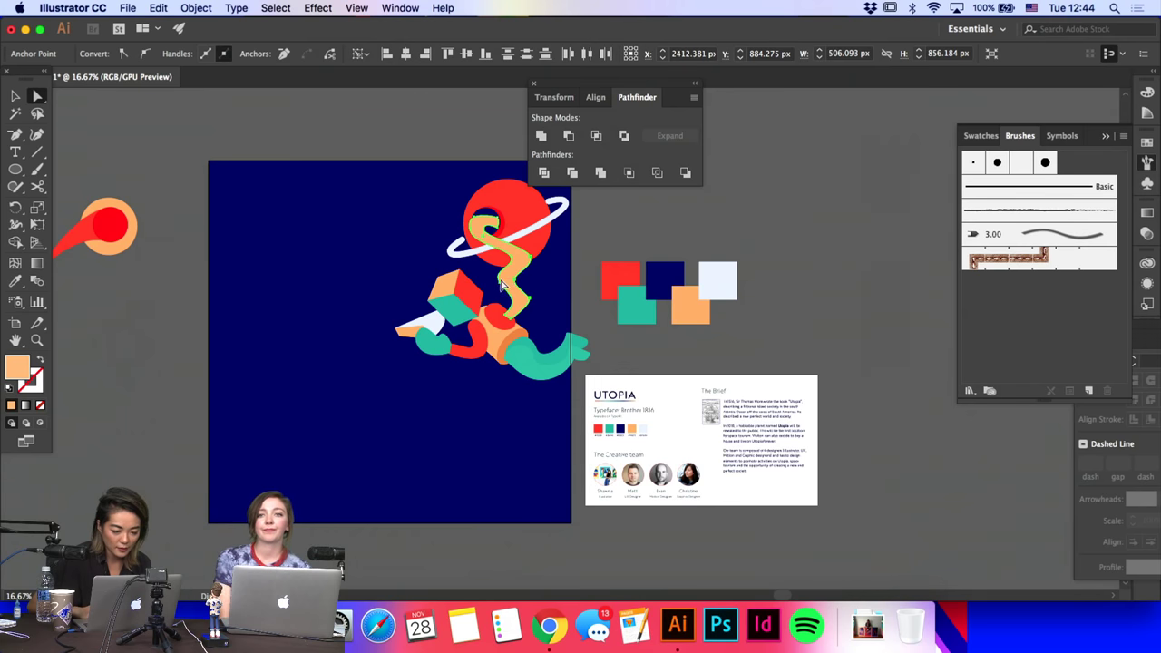
{"action": "key", "text": "p"}
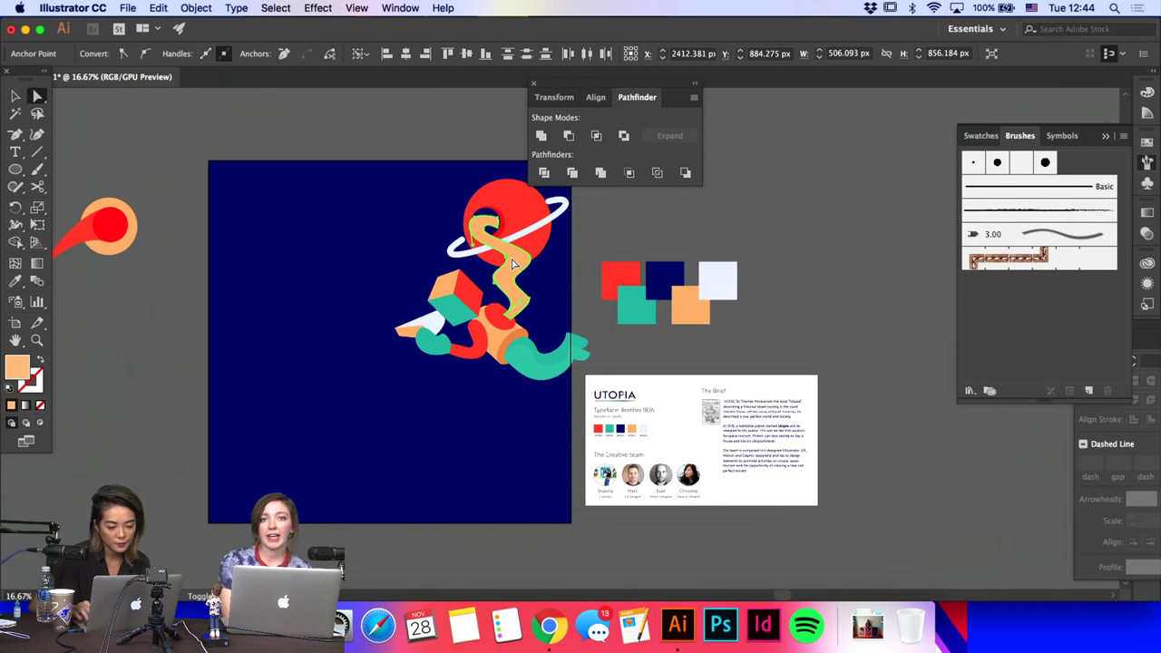
{"action": "key", "text": "super+shift+a"}
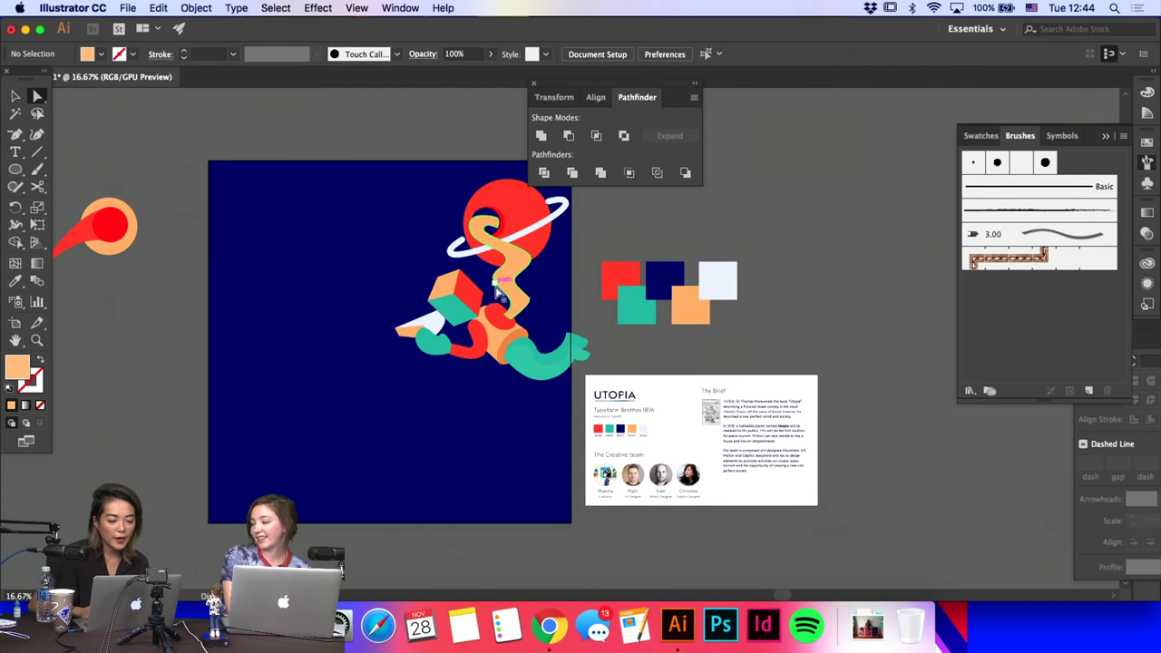
{"action": "left_click", "coordinate": [523, 300]}
{"action": "left_click", "coordinate": [379, 349]}
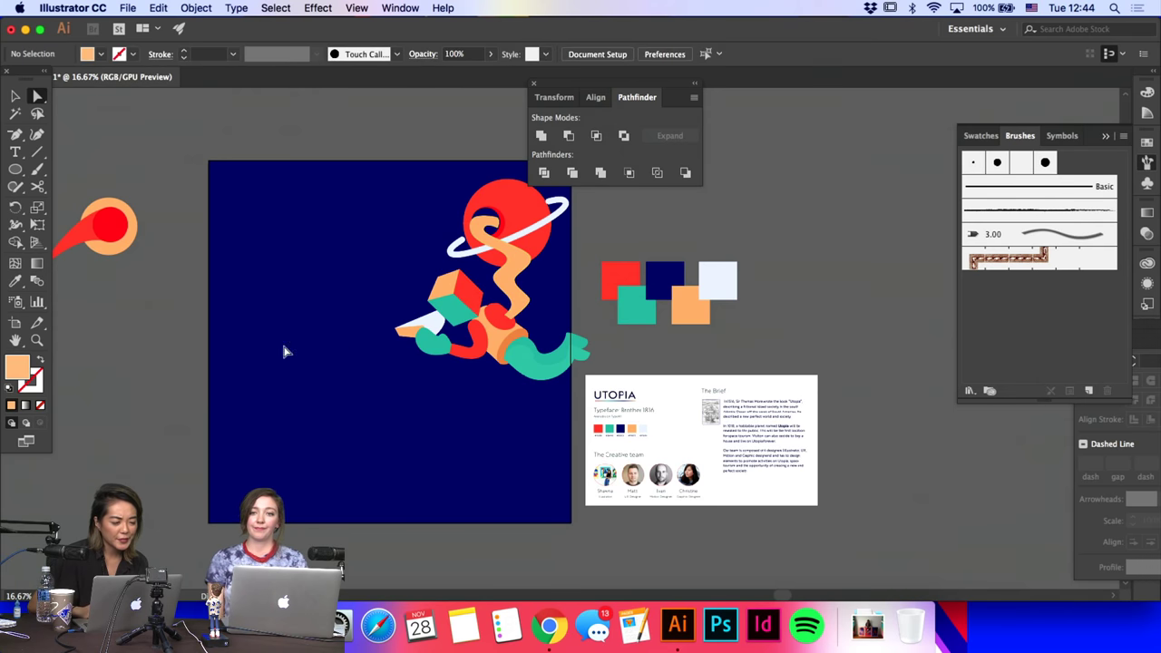
Step: Draw a closed peach hill with the Pen tool, its wavy top descending from the artboard's left edge to the lower right, filling down to the bottom corners
{"action": "left_click_drag", "start_coordinate": [14, 134], "coordinate": [72, 135]}
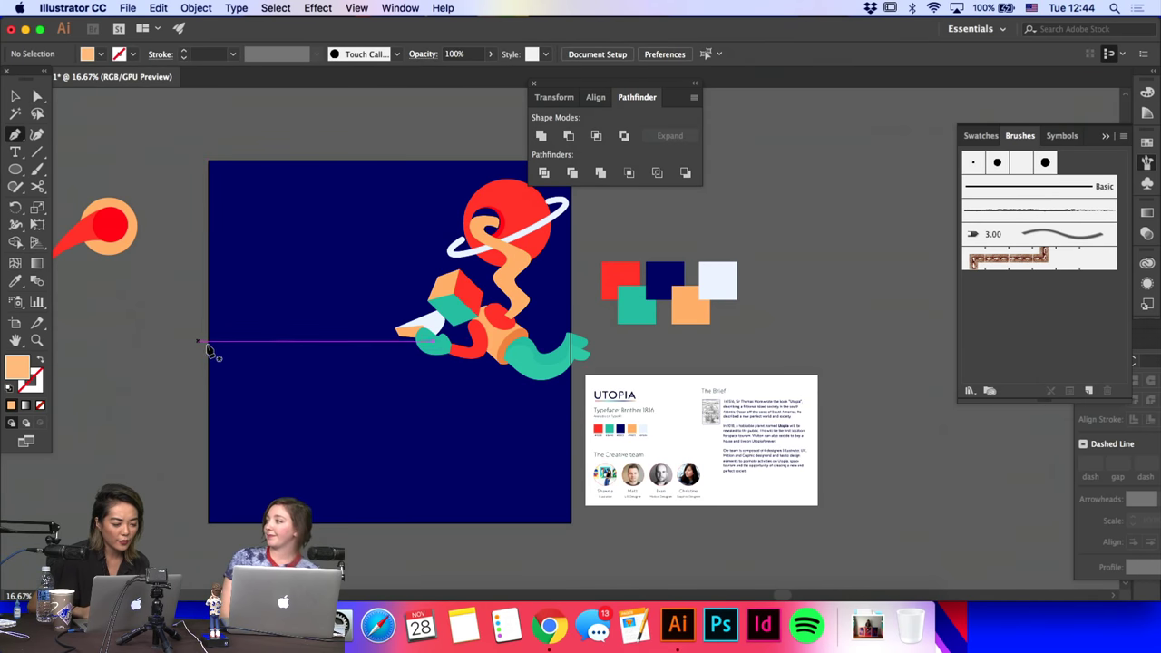
{"action": "left_click", "coordinate": [208, 346]}
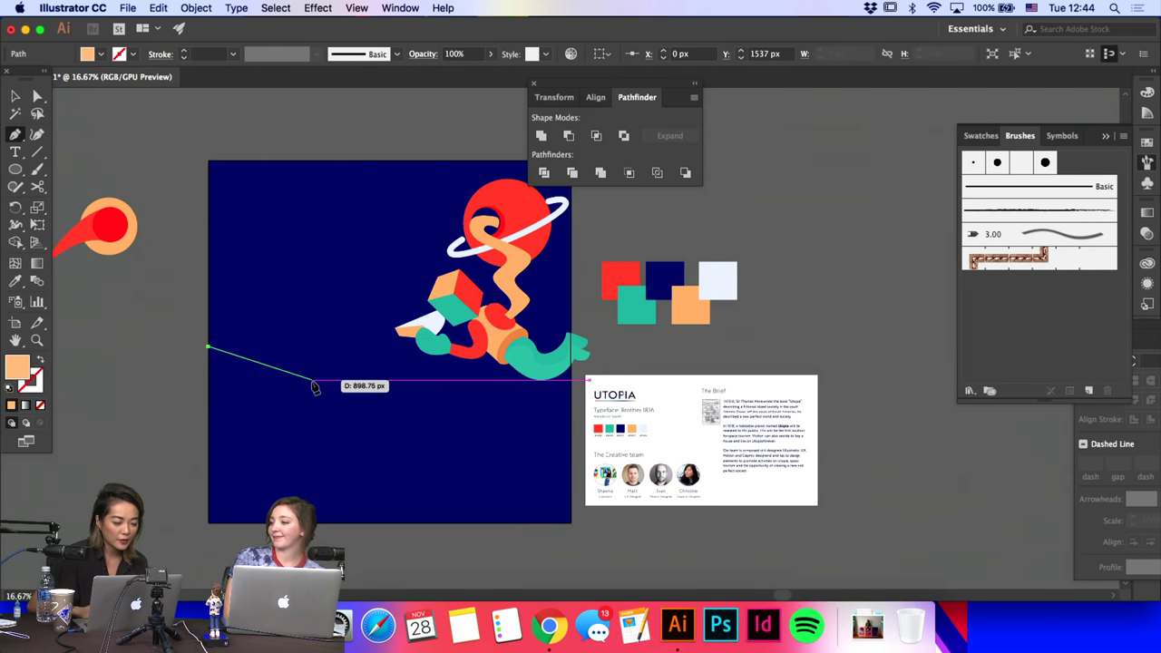
{"action": "left_click_drag", "start_coordinate": [311, 379], "coordinate": [340, 427]}
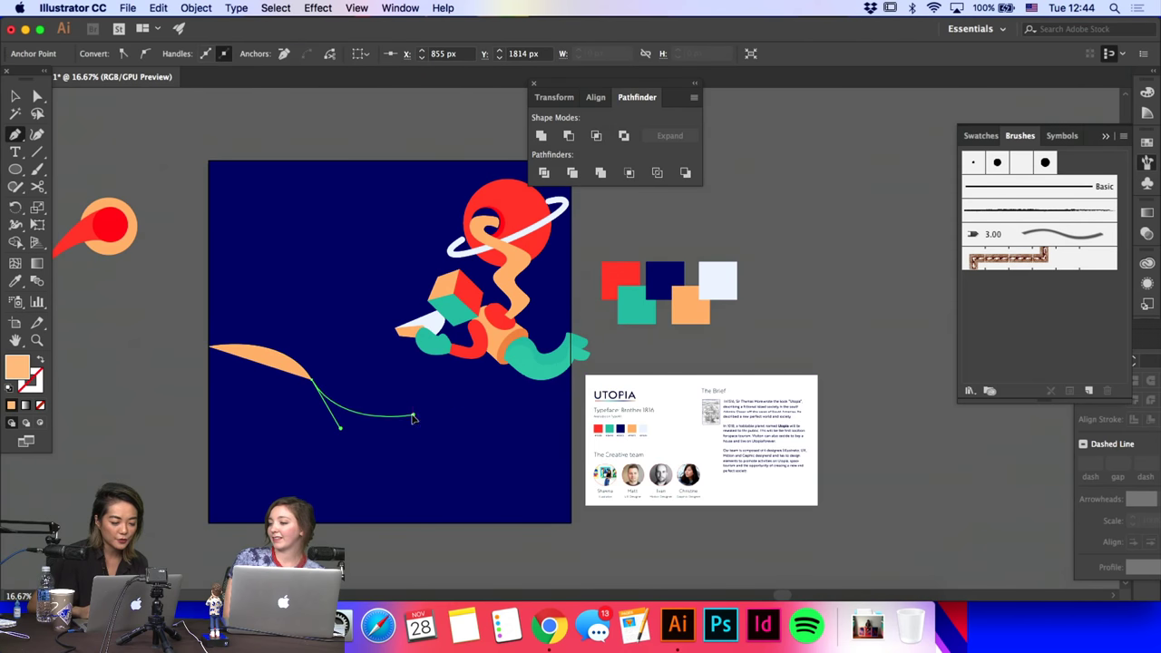
{"action": "left_click_drag", "start_coordinate": [413, 415], "coordinate": [453, 442]}
{"action": "left_click_drag", "start_coordinate": [500, 481], "coordinate": [542, 481]}
{"action": "left_click", "coordinate": [570, 491]}
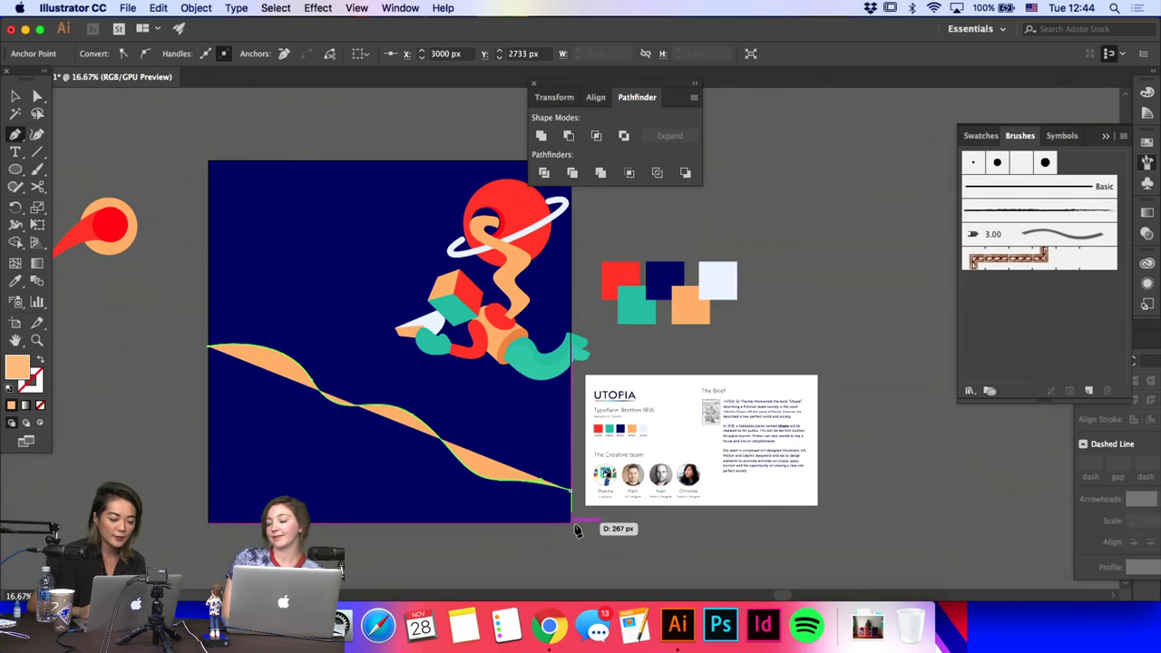
{"action": "left_click", "coordinate": [571, 525]}
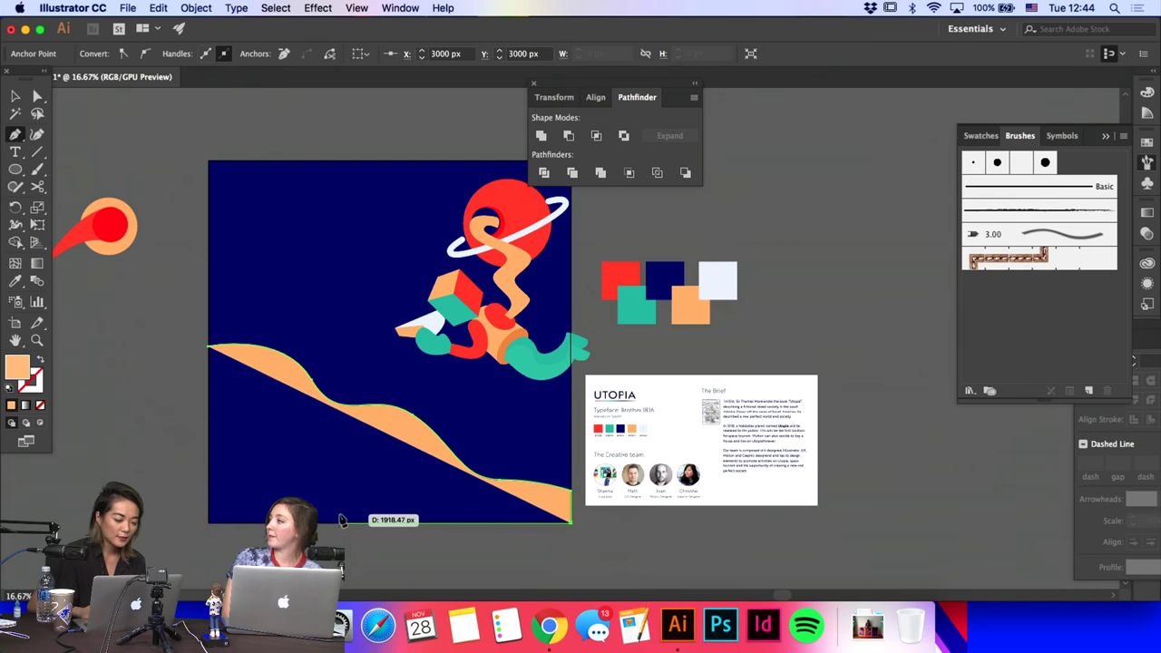
{"action": "left_click", "coordinate": [209, 525]}
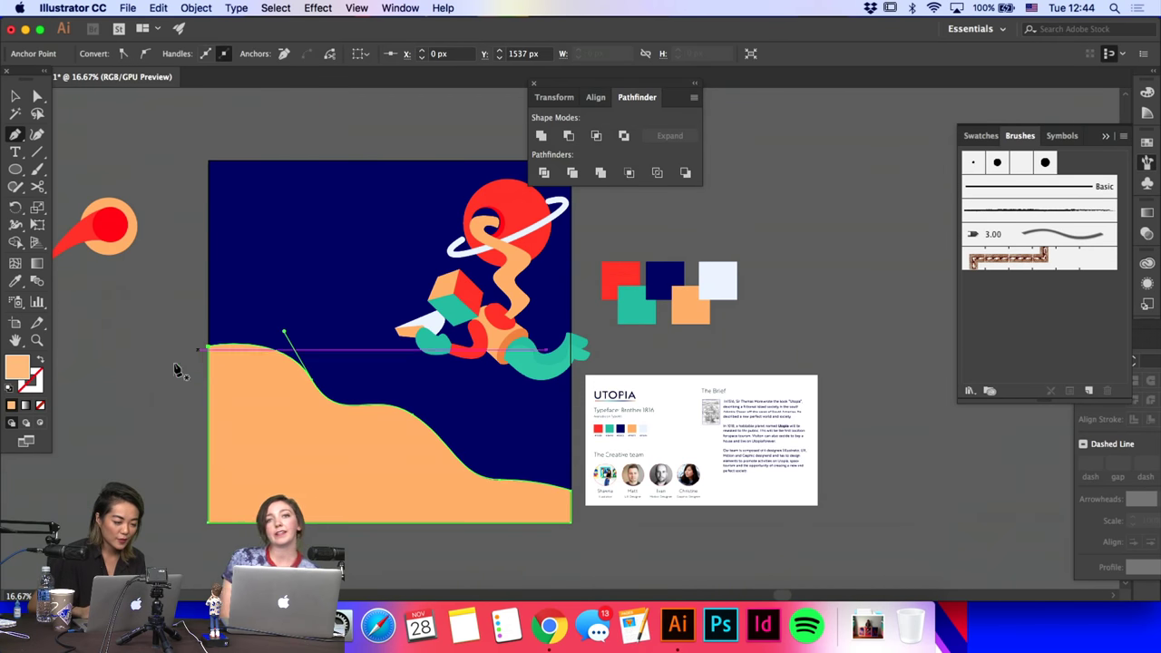
{"action": "left_click", "coordinate": [176, 370], "text": "super"}
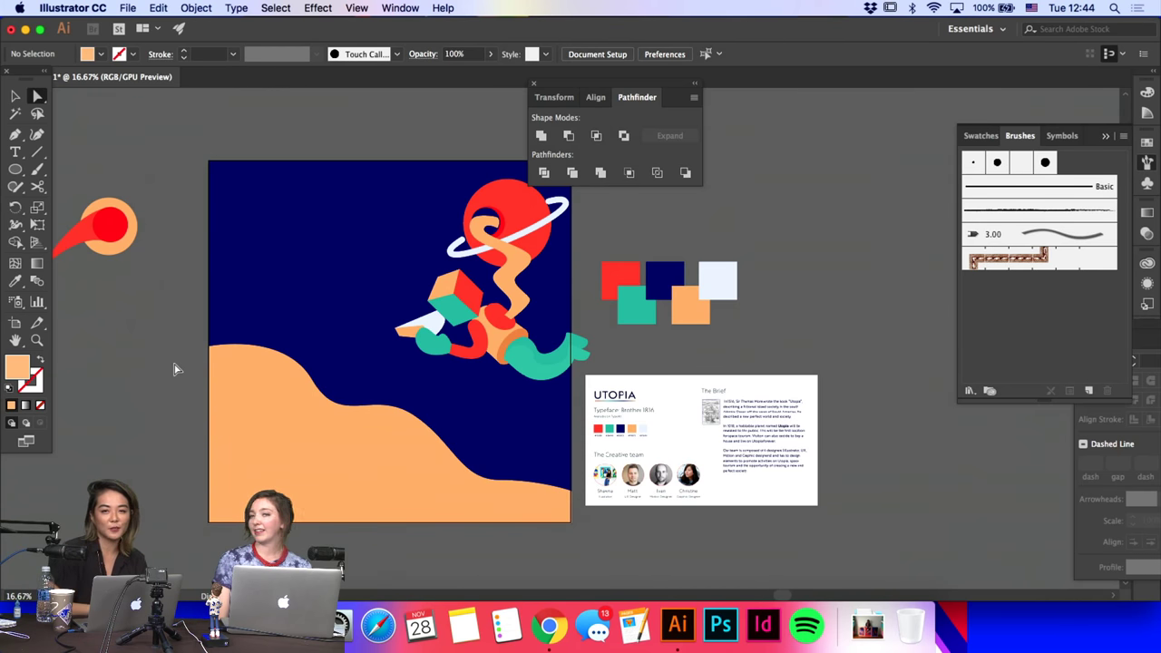
Step: Reshape the peach hill's lower right crest by tilting its handle upward and nudging the anchor 20 px up and 30 px left
{"action": "left_click", "coordinate": [329, 435]}
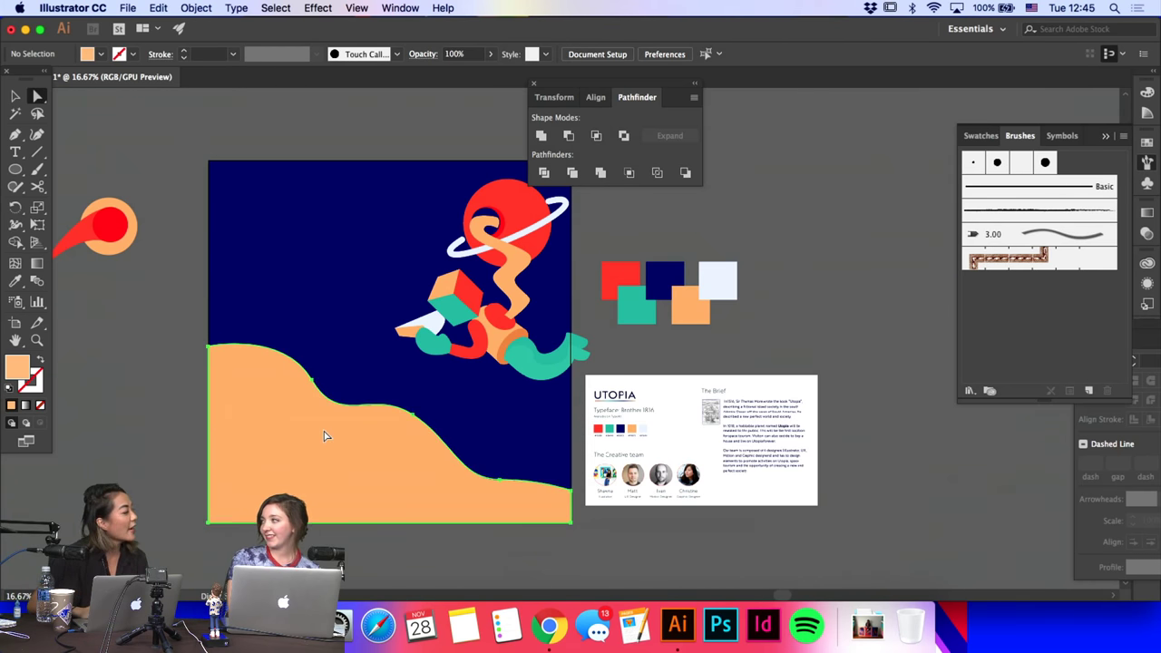
{"action": "left_click", "coordinate": [500, 480]}
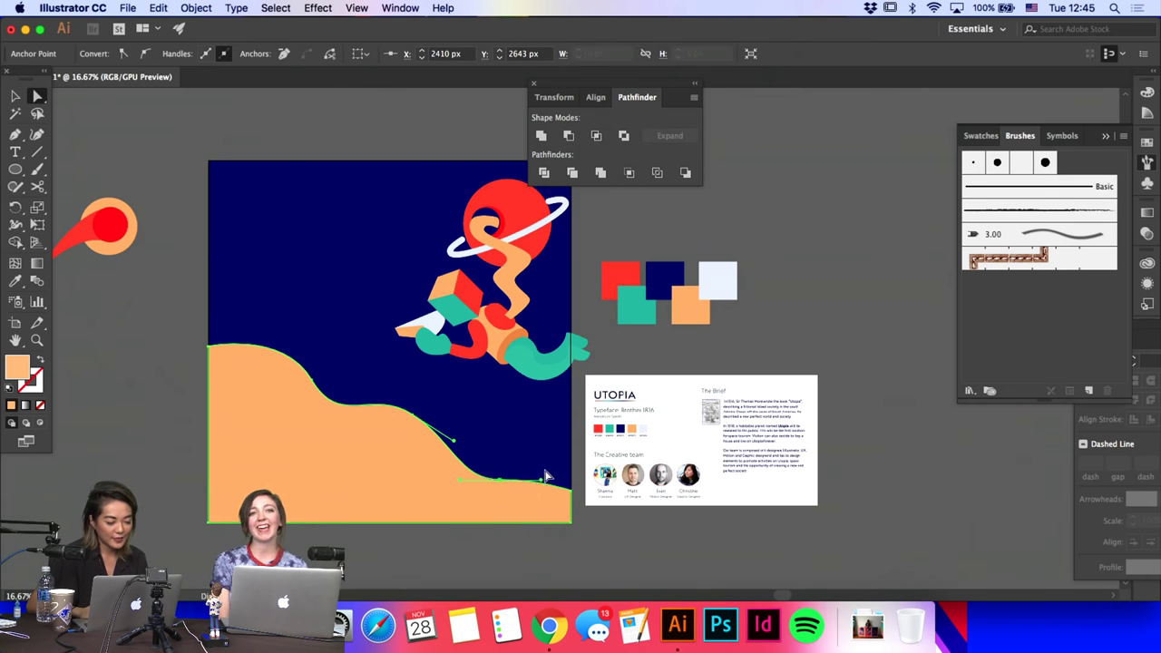
{"action": "left_click_drag", "start_coordinate": [539, 482], "coordinate": [566, 468]}
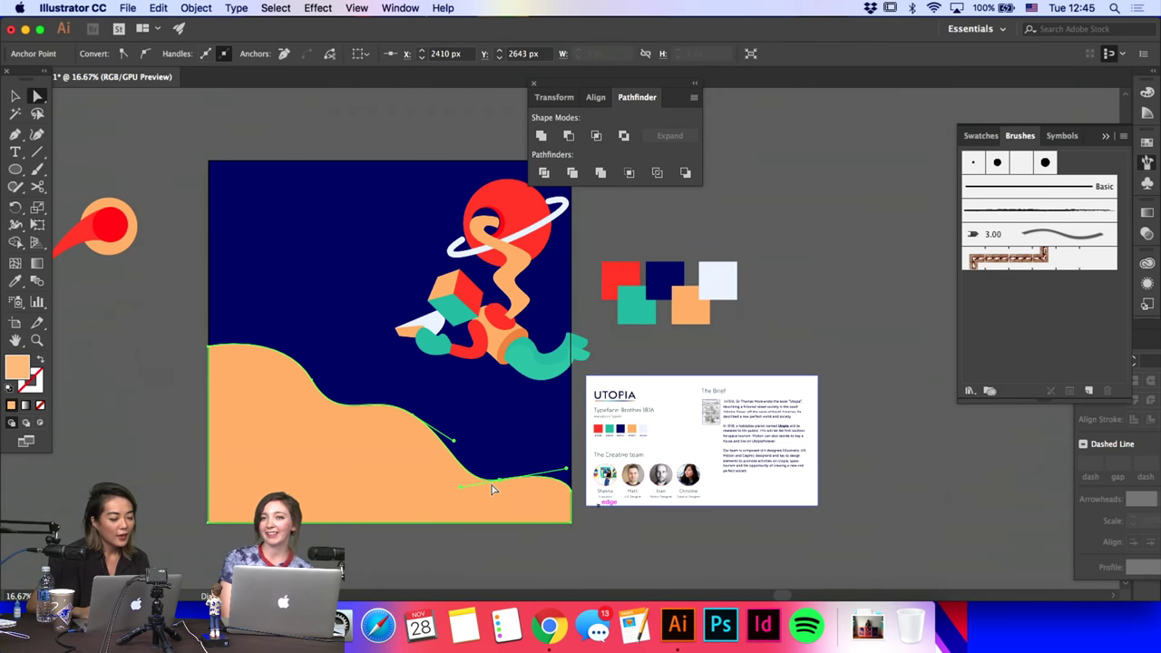
{"action": "key", "text": "shift+Up"}
{"action": "key", "text": "shift+Up"}
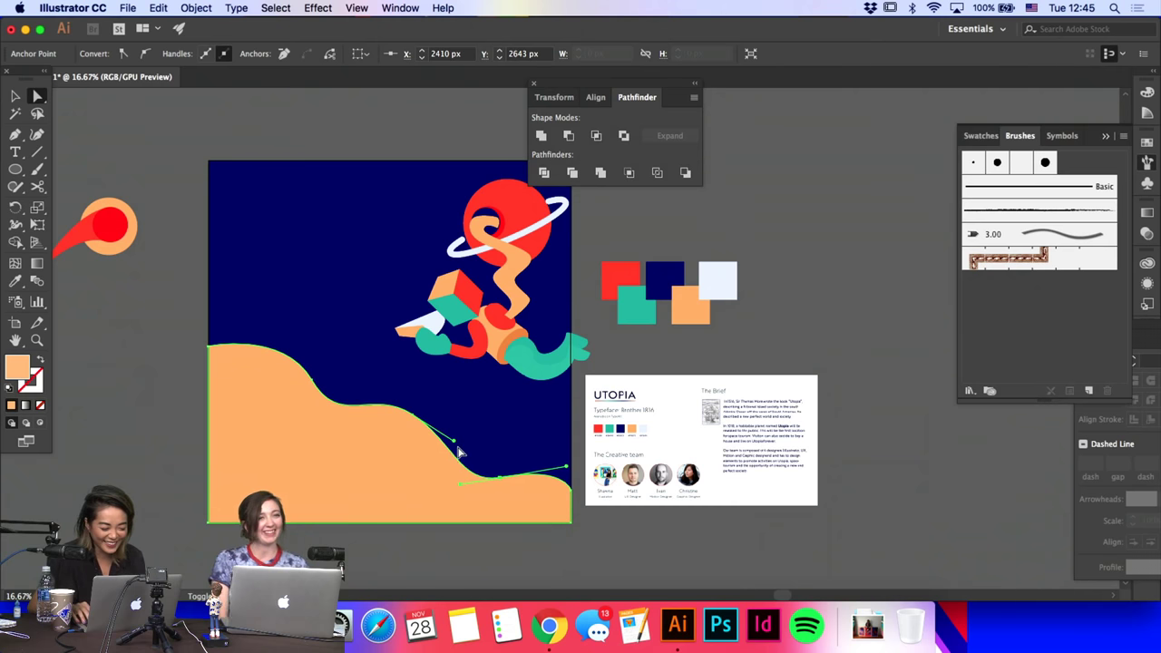
{"action": "key", "text": "shift+Left"}
{"action": "key", "text": "shift+Left"}
{"action": "key", "text": "shift+Left"}
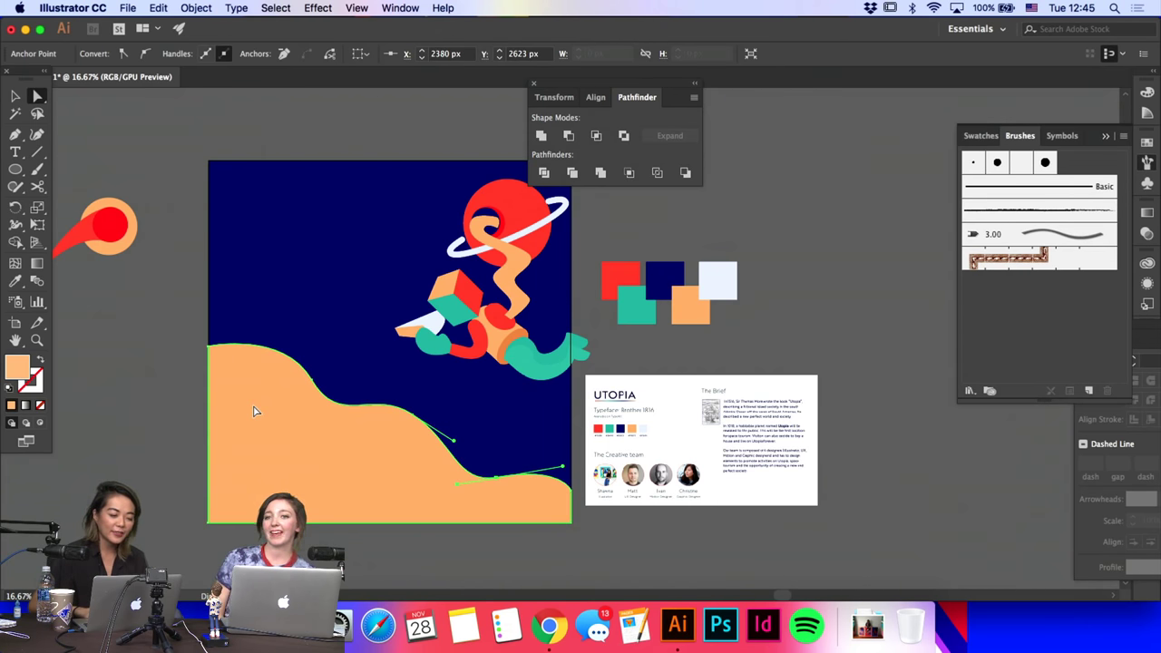
{"action": "key", "text": "super+shift+a"}
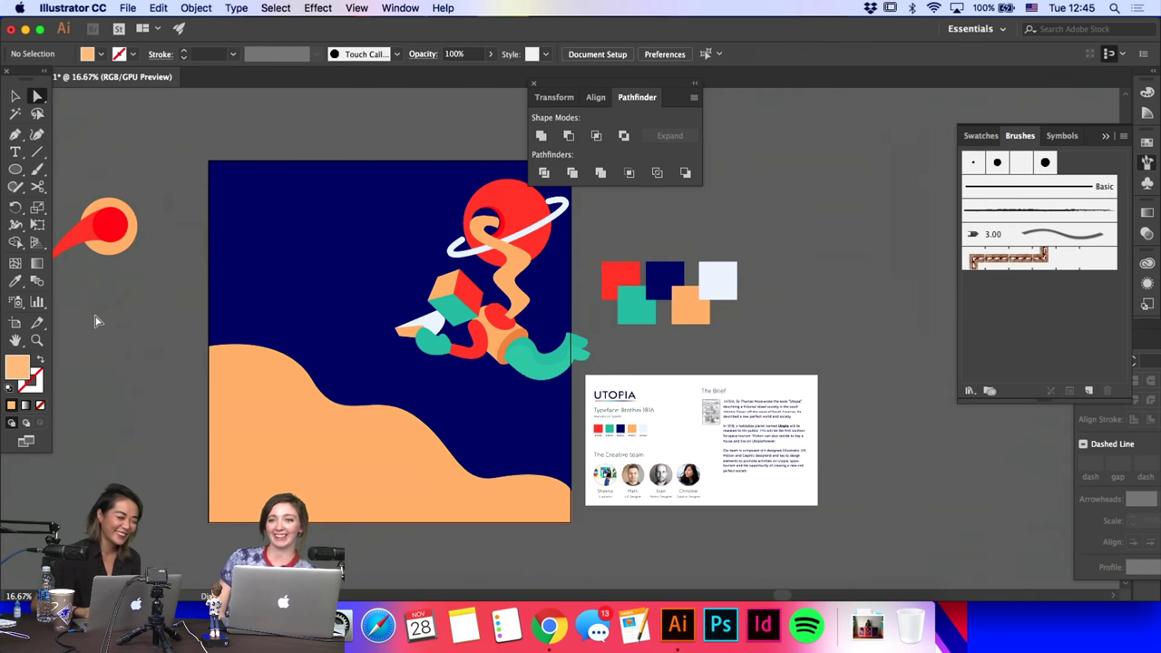
Step: Draw a second closed wavy hill inside the peach one, following its slope from the left edge down to the artboard's bottom corners
{"action": "left_click", "coordinate": [16, 133]}
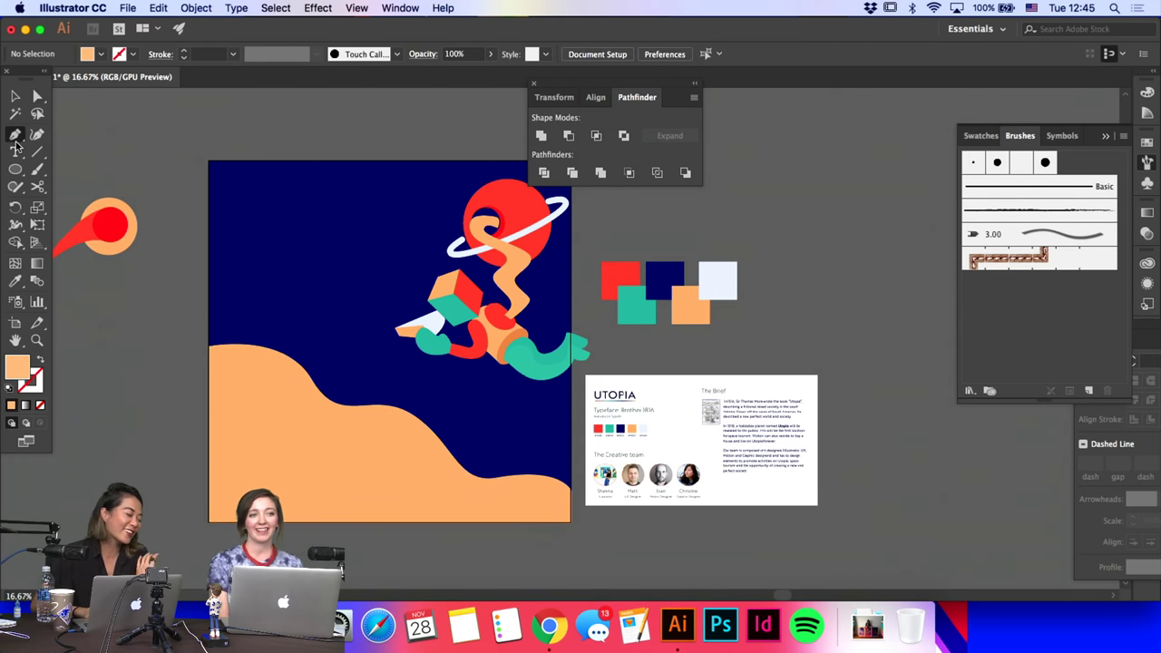
{"action": "left_click", "coordinate": [215, 401]}
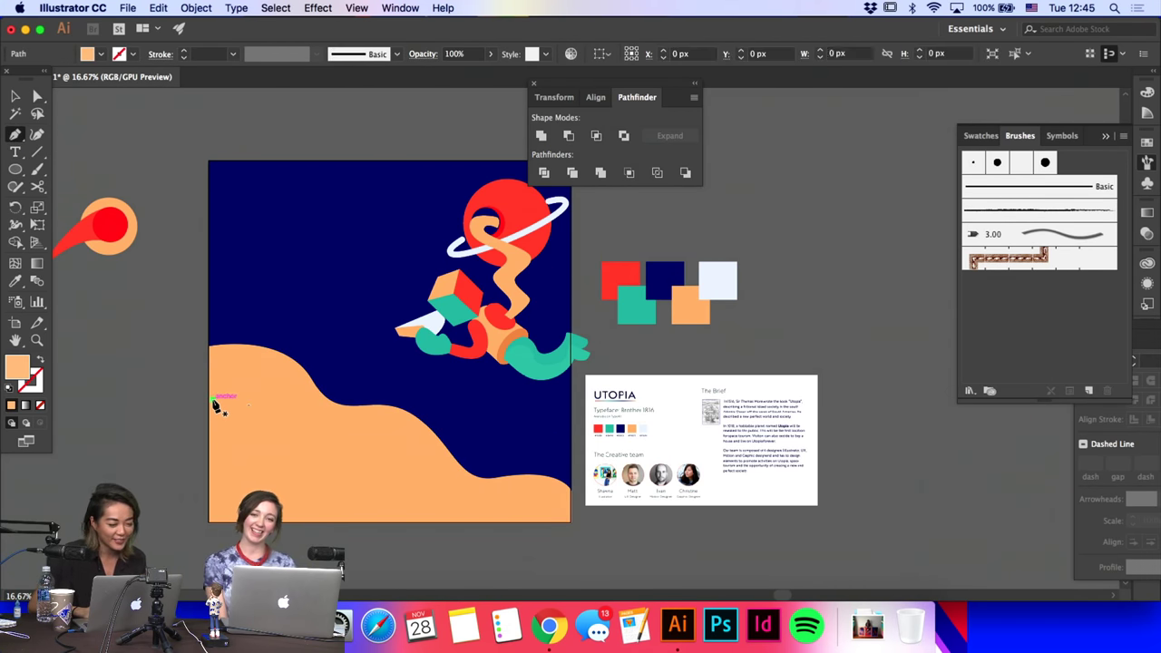
{"action": "left_click", "coordinate": [281, 399]}
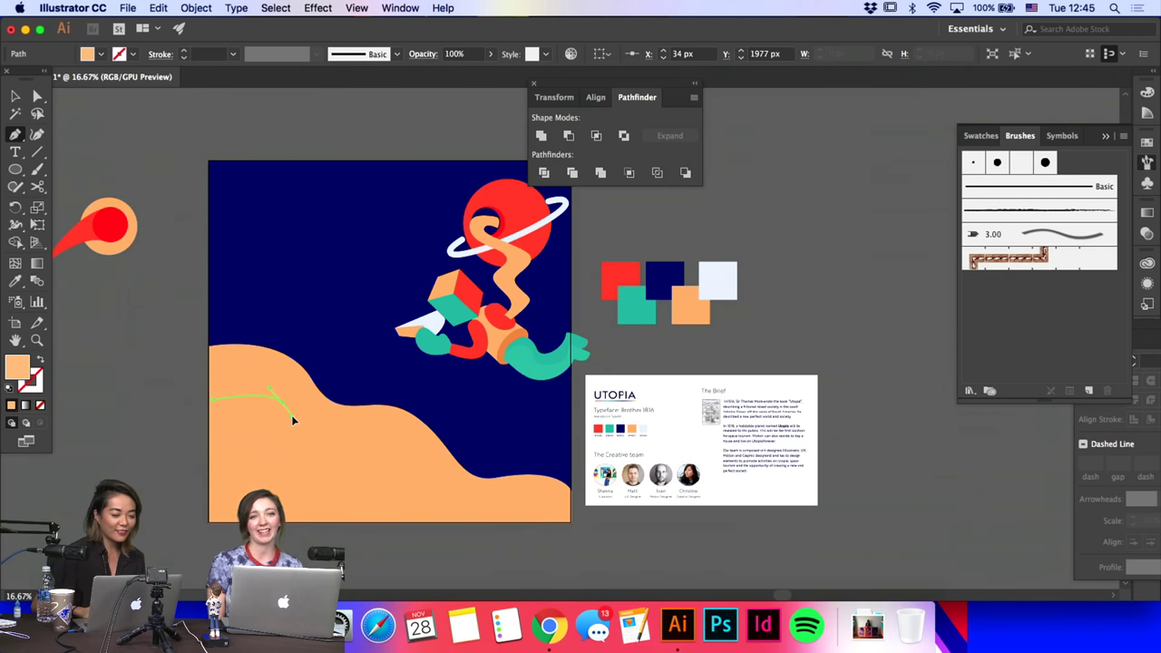
{"action": "left_click_drag", "start_coordinate": [294, 415], "coordinate": [388, 433]}
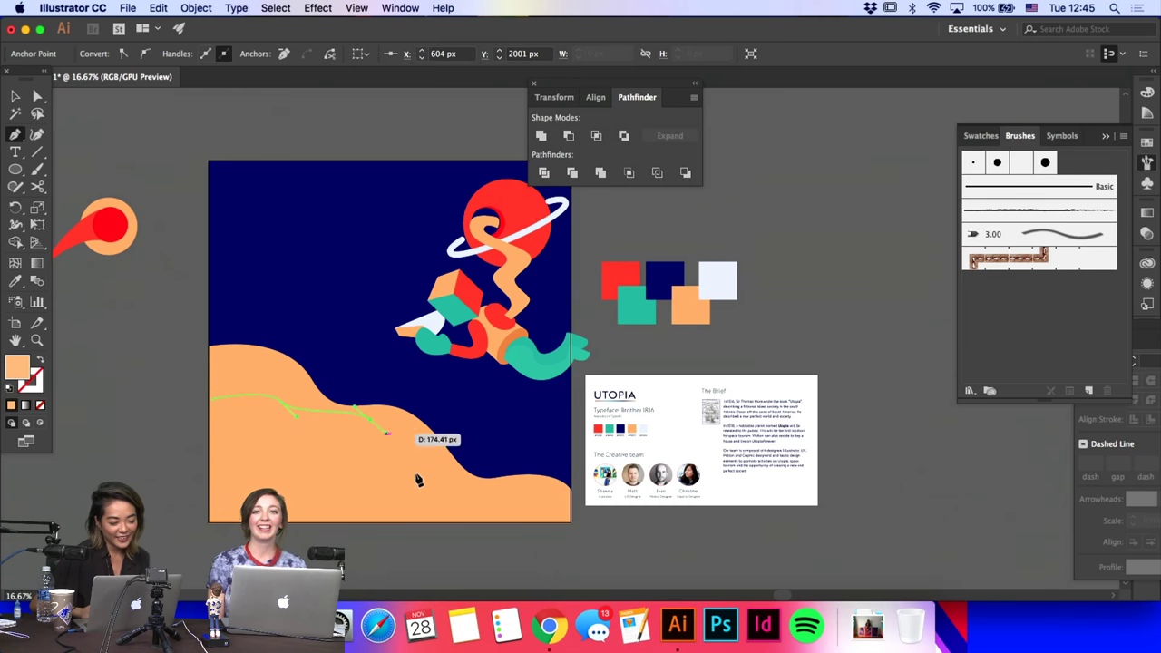
{"action": "key", "text": "super+z"}
{"action": "key", "text": "super+z"}
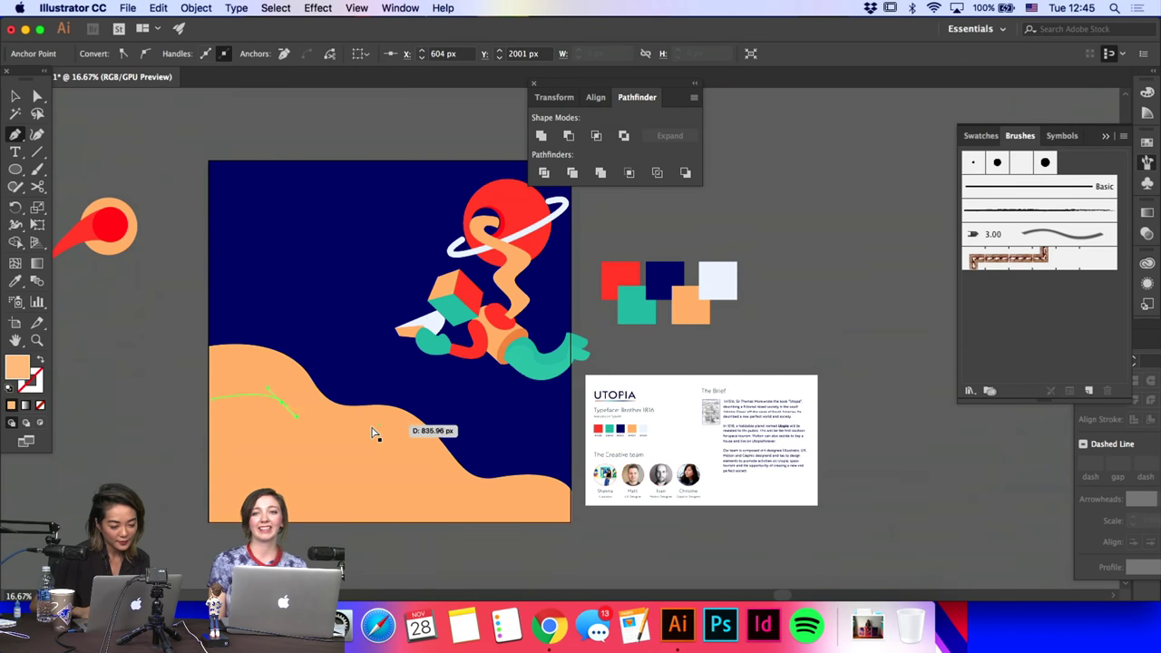
{"action": "left_click_drag", "start_coordinate": [271, 387], "coordinate": [319, 389]}
{"action": "left_click_drag", "start_coordinate": [369, 427], "coordinate": [444, 469]}
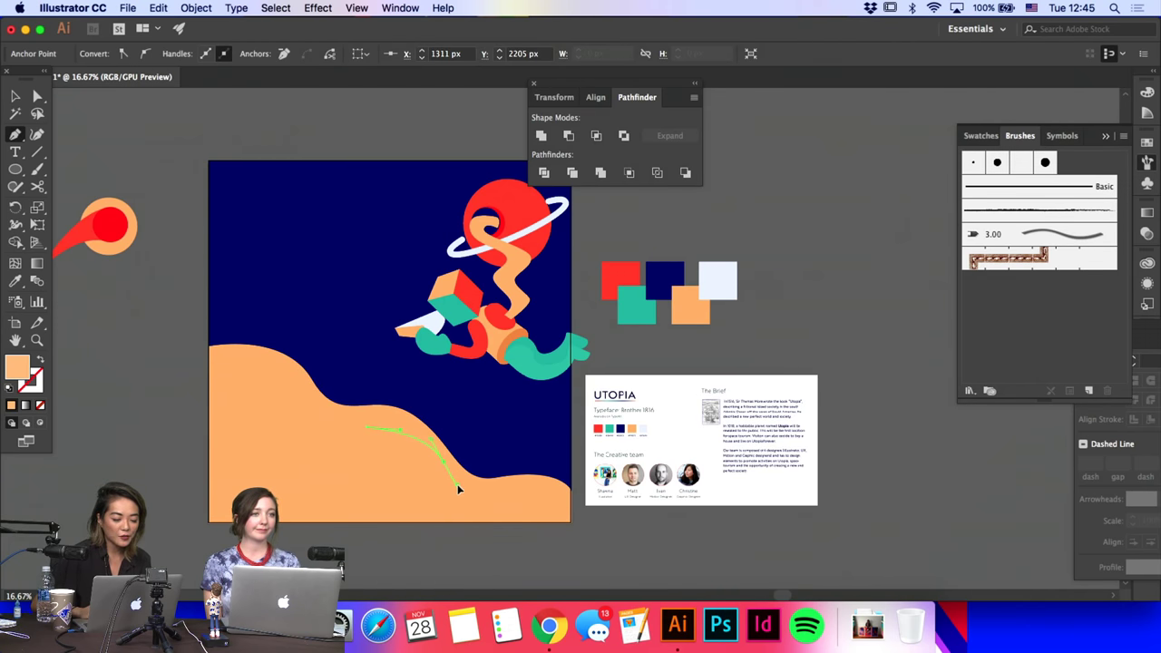
{"action": "left_click_drag", "start_coordinate": [531, 481], "coordinate": [570, 525]}
{"action": "left_click", "coordinate": [570, 523]}
{"action": "left_click", "coordinate": [209, 522]}
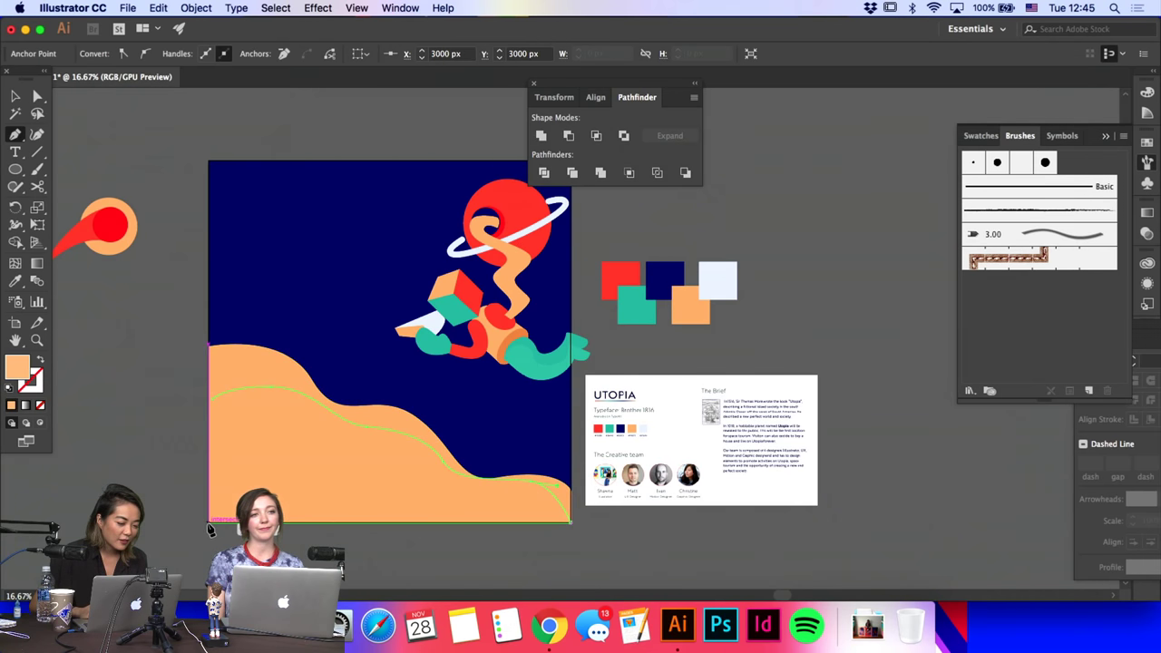
{"action": "left_click_drag", "start_coordinate": [212, 419], "coordinate": [214, 392]}
Step: Smooth the second hill's middle and lower bends by adjusting anchors and handles, and raise the peach hill's right crest anchor to Y 2553 px
{"action": "key", "text": "a"}
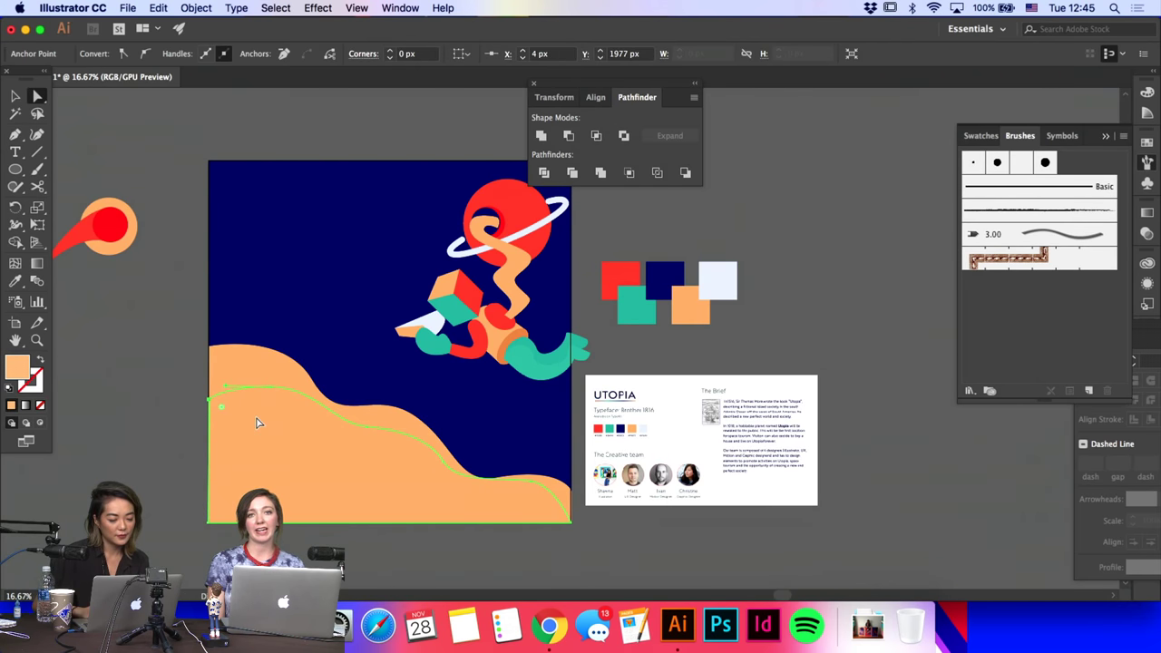
{"action": "left_click_drag", "start_coordinate": [370, 425], "coordinate": [348, 428]}
{"action": "left_click_drag", "start_coordinate": [443, 461], "coordinate": [499, 470]}
{"action": "left_click", "coordinate": [458, 459]}
{"action": "left_click", "coordinate": [469, 471]}
{"action": "left_click", "coordinate": [493, 485]}
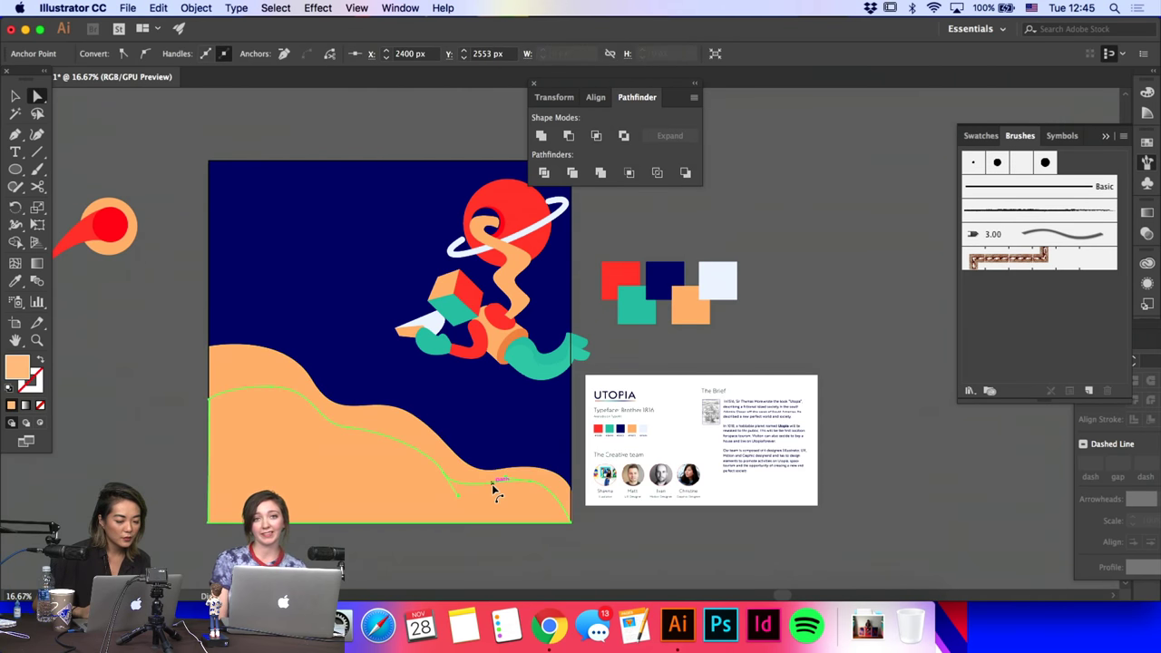
{"action": "left_click", "coordinate": [446, 464]}
{"action": "left_click_drag", "start_coordinate": [436, 454], "coordinate": [430, 440]}
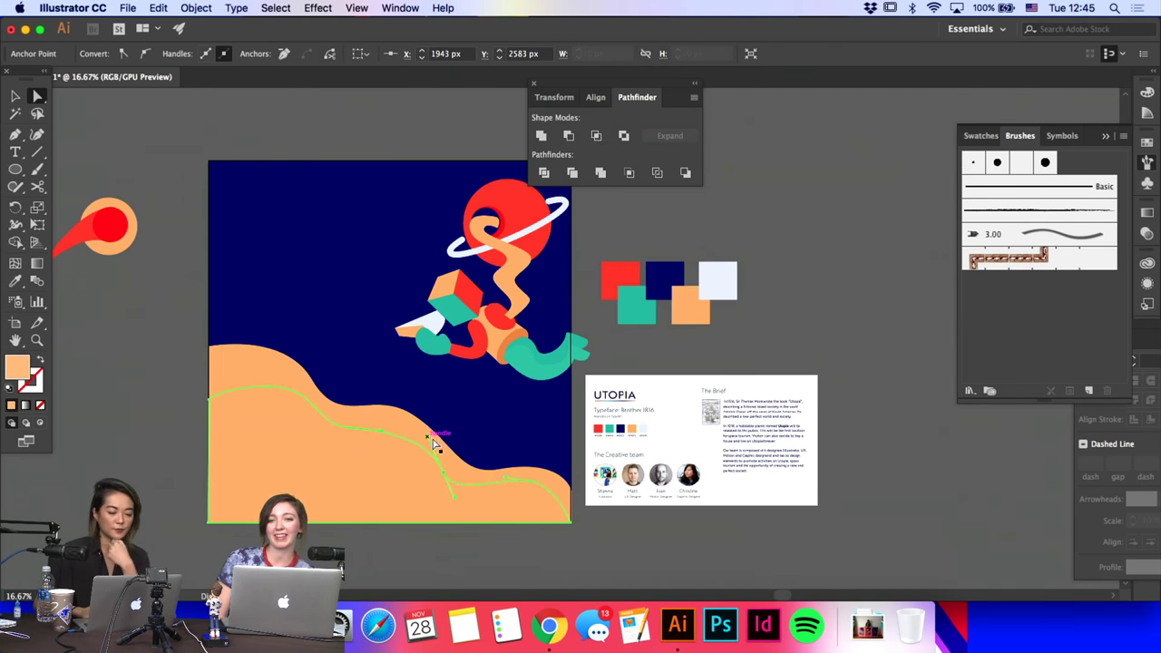
Step: Fill the front hill with the red sampled from the detached arm, and raise the left part of its upper edge
{"action": "left_click", "coordinate": [15, 281]}
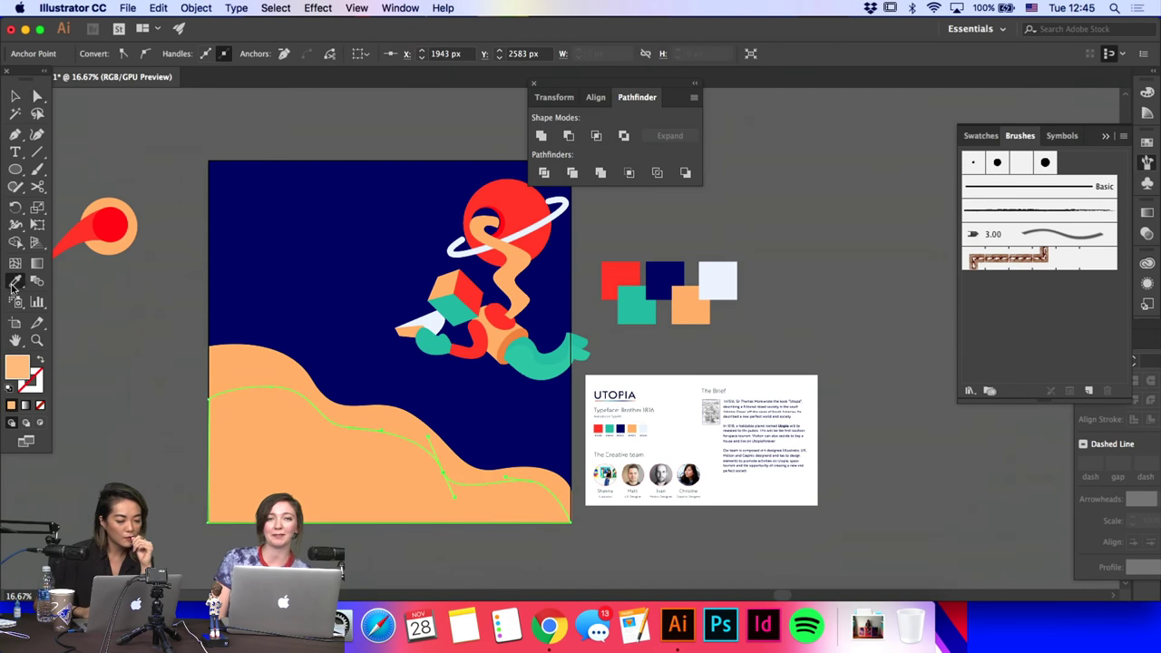
{"action": "left_click", "coordinate": [77, 232]}
{"action": "key", "text": "a"}
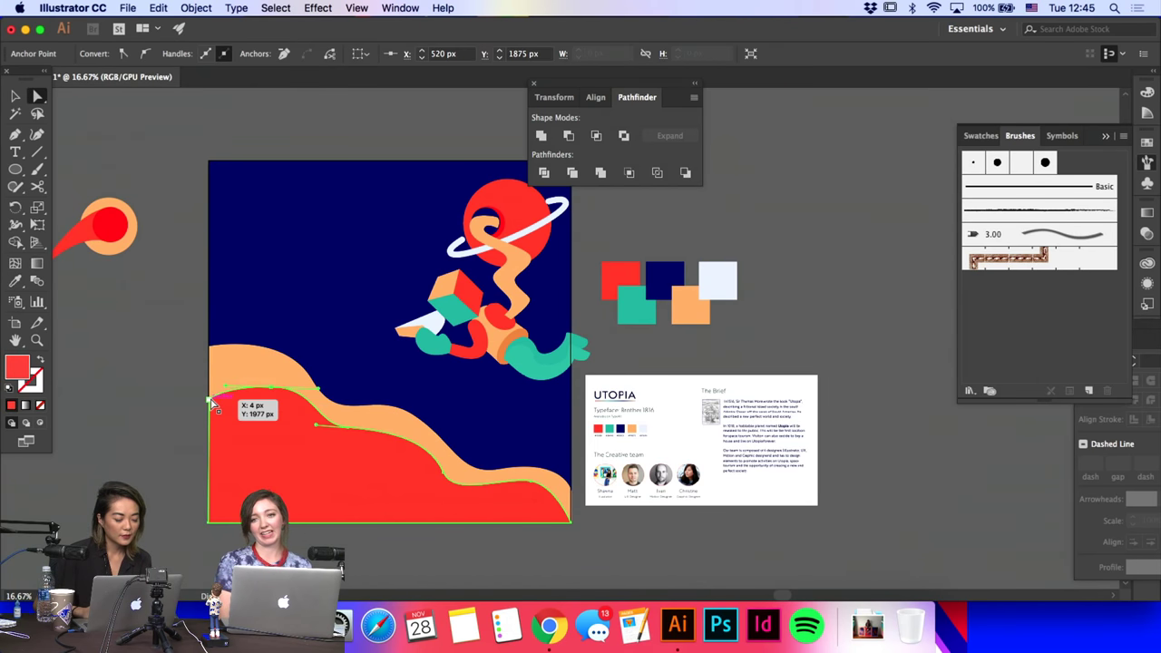
{"action": "left_click_drag", "start_coordinate": [212, 402], "coordinate": [265, 385]}
{"action": "left_click", "coordinate": [163, 405]}
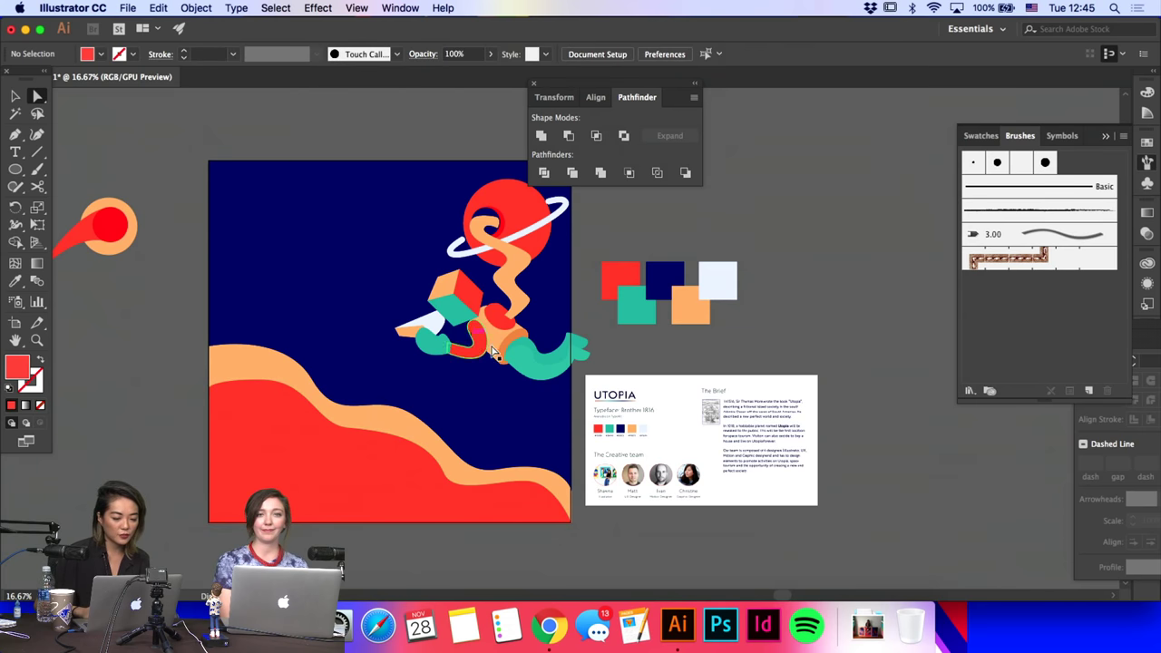
Step: Reshape the right end of the red hill with its anchor and handle so its crest meets the artboard's right edge higher up
{"action": "left_click", "coordinate": [378, 480]}
{"action": "left_click", "coordinate": [350, 429]}
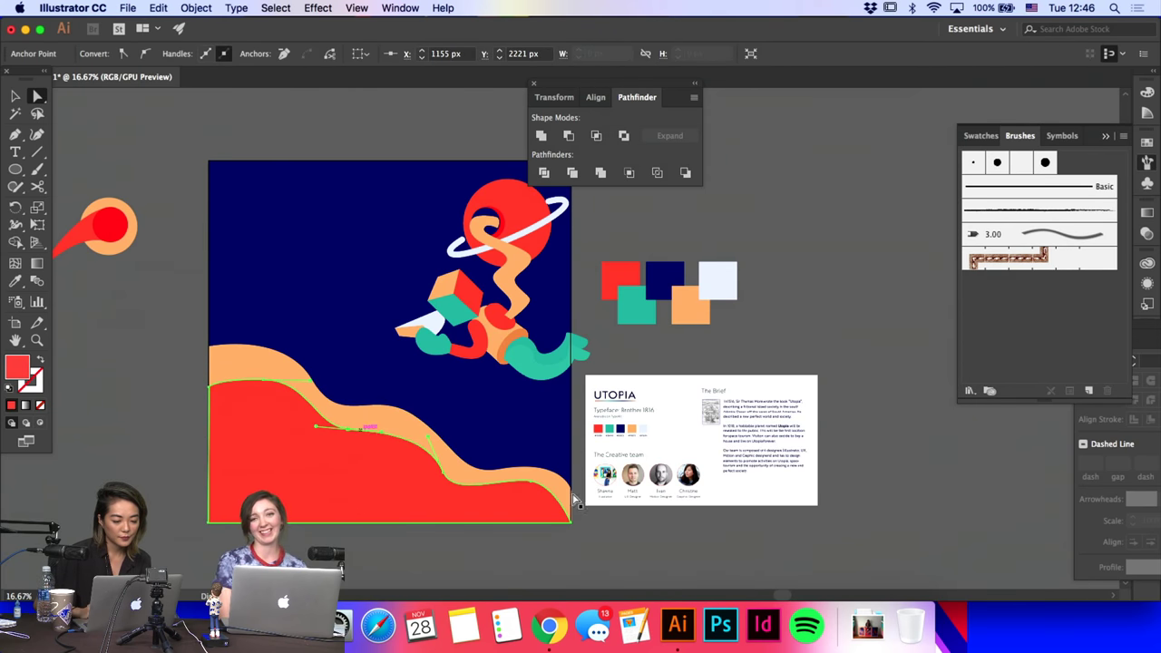
{"action": "left_click", "coordinate": [533, 483]}
{"action": "left_click", "coordinate": [532, 482]}
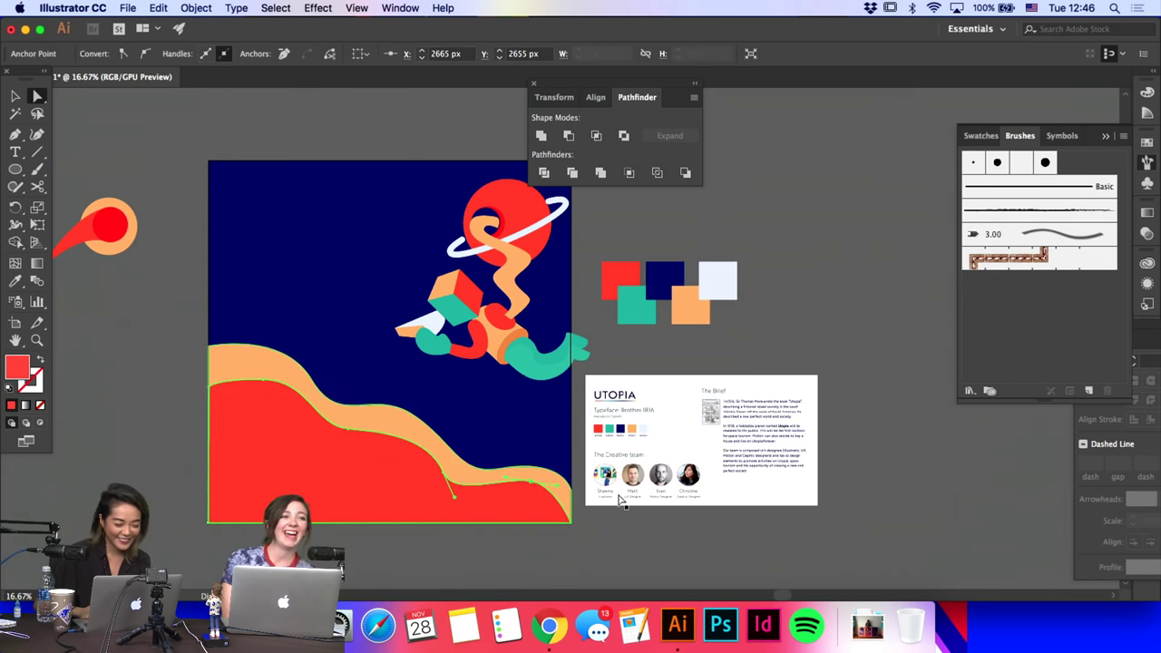
{"action": "left_click_drag", "start_coordinate": [557, 488], "coordinate": [578, 484]}
Step: Lower the peach hill's right crest closer to the red hill by adjusting its anchor, undoing the last stray change
{"action": "left_click", "coordinate": [530, 477]}
{"action": "left_click", "coordinate": [498, 470]}
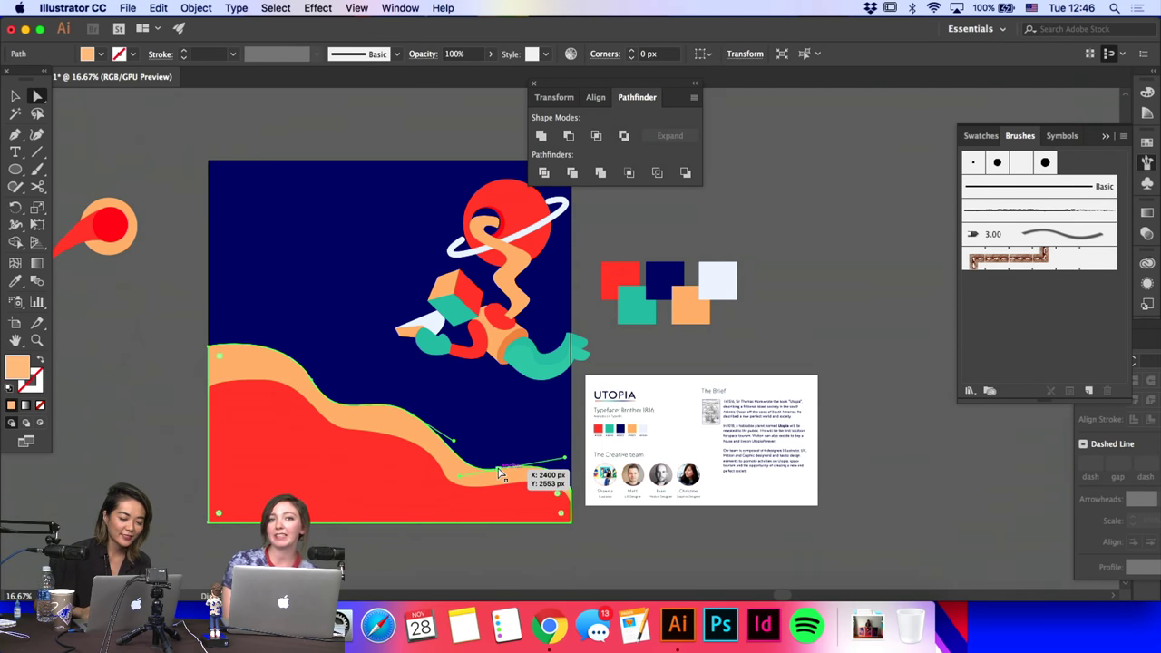
{"action": "left_click_drag", "start_coordinate": [498, 470], "coordinate": [443, 469]}
{"action": "left_click", "coordinate": [460, 496]}
{"action": "key", "text": "super+z"}
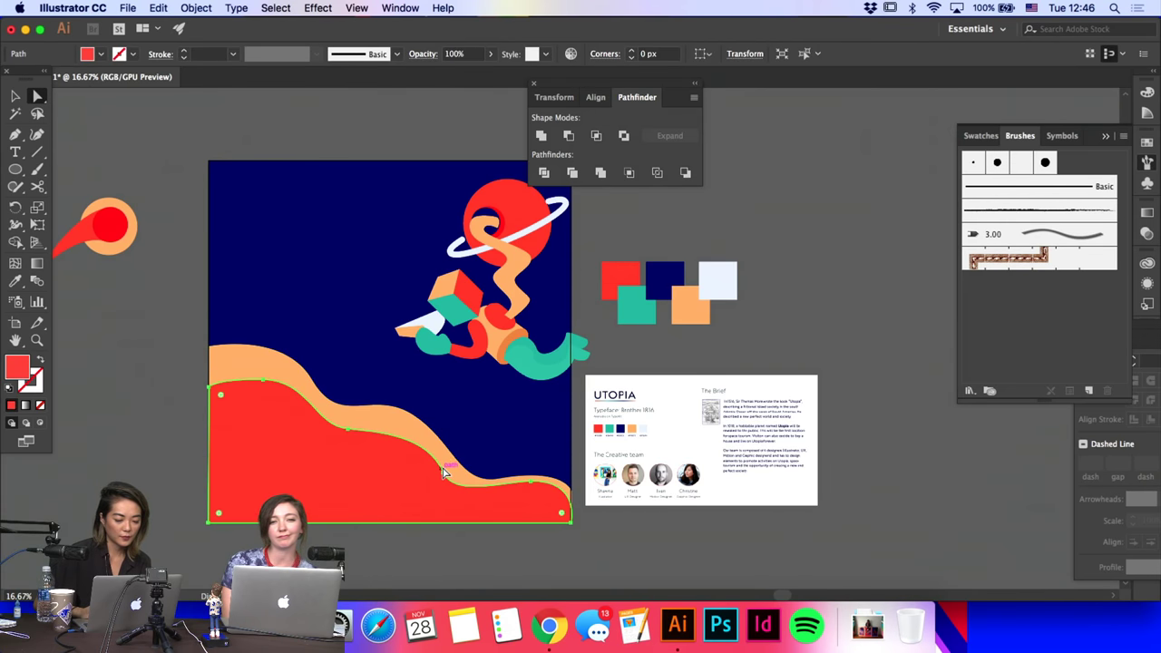
Step: Extend the upper handle of the anchor on the red hill's steep lower slope to round out the bend
{"action": "left_click", "coordinate": [443, 471]}
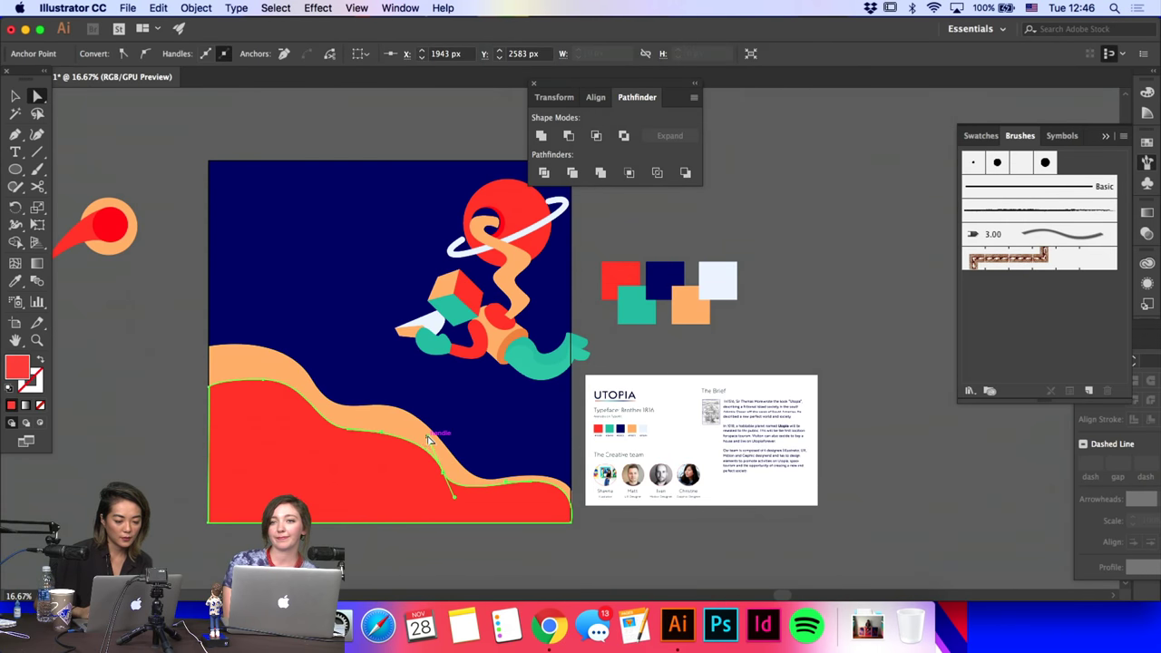
{"action": "left_click_drag", "start_coordinate": [429, 438], "coordinate": [420, 425]}
{"action": "left_click", "coordinate": [577, 430]}
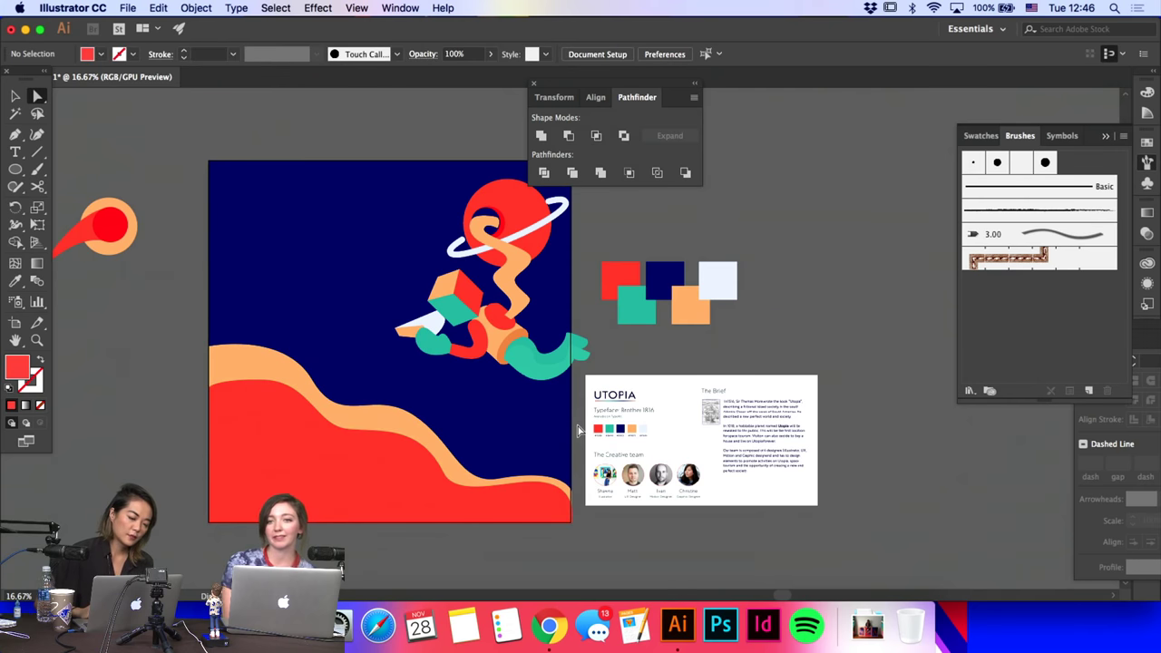
Step: Raise the red hill's left crest to narrow the peach band above it
{"action": "left_click", "coordinate": [291, 437]}
{"action": "left_click", "coordinate": [264, 381]}
{"action": "left_click_drag", "start_coordinate": [264, 381], "coordinate": [209, 381]}
{"action": "key", "text": "super+z"}
{"action": "left_click", "coordinate": [181, 384]}
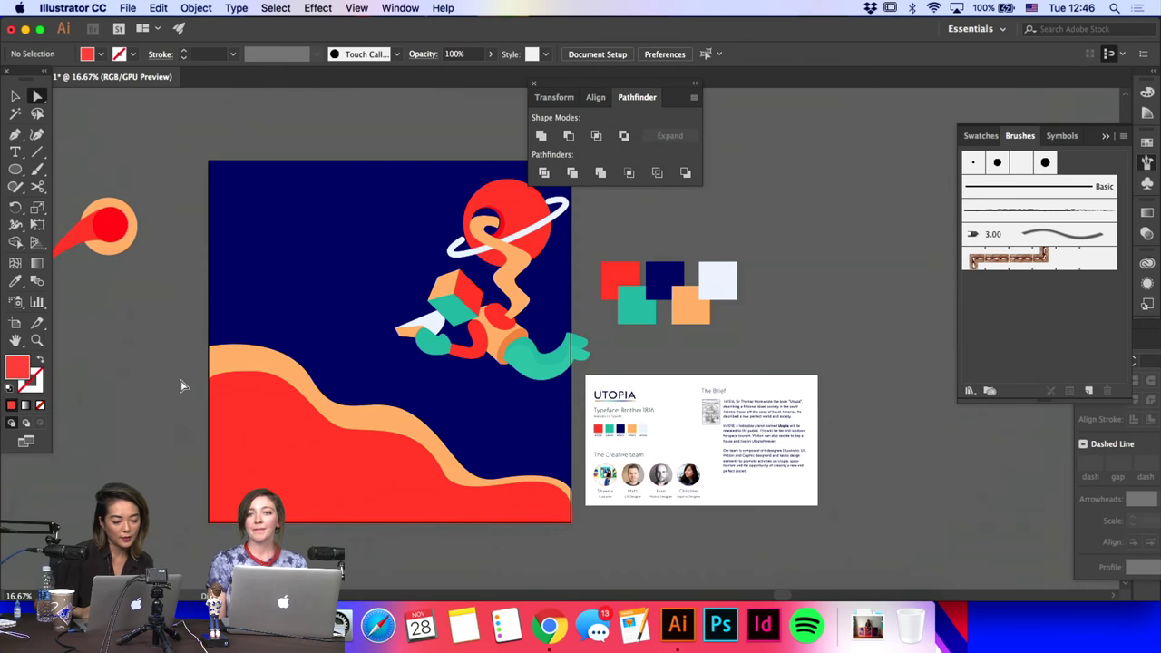
Step: Move the anchor on the peach hill's middle hump to X 1749 px, Y 2145 px
{"action": "left_click", "coordinate": [410, 421]}
{"action": "left_click_drag", "start_coordinate": [413, 416], "coordinate": [422, 421]}
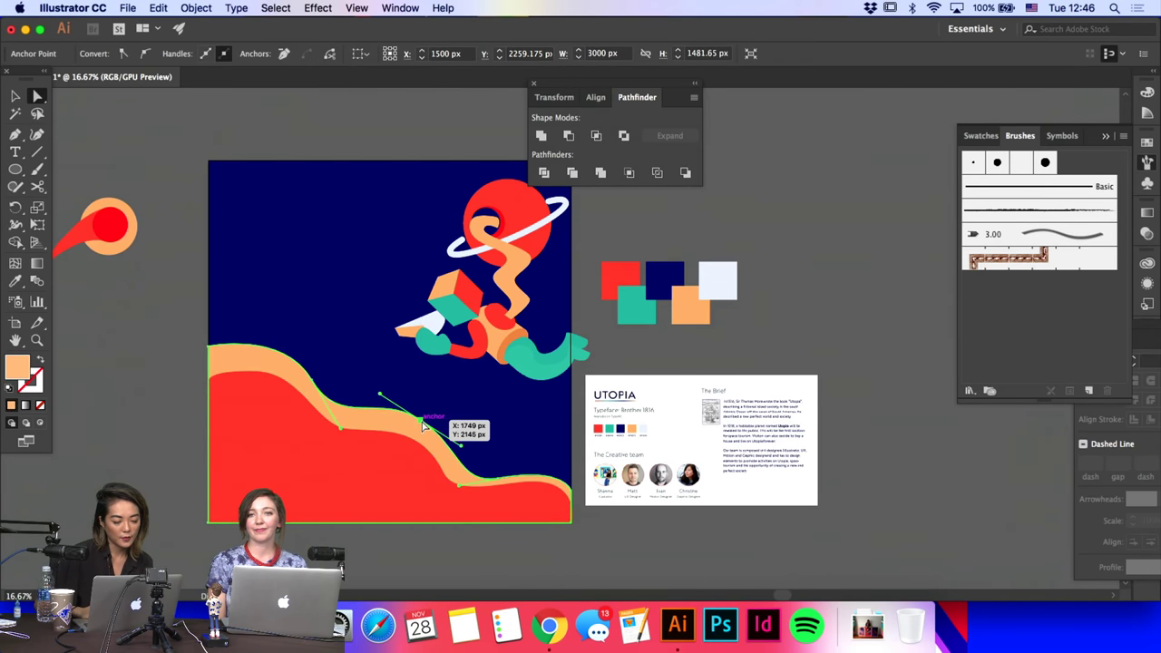
{"action": "left_click", "coordinate": [527, 424]}
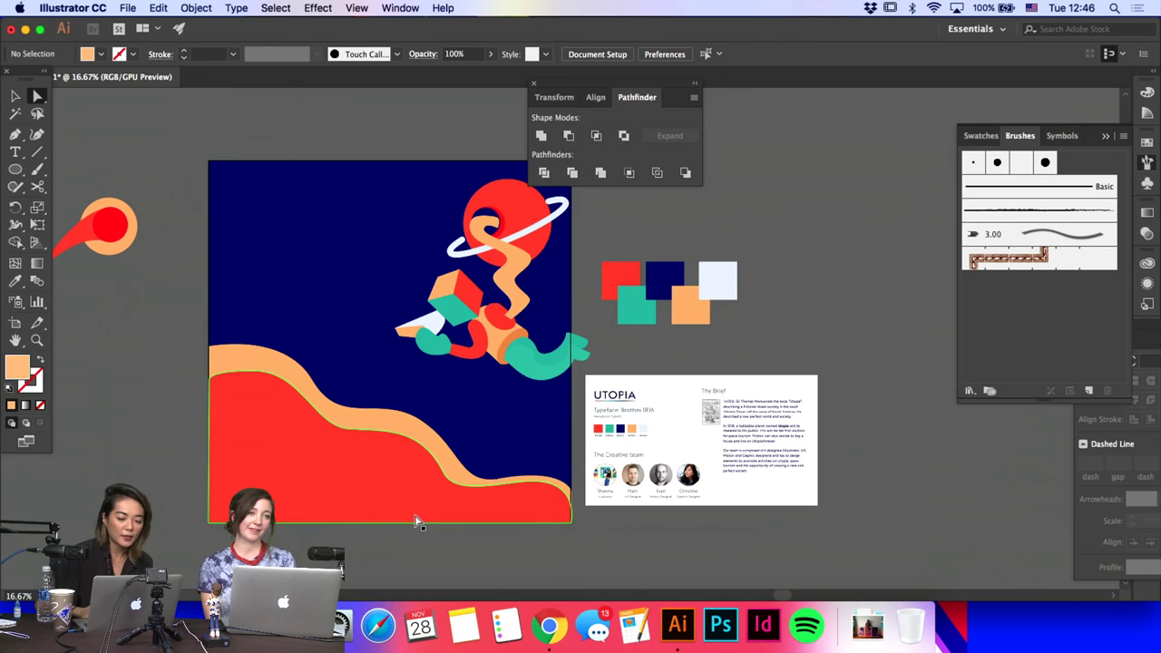
{"action": "left_click", "coordinate": [15, 170]}
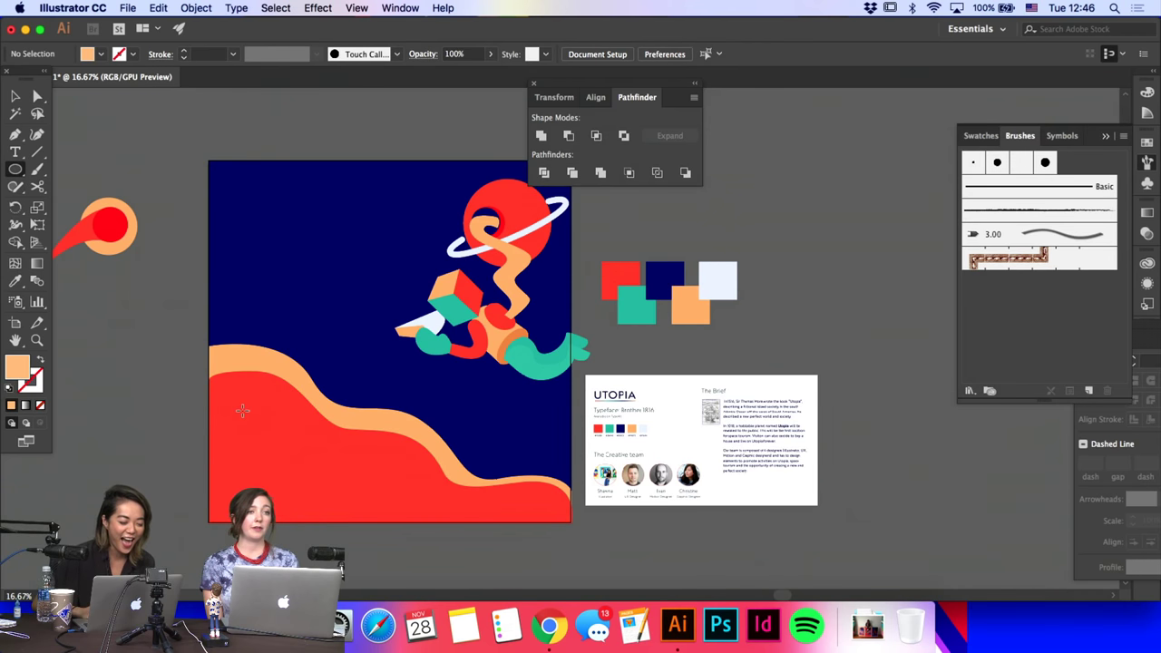
{"action": "mouse_move", "coordinate": [242, 414]}
{"action": "left_mouse_down"}
{"action": "mouse_move", "coordinate": [284, 454]}
{"action": "mouse_move", "coordinate": [225, 523]}
{"action": "left_mouse_up"}
{"action": "key", "text": "a"}
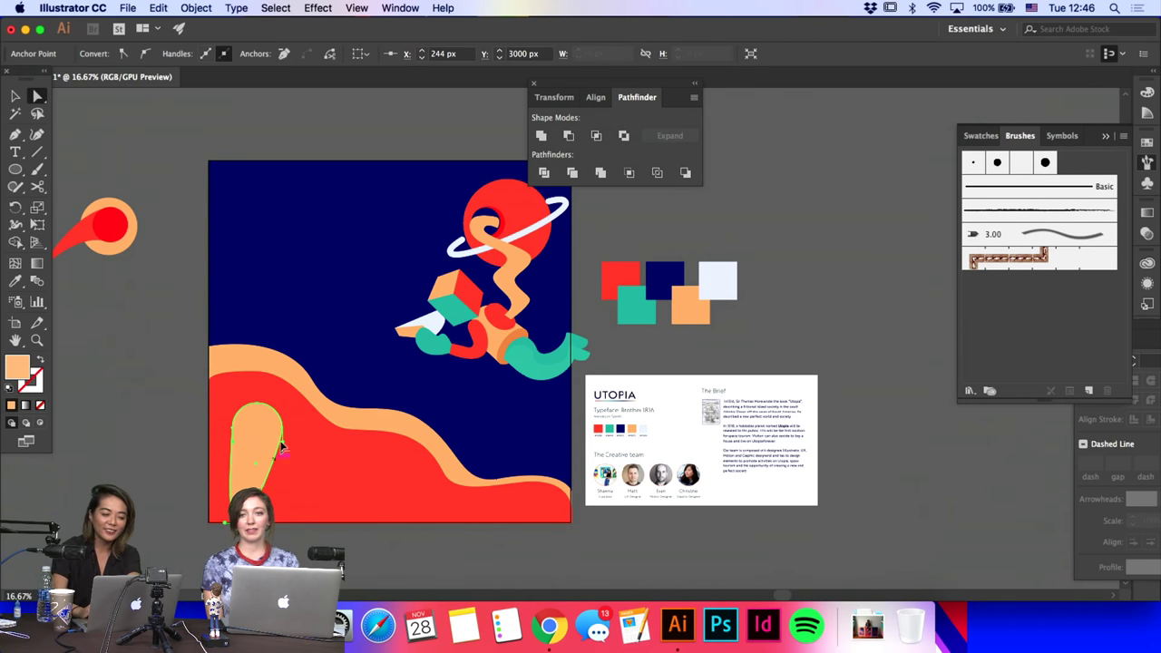
{"action": "key", "text": "Delete"}
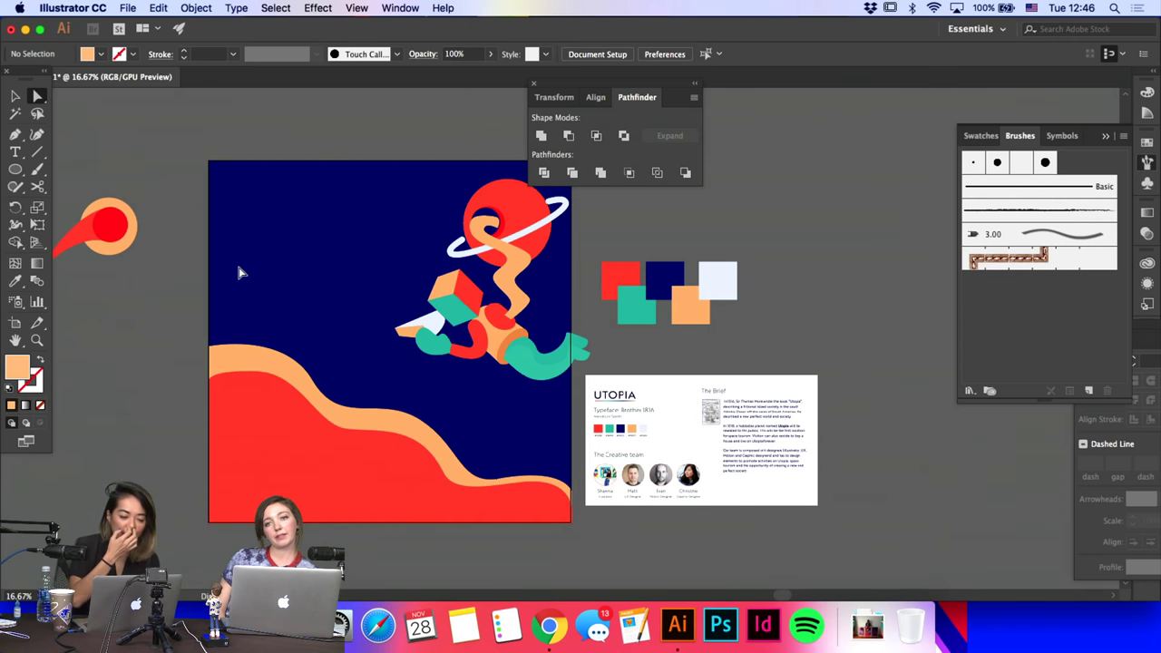
{"action": "left_click", "coordinate": [15, 134]}
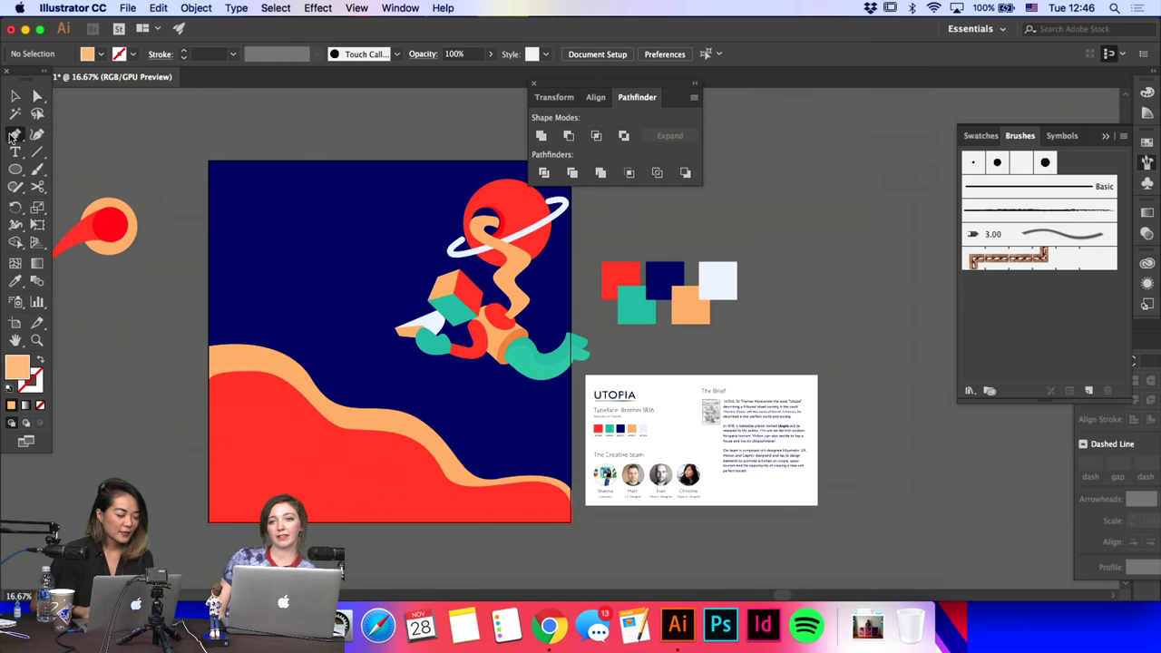
{"action": "left_click", "coordinate": [14, 169]}
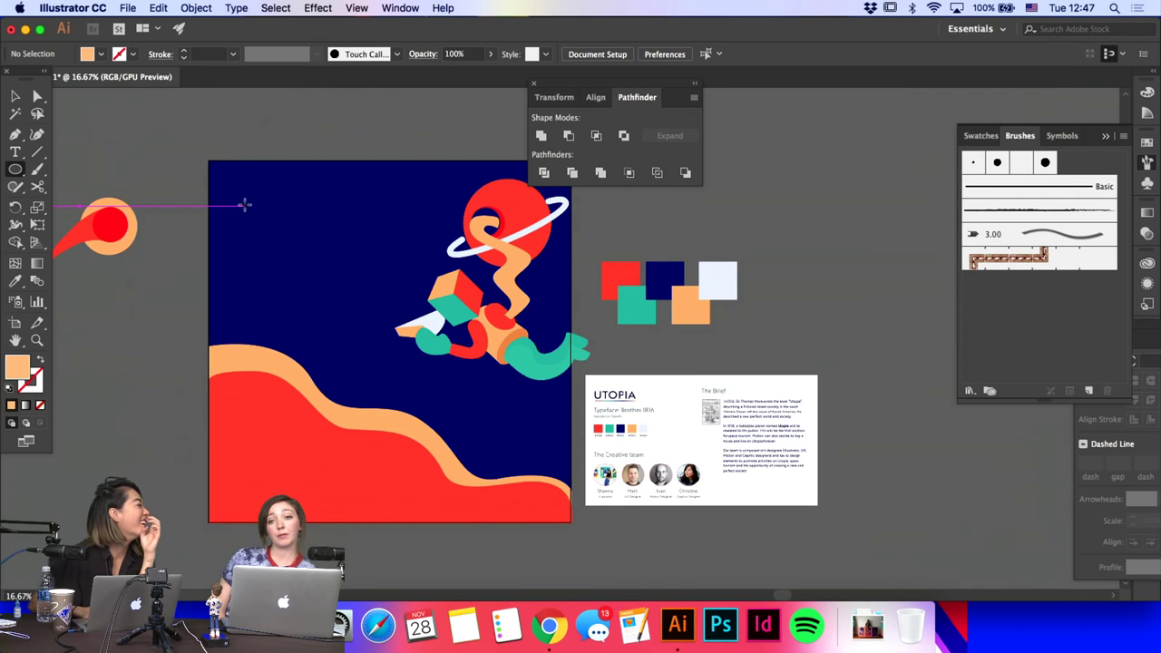
Step: Move the cherry off the white plate onto the artboard, over the hills' left crest, and stack it in front of them
{"action": "key", "text": "super+equal"}
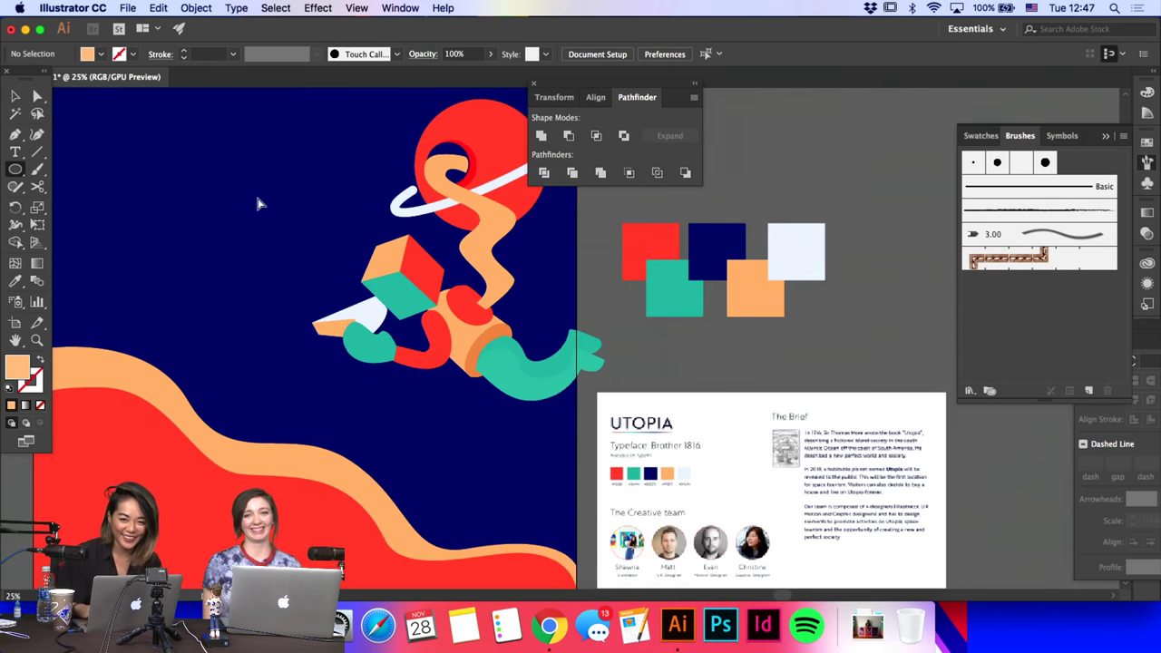
{"action": "scroll", "coordinate": [257, 198], "scroll_direction": "left", "scroll_amount": 10}
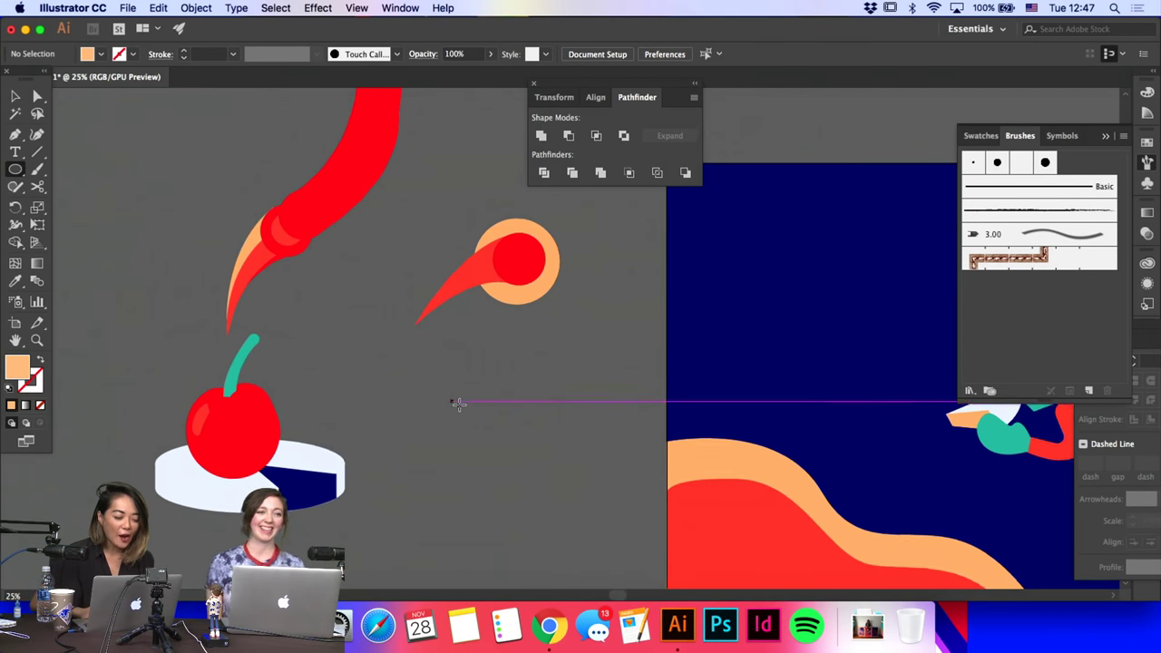
{"action": "key", "text": "v"}
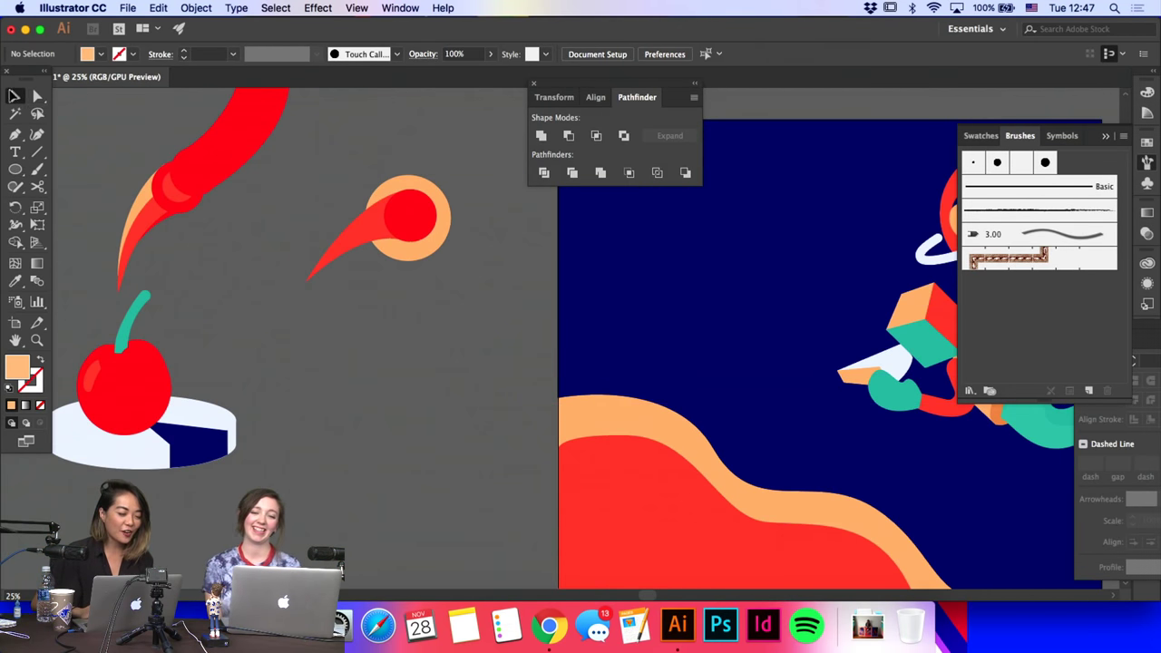
{"action": "left_click", "coordinate": [146, 381]}
{"action": "left_click_drag", "start_coordinate": [366, 413], "coordinate": [652, 439]}
{"action": "left_click", "coordinate": [650, 445]}
{"action": "key", "text": "super+f"}
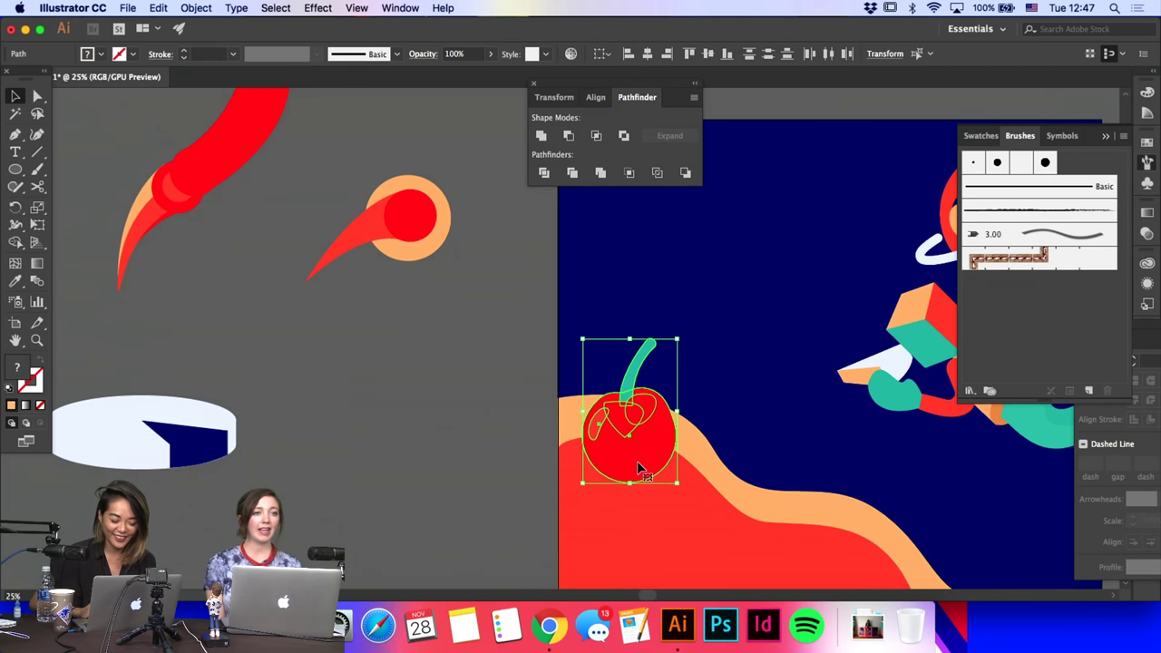
Step: Lower the cherry onto the red hill so that only its stem overlaps the peach band
{"action": "left_click", "coordinate": [457, 470]}
{"action": "scroll", "coordinate": [457, 470], "scroll_direction": "right", "scroll_amount": 4}
{"action": "scroll", "coordinate": [457, 470], "scroll_direction": "down", "scroll_amount": 2}
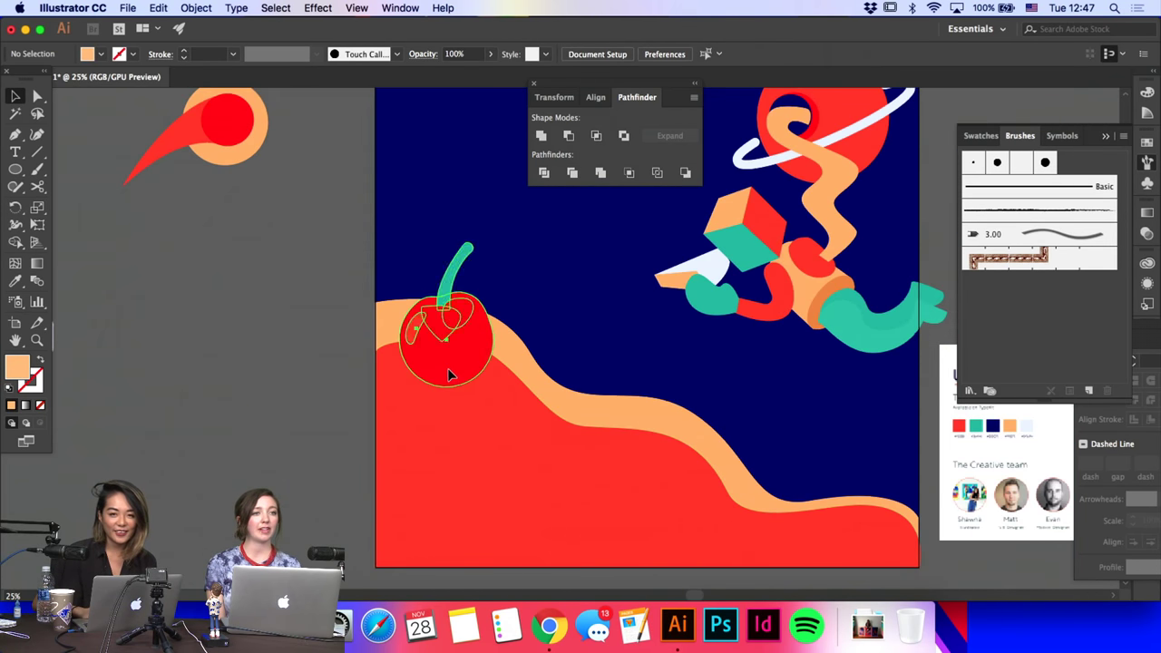
{"action": "left_click_drag", "start_coordinate": [453, 370], "coordinate": [476, 457]}
{"action": "left_click", "coordinate": [238, 406]}
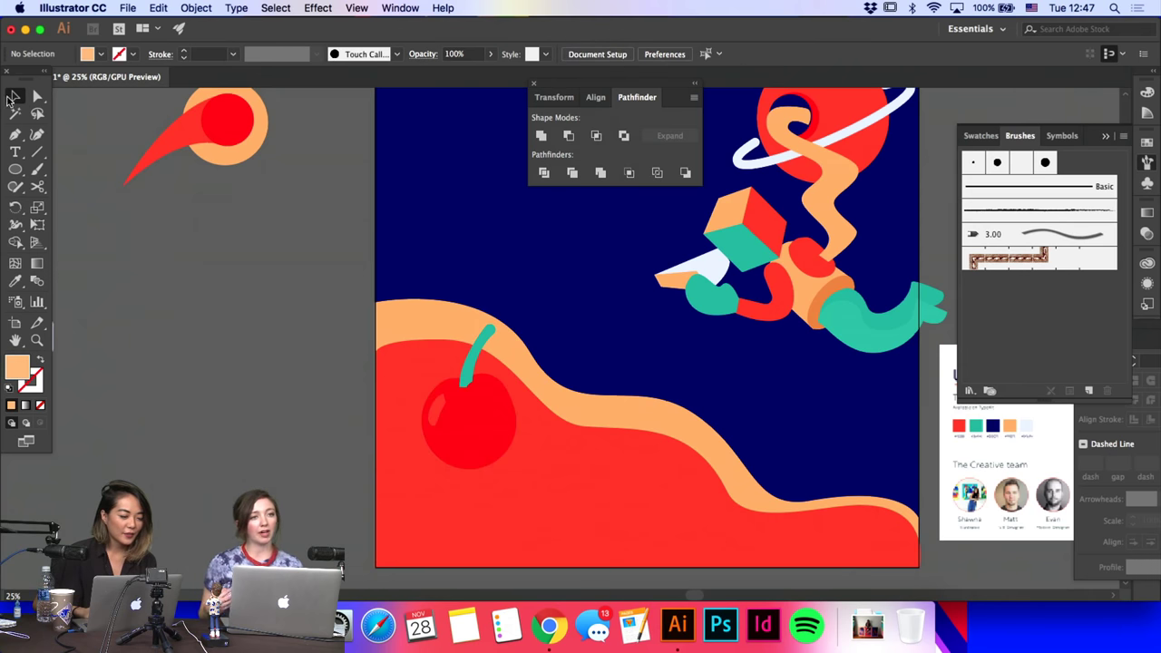
Step: Draw two overlapping peach ellipses outside the artboard, the first a circle of about 492 px, and unite them into one shape
{"action": "left_click", "coordinate": [15, 167]}
{"action": "left_click_drag", "start_coordinate": [185, 269], "coordinate": [276, 357]}
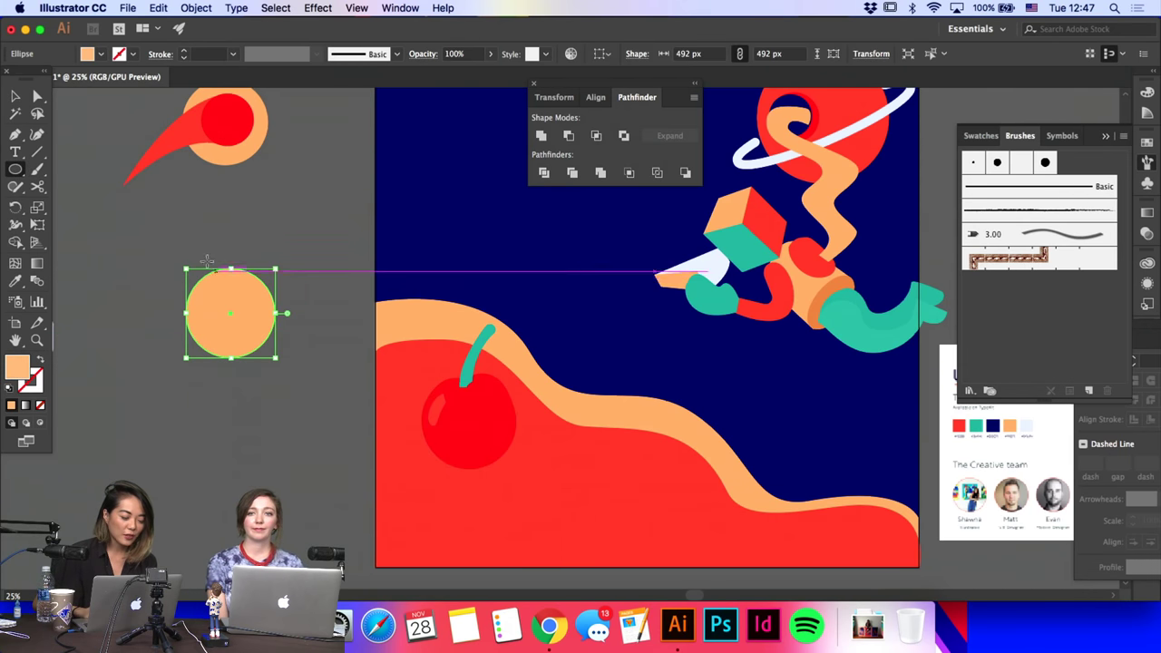
{"action": "left_click_drag", "start_coordinate": [301, 258], "coordinate": [226, 349]}
{"action": "key", "text": "v"}
{"action": "left_click", "coordinate": [216, 335], "text": "shift"}
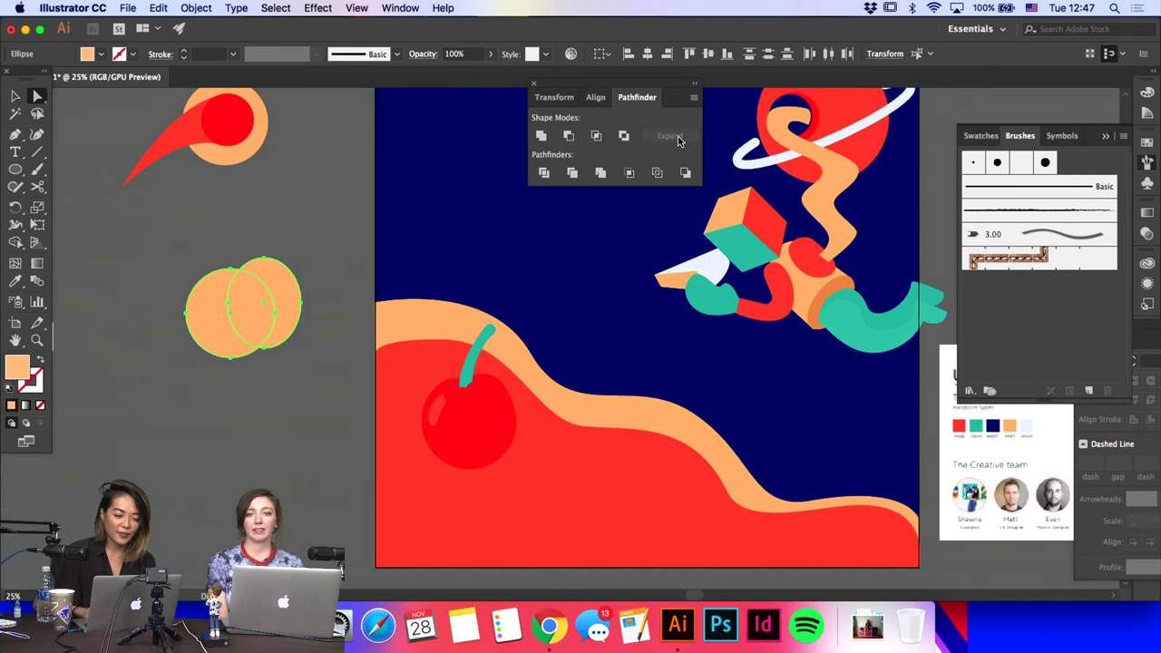
{"action": "left_click", "coordinate": [538, 139]}
{"action": "left_click", "coordinate": [280, 182]}
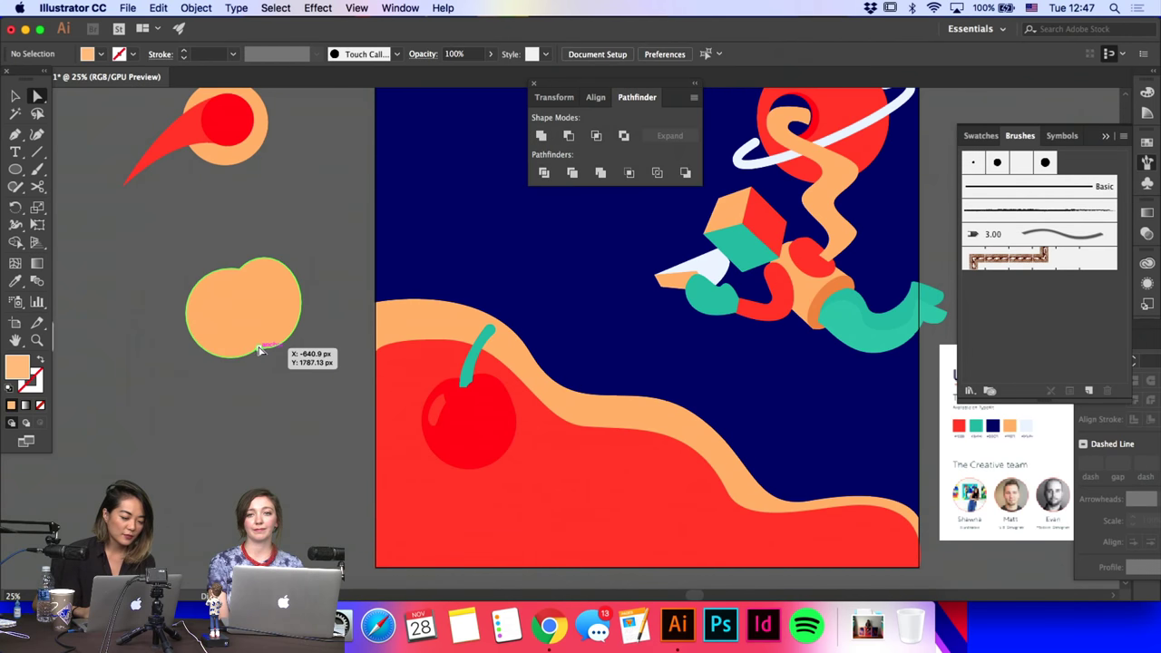
Step: Pull down the lower anchor of the united shape and adjust its neighbouring anchors to form a tapered strawberry body
{"action": "left_click", "coordinate": [259, 349]}
{"action": "left_click_drag", "start_coordinate": [283, 382], "coordinate": [231, 347]}
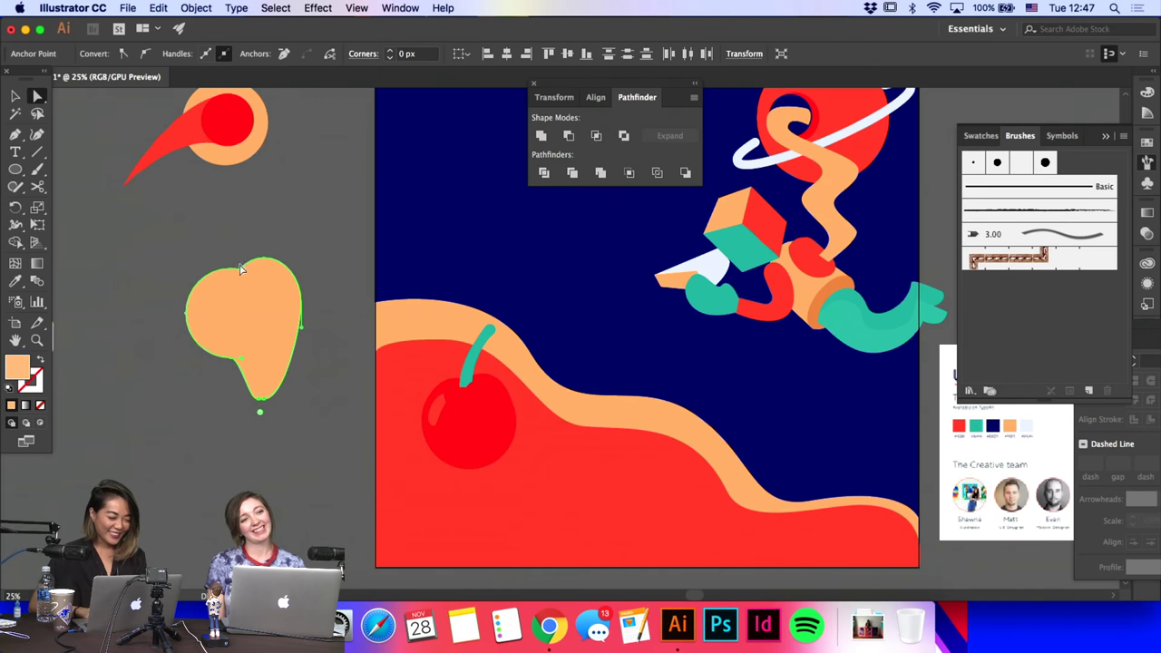
{"action": "left_click_drag", "start_coordinate": [241, 359], "coordinate": [248, 363]}
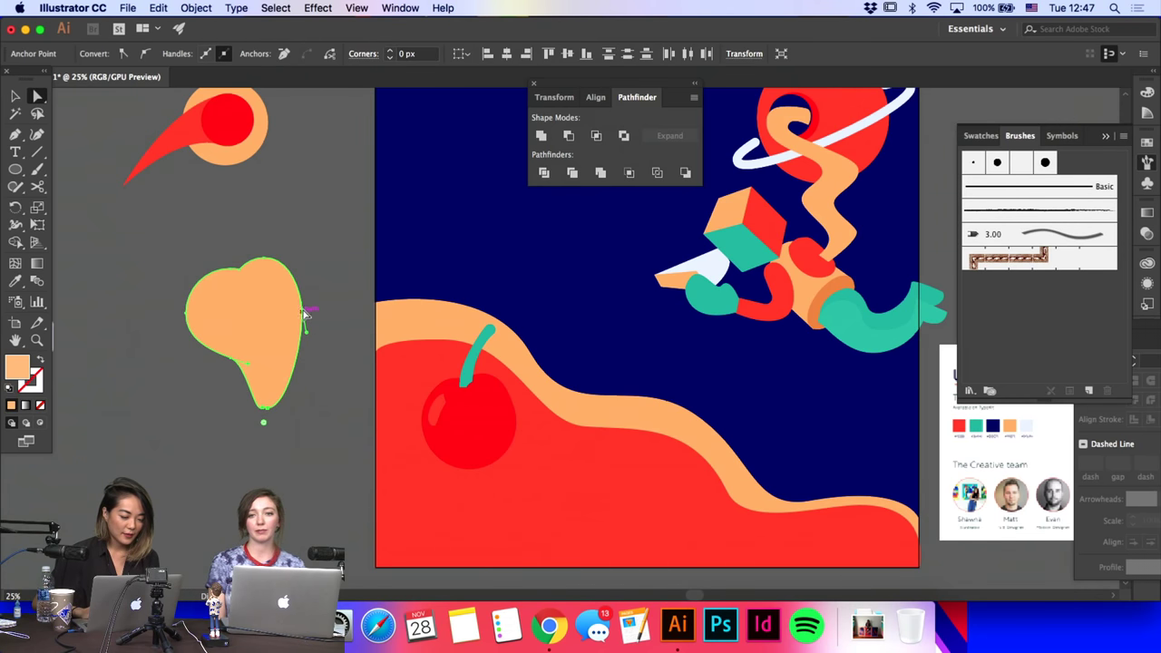
{"action": "left_click_drag", "start_coordinate": [302, 308], "coordinate": [308, 305]}
{"action": "left_click", "coordinate": [321, 245]}
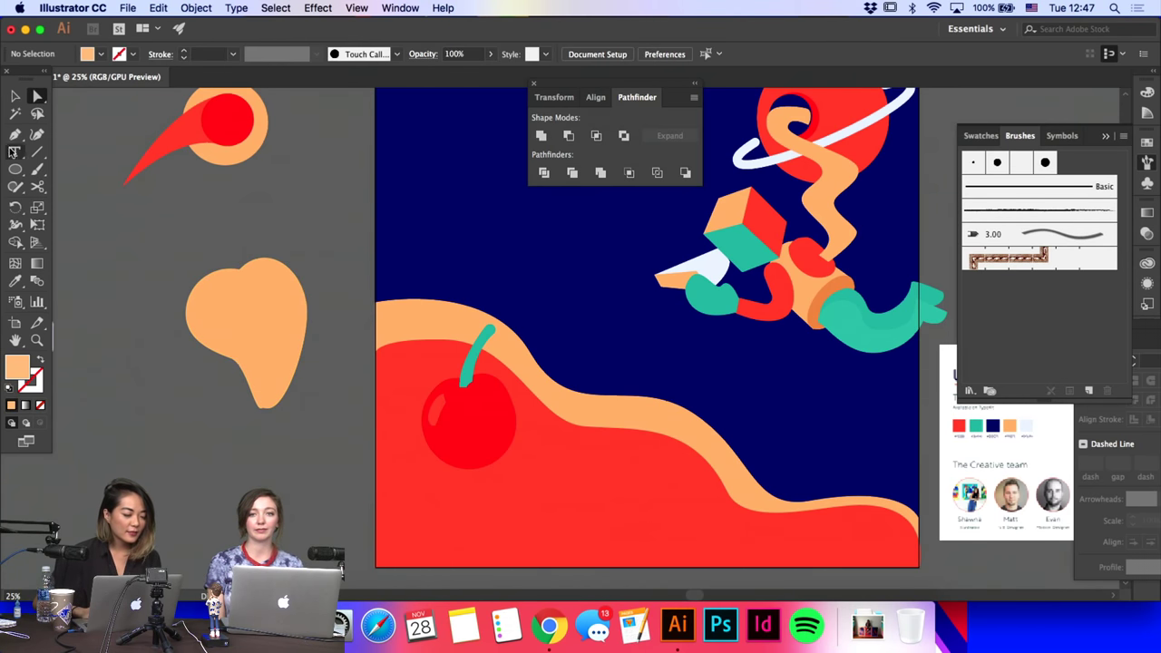
Step: Draw a spiky peach leaf crown about 330 by 256 px on the strawberry's top with the Pen tool and shift it slightly down and left
{"action": "left_click", "coordinate": [15, 135]}
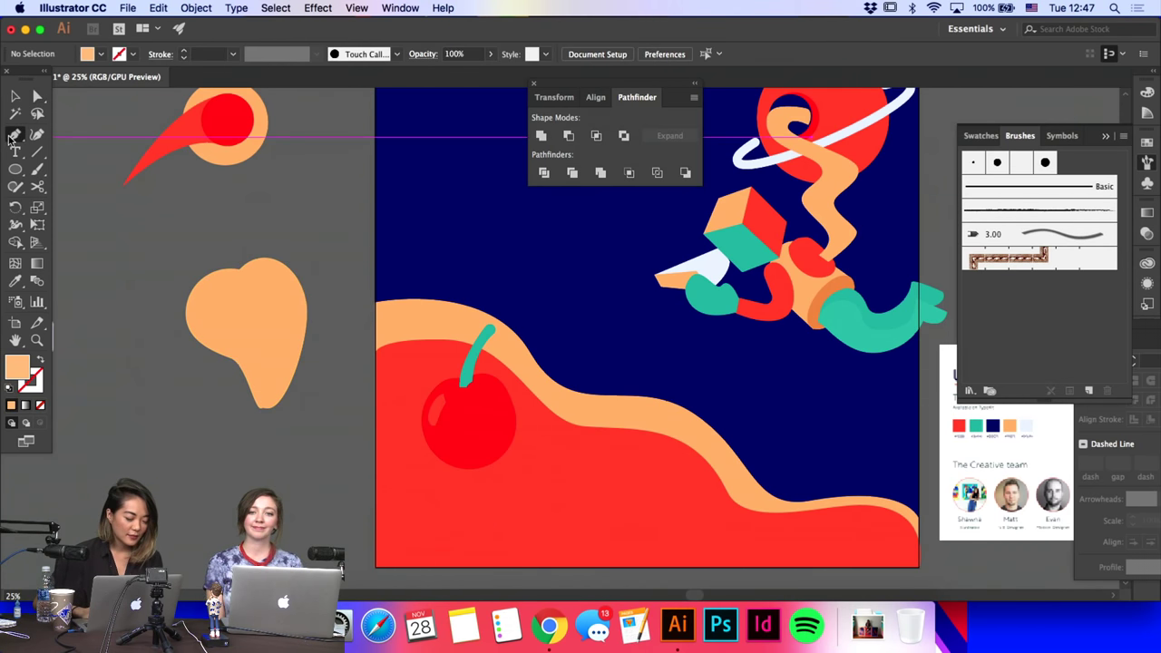
{"action": "left_click_drag", "start_coordinate": [212, 242], "coordinate": [233, 260]}
{"action": "left_click", "coordinate": [222, 263]}
{"action": "left_click", "coordinate": [233, 228]}
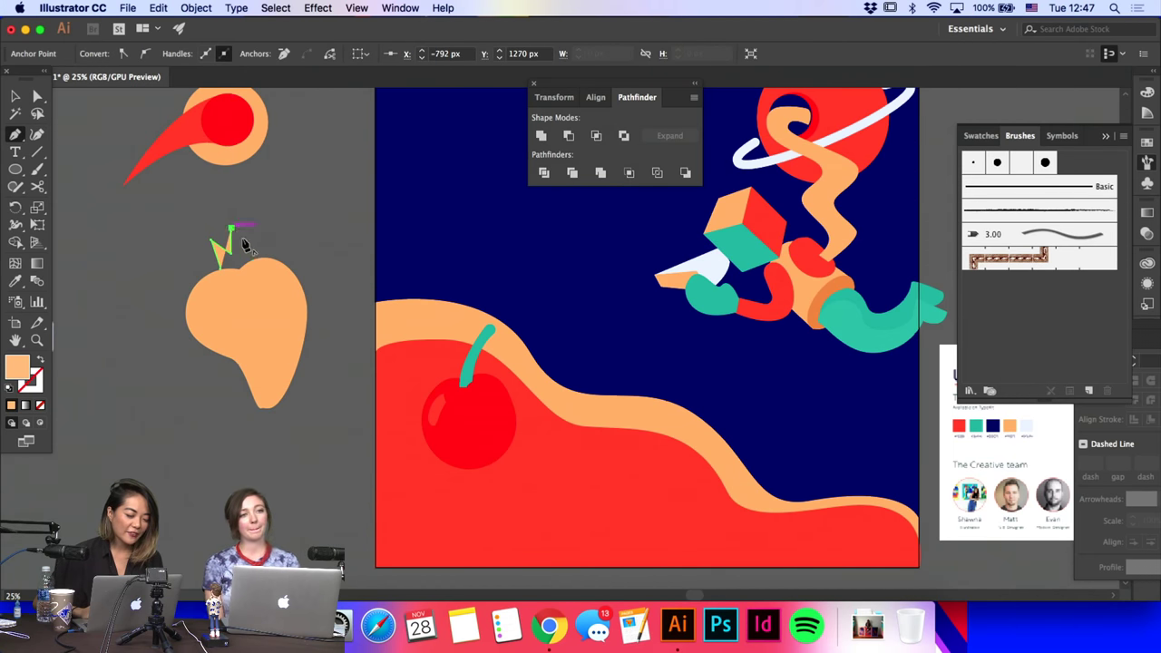
{"action": "left_click", "coordinate": [241, 248]}
{"action": "left_click", "coordinate": [251, 238]}
{"action": "left_click", "coordinate": [262, 232]}
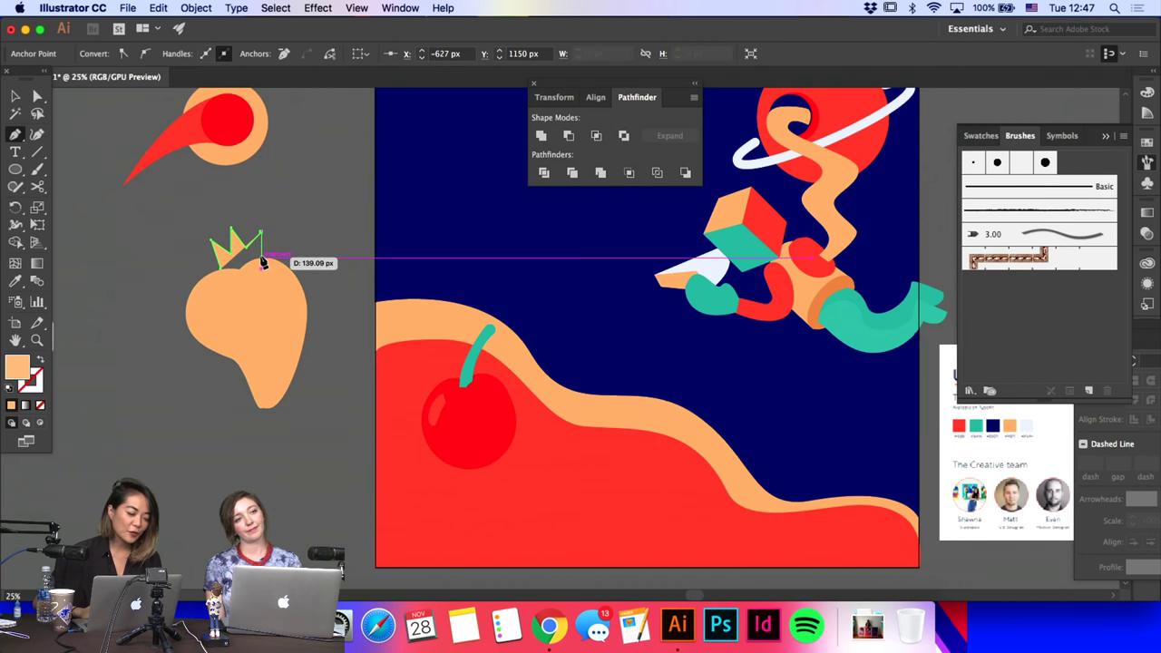
{"action": "left_click", "coordinate": [264, 257]}
{"action": "left_click", "coordinate": [245, 275]}
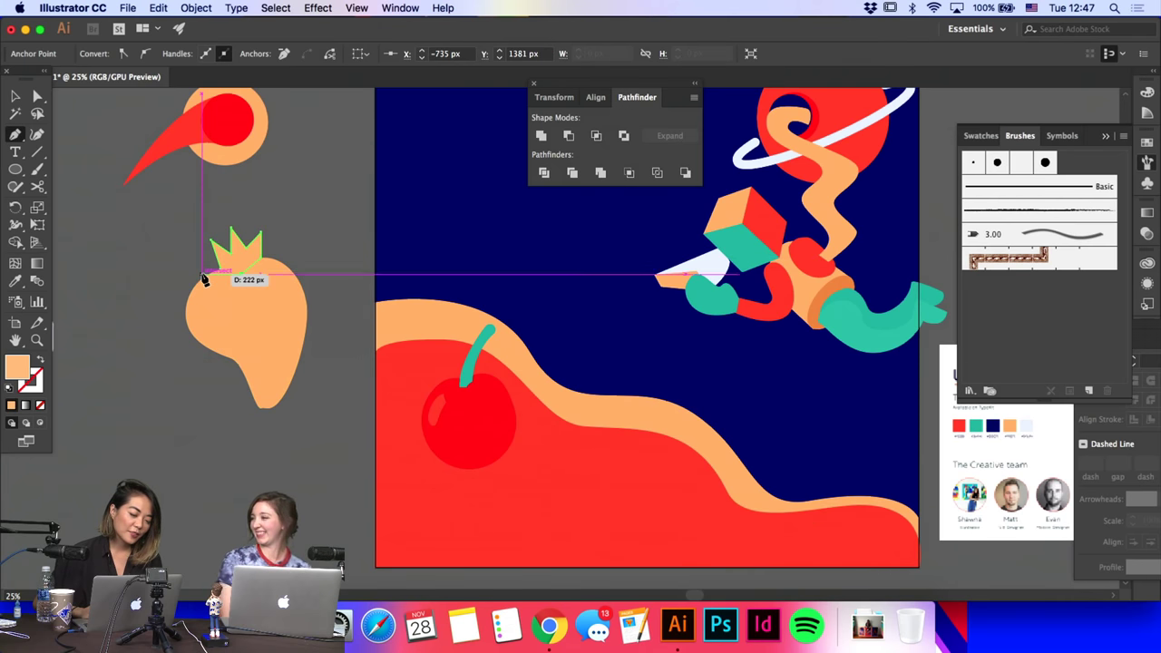
{"action": "left_click", "coordinate": [202, 274]}
{"action": "left_click", "coordinate": [220, 271]}
{"action": "key", "text": "a"}
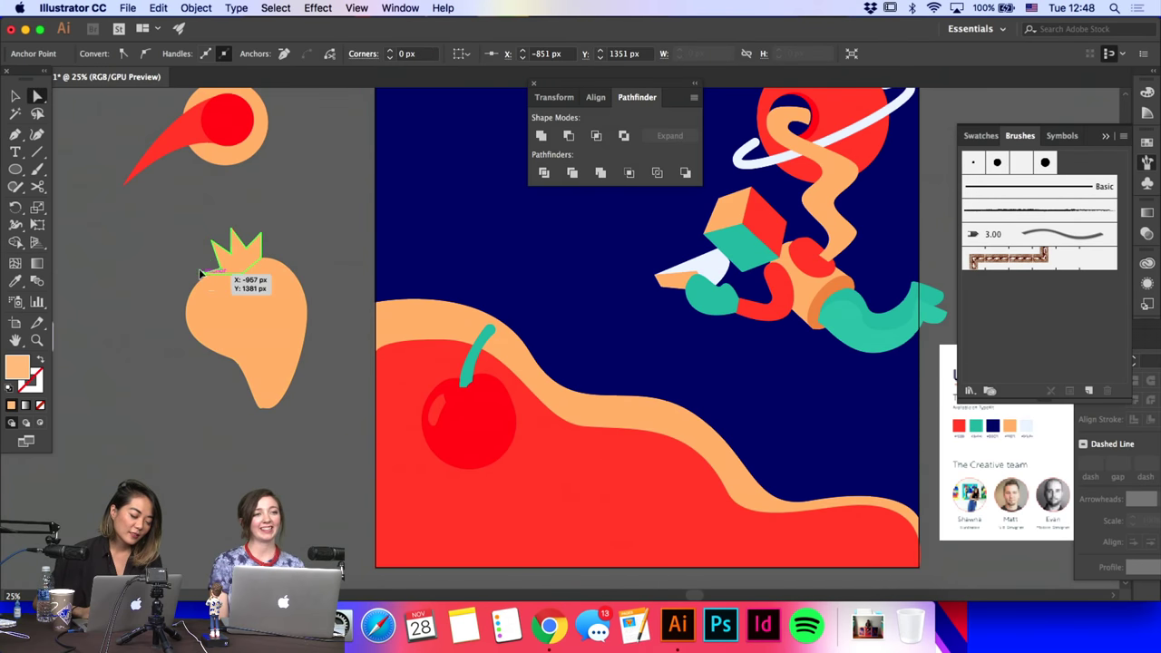
{"action": "left_click_drag", "start_coordinate": [201, 274], "coordinate": [245, 267]}
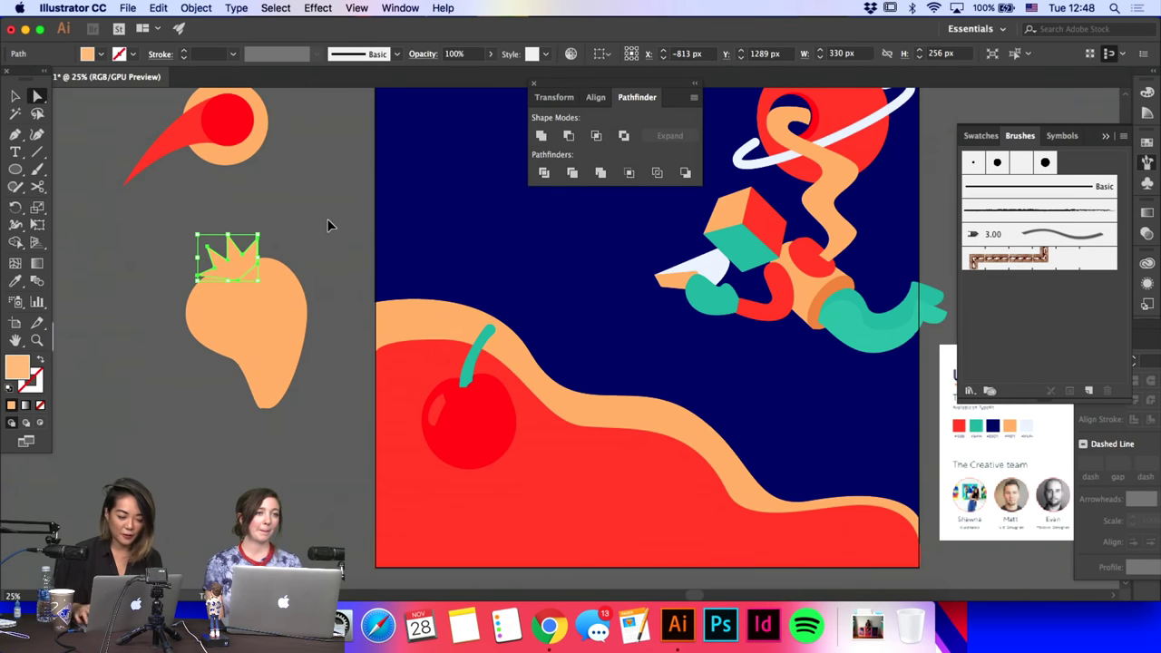
Step: Recolour the strawberry body with the teal sampled from the figure's legs
{"action": "left_click", "coordinate": [238, 314]}
{"action": "left_click", "coordinate": [17, 284]}
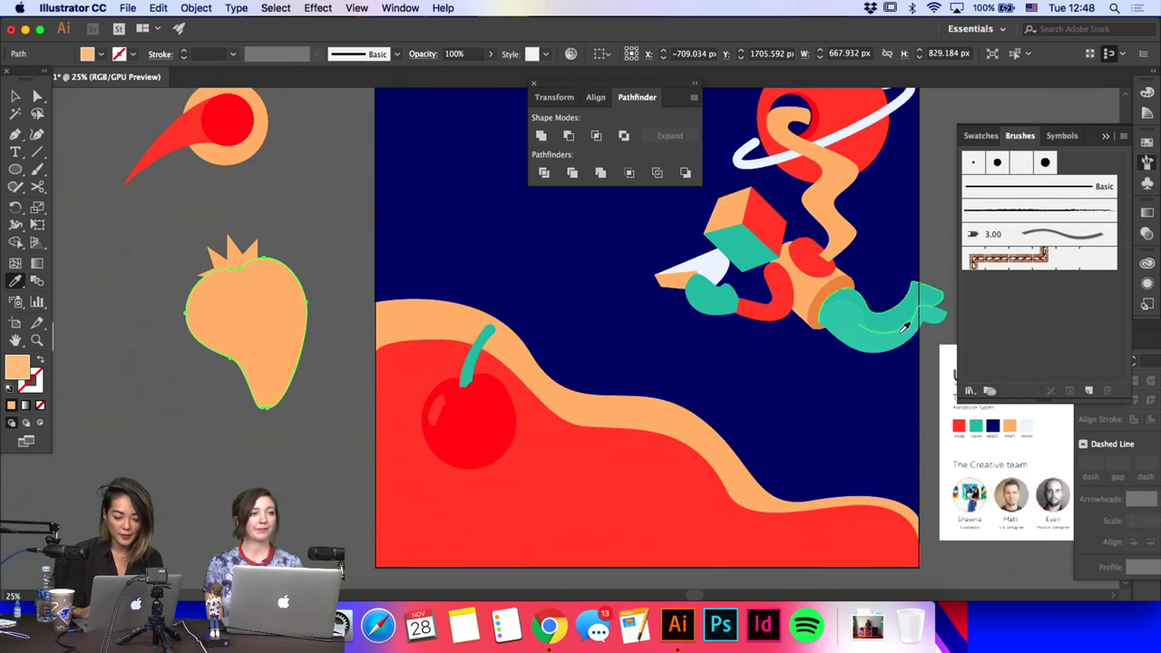
{"action": "left_click", "coordinate": [881, 329]}
{"action": "left_click", "coordinate": [329, 280]}
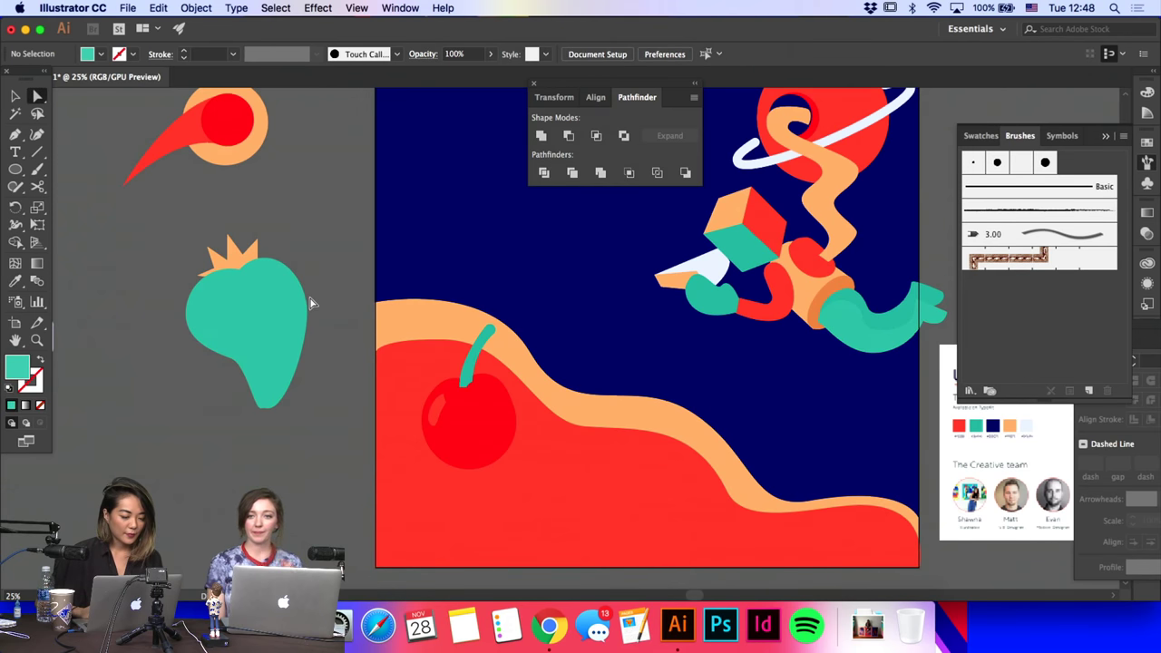
Step: Draw a seed circle of about 41 px near the strawberry's upper right and fill it with the crown's peach colour
{"action": "left_click_drag", "start_coordinate": [15, 170], "coordinate": [73, 203]}
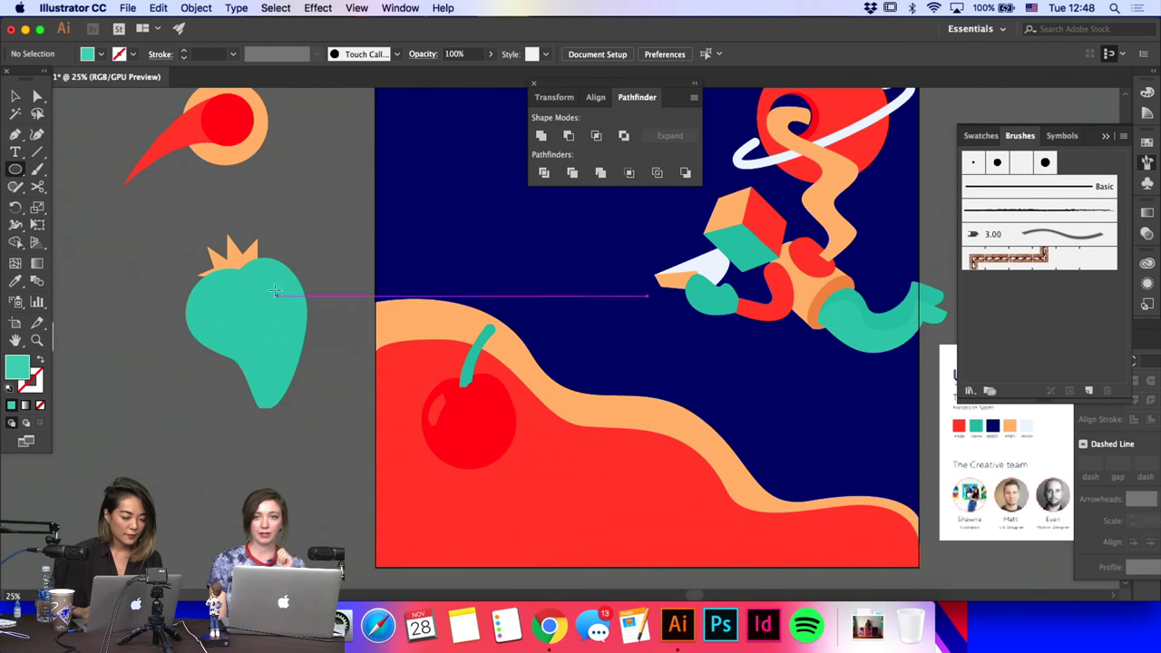
{"action": "left_click_drag", "start_coordinate": [270, 274], "coordinate": [279, 281]}
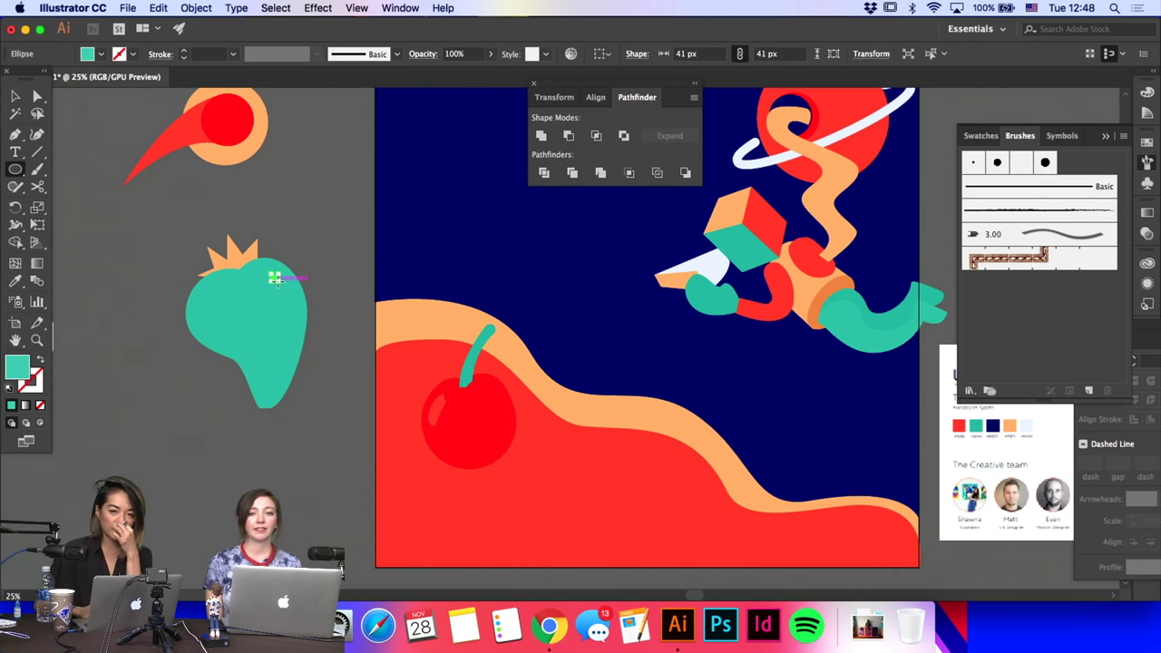
{"action": "key", "text": "XF86AudioRaiseVolume"}
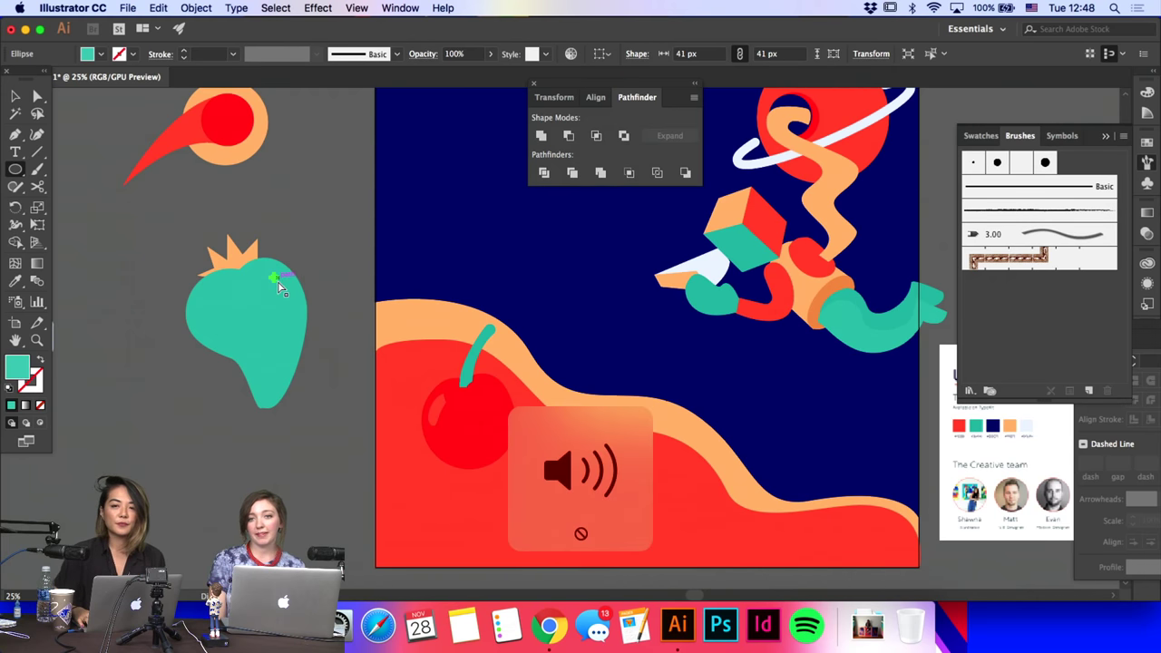
{"action": "key", "text": "super+equal"}
{"action": "scroll", "coordinate": [278, 281], "scroll_direction": "right", "scroll_amount": 1}
{"action": "scroll", "coordinate": [278, 281], "scroll_direction": "down", "scroll_amount": 1}
{"action": "scroll", "coordinate": [277, 281], "scroll_direction": "right", "scroll_amount": 1}
{"action": "scroll", "coordinate": [278, 281], "scroll_direction": "down", "scroll_amount": 1}
{"action": "key", "text": "a"}
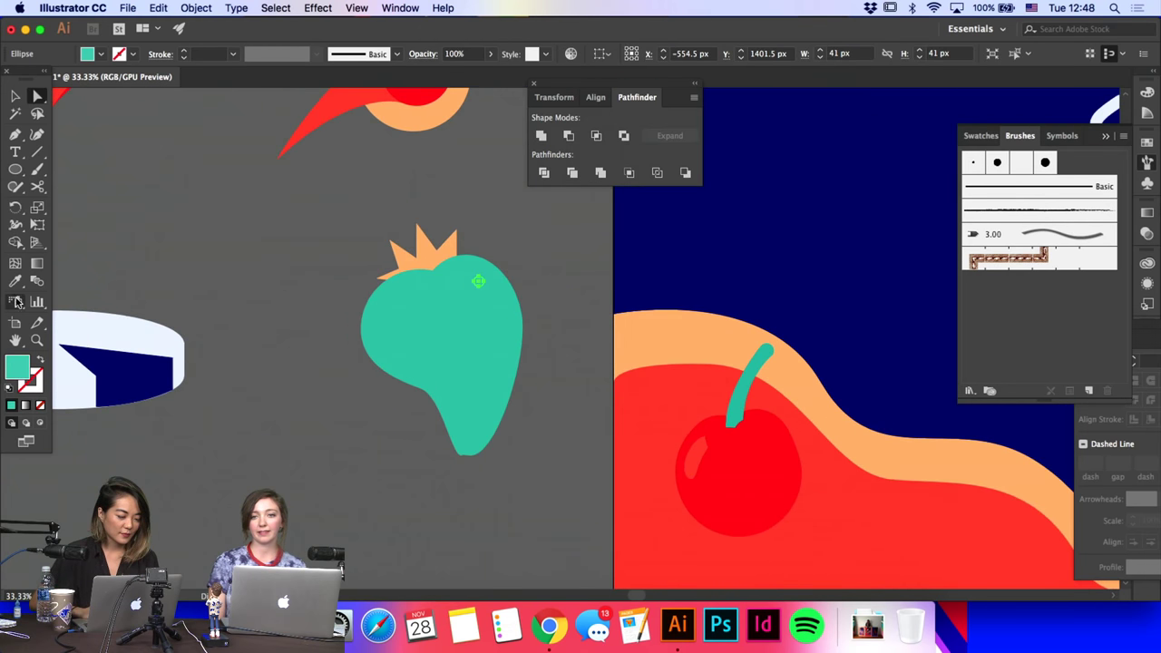
{"action": "left_click", "coordinate": [422, 243]}
{"action": "key", "text": "a"}
{"action": "left_click", "coordinate": [557, 246]}
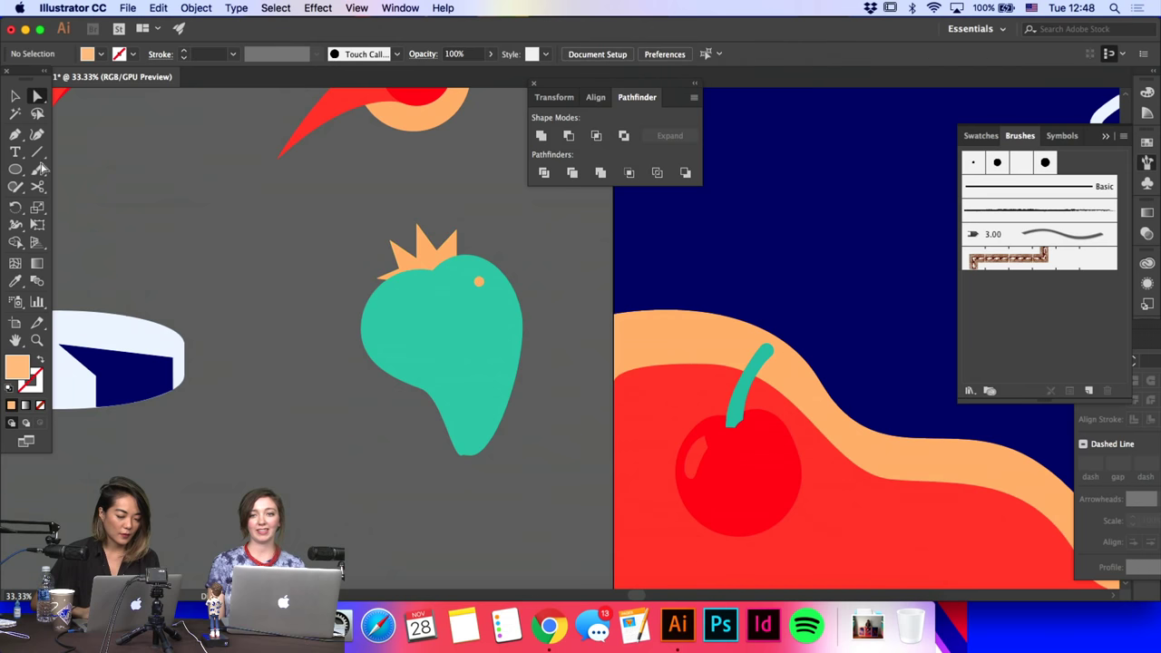
Step: Duplicate the peach seed dot to form a loose cluster of four on the right side of the strawberry
{"action": "left_click", "coordinate": [16, 98]}
{"action": "left_click", "coordinate": [481, 284]}
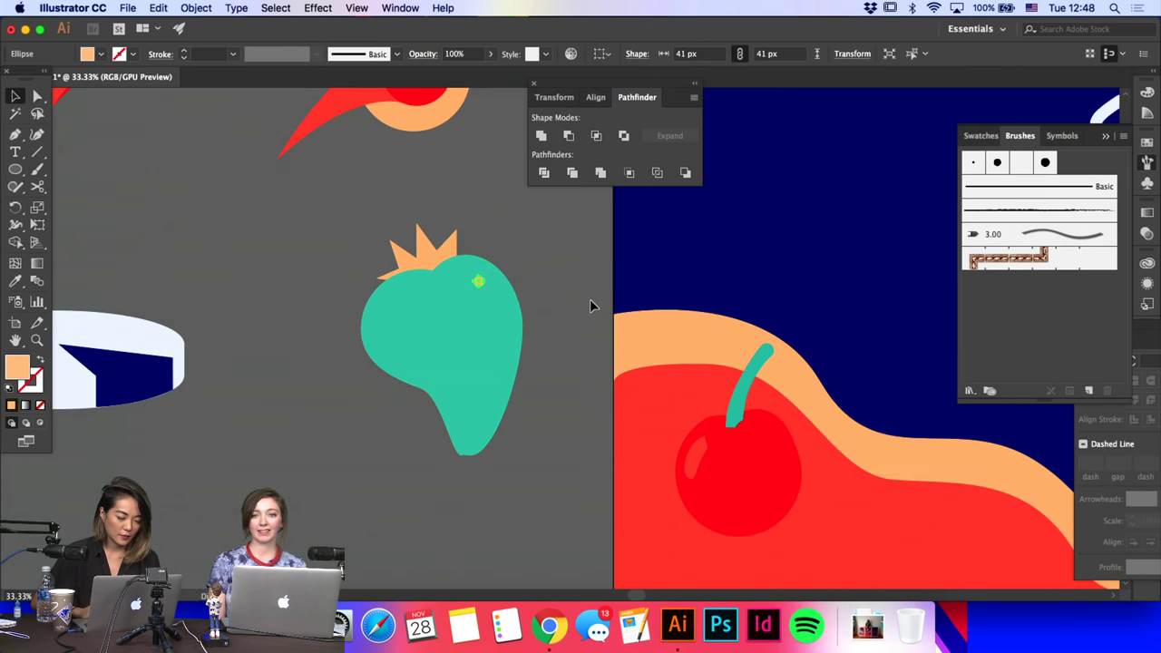
{"action": "left_click", "coordinate": [542, 314]}
{"action": "left_click_drag", "start_coordinate": [501, 308], "coordinate": [497, 310]}
{"action": "left_click", "coordinate": [479, 283], "text": "shift"}
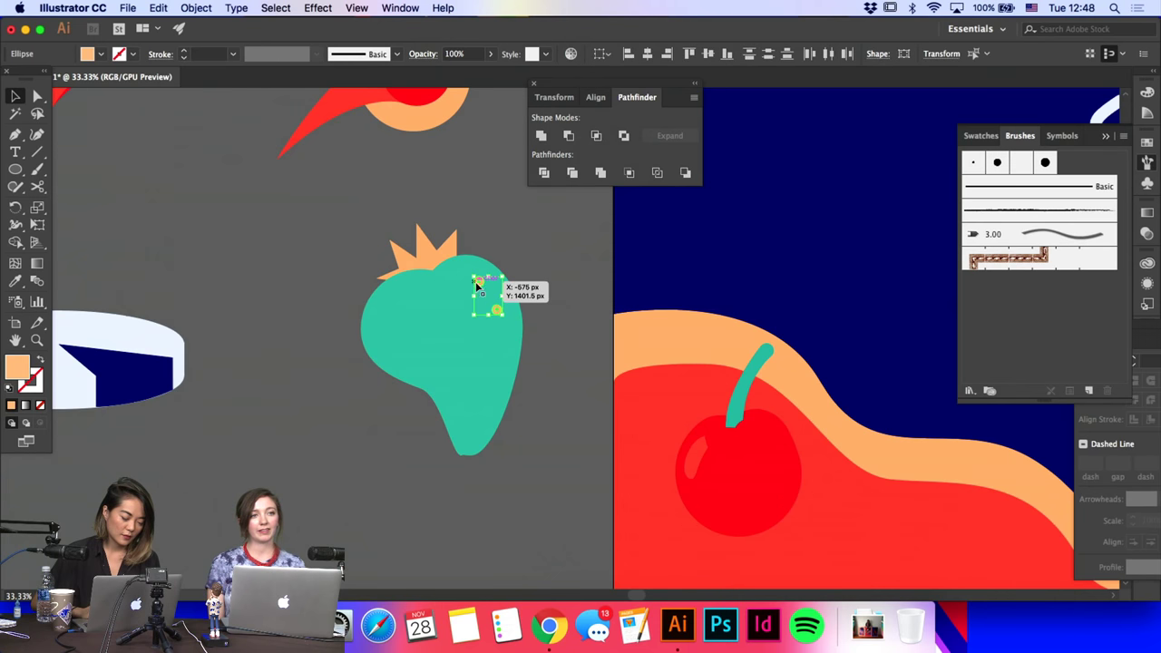
{"action": "left_click", "coordinate": [575, 267]}
{"action": "left_click_drag", "start_coordinate": [475, 300], "coordinate": [484, 346]}
{"action": "left_click", "coordinate": [518, 324]}
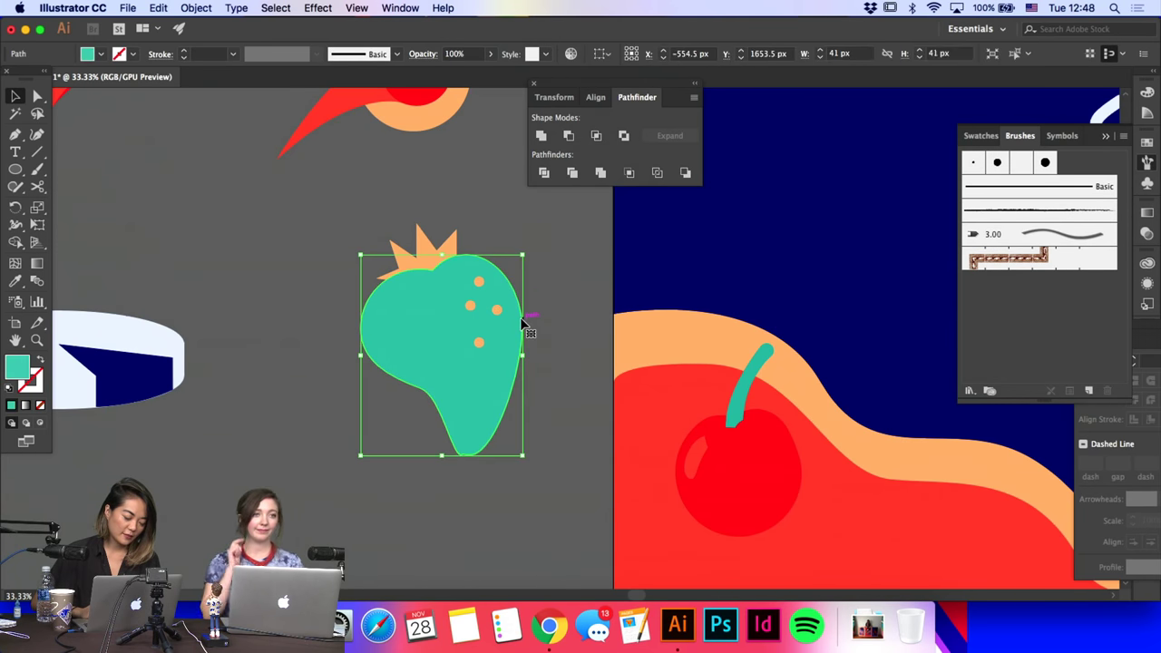
Step: Reshape the strawberry's crown by moving its spike tips, placing the right tip at about X -709 px, Y 1159 px
{"action": "key", "text": "a"}
{"action": "left_click", "coordinate": [410, 269]}
{"action": "left_click_drag", "start_coordinate": [392, 247], "coordinate": [400, 214]}
{"action": "left_click", "coordinate": [399, 215]}
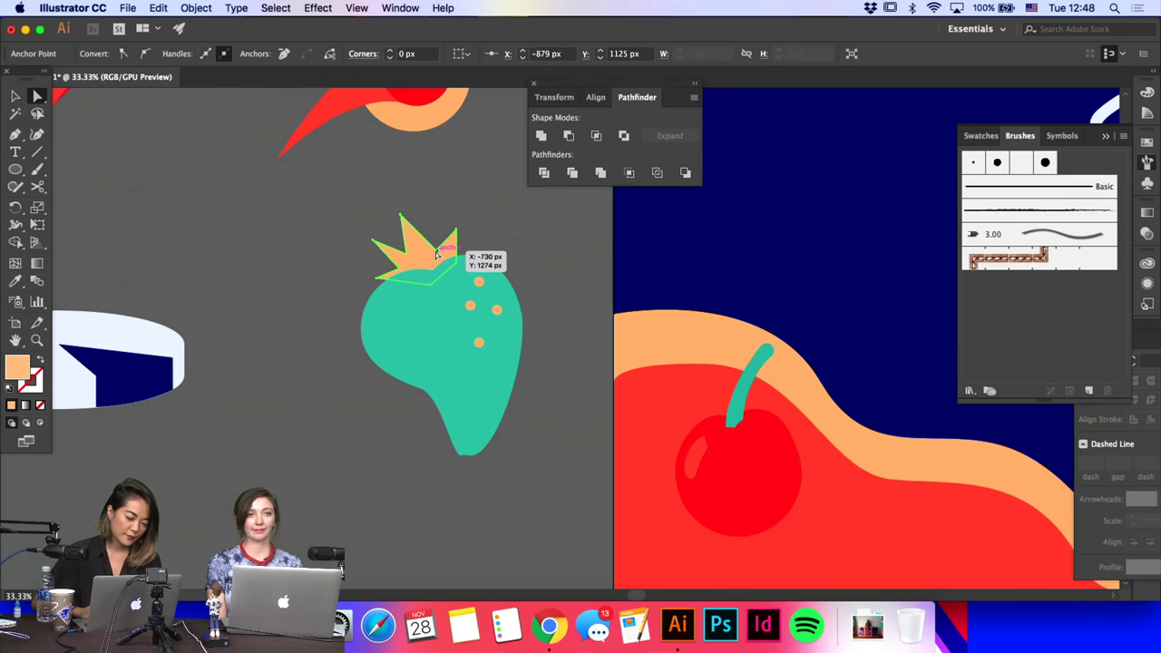
{"action": "left_click_drag", "start_coordinate": [436, 250], "coordinate": [443, 222]}
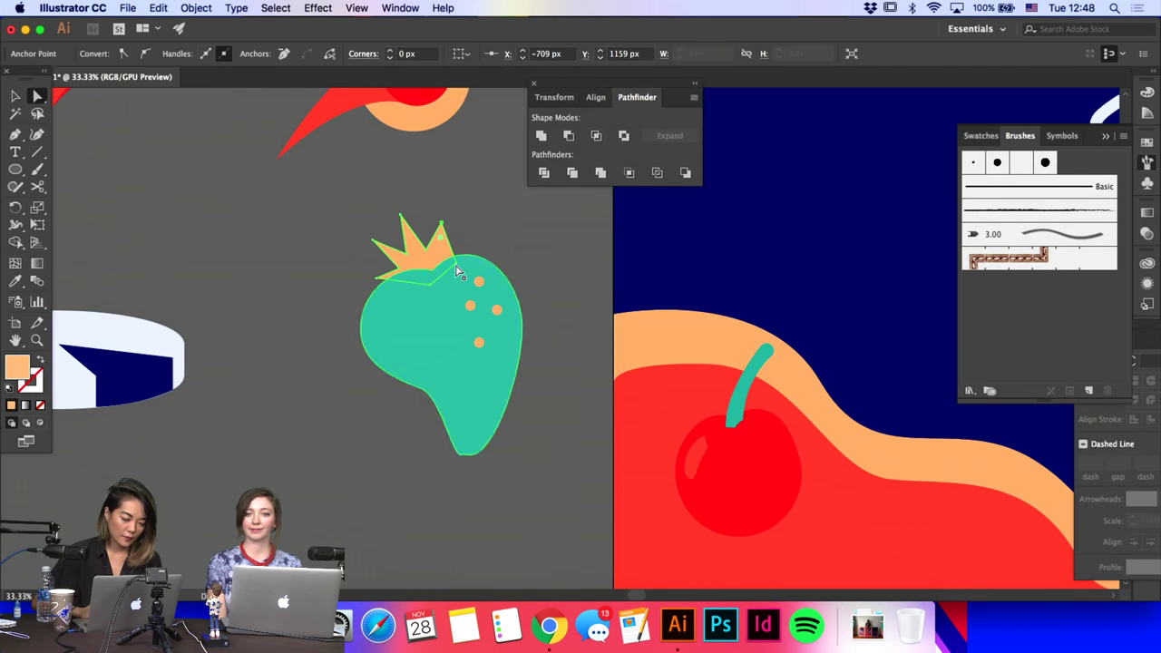
Step: Move the right base point of the strawberry's crown slightly inward and down
{"action": "left_click_drag", "start_coordinate": [454, 264], "coordinate": [446, 270]}
{"action": "left_click", "coordinate": [464, 229]}
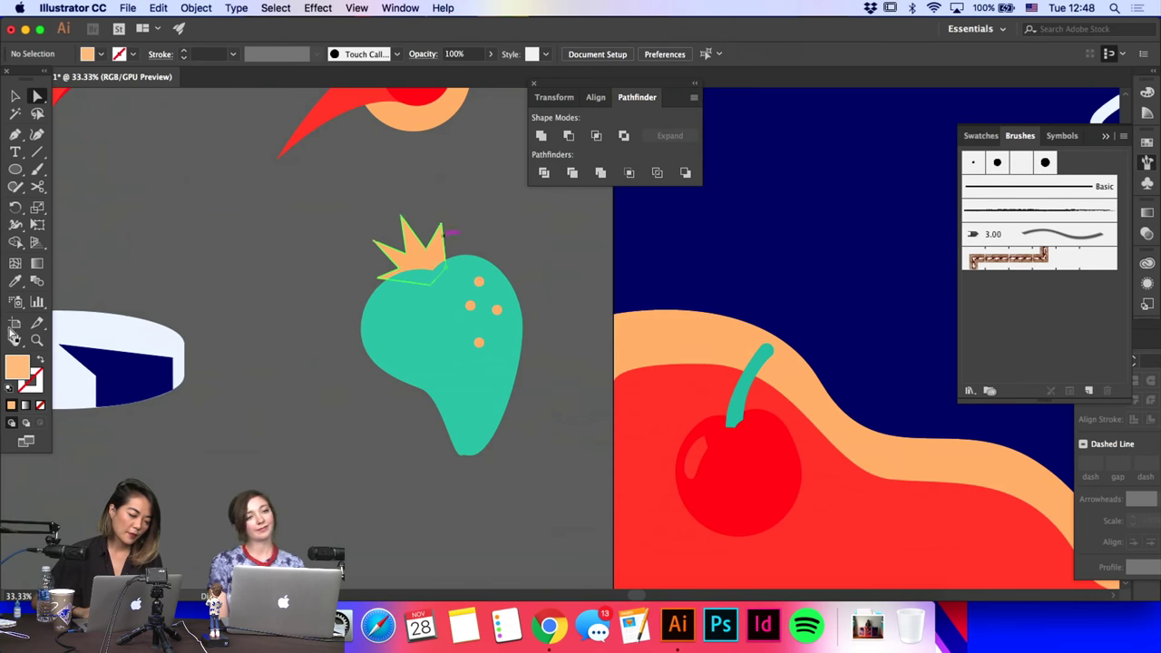
Step: Draw three more peach seed circles on the strawberry, making the large one on its lower right edge about 68 px
{"action": "left_click", "coordinate": [13, 171]}
{"action": "key", "text": "super+equal"}
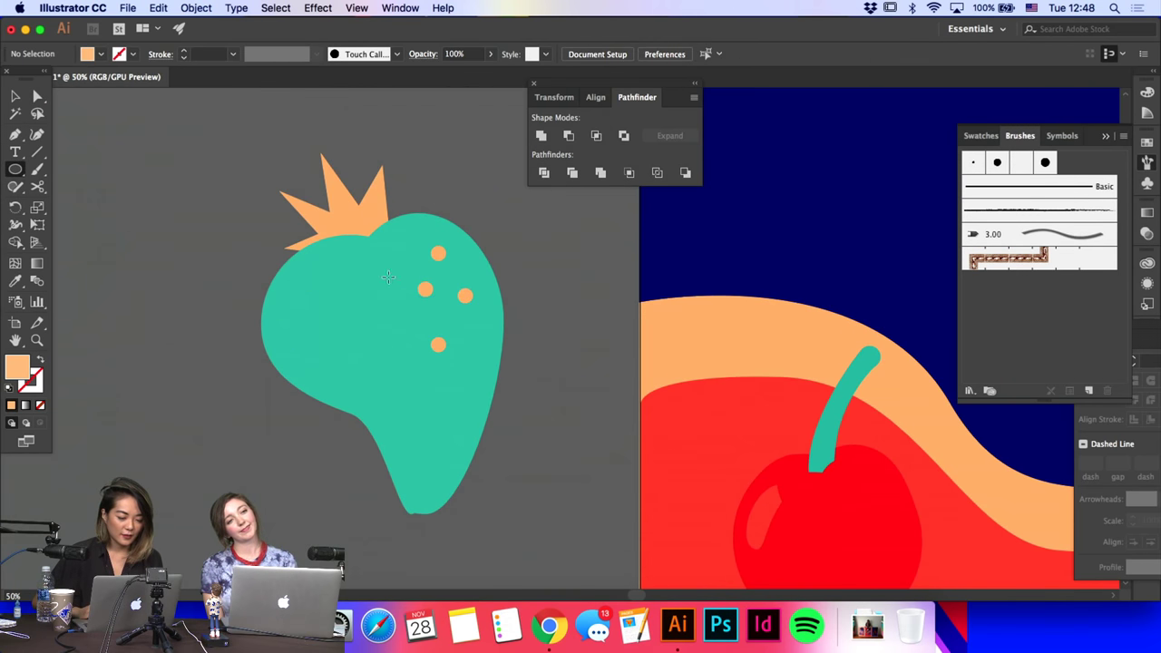
{"action": "mouse_move", "coordinate": [388, 277]}
{"action": "left_mouse_down"}
{"action": "mouse_move", "coordinate": [402, 289]}
{"action": "mouse_move", "coordinate": [378, 280]}
{"action": "mouse_move", "coordinate": [389, 285]}
{"action": "left_mouse_up"}
{"action": "key", "text": "super+z"}
{"action": "left_click_drag", "start_coordinate": [439, 396], "coordinate": [484, 460]}
Step: Recolour the large seed circle on the strawberry's lower right edge with the body's teal
{"action": "left_click", "coordinate": [16, 281]}
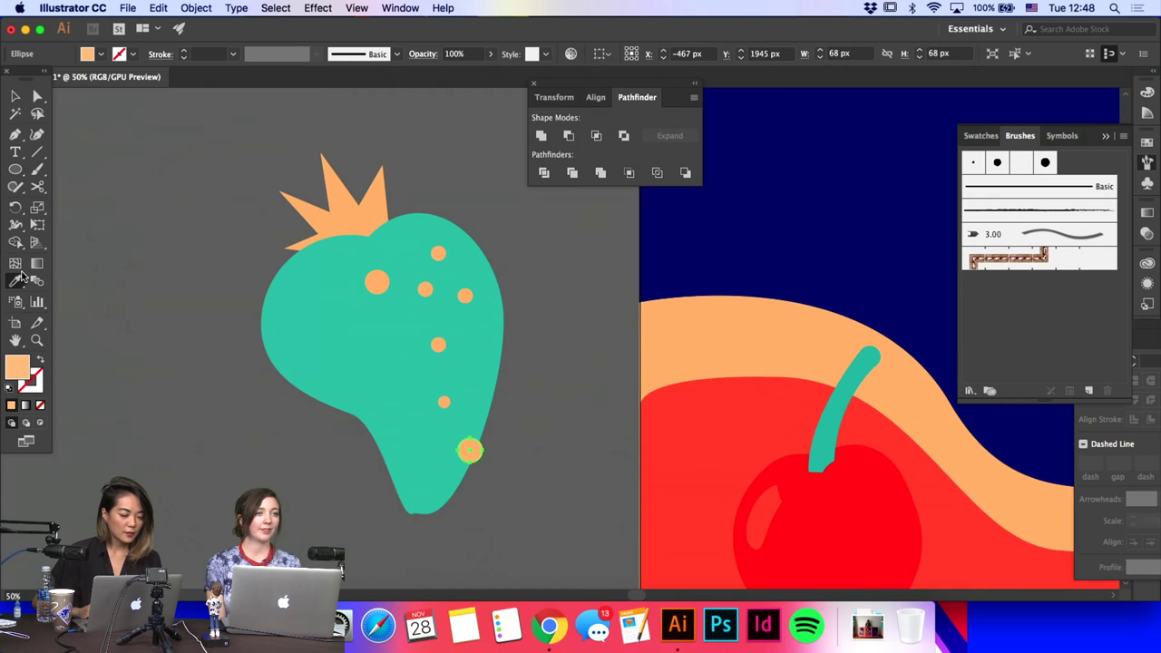
{"action": "left_click", "coordinate": [362, 371]}
{"action": "right_click", "coordinate": [257, 466]}
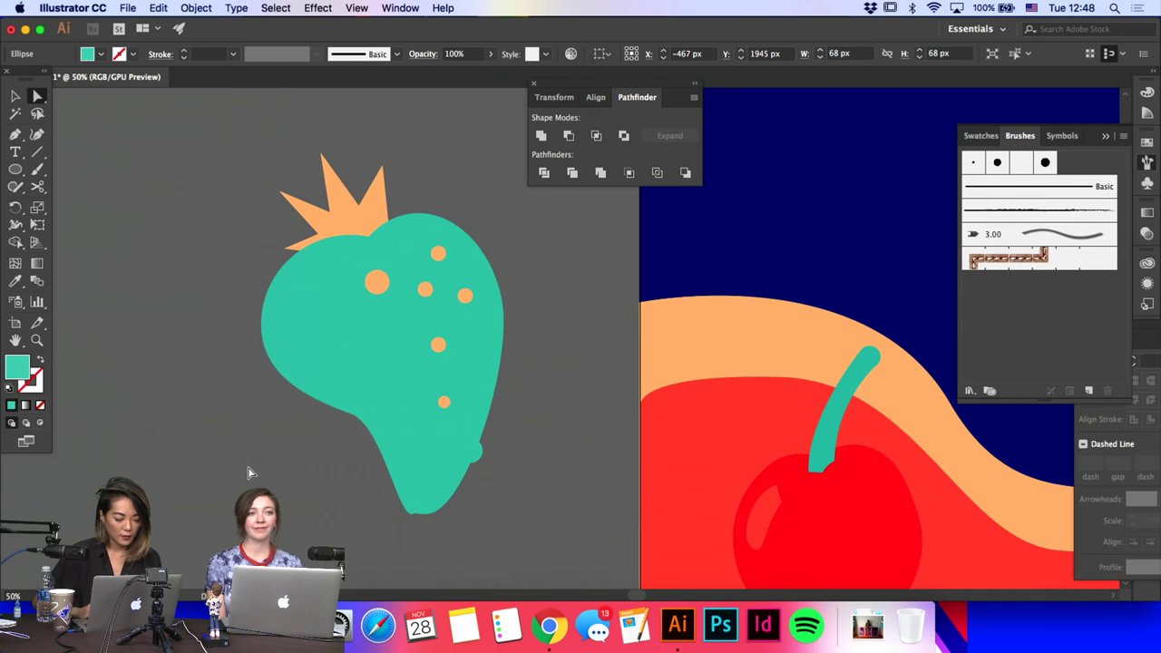
Step: Add anchor points at the bottom tip of the strawberry body to widen its lower left side
{"action": "left_click", "coordinate": [417, 459]}
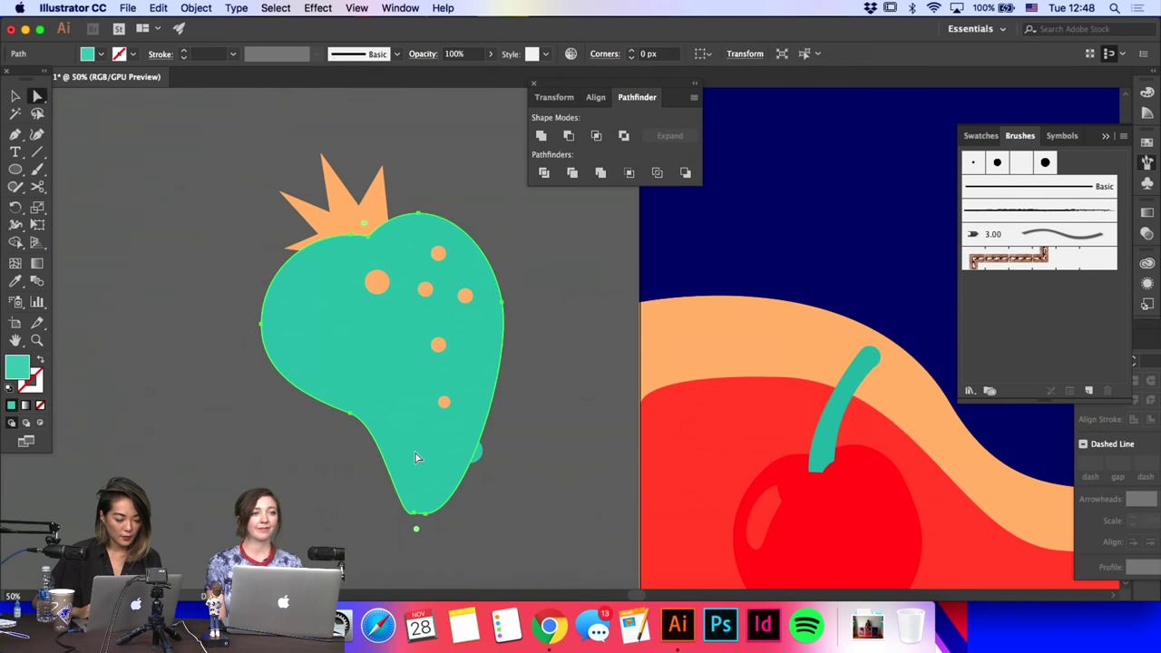
{"action": "key", "text": "p"}
{"action": "left_click", "coordinate": [397, 510]}
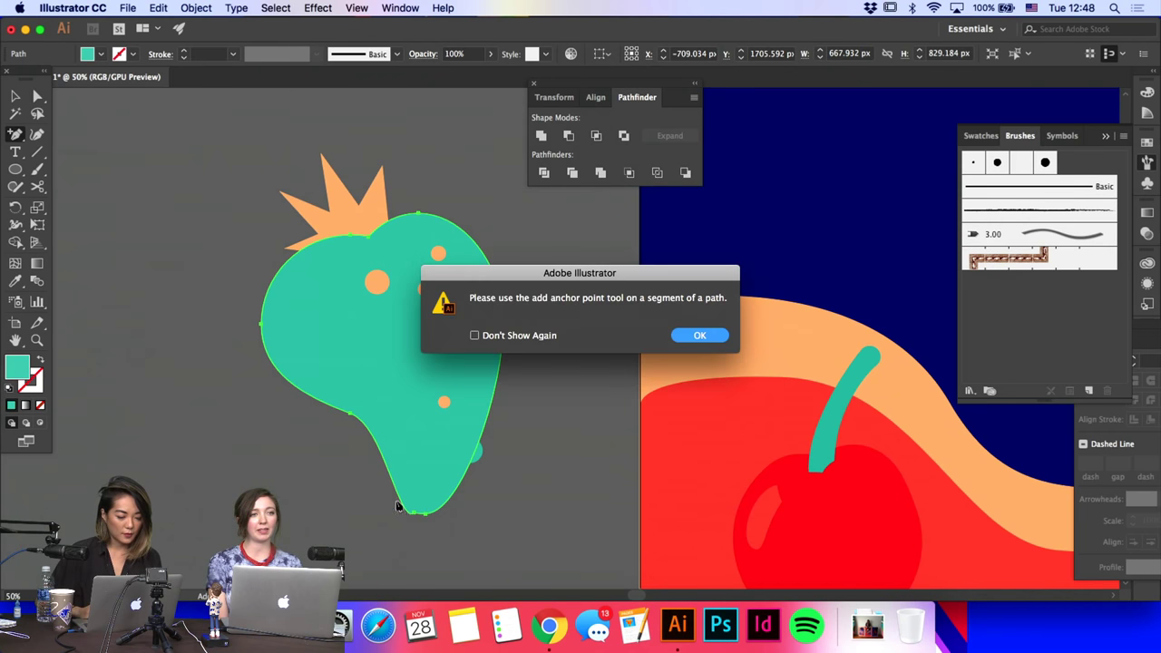
{"action": "key", "text": "Return"}
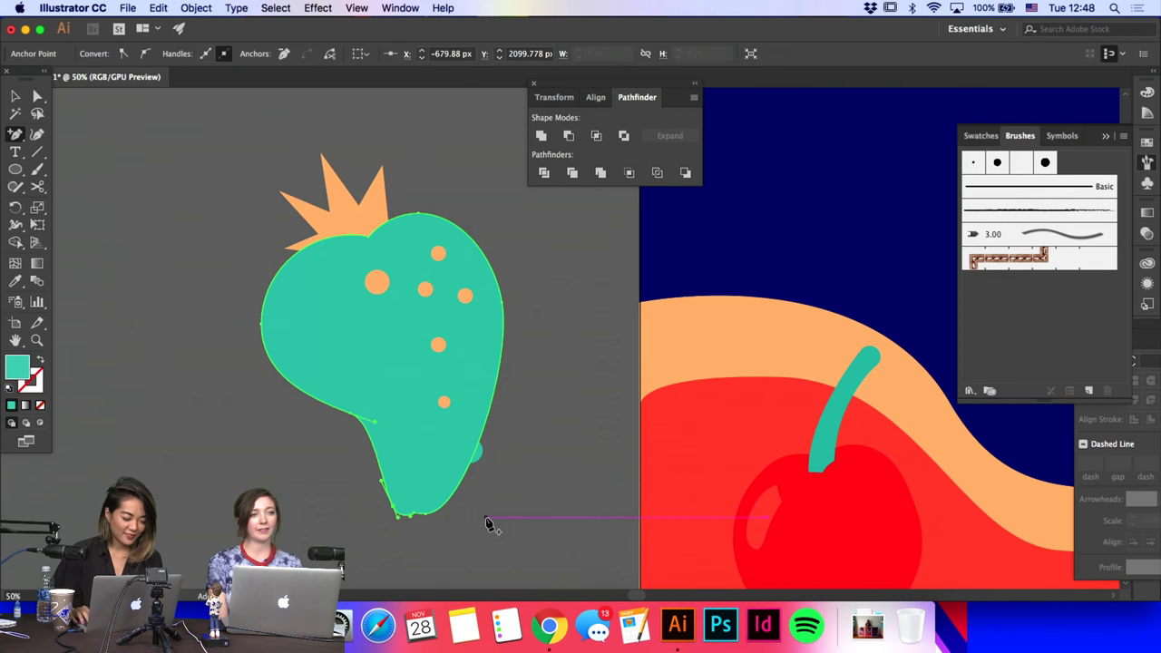
{"action": "key", "text": "a"}
{"action": "left_click", "coordinate": [487, 525]}
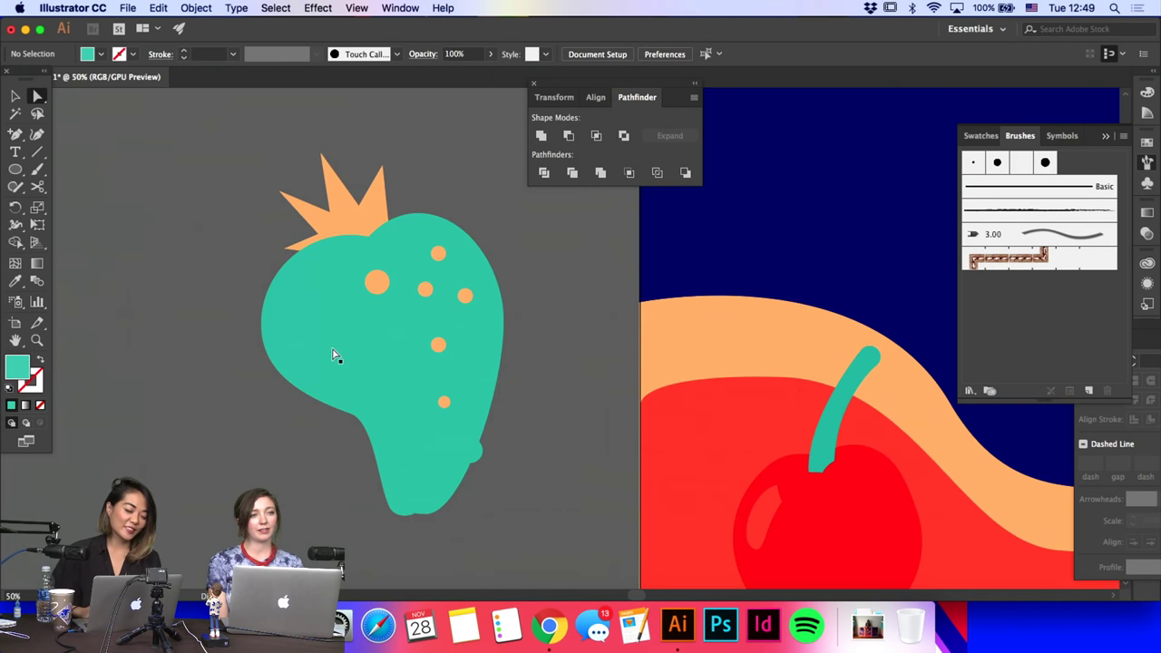
{"action": "left_click", "coordinate": [333, 355]}
{"action": "left_click", "coordinate": [18, 96]}
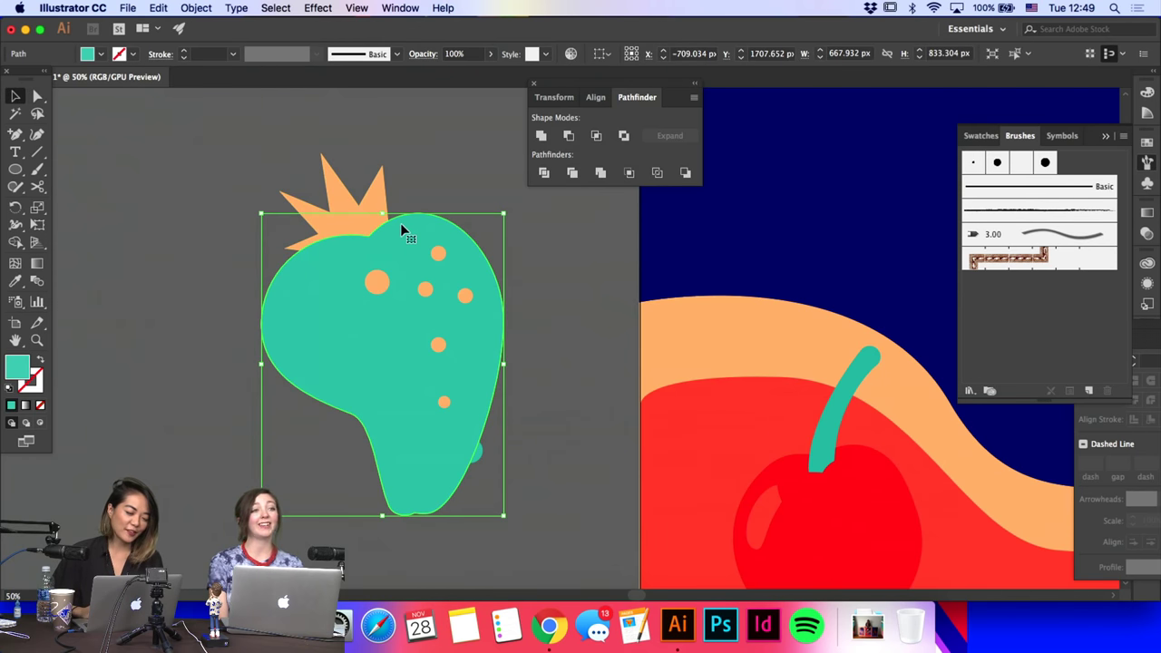
{"action": "left_click", "coordinate": [370, 284]}
{"action": "left_click", "coordinate": [392, 333]}
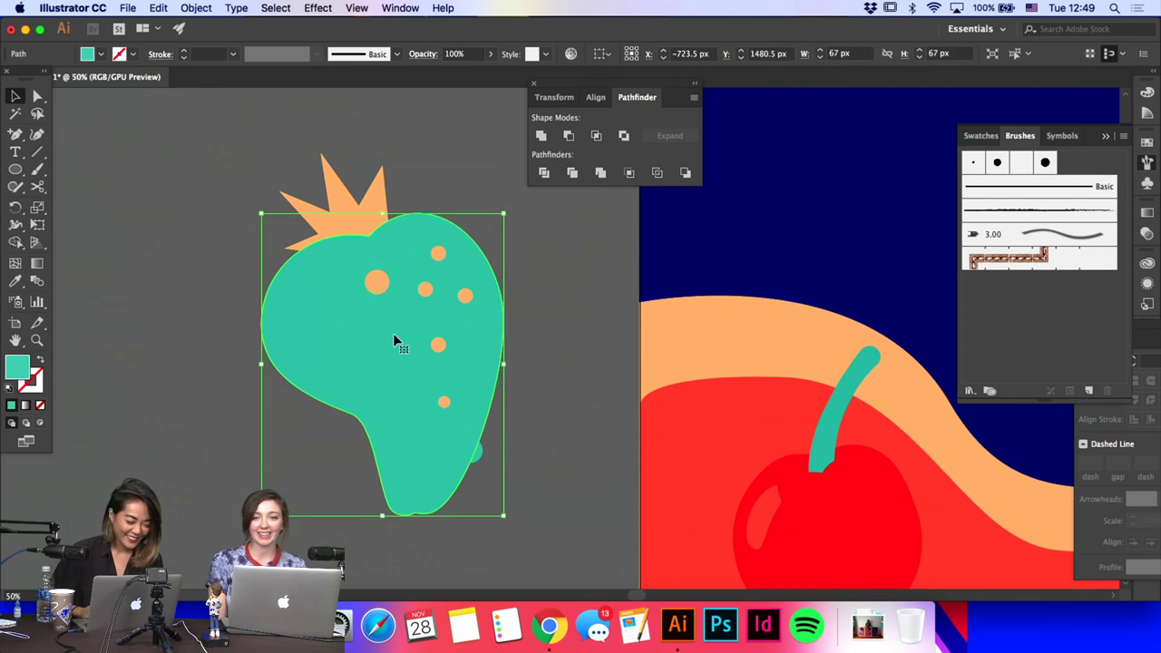
Step: Draw two small seed circles, about 45 px on the strawberry's upper right edge and about 43 px on its lower left
{"action": "left_click", "coordinate": [357, 181]}
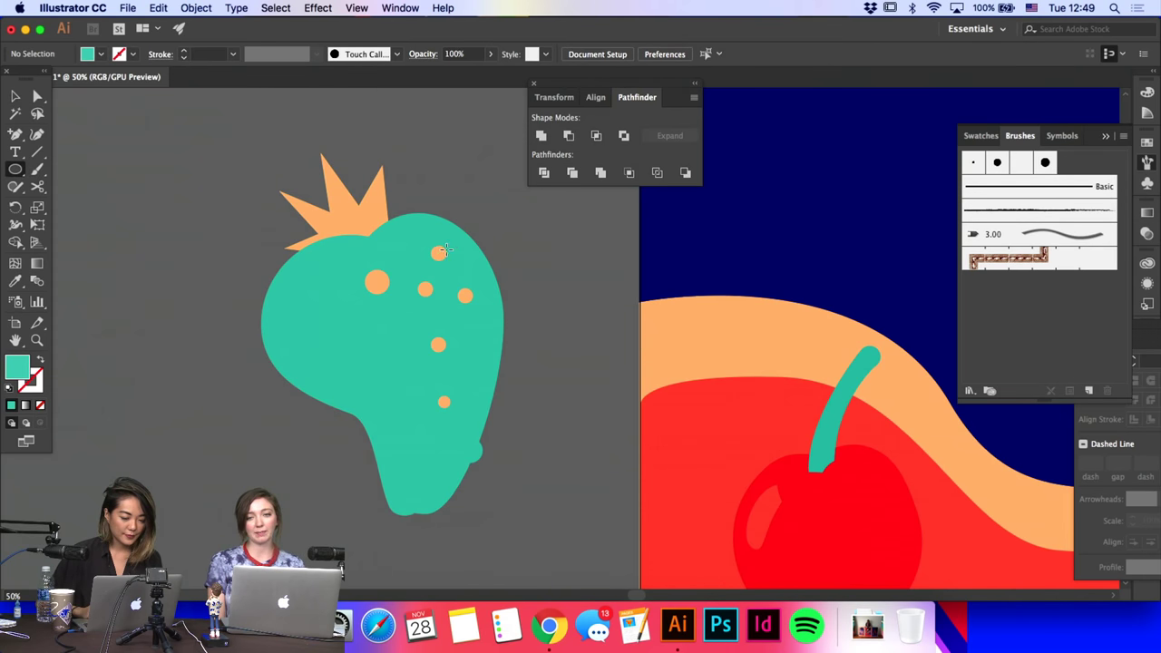
{"action": "left_click_drag", "start_coordinate": [479, 262], "coordinate": [498, 277]}
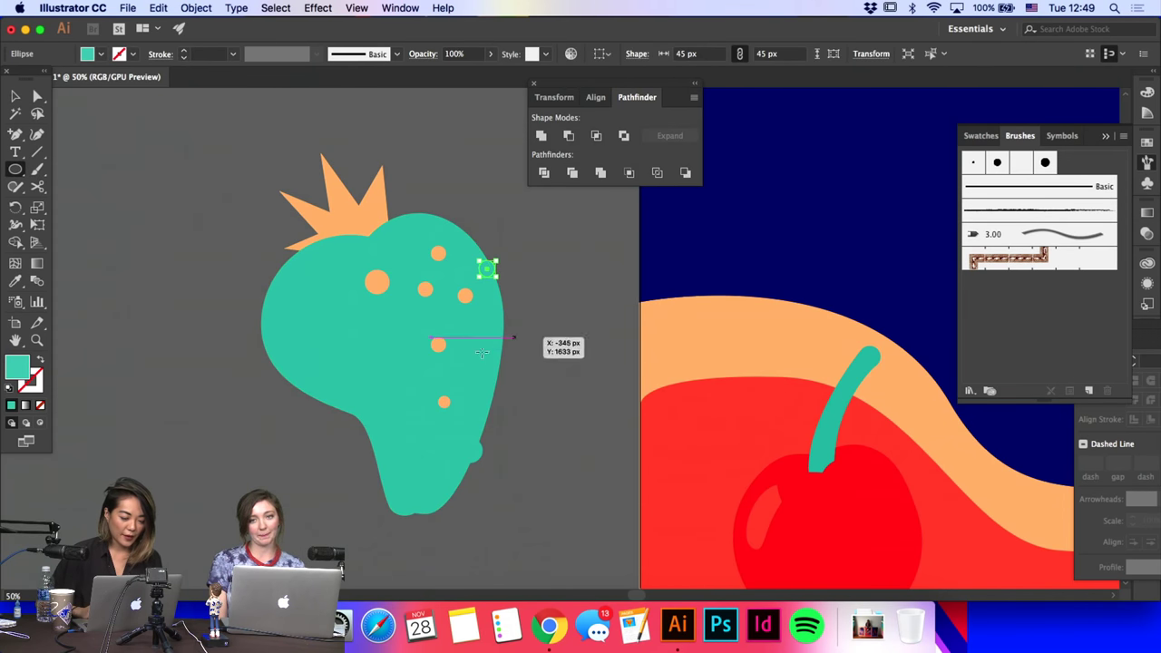
{"action": "left_click_drag", "start_coordinate": [392, 382], "coordinate": [410, 399]}
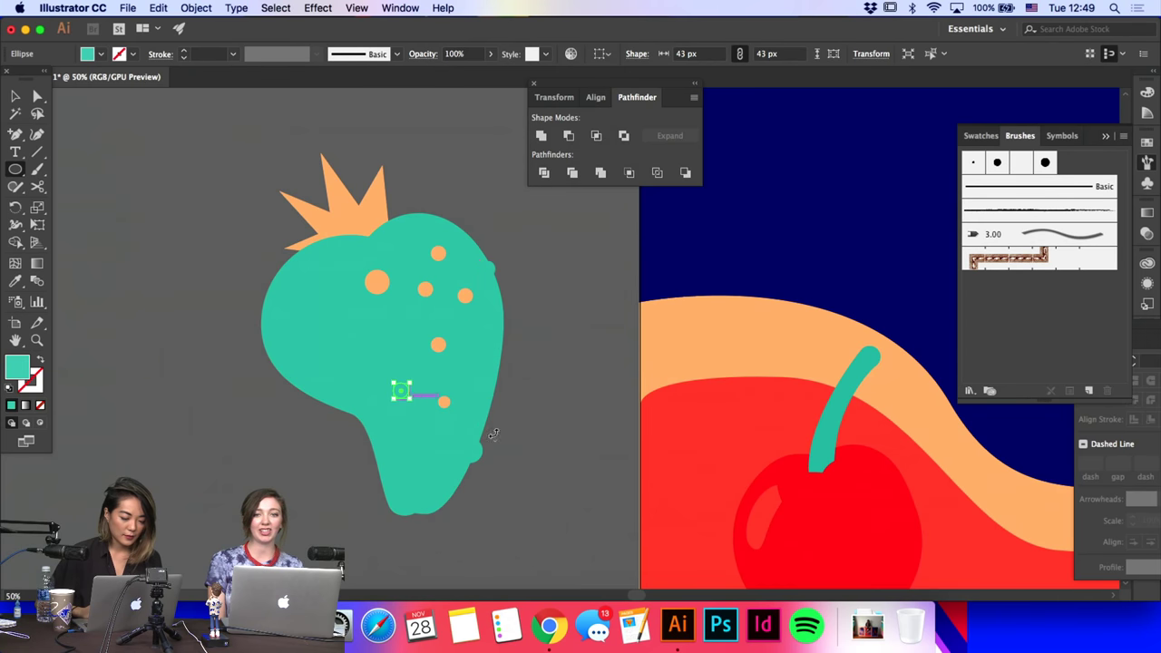
Step: Fill the two new seed circles and the large lower-edge circle with navy sampled from the artboard background
{"action": "key", "text": "a"}
{"action": "left_click", "coordinate": [474, 451], "text": "shift"}
{"action": "left_click", "coordinate": [486, 269], "text": "shift"}
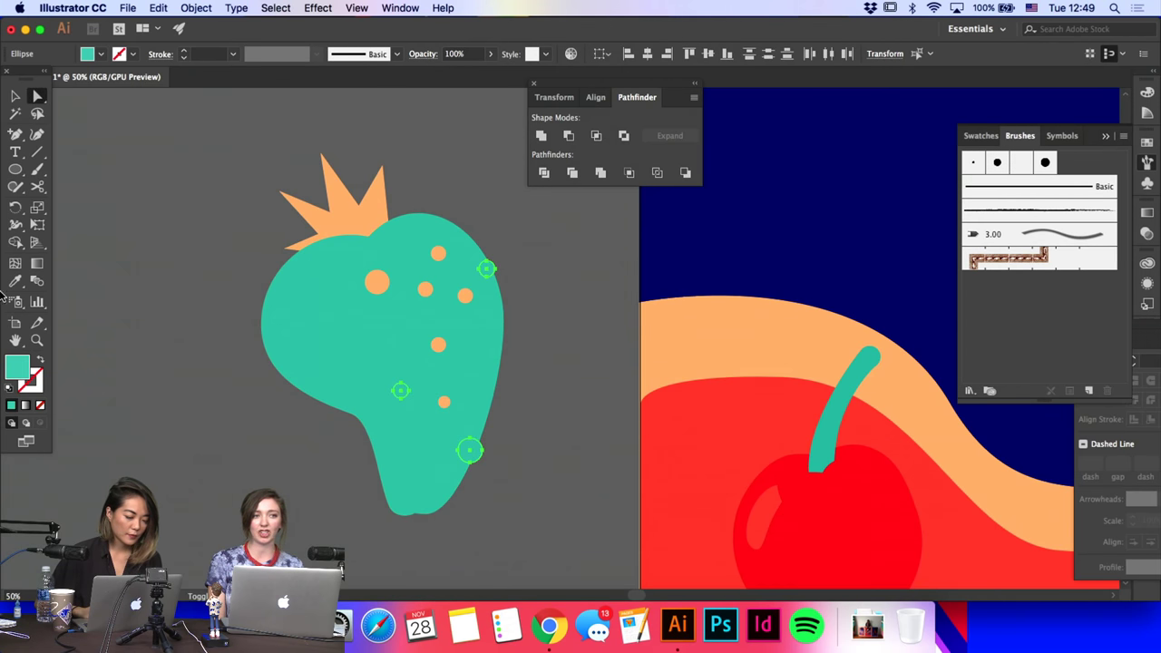
{"action": "left_click", "coordinate": [16, 283]}
{"action": "left_click", "coordinate": [731, 267]}
{"action": "left_click", "coordinate": [581, 349], "text": "super"}
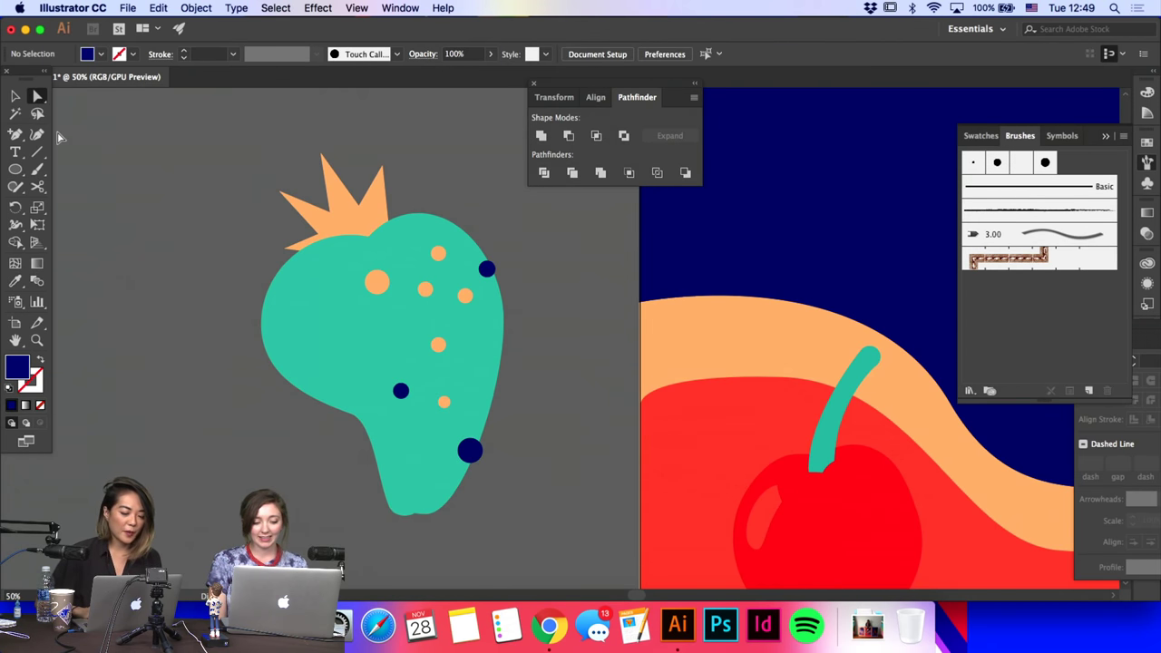
Step: Spread out the strawberry's seeds by moving the large navy dot inward and shifting three peach dots
{"action": "left_click_drag", "start_coordinate": [471, 452], "coordinate": [444, 445]}
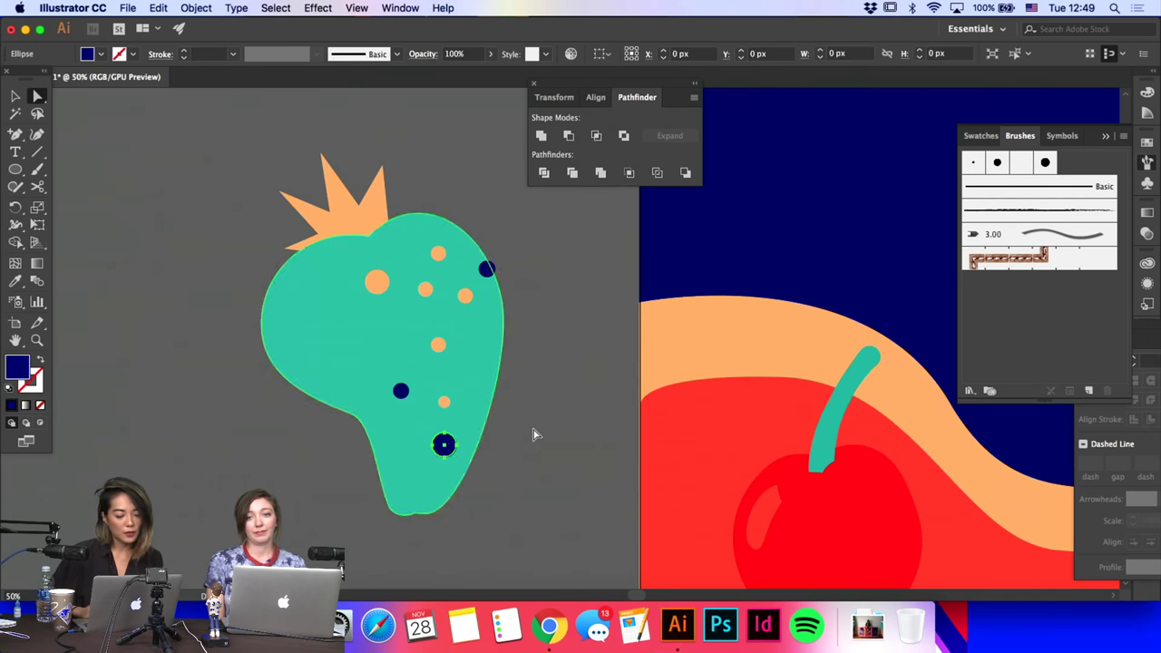
{"action": "left_click_drag", "start_coordinate": [438, 345], "coordinate": [463, 354]}
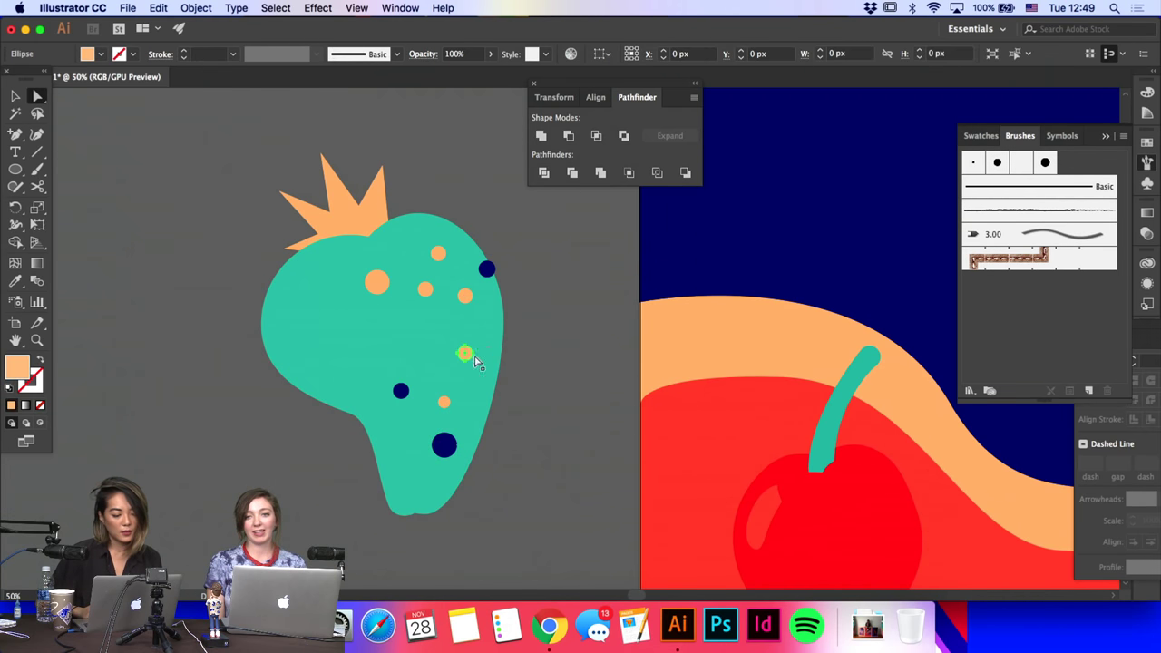
{"action": "key", "text": "super+shift+a"}
{"action": "left_click_drag", "start_coordinate": [426, 290], "coordinate": [427, 311]}
{"action": "left_click_drag", "start_coordinate": [374, 283], "coordinate": [377, 303]}
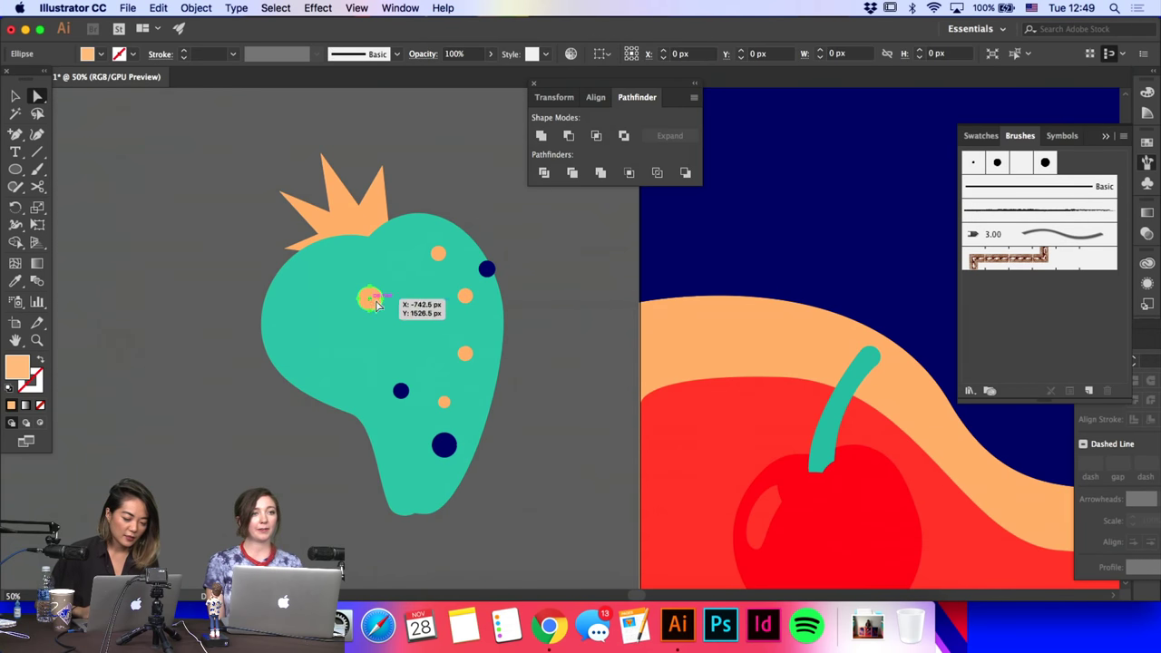
{"action": "left_click", "coordinate": [570, 341]}
Step: Recolour the strawberry's crown with the bright red sampled from the round end of the comet-like shape
{"action": "key", "text": "super+minus"}
{"action": "key", "text": "super+minus"}
{"action": "key", "text": "super+minus"}
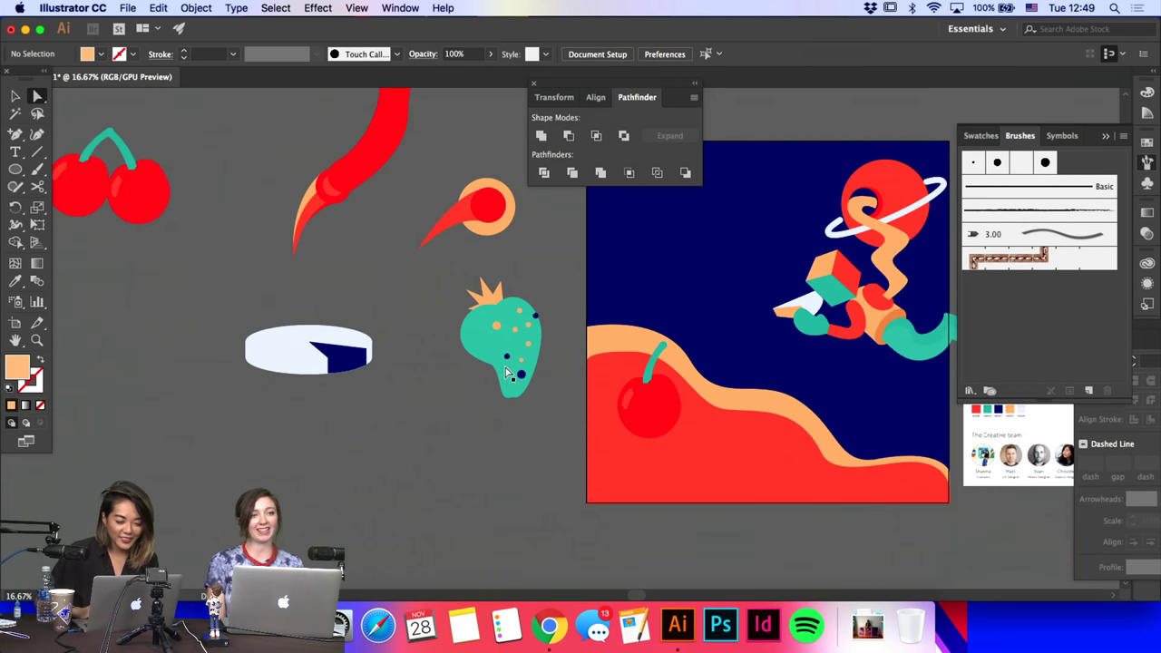
{"action": "left_click", "coordinate": [504, 371]}
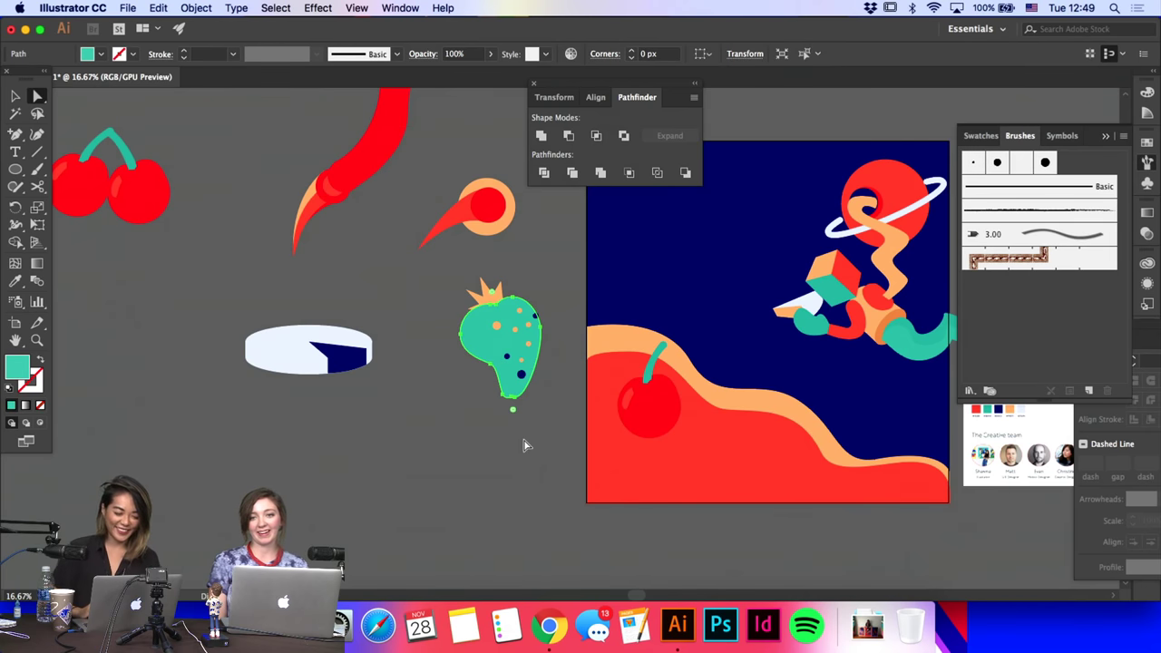
{"action": "key", "text": "v"}
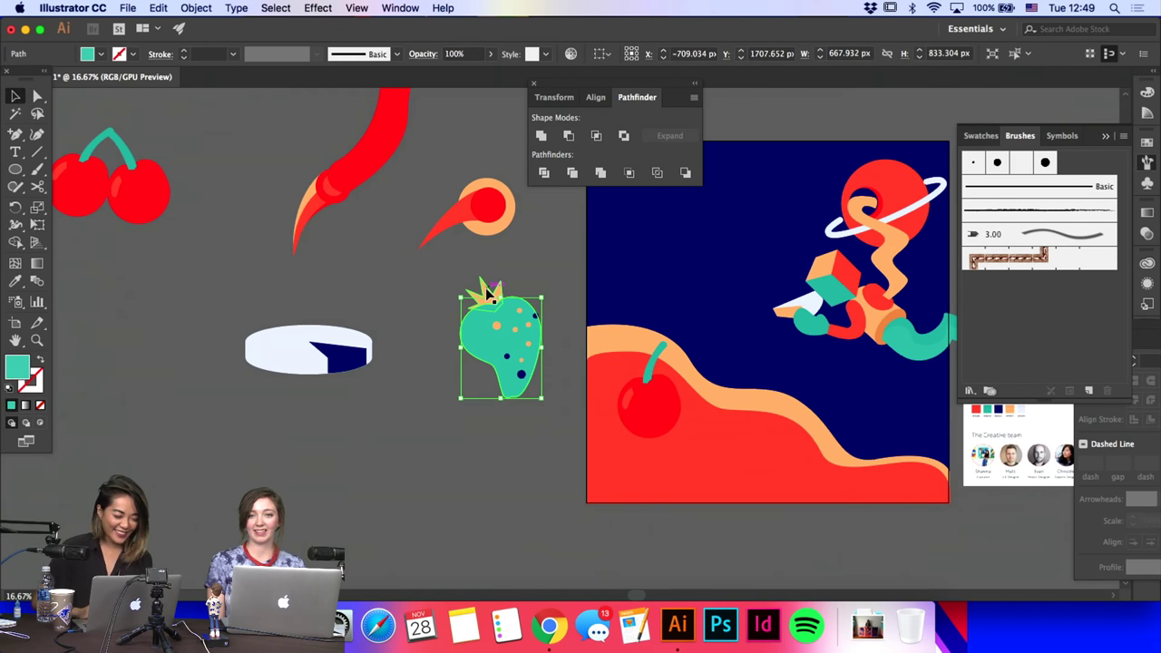
{"action": "left_click", "coordinate": [489, 292]}
{"action": "key", "text": "i"}
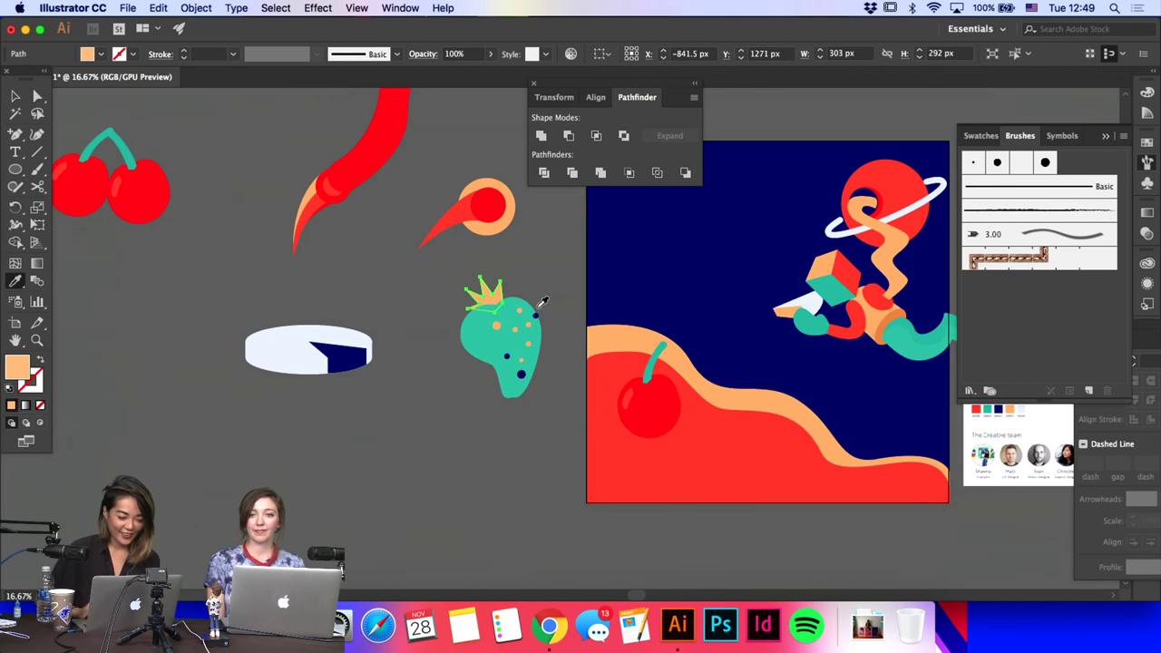
{"action": "scroll", "coordinate": [306, 402], "scroll_direction": "right", "scroll_amount": 5}
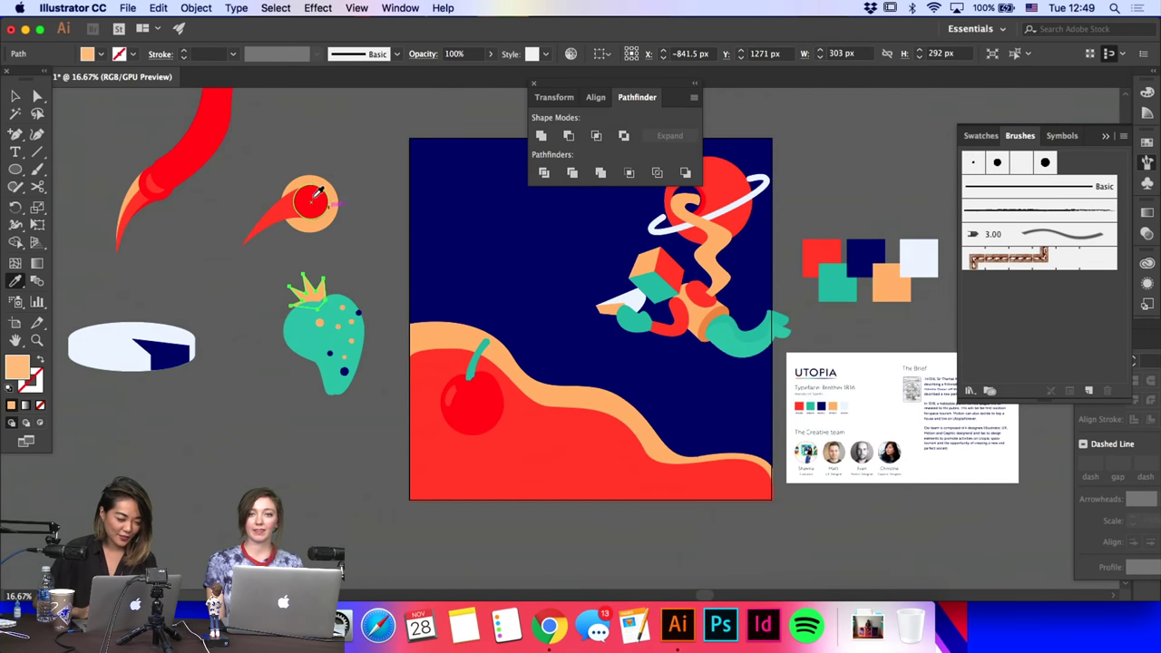
{"action": "left_click", "coordinate": [312, 196]}
{"action": "left_click", "coordinate": [18, 93]}
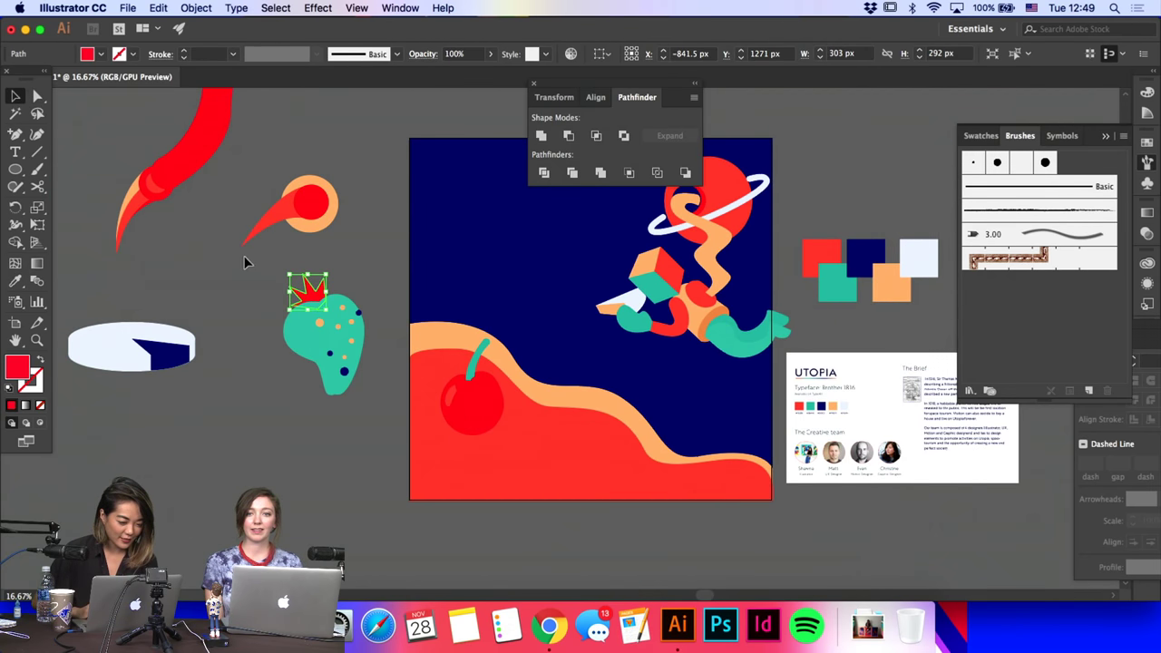
Step: Group the strawberry's body, crown and seeds, and try moving the group onto the hills in the artboard
{"action": "left_click", "coordinate": [267, 283]}
{"action": "left_click_drag", "start_coordinate": [360, 364], "coordinate": [560, 459]}
{"action": "key", "text": "super+z"}
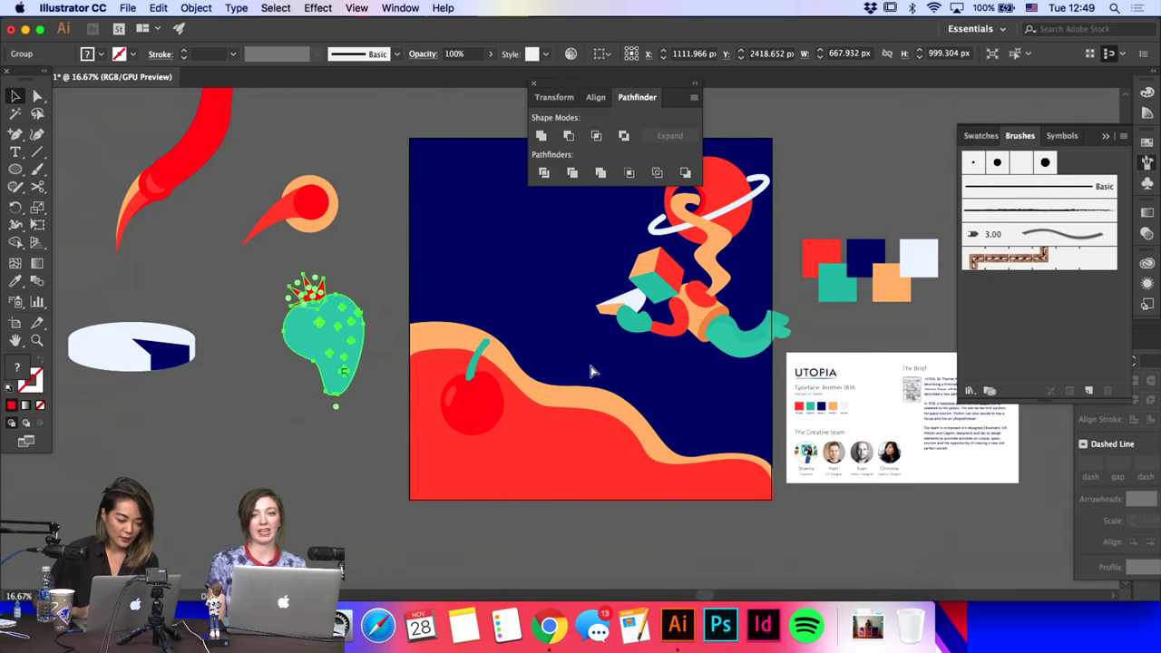
{"action": "left_click", "coordinate": [381, 408]}
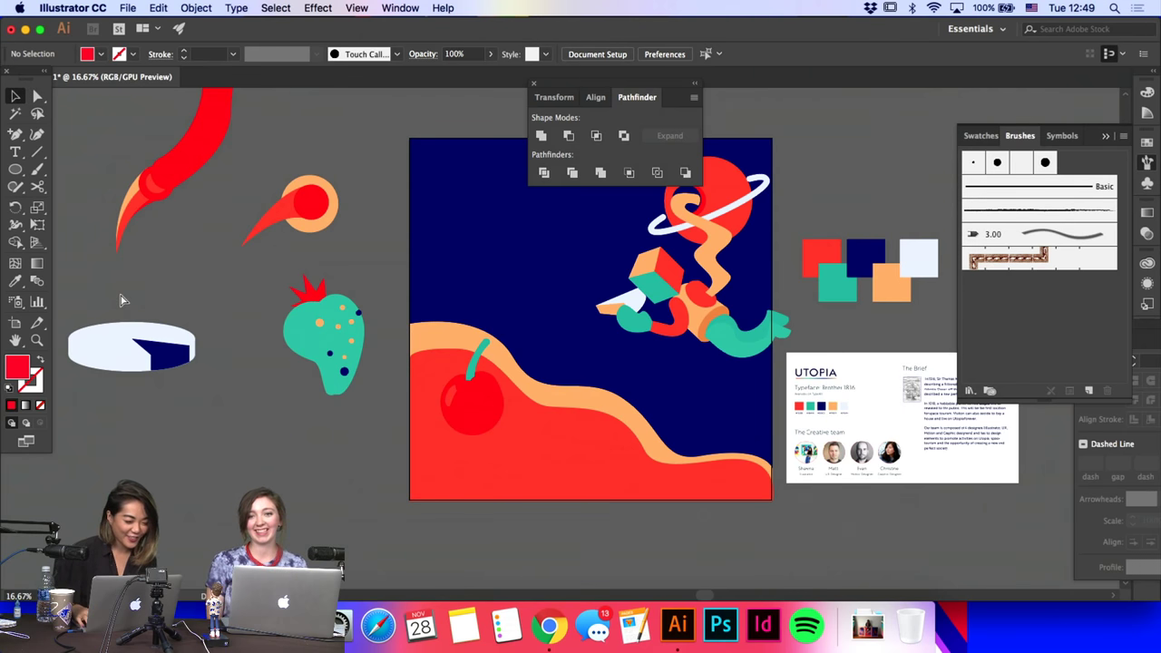
{"action": "key", "text": "super+equal"}
{"action": "key", "text": "super+minus"}
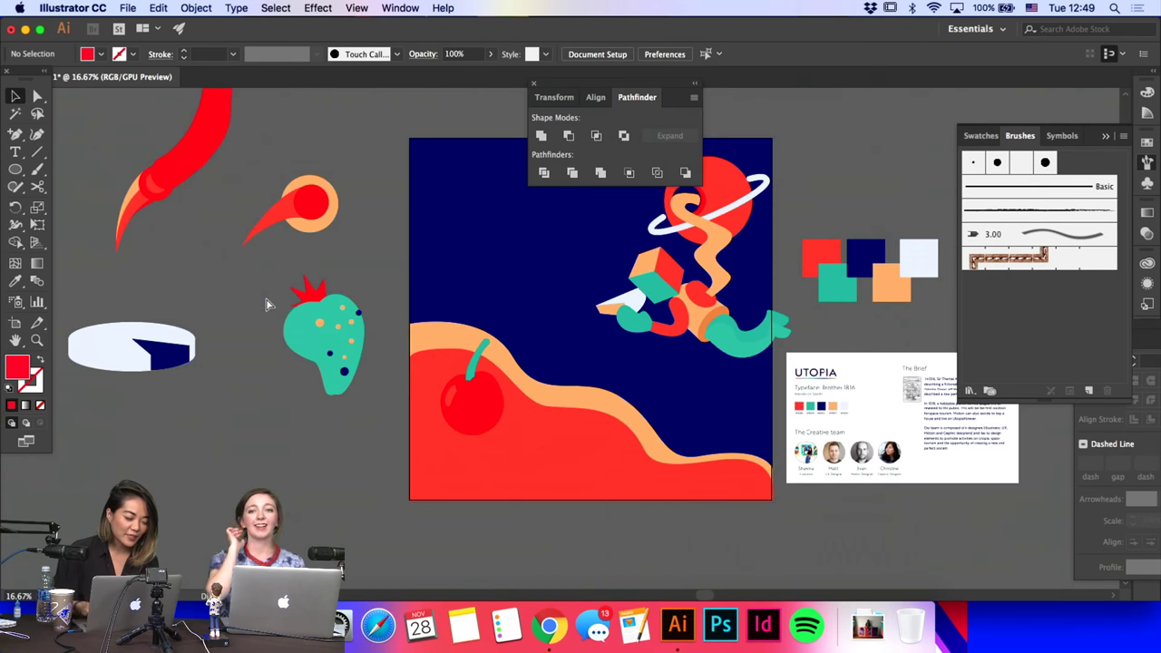
{"action": "left_click", "coordinate": [311, 303]}
{"action": "key", "text": "a"}
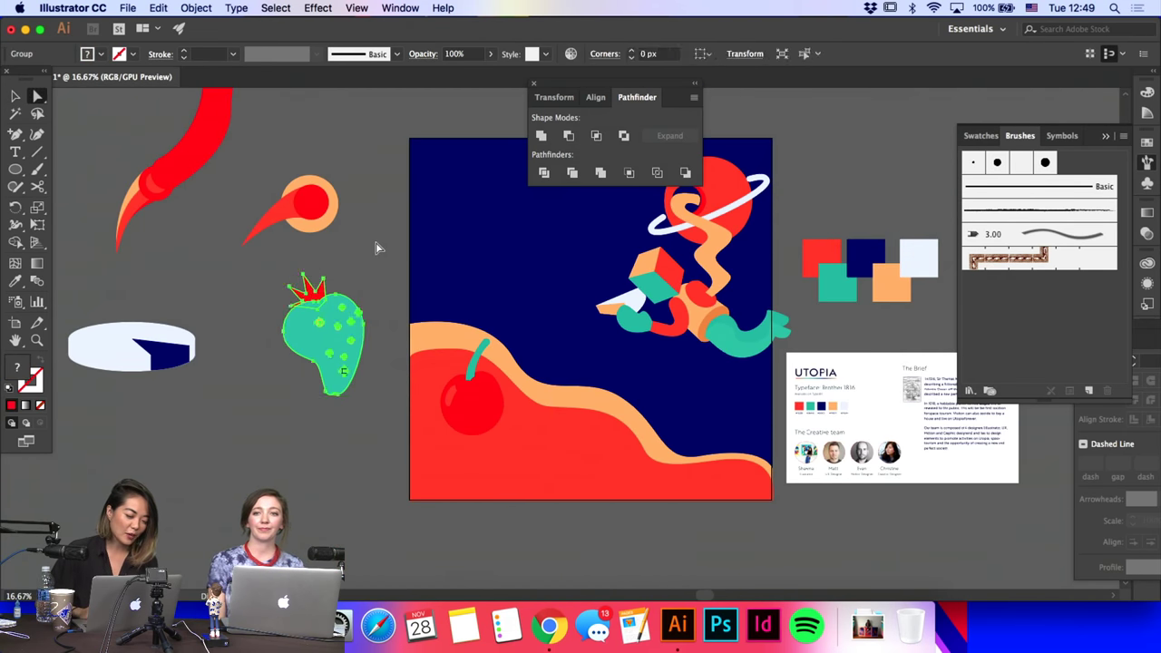
{"action": "left_click", "coordinate": [374, 246]}
{"action": "left_click", "coordinate": [308, 293]}
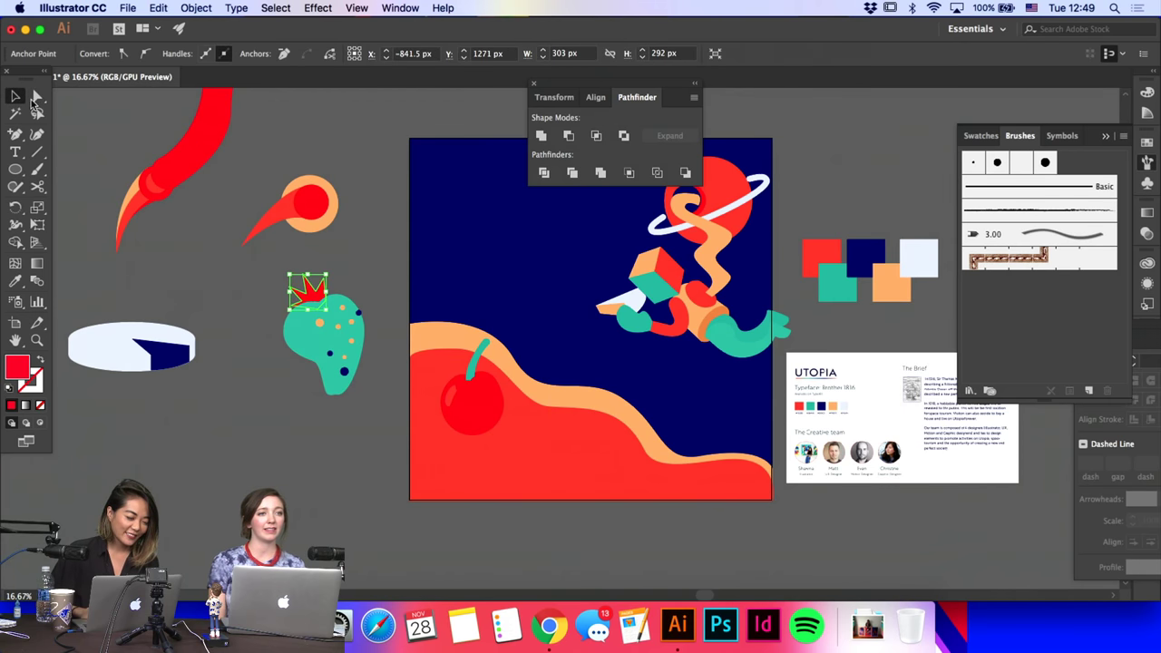
Step: Move the long red tapered shape with the peach tip up and right, closer to the peach-ringed comet, and deselect it
{"action": "left_click_drag", "start_coordinate": [171, 209], "coordinate": [263, 154]}
{"action": "left_click", "coordinate": [293, 138]}
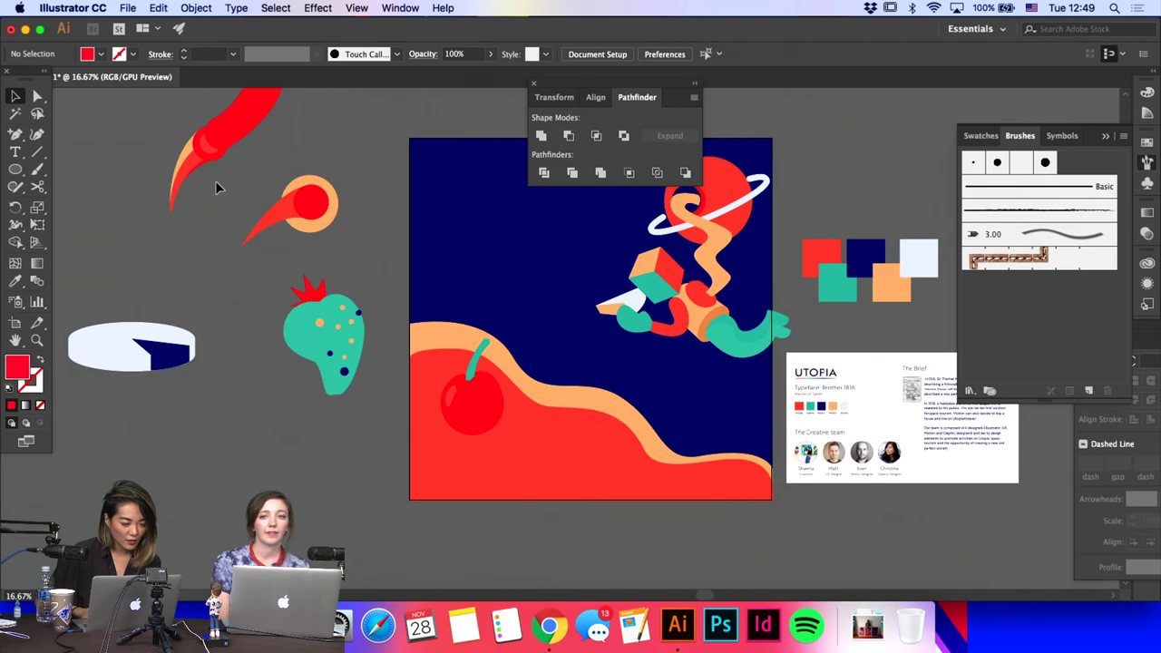
Step: Recolour the strawberry's three navy dots with the teal sampled from its body
{"action": "key", "text": "a"}
{"action": "left_click", "coordinate": [359, 312]}
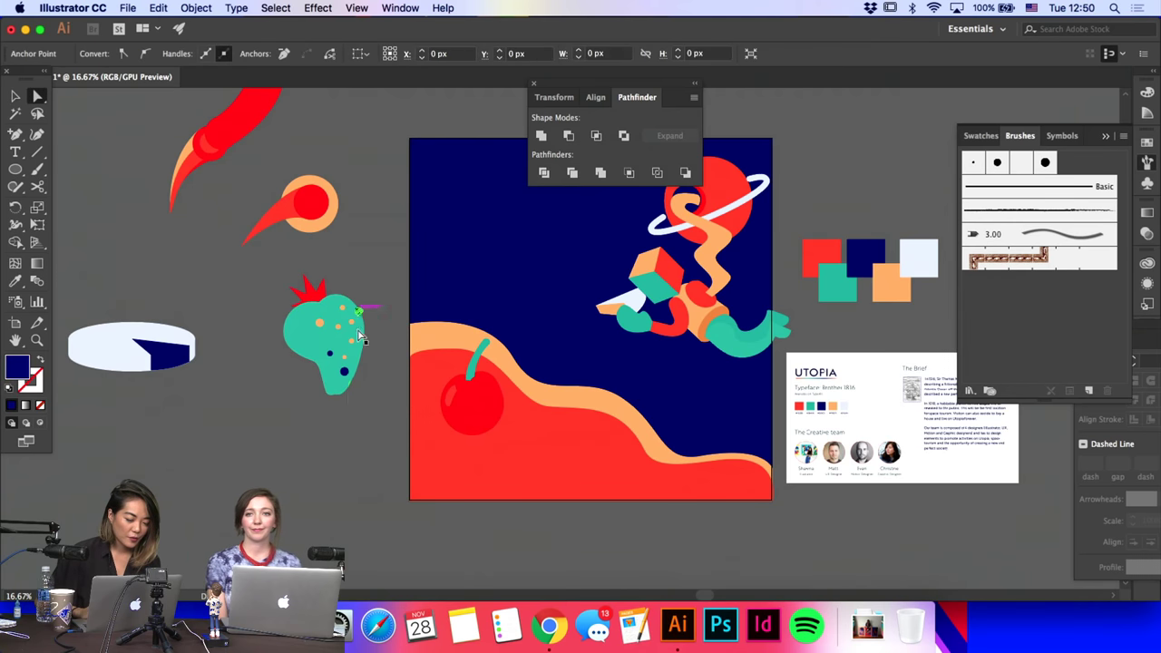
{"action": "left_click", "coordinate": [344, 374], "text": "shift"}
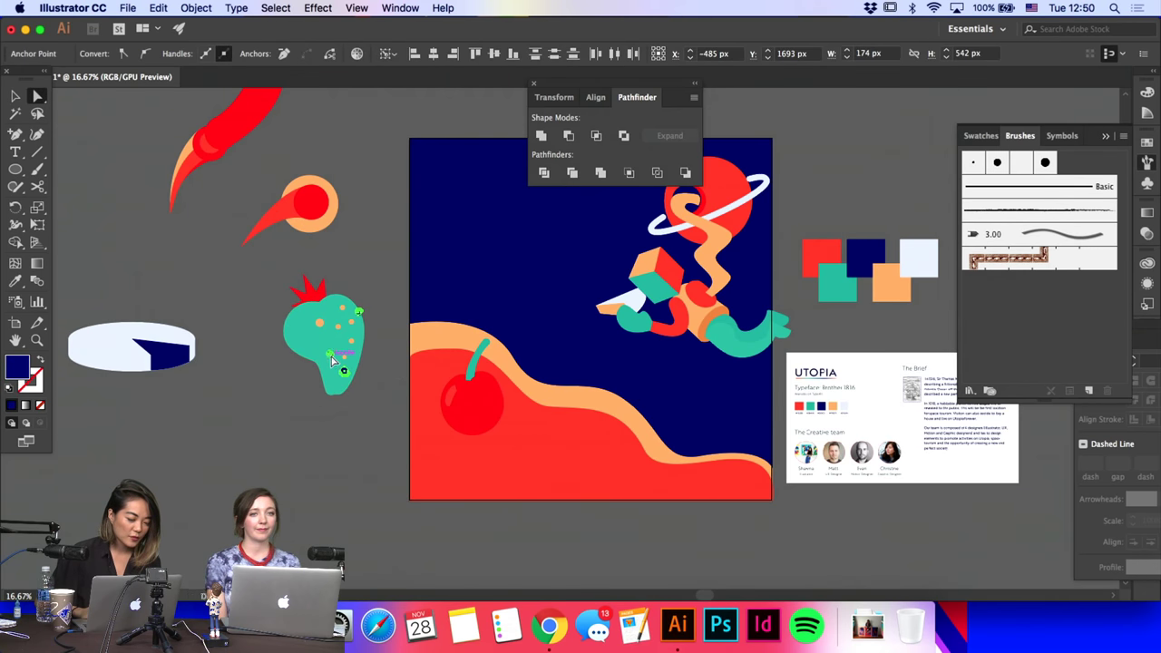
{"action": "left_click", "coordinate": [20, 281]}
{"action": "left_click", "coordinate": [310, 331]}
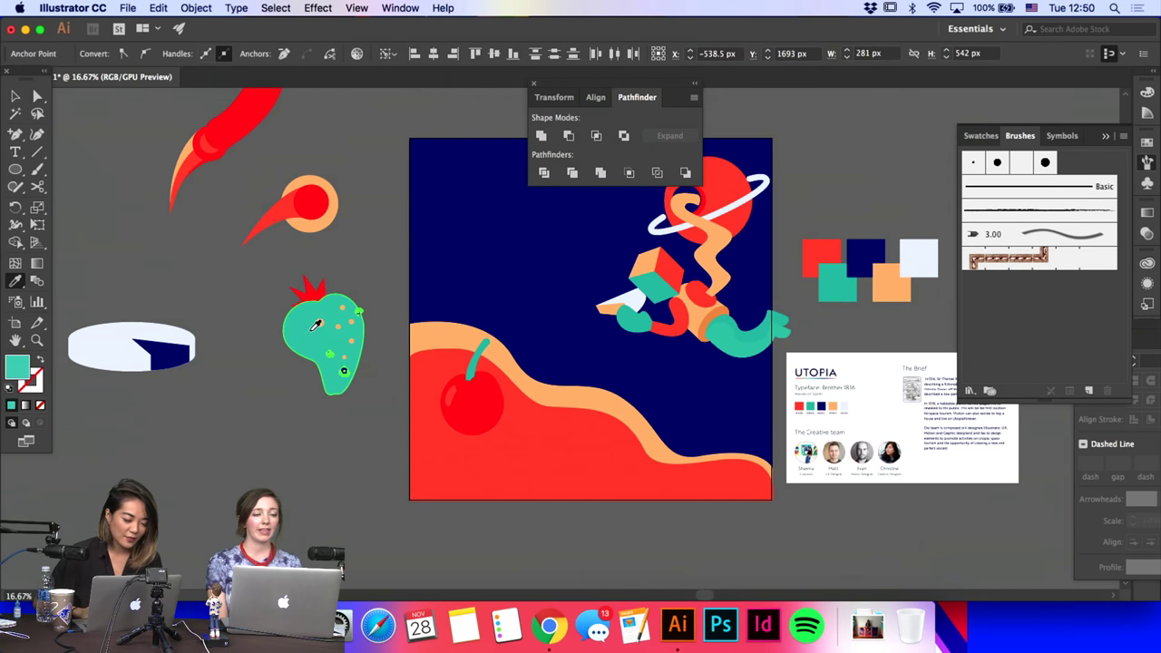
{"action": "key", "text": "a"}
{"action": "left_click", "coordinate": [156, 279]}
Step: Draw a teal ellipse about 1458 by 871 px below the strawberry
{"action": "left_click", "coordinate": [15, 169]}
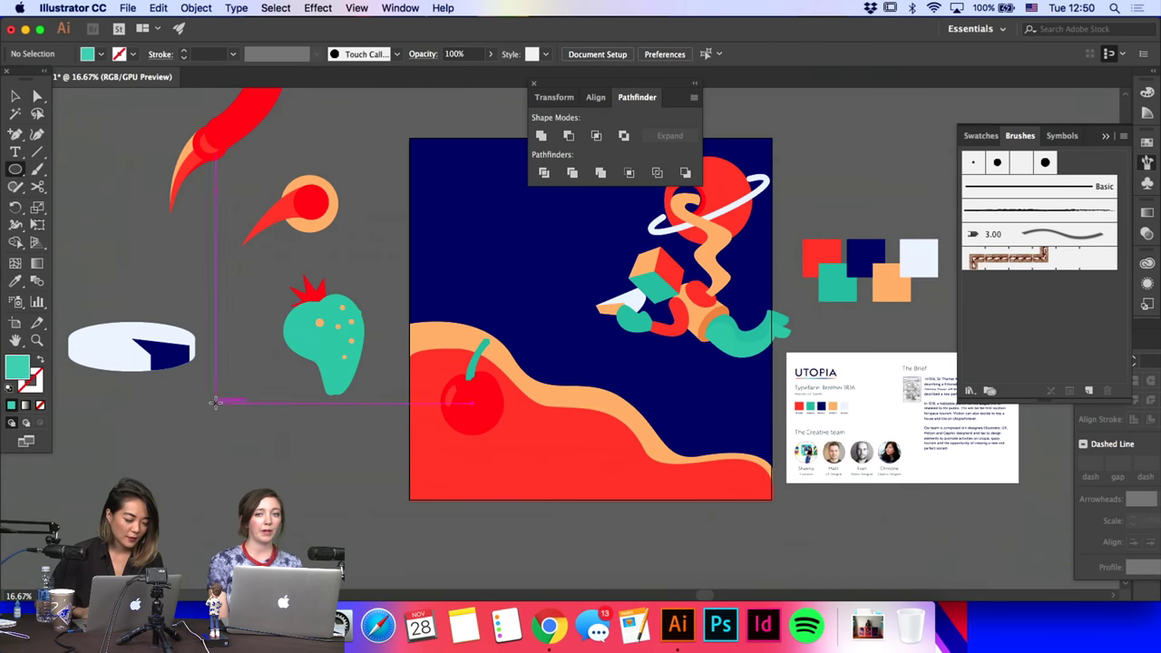
{"action": "left_click_drag", "start_coordinate": [215, 402], "coordinate": [392, 509]}
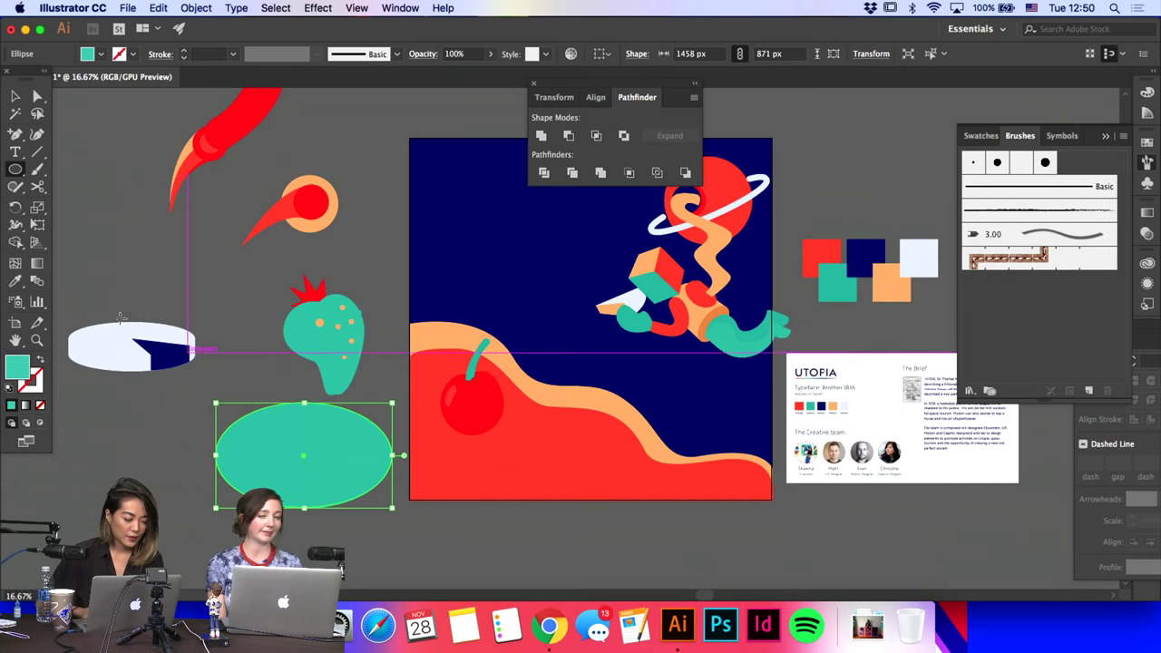
{"action": "left_click", "coordinate": [15, 97]}
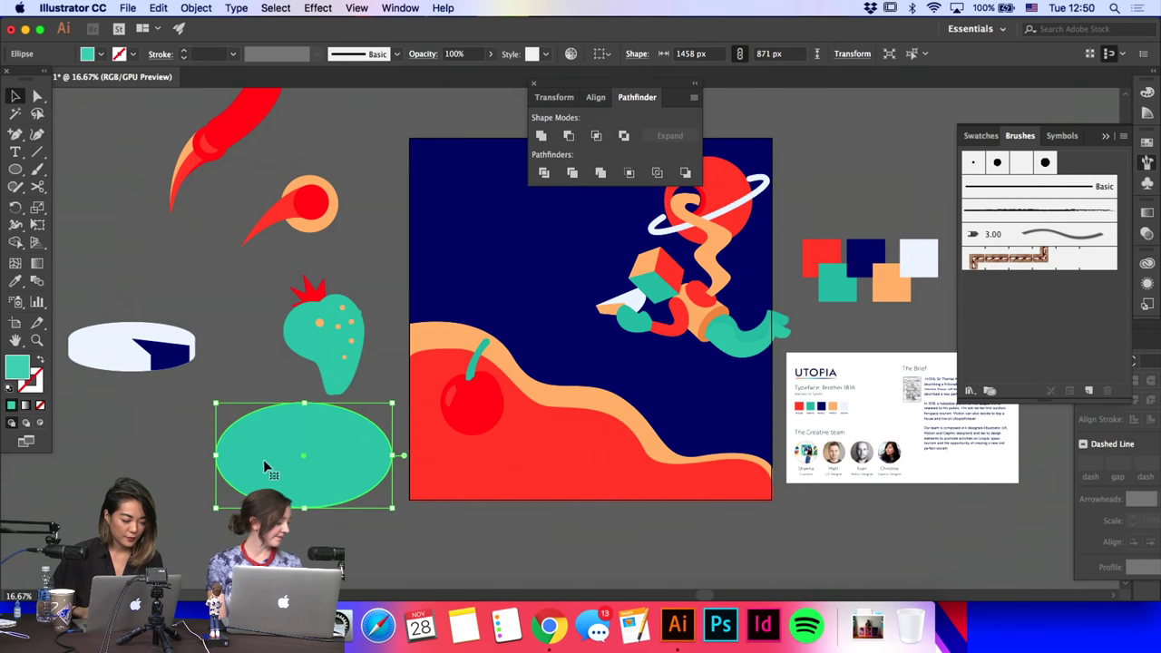
Step: Cut the teal ellipse at its two side anchors, delete the upper half and unite the remaining half into a closed shape
{"action": "key", "text": "c"}
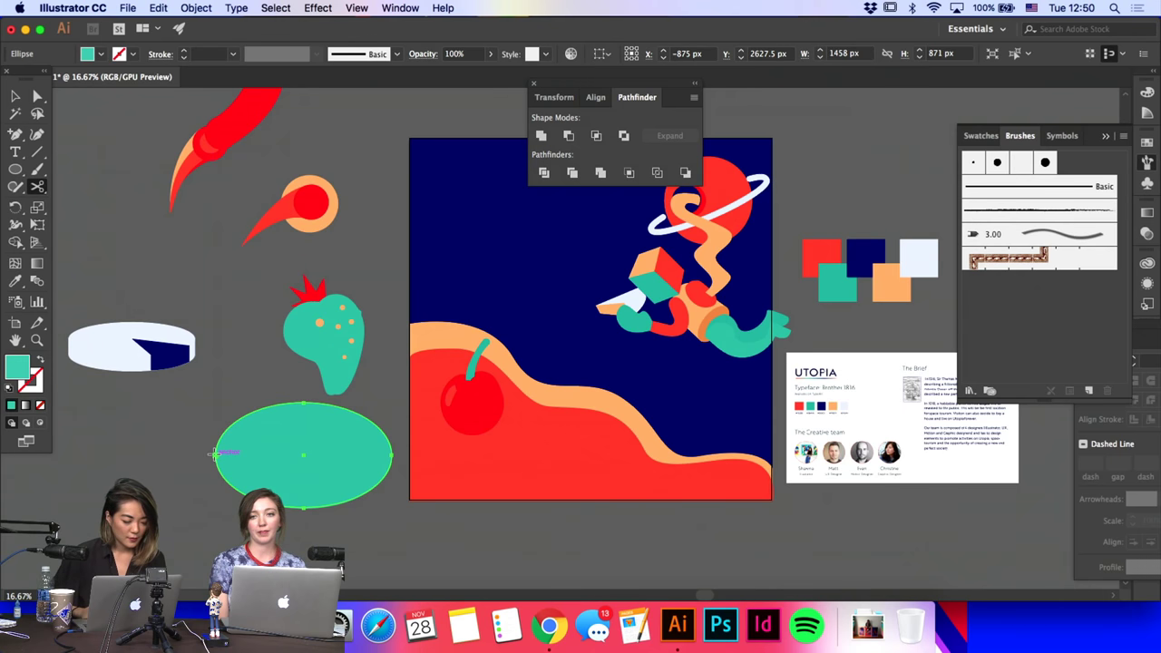
{"action": "left_click", "coordinate": [215, 452]}
{"action": "left_click", "coordinate": [392, 451]}
{"action": "key", "text": "a"}
{"action": "left_click", "coordinate": [363, 443]}
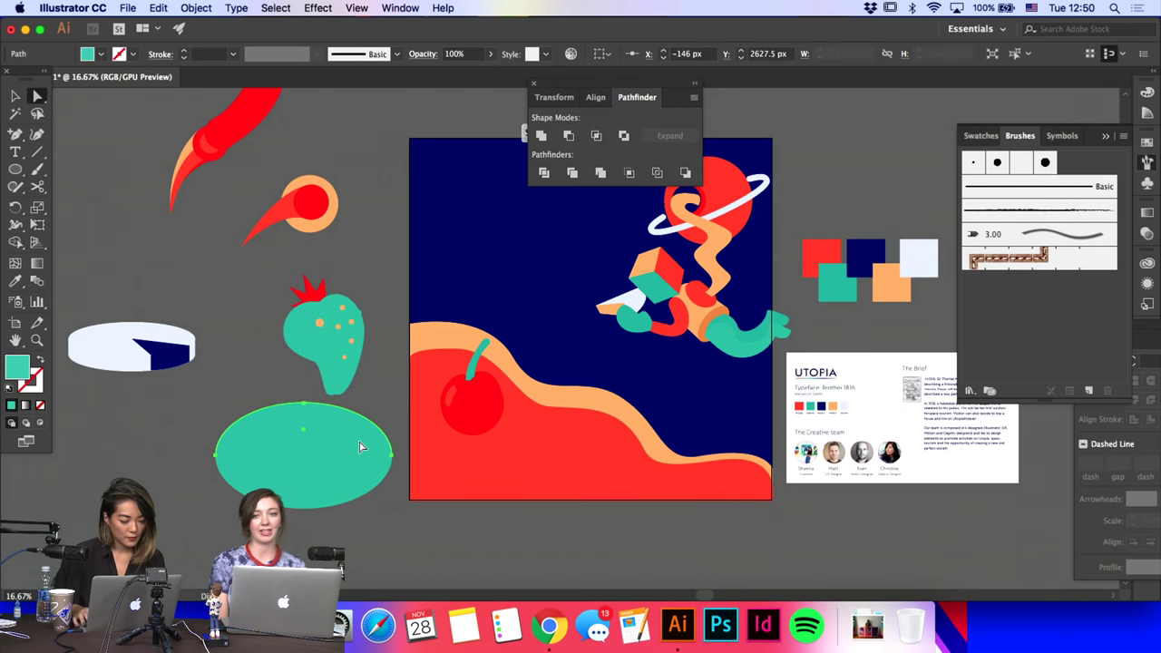
{"action": "key", "text": "Delete"}
{"action": "left_click", "coordinate": [371, 476]}
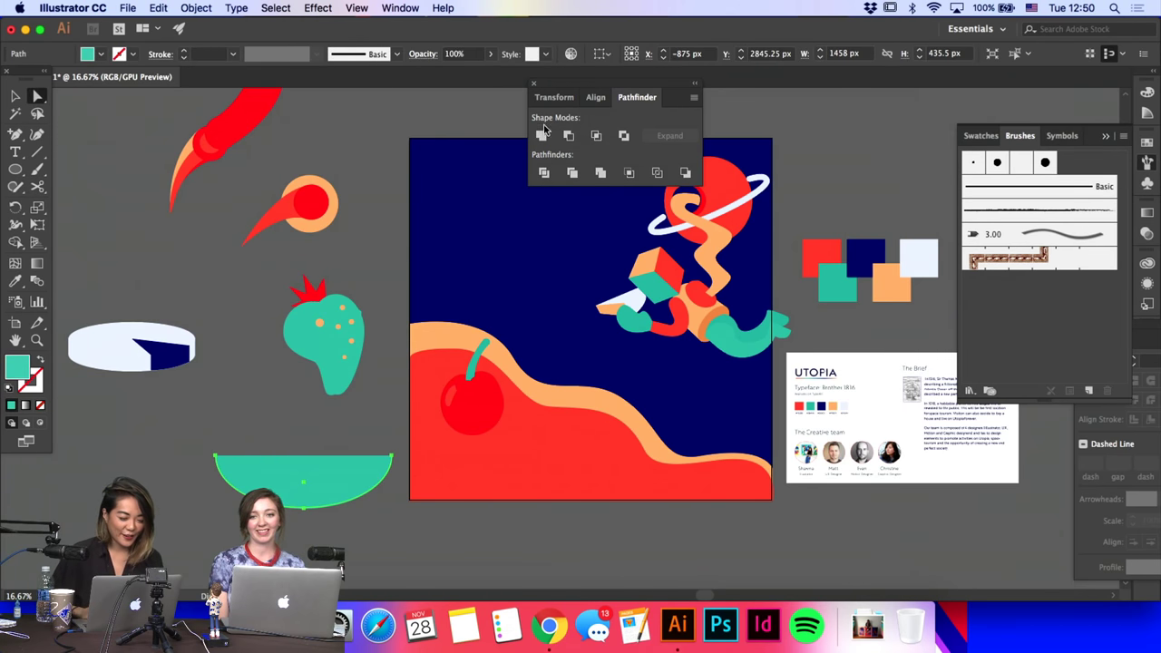
{"action": "left_click", "coordinate": [541, 135]}
Step: Draw a circle about 102 px wide on the teal half-ellipse and turn it into a navy seed with a pointed top
{"action": "left_click", "coordinate": [29, 172]}
{"action": "scroll", "coordinate": [262, 366], "scroll_direction": "down", "scroll_amount": 5}
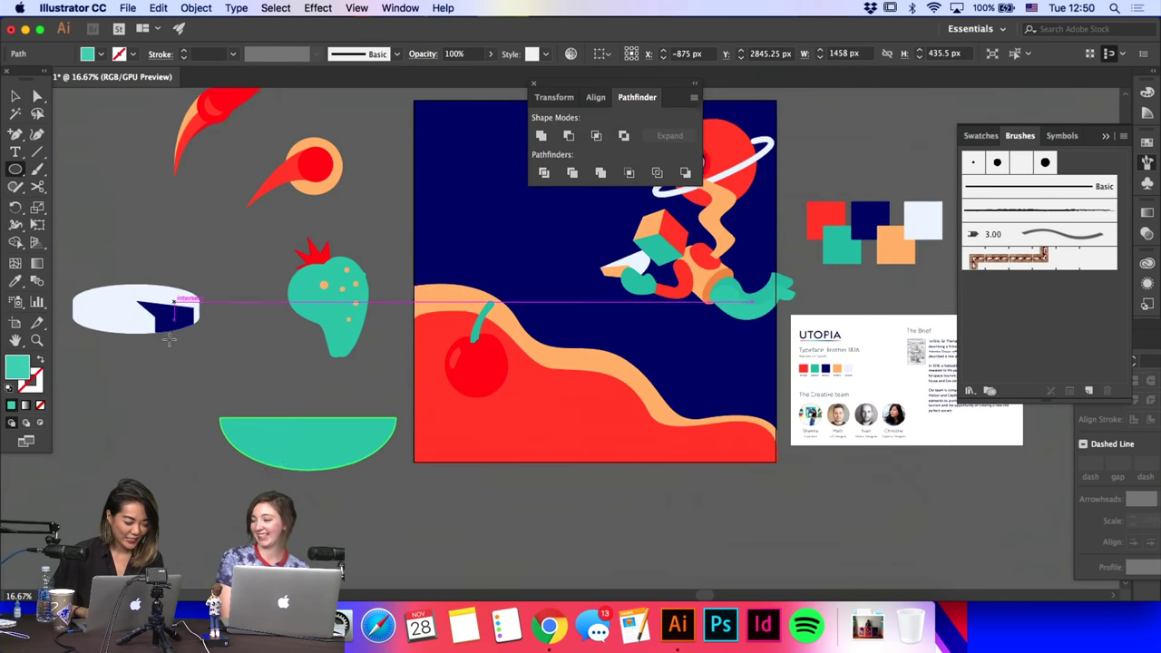
{"action": "left_click_drag", "start_coordinate": [264, 367], "coordinate": [276, 379]}
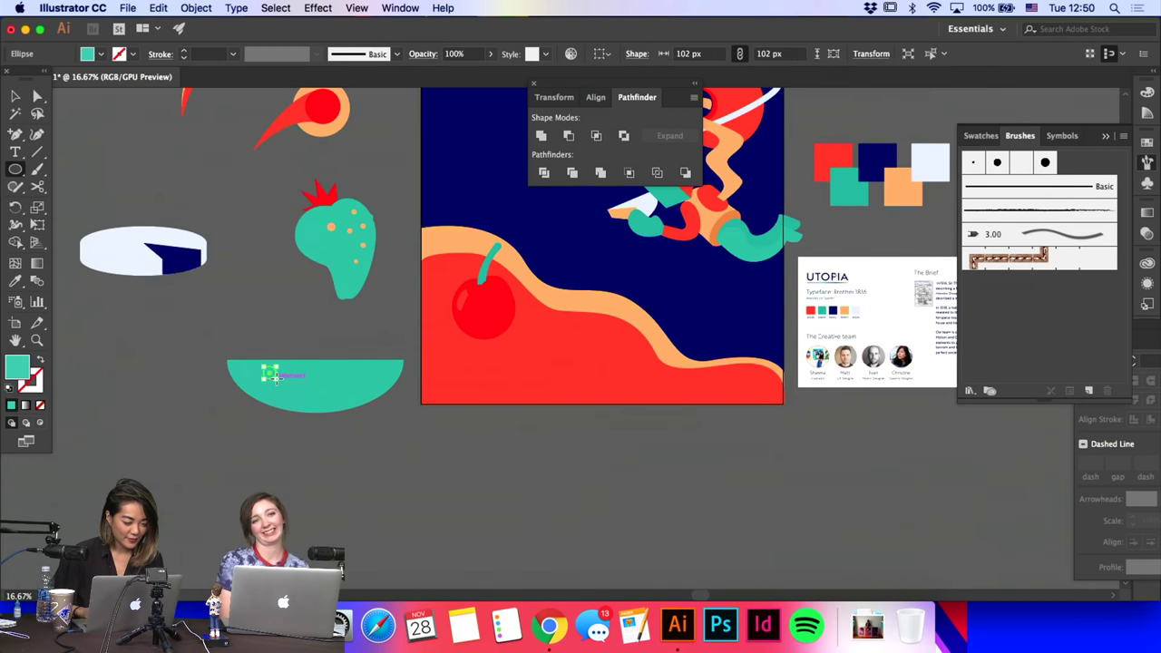
{"action": "key", "text": "p"}
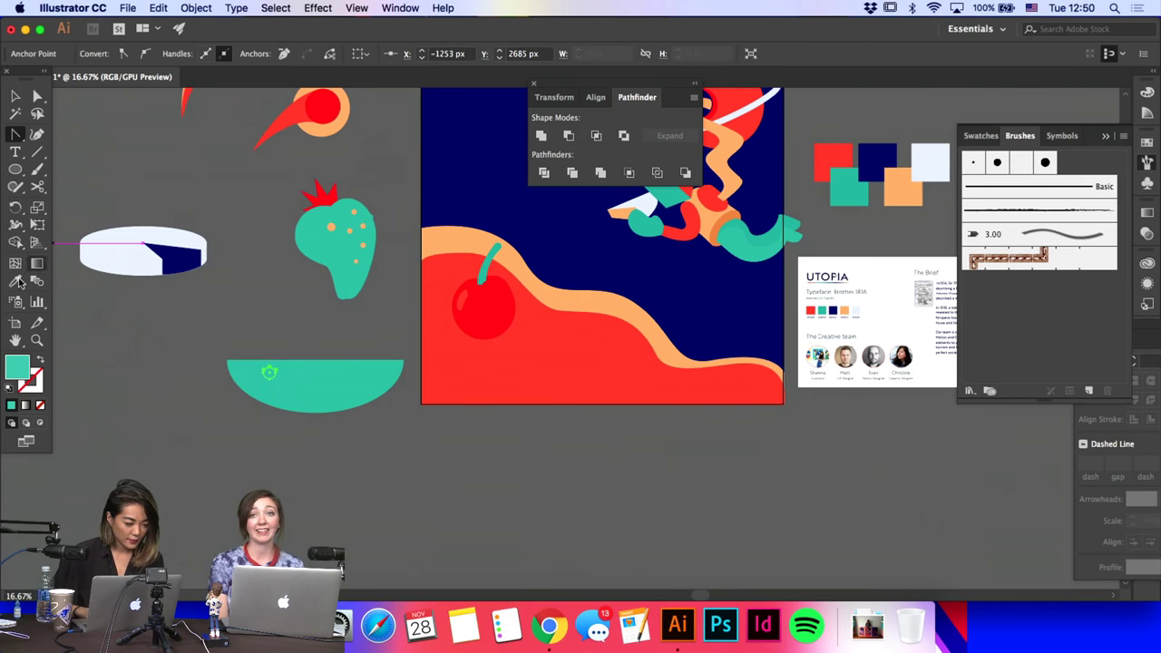
{"action": "left_click", "coordinate": [19, 282]}
{"action": "left_click", "coordinate": [181, 260]}
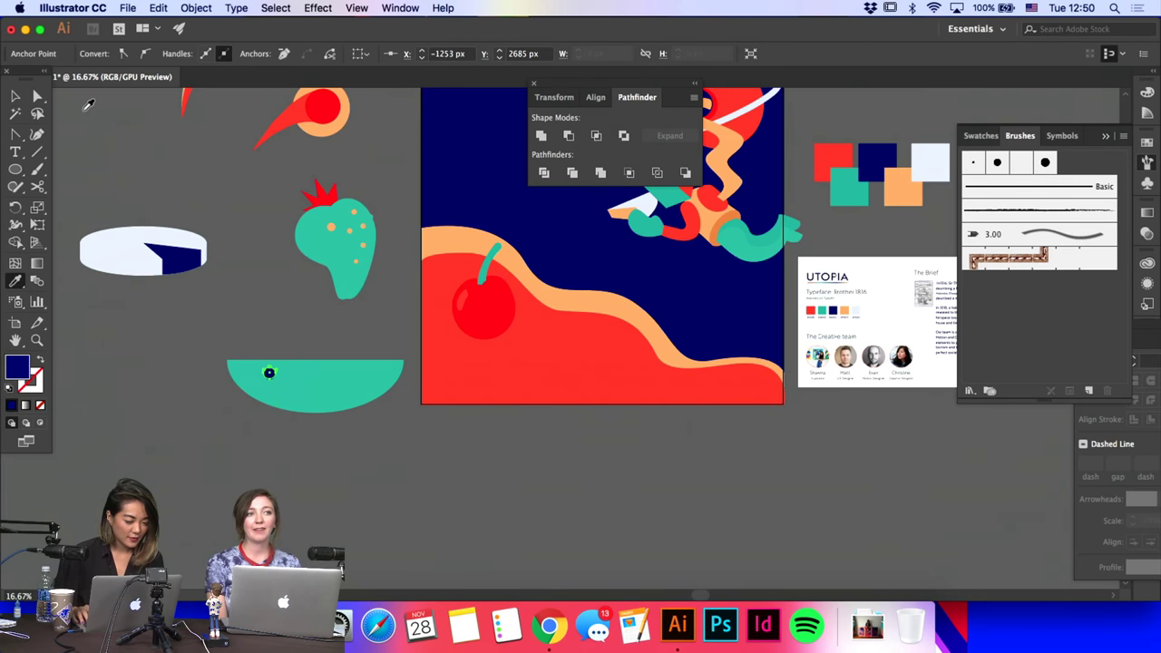
Step: Enlarge the navy seed to about 213 by 276 px and centre it vertically in the left part of the teal slice
{"action": "left_click", "coordinate": [15, 96]}
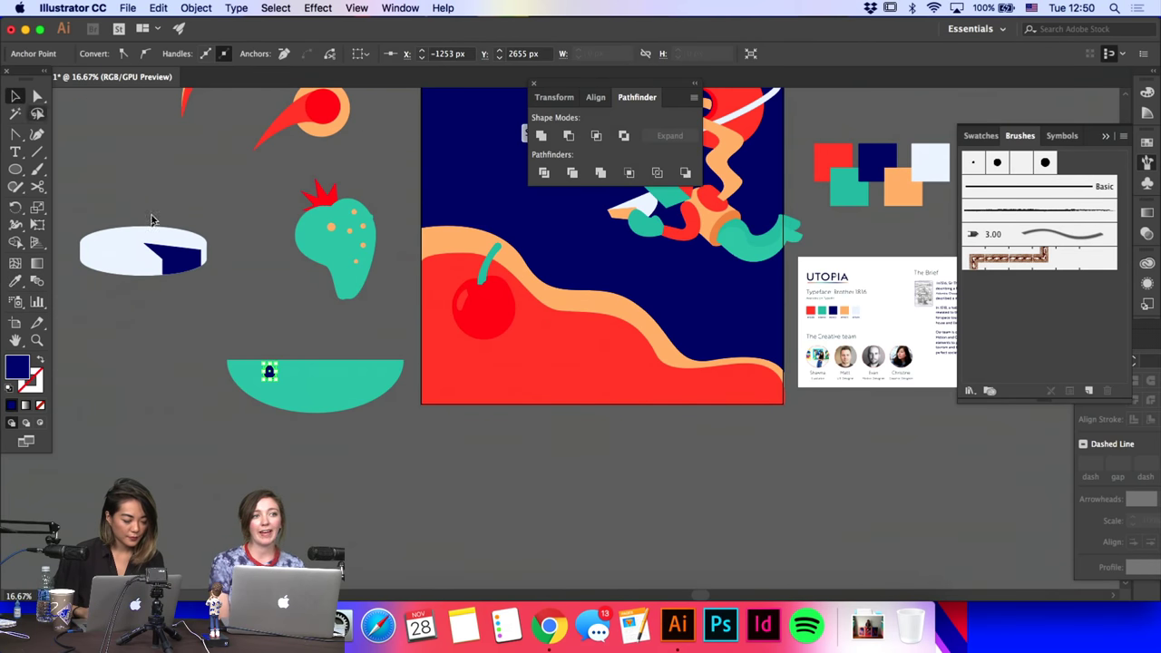
{"action": "mouse_move", "coordinate": [269, 372]}
{"action": "left_mouse_down"}
{"action": "mouse_move", "coordinate": [278, 393]}
{"action": "mouse_move", "coordinate": [275, 378]}
{"action": "left_mouse_up"}
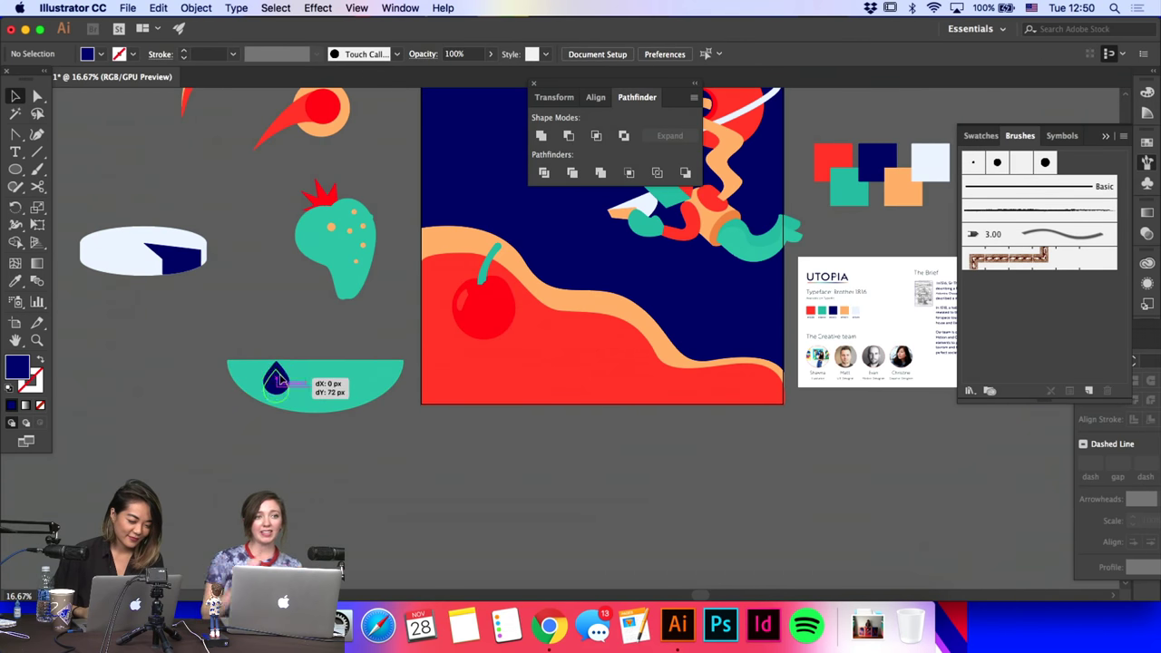
{"action": "left_click", "coordinate": [282, 376]}
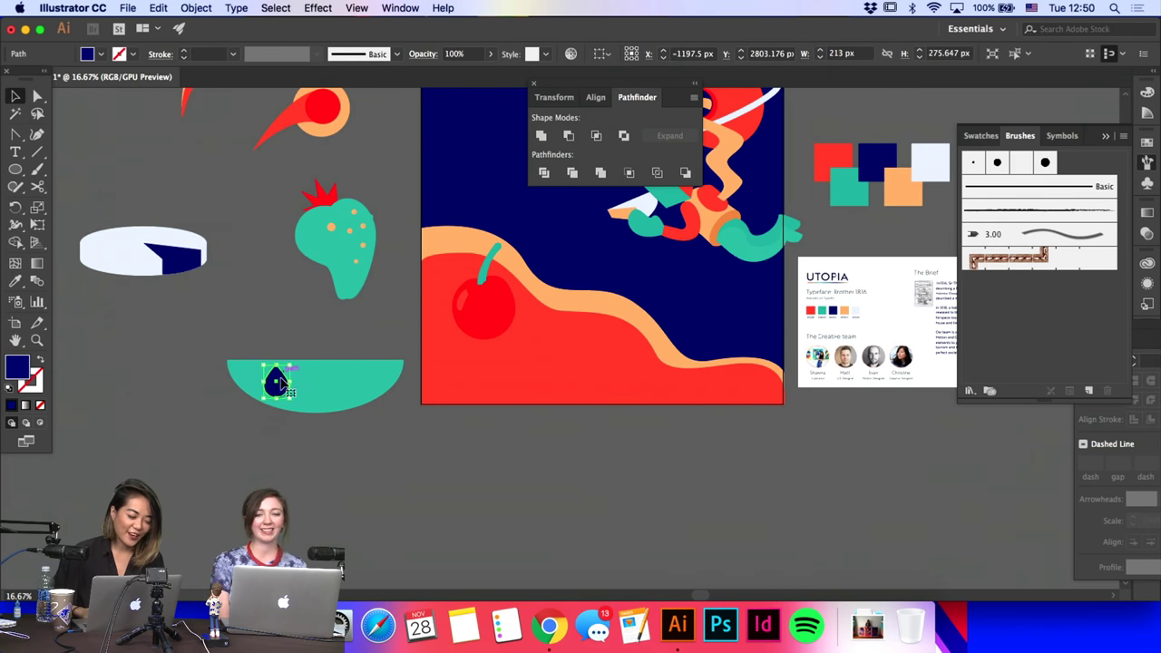
Step: Duplicate the navy seed twice to make a row of three, with the middle seed slightly lower
{"action": "left_click_drag", "start_coordinate": [280, 385], "coordinate": [355, 385]}
{"action": "left_click", "coordinate": [407, 465]}
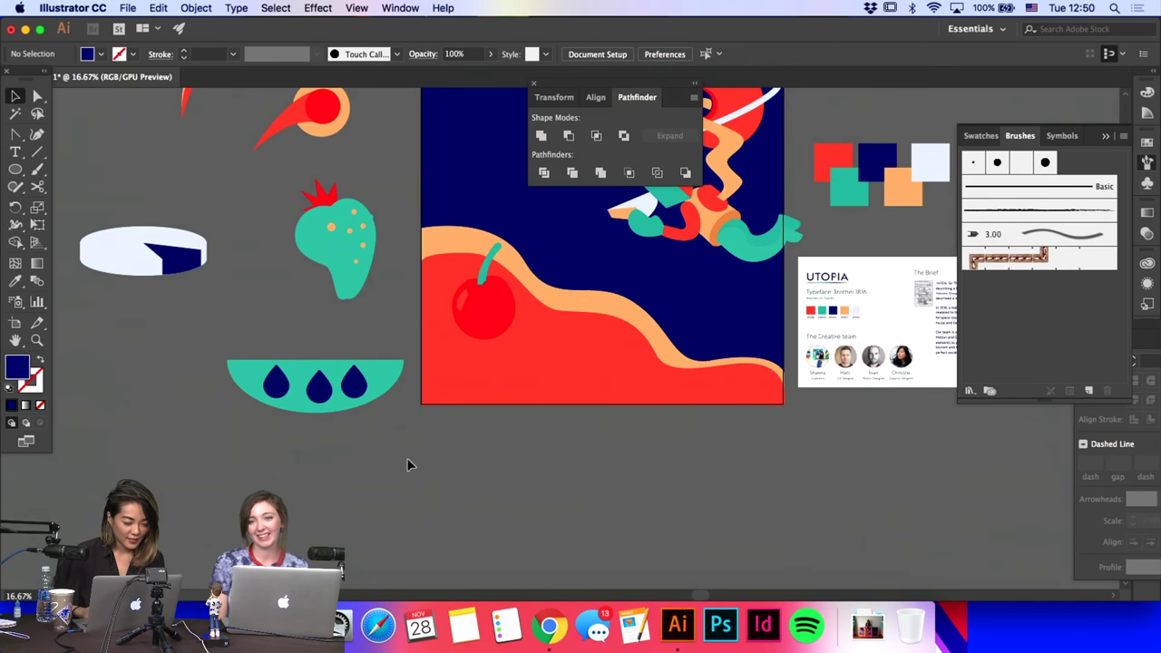
{"action": "left_click", "coordinate": [327, 399]}
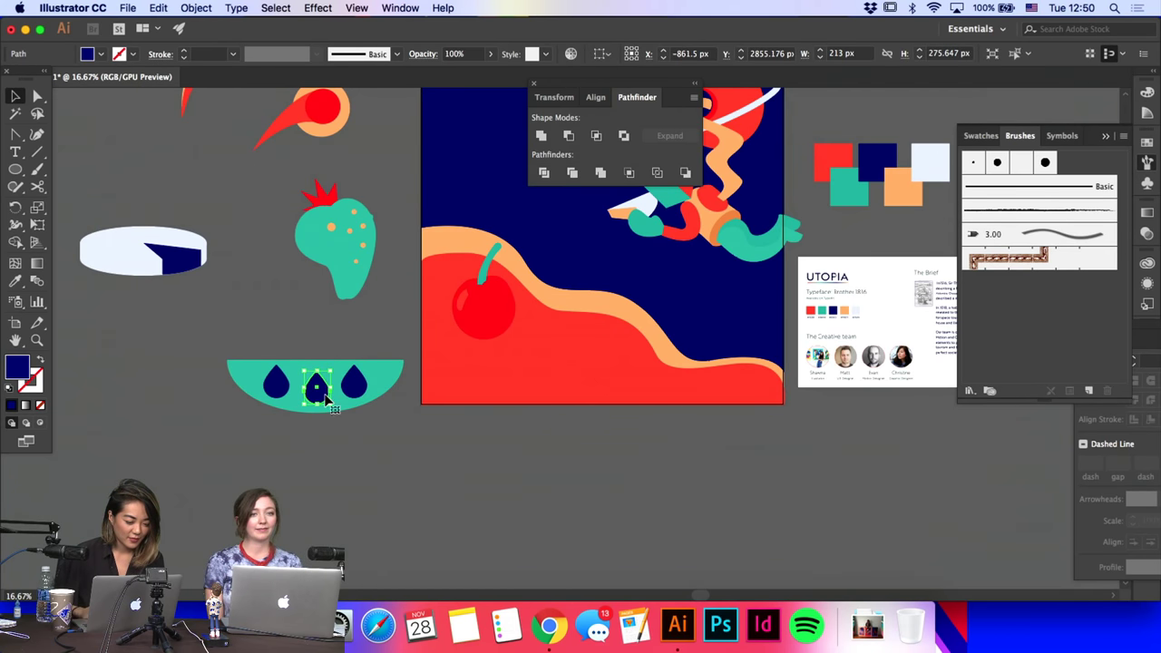
Step: Narrow the teal slice symmetrically to about 1308 px wide around the seeds
{"action": "left_click", "coordinate": [356, 409]}
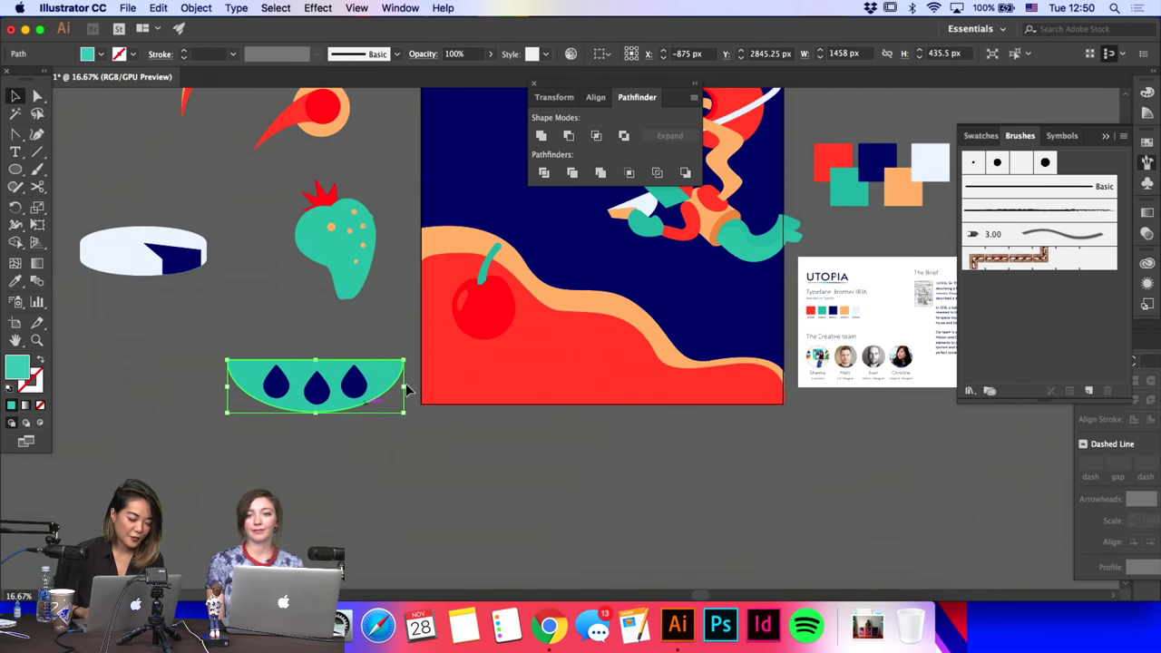
{"action": "left_click_drag", "start_coordinate": [407, 387], "coordinate": [388, 390]}
{"action": "left_click", "coordinate": [387, 426]}
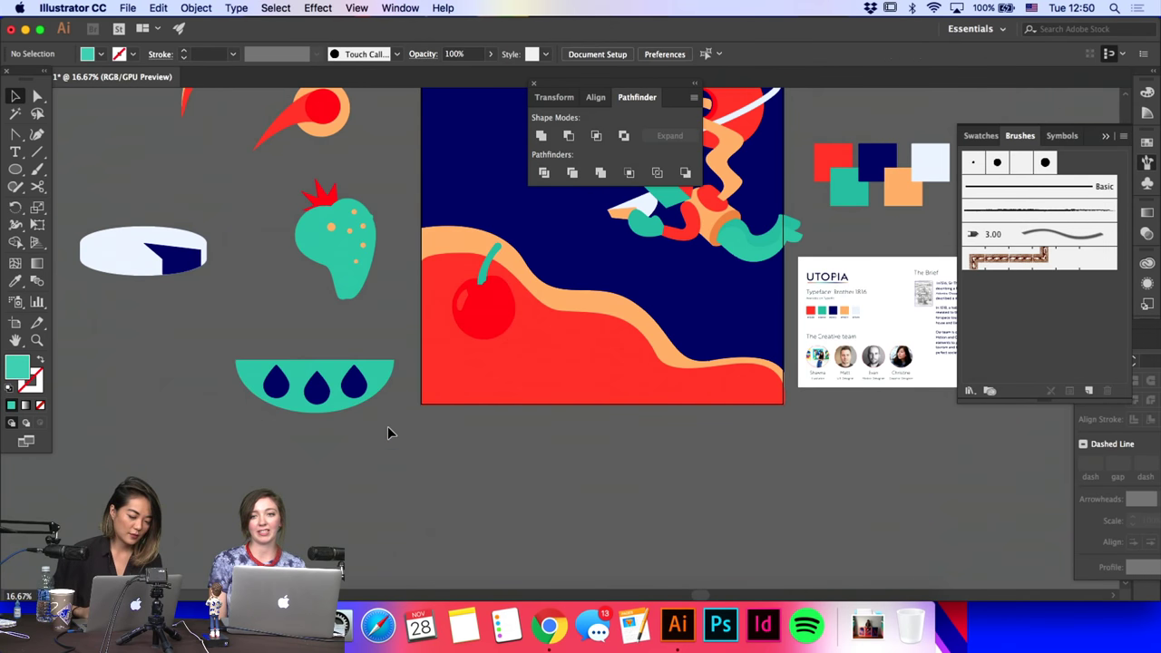
Step: Place a copy of the teal slice in front, cut it at both upper corners and remove its straight top edge
{"action": "left_click", "coordinate": [334, 402]}
{"action": "key", "text": "super+shift+]"}
{"action": "key", "text": "c"}
{"action": "left_click", "coordinate": [236, 359]}
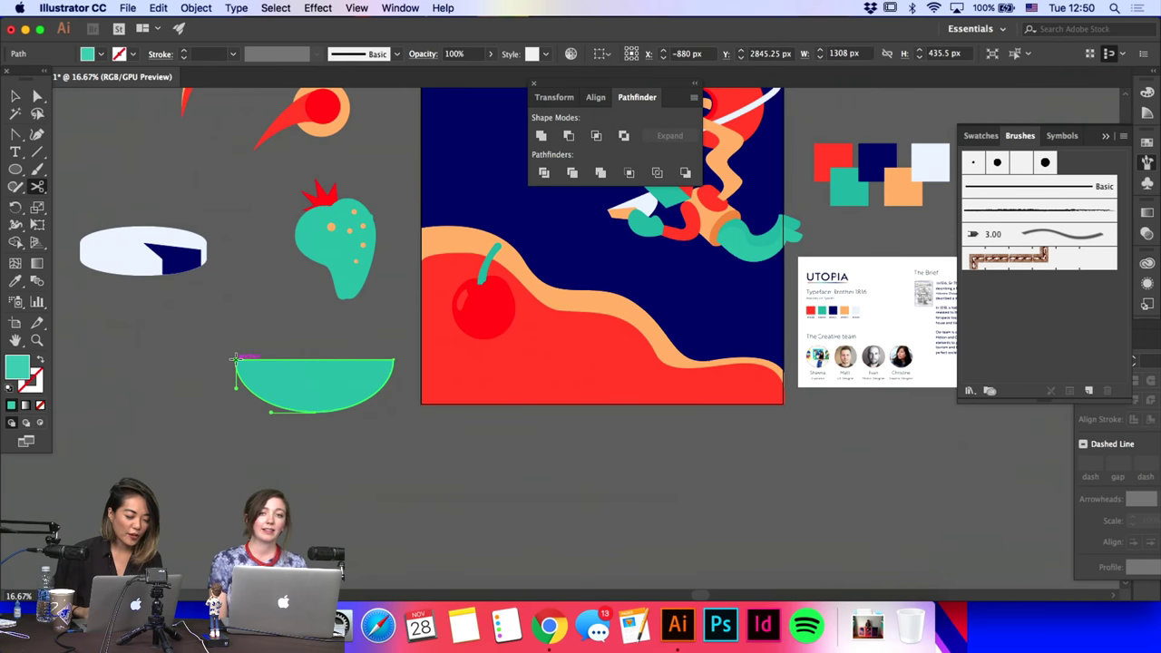
{"action": "left_click", "coordinate": [391, 359]}
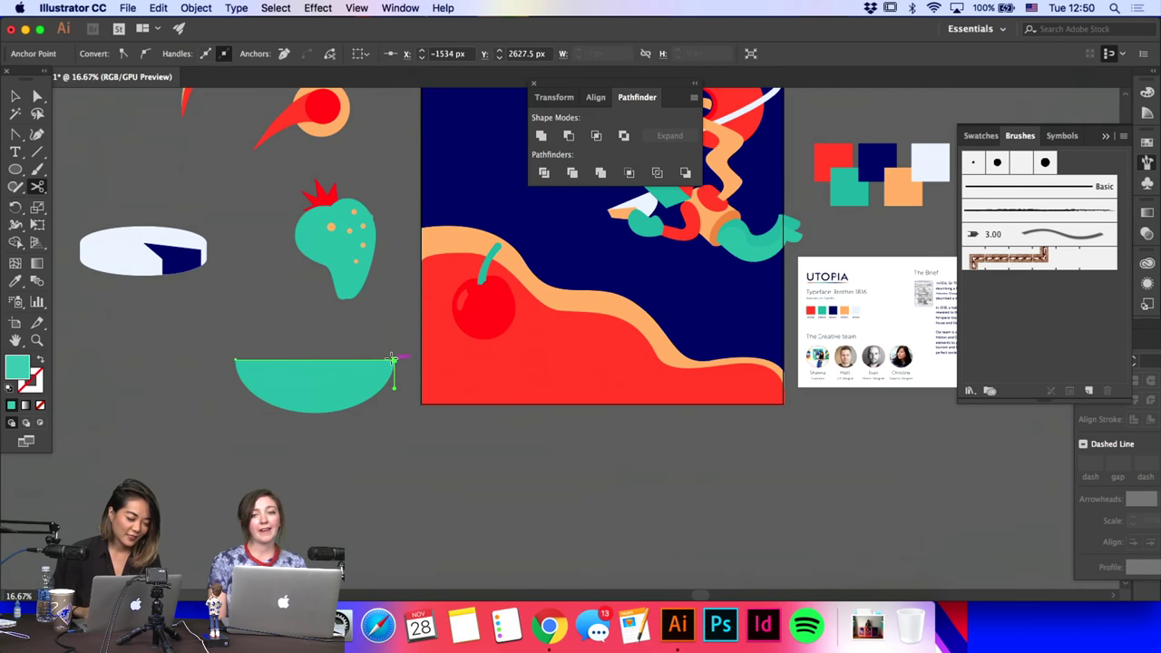
{"action": "key", "text": "v"}
{"action": "left_click", "coordinate": [327, 363]}
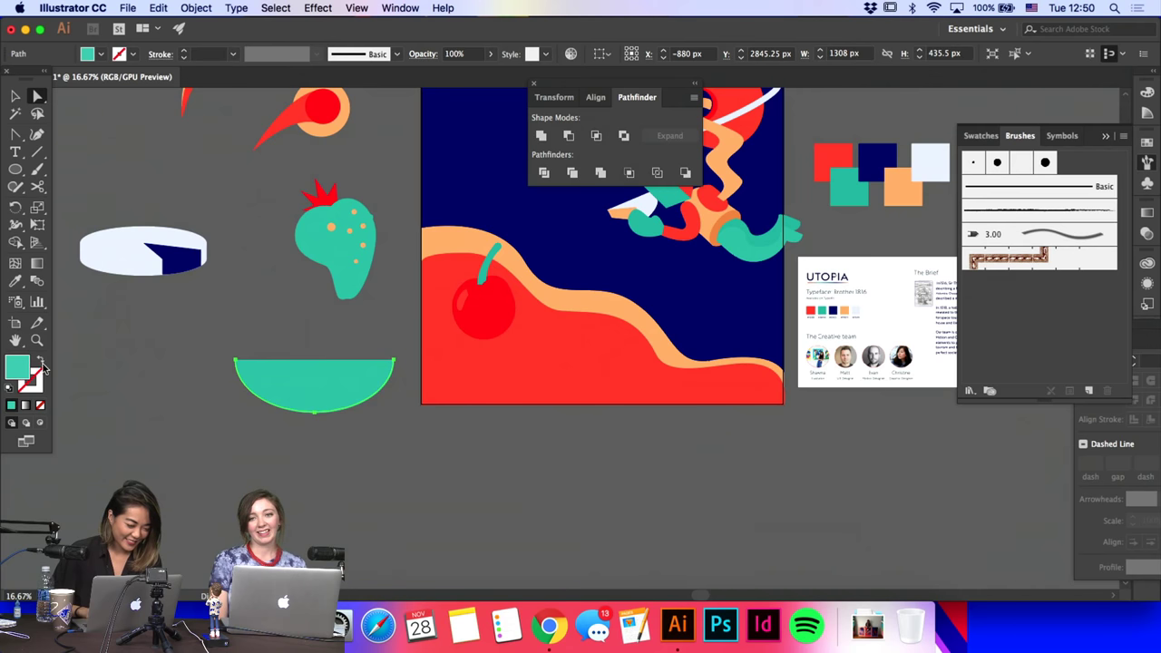
Step: Give the copied curve a navy stroke sampled from the cylinder's dark patch, with no fill
{"action": "left_click", "coordinate": [42, 362]}
{"action": "left_click", "coordinate": [187, 262]}
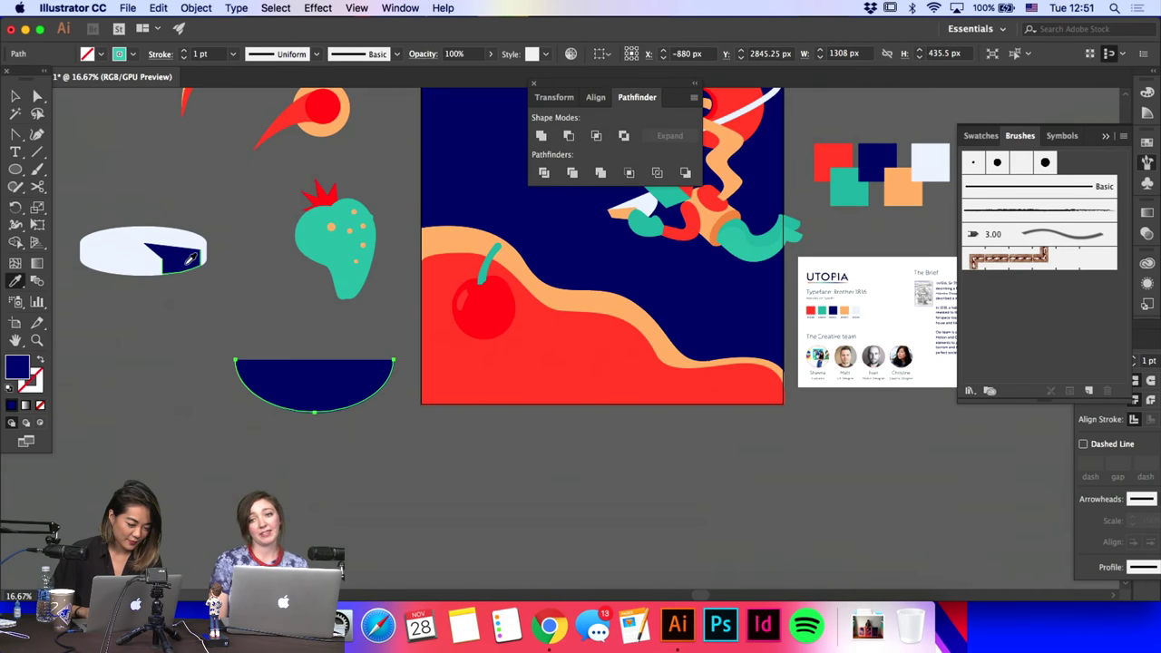
{"action": "left_click", "coordinate": [40, 361]}
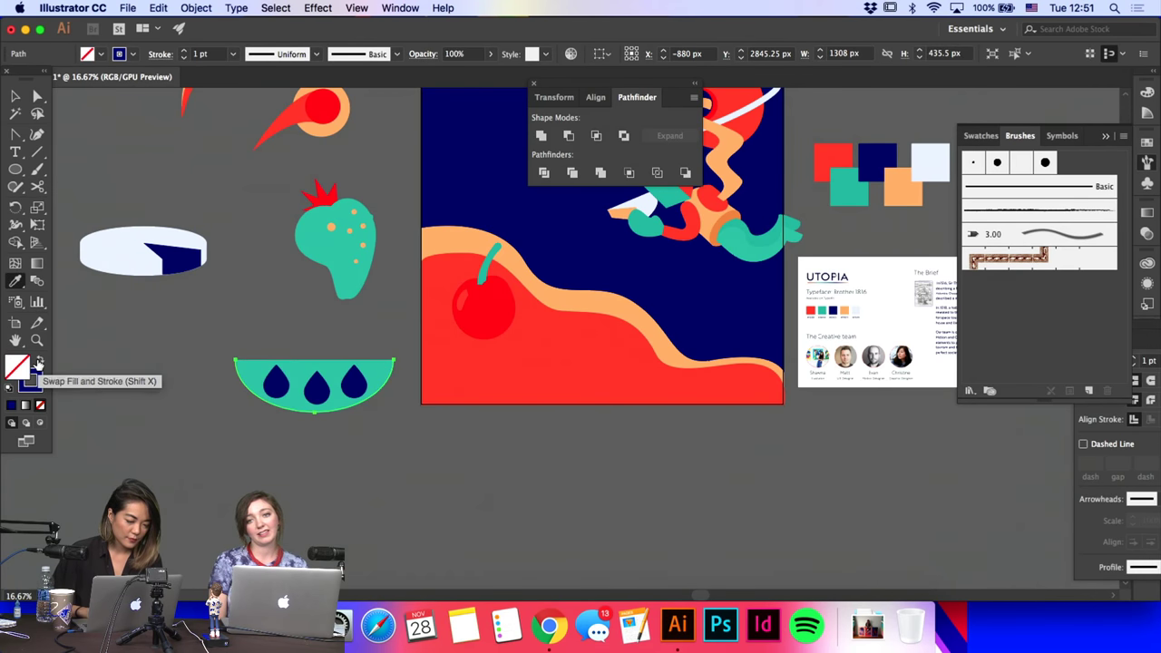
Step: Try a 40 pt stroke weight on the navy rind curve
{"action": "mouse_move", "coordinate": [207, 54]}
{"action": "left_mouse_down"}
{"action": "mouse_move", "coordinate": [151, 57]}
{"action": "mouse_move", "coordinate": [178, 56]}
{"action": "left_mouse_up"}
{"action": "type", "text": "20"}
{"action": "key", "text": "Return"}
{"action": "key", "text": "Return"}
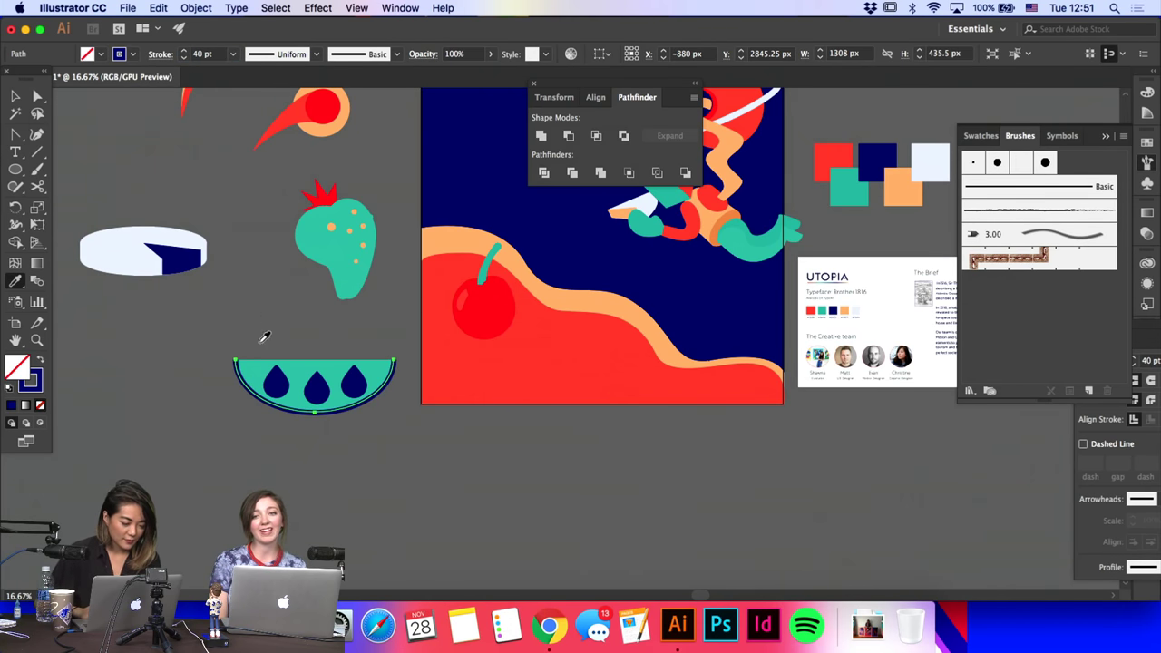
Step: Set the navy rind curve's stroke weight to 100 pt
{"action": "key", "text": "a"}
{"action": "left_click", "coordinate": [197, 54]}
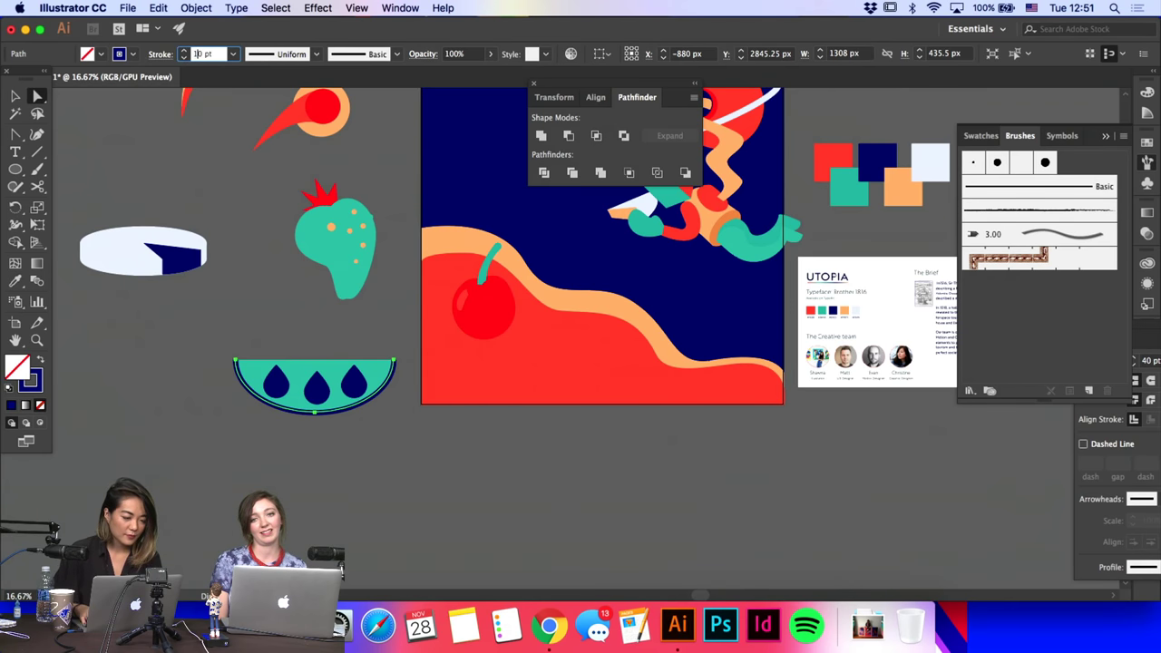
{"action": "type", "text": "100"}
{"action": "key", "text": "Return"}
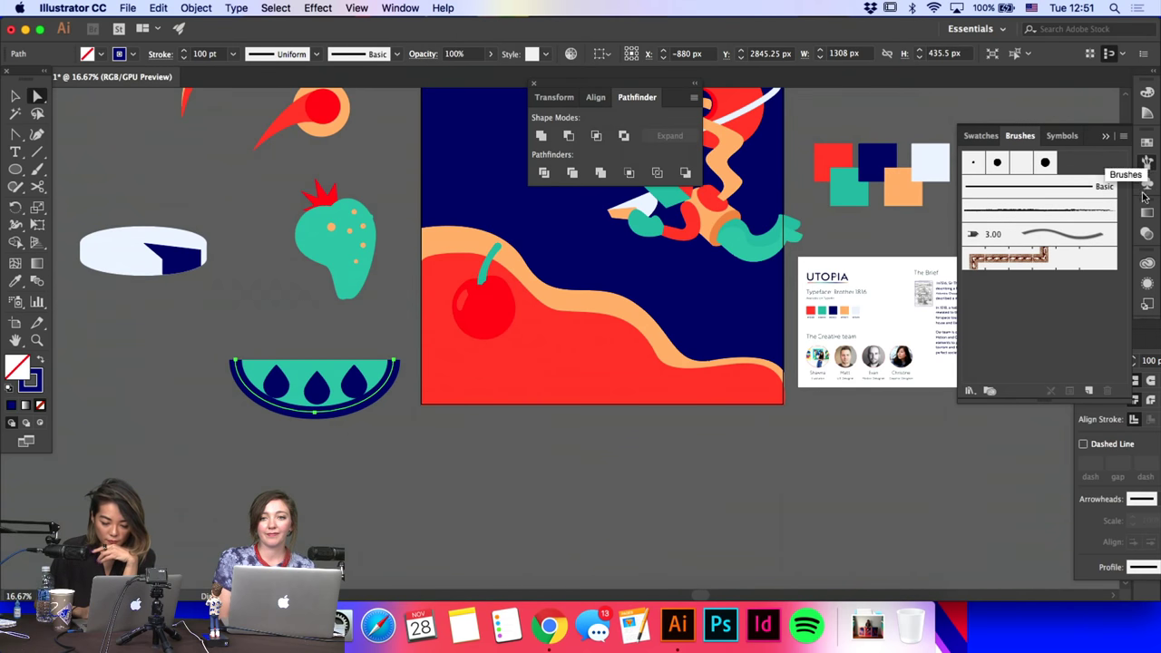
Step: Open the detailed stroke settings, try a round corner join on the navy rind curve and restore the miter join
{"action": "left_click", "coordinate": [1146, 163]}
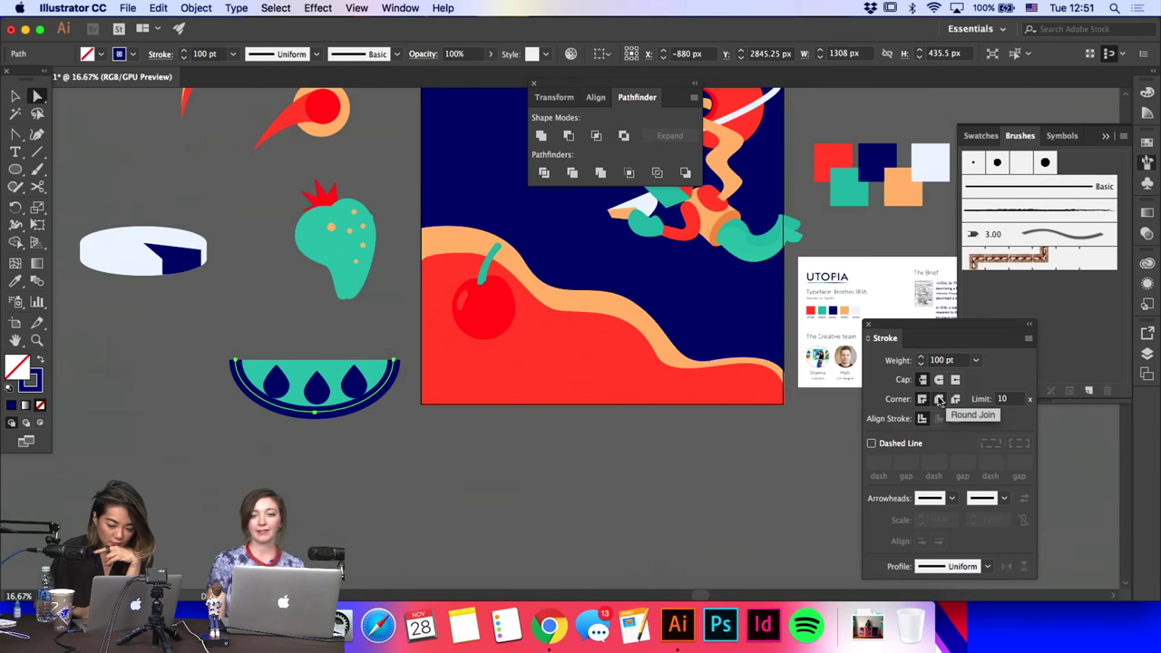
{"action": "left_click", "coordinate": [939, 401]}
{"action": "left_click", "coordinate": [923, 399]}
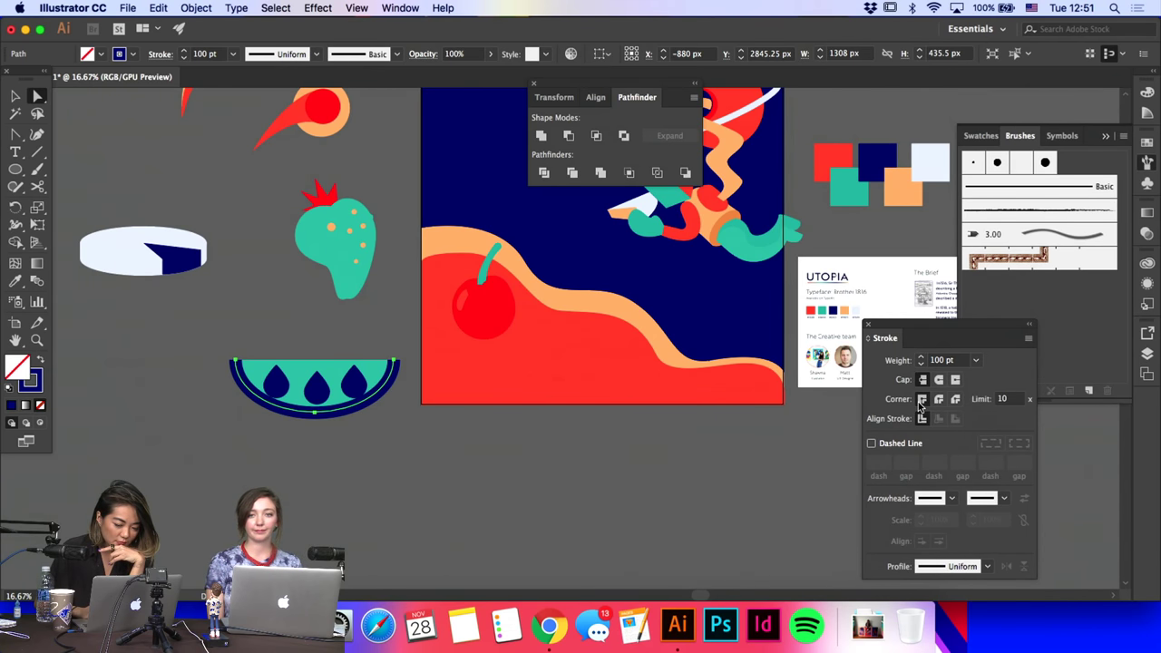
Step: Try the round and projecting caps on the navy rind curve's stroke and restore the butt cap
{"action": "left_click", "coordinate": [938, 381]}
{"action": "left_click", "coordinate": [957, 380]}
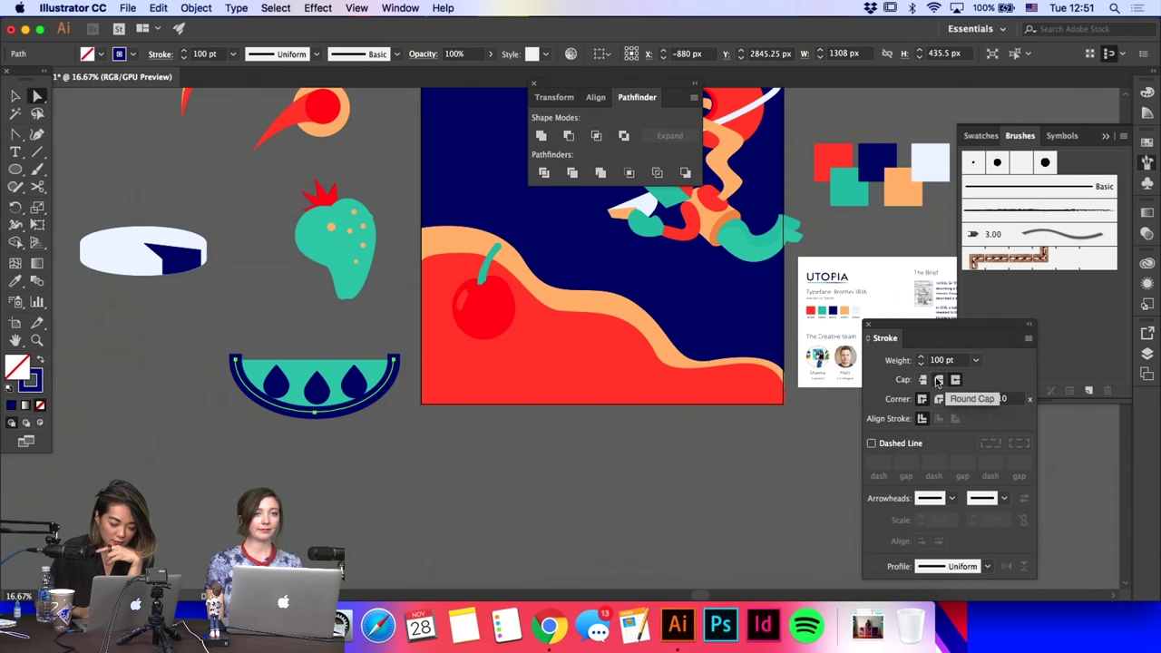
{"action": "left_click", "coordinate": [924, 380]}
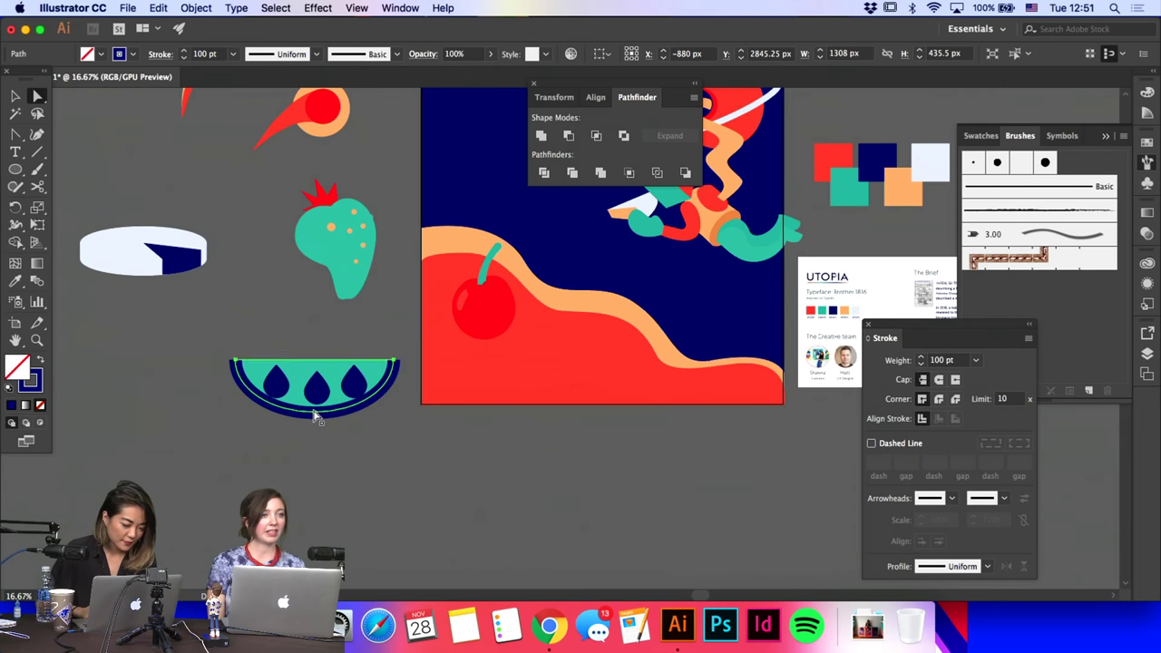
Step: Enlarge the navy rind curve to about 1406 by 468 px and nudge it slightly to the left
{"action": "left_click", "coordinate": [16, 95]}
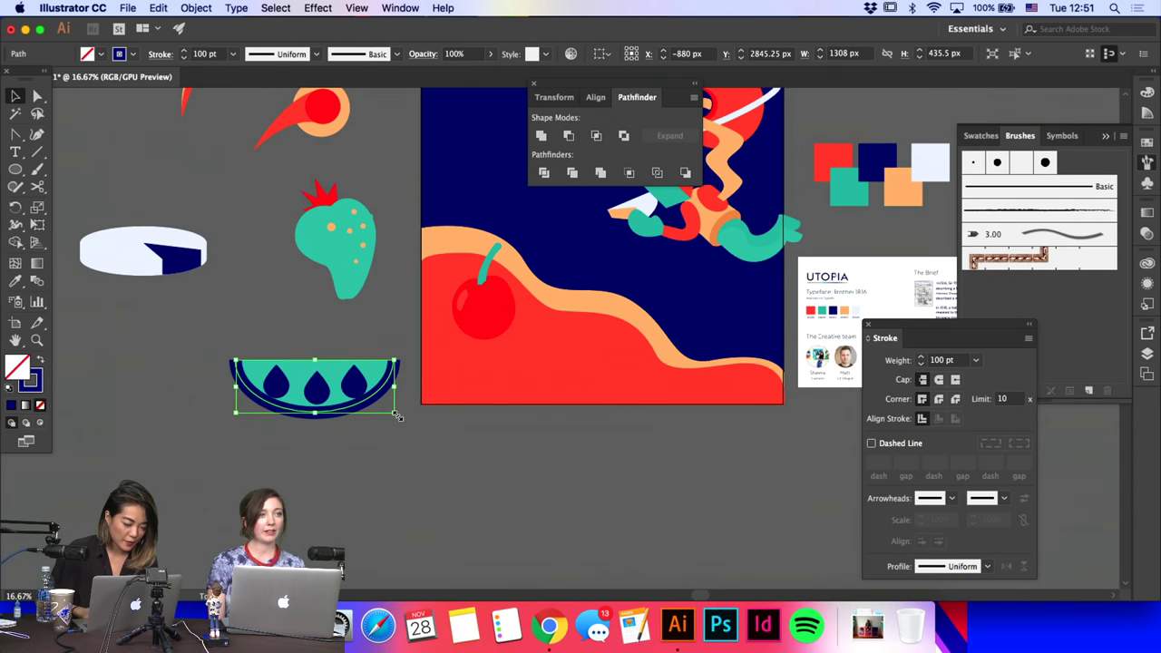
{"action": "left_click_drag", "start_coordinate": [396, 416], "coordinate": [405, 424]}
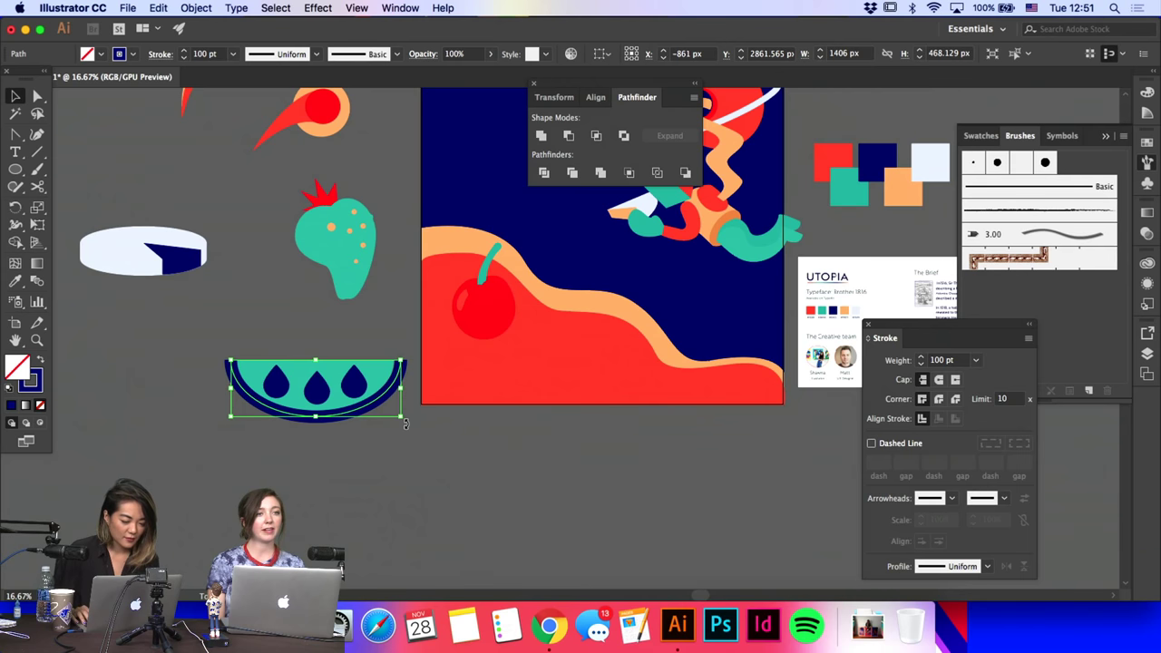
{"action": "key", "text": "shift+Left"}
{"action": "key", "text": "shift+Left"}
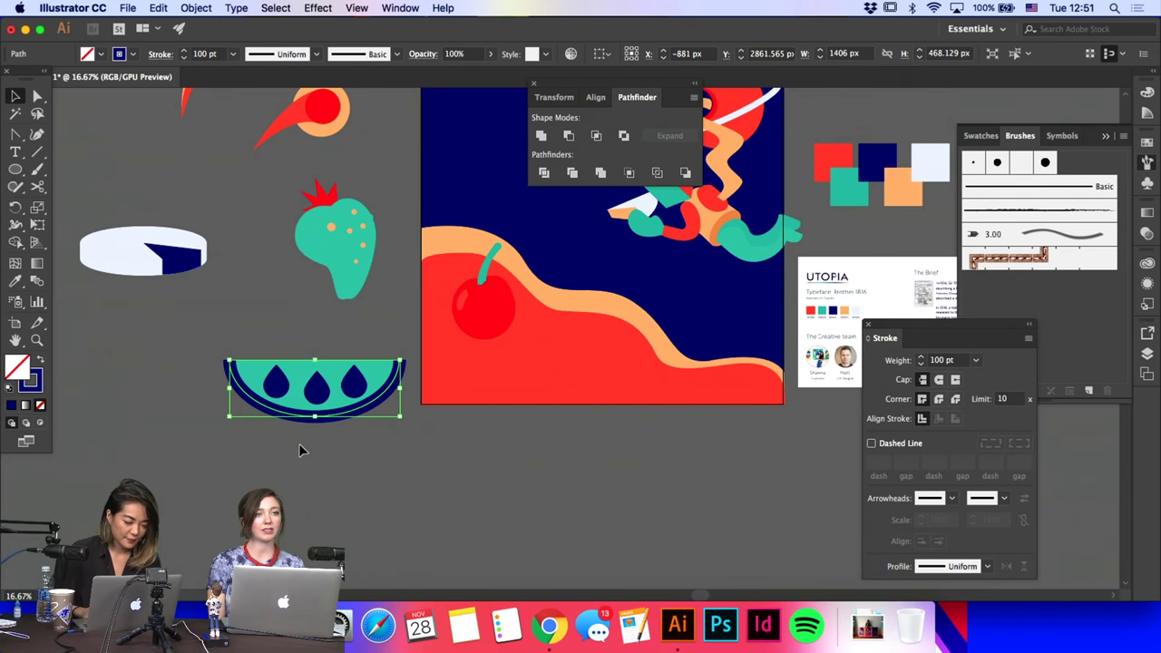
Step: Delete the navy rind curve from the watermelon slice, keeping the teal half-round and its seeds
{"action": "left_click", "coordinate": [332, 447]}
{"action": "left_click", "coordinate": [276, 385]}
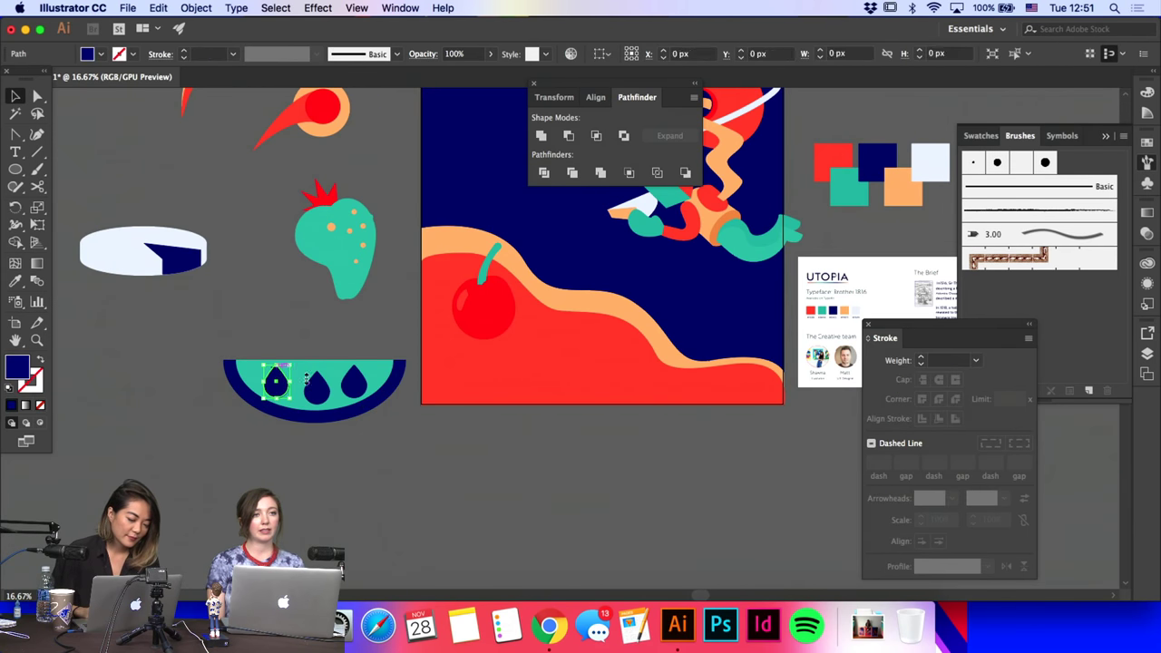
{"action": "left_click", "coordinate": [336, 402]}
{"action": "left_click", "coordinate": [333, 426]}
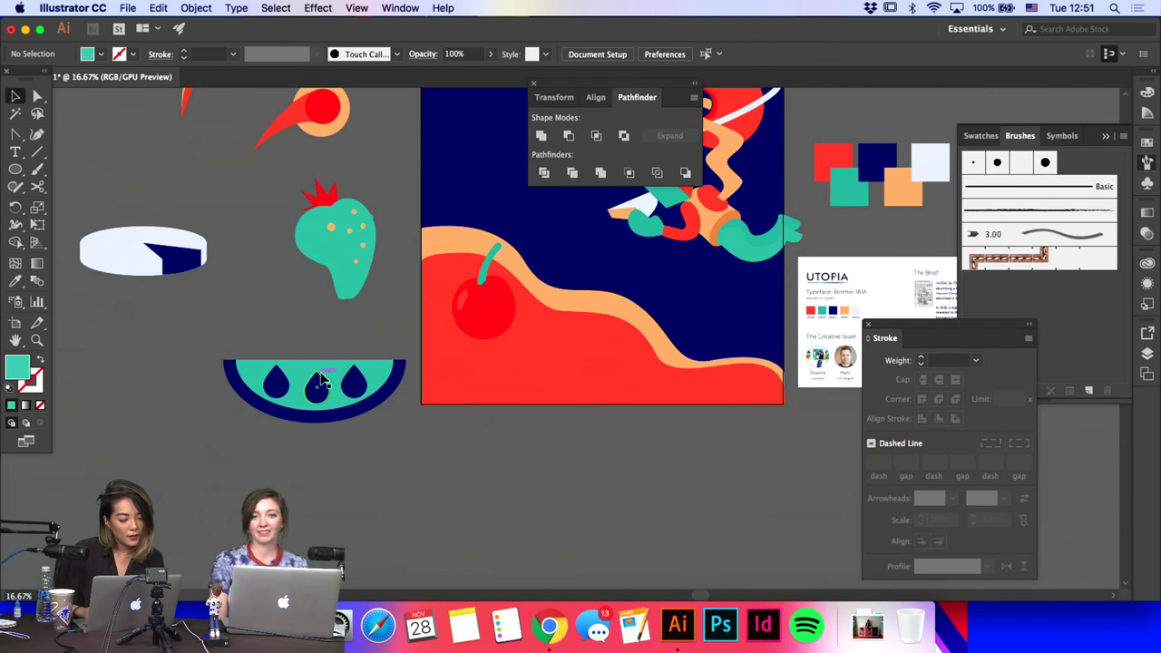
{"action": "left_click", "coordinate": [323, 419]}
{"action": "key", "text": "Delete"}
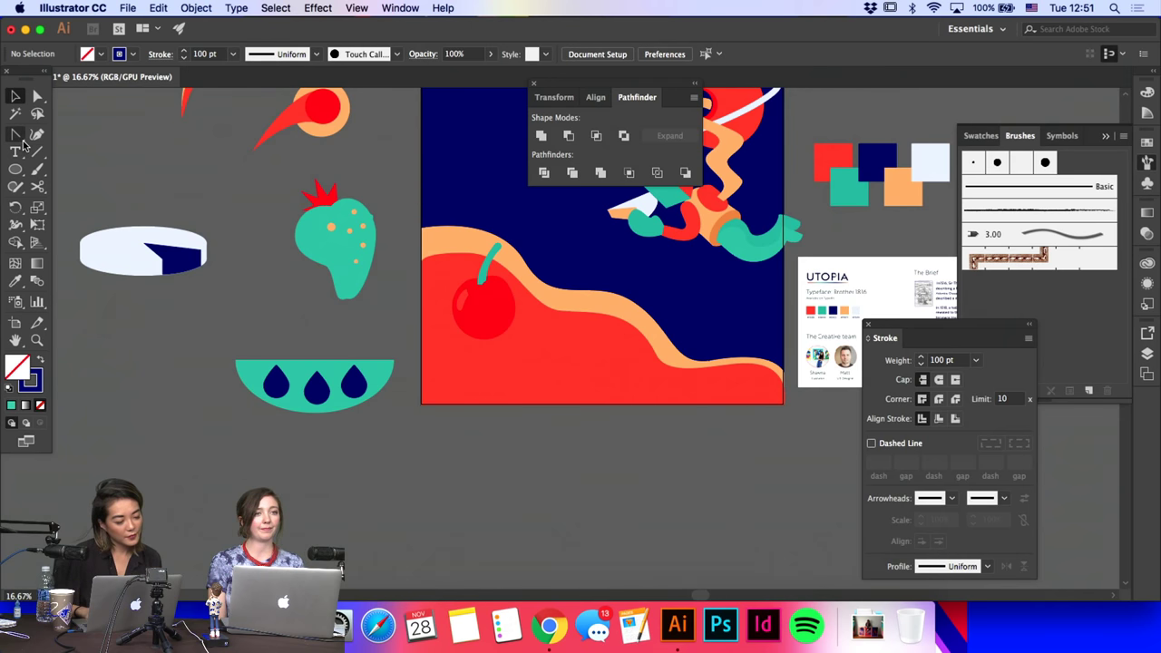
Step: Draw a closed triangle about 587 px wide and 618 px high below the watermelon slice with the Pen tool
{"action": "left_click_drag", "start_coordinate": [22, 138], "coordinate": [64, 132]}
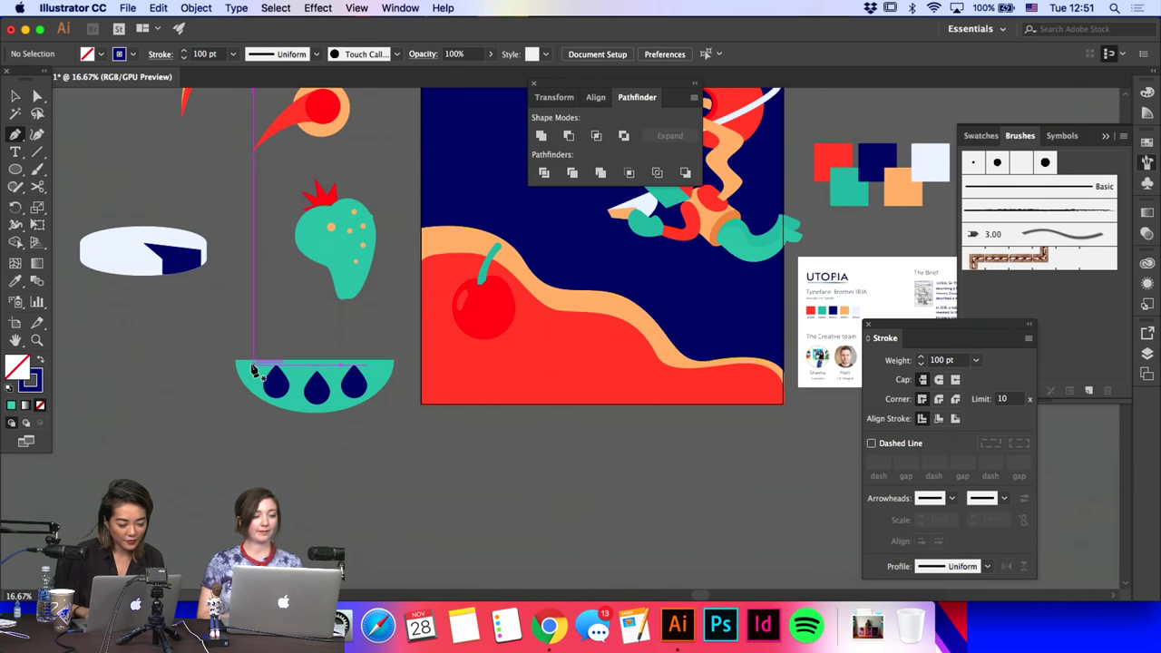
{"action": "left_click", "coordinate": [317, 468]}
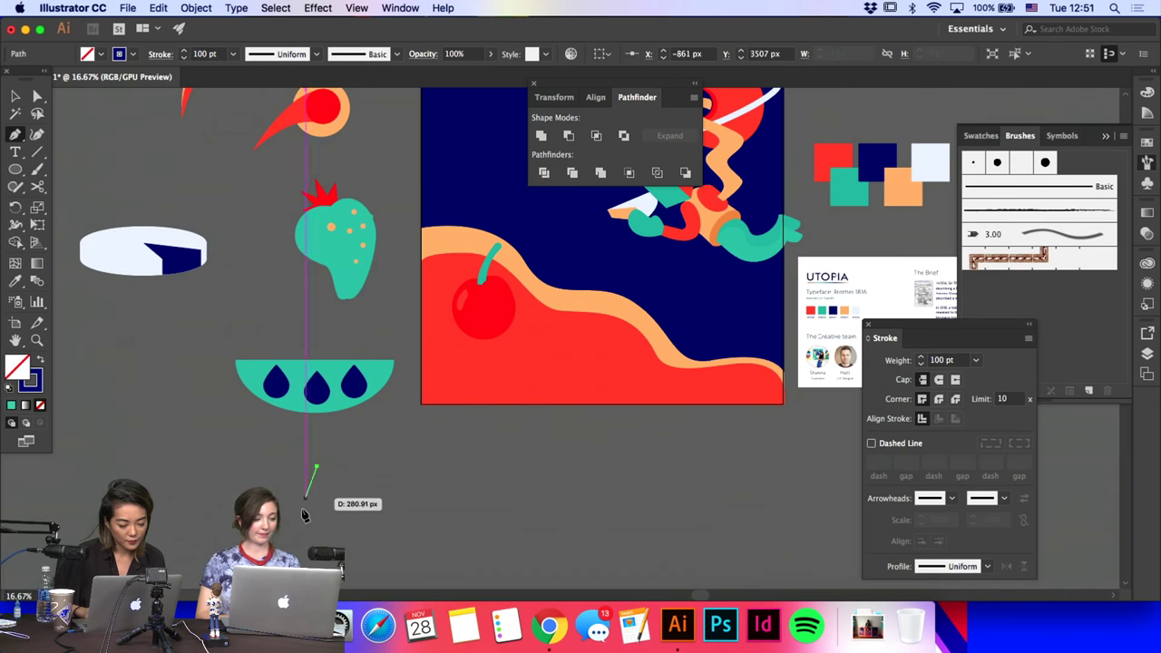
{"action": "left_click", "coordinate": [291, 542]}
{"action": "left_click", "coordinate": [359, 542]}
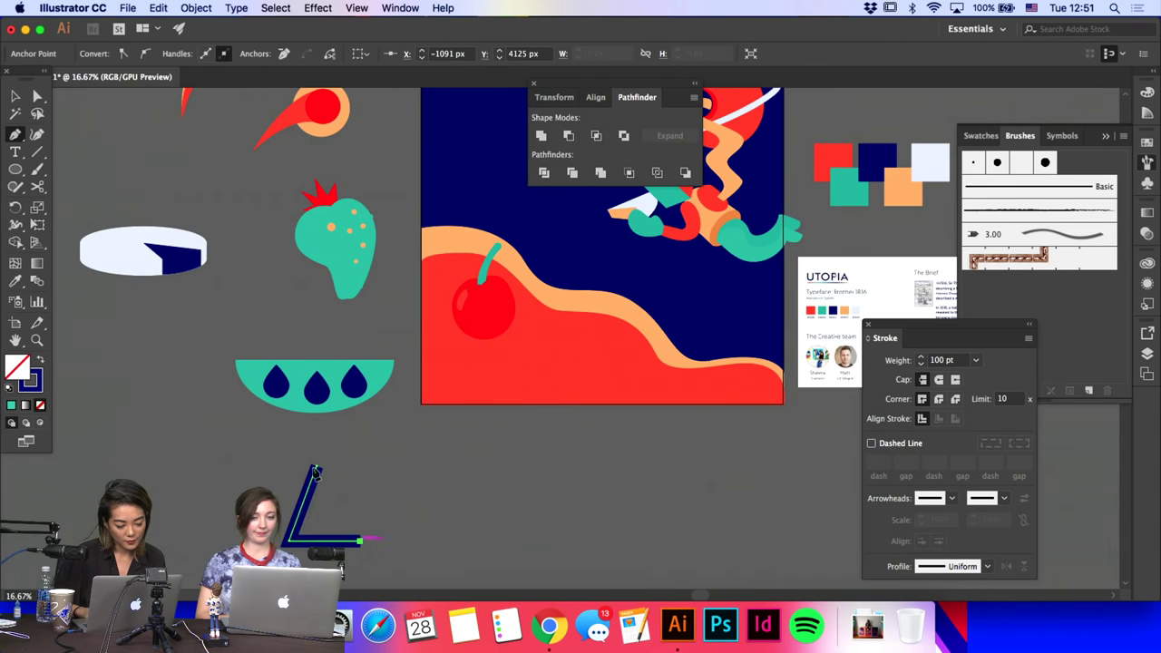
{"action": "left_click", "coordinate": [316, 468]}
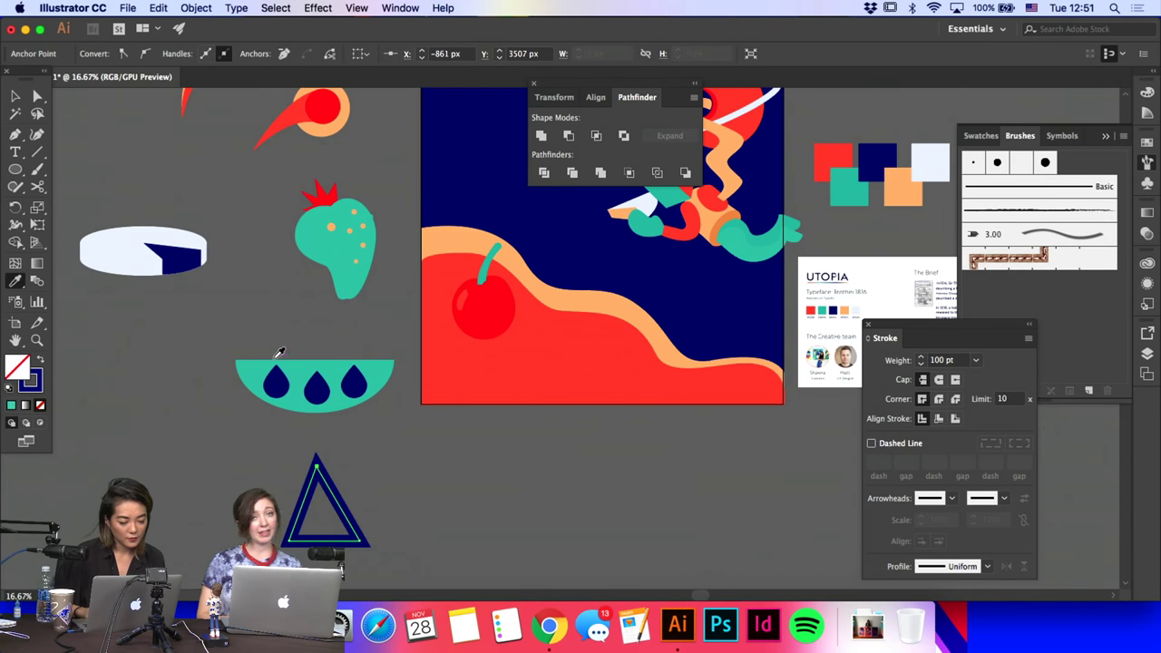
Step: Give the triangle the watermelon slice's teal fill with no stroke and move it to the left of the slice
{"action": "left_click", "coordinate": [278, 356]}
{"action": "left_click", "coordinate": [16, 96]}
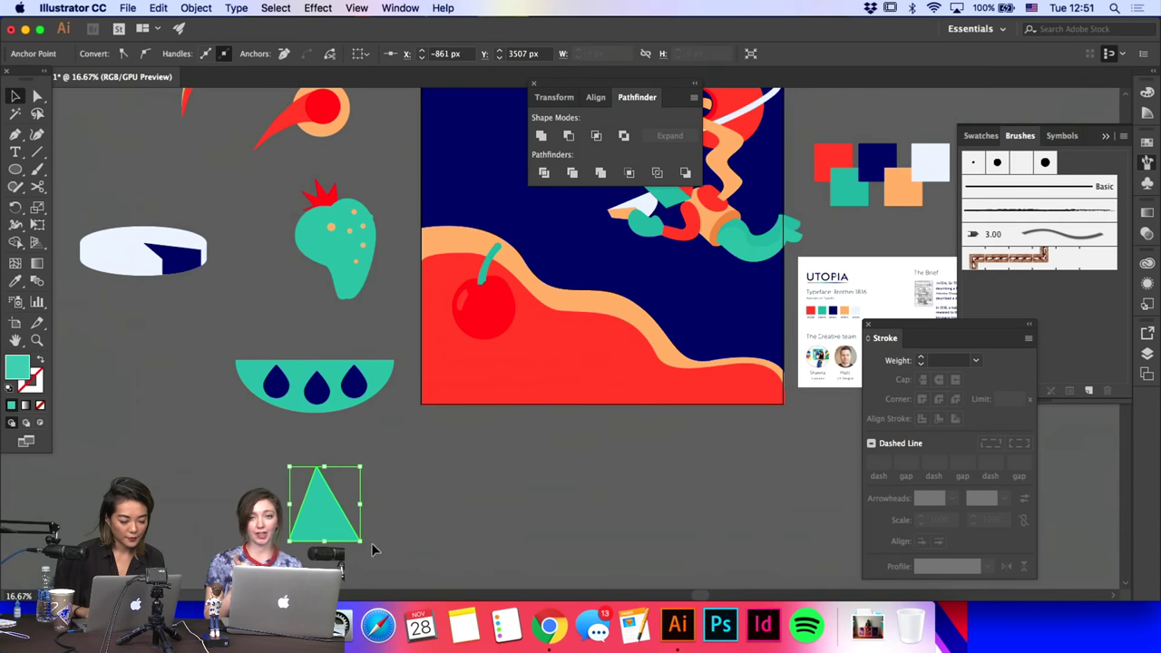
{"action": "left_click_drag", "start_coordinate": [322, 536], "coordinate": [167, 373]}
Step: Move the triangle's lower-left corner point outward along the base to widen the shape
{"action": "key", "text": "super+equal"}
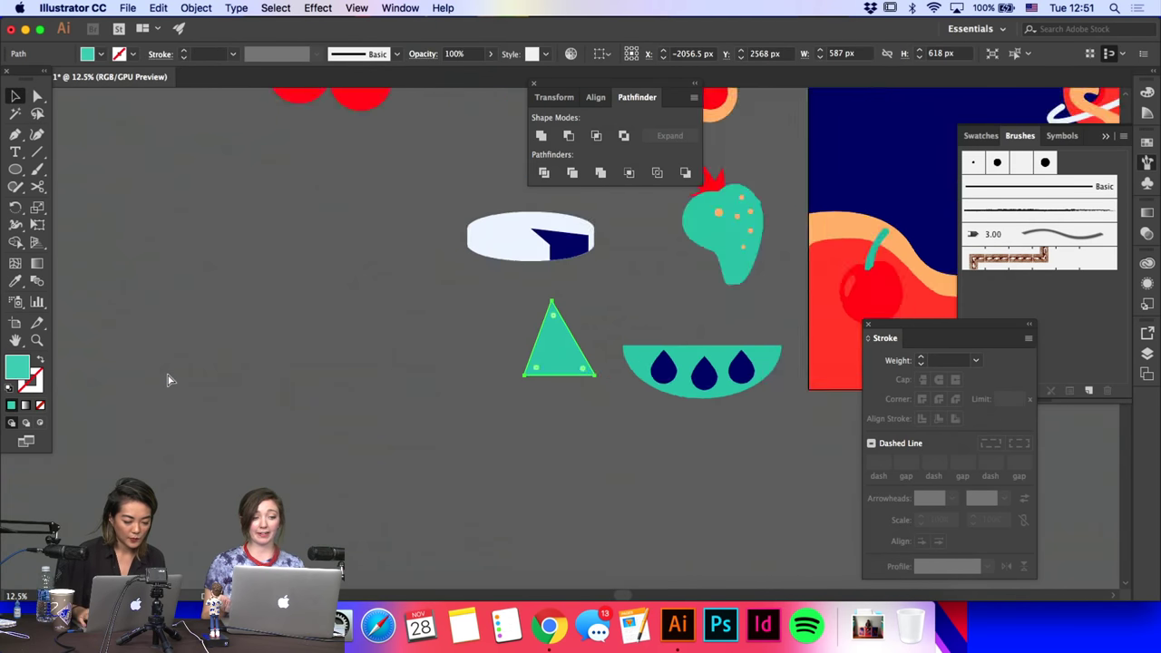
{"action": "key", "text": "super+equal"}
{"action": "key", "text": "a"}
{"action": "left_click", "coordinate": [415, 492]}
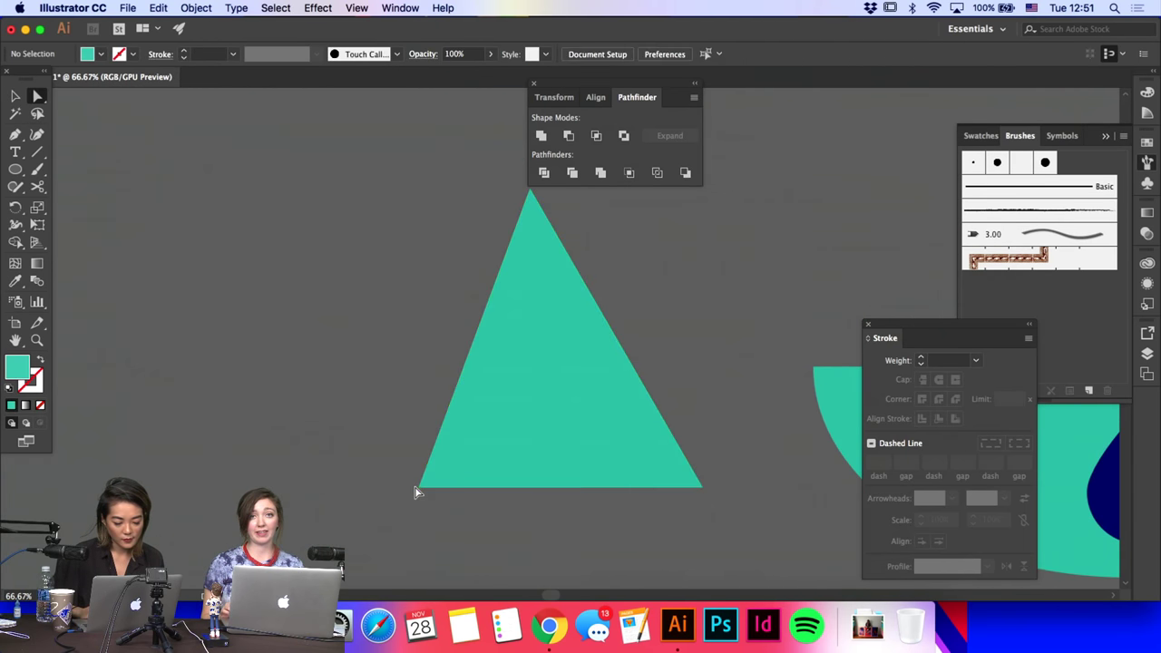
{"action": "left_click_drag", "start_coordinate": [416, 492], "coordinate": [376, 488]}
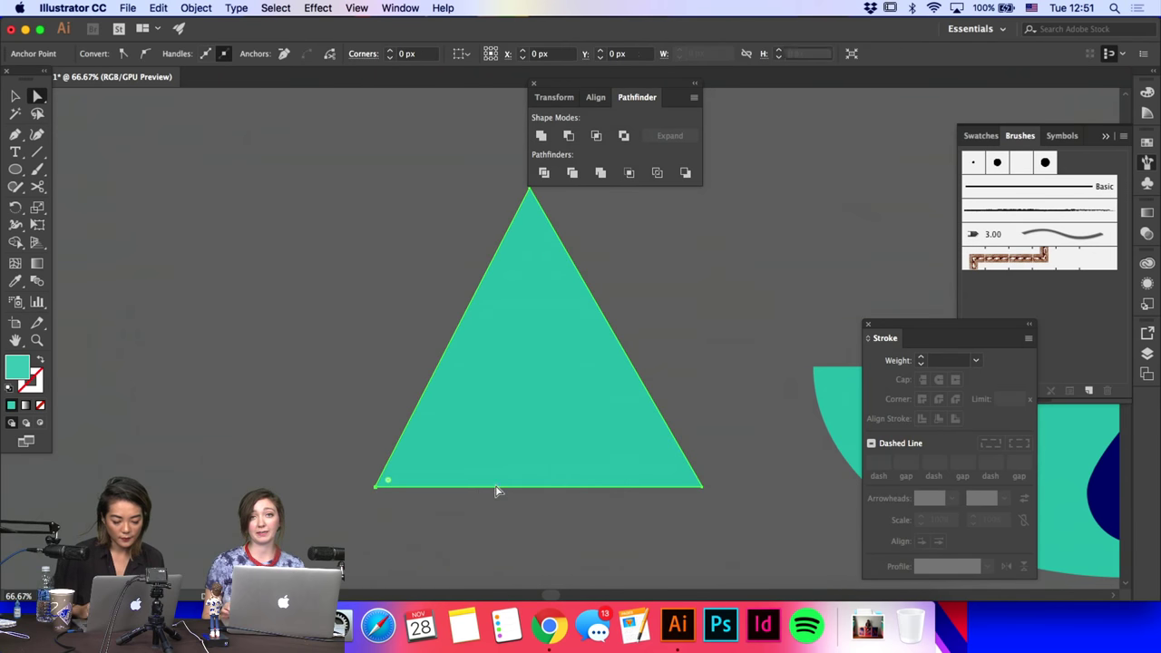
Step: Add an anchor point midway along the triangle's base, pull it down and round it into a curved bottom edge
{"action": "key", "text": "p"}
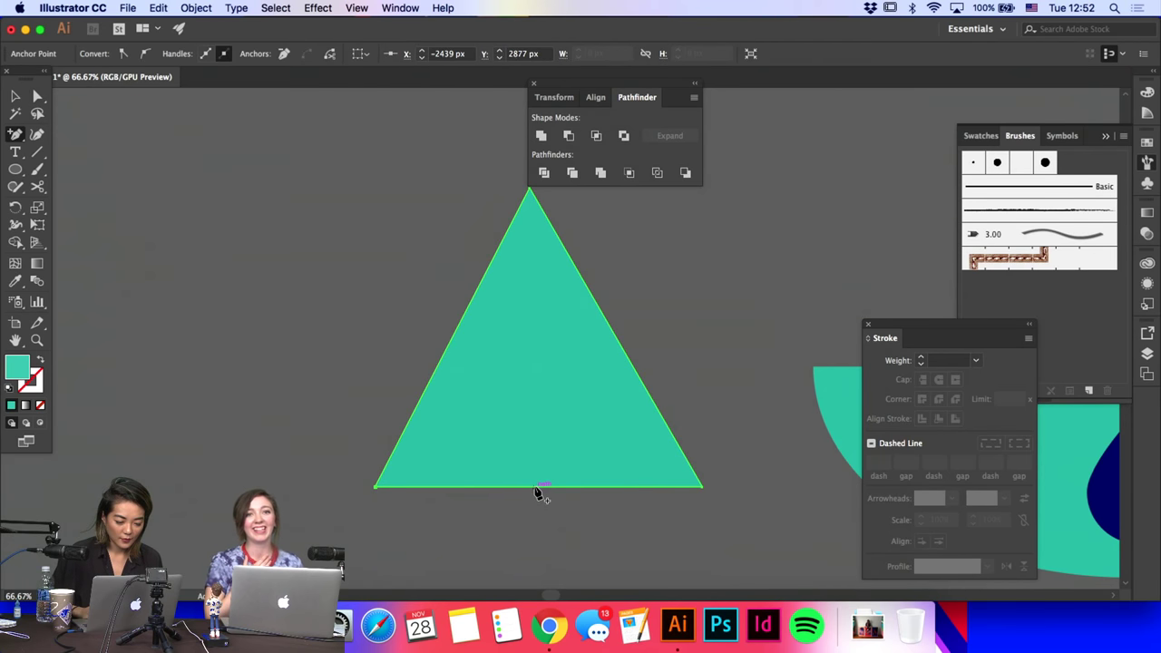
{"action": "left_click", "coordinate": [542, 487]}
{"action": "left_click_drag", "start_coordinate": [542, 487], "coordinate": [461, 155]}
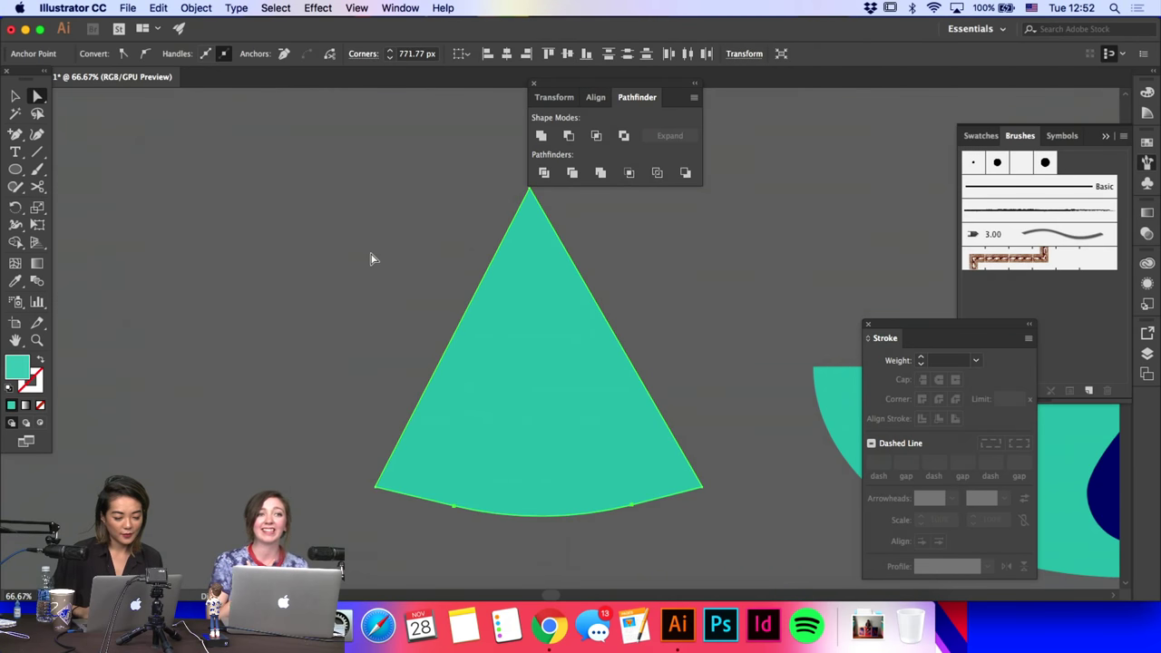
Step: Try nudging the wedge's lower-right corner point inward and upward, and undo the changes
{"action": "scroll", "coordinate": [370, 257], "scroll_direction": "right", "scroll_amount": 5}
{"action": "scroll", "coordinate": [370, 256], "scroll_direction": "down", "scroll_amount": 2}
{"action": "left_click", "coordinate": [531, 425]}
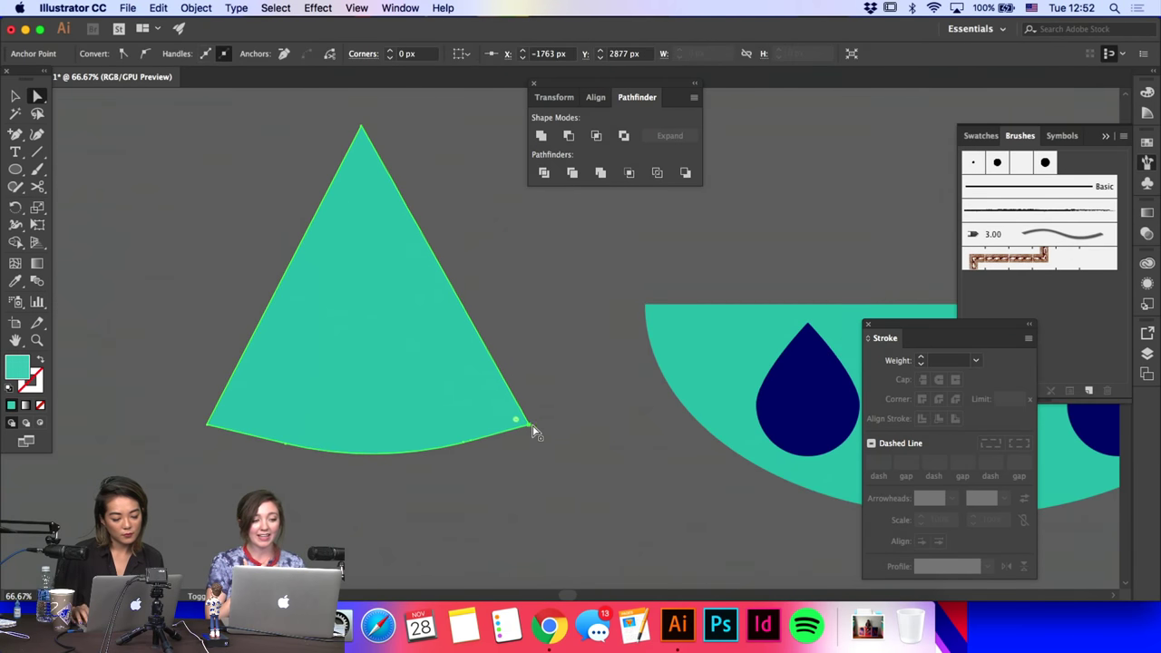
{"action": "key", "text": "shift+Left"}
{"action": "key", "text": "shift+Up"}
{"action": "key", "text": "shift+Up"}
{"action": "key", "text": "shift+Left"}
{"action": "key", "text": "super+z"}
{"action": "key", "text": "super+z"}
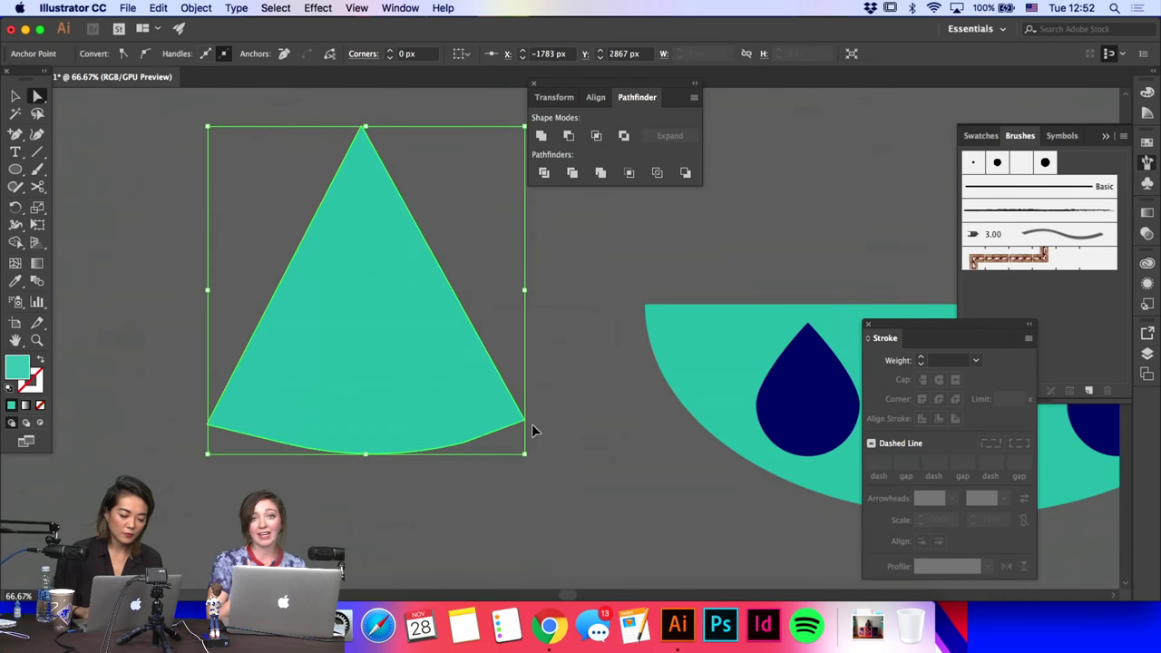
{"action": "key", "text": "super+z"}
{"action": "key", "text": "super+z"}
{"action": "key", "text": "super+z"}
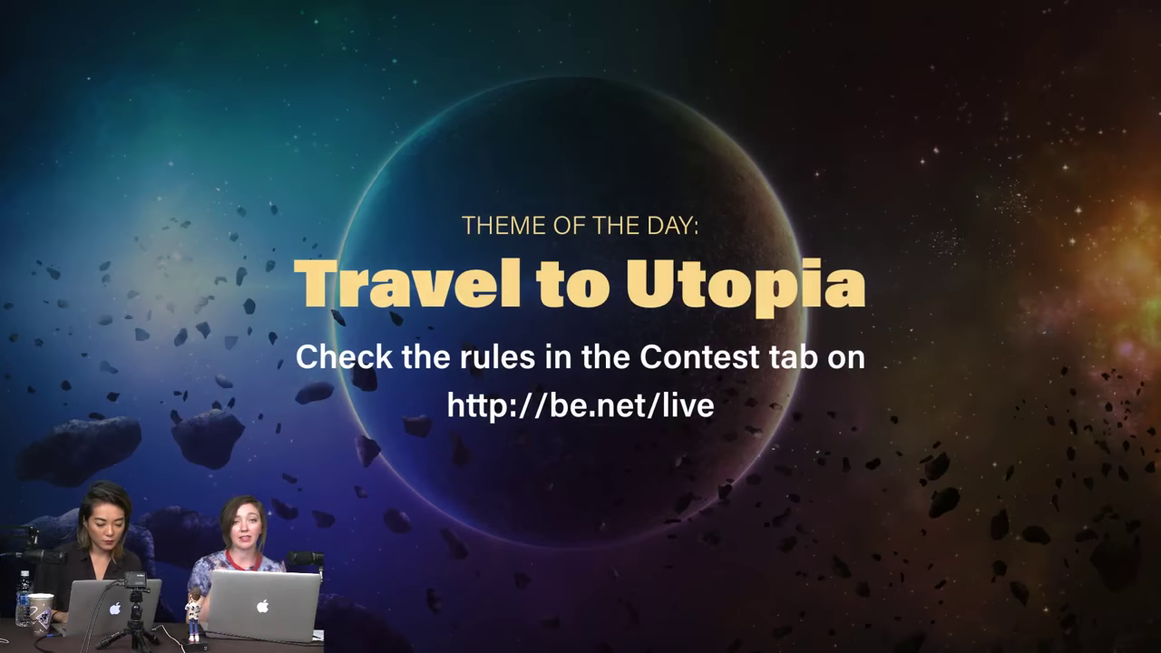
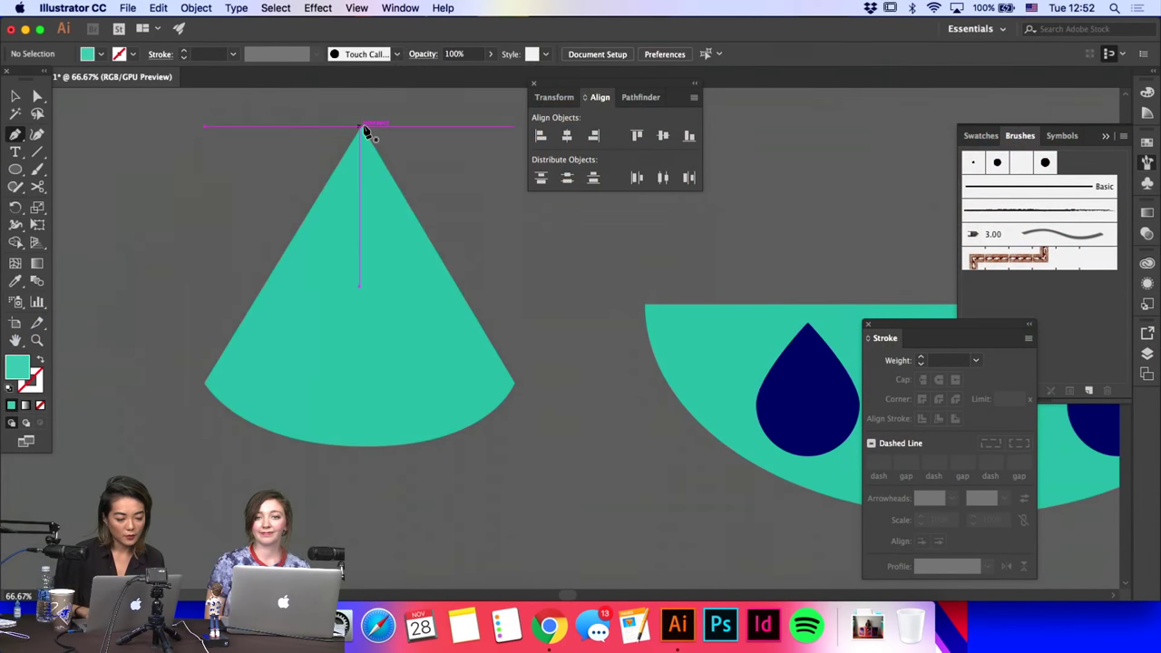
Step: Draw a closed side face with the Pen tool from the wedge's apex, out to the right and curving down to its lower-right corner
{"action": "left_click", "coordinate": [361, 127]}
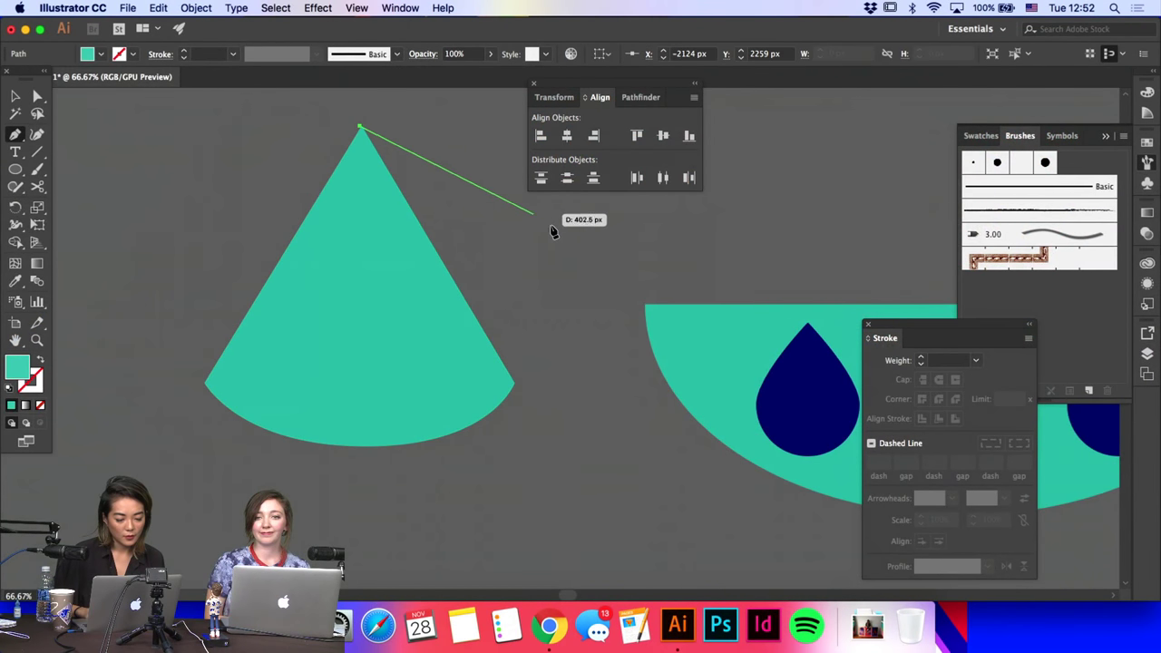
{"action": "left_click", "coordinate": [535, 245]}
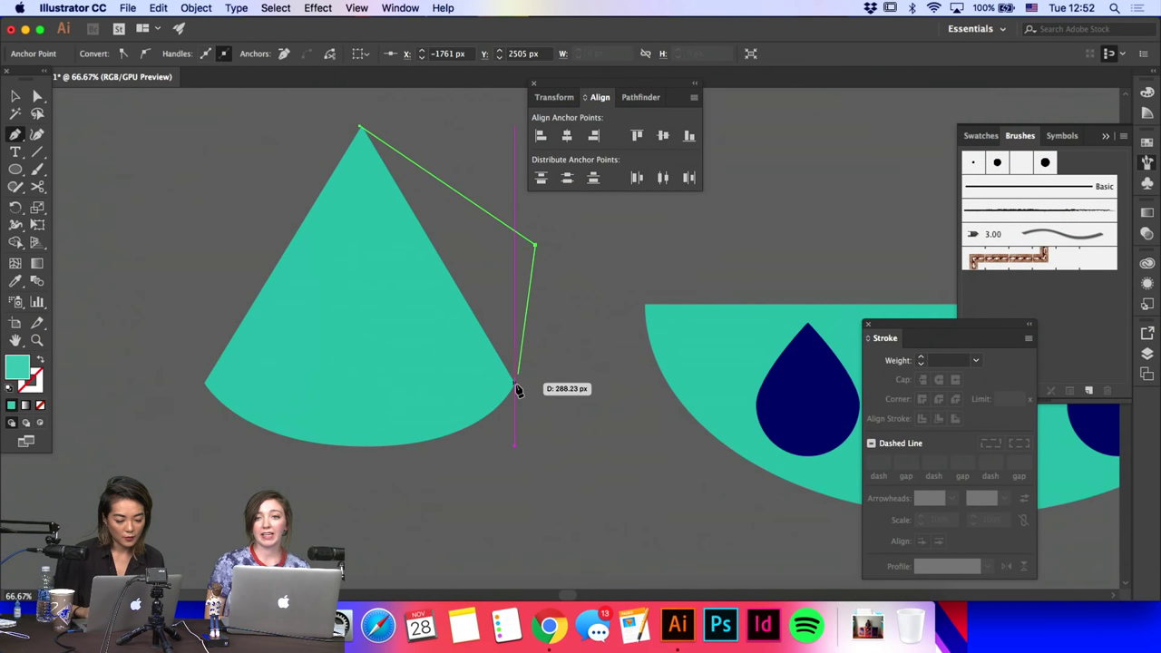
{"action": "mouse_move", "coordinate": [516, 384]}
{"action": "left_mouse_down"}
{"action": "mouse_move", "coordinate": [495, 415]}
{"action": "mouse_move", "coordinate": [514, 389]}
{"action": "left_mouse_up"}
{"action": "left_click", "coordinate": [360, 130]}
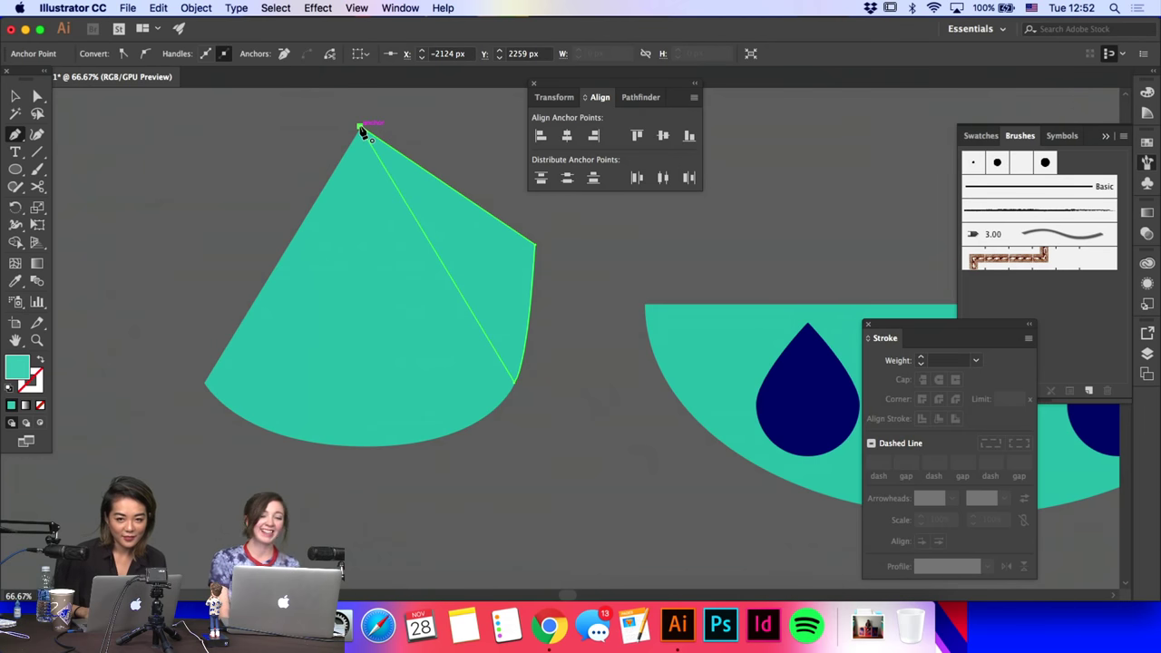
{"action": "key", "text": "a"}
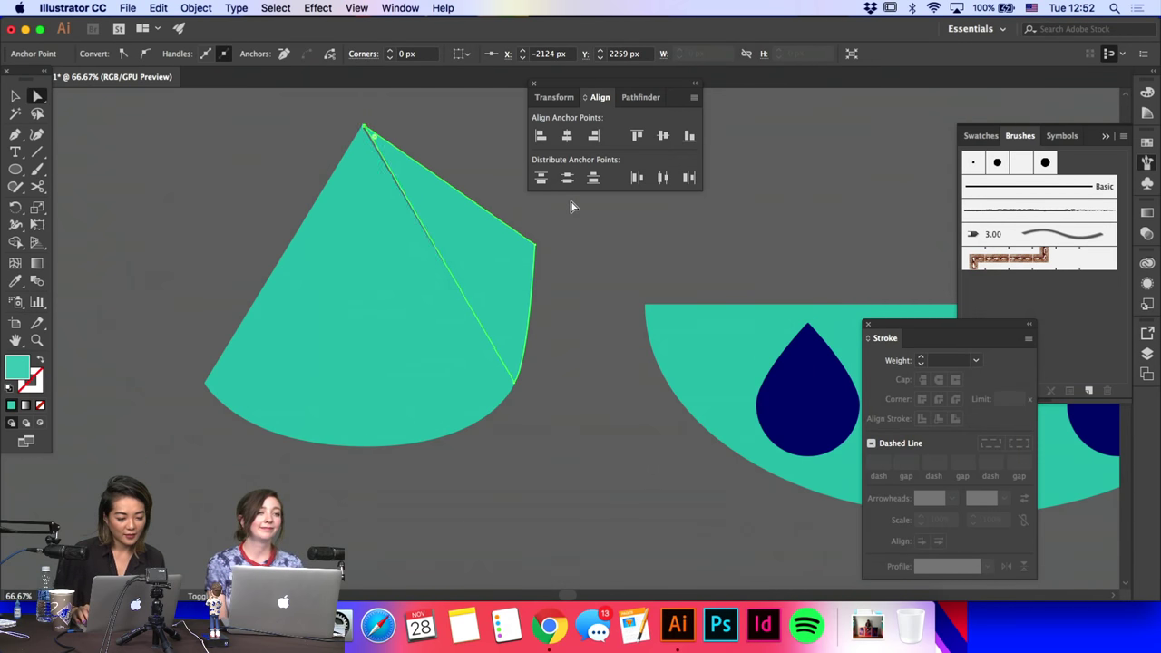
Step: Fill the wedge's side face with the navy sampled from a watermelon seed
{"action": "left_click", "coordinate": [15, 281]}
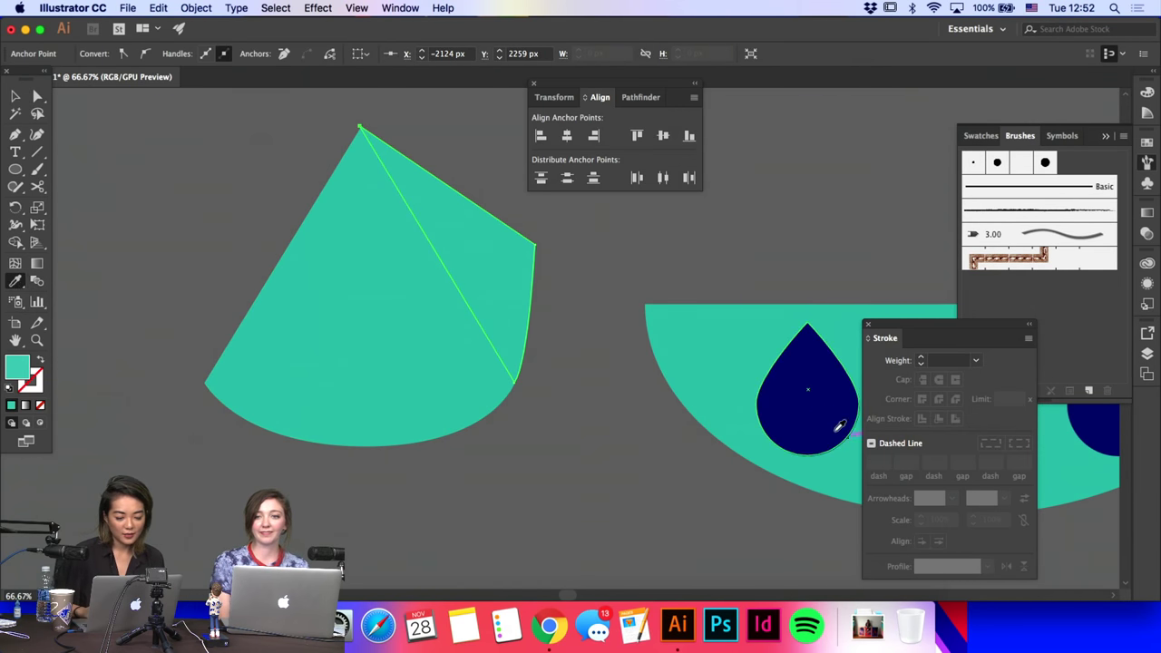
{"action": "left_click", "coordinate": [834, 432]}
{"action": "key", "text": "a"}
{"action": "left_click", "coordinate": [590, 417]}
{"action": "left_click", "coordinate": [410, 401]}
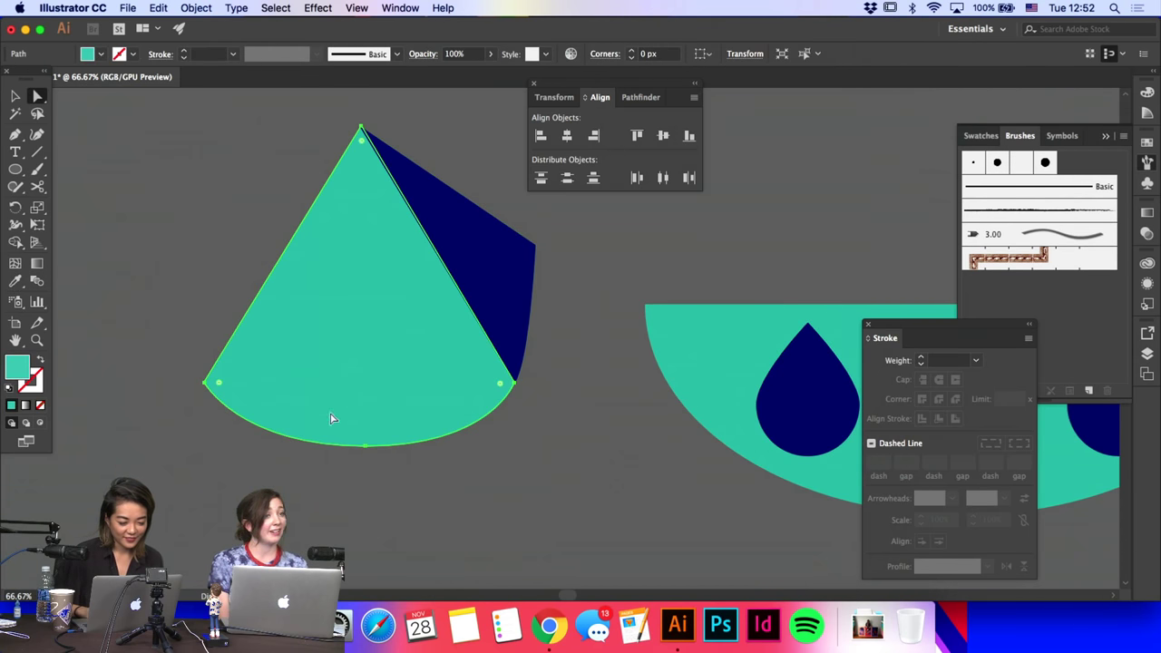
{"action": "left_click", "coordinate": [573, 430]}
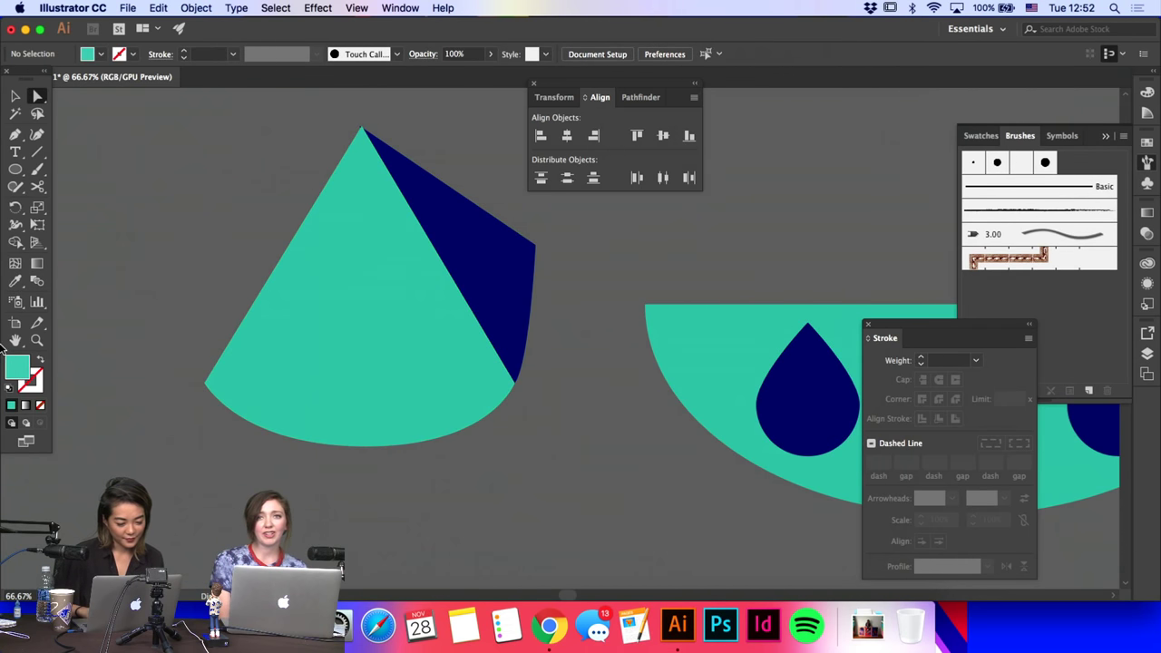
Step: Move the three navy seeds together from the half-round slice onto the wedge's lower part, scaled down to about half size
{"action": "left_click", "coordinate": [14, 96]}
{"action": "key", "text": "super+minus"}
{"action": "key", "text": "super+minus"}
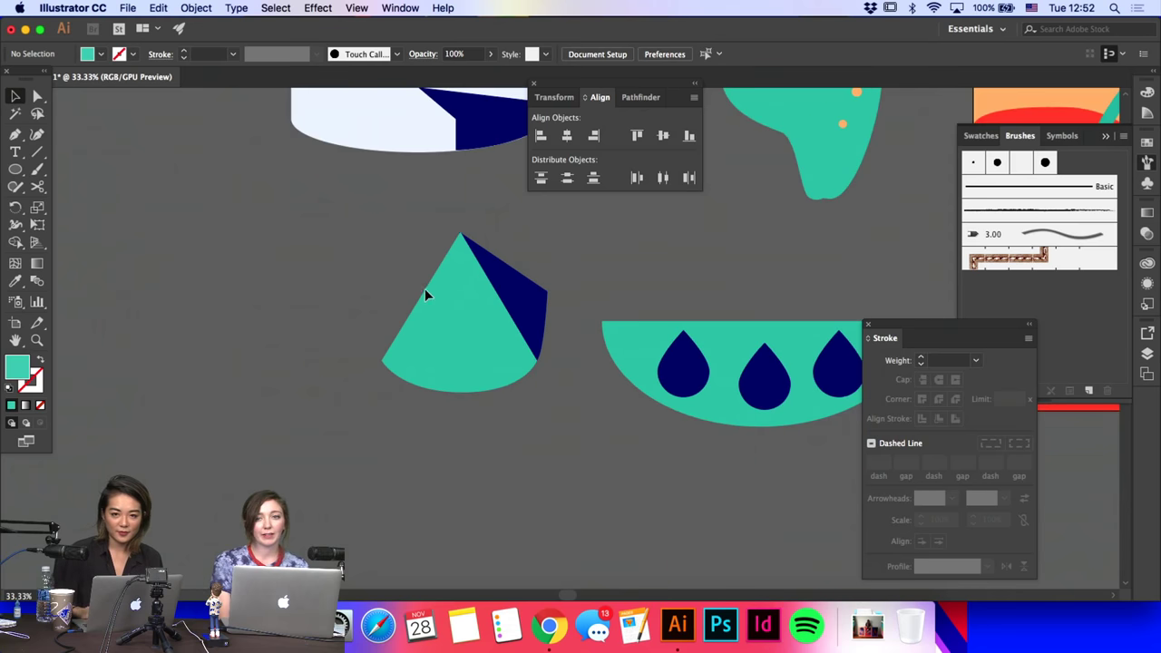
{"action": "scroll", "coordinate": [544, 362], "scroll_direction": "right", "scroll_amount": 3}
{"action": "left_click_drag", "start_coordinate": [541, 359], "coordinate": [323, 339]}
{"action": "key", "text": "super+z"}
{"action": "left_click", "coordinate": [617, 368], "text": "shift"}
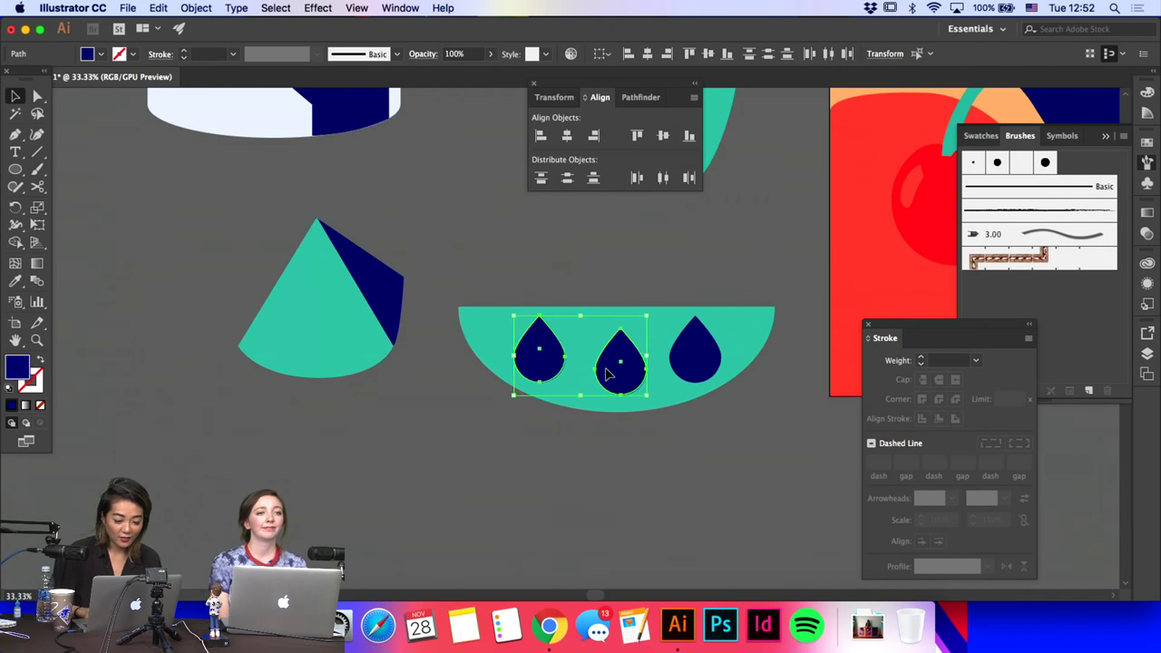
{"action": "left_click", "coordinate": [692, 372], "text": "shift"}
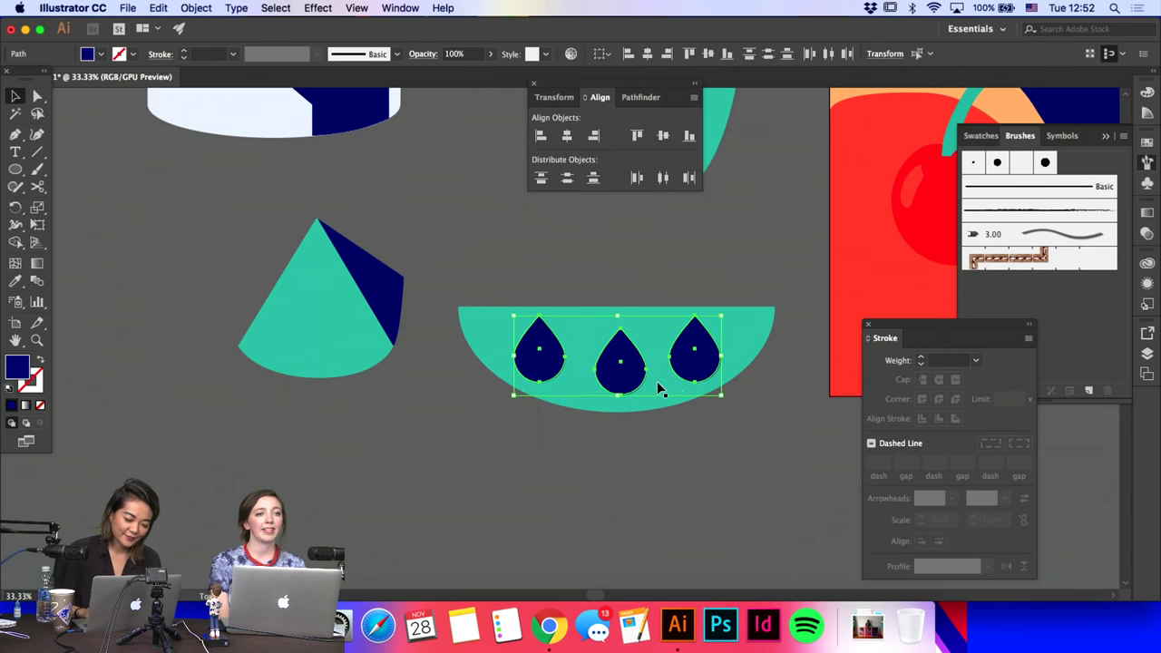
{"action": "left_click_drag", "start_coordinate": [718, 389], "coordinate": [308, 337]}
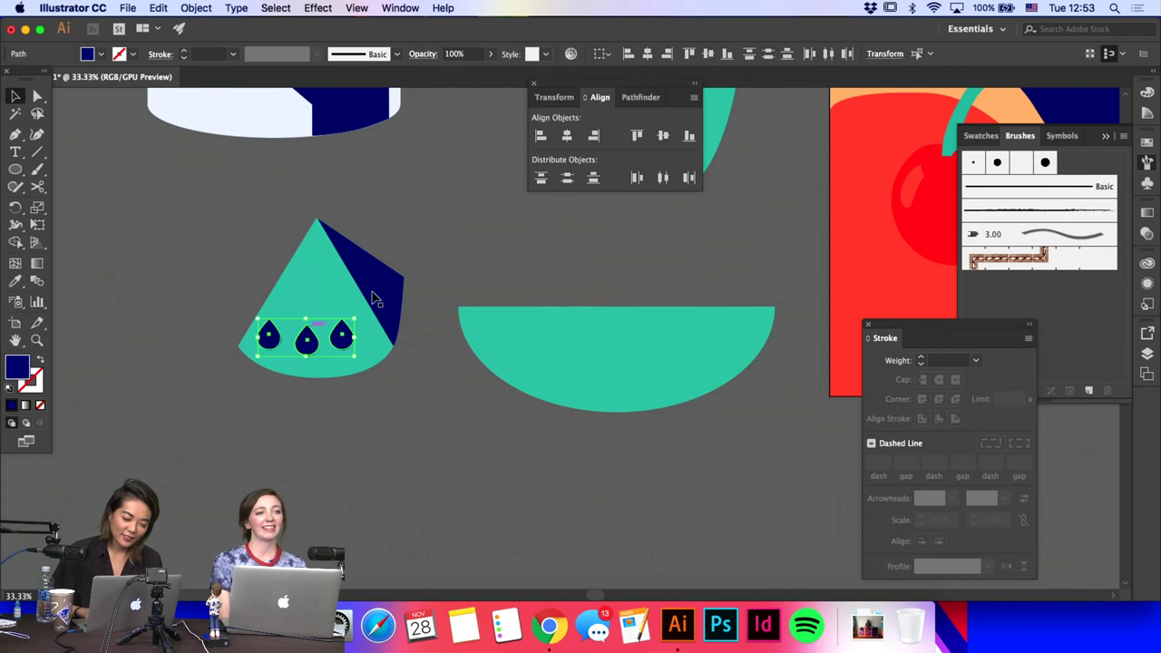
Step: Nudge the three seeds right to centre them across the wedge's teal front
{"action": "key", "text": "shift+Right"}
{"action": "key", "text": "shift+Right"}
{"action": "key", "text": "shift+Right"}
Step: Pull the navy side face's outer corner point inward to make the wedge's side narrower
{"action": "key", "text": "a"}
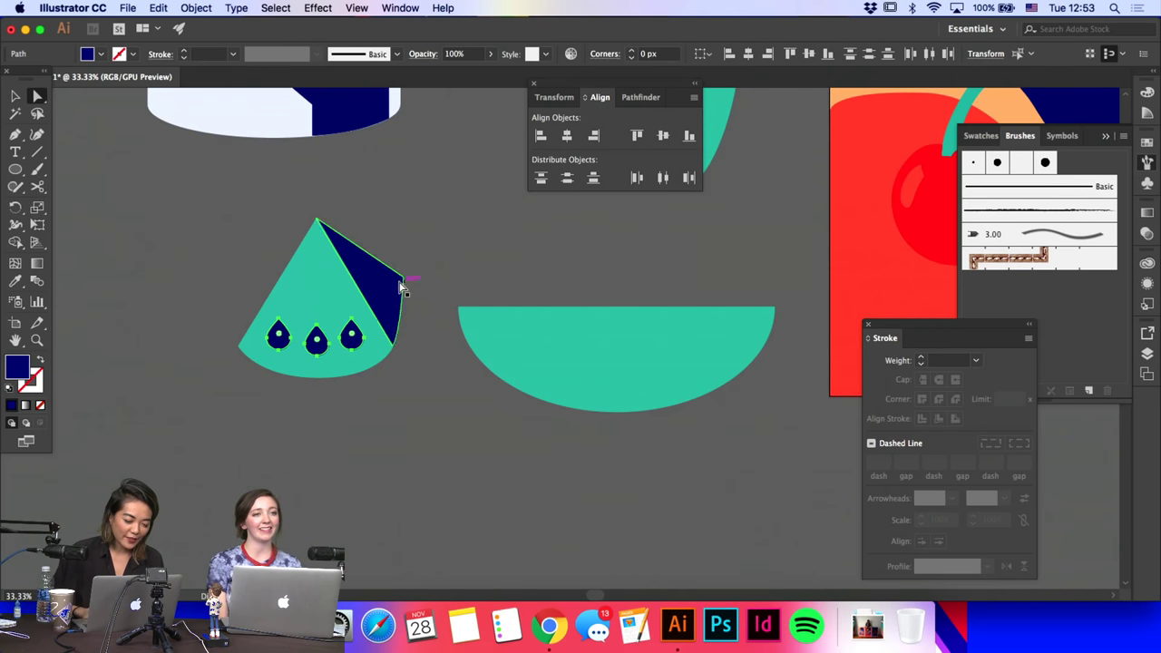
{"action": "left_click", "coordinate": [401, 284]}
{"action": "left_click_drag", "start_coordinate": [402, 284], "coordinate": [385, 288]}
{"action": "left_click", "coordinate": [434, 251]}
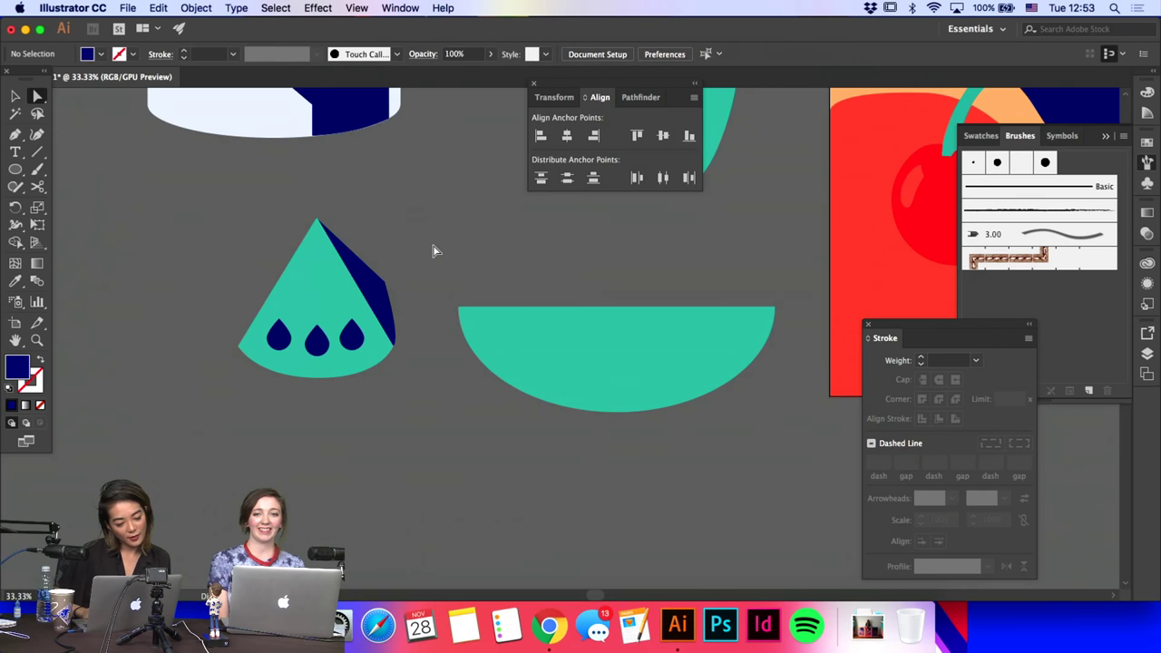
Step: Copy the navy seeds upward to add a row of two and a single seed near the wedge's tip, and even out their spacing
{"action": "left_click", "coordinate": [313, 342]}
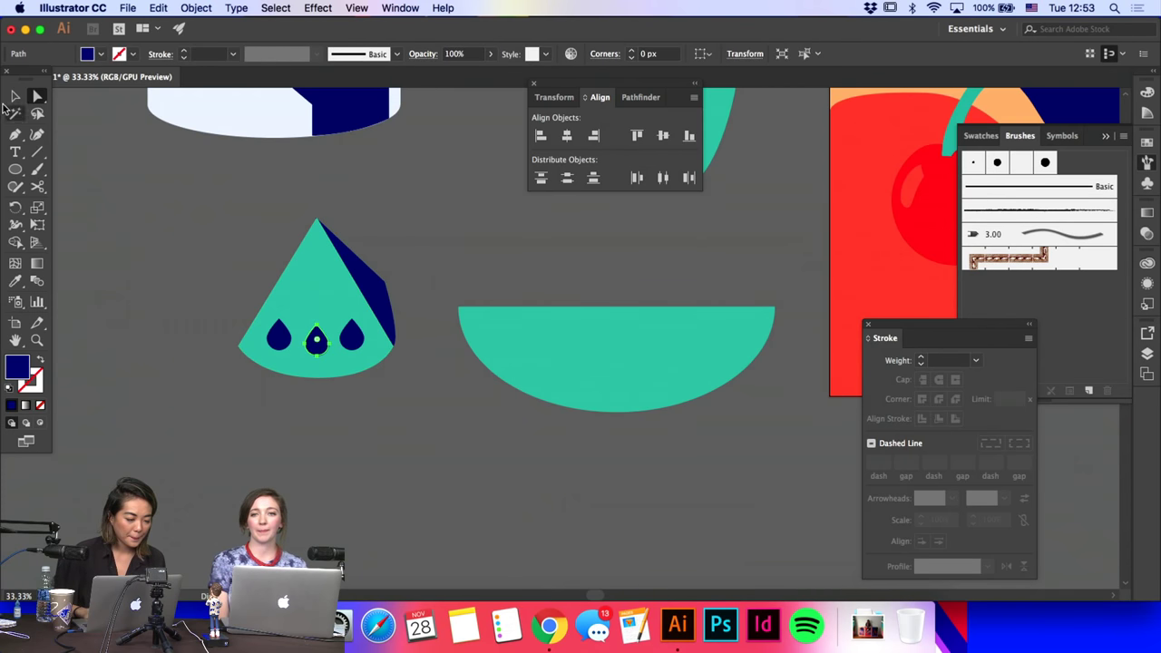
{"action": "left_click", "coordinate": [14, 96]}
{"action": "left_click", "coordinate": [140, 205]}
{"action": "left_click", "coordinate": [317, 339]}
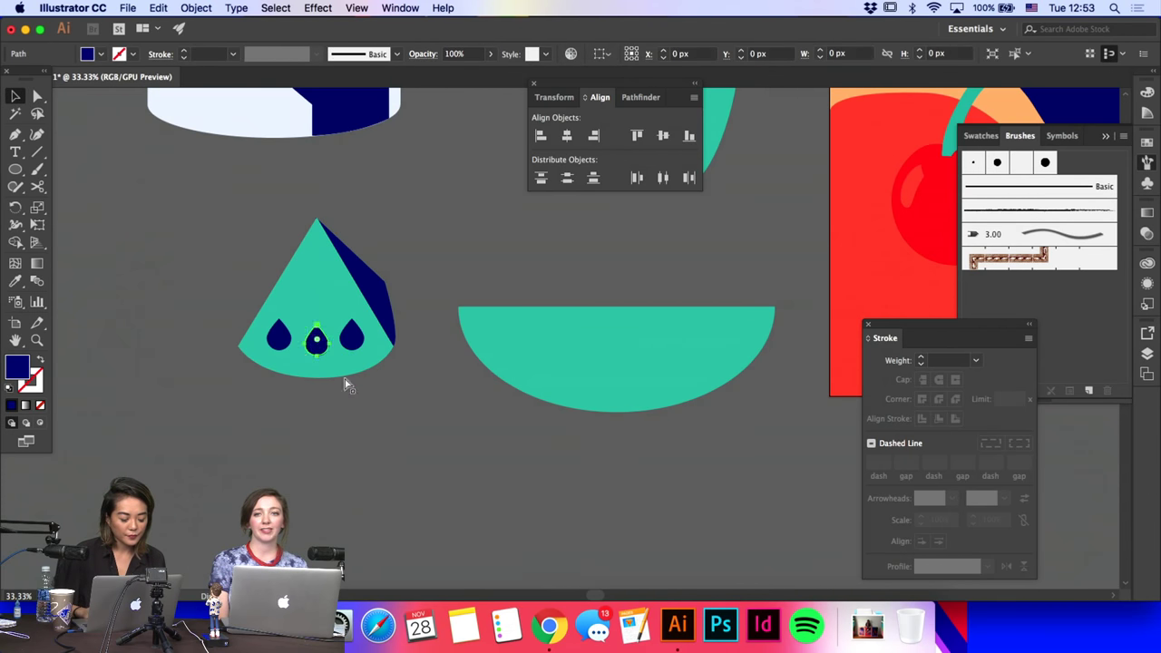
{"action": "left_click_drag", "start_coordinate": [310, 324], "coordinate": [336, 298]}
{"action": "left_click", "coordinate": [465, 230]}
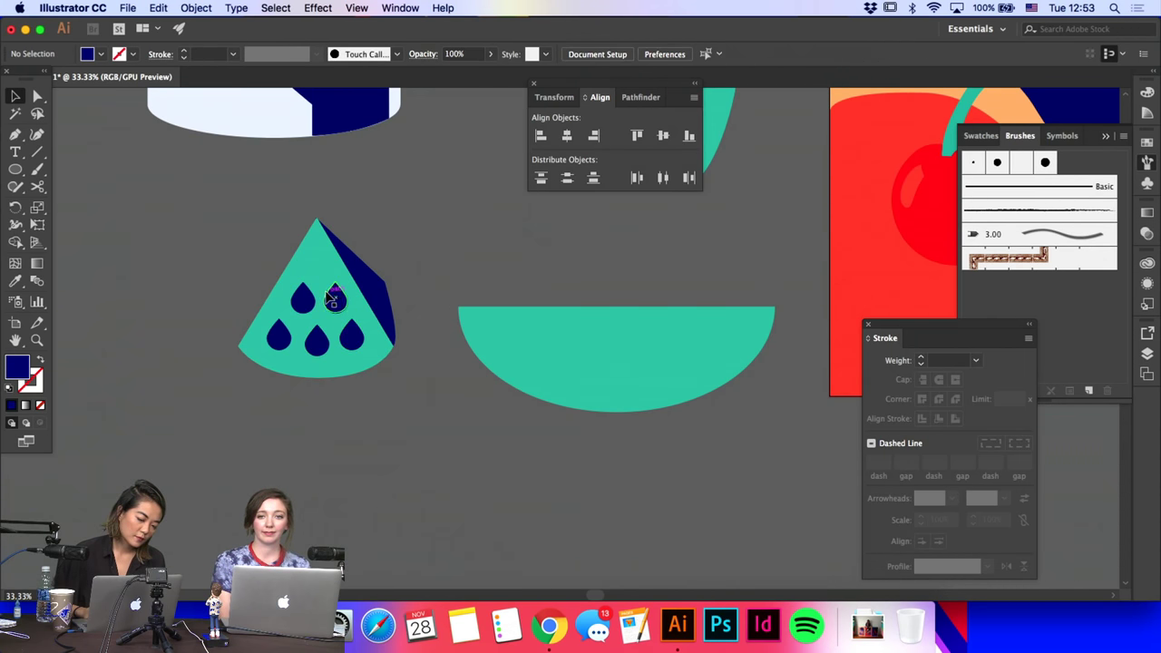
{"action": "left_click", "coordinate": [335, 296]}
{"action": "left_click", "coordinate": [434, 245]}
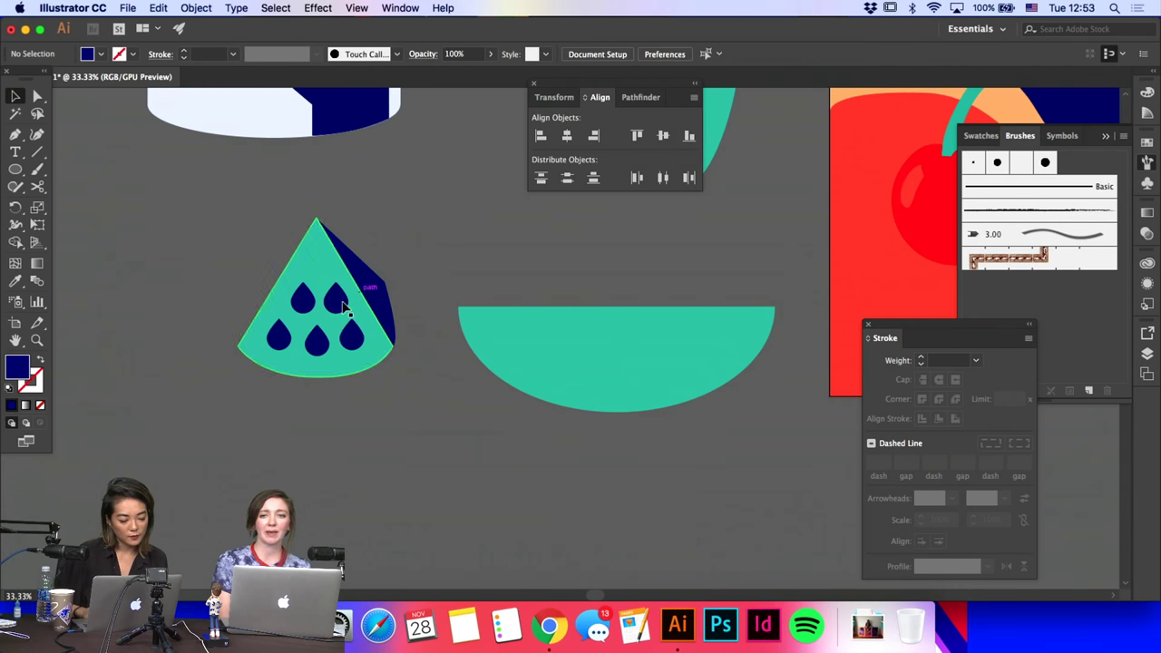
{"action": "left_click_drag", "start_coordinate": [342, 300], "coordinate": [321, 263]}
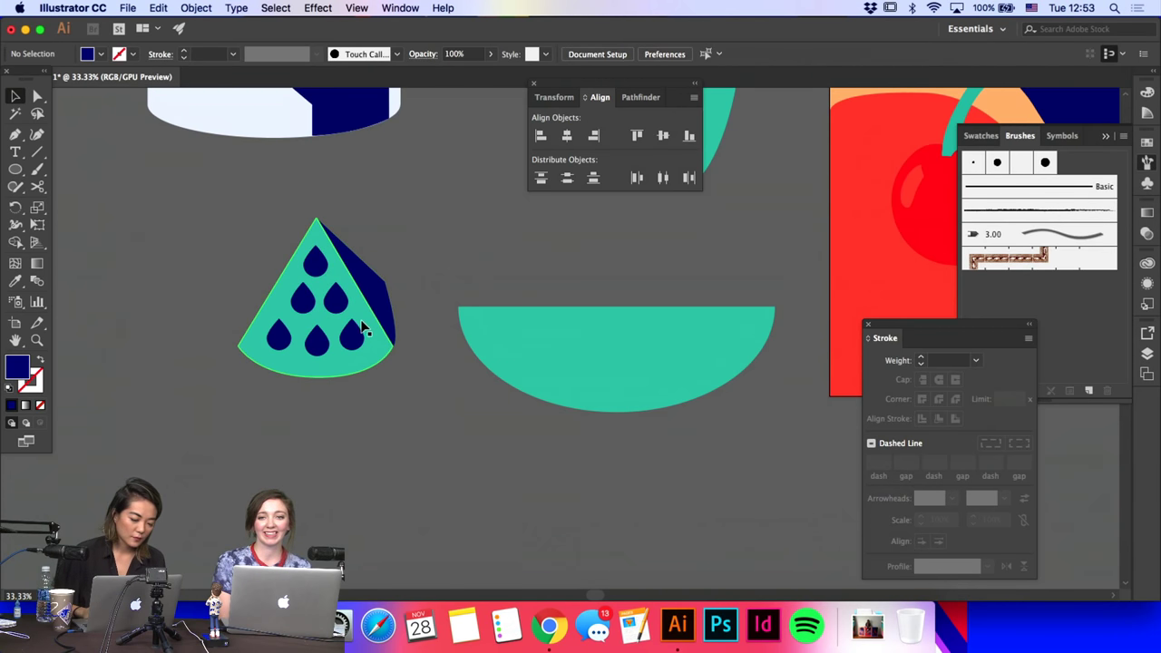
{"action": "left_click_drag", "start_coordinate": [354, 335], "coordinate": [354, 335]}
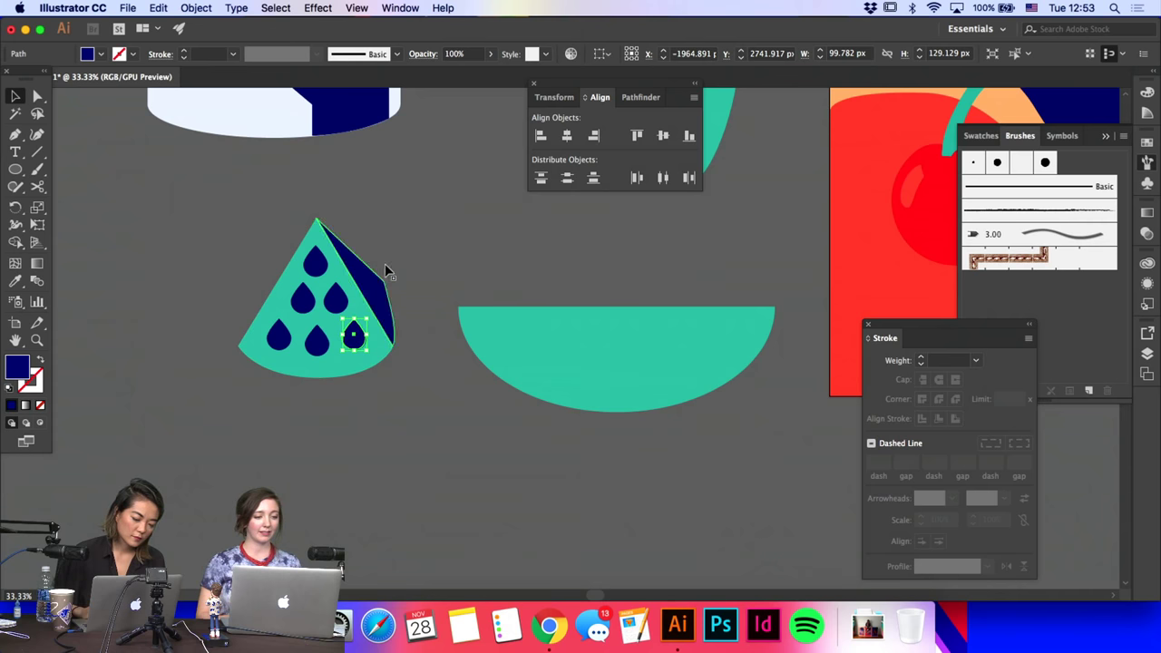
Step: Nudge the wedge's teal front and navy side together slightly up and right behind the seeds
{"action": "left_click", "coordinate": [361, 298]}
{"action": "key", "text": "shift+Up"}
{"action": "key", "text": "shift+Up"}
{"action": "key", "text": "shift+Right"}
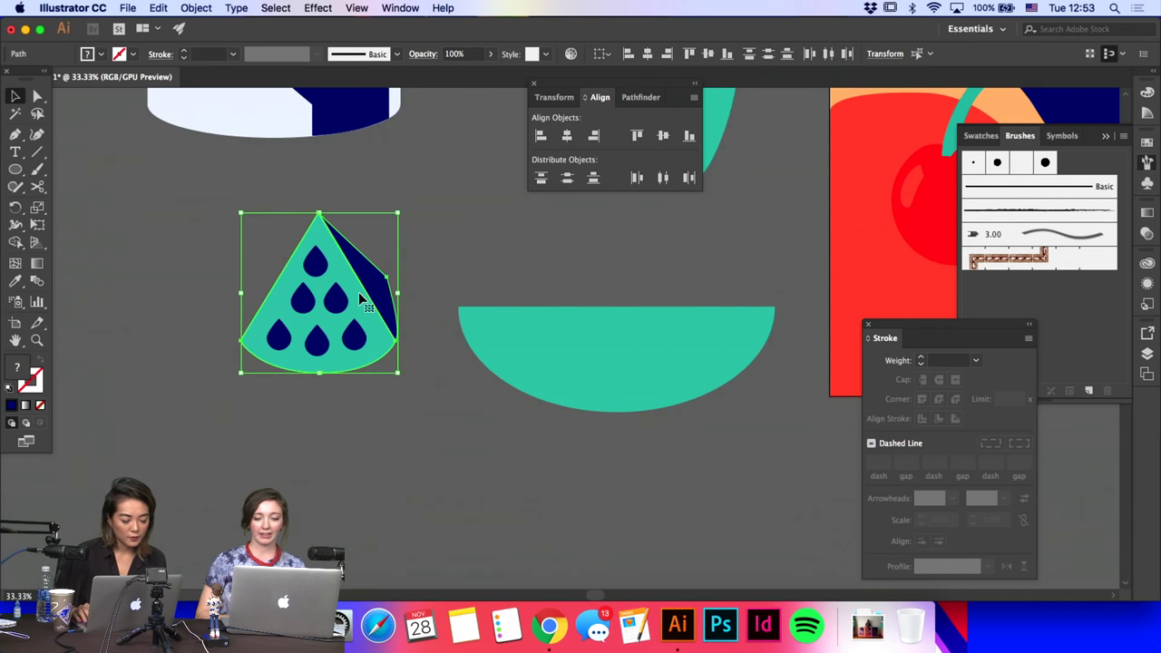
{"action": "left_click", "coordinate": [472, 291]}
Step: Pull the navy side face's outer corner point down and slightly outward to slim the side
{"action": "key", "text": "a"}
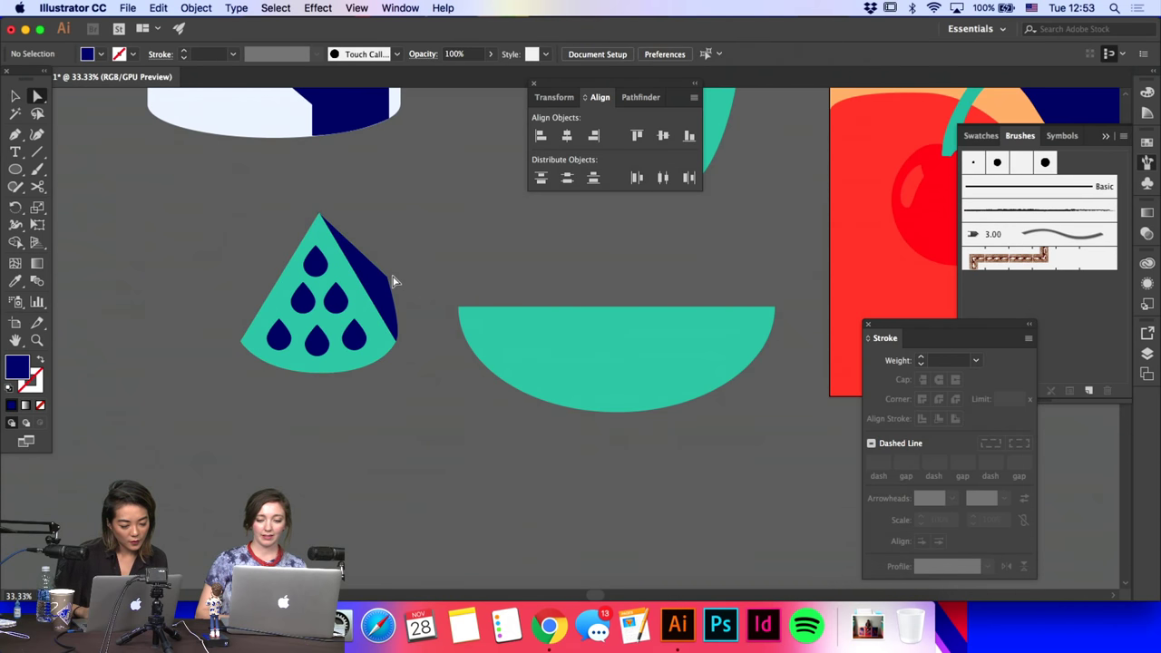
{"action": "left_click_drag", "start_coordinate": [388, 274], "coordinate": [405, 316]}
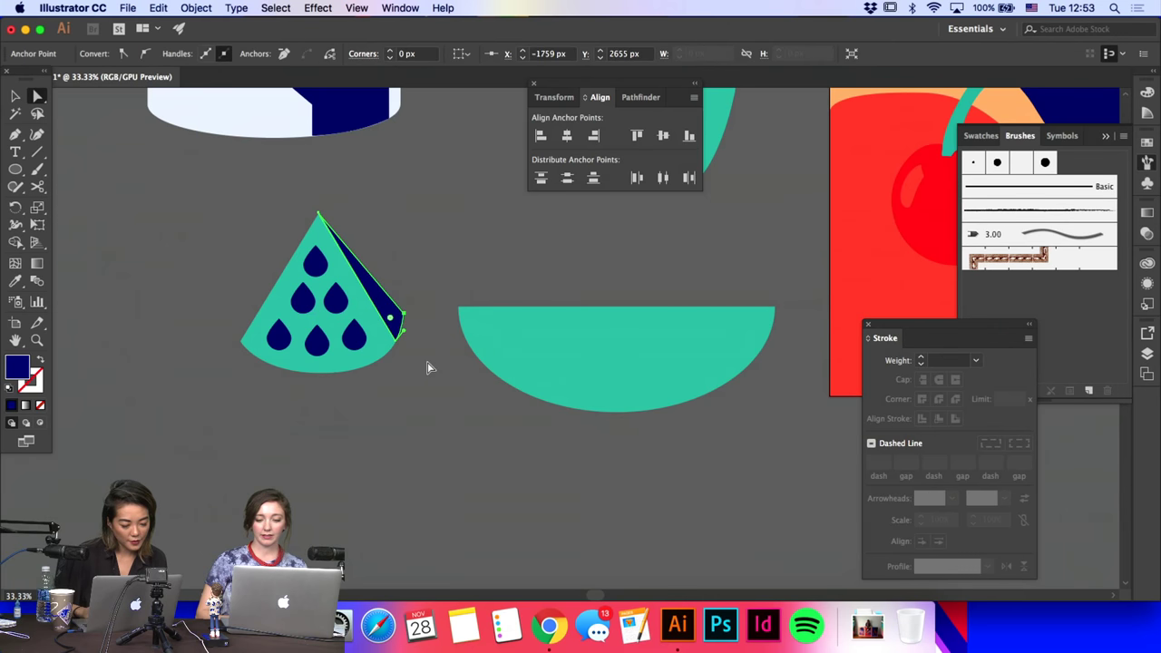
{"action": "left_click", "coordinate": [430, 367]}
{"action": "left_click", "coordinate": [16, 134]}
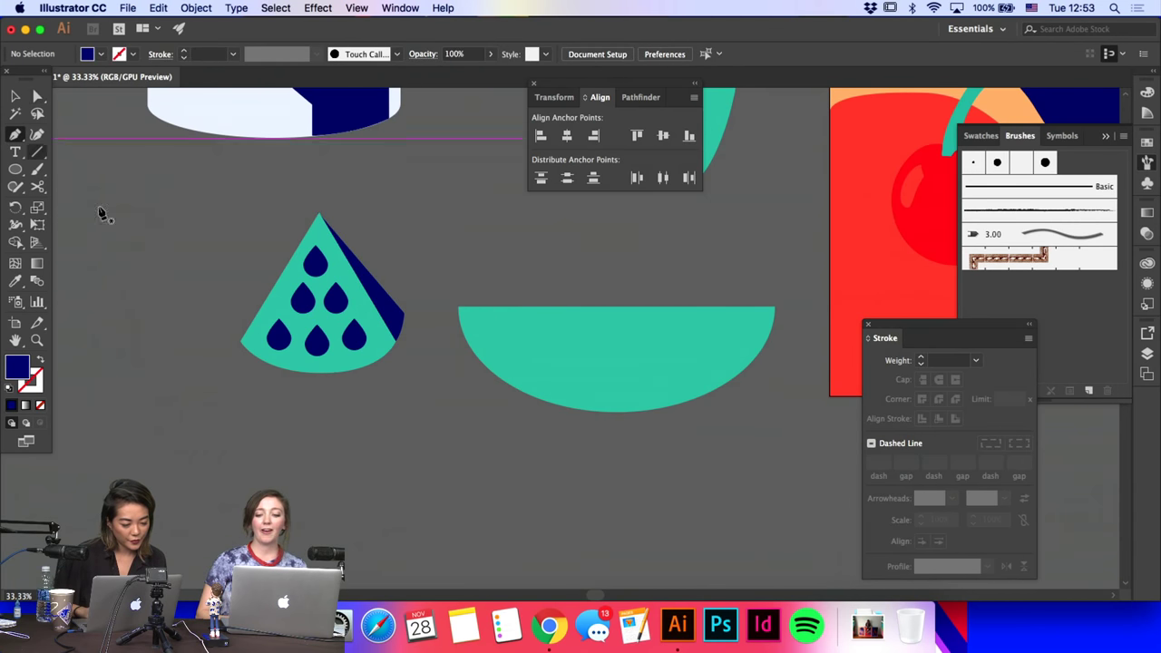
{"action": "left_click", "coordinate": [240, 342]}
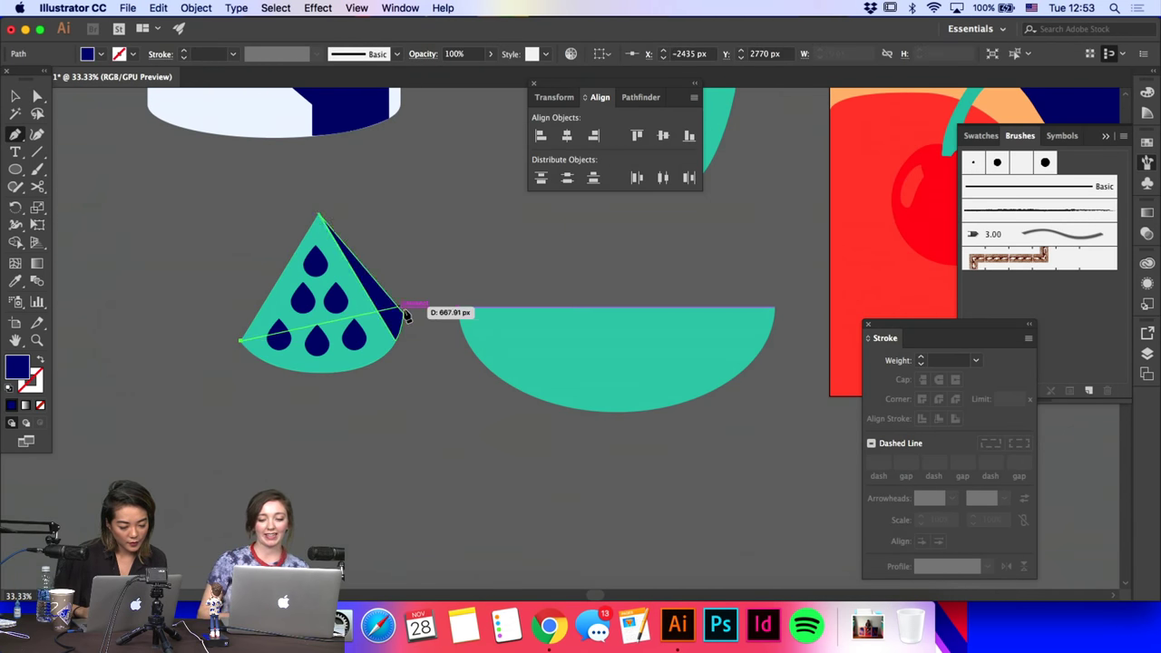
{"action": "key", "text": "a"}
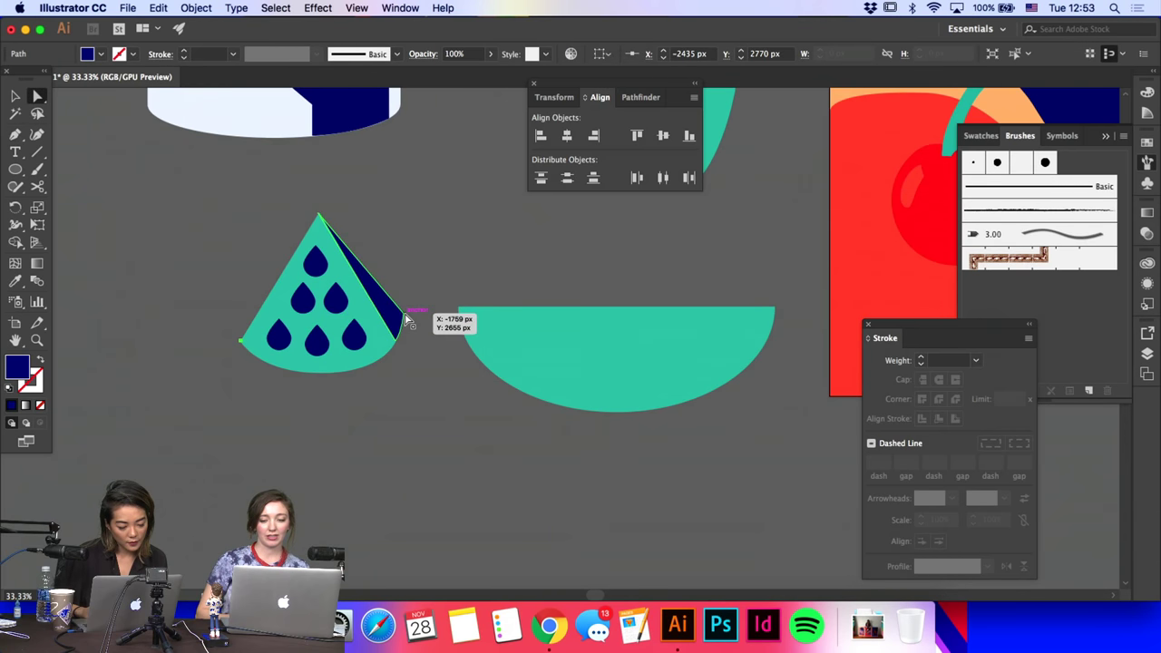
Step: Raise the teal front's left corner point and shift the corner shared by the front and side faces slightly down and left
{"action": "left_click", "coordinate": [242, 343]}
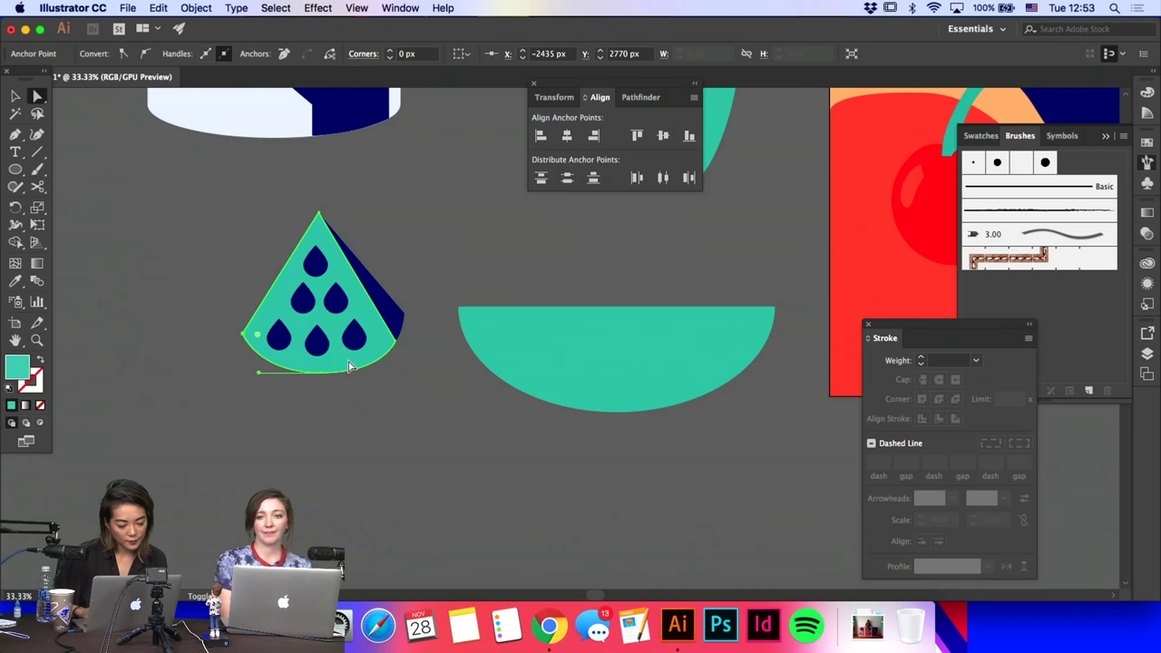
{"action": "left_click", "coordinate": [405, 315], "text": "shift"}
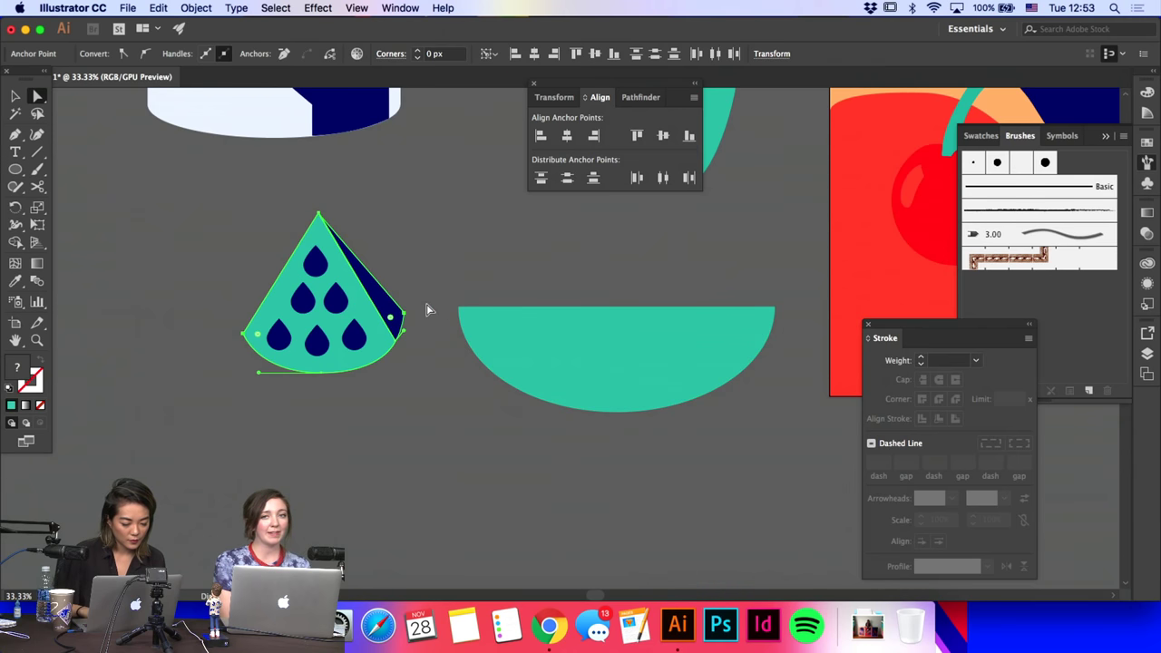
{"action": "left_click_drag", "start_coordinate": [408, 364], "coordinate": [390, 338]}
{"action": "key", "text": "shift+Down"}
{"action": "key", "text": "shift+Left"}
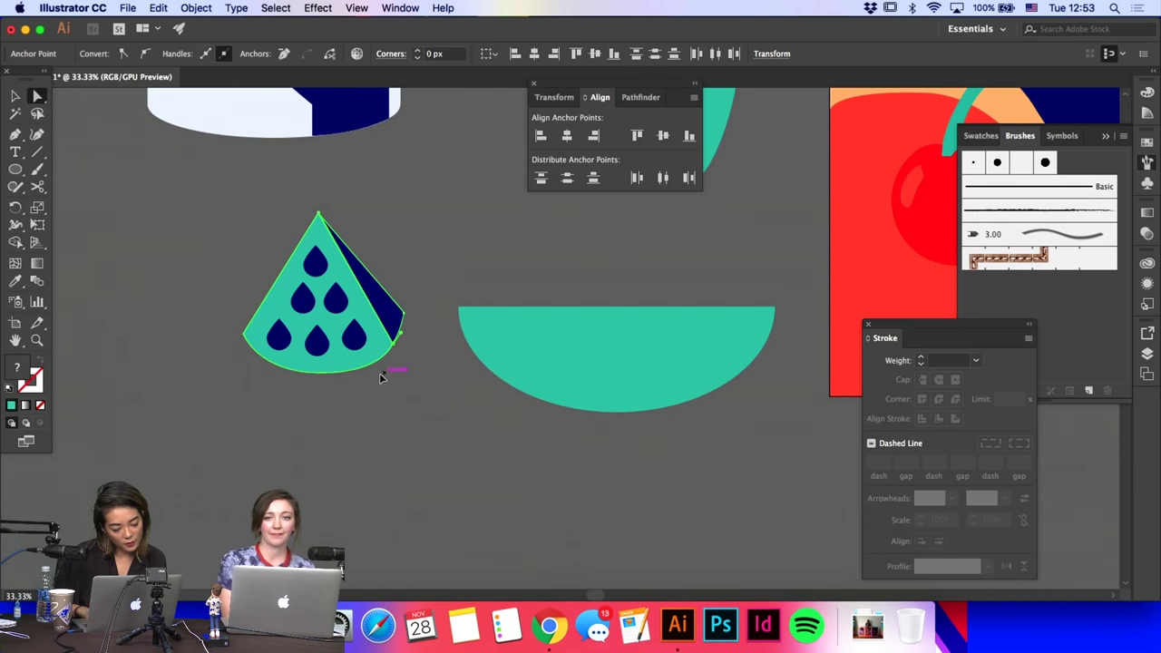
{"action": "left_click_drag", "start_coordinate": [381, 373], "coordinate": [378, 373]}
{"action": "left_click", "coordinate": [419, 414]}
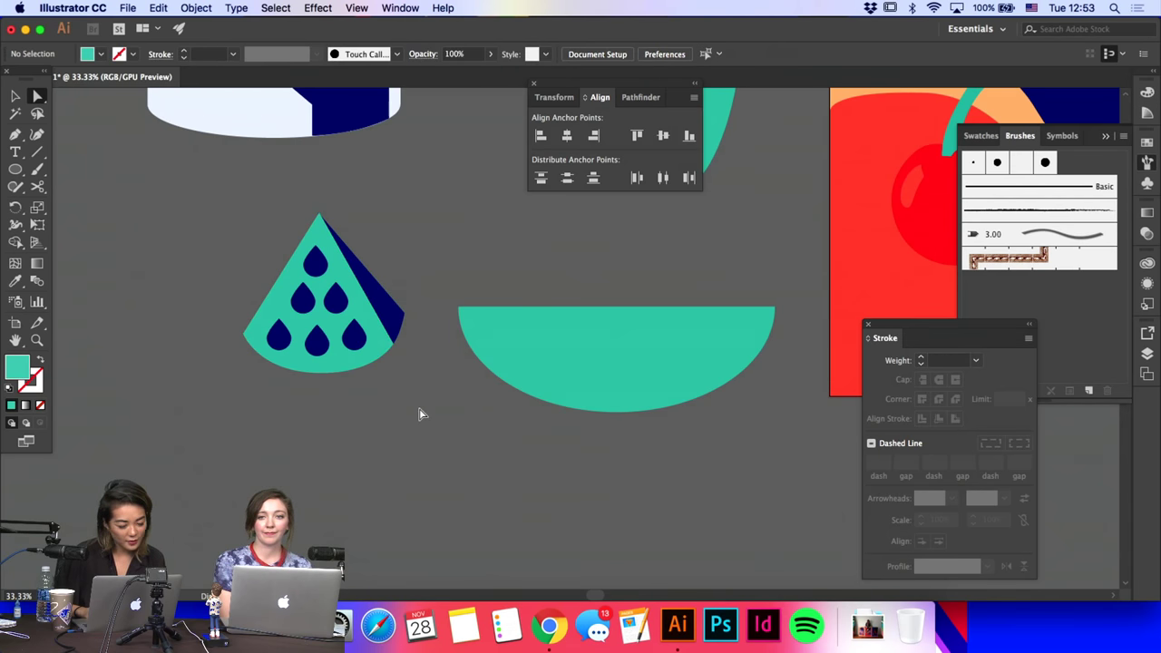
Step: Draw a closed curved rind band with the Pen tool along the wedge's lower edge, spanning the front and side faces
{"action": "left_click", "coordinate": [15, 135]}
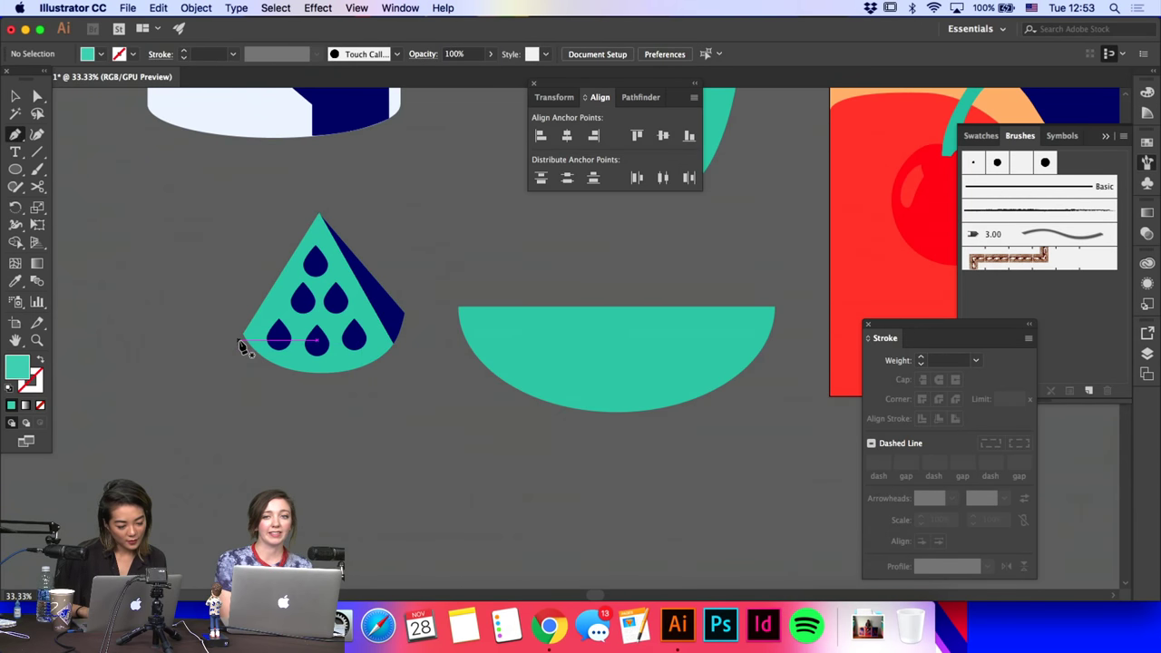
{"action": "left_click", "coordinate": [243, 336]}
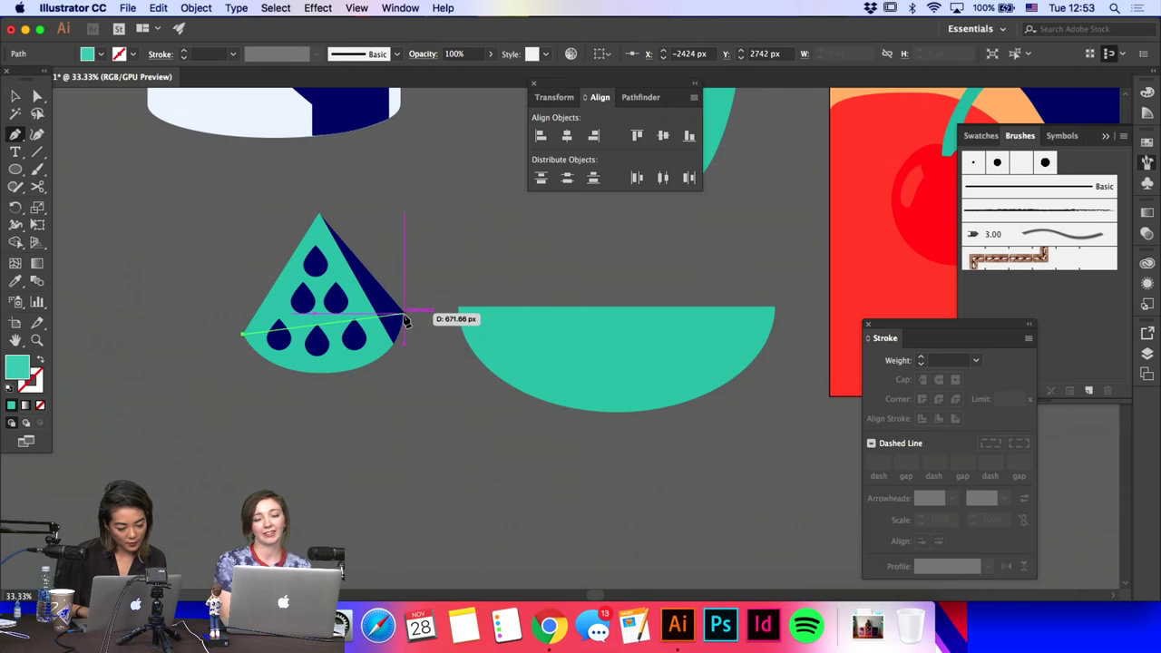
{"action": "left_click_drag", "start_coordinate": [348, 372], "coordinate": [412, 364]}
{"action": "key", "text": "super+z"}
{"action": "left_click_drag", "start_coordinate": [336, 370], "coordinate": [392, 361]}
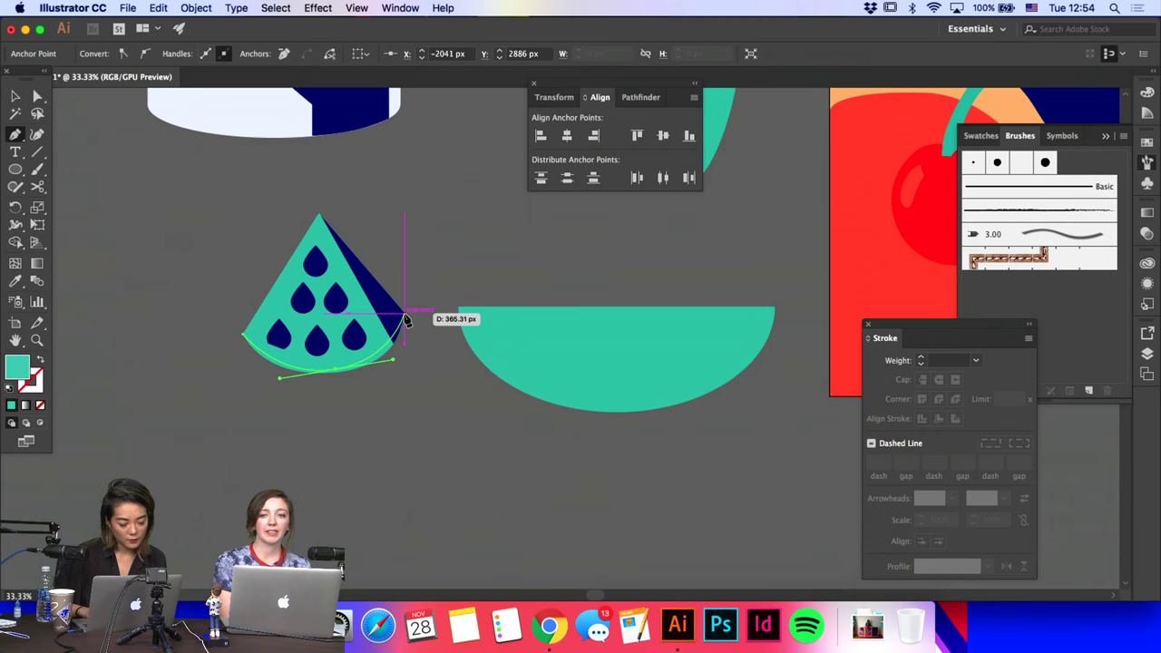
{"action": "left_click_drag", "start_coordinate": [406, 319], "coordinate": [283, 394]}
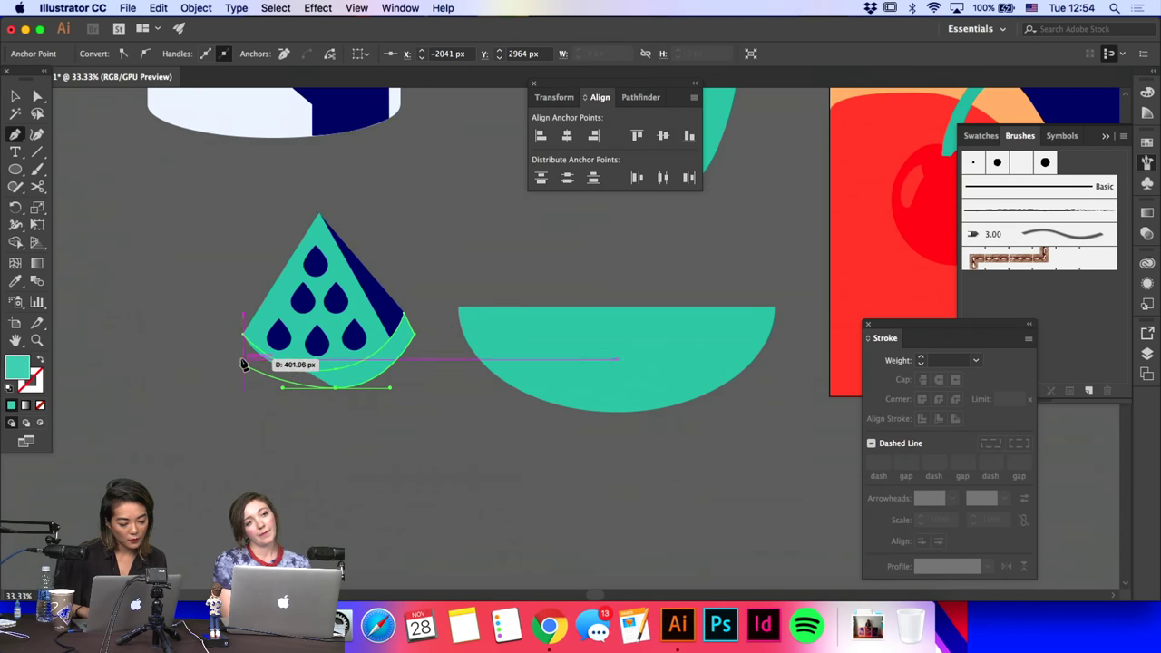
{"action": "left_click_drag", "start_coordinate": [241, 361], "coordinate": [243, 341]}
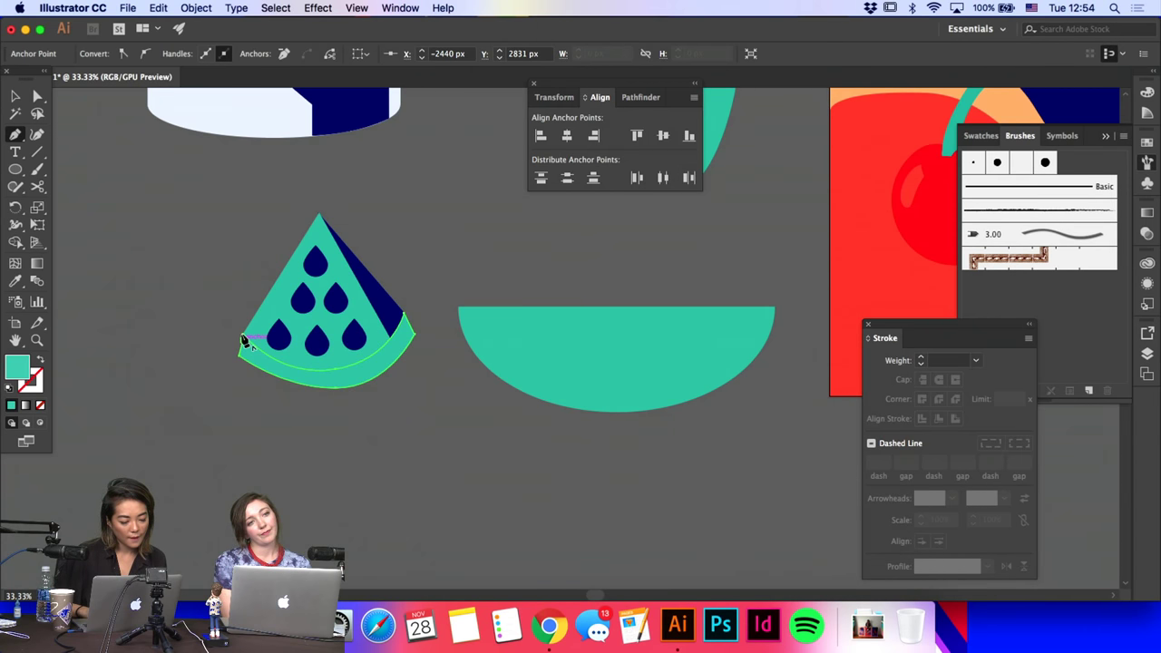
Step: Adjust the rind's lowest curve point and inspect its inner curve point to smooth the band's outline
{"action": "key", "text": "a"}
{"action": "left_click", "coordinate": [334, 390]}
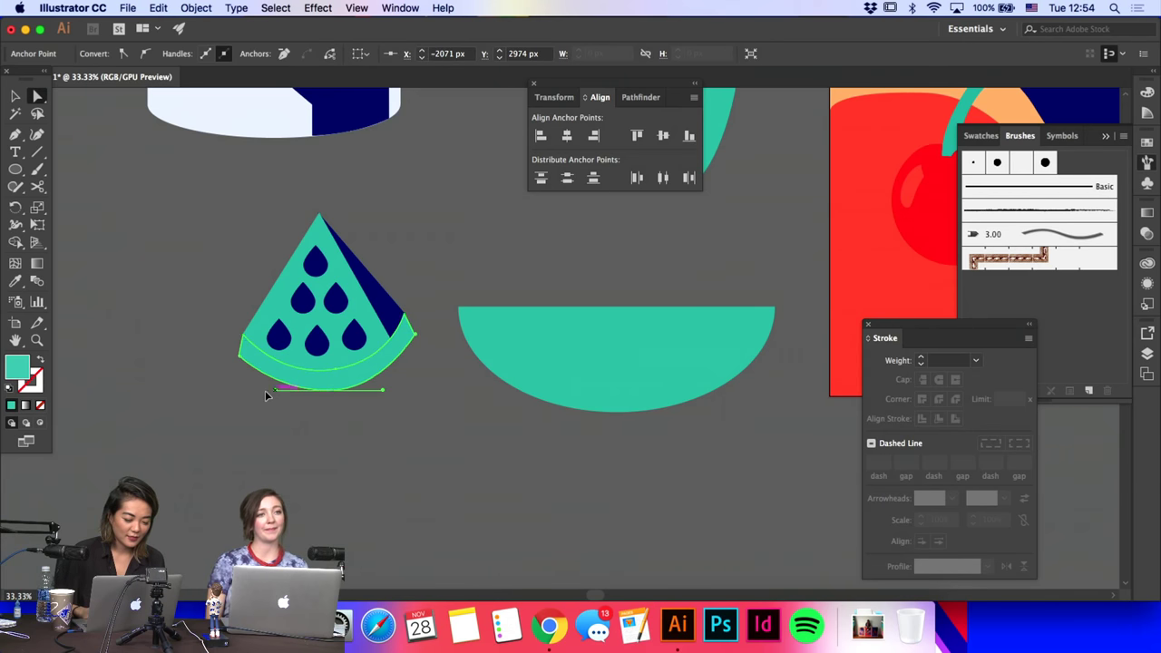
{"action": "left_click_drag", "start_coordinate": [381, 395], "coordinate": [339, 374]}
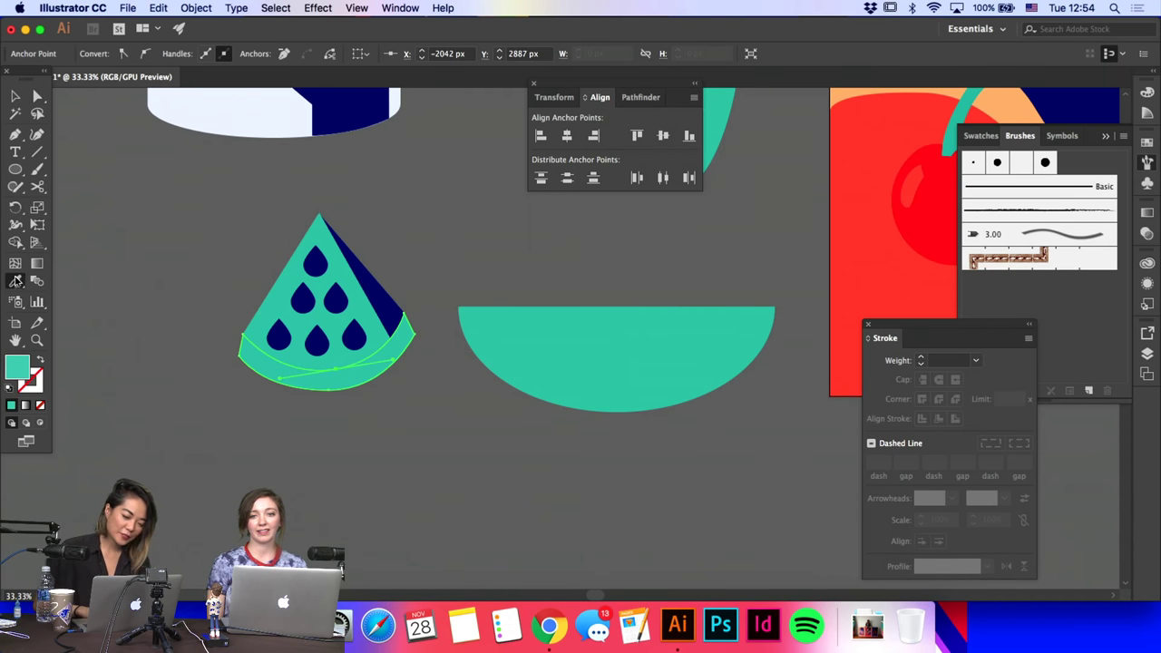
Step: Fill the rind with the red sampled from the artwork's landscape
{"action": "left_click", "coordinate": [883, 246]}
{"action": "key", "text": "a"}
{"action": "left_click", "coordinate": [614, 240]}
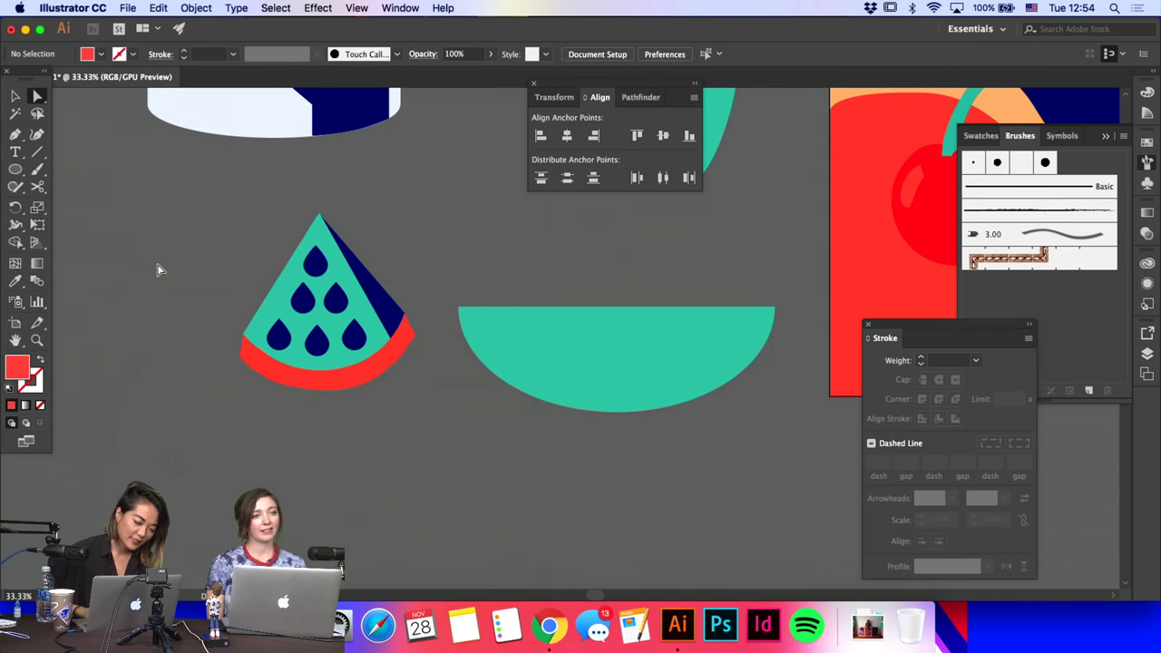
Step: Nudge the points where the rind meets the front's left corner and the side's outer corner slightly inward
{"action": "left_click", "coordinate": [245, 343]}
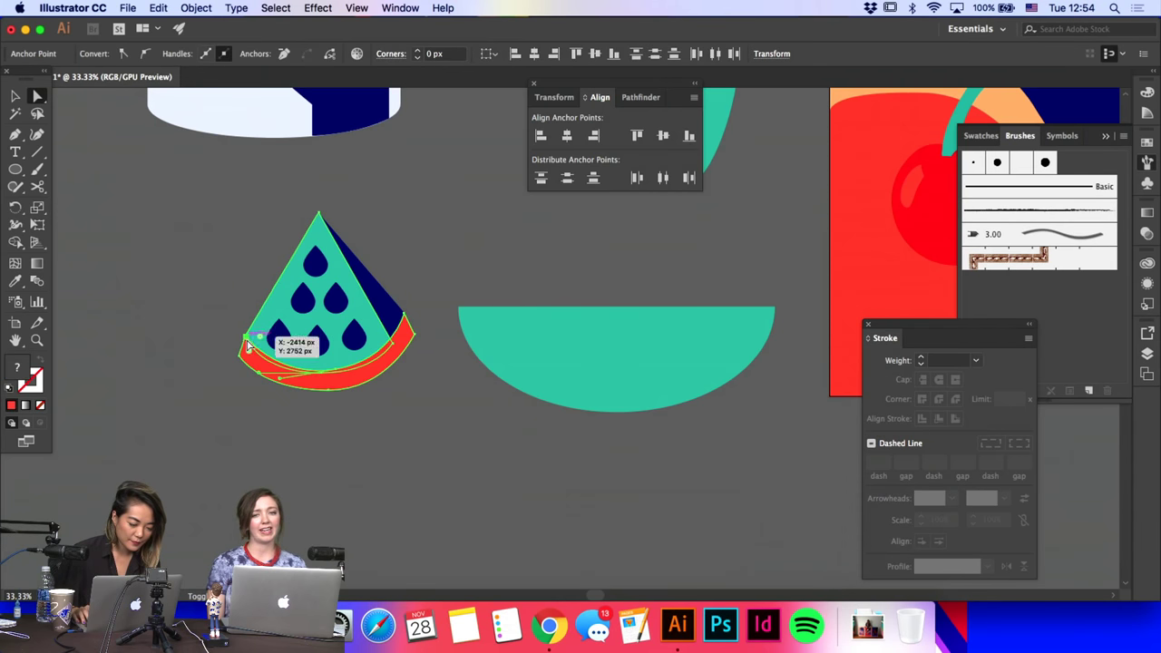
{"action": "left_click", "coordinate": [405, 303]}
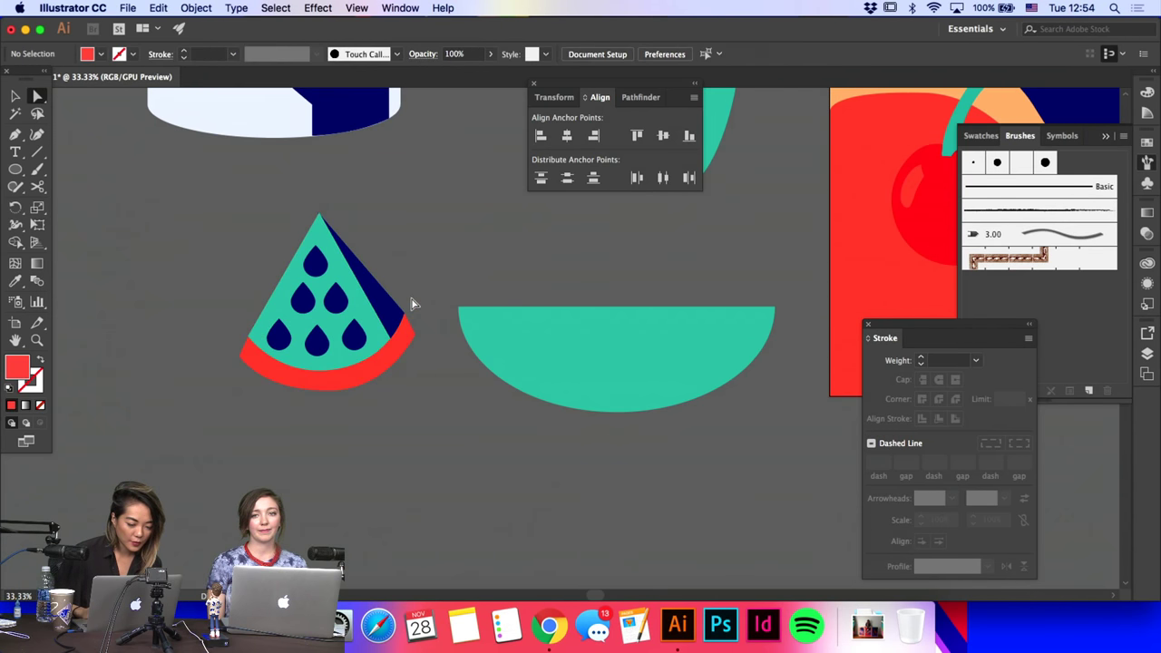
{"action": "left_click_drag", "start_coordinate": [412, 300], "coordinate": [398, 326]}
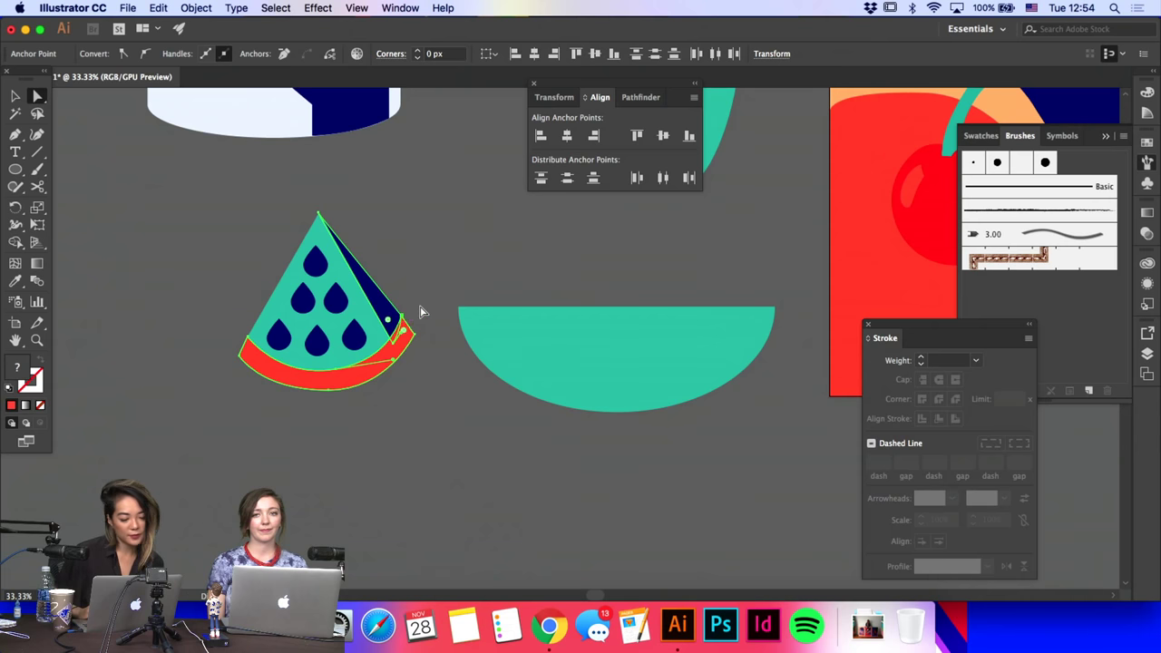
{"action": "left_click", "coordinate": [420, 312]}
Step: Fine-tune the rind's outer right corner together with the adjoining navy side corner so their edges line up
{"action": "left_click", "coordinate": [418, 337]}
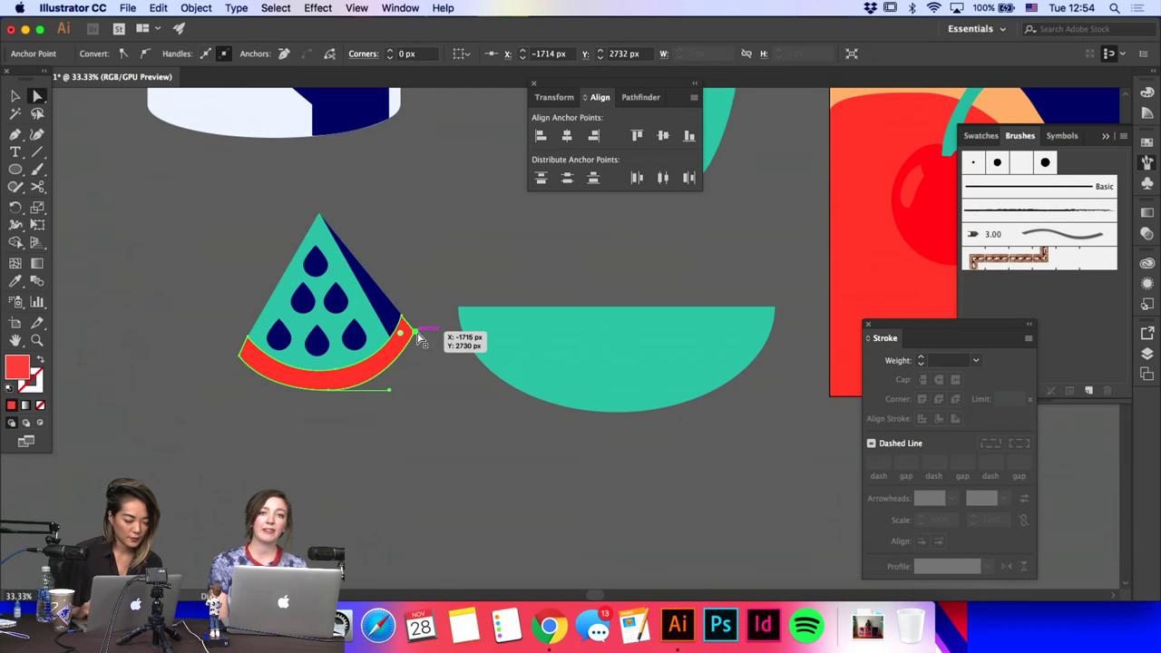
{"action": "left_click_drag", "start_coordinate": [419, 337], "coordinate": [418, 335]}
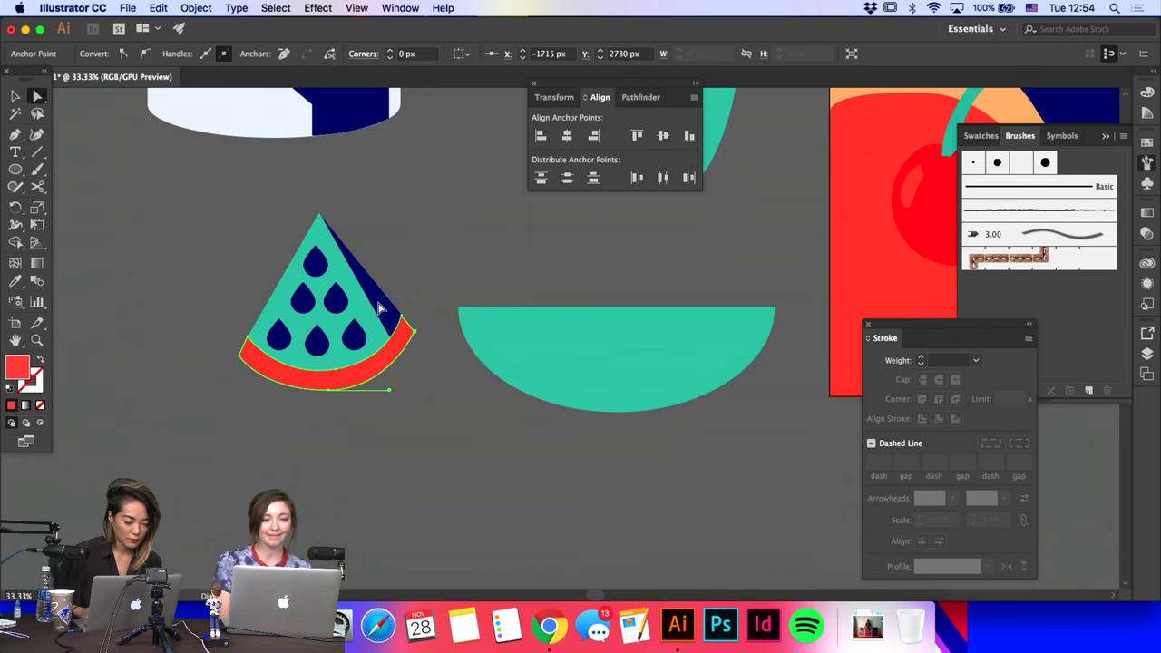
{"action": "left_click", "coordinate": [399, 295], "text": "shift"}
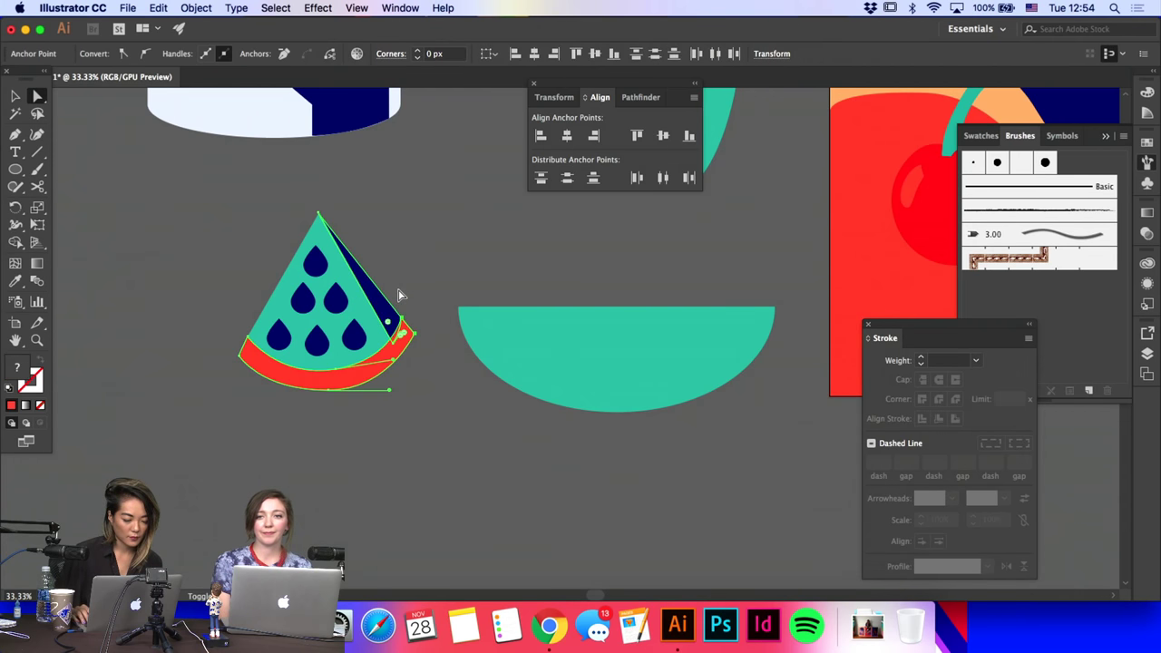
{"action": "left_click", "coordinate": [360, 409]}
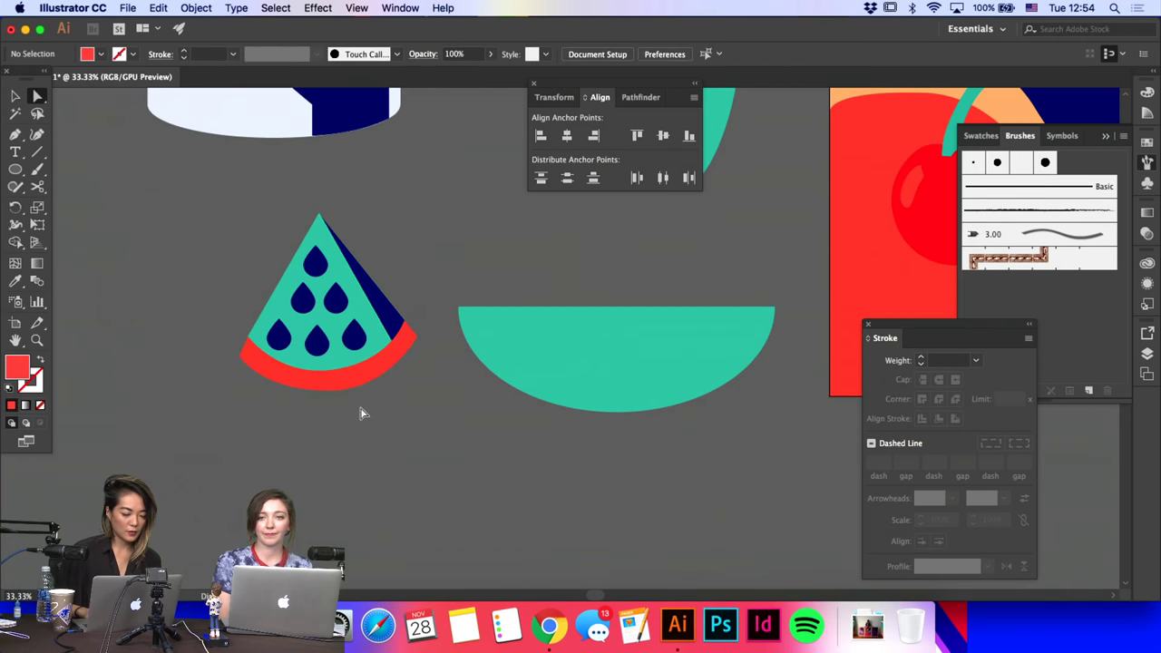
Step: Lengthen the direction handle of the rind's lowest point toward the right to round out its outer curve
{"action": "left_click", "coordinate": [341, 393]}
{"action": "left_click_drag", "start_coordinate": [390, 394], "coordinate": [408, 391]}
{"action": "left_click", "coordinate": [424, 401]}
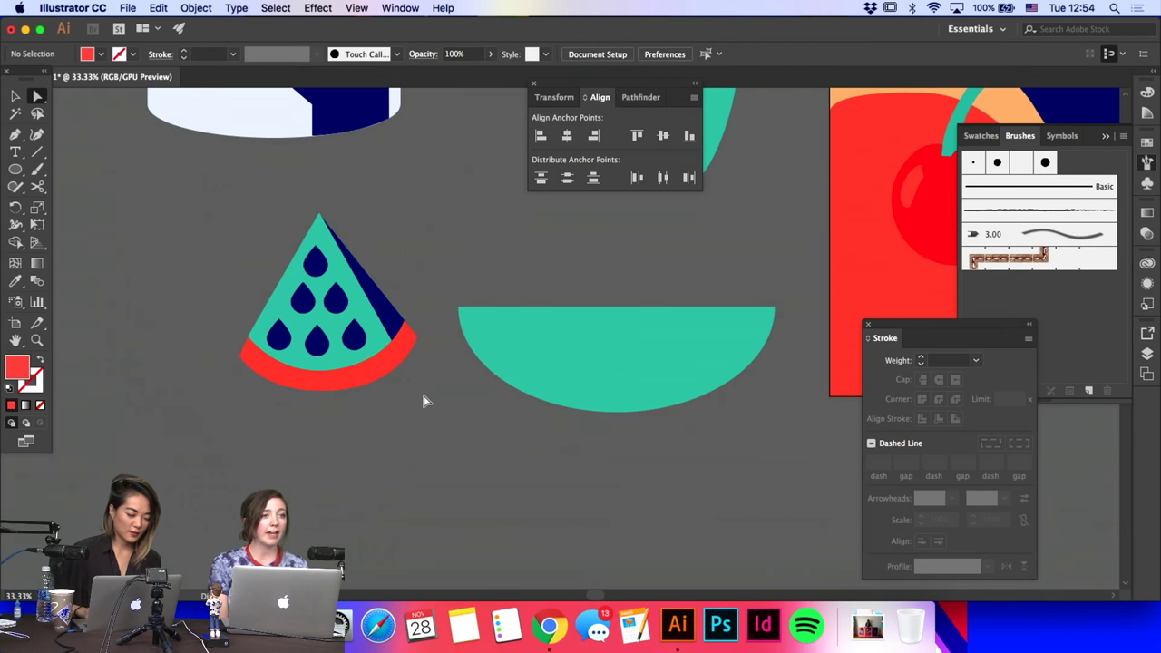
Step: Group all parts of the watermelon wedge, including its faces, seeds and red rind
{"action": "left_click", "coordinate": [15, 97]}
{"action": "key", "text": "super+minus"}
{"action": "key", "text": "super+minus"}
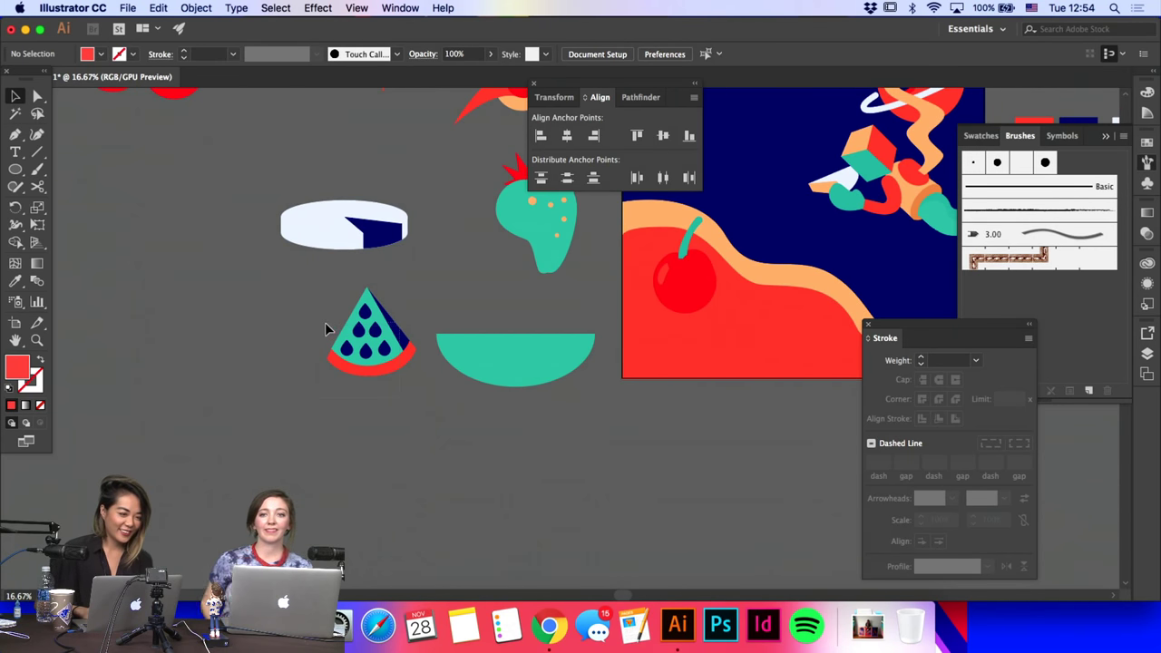
{"action": "left_click", "coordinate": [345, 350]}
{"action": "left_click", "coordinate": [424, 414]}
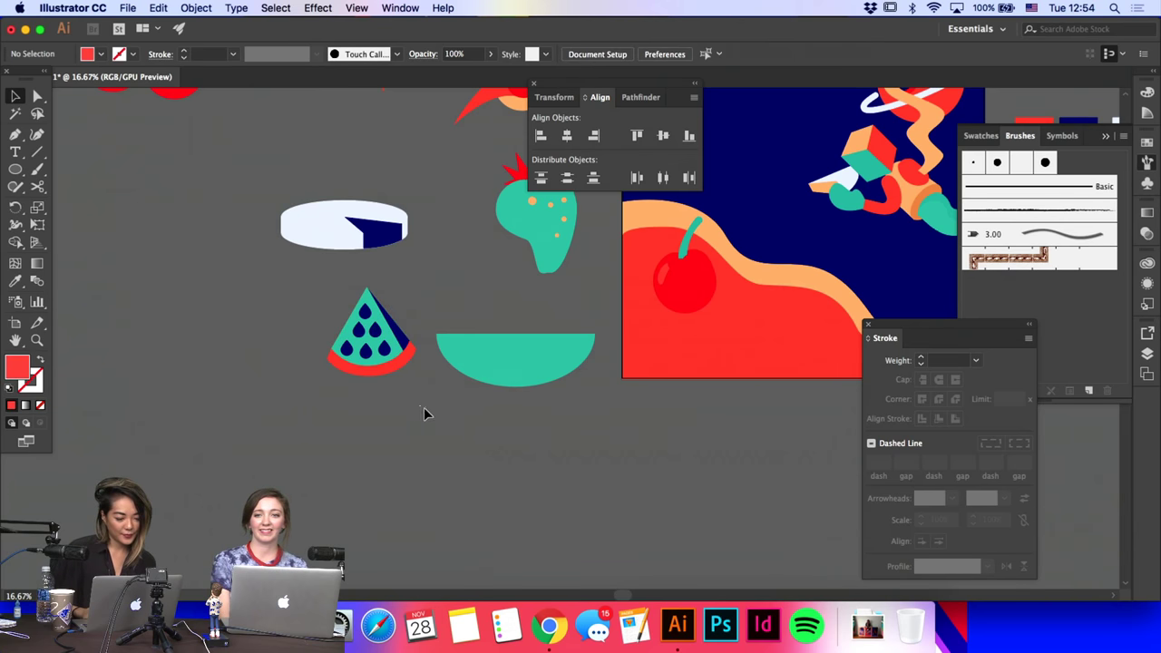
{"action": "left_click", "coordinate": [363, 336]}
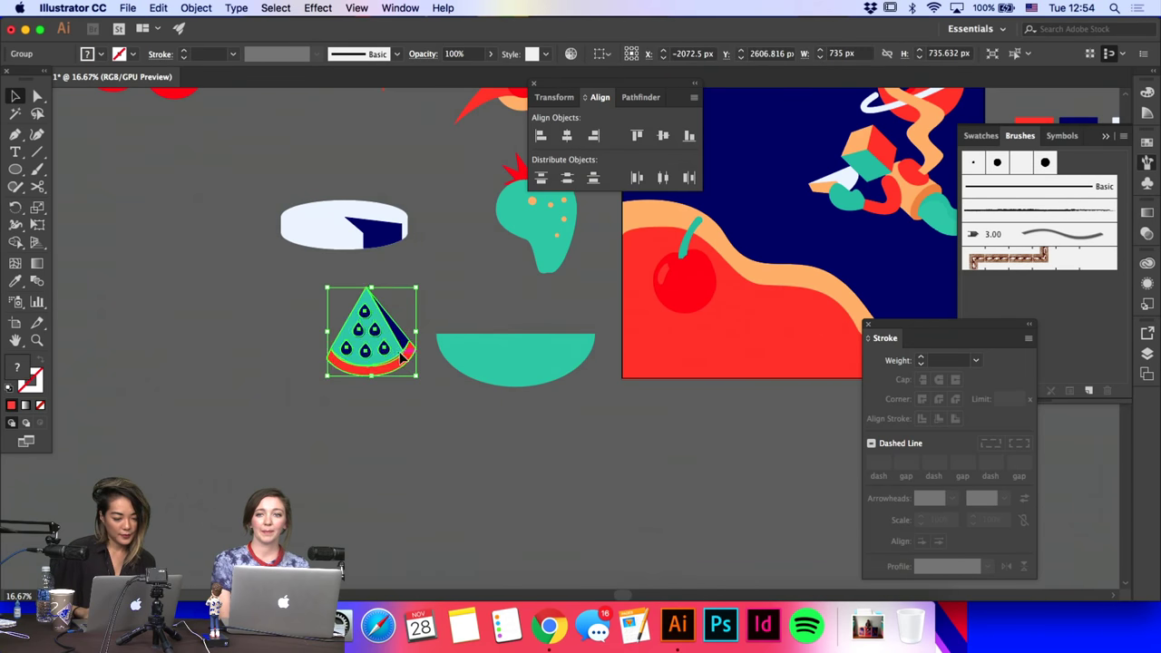
Step: Move the grouped watermelon wedge to the empty area just below the teal half-circle
{"action": "left_click_drag", "start_coordinate": [399, 345], "coordinate": [617, 454]}
{"action": "left_click", "coordinate": [713, 460]}
{"action": "scroll", "coordinate": [446, 396], "scroll_direction": "right", "scroll_amount": 5}
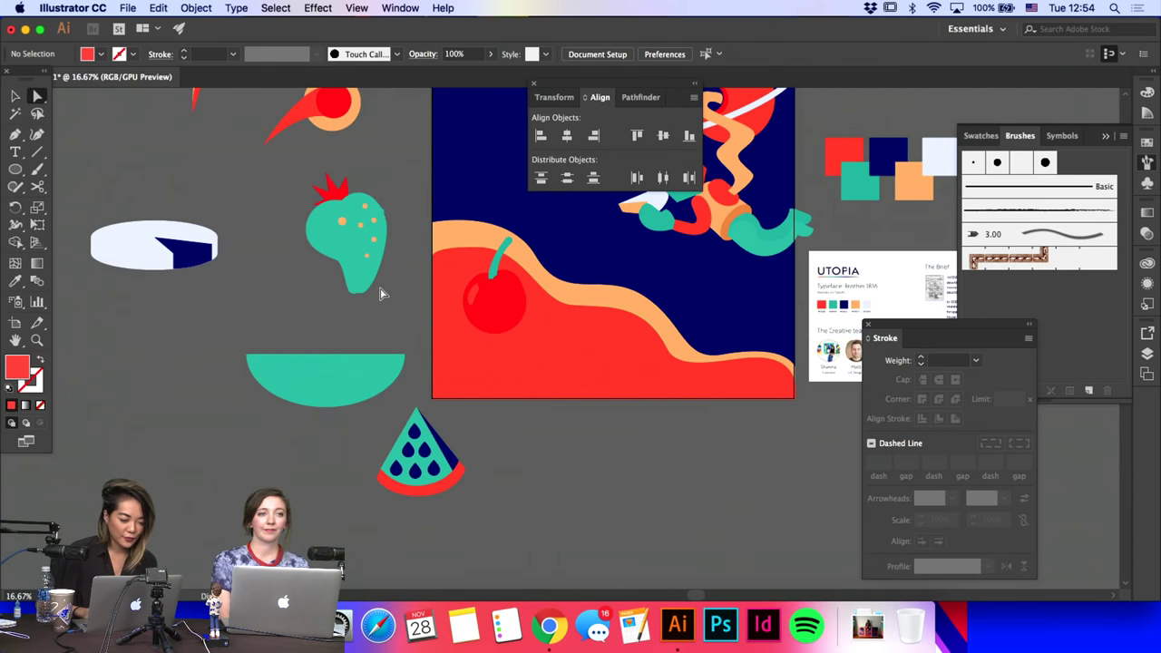
Step: Recolor the watermelon wedge's teal front face bright red with the Eyedropper
{"action": "left_click", "coordinate": [392, 453]}
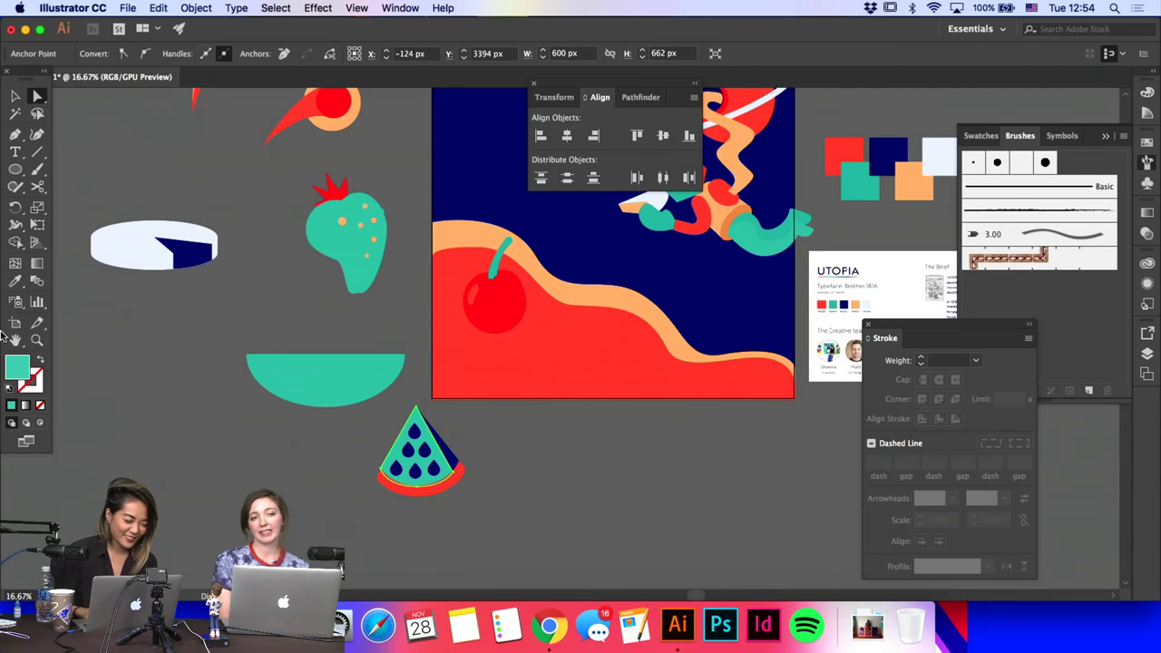
{"action": "left_click", "coordinate": [15, 282]}
{"action": "left_click", "coordinate": [340, 93]}
{"action": "key", "text": "v"}
{"action": "left_click", "coordinate": [533, 513]}
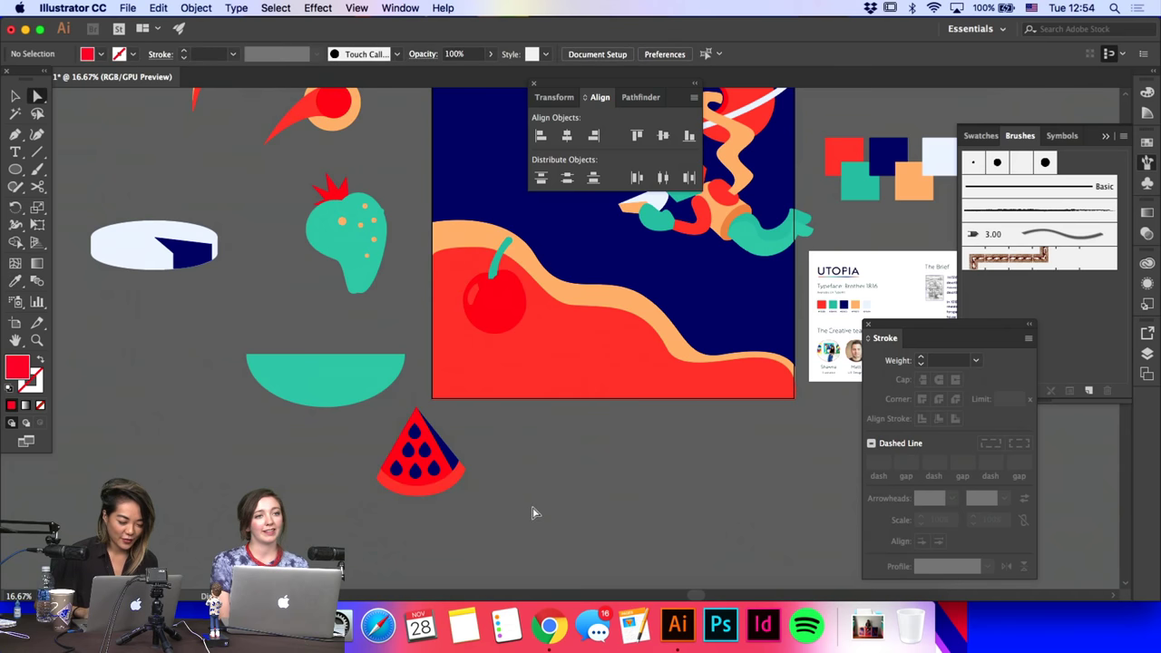
Step: Recolor the watermelon wedge's navy side face peach by sampling the existing artwork
{"action": "left_click", "coordinate": [458, 464]}
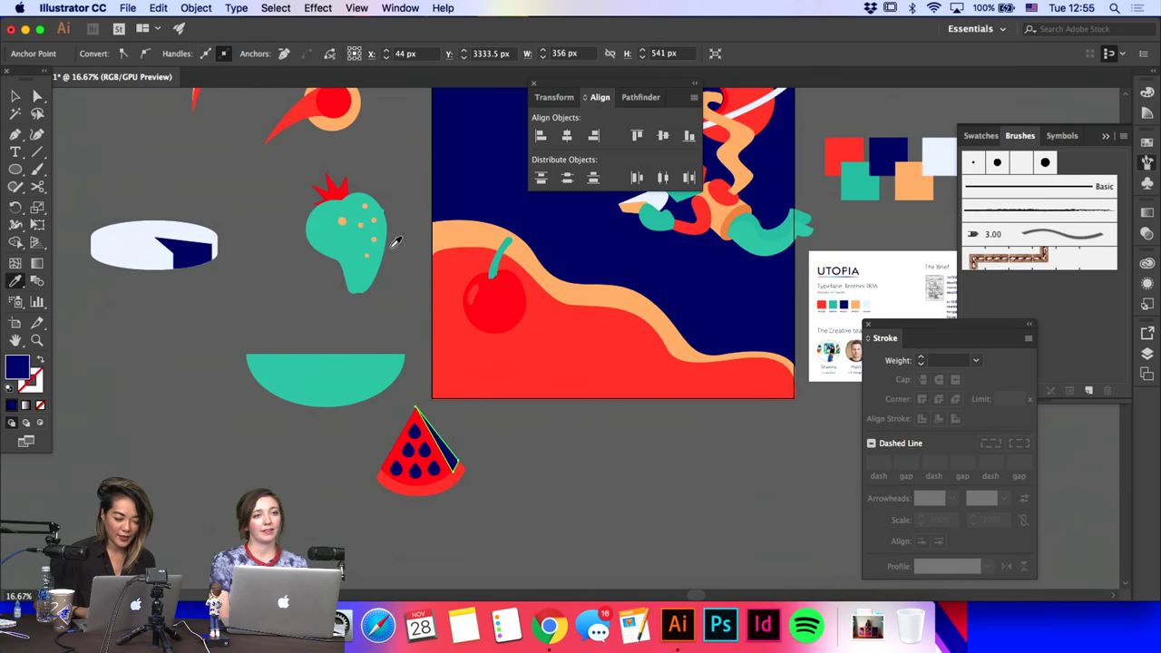
{"action": "left_click", "coordinate": [495, 232]}
{"action": "key", "text": "a"}
{"action": "left_click", "coordinate": [461, 506]}
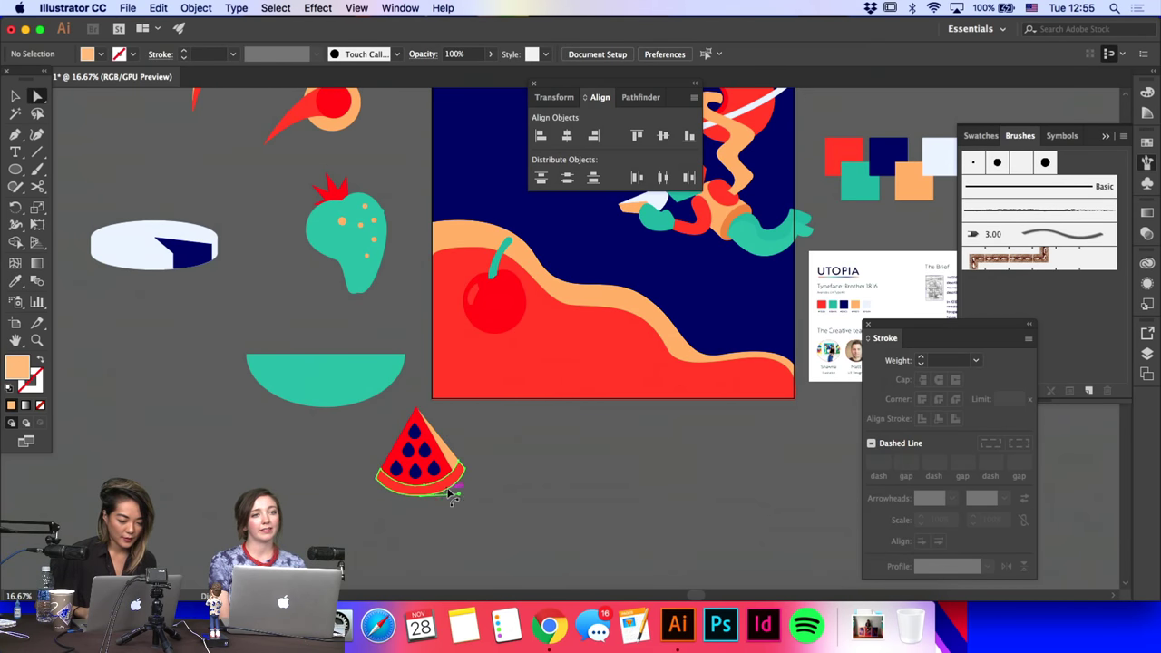
Step: Recolor the watermelon's red rind navy by sampling the artboard background
{"action": "left_click", "coordinate": [453, 494]}
{"action": "left_click", "coordinate": [11, 282]}
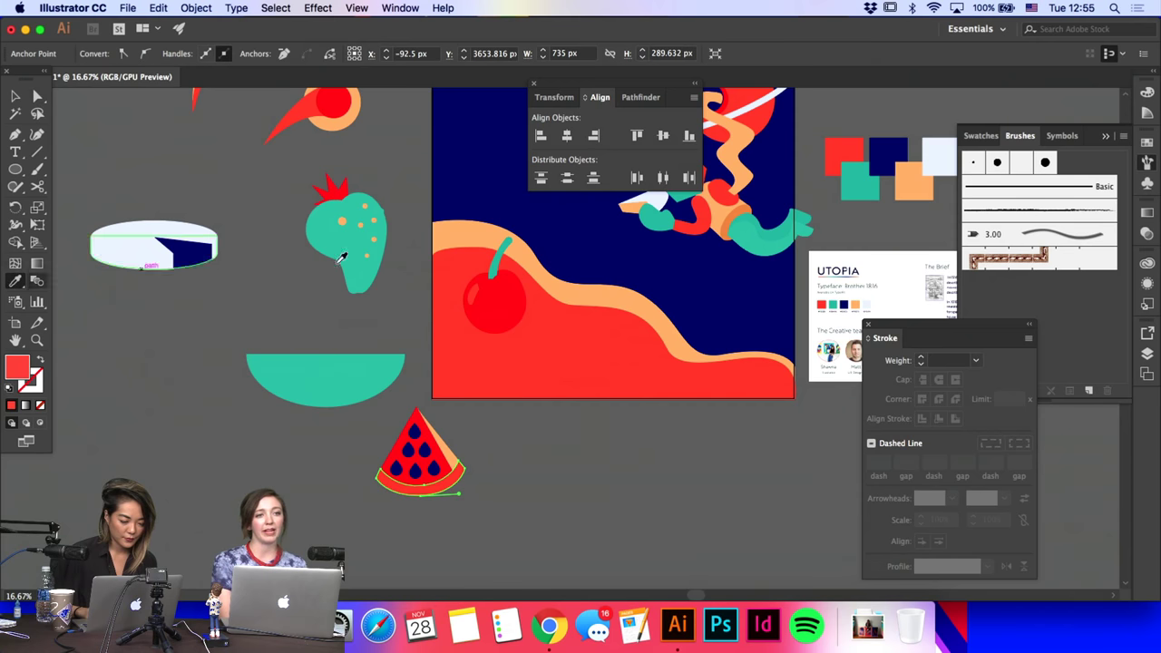
{"action": "left_click", "coordinate": [602, 251]}
{"action": "key", "text": "a"}
{"action": "left_click", "coordinate": [535, 519]}
Step: Select all the watermelon's seeds and recolor them a lighter red sampled from the artwork
{"action": "scroll", "coordinate": [535, 519], "scroll_direction": "up", "scroll_amount": 5}
{"action": "scroll", "coordinate": [535, 519], "scroll_direction": "right", "scroll_amount": 6}
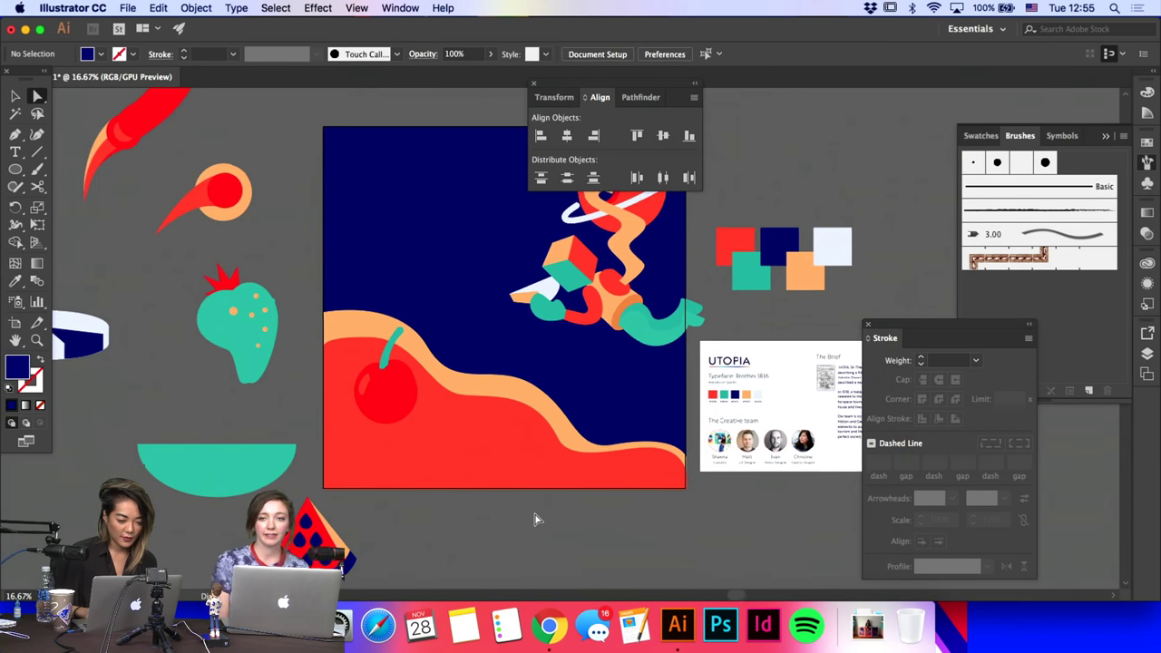
{"action": "scroll", "coordinate": [172, 315], "scroll_direction": "down", "scroll_amount": 3}
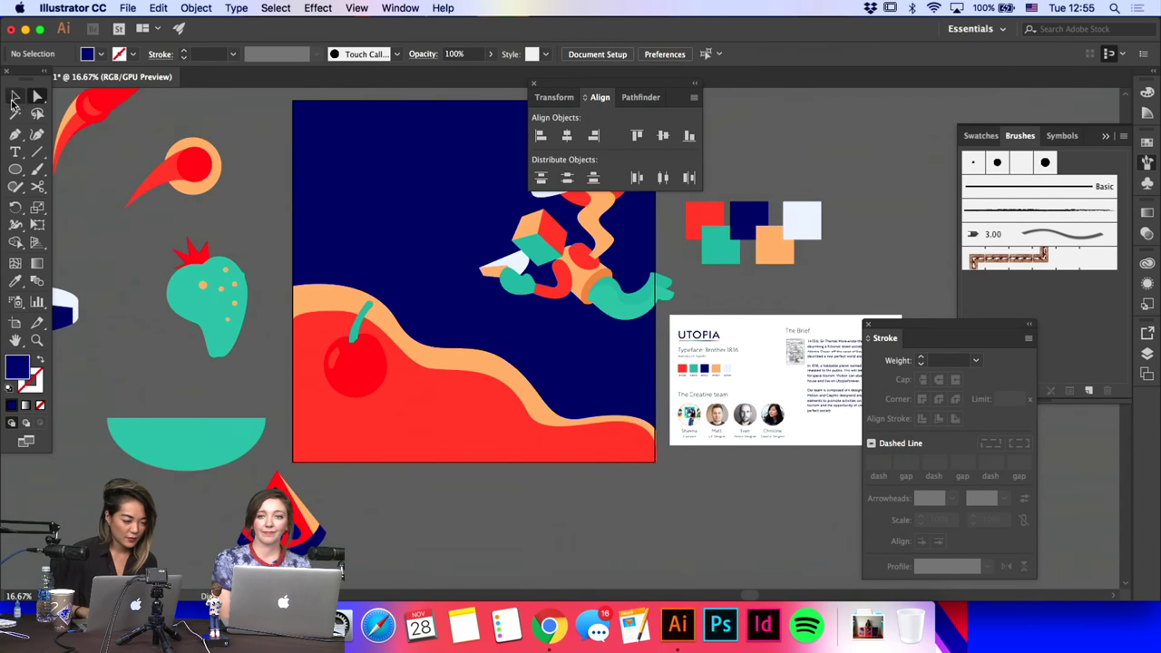
{"action": "left_click", "coordinate": [12, 101]}
{"action": "key", "text": "a"}
{"action": "left_click", "coordinate": [280, 495]}
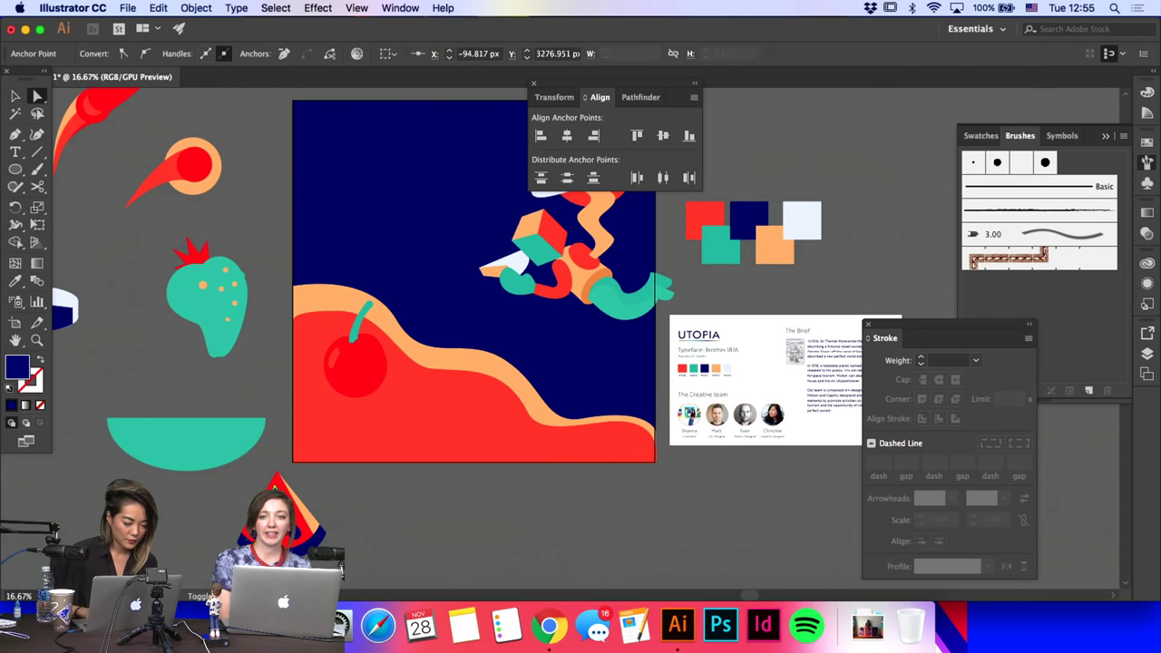
{"action": "left_click", "coordinate": [263, 519], "text": "shift"}
{"action": "left_click", "coordinate": [288, 515], "text": "shift"}
{"action": "left_click", "coordinate": [281, 542], "text": "shift"}
{"action": "left_click", "coordinate": [300, 531], "text": "shift"}
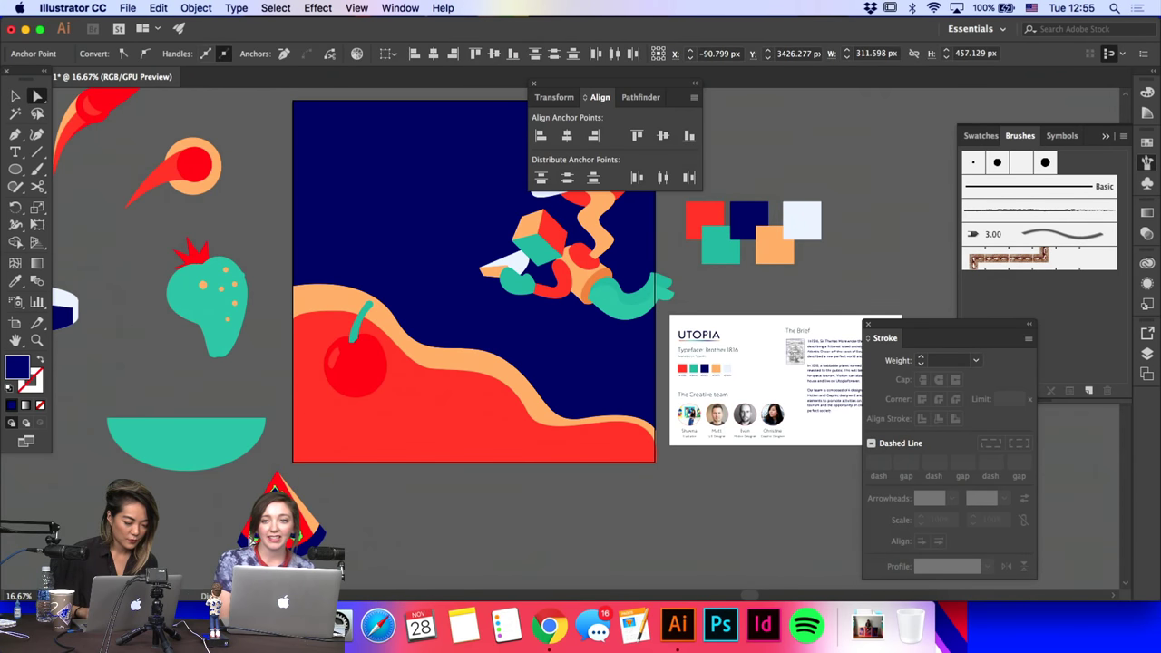
{"action": "left_click", "coordinate": [253, 533], "text": "shift"}
{"action": "left_click", "coordinate": [15, 281]}
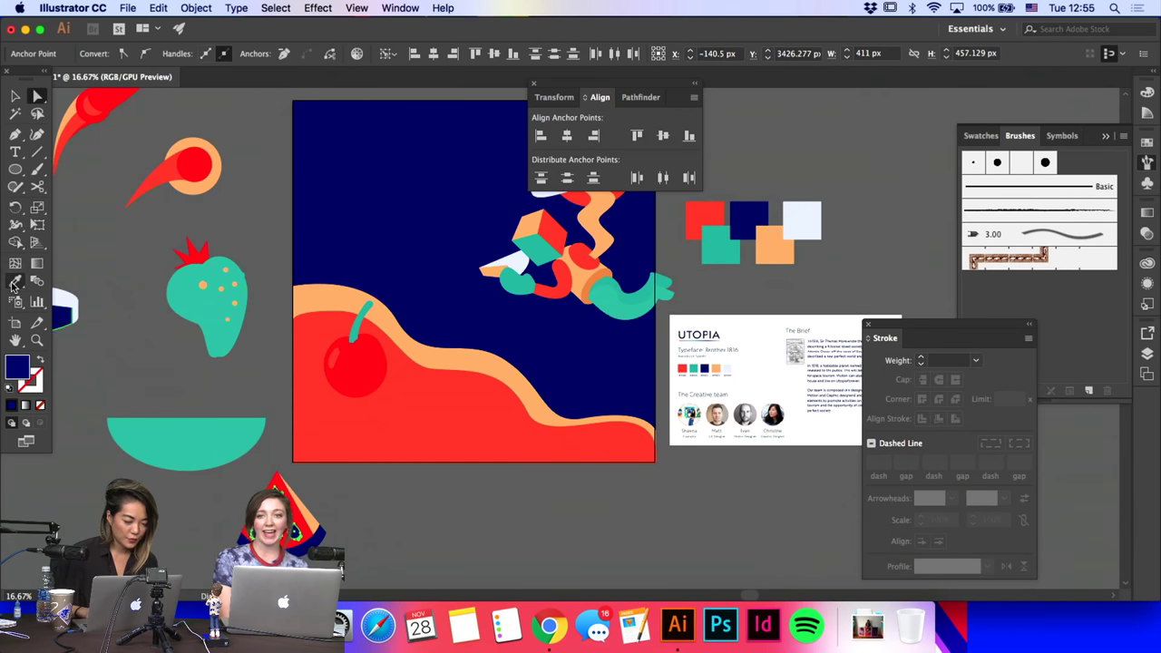
{"action": "left_click", "coordinate": [337, 295]}
{"action": "key", "text": "a"}
{"action": "left_click", "coordinate": [399, 498]}
{"action": "left_click", "coordinate": [64, 311]}
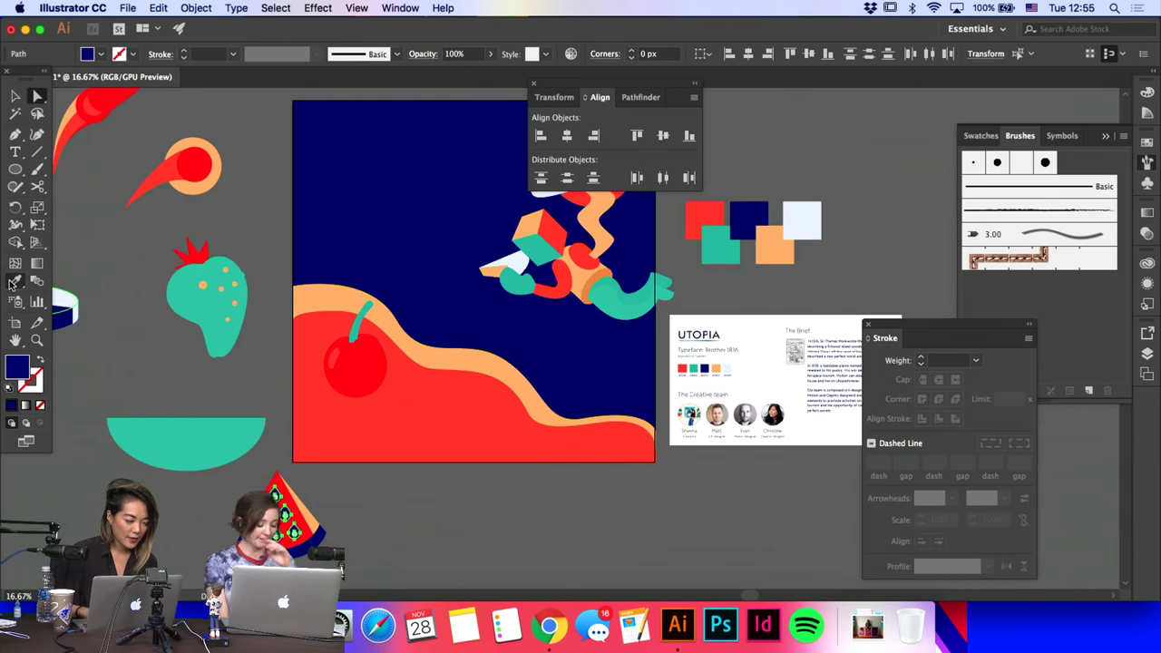
{"action": "left_click", "coordinate": [14, 281]}
{"action": "left_click", "coordinate": [166, 171]}
{"action": "key", "text": "a"}
Step: Delete the teal half-circle above the watermelon wedge
{"action": "left_click", "coordinate": [230, 257]}
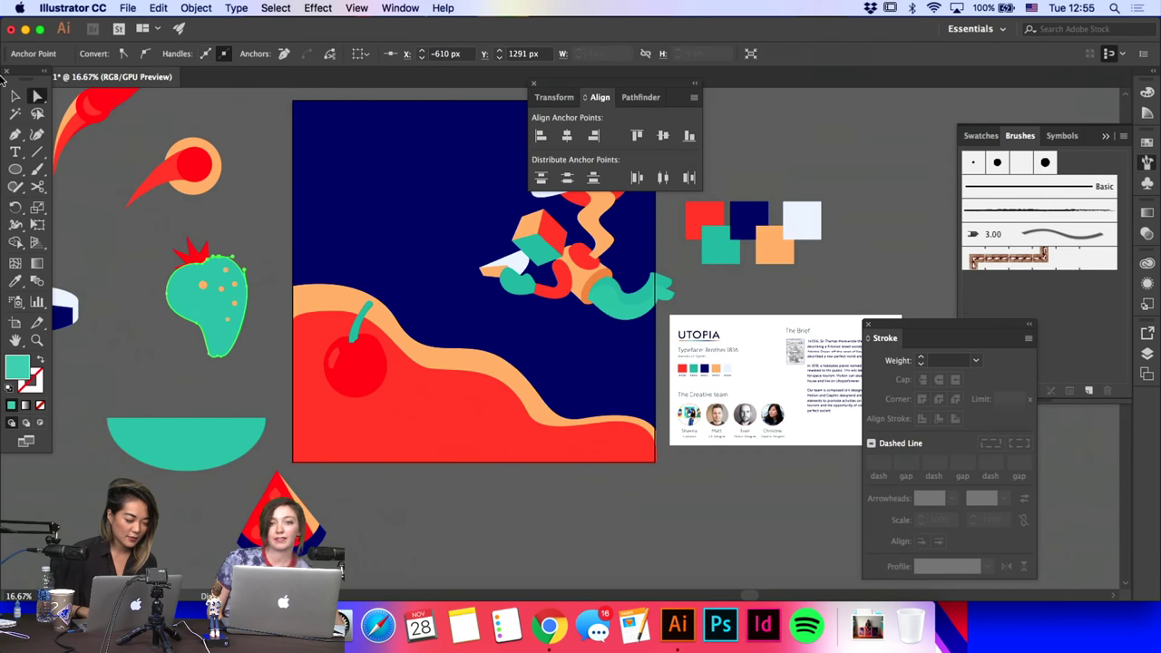
{"action": "left_click", "coordinate": [15, 96]}
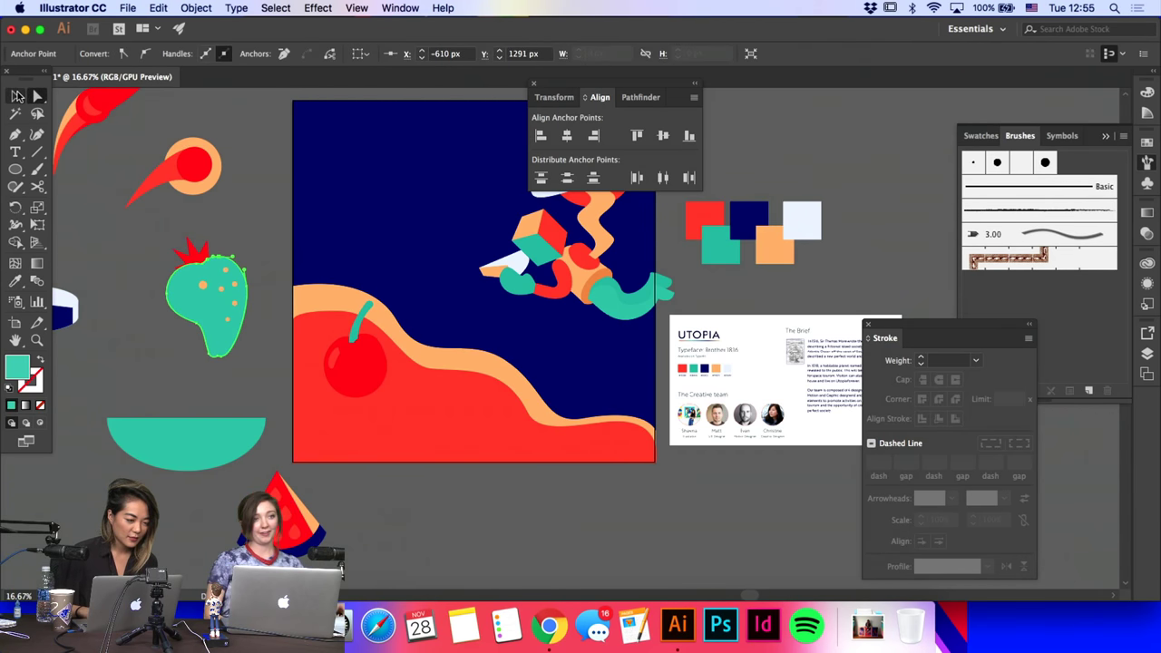
{"action": "left_click", "coordinate": [215, 457]}
{"action": "key", "text": "Delete"}
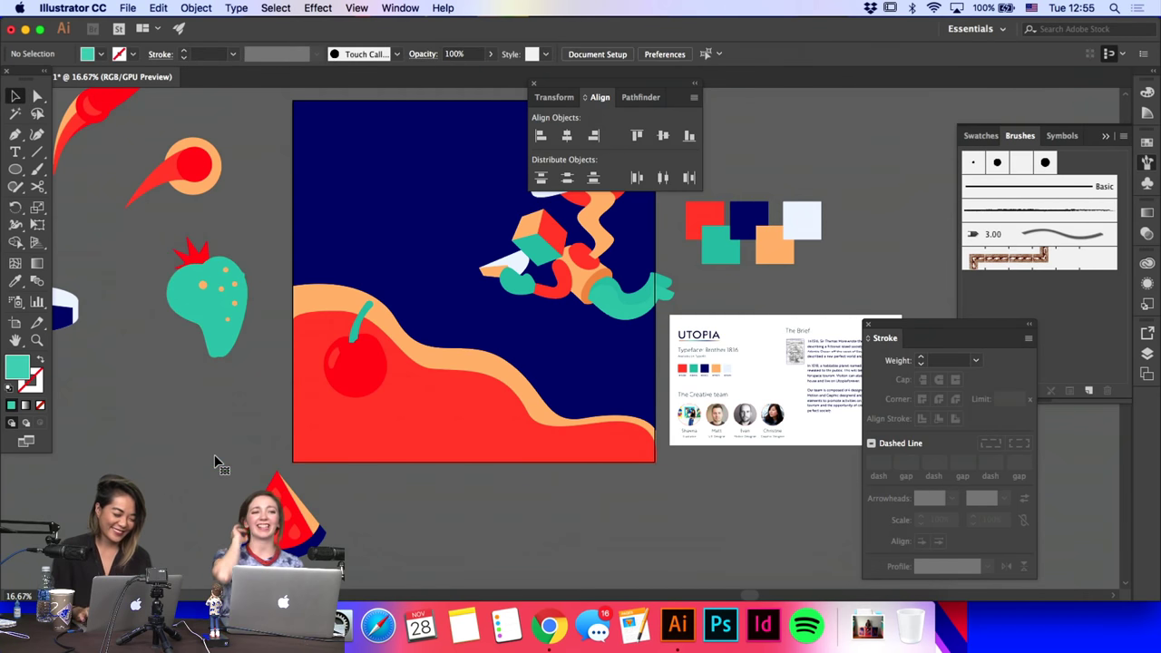
Step: Enlarge the grouped strawberry to about 758 px wide and 1134 px high
{"action": "left_click", "coordinate": [244, 283]}
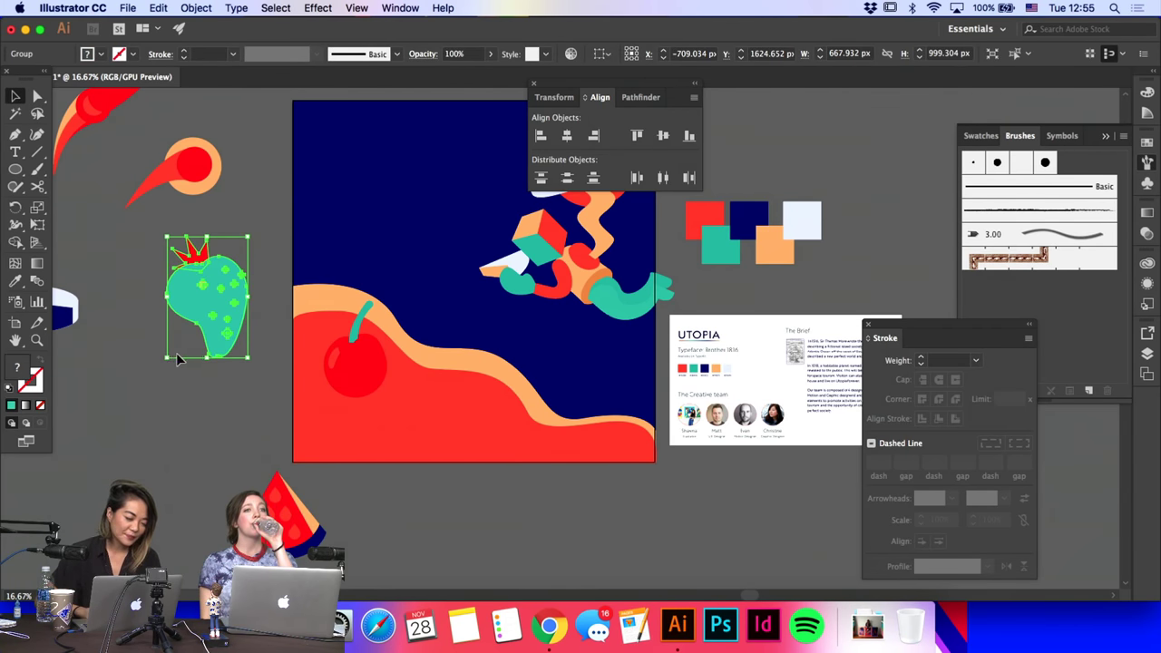
{"action": "left_click_drag", "start_coordinate": [168, 358], "coordinate": [155, 373]}
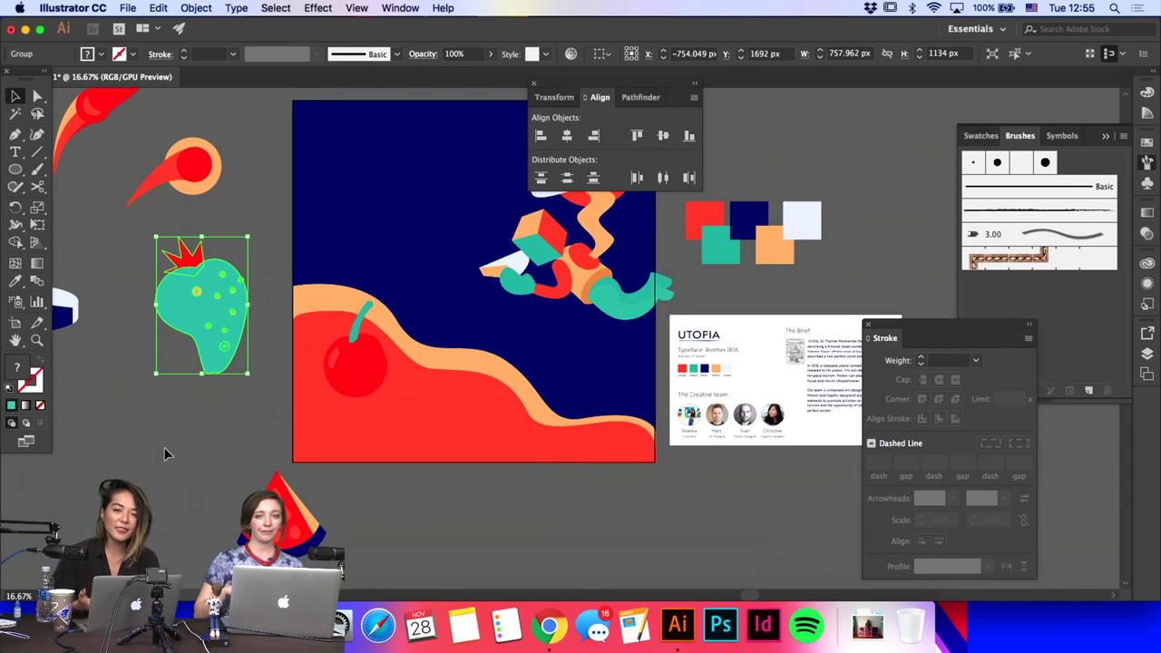
{"action": "key", "text": "super+shift+a"}
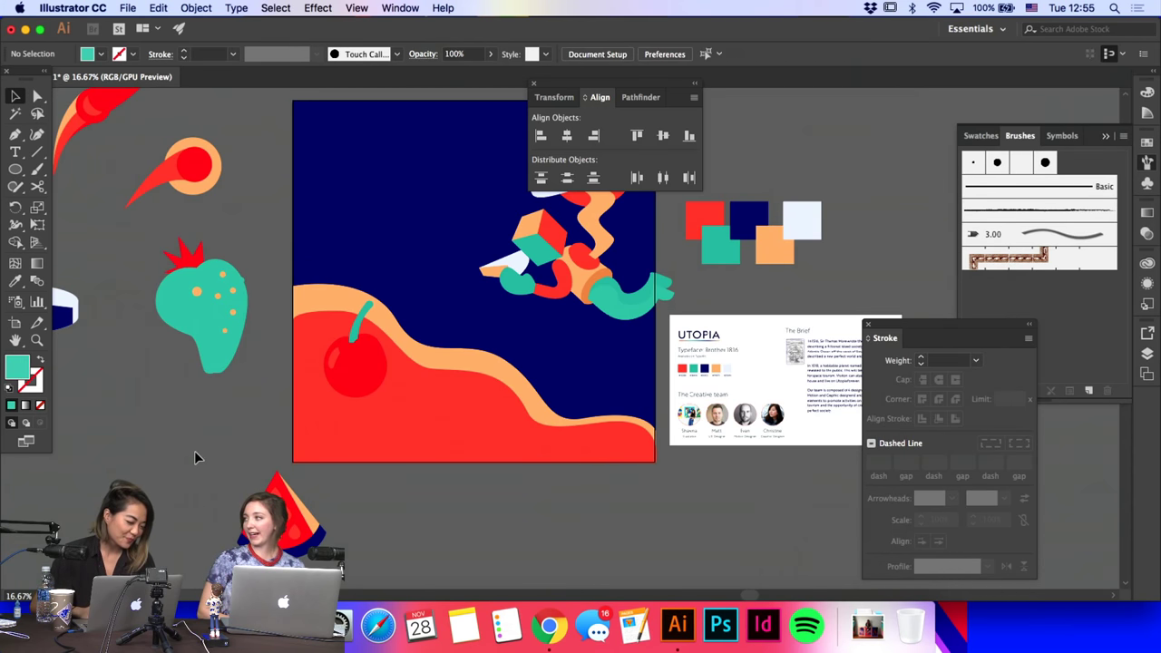
Step: Remove the small stray teal shape at the strawberry's upper-right edge
{"action": "key", "text": "a"}
{"action": "left_click", "coordinate": [243, 281]}
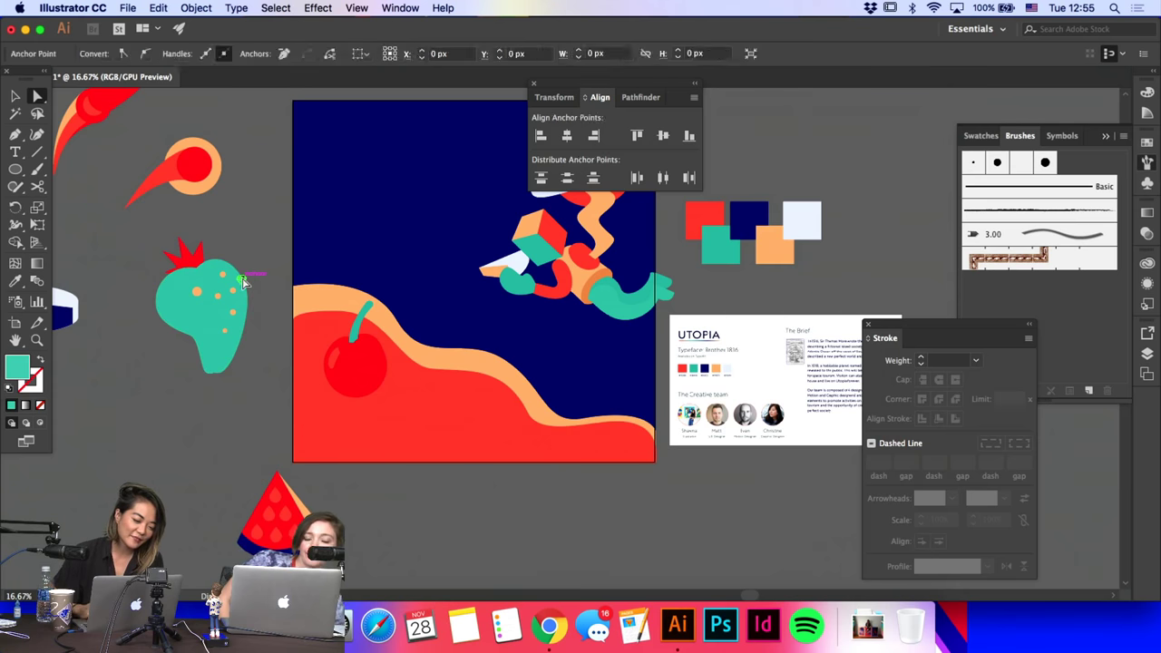
{"action": "key", "text": "super+shift+a"}
{"action": "left_click", "coordinate": [199, 258]}
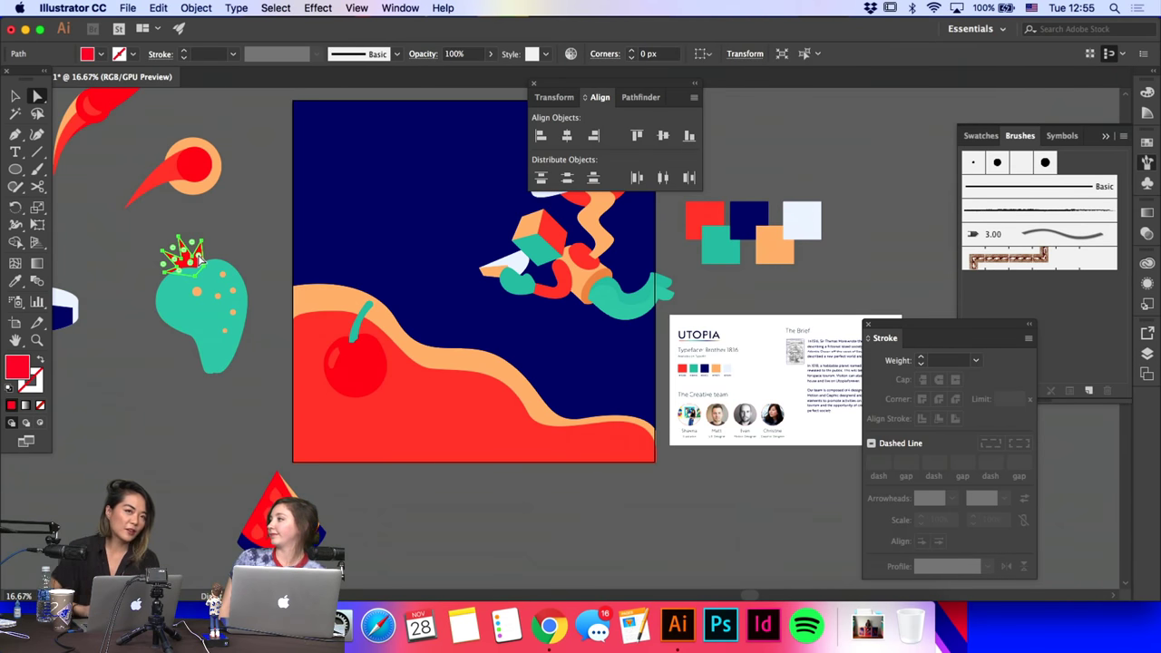
{"action": "left_click", "coordinate": [176, 375]}
{"action": "scroll", "coordinate": [174, 359], "scroll_direction": "up", "scroll_amount": 1}
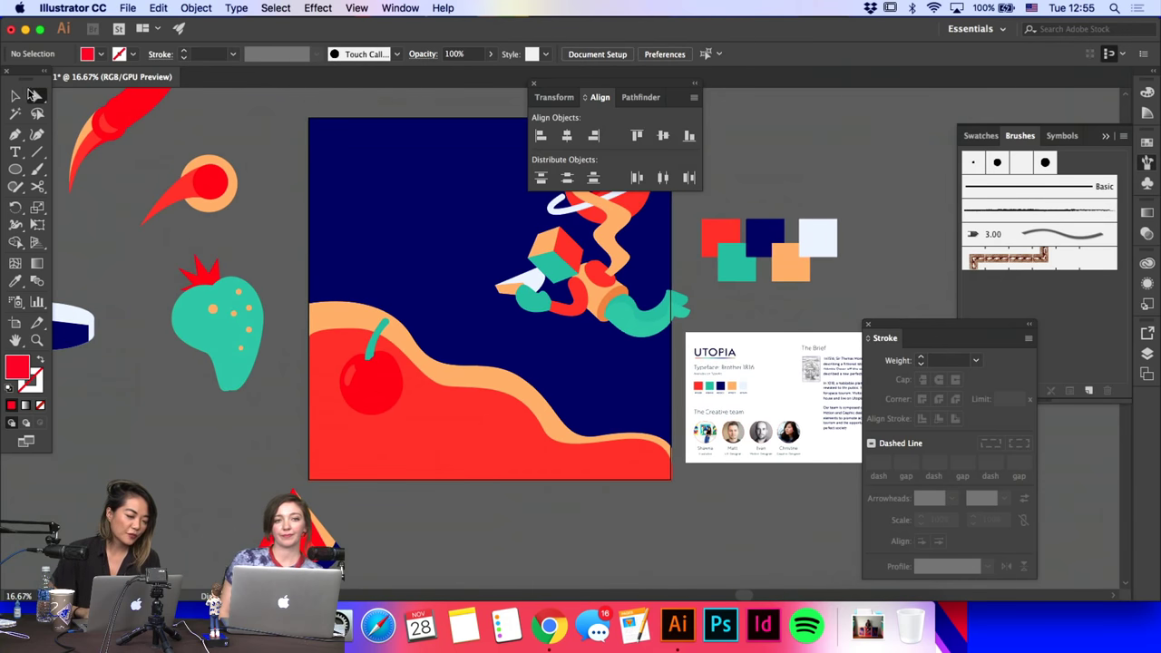
Step: Select the comet's peach circle together with its red head and tail, and enlarge them proportionally
{"action": "left_click", "coordinate": [14, 95]}
{"action": "scroll", "coordinate": [164, 170], "scroll_direction": "up", "scroll_amount": 3}
{"action": "scroll", "coordinate": [163, 170], "scroll_direction": "left", "scroll_amount": 2}
{"action": "left_click", "coordinate": [221, 223]}
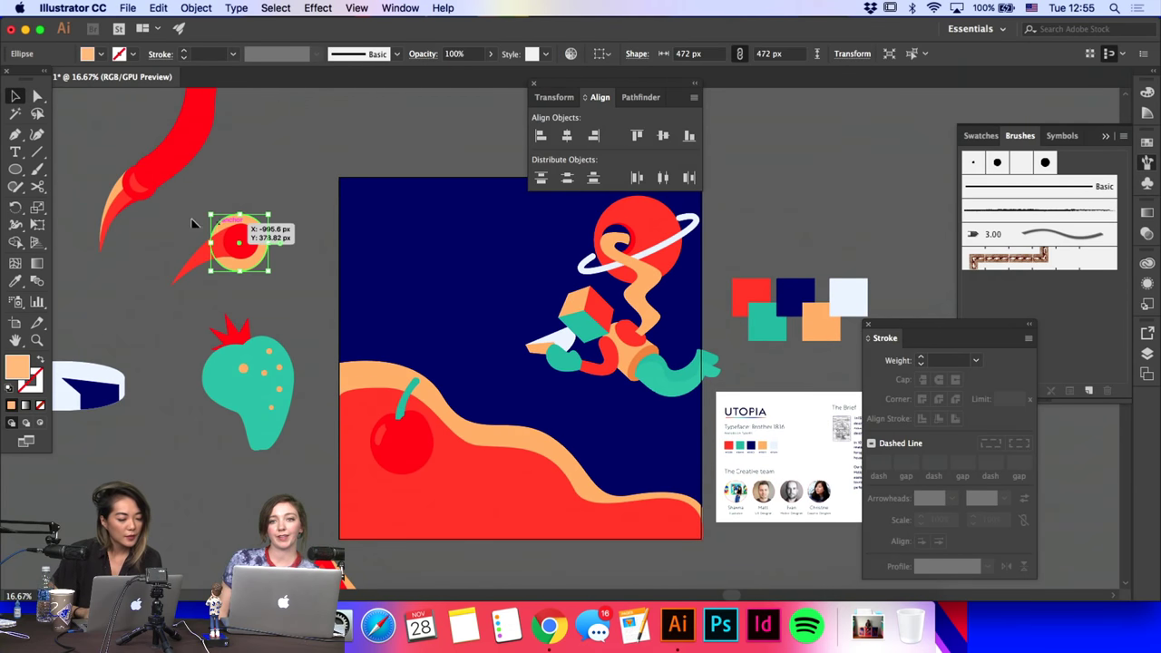
{"action": "left_click", "coordinate": [192, 261]}
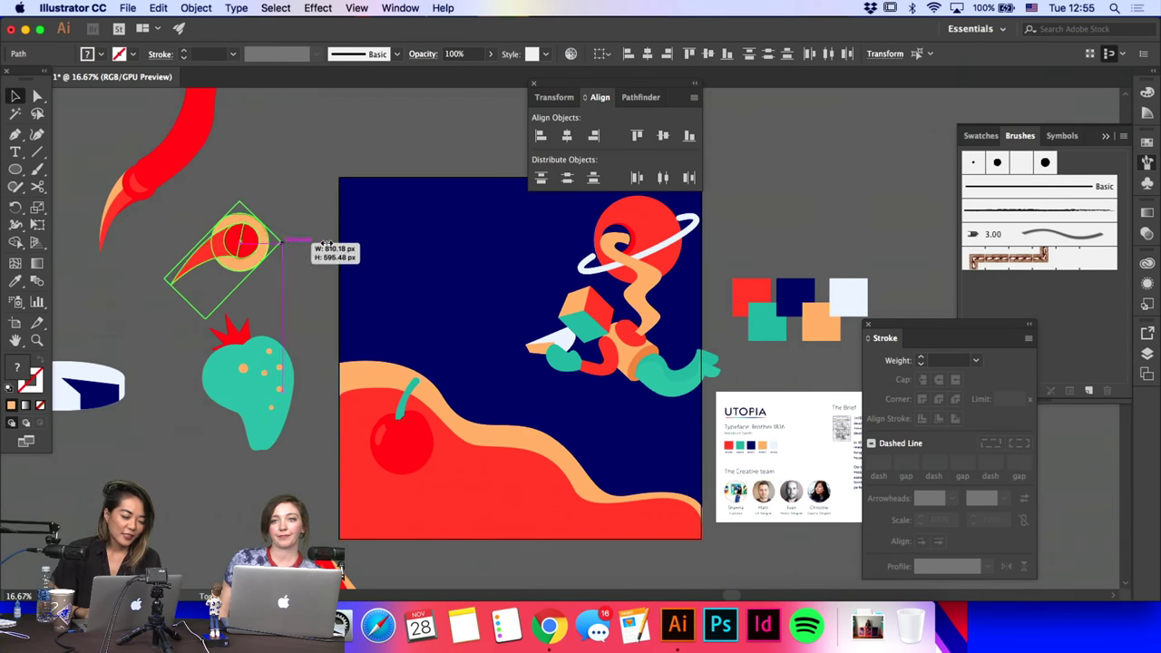
{"action": "left_click_drag", "start_coordinate": [326, 243], "coordinate": [272, 267]}
{"action": "left_click", "coordinate": [247, 177]}
{"action": "scroll", "coordinate": [304, 426], "scroll_direction": "down", "scroll_amount": 4}
{"action": "scroll", "coordinate": [303, 426], "scroll_direction": "right", "scroll_amount": 1}
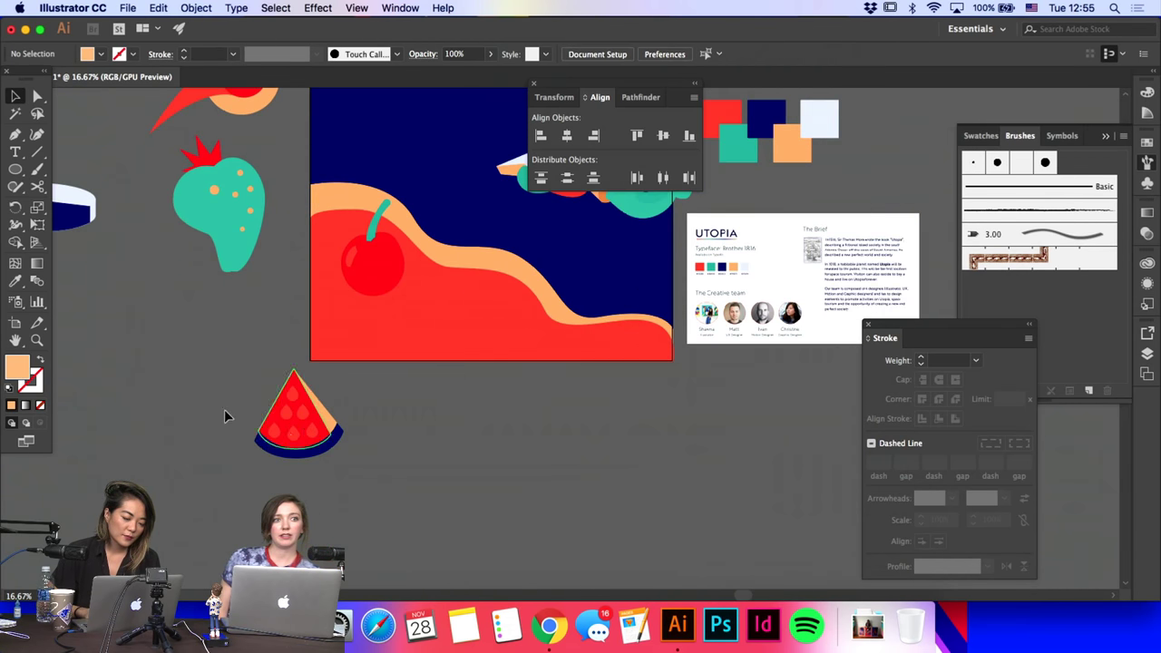
Step: Move the watermelon wedge into the artboard's navy sky beside the ringed planet and rotate it clockwise
{"action": "left_click_drag", "start_coordinate": [306, 431], "coordinate": [444, 143]}
{"action": "scroll", "coordinate": [505, 211], "scroll_direction": "up", "scroll_amount": 5}
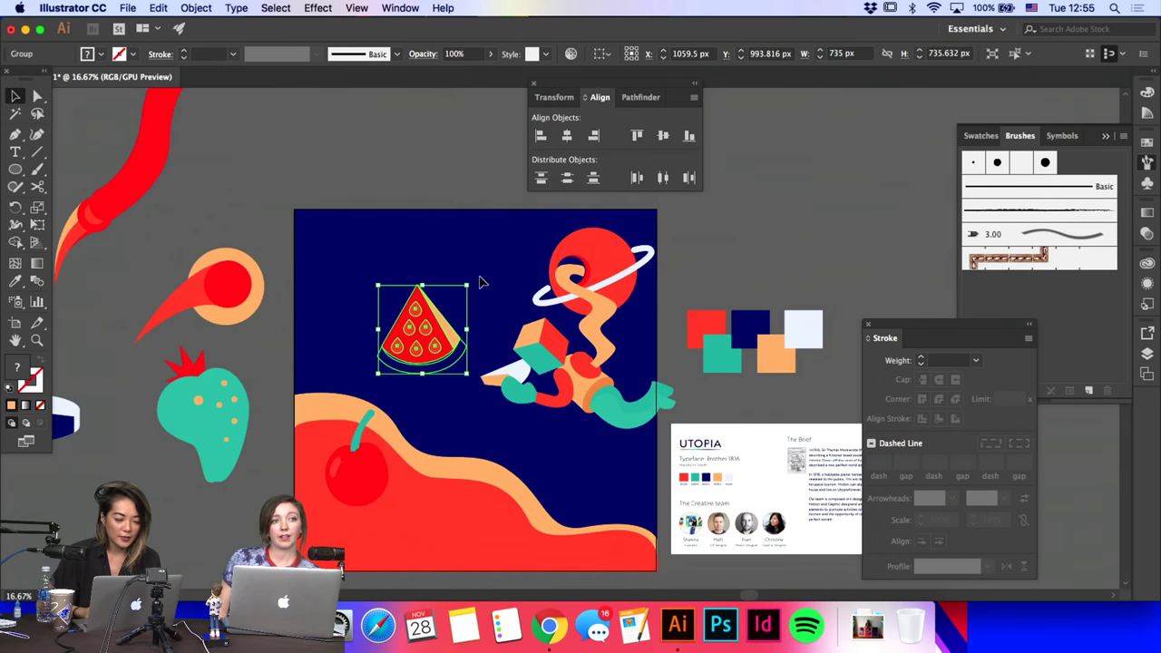
{"action": "mouse_move", "coordinate": [474, 279]}
{"action": "left_mouse_down"}
{"action": "mouse_move", "coordinate": [492, 303]}
{"action": "mouse_move", "coordinate": [453, 294]}
{"action": "mouse_move", "coordinate": [461, 266]}
{"action": "left_mouse_up"}
{"action": "left_click", "coordinate": [428, 160]}
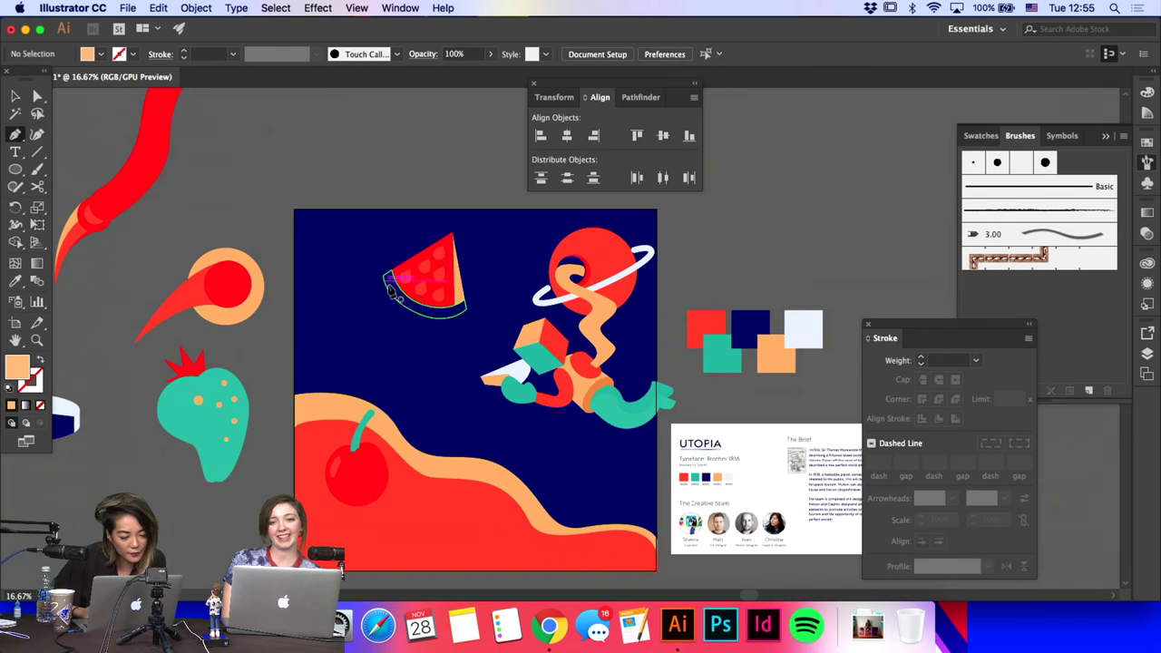
Step: Recolor the watermelon's navy rind with the pale white palette swatch, after trying peach
{"action": "key", "text": "a"}
{"action": "left_click", "coordinate": [390, 290]}
{"action": "left_click", "coordinate": [16, 280]}
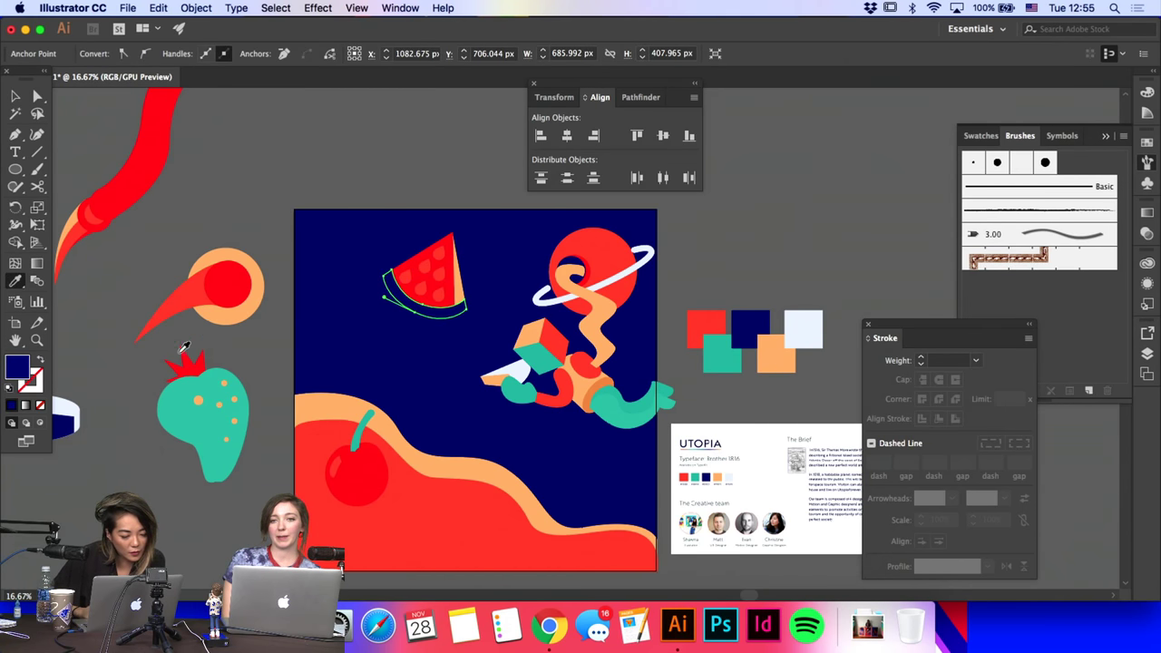
{"action": "left_click", "coordinate": [197, 400]}
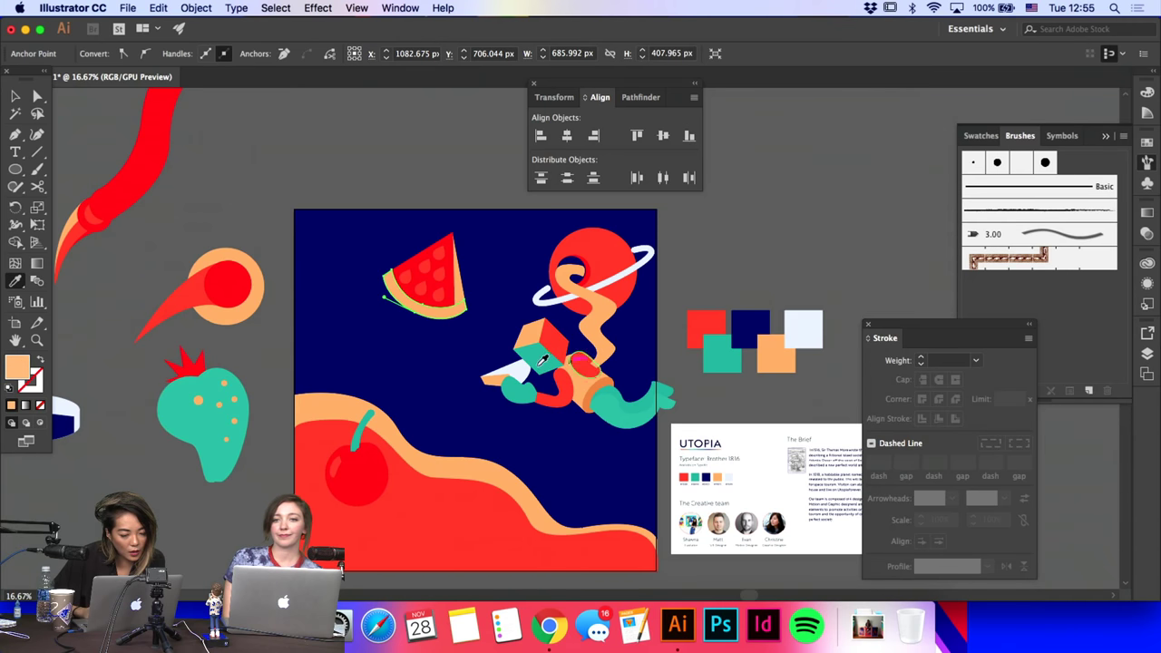
{"action": "left_click", "coordinate": [539, 366]}
{"action": "left_click", "coordinate": [808, 329]}
{"action": "key", "text": "a"}
{"action": "left_click", "coordinate": [100, 148]}
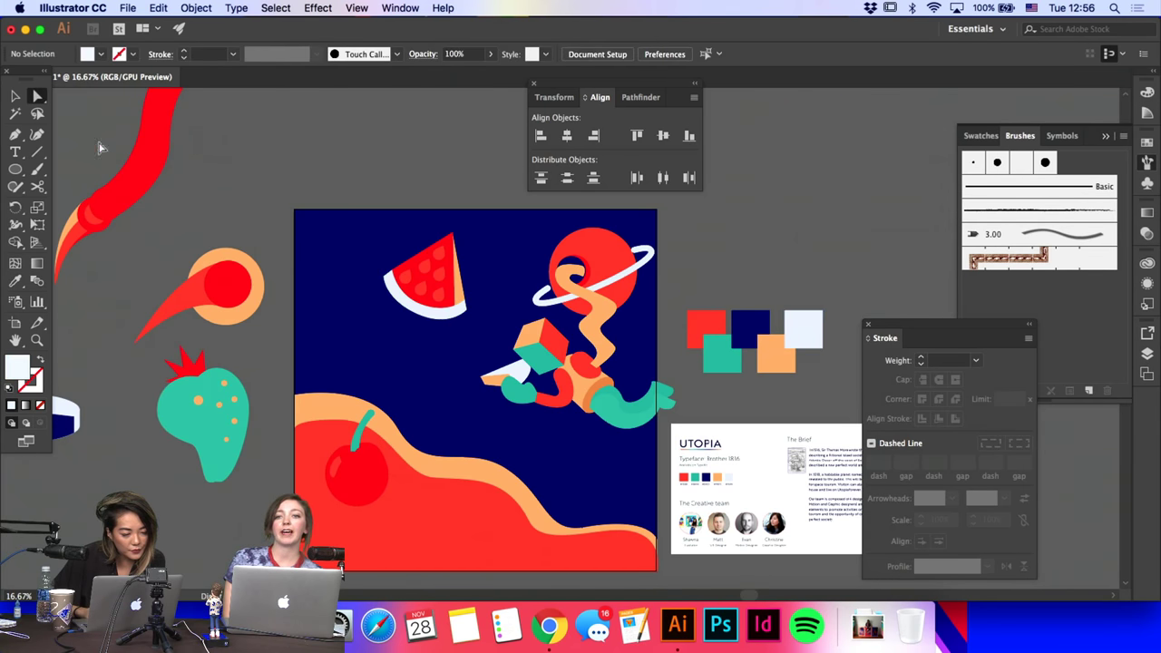
Step: Draw a closed pale shape with four rounded drips hanging from the watermelon's rind using the Pen tool
{"action": "left_click", "coordinate": [385, 277]}
{"action": "left_click_drag", "start_coordinate": [358, 306], "coordinate": [442, 329]}
{"action": "left_click", "coordinate": [401, 343], "text": "super"}
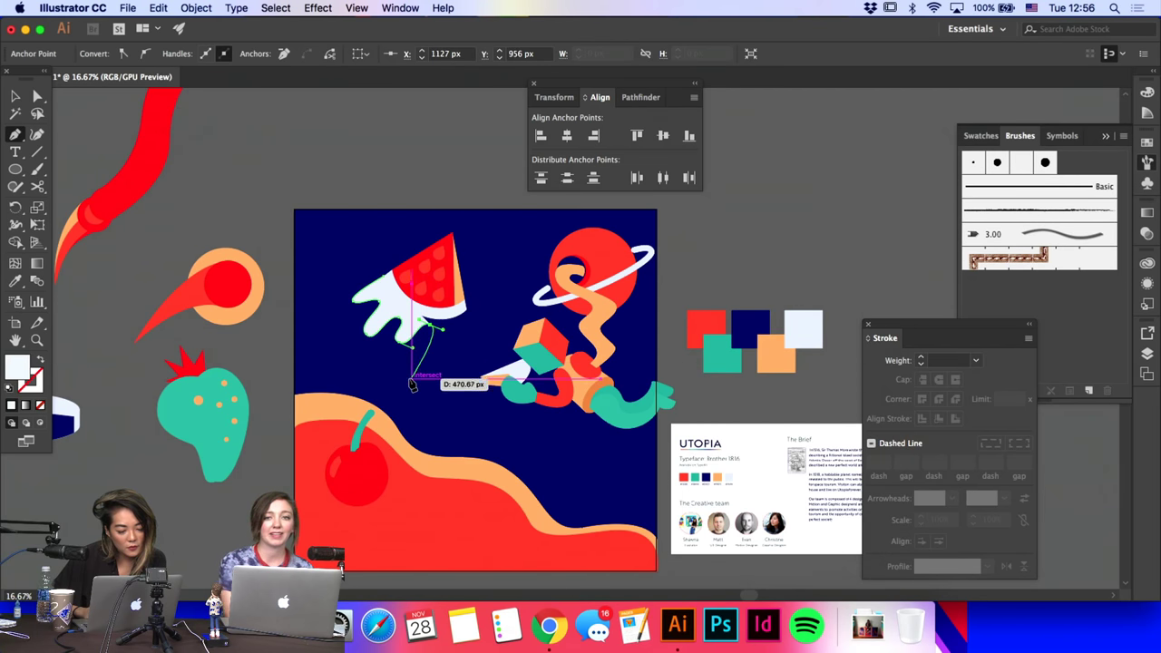
{"action": "left_click_drag", "start_coordinate": [412, 378], "coordinate": [424, 387]}
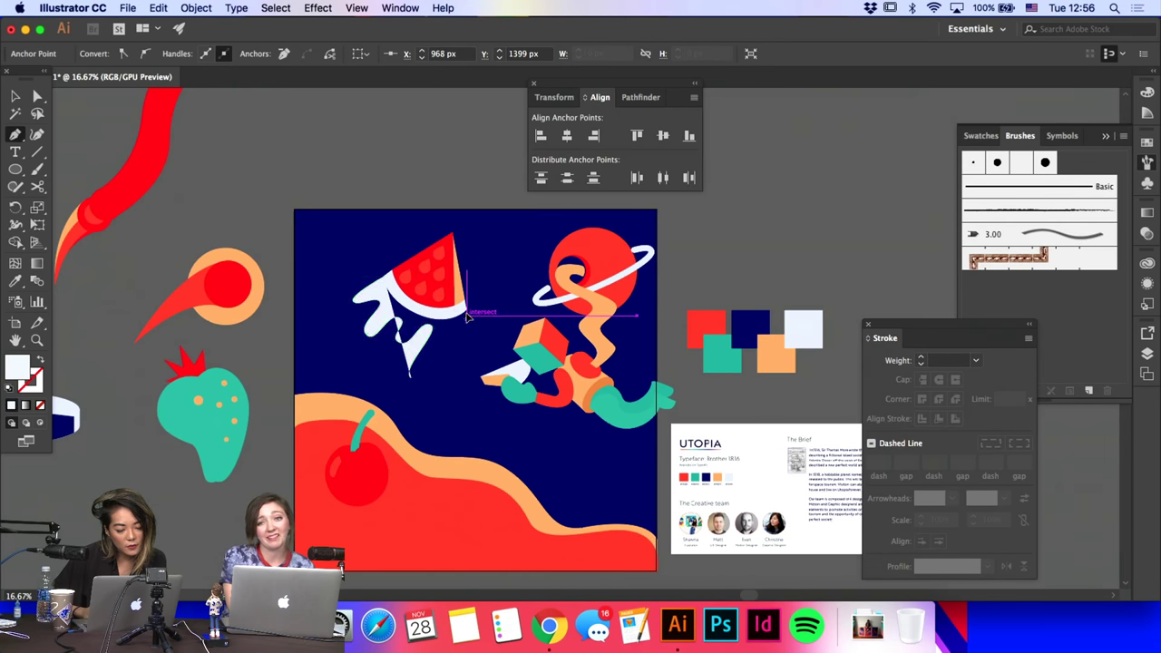
{"action": "left_click", "coordinate": [465, 314]}
{"action": "key", "text": "super+z"}
{"action": "left_click", "coordinate": [466, 310]}
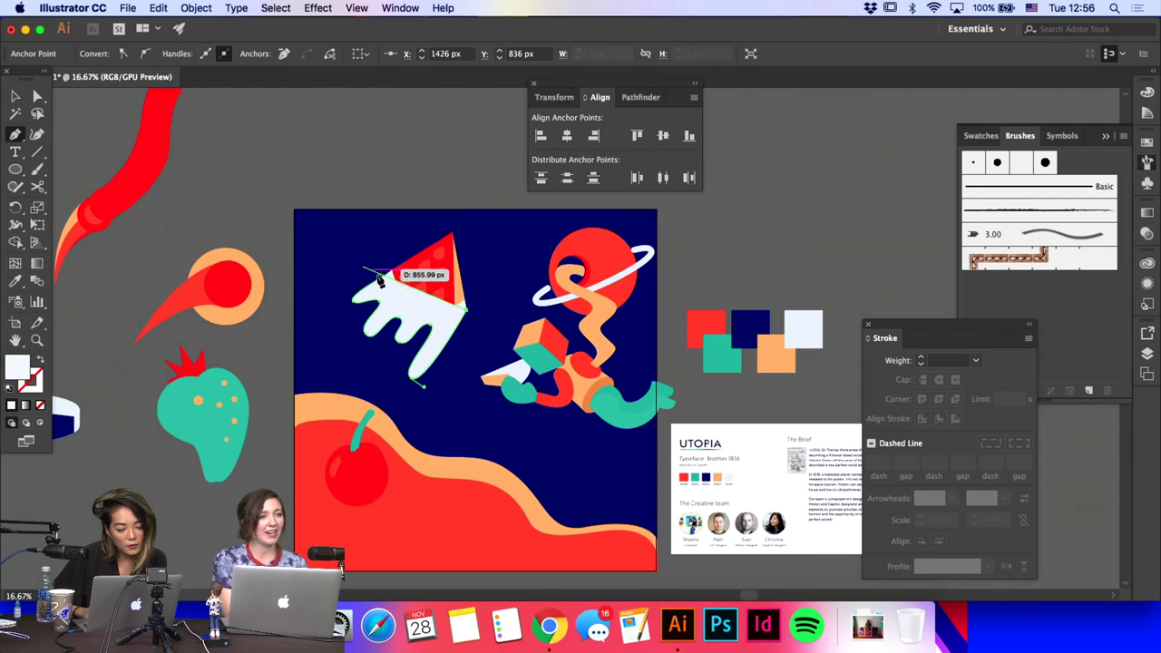
{"action": "left_click", "coordinate": [387, 283]}
Step: Send the pale drip shape behind the watermelon wedge and recolor it with the strawberry's teal green using the Eyedropper
{"action": "key", "text": "v"}
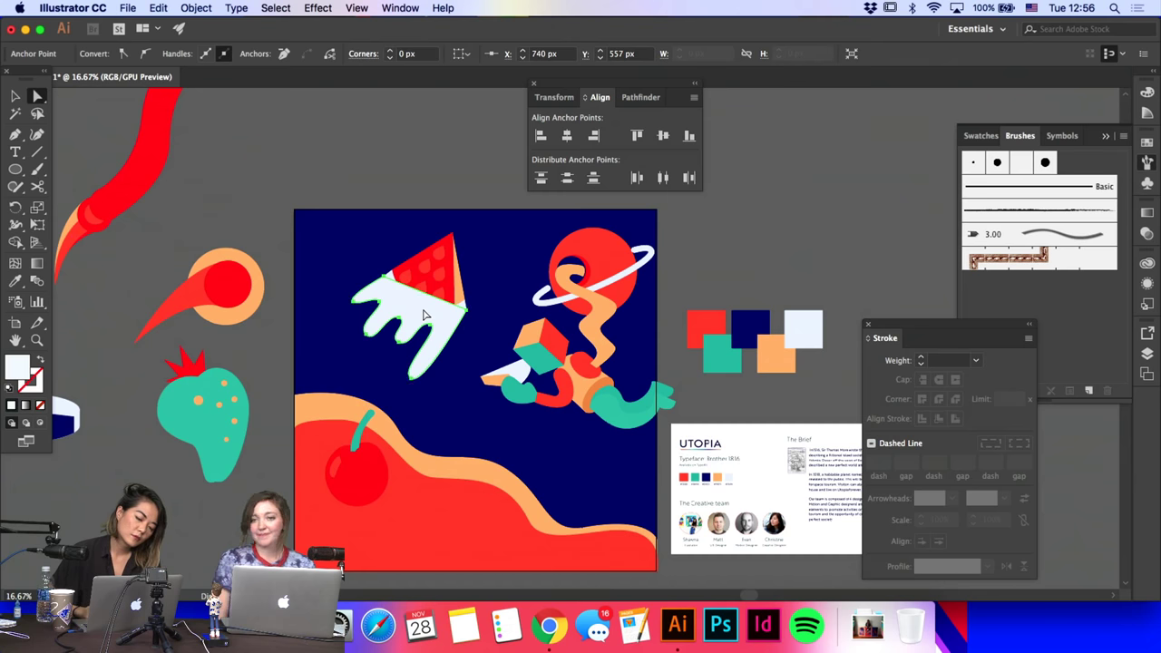
{"action": "key", "text": "super+["}
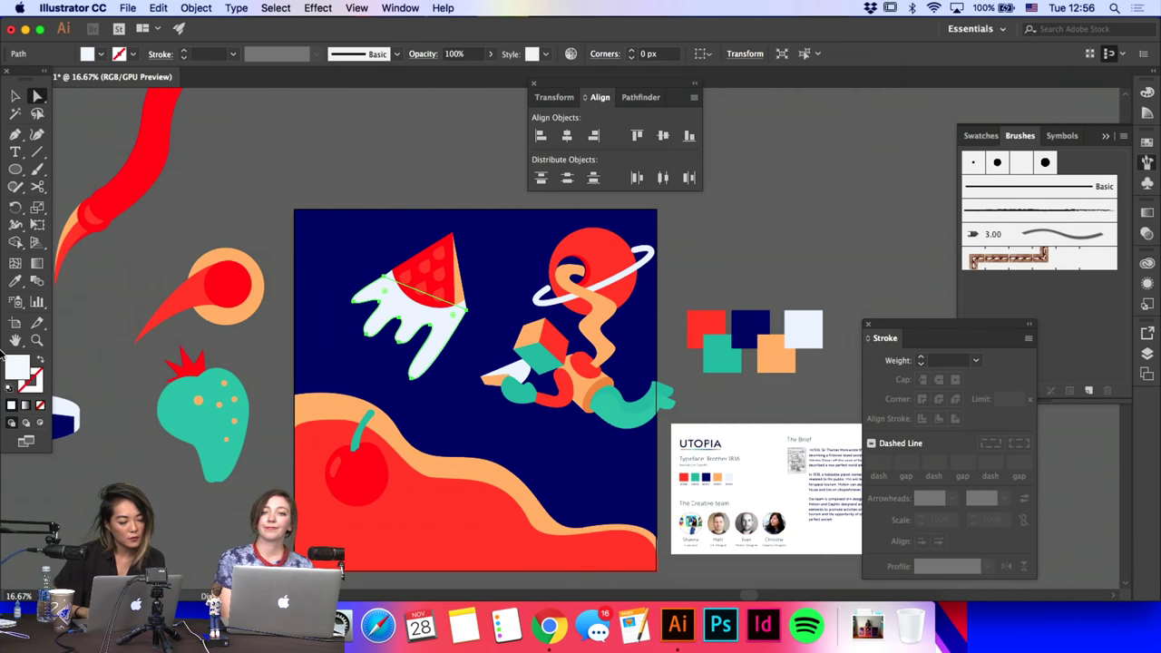
{"action": "left_click", "coordinate": [14, 281]}
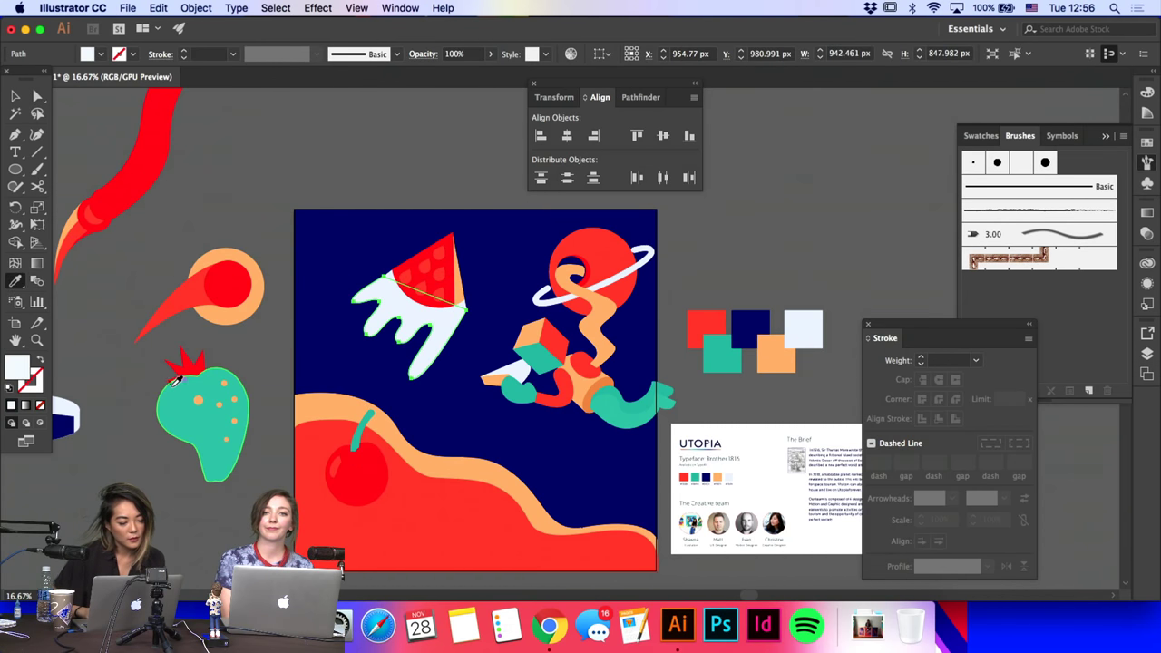
{"action": "left_click", "coordinate": [179, 383]}
{"action": "key", "text": "v"}
{"action": "left_click", "coordinate": [356, 303]}
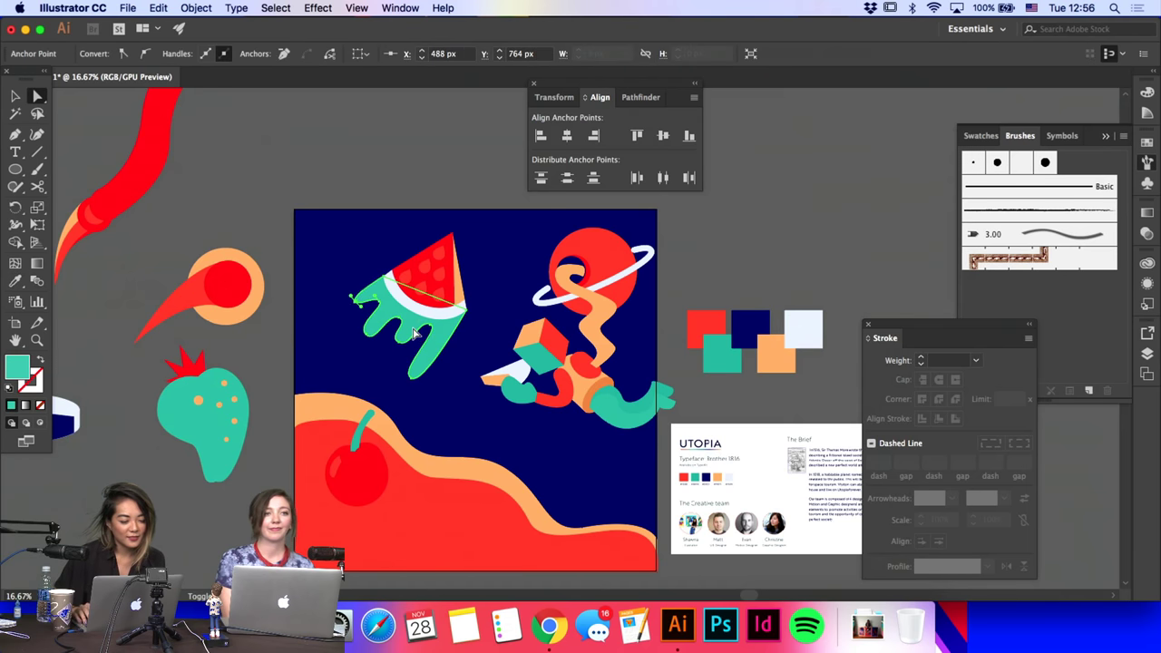
{"action": "left_click", "coordinate": [332, 159]}
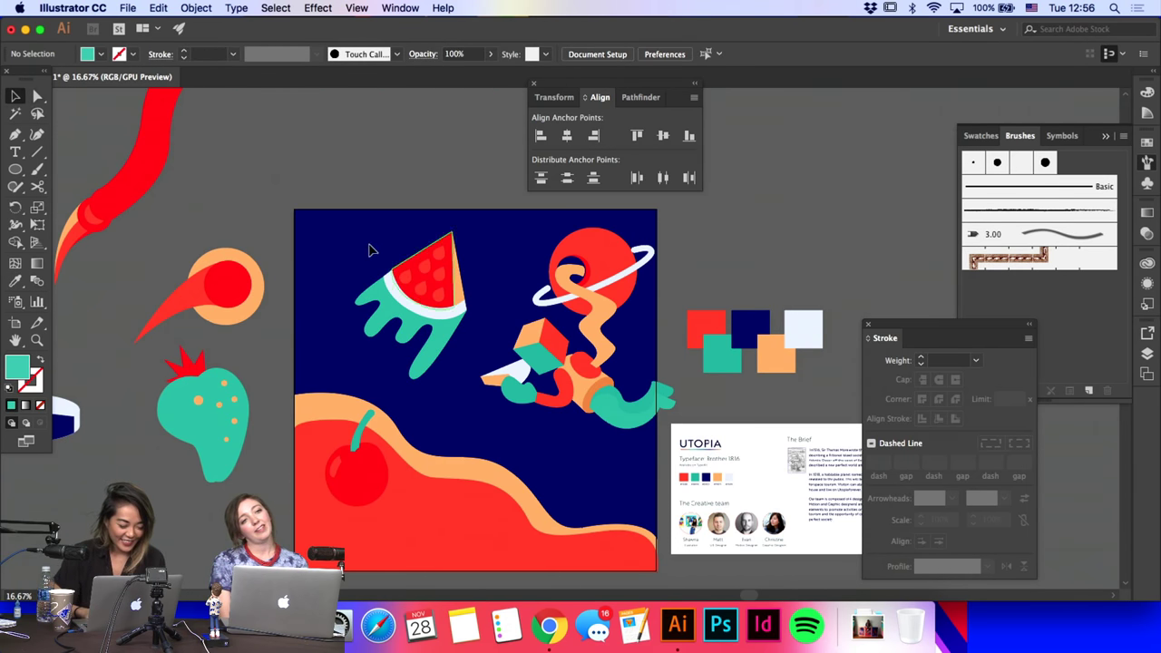
Step: Select the whole dripping watermelon, scale it down proportionally and rotate it slightly clockwise in the navy sky
{"action": "left_click_drag", "start_coordinate": [444, 328], "coordinate": [442, 360]}
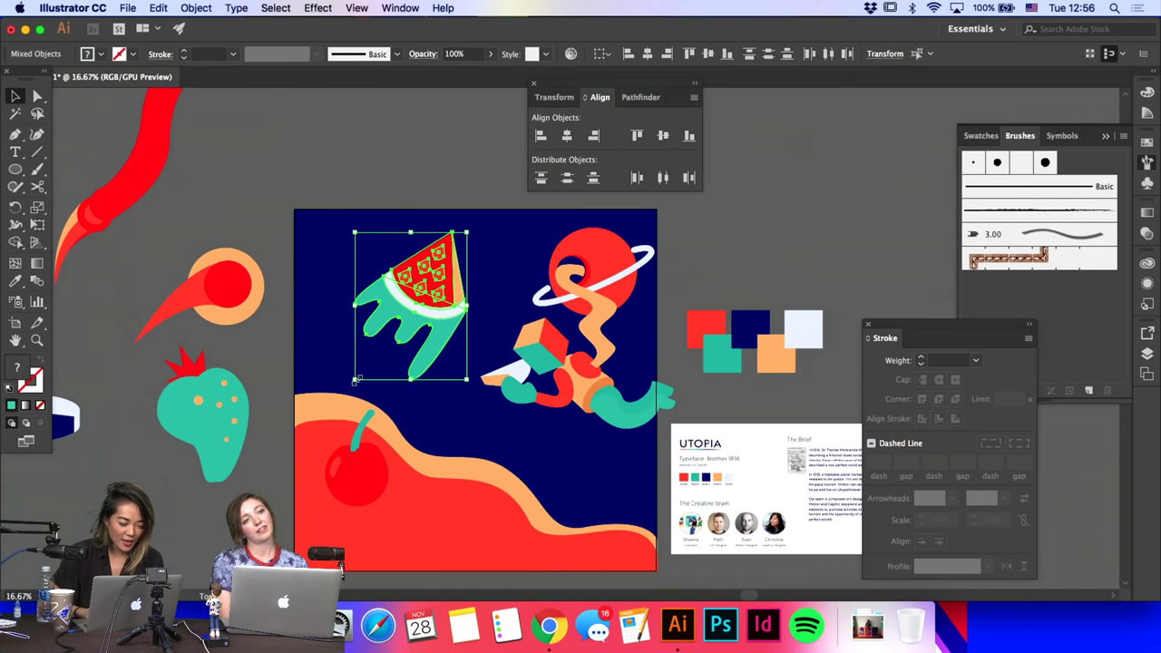
{"action": "left_click_drag", "start_coordinate": [356, 380], "coordinate": [384, 342]}
{"action": "left_click_drag", "start_coordinate": [474, 225], "coordinate": [506, 229]}
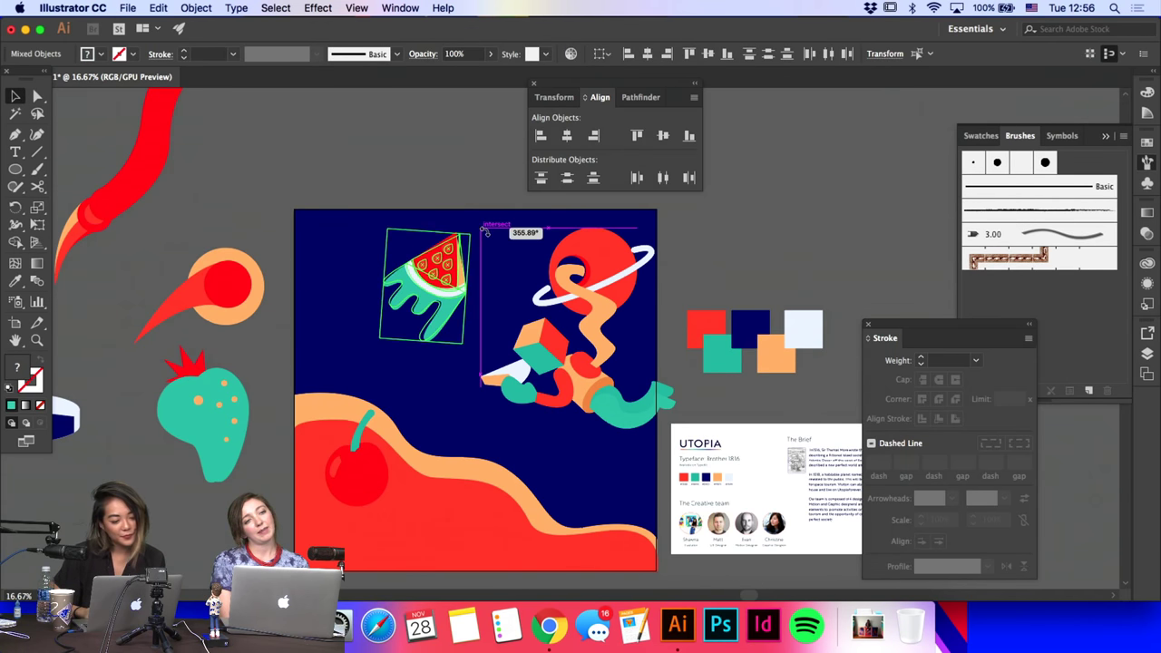
{"action": "left_click", "coordinate": [440, 172]}
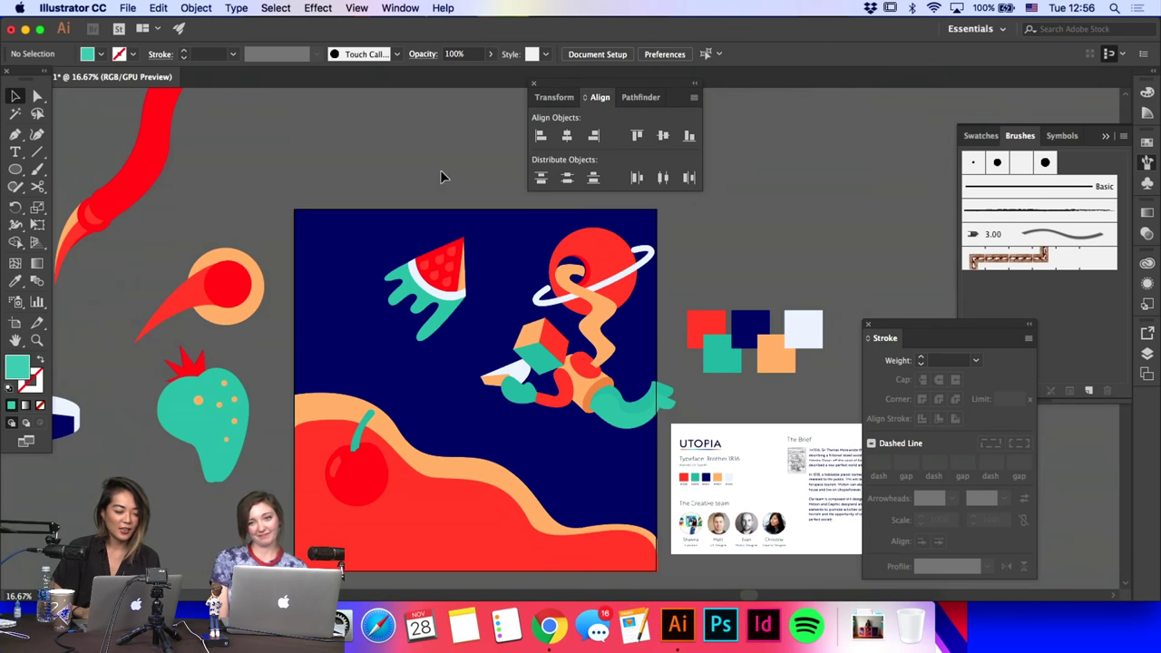
Step: Move the single cherry off the artboard's red hill and onto the head of the red comet with the peach circle
{"action": "scroll", "coordinate": [440, 170], "scroll_direction": "down", "scroll_amount": 5}
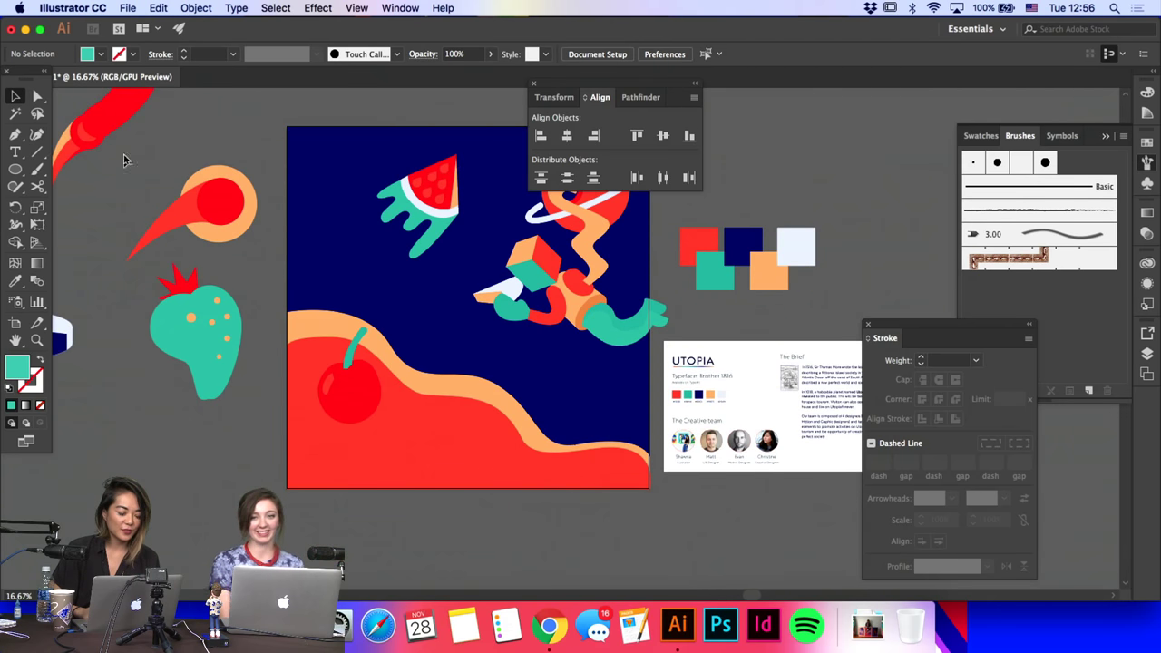
{"action": "left_click", "coordinate": [232, 215]}
{"action": "scroll", "coordinate": [231, 215], "scroll_direction": "left", "scroll_amount": 10}
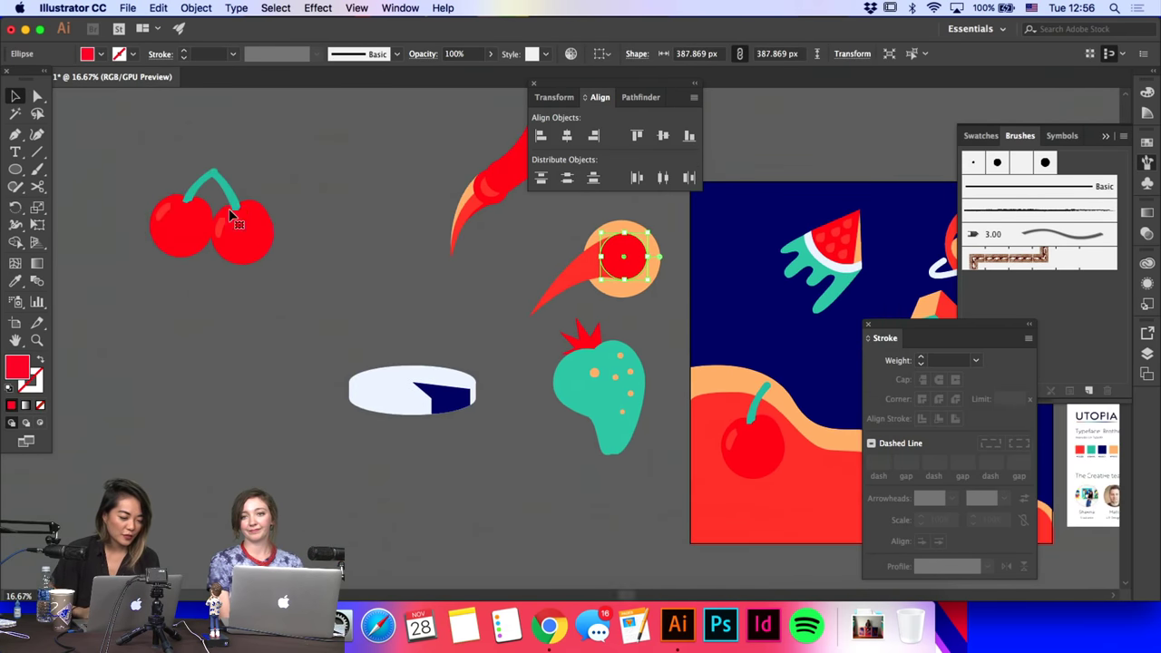
{"action": "left_click", "coordinate": [198, 258]}
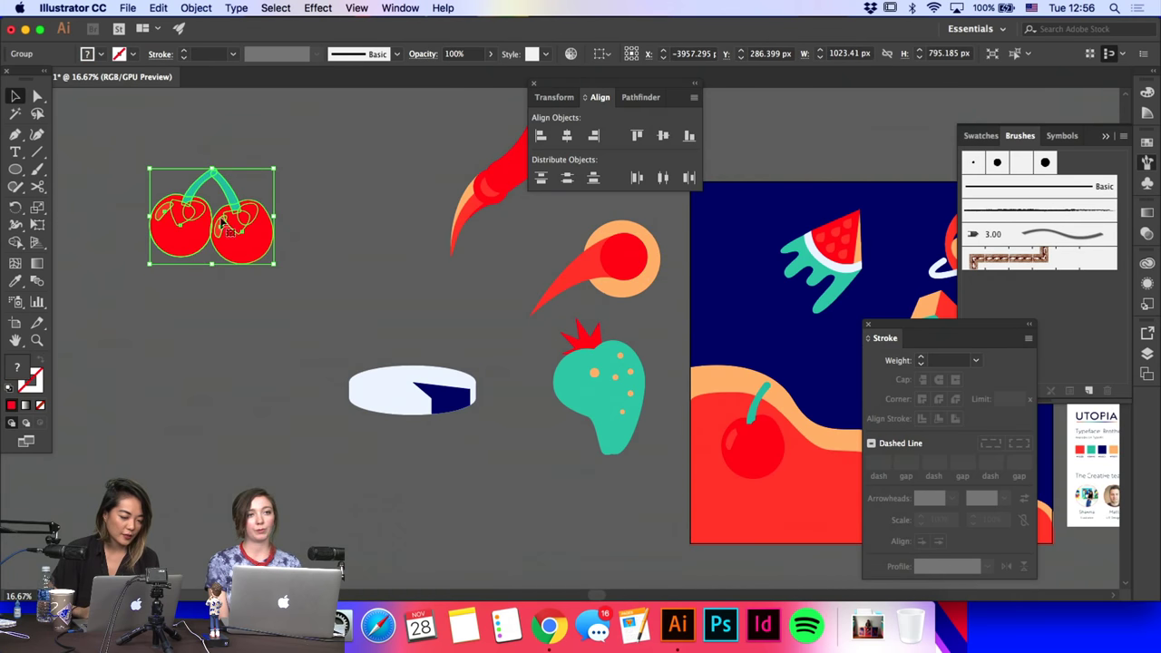
{"action": "left_click_drag", "start_coordinate": [748, 452], "coordinate": [622, 272]}
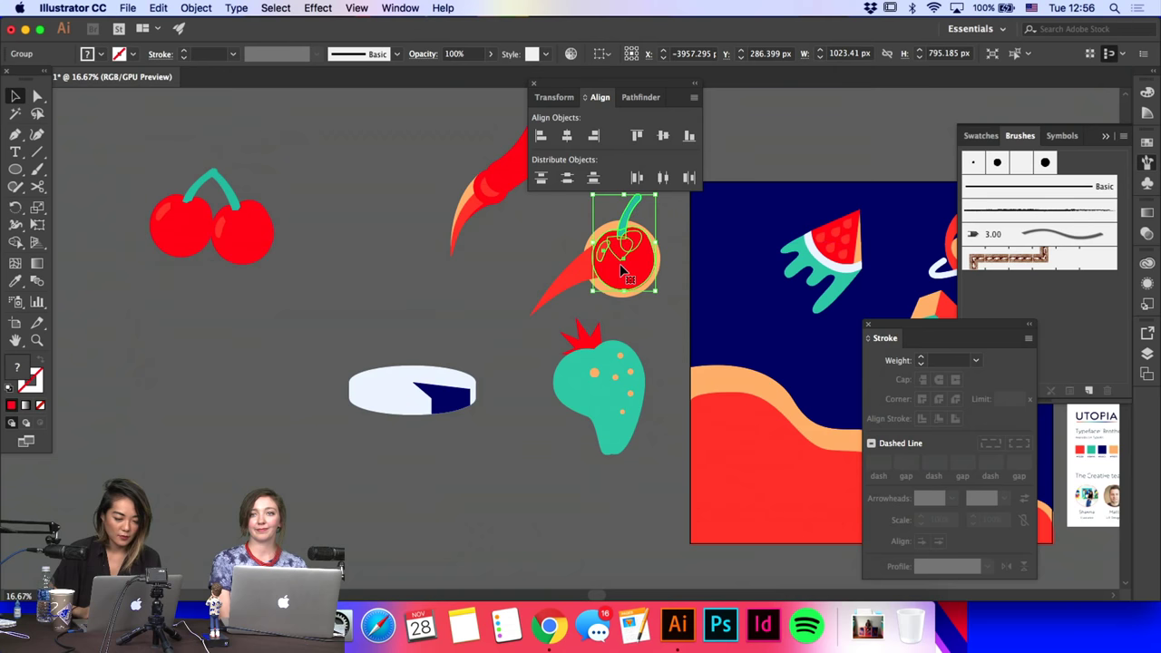
{"action": "left_click", "coordinate": [663, 347]}
Step: Try to move the cherry-headed comet onto the artboard's red hill, and undo the move
{"action": "scroll", "coordinate": [663, 349], "scroll_direction": "right", "scroll_amount": 5}
{"action": "scroll", "coordinate": [663, 348], "scroll_direction": "up", "scroll_amount": 1}
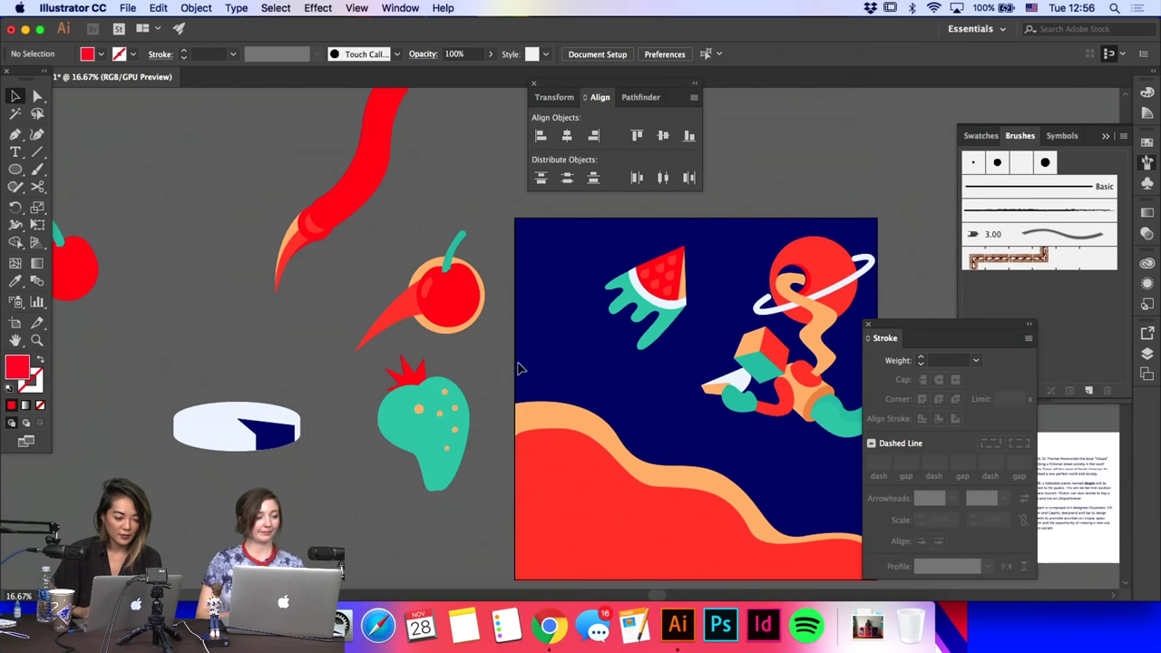
{"action": "left_click", "coordinate": [458, 330]}
{"action": "left_click_drag", "start_coordinate": [463, 302], "coordinate": [616, 475]}
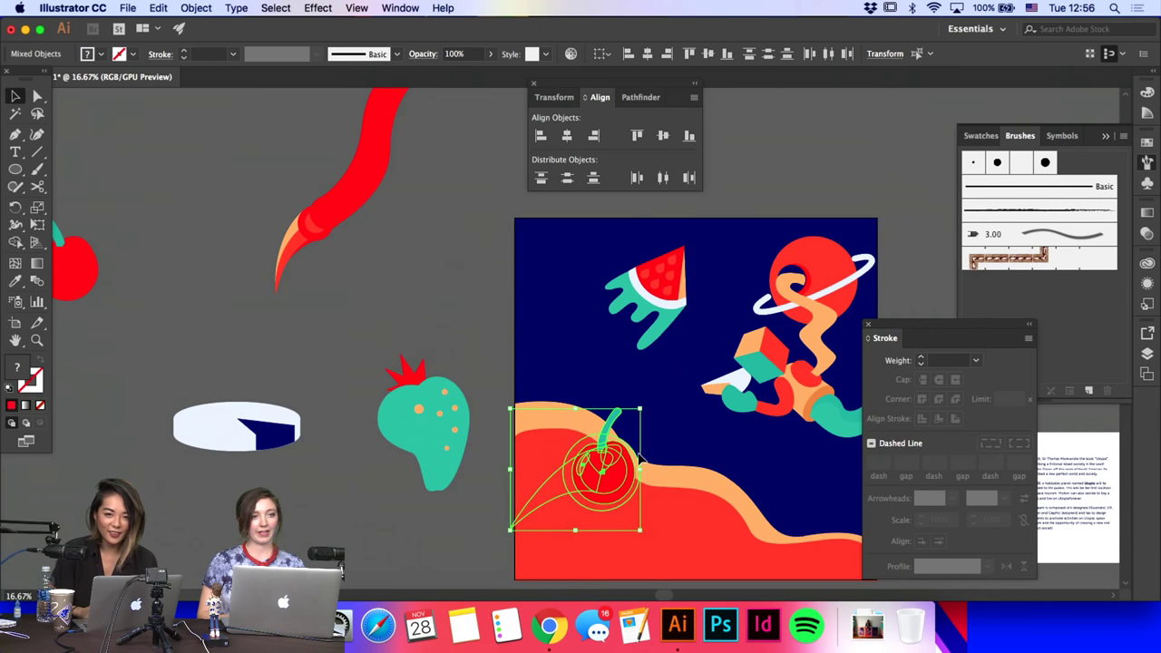
{"action": "key", "text": "super+z"}
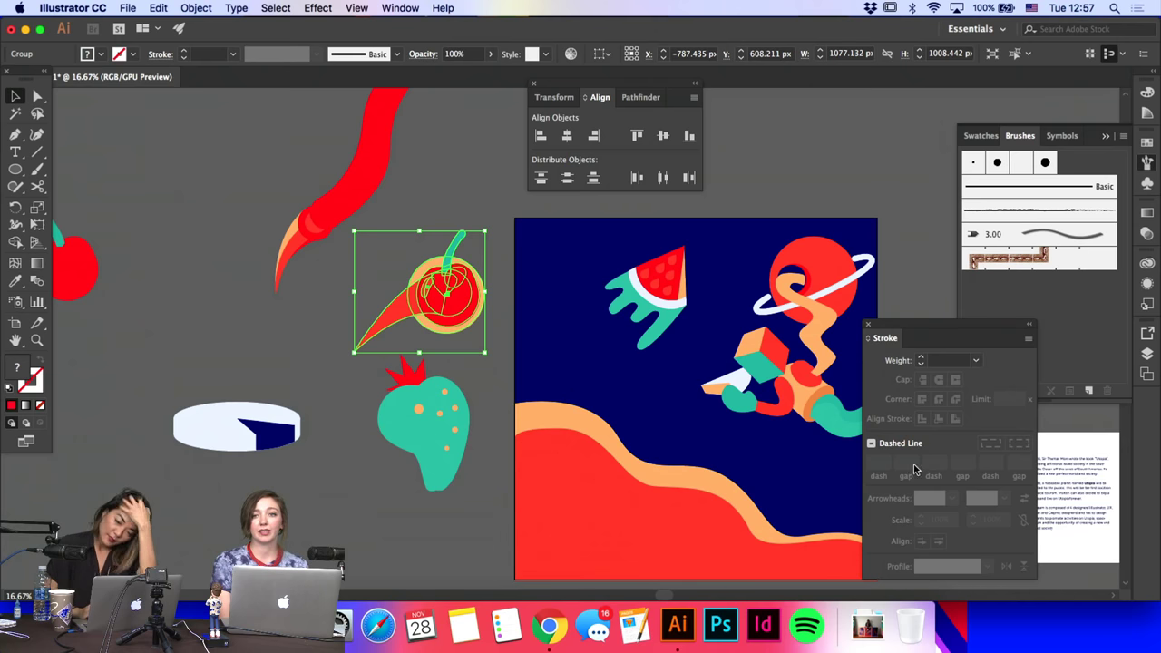
Step: Add a new layer directly above Layer 2 in the layer stack
{"action": "left_click", "coordinate": [1144, 356]}
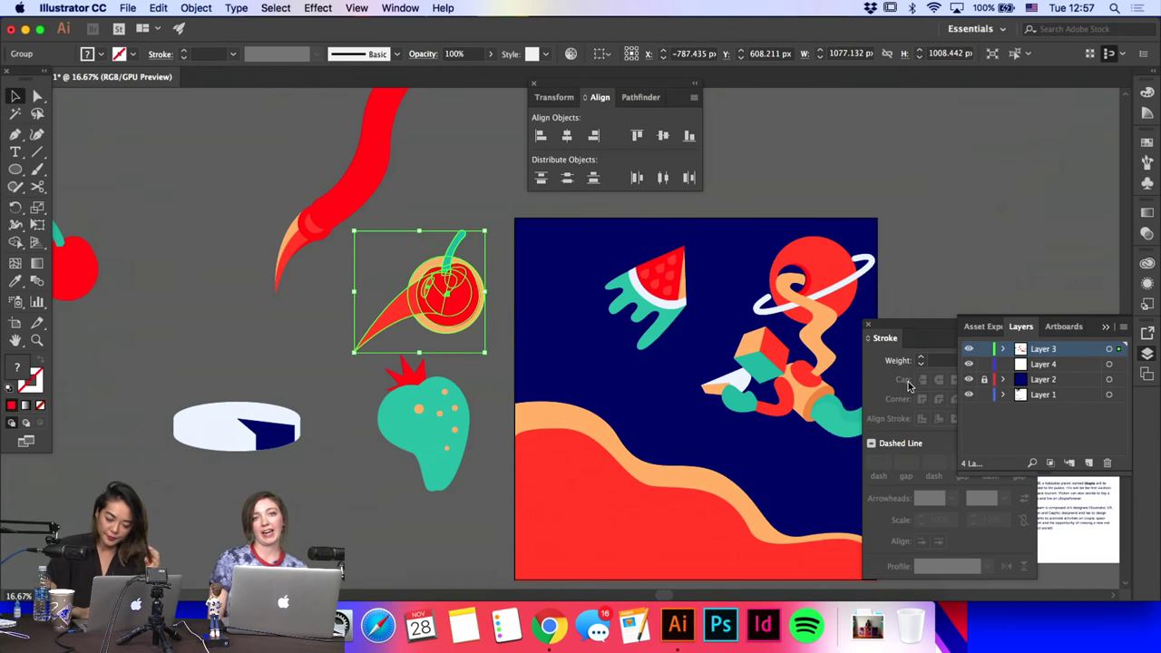
{"action": "scroll", "coordinate": [762, 397], "scroll_direction": "right", "scroll_amount": 5}
{"action": "left_click", "coordinate": [1055, 383]}
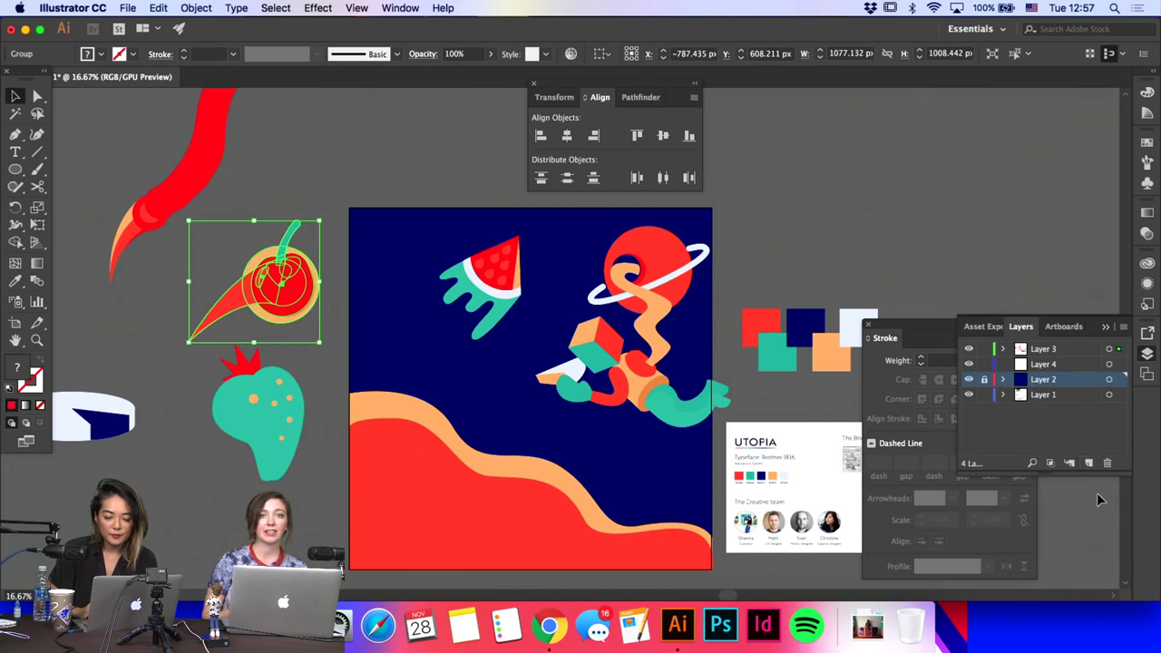
{"action": "left_click", "coordinate": [1090, 464]}
Step: Draw a closed red shape with a flowing wavy lower edge across the upper-right part of the navy sky using the Pen tool
{"action": "left_click", "coordinate": [14, 134]}
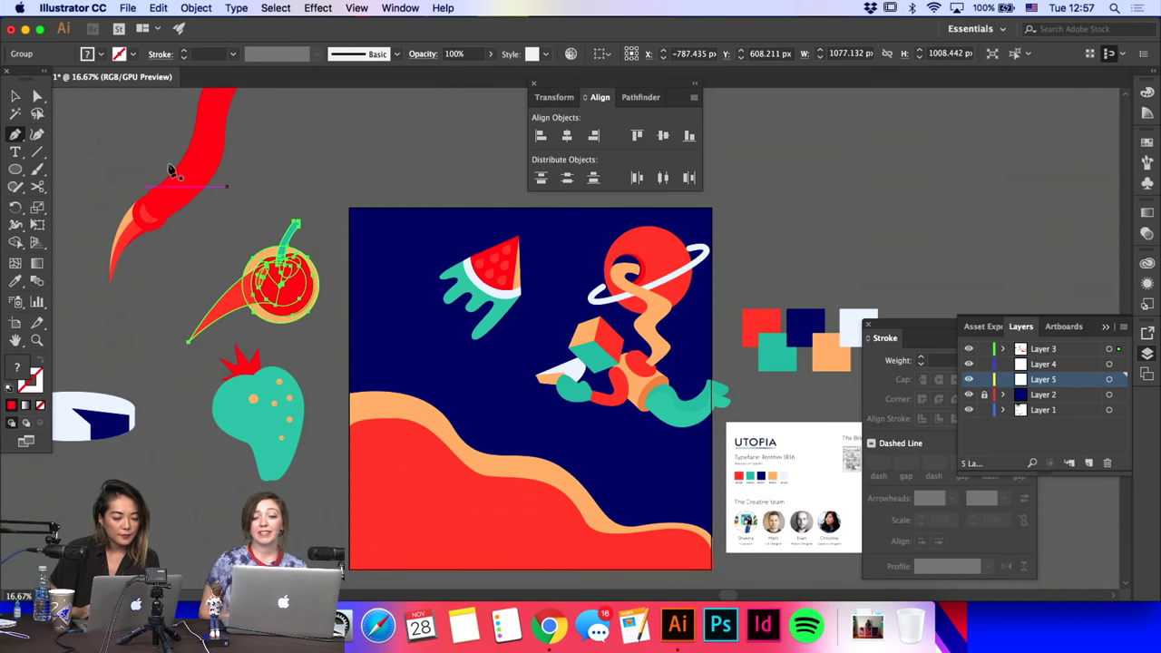
{"action": "left_click_drag", "start_coordinate": [413, 265], "coordinate": [439, 268]}
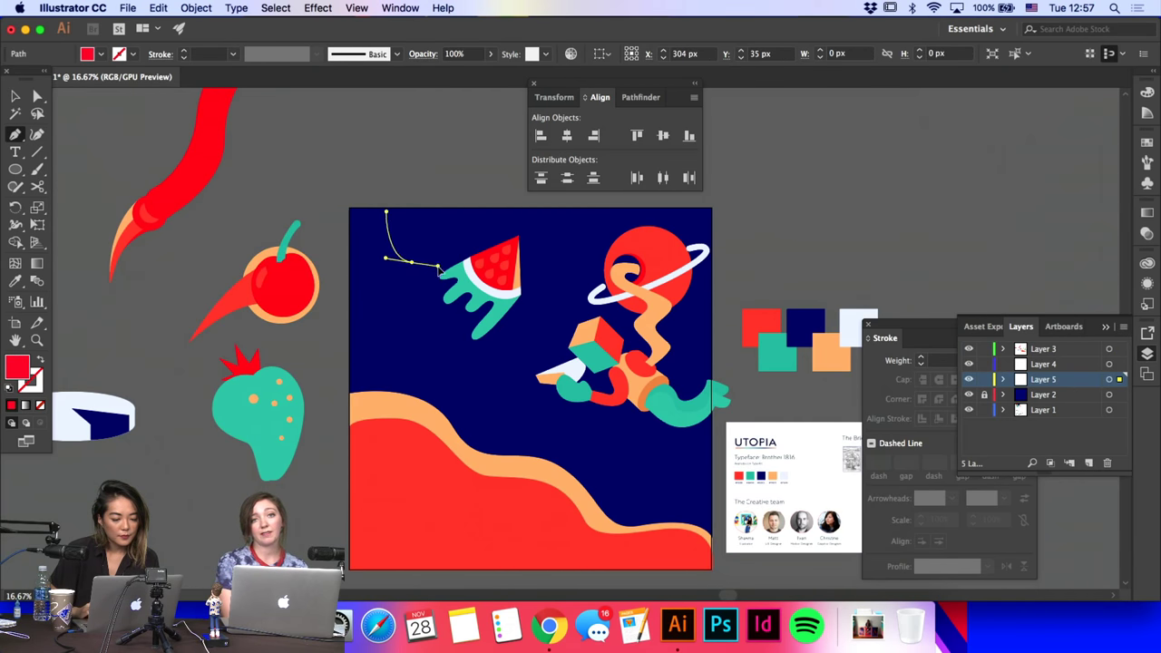
{"action": "left_click_drag", "start_coordinate": [501, 323], "coordinate": [561, 410]}
{"action": "left_click", "coordinate": [612, 438], "text": "super"}
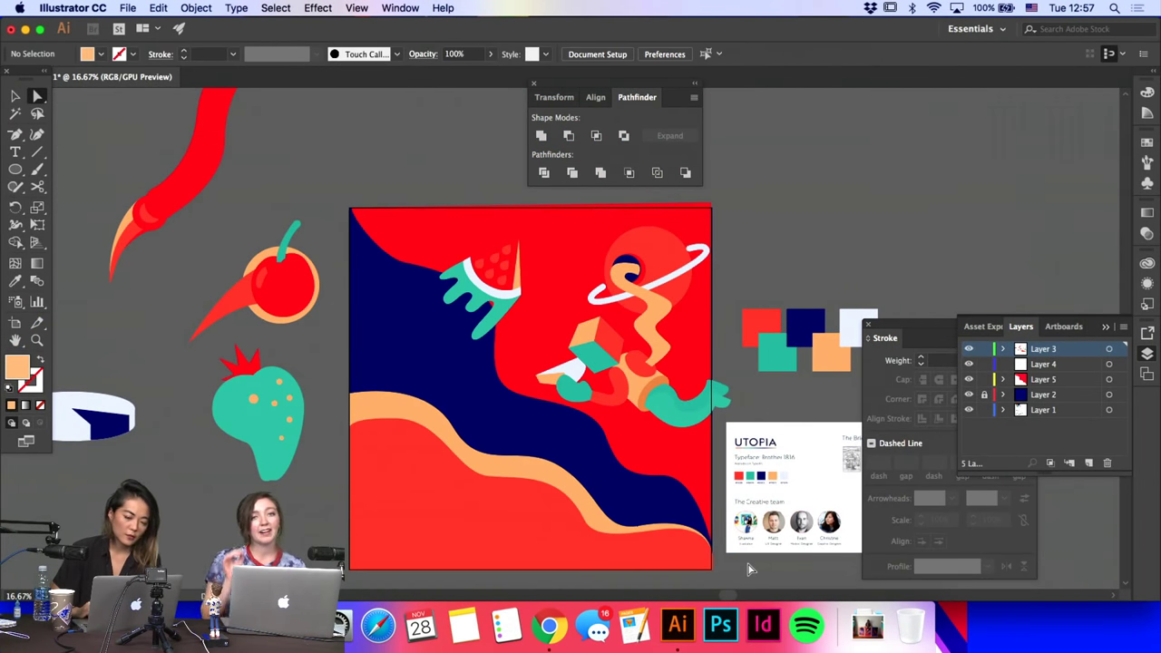
{"action": "left_click_drag", "start_coordinate": [15, 134], "coordinate": [52, 138]}
{"action": "left_click", "coordinate": [351, 213]}
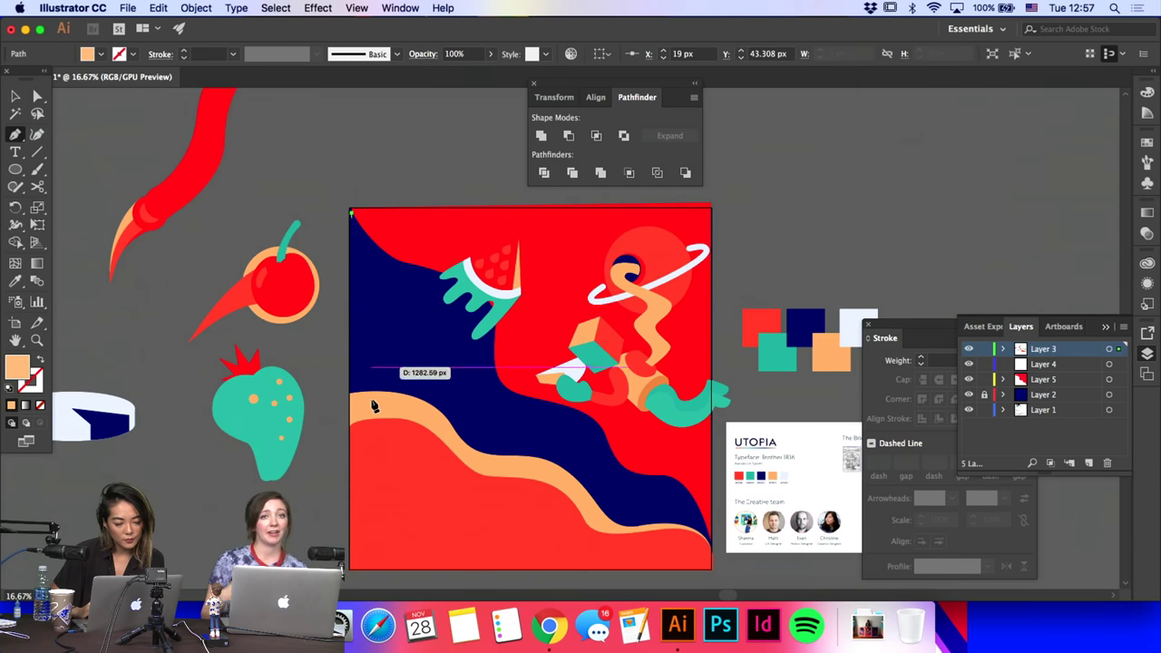
{"action": "key", "text": "super+z"}
Step: Reshape the red wave's edge near its upper-left end by lengthening the curve handle of its first inner anchor point
{"action": "key", "text": "a"}
{"action": "left_click", "coordinate": [412, 268]}
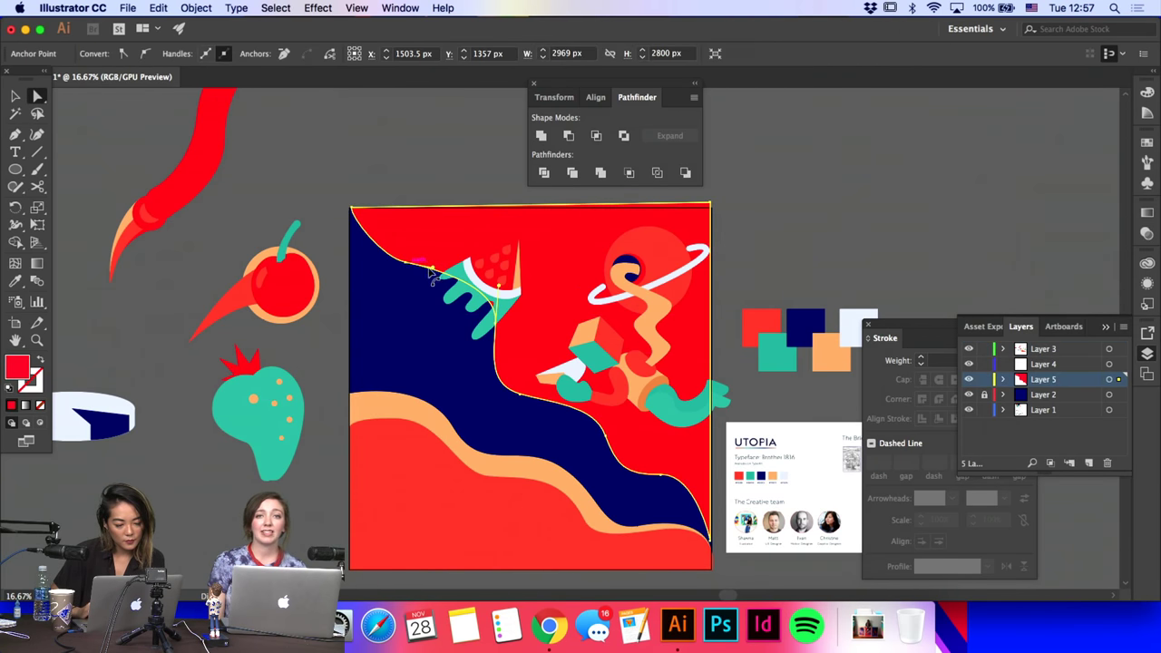
{"action": "left_click", "coordinate": [405, 264]}
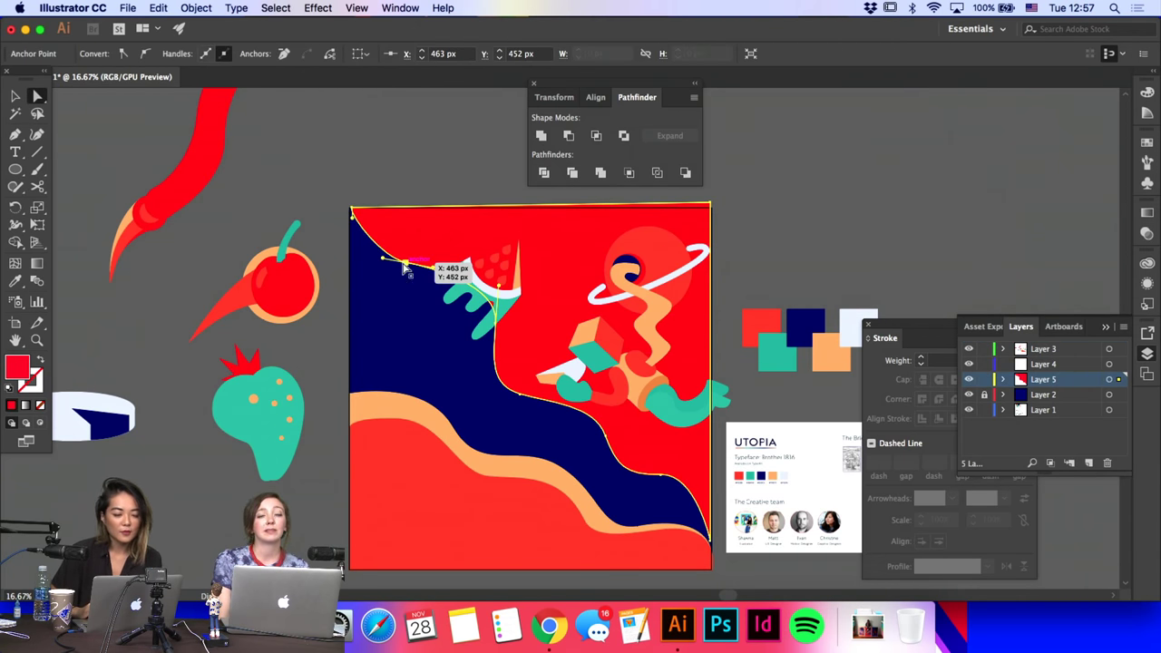
{"action": "left_click_drag", "start_coordinate": [382, 258], "coordinate": [352, 260]}
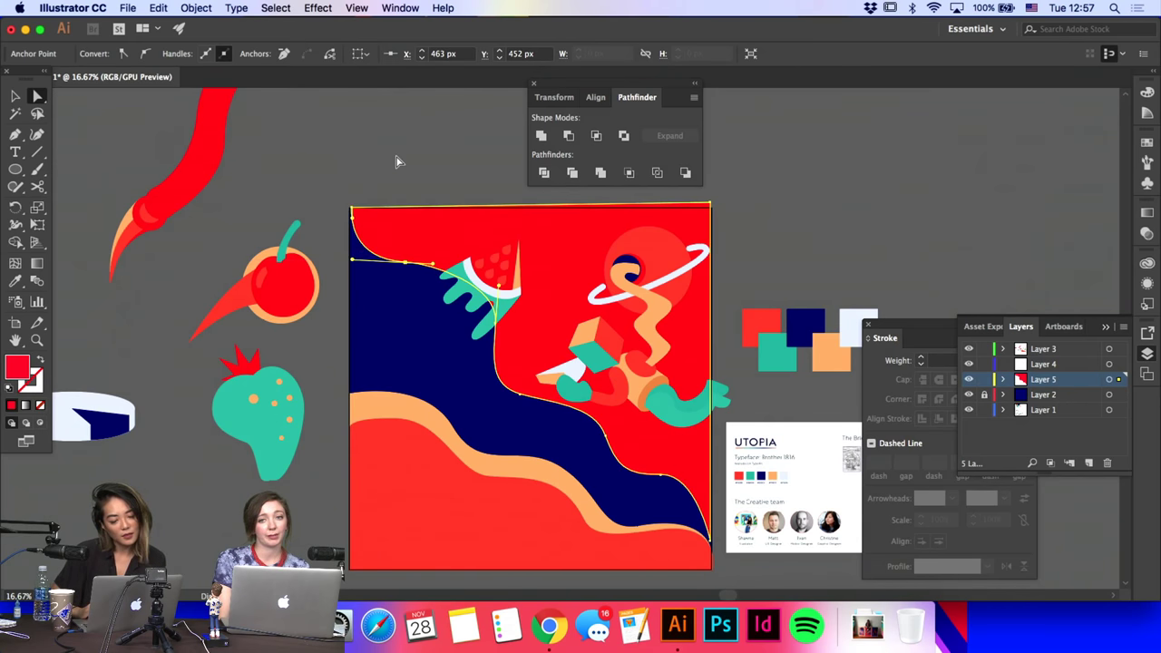
{"action": "left_click", "coordinate": [395, 162]}
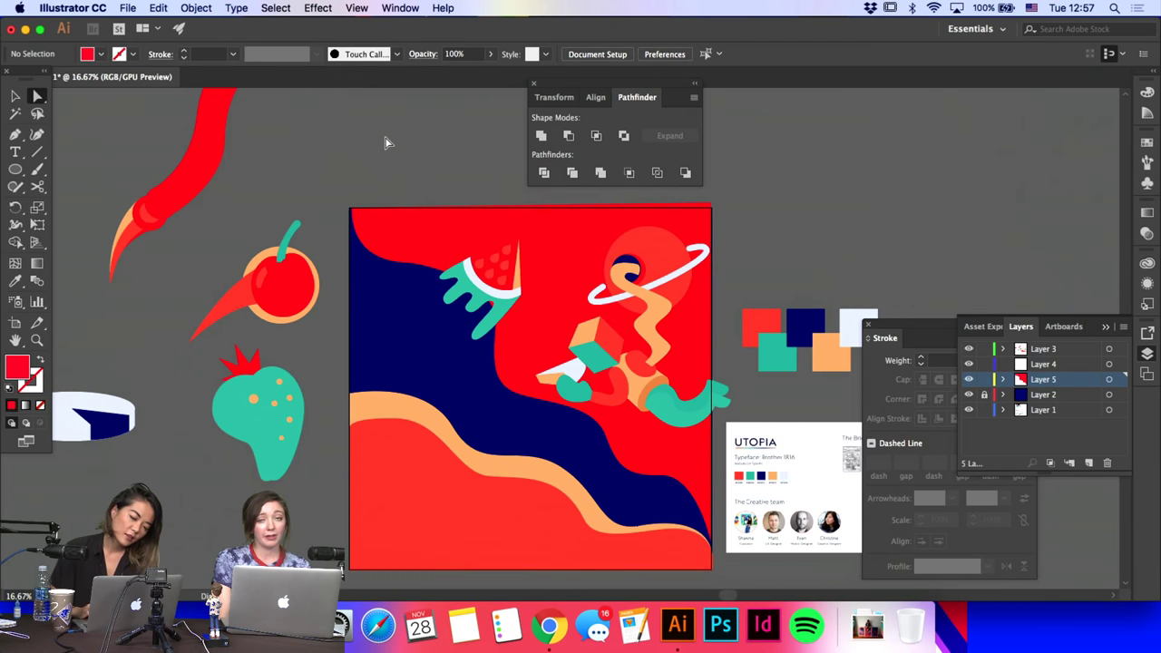
Step: Draw a closed four-sided red column from the wave's edge below the watermelon down across the peach band using the Pen tool
{"action": "left_click", "coordinate": [15, 133]}
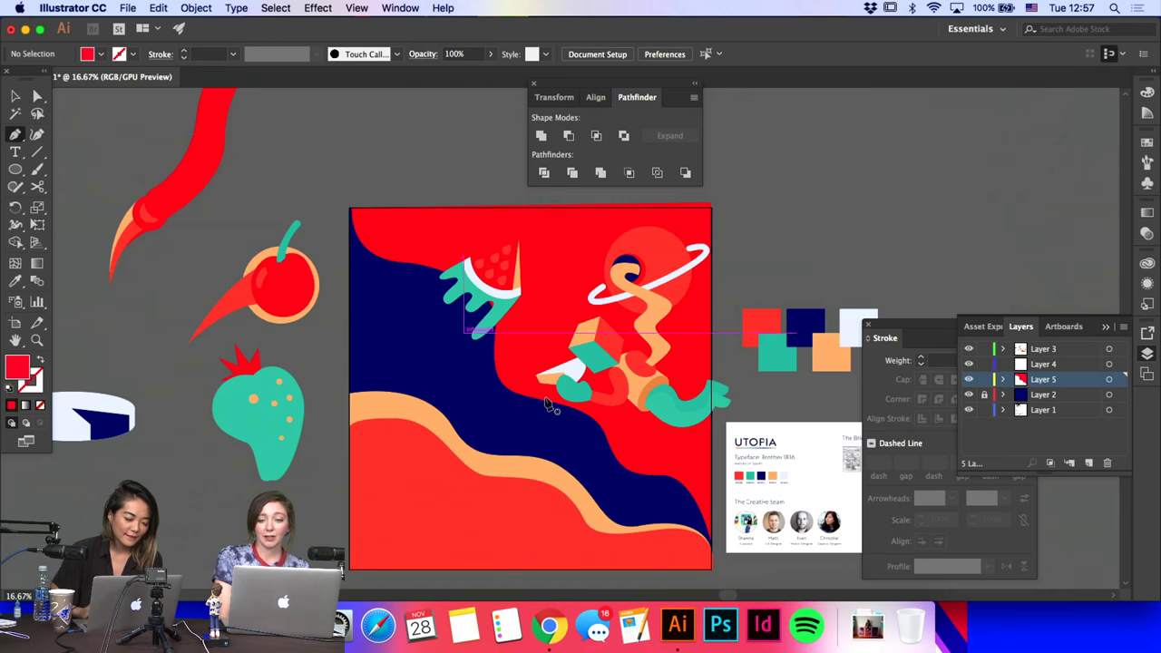
{"action": "left_click", "coordinate": [495, 246]}
{"action": "left_click", "coordinate": [495, 370]}
{"action": "left_click_drag", "start_coordinate": [495, 371], "coordinate": [520, 491]}
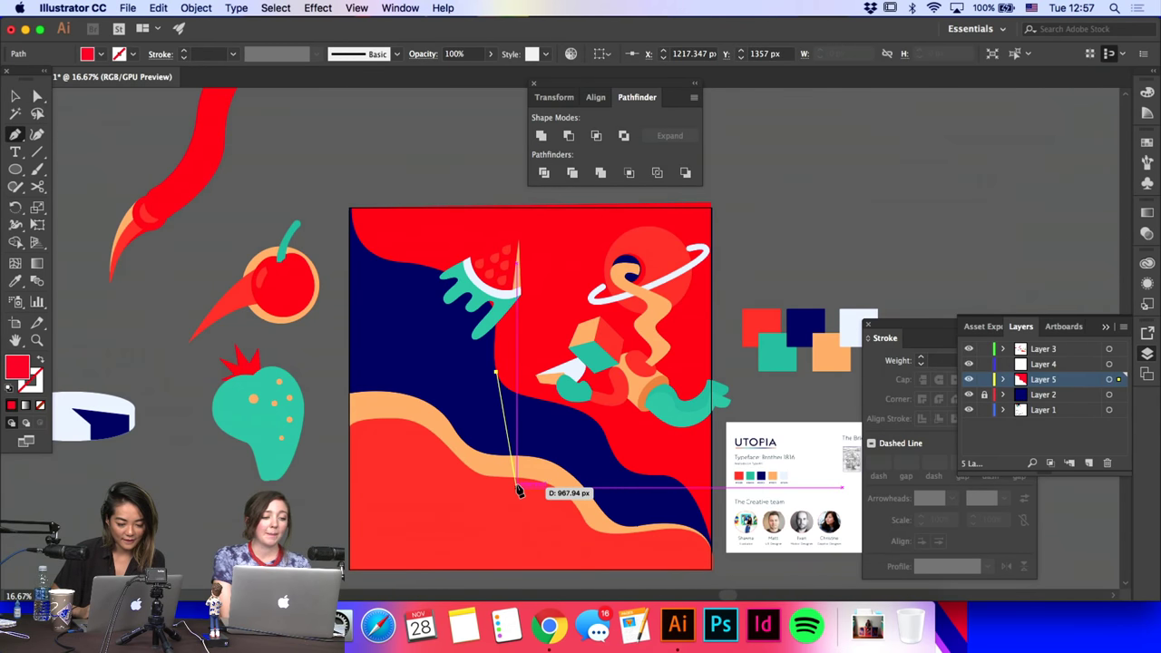
{"action": "left_click", "coordinate": [517, 502]}
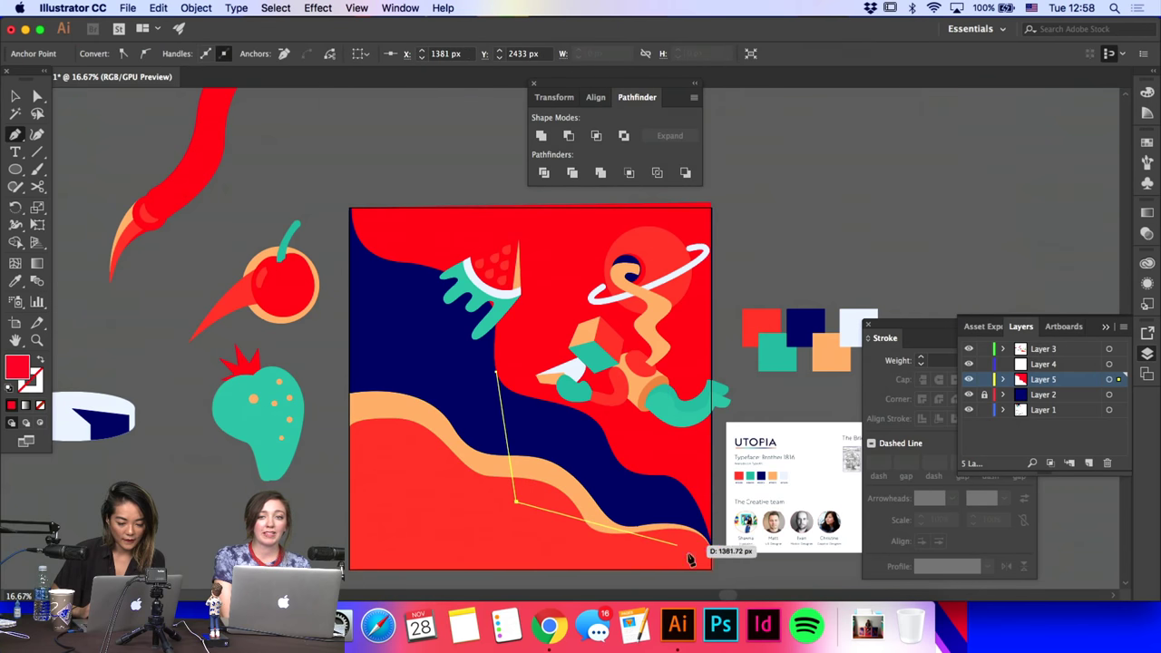
{"action": "left_click_drag", "start_coordinate": [689, 560], "coordinate": [591, 422]}
{"action": "left_click", "coordinate": [497, 373]}
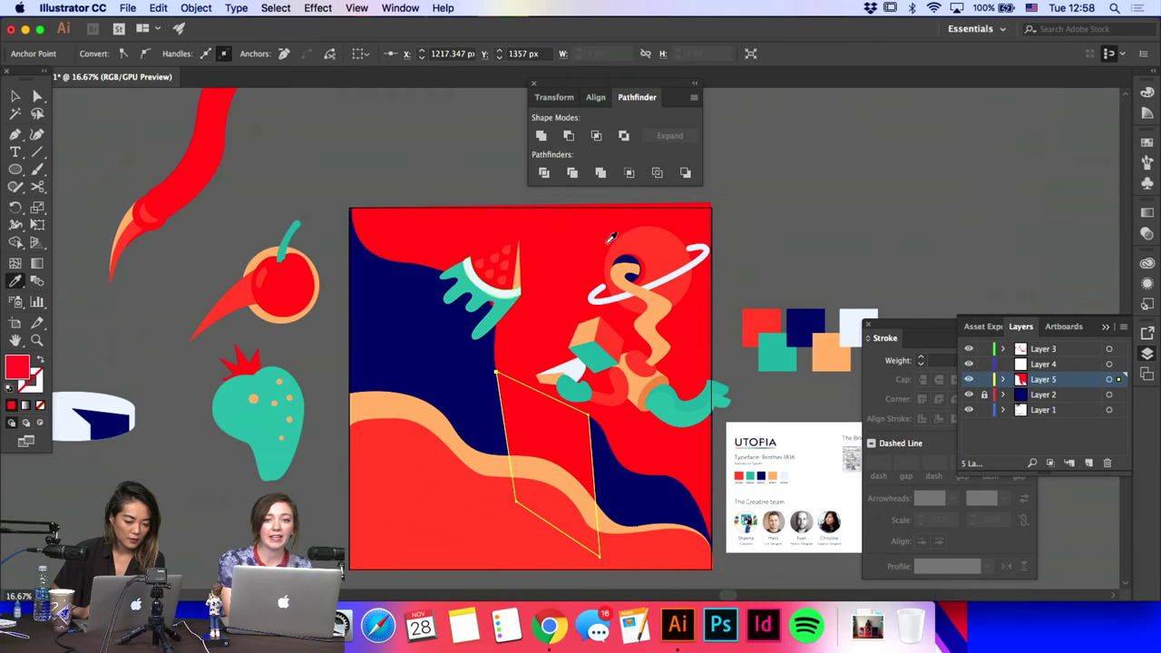
Step: Recolor the column with the ringed planet's lighter red and shift it slightly upward
{"action": "left_click", "coordinate": [667, 255]}
{"action": "key", "text": "a"}
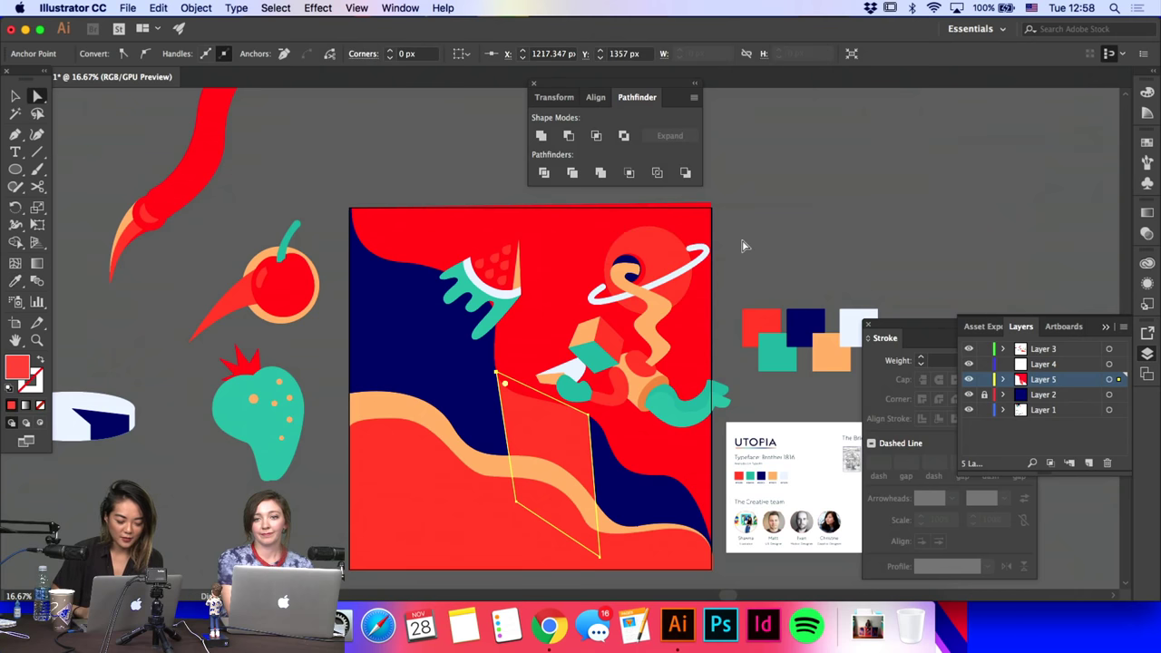
{"action": "left_click", "coordinate": [742, 242]}
{"action": "left_click", "coordinate": [568, 434]}
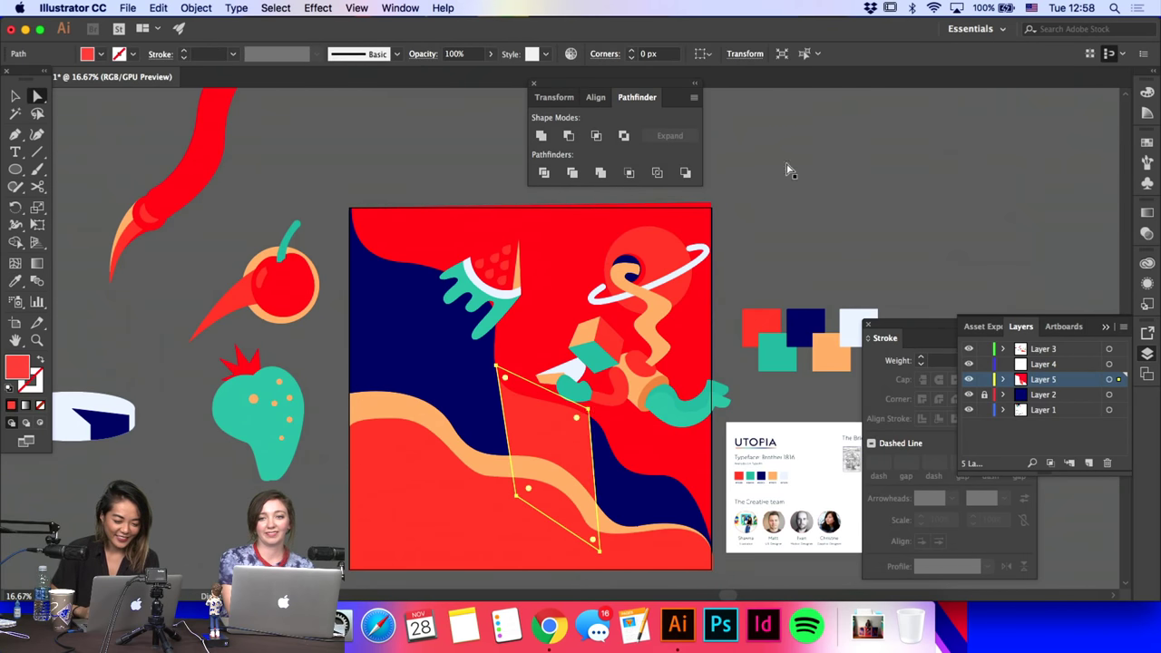
{"action": "left_click", "coordinate": [839, 116]}
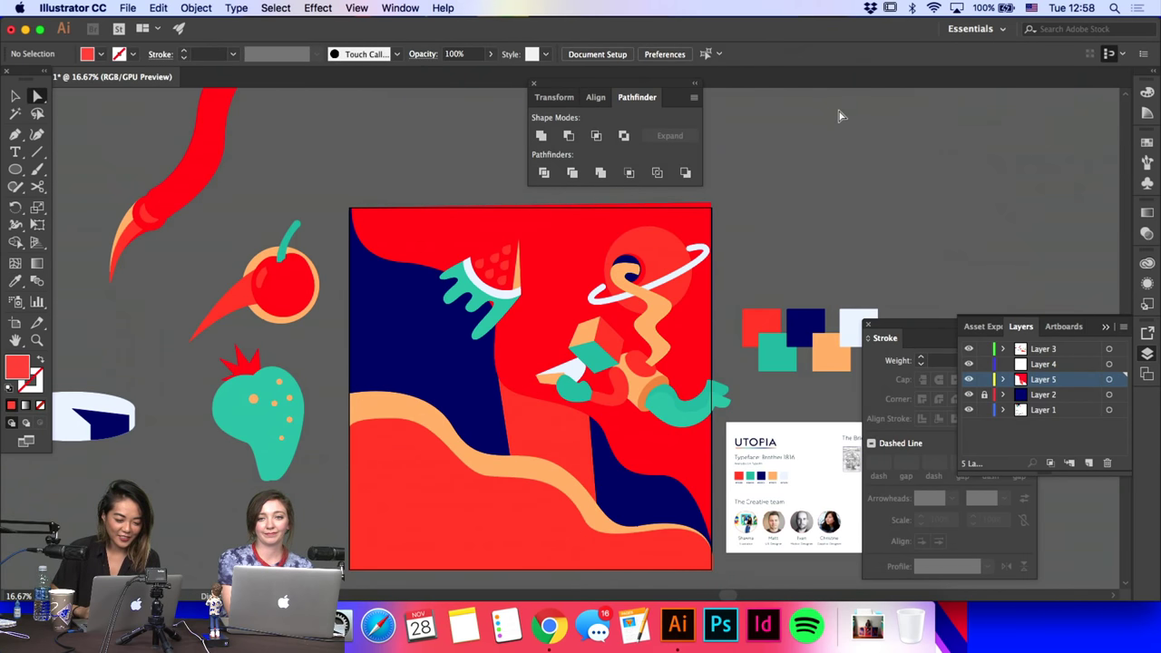
Step: Draw a closed red column with a curved upper edge across the lower-right navy area down to the artboard's edge using the Pen tool
{"action": "left_click", "coordinate": [14, 135]}
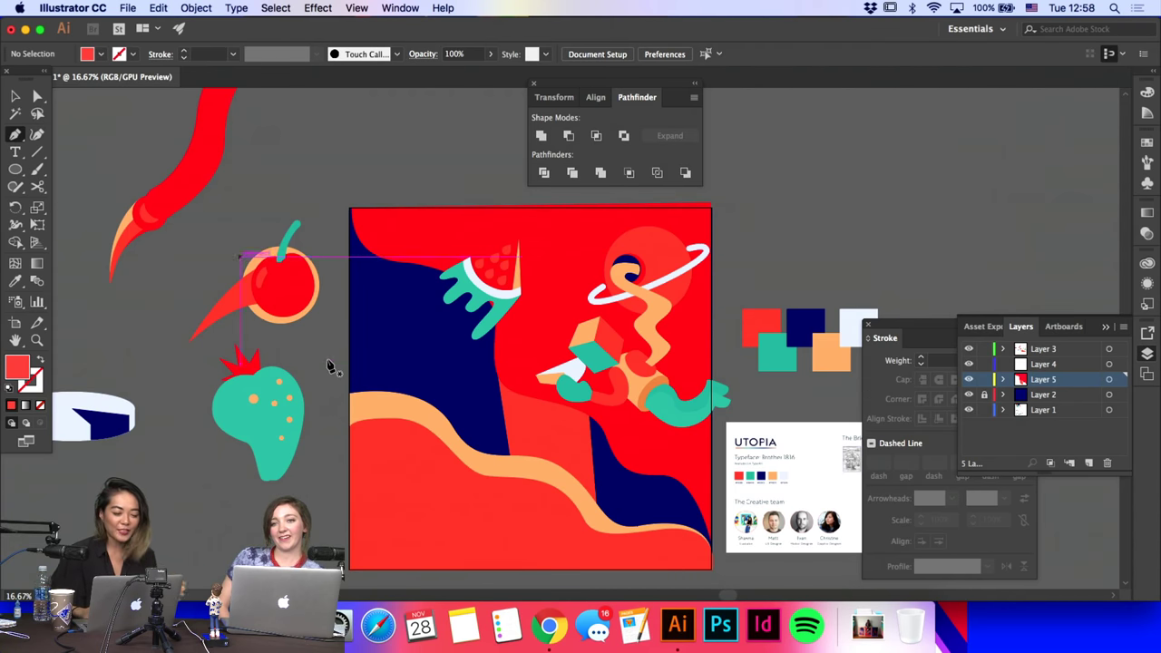
{"action": "left_click", "coordinate": [608, 444]}
{"action": "scroll", "coordinate": [620, 531], "scroll_direction": "down", "scroll_amount": 1}
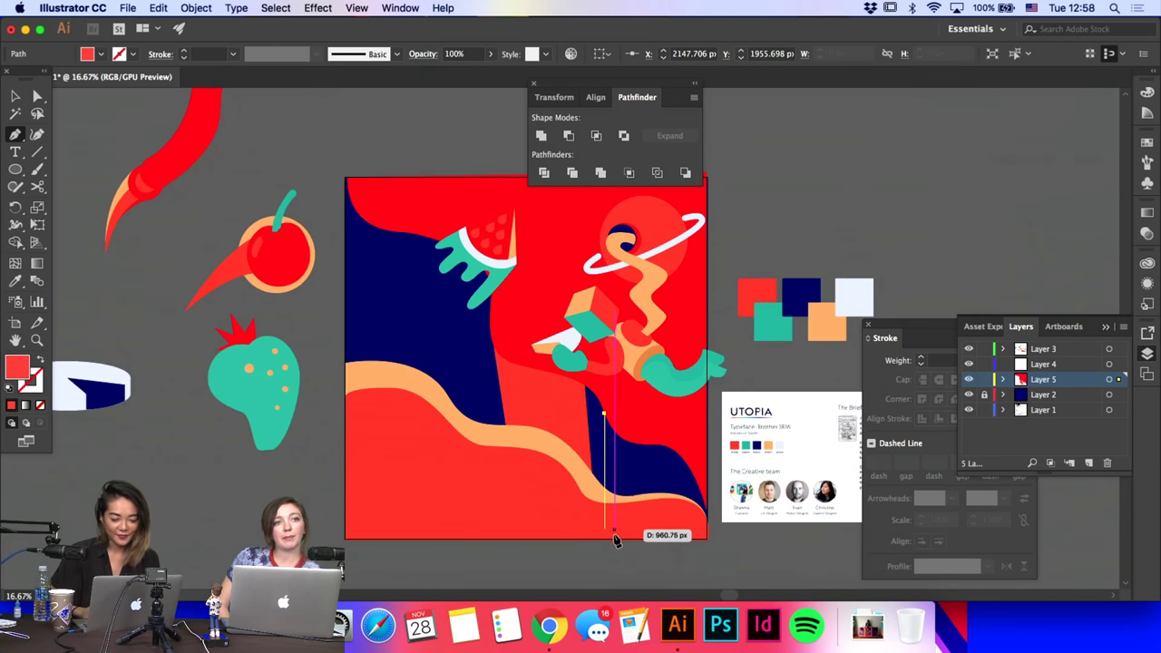
{"action": "left_click", "coordinate": [618, 543]}
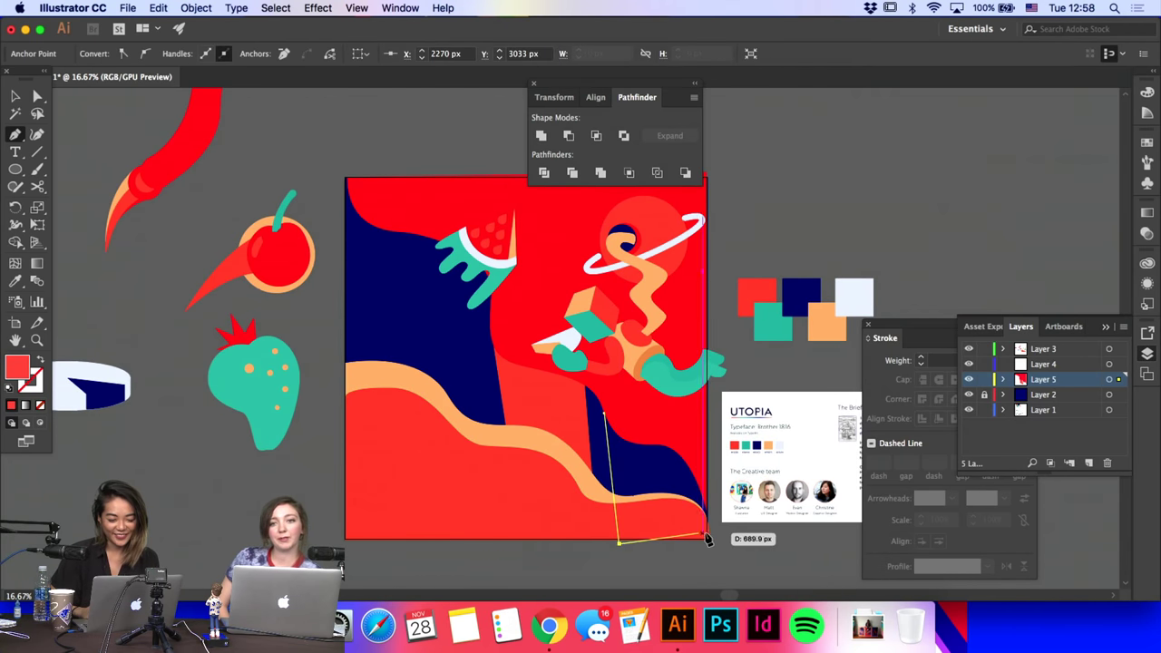
{"action": "left_click", "coordinate": [708, 541]}
{"action": "left_click_drag", "start_coordinate": [692, 451], "coordinate": [626, 419]}
{"action": "left_click", "coordinate": [605, 415]}
{"action": "key", "text": "v"}
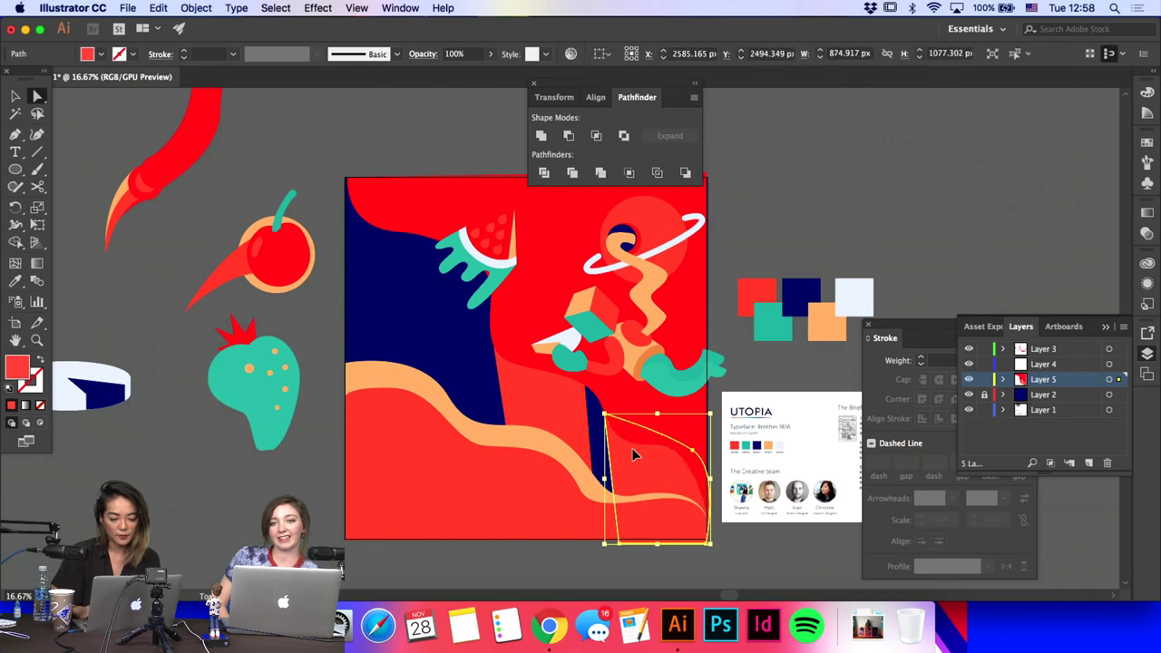
Step: Select both light red columns and recolor them with the palette's teal swatch
{"action": "key", "text": "a"}
{"action": "left_click", "coordinate": [741, 392]}
{"action": "left_click", "coordinate": [586, 443]}
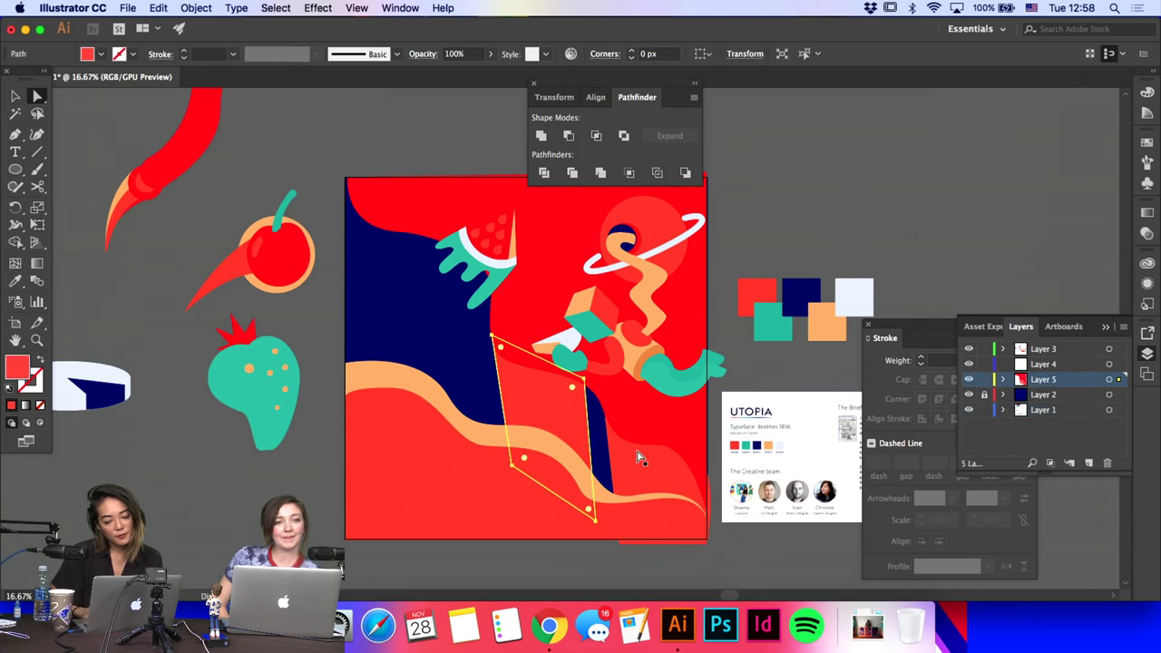
{"action": "key", "text": "shift+super+z"}
{"action": "left_click", "coordinate": [15, 281]}
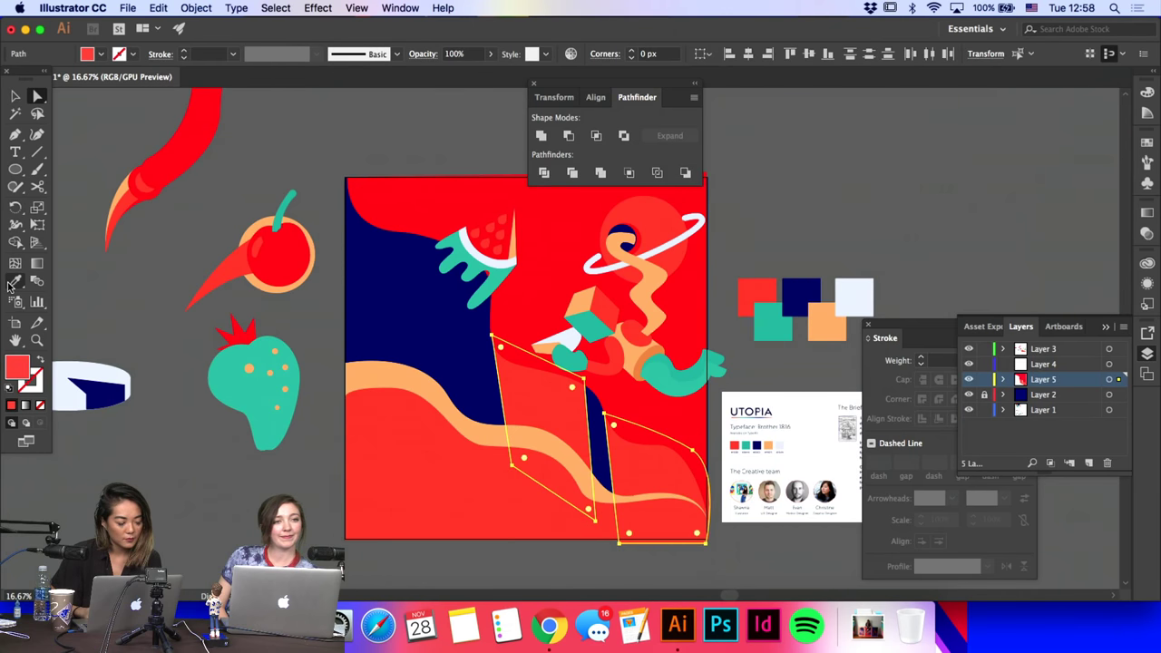
{"action": "left_click", "coordinate": [422, 335]}
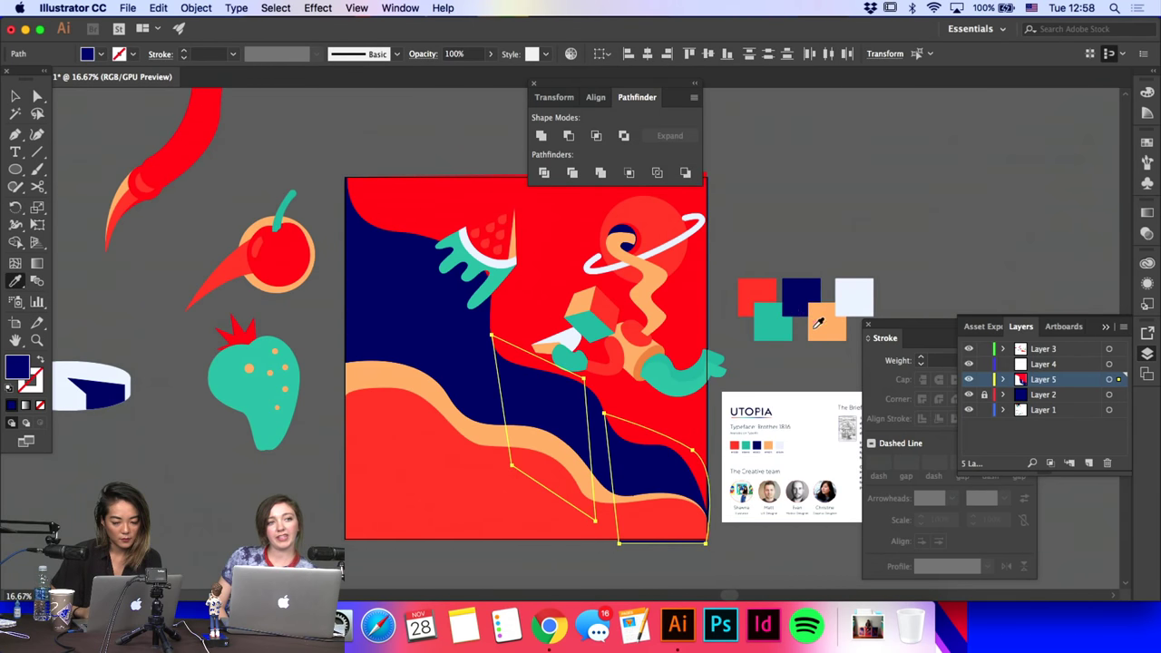
{"action": "left_click", "coordinate": [783, 336]}
{"action": "key", "text": "a"}
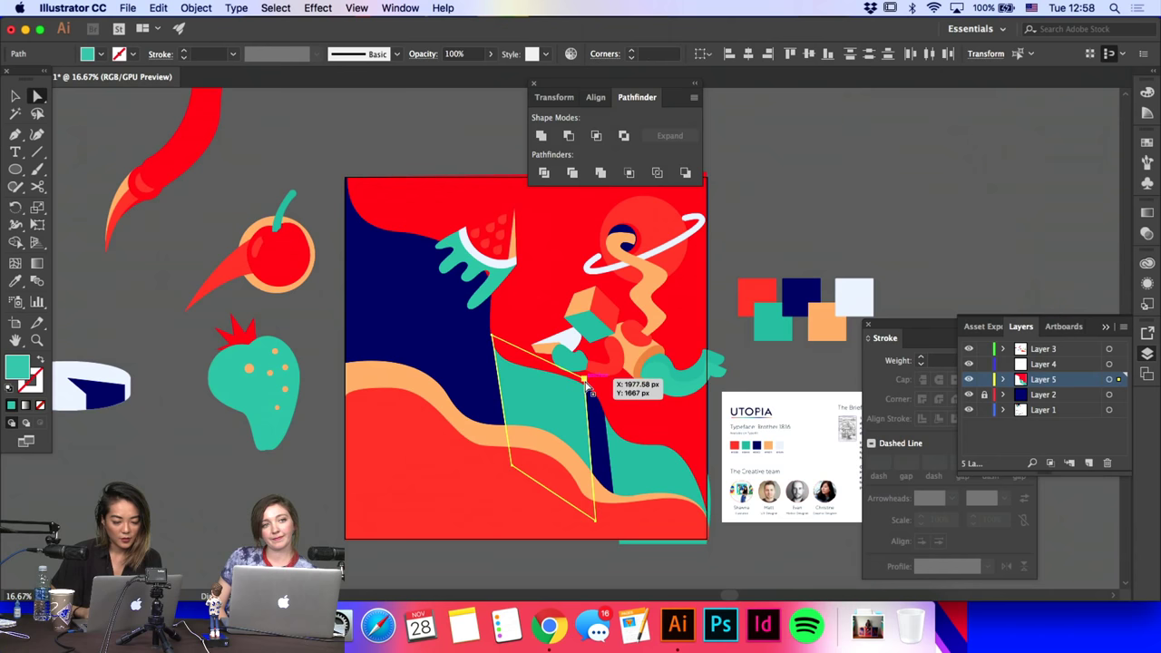
Step: Widen the first teal column by moving its right-hand anchor points over to the second column, closing the navy gap
{"action": "left_click", "coordinate": [603, 538]}
{"action": "mouse_move", "coordinate": [603, 538]}
{"action": "left_mouse_down"}
{"action": "mouse_move", "coordinate": [588, 519]}
{"action": "mouse_move", "coordinate": [616, 537]}
{"action": "left_mouse_up"}
{"action": "left_click", "coordinate": [614, 430]}
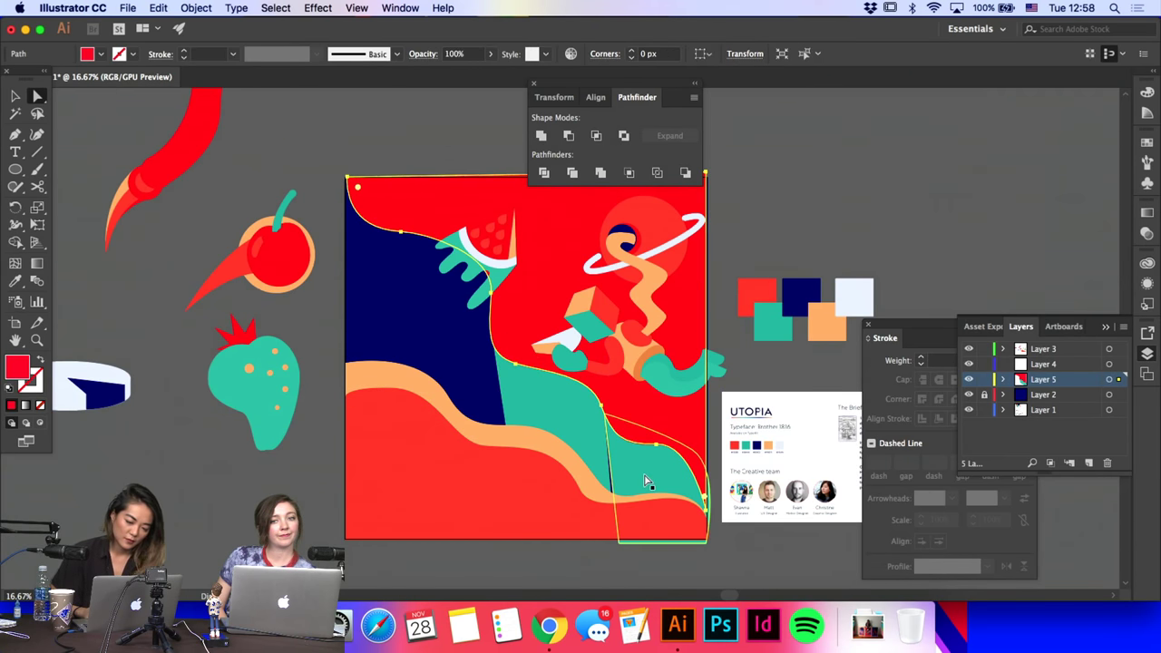
{"action": "left_click", "coordinate": [606, 418]}
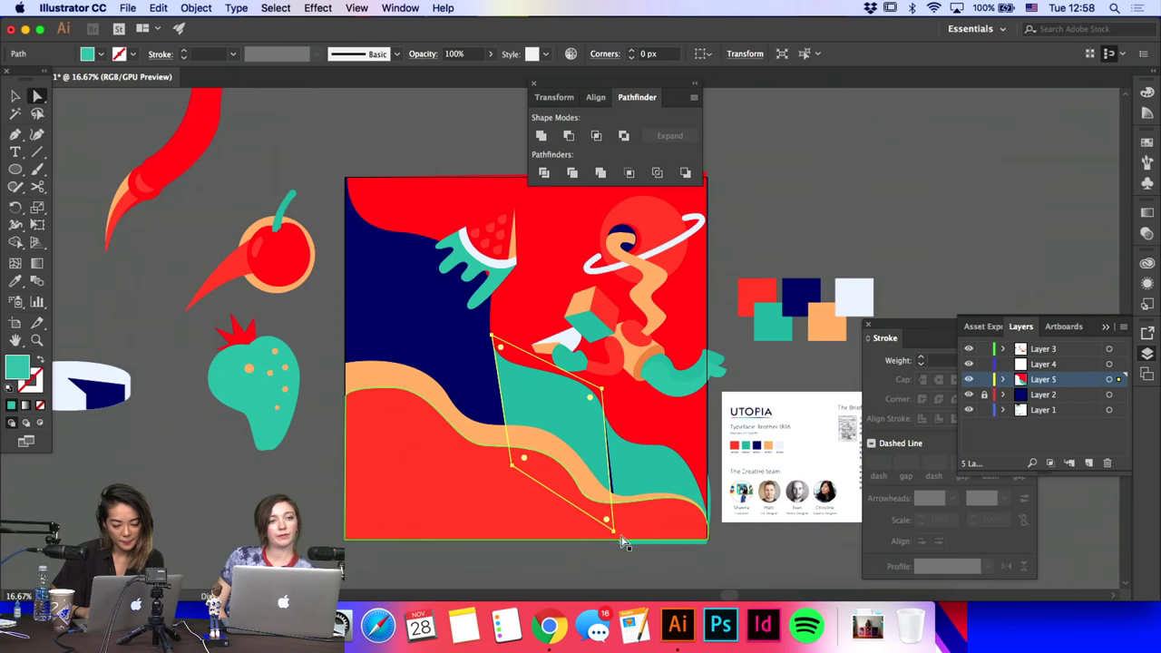
{"action": "left_click_drag", "start_coordinate": [613, 531], "coordinate": [624, 547]}
Step: Lighten the lower-right column's fill to a slightly brighter teal with the Color Picker
{"action": "left_click", "coordinate": [754, 300]}
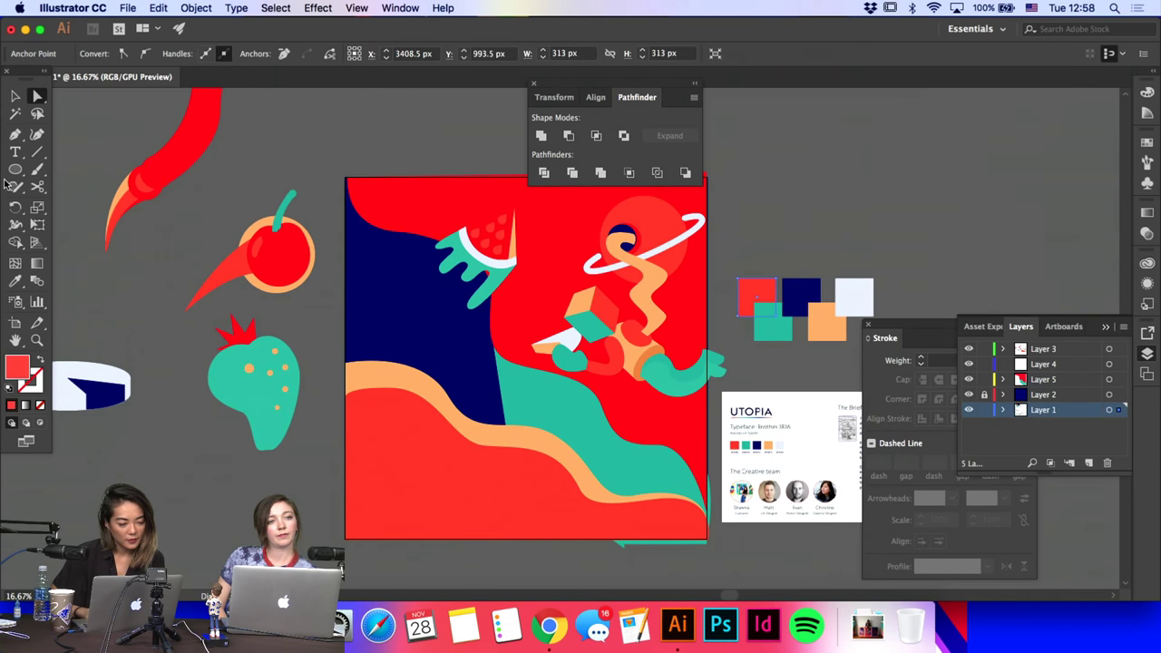
{"action": "left_click", "coordinate": [15, 134]}
{"action": "key", "text": "a"}
{"action": "left_click", "coordinate": [658, 469]}
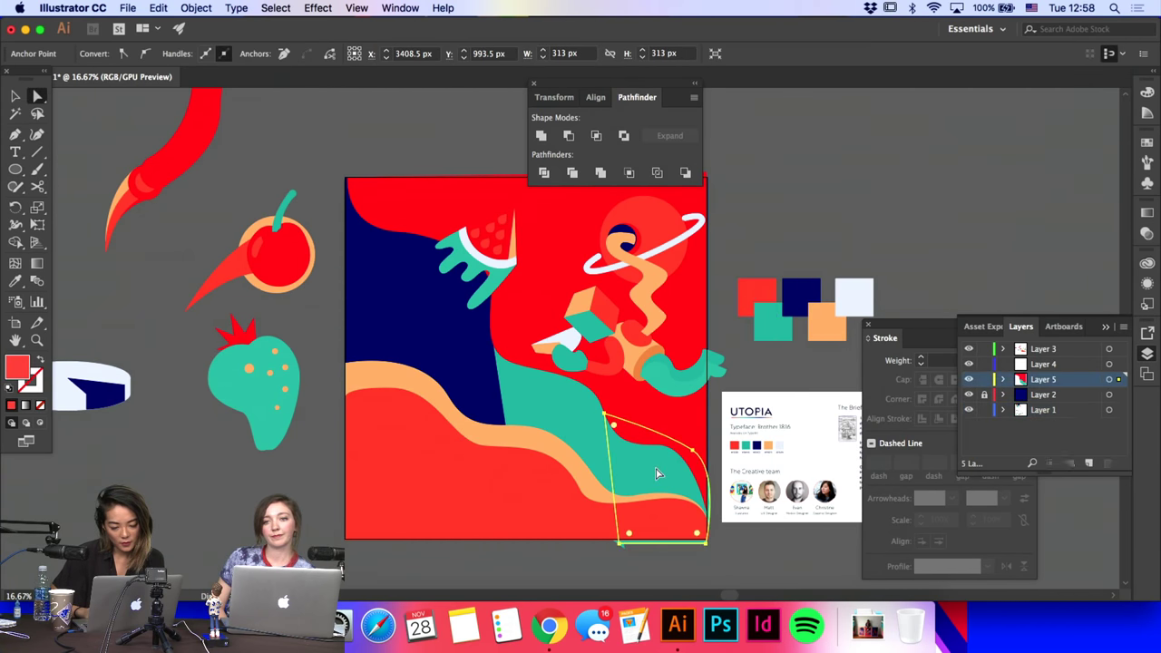
{"action": "double_click", "coordinate": [12, 369]}
{"action": "key", "text": "Return"}
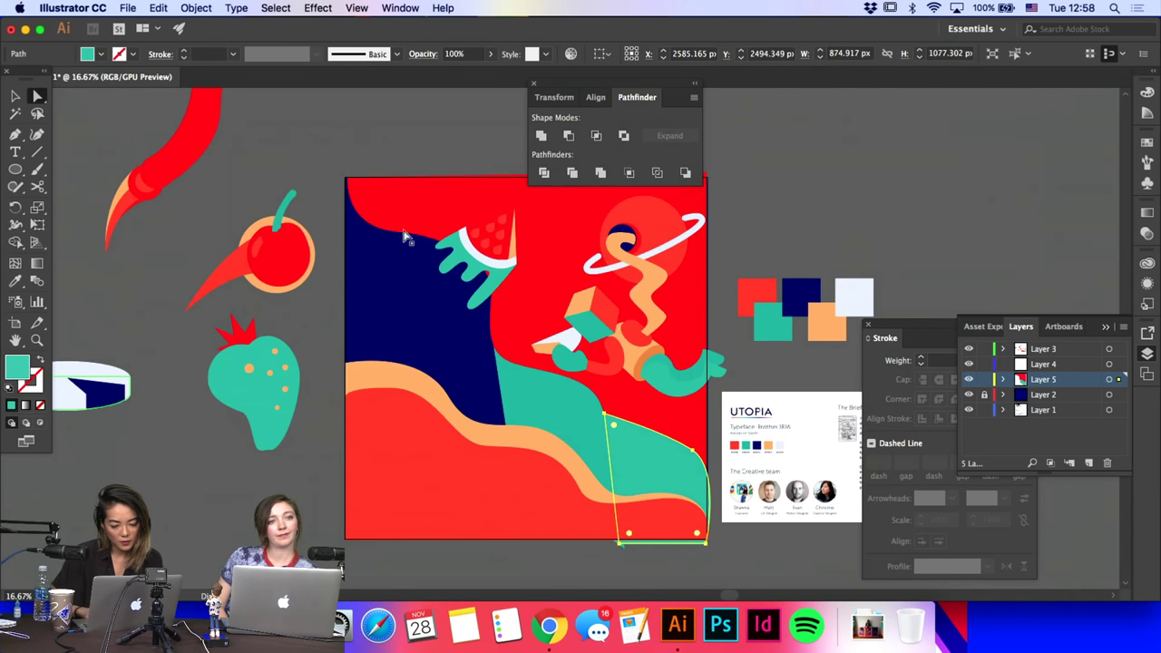
{"action": "double_click", "coordinate": [21, 370]}
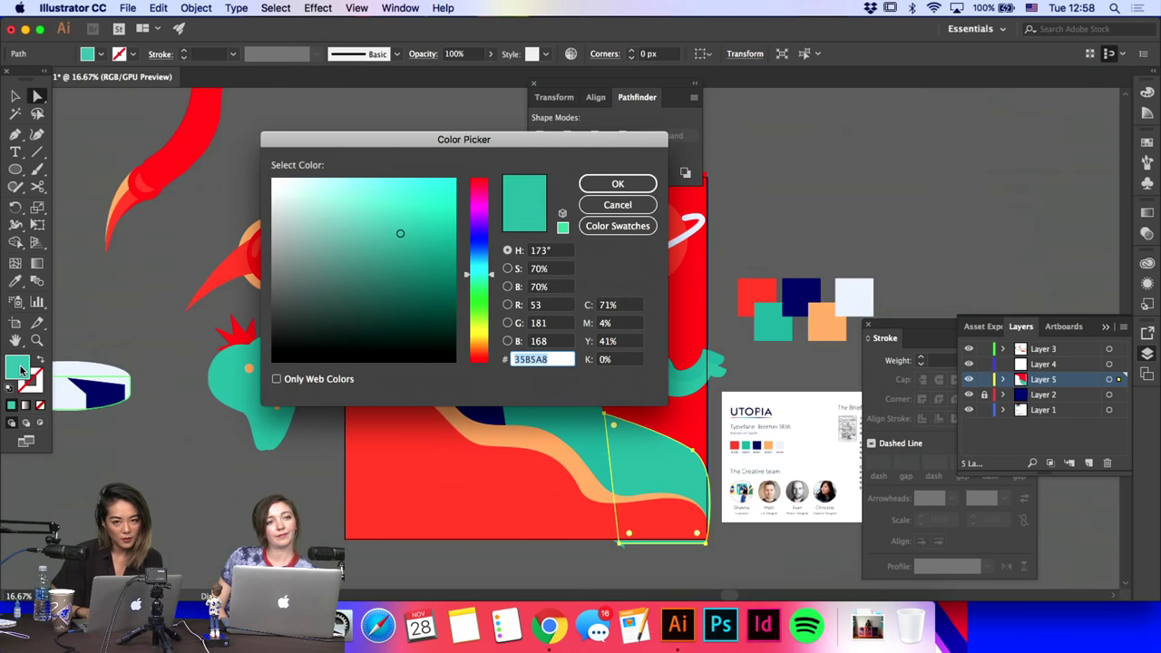
{"action": "left_click", "coordinate": [397, 224]}
{"action": "key", "text": "Return"}
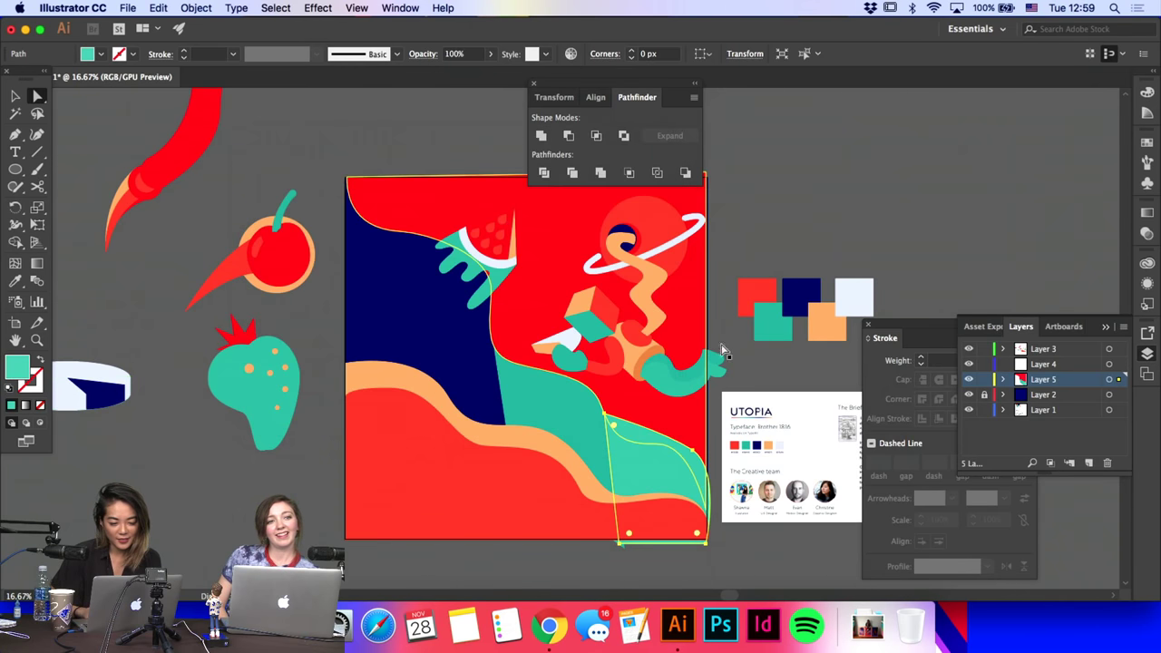
Step: Move the large red wave in place onto a new layer above the teal columns' layer
{"action": "left_click", "coordinate": [659, 413]}
{"action": "key", "text": "super+x"}
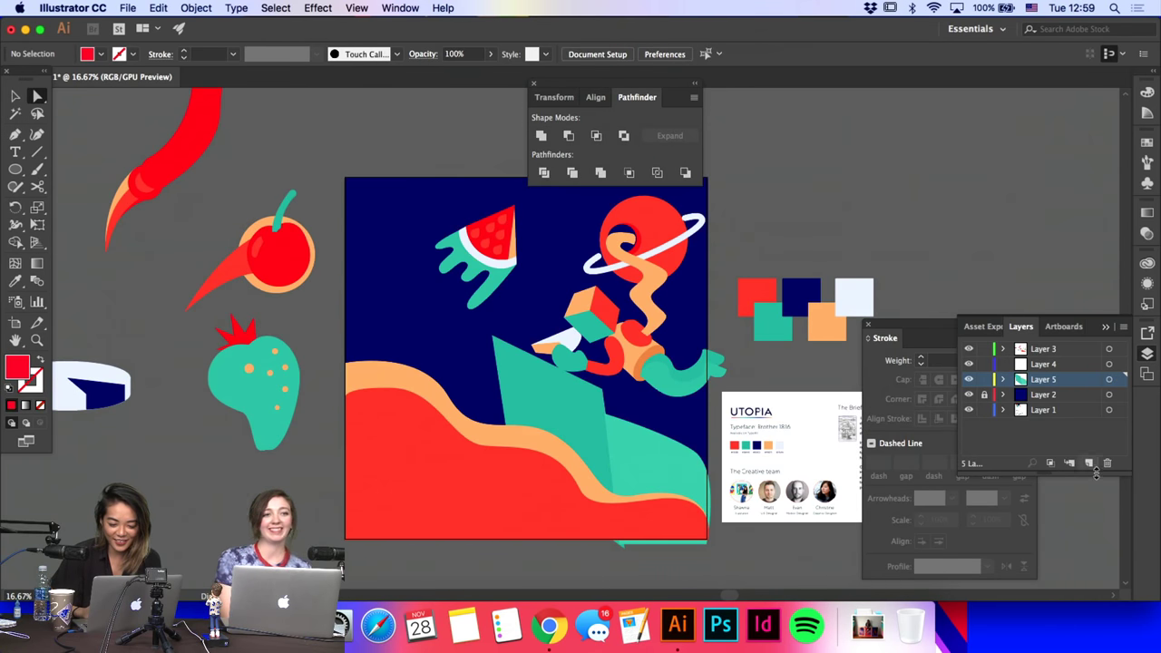
{"action": "left_click", "coordinate": [1090, 464]}
{"action": "key", "text": "ctrl+f"}
{"action": "left_click", "coordinate": [1016, 366]}
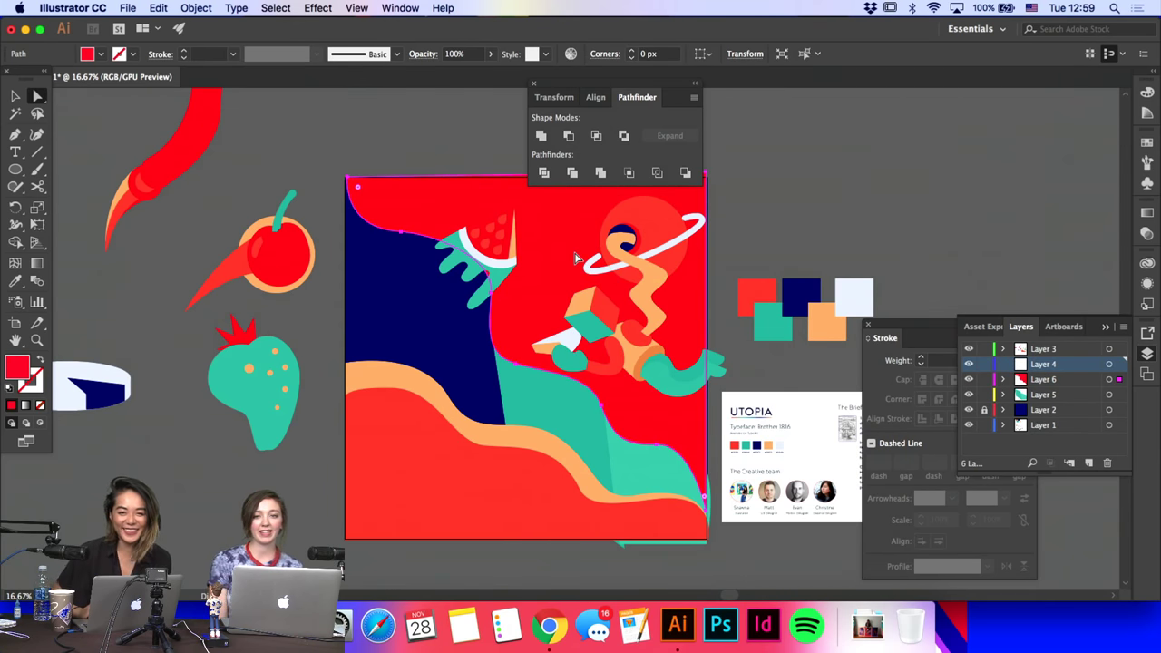
{"action": "left_click", "coordinate": [16, 133]}
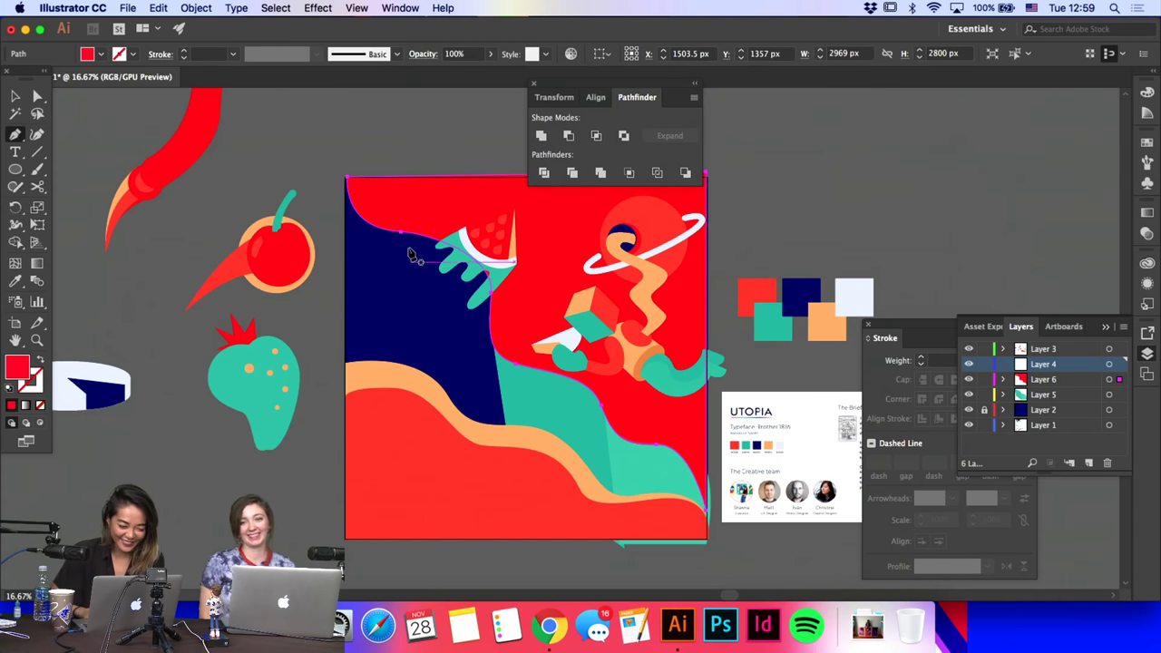
{"action": "key", "text": "a"}
{"action": "left_click", "coordinate": [432, 163]}
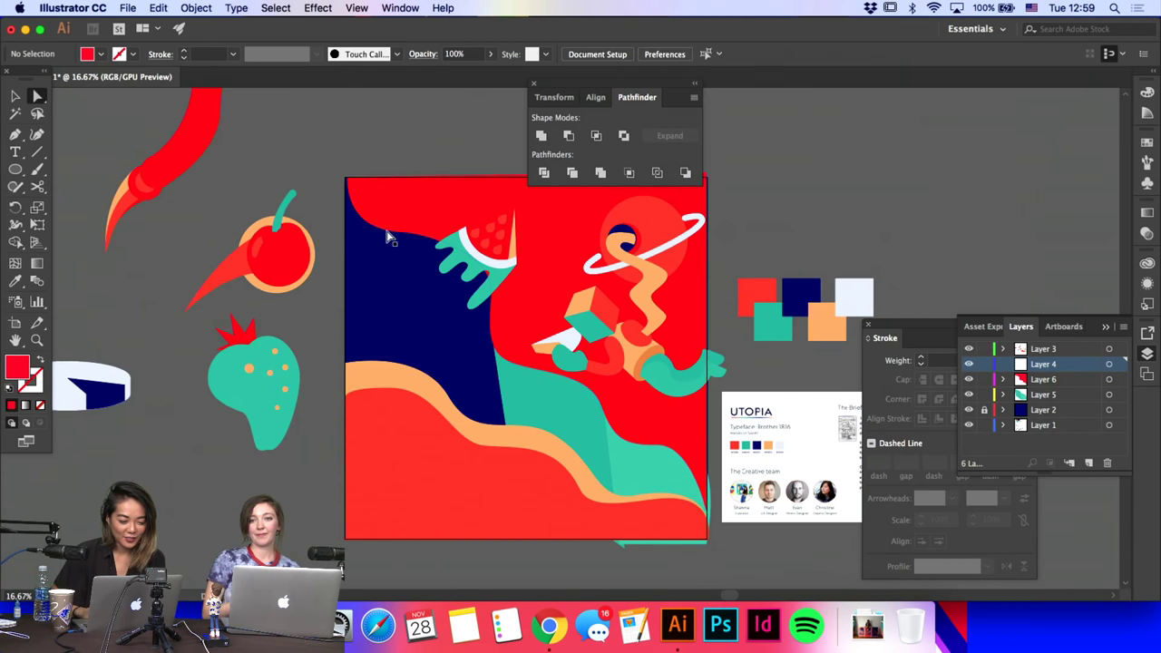
{"action": "left_click", "coordinate": [392, 231]}
{"action": "left_click", "coordinate": [399, 239]}
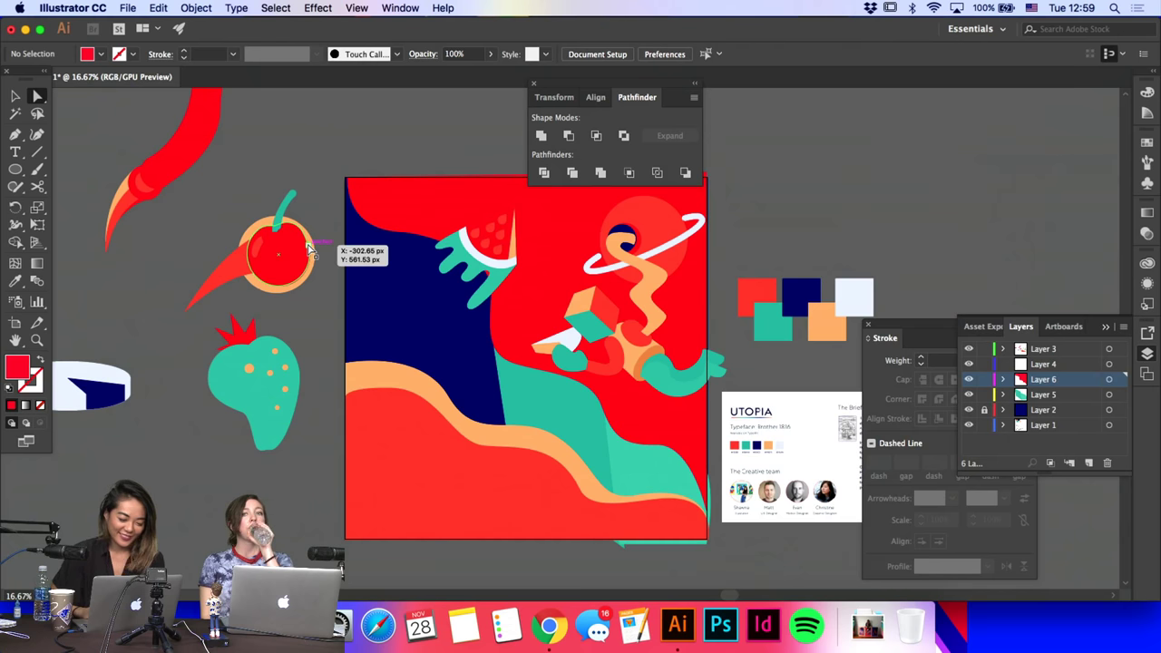
Step: Move the first teal column's lower-left anchor point slightly to the left
{"action": "left_click", "coordinate": [520, 404]}
{"action": "left_click", "coordinate": [513, 467]}
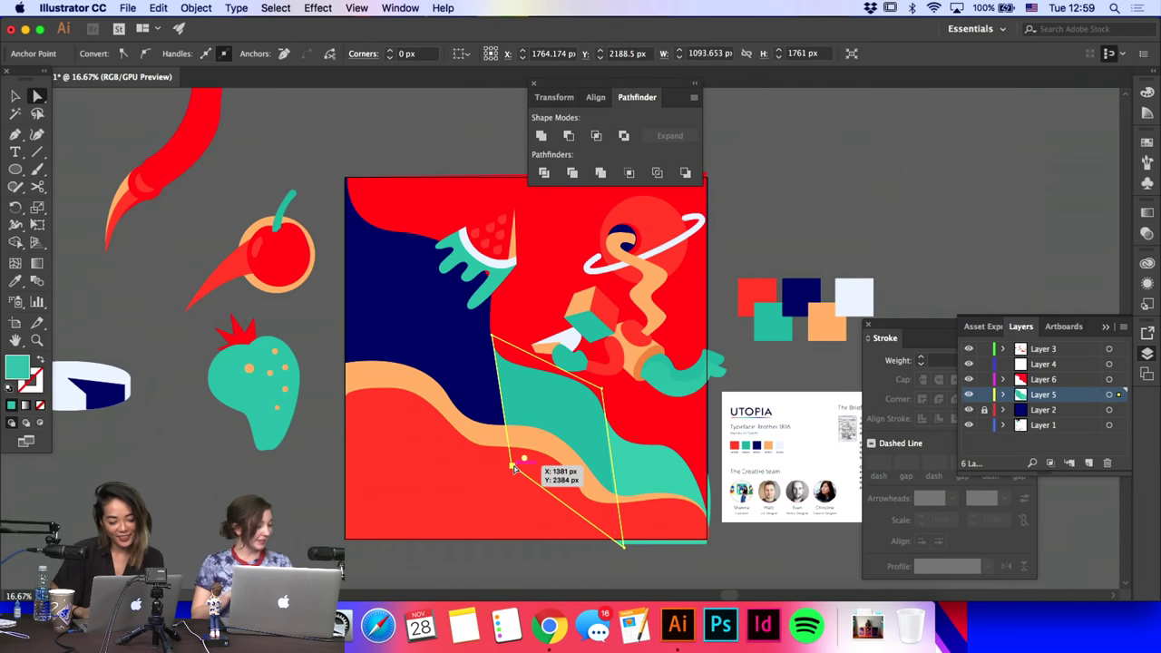
{"action": "left_click_drag", "start_coordinate": [514, 469], "coordinate": [505, 467]}
{"action": "left_click", "coordinate": [647, 481]}
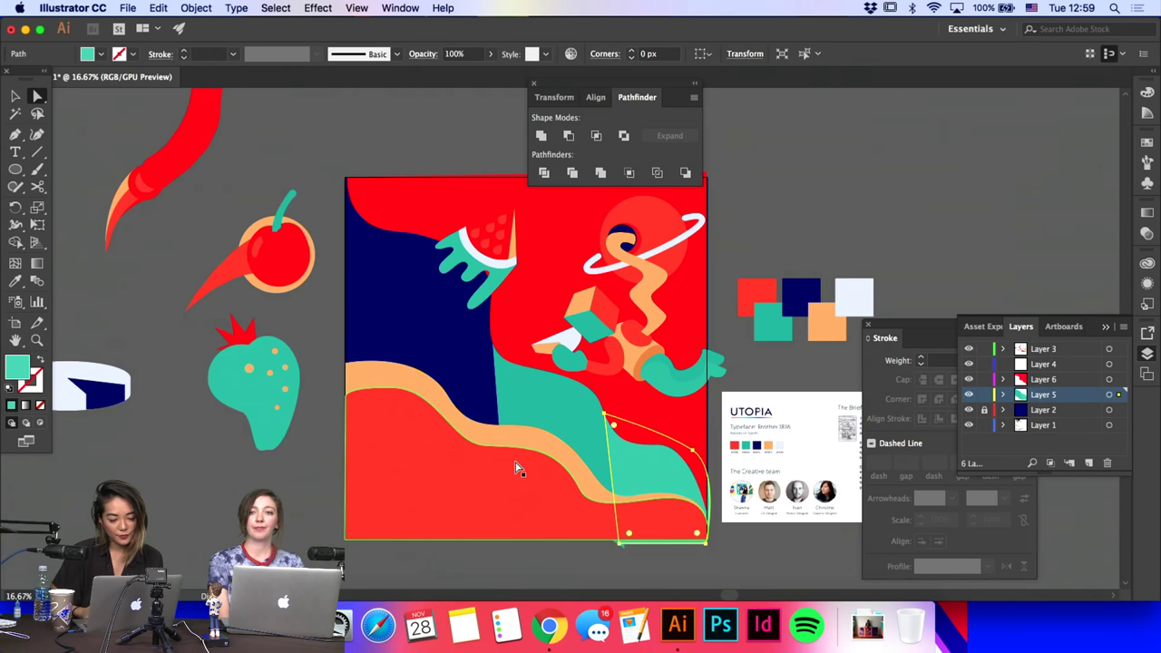
{"action": "left_click", "coordinate": [451, 359]}
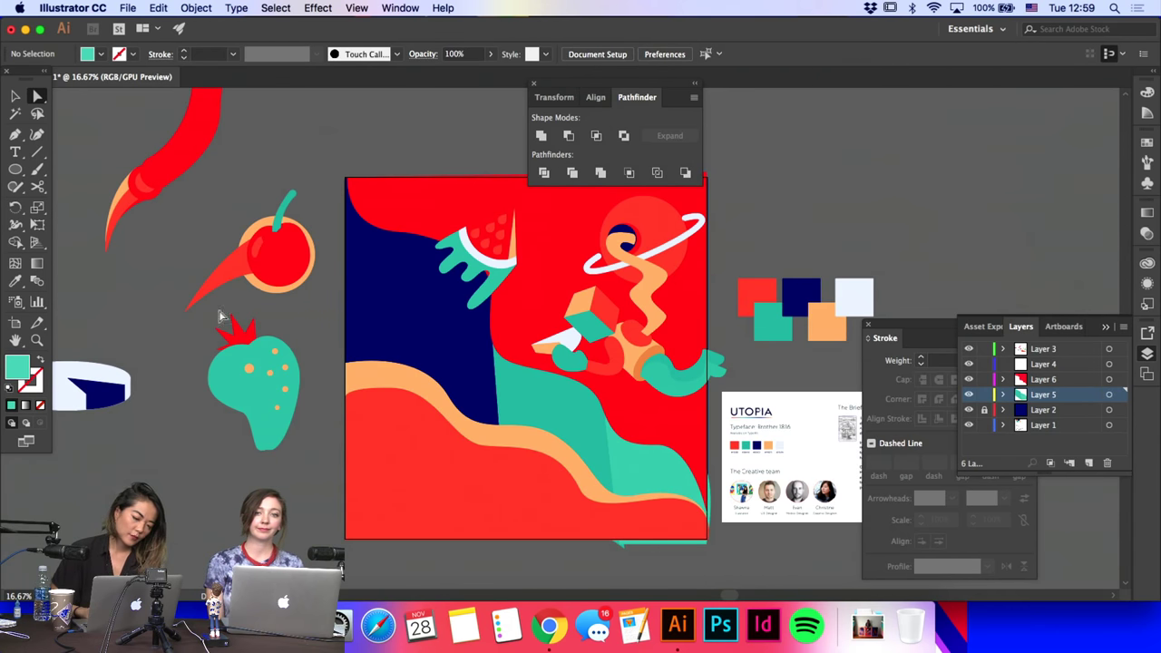
Step: Draw a closed light teal wave from the artboard's left edge along the peach band with the Pen tool and shift it slightly down
{"action": "left_click", "coordinate": [15, 135]}
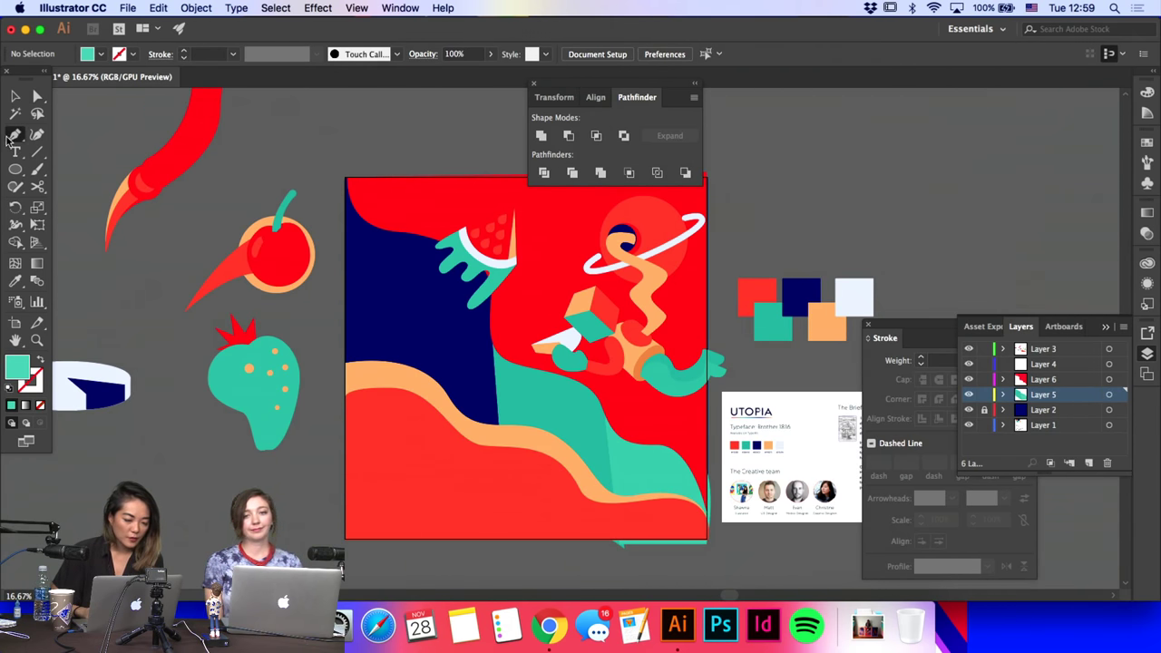
{"action": "left_click", "coordinate": [346, 302]}
{"action": "left_click_drag", "start_coordinate": [417, 317], "coordinate": [452, 359]}
{"action": "key", "text": "super+z"}
{"action": "left_click_drag", "start_coordinate": [508, 407], "coordinate": [552, 411]}
{"action": "mouse_move", "coordinate": [581, 463]}
{"action": "left_mouse_down"}
{"action": "mouse_move", "coordinate": [604, 466]}
{"action": "mouse_move", "coordinate": [587, 469]}
{"action": "left_mouse_up"}
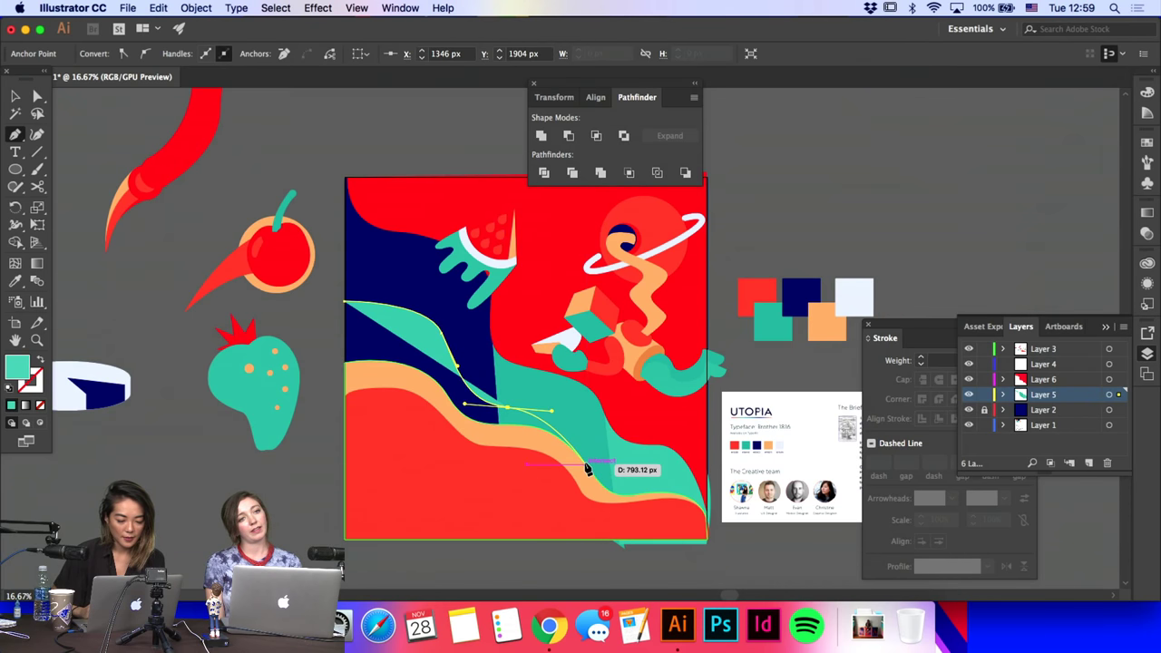
{"action": "left_click_drag", "start_coordinate": [402, 445], "coordinate": [345, 443]}
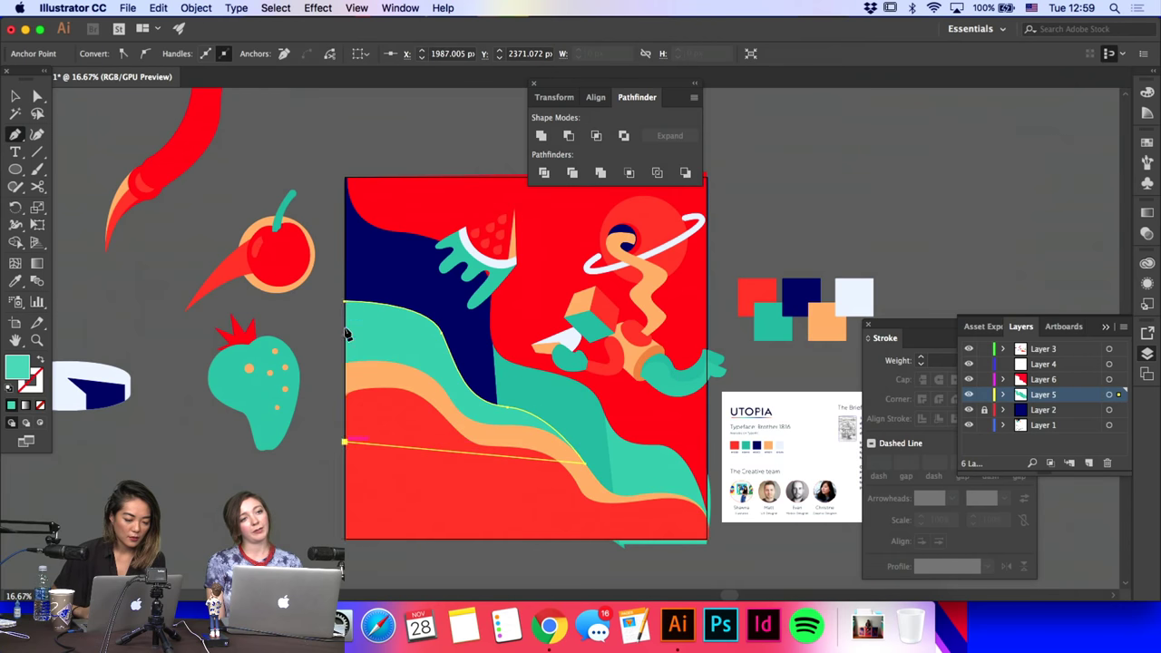
{"action": "left_click", "coordinate": [345, 304]}
{"action": "key", "text": "a"}
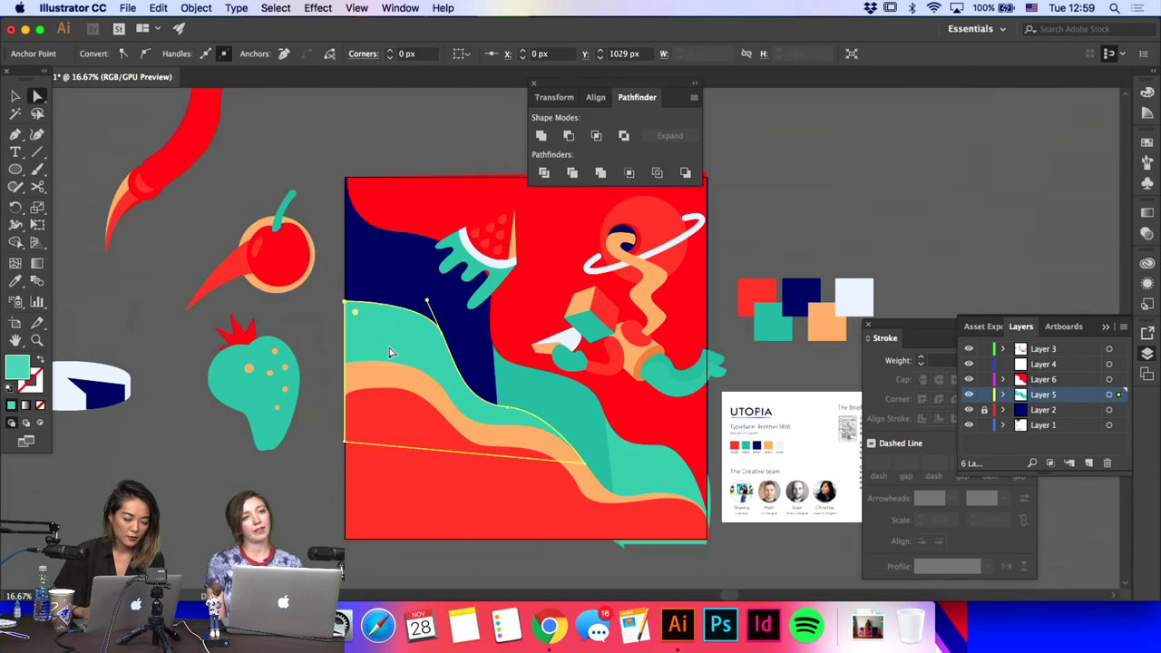
{"action": "left_click_drag", "start_coordinate": [391, 347], "coordinate": [391, 354]}
Step: Recolor the new wave with the sky's navy and lighten its fill to 102189
{"action": "left_click", "coordinate": [15, 280]}
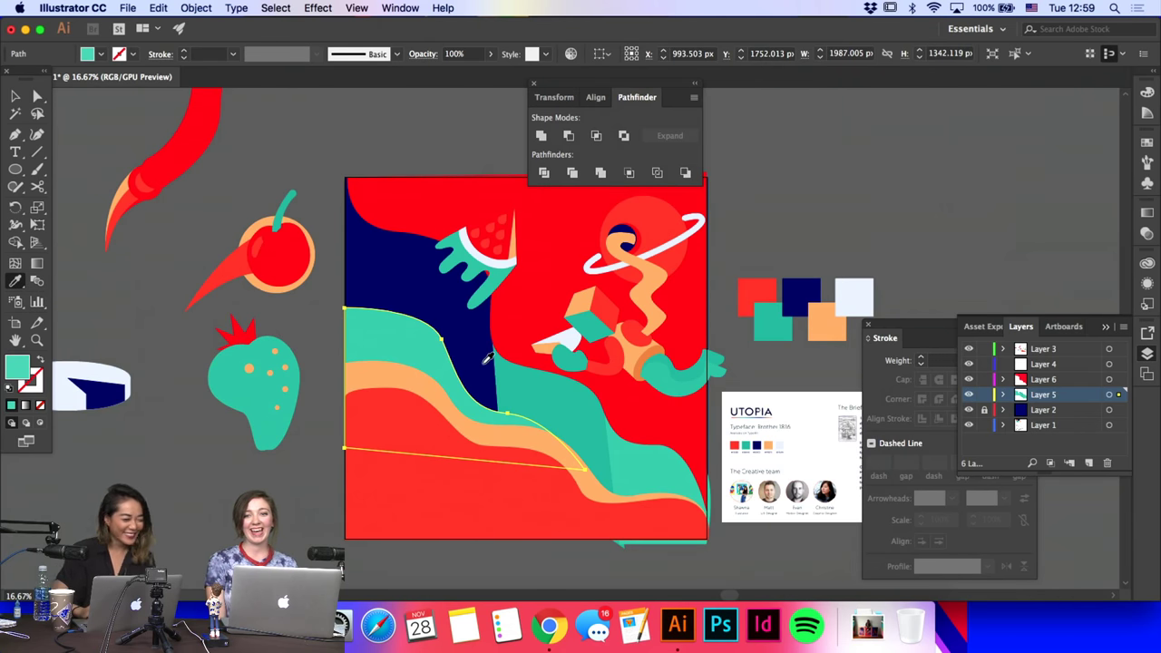
{"action": "left_click", "coordinate": [383, 285]}
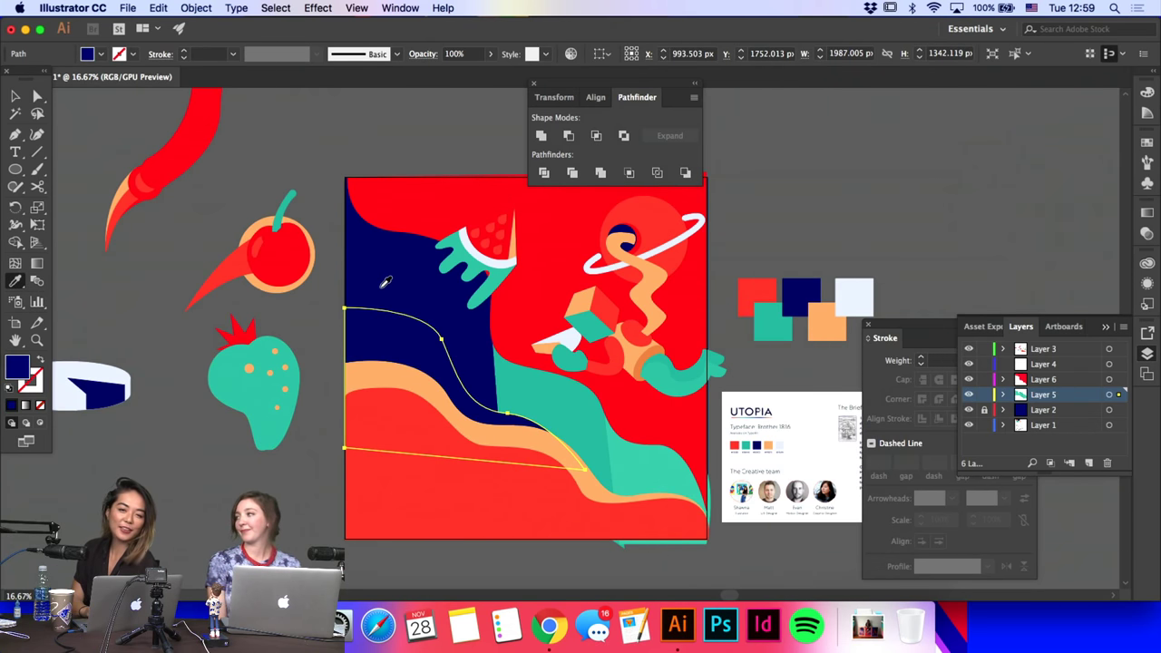
{"action": "double_click", "coordinate": [15, 368]}
{"action": "left_click", "coordinate": [436, 260]}
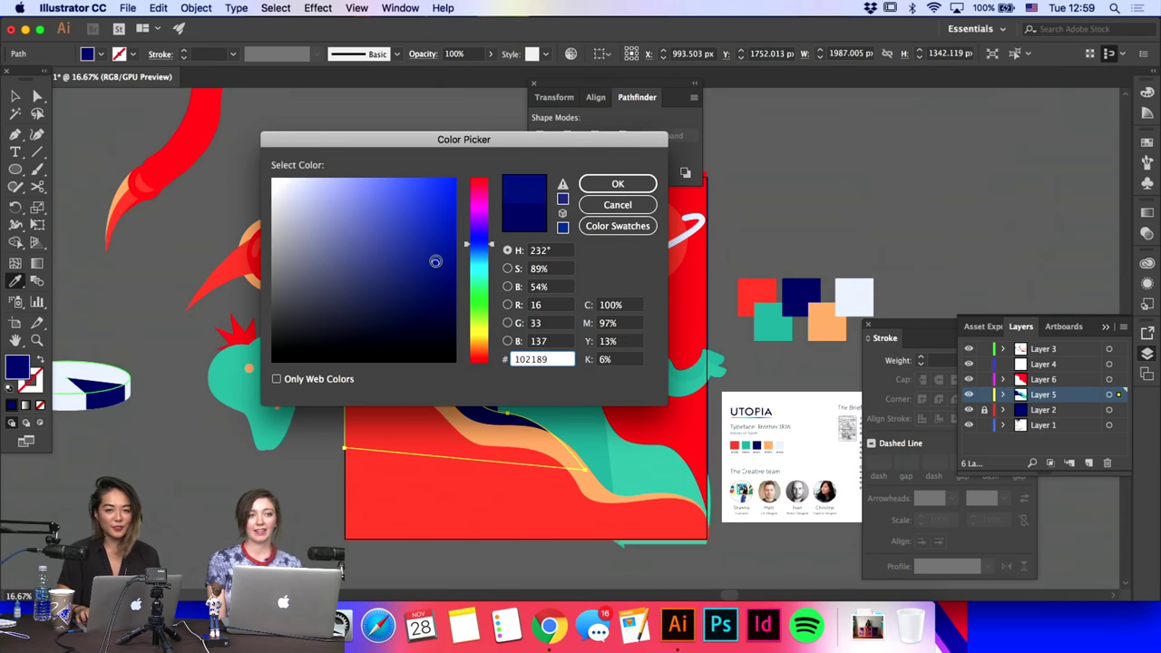
{"action": "key", "text": "Return"}
{"action": "key", "text": "a"}
{"action": "left_click", "coordinate": [298, 263]}
Step: Lower the blue wave's two upper-left anchor points to narrow the strip above the peach band
{"action": "left_click", "coordinate": [433, 361]}
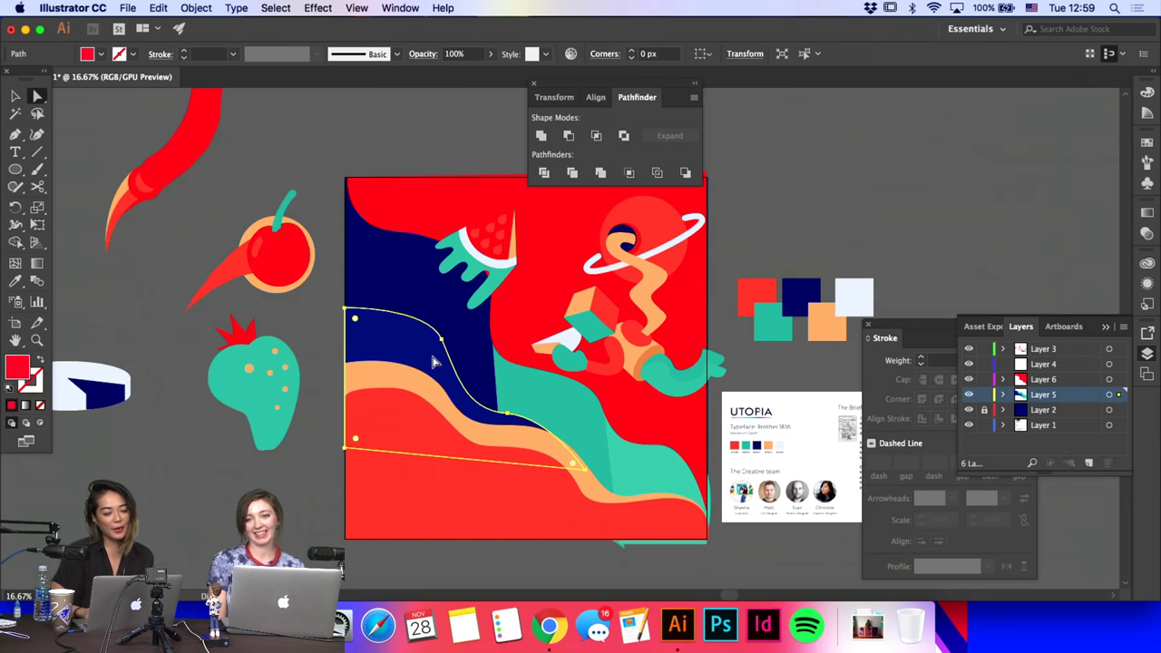
{"action": "left_click", "coordinate": [441, 341]}
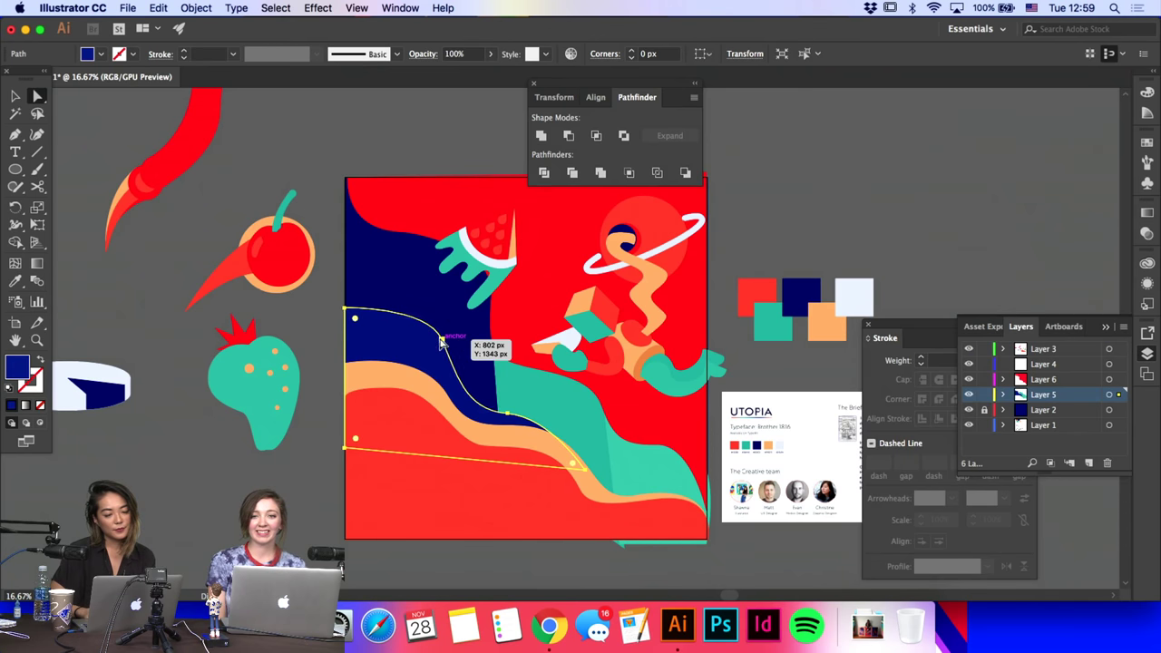
{"action": "left_click", "coordinate": [441, 341]}
{"action": "left_click_drag", "start_coordinate": [344, 308], "coordinate": [346, 331], "text": "shift"}
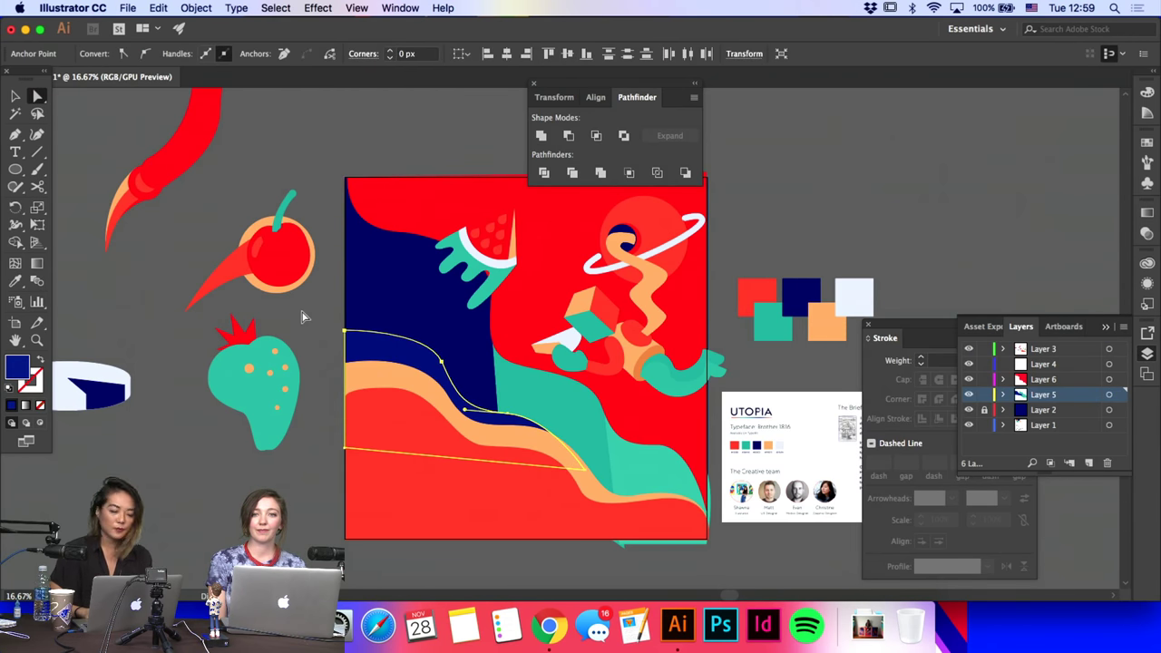
{"action": "left_click", "coordinate": [304, 317]}
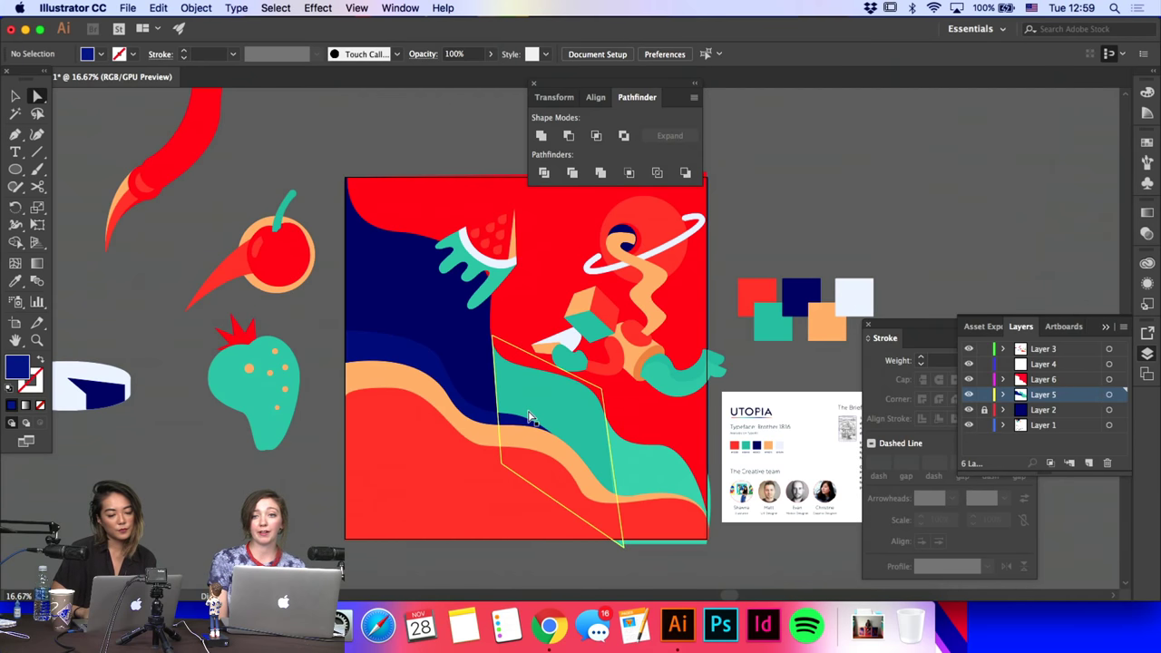
{"action": "left_click", "coordinate": [601, 495]}
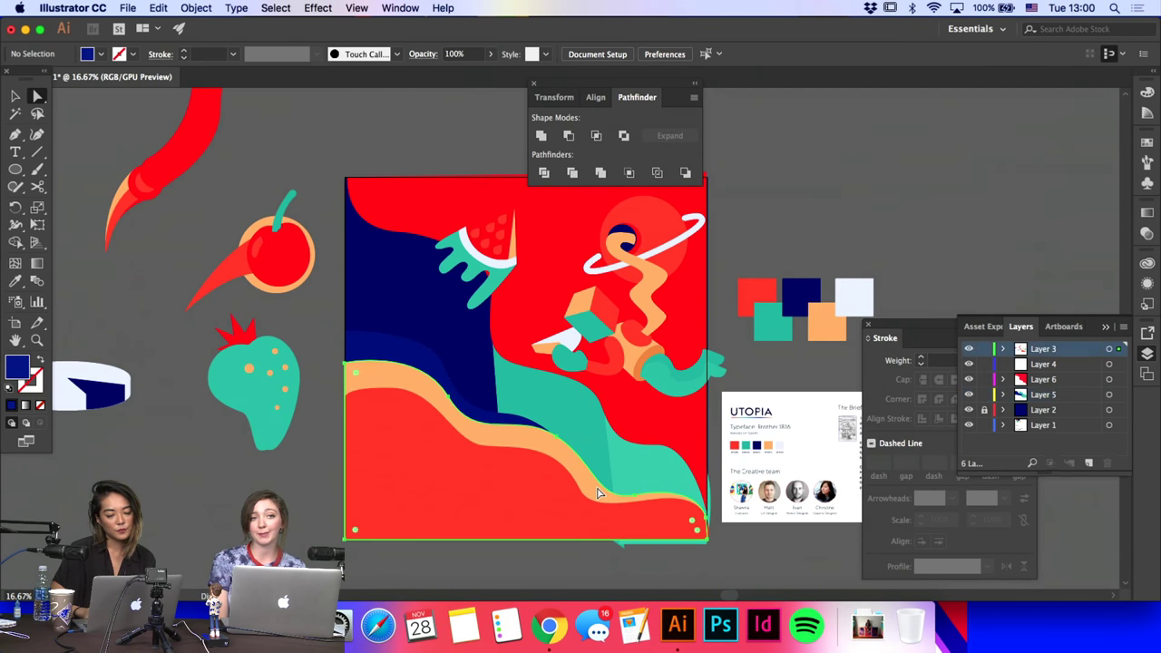
Step: Narrow the right part of the peach band by moving the red foreground wave's anchor point toward the artboard's right edge
{"action": "left_click_drag", "start_coordinate": [634, 497], "coordinate": [579, 479]}
{"action": "left_click", "coordinate": [610, 513]}
{"action": "key", "text": "super+z"}
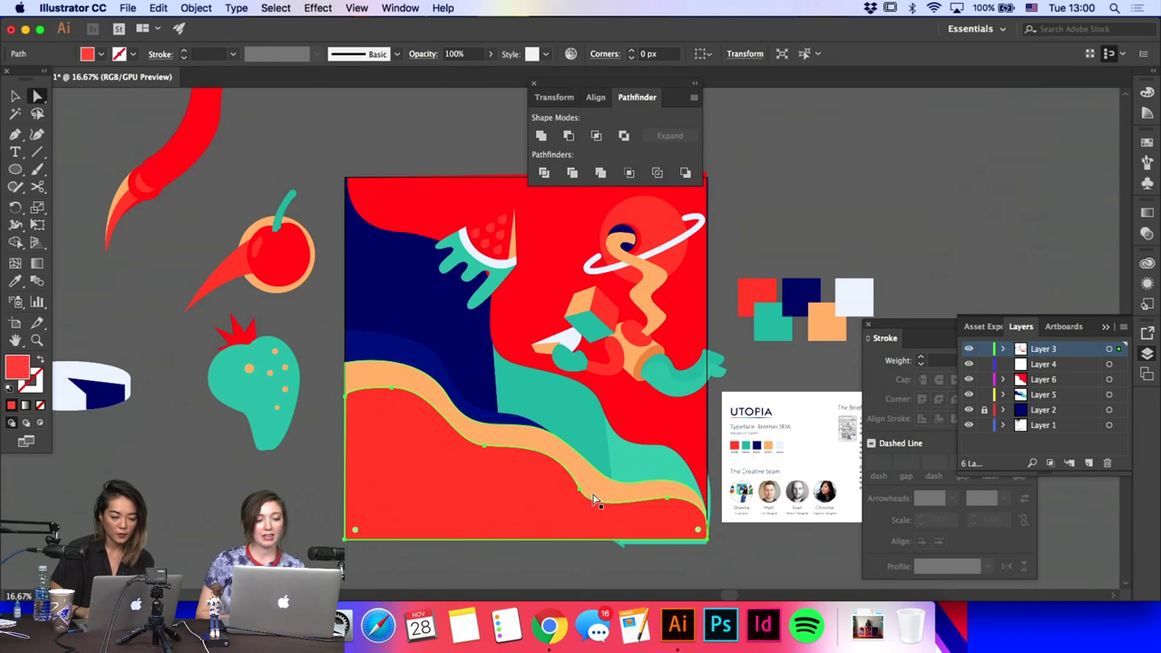
{"action": "left_click_drag", "start_coordinate": [581, 489], "coordinate": [689, 488]}
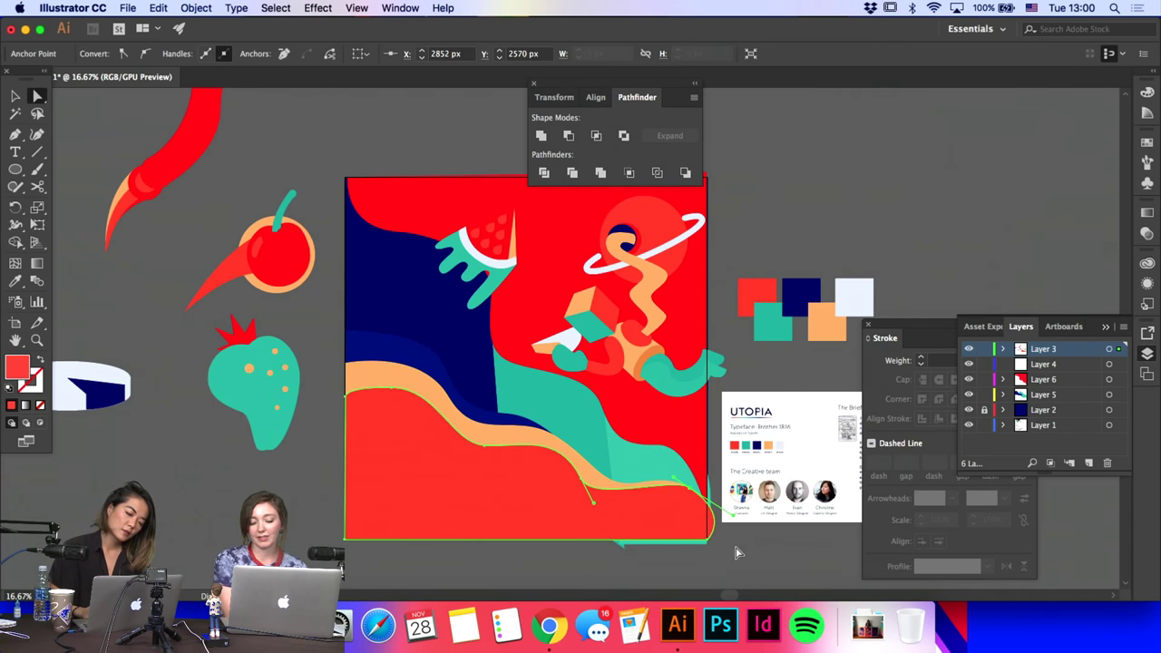
{"action": "left_click", "coordinate": [736, 552]}
{"action": "scroll", "coordinate": [736, 551], "scroll_direction": "right", "scroll_amount": 2}
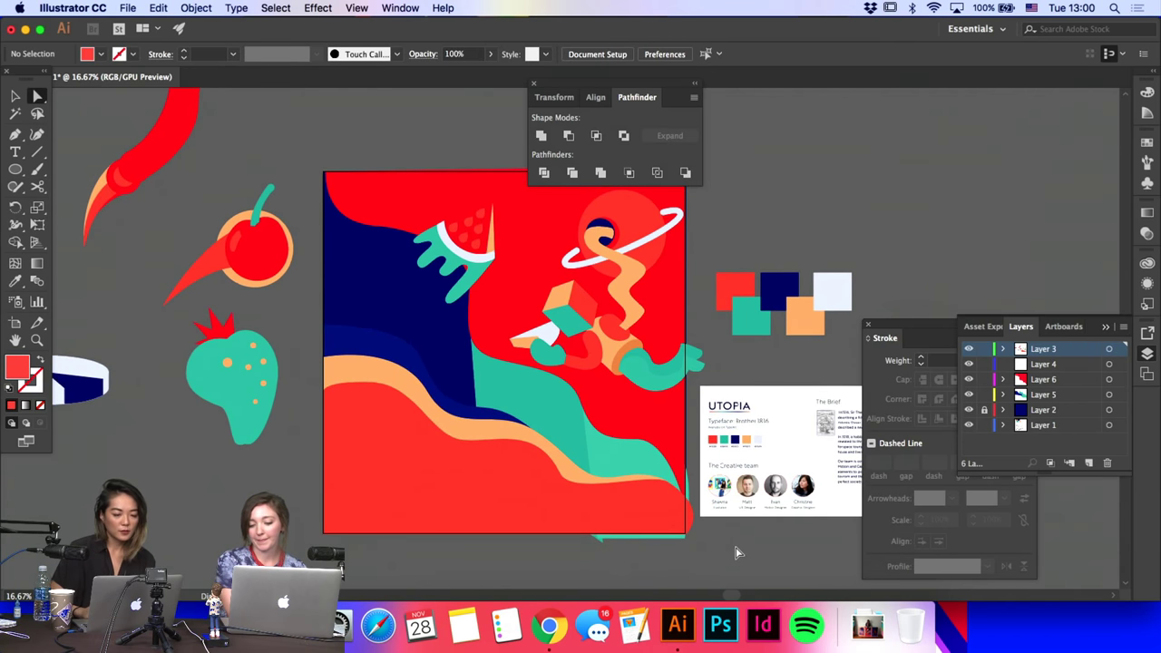
Step: Move the dripping watermelon slice up and to the left so it sits above the crest of the navy hill
{"action": "left_click", "coordinate": [508, 304]}
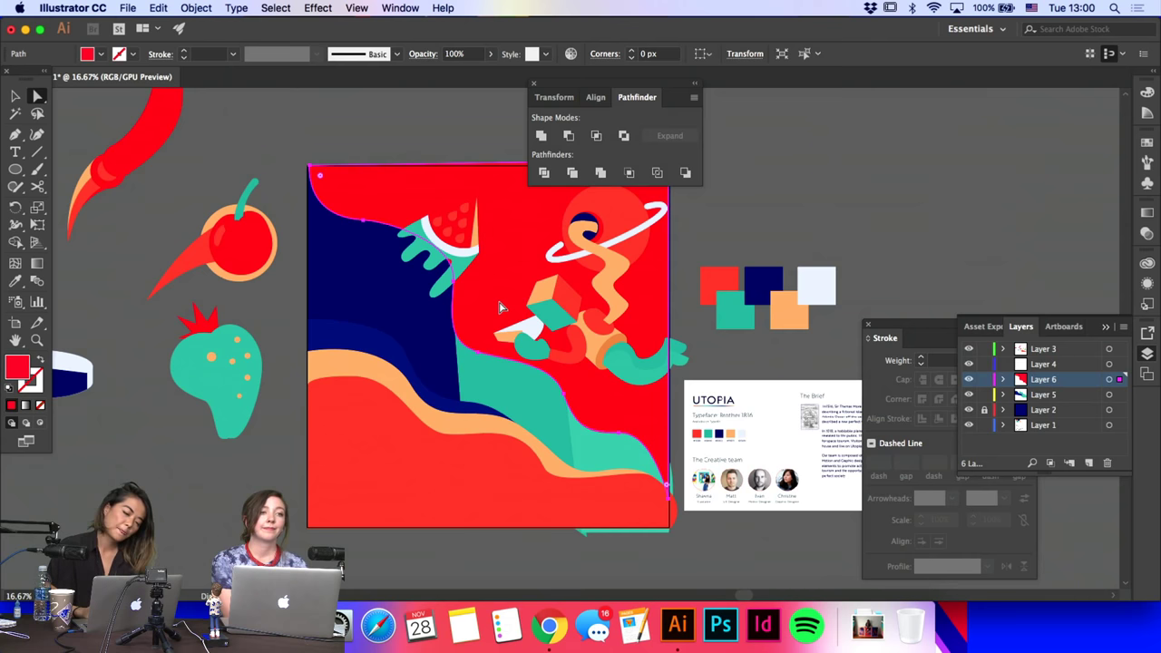
{"action": "left_click", "coordinate": [15, 135]}
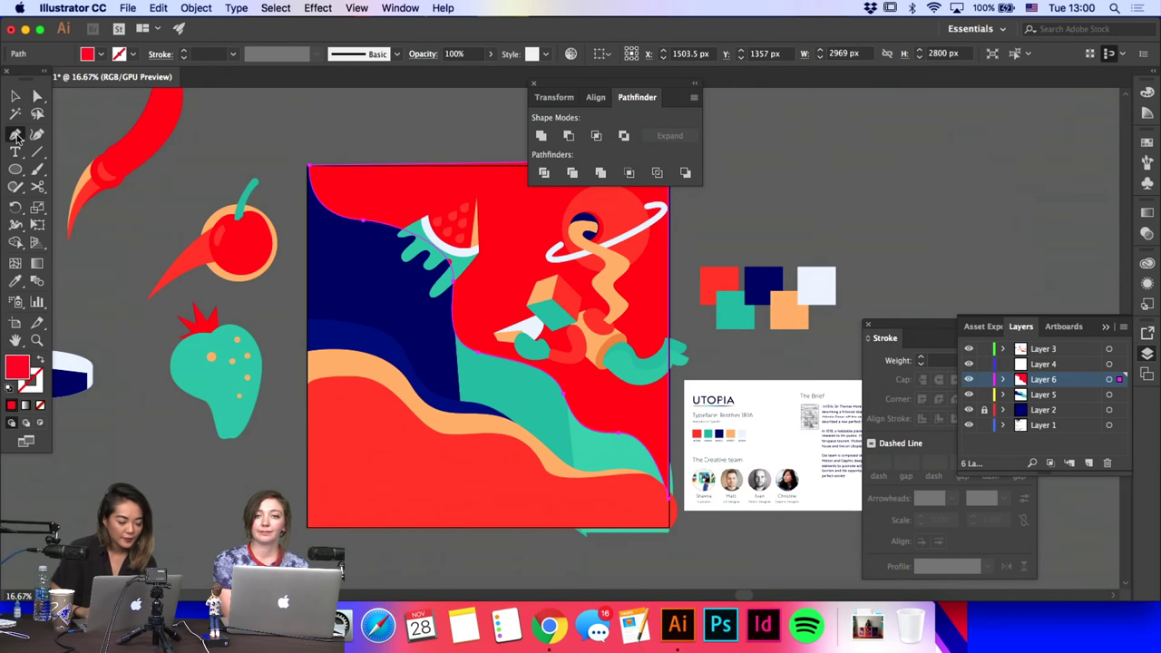
{"action": "scroll", "coordinate": [521, 228], "scroll_direction": "right", "scroll_amount": 2}
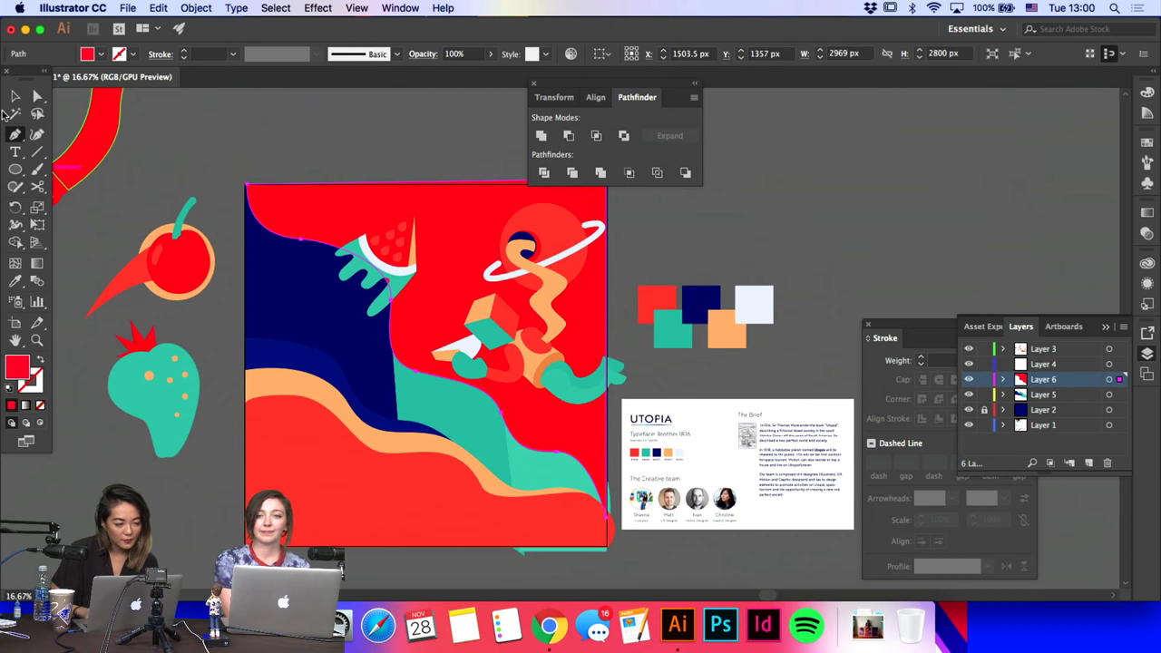
{"action": "left_click", "coordinate": [13, 95]}
{"action": "left_click", "coordinate": [385, 288]}
{"action": "left_click_drag", "start_coordinate": [384, 289], "coordinate": [347, 243]}
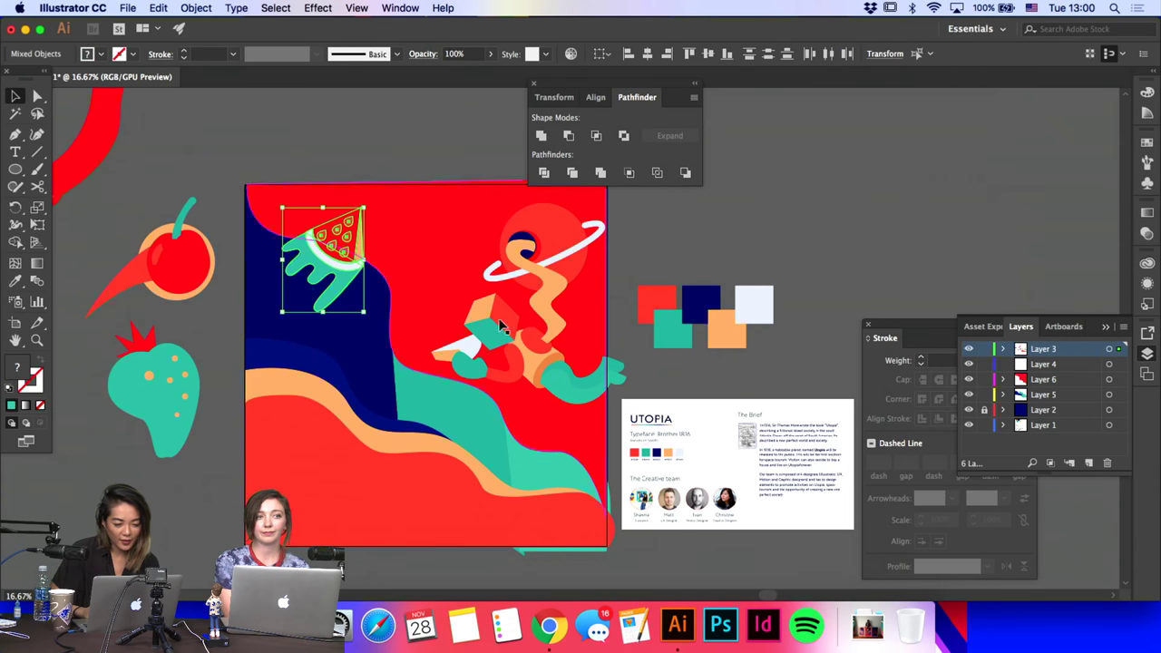
Step: Lock Layer 6, which holds the large red sky shape
{"action": "left_click", "coordinate": [570, 253]}
{"action": "left_click", "coordinate": [573, 244]}
{"action": "left_click", "coordinate": [630, 271]}
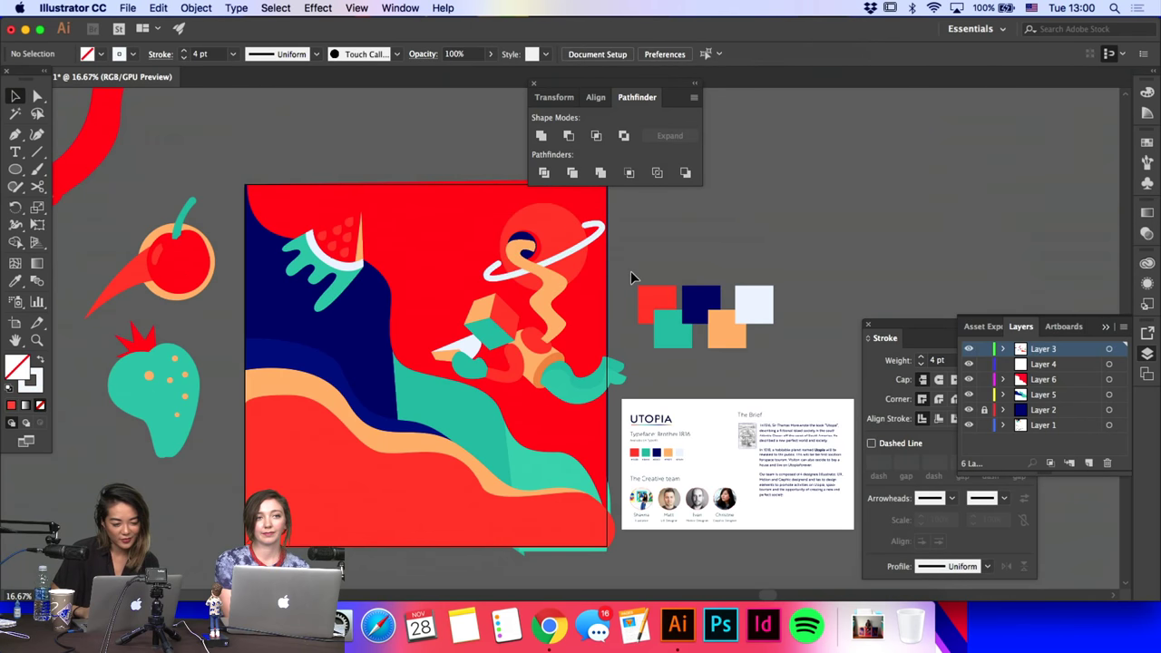
{"action": "left_click", "coordinate": [578, 270]}
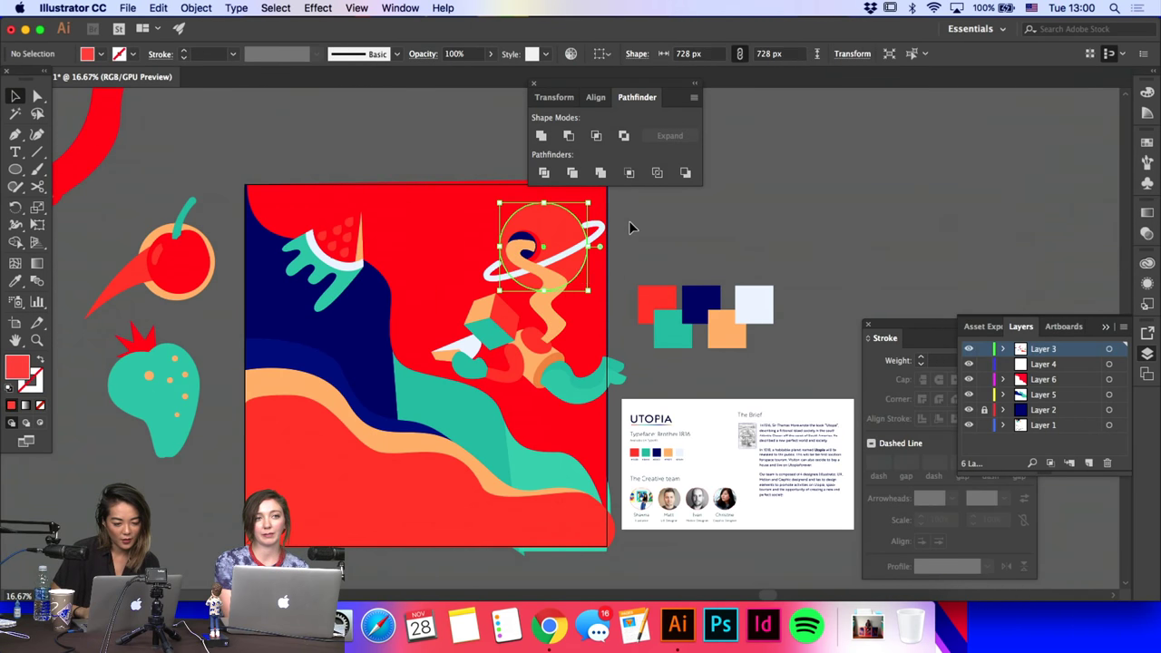
{"action": "left_click", "coordinate": [454, 262]}
{"action": "left_click", "coordinate": [985, 379]}
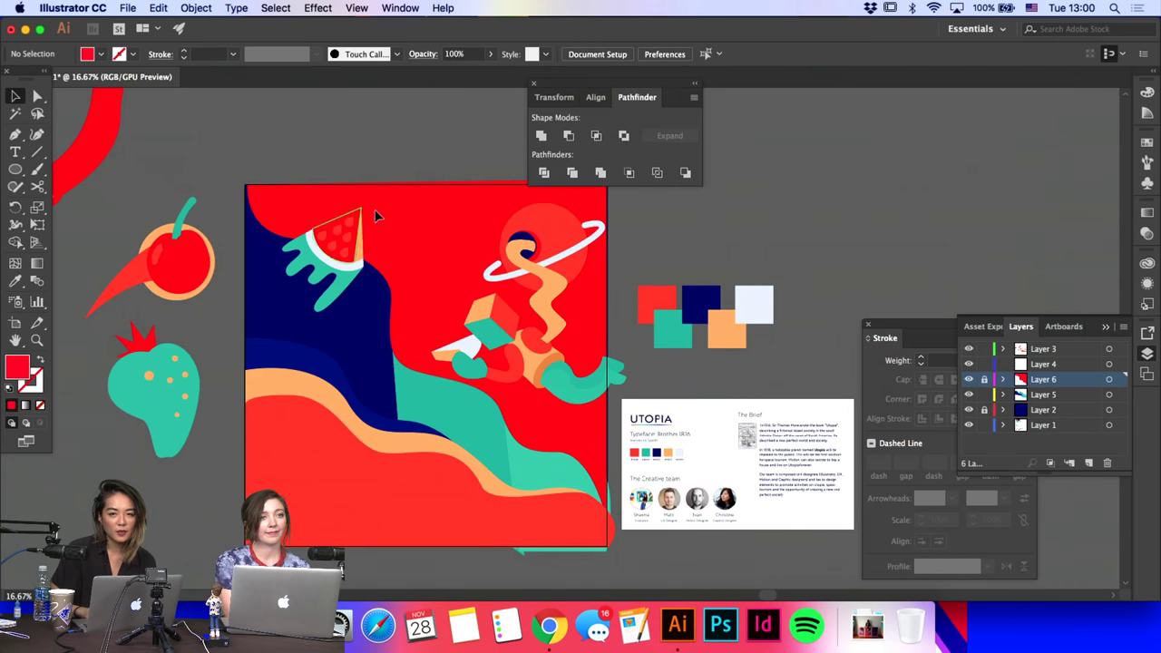
{"action": "scroll", "coordinate": [425, 246], "scroll_direction": "down", "scroll_amount": 2}
{"action": "scroll", "coordinate": [424, 246], "scroll_direction": "right", "scroll_amount": 3}
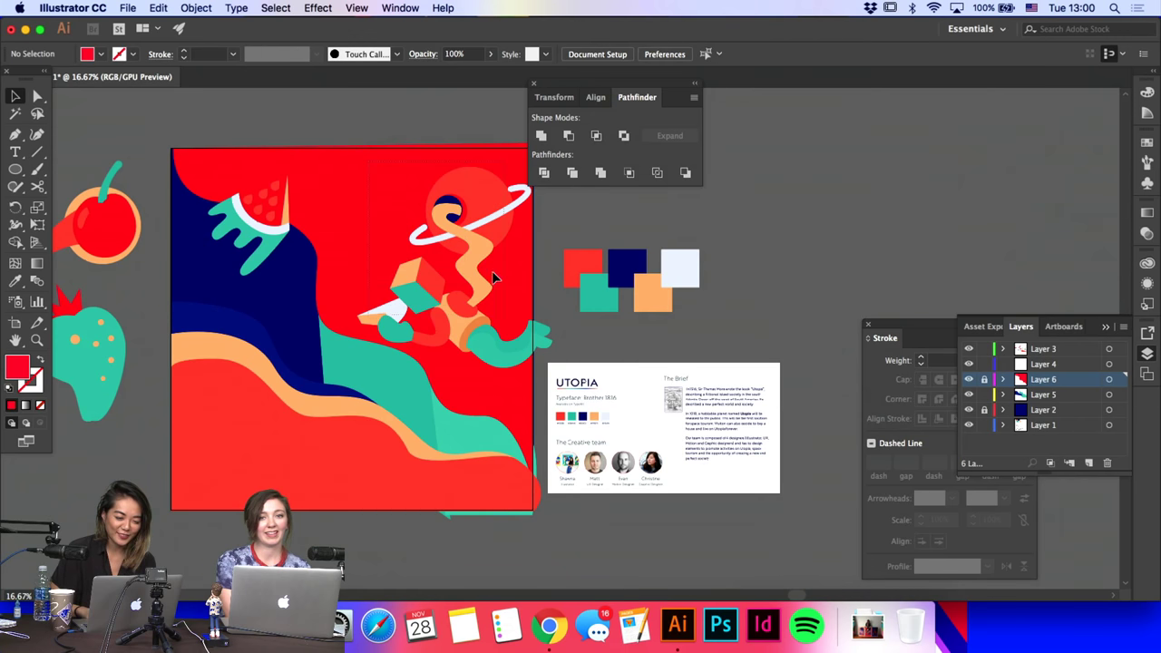
{"action": "left_click", "coordinate": [479, 234]}
{"action": "scroll", "coordinate": [506, 242], "scroll_direction": "up", "scroll_amount": 1}
{"action": "scroll", "coordinate": [505, 241], "scroll_direction": "right", "scroll_amount": 2}
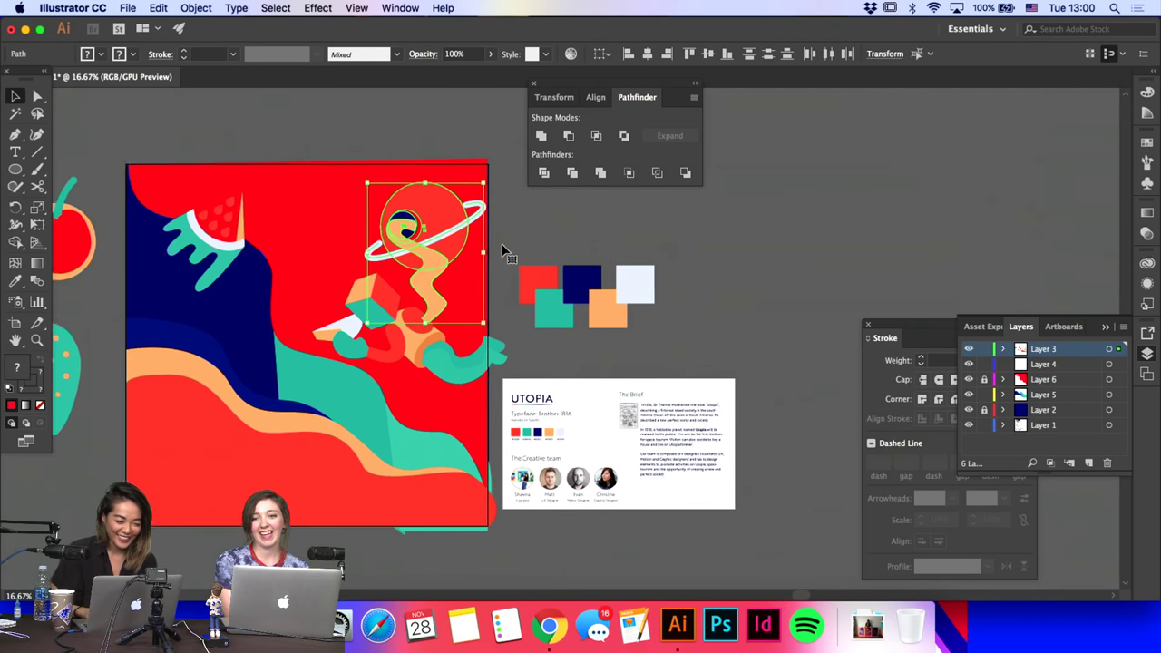
{"action": "scroll", "coordinate": [503, 247], "scroll_direction": "right", "scroll_amount": 1}
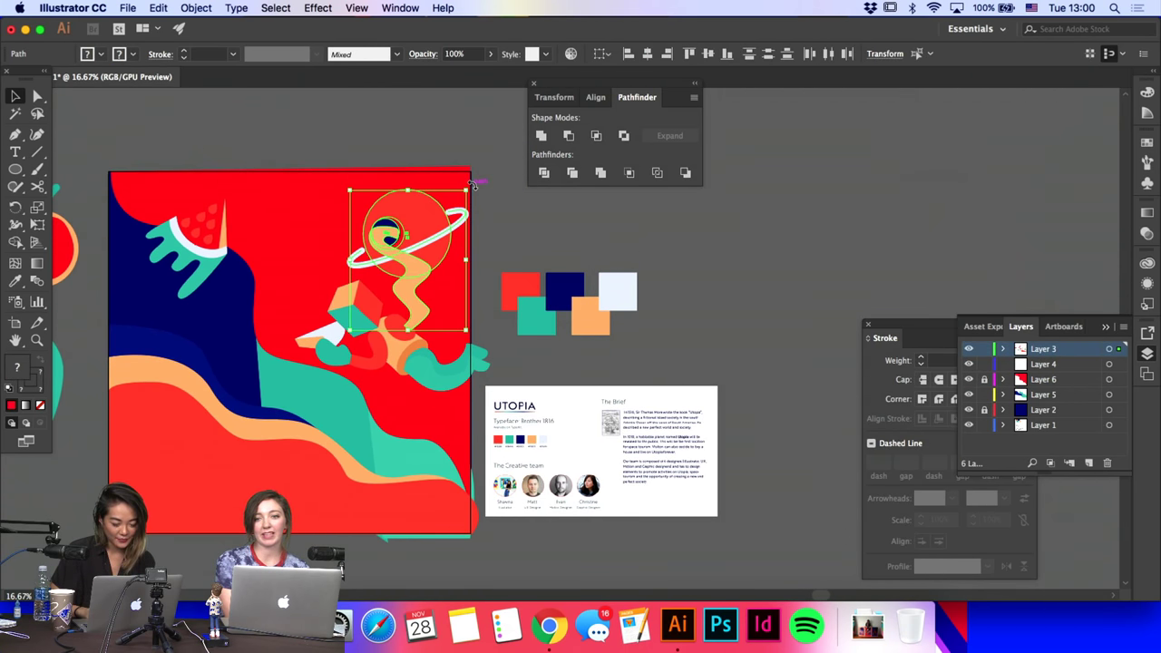
{"action": "left_click", "coordinate": [196, 7]}
{"action": "mouse_move", "coordinate": [199, 28]}
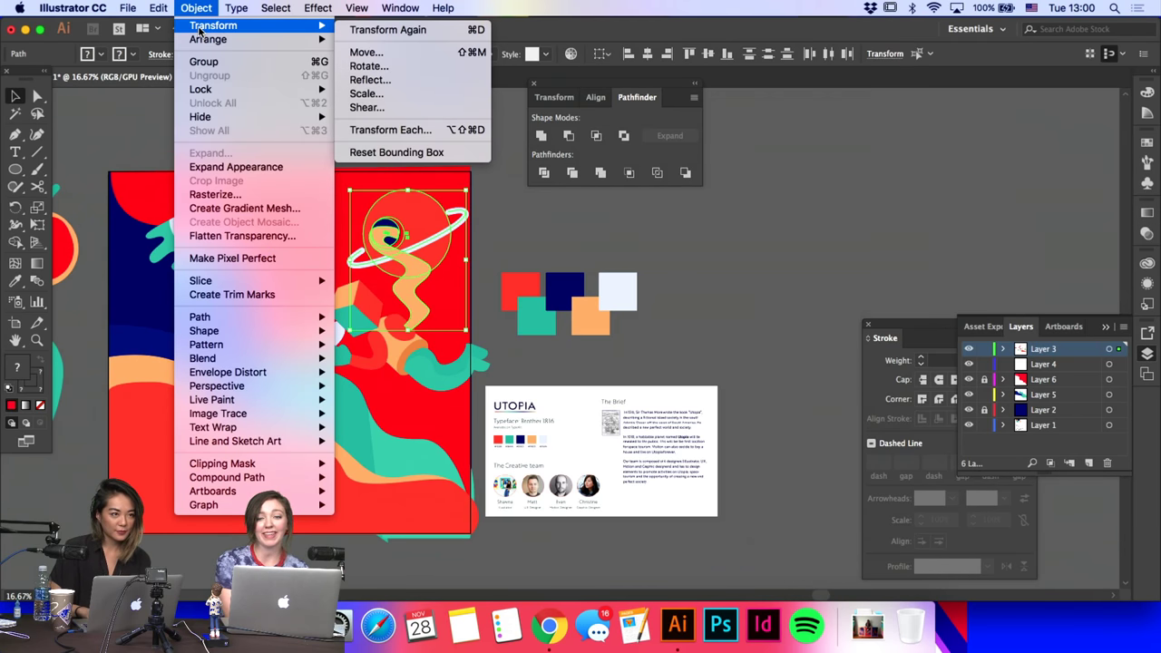
{"action": "left_click", "coordinate": [519, 230]}
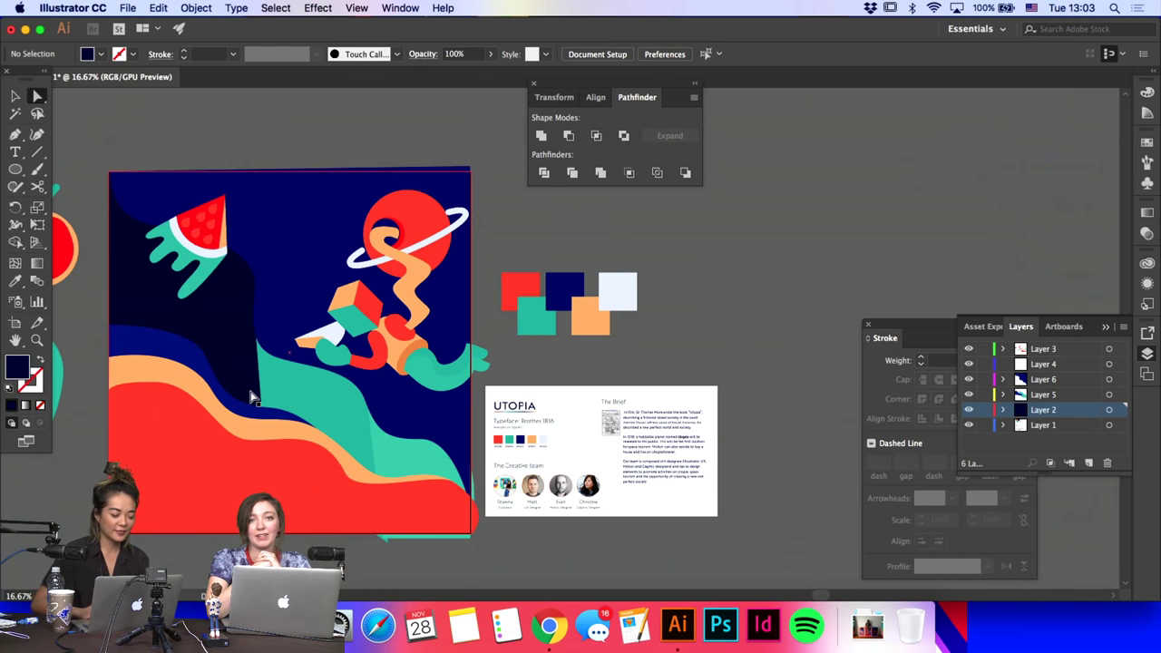
{"action": "left_click", "coordinate": [15, 134]}
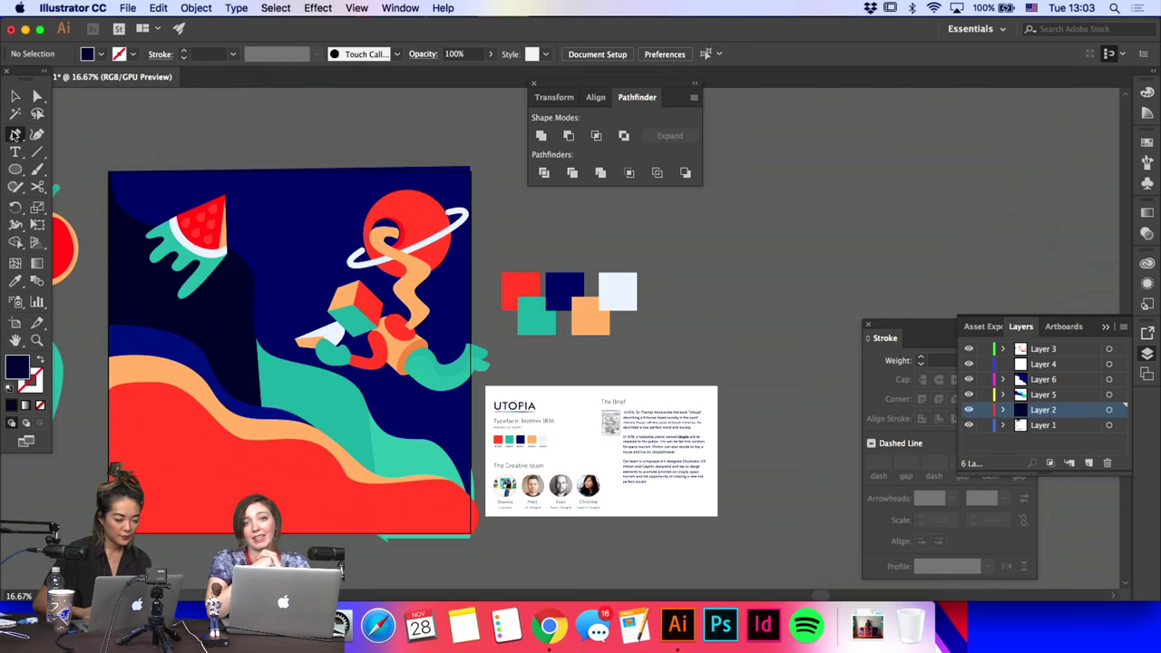
{"action": "left_click", "coordinate": [225, 204]}
{"action": "left_click", "coordinate": [339, 204]}
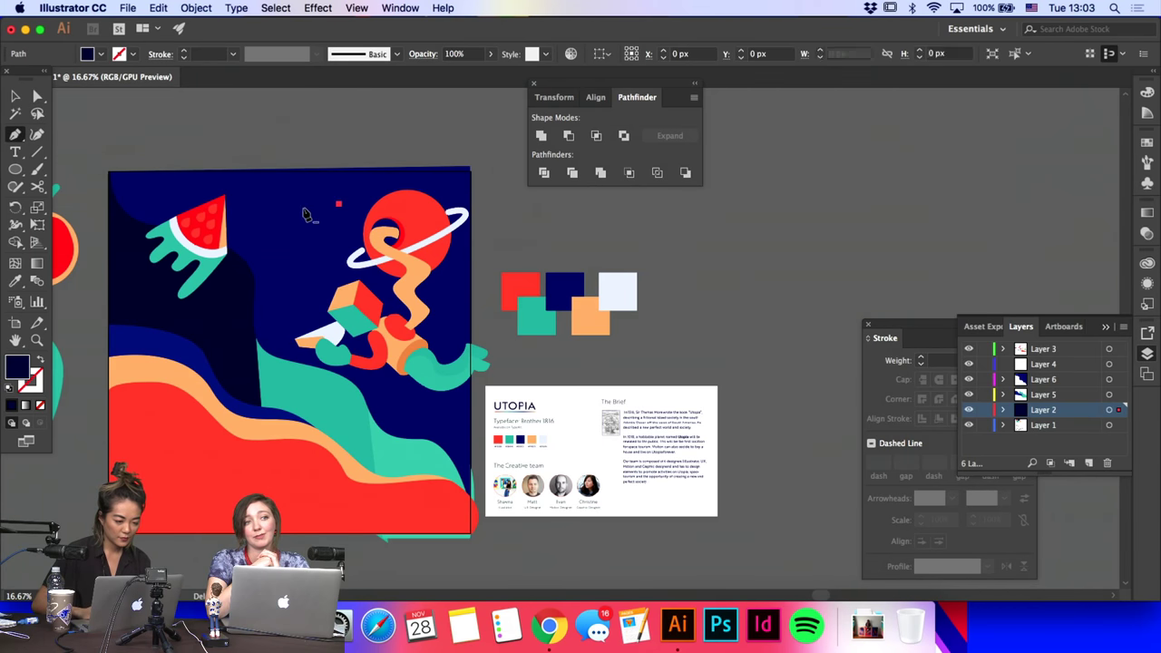
{"action": "left_click_drag", "start_coordinate": [302, 209], "coordinate": [303, 236]}
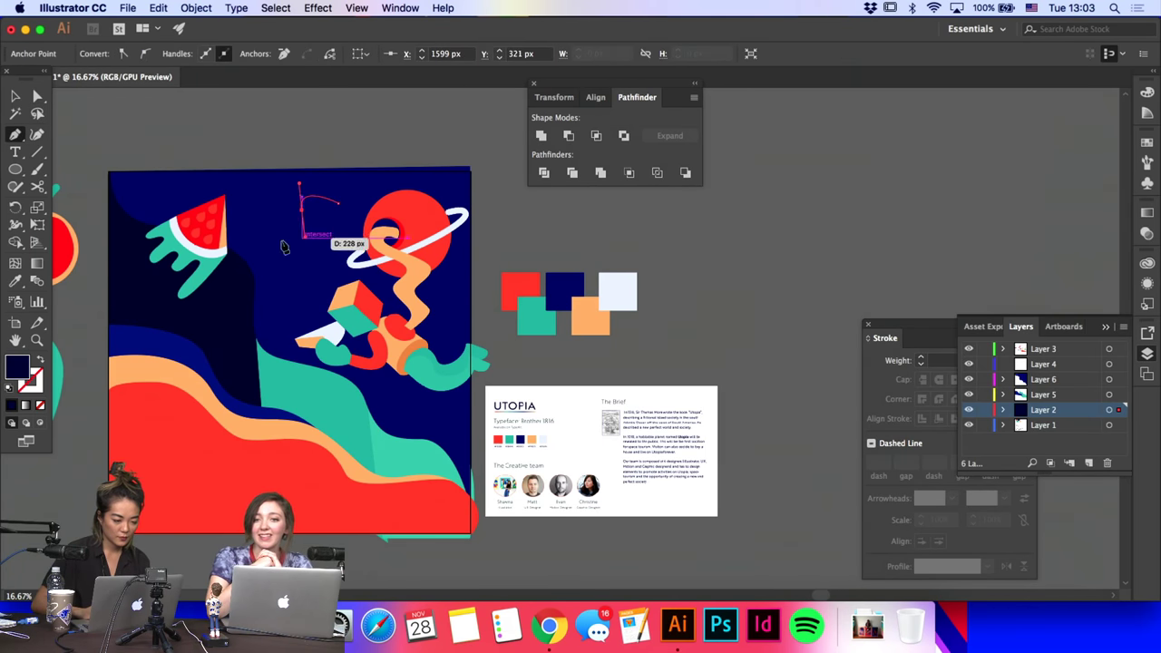
{"action": "key", "text": "super+z"}
{"action": "key", "text": "super+z"}
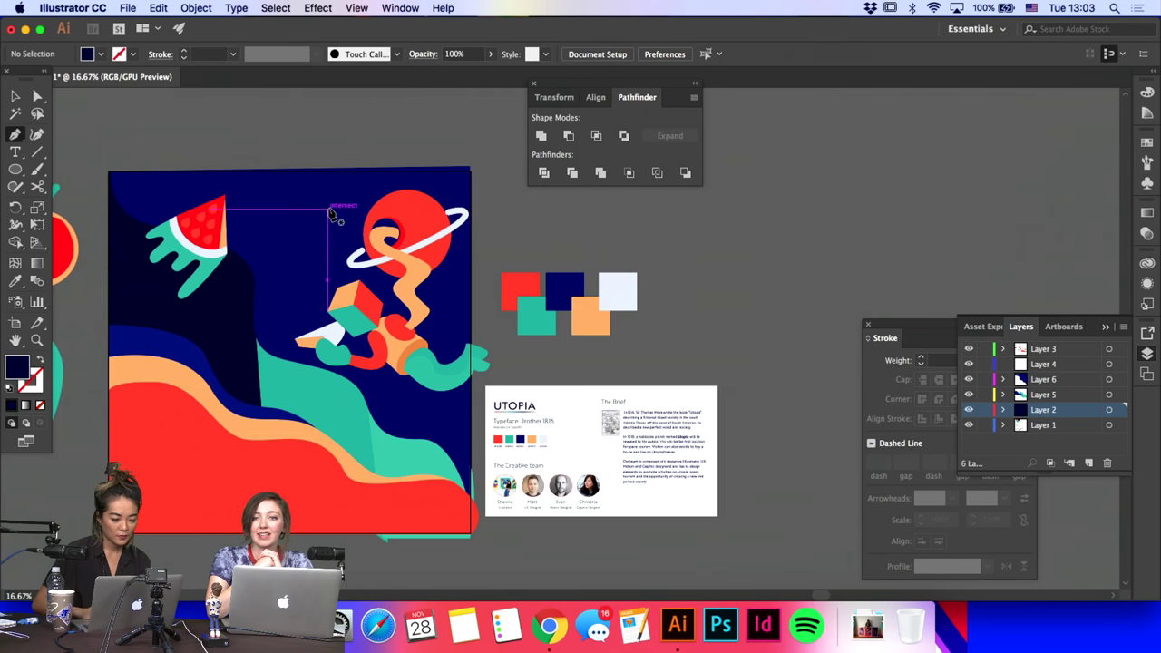
Step: Move the cherry comet higher beside the artboard and shift the long red comet right so it overlaps behind the cherry
{"action": "scroll", "coordinate": [332, 214], "scroll_direction": "left", "scroll_amount": 3}
{"action": "key", "text": "a"}
{"action": "left_click", "coordinate": [16, 95]}
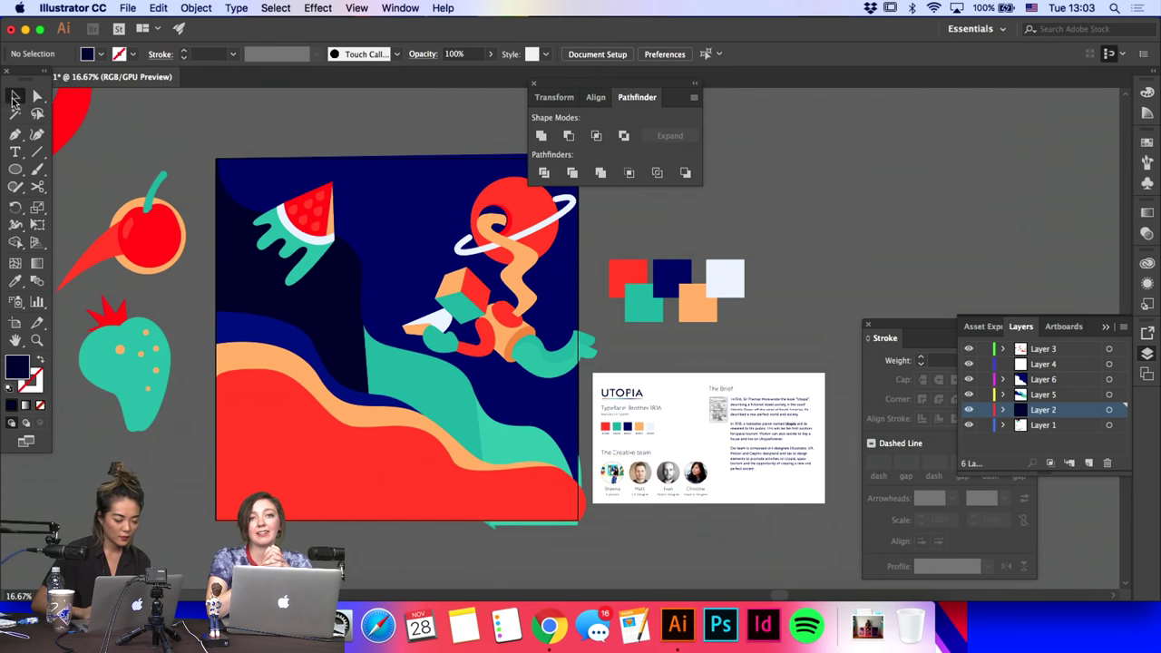
{"action": "left_click_drag", "start_coordinate": [141, 261], "coordinate": [154, 152]}
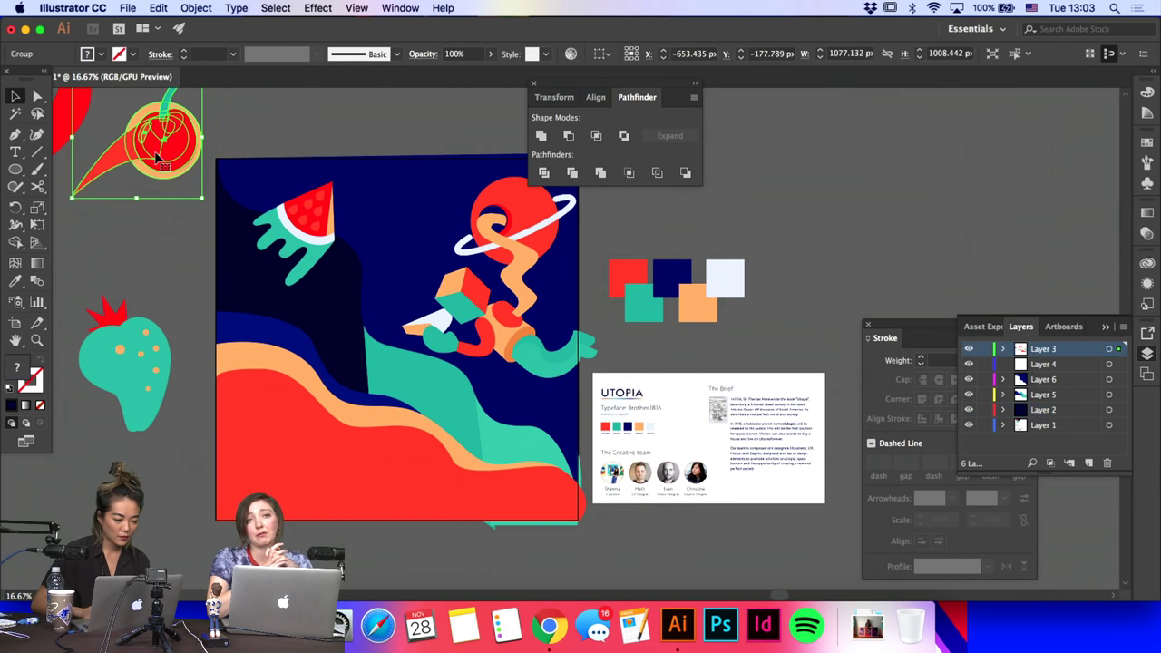
{"action": "scroll", "coordinate": [162, 230], "scroll_direction": "up", "scroll_amount": 5}
{"action": "scroll", "coordinate": [162, 230], "scroll_direction": "left", "scroll_amount": 4}
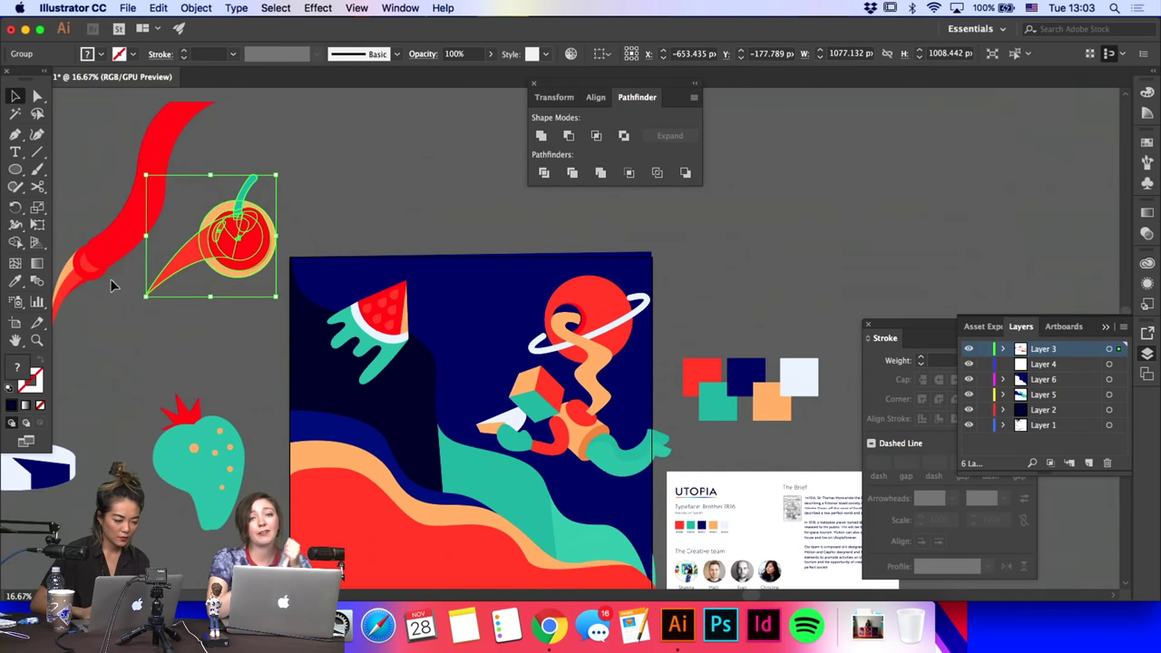
{"action": "left_click_drag", "start_coordinate": [110, 279], "coordinate": [637, 384]}
{"action": "left_click_drag", "start_coordinate": [579, 279], "coordinate": [249, 217]}
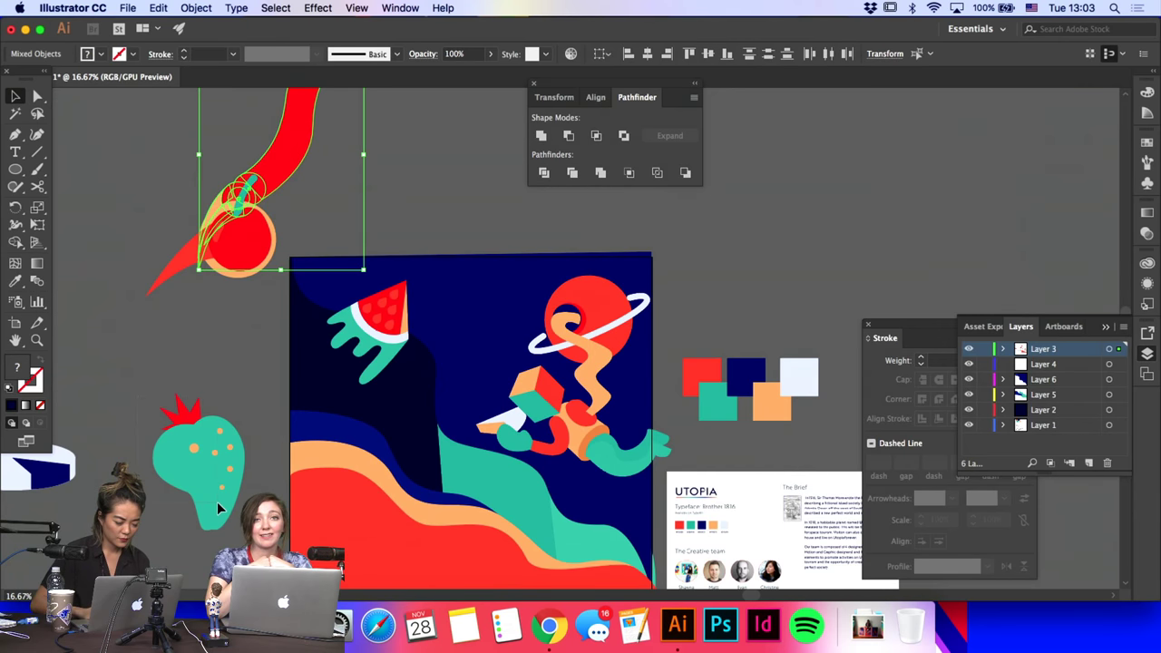
Step: Ungroup the teal strawberry and delete its spiky red crown
{"action": "left_click", "coordinate": [138, 391]}
{"action": "left_click", "coordinate": [182, 415]}
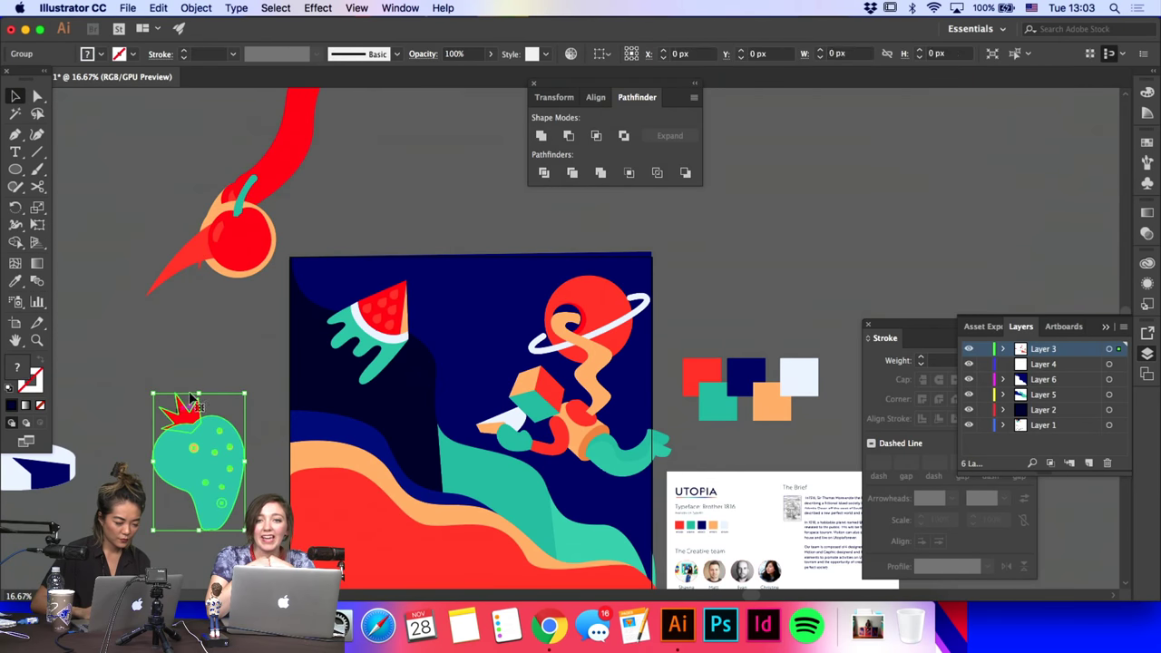
{"action": "right_click", "coordinate": [202, 481]}
{"action": "left_click", "coordinate": [236, 496]}
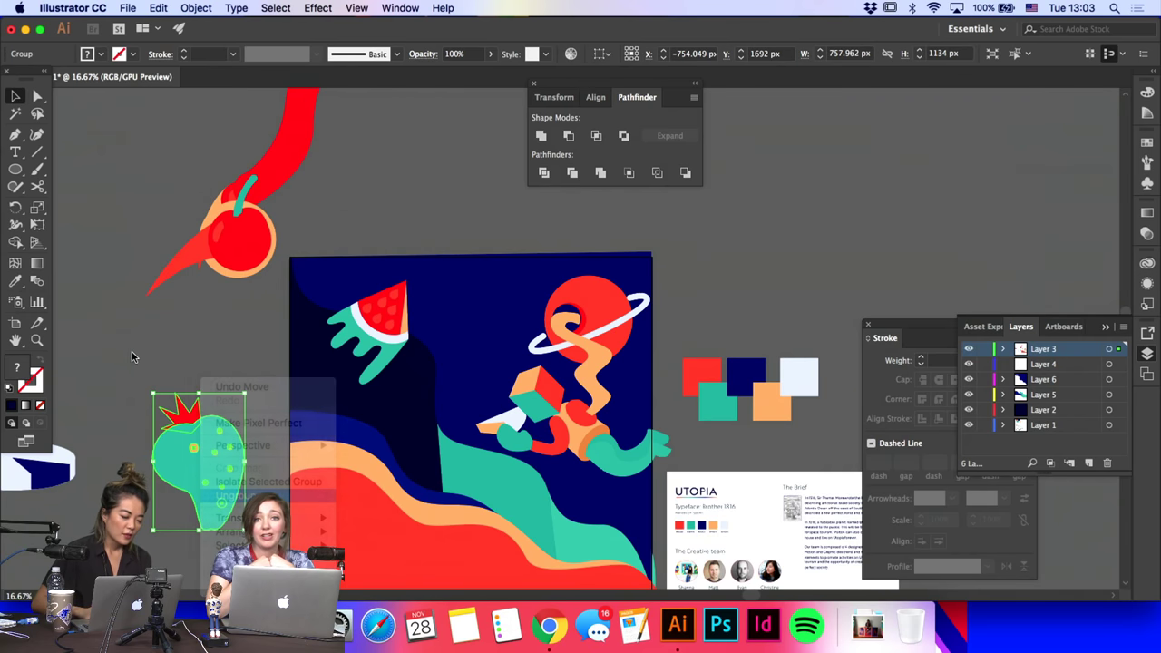
{"action": "left_click", "coordinate": [132, 351]}
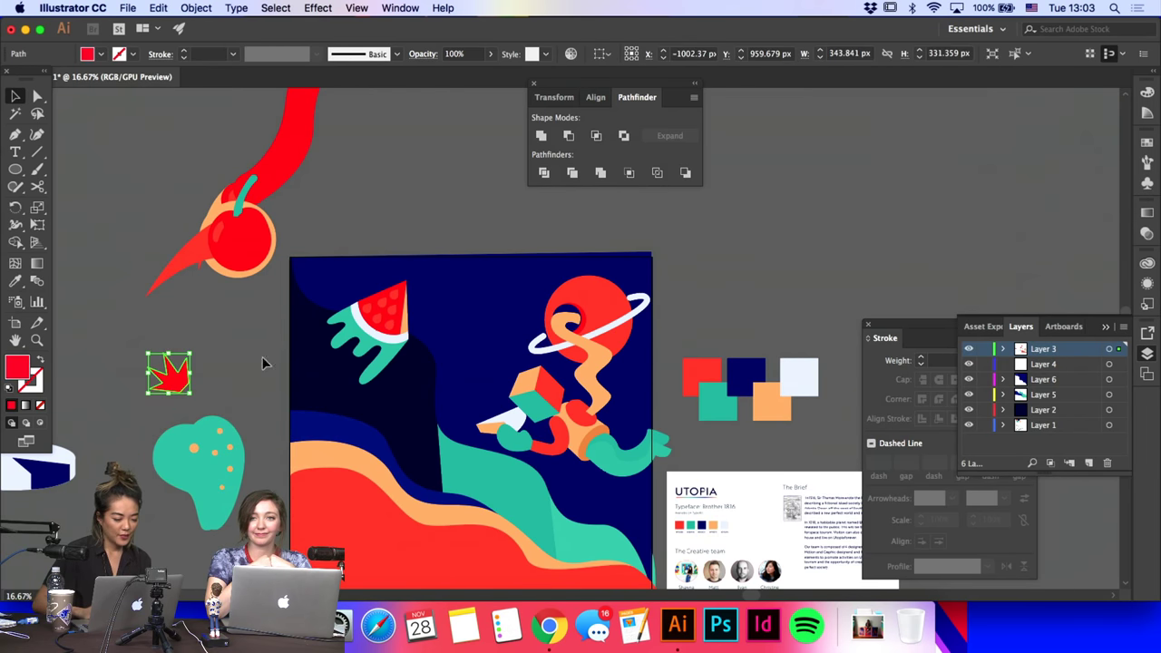
{"action": "key", "text": "Delete"}
Step: Draw a closed red crown with three curved, flame-like leaves on top of the strawberry with the Pen tool
{"action": "left_click", "coordinate": [16, 136]}
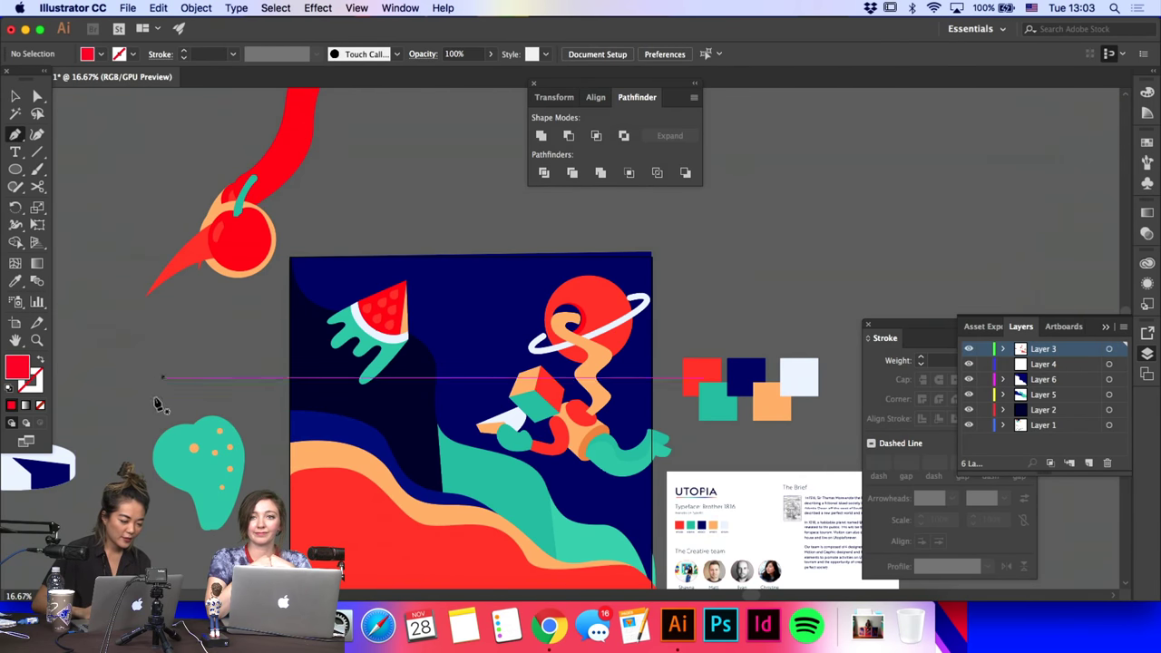
{"action": "left_click", "coordinate": [150, 394]}
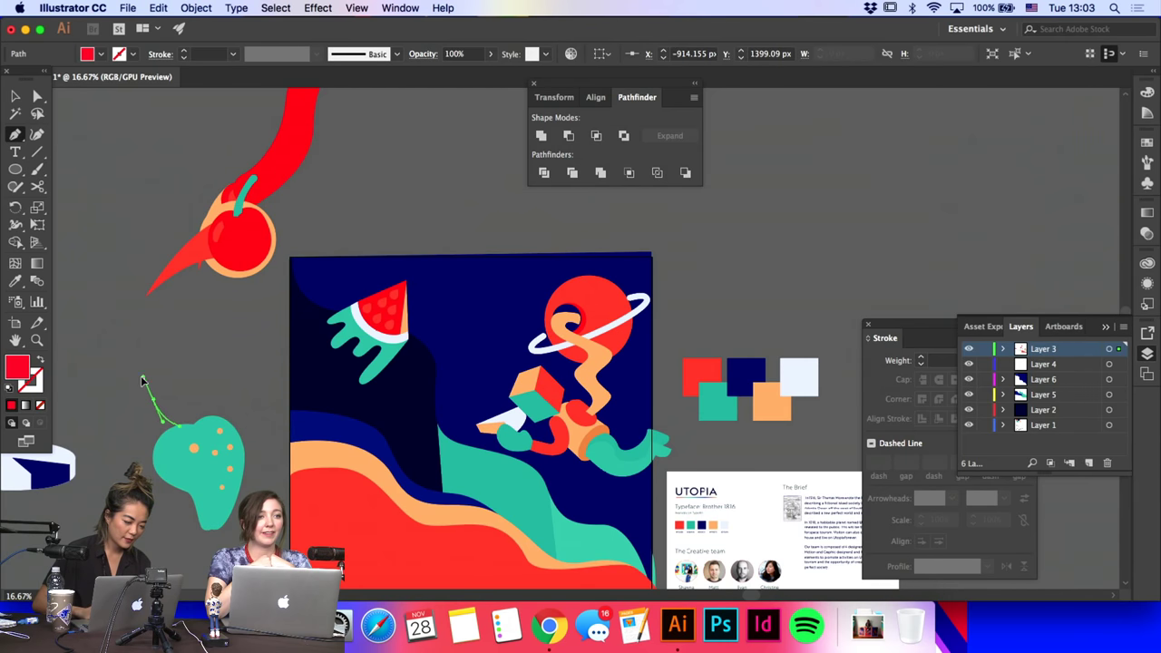
{"action": "left_click_drag", "start_coordinate": [142, 381], "coordinate": [188, 430]}
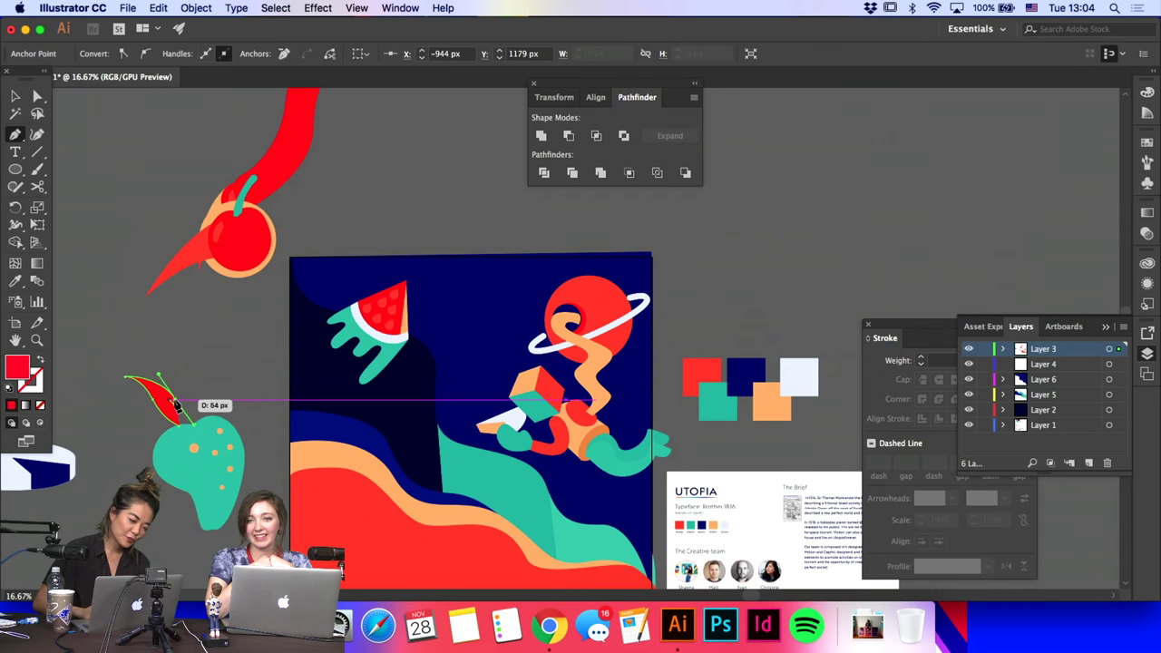
{"action": "left_click", "coordinate": [176, 400]}
{"action": "left_click_drag", "start_coordinate": [154, 351], "coordinate": [130, 339]}
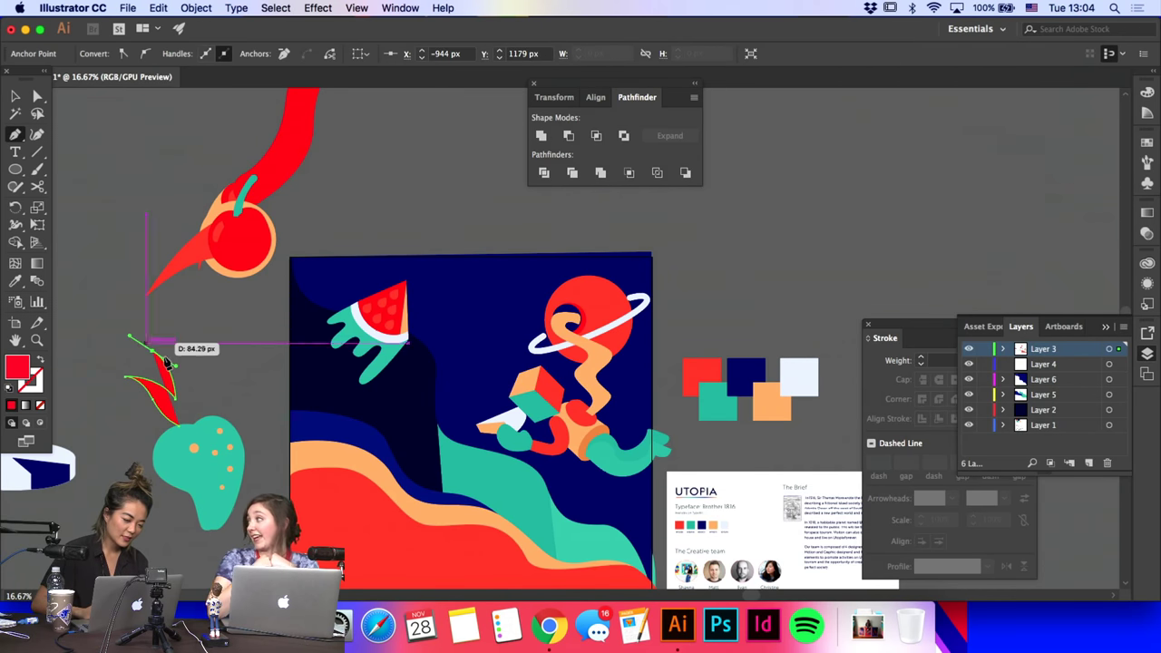
{"action": "left_click", "coordinate": [153, 351]}
{"action": "left_click_drag", "start_coordinate": [189, 378], "coordinate": [181, 431]}
{"action": "left_click", "coordinate": [195, 364]}
{"action": "left_click", "coordinate": [199, 424]}
{"action": "left_click", "coordinate": [162, 416]}
Step: Send the new red crown behind the strawberry and shift it slightly down
{"action": "key", "text": "a"}
{"action": "left_click", "coordinate": [187, 413]}
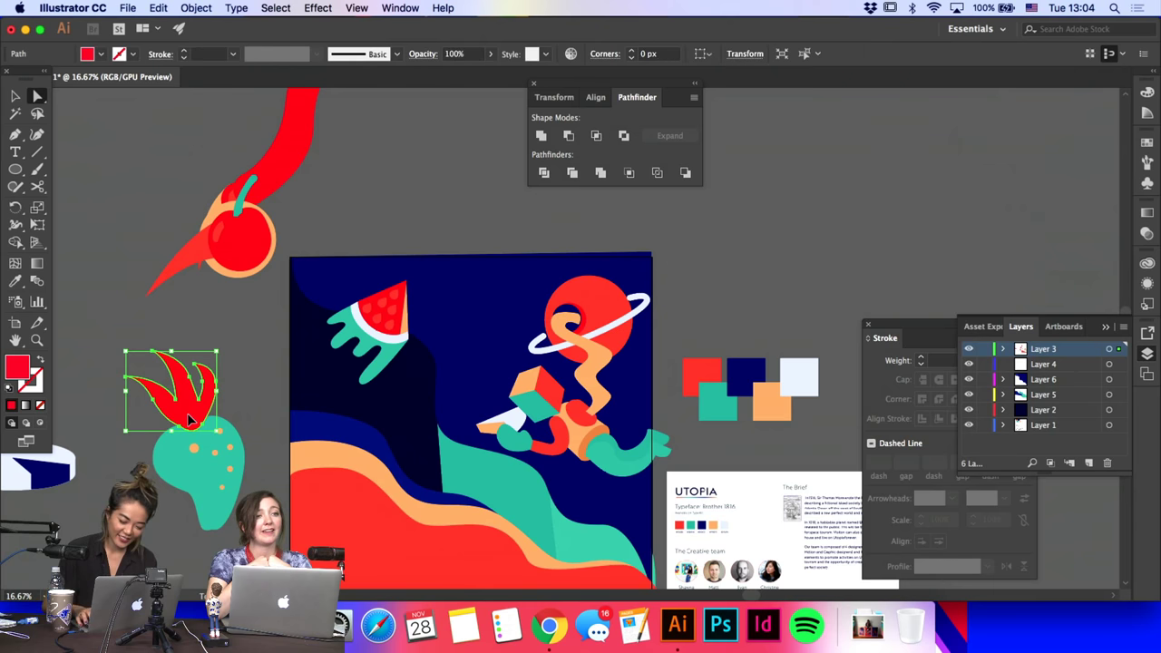
{"action": "key", "text": "super+shift+["}
{"action": "left_click_drag", "start_coordinate": [187, 402], "coordinate": [188, 411]}
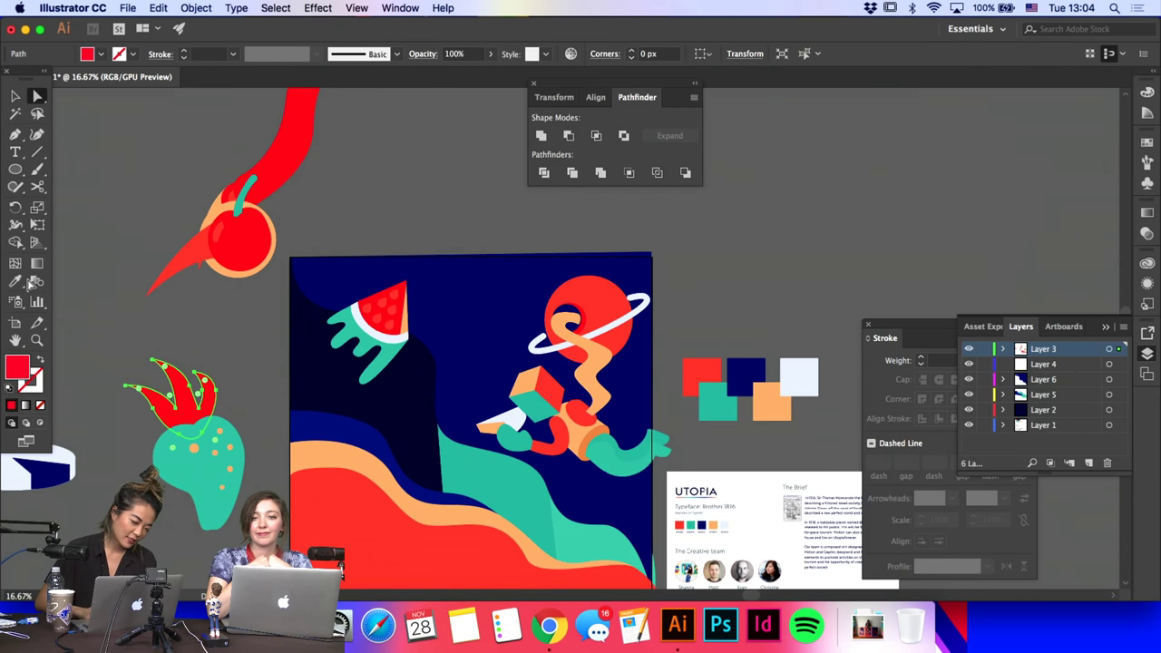
Step: Rotate the red crown slightly counterclockwise and lower it so its base tucks behind the strawberry's top
{"action": "left_click", "coordinate": [15, 96]}
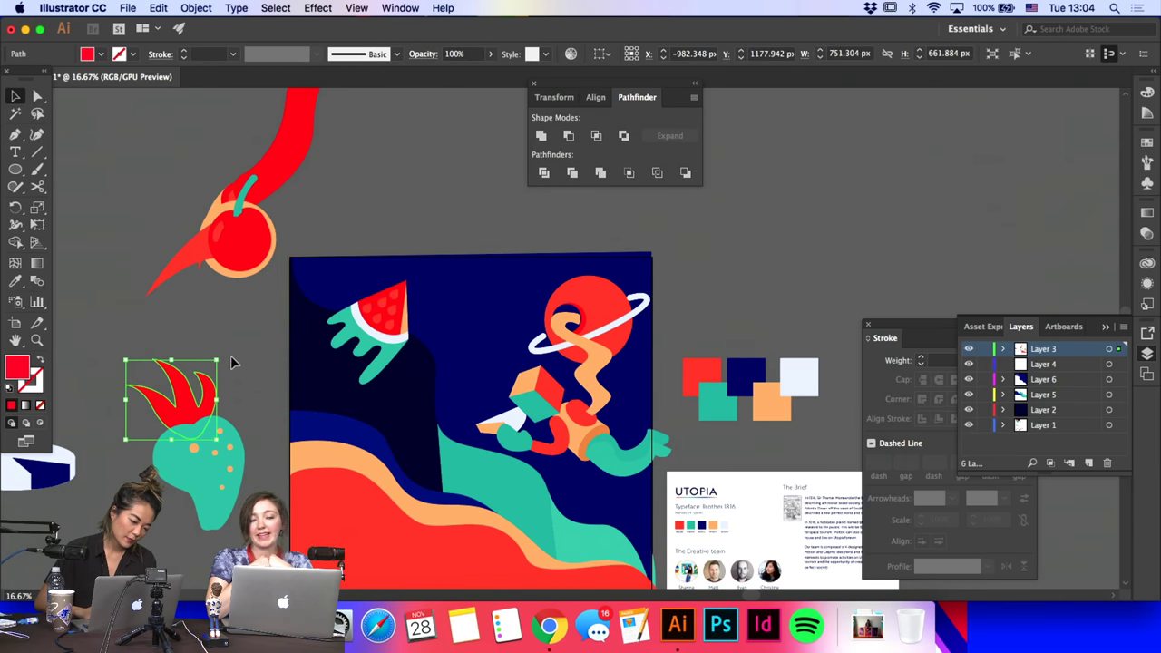
{"action": "left_click_drag", "start_coordinate": [224, 357], "coordinate": [204, 352]}
{"action": "left_click", "coordinate": [241, 356]}
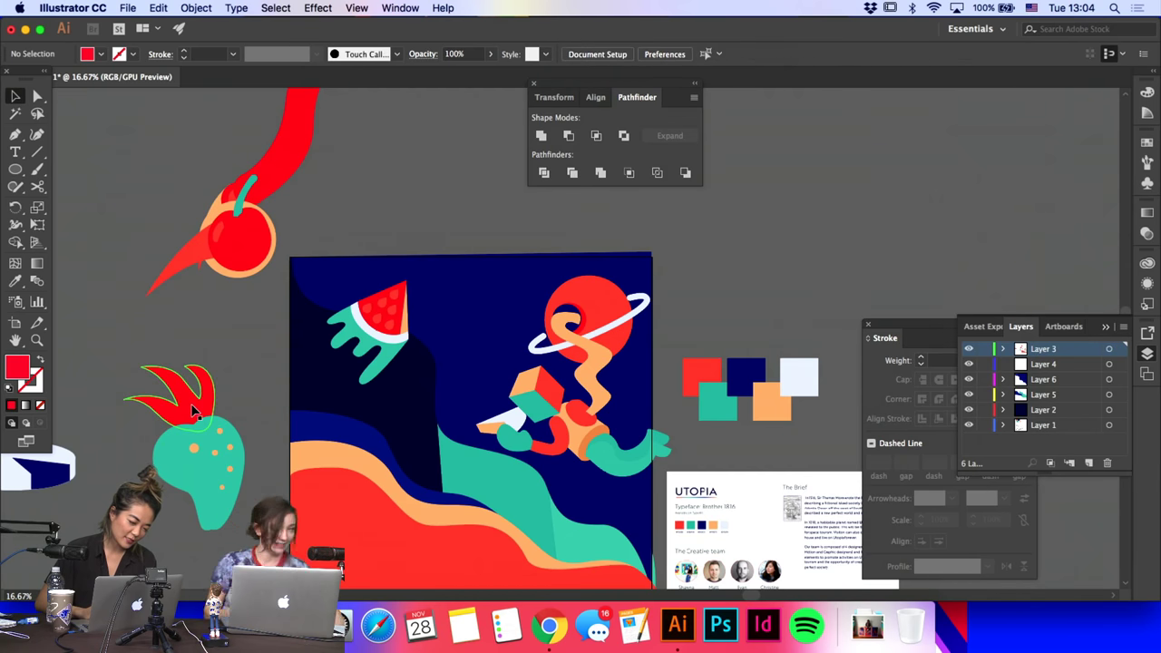
{"action": "left_click_drag", "start_coordinate": [190, 407], "coordinate": [192, 420]}
{"action": "left_click", "coordinate": [245, 390]}
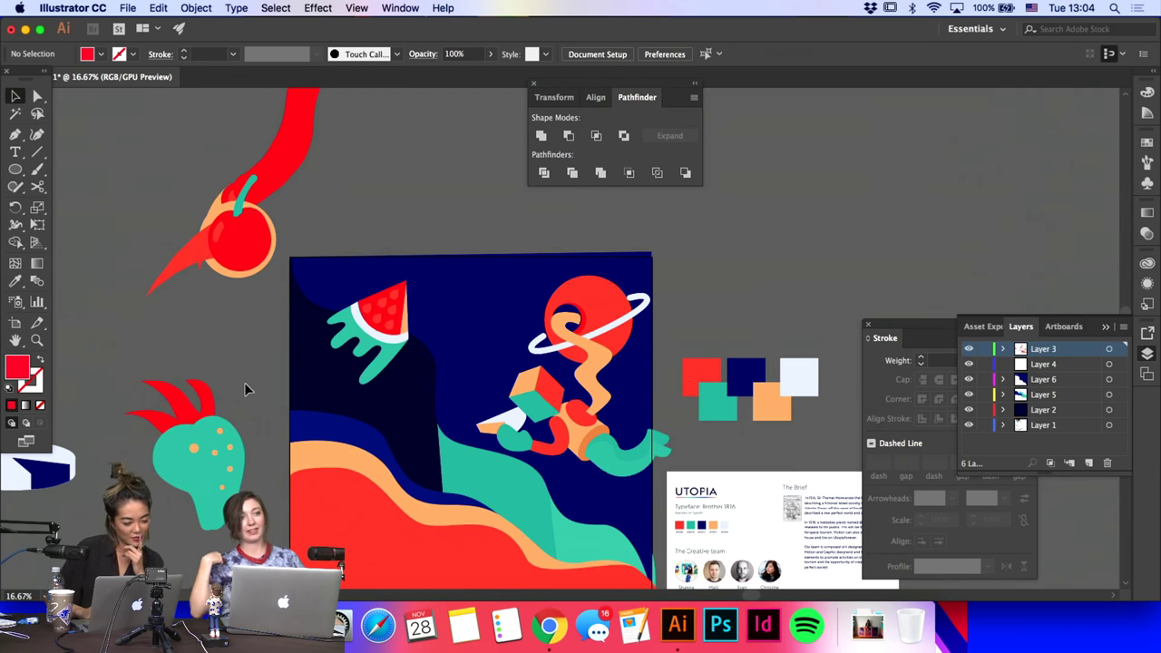
Step: Delete the flame-like red crown from the teal strawberry
{"action": "left_click", "coordinate": [143, 383]}
{"action": "key", "text": "Delete"}
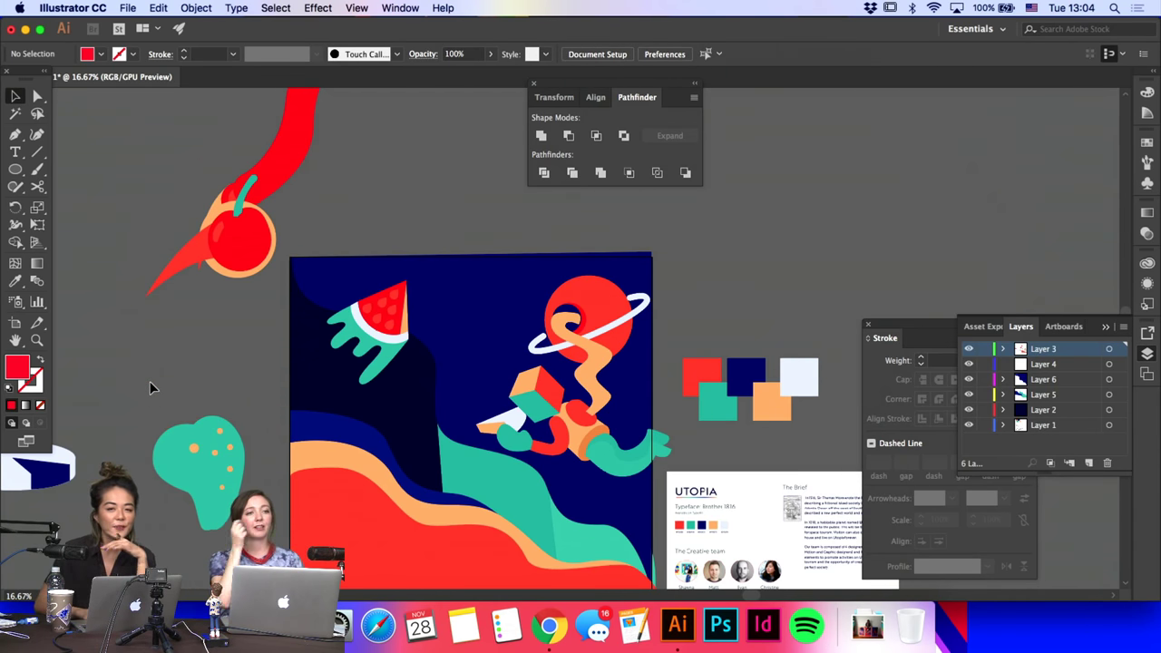
Step: Draw a closed red crown with several short pointed spikes on top of the strawberry using the Pen tool
{"action": "scroll", "coordinate": [150, 381], "scroll_direction": "left", "scroll_amount": 6}
{"action": "scroll", "coordinate": [150, 381], "scroll_direction": "down", "scroll_amount": 2}
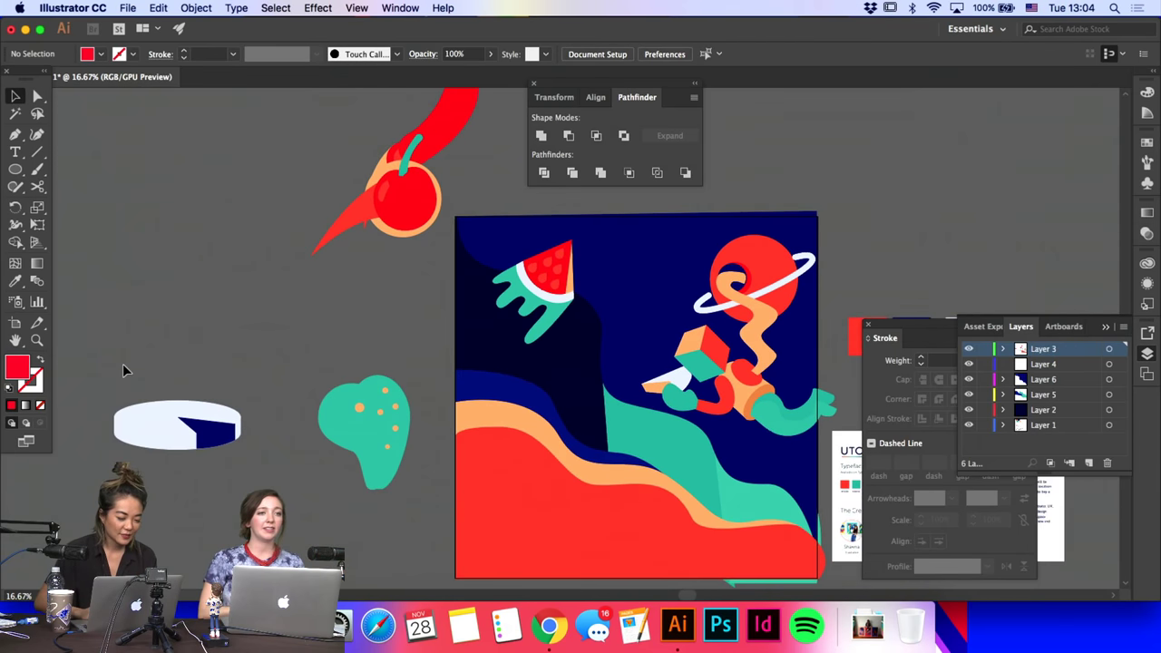
{"action": "key", "text": "super+equal"}
{"action": "key", "text": "super+equal"}
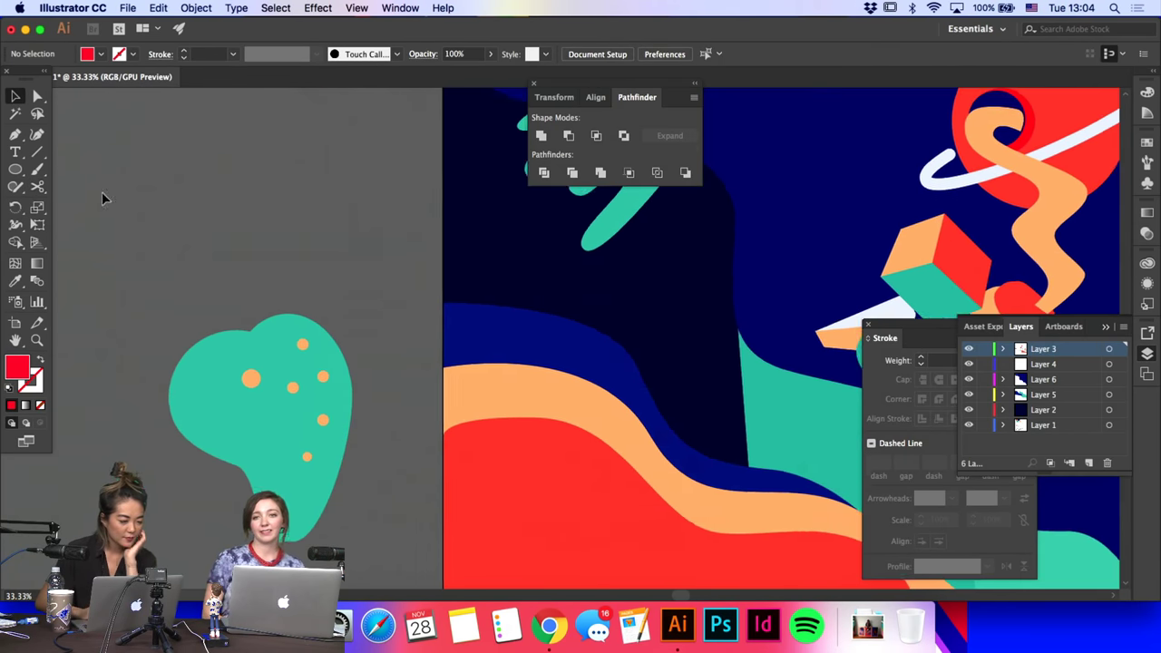
{"action": "scroll", "coordinate": [103, 193], "scroll_direction": "left", "scroll_amount": 1}
{"action": "scroll", "coordinate": [102, 193], "scroll_direction": "down", "scroll_amount": 1}
{"action": "left_click", "coordinate": [37, 134]}
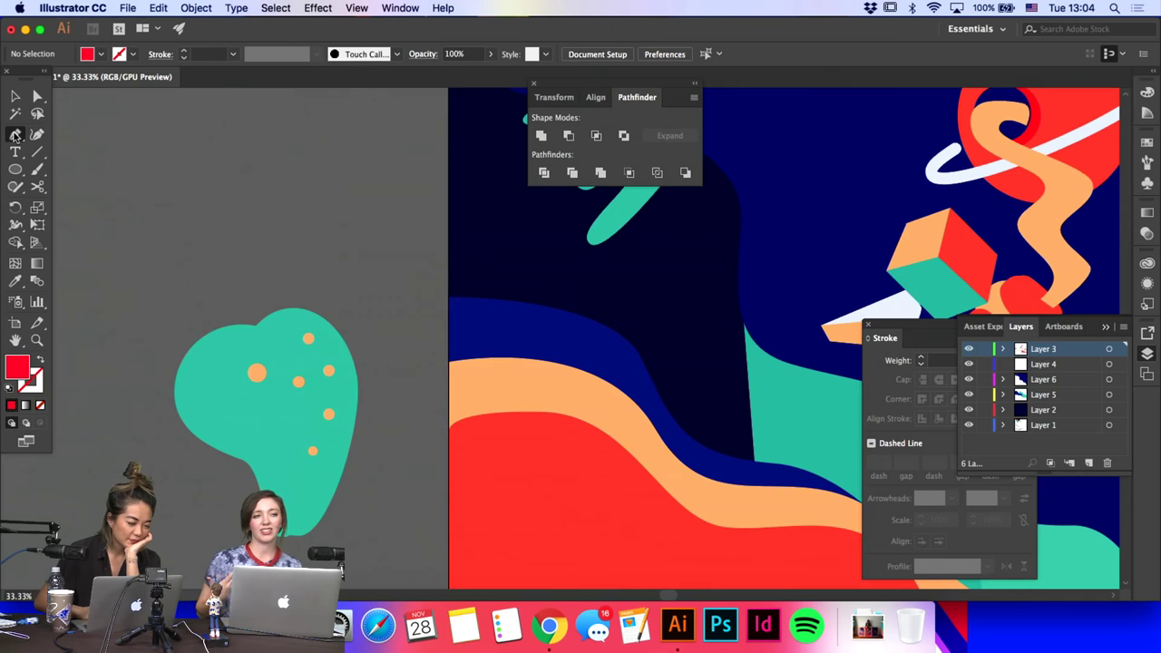
{"action": "left_click", "coordinate": [15, 134]}
{"action": "left_click_drag", "start_coordinate": [232, 327], "coordinate": [247, 268]}
{"action": "left_click", "coordinate": [187, 298]}
{"action": "left_click", "coordinate": [210, 302]}
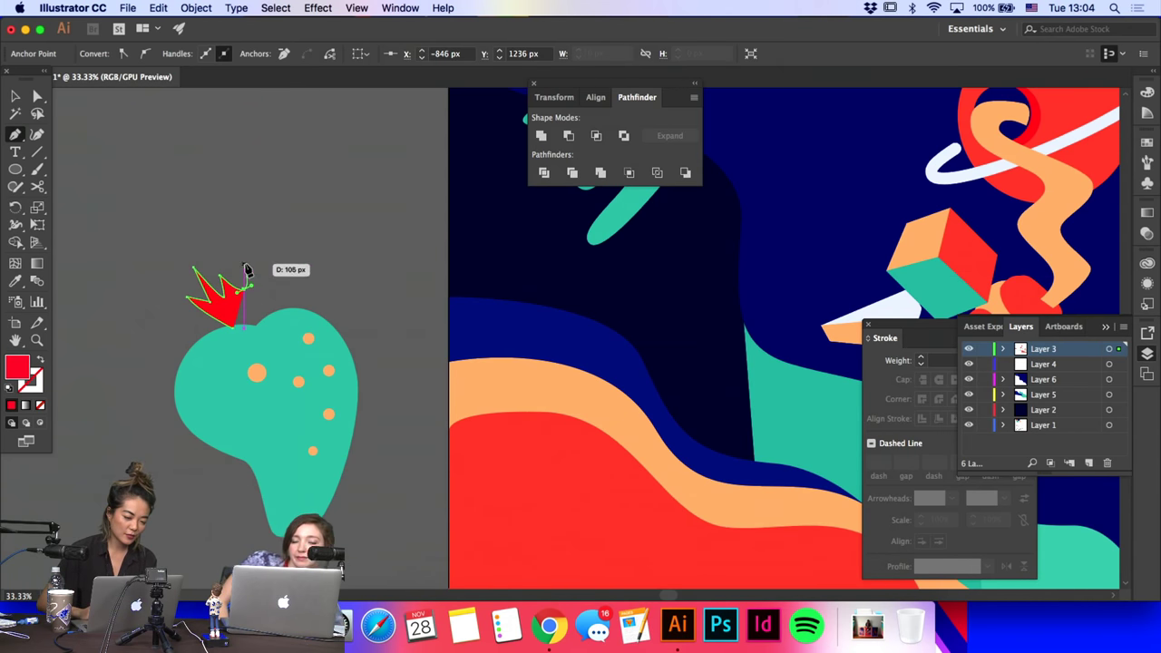
{"action": "left_click", "coordinate": [244, 269]}
{"action": "left_click_drag", "start_coordinate": [274, 311], "coordinate": [266, 332]}
{"action": "left_click", "coordinate": [233, 328]}
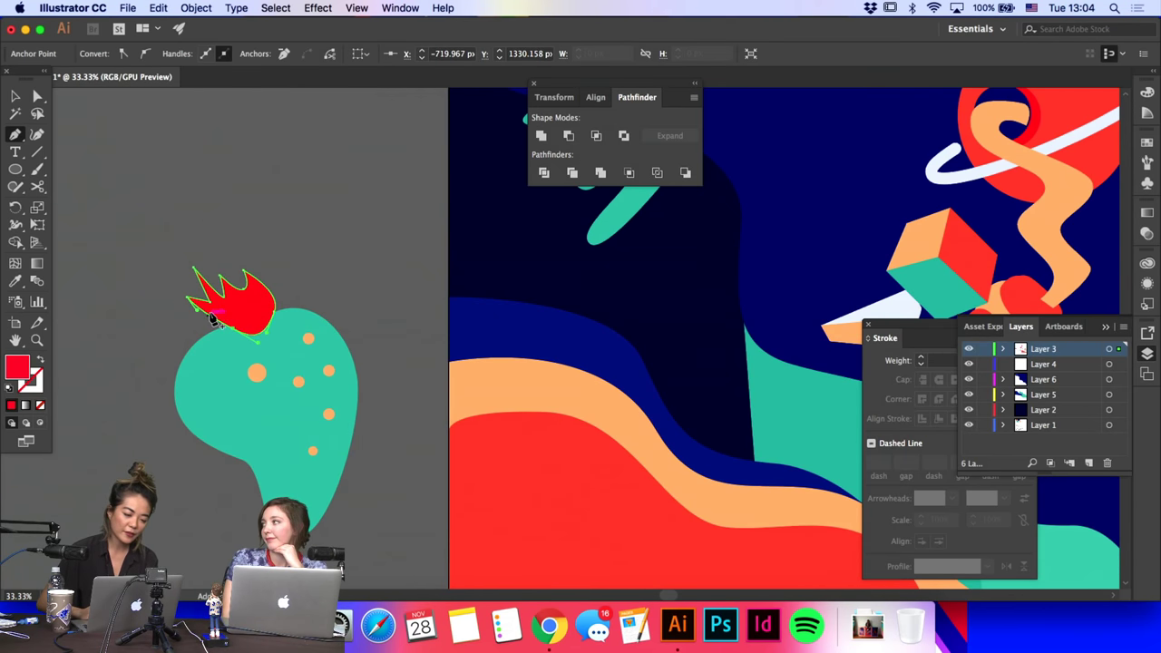
Step: Send the new spiky crown behind the strawberry body and deselect it
{"action": "key", "text": "a"}
{"action": "left_click", "coordinate": [243, 314]}
{"action": "key", "text": "super+shift+["}
{"action": "left_click", "coordinate": [335, 281]}
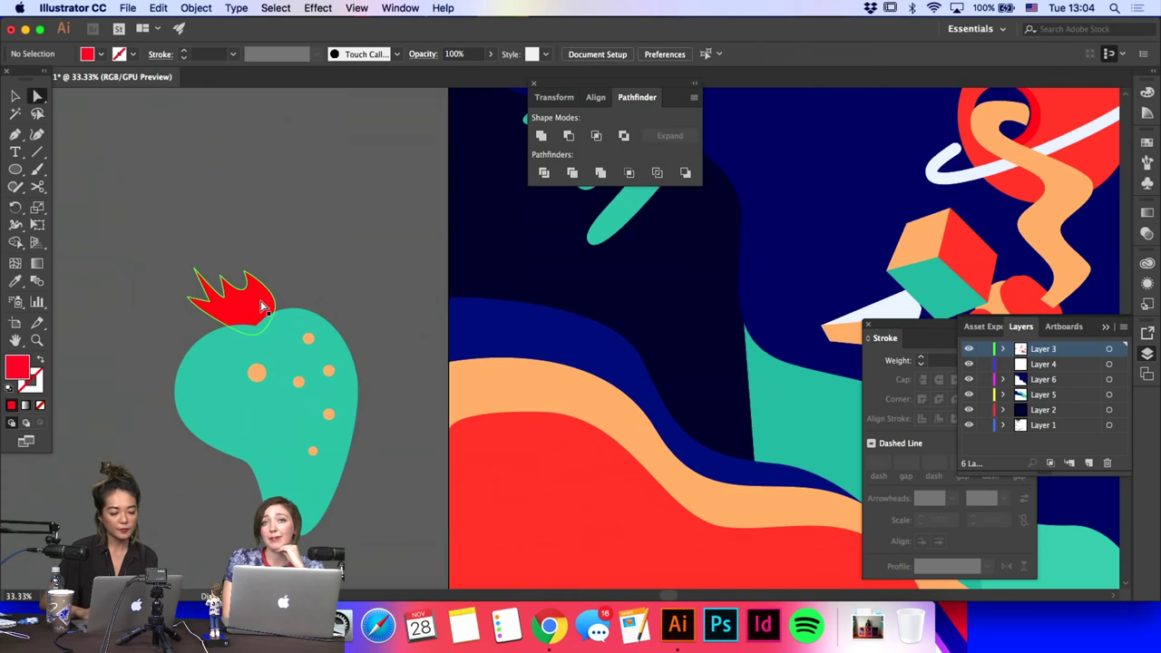
Step: Lower the crown so its base tucks behind the strawberry and adjust the anchor point between its spikes
{"action": "mouse_move", "coordinate": [261, 307]}
{"action": "left_mouse_down"}
{"action": "mouse_move", "coordinate": [266, 323]}
{"action": "mouse_move", "coordinate": [245, 291]}
{"action": "left_mouse_up"}
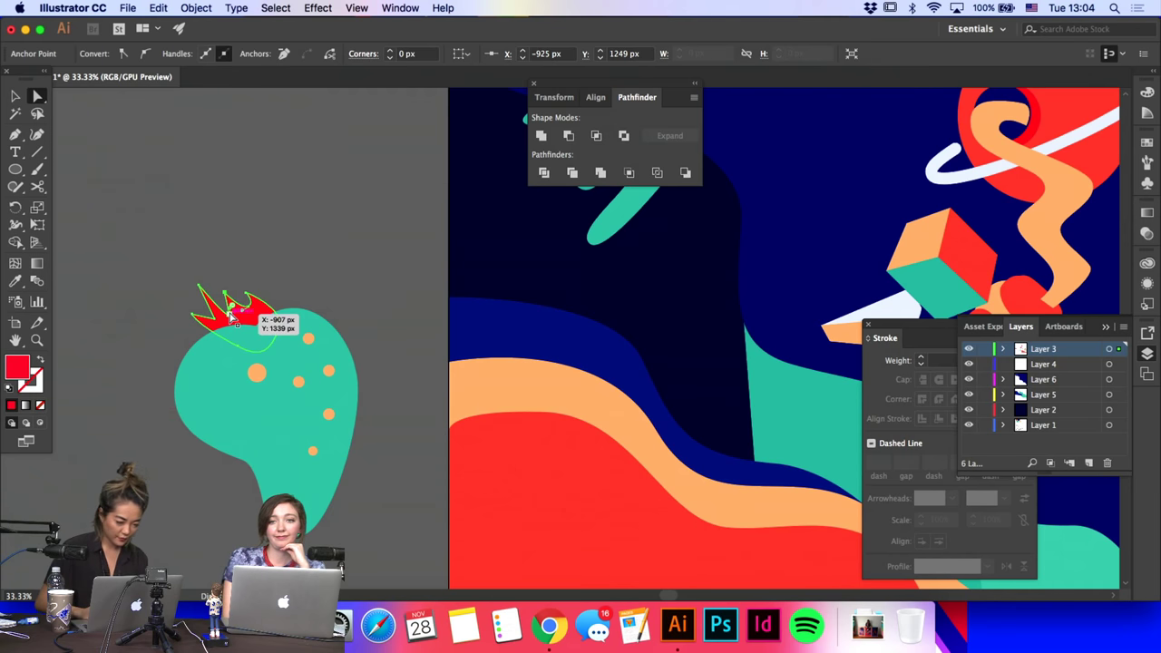
{"action": "left_click_drag", "start_coordinate": [232, 311], "coordinate": [234, 315]}
{"action": "key", "text": "super+minus"}
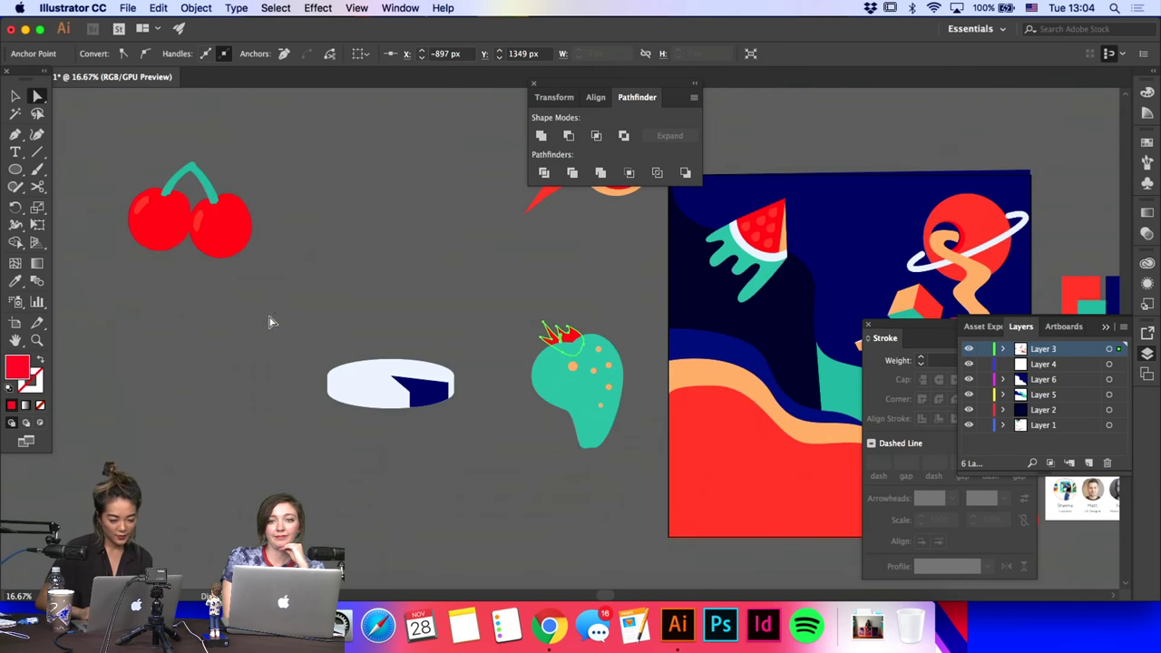
{"action": "left_click", "coordinate": [409, 357]}
{"action": "scroll", "coordinate": [410, 358], "scroll_direction": "right", "scroll_amount": 5}
{"action": "left_click", "coordinate": [370, 352]}
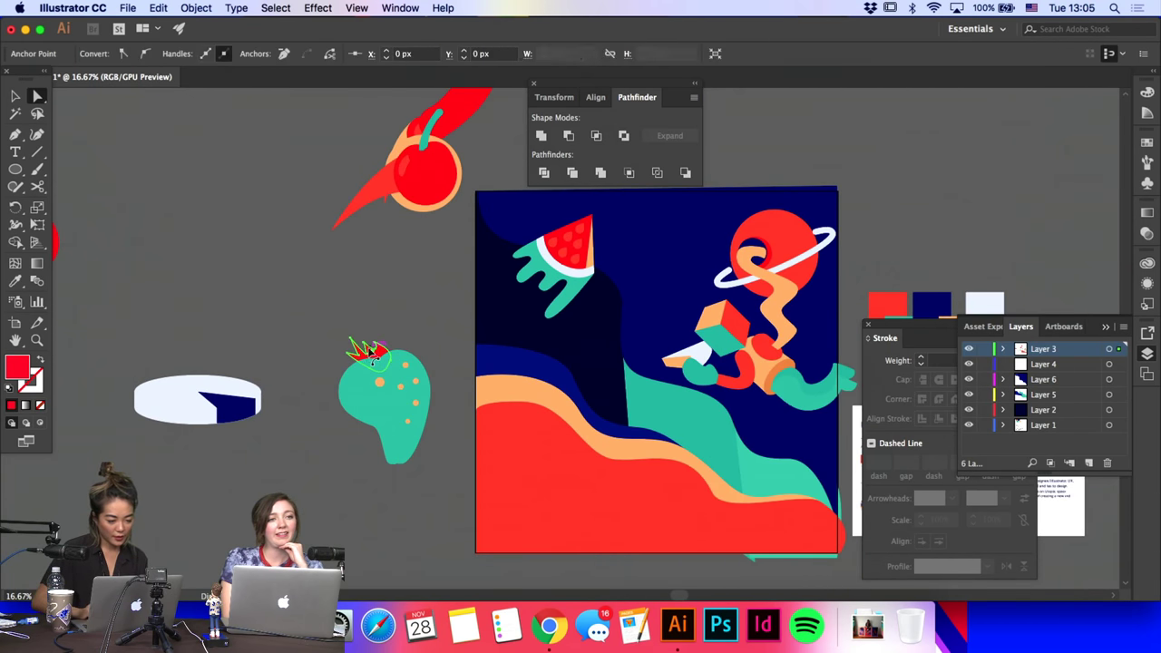
Step: Try recolouring the strawberry body with a red sampled from the cherry comet, and undo the change
{"action": "left_click", "coordinate": [354, 419]}
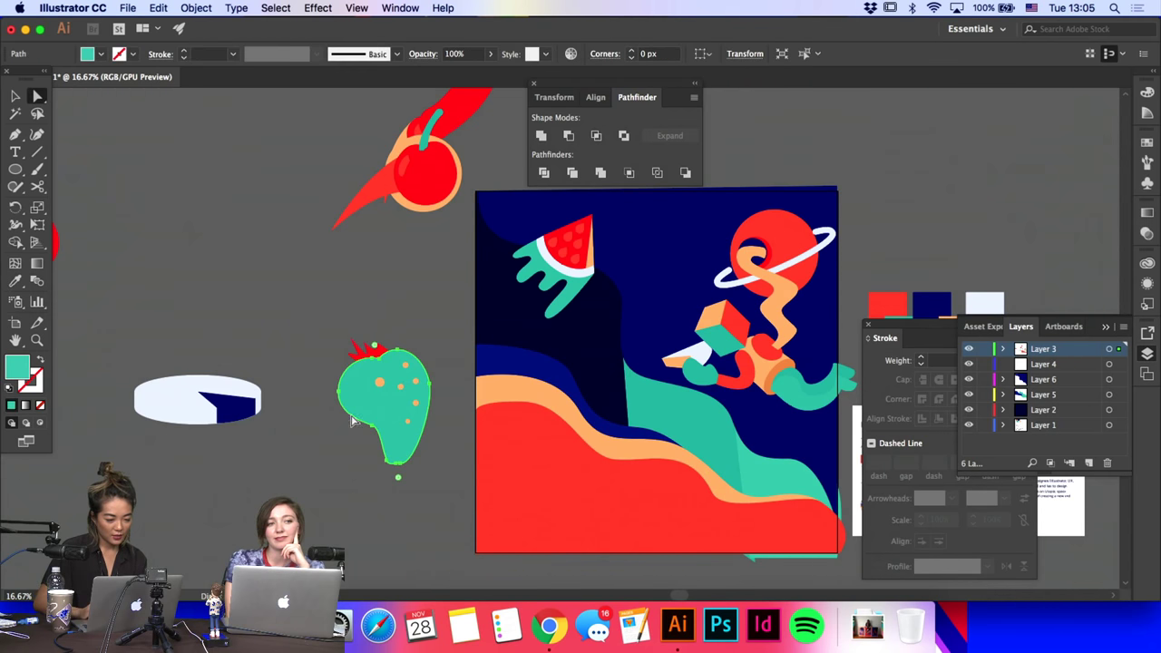
{"action": "left_click", "coordinate": [13, 281]}
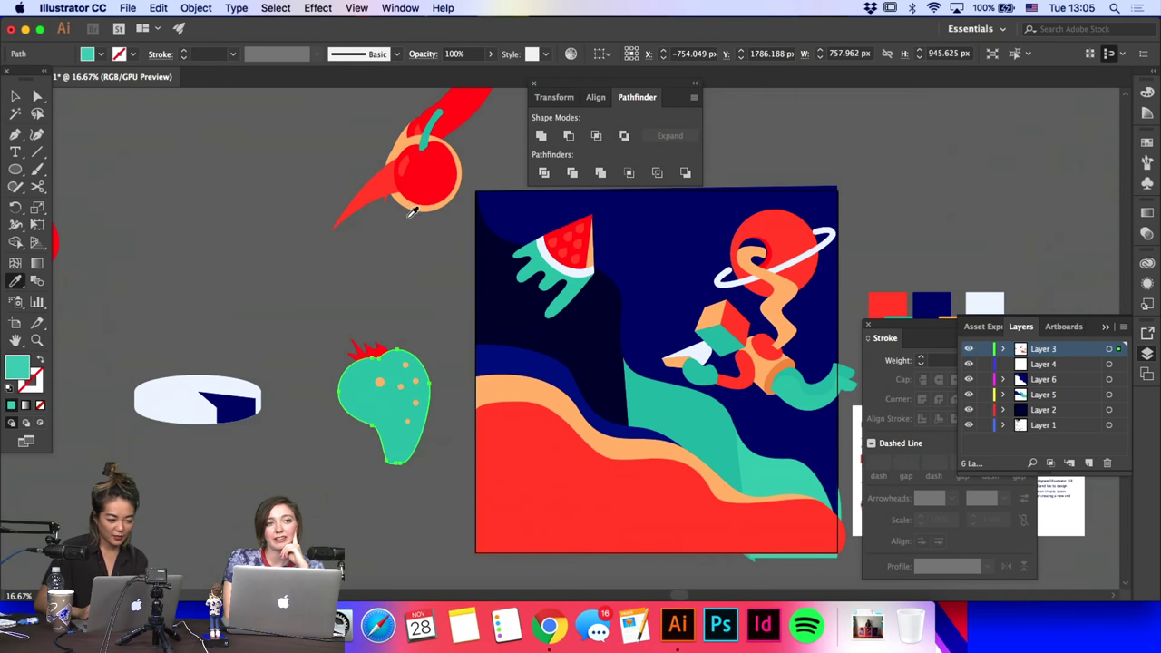
{"action": "left_click", "coordinate": [372, 177]}
{"action": "key", "text": "a"}
{"action": "left_click", "coordinate": [354, 301]}
{"action": "key", "text": "super+z"}
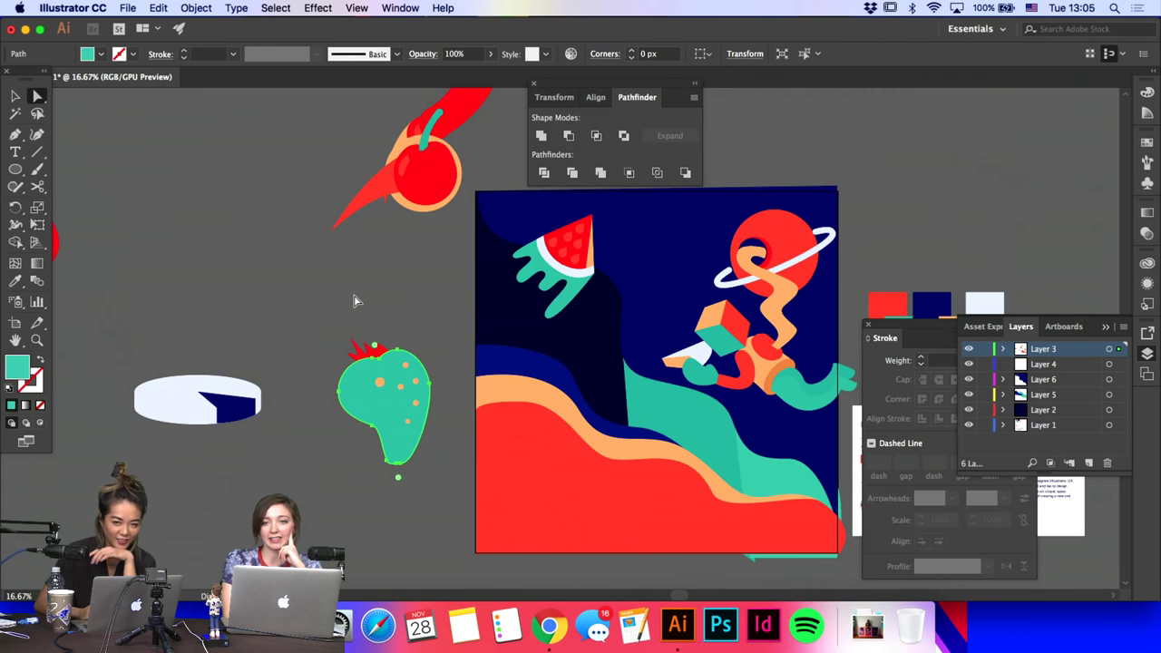
Step: Move the strawberry with its crown onto the artboard over the hills and tilt it slightly clockwise
{"action": "left_click", "coordinate": [17, 96]}
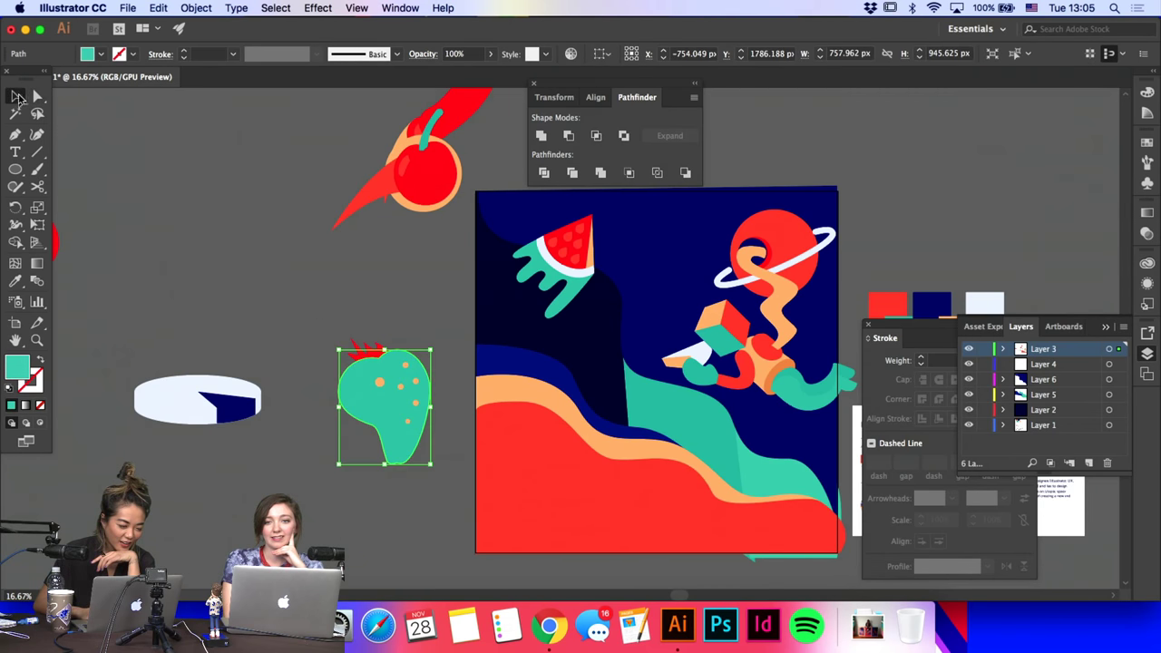
{"action": "left_click", "coordinate": [319, 322]}
{"action": "scroll", "coordinate": [243, 368], "scroll_direction": "left", "scroll_amount": 5}
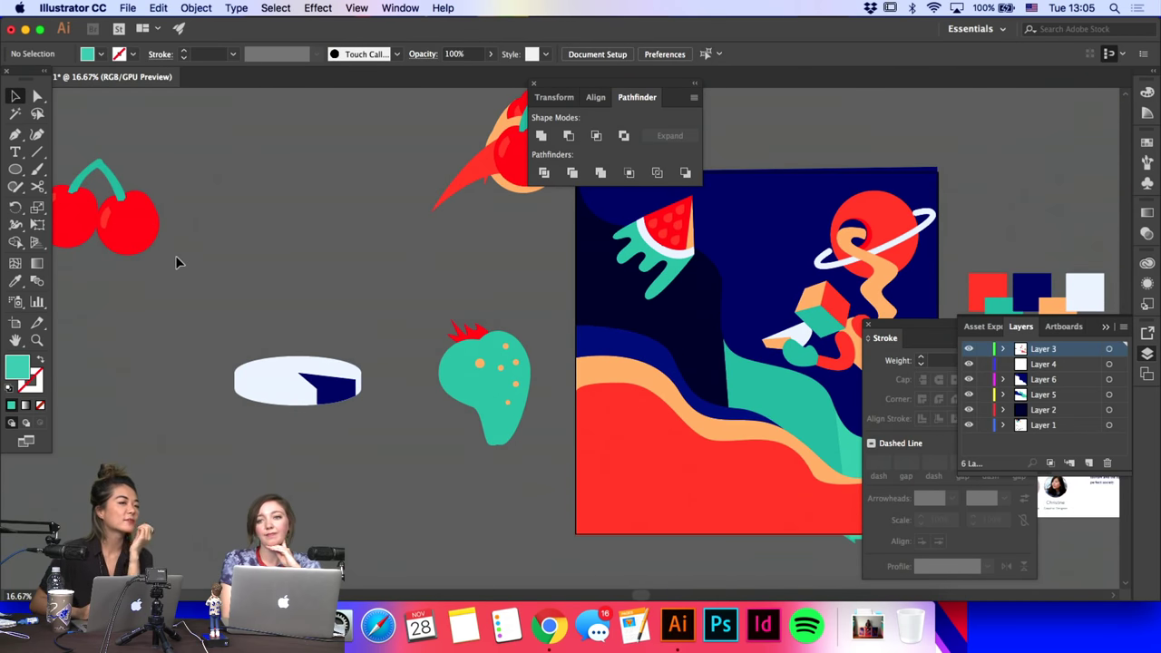
{"action": "scroll", "coordinate": [178, 262], "scroll_direction": "right", "scroll_amount": 5}
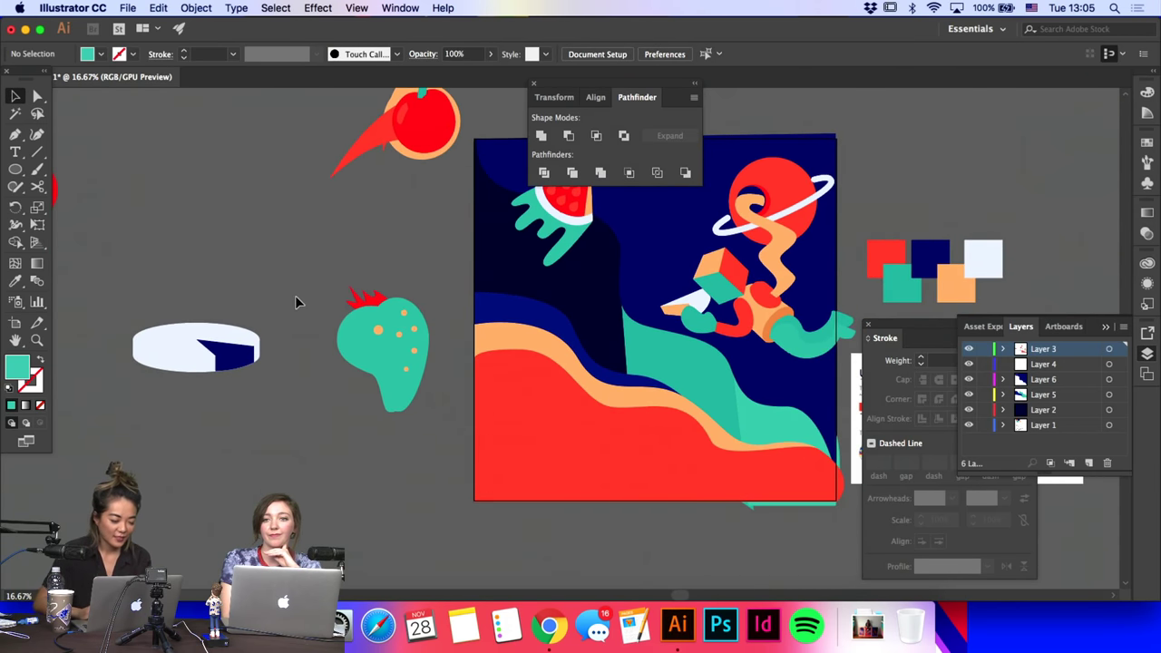
{"action": "left_click_drag", "start_coordinate": [387, 345], "coordinate": [606, 362]}
{"action": "scroll", "coordinate": [619, 314], "scroll_direction": "up", "scroll_amount": 2}
{"action": "left_click_drag", "start_coordinate": [647, 298], "coordinate": [652, 412]}
{"action": "scroll", "coordinate": [651, 412], "scroll_direction": "right", "scroll_amount": 3}
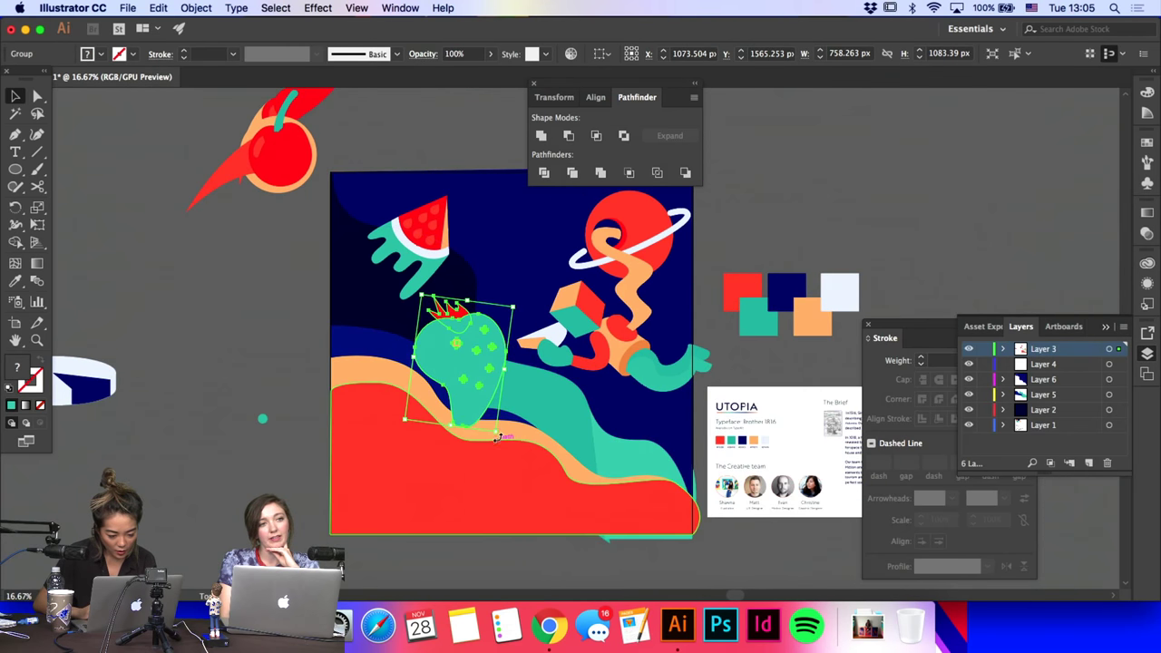
Step: Shrink the strawberry to about 624 × 892 px and move it into Layer 2, partly behind the wave shapes
{"action": "left_click_drag", "start_coordinate": [494, 432], "coordinate": [482, 418]}
{"action": "key", "text": "super+x"}
{"action": "left_click", "coordinate": [430, 389]}
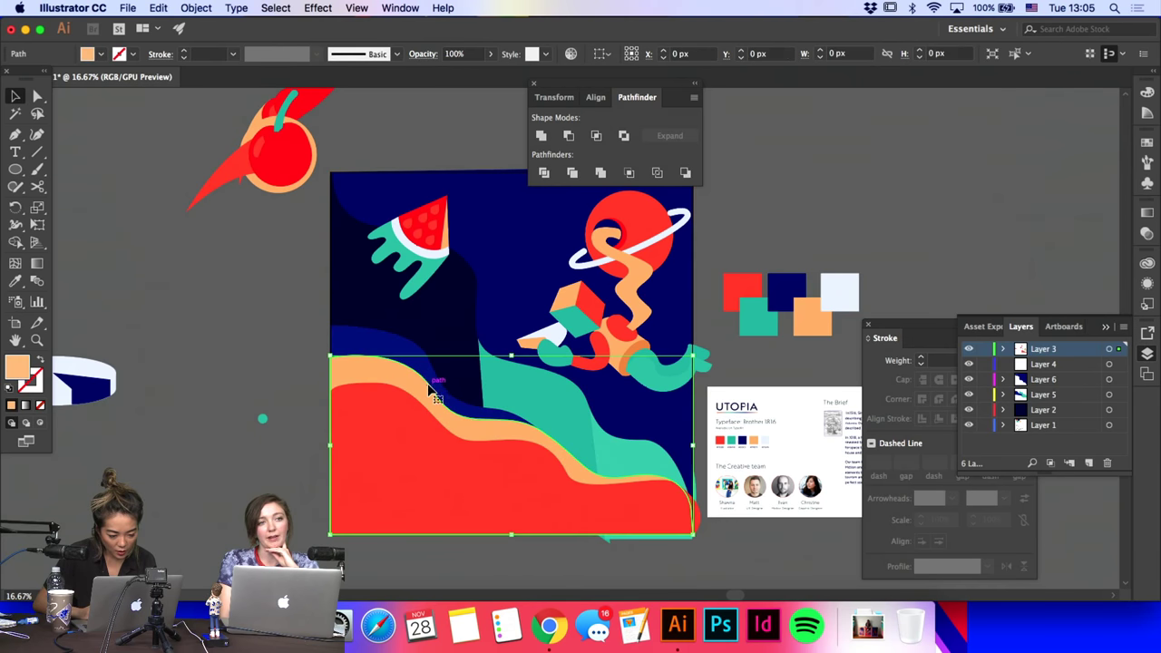
{"action": "left_click", "coordinate": [435, 372]}
{"action": "left_click", "coordinate": [448, 381]}
{"action": "key", "text": "super+f"}
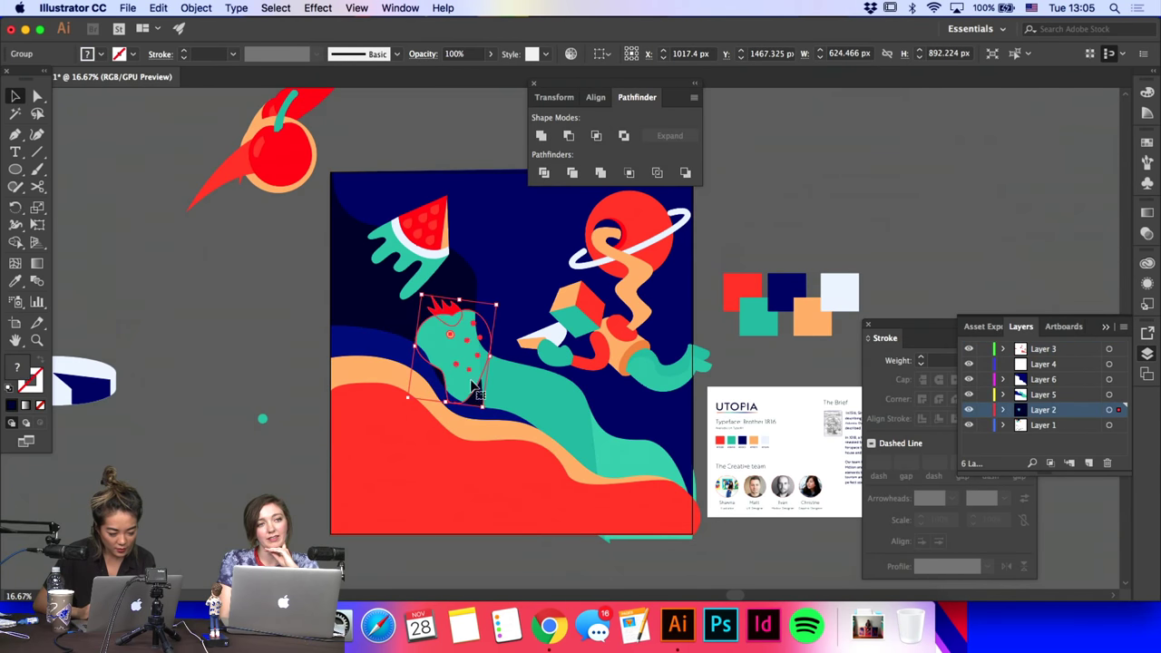
{"action": "left_click_drag", "start_coordinate": [471, 369], "coordinate": [458, 362]}
Step: Try filling the strawberry body on the artboard with the comet cherry's red, and undo the recolouring
{"action": "key", "text": "a"}
{"action": "left_click", "coordinate": [480, 303]}
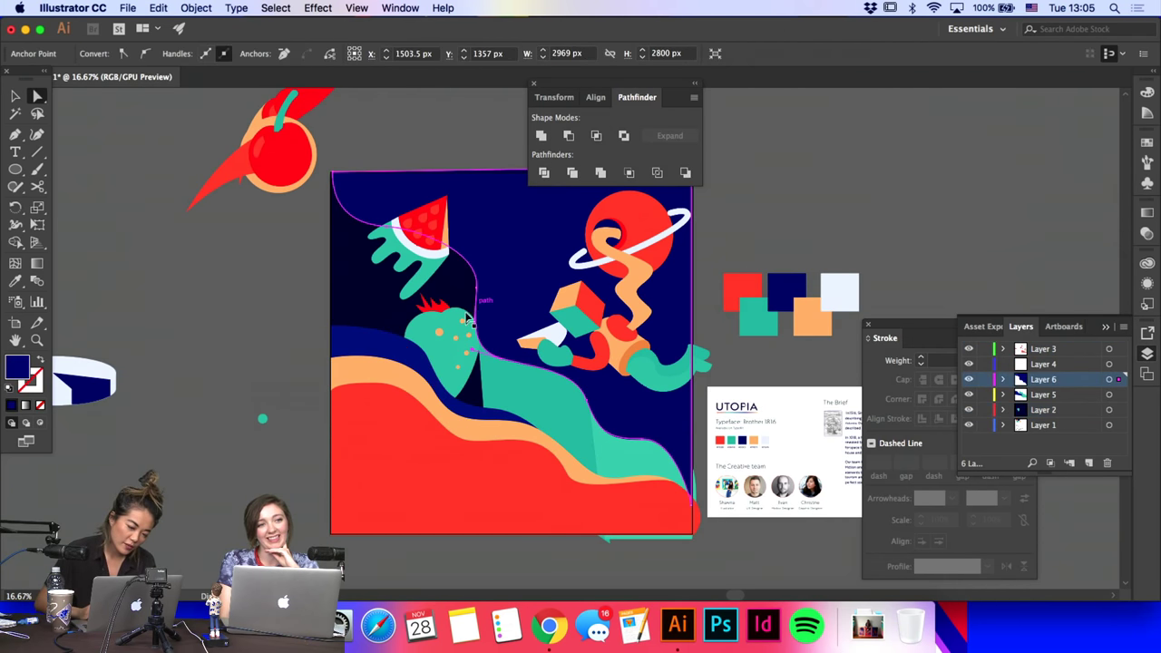
{"action": "left_click", "coordinate": [466, 316]}
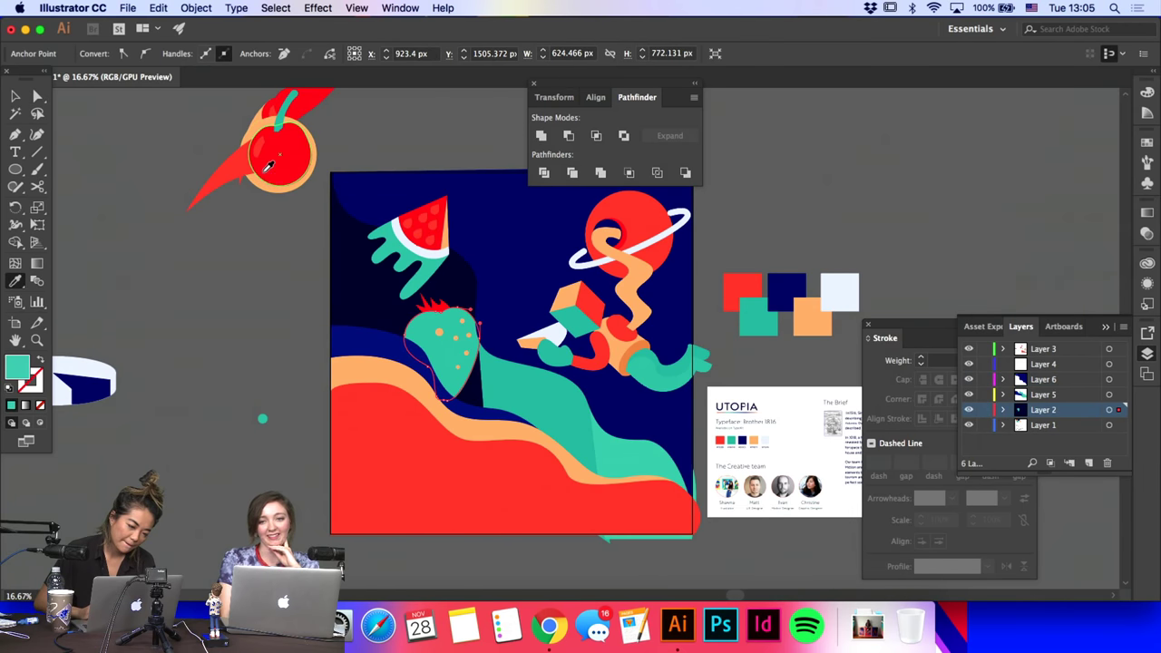
{"action": "left_click", "coordinate": [268, 166]}
{"action": "key", "text": "a"}
{"action": "left_click", "coordinate": [270, 341]}
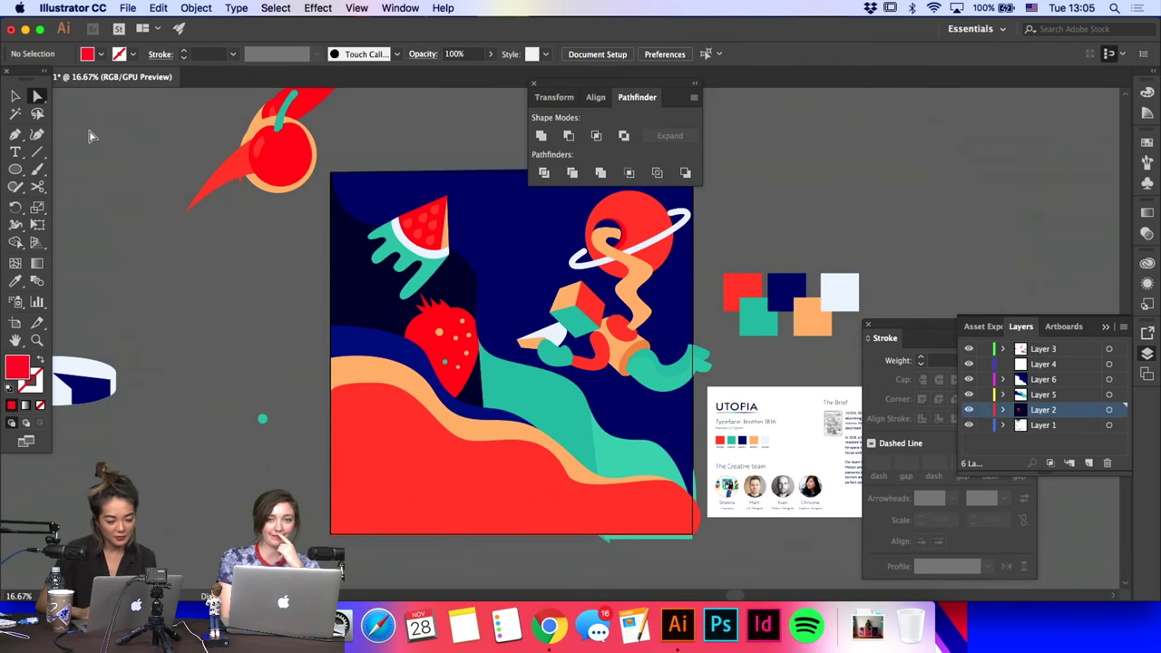
{"action": "key", "text": "ctrl+z"}
{"action": "key", "text": "v"}
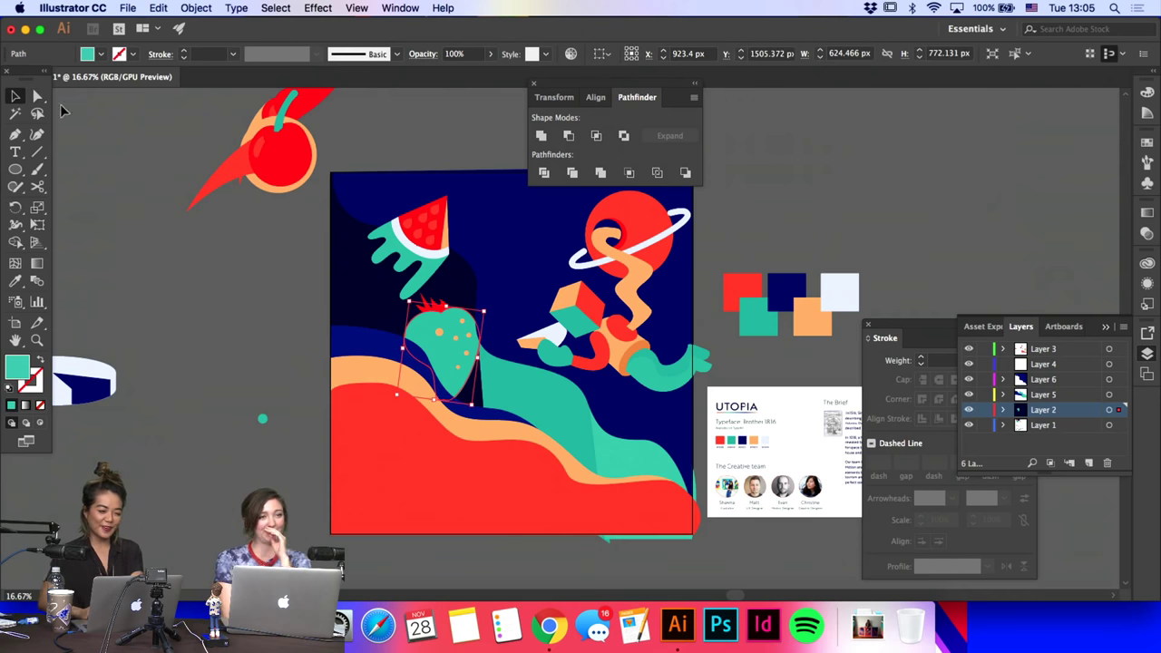
Step: Move the strawberry off the artboard onto the empty canvas below the cherry comet and deselect it
{"action": "left_click_drag", "start_coordinate": [437, 306], "coordinate": [234, 288]}
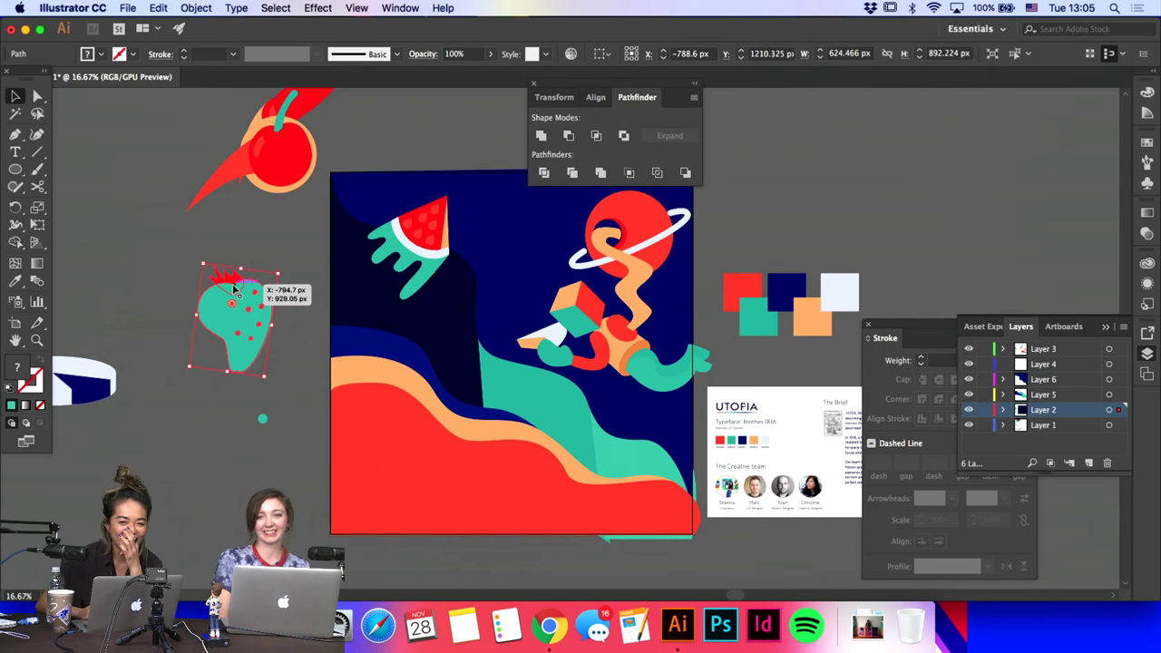
{"action": "scroll", "coordinate": [233, 289], "scroll_direction": "down", "scroll_amount": 3}
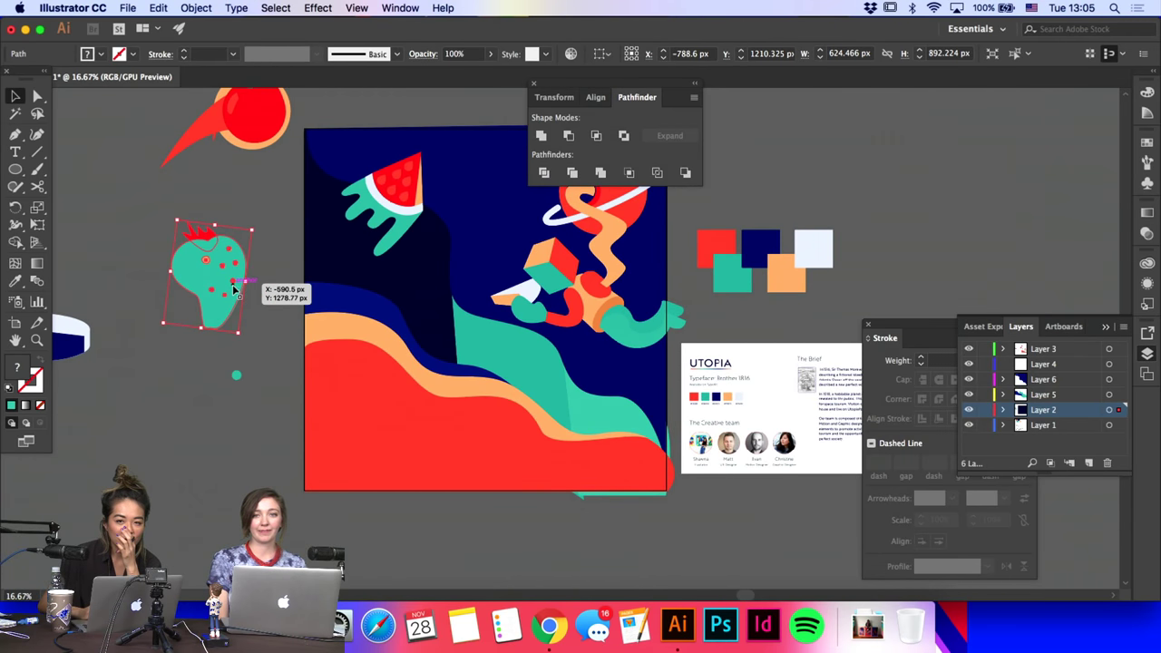
{"action": "left_click_drag", "start_coordinate": [234, 288], "coordinate": [235, 289]}
{"action": "left_click", "coordinate": [277, 396]}
Step: Draw a teal cactus with a tall stem and two upright side arms over the dark hill using the Pen tool
{"action": "scroll", "coordinate": [277, 397], "scroll_direction": "up", "scroll_amount": 3}
{"action": "scroll", "coordinate": [277, 397], "scroll_direction": "right", "scroll_amount": 2}
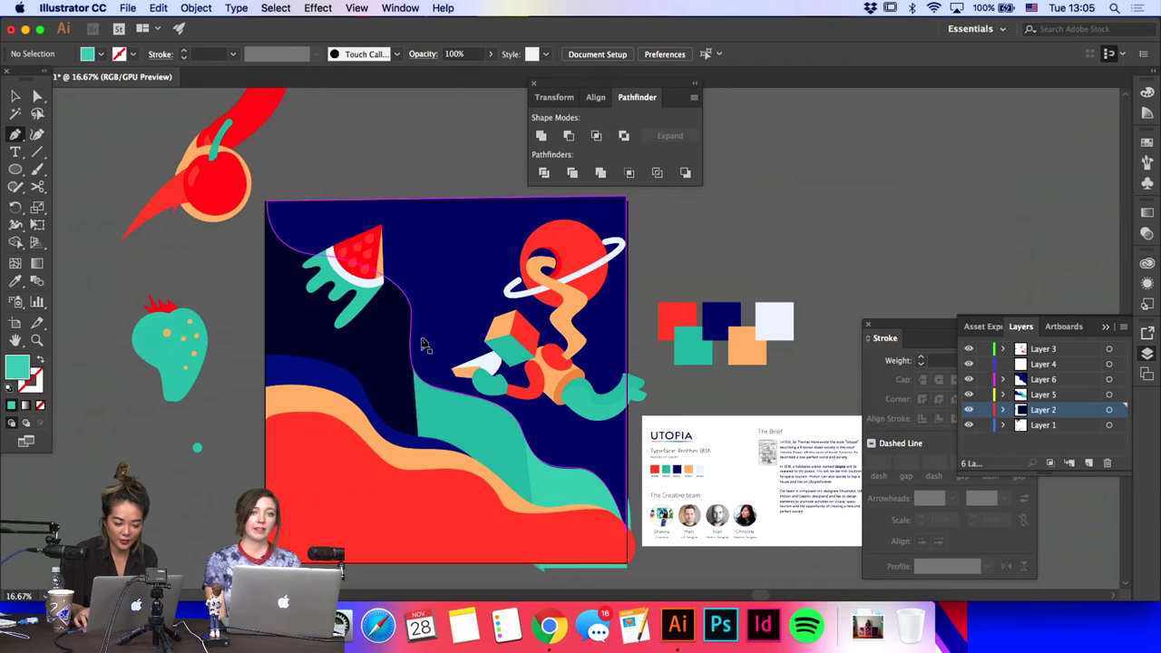
{"action": "key", "text": "super+equal"}
{"action": "left_click", "coordinate": [306, 392]}
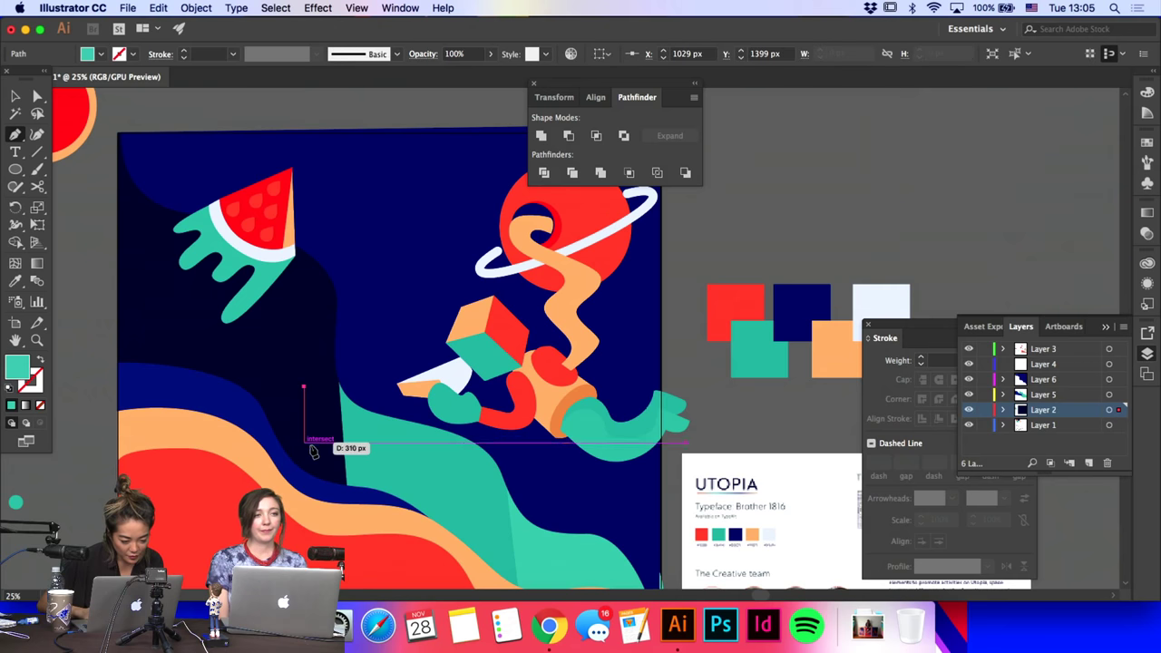
{"action": "left_click_drag", "start_coordinate": [308, 446], "coordinate": [361, 484]}
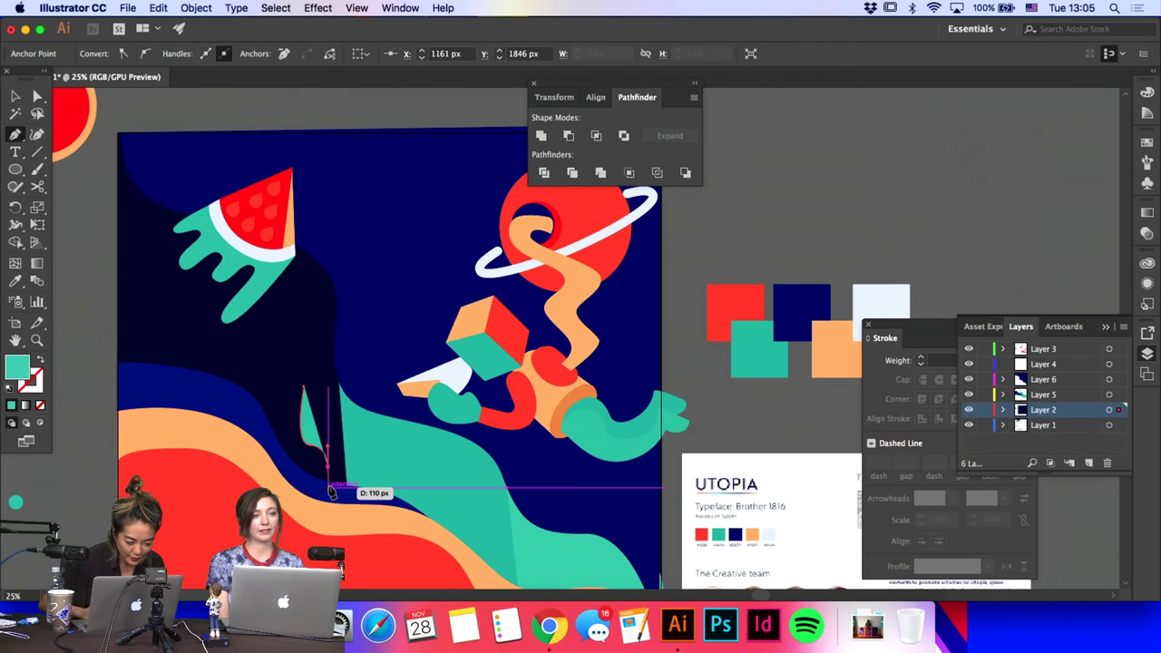
{"action": "left_click", "coordinate": [329, 534]}
{"action": "left_click_drag", "start_coordinate": [369, 534], "coordinate": [361, 446]}
{"action": "key", "text": "super+z"}
{"action": "left_click_drag", "start_coordinate": [352, 534], "coordinate": [363, 328]}
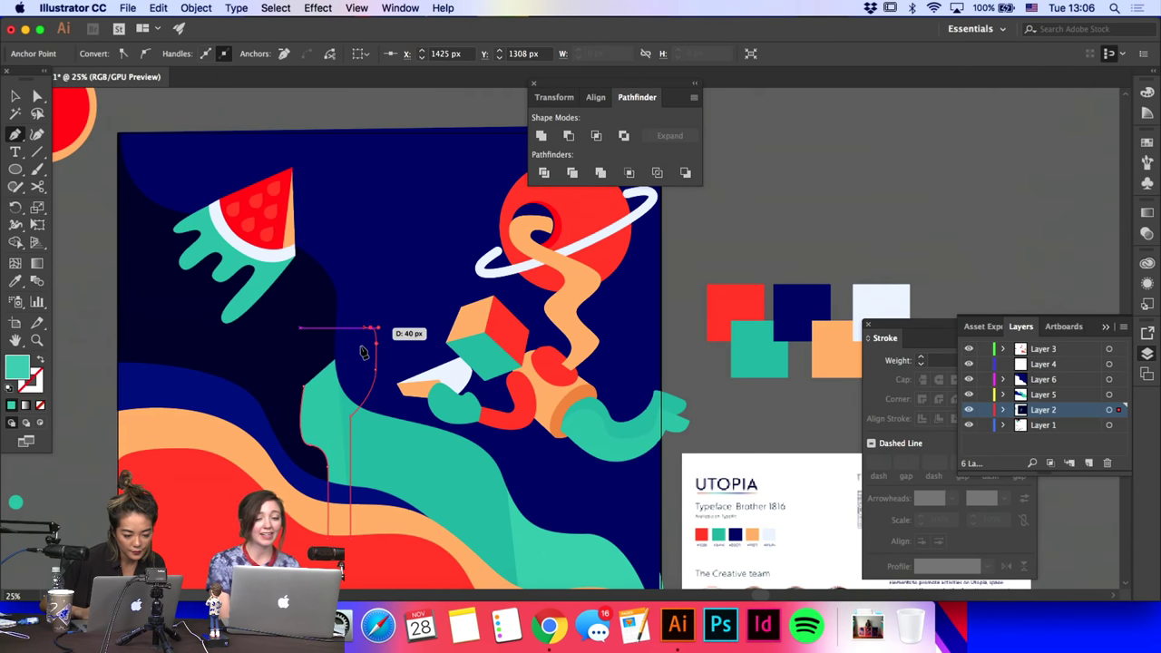
{"action": "mouse_move", "coordinate": [362, 371]}
{"action": "left_mouse_down"}
{"action": "mouse_move", "coordinate": [338, 369]}
{"action": "mouse_move", "coordinate": [341, 354]}
{"action": "mouse_move", "coordinate": [355, 390]}
{"action": "mouse_move", "coordinate": [367, 388]}
{"action": "left_mouse_up"}
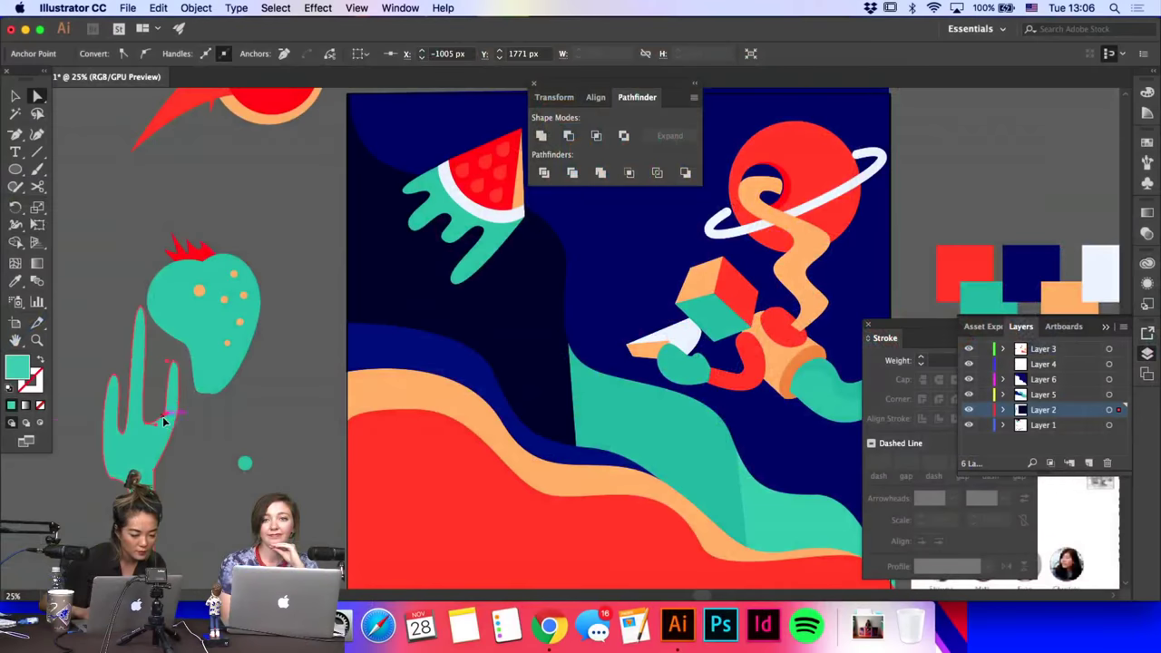
Step: Round the outer curve of the cactus's right arm and lower the bend where it joins the stem
{"action": "left_click", "coordinate": [177, 435]}
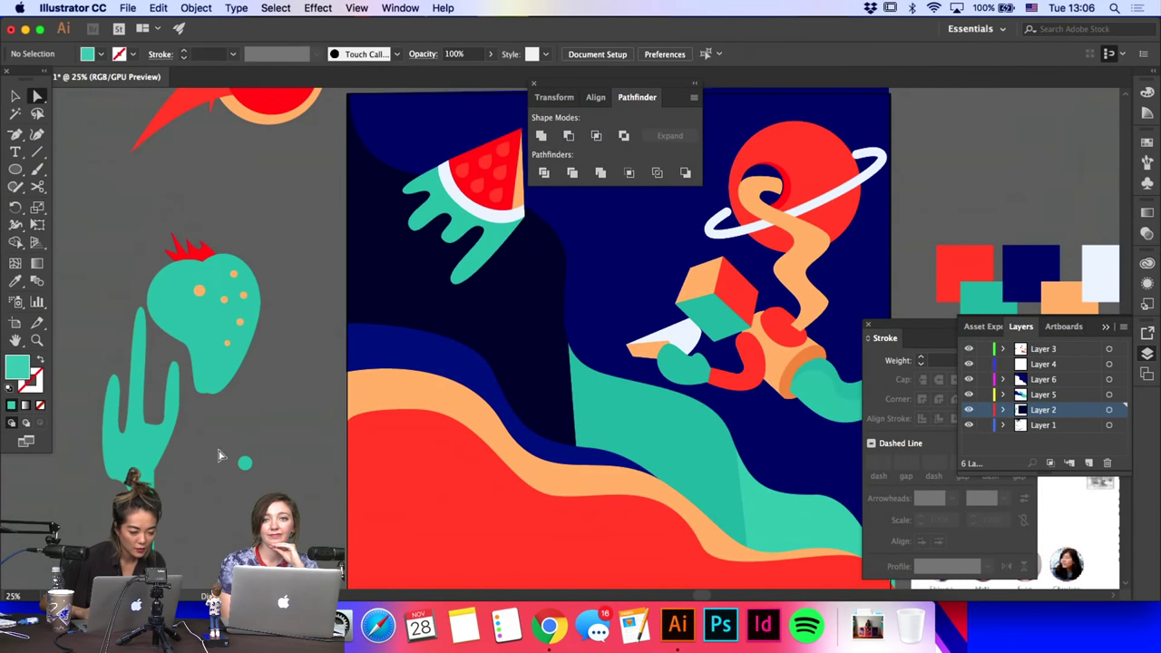
{"action": "left_click", "coordinate": [179, 433]}
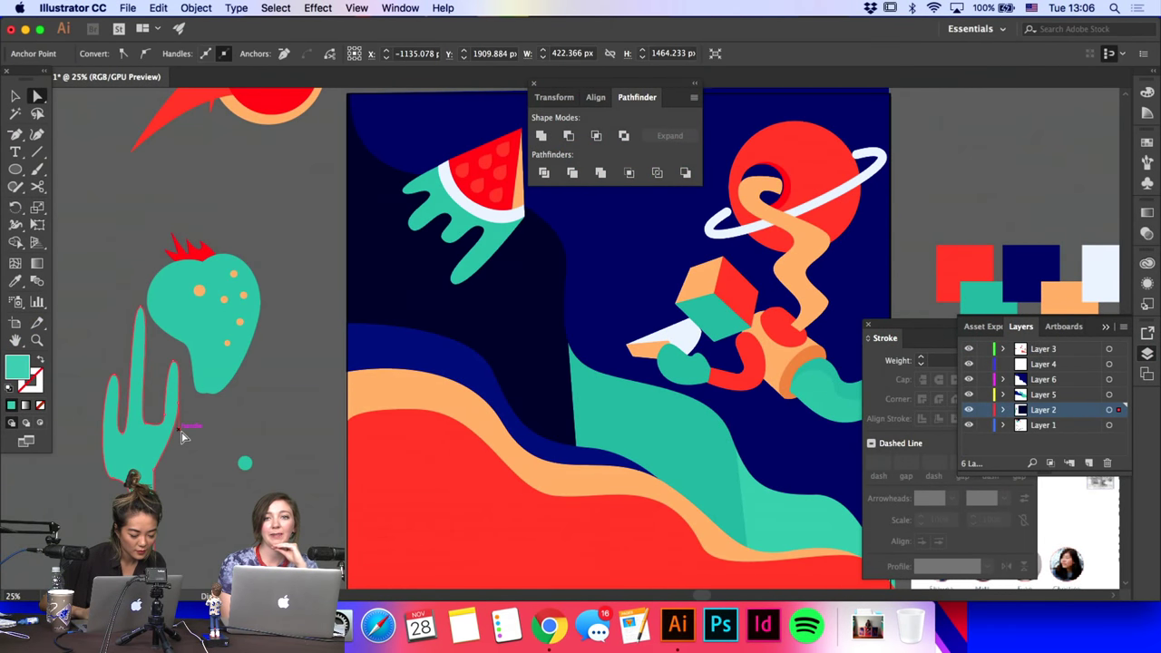
{"action": "left_click_drag", "start_coordinate": [145, 419], "coordinate": [143, 433]}
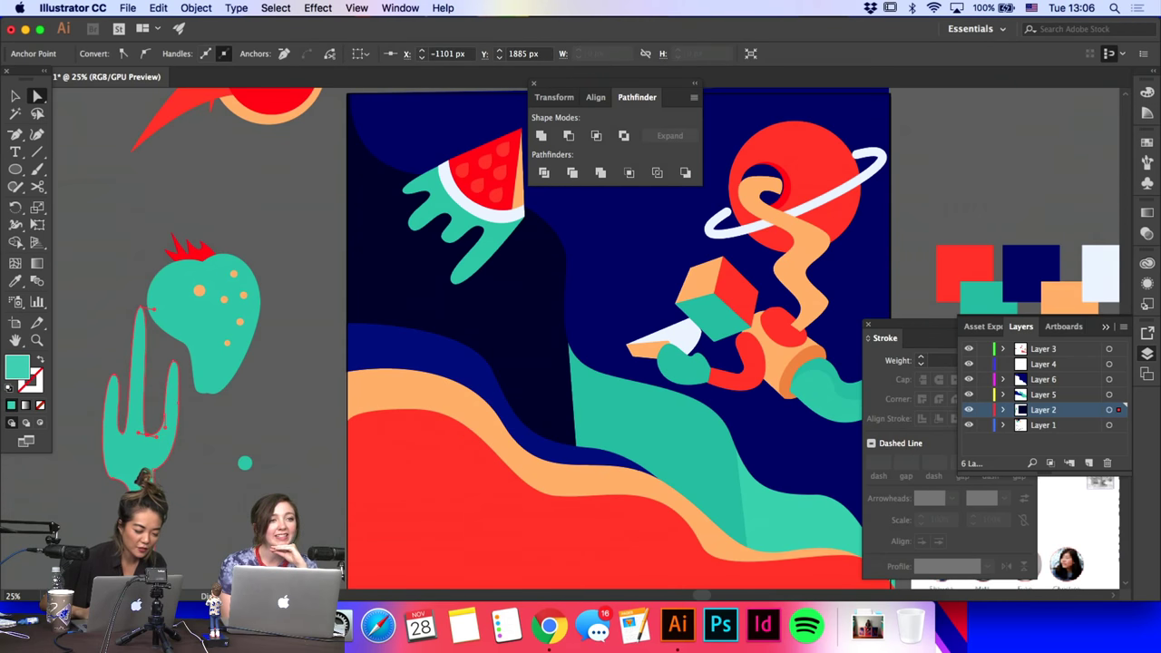
Step: Extend the base of the cactus's stem downward and reshape the tip of its left arm
{"action": "left_click", "coordinate": [138, 476]}
{"action": "left_click", "coordinate": [154, 479], "text": "shift"}
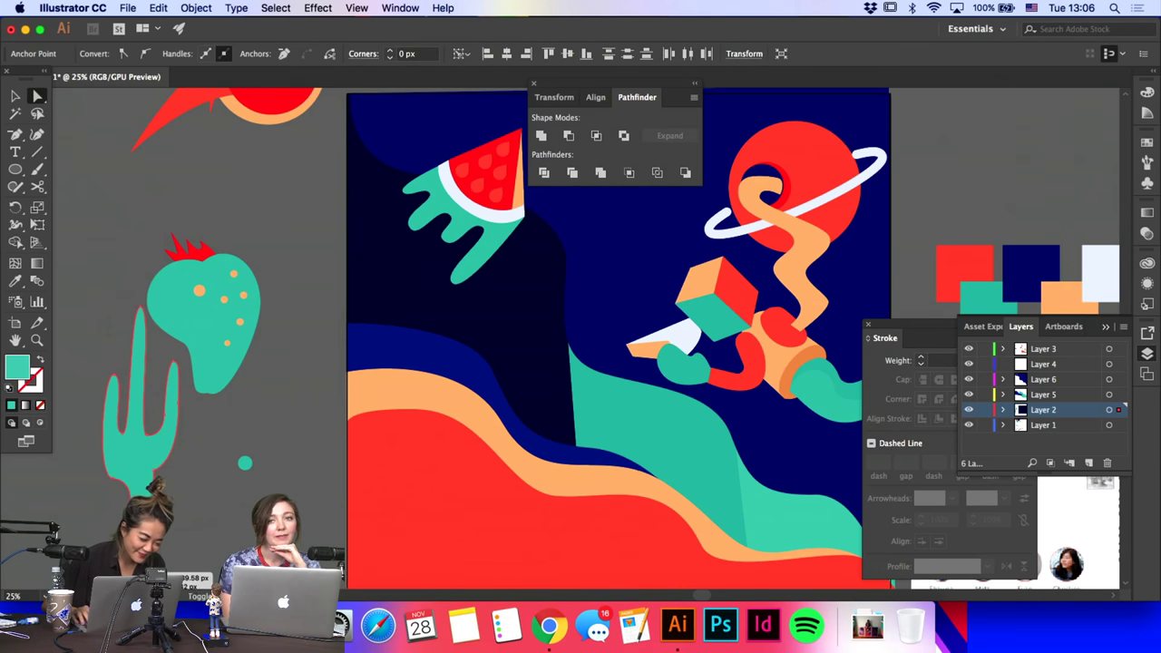
{"action": "left_click", "coordinate": [112, 374]}
{"action": "left_click", "coordinate": [112, 374]}
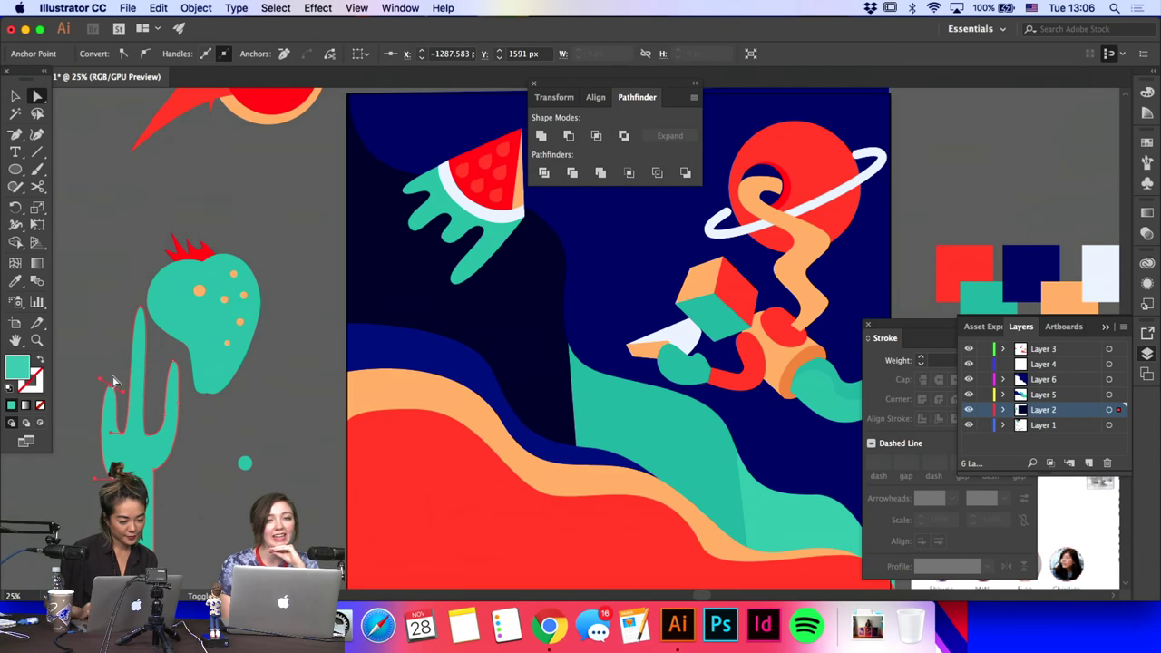
Step: Lower the cactus's right arm together with the bend where it joins the stem, and deselect the shape
{"action": "left_click_drag", "start_coordinate": [143, 436], "coordinate": [187, 434]}
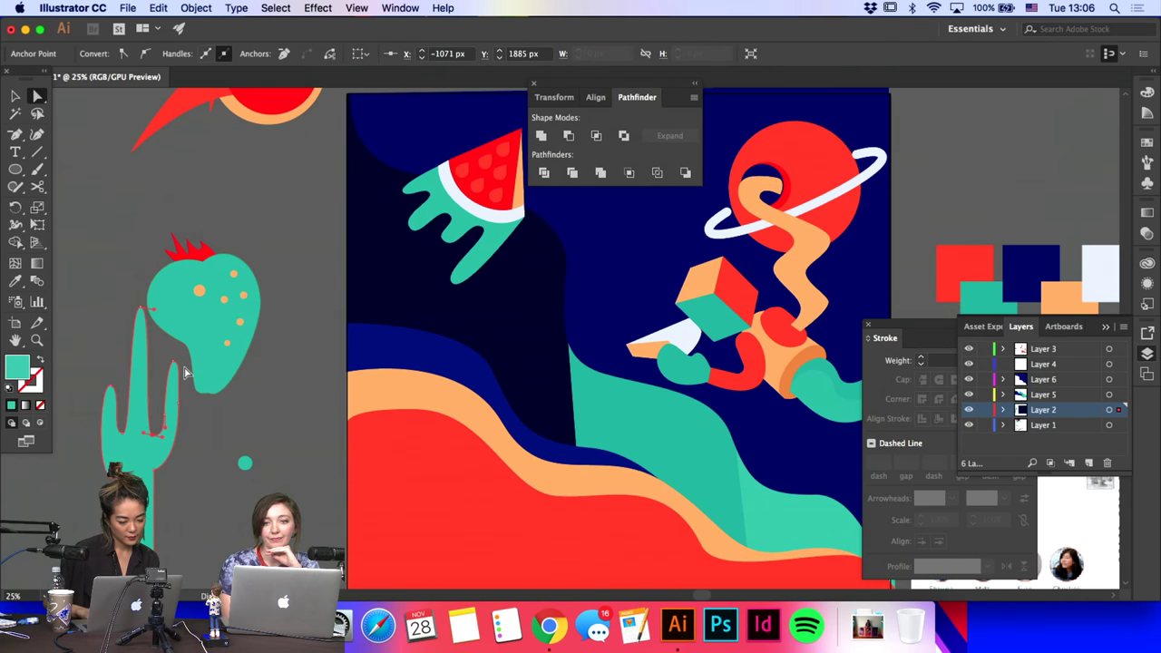
{"action": "left_click", "coordinate": [156, 469], "text": "shift"}
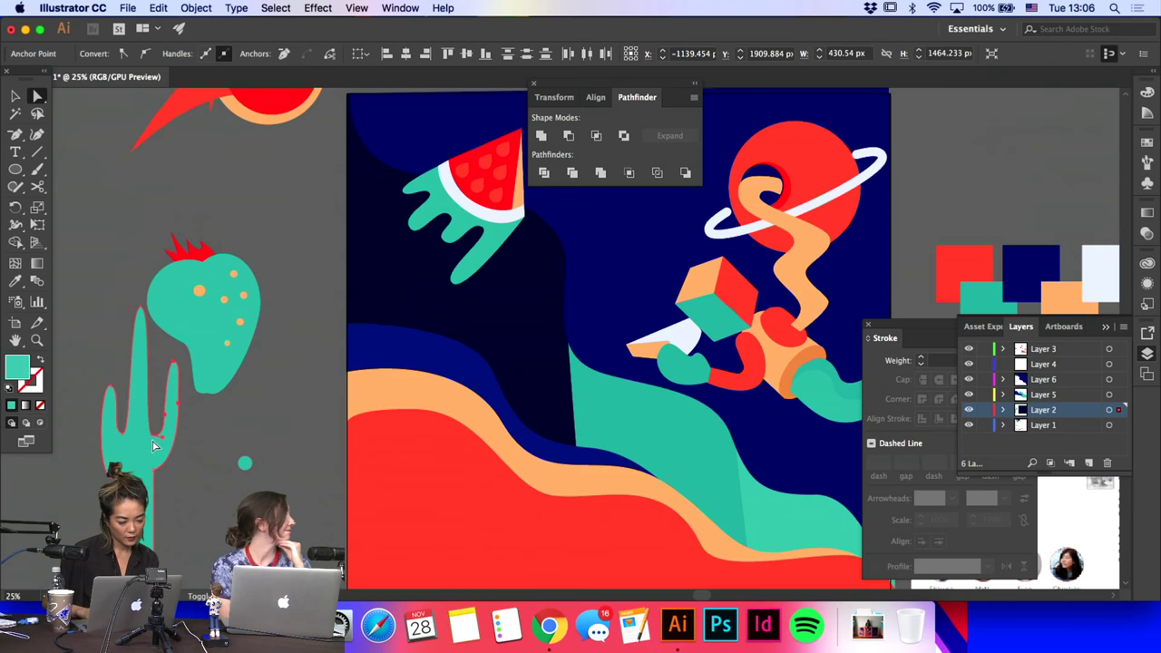
{"action": "left_click_drag", "start_coordinate": [154, 470], "coordinate": [155, 514]}
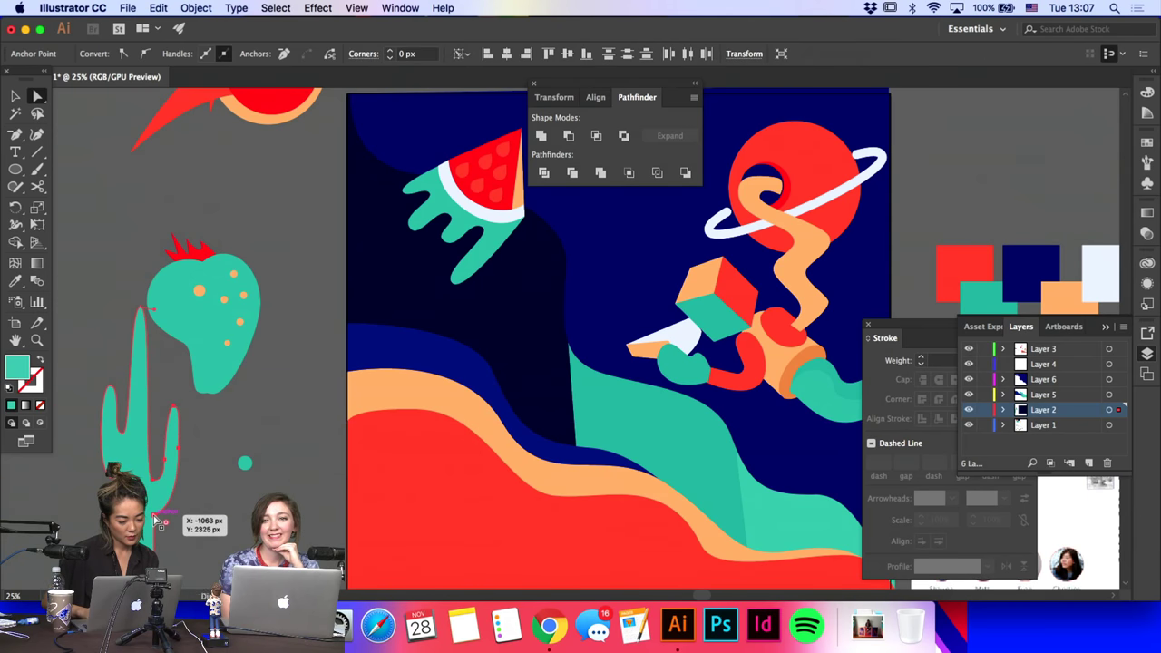
{"action": "left_click", "coordinate": [207, 548]}
{"action": "scroll", "coordinate": [205, 545], "scroll_direction": "down", "scroll_amount": 5}
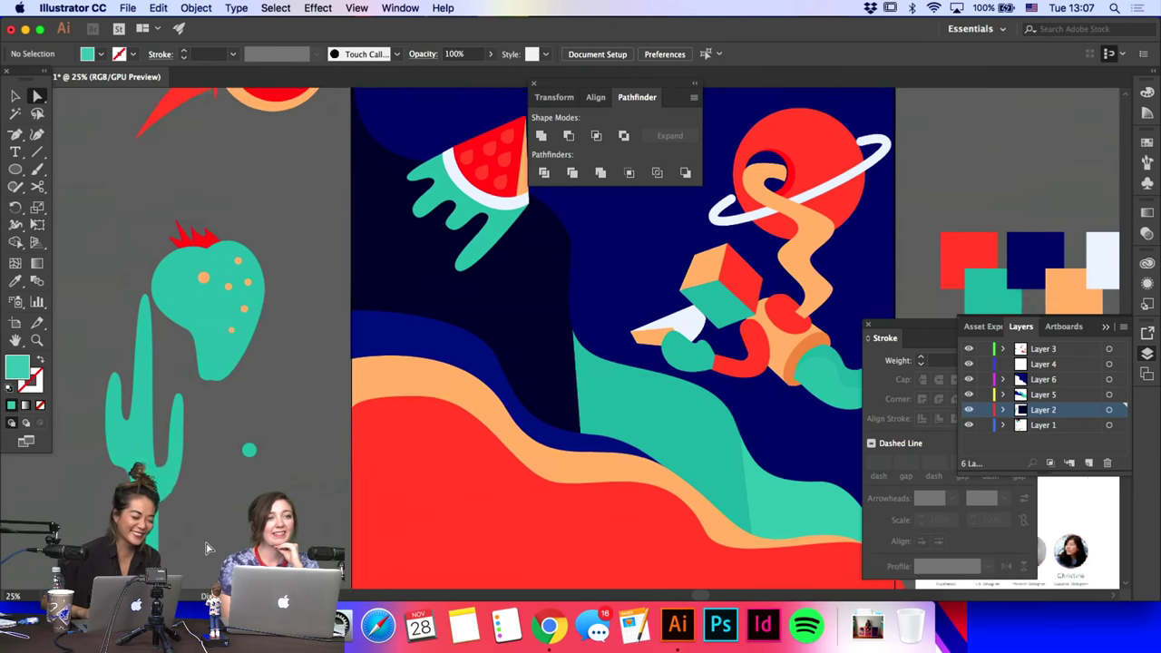
Step: Draw a teal coral-like plant with three thin wavy branches meeting at a pointed base beside the cactus using the Pen tool
{"action": "left_click_drag", "start_coordinate": [18, 134], "coordinate": [54, 133]}
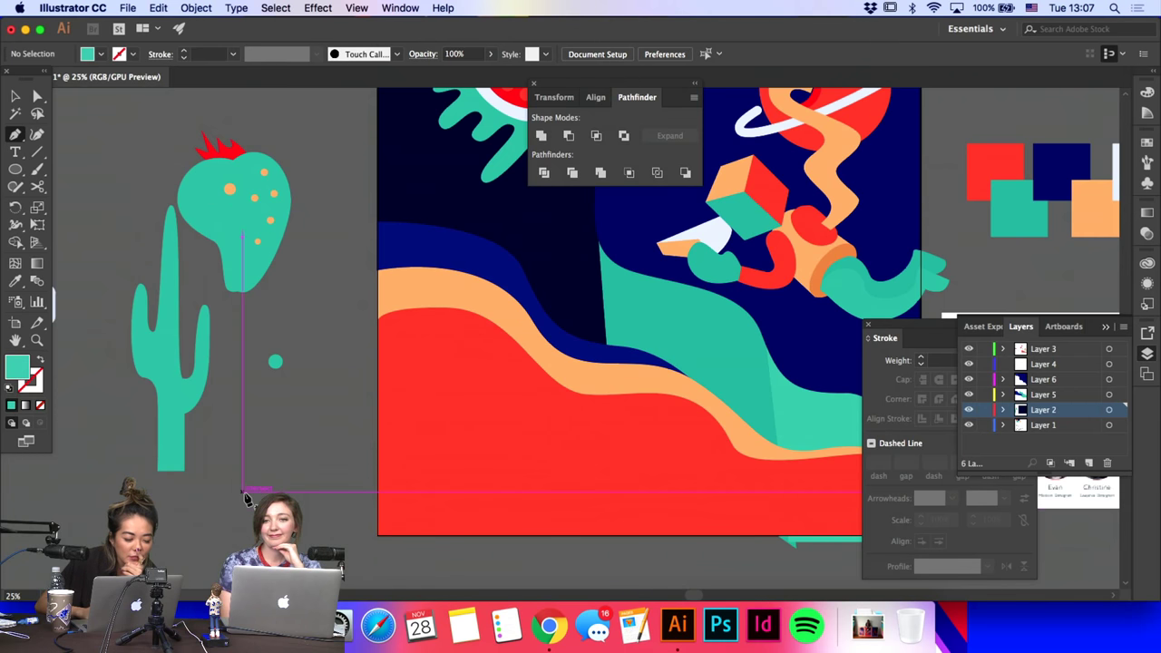
{"action": "left_click_drag", "start_coordinate": [243, 493], "coordinate": [212, 460]}
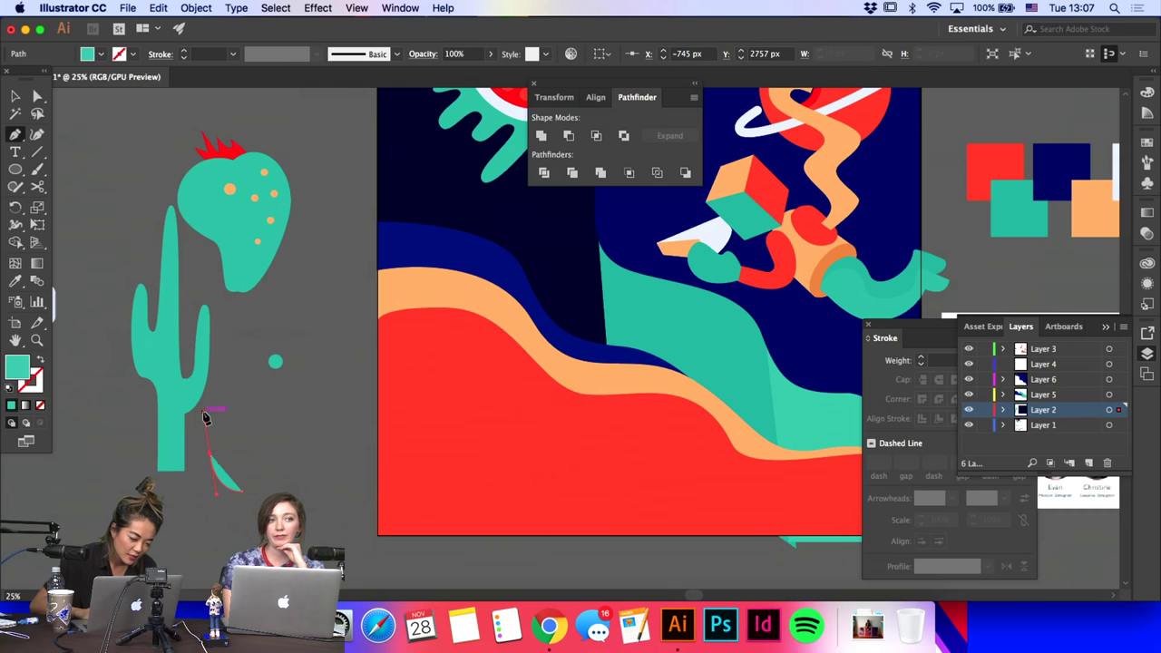
{"action": "key", "text": "super+z"}
{"action": "left_click_drag", "start_coordinate": [199, 422], "coordinate": [240, 460]}
{"action": "left_click_drag", "start_coordinate": [225, 412], "coordinate": [222, 309]}
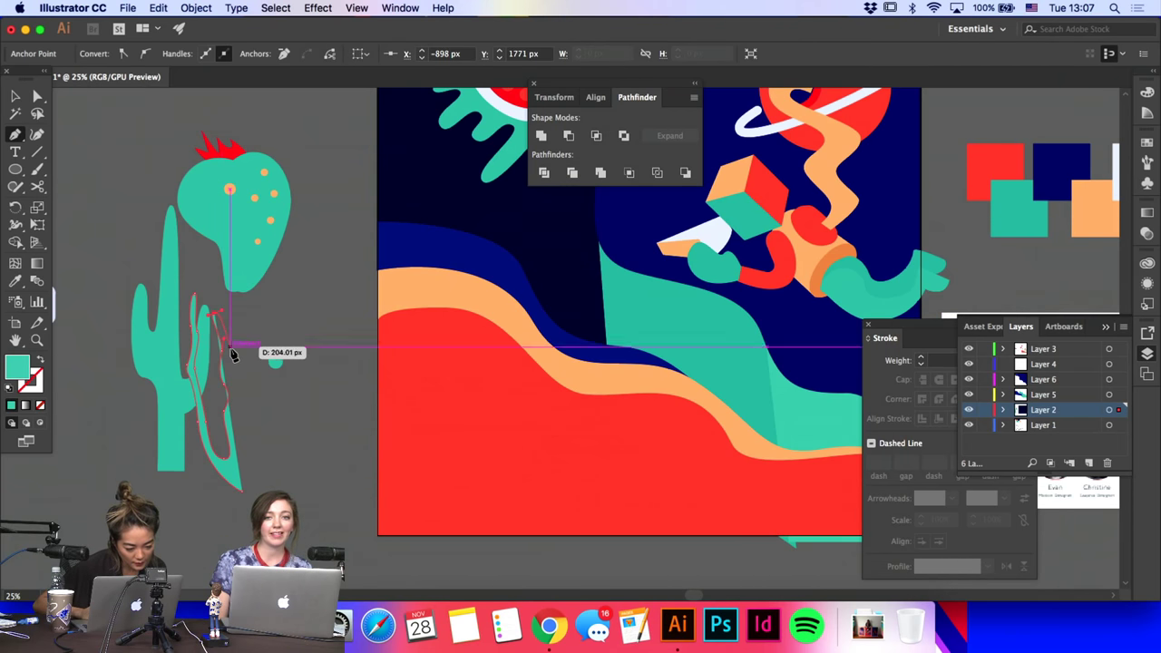
{"action": "left_click_drag", "start_coordinate": [230, 349], "coordinate": [257, 493]}
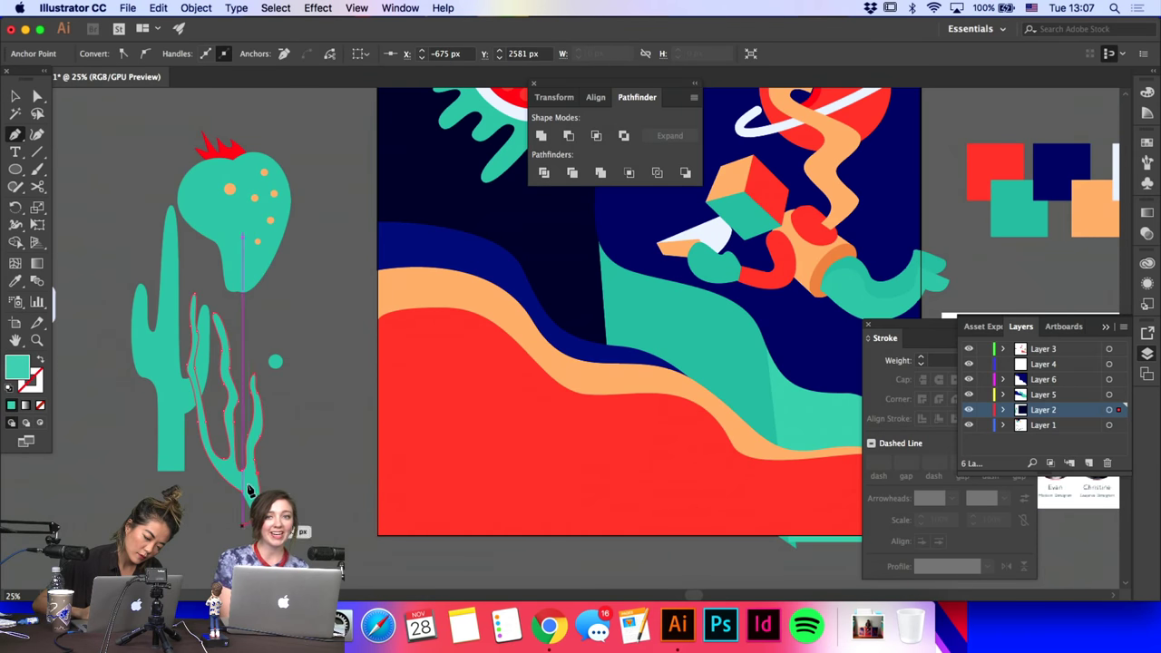
{"action": "left_click", "coordinate": [257, 536]}
{"action": "left_click", "coordinate": [243, 492]}
Step: Move the whole branching plant down and to the right so it stands clear of the cactus
{"action": "key", "text": "a"}
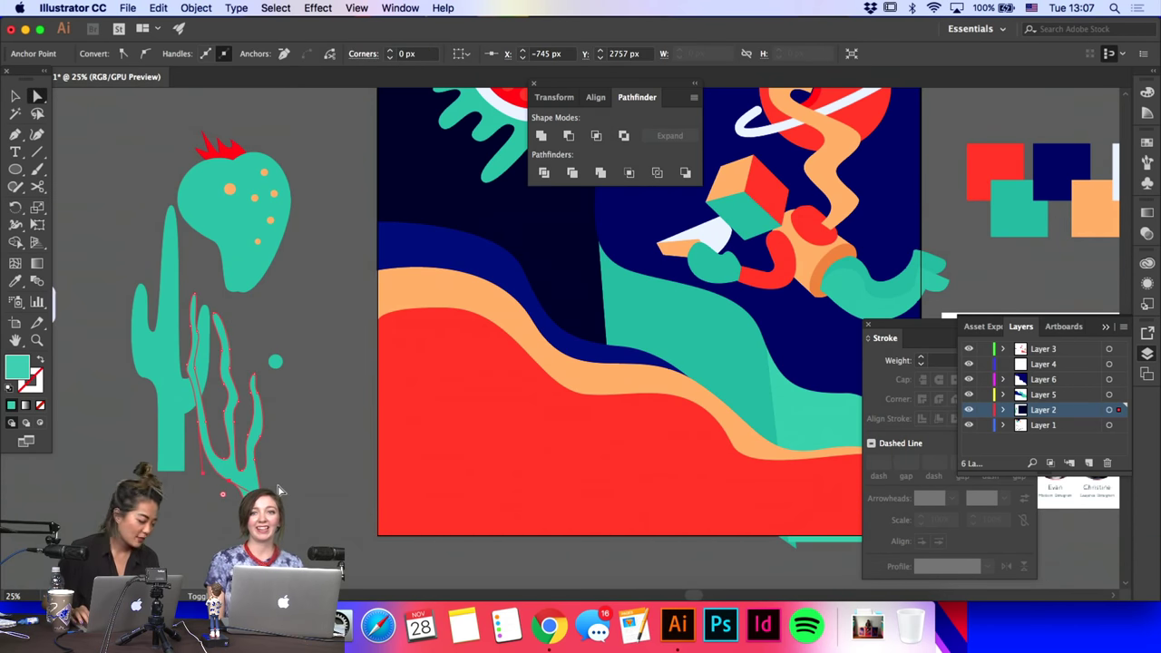
{"action": "left_click", "coordinate": [234, 487]}
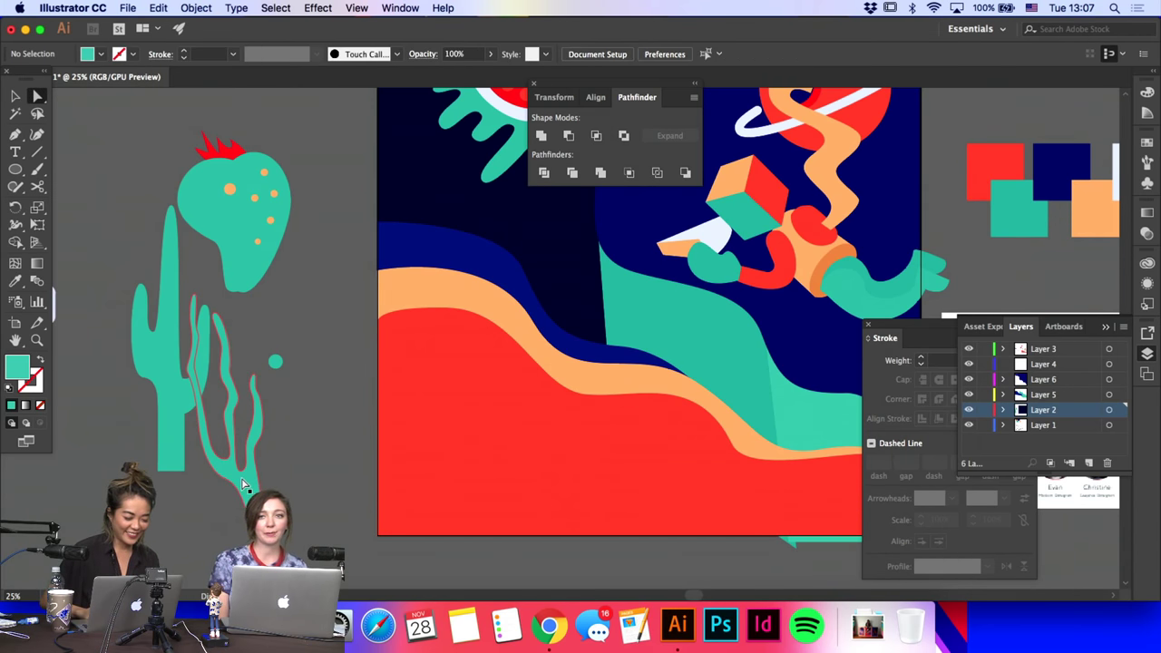
{"action": "left_click_drag", "start_coordinate": [233, 486], "coordinate": [289, 523]}
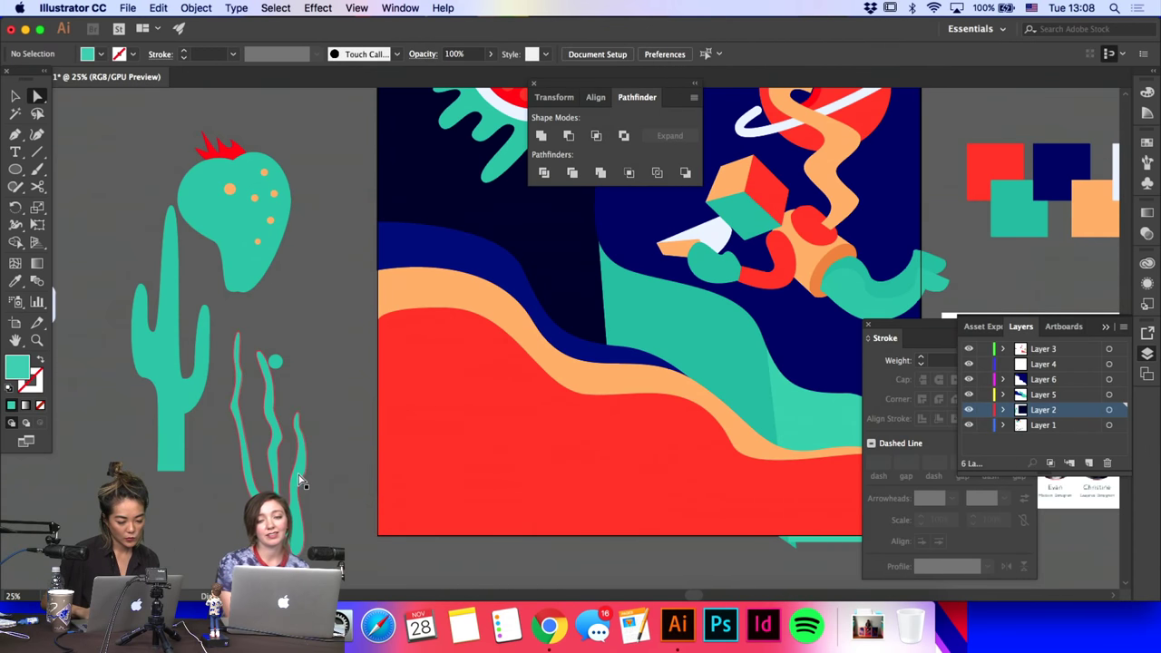
Step: Add an anchor point on the plant's left branch and shift the branch's lower edge points to the left
{"action": "left_click", "coordinate": [284, 447]}
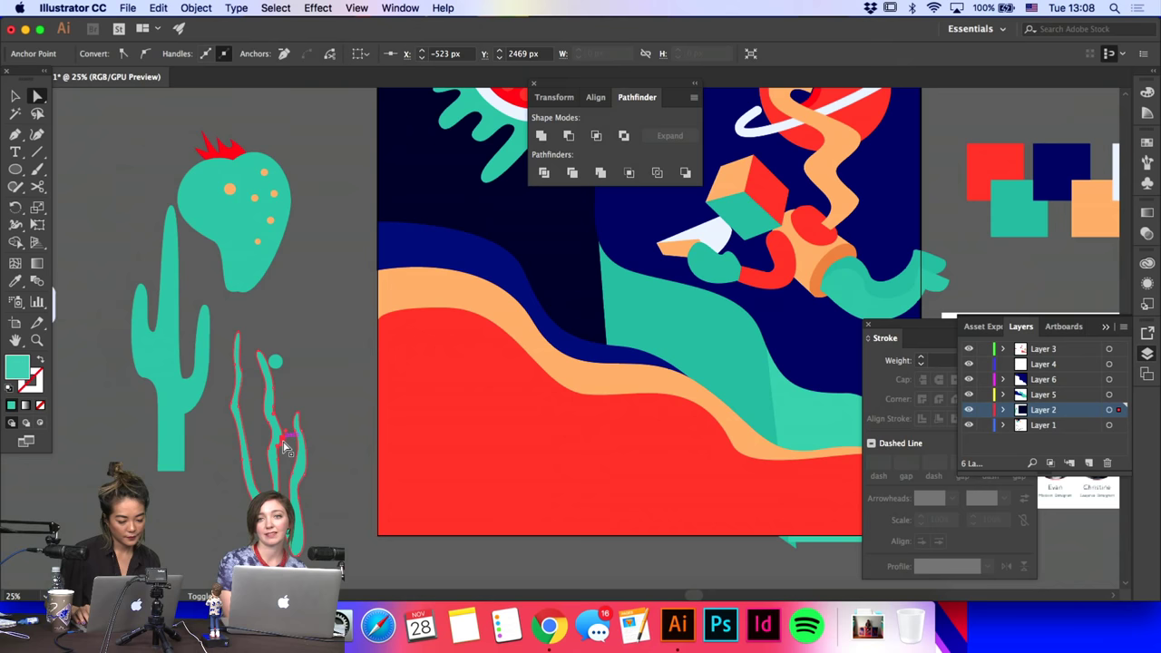
{"action": "left_click", "coordinate": [326, 388]}
{"action": "left_click", "coordinate": [234, 416]}
{"action": "left_click", "coordinate": [259, 450]}
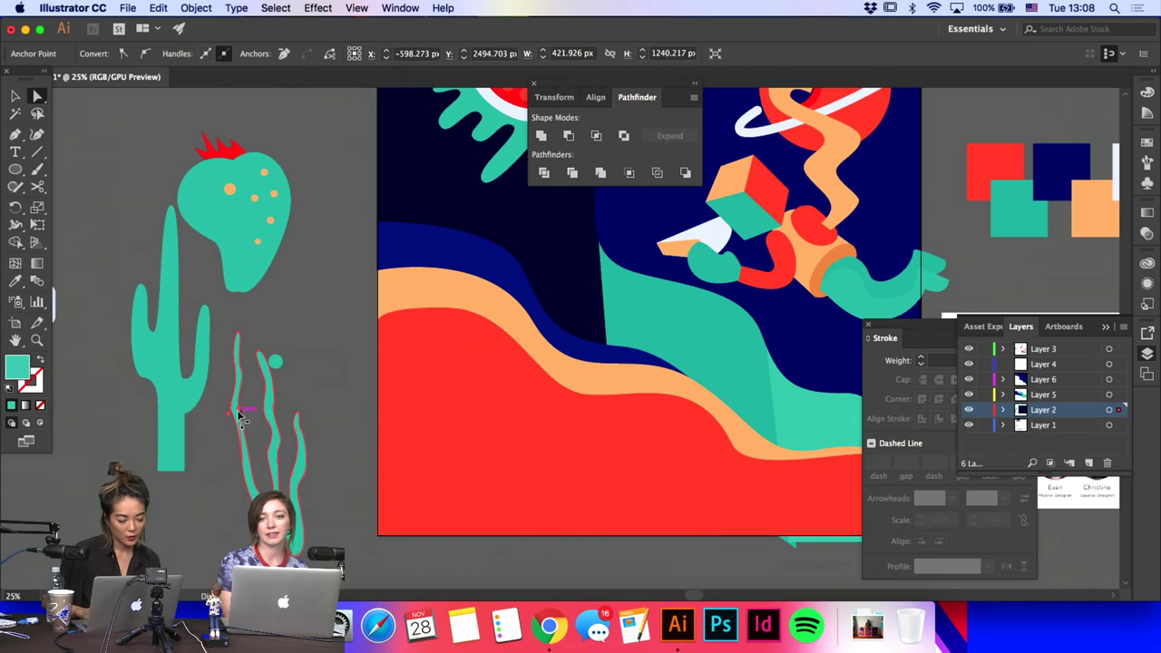
{"action": "key", "text": "super+z"}
{"action": "key", "text": "plus"}
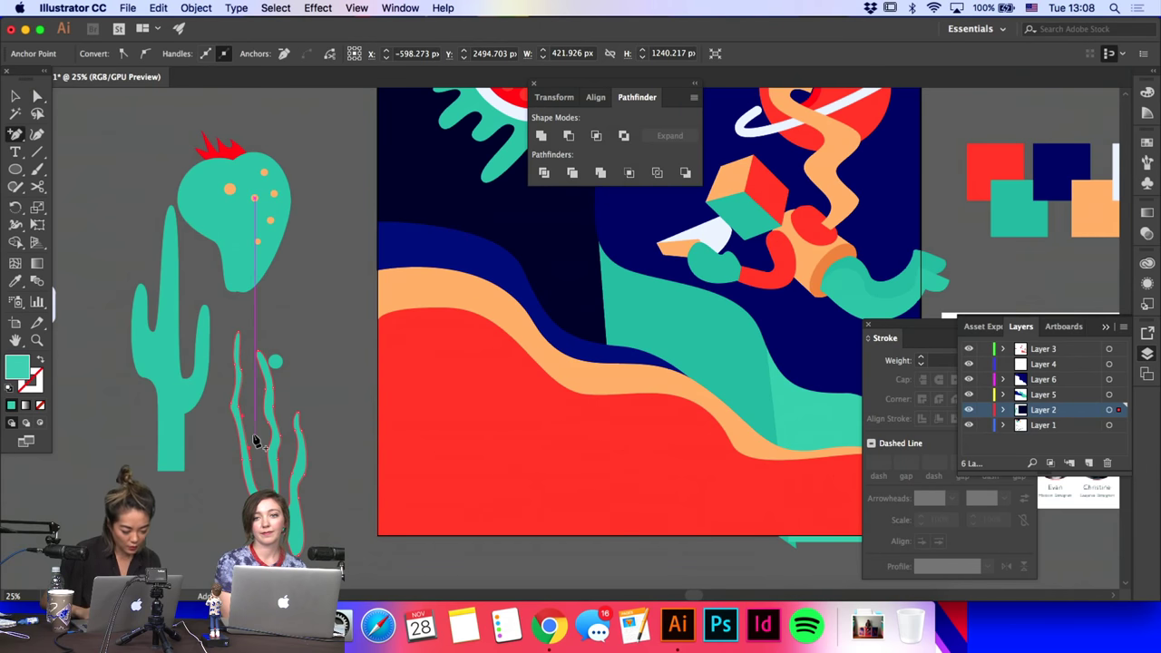
{"action": "key", "text": "a"}
{"action": "left_click", "coordinate": [254, 464], "text": "shift"}
{"action": "key", "text": "shift+Left"}
{"action": "key", "text": "shift+Left"}
{"action": "key", "text": "shift+Left"}
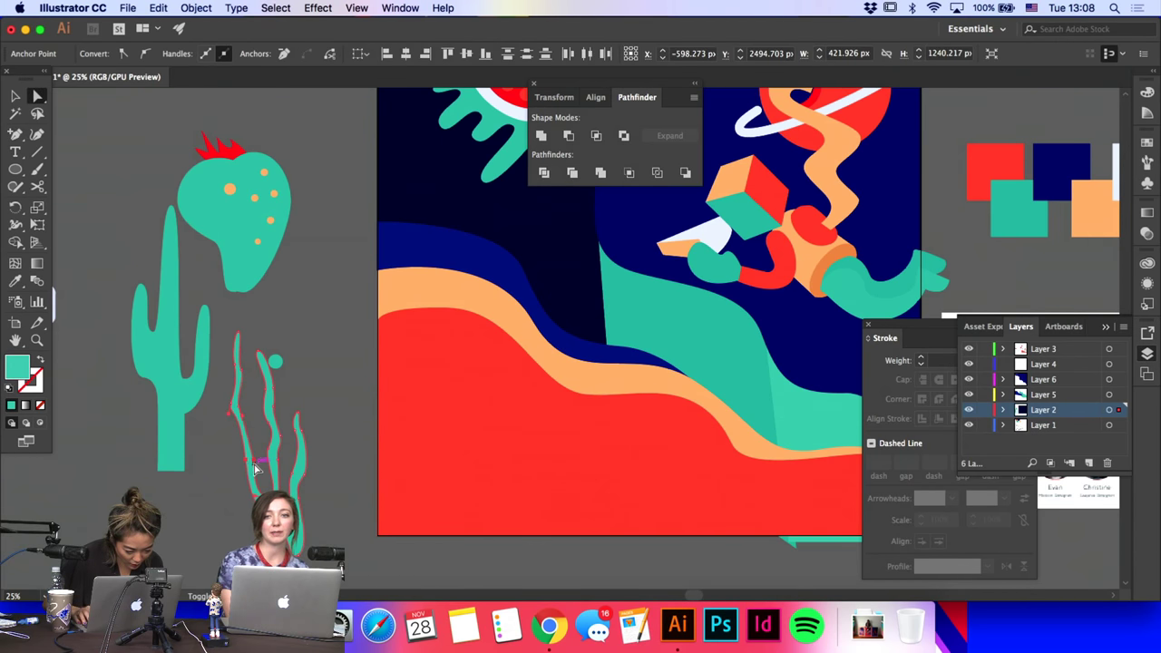
{"action": "key", "text": "shift+Left"}
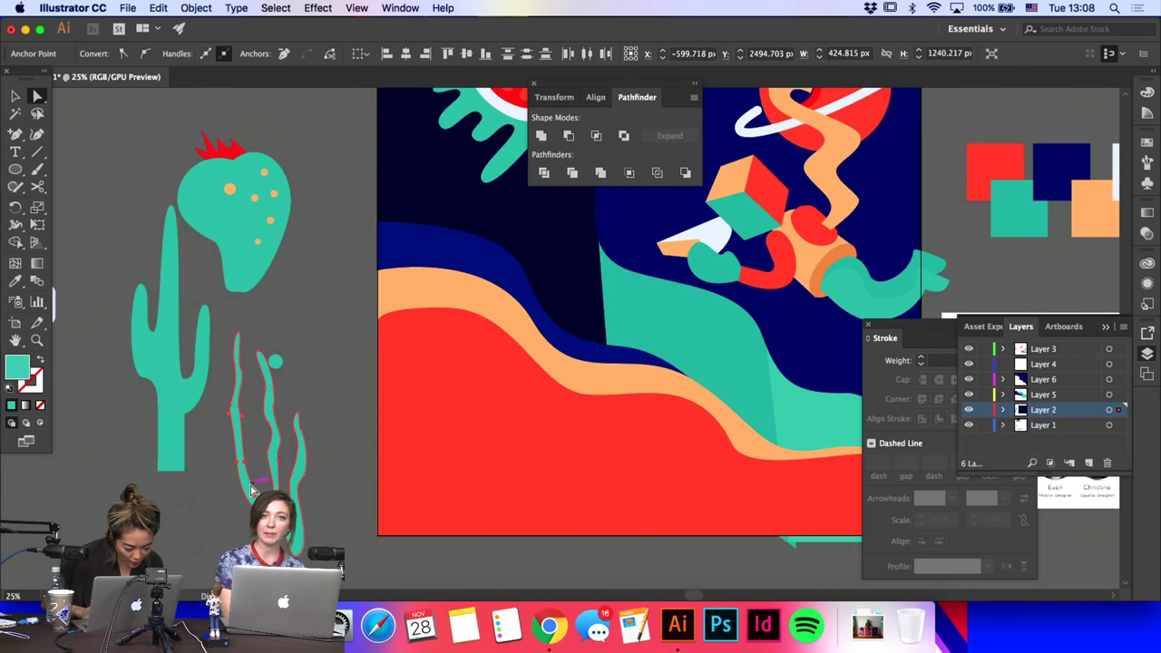
Step: Add an anchor point near the foot of the left branch and reshape the bend where it joins the base
{"action": "key", "text": "plus"}
{"action": "left_click", "coordinate": [248, 491]}
{"action": "left_click", "coordinate": [247, 498]}
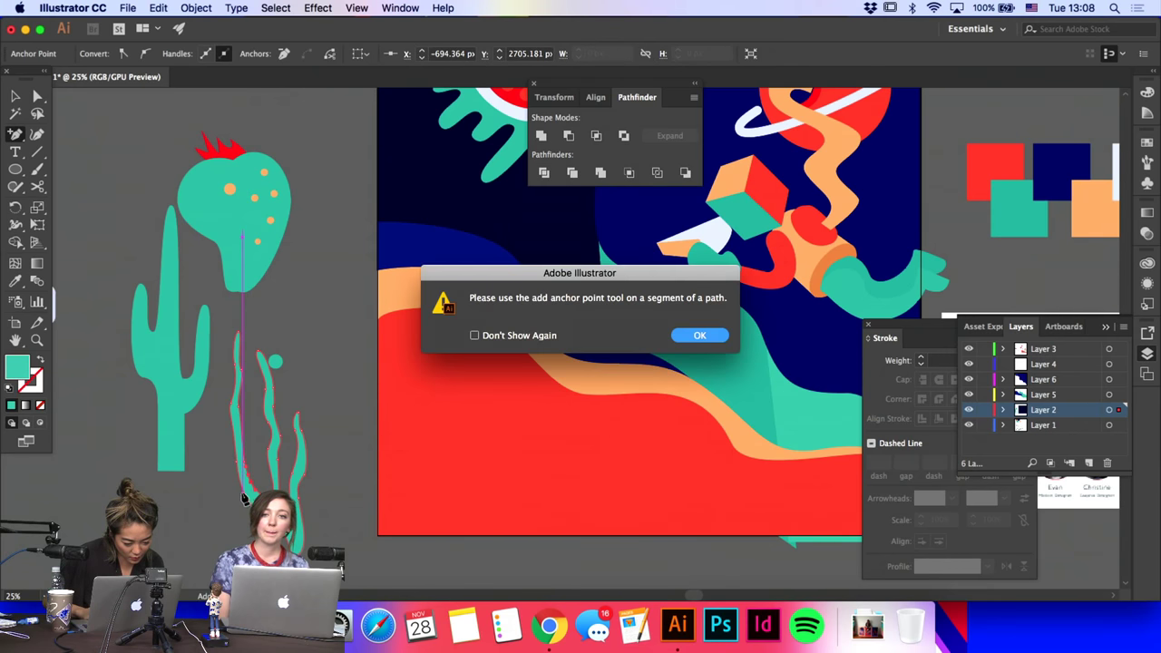
{"action": "key", "text": "Return"}
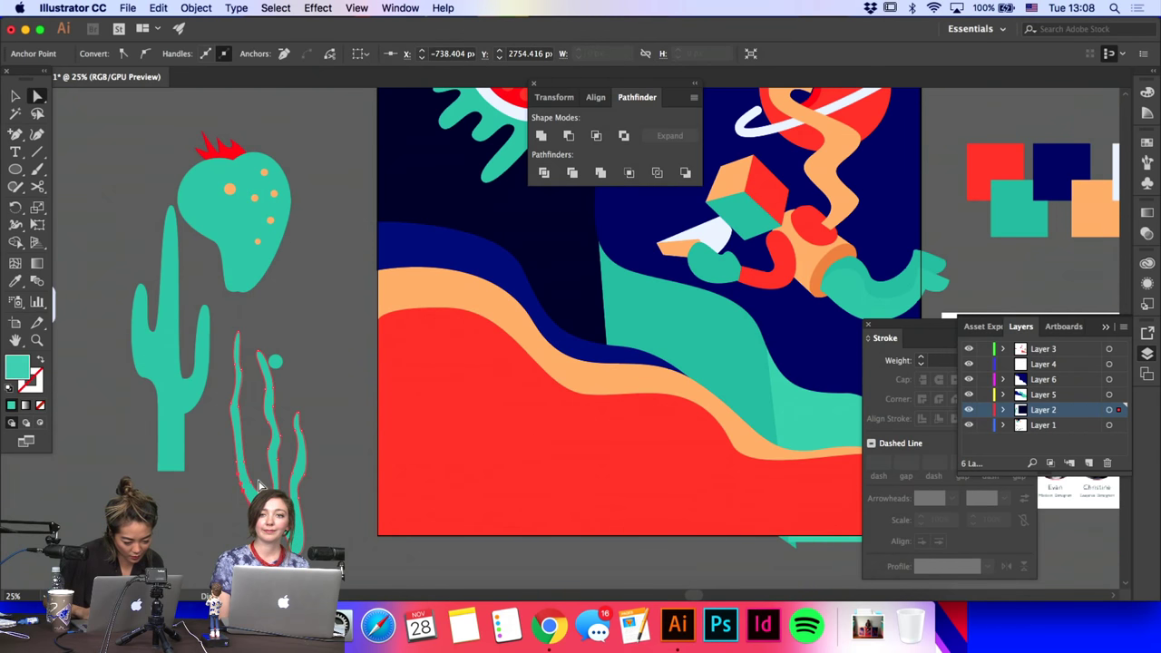
{"action": "left_click", "coordinate": [258, 483], "text": "shift"}
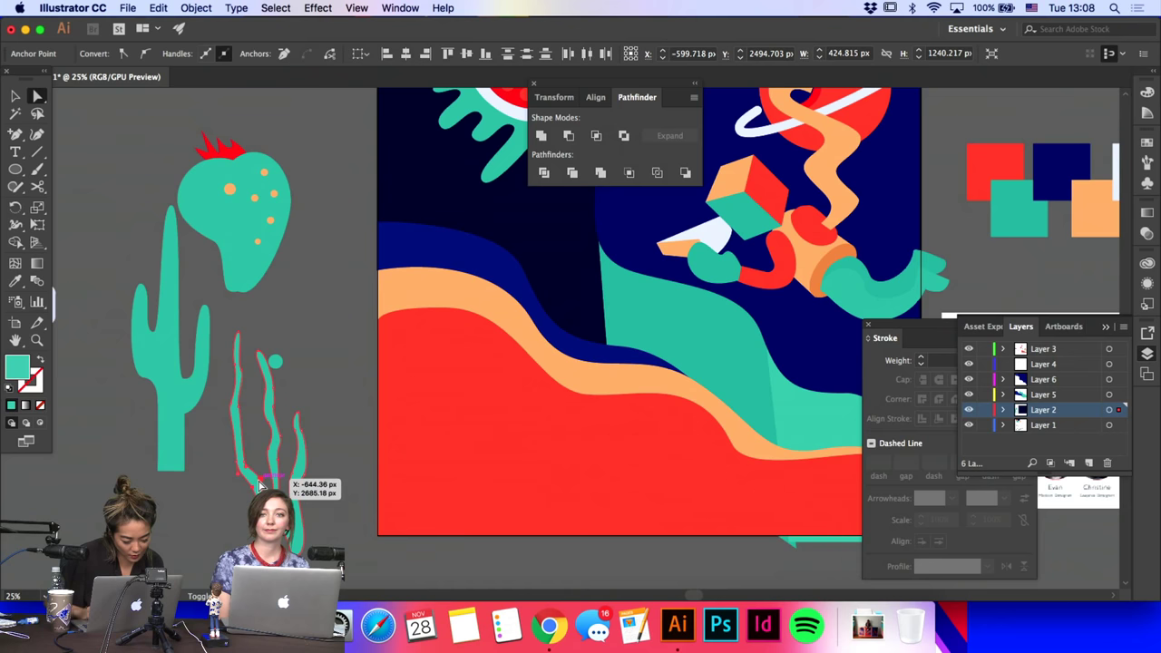
{"action": "key", "text": "super+shift+a"}
{"action": "left_click", "coordinate": [242, 482]}
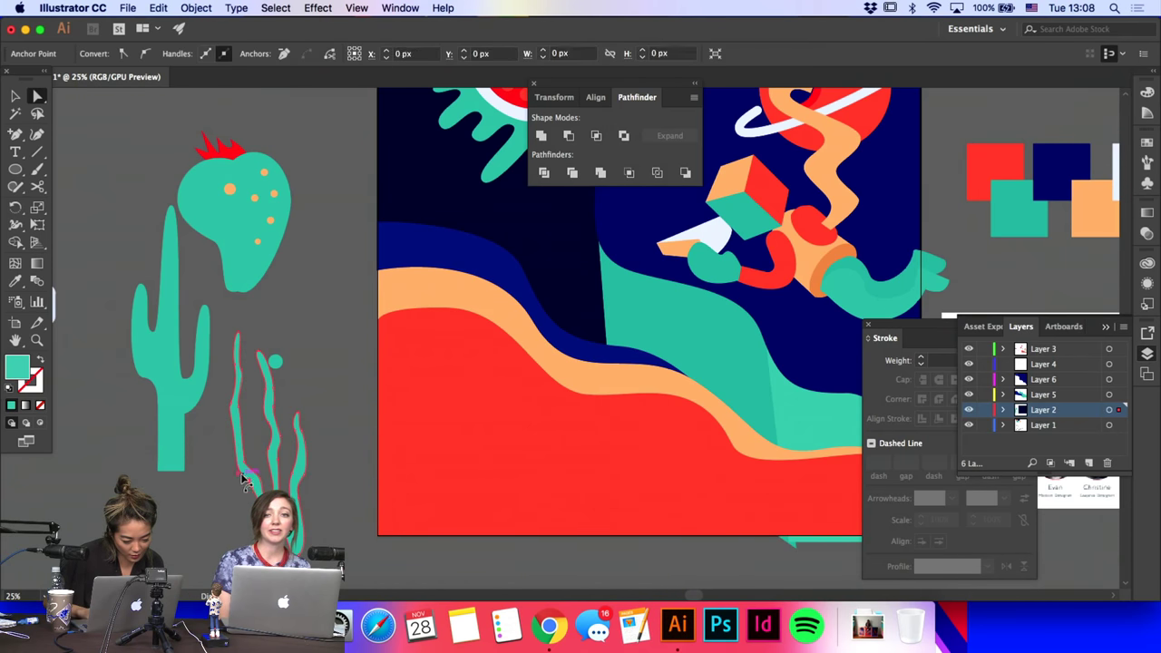
{"action": "key", "text": "super+shift+a"}
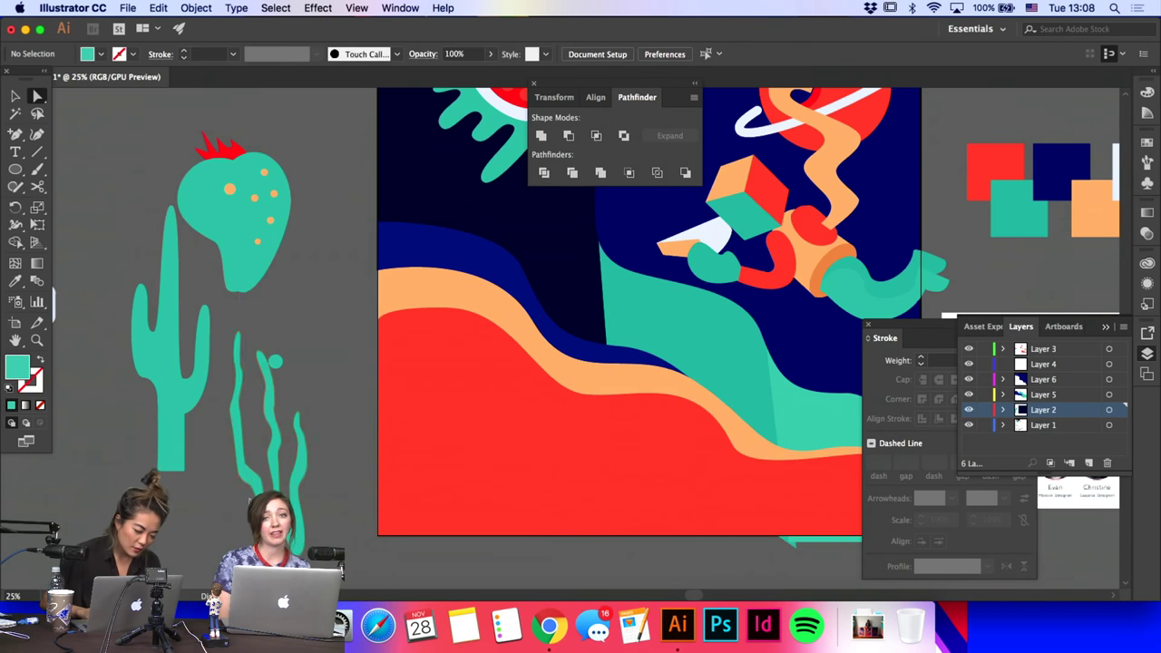
{"action": "left_click", "coordinate": [248, 469]}
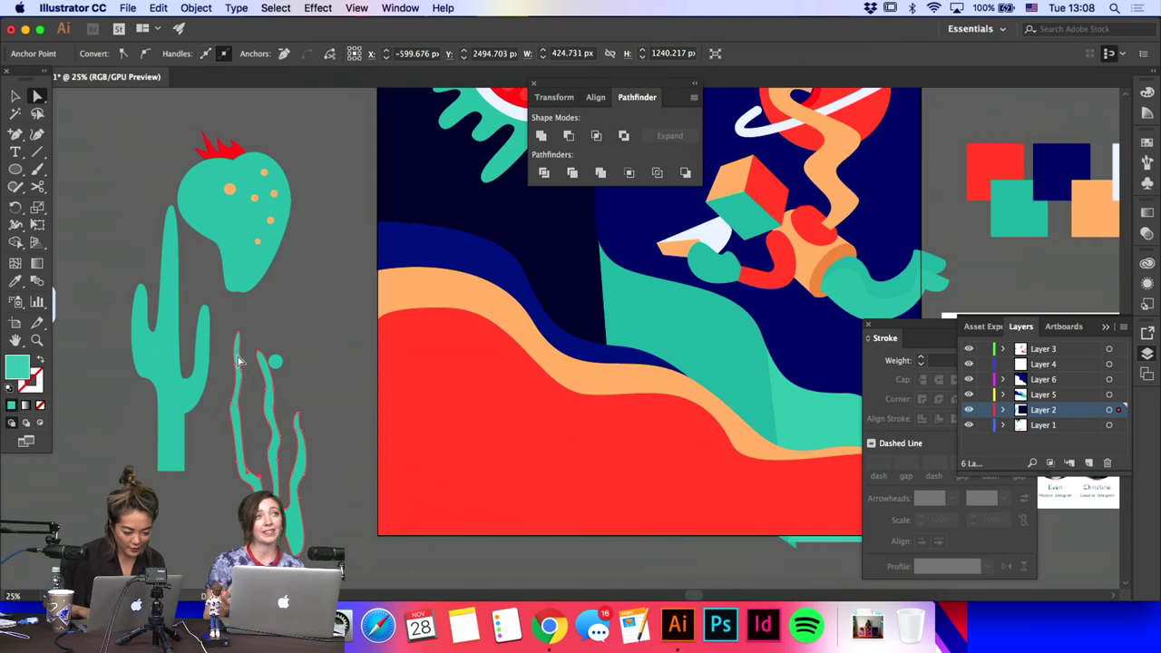
Step: Move the upper part of the left branch down and to the right, and shape a small bump at its middle bend
{"action": "left_click_drag", "start_coordinate": [237, 357], "coordinate": [247, 382]}
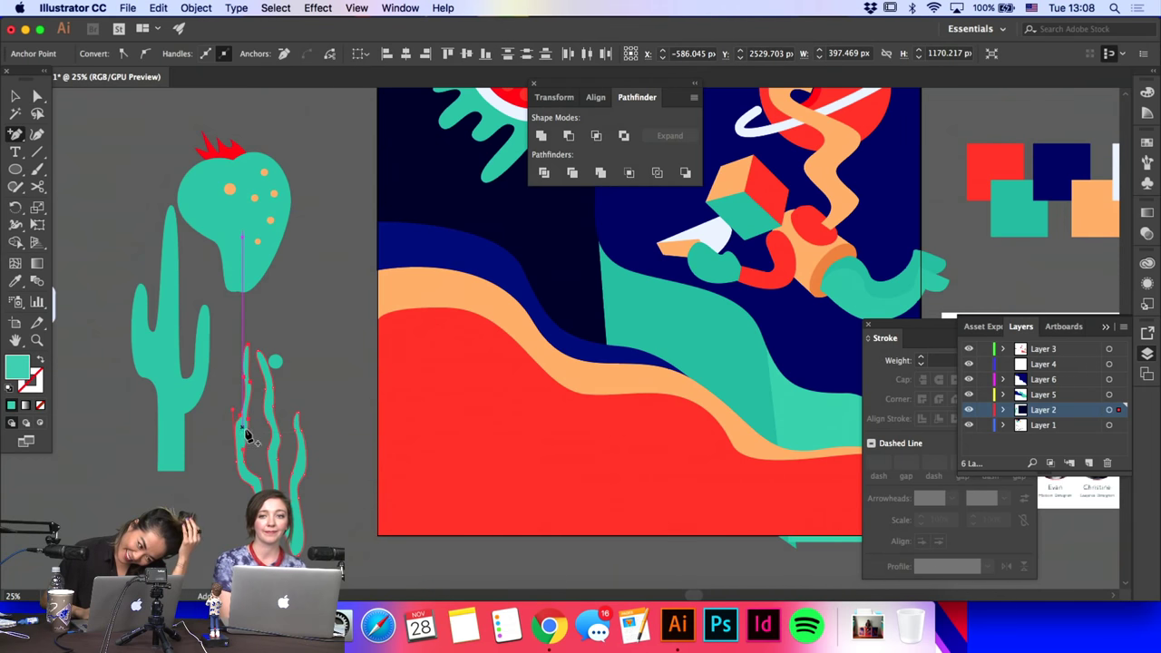
{"action": "left_click", "coordinate": [252, 446]}
{"action": "key", "text": "Return"}
{"action": "key", "text": "super+equal"}
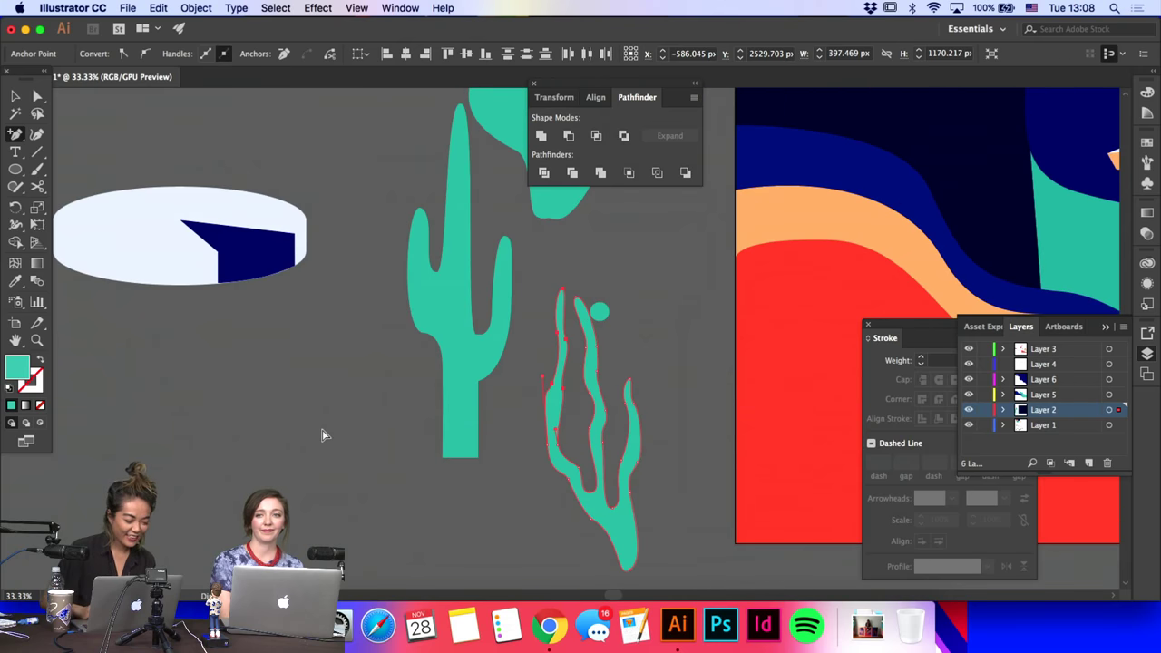
{"action": "left_click", "coordinate": [560, 415]}
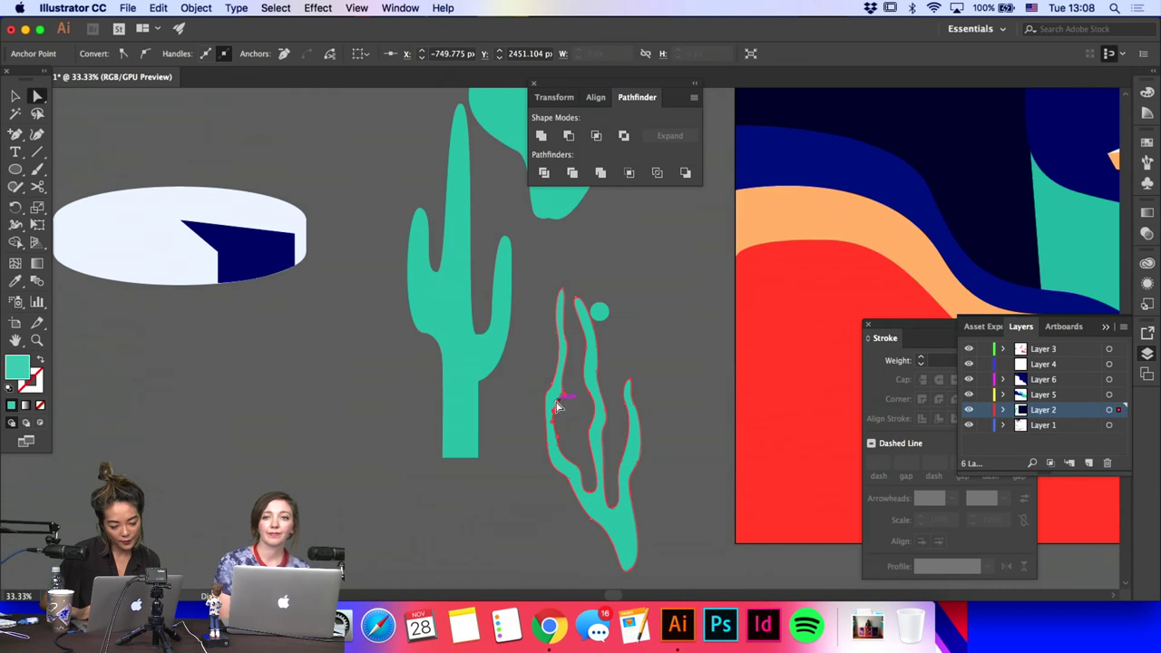
{"action": "mouse_move", "coordinate": [558, 407]}
{"action": "left_mouse_down"}
{"action": "mouse_move", "coordinate": [567, 414]}
{"action": "mouse_move", "coordinate": [559, 406]}
{"action": "left_mouse_up"}
{"action": "key", "text": "super+z"}
{"action": "left_click", "coordinate": [591, 420]}
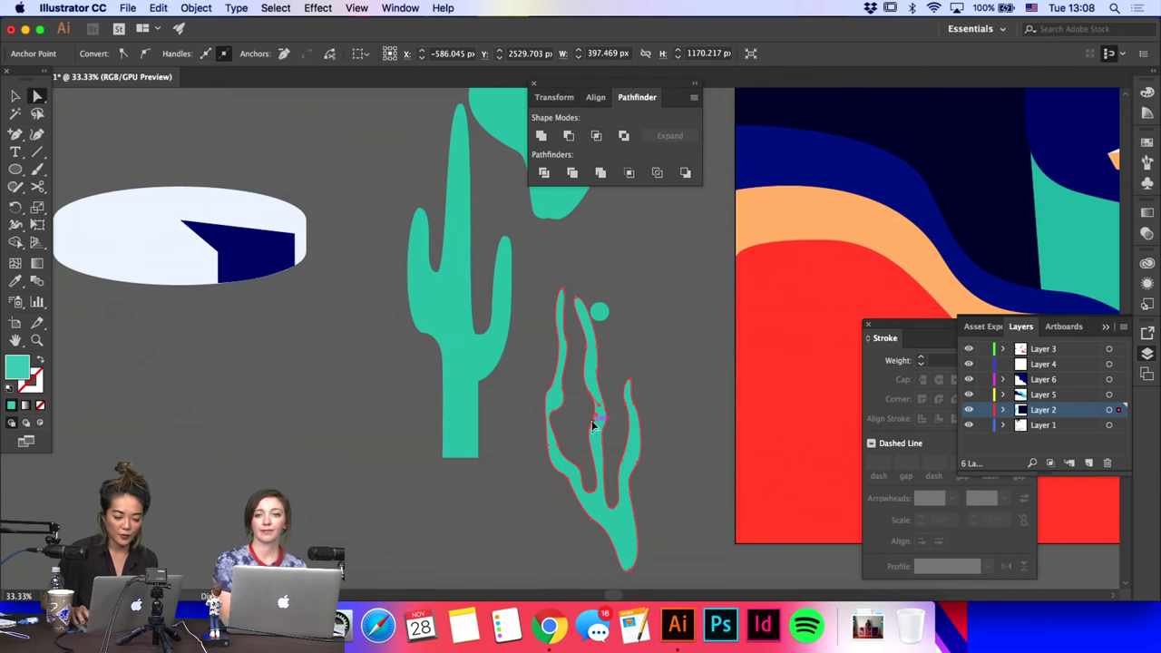
{"action": "left_click", "coordinate": [554, 412]}
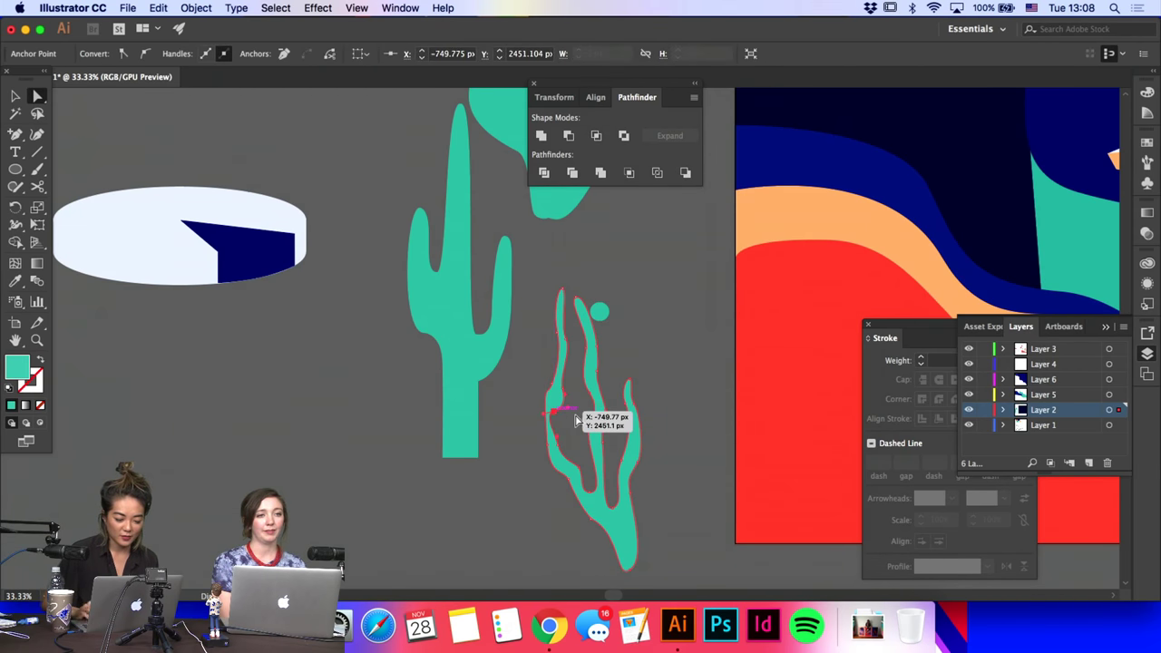
Step: Place the small teal circle on the outer edge of the plant's right branch, just below the tip, and deselect everything
{"action": "left_click", "coordinate": [630, 387]}
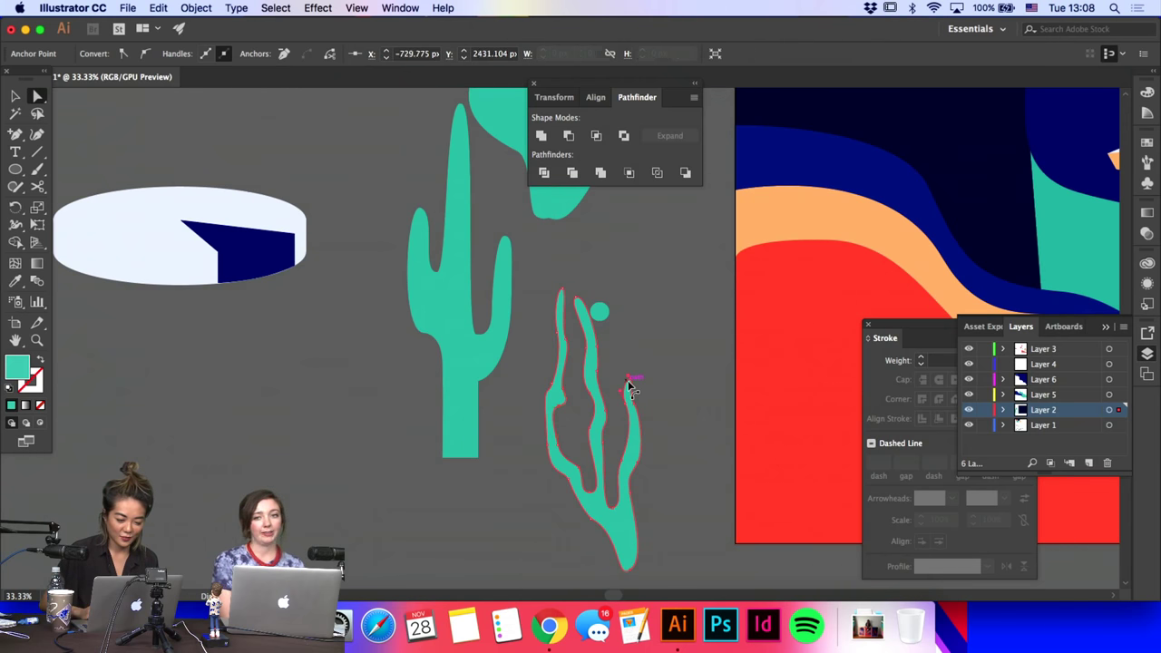
{"action": "left_click_drag", "start_coordinate": [600, 312], "coordinate": [642, 419]}
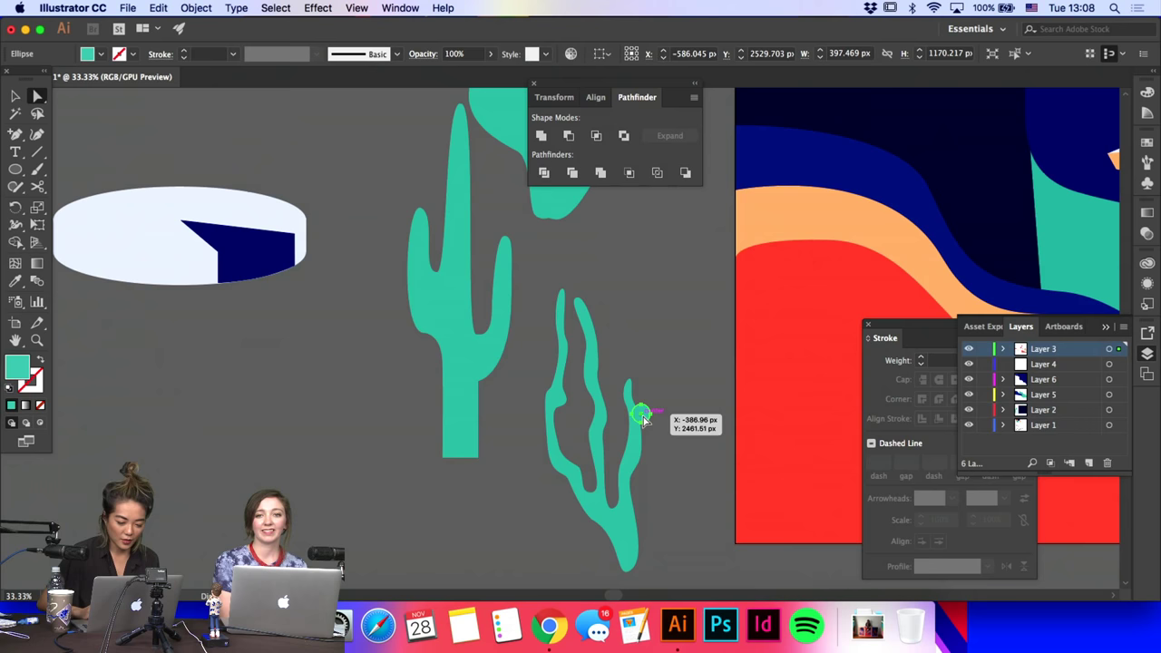
{"action": "left_click", "coordinate": [623, 461]}
{"action": "left_click", "coordinate": [633, 445]}
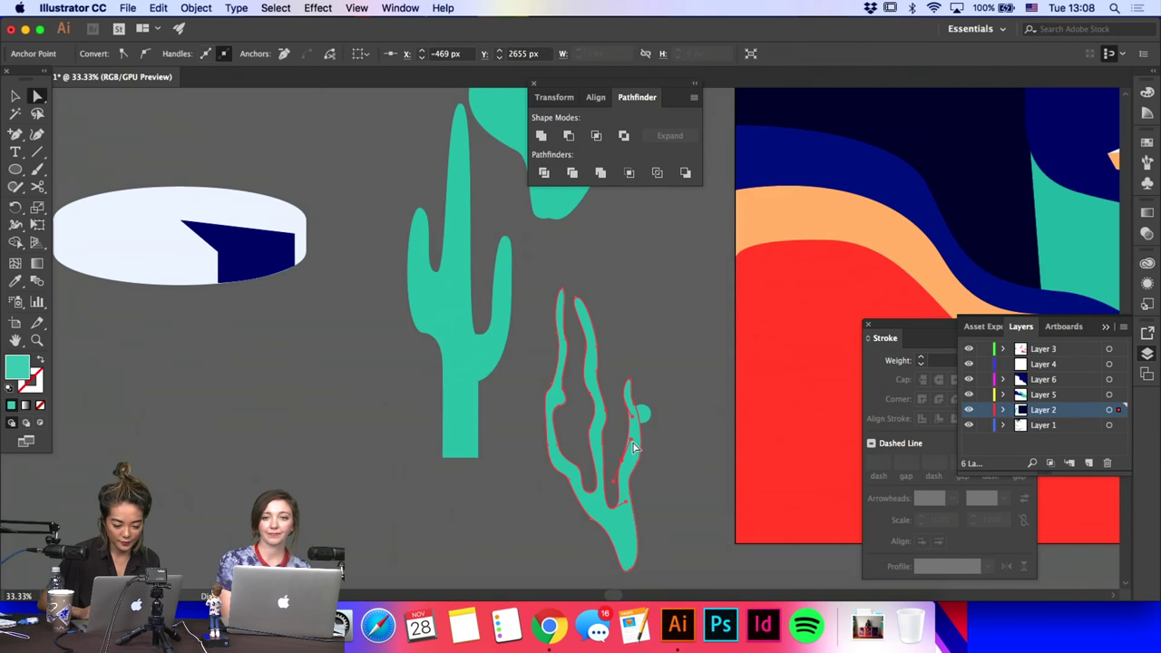
{"action": "left_click", "coordinate": [226, 322]}
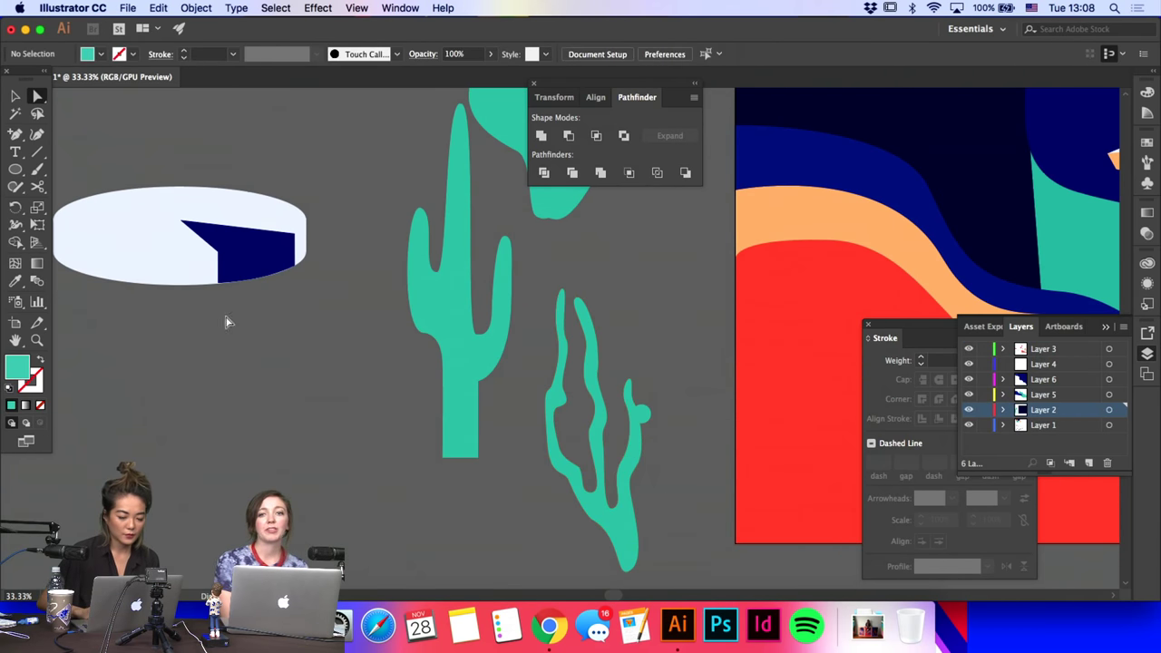
Step: Recolor the small circle on the right branch with the red of the landscape hill using the Eyedropper
{"action": "left_click", "coordinate": [642, 411]}
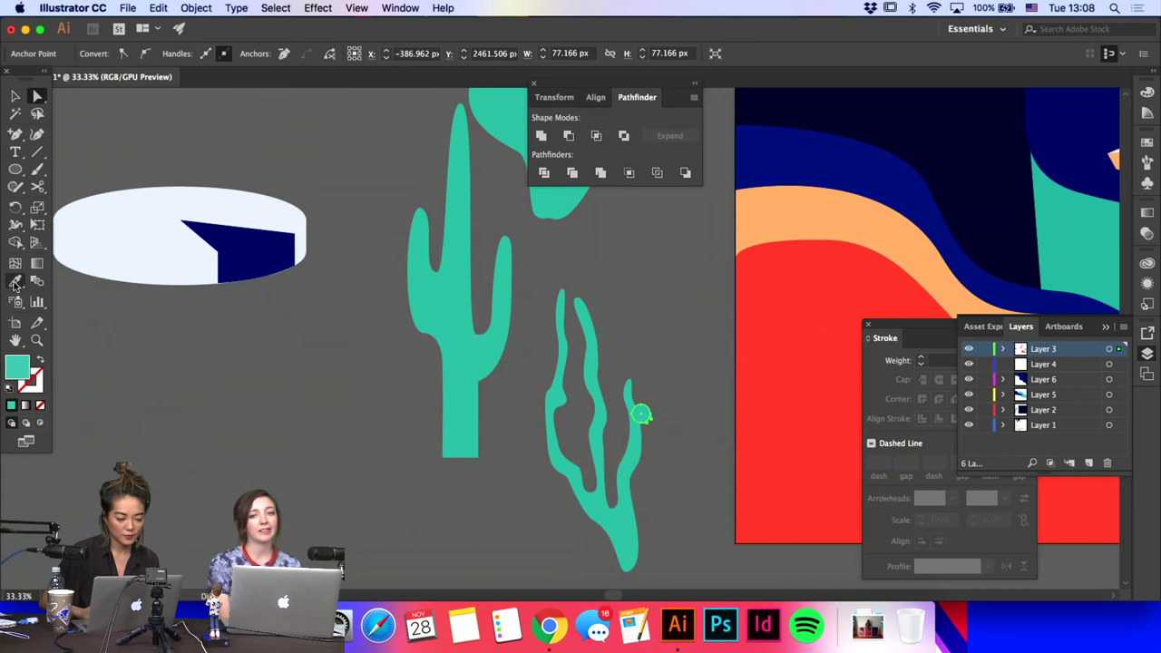
{"action": "left_click", "coordinate": [753, 321]}
{"action": "key", "text": "a"}
{"action": "left_click", "coordinate": [71, 277]}
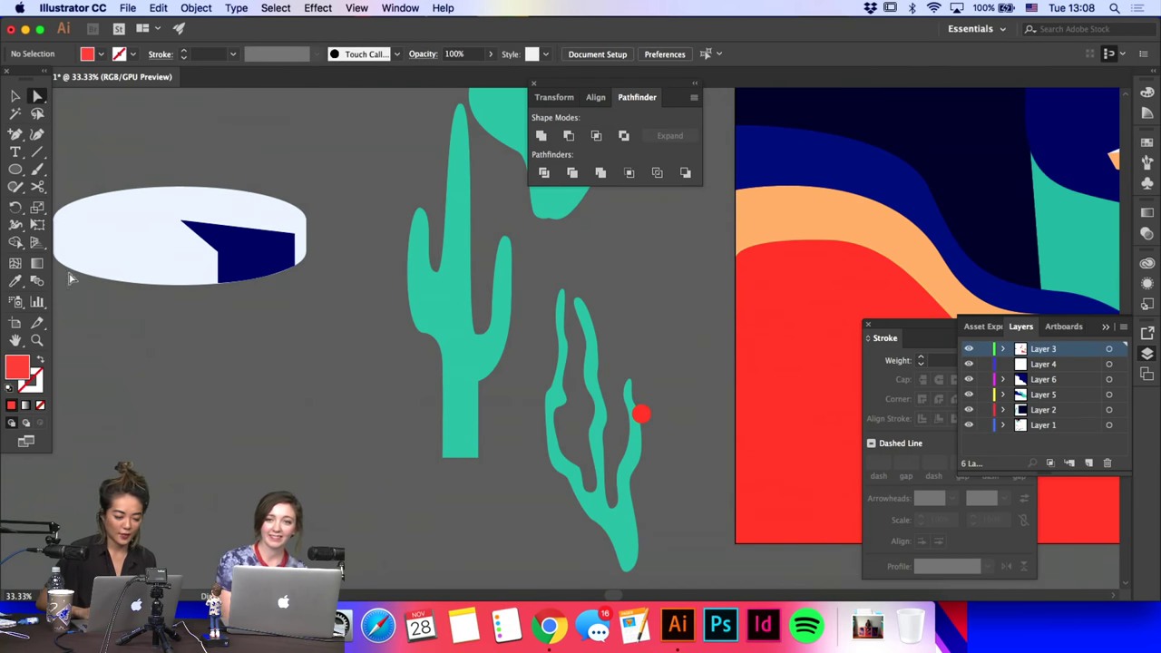
Step: Draw three red circles of different sizes on the plant: one large on the middle branch, one medium and one tiny by the left branch
{"action": "left_click", "coordinate": [14, 168]}
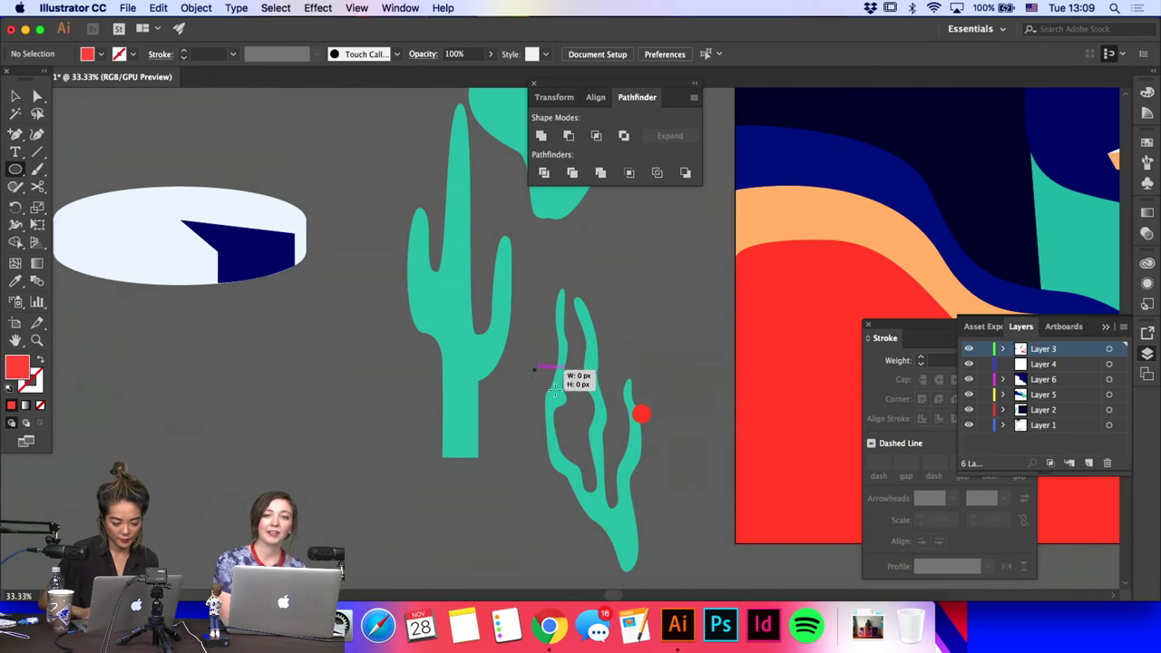
{"action": "left_click_drag", "start_coordinate": [553, 390], "coordinate": [562, 396]}
{"action": "left_click_drag", "start_coordinate": [573, 443], "coordinate": [586, 454]}
{"action": "mouse_move", "coordinate": [593, 313]}
{"action": "left_mouse_down"}
{"action": "mouse_move", "coordinate": [632, 353]}
{"action": "mouse_move", "coordinate": [602, 347]}
{"action": "mouse_move", "coordinate": [594, 358]}
{"action": "left_mouse_up"}
{"action": "key", "text": "a"}
{"action": "left_click", "coordinate": [700, 339]}
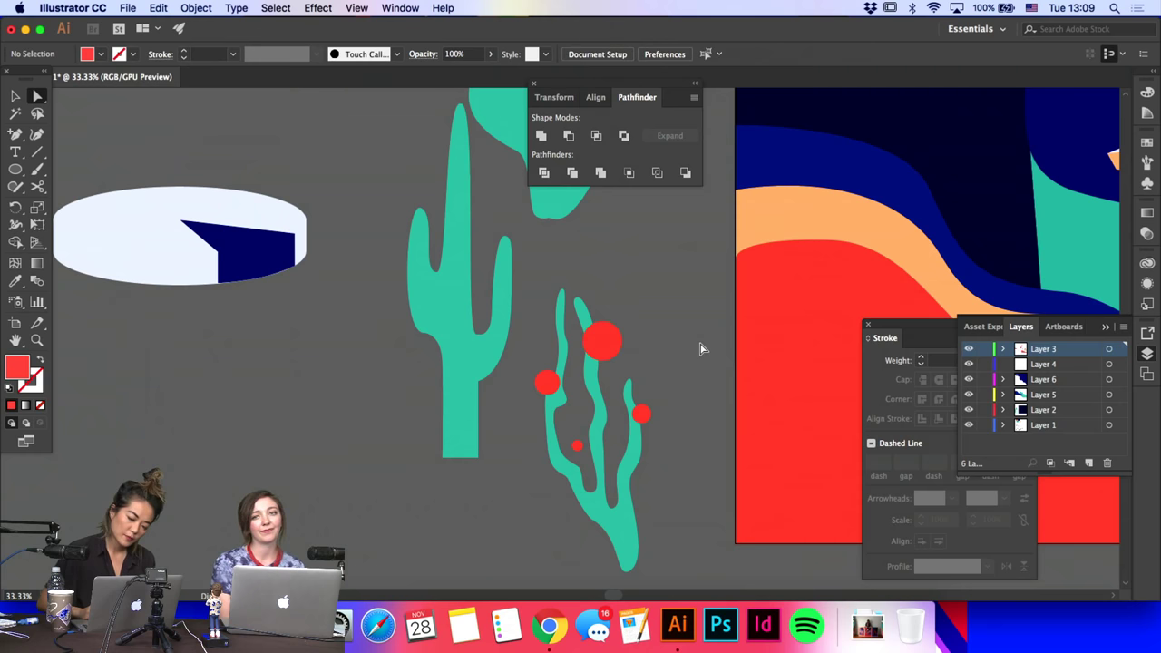
{"action": "left_click", "coordinate": [606, 436]}
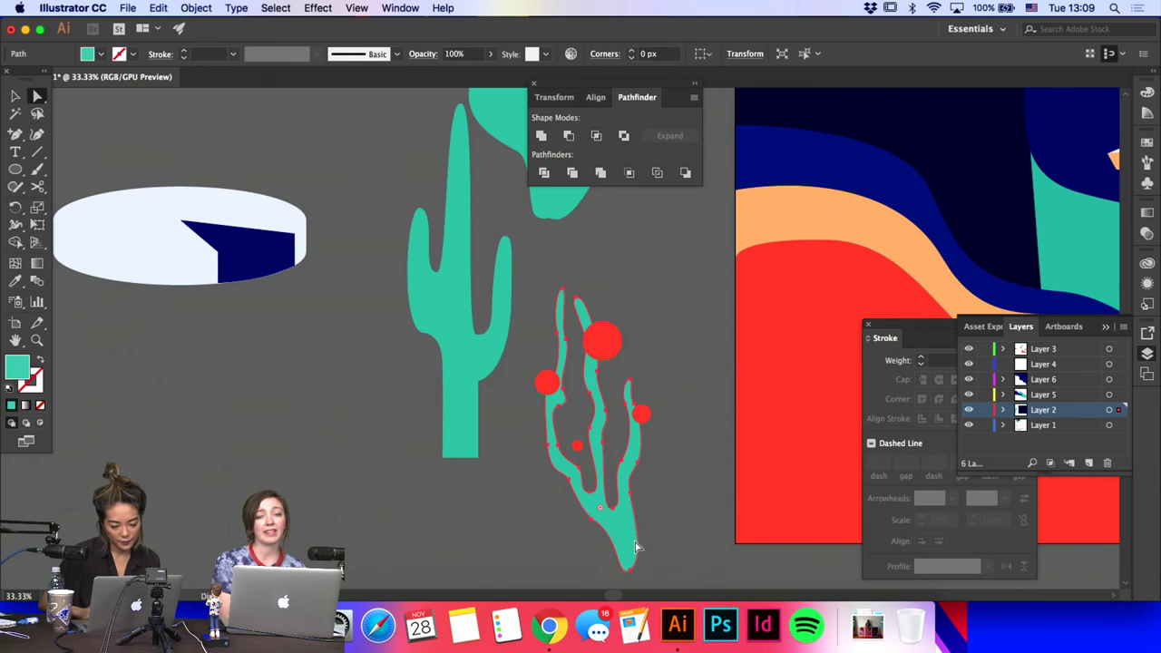
{"action": "scroll", "coordinate": [590, 453], "scroll_direction": "right", "scroll_amount": 5}
{"action": "left_click", "coordinate": [270, 330]}
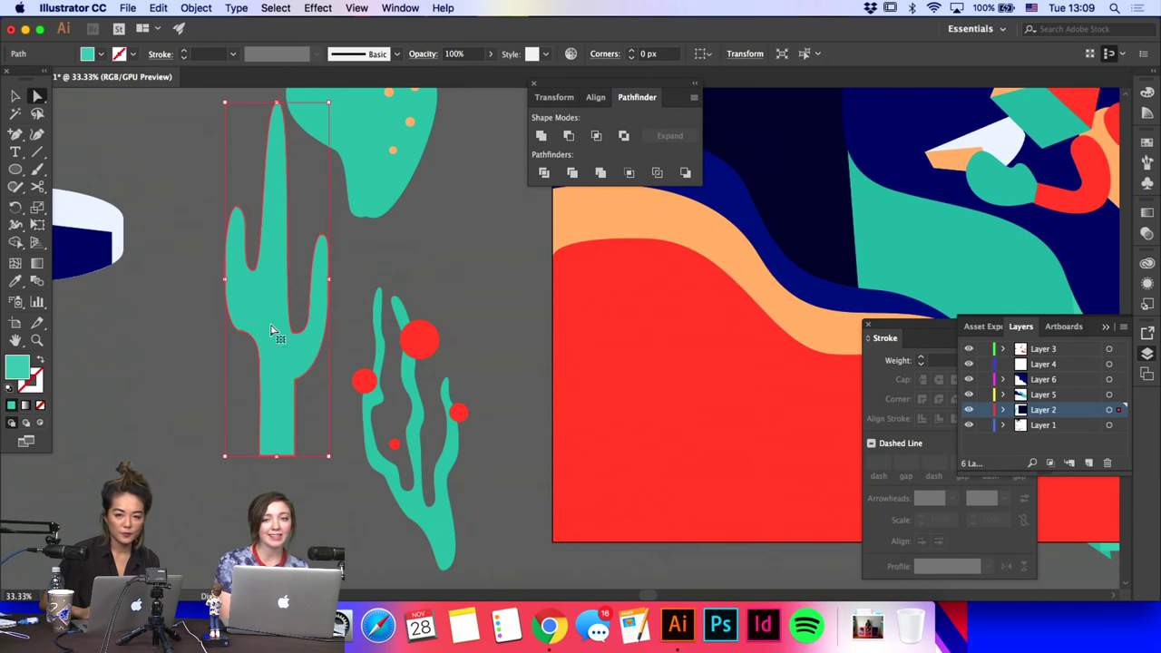
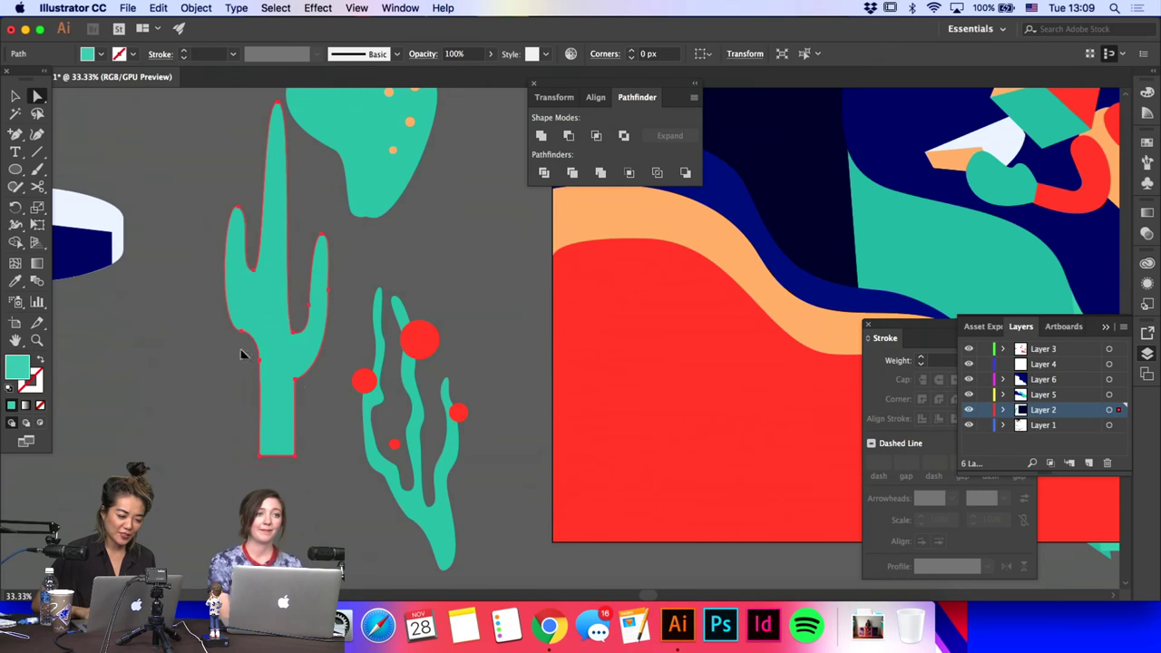
{"action": "left_click_drag", "start_coordinate": [241, 351], "coordinate": [160, 419]}
{"action": "key", "text": "super+z"}
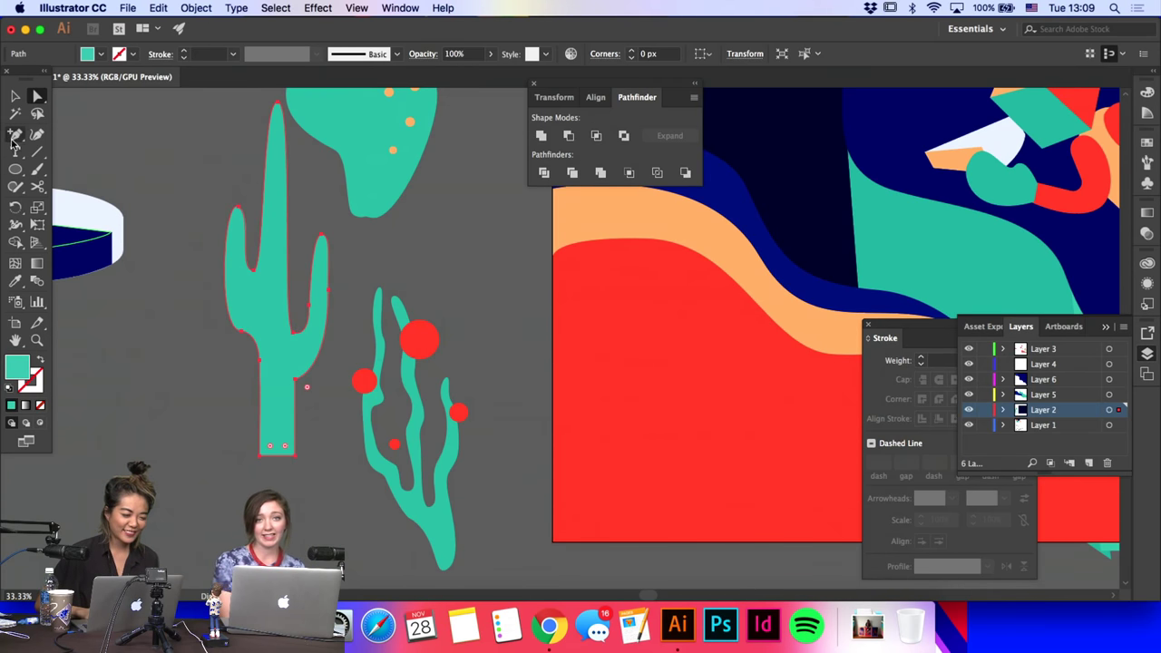
{"action": "left_click_drag", "start_coordinate": [12, 141], "coordinate": [55, 130]}
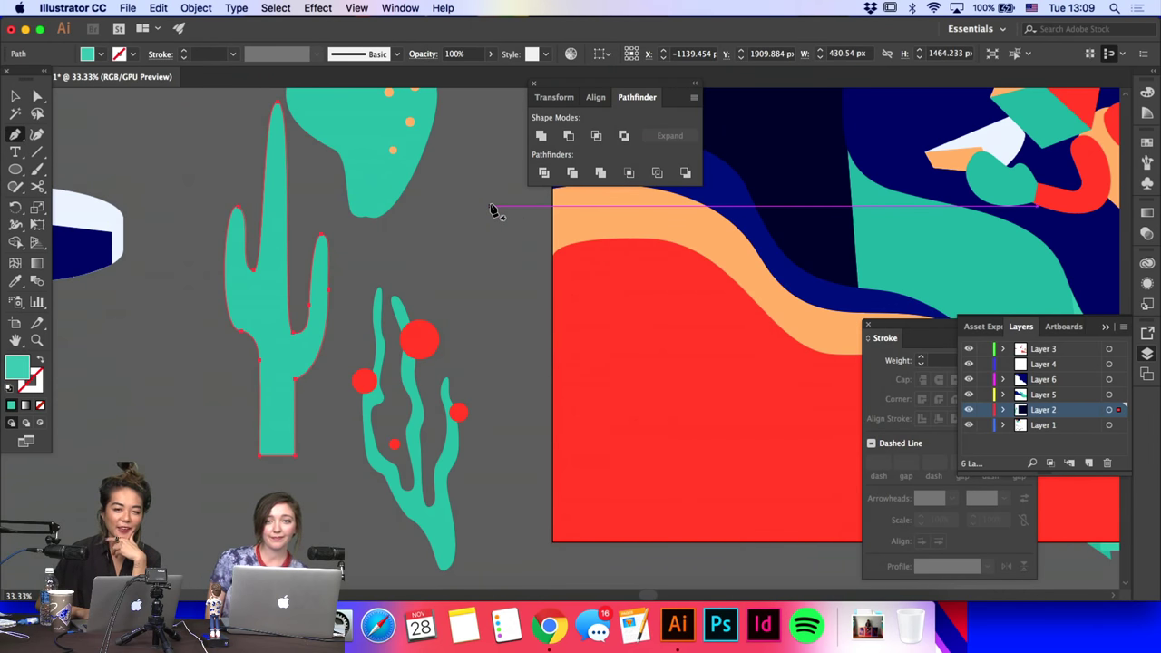
Step: Move the cactus onto the artboard so it stands on the orange hill beneath the watermelon slice
{"action": "scroll", "coordinate": [491, 210], "scroll_direction": "right", "scroll_amount": 4}
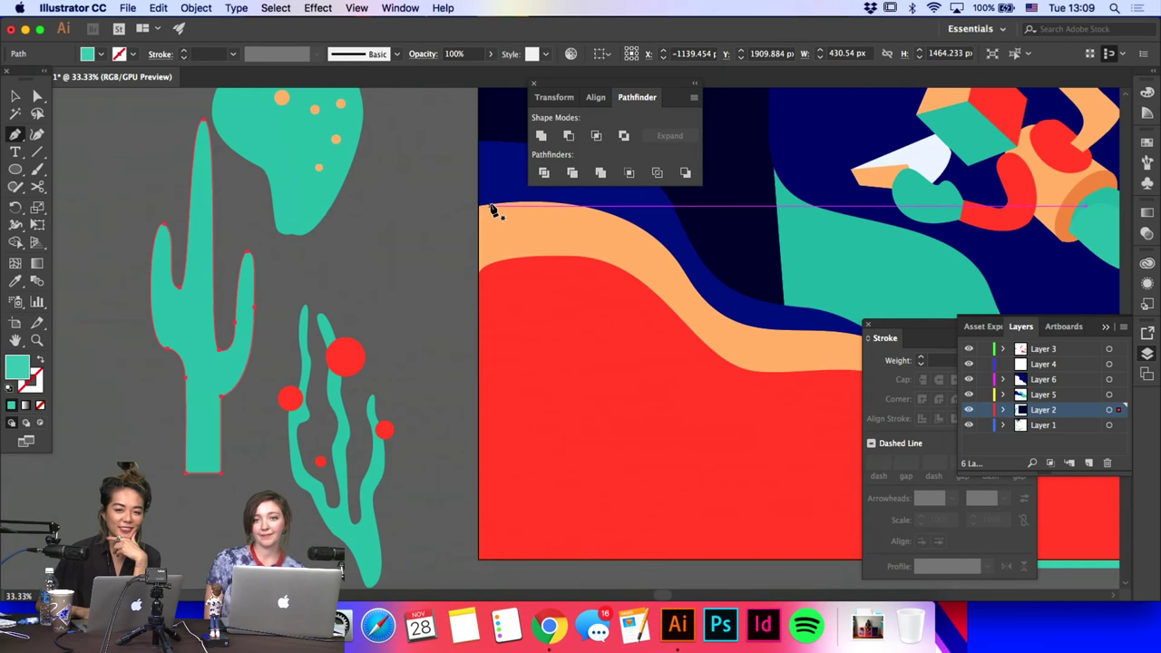
{"action": "key", "text": "super+minus"}
{"action": "key", "text": "super+minus"}
{"action": "key", "text": "super+minus"}
{"action": "scroll", "coordinate": [322, 333], "scroll_direction": "right", "scroll_amount": 6}
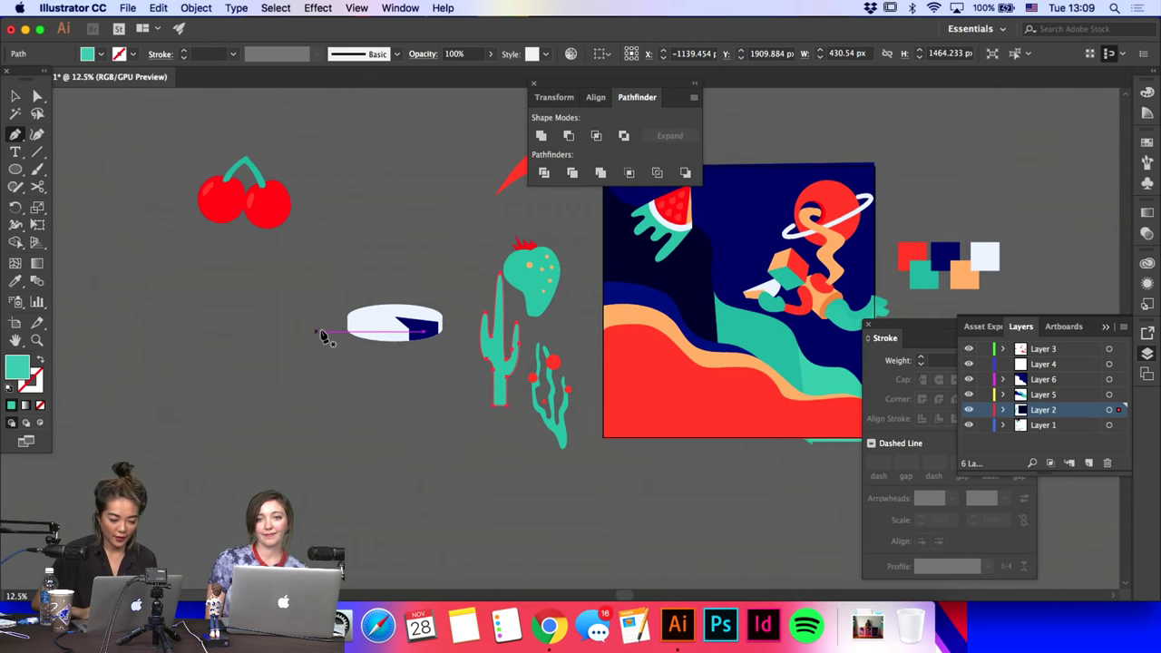
{"action": "left_click", "coordinate": [14, 96]}
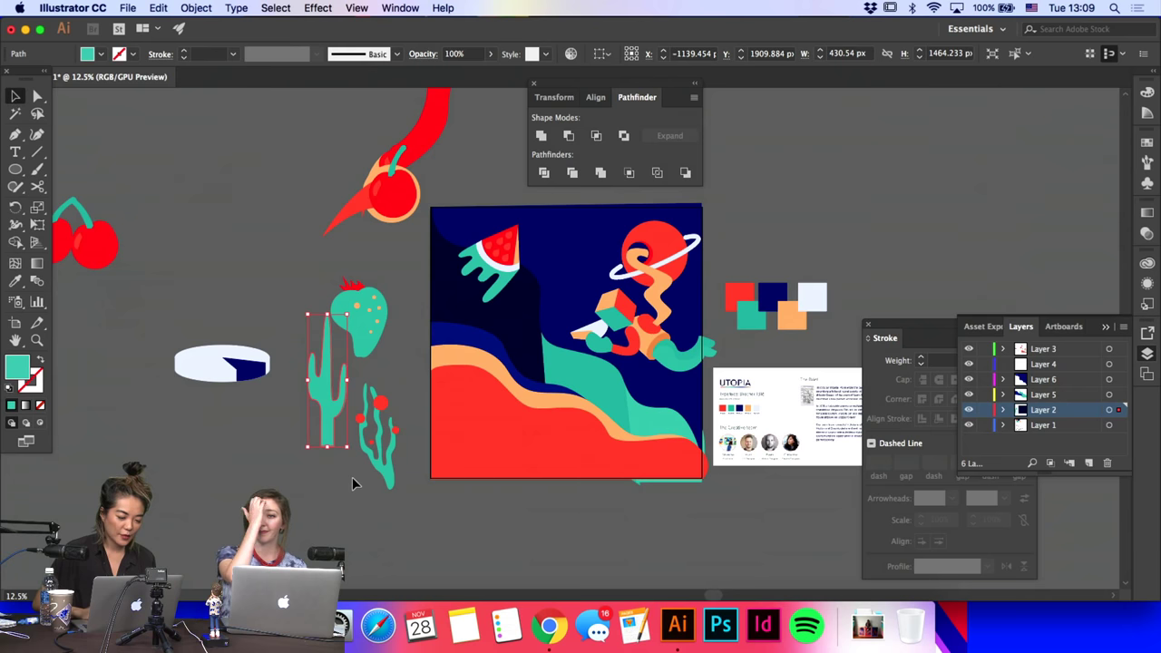
{"action": "left_click_drag", "start_coordinate": [324, 444], "coordinate": [440, 351]}
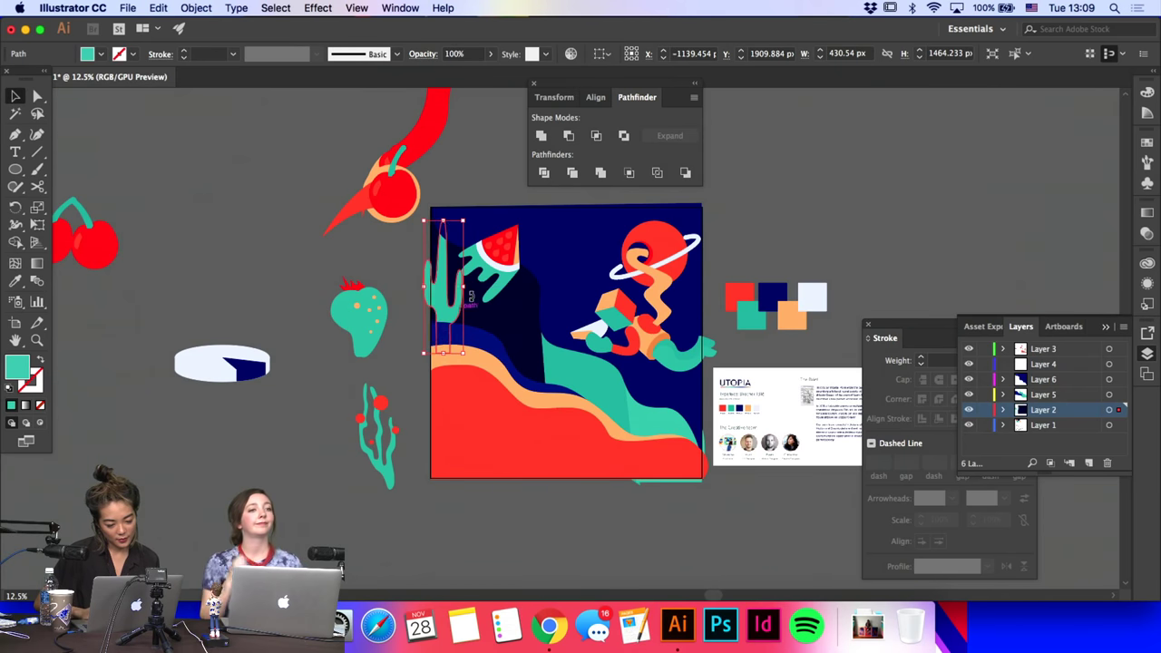
{"action": "left_click", "coordinate": [482, 299]}
{"action": "left_click_drag", "start_coordinate": [449, 300], "coordinate": [465, 337]}
Step: Cut the cactus and paste it in place on a new layer directly above Layer 2
{"action": "left_click", "coordinate": [546, 316]}
{"action": "left_click", "coordinate": [519, 341]}
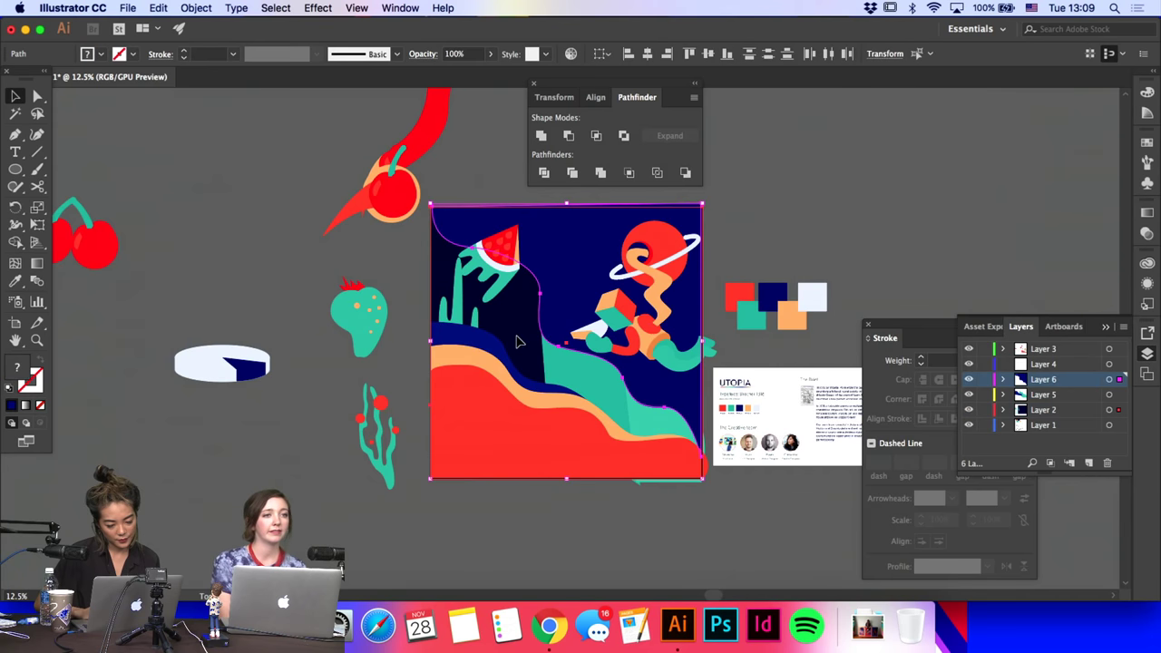
{"action": "left_click", "coordinate": [457, 307]}
{"action": "key", "text": "super+x"}
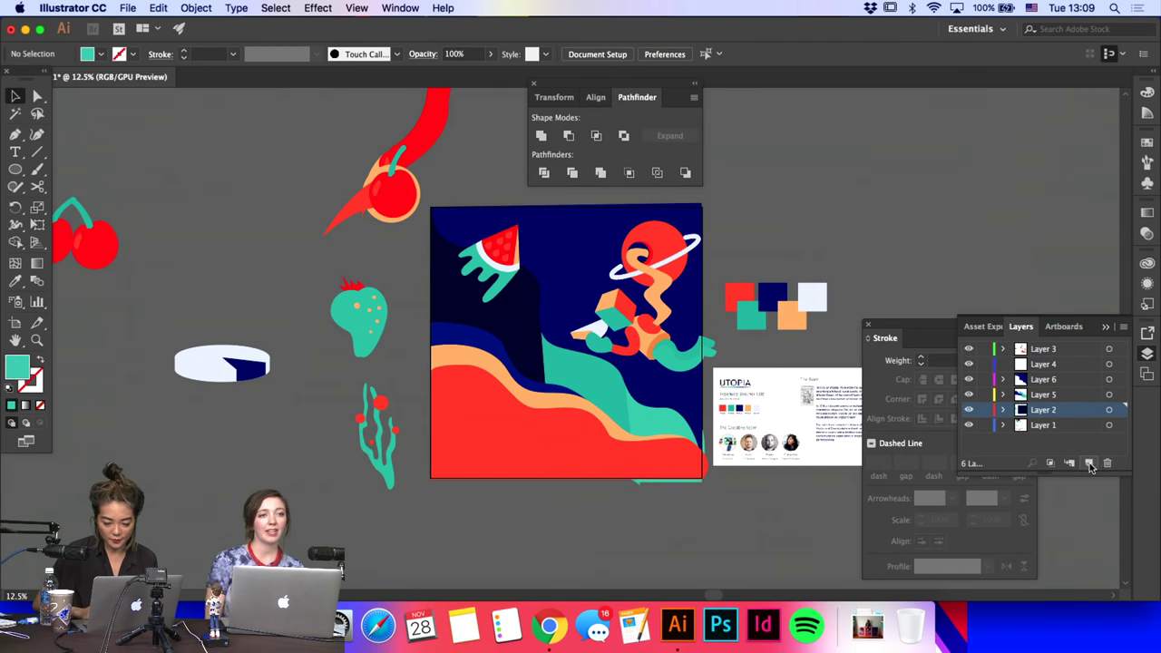
{"action": "key", "text": "super+f"}
{"action": "left_click", "coordinate": [508, 279]}
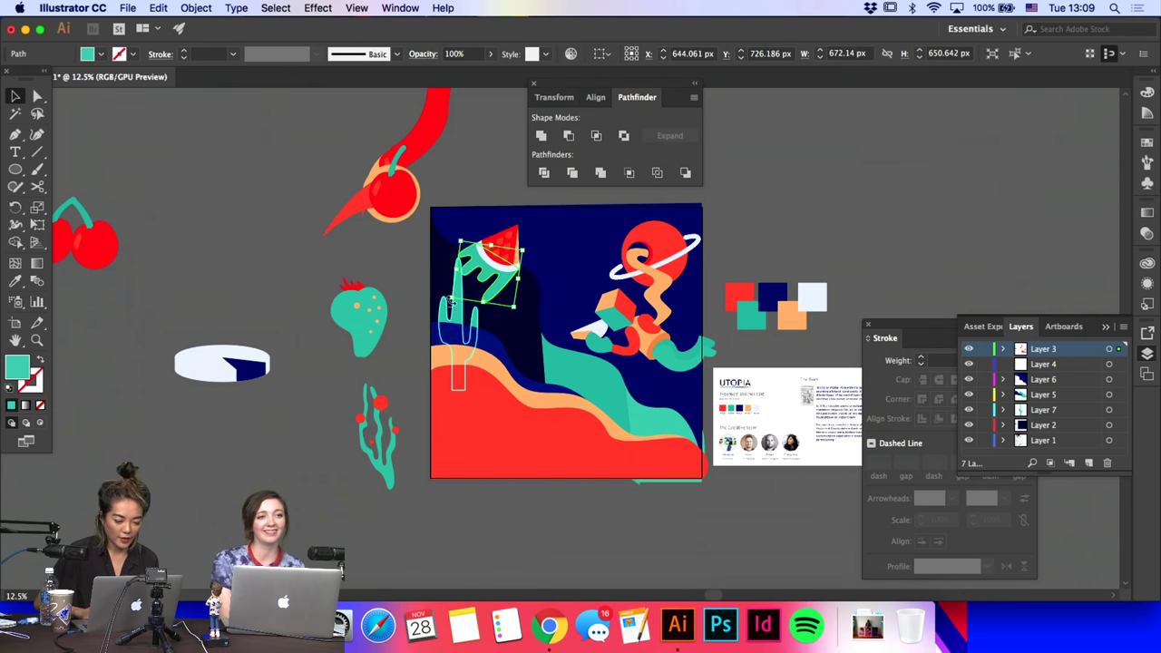
Step: Place the coral-like plant and its red circles on the artboard as one group, over the dark hill's lower edge
{"action": "left_click_drag", "start_coordinate": [390, 468], "coordinate": [536, 381]}
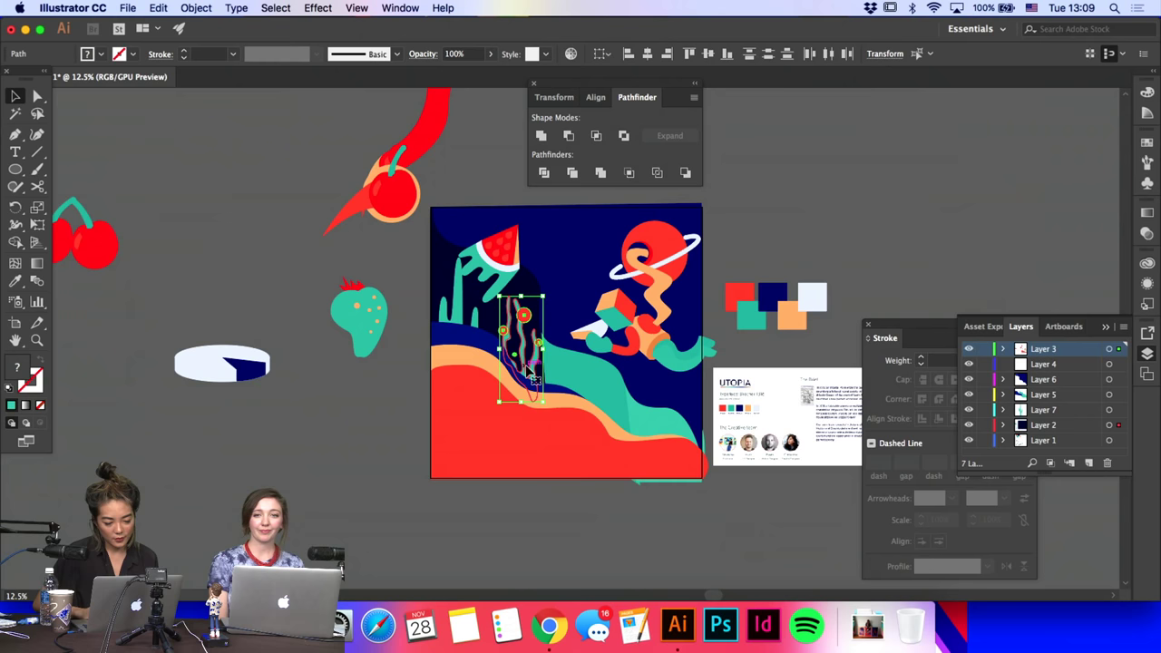
{"action": "left_click", "coordinate": [532, 505]}
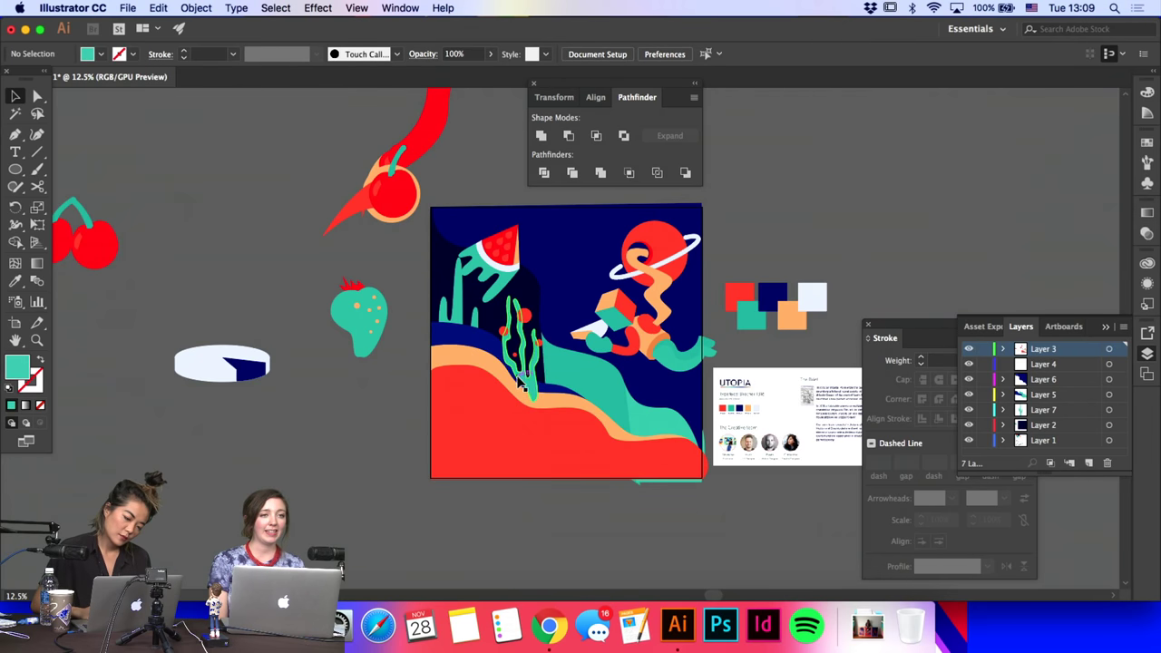
{"action": "left_click_drag", "start_coordinate": [528, 385], "coordinate": [646, 426]}
{"action": "key", "text": "cmd+z"}
{"action": "left_click", "coordinate": [692, 502]}
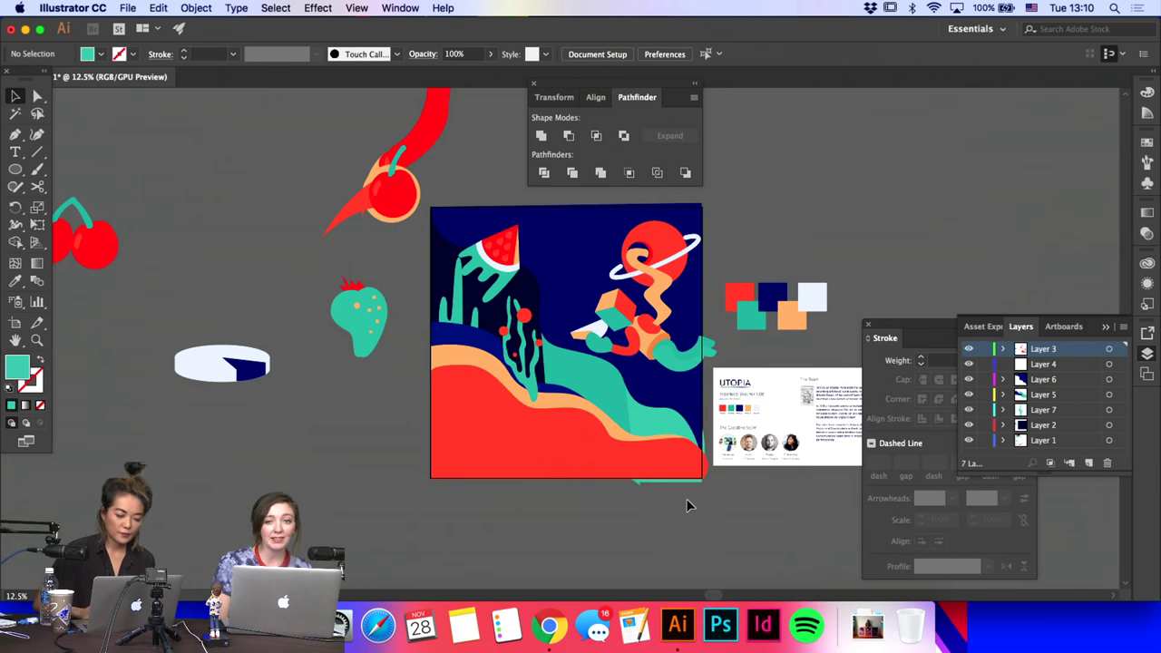
Step: Cut the red and orange hill shapes and paste them in place on a new topmost layer
{"action": "left_click", "coordinate": [548, 440]}
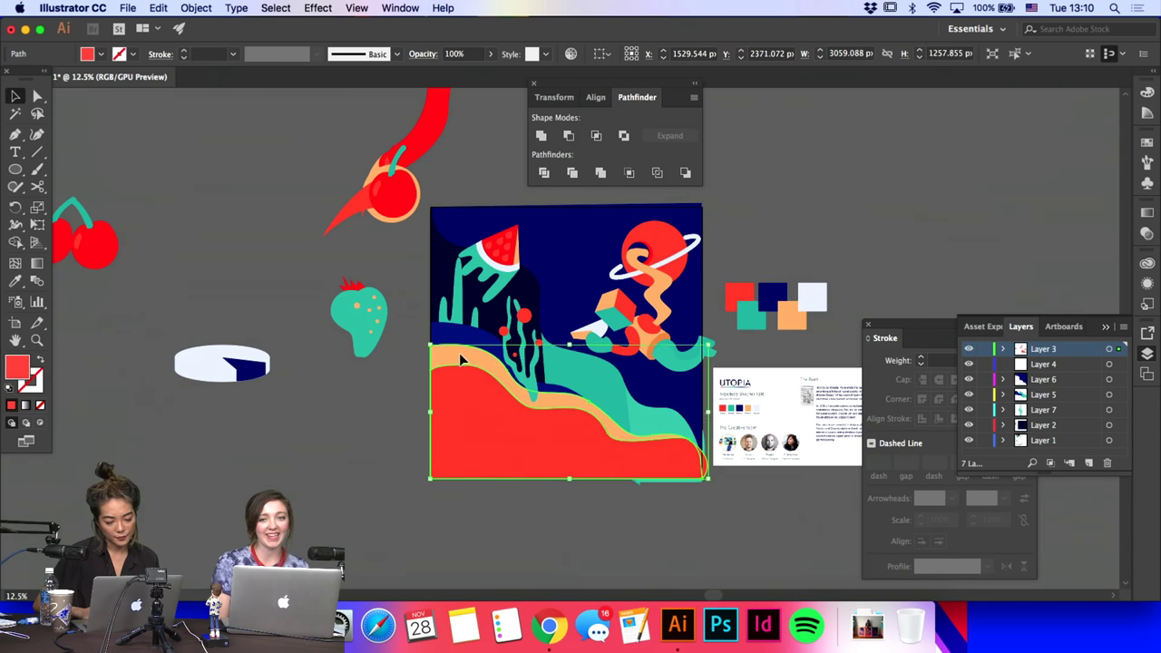
{"action": "key", "text": "Delete"}
{"action": "left_click", "coordinate": [1090, 464]}
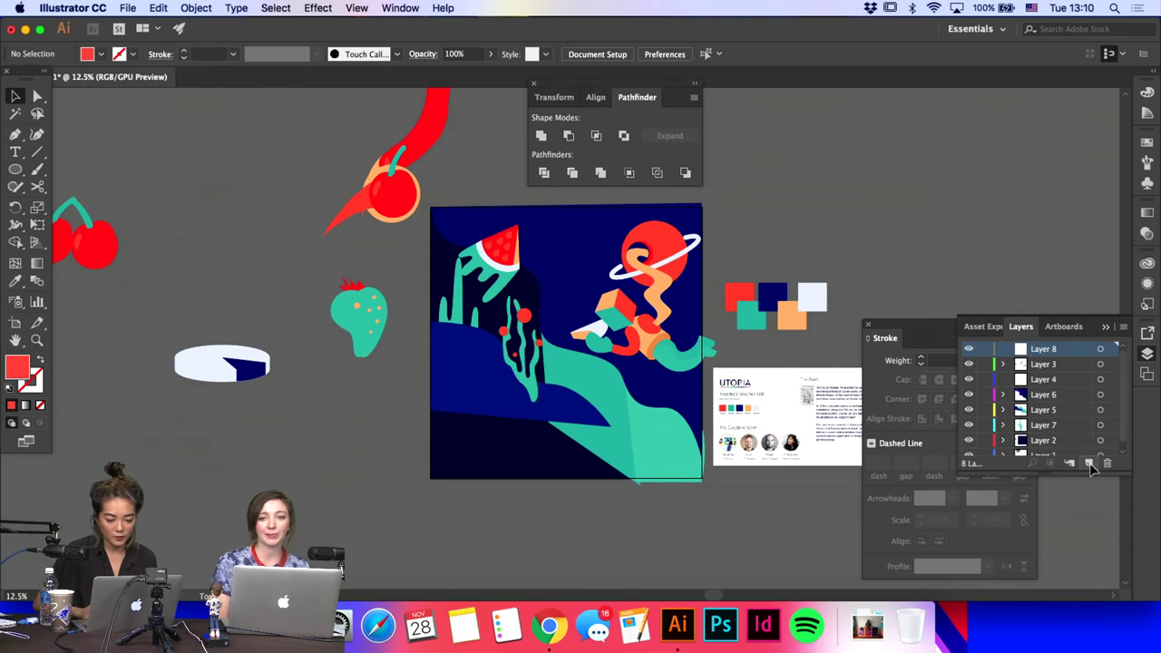
{"action": "key", "text": "super+shift+v"}
{"action": "left_click", "coordinate": [608, 588]}
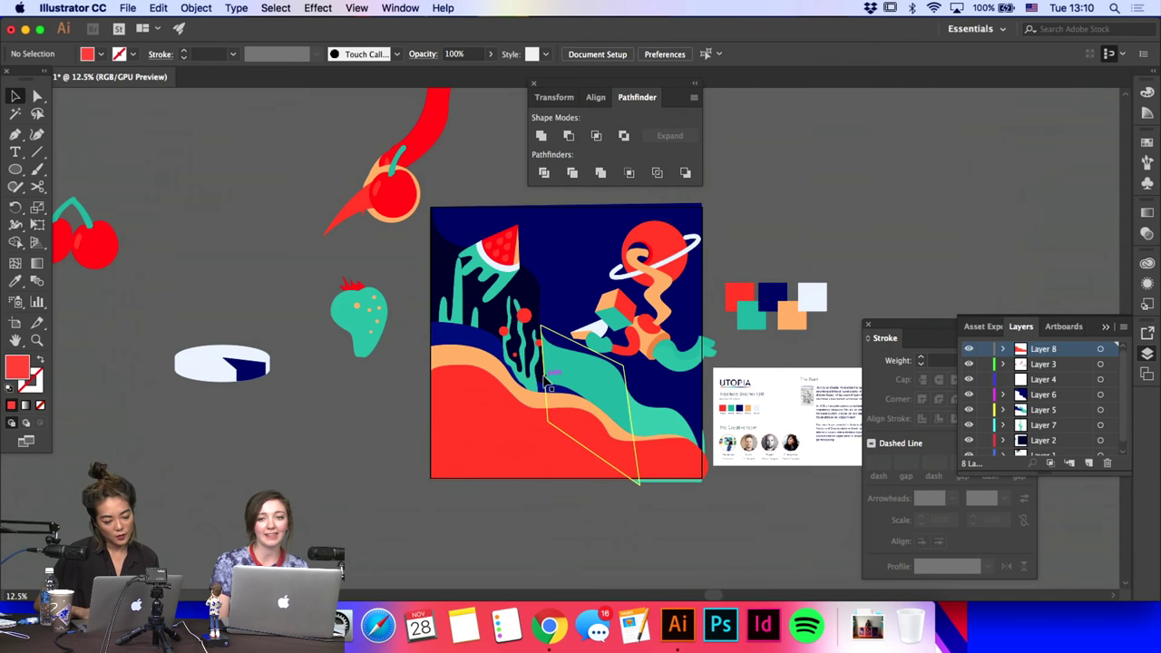
Step: Lower the coral-like plant slightly so its base sits behind the orange hill
{"action": "left_click", "coordinate": [533, 379]}
{"action": "left_click", "coordinate": [550, 633]}
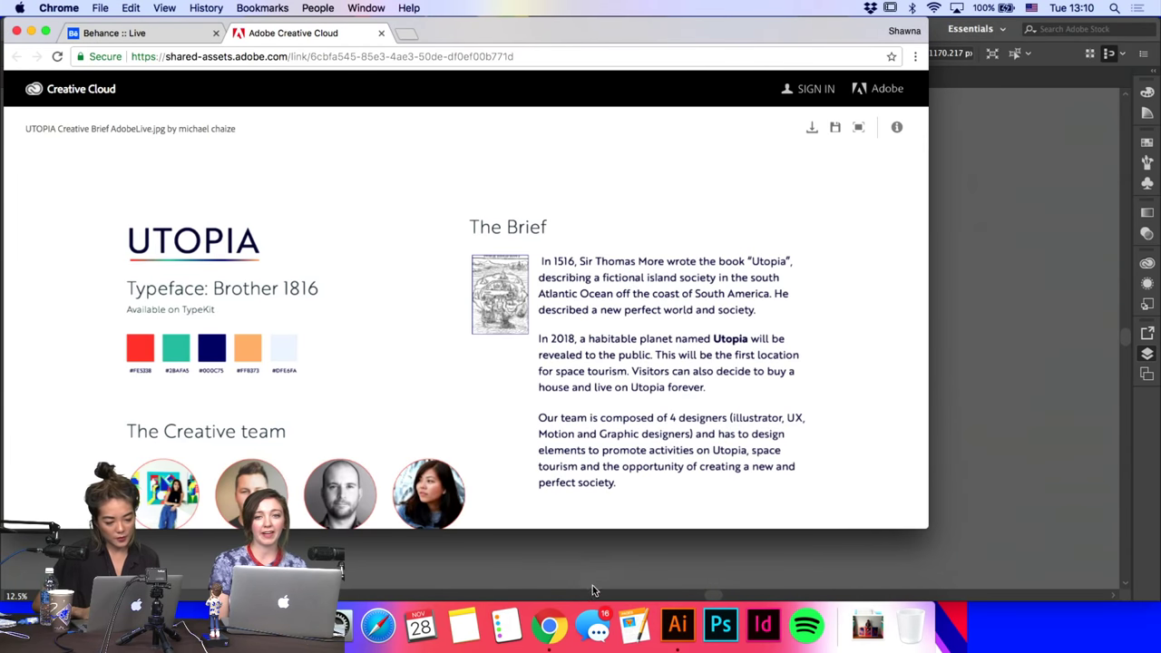
{"action": "key", "text": "super+w"}
{"action": "left_click", "coordinate": [590, 580]}
{"action": "left_click", "coordinate": [572, 542]}
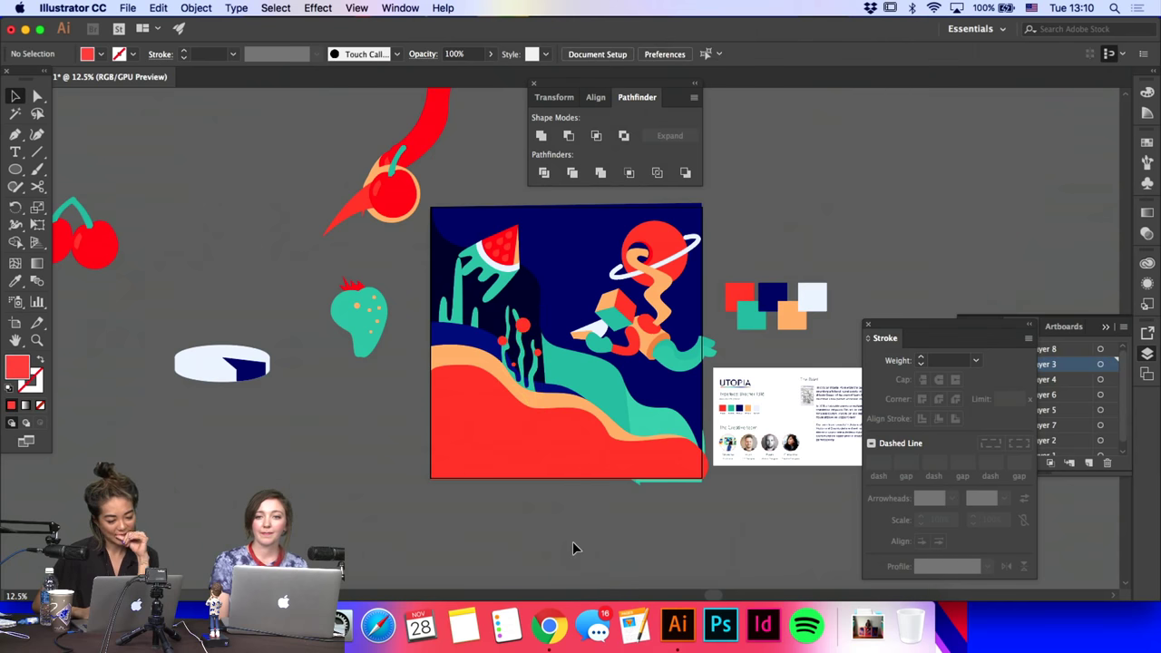
Step: Move the cactus off the artboard, next to the teal strawberry
{"action": "left_click", "coordinate": [484, 332]}
{"action": "left_click_drag", "start_coordinate": [428, 318], "coordinate": [381, 313]}
{"action": "left_click", "coordinate": [499, 265]}
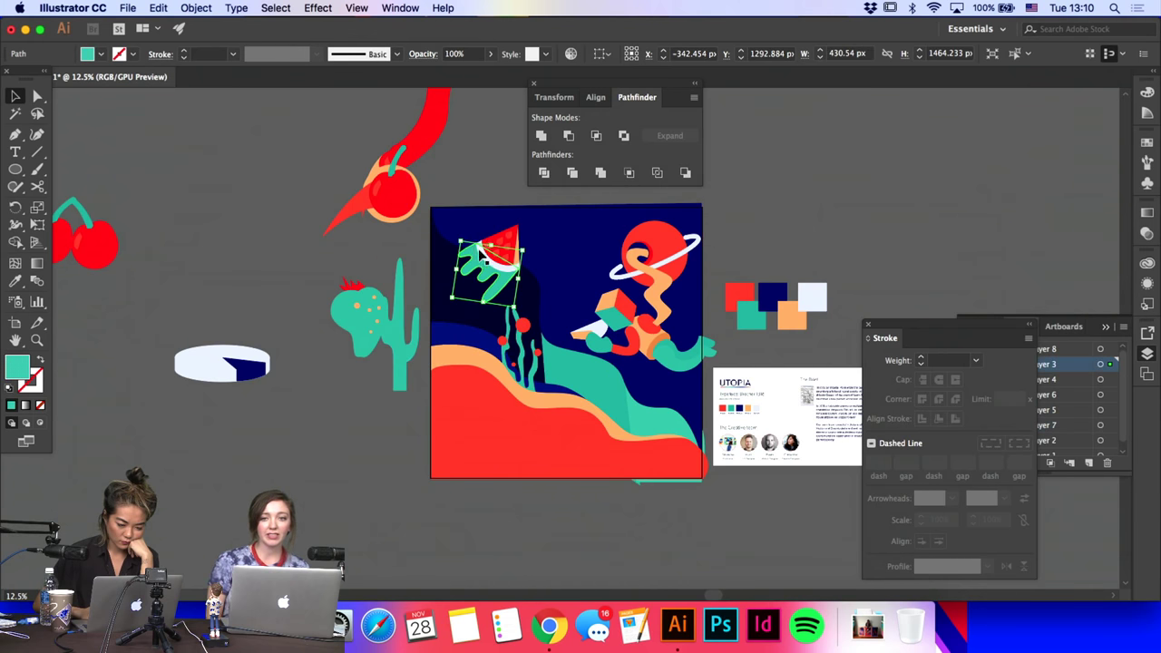
{"action": "left_click", "coordinate": [521, 193]}
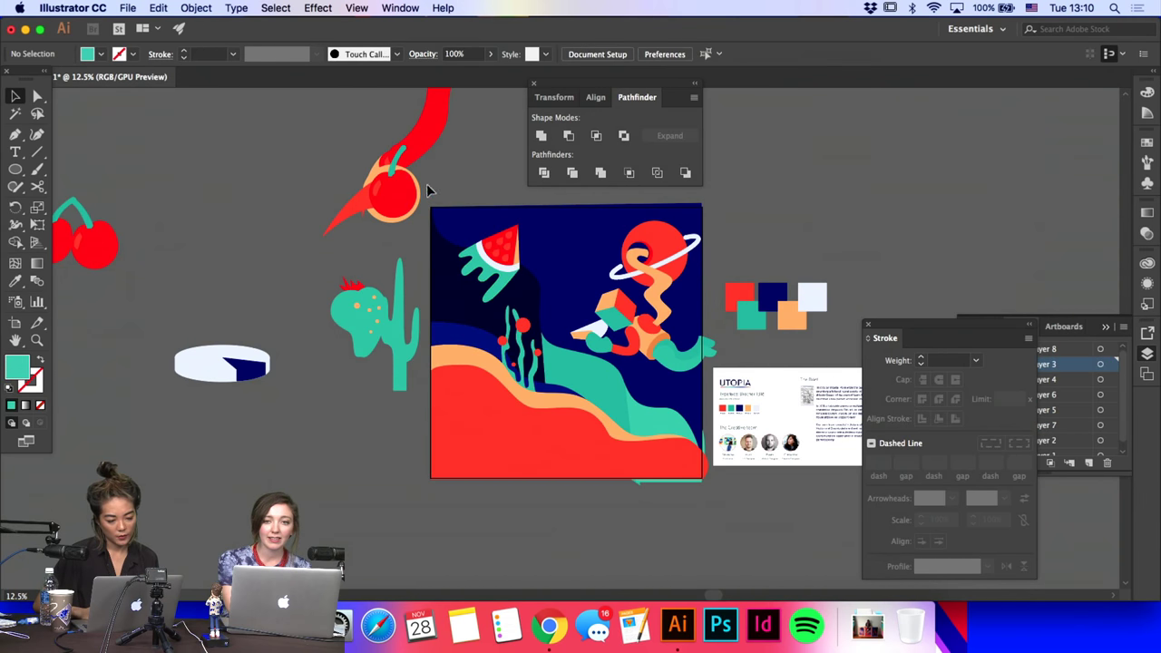
Step: Move the cherry comet group away from the long red tail, further from the artboard
{"action": "left_click", "coordinate": [403, 190]}
{"action": "scroll", "coordinate": [412, 163], "scroll_direction": "up", "scroll_amount": 1}
{"action": "scroll", "coordinate": [412, 161], "scroll_direction": "up", "scroll_amount": 1}
{"action": "left_click", "coordinate": [445, 134]}
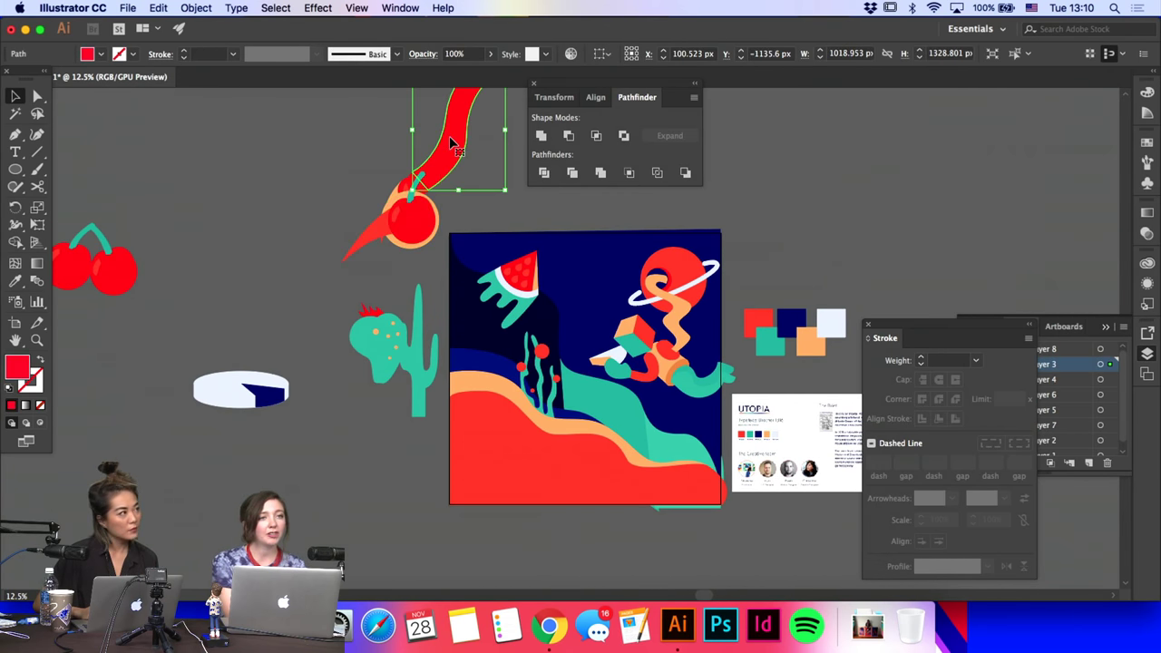
{"action": "left_click", "coordinate": [400, 232]}
{"action": "left_click_drag", "start_coordinate": [402, 234], "coordinate": [311, 236]}
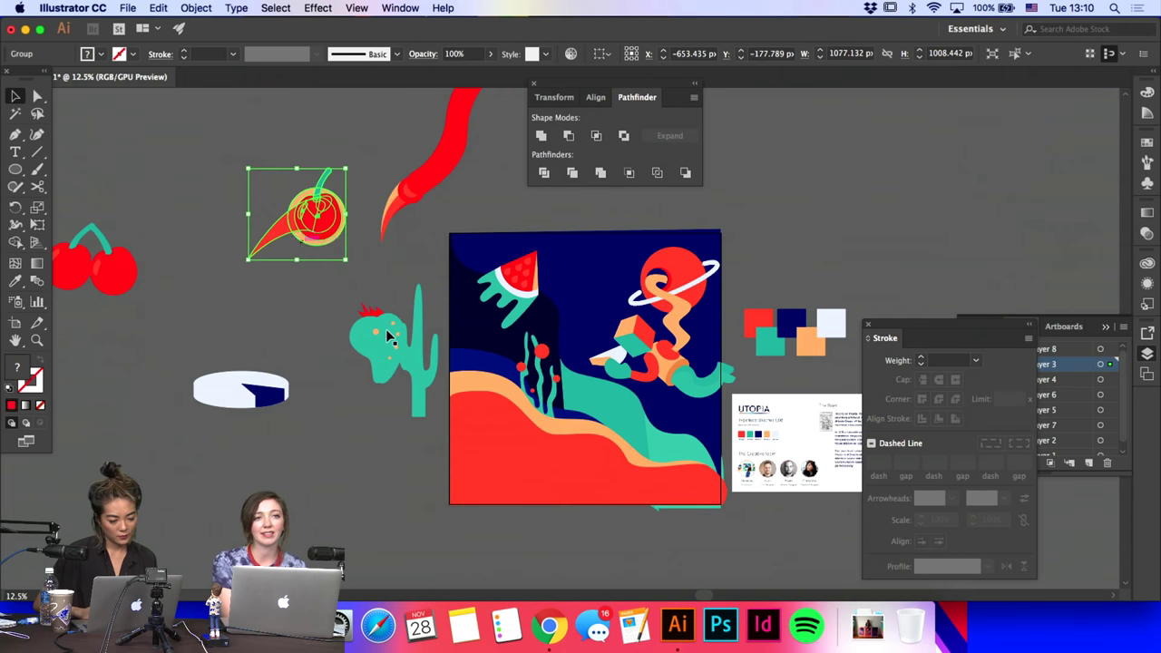
Step: Move the teal strawberry to the opposite side of the artboard, above the color swatches, and deselect it
{"action": "left_click", "coordinate": [381, 337]}
{"action": "left_click_drag", "start_coordinate": [415, 367], "coordinate": [839, 240]}
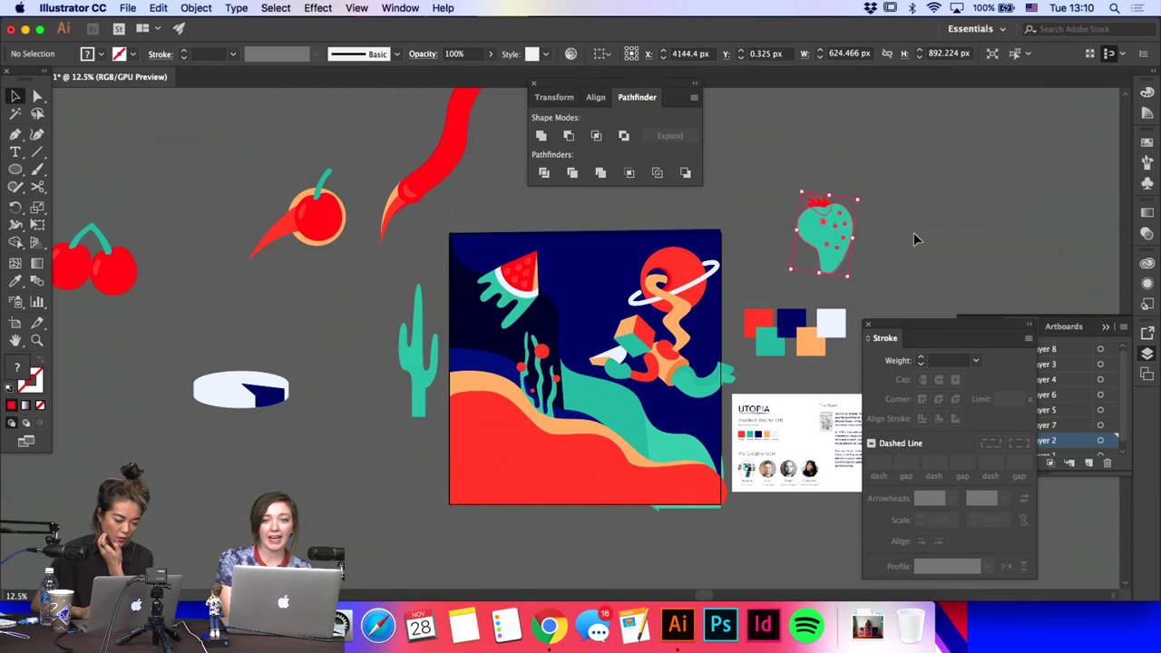
{"action": "left_click", "coordinate": [914, 236]}
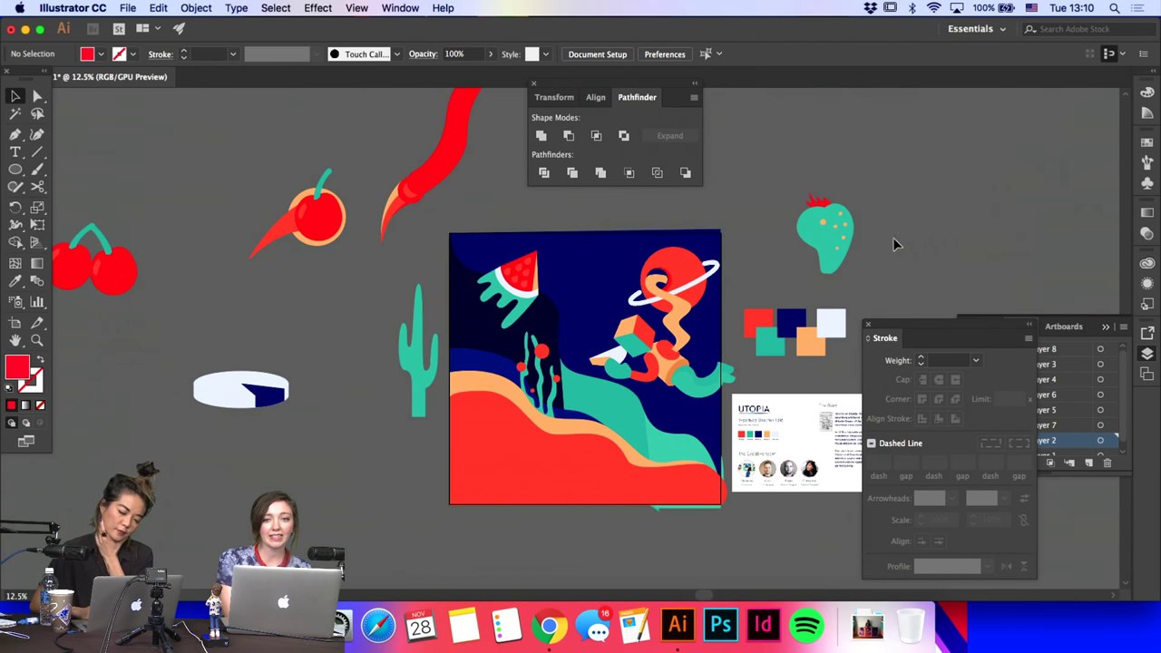
Step: Recolor the watermelon slice's teal dripping rind with the red of the cherries
{"action": "key", "text": "a"}
{"action": "left_click", "coordinate": [524, 322]}
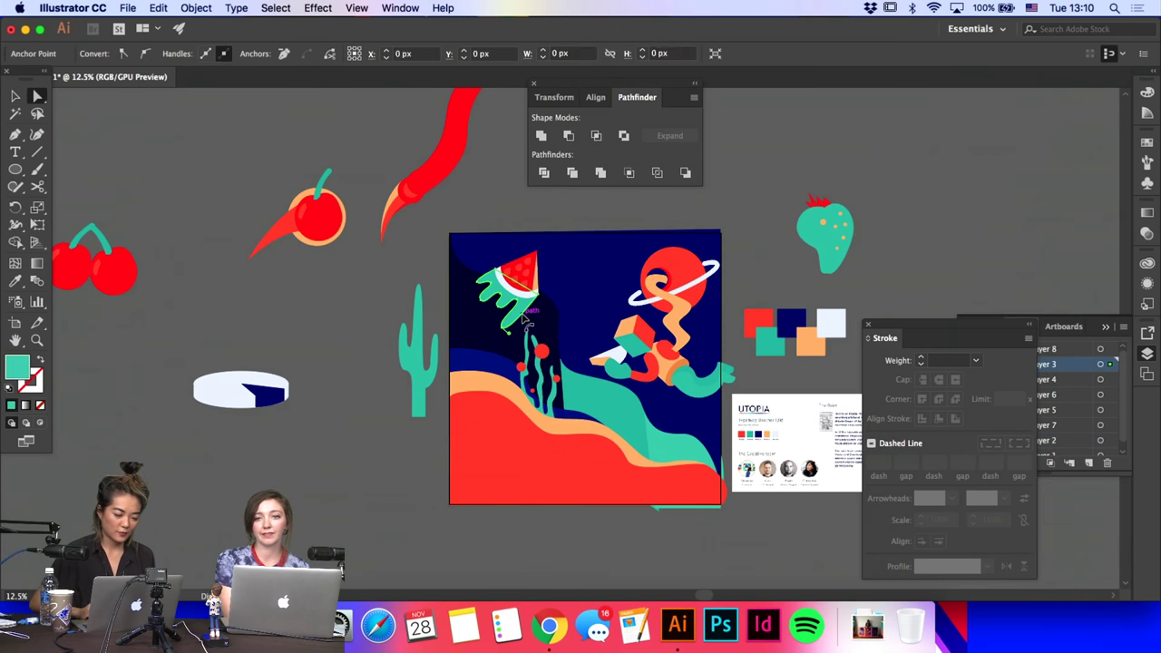
{"action": "key", "text": "a"}
{"action": "left_click", "coordinate": [173, 342]}
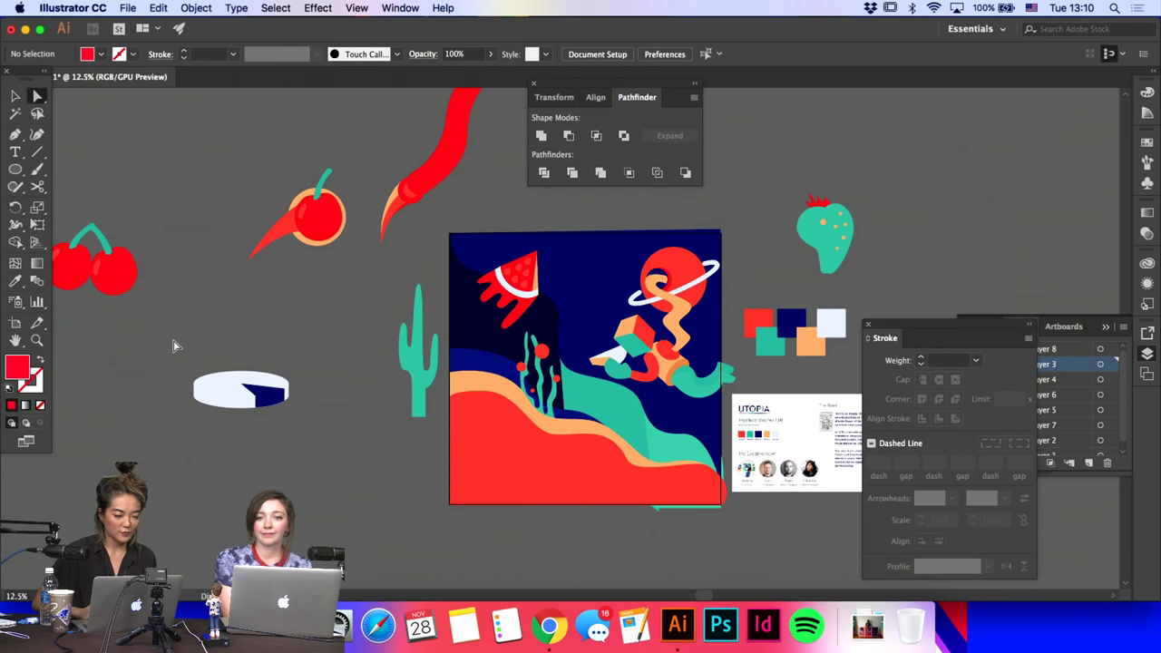
Step: Move all parts of the watermelon slice off the artboard, below the cactus, and group them
{"action": "left_click", "coordinate": [532, 324]}
{"action": "left_click", "coordinate": [519, 308]}
{"action": "left_click", "coordinate": [526, 278], "text": "shift"}
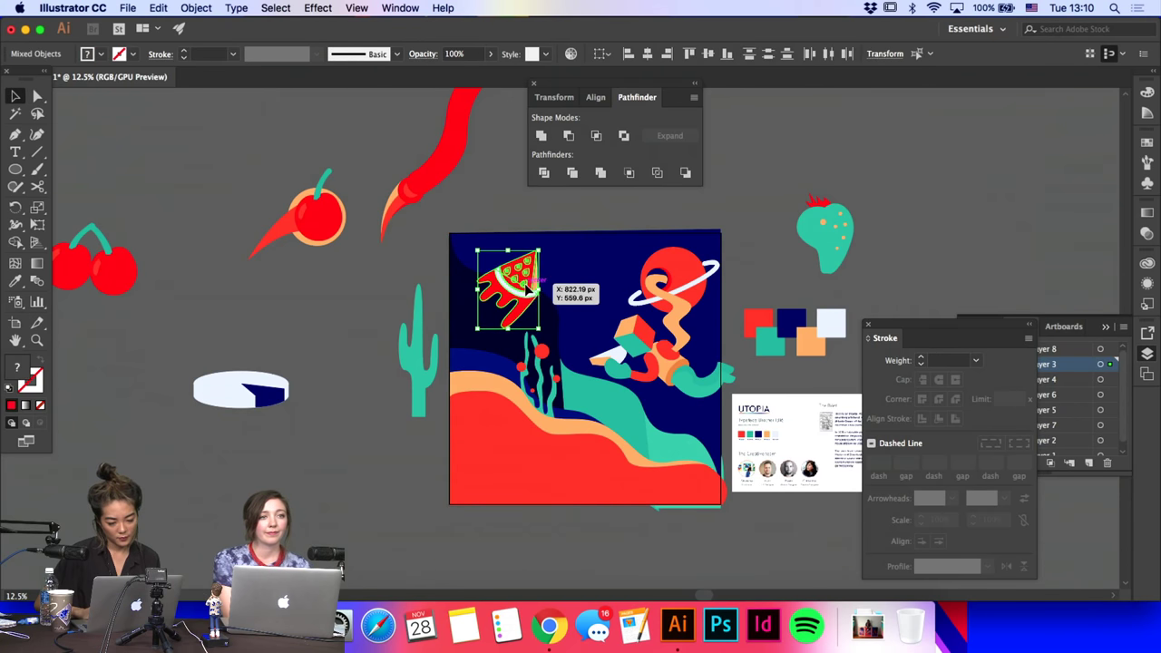
{"action": "left_click_drag", "start_coordinate": [526, 289], "coordinate": [372, 498]}
{"action": "key", "text": "super+g"}
{"action": "left_click", "coordinate": [325, 357]}
Step: Duplicate the coral-like plant to its left on the orange hill and reflect the copy across the vertical axis
{"action": "scroll", "coordinate": [325, 356], "scroll_direction": "down", "scroll_amount": 2}
{"action": "scroll", "coordinate": [325, 357], "scroll_direction": "right", "scroll_amount": 3}
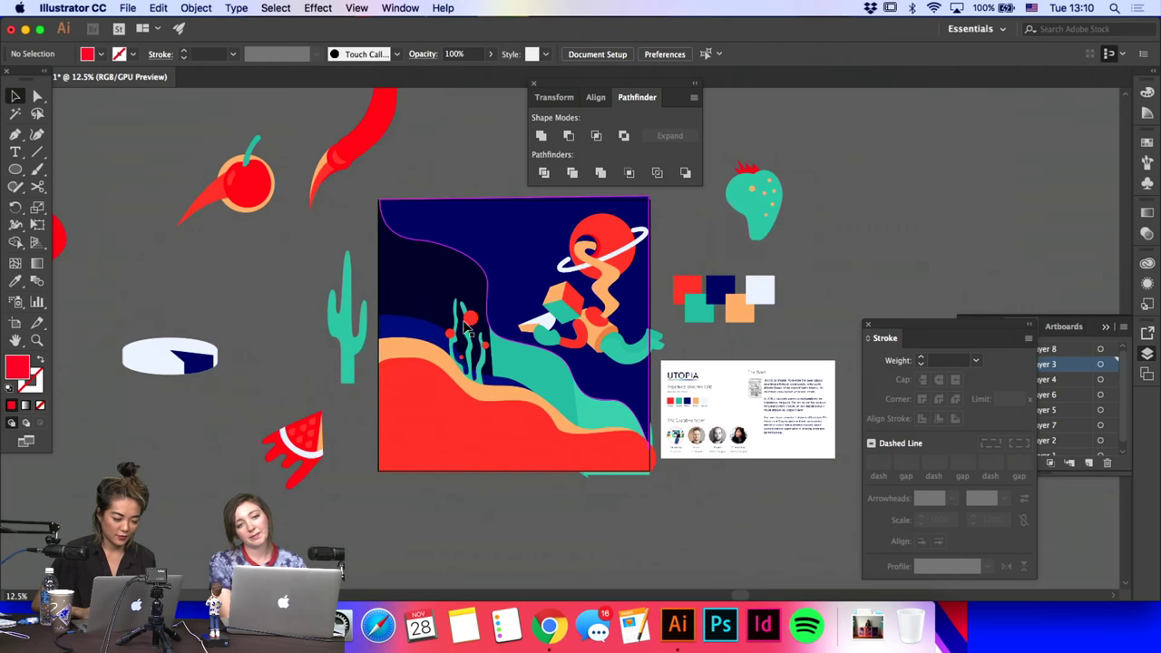
{"action": "left_click_drag", "start_coordinate": [464, 324], "coordinate": [428, 329]}
{"action": "left_click", "coordinate": [196, 7]}
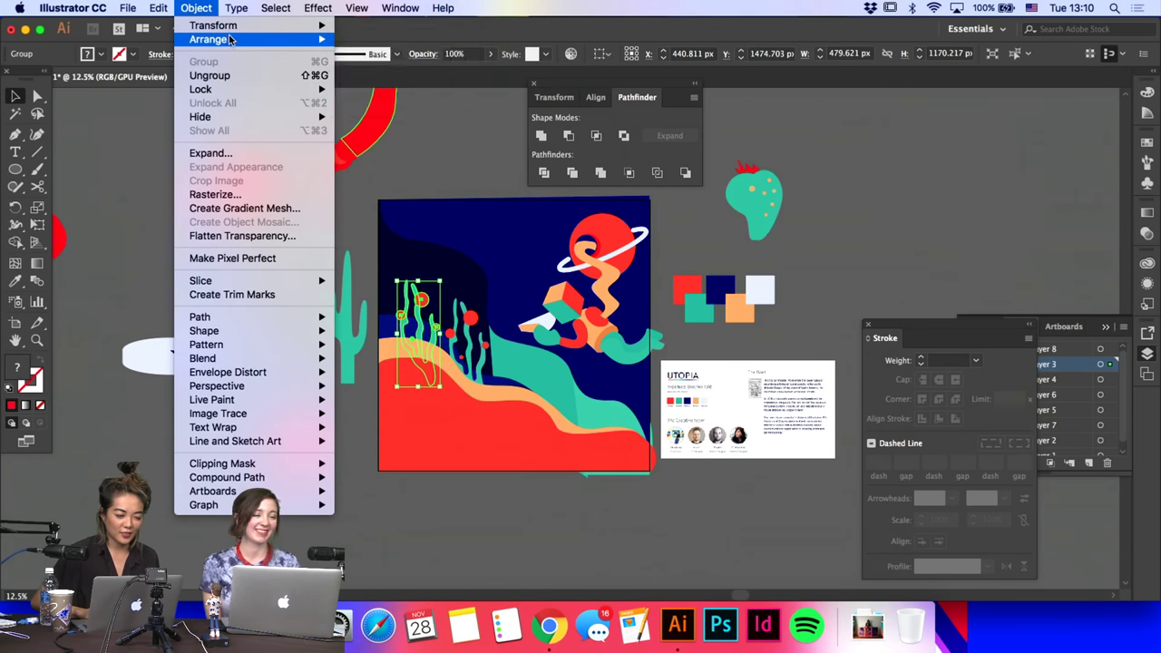
{"action": "mouse_move", "coordinate": [218, 26]}
{"action": "left_click", "coordinate": [428, 80]}
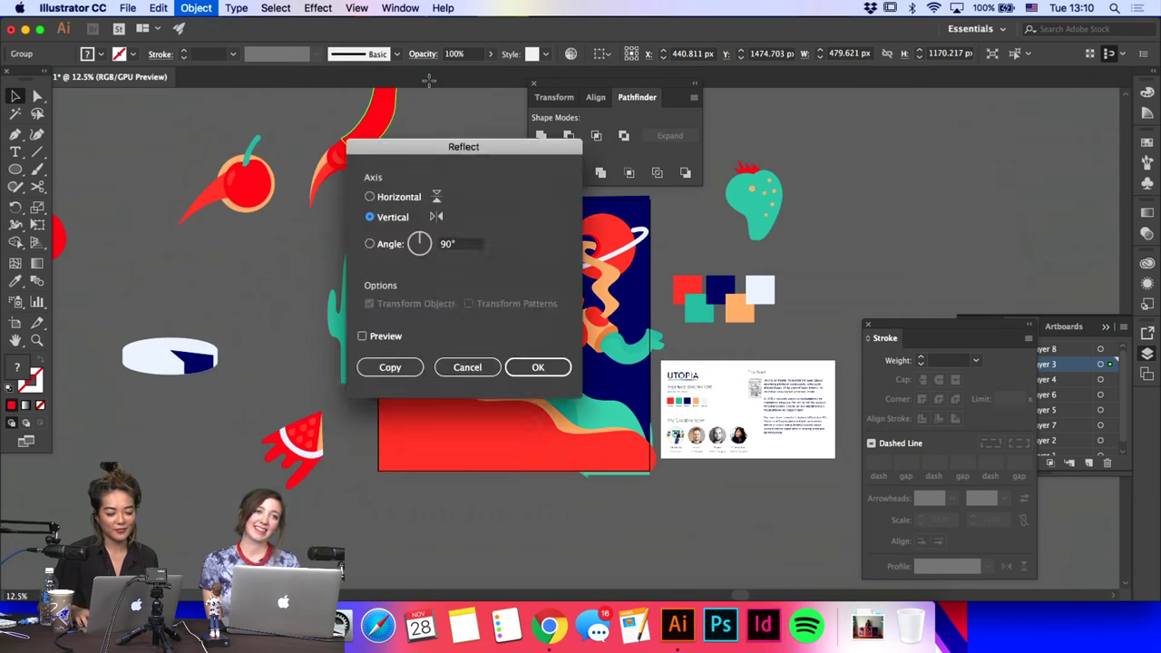
{"action": "key", "text": "Return"}
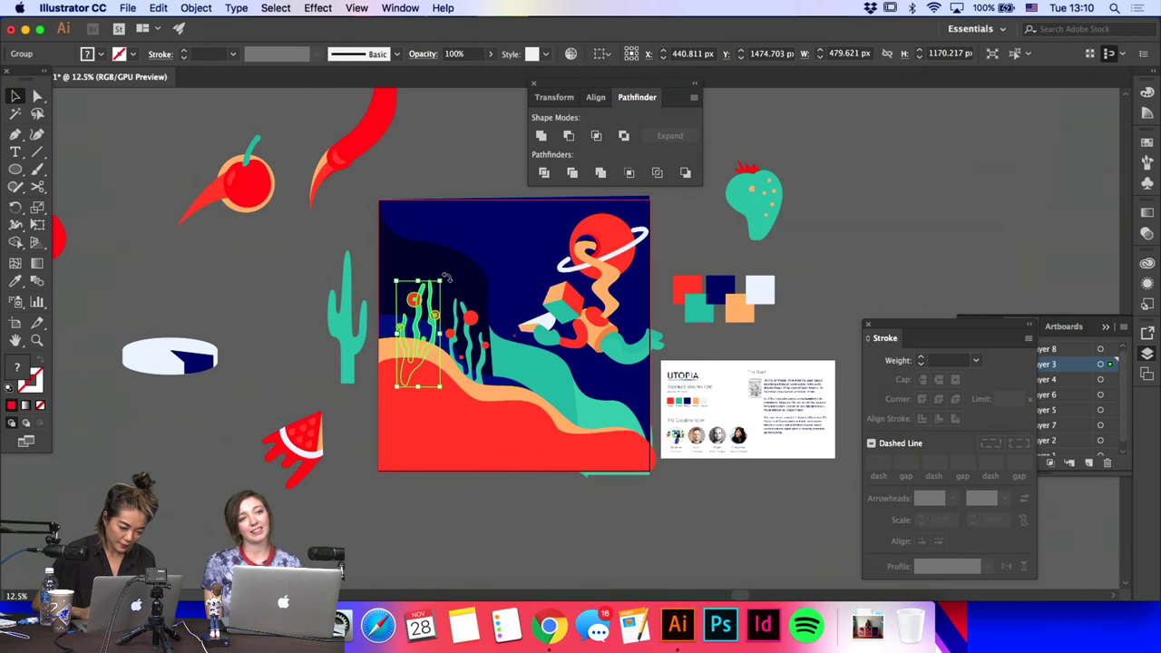
{"action": "left_click", "coordinate": [465, 152]}
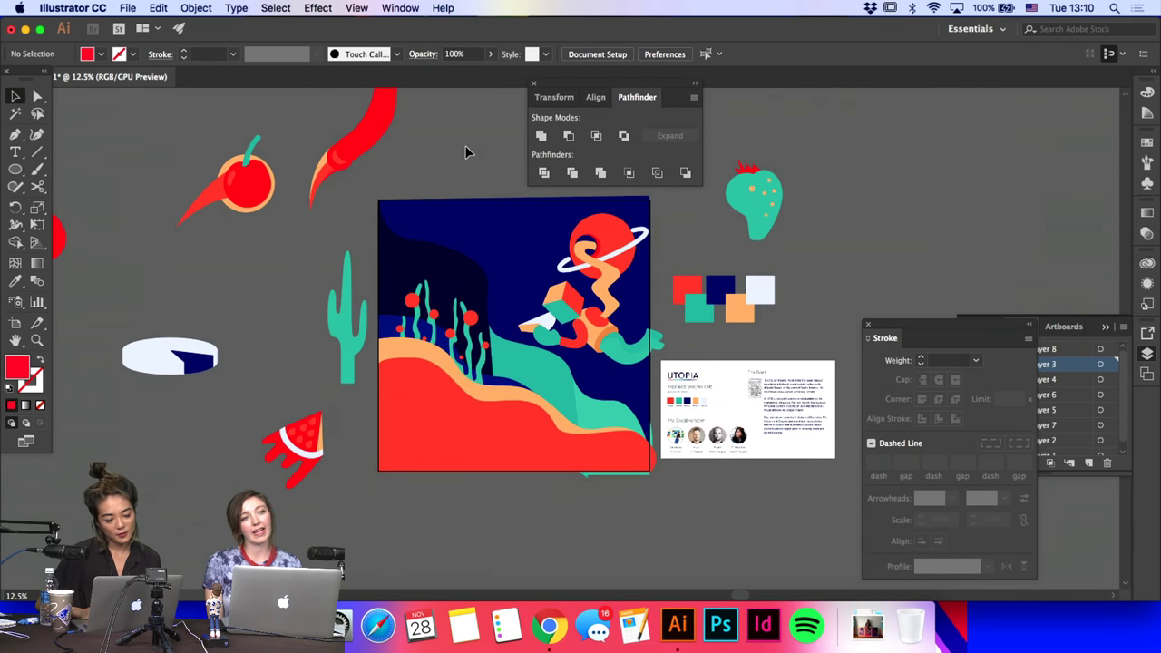
Step: Recolor the larger teal hill behind the orange hill with the dark navy of the background hill
{"action": "key", "text": "a"}
{"action": "left_click", "coordinate": [508, 366]}
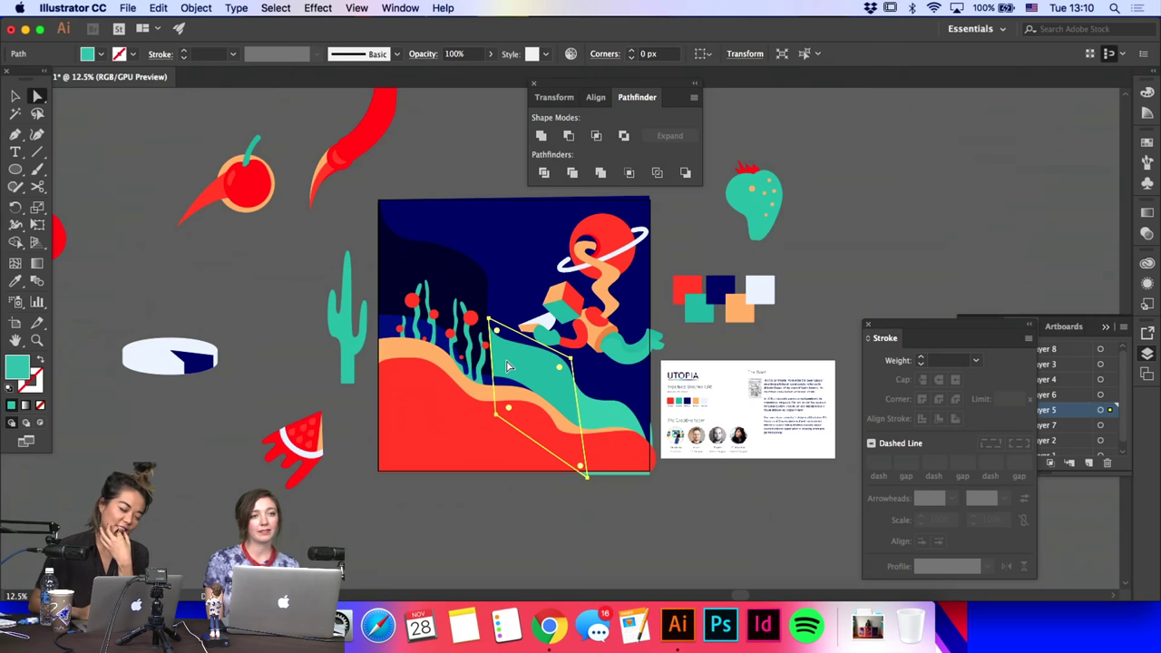
{"action": "left_click", "coordinate": [15, 279]}
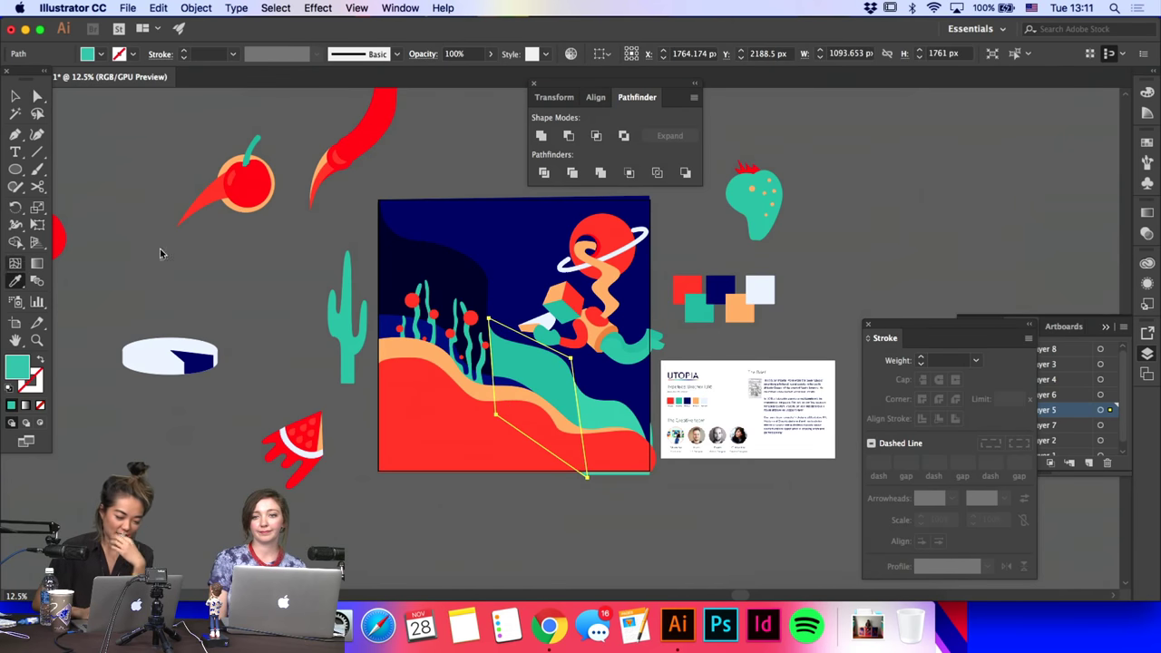
{"action": "left_click", "coordinate": [488, 294]}
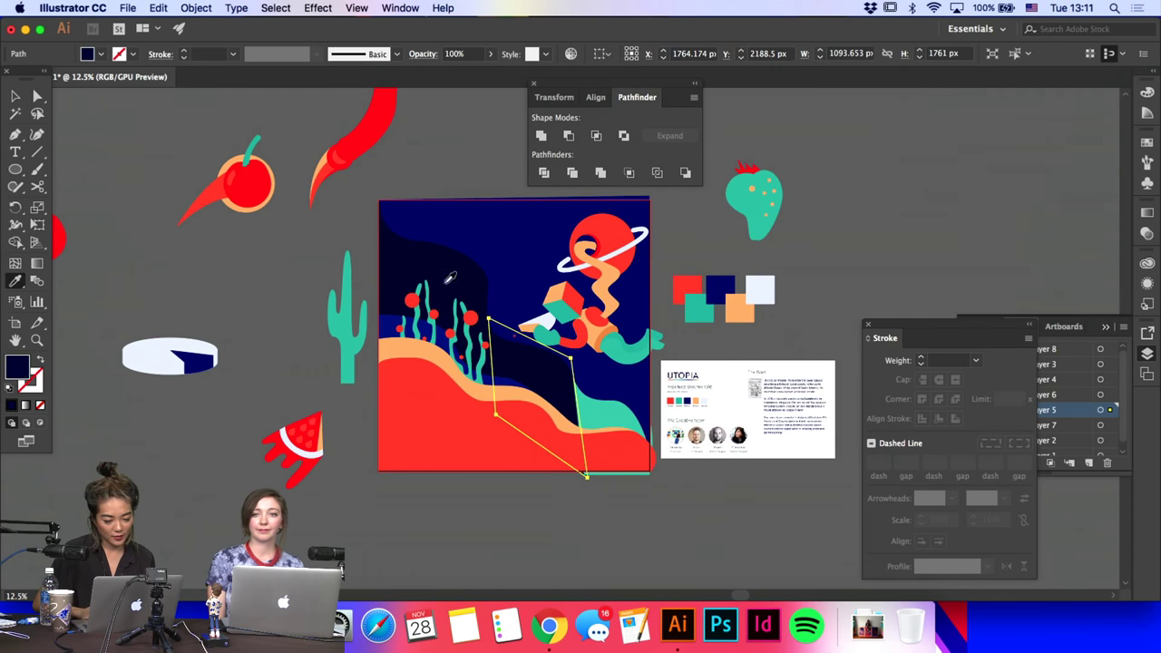
{"action": "double_click", "coordinate": [15, 369]}
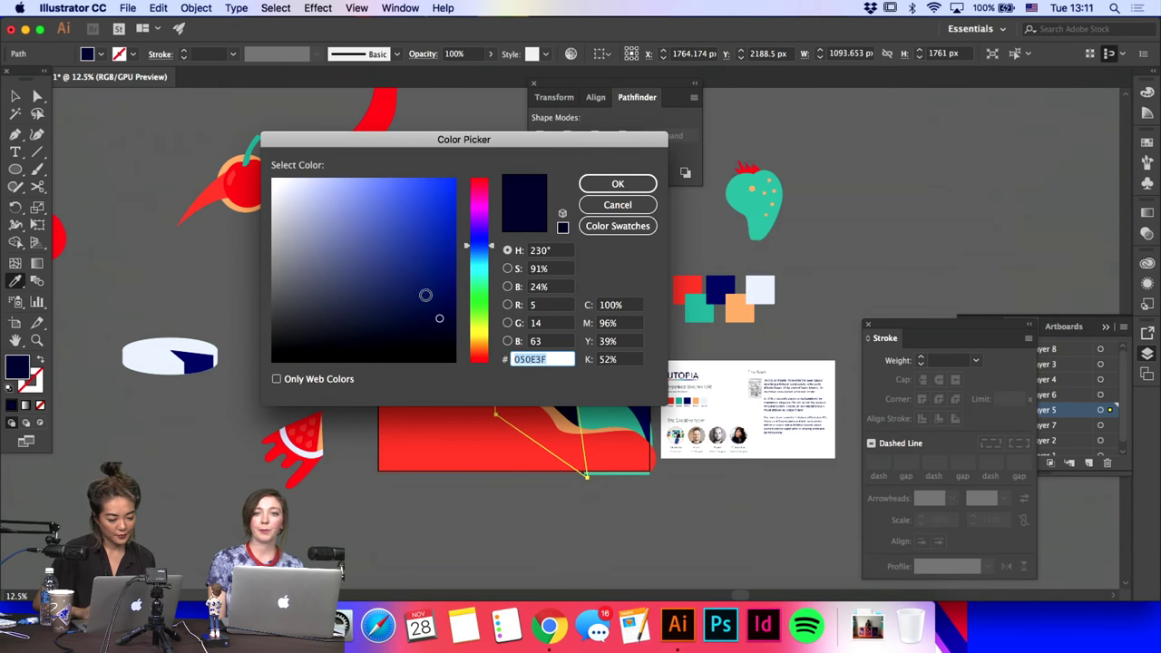
{"action": "key", "text": "Return"}
Step: Recolor the remaining small teal hill at the artboard's lower right with the same dark navy and deselect it
{"action": "key", "text": "a"}
{"action": "left_click", "coordinate": [620, 417]}
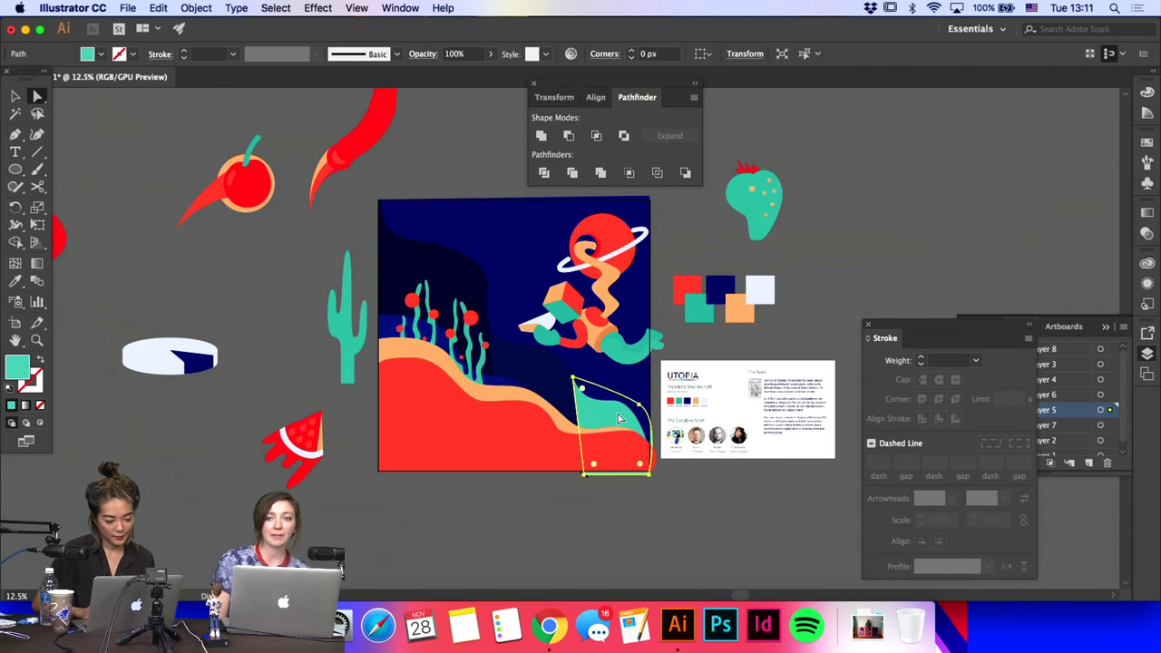
{"action": "left_click", "coordinate": [14, 282]}
{"action": "left_click", "coordinate": [460, 268]}
{"action": "key", "text": "a"}
{"action": "left_click", "coordinate": [461, 153]}
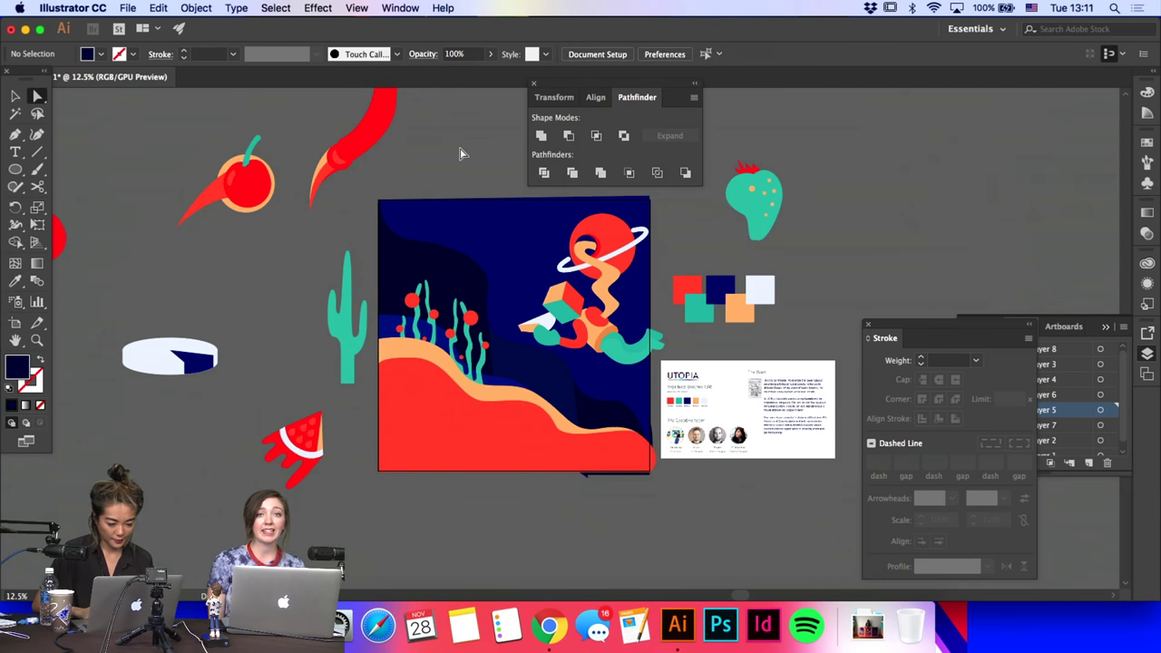
Step: Select the lower anchor points of the hills and align them along their bottom edge
{"action": "left_click", "coordinate": [521, 466]}
{"action": "left_click", "coordinate": [598, 97]}
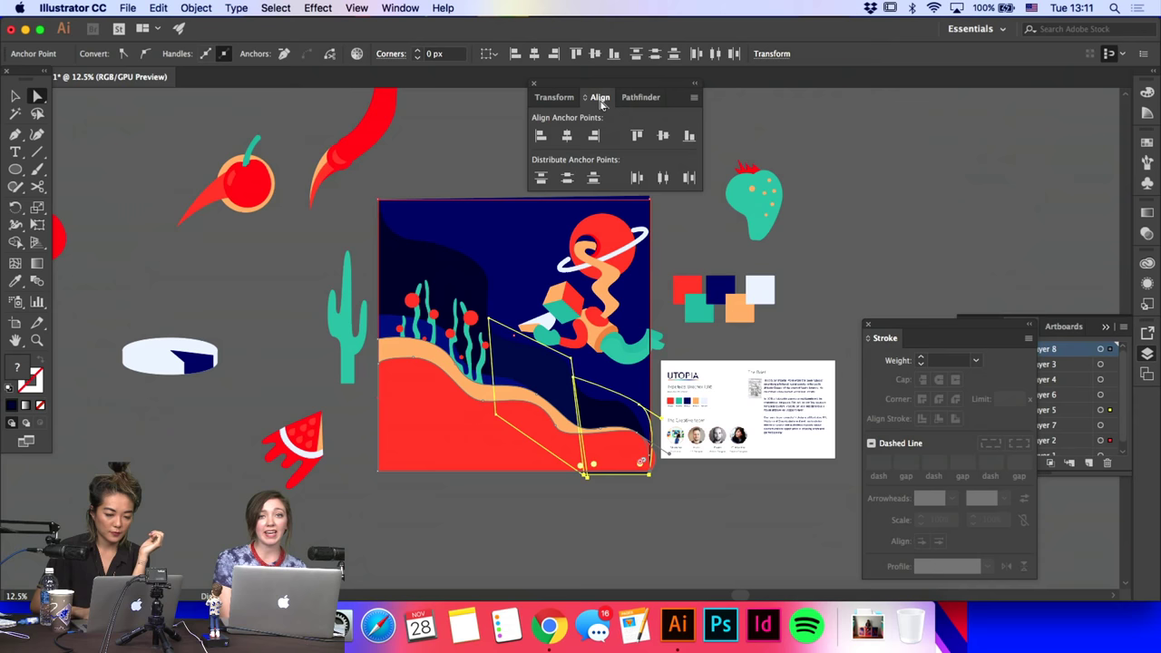
{"action": "left_click", "coordinate": [689, 137]}
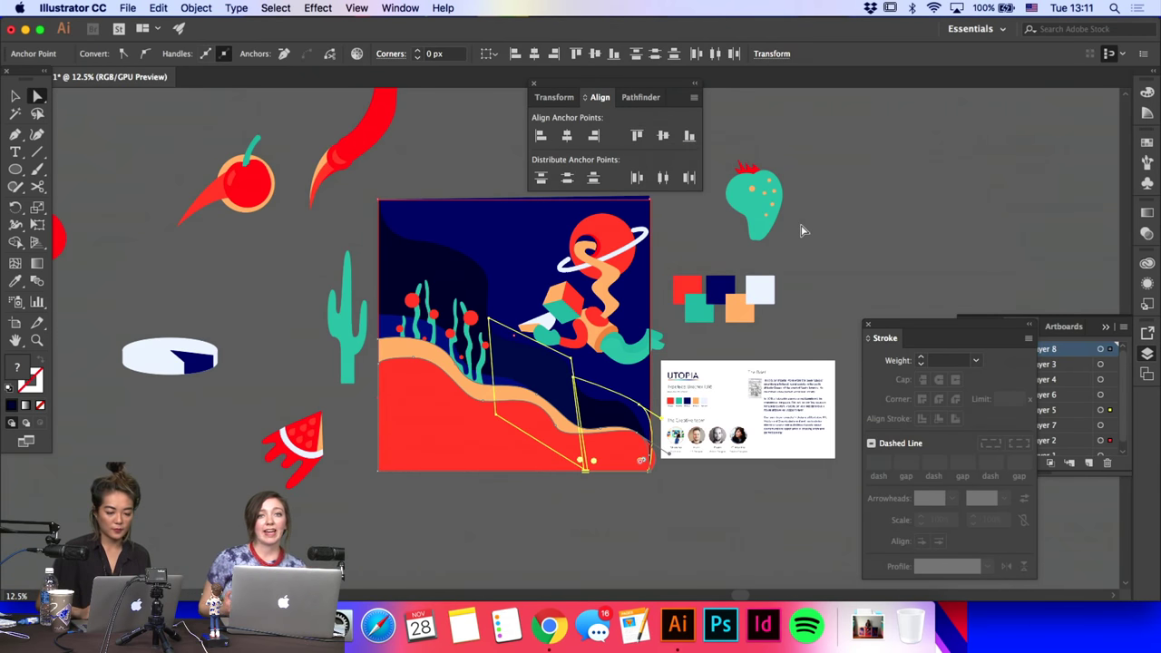
{"action": "left_click", "coordinate": [802, 231]}
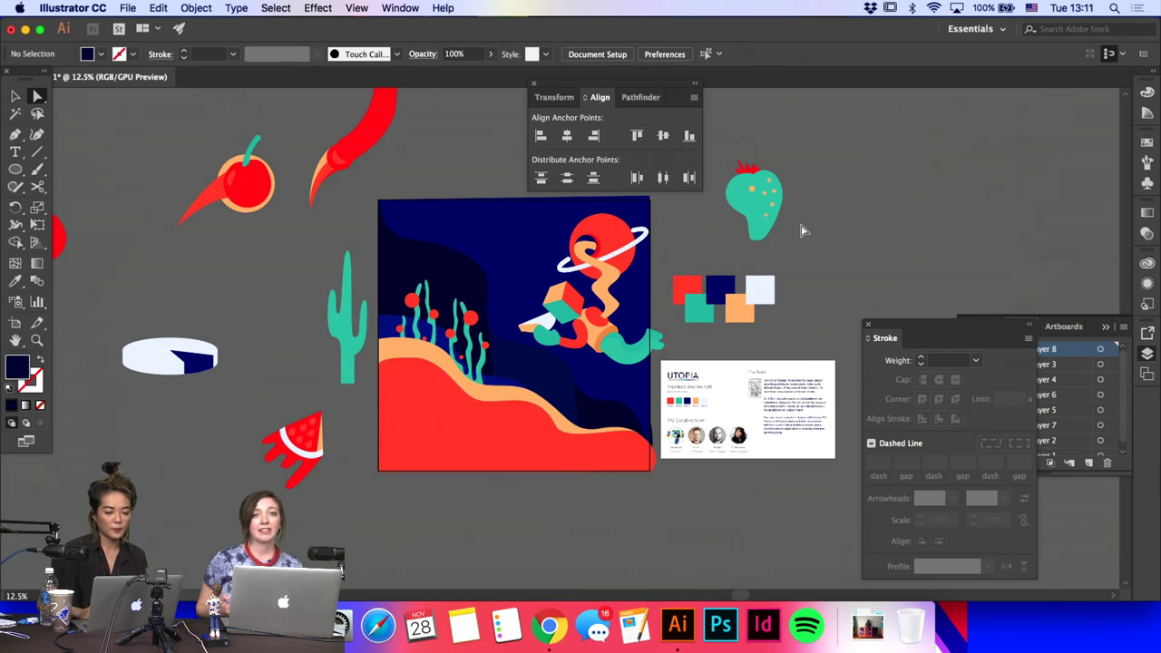
Step: Nudge the middle anchor point on the orange hill's upper edge to refine its curve, and select the red hill
{"action": "left_click", "coordinate": [516, 359]}
{"action": "left_click", "coordinate": [521, 389]}
{"action": "left_click_drag", "start_coordinate": [537, 394], "coordinate": [550, 395]}
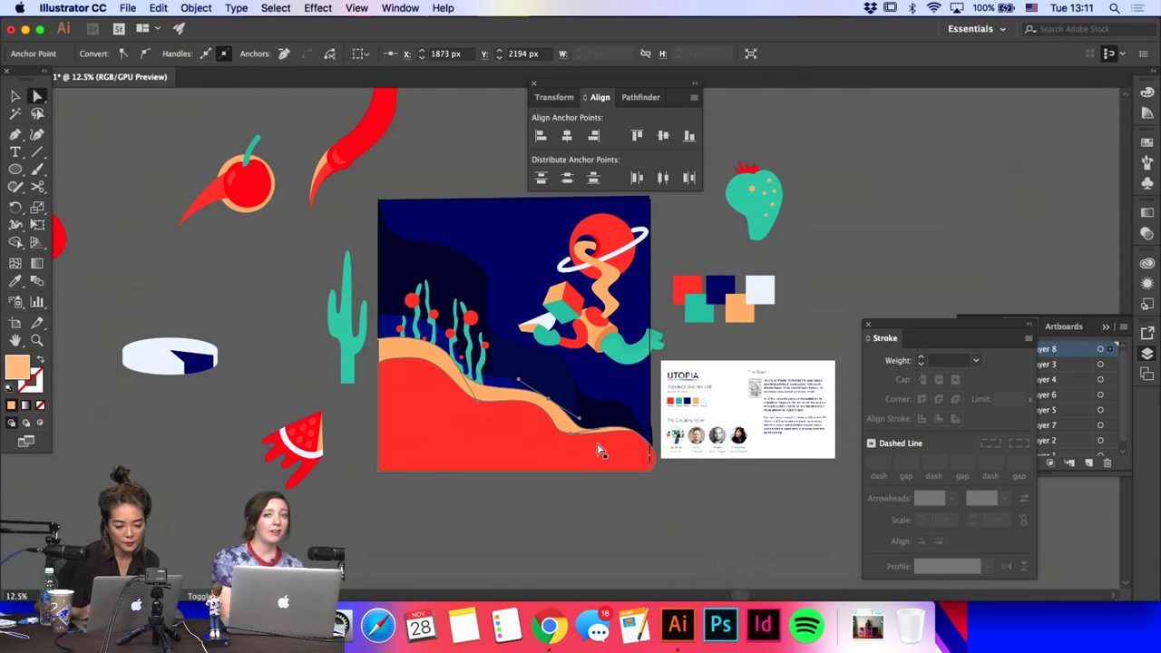
{"action": "left_click", "coordinate": [591, 467]}
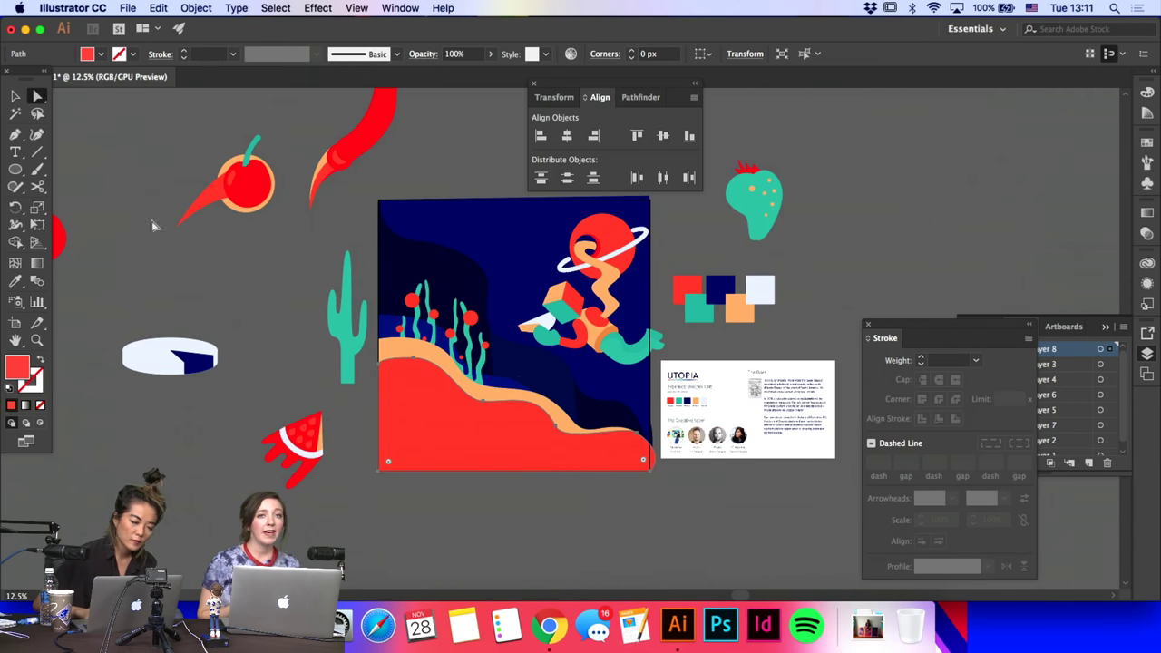
Step: Move the whole cube-headed figure, together with its tentacle and ringed planet, off the artboard to the space above it
{"action": "left_click", "coordinate": [14, 95]}
{"action": "left_click", "coordinate": [599, 272]}
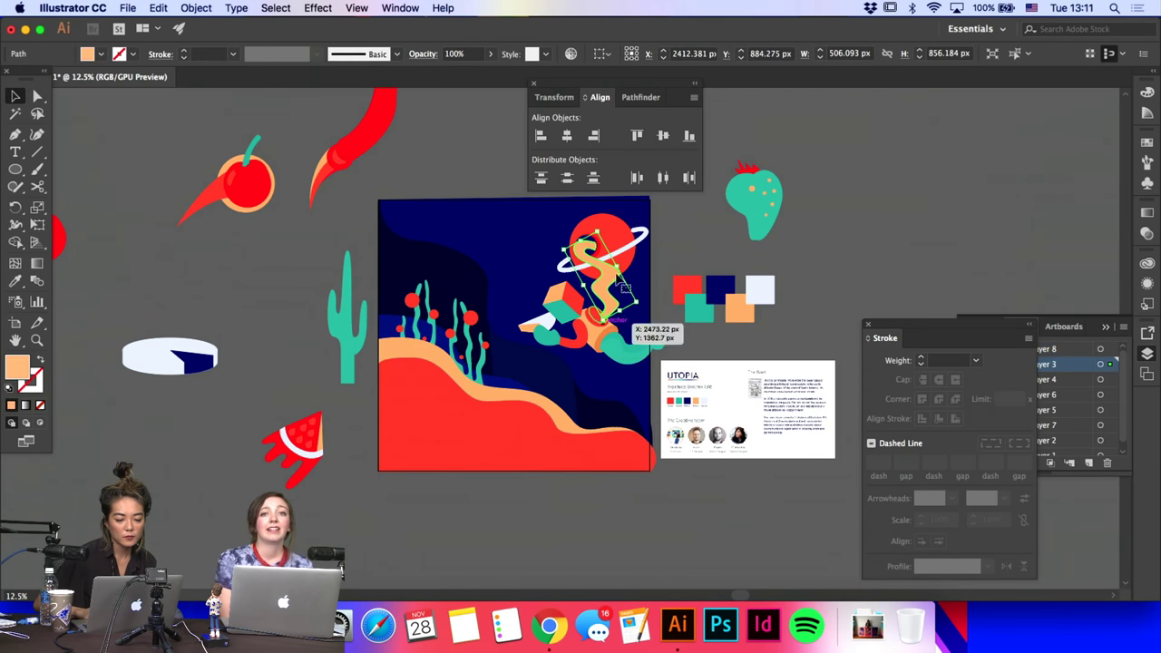
{"action": "left_click", "coordinate": [665, 262]}
{"action": "scroll", "coordinate": [663, 262], "scroll_direction": "right", "scroll_amount": 3}
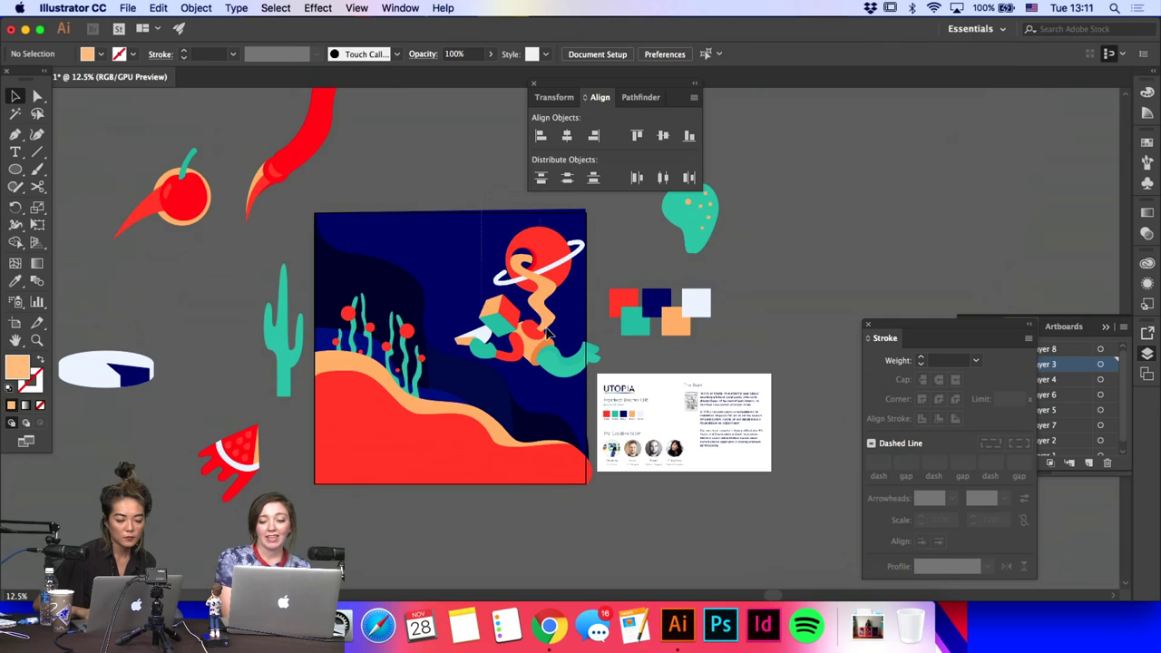
{"action": "left_click", "coordinate": [588, 359]}
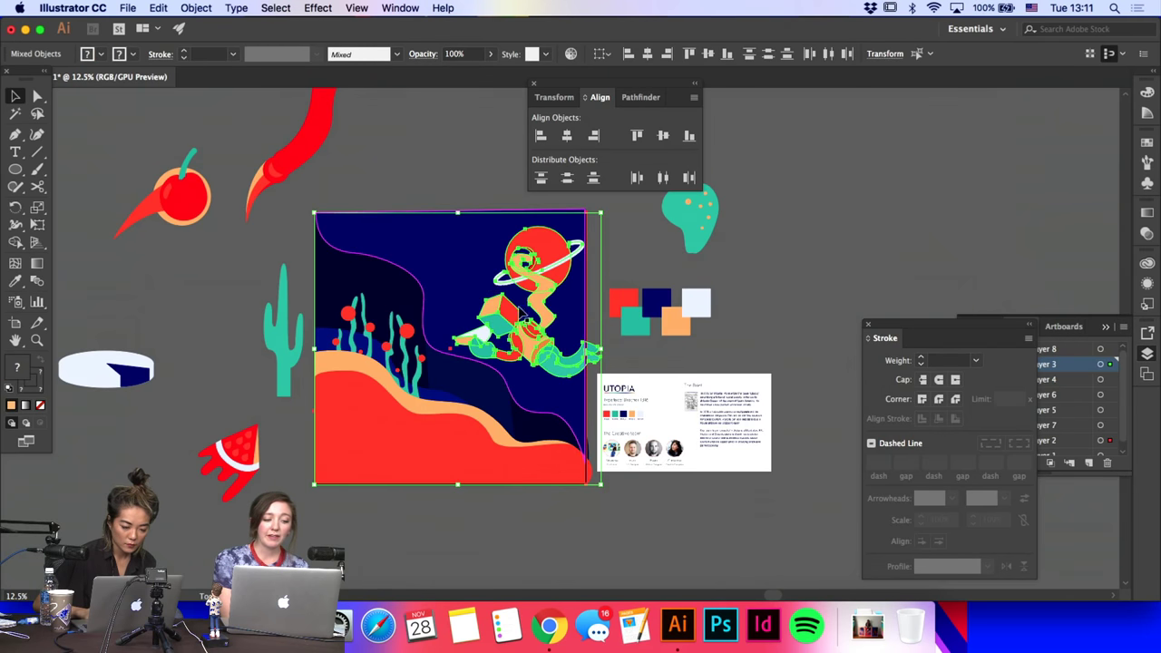
{"action": "left_click", "coordinate": [375, 286], "text": "shift"}
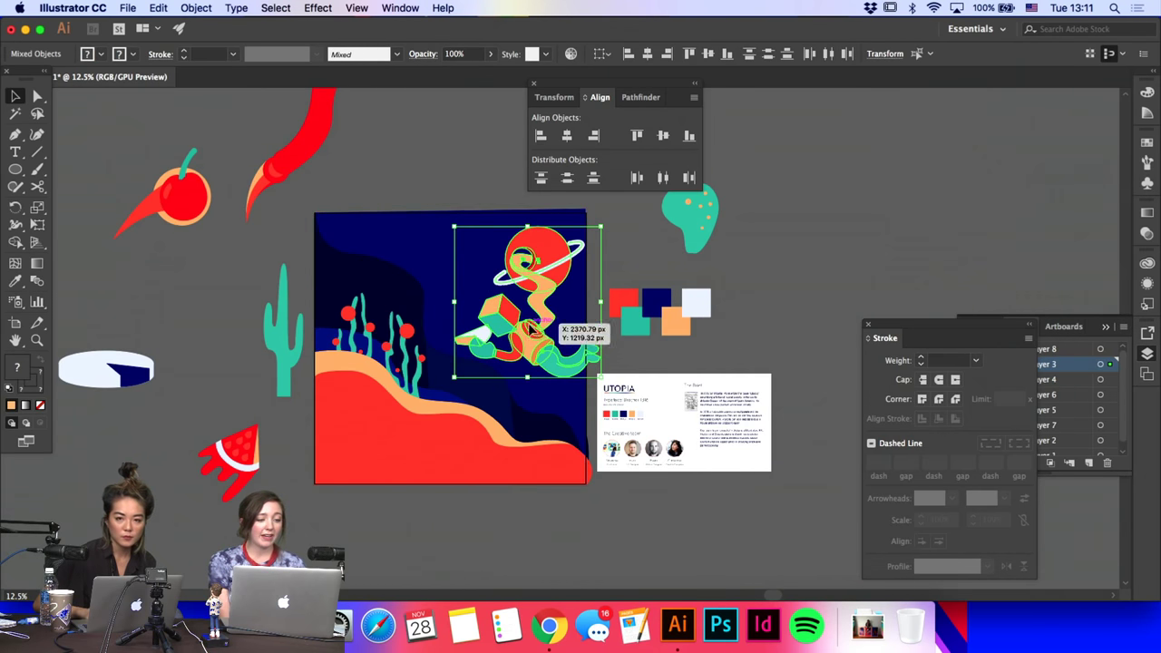
{"action": "left_click_drag", "start_coordinate": [529, 325], "coordinate": [455, 127]}
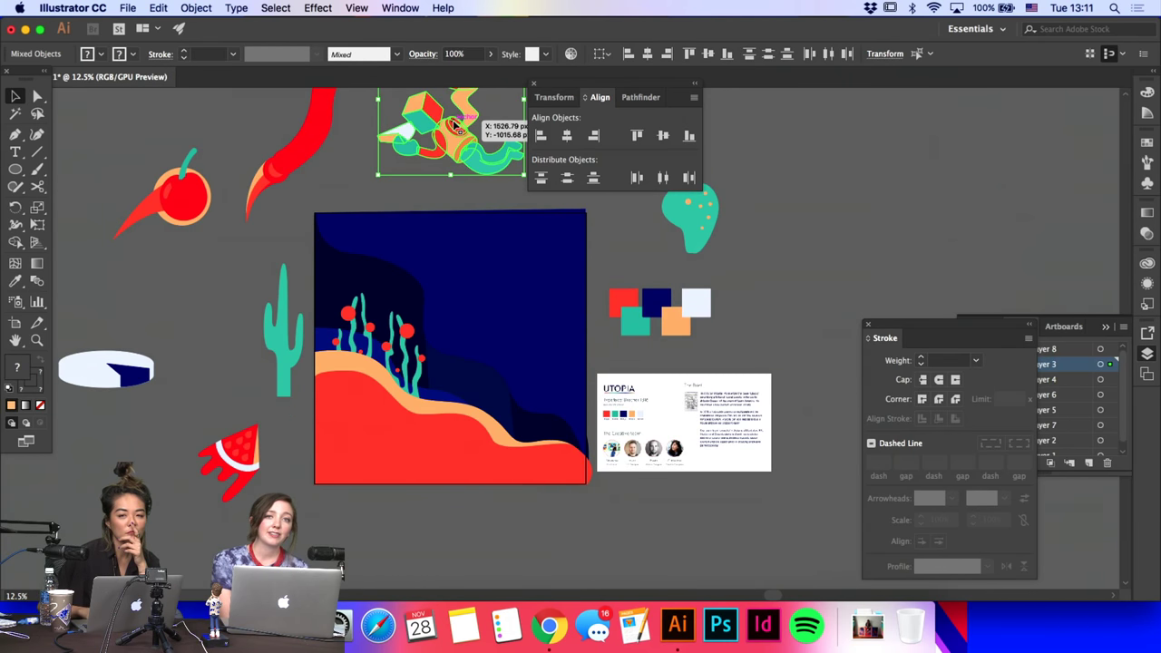
{"action": "scroll", "coordinate": [455, 127], "scroll_direction": "right", "scroll_amount": 5}
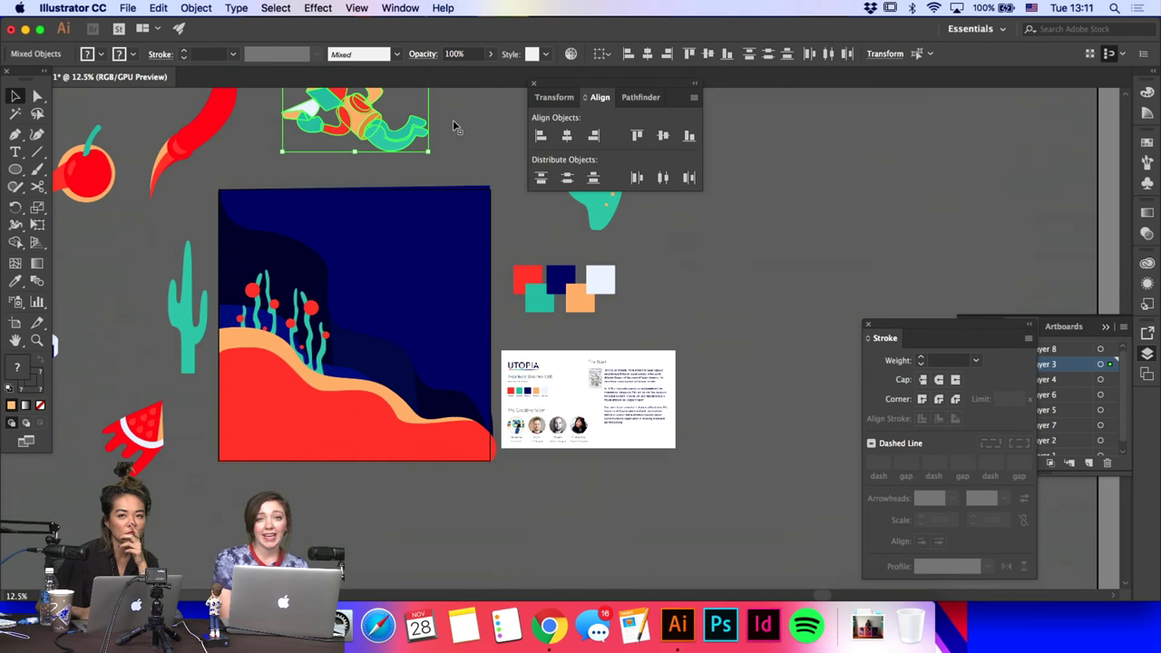
{"action": "left_click_drag", "start_coordinate": [385, 134], "coordinate": [428, 151]}
Step: Select the long curved red tail above the artboard
{"action": "left_click", "coordinate": [209, 111]}
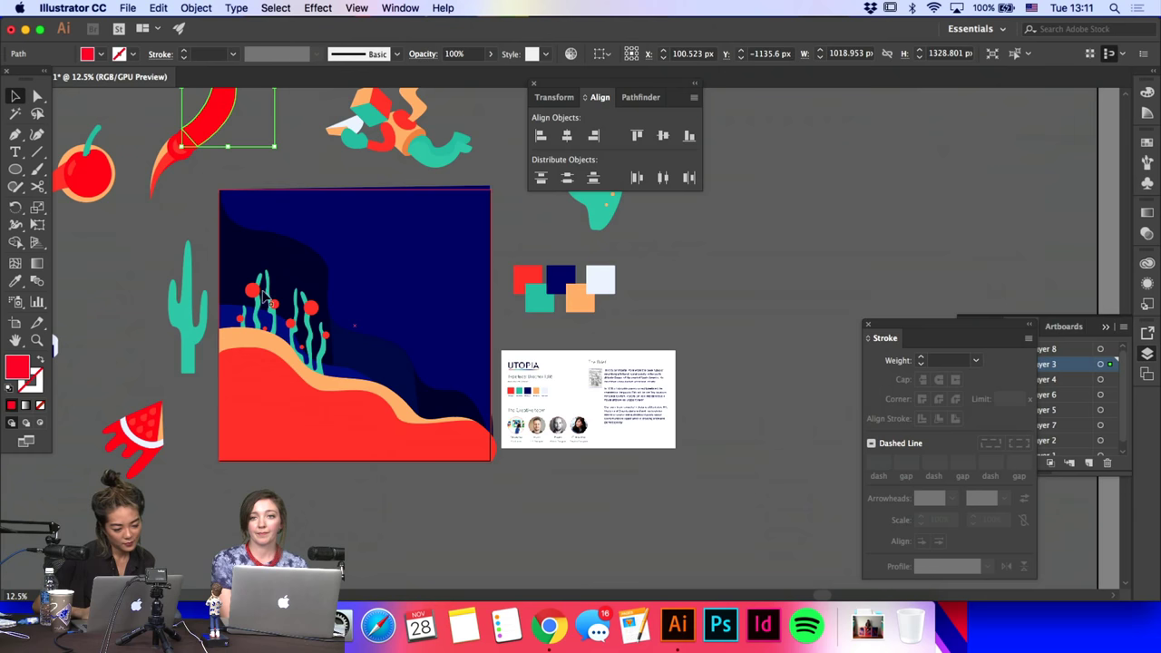
Step: Move the green cactus into the underwater scene beside the seaweed, placing it behind the orange dune with its base hidden
{"action": "left_click_drag", "start_coordinate": [203, 307], "coordinate": [361, 360]}
{"action": "key", "text": "super+x"}
{"action": "left_click", "coordinate": [320, 354]}
{"action": "key", "text": "super+f"}
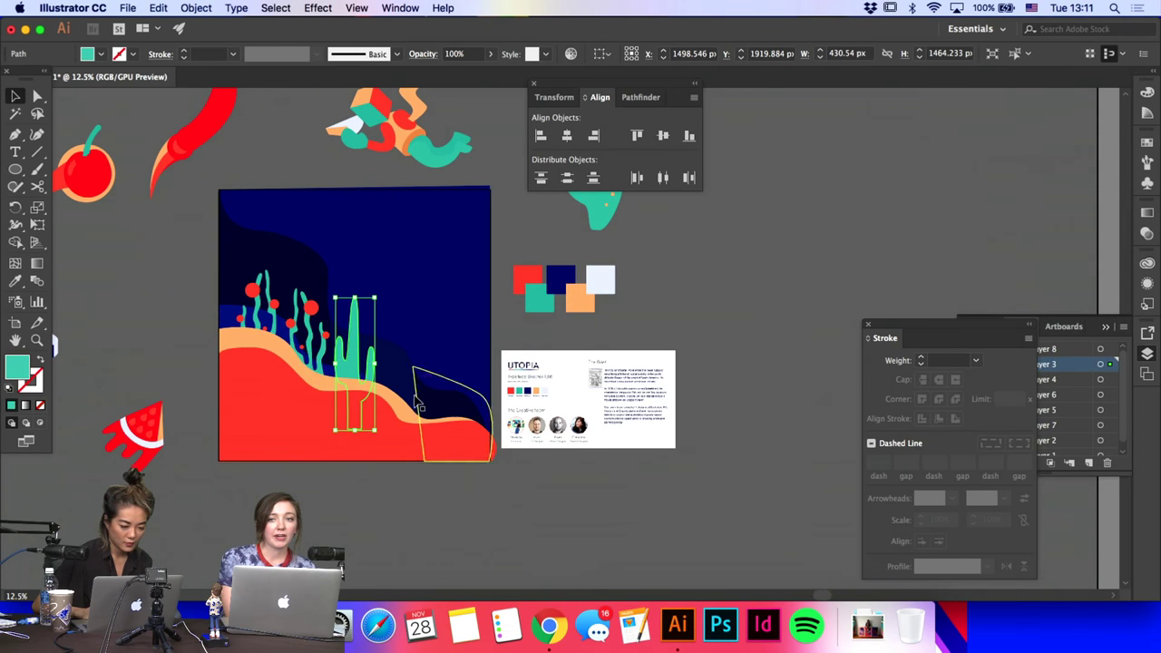
{"action": "left_click_drag", "start_coordinate": [350, 361], "coordinate": [339, 322]}
Step: Try to split the cactus outline at its tip and base with the Scissors tool
{"action": "left_click", "coordinate": [487, 267]}
{"action": "key", "text": "a"}
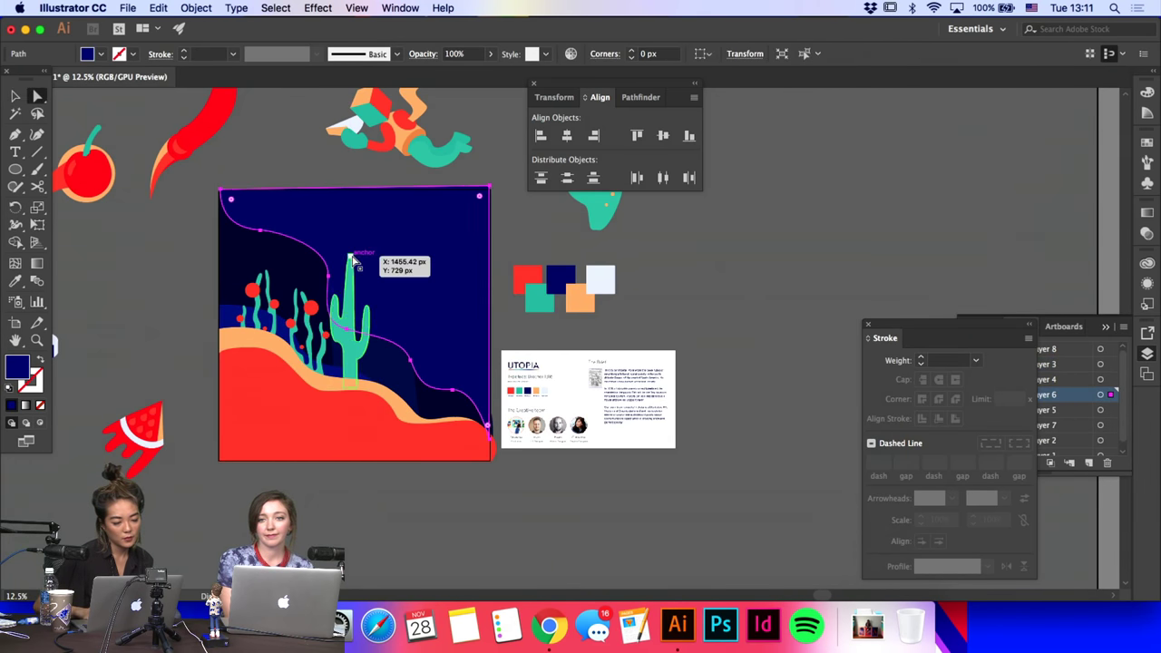
{"action": "left_click", "coordinate": [353, 259]}
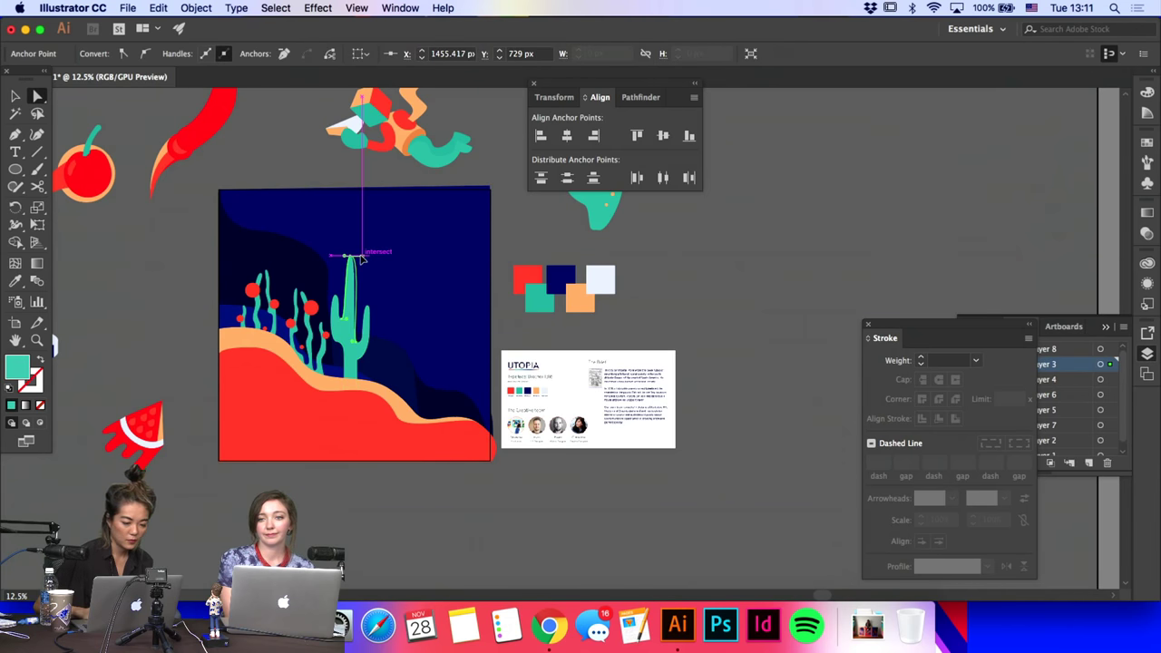
{"action": "left_click", "coordinate": [348, 358]}
{"action": "key", "text": "super+equal"}
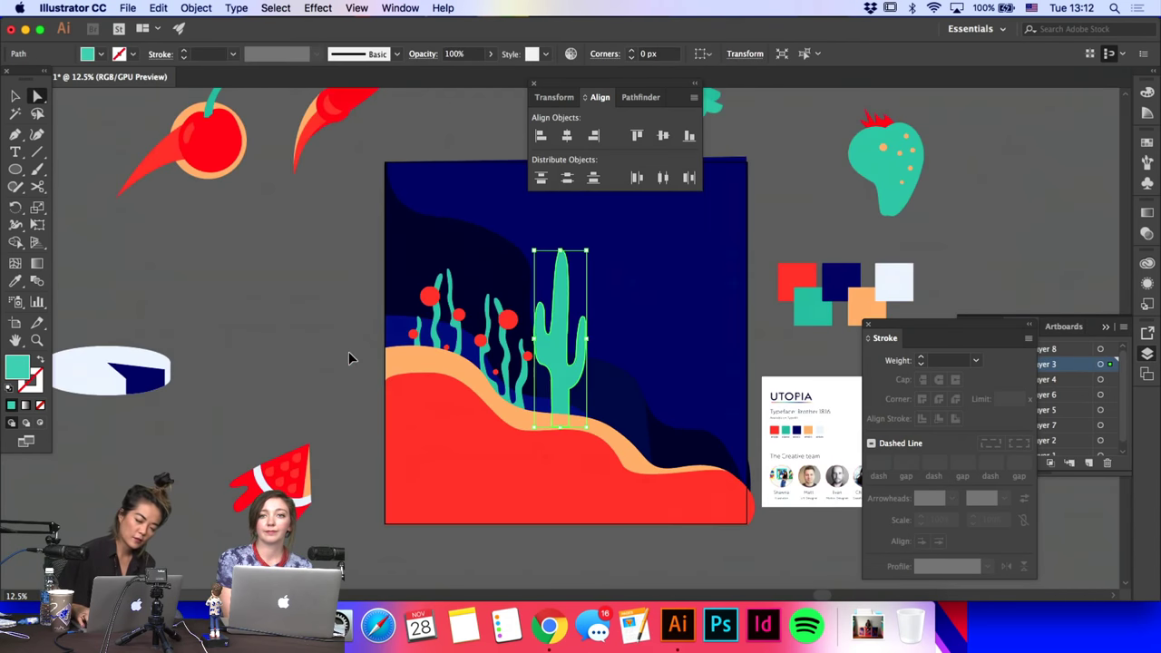
{"action": "key", "text": "super+equal"}
{"action": "scroll", "coordinate": [379, 322], "scroll_direction": "right", "scroll_amount": 2}
{"action": "key", "text": "c"}
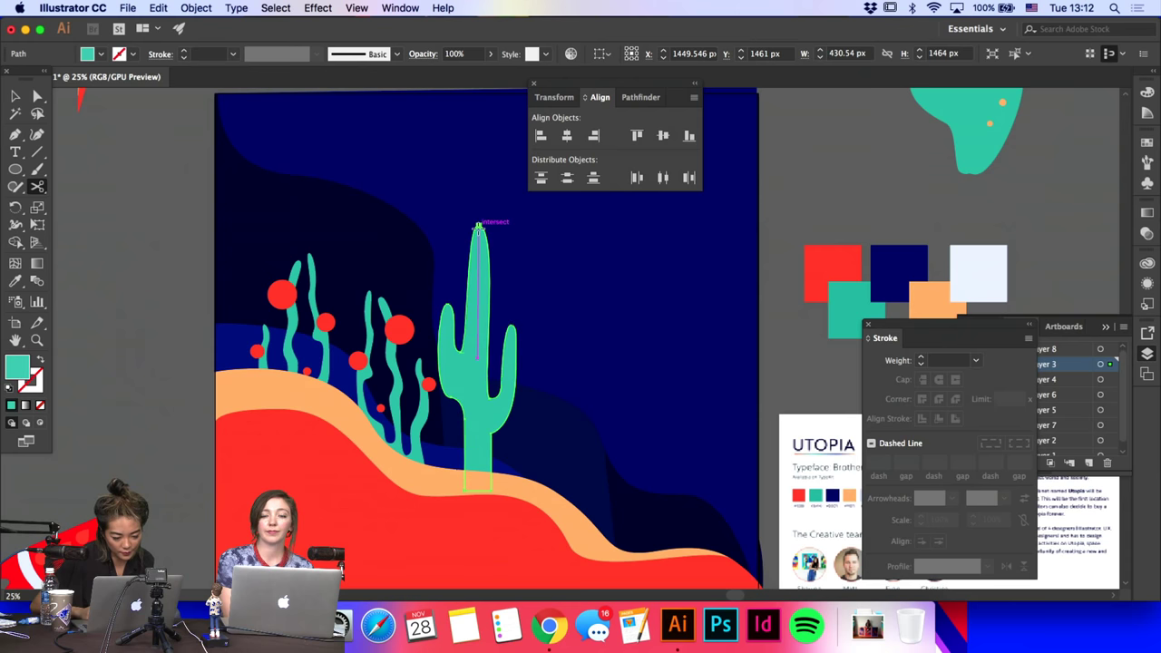
{"action": "left_click", "coordinate": [478, 228]}
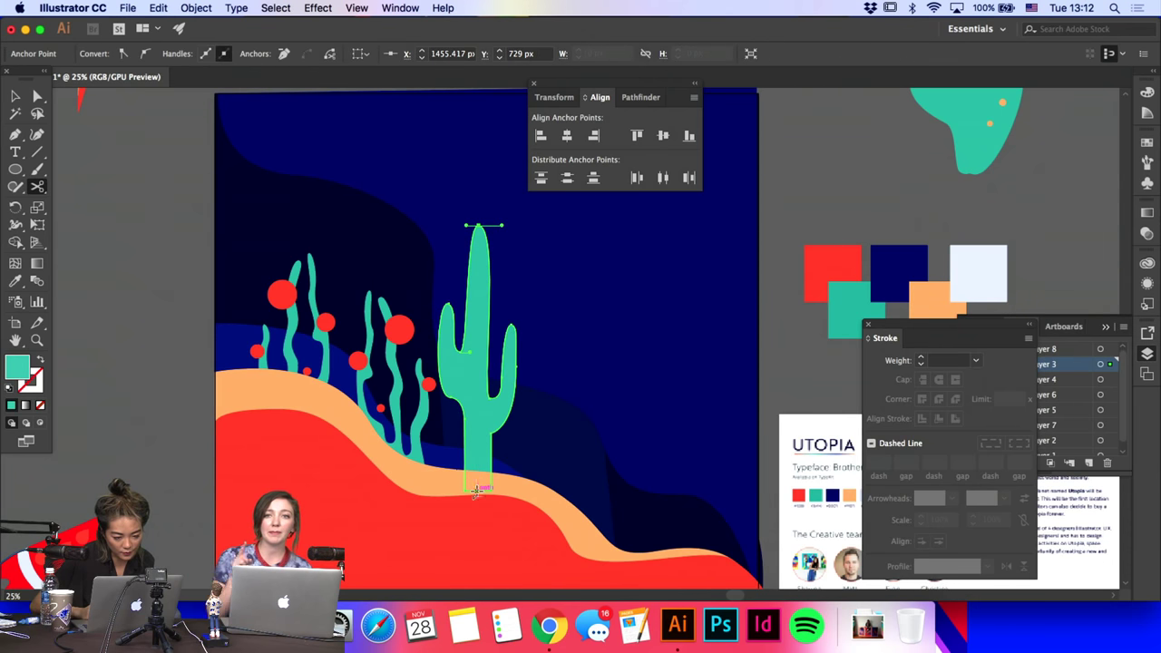
{"action": "left_click", "coordinate": [477, 490]}
{"action": "key", "text": "a"}
Step: Draw a narrow closed strip along the cactus trunk with the Pen tool, and nudge its top anchor to X 1460 px, Y 739 px
{"action": "left_click", "coordinate": [14, 135]}
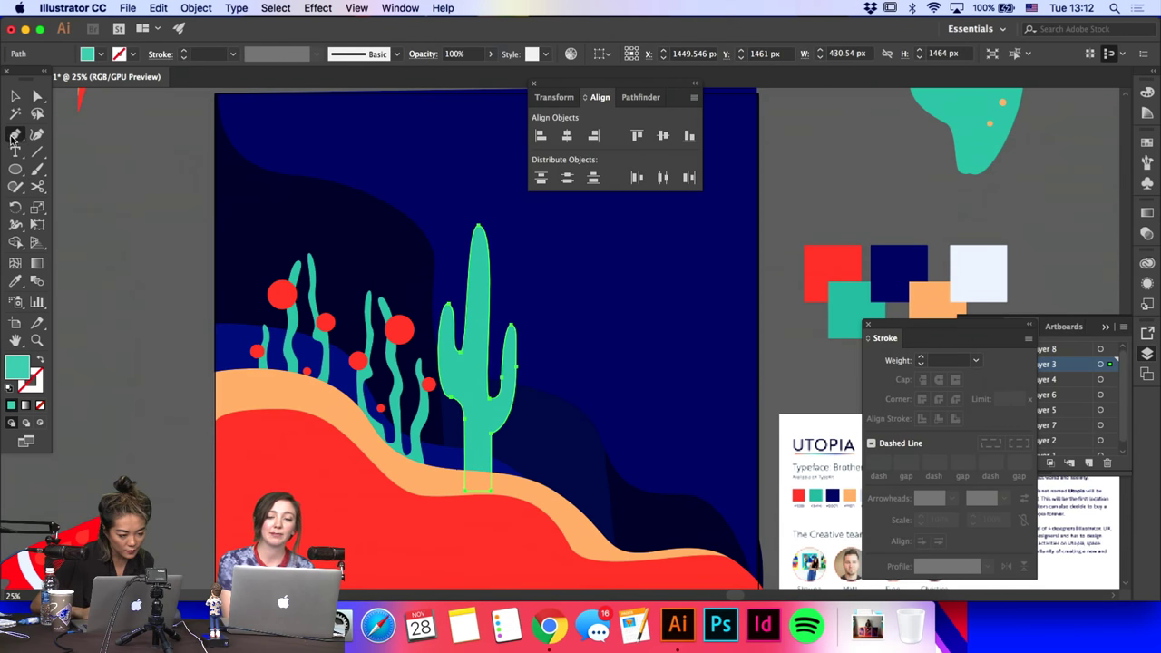
{"action": "left_click", "coordinate": [478, 230]}
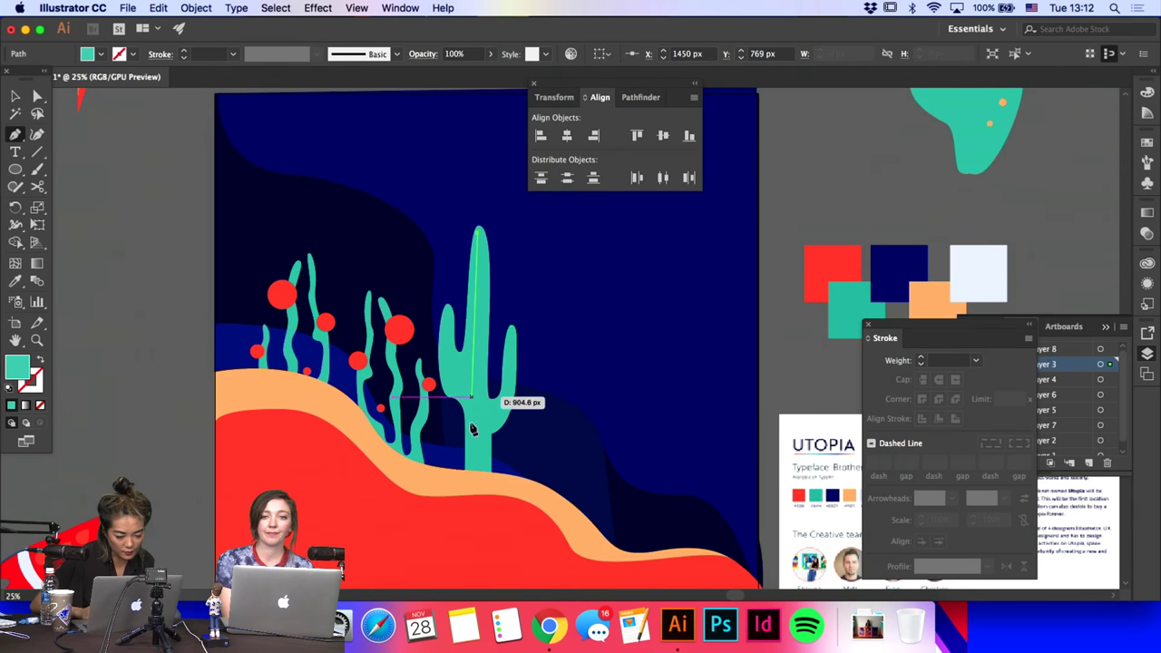
{"action": "left_click", "coordinate": [478, 483]}
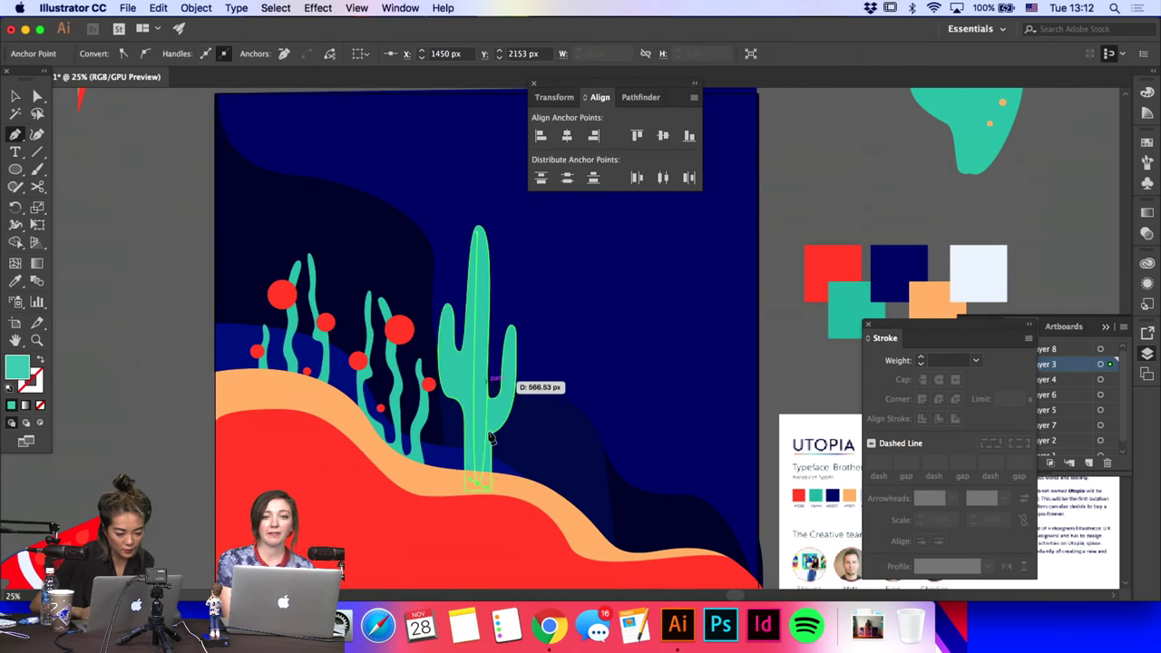
{"action": "left_click", "coordinate": [485, 483]}
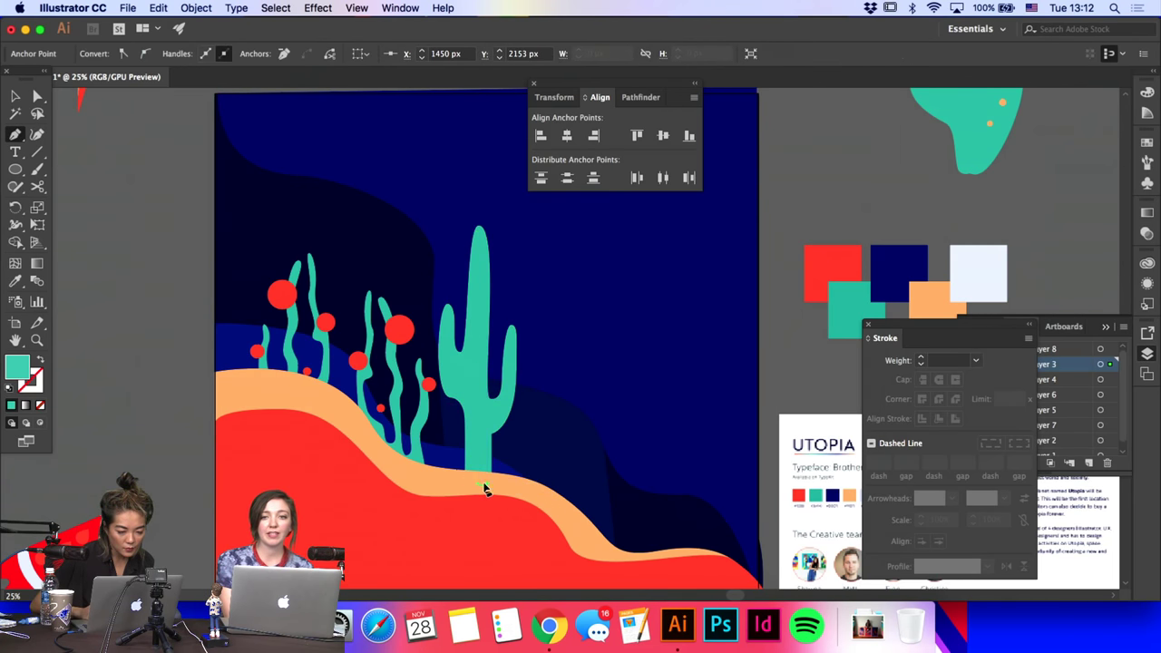
{"action": "left_click", "coordinate": [478, 232]}
{"action": "left_click_drag", "start_coordinate": [478, 232], "coordinate": [464, 235]}
{"action": "key", "text": "a"}
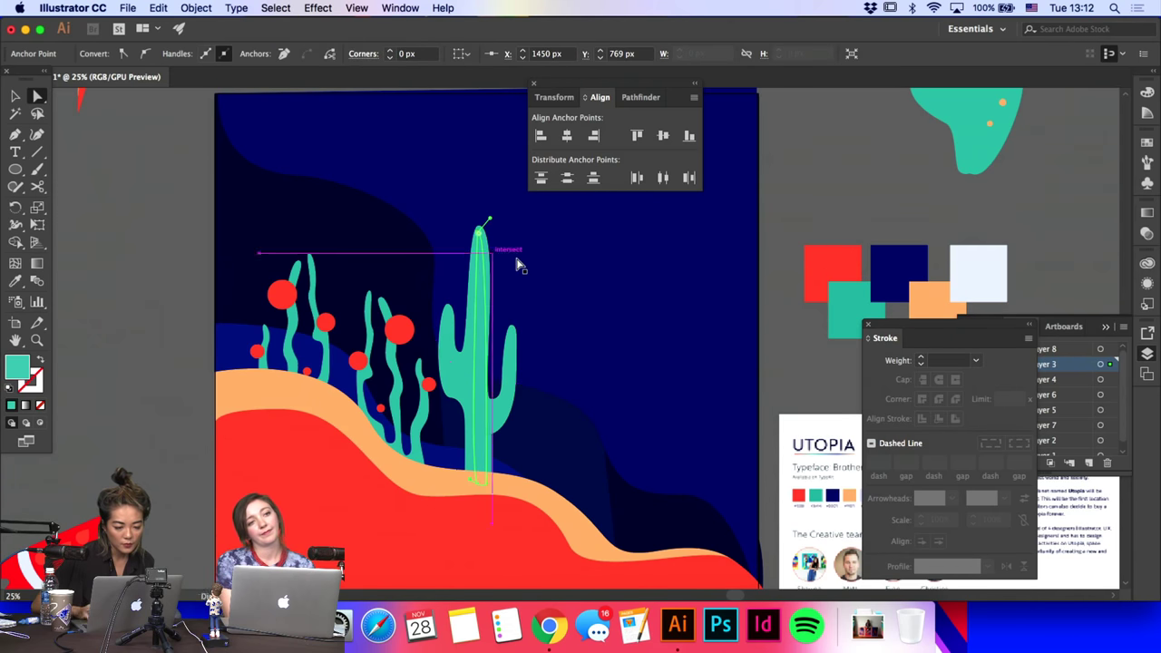
{"action": "left_click", "coordinate": [517, 265]}
{"action": "key", "text": "shift+Right"}
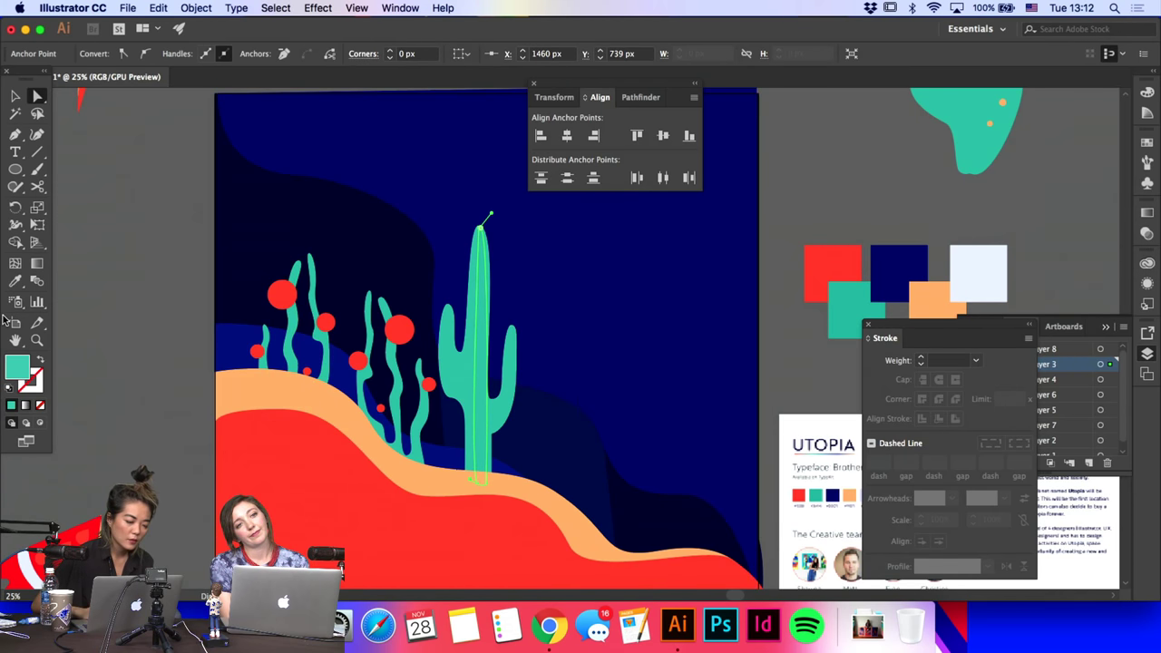
Step: Isolate the trunk strip, fill it with a brighter mint green, and exit isolation mode
{"action": "double_click", "coordinate": [17, 367]}
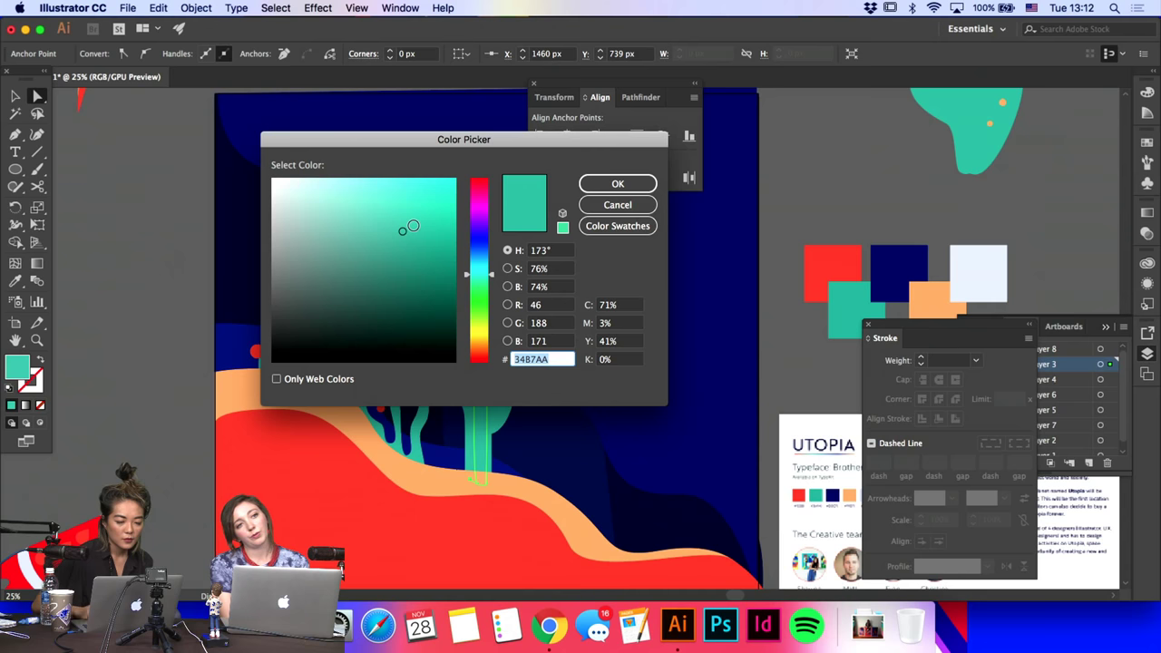
{"action": "key", "text": "Return"}
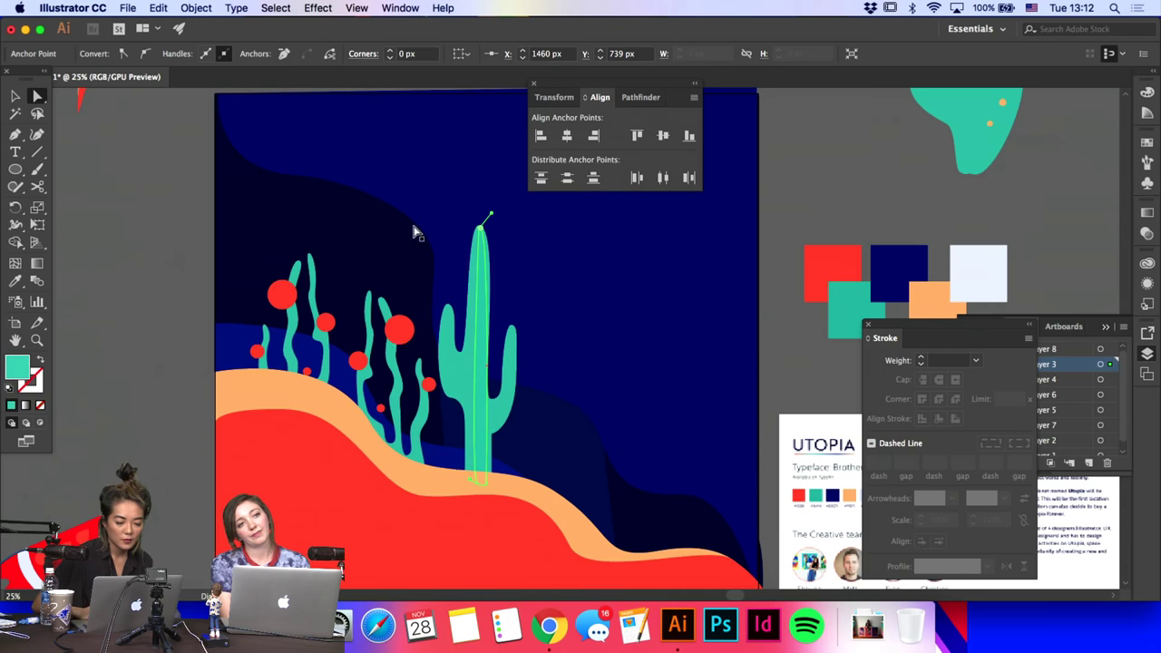
{"action": "left_click", "coordinate": [16, 93]}
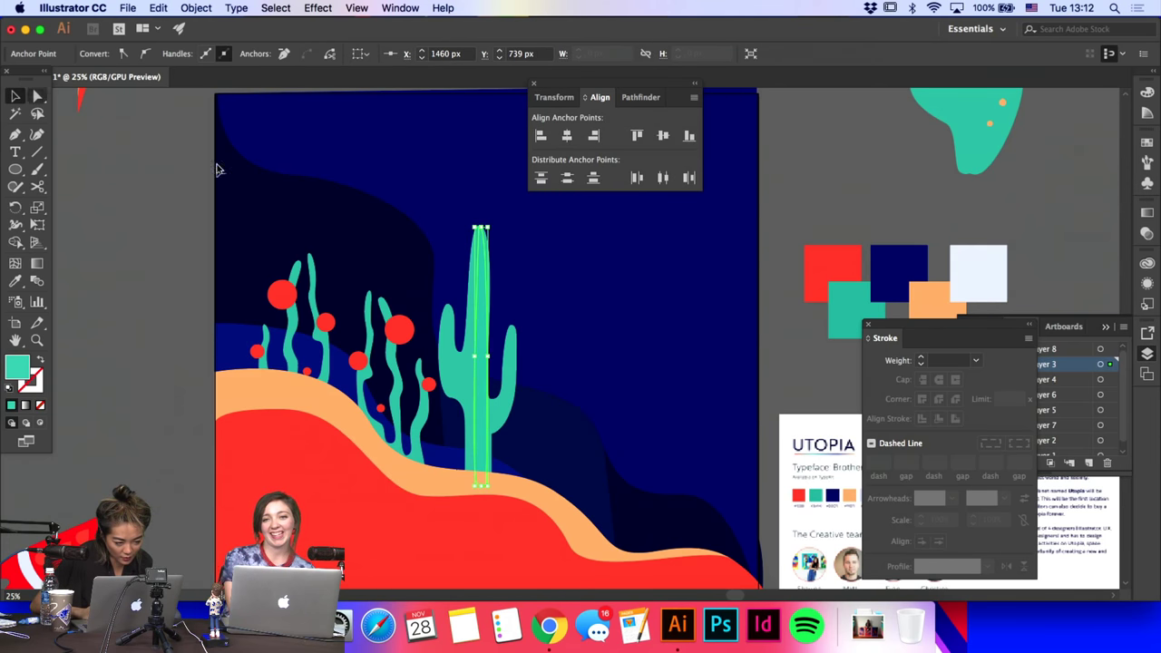
{"action": "key", "text": "super+shift+a"}
{"action": "double_click", "coordinate": [478, 313]}
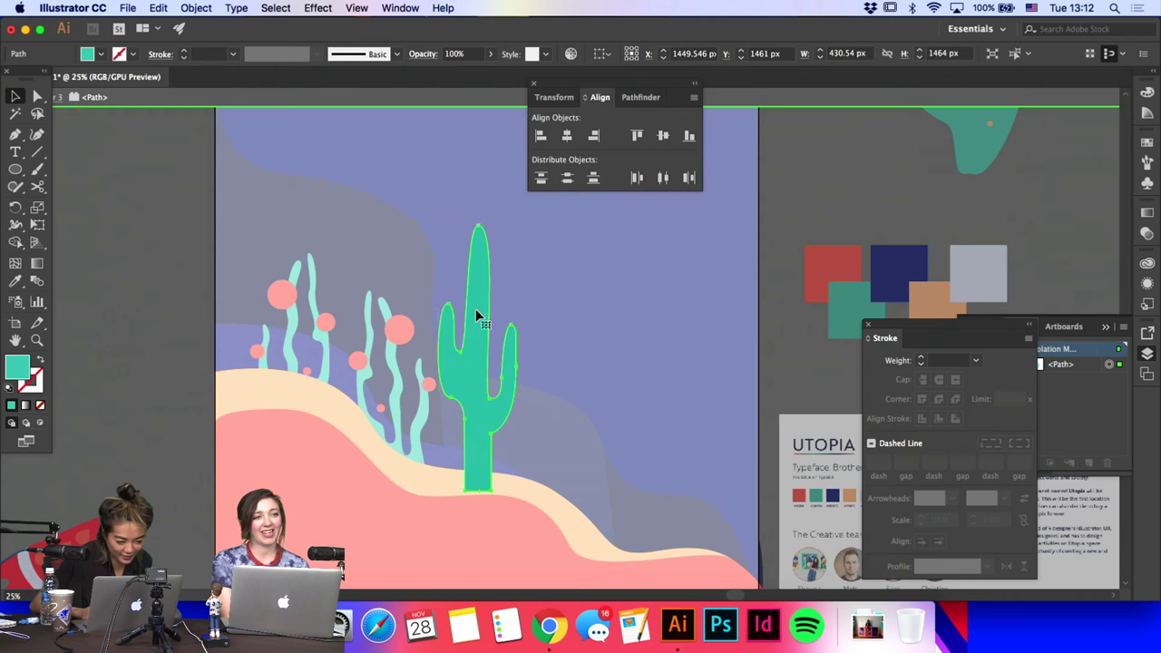
{"action": "double_click", "coordinate": [16, 367]}
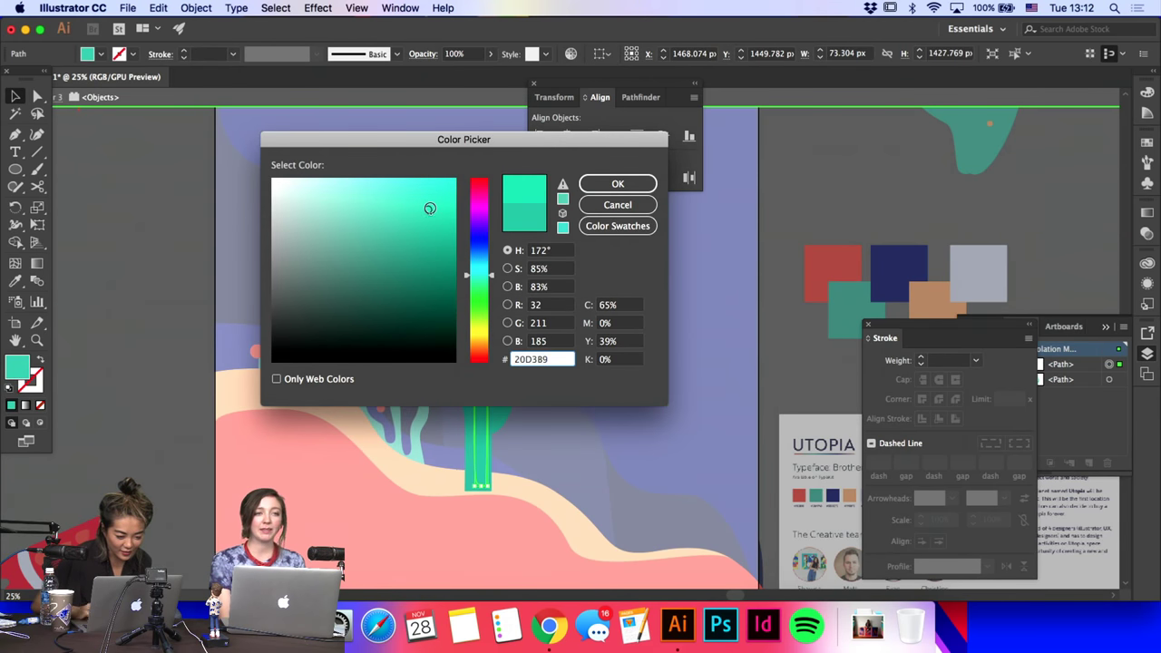
{"action": "key", "text": "Return"}
{"action": "double_click", "coordinate": [103, 327]}
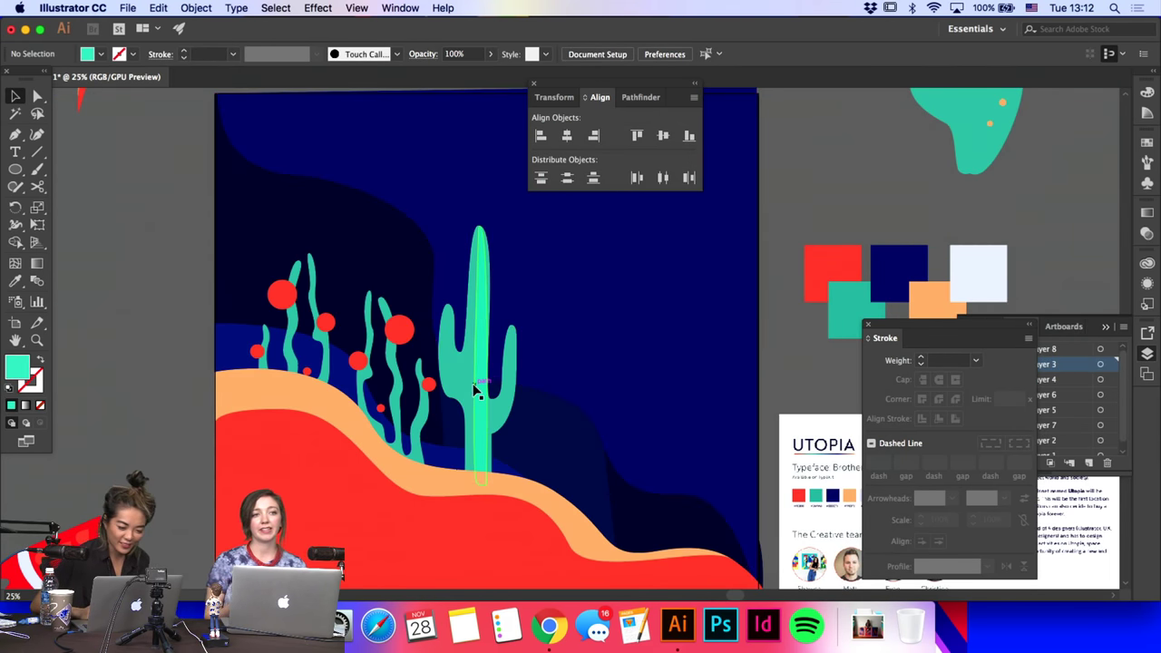
Step: Draw a closed L-shaped highlight inside the cactus's left arm with the Pen tool and move its top anchor up to the arm's tip
{"action": "left_click", "coordinate": [490, 417]}
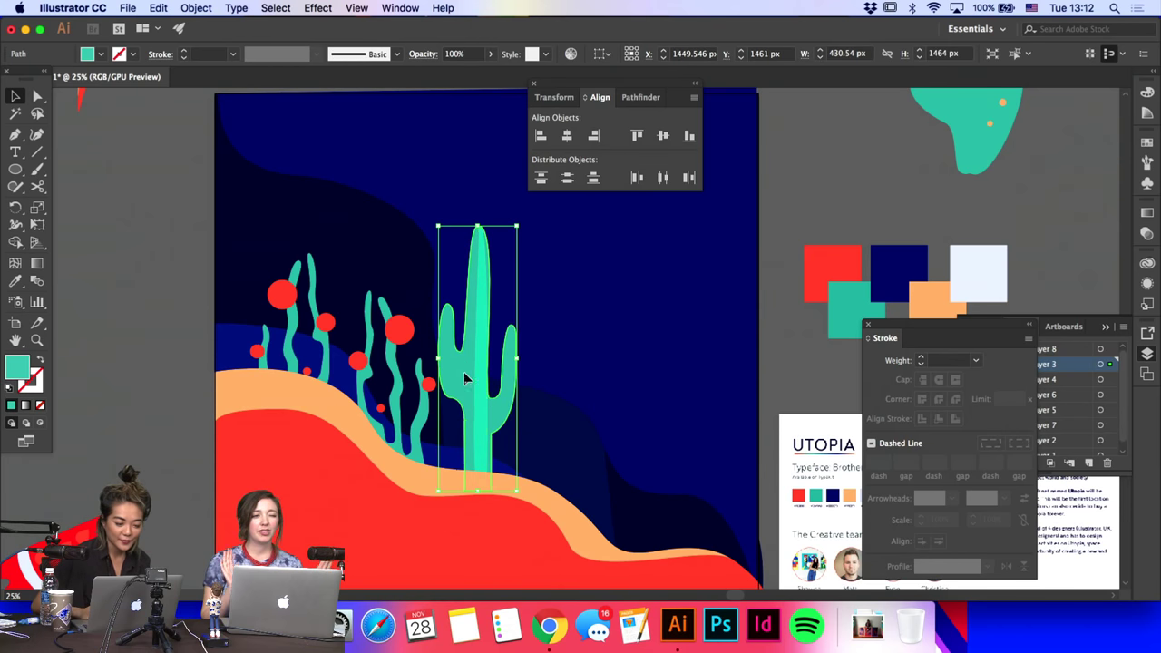
{"action": "key", "text": "a"}
{"action": "key", "text": "super+equal"}
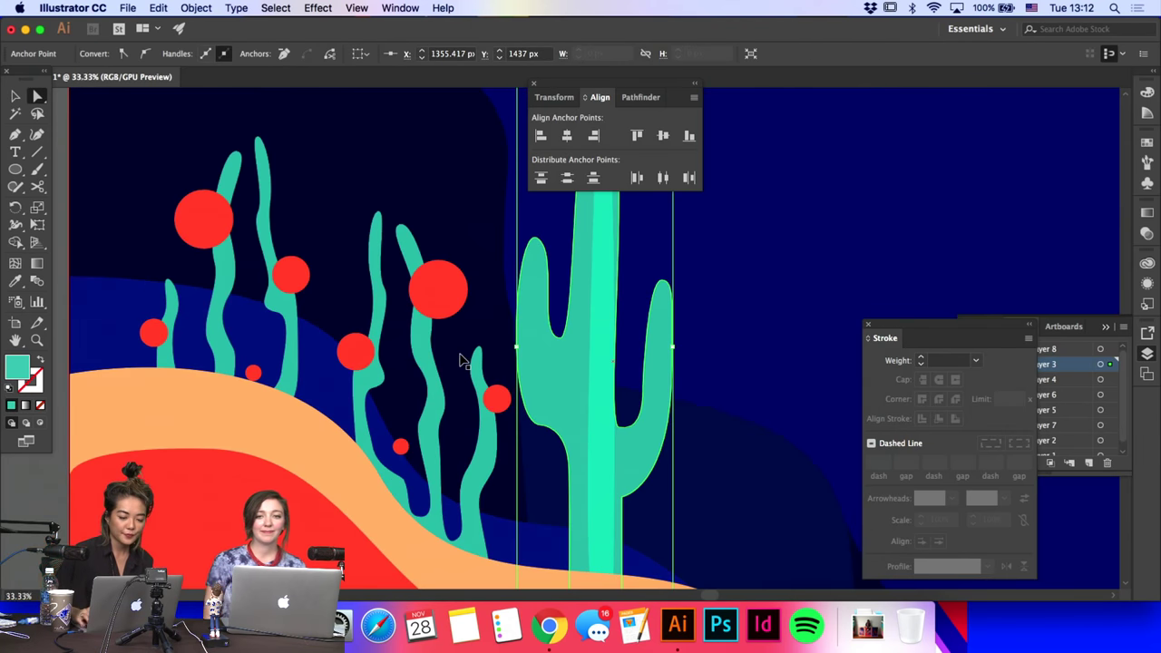
{"action": "key", "text": "p"}
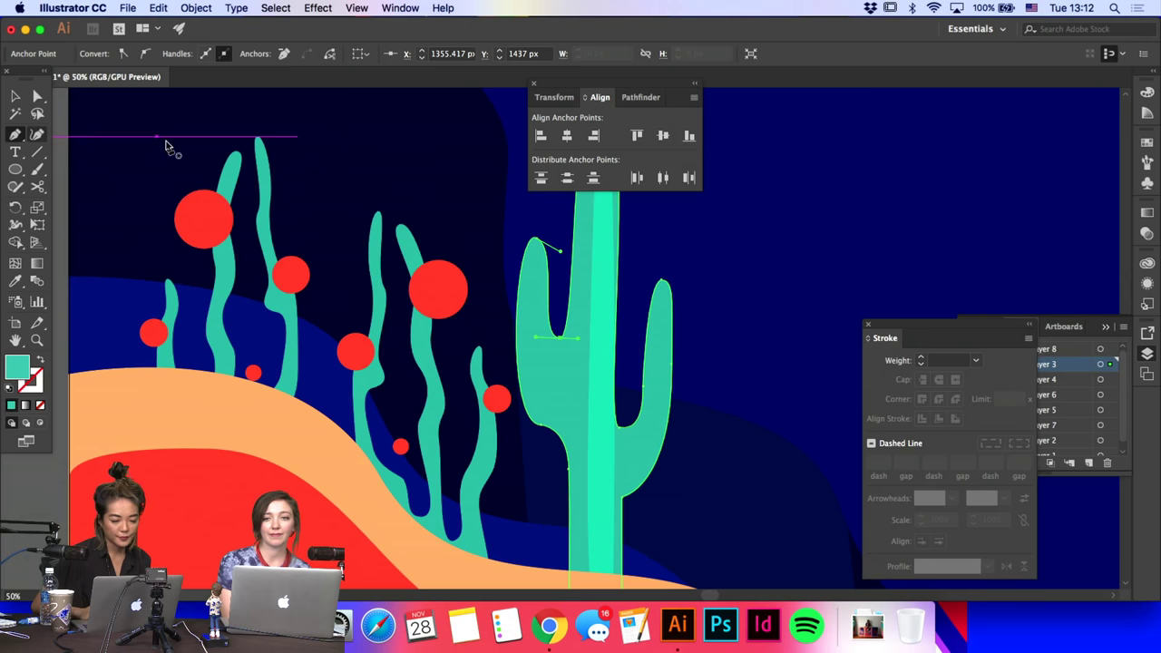
{"action": "left_click", "coordinate": [535, 247]}
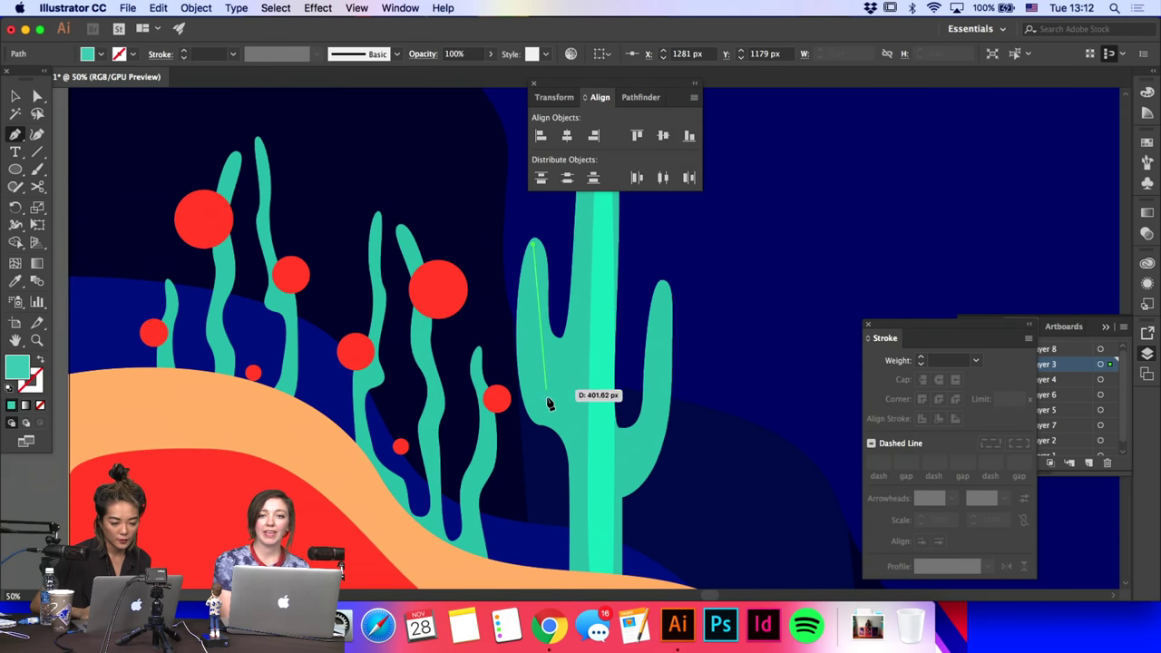
{"action": "mouse_move", "coordinate": [563, 410]}
{"action": "left_mouse_down"}
{"action": "mouse_move", "coordinate": [575, 408]}
{"action": "mouse_move", "coordinate": [575, 340]}
{"action": "mouse_move", "coordinate": [573, 392]}
{"action": "left_mouse_up"}
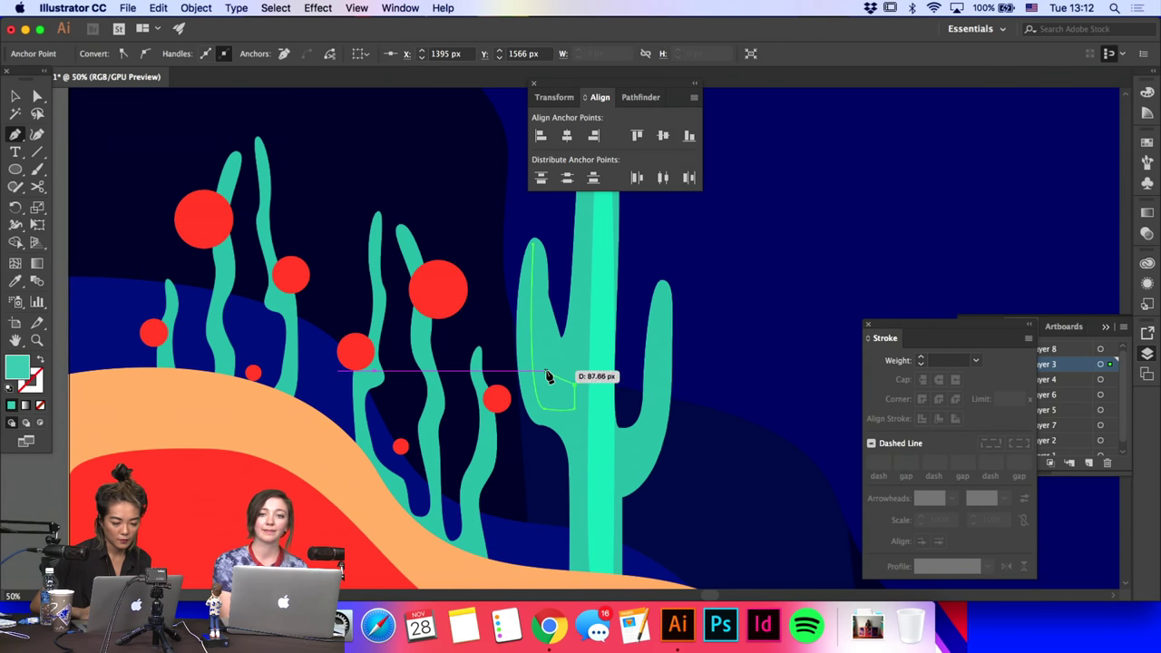
{"action": "left_click_drag", "start_coordinate": [534, 244], "coordinate": [525, 260]}
{"action": "key", "text": "a"}
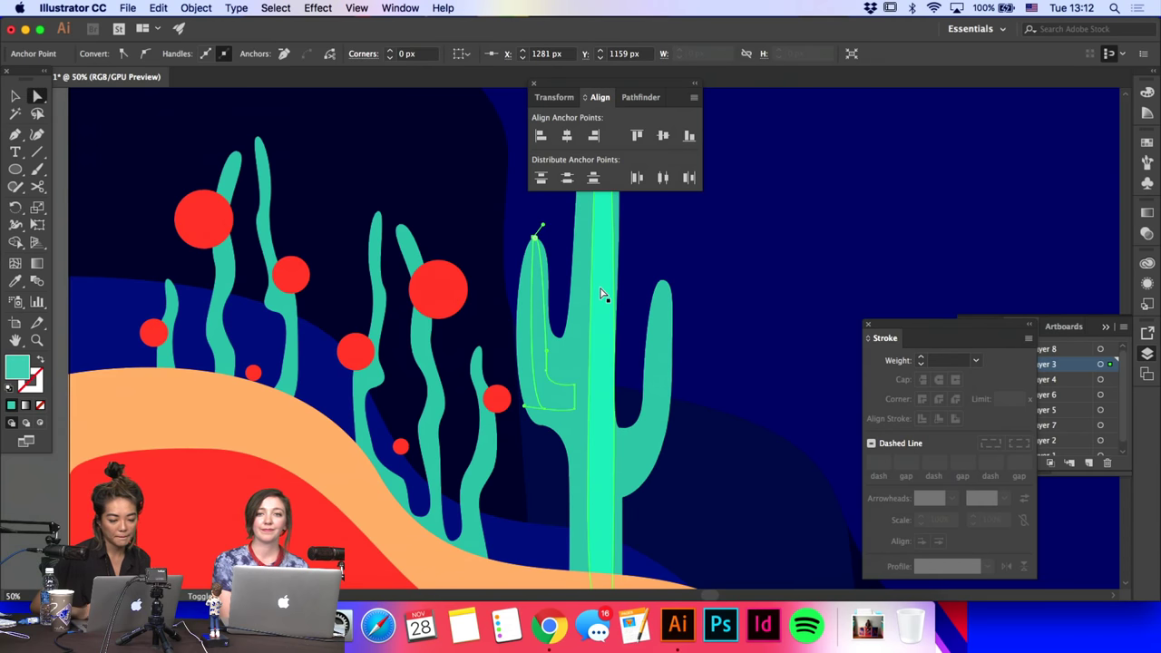
Step: Copy the trunk strip's mint fill onto the left-arm shape and extend its inner end to meet the trunk strip
{"action": "key", "text": "i"}
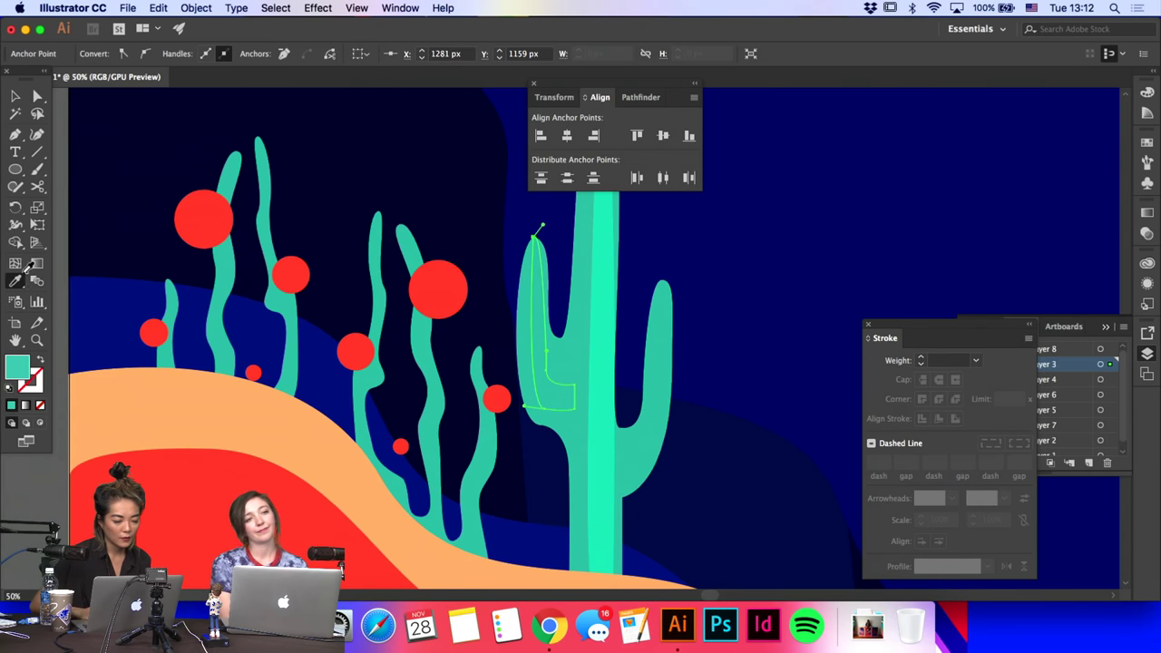
{"action": "left_click", "coordinate": [596, 354]}
{"action": "key", "text": "super"}
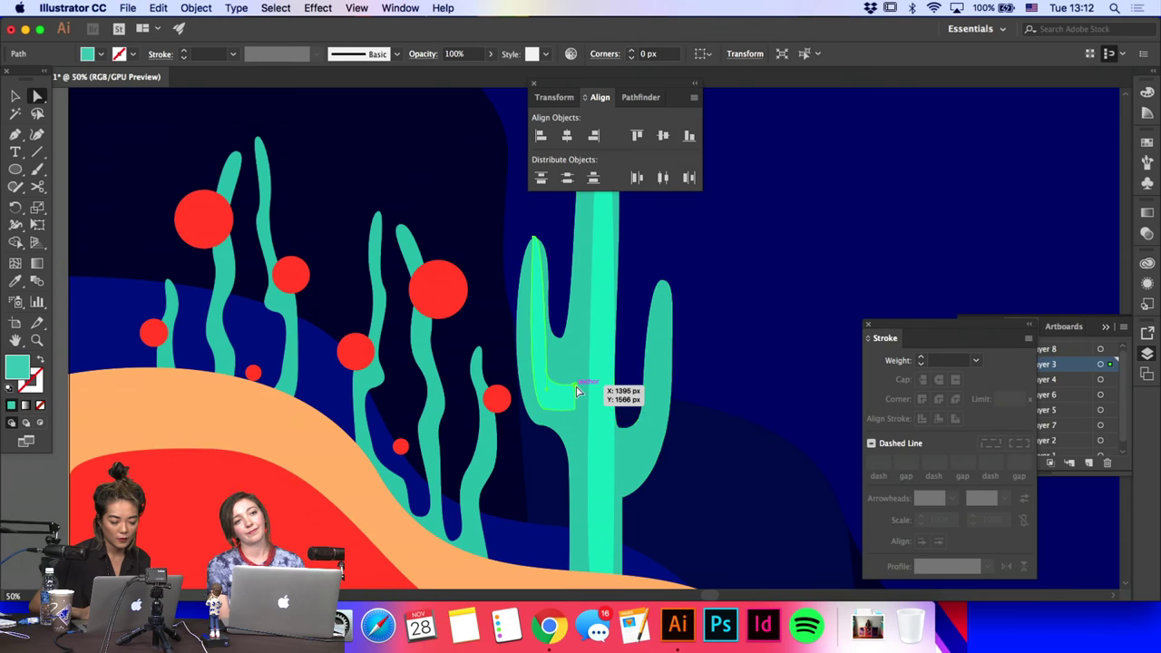
{"action": "left_click", "coordinate": [576, 387]}
{"action": "left_click_drag", "start_coordinate": [575, 408], "coordinate": [594, 410]}
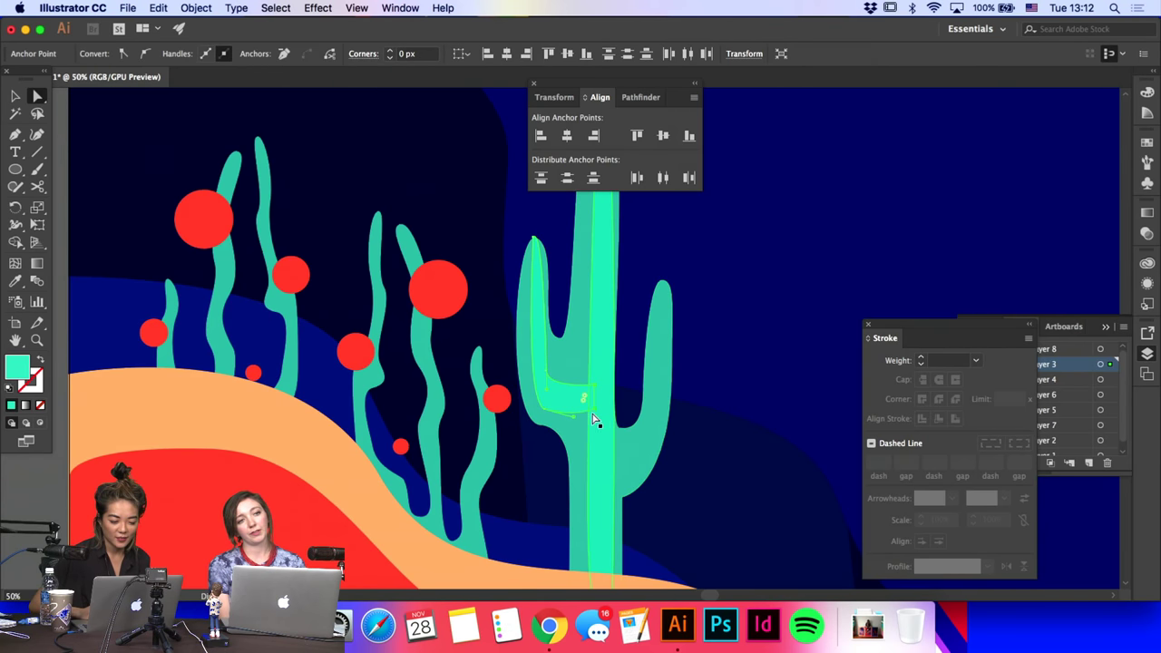
{"action": "left_click", "coordinate": [671, 335]}
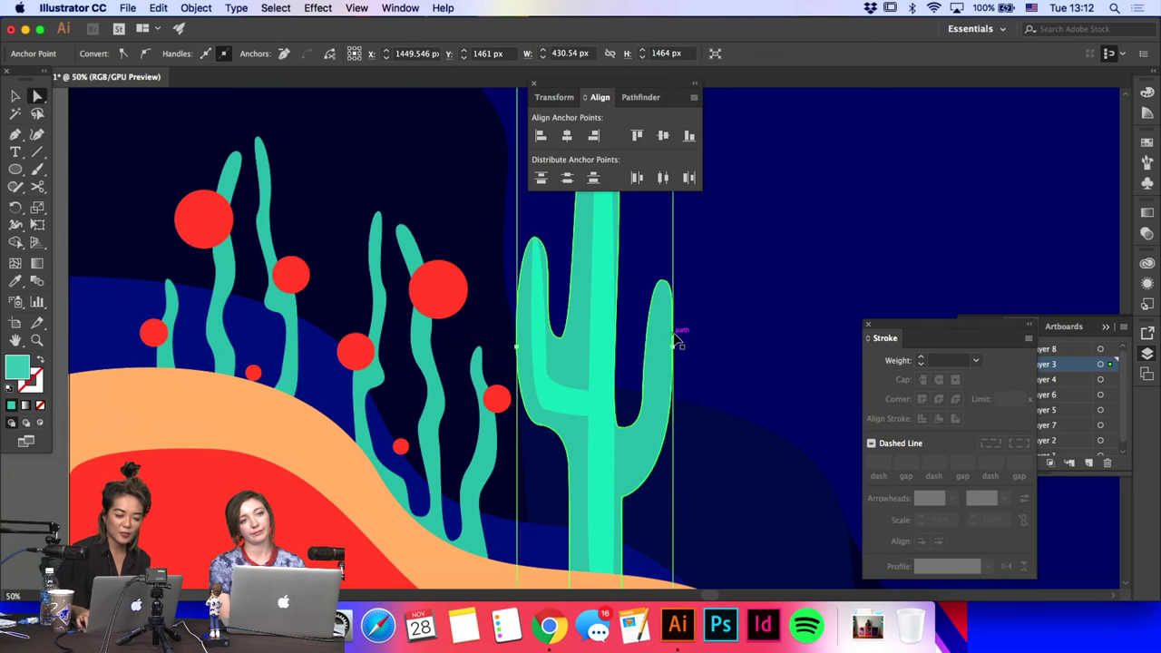
Step: Examine the highlighted cactus within the whole scene
{"action": "key", "text": "super+minus"}
{"action": "key", "text": "super+minus"}
{"action": "key", "text": "super+minus"}
{"action": "key", "text": "super+minus"}
{"action": "left_click", "coordinate": [698, 277]}
{"action": "key", "text": "super+plus"}
{"action": "key", "text": "super+plus"}
{"action": "key", "text": "super+plus"}
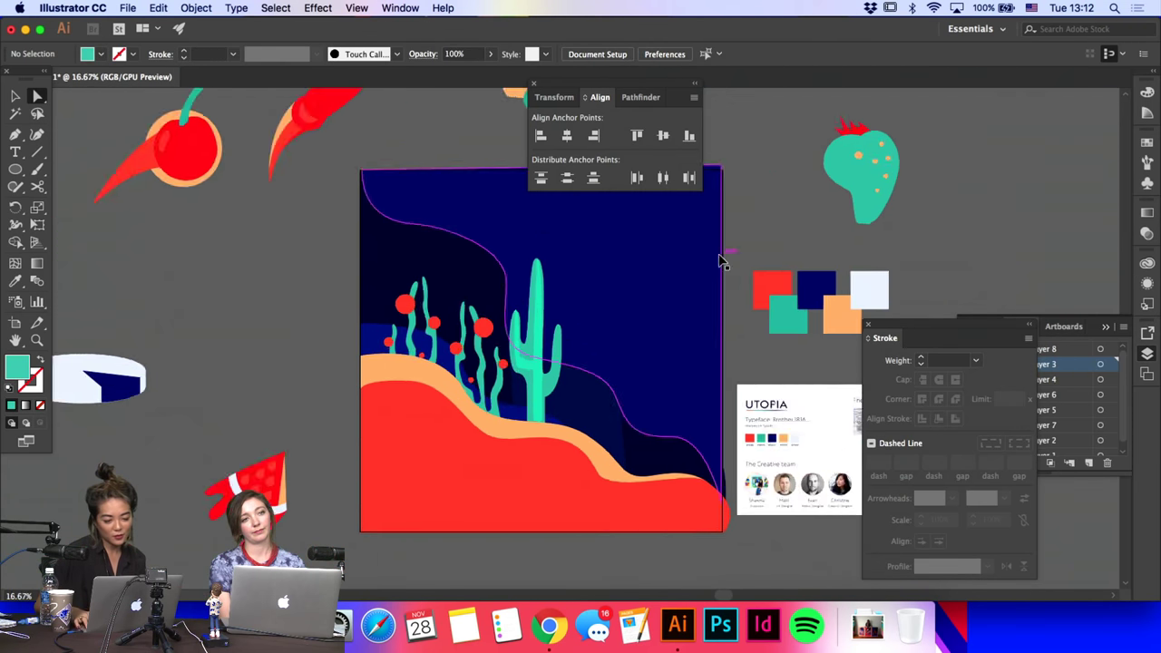
Step: Smooth the lower bend of the left-arm highlight by adjusting its anchors and handles to follow the arm's contour
{"action": "left_click", "coordinate": [480, 400]}
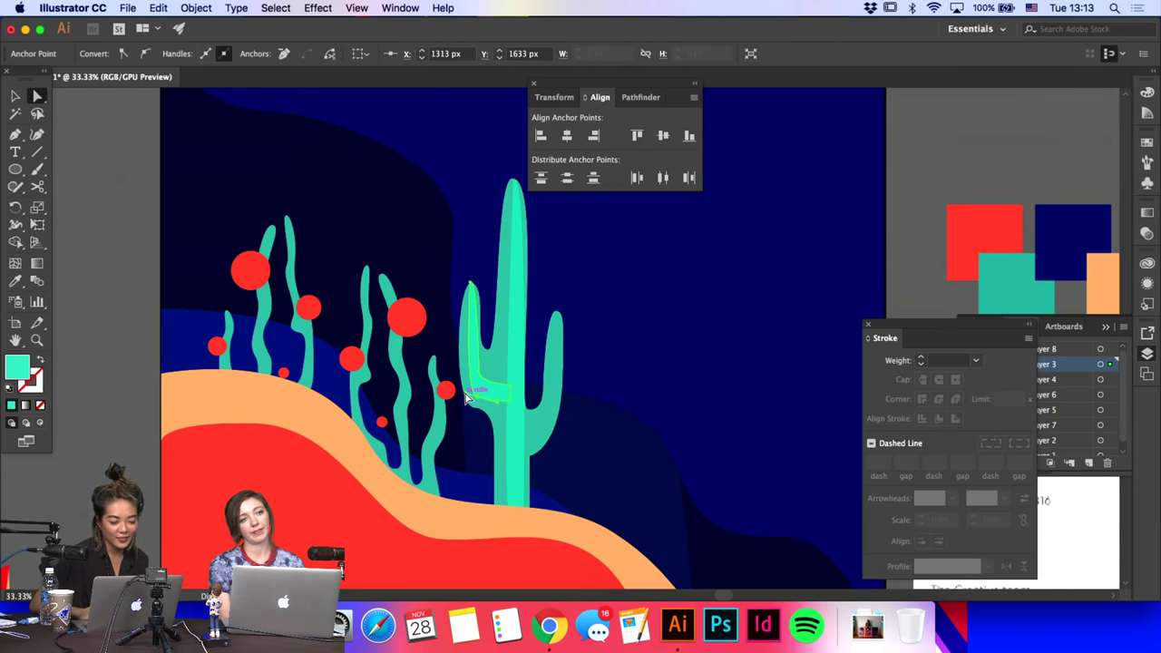
{"action": "left_click_drag", "start_coordinate": [461, 393], "coordinate": [461, 392]}
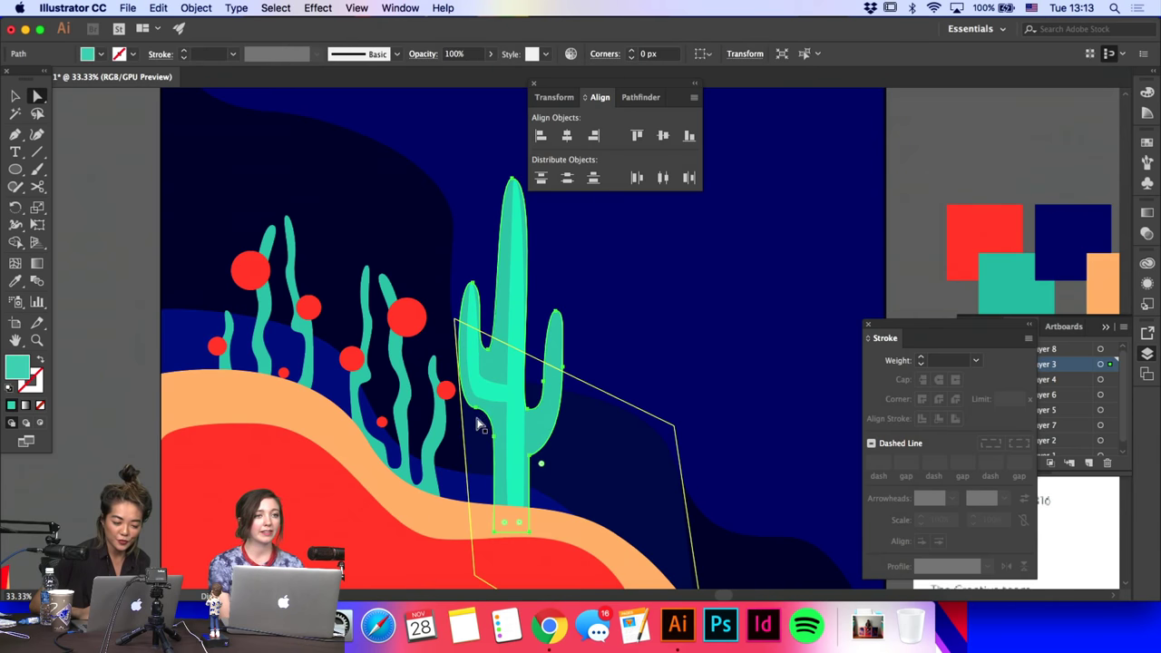
{"action": "left_click", "coordinate": [473, 408]}
{"action": "left_click", "coordinate": [497, 401]}
{"action": "left_click", "coordinate": [481, 368]}
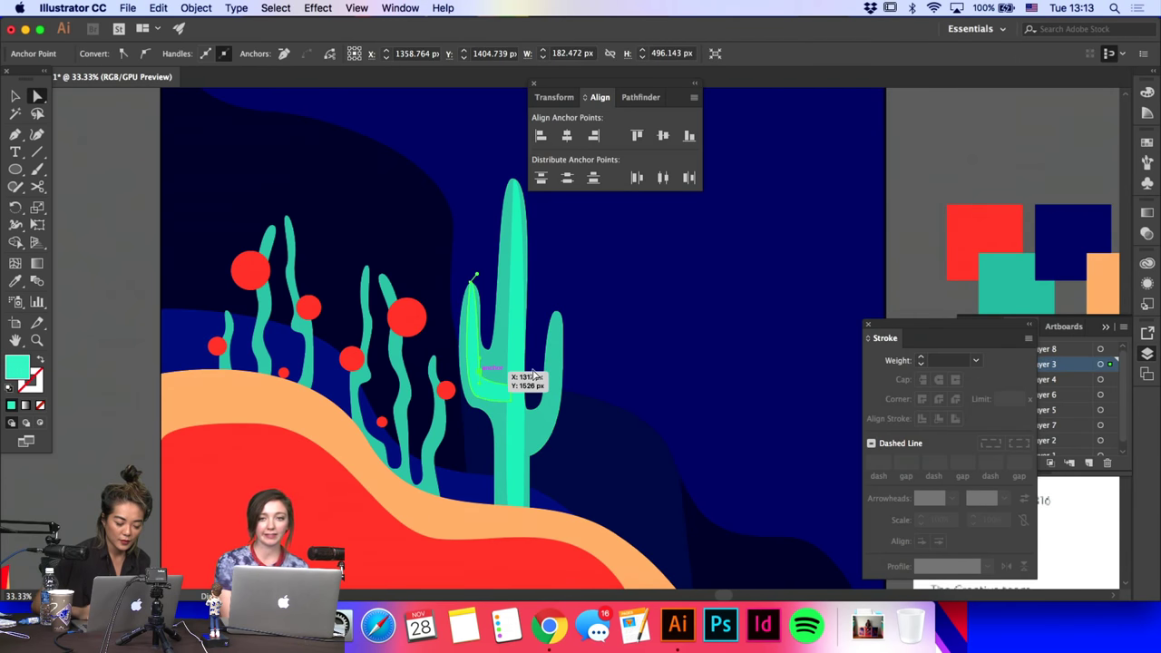
{"action": "left_click", "coordinate": [560, 311]}
{"action": "left_click", "coordinate": [504, 402]}
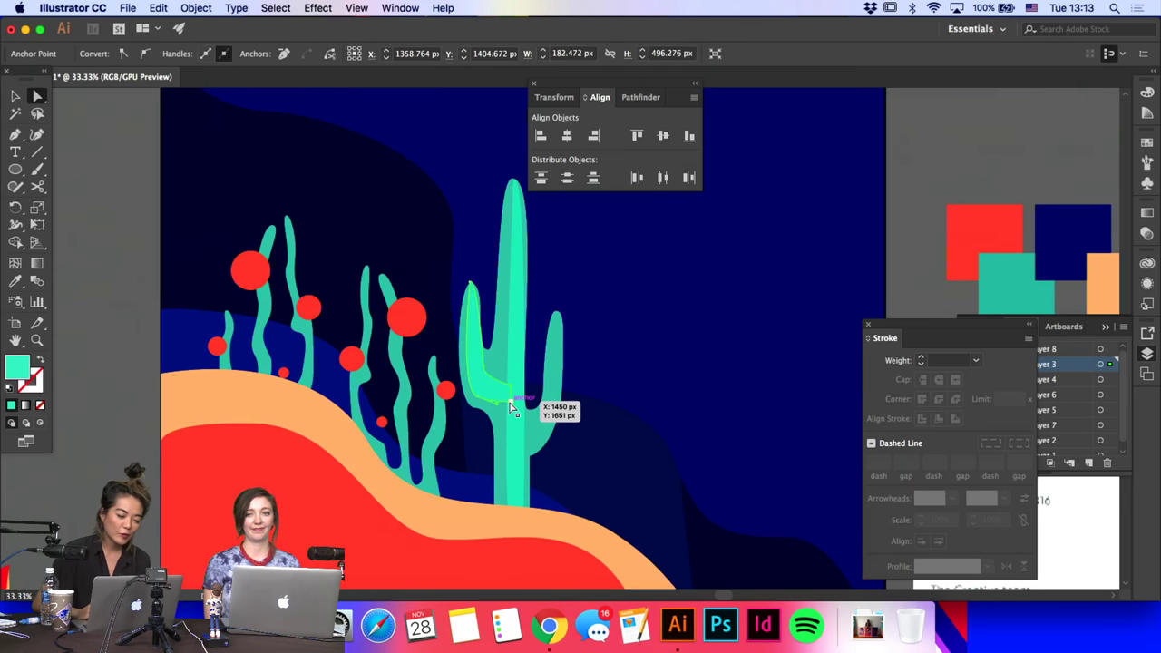
{"action": "left_click_drag", "start_coordinate": [510, 407], "coordinate": [509, 411]}
{"action": "left_click", "coordinate": [563, 317]}
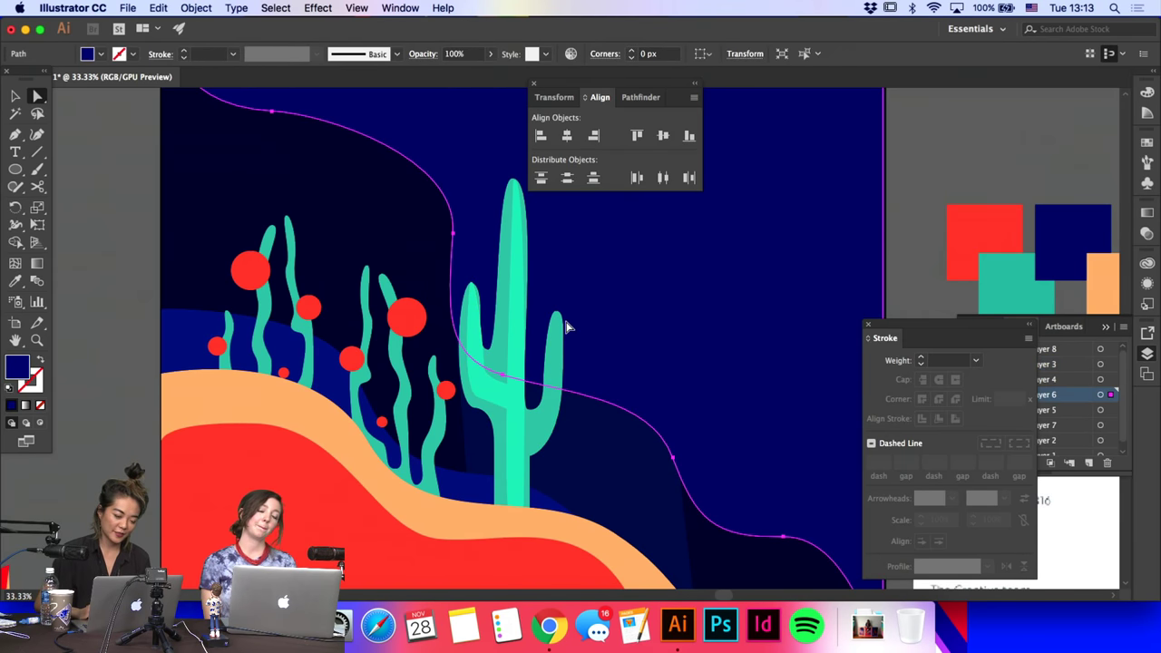
{"action": "scroll", "coordinate": [564, 317], "scroll_direction": "right", "scroll_amount": 3}
{"action": "scroll", "coordinate": [564, 316], "scroll_direction": "down", "scroll_amount": 1}
{"action": "left_click", "coordinate": [160, 237]}
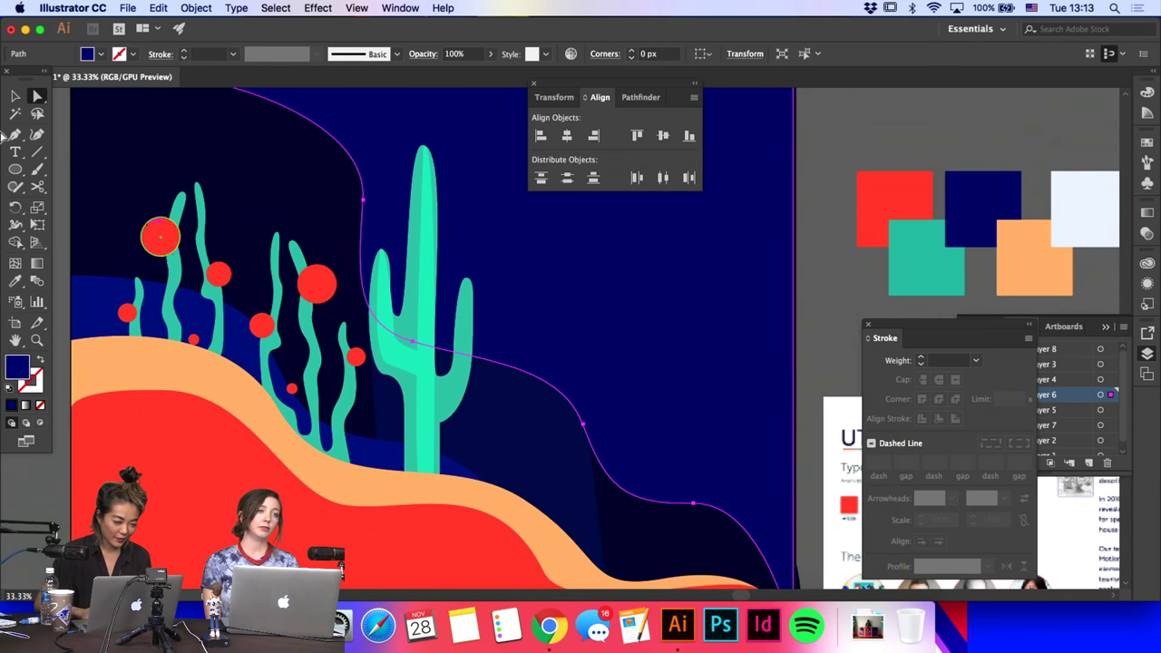
Step: Select the cactus body and its mint highlight shapes, leaving out the background wave, and group them
{"action": "left_click", "coordinate": [16, 133]}
{"action": "key", "text": "a"}
{"action": "left_click", "coordinate": [410, 275]}
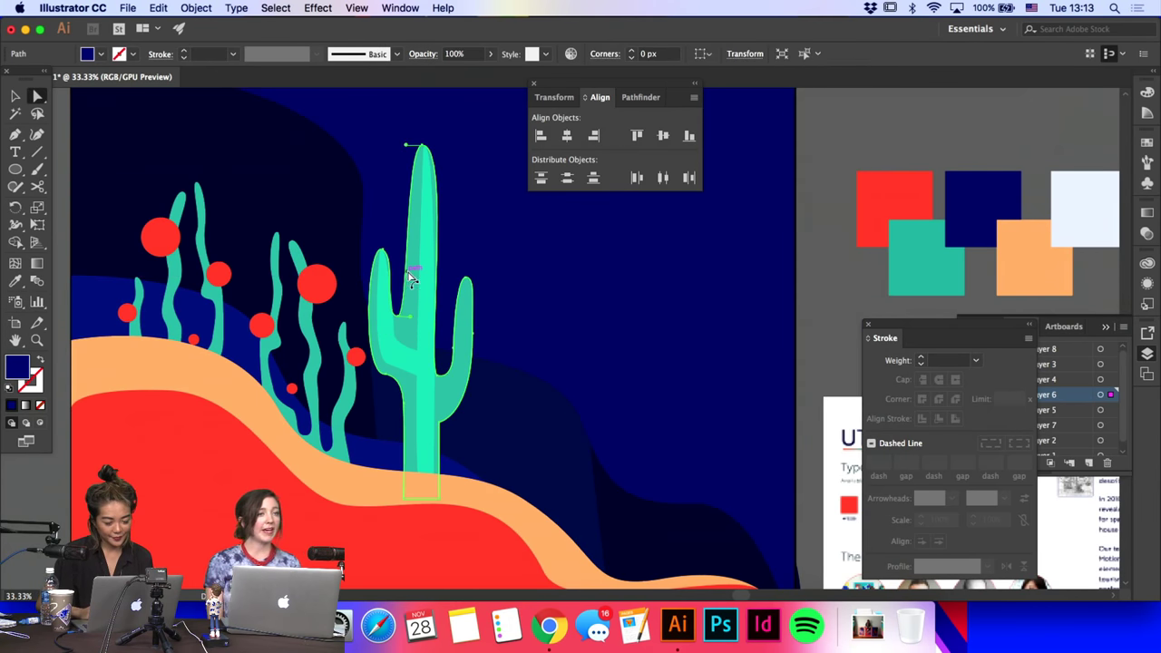
{"action": "left_click", "coordinate": [15, 98]}
{"action": "key", "text": "super+minus"}
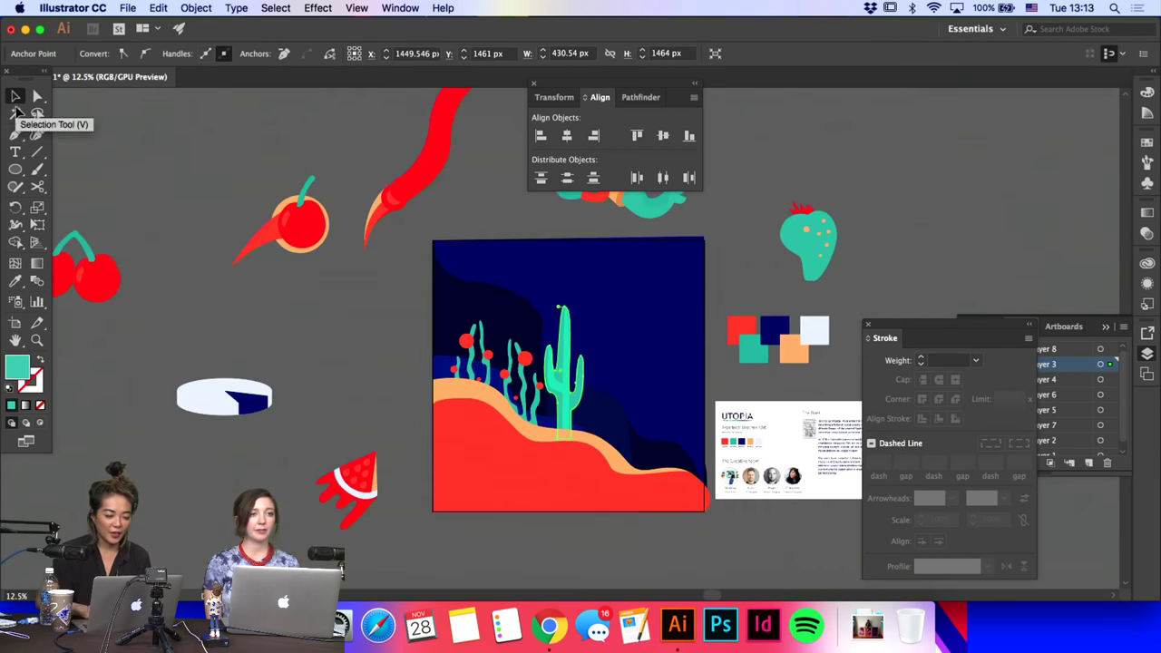
{"action": "left_click", "coordinate": [15, 100]}
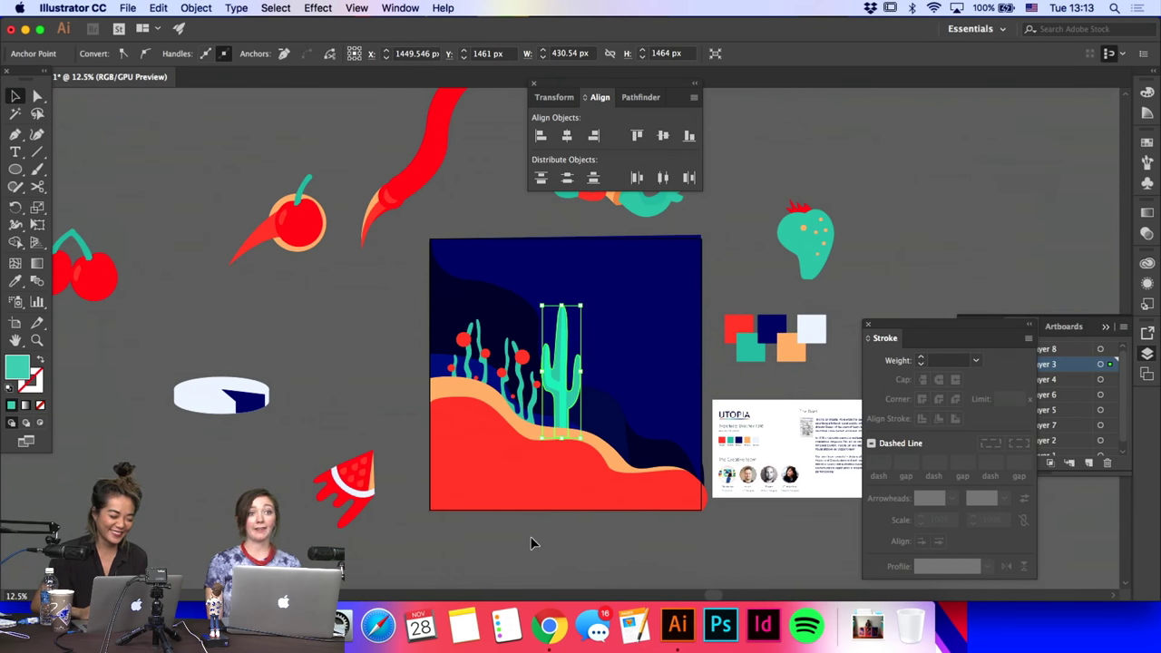
{"action": "left_click", "coordinate": [532, 542]}
{"action": "left_click", "coordinate": [565, 395]}
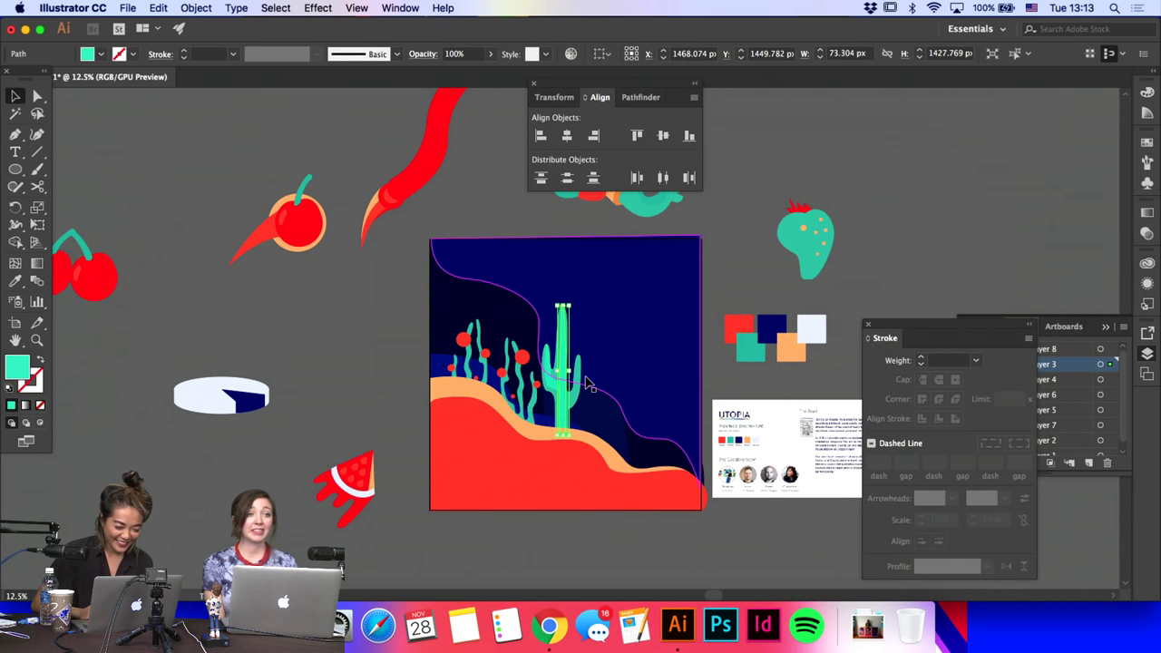
{"action": "left_click", "coordinate": [584, 390], "text": "shift"}
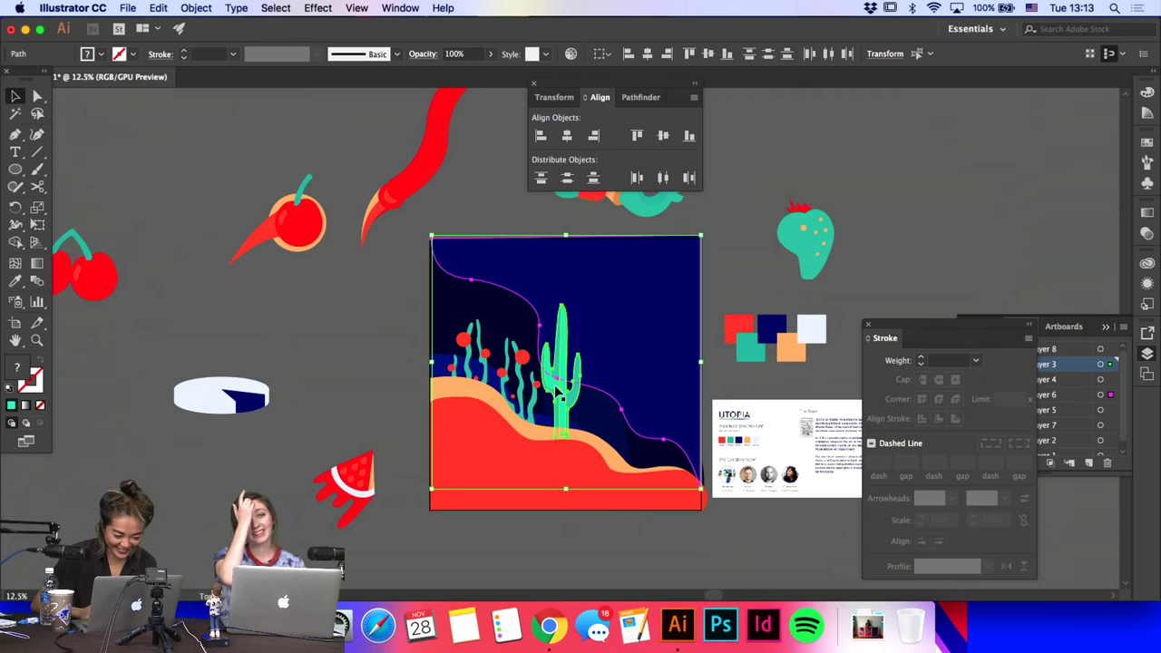
{"action": "left_click", "coordinate": [610, 370], "text": "shift"}
{"action": "key", "text": "super+g"}
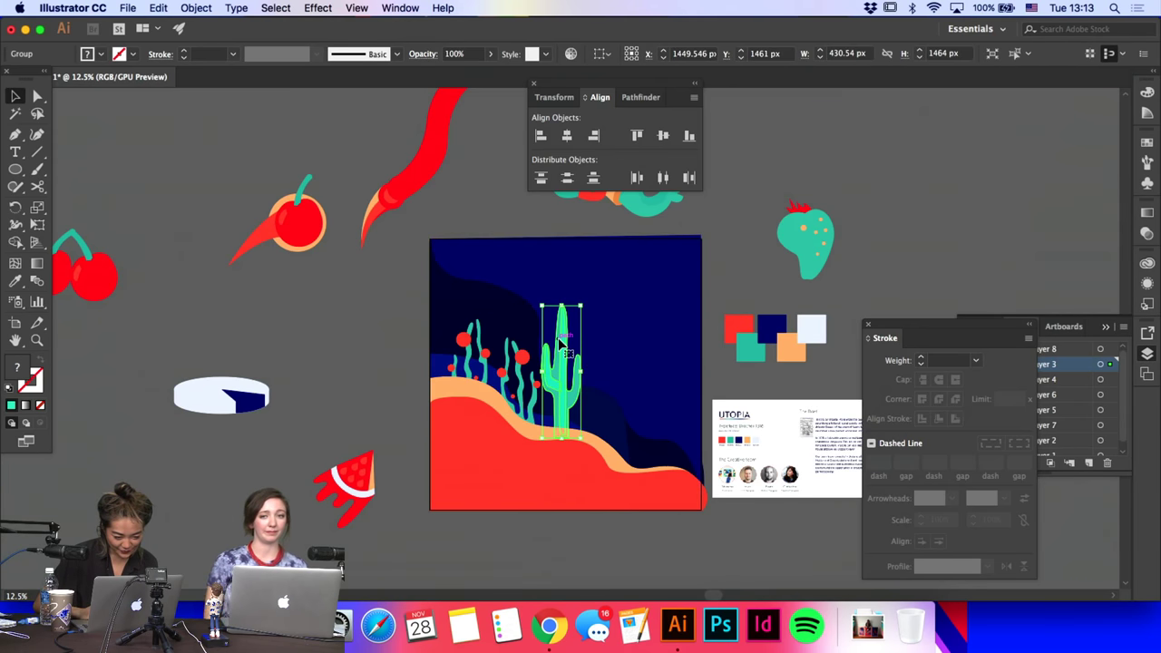
Step: Move the grouped cactus off the artboard onto the empty canvas beside it
{"action": "left_click_drag", "start_coordinate": [558, 352], "coordinate": [552, 390]}
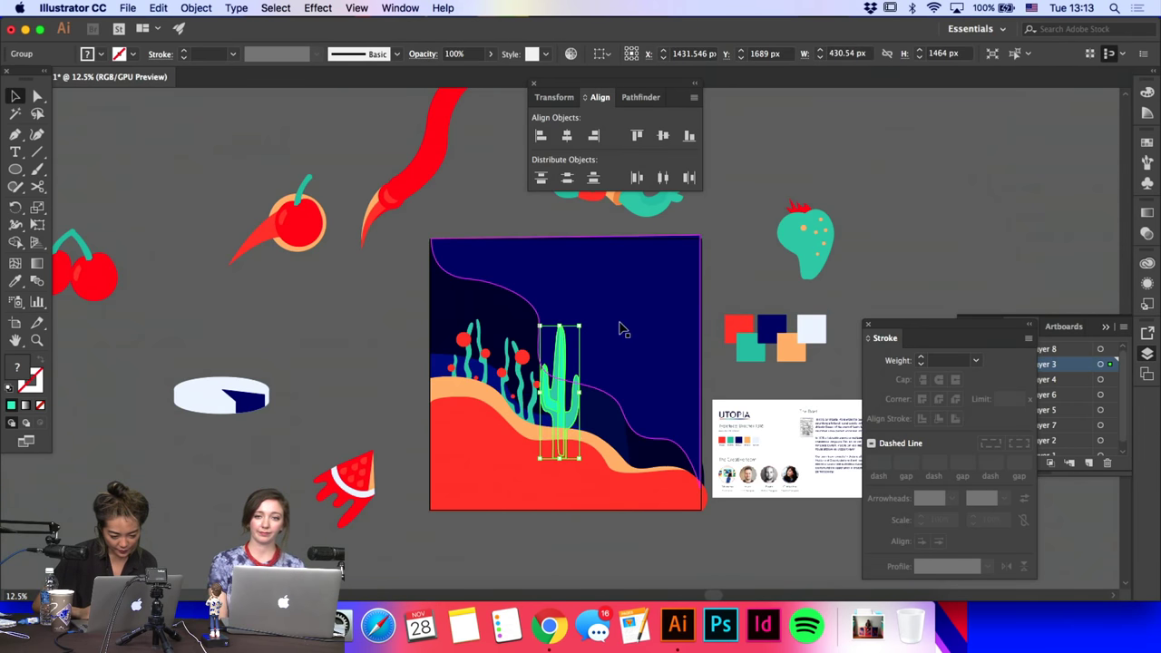
{"action": "scroll", "coordinate": [622, 330], "scroll_direction": "right", "scroll_amount": 5}
{"action": "left_click_drag", "start_coordinate": [483, 361], "coordinate": [258, 292]}
{"action": "key", "text": "super+equal"}
{"action": "key", "text": "super+equal"}
{"action": "key", "text": "super+equal"}
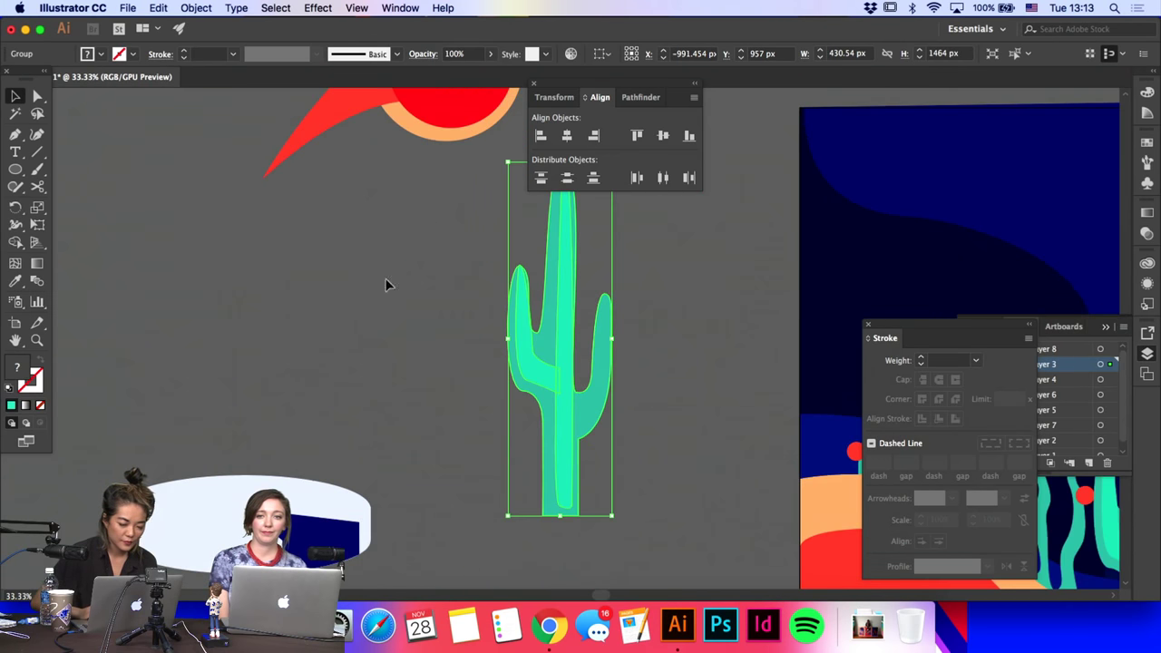
Step: Lower the tip of the cactus's left arm together with its highlight and raise the whole right arm along the trunk
{"action": "left_click", "coordinate": [461, 227]}
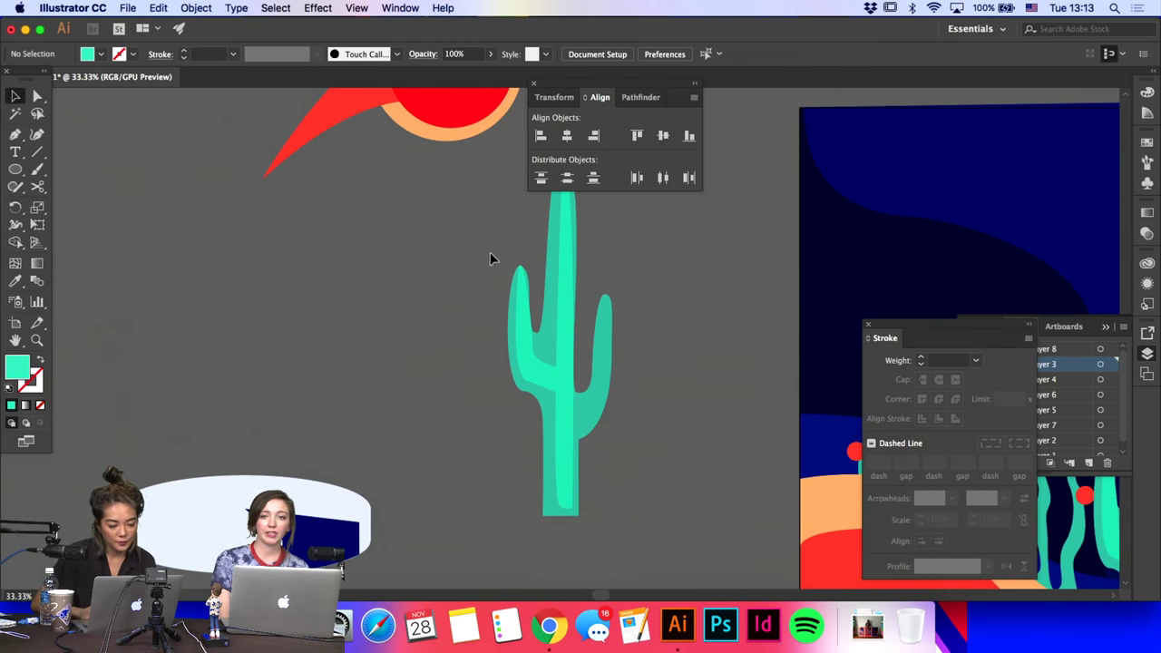
{"action": "left_click", "coordinate": [531, 289]}
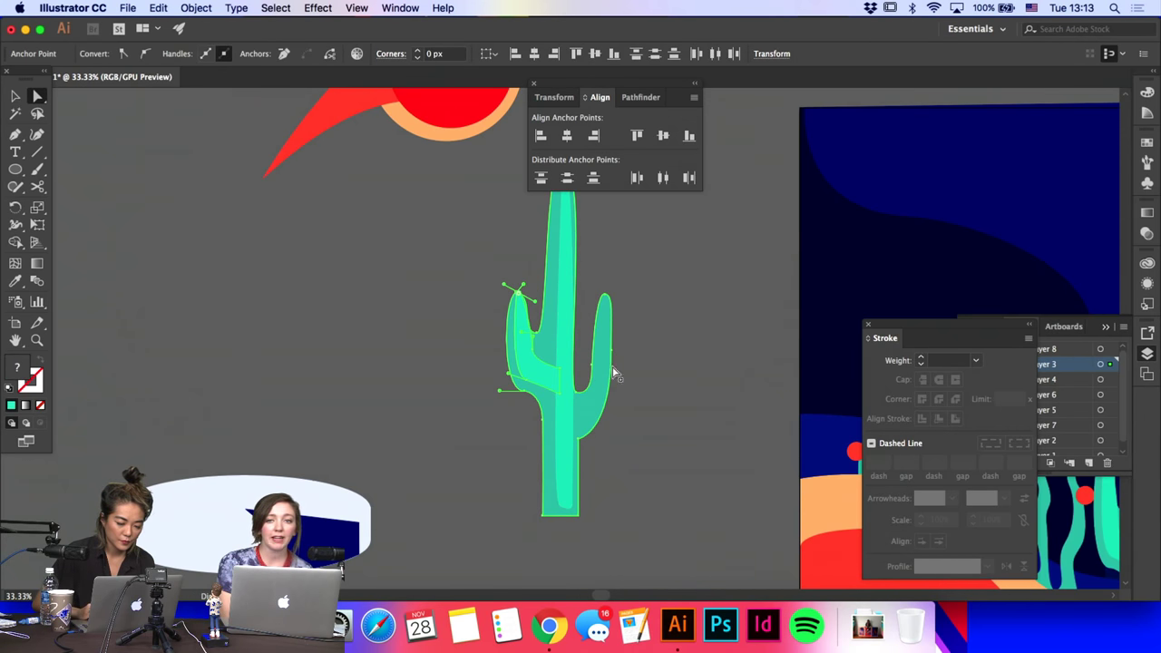
{"action": "left_click", "coordinate": [585, 405]}
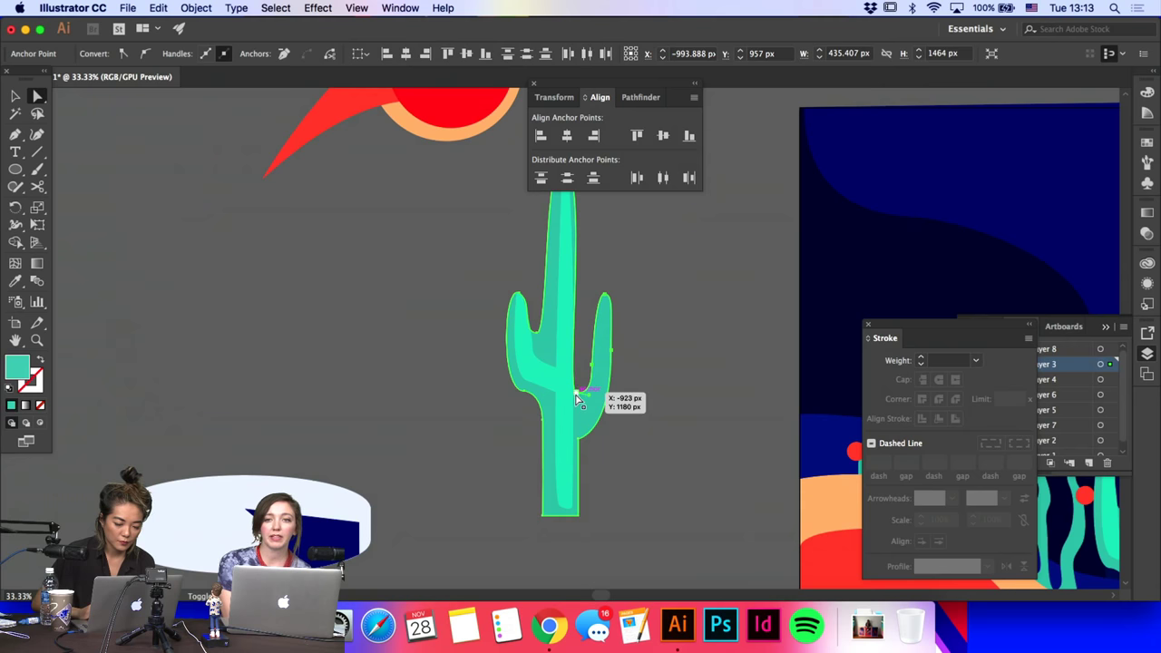
{"action": "left_click_drag", "start_coordinate": [581, 447], "coordinate": [580, 381]}
{"action": "left_click", "coordinate": [632, 414]}
Step: Unite the trunk and left-arm highlights into a single mint shape with Pathfinder
{"action": "scroll", "coordinate": [477, 264], "scroll_direction": "right", "scroll_amount": 5}
{"action": "scroll", "coordinate": [477, 264], "scroll_direction": "up", "scroll_amount": 2}
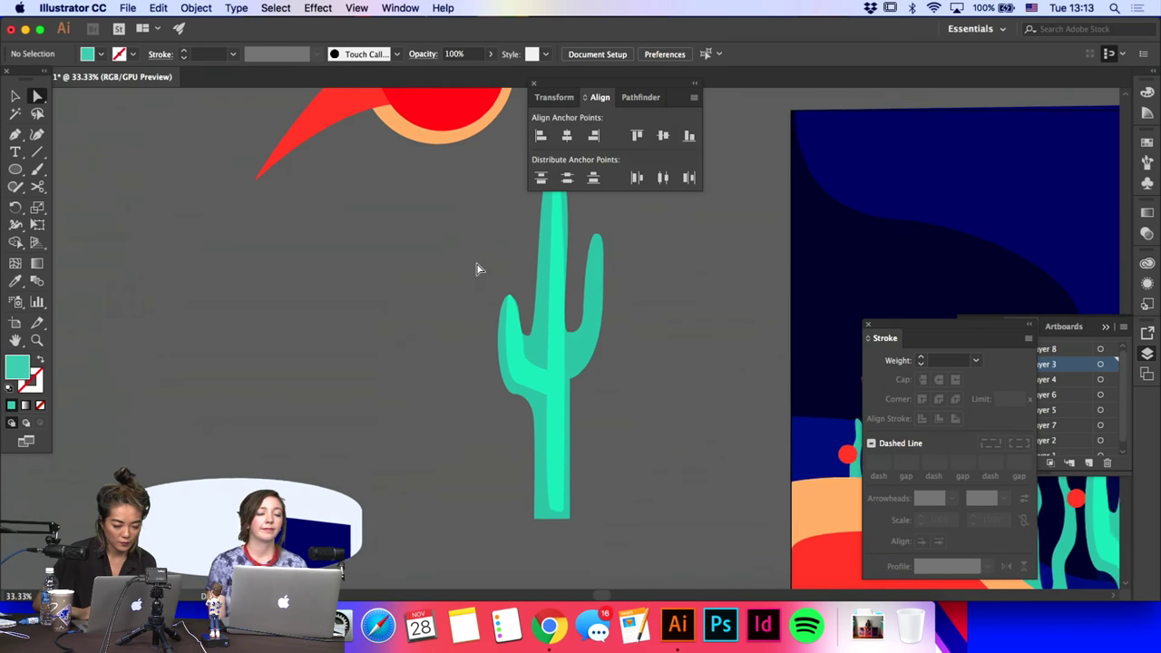
{"action": "left_click", "coordinate": [433, 418]}
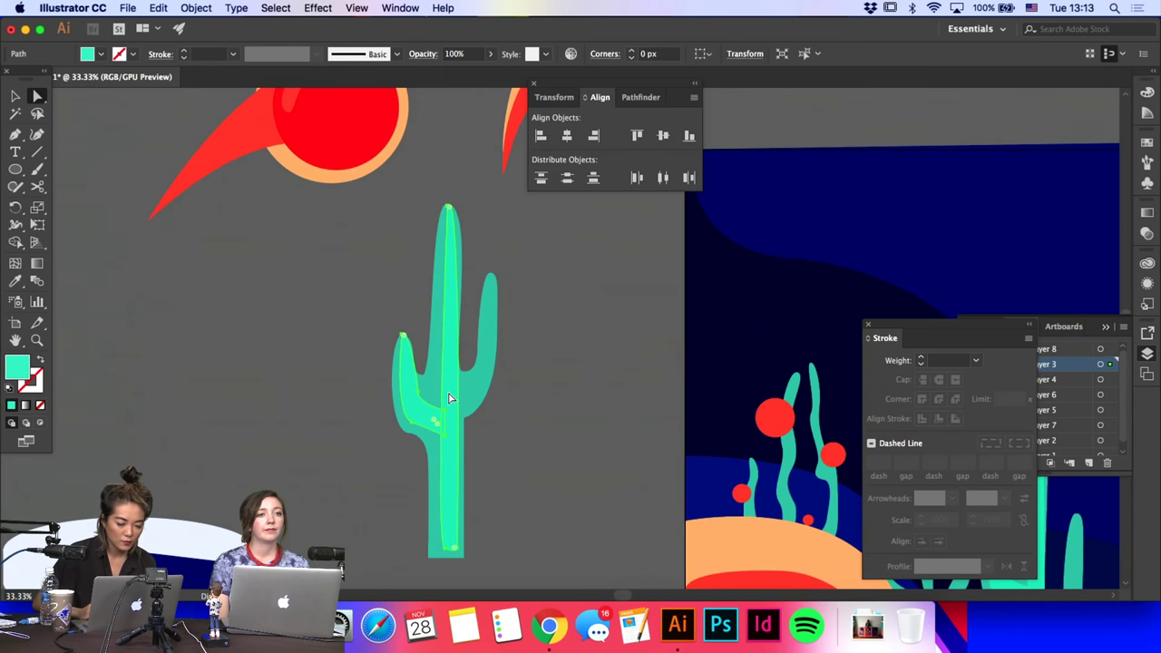
{"action": "left_click", "coordinate": [637, 100]}
{"action": "left_click", "coordinate": [542, 133]}
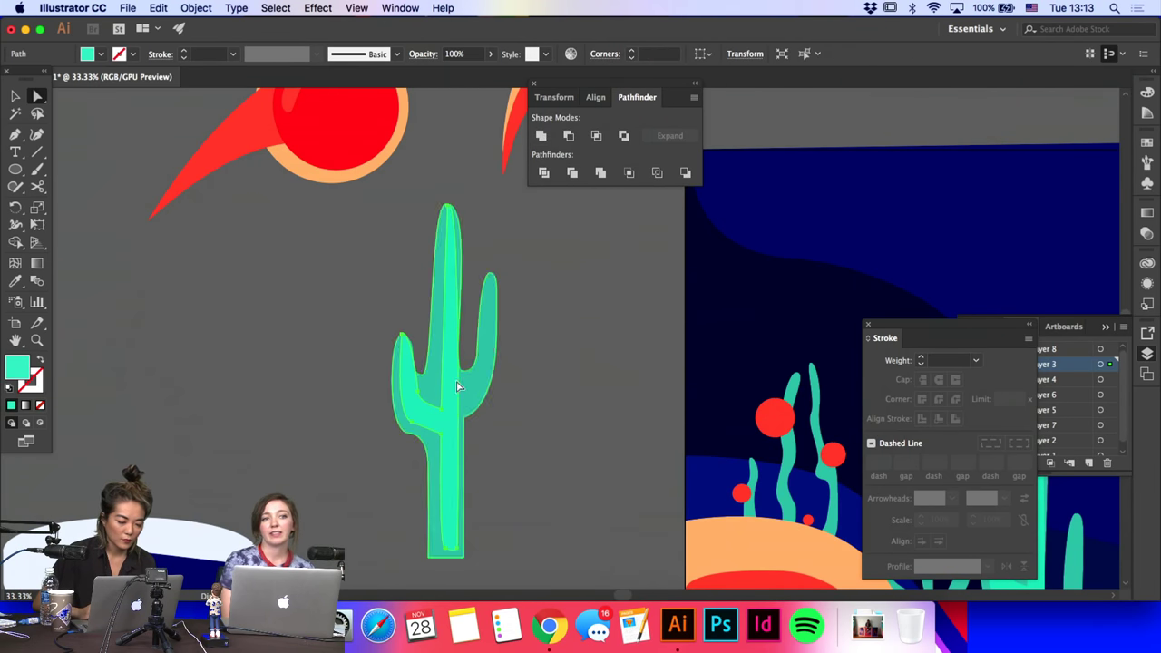
Step: Round the united highlight's inner corner where the left arm meets the trunk
{"action": "left_click", "coordinate": [435, 406]}
{"action": "left_click_drag", "start_coordinate": [434, 406], "coordinate": [426, 366]}
{"action": "left_click", "coordinate": [576, 381]}
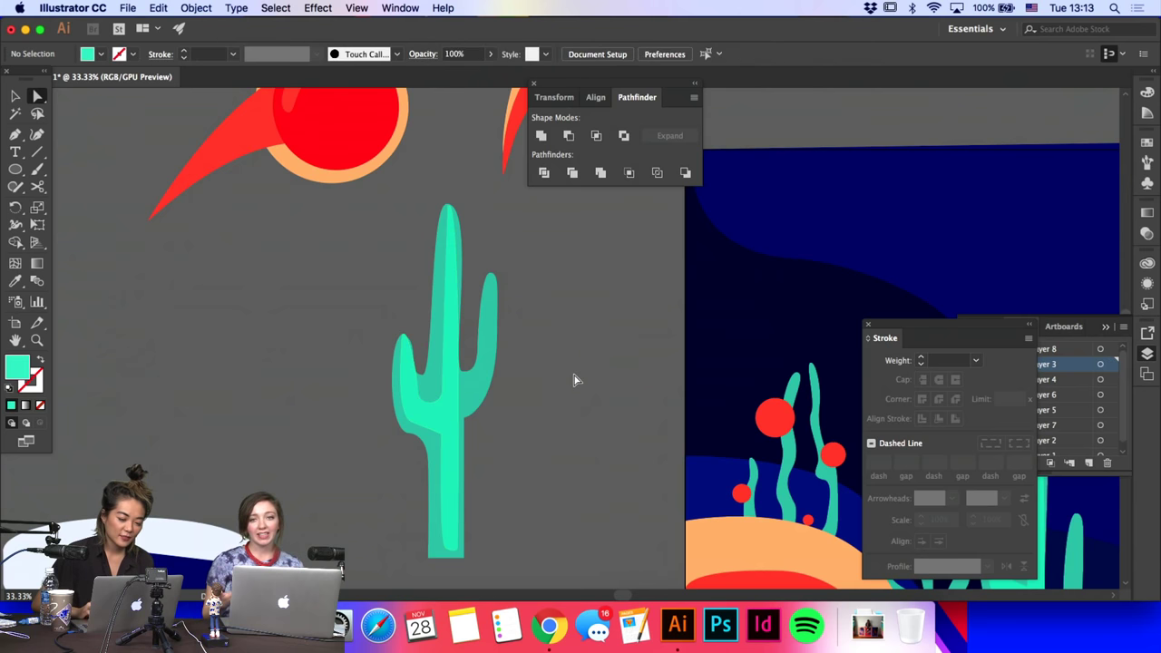
Step: Draw a circle about 86 px wide over the left arm's tip and fill it with the palette's navy
{"action": "left_click", "coordinate": [15, 170]}
{"action": "left_click_drag", "start_coordinate": [392, 331], "coordinate": [416, 352]}
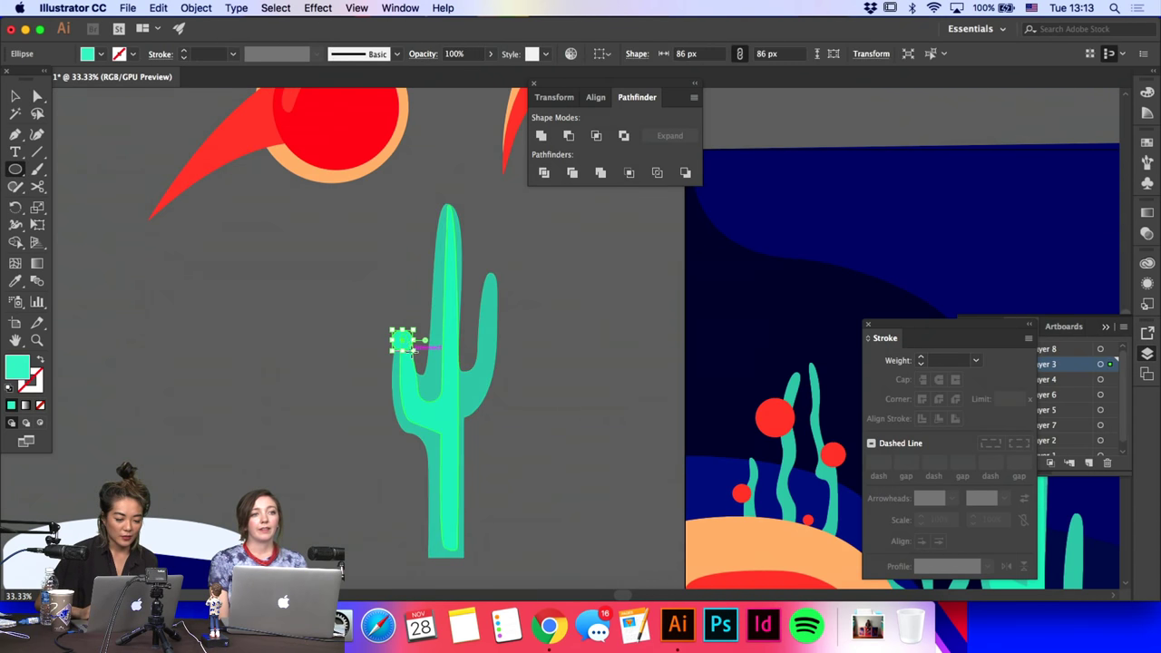
{"action": "left_click", "coordinate": [9, 282]}
{"action": "left_click", "coordinate": [777, 213]}
{"action": "key", "text": "a"}
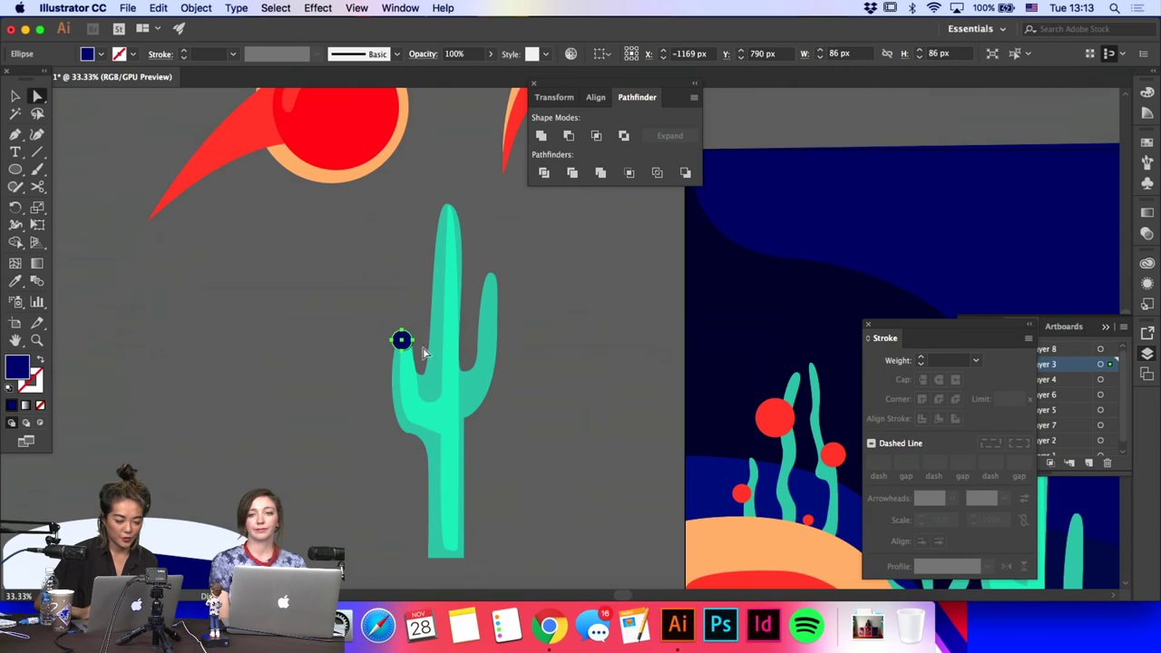
Step: Widen the left arm's rounded tip by adjusting its anchor and handles to follow the navy circle
{"action": "left_click", "coordinate": [396, 353]}
{"action": "left_click", "coordinate": [405, 341]}
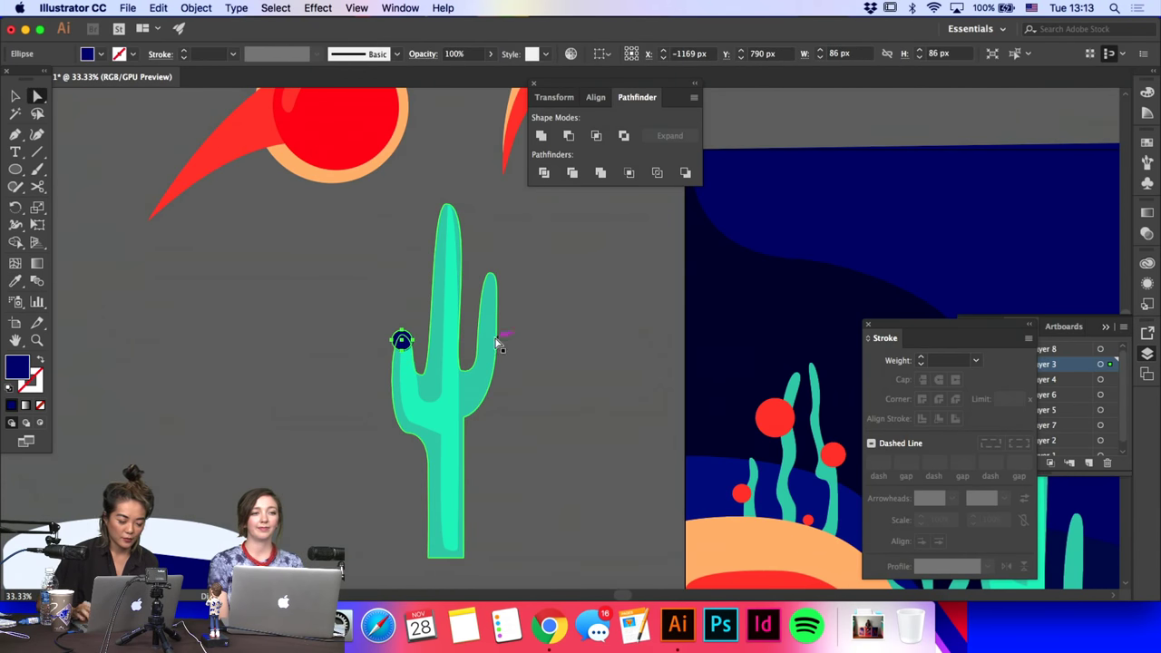
{"action": "left_click", "coordinate": [396, 390]}
{"action": "left_click", "coordinate": [390, 327]}
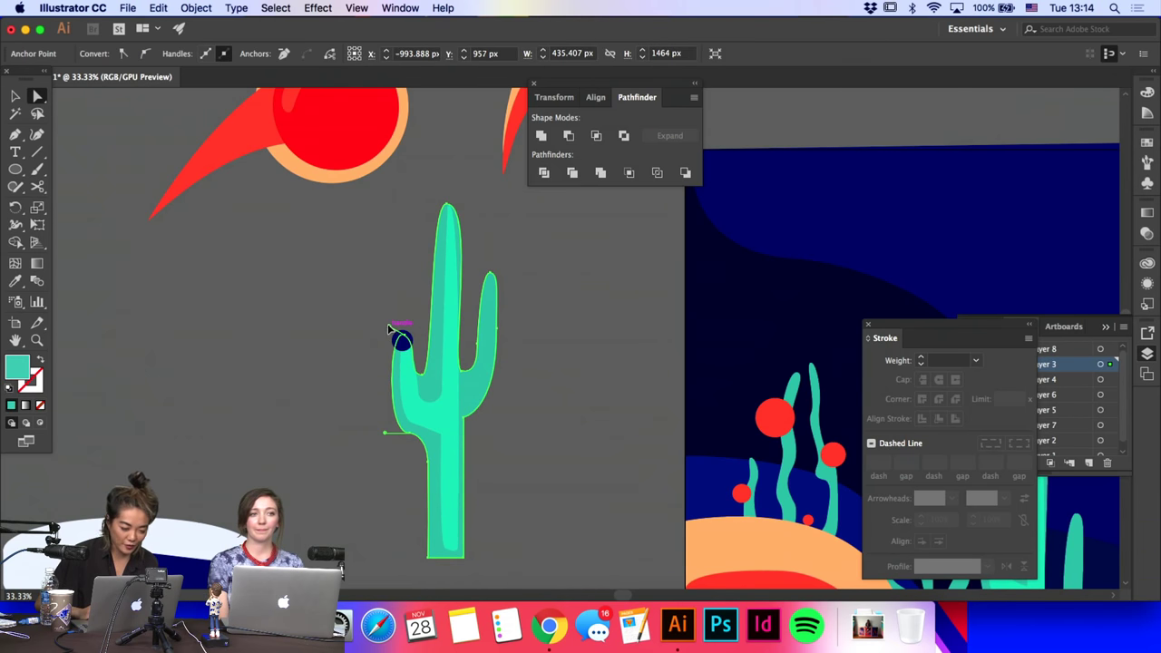
{"action": "left_click_drag", "start_coordinate": [388, 327], "coordinate": [382, 314]}
{"action": "left_click", "coordinate": [425, 379]}
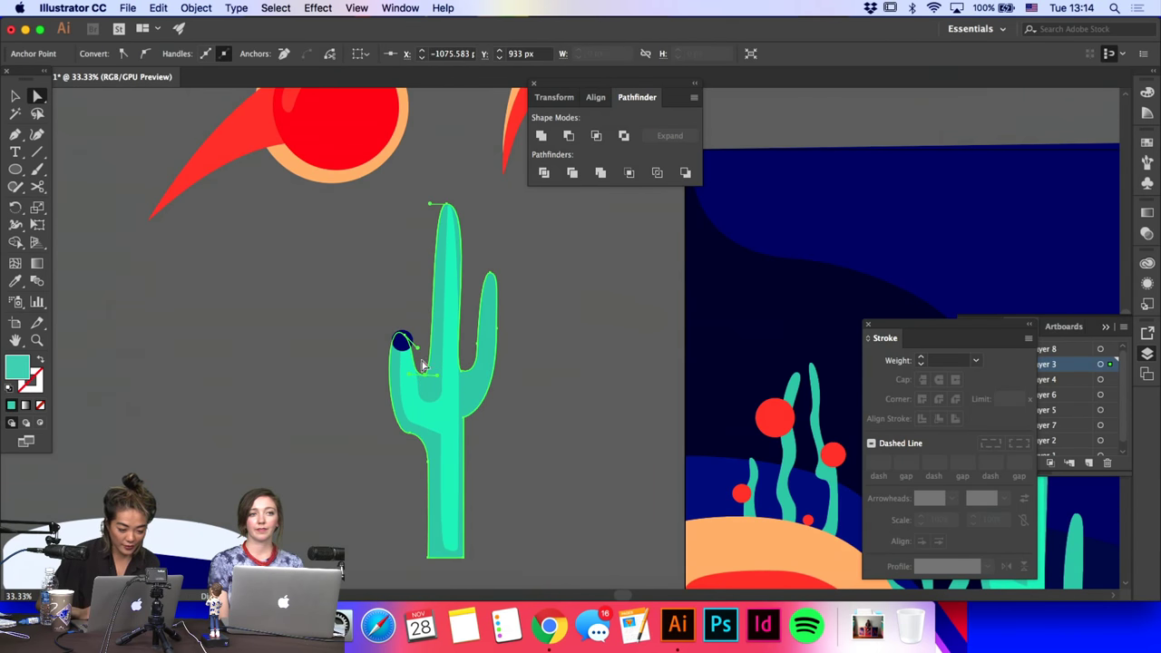
{"action": "left_click", "coordinate": [421, 339]}
{"action": "left_click", "coordinate": [421, 339]}
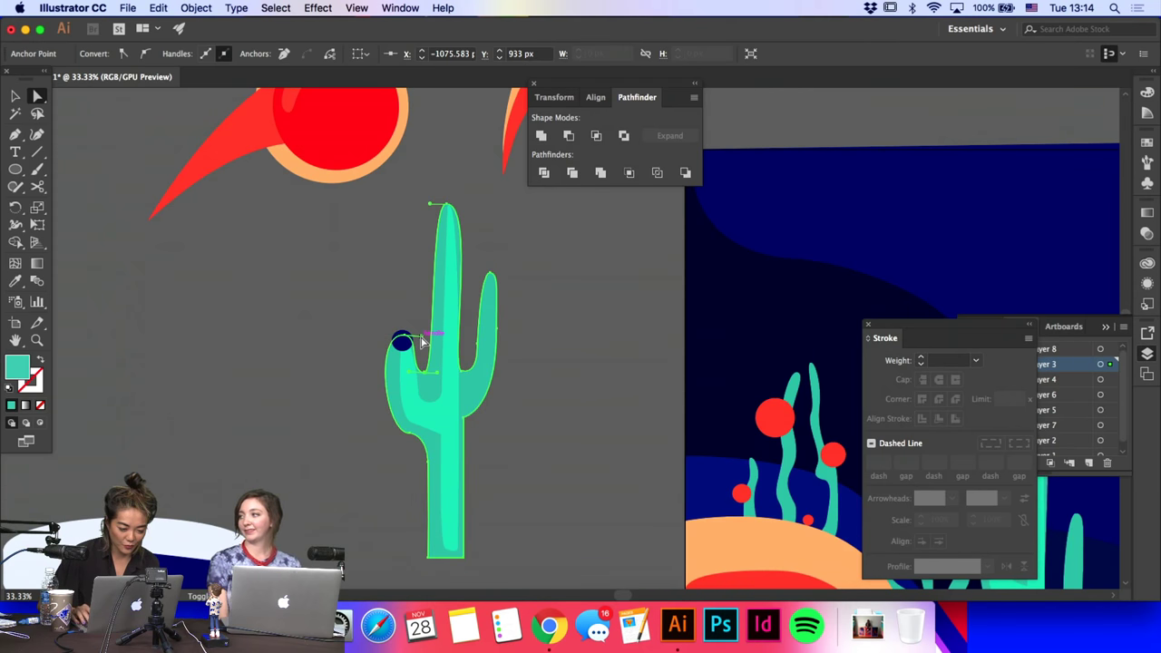
{"action": "left_click_drag", "start_coordinate": [402, 336], "coordinate": [403, 333]}
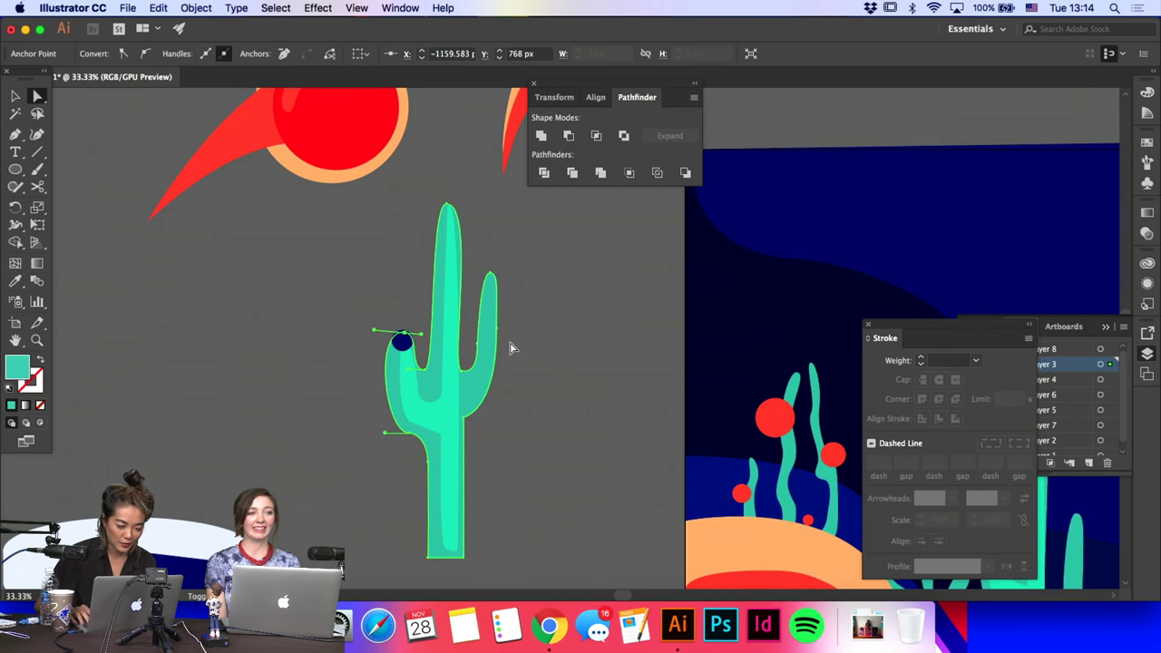
{"action": "left_click", "coordinate": [561, 409]}
{"action": "left_click", "coordinate": [16, 169]}
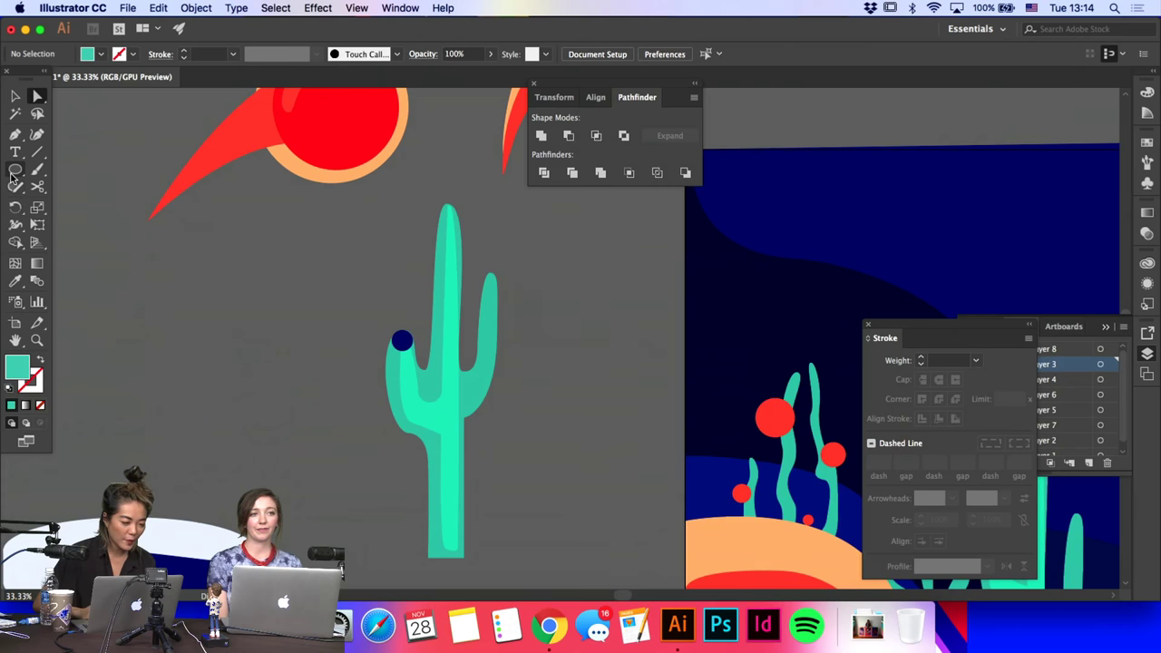
{"action": "left_click_drag", "start_coordinate": [392, 303], "coordinate": [420, 331]}
{"action": "key", "text": "super+z"}
Step: Duplicate the navy circle straight above the one on the left arm's tip
{"action": "key", "text": "a"}
{"action": "left_click", "coordinate": [406, 341]}
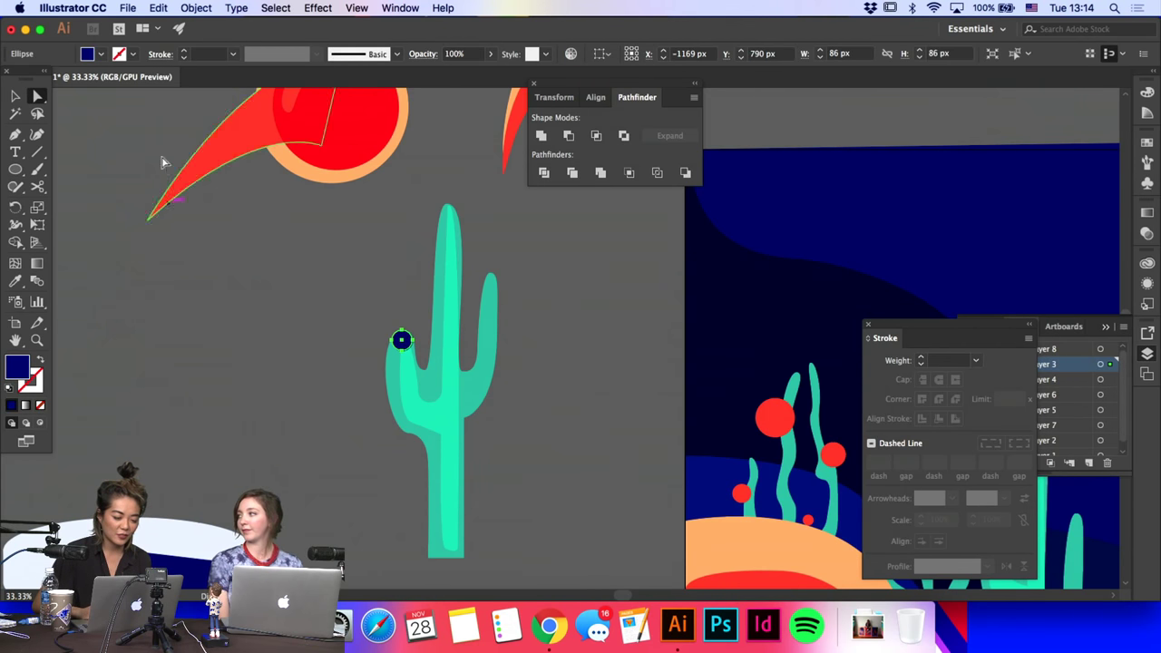
{"action": "key", "text": "v"}
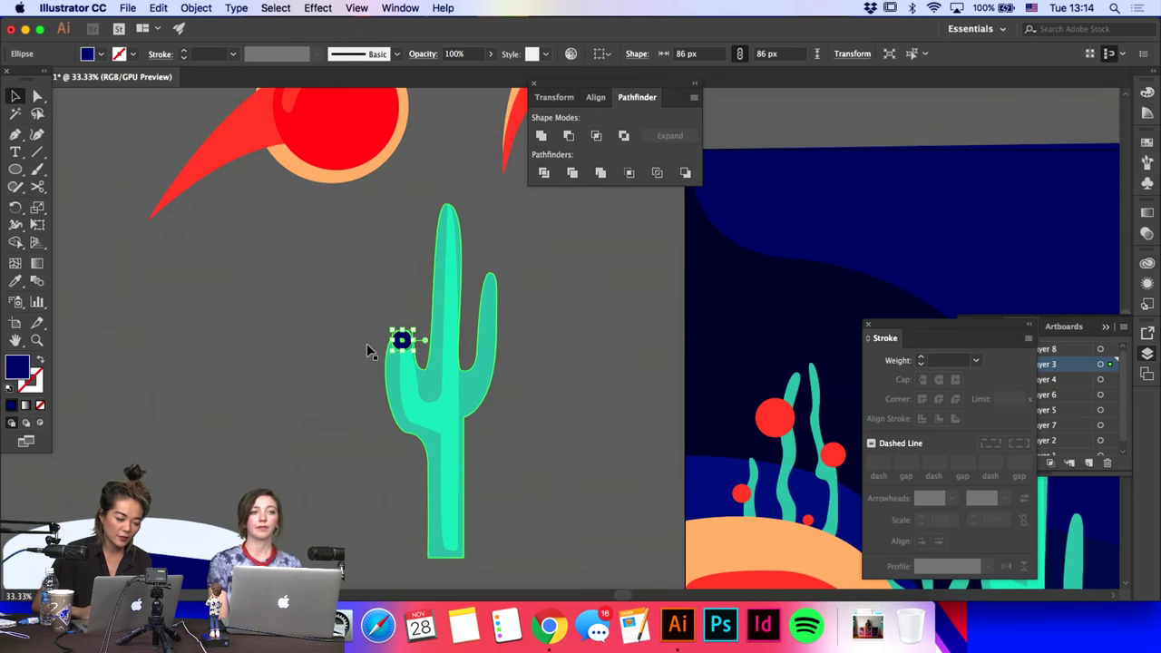
{"action": "left_click", "coordinate": [381, 293]}
{"action": "left_click_drag", "start_coordinate": [402, 340], "coordinate": [402, 311]}
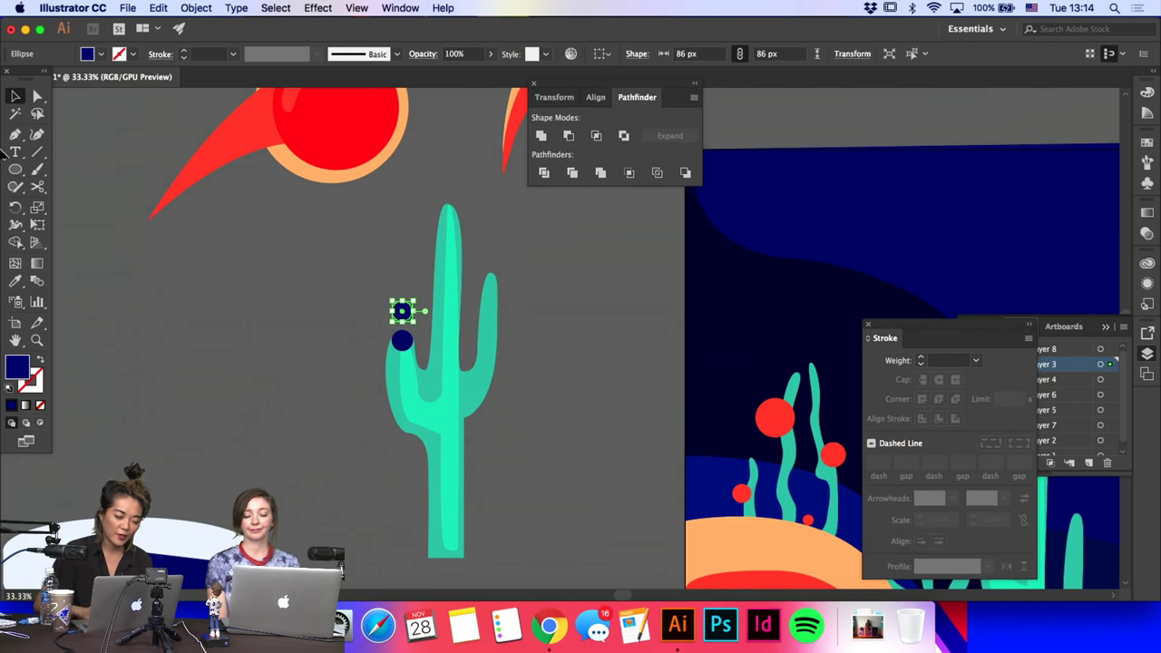
Step: Draw a closed pointed shape with the Pen tool, rising from both sides of the upper navy circle to an apex above it
{"action": "left_click", "coordinate": [15, 134]}
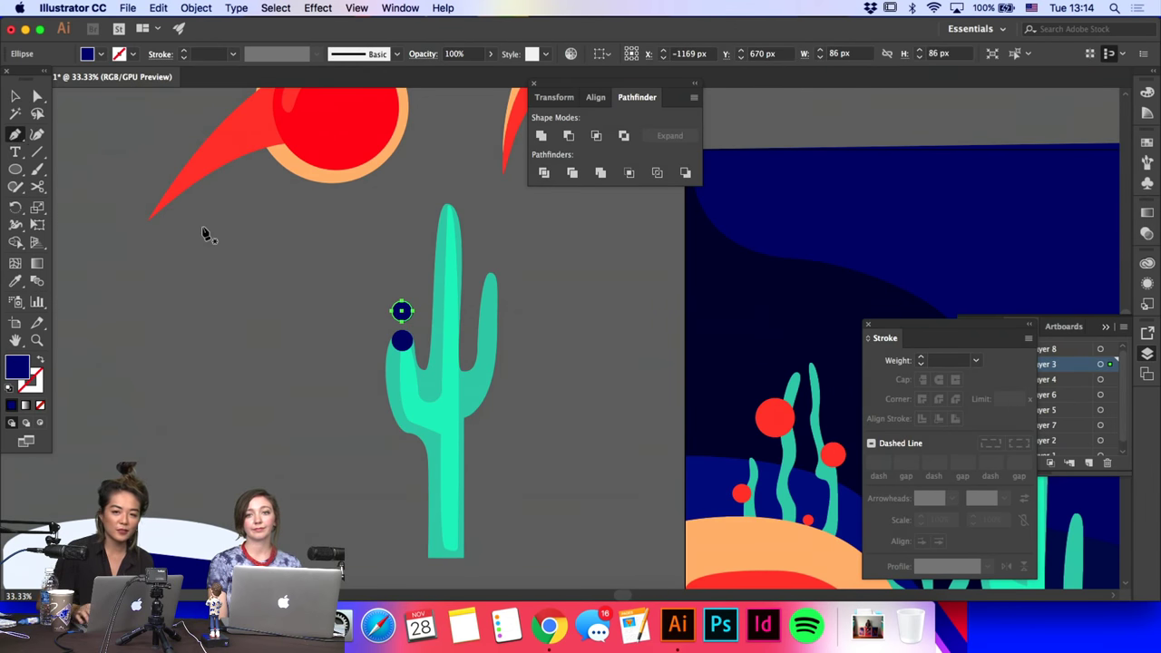
{"action": "key", "text": "super+equal"}
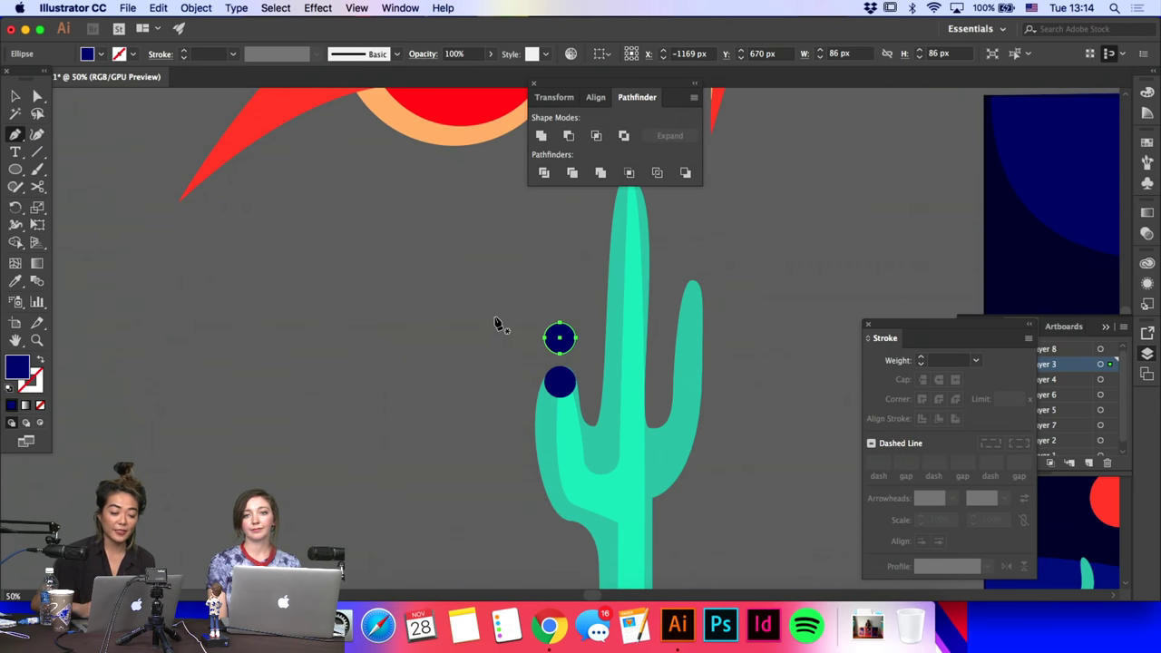
{"action": "left_click", "coordinate": [555, 271]}
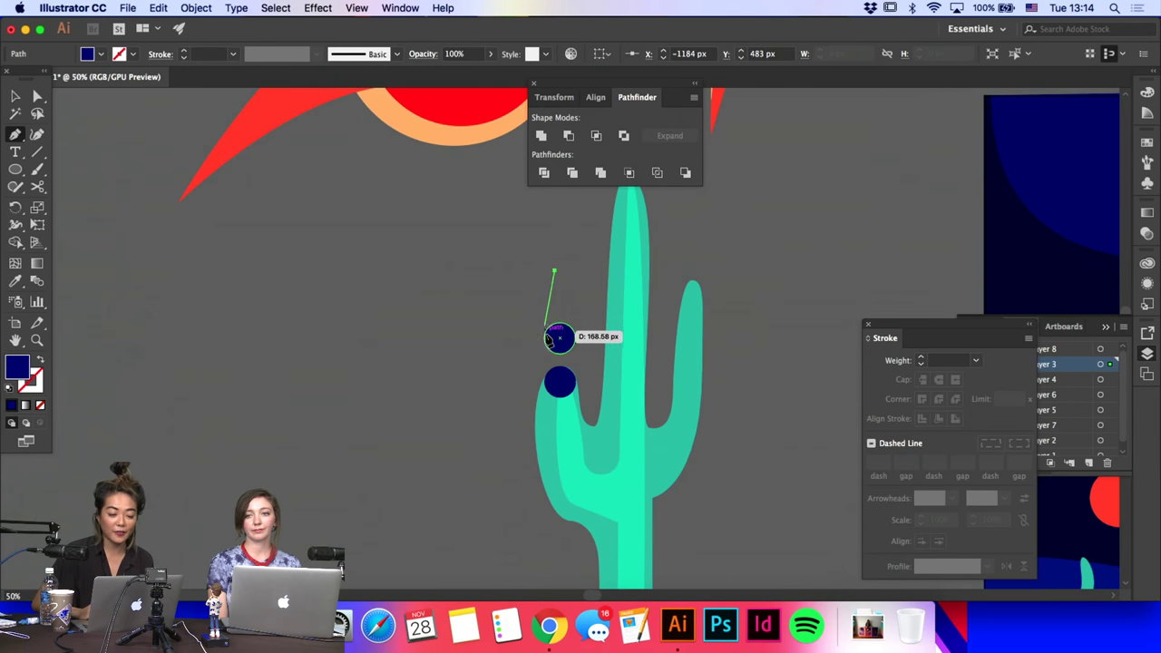
{"action": "left_click_drag", "start_coordinate": [544, 339], "coordinate": [586, 341]}
{"action": "left_click", "coordinate": [544, 337]}
{"action": "left_click", "coordinate": [555, 271]}
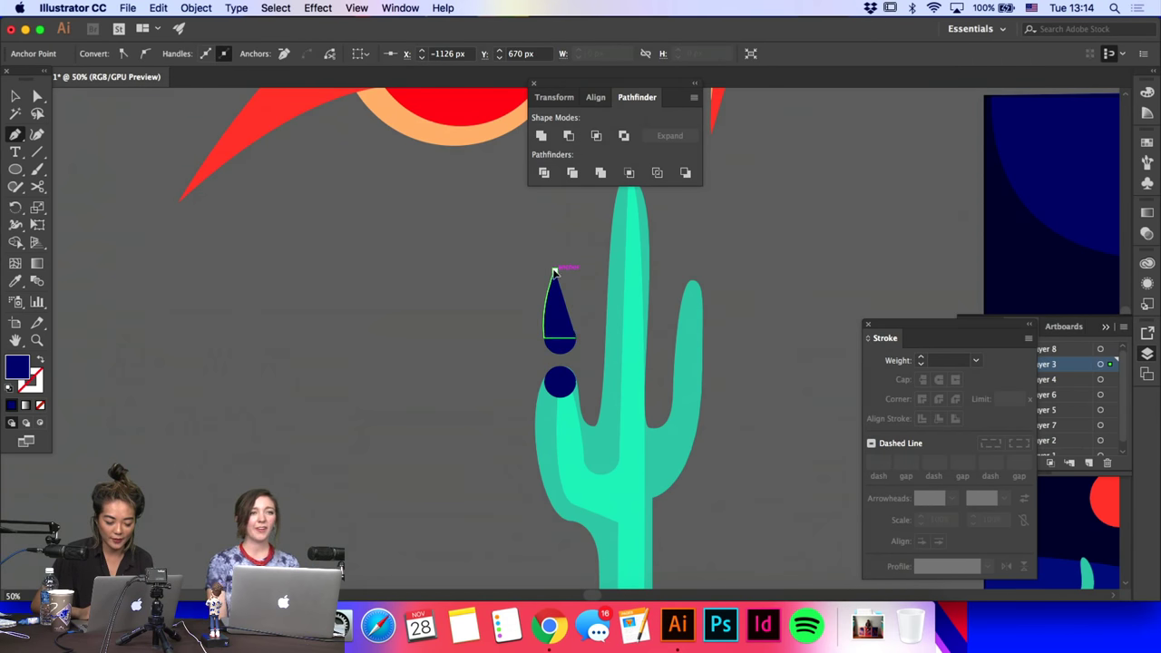
Step: Raise the pointed shape's apex to Y 419 px and curve its sides into a rounded arm tip
{"action": "left_click_drag", "start_coordinate": [555, 270], "coordinate": [556, 246]}
{"action": "key", "text": "a"}
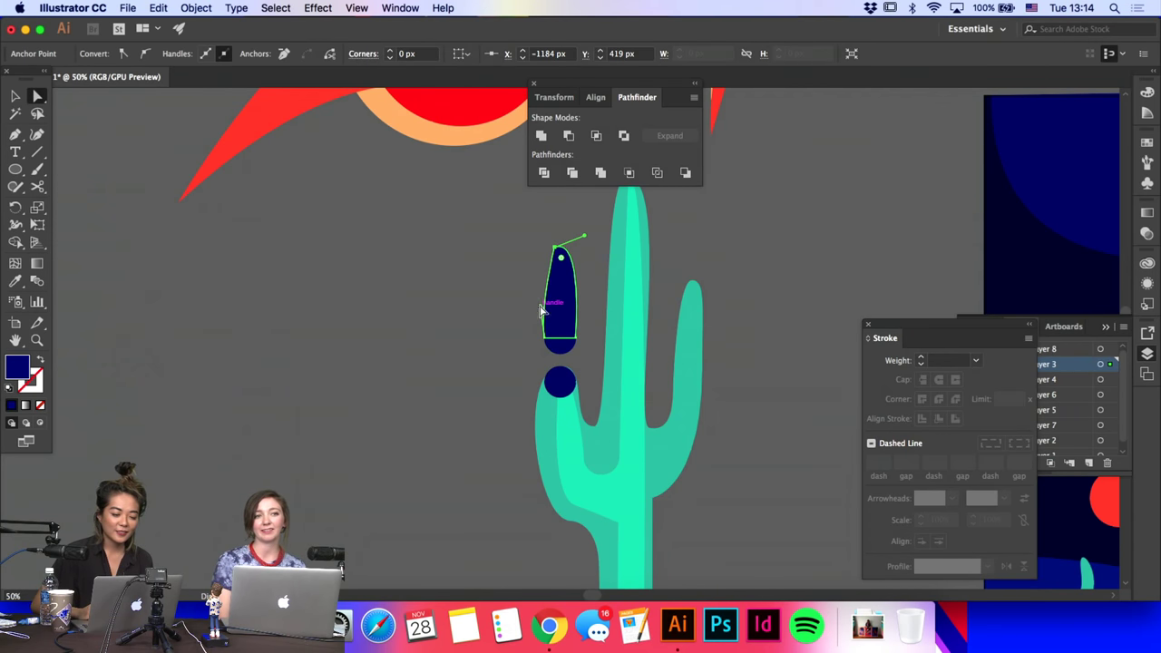
{"action": "left_click_drag", "start_coordinate": [541, 311], "coordinate": [540, 251]}
{"action": "left_click", "coordinate": [563, 302]}
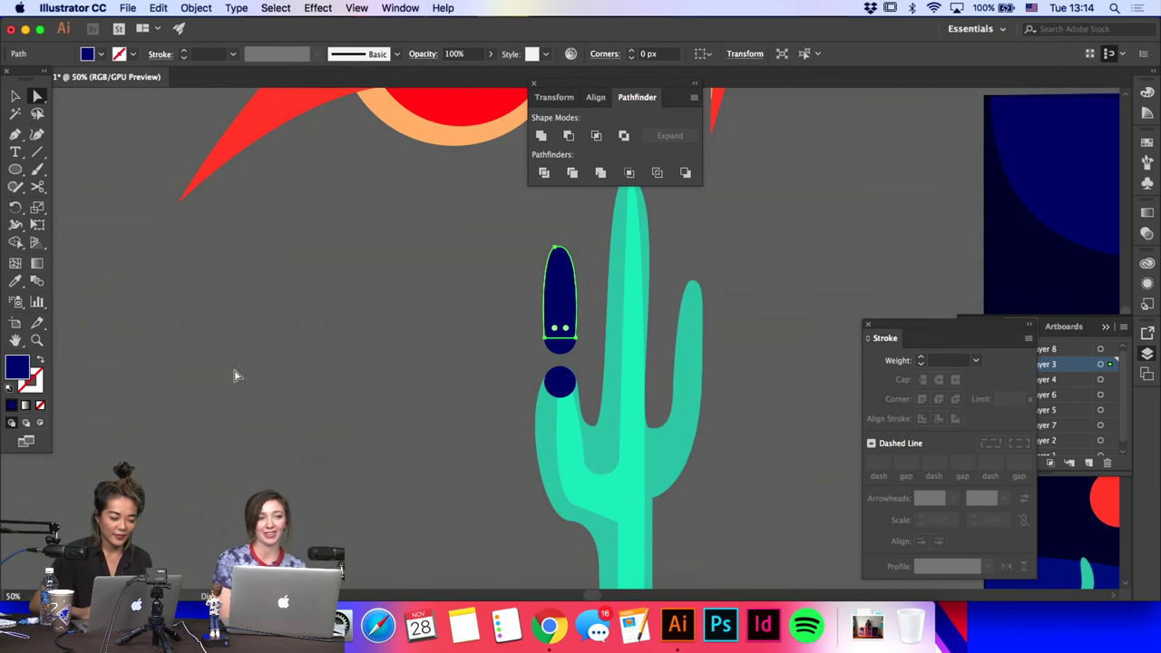
Step: Copy the cactus body's teal fill onto the new arm shape and the circle at its base
{"action": "left_click", "coordinate": [14, 281]}
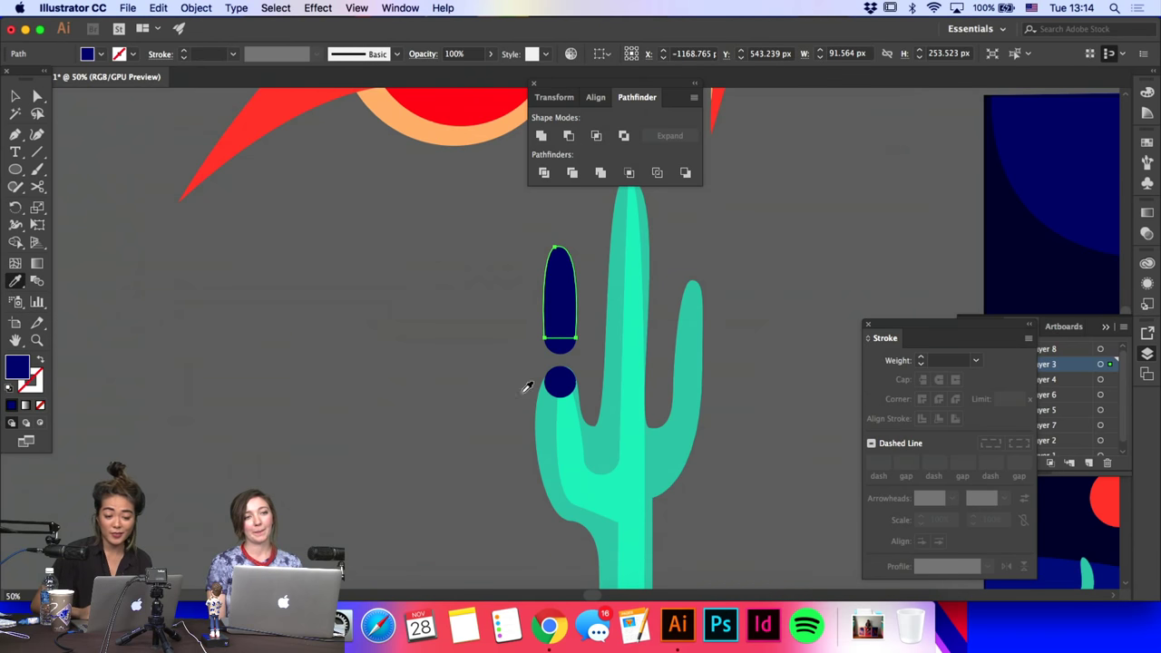
{"action": "left_click", "coordinate": [615, 379]}
{"action": "key", "text": "a"}
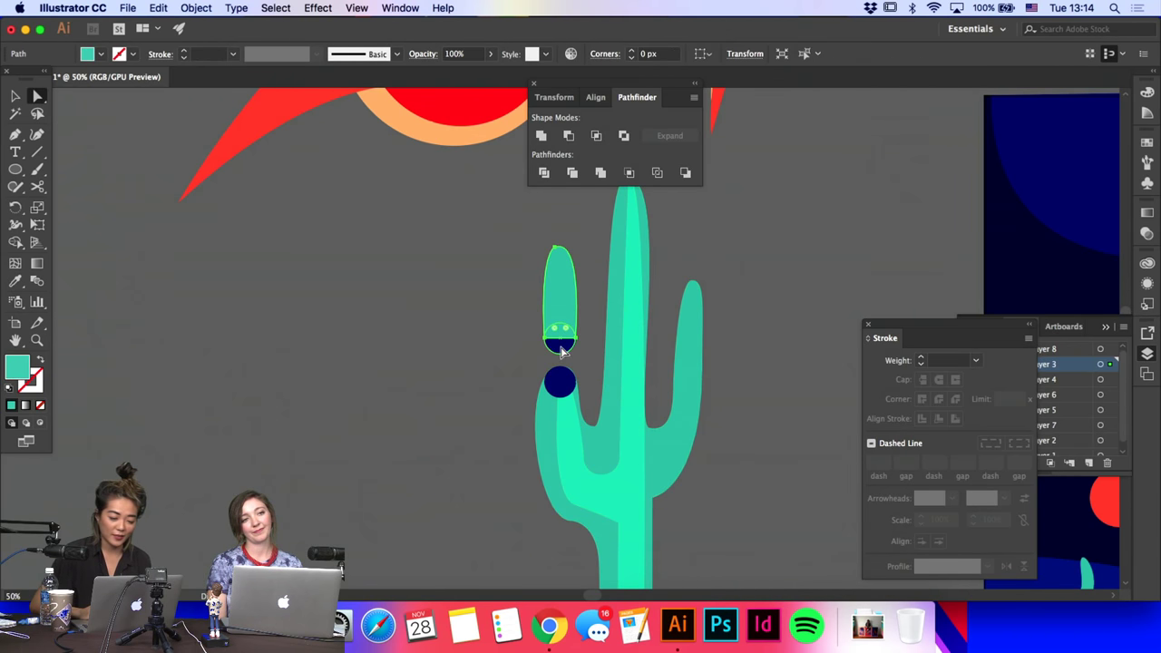
{"action": "left_click", "coordinate": [560, 347]}
{"action": "left_click", "coordinate": [16, 280]}
{"action": "left_click", "coordinate": [567, 287]}
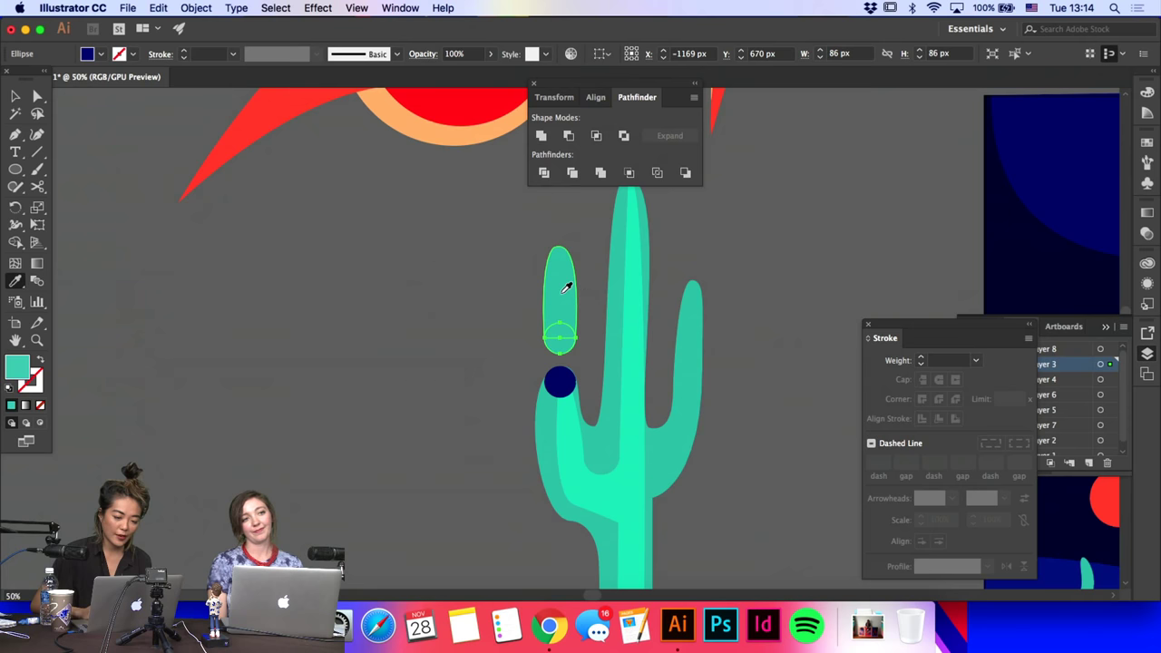
Step: Extend the curve handle at the mint highlight's lower bend outward so its edge bows toward the left arm's outer side
{"action": "key", "text": "a"}
{"action": "left_click", "coordinate": [402, 346]}
{"action": "scroll", "coordinate": [402, 347], "scroll_direction": "right", "scroll_amount": 5}
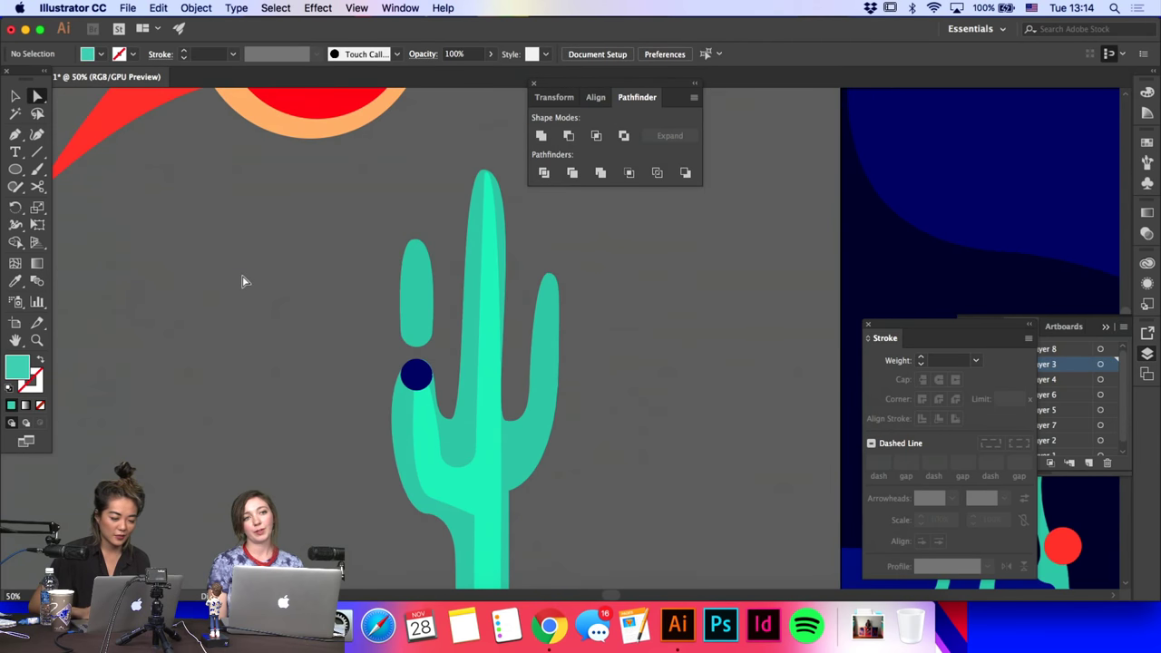
{"action": "left_click", "coordinate": [430, 497]}
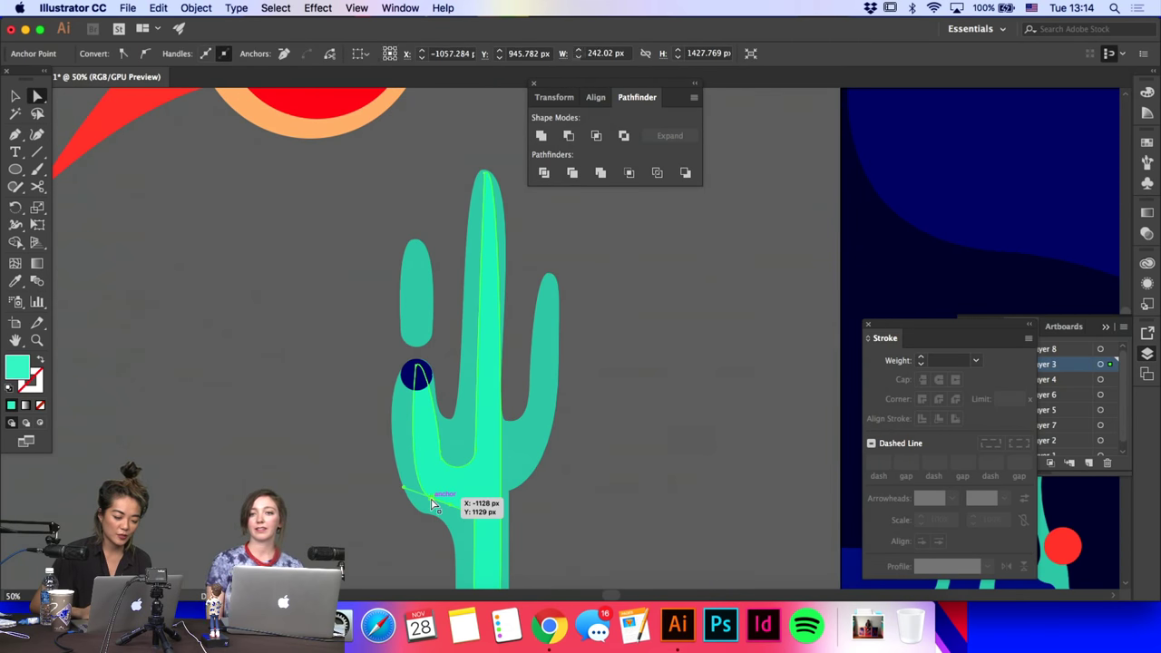
{"action": "left_click_drag", "start_coordinate": [400, 493], "coordinate": [390, 493]}
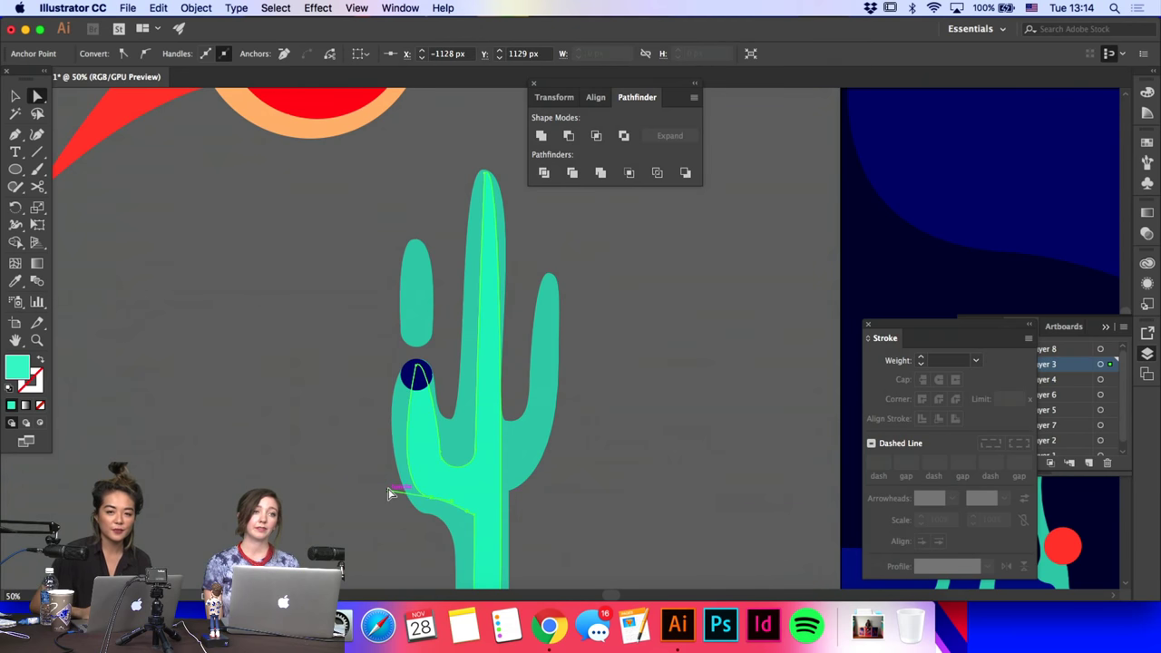
{"action": "left_click", "coordinate": [582, 474]}
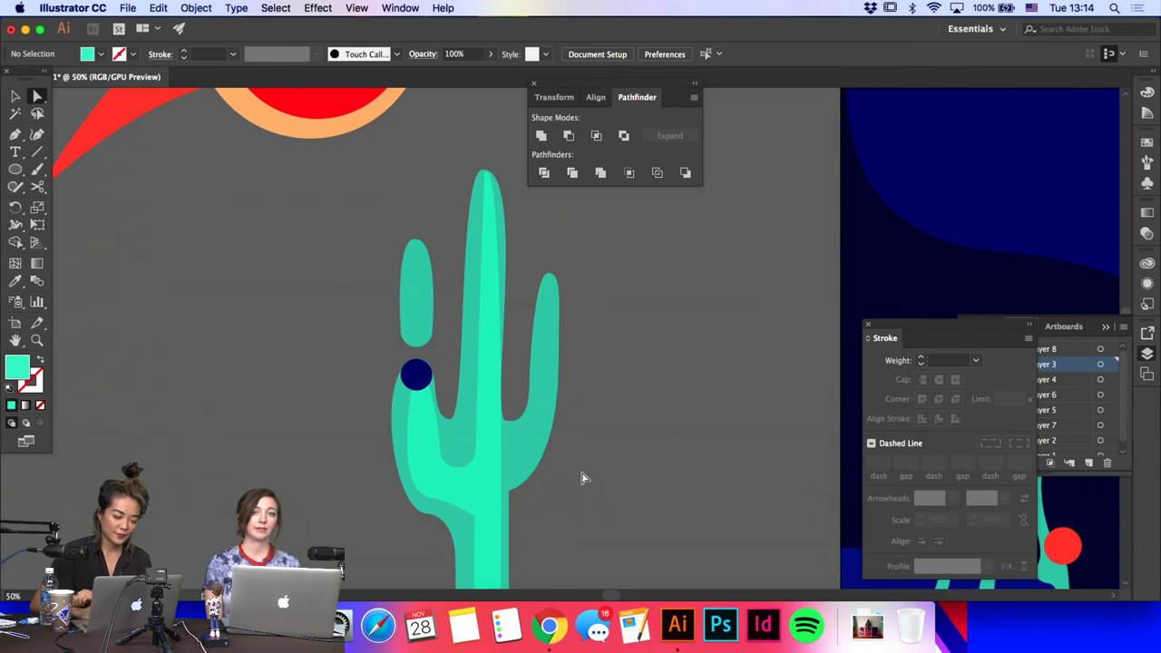
Step: Shift the anchor on the right arm's outer edge slightly downward to refine its curve
{"action": "left_click", "coordinate": [542, 445]}
{"action": "left_click", "coordinate": [558, 357]}
{"action": "left_click_drag", "start_coordinate": [557, 361], "coordinate": [561, 379]}
{"action": "left_click", "coordinate": [633, 408]}
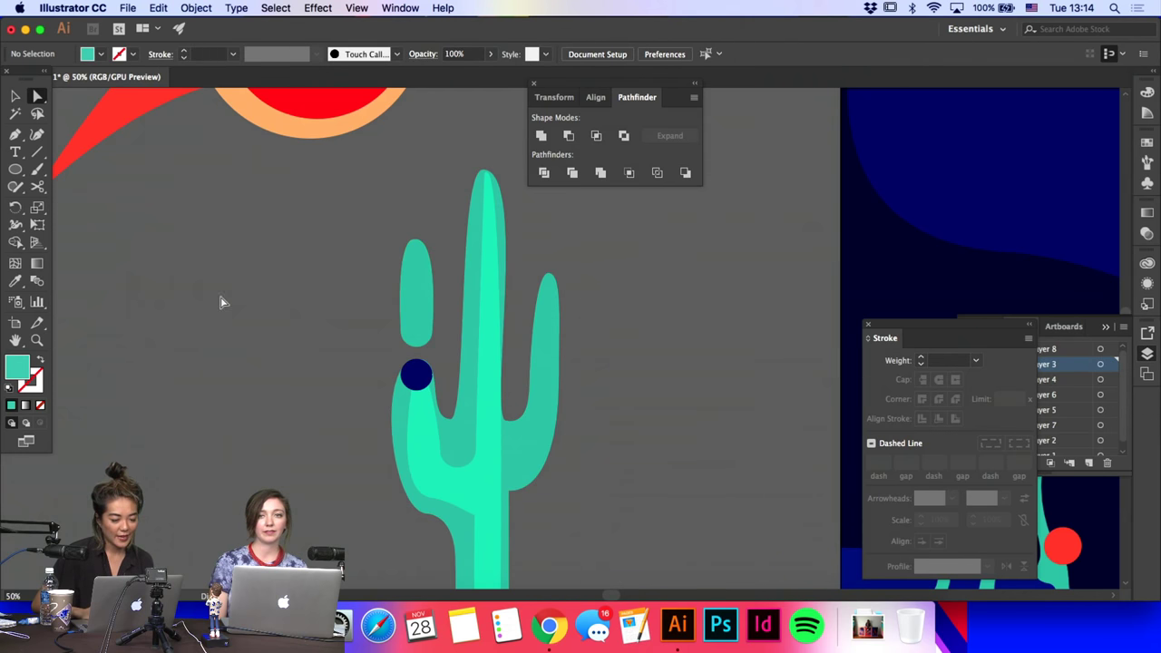
Step: Add an anchor on the outer side of the mint highlight's tip in the left arm and broaden the tip there
{"action": "left_click", "coordinate": [416, 377]}
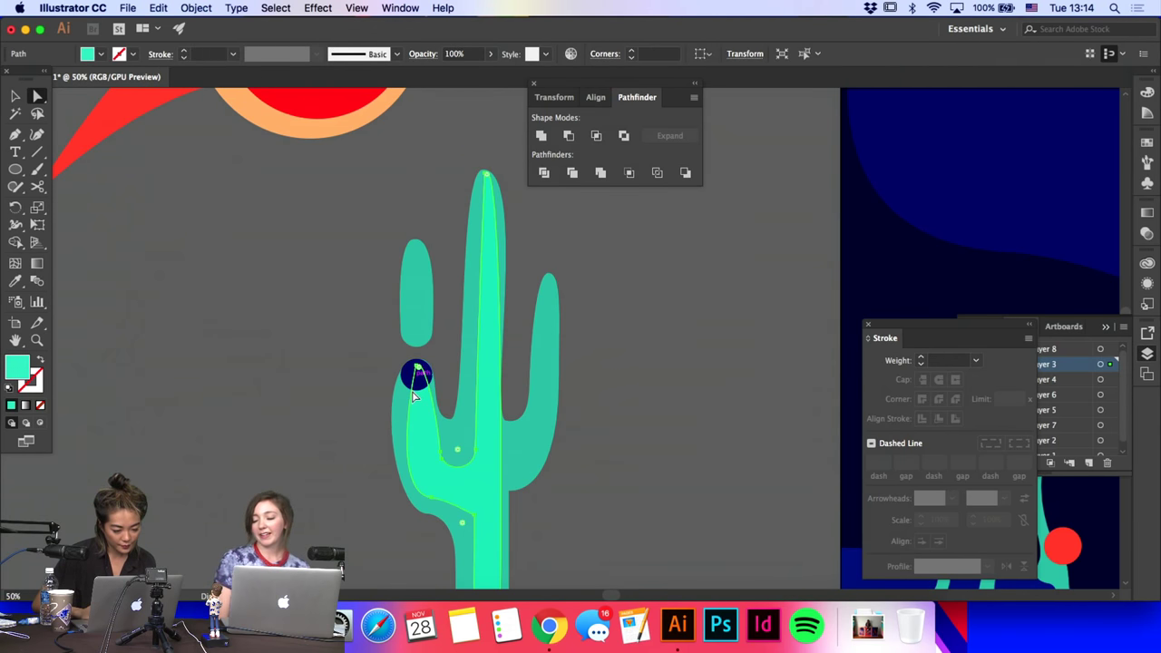
{"action": "left_click", "coordinate": [415, 371]}
{"action": "key", "text": "p"}
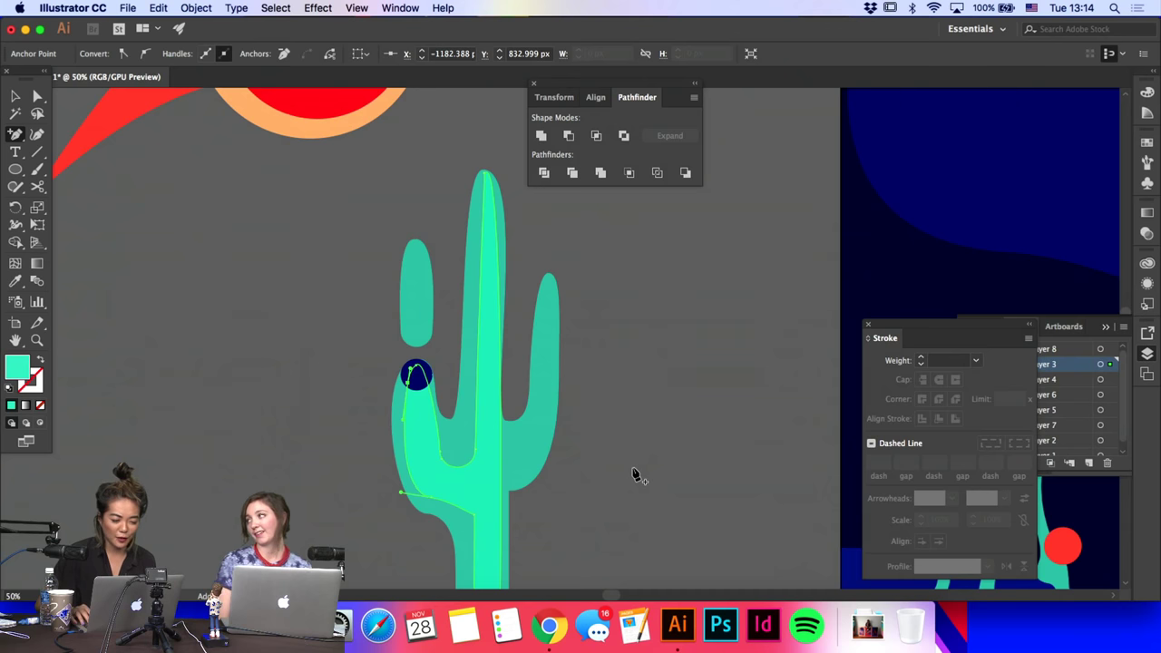
{"action": "key", "text": "a"}
Step: Adjust the curve handle of the mint highlight's inner edge so the left arm's highlight fills out toward its tip
{"action": "left_click", "coordinate": [436, 452]}
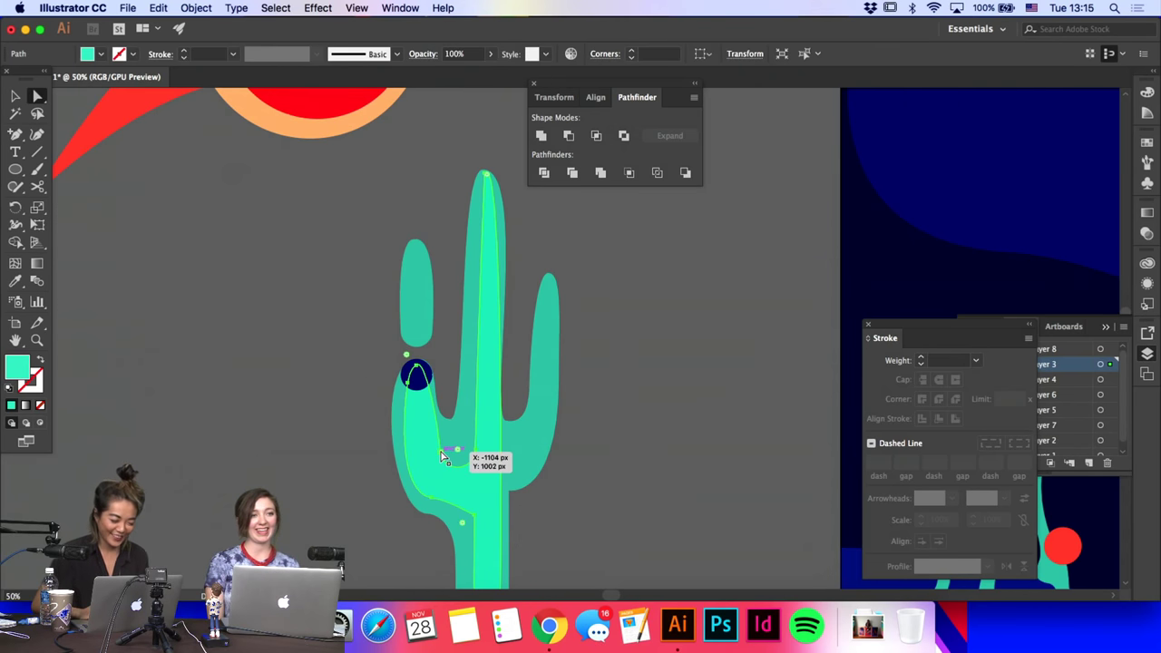
{"action": "left_click", "coordinate": [440, 454]}
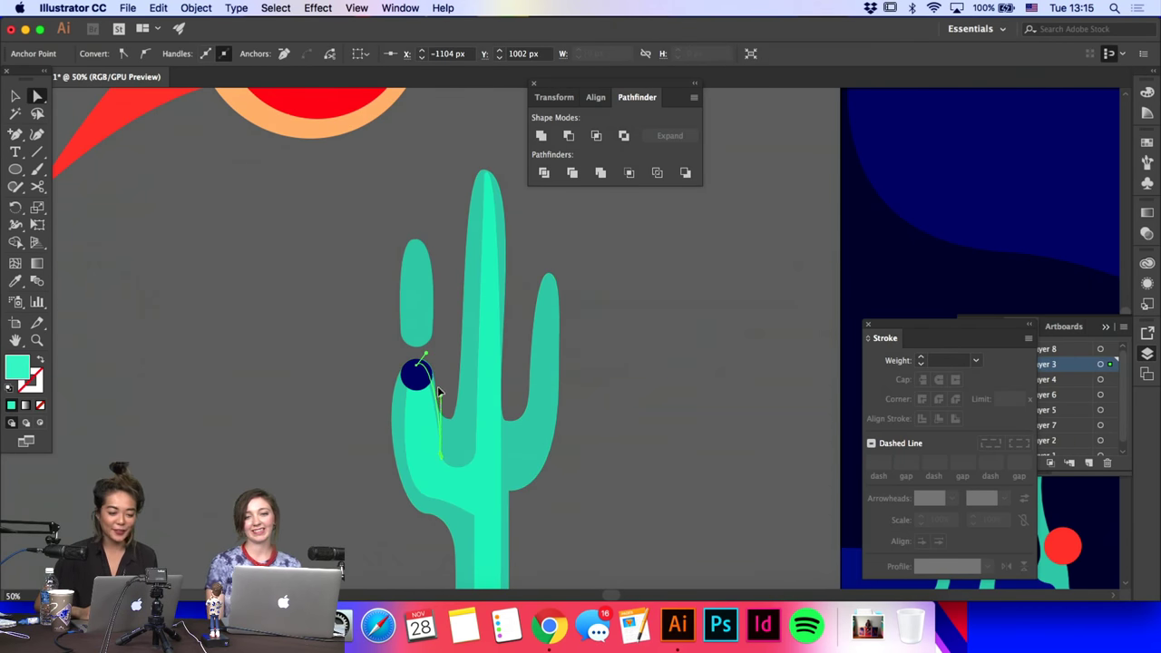
{"action": "left_click", "coordinate": [442, 340]}
{"action": "left_click", "coordinate": [445, 458]}
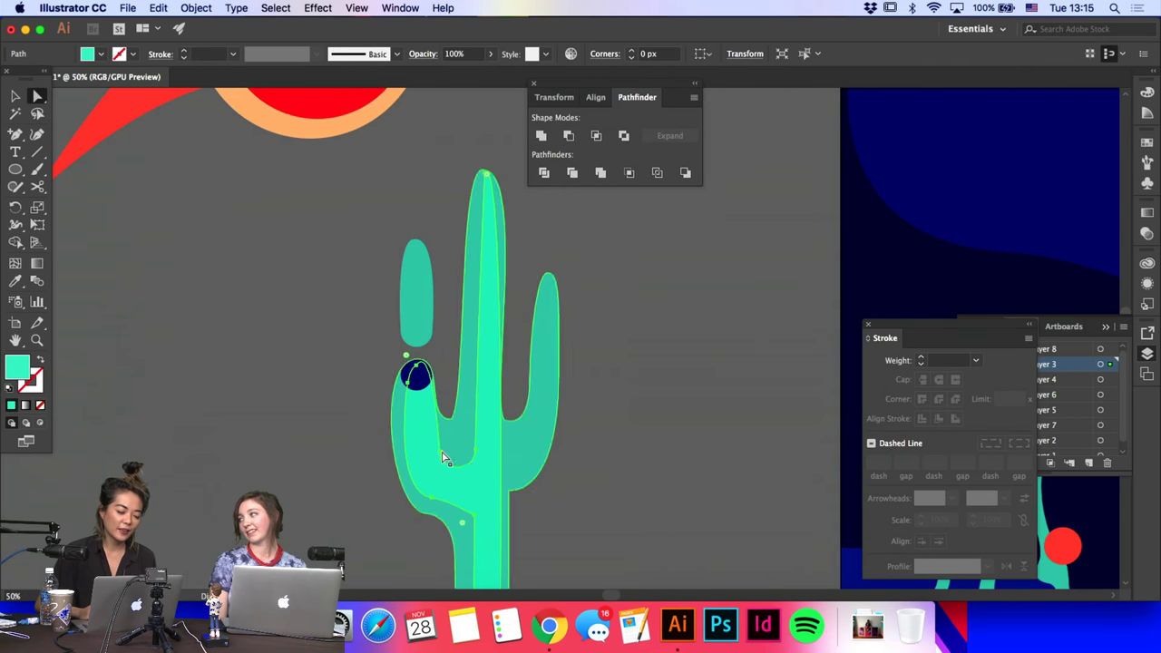
{"action": "left_click", "coordinate": [443, 453]}
Step: Raise the mint highlight's corner where the left arm meets the trunk to Y 1159 px, smoothing its lower edge
{"action": "left_click", "coordinate": [456, 428]}
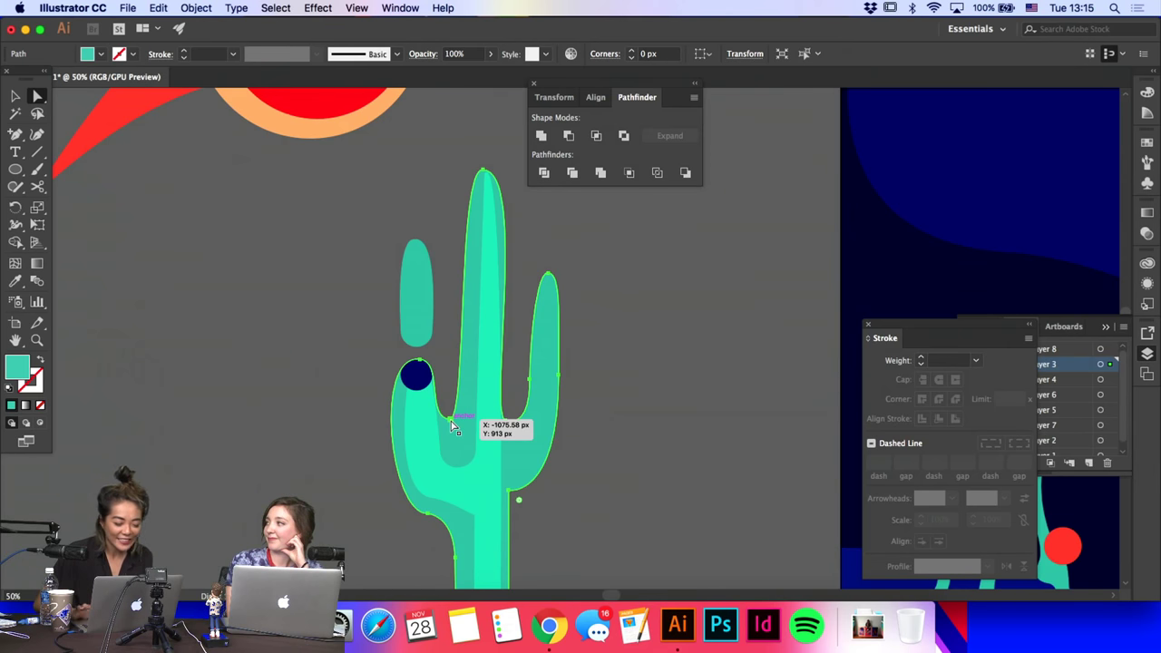
{"action": "left_click", "coordinate": [428, 515]}
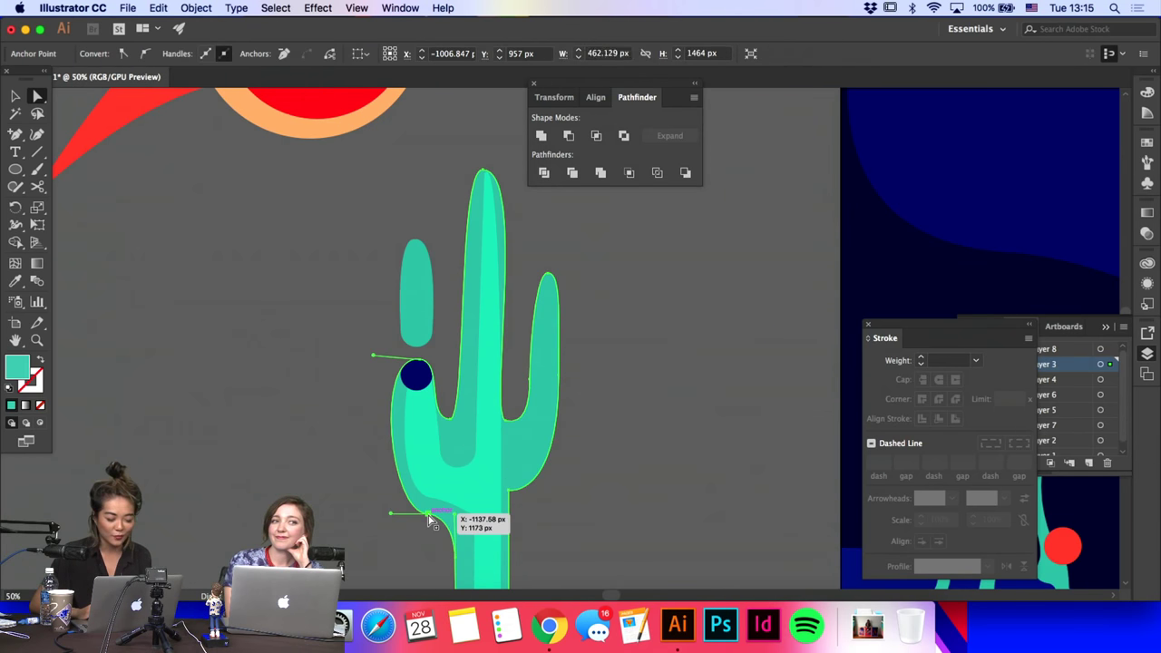
{"action": "left_click", "coordinate": [367, 520]}
{"action": "scroll", "coordinate": [366, 521], "scroll_direction": "down", "scroll_amount": 2}
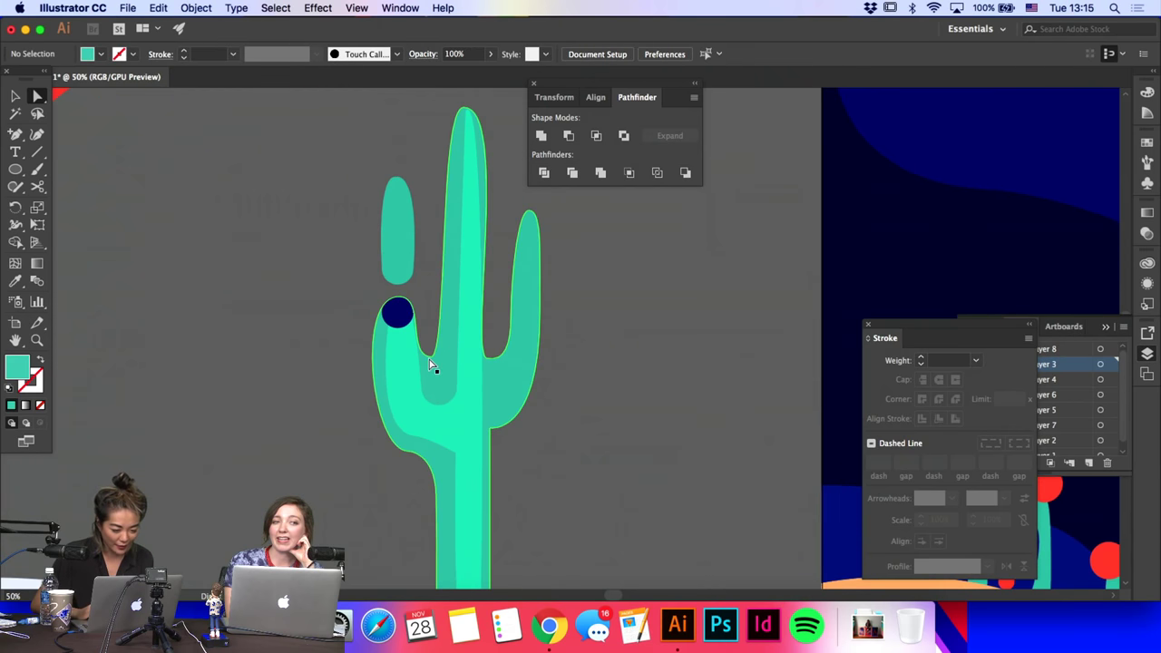
{"action": "left_click", "coordinate": [421, 415]}
{"action": "left_click_drag", "start_coordinate": [418, 437], "coordinate": [455, 445]}
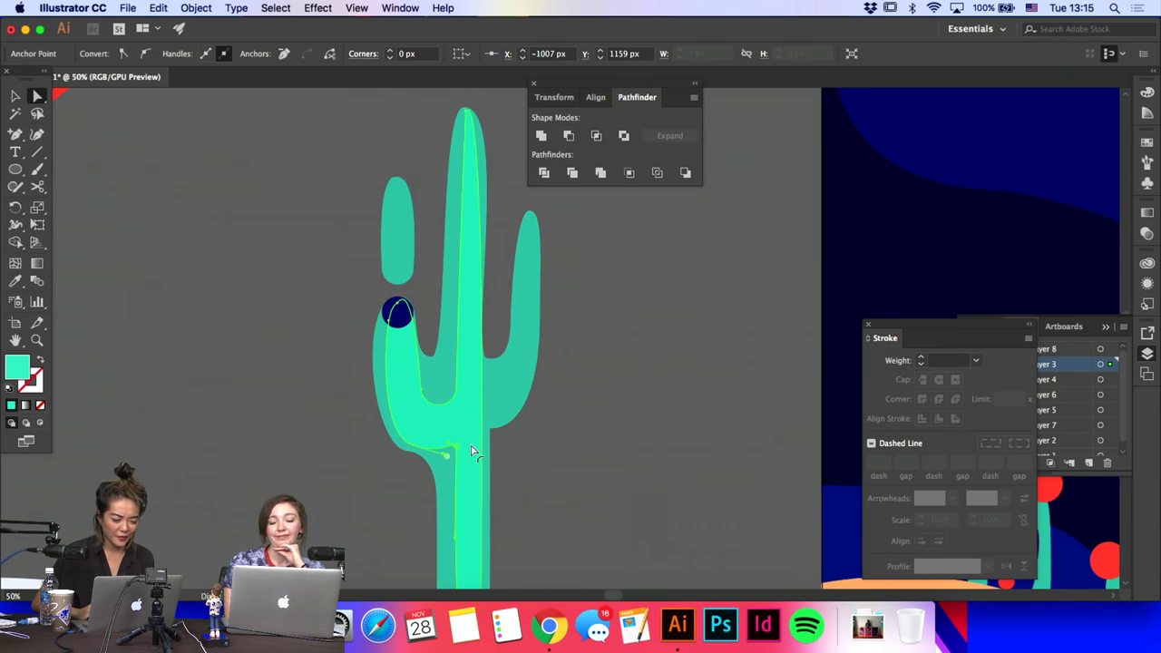
{"action": "left_click", "coordinate": [583, 436]}
Step: Widen the mint highlight to the trunk's right edge with an added anchor near its apex and its bottom-right corner moved outward
{"action": "left_click", "coordinate": [452, 402]}
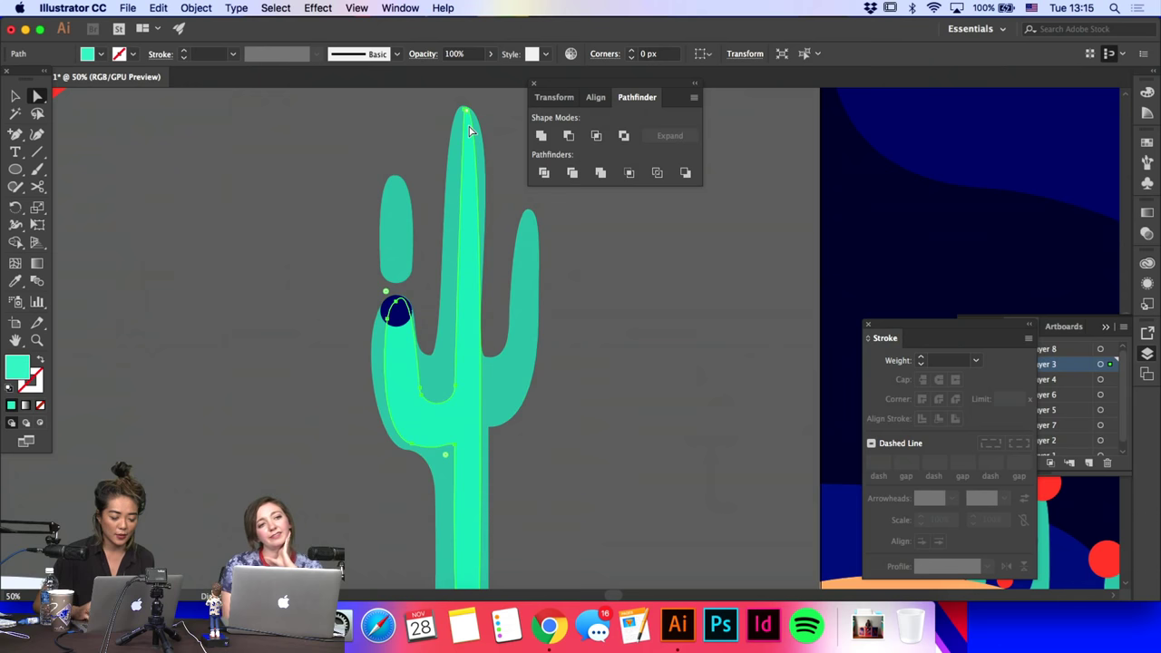
{"action": "key", "text": "plus"}
{"action": "left_click_drag", "start_coordinate": [471, 129], "coordinate": [476, 130]}
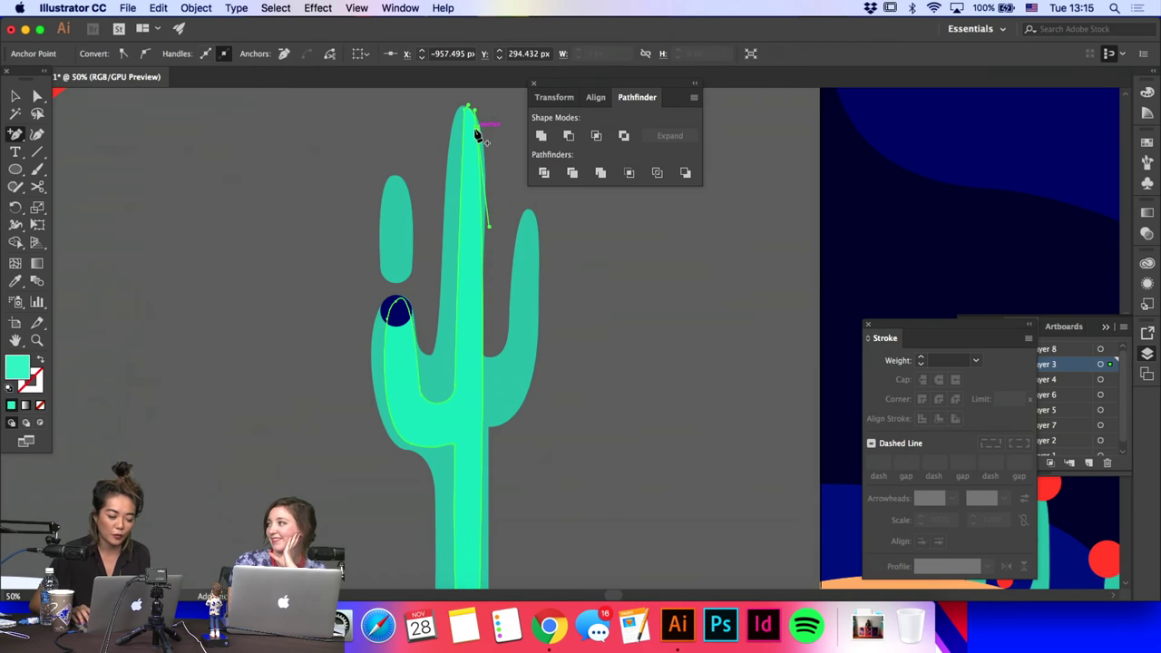
{"action": "scroll", "coordinate": [518, 347], "scroll_direction": "down", "scroll_amount": 3}
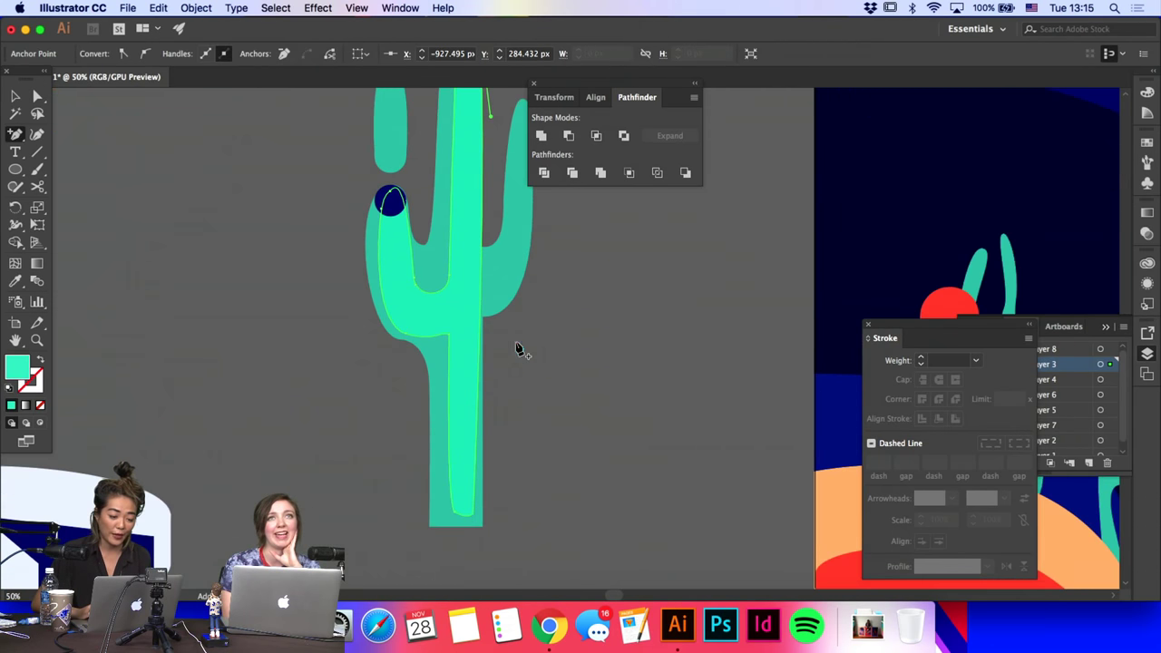
{"action": "key", "text": "a"}
{"action": "left_click_drag", "start_coordinate": [475, 512], "coordinate": [518, 513]}
Step: Lower the teal body's anchor at the left arm's underside bend to about X -1126 px, Y 1211 px
{"action": "scroll", "coordinate": [518, 513], "scroll_direction": "up", "scroll_amount": 3}
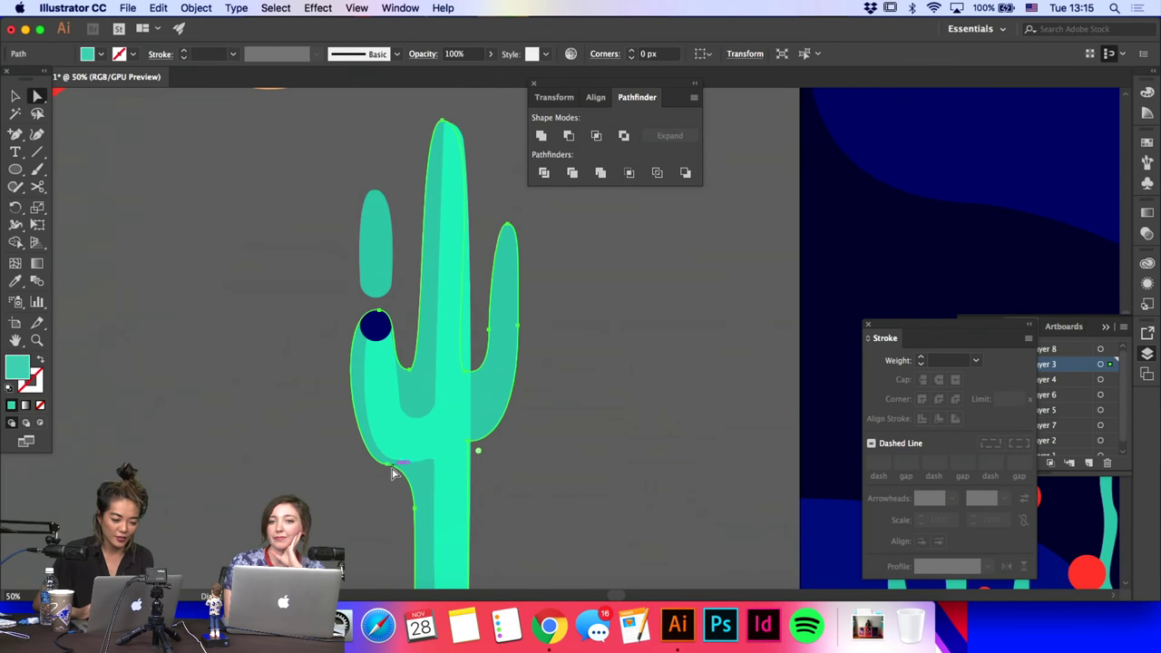
{"action": "left_click", "coordinate": [388, 469]}
{"action": "left_click_drag", "start_coordinate": [387, 465], "coordinate": [392, 477]}
{"action": "left_click", "coordinate": [487, 492]}
Step: Unite the new rounded arm segment and the teal circle at its base into one shape with Pathfinder
{"action": "left_click", "coordinate": [368, 212]}
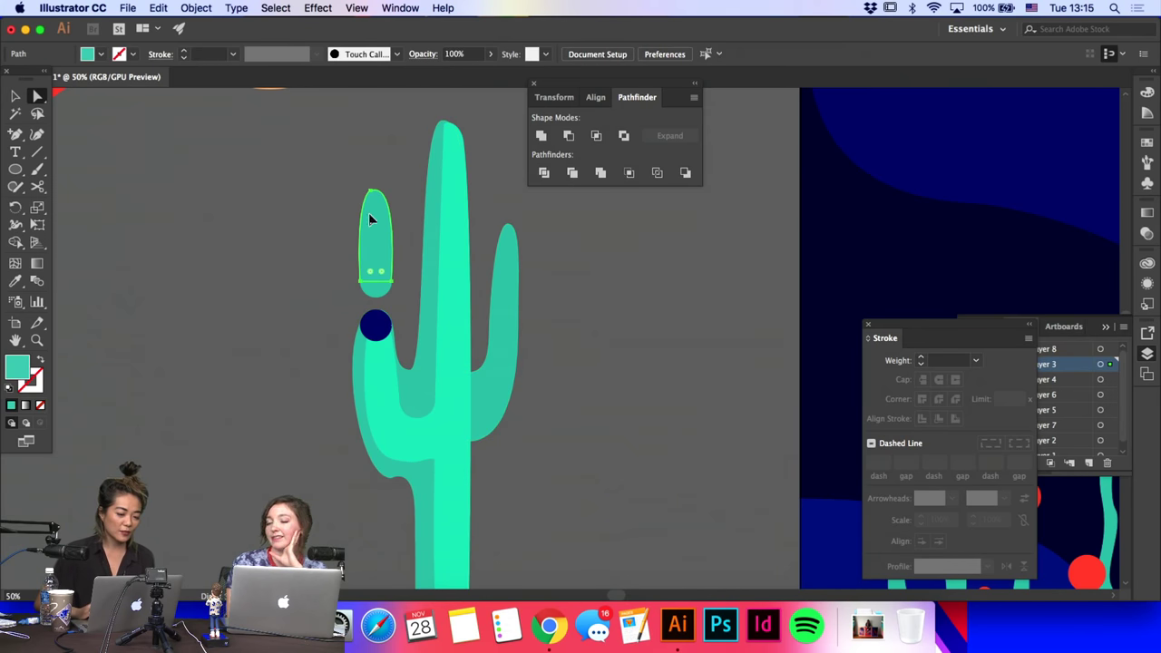
{"action": "left_click", "coordinate": [17, 96]}
{"action": "left_click", "coordinate": [255, 189]}
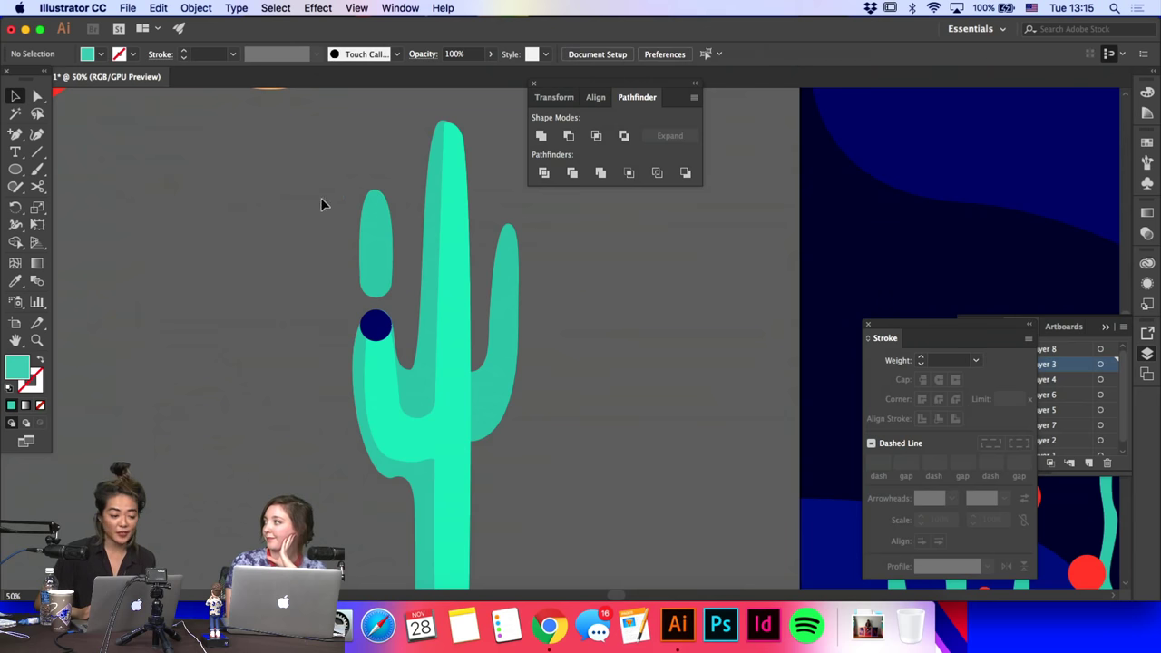
{"action": "left_click", "coordinate": [379, 268]}
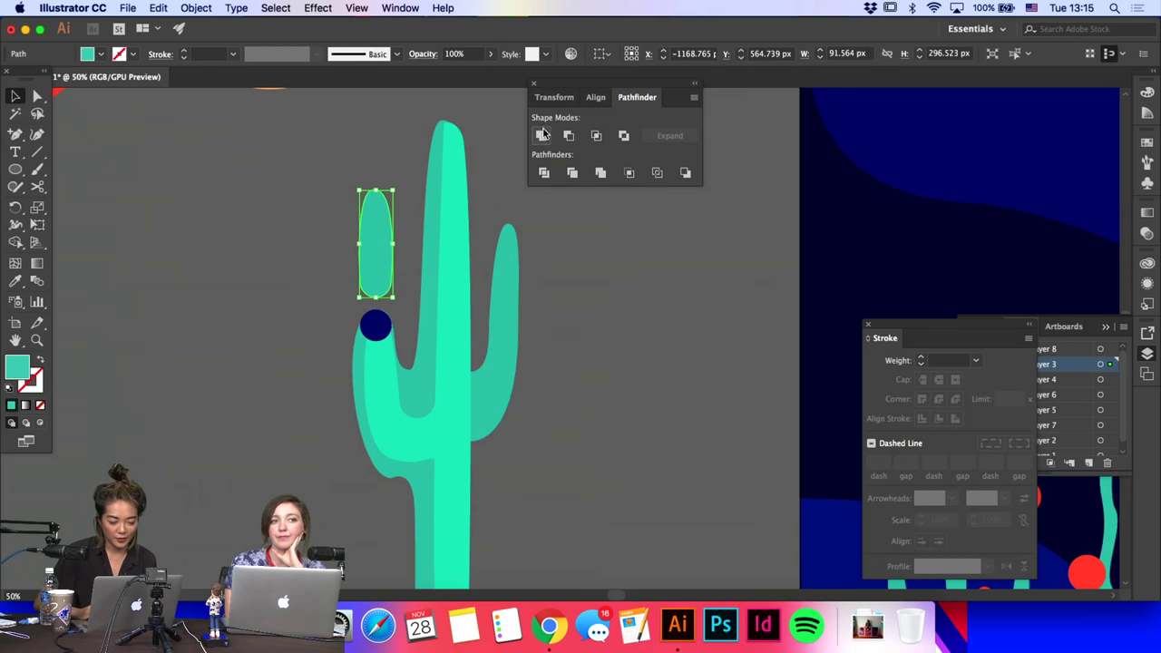
{"action": "left_click", "coordinate": [591, 336]}
Step: Nudge the navy circle down to Y 798 px and reshape the curve at the left arm's top around it
{"action": "key", "text": "a"}
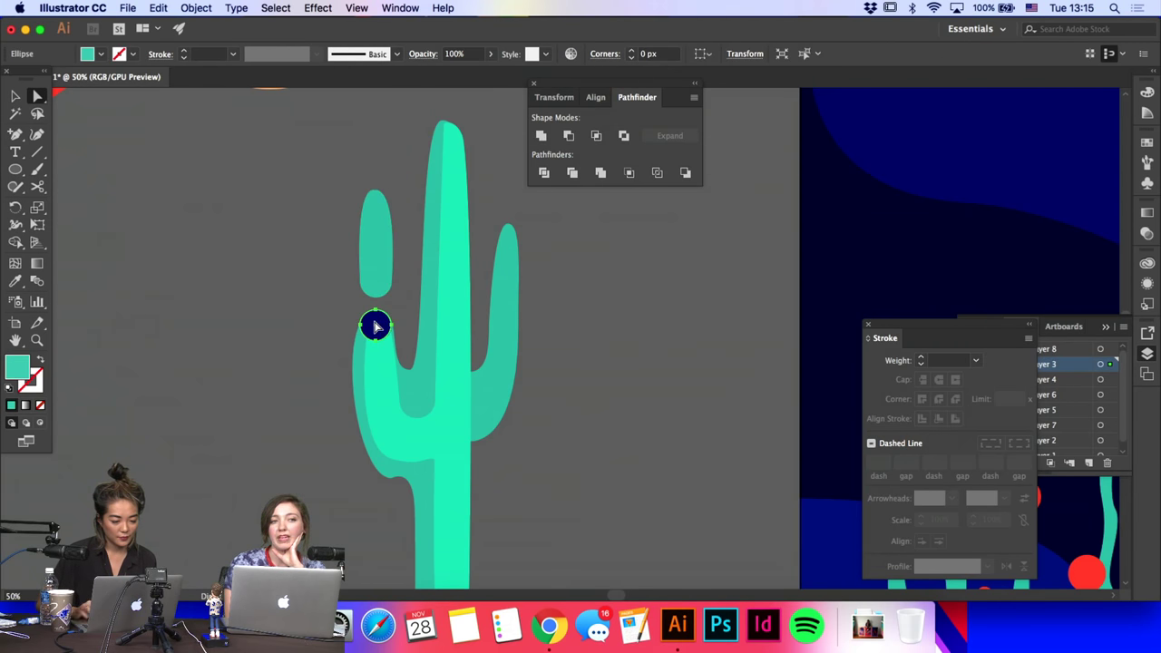
{"action": "left_click", "coordinate": [376, 329]}
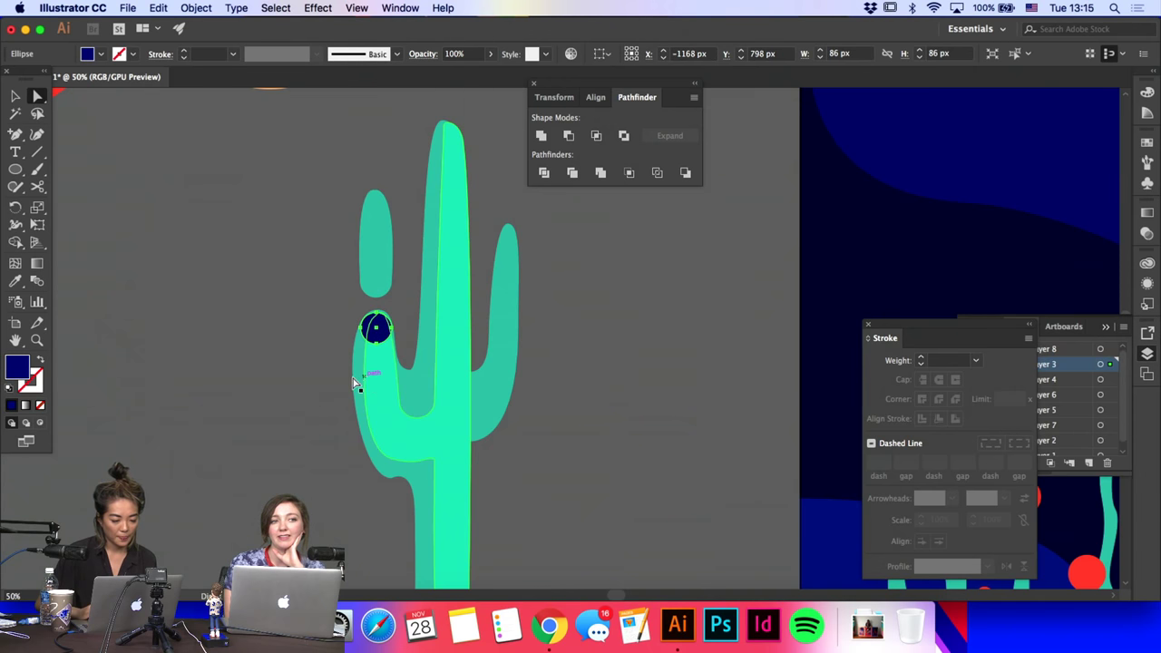
{"action": "left_click", "coordinate": [372, 318]}
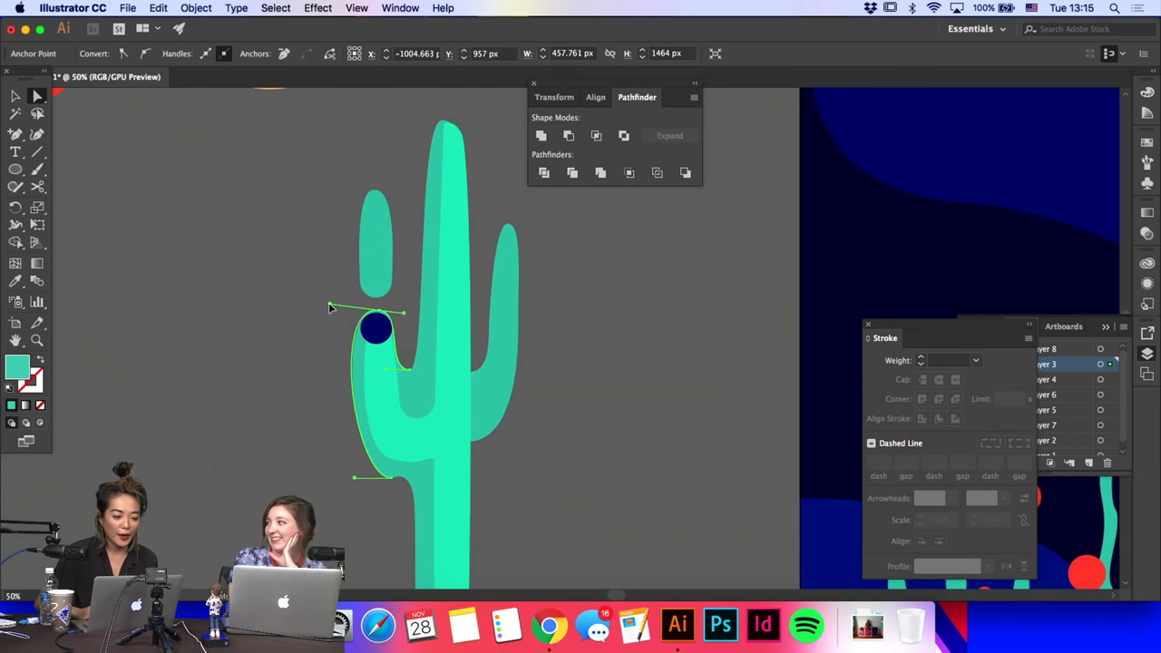
{"action": "left_click", "coordinate": [313, 276]}
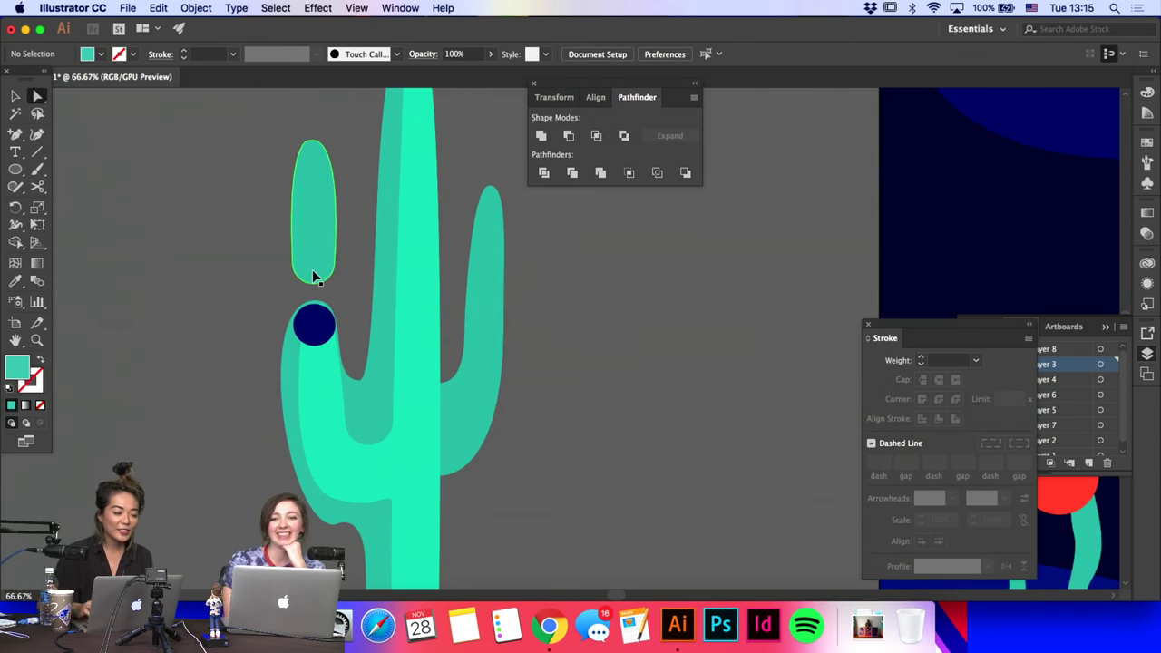
Step: Lengthen and tilt the handle at the left arm's underside bend so the arm's outer edge bulges farther out
{"action": "key", "text": "super+equal"}
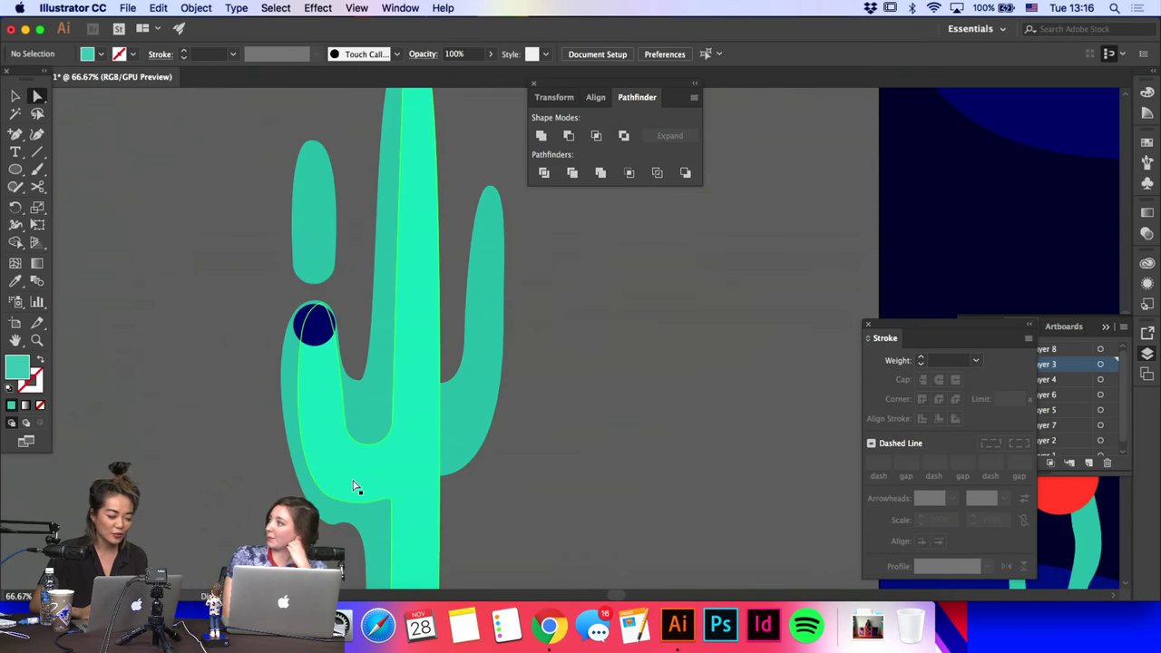
{"action": "left_click", "coordinate": [336, 533]}
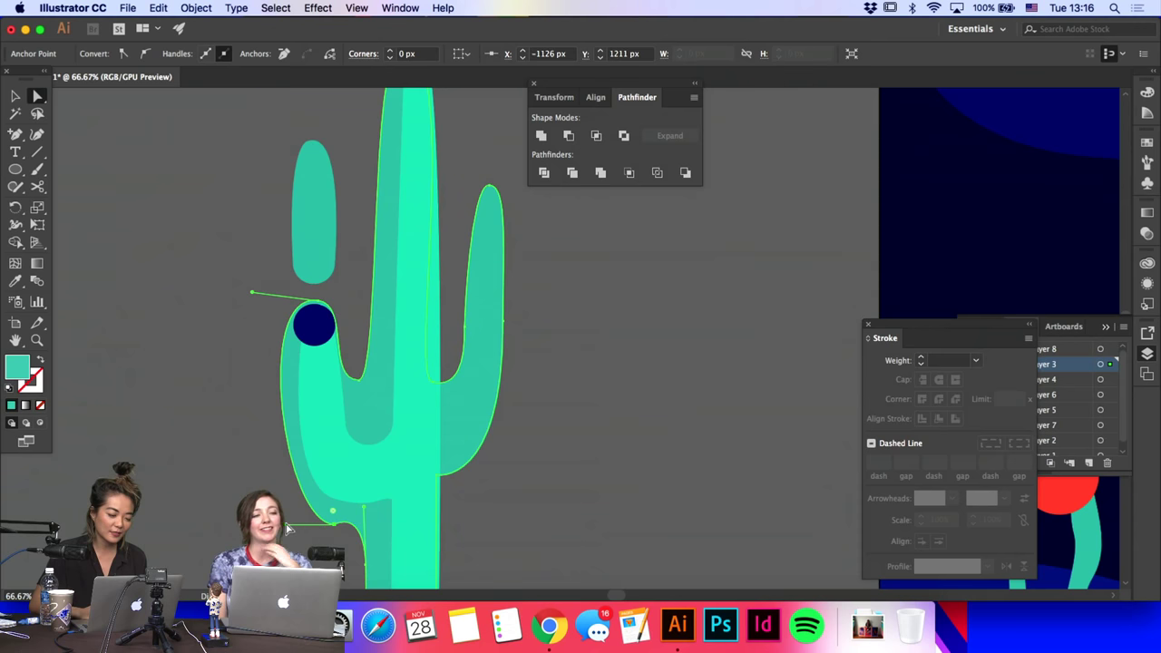
{"action": "left_click_drag", "start_coordinate": [283, 524], "coordinate": [272, 527]}
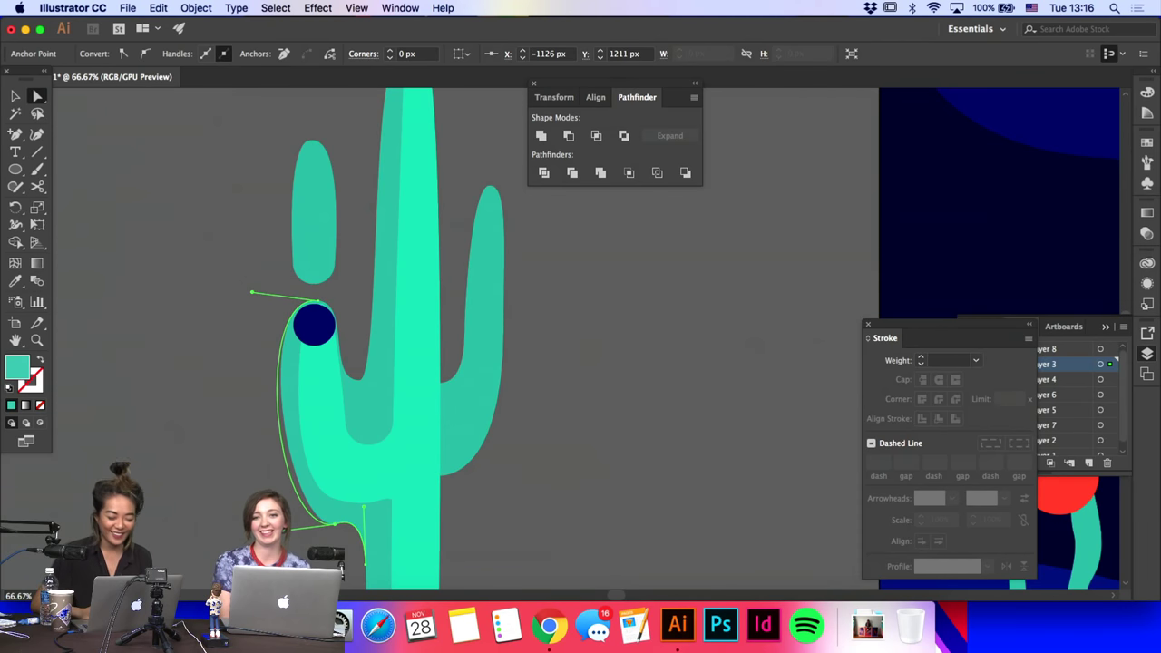
{"action": "left_click", "coordinate": [216, 523]}
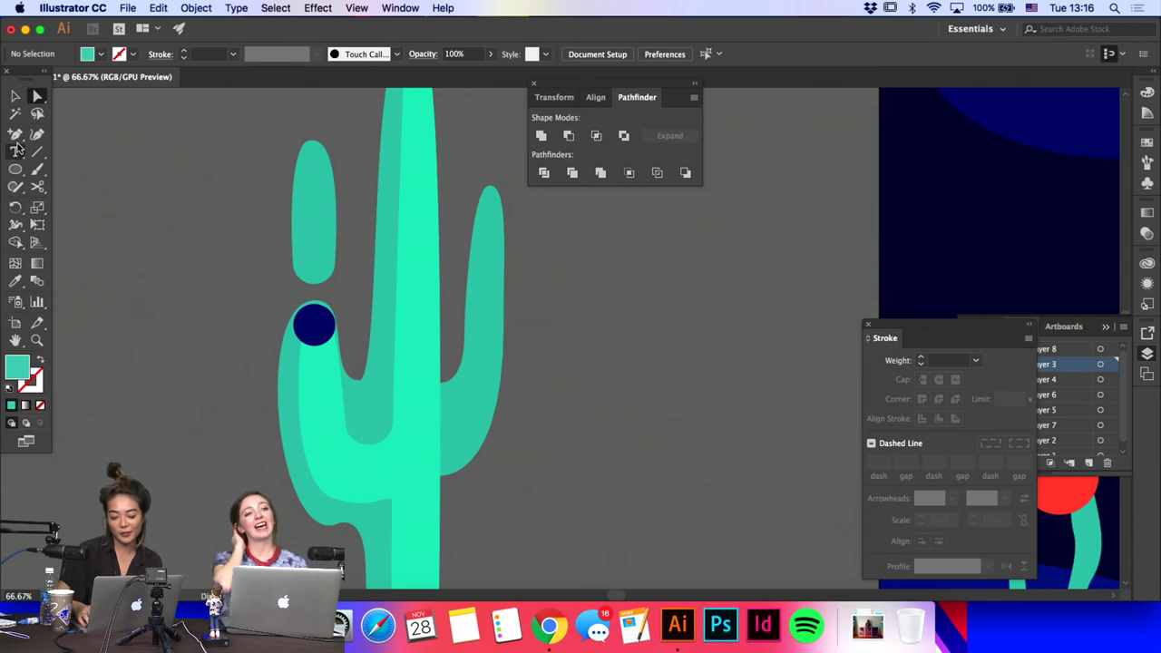
Step: Enlarge the separate rounded arm segment to about 97 px wide and 314 px high
{"action": "key", "text": "super+1"}
{"action": "scroll", "coordinate": [142, 187], "scroll_direction": "left", "scroll_amount": 3}
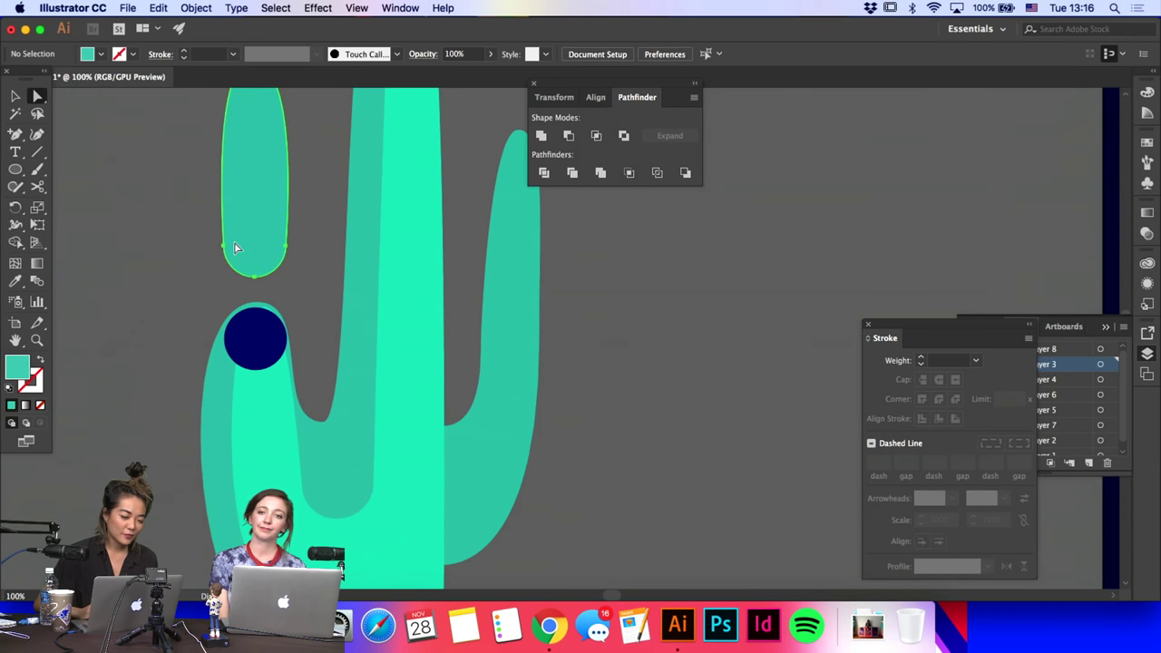
{"action": "left_click", "coordinate": [234, 248]}
{"action": "left_click", "coordinate": [15, 95]}
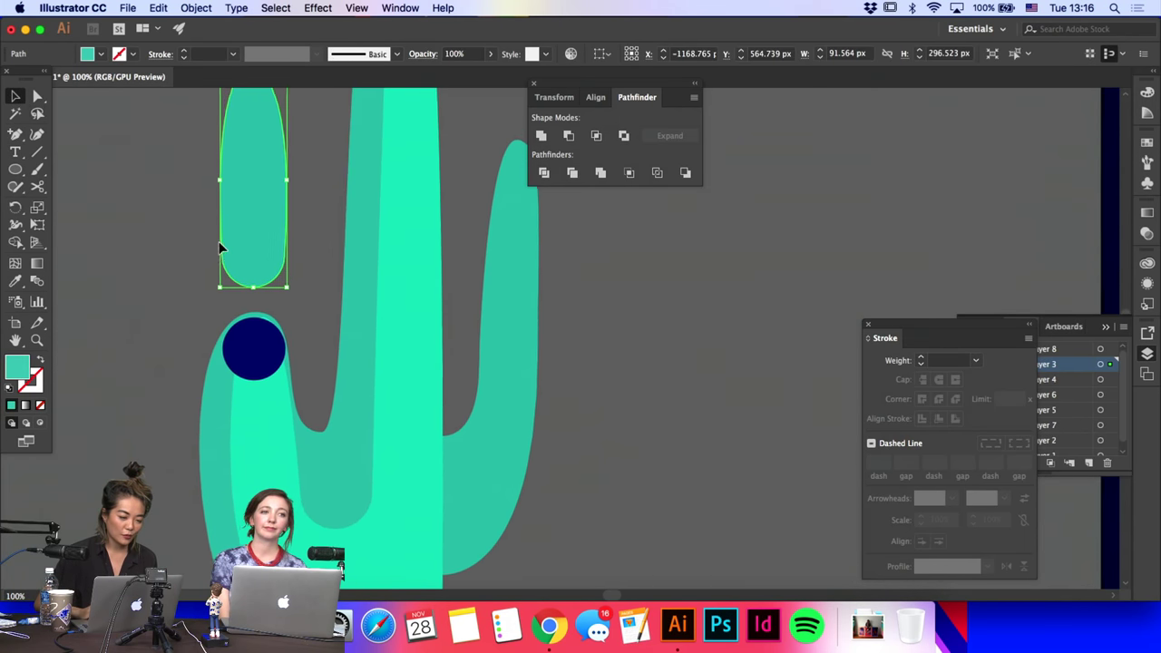
{"action": "scroll", "coordinate": [299, 166], "scroll_direction": "up", "scroll_amount": 5}
{"action": "left_click_drag", "start_coordinate": [292, 162], "coordinate": [295, 149]}
Step: Draw a small narrow drip with a rounded tip hanging from the base of the rounded arm segment with the Pen tool
{"action": "left_click", "coordinate": [14, 133]}
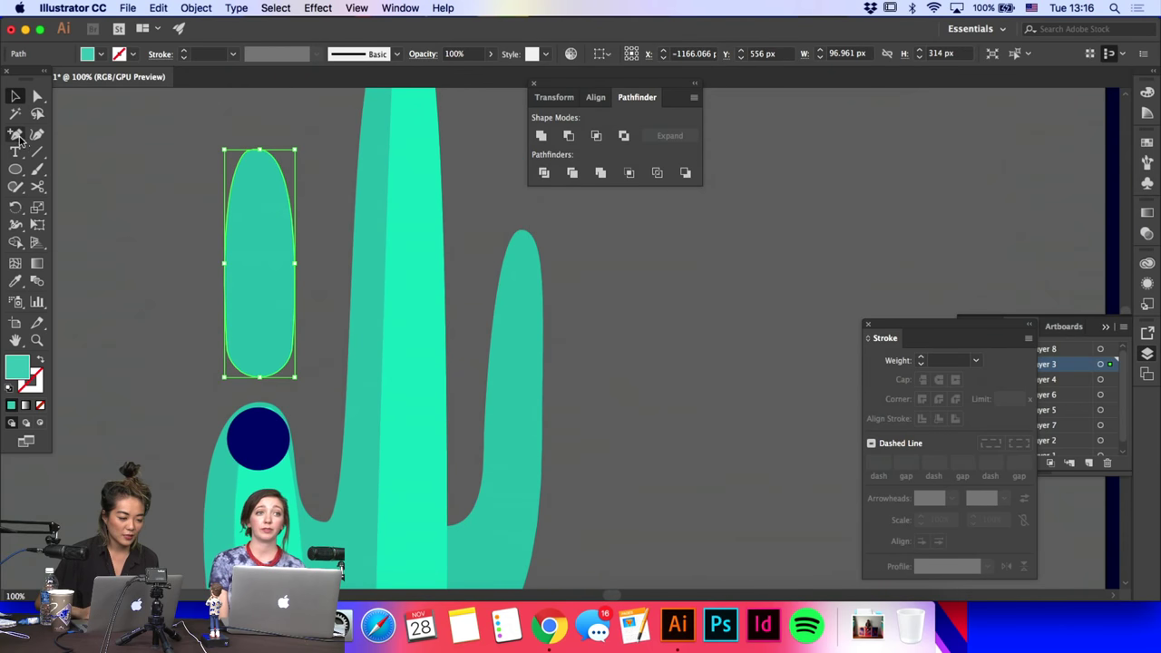
{"action": "left_click", "coordinate": [234, 367]}
{"action": "key", "text": "super+z"}
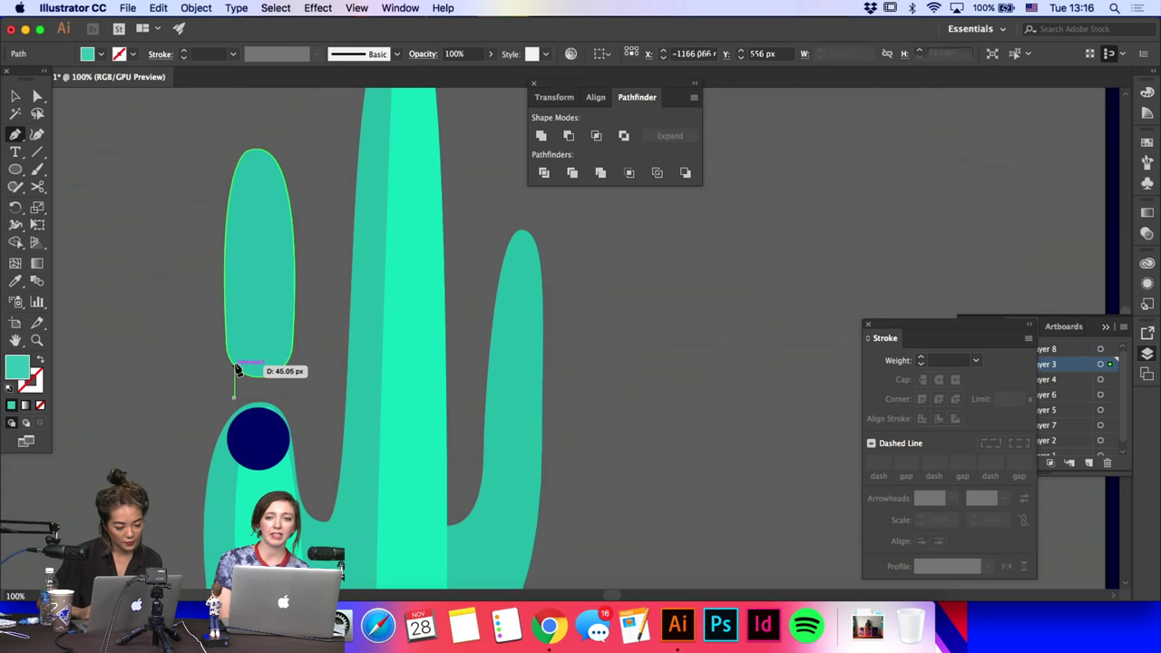
{"action": "left_click", "coordinate": [234, 366]}
{"action": "left_click", "coordinate": [246, 367]}
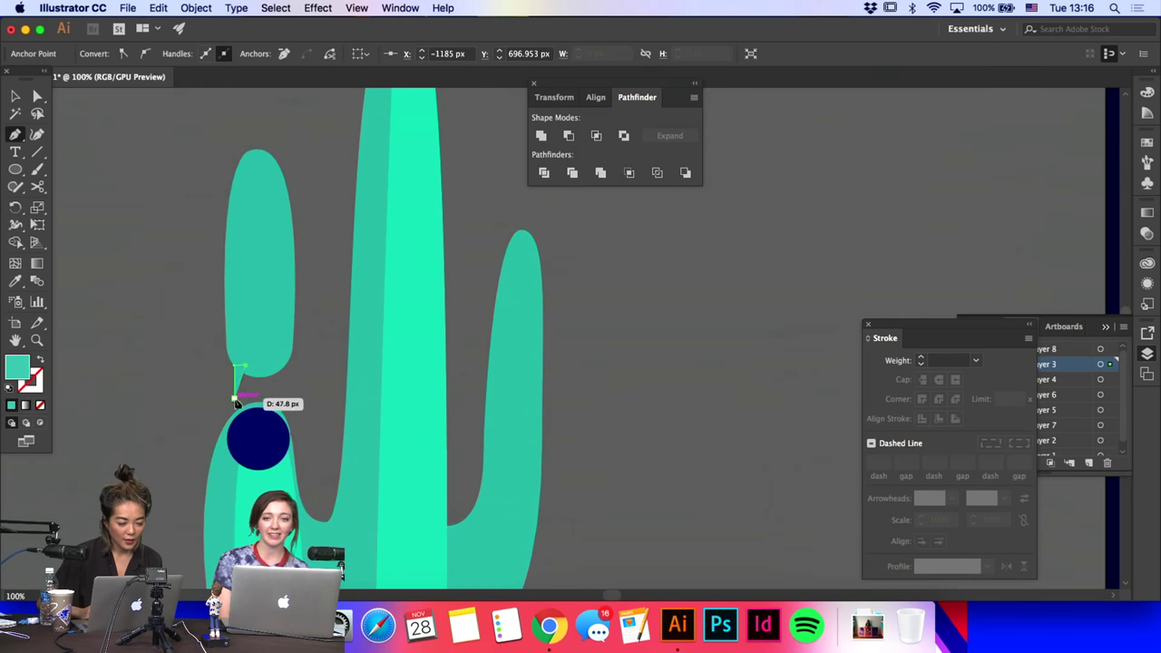
{"action": "left_click_drag", "start_coordinate": [234, 397], "coordinate": [244, 376]}
{"action": "key", "text": "a"}
Step: Fill the small drip with the navy sampled from the circle at the left arm's top
{"action": "key", "text": "i"}
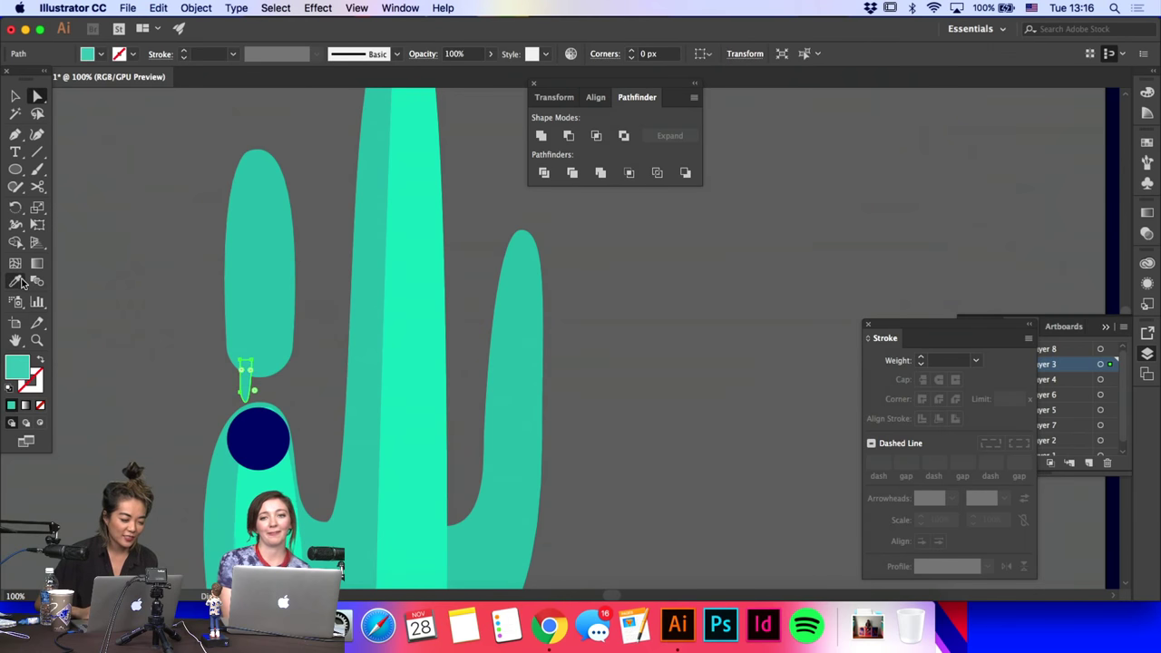
{"action": "left_click", "coordinate": [268, 421]}
{"action": "key", "text": "a"}
{"action": "left_click", "coordinate": [179, 355]}
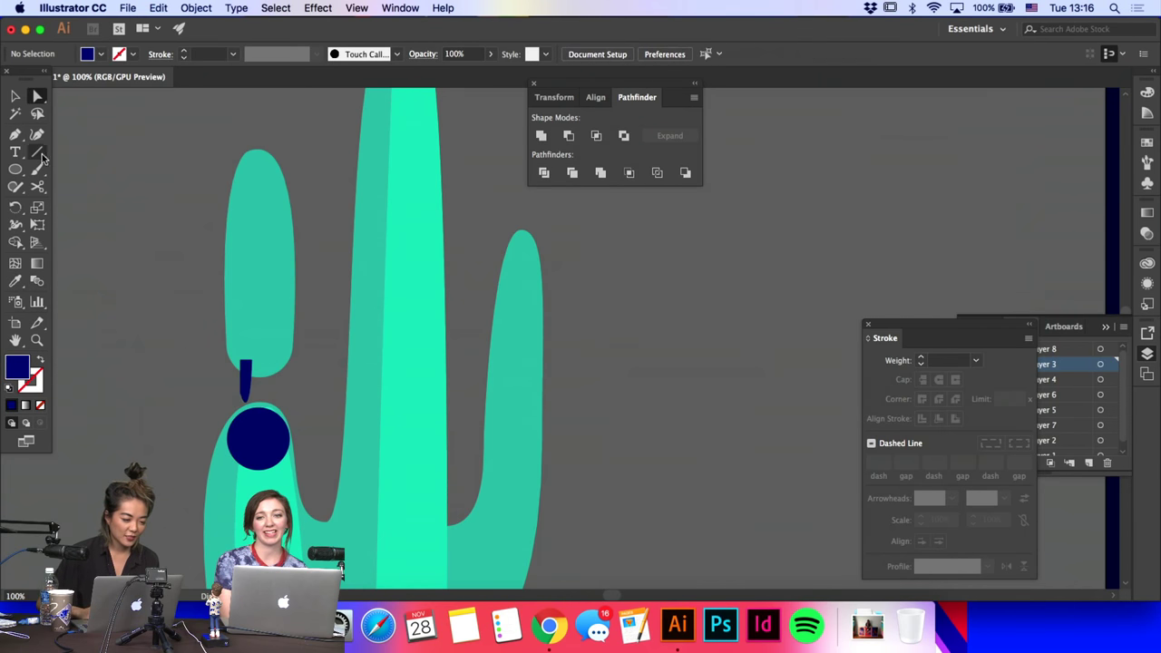
Step: Draw a second drip shape, about 40 px wide and 108 px high, with a long centre drip reaching down into the navy circle
{"action": "left_click", "coordinate": [17, 170]}
{"action": "left_click", "coordinate": [15, 95]}
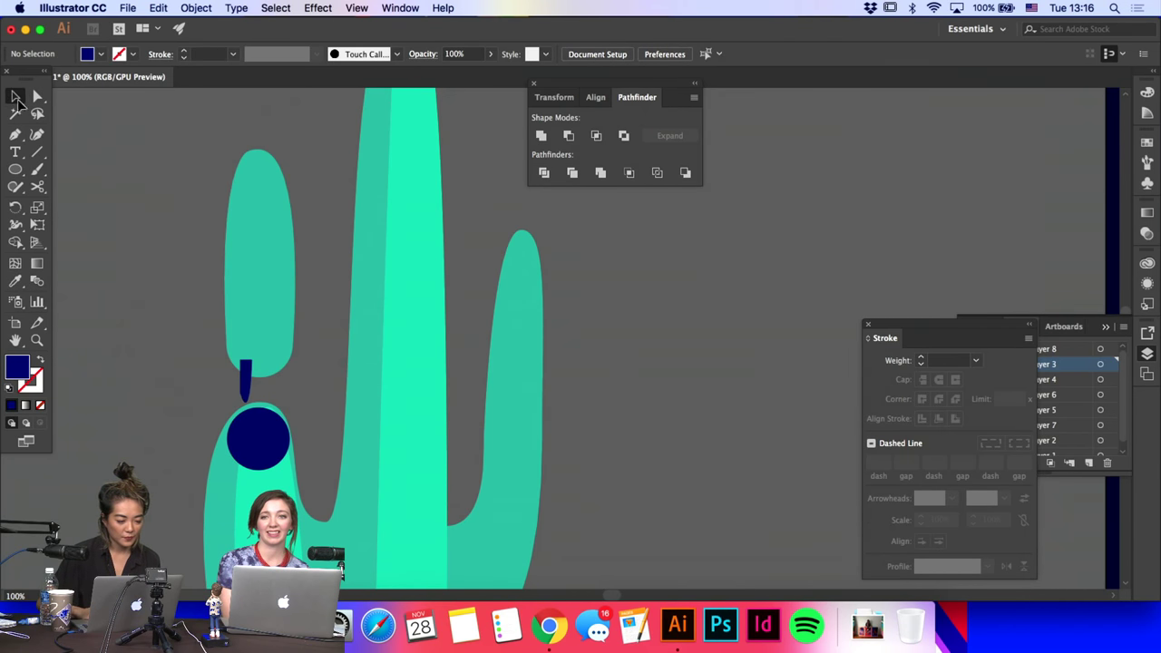
{"action": "left_click", "coordinate": [15, 134]}
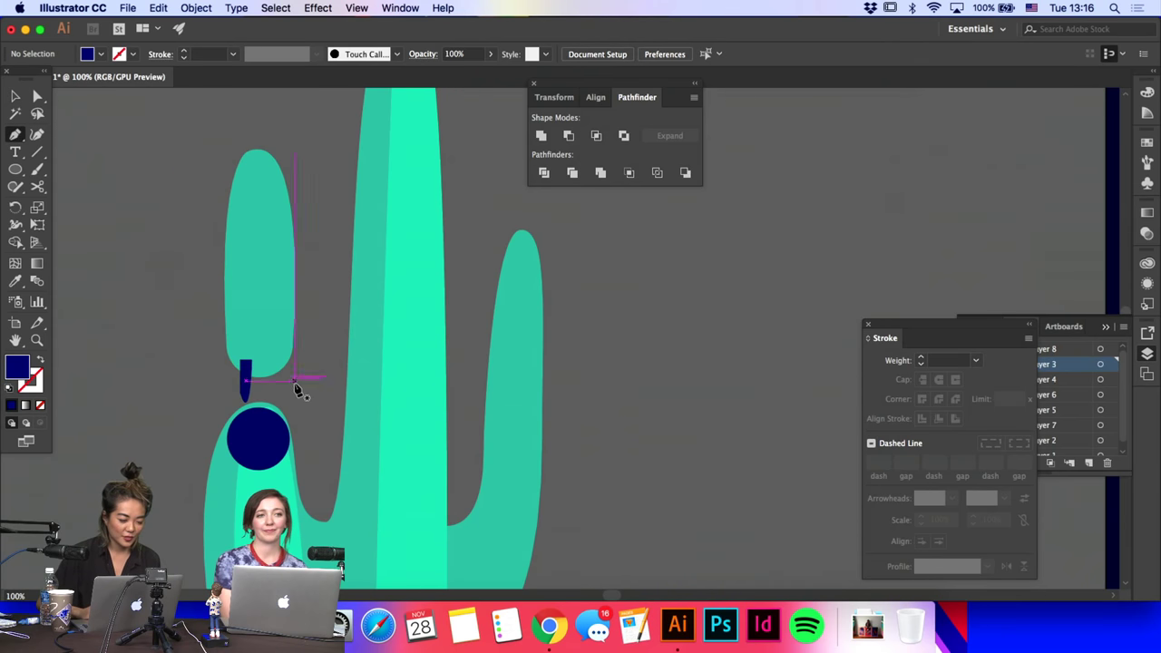
{"action": "left_click_drag", "start_coordinate": [258, 370], "coordinate": [266, 424]}
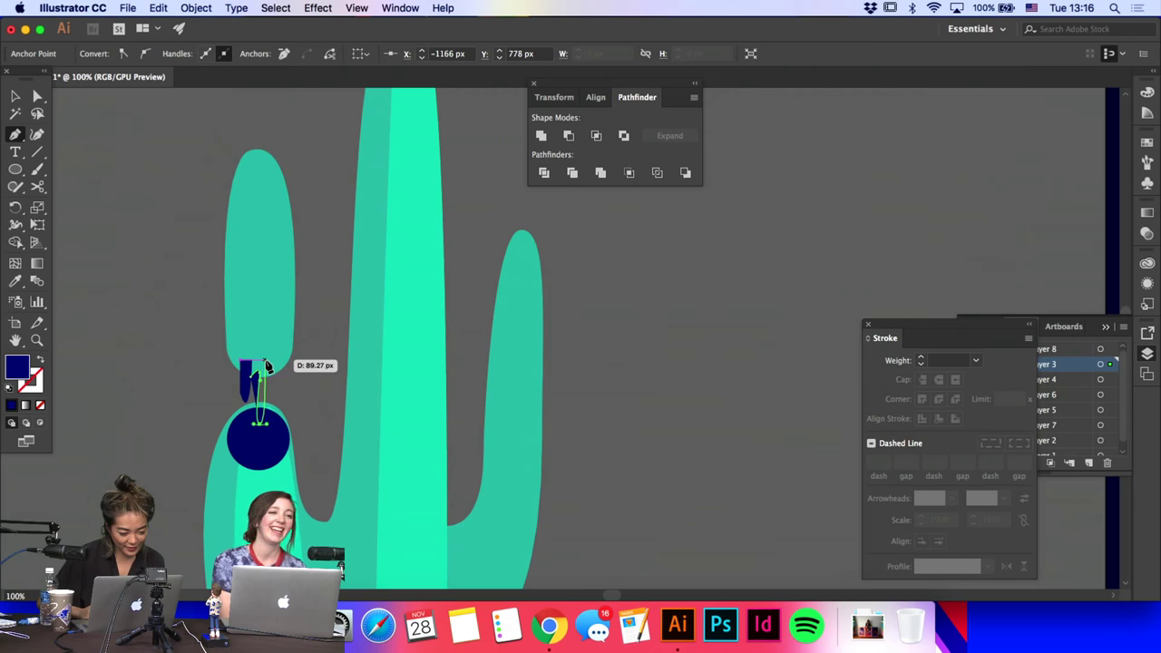
{"action": "left_click", "coordinate": [267, 360]}
{"action": "left_click_drag", "start_coordinate": [268, 363], "coordinate": [245, 390]}
{"action": "left_click", "coordinate": [274, 345]}
{"action": "left_click", "coordinate": [246, 346]}
Step: Recolor the drips under the arm segment with the red sampled from the artwork above the cactus
{"action": "key", "text": "super+minus"}
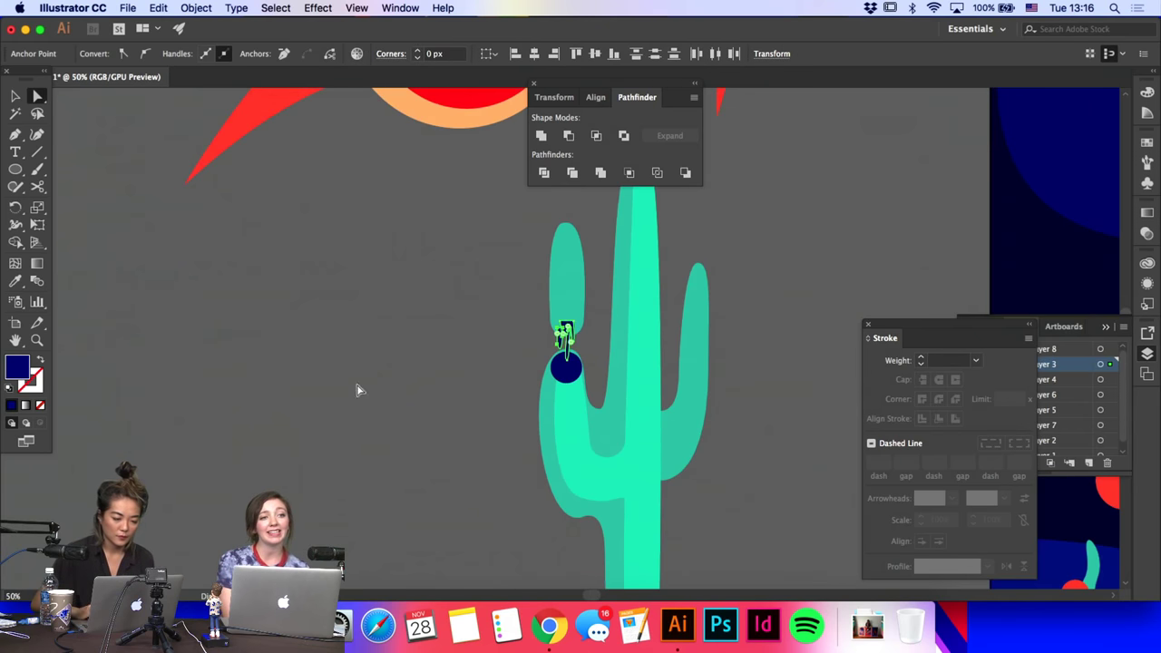
{"action": "left_click", "coordinate": [17, 281]}
{"action": "left_click", "coordinate": [244, 119]}
{"action": "key", "text": "a"}
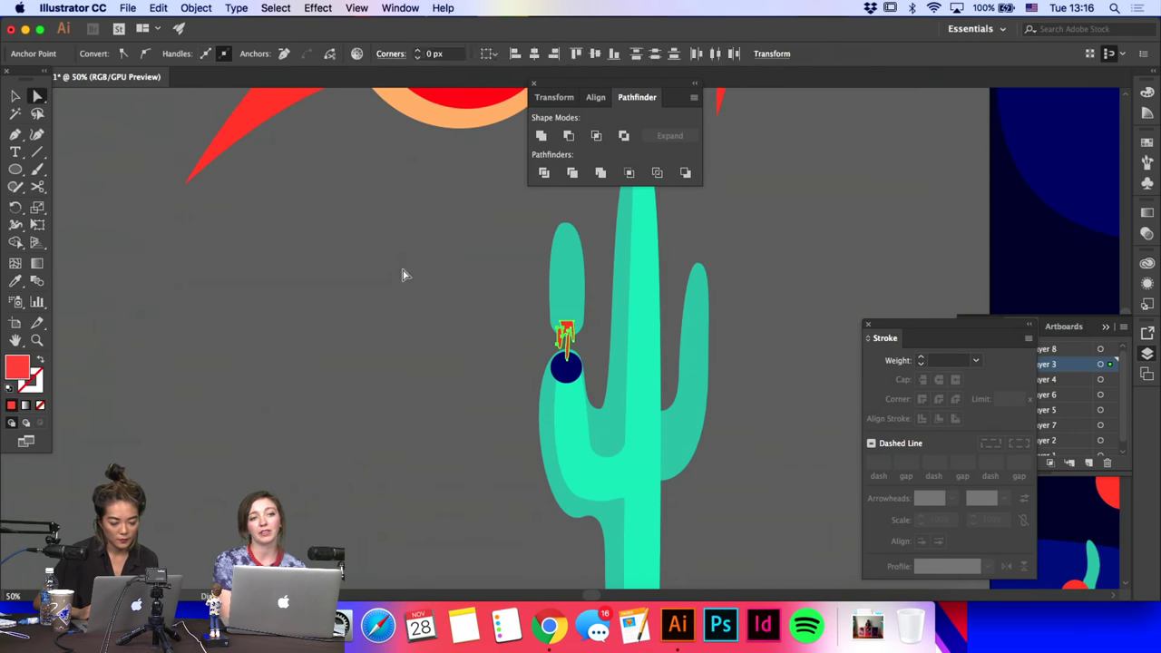
Step: Bring the rounded teal arm segment in front of the red drips to hide their upper ends
{"action": "left_click", "coordinate": [405, 275]}
{"action": "left_click", "coordinate": [570, 275]}
{"action": "key", "text": "super+shift+bracketright"}
{"action": "left_click", "coordinate": [464, 289]}
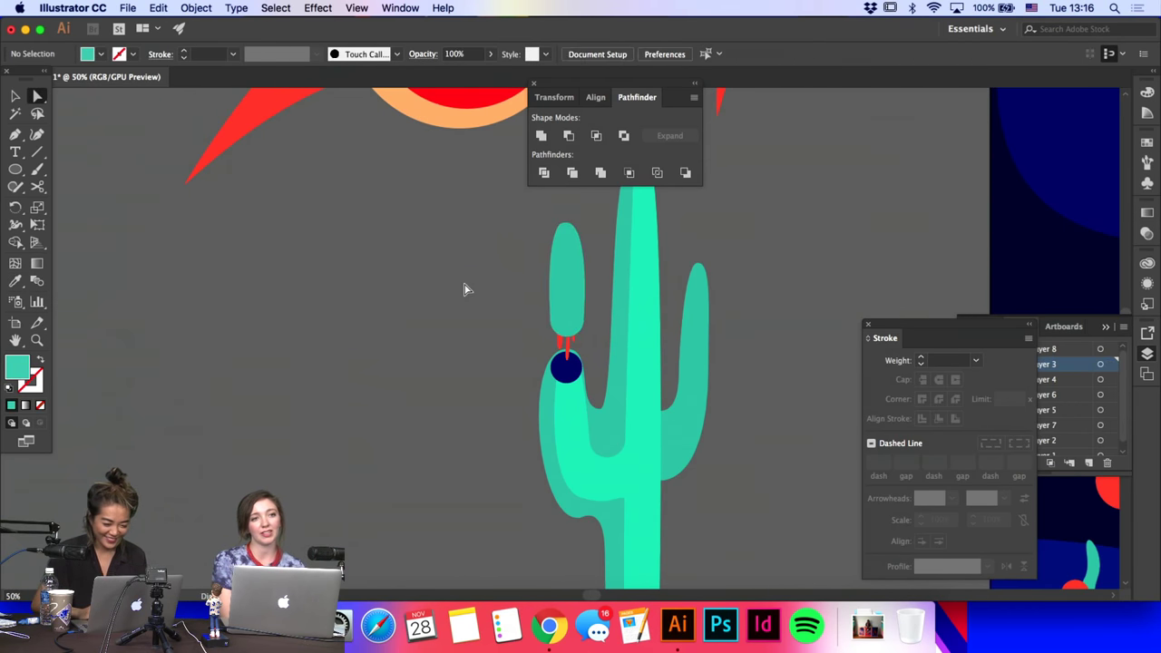
Step: Draw a four-petal flower on top of the rounded arm segment with the Pen tool
{"action": "scroll", "coordinate": [465, 289], "scroll_direction": "right", "scroll_amount": 5}
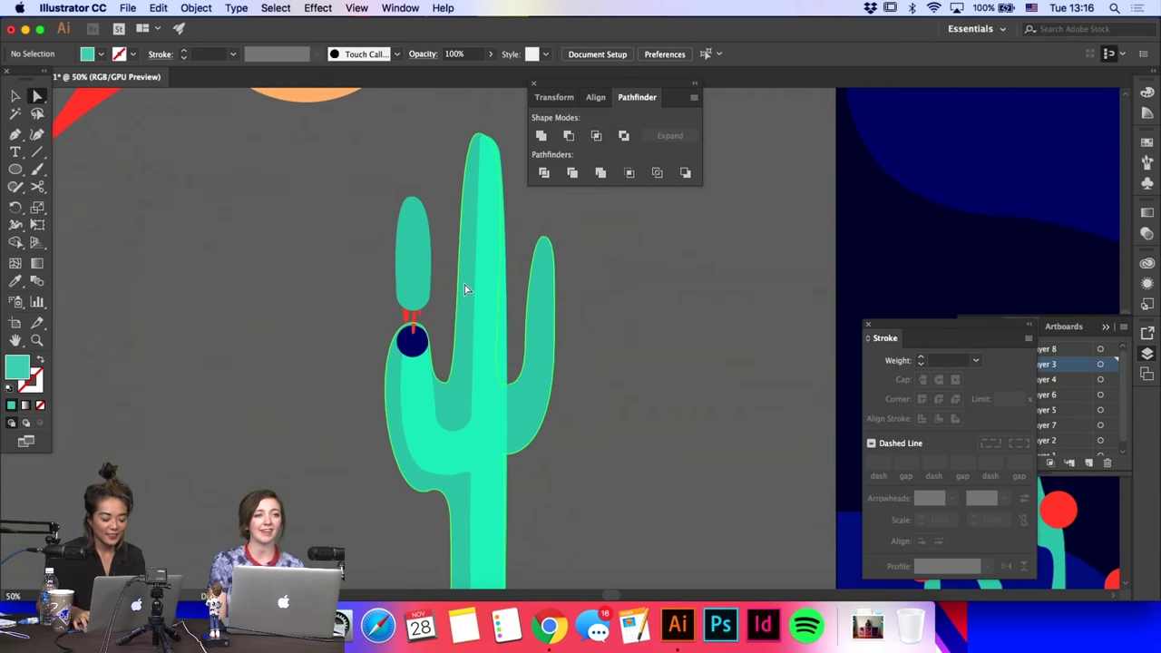
{"action": "key", "text": "super+equal"}
{"action": "key", "text": "super+equal"}
{"action": "scroll", "coordinate": [464, 289], "scroll_direction": "up", "scroll_amount": 5}
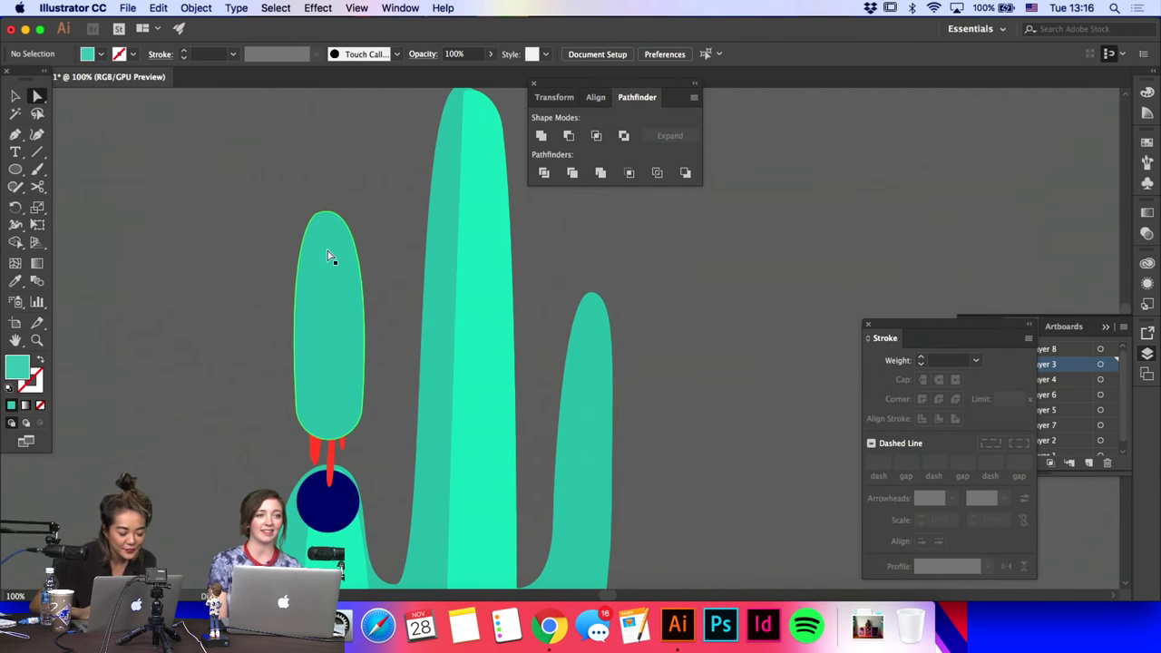
{"action": "left_click", "coordinate": [17, 134]}
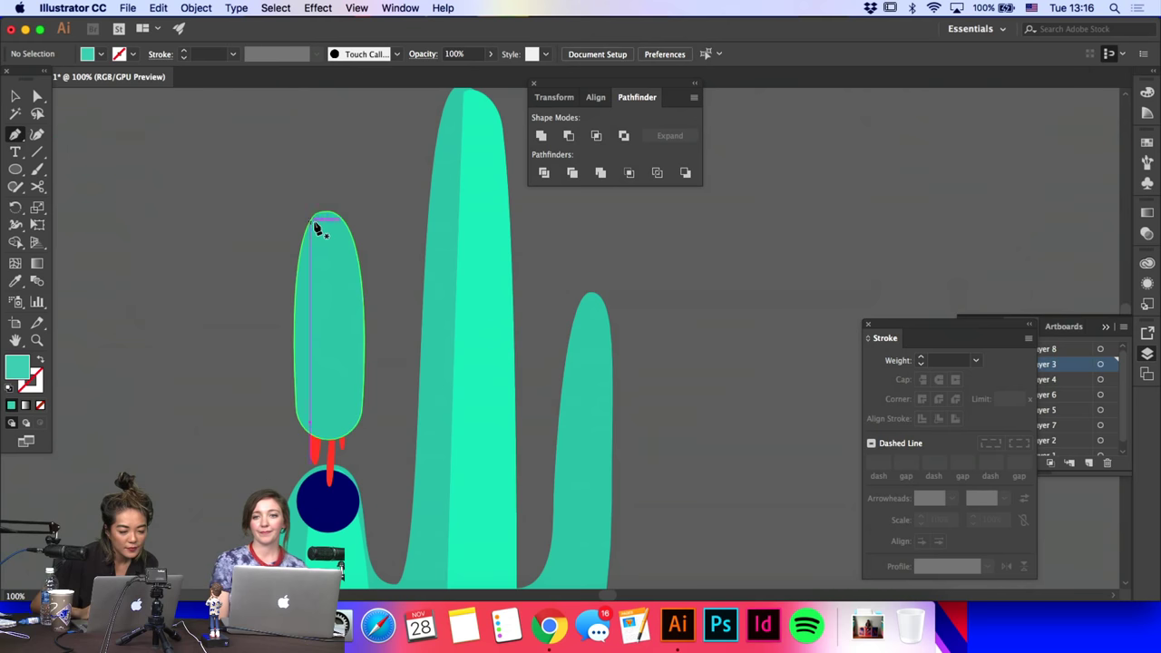
{"action": "left_click_drag", "start_coordinate": [321, 220], "coordinate": [357, 185]}
{"action": "left_click", "coordinate": [316, 199]}
{"action": "left_click", "coordinate": [330, 188]}
{"action": "left_click", "coordinate": [339, 208]}
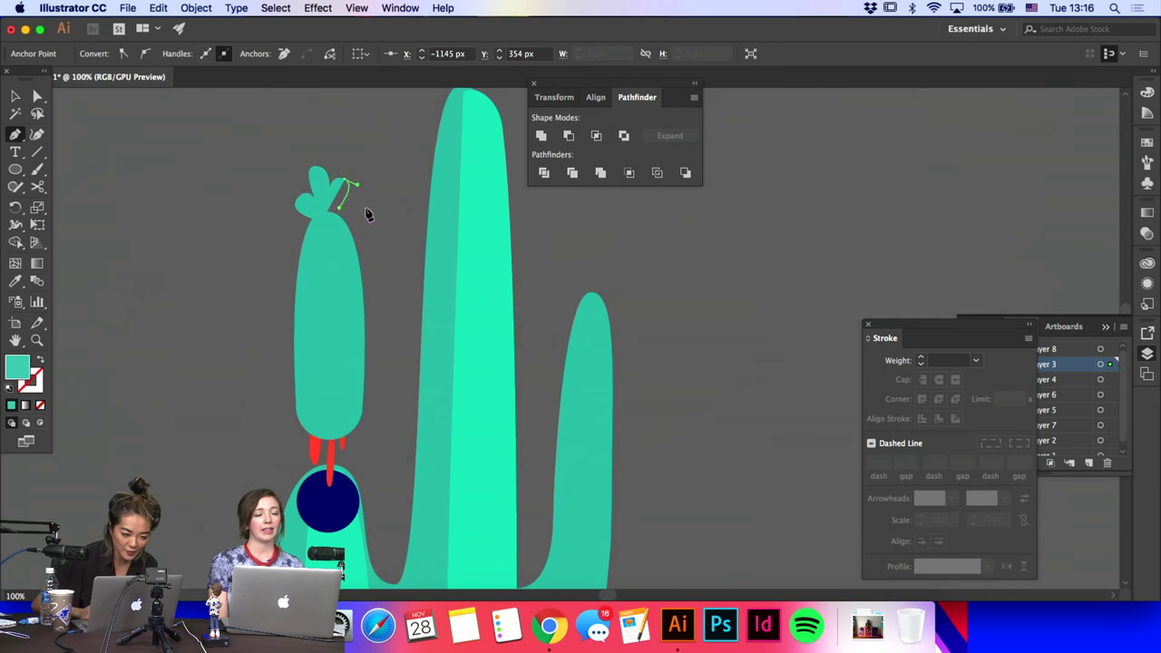
{"action": "mouse_move", "coordinate": [359, 205]}
{"action": "left_mouse_down"}
{"action": "mouse_move", "coordinate": [363, 217]}
{"action": "mouse_move", "coordinate": [317, 203]}
{"action": "mouse_move", "coordinate": [315, 189]}
{"action": "left_mouse_up"}
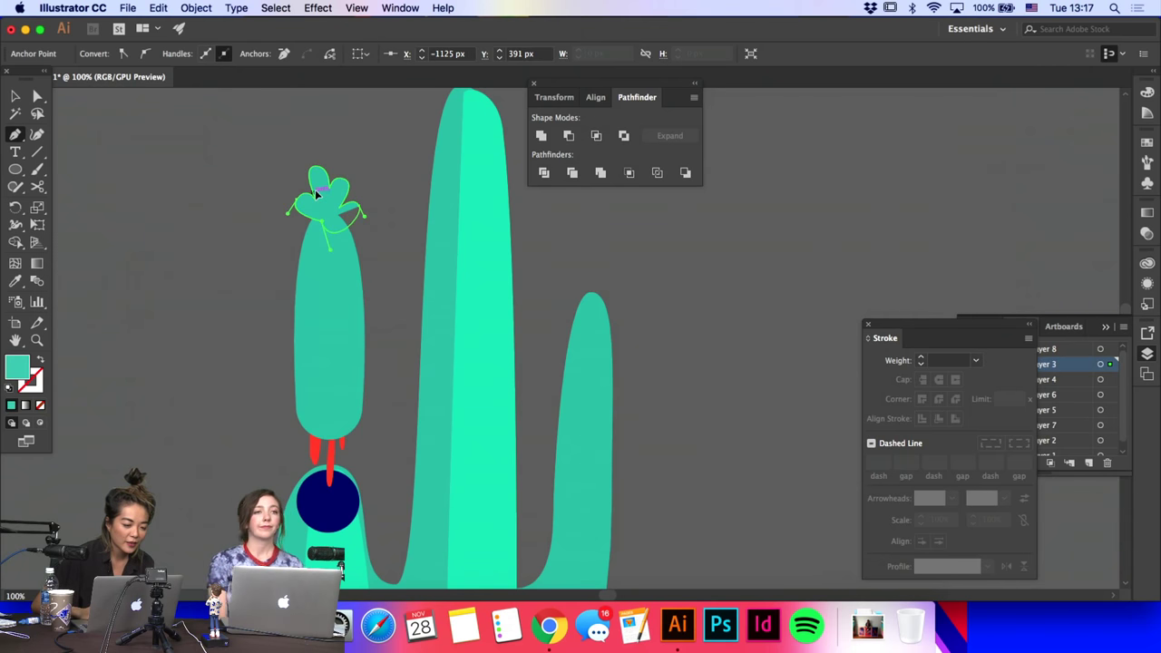
Step: Fill the flower with the red sampled from the drips below the arm segment
{"action": "left_click", "coordinate": [15, 280]}
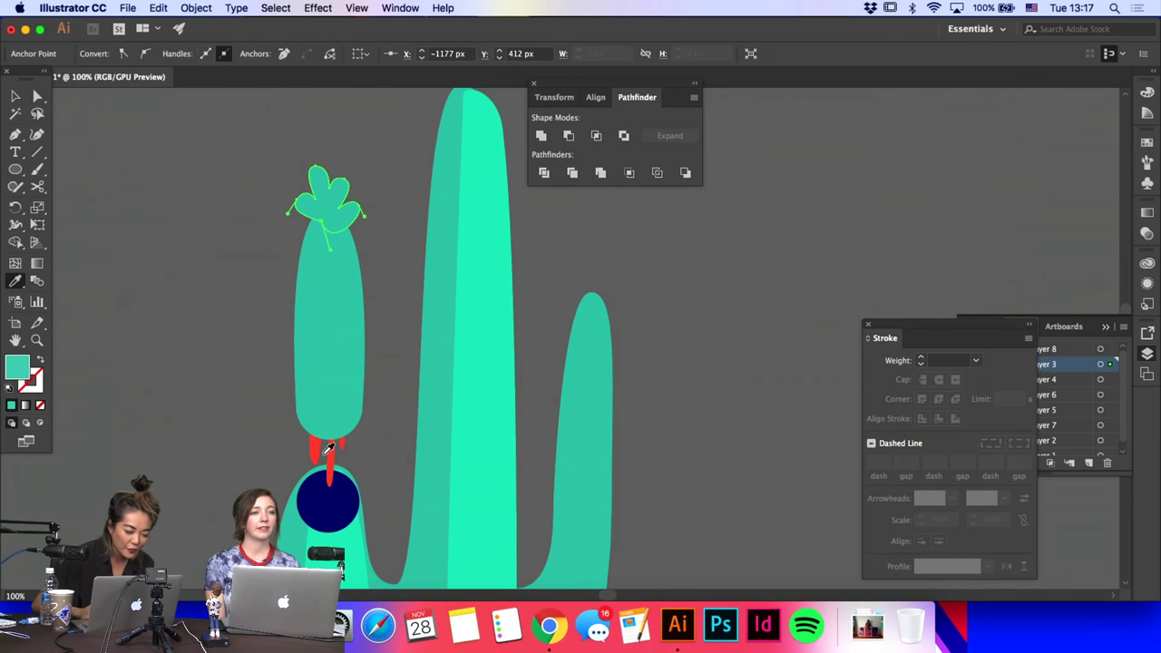
{"action": "left_click", "coordinate": [330, 447]}
{"action": "left_click", "coordinate": [406, 362], "text": "super"}
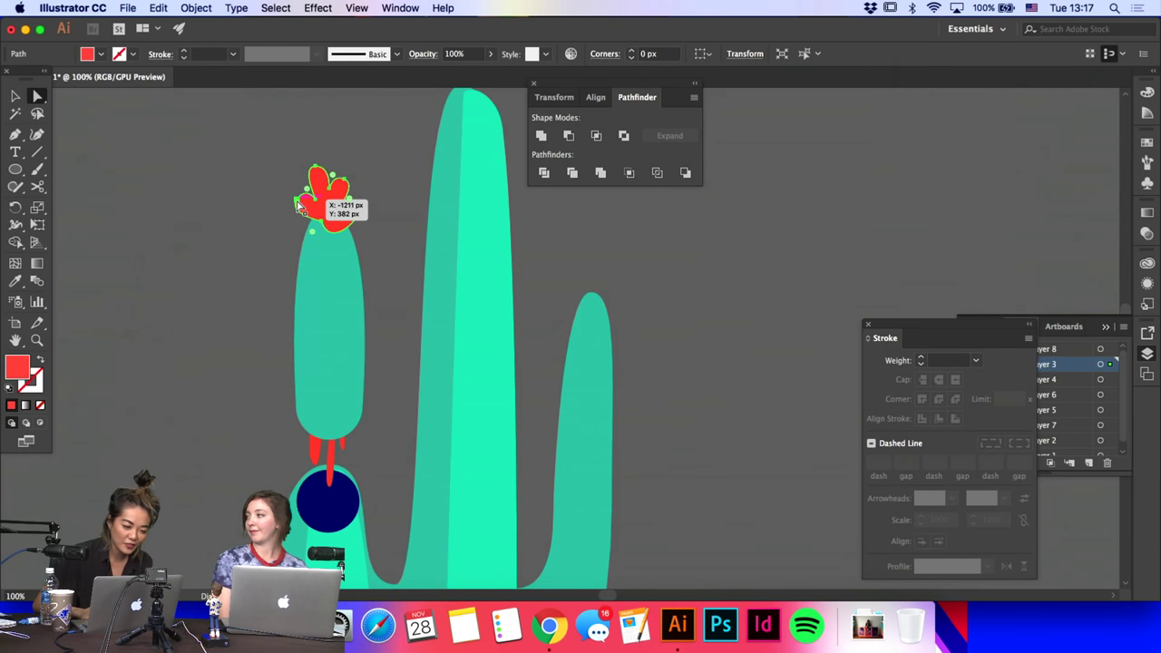
{"action": "left_click", "coordinate": [332, 209]}
{"action": "left_click", "coordinate": [200, 200]}
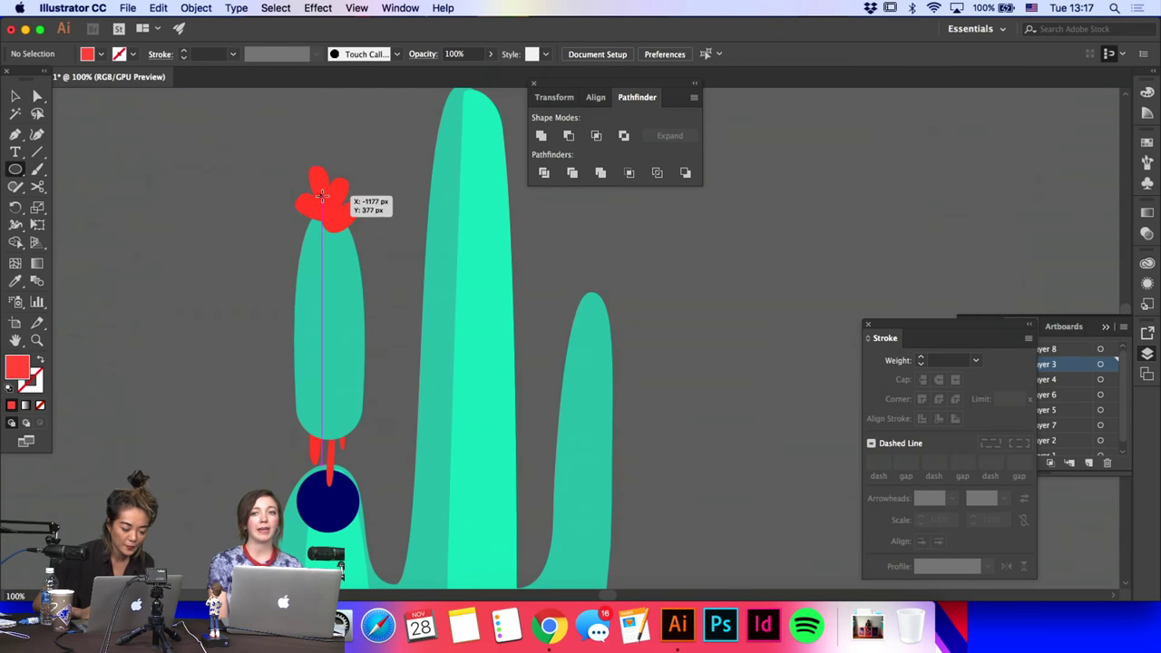
Step: Draw a 20 px circle at the flower's centre and fill it with the navy of the larger circle
{"action": "left_click_drag", "start_coordinate": [321, 198], "coordinate": [338, 213]}
{"action": "left_click_drag", "start_coordinate": [338, 211], "coordinate": [337, 211]}
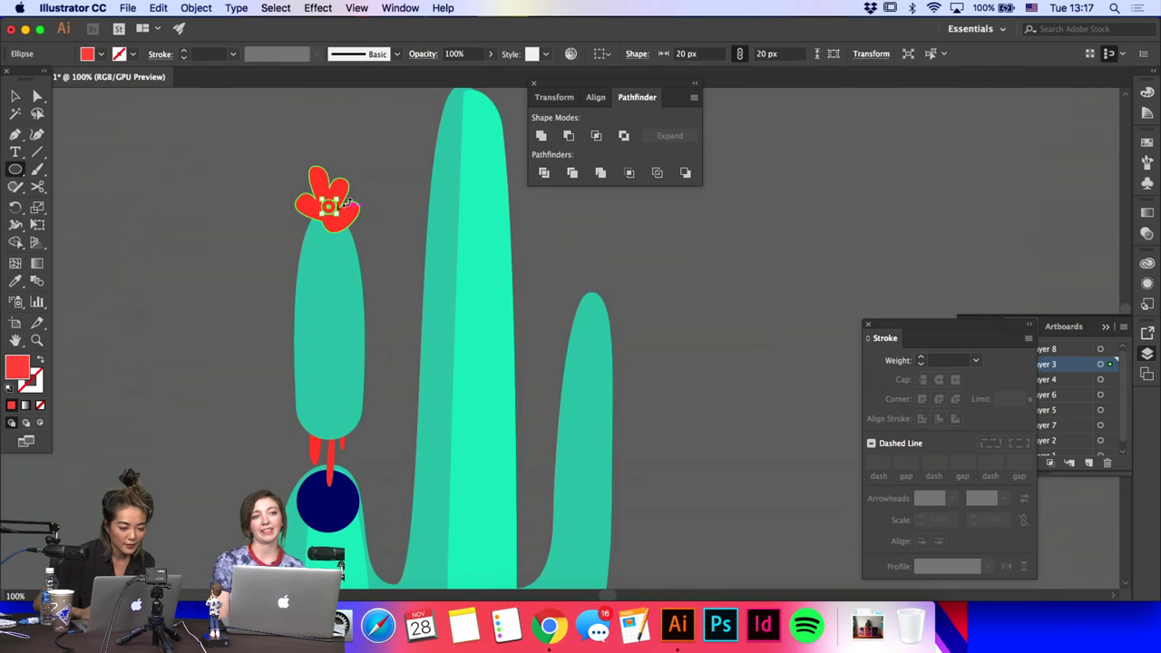
{"action": "left_click", "coordinate": [15, 280]}
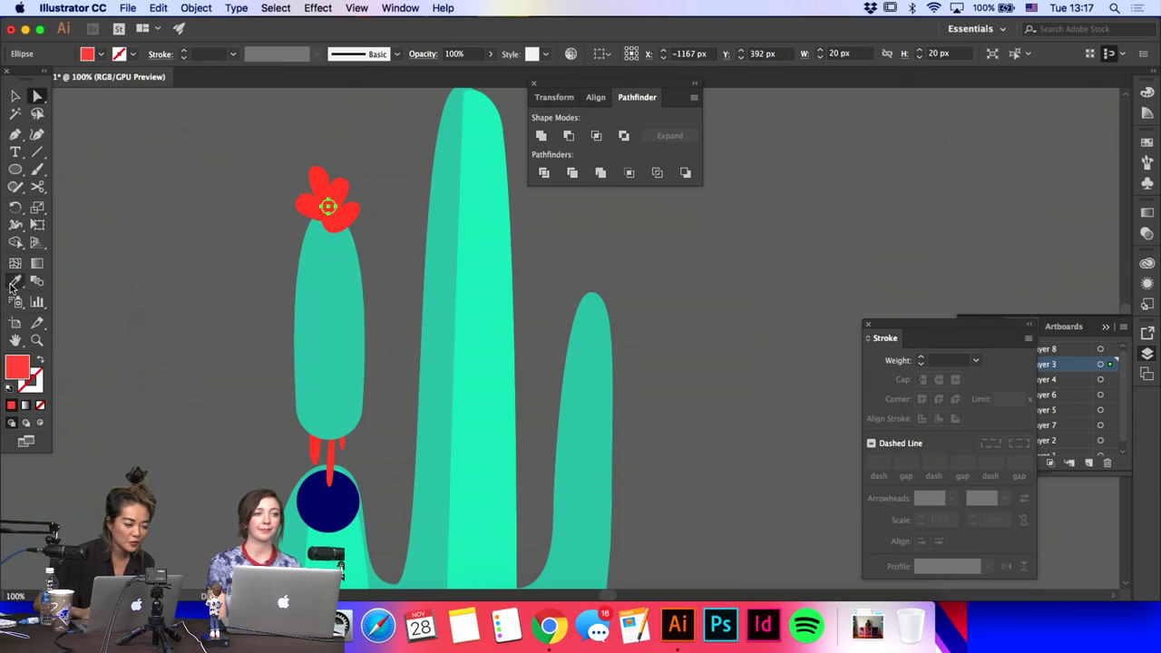
{"action": "left_click", "coordinate": [335, 514]}
{"action": "key", "text": "a"}
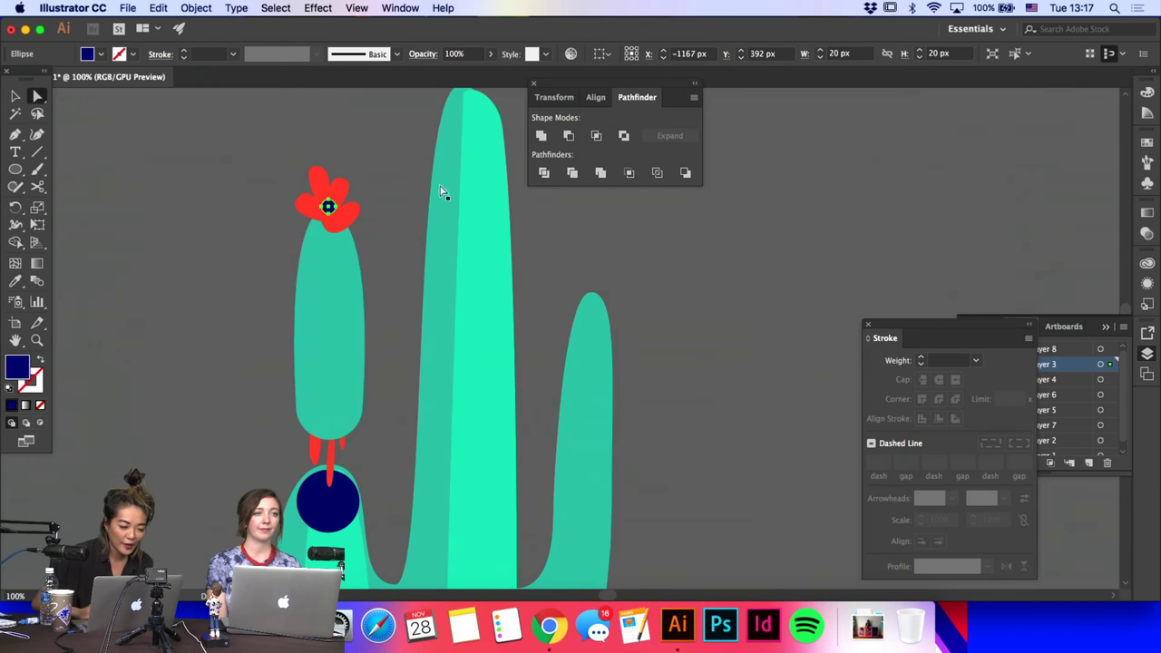
{"action": "left_click", "coordinate": [336, 210]}
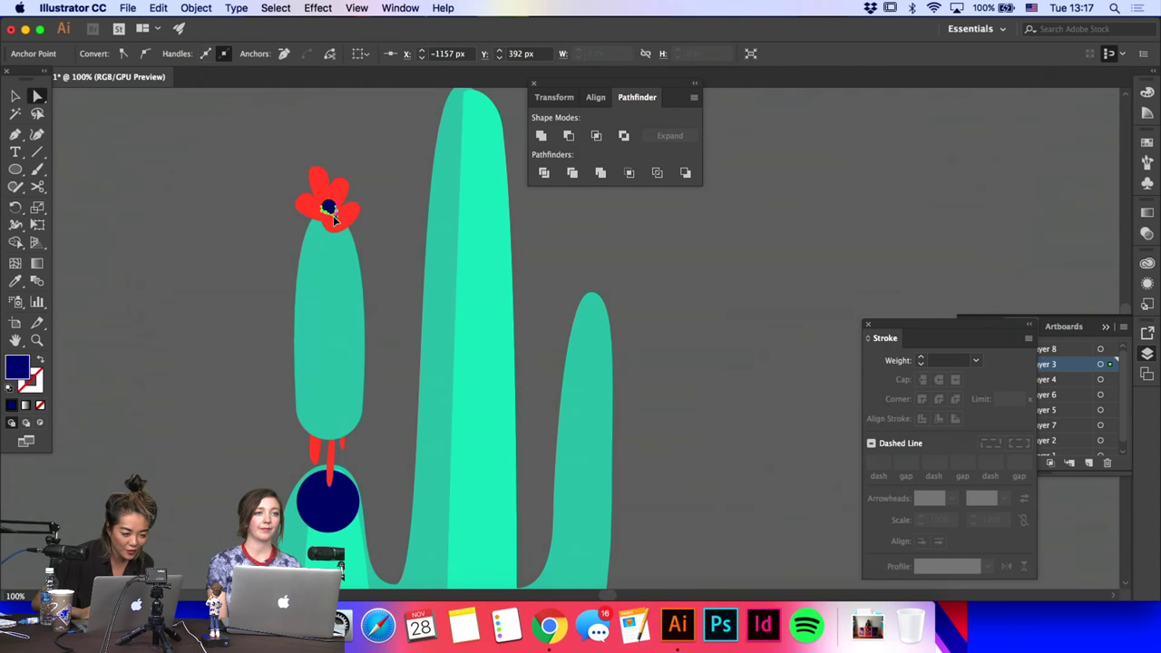
{"action": "left_click", "coordinate": [402, 276]}
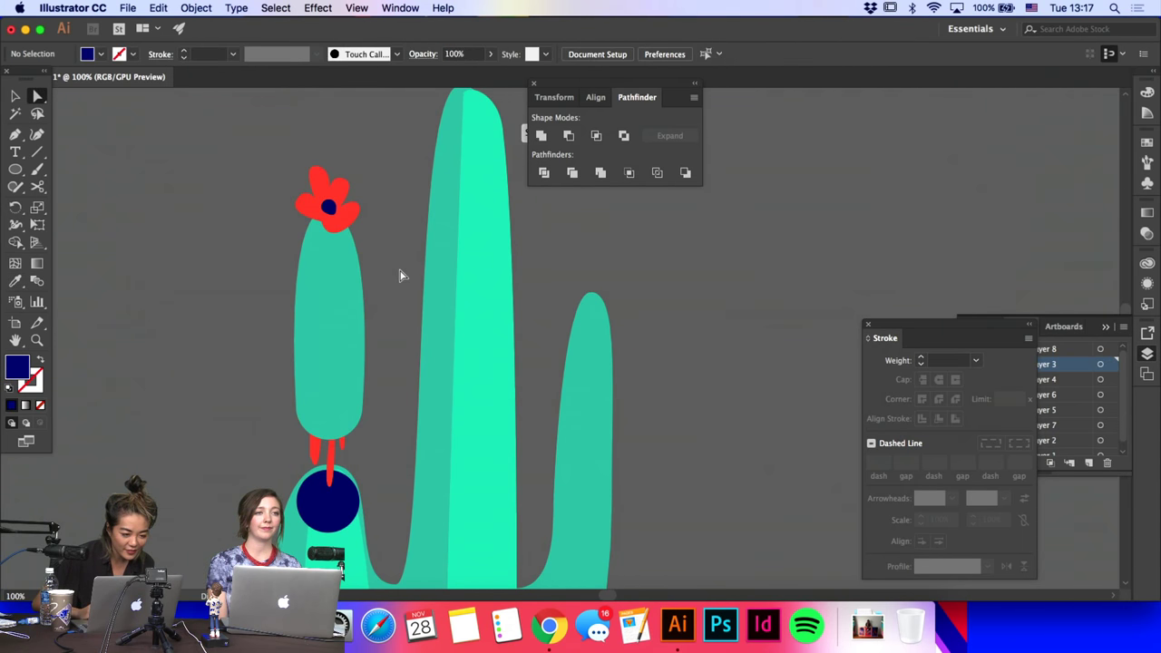
{"action": "left_click", "coordinate": [346, 214]}
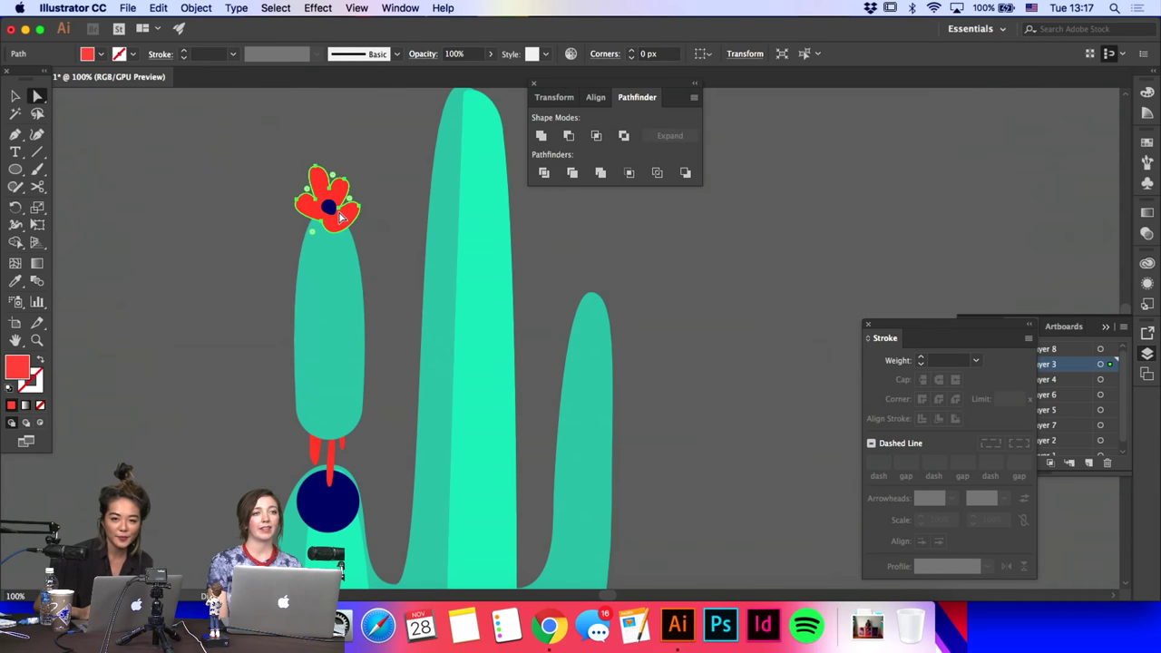
{"action": "left_click", "coordinate": [365, 269]}
Step: Lengthen the inner handle of the anchor at the left arm's top to give a fuller curve beside the navy circle
{"action": "scroll", "coordinate": [364, 266], "scroll_direction": "down", "scroll_amount": 5}
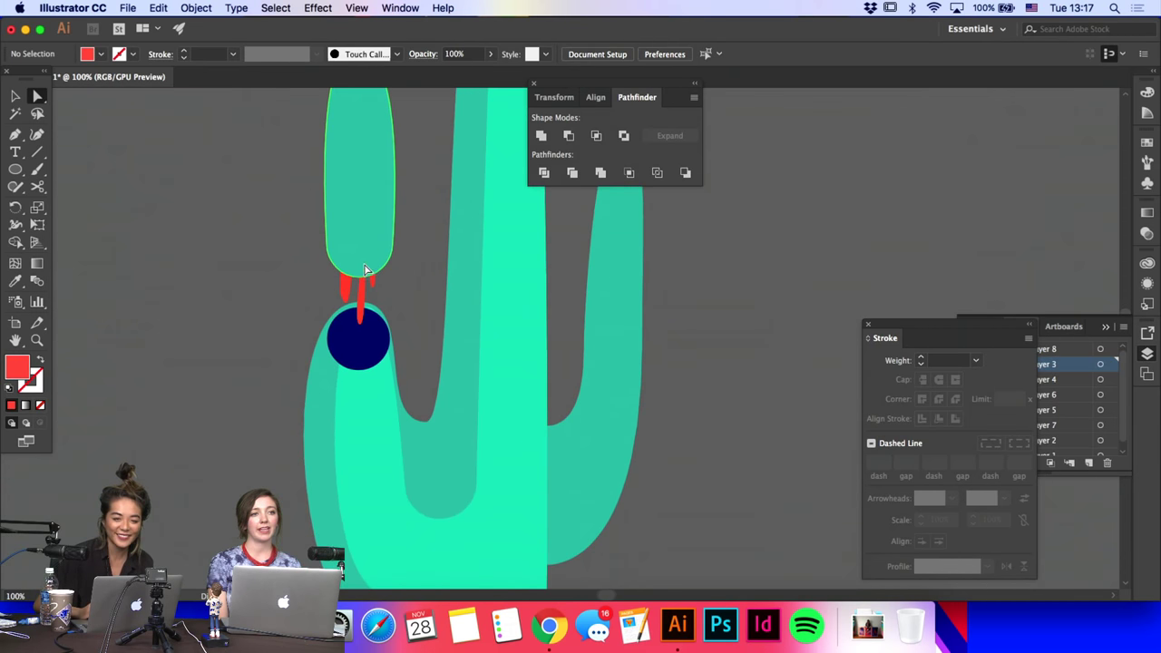
{"action": "left_click", "coordinate": [380, 345]}
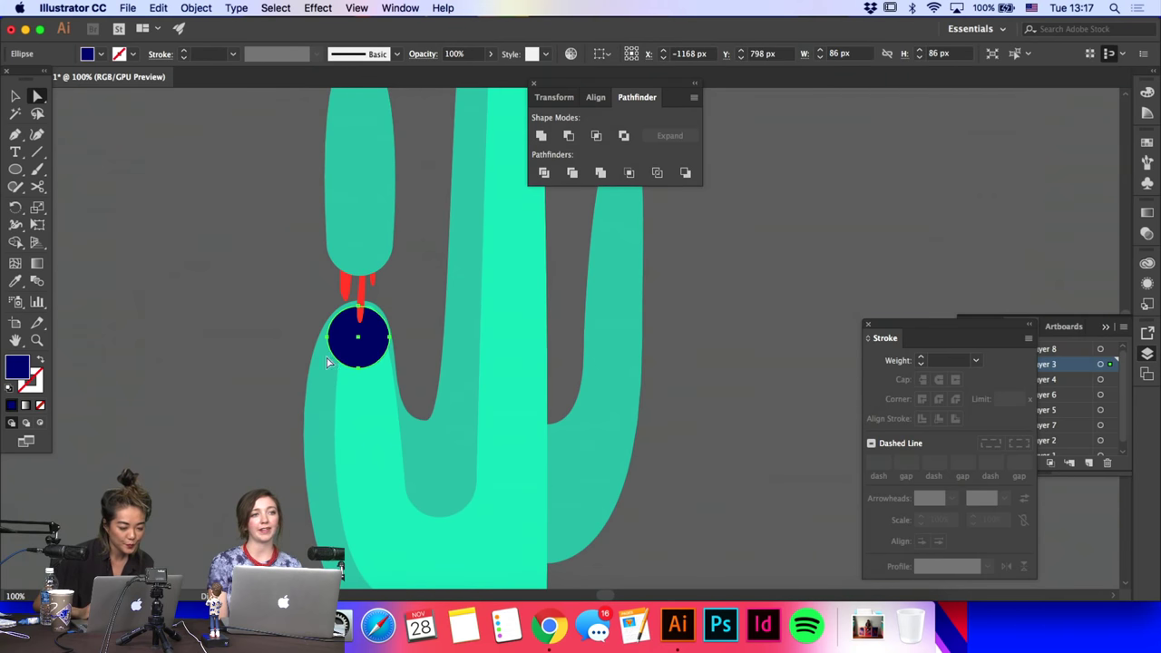
{"action": "left_click", "coordinate": [388, 399]}
{"action": "left_click", "coordinate": [428, 425]}
{"action": "left_click", "coordinate": [364, 301]}
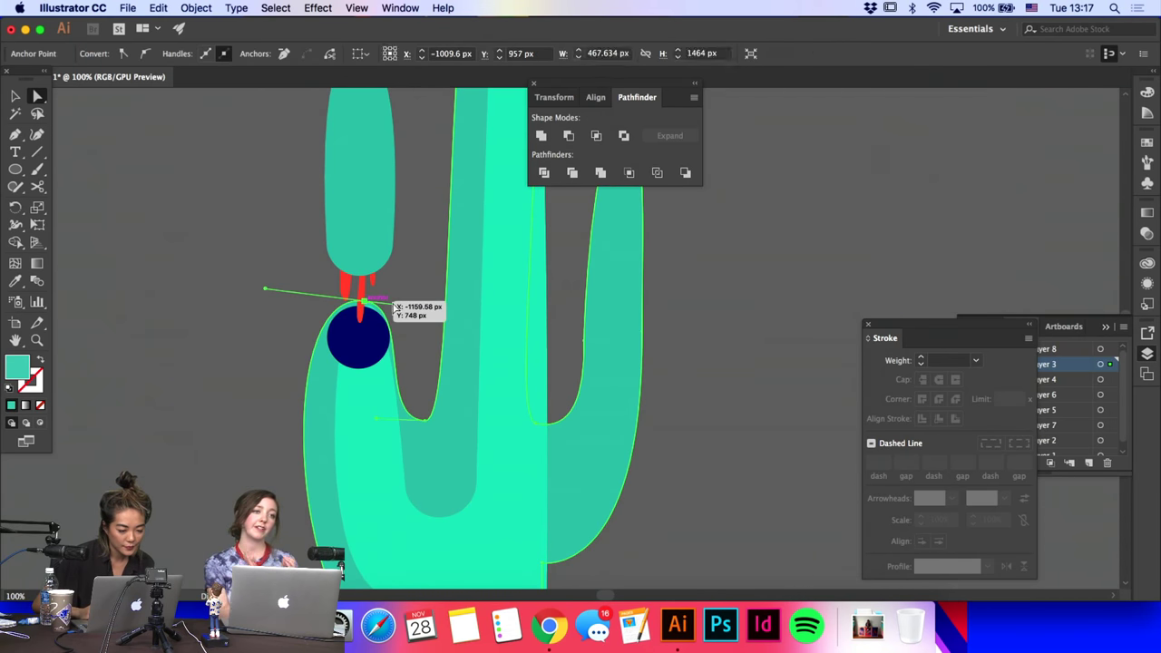
{"action": "left_click_drag", "start_coordinate": [397, 309], "coordinate": [422, 310]}
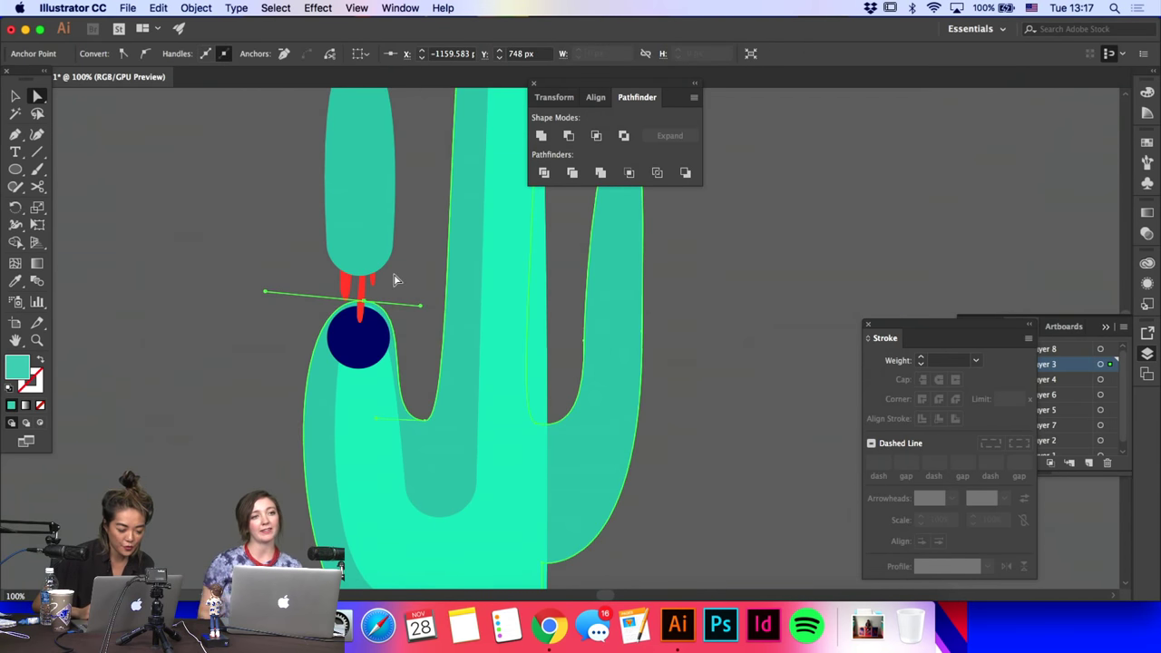
{"action": "left_click", "coordinate": [393, 278]}
Step: Reshape the inner edge of the left arm's mint highlight so it drops straighter and exposes more dark teal along the arm
{"action": "left_click", "coordinate": [376, 441]}
{"action": "left_click", "coordinate": [360, 317]}
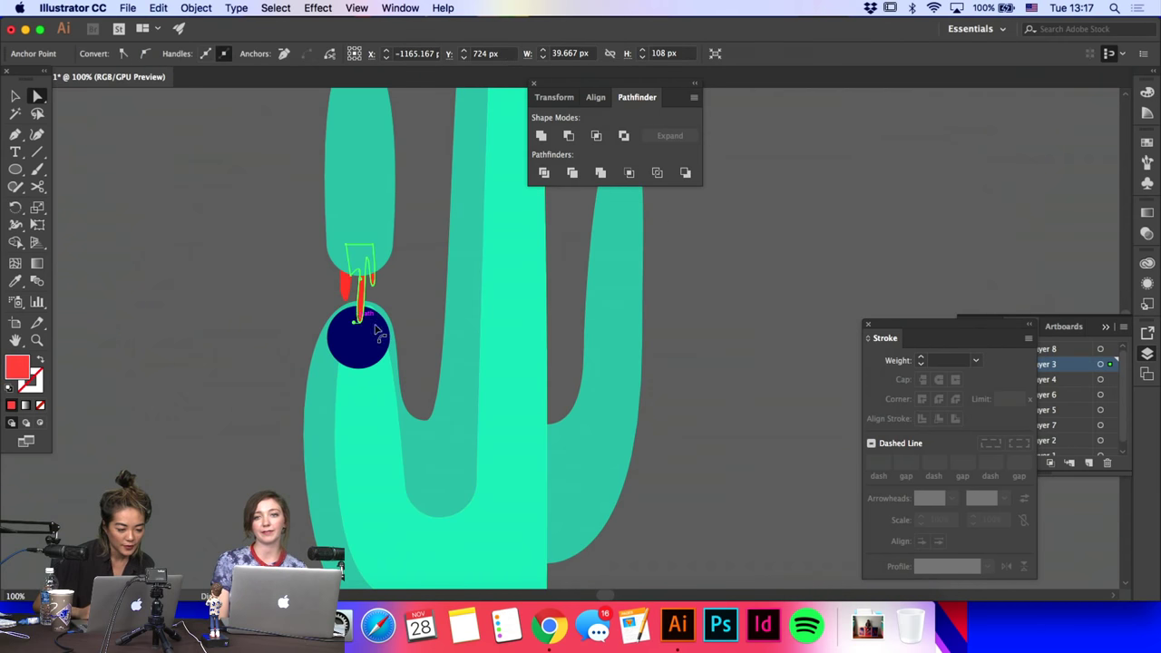
{"action": "left_click", "coordinate": [387, 380]}
{"action": "left_click_drag", "start_coordinate": [357, 313], "coordinate": [400, 289]}
{"action": "left_click", "coordinate": [429, 270]}
{"action": "left_click", "coordinate": [417, 449]}
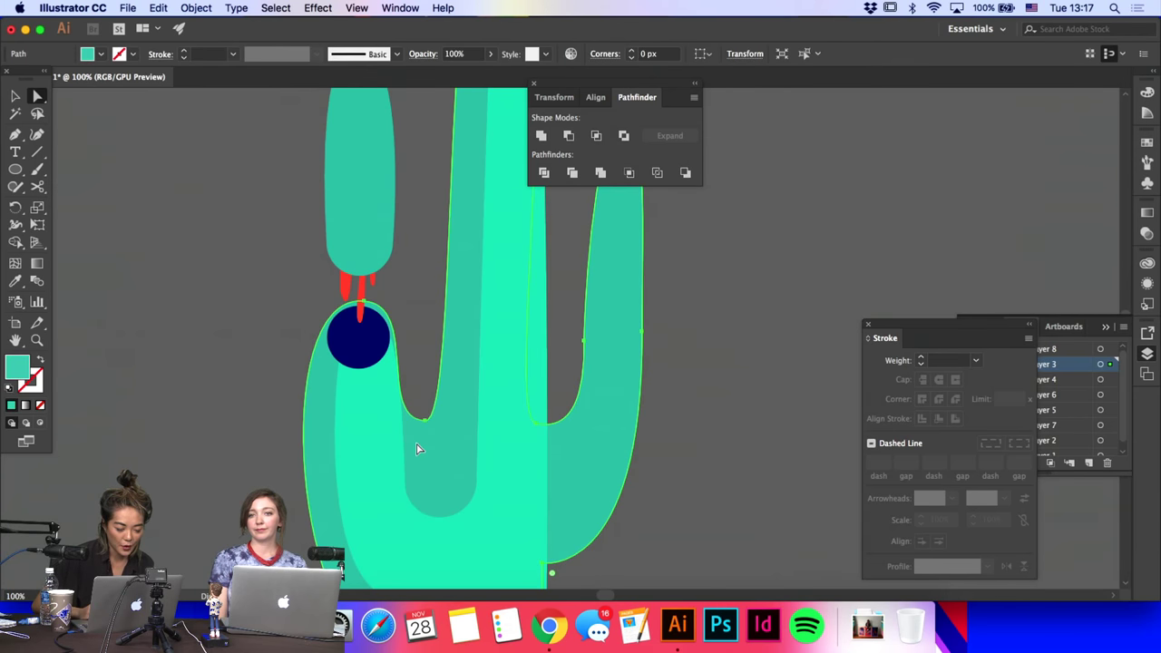
{"action": "left_click_drag", "start_coordinate": [430, 423], "coordinate": [396, 457]}
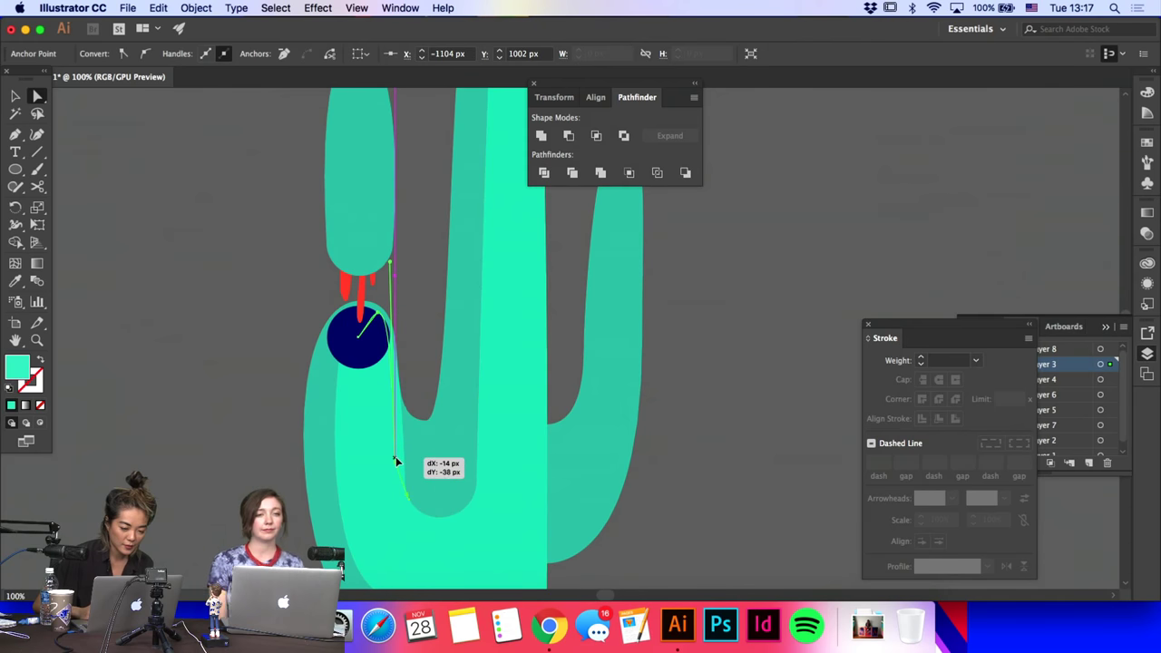
{"action": "left_click", "coordinate": [432, 349]}
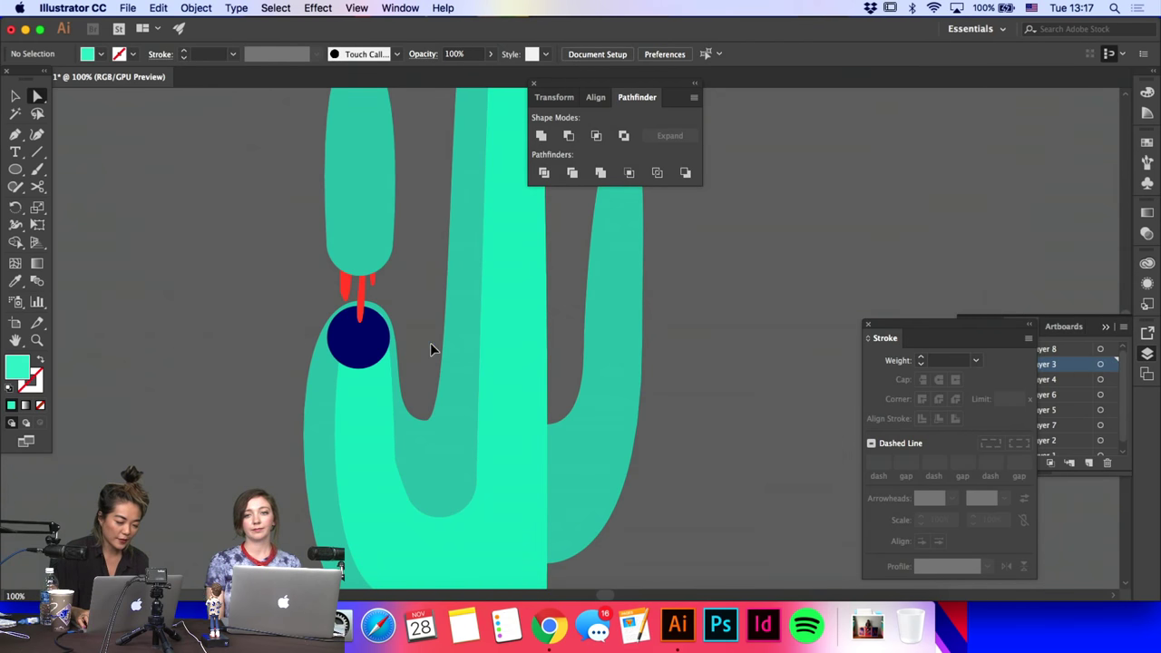
Step: Move the upper outer anchor of the left arm's mint highlight outward so the highlight widens beneath the navy circle
{"action": "key", "text": "super+minus"}
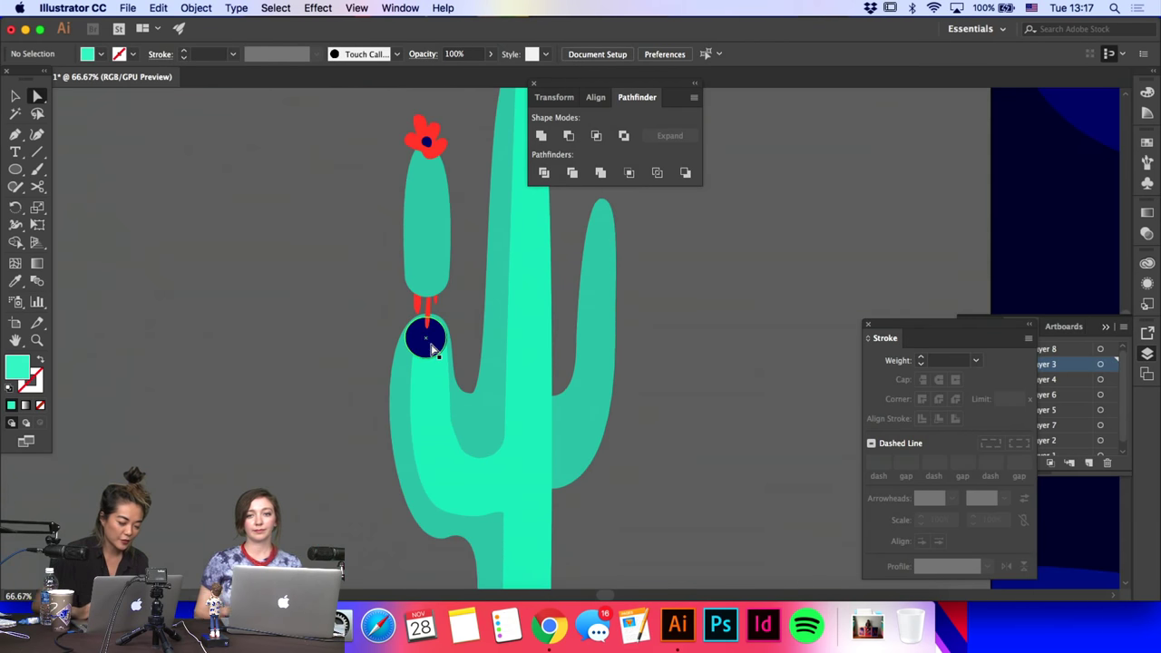
{"action": "left_click", "coordinate": [441, 536]}
{"action": "left_click", "coordinate": [447, 537]}
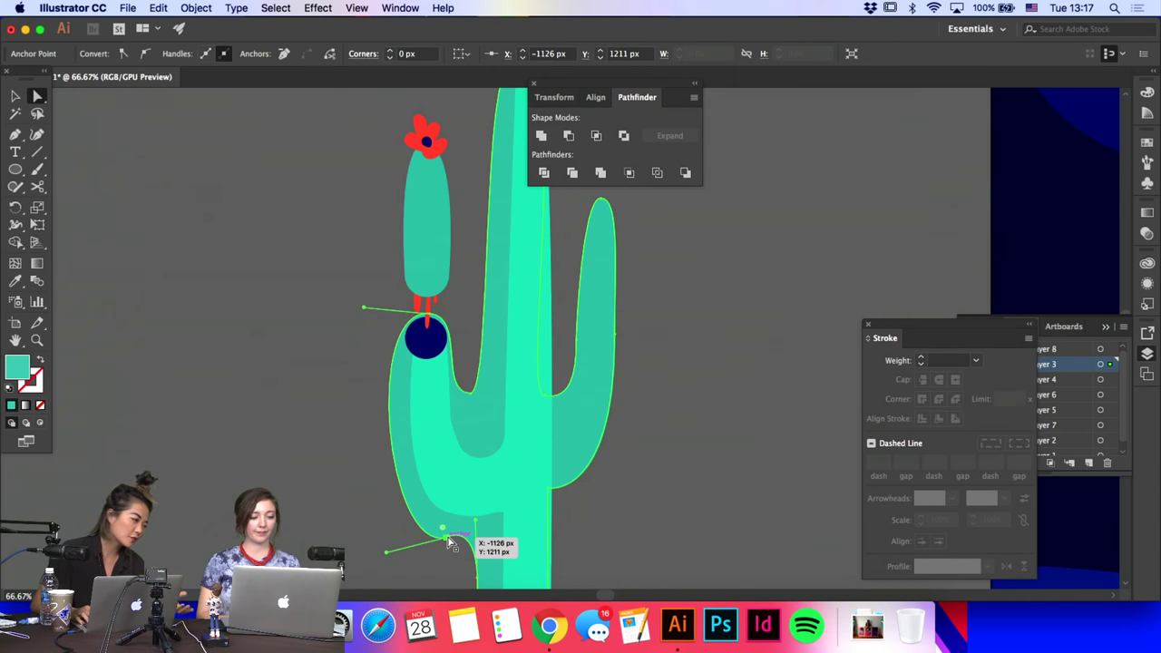
{"action": "left_click", "coordinate": [464, 500]}
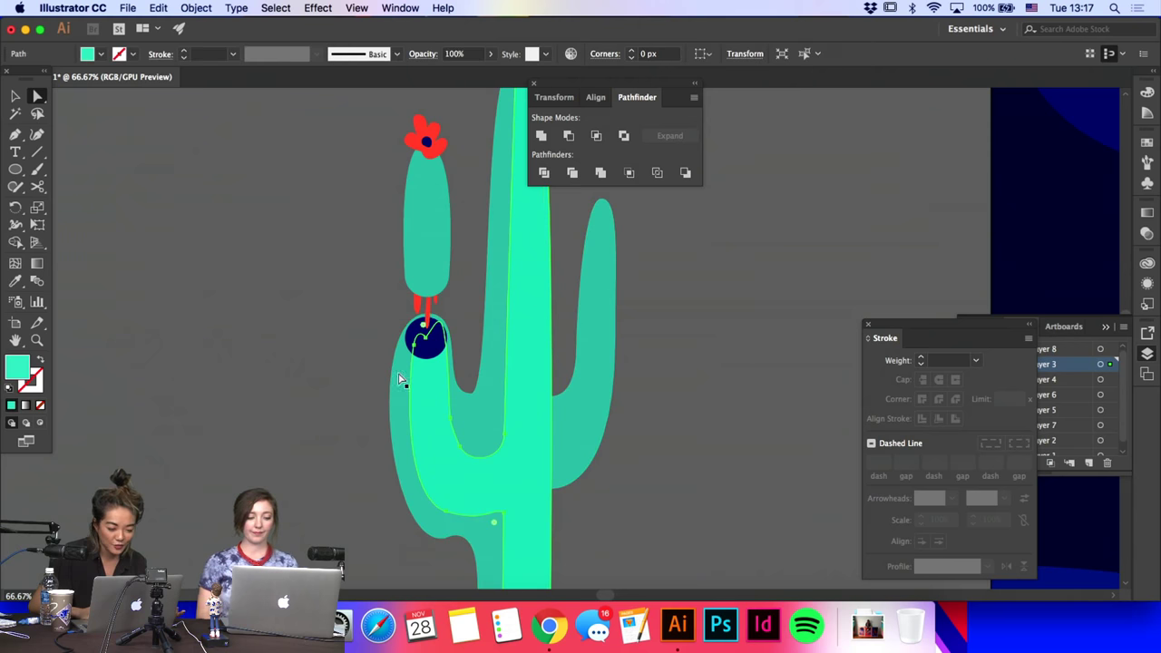
{"action": "left_click", "coordinate": [422, 328]}
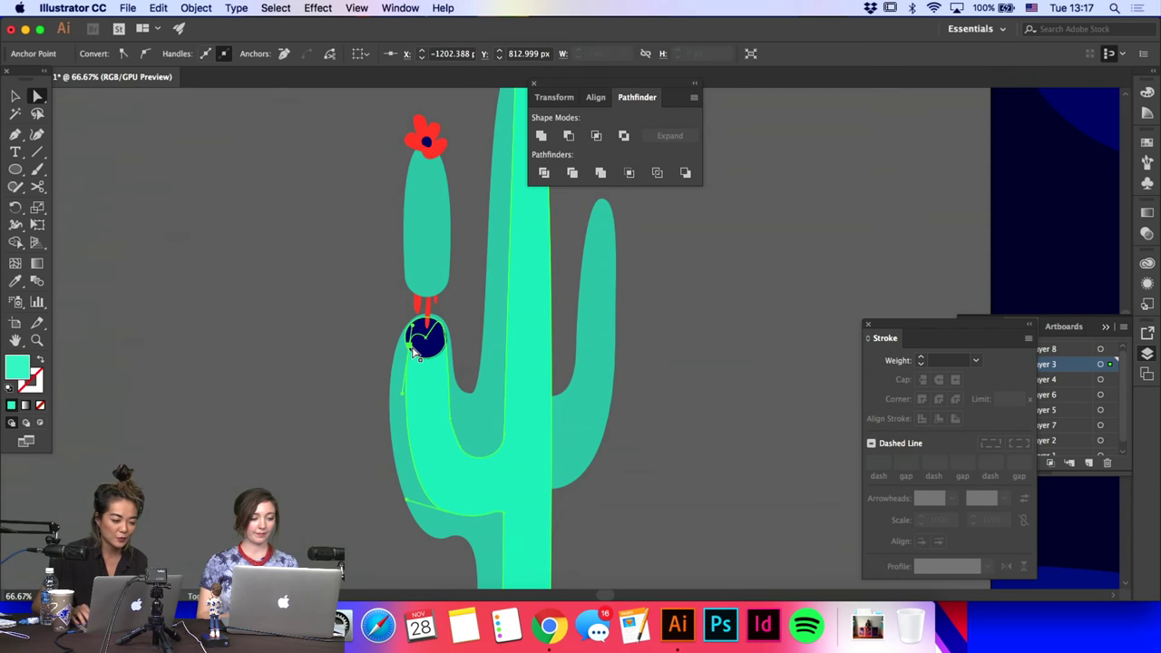
{"action": "left_click", "coordinate": [336, 322]}
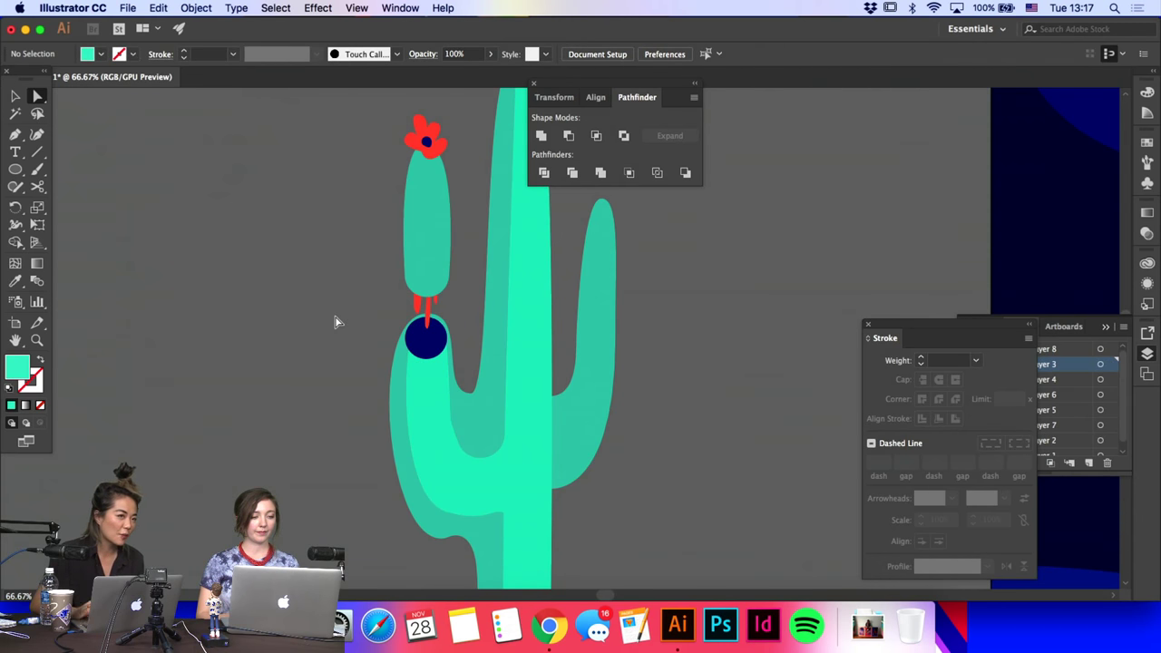
{"action": "scroll", "coordinate": [336, 322], "scroll_direction": "right", "scroll_amount": 3}
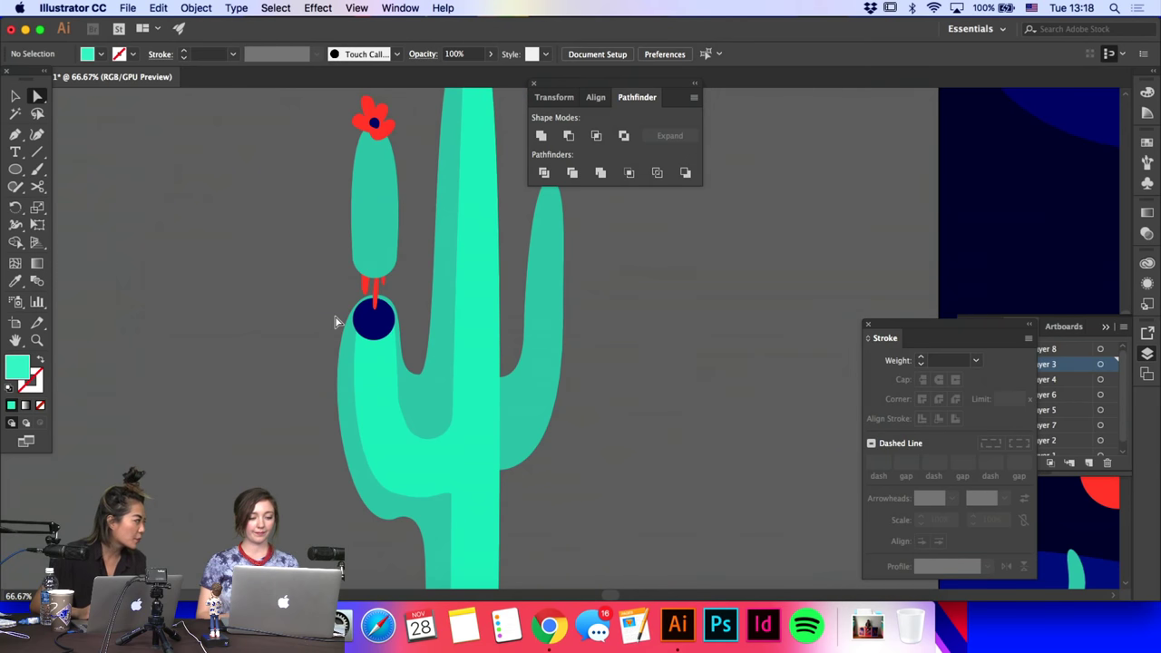
{"action": "scroll", "coordinate": [335, 322], "scroll_direction": "right", "scroll_amount": 4}
{"action": "scroll", "coordinate": [336, 322], "scroll_direction": "down", "scroll_amount": 3}
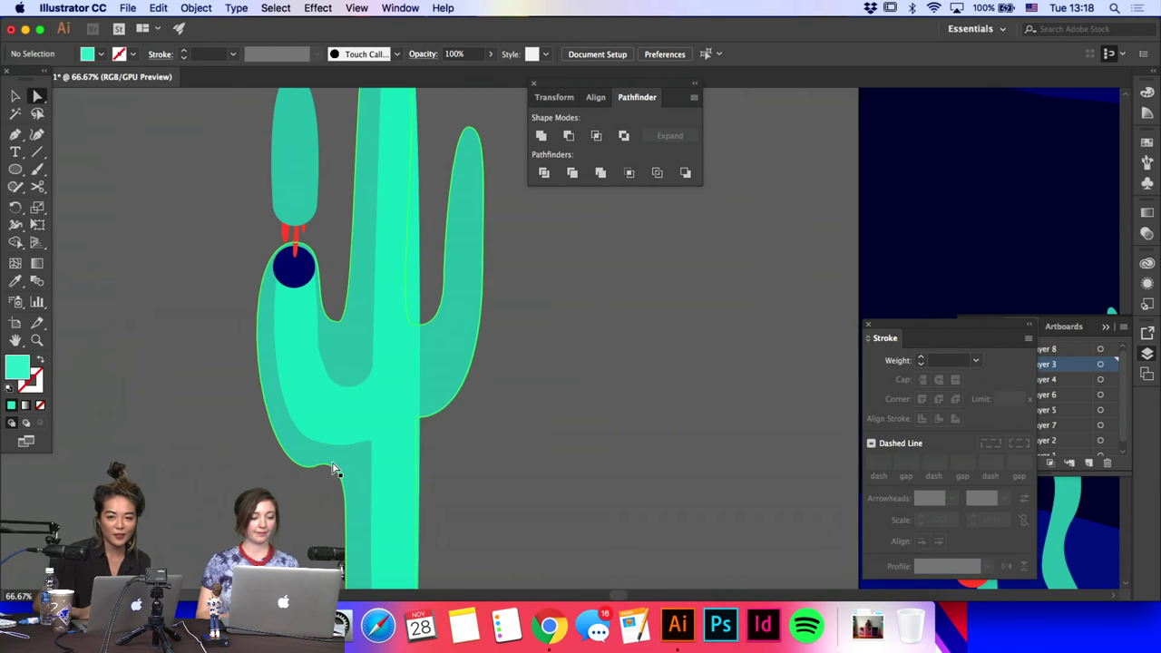
{"action": "key", "text": "super+minus"}
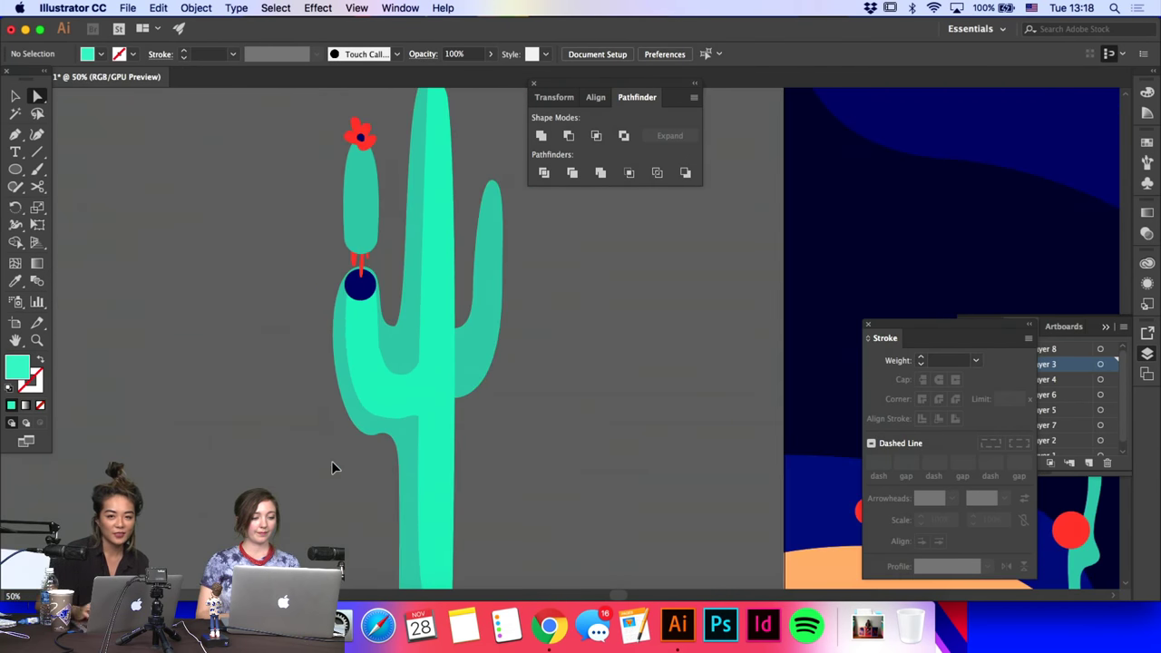
{"action": "scroll", "coordinate": [335, 465], "scroll_direction": "right", "scroll_amount": 5}
{"action": "scroll", "coordinate": [475, 487], "scroll_direction": "up", "scroll_amount": 6}
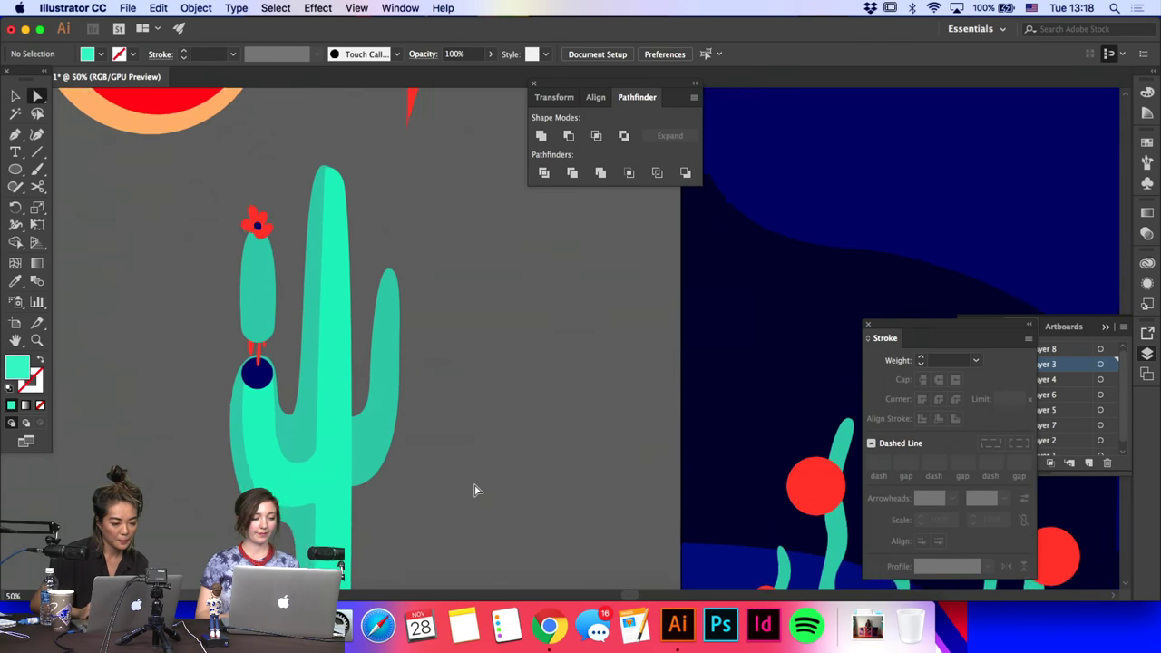
{"action": "left_click", "coordinate": [14, 135]}
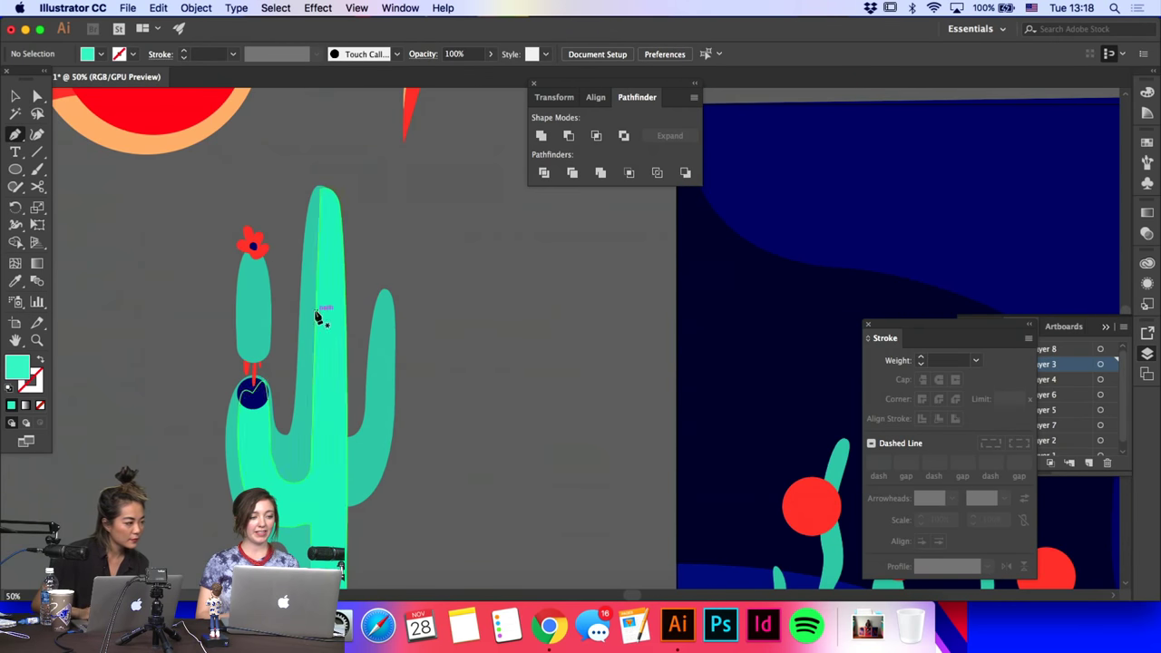
{"action": "left_click", "coordinate": [391, 447]}
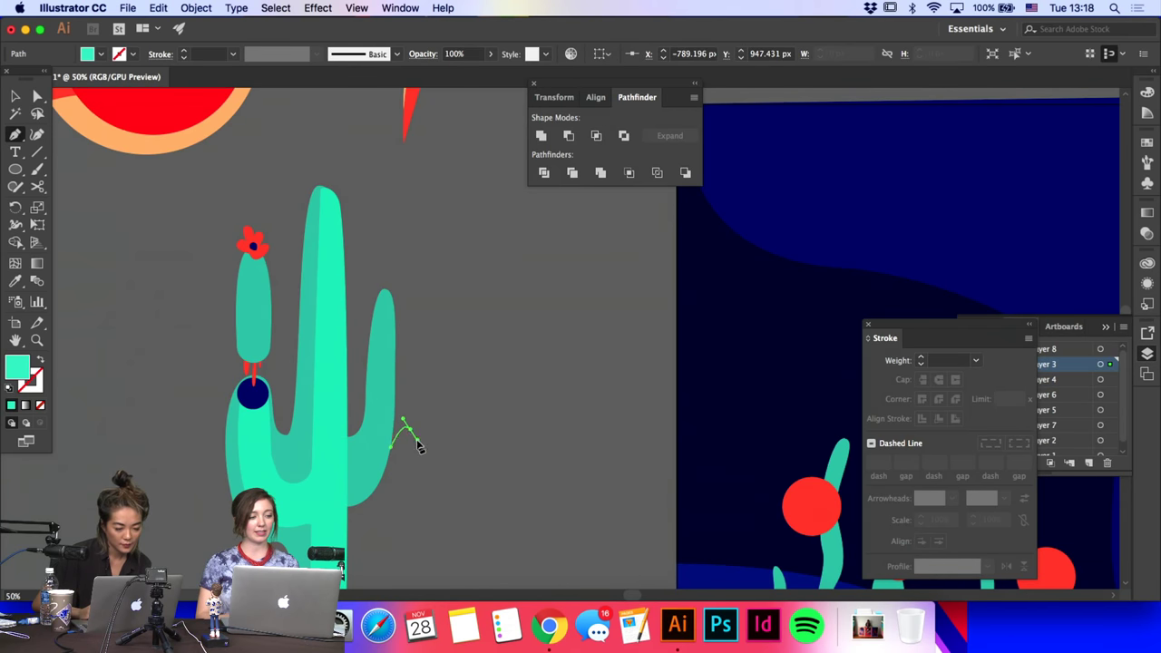
{"action": "left_click_drag", "start_coordinate": [417, 442], "coordinate": [373, 442]}
{"action": "key", "text": "super+z"}
{"action": "key", "text": "super+z"}
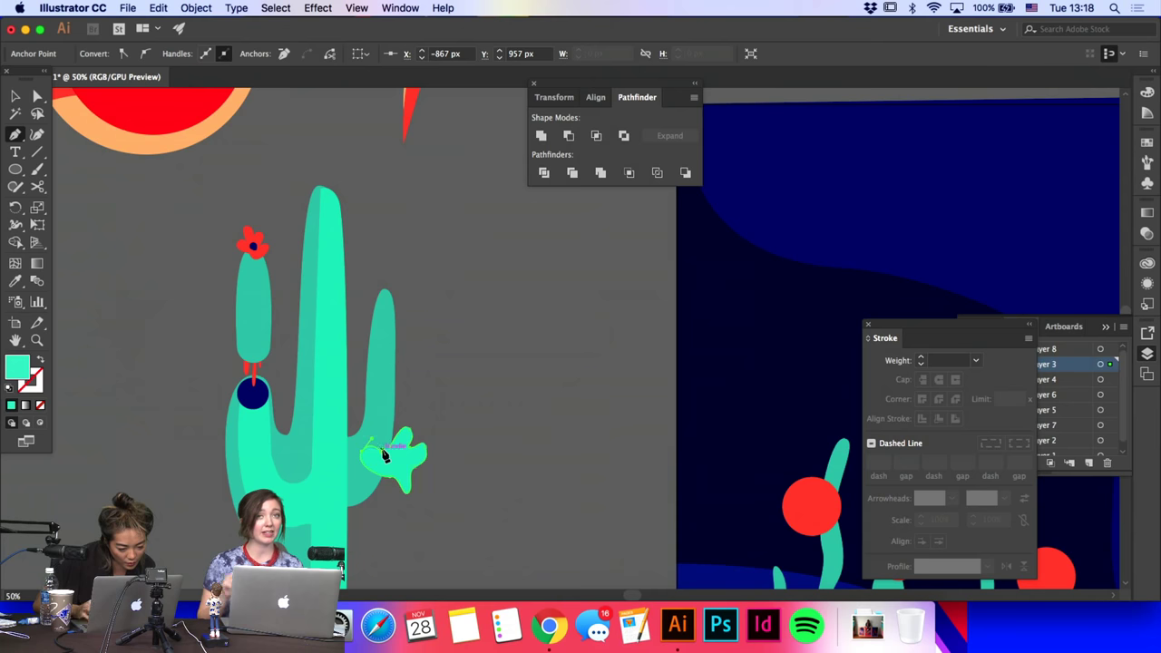
{"action": "key", "text": "BackSpace"}
{"action": "key", "text": "BackSpace"}
Step: Draw a small mint flower with rounded petals using the Pen tool, overlapping the outer edge of the right arm's lower bend
{"action": "key", "text": "super+plus"}
{"action": "key", "text": "super+plus"}
{"action": "scroll", "coordinate": [384, 454], "scroll_direction": "down", "scroll_amount": 5}
{"action": "scroll", "coordinate": [384, 453], "scroll_direction": "left", "scroll_amount": 3}
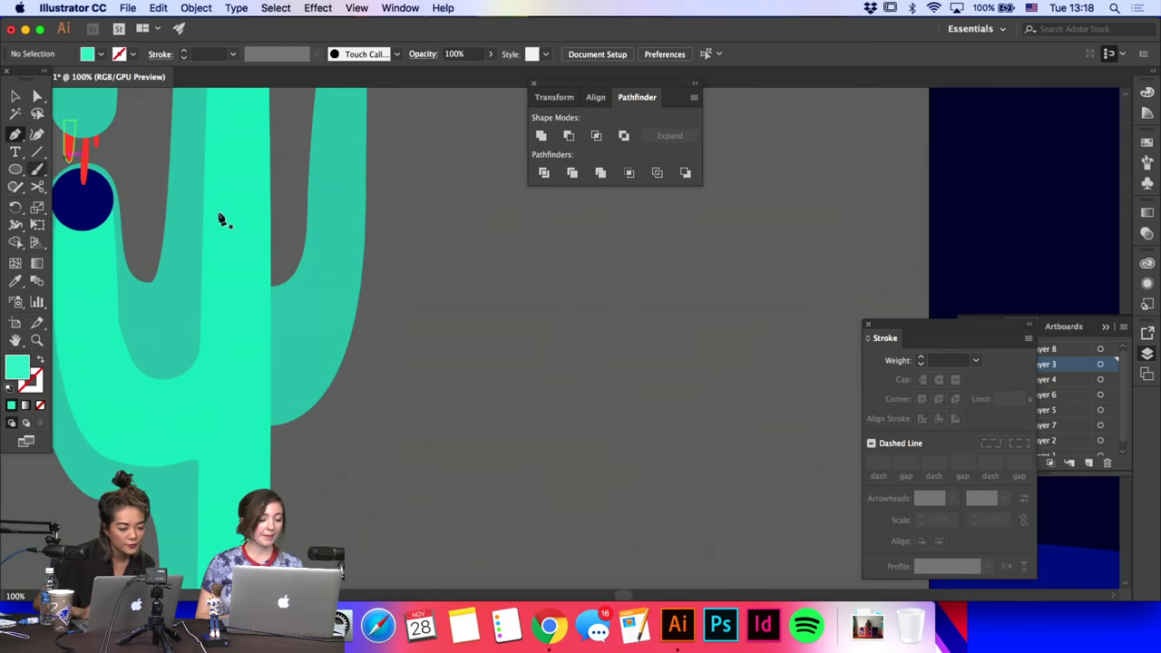
{"action": "left_click_drag", "start_coordinate": [349, 269], "coordinate": [334, 314]}
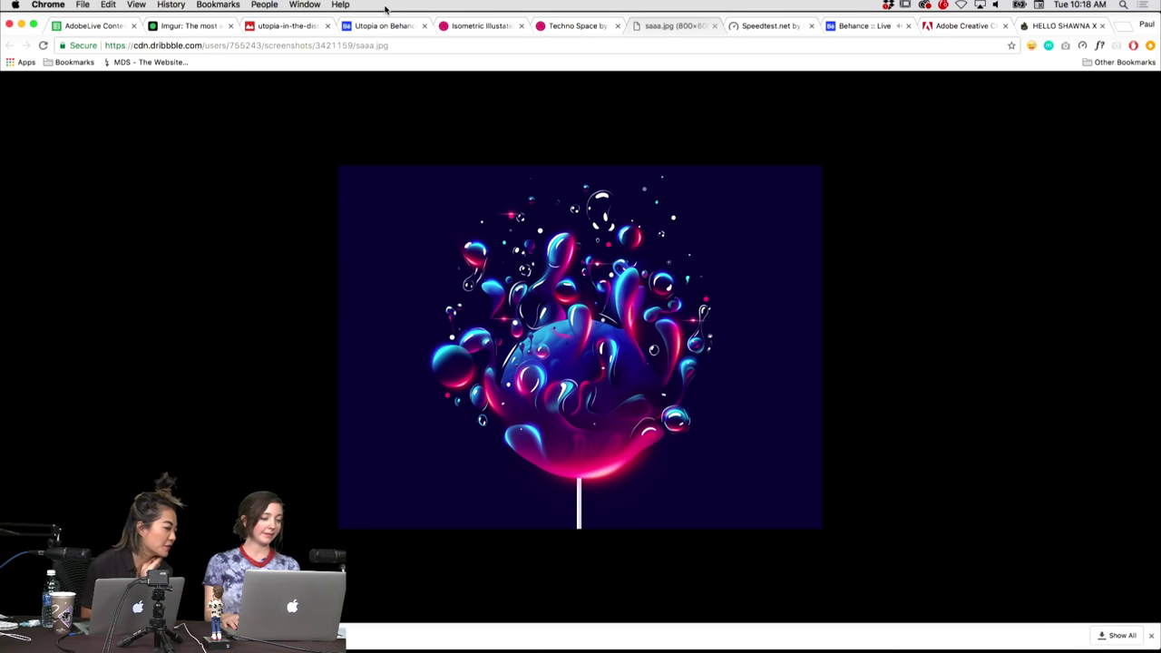
Step: Switch to Chrome and review the Techno Space and Isometric Illustration shots and the enlarged Utopia planet poster on Behance
{"action": "key", "text": "ctrl+shift+Tab"}
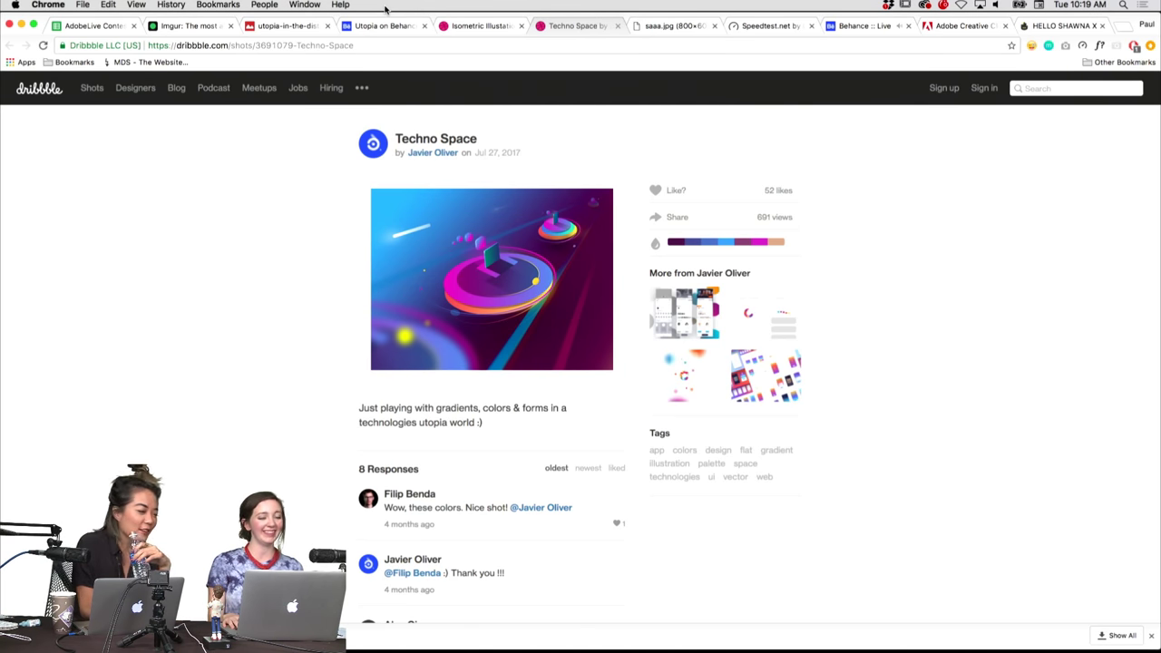
{"action": "key", "text": "ctrl+shift+Tab"}
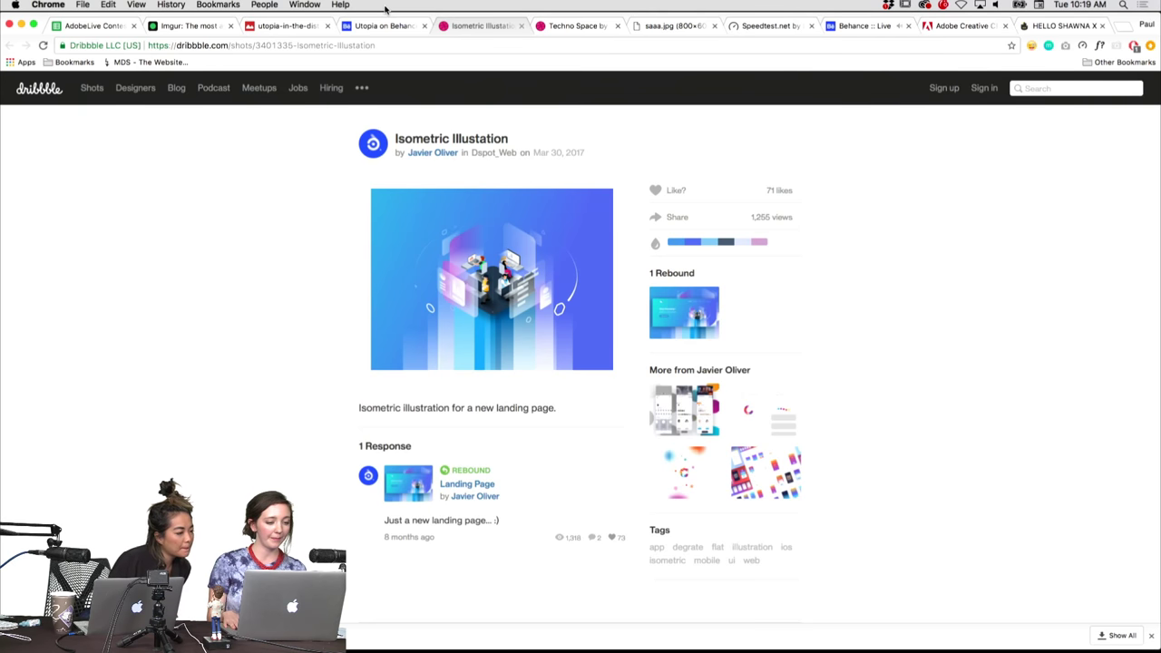
{"action": "key", "text": "ctrl+shift+Tab"}
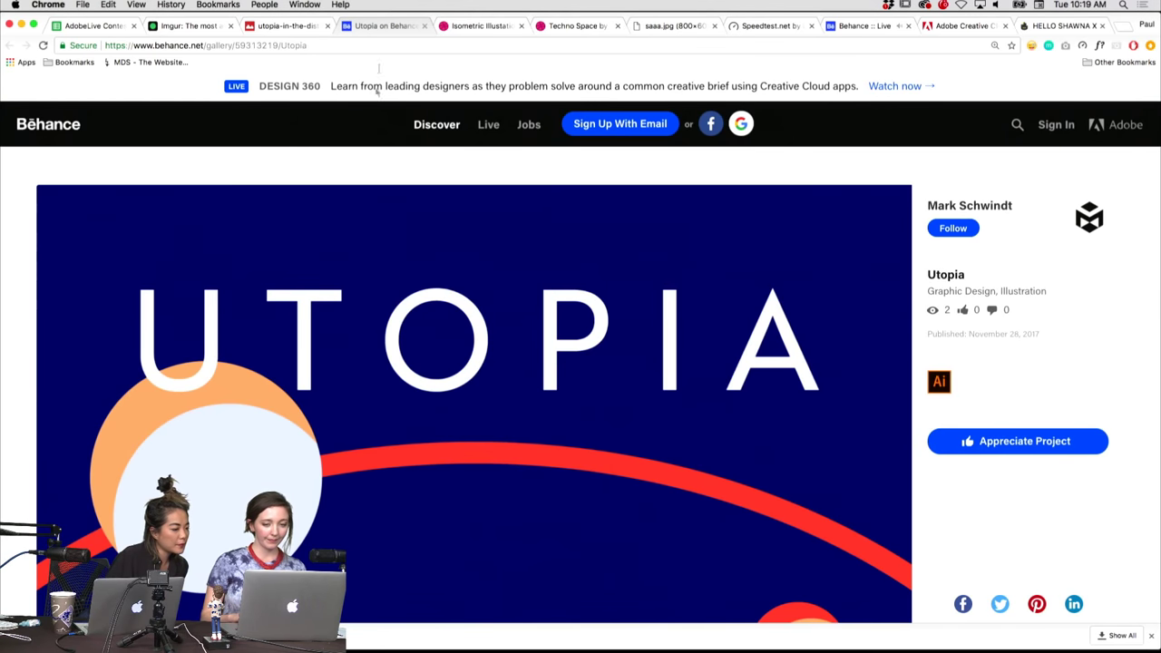
{"action": "scroll", "coordinate": [375, 257], "scroll_direction": "down", "scroll_amount": 3}
{"action": "left_click", "coordinate": [375, 260]}
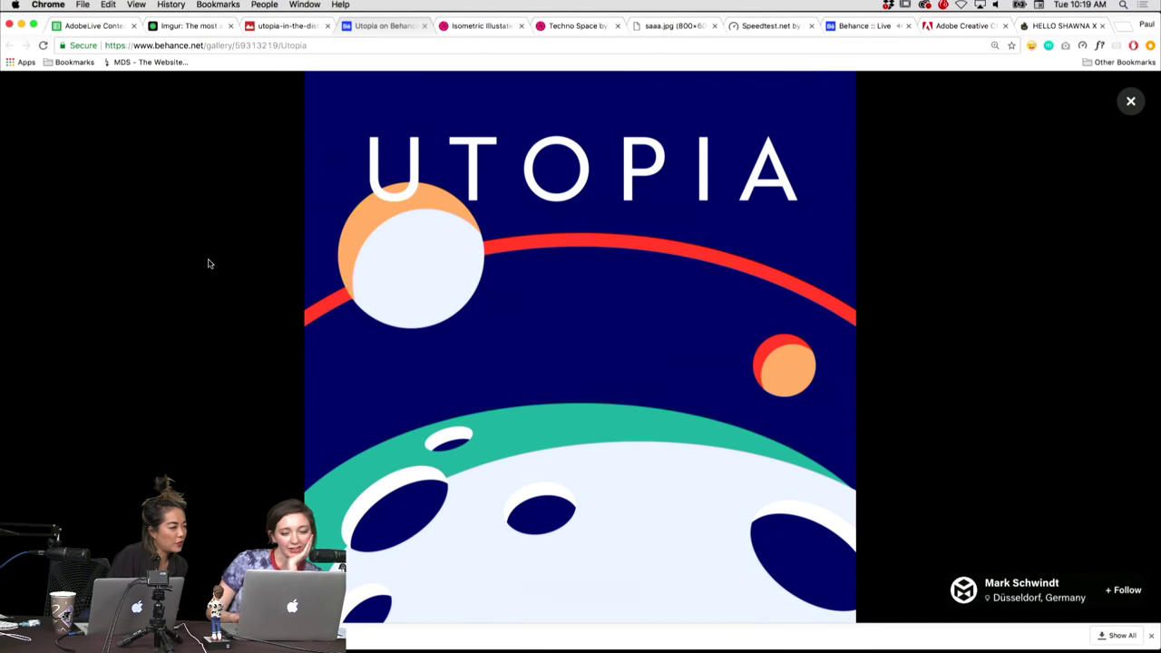
Step: Examine the orange egg illustration and the enlarged Utopia artwork with floating red discs and a fish on Imgur
{"action": "left_click", "coordinate": [273, 26]}
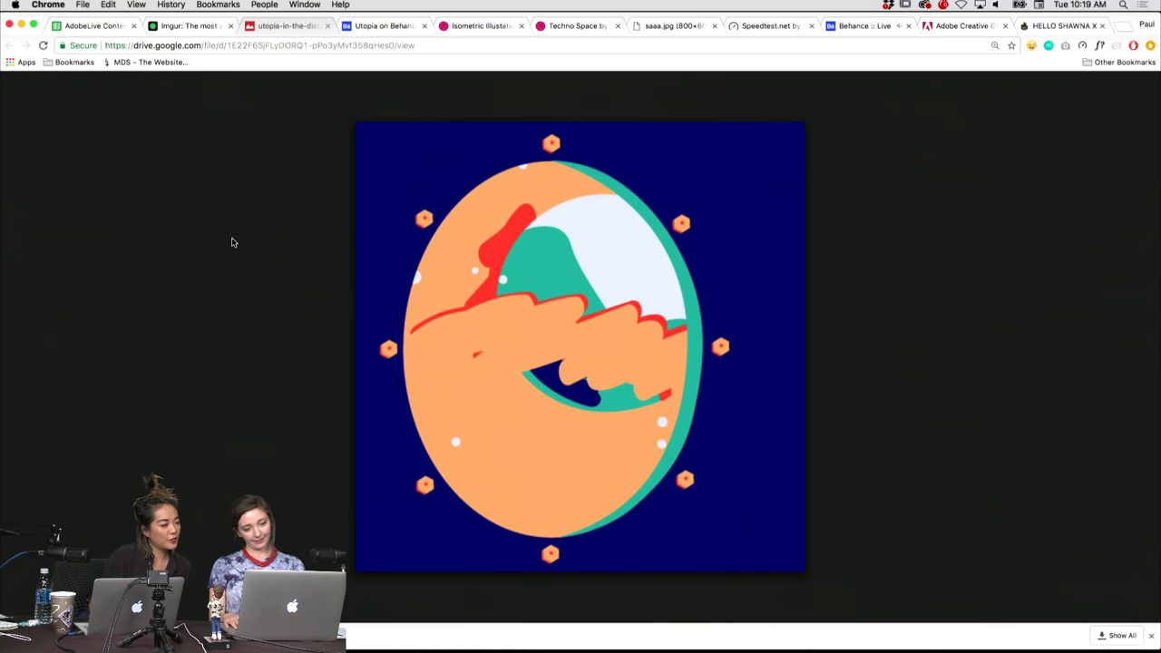
{"action": "key", "text": "ctrl+shift+Tab"}
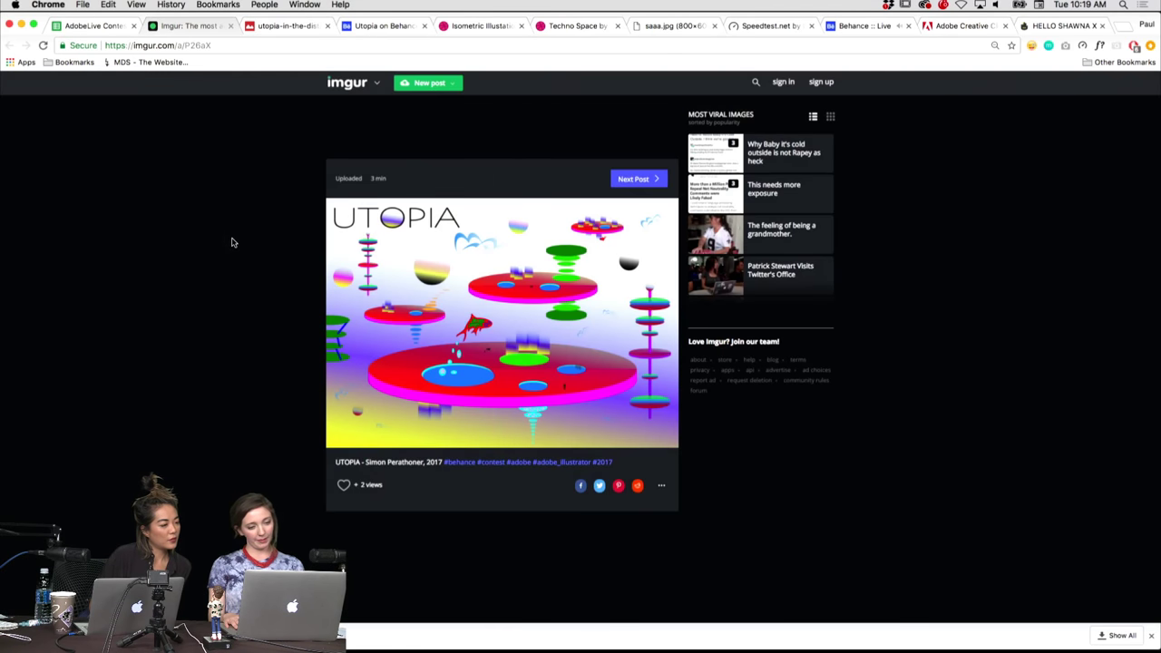
{"action": "left_click", "coordinate": [345, 300]}
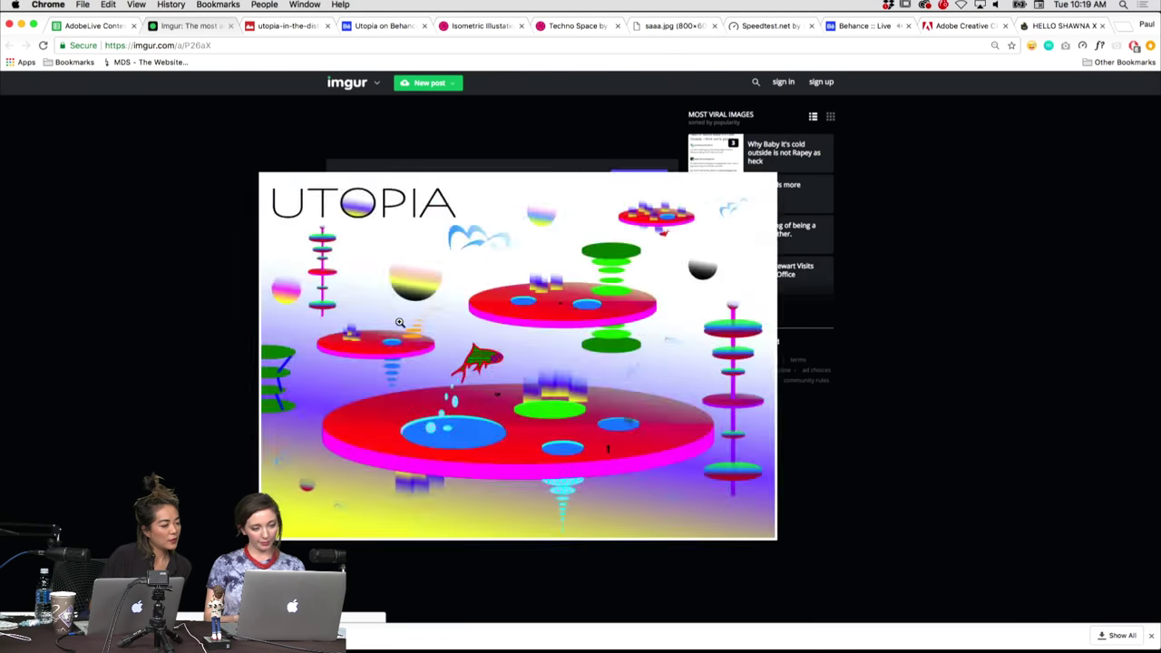
{"action": "scroll", "coordinate": [244, 279], "scroll_direction": "down", "scroll_amount": 5}
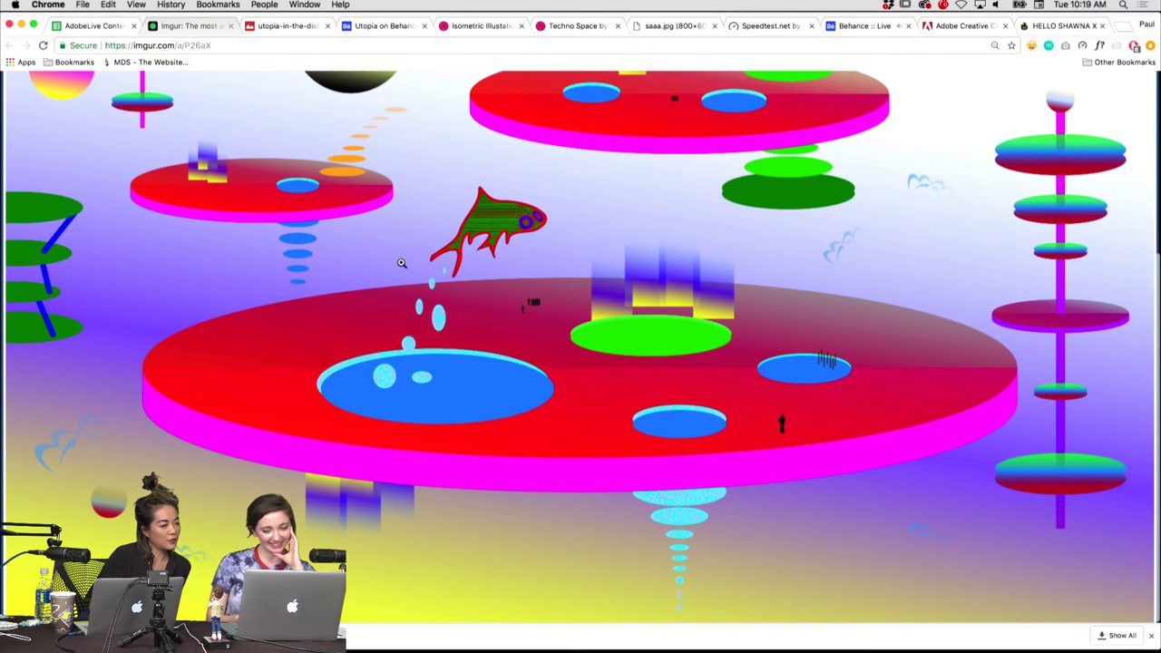
{"action": "scroll", "coordinate": [402, 263], "scroll_direction": "down", "scroll_amount": 1}
{"action": "scroll", "coordinate": [402, 263], "scroll_direction": "up", "scroll_amount": 5}
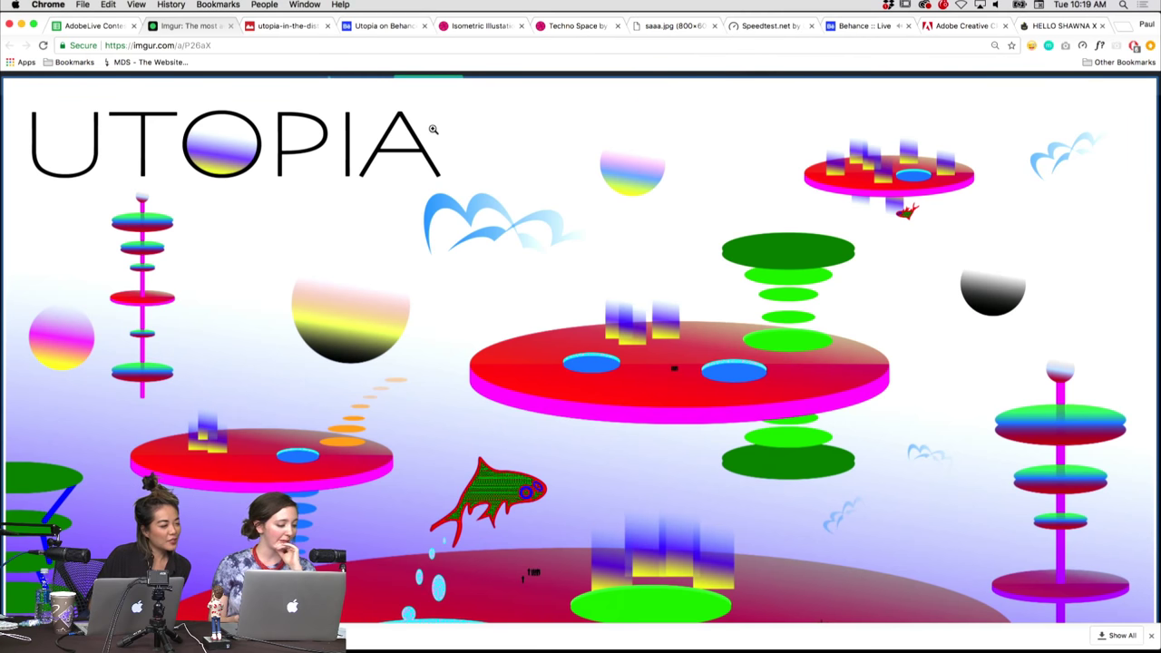
{"action": "scroll", "coordinate": [439, 172], "scroll_direction": "down", "scroll_amount": 5}
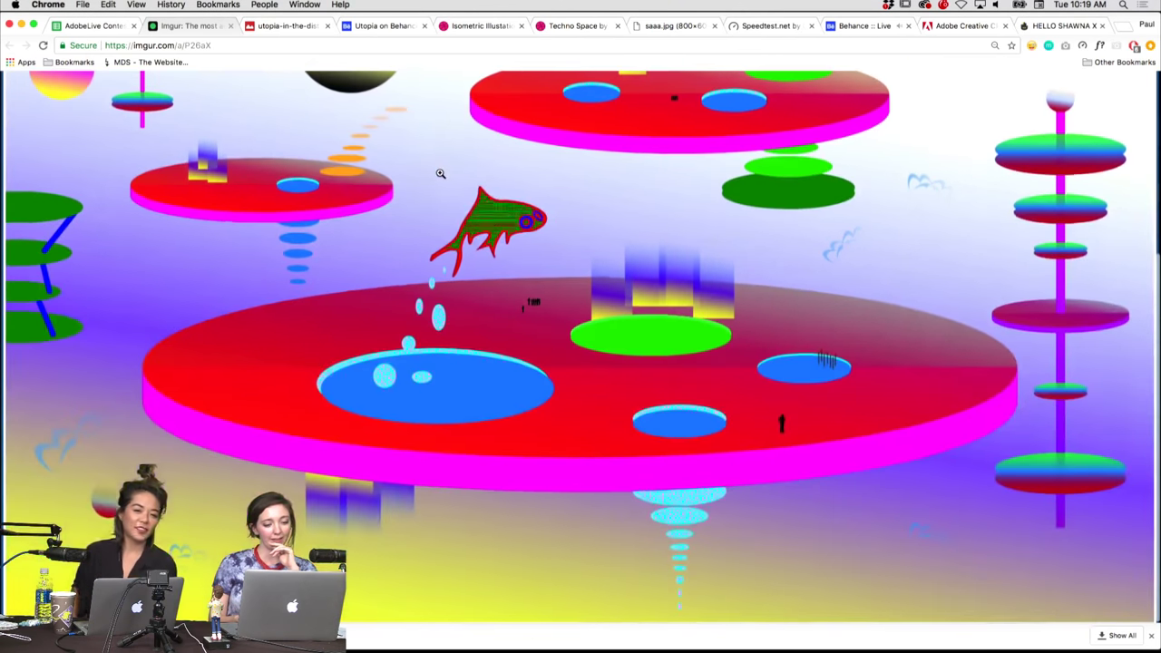
{"action": "scroll", "coordinate": [383, 238], "scroll_direction": "up", "scroll_amount": 5}
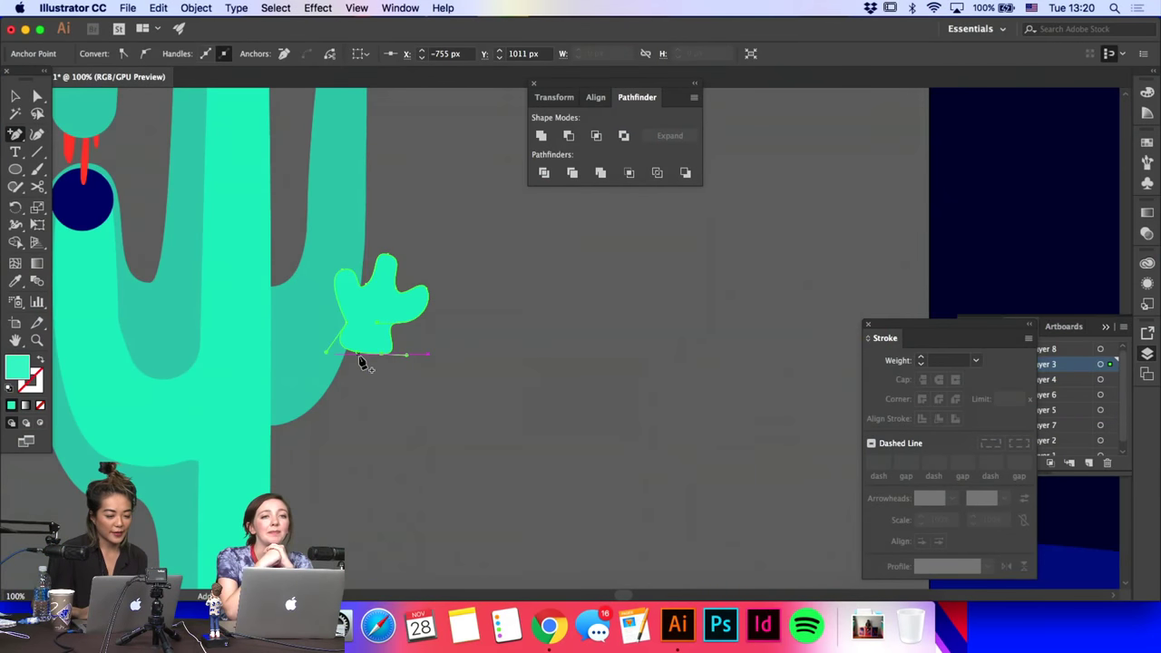
Step: Undo the flower's last bottom segment and reshape its inner-side petals, angling the upper one outward over the right arm
{"action": "key", "text": "super+z"}
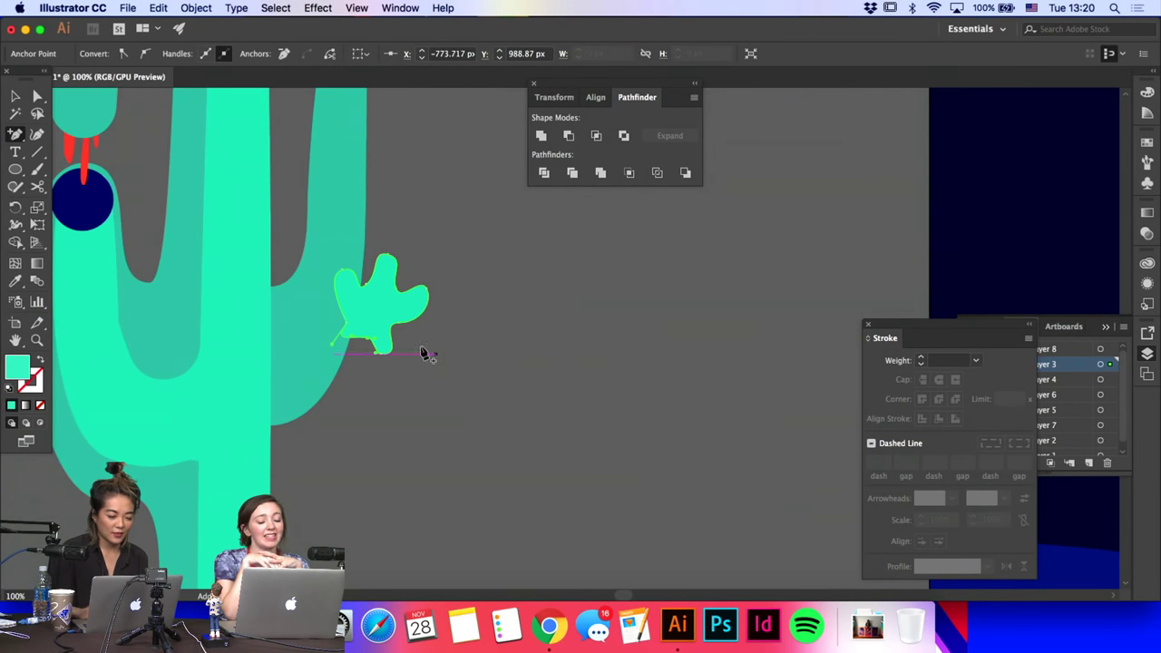
{"action": "key", "text": "a"}
{"action": "left_click_drag", "start_coordinate": [347, 327], "coordinate": [335, 348]}
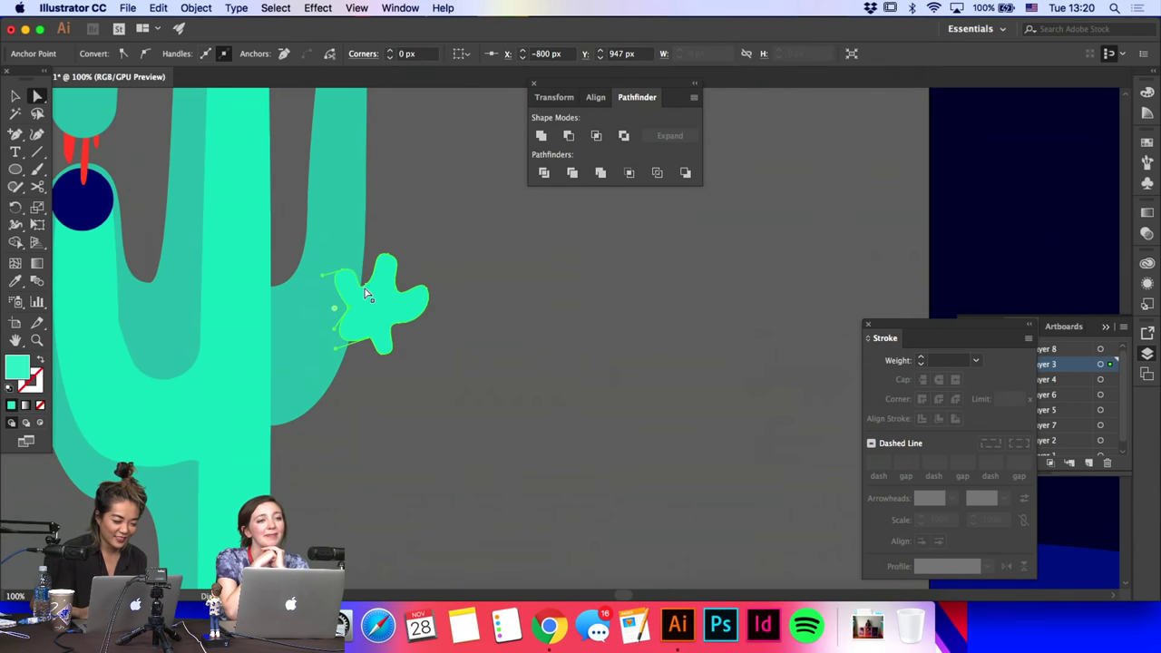
{"action": "left_click", "coordinate": [340, 270]}
{"action": "left_click_drag", "start_coordinate": [343, 272], "coordinate": [308, 295]}
{"action": "left_click", "coordinate": [345, 274]}
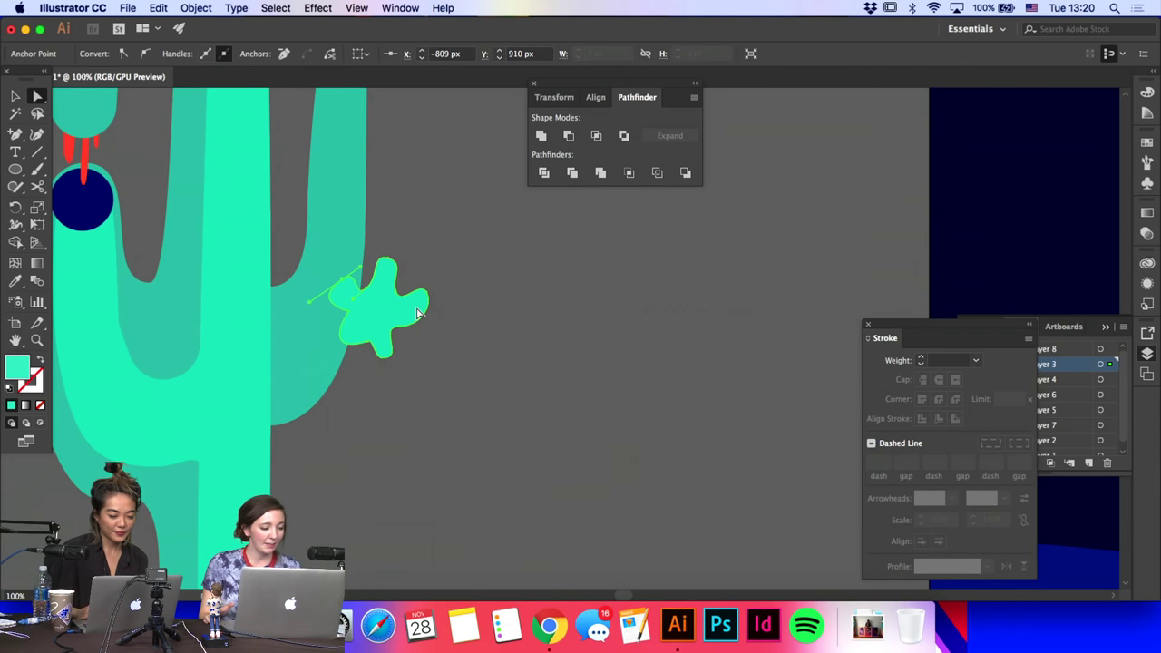
Step: Reshape the flower's outer petal and fill the flower with the red sampled from the drips below the arm segment
{"action": "left_click_drag", "start_coordinate": [432, 300], "coordinate": [403, 337]}
{"action": "left_click", "coordinate": [396, 292]}
{"action": "left_click", "coordinate": [404, 335]}
{"action": "left_click", "coordinate": [405, 321]}
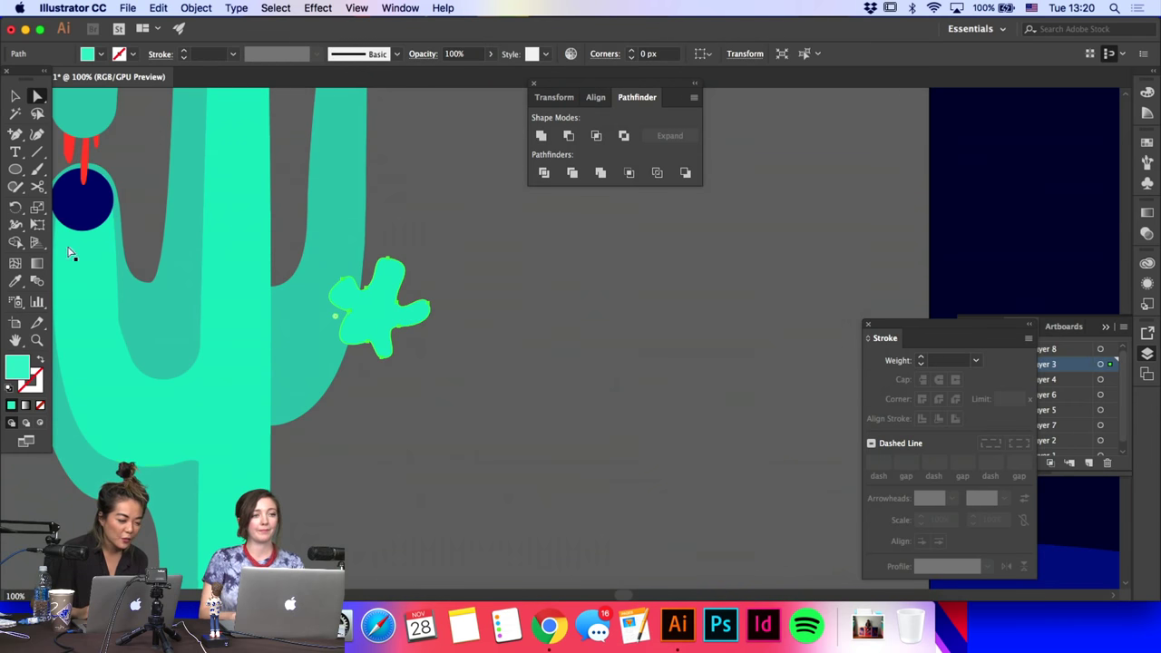
{"action": "left_click", "coordinate": [12, 281]}
{"action": "left_click", "coordinate": [70, 151]}
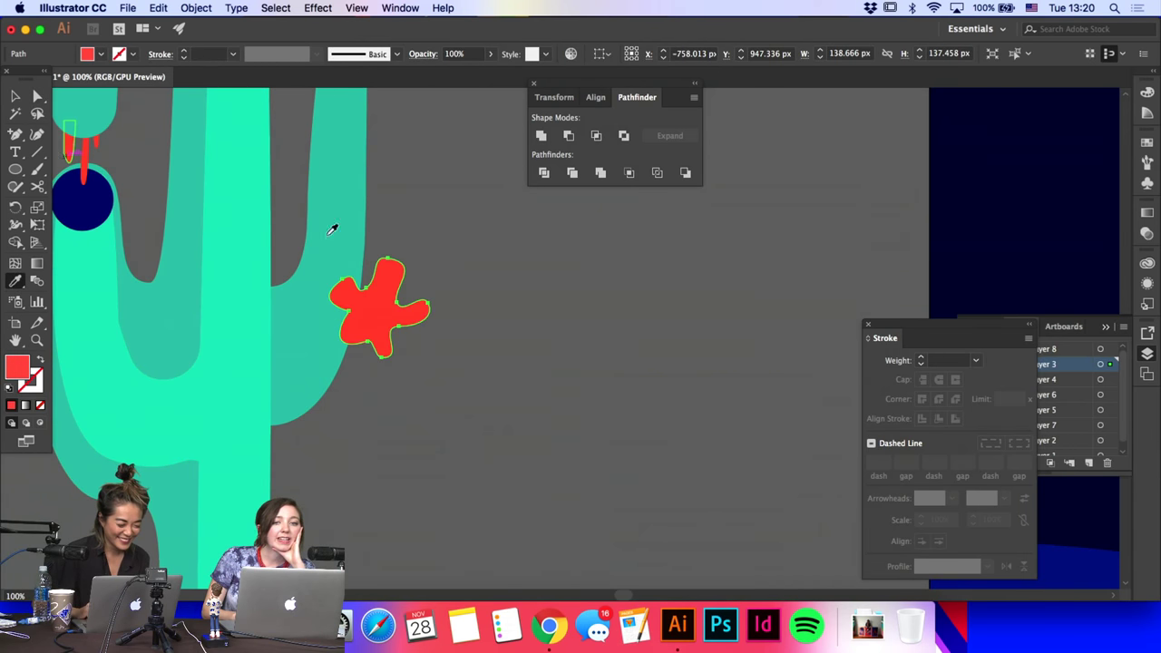
Step: Shorten the red flower's top petal, deepen the notch beside it and round the lower curve of the outer petal
{"action": "key", "text": "a"}
{"action": "left_click", "coordinate": [389, 263]}
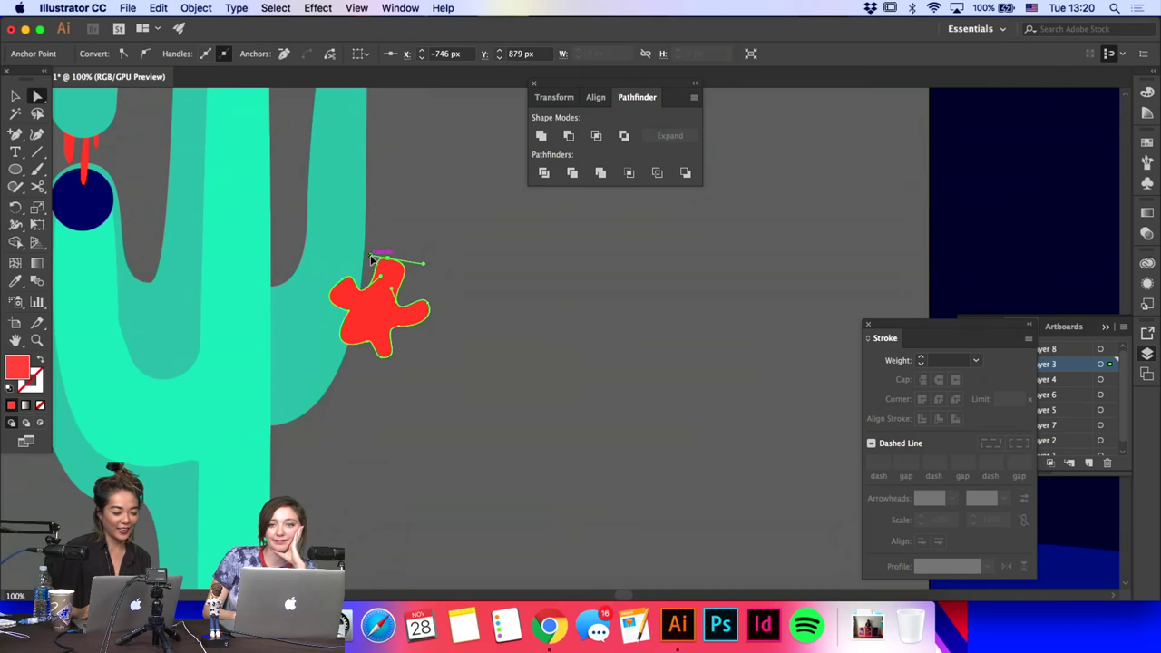
{"action": "left_click_drag", "start_coordinate": [371, 256], "coordinate": [373, 293]}
{"action": "key", "text": "super+z"}
{"action": "key", "text": "super+z"}
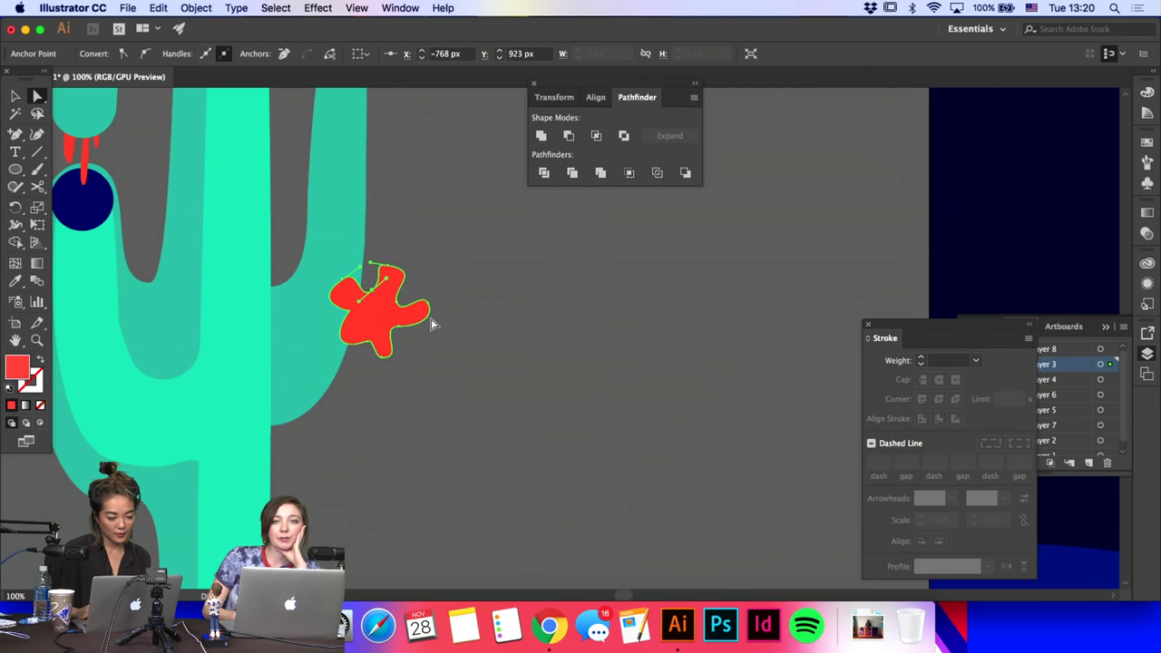
{"action": "left_click", "coordinate": [398, 327]}
{"action": "left_click_drag", "start_coordinate": [420, 334], "coordinate": [430, 346]}
{"action": "left_click", "coordinate": [434, 360]}
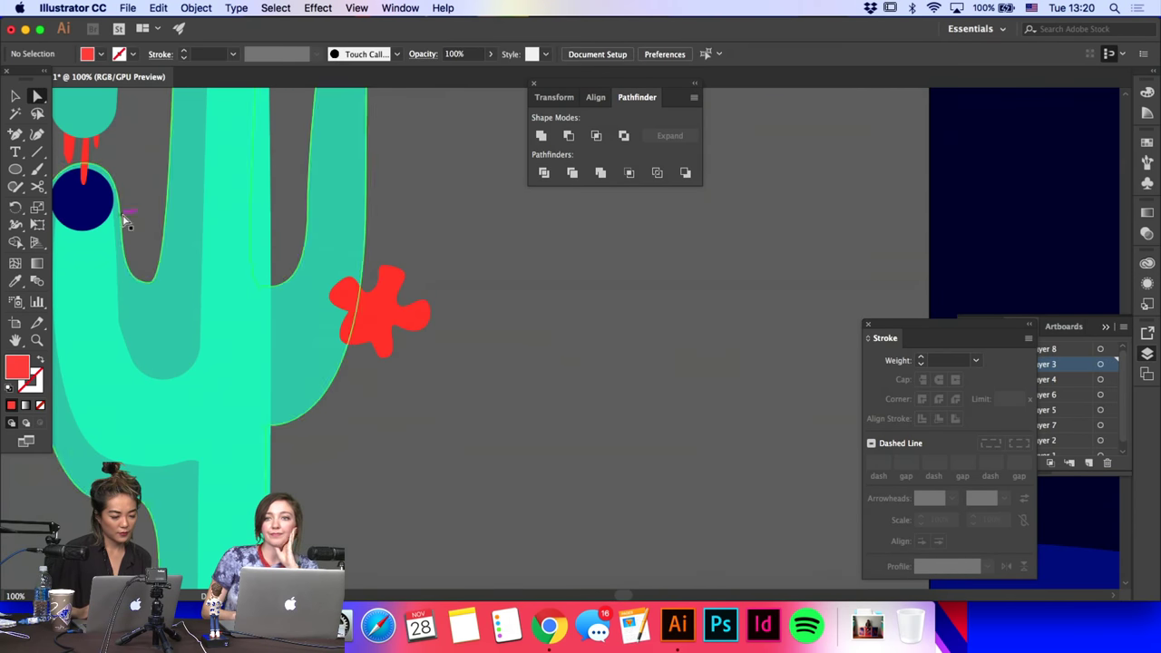
Step: Draw a small red petal-like shape with the Pen tool just below the outer side of the new flower
{"action": "left_click", "coordinate": [17, 173]}
{"action": "left_click_drag", "start_coordinate": [15, 134], "coordinate": [65, 135]}
{"action": "left_click", "coordinate": [413, 352]}
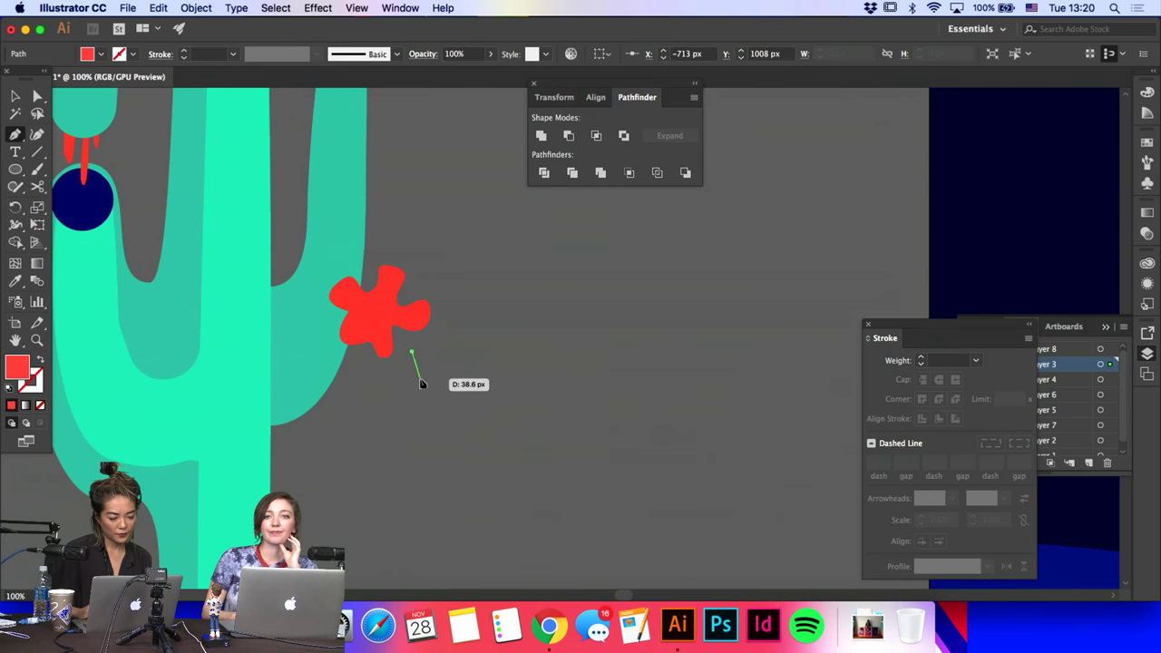
{"action": "left_click_drag", "start_coordinate": [423, 387], "coordinate": [414, 363]}
{"action": "key", "text": "a"}
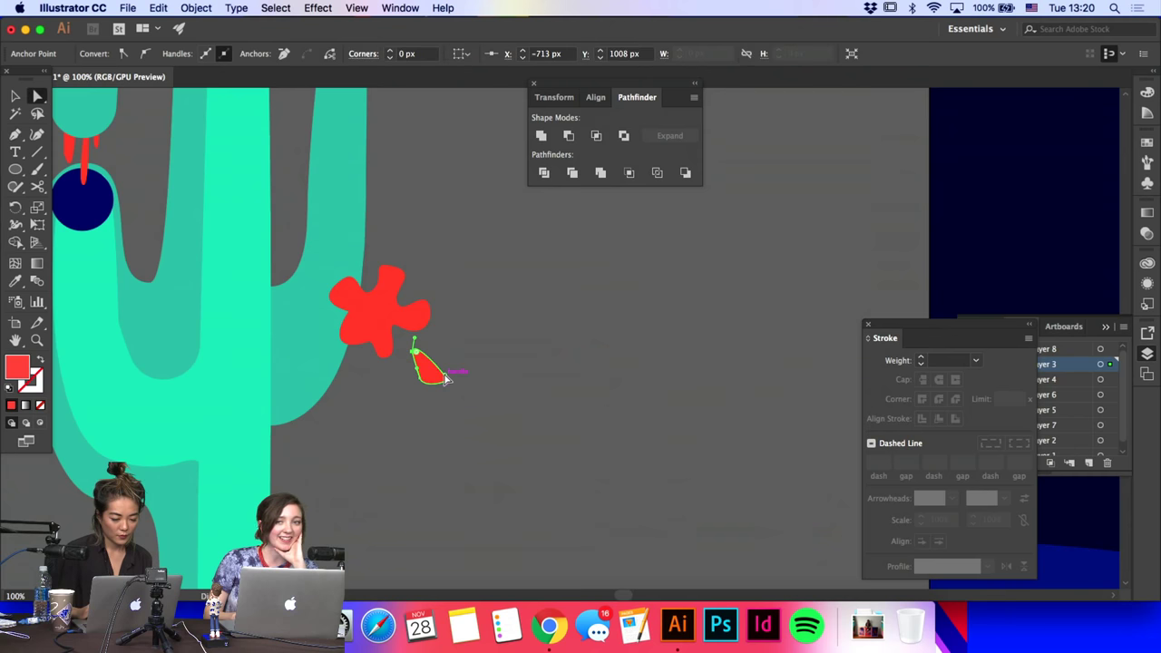
Step: Remove the small loose red petal shape just below the flower on the right arm
{"action": "left_click", "coordinate": [471, 341]}
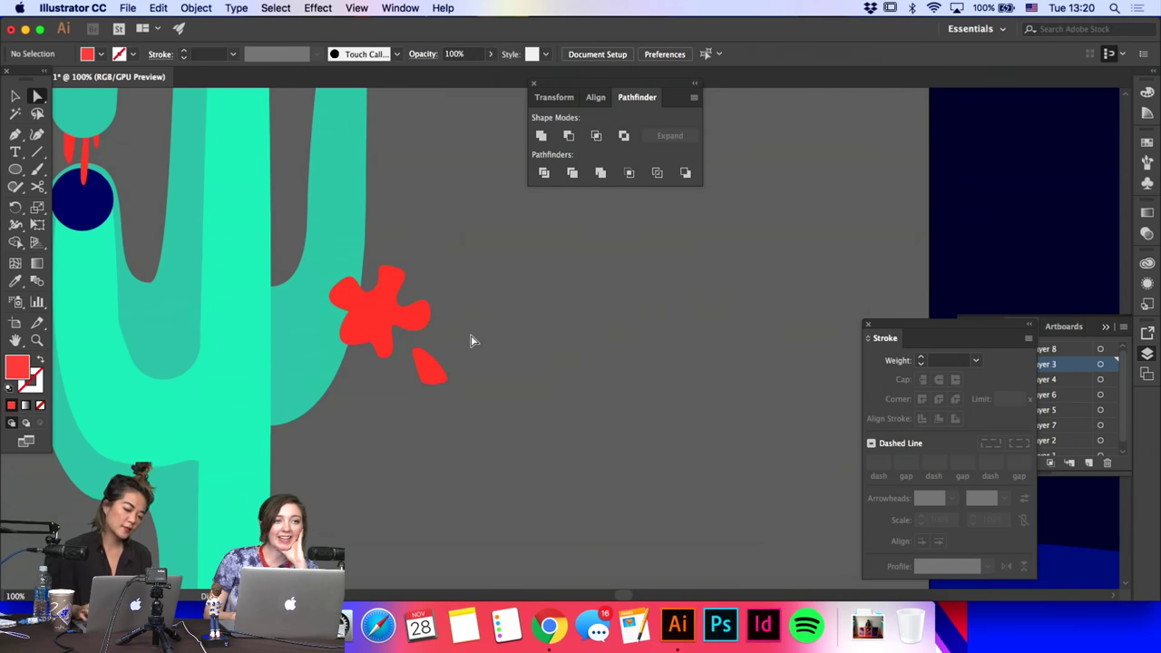
{"action": "key", "text": "super+minus"}
{"action": "key", "text": "super+minus"}
{"action": "key", "text": "super+minus"}
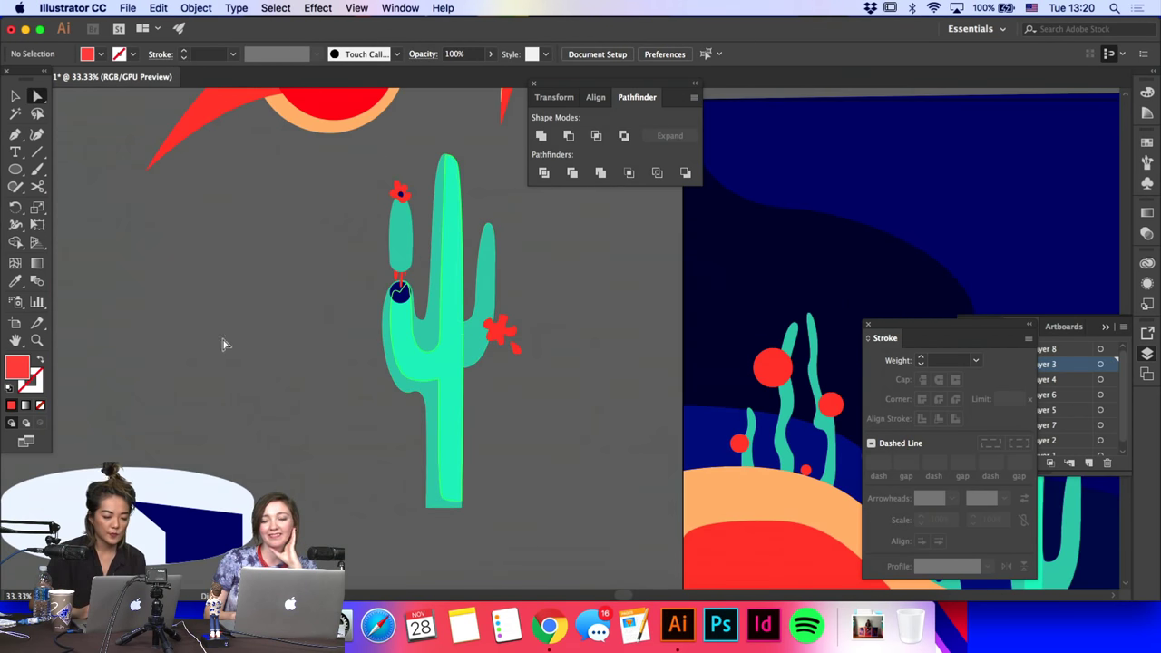
{"action": "key", "text": "super+equal"}
{"action": "key", "text": "super+equal"}
{"action": "key", "text": "super+equal"}
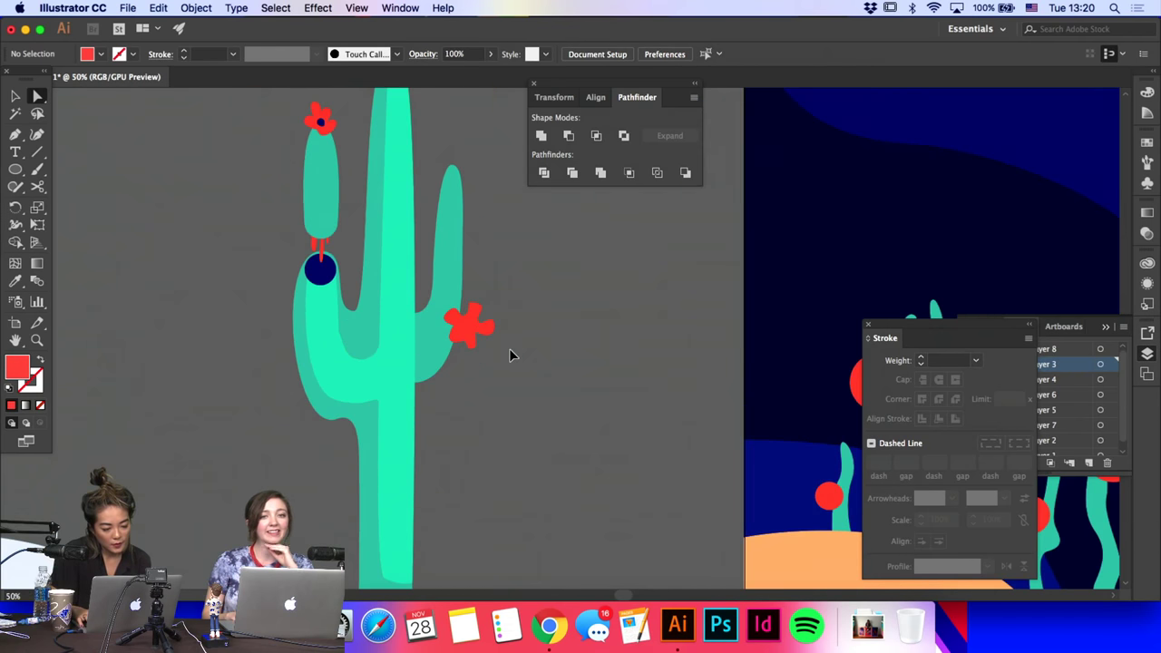
Step: Draw a rounded center about 25 by 23 px in the right arm's flower and fill it with the navy sampled from the arm's circle
{"action": "left_click", "coordinate": [16, 134]}
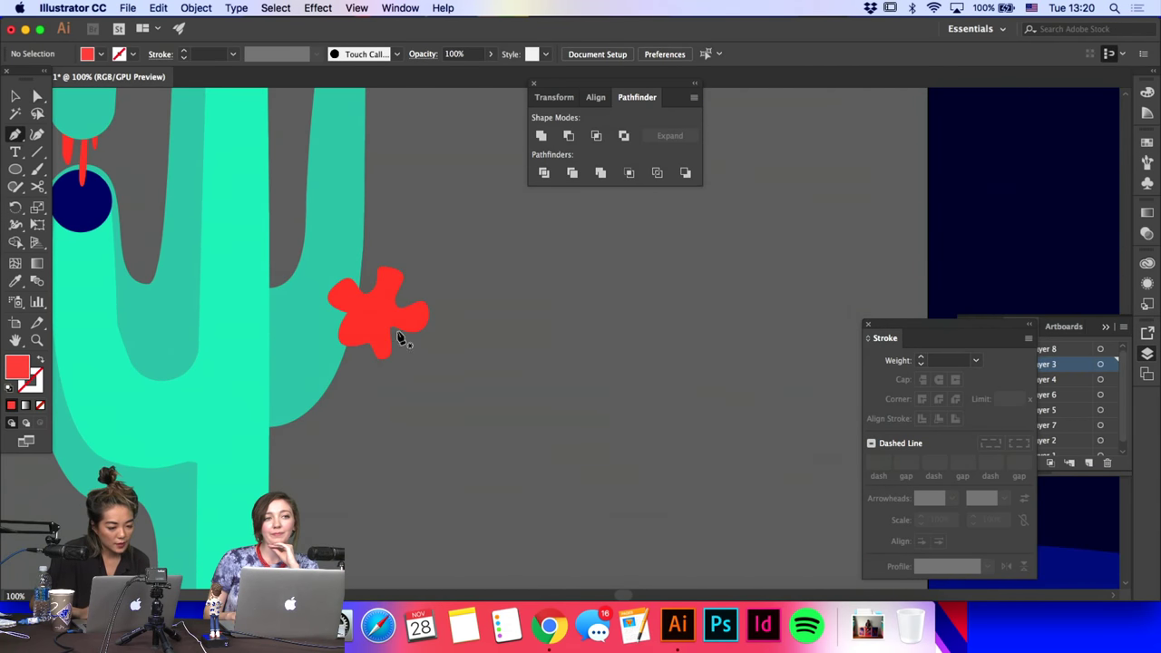
{"action": "left_click", "coordinate": [366, 320]}
{"action": "left_click", "coordinate": [377, 310]}
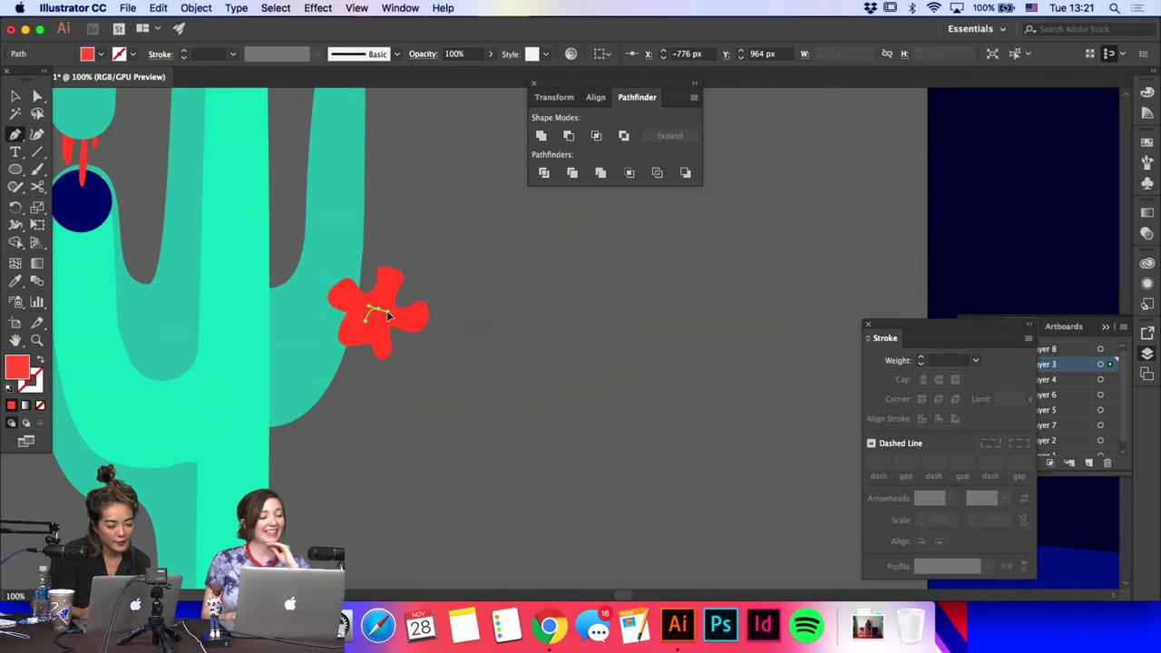
{"action": "left_click_drag", "start_coordinate": [386, 312], "coordinate": [355, 308]}
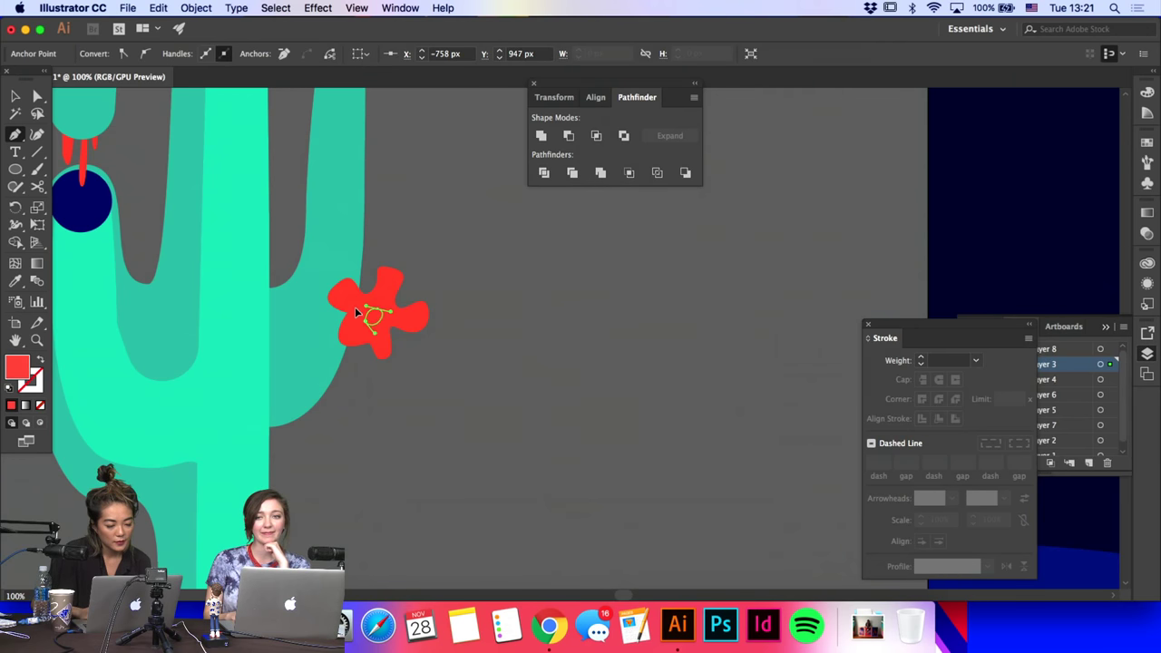
{"action": "key", "text": "i"}
{"action": "left_click", "coordinate": [82, 228]}
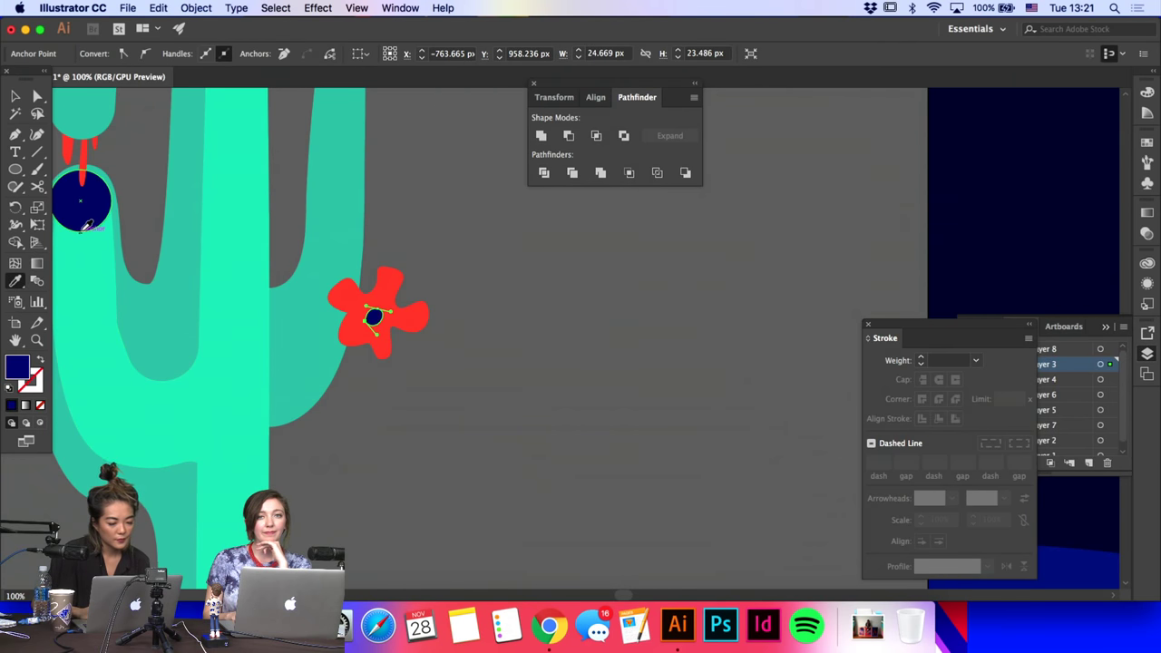
Step: Add an anchor point to the flower's lower inner petal and pull the petal farther out over the arm with a rounder tip
{"action": "key", "text": "a"}
{"action": "left_click", "coordinate": [353, 349]}
{"action": "left_click_drag", "start_coordinate": [368, 346], "coordinate": [329, 353]}
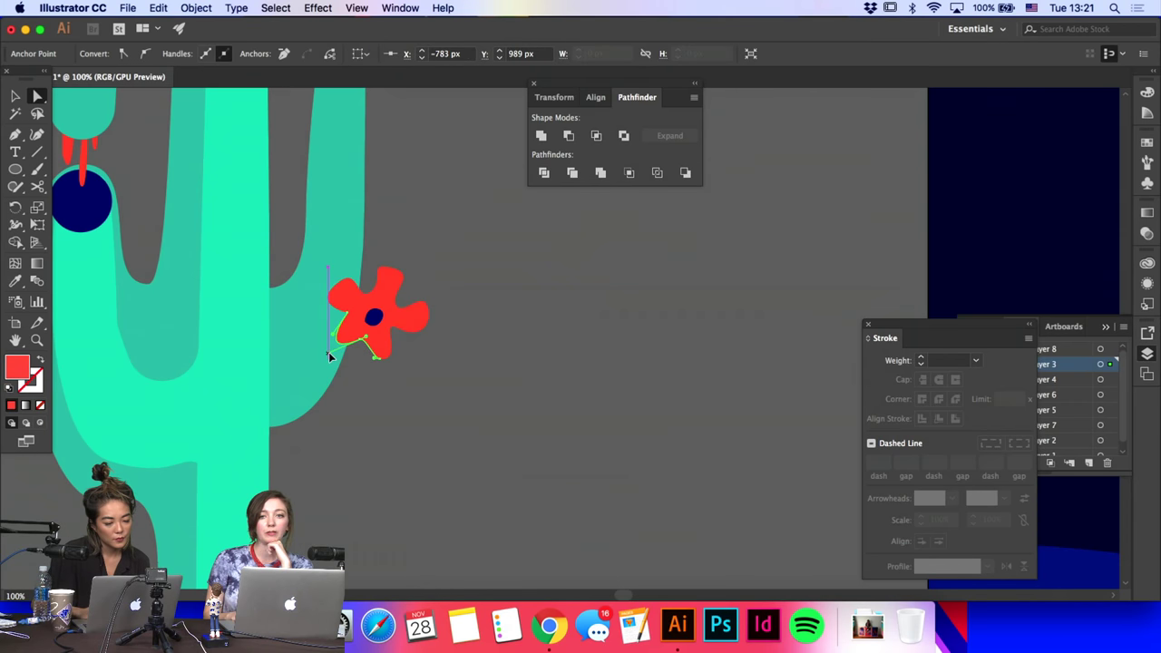
{"action": "key", "text": "p"}
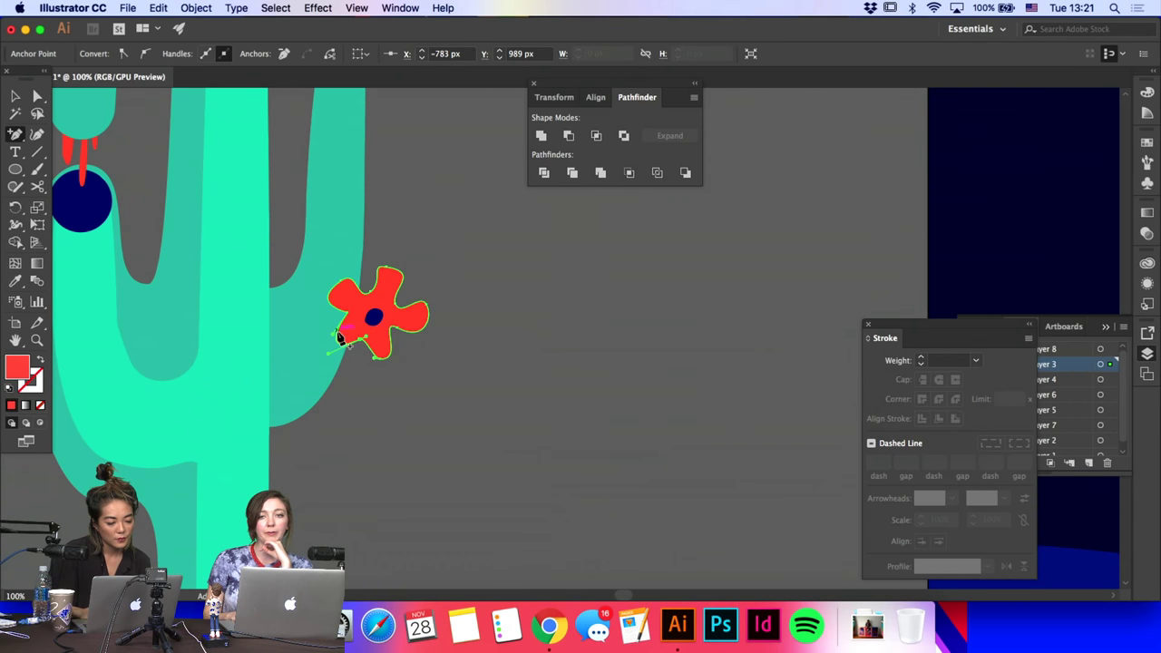
{"action": "left_click", "coordinate": [339, 338]}
{"action": "key", "text": "a"}
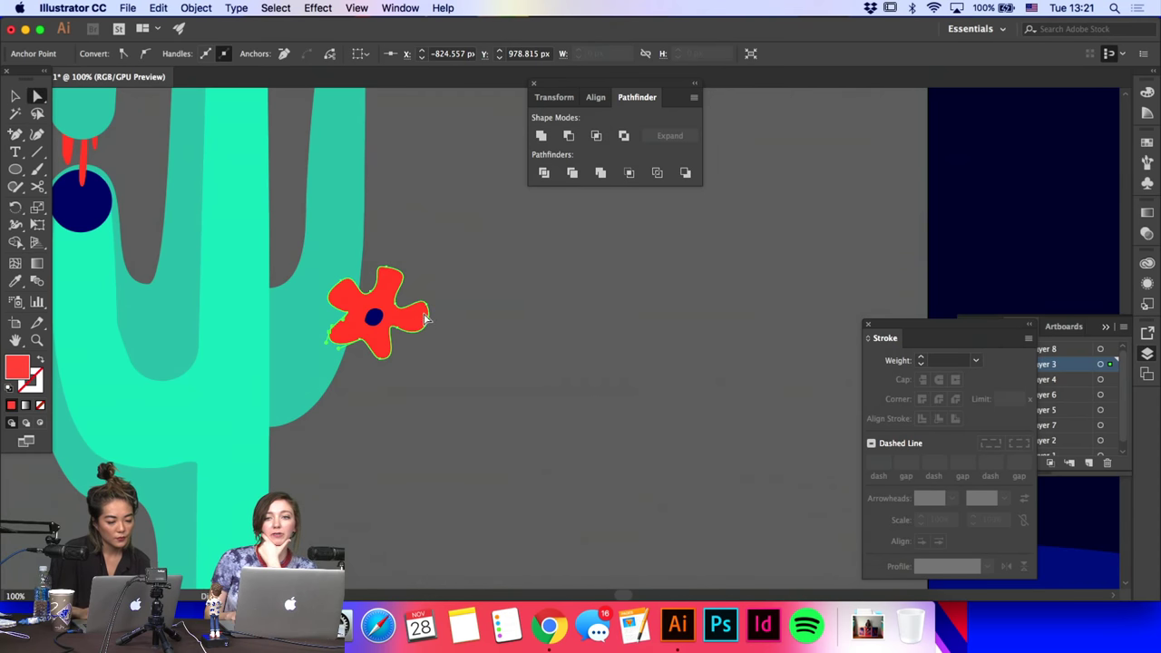
{"action": "left_click", "coordinate": [461, 336]}
{"action": "key", "text": "super+minus"}
{"action": "key", "text": "super+minus"}
{"action": "key", "text": "super+minus"}
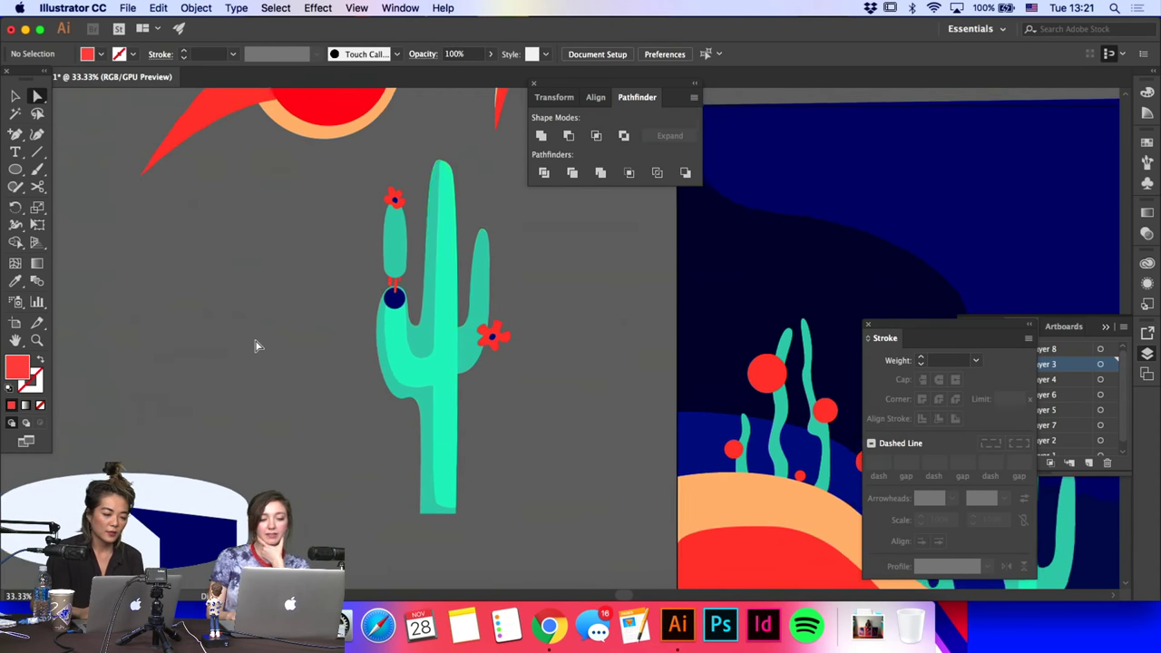
Step: Move the red and orange fireball group away from the end of the thick red tube
{"action": "scroll", "coordinate": [256, 345], "scroll_direction": "right", "scroll_amount": 6}
{"action": "scroll", "coordinate": [256, 345], "scroll_direction": "up", "scroll_amount": 3}
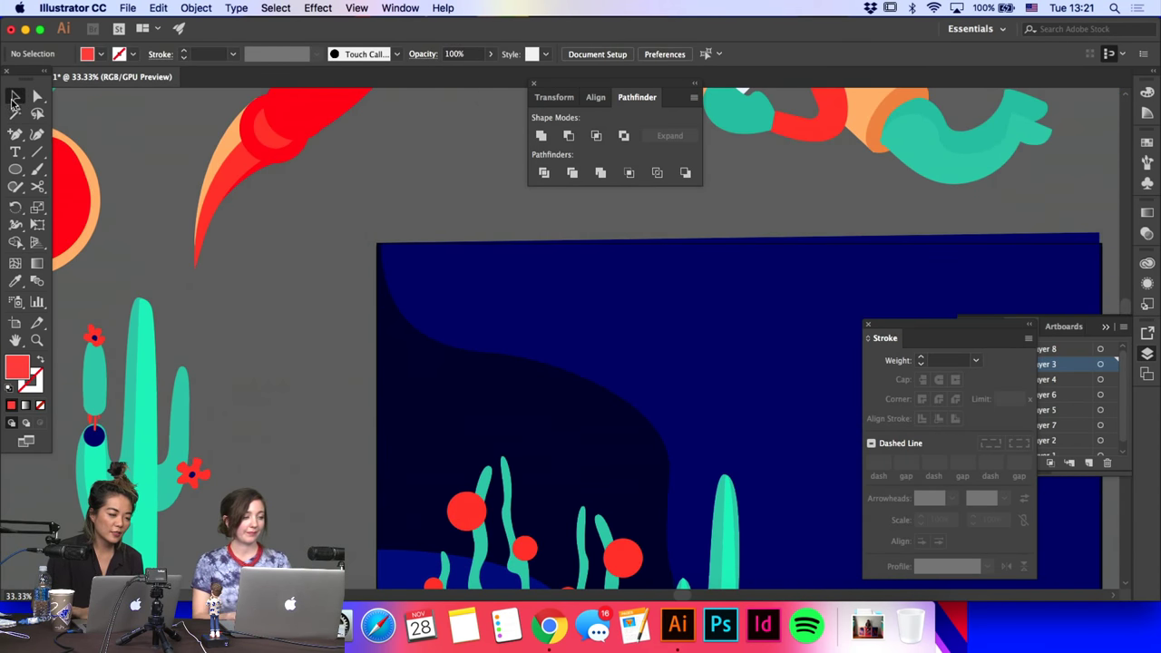
{"action": "left_click", "coordinate": [15, 95]}
{"action": "scroll", "coordinate": [263, 240], "scroll_direction": "up", "scroll_amount": 3}
{"action": "left_click", "coordinate": [272, 243]}
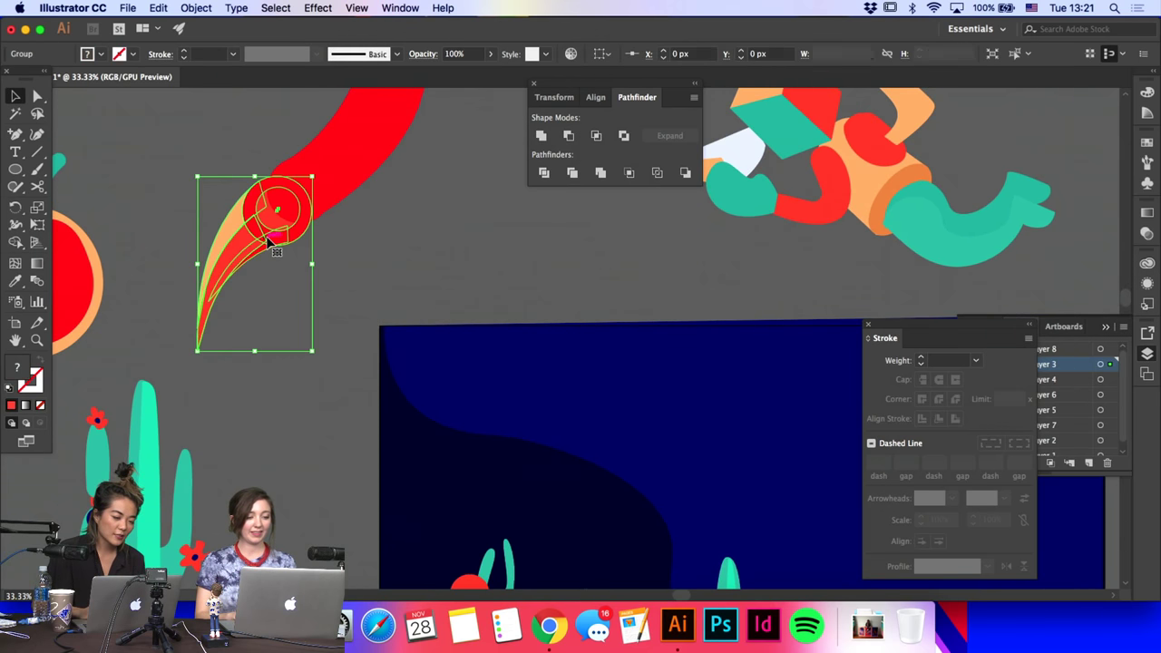
{"action": "left_click", "coordinate": [207, 238]}
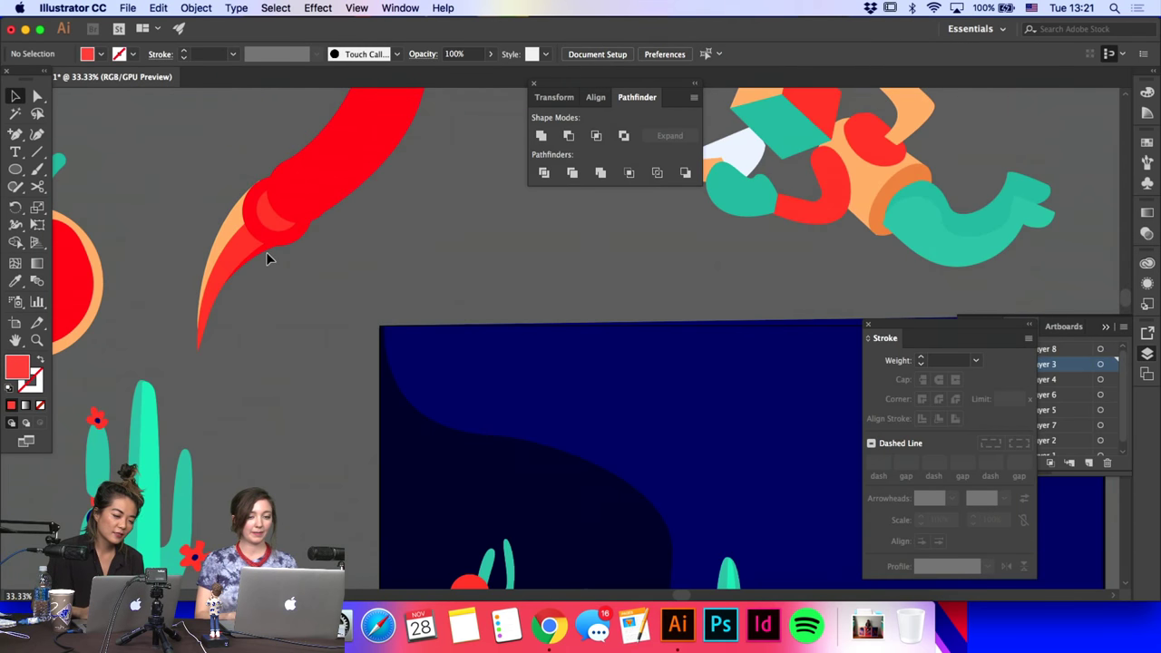
{"action": "left_click_drag", "start_coordinate": [267, 259], "coordinate": [189, 242]}
{"action": "left_click", "coordinate": [298, 287]}
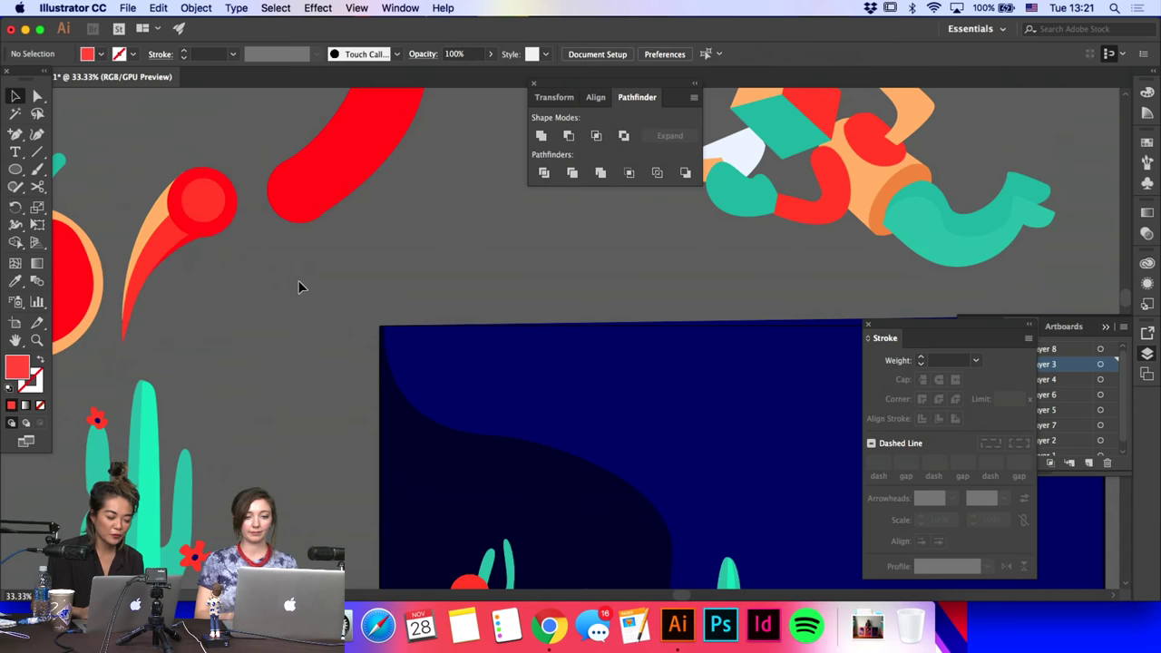
{"action": "scroll", "coordinate": [299, 287], "scroll_direction": "down", "scroll_amount": 5}
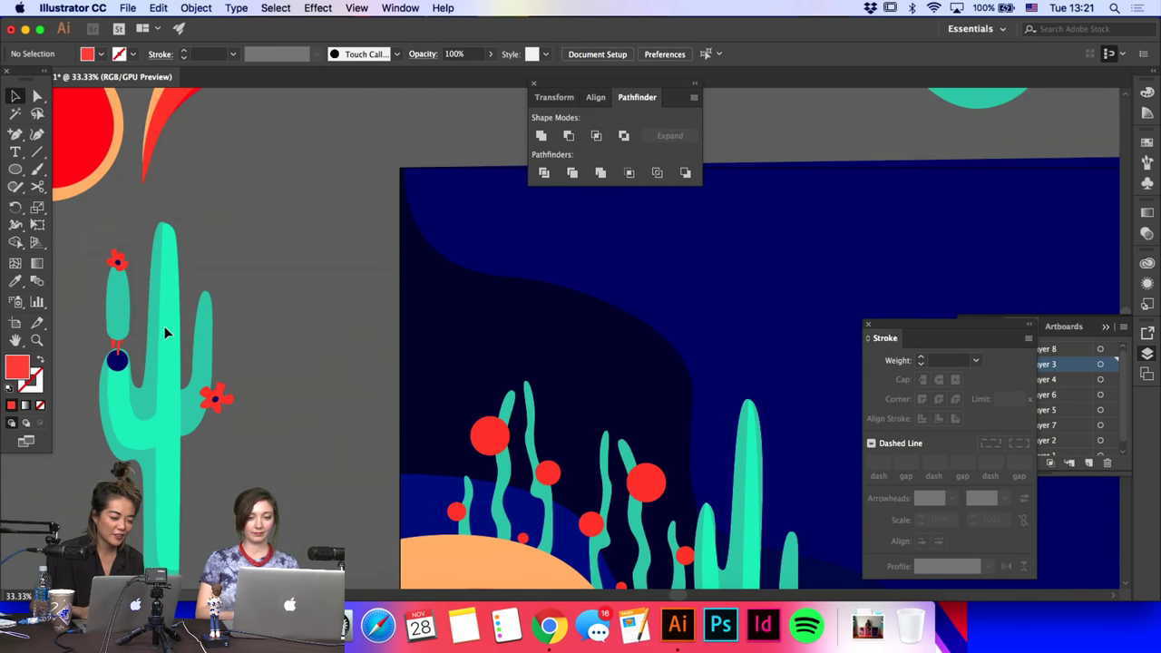
{"action": "left_click_drag", "start_coordinate": [165, 326], "coordinate": [282, 466]}
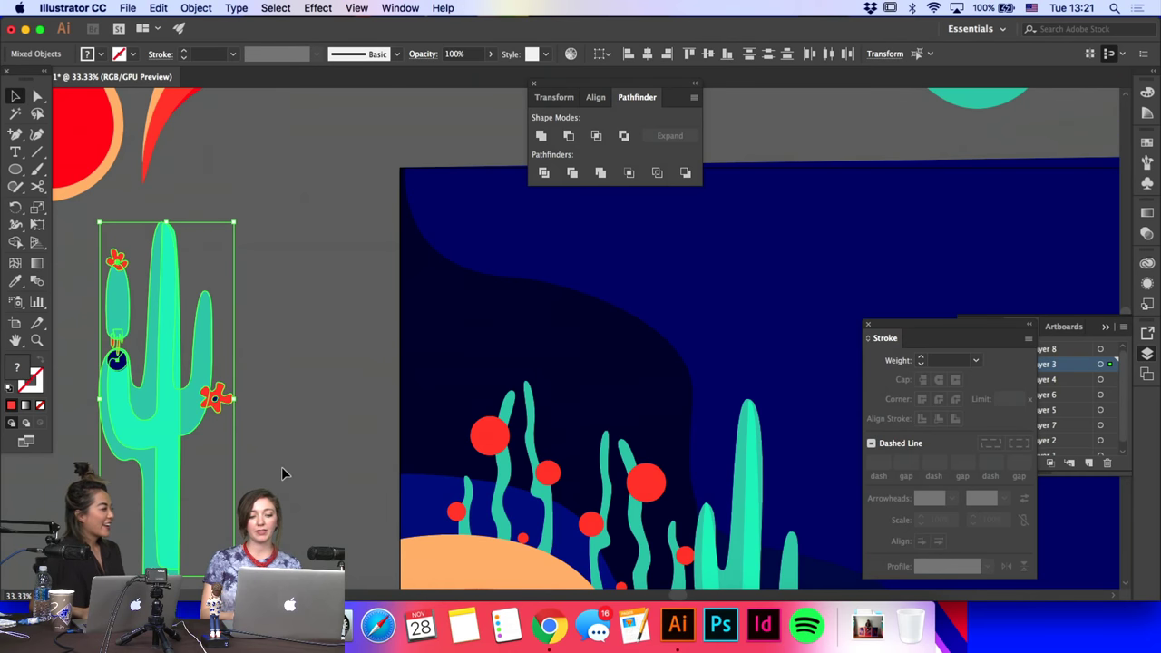
{"action": "scroll", "coordinate": [289, 402], "scroll_direction": "down", "scroll_amount": 1}
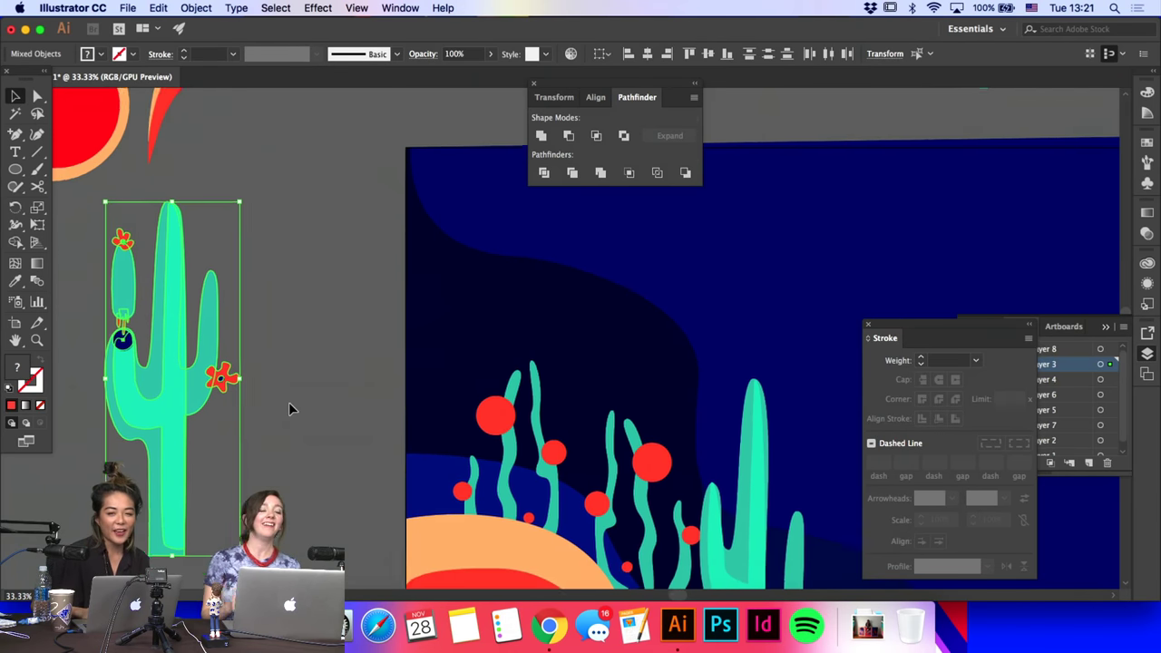
{"action": "scroll", "coordinate": [288, 408], "scroll_direction": "down", "scroll_amount": 2}
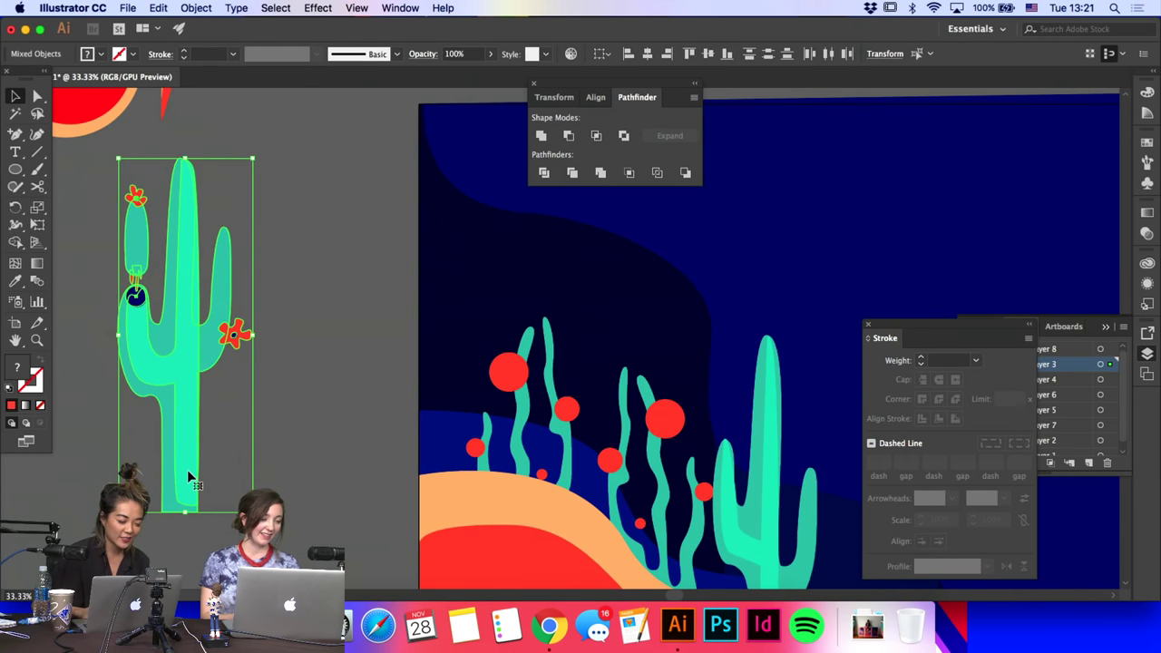
{"action": "left_click", "coordinate": [213, 483]}
Step: Extend the lower edge of the cactus trunk's mint highlight down to the trunk's base
{"action": "key", "text": "a"}
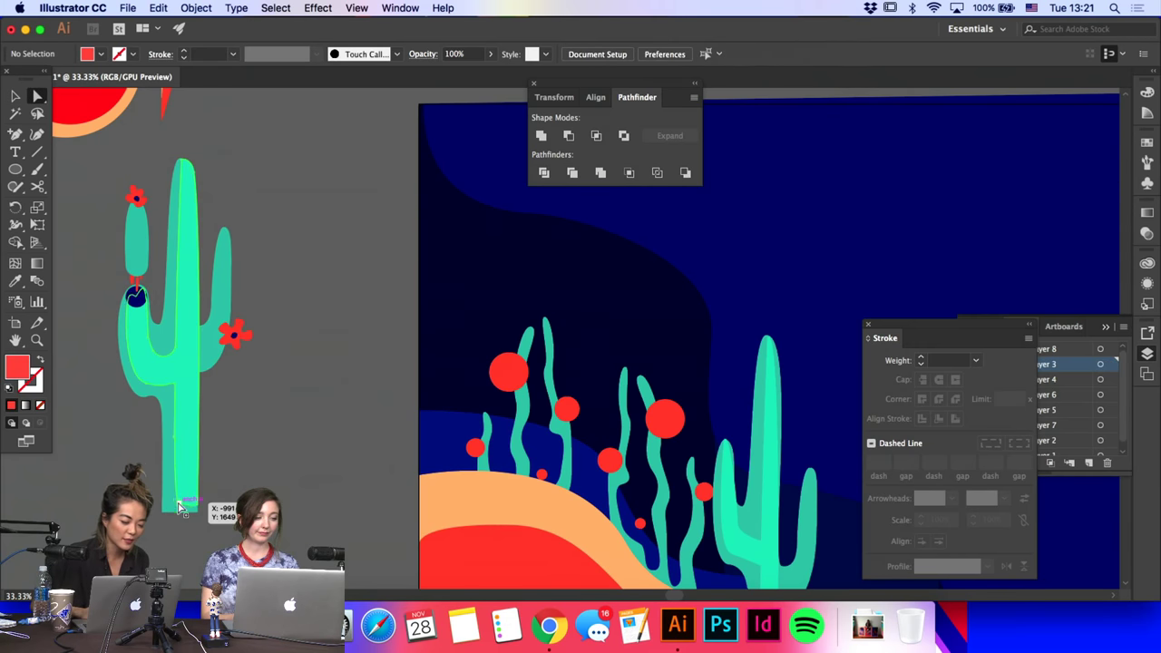
{"action": "left_click", "coordinate": [180, 509]}
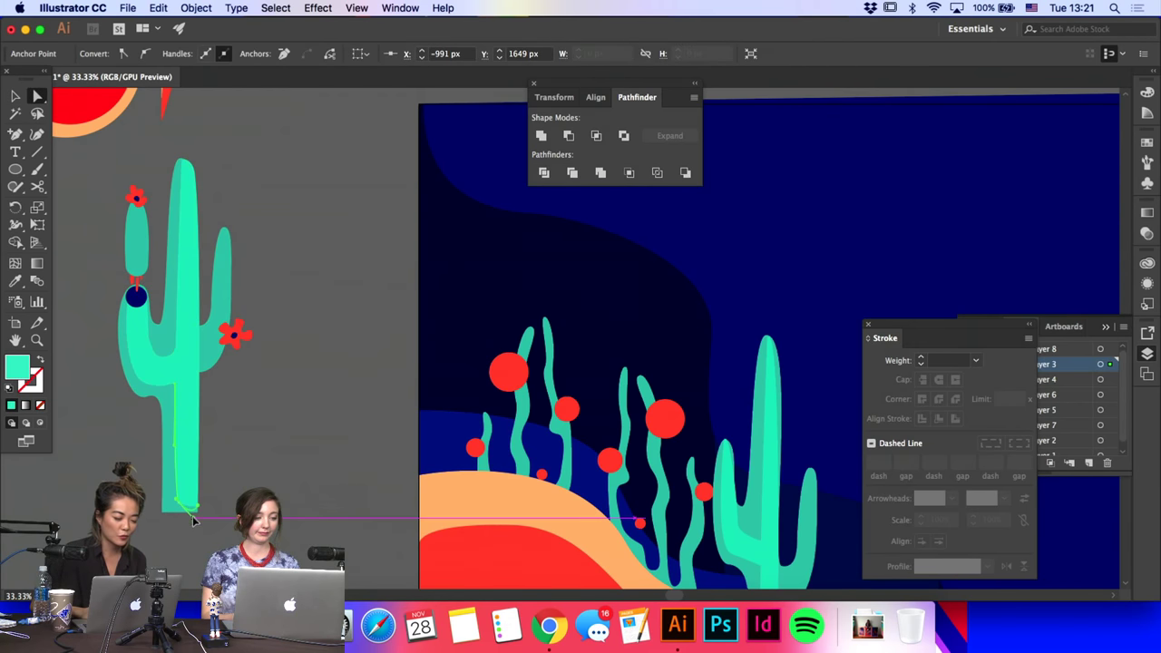
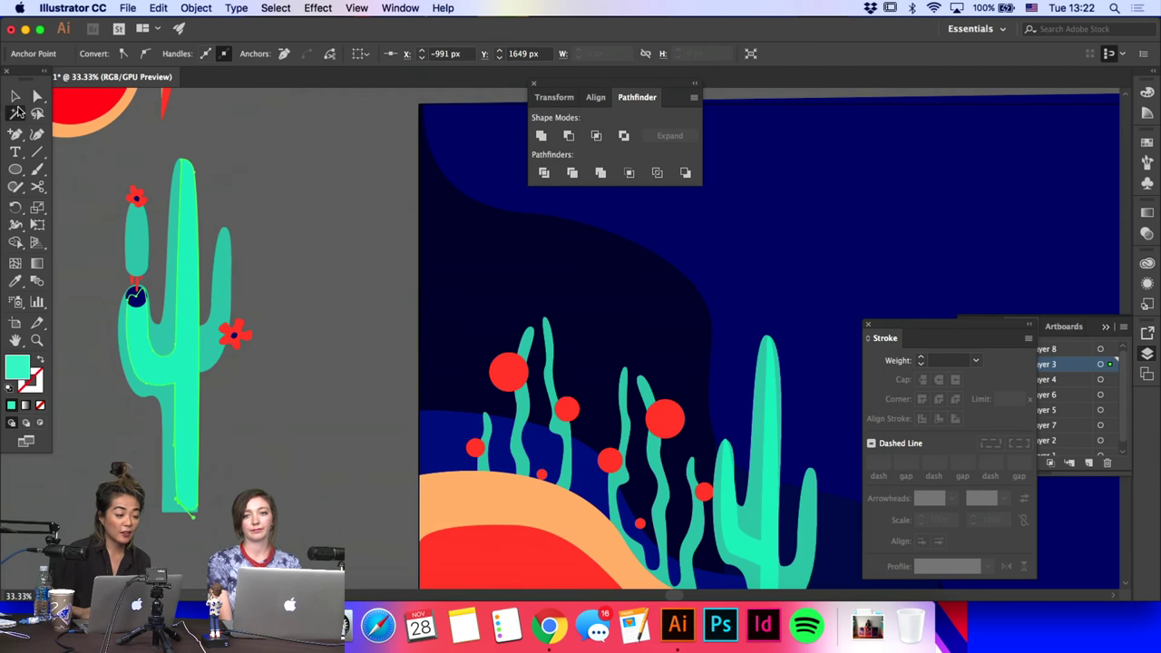
{"action": "left_click", "coordinate": [16, 96]}
{"action": "left_click", "coordinate": [108, 210]}
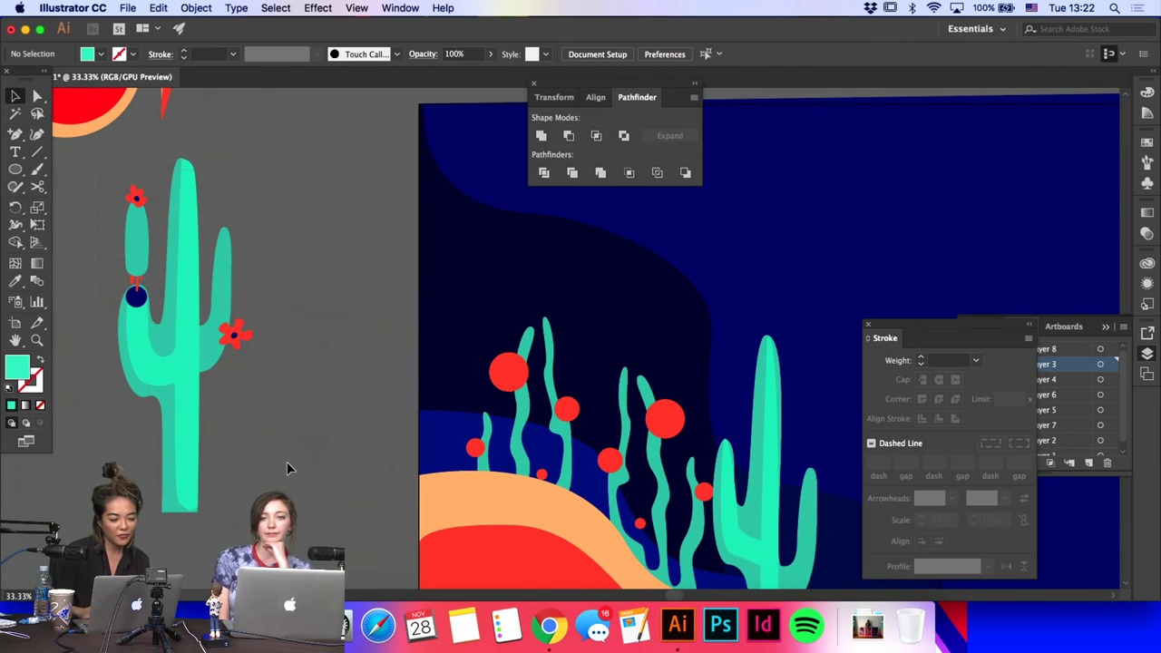
Step: Group all parts of the flowered cactus and move the group closer to the poster artboard
{"action": "left_click_drag", "start_coordinate": [286, 470], "coordinate": [286, 469]}
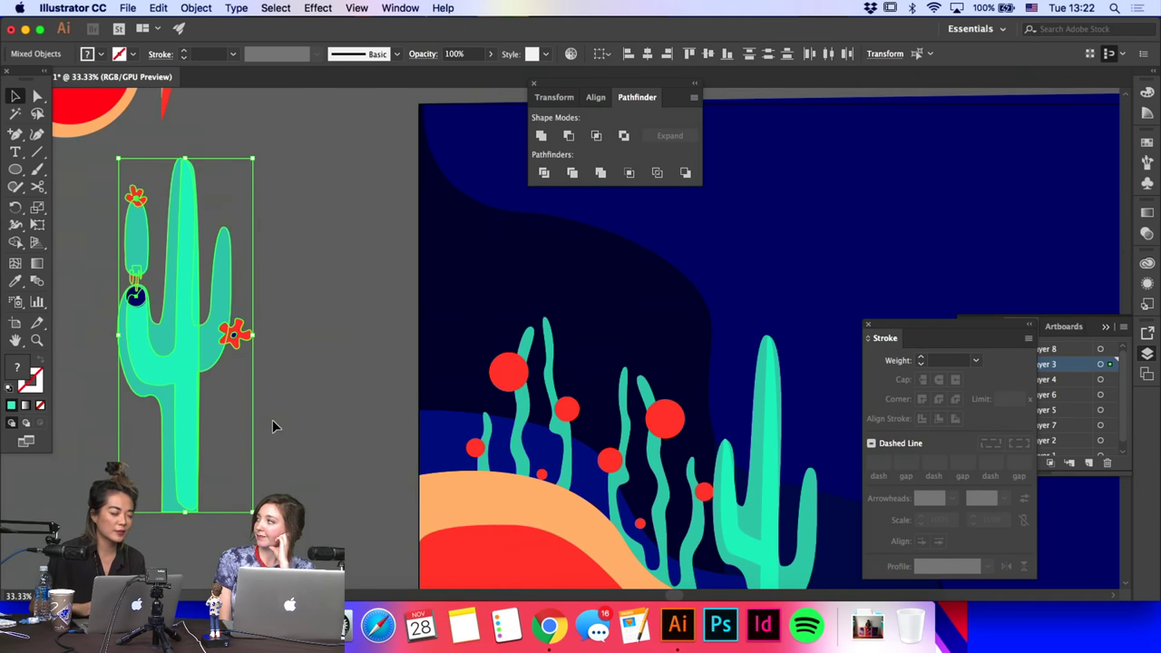
{"action": "left_click_drag", "start_coordinate": [186, 362], "coordinate": [294, 377]}
{"action": "key", "text": "super+minus"}
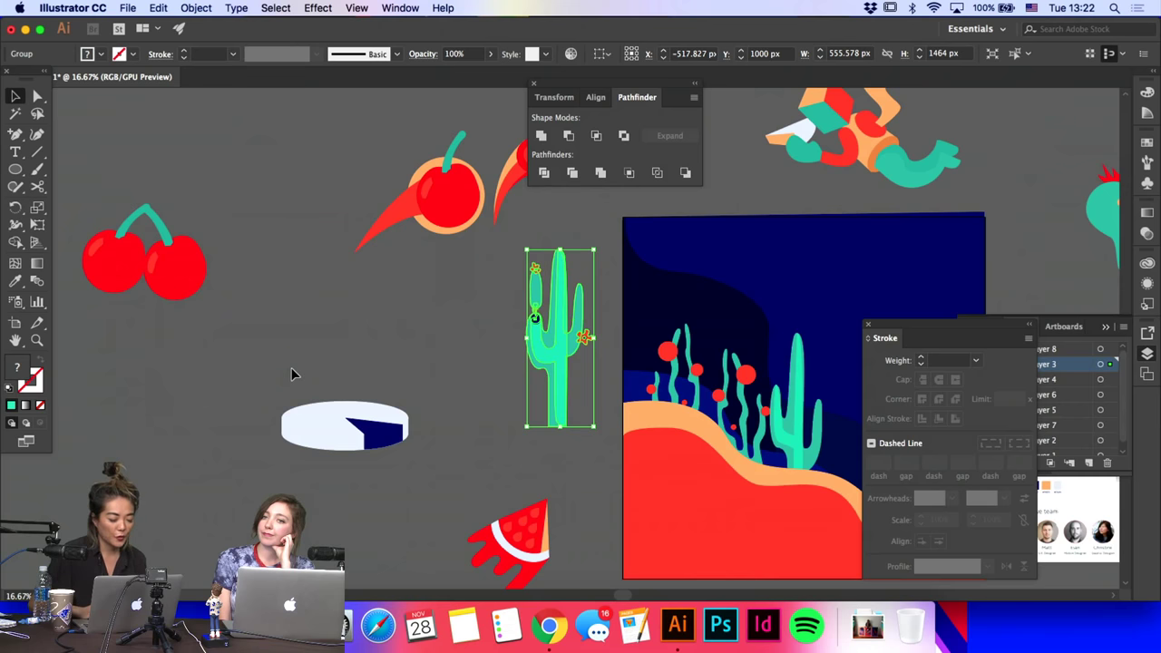
{"action": "scroll", "coordinate": [291, 367], "scroll_direction": "right", "scroll_amount": 1}
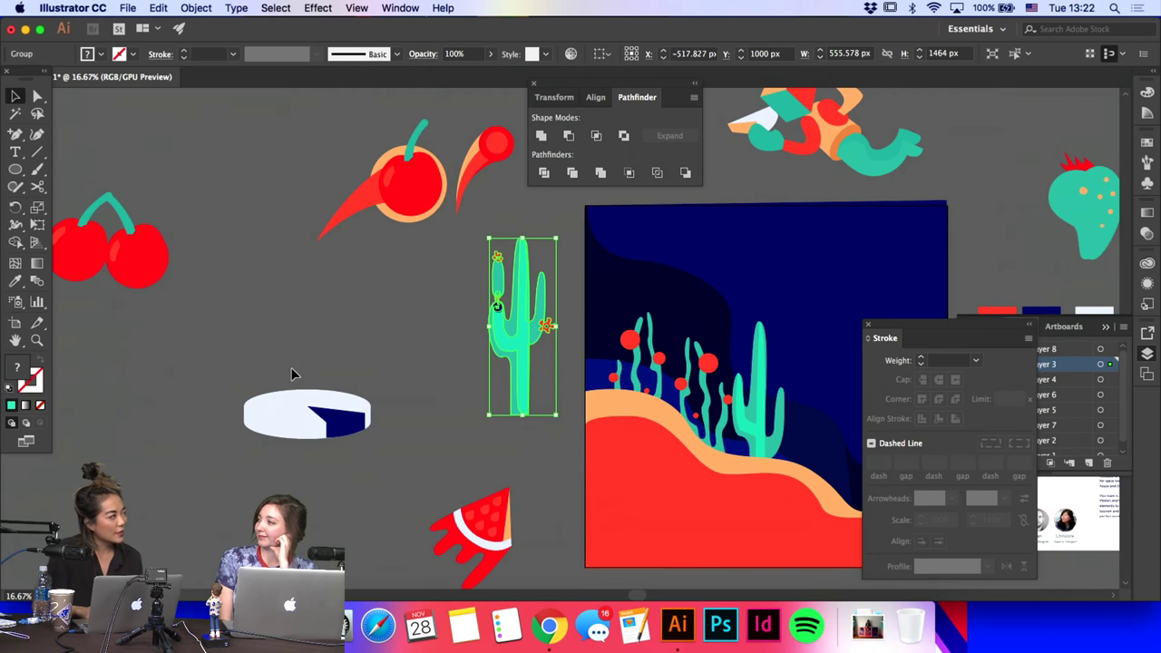
{"action": "left_click", "coordinate": [229, 380]}
{"action": "scroll", "coordinate": [229, 380], "scroll_direction": "right", "scroll_amount": 10}
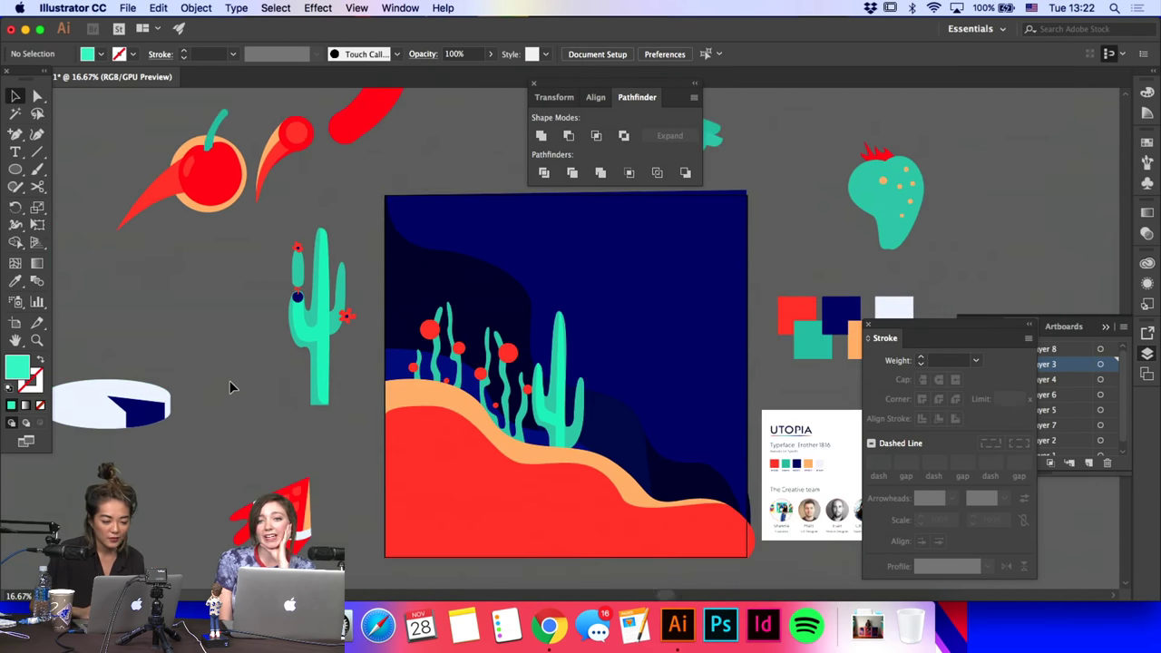
{"action": "left_click", "coordinate": [294, 292]}
{"action": "left_click", "coordinate": [189, 306]}
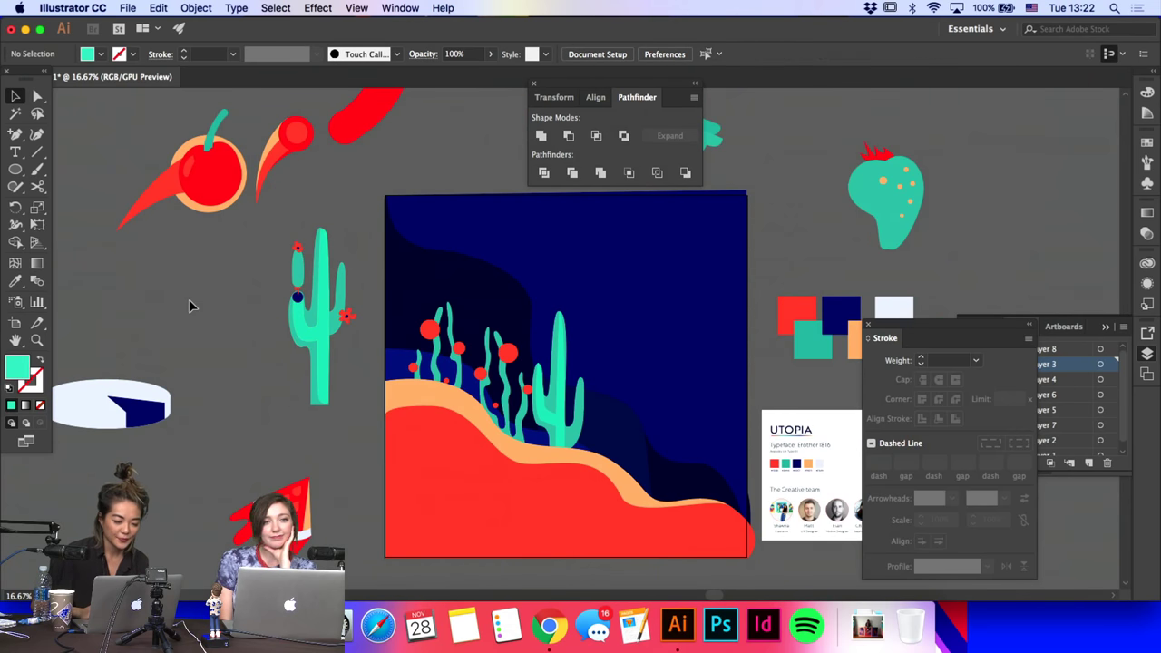
Step: Move the second seaweed cluster with red balls slightly lower behind the dune
{"action": "scroll", "coordinate": [189, 306], "scroll_direction": "right", "scroll_amount": 4}
{"action": "left_click", "coordinate": [422, 343]}
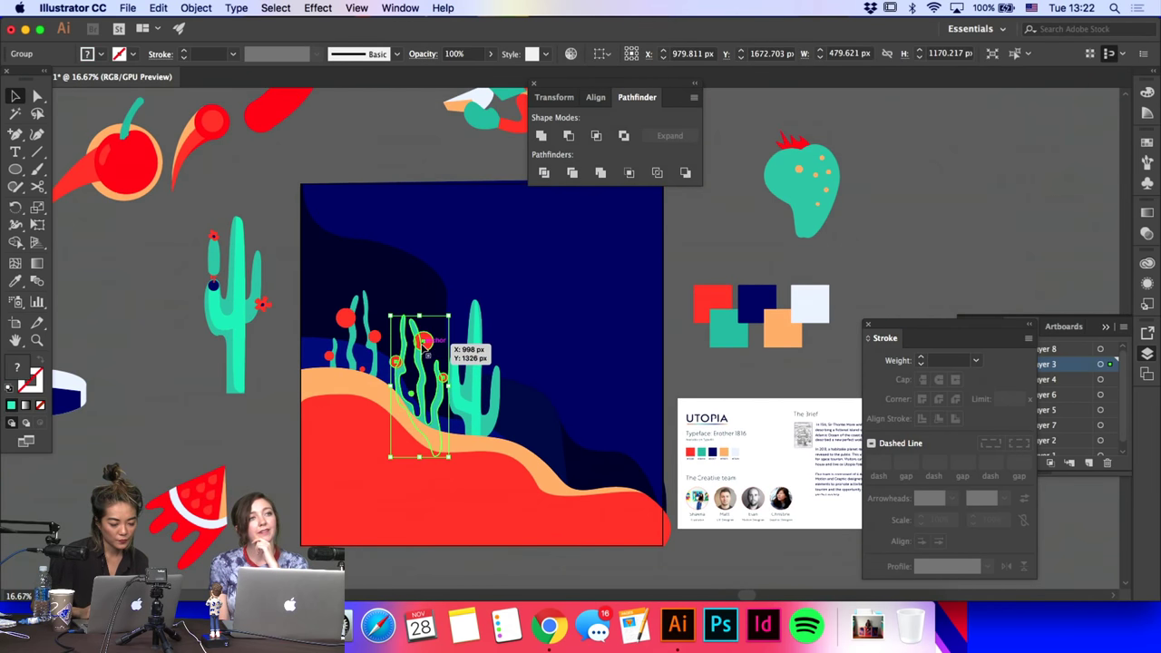
{"action": "left_click_drag", "start_coordinate": [423, 343], "coordinate": [424, 373]}
{"action": "left_click", "coordinate": [537, 308]}
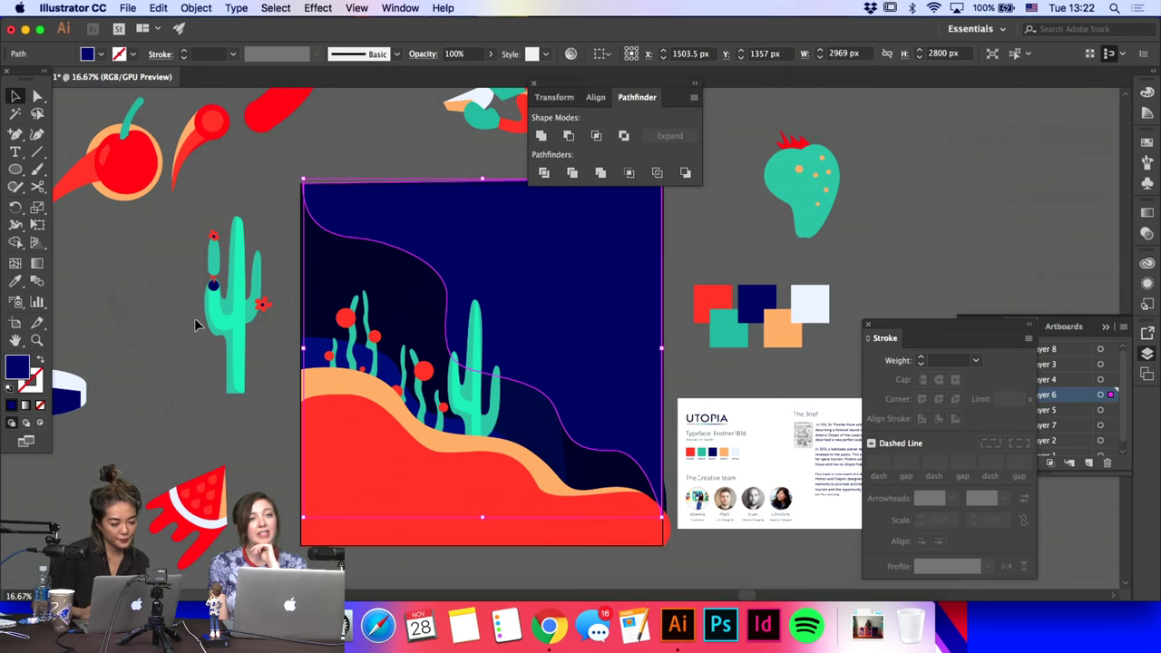
Step: Place the flowered cactus on the dune's lower slope and the red fireball above the first seaweed cluster
{"action": "left_click_drag", "start_coordinate": [230, 320], "coordinate": [577, 453]}
{"action": "left_click", "coordinate": [473, 361]}
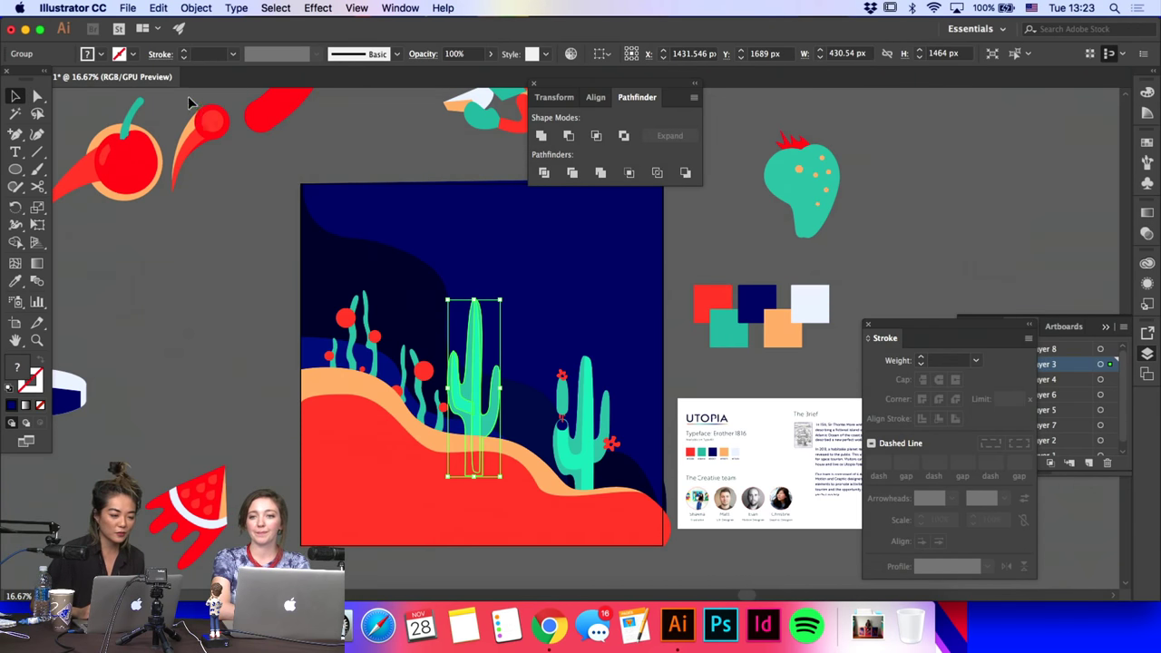
{"action": "left_click_drag", "start_coordinate": [207, 132], "coordinate": [351, 267]}
{"action": "left_click", "coordinate": [201, 264]}
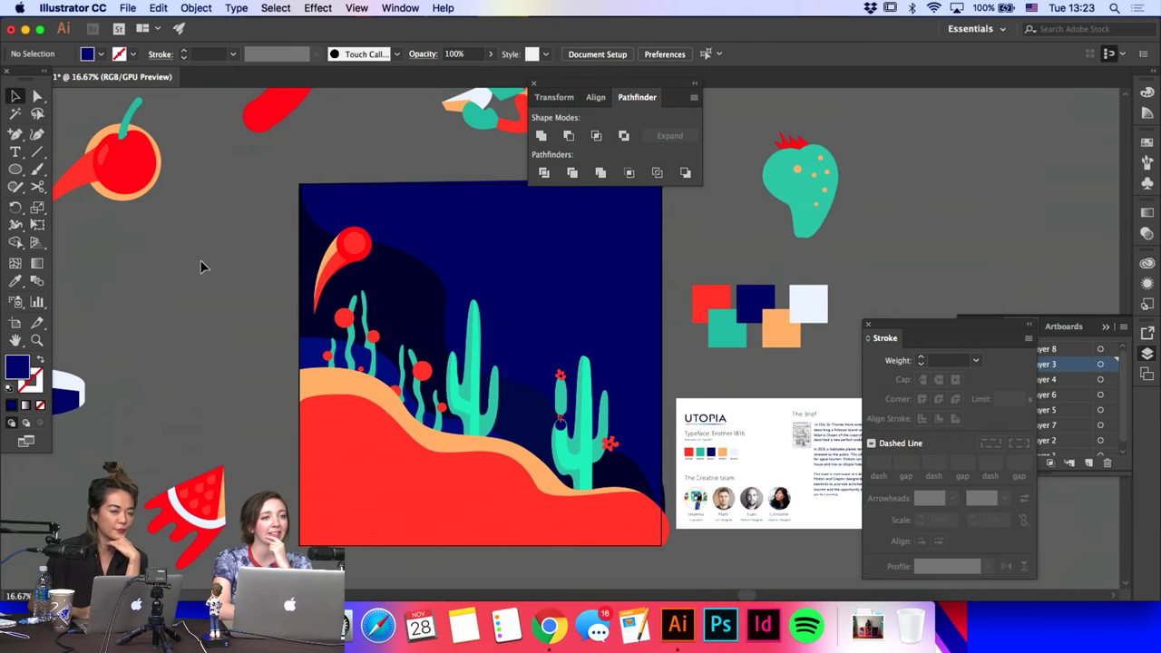
Step: Scale down the plain cactus and set it on the dune beside the second seaweed cluster
{"action": "scroll", "coordinate": [202, 264], "scroll_direction": "right", "scroll_amount": 5}
{"action": "left_click", "coordinate": [415, 399]}
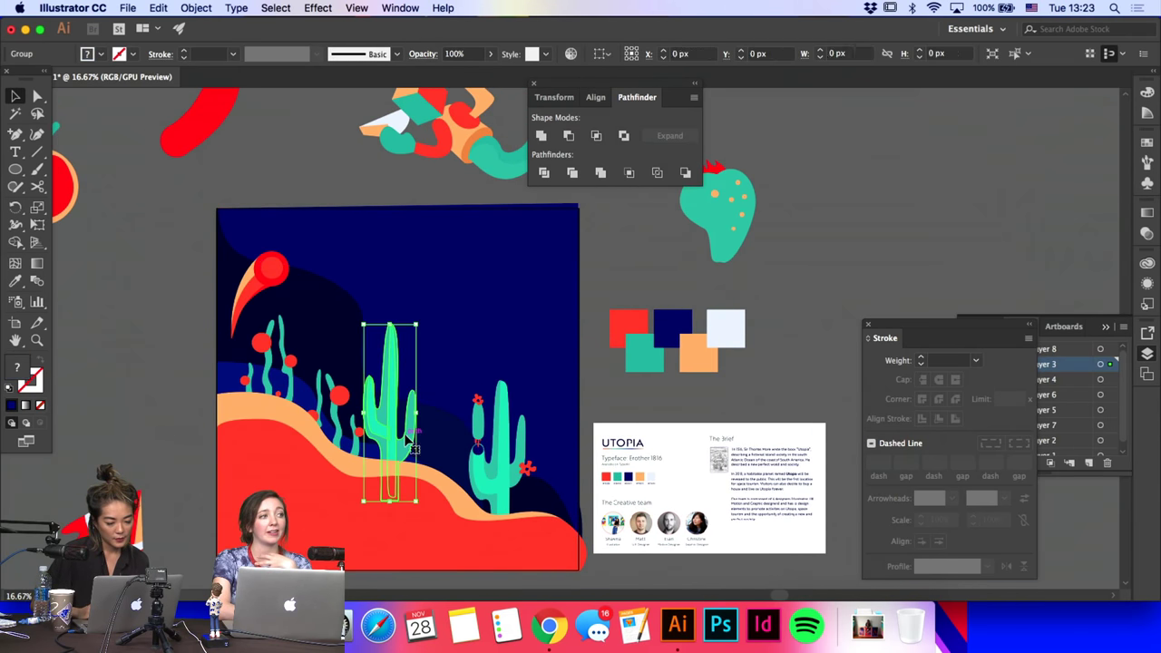
{"action": "left_click_drag", "start_coordinate": [416, 501], "coordinate": [397, 468]}
{"action": "left_click", "coordinate": [503, 449]}
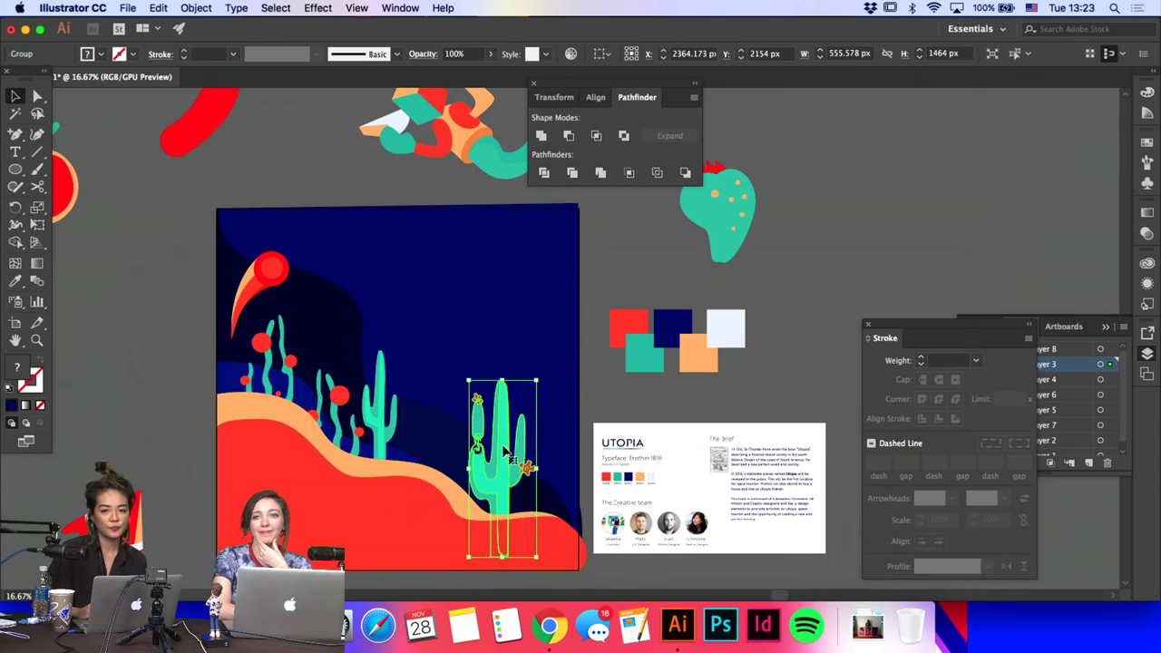
{"action": "left_click", "coordinate": [621, 292]}
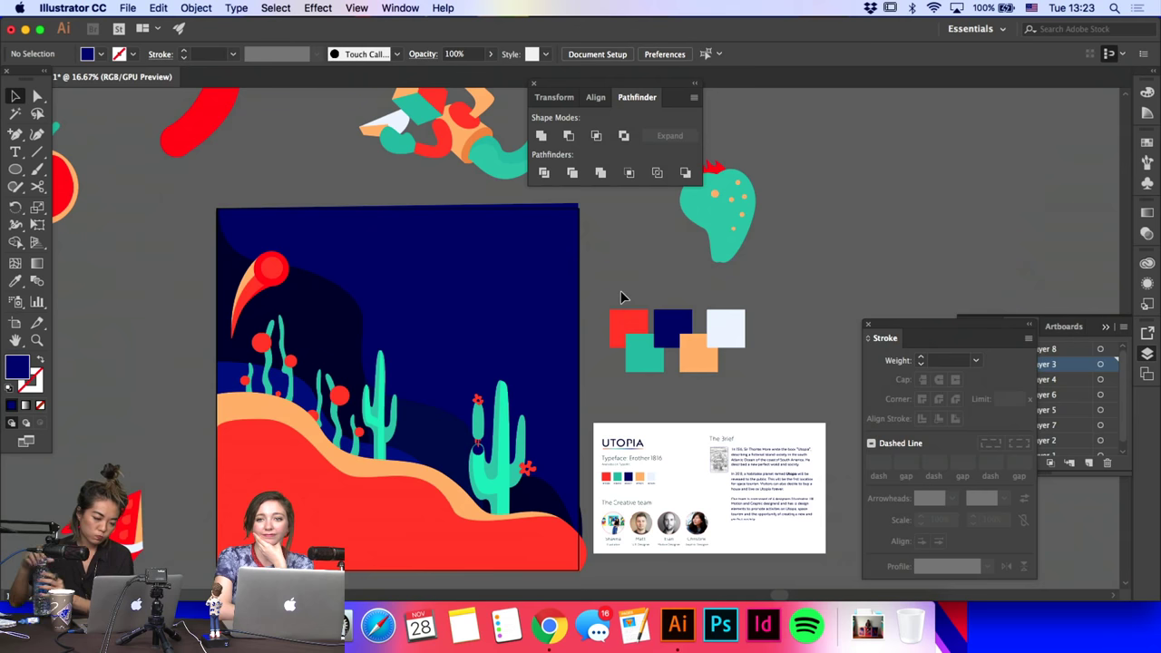
Step: Reshape the red dune's lower slope and align its right end with the artboard edge at X 3000 px, Y 2654 px
{"action": "key", "text": "a"}
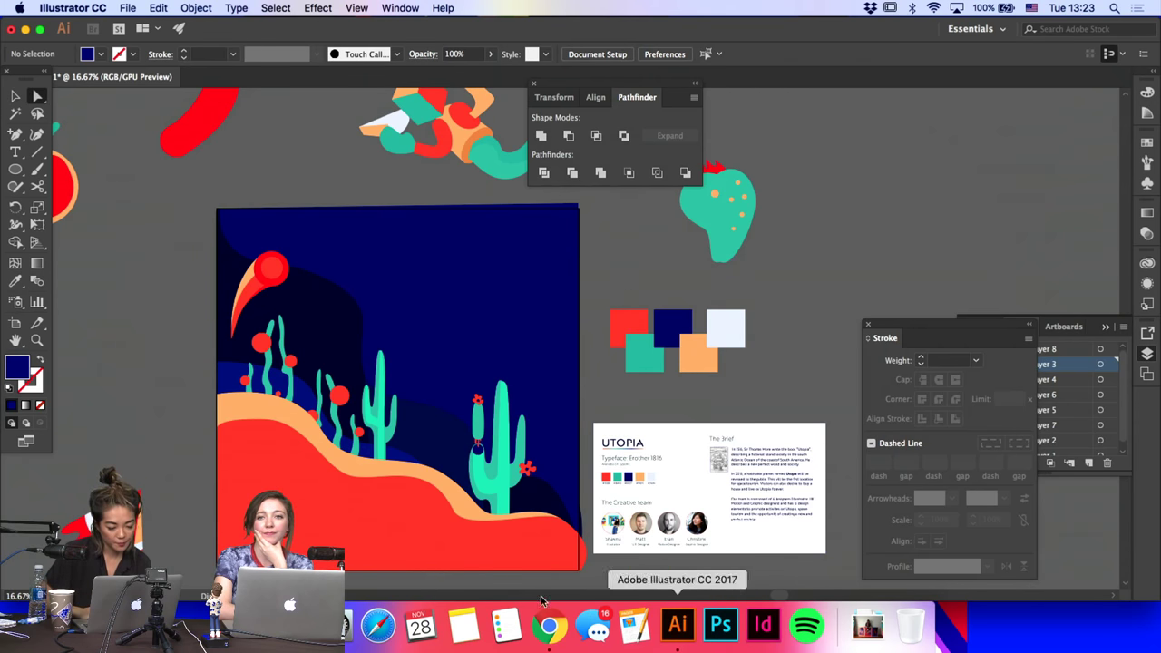
{"action": "left_click", "coordinate": [460, 519]}
{"action": "left_click", "coordinate": [459, 516]}
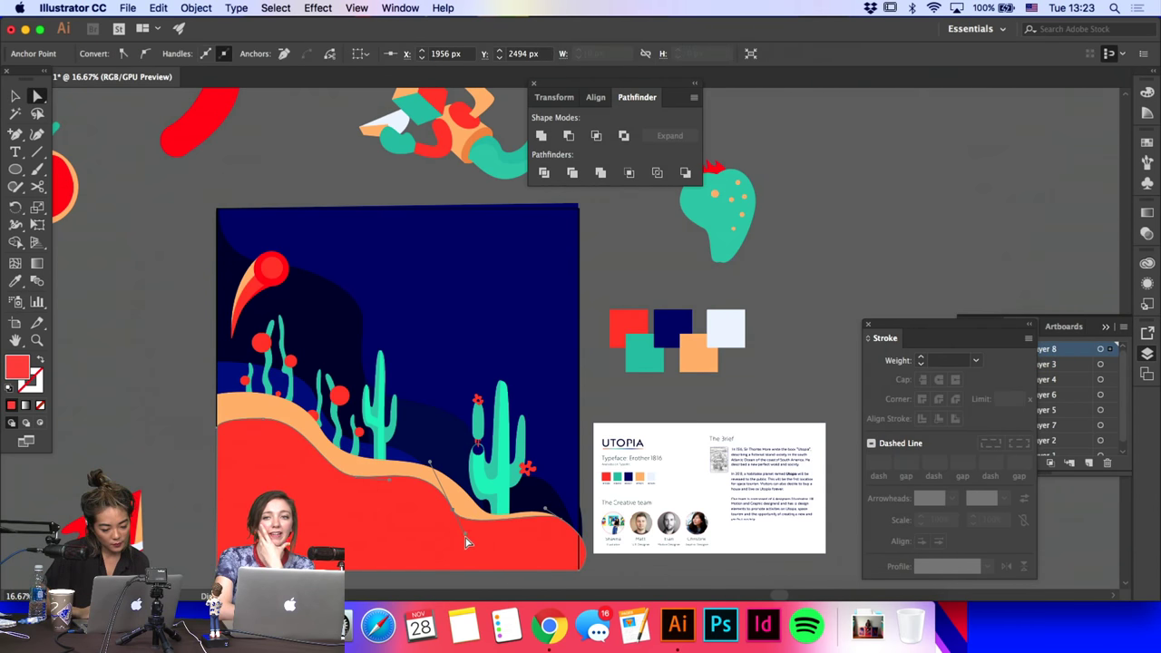
{"action": "left_click_drag", "start_coordinate": [463, 534], "coordinate": [475, 546]}
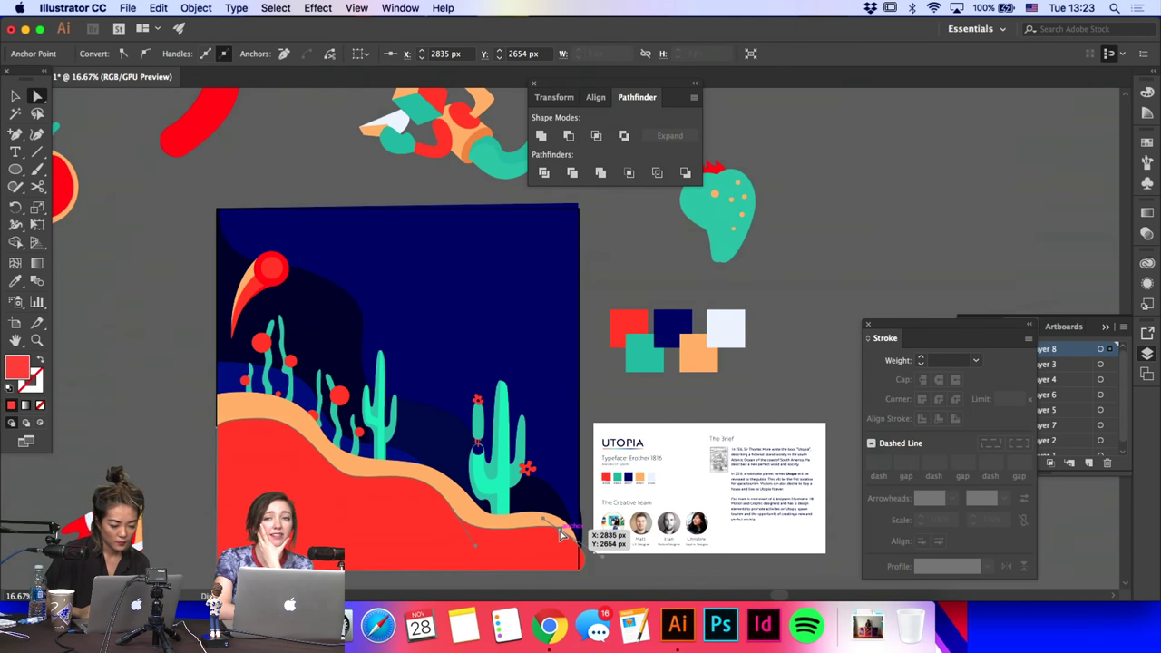
{"action": "key", "text": "c"}
{"action": "left_click", "coordinate": [577, 544]}
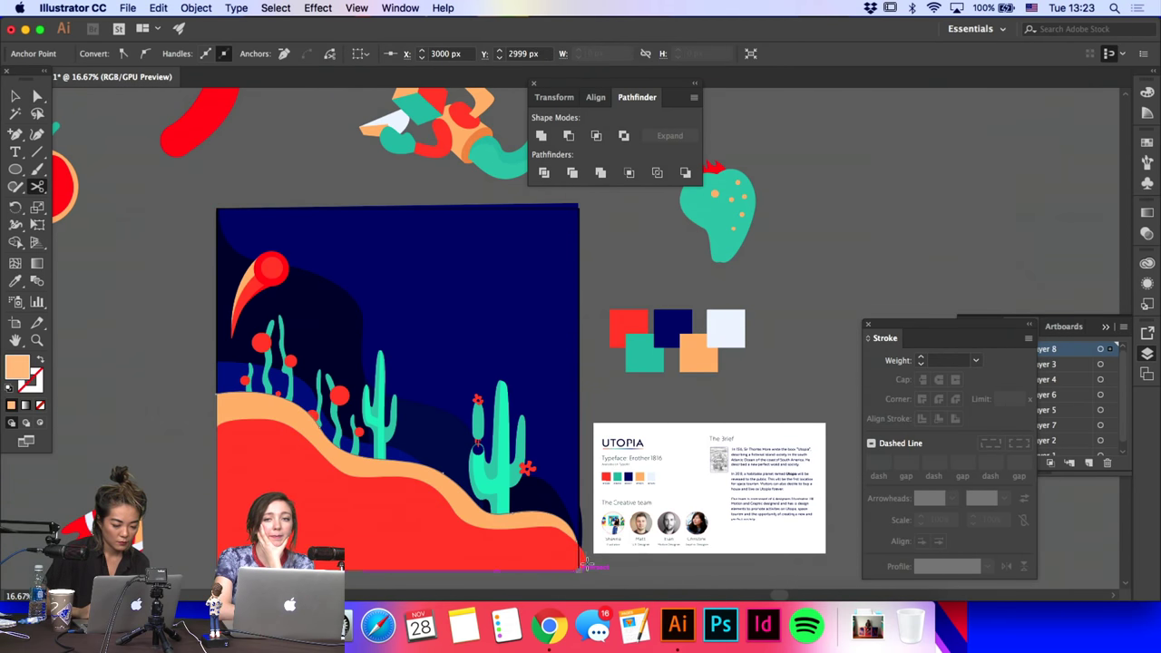
{"action": "key", "text": "a"}
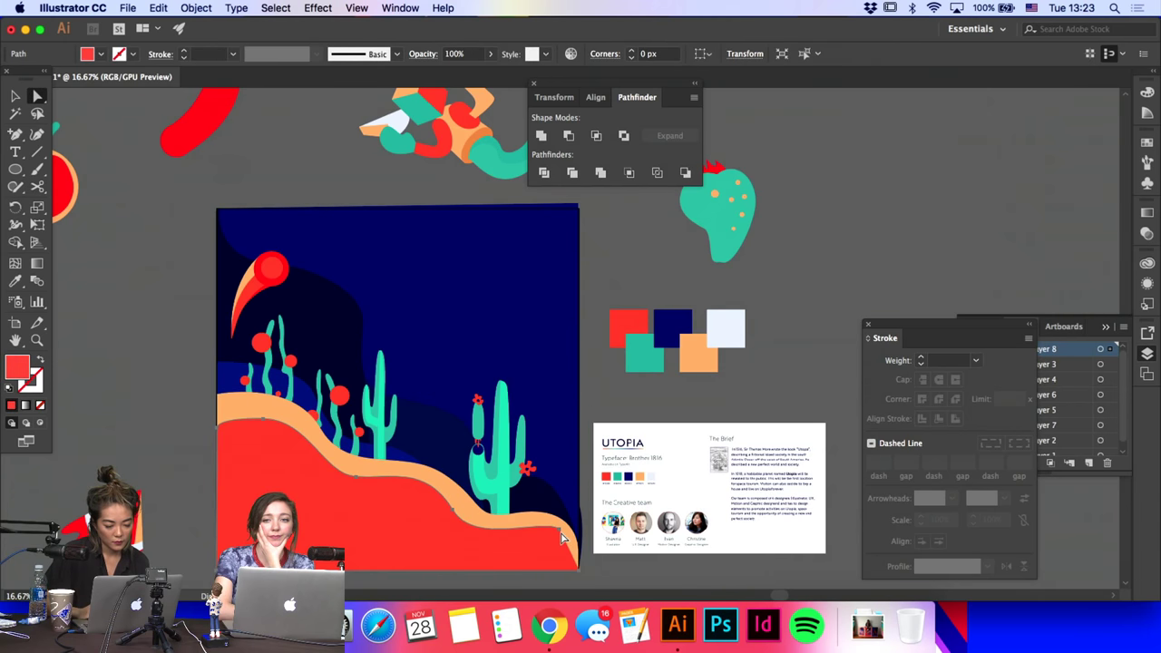
{"action": "left_click", "coordinate": [571, 544]}
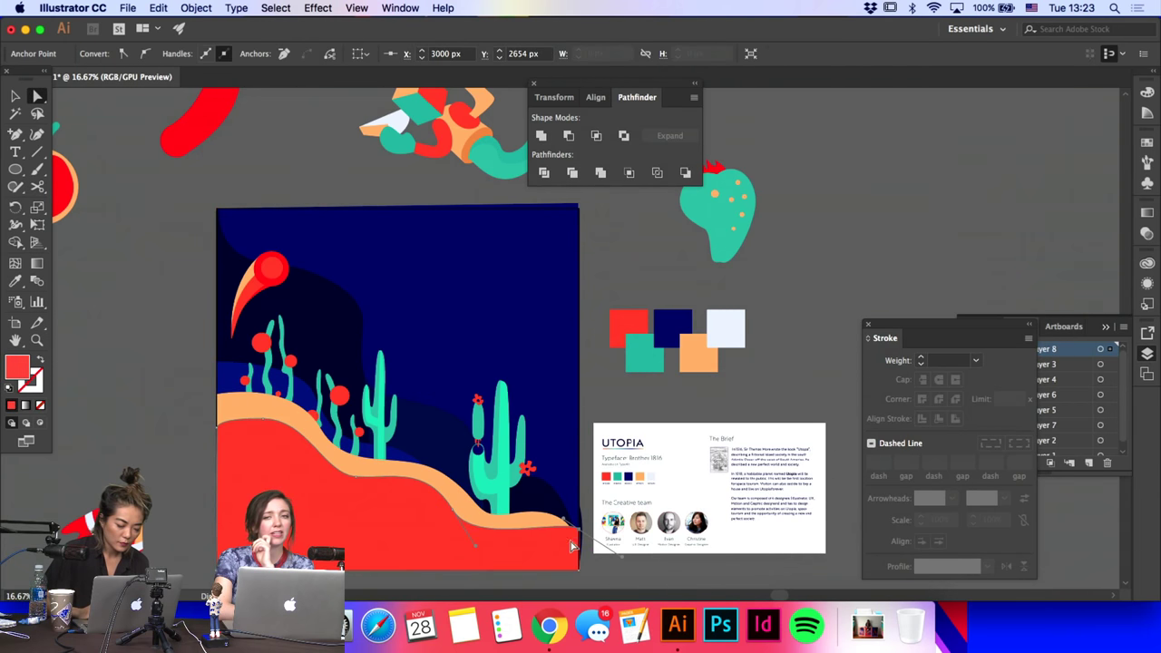
Step: Adjust the right end of the peach dune band so it meets the artboard's right edge above the red dune
{"action": "left_click", "coordinate": [573, 543]}
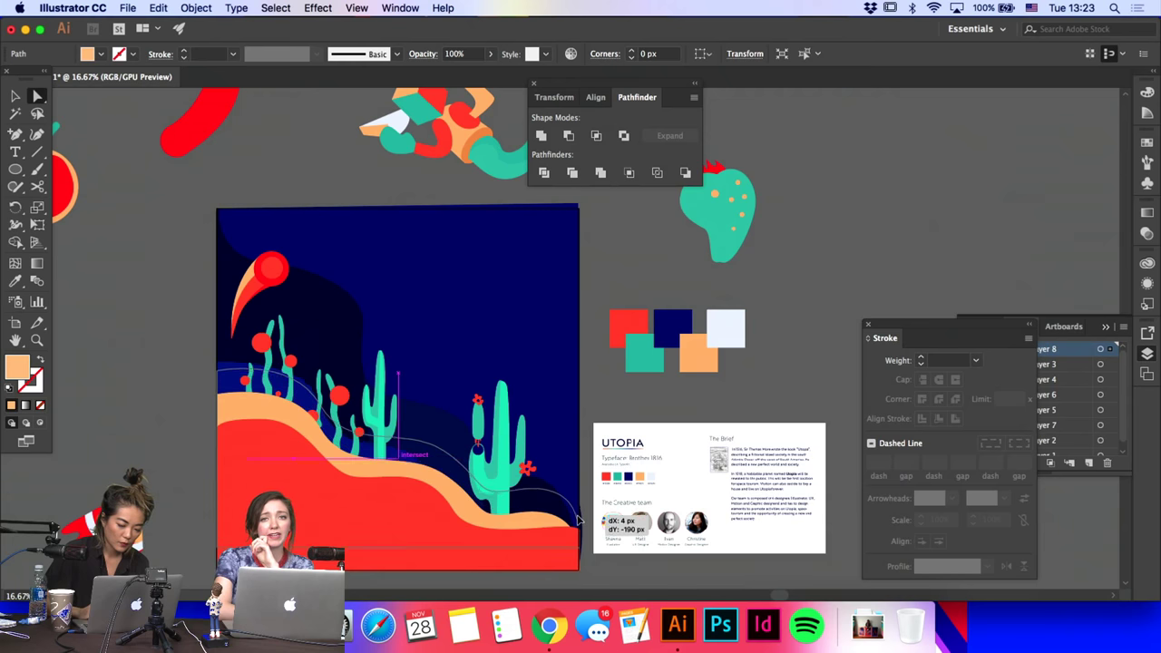
{"action": "left_click", "coordinate": [579, 548]}
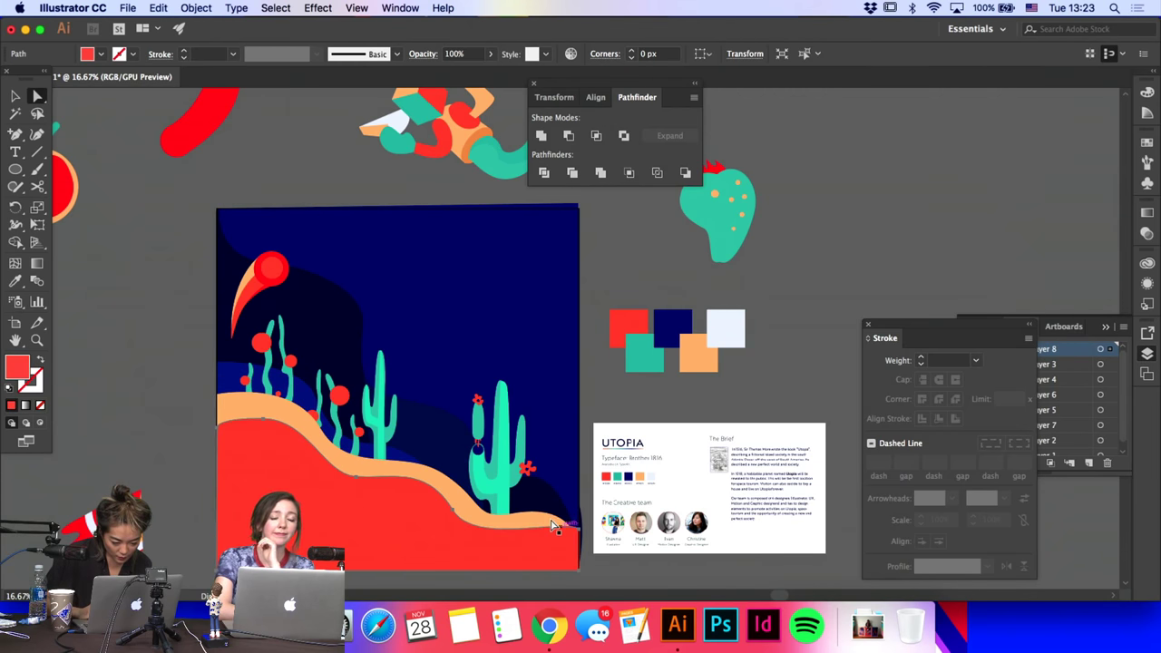
{"action": "left_click", "coordinate": [552, 522]}
{"action": "left_click_drag", "start_coordinate": [577, 551], "coordinate": [581, 520]}
{"action": "left_click", "coordinate": [612, 420]}
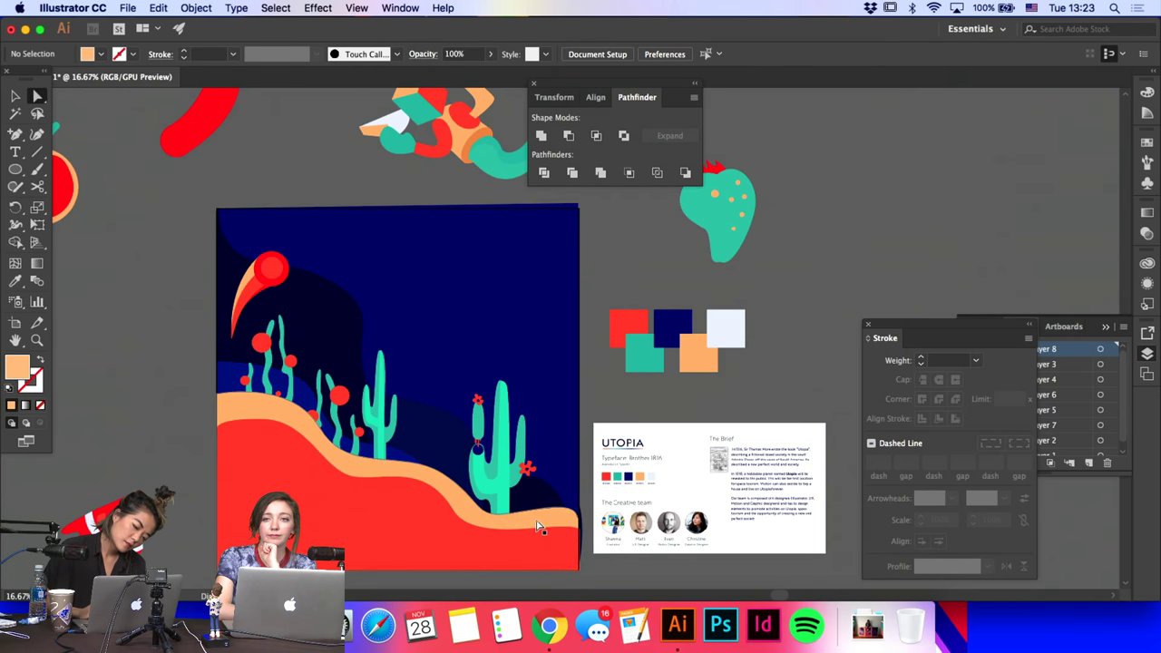
Step: Lower the peach dune band's upper curve beneath the flowered cactus to make the strip thinner there
{"action": "left_click", "coordinate": [498, 520]}
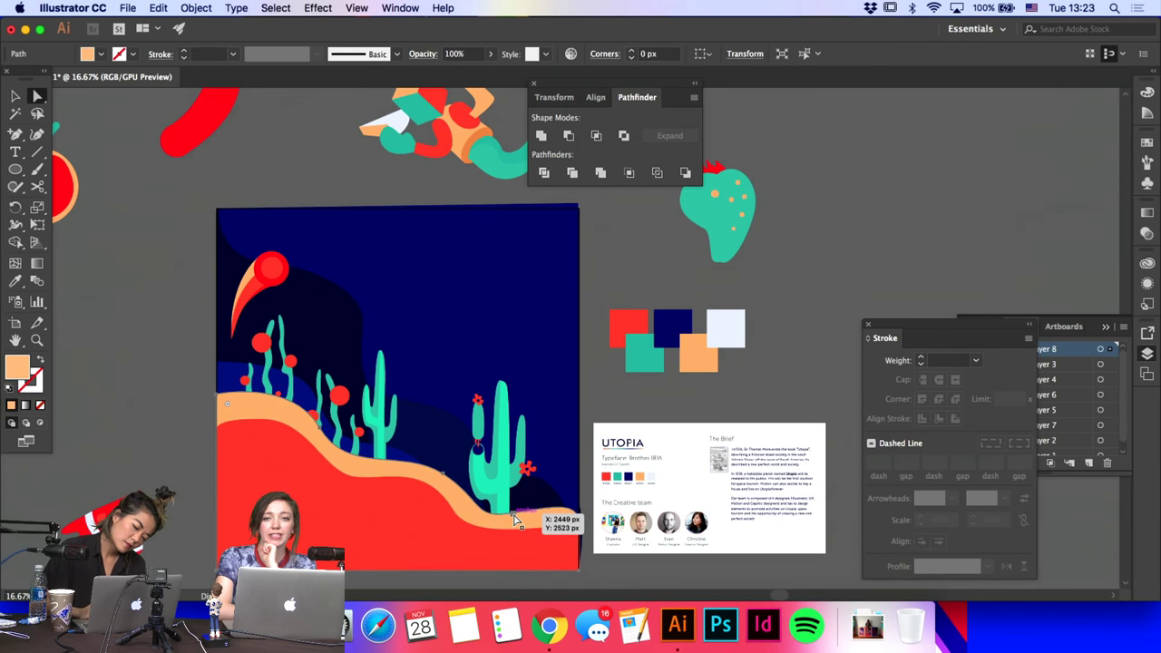
{"action": "left_click_drag", "start_coordinate": [545, 518], "coordinate": [577, 529]}
{"action": "left_click", "coordinate": [556, 542]}
{"action": "left_click", "coordinate": [456, 518]}
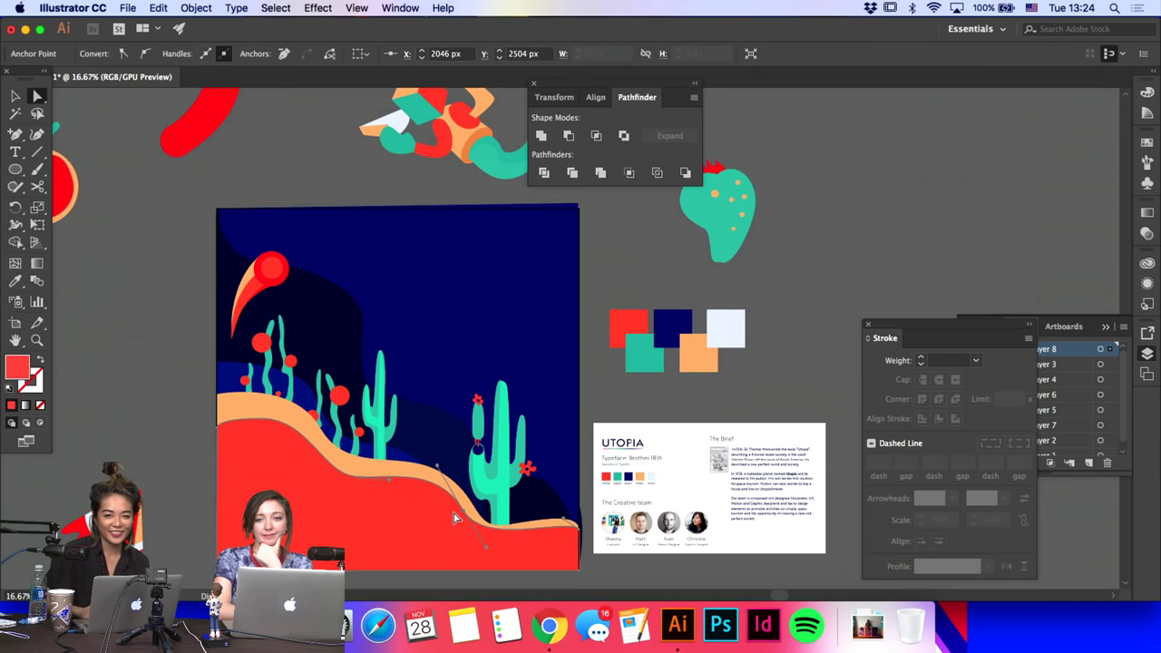
Step: Recolour the large dark blue sky shape with the dune's peach sampled by the Eyedropper
{"action": "left_click", "coordinate": [569, 401]}
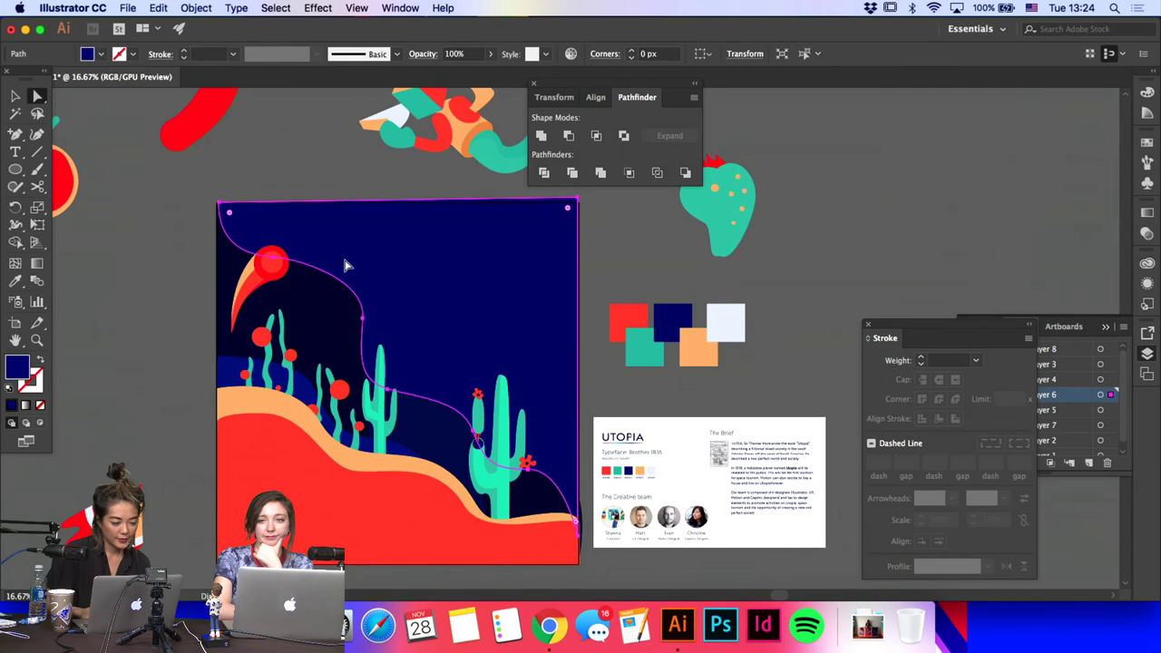
{"action": "left_click", "coordinate": [13, 286]}
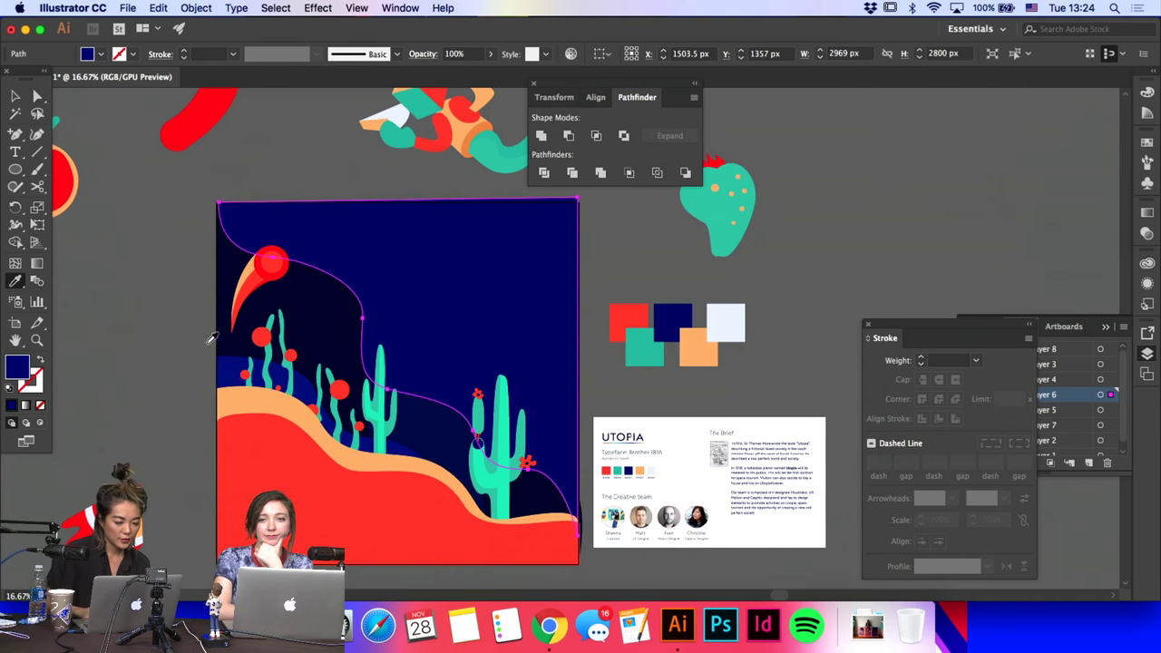
{"action": "left_click", "coordinate": [259, 393]}
{"action": "key", "text": "super+shift+a"}
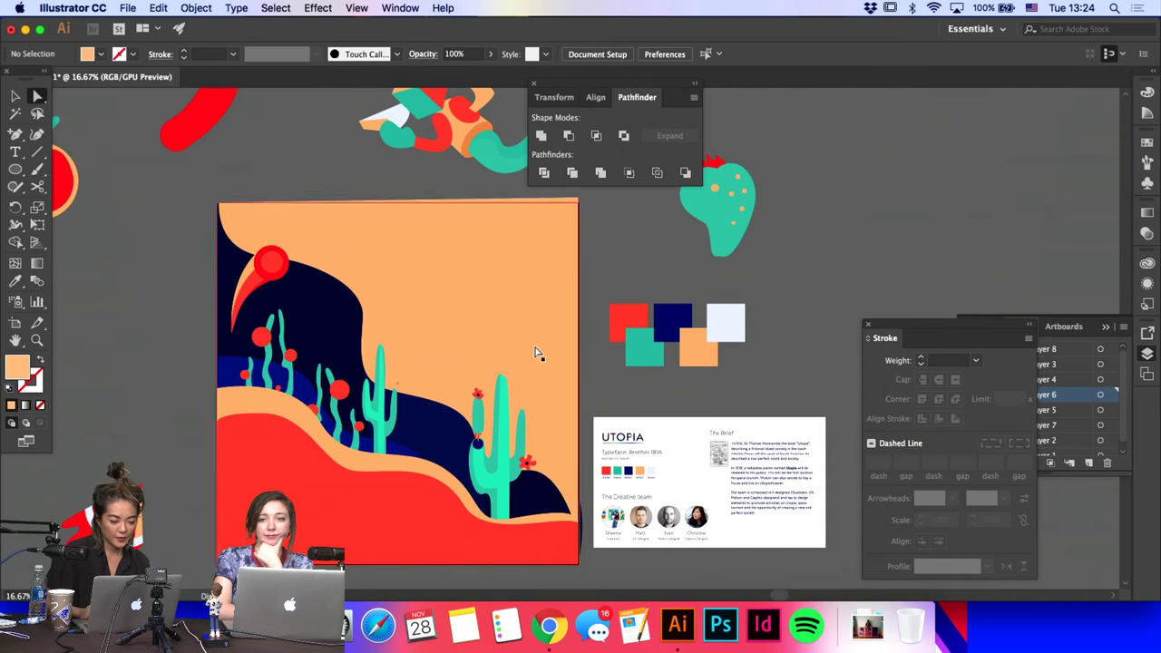
Step: Try to raise the sky shape's lower curve behind the flowered cactus
{"action": "left_click", "coordinate": [547, 381]}
{"action": "left_click", "coordinate": [579, 539]}
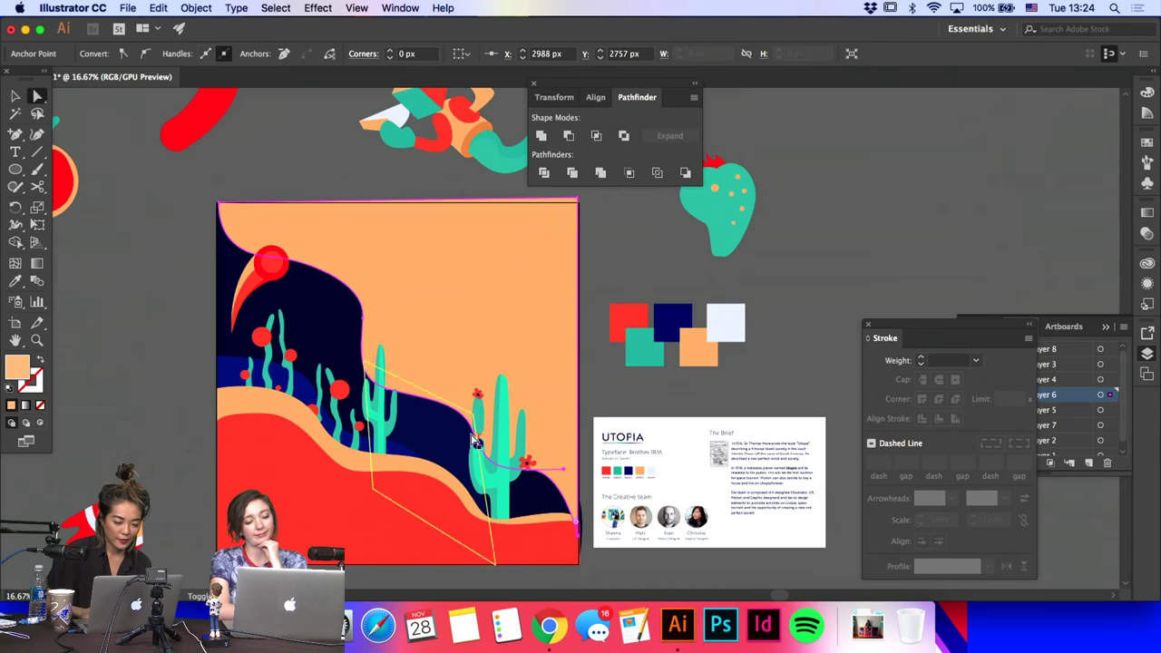
{"action": "left_click_drag", "start_coordinate": [474, 437], "coordinate": [474, 388]}
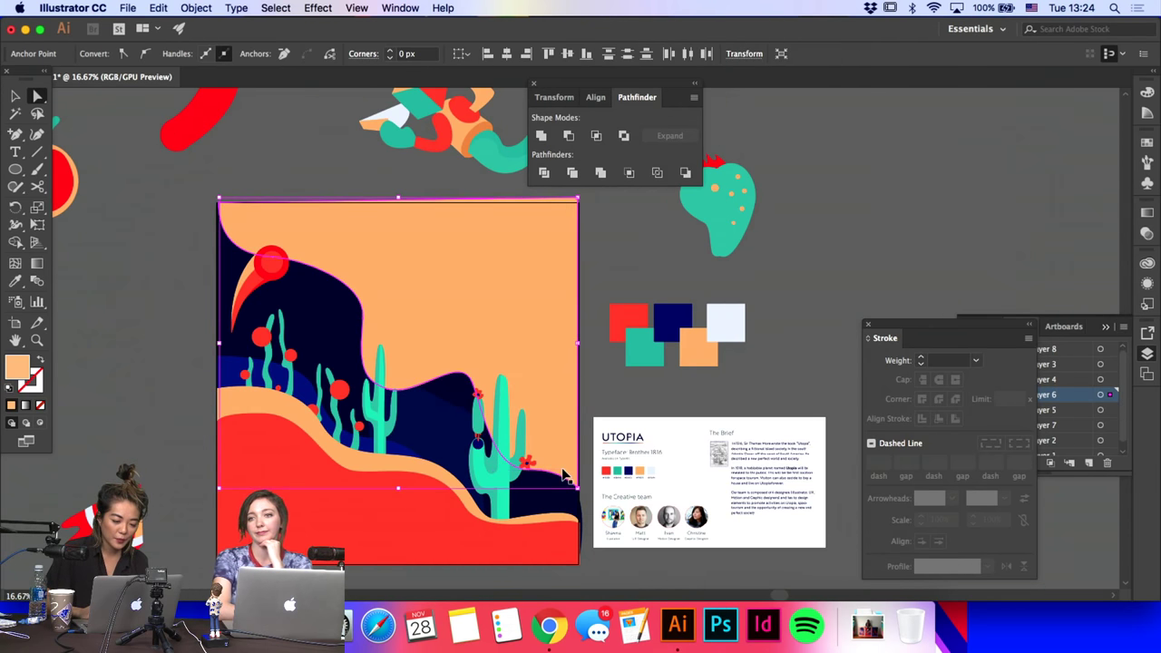
{"action": "key", "text": "super+z"}
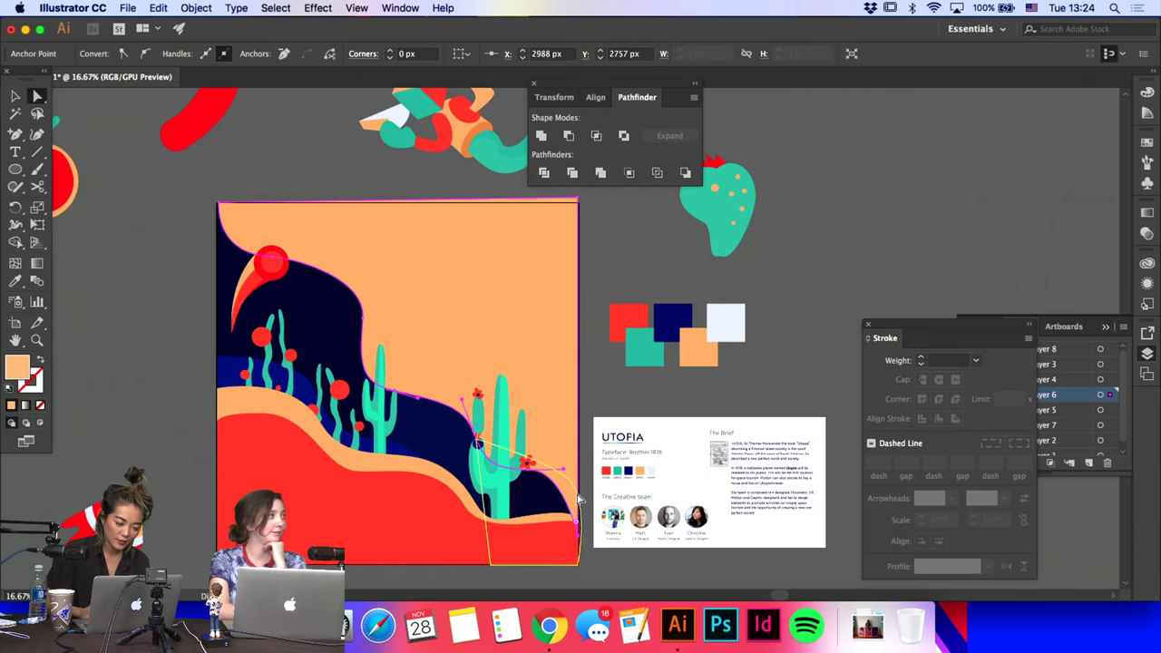
Step: Move the peach sky shape up and adjust its anchor points into a smoother wave descending to the artboard's right edge
{"action": "left_click_drag", "start_coordinate": [558, 453], "coordinate": [558, 418]}
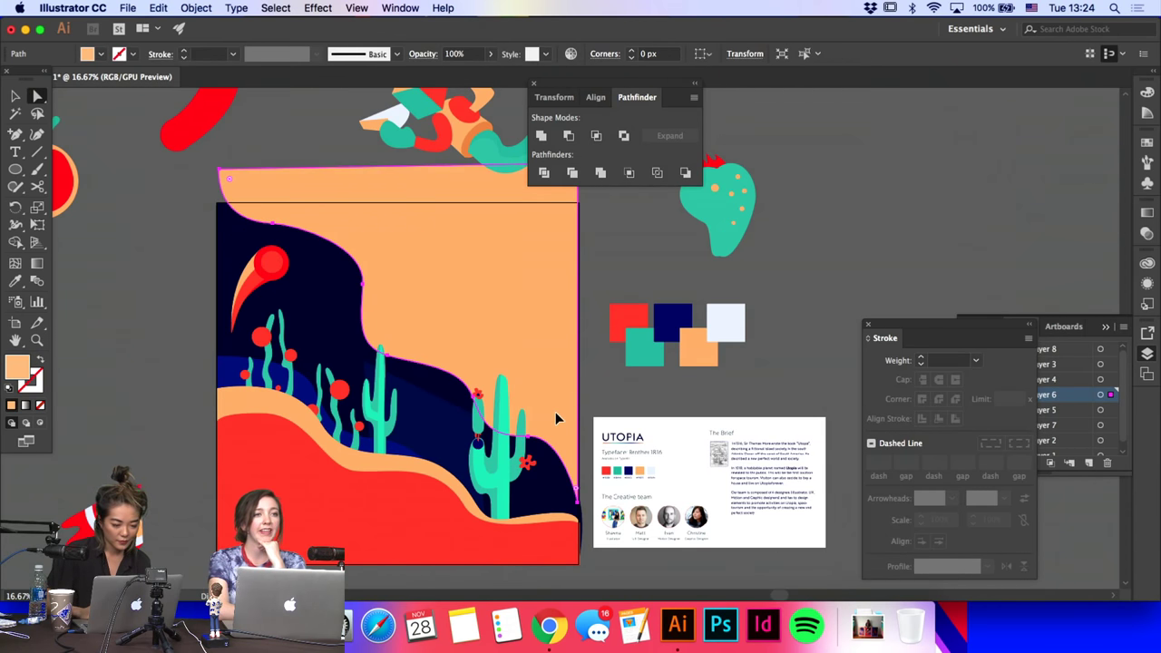
{"action": "left_click_drag", "start_coordinate": [272, 223], "coordinate": [245, 210]}
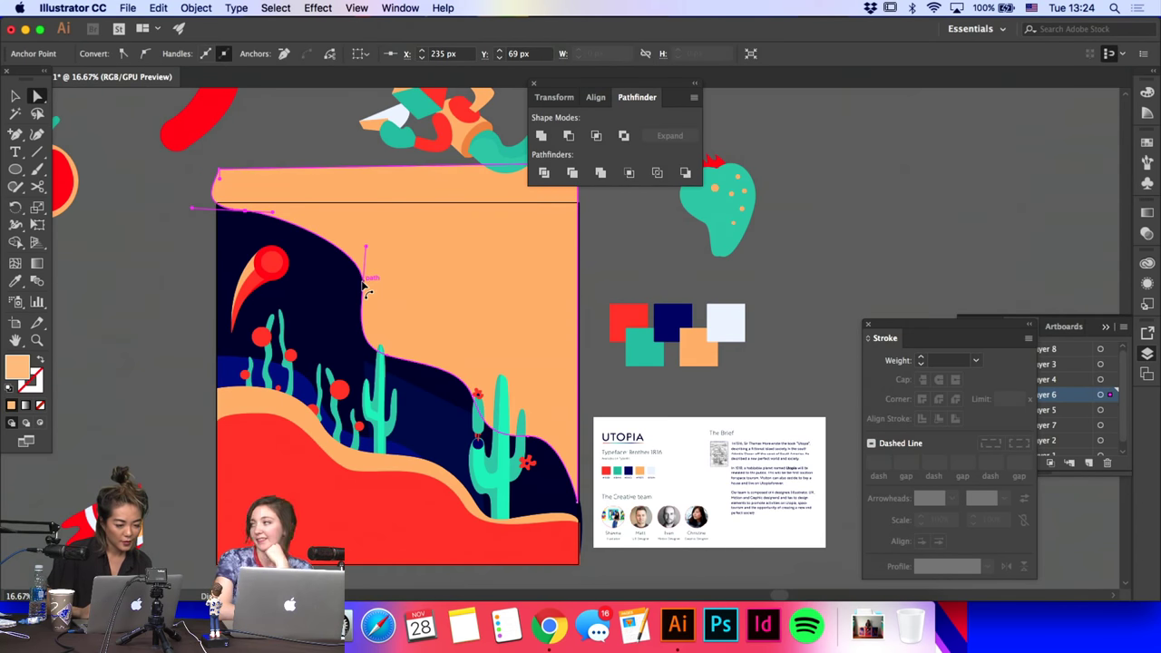
{"action": "left_click_drag", "start_coordinate": [365, 289], "coordinate": [356, 241]}
{"action": "left_click_drag", "start_coordinate": [362, 287], "coordinate": [354, 272]}
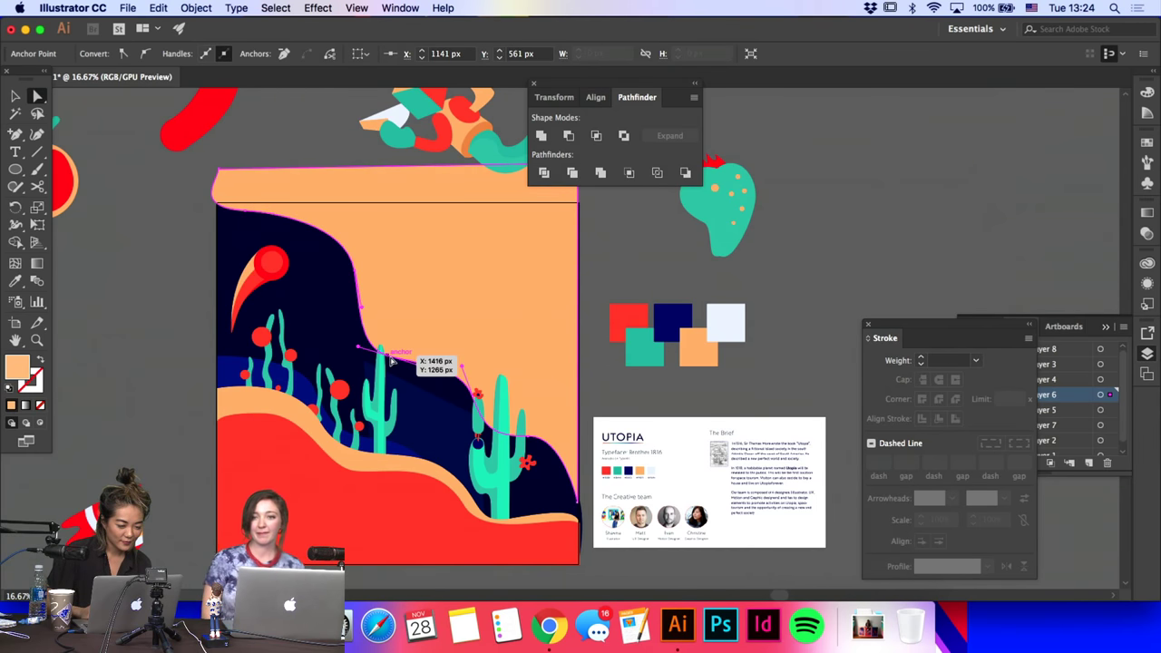
{"action": "left_click_drag", "start_coordinate": [389, 357], "coordinate": [401, 349]}
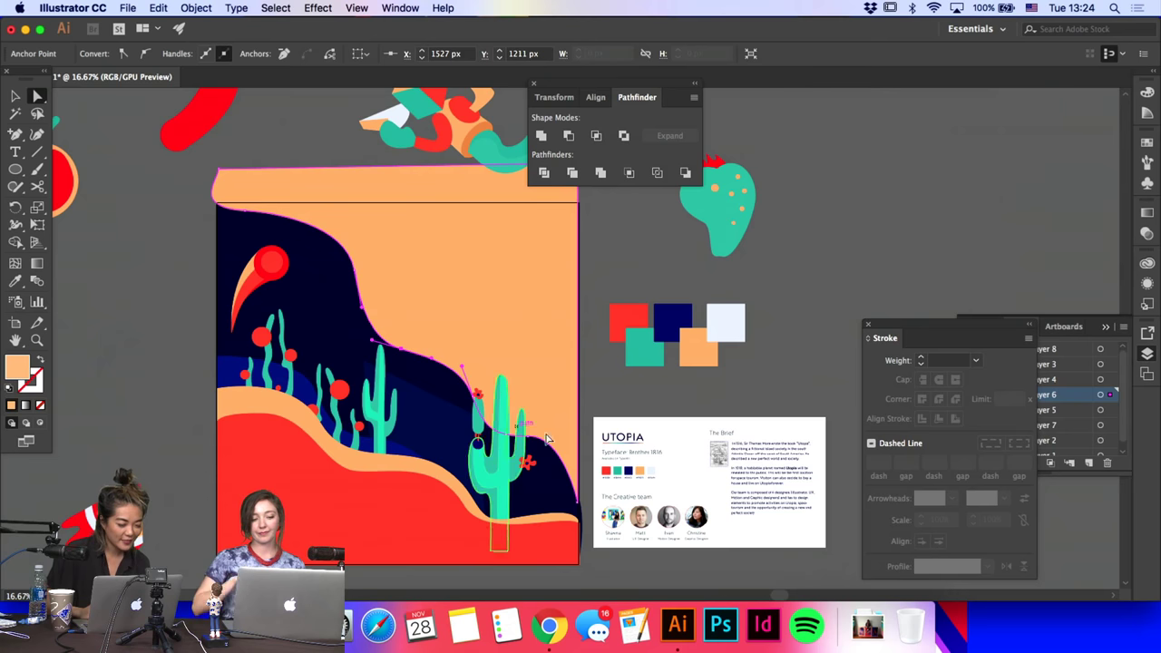
{"action": "left_click_drag", "start_coordinate": [581, 515], "coordinate": [536, 461]}
{"action": "left_click", "coordinate": [617, 355]}
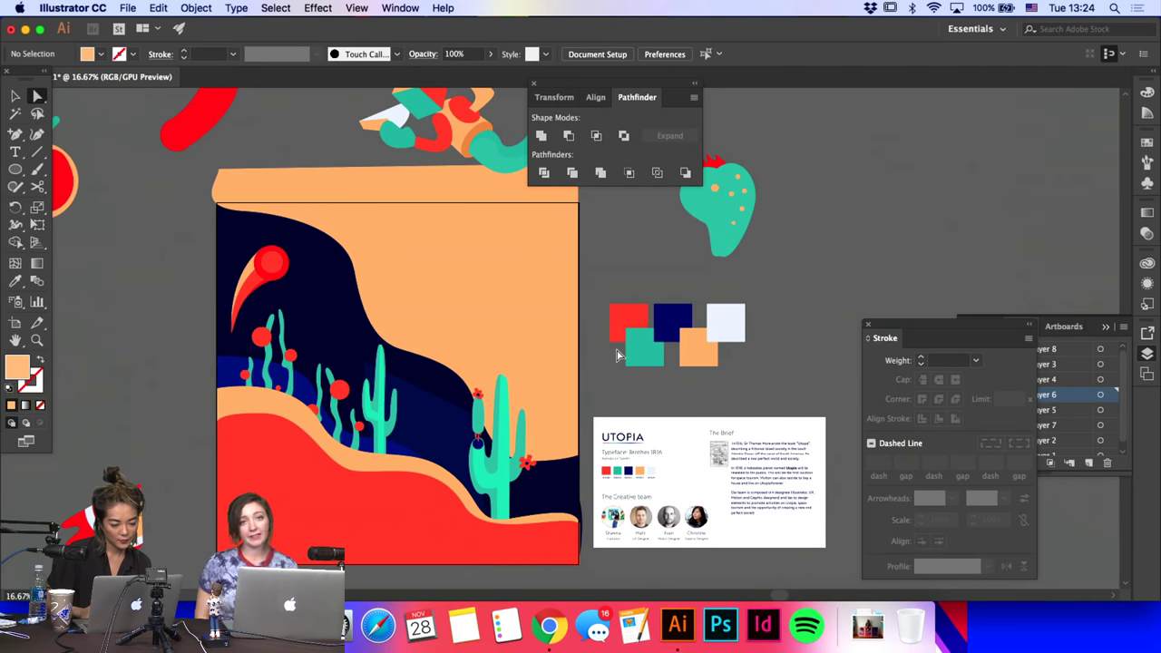
Step: Raise the hill behind the flowered cactus and recolour it with the brighter blue of the hill behind the seaweed
{"action": "left_click", "coordinate": [438, 401]}
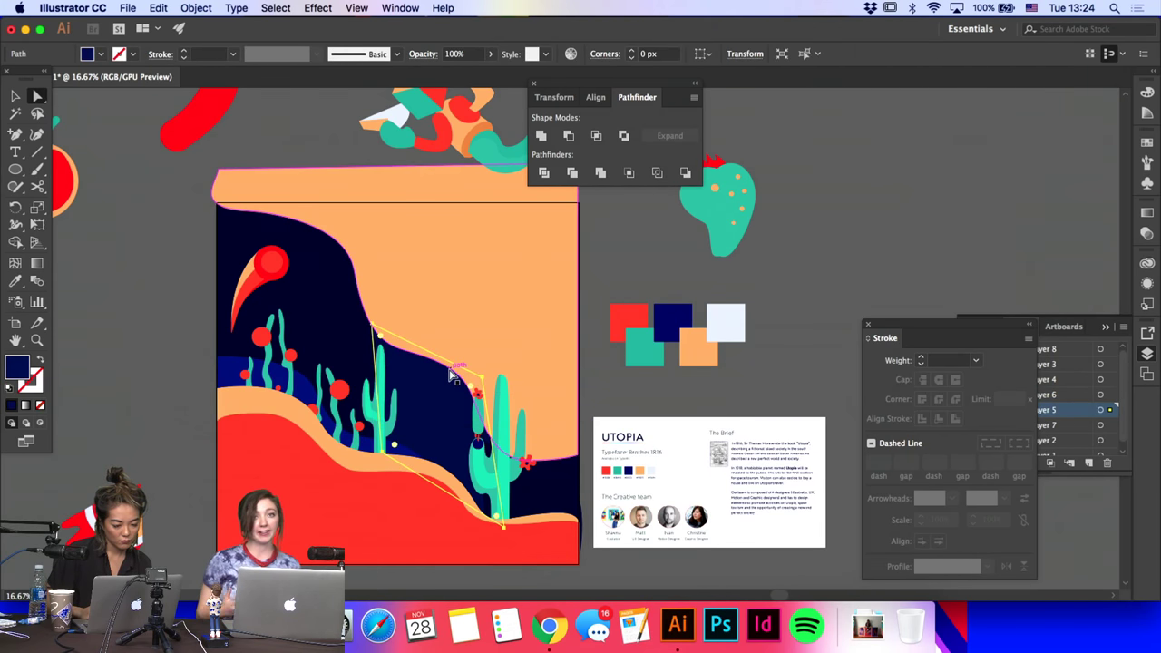
{"action": "left_click", "coordinate": [522, 486]}
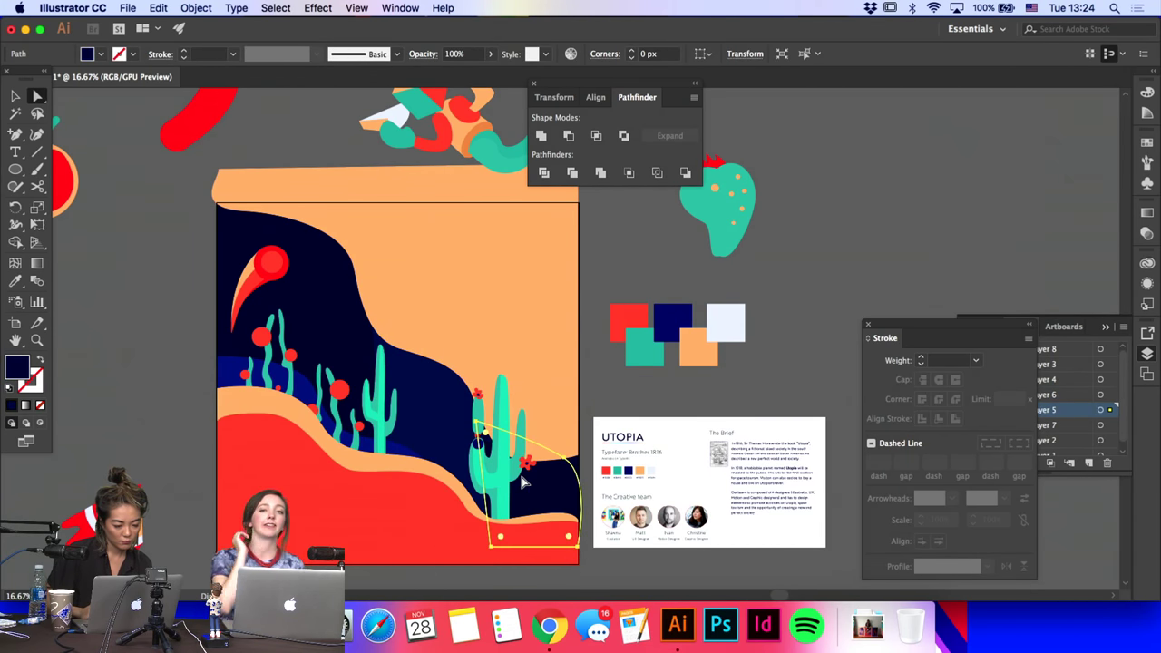
{"action": "left_click_drag", "start_coordinate": [567, 464], "coordinate": [549, 399]}
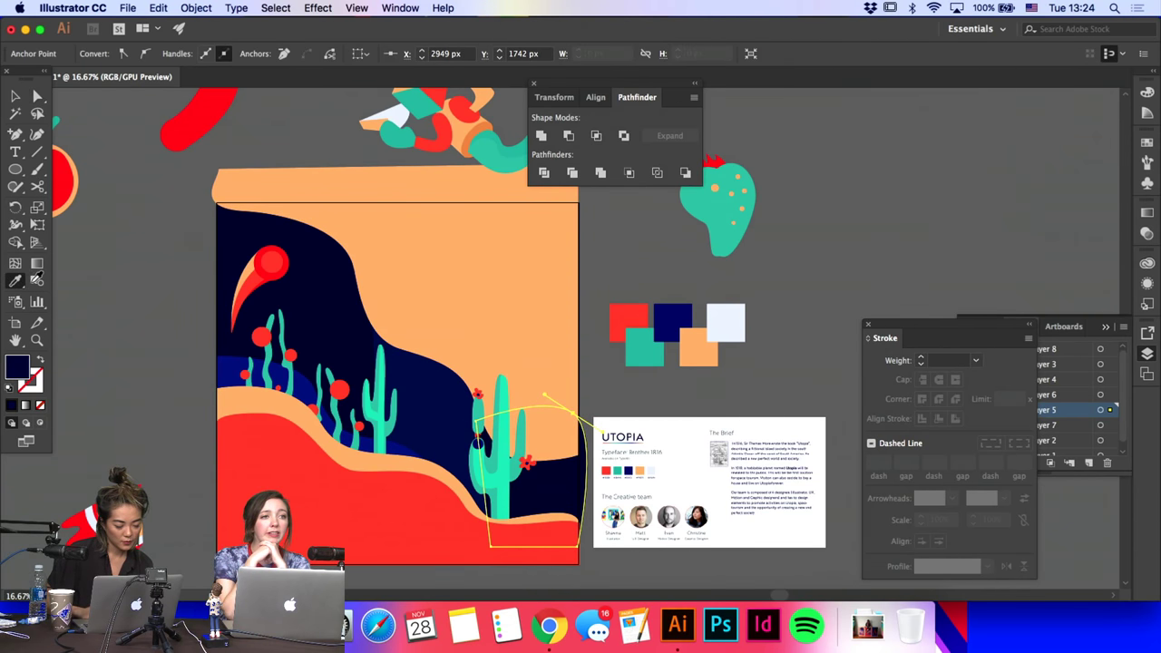
{"action": "left_click", "coordinate": [219, 364]}
{"action": "key", "text": "a"}
{"action": "left_click", "coordinate": [152, 345]}
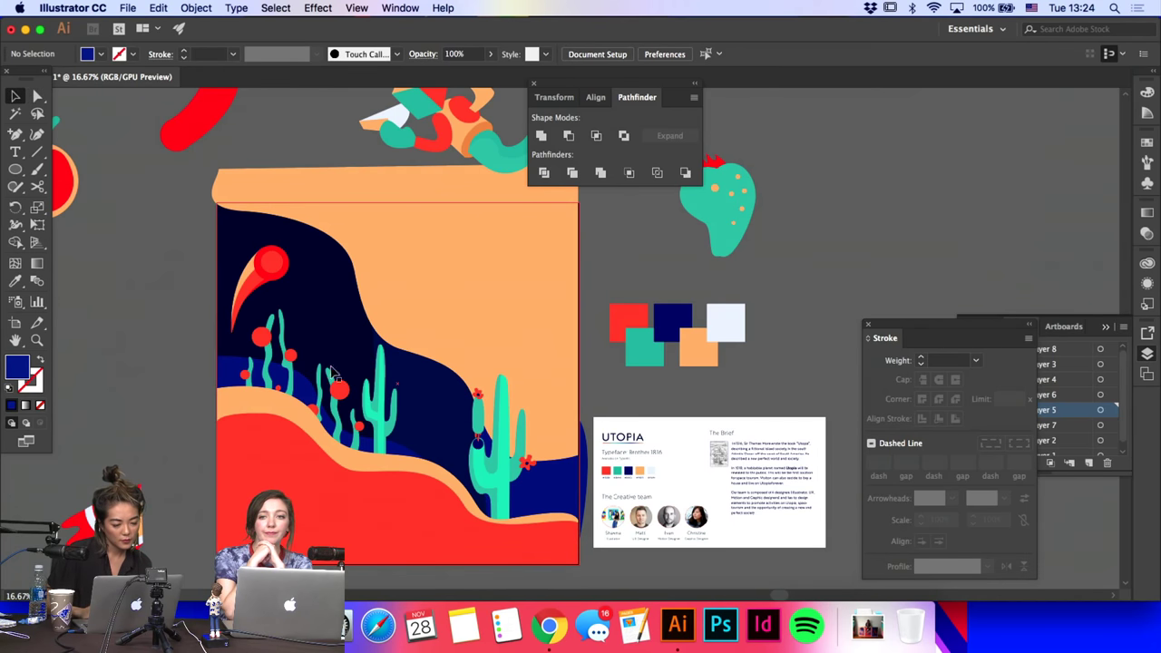
Step: Select both seaweed clusters with red balls and move them together slightly up and to the left
{"action": "left_click", "coordinate": [381, 406]}
{"action": "left_click", "coordinate": [326, 392]}
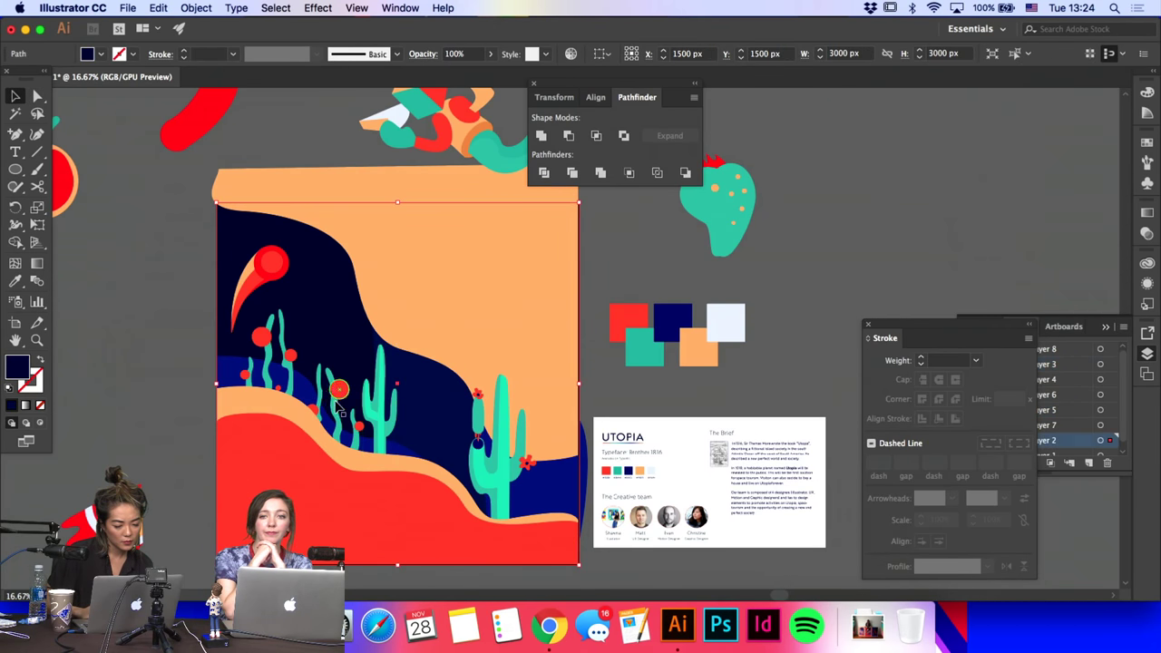
{"action": "left_click", "coordinate": [338, 391]}
{"action": "left_click", "coordinate": [289, 357], "text": "shift"}
{"action": "left_click_drag", "start_coordinate": [367, 503], "coordinate": [334, 455]}
{"action": "left_click_drag", "start_coordinate": [308, 383], "coordinate": [334, 353]}
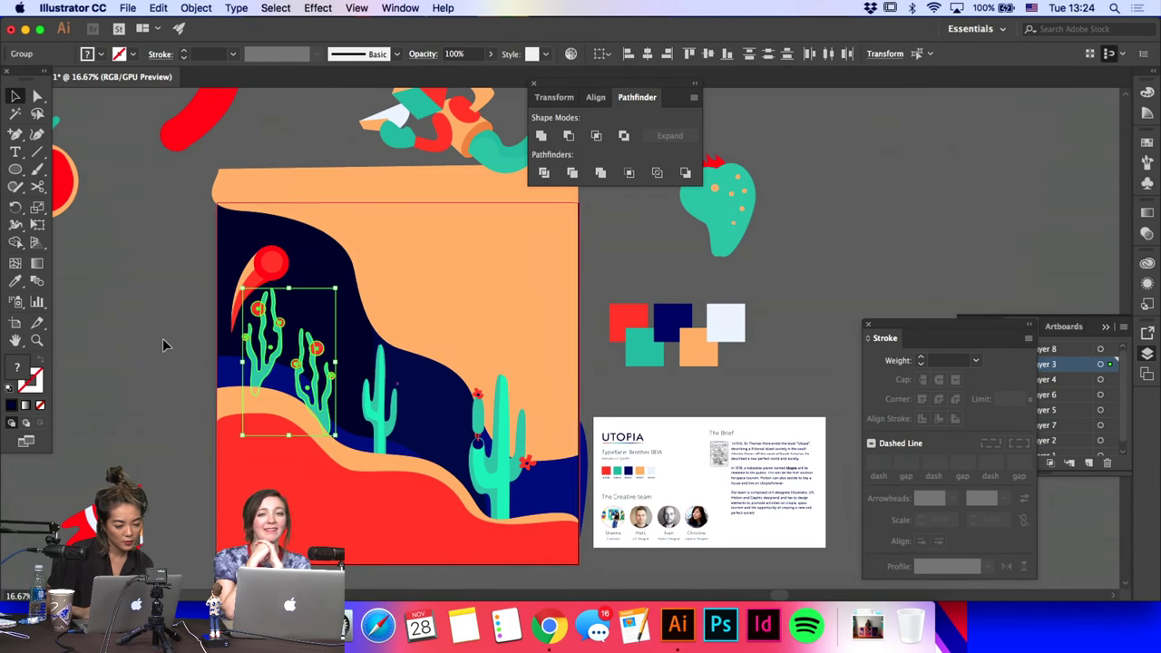
{"action": "left_click", "coordinate": [162, 339]}
Step: Try deleting the bright blue hill behind the seaweed clusters
{"action": "left_click", "coordinate": [228, 376]}
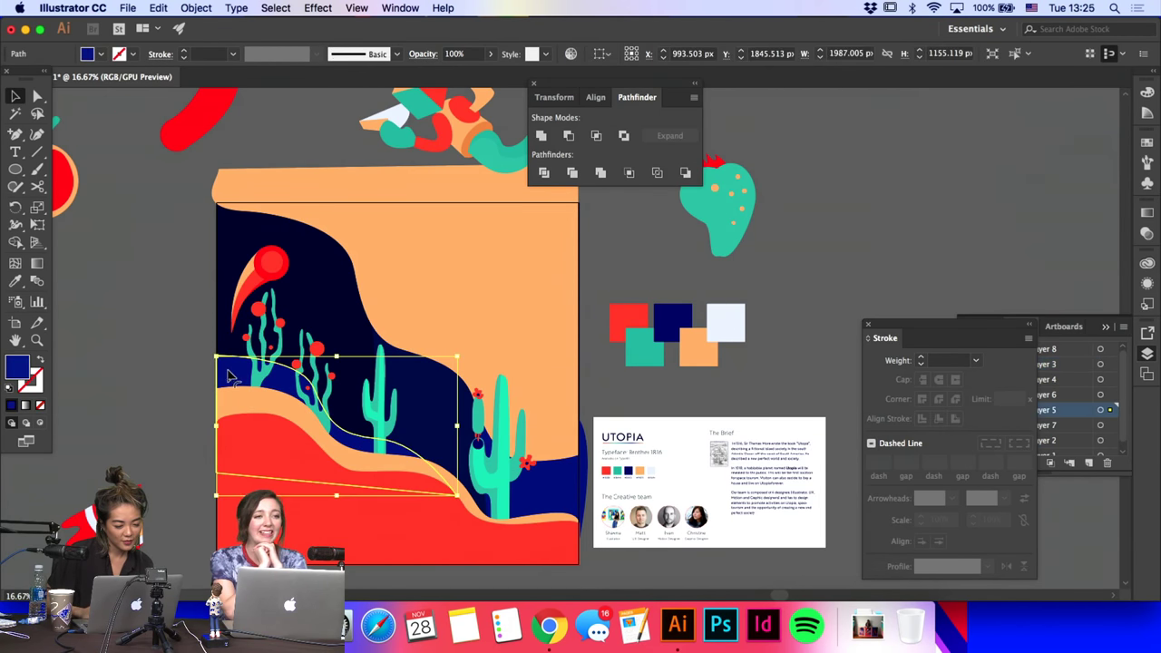
{"action": "key", "text": "Delete"}
{"action": "key", "text": "super+z"}
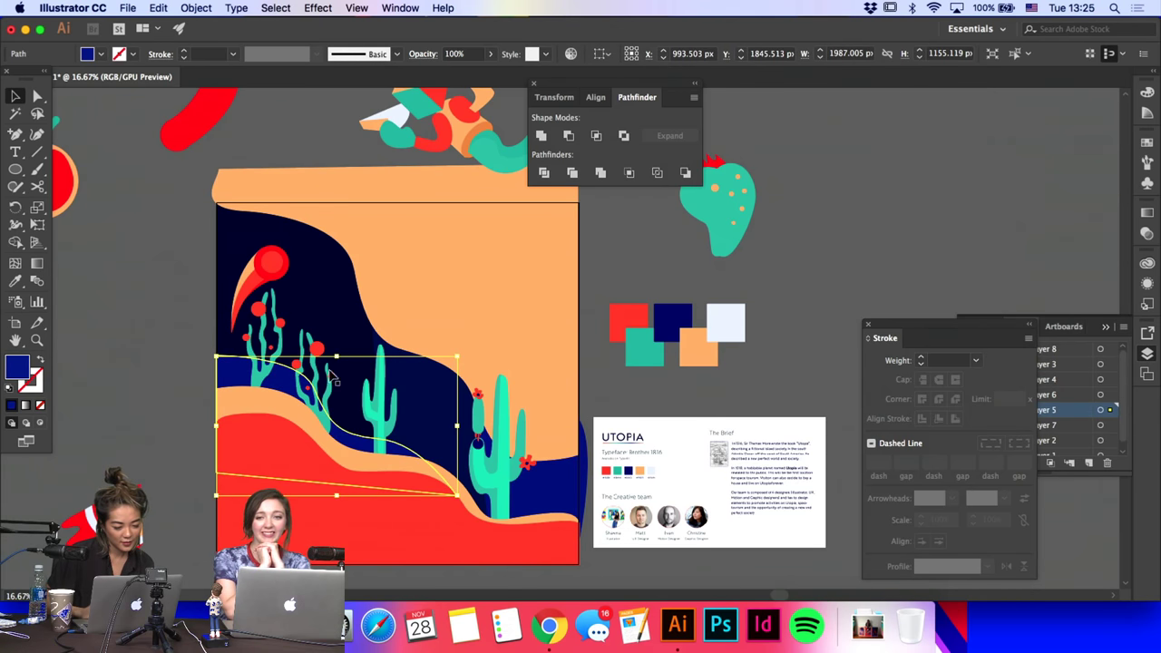
Step: Move the flowered cactus slightly higher on the dune's lower slope
{"action": "left_click", "coordinate": [367, 408]}
{"action": "mouse_move", "coordinate": [496, 462]}
{"action": "left_mouse_down"}
{"action": "mouse_move", "coordinate": [413, 404]}
{"action": "mouse_move", "coordinate": [363, 555]}
{"action": "mouse_move", "coordinate": [449, 463]}
{"action": "mouse_move", "coordinate": [498, 477]}
{"action": "mouse_move", "coordinate": [500, 458]}
{"action": "left_mouse_up"}
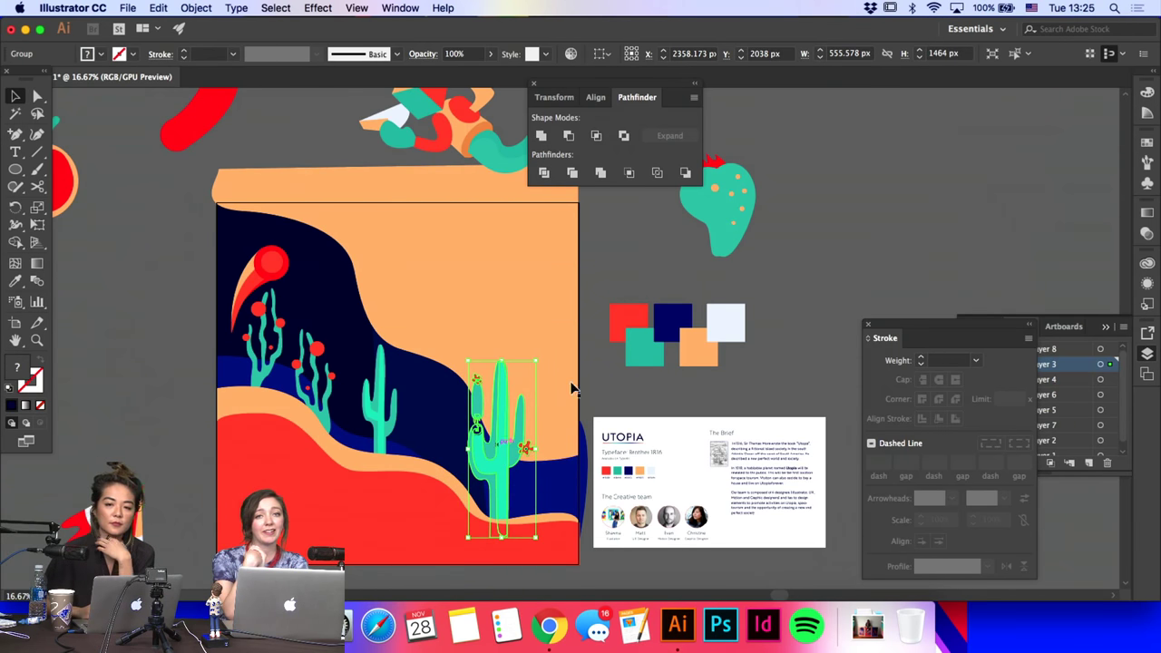
{"action": "left_click", "coordinate": [757, 360]}
Step: Move the cube-headed figure with the ringed planet onto the poster's upper right, above the flowered cactus
{"action": "scroll", "coordinate": [757, 360], "scroll_direction": "up", "scroll_amount": 3}
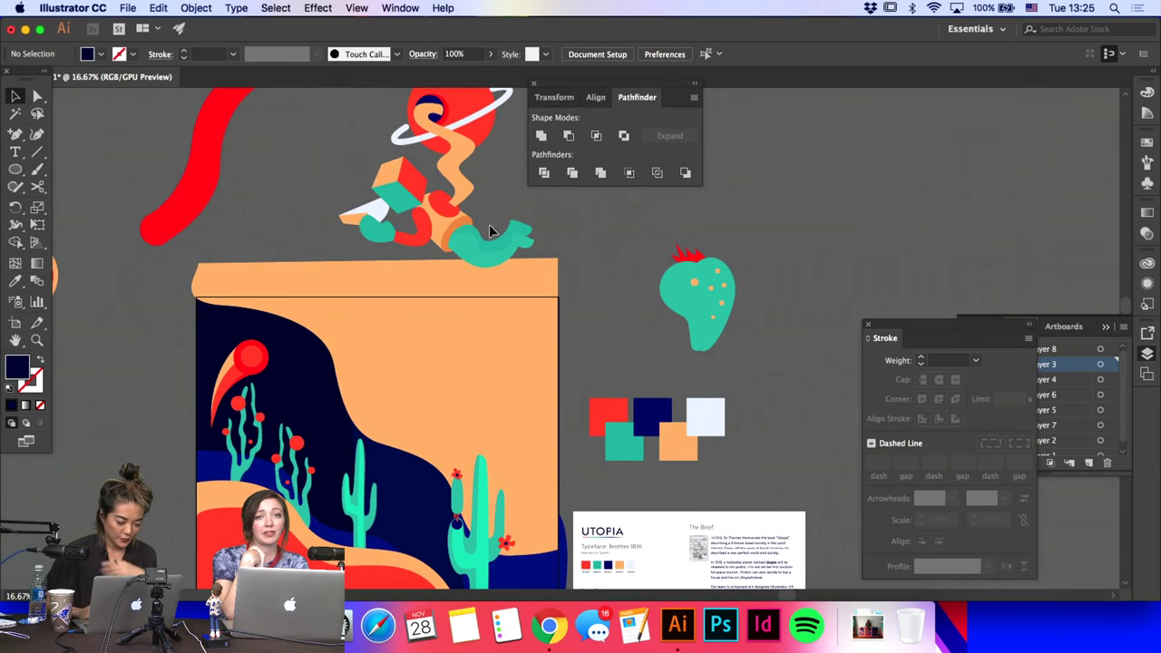
{"action": "left_click_drag", "start_coordinate": [467, 213], "coordinate": [520, 410]}
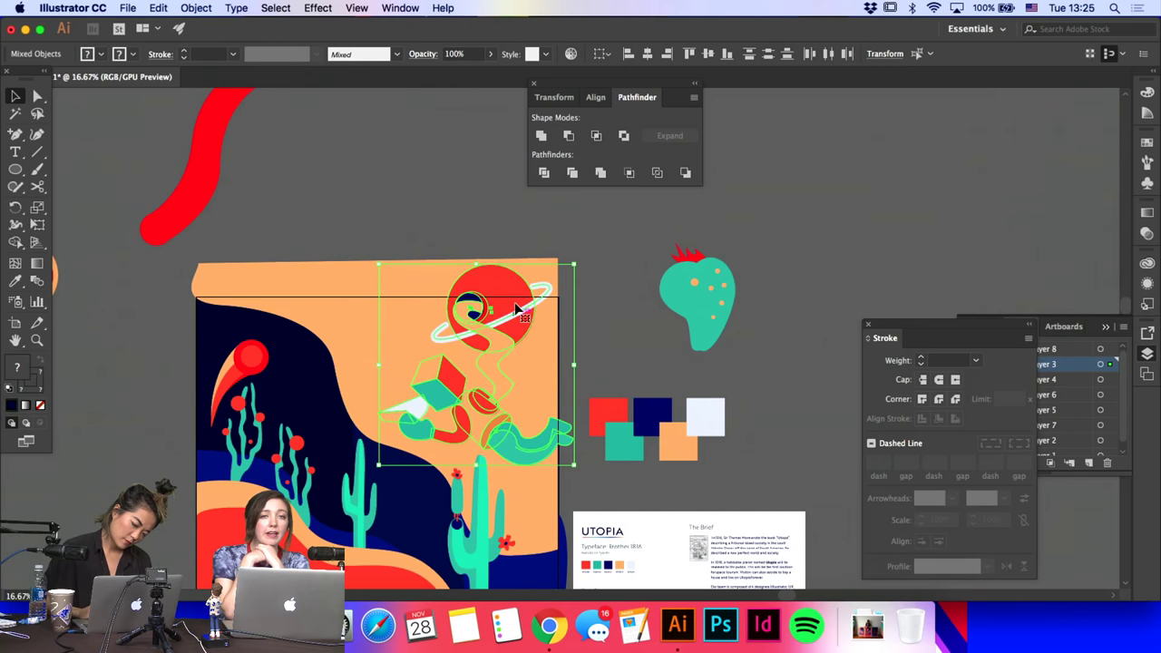
{"action": "left_click", "coordinate": [523, 255]}
Step: Recolour the peach sky shape with the bright blue sampled from the hill behind the seaweed
{"action": "key", "text": "a"}
{"action": "left_click", "coordinate": [419, 362]}
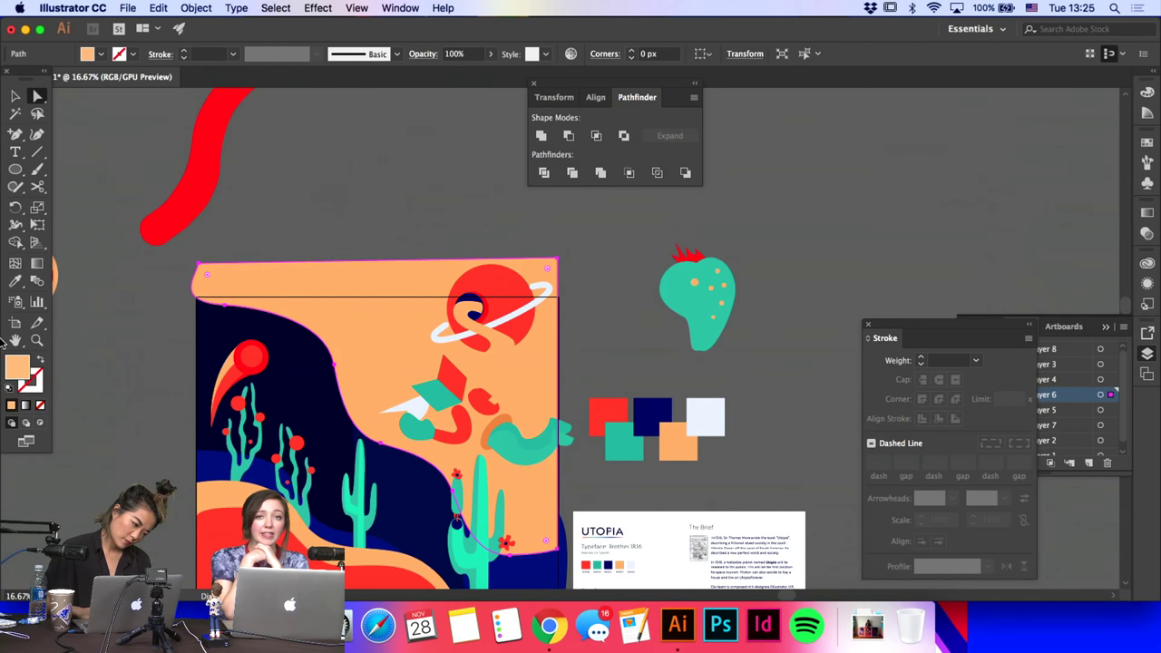
{"action": "left_click", "coordinate": [16, 281]}
{"action": "left_click", "coordinate": [202, 463]}
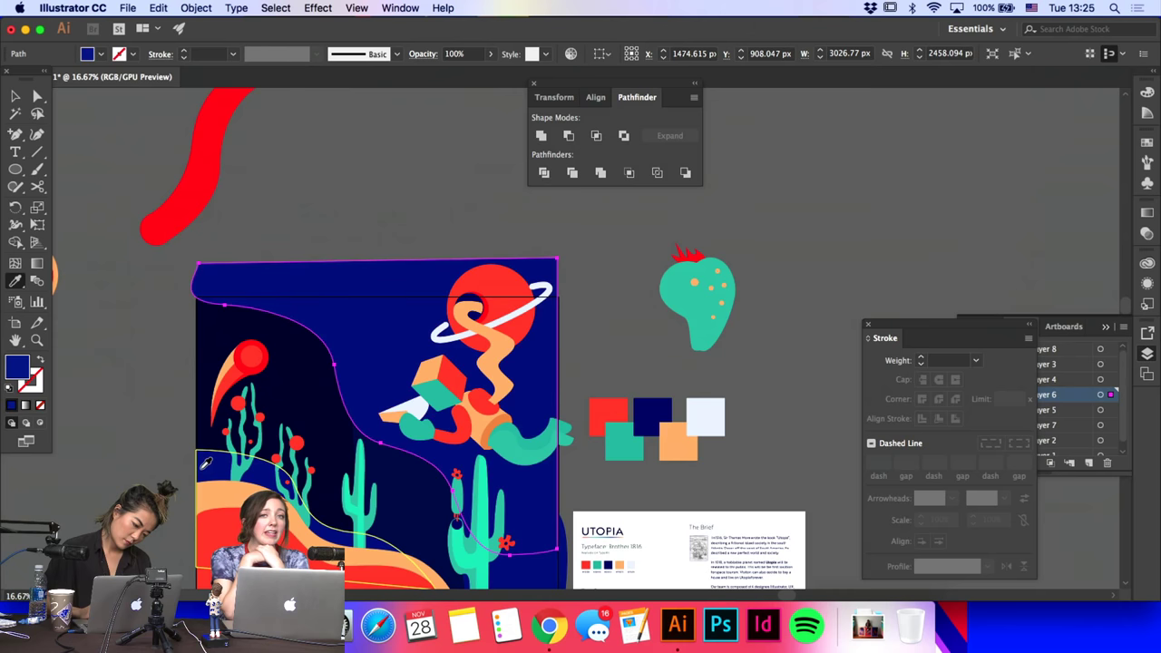
Step: Recolour the blue hill behind the flowered cactus with the dark navy sampled from the background
{"action": "left_click", "coordinate": [149, 467]}
{"action": "scroll", "coordinate": [522, 454], "scroll_direction": "down", "scroll_amount": 3}
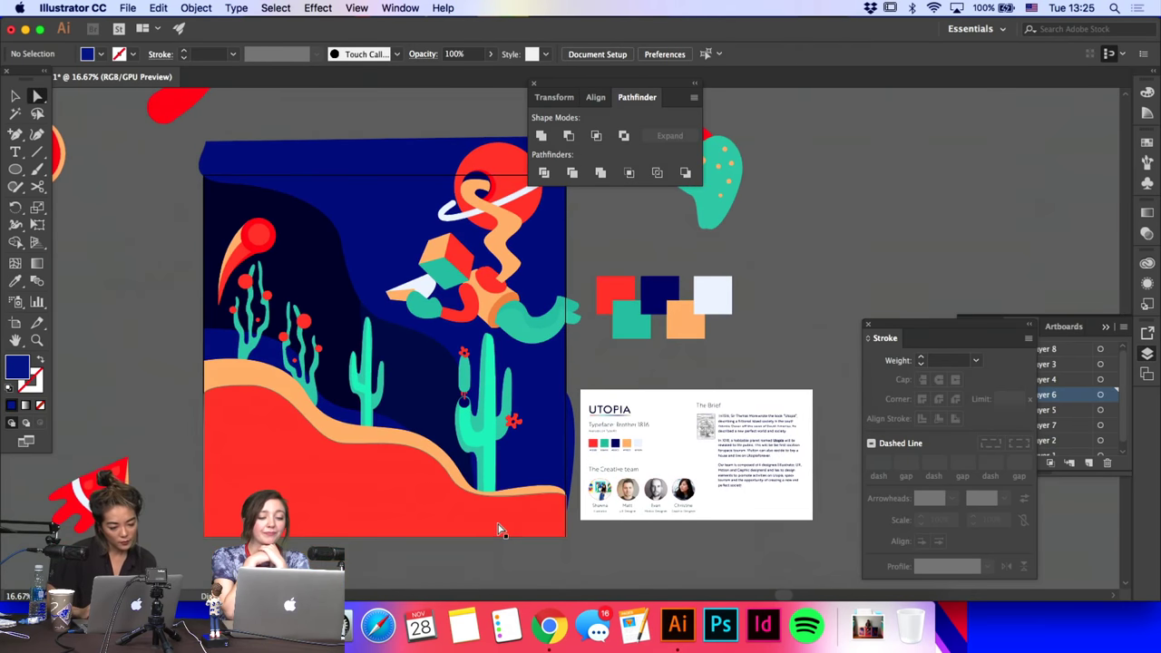
{"action": "left_click", "coordinate": [521, 454]}
{"action": "left_click", "coordinate": [15, 281]}
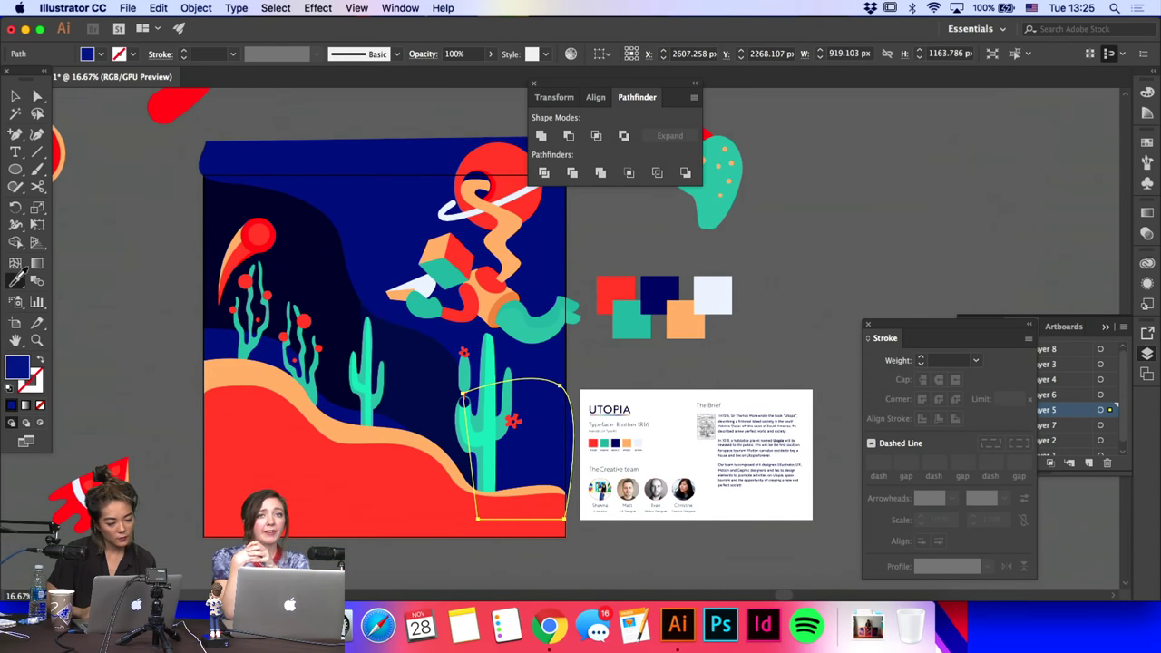
{"action": "left_click", "coordinate": [330, 260]}
{"action": "key", "text": "a"}
{"action": "left_click", "coordinate": [189, 300]}
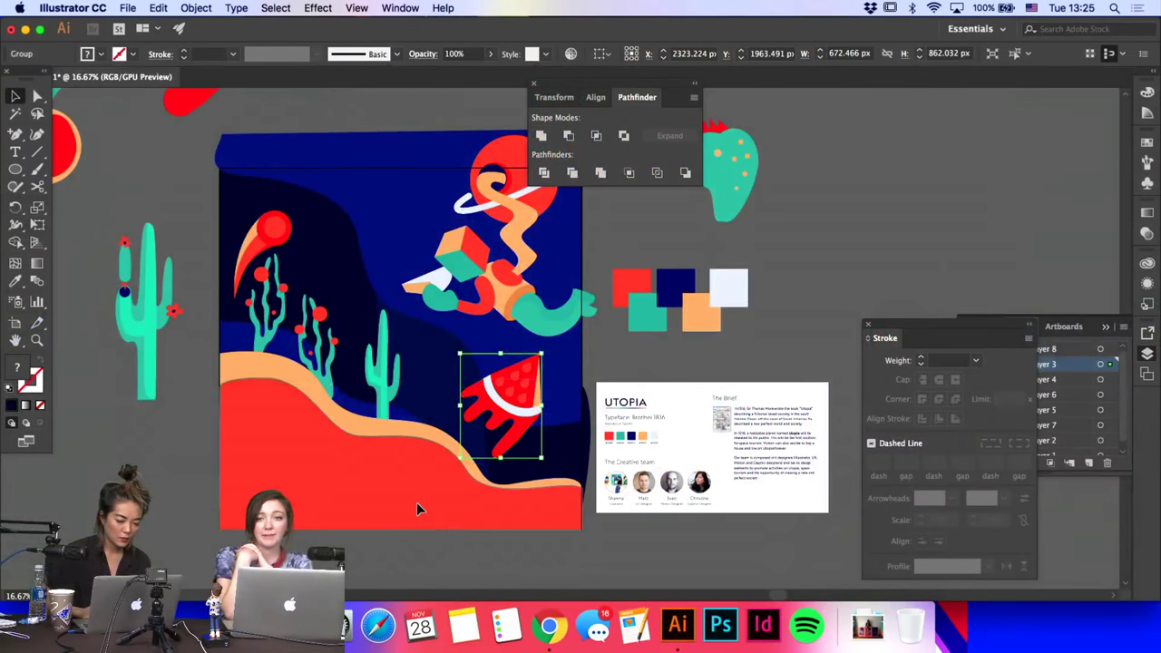
Step: Reshape the red dune by lowering the anchor points at its crest and on its lower slope
{"action": "left_click", "coordinate": [416, 503]}
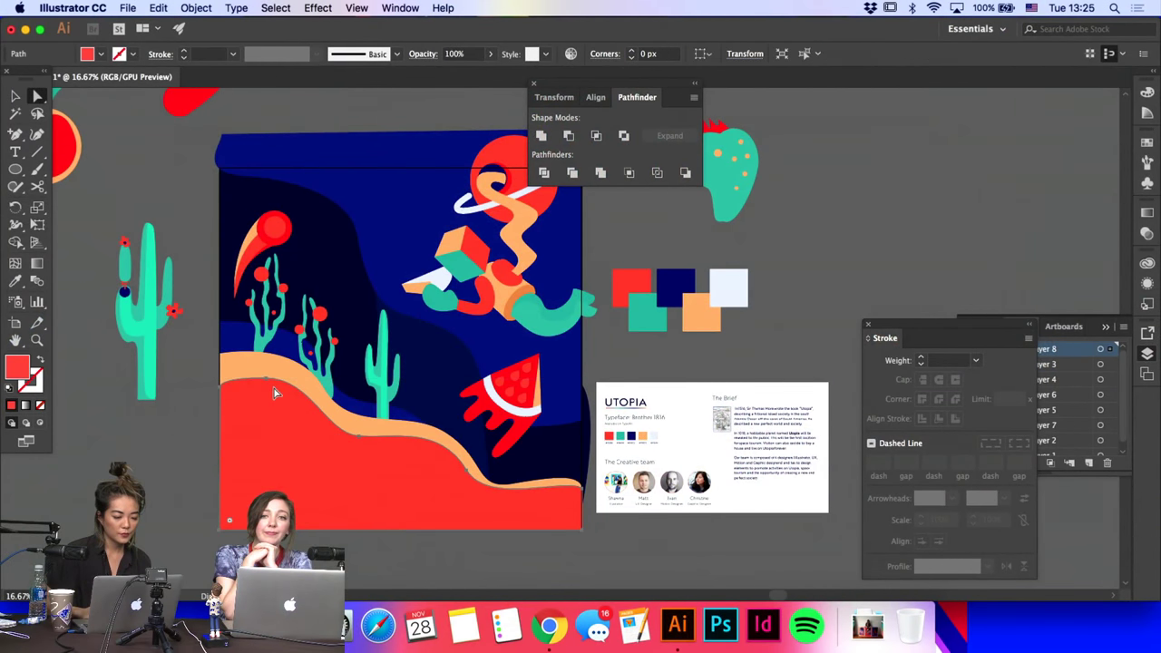
{"action": "left_click_drag", "start_coordinate": [268, 386], "coordinate": [257, 400]}
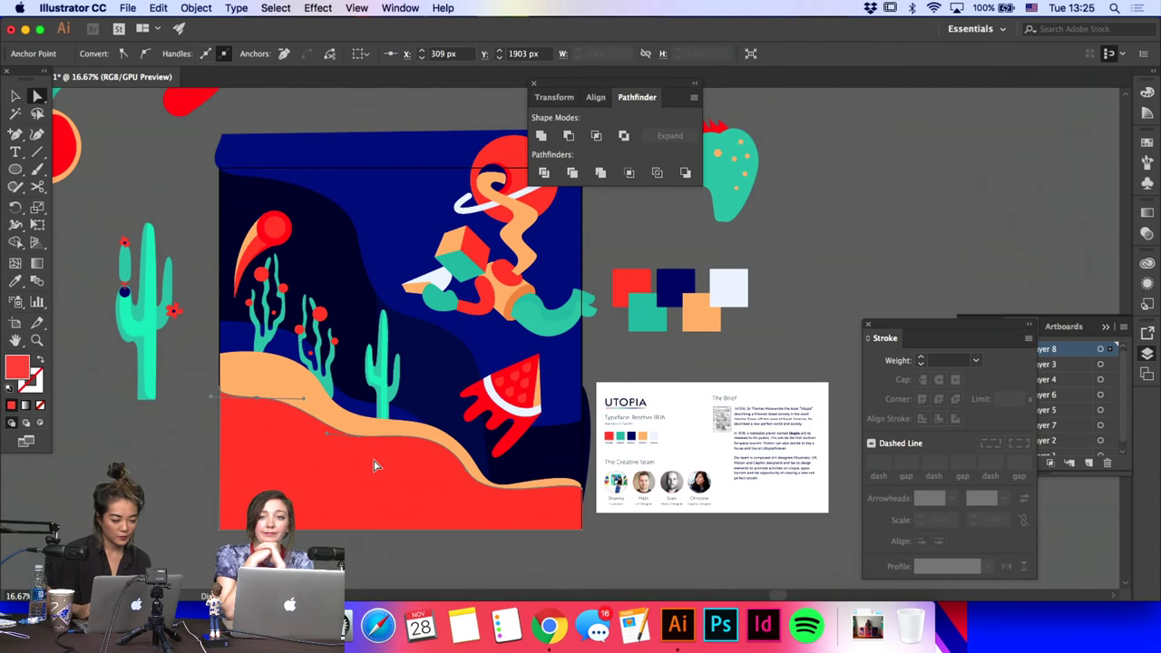
{"action": "left_click_drag", "start_coordinate": [467, 471], "coordinate": [466, 484]}
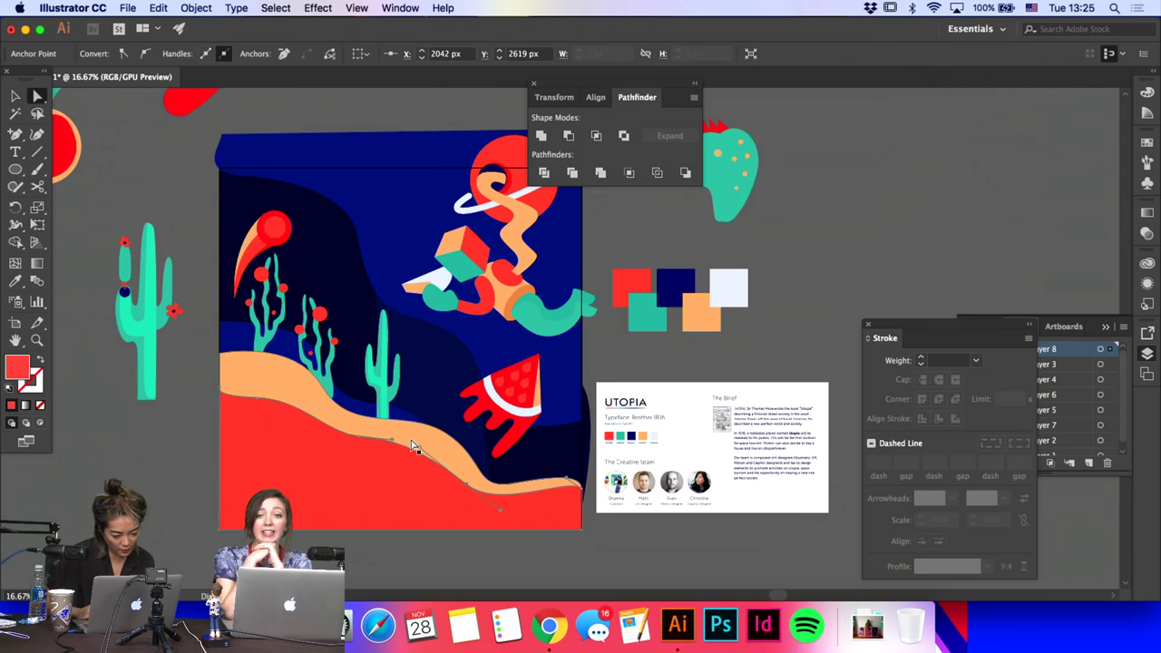
Step: Delete the peach dune strip above the red dune
{"action": "key", "text": "super+shift+a"}
{"action": "left_click", "coordinate": [411, 440]}
{"action": "key", "text": "Delete"}
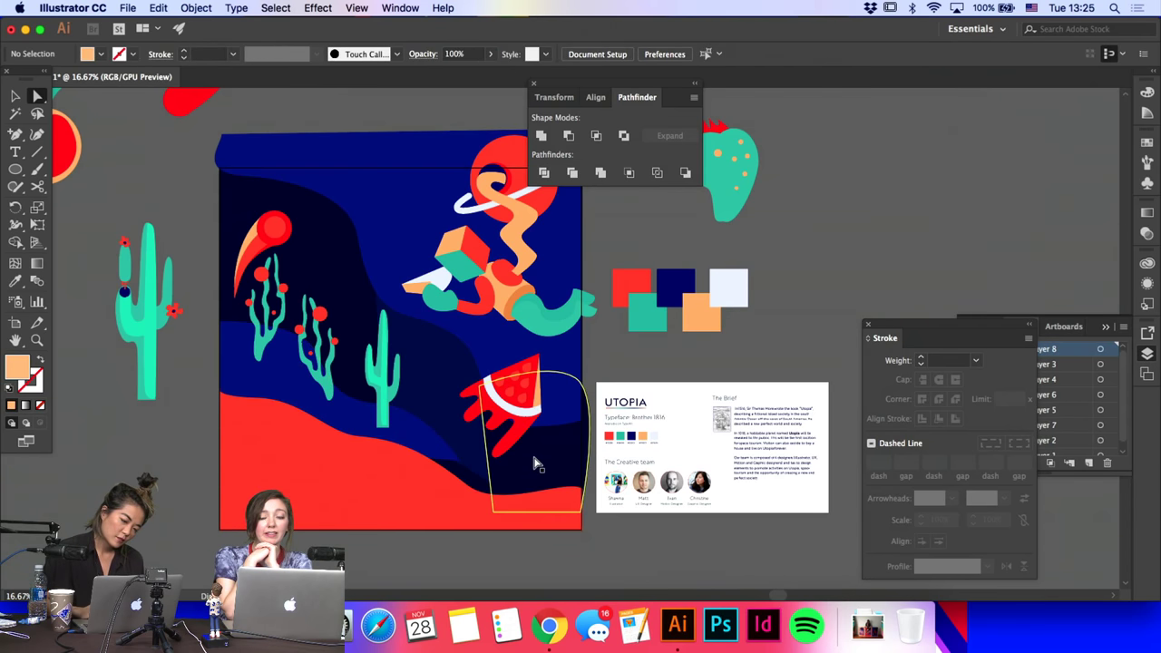
{"action": "left_click_drag", "start_coordinate": [457, 458], "coordinate": [539, 521]}
{"action": "left_click", "coordinate": [566, 528]}
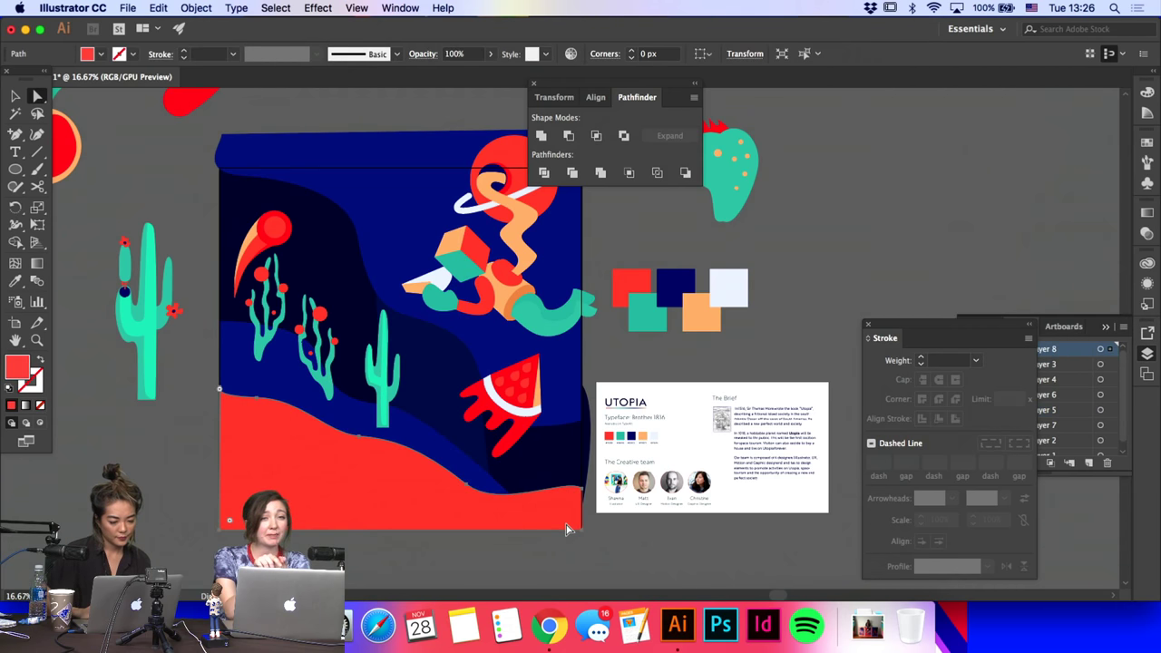
Step: Add an anchor point on the blue hill's slope and extend the hill's lower end to the poster's right edge
{"action": "left_click", "coordinate": [441, 445]}
{"action": "key", "text": "p"}
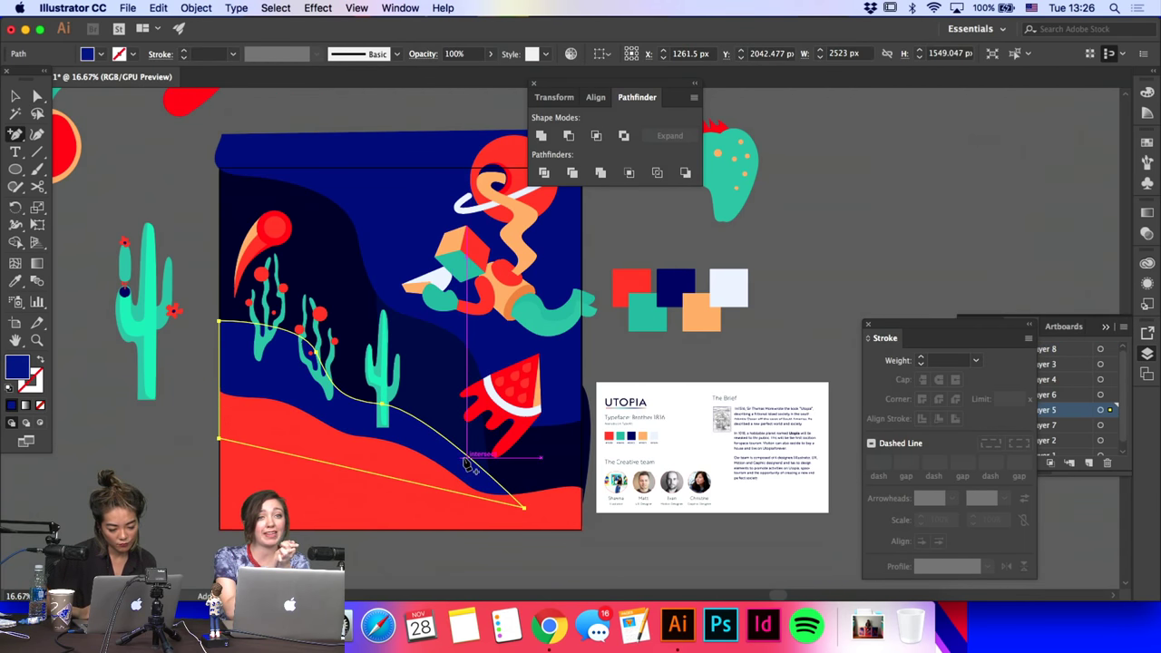
{"action": "left_click", "coordinate": [467, 458]}
{"action": "key", "text": "a"}
{"action": "left_click_drag", "start_coordinate": [495, 481], "coordinate": [584, 468]}
{"action": "left_click_drag", "start_coordinate": [477, 463], "coordinate": [497, 486]}
{"action": "left_click", "coordinate": [613, 506]}
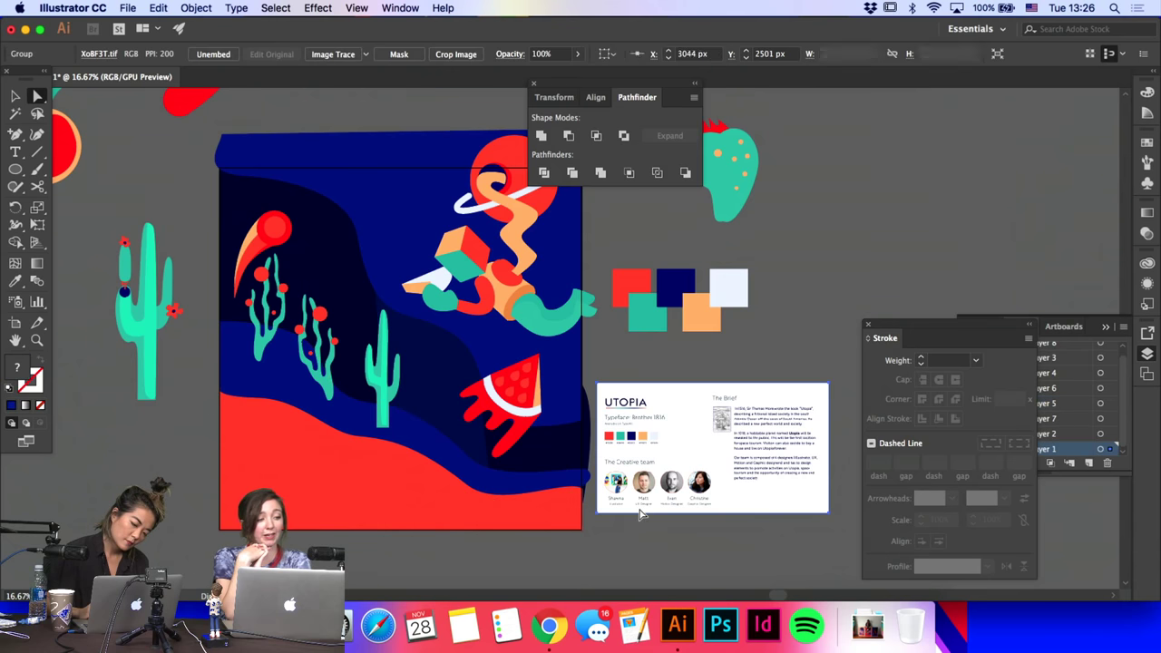
Step: Reposition the added anchor point on the blue hill so its slope follows the red dune's curve
{"action": "left_click", "coordinate": [537, 475]}
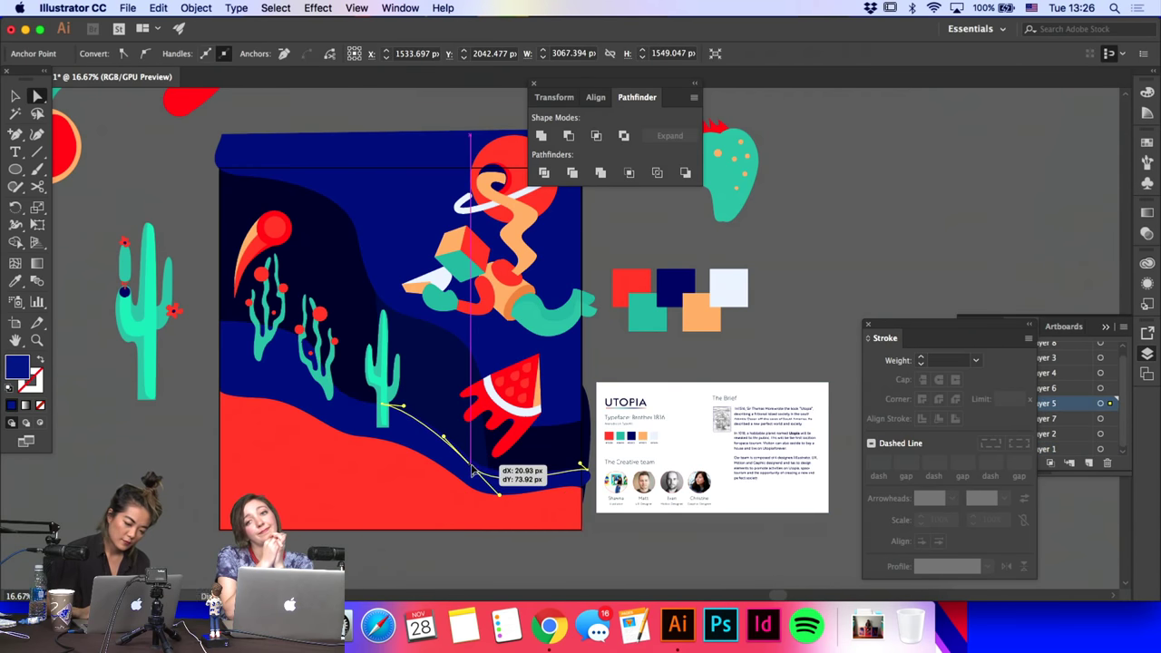
{"action": "left_click", "coordinate": [469, 461]}
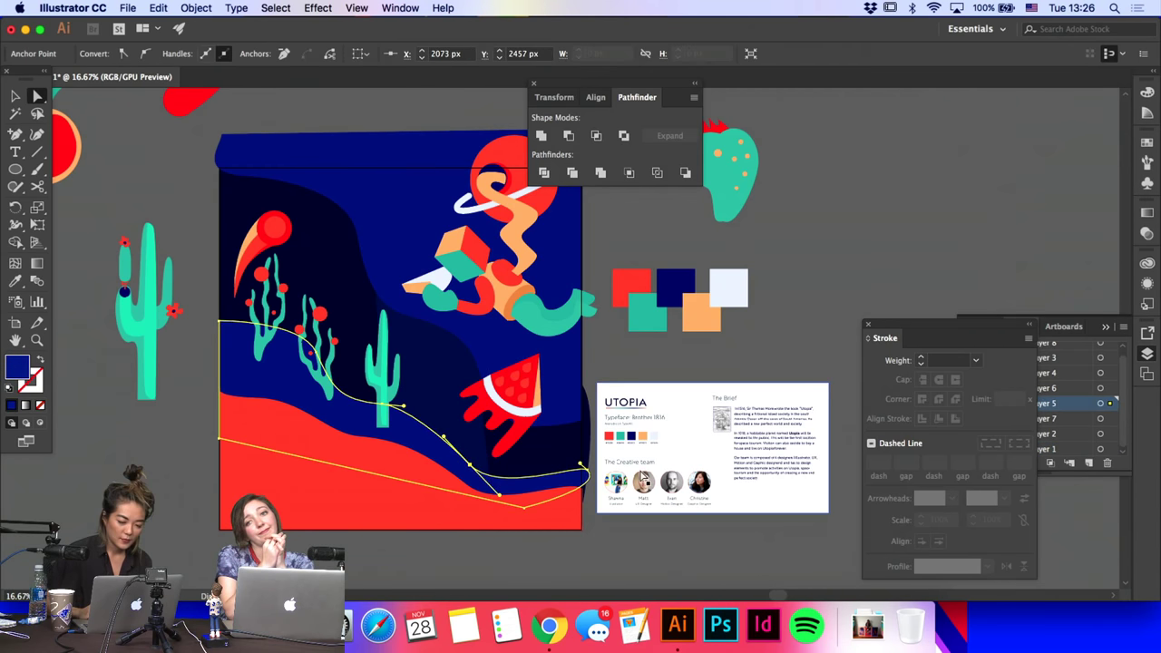
{"action": "left_click", "coordinate": [615, 524]}
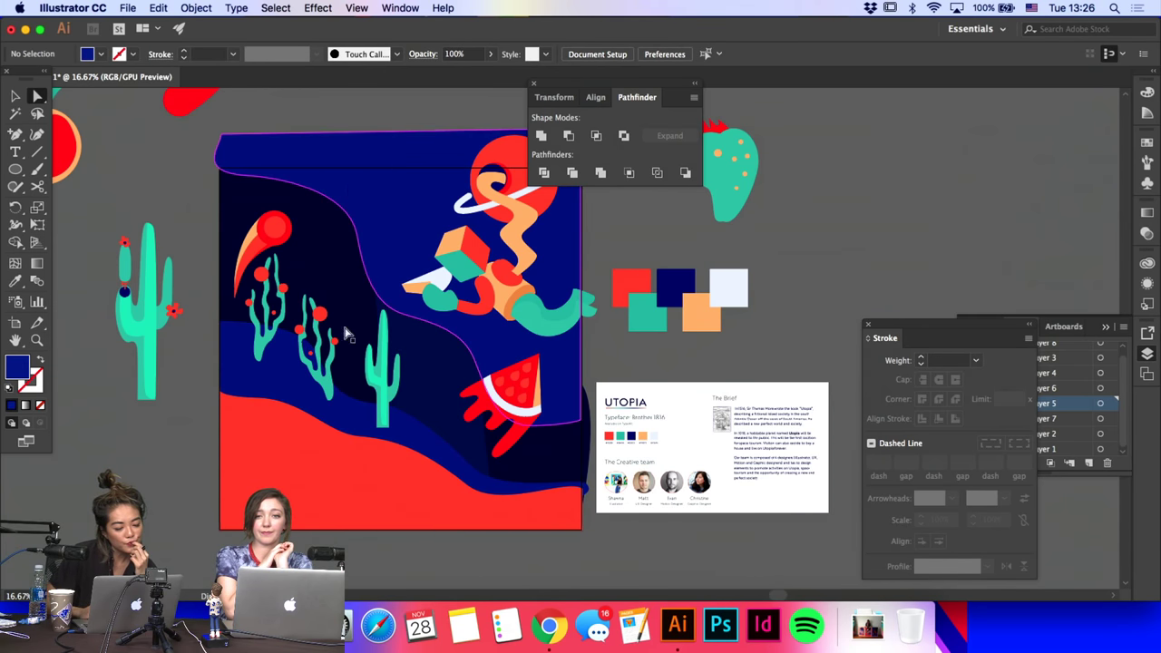
Step: Recolour the blue hill behind the seaweed and cactus with the dark navy sampled from the background
{"action": "left_click", "coordinate": [345, 410]}
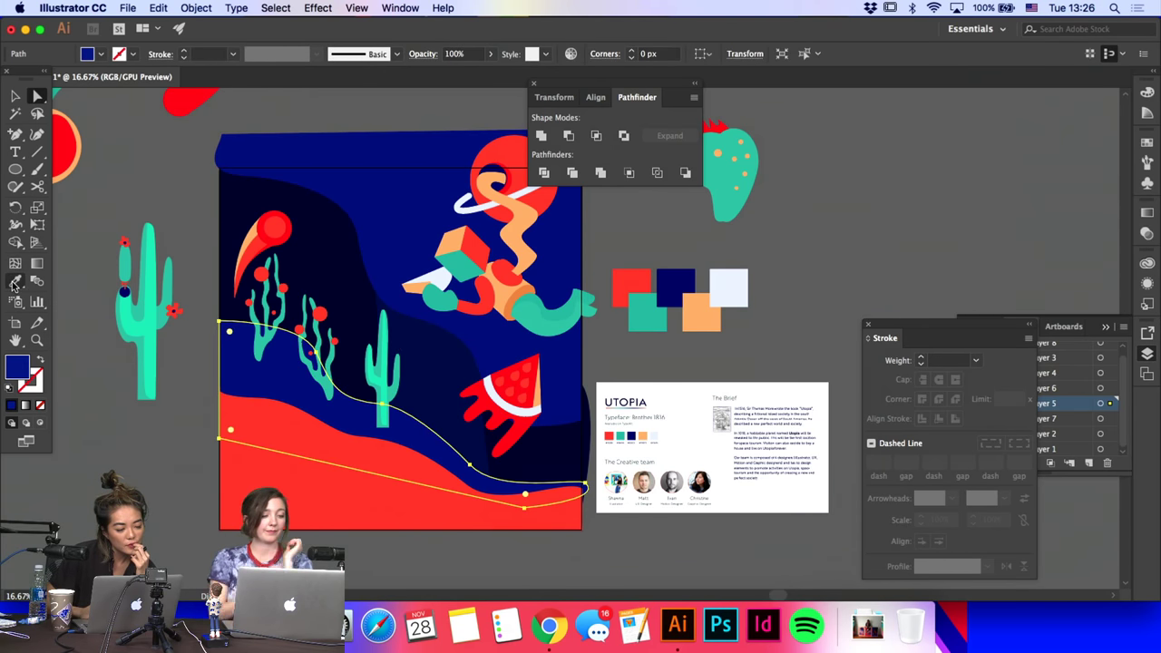
{"action": "left_click", "coordinate": [15, 282]}
{"action": "left_click", "coordinate": [216, 216]}
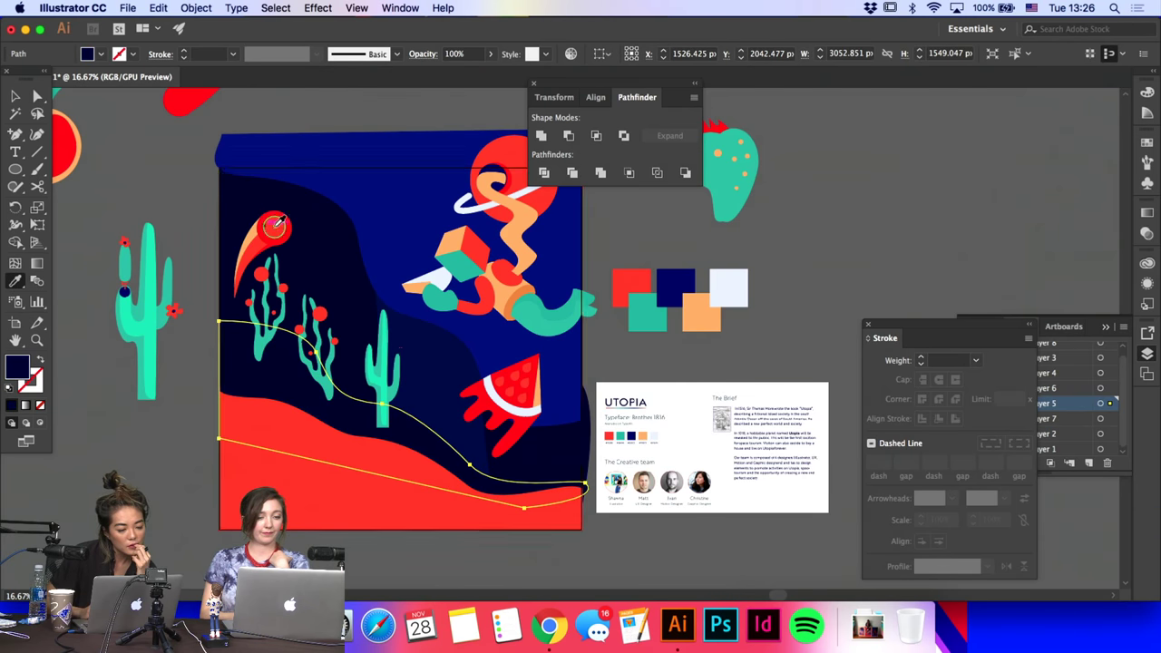
Step: Change the fill of the poster's dark background rectangle to a slightly lighter navy
{"action": "key", "text": "a"}
{"action": "left_click", "coordinate": [259, 209]}
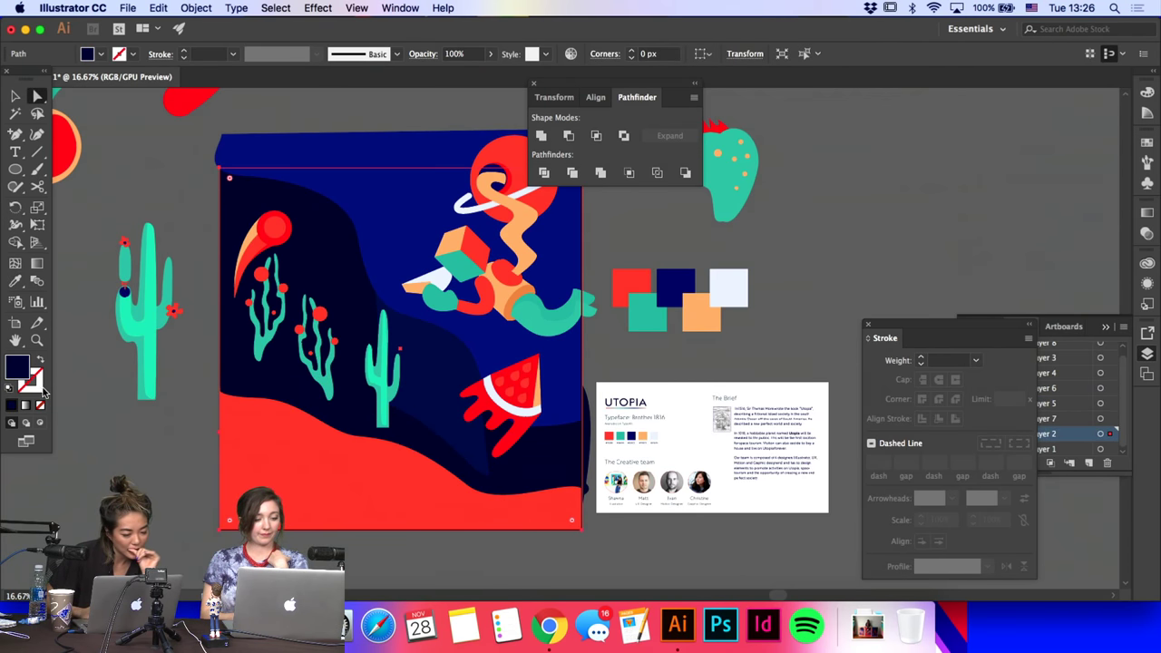
{"action": "double_click", "coordinate": [18, 367]}
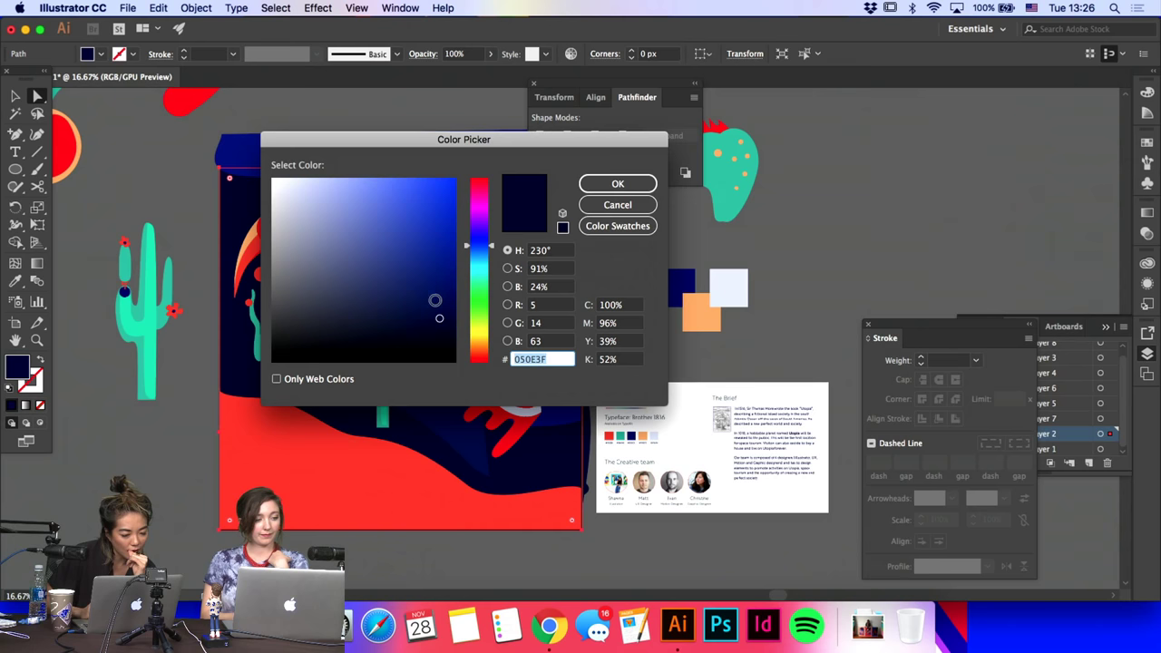
{"action": "key", "text": "Return"}
Step: Recolour the hill behind the watermelon with the navy sampled from the neighbouring dark band, then brighten its fill to 40% brightness
{"action": "left_click", "coordinate": [559, 458]}
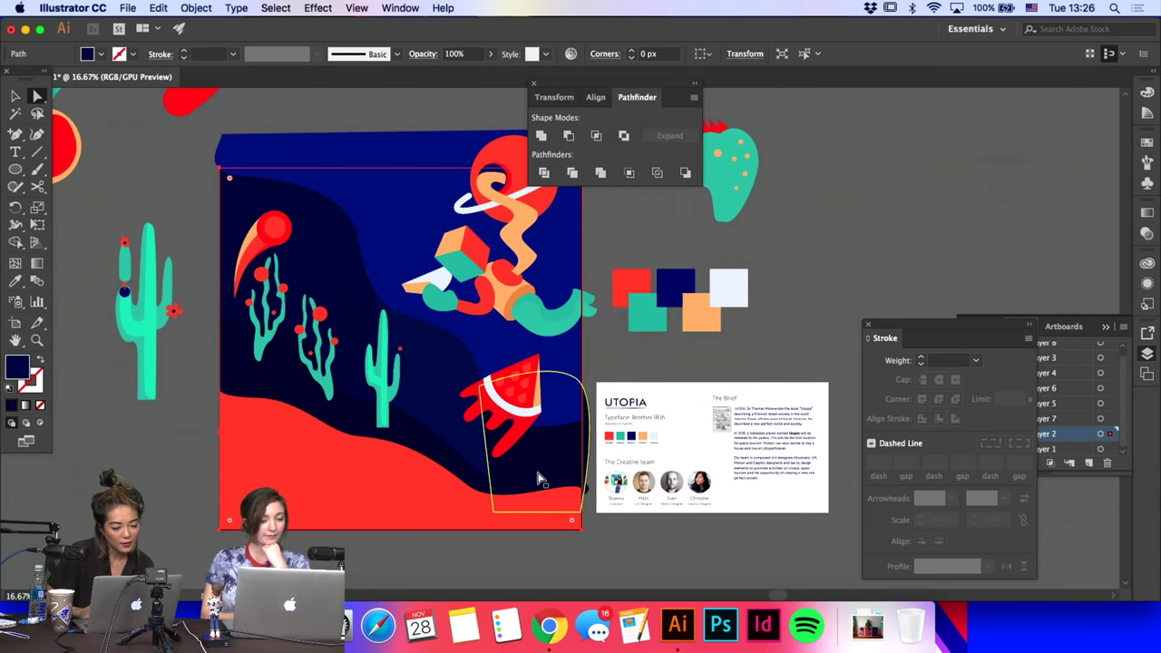
{"action": "left_click", "coordinate": [14, 283]}
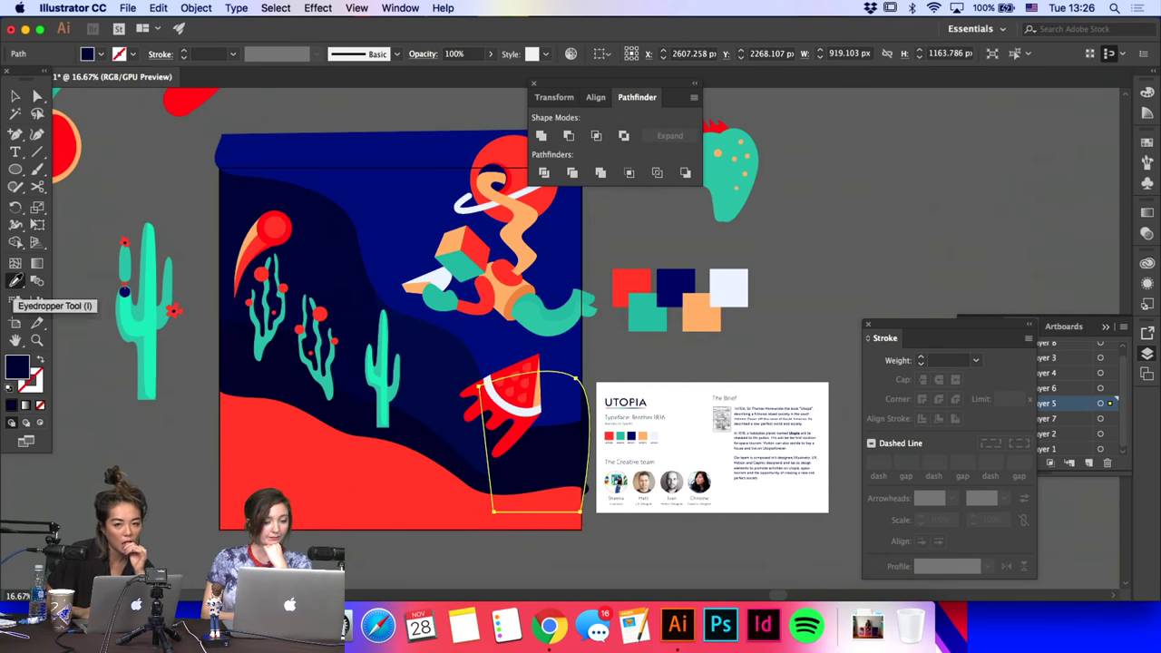
{"action": "left_click", "coordinate": [434, 397]}
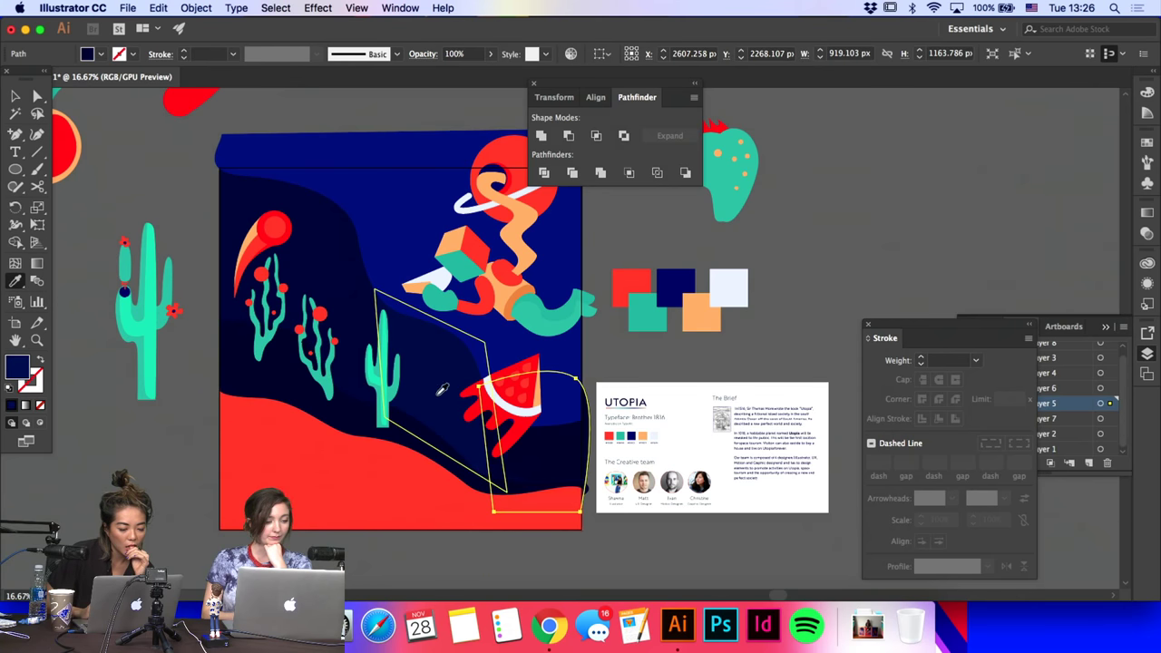
{"action": "double_click", "coordinate": [24, 366]}
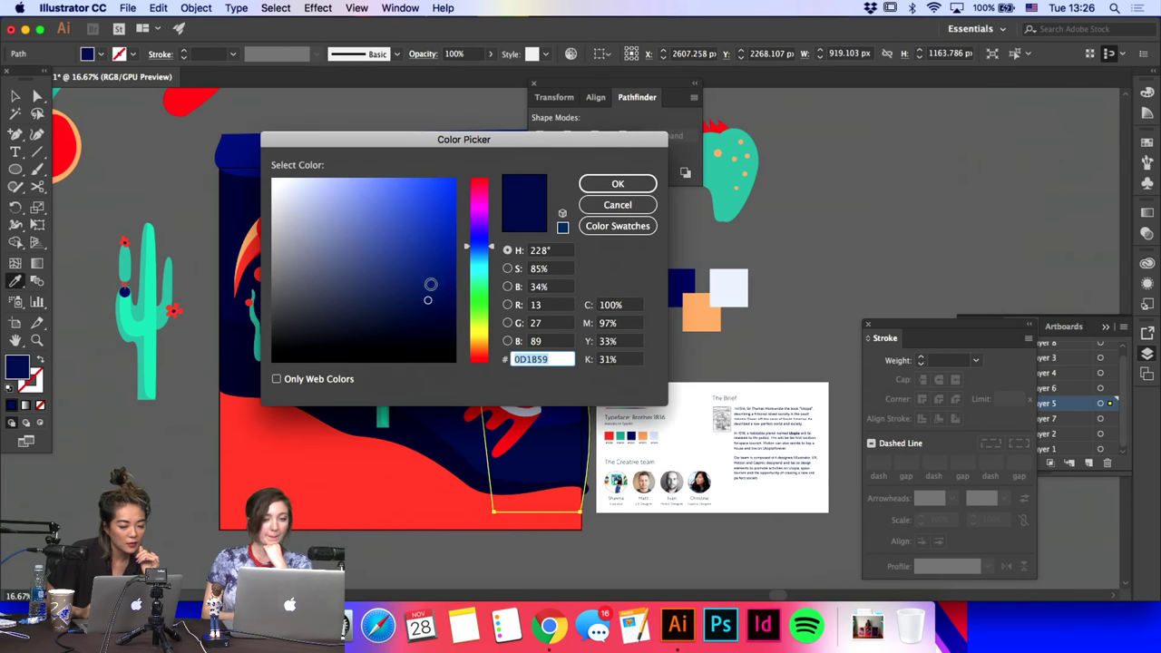
{"action": "key", "text": "Return"}
{"action": "key", "text": "a"}
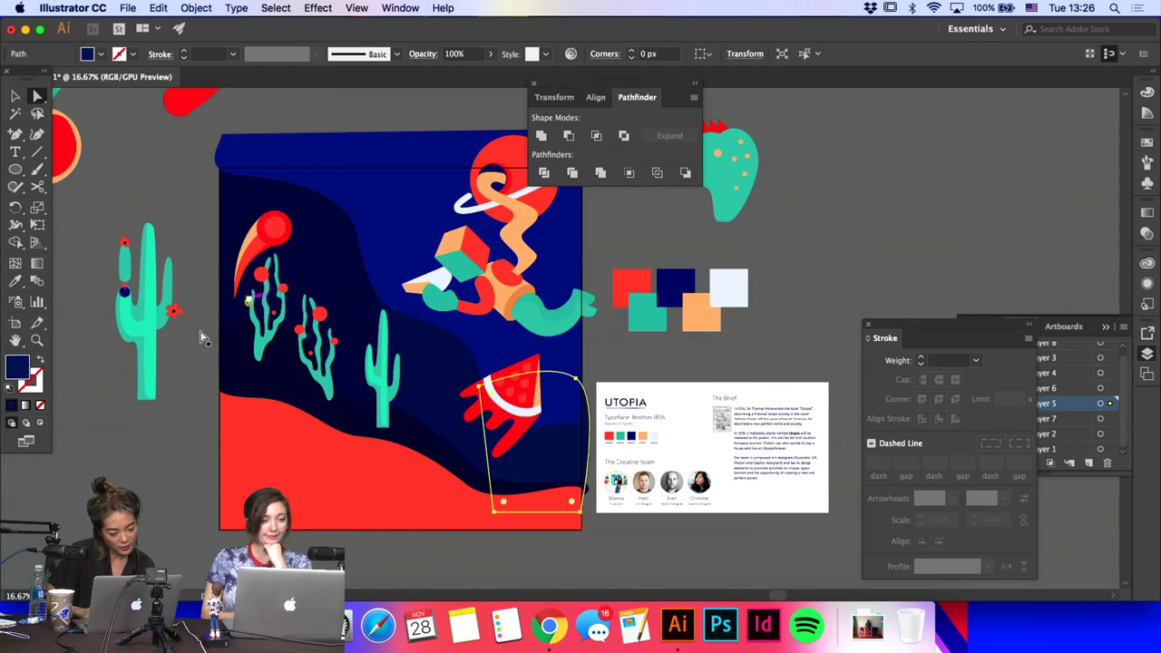
{"action": "double_click", "coordinate": [24, 366]}
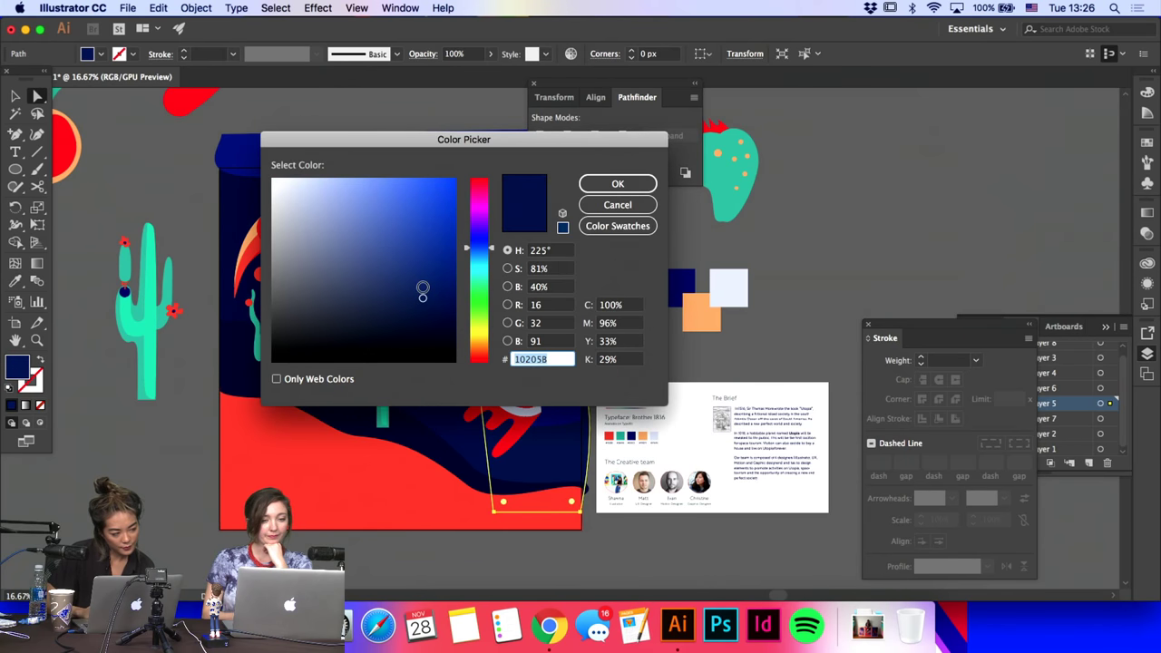
{"action": "left_click", "coordinate": [422, 287]}
{"action": "key", "text": "Return"}
{"action": "left_click", "coordinate": [245, 326]}
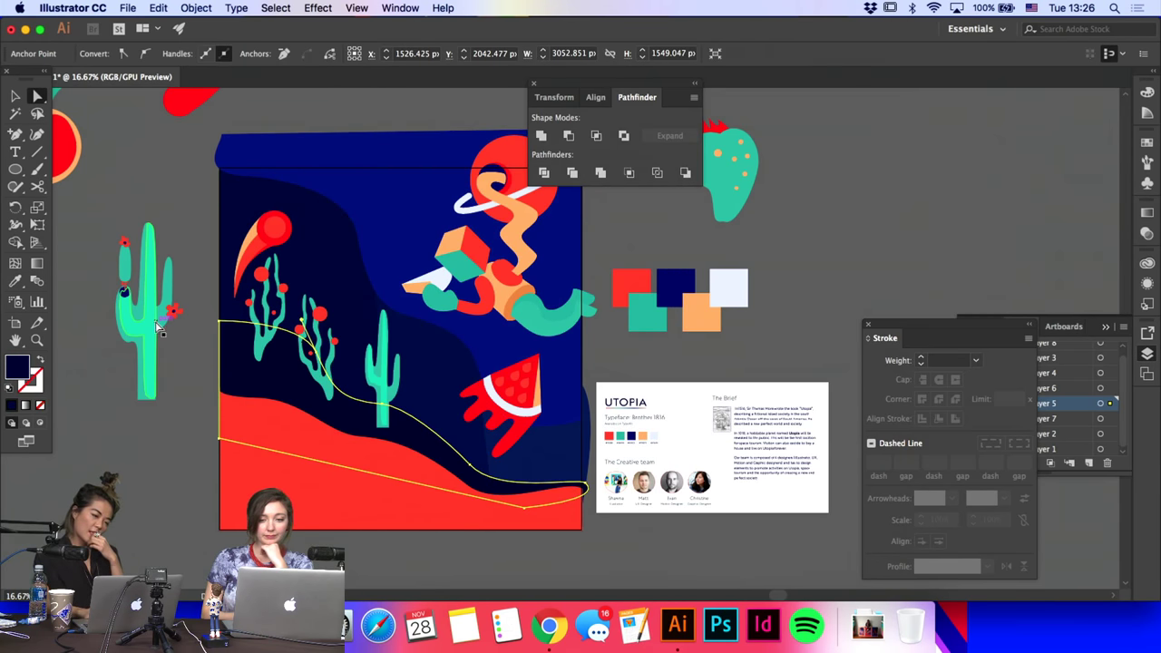
{"action": "left_click", "coordinate": [158, 326]}
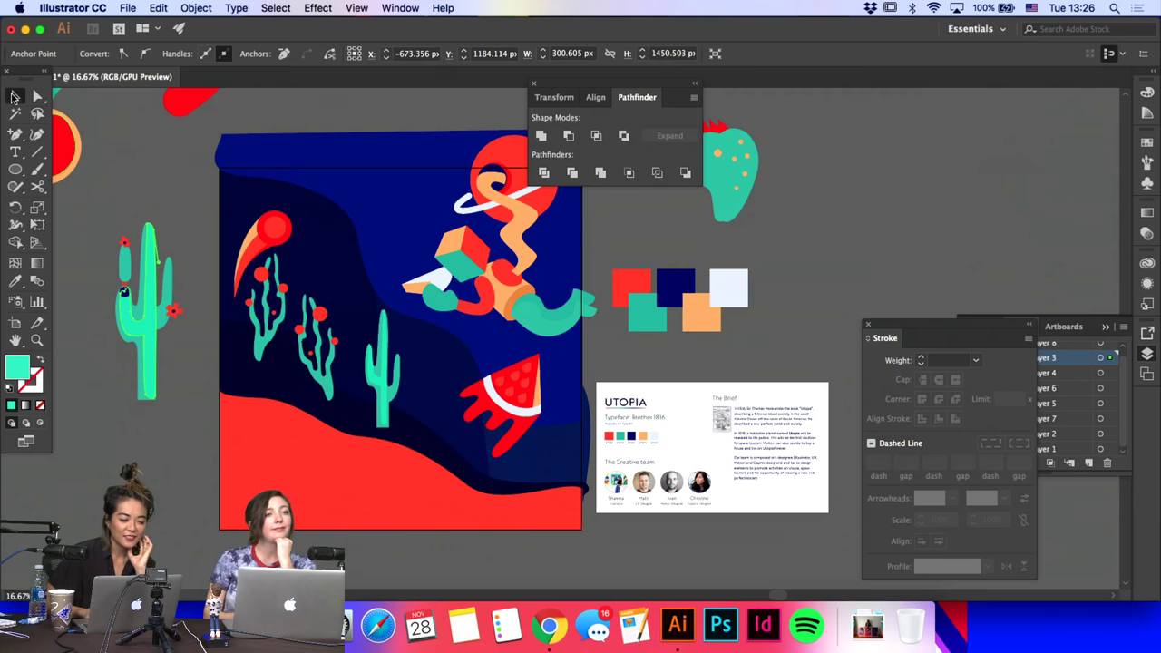
{"action": "left_click", "coordinate": [13, 98]}
{"action": "left_click", "coordinate": [273, 353]}
{"action": "left_click", "coordinate": [177, 388]}
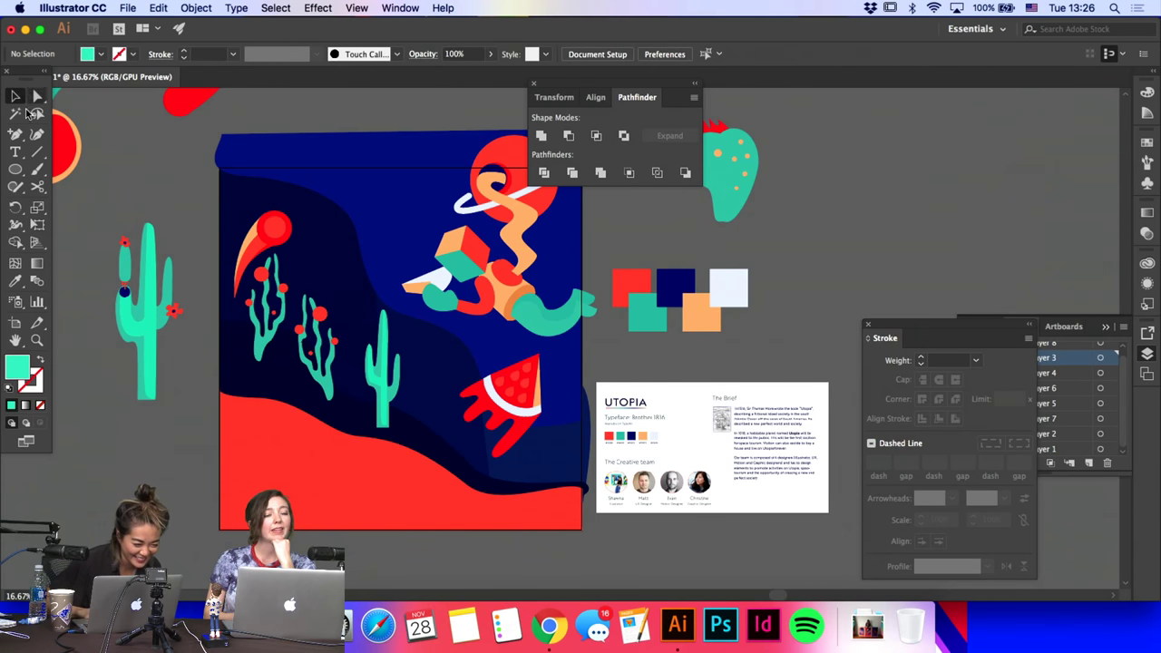
Step: Draw the first pointed grass tufts in bright teal at the base of the left seaweed with the Pen tool
{"action": "left_click_drag", "start_coordinate": [15, 136], "coordinate": [68, 128]}
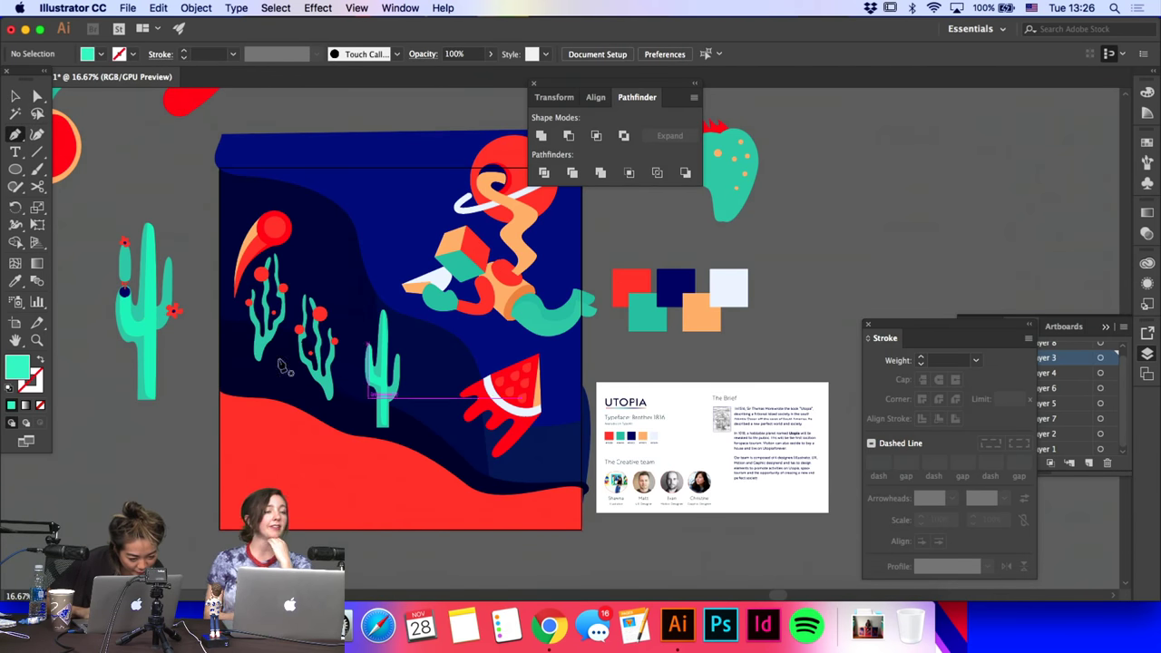
{"action": "left_click", "coordinate": [231, 364]}
{"action": "left_click", "coordinate": [242, 341]}
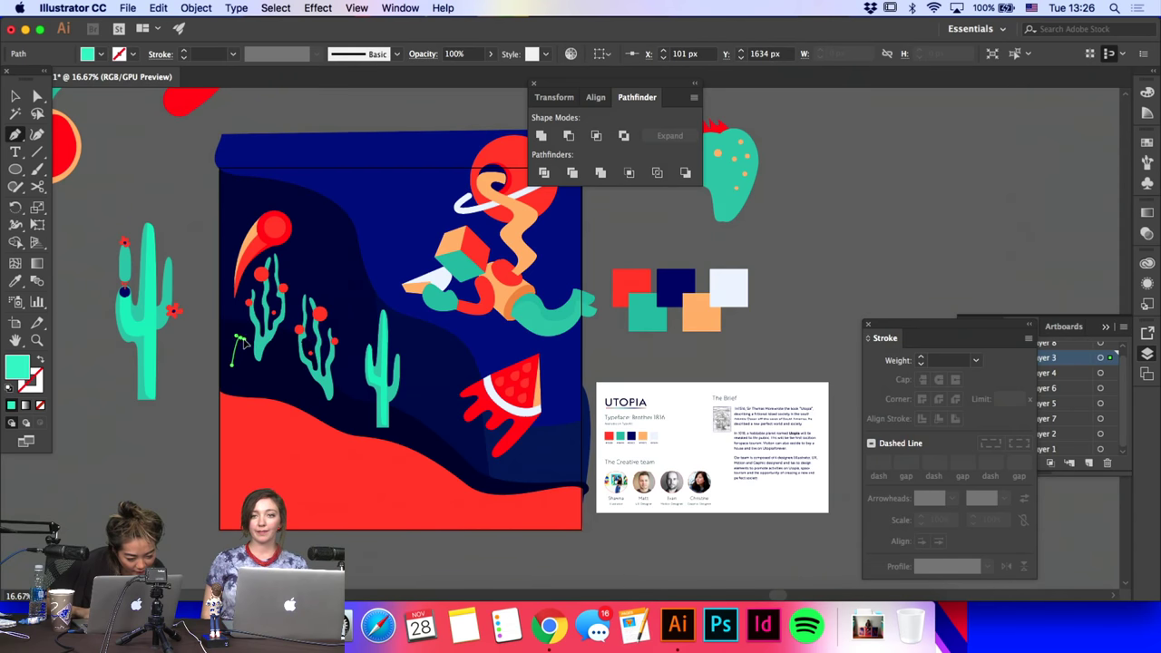
{"action": "left_click", "coordinate": [245, 364]}
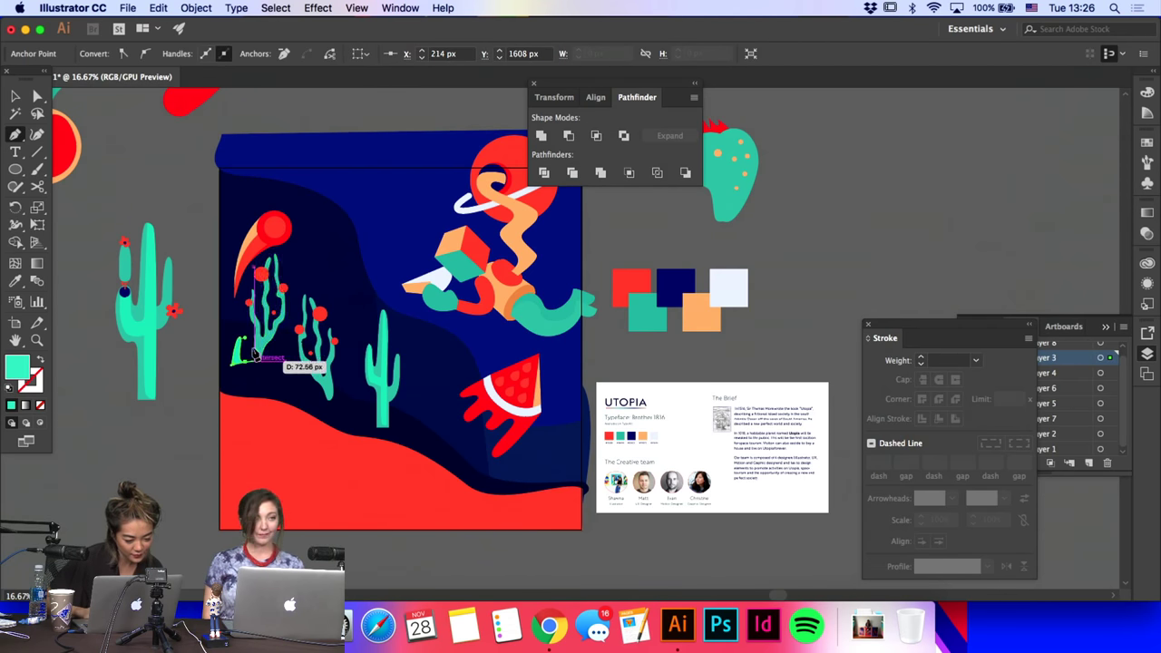
{"action": "left_click_drag", "start_coordinate": [261, 349], "coordinate": [266, 364]}
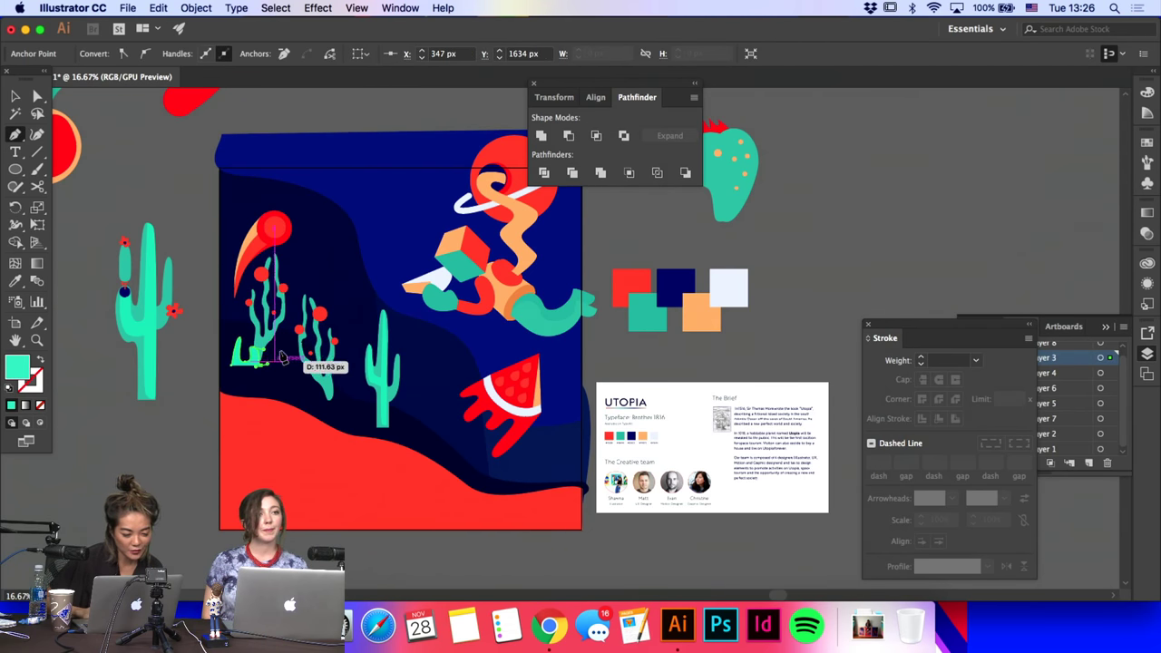
{"action": "left_click", "coordinate": [286, 353]}
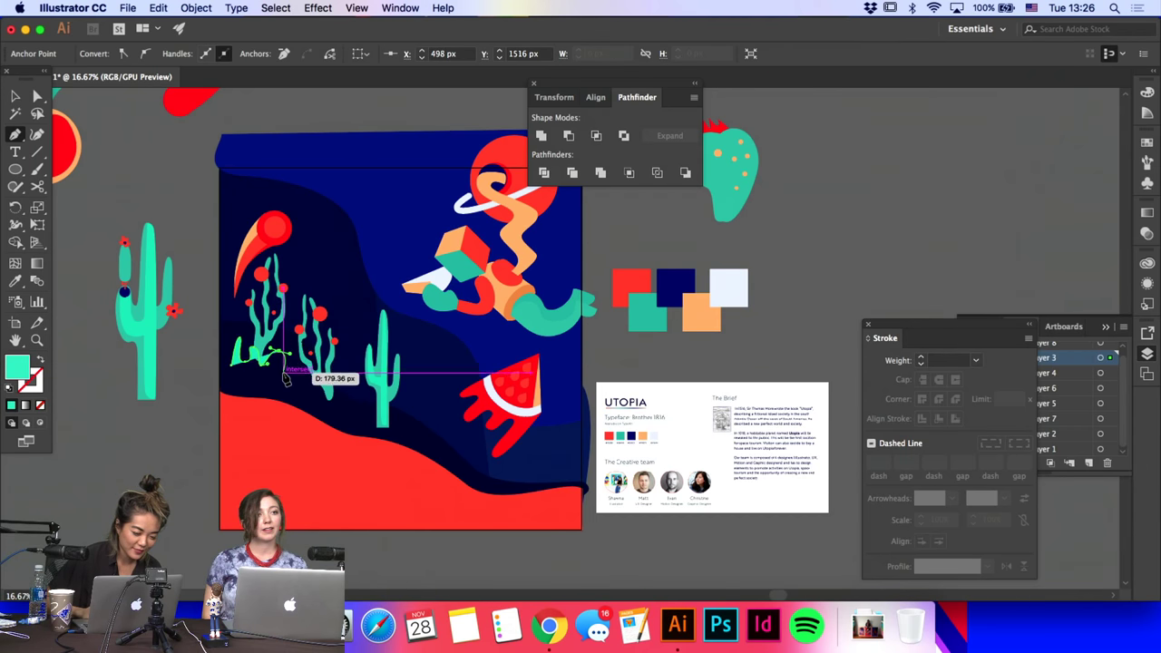
Step: Continue the spiky grass edge down the slope to the cactus base and close the shape beneath the red dune's edge
{"action": "key", "text": "super+equal"}
{"action": "scroll", "coordinate": [472, 388], "scroll_direction": "right", "scroll_amount": 5}
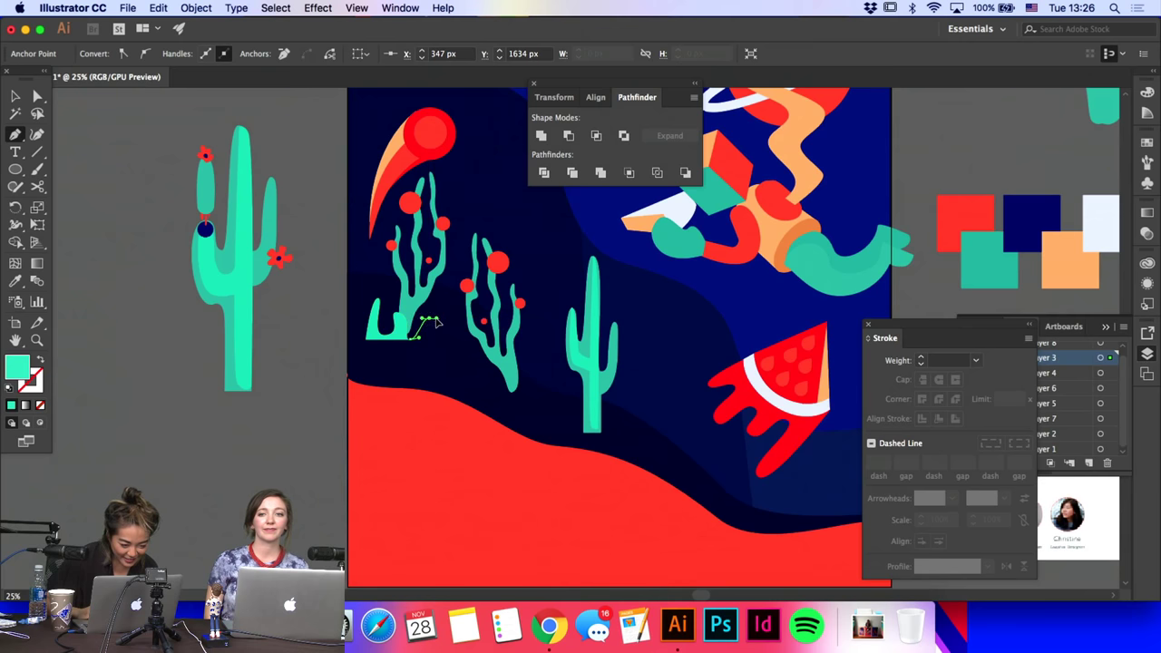
{"action": "left_click_drag", "start_coordinate": [436, 320], "coordinate": [542, 410]}
{"action": "left_click", "coordinate": [455, 357]}
{"action": "left_click", "coordinate": [485, 364]}
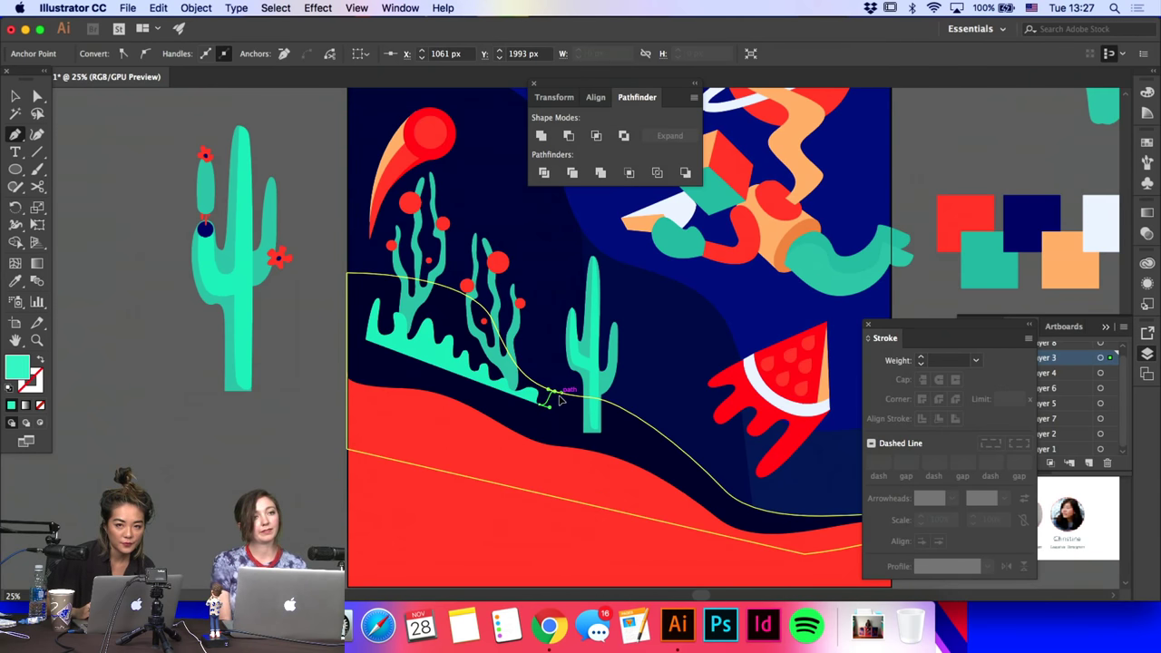
{"action": "left_click", "coordinate": [559, 399]}
{"action": "left_click_drag", "start_coordinate": [560, 399], "coordinate": [430, 297]}
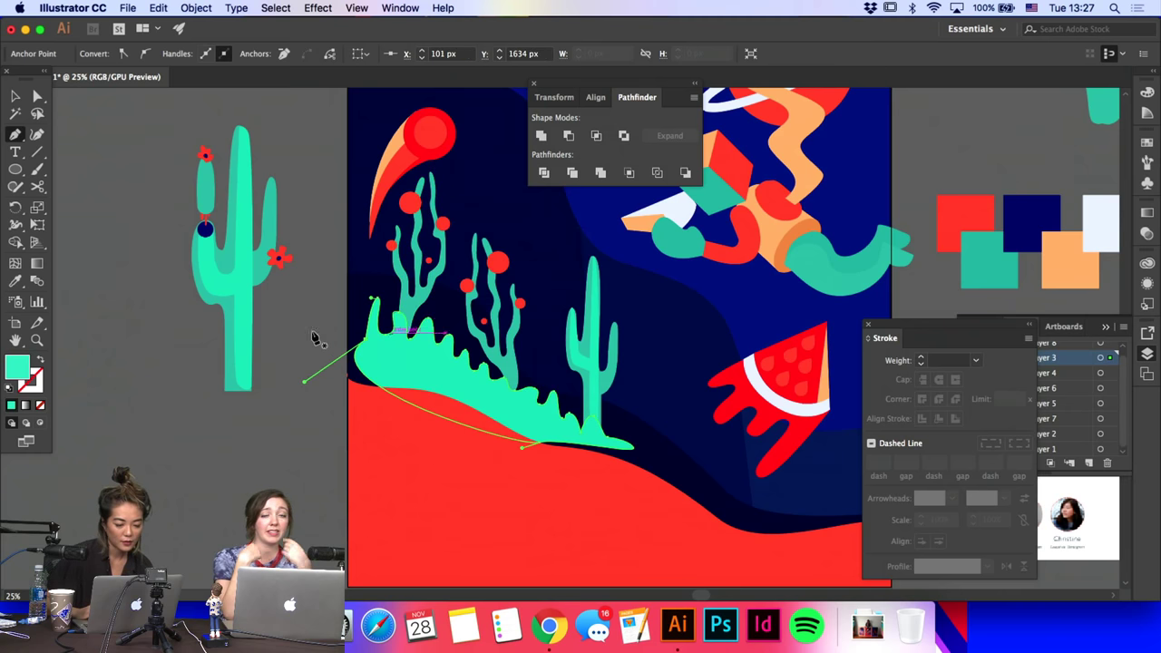
Step: Move the teal grass shape slightly down and left so it lines the red dune's upper edge
{"action": "key", "text": "a"}
{"action": "left_click", "coordinate": [316, 339]}
{"action": "left_click_drag", "start_coordinate": [381, 357], "coordinate": [370, 368]}
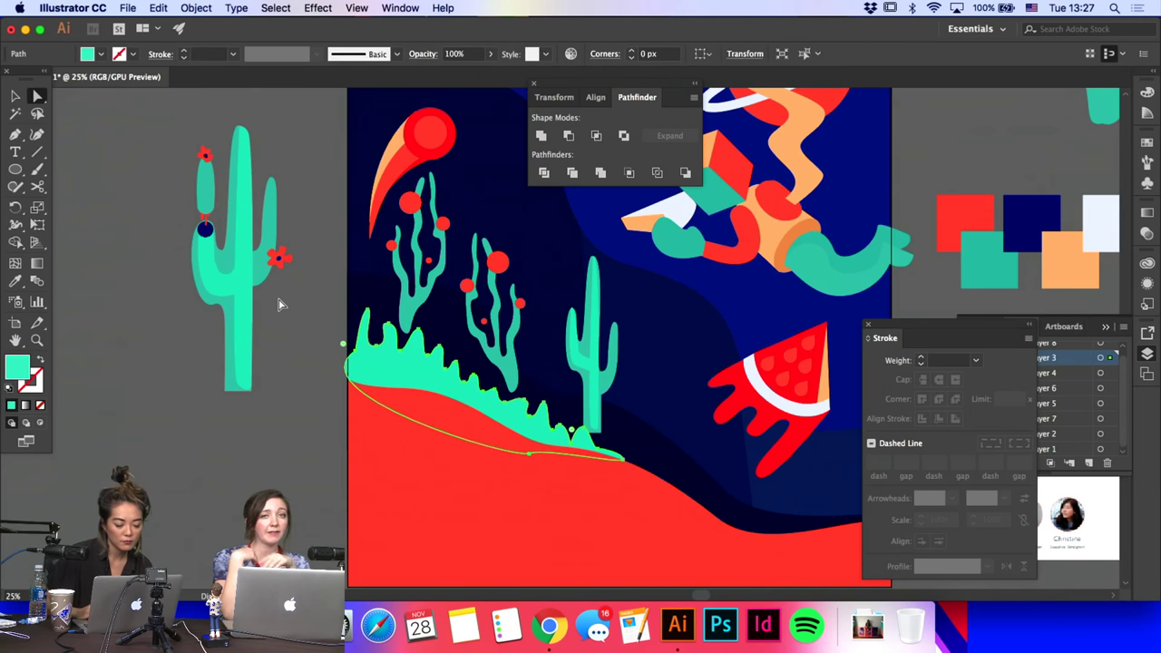
{"action": "left_click", "coordinate": [278, 299]}
{"action": "left_click", "coordinate": [363, 360]}
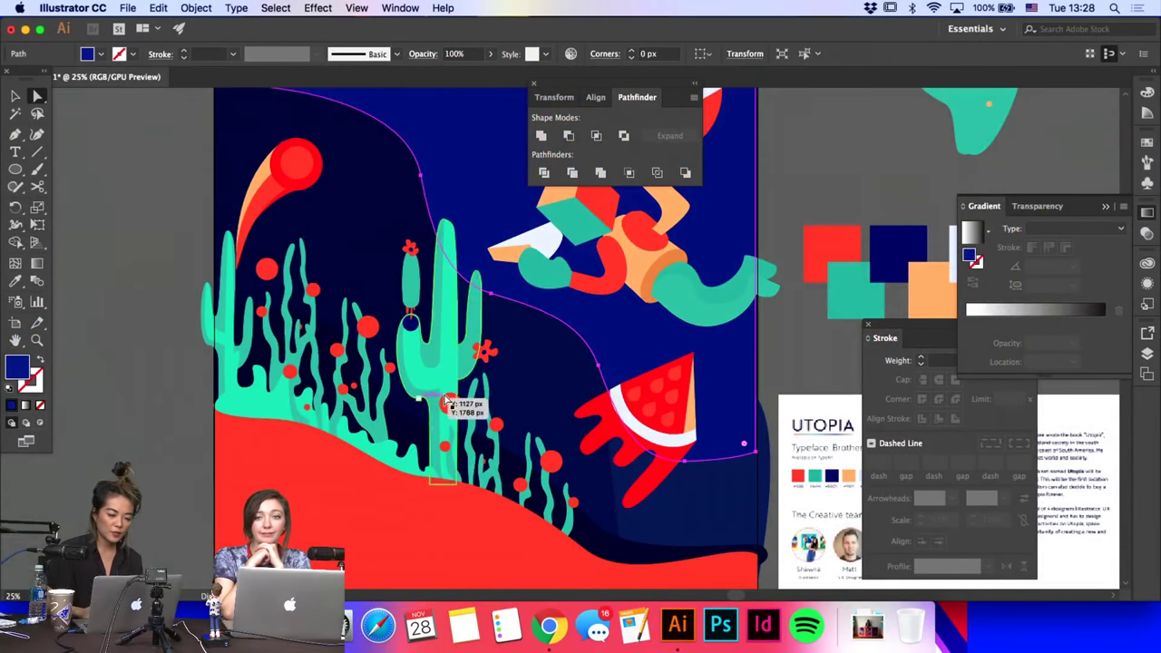
{"action": "left_click", "coordinate": [449, 402]}
{"action": "key", "text": "super+shift+a"}
{"action": "key", "text": "super+minus"}
{"action": "key", "text": "super+minus"}
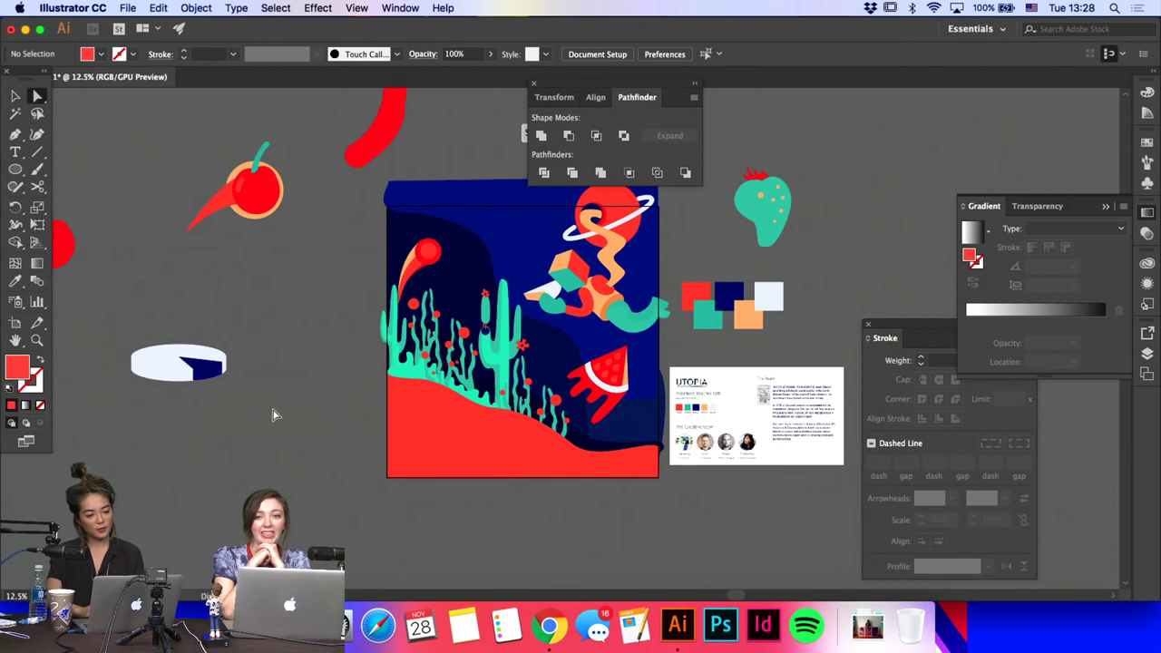
{"action": "scroll", "coordinate": [273, 415], "scroll_direction": "right", "scroll_amount": 1}
{"action": "scroll", "coordinate": [272, 415], "scroll_direction": "right", "scroll_amount": 5}
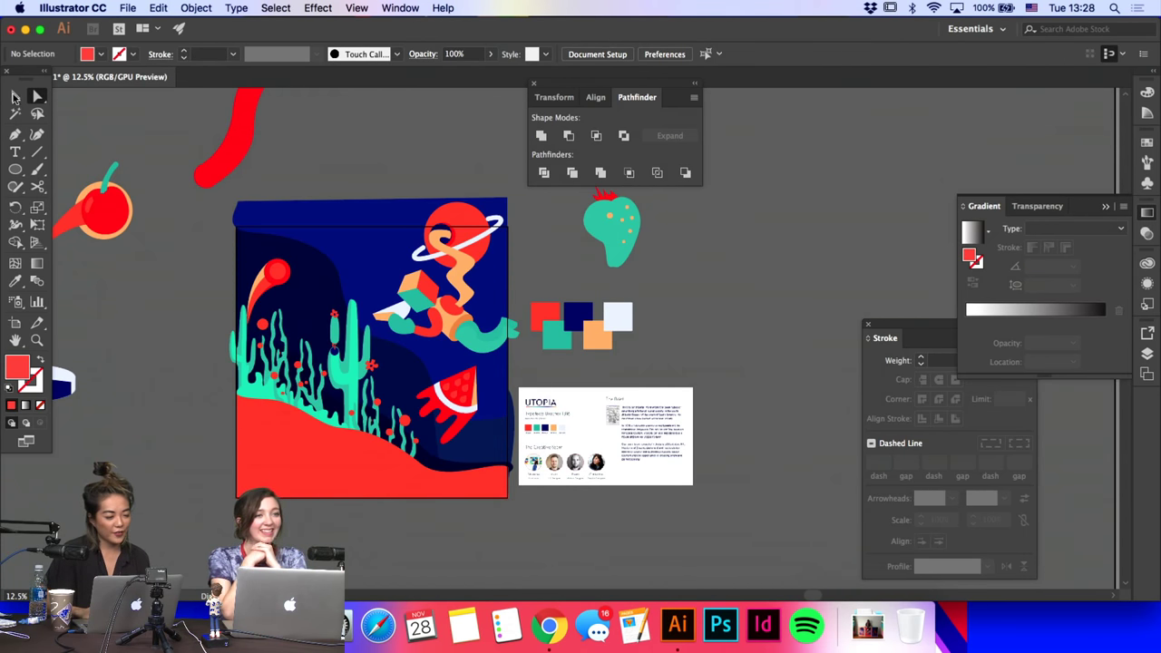
Step: Lock the darkest navy background shape behind the seaweed and cacti
{"action": "left_click", "coordinate": [15, 97]}
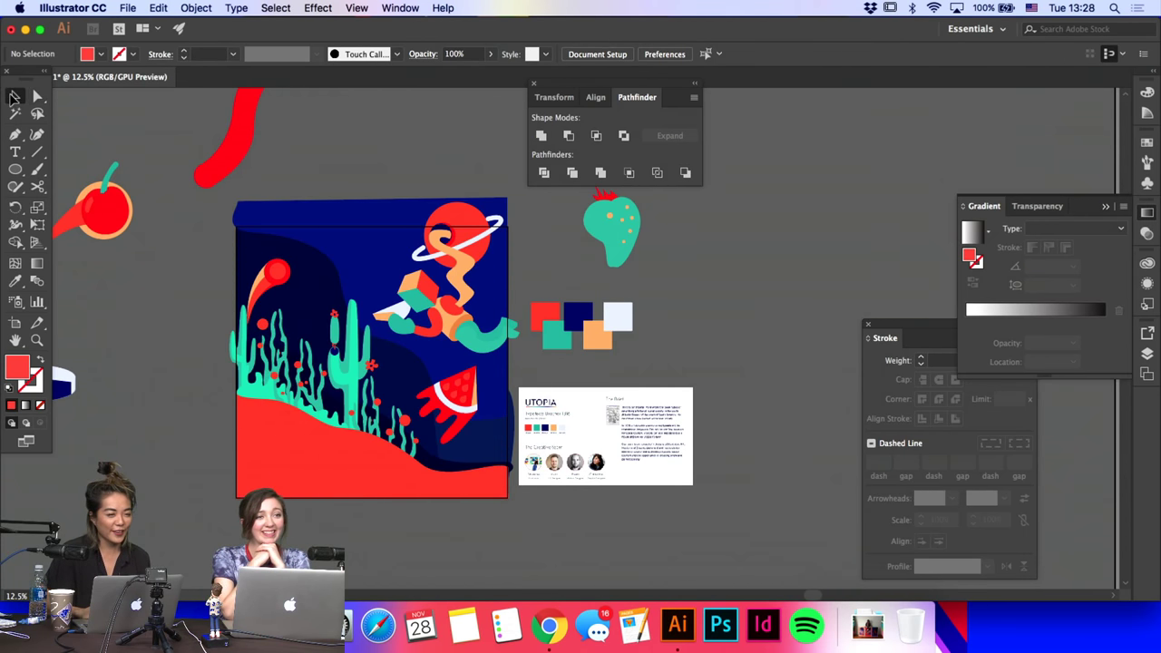
{"action": "left_click", "coordinate": [311, 344]}
{"action": "key", "text": "super+2"}
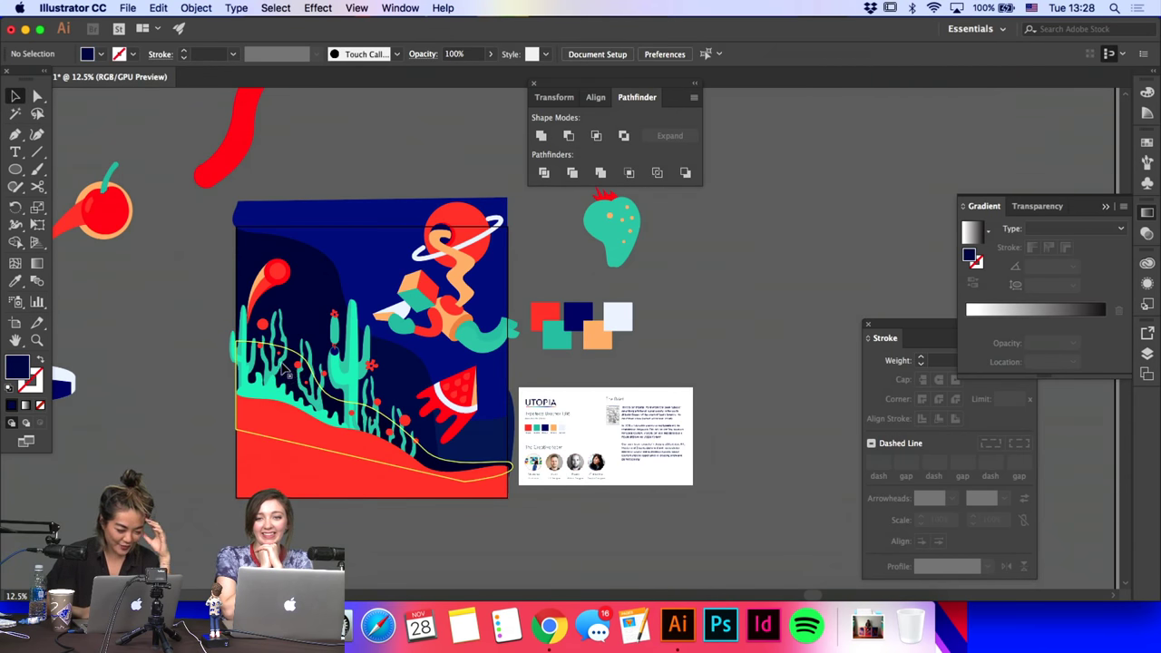
{"action": "left_click", "coordinate": [246, 359]}
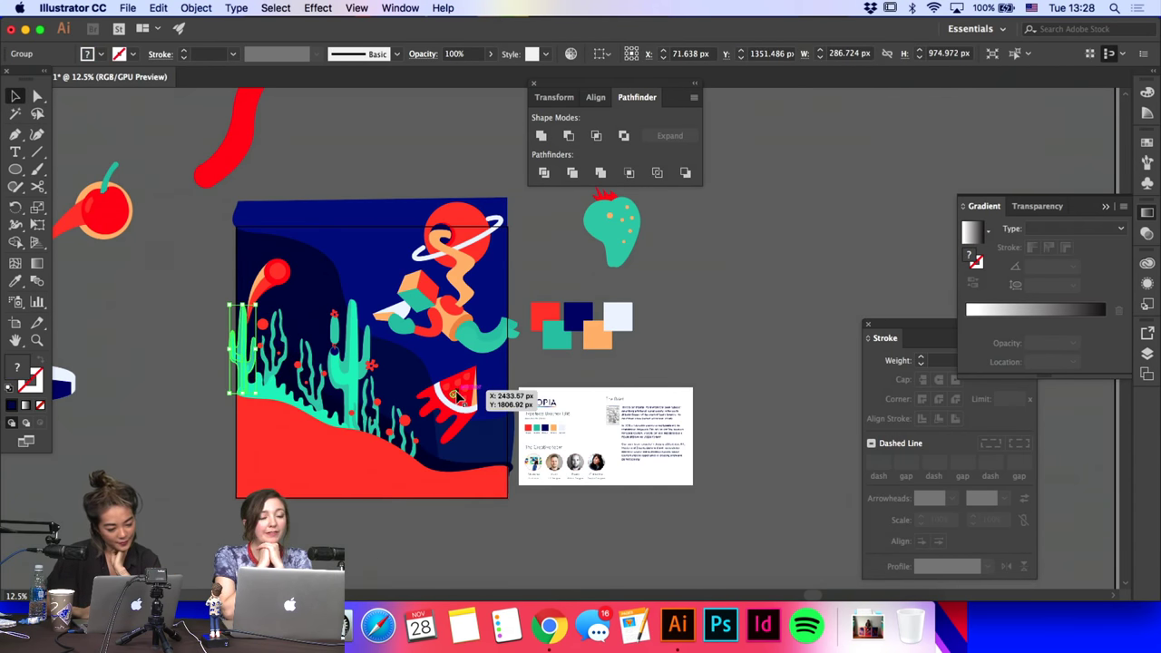
Step: Move the lower anchor points of the bright blue sky shape slightly up so its bottom curve sits higher behind the watermelon
{"action": "key", "text": "a"}
{"action": "left_click", "coordinate": [430, 370]}
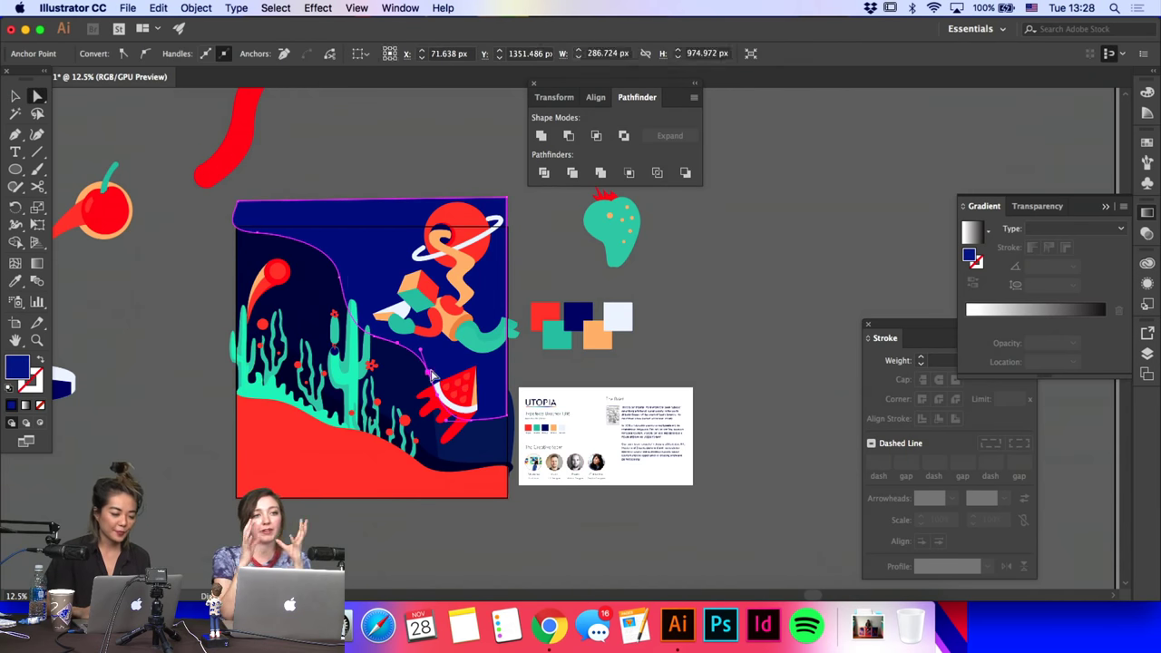
{"action": "left_click", "coordinate": [335, 276]}
{"action": "left_click", "coordinate": [338, 276]}
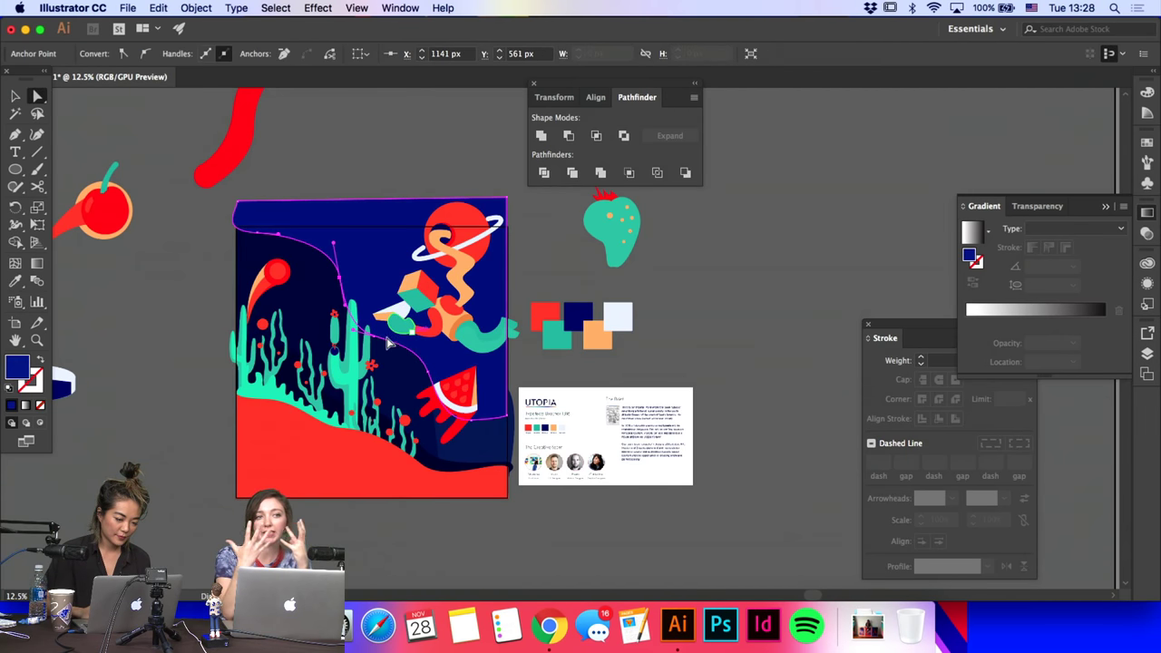
{"action": "left_click", "coordinate": [428, 368]}
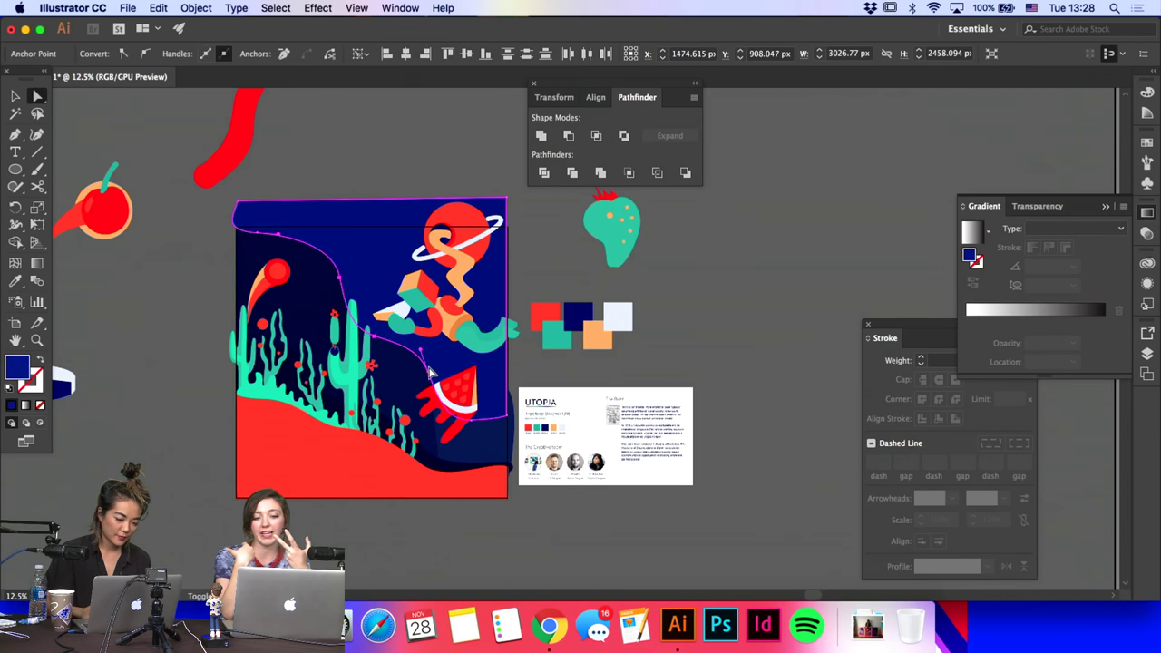
{"action": "left_click", "coordinate": [470, 426]}
{"action": "left_click", "coordinate": [471, 424]}
{"action": "left_click", "coordinate": [428, 371]}
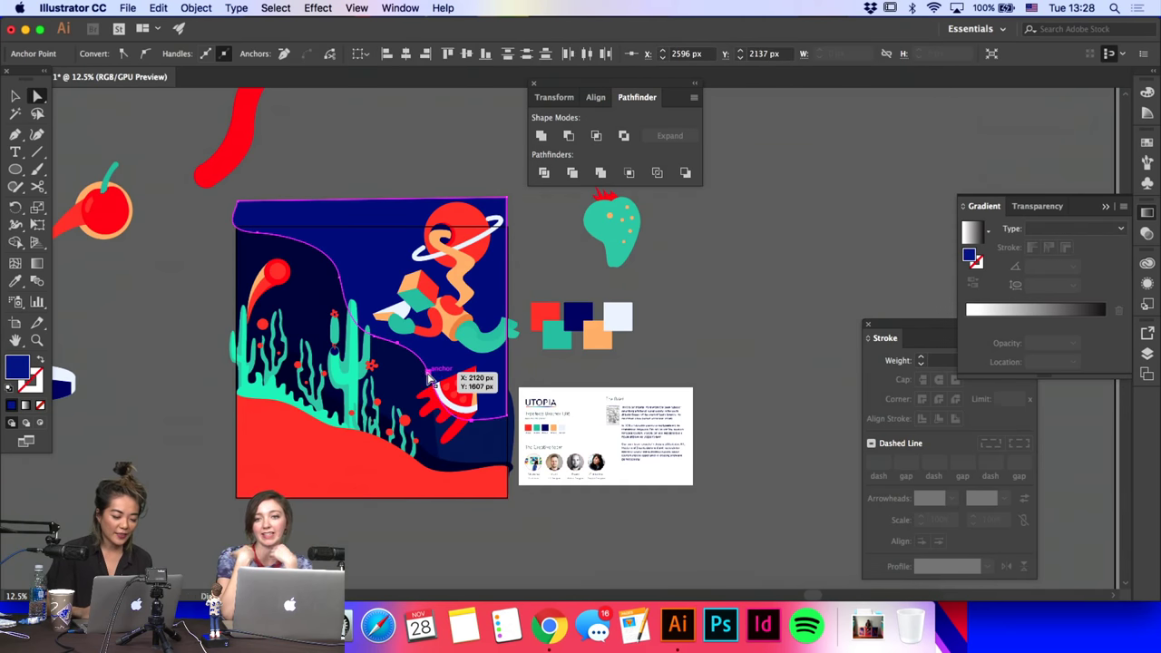
{"action": "left_click", "coordinate": [513, 419]}
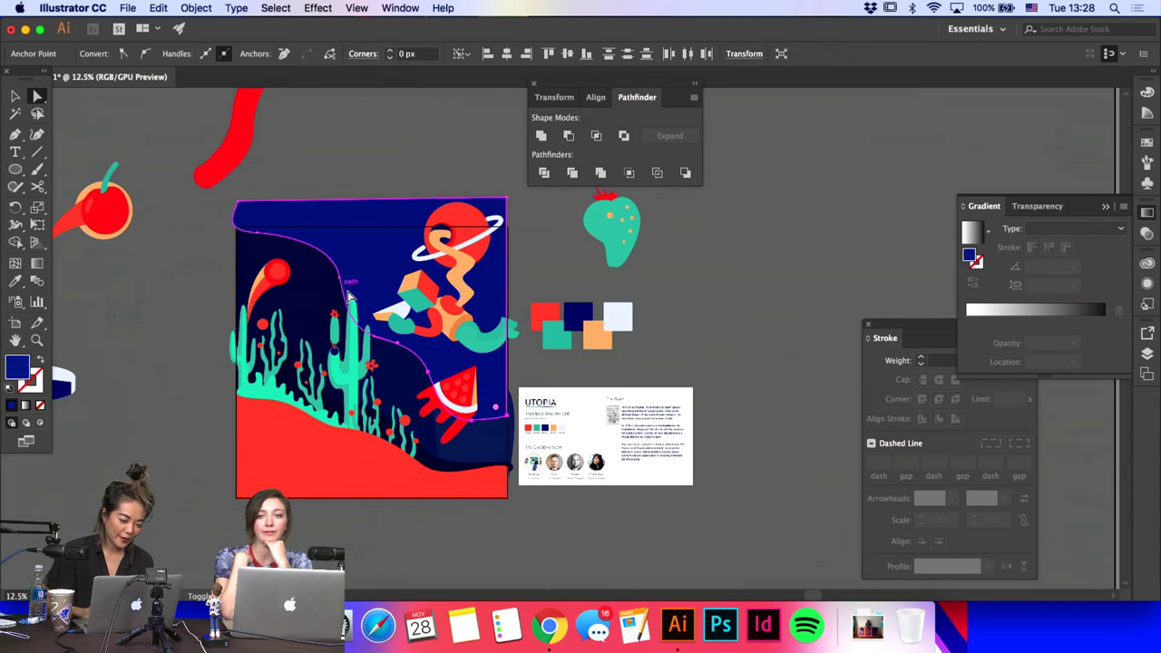
{"action": "left_click_drag", "start_coordinate": [339, 285], "coordinate": [371, 314]}
{"action": "left_click", "coordinate": [595, 299]}
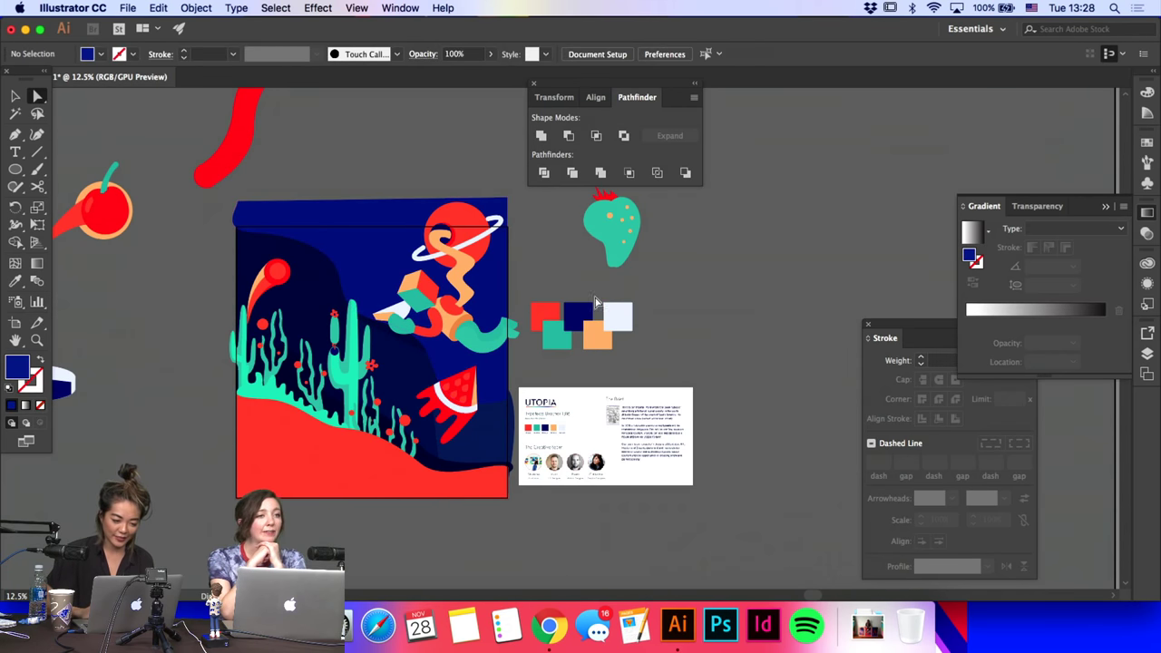
Step: Extend the dark navy four-cornered patch beside the cactus by pulling its upper corner up toward the cube-headed figure
{"action": "left_click", "coordinate": [403, 363]}
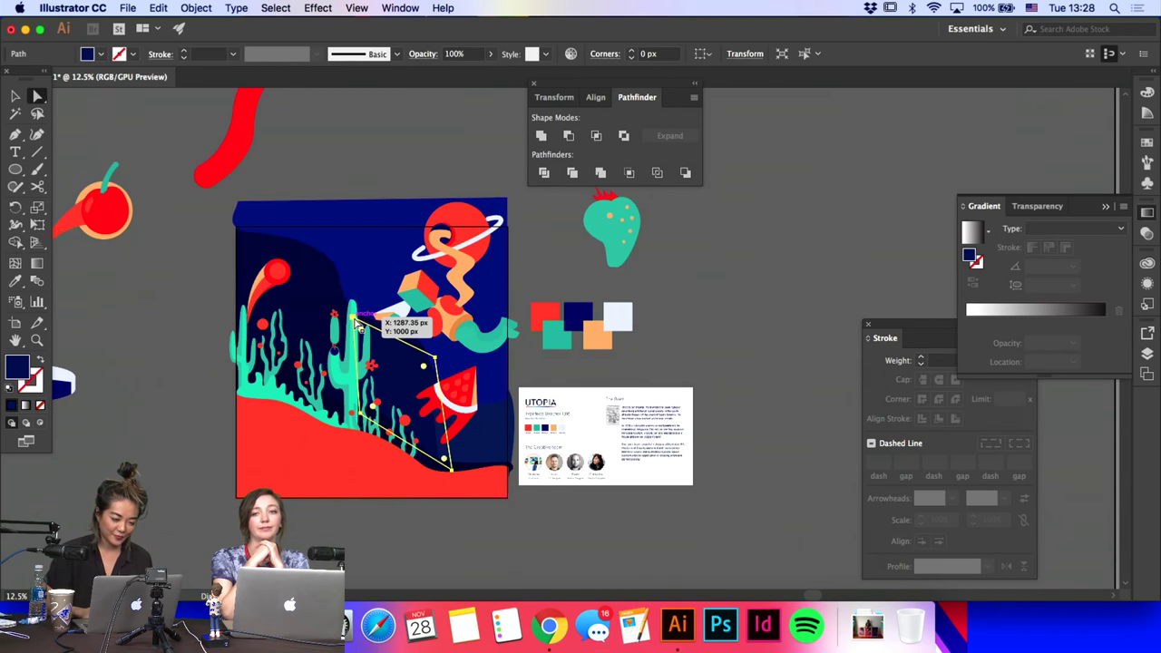
{"action": "left_click_drag", "start_coordinate": [358, 324], "coordinate": [360, 325]}
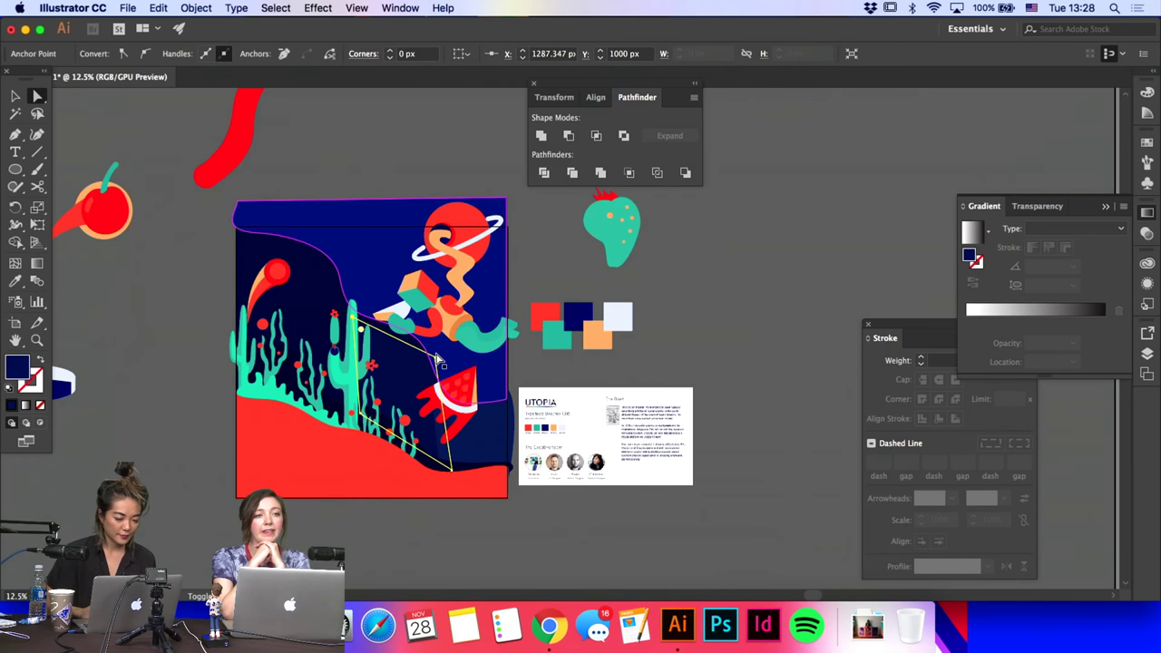
{"action": "left_click_drag", "start_coordinate": [438, 361], "coordinate": [449, 327]}
{"action": "left_click", "coordinate": [616, 319]}
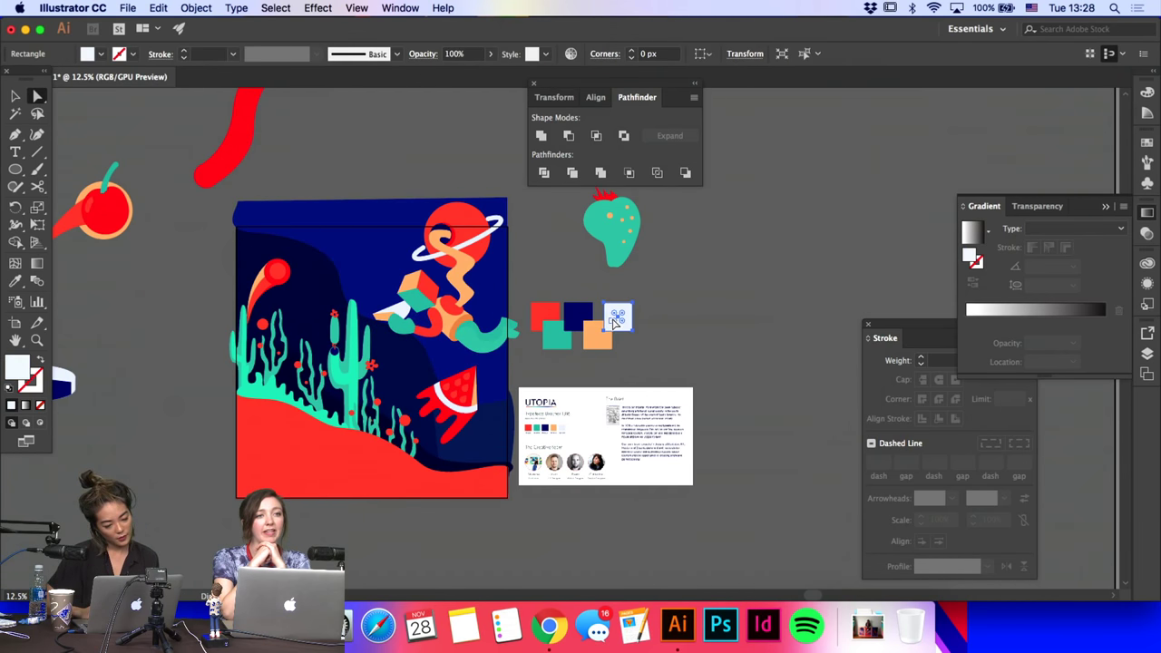
Step: Shift the fireball slightly right and down above the seaweed, cutting it and pasting it in front
{"action": "left_click", "coordinate": [15, 95]}
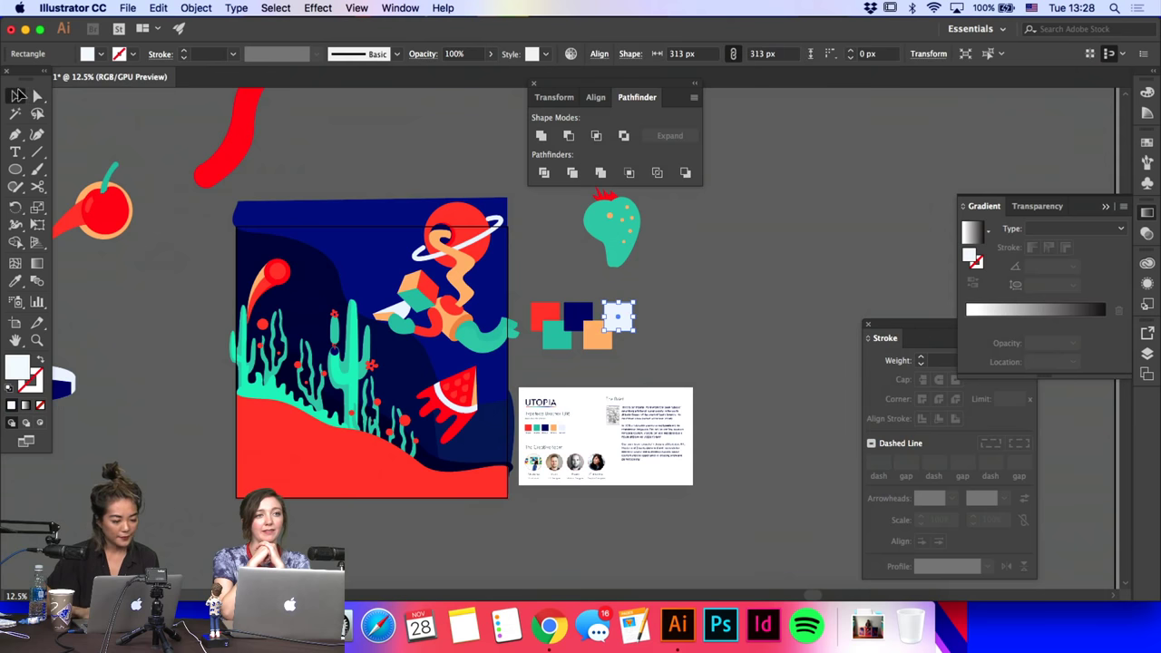
{"action": "left_click", "coordinate": [291, 286]}
{"action": "left_click_drag", "start_coordinate": [276, 280], "coordinate": [311, 270]}
{"action": "key", "text": "super+x"}
{"action": "key", "text": "super+f"}
{"action": "mouse_move", "coordinate": [300, 281]}
{"action": "left_mouse_down"}
{"action": "mouse_move", "coordinate": [290, 286]}
{"action": "mouse_move", "coordinate": [301, 286]}
{"action": "left_mouse_up"}
{"action": "scroll", "coordinate": [427, 317], "scroll_direction": "left", "scroll_amount": 3}
{"action": "scroll", "coordinate": [427, 317], "scroll_direction": "up", "scroll_amount": 1}
{"action": "scroll", "coordinate": [693, 309], "scroll_direction": "left", "scroll_amount": 5}
{"action": "scroll", "coordinate": [693, 309], "scroll_direction": "down", "scroll_amount": 1}
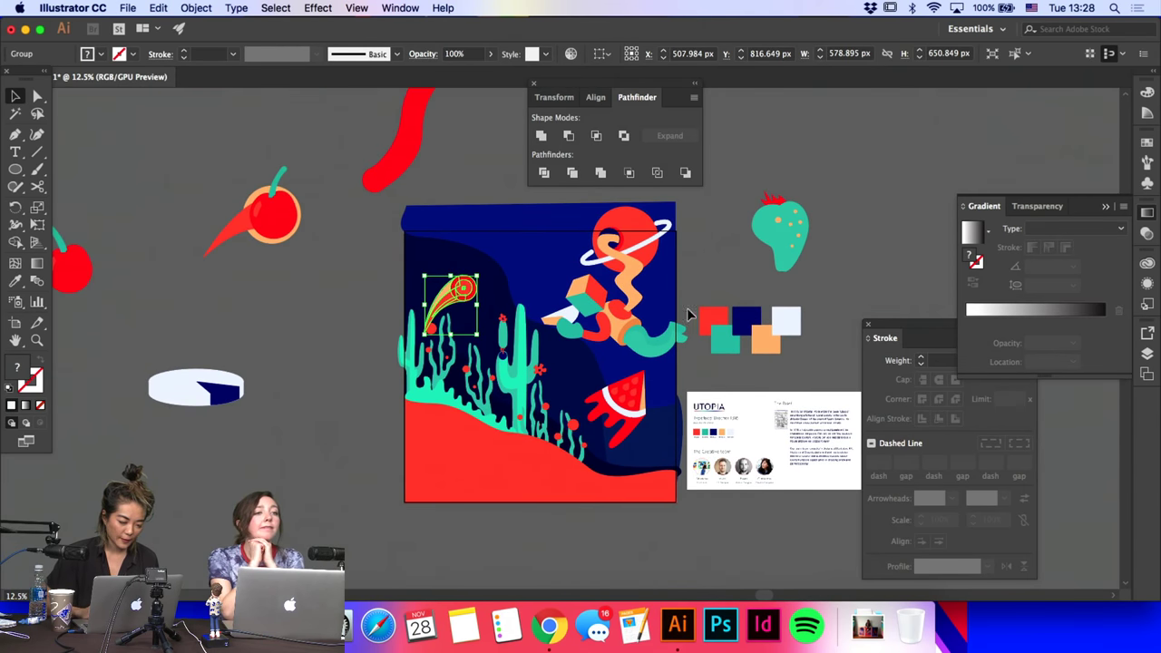
{"action": "left_click", "coordinate": [296, 304]}
{"action": "left_click", "coordinate": [451, 434]}
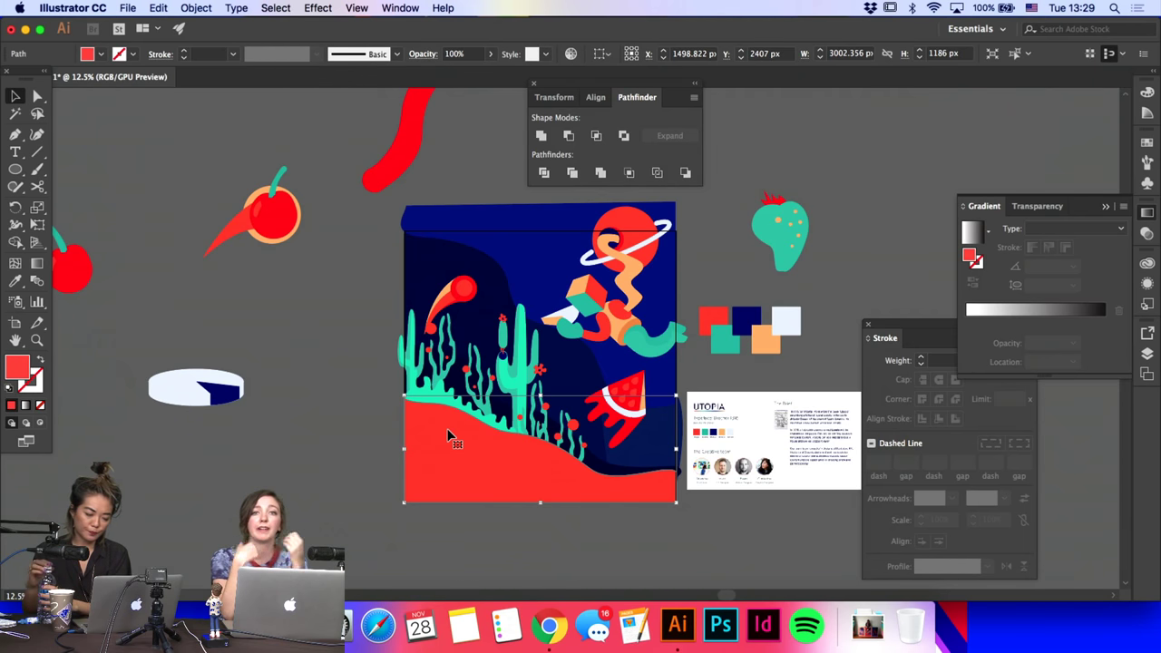
{"action": "left_click", "coordinate": [267, 416]}
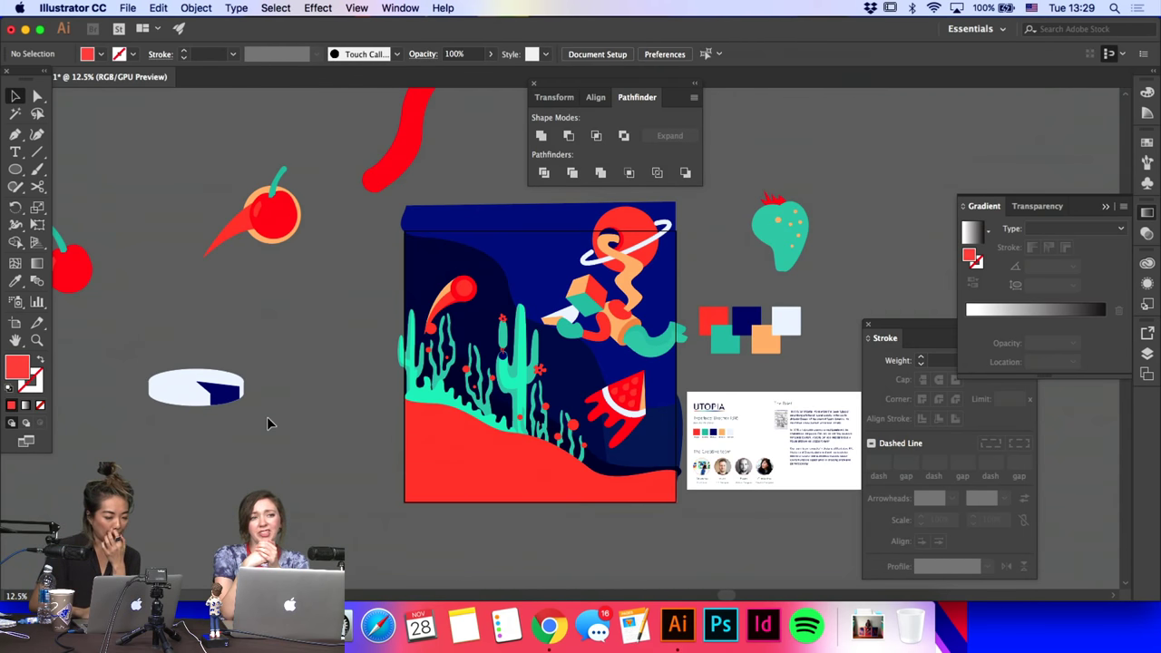
Step: Recolour the red berry at the fireball's tail with the blue sampled from the sky shape
{"action": "key", "text": "a"}
{"action": "left_click", "coordinate": [430, 325]}
{"action": "left_click", "coordinate": [432, 335]}
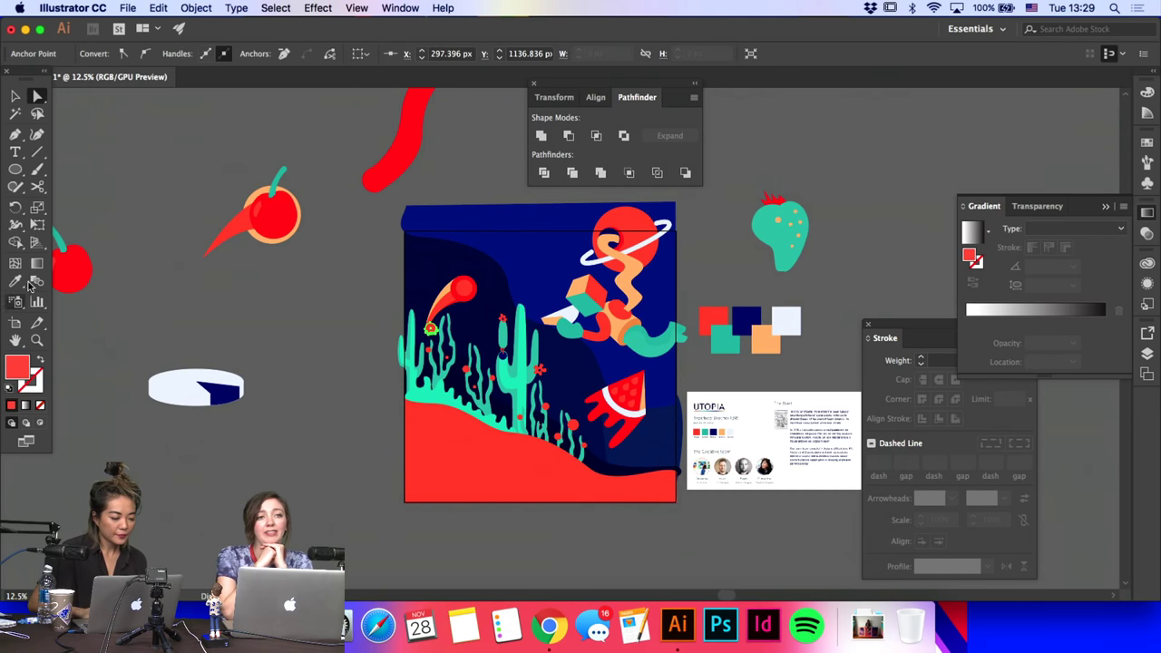
{"action": "left_click", "coordinate": [20, 281]}
{"action": "left_click", "coordinate": [548, 254]}
{"action": "key", "text": "a"}
{"action": "left_click", "coordinate": [264, 296]}
{"action": "scroll", "coordinate": [264, 296], "scroll_direction": "right", "scroll_amount": 3}
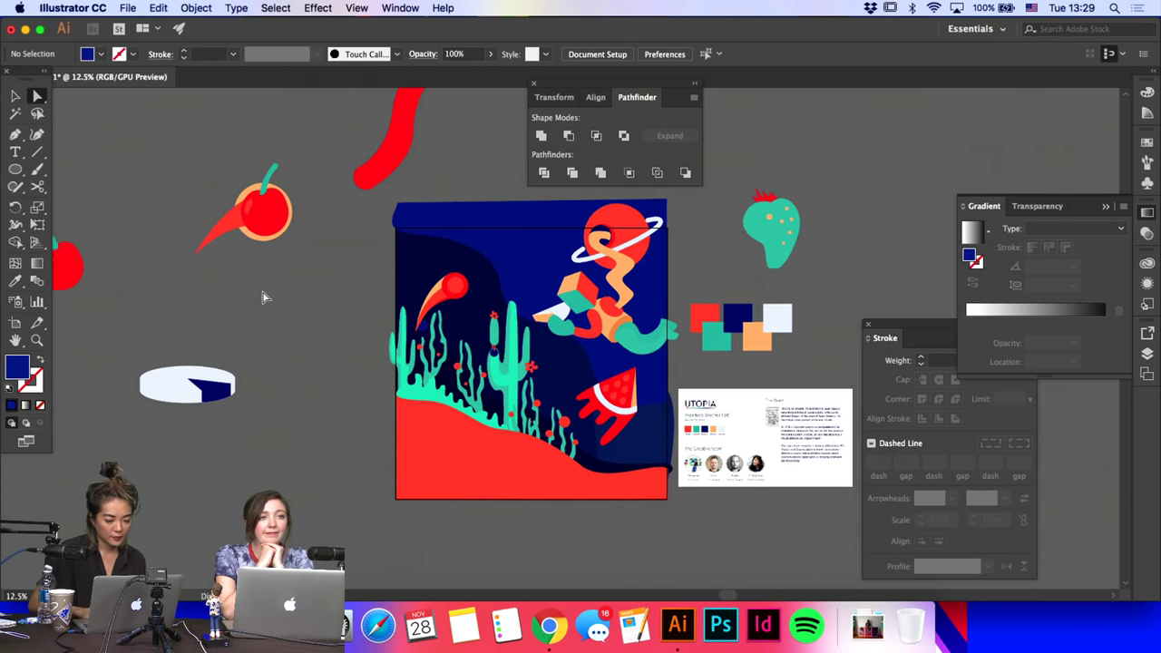
Step: Recolour three more red seaweed berries around the large cactus with the sky shape's blue
{"action": "left_click", "coordinate": [381, 352]}
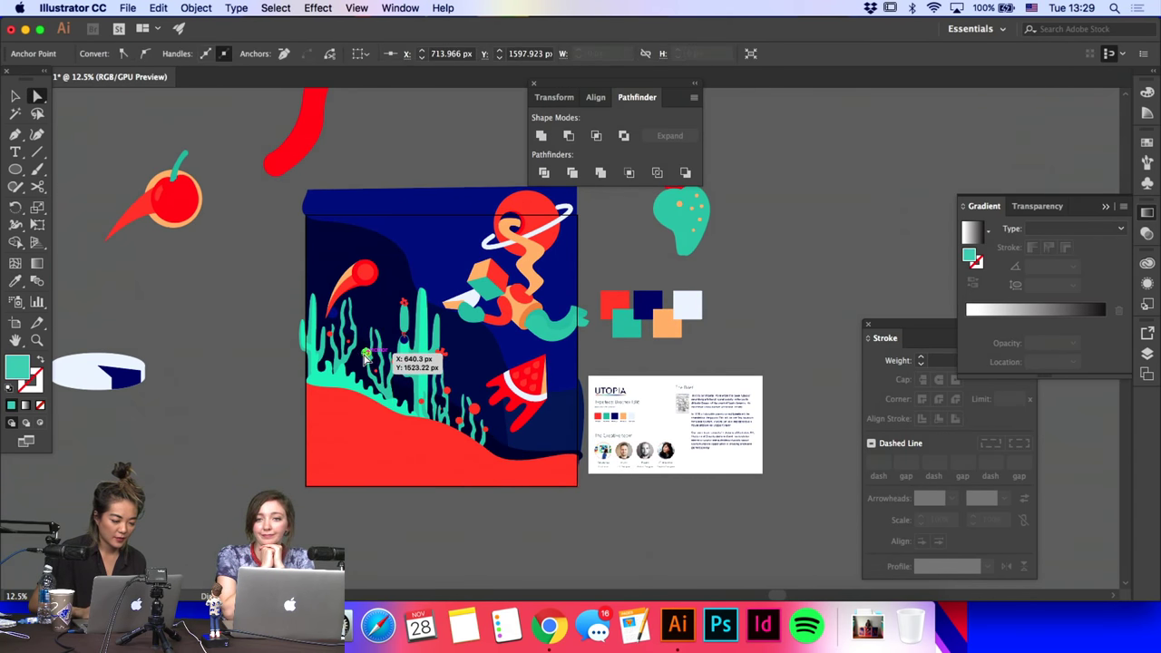
{"action": "left_click", "coordinate": [368, 354]}
{"action": "left_click", "coordinate": [448, 389], "text": "shift"}
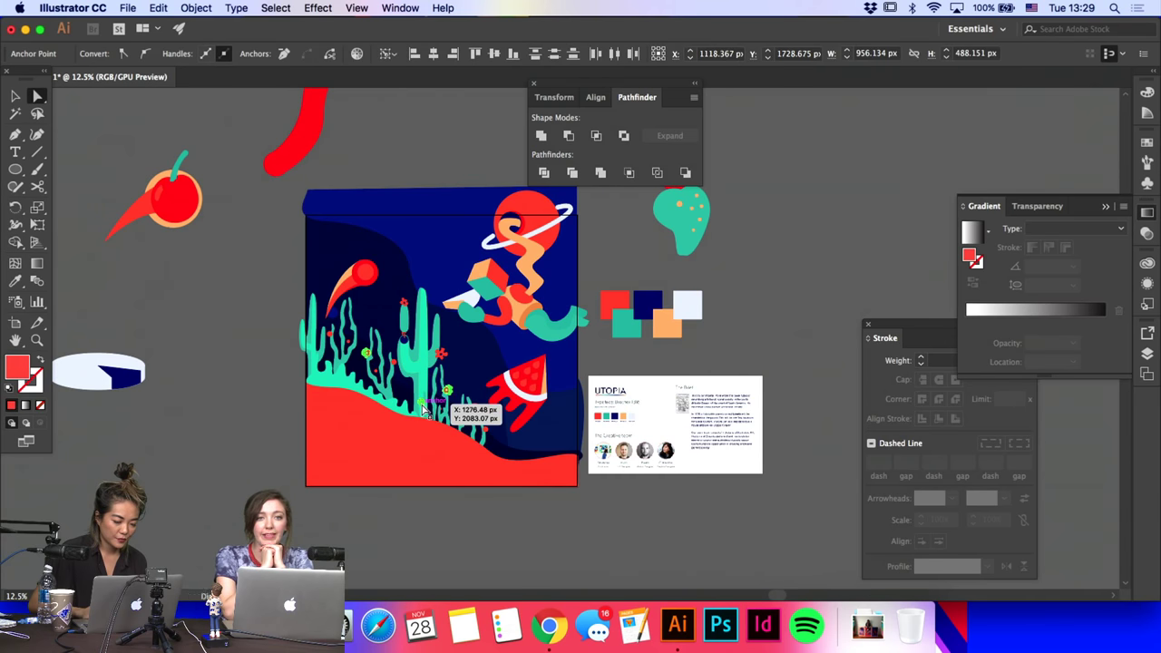
{"action": "left_click", "coordinate": [421, 402], "text": "shift"}
{"action": "left_click", "coordinate": [13, 282]}
{"action": "left_click", "coordinate": [373, 203]}
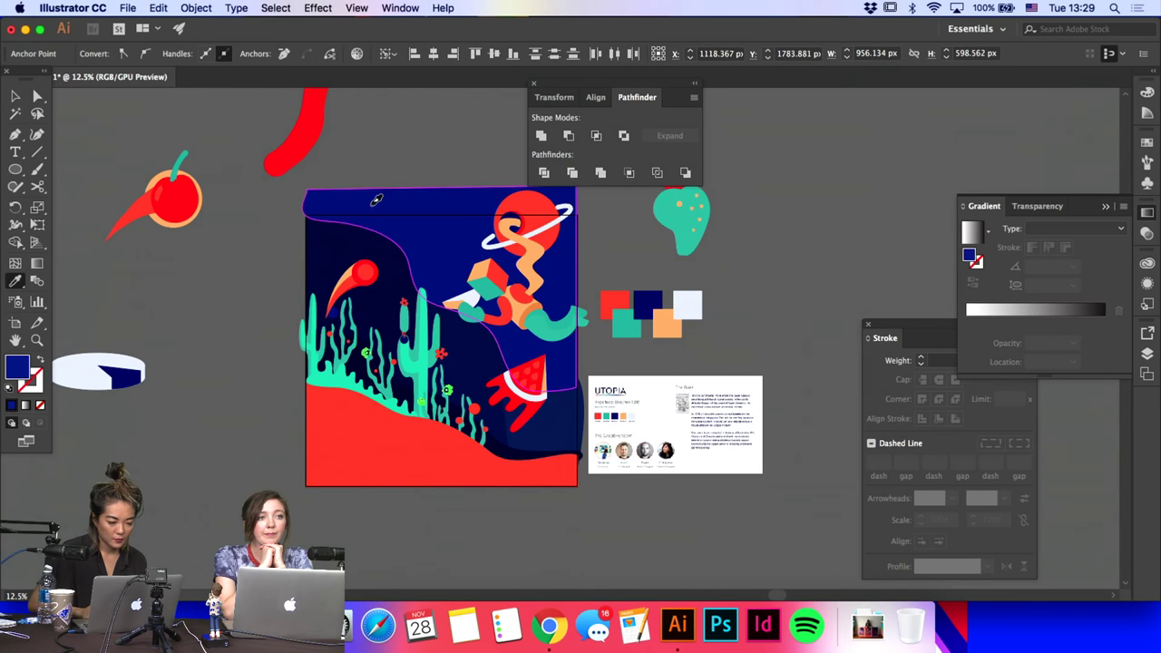
{"action": "key", "text": "a"}
{"action": "left_click", "coordinate": [366, 185]}
{"action": "key", "text": "super+="}
{"action": "key", "text": "super+="}
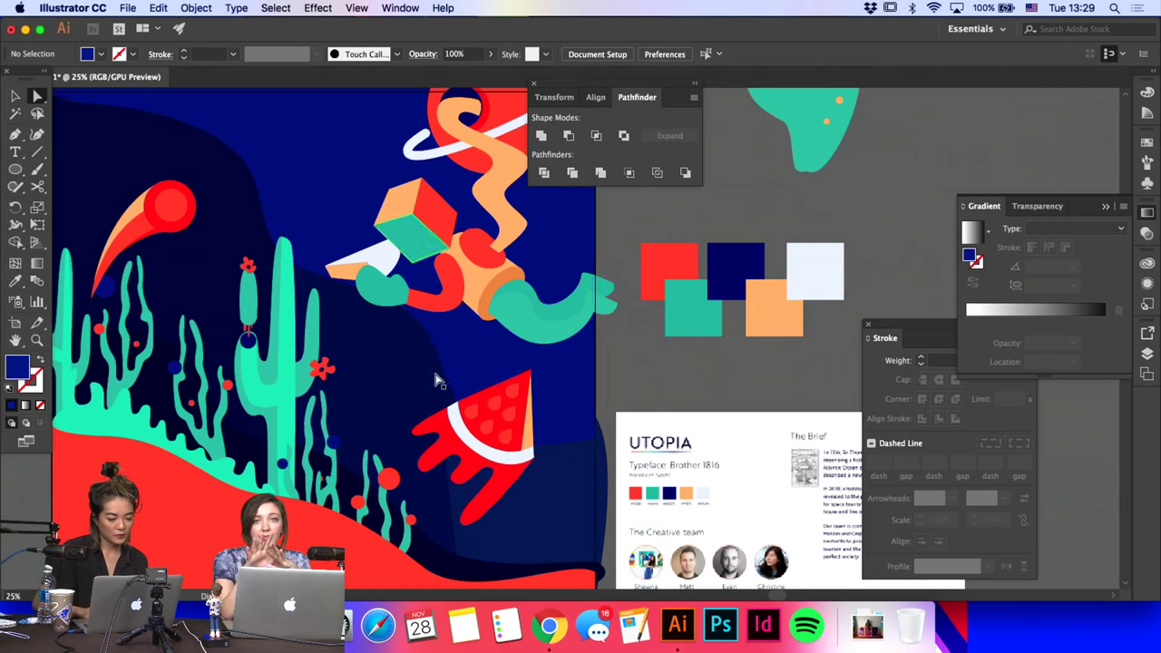
{"action": "left_click", "coordinate": [15, 96]}
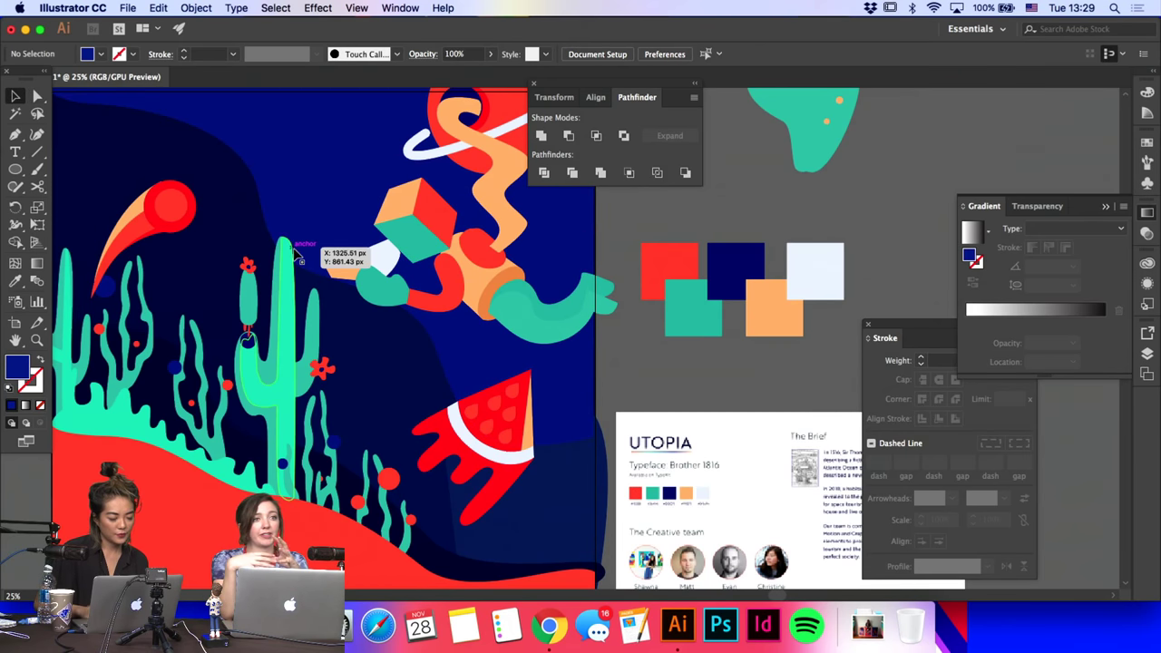
{"action": "key", "text": "super+minus"}
{"action": "key", "text": "super+minus"}
{"action": "left_click", "coordinate": [487, 306]}
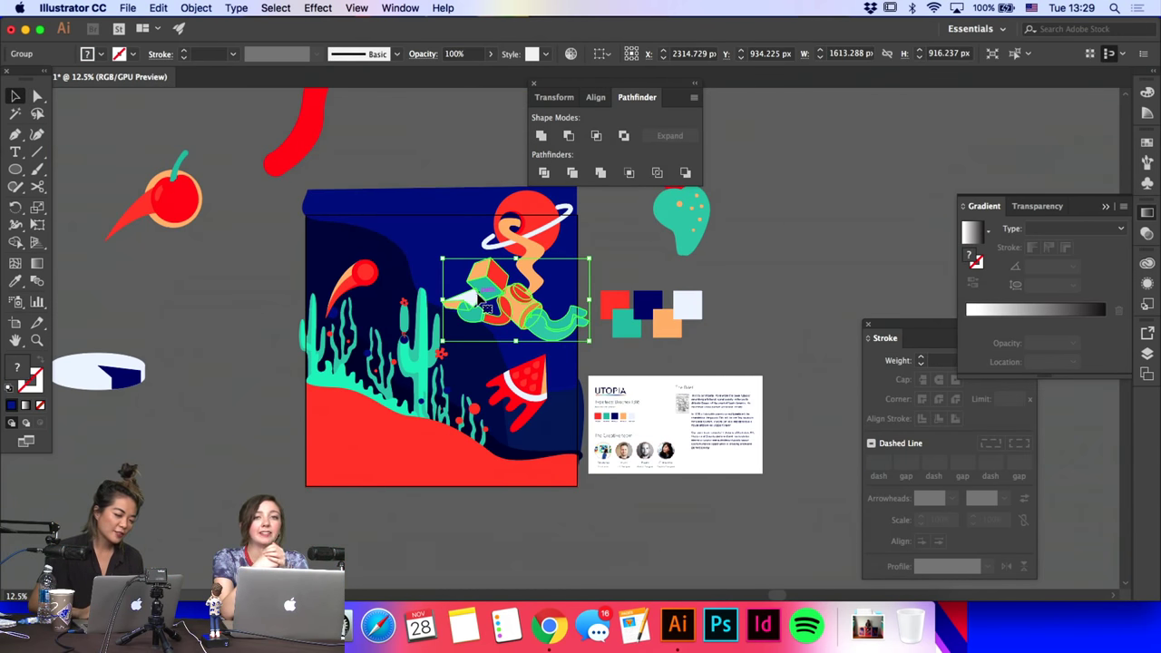
{"action": "scroll", "coordinate": [667, 214], "scroll_direction": "up", "scroll_amount": 2}
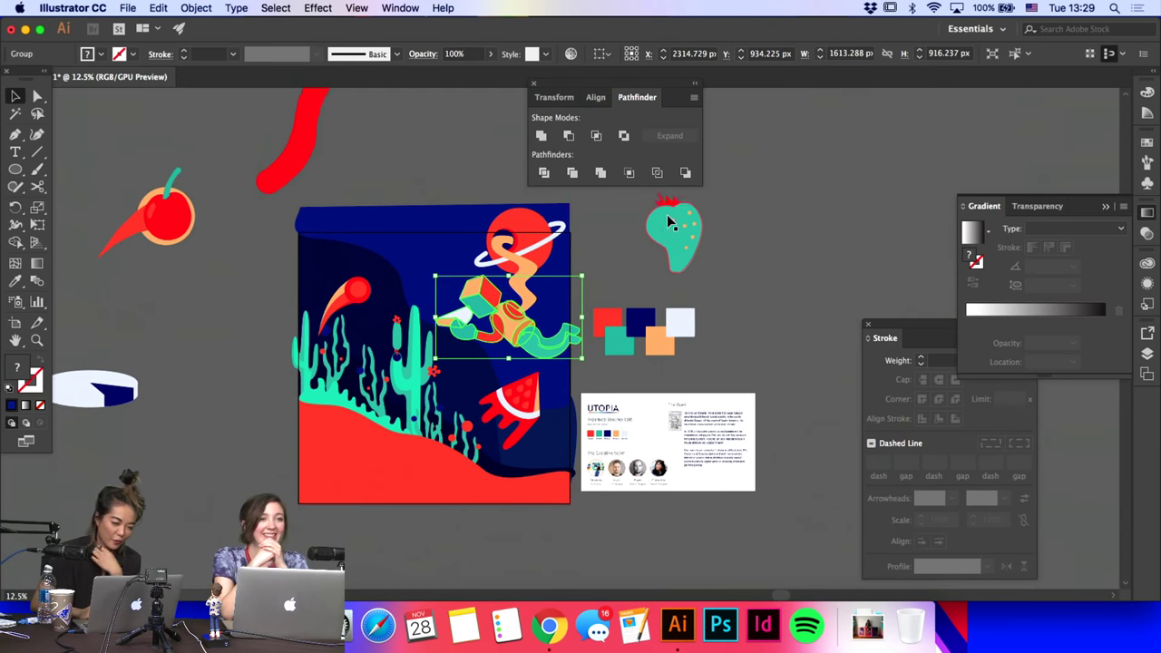
Step: Draw a rectangle in the planet's red on Layer 9, about 5204 by 1095 px, covering the overspill above the artboard
{"action": "left_click", "coordinate": [548, 247]}
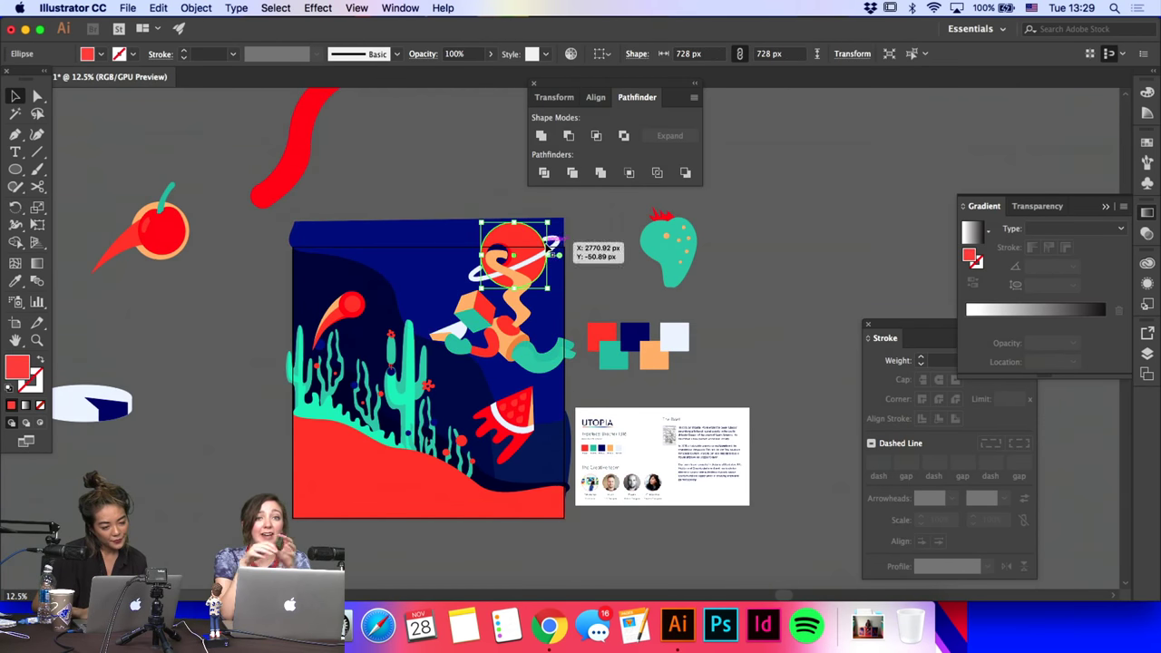
{"action": "left_click", "coordinate": [1146, 355]}
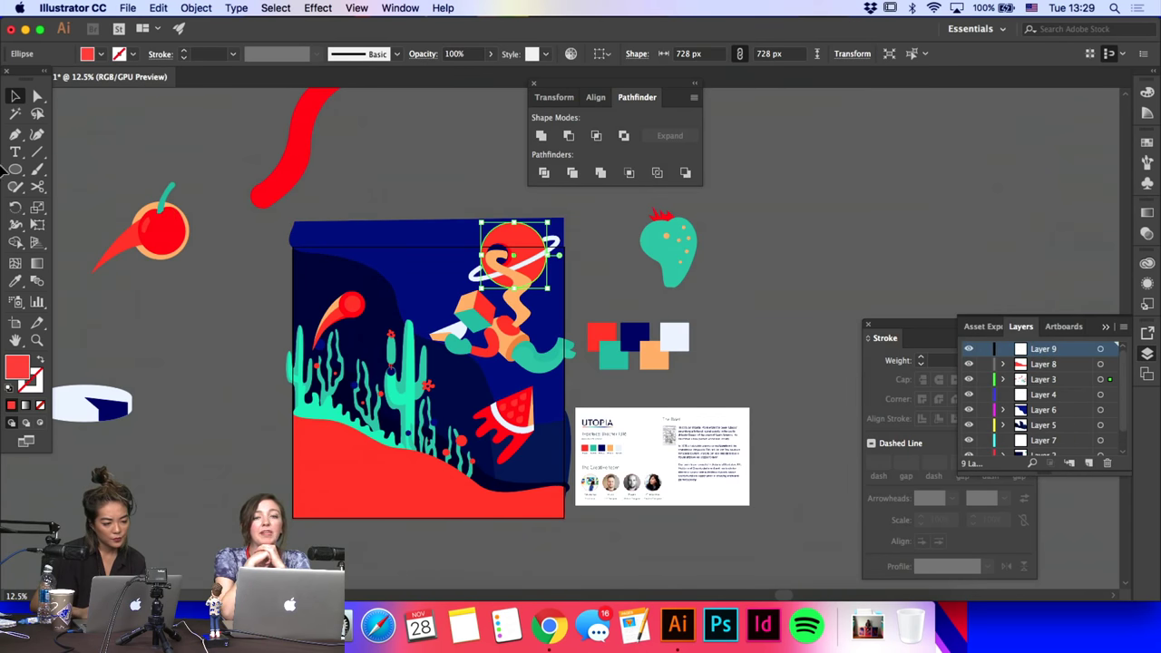
{"action": "left_click", "coordinate": [15, 169]}
{"action": "left_click", "coordinate": [87, 169]}
{"action": "left_click_drag", "start_coordinate": [195, 147], "coordinate": [667, 245]}
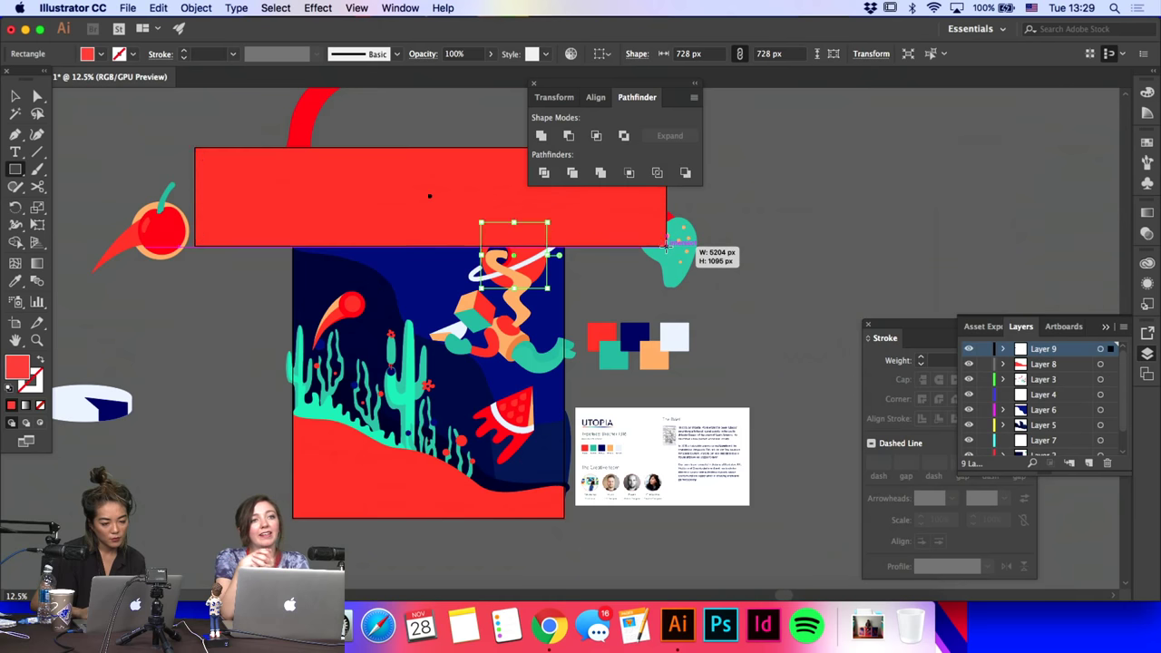
Step: Add red rectangles flush with the artboard's right, bottom and left edges to hide the overspill, and select all of Layer 9's rectangles
{"action": "left_click_drag", "start_coordinate": [564, 222], "coordinate": [725, 576]}
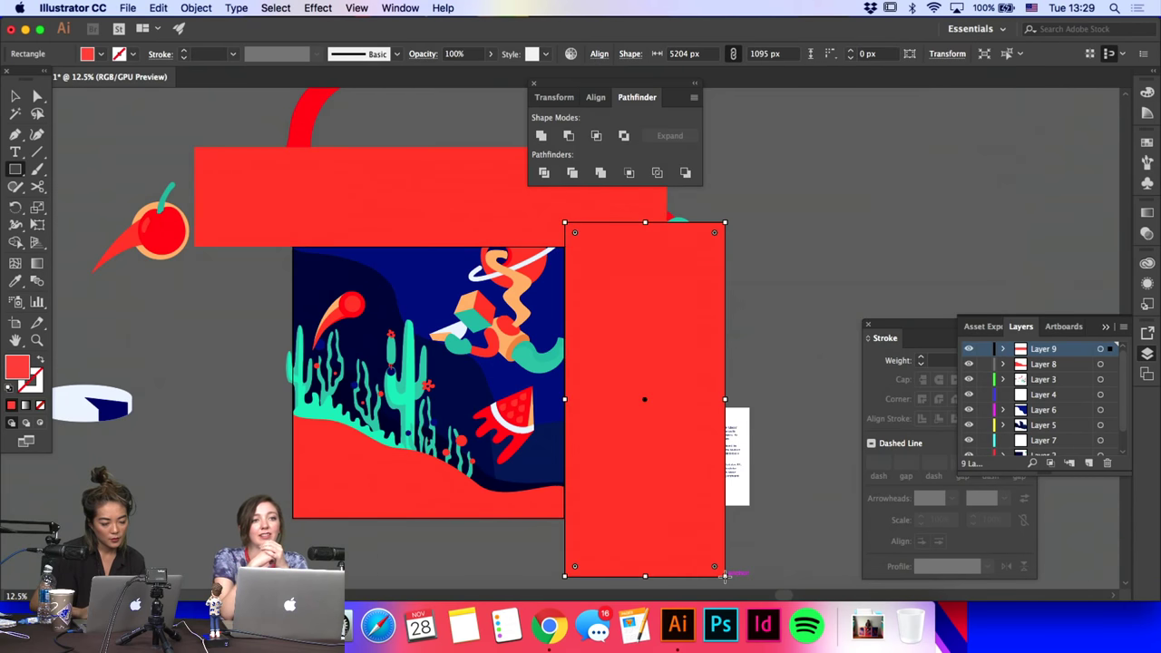
{"action": "left_click_drag", "start_coordinate": [301, 537], "coordinate": [654, 573]}
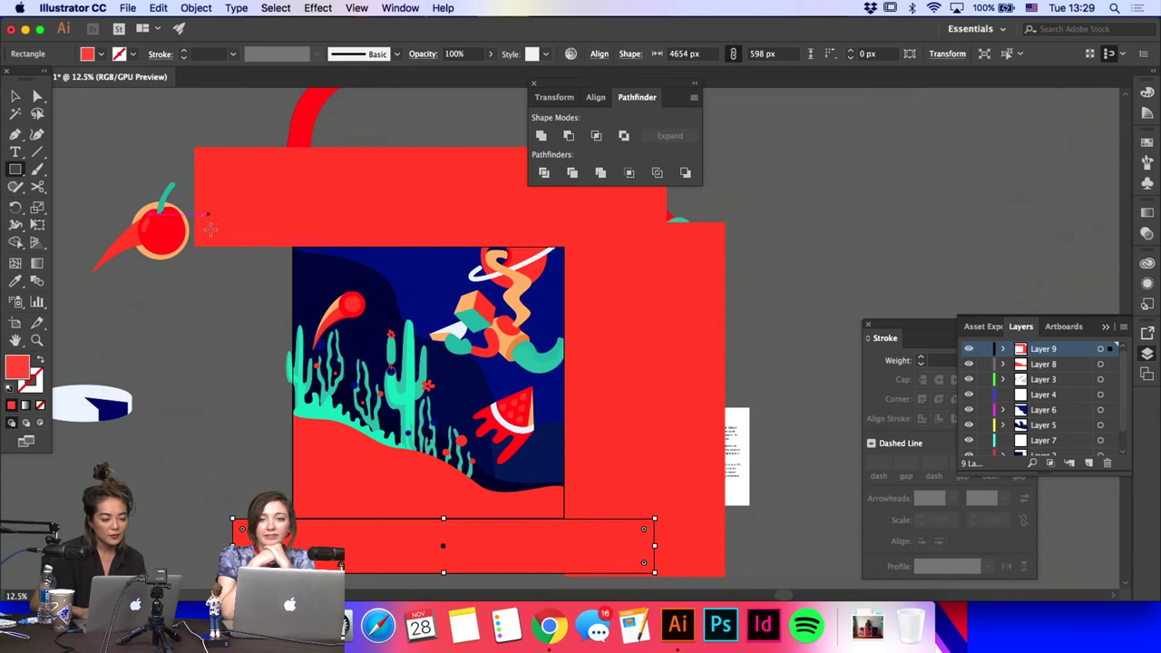
{"action": "left_click_drag", "start_coordinate": [209, 215], "coordinate": [293, 559]}
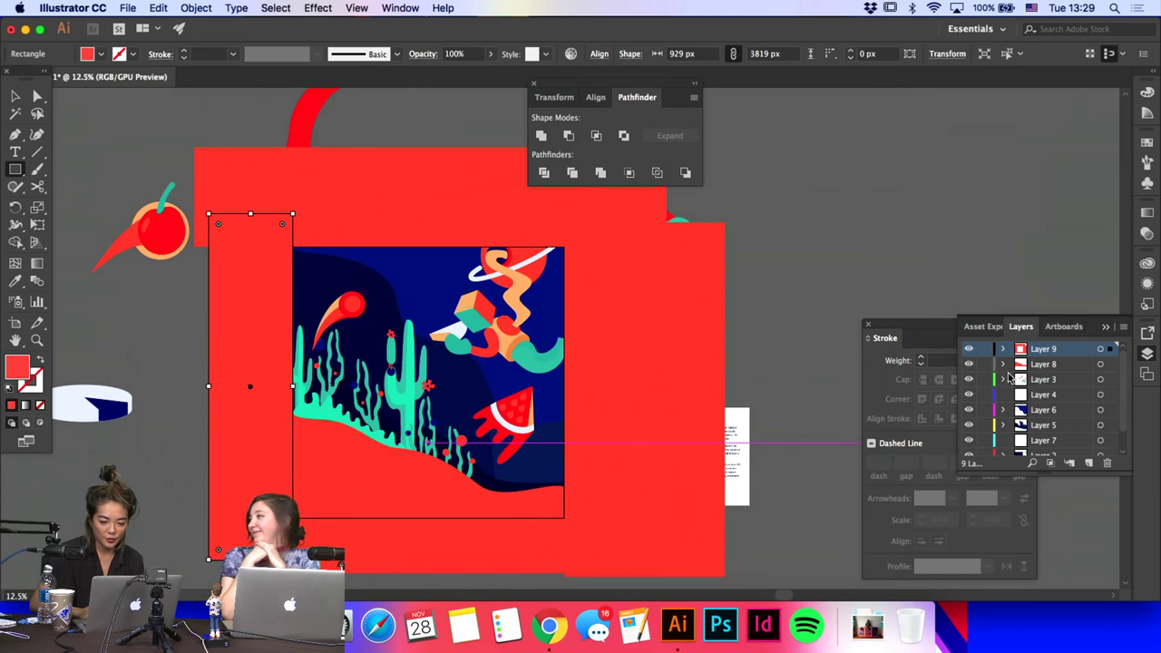
{"action": "left_click", "coordinate": [1101, 349]}
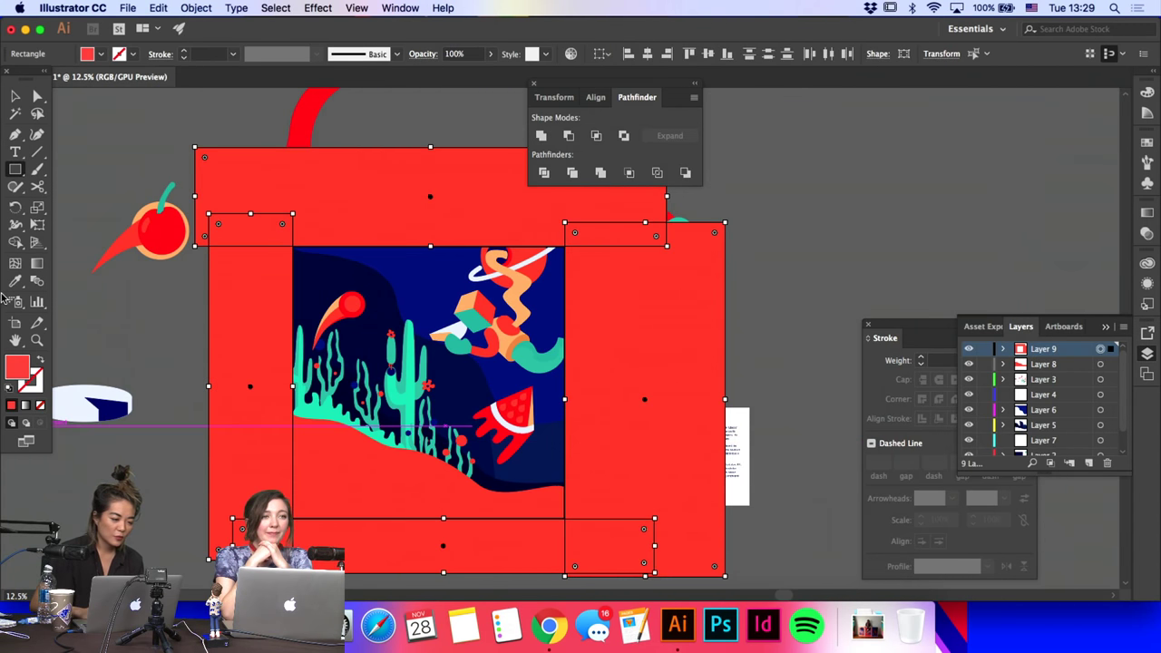
Step: Recolour Layer 9's masking rectangles with the grey sampled from the empty canvas, and lock Layer 9
{"action": "left_click", "coordinate": [13, 283]}
{"action": "left_click", "coordinate": [103, 318]}
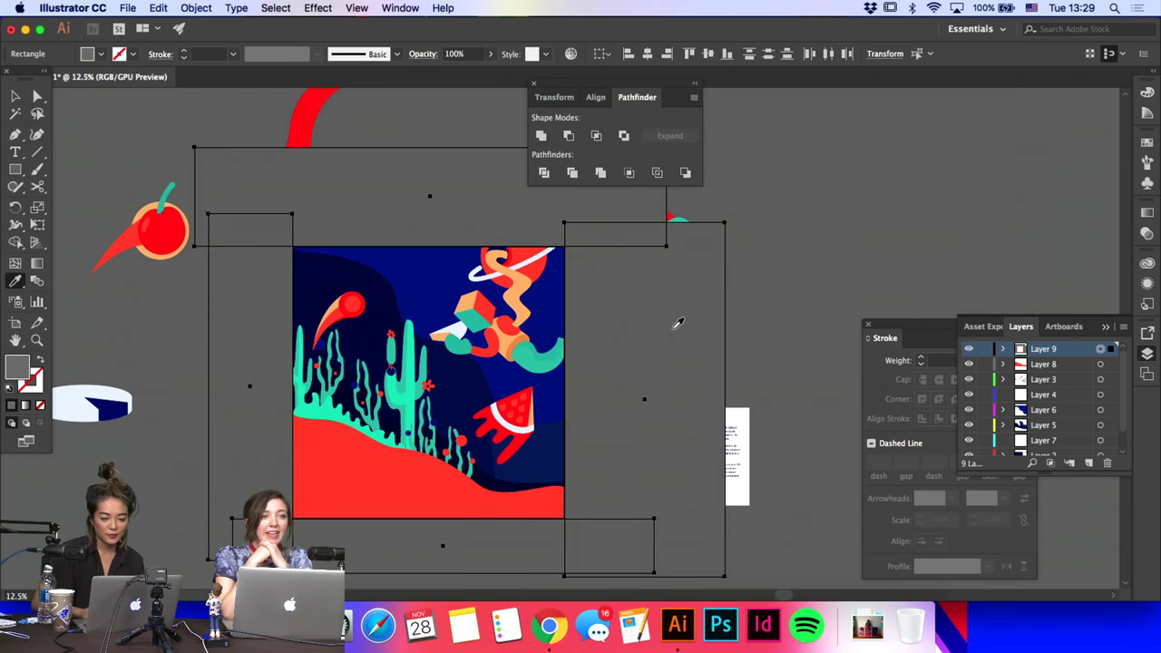
{"action": "left_click", "coordinate": [983, 350]}
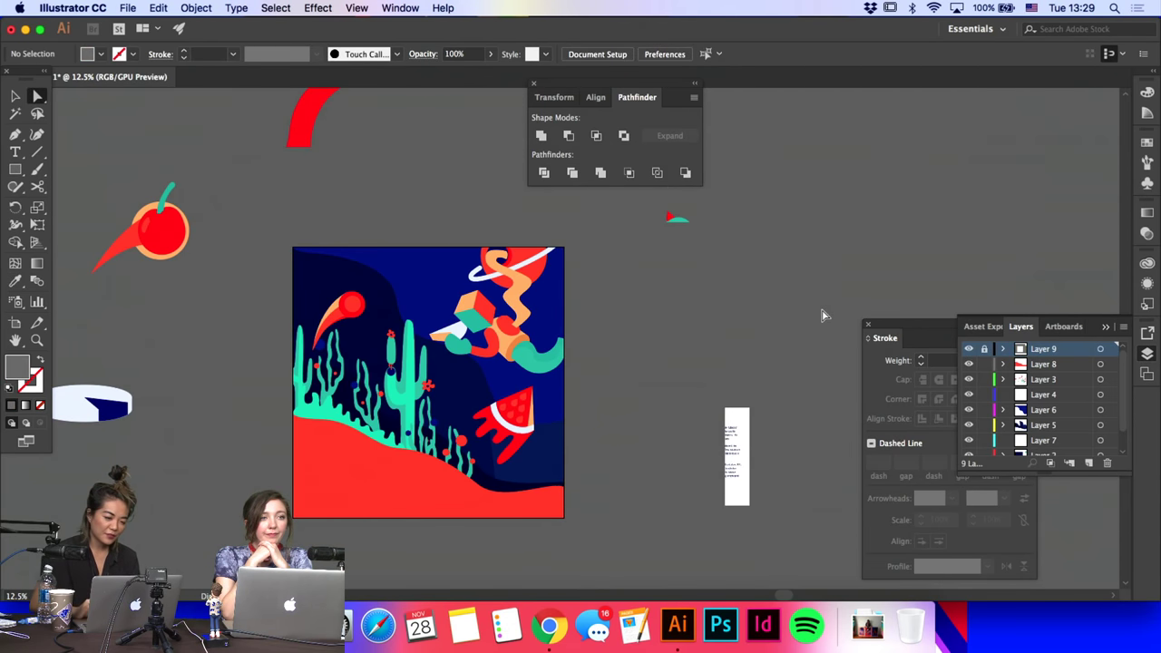
Step: Nudge the small cactus at the artboard's left edge slightly further left
{"action": "left_click", "coordinate": [15, 96]}
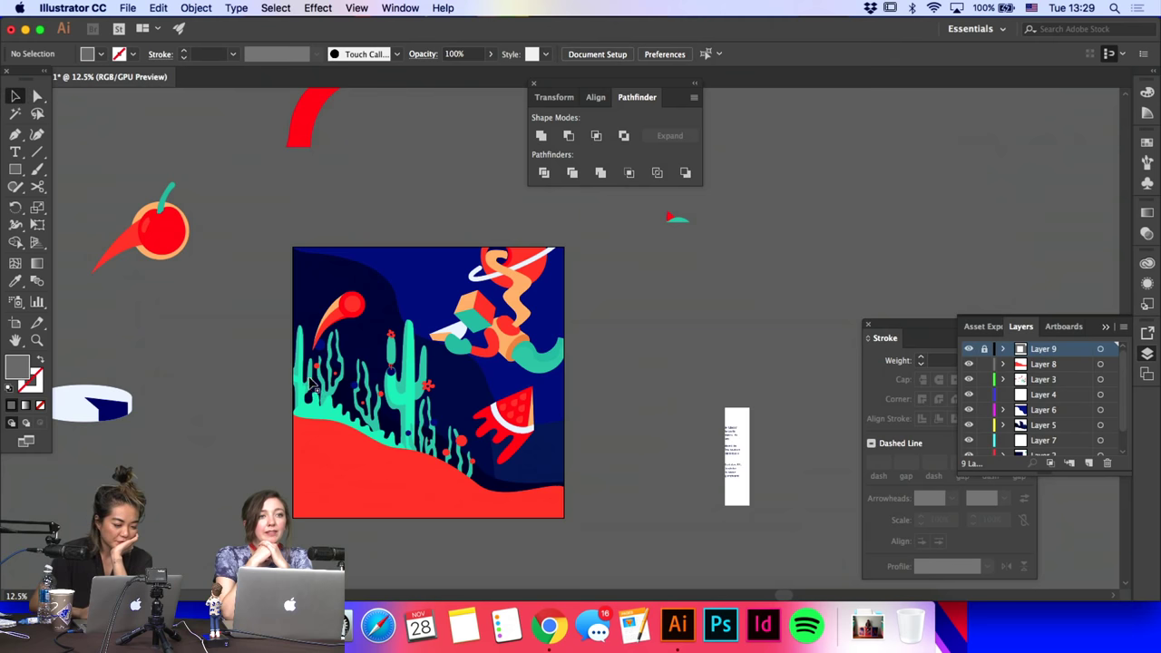
{"action": "left_click_drag", "start_coordinate": [310, 381], "coordinate": [302, 387]}
{"action": "left_click", "coordinate": [290, 279]}
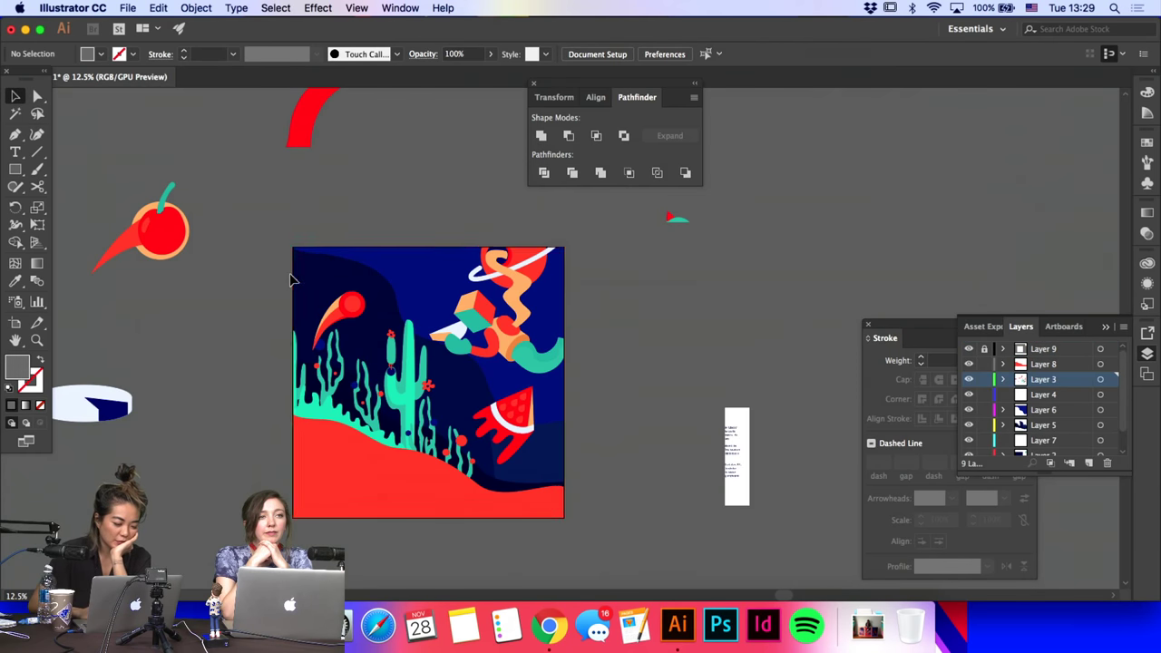
{"action": "left_click", "coordinate": [306, 381]}
{"action": "left_click", "coordinate": [527, 299]}
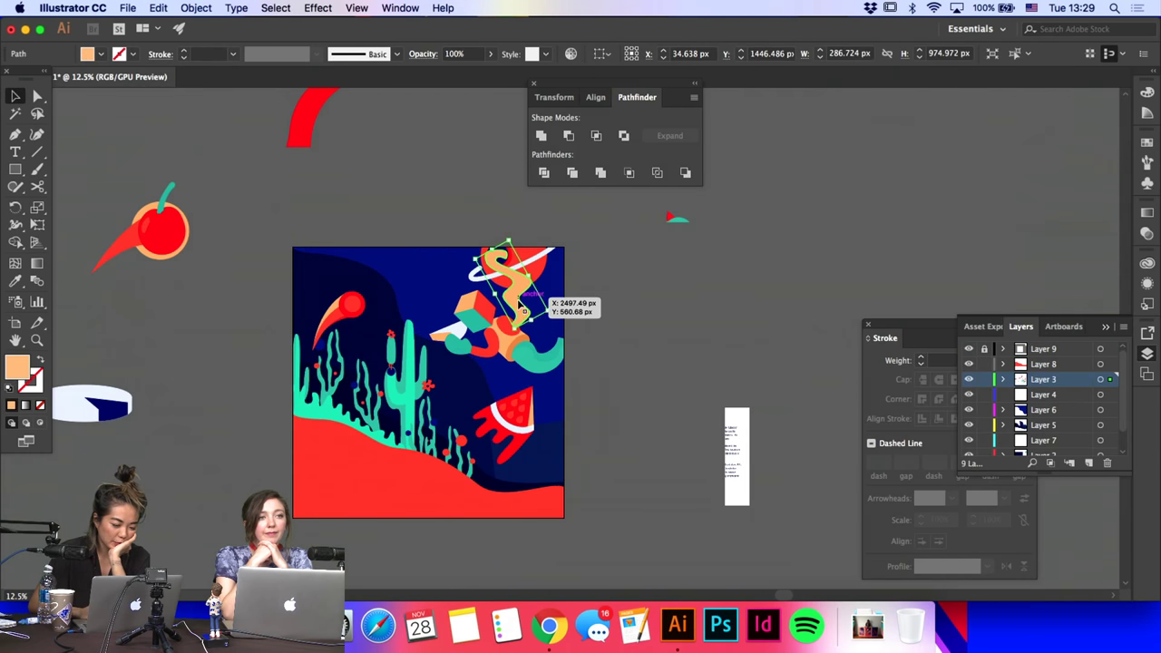
{"action": "left_click", "coordinate": [514, 342]}
{"action": "left_click", "coordinate": [599, 343]}
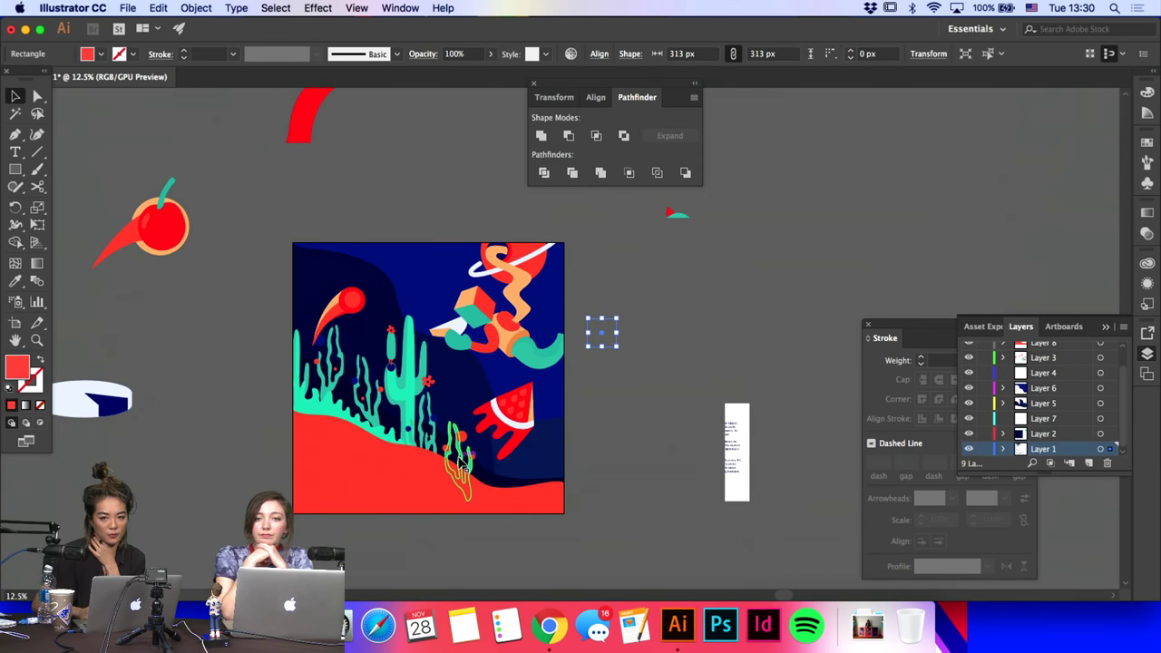
{"action": "scroll", "coordinate": [463, 463], "scroll_direction": "down", "scroll_amount": 2}
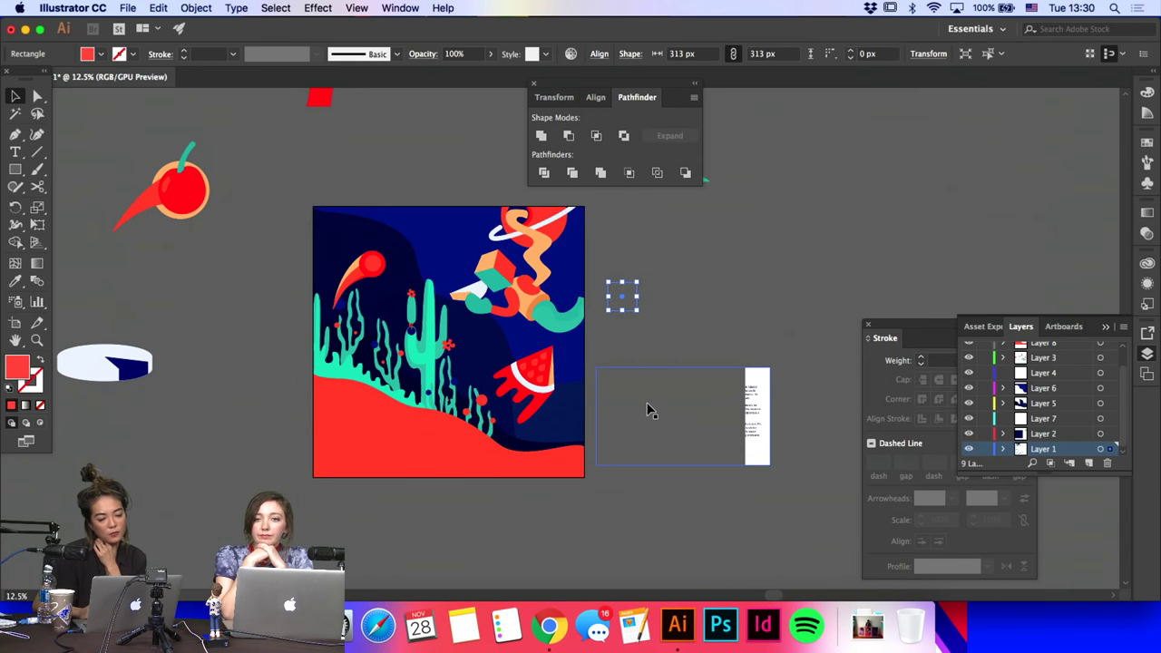
Step: Recolour the teal grass strip along the sand's upper edge with the blue sampled from the sky shape
{"action": "key", "text": "a"}
{"action": "left_click", "coordinate": [349, 376]}
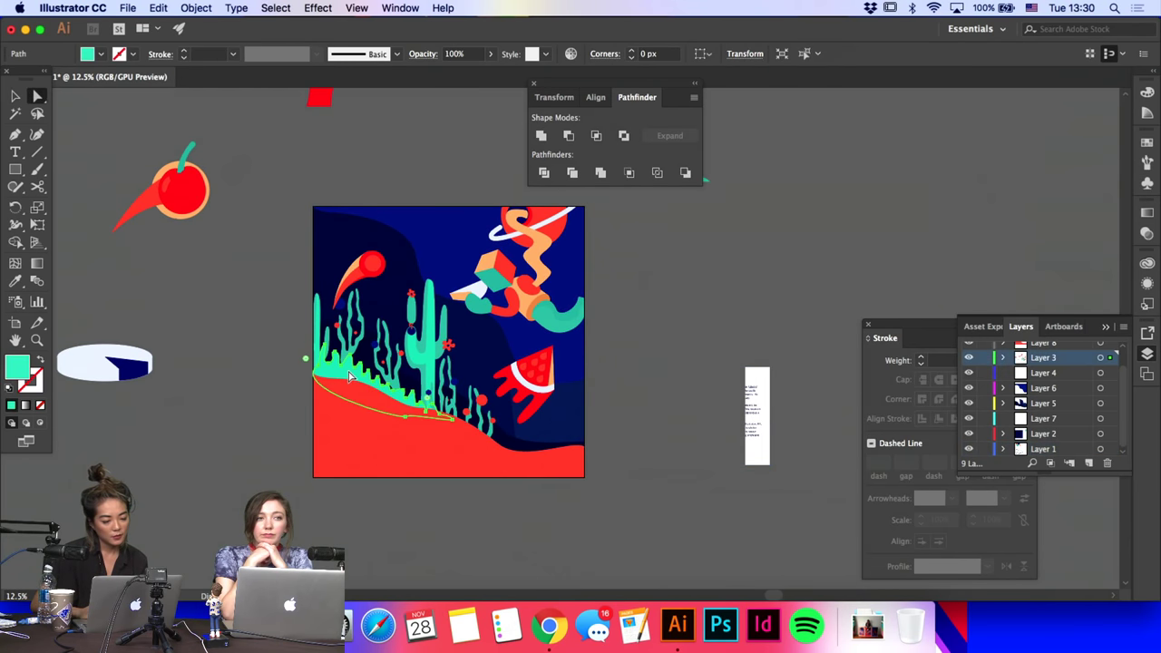
{"action": "left_click", "coordinate": [14, 283]}
{"action": "left_click", "coordinate": [428, 227]}
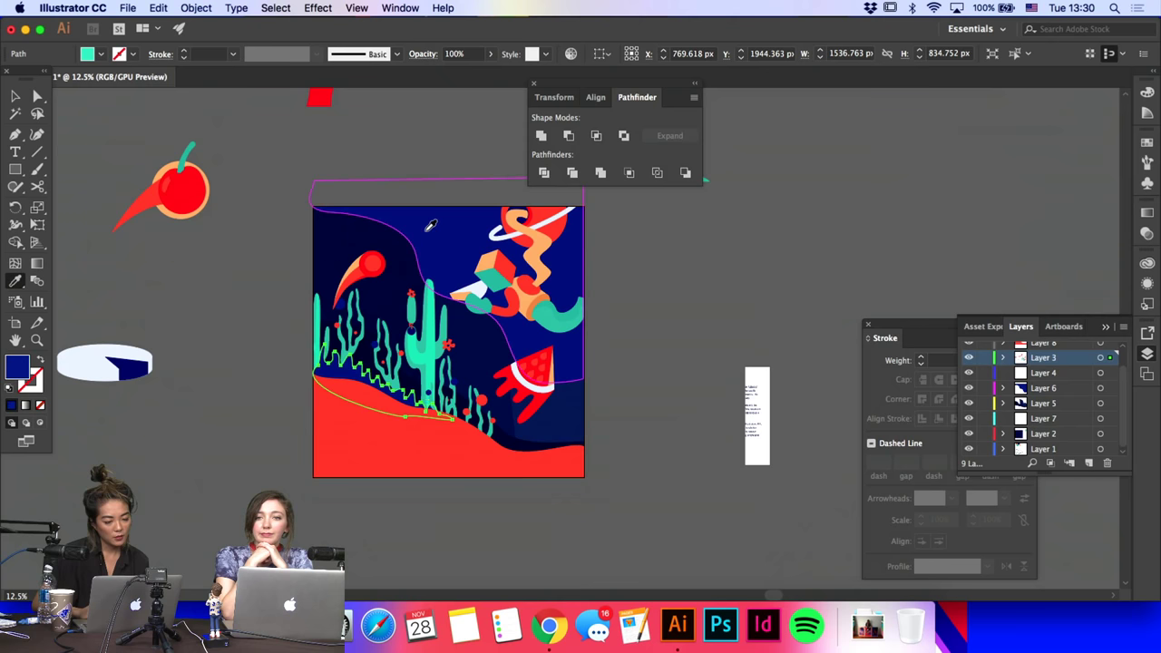
{"action": "key", "text": "a"}
{"action": "left_click", "coordinate": [403, 179]}
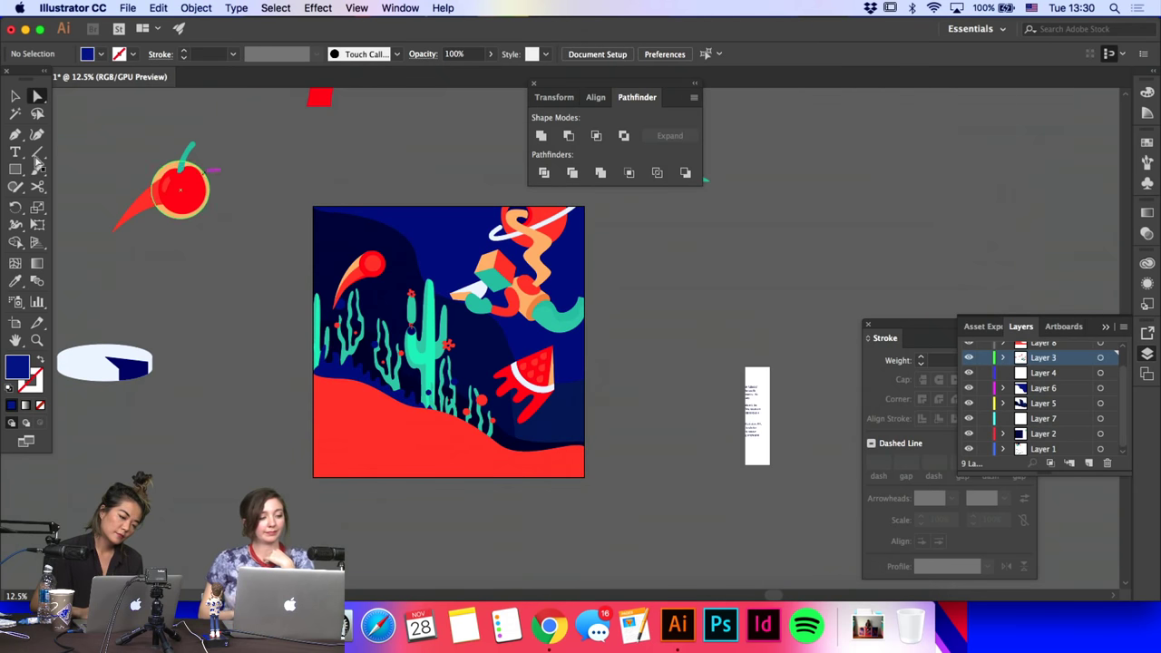
Step: Move the small cactus off the artboard's left side, and shift the fireball and the large cactus slightly left
{"action": "left_click", "coordinate": [17, 98]}
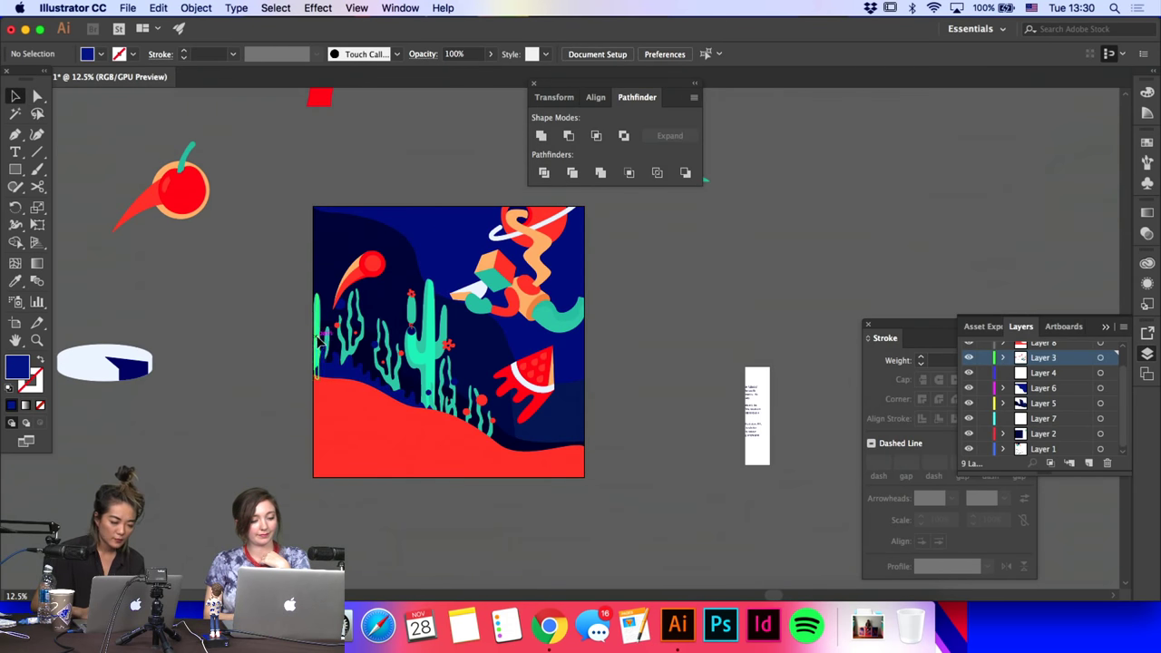
{"action": "left_click_drag", "start_coordinate": [321, 336], "coordinate": [252, 344]}
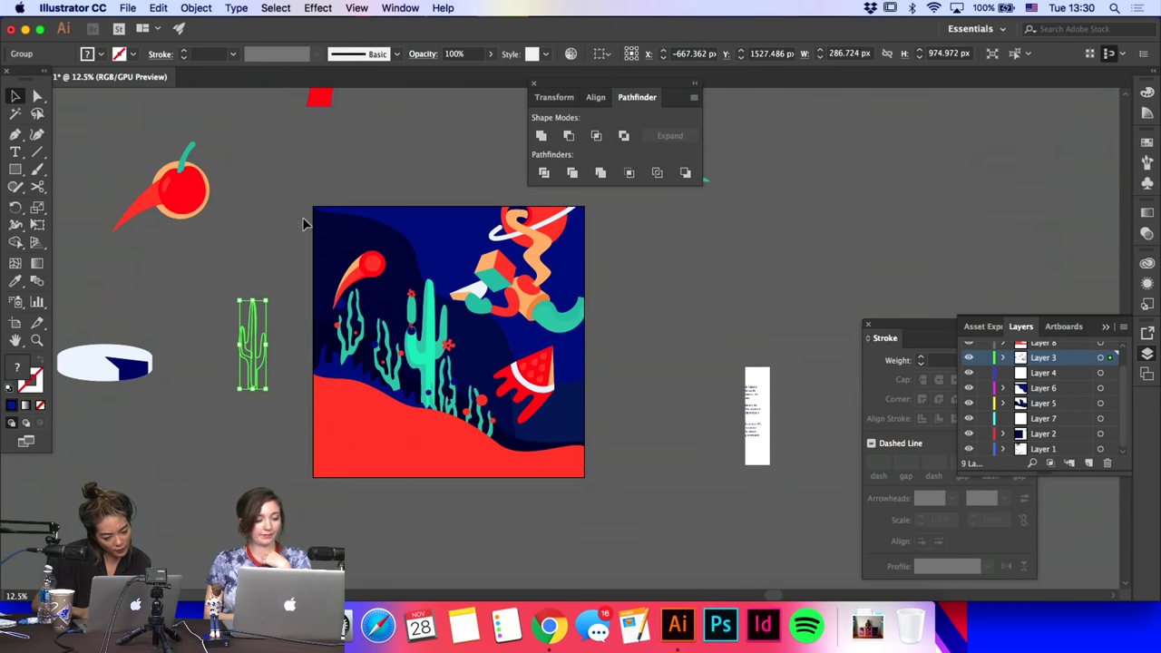
{"action": "left_click", "coordinate": [369, 269]}
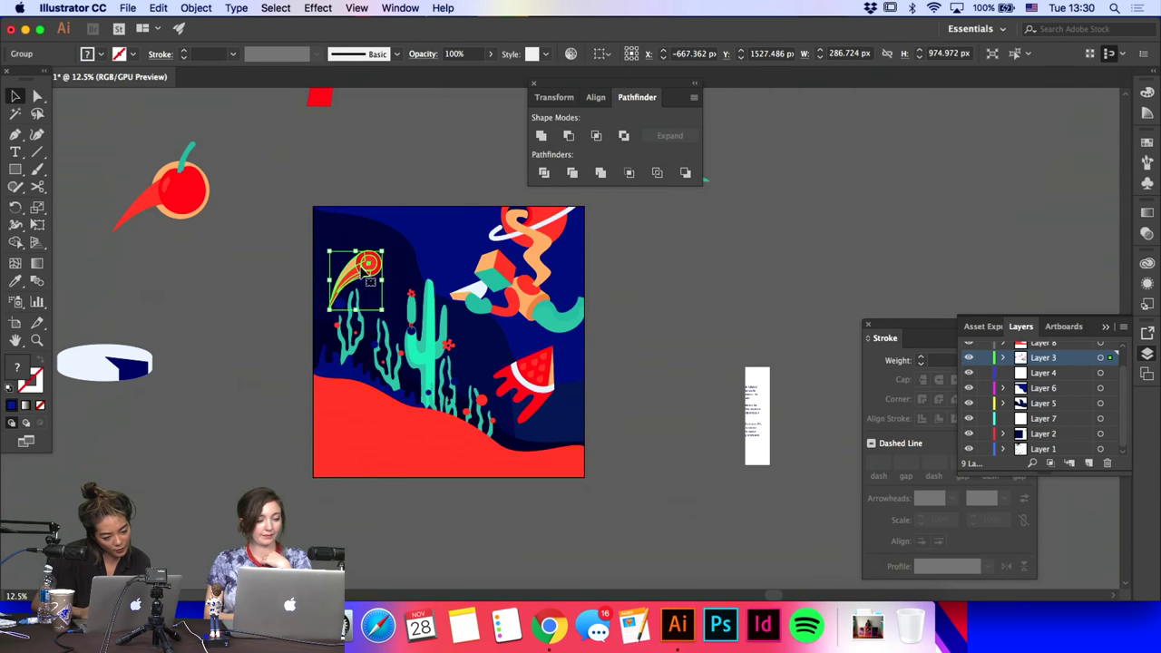
{"action": "left_click", "coordinate": [380, 367]}
{"action": "left_click", "coordinate": [569, 382]}
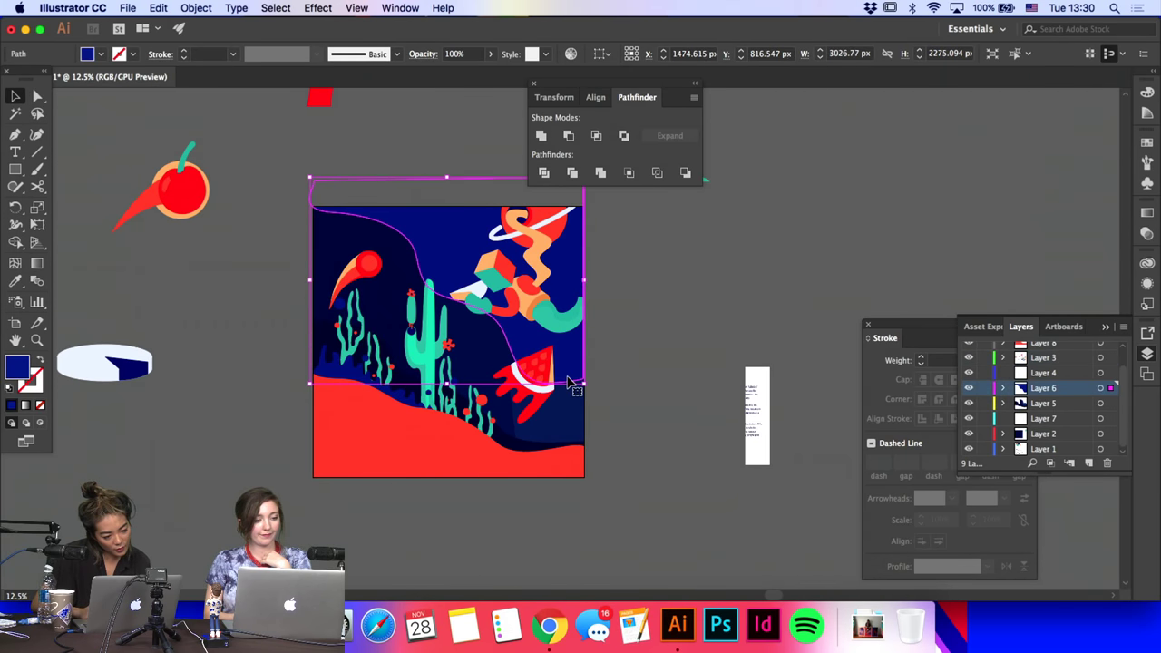
{"action": "left_click_drag", "start_coordinate": [427, 366], "coordinate": [419, 372]}
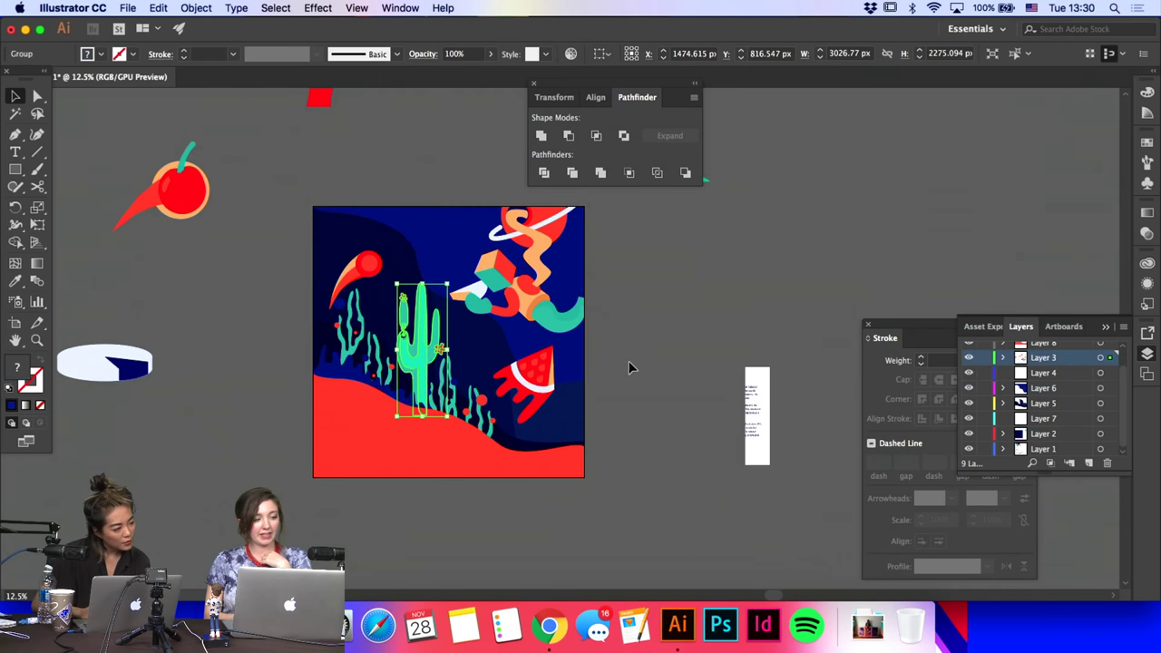
{"action": "left_click", "coordinate": [639, 366]}
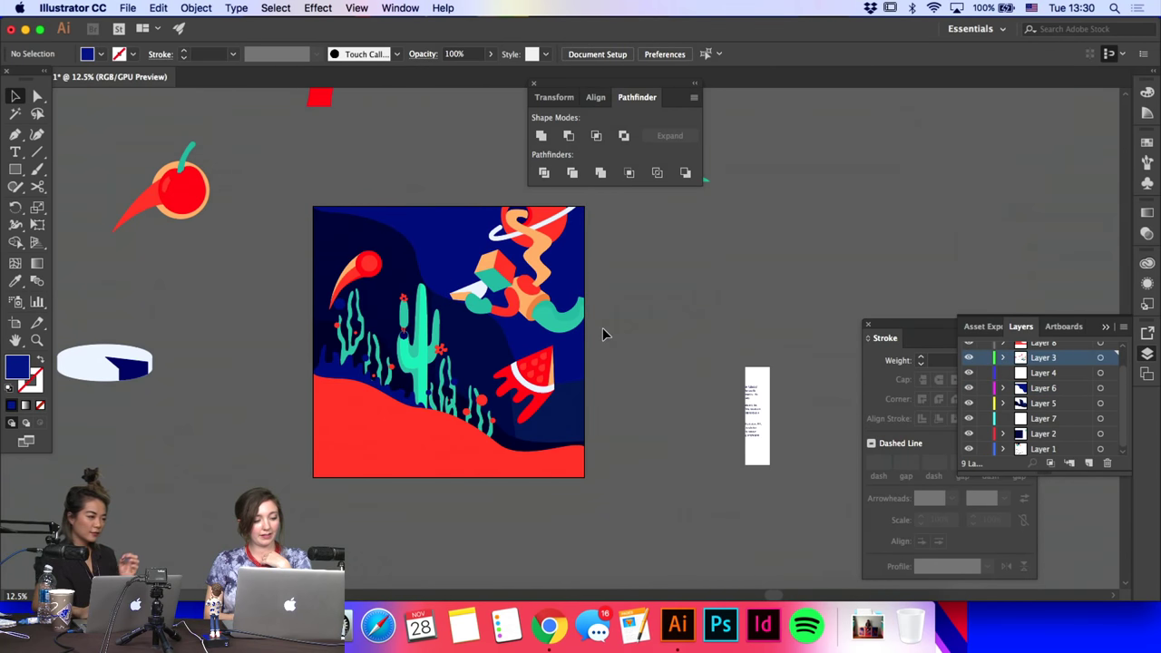
Step: Bring the spare strawberry from beside the artboard into the scene above the large cactus, and scale it down
{"action": "key", "text": "a"}
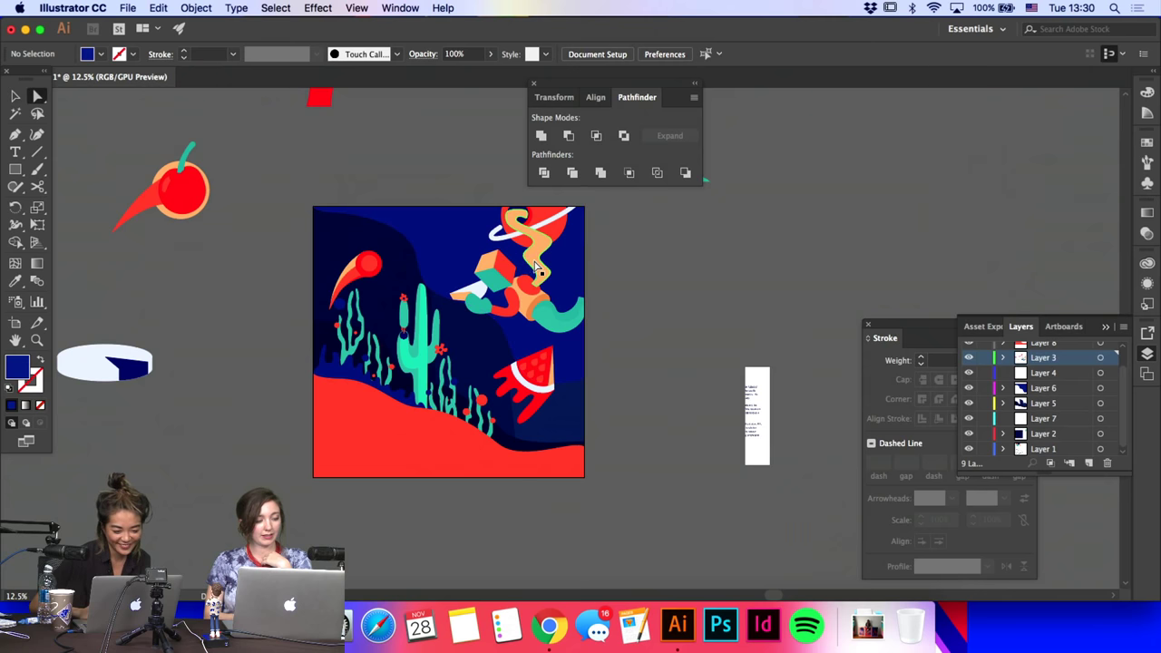
{"action": "left_click", "coordinate": [537, 266]}
{"action": "left_click", "coordinate": [15, 96]}
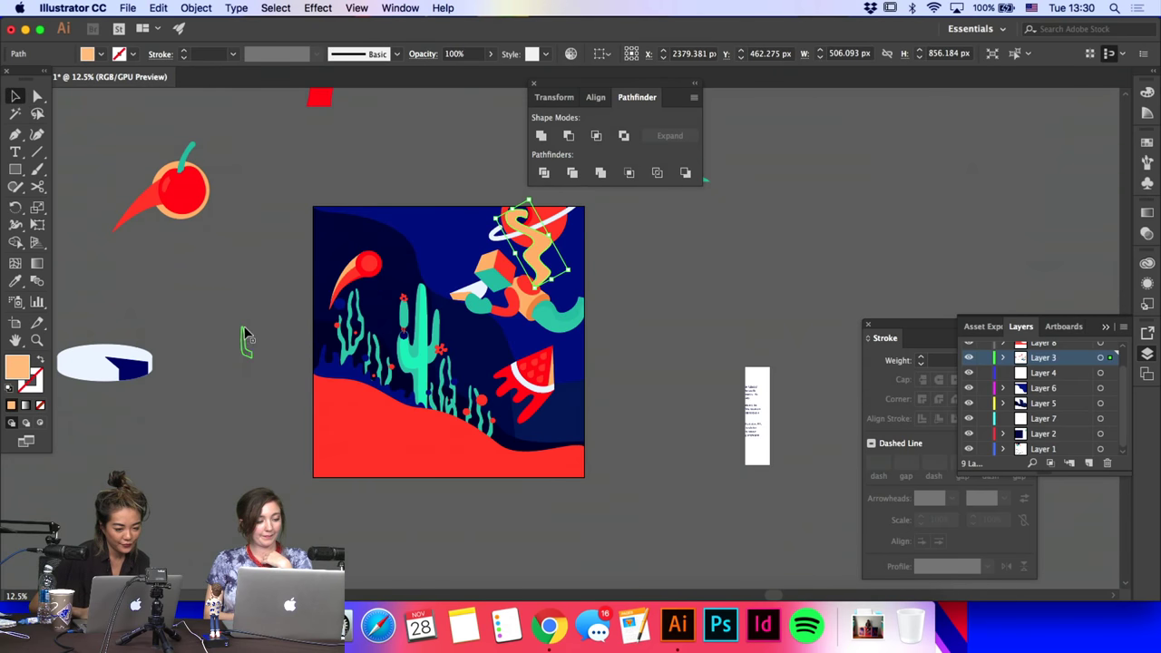
{"action": "scroll", "coordinate": [245, 340], "scroll_direction": "up", "scroll_amount": 4}
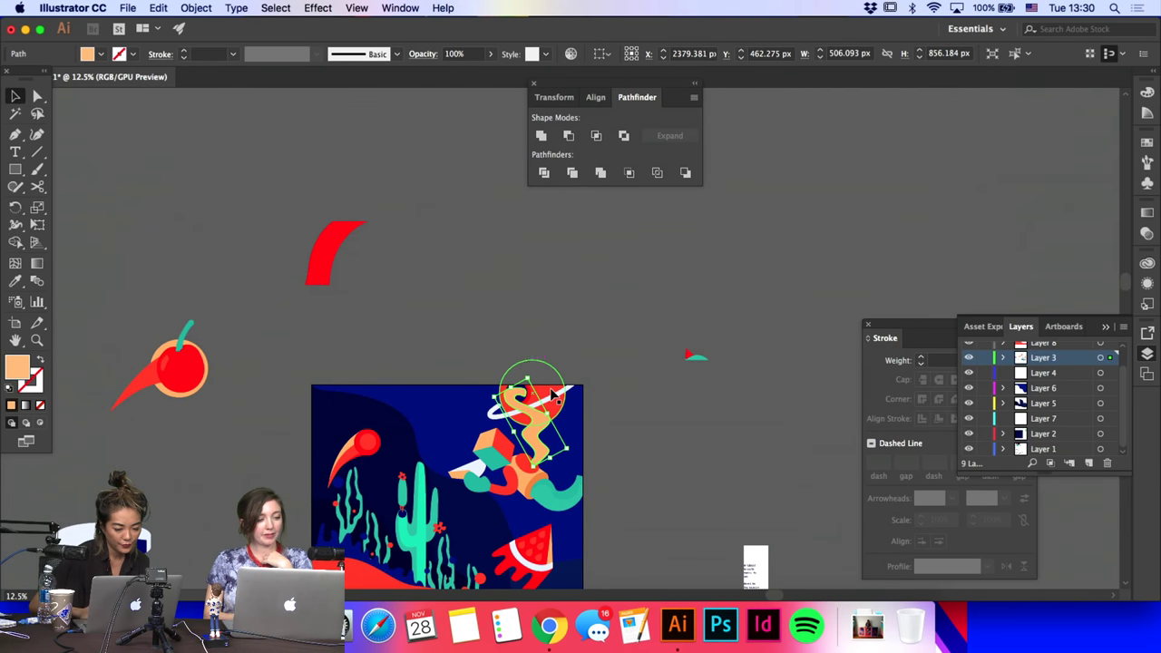
{"action": "left_click", "coordinate": [694, 363]}
{"action": "left_click_drag", "start_coordinate": [697, 384], "coordinate": [411, 429]}
{"action": "scroll", "coordinate": [406, 367], "scroll_direction": "down", "scroll_amount": 3}
{"action": "left_click", "coordinate": [508, 436]}
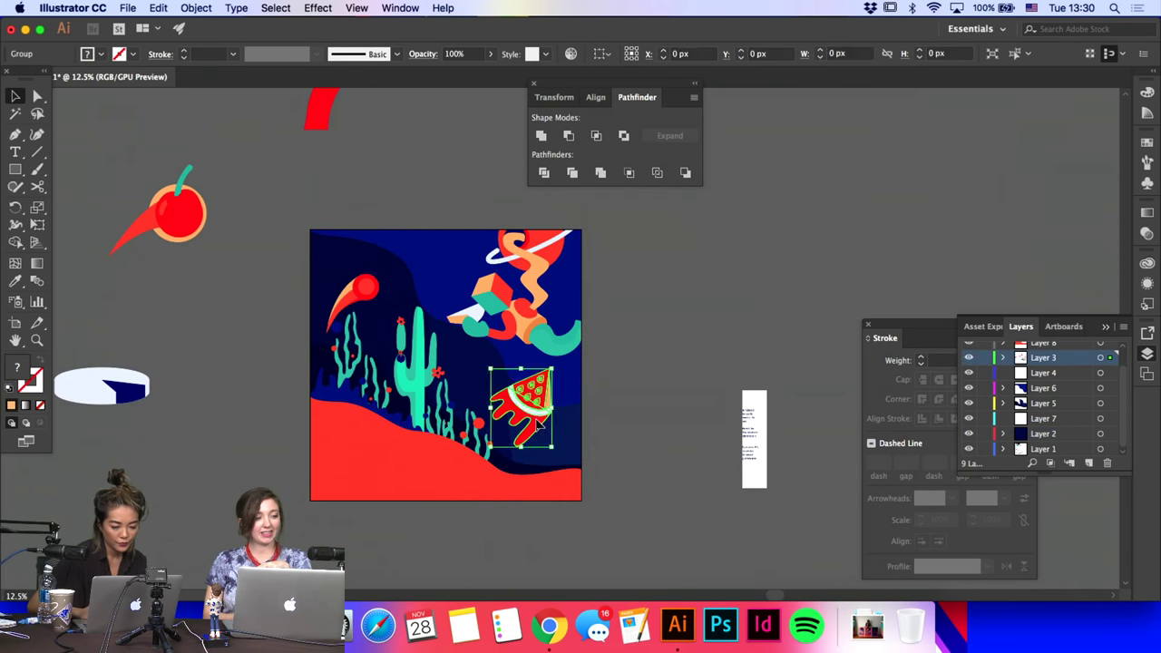
{"action": "left_click_drag", "start_coordinate": [402, 273], "coordinate": [442, 274]}
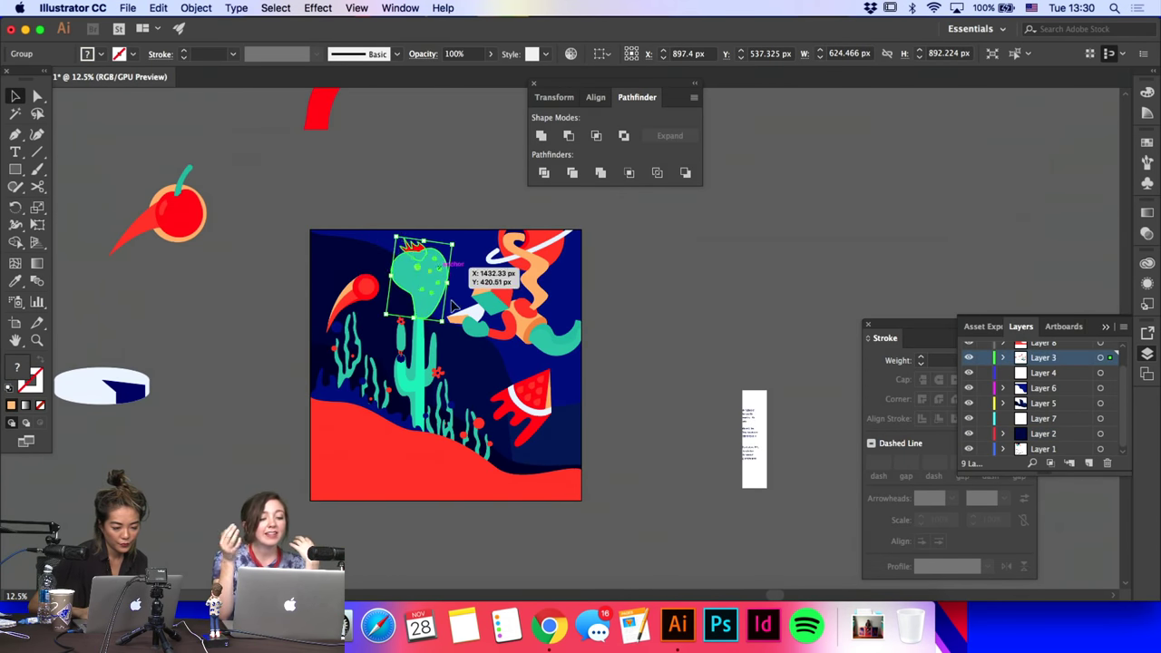
{"action": "left_click_drag", "start_coordinate": [447, 322], "coordinate": [401, 230]}
Step: Recolour the strawberry's teal body with the red sampled from the flame tail of the spare cherry fireball
{"action": "key", "text": "a"}
{"action": "left_click", "coordinate": [400, 228]}
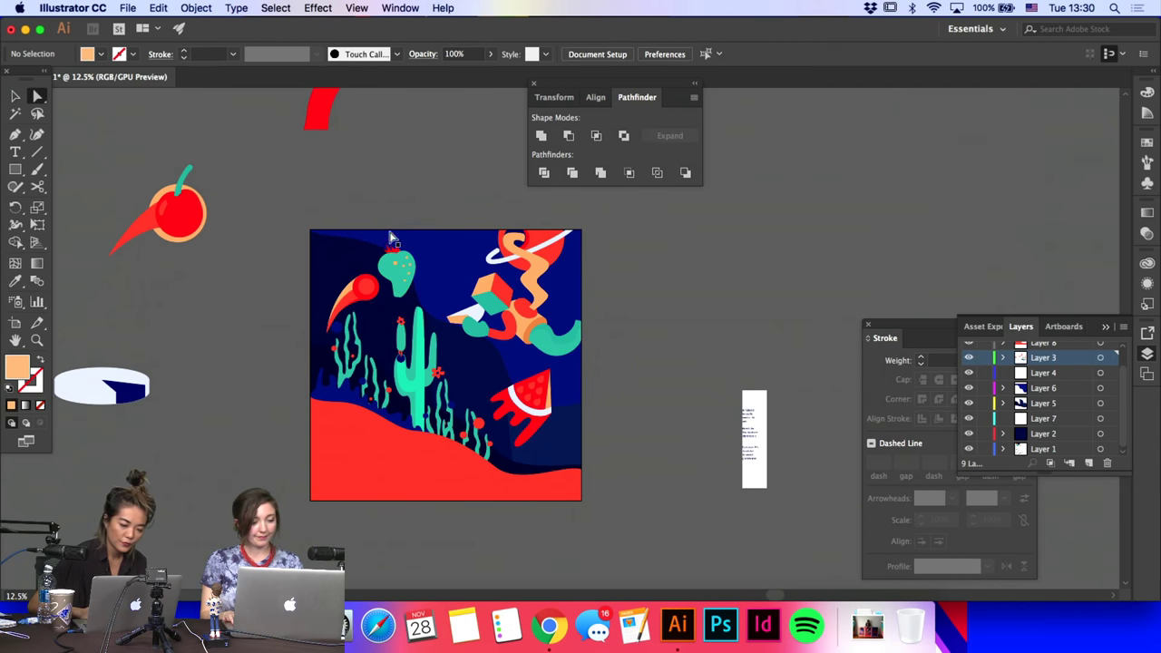
{"action": "left_click", "coordinate": [386, 265]}
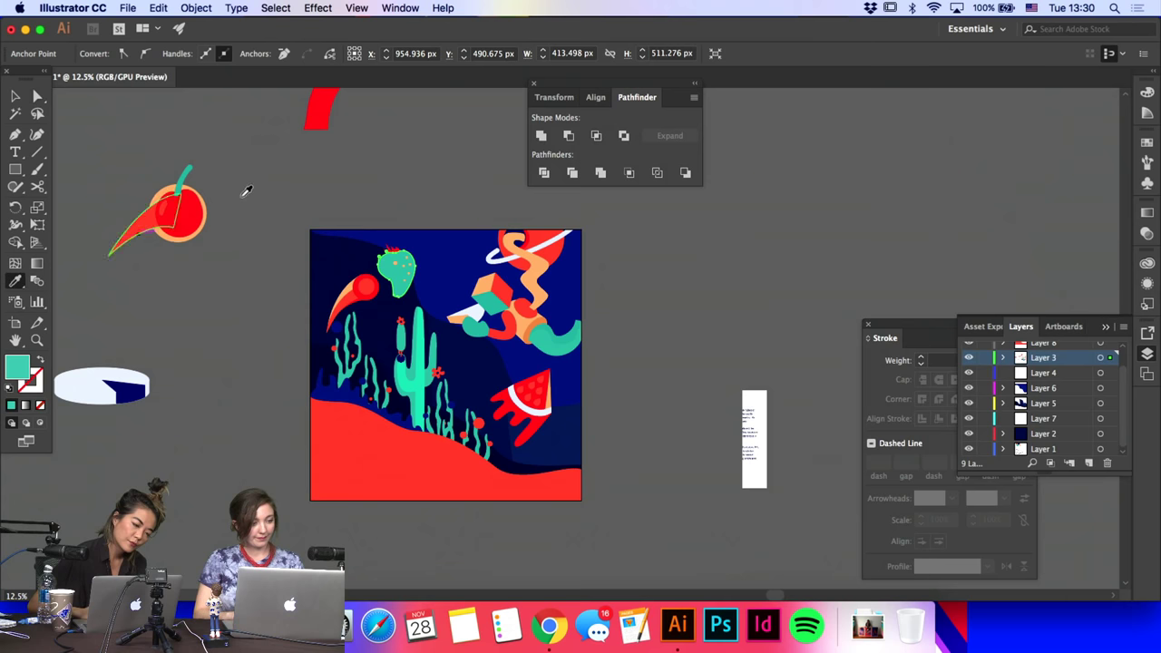
{"action": "left_click", "coordinate": [152, 215]}
{"action": "key", "text": "a"}
{"action": "left_click", "coordinate": [229, 299]}
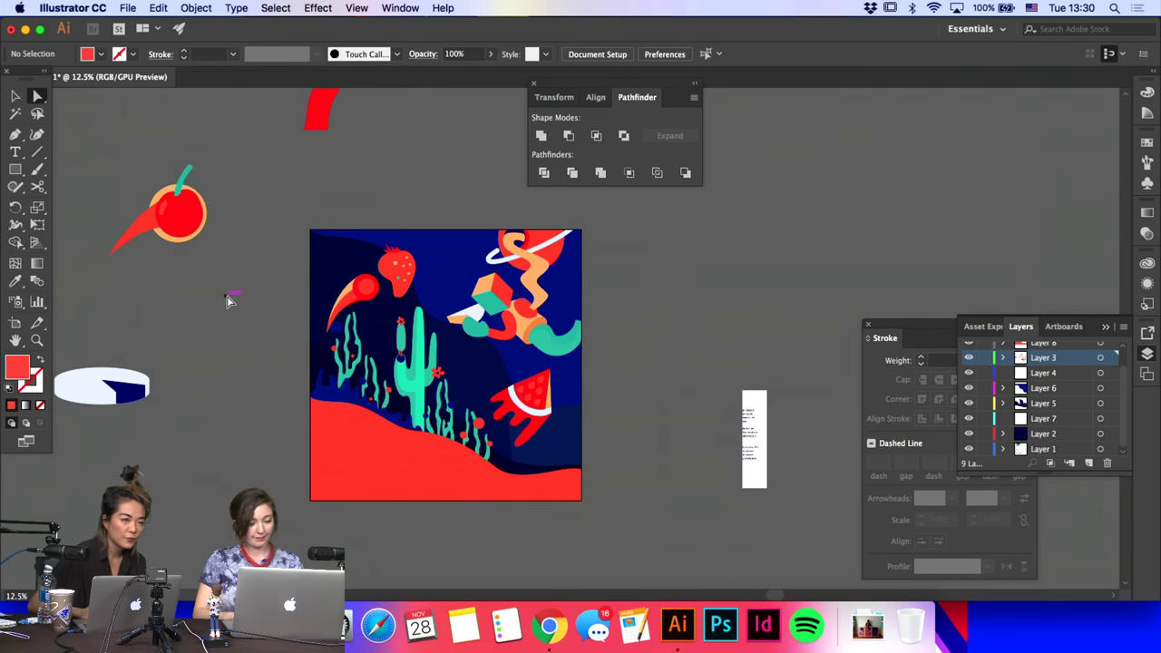
Step: Recolour the strawberry's leafy crown with the teal sampled from the large cactus
{"action": "left_click", "coordinate": [392, 249]}
{"action": "left_click", "coordinate": [16, 280]}
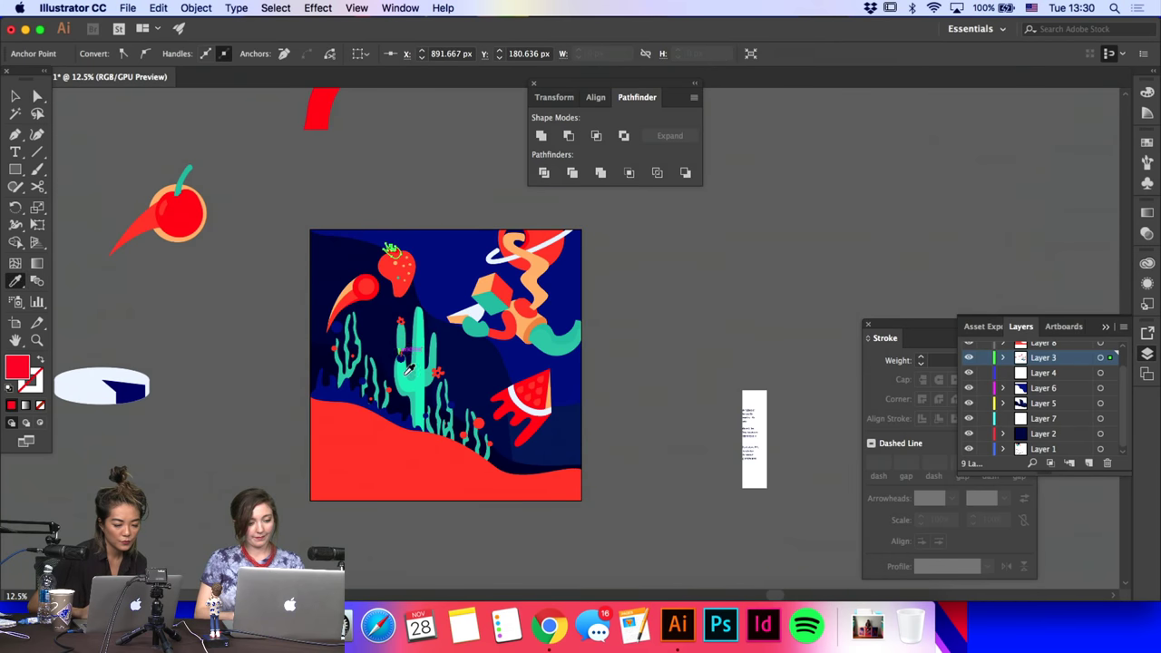
{"action": "left_click", "coordinate": [415, 374]}
{"action": "key", "text": "a"}
{"action": "left_click", "coordinate": [312, 214]}
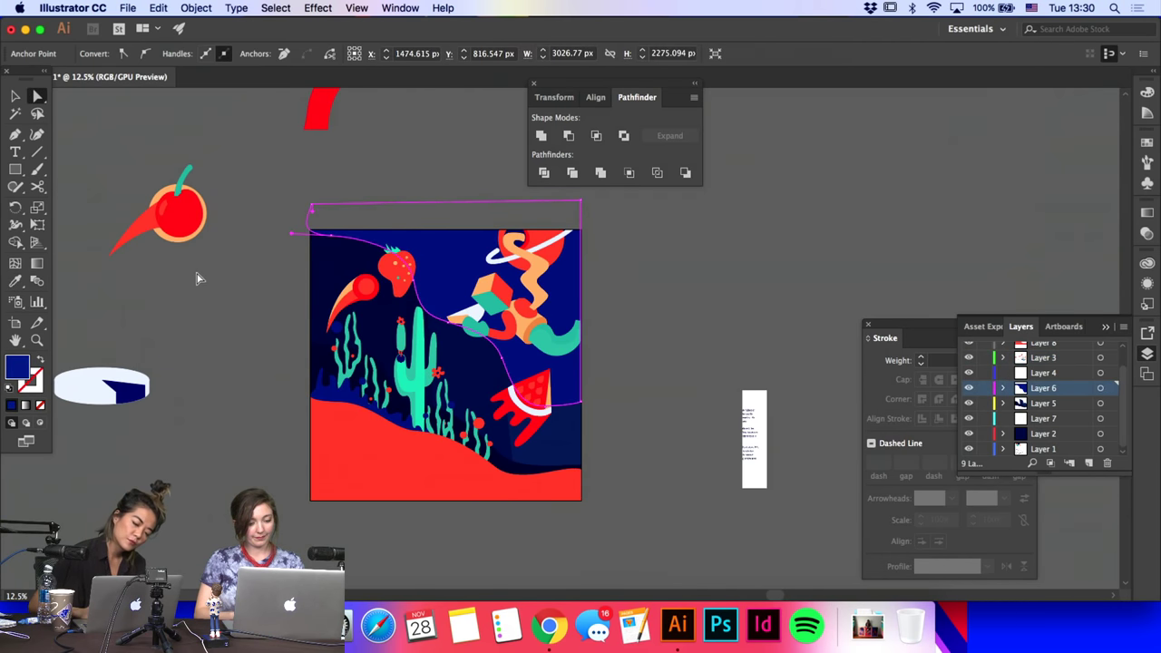
{"action": "left_click", "coordinate": [198, 278]}
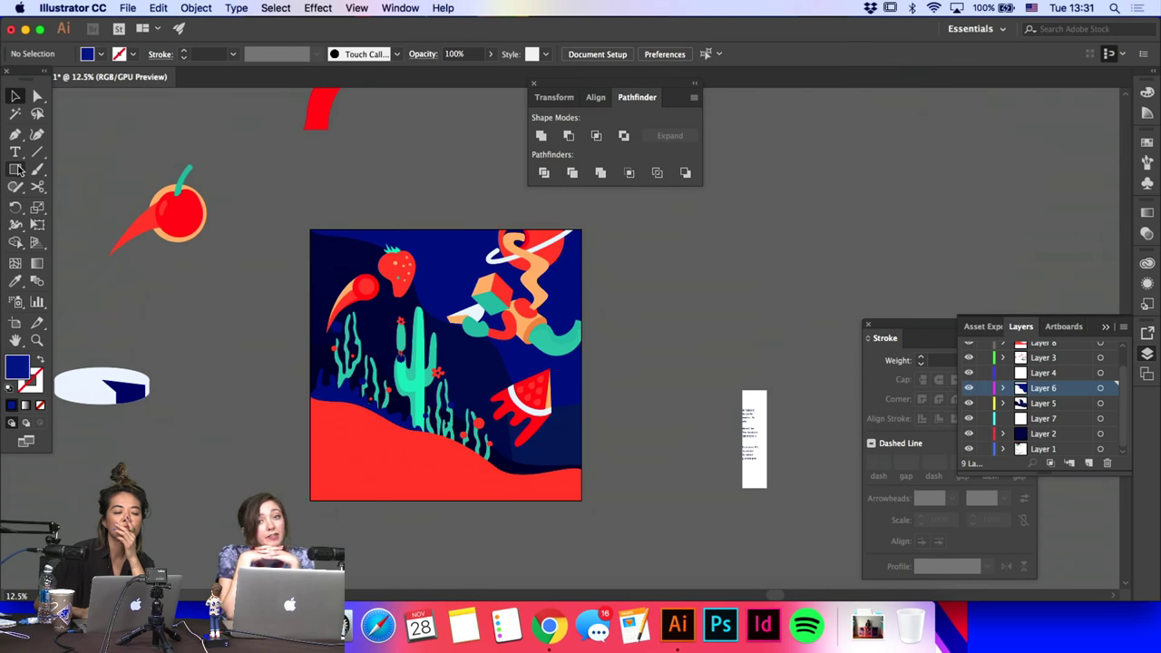
Step: Draw a blue ellipse about 2003 by 913 px on Layer 6 and move it over the artboard's lower-left corner
{"action": "left_click_drag", "start_coordinate": [18, 170], "coordinate": [64, 205]}
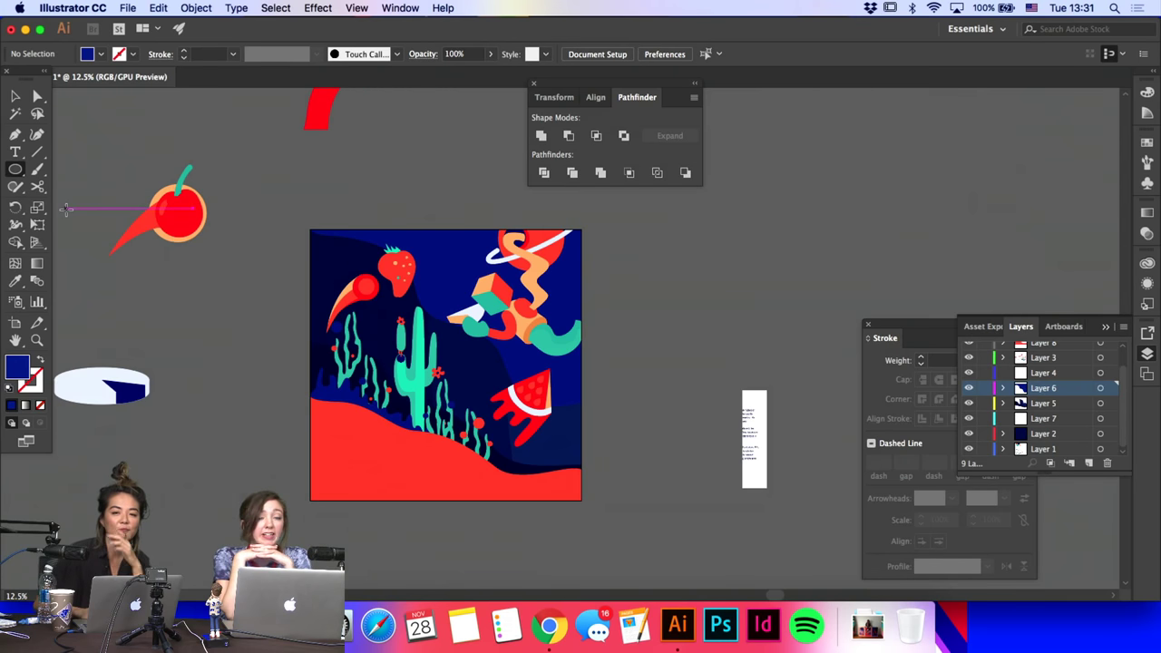
{"action": "scroll", "coordinate": [252, 367], "scroll_direction": "down", "scroll_amount": 3}
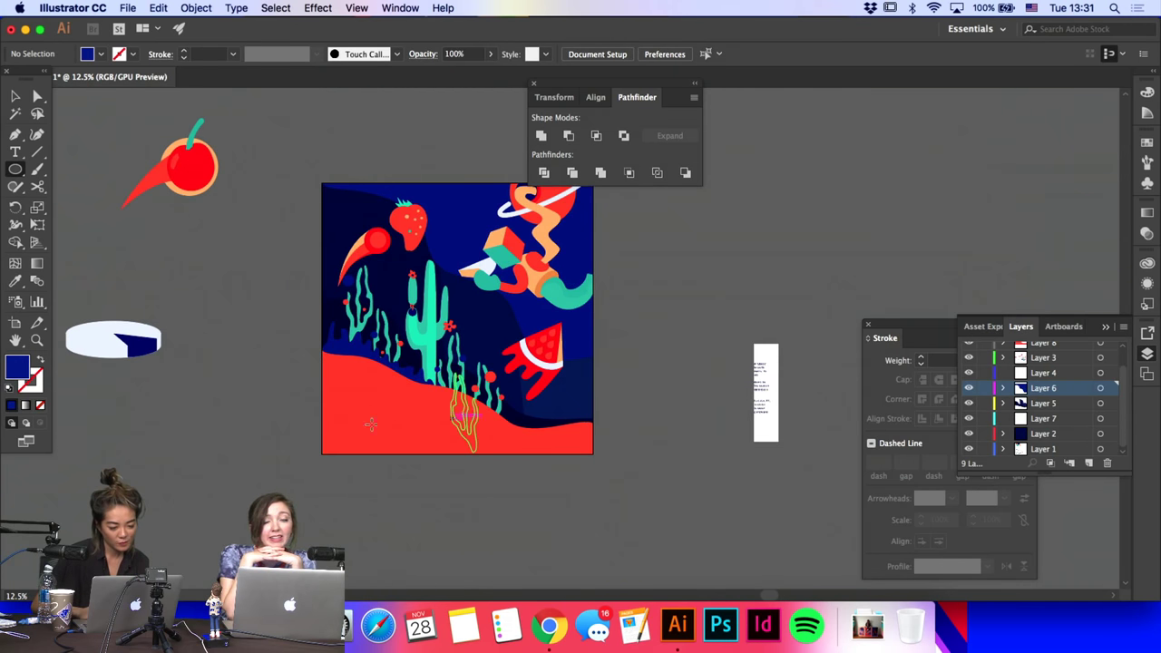
{"action": "left_click_drag", "start_coordinate": [317, 399], "coordinate": [499, 480]}
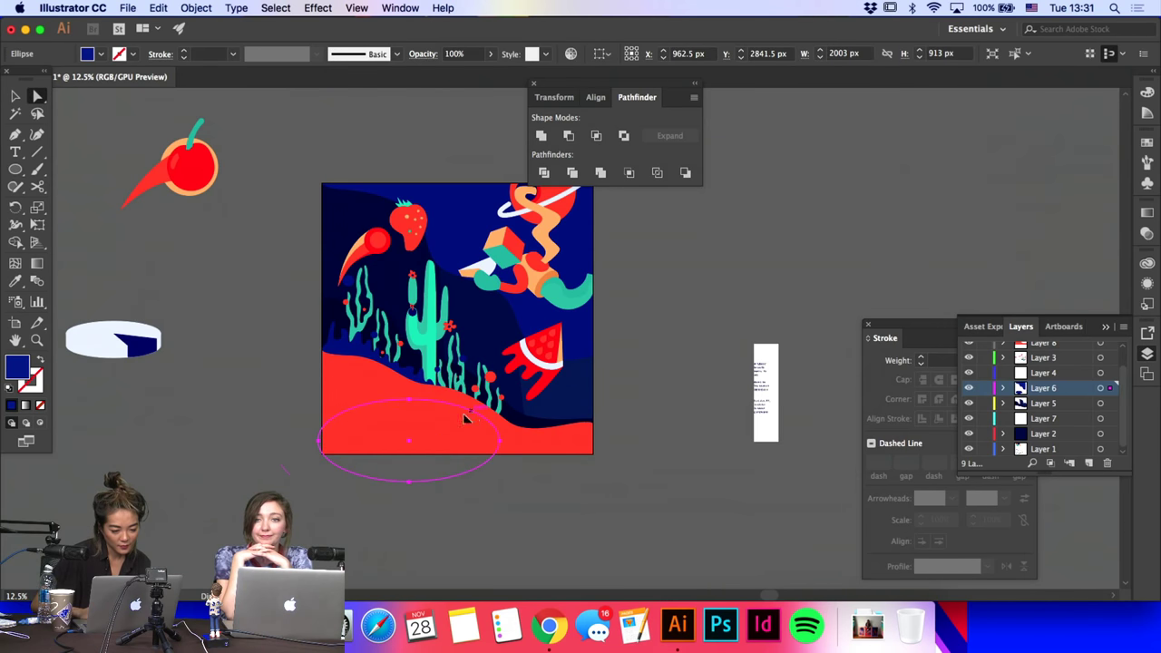
{"action": "left_click_drag", "start_coordinate": [466, 414], "coordinate": [416, 428]}
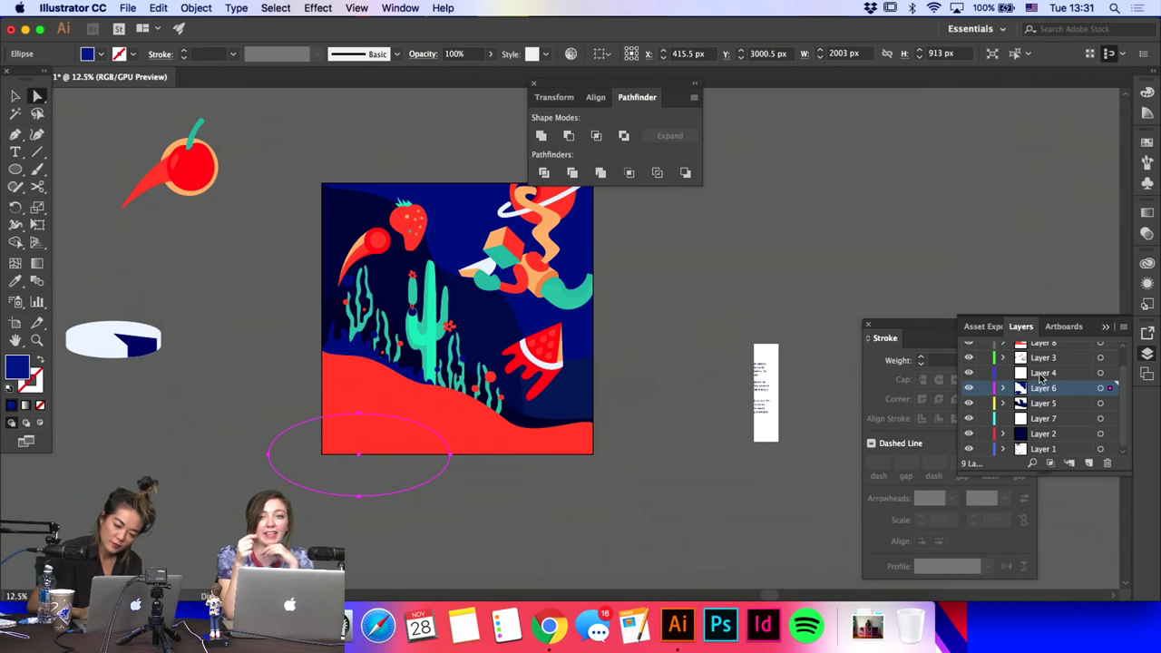
Step: Cut the blue ellipse and paste it in place on Layer 8, in front of the red sand
{"action": "key", "text": "super+x"}
{"action": "scroll", "coordinate": [1044, 354], "scroll_direction": "up", "scroll_amount": 1}
{"action": "left_click", "coordinate": [1042, 361]}
{"action": "key", "text": "super+f"}
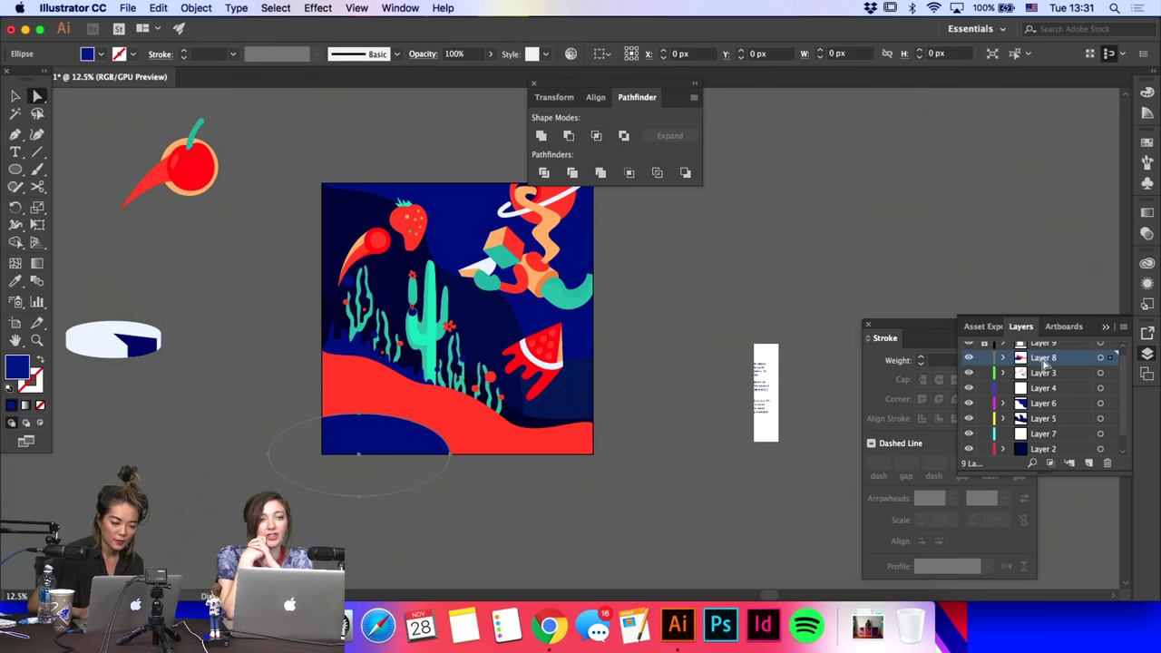
Step: Pull the blue ellipse's top anchor up and left to form a sloping mound about 1042 px high
{"action": "left_click_drag", "start_coordinate": [359, 416], "coordinate": [323, 401]}
{"action": "left_click", "coordinate": [459, 470]}
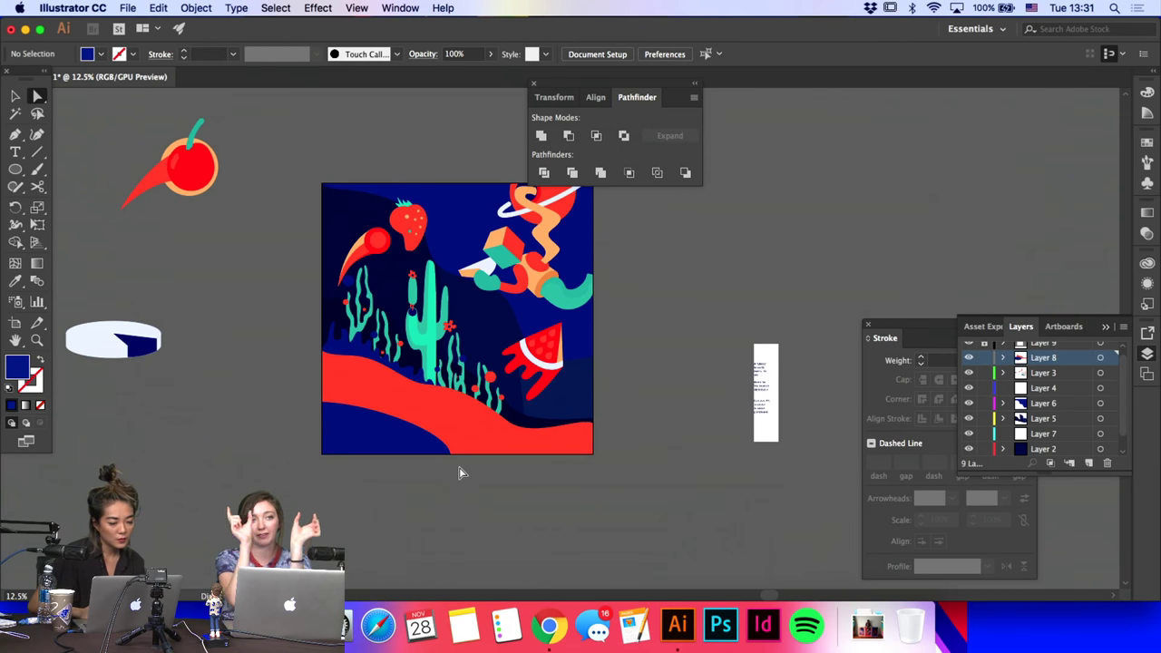
{"action": "left_click", "coordinate": [450, 435]}
{"action": "scroll", "coordinate": [1034, 375], "scroll_direction": "up", "scroll_amount": 1}
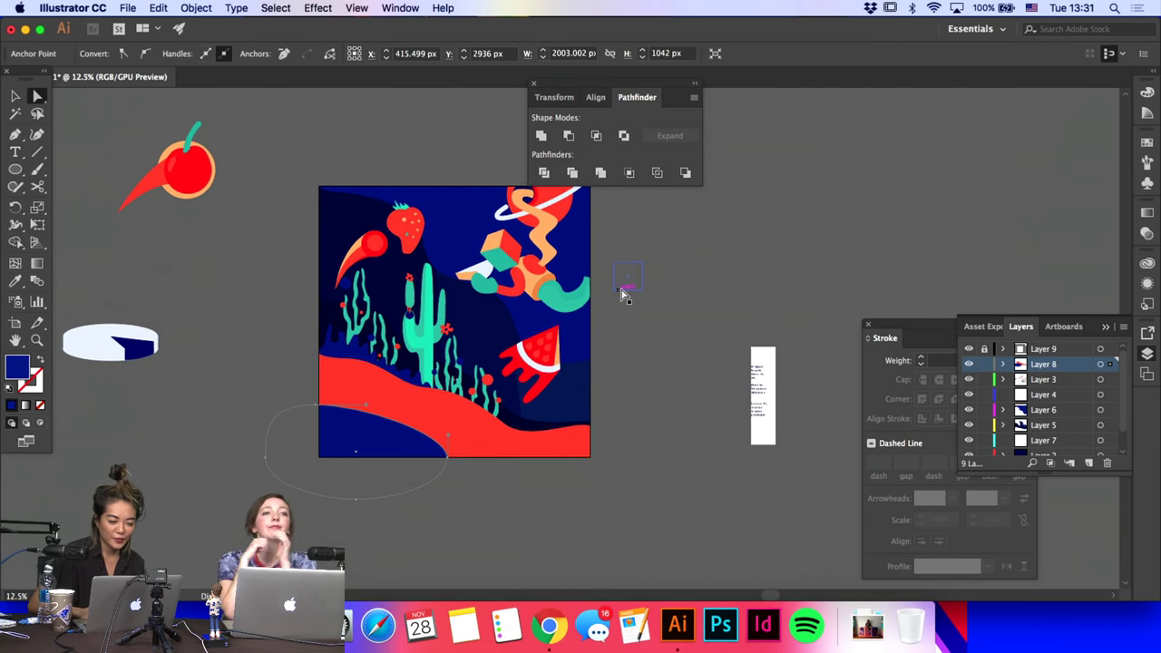
{"action": "scroll", "coordinate": [622, 290], "scroll_direction": "right", "scroll_amount": 3}
{"action": "scroll", "coordinate": [622, 290], "scroll_direction": "up", "scroll_amount": 2}
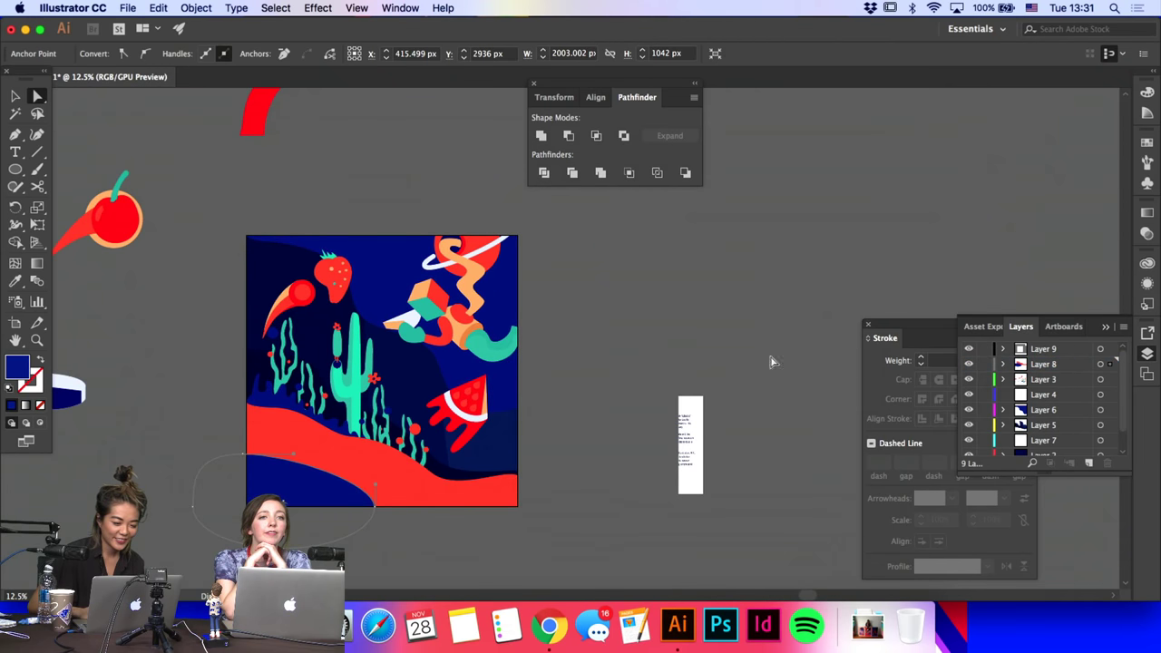
Step: Extend the left-hand grey masking shape farther left to cover the mound's overspill, then lock Layer 9
{"action": "left_click", "coordinate": [579, 390]}
{"action": "left_click", "coordinate": [385, 176]}
{"action": "left_click", "coordinate": [161, 365]}
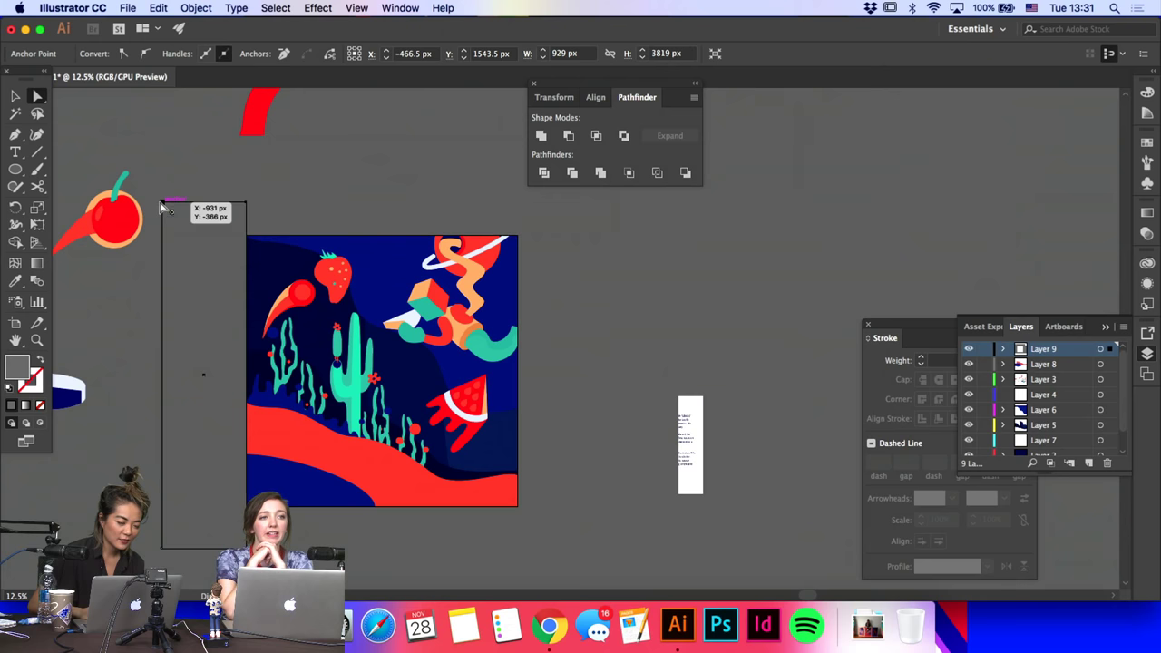
{"action": "left_click", "coordinate": [161, 203]}
{"action": "left_click_drag", "start_coordinate": [165, 553], "coordinate": [92, 552]}
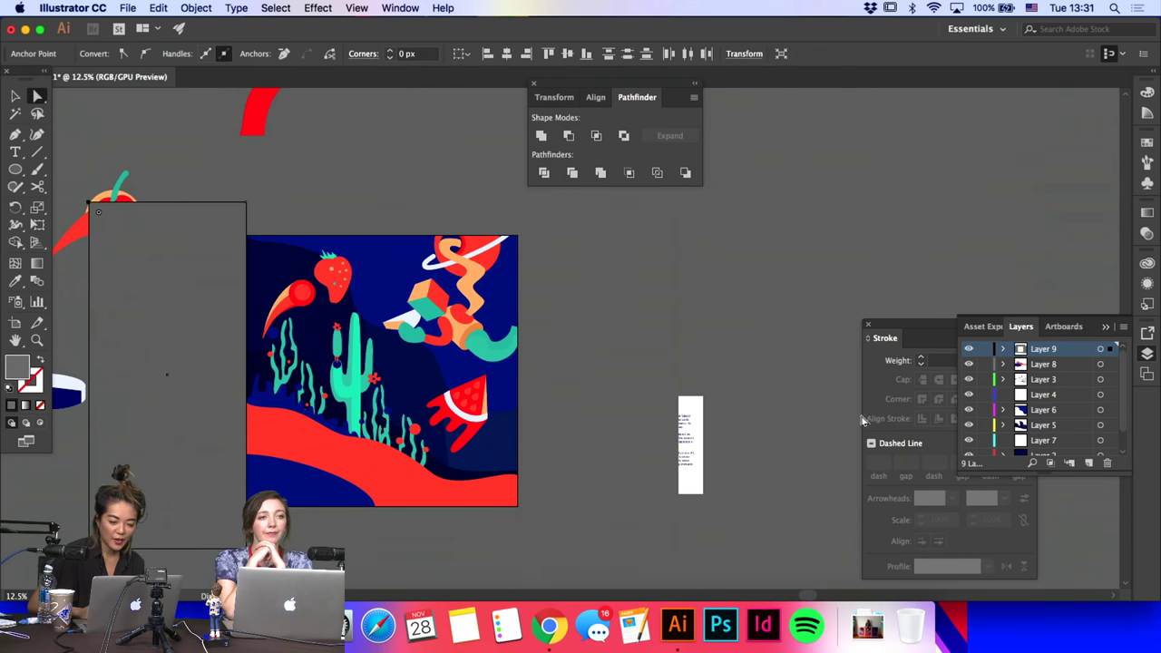
{"action": "key", "text": "Delete"}
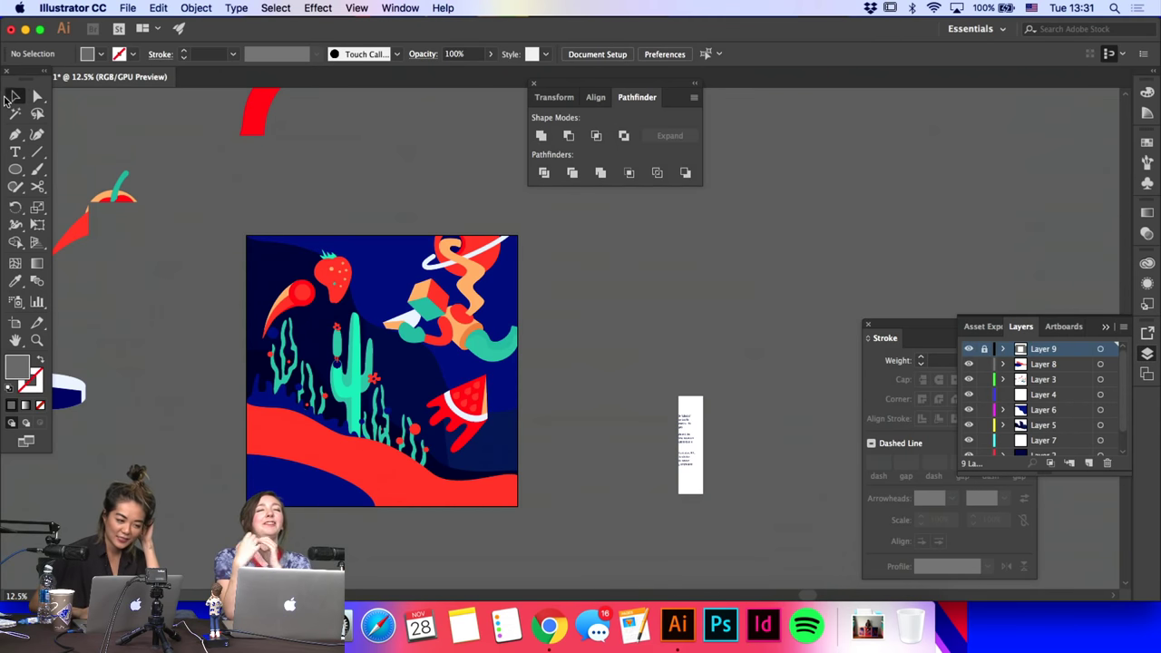
Step: Shift the ringed planet and orange wavy hose right and slightly down into the artboard's upper-right corner, tilting the ring downward to the right
{"action": "left_click", "coordinate": [13, 96]}
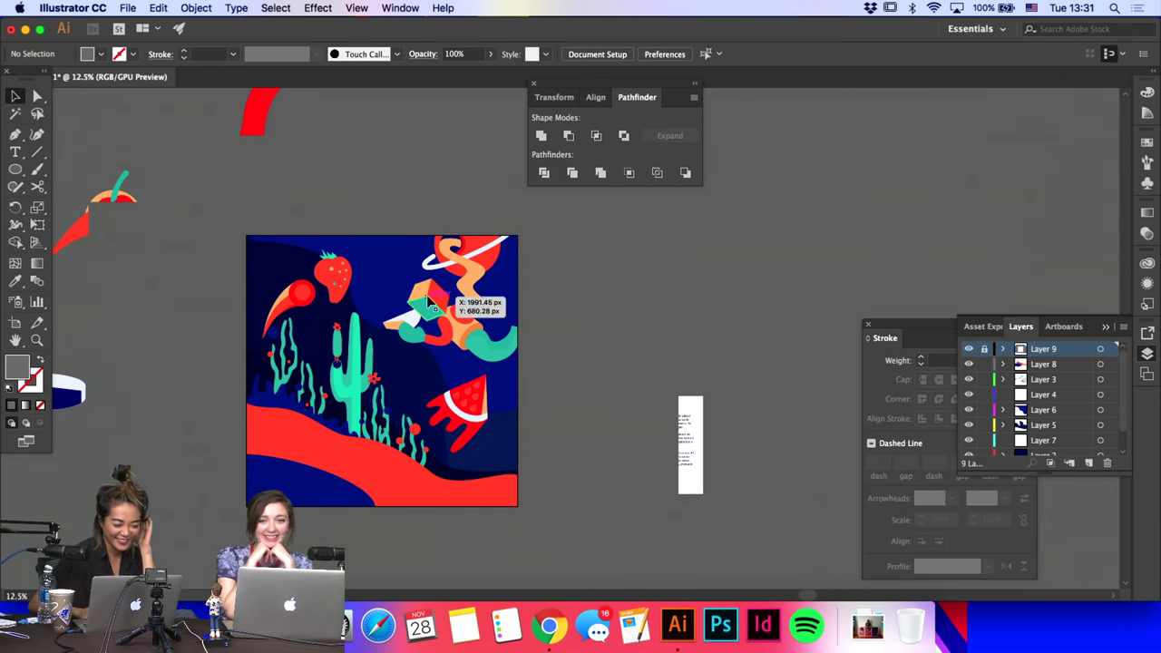
{"action": "left_click", "coordinate": [497, 265]}
{"action": "left_click", "coordinate": [495, 258]}
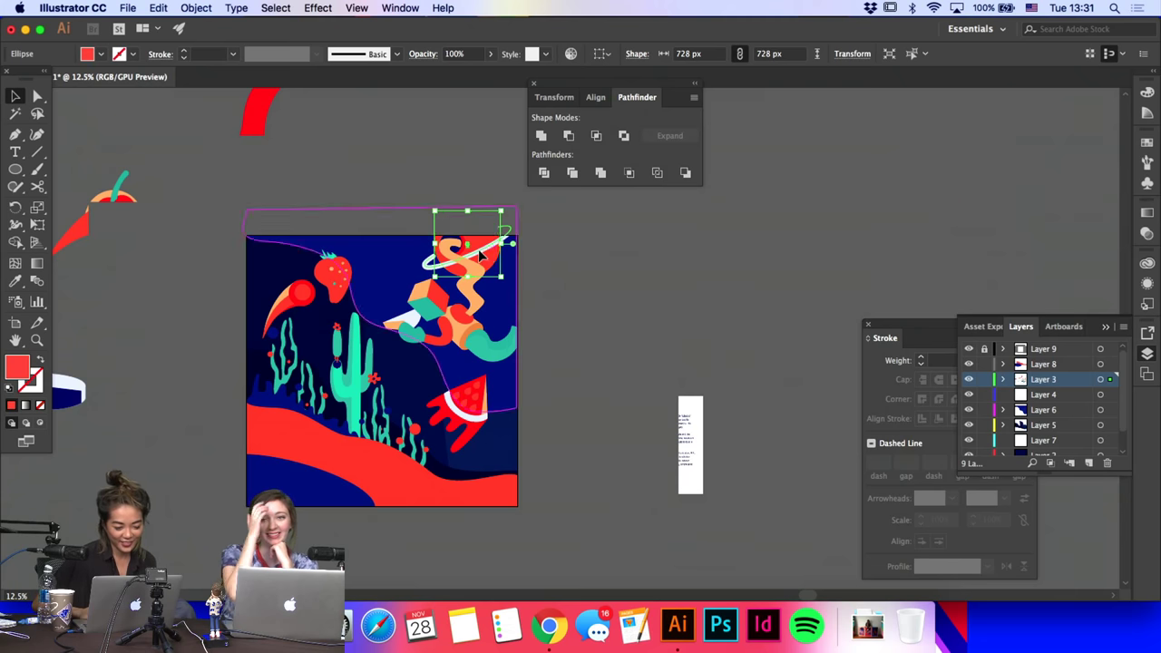
{"action": "left_click", "coordinate": [492, 246]}
{"action": "left_click", "coordinate": [483, 255]}
{"action": "left_click", "coordinate": [439, 188]}
{"action": "left_click_drag", "start_coordinate": [421, 169], "coordinate": [487, 266]}
{"action": "left_click", "coordinate": [520, 284], "text": "shift"}
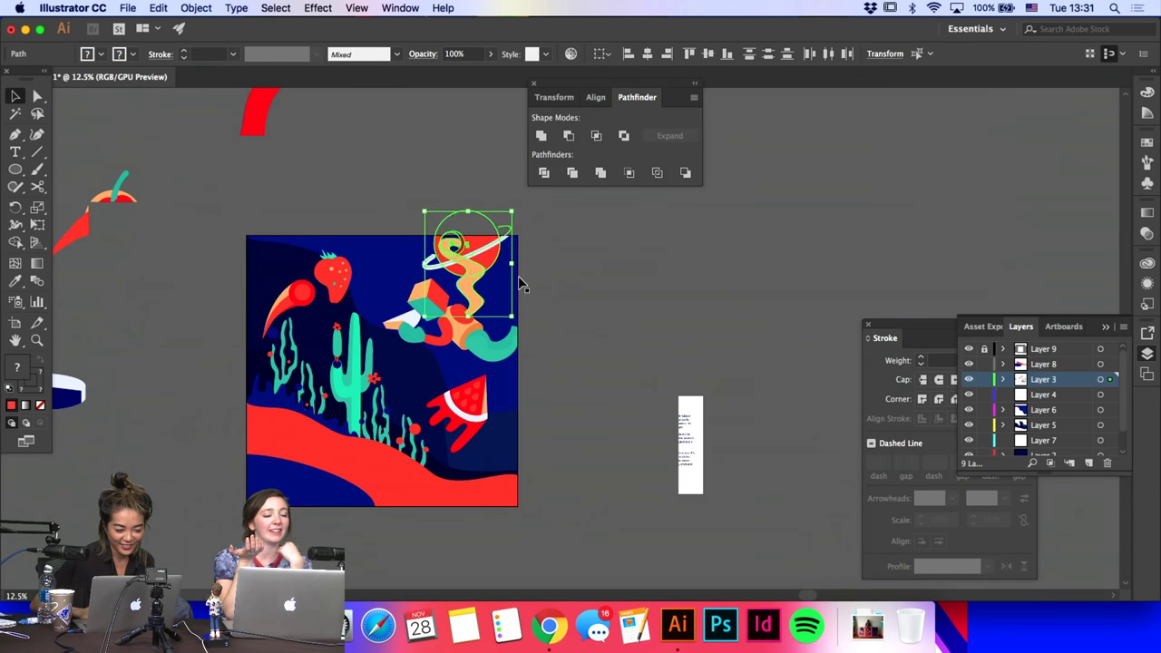
{"action": "mouse_move", "coordinate": [480, 238]}
{"action": "left_mouse_down"}
{"action": "mouse_move", "coordinate": [511, 269]}
{"action": "mouse_move", "coordinate": [441, 223]}
{"action": "mouse_move", "coordinate": [553, 241]}
{"action": "mouse_move", "coordinate": [505, 257]}
{"action": "mouse_move", "coordinate": [516, 252]}
{"action": "left_mouse_up"}
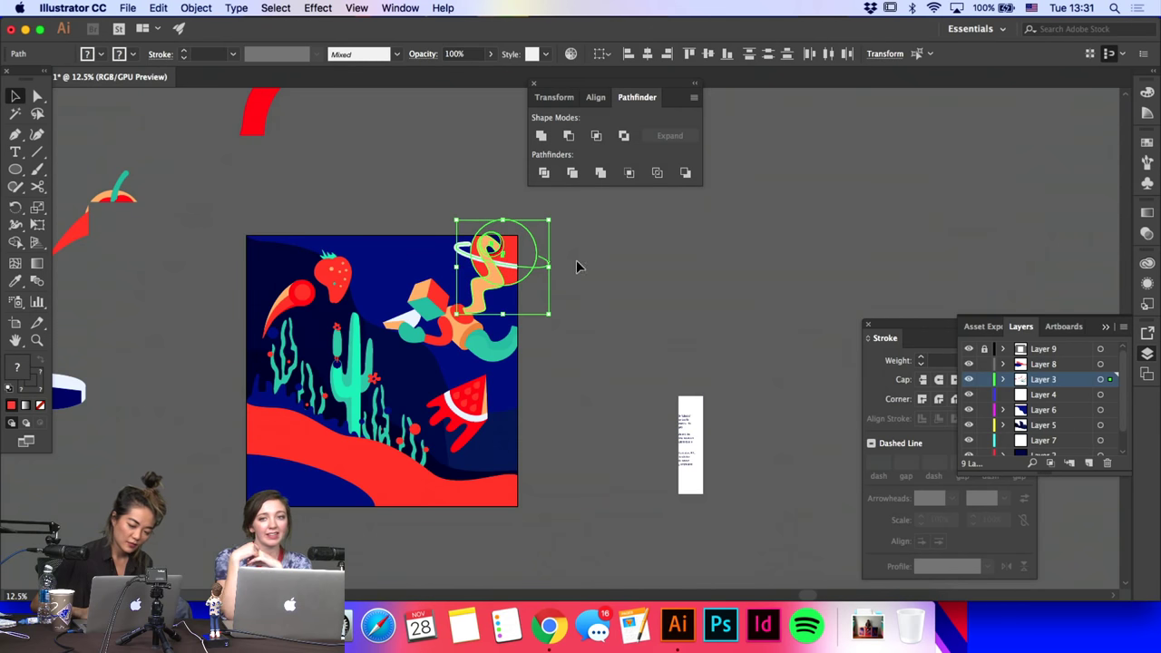
{"action": "left_click", "coordinate": [580, 265]}
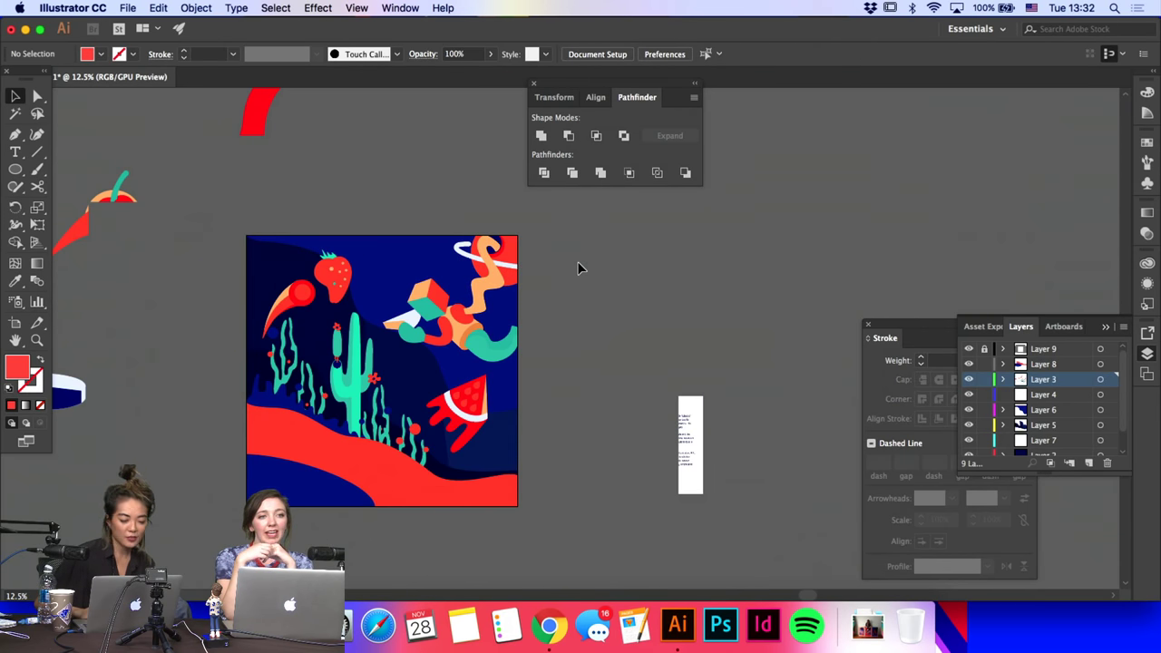
Step: Nudge the watermelon slice slightly upward above the red sand
{"action": "left_click", "coordinate": [459, 321]}
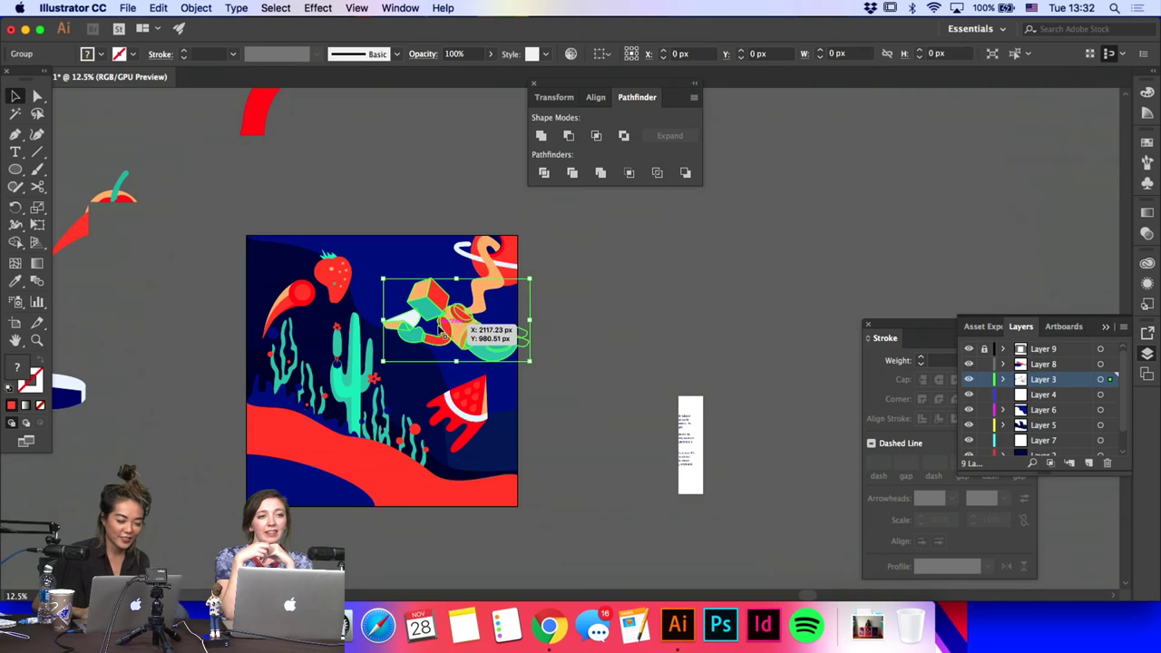
{"action": "left_click", "coordinate": [570, 352]}
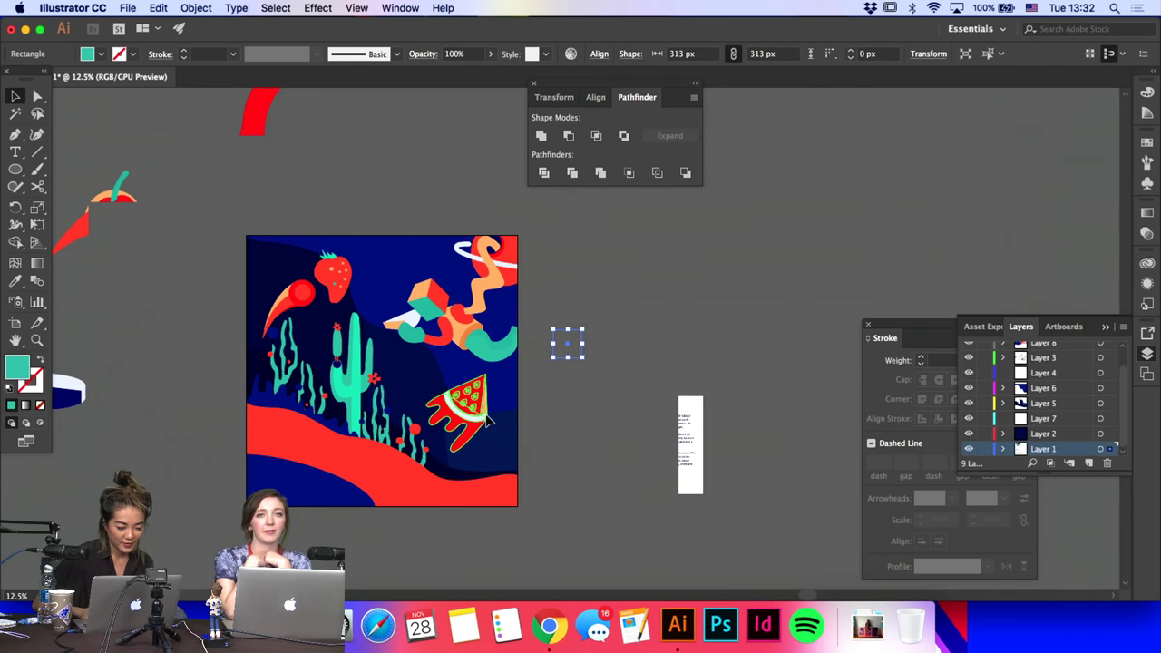
{"action": "left_click_drag", "start_coordinate": [460, 413], "coordinate": [459, 408]}
Step: Recolour the blue foreground mound with the brighter red sampled from the watermelon's drips
{"action": "key", "text": "a"}
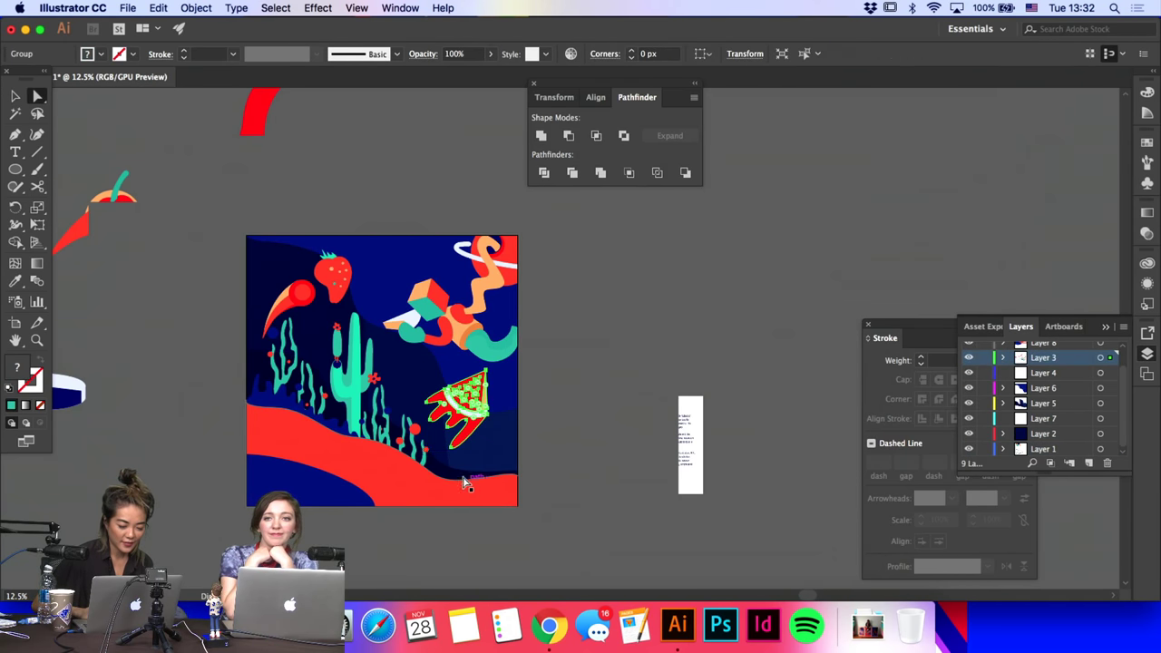
{"action": "left_click", "coordinate": [461, 474]}
{"action": "left_click", "coordinate": [422, 497]}
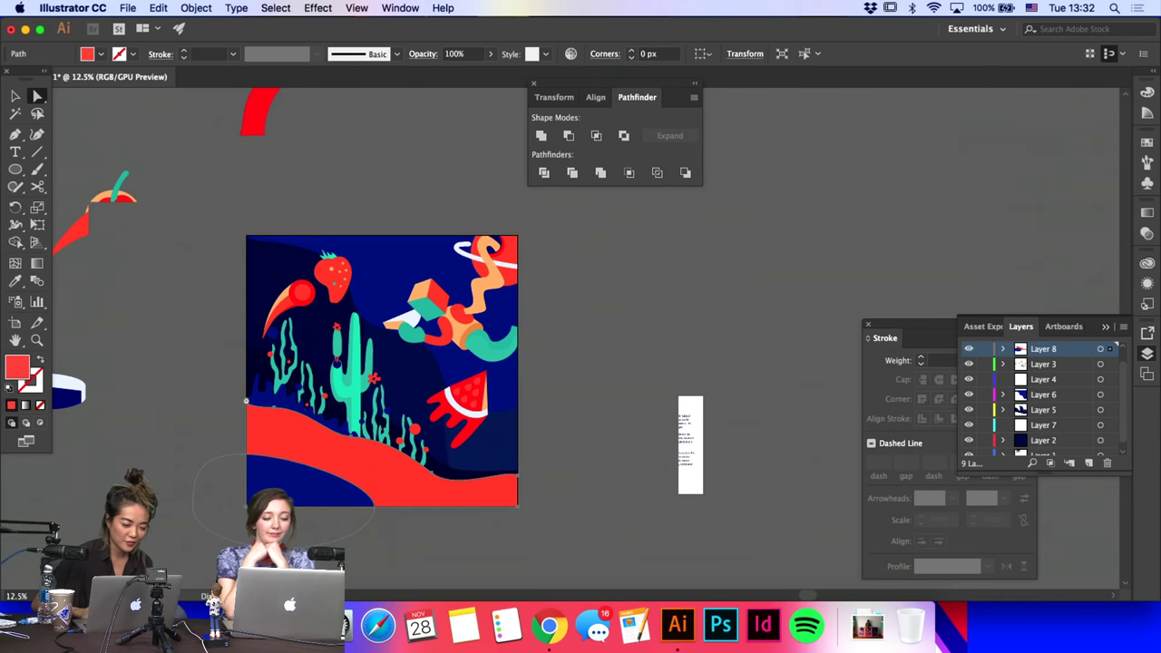
{"action": "left_click", "coordinate": [313, 486]}
{"action": "left_click", "coordinate": [16, 282]}
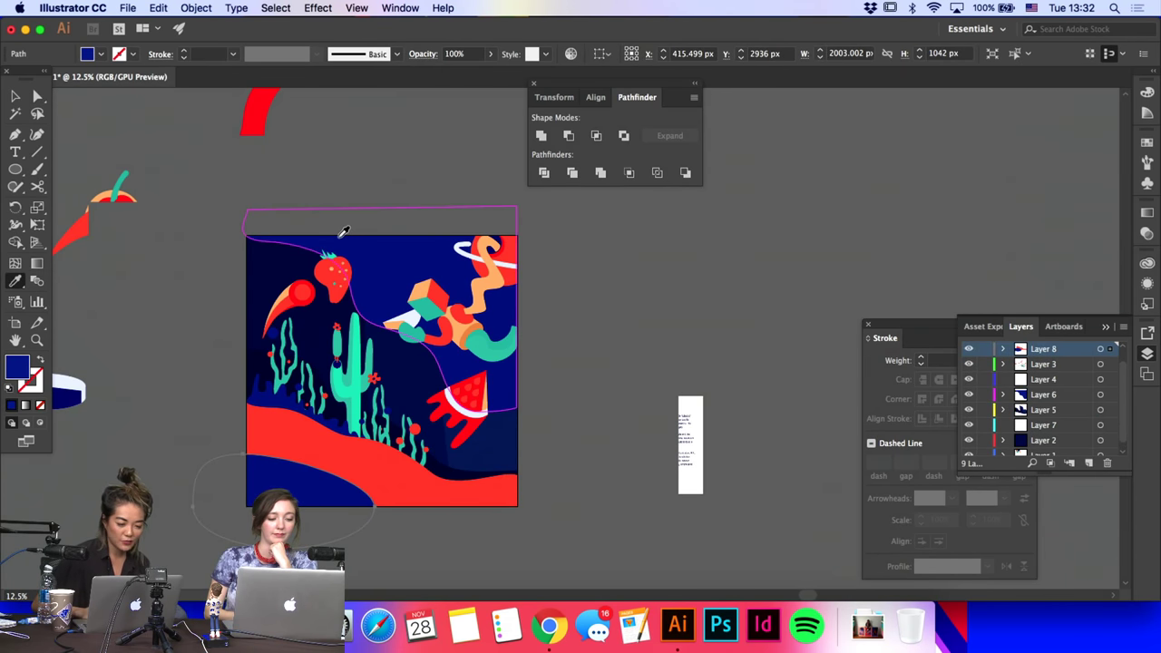
{"action": "left_click", "coordinate": [465, 399]}
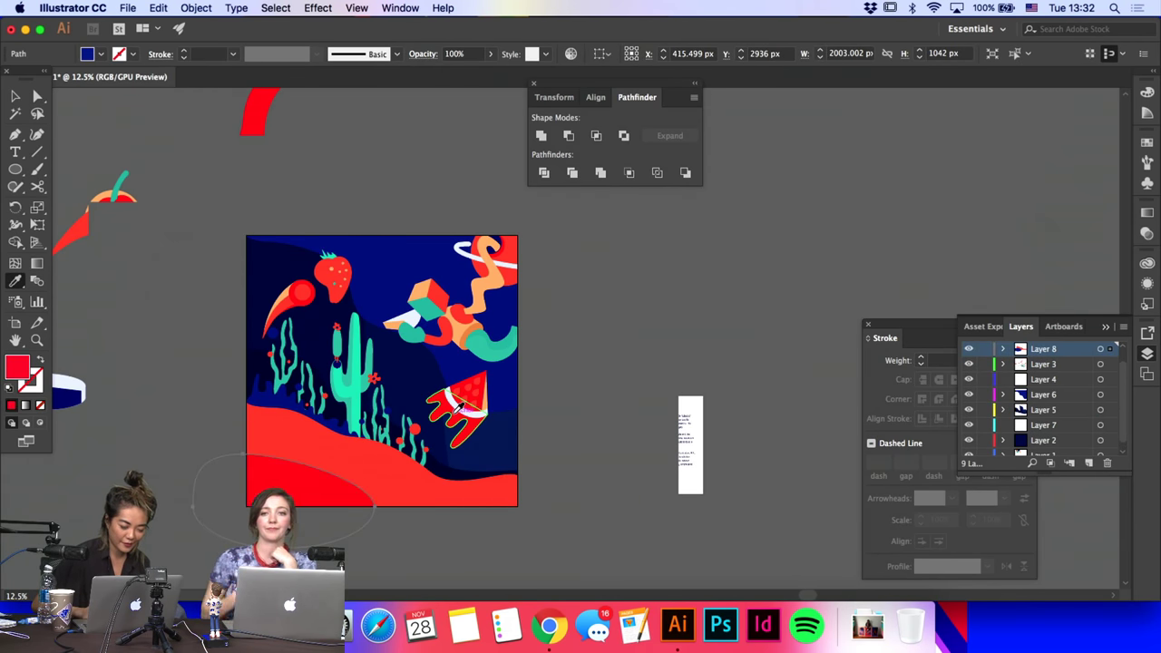
{"action": "key", "text": "a"}
{"action": "left_click", "coordinate": [714, 287]}
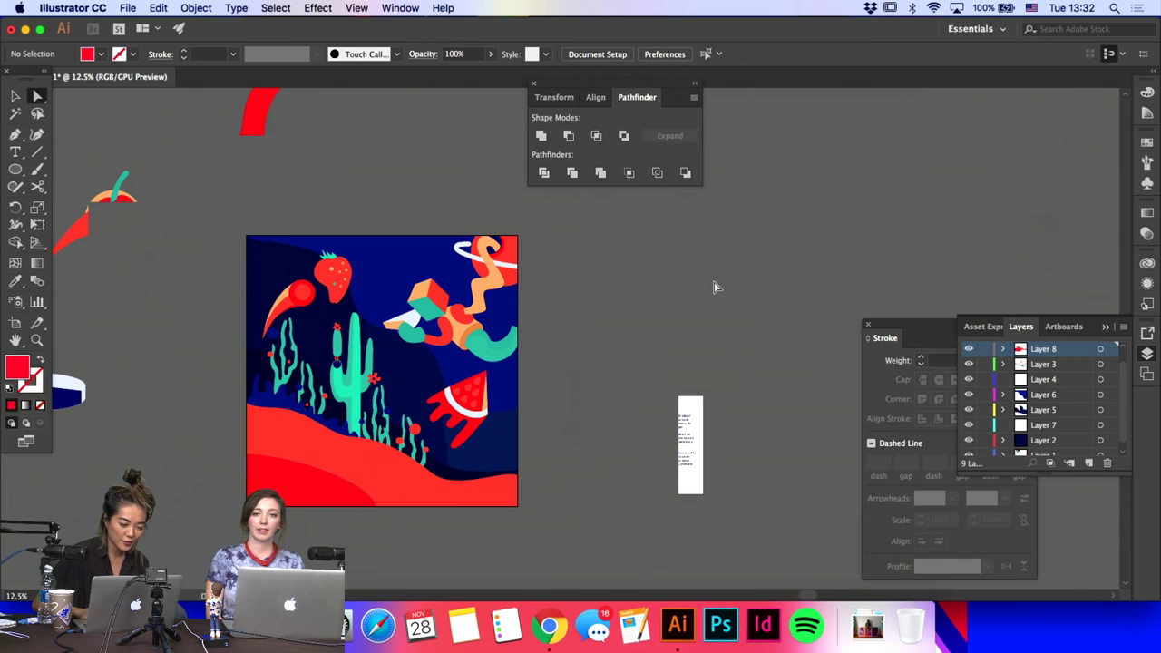
Step: Add an anchor point on the red foreground mound's upper curve, pull it left, and extend the mound's right end to form a wavy slope
{"action": "left_click", "coordinate": [337, 483]}
{"action": "key", "text": "p"}
{"action": "left_click", "coordinate": [324, 479]}
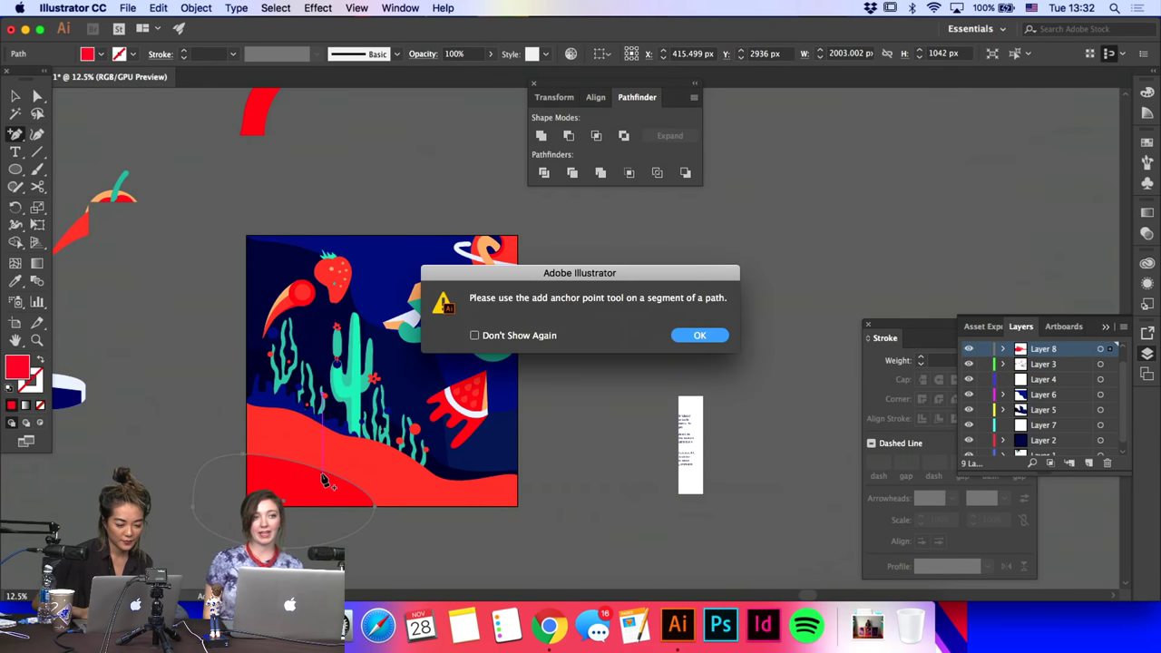
{"action": "key", "text": "Return"}
{"action": "left_click", "coordinate": [325, 479]}
{"action": "key", "text": "a"}
{"action": "left_click_drag", "start_coordinate": [321, 471], "coordinate": [284, 462]}
{"action": "left_click_drag", "start_coordinate": [375, 504], "coordinate": [412, 506]}
{"action": "left_click", "coordinate": [452, 511]}
{"action": "left_click", "coordinate": [454, 517]}
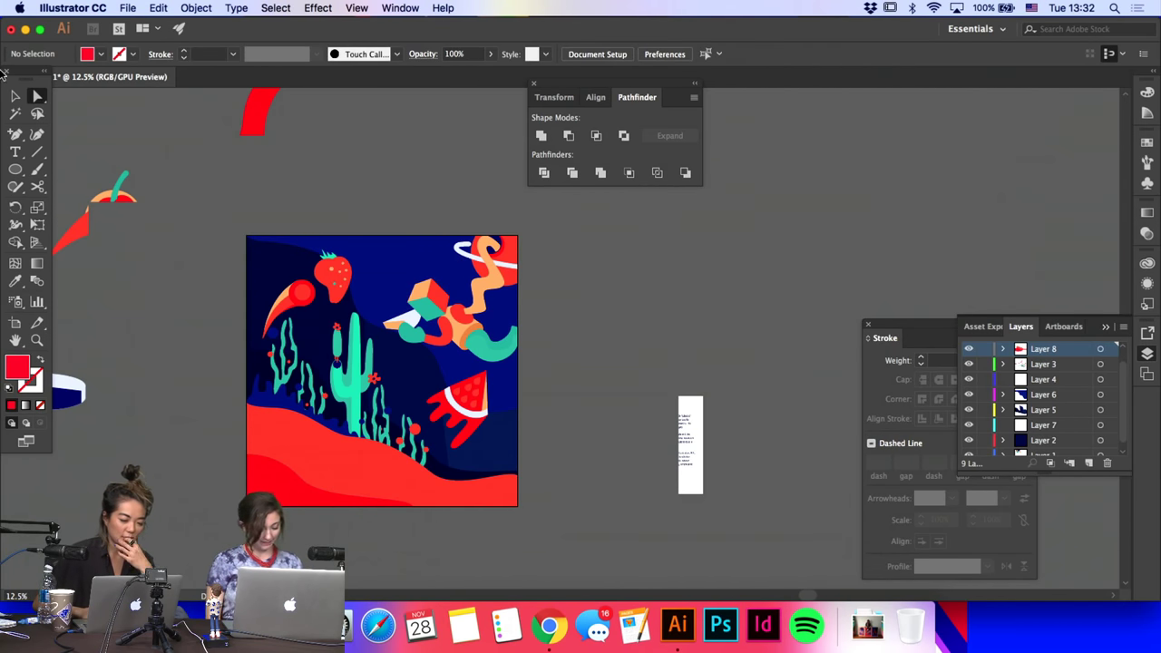
{"action": "left_click_drag", "start_coordinate": [428, 446], "coordinate": [407, 412]}
{"action": "key", "text": "super+z"}
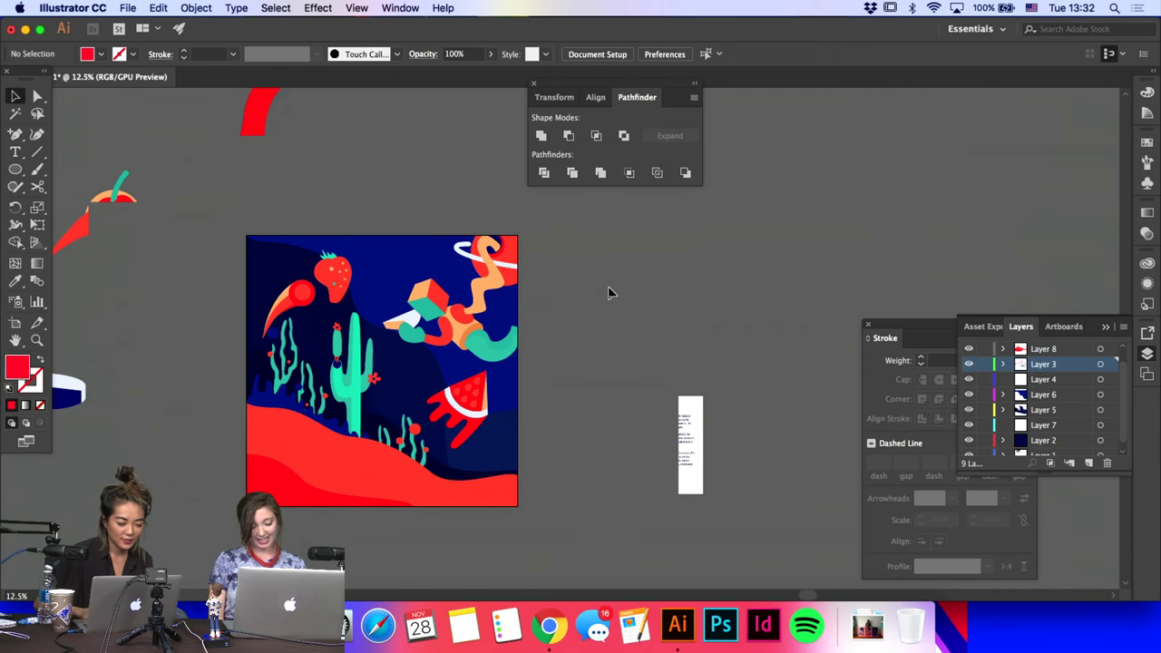
{"action": "key", "text": "super+shift+z"}
{"action": "left_click", "coordinate": [338, 382]}
{"action": "scroll", "coordinate": [337, 382], "scroll_direction": "left", "scroll_amount": 5}
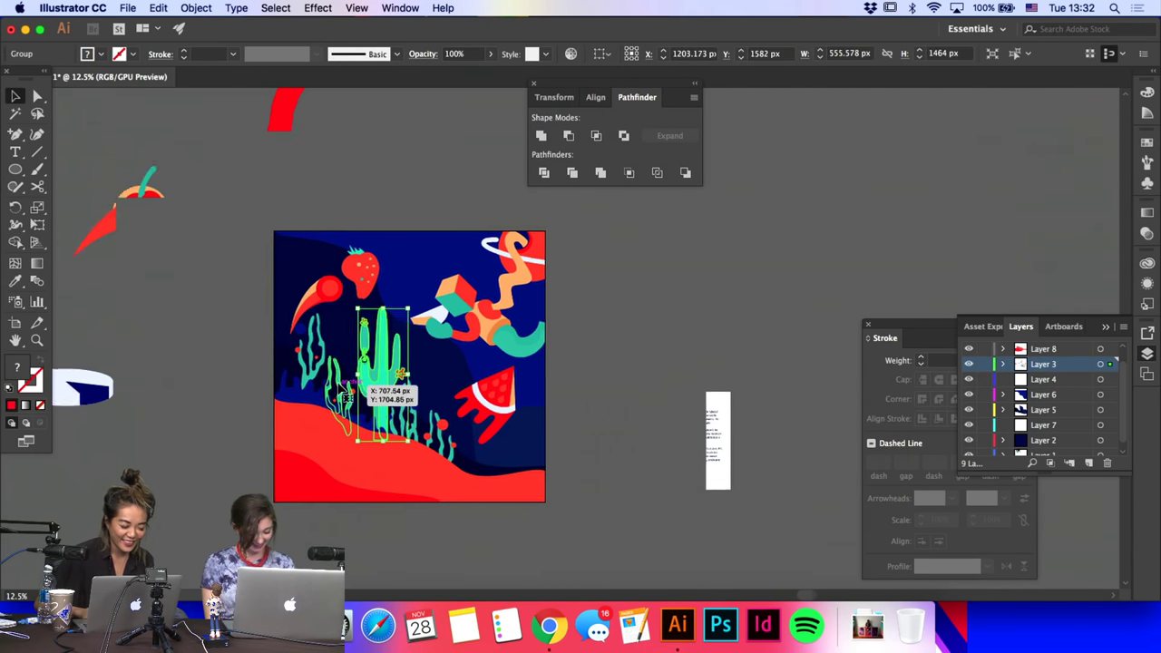
{"action": "scroll", "coordinate": [202, 375], "scroll_direction": "left", "scroll_amount": 2}
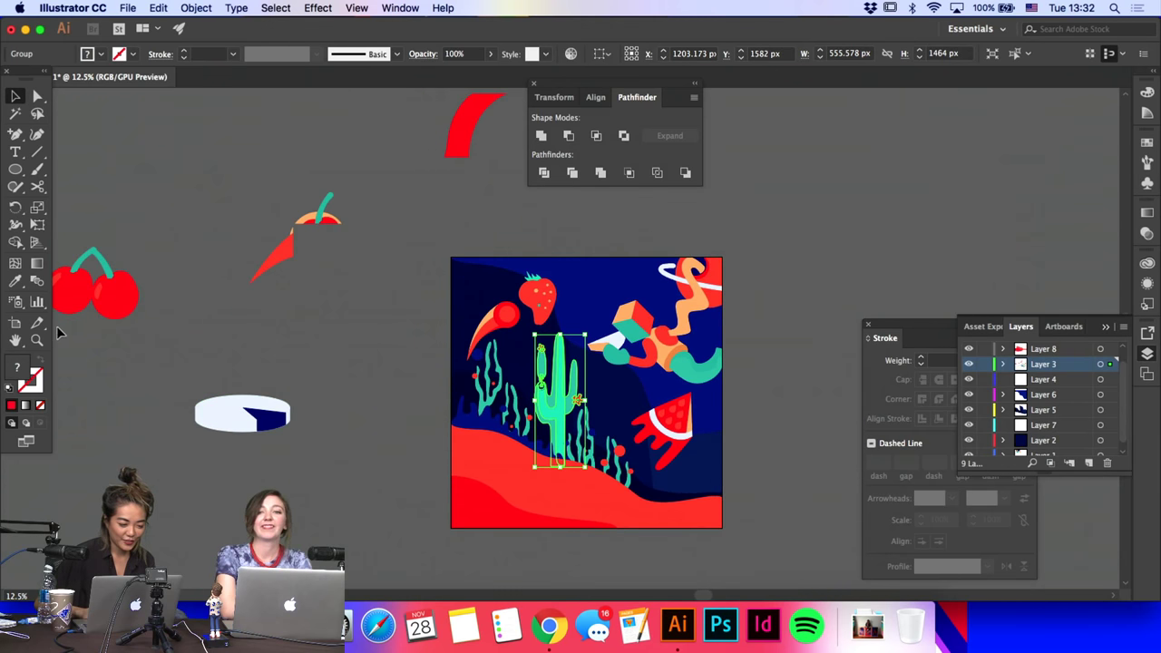
Step: Try placing the pair of cherries on the red hill below the cactus
{"action": "left_click_drag", "start_coordinate": [117, 308], "coordinate": [545, 483]}
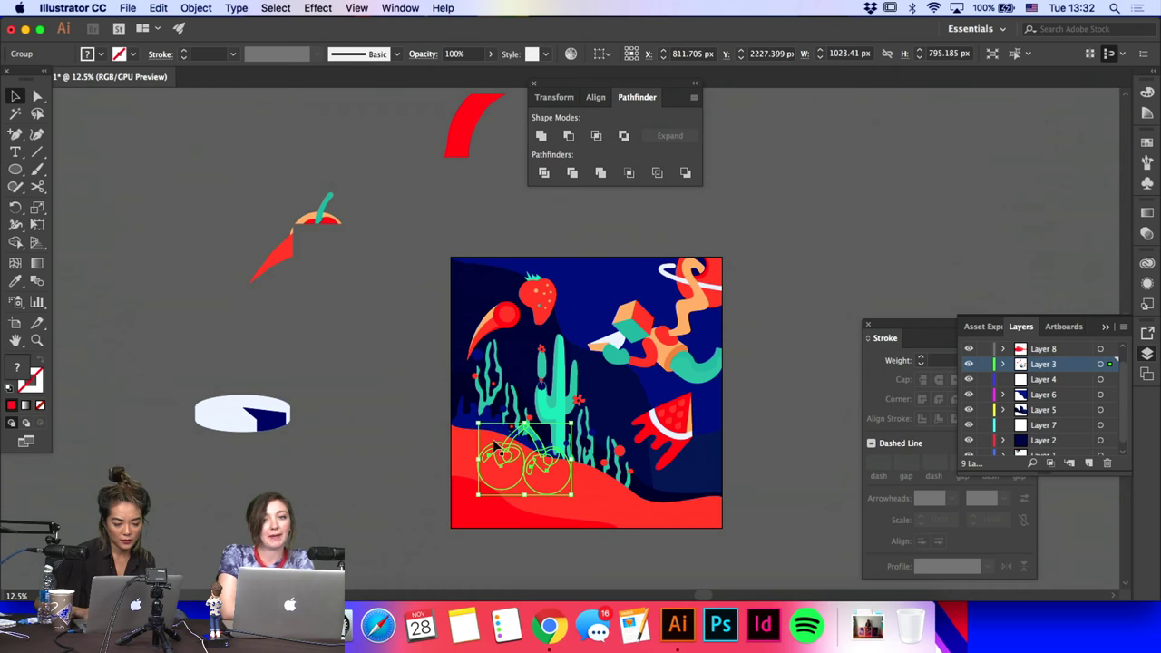
{"action": "key", "text": "super+z"}
{"action": "key", "text": "super+z"}
{"action": "key", "text": "super+z"}
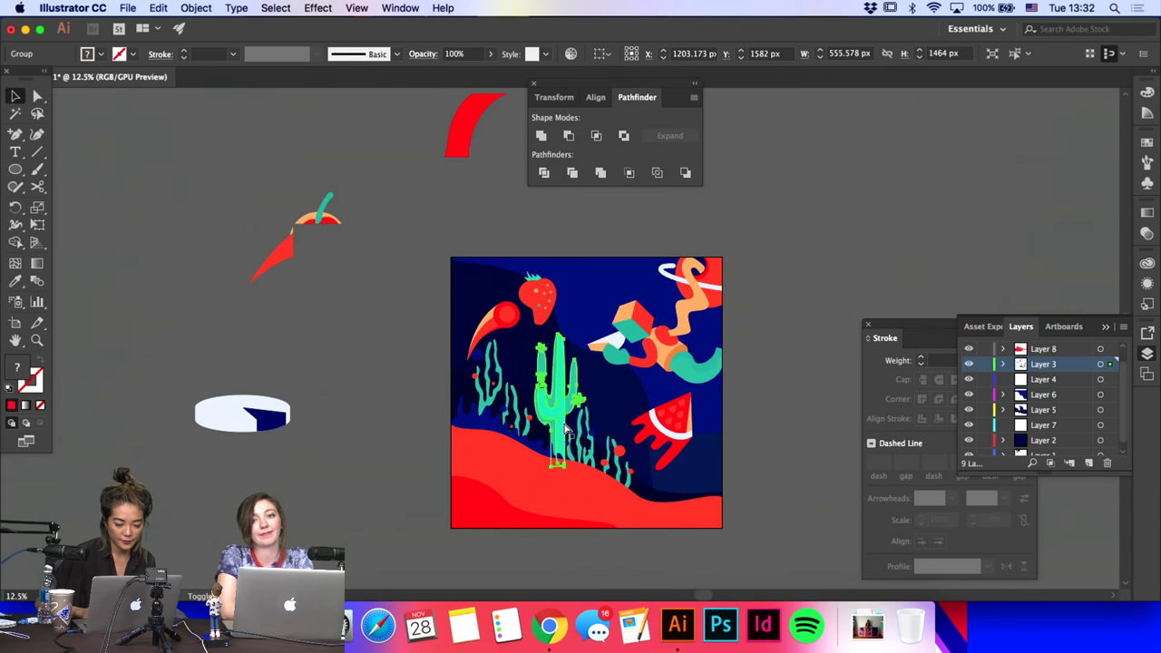
{"action": "key", "text": "super+shift+z"}
{"action": "key", "text": "super+shift+z"}
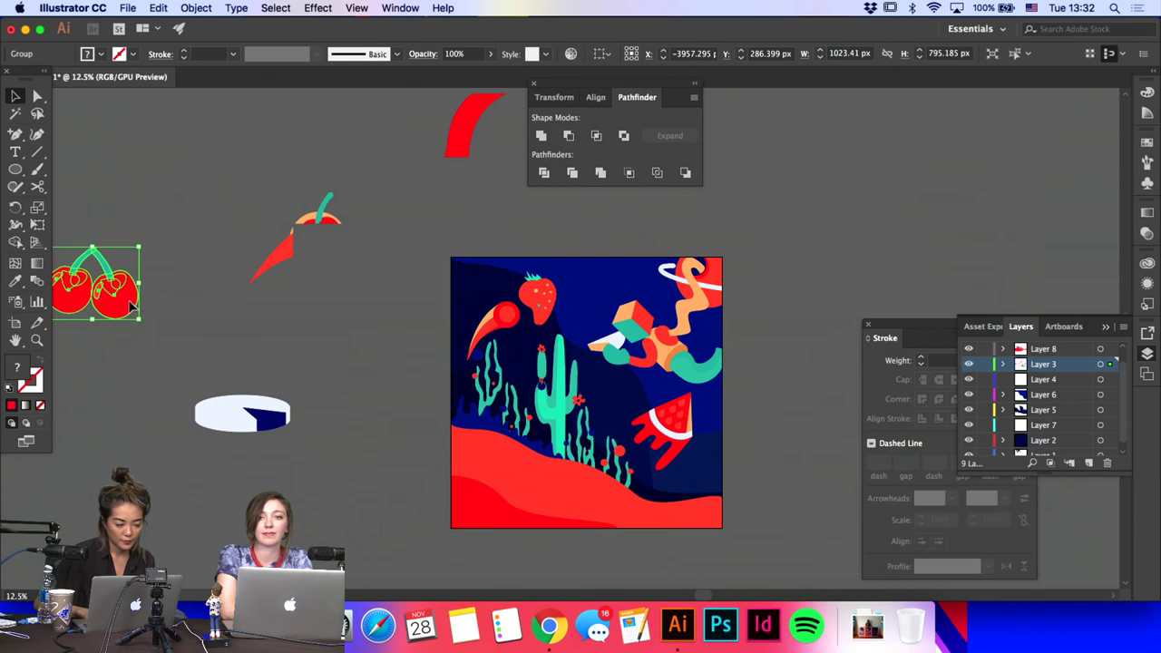
Step: Move the cherries onto a new layer above Layer 8 and place them on the red hill below the cactus
{"action": "left_click_drag", "start_coordinate": [176, 319], "coordinate": [591, 504]}
{"action": "key", "text": "super+x"}
{"action": "scroll", "coordinate": [1081, 391], "scroll_direction": "up", "scroll_amount": 1}
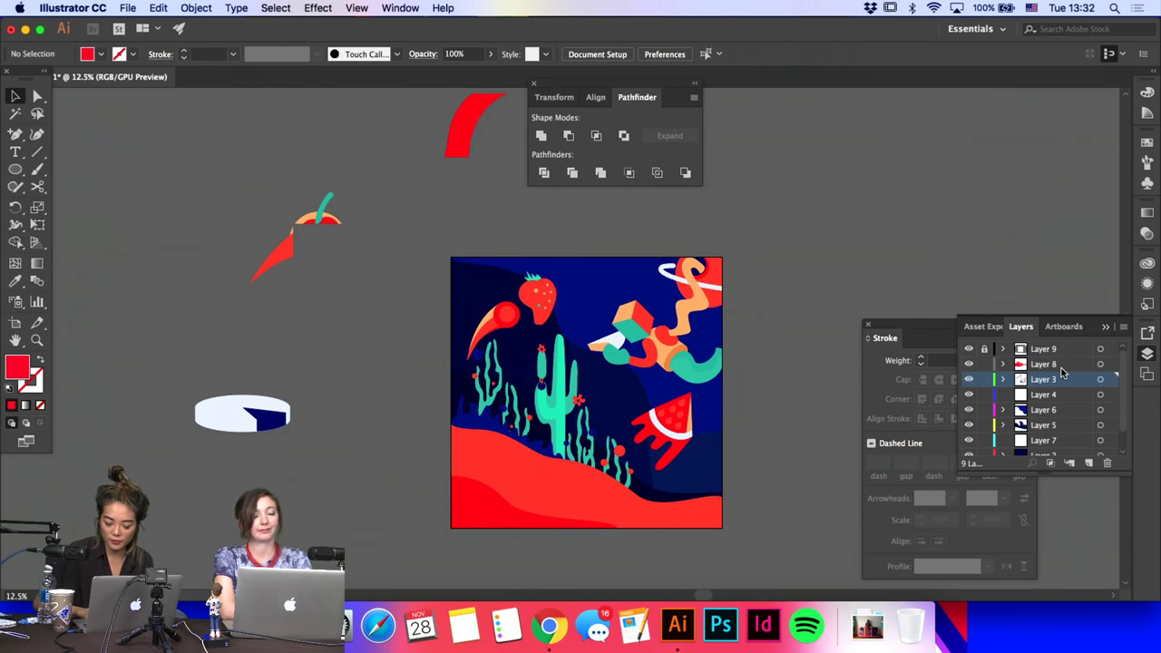
{"action": "left_click", "coordinate": [1062, 366]}
{"action": "left_click", "coordinate": [1089, 462]}
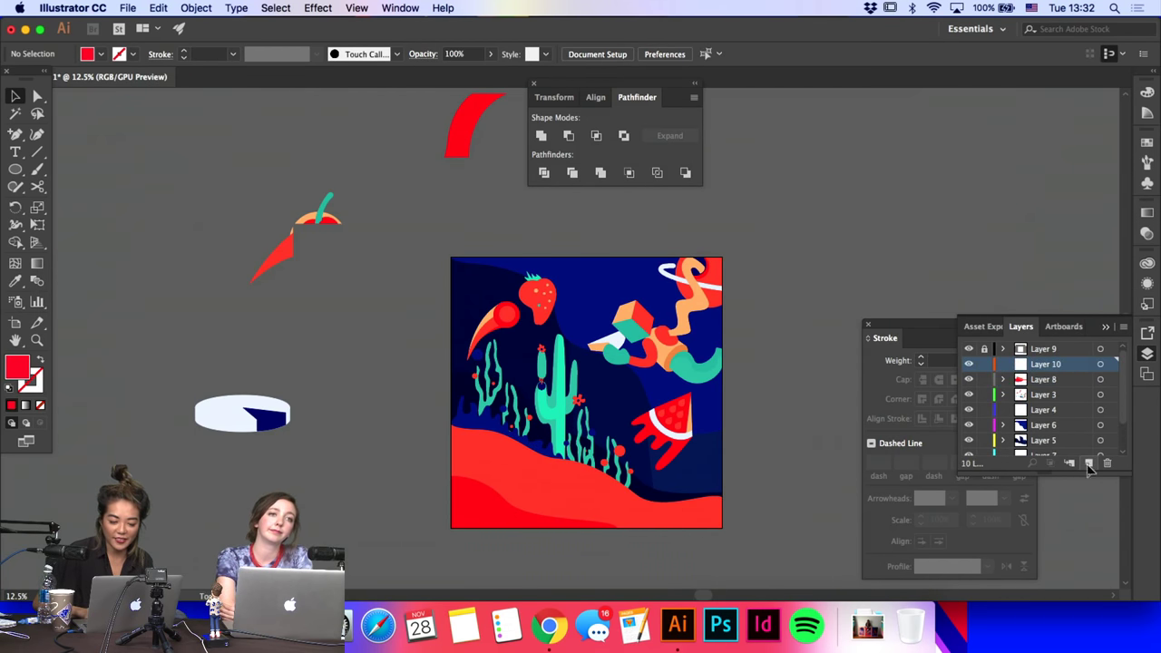
{"action": "key", "text": "super+f"}
{"action": "left_click_drag", "start_coordinate": [593, 504], "coordinate": [571, 475]}
Step: Try recolouring the green seaweed plants around the cactus with the dark blue of the background
{"action": "scroll", "coordinate": [460, 381], "scroll_direction": "right", "scroll_amount": 3}
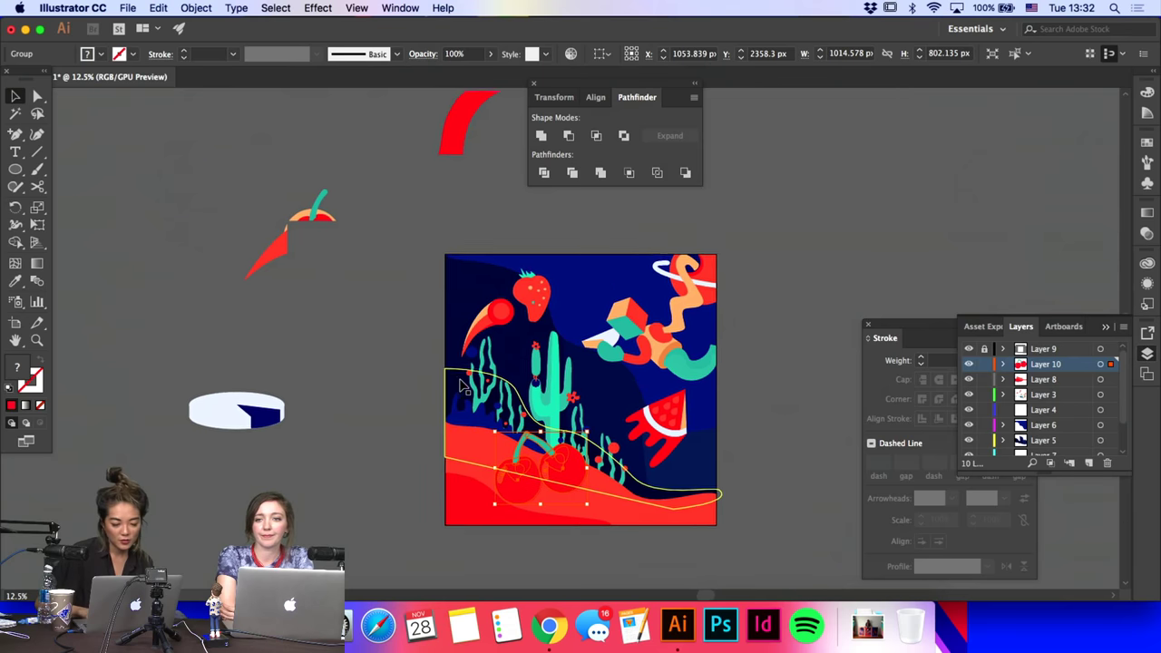
{"action": "key", "text": "a"}
{"action": "left_click", "coordinate": [384, 341]}
{"action": "left_click", "coordinate": [398, 381], "text": "shift"}
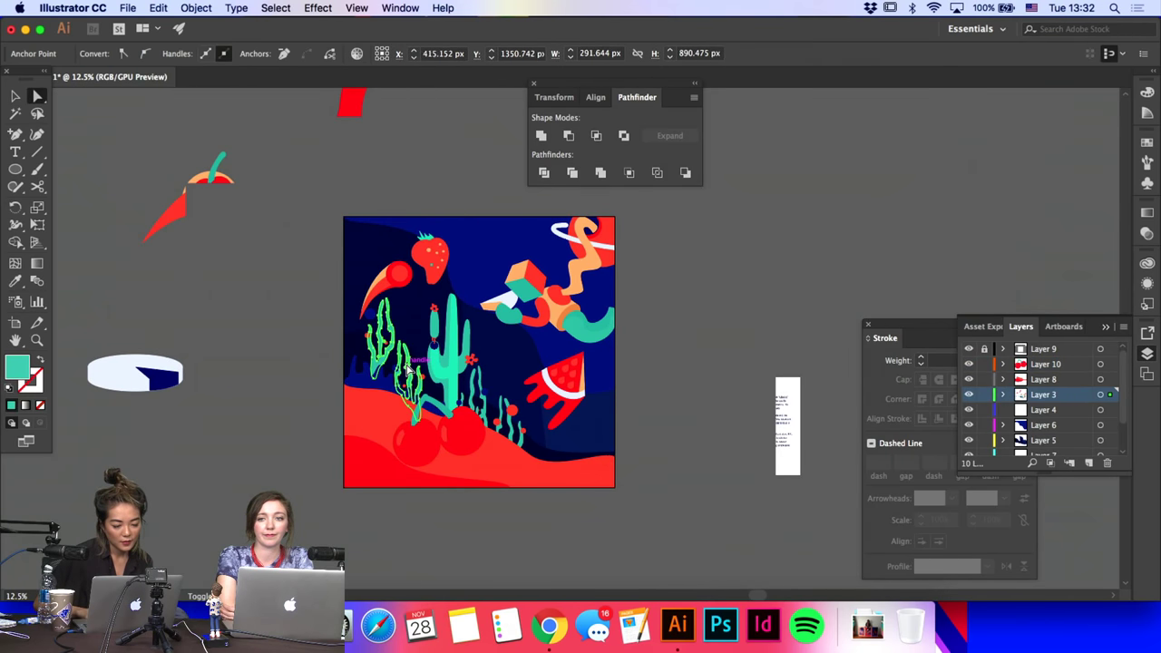
{"action": "left_click_drag", "start_coordinate": [473, 392], "coordinate": [515, 433]}
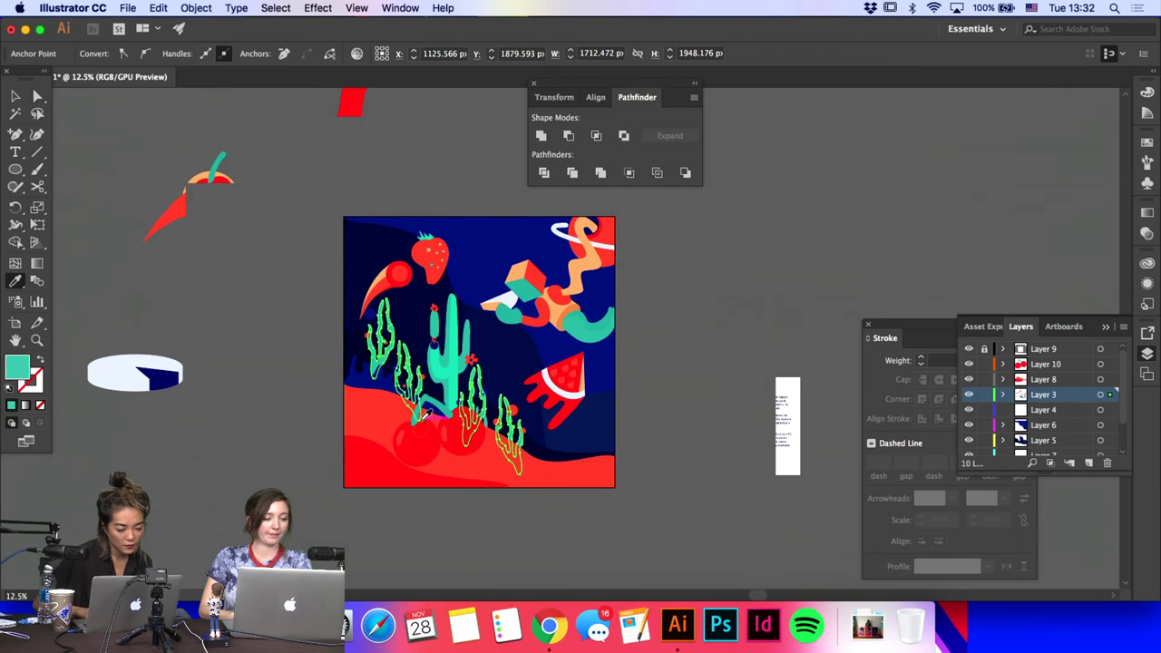
{"action": "left_click", "coordinate": [357, 370]}
{"action": "key", "text": "a"}
{"action": "left_click", "coordinate": [243, 347]}
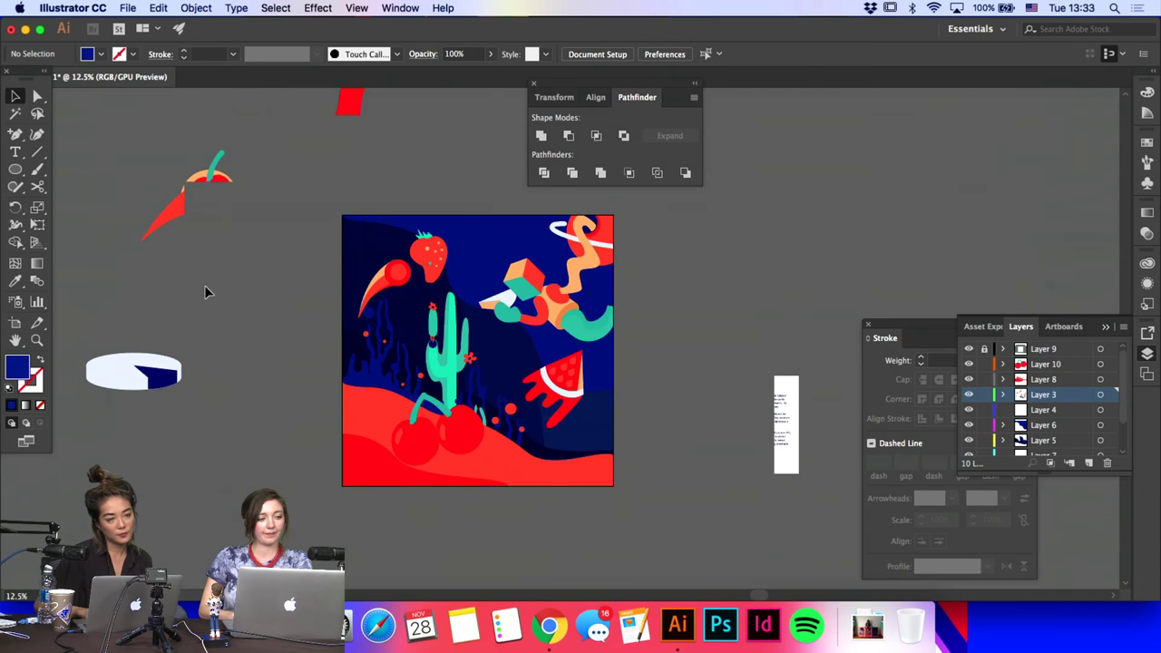
{"action": "key", "text": "super+z"}
Step: Try filling the large light-red hill with the dark blue sampled from the sky
{"action": "key", "text": "a"}
{"action": "left_click", "coordinate": [485, 472]}
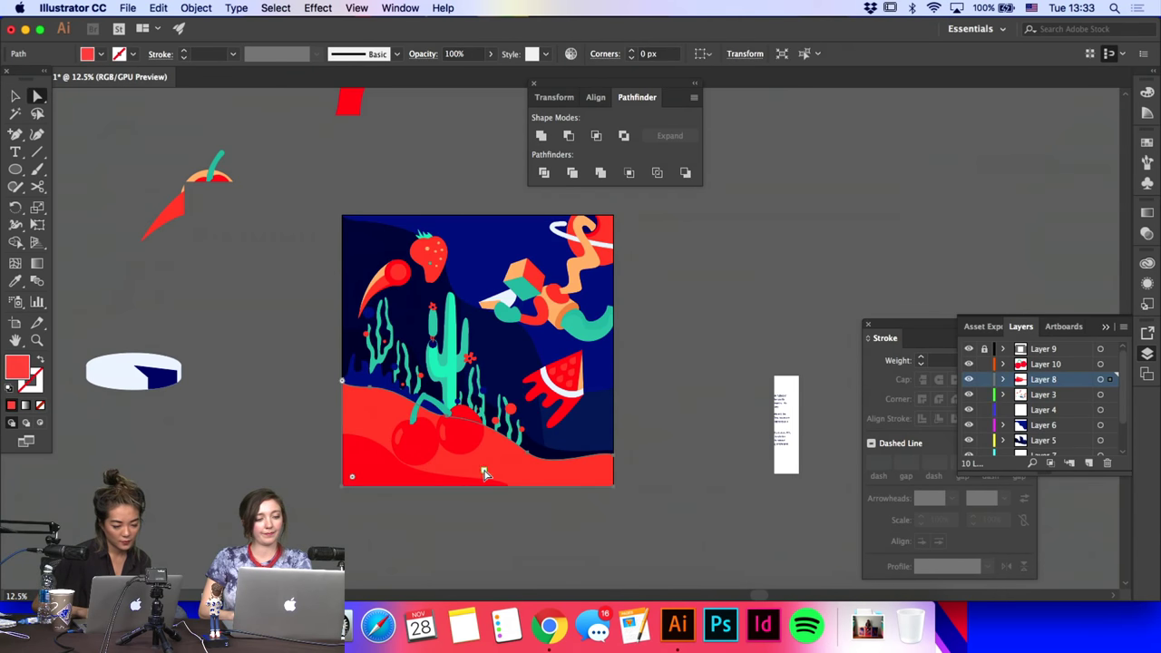
{"action": "key", "text": "super+z"}
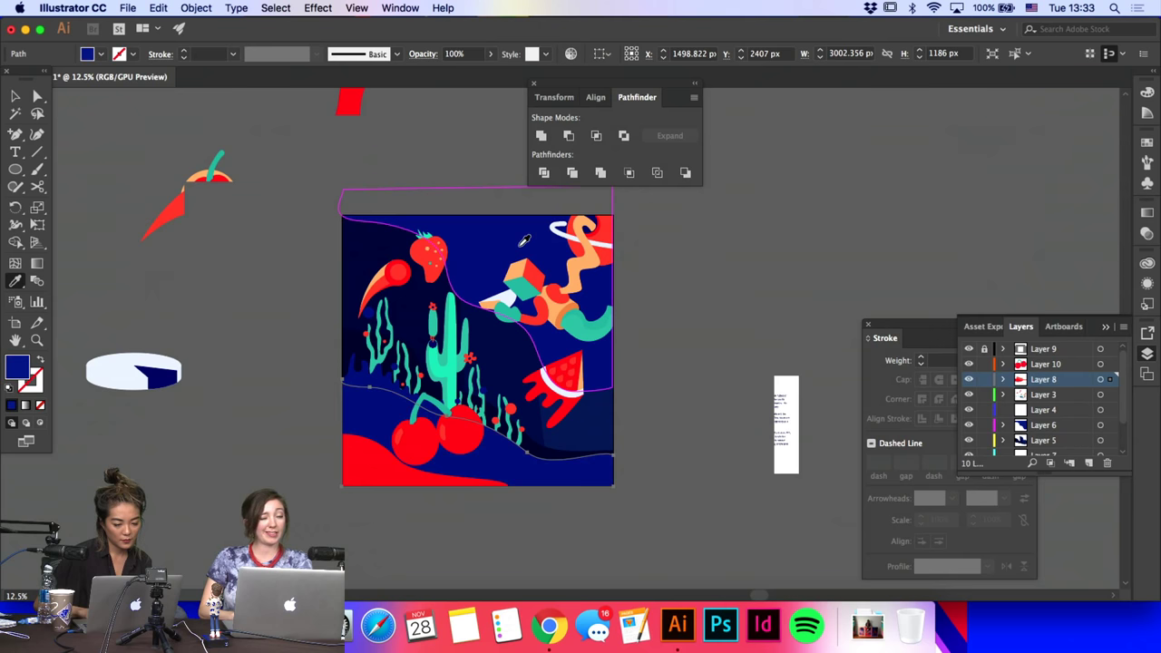
{"action": "left_click", "coordinate": [272, 296]}
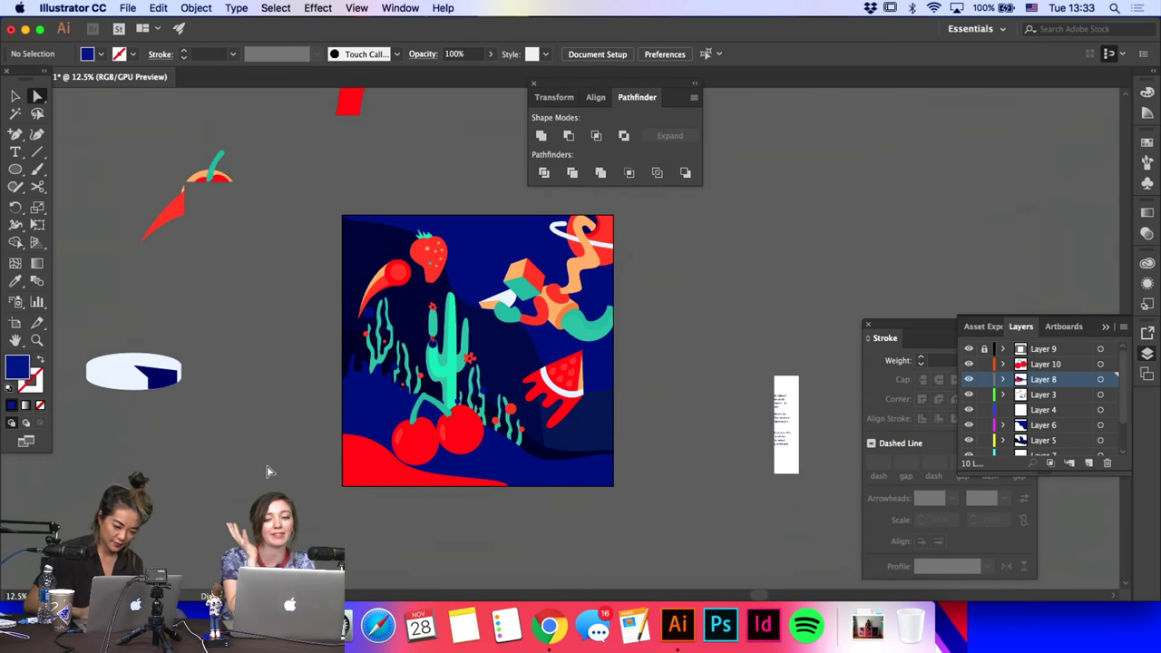
{"action": "key", "text": "super+shift+z"}
Step: Move the cherries up and to the left so they overlap the upper edge of the red hill
{"action": "left_click", "coordinate": [15, 97]}
{"action": "left_click", "coordinate": [186, 336]}
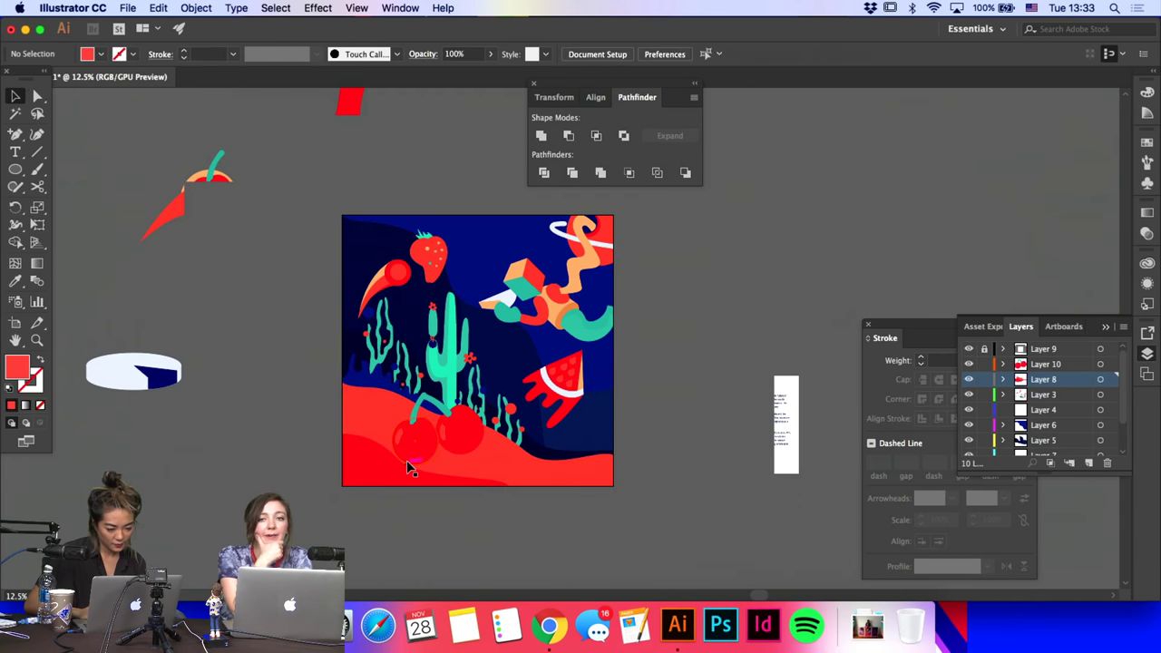
{"action": "left_click", "coordinate": [406, 457]}
{"action": "left_click_drag", "start_coordinate": [413, 452], "coordinate": [372, 427]}
{"action": "left_click", "coordinate": [215, 367]}
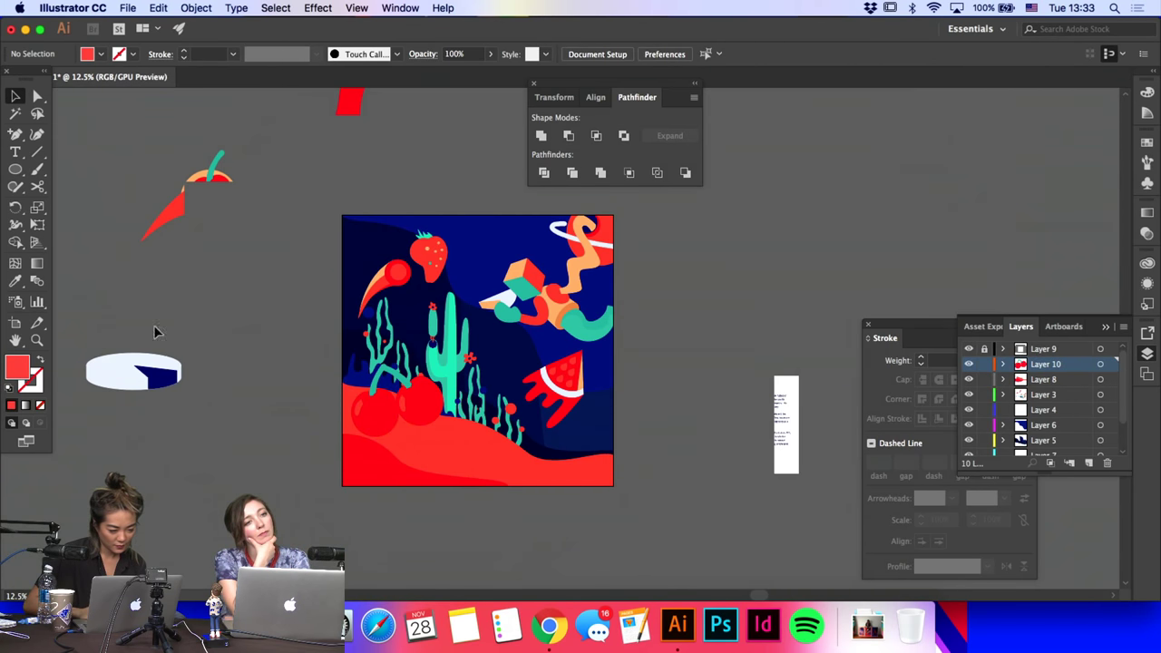
Step: Draw an ellipse about 375 × 148 px beneath the left cherry and fill it with the sky's dark blue
{"action": "left_click", "coordinate": [18, 170]}
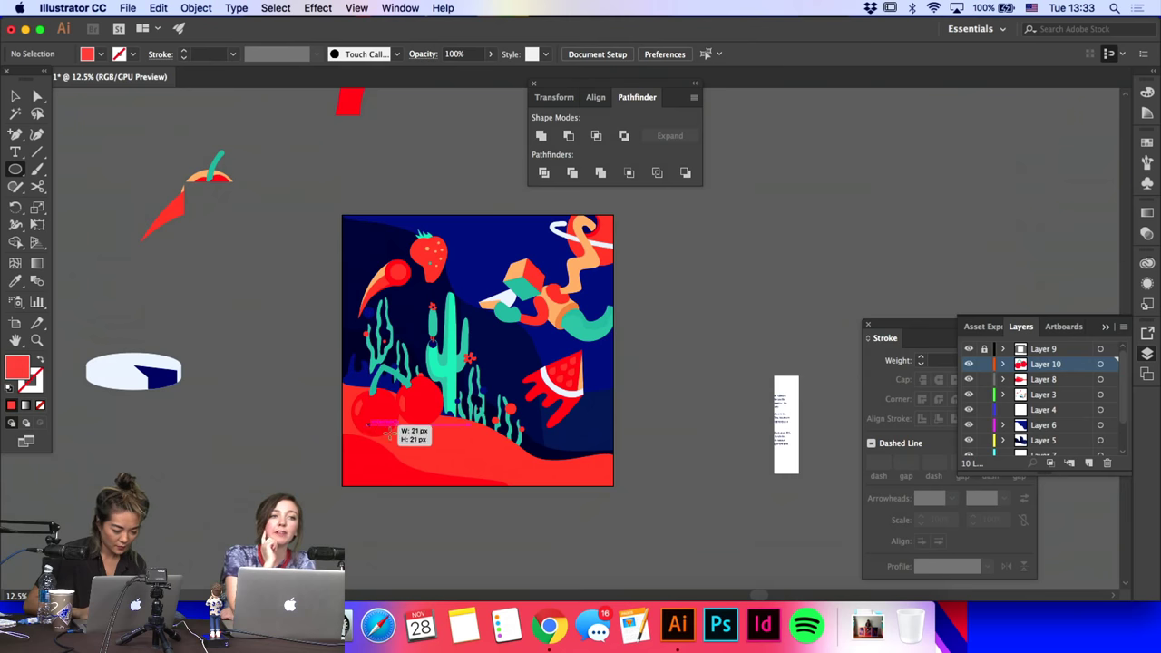
{"action": "left_click_drag", "start_coordinate": [388, 434], "coordinate": [400, 439]}
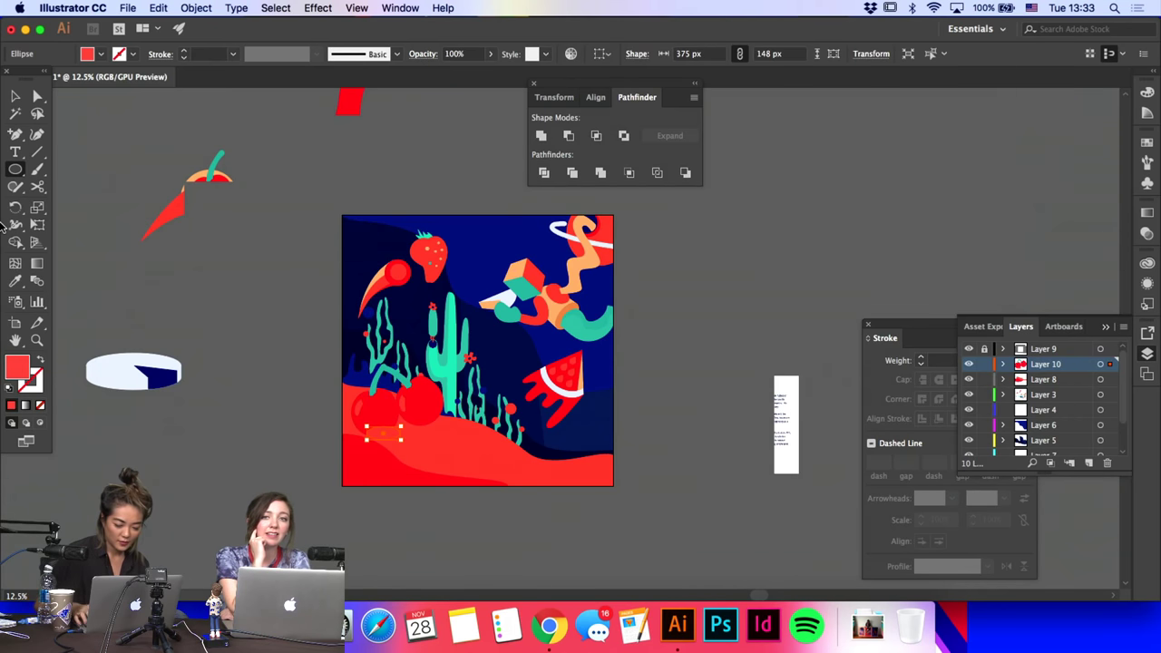
{"action": "key", "text": "super+plus"}
{"action": "scroll", "coordinate": [203, 285], "scroll_direction": "right", "scroll_amount": 3}
{"action": "left_click", "coordinate": [15, 282]}
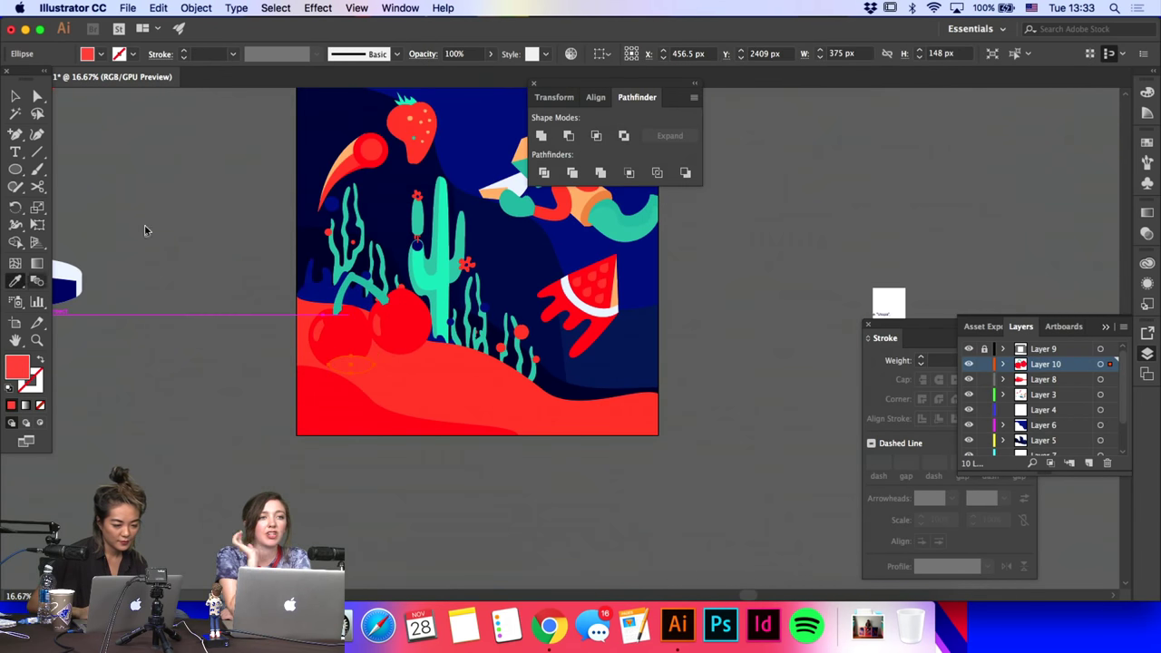
{"action": "left_click", "coordinate": [460, 126]}
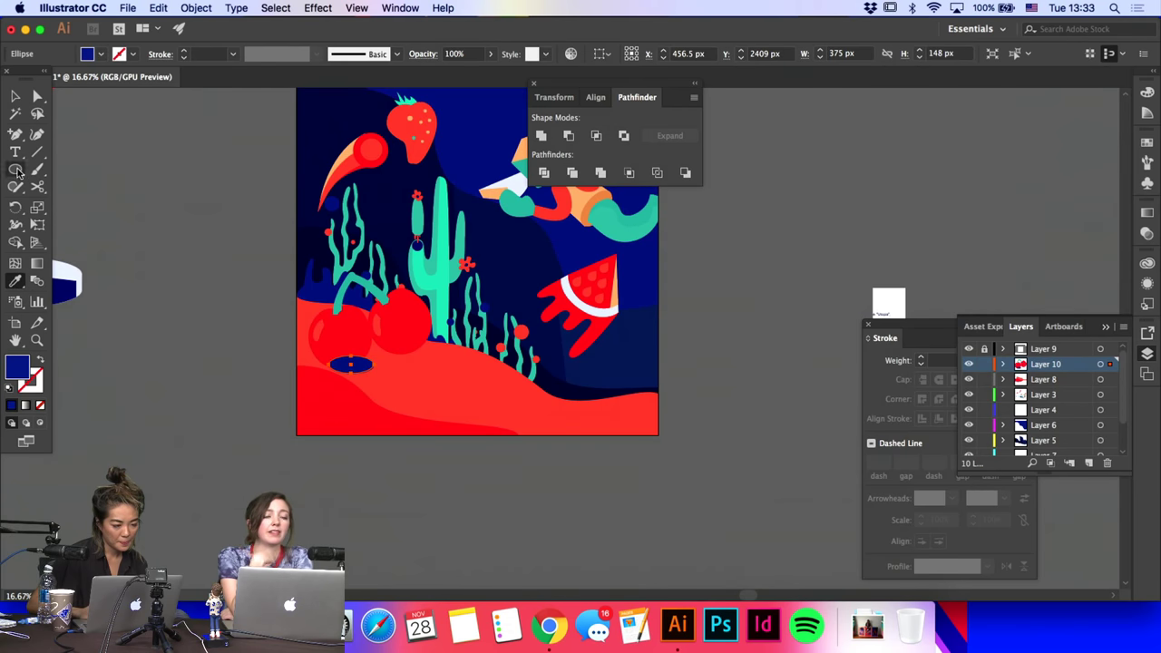
Step: Place a copy of the blue shadow ellipse below the right cherry and bring the cherries in front of the shadows
{"action": "left_click", "coordinate": [12, 97]}
{"action": "left_click_drag", "start_coordinate": [354, 363], "coordinate": [408, 347]}
{"action": "left_click", "coordinate": [408, 345]}
{"action": "key", "text": "super+shift+]"}
{"action": "left_click", "coordinate": [357, 494]}
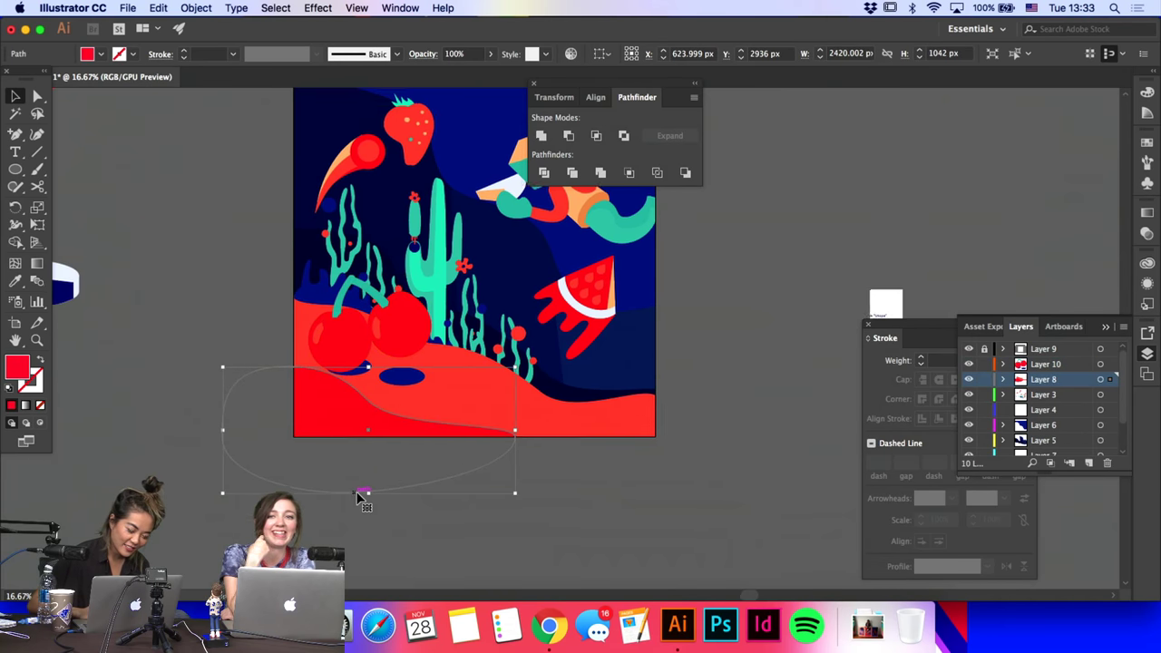
{"action": "scroll", "coordinate": [362, 495], "scroll_direction": "up", "scroll_amount": 2}
{"action": "scroll", "coordinate": [361, 496], "scroll_direction": "right", "scroll_amount": 3}
{"action": "left_click", "coordinate": [453, 526]}
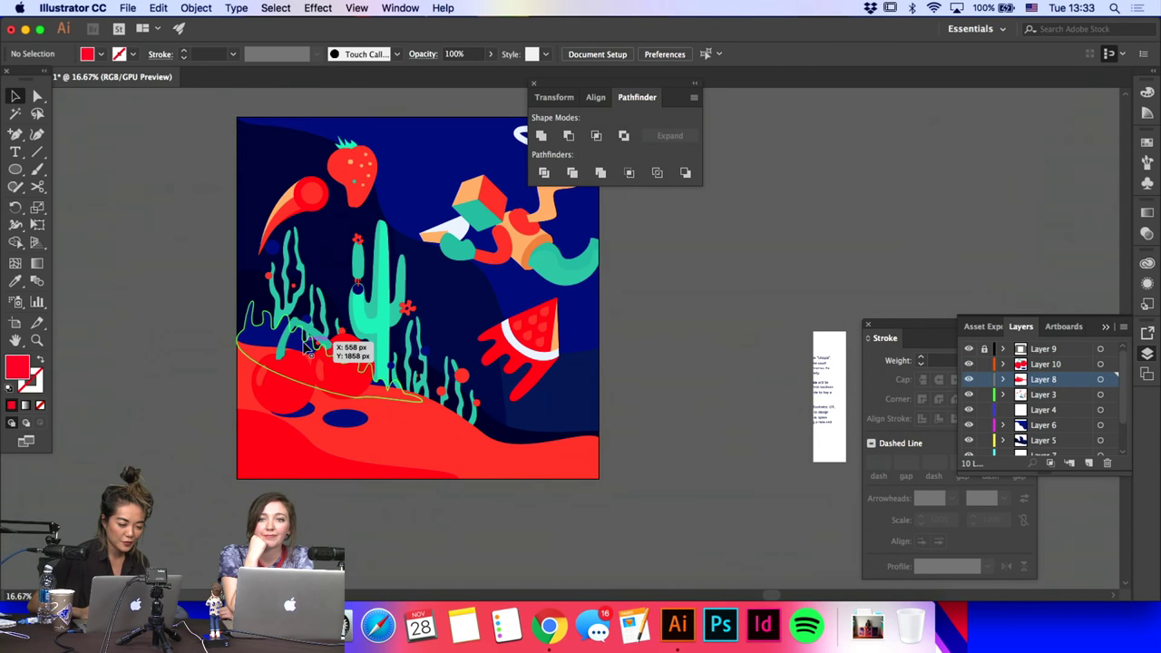
{"action": "left_click", "coordinate": [292, 355]}
{"action": "left_click_drag", "start_coordinate": [427, 303], "coordinate": [456, 297]}
{"action": "left_click", "coordinate": [637, 356]}
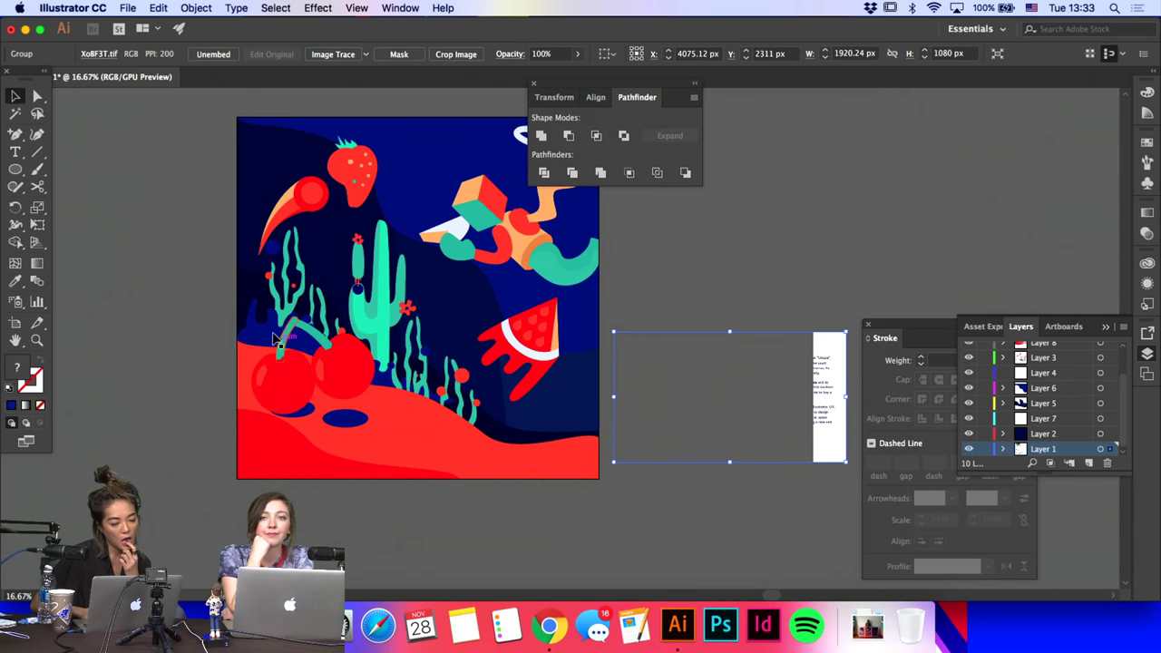
{"action": "left_click_drag", "start_coordinate": [274, 323], "coordinate": [248, 355]}
Step: Recolour the cherry stem with the peach sampled from the flying figure's cube head
{"action": "key", "text": "a"}
{"action": "left_click", "coordinate": [309, 329]}
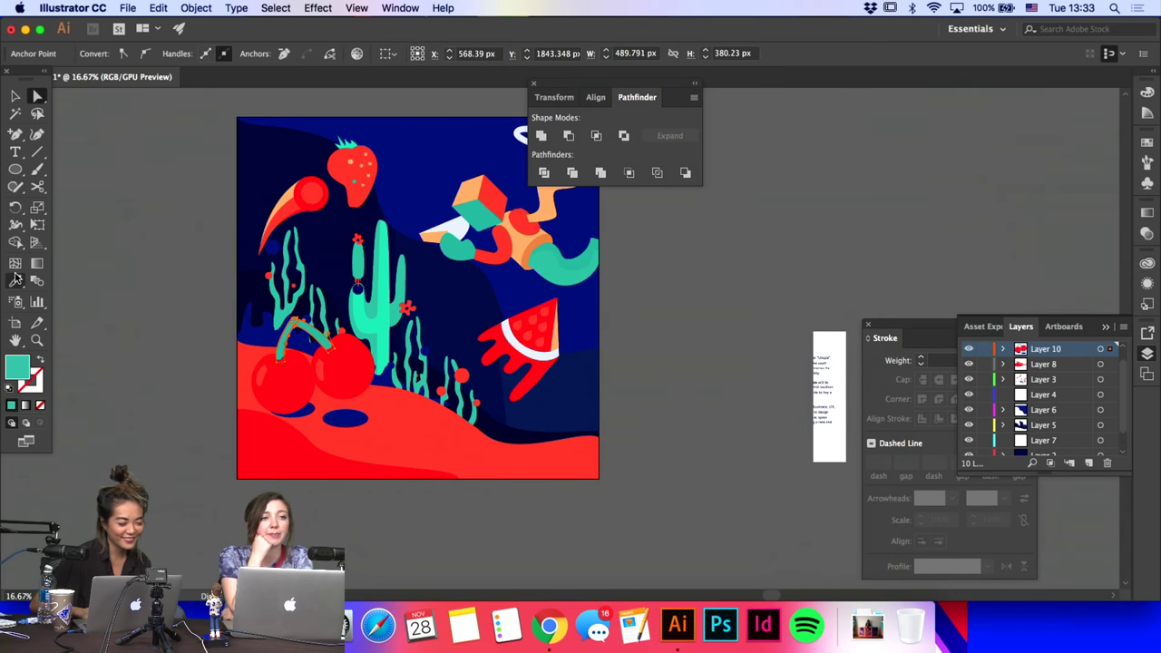
{"action": "left_click", "coordinate": [471, 186]}
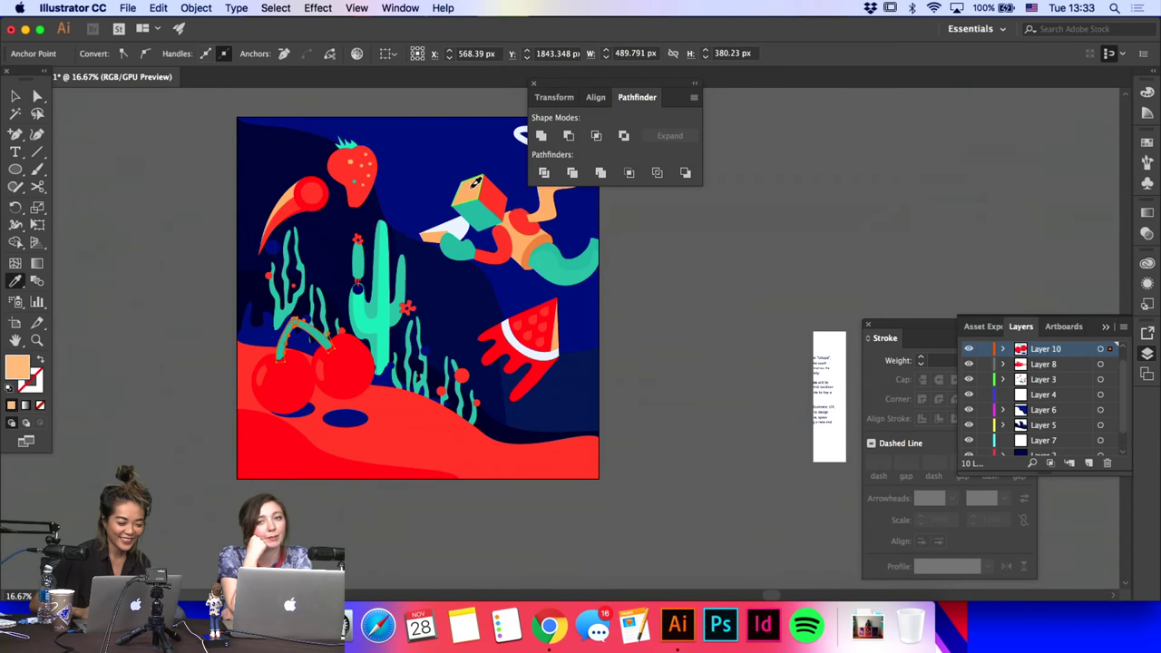
{"action": "key", "text": "a"}
{"action": "left_click", "coordinate": [152, 313]}
Step: Try enlarging and repositioning the flying cube-headed figure above the watermelon slice
{"action": "scroll", "coordinate": [143, 306], "scroll_direction": "down", "scroll_amount": 1}
{"action": "scroll", "coordinate": [142, 306], "scroll_direction": "right", "scroll_amount": 2}
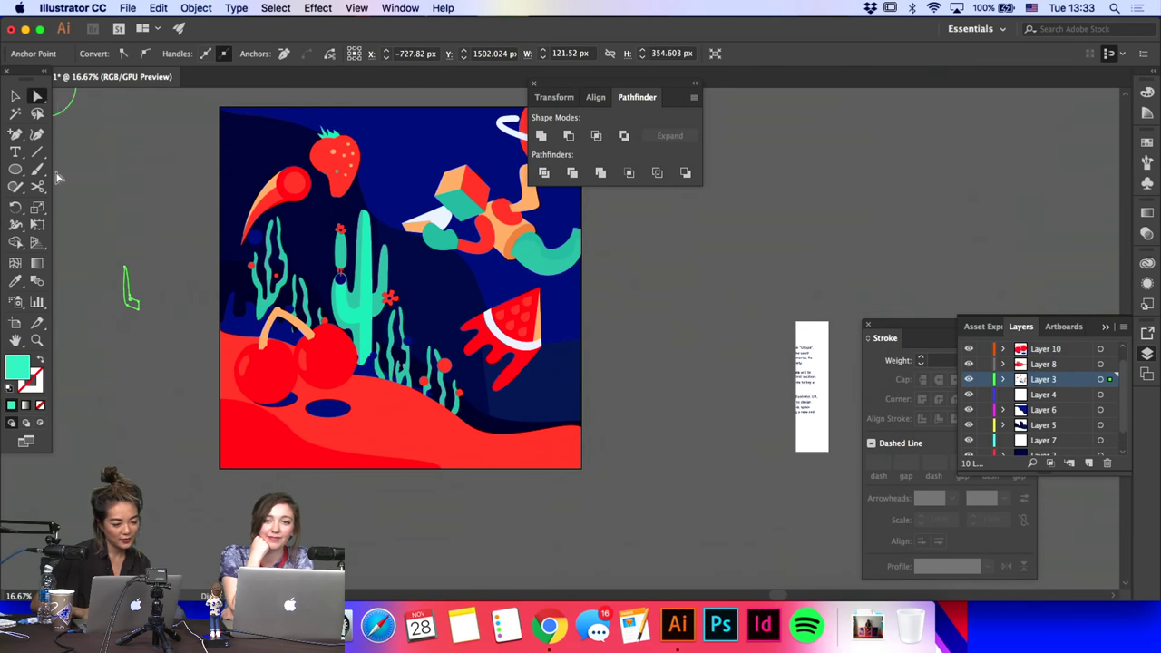
{"action": "left_click", "coordinate": [13, 97]}
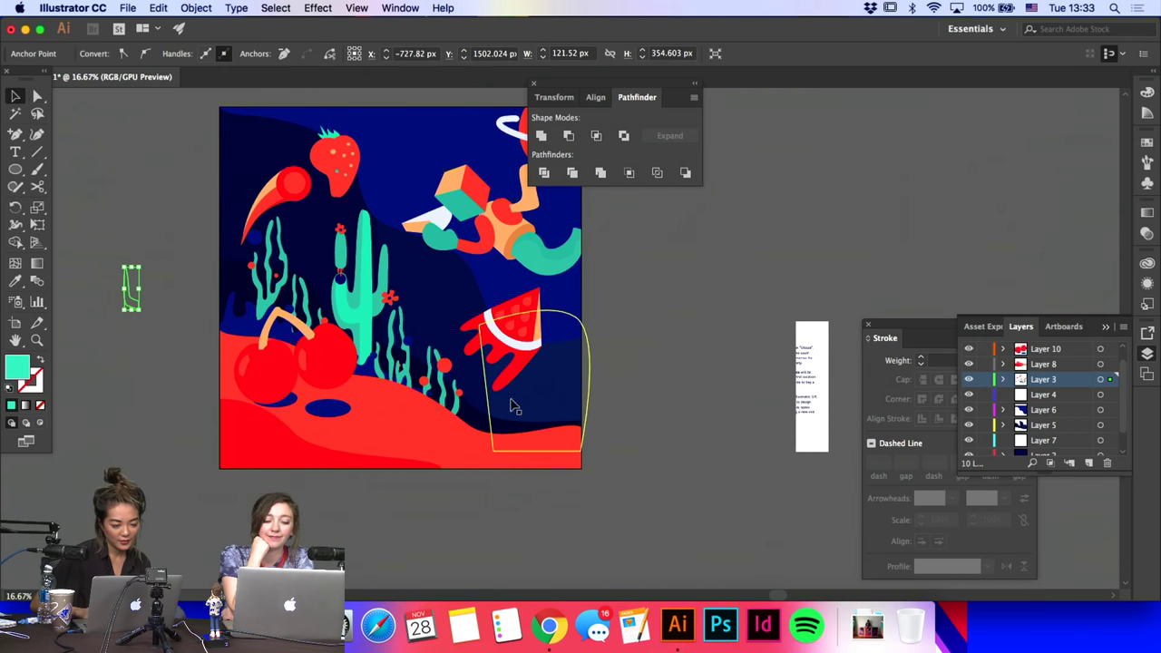
{"action": "left_click", "coordinate": [480, 236]}
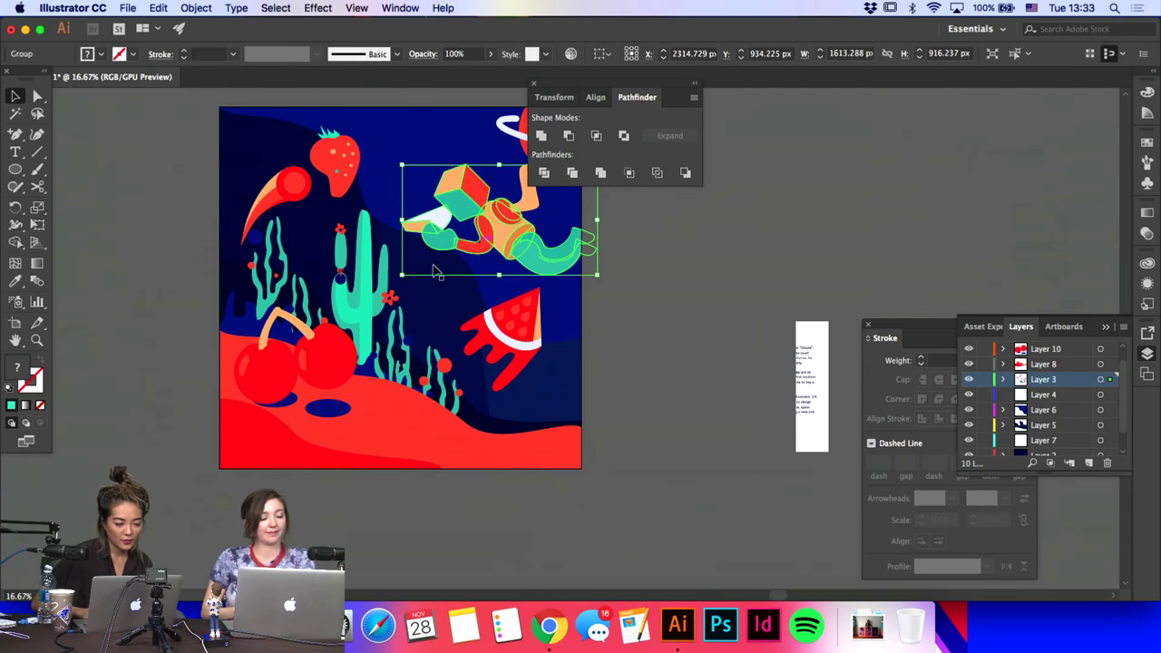
{"action": "left_click_drag", "start_coordinate": [402, 274], "coordinate": [355, 305]}
{"action": "left_click_drag", "start_coordinate": [468, 253], "coordinate": [507, 240]}
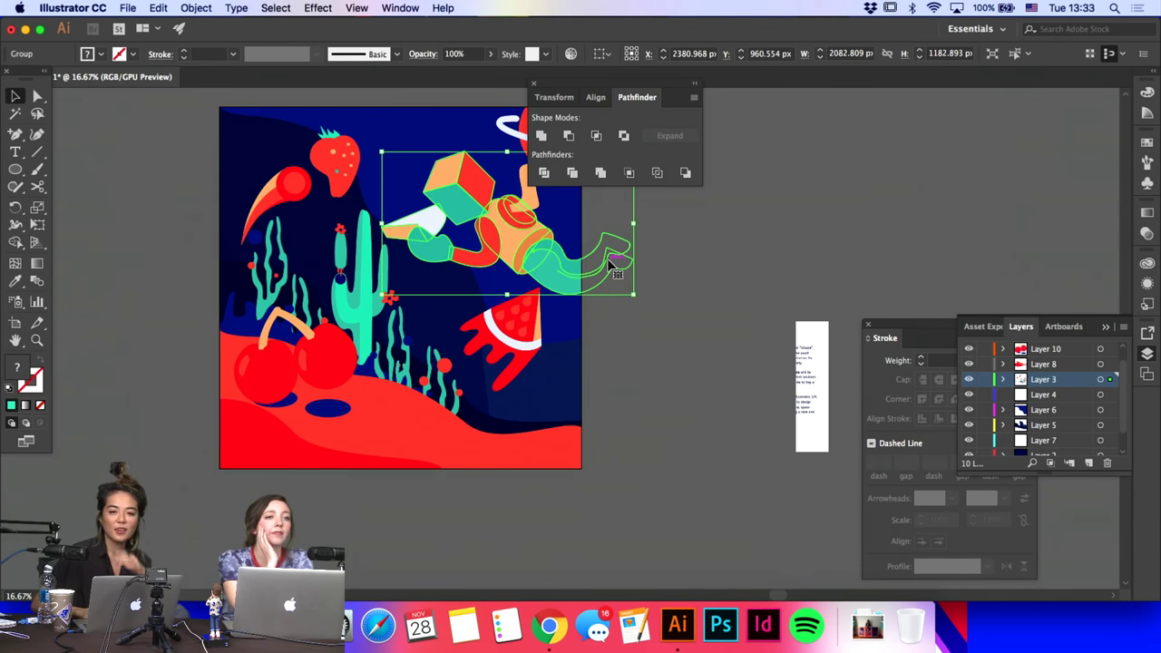
{"action": "left_click", "coordinate": [684, 249]}
{"action": "scroll", "coordinate": [683, 253], "scroll_direction": "up", "scroll_amount": 2}
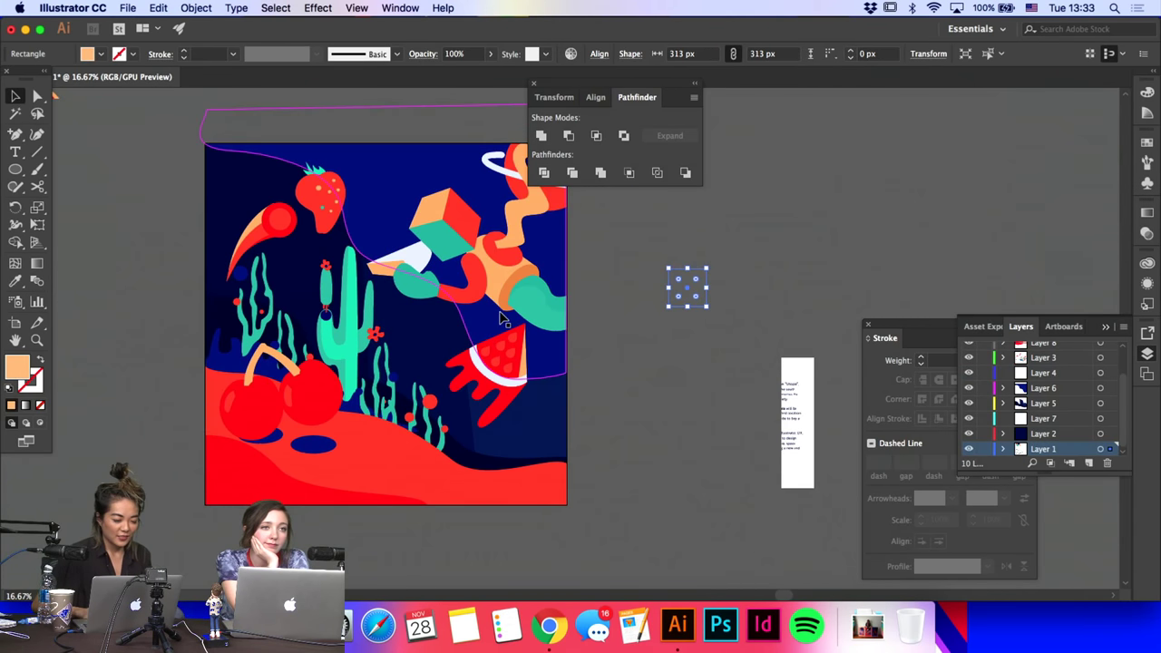
{"action": "key", "text": "super+z"}
{"action": "left_click", "coordinate": [505, 319]}
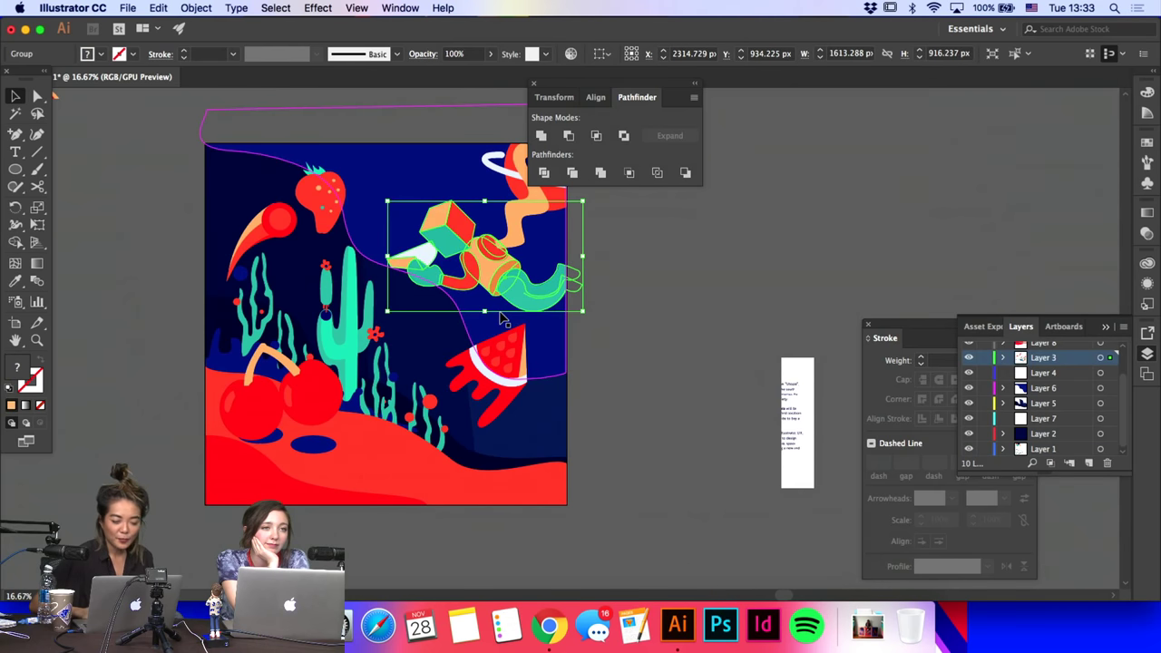
{"action": "left_click", "coordinate": [572, 377]}
{"action": "left_click", "coordinate": [643, 367]}
Step: Recolour the wavy peach band between the planet and the flying figure with the white sampled beside the figure's hand
{"action": "scroll", "coordinate": [642, 366], "scroll_direction": "up", "scroll_amount": 1}
{"action": "scroll", "coordinate": [640, 367], "scroll_direction": "right", "scroll_amount": 2}
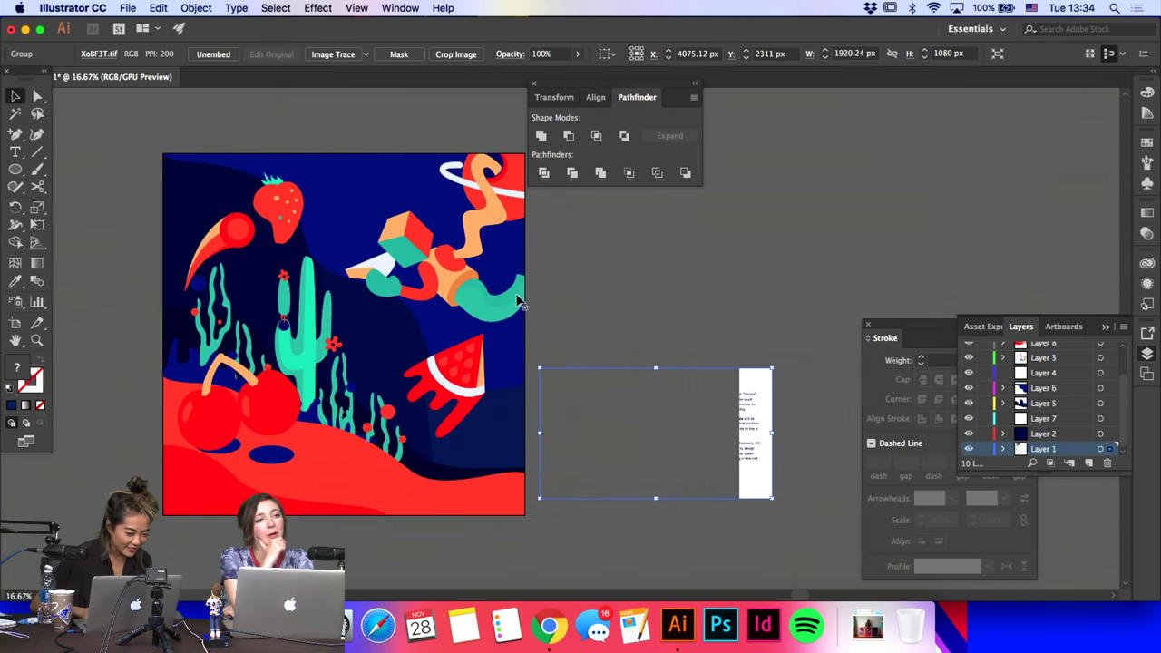
{"action": "key", "text": "a"}
{"action": "left_click", "coordinate": [472, 237]}
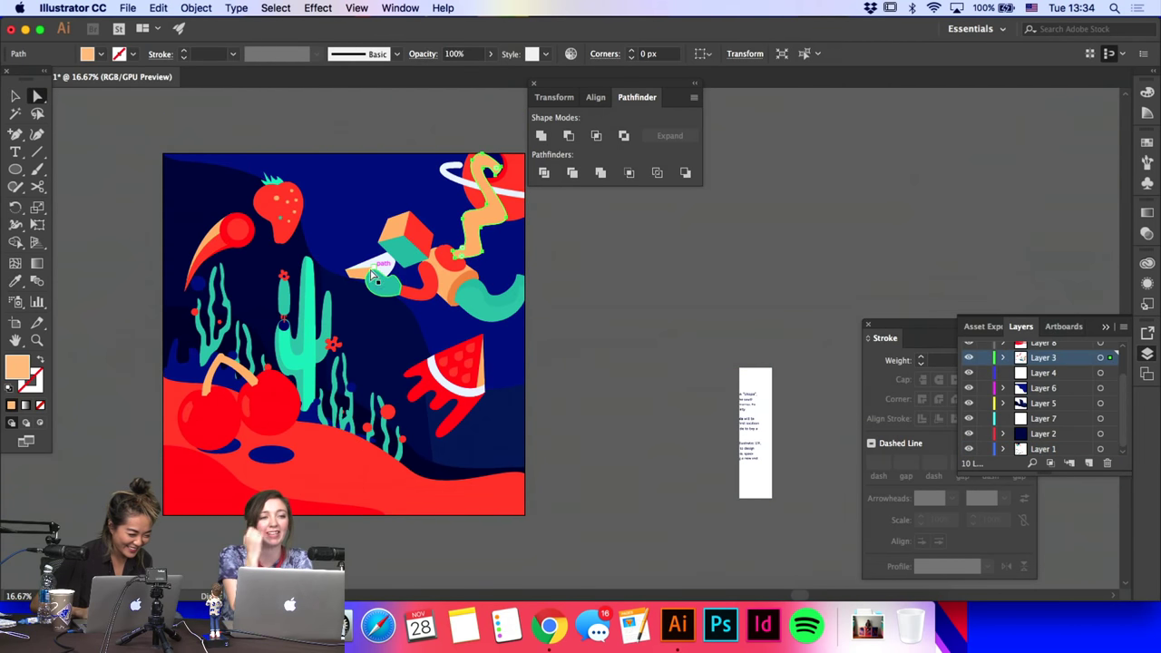
{"action": "left_click", "coordinate": [14, 281]}
{"action": "left_click", "coordinate": [381, 259]}
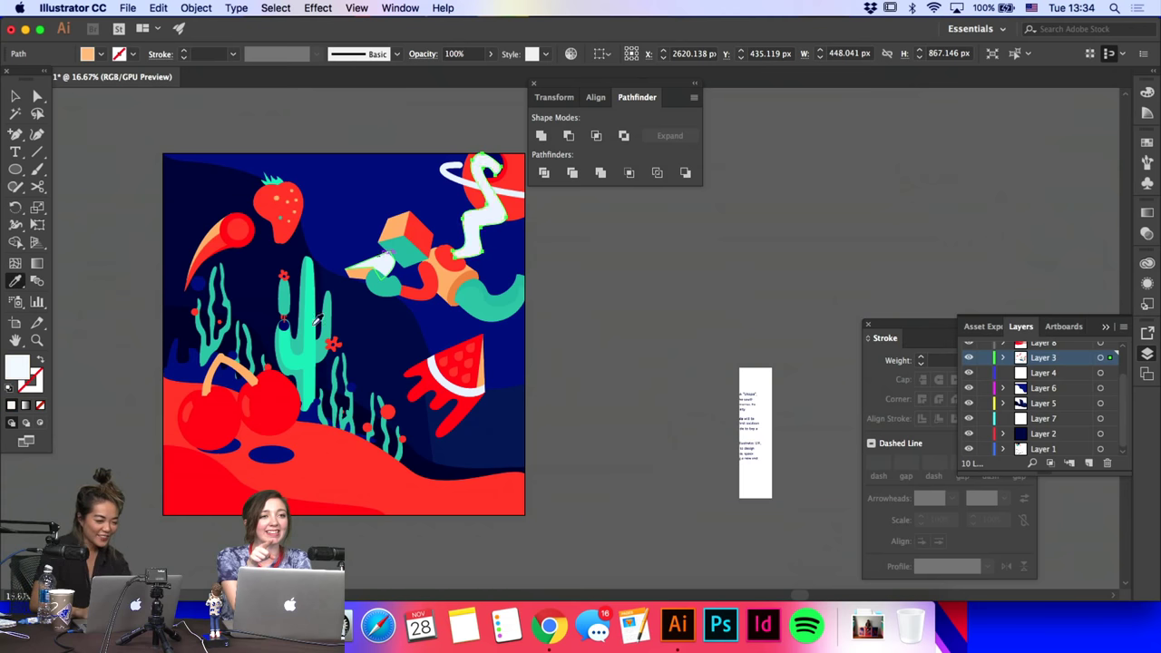
{"action": "key", "text": "a"}
{"action": "left_click", "coordinate": [213, 419]}
{"action": "left_click", "coordinate": [215, 422]}
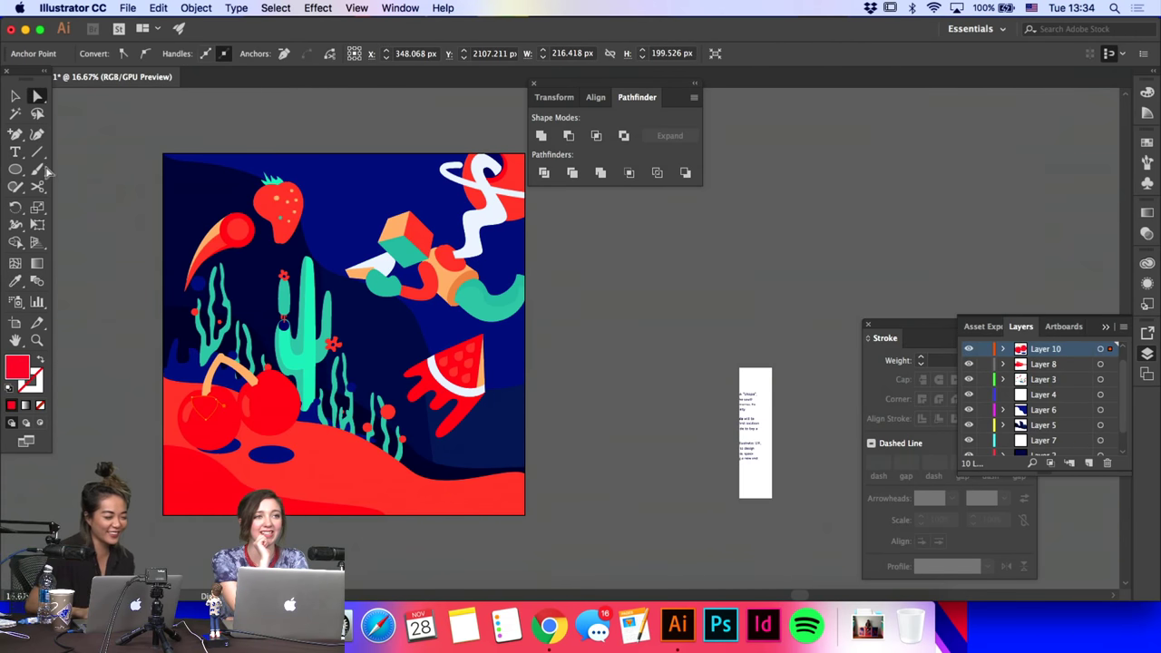
{"action": "left_click", "coordinate": [14, 97]}
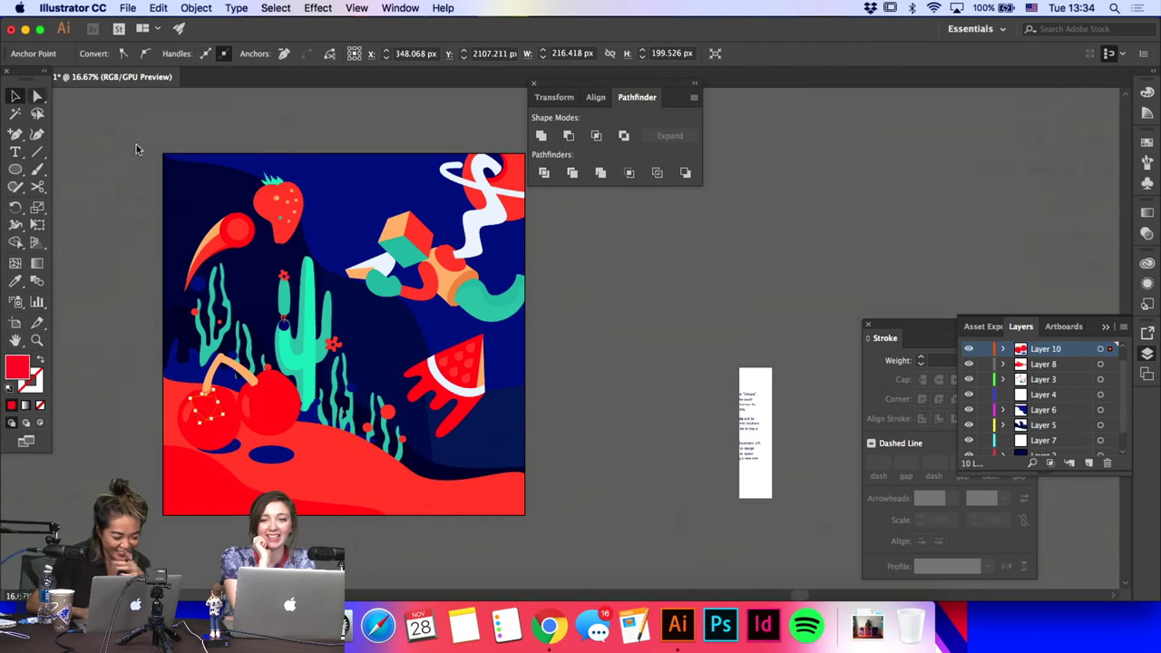
Step: Place a copy of the rightmost seaweed plant further down the slope, below the watermelon slice
{"action": "left_click", "coordinate": [370, 272]}
{"action": "left_click", "coordinate": [343, 404]}
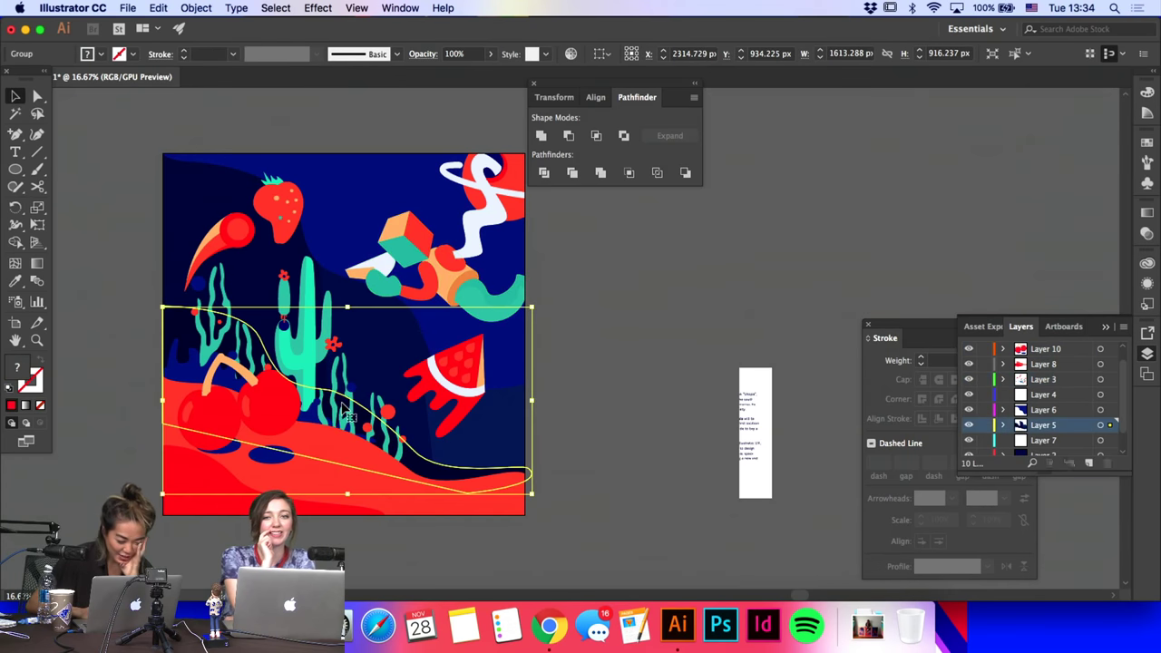
{"action": "left_click", "coordinate": [343, 408]}
{"action": "left_click_drag", "start_coordinate": [364, 411], "coordinate": [439, 423]}
{"action": "left_click", "coordinate": [567, 432]}
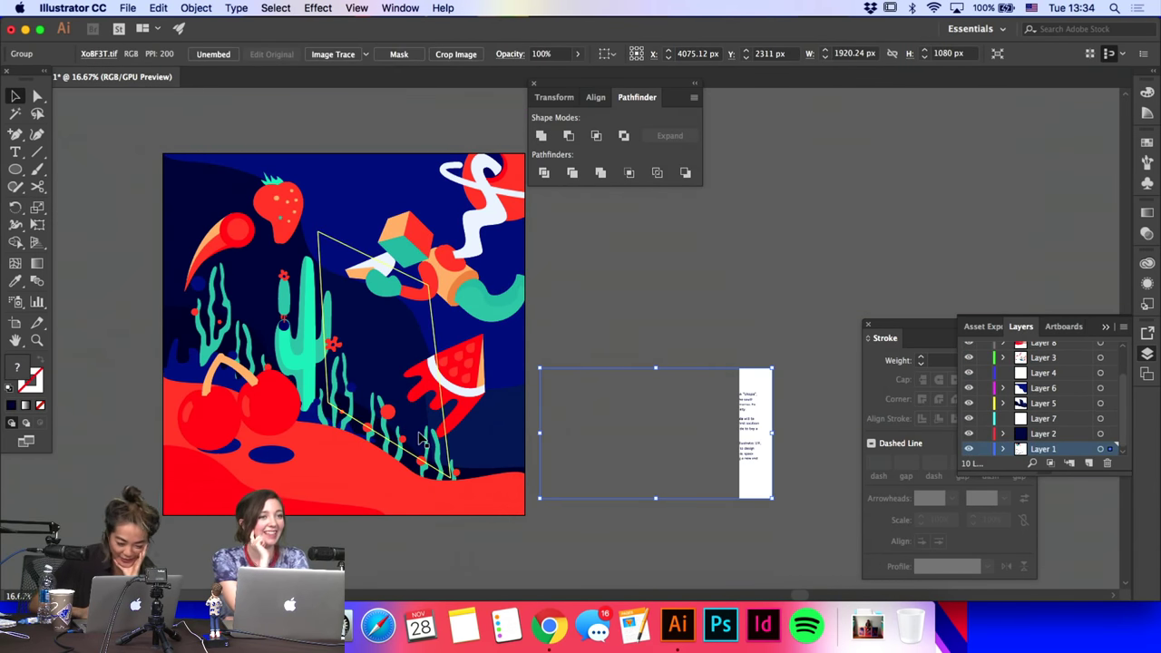
{"action": "left_click", "coordinate": [304, 354]}
{"action": "left_click", "coordinate": [257, 306]}
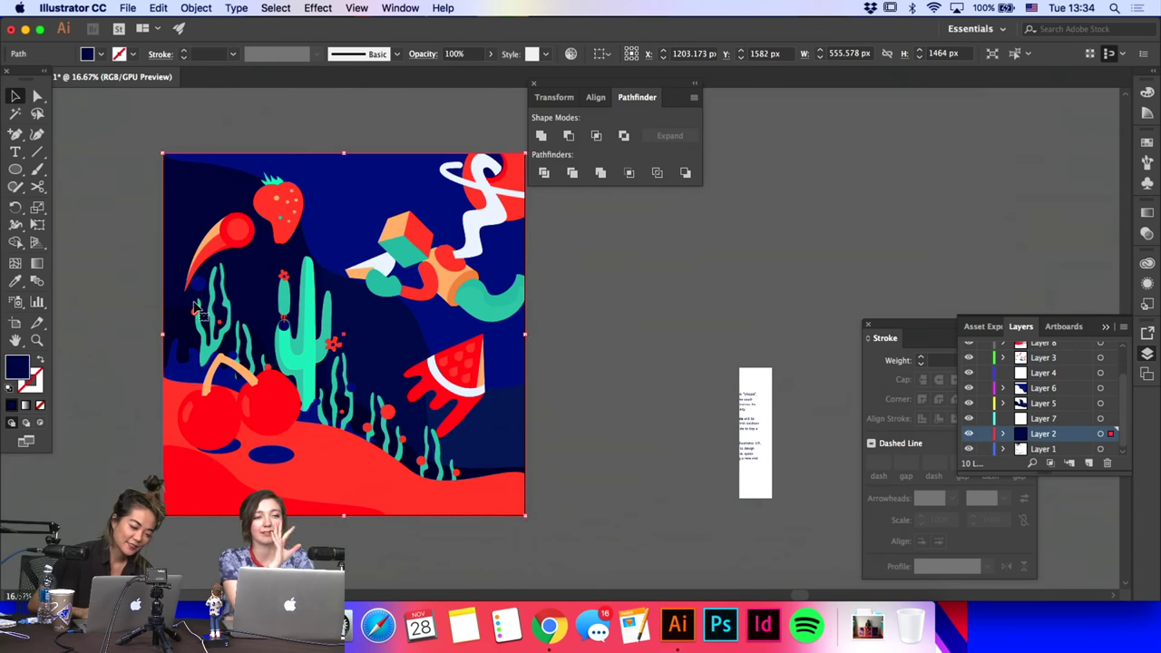
{"action": "left_click", "coordinate": [11, 135]}
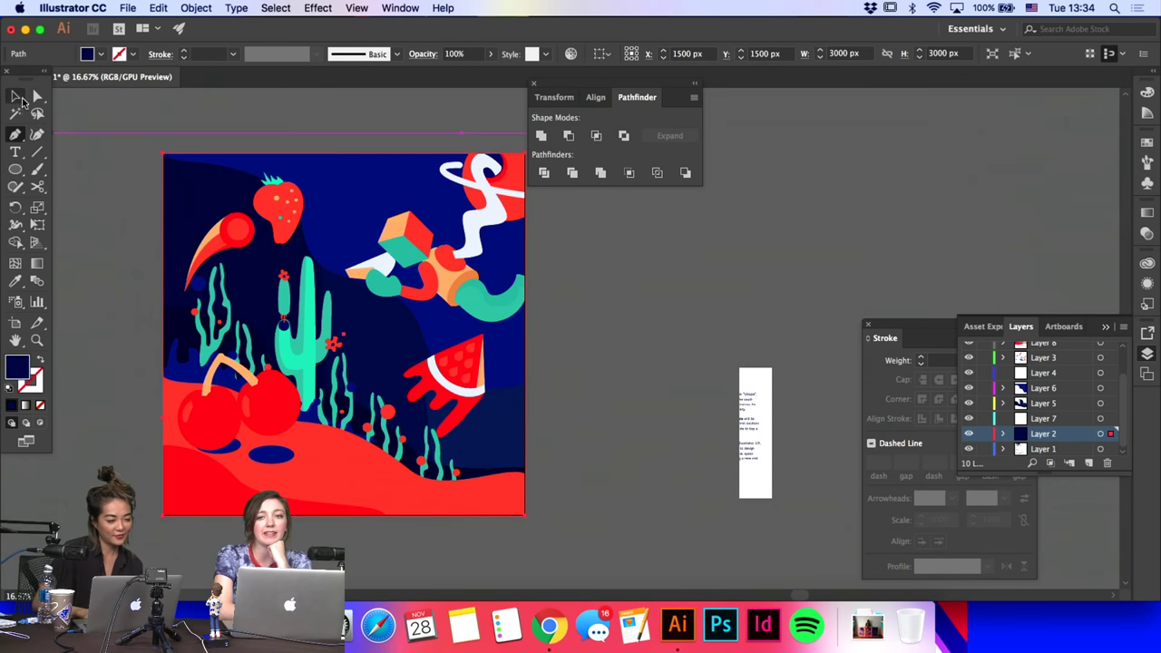
{"action": "left_click", "coordinate": [15, 97]}
{"action": "left_click", "coordinate": [363, 406]}
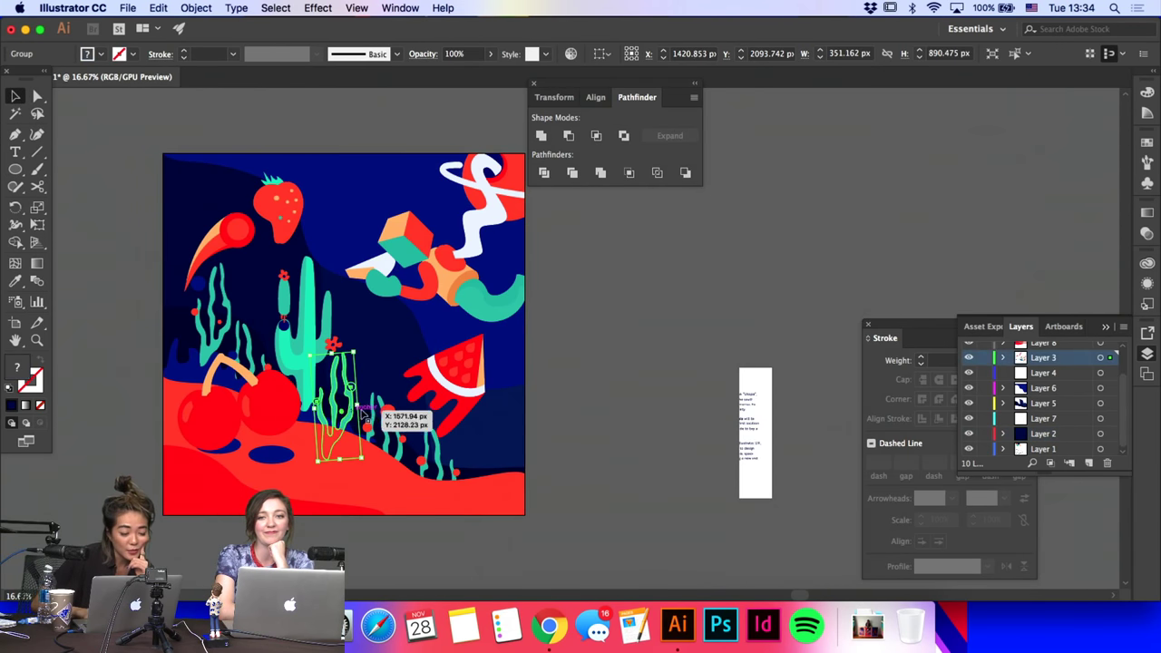
{"action": "left_click", "coordinate": [367, 410]}
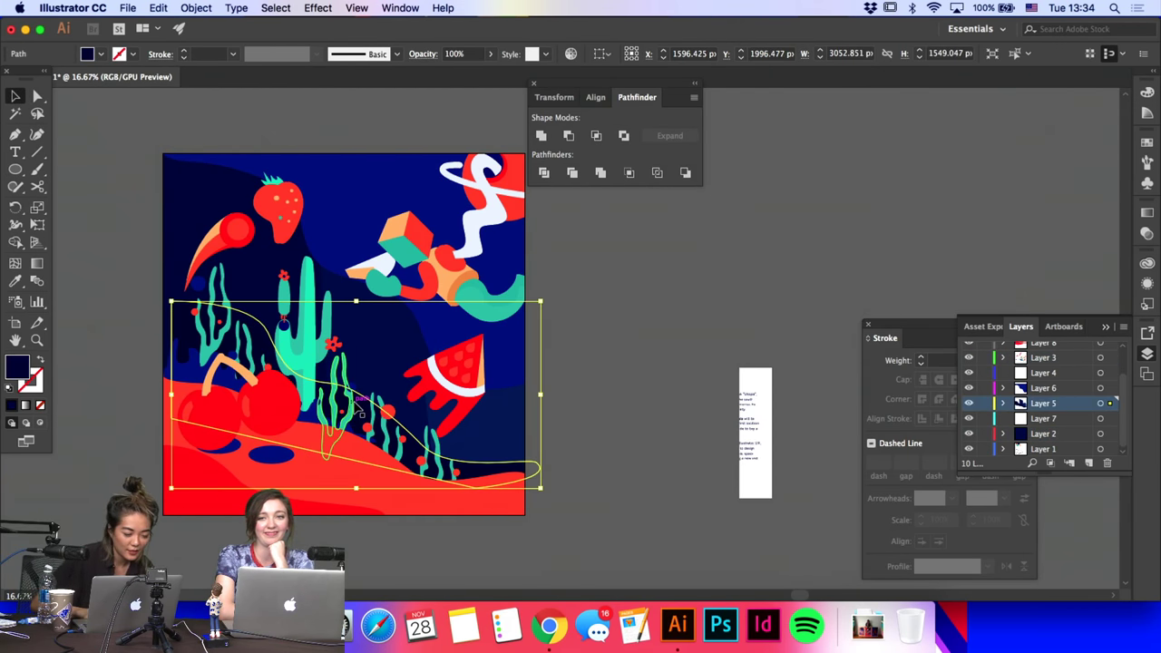
{"action": "key", "text": "super+z"}
Step: Try recolouring the dark hill behind the plants with the peach sampled from the comet's tail, and undo it
{"action": "left_click", "coordinate": [20, 281]}
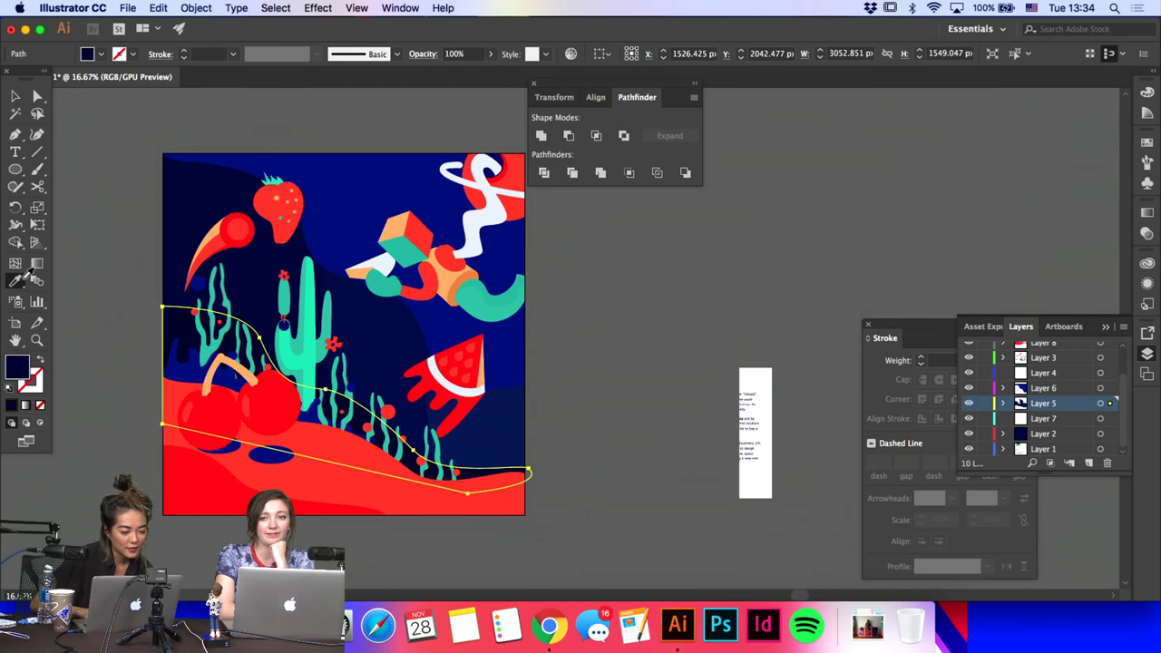
{"action": "left_click", "coordinate": [208, 237]}
{"action": "key", "text": "a"}
{"action": "left_click", "coordinate": [130, 272]}
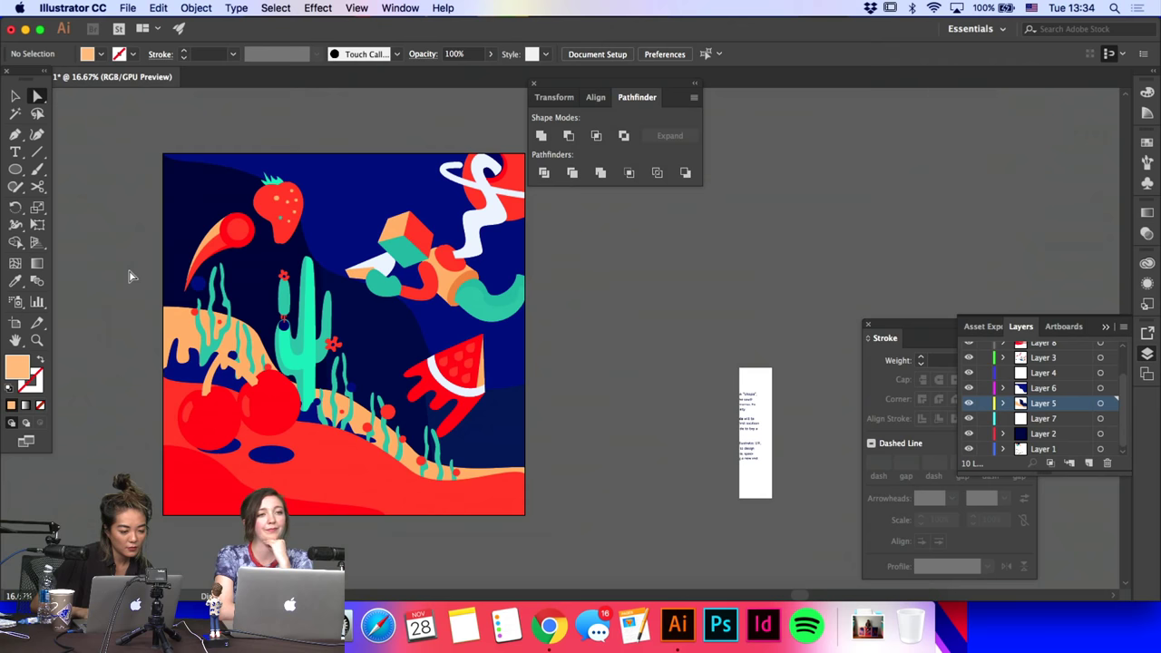
{"action": "key", "text": "super+z"}
{"action": "key", "text": "super+z"}
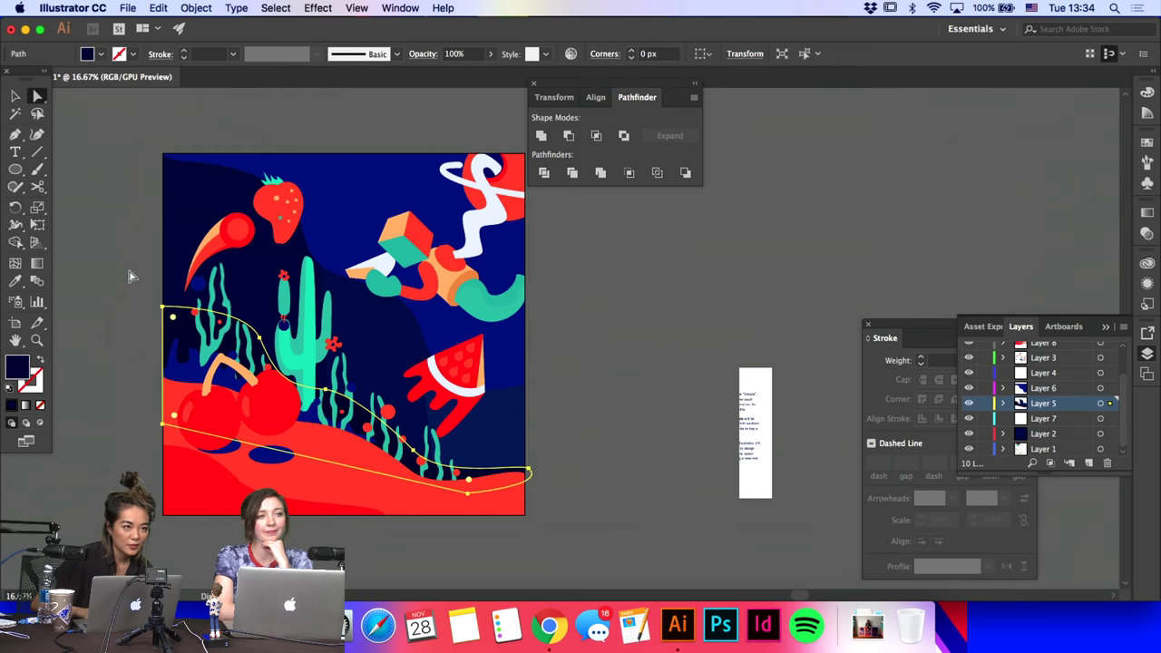
Step: Select all the seaweed plants together and move them off the artboard into the empty canvas on its right
{"action": "left_click", "coordinate": [16, 94]}
{"action": "left_click_drag", "start_coordinate": [154, 361], "coordinate": [392, 428]}
{"action": "key", "text": "super+z"}
{"action": "left_click", "coordinate": [393, 430]}
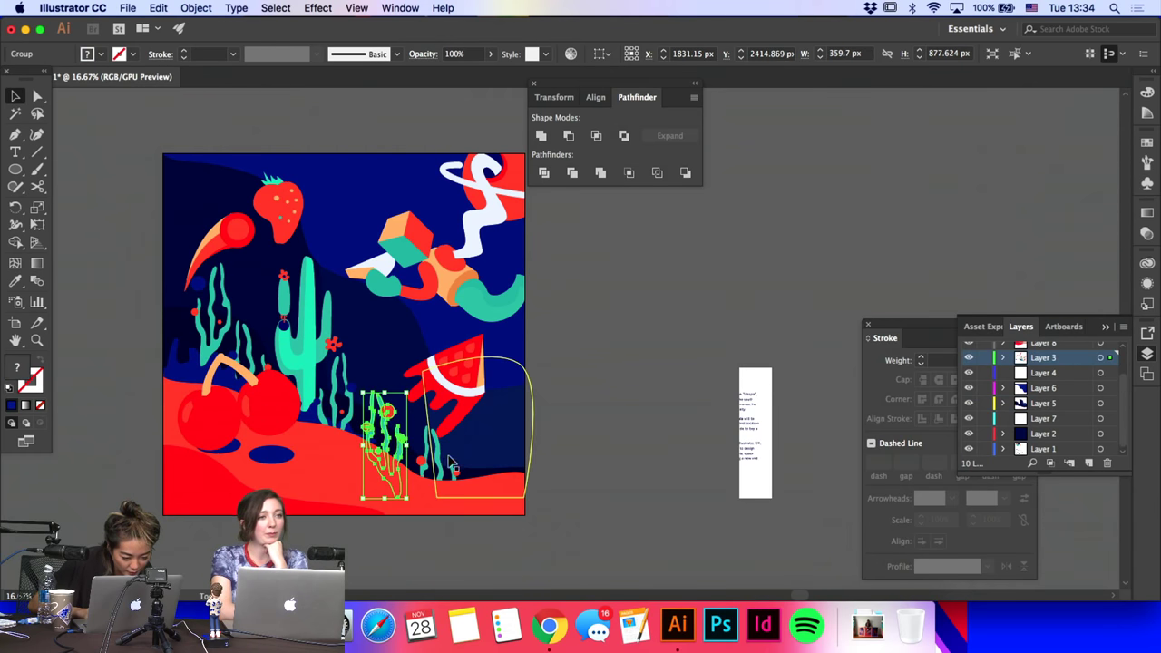
{"action": "left_click", "coordinate": [443, 461], "text": "shift"}
{"action": "left_click", "coordinate": [441, 461], "text": "shift"}
{"action": "left_click", "coordinate": [481, 447], "text": "shift"}
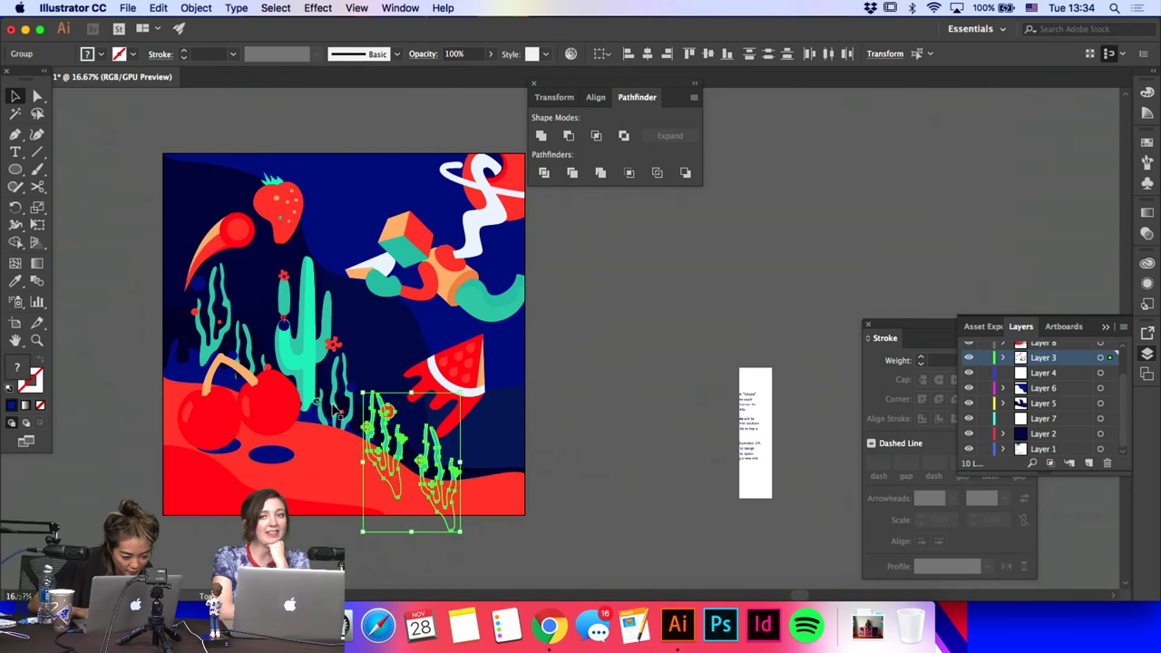
{"action": "left_click", "coordinate": [334, 405], "text": "shift"}
{"action": "left_click_drag", "start_coordinate": [336, 414], "coordinate": [544, 424]}
{"action": "left_click_drag", "start_coordinate": [425, 358], "coordinate": [674, 338]}
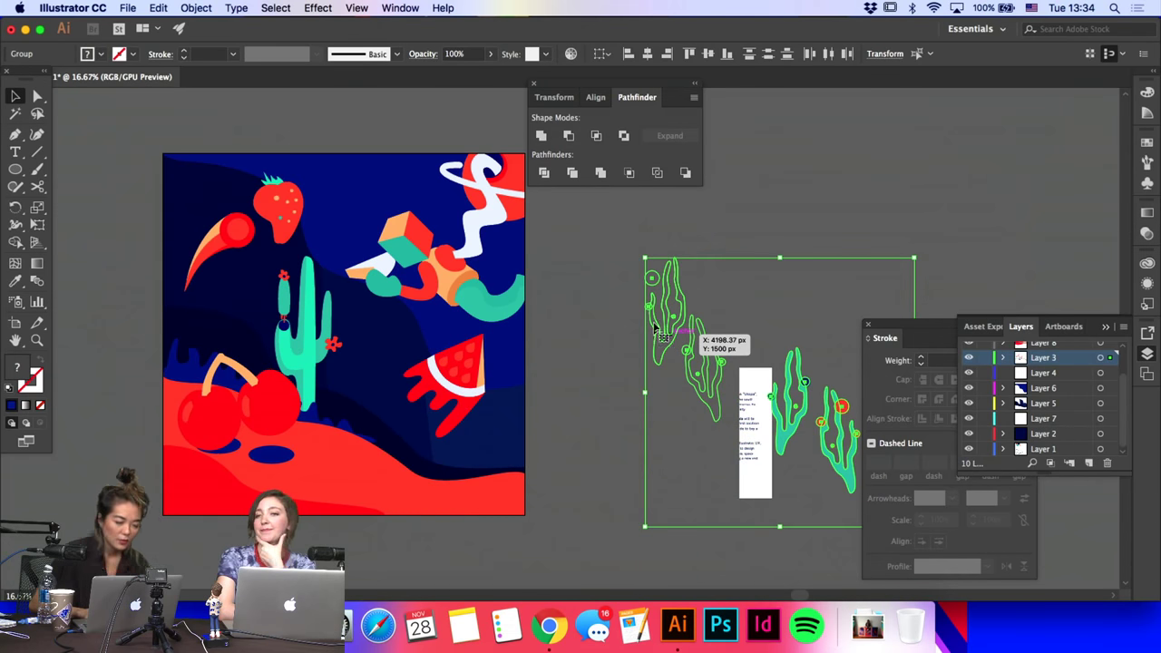
Step: Move the cactus up and left behind the cherries, and move the comet between the cactus and the watermelon slice
{"action": "left_click", "coordinate": [292, 316]}
{"action": "left_click", "coordinate": [285, 325]}
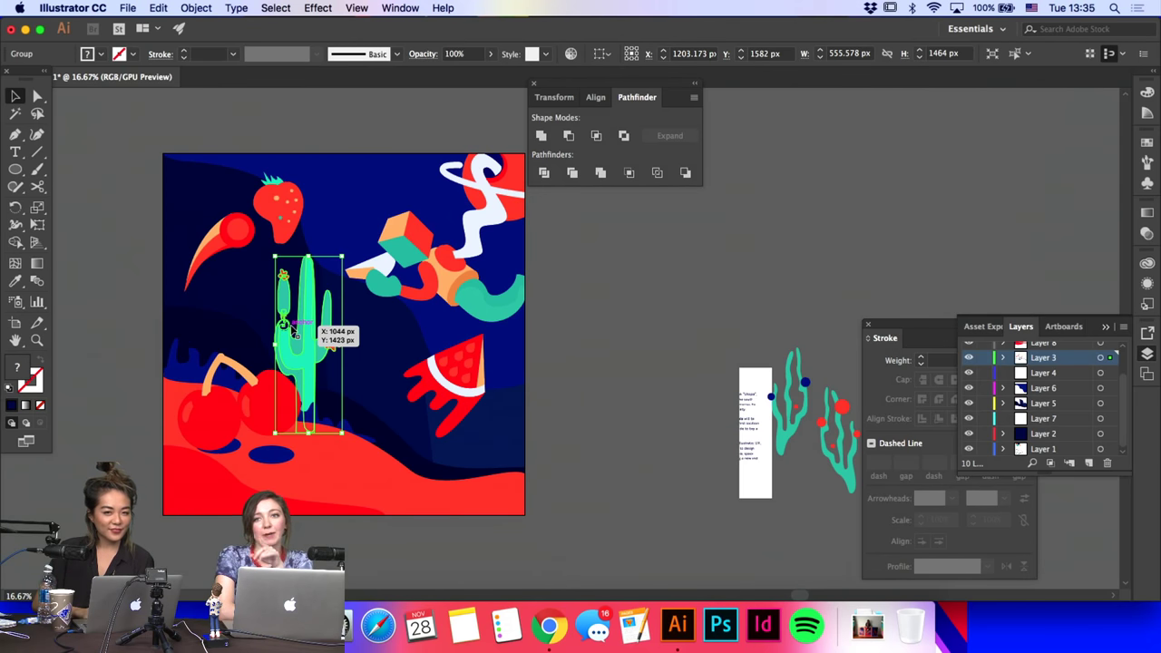
{"action": "left_click_drag", "start_coordinate": [295, 336], "coordinate": [262, 314]}
{"action": "left_click", "coordinate": [121, 218]}
{"action": "key", "text": "super+z"}
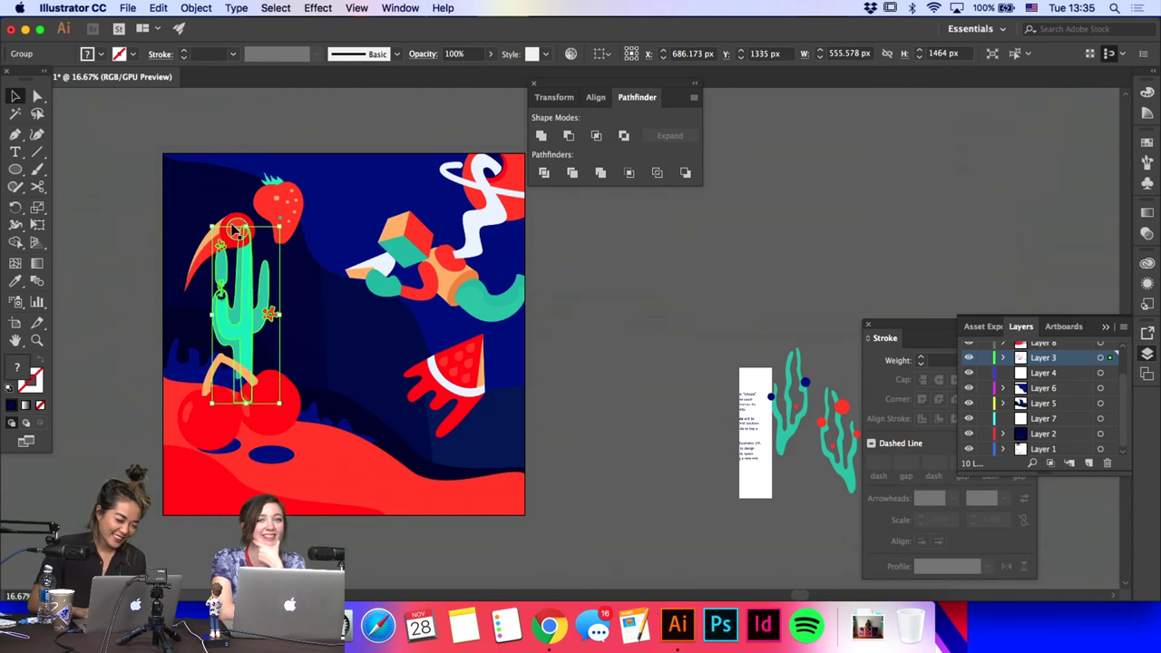
{"action": "left_click_drag", "start_coordinate": [233, 228], "coordinate": [344, 318]}
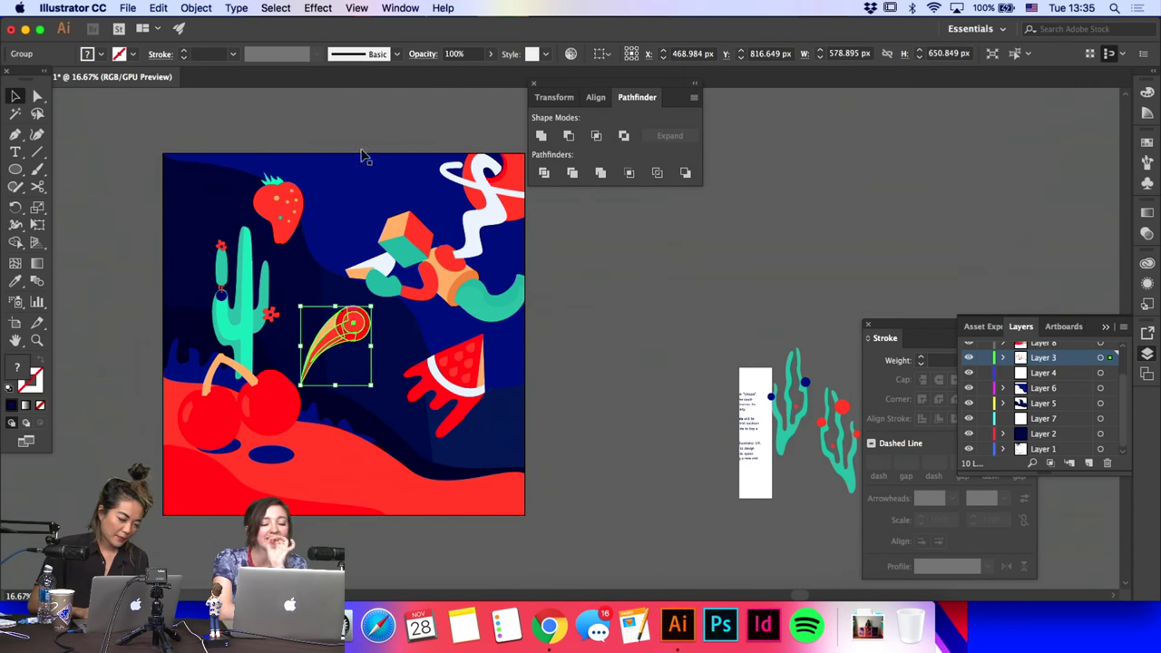
{"action": "left_click", "coordinate": [367, 139]}
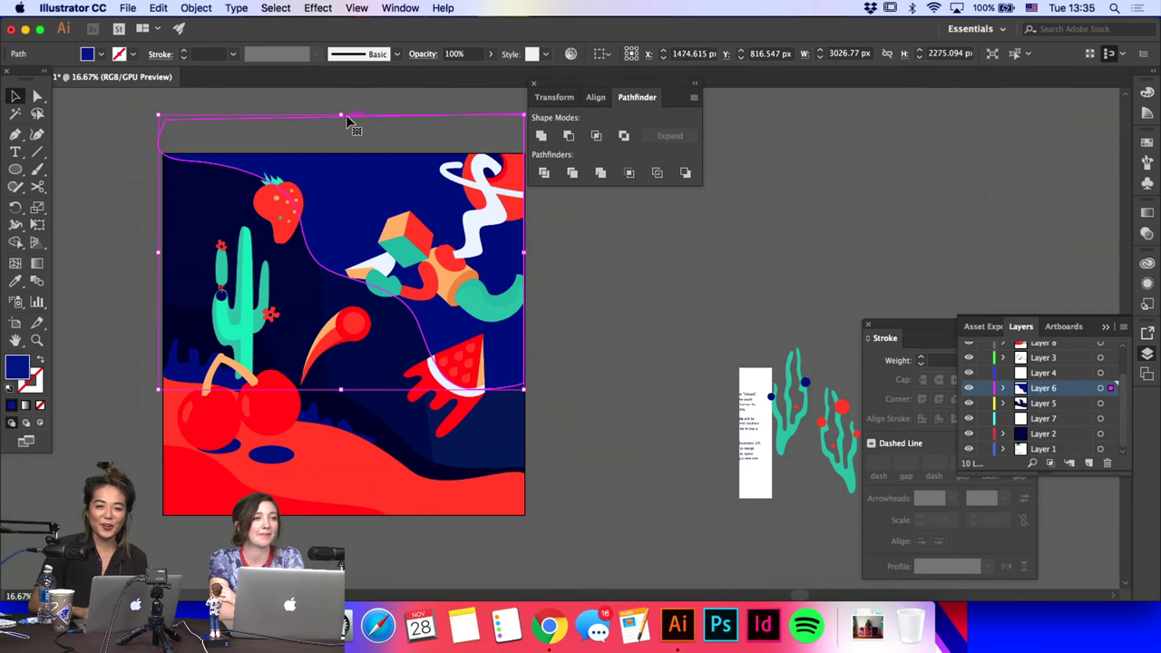
Step: Tilt the strawberry counterclockwise and shift it to the right, onto the edge of the dark hill
{"action": "left_click", "coordinate": [585, 303]}
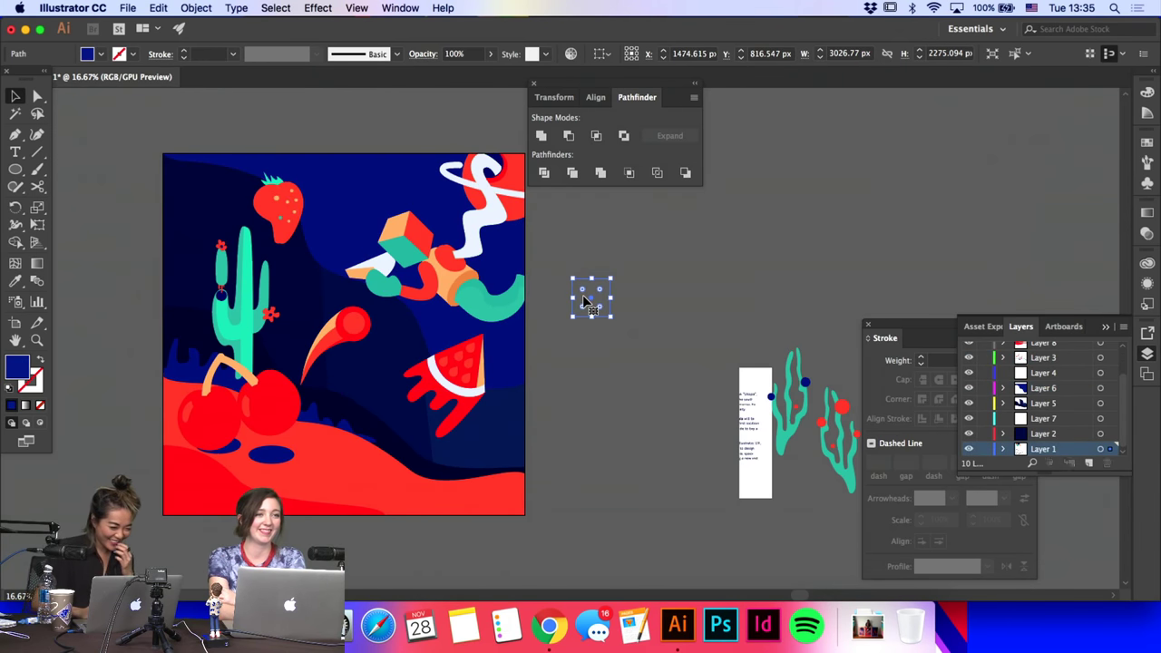
{"action": "left_click", "coordinate": [372, 340]}
{"action": "left_click", "coordinate": [295, 211]}
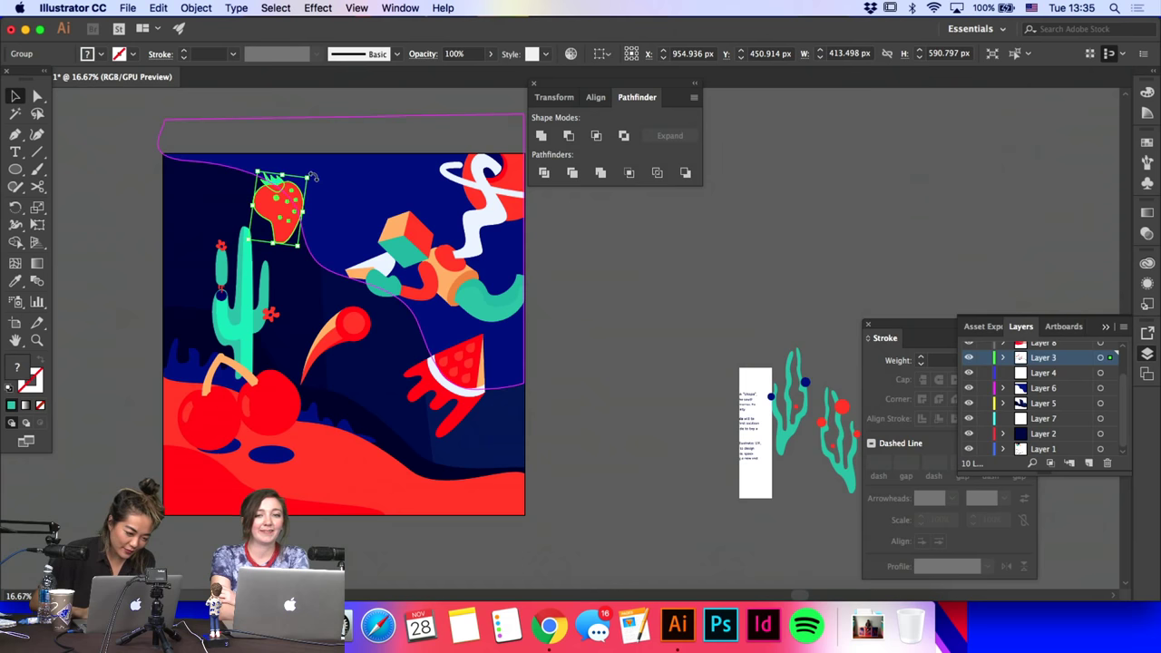
{"action": "left_click_drag", "start_coordinate": [278, 188], "coordinate": [307, 190]}
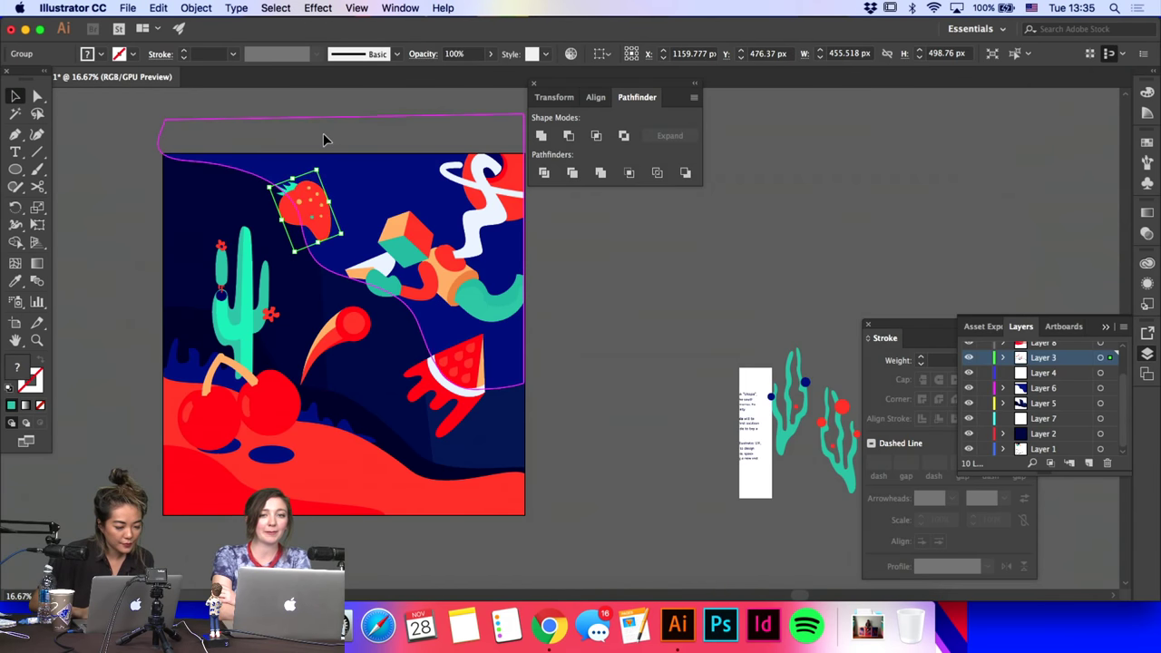
{"action": "left_click", "coordinate": [324, 138]}
{"action": "left_click", "coordinate": [81, 174]}
Step: Draw a closed dripping shape with three uneven drips under the strawberry using the Pen tool
{"action": "left_click", "coordinate": [17, 135]}
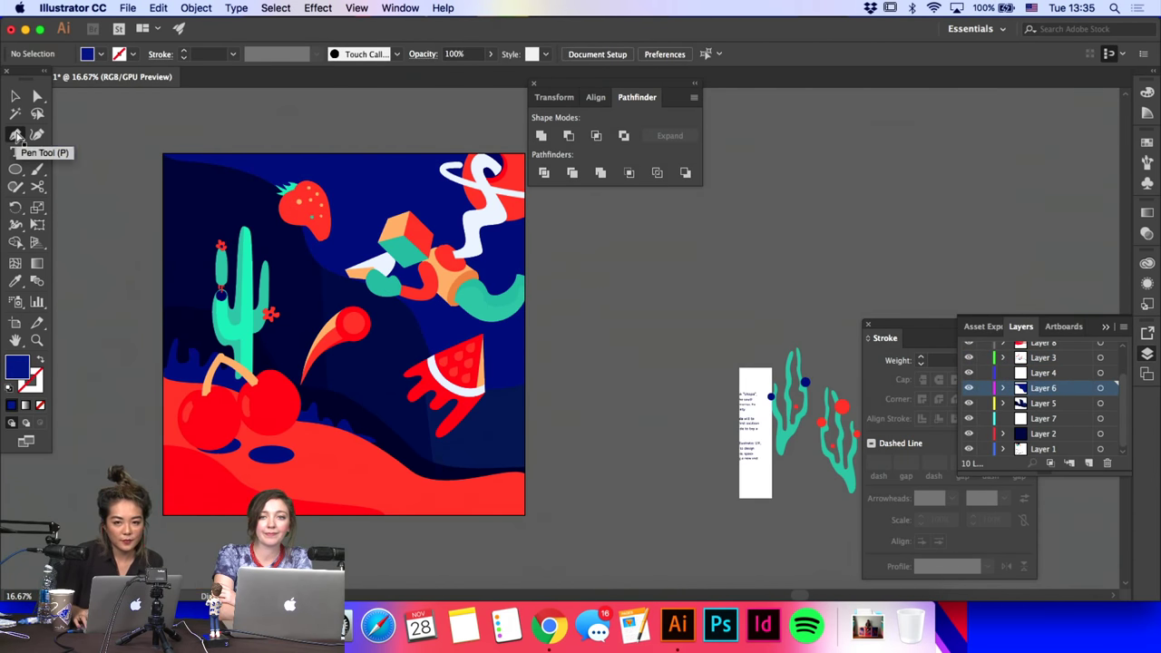
{"action": "key", "text": "super+equal"}
{"action": "key", "text": "super+equal"}
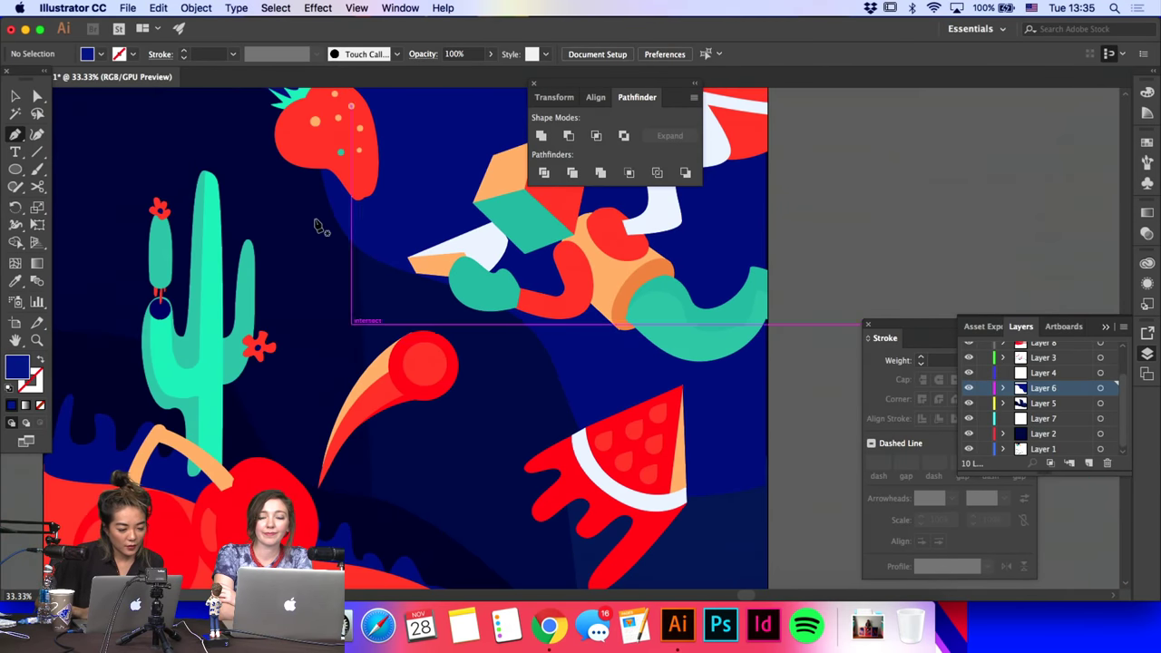
{"action": "left_click", "coordinate": [285, 156]}
{"action": "left_click", "coordinate": [290, 224]}
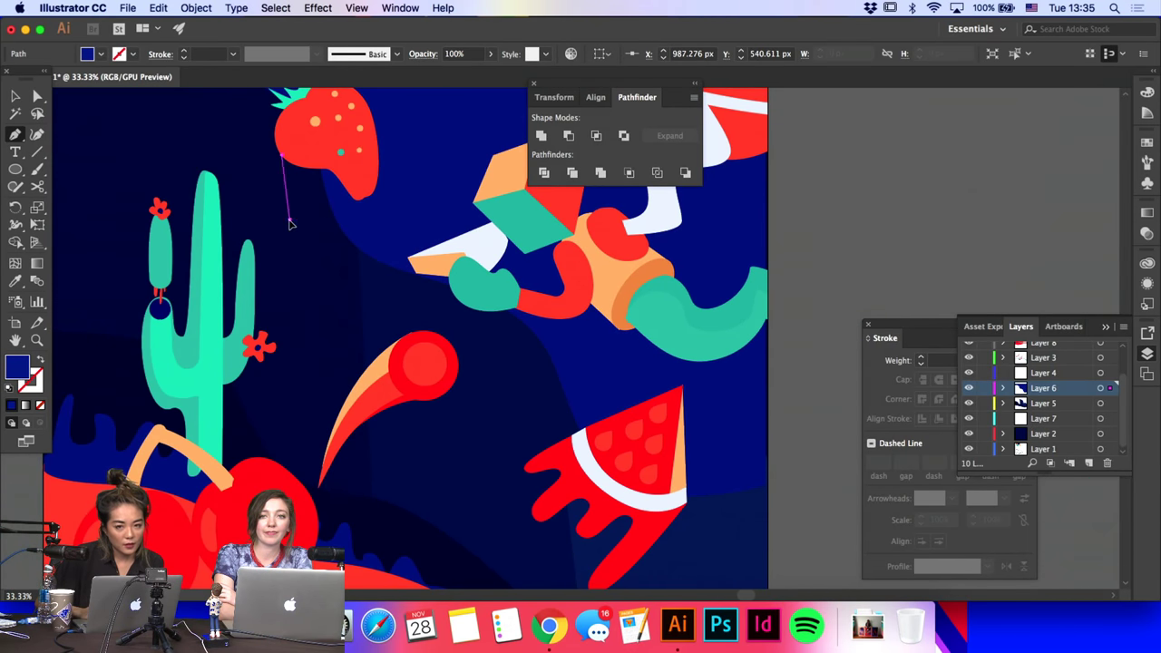
{"action": "left_click_drag", "start_coordinate": [299, 227], "coordinate": [301, 224]}
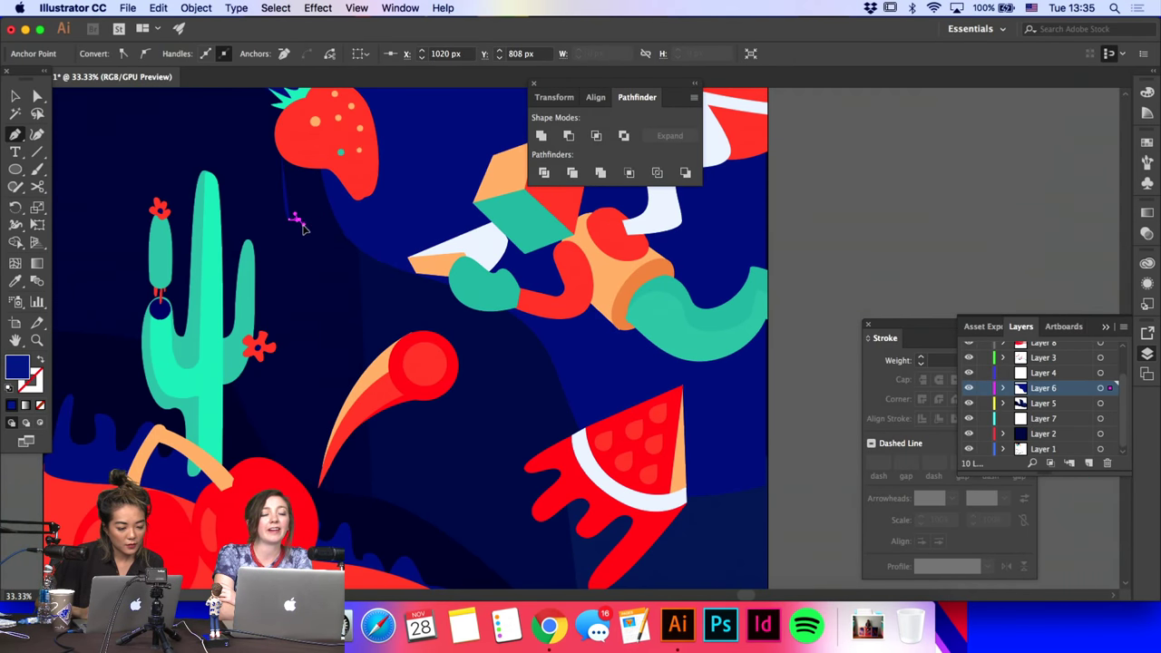
{"action": "left_click_drag", "start_coordinate": [298, 276], "coordinate": [304, 278]}
{"action": "left_click", "coordinate": [310, 286], "text": "super"}
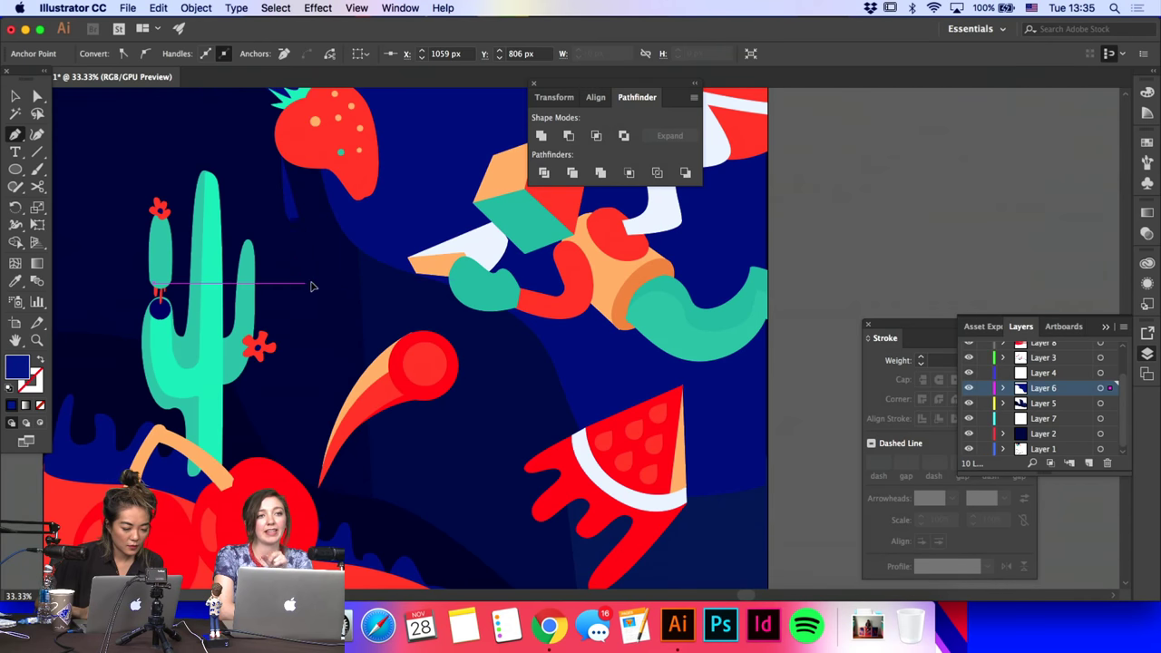
{"action": "left_click_drag", "start_coordinate": [320, 202], "coordinate": [331, 225]}
{"action": "left_click_drag", "start_coordinate": [337, 180], "coordinate": [300, 187]}
Step: Fill the strawberry's drip shape with the peach sampled from the object in the flying figure's hand
{"action": "key", "text": "a"}
{"action": "left_click", "coordinate": [15, 280]}
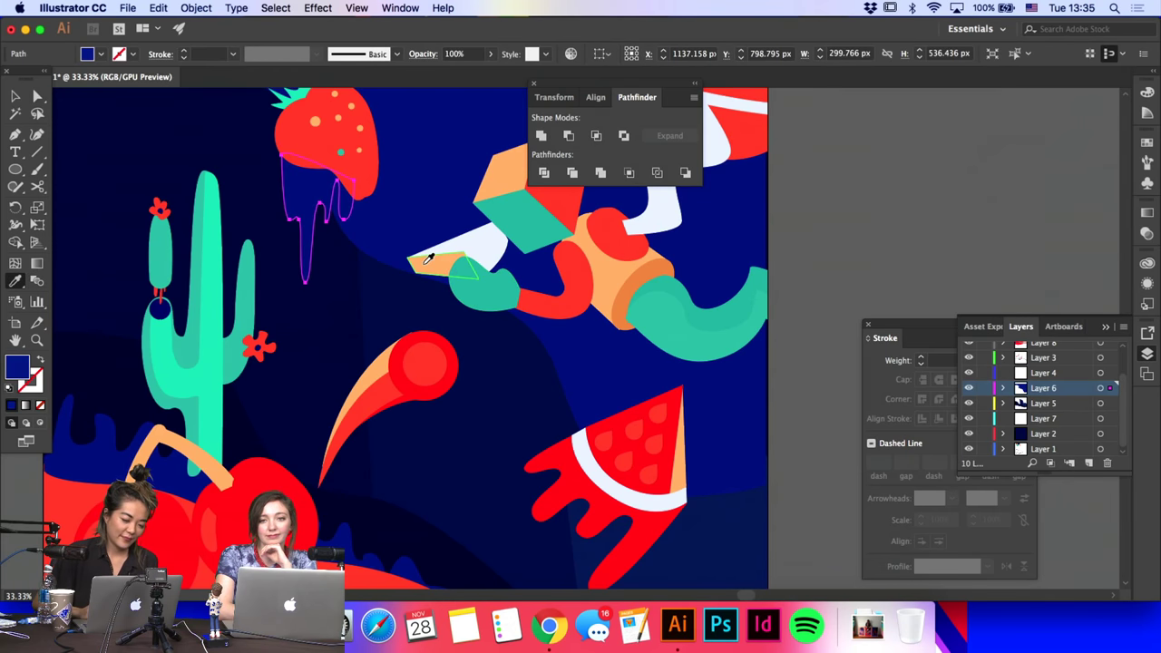
{"action": "left_click", "coordinate": [427, 261]}
{"action": "key", "text": "a"}
{"action": "left_click", "coordinate": [396, 203]}
Step: Lengthen the strawberry's right-hand drip and adjust the drip shape's upper corner where it meets the fruit
{"action": "left_click", "coordinate": [321, 203]}
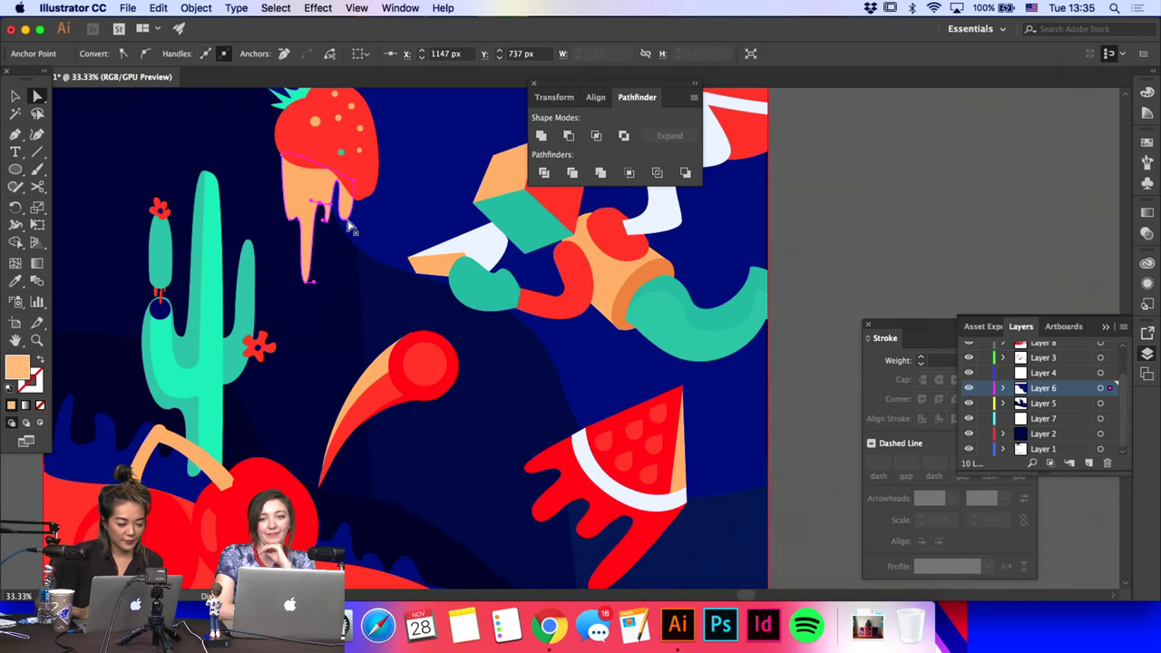
{"action": "left_click_drag", "start_coordinate": [350, 237], "coordinate": [349, 234]}
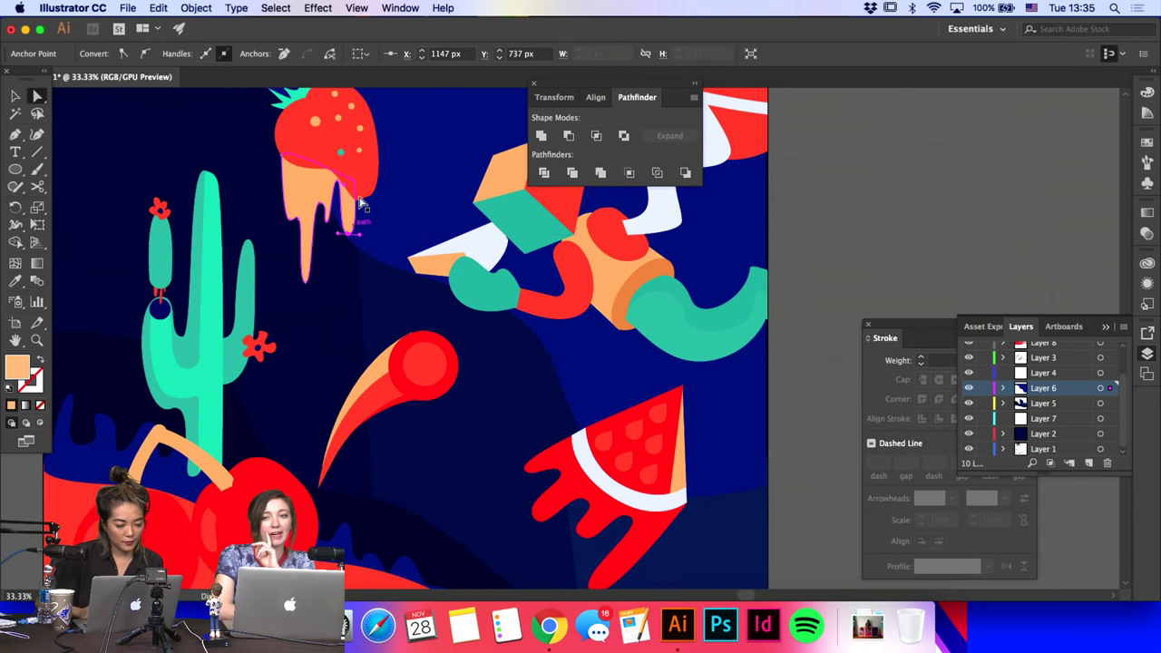
{"action": "left_click_drag", "start_coordinate": [355, 180], "coordinate": [333, 193]}
{"action": "left_click", "coordinate": [403, 186]}
Step: Group the strawberry with its peach drips and move the group slightly down and right
{"action": "key", "text": "super+minus"}
{"action": "key", "text": "super+minus"}
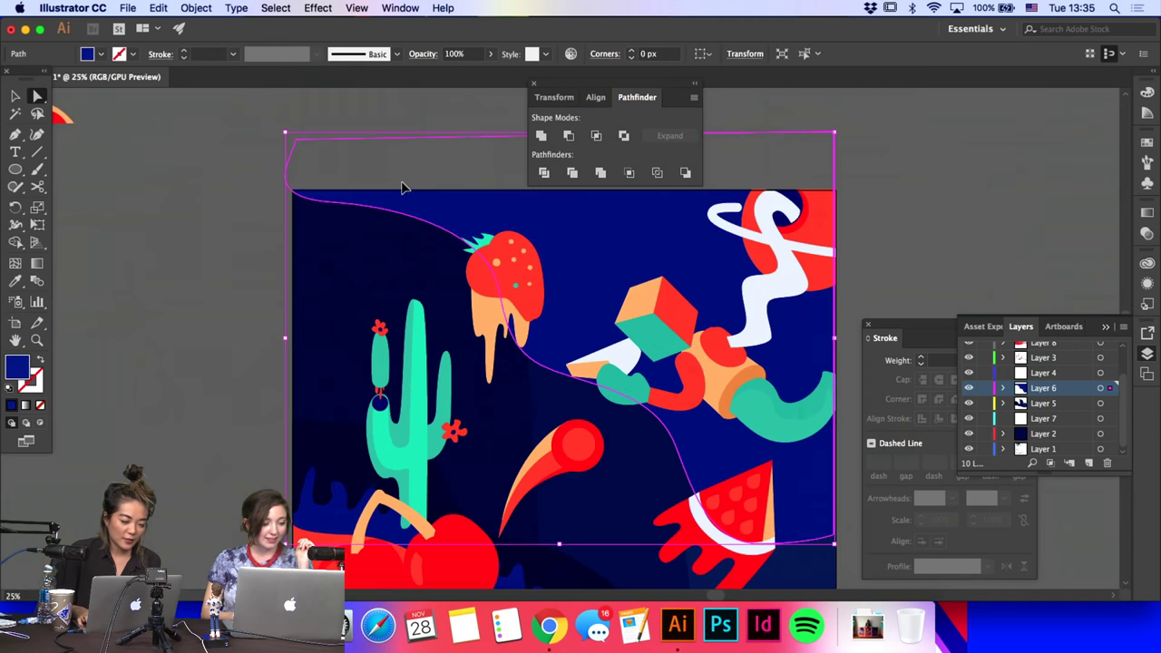
{"action": "left_click", "coordinate": [404, 187]}
{"action": "scroll", "coordinate": [404, 188], "scroll_direction": "right", "scroll_amount": 5}
{"action": "scroll", "coordinate": [404, 188], "scroll_direction": "down", "scroll_amount": 2}
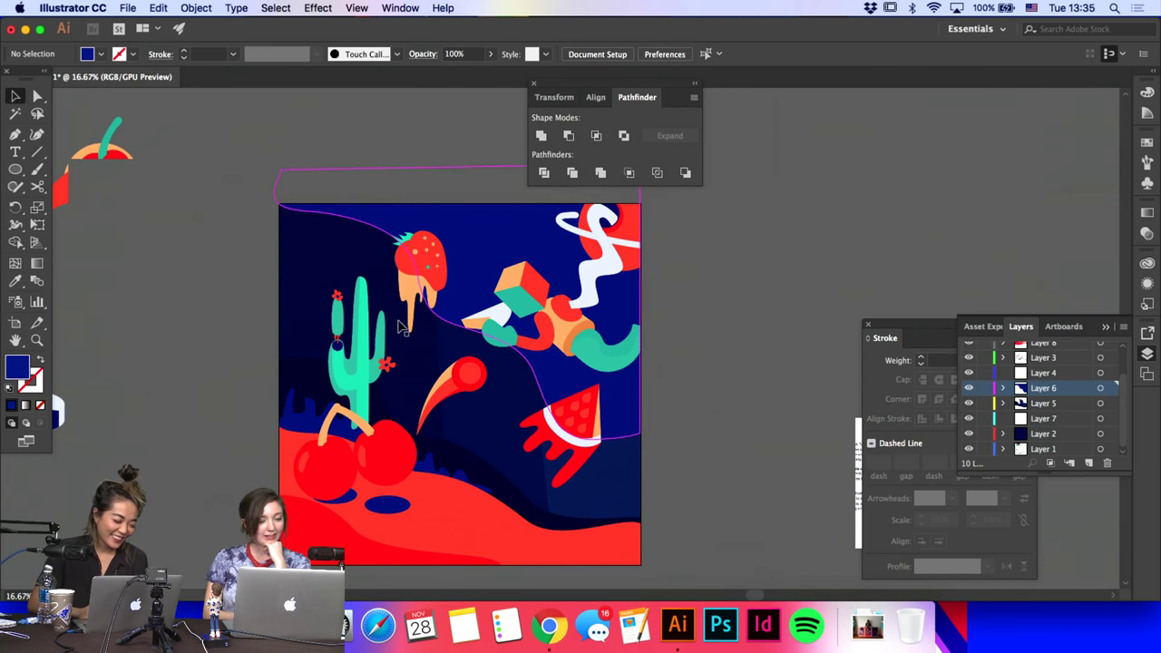
{"action": "left_click", "coordinate": [420, 283]}
{"action": "left_click", "coordinate": [424, 254], "text": "shift"}
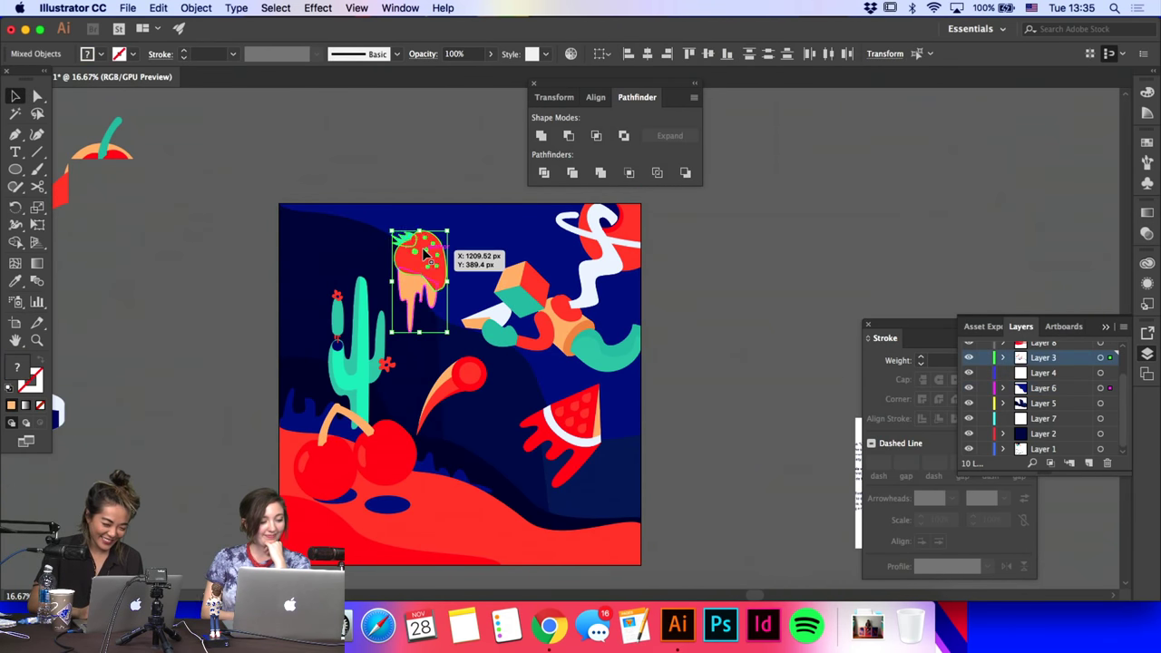
{"action": "key", "text": "super+g"}
{"action": "left_click_drag", "start_coordinate": [432, 257], "coordinate": [451, 272]}
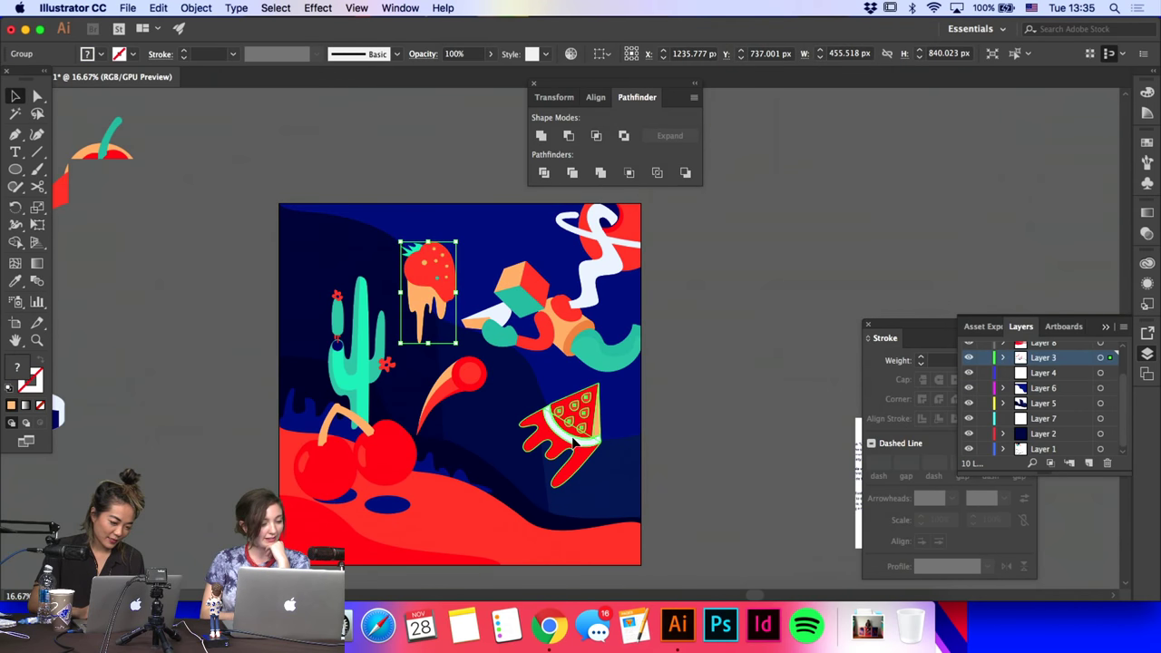
Step: Move the watermelon slice down and left and rotate it slightly
{"action": "left_click_drag", "start_coordinate": [573, 442], "coordinate": [557, 458]}
{"action": "left_click_drag", "start_coordinate": [594, 396], "coordinate": [606, 403]}
{"action": "left_click", "coordinate": [689, 401]}
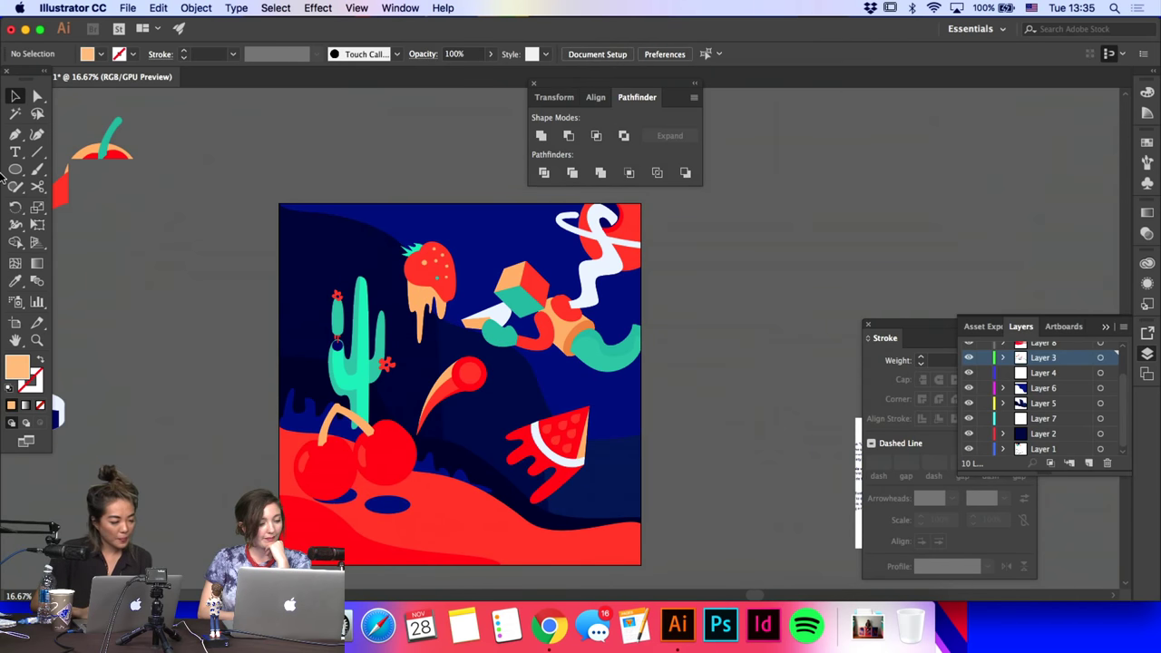
Step: Draw a droplet with the Pen tool below the watermelon's lowest drip and fill it with the red sampled from the drips
{"action": "left_click", "coordinate": [15, 134]}
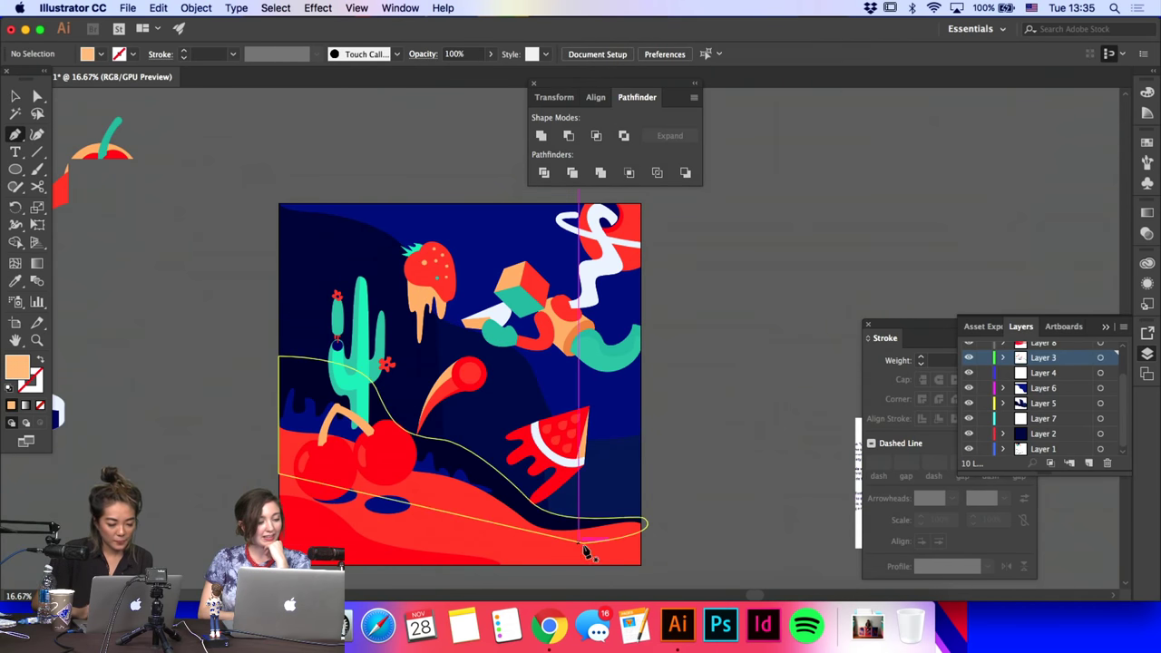
{"action": "left_click", "coordinate": [498, 505]}
{"action": "left_click", "coordinate": [479, 521]}
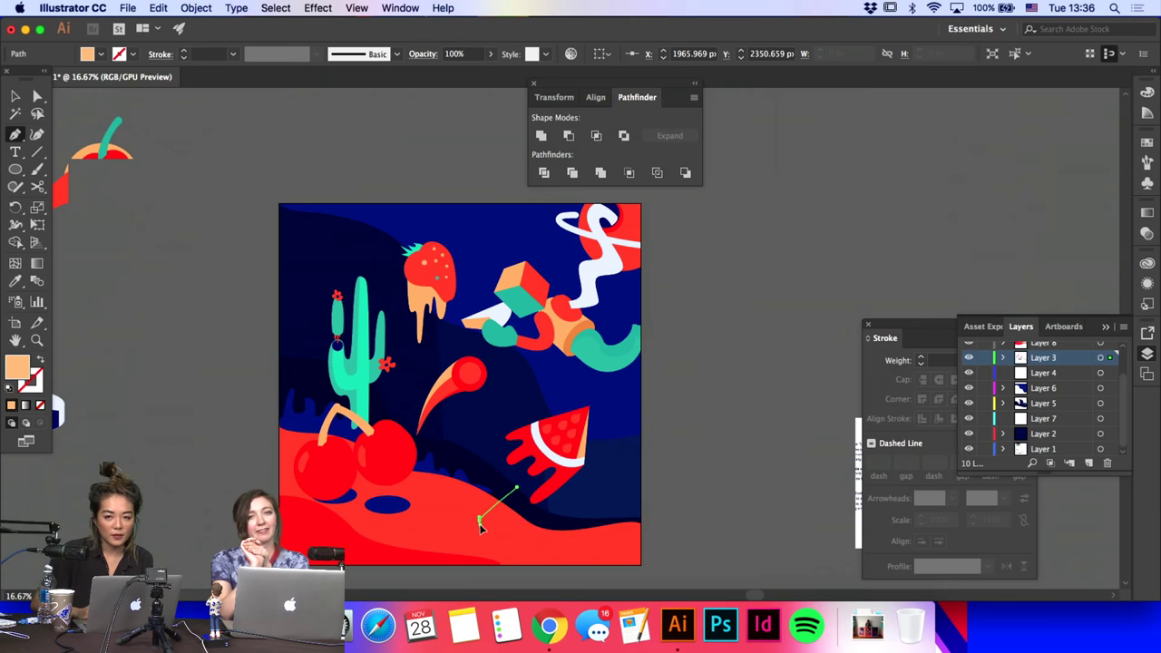
{"action": "left_click", "coordinate": [485, 538]}
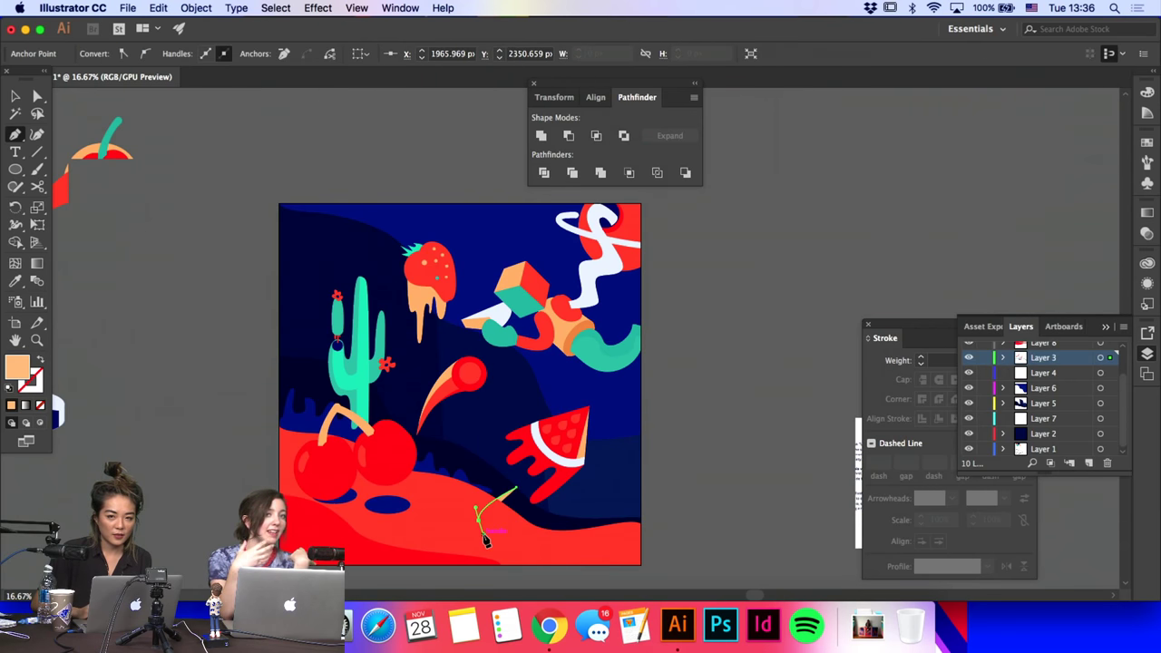
{"action": "scroll", "coordinate": [484, 538], "scroll_direction": "down", "scroll_amount": 2}
{"action": "scroll", "coordinate": [485, 538], "scroll_direction": "right", "scroll_amount": 2}
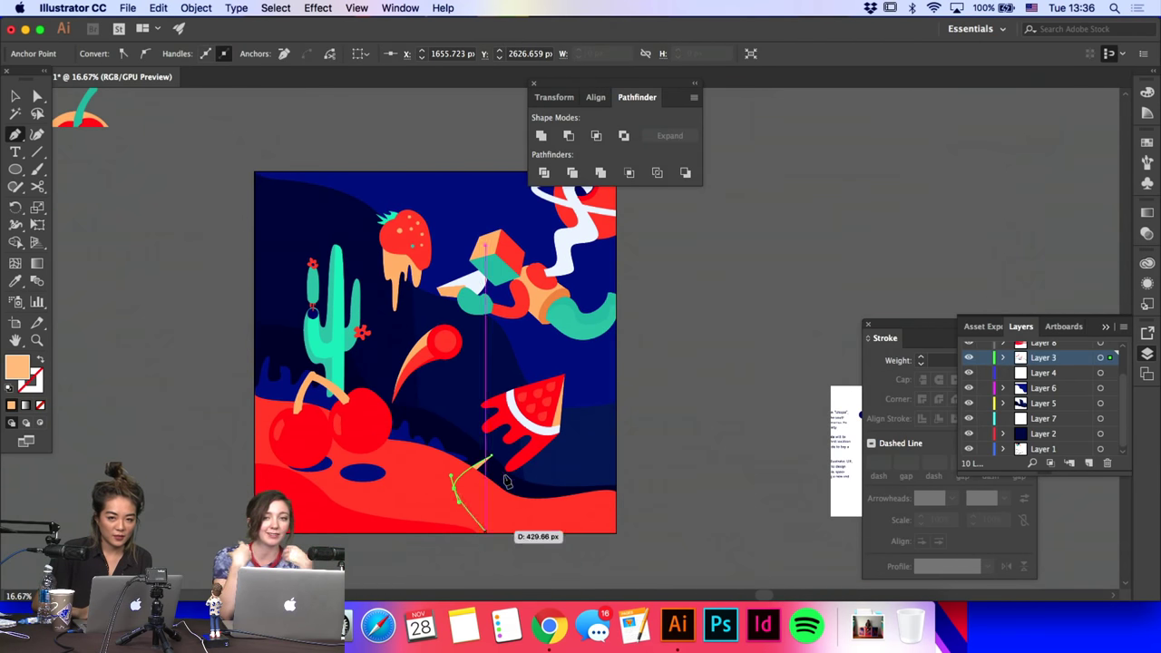
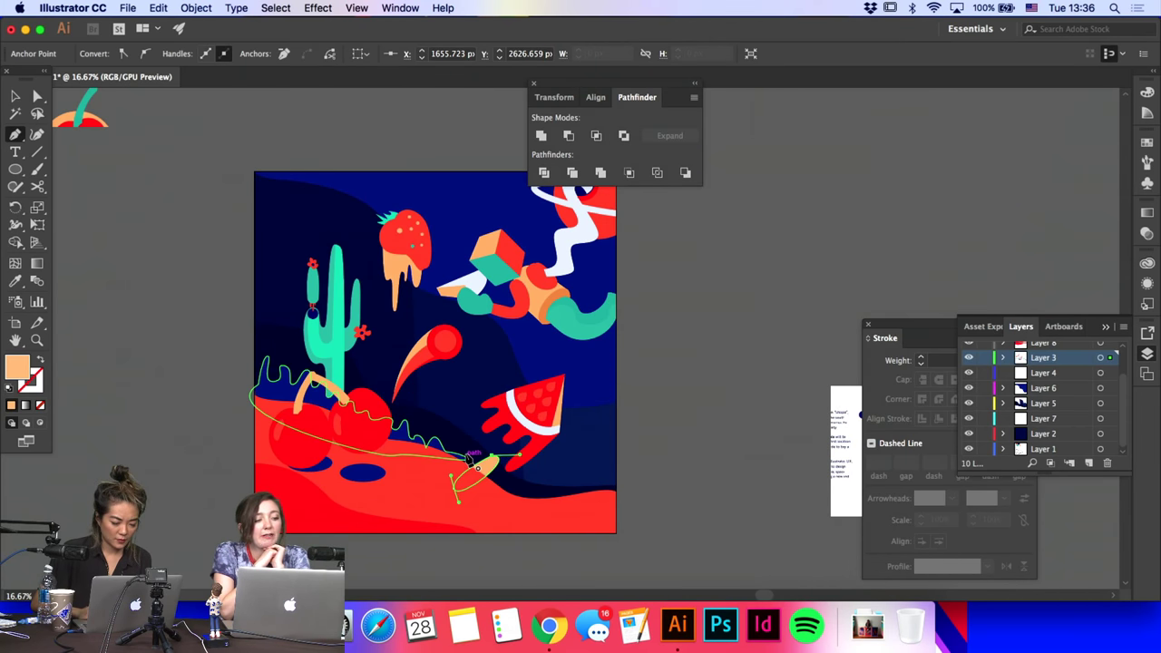
{"action": "left_click", "coordinate": [16, 282]}
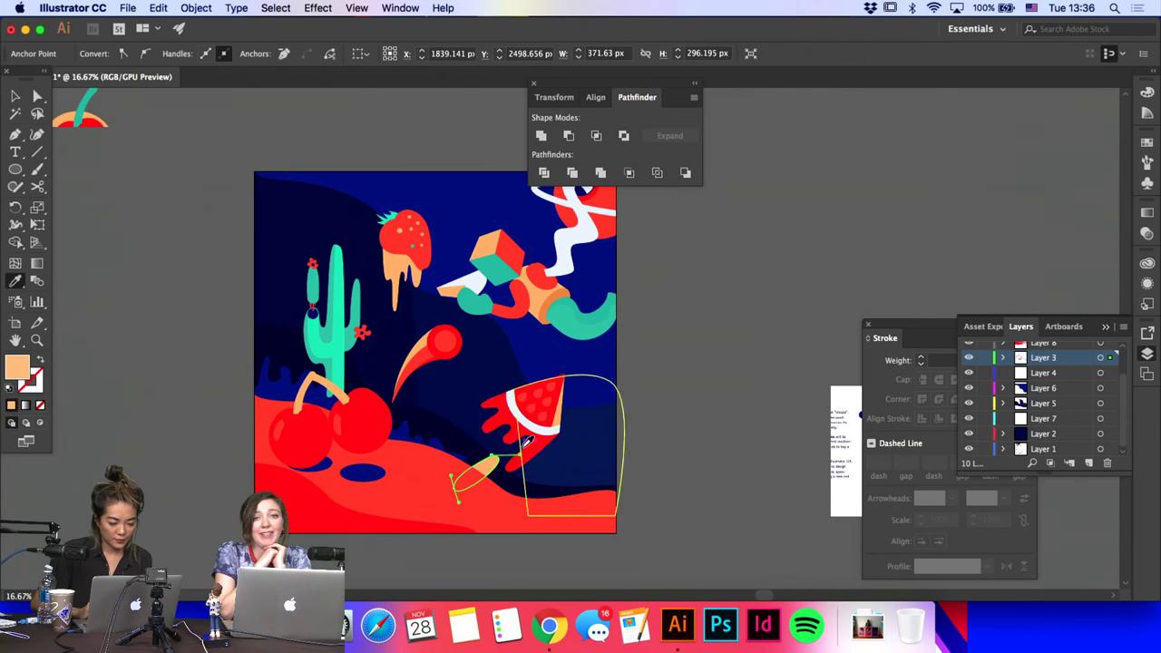
{"action": "key", "text": "v"}
{"action": "left_click", "coordinate": [670, 419]}
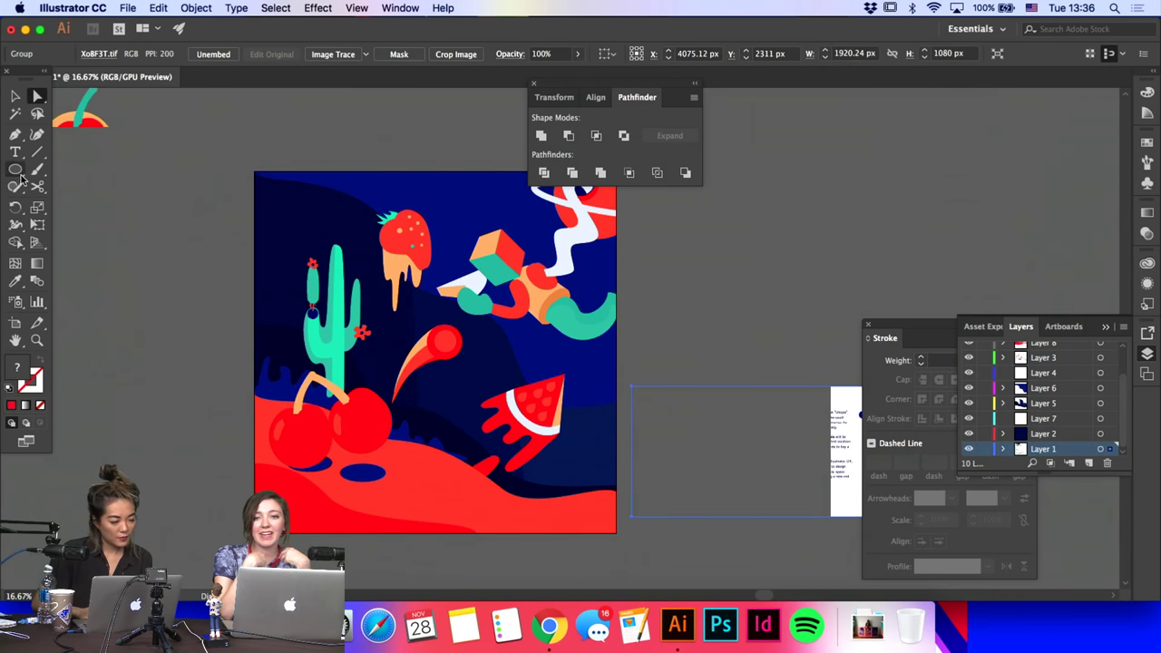
Step: Draw a small red circle beside the watermelon's upper drip as a splash drop
{"action": "left_click_drag", "start_coordinate": [461, 413], "coordinate": [478, 428]}
{"action": "key", "text": "Delete"}
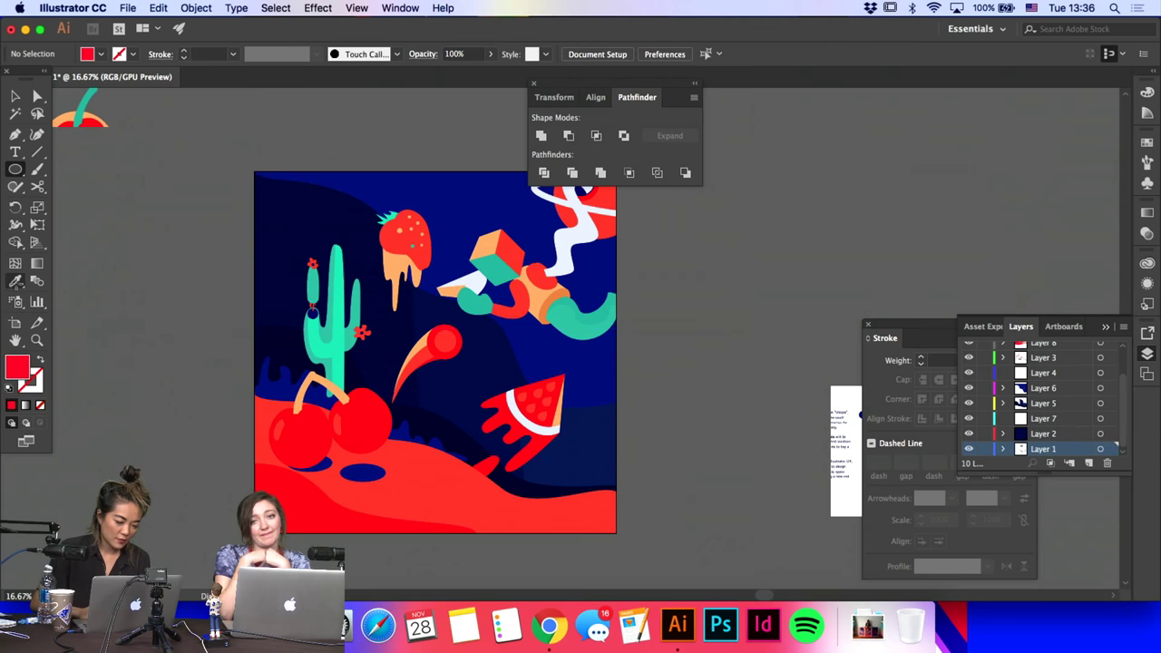
{"action": "key", "text": "a"}
{"action": "key", "text": "super+z"}
{"action": "key", "text": "super+z"}
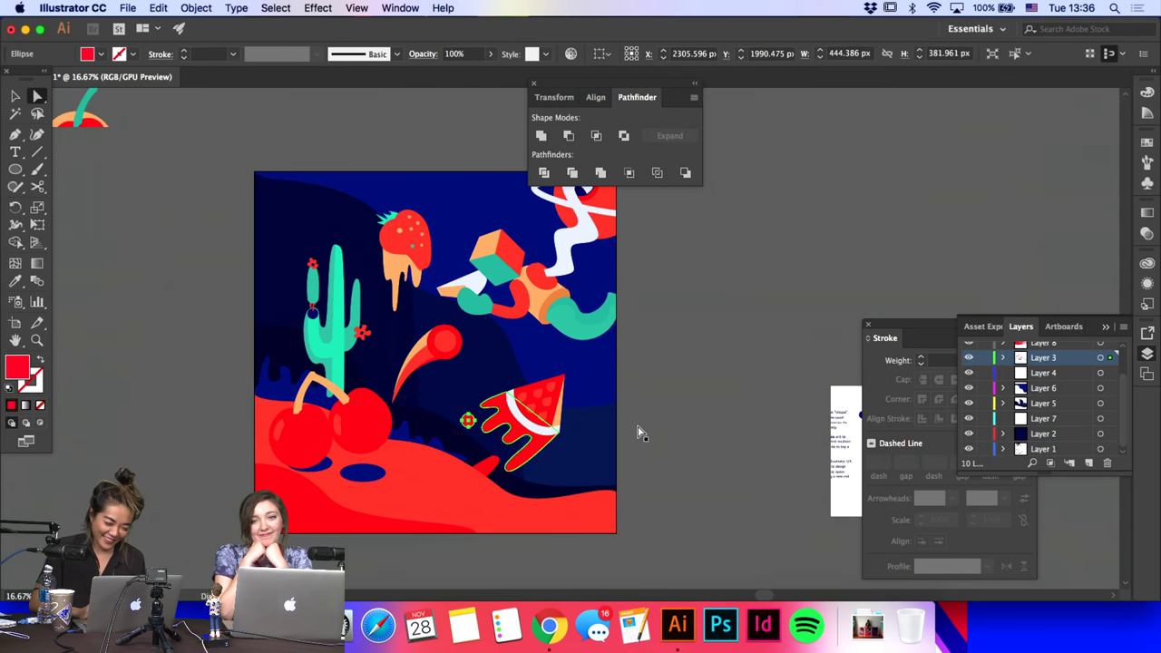
{"action": "left_click", "coordinate": [638, 432]}
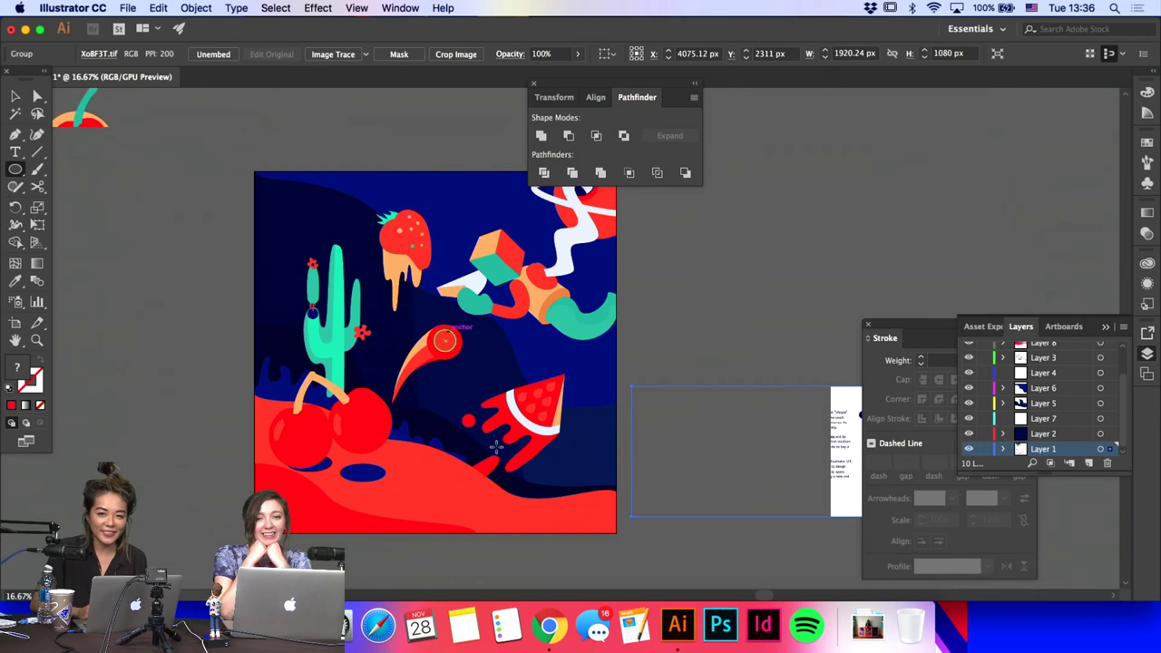
Step: Add a smaller 75 px red circle below and right of the watermelon's lowest drips
{"action": "scroll", "coordinate": [522, 434], "scroll_direction": "down", "scroll_amount": 2}
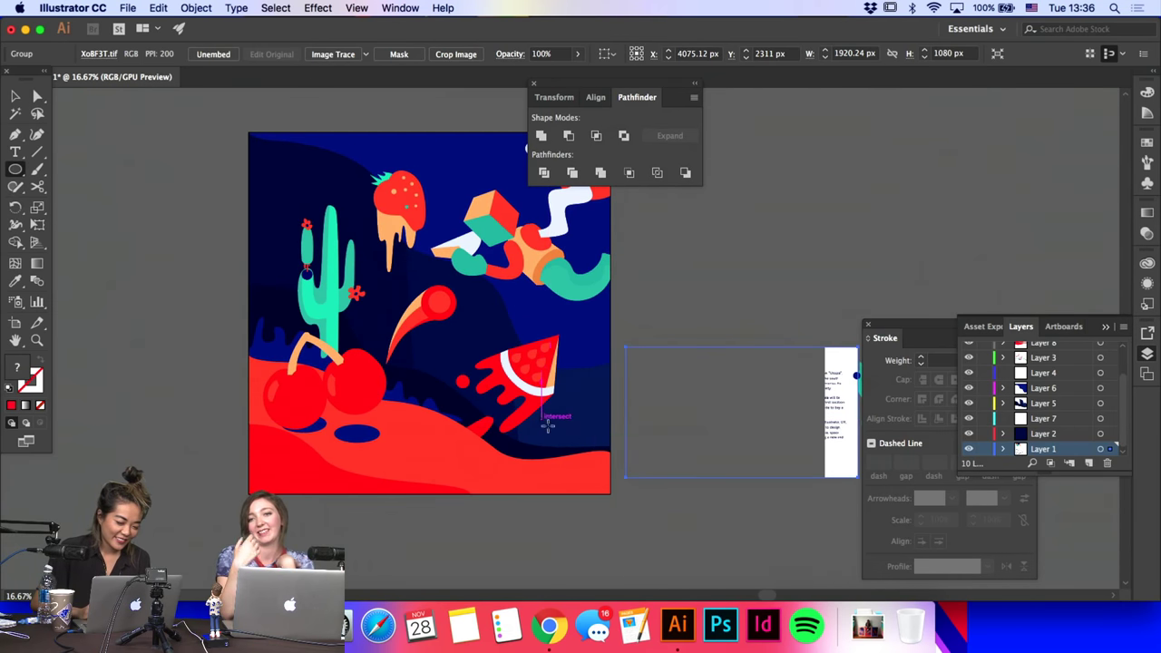
{"action": "left_click_drag", "start_coordinate": [539, 419], "coordinate": [550, 429]}
{"action": "key", "text": "a"}
{"action": "left_click", "coordinate": [16, 98]}
{"action": "key", "text": "Delete"}
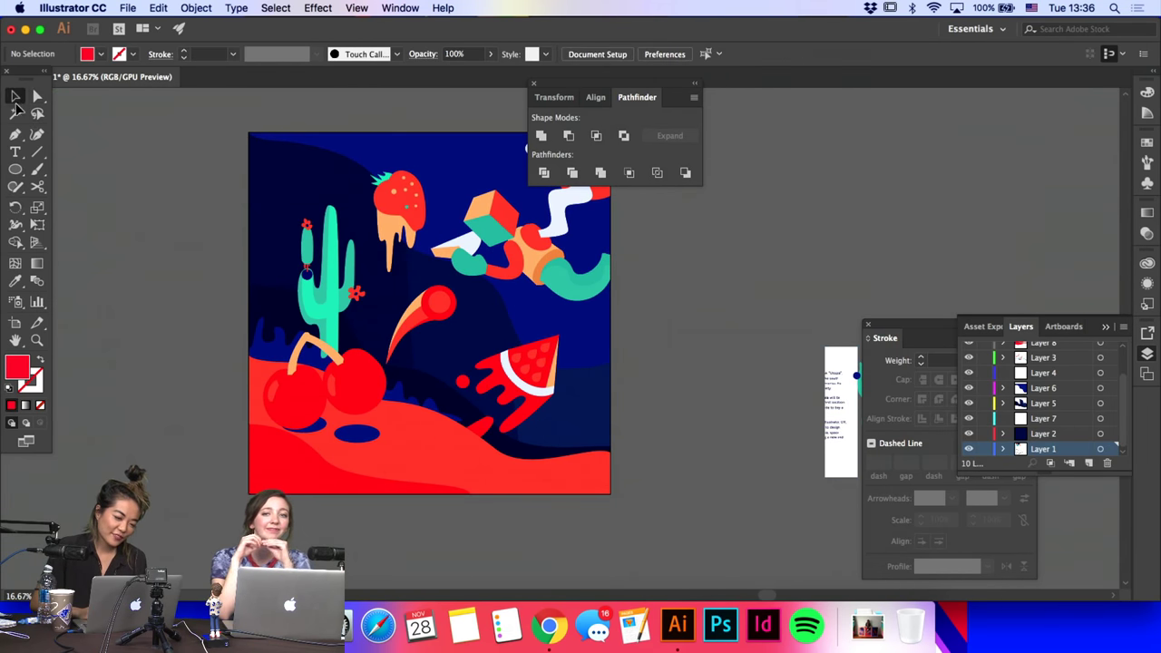
{"action": "left_click", "coordinate": [669, 371]}
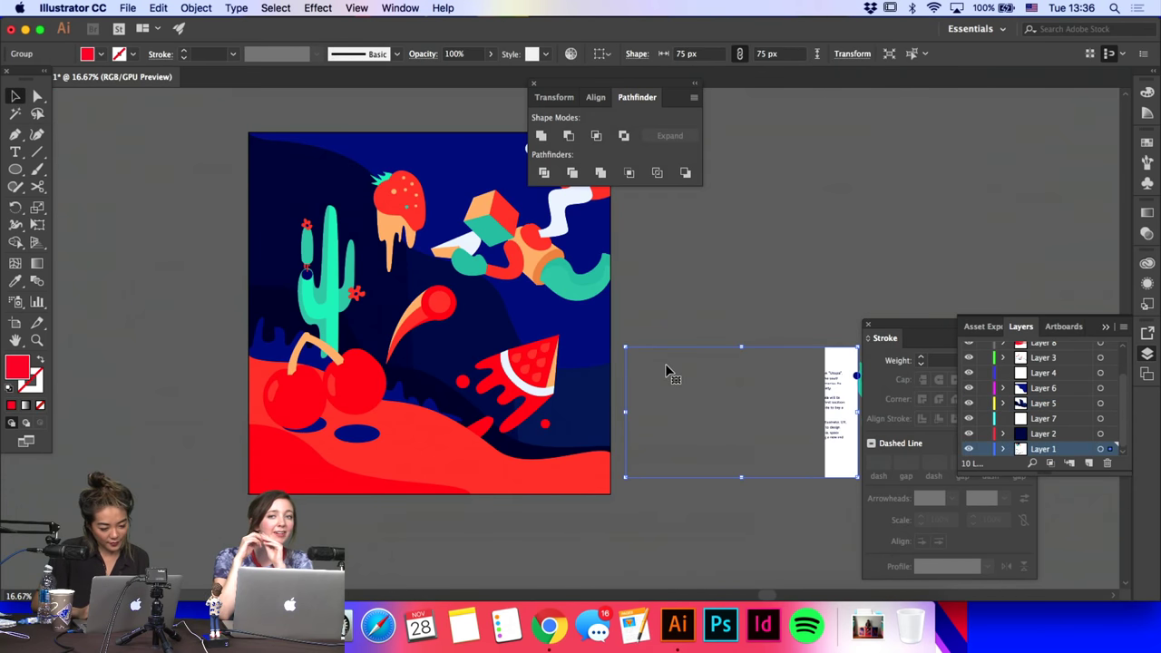
Step: Reshape the 75 px circle into a teardrop by pulling its left anchor point outward
{"action": "left_click", "coordinate": [547, 423]}
{"action": "key", "text": "a"}
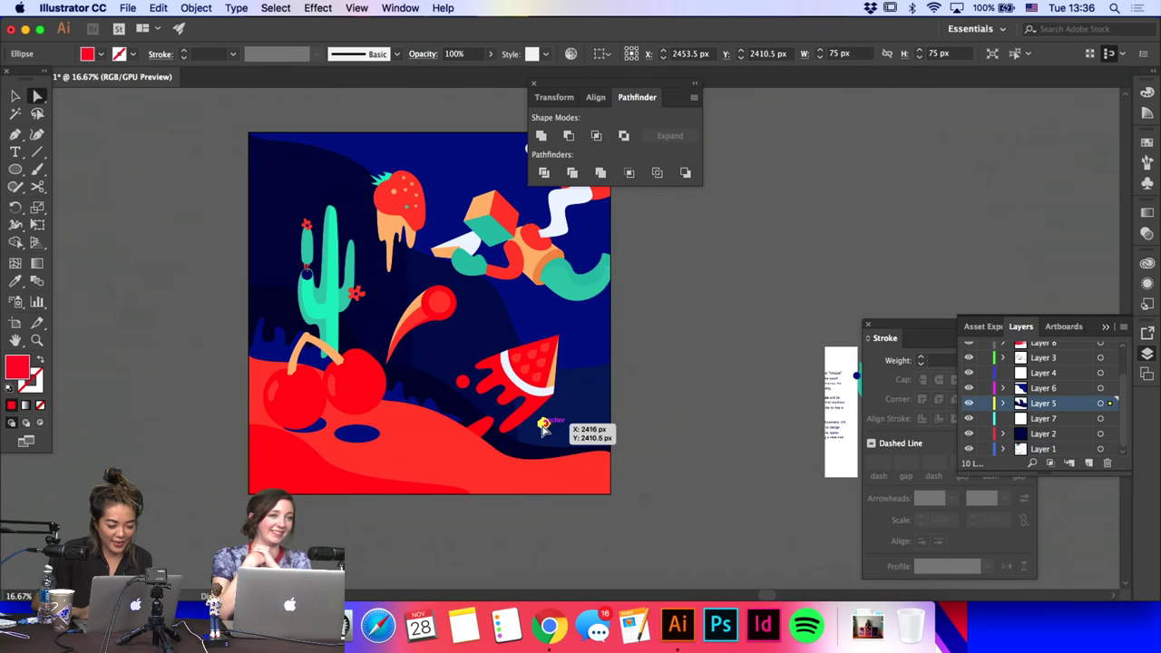
{"action": "left_click_drag", "start_coordinate": [541, 423], "coordinate": [534, 424]}
{"action": "left_click", "coordinate": [640, 402]}
{"action": "key", "text": "super+equal"}
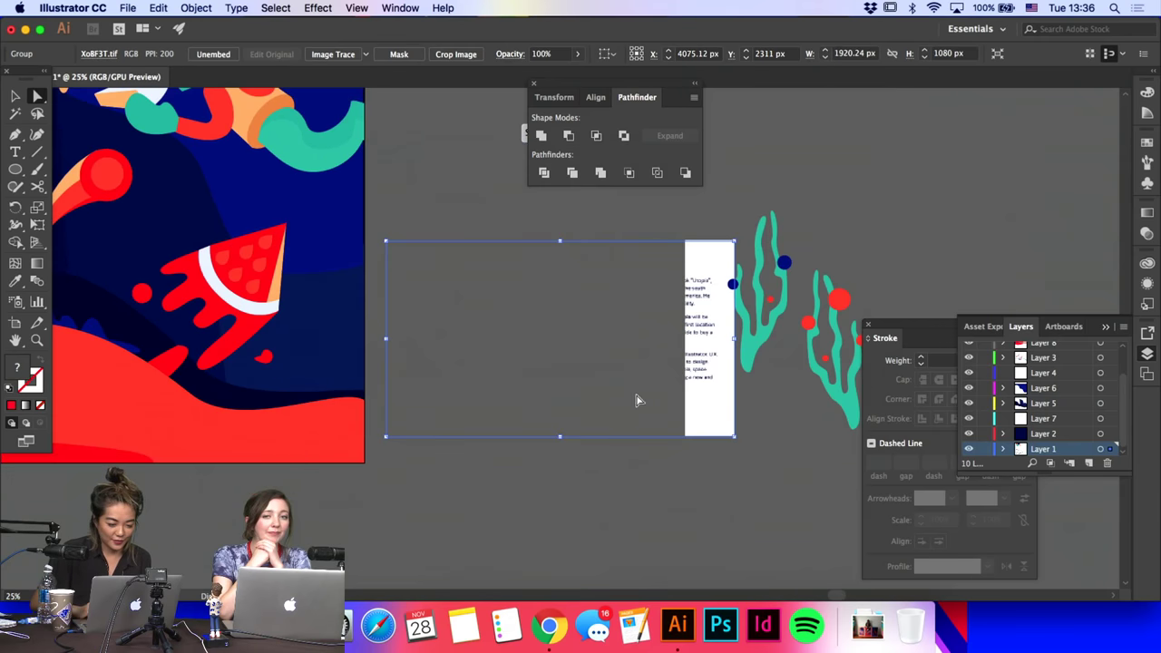
Step: Try the white-and-blue disc from the pasteboard on the red foreground dune, placed in front of the terrain
{"action": "scroll", "coordinate": [492, 355], "scroll_direction": "left", "scroll_amount": 3}
{"action": "scroll", "coordinate": [494, 353], "scroll_direction": "left", "scroll_amount": 3}
{"action": "key", "text": "super+minus"}
{"action": "key", "text": "super+minus"}
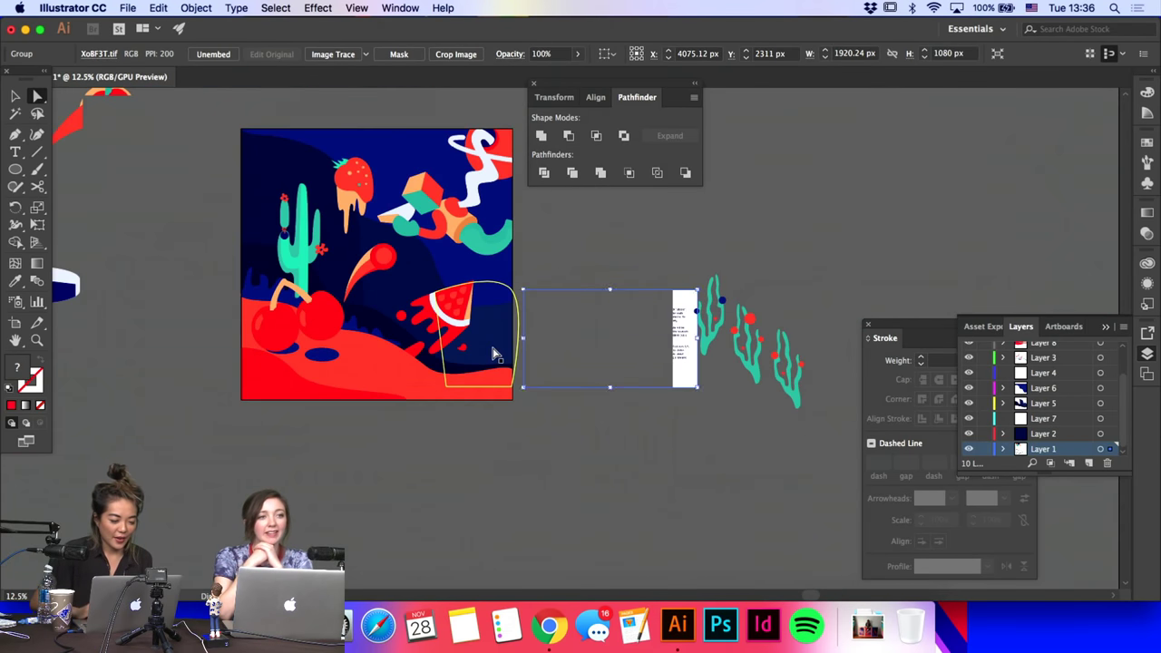
{"action": "left_click", "coordinate": [15, 95]}
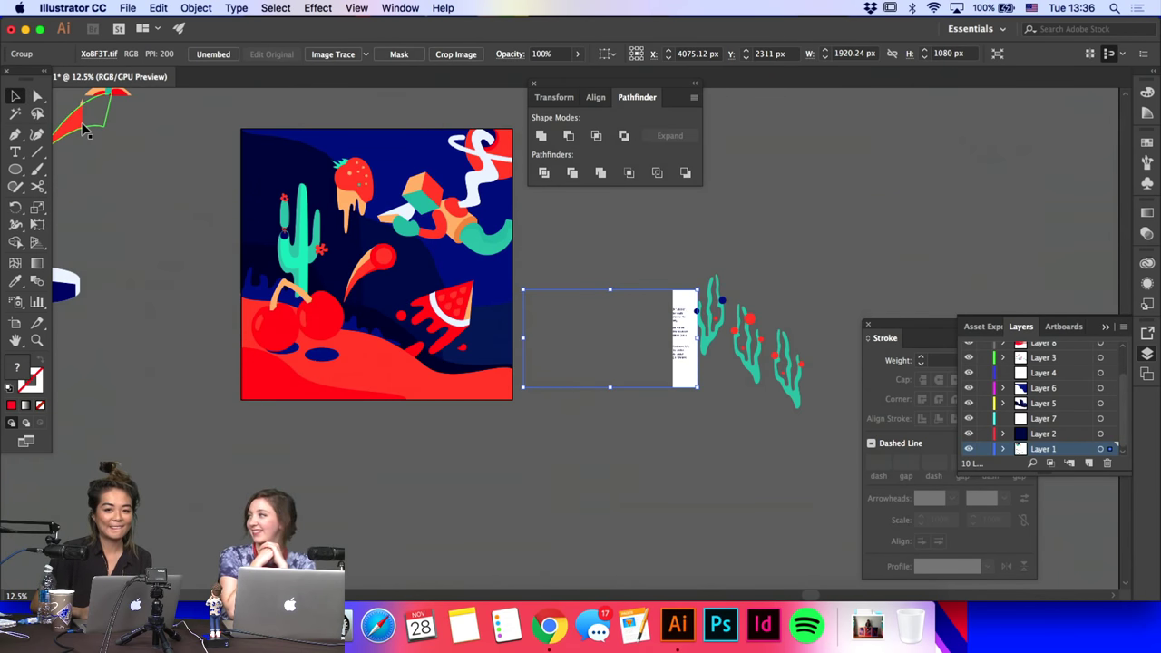
{"action": "scroll", "coordinate": [137, 150], "scroll_direction": "left", "scroll_amount": 3}
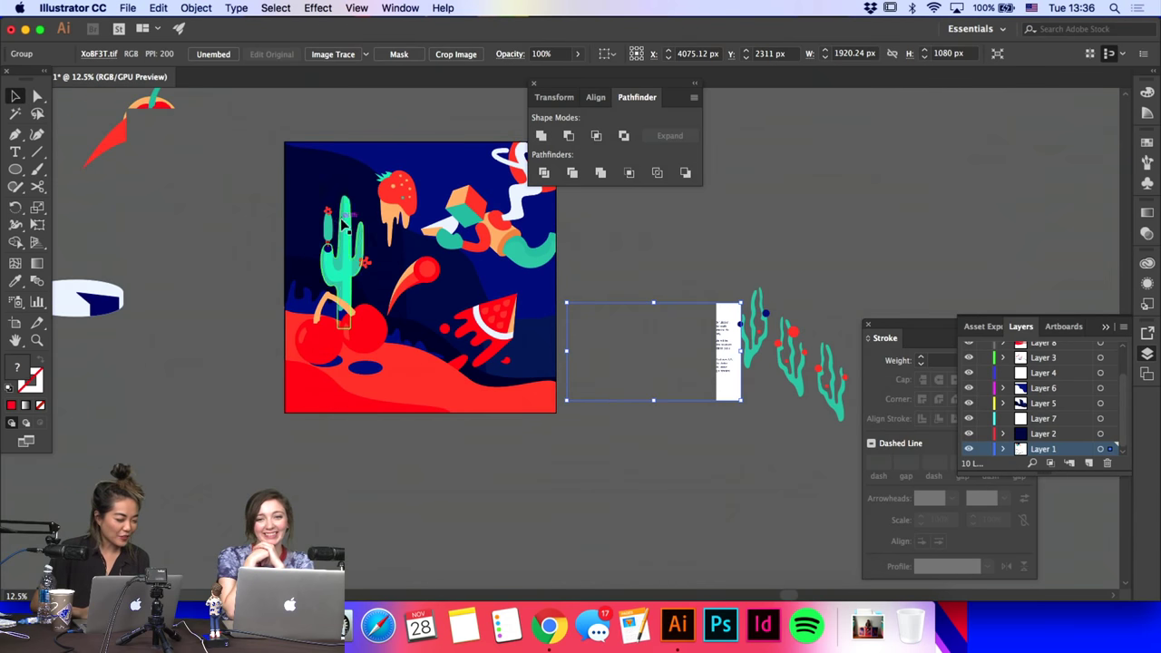
{"action": "scroll", "coordinate": [257, 202], "scroll_direction": "left", "scroll_amount": 5}
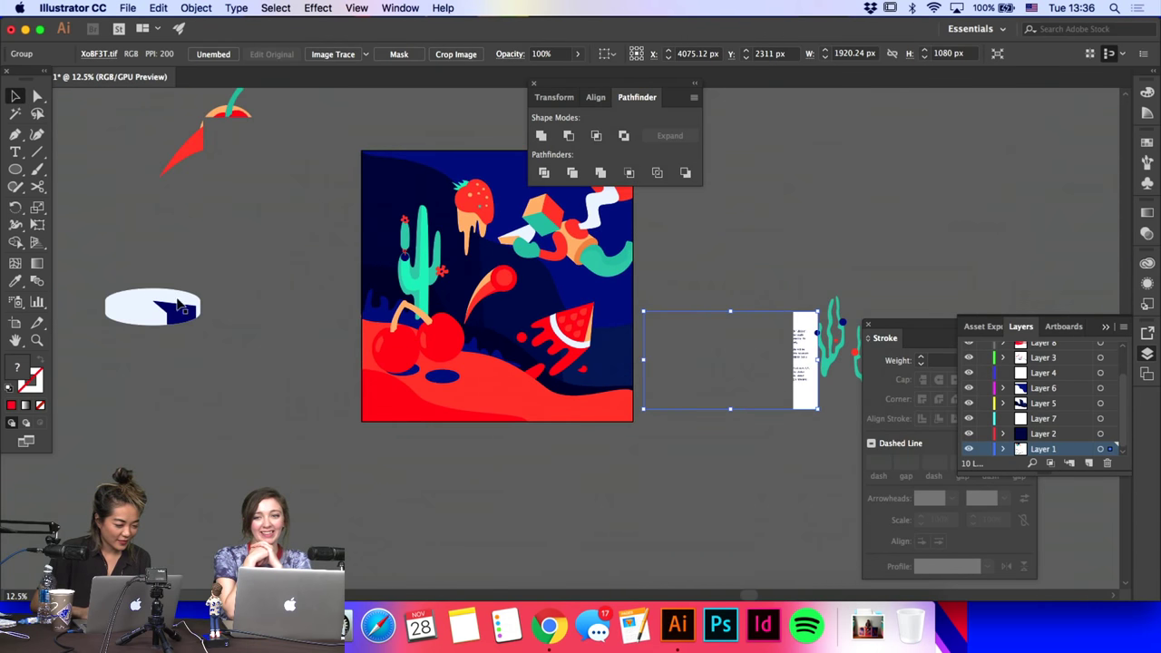
{"action": "left_click_drag", "start_coordinate": [154, 315], "coordinate": [479, 427]}
{"action": "key", "text": "super+x"}
{"action": "left_click", "coordinate": [518, 417]}
{"action": "key", "text": "super+f"}
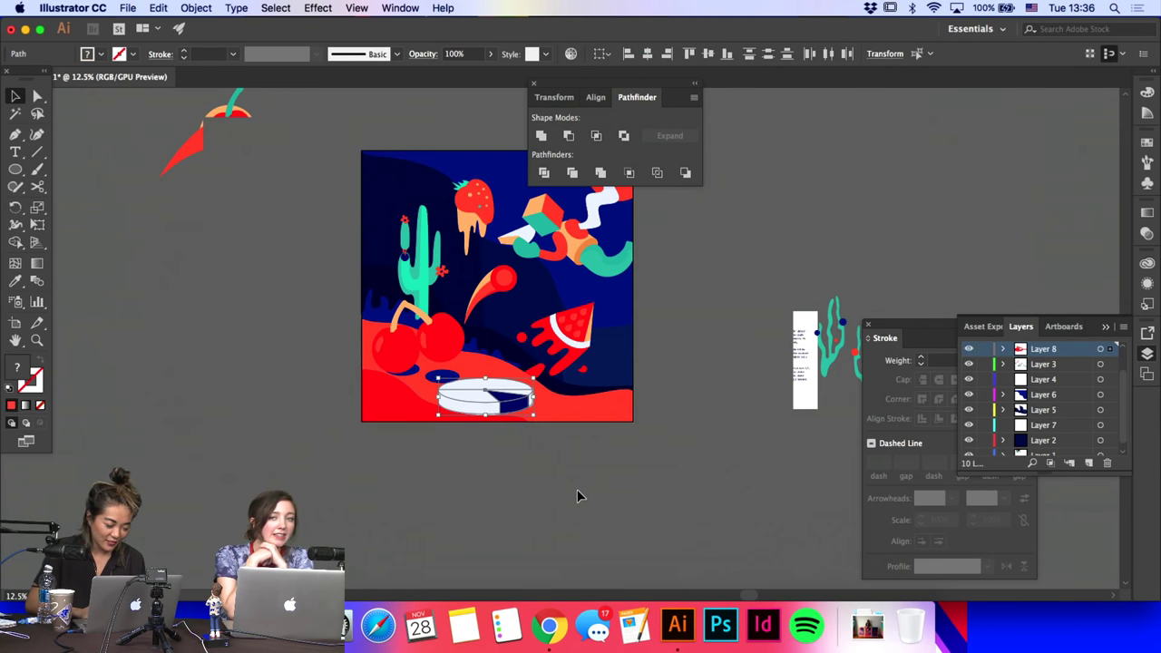
{"action": "left_click", "coordinate": [547, 481]}
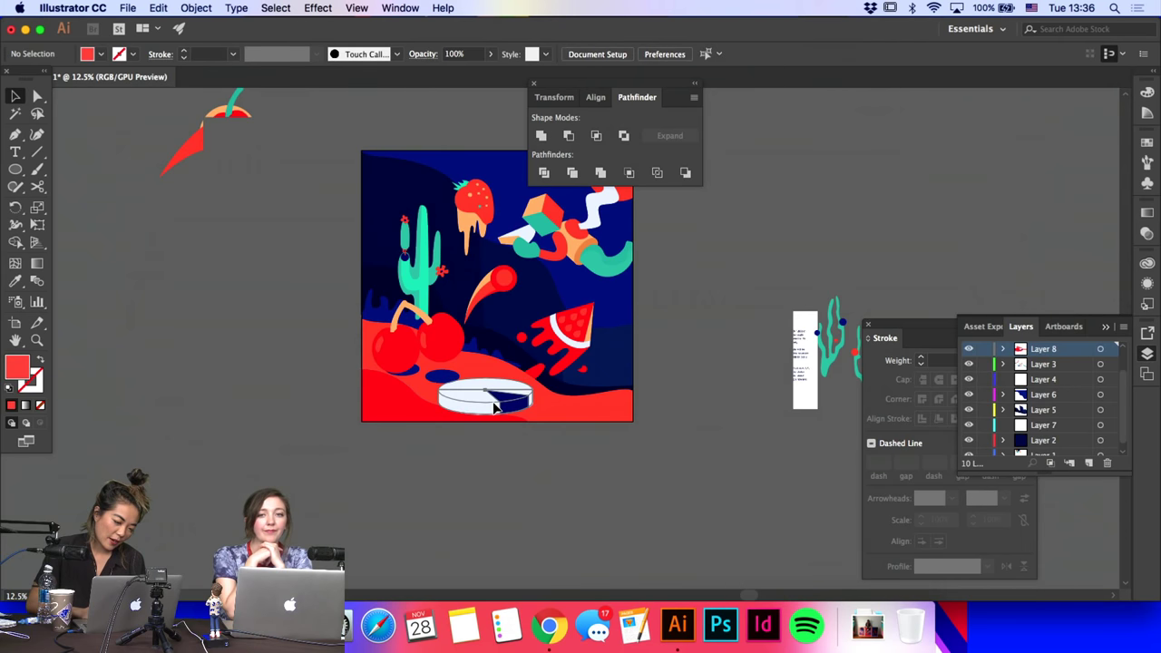
Step: Move the white-and-blue disc back off the artboard onto the pasteboard beside it
{"action": "left_click_drag", "start_coordinate": [495, 408], "coordinate": [227, 410]}
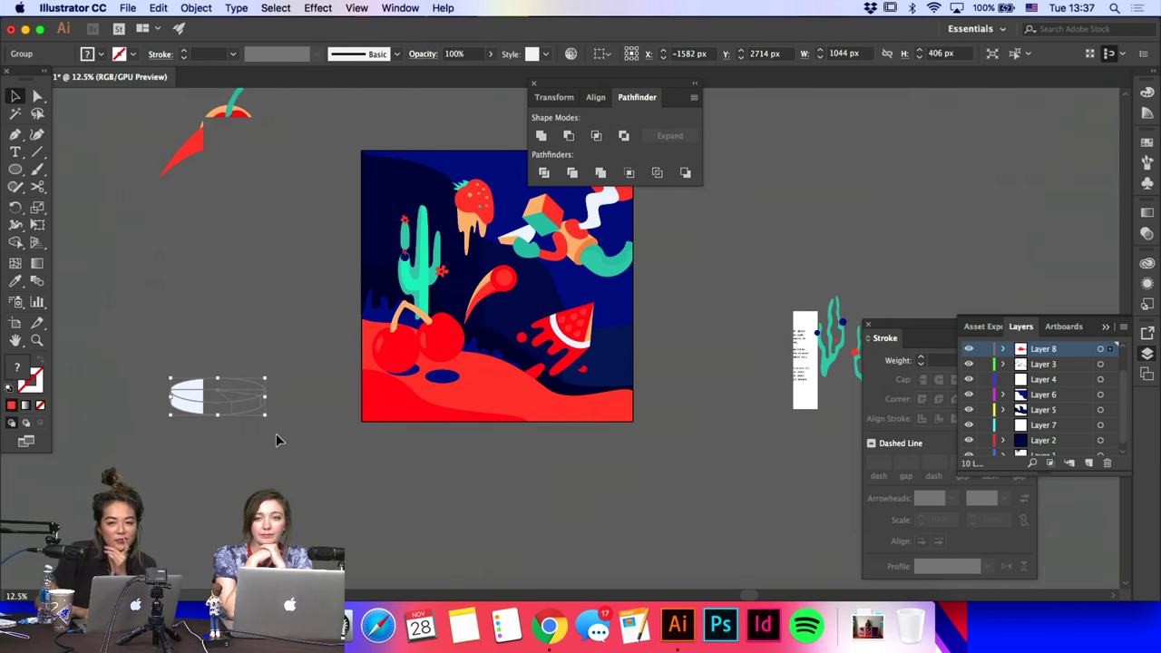
{"action": "left_click", "coordinate": [366, 461]}
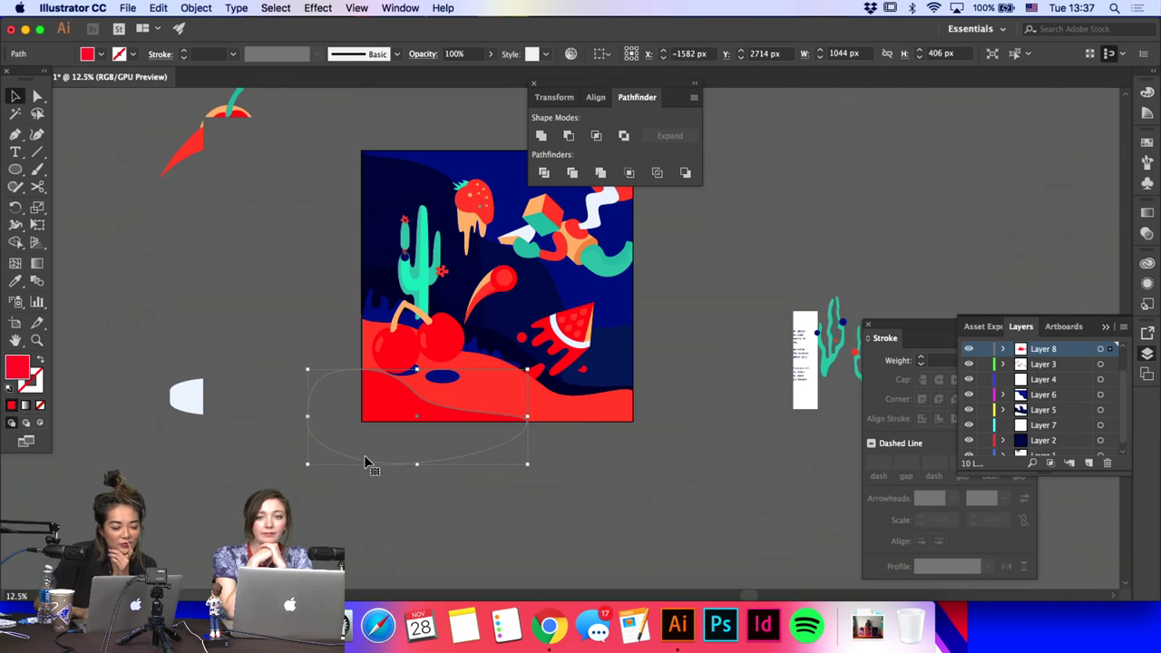
{"action": "left_click_drag", "start_coordinate": [187, 411], "coordinate": [153, 401]}
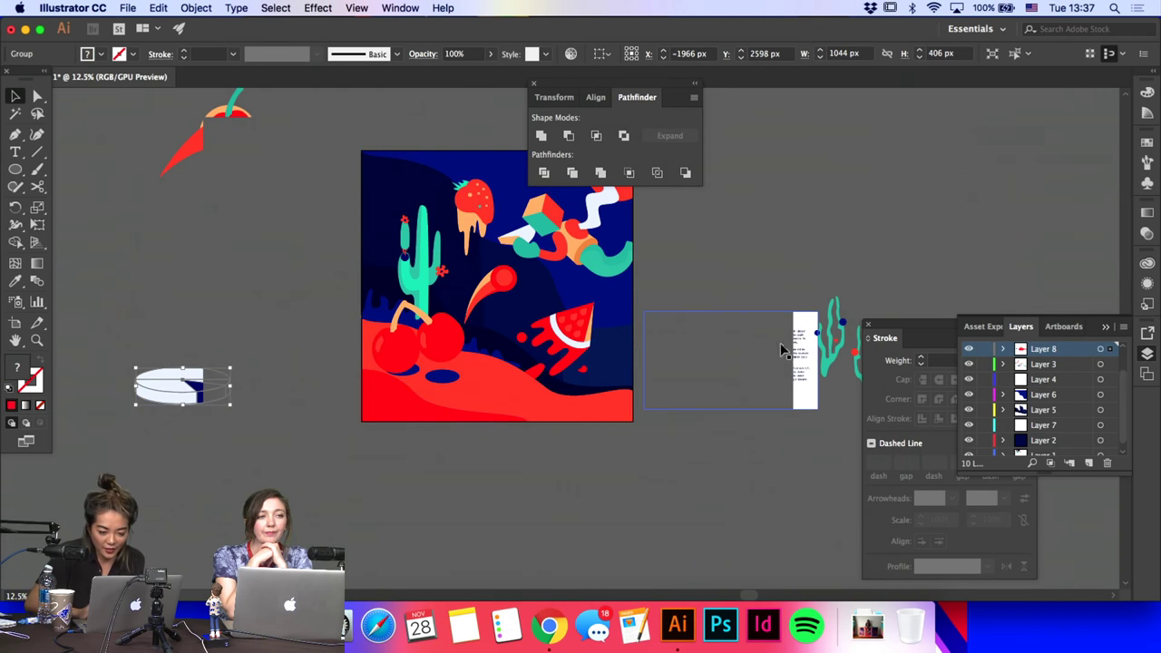
Step: Hide Layer 9 temporarily to reveal the pasteboard artwork, and move one teal seaweed branch onto the artboard's upper edge
{"action": "scroll", "coordinate": [1007, 358], "scroll_direction": "up", "scroll_amount": 2}
{"action": "left_click", "coordinate": [969, 349]}
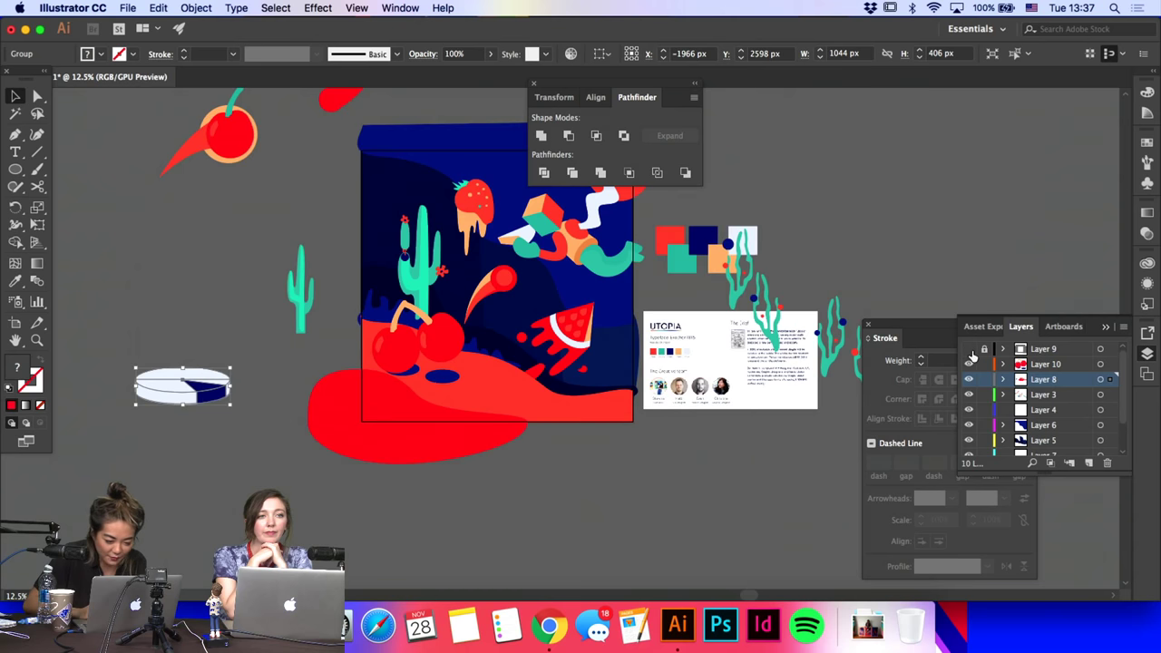
{"action": "scroll", "coordinate": [417, 441], "scroll_direction": "up", "scroll_amount": 5}
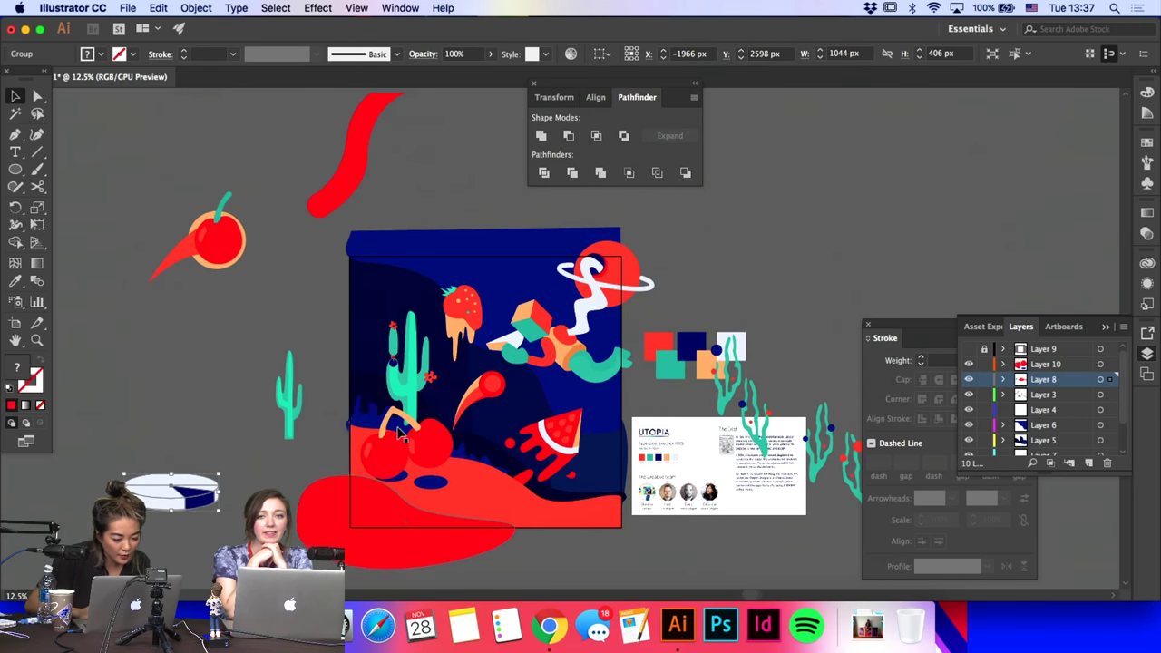
{"action": "left_click", "coordinate": [430, 481]}
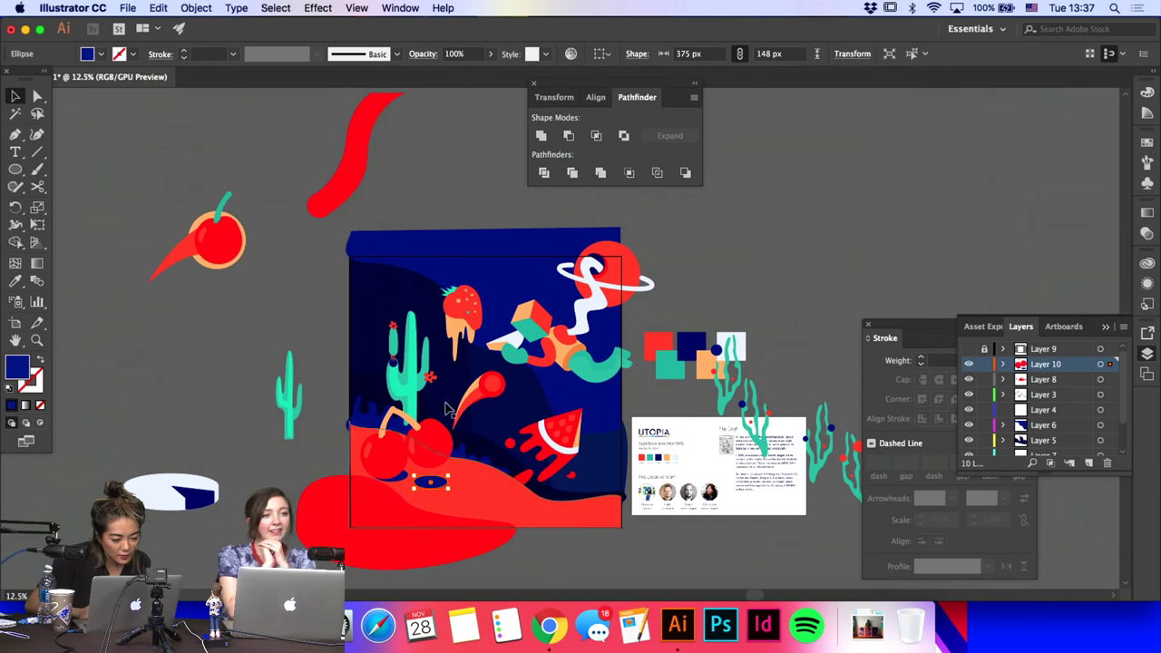
{"action": "left_click", "coordinate": [489, 290]}
{"action": "left_click", "coordinate": [234, 240]}
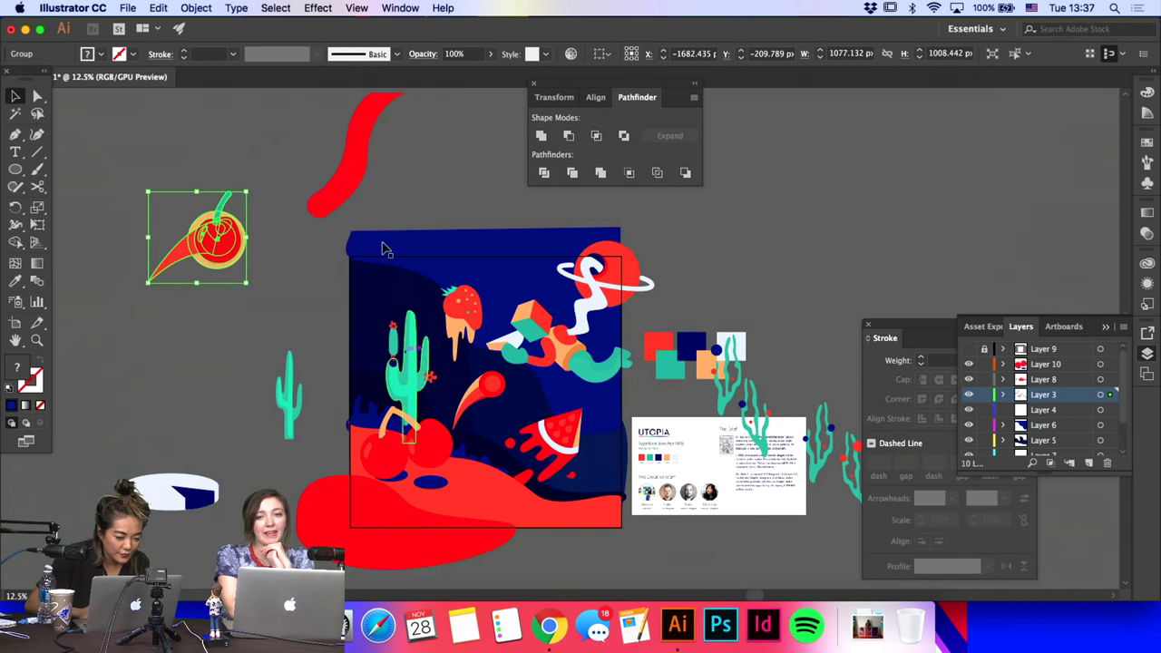
{"action": "left_click", "coordinate": [594, 259]}
{"action": "left_click_drag", "start_coordinate": [730, 367], "coordinate": [509, 265]}
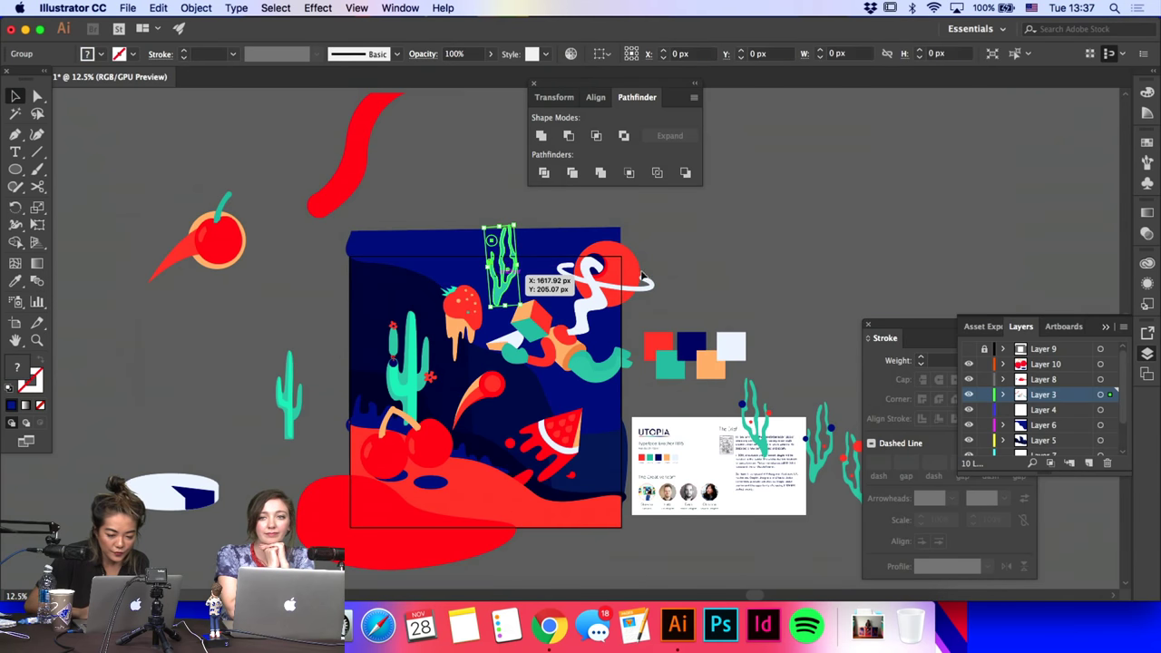
{"action": "left_click", "coordinate": [969, 350]}
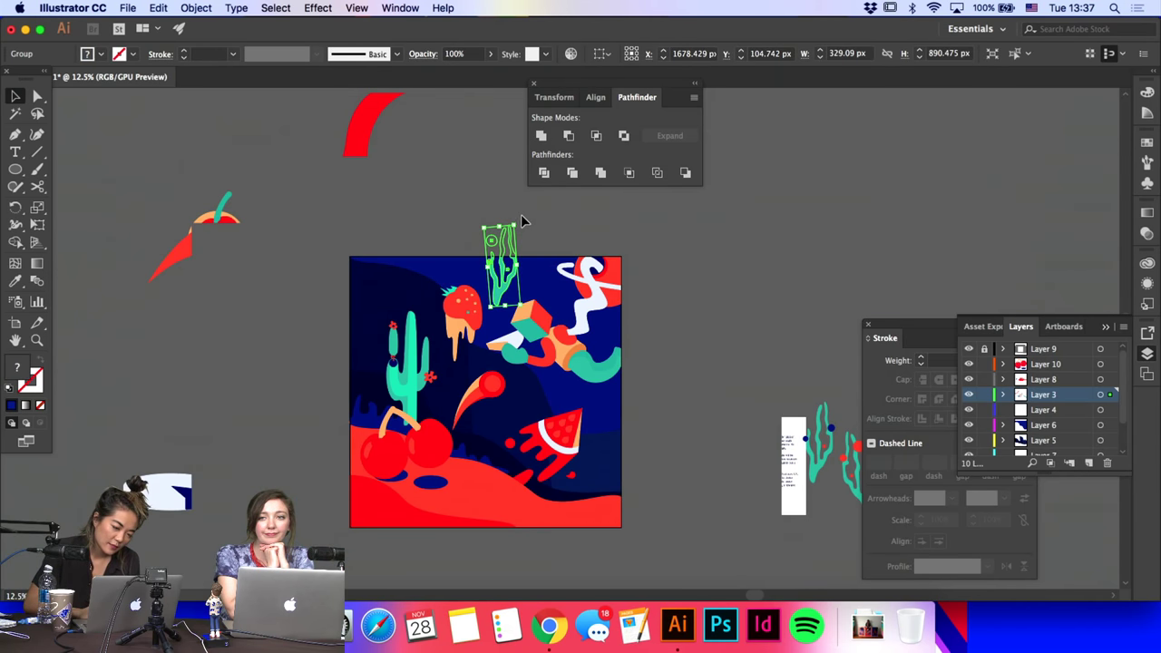
Step: Rotate the seaweed branch until it lies horizontally and place it beneath the flying figure's tail
{"action": "left_click_drag", "start_coordinate": [521, 221], "coordinate": [466, 334]}
{"action": "left_click", "coordinate": [467, 186]}
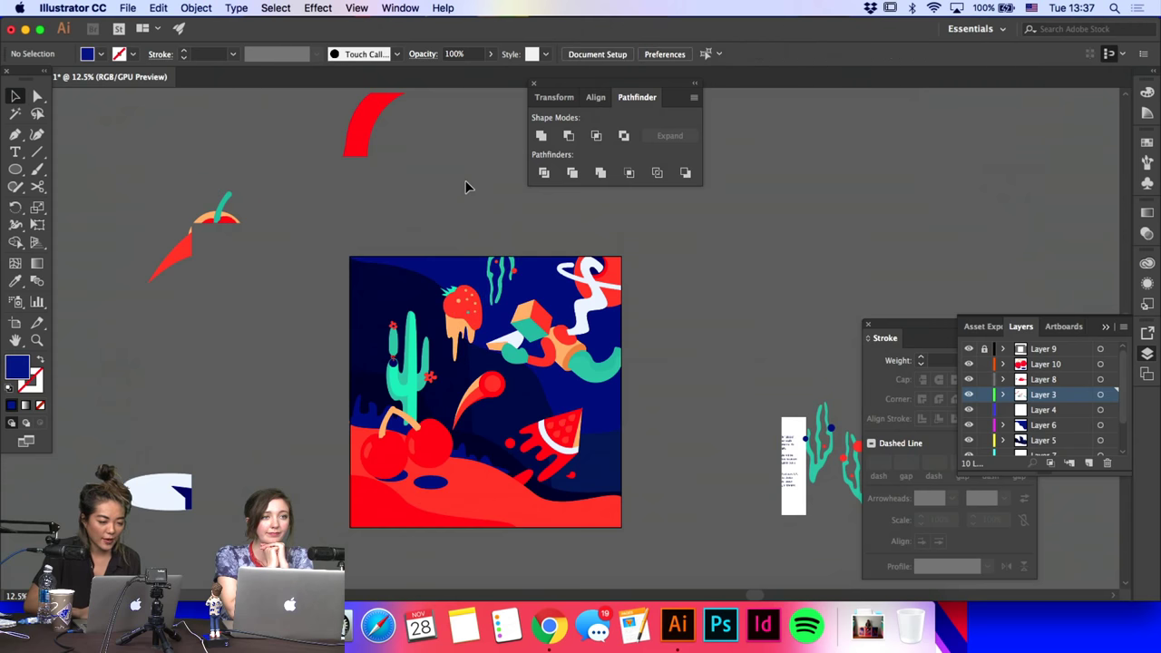
{"action": "left_click_drag", "start_coordinate": [502, 261], "coordinate": [589, 386]}
{"action": "left_click", "coordinate": [685, 381]}
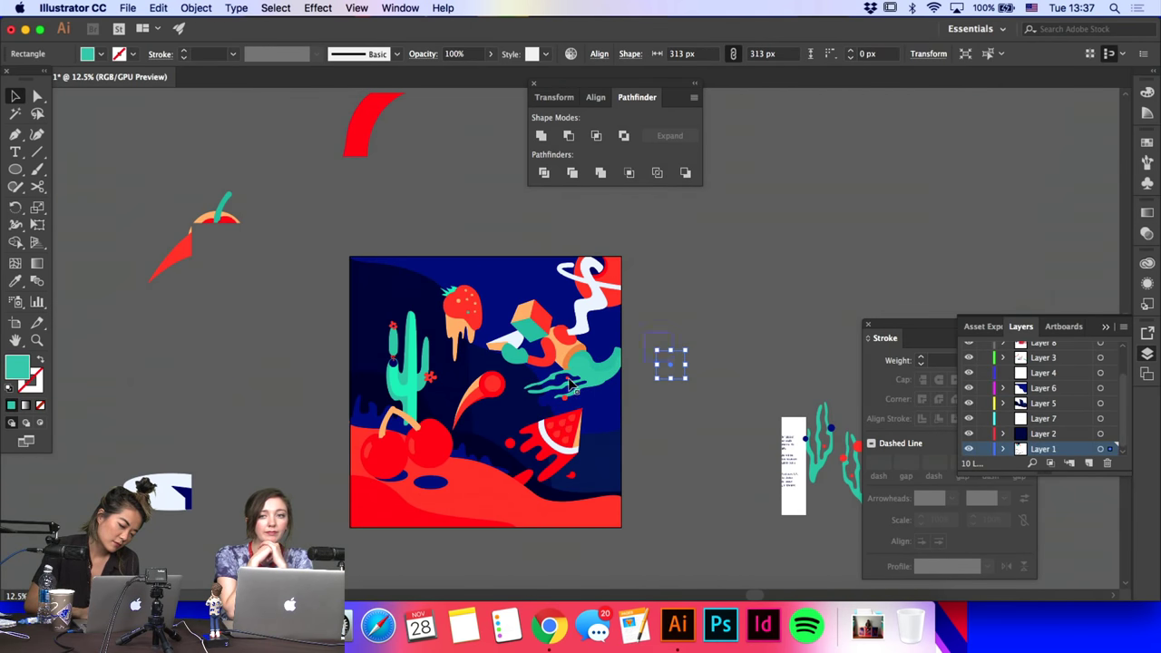
Step: Move the seaweed branch into the upper sky between the strawberry and the planet, and rotate it nearly level
{"action": "left_click_drag", "start_coordinate": [573, 382], "coordinate": [408, 292]}
{"action": "left_click", "coordinate": [447, 196]}
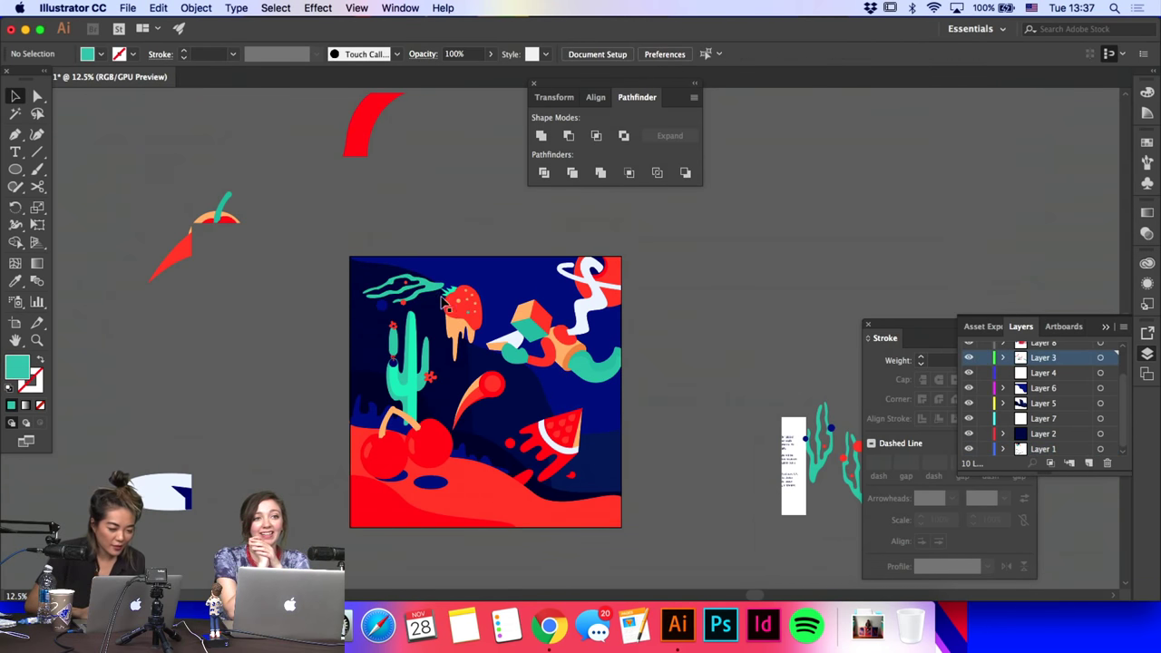
{"action": "left_click", "coordinate": [442, 288]}
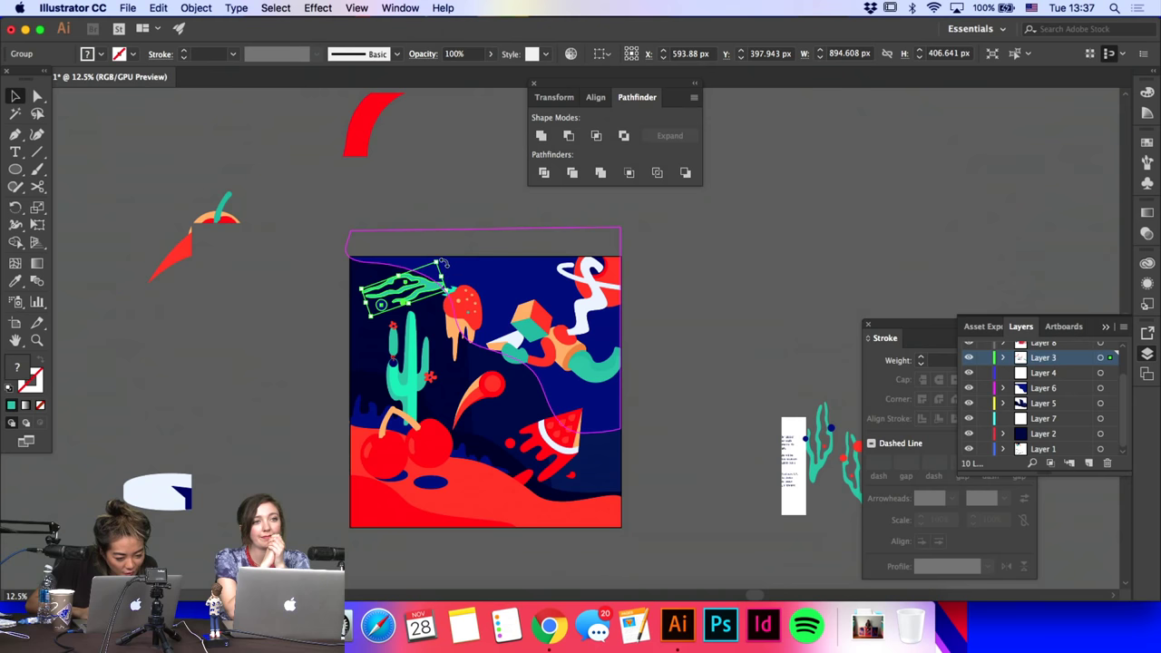
{"action": "left_click_drag", "start_coordinate": [442, 263], "coordinate": [550, 288]}
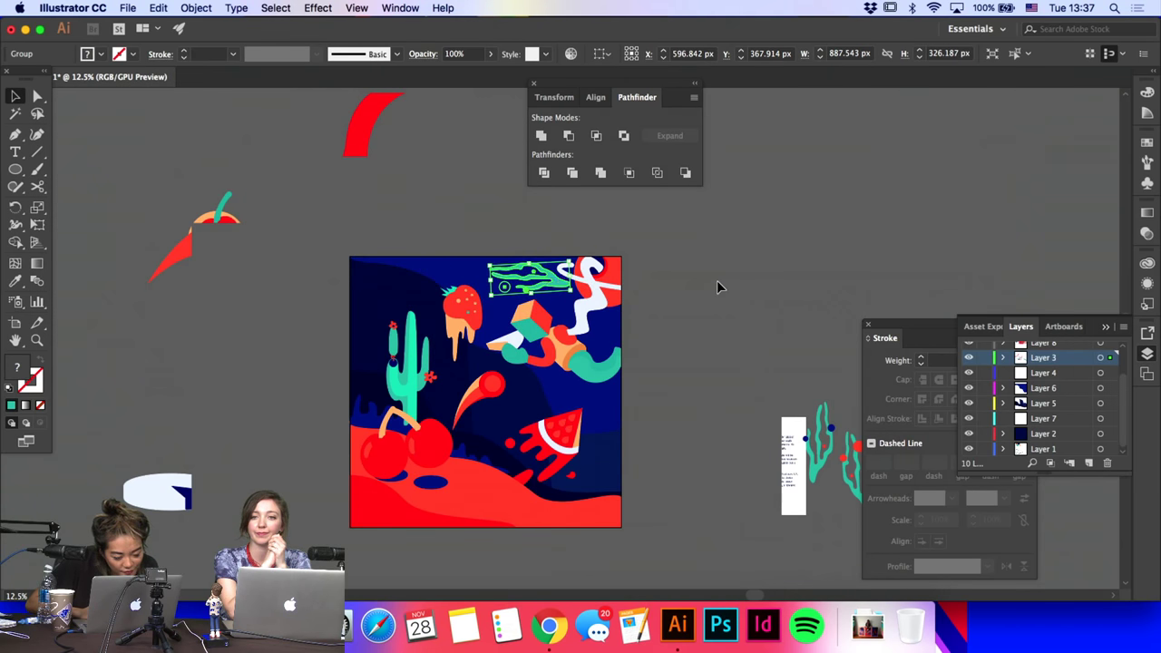
Step: Stretch the base end of the seaweed branch across the red planet by moving its anchor point
{"action": "left_click", "coordinate": [717, 286]}
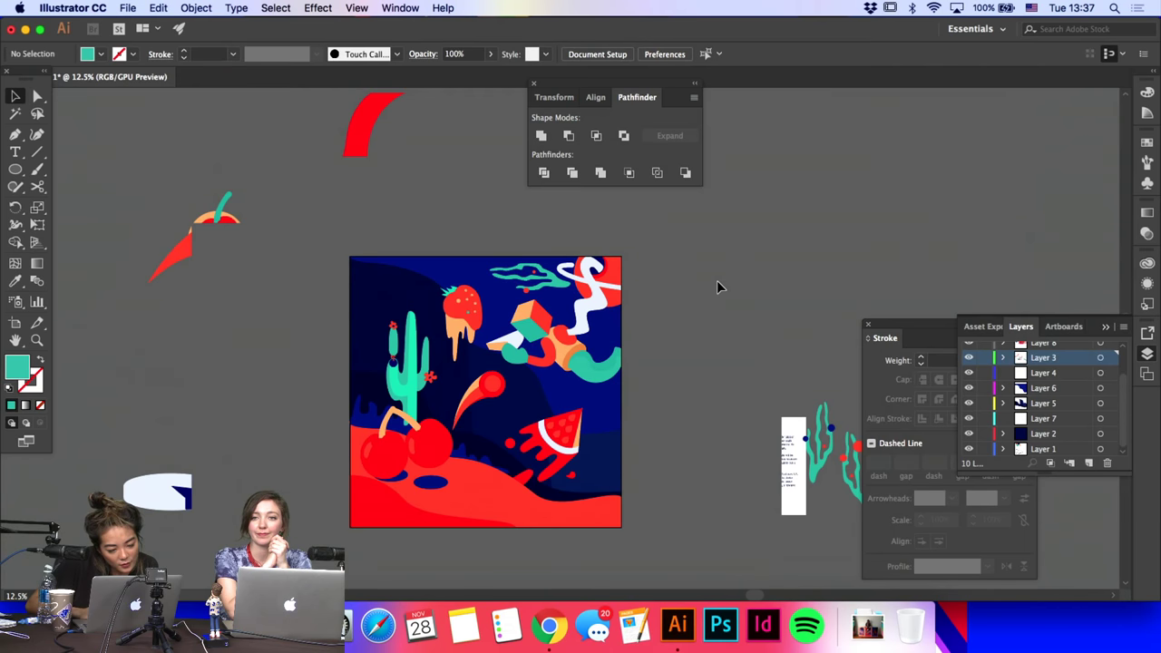
{"action": "key", "text": "a"}
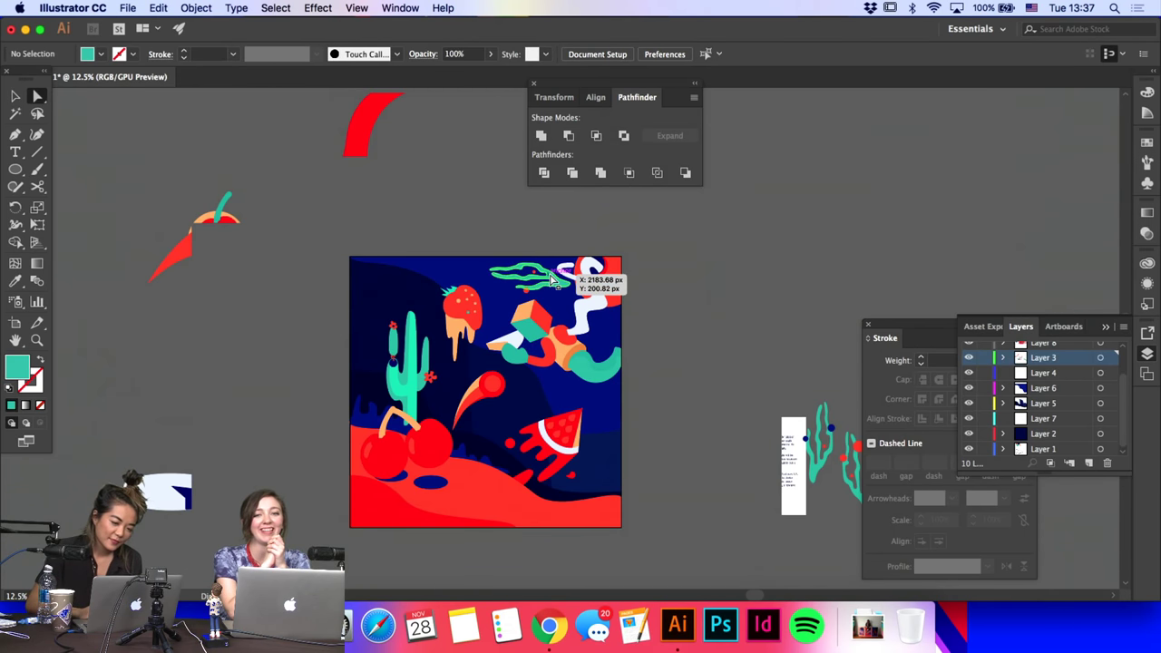
{"action": "left_click", "coordinate": [556, 279]}
{"action": "left_click_drag", "start_coordinate": [556, 279], "coordinate": [609, 289]}
{"action": "left_click", "coordinate": [690, 298]}
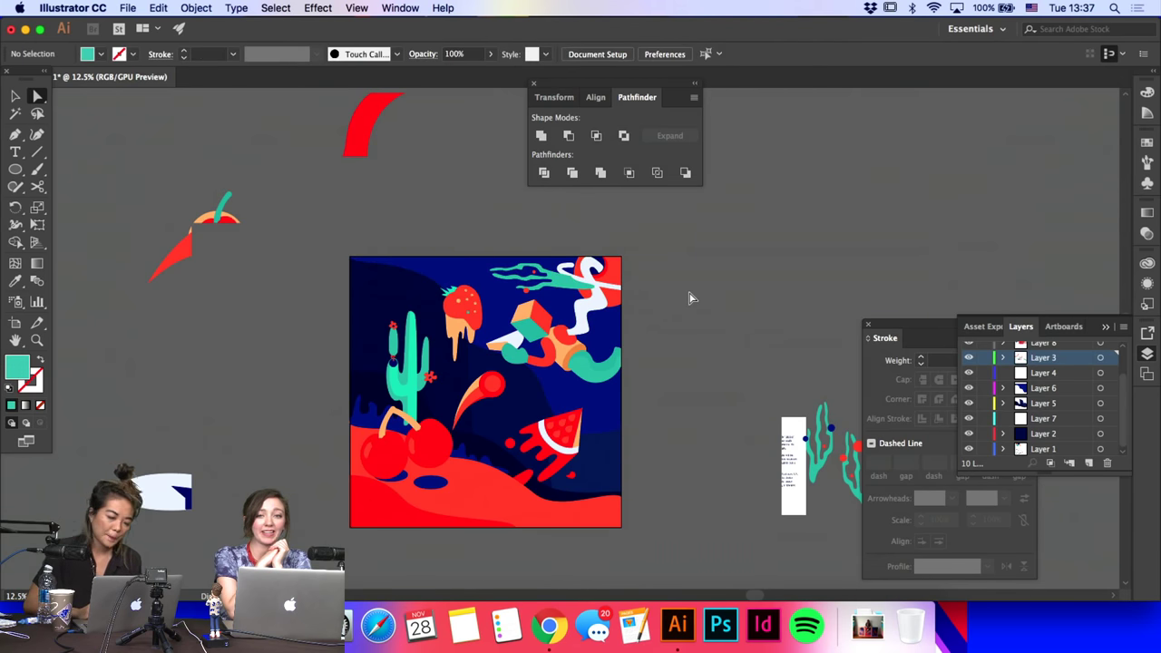
Step: Reshape the upper frond of the seaweed by pulling its anchor points toward the planet, widening the branch there
{"action": "key", "text": "super+equal"}
{"action": "left_click", "coordinate": [539, 247]}
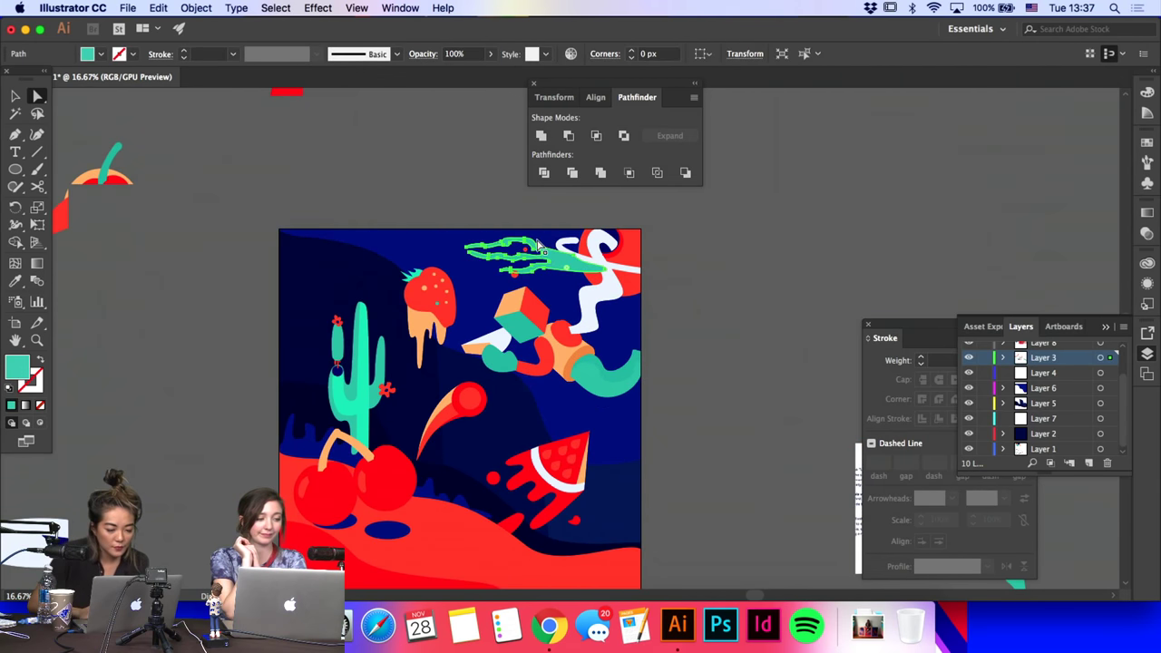
{"action": "left_click", "coordinate": [540, 247]}
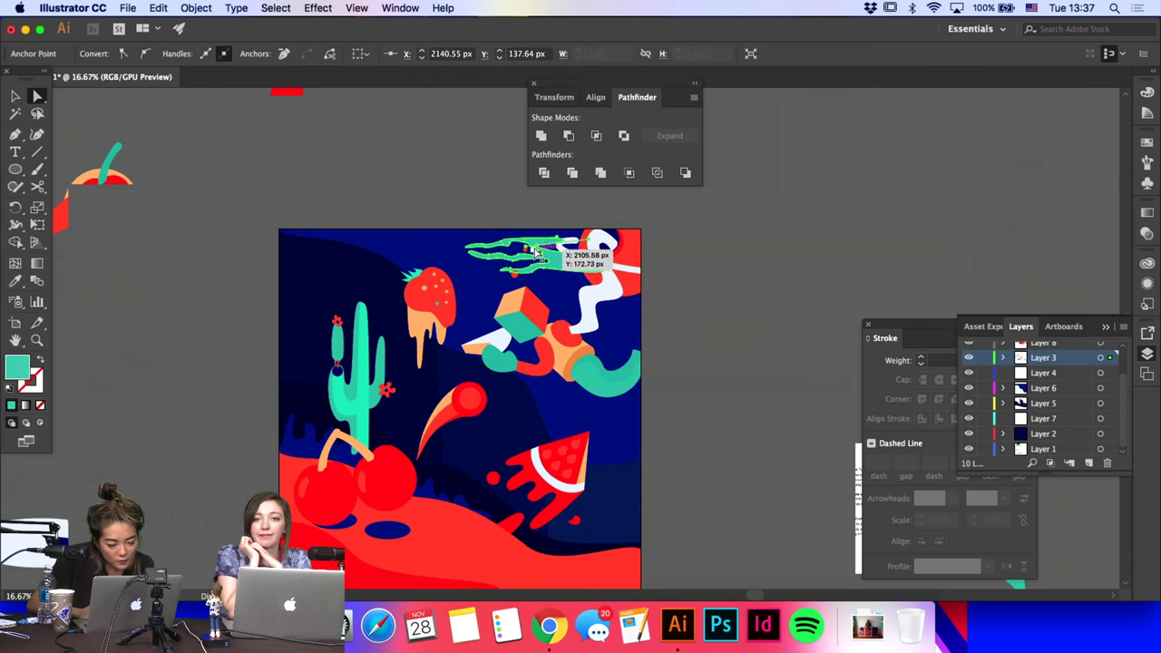
{"action": "left_click_drag", "start_coordinate": [539, 247], "coordinate": [673, 262]}
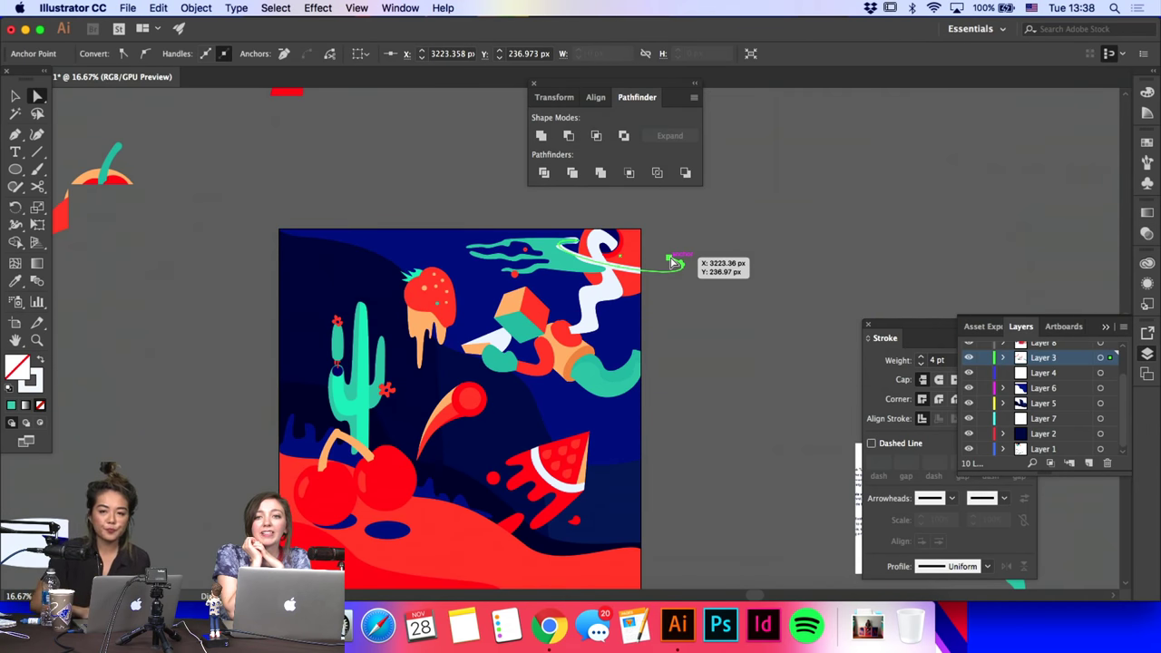
{"action": "left_click", "coordinate": [693, 345]}
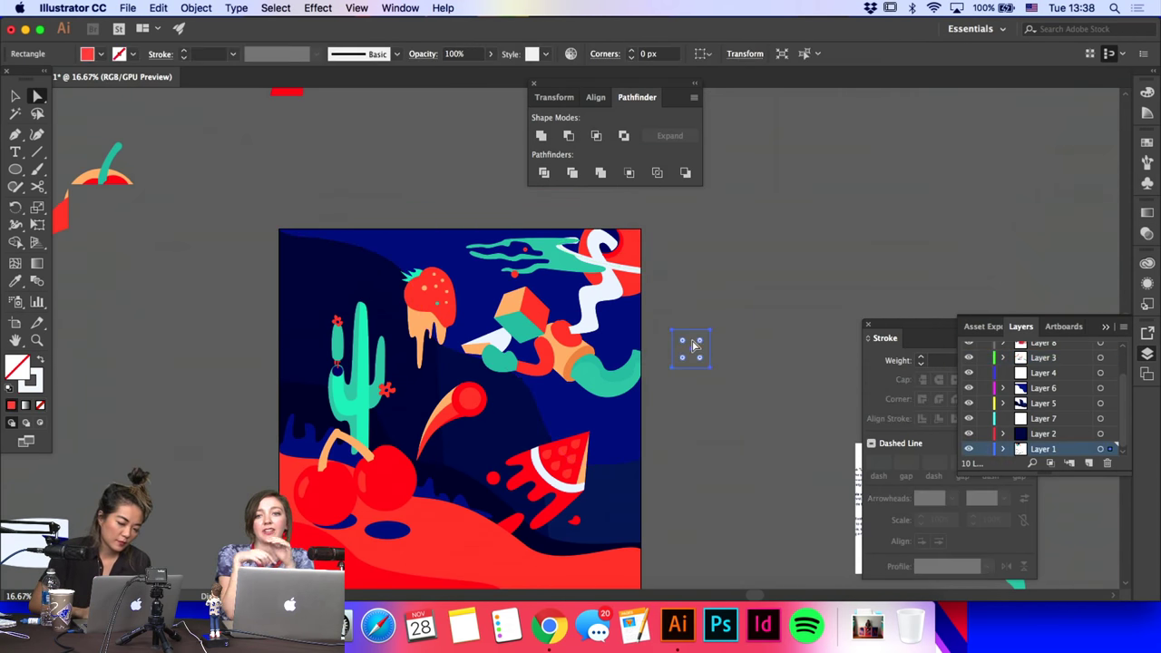
{"action": "left_click", "coordinate": [559, 272]}
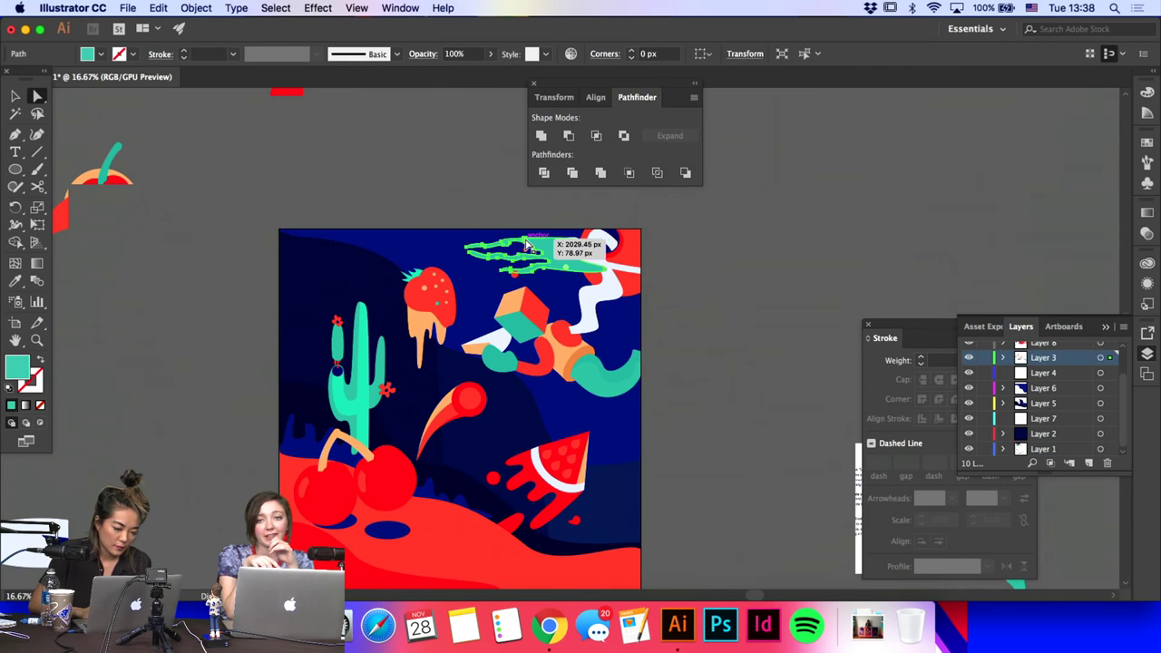
{"action": "mouse_move", "coordinate": [531, 239]}
{"action": "left_mouse_down"}
{"action": "mouse_move", "coordinate": [544, 241]}
{"action": "mouse_move", "coordinate": [527, 243]}
{"action": "left_mouse_up"}
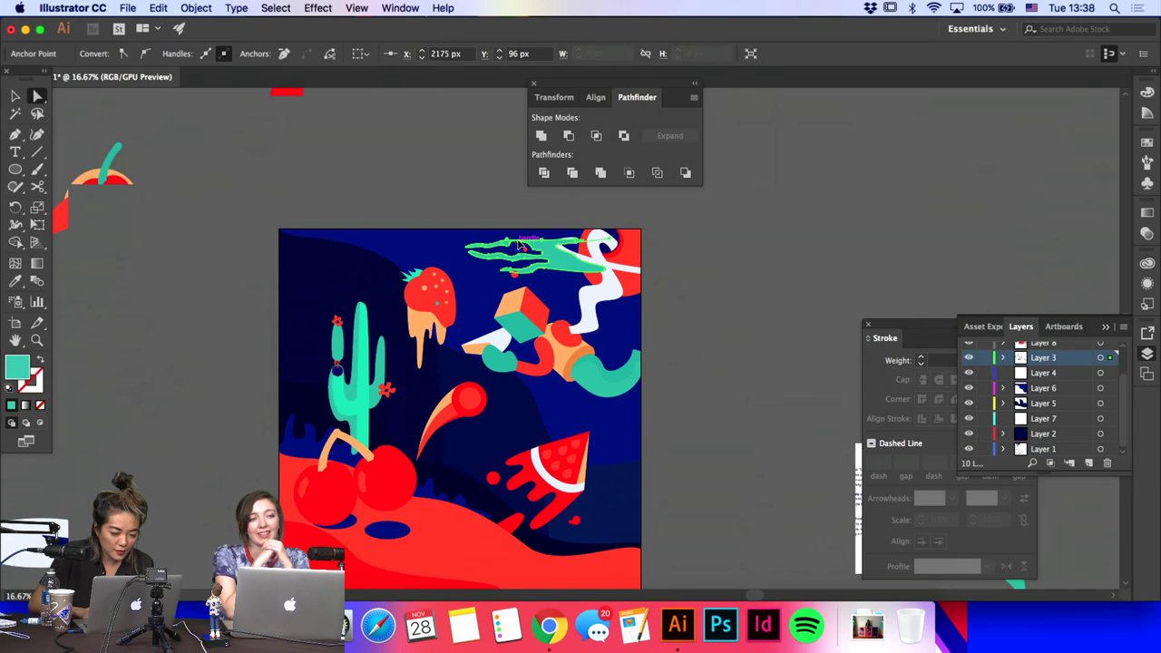
Step: Try recolouring the seaweed branch with the white of the ribbon using the Eyedropper, and undo it
{"action": "left_click", "coordinate": [15, 281]}
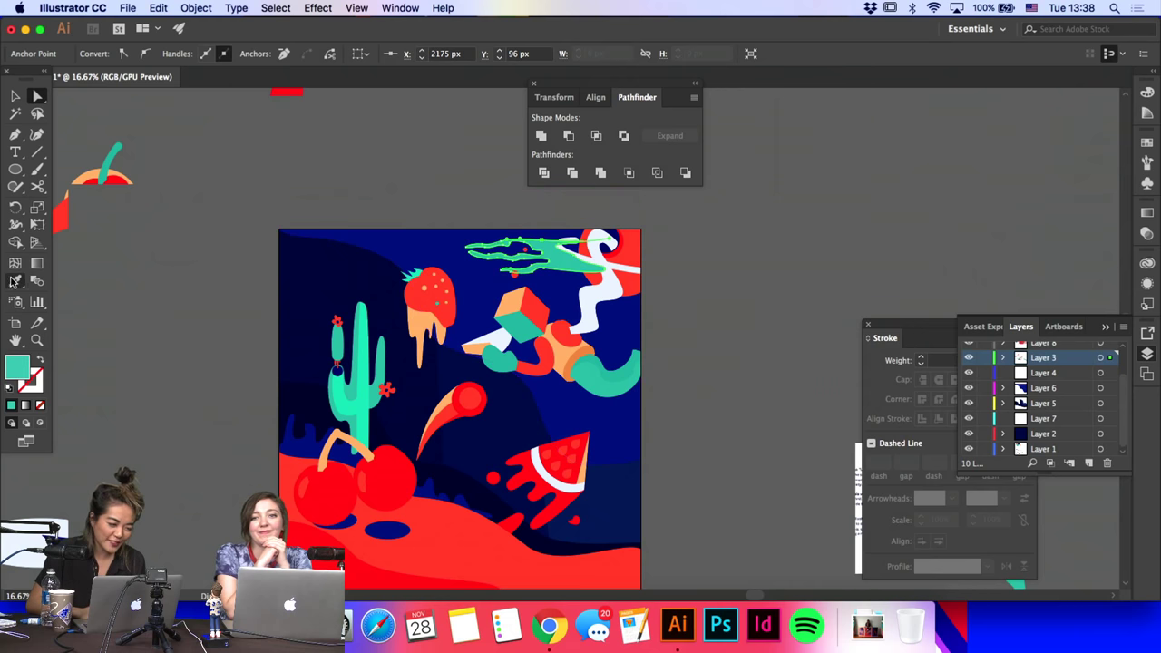
{"action": "left_click", "coordinate": [594, 295]}
{"action": "left_click", "coordinate": [724, 268], "text": "super"}
{"action": "left_click", "coordinate": [723, 268]}
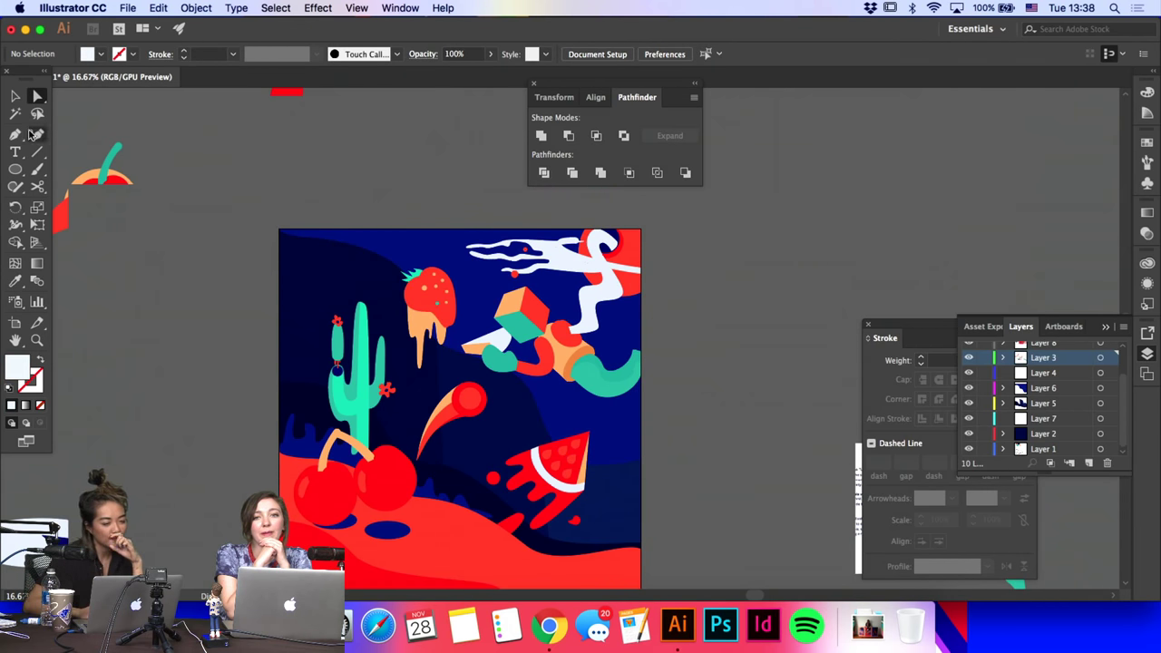
{"action": "key", "text": "super+z"}
{"action": "left_click", "coordinate": [14, 97]}
{"action": "left_click", "coordinate": [358, 208]}
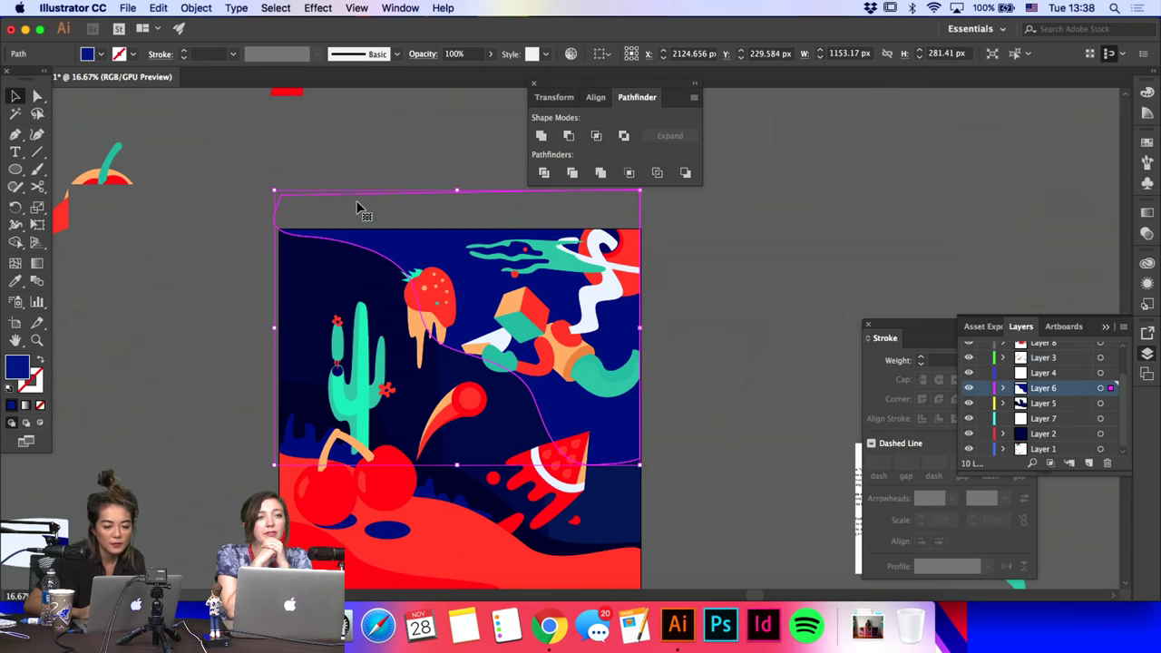
{"action": "left_click", "coordinate": [422, 147]}
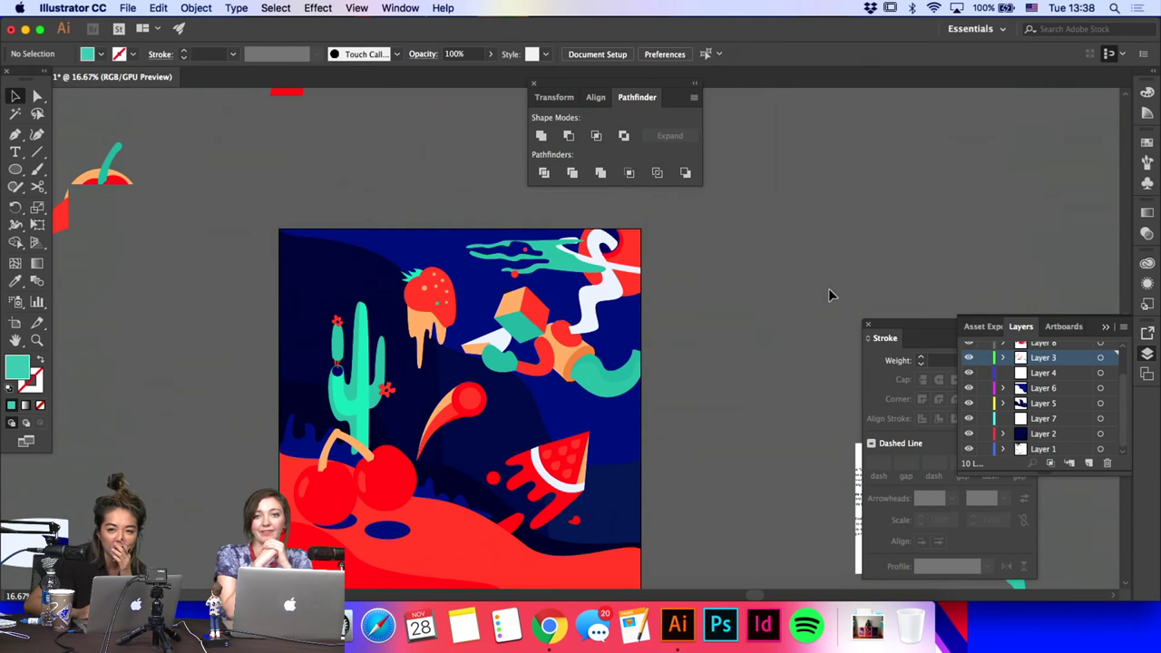
{"action": "scroll", "coordinate": [1002, 366], "scroll_direction": "up", "scroll_amount": 3}
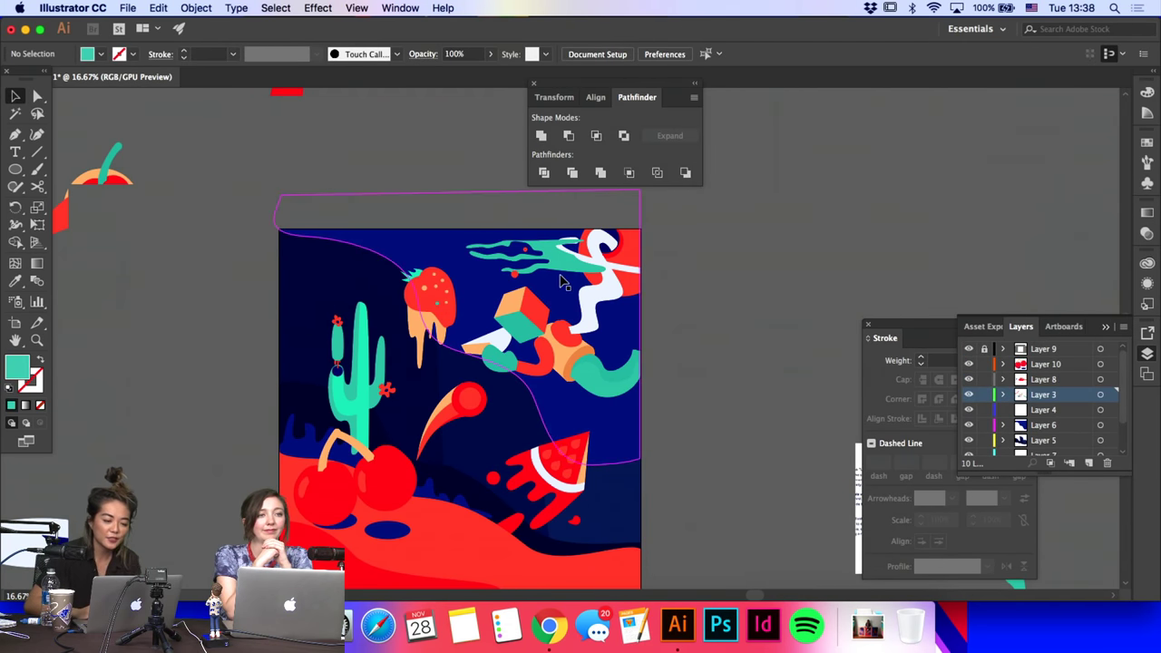
{"action": "left_click", "coordinate": [550, 266]}
{"action": "left_click", "coordinate": [428, 155]}
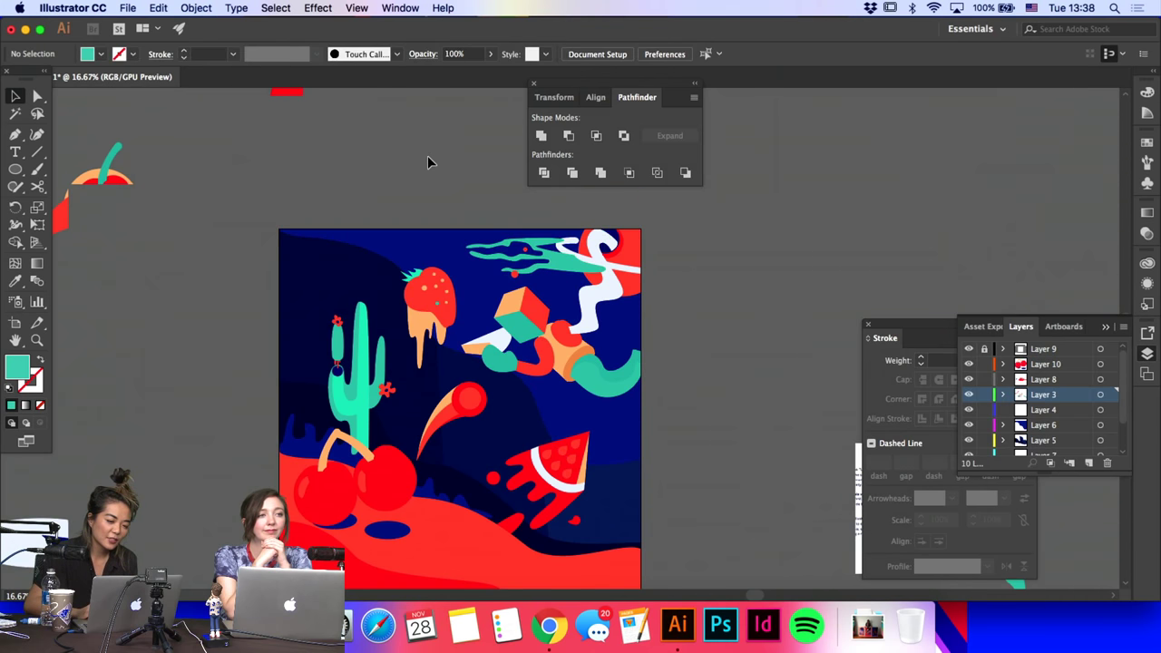
{"action": "left_click", "coordinate": [536, 197]}
{"action": "key", "text": "a"}
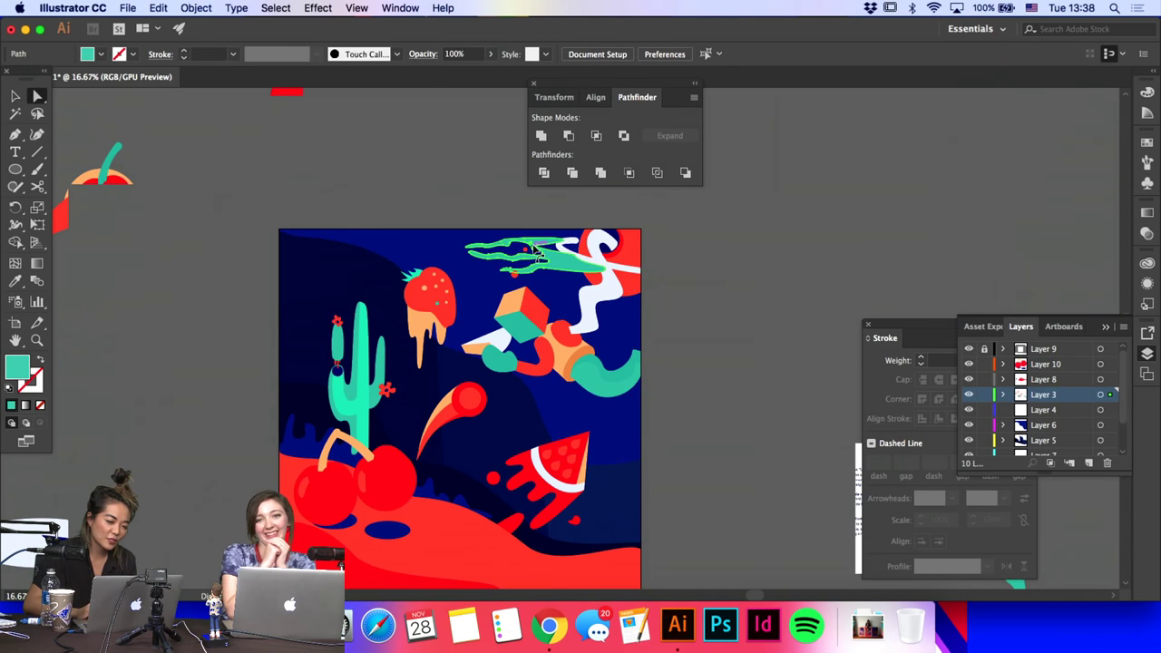
{"action": "left_click", "coordinate": [535, 237]}
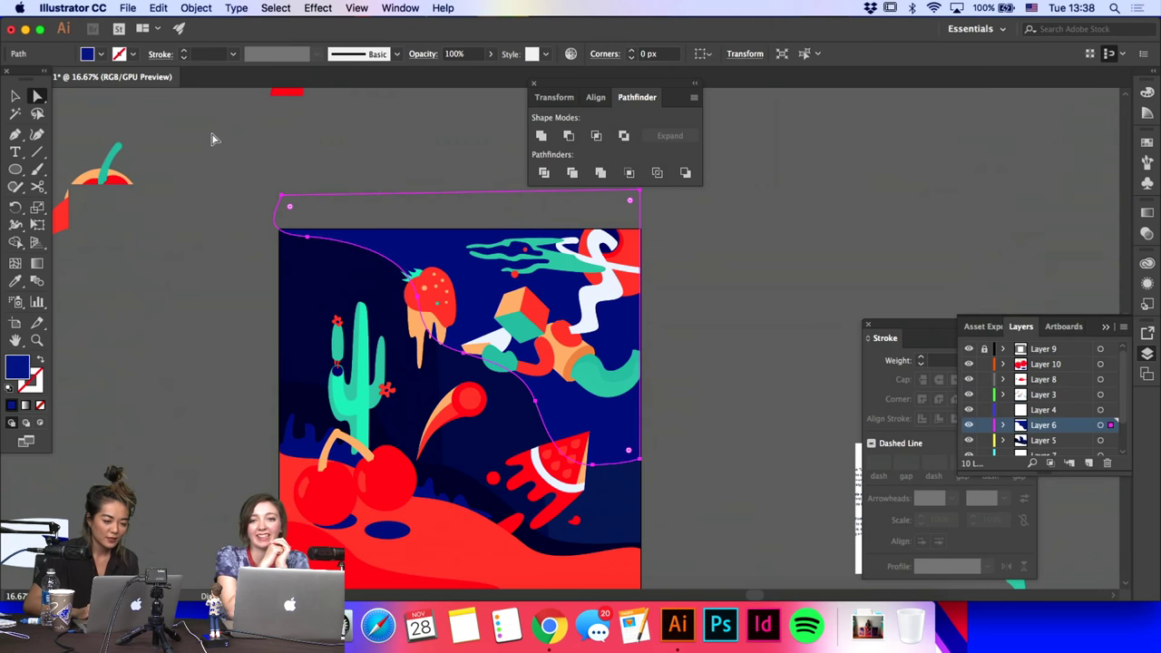
Step: Move the seaweed branch toward the planet, behind the planet and white ribbon, and nudge it up near the artboard's upper edge
{"action": "left_click", "coordinate": [15, 98]}
{"action": "mouse_move", "coordinate": [541, 260]}
{"action": "left_mouse_down"}
{"action": "mouse_move", "coordinate": [635, 300]}
{"action": "mouse_move", "coordinate": [596, 281]}
{"action": "left_mouse_up"}
{"action": "key", "text": "super"}
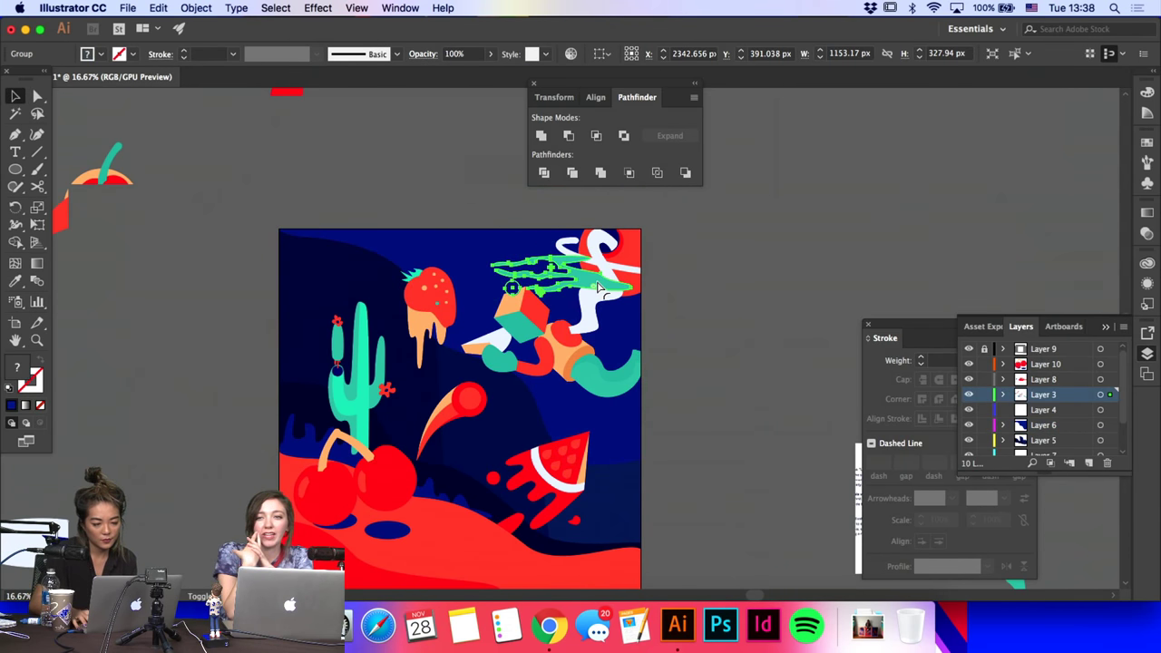
{"action": "key", "text": "a"}
{"action": "key", "text": "shift+Right"}
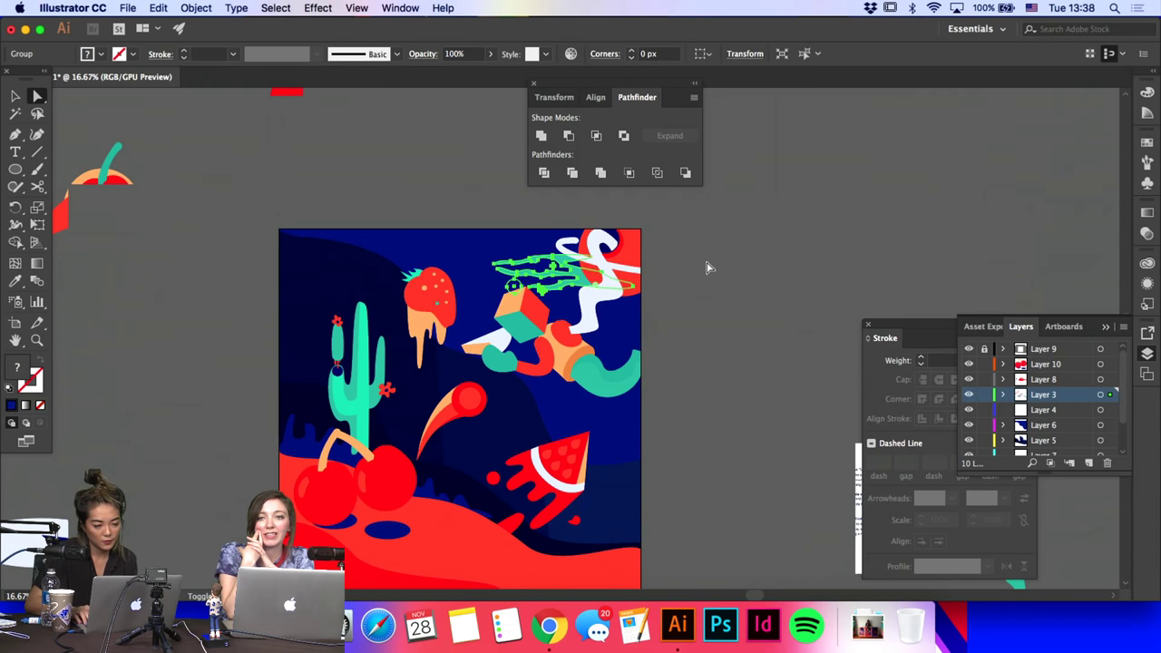
{"action": "key", "text": "shift+Up"}
{"action": "key", "text": "shift+Up"}
{"action": "key", "text": "shift+Up"}
{"action": "key", "text": "shift+Up"}
{"action": "key", "text": "shift+Up"}
{"action": "key", "text": "shift+Up"}
{"action": "key", "text": "shift+Up"}
{"action": "key", "text": "shift+Up"}
{"action": "left_click", "coordinate": [759, 283]}
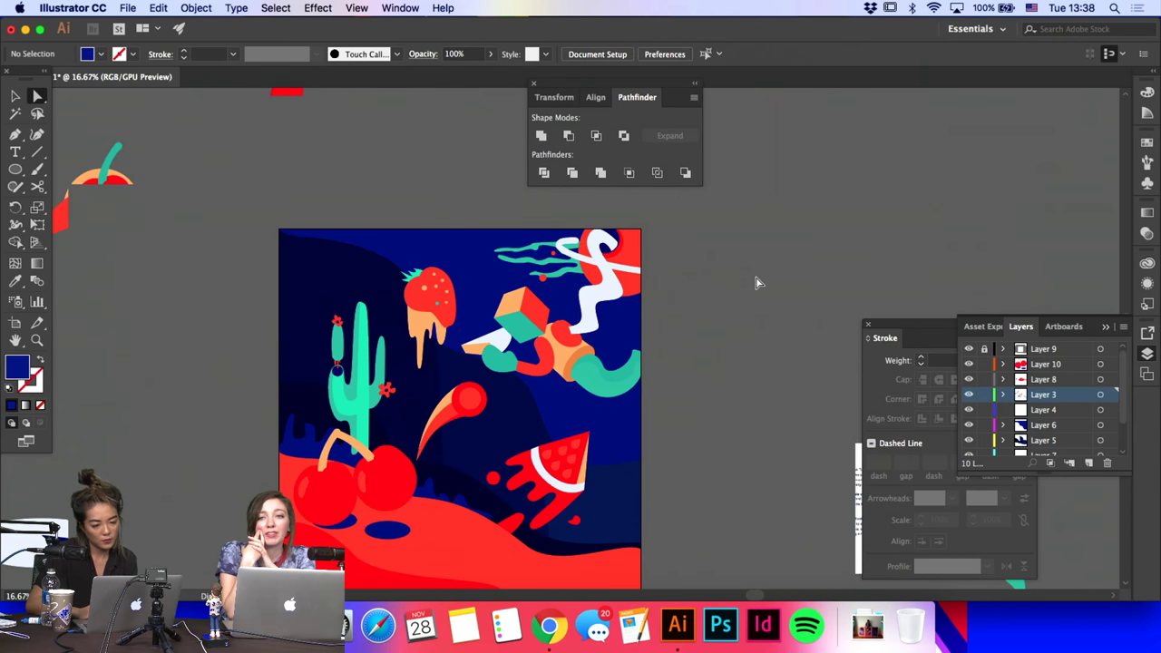
Step: Delete an anchor point at the outer tip of the seaweed's middle frond
{"action": "left_click", "coordinate": [509, 258]}
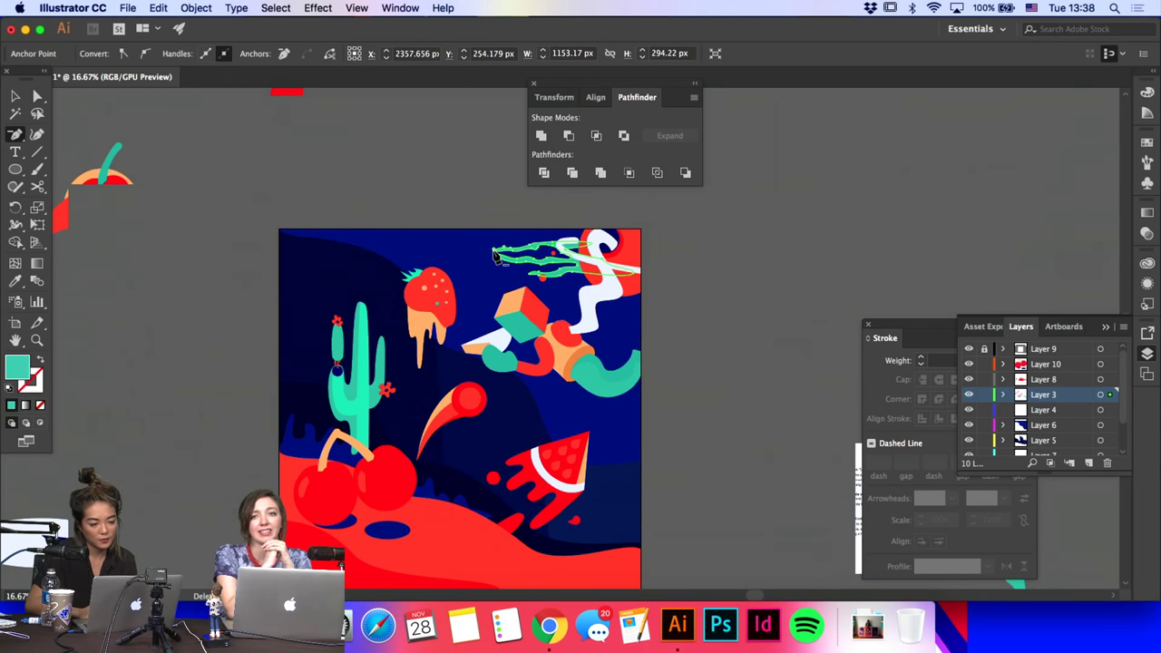
{"action": "left_click", "coordinate": [505, 257]}
{"action": "left_click", "coordinate": [506, 216]}
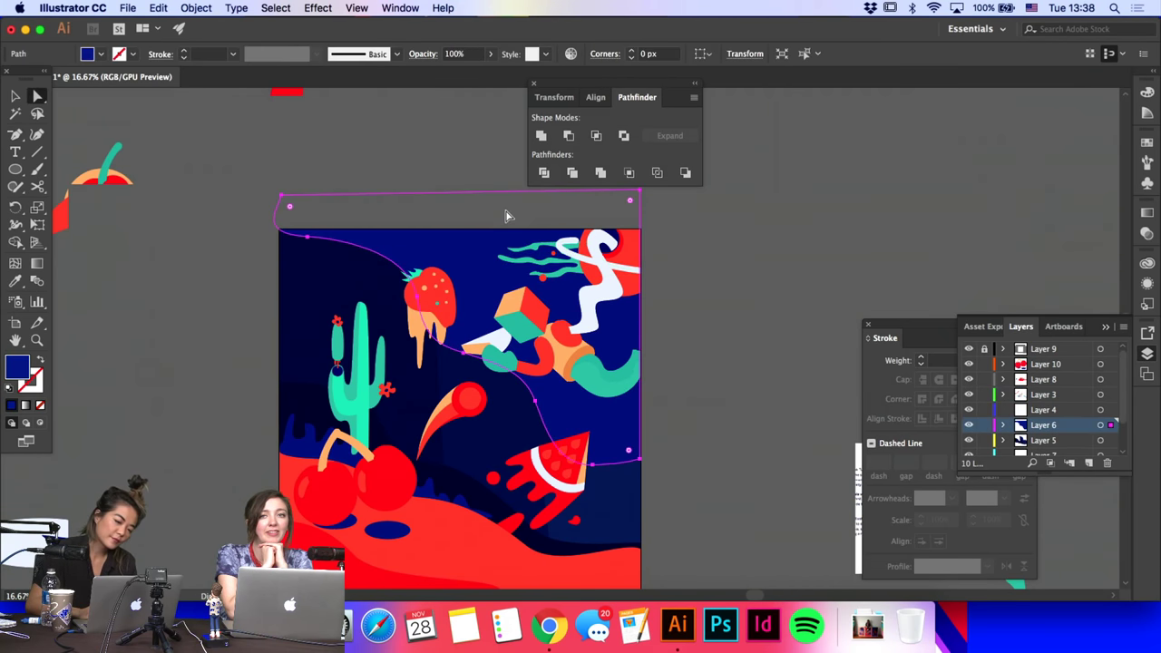
Step: Move the seaweed branch off the artboard onto the pasteboard beside it
{"action": "left_click", "coordinate": [17, 96]}
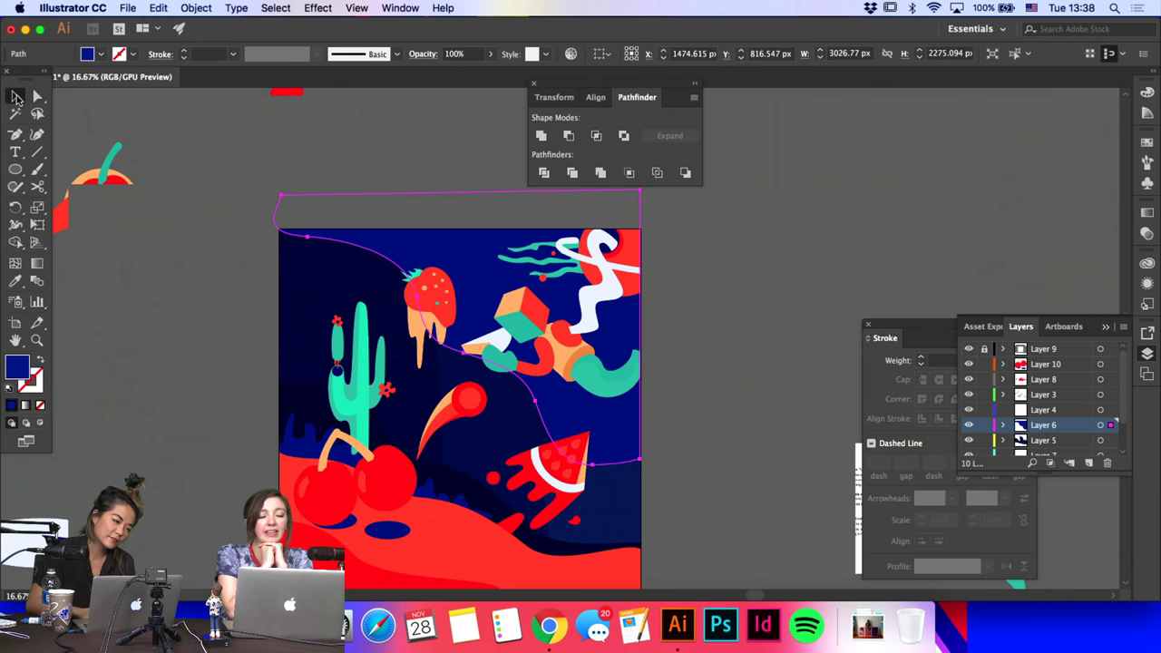
{"action": "left_click_drag", "start_coordinate": [594, 280], "coordinate": [808, 311]}
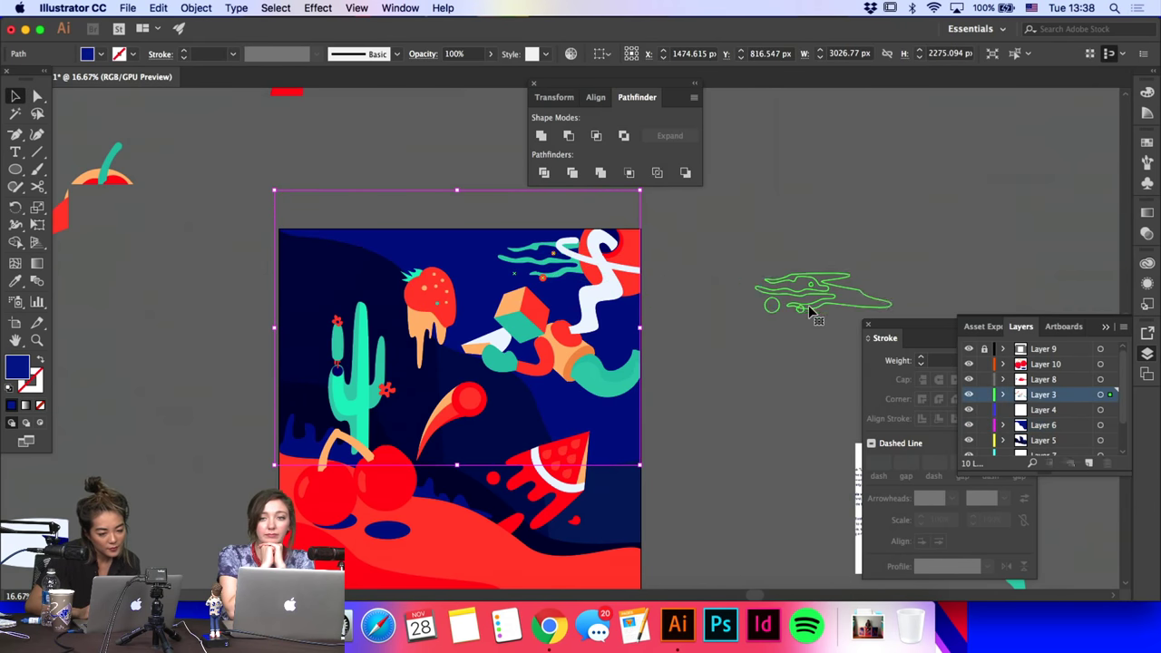
{"action": "left_click", "coordinate": [829, 221]}
Step: Move the dripping strawberry up and to the left, closer to the cactus top
{"action": "left_click", "coordinate": [436, 340]}
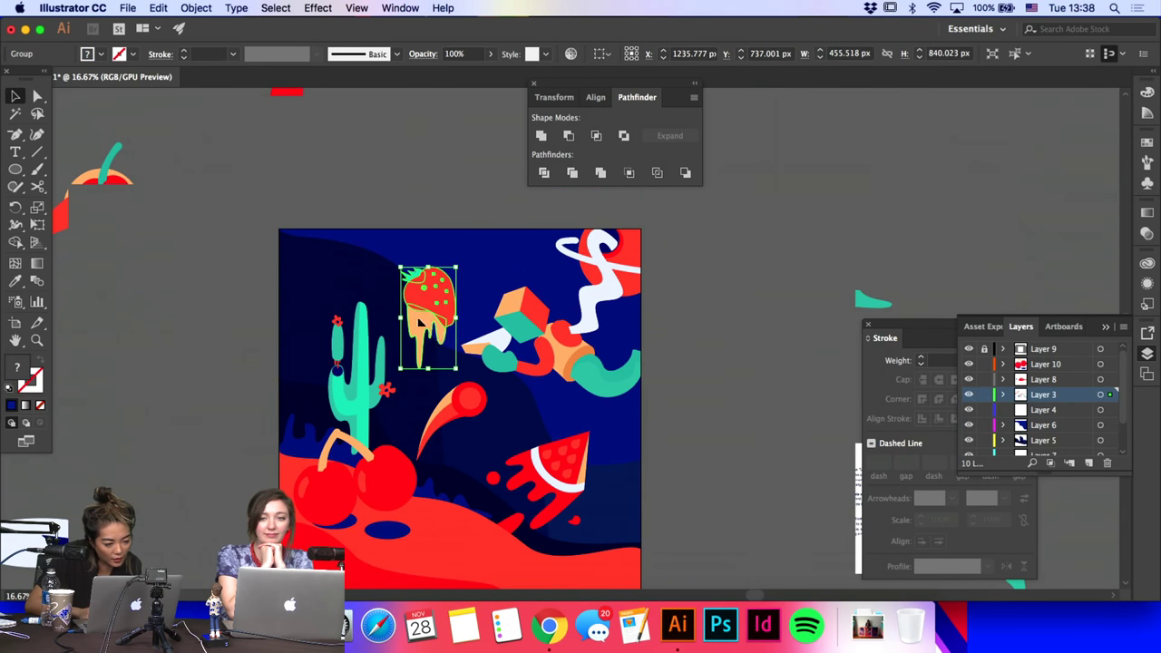
{"action": "left_click_drag", "start_coordinate": [436, 340], "coordinate": [421, 306]}
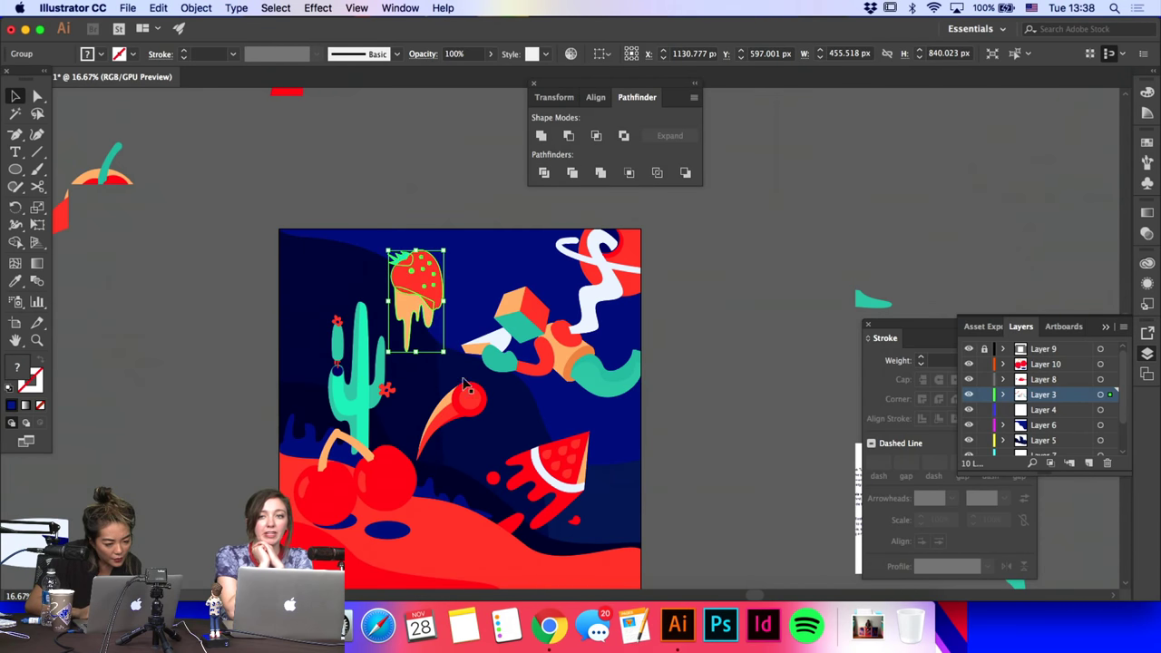
{"action": "left_click", "coordinate": [468, 395]}
{"action": "left_click", "coordinate": [139, 201]}
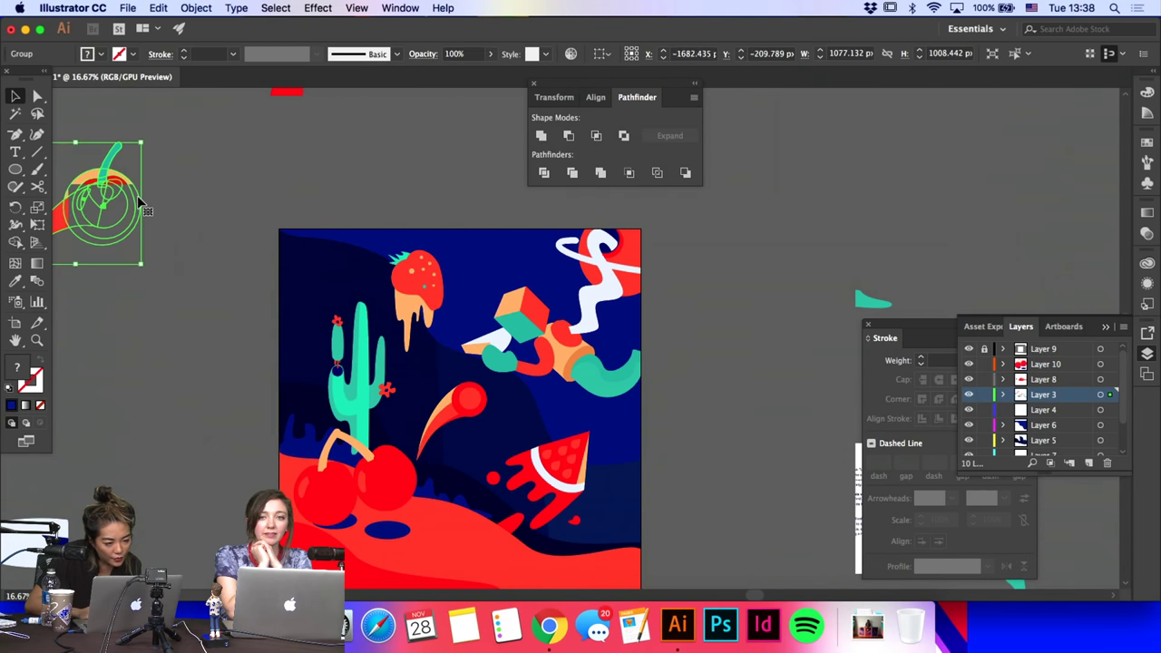
Step: Shift the flying figure slightly left and down in the sky below the planet
{"action": "scroll", "coordinate": [158, 202], "scroll_direction": "up", "scroll_amount": 3}
{"action": "left_click", "coordinate": [496, 482]}
{"action": "left_click", "coordinate": [497, 484]}
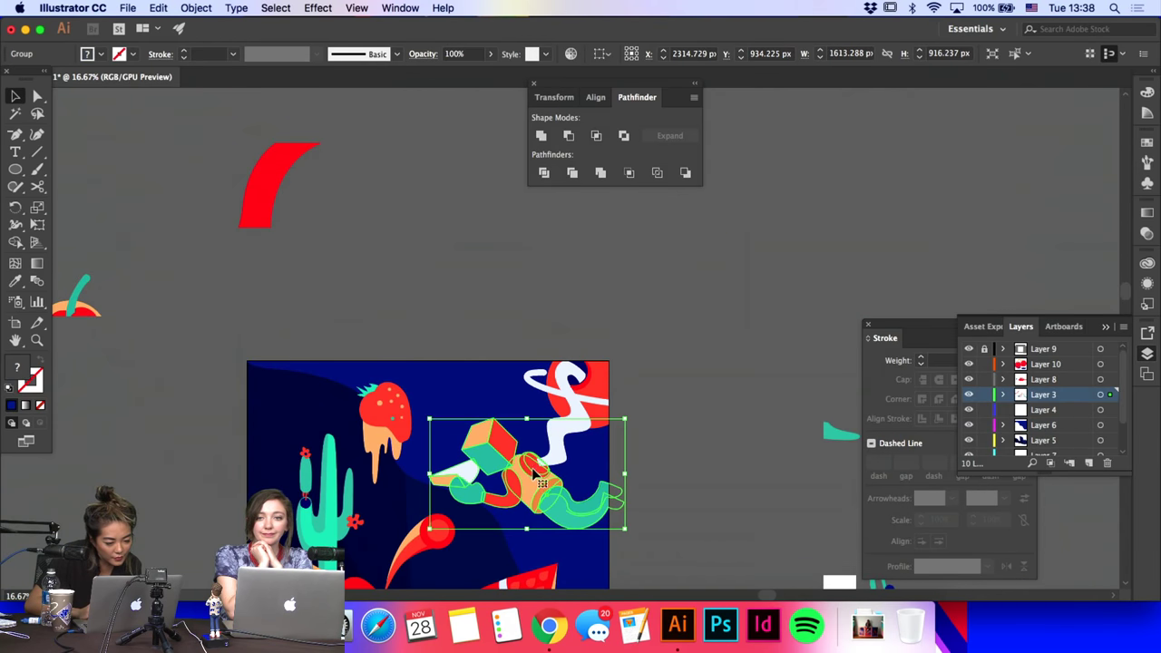
{"action": "left_click_drag", "start_coordinate": [529, 479], "coordinate": [523, 487]}
Step: Extend the lower end of the planet's white ribbon to the flying figure's back and adjust its curve
{"action": "left_click", "coordinate": [563, 448]}
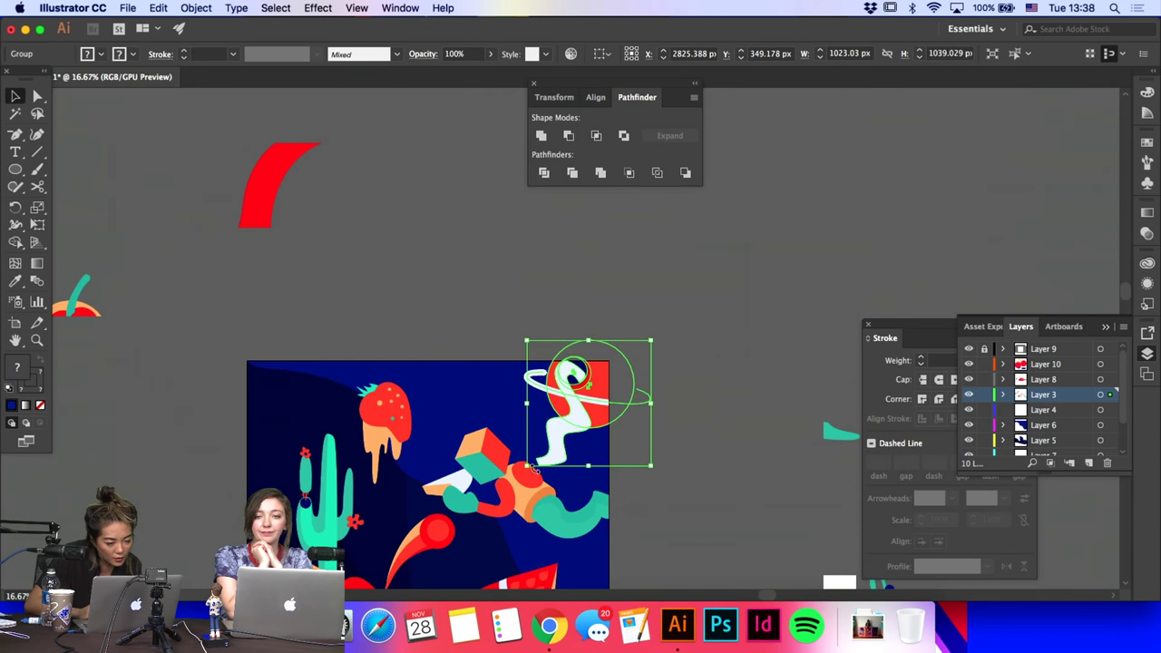
{"action": "key", "text": "a"}
{"action": "left_click", "coordinate": [535, 463]}
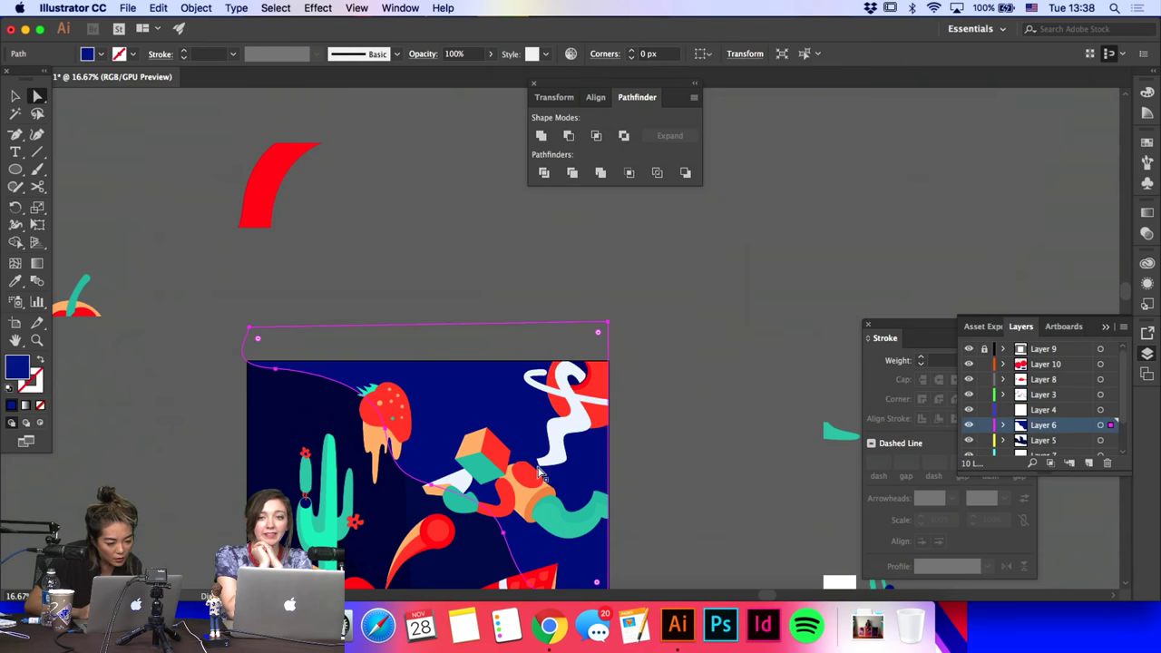
{"action": "left_click", "coordinate": [540, 465]}
{"action": "left_click", "coordinate": [537, 460]}
{"action": "left_click_drag", "start_coordinate": [523, 469], "coordinate": [527, 470]}
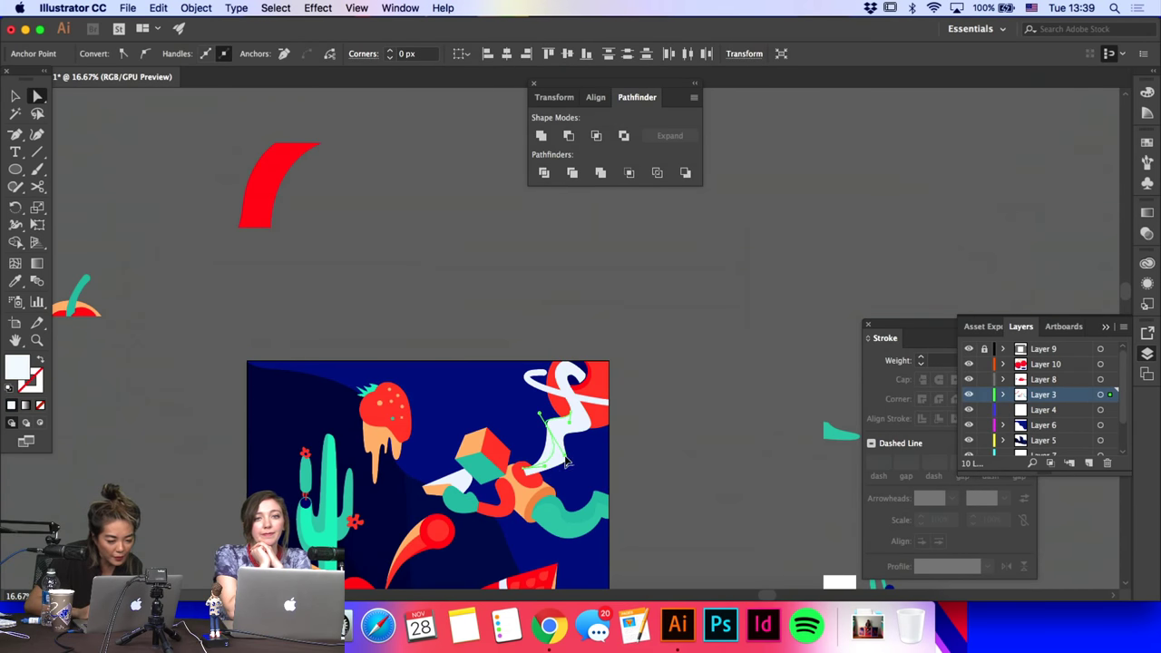
{"action": "left_click", "coordinate": [643, 467]}
Step: Place the nearest seaweed branch from the pasteboard onto the top of the cactus
{"action": "key", "text": "super+minus"}
{"action": "key", "text": "super+minus"}
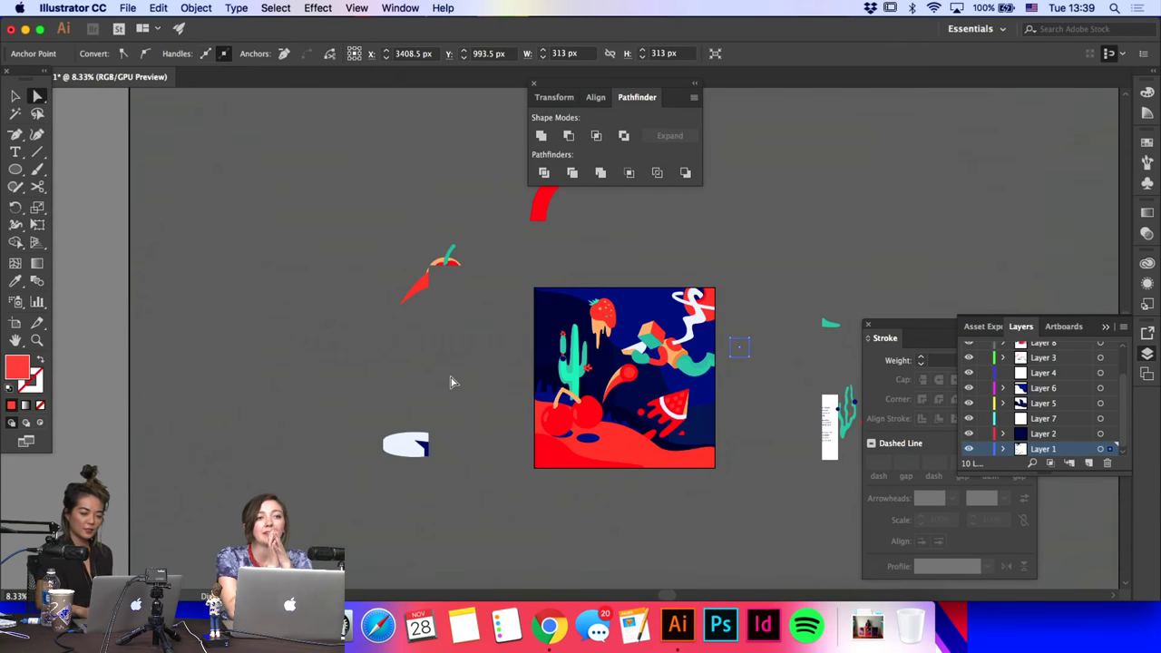
{"action": "scroll", "coordinate": [454, 382], "scroll_direction": "right", "scroll_amount": 5}
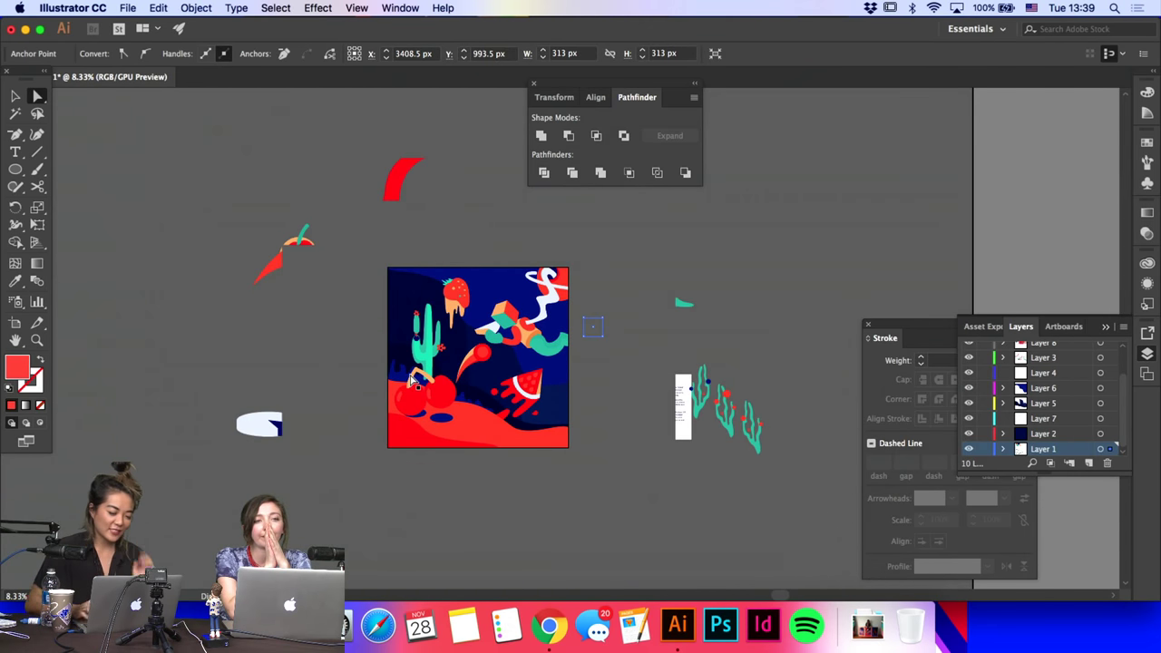
{"action": "key", "text": "super+plus"}
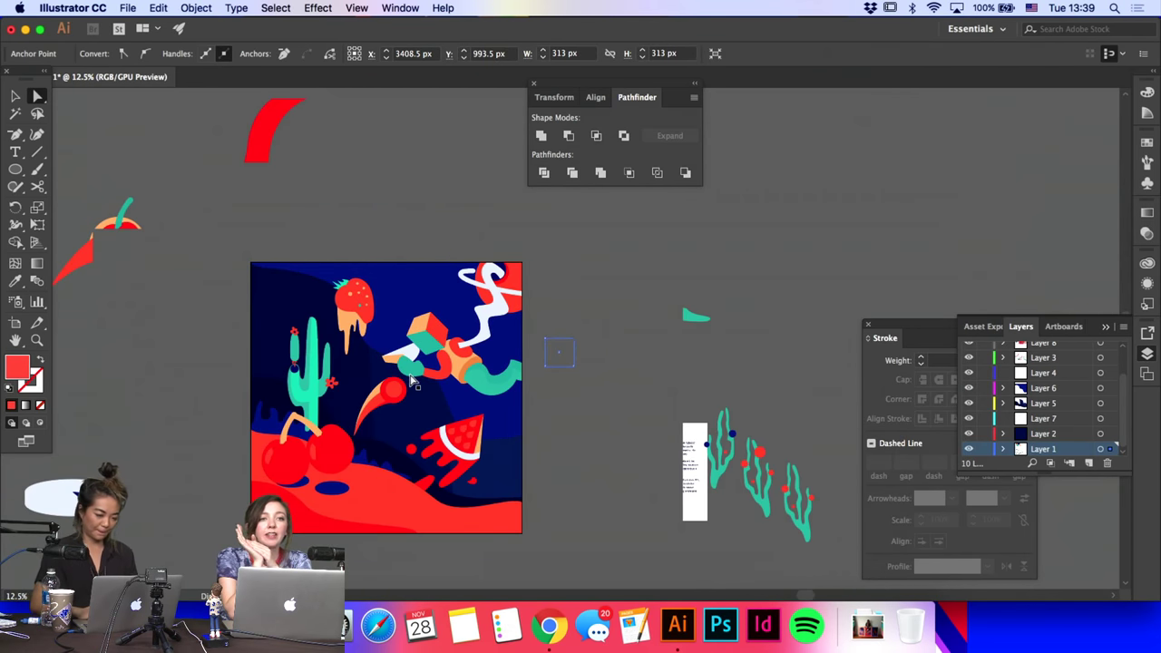
{"action": "left_click", "coordinate": [343, 493]}
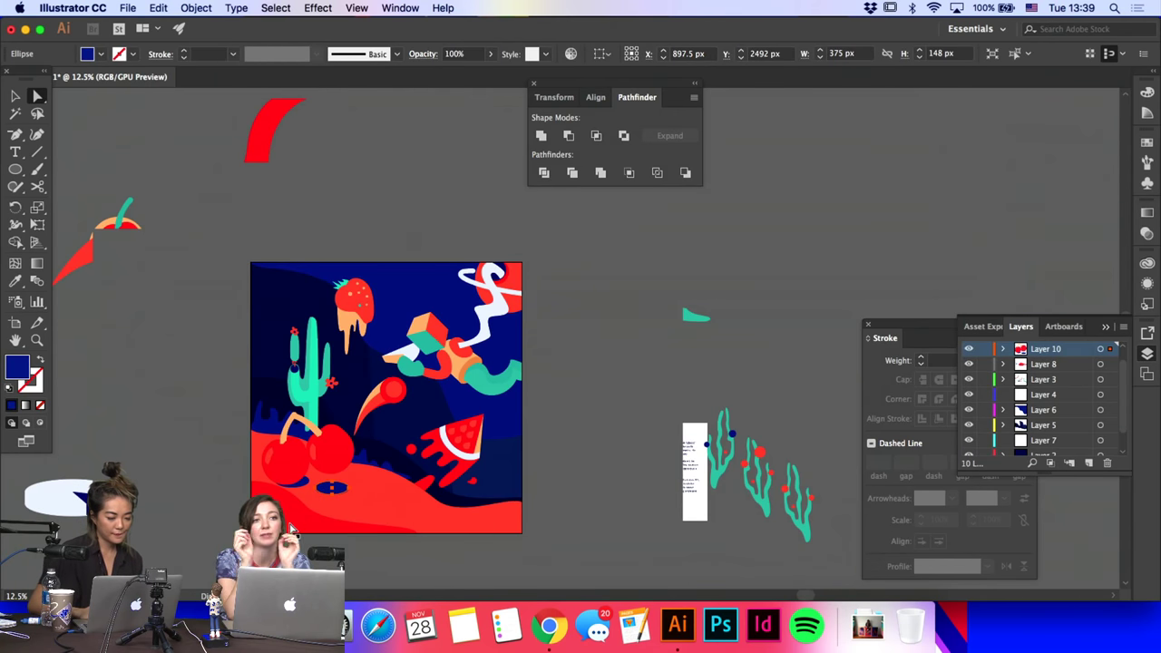
{"action": "left_click", "coordinate": [293, 528]}
{"action": "left_click", "coordinate": [164, 321]}
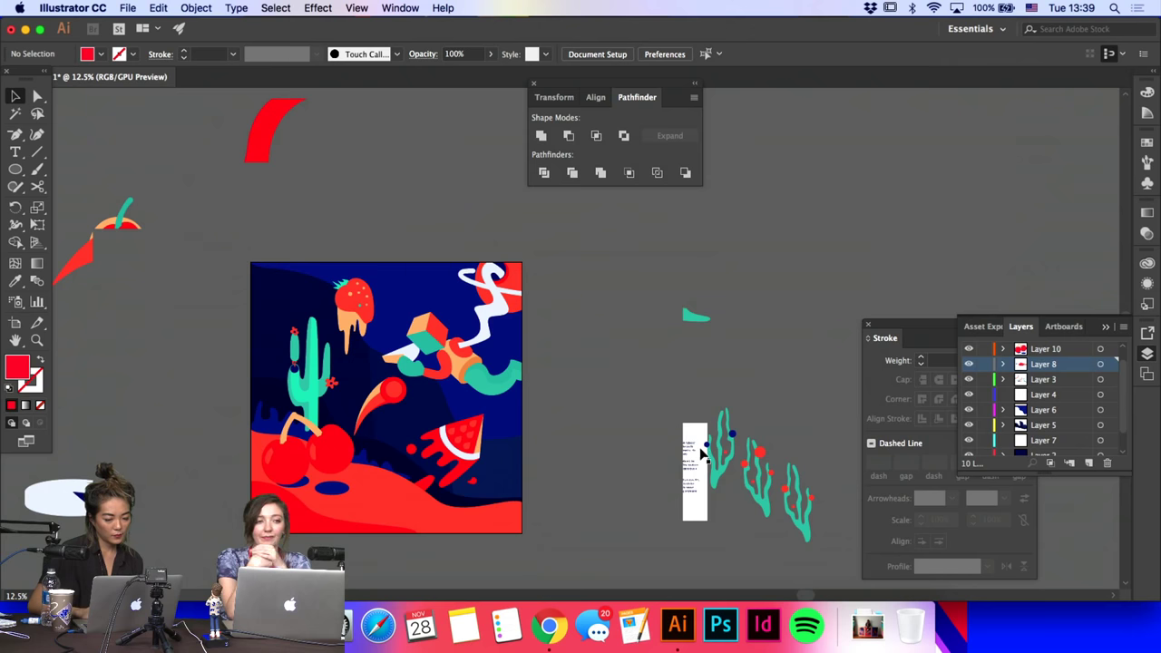
{"action": "left_click_drag", "start_coordinate": [714, 465], "coordinate": [295, 319]}
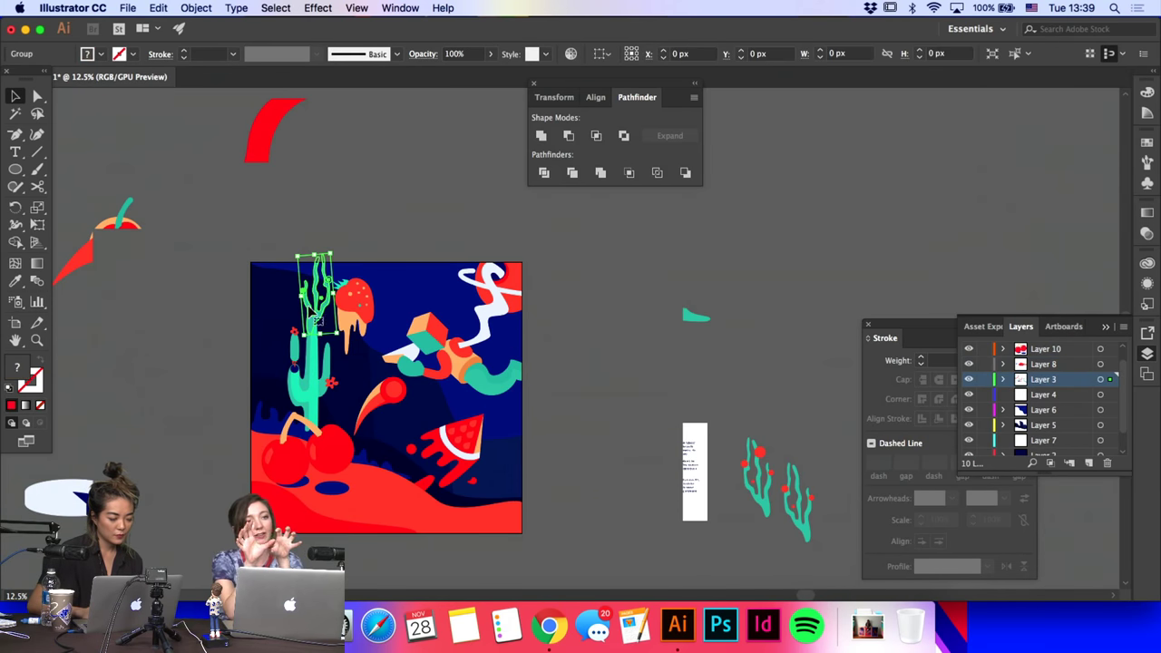
{"action": "left_click", "coordinate": [318, 239]}
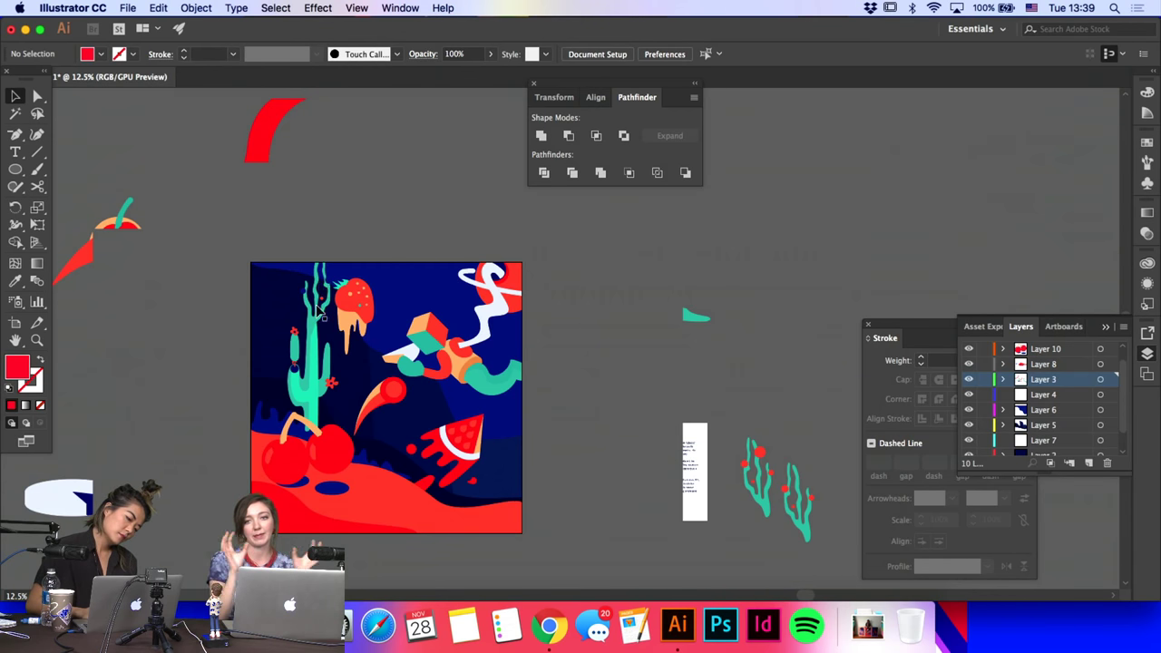
Step: Scale the cactus and the seaweed branch above it down together, then shift them left and slightly down
{"action": "left_click", "coordinate": [320, 304]}
{"action": "left_click", "coordinate": [319, 356], "text": "shift"}
{"action": "left_click", "coordinate": [331, 233]}
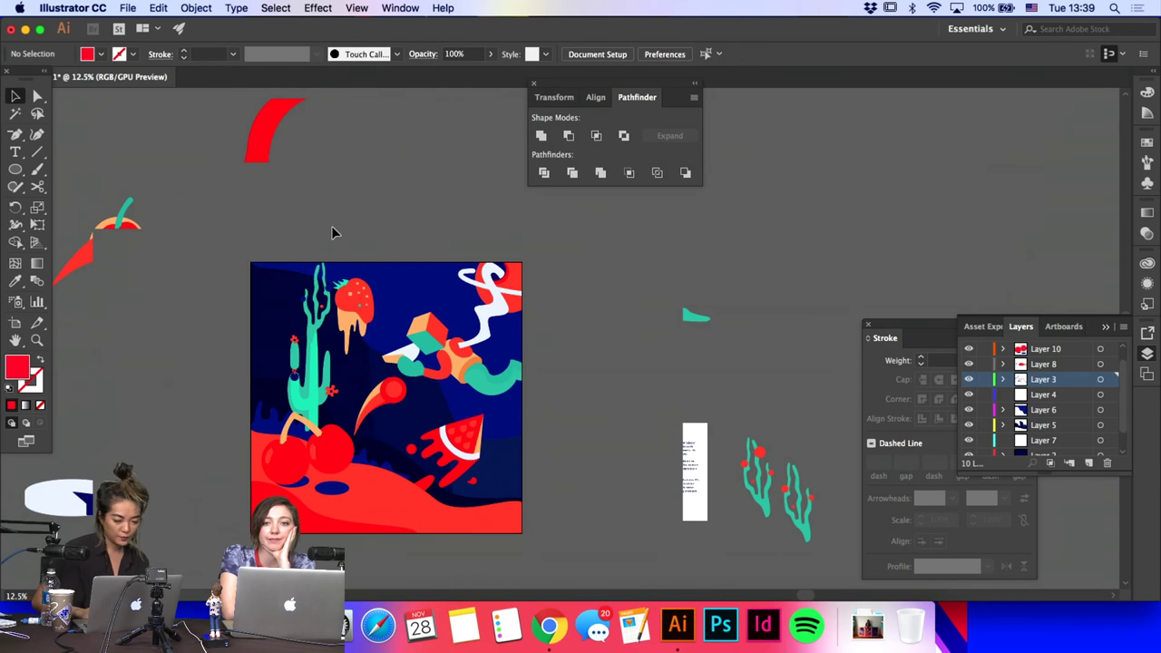
{"action": "left_click", "coordinate": [318, 300]}
{"action": "left_click", "coordinate": [319, 361], "text": "shift"}
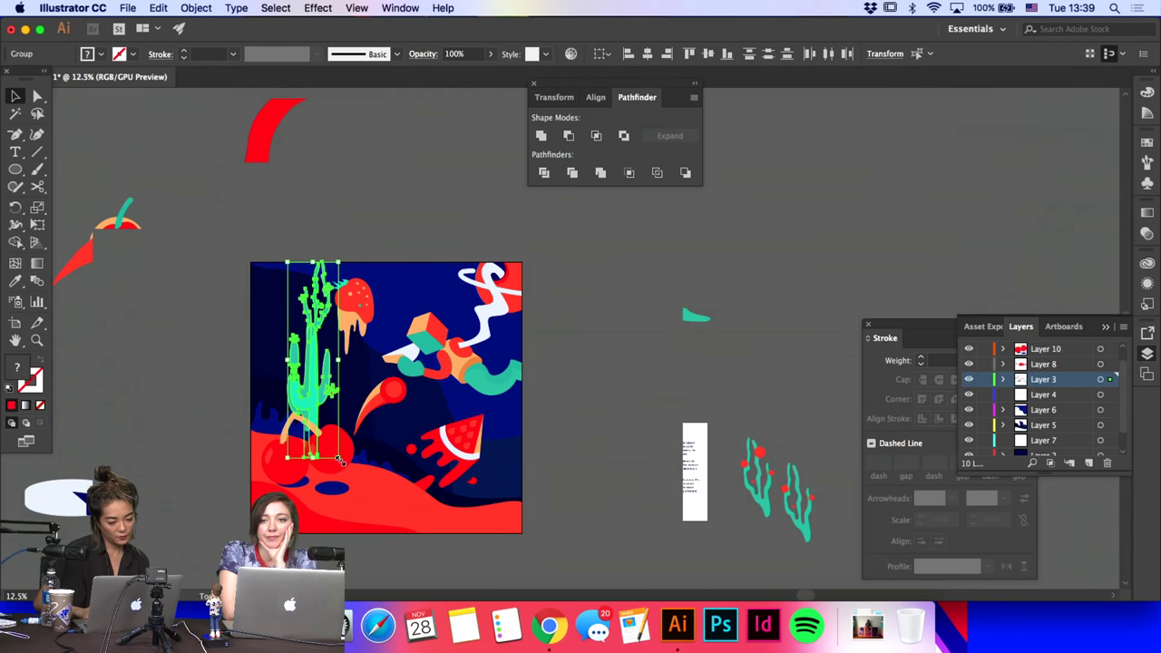
{"action": "left_click_drag", "start_coordinate": [341, 461], "coordinate": [332, 446]}
{"action": "left_click_drag", "start_coordinate": [318, 362], "coordinate": [303, 380]}
{"action": "left_click", "coordinate": [328, 308]}
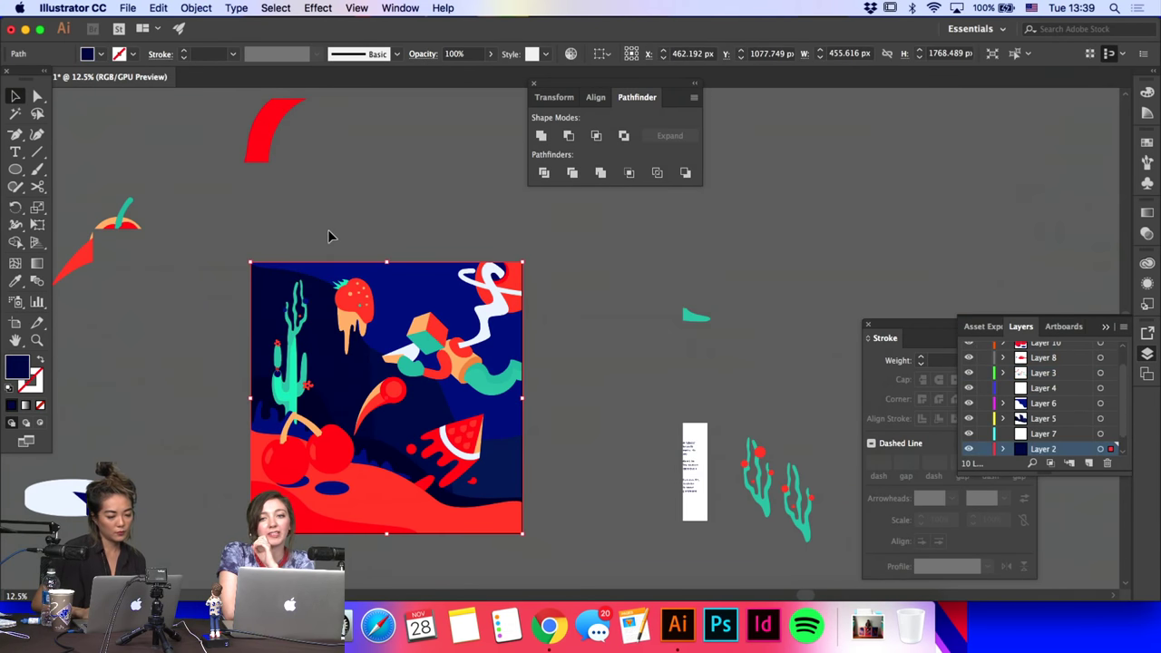
Step: Move the comet slightly right and down, closer to the watermelon slice
{"action": "left_click", "coordinate": [387, 395]}
{"action": "left_click_drag", "start_coordinate": [380, 355], "coordinate": [414, 403]}
{"action": "left_click", "coordinate": [544, 361]}
Step: Move the seaweed branch from the cactus top down beside the cactus base, above the cherries
{"action": "left_click", "coordinate": [357, 338]}
{"action": "left_click", "coordinate": [354, 334]}
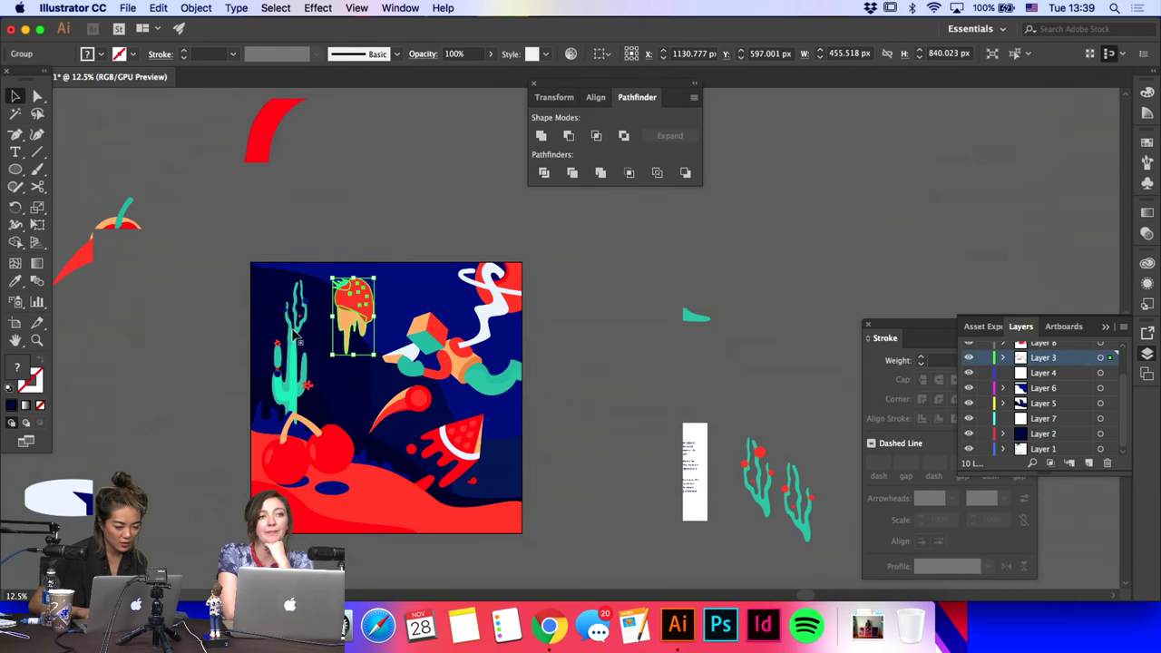
{"action": "mouse_move", "coordinate": [334, 429]}
{"action": "left_mouse_down"}
{"action": "mouse_move", "coordinate": [321, 385]}
{"action": "mouse_move", "coordinate": [321, 417]}
{"action": "left_mouse_up"}
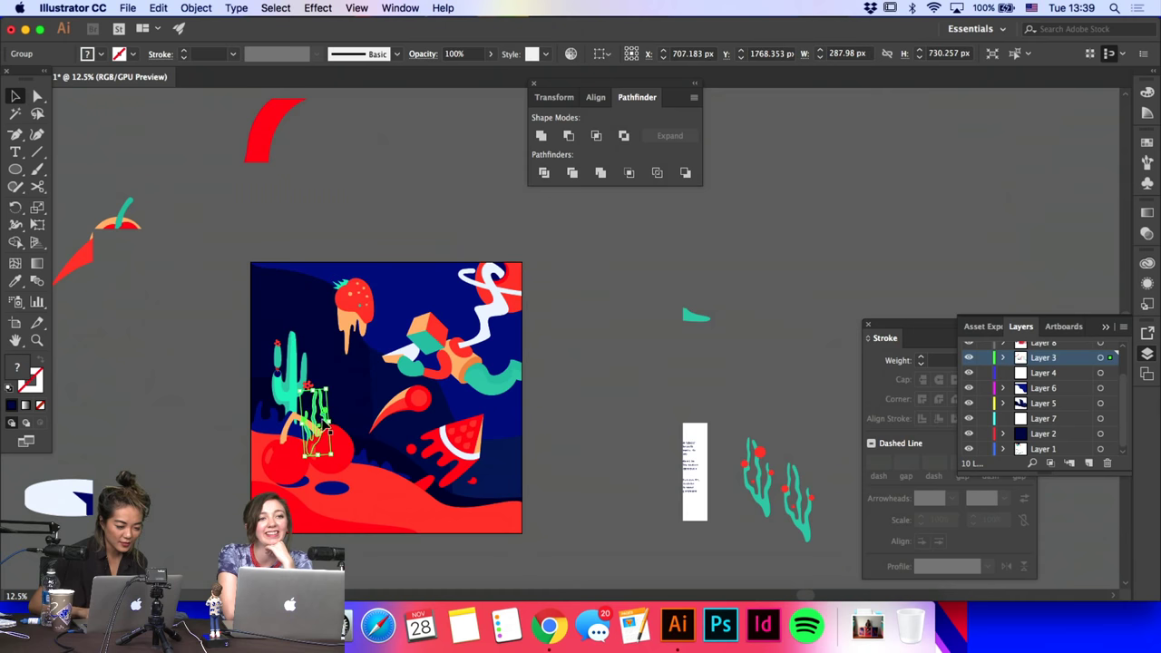
{"action": "left_click", "coordinate": [348, 408]}
Step: Try placing a copy of the cactus behind the cherry on the right
{"action": "left_click", "coordinate": [282, 364]}
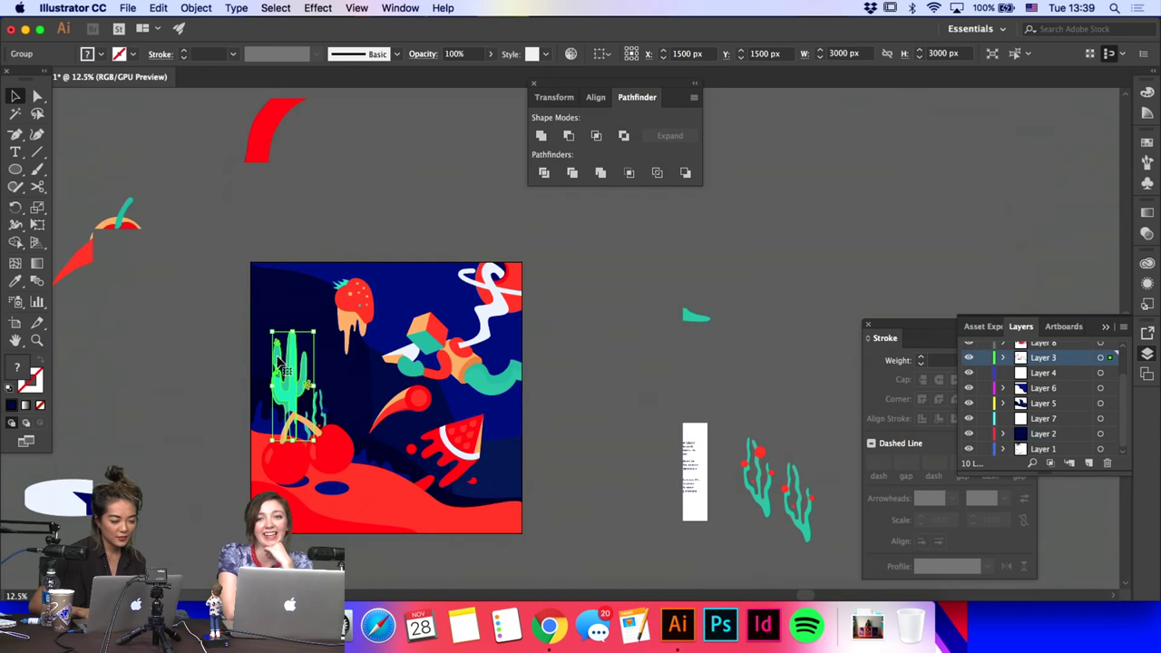
{"action": "left_click_drag", "start_coordinate": [300, 357], "coordinate": [344, 426]}
{"action": "left_click", "coordinate": [549, 293]}
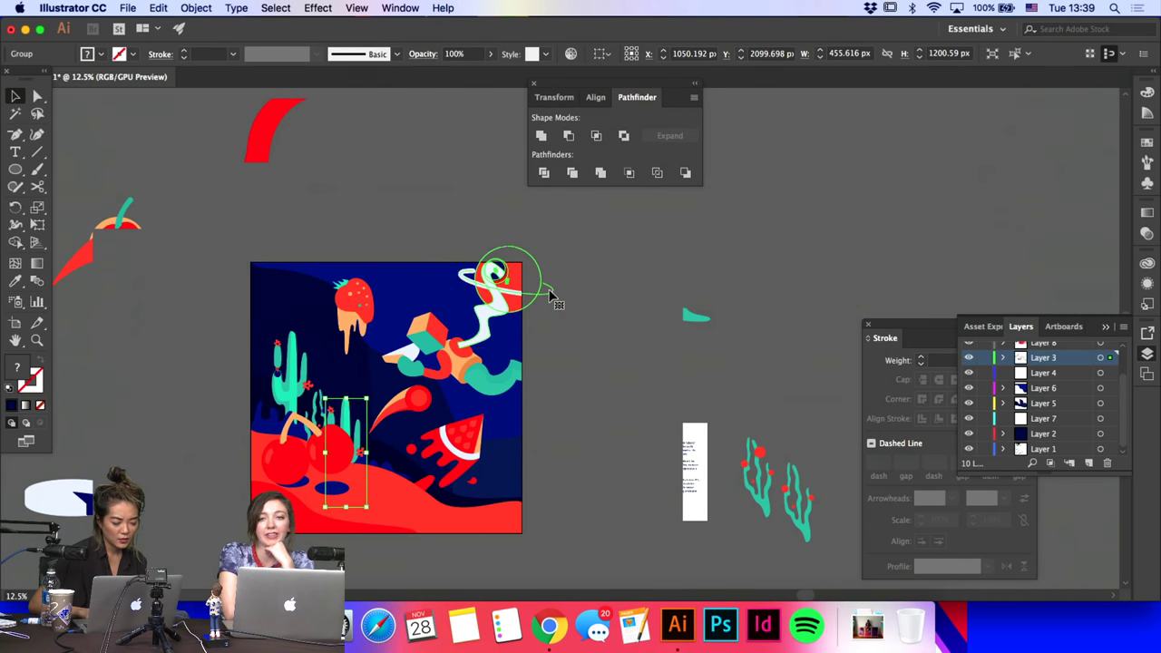
{"action": "left_click", "coordinate": [349, 411]}
{"action": "left_click", "coordinate": [380, 364]}
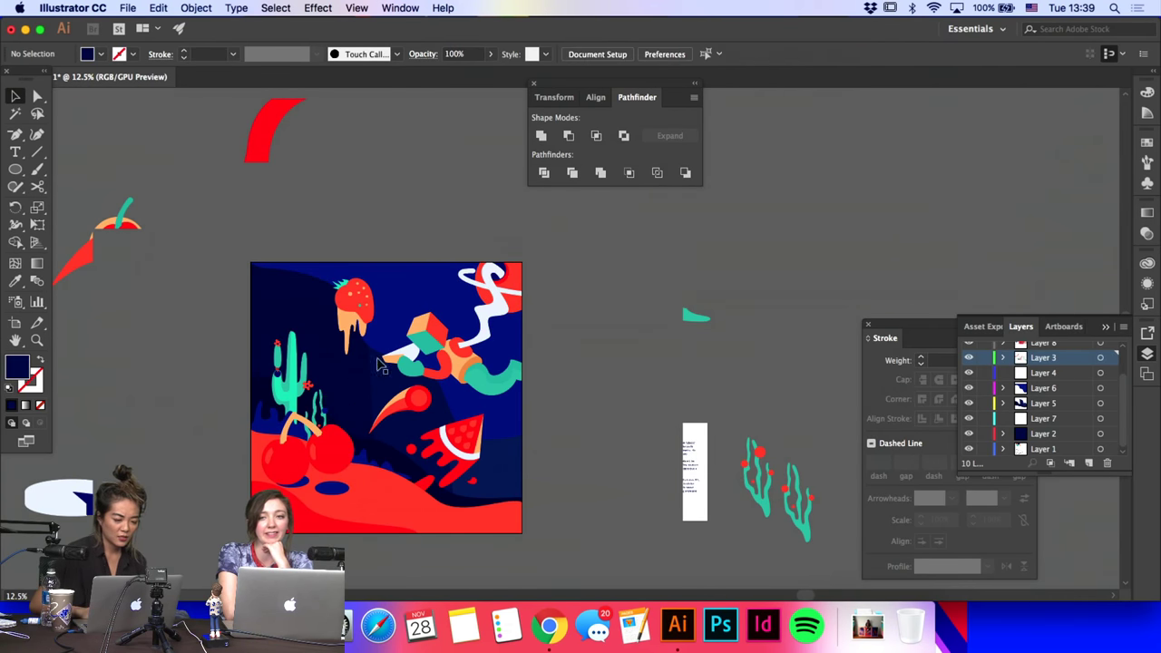
Step: Bring the next seaweed branch with red dots from the pasteboard into the sky above the cactus and rotate it horizontal
{"action": "left_click_drag", "start_coordinate": [757, 503], "coordinate": [312, 341]}
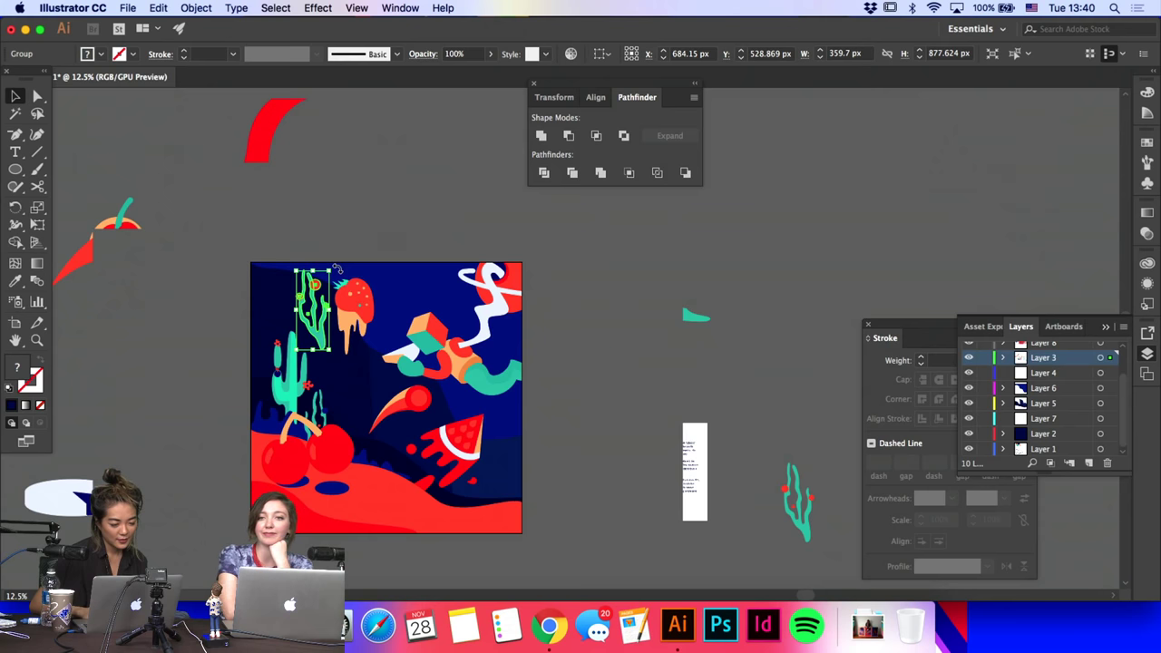
{"action": "left_click_drag", "start_coordinate": [337, 269], "coordinate": [400, 361]}
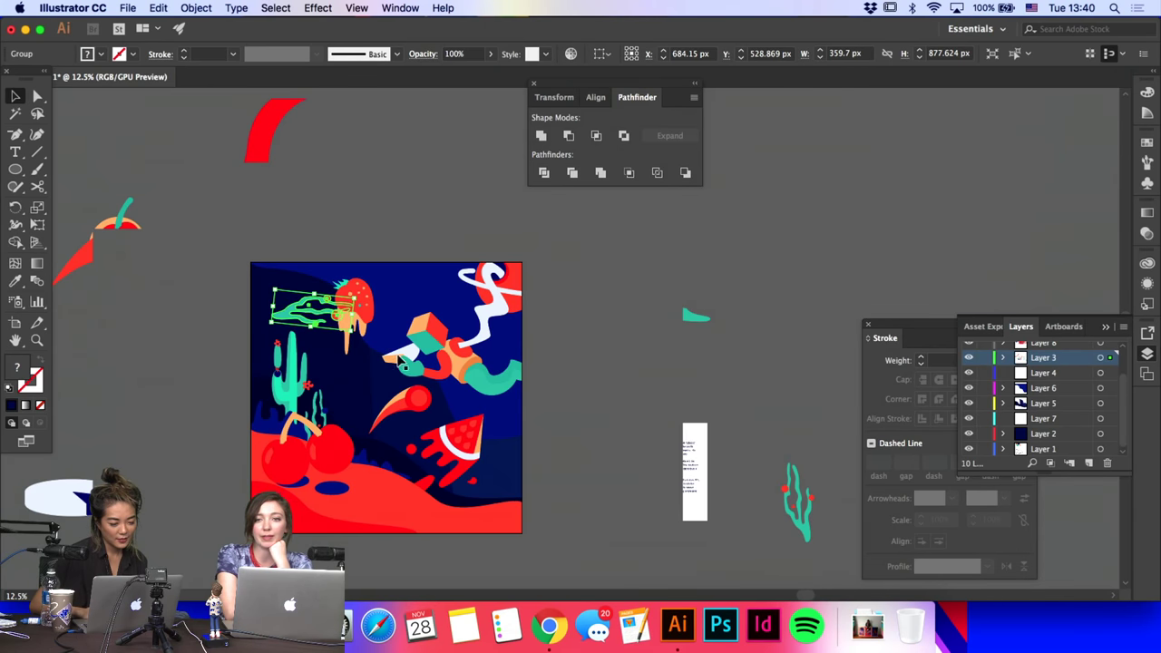
{"action": "left_click", "coordinate": [603, 361]}
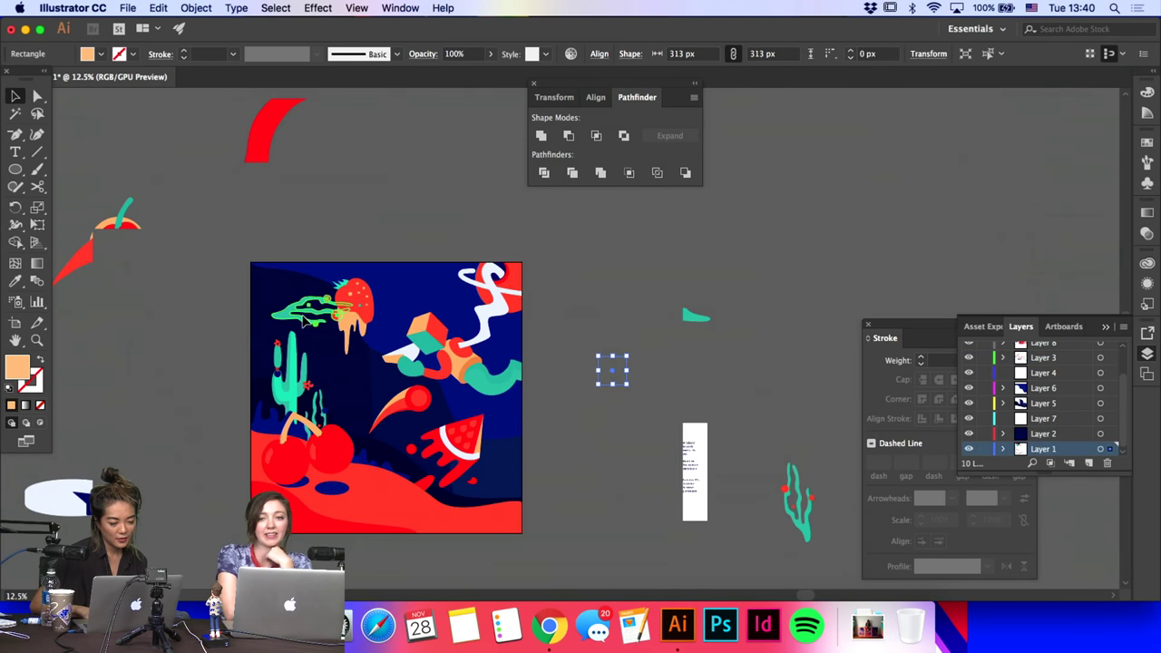
Step: Enlarge the horizontal seaweed to about 2659 px wide and position it across the upper sky at strawberry height
{"action": "left_click", "coordinate": [331, 307]}
{"action": "left_click_drag", "start_coordinate": [438, 289], "coordinate": [542, 294]}
{"action": "left_click", "coordinate": [543, 295]}
{"action": "left_click_drag", "start_coordinate": [322, 295], "coordinate": [323, 269]}
{"action": "left_click", "coordinate": [440, 202]}
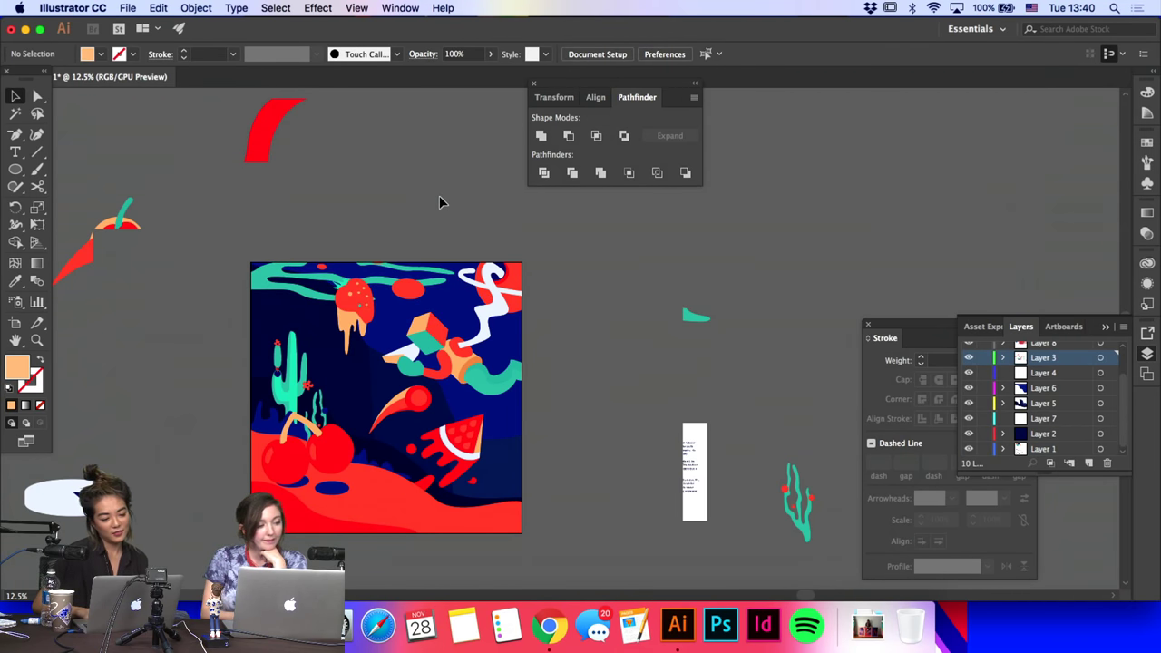
{"action": "left_click_drag", "start_coordinate": [417, 281], "coordinate": [402, 332]}
{"action": "left_click", "coordinate": [544, 322]}
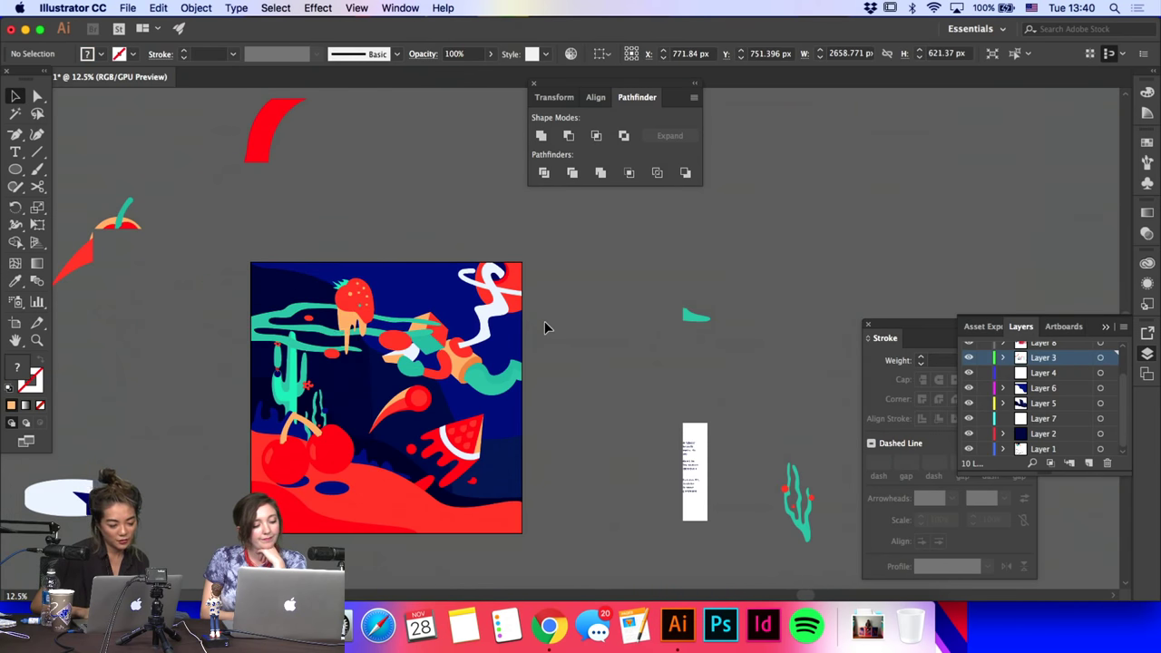
{"action": "left_click_drag", "start_coordinate": [321, 328], "coordinate": [335, 316]}
Step: Adjust the stem end of the large horizontal seaweed at the artboard's left edge
{"action": "key", "text": "a"}
{"action": "left_click", "coordinate": [303, 261]}
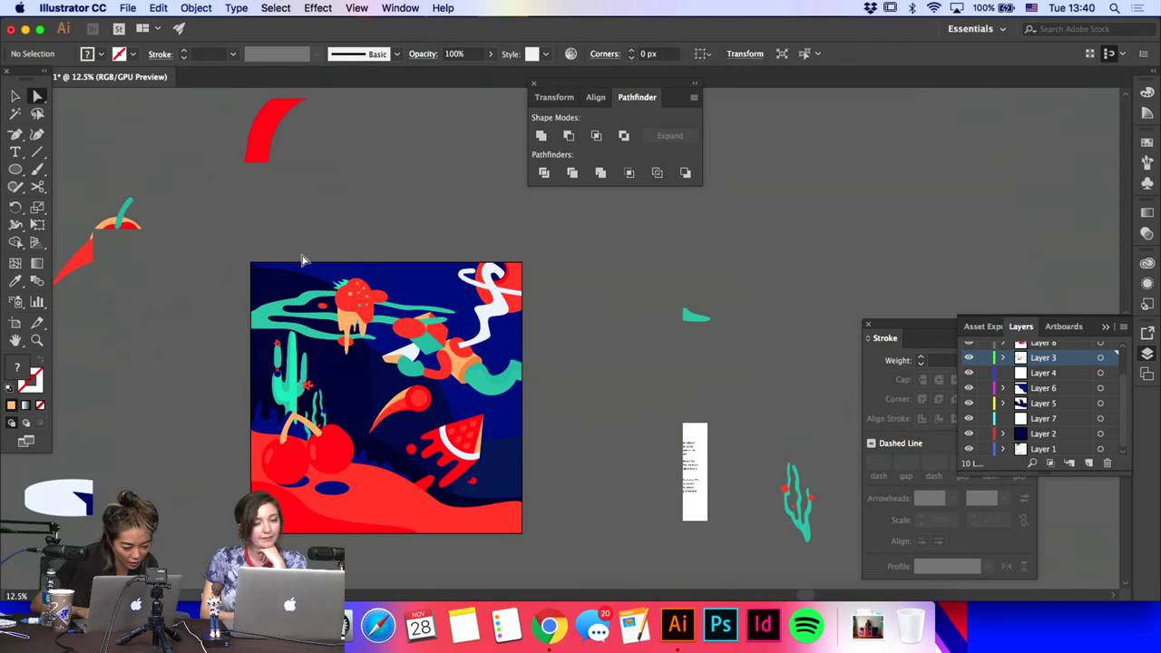
{"action": "left_click", "coordinate": [267, 311]}
{"action": "left_click_drag", "start_coordinate": [262, 310], "coordinate": [251, 301]}
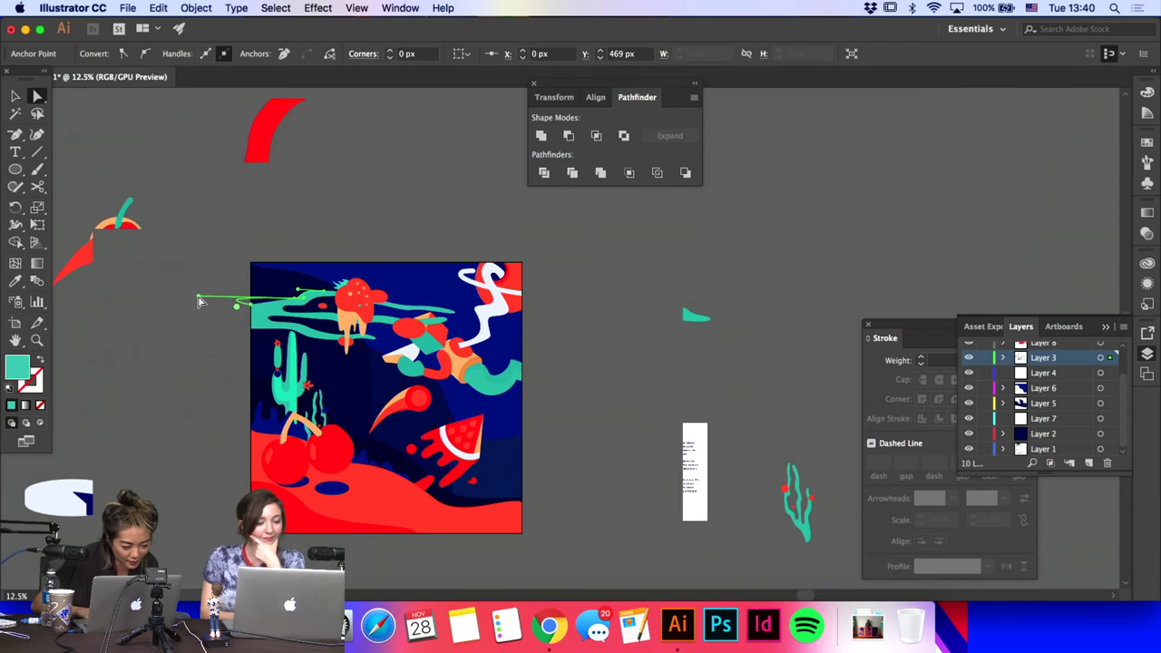
Step: Fill the large horizontal seaweed with the dark blue sampled from the sky
{"action": "left_click", "coordinate": [13, 282]}
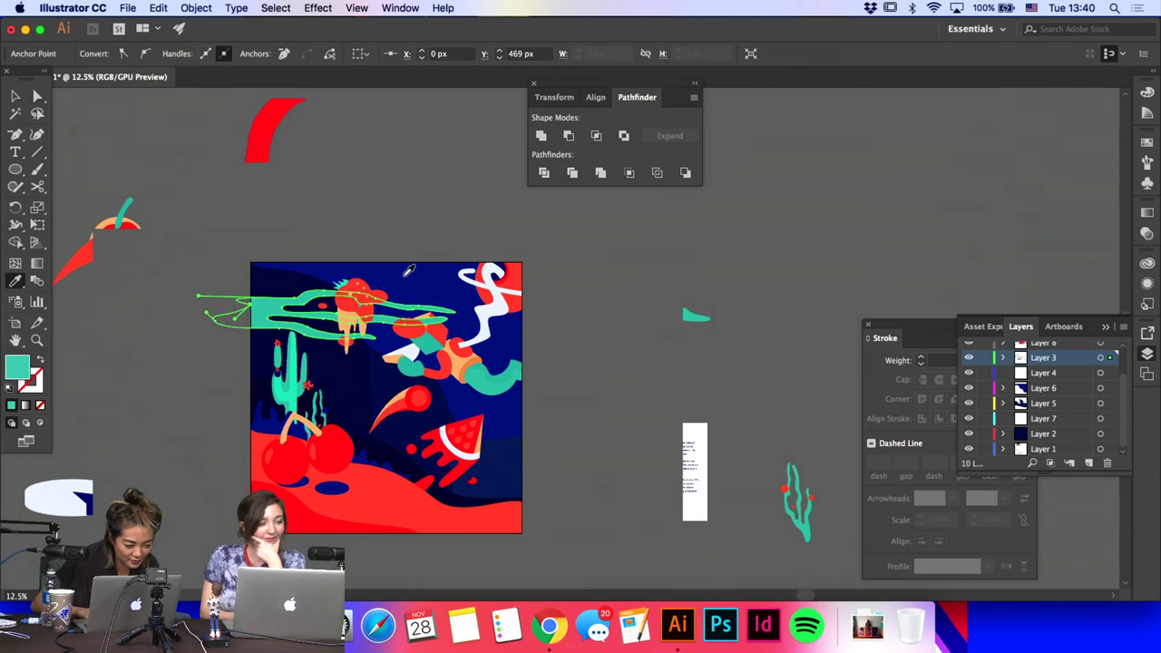
{"action": "left_click", "coordinate": [404, 276]}
{"action": "key", "text": "a"}
{"action": "left_click", "coordinate": [398, 202]}
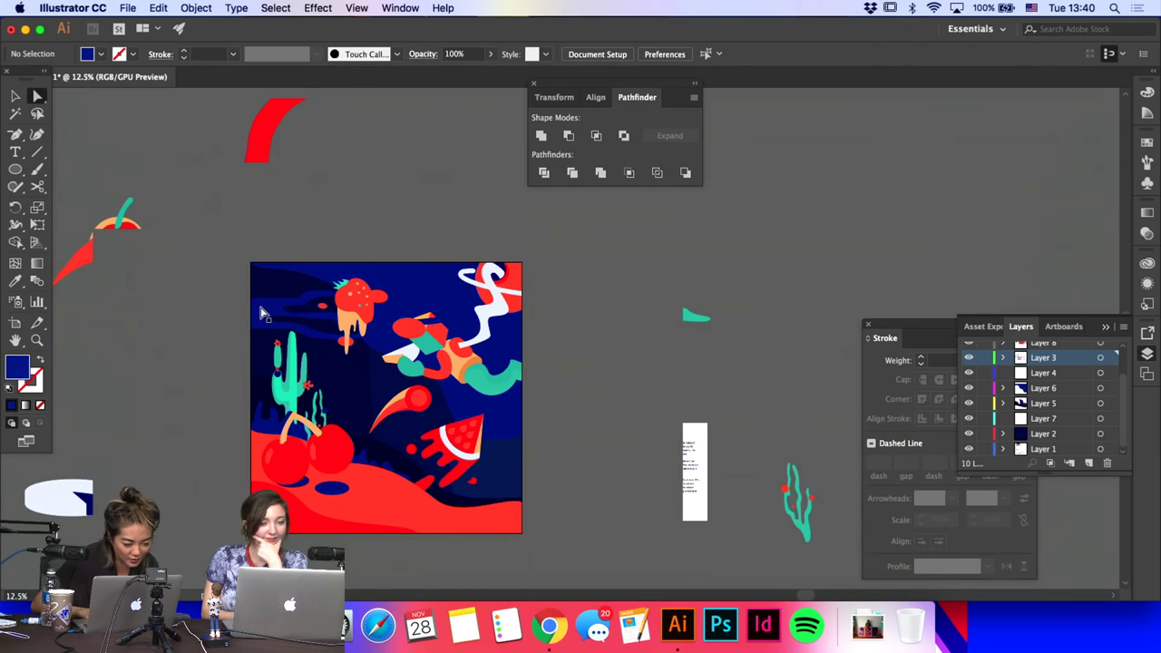
Step: Reshape the blue seaweed's stem end past the artboard edge and check the anchor points along its lower branch
{"action": "left_click", "coordinate": [302, 329]}
{"action": "left_click", "coordinate": [267, 318]}
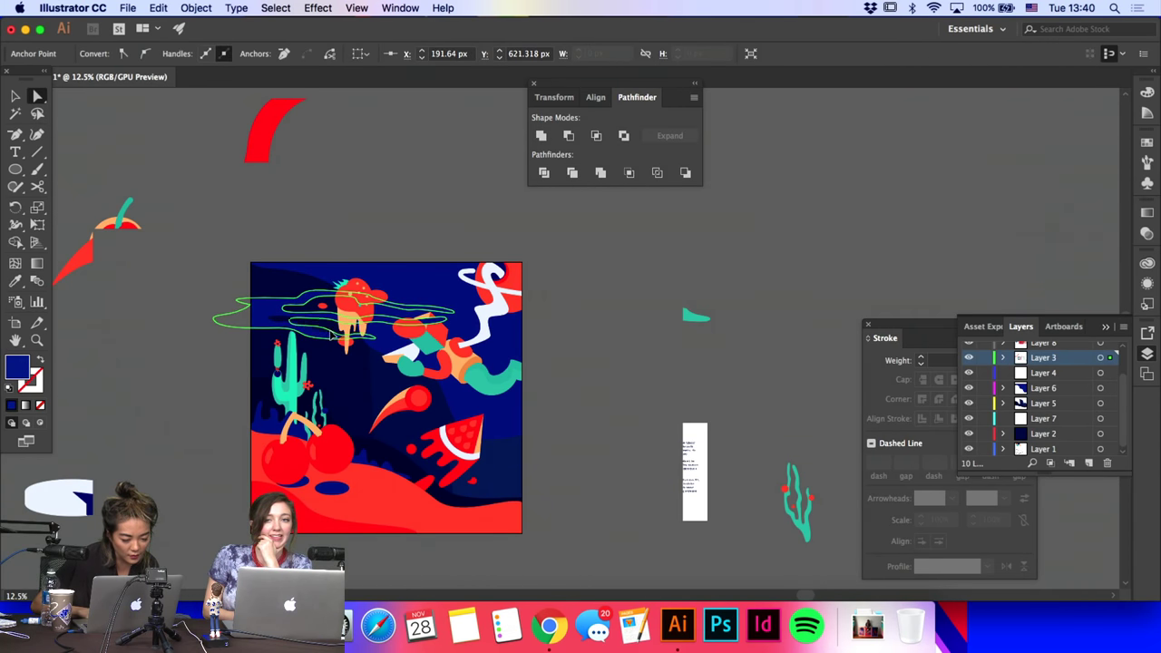
{"action": "left_click", "coordinate": [330, 336]}
{"action": "left_click", "coordinate": [371, 339]}
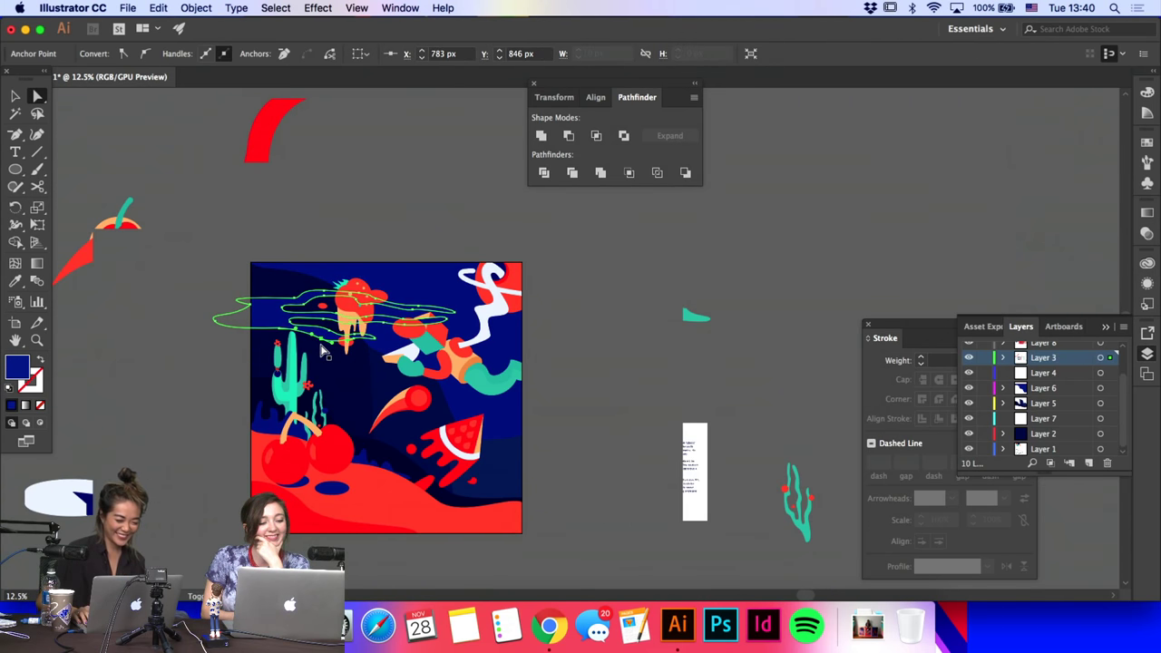
Step: Set the opacity of the blue seaweed shape to 60%
{"action": "left_click", "coordinate": [1147, 233]}
{"action": "left_click", "coordinate": [1119, 229]}
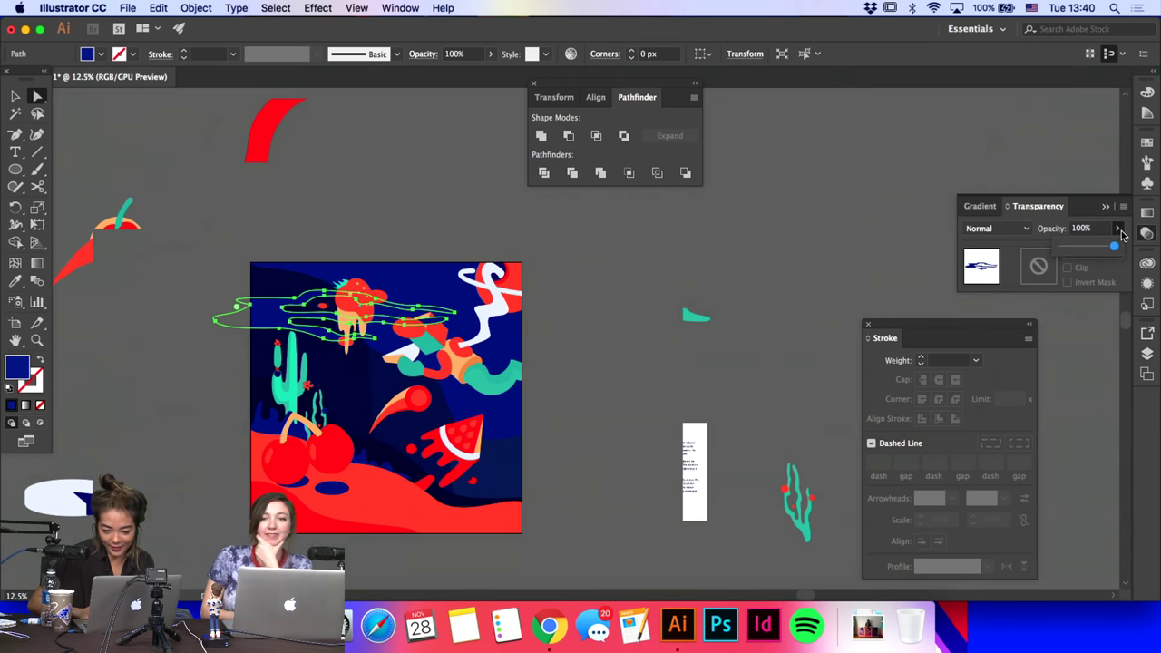
{"action": "left_click", "coordinate": [739, 298]}
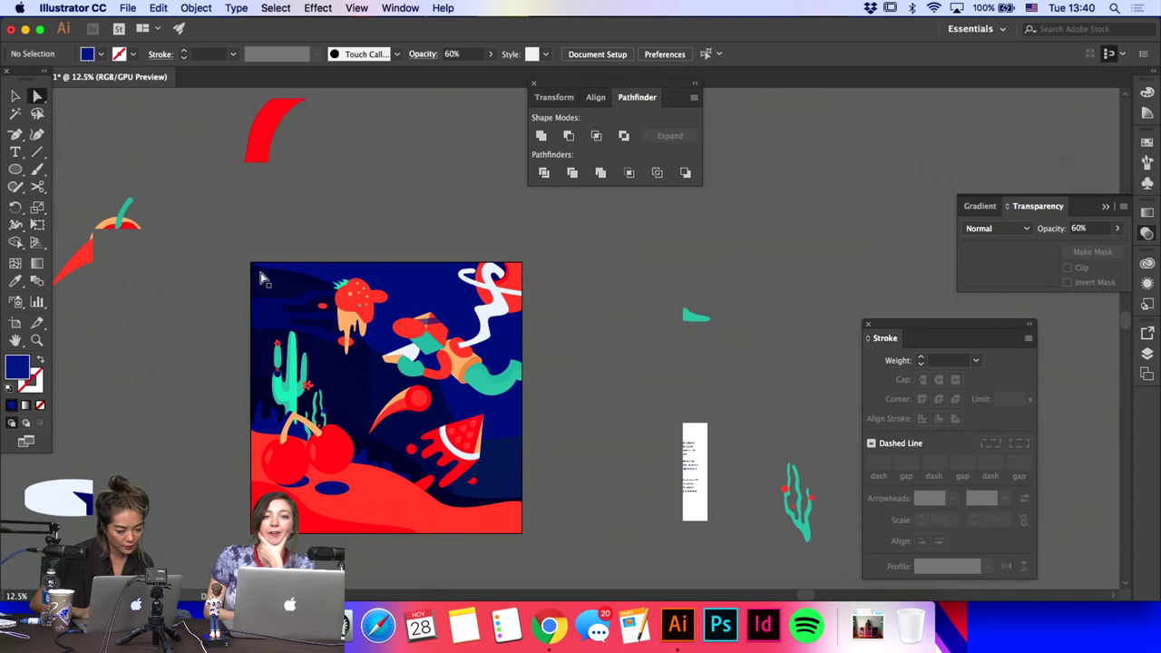
Step: Move the dripping strawberry down out of the seaweed band, between the cactus and the flying figure
{"action": "left_click", "coordinate": [263, 309]}
{"action": "left_click", "coordinate": [15, 96]}
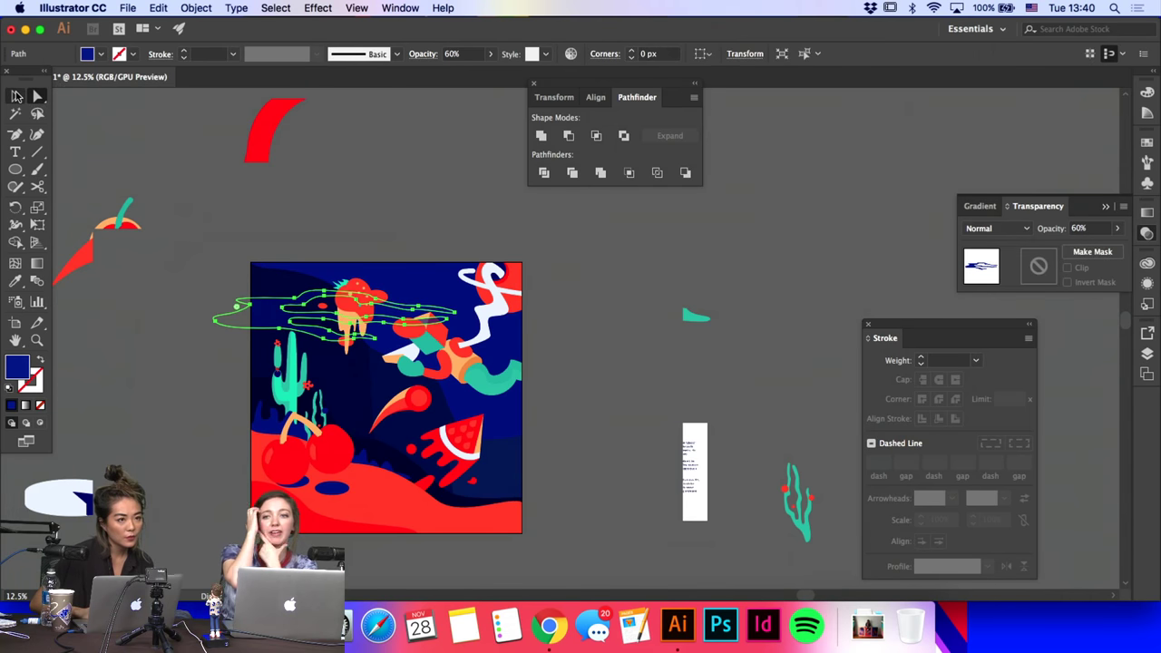
{"action": "left_click", "coordinate": [212, 168]}
{"action": "left_click_drag", "start_coordinate": [353, 310], "coordinate": [360, 382]}
{"action": "left_click", "coordinate": [438, 197]}
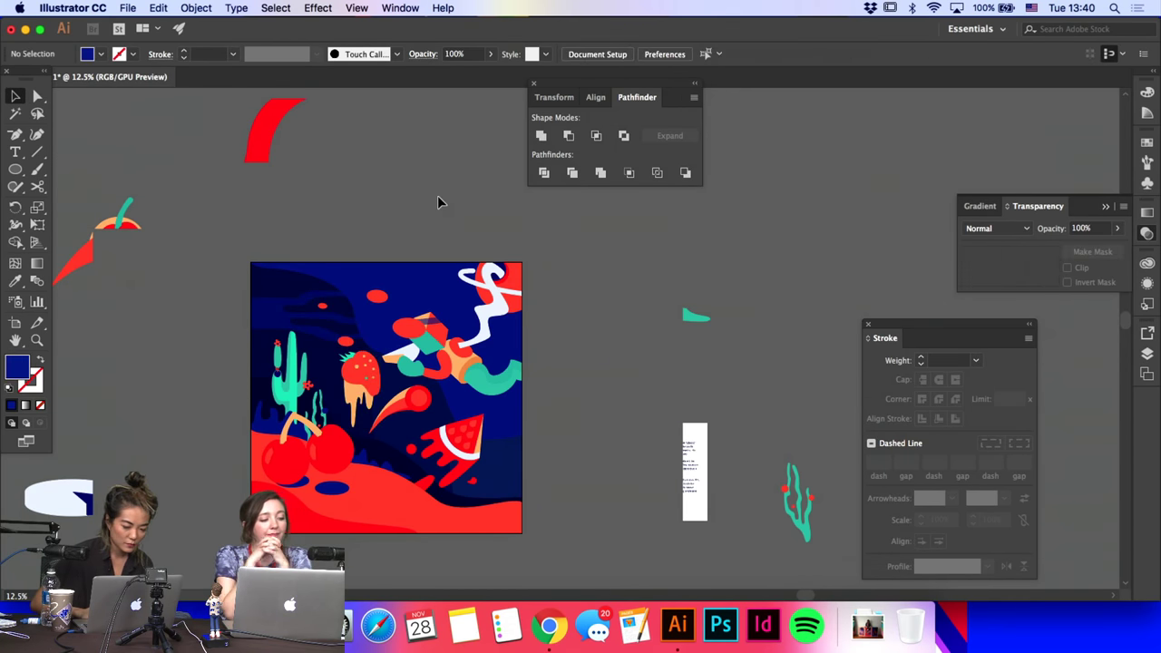
Step: Recolour the translucent seaweed band with a light periwinkle blue fill
{"action": "key", "text": "a"}
{"action": "left_click", "coordinate": [347, 325]}
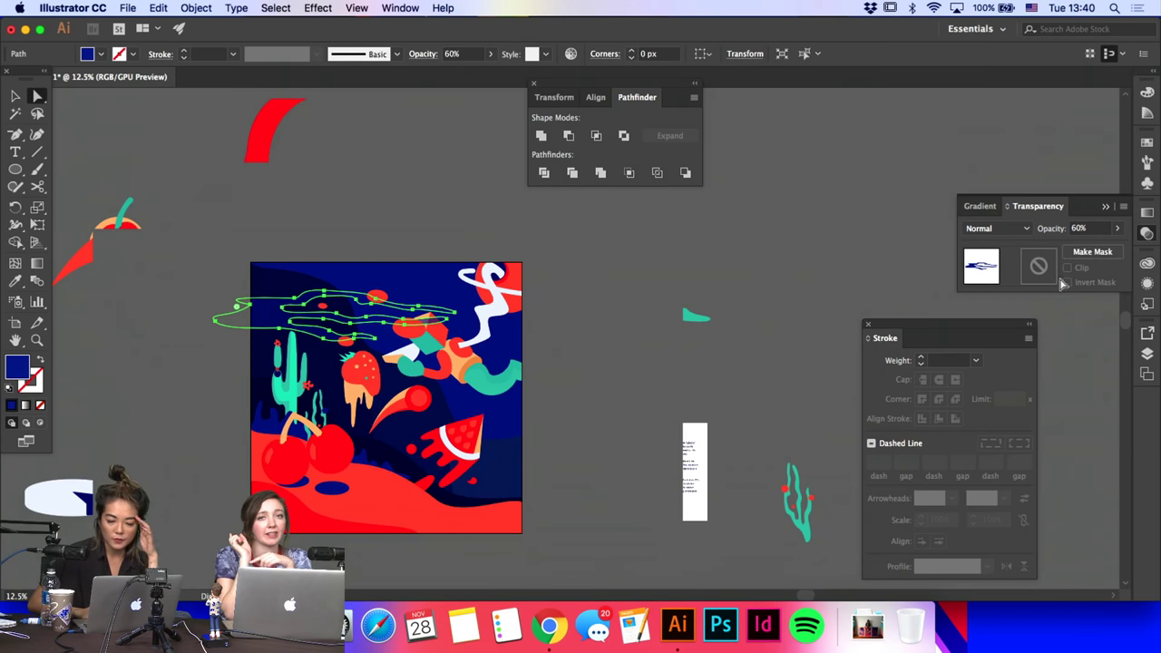
{"action": "double_click", "coordinate": [14, 368]}
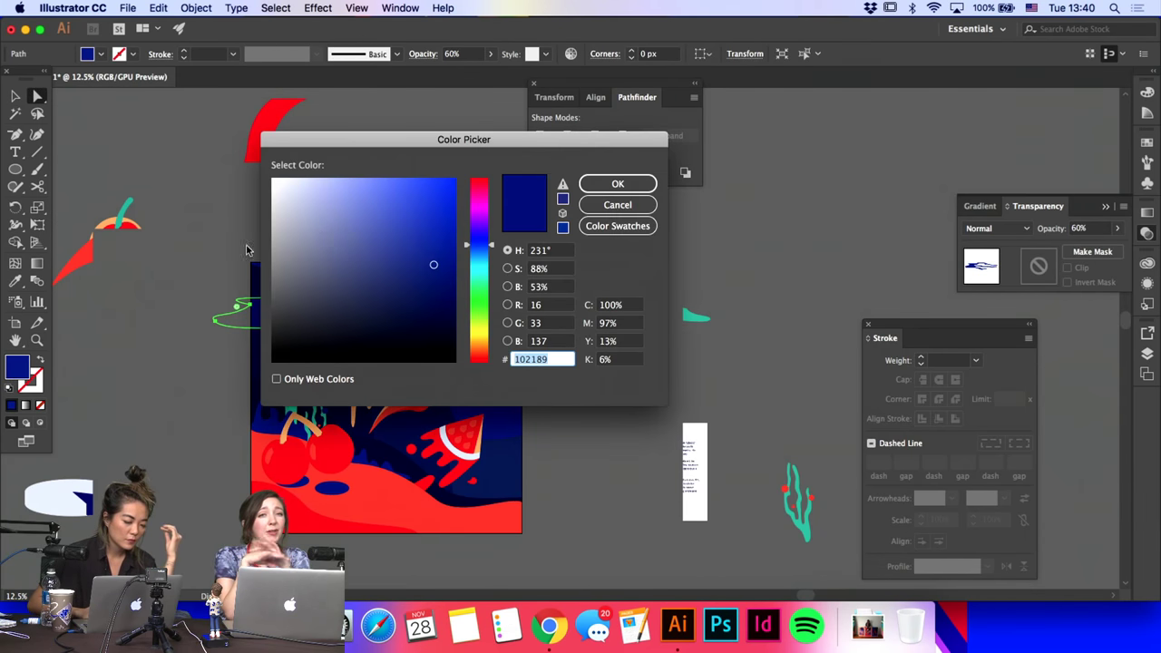
{"action": "left_click", "coordinate": [364, 195]}
{"action": "key", "text": "Return"}
{"action": "left_click", "coordinate": [359, 198]}
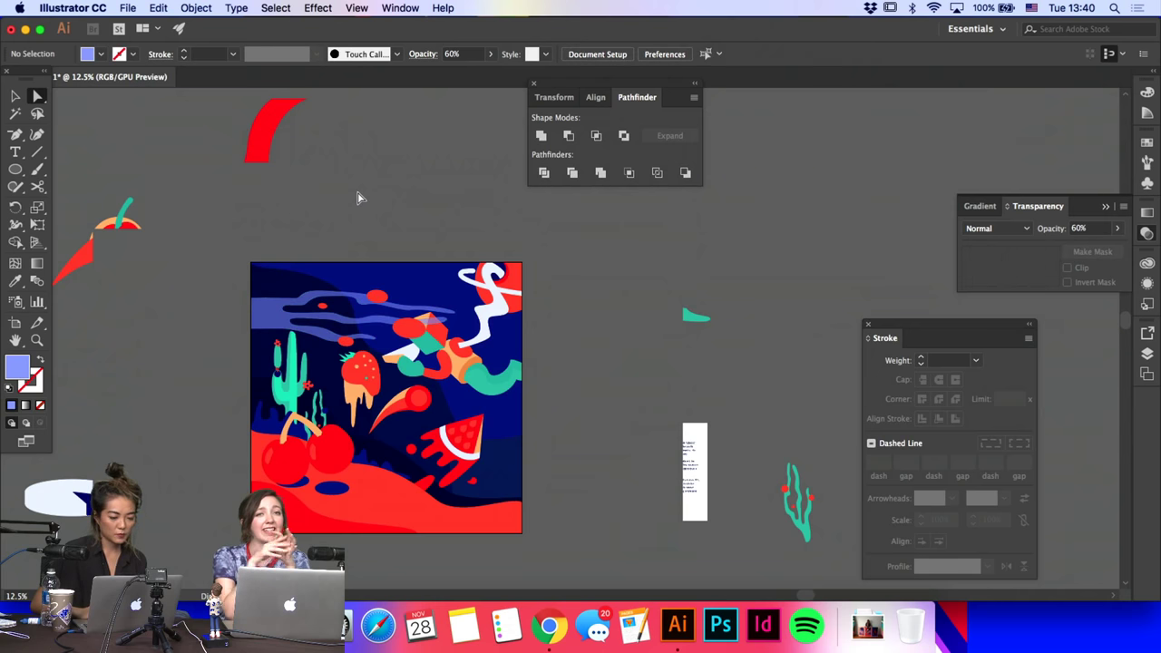
Step: Move the translucent seaweed band up to the artboard's upper edge and reshape the end of its lower branch
{"action": "left_click", "coordinate": [14, 102]}
{"action": "left_click", "coordinate": [266, 313]}
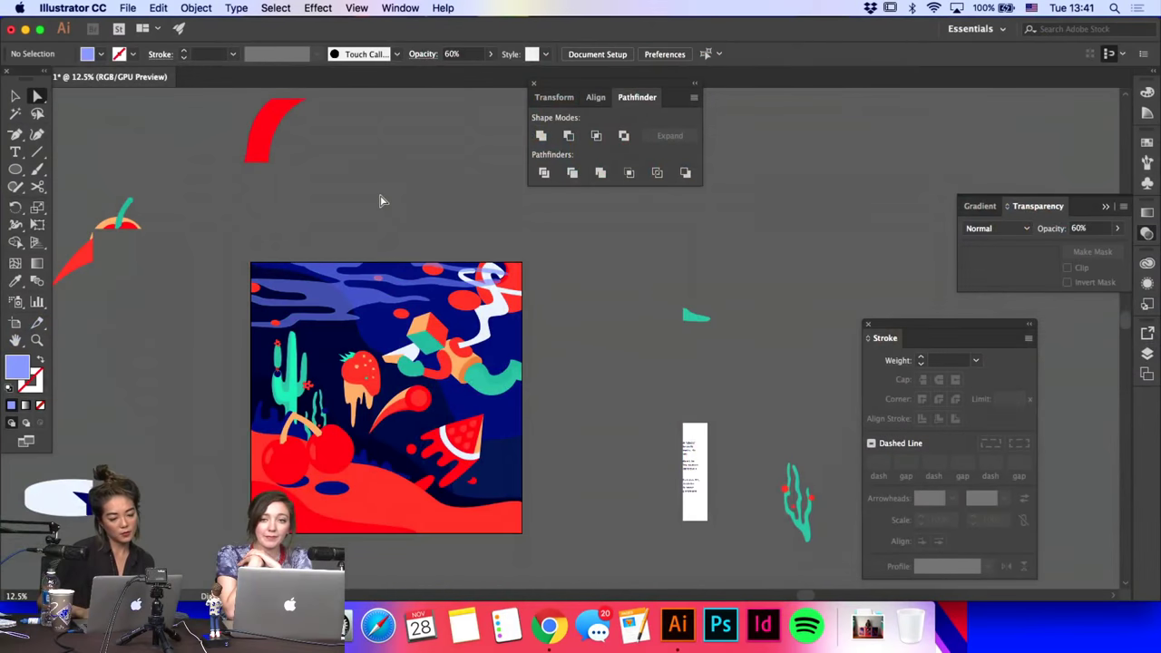
{"action": "left_click", "coordinate": [359, 301]}
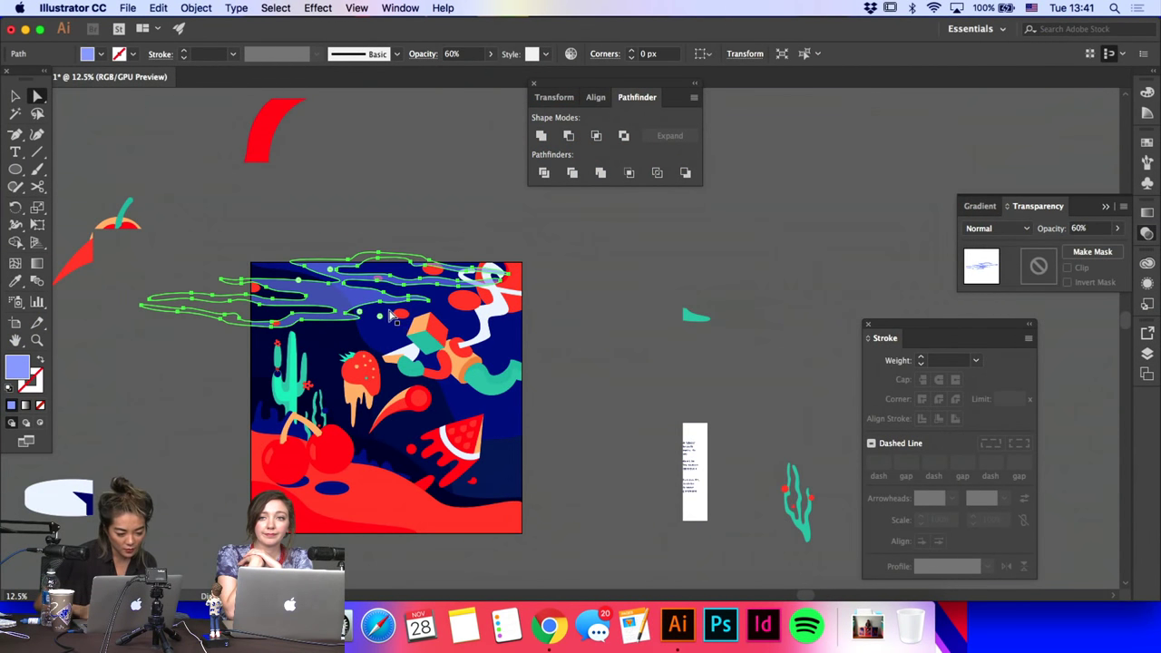
{"action": "key", "text": "super+equal"}
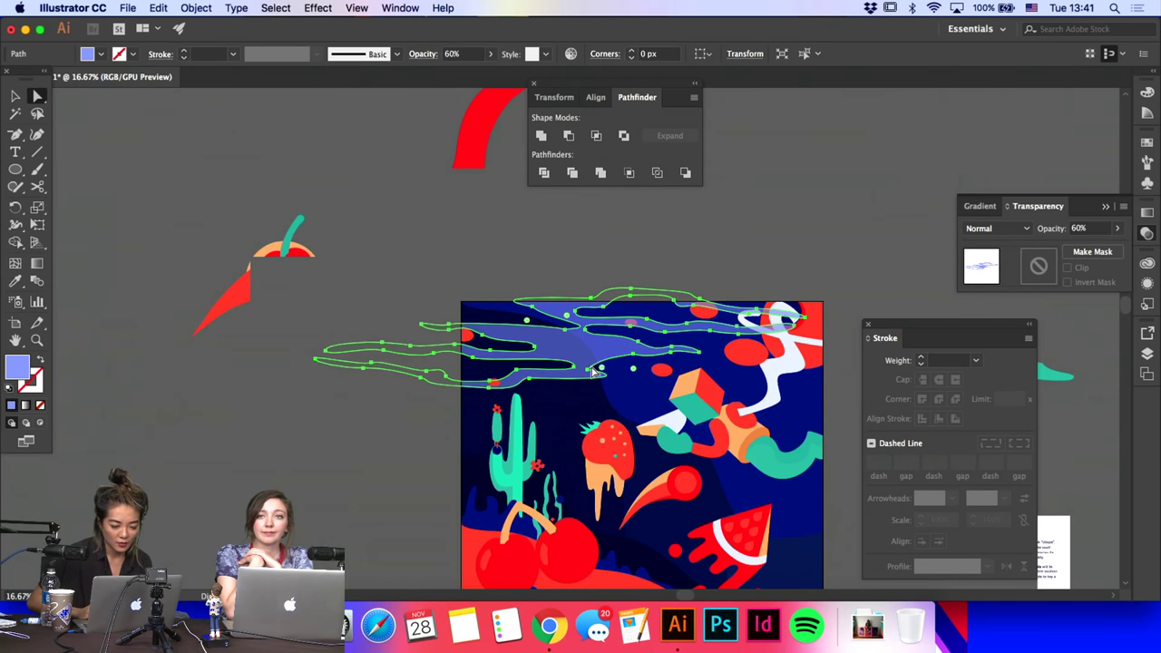
{"action": "left_click_drag", "start_coordinate": [589, 370], "coordinate": [589, 352]}
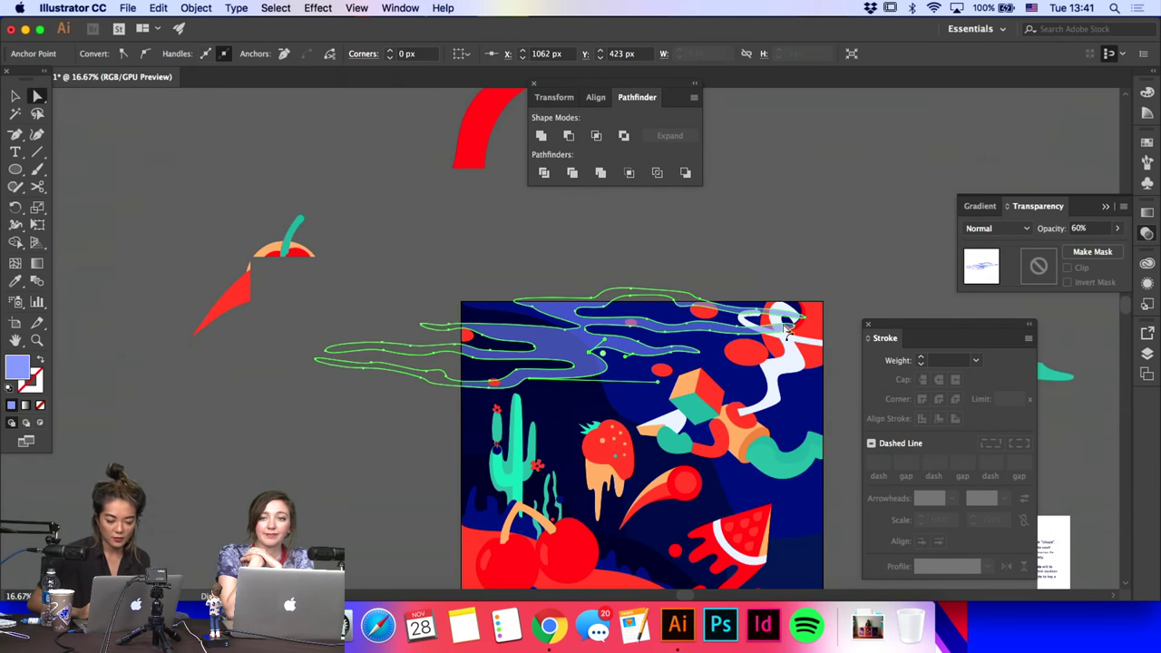
Step: Adjust the anchor points around the central fork of the seaweed band
{"action": "left_click", "coordinate": [772, 296]}
{"action": "scroll", "coordinate": [636, 308], "scroll_direction": "right", "scroll_amount": 5}
{"action": "scroll", "coordinate": [635, 308], "scroll_direction": "down", "scroll_amount": 1}
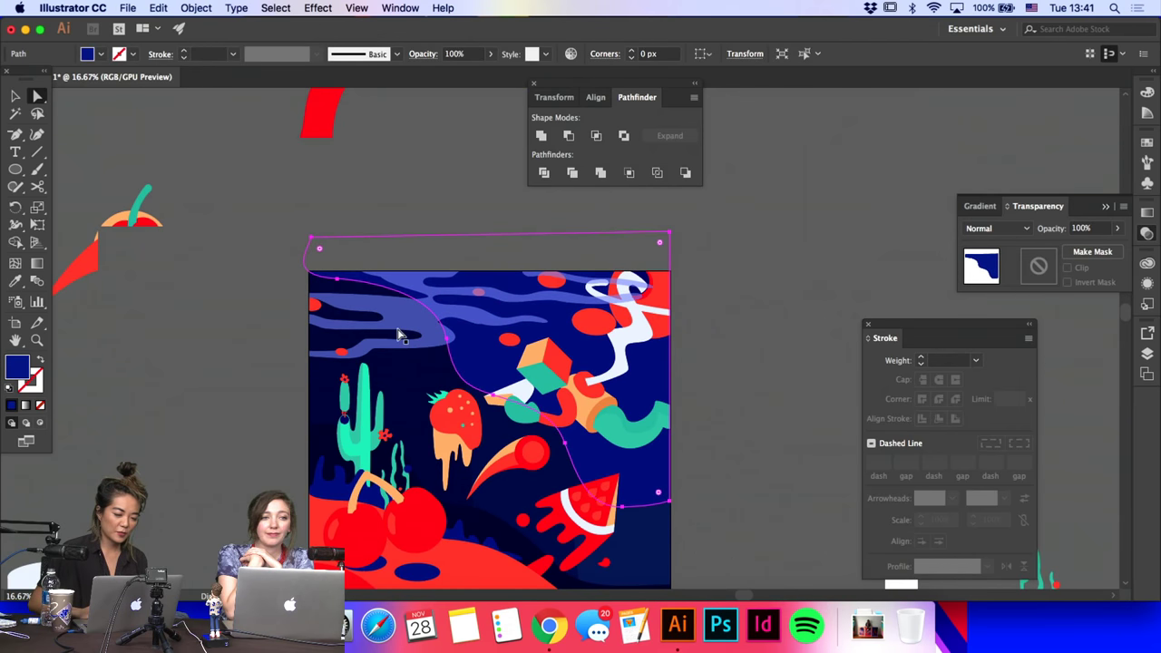
{"action": "left_click", "coordinate": [400, 336]}
{"action": "key", "text": "6"}
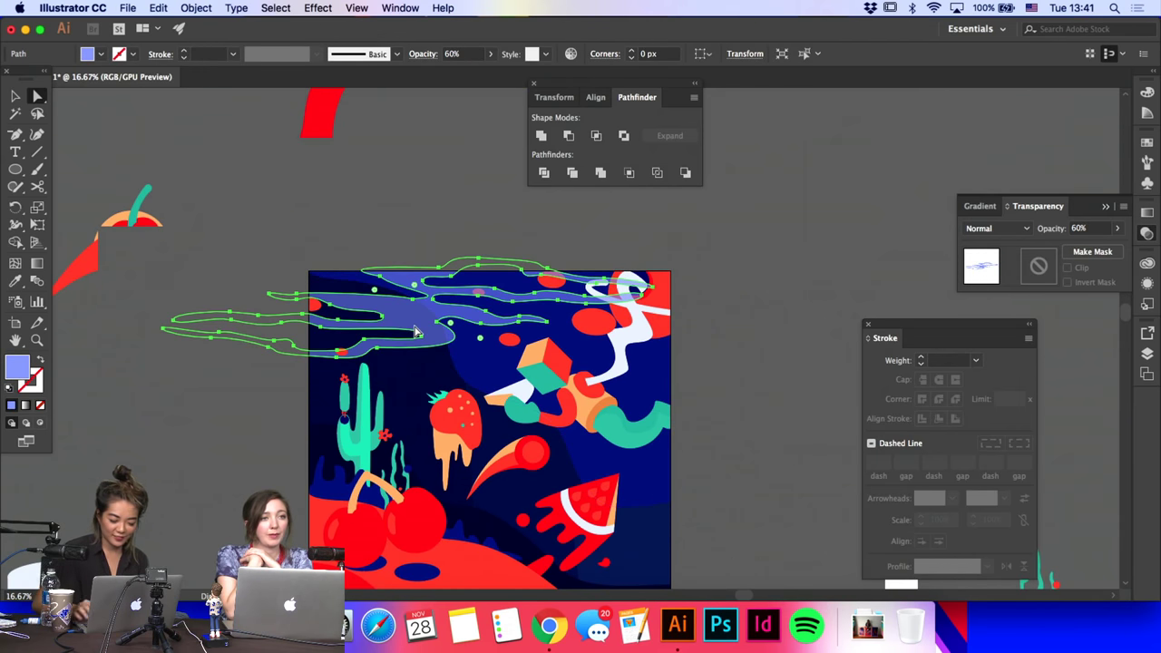
{"action": "left_click", "coordinate": [340, 221]}
{"action": "left_click", "coordinate": [415, 311]}
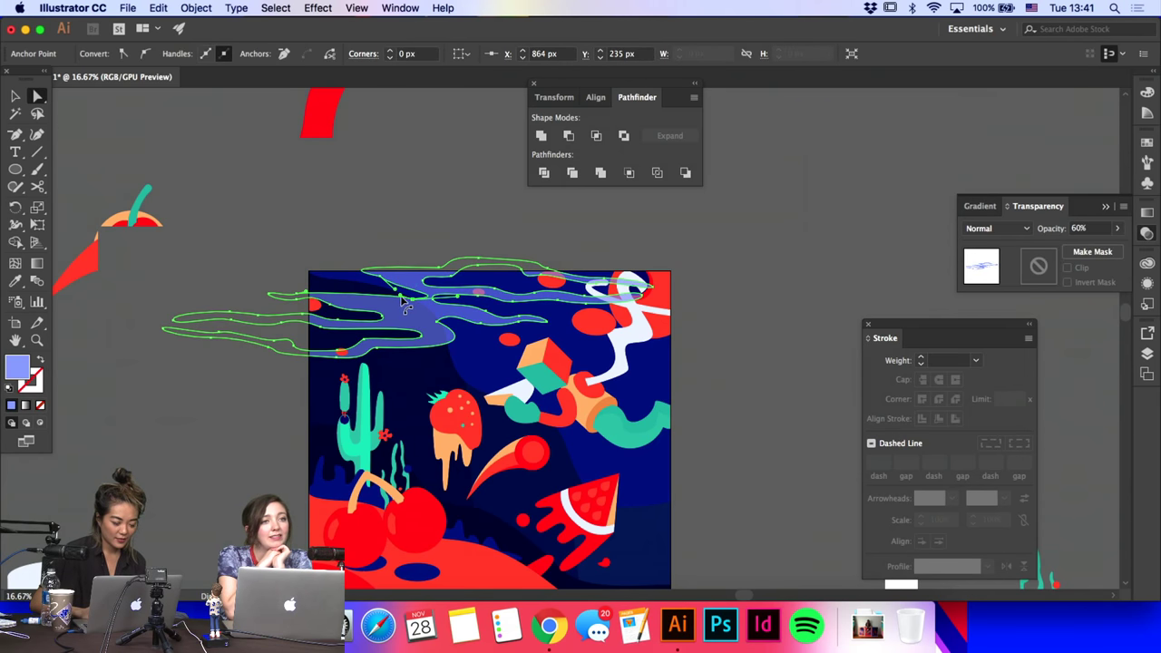
Step: Shift the seaweed band slightly left along the upper edge of the sky
{"action": "left_click", "coordinate": [335, 262]}
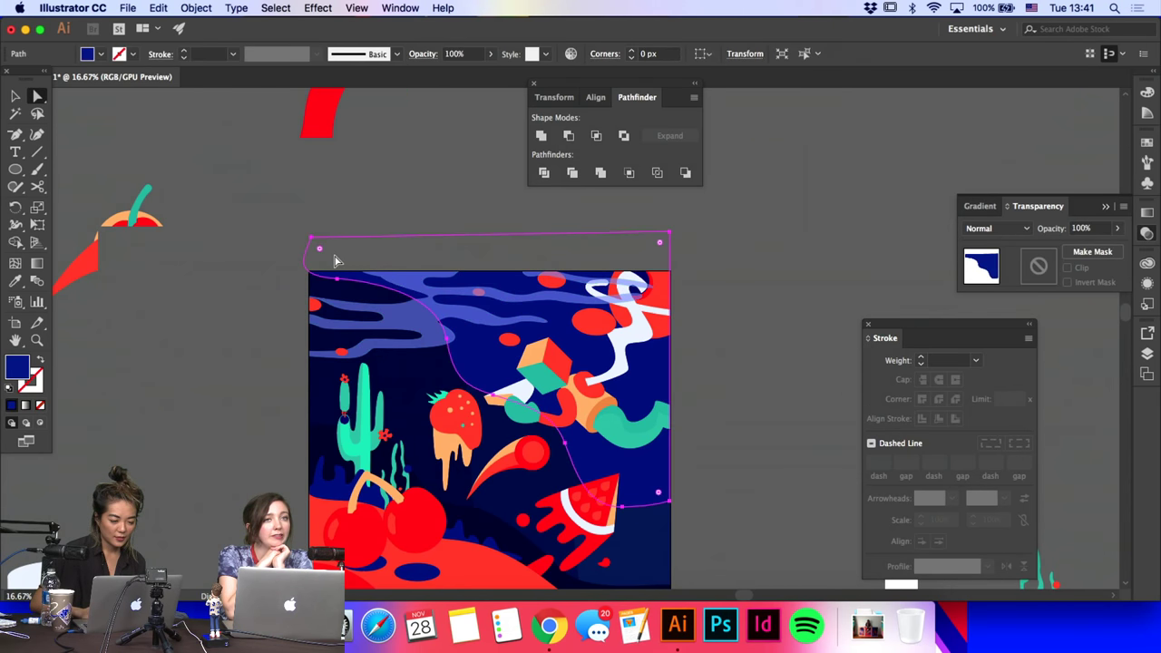
{"action": "left_click", "coordinate": [392, 285]}
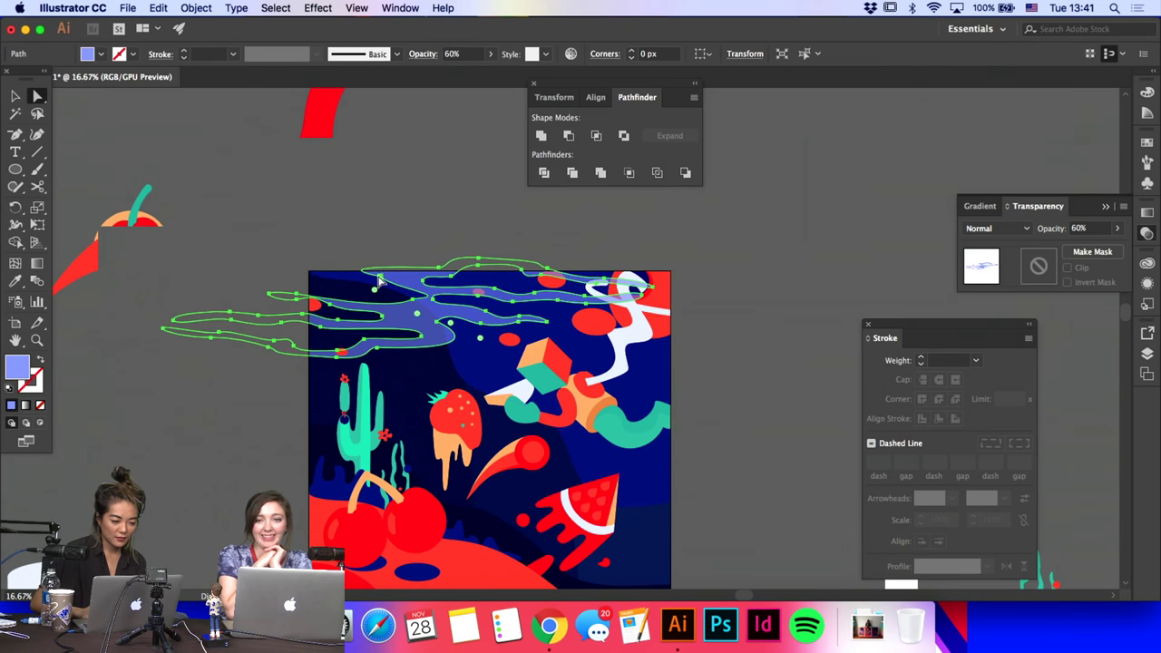
{"action": "left_click", "coordinate": [399, 212]}
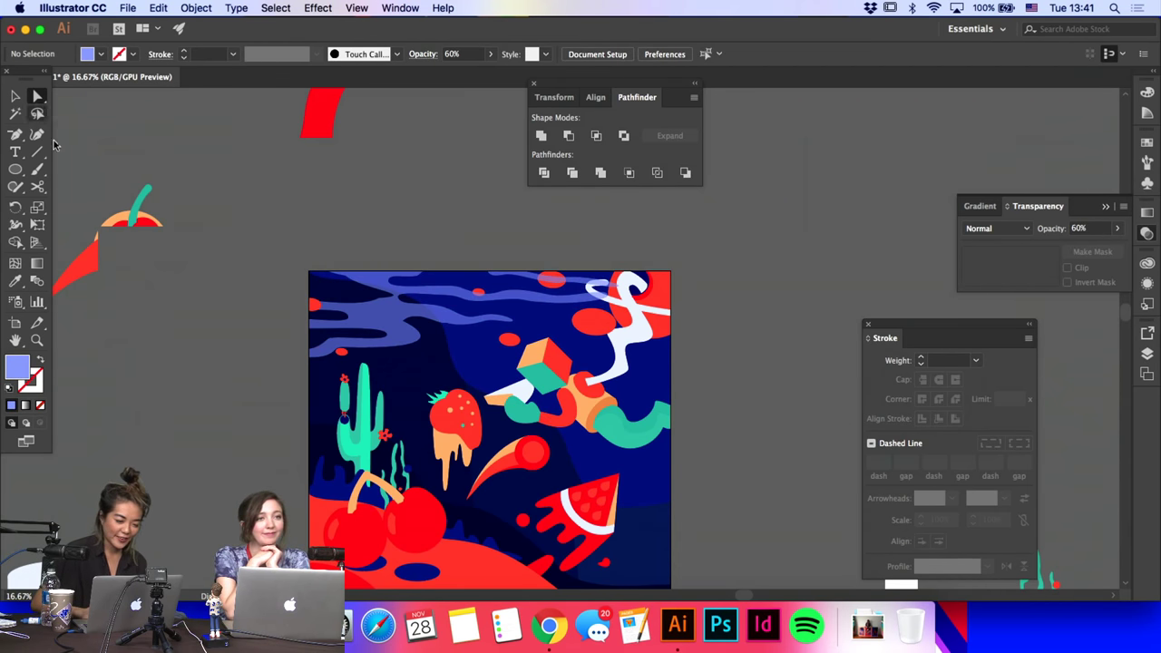
Step: Refine the anchor points at the tip of the seaweed band's lower right branch
{"action": "left_click", "coordinate": [513, 328]}
{"action": "left_click", "coordinate": [513, 319]}
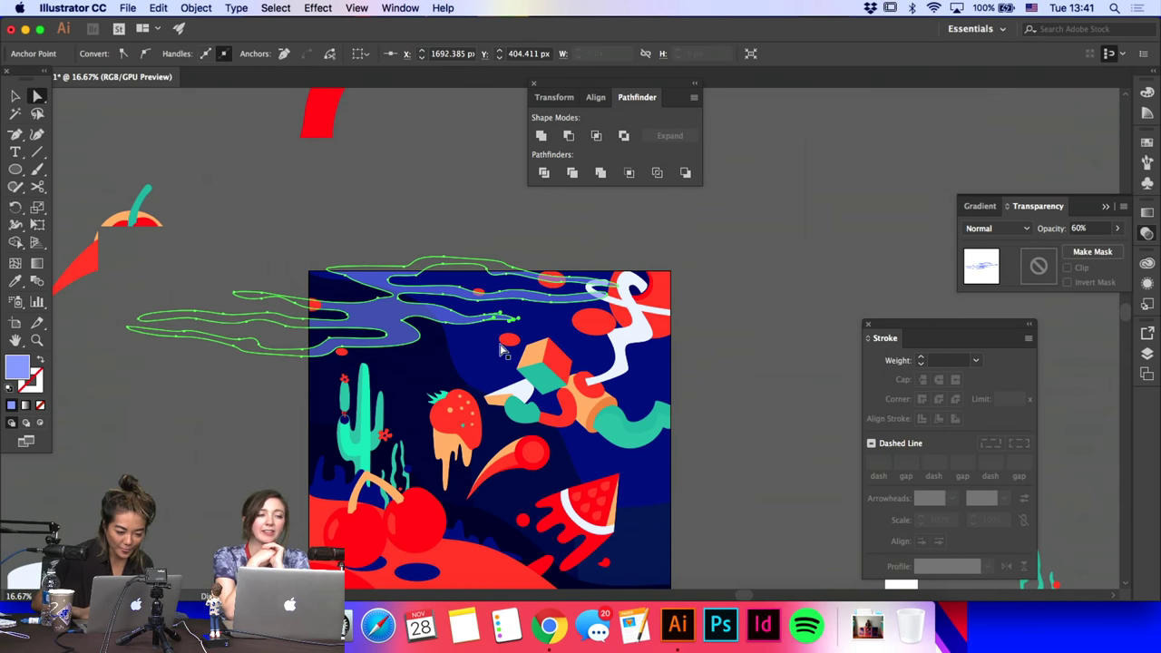
{"action": "left_click", "coordinate": [484, 314]}
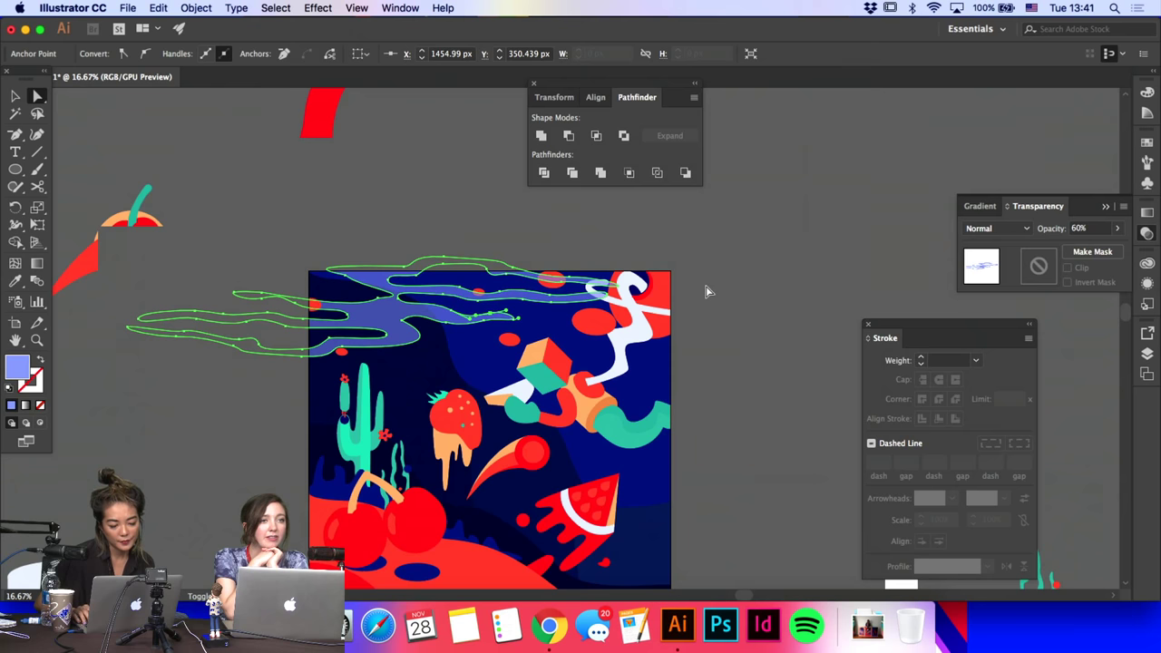
{"action": "left_click", "coordinate": [743, 272]}
{"action": "left_click", "coordinate": [382, 318]}
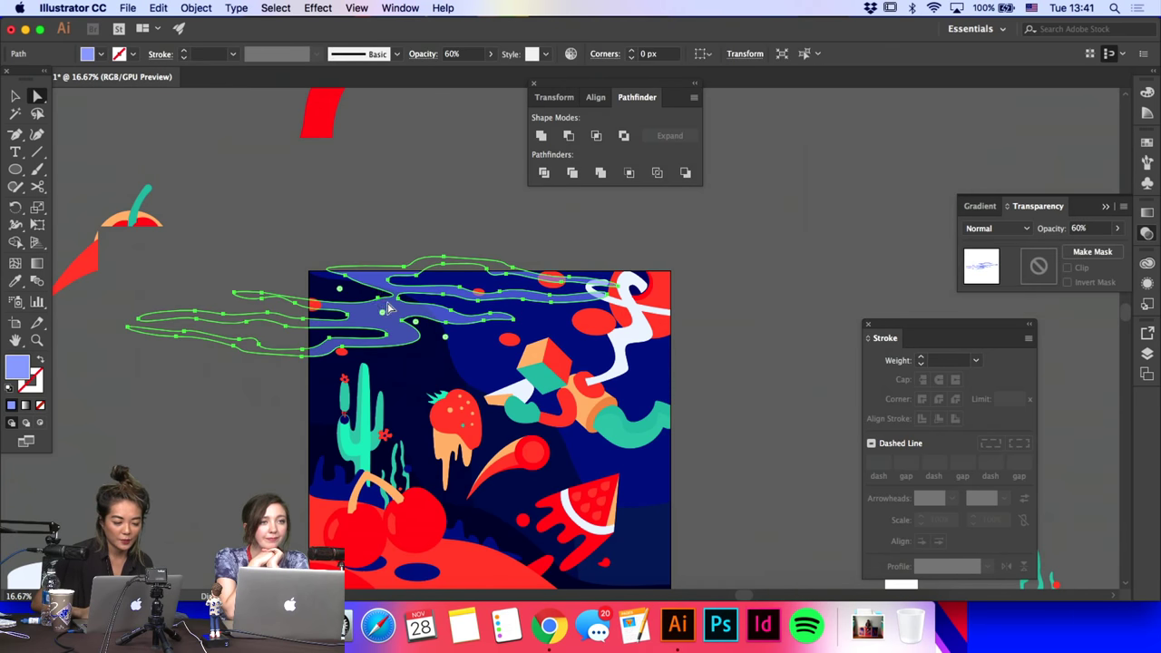
{"action": "left_click", "coordinate": [386, 218]}
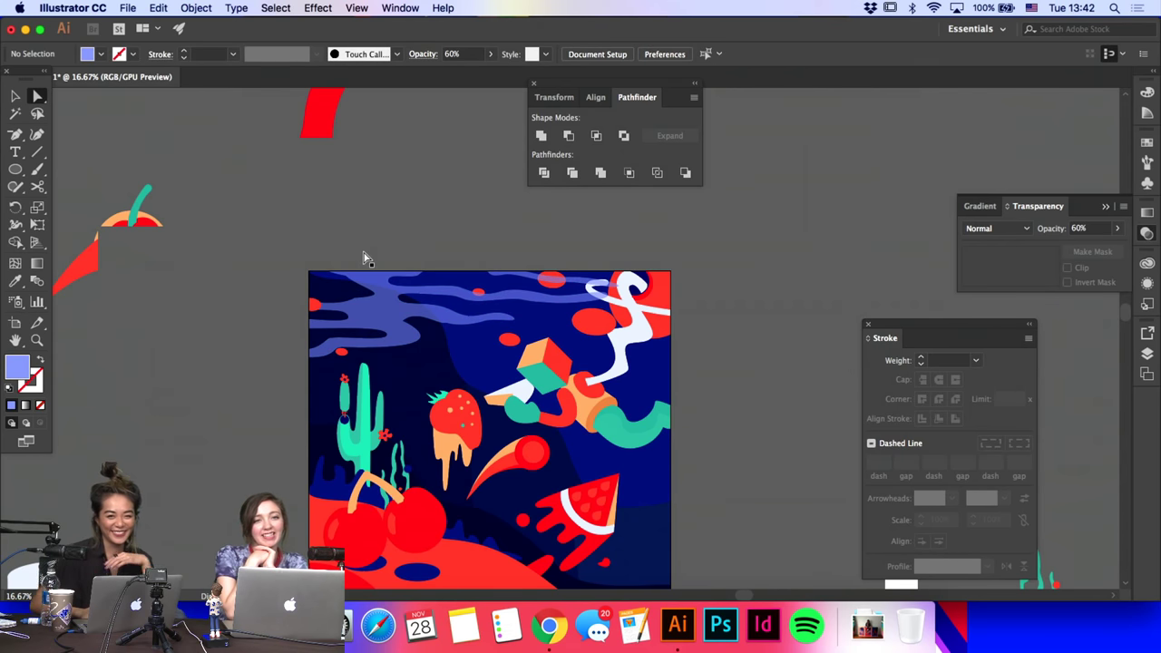
Step: Round the upper left bend of the seaweed band by adjusting its anchor point and handles
{"action": "left_click", "coordinate": [371, 279]}
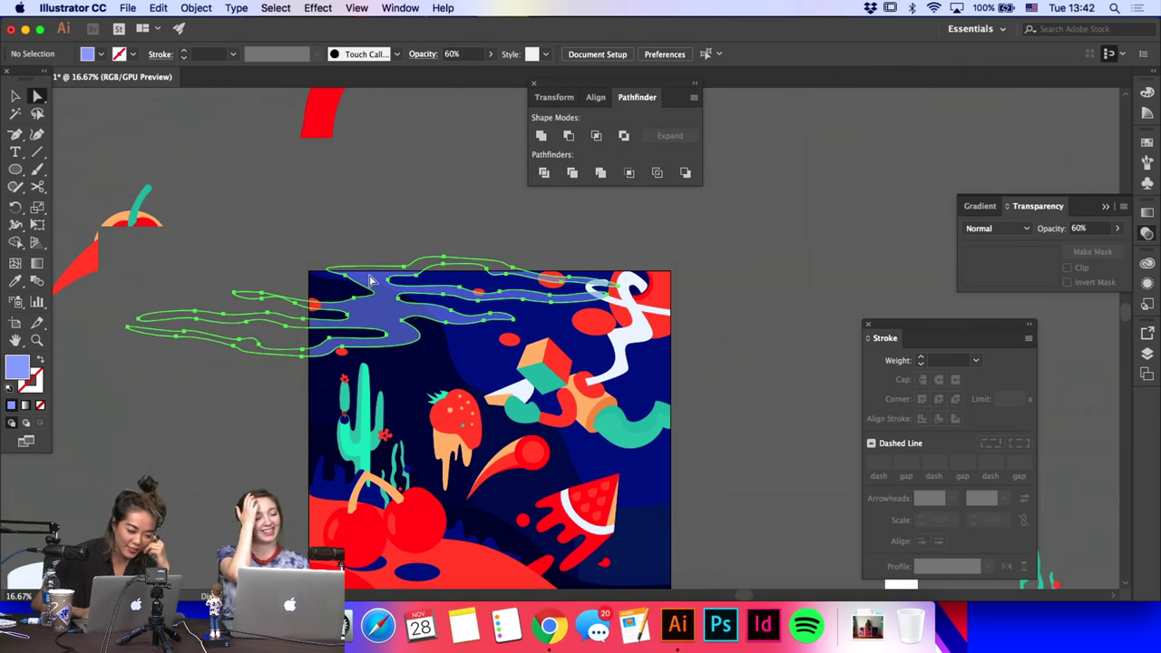
{"action": "left_click", "coordinate": [346, 284]}
{"action": "left_click", "coordinate": [346, 284]}
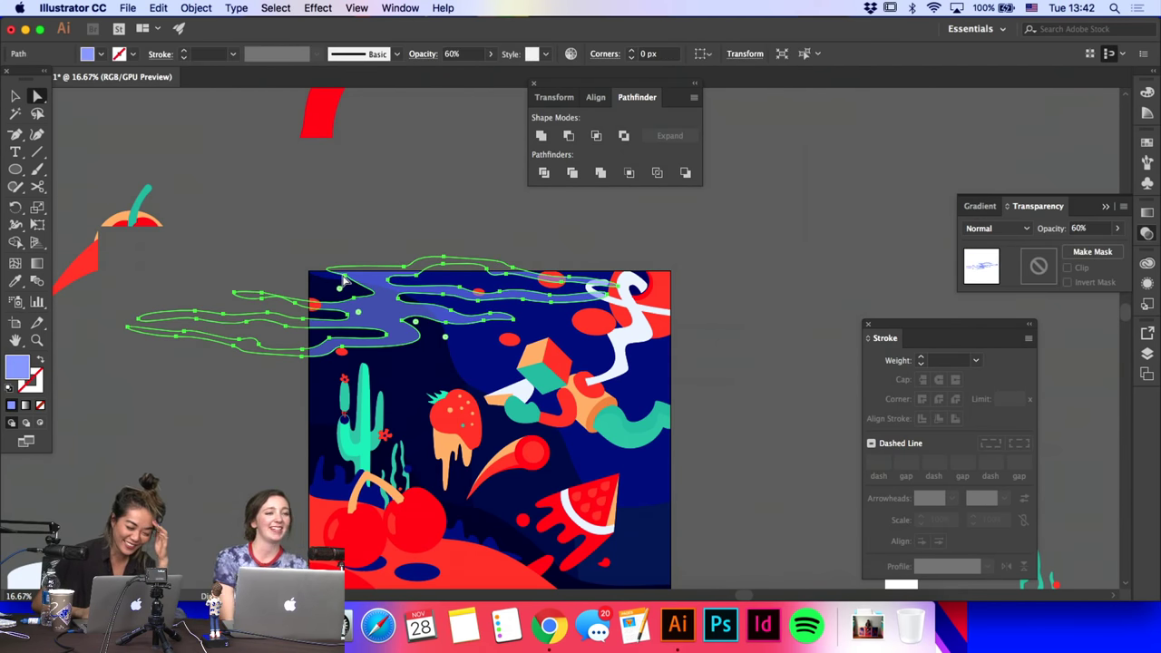
{"action": "left_click", "coordinate": [346, 280]}
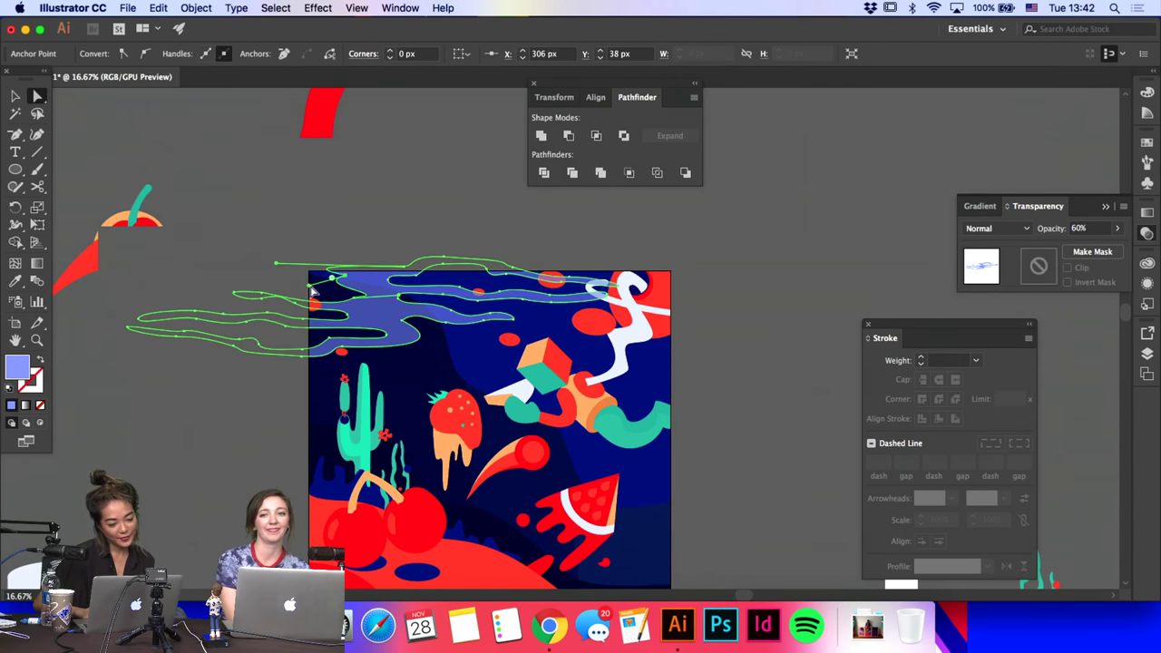
{"action": "left_click", "coordinate": [365, 239]}
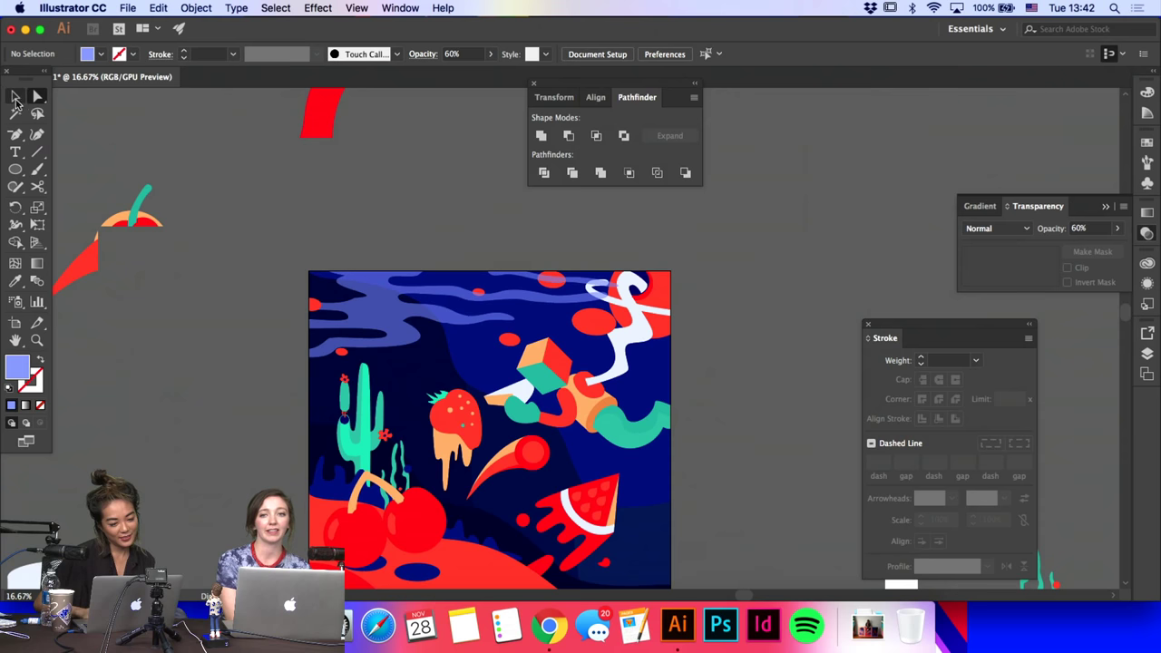
Step: Move the large red oval from beside the planet into the sky above the strawberry and try selecting the other small ovals with it
{"action": "left_click_drag", "start_coordinate": [510, 335], "coordinate": [446, 348]}
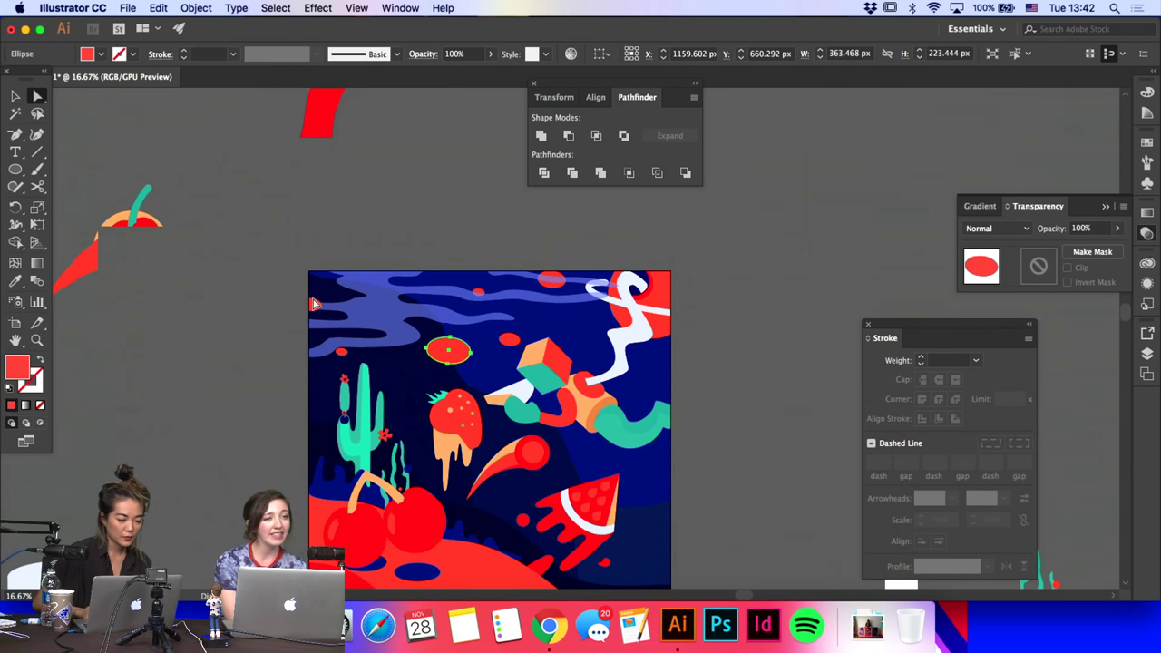
{"action": "left_click", "coordinate": [317, 306], "text": "shift"}
{"action": "left_click", "coordinate": [343, 354], "text": "shift"}
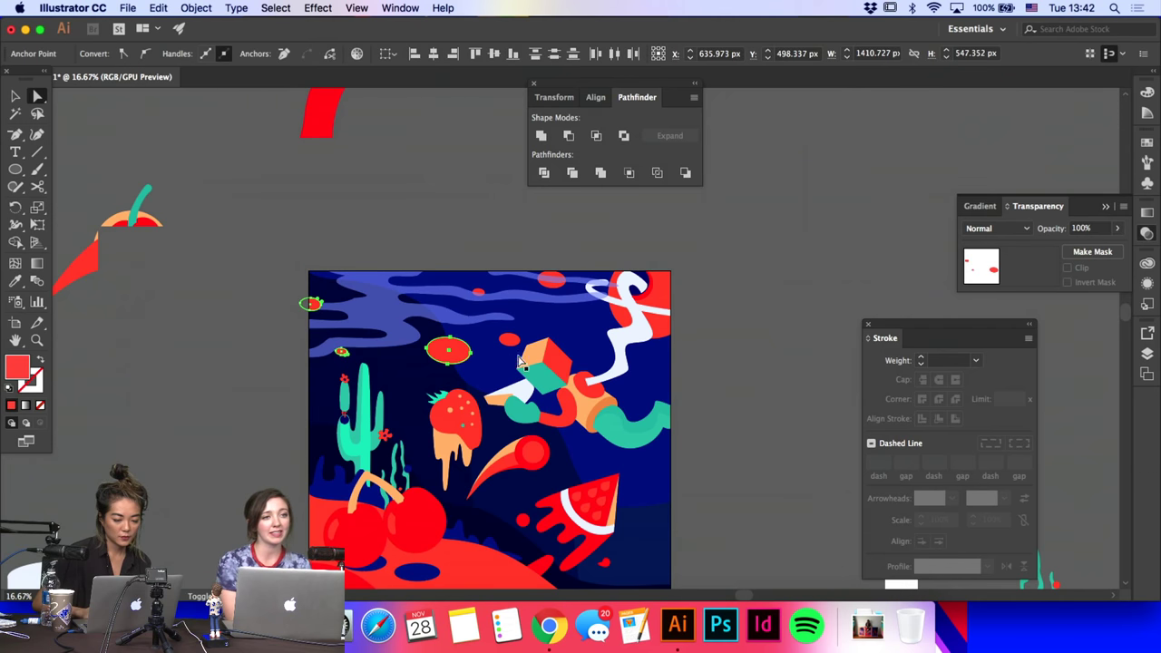
{"action": "left_click", "coordinate": [486, 297], "text": "shift"}
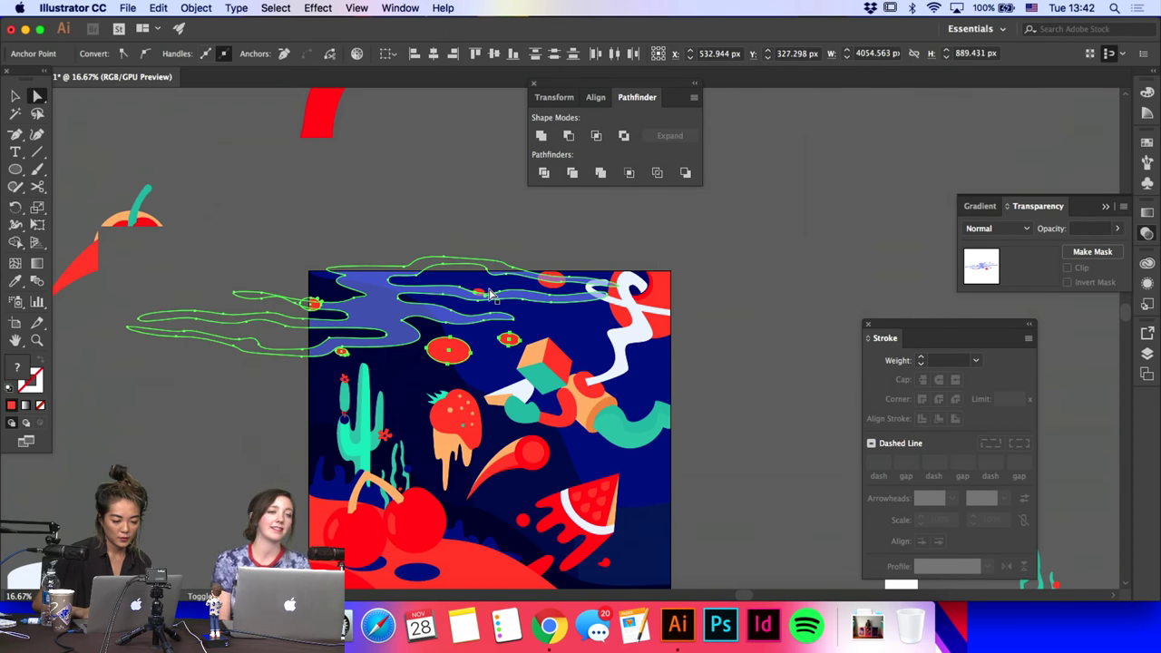
{"action": "left_click", "coordinate": [490, 292]}
Step: Recolour the large red oval above the strawberry with the seaweed band's translucent periwinkle fill
{"action": "left_click", "coordinate": [449, 352]}
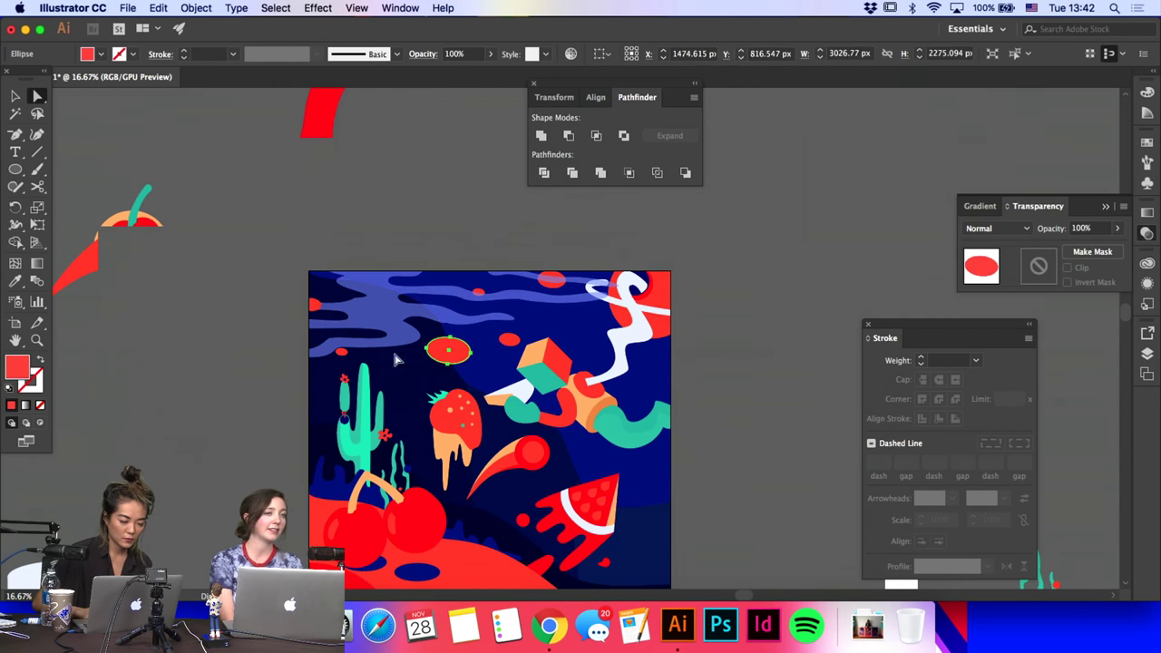
{"action": "left_click", "coordinate": [15, 282]}
{"action": "left_click", "coordinate": [371, 297]}
{"action": "left_click", "coordinate": [399, 228], "text": "super"}
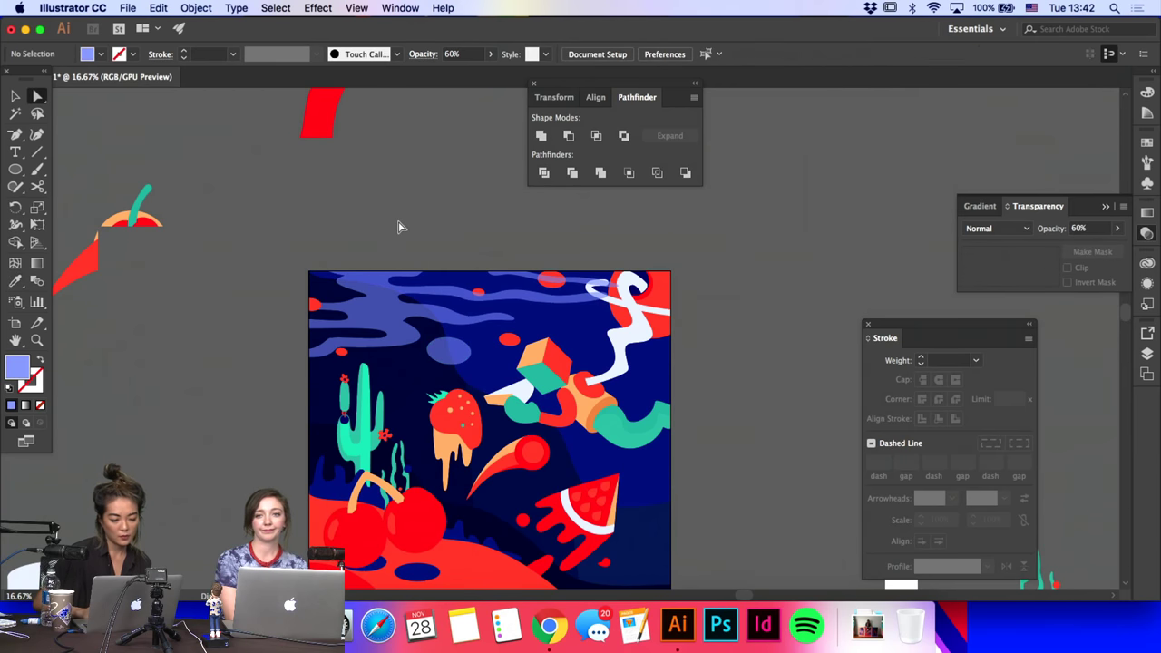
{"action": "scroll", "coordinate": [398, 226], "scroll_direction": "down", "scroll_amount": 1}
{"action": "scroll", "coordinate": [398, 227], "scroll_direction": "right", "scroll_amount": 2}
{"action": "scroll", "coordinate": [397, 227], "scroll_direction": "down", "scroll_amount": 1}
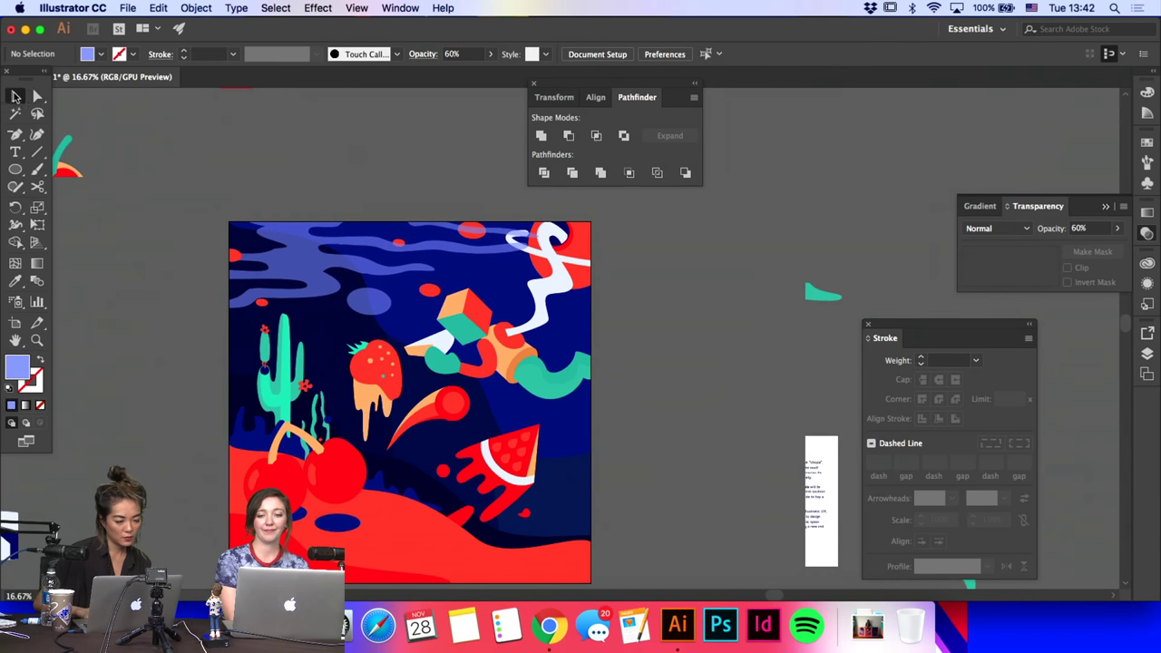
{"action": "left_click", "coordinate": [16, 151]}
{"action": "left_click", "coordinate": [16, 134]}
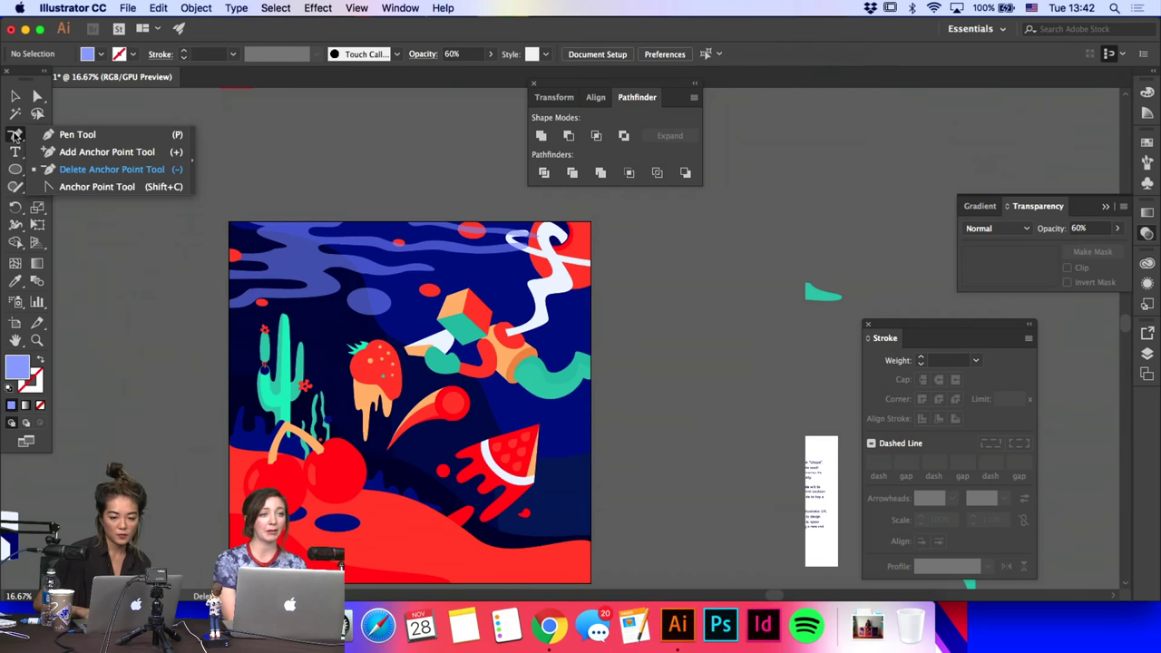
{"action": "left_click", "coordinate": [609, 391]}
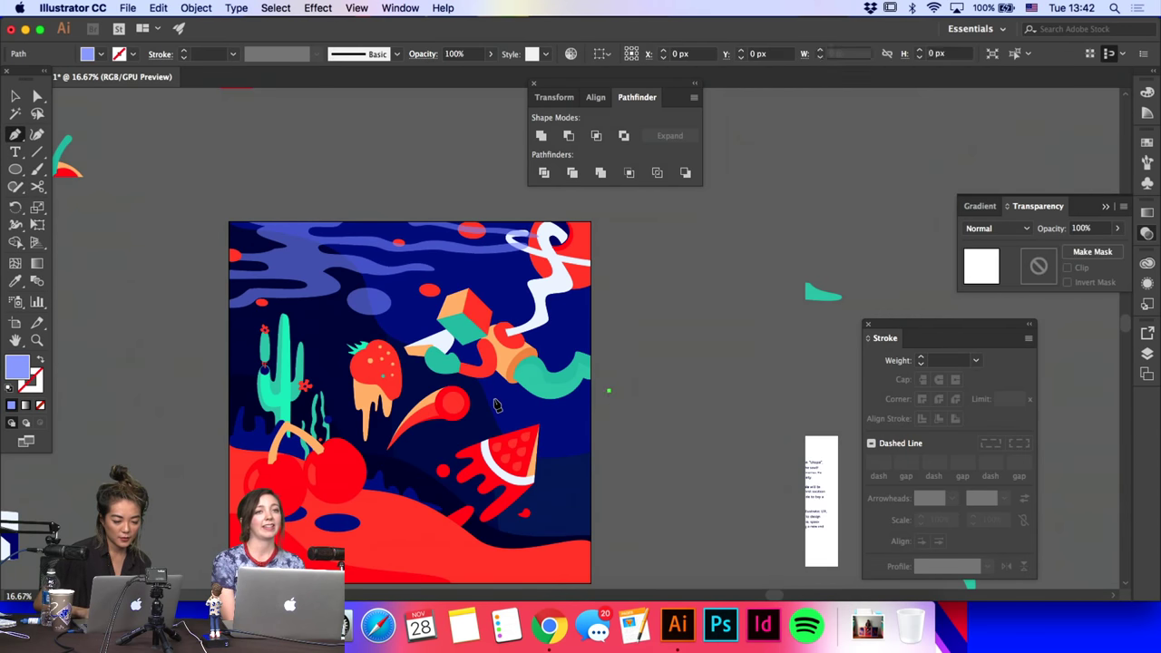
{"action": "left_click_drag", "start_coordinate": [493, 398], "coordinate": [563, 414]}
{"action": "key", "text": "super+z"}
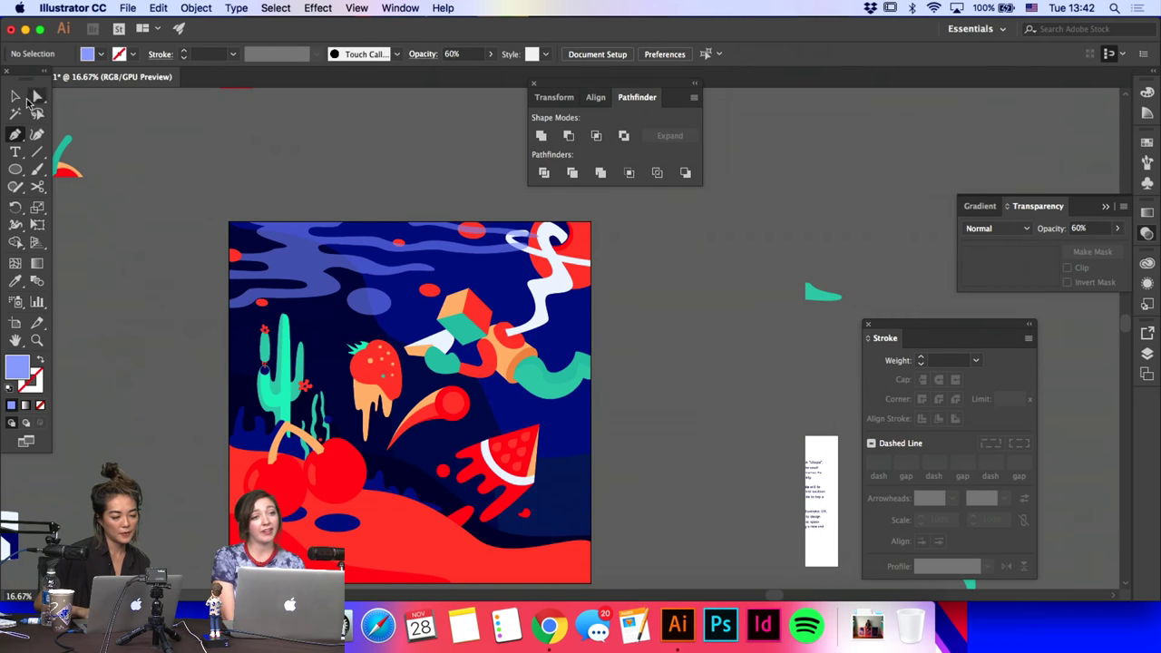
Step: Duplicate the seaweed band group with its ovals and place the turned copy across the watermelon at the artboard's right edge
{"action": "left_click", "coordinate": [15, 95]}
{"action": "left_click", "coordinate": [329, 294]}
{"action": "left_click", "coordinate": [323, 291]}
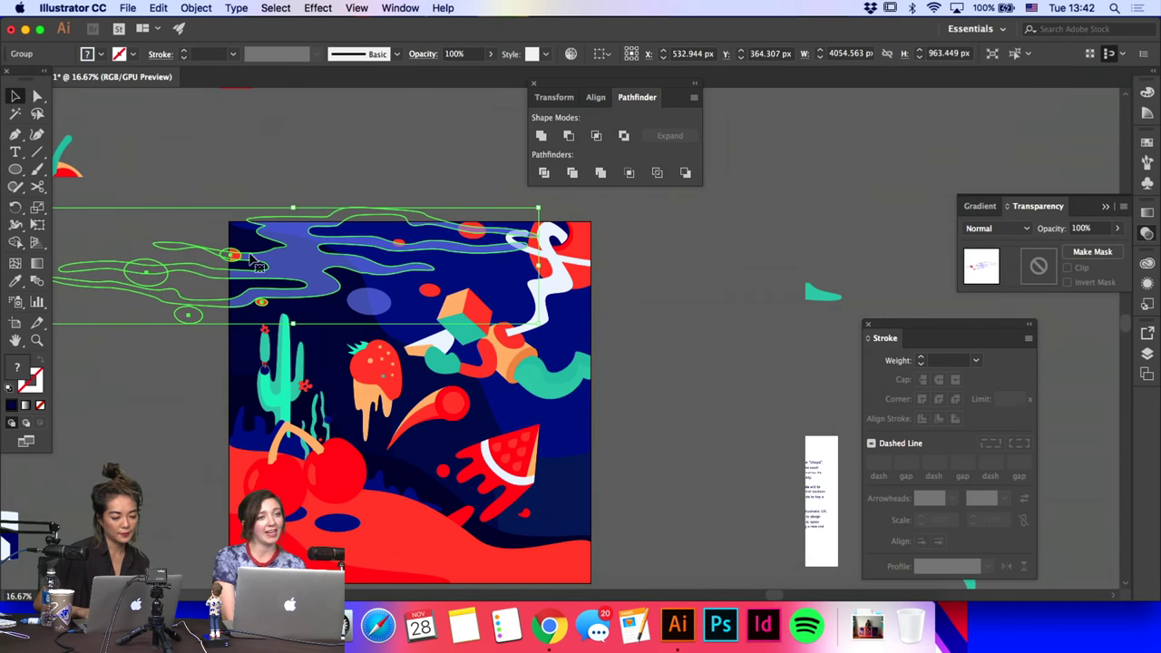
{"action": "key", "text": "super+c"}
{"action": "key", "text": "super+f"}
{"action": "mouse_move", "coordinate": [296, 270]}
{"action": "left_mouse_down"}
{"action": "mouse_move", "coordinate": [459, 336]}
{"action": "mouse_move", "coordinate": [489, 381]}
{"action": "mouse_move", "coordinate": [592, 438]}
{"action": "left_mouse_up"}
{"action": "left_click", "coordinate": [653, 367]}
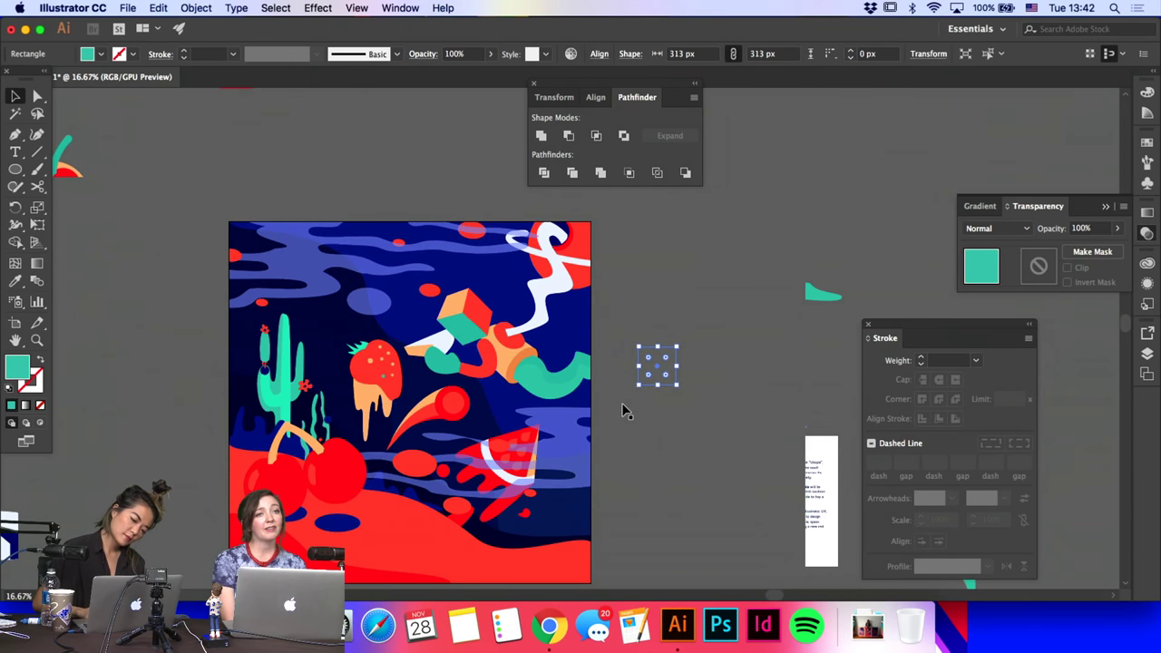
{"action": "left_click", "coordinate": [624, 410]}
Step: Move both seaweed band groups onto a new layer directly above Layer 10
{"action": "left_click", "coordinate": [358, 313]}
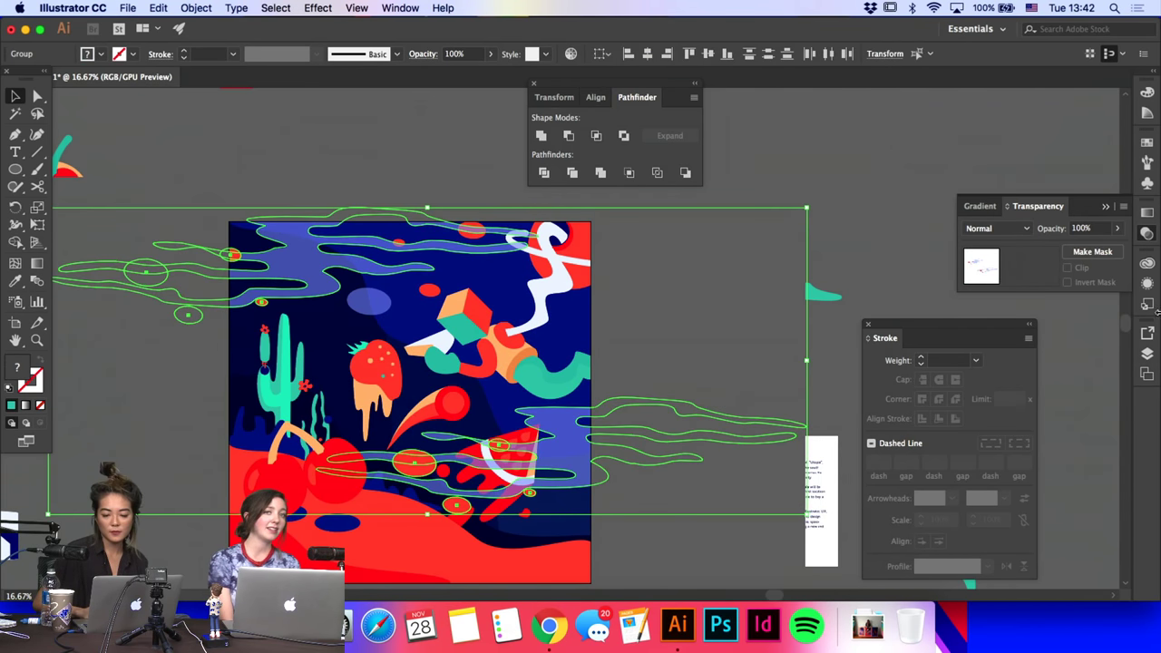
{"action": "key", "text": "super+shift+a"}
{"action": "left_click", "coordinate": [1148, 354]}
{"action": "left_click", "coordinate": [1052, 364]}
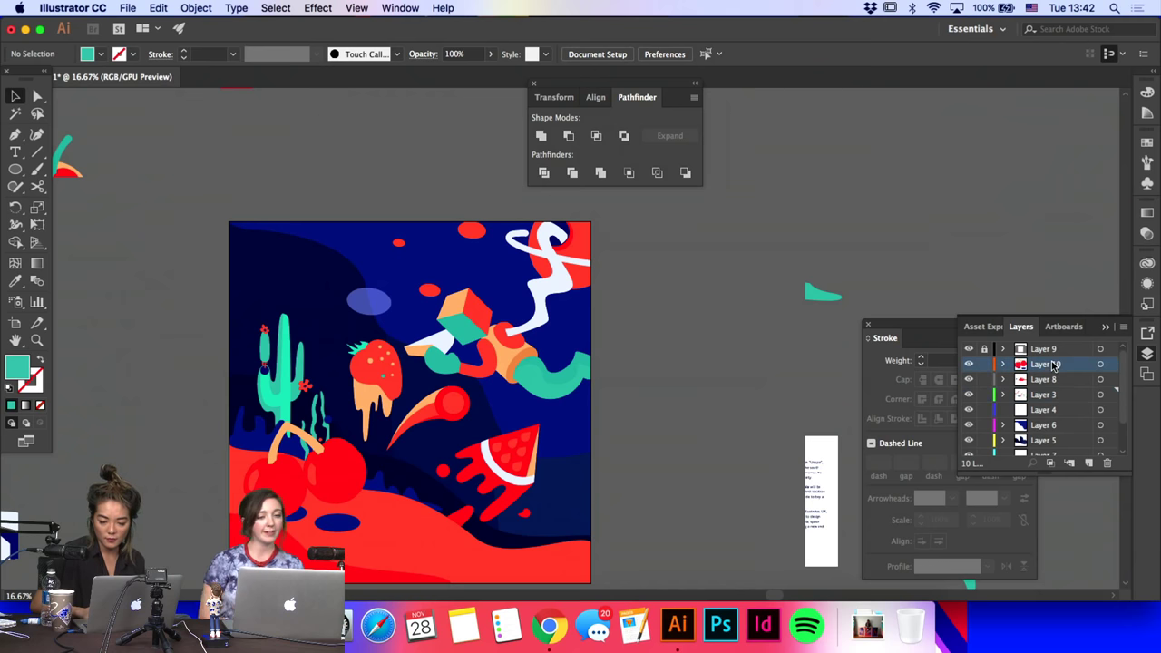
{"action": "left_click", "coordinate": [1088, 462]}
{"action": "left_click", "coordinate": [813, 256]}
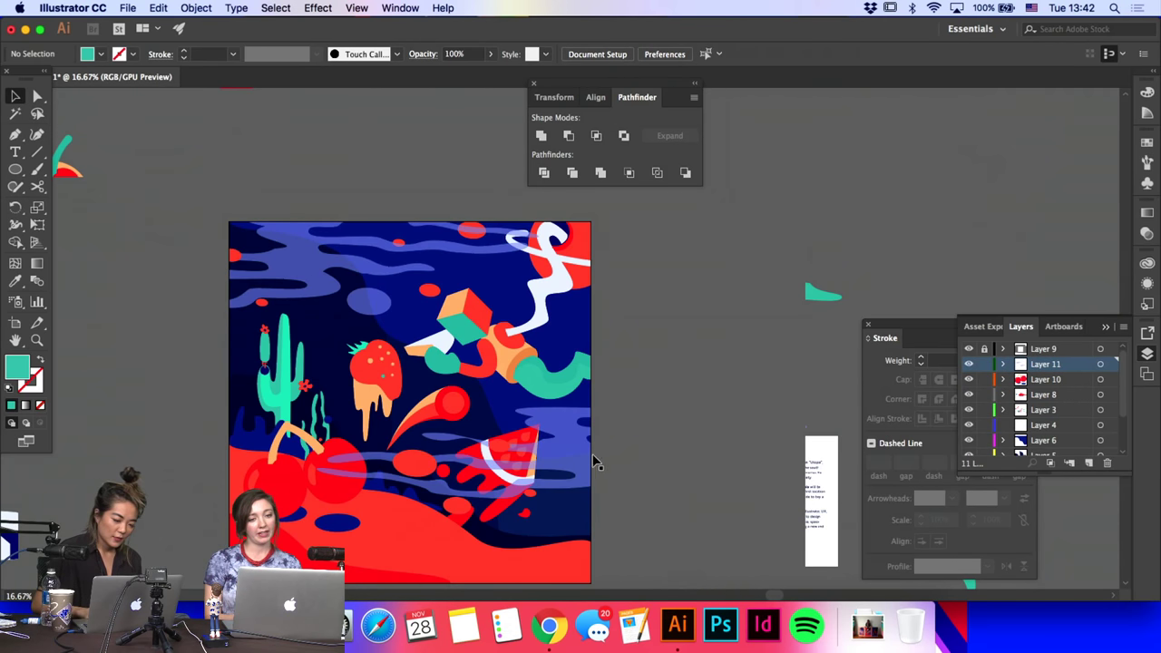
Step: Delete surplus anchor points at the cherry-side end of the lowest strand of the seaweed band copy crossing the watermelon
{"action": "left_click", "coordinate": [513, 439]}
{"action": "key", "text": "a"}
{"action": "left_click", "coordinate": [451, 445]}
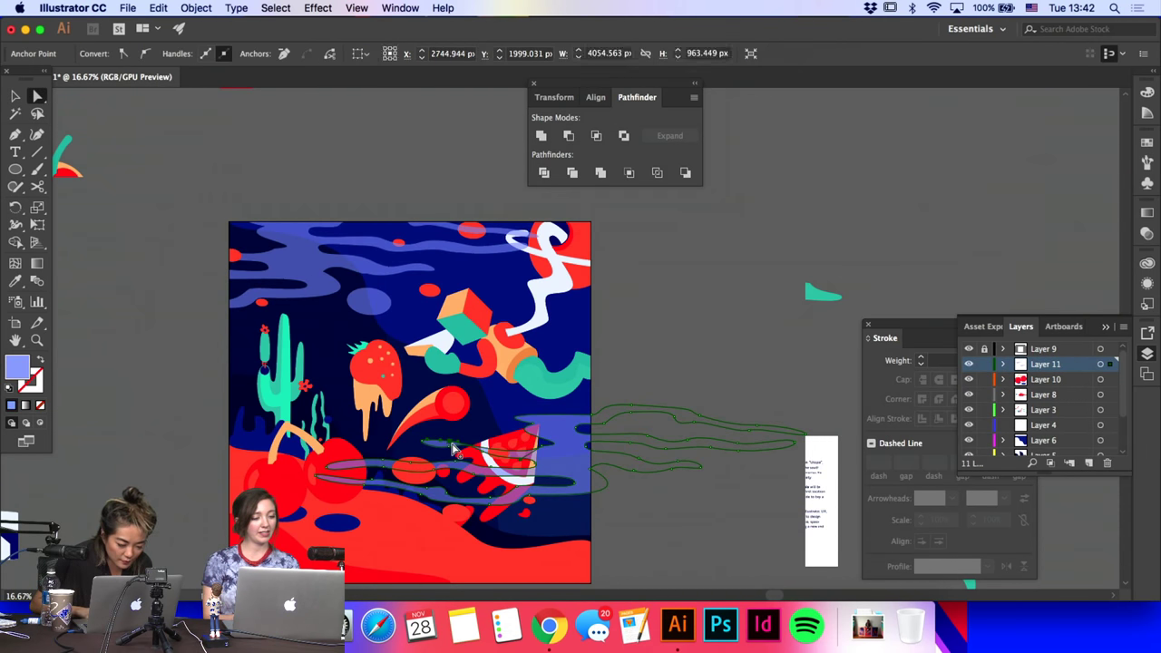
{"action": "left_click", "coordinate": [452, 444]}
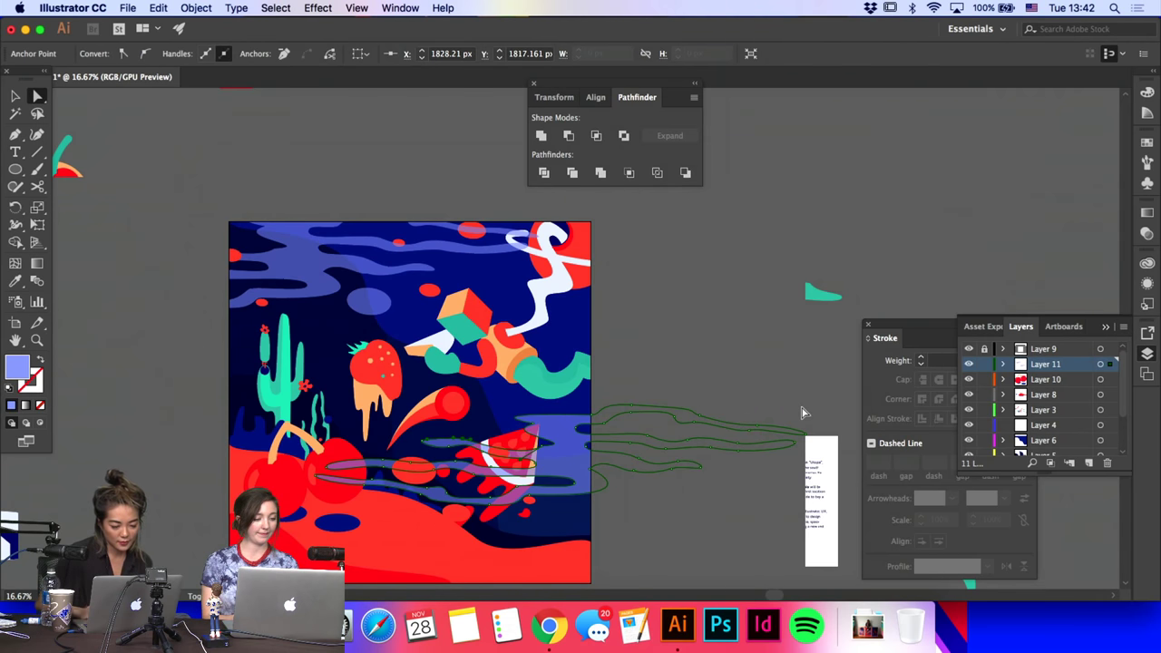
{"action": "left_click", "coordinate": [485, 475]}
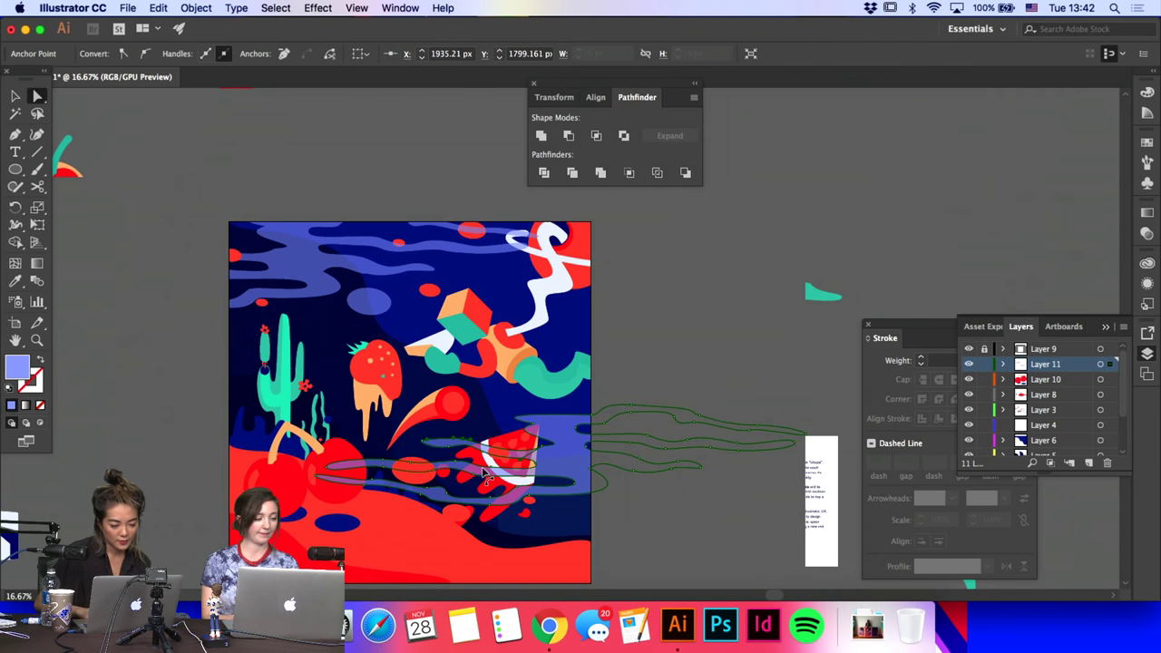
{"action": "key", "text": "p"}
{"action": "left_click", "coordinate": [316, 474]}
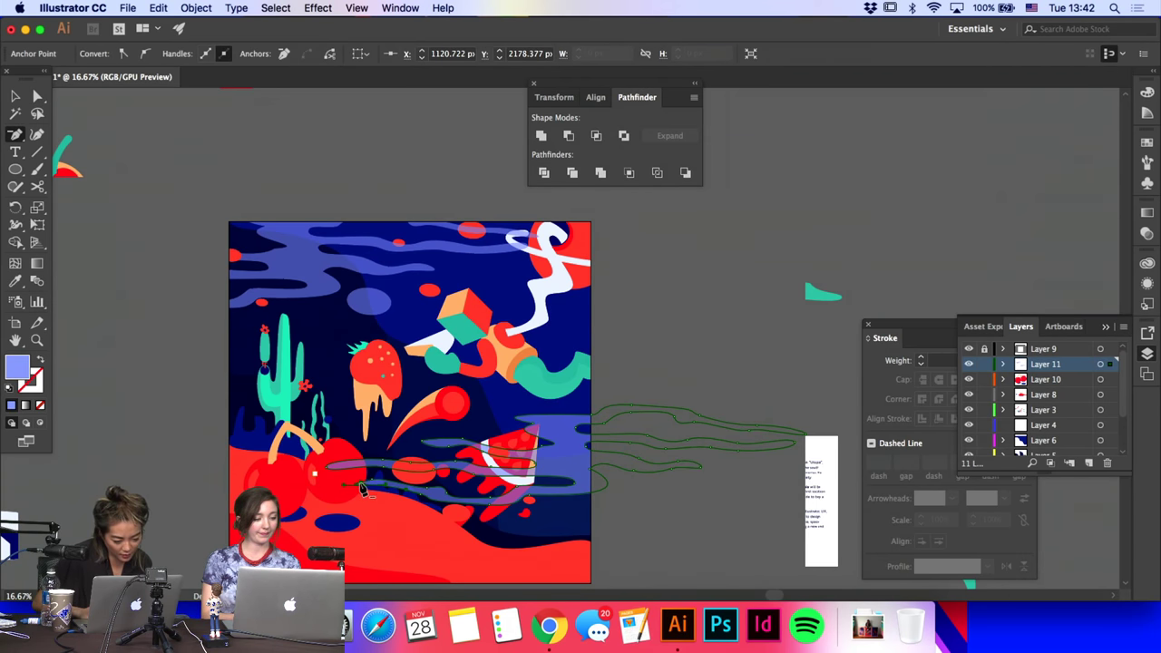
{"action": "key", "text": "a"}
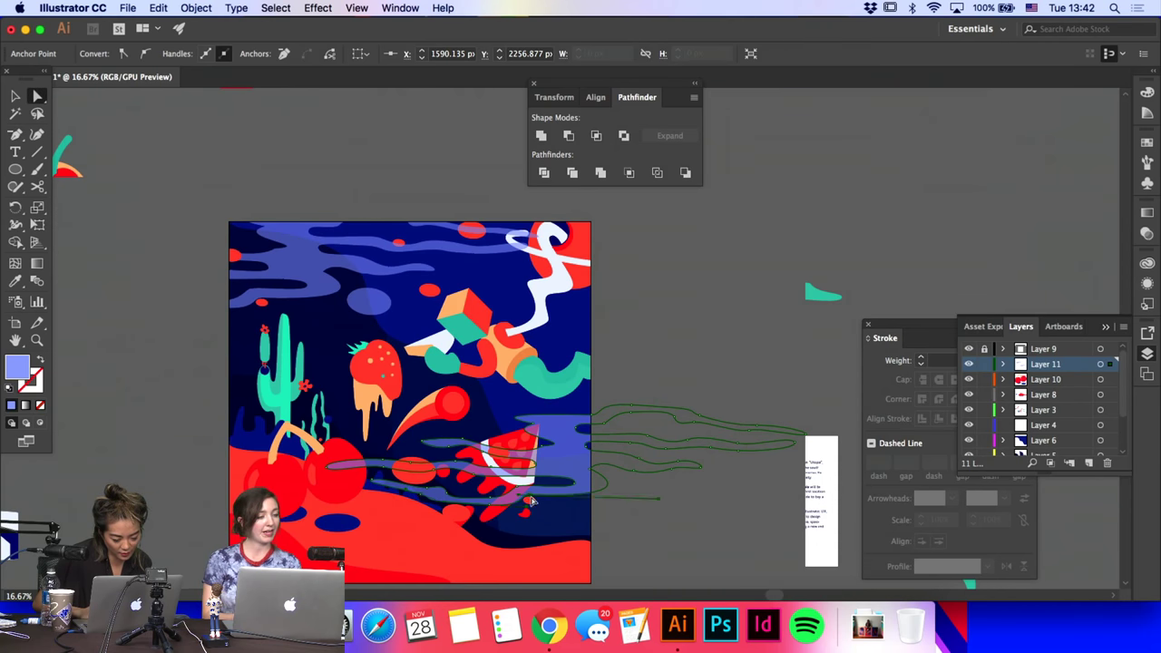
Step: Pull the band copy's lower anchor points down toward the red dune near the artboard's right edge, undoing the unwanted adjustments
{"action": "left_click", "coordinate": [573, 511]}
{"action": "mouse_move", "coordinate": [573, 510]}
{"action": "left_mouse_down"}
{"action": "mouse_move", "coordinate": [565, 531]}
{"action": "mouse_move", "coordinate": [582, 499]}
{"action": "mouse_move", "coordinate": [560, 510]}
{"action": "mouse_move", "coordinate": [609, 519]}
{"action": "mouse_move", "coordinate": [563, 532]}
{"action": "left_mouse_up"}
{"action": "left_click", "coordinate": [651, 490]}
{"action": "key", "text": "super+z"}
{"action": "key", "text": "super+z"}
{"action": "left_click", "coordinate": [564, 558]}
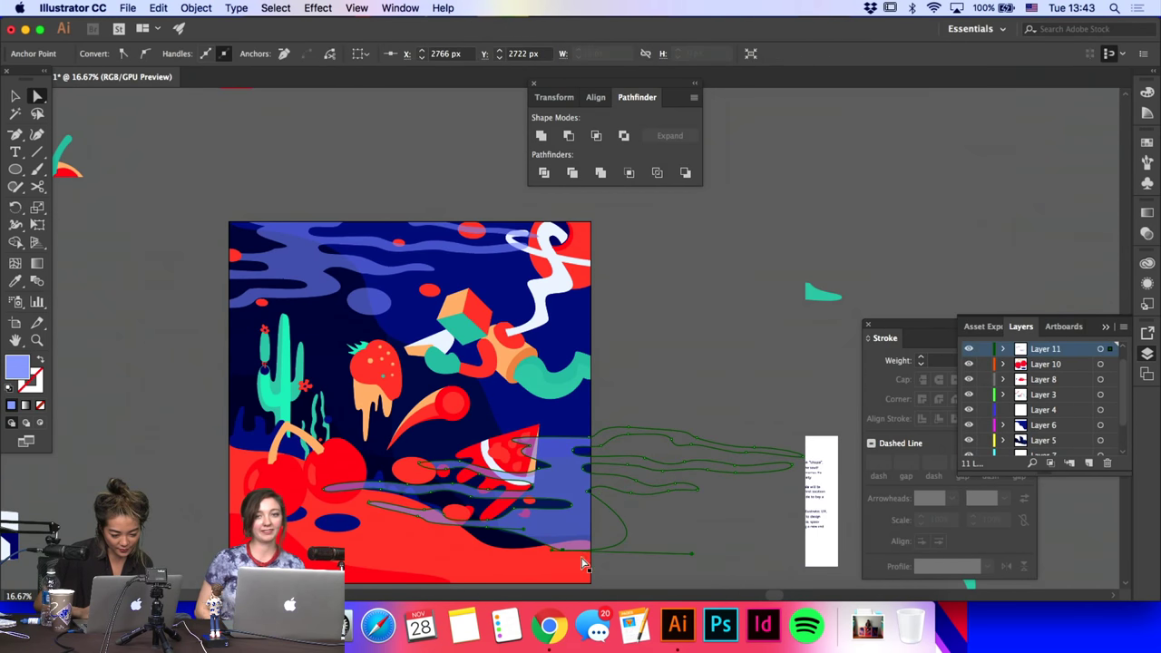
Step: Remove the curve handle from the band copy's lower tip on the dune and reposition the neighbouring anchor point
{"action": "key", "text": "p"}
{"action": "key", "text": "a"}
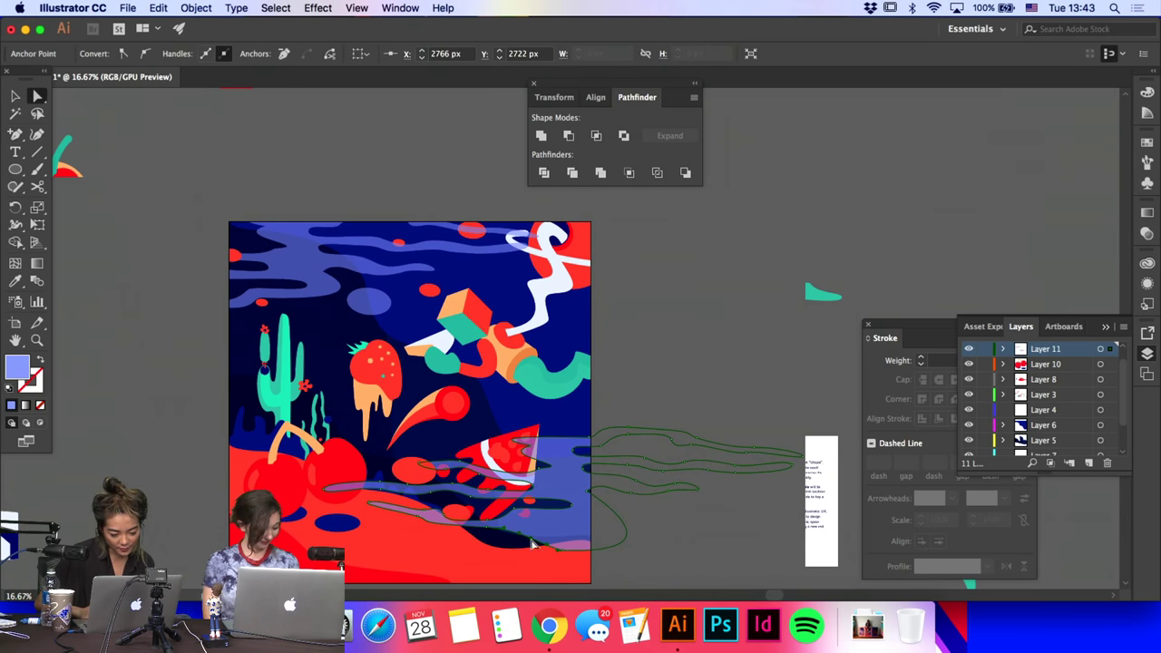
{"action": "left_click", "coordinate": [582, 537]}
{"action": "key", "text": "p"}
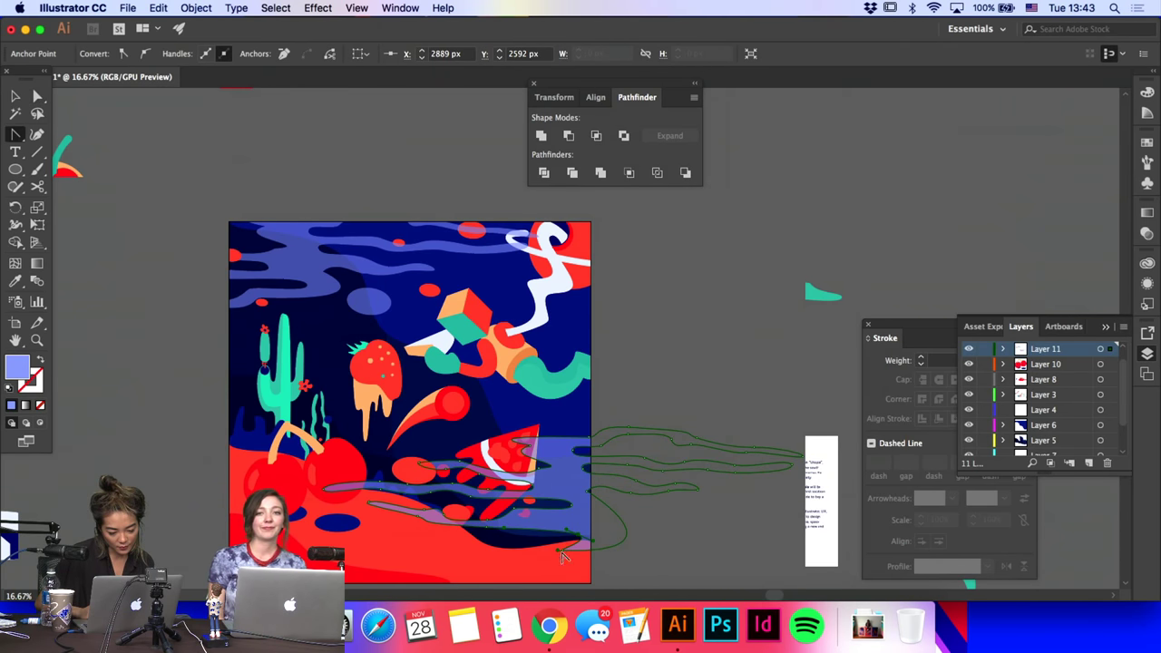
{"action": "key", "text": "a"}
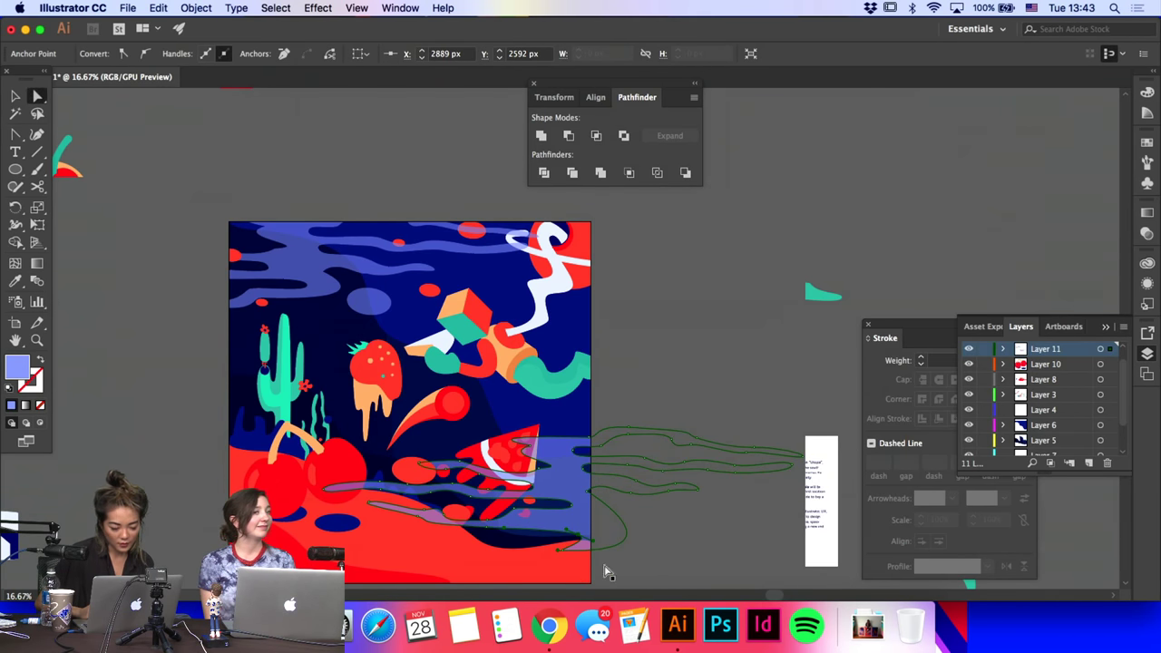
{"action": "left_click", "coordinate": [621, 565]}
Step: Add an anchor point where the band copy's underside crosses the artboard's right edge and lower it to about Y 2899 px
{"action": "key", "text": "p"}
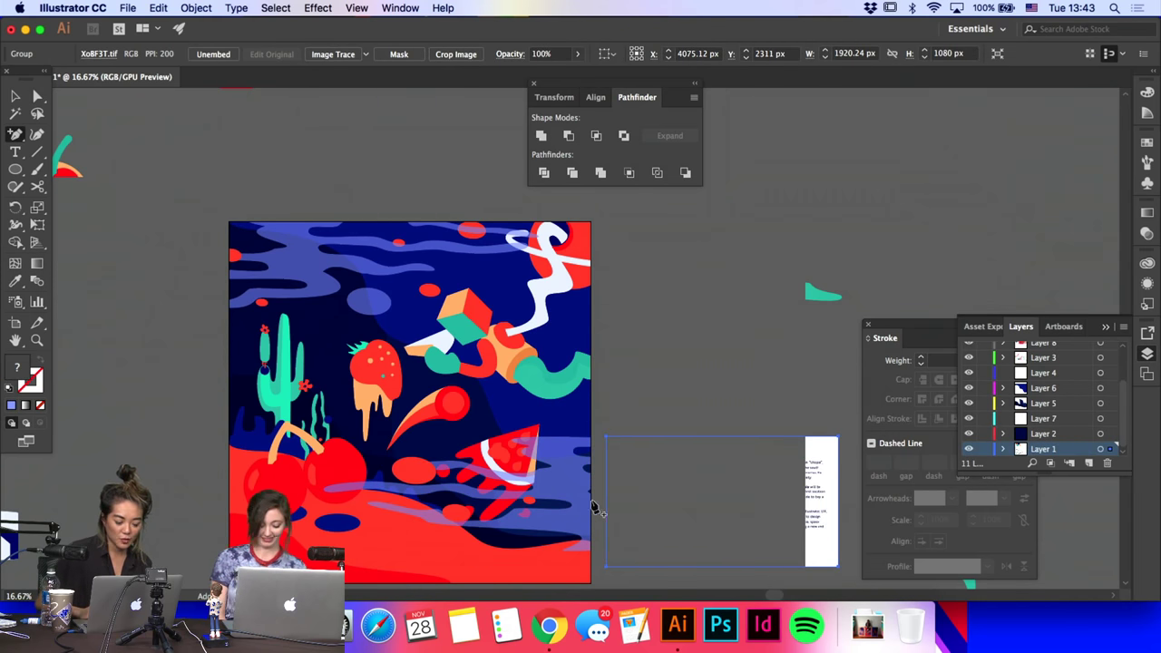
{"action": "key", "text": "a"}
{"action": "left_click", "coordinate": [591, 541]}
{"action": "key", "text": "plus"}
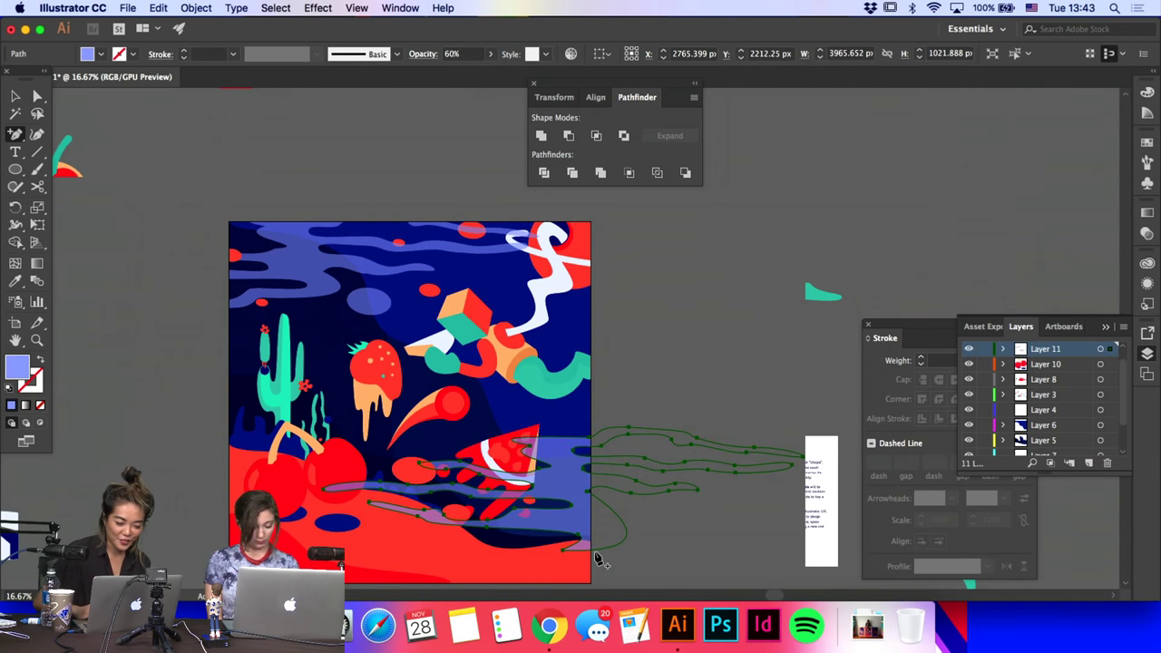
{"action": "left_click", "coordinate": [596, 554]}
{"action": "key", "text": "Return"}
{"action": "left_click", "coordinate": [595, 550]}
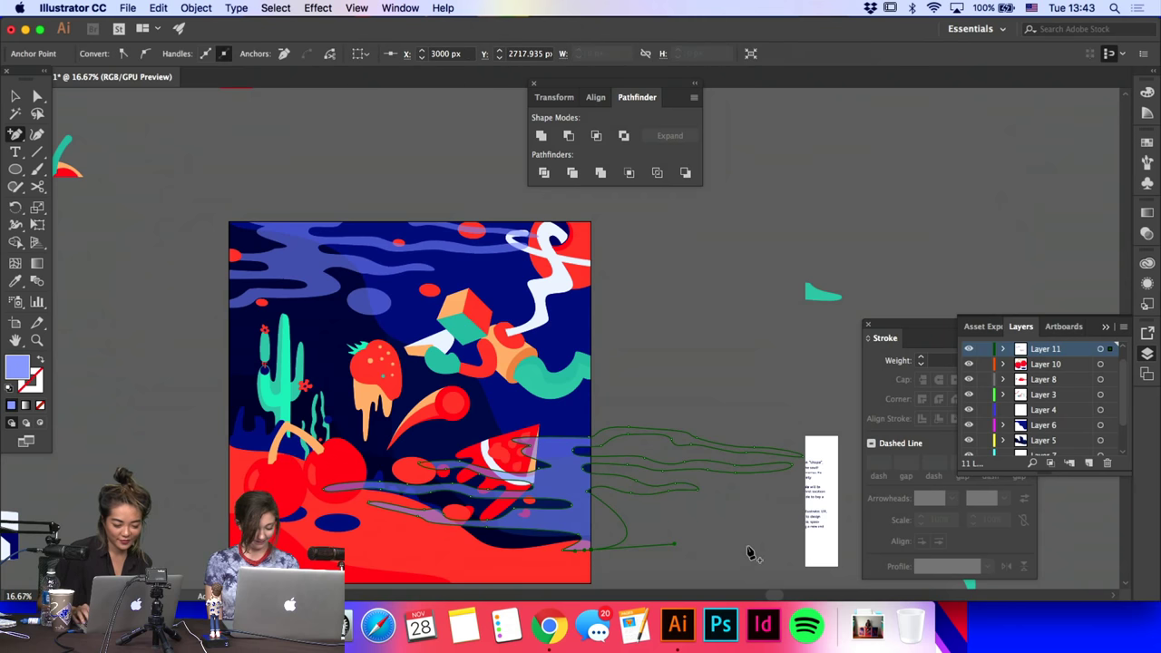
{"action": "key", "text": "shift+Down"}
{"action": "key", "text": "shift+Down"}
{"action": "key", "text": "shift+Down"}
{"action": "key", "text": "shift+Down"}
{"action": "key", "text": "shift+Down"}
{"action": "key", "text": "shift+Down"}
{"action": "key", "text": "shift+Down"}
{"action": "key", "text": "shift+Down"}
{"action": "key", "text": "shift+Down"}
{"action": "key", "text": "shift+Down"}
{"action": "key", "text": "shift+Down"}
{"action": "key", "text": "shift+Down"}
{"action": "key", "text": "shift+Down"}
{"action": "key", "text": "shift+Down"}
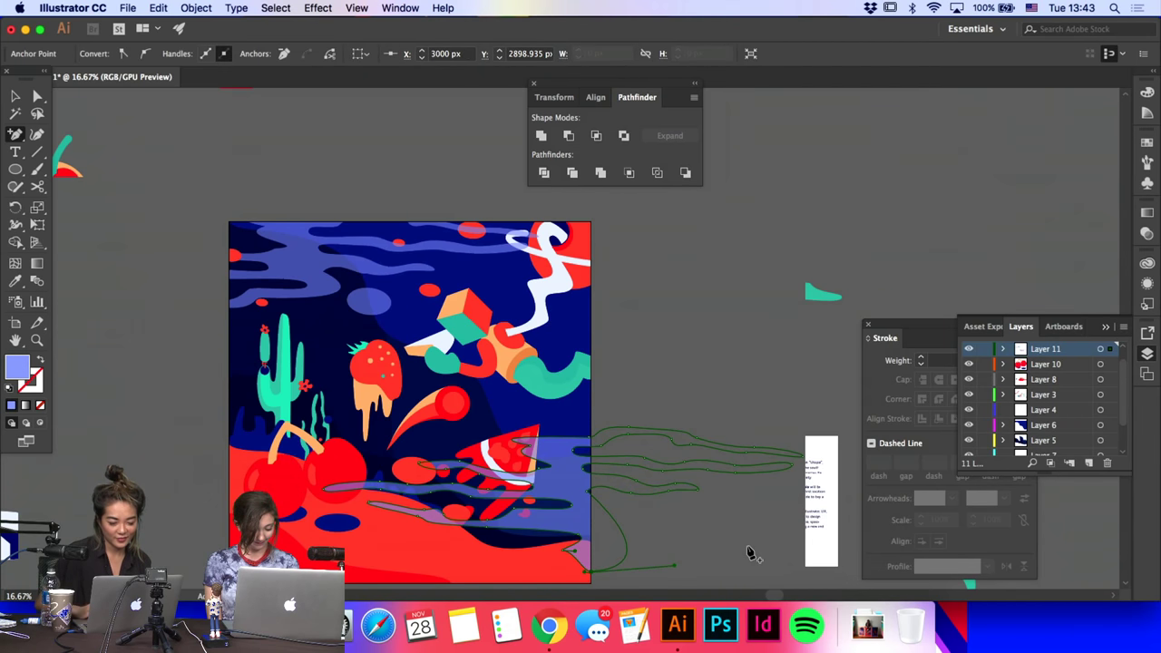
Step: Convert the band copy's pointed lower tip on the dune into a smooth rounded curve and adjust the adjoining edge
{"action": "key", "text": "a"}
{"action": "key", "text": "shift+c"}
{"action": "left_click_drag", "start_coordinate": [565, 550], "coordinate": [548, 557]}
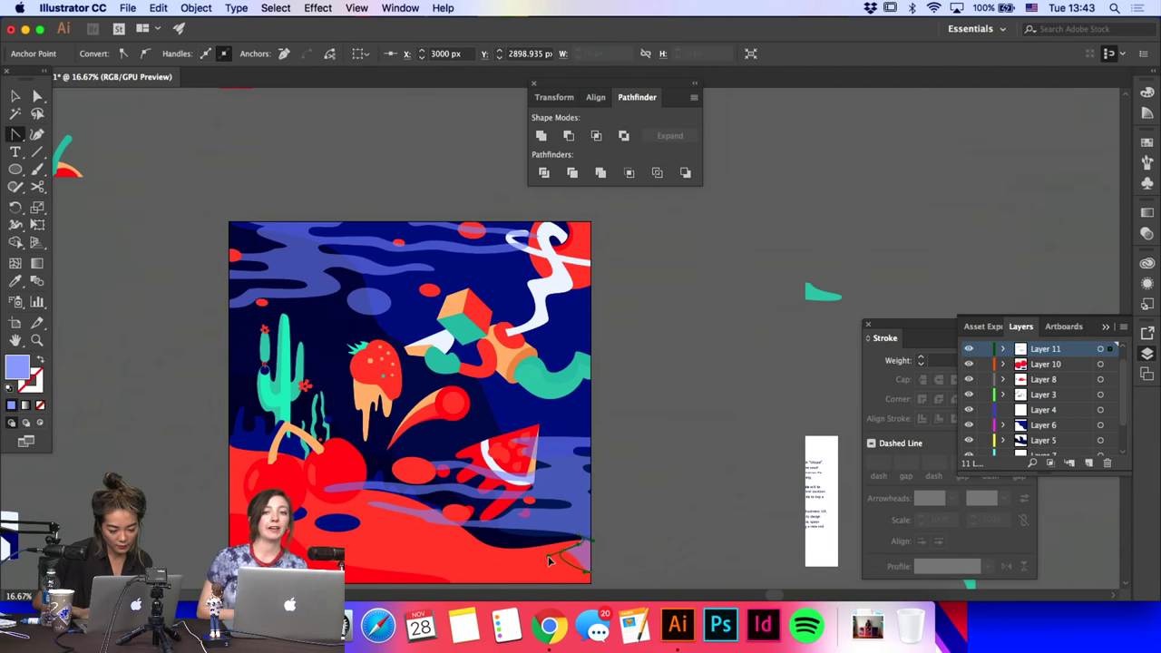
{"action": "key", "text": "a"}
{"action": "left_click", "coordinate": [582, 574]}
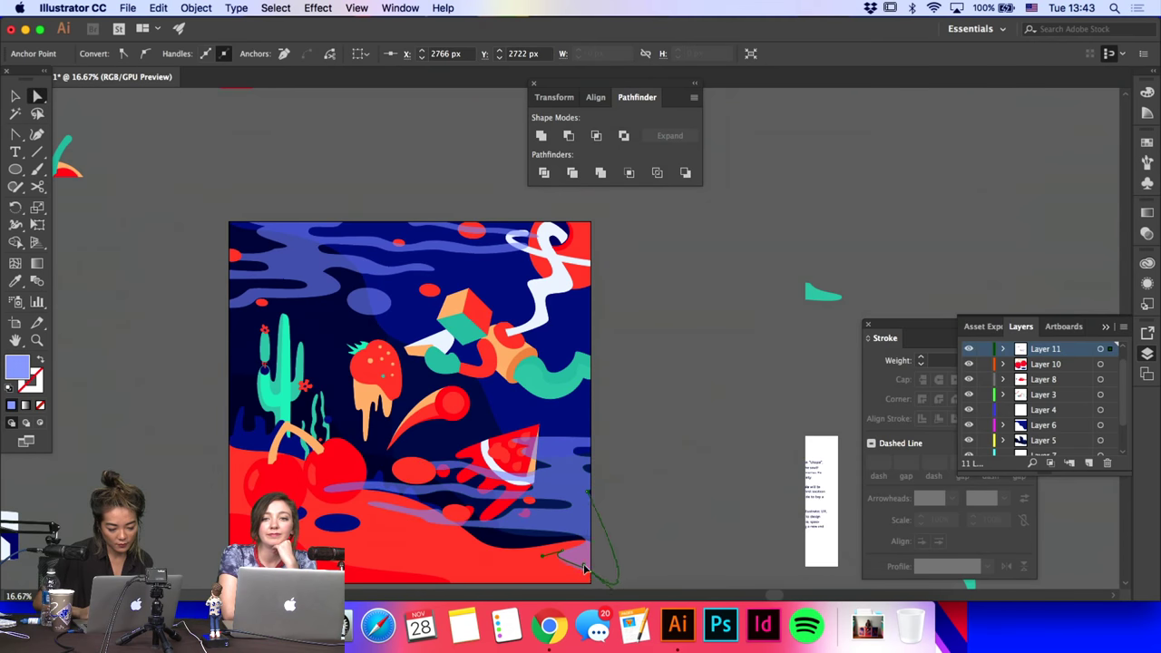
{"action": "left_click", "coordinate": [641, 551]}
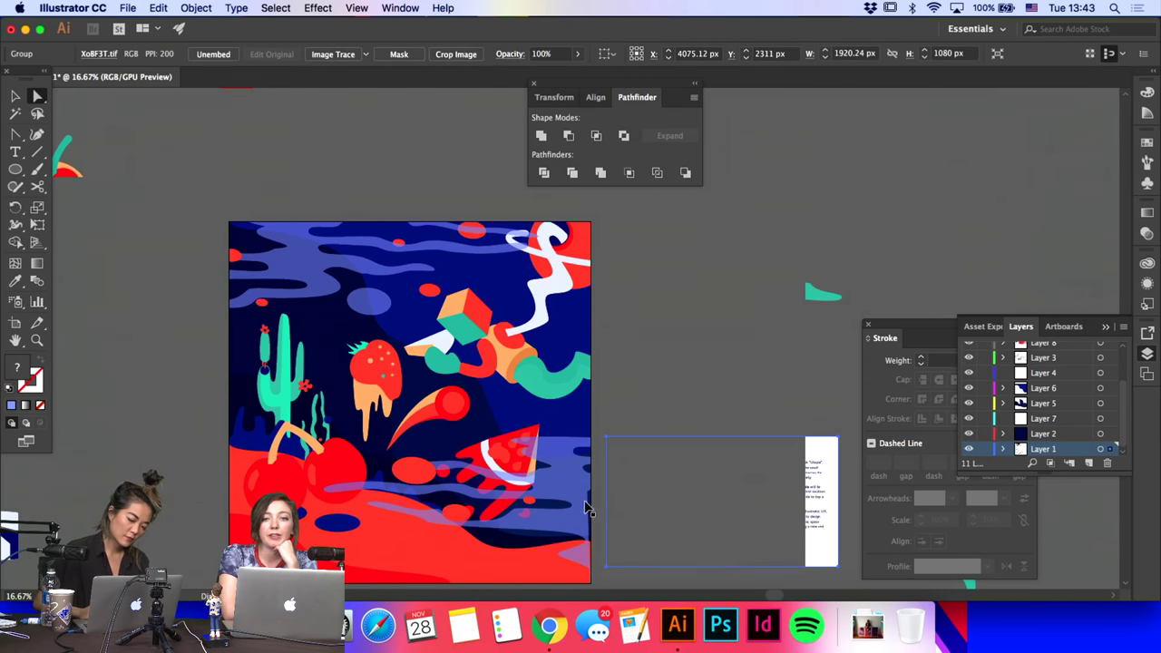
Step: Reshape the underside of the band copy's lowest strand by adjusting its anchor points over the red dune
{"action": "left_click", "coordinate": [587, 504]}
{"action": "left_click", "coordinate": [647, 539]}
{"action": "left_click", "coordinate": [675, 384]}
{"action": "left_click", "coordinate": [439, 515]}
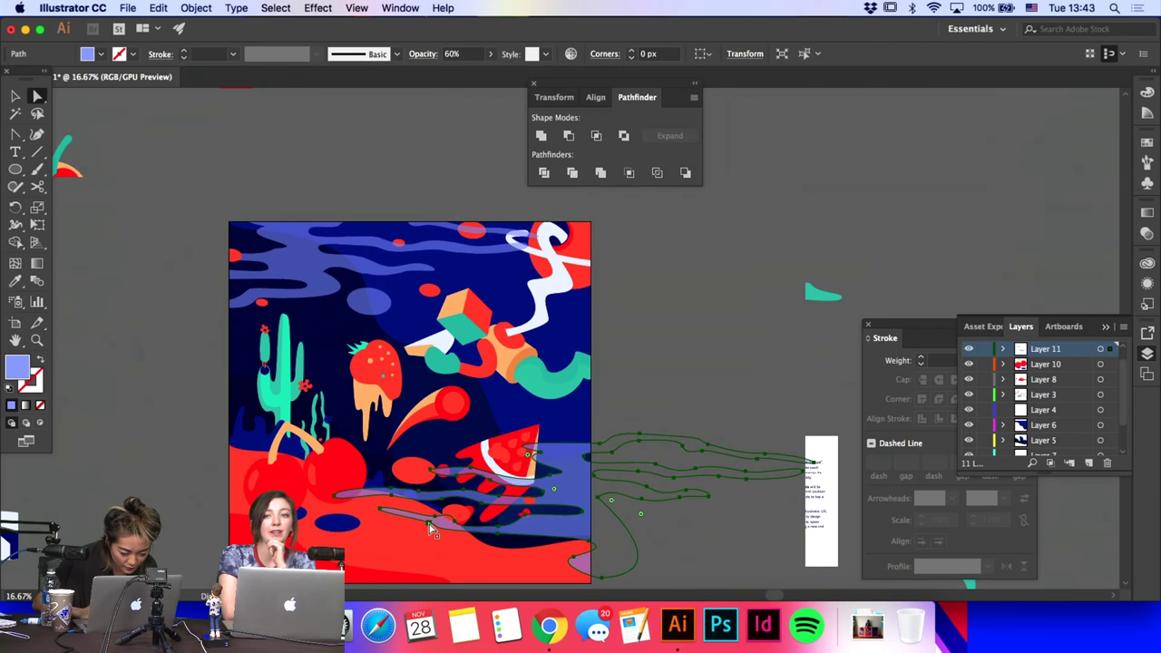
{"action": "left_click", "coordinate": [422, 522]}
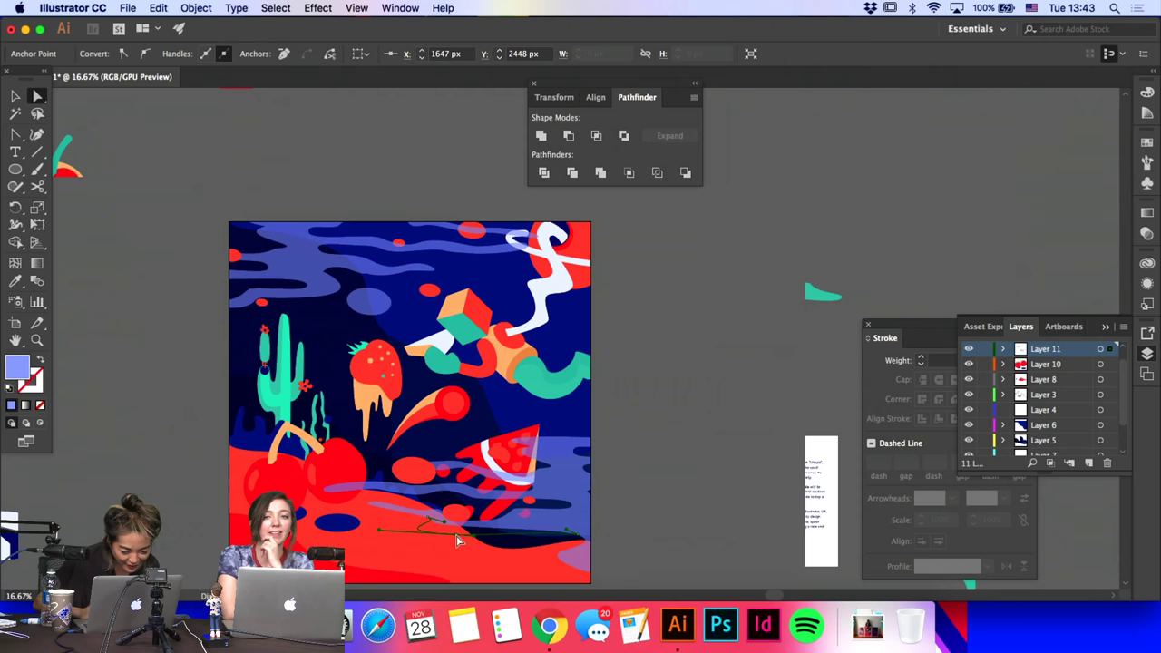
{"action": "left_click", "coordinate": [665, 404]}
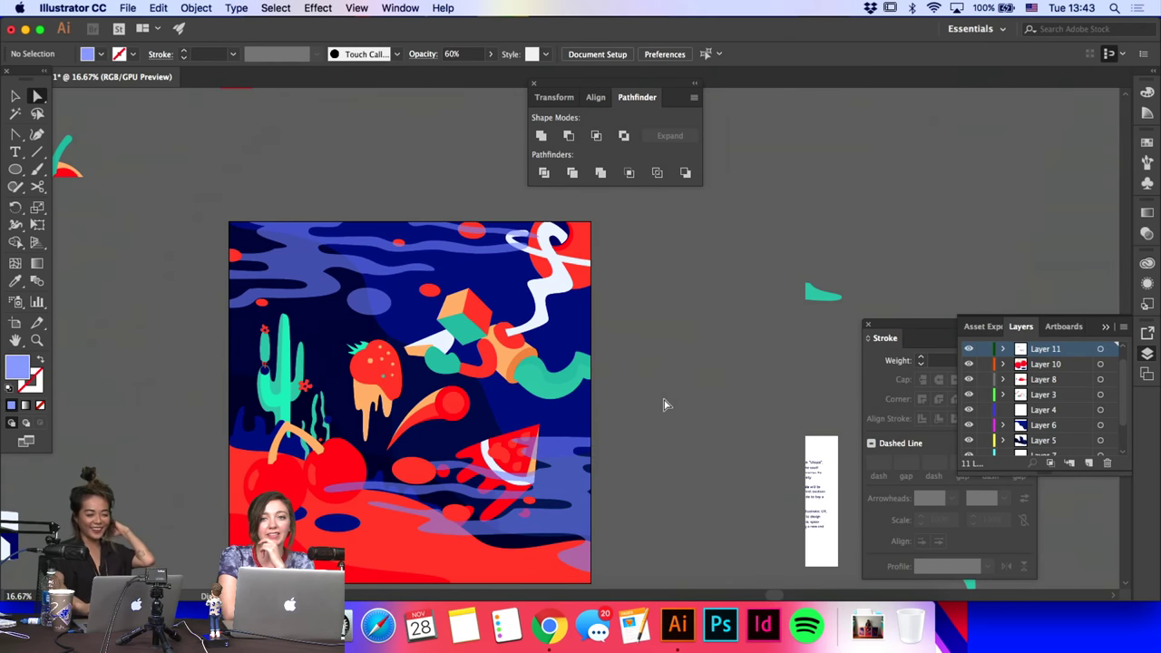
Step: Isolate the band copy's group and shift the anchor points of its cherry-side strands and ovals to the right, shortening the strands
{"action": "left_click", "coordinate": [573, 481]}
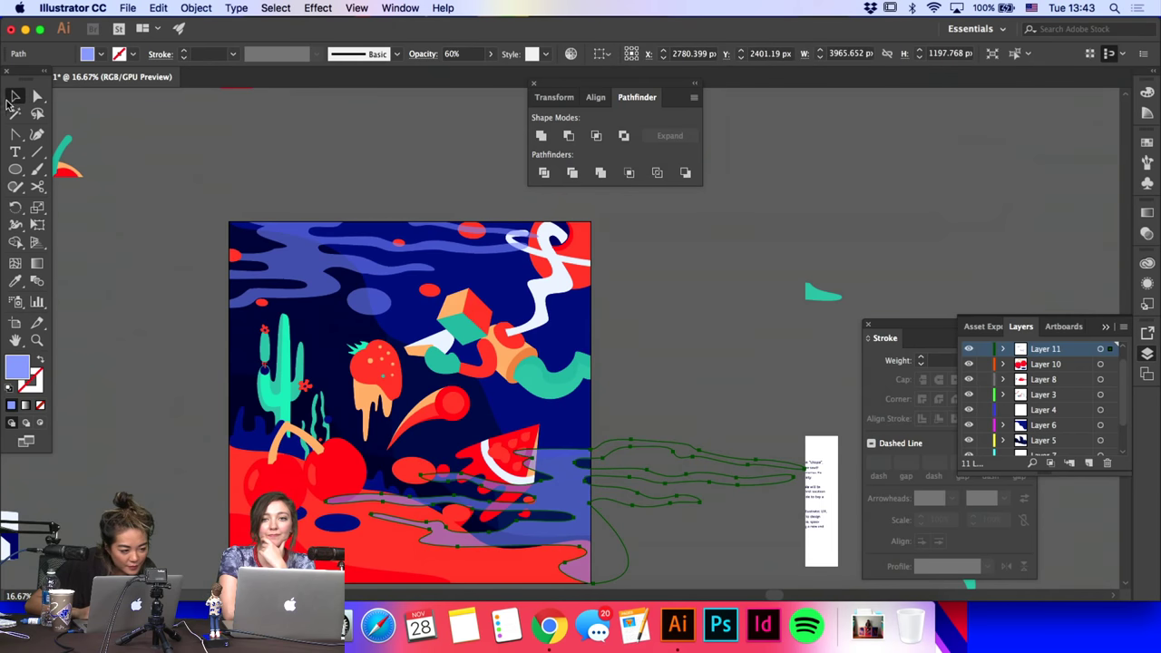
{"action": "double_click", "coordinate": [572, 485]}
{"action": "scroll", "coordinate": [571, 490], "scroll_direction": "down", "scroll_amount": 2}
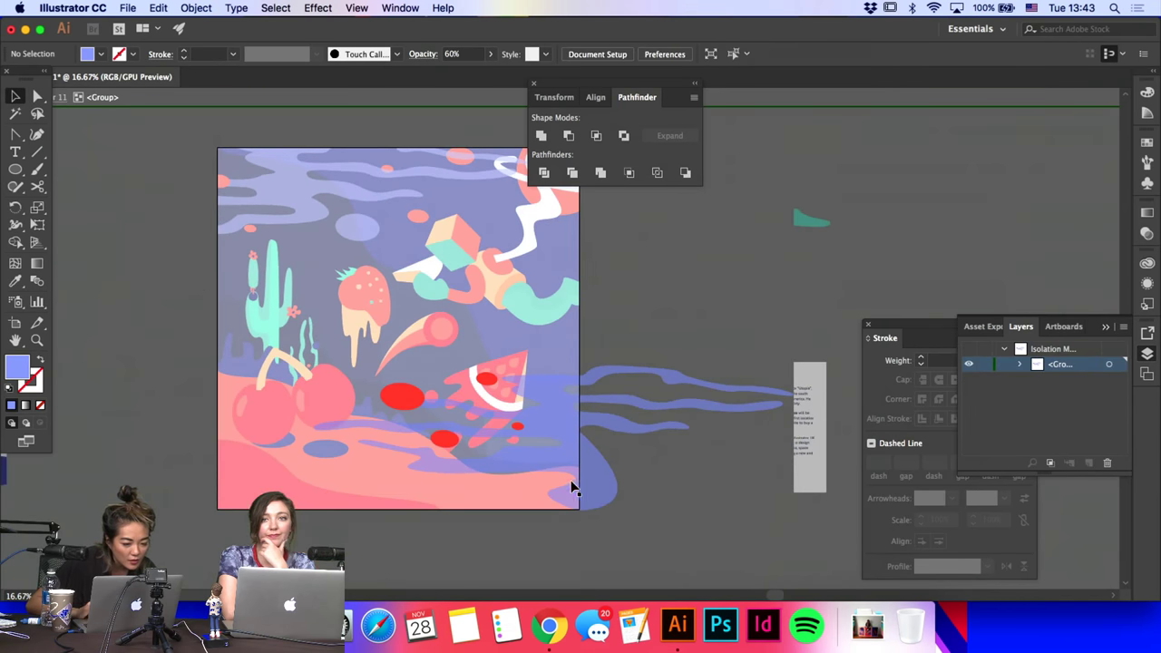
{"action": "key", "text": "a"}
{"action": "key", "text": "super+a"}
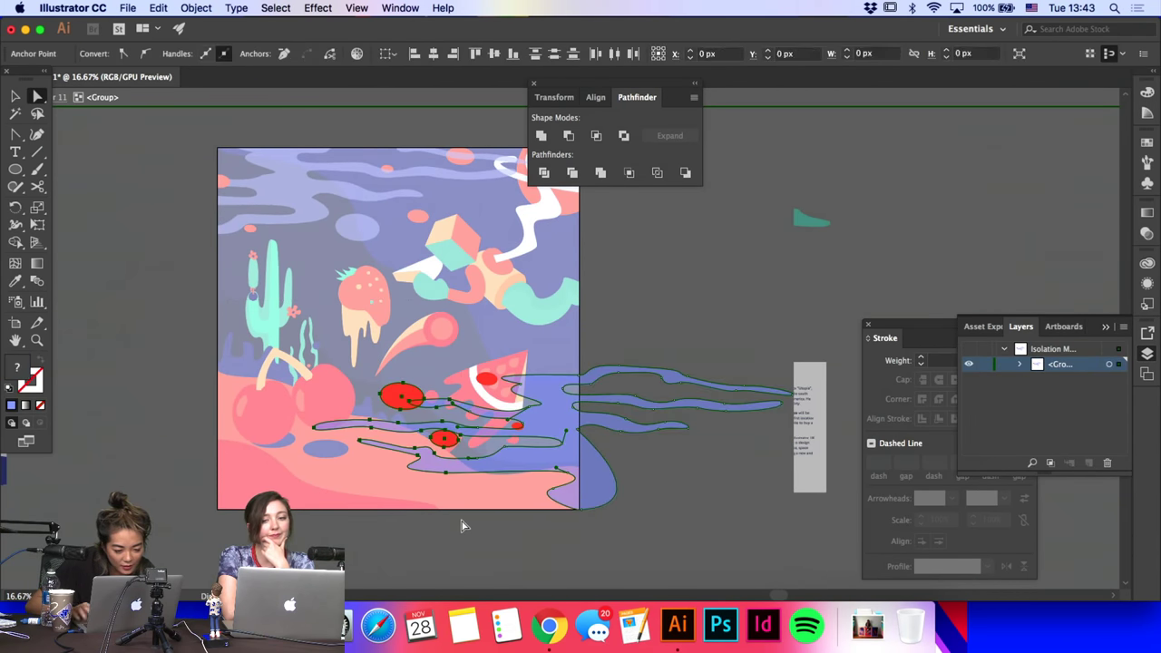
{"action": "left_click", "coordinate": [451, 462]}
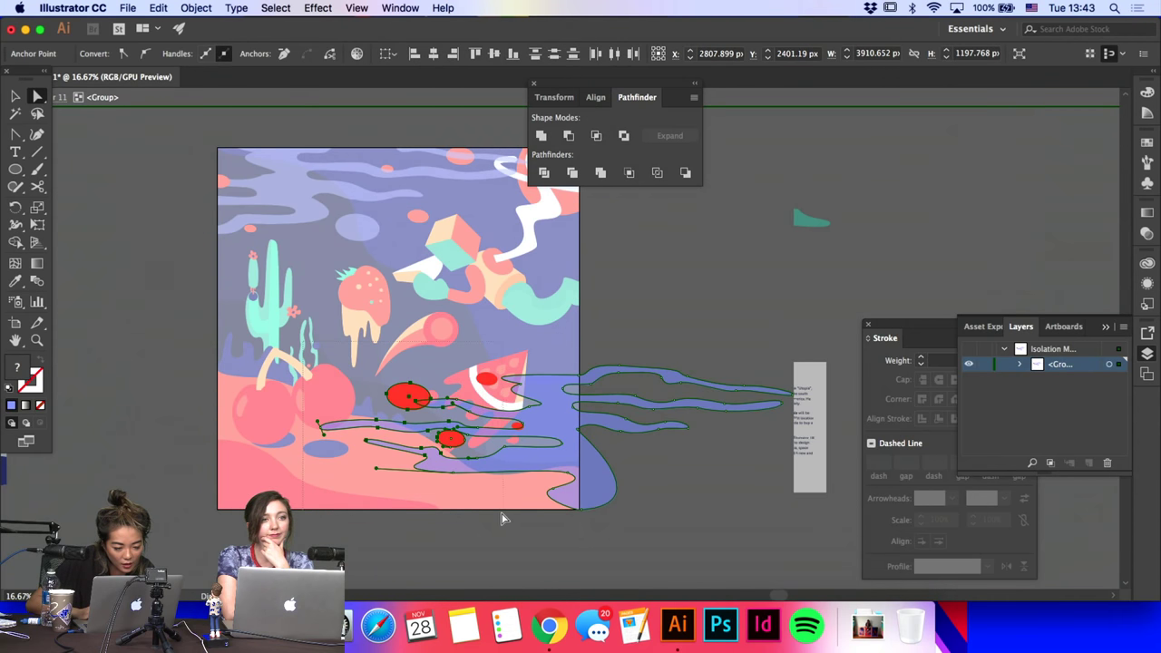
{"action": "left_click_drag", "start_coordinate": [502, 518], "coordinate": [491, 519]}
{"action": "key", "text": "shift+Right"}
{"action": "key", "text": "shift+Right"}
{"action": "key", "text": "shift+Right"}
{"action": "key", "text": "shift+Right"}
{"action": "key", "text": "shift+Right"}
{"action": "key", "text": "shift+Right"}
{"action": "key", "text": "shift+Right"}
{"action": "key", "text": "shift+Right"}
{"action": "key", "text": "shift+Right"}
{"action": "key", "text": "shift+Right"}
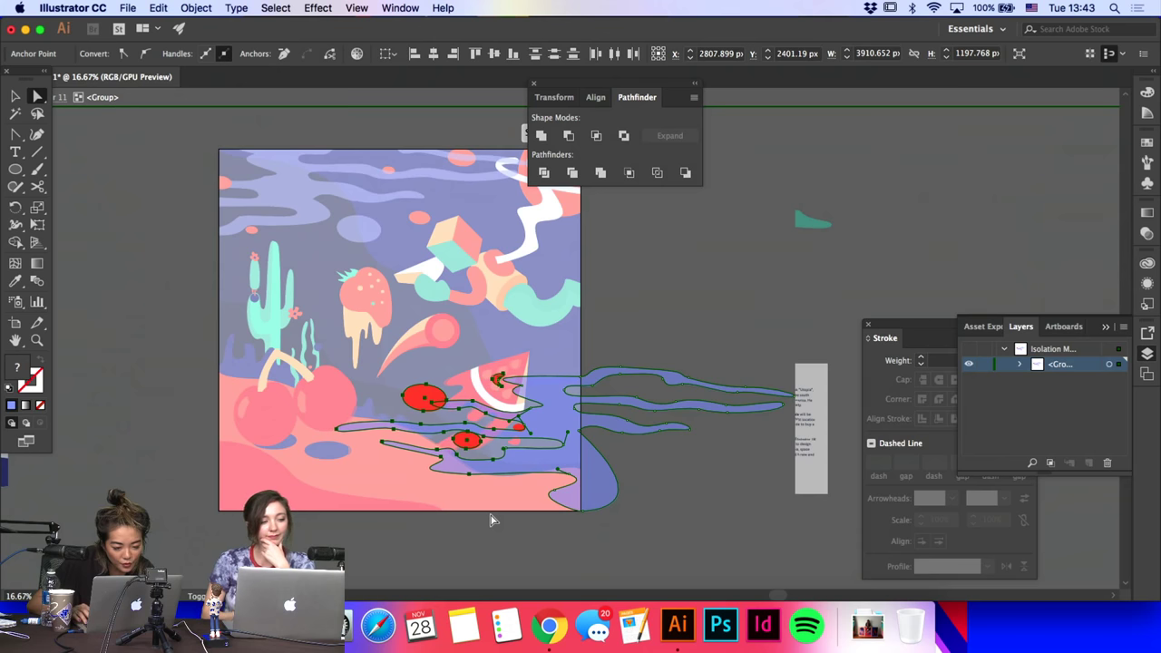
{"action": "left_click", "coordinate": [610, 274]}
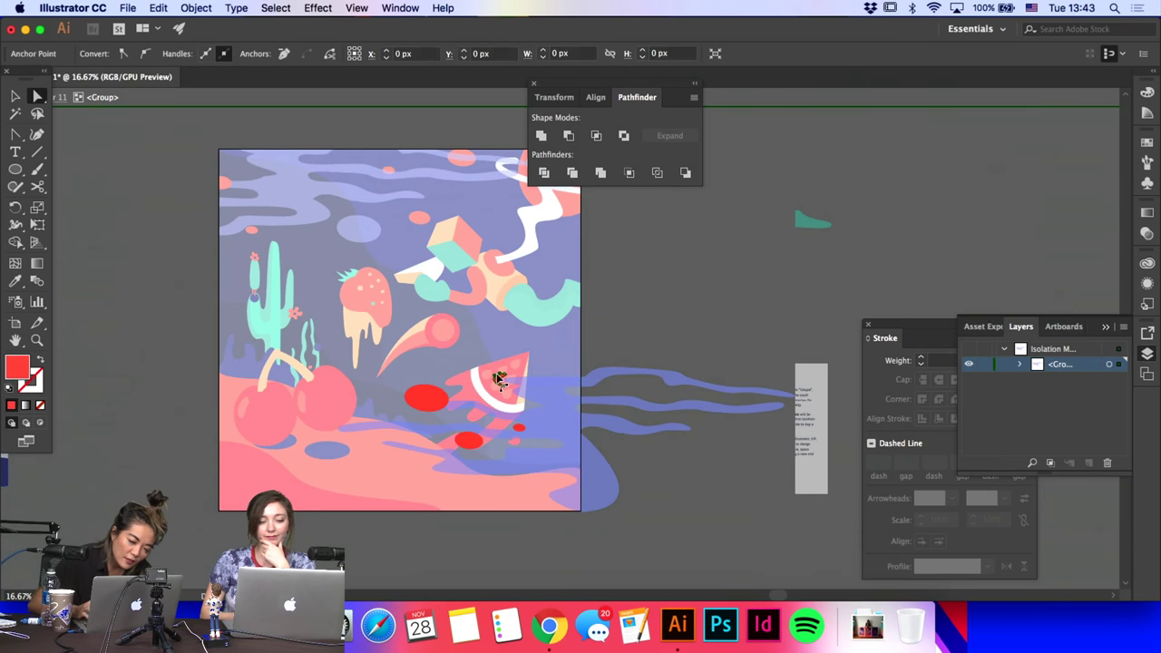
{"action": "double_click", "coordinate": [642, 324]}
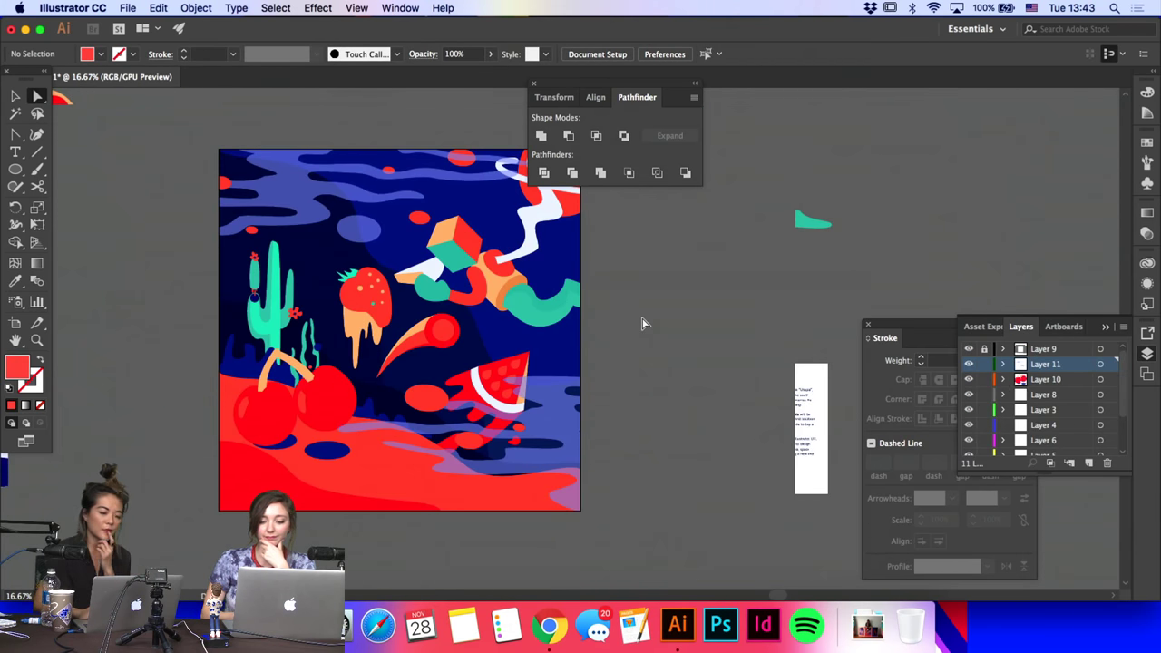
Step: Delete the large red oval between the cherries and the watermelon
{"action": "left_click", "coordinate": [552, 441]}
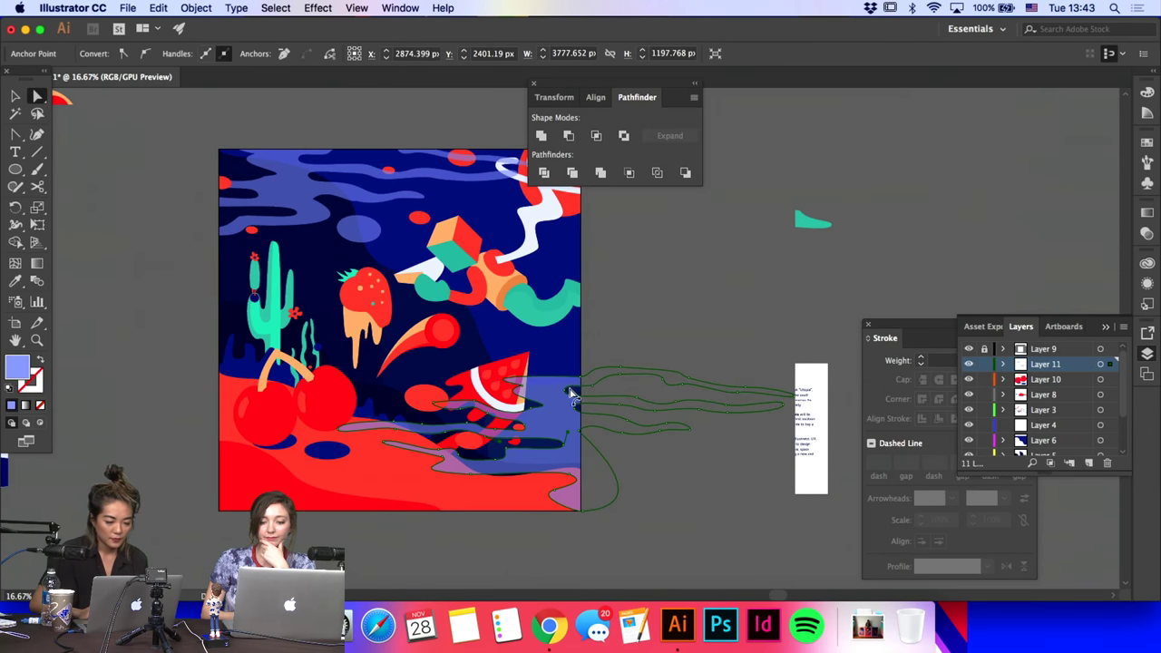
{"action": "left_click", "coordinate": [624, 348]}
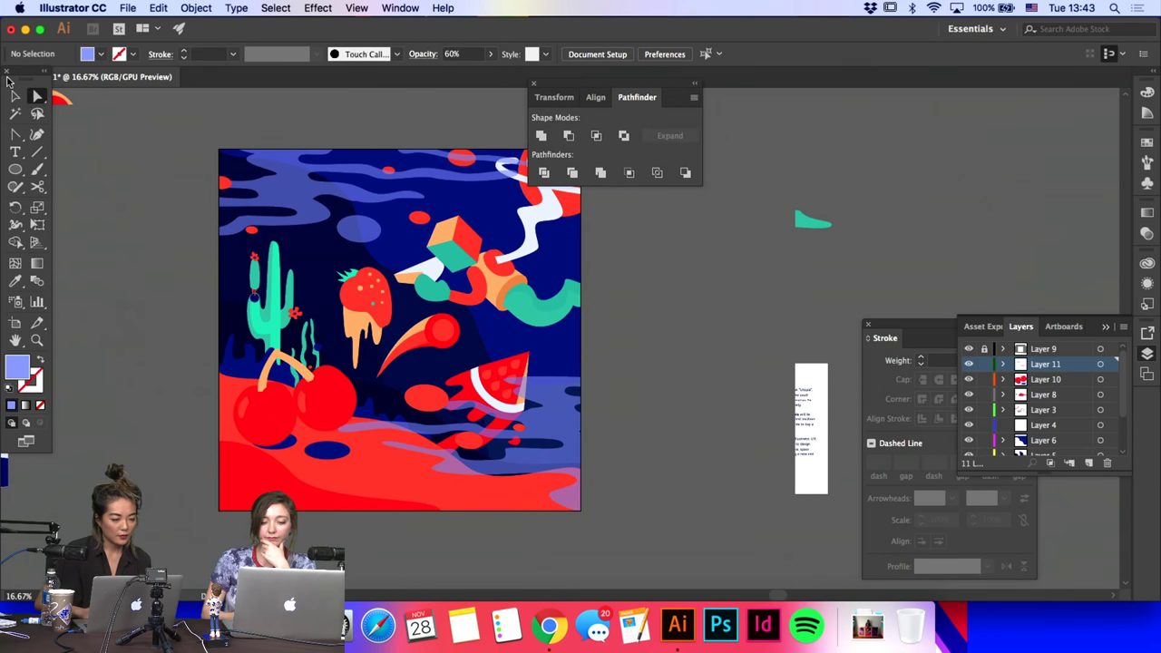
{"action": "left_click", "coordinate": [434, 397]}
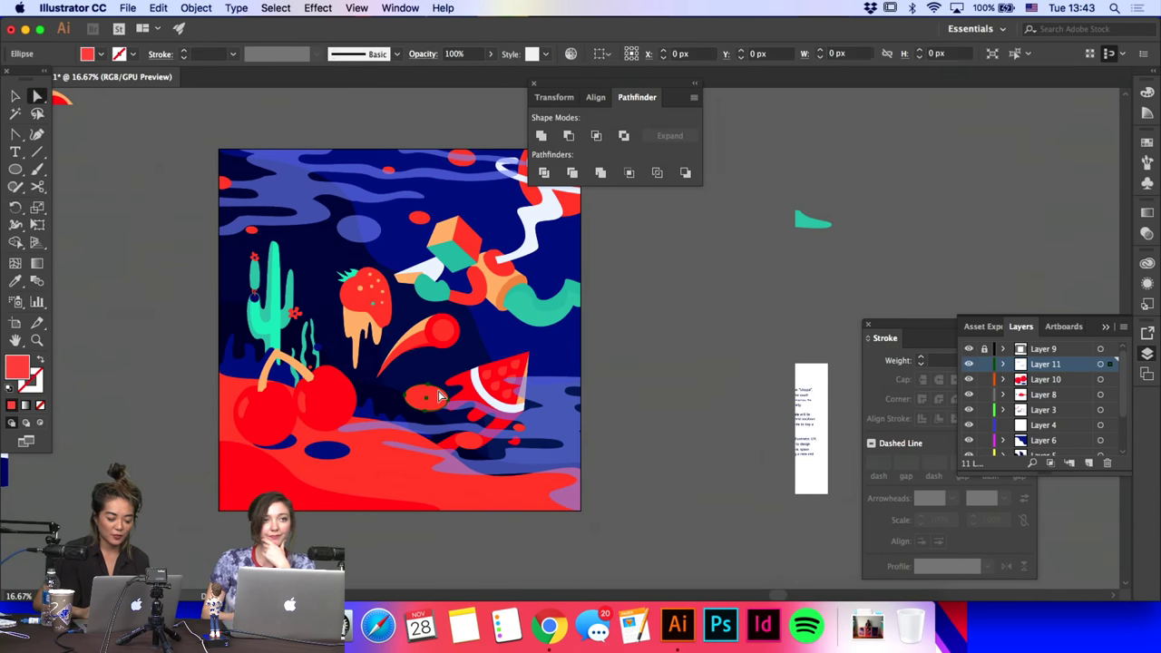
{"action": "key", "text": "Delete"}
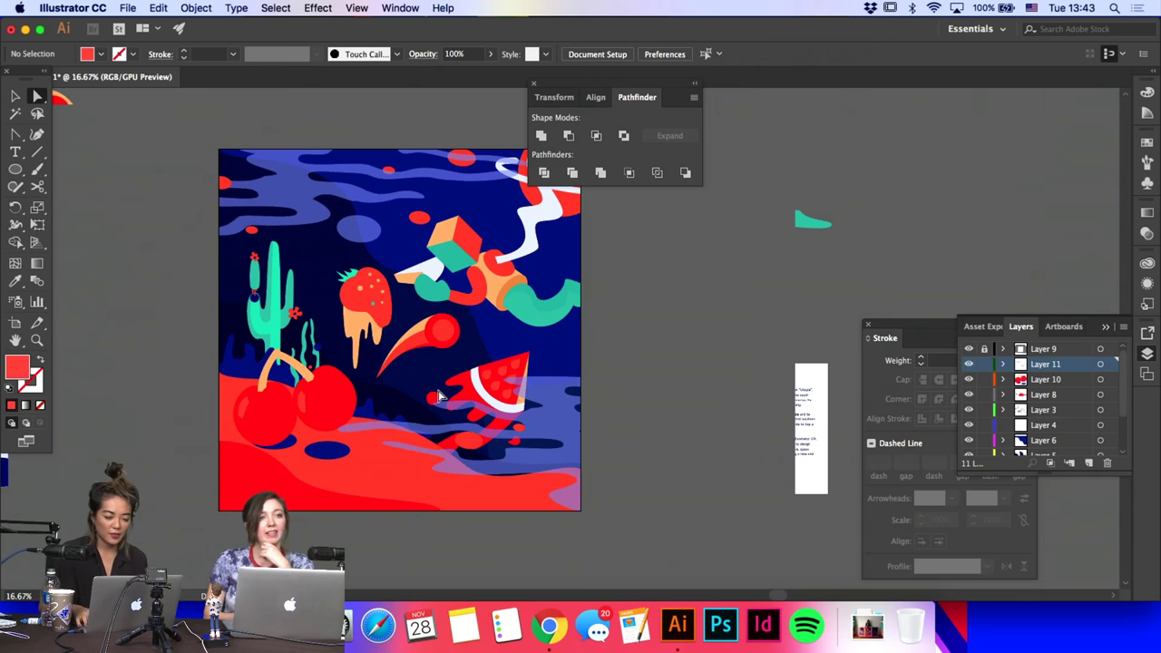
Step: Select the scattered red ovals near the clouds, cactus, cube and watermelon and recolour them with the translucent periwinkle of the large oval
{"action": "left_click", "coordinate": [419, 218]}
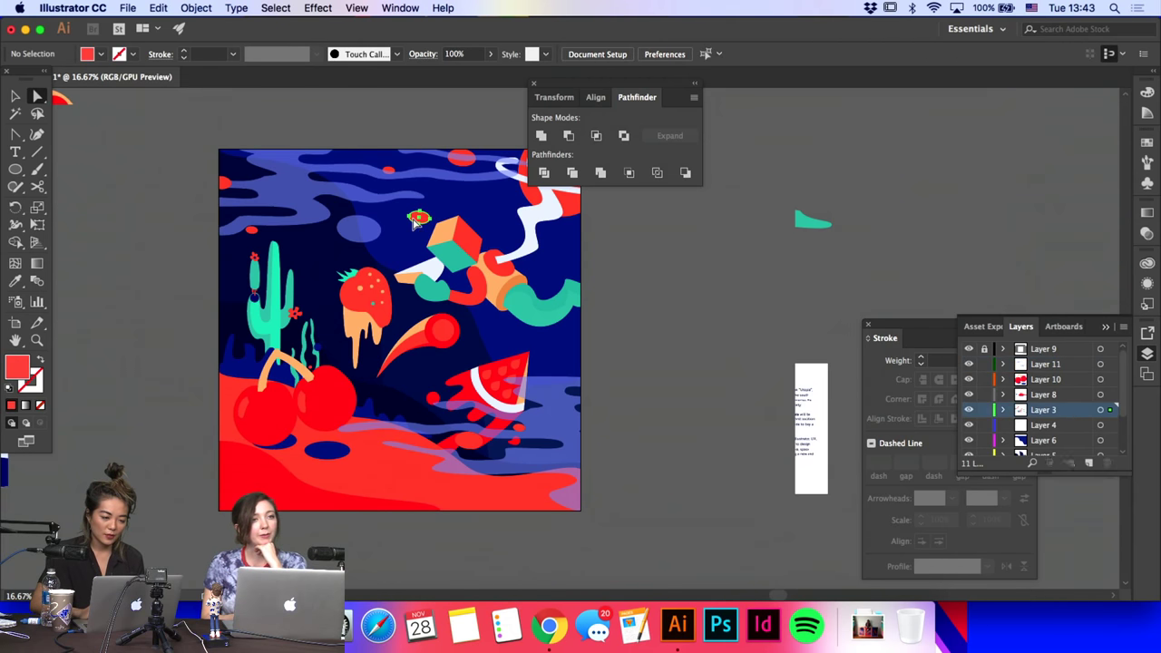
{"action": "left_click", "coordinate": [254, 233]}
{"action": "left_click", "coordinate": [417, 217], "text": "shift"}
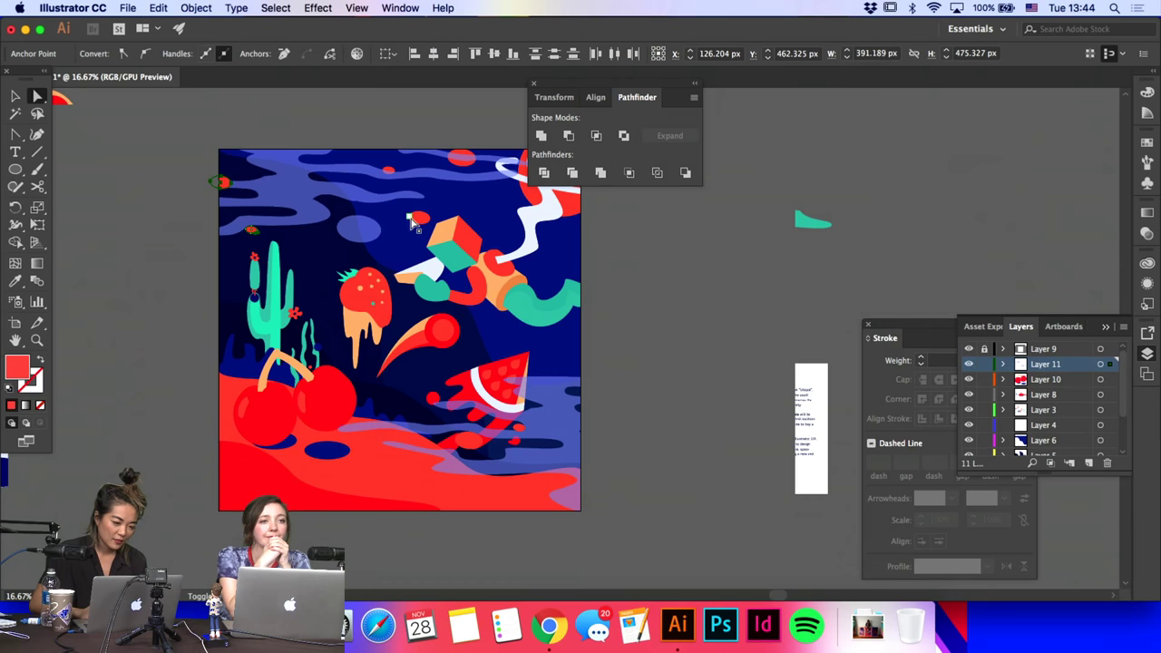
{"action": "left_click", "coordinate": [457, 164], "text": "shift"}
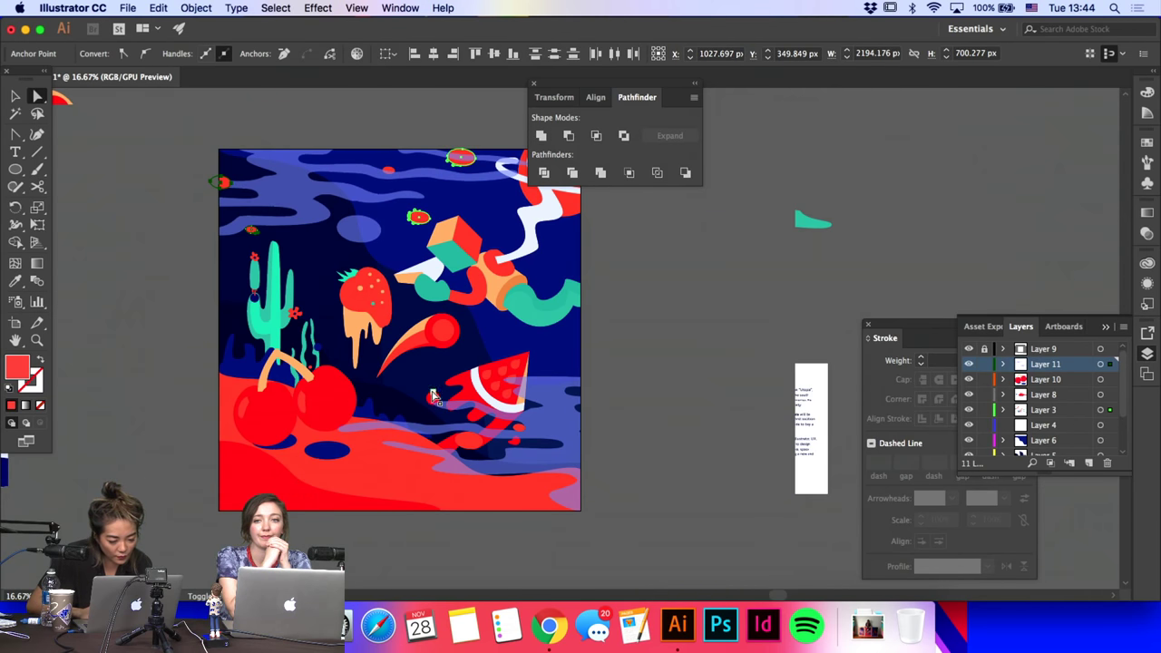
{"action": "left_click", "coordinate": [433, 397], "text": "shift"}
{"action": "left_click", "coordinate": [469, 442], "text": "shift"}
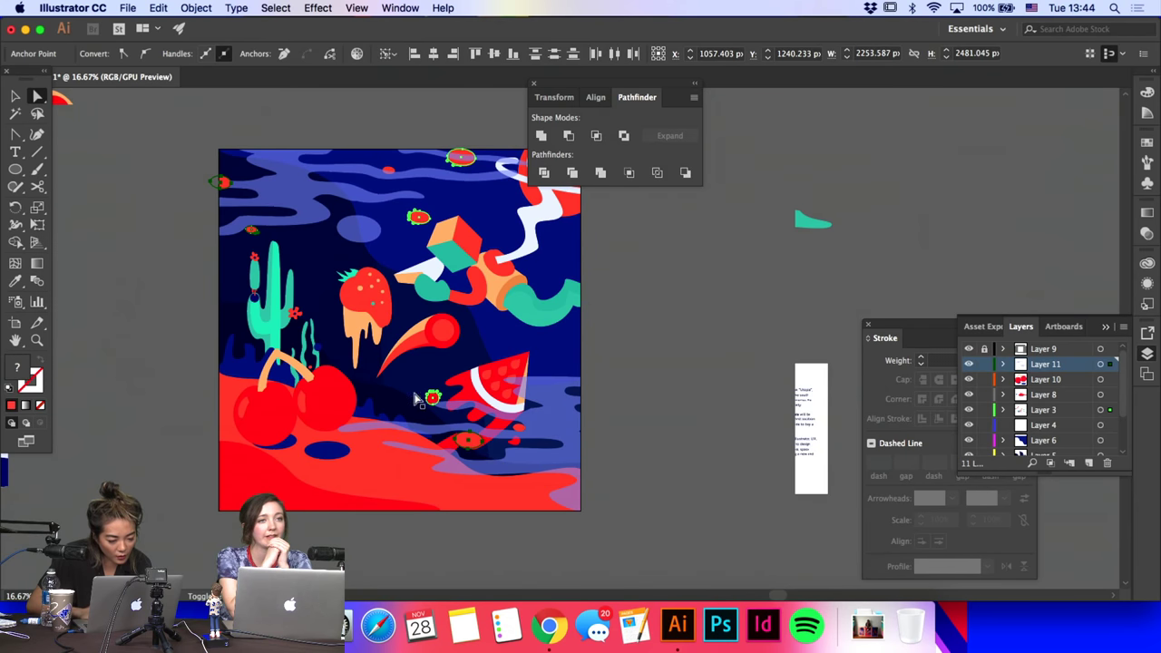
{"action": "left_click", "coordinate": [15, 281]}
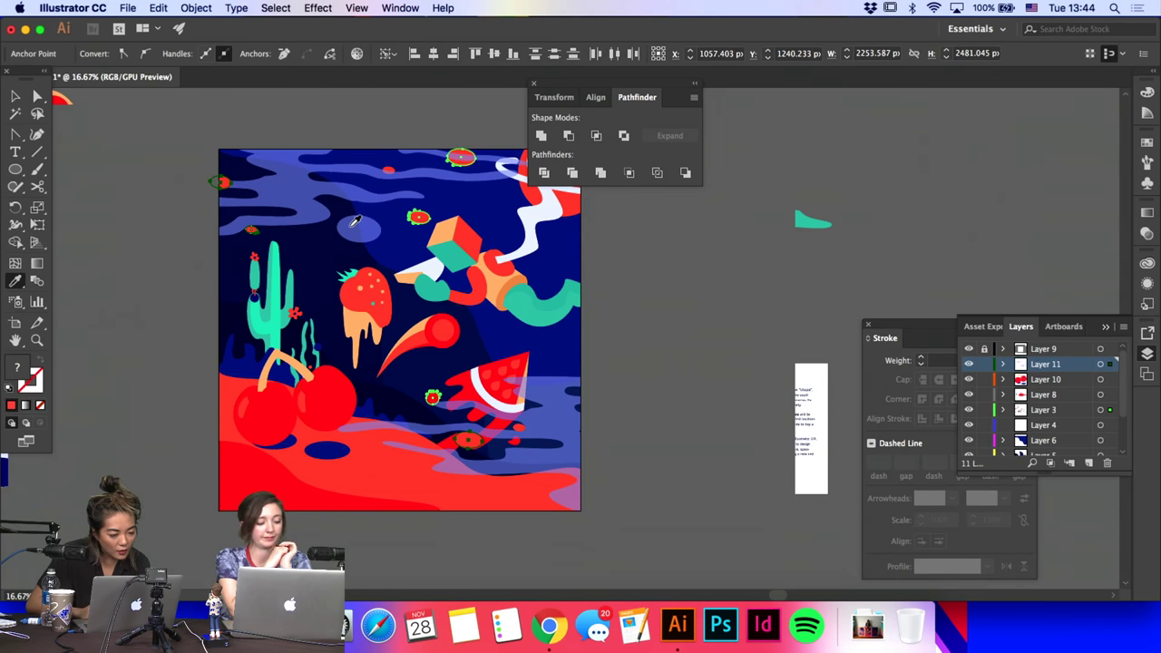
{"action": "left_click", "coordinate": [351, 227]}
{"action": "key", "text": "a"}
{"action": "left_click", "coordinate": [144, 329]}
Step: Delete the small oval beside the watermelon and the oval among the upper cloud strands
{"action": "left_click", "coordinate": [430, 396]}
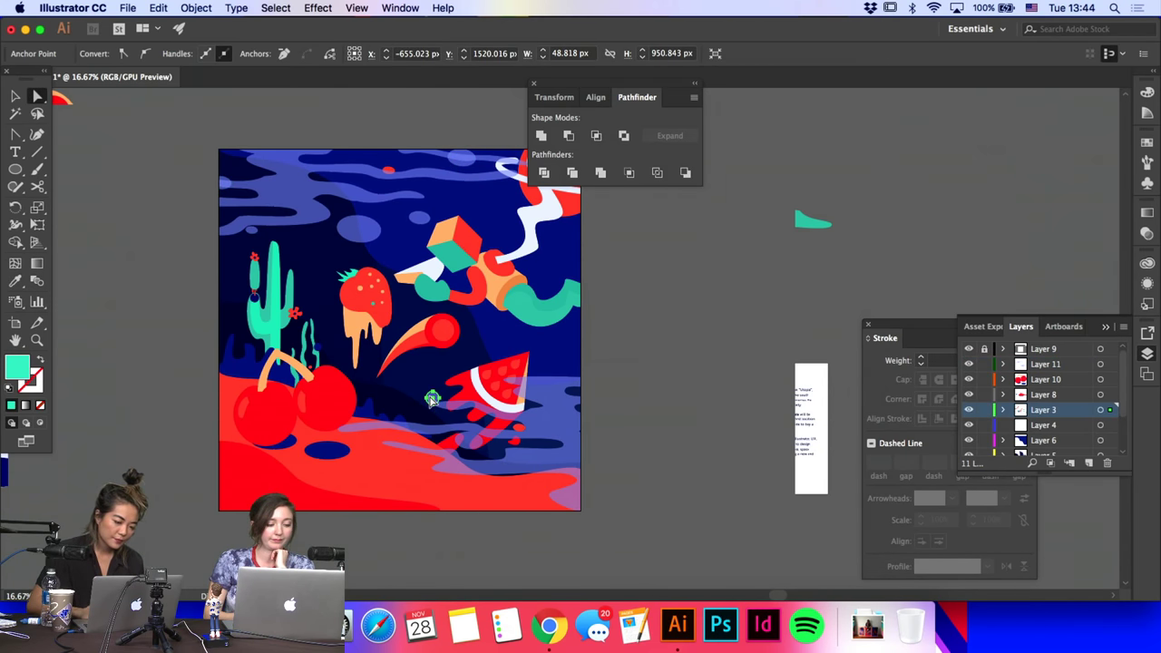
{"action": "key", "text": "Delete"}
{"action": "left_click", "coordinate": [458, 159]}
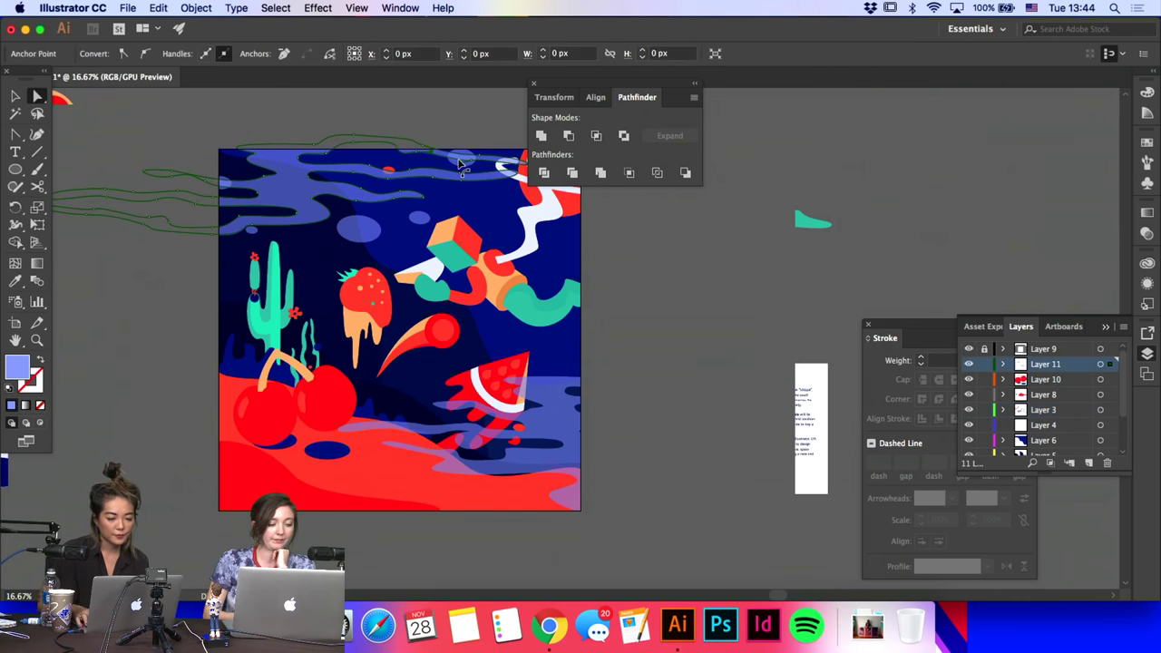
{"action": "left_click", "coordinate": [464, 163]}
{"action": "key", "text": "Delete"}
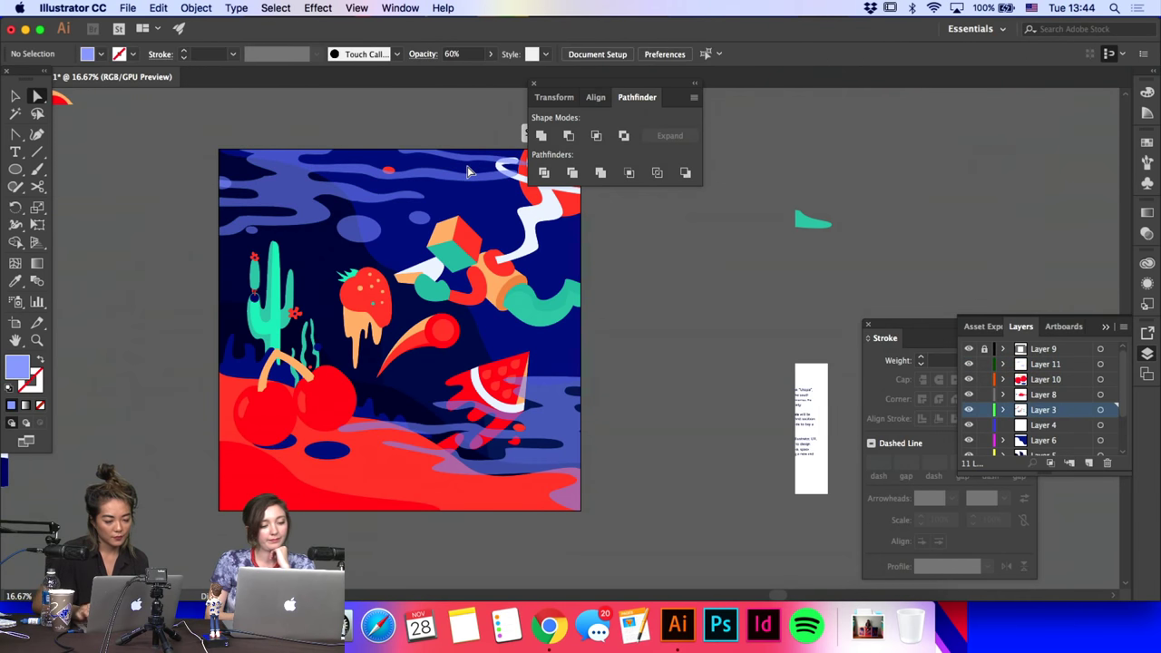
Step: Isolate the remaining small red oval in its group and move it up to the artboard's upper edge
{"action": "left_click", "coordinate": [389, 170]}
{"action": "left_click", "coordinate": [14, 96]}
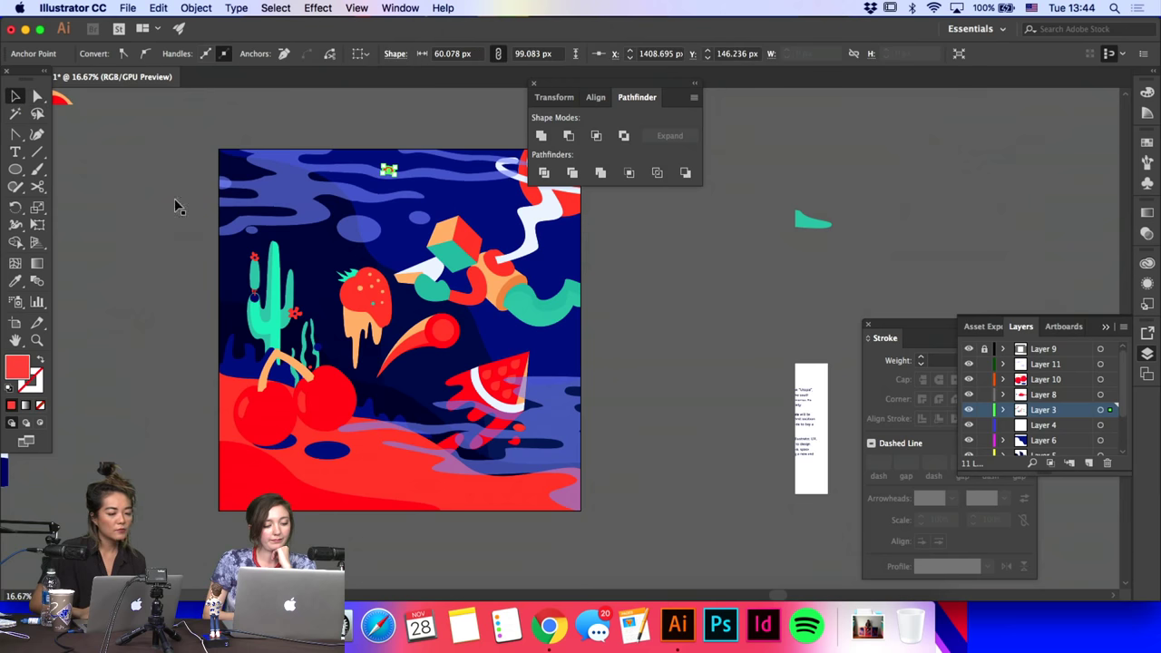
{"action": "left_click", "coordinate": [176, 205]}
{"action": "left_click", "coordinate": [390, 169]}
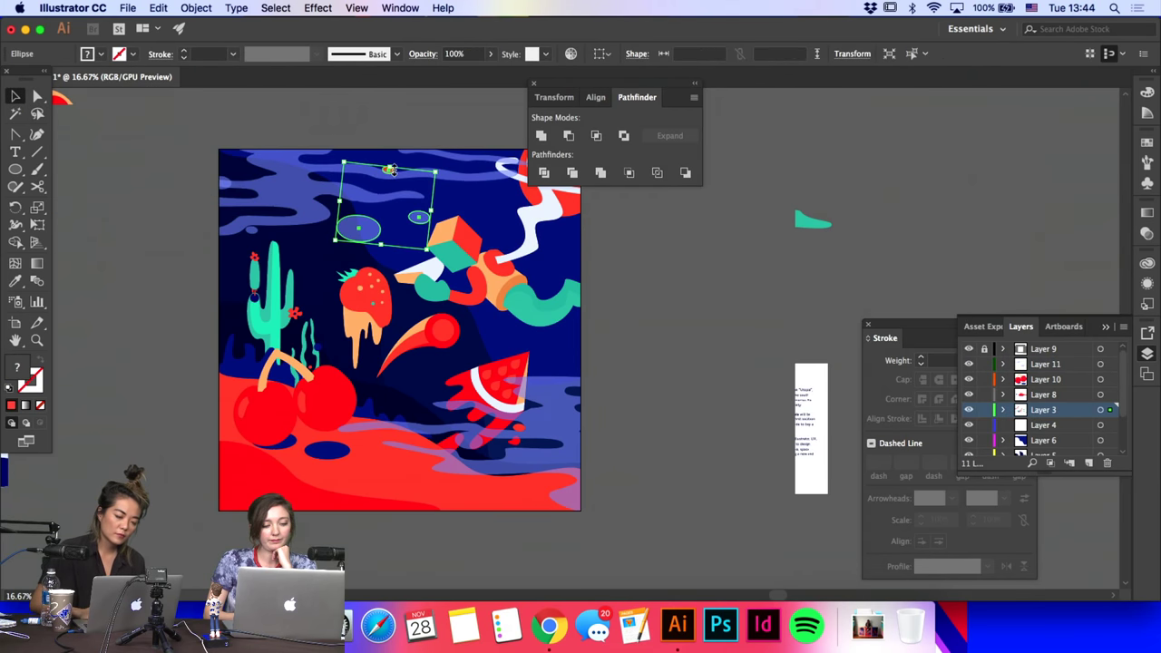
{"action": "double_click", "coordinate": [390, 174]}
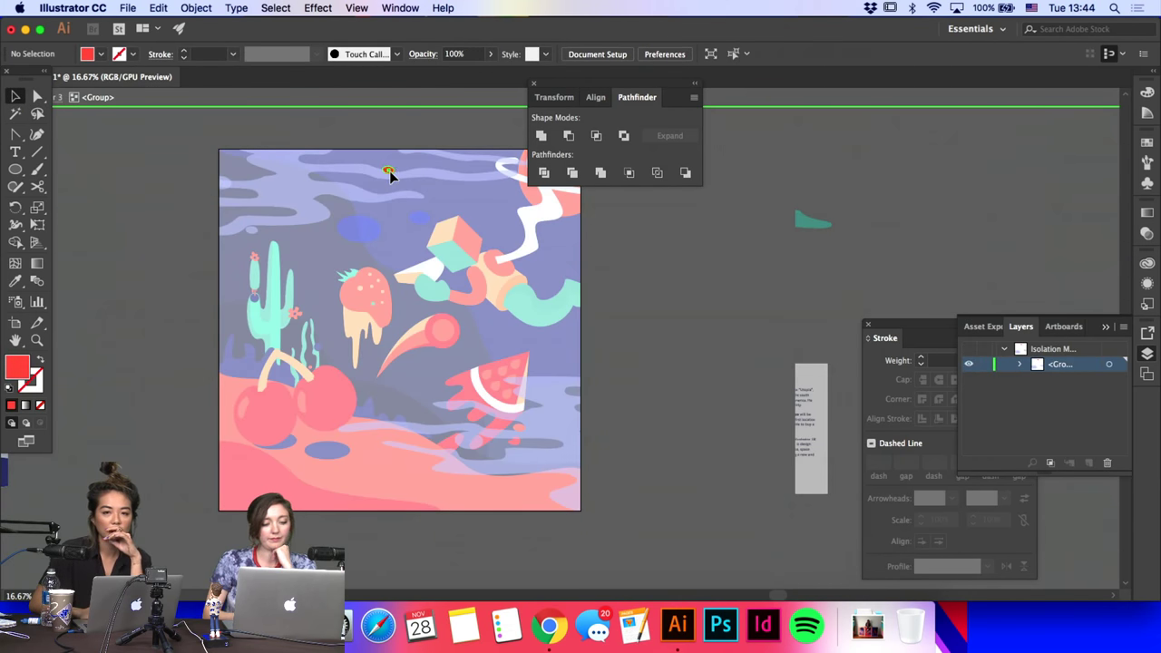
{"action": "left_click", "coordinate": [391, 156]}
{"action": "left_click", "coordinate": [392, 100]}
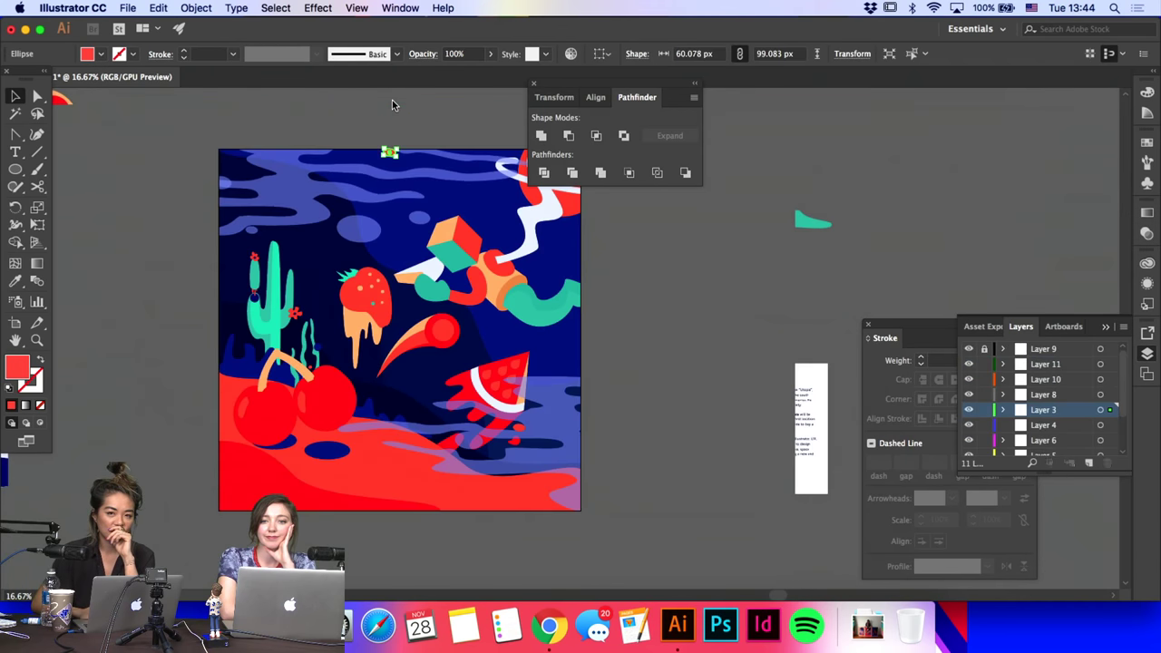
{"action": "left_click", "coordinate": [174, 300]}
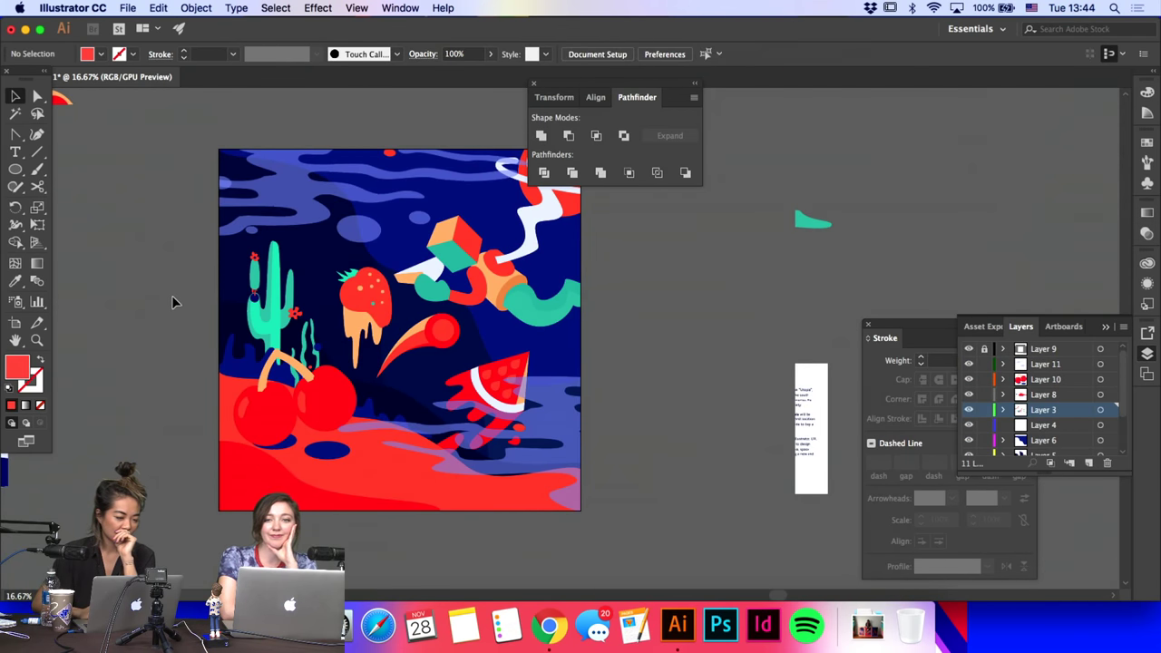
Step: Move the large periwinkle oval up and left behind the cloud band and recolour it with the strawberry drip's peach
{"action": "left_click", "coordinate": [37, 171]}
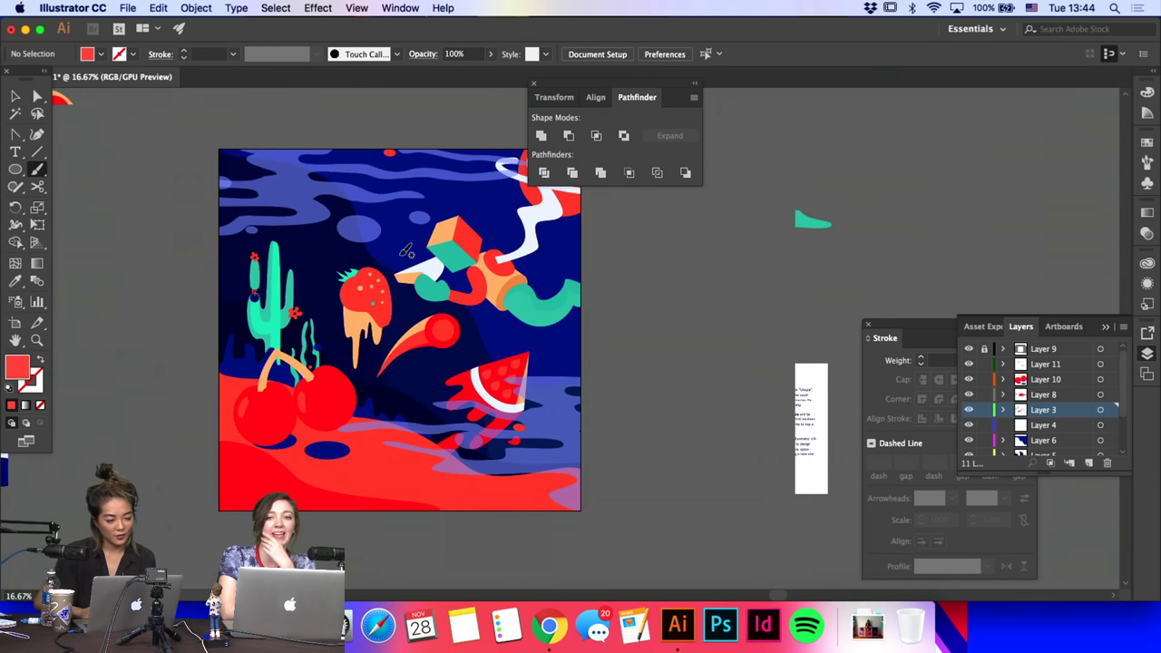
{"action": "key", "text": "a"}
{"action": "left_click_drag", "start_coordinate": [326, 210], "coordinate": [302, 192]}
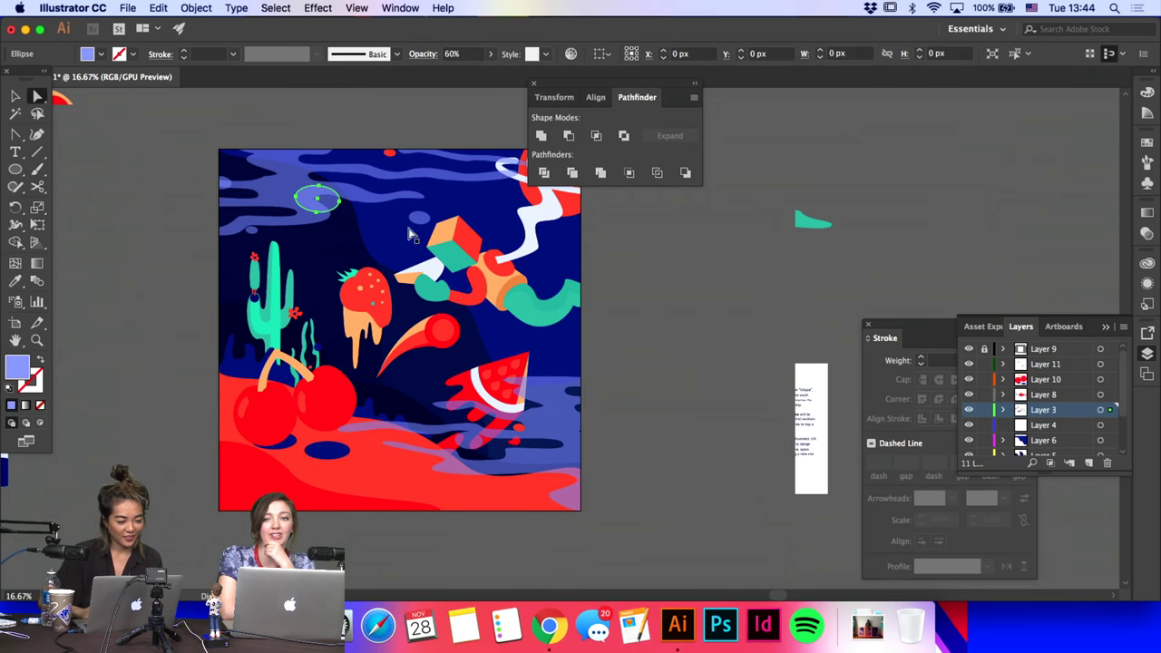
{"action": "left_click", "coordinate": [14, 281]}
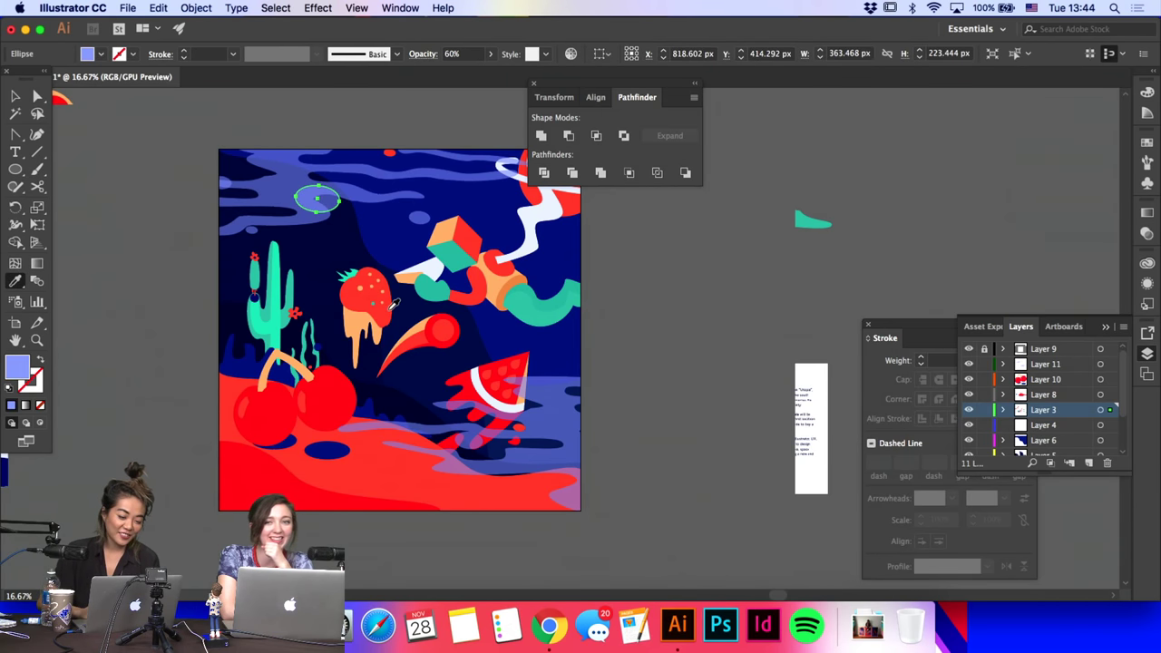
{"action": "left_click", "coordinate": [361, 317]}
{"action": "key", "text": "a"}
{"action": "left_click", "coordinate": [171, 349]}
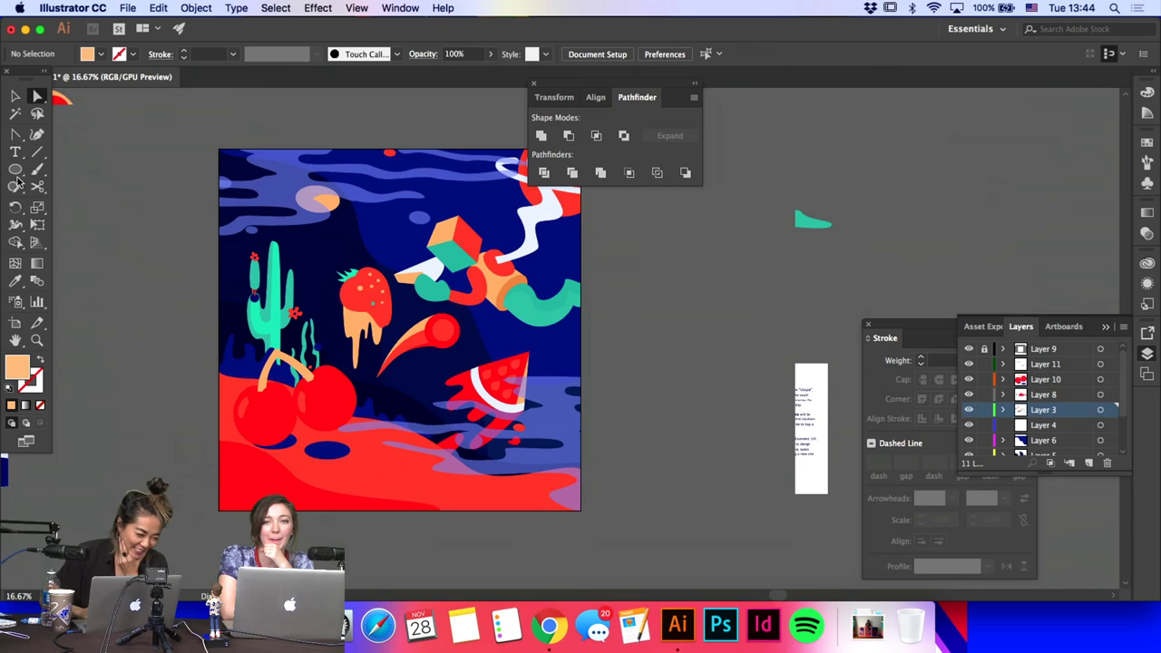
{"action": "left_click", "coordinate": [41, 174]}
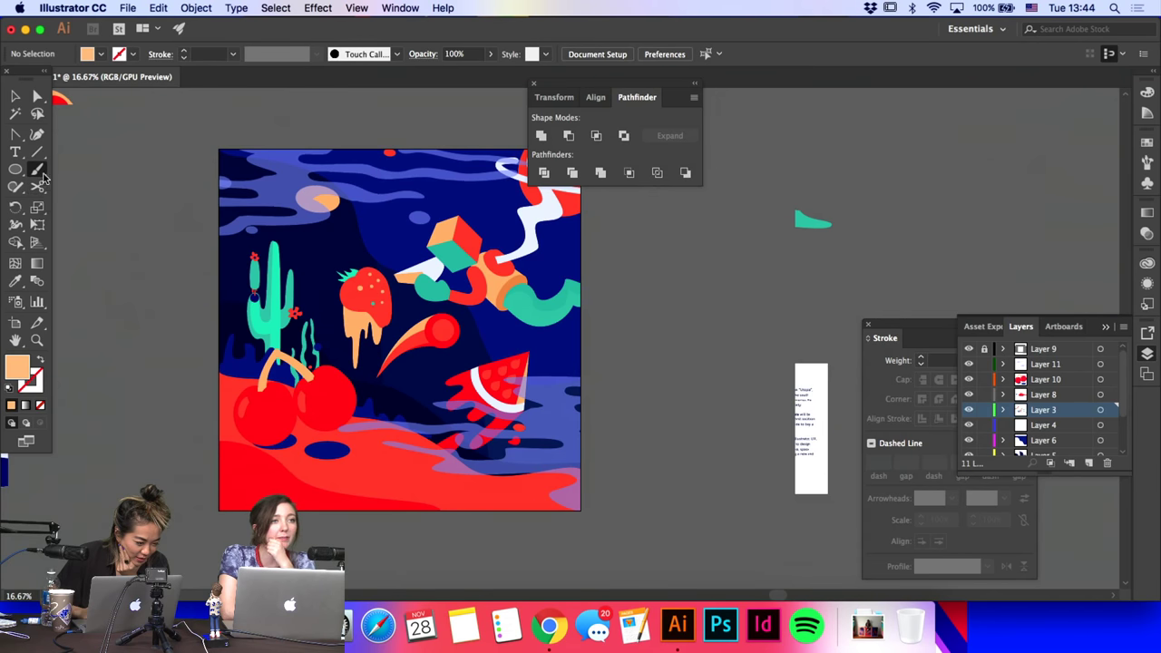
{"action": "left_click", "coordinate": [41, 174]}
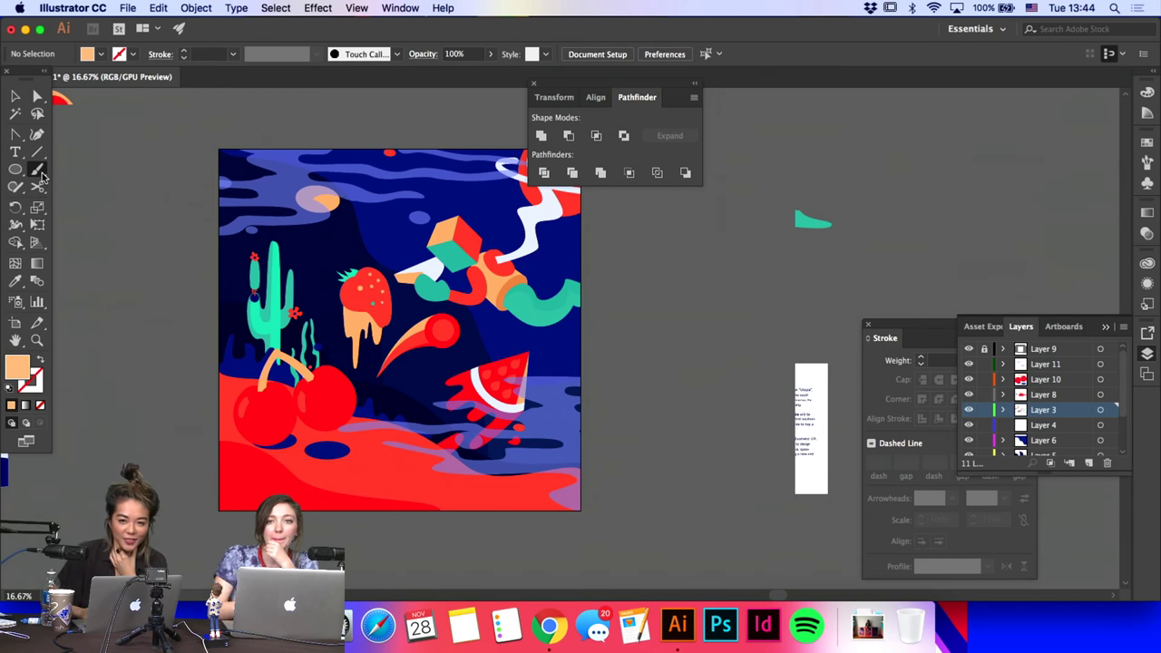
{"action": "key", "text": "a"}
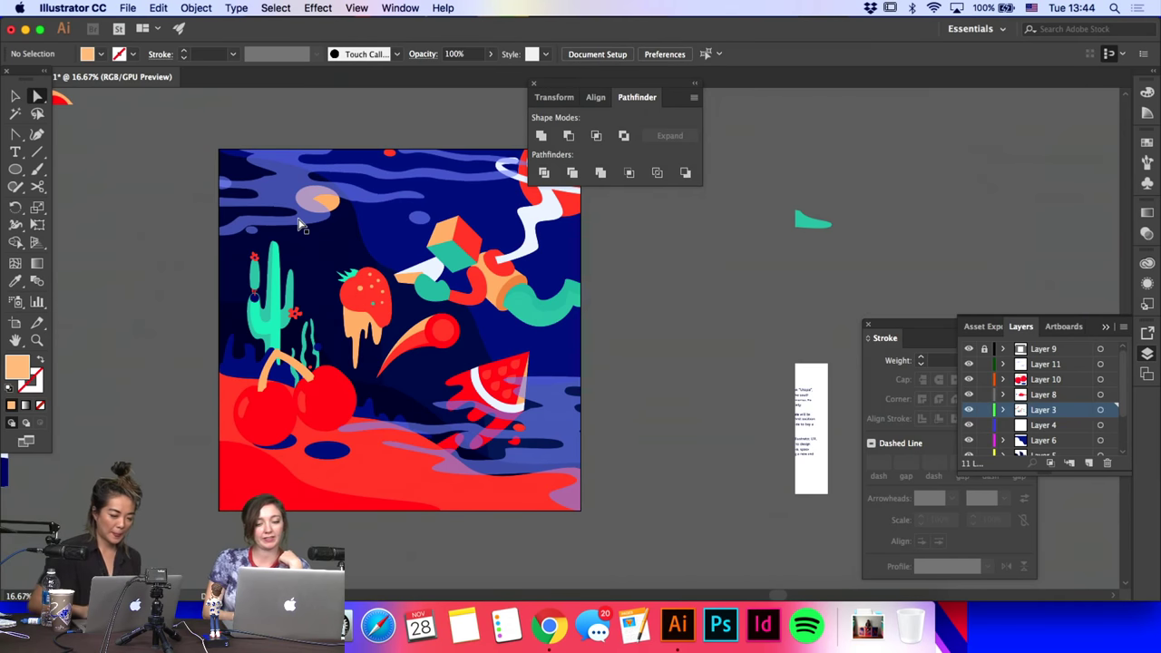
Step: Move the comet group off the artboard to the empty canvas on its left side
{"action": "left_click", "coordinate": [13, 94]}
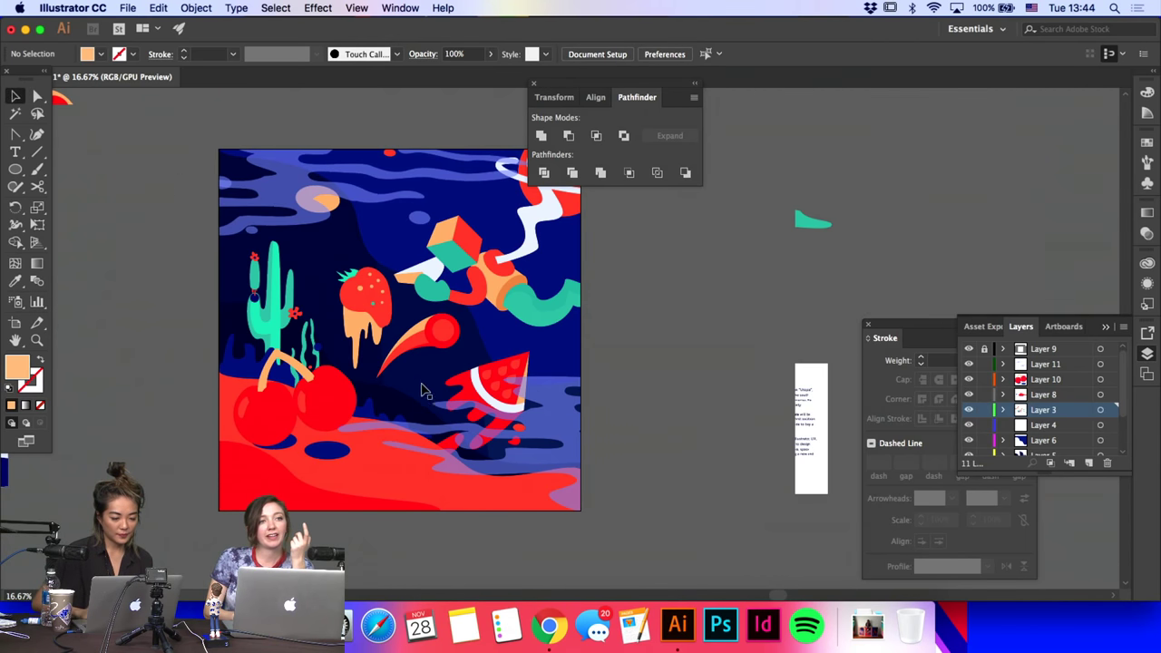
{"action": "left_click", "coordinate": [363, 304]}
{"action": "left_click_drag", "start_coordinate": [434, 330], "coordinate": [141, 434]}
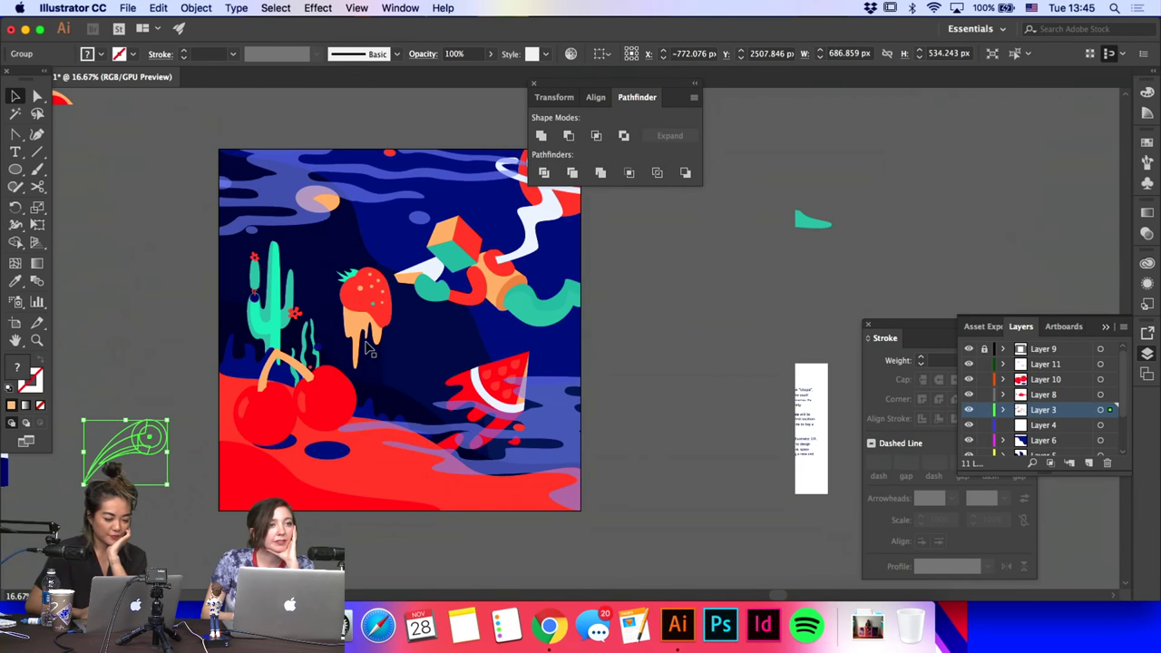
Step: Move the watermelon slice up and left toward the comet's former place and delete the comet
{"action": "left_click", "coordinate": [454, 373]}
{"action": "left_click", "coordinate": [509, 378]}
{"action": "left_click_drag", "start_coordinate": [510, 379], "coordinate": [469, 361]}
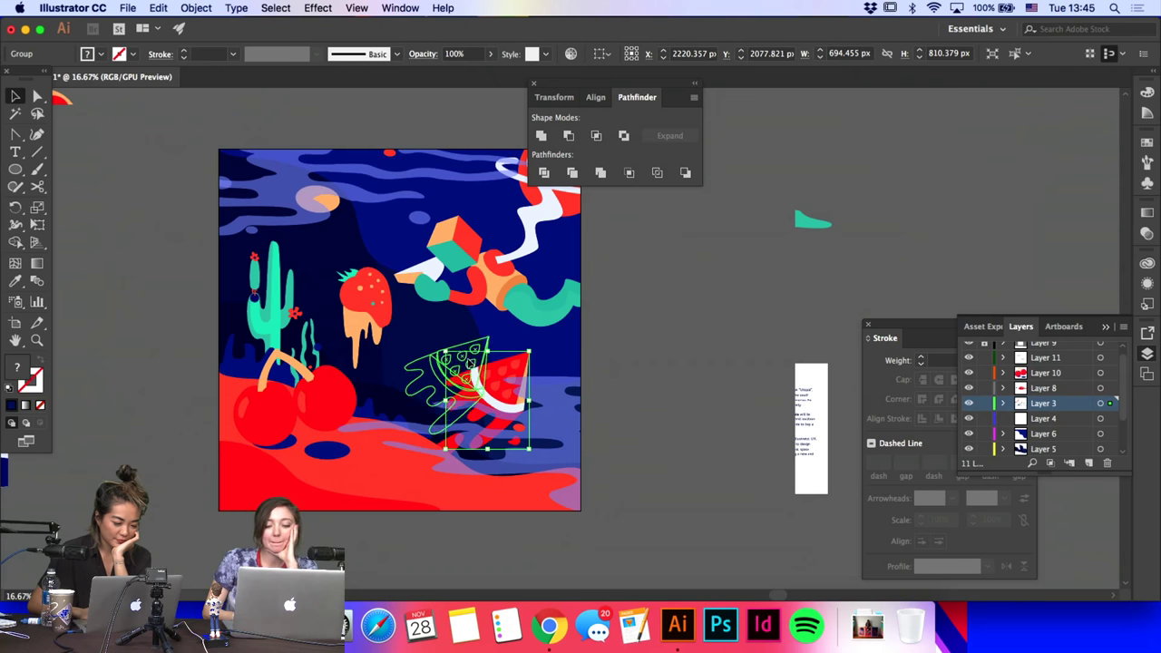
{"action": "left_click", "coordinate": [143, 428]}
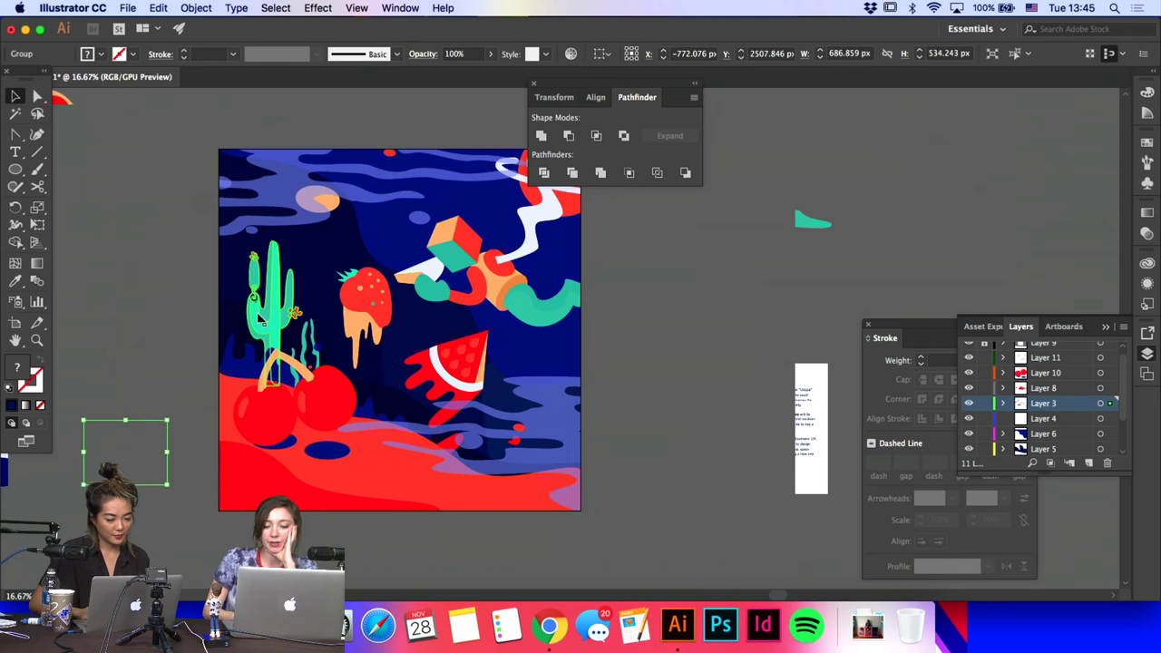
Step: Place a copy of the cactus group on the dune between the cherries and the watermelon
{"action": "left_click", "coordinate": [259, 320]}
{"action": "left_click_drag", "start_coordinate": [287, 331], "coordinate": [393, 423]}
Step: Try a freehand Paintbrush stroke across the clouds at the artboard's left edge and undo it
{"action": "key", "text": "shift+n"}
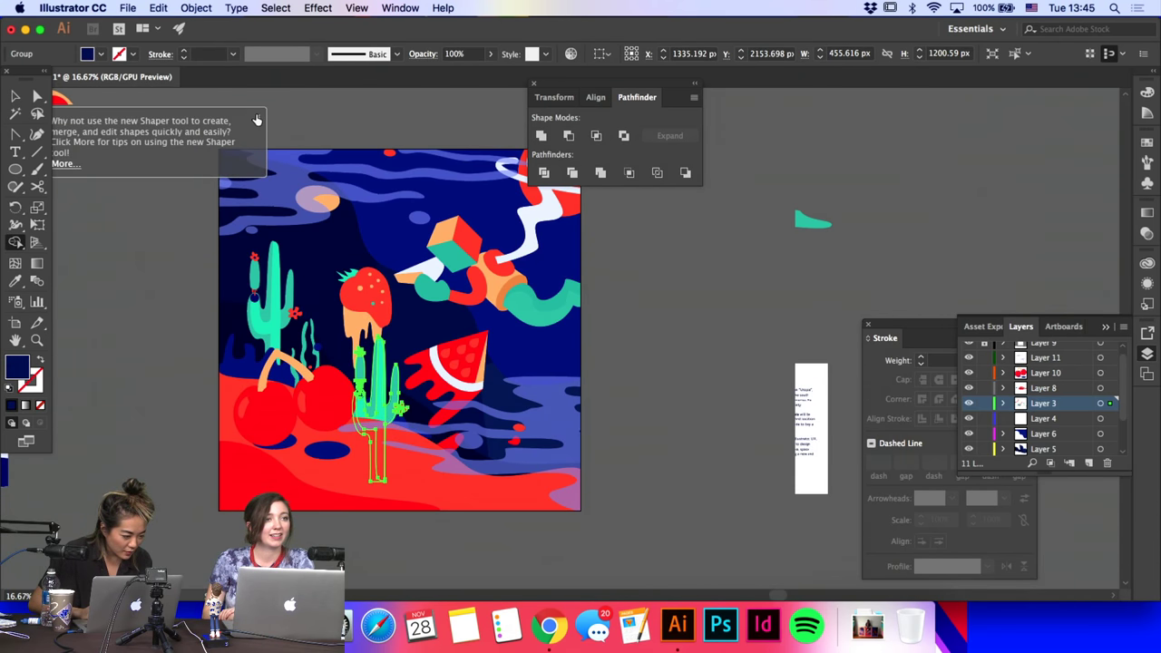
{"action": "mouse_move", "coordinate": [17, 241]}
{"action": "left_mouse_down"}
{"action": "mouse_move", "coordinate": [56, 246]}
{"action": "mouse_move", "coordinate": [15, 247]}
{"action": "left_mouse_up"}
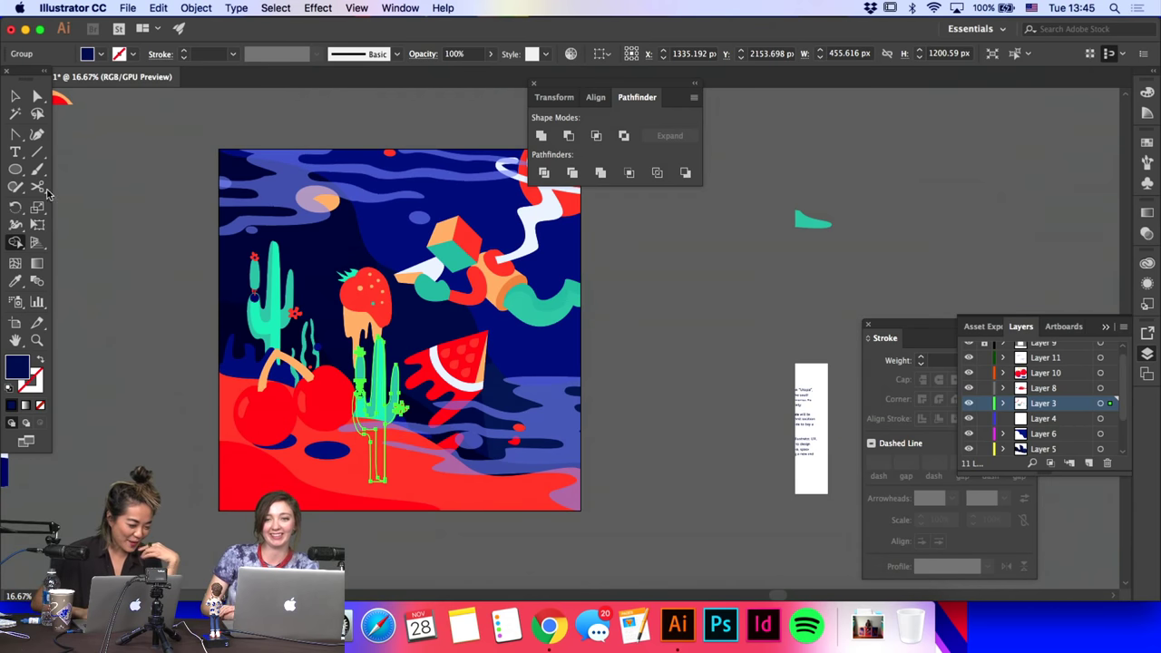
{"action": "left_click_drag", "start_coordinate": [37, 169], "coordinate": [77, 170]}
{"action": "left_click_drag", "start_coordinate": [204, 172], "coordinate": [263, 205]}
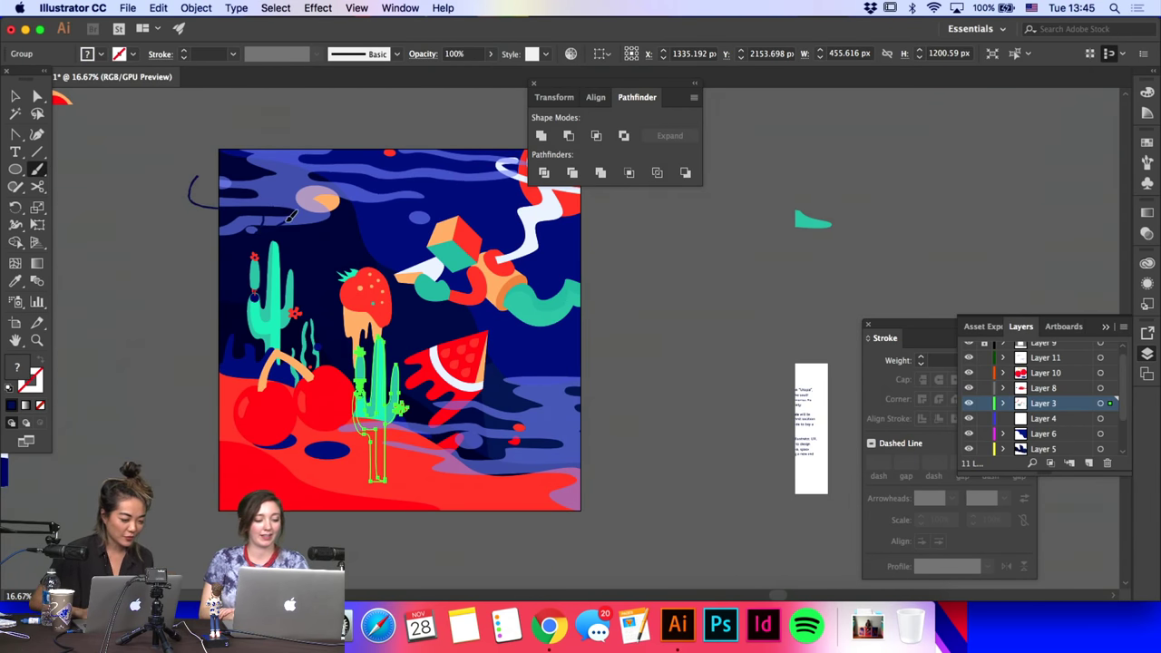
{"action": "left_click_drag", "start_coordinate": [349, 205], "coordinate": [197, 159]}
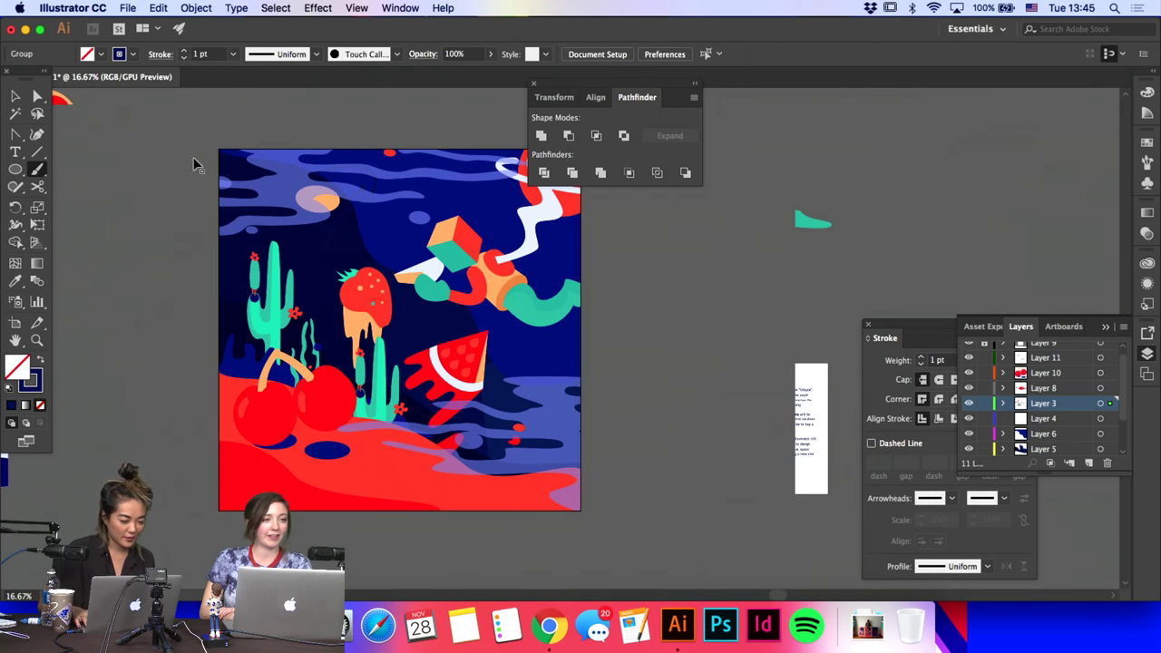
{"action": "key", "text": "super+z"}
{"action": "key", "text": "a"}
{"action": "left_click", "coordinate": [113, 259]}
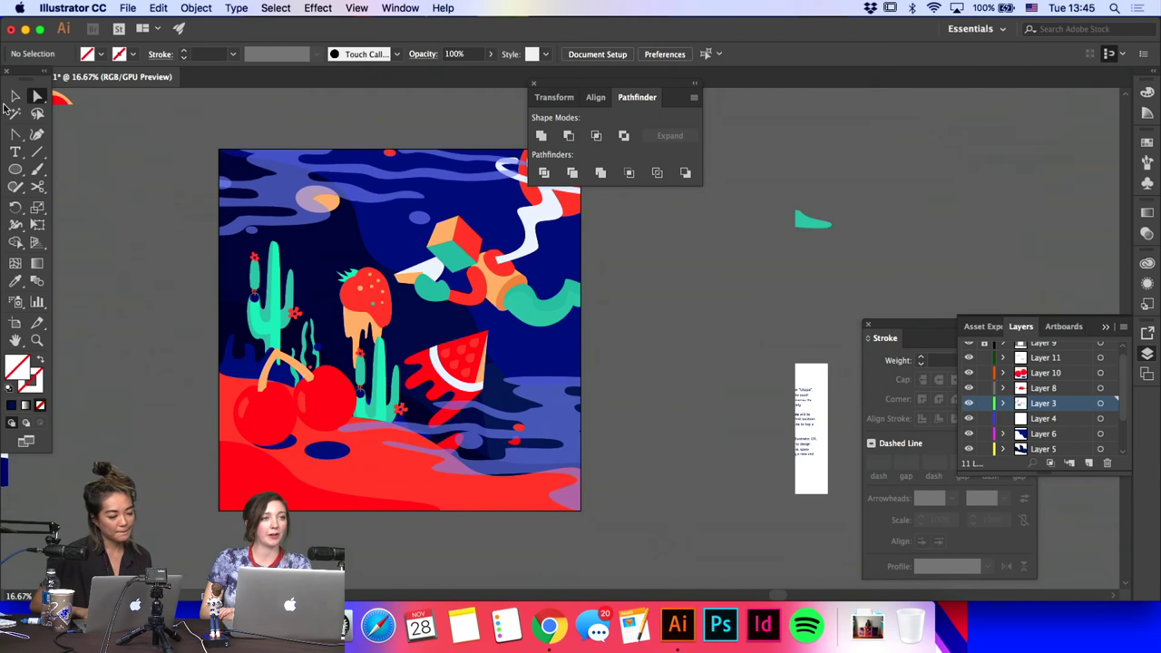
Step: Delete the cactus copy between the cherries and the watermelon
{"action": "left_click", "coordinate": [16, 96]}
{"action": "left_click", "coordinate": [372, 399]}
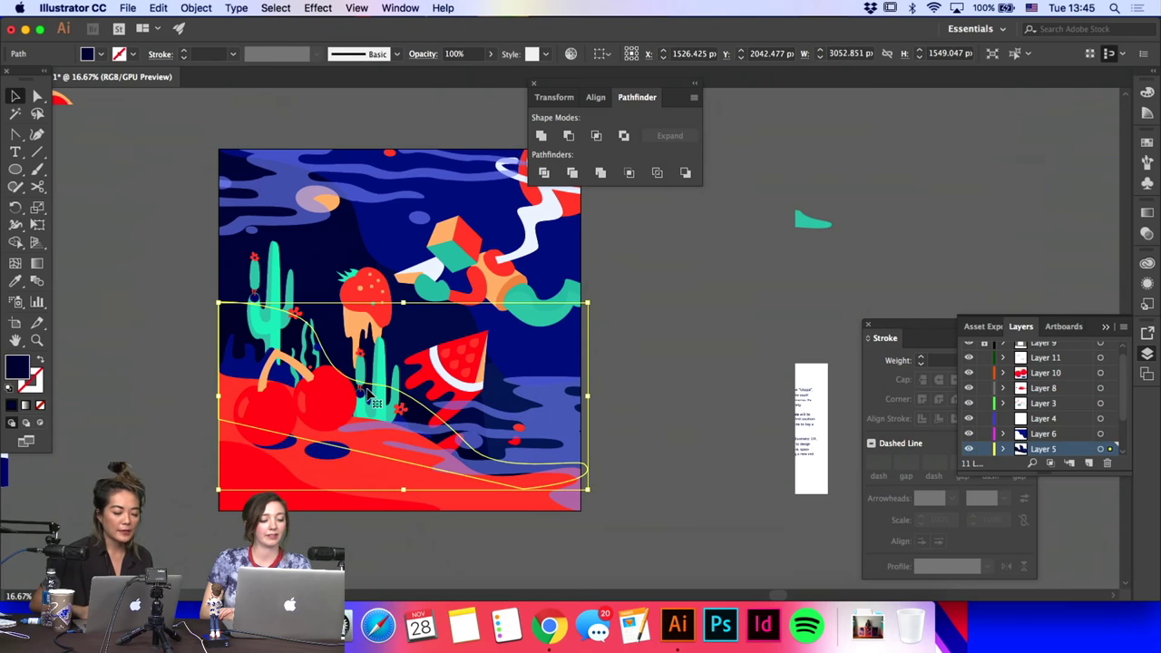
{"action": "double_click", "coordinate": [382, 374]}
{"action": "key", "text": "Delete"}
Step: Recolour the strawberry's peach drip with the bright red sampled from the left cherry
{"action": "left_click", "coordinate": [368, 343]}
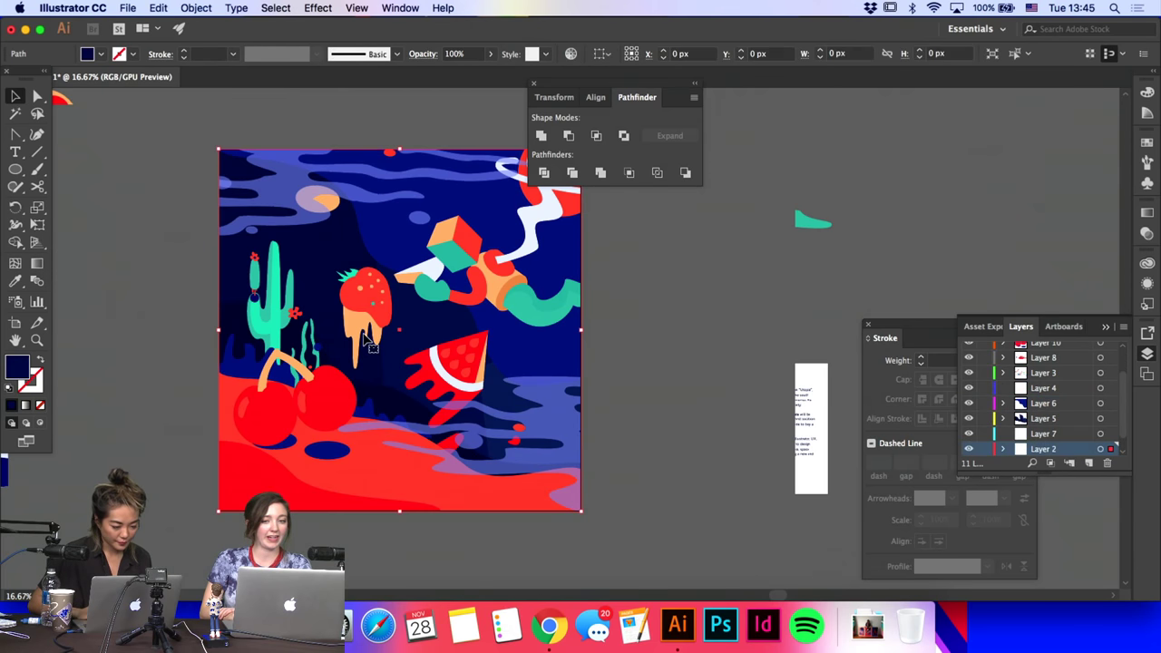
{"action": "key", "text": "a"}
{"action": "left_click", "coordinate": [367, 341]}
{"action": "double_click", "coordinate": [15, 281]}
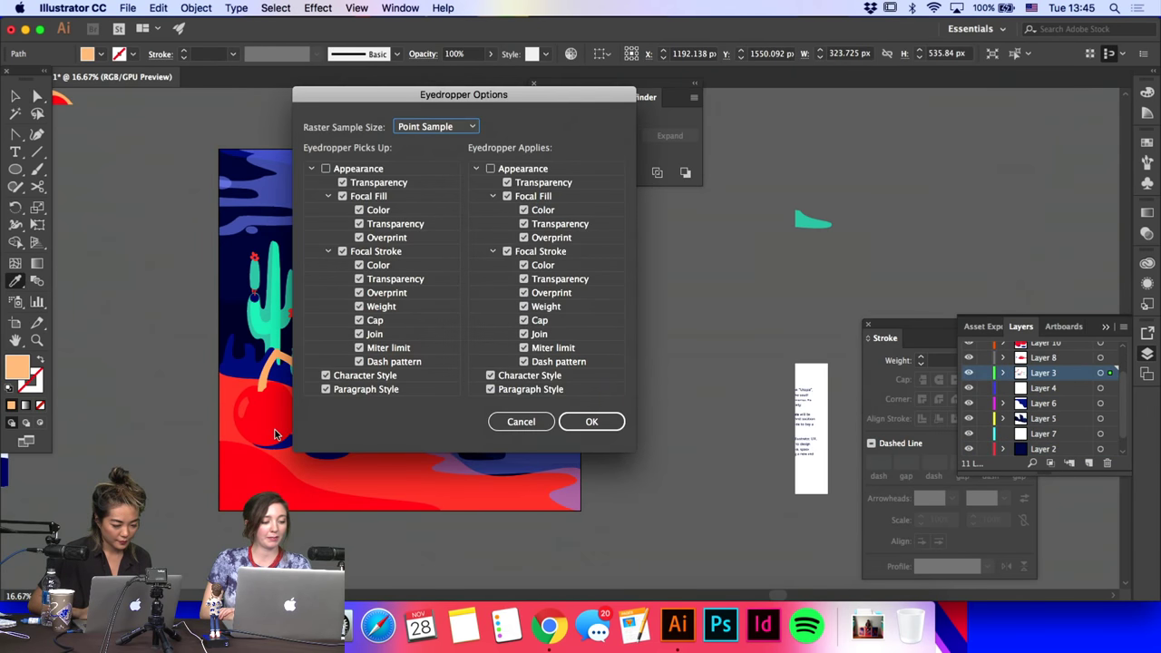
{"action": "key", "text": "Return"}
{"action": "left_click", "coordinate": [258, 407]}
{"action": "key", "text": "a"}
{"action": "left_click", "coordinate": [181, 389]}
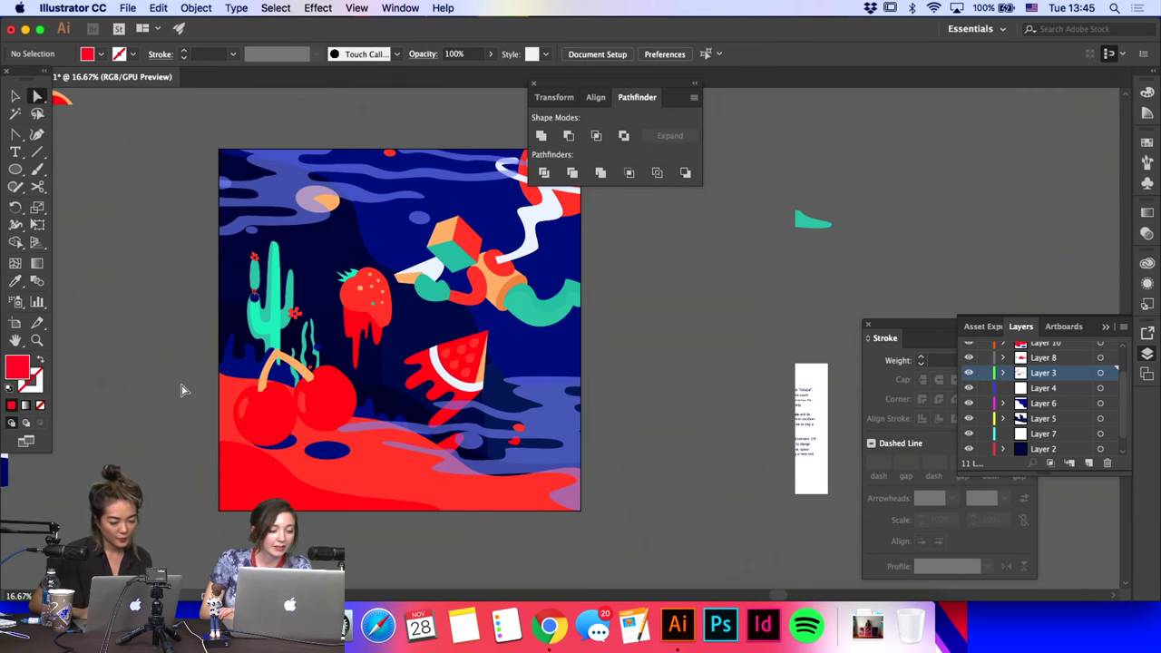
Step: Move the watermelon slice right and down so that it sits over the water
{"action": "left_click", "coordinate": [15, 96]}
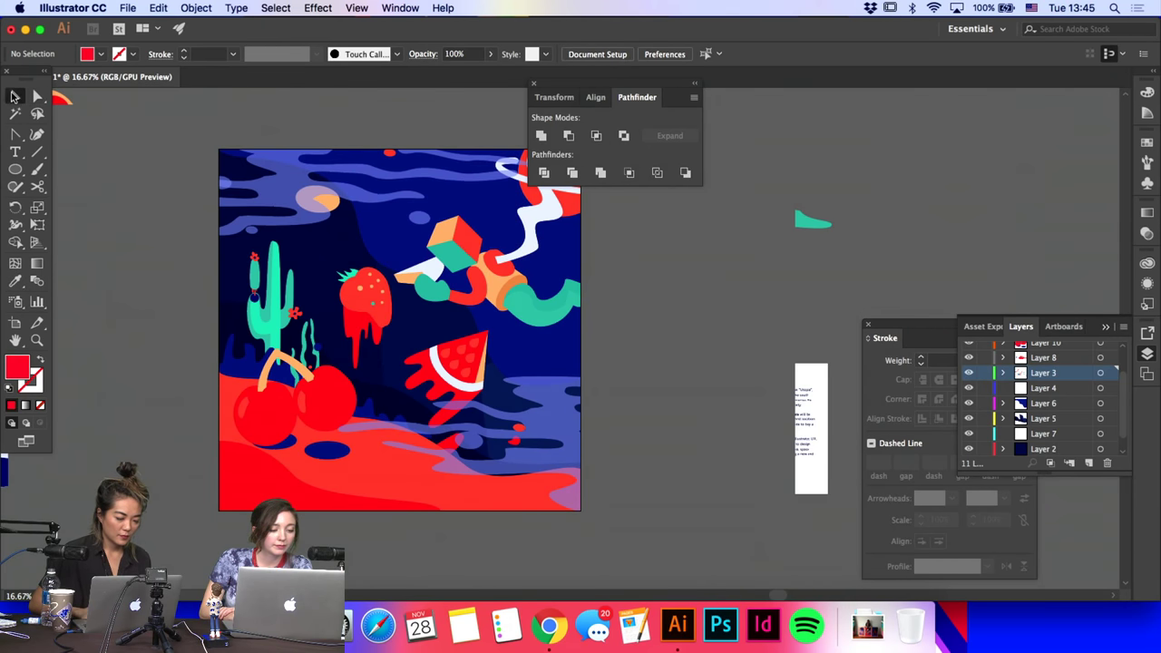
{"action": "left_click", "coordinate": [472, 370]}
{"action": "left_click_drag", "start_coordinate": [474, 373], "coordinate": [533, 399]}
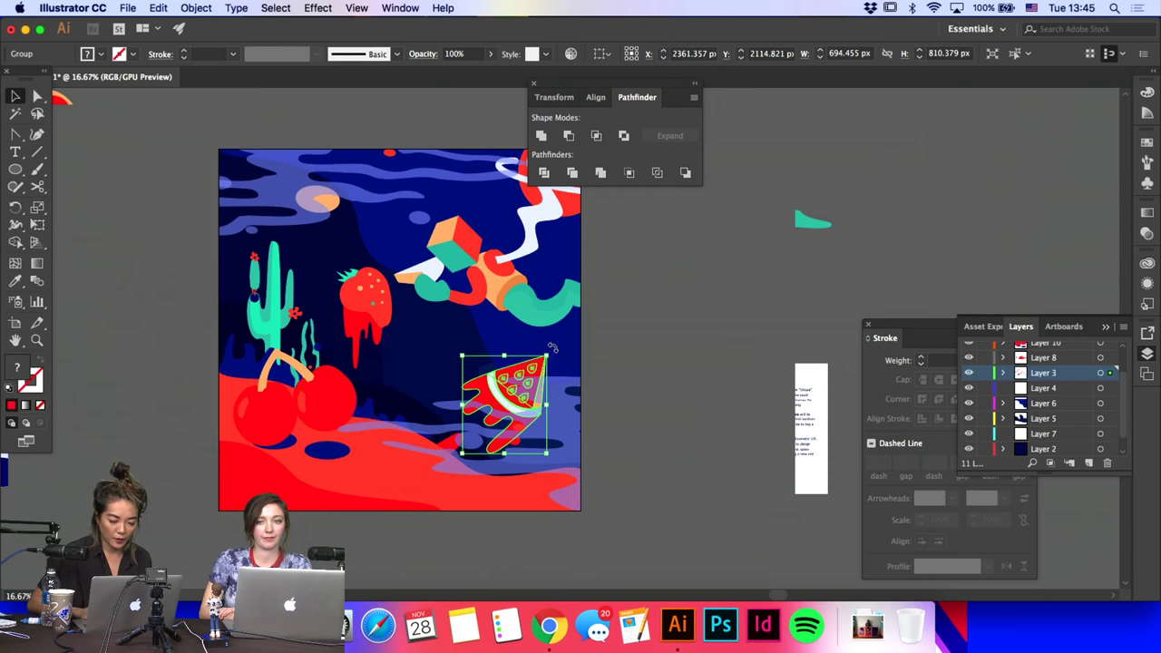
Step: Try rotating the watermelon slice counterclockwise over the water, then undo the rotation
{"action": "left_click_drag", "start_coordinate": [552, 347], "coordinate": [399, 347]}
{"action": "left_click", "coordinate": [599, 375]}
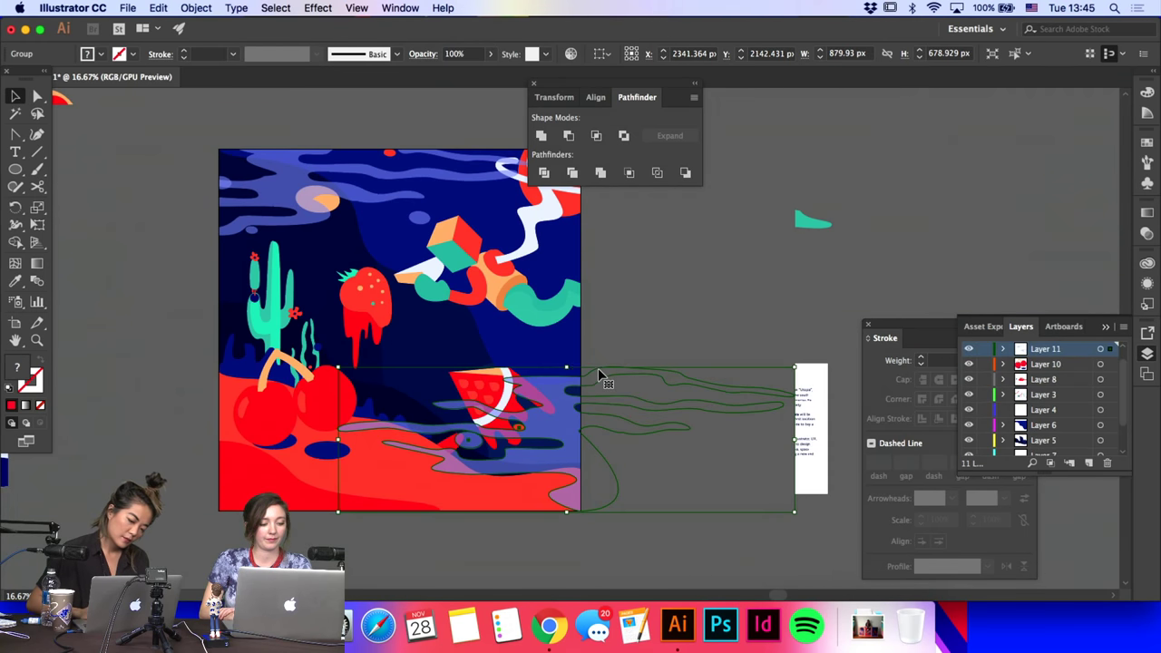
{"action": "left_click", "coordinate": [490, 376]}
{"action": "left_click_drag", "start_coordinate": [563, 361], "coordinate": [642, 381]}
{"action": "key", "text": "super+z"}
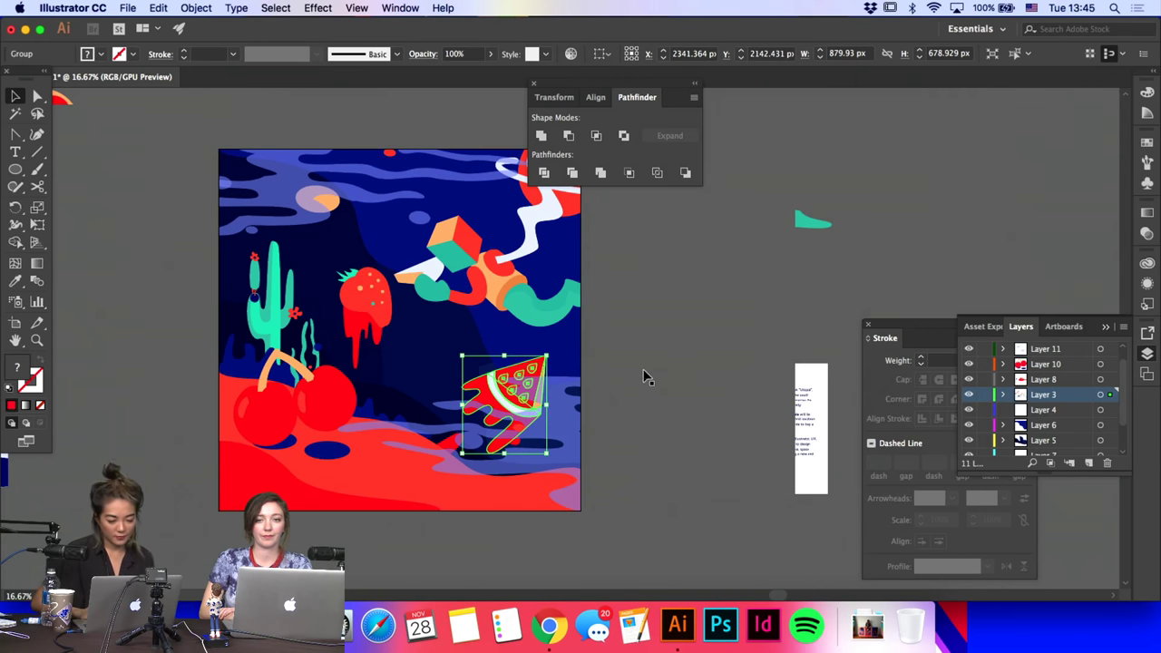
Step: Move the watermelon slice up and left, partly off the water onto the dark hill
{"action": "left_click", "coordinate": [643, 342]}
{"action": "left_click_drag", "start_coordinate": [545, 363], "coordinate": [491, 343]}
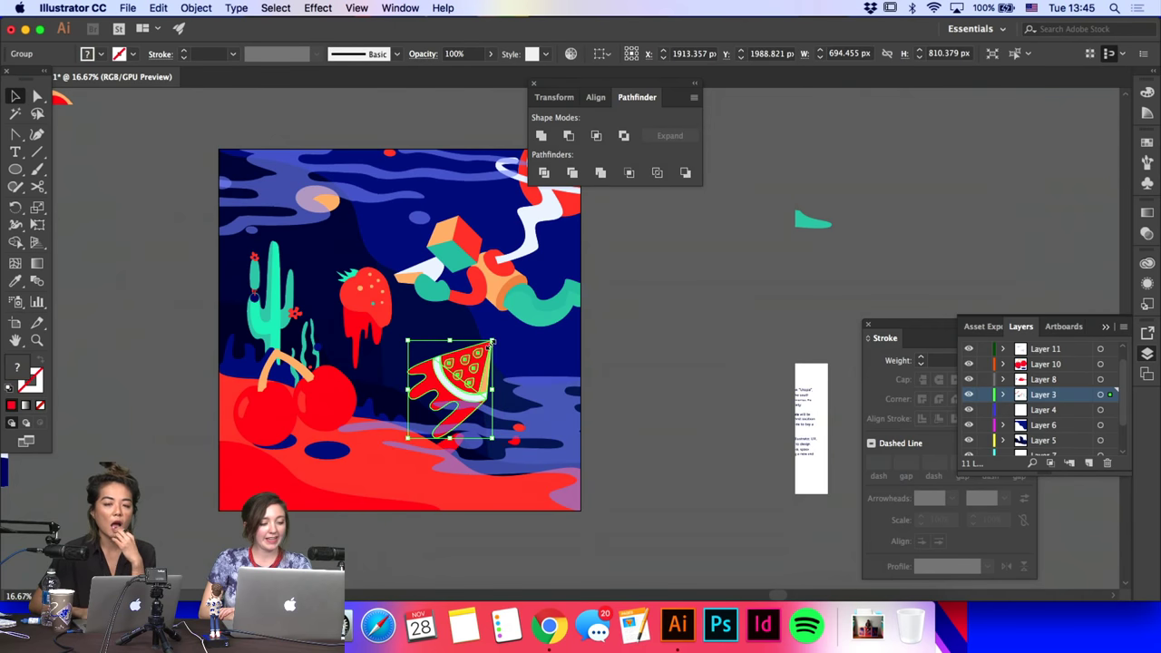
{"action": "left_click", "coordinate": [575, 345]}
{"action": "left_click", "coordinate": [635, 299]}
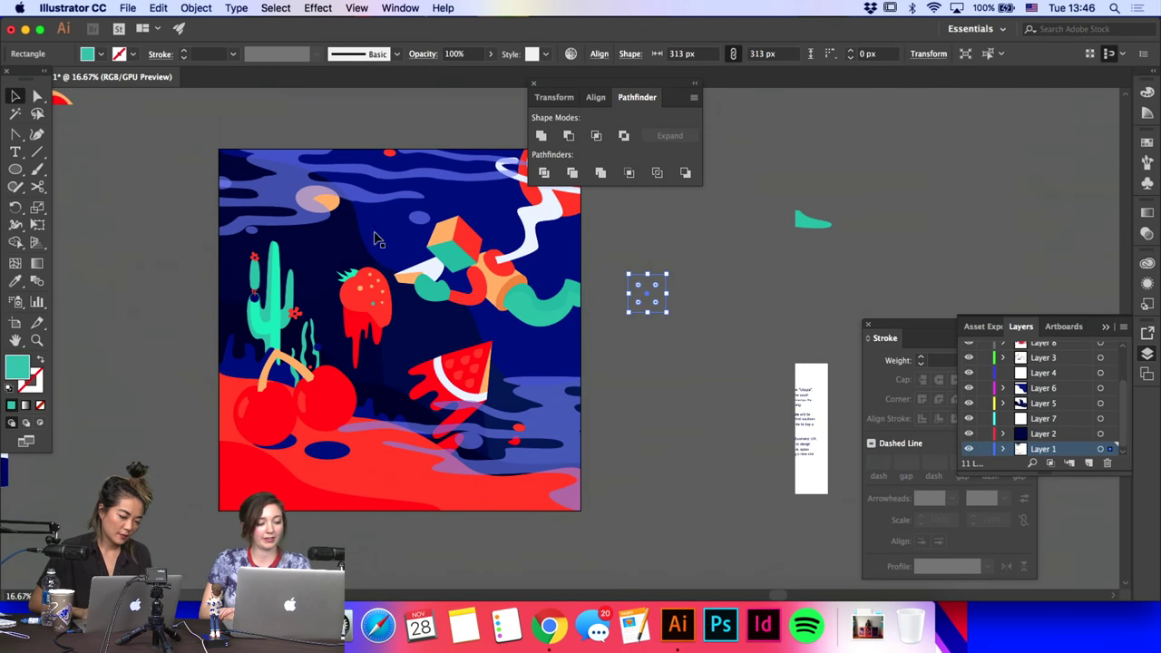
Step: Delete the peach moon from the clouds above the strawberry
{"action": "key", "text": "a"}
{"action": "left_click", "coordinate": [329, 200]}
{"action": "key", "text": "Delete"}
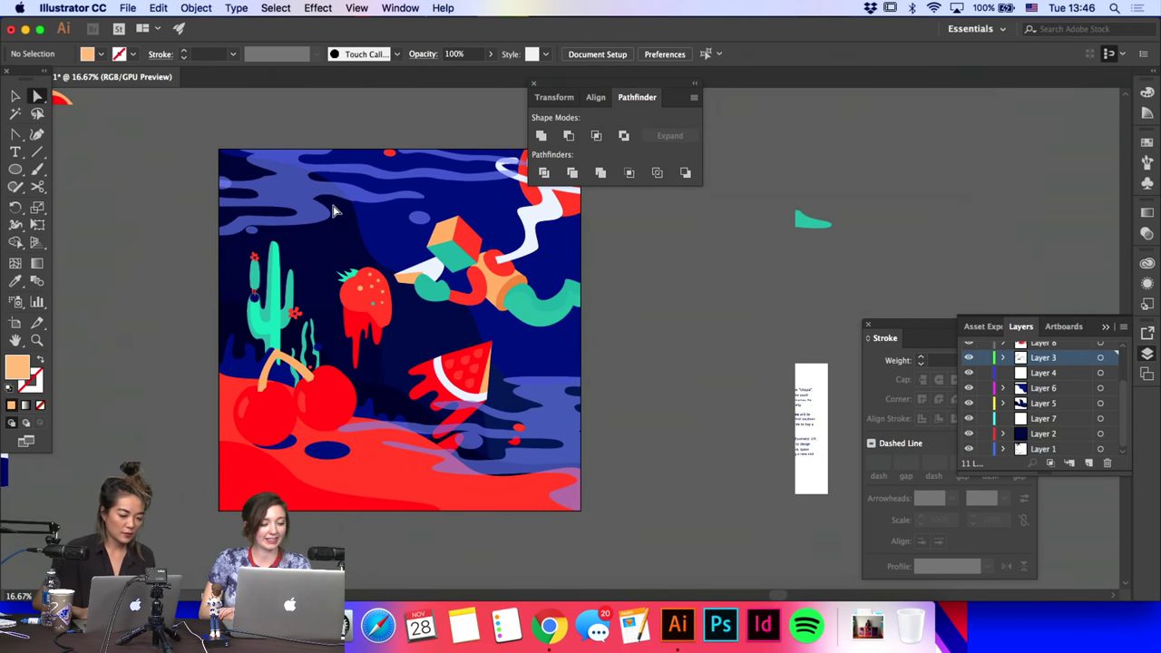
{"action": "left_click", "coordinate": [311, 201]}
{"action": "mouse_move", "coordinate": [321, 200]}
{"action": "left_mouse_down"}
{"action": "mouse_move", "coordinate": [372, 218]}
{"action": "mouse_move", "coordinate": [341, 209]}
{"action": "left_mouse_up"}
{"action": "left_click", "coordinate": [327, 201]}
Step: Hide Layer 11, which holds the translucent clouds and water
{"action": "left_click", "coordinate": [429, 223]}
{"action": "left_click", "coordinate": [571, 214]}
{"action": "scroll", "coordinate": [572, 213], "scroll_direction": "right", "scroll_amount": 5}
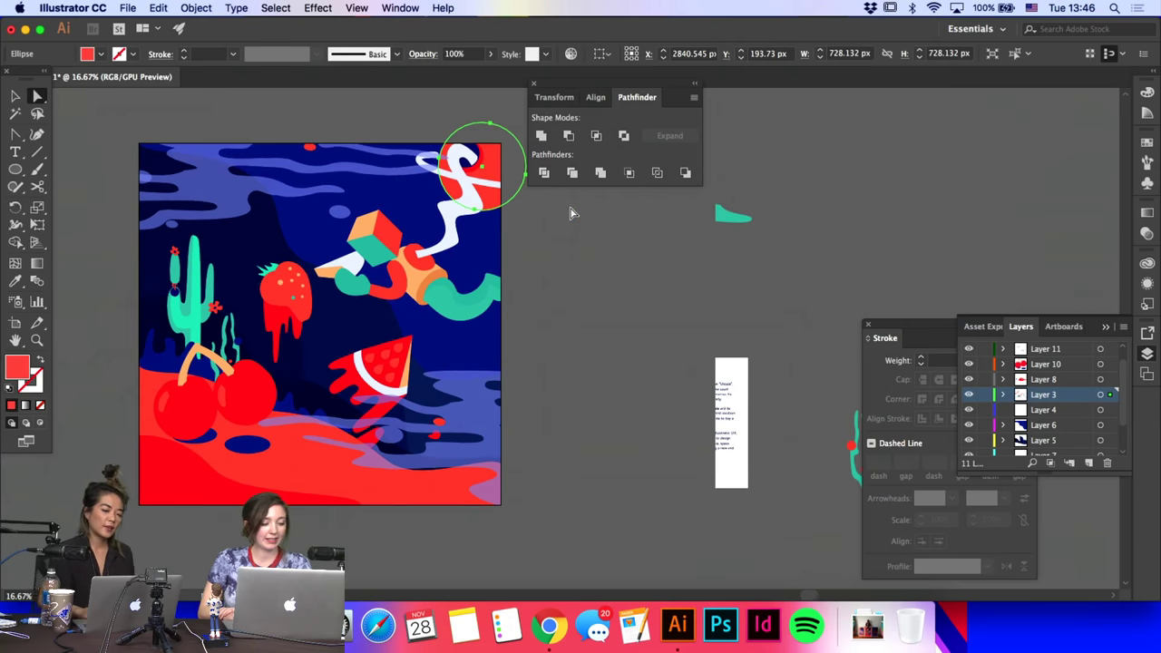
{"action": "scroll", "coordinate": [572, 213], "scroll_direction": "right", "scroll_amount": 2}
{"action": "key", "text": "v"}
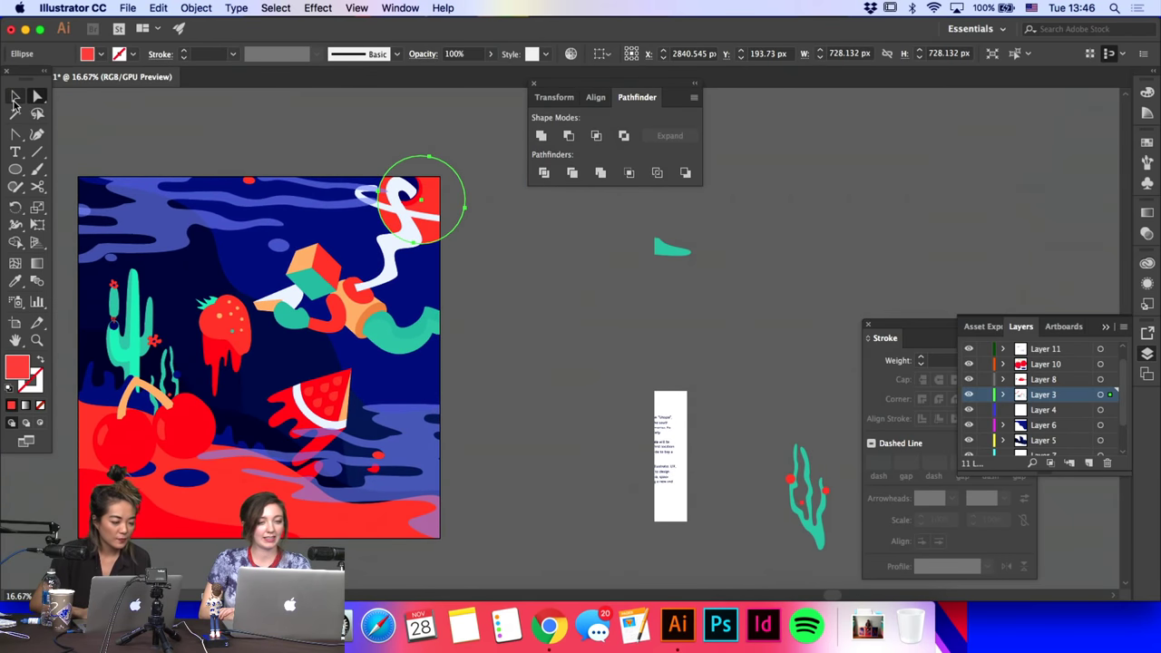
{"action": "scroll", "coordinate": [1018, 399], "scroll_direction": "up", "scroll_amount": 1}
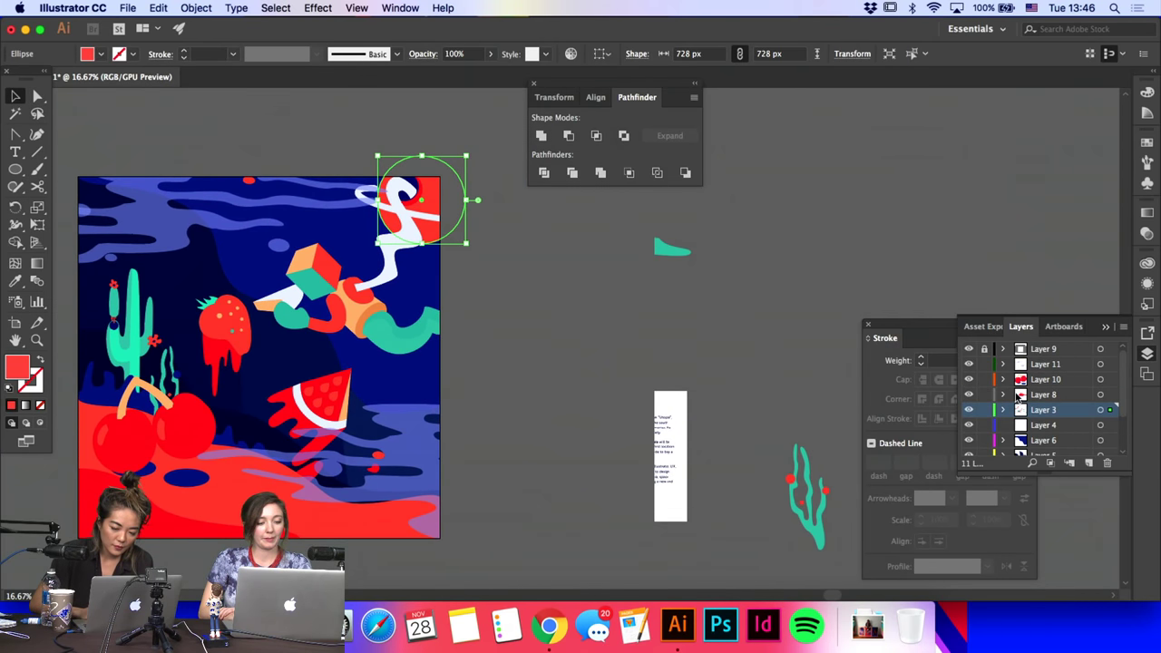
{"action": "scroll", "coordinate": [590, 370], "scroll_direction": "left", "scroll_amount": 5}
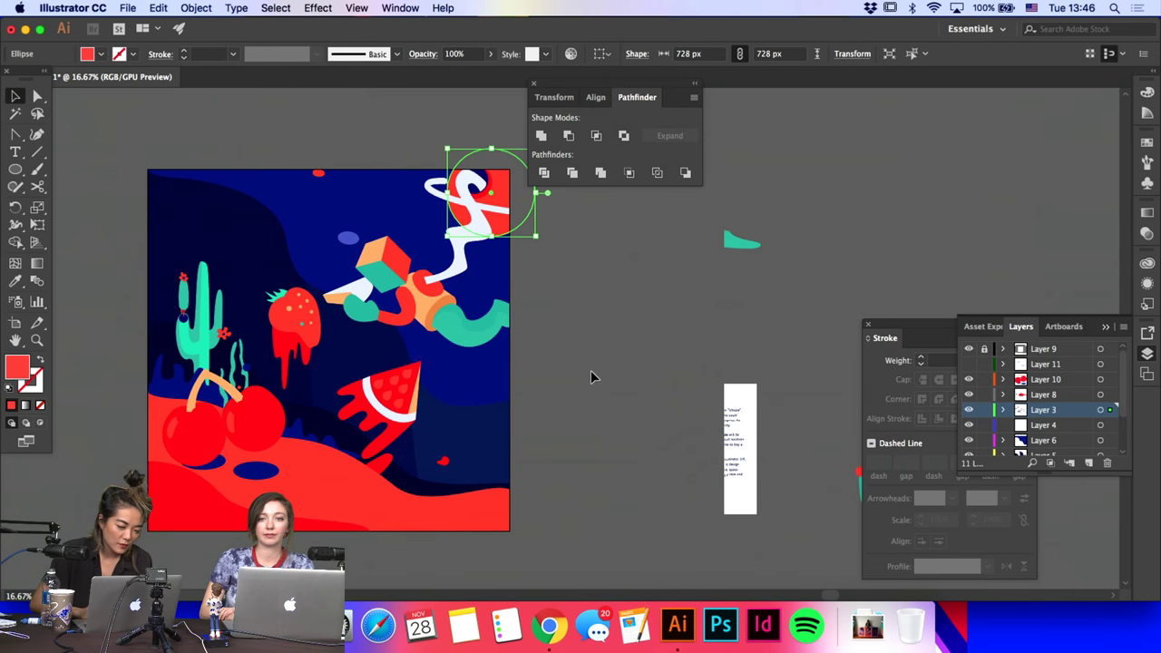
Step: Move the watermelon slice slightly right and down, and move the strawberry up and left, above the cactus
{"action": "left_click_drag", "start_coordinate": [444, 397], "coordinate": [472, 426]}
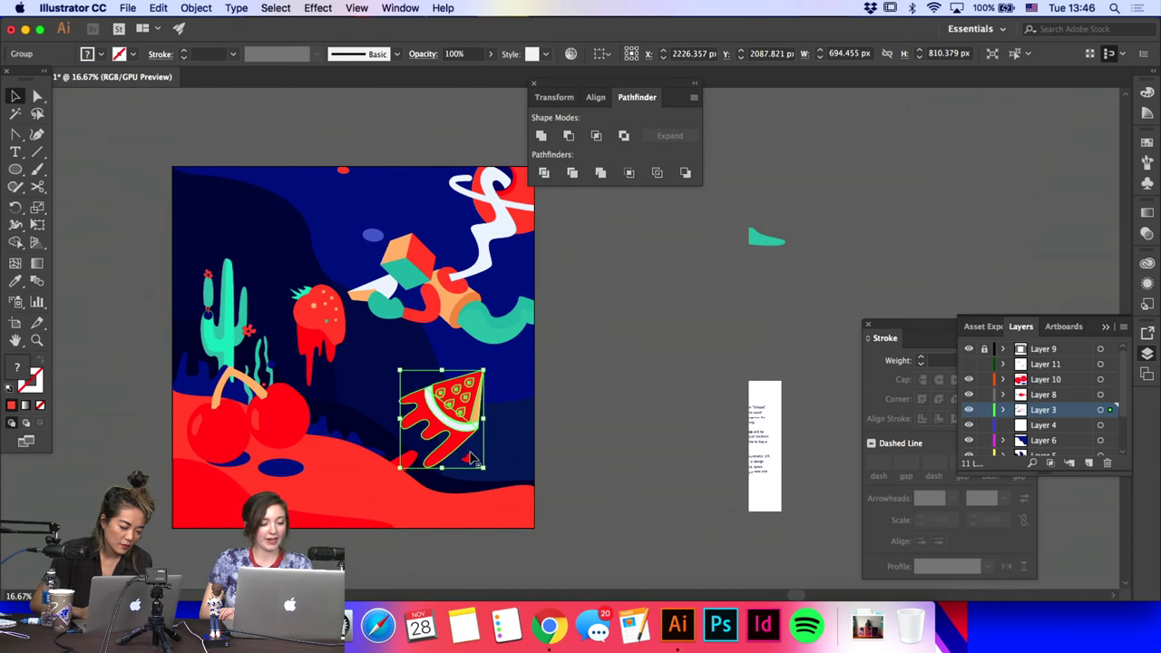
{"action": "left_click", "coordinate": [604, 428]}
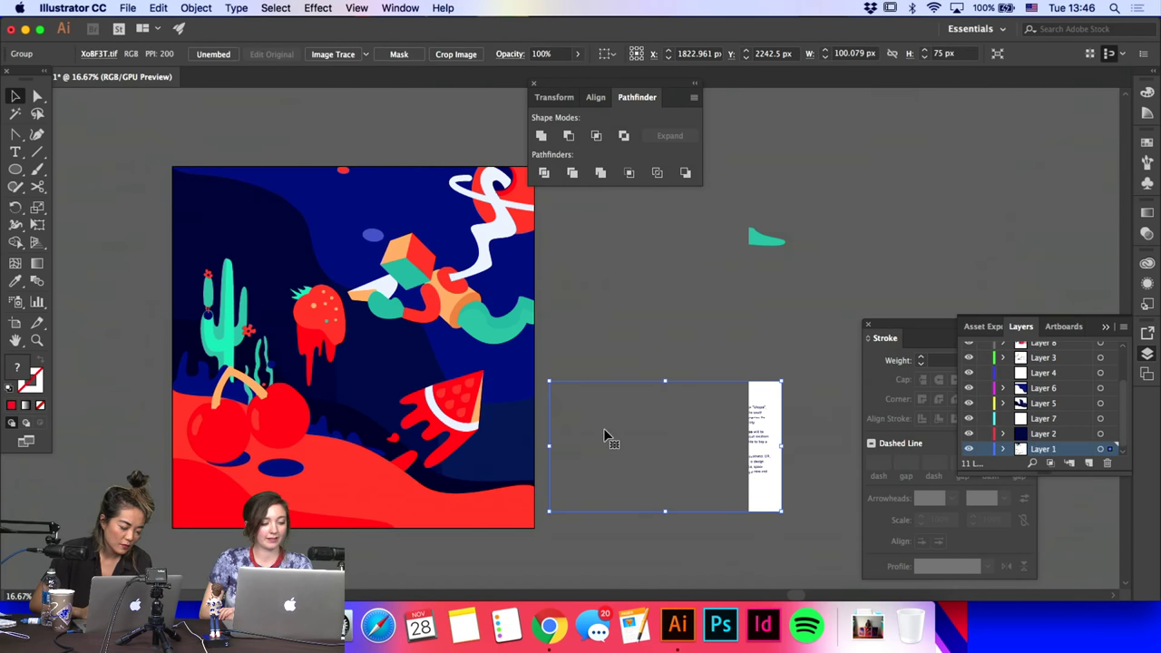
{"action": "left_click", "coordinate": [338, 335]}
{"action": "left_click", "coordinate": [338, 335]}
{"action": "left_click_drag", "start_coordinate": [338, 335], "coordinate": [312, 267]}
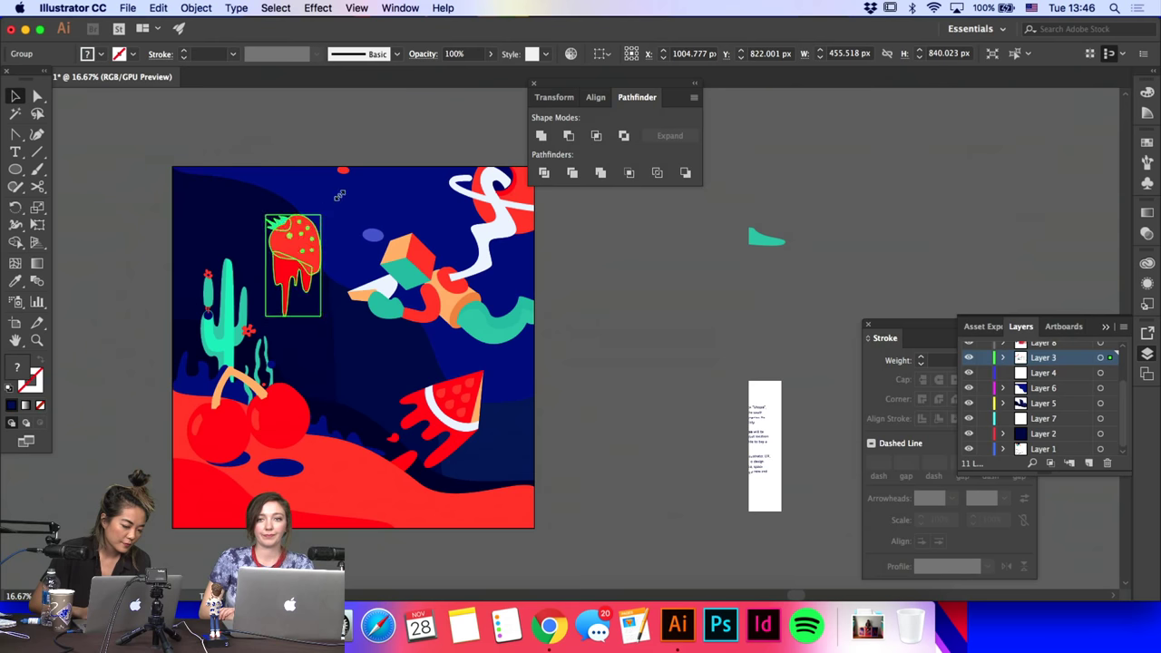
Step: Enlarge the dripping strawberry to about 1.7 times its size and move it down beside the cube-headed figure
{"action": "left_click_drag", "start_coordinate": [322, 215], "coordinate": [363, 147]}
{"action": "left_click", "coordinate": [357, 175]}
{"action": "left_click_drag", "start_coordinate": [340, 196], "coordinate": [335, 254]}
{"action": "left_click", "coordinate": [354, 143]}
{"action": "left_click", "coordinate": [344, 234], "text": "shift"}
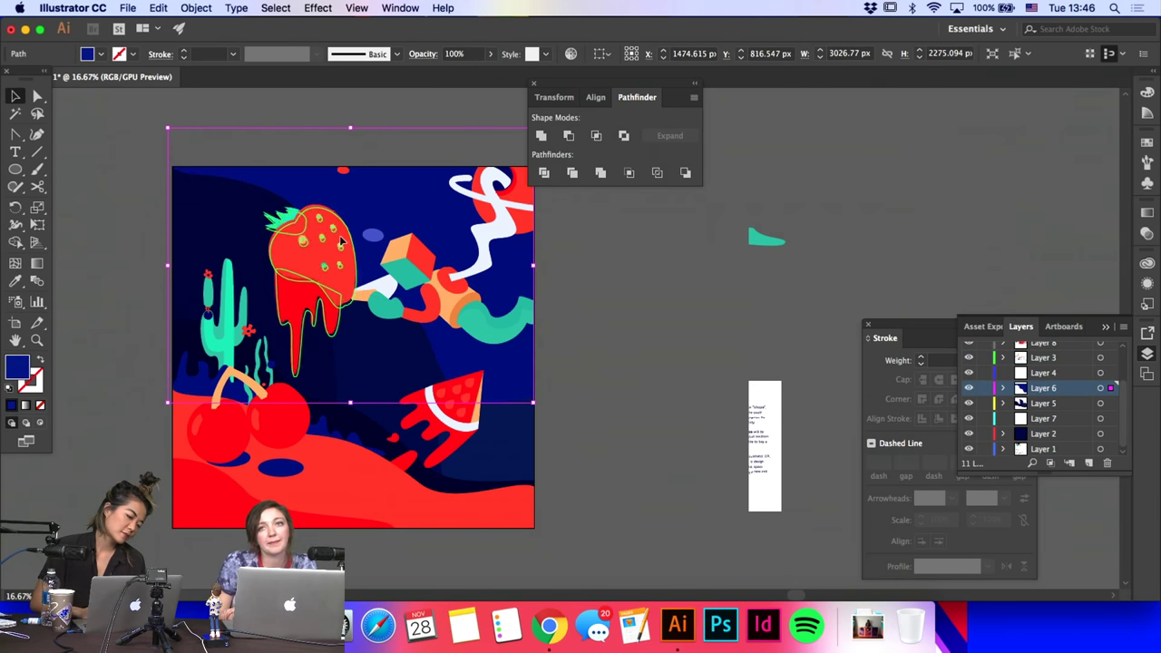
{"action": "left_click", "coordinate": [345, 234]}
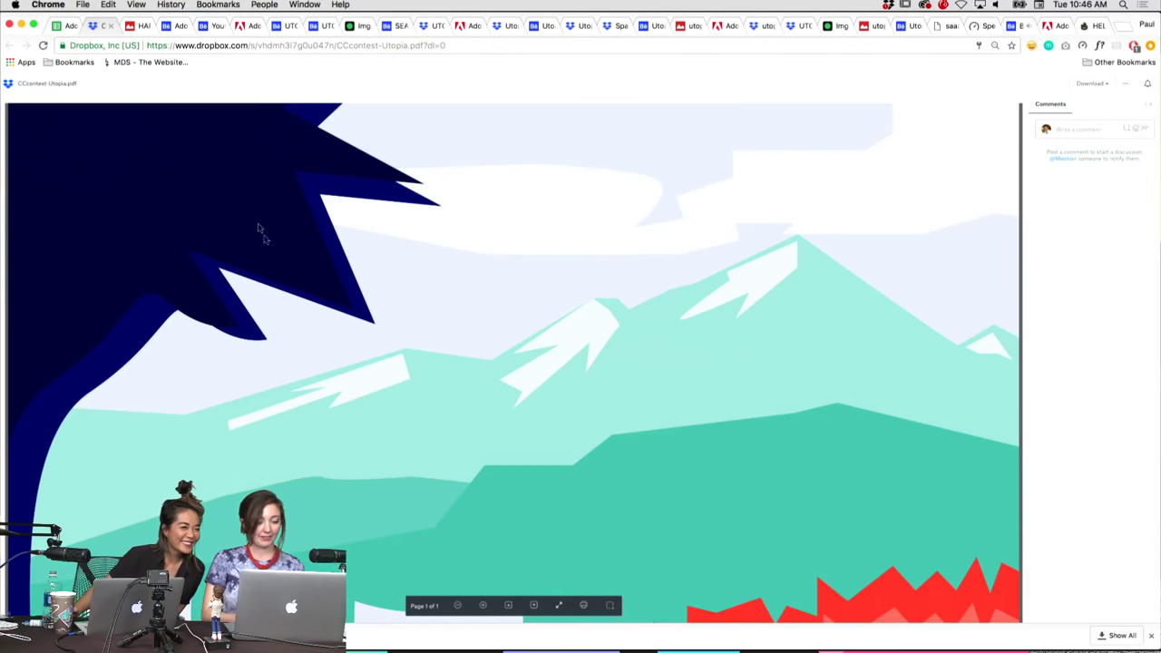
Step: In Chrome, view the "utopia awaits" poster full screen, then bring up the Eden Aerospace badge submission
{"action": "left_click", "coordinate": [559, 612]}
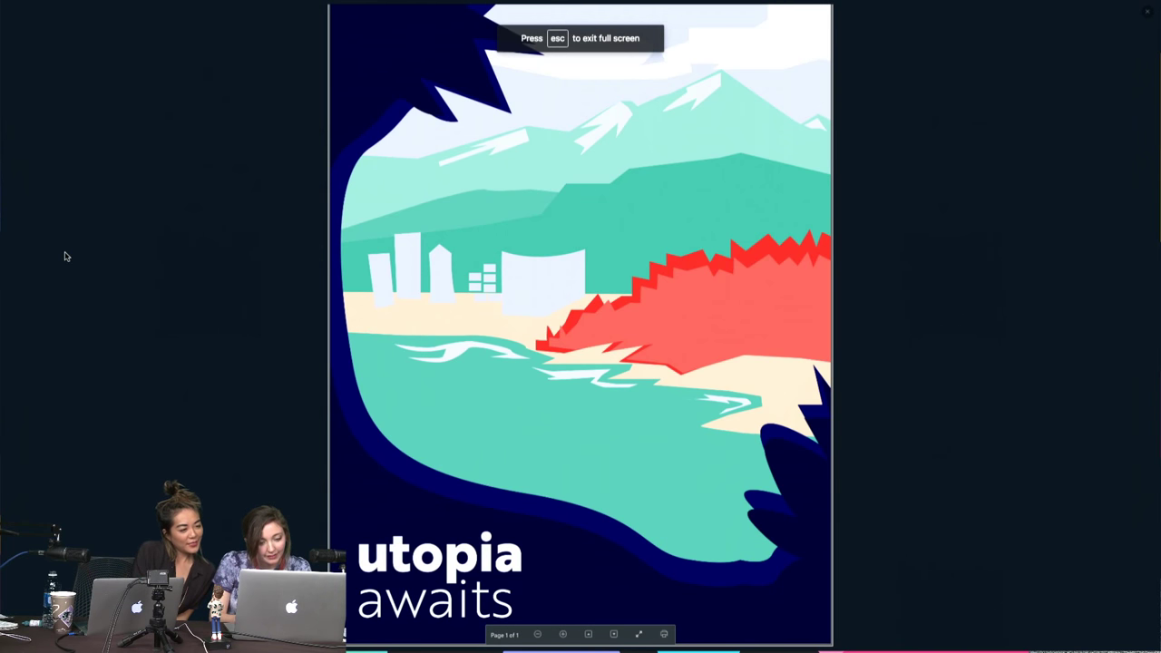
{"action": "key", "text": "Escape"}
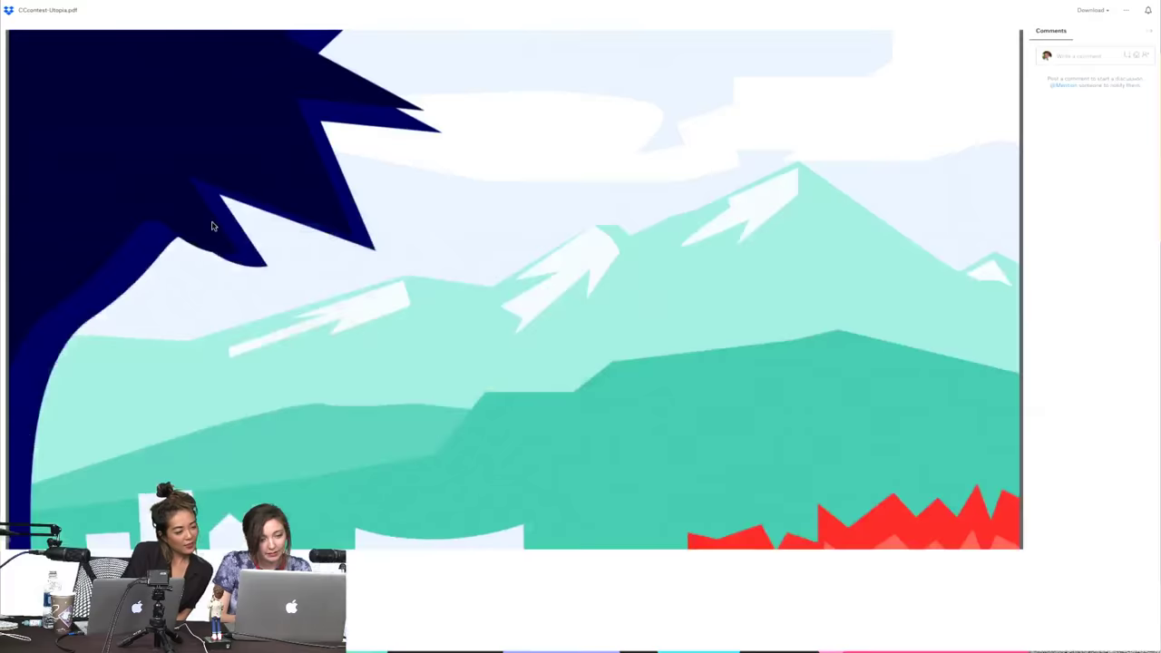
{"action": "key", "text": "super+alt+Right"}
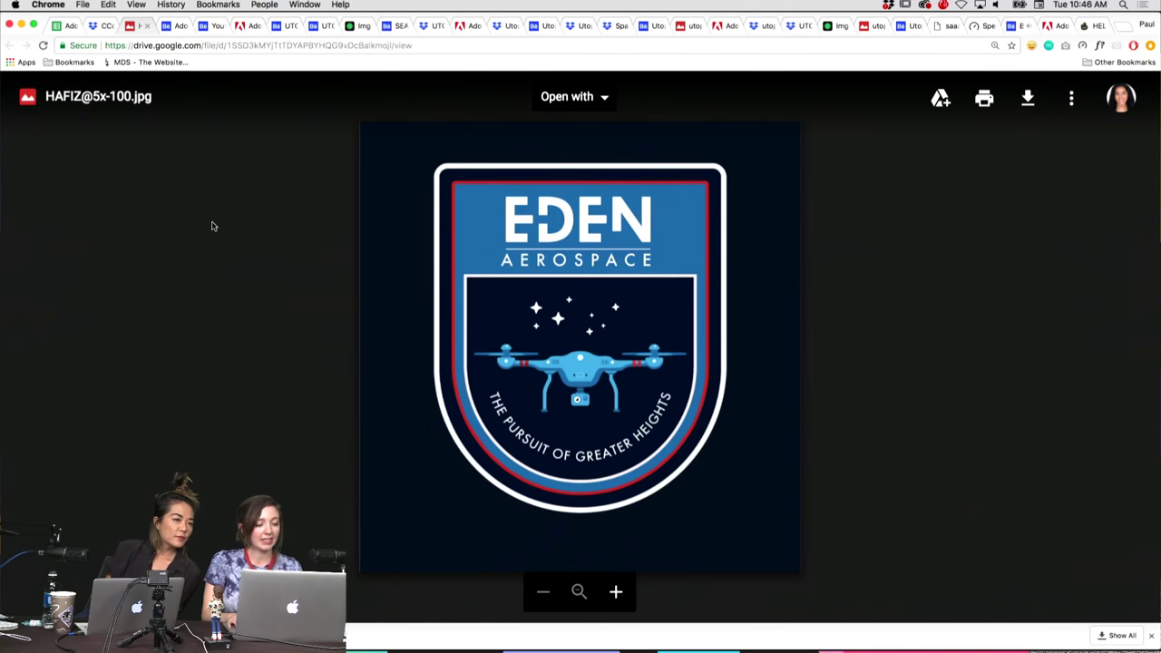
Step: View the Adobe Live Submission spaceship illustration and the Youtopia portrait enlarged on Behance
{"action": "key", "text": "ctrl+Tab"}
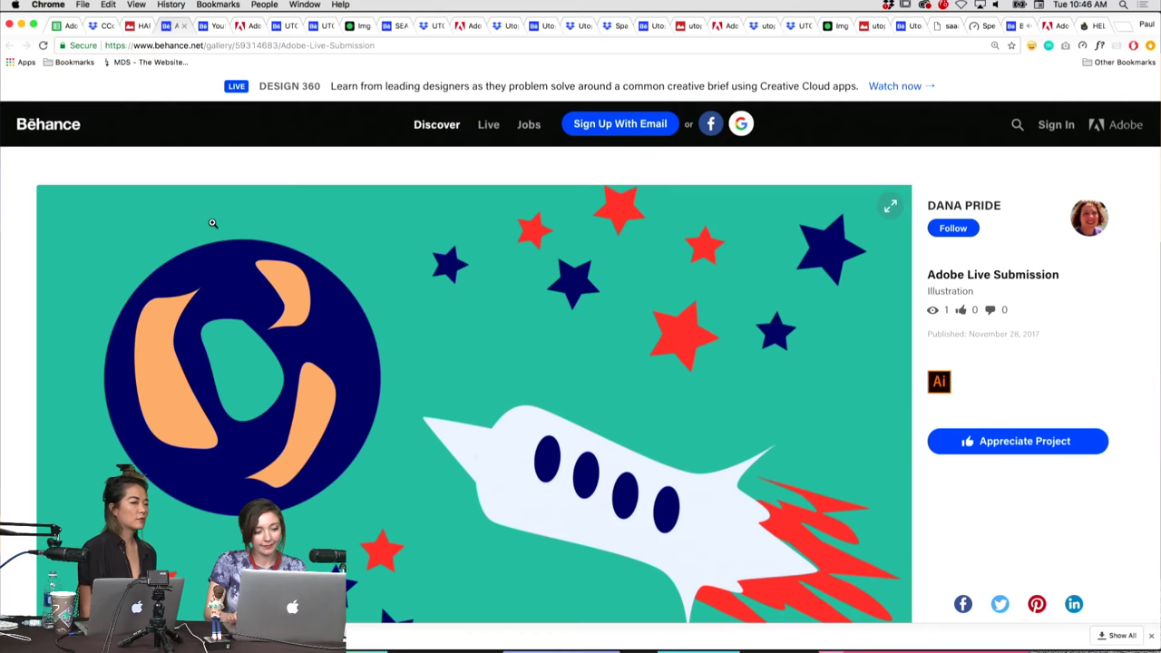
{"action": "left_click", "coordinate": [240, 282]}
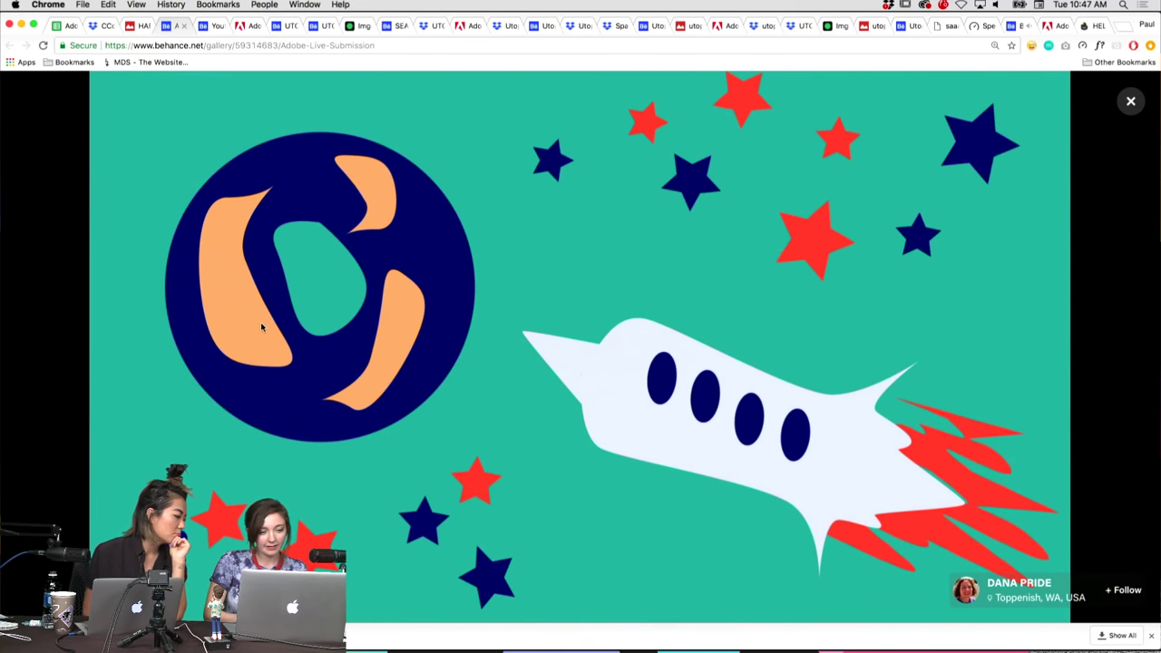
{"action": "key", "text": "ctrl+Tab"}
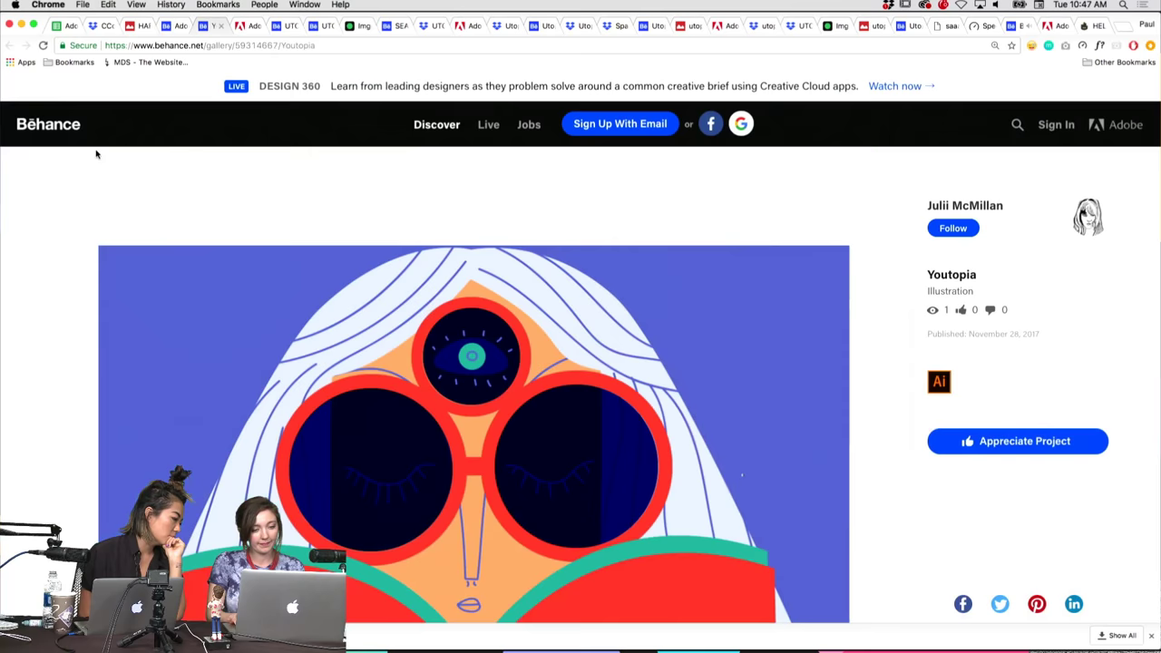
{"action": "left_click", "coordinate": [168, 312]}
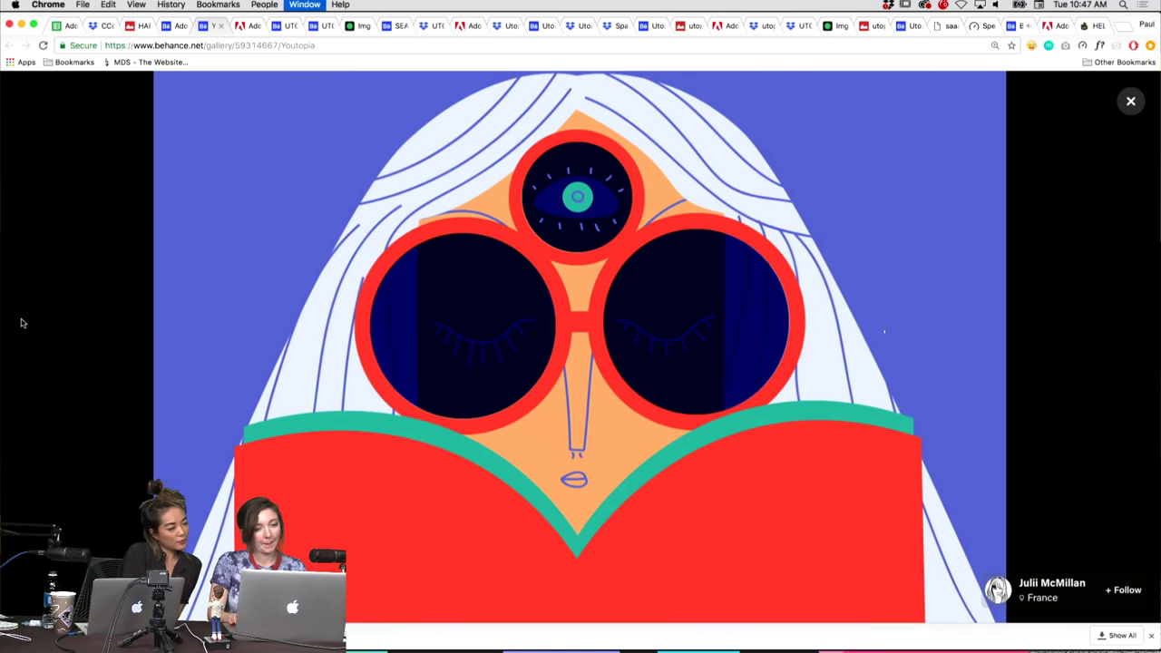
Step: Look over the shared utopia.pdf submission with the "Welcome to Utopia" robot and the bowl
{"action": "key", "text": "ctrl+Tab"}
{"action": "scroll", "coordinate": [152, 471], "scroll_direction": "down", "scroll_amount": 2}
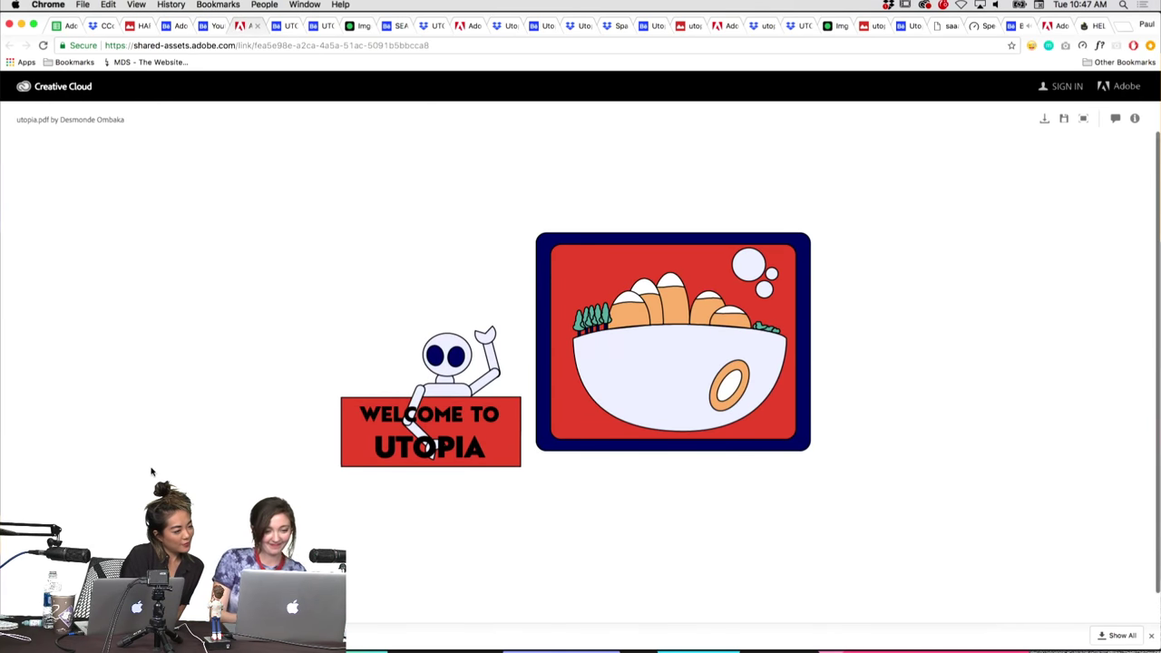
{"action": "scroll", "coordinate": [151, 471], "scroll_direction": "down", "scroll_amount": 1}
{"action": "scroll", "coordinate": [151, 472], "scroll_direction": "up", "scroll_amount": 1}
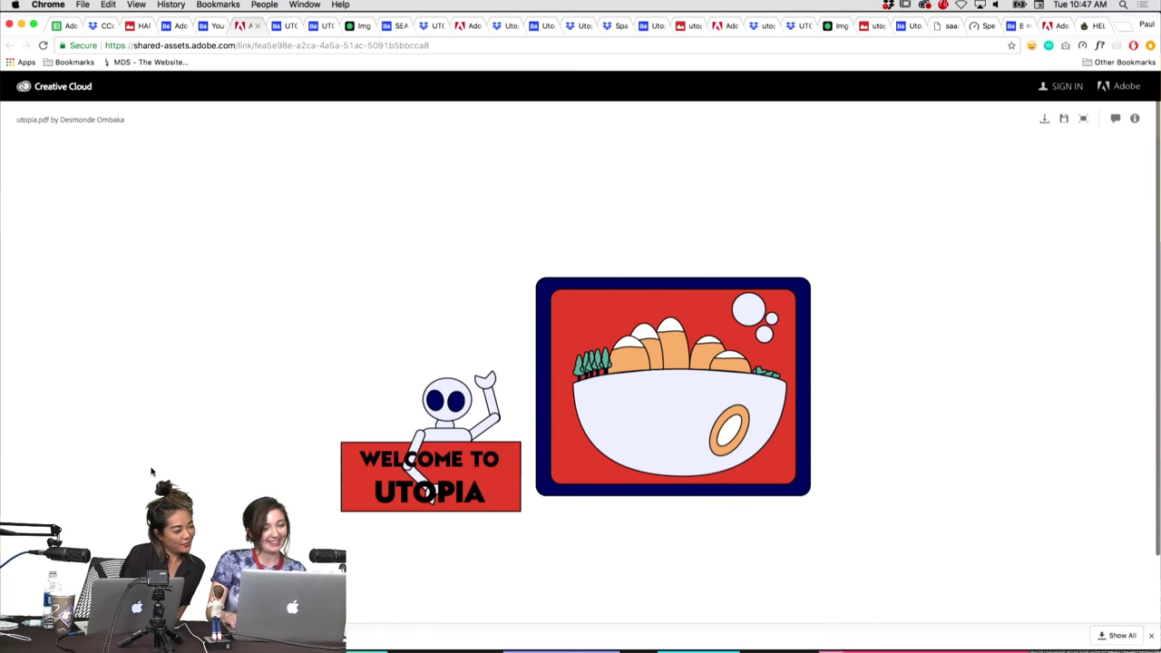
Step: View the UTOPIA selfie poster and the "Happy World Utopia" balloon poster enlarged
{"action": "key", "text": "ctrl+Tab"}
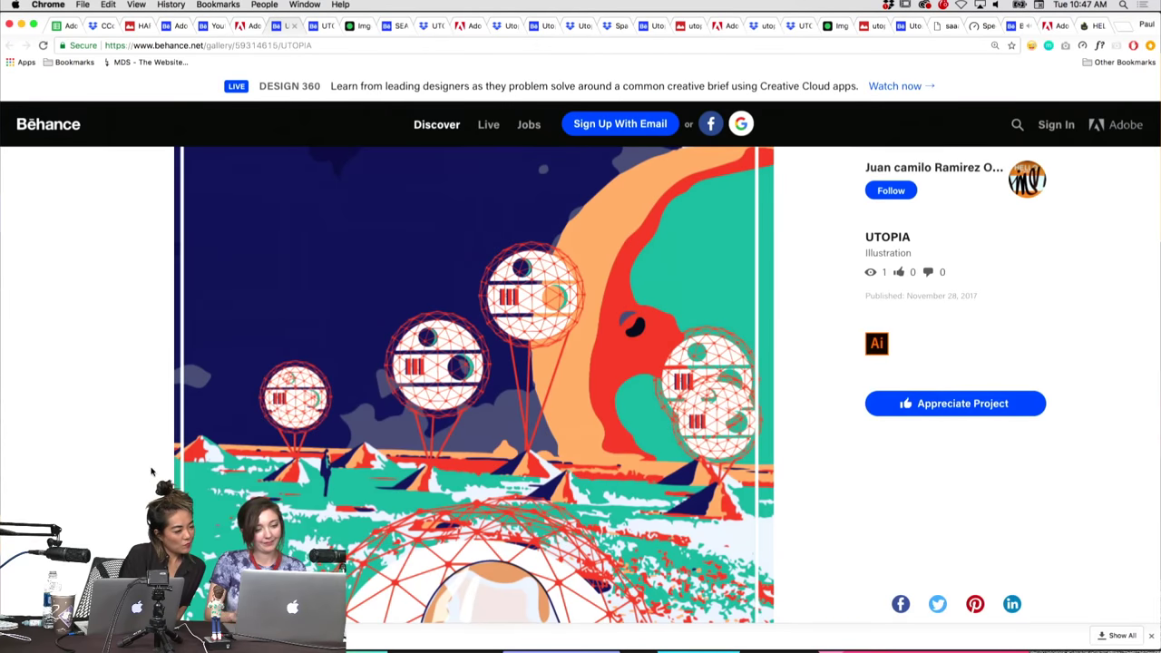
{"action": "left_click", "coordinate": [263, 458]}
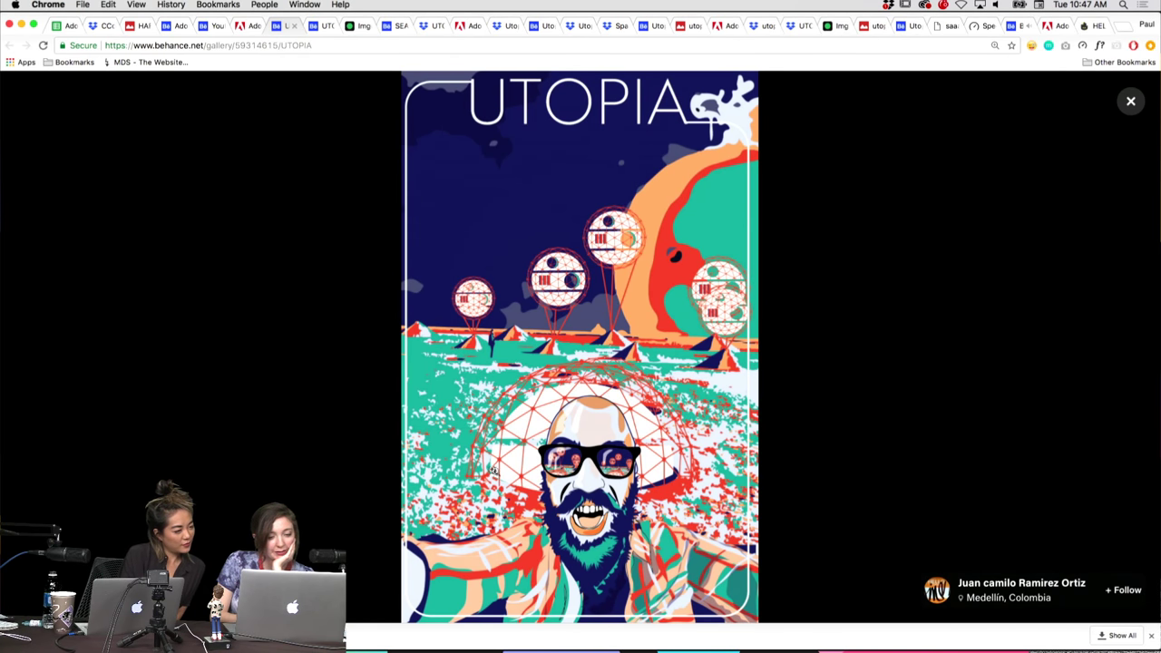
{"action": "key", "text": "ctrl+Tab"}
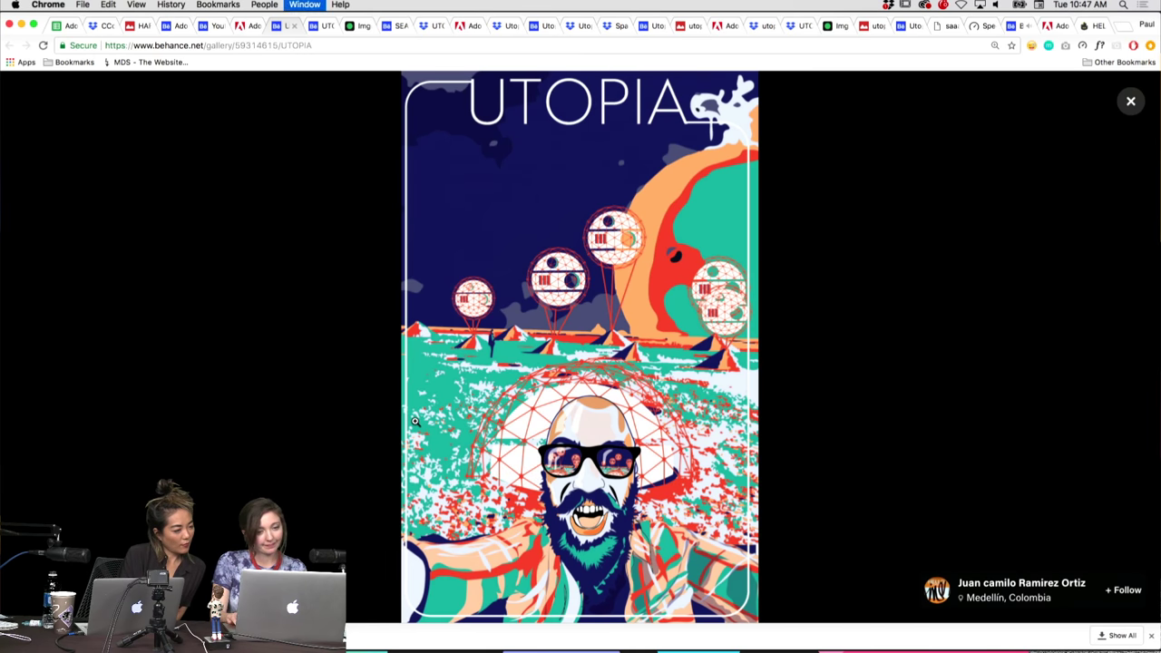
{"action": "left_click", "coordinate": [545, 486]}
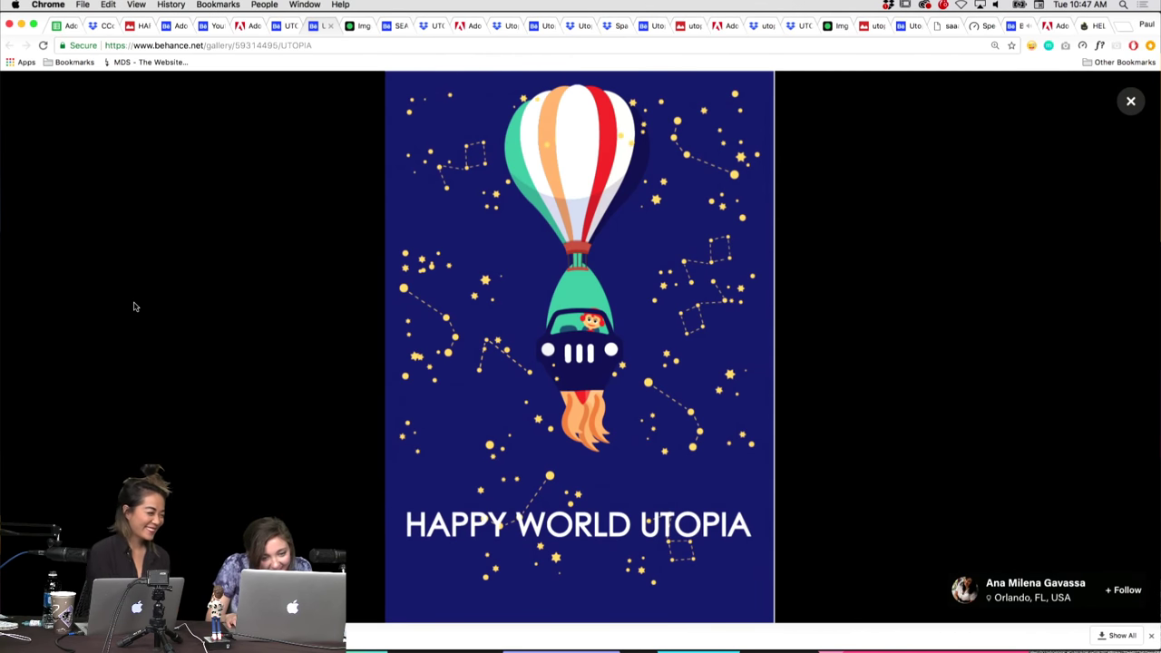
Step: Examine the gradient letter shapes on Imgur, then view the SEA of Utopia illustration enlarged
{"action": "key", "text": "ctrl+Tab"}
{"action": "left_click", "coordinate": [371, 327]}
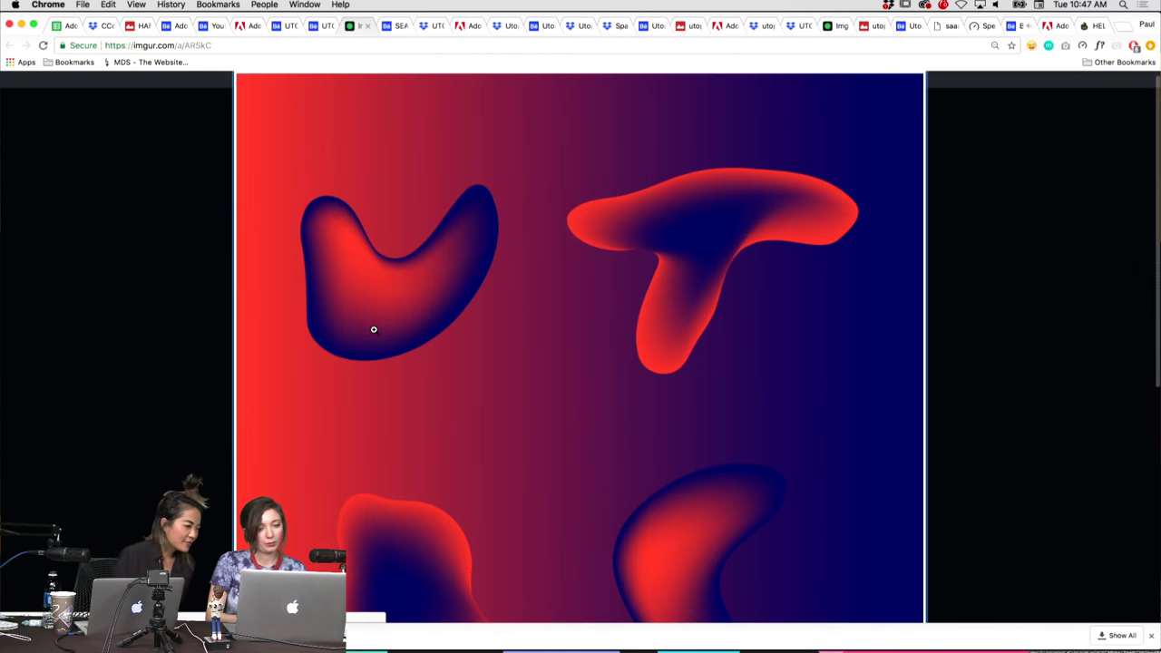
{"action": "left_click", "coordinate": [231, 286]}
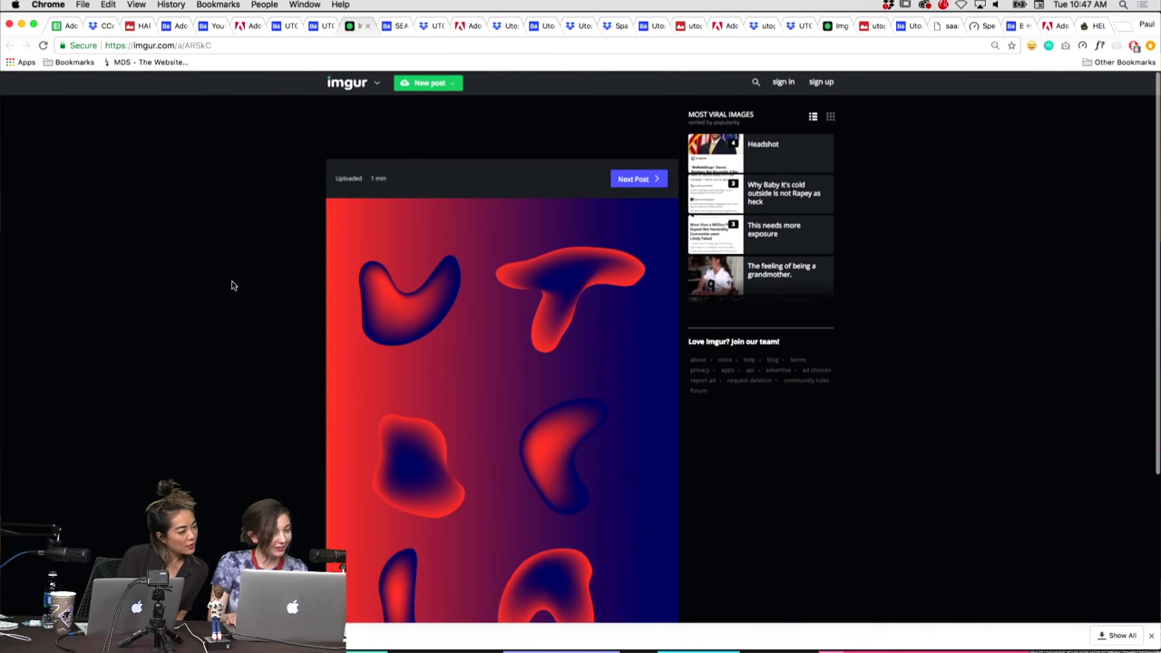
{"action": "key", "text": "ctrl+Tab"}
{"action": "left_click", "coordinate": [233, 283]}
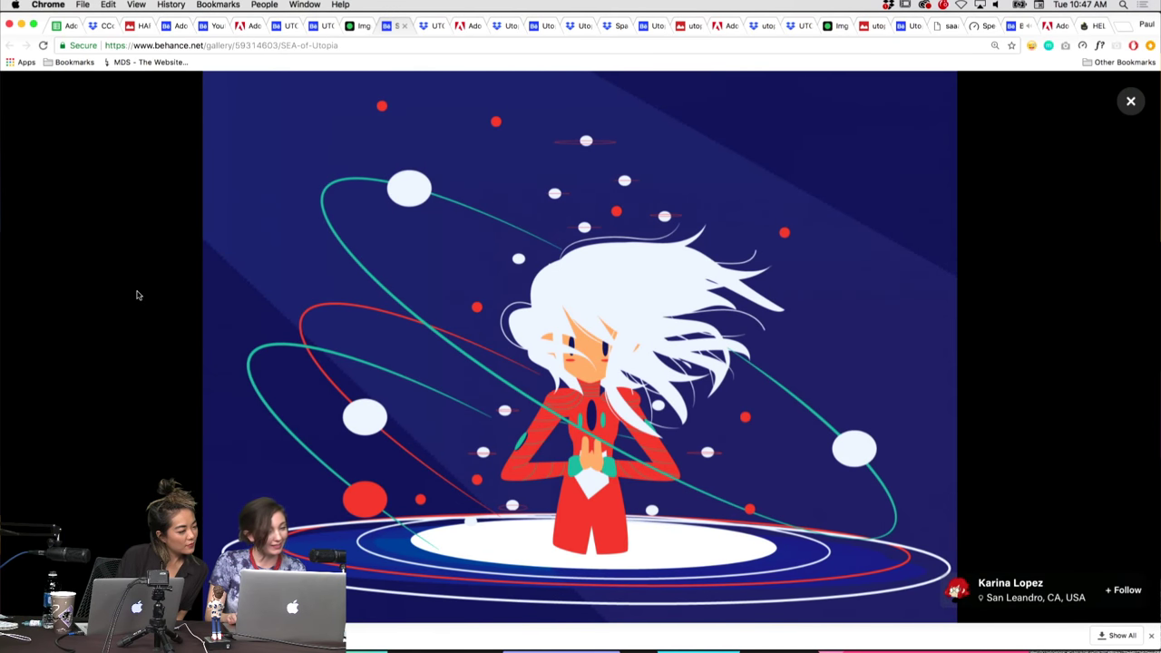
Step: Look at the UTOPIA-Creative-Brief-AdobeLive.png planet scene and the Heading-to-Utopia.jpg submission
{"action": "key", "text": "ctrl+Tab"}
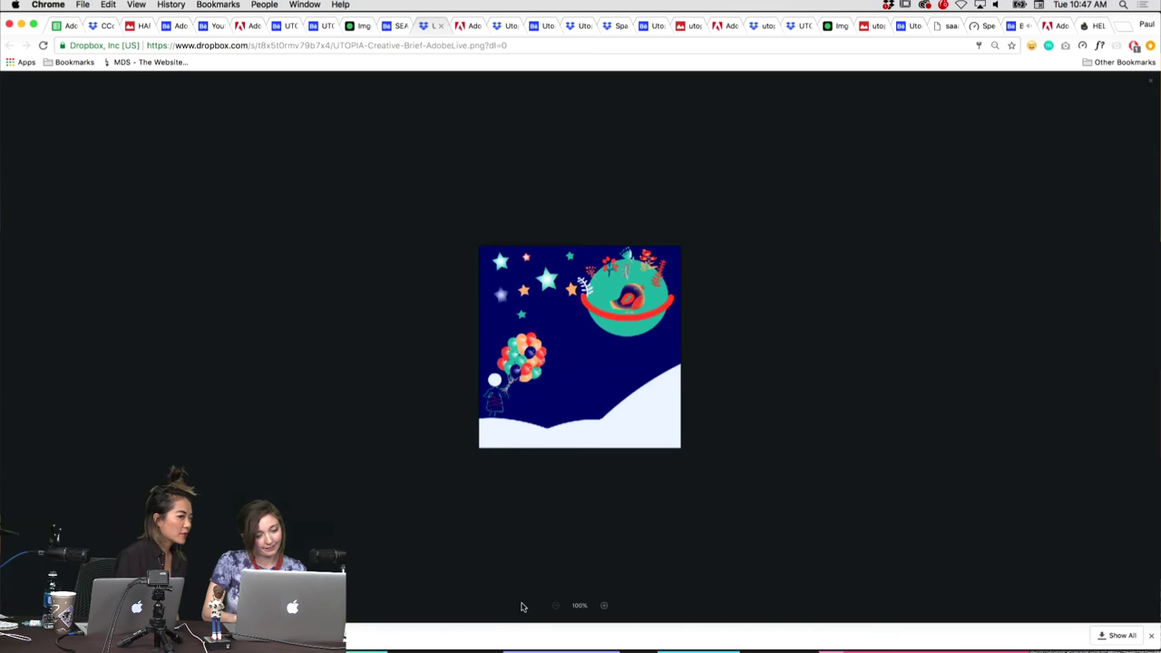
{"action": "left_click", "coordinate": [520, 605]}
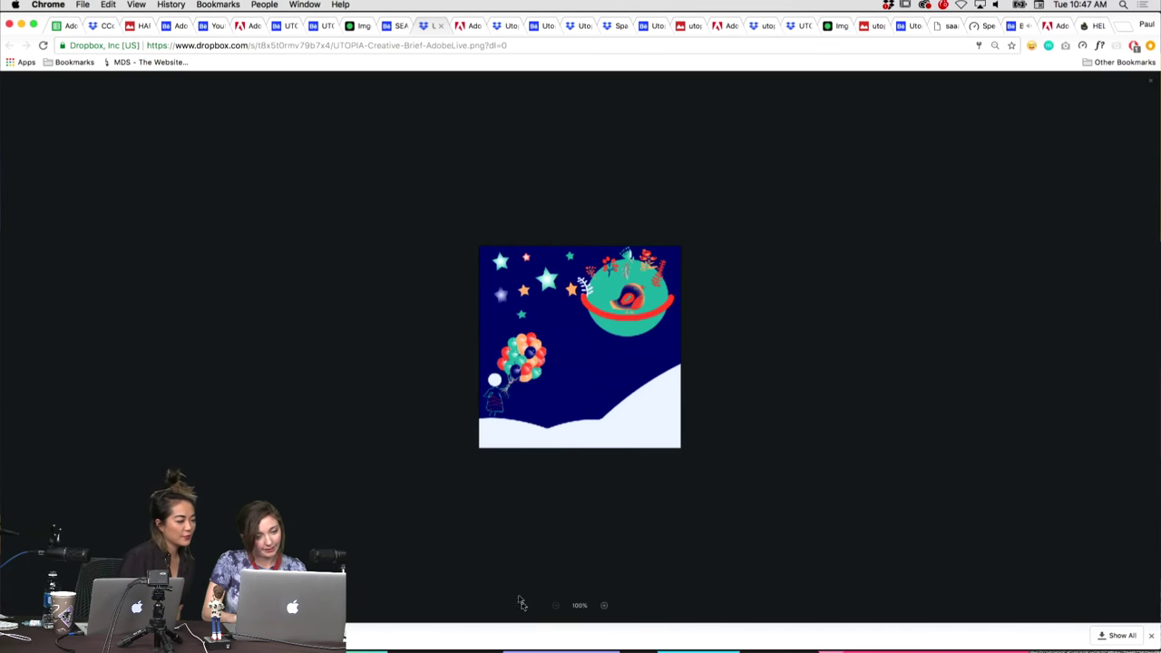
{"action": "key", "text": "ctrl+Tab"}
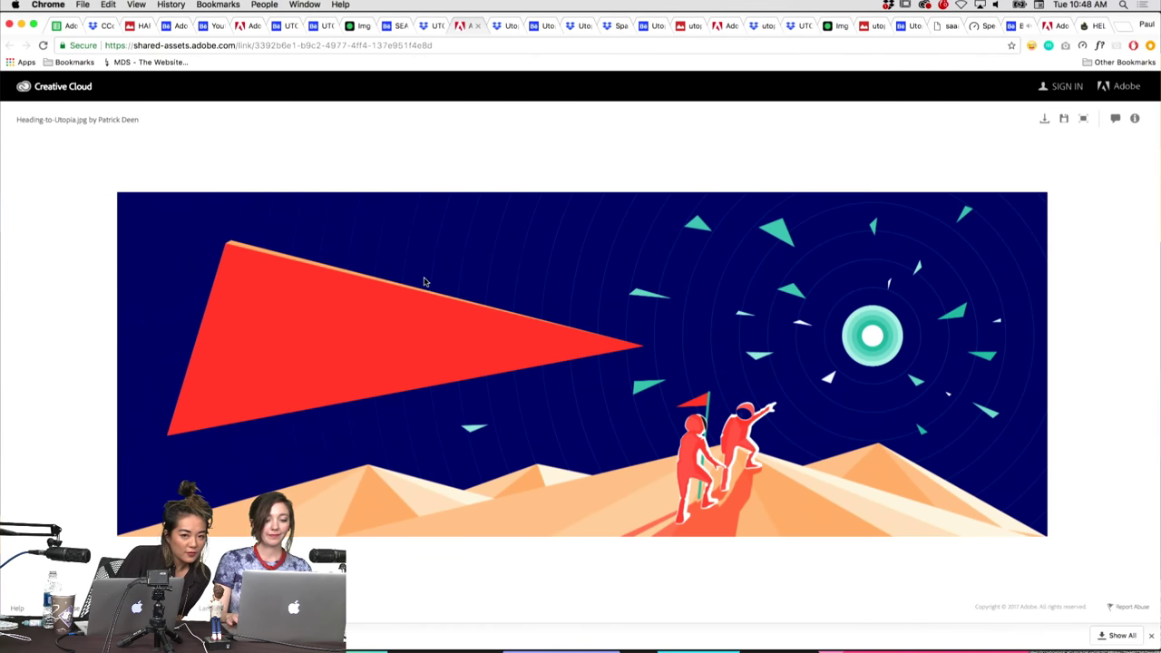
Step: Look at the Utopia.jpg desert dunes, then view the "Gateway to the Universe" rocket poster enlarged
{"action": "key", "text": "ctrl+shift+Tab"}
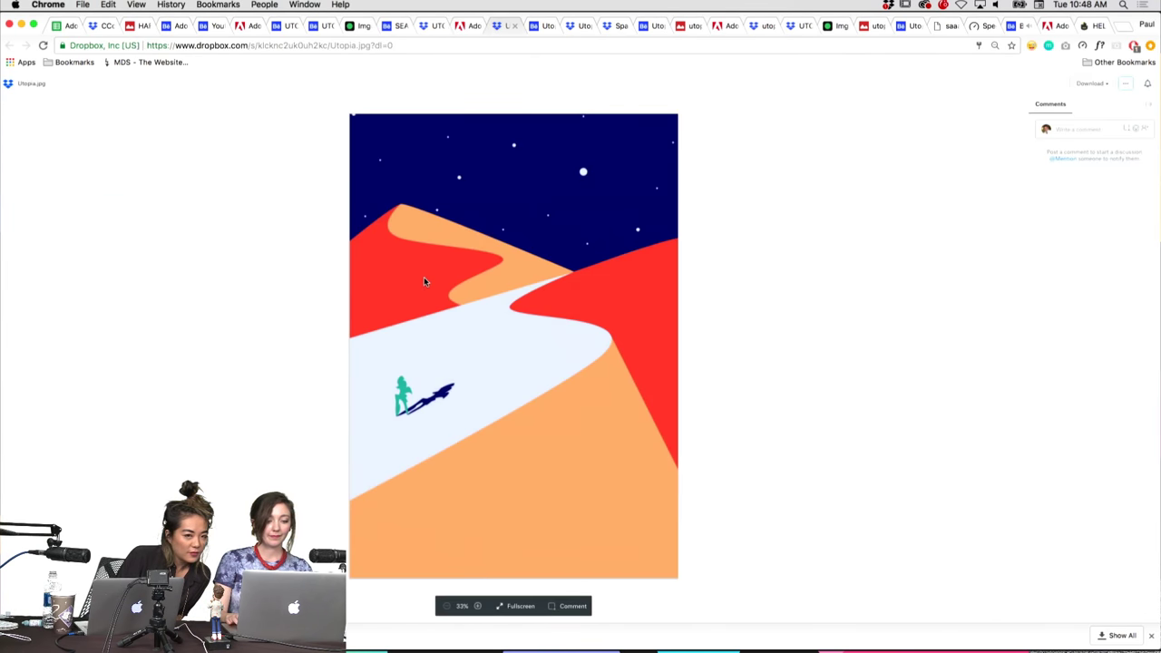
{"action": "key", "text": "ctrl+Tab"}
{"action": "left_click", "coordinate": [340, 310]}
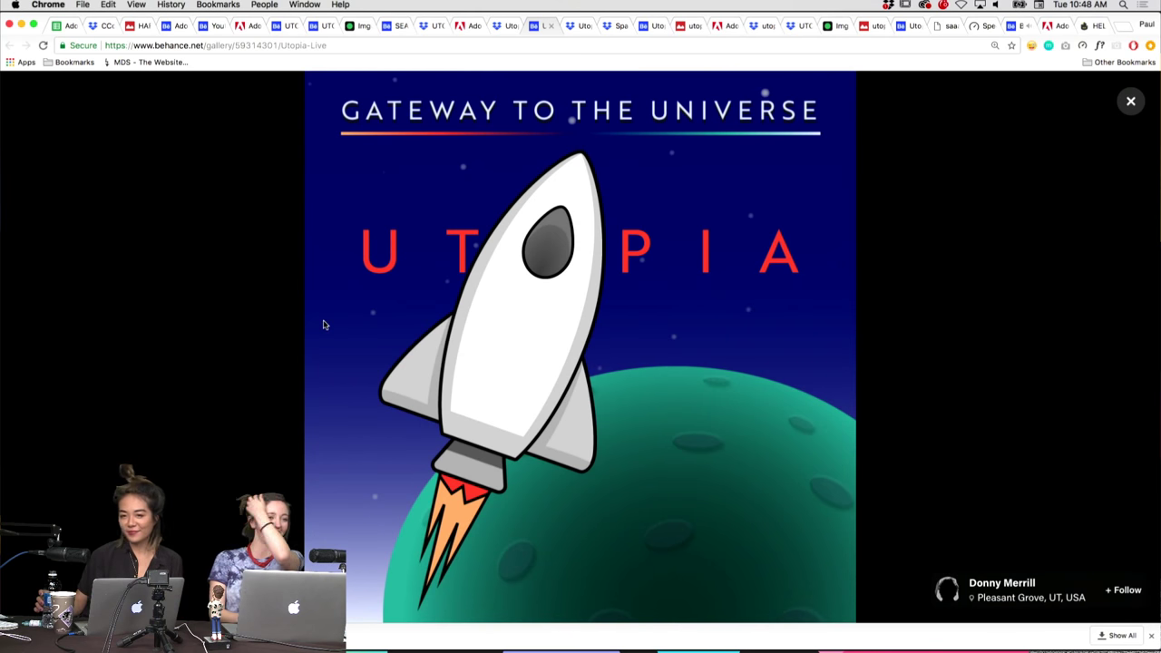
Step: View the Utopia-01-01.jpg moon scene, the SpaceTrip.png shuttle artwork and the "Utopia Express" landscape on Behance
{"action": "left_click", "coordinate": [389, 358]}
{"action": "left_click", "coordinate": [389, 357]}
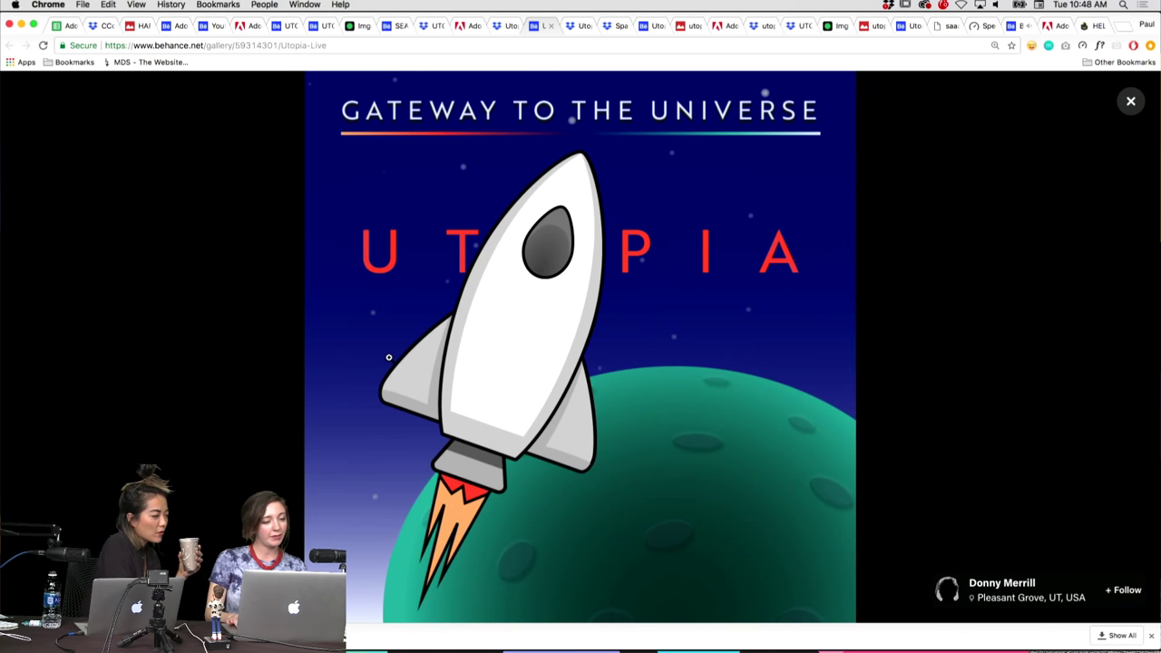
{"action": "key", "text": "ctrl+Tab"}
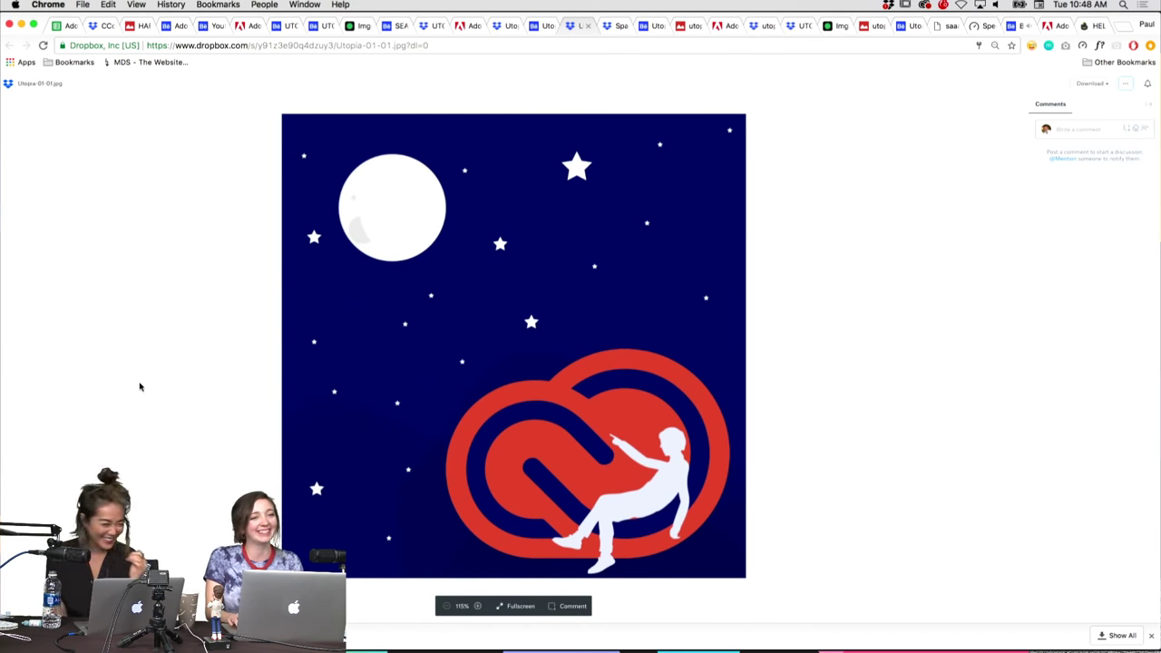
{"action": "key", "text": "ctrl+Tab"}
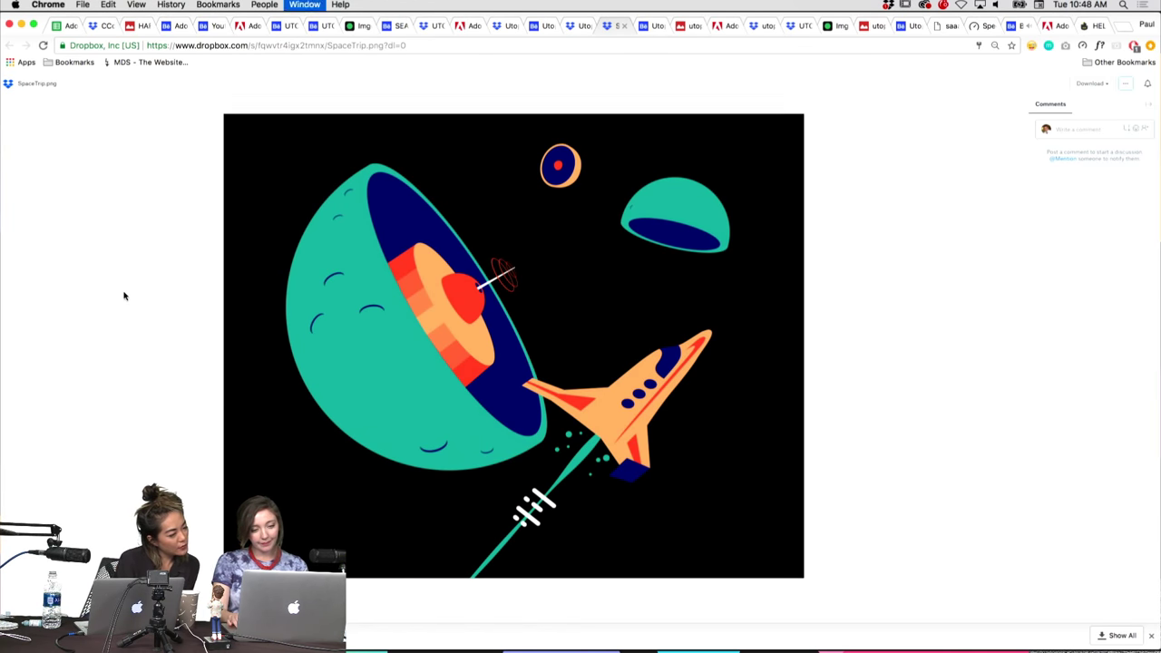
{"action": "key", "text": "ctrl+Tab"}
{"action": "left_click", "coordinate": [187, 316]}
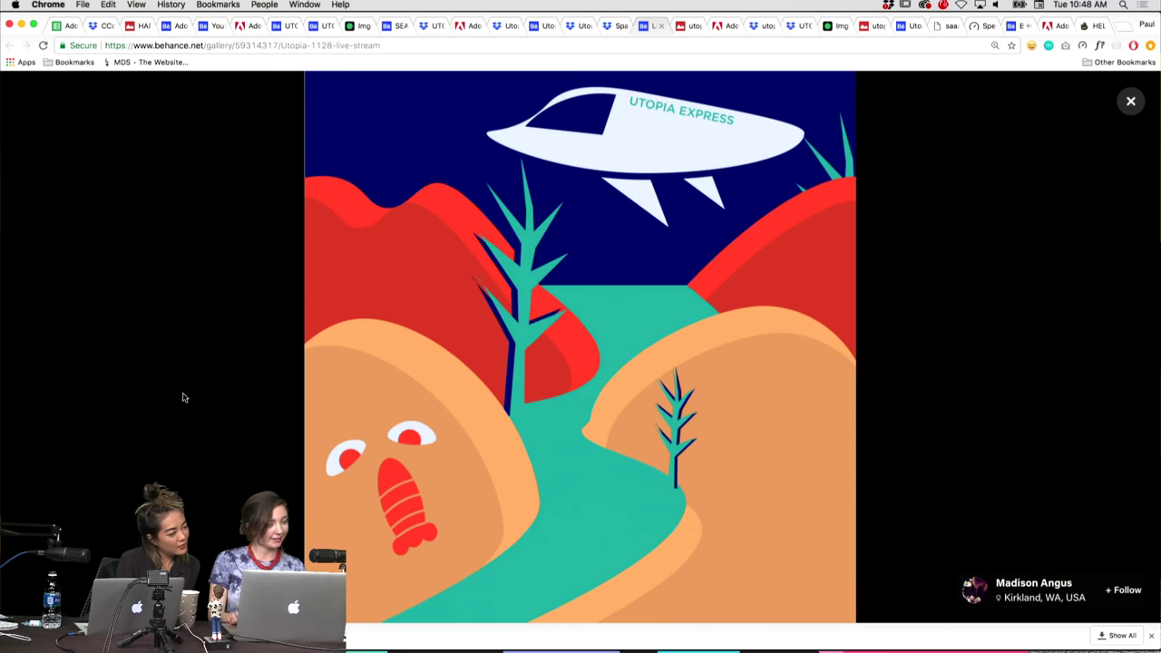
Step: Look at the utopia.jpg futuristic city, the WonkavatorToUtopia poster and the utopia.png collage of planets and shapes
{"action": "key", "text": "ctrl+Tab"}
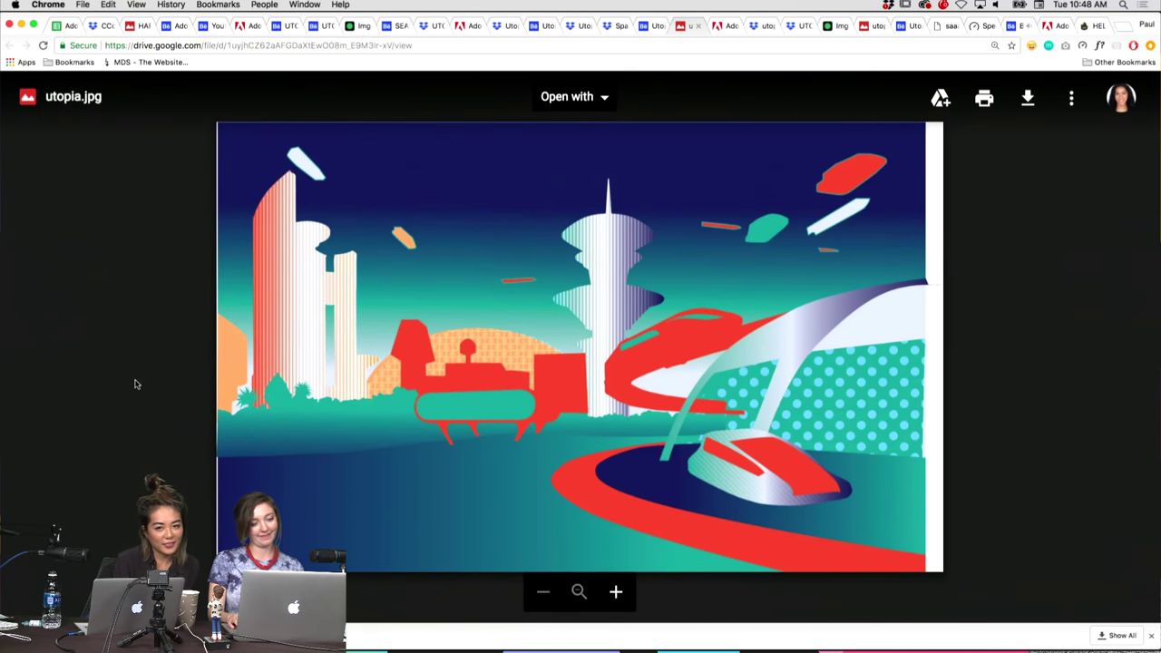
{"action": "key", "text": "ctrl+Tab"}
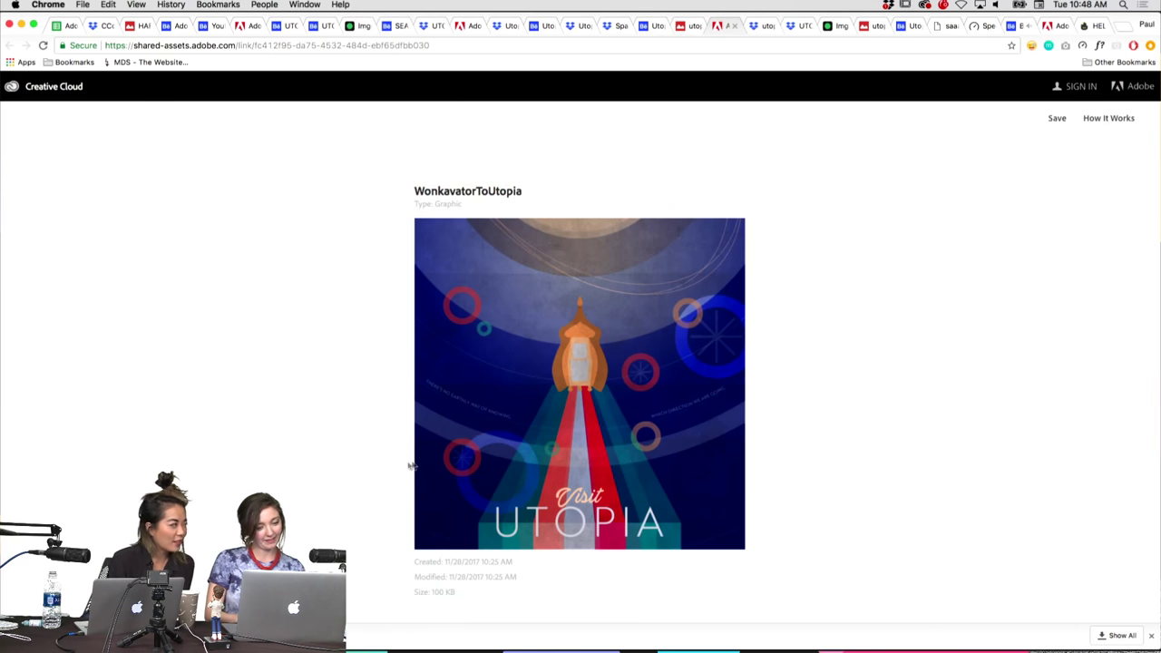
{"action": "key", "text": "ctrl+Tab"}
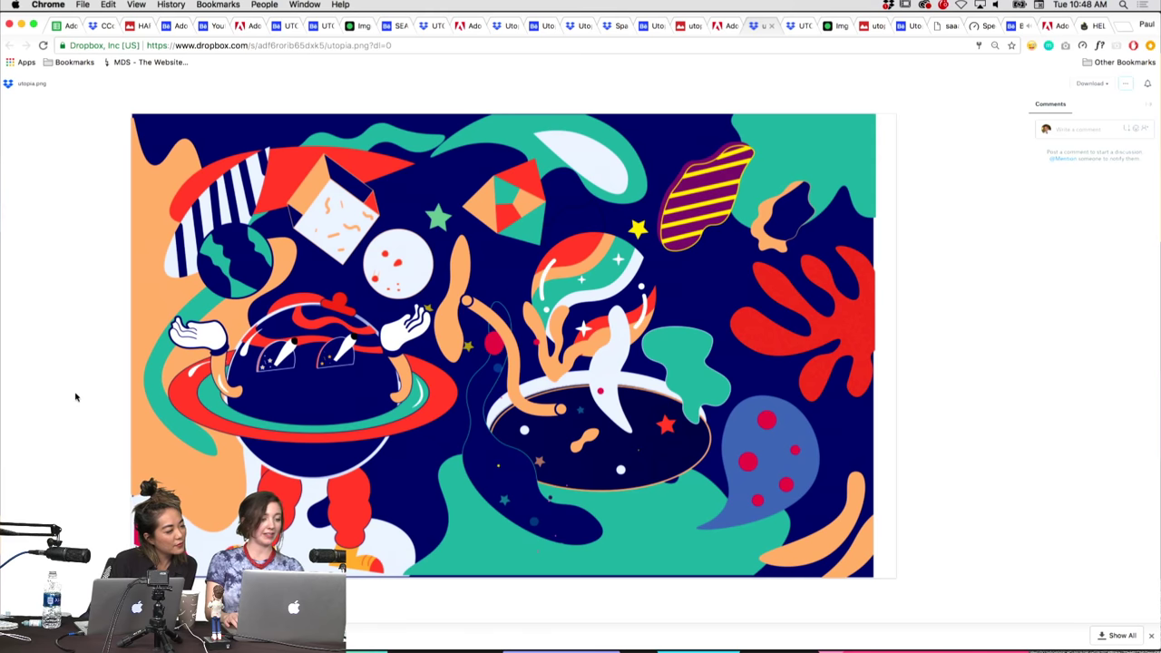
Step: View the Dropbox illustration of the walking red-haired woman at full screen, then return to the normal view
{"action": "key", "text": "ctrl+Tab"}
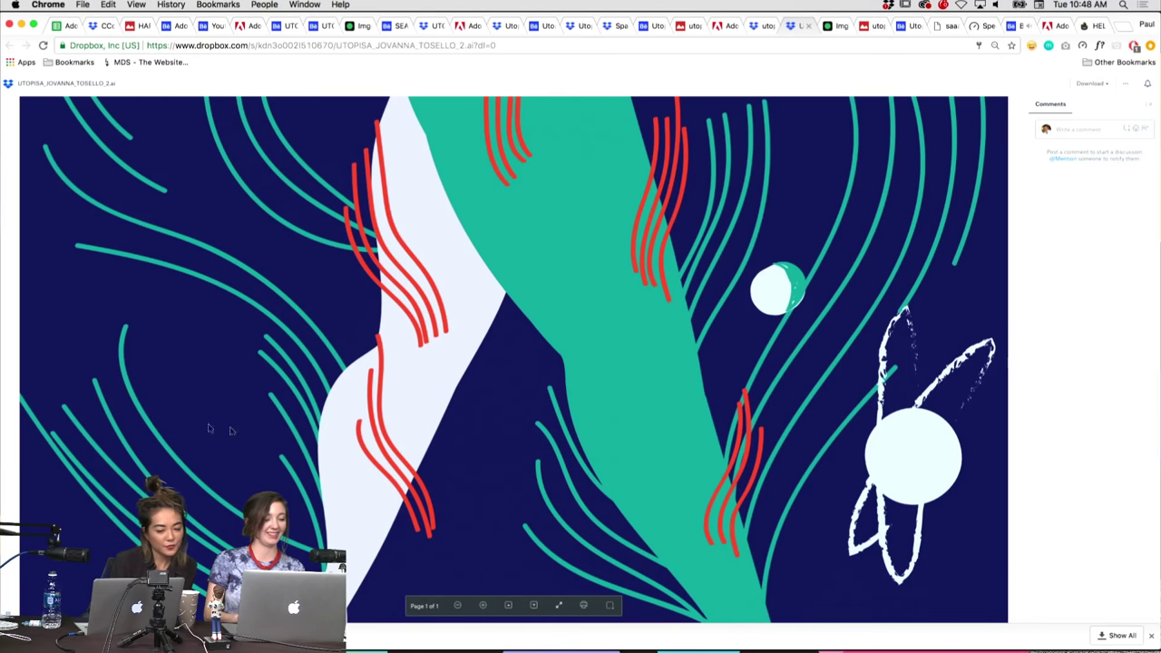
{"action": "left_click", "coordinate": [559, 605]}
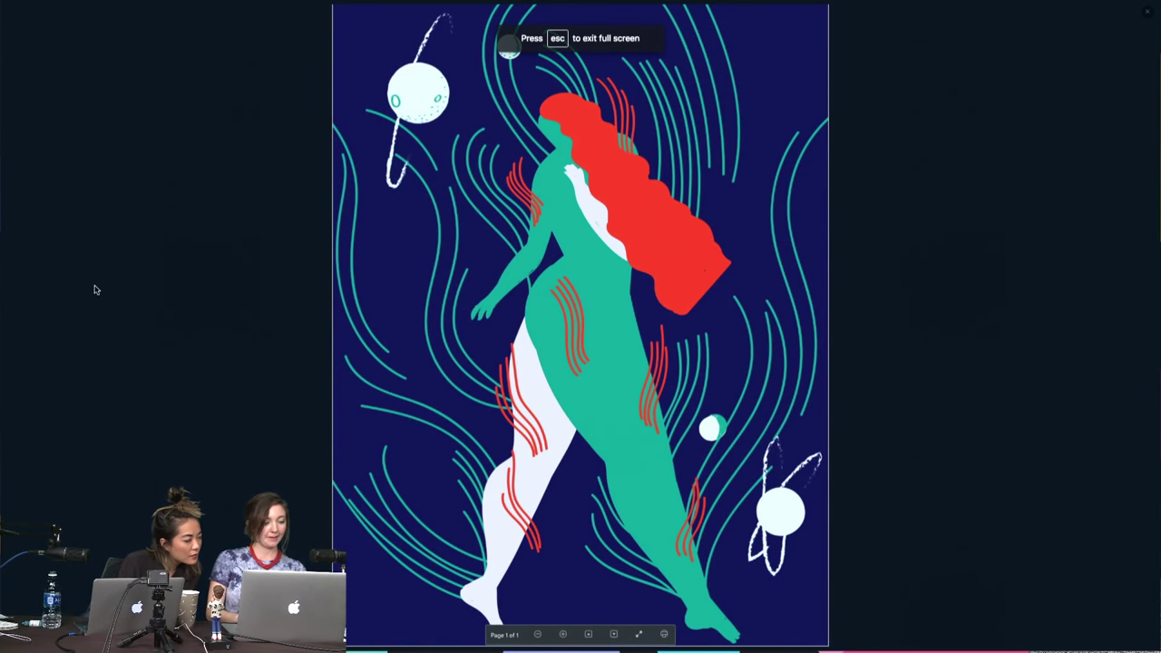
{"action": "key", "text": "Escape"}
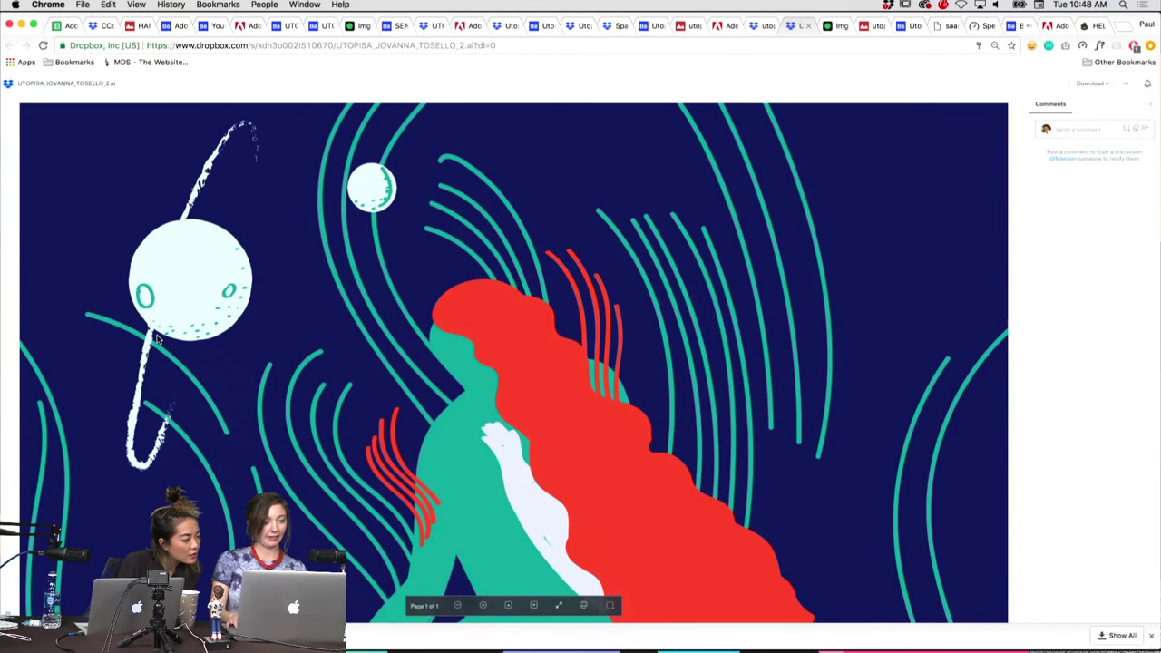
Step: Compare the floating-disc UTOPIA image on Imgur, the cratered-moon UTOPIA poster on Behance and the glossy bubble artwork on Dribbble
{"action": "key", "text": "ctrl+Tab"}
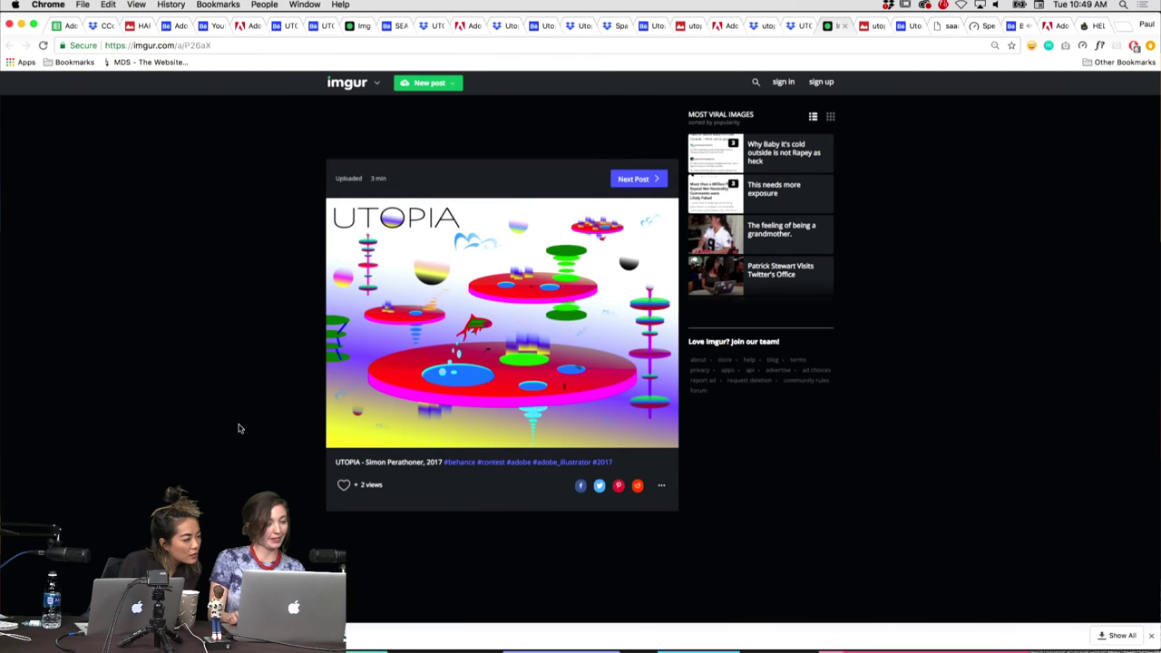
{"action": "key", "text": "ctrl+Tab"}
{"action": "key", "text": "ctrl+Tab"}
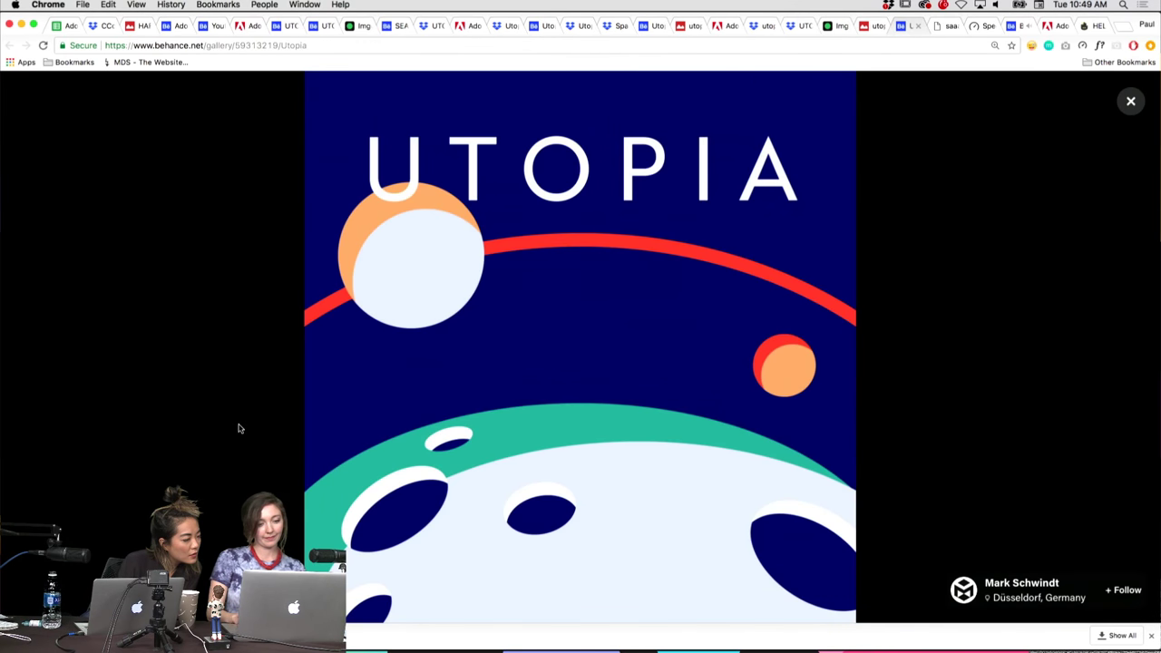
{"action": "key", "text": "ctrl+Tab"}
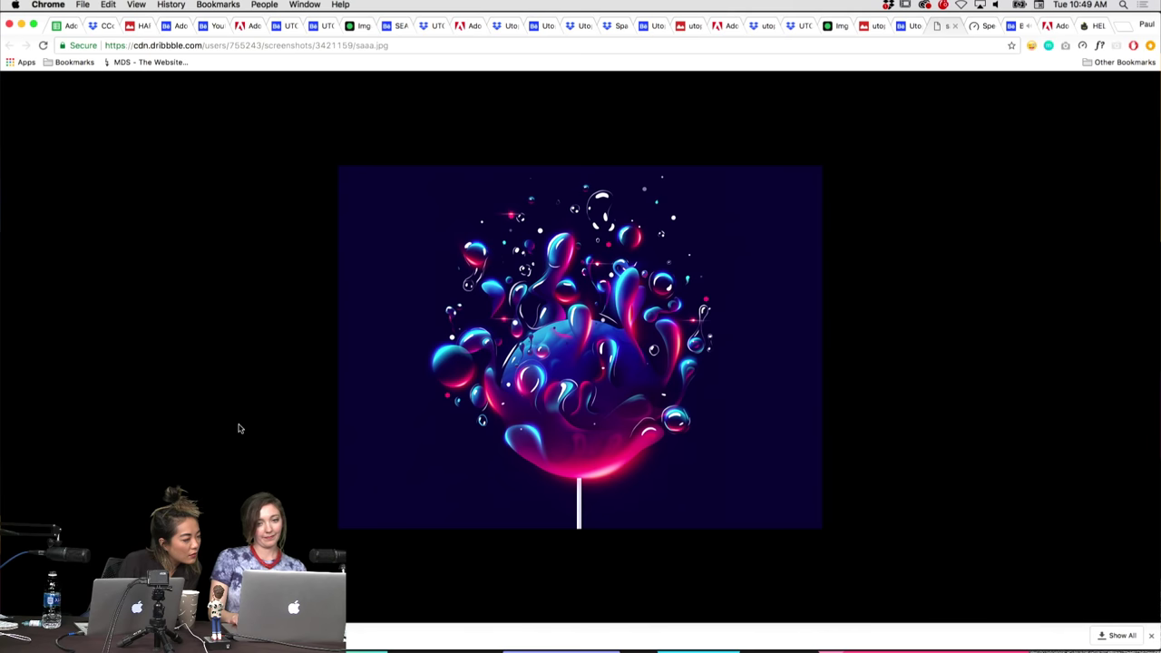
{"action": "key", "text": "ctrl+shift+Tab"}
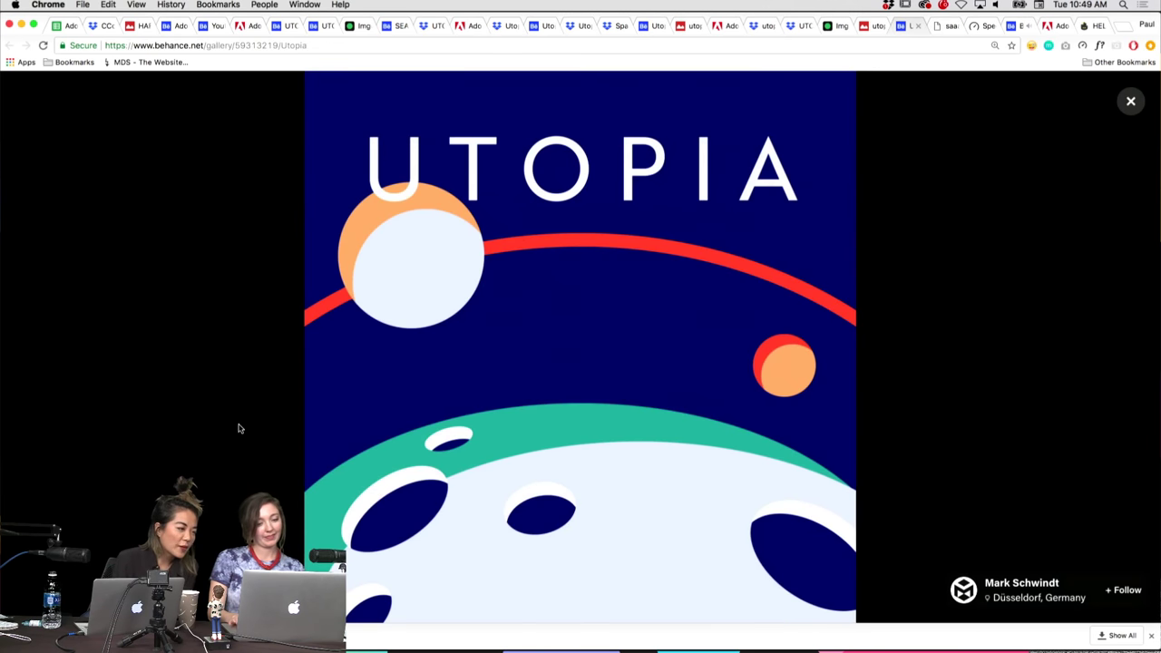
{"action": "key", "text": "ctrl+Tab"}
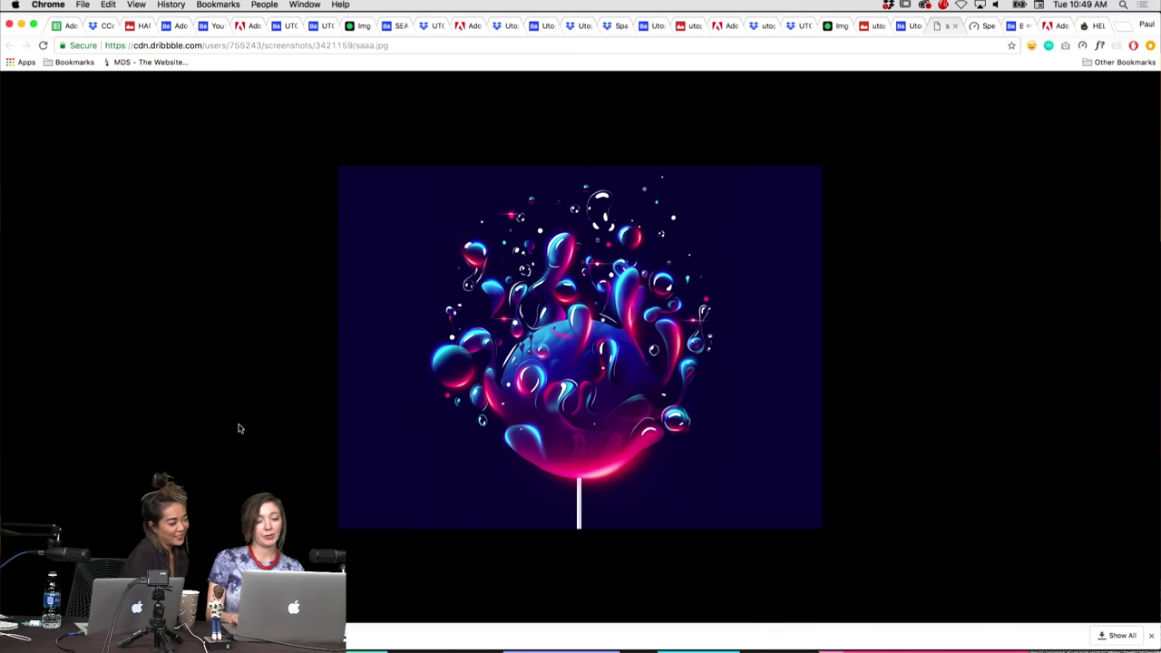
{"action": "key", "text": "ctrl+shift+Tab"}
{"action": "key", "text": "ctrl+shift+Tab"}
{"action": "key", "text": "ctrl+shift+Tab"}
{"action": "key", "text": "ctrl+shift+Tab"}
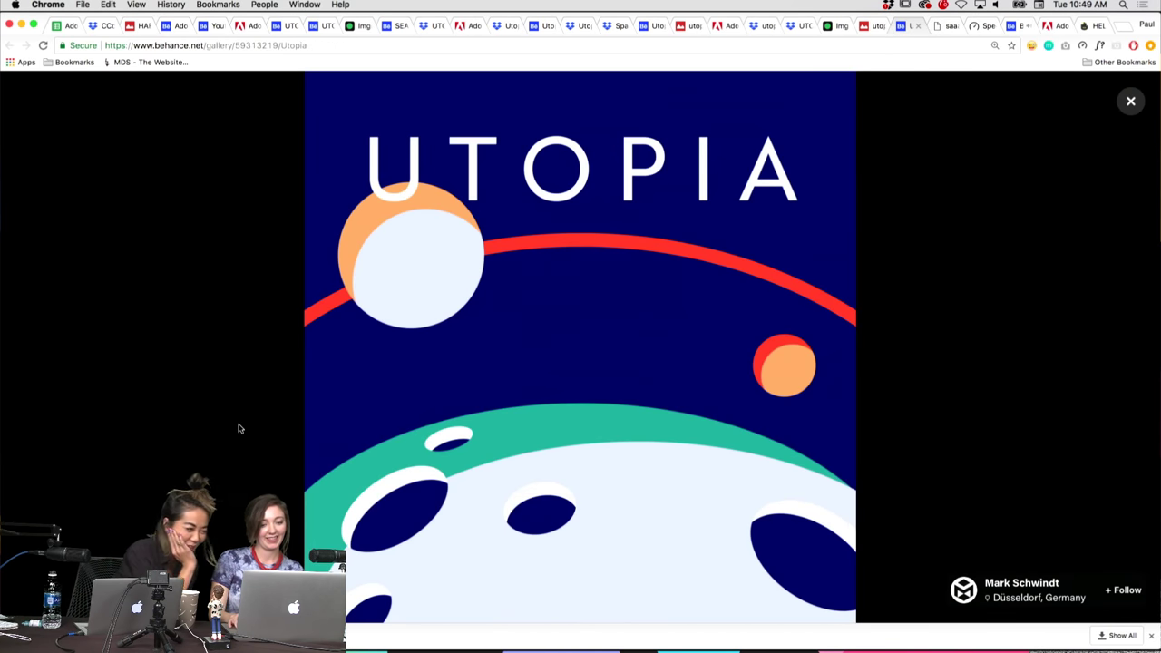
Step: Separate the red-haired woman illustration into its own browser window as a shortlist, and return to the CCcontest-Utopia.pdf submission
{"action": "key", "text": "ctrl+shift+Tab"}
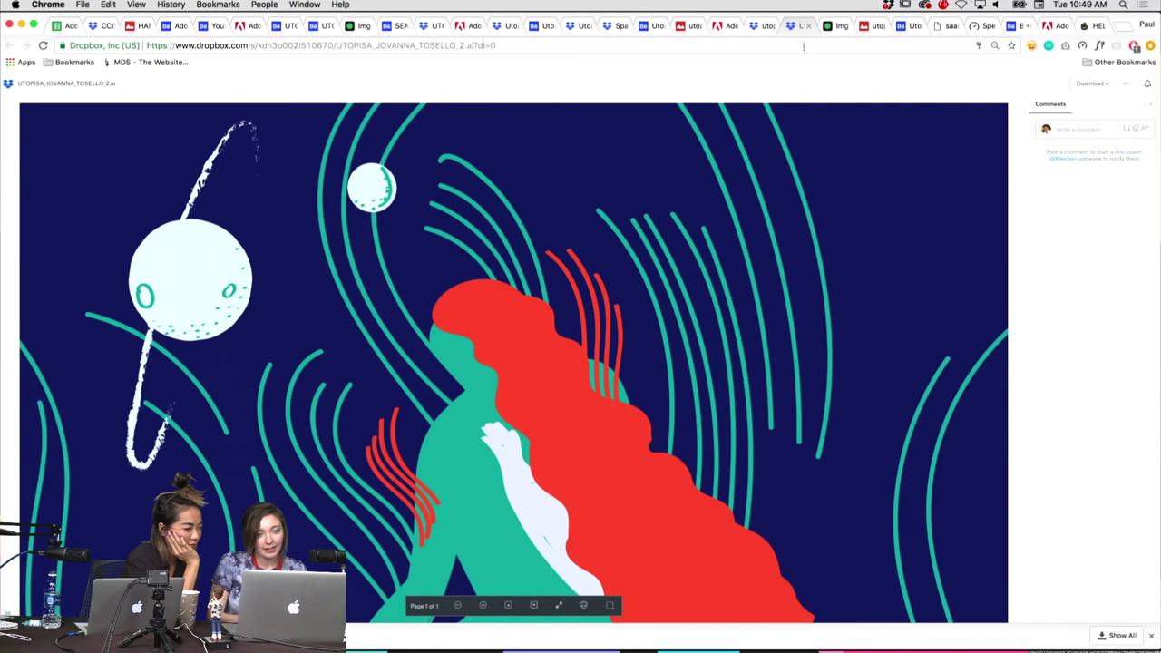
{"action": "left_click_drag", "start_coordinate": [793, 34], "coordinate": [99, 25]}
{"action": "left_click", "coordinate": [874, 28]}
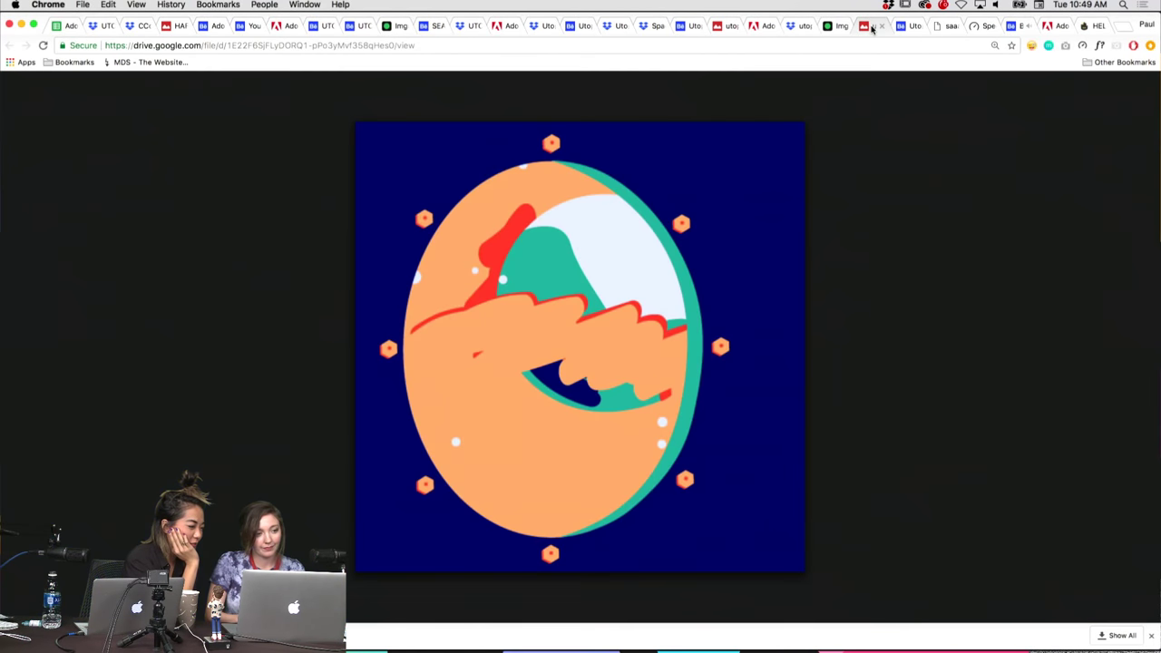
{"action": "middle_click", "coordinate": [100, 25]}
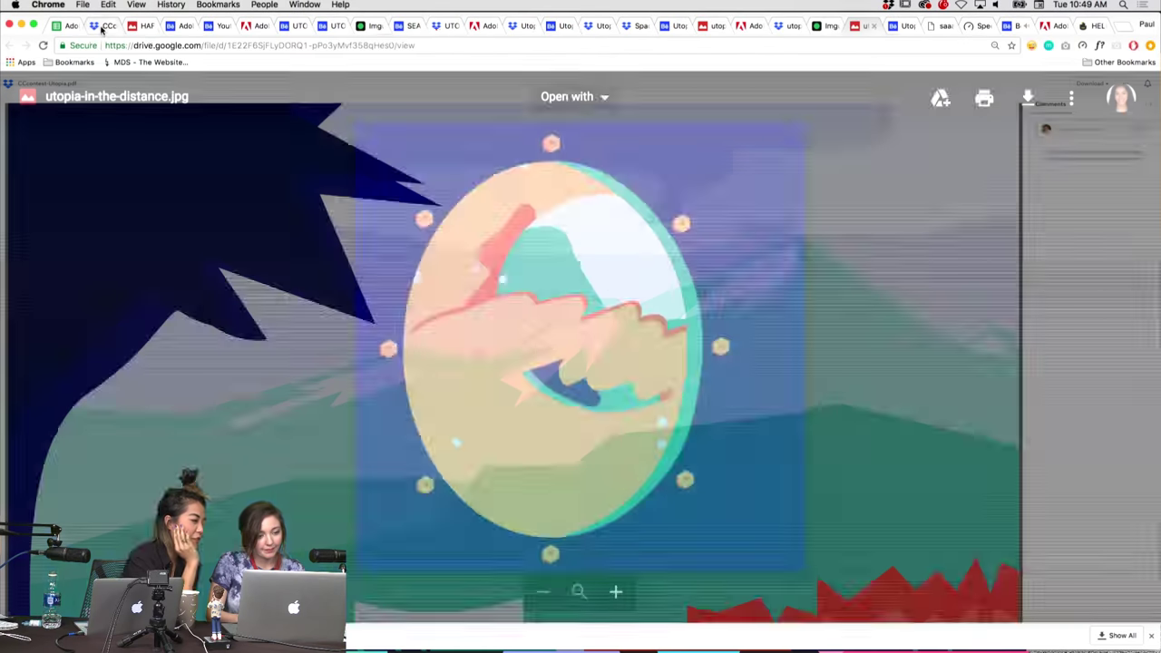
{"action": "left_click", "coordinate": [102, 27]}
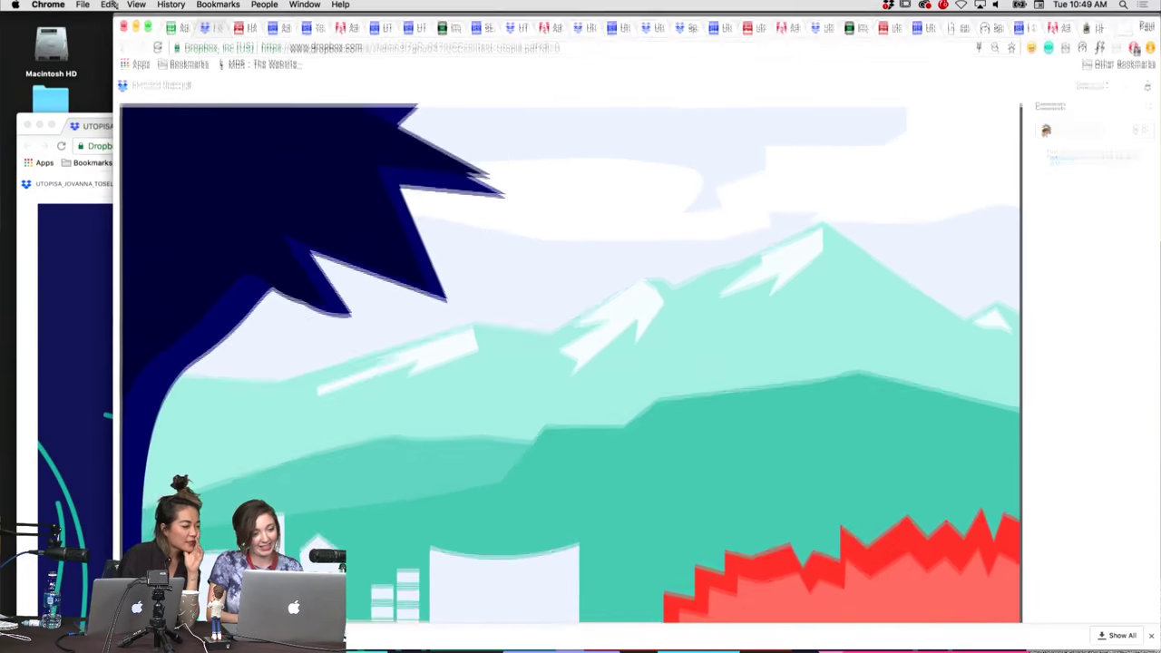
Step: Look at the CCcontest-Utopia.pdf mountain scene, the EDEN Aerospace drone badge and the Adobe-Live-Submission spaceship
{"action": "scroll", "coordinate": [692, 488], "scroll_direction": "down", "scroll_amount": 5}
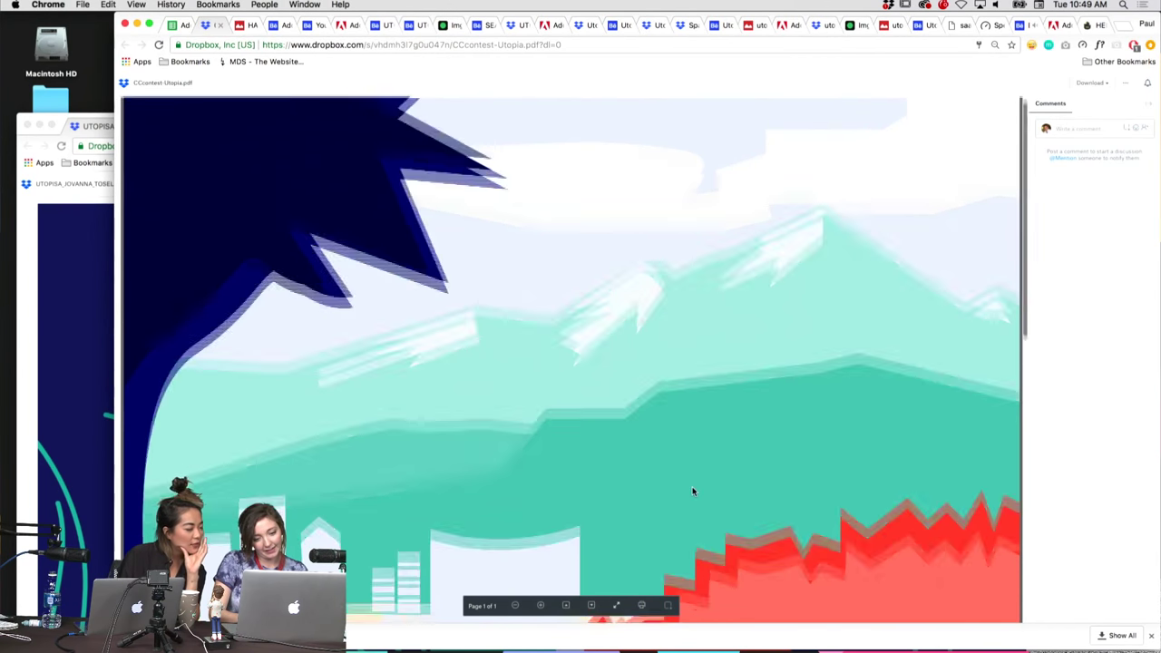
{"action": "key", "text": "ctrl+Tab"}
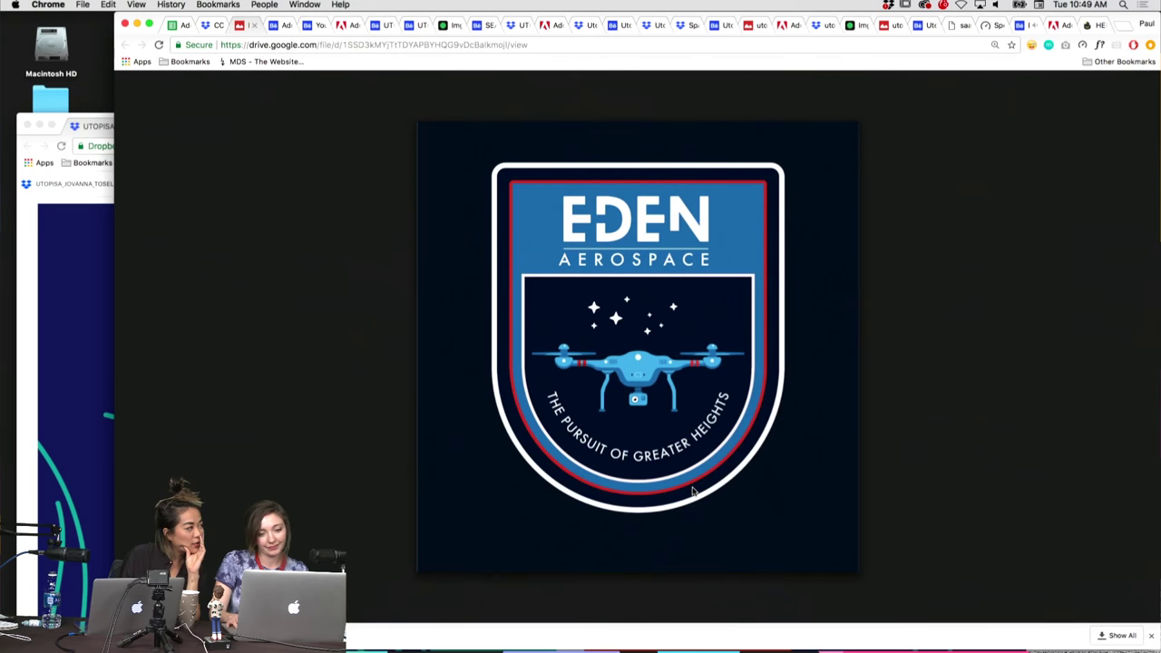
{"action": "key", "text": "ctrl+Tab"}
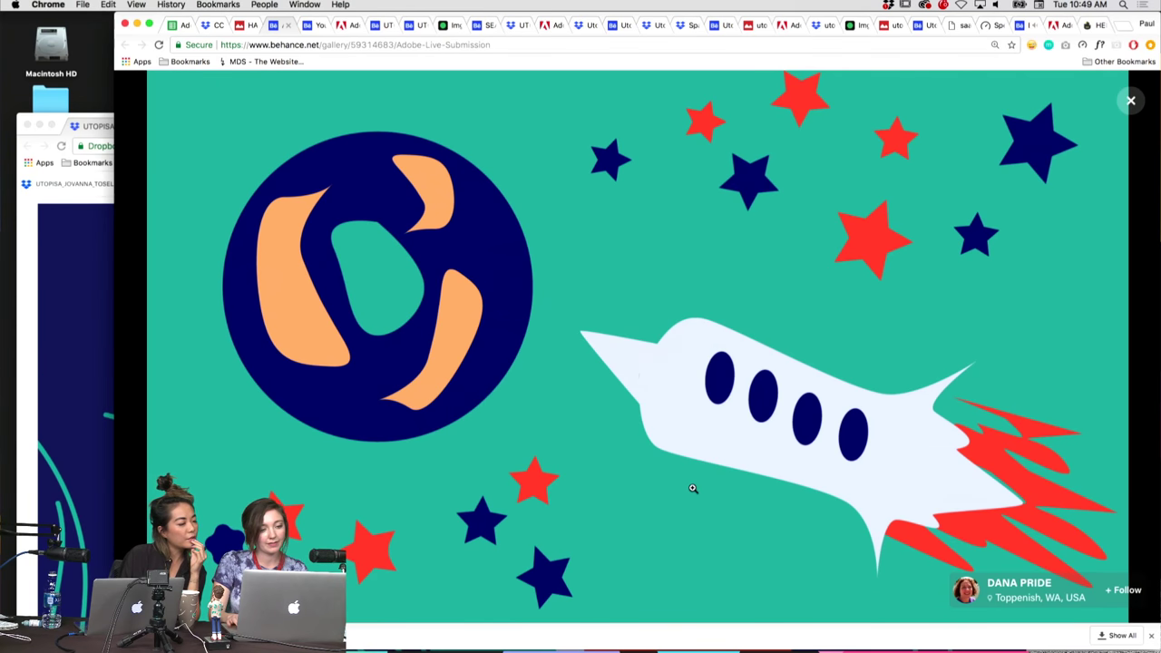
Step: Move the UTOPIA selfie poster into the separate shortlist window and check the submissions collected there
{"action": "key", "text": "ctrl+Tab"}
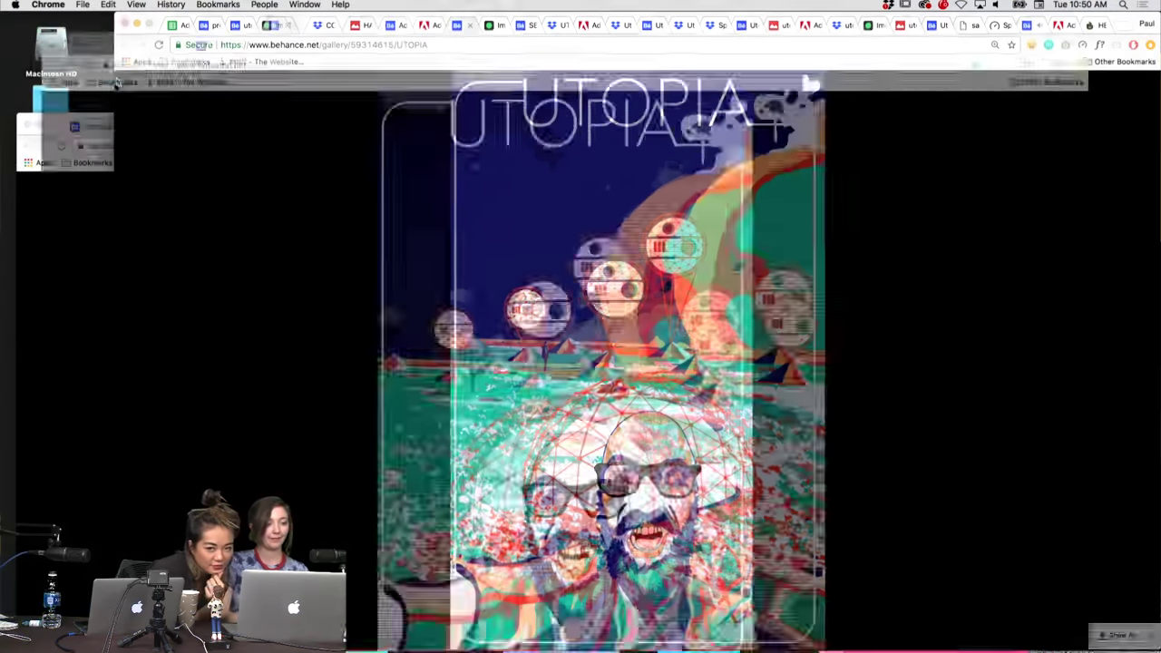
{"action": "left_click_drag", "start_coordinate": [127, 99], "coordinate": [77, 136]}
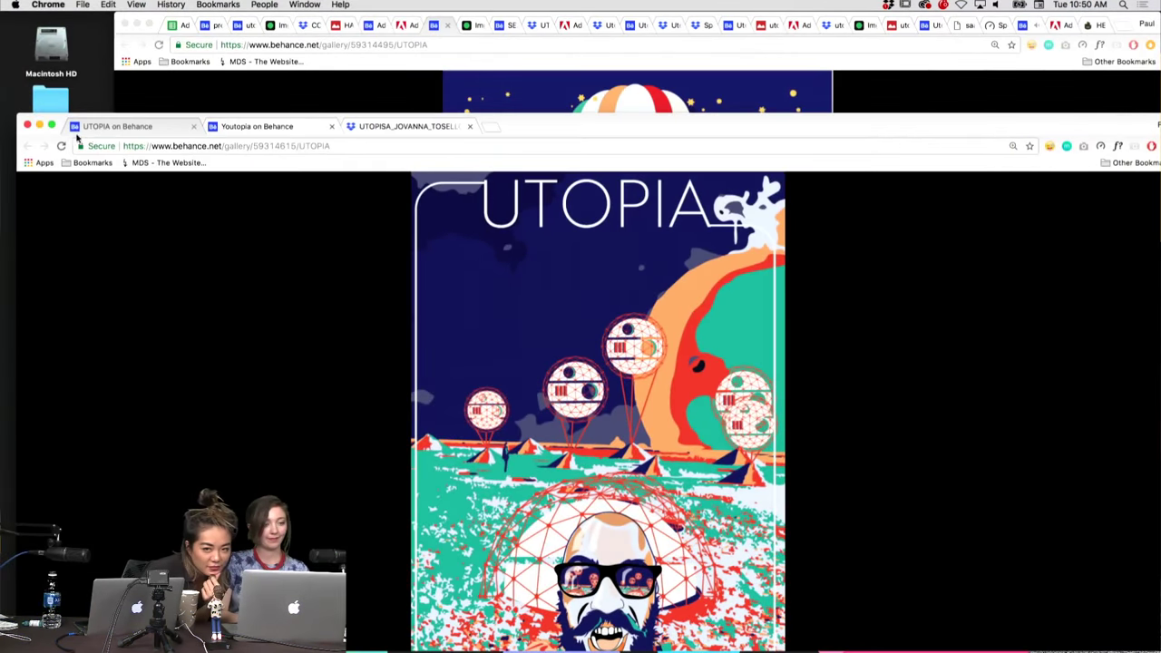
{"action": "key", "text": "ctrl+Tab"}
{"action": "key", "text": "ctrl+Tab"}
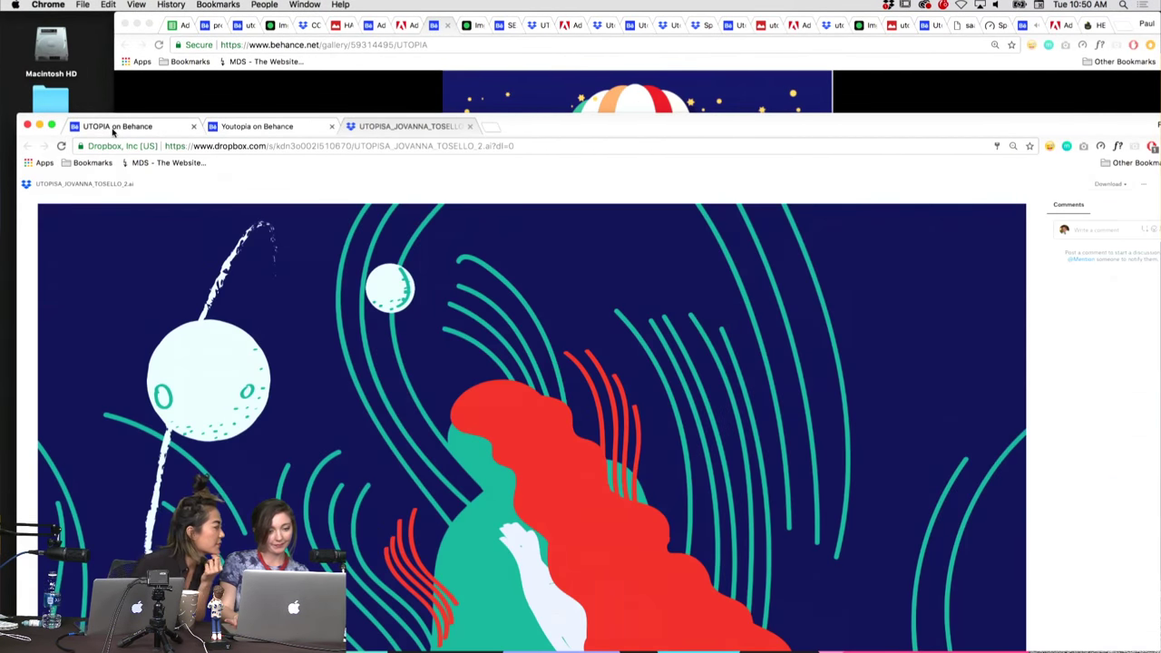
{"action": "left_click", "coordinate": [112, 127]}
Step: Recheck the "Happy World Utopia" poster and the Imgur gradient letters, and move the SEA of Utopia illustration into the shortlist window
{"action": "left_click", "coordinate": [440, 27]}
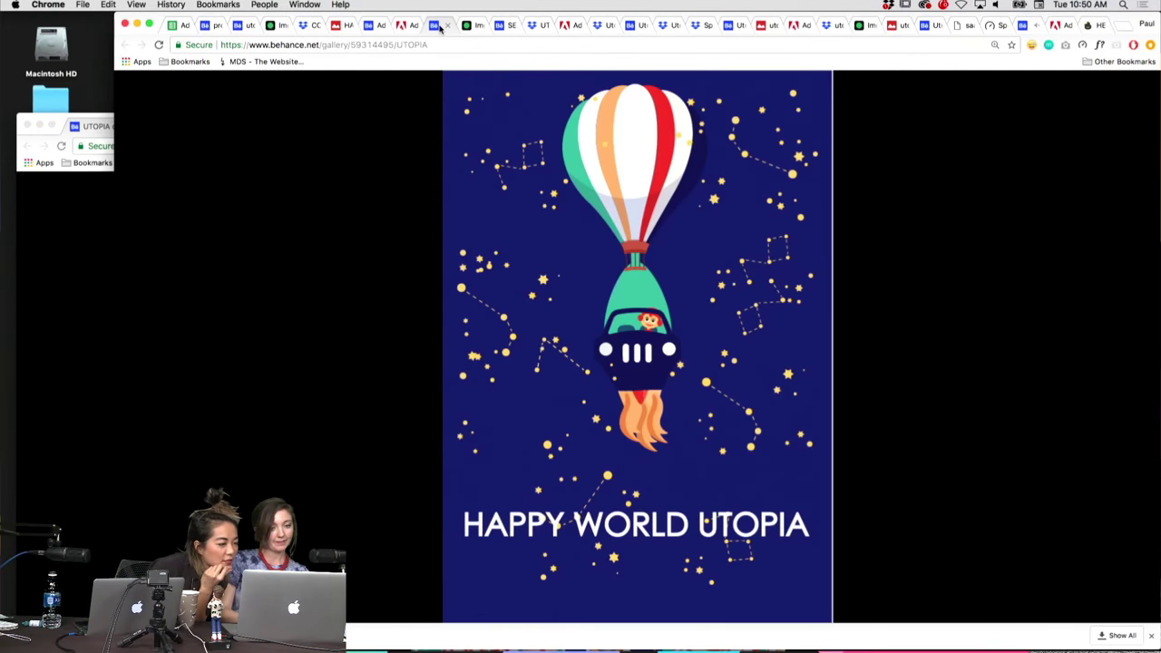
{"action": "key", "text": "ctrl+Tab"}
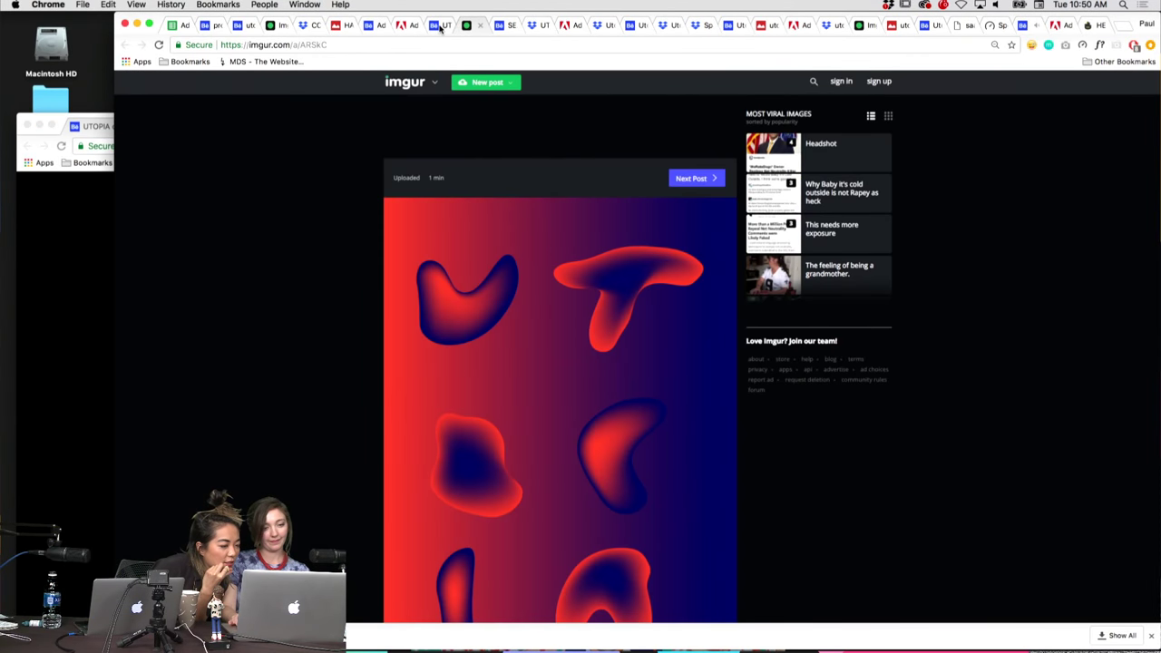
{"action": "key", "text": "ctrl+Tab"}
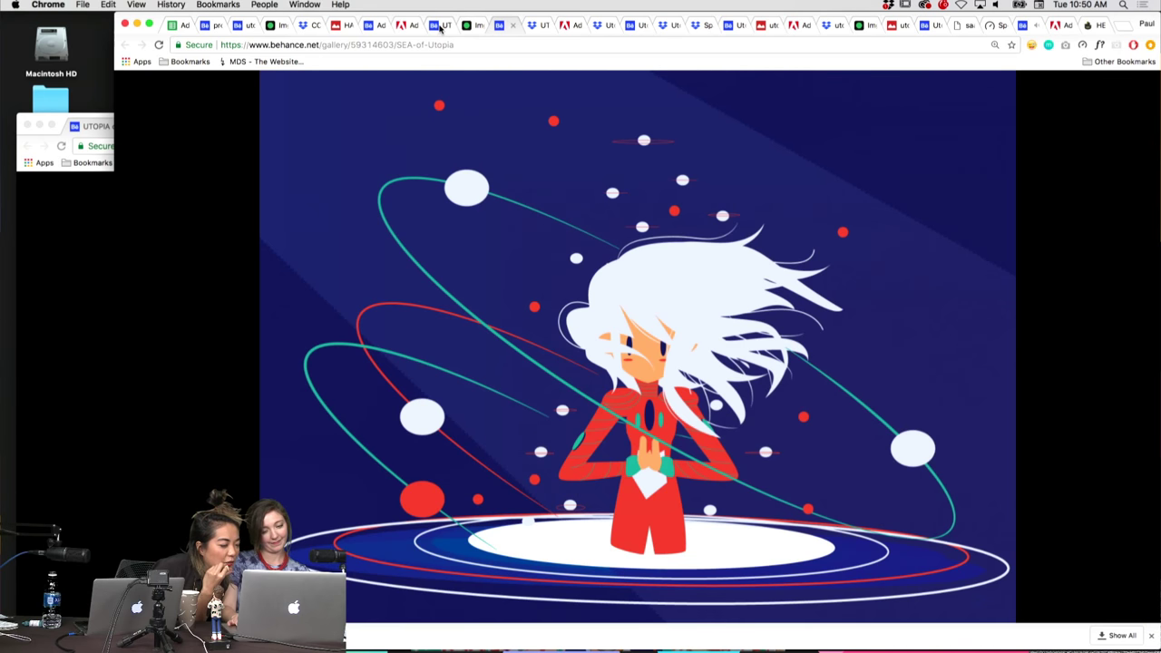
{"action": "left_click_drag", "start_coordinate": [496, 25], "coordinate": [69, 124]}
Step: Recheck UTOPIA-Creative-Brief-AdobeLive.png and Heading-to-Utopia.jpg, and move the Utopia.jpg desert dunes into the shortlist window
{"action": "left_click", "coordinate": [505, 30]}
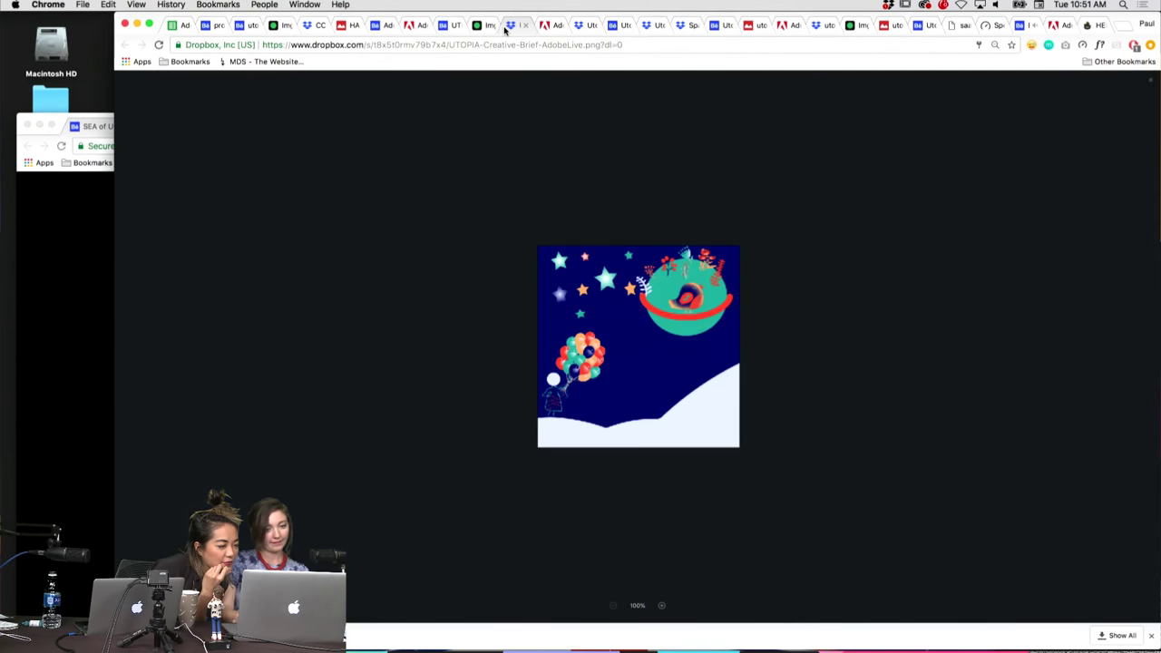
{"action": "key", "text": "ctrl+Tab"}
{"action": "key", "text": "ctrl+shift+Tab"}
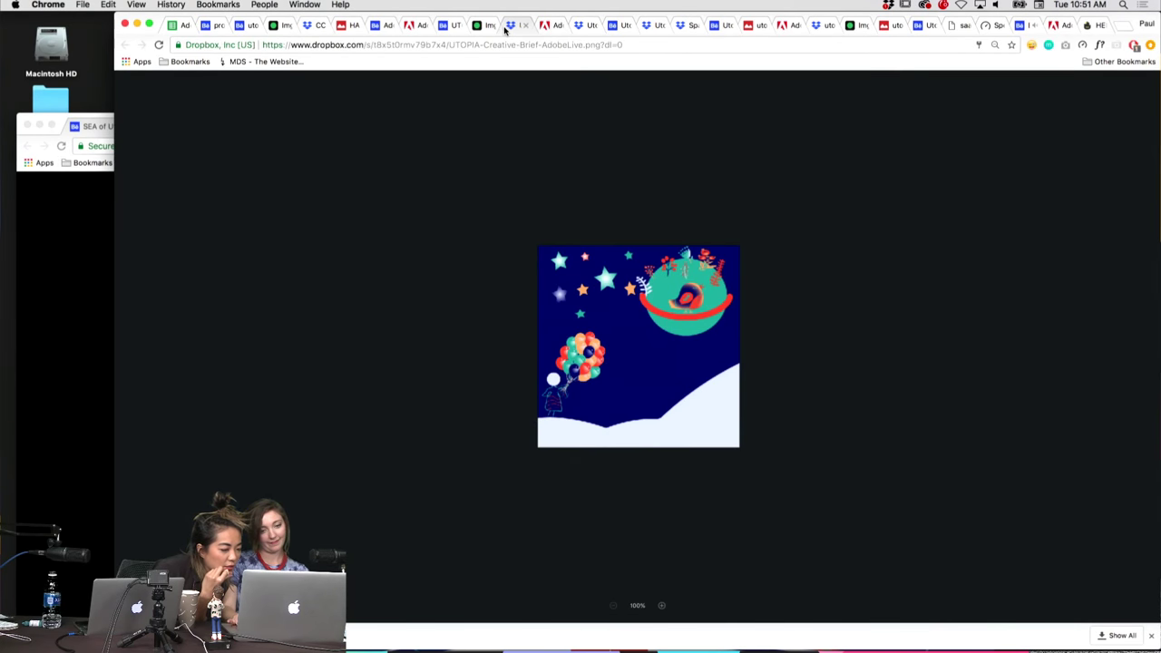
{"action": "key", "text": "ctrl+Tab"}
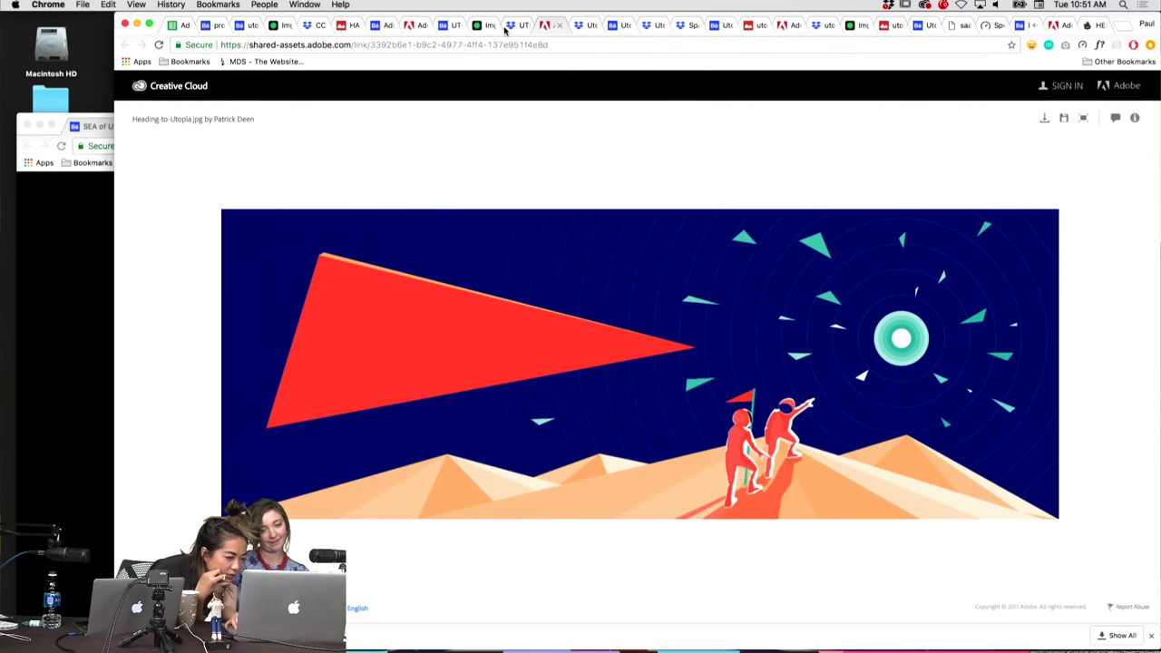
{"action": "key", "text": "ctrl+Tab"}
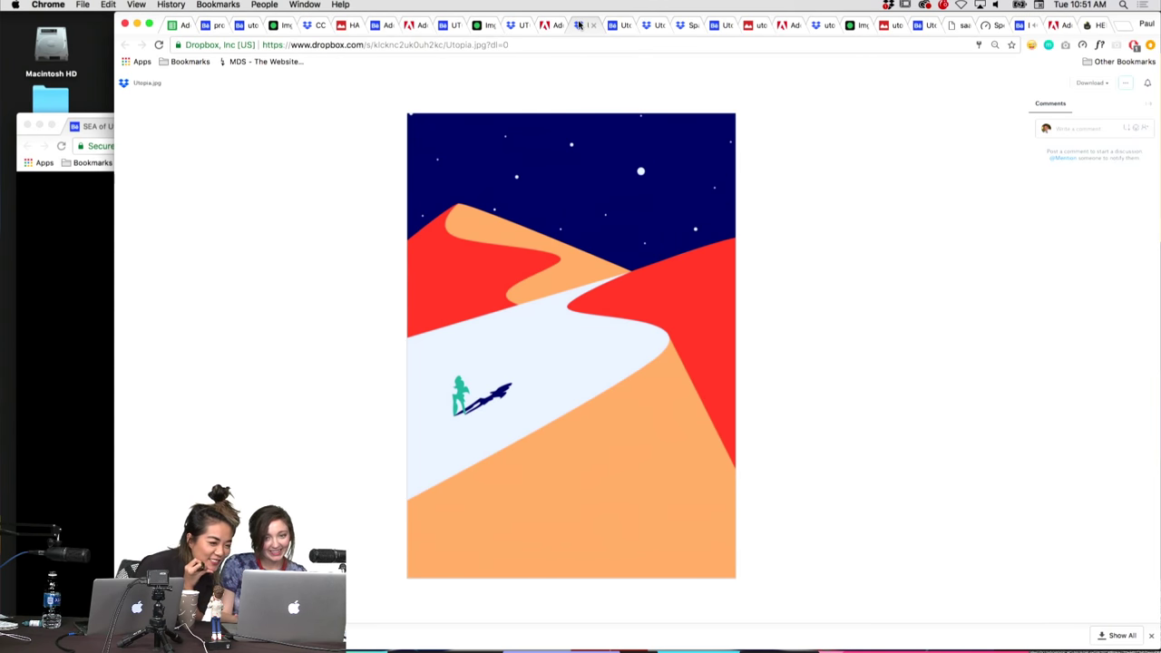
{"action": "left_click_drag", "start_coordinate": [579, 25], "coordinate": [49, 123]}
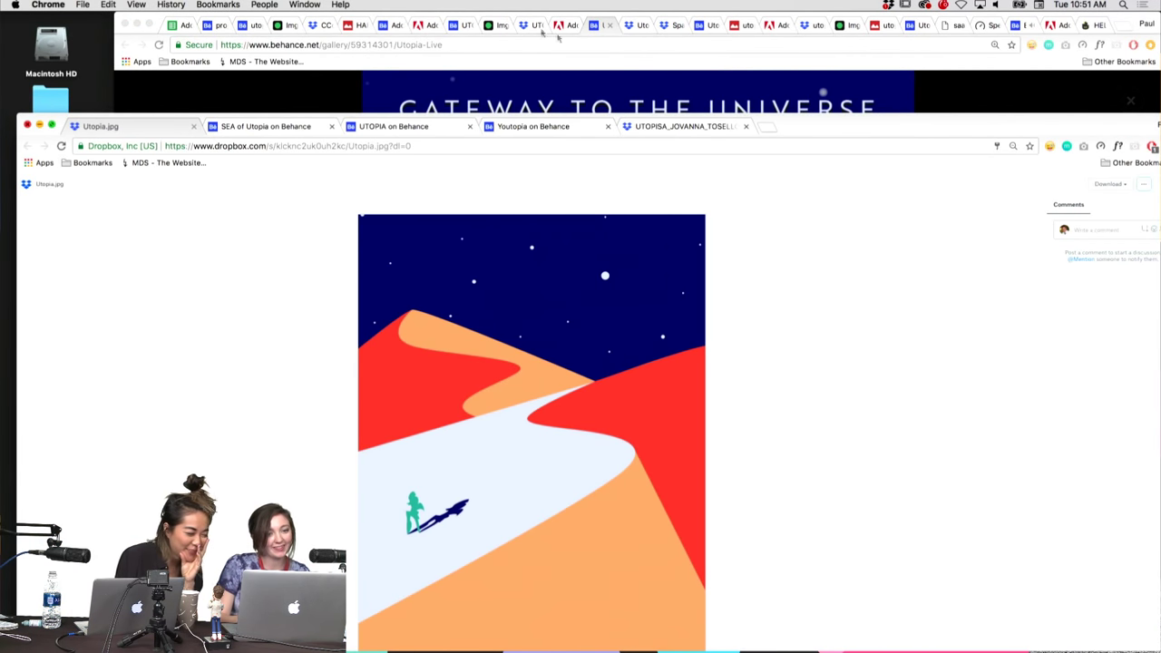
Step: Recheck the Utopia-Live poster and Utopia-01-01.jpg, and move the SpaceTrip.png shuttle illustration into the shortlist window
{"action": "left_click", "coordinate": [599, 25]}
{"action": "key", "text": "ctrl+Tab"}
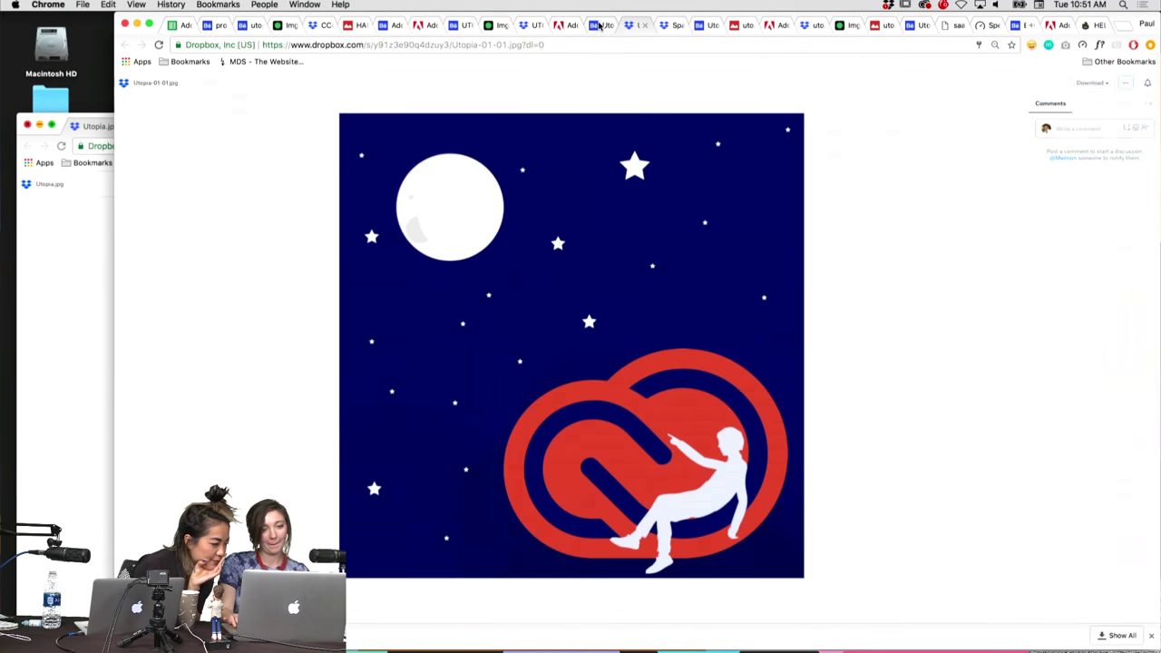
{"action": "key", "text": "ctrl+Tab"}
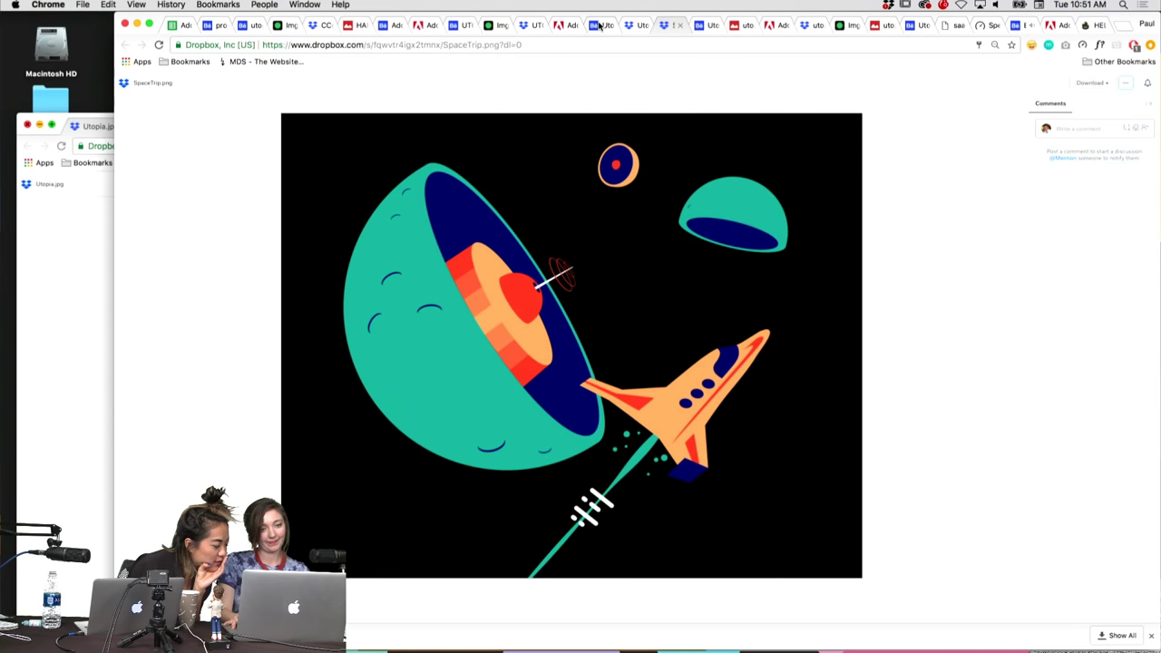
{"action": "key", "text": "ctrl+shift+Tab"}
{"action": "key", "text": "ctrl+Tab"}
{"action": "left_click_drag", "start_coordinate": [663, 30], "coordinate": [92, 128]}
Step: Recheck the Utopia Express scene, utopia.jpg, WonkavatorToUtopia and the Imgur UTOPIA discs, and move the utopia.png illustration into the shortlist window
{"action": "left_click", "coordinate": [687, 28]}
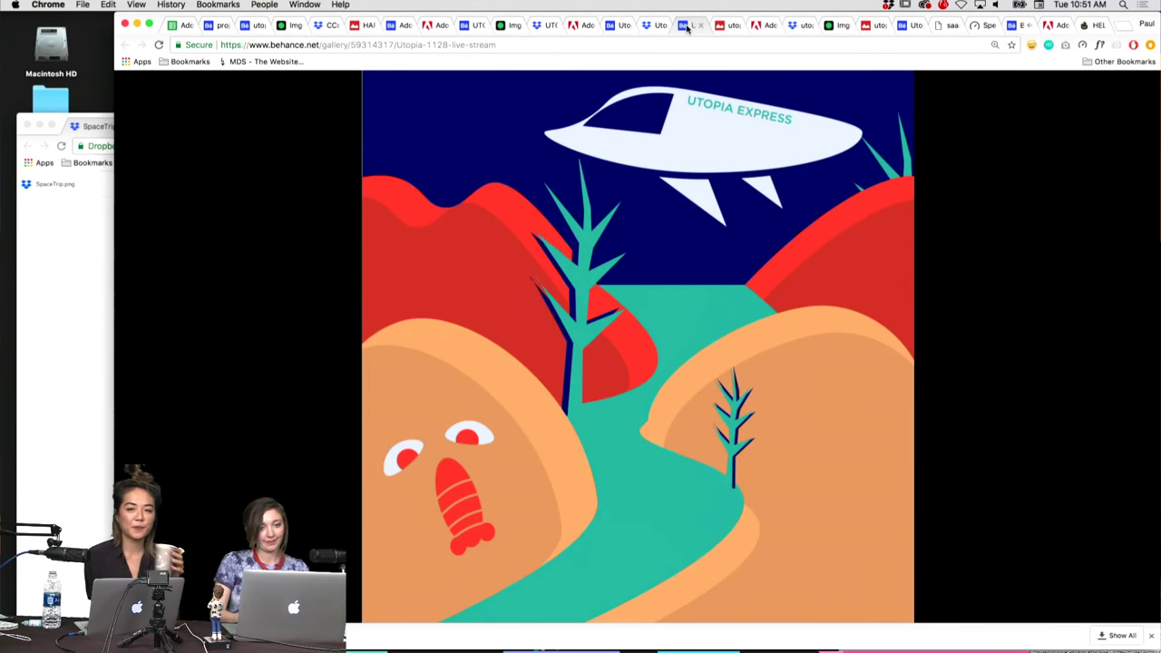
{"action": "key", "text": "ctrl+Tab"}
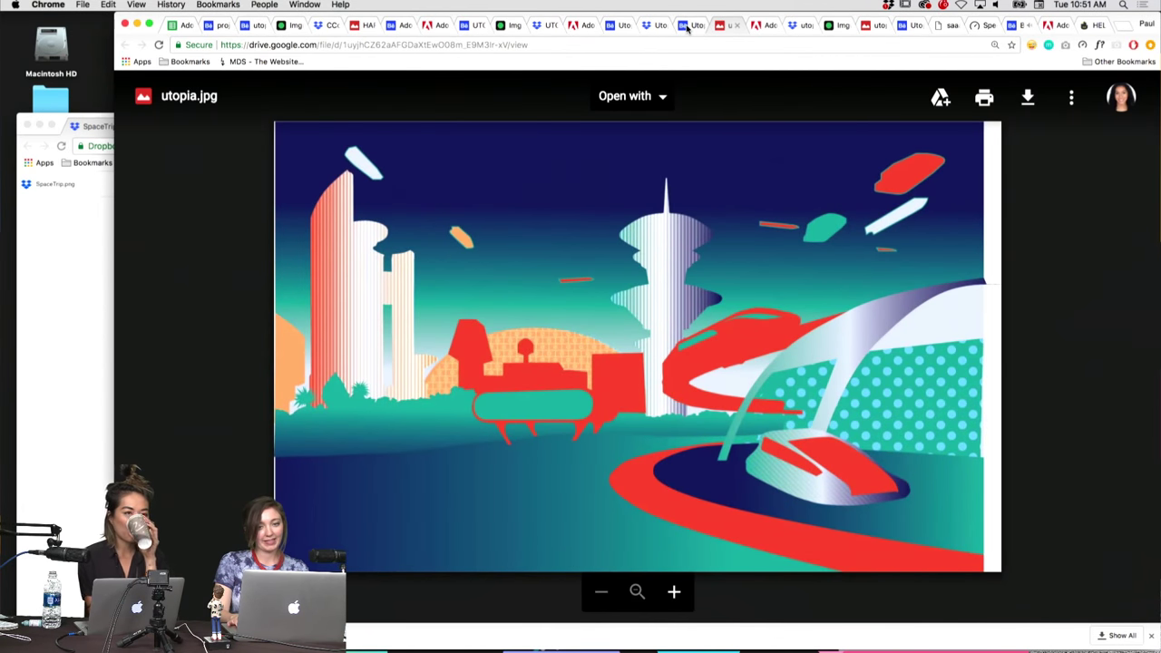
{"action": "key", "text": "ctrl+Tab"}
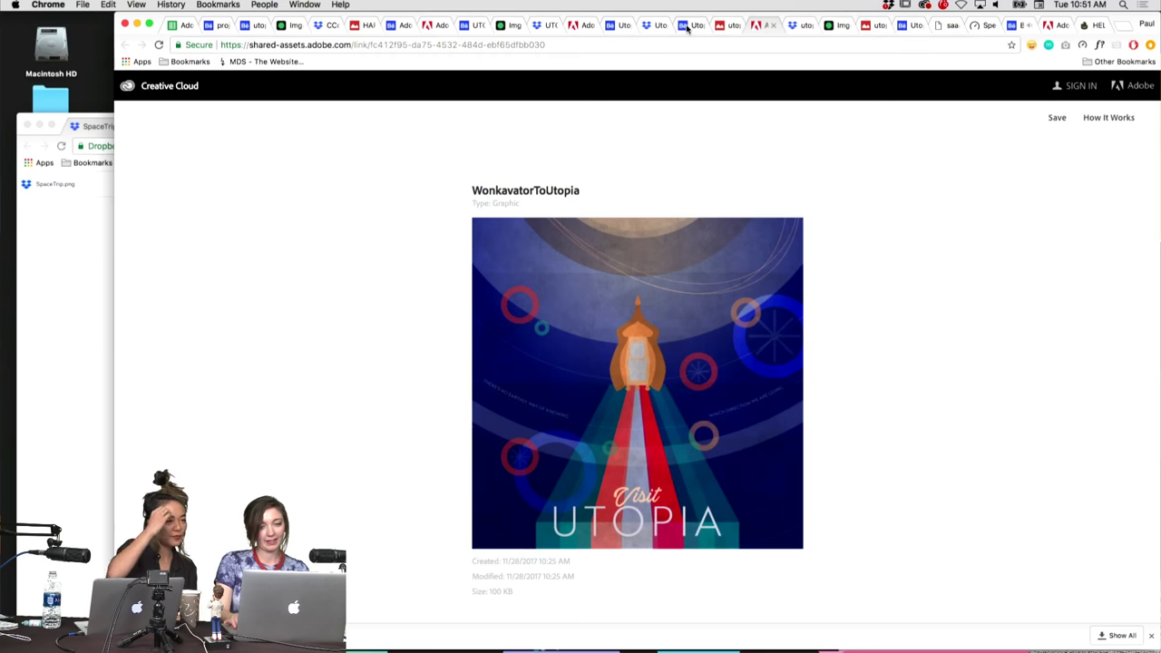
{"action": "key", "text": "ctrl+Tab"}
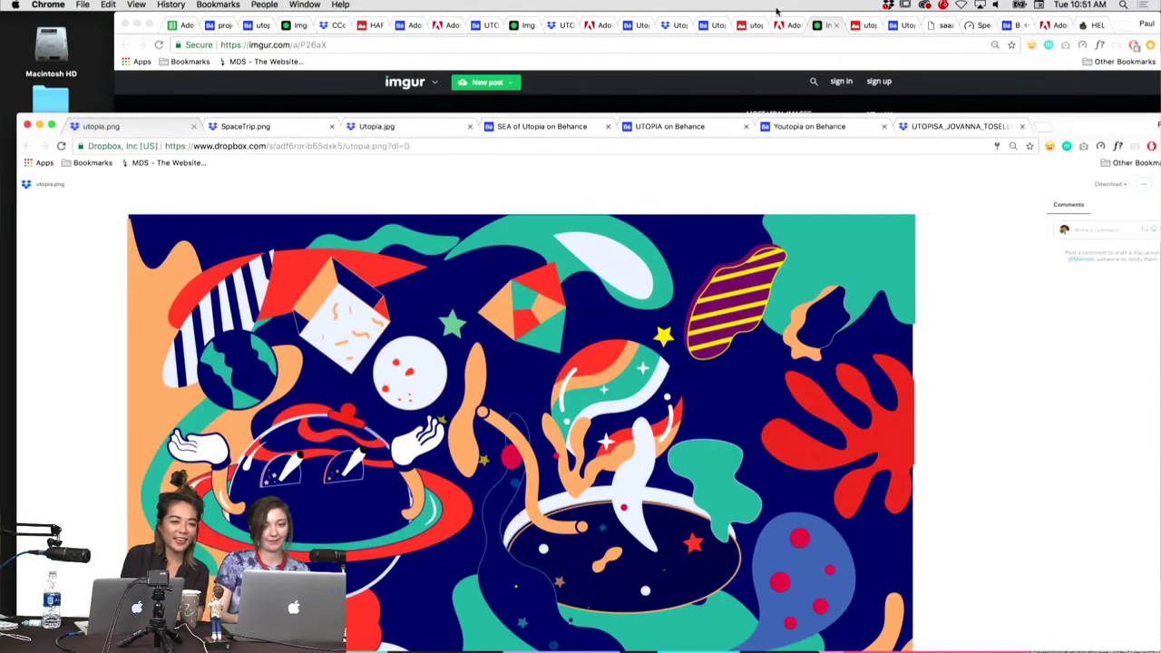
{"action": "left_click", "coordinate": [826, 27]}
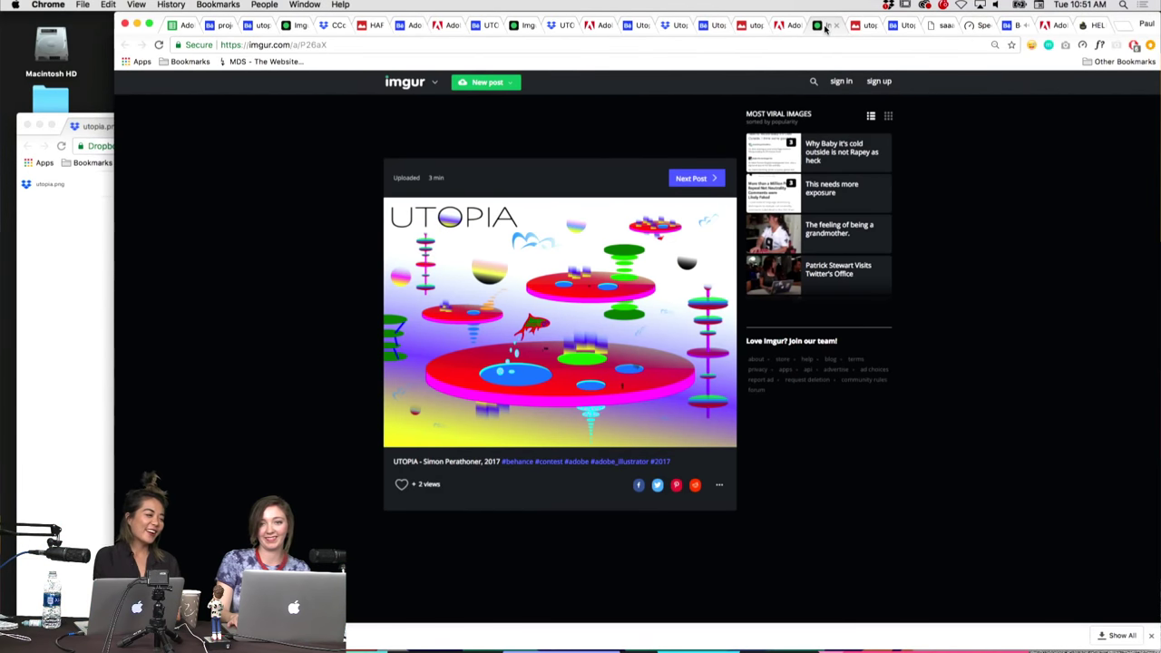
Step: Bring the shortlist window to the front, align it near the top of the display, and review all the submissions collected there
{"action": "left_click", "coordinate": [33, 272]}
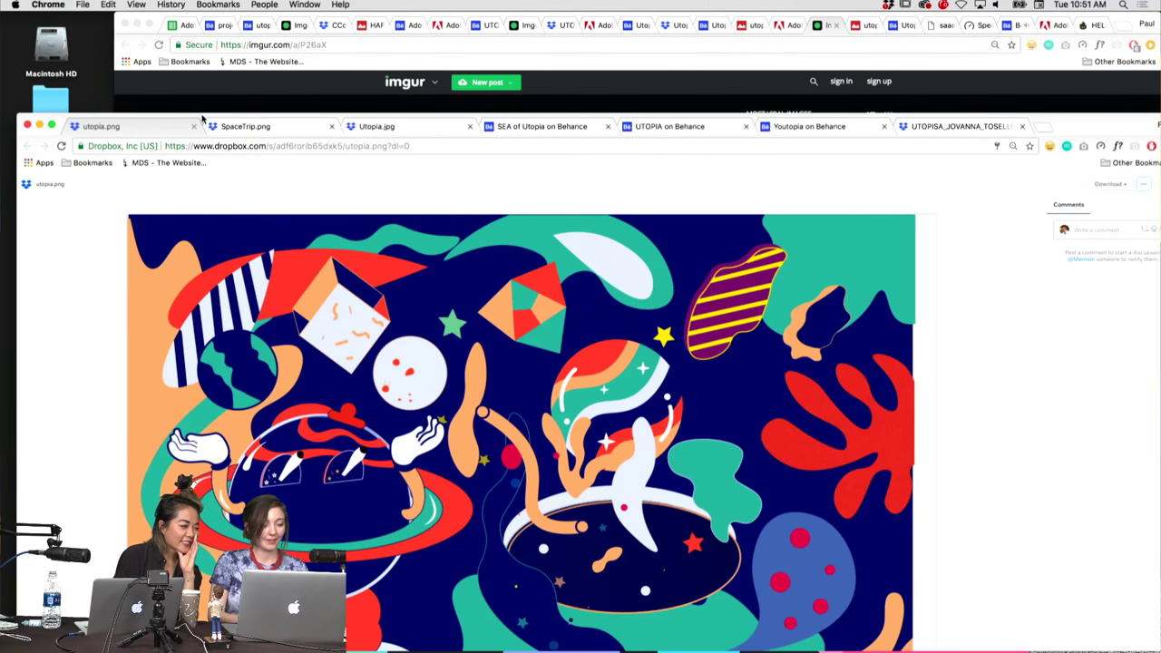
{"action": "left_click_drag", "start_coordinate": [202, 118], "coordinate": [192, 22]}
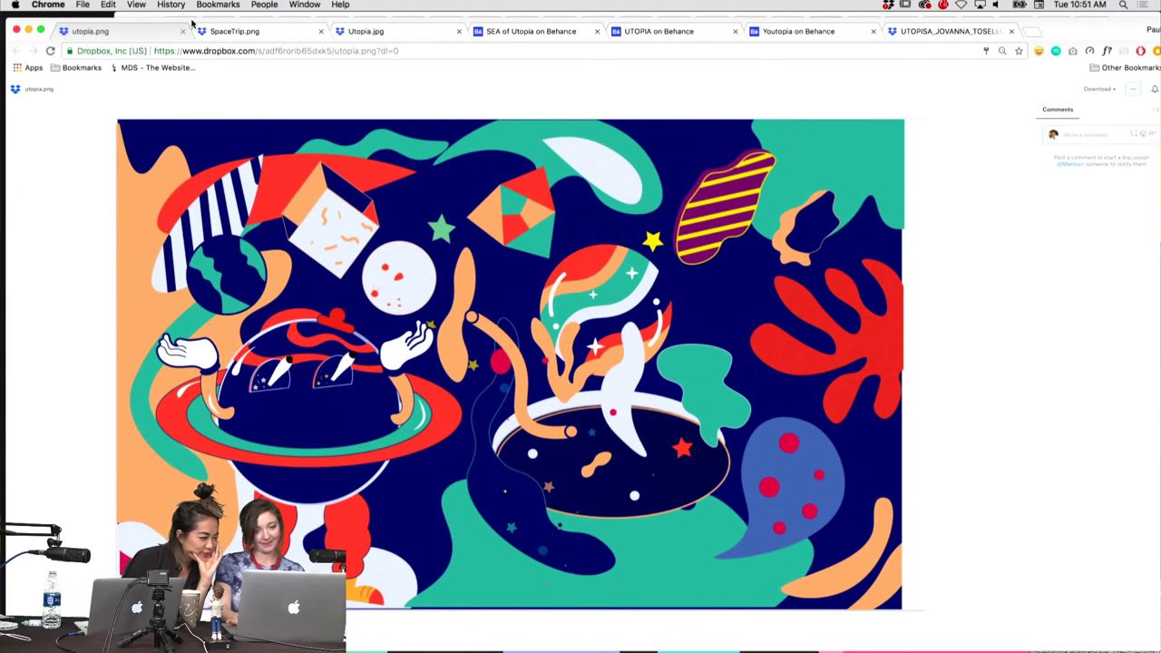
{"action": "left_click", "coordinate": [192, 24]}
{"action": "key", "text": "ctrl+Tab"}
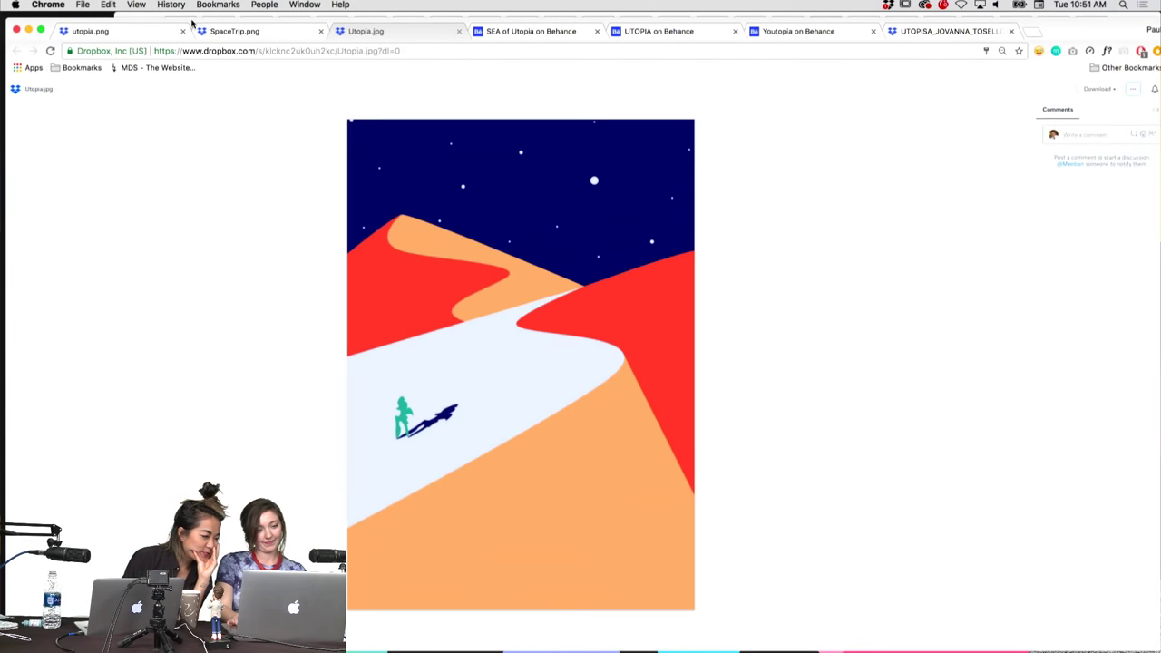
{"action": "key", "text": "ctrl+Tab"}
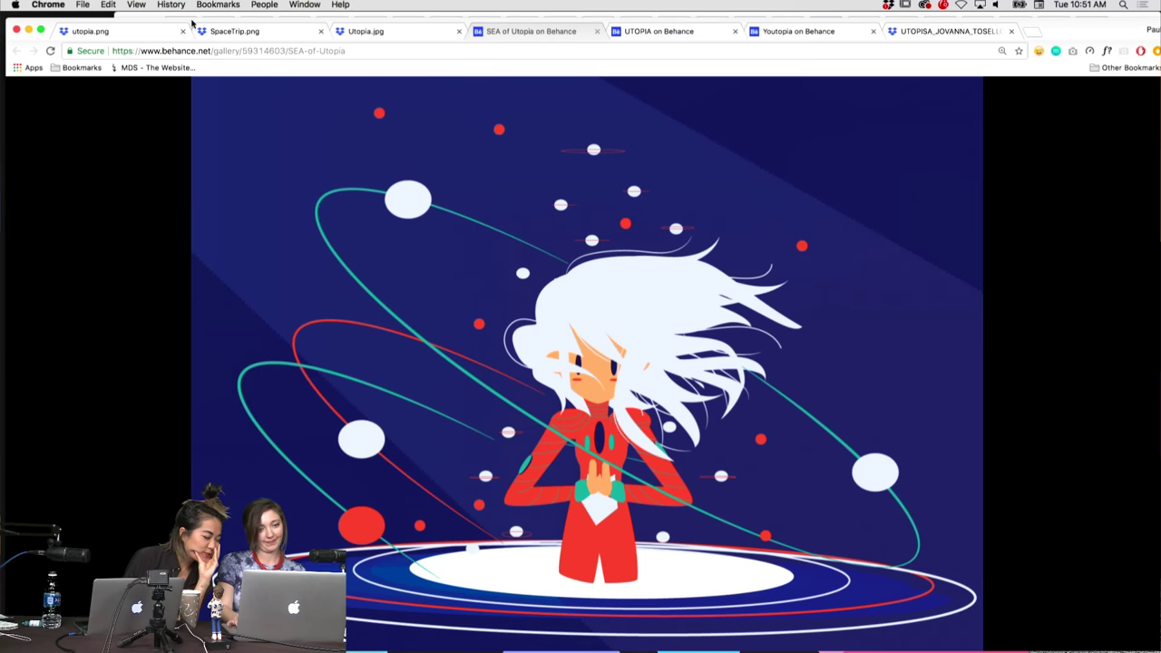
{"action": "key", "text": "ctrl+Tab"}
{"action": "key", "text": "ctrl+Tab"}
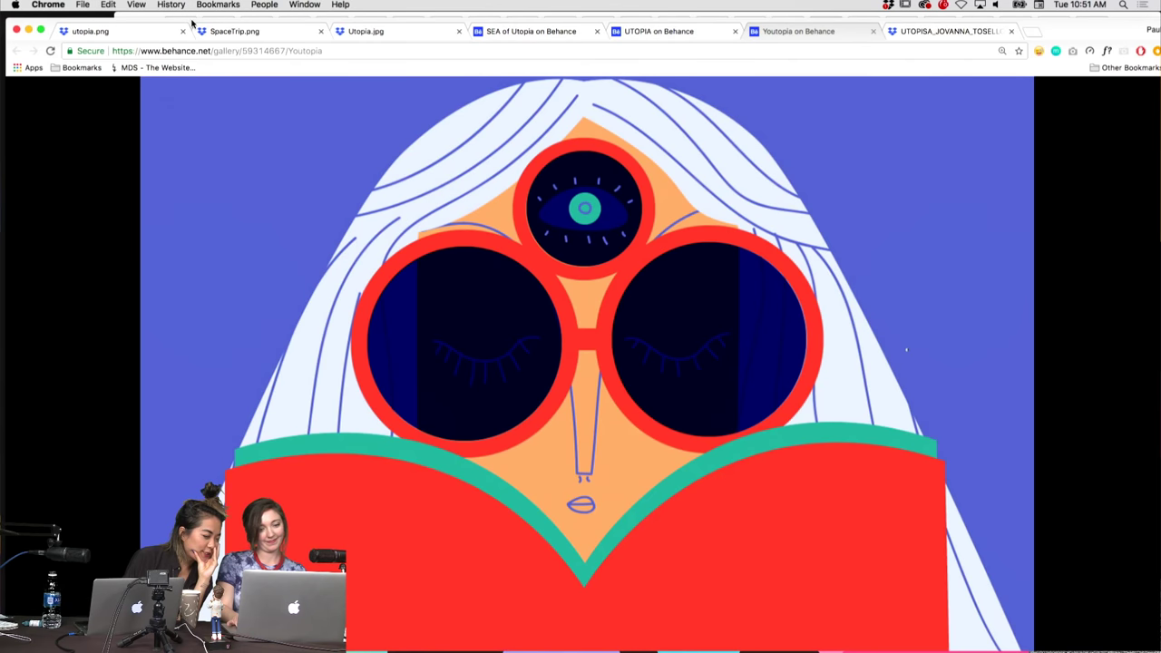
{"action": "key", "text": "ctrl+Tab"}
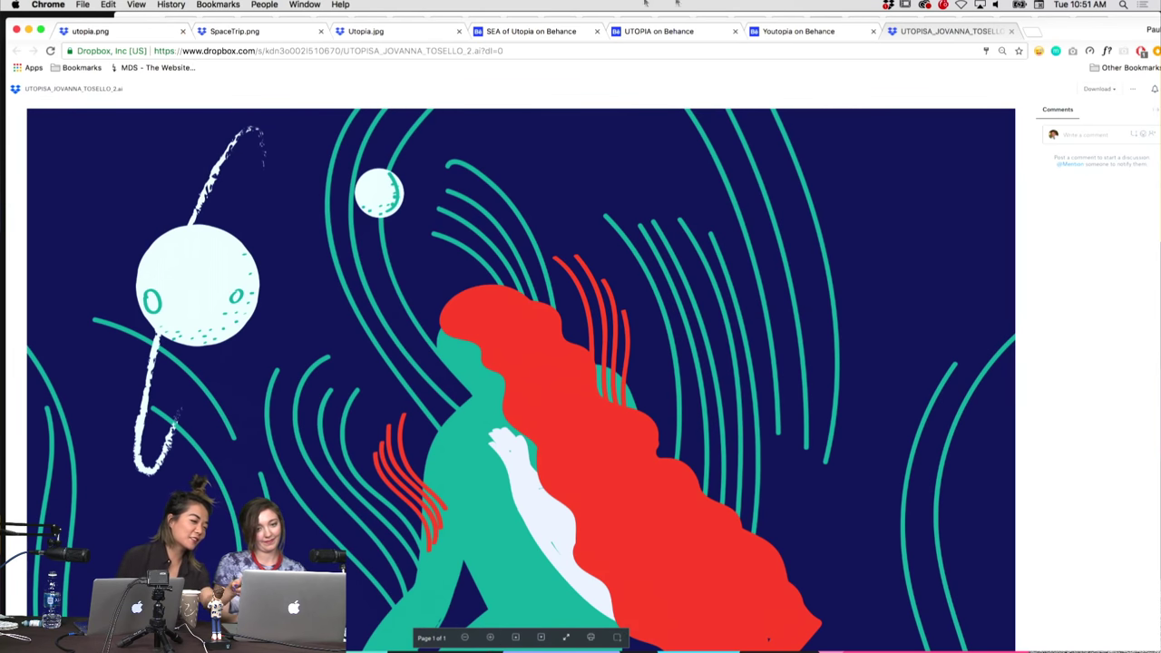
Step: Move the red-haired figure illustration to first place in the shortlist and compare it with utopia.png
{"action": "left_click_drag", "start_coordinate": [948, 31], "coordinate": [82, 38]}
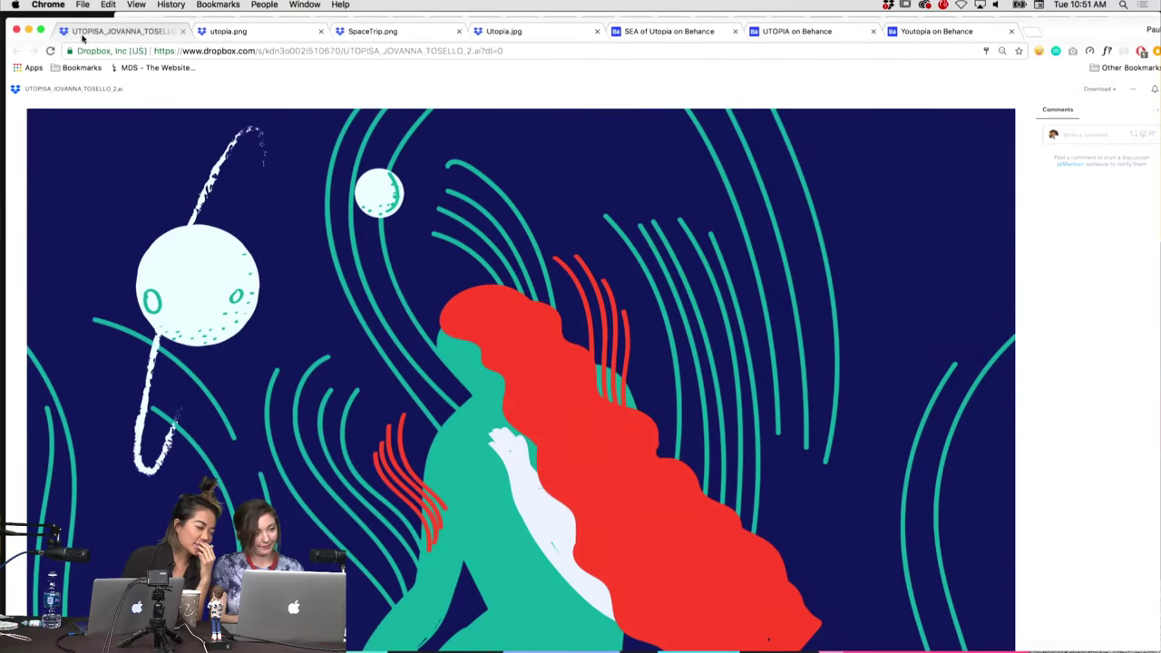
{"action": "key", "text": "ctrl+Tab"}
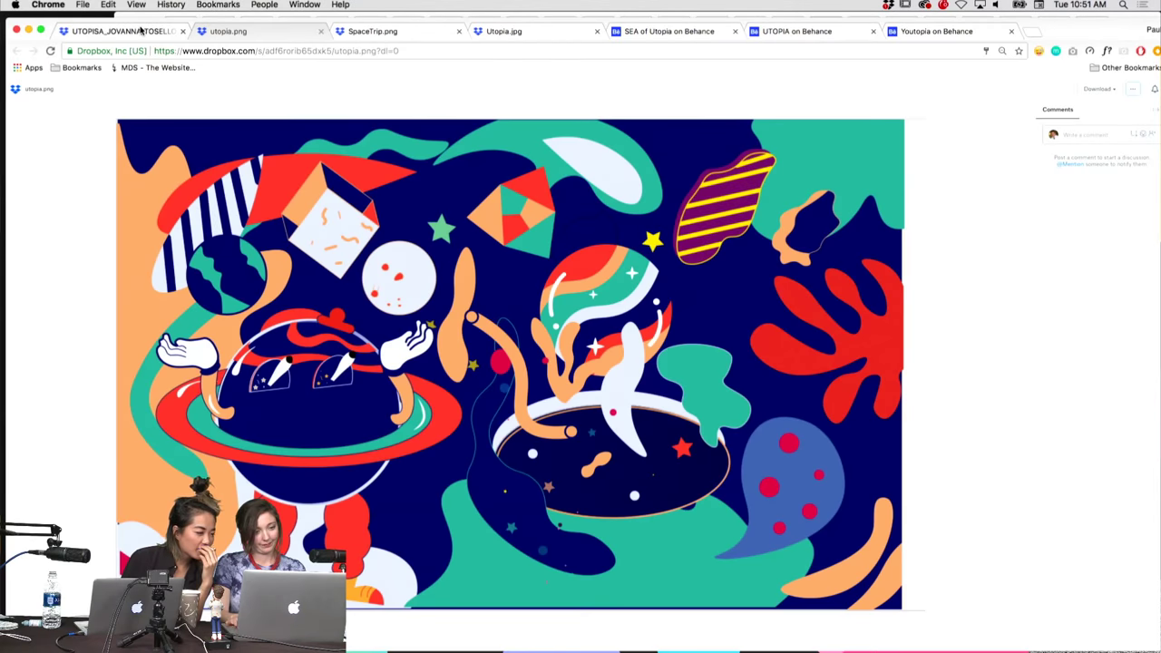
{"action": "left_click", "coordinate": [140, 30]}
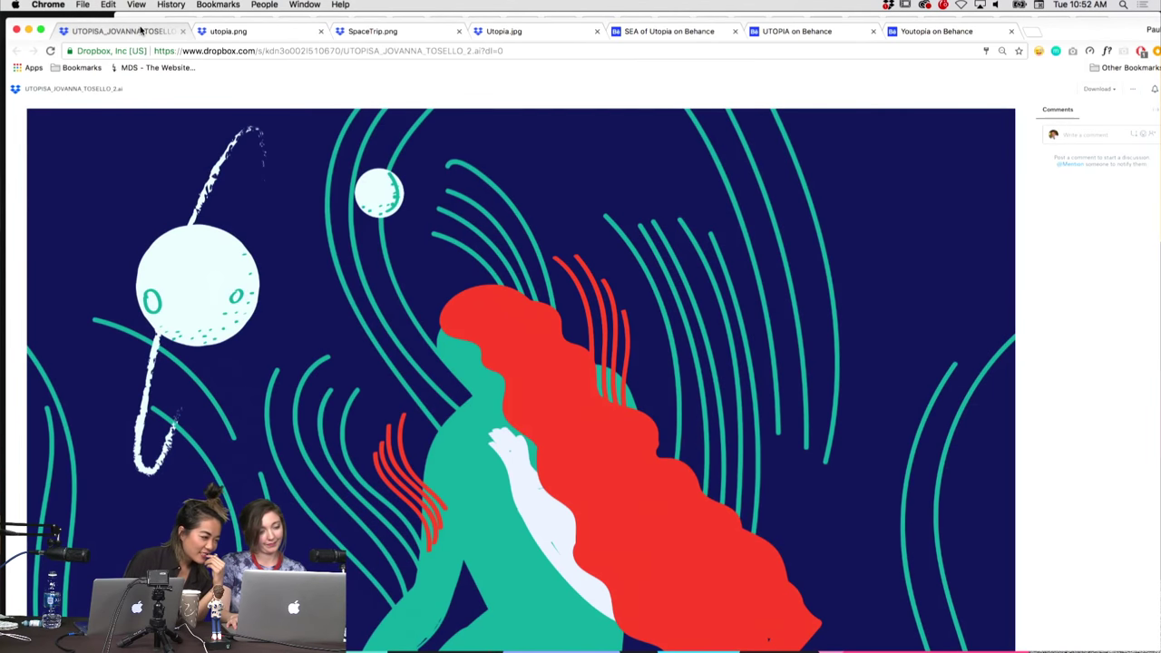
{"action": "key", "text": "ctrl+Tab"}
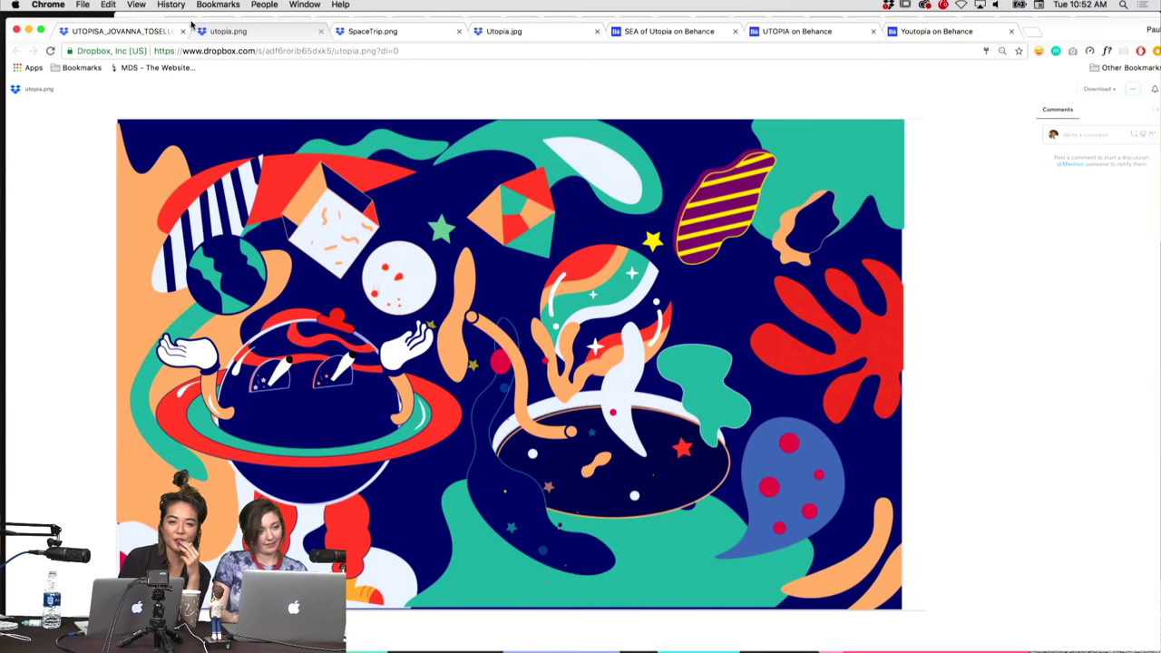
{"action": "mouse_move", "coordinate": [188, 20]}
{"action": "left_mouse_down"}
{"action": "mouse_move", "coordinate": [204, 13]}
{"action": "mouse_move", "coordinate": [182, 5]}
{"action": "left_mouse_up"}
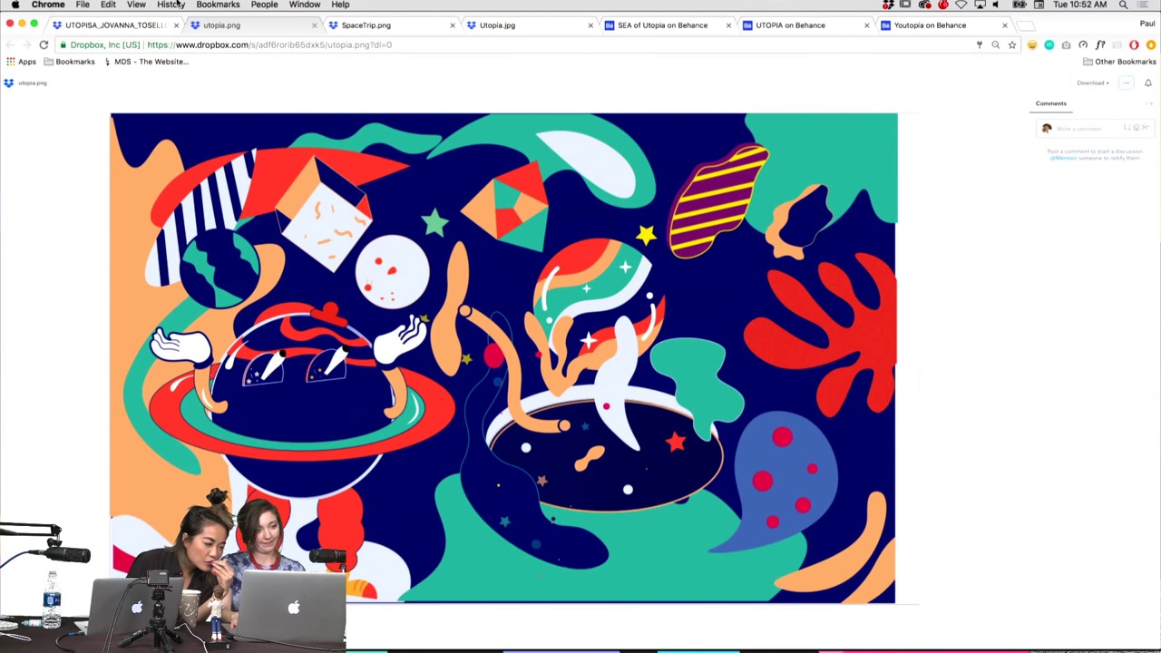
{"action": "key", "text": "ctrl+shift+Tab"}
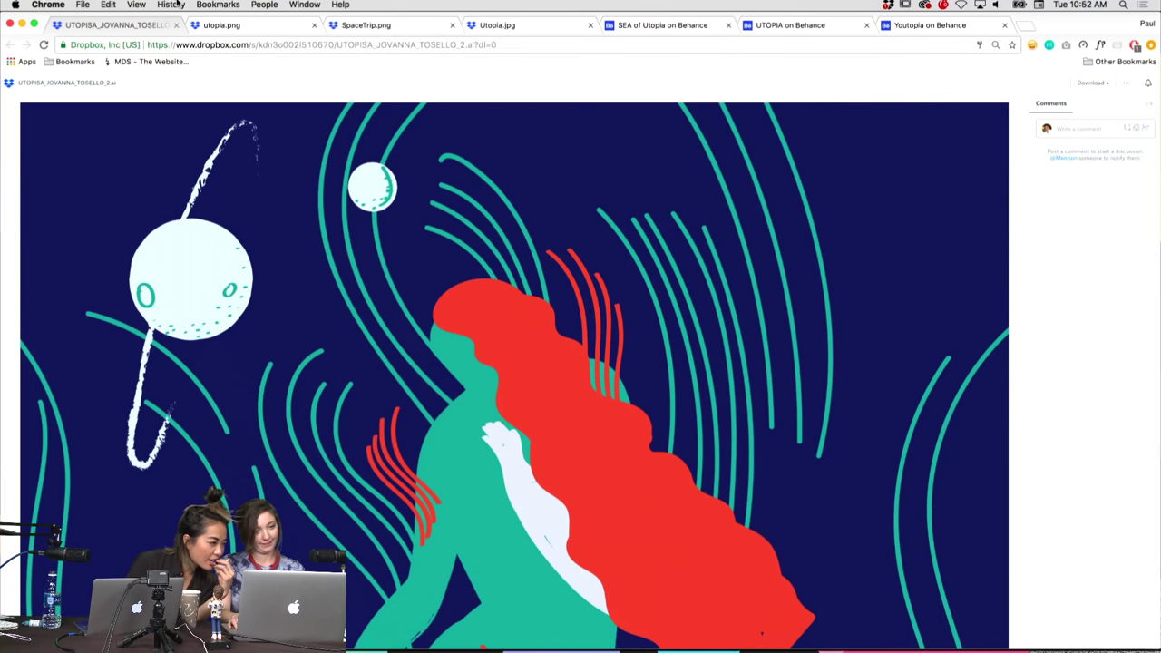
{"action": "key", "text": "ctrl+Tab"}
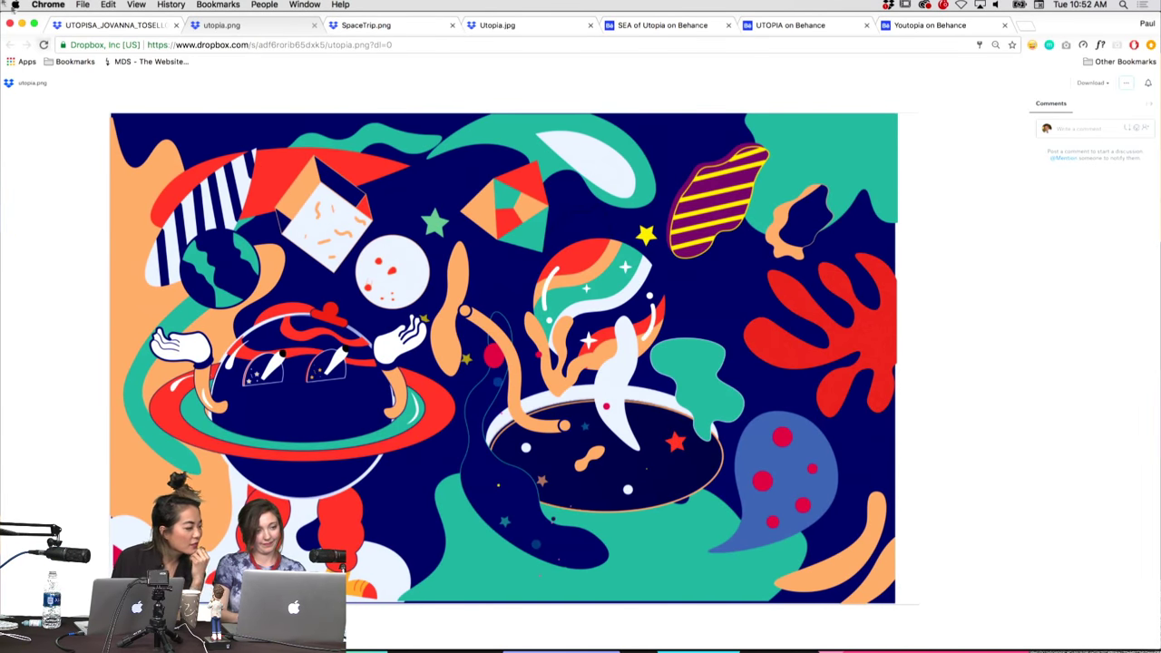
{"action": "left_click", "coordinate": [82, 25]}
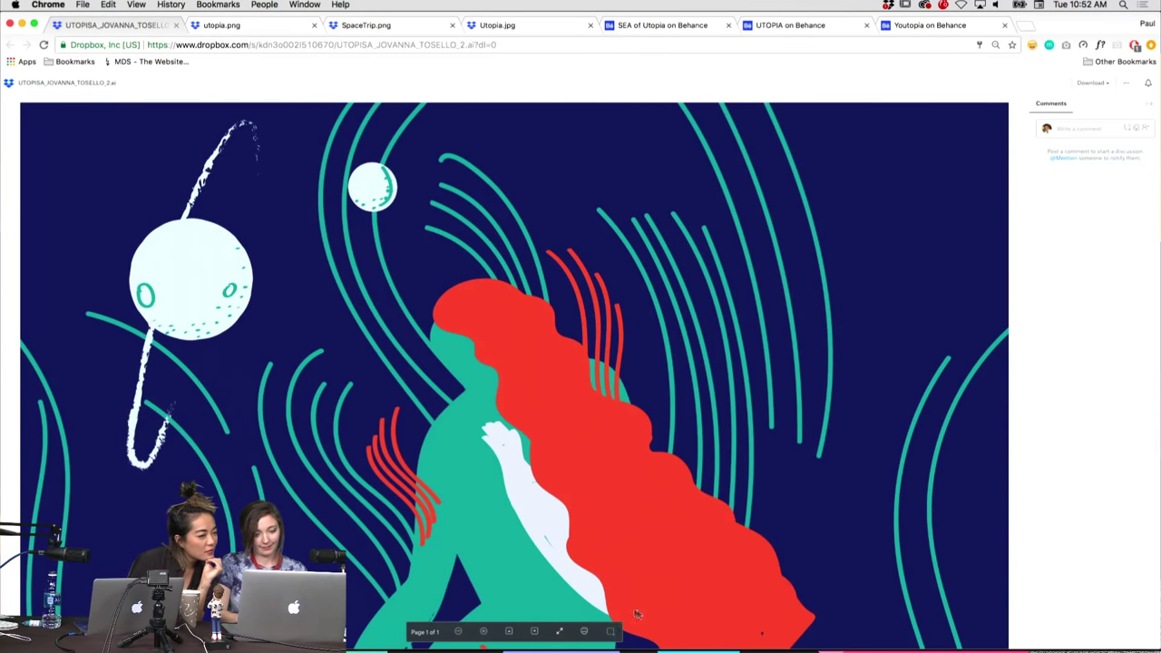
Step: Examine the complete red-haired figure illustration in full screen, and return to utopia.png in the shortlist
{"action": "left_click", "coordinate": [560, 630]}
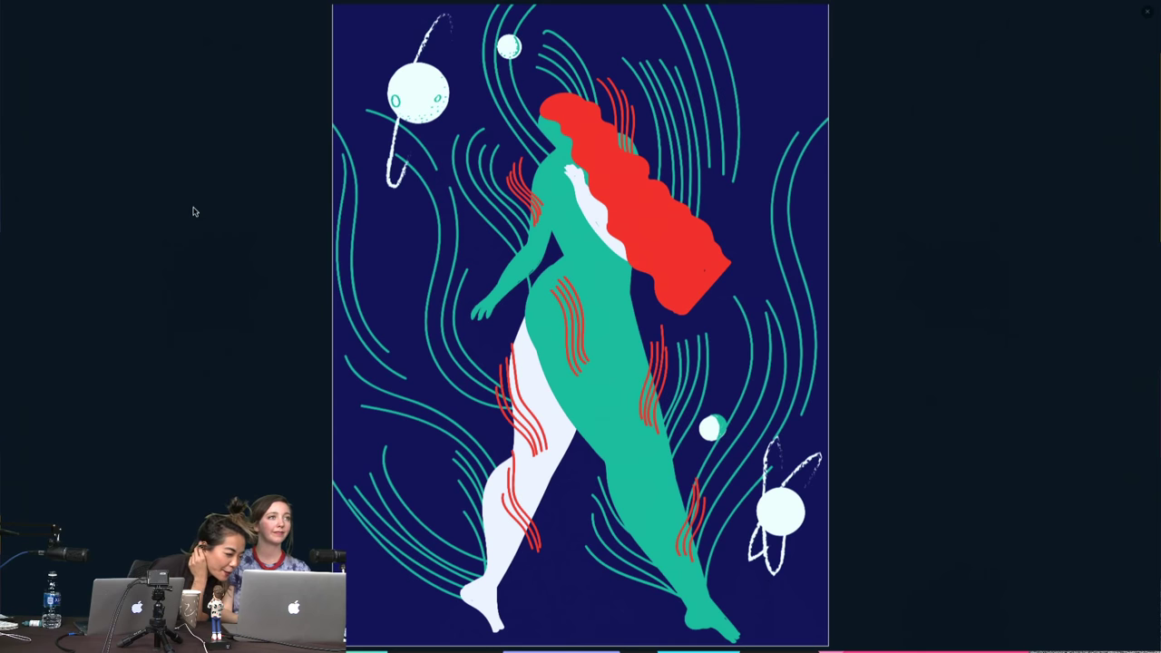
{"action": "key", "text": "Escape"}
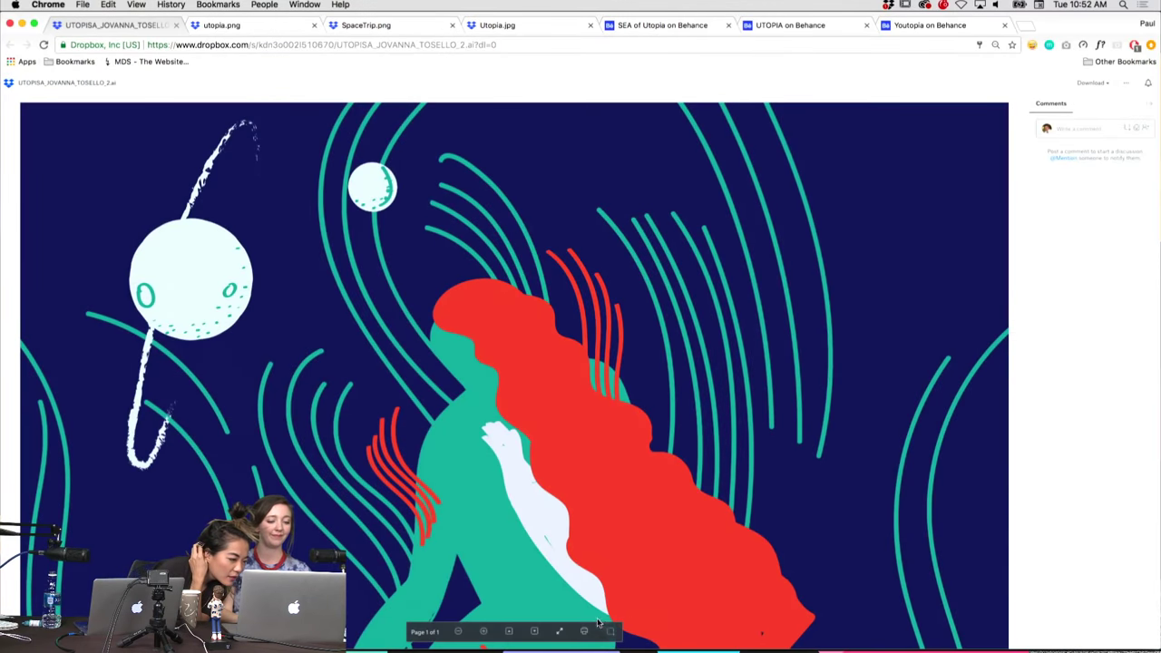
{"action": "left_click", "coordinate": [559, 631]}
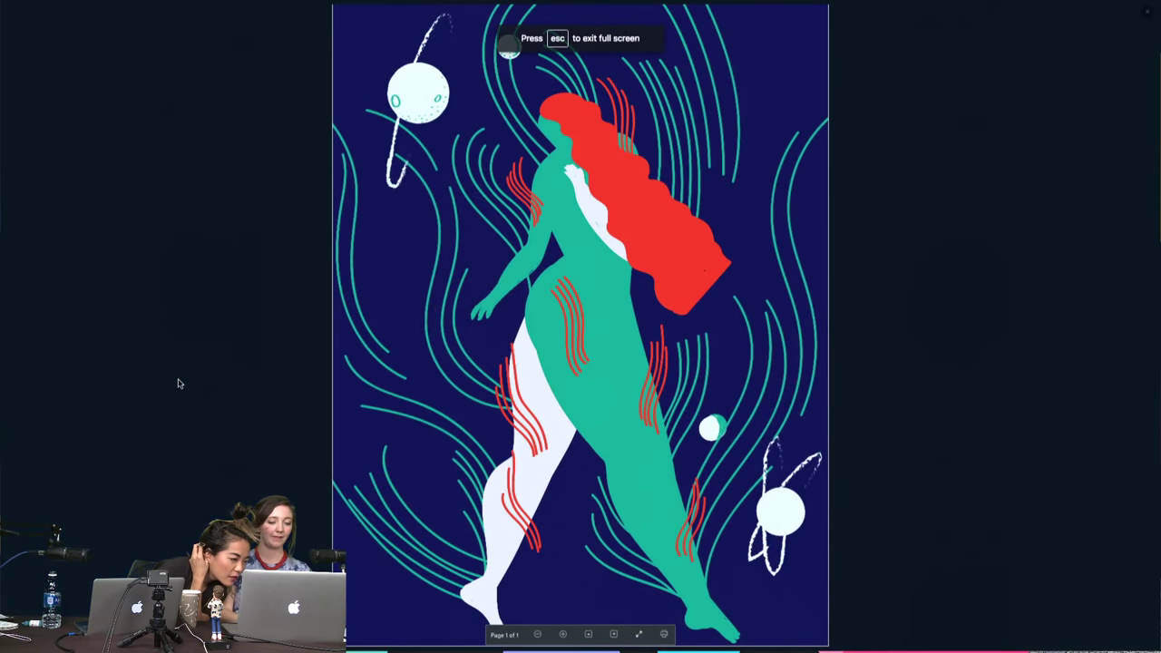
{"action": "key", "text": "Escape"}
{"action": "key", "text": "ctrl+Tab"}
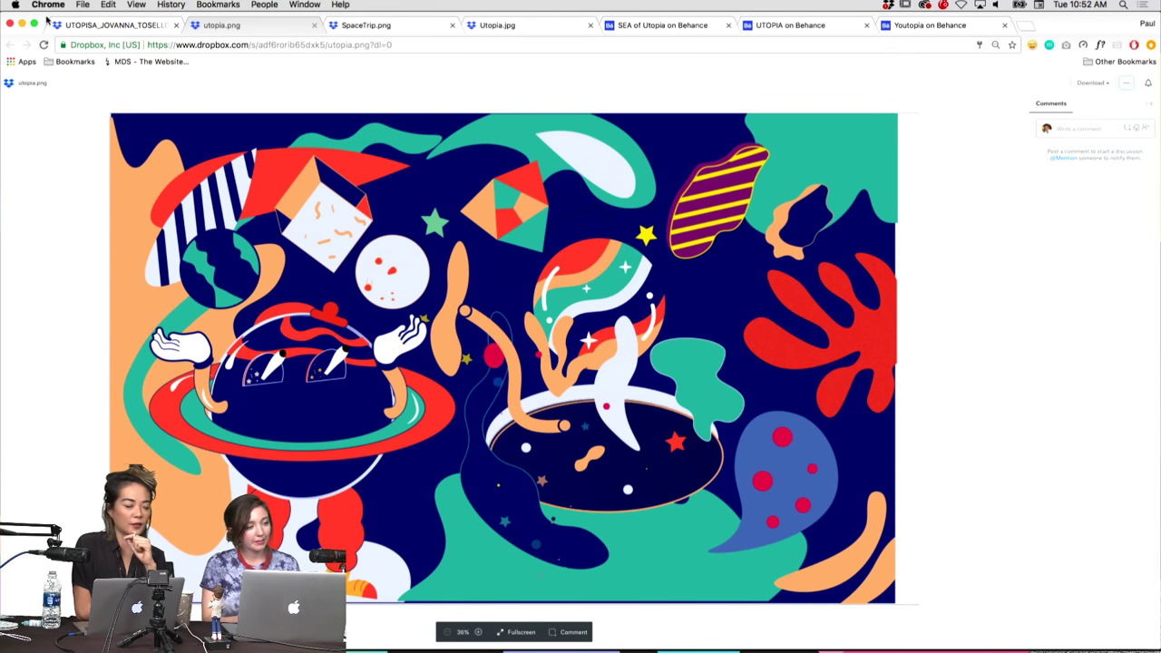
{"action": "left_click_drag", "start_coordinate": [46, 18], "coordinate": [298, 19]}
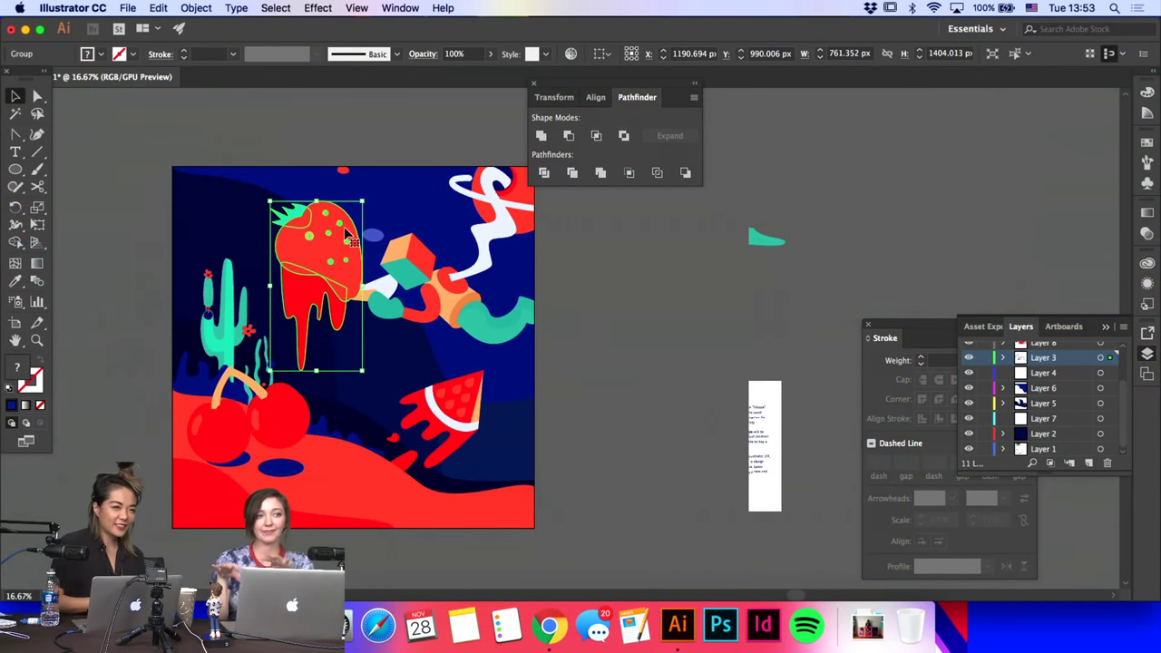
Step: In Illustrator, clear the strawberry selection and select the small teal square beside the artboard
{"action": "left_click", "coordinate": [427, 289]}
{"action": "left_click", "coordinate": [615, 324]}
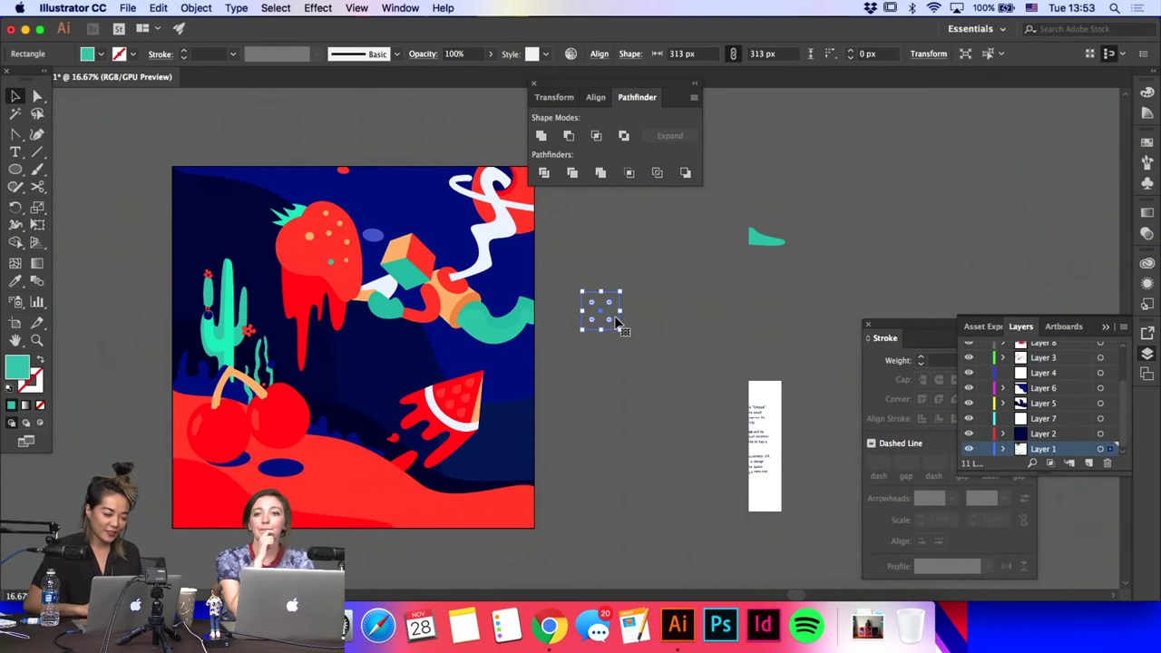